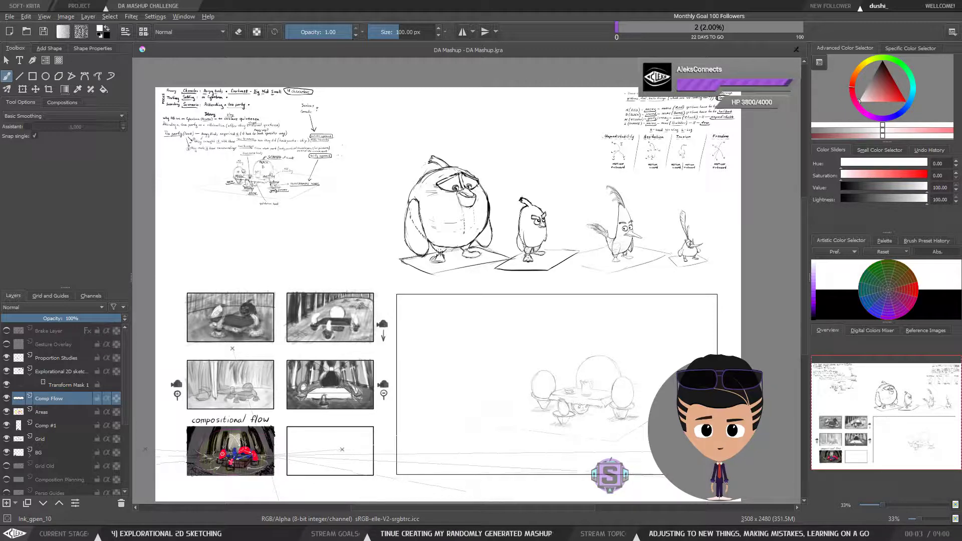
# Step: Zoom and pan across the storyboard to examine the compositional flow panel closely
pyautogui.scroll(1, 266, 457)
pyautogui.scroll(-1, 266, 457)
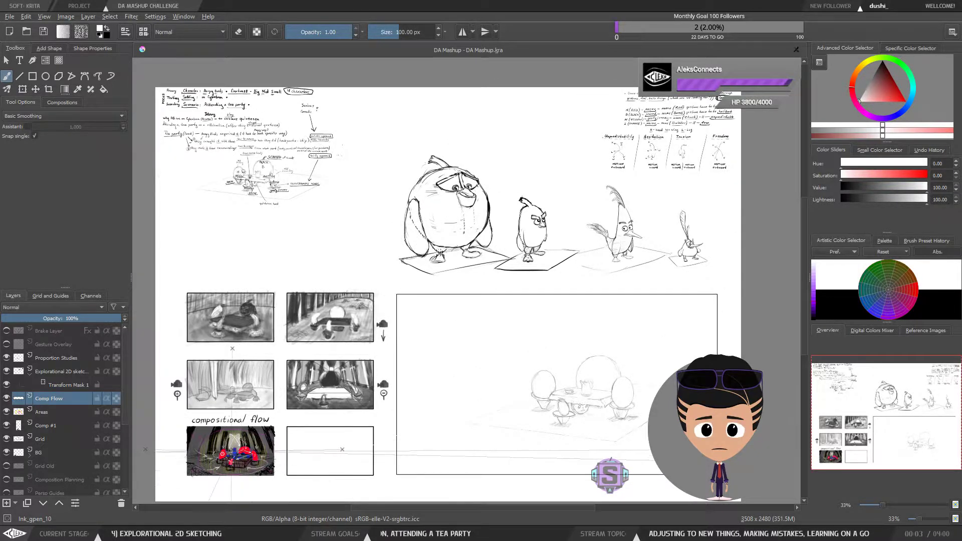
pyautogui.scroll(2, 432, 449)
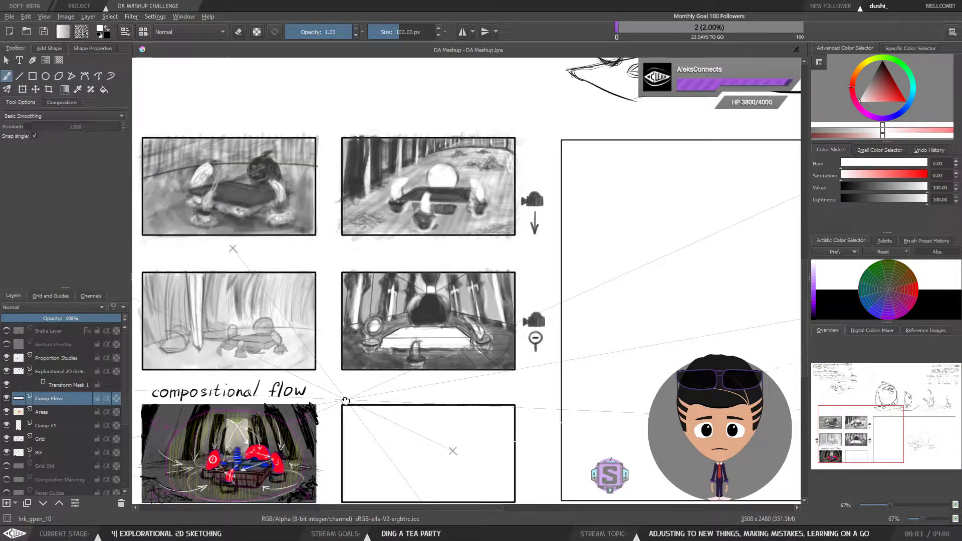
pyautogui.moveTo(346, 399); pyautogui.dragTo(370, 373)
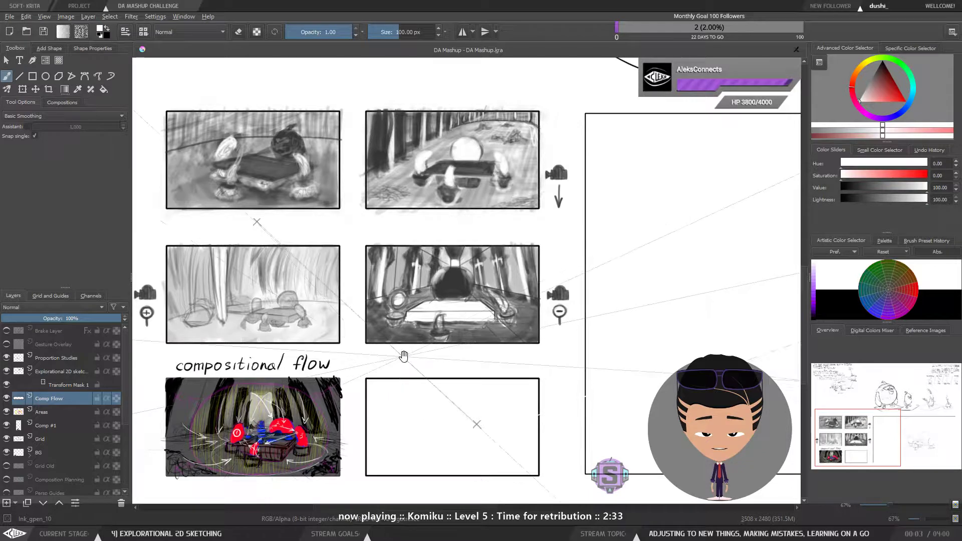
pyautogui.moveTo(504, 362); pyautogui.dragTo(499, 369)
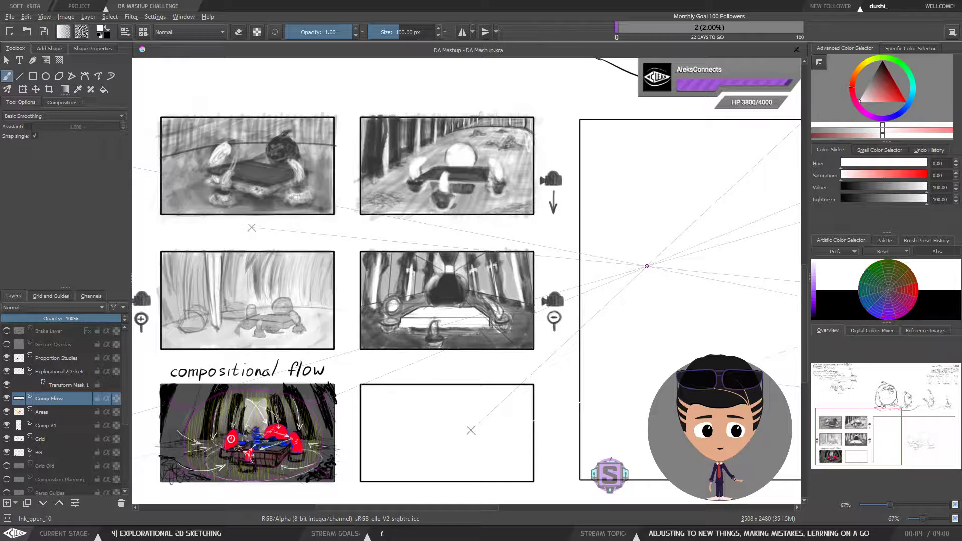
pyautogui.moveTo(647, 266); pyautogui.dragTo(604, 315)
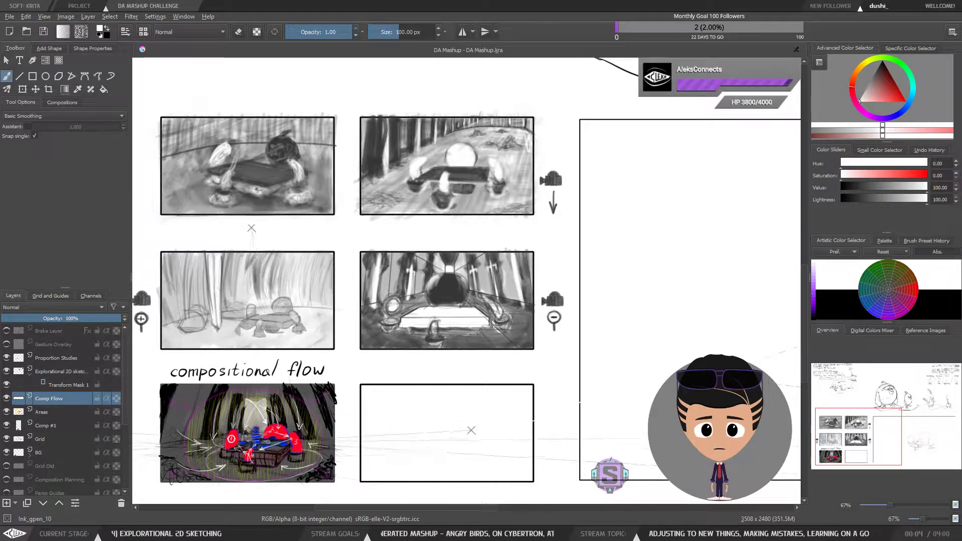
pyautogui.scroll(1, 234, 459)
pyautogui.scroll(1, 235, 459)
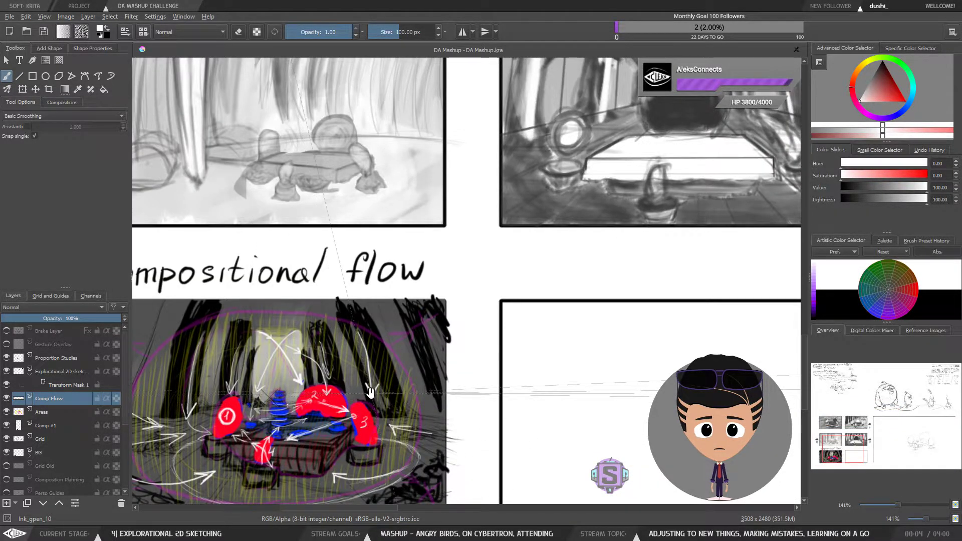
pyautogui.moveTo(369, 395); pyautogui.dragTo(536, 304)
pyautogui.scroll(1, 494, 313)
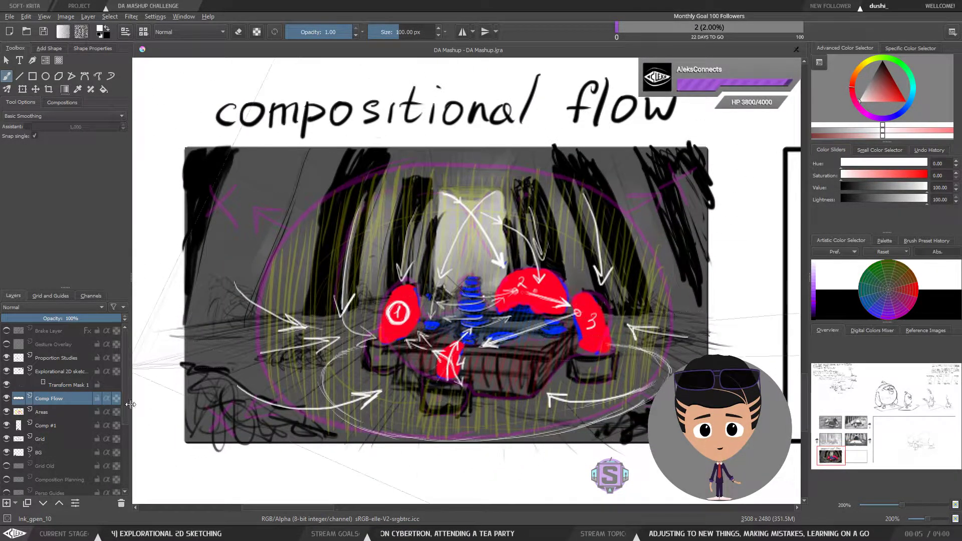
# Step: Toggle visibility of the Comp Flow, Areas and Comp #1 layers to compare the composition overlays, restoring them all
pyautogui.click(8, 398)
pyautogui.click(8, 399)
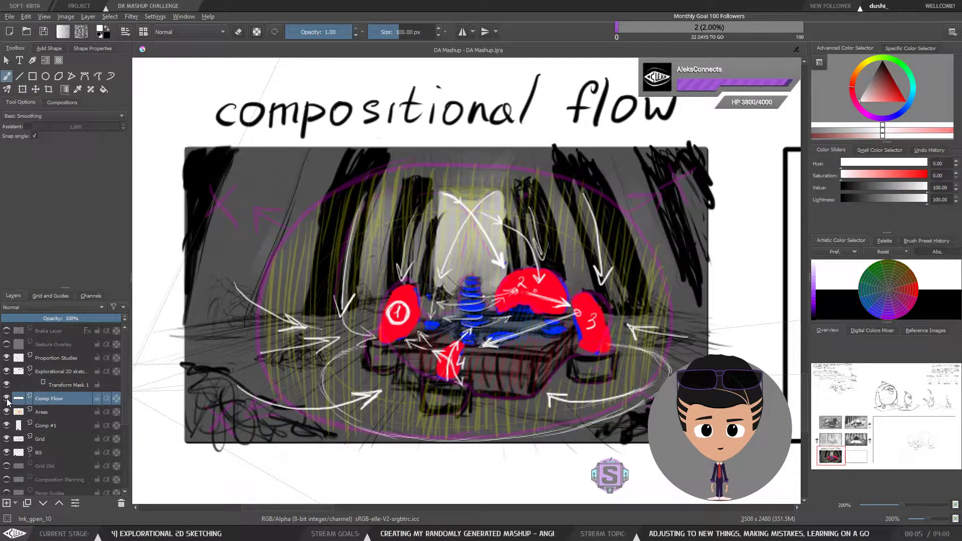
pyautogui.moveTo(7, 400)
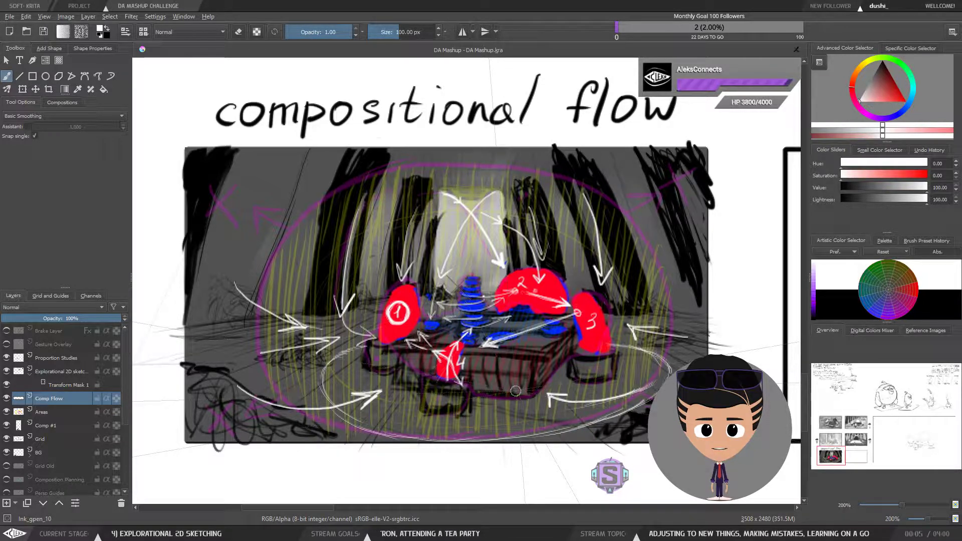
pyautogui.click(7, 399)
pyautogui.click(7, 399)
pyautogui.click(7, 398)
pyautogui.click(6, 411)
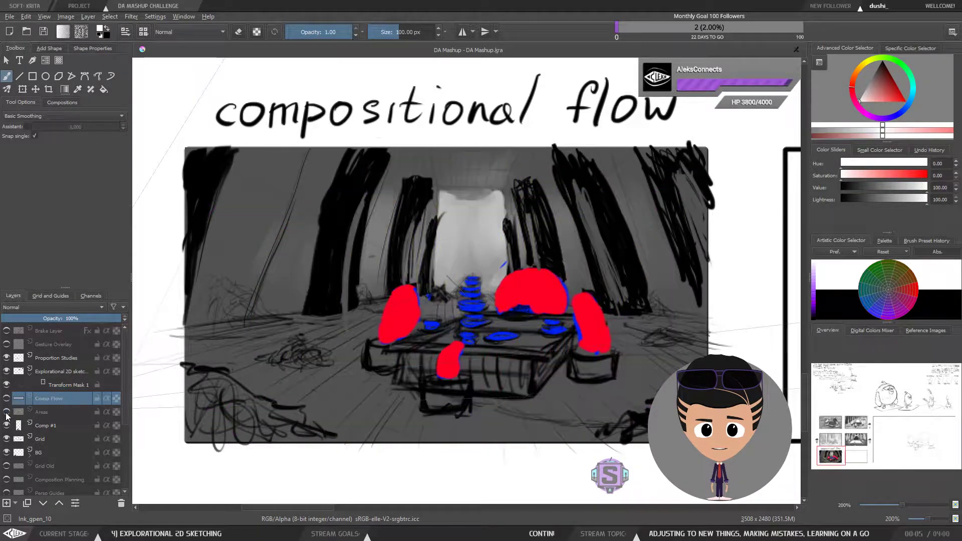
pyautogui.click(7, 425)
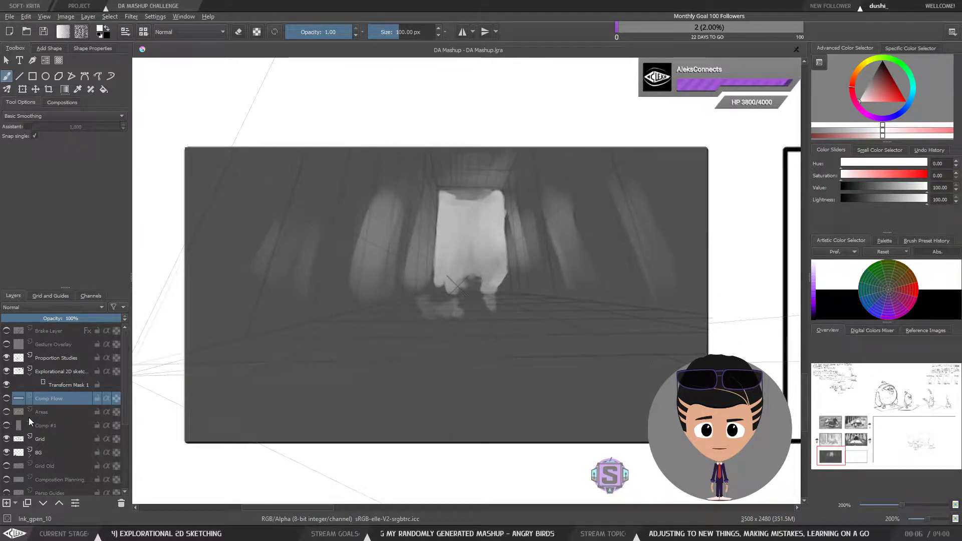
pyautogui.moveTo(29, 417)
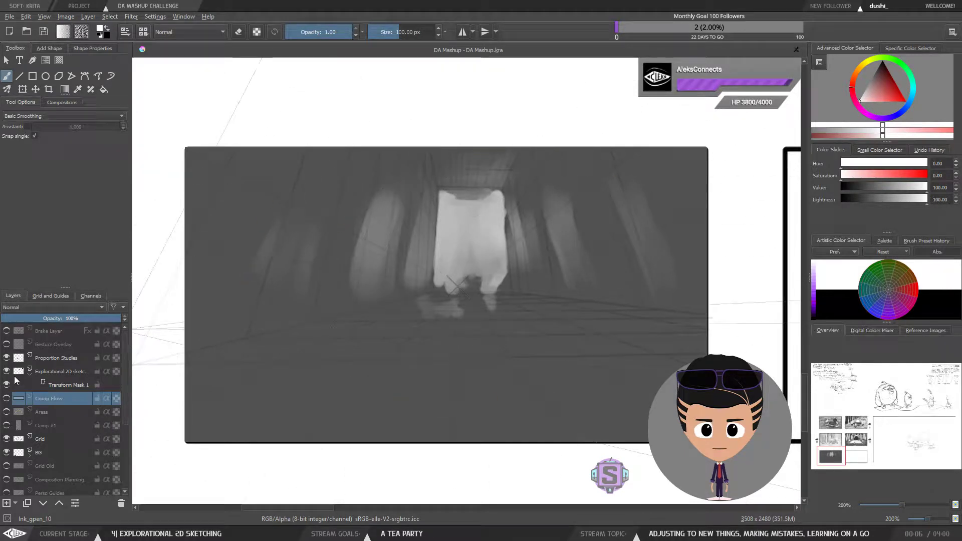
pyautogui.click(7, 412)
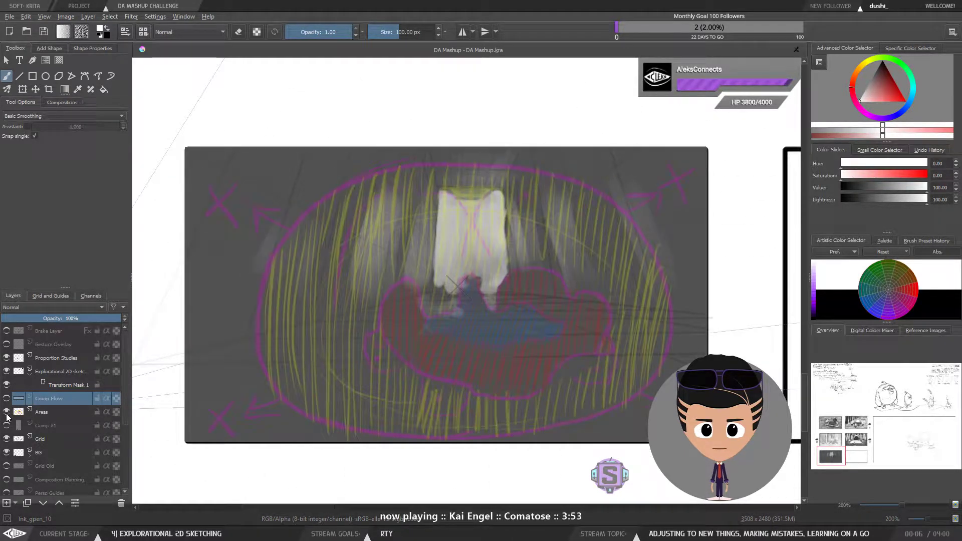
pyautogui.click(7, 399)
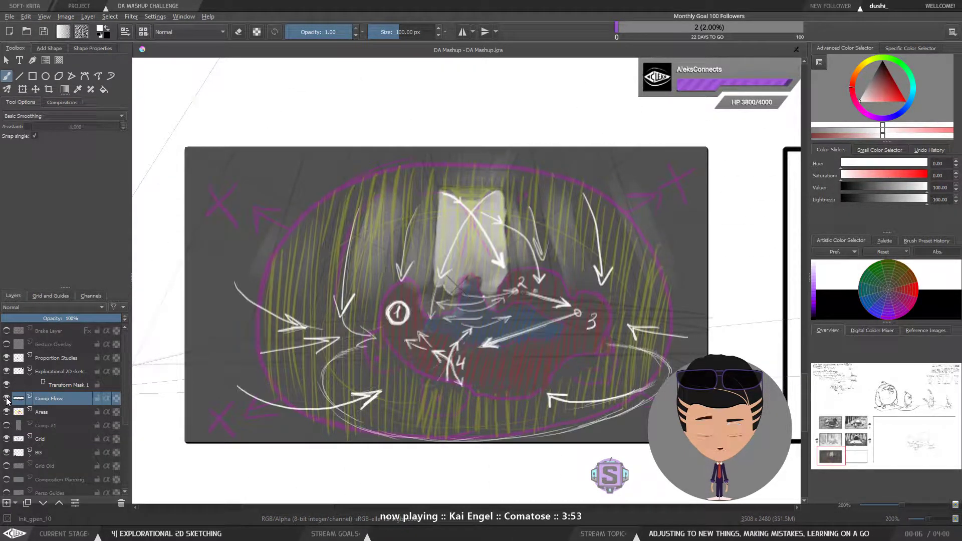
pyautogui.click(6, 398)
pyautogui.click(6, 399)
pyautogui.click(6, 425)
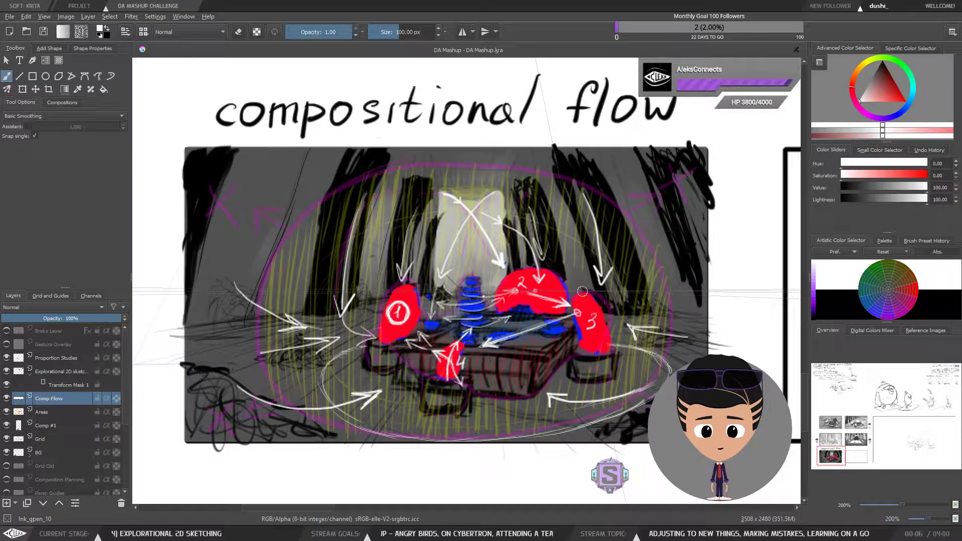
# Step: Pan and zoom across the canvas to review the character gesture notes and sketches, returning to the compositional flow panel
pyautogui.scroll(-3, 582, 290)
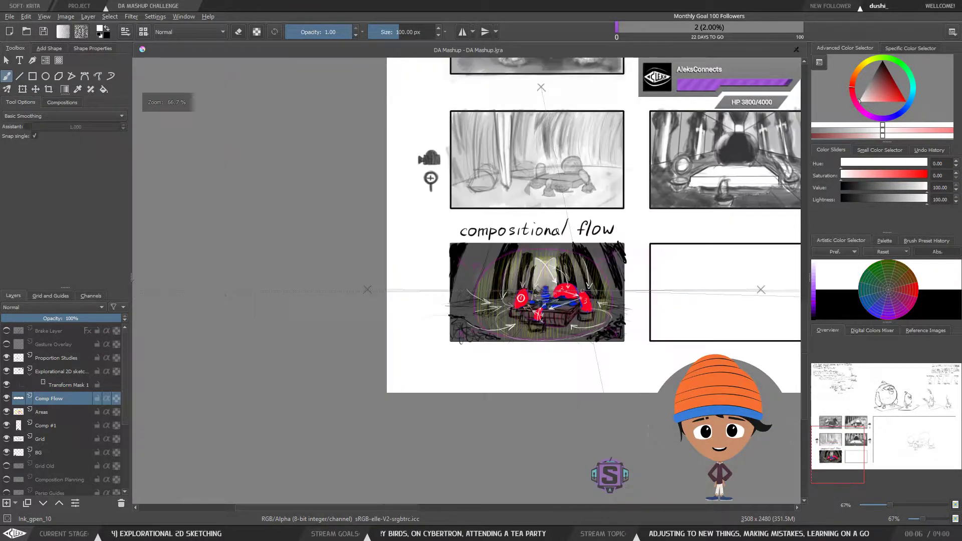
pyautogui.scroll(3, 582, 290)
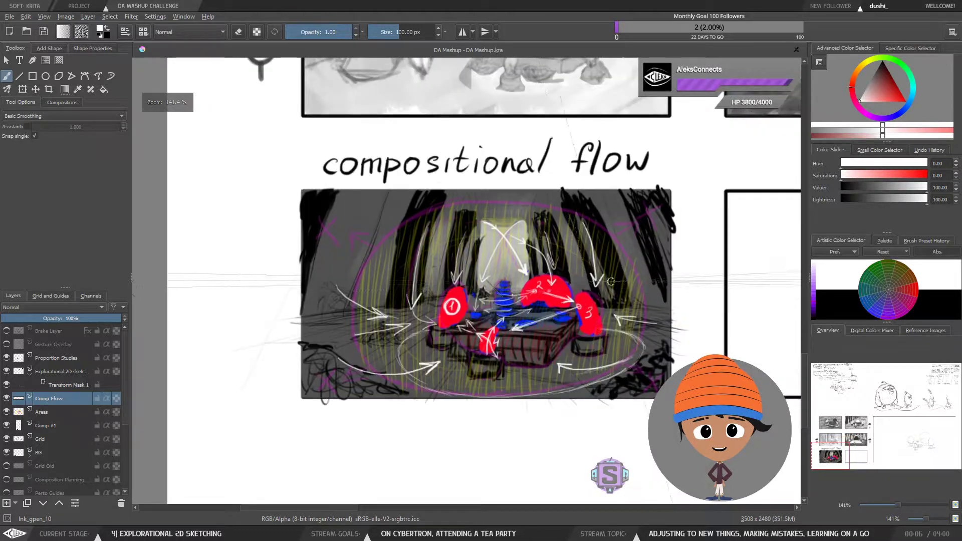
pyautogui.scroll(-1, 691, 283)
pyautogui.moveTo(665, 217); pyautogui.dragTo(281, 337)
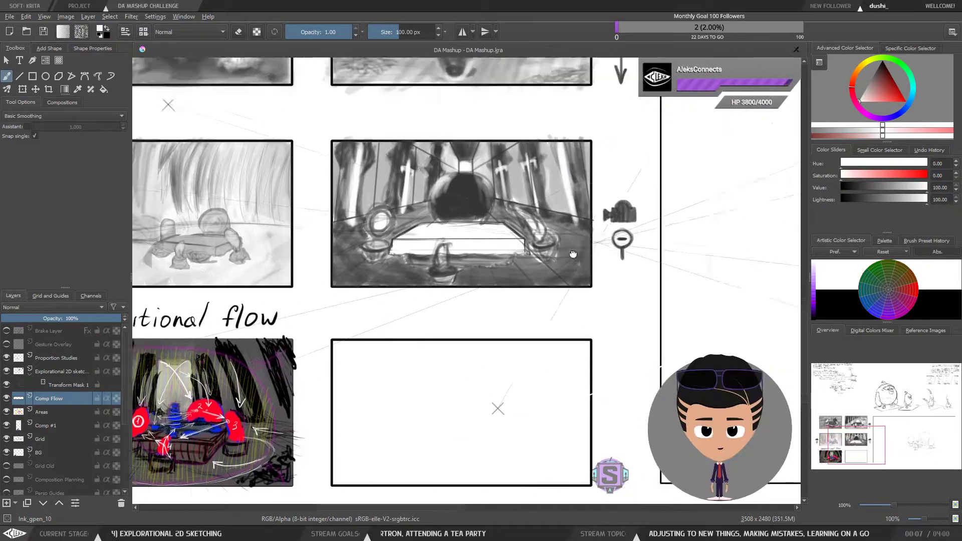
pyautogui.moveTo(797, 133); pyautogui.dragTo(303, 369)
pyautogui.scroll(-2, 303, 368)
pyautogui.moveTo(486, 245); pyautogui.dragTo(391, 339)
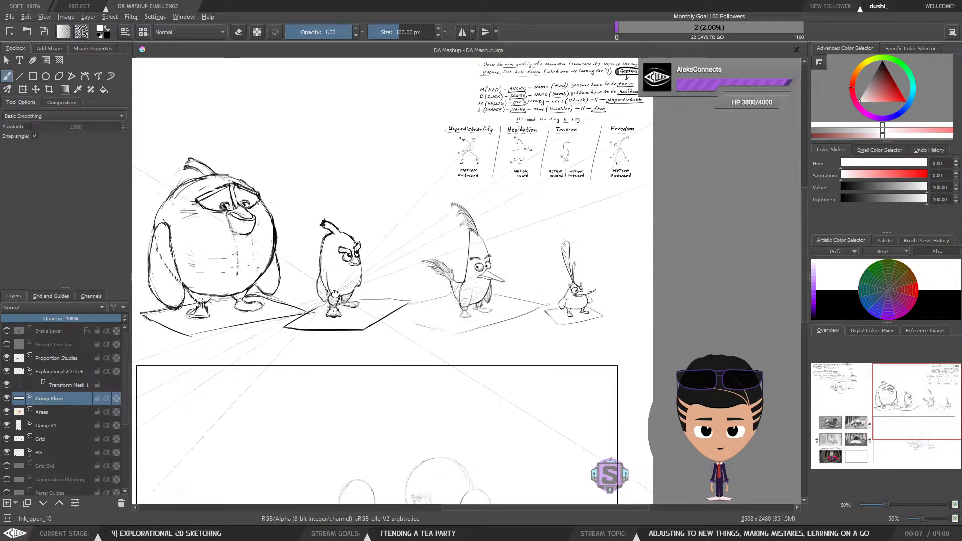
pyautogui.moveTo(345, 286); pyautogui.dragTo(403, 287)
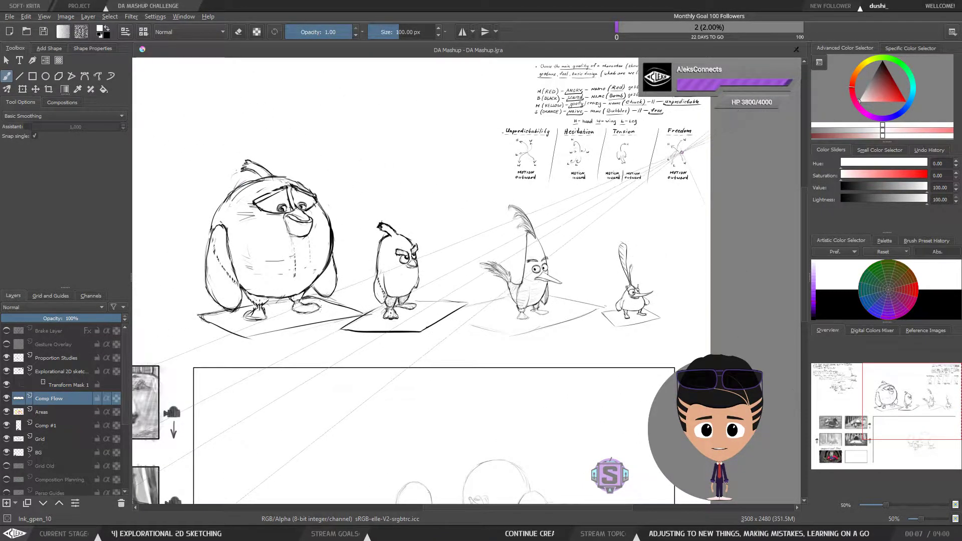
pyautogui.scroll(3, 556, 164)
pyautogui.moveTo(556, 164); pyautogui.dragTo(559, 189)
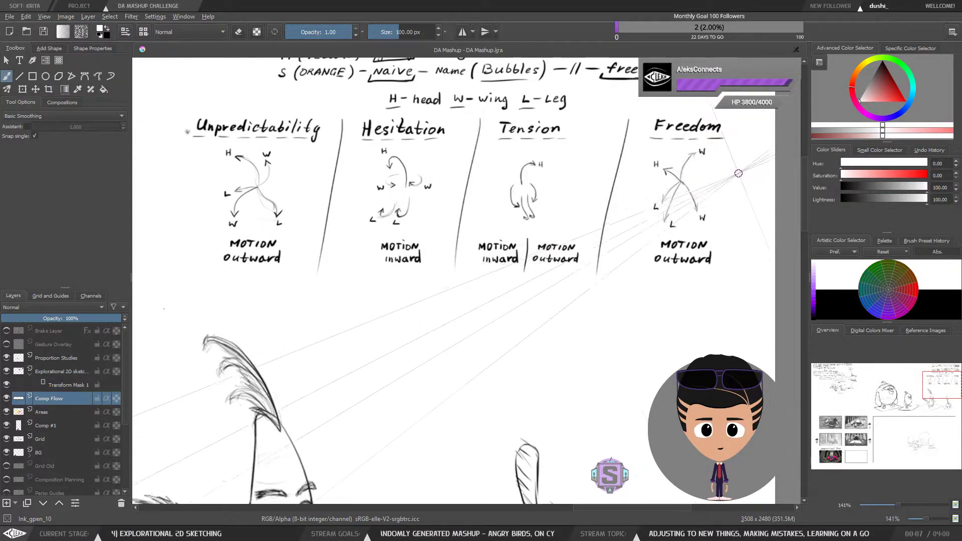
pyautogui.moveTo(579, 179)
pyautogui.mouseDown()
pyautogui.moveTo(588, 285)
pyautogui.moveTo(565, 303)
pyautogui.mouseUp()
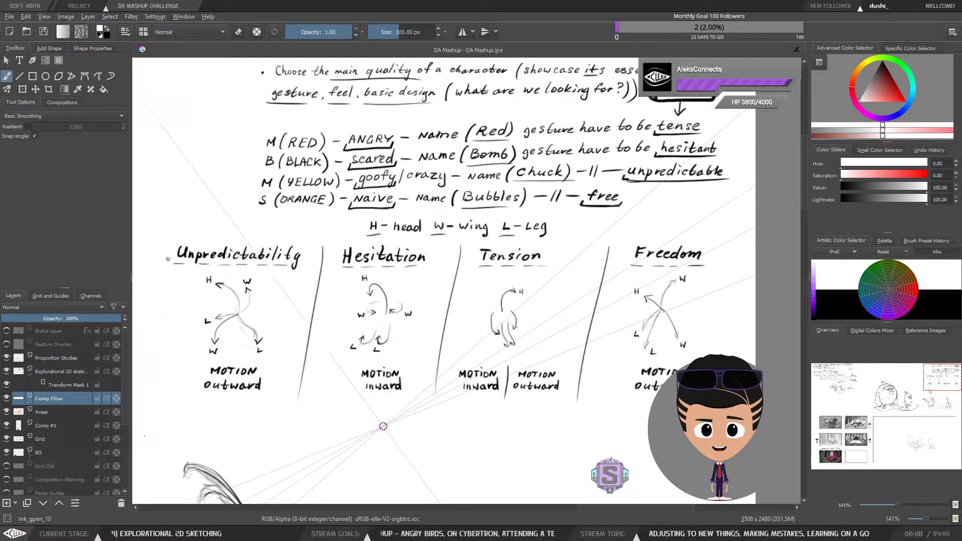
pyautogui.moveTo(384, 425); pyautogui.dragTo(447, 342)
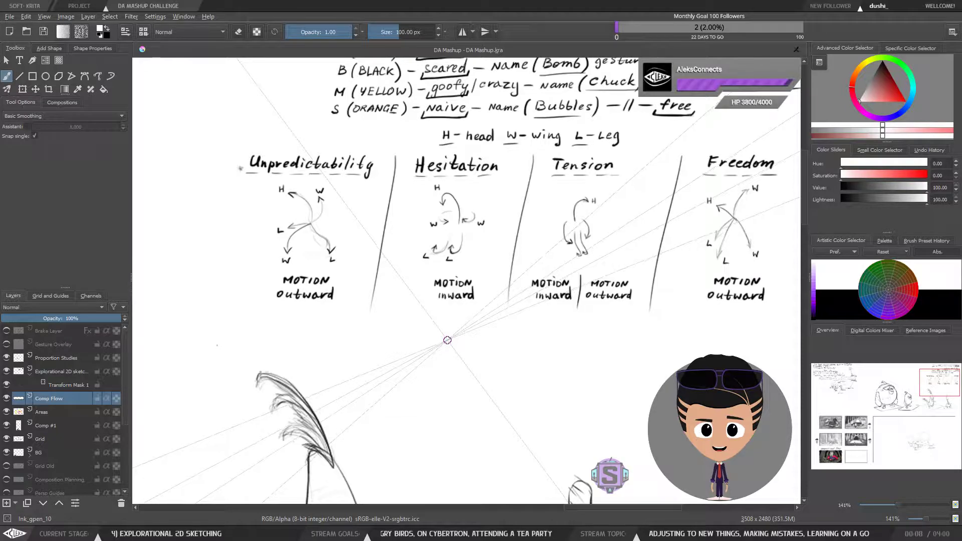
pyautogui.scroll(-1, 448, 340)
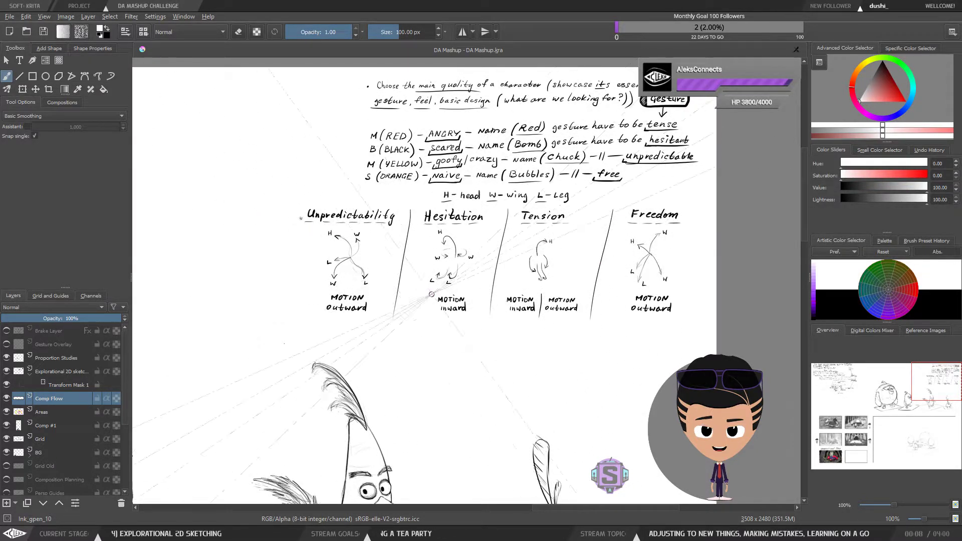
pyautogui.moveTo(246, 373); pyautogui.dragTo(279, 311)
pyautogui.moveTo(306, 343); pyautogui.dragTo(503, 162)
pyautogui.scroll(-1, 423, 292)
pyautogui.moveTo(318, 394); pyautogui.dragTo(421, 313)
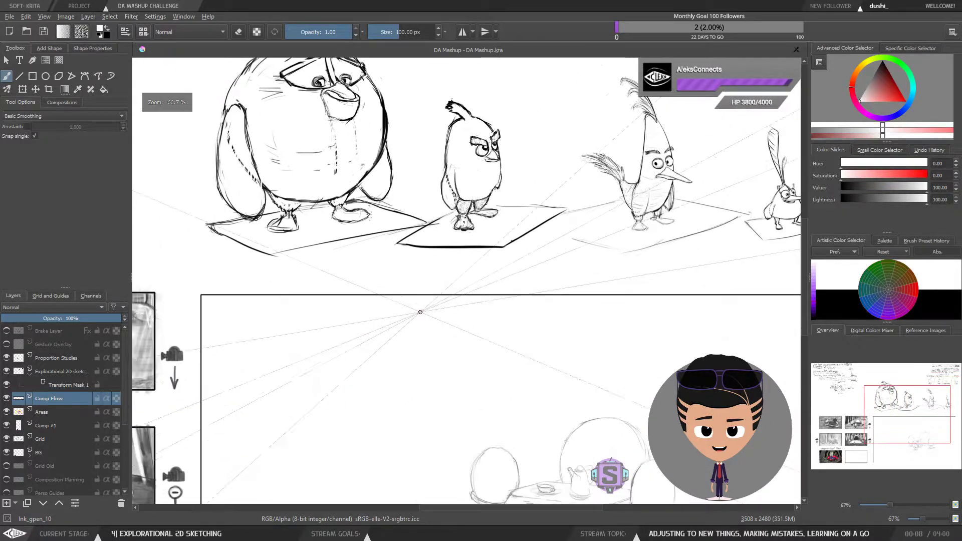
pyautogui.moveTo(258, 432); pyautogui.dragTo(415, 330)
pyautogui.moveTo(145, 458); pyautogui.dragTo(359, 375)
pyautogui.moveTo(232, 495); pyautogui.dragTo(326, 410)
pyautogui.scroll(2, 322, 382)
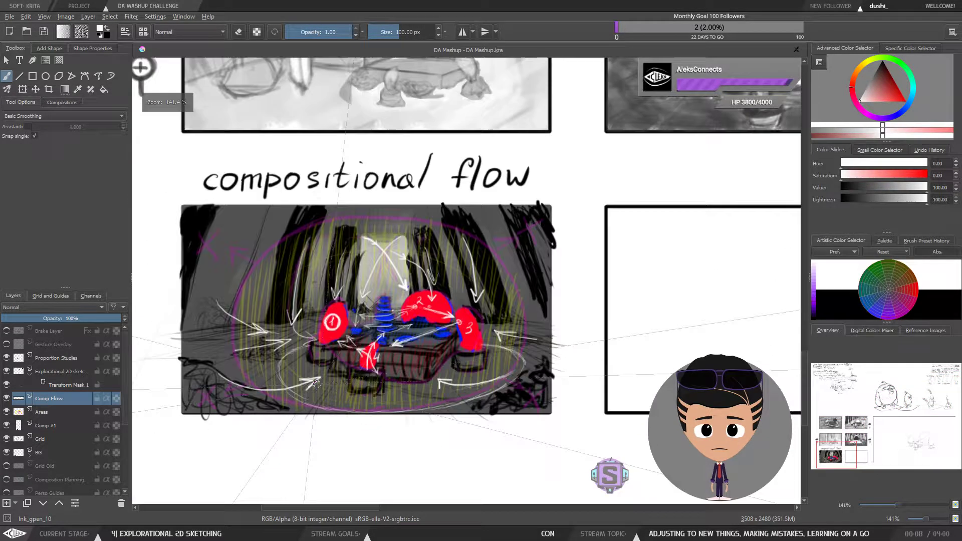
pyautogui.moveTo(435, 367); pyautogui.dragTo(453, 357)
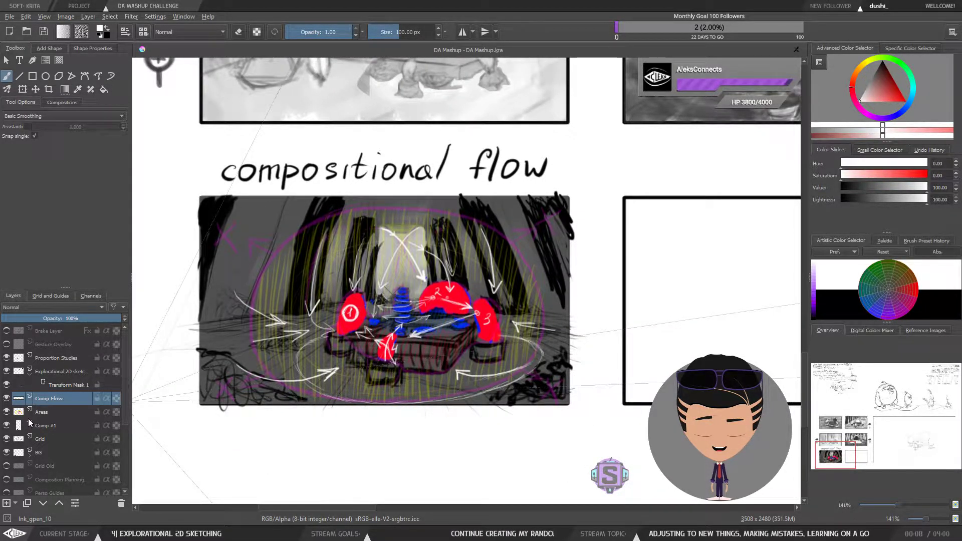
pyautogui.moveTo(28, 419)
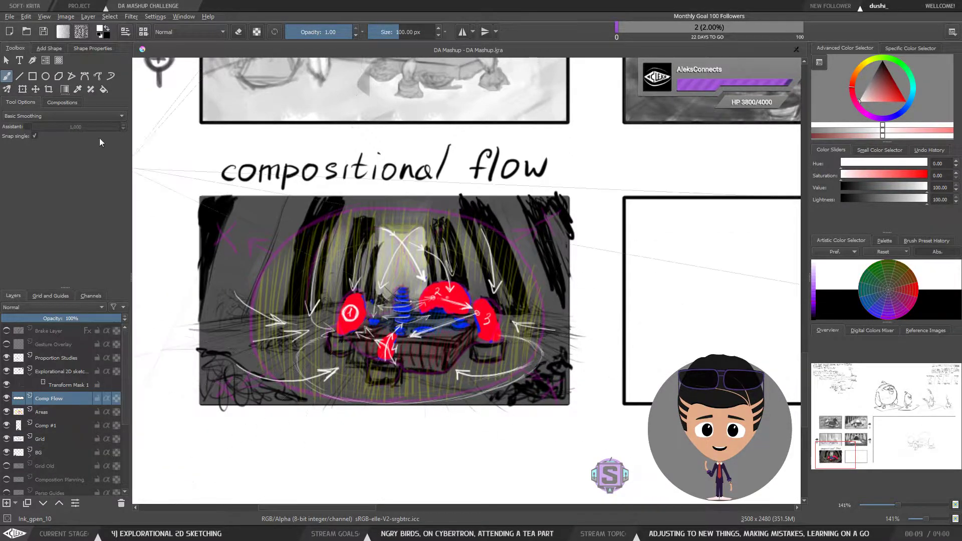
# Step: Switch the workspace to AC_Painting
pyautogui.click(952, 32)
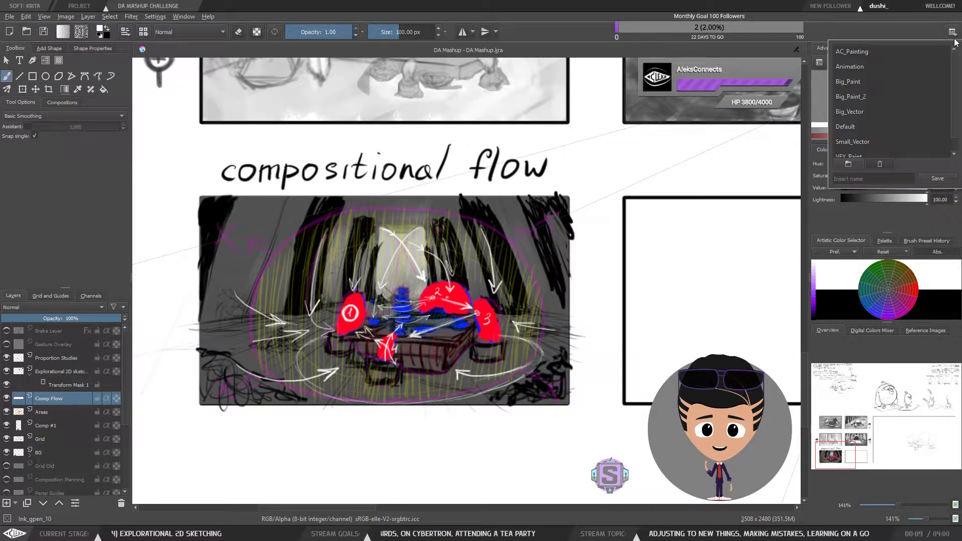
pyautogui.click(864, 52)
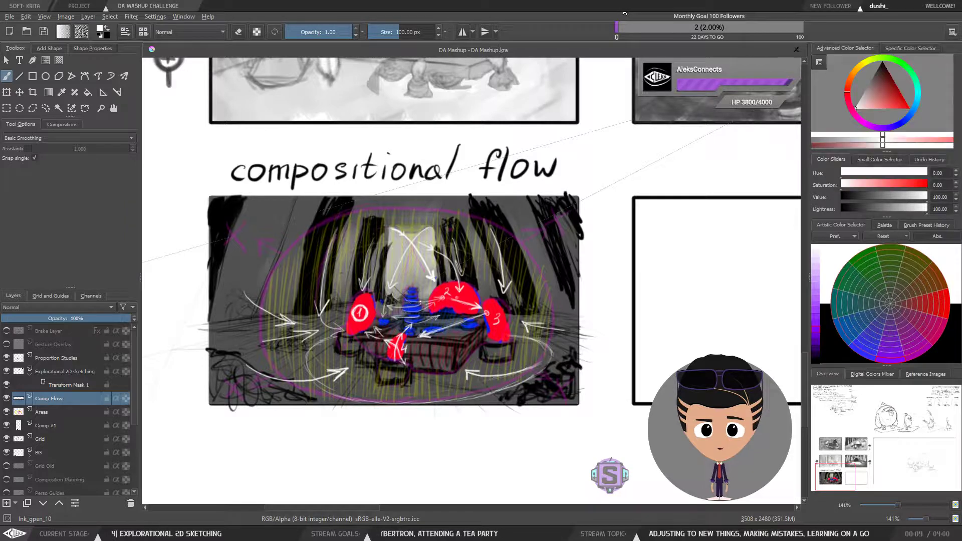
pyautogui.click(951, 32)
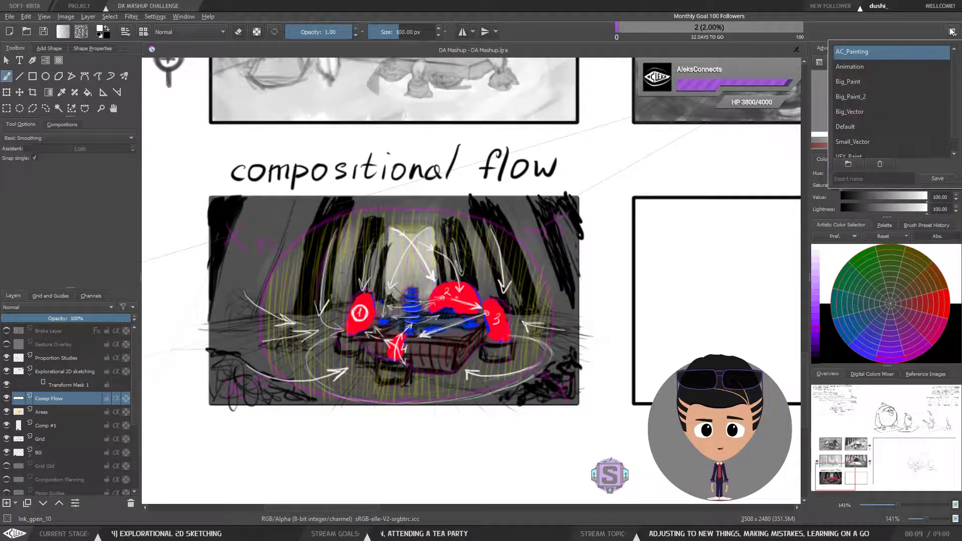
pyautogui.click(951, 31)
pyautogui.click(856, 20)
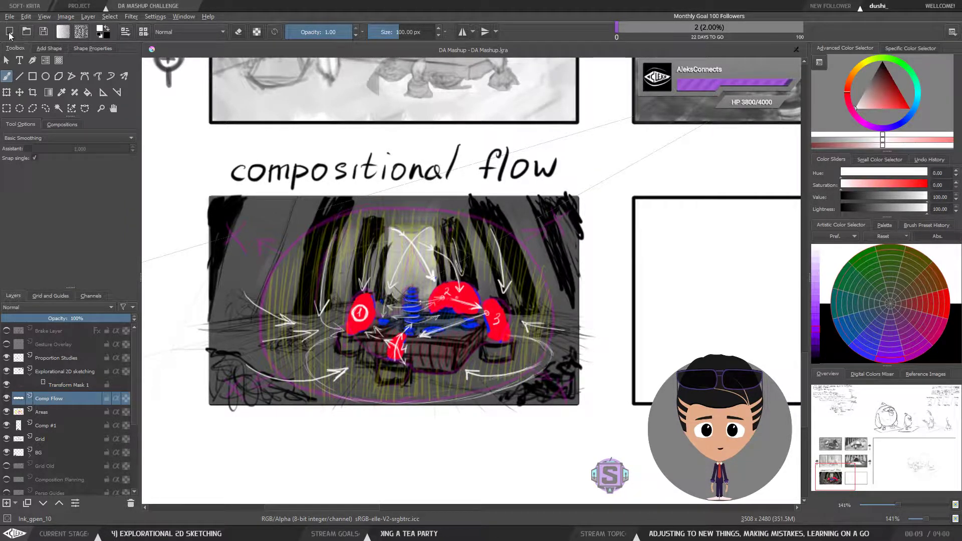
# Step: Hide and show the Comp Flow layer to compare the panel with and without the flow arrows
pyautogui.click(7, 398)
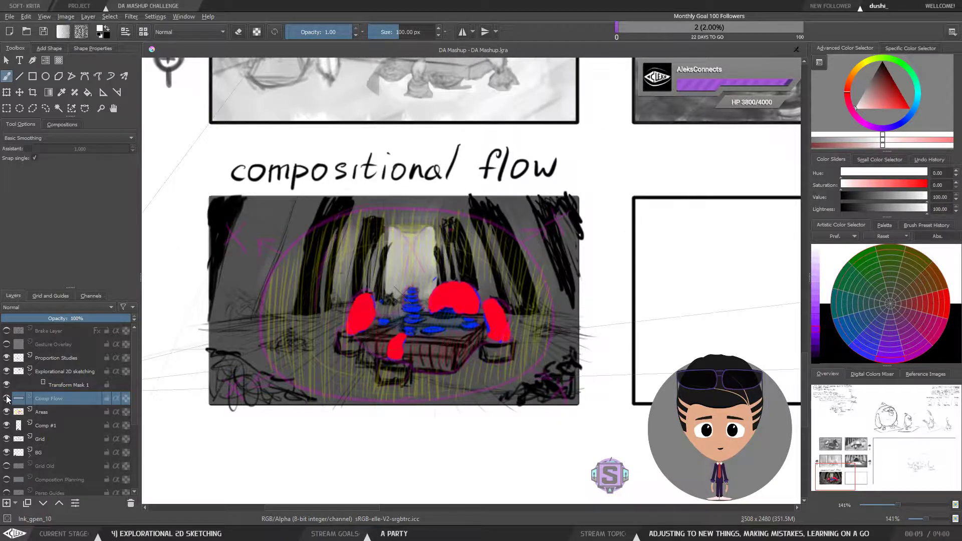
pyautogui.click(7, 399)
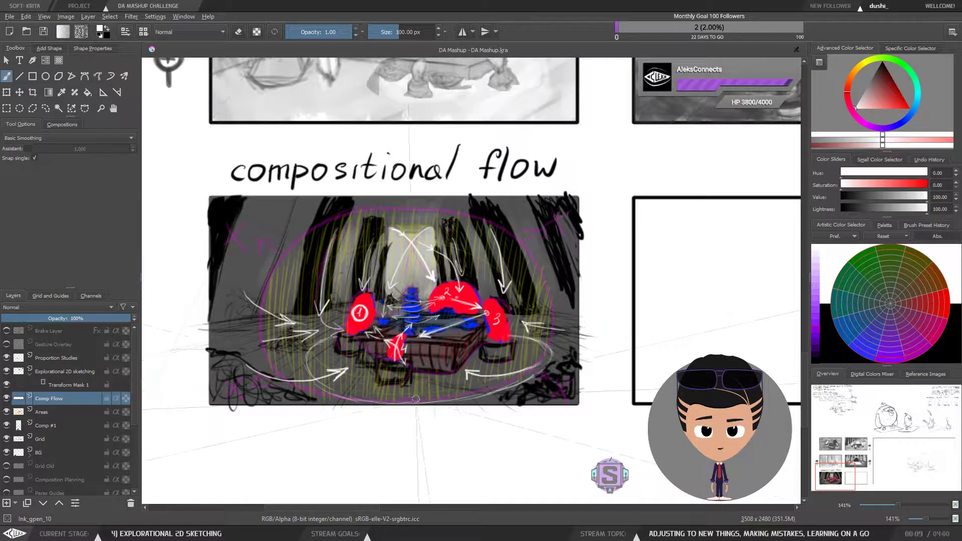
pyautogui.scroll(1, 415, 349)
pyautogui.moveTo(422, 254); pyautogui.dragTo(467, 277)
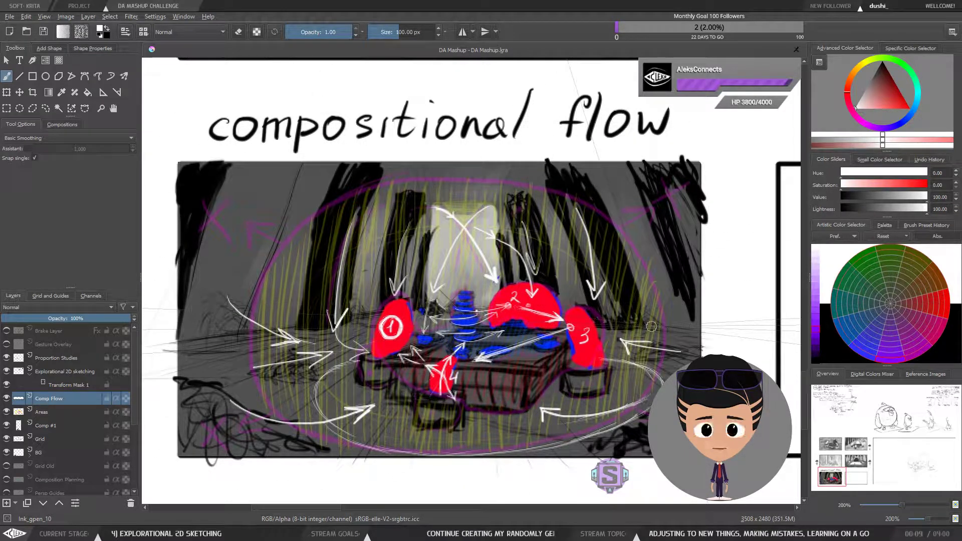
# Step: Toggle the Comp Flow and Comp #1 layers off and on to compare the panel with and without them, selecting Comp #1
pyautogui.click(6, 400)
pyautogui.click(6, 400)
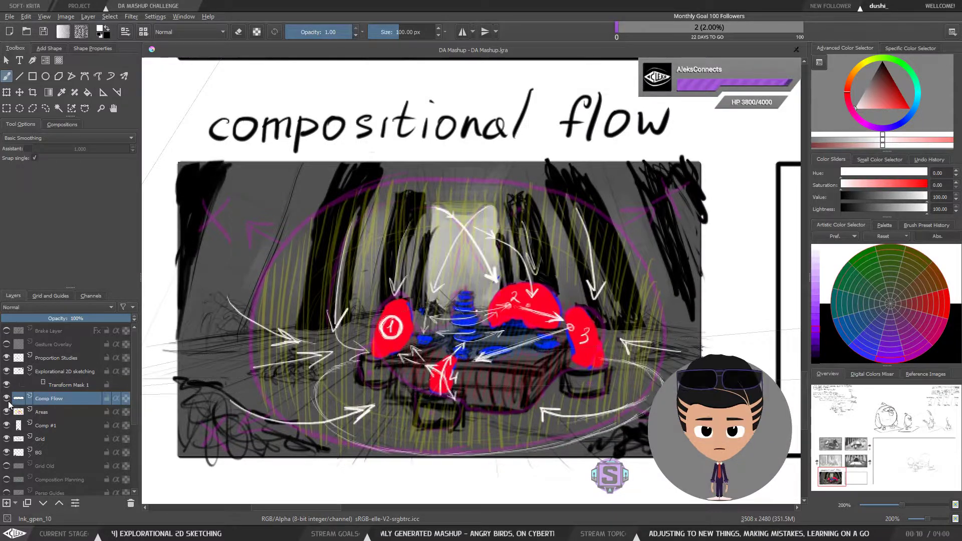
pyautogui.click(6, 425)
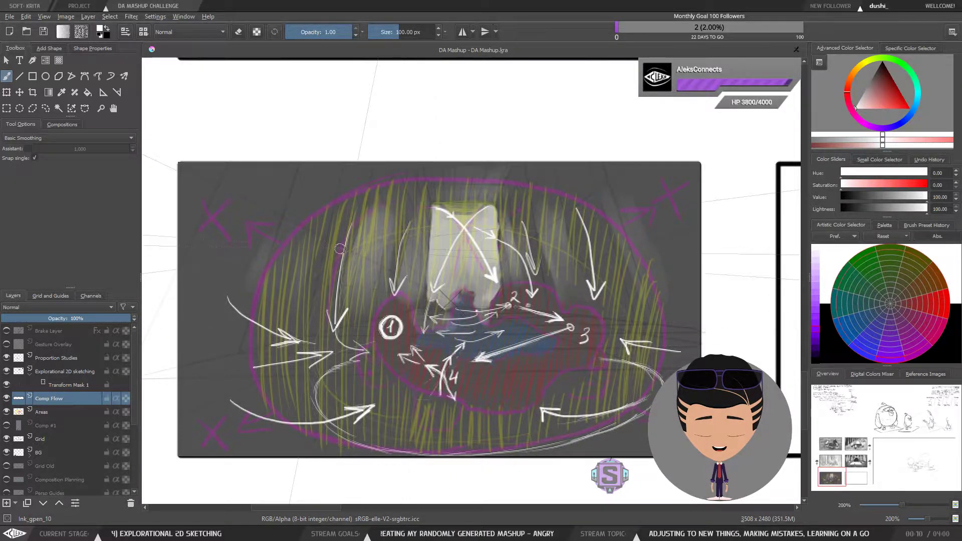
pyautogui.click(7, 425)
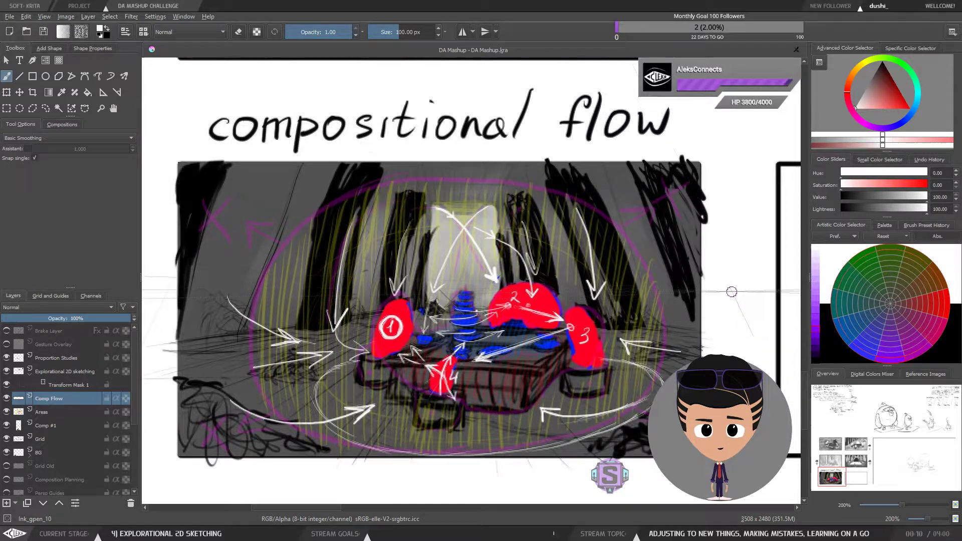
pyautogui.click(6, 399)
pyautogui.click(6, 400)
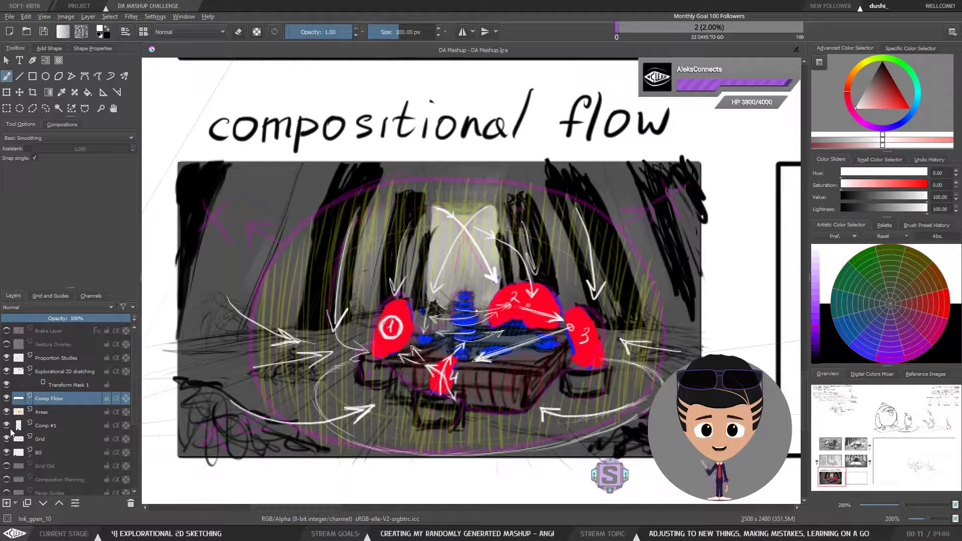
pyautogui.click(2, 430)
pyautogui.click(6, 425)
pyautogui.click(7, 425)
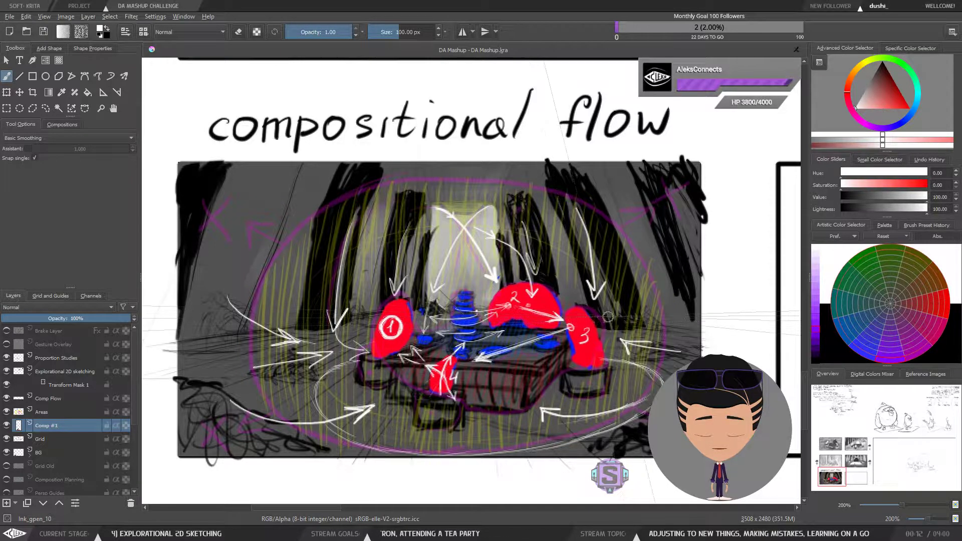
# Step: Pan and zoom around the storyboard page to review the thumbnail panels, character sketches and compositional flow panel
pyautogui.scroll(-2, 608, 317)
pyautogui.scroll(1, 608, 317)
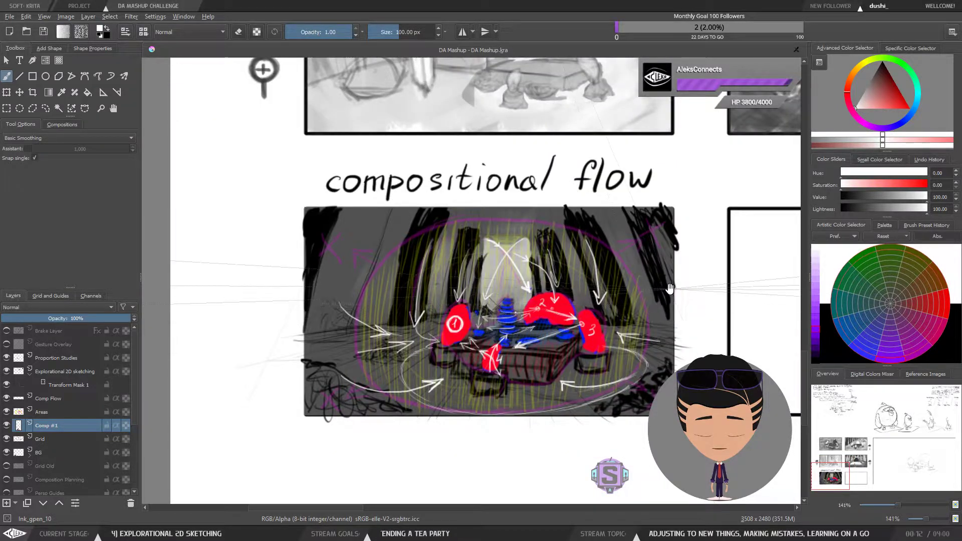
pyautogui.moveTo(670, 289); pyautogui.dragTo(588, 292)
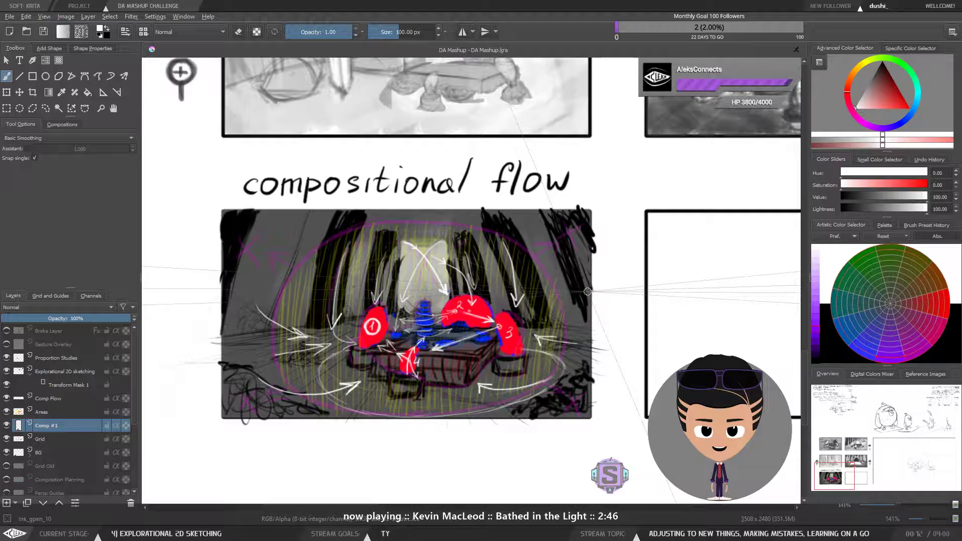
pyautogui.moveTo(603, 259)
pyautogui.mouseDown()
pyautogui.moveTo(598, 272)
pyautogui.moveTo(599, 261)
pyautogui.mouseUp()
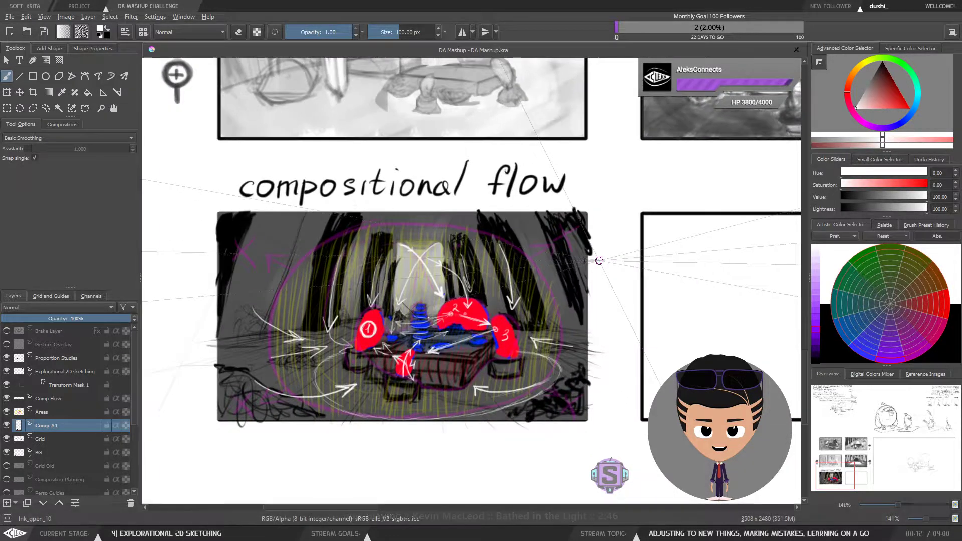
pyautogui.scroll(-1, 609, 331)
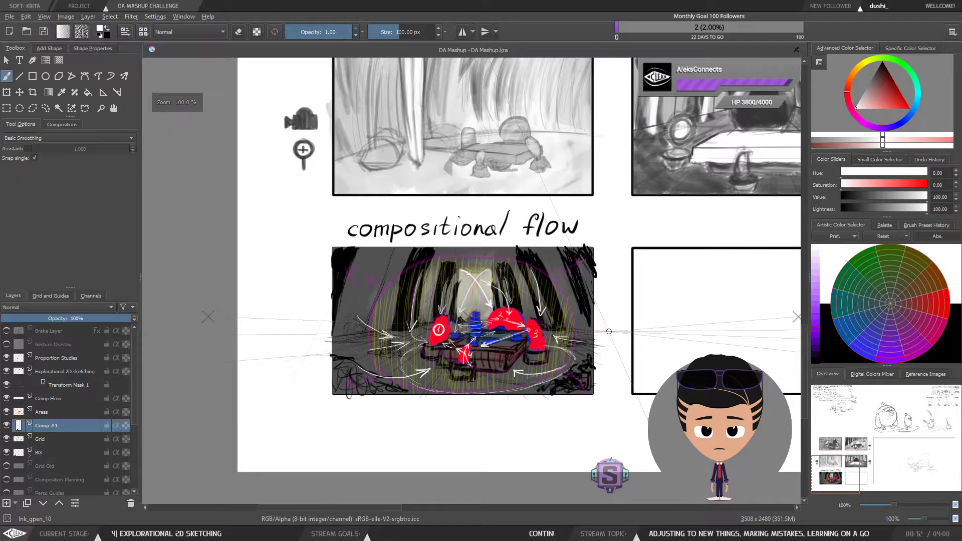
pyautogui.scroll(-1, 609, 331)
pyautogui.moveTo(637, 322); pyautogui.dragTo(563, 333)
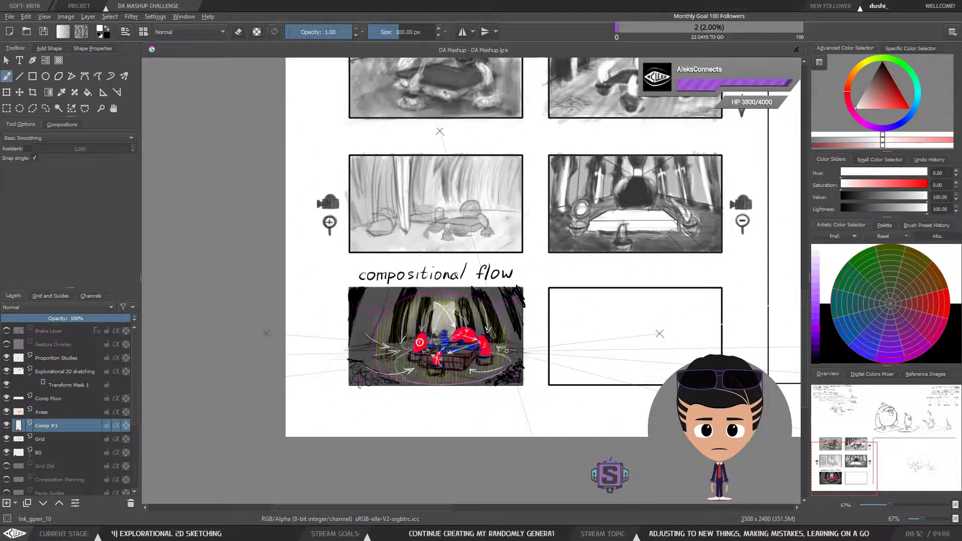
pyautogui.scroll(-2, 506, 351)
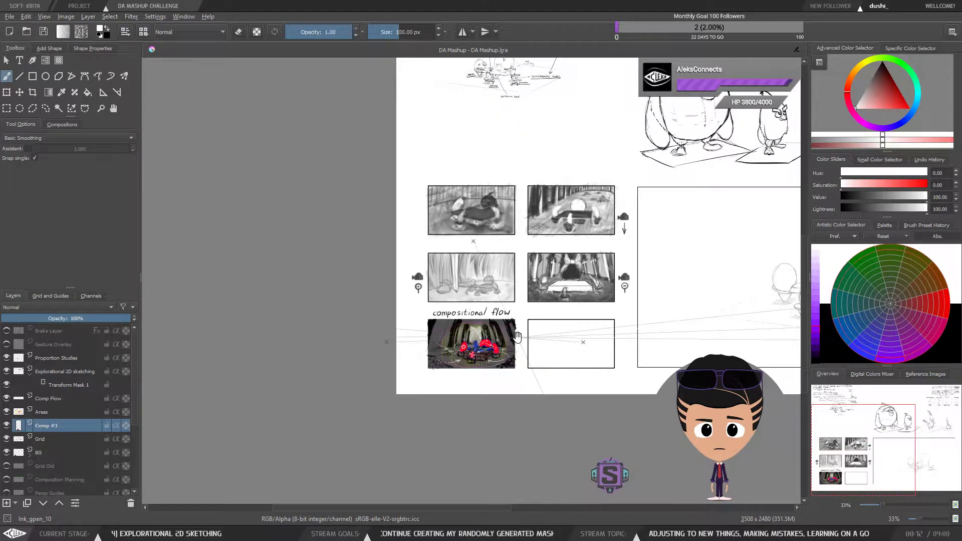
pyautogui.moveTo(522, 332); pyautogui.dragTo(361, 391)
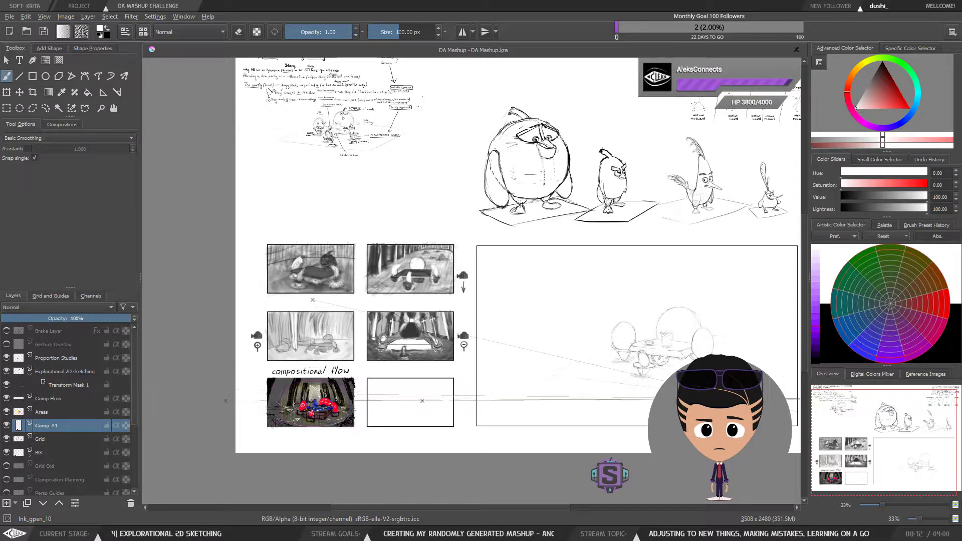
pyautogui.scroll(-1, 692, 395)
pyautogui.moveTo(684, 394); pyautogui.dragTo(540, 414)
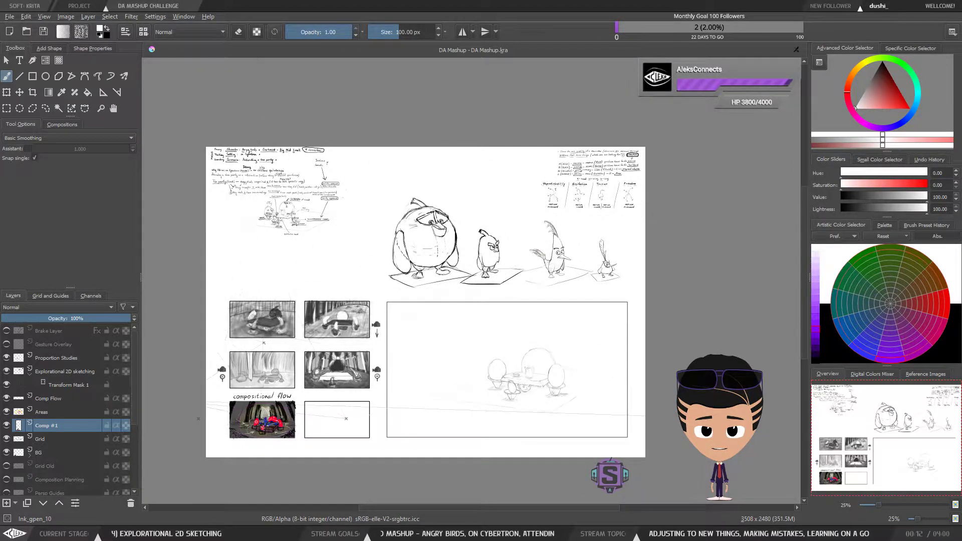
pyautogui.moveTo(244, 396); pyautogui.dragTo(294, 328)
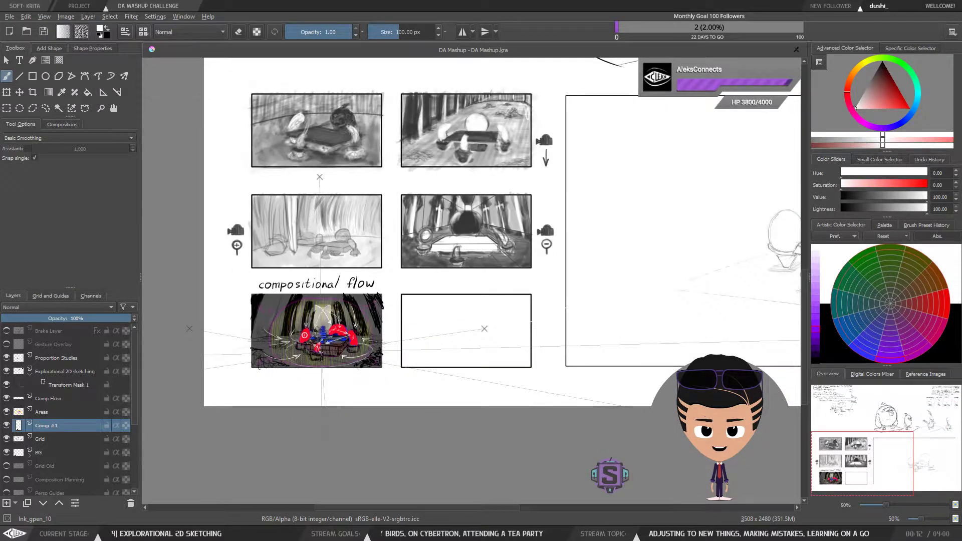
pyautogui.scroll(3, 320, 353)
pyautogui.scroll(-1, 526, 308)
pyautogui.scroll(-1, 527, 308)
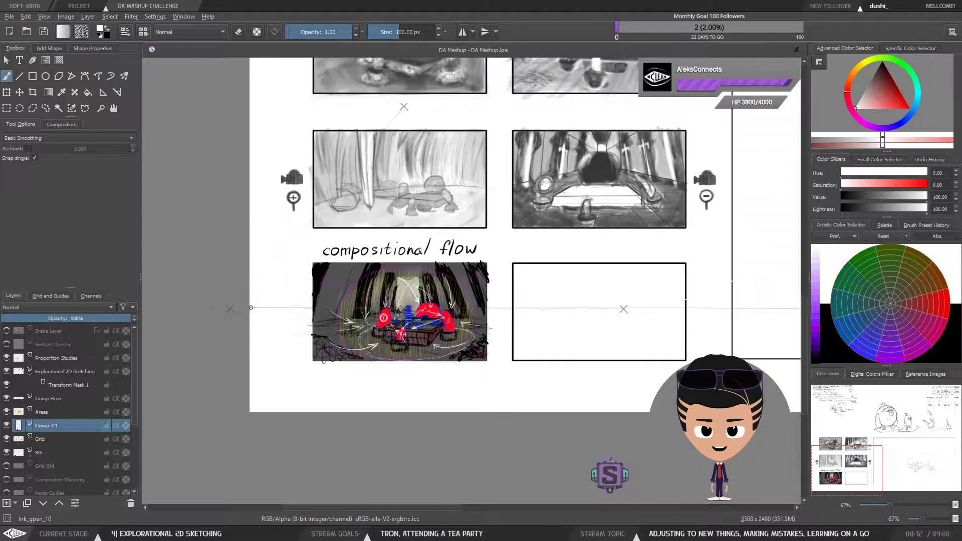
pyautogui.scroll(2, 413, 343)
pyautogui.moveTo(406, 287); pyautogui.dragTo(425, 290)
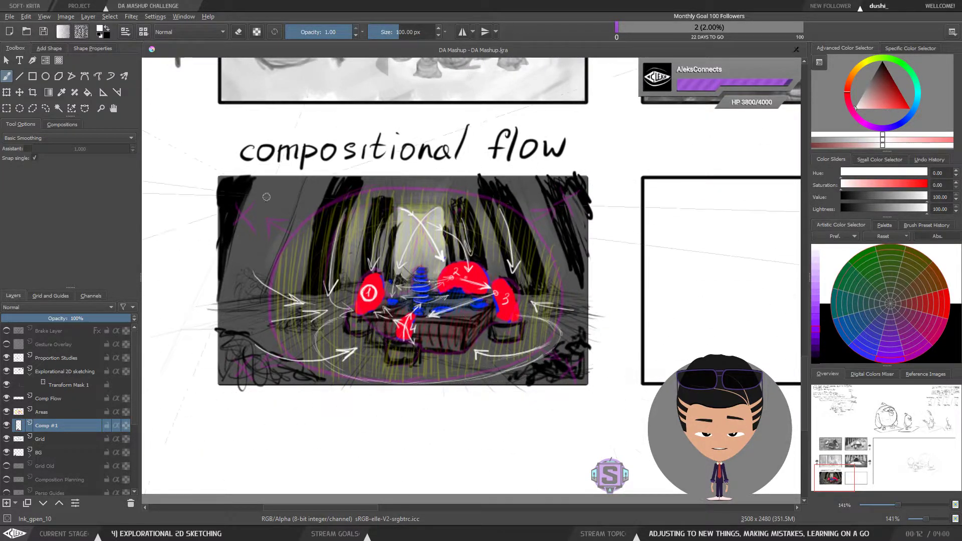
pyautogui.scroll(-2, 211, 346)
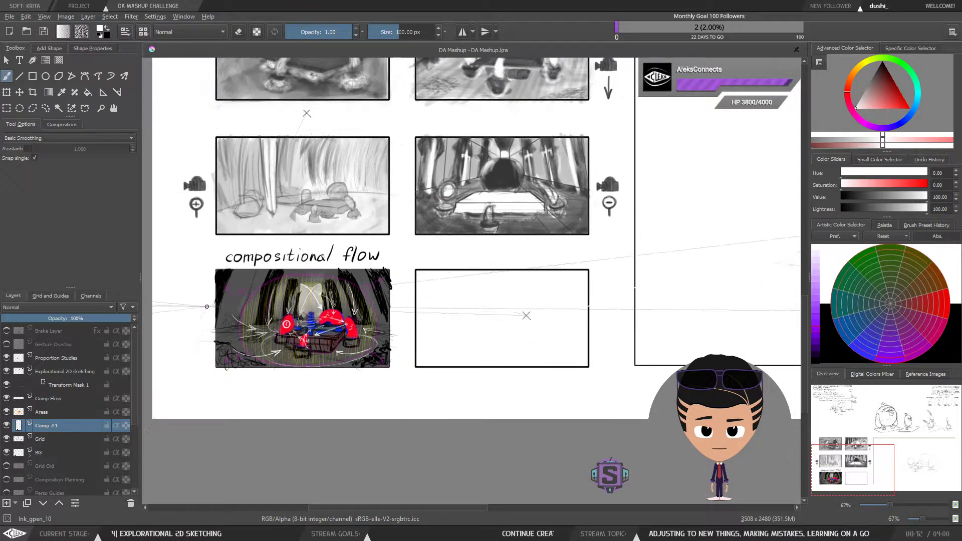
pyautogui.moveTo(522, 320); pyautogui.dragTo(580, 332)
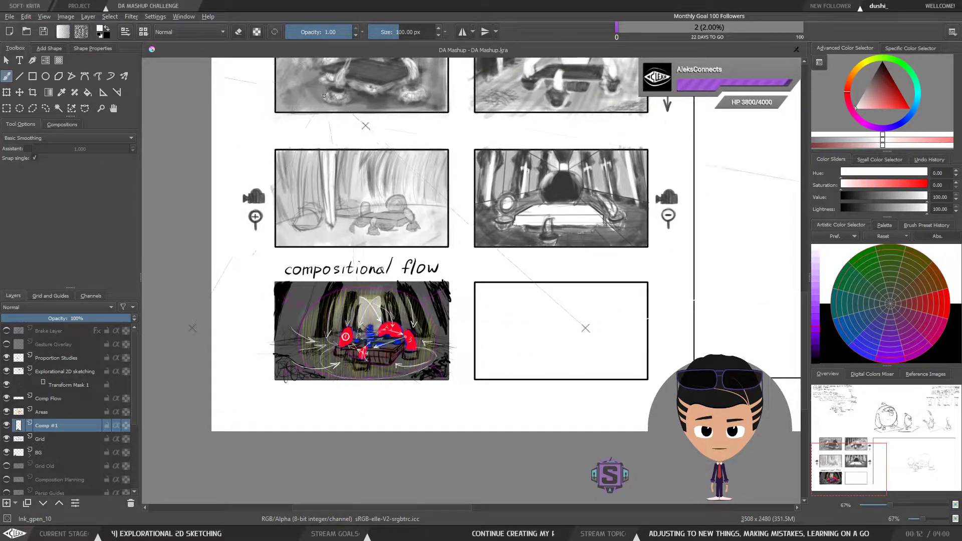
pyautogui.scroll(-2, 617, 239)
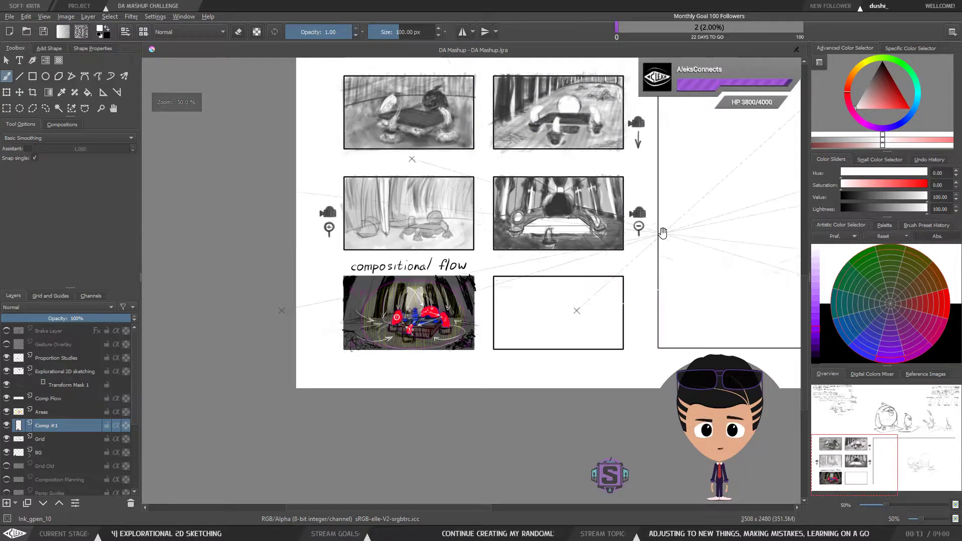
pyautogui.moveTo(677, 262)
pyautogui.mouseDown()
pyautogui.moveTo(457, 300)
pyautogui.moveTo(184, 321)
pyautogui.moveTo(385, 285)
pyautogui.moveTo(514, 298)
pyautogui.mouseUp()
pyautogui.scroll(-1, 514, 298)
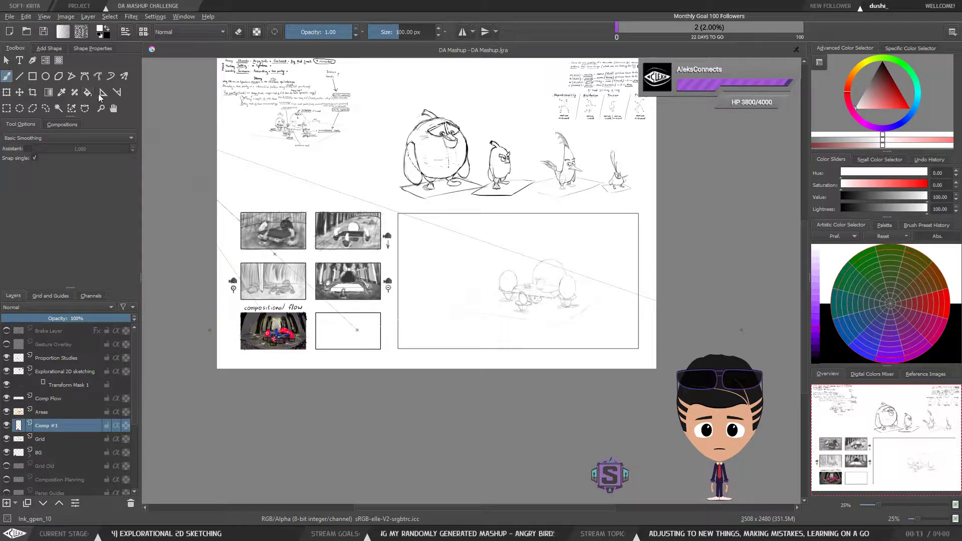
# Step: Activate the Assistant Tool and examine the concentric ellipse and perspective assistants across the storyboard panels
pyautogui.click(103, 93)
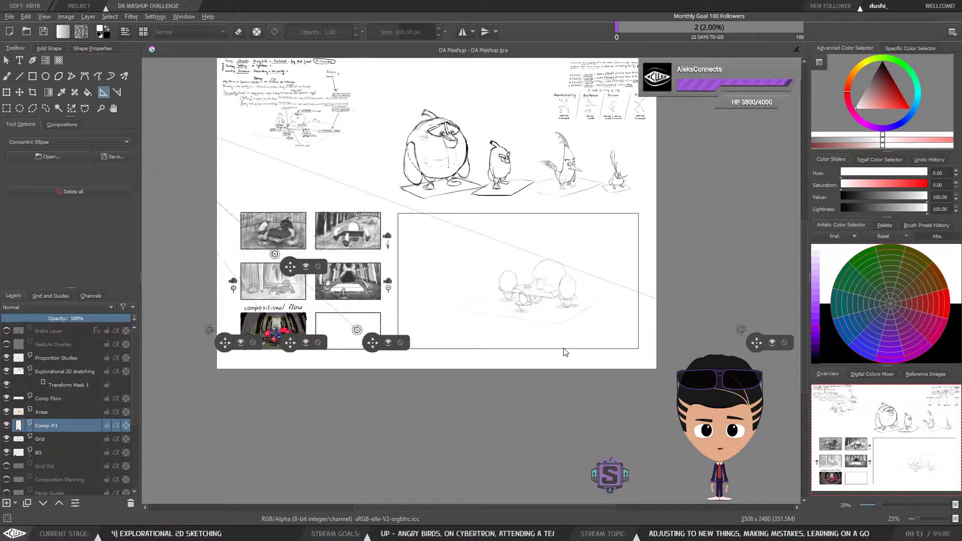
pyautogui.scroll(1, 562, 347)
pyautogui.scroll(-1, 562, 346)
pyautogui.moveTo(545, 223); pyautogui.dragTo(553, 279)
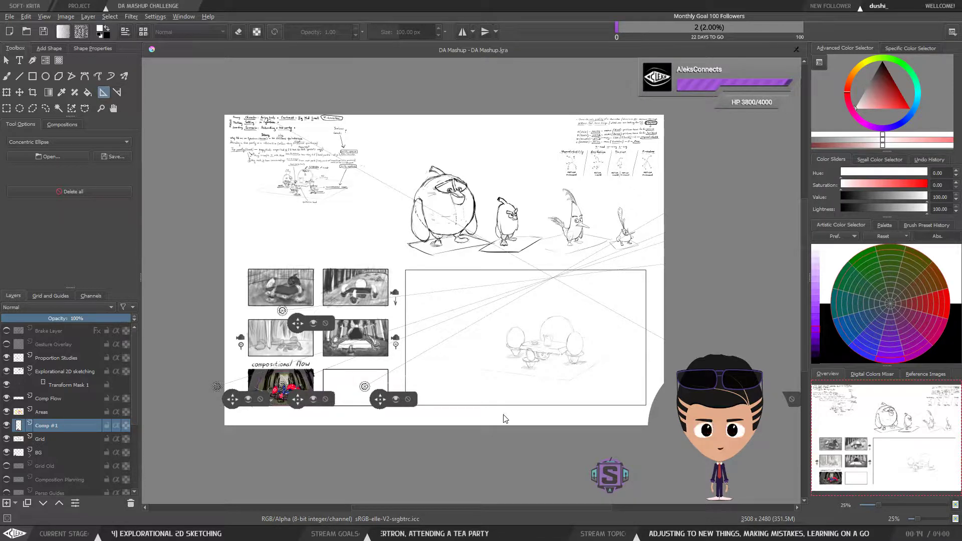
pyautogui.scroll(3, 257, 413)
pyautogui.scroll(1, 251, 380)
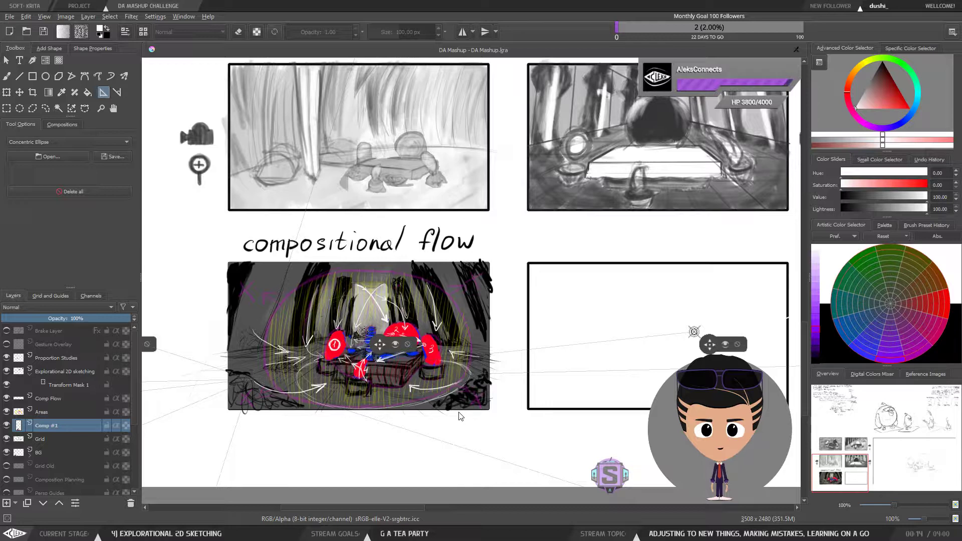
pyautogui.moveTo(470, 411); pyautogui.dragTo(566, 410)
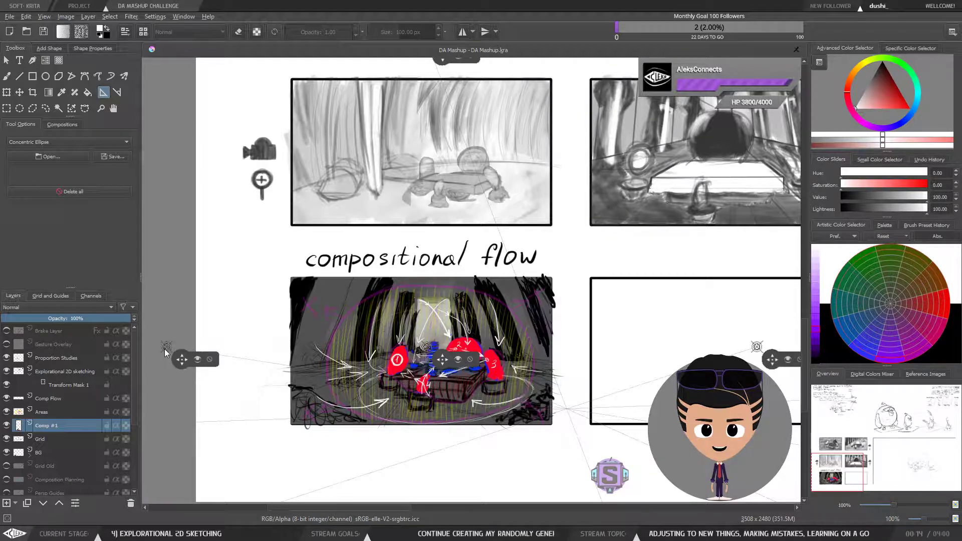
pyautogui.moveTo(416, 257); pyautogui.dragTo(403, 320)
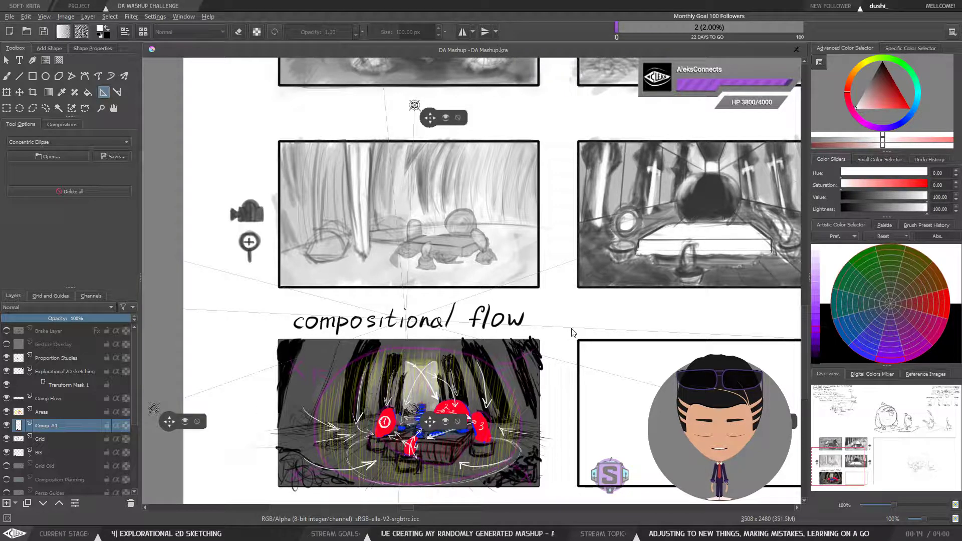
pyautogui.moveTo(555, 385); pyautogui.dragTo(553, 334)
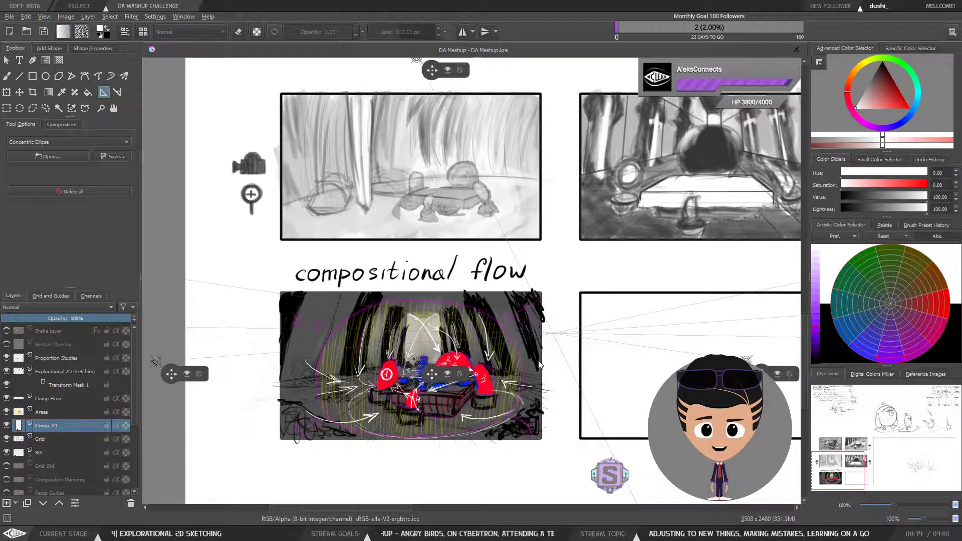
pyautogui.scroll(-5, 540, 360)
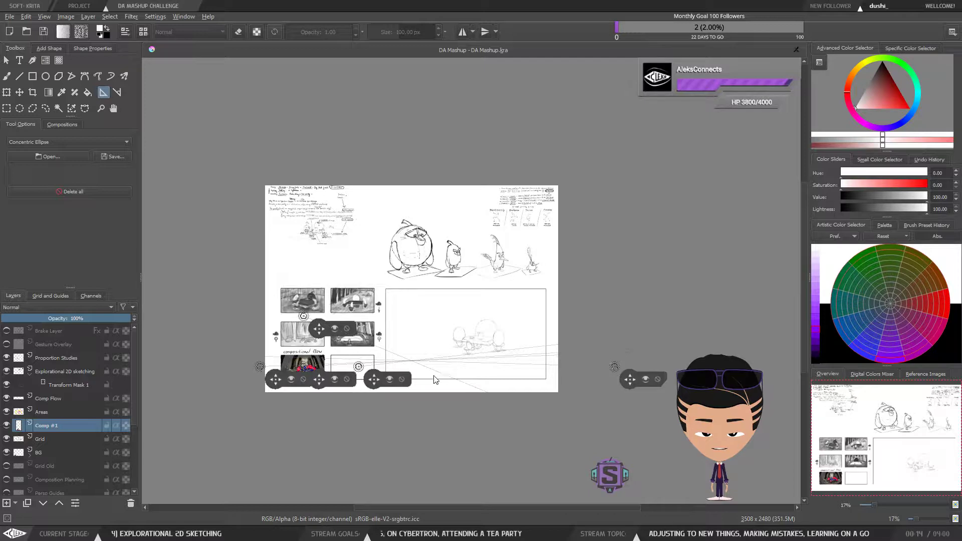
pyautogui.scroll(1, 435, 380)
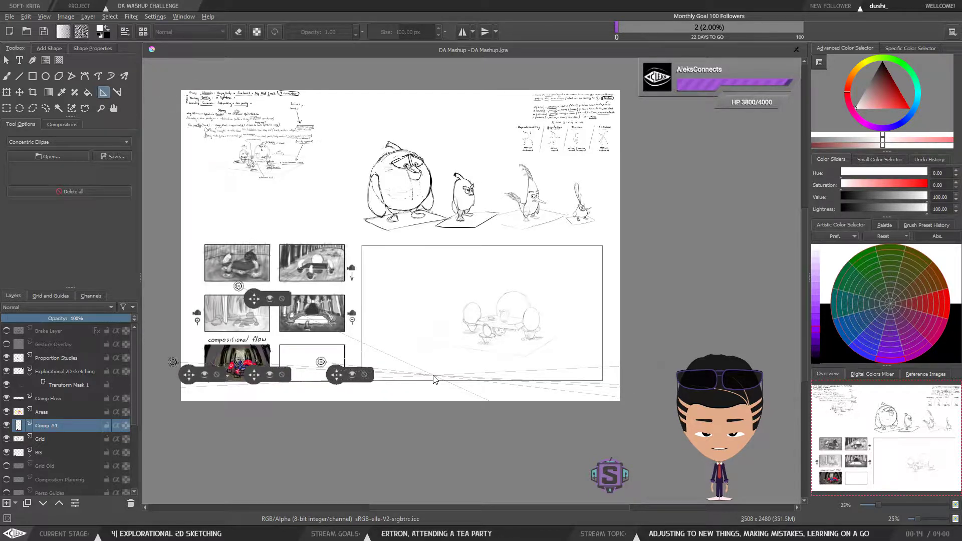
pyautogui.scroll(5, 366, 319)
pyautogui.moveTo(376, 347); pyautogui.dragTo(468, 281)
pyautogui.scroll(1, 447, 315)
pyautogui.moveTo(474, 335); pyautogui.dragTo(496, 320)
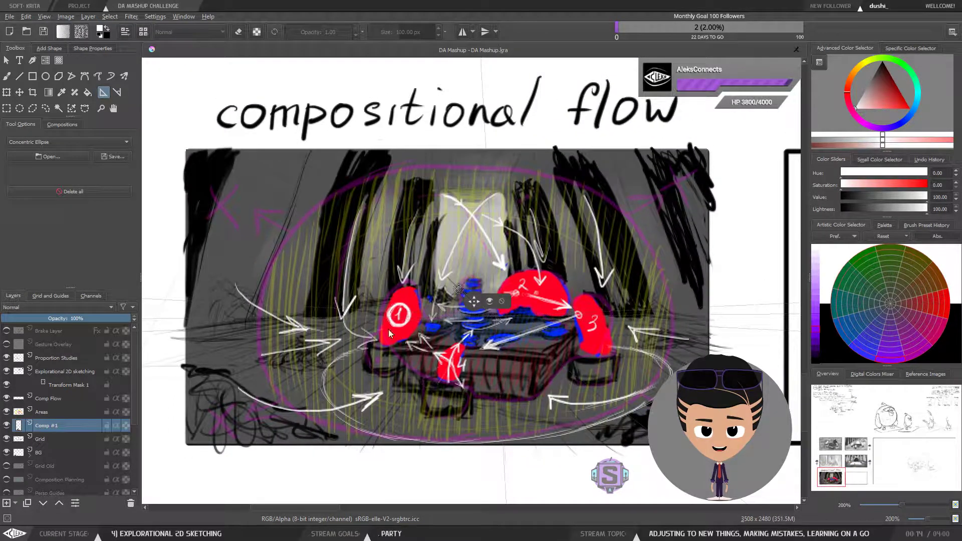
# Step: Hide the Comp #1, Areas and Comp Flow layers to view the underlying panel painting without overlays
pyautogui.click(48, 437)
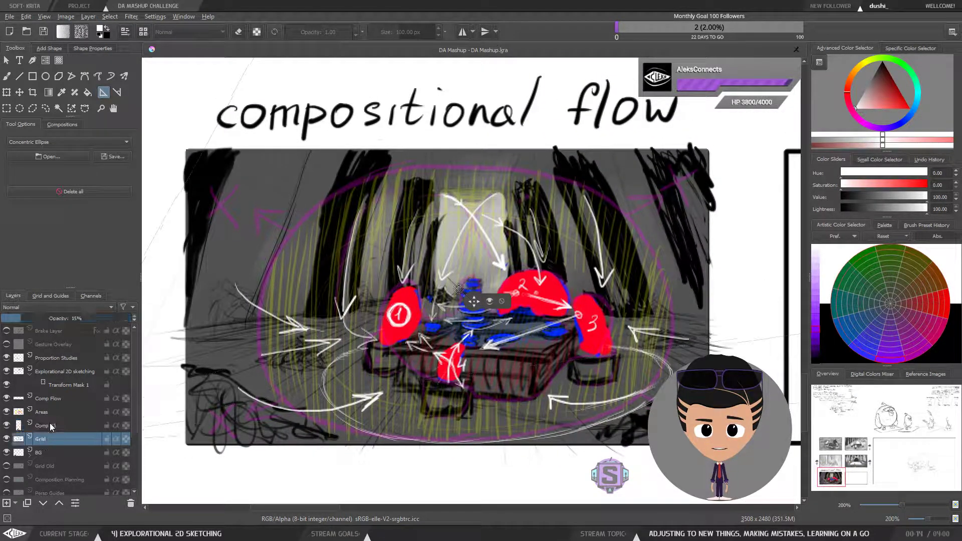
pyautogui.click(50, 427)
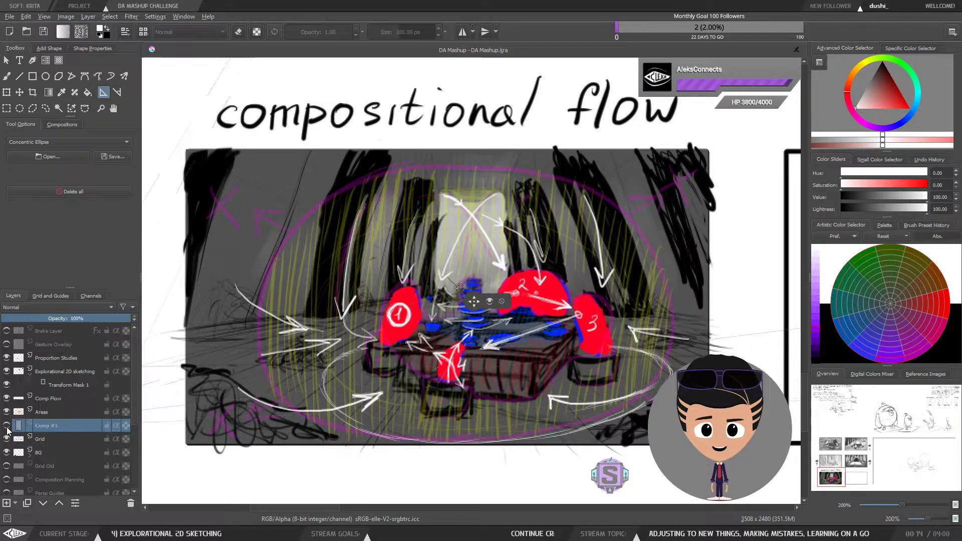
pyautogui.click(7, 426)
pyautogui.click(6, 427)
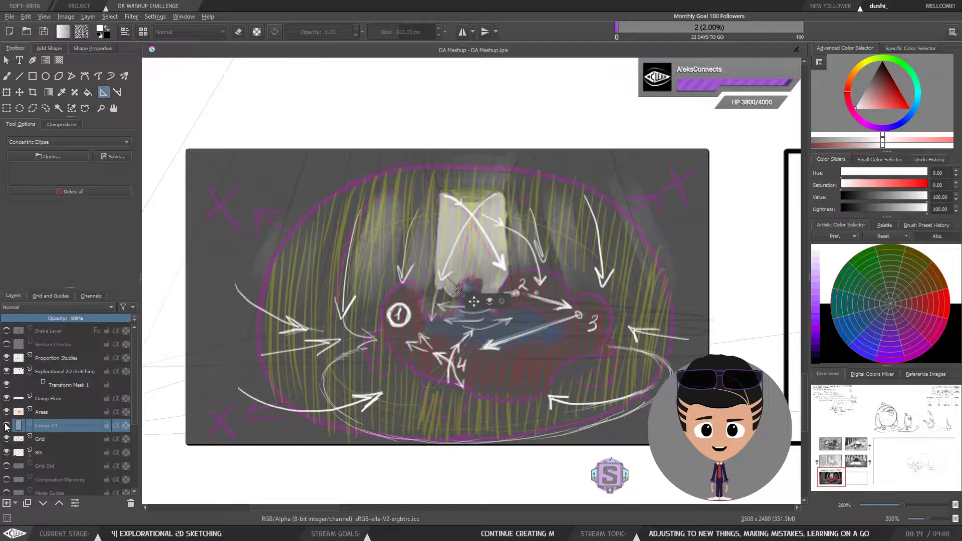
pyautogui.click(7, 413)
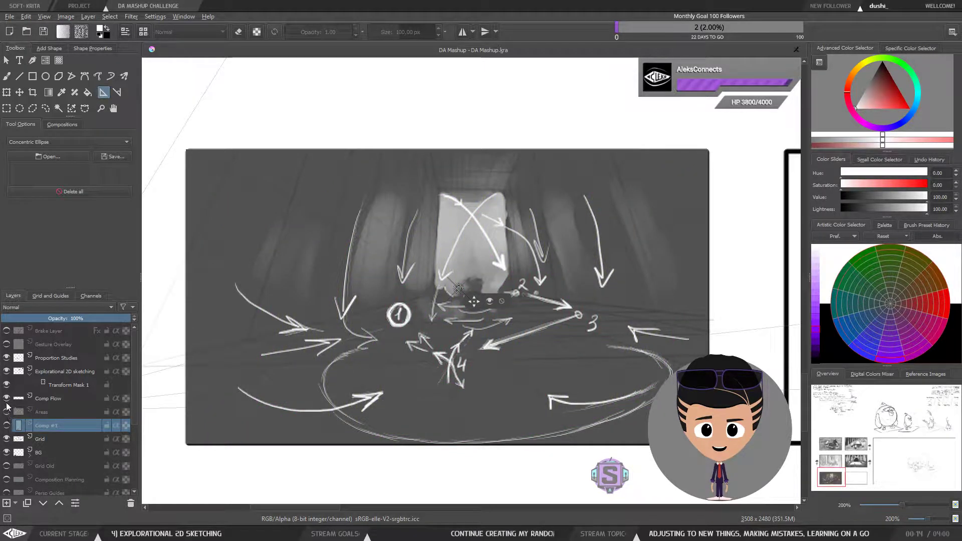
pyautogui.click(6, 399)
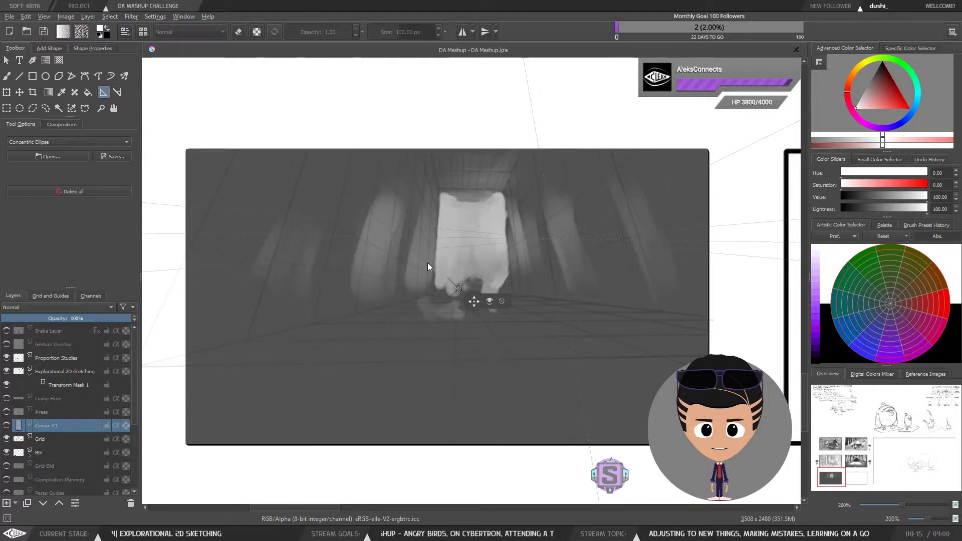
pyautogui.scroll(-3, 526, 297)
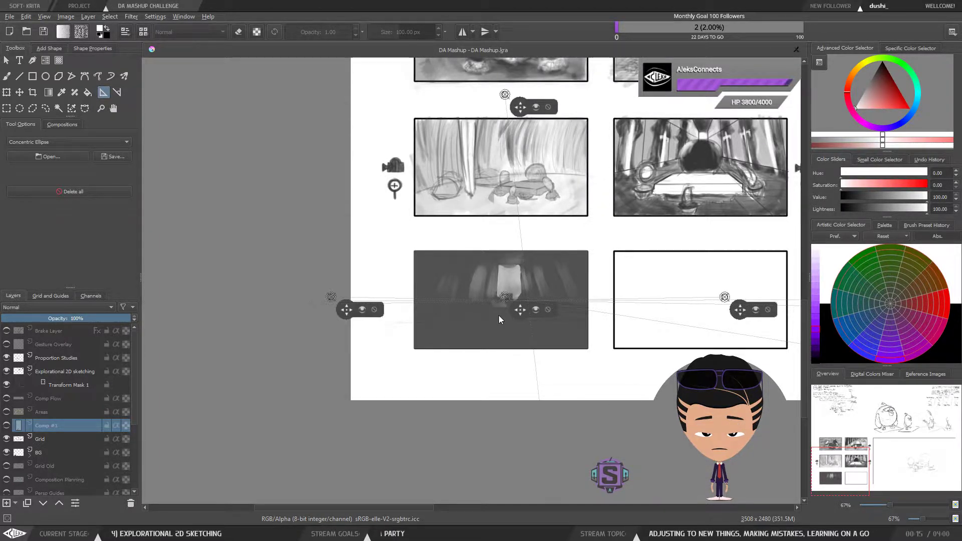
# Step: Zoom and pan across the compositional flow panel and the empty panel beside it to inspect the assistant handles
pyautogui.scroll(2, 499, 311)
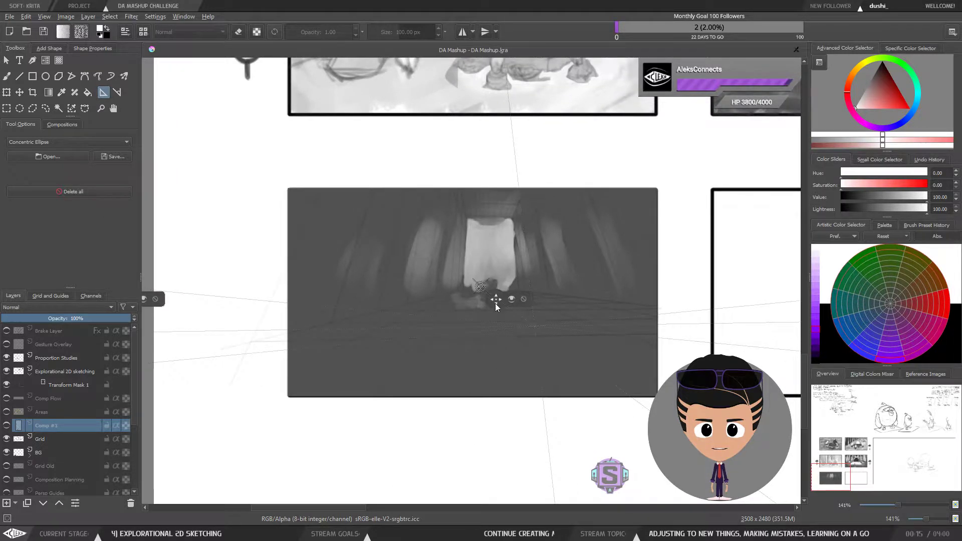
pyautogui.scroll(1, 516, 304)
pyautogui.moveTo(581, 335); pyautogui.dragTo(573, 346)
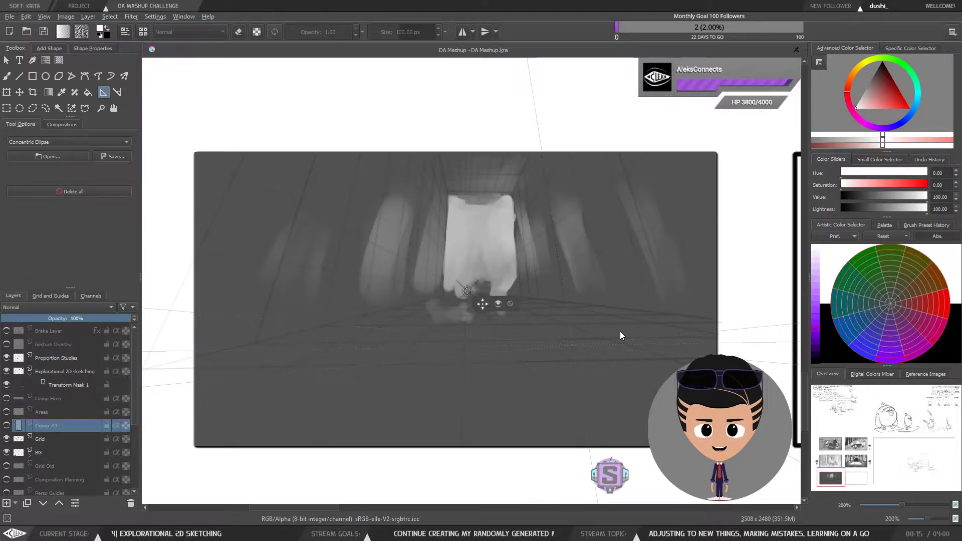
pyautogui.scroll(-2, 620, 331)
pyautogui.moveTo(605, 312)
pyautogui.mouseDown()
pyautogui.moveTo(638, 312)
pyautogui.moveTo(604, 314)
pyautogui.mouseUp()
pyautogui.moveTo(653, 363); pyautogui.dragTo(638, 364)
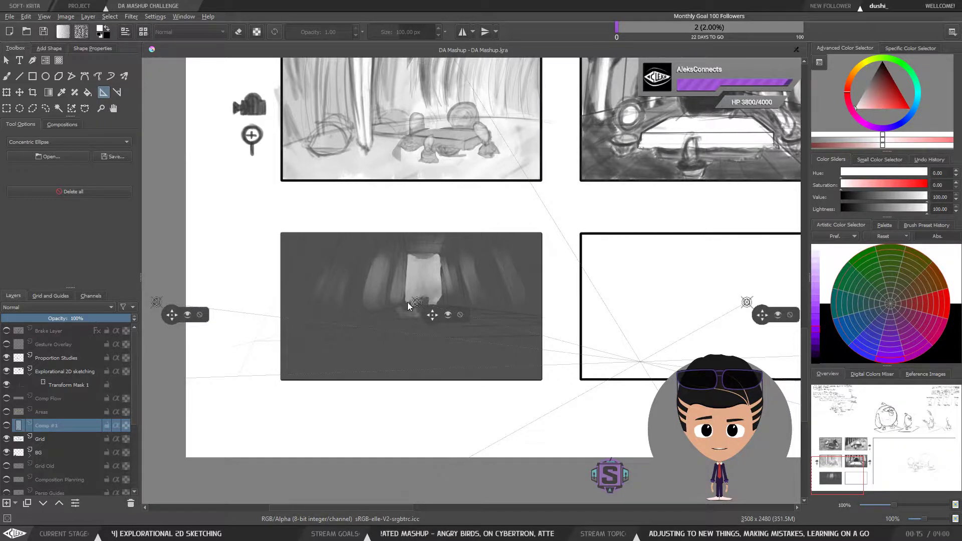
pyautogui.scroll(-2, 407, 302)
pyautogui.moveTo(570, 329); pyautogui.dragTo(359, 318)
pyautogui.moveTo(711, 338)
pyautogui.mouseDown()
pyautogui.moveTo(486, 337)
pyautogui.moveTo(524, 321)
pyautogui.mouseUp()
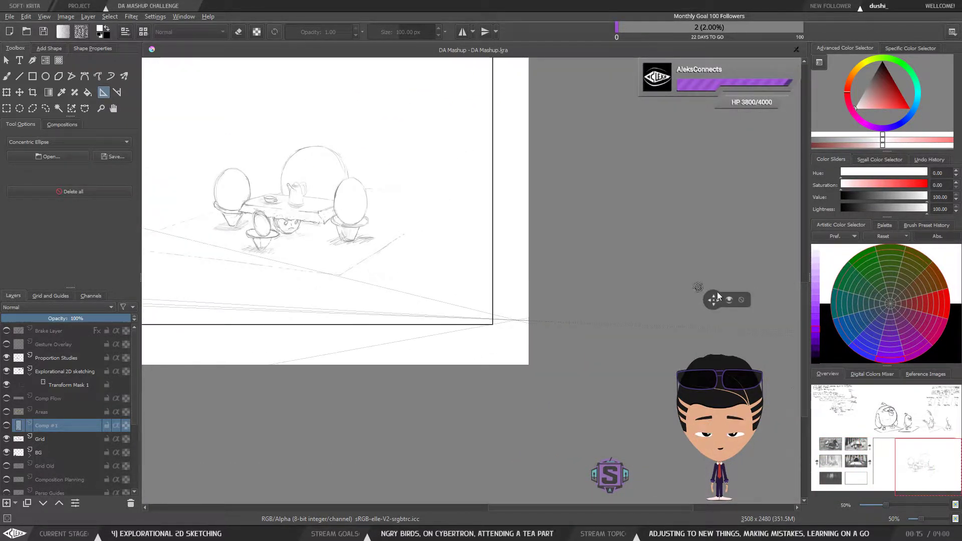
pyautogui.moveTo(137, 320); pyautogui.dragTo(506, 318)
pyautogui.scroll(3, 381, 299)
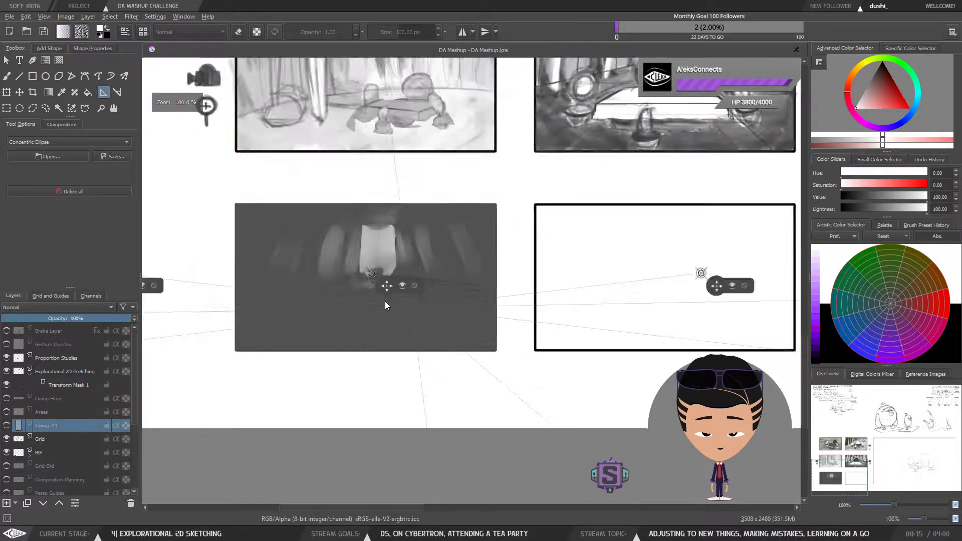
pyautogui.scroll(-1, 436, 273)
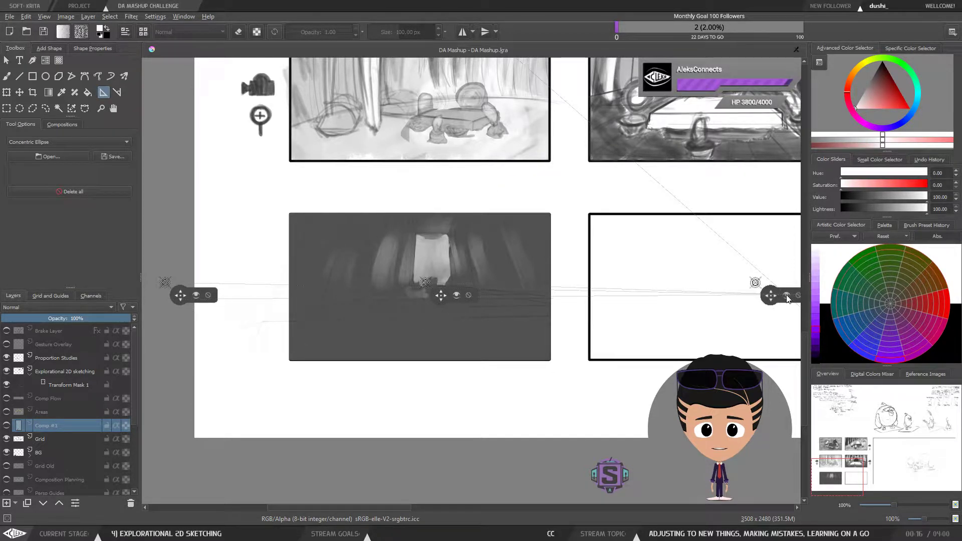
pyautogui.scroll(-2, 663, 323)
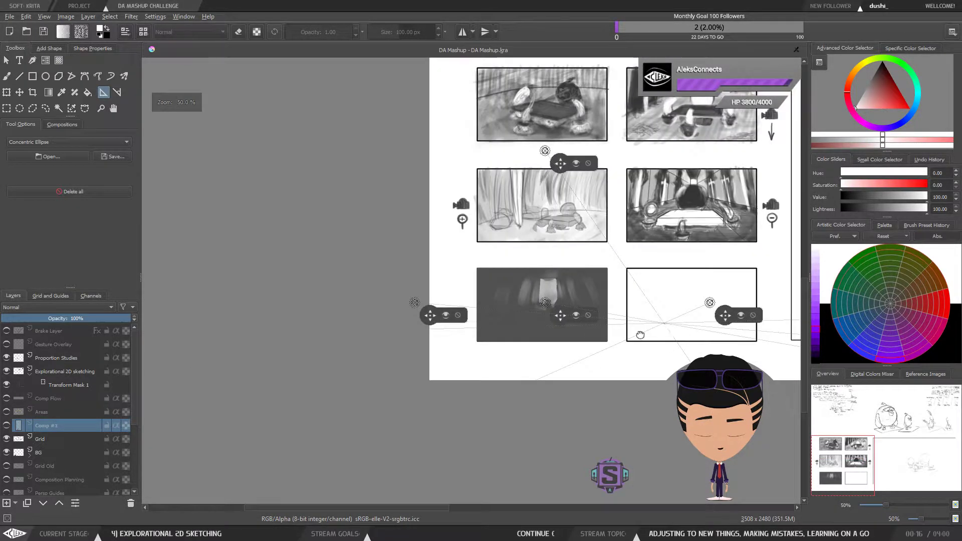
# Step: Move the perspective vanishing point from the empty panel to the right edge of the compositional flow panel
pyautogui.moveTo(641, 335); pyautogui.dragTo(589, 321)
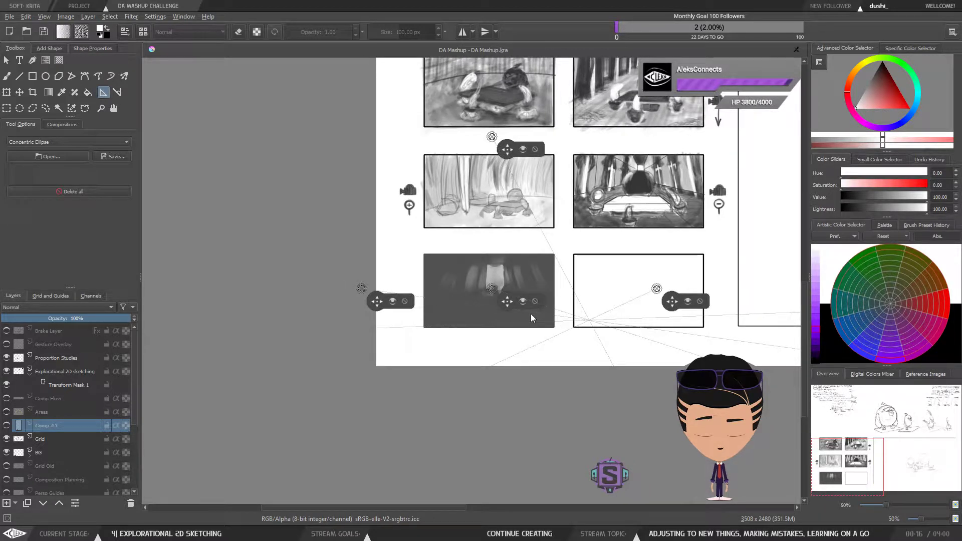
pyautogui.moveTo(366, 439); pyautogui.dragTo(443, 318)
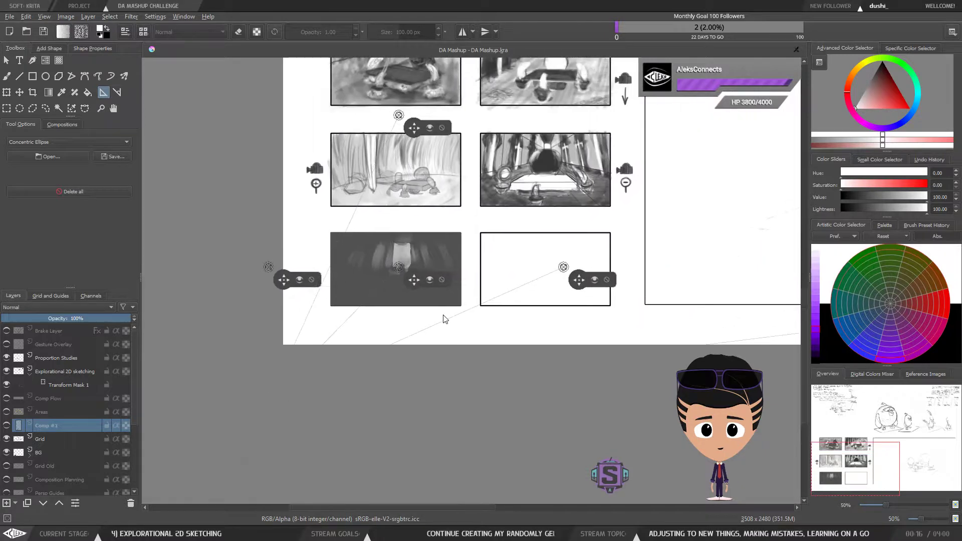
pyautogui.scroll(2, 453, 313)
pyautogui.moveTo(551, 317); pyautogui.dragTo(624, 305)
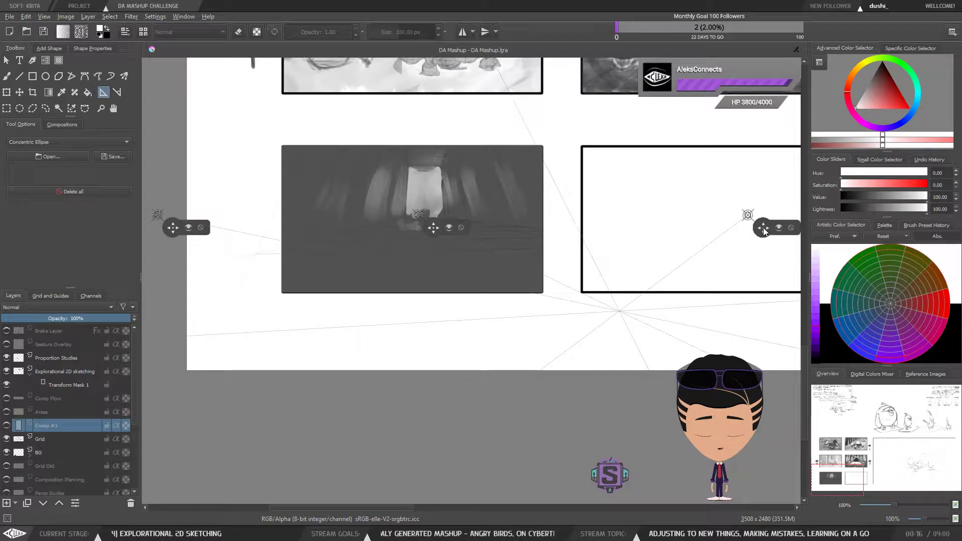
pyautogui.moveTo(762, 227); pyautogui.dragTo(545, 238)
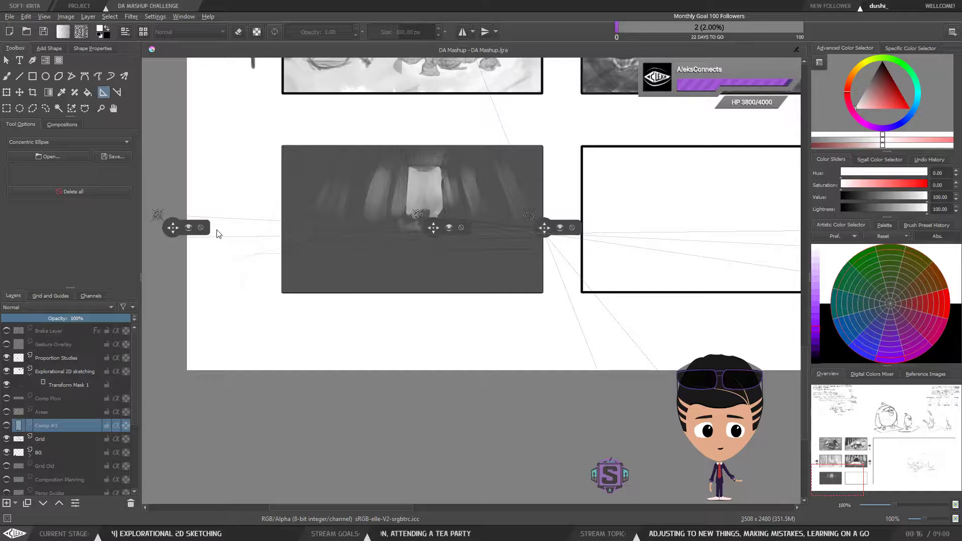
# Step: Toggle the Areas and Comp Flow overlays on and off, then show the Comp #1 layer
pyautogui.click(7, 411)
pyautogui.click(7, 399)
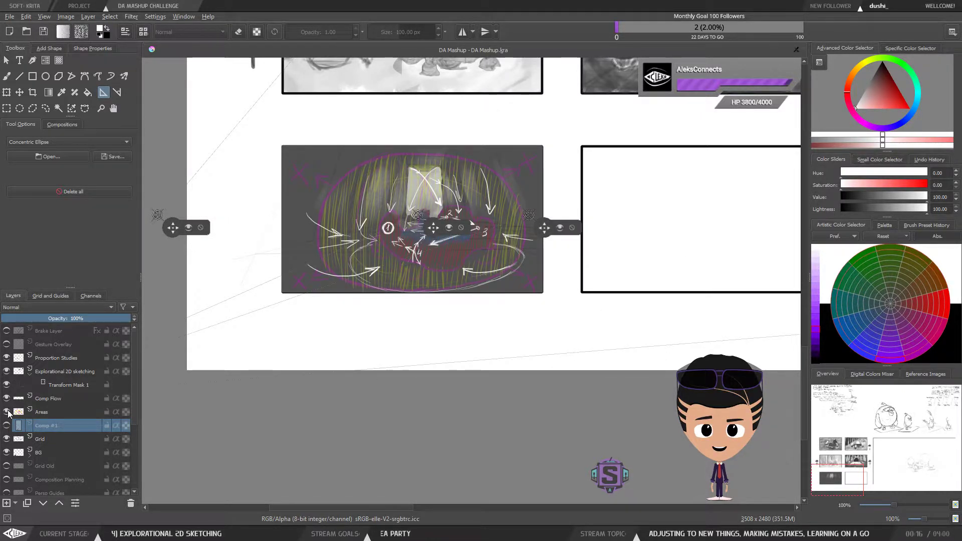
pyautogui.click(6, 411)
pyautogui.click(6, 398)
pyautogui.click(6, 425)
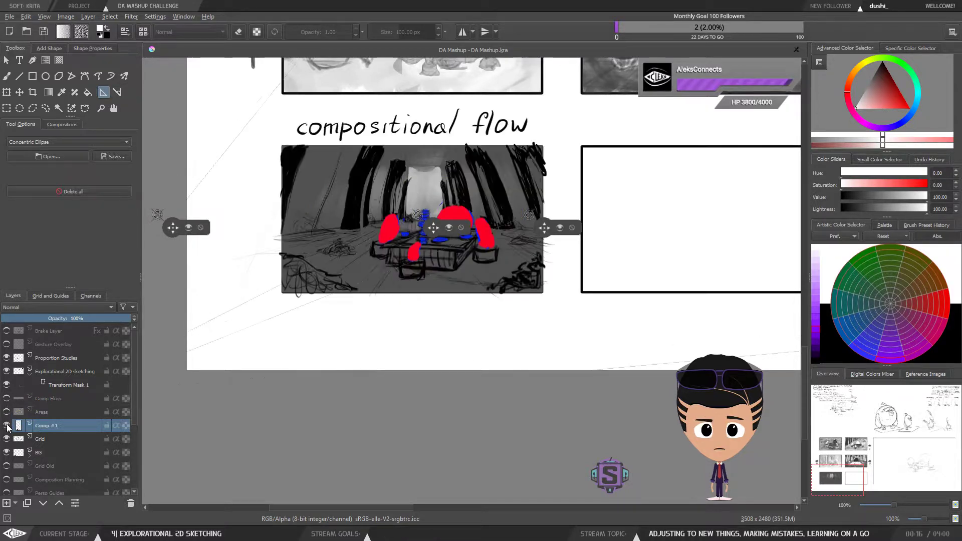
# Step: Zoom into the compositional flow panel and reposition the vanishing point over the right side of the table
pyautogui.scroll(2, 482, 221)
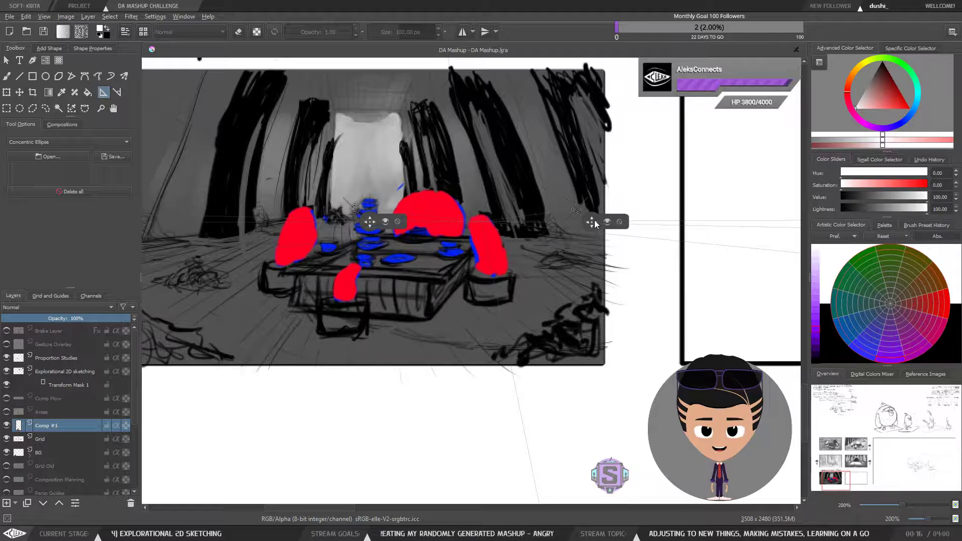
pyautogui.moveTo(595, 224)
pyautogui.mouseDown()
pyautogui.moveTo(474, 229)
pyautogui.moveTo(488, 227)
pyautogui.mouseUp()
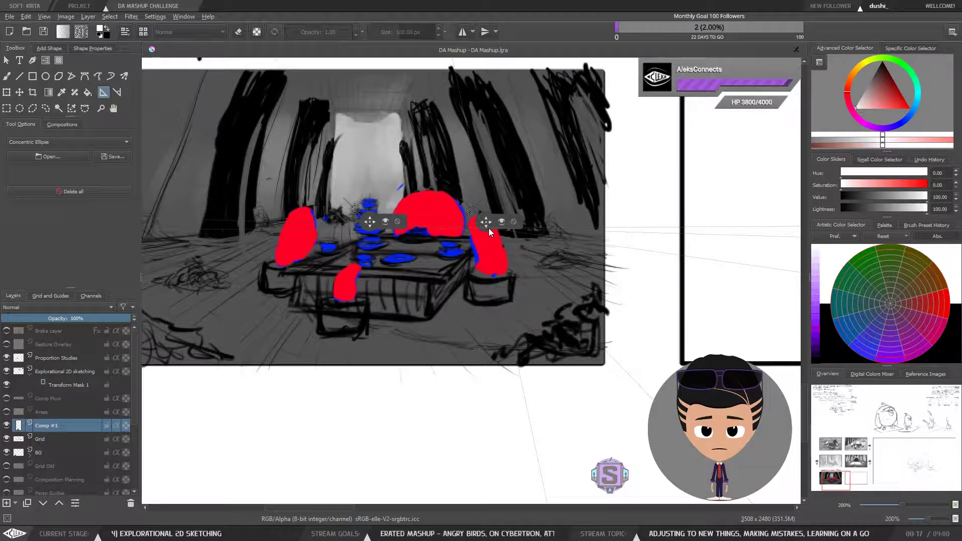
pyautogui.moveTo(489, 228); pyautogui.dragTo(666, 231)
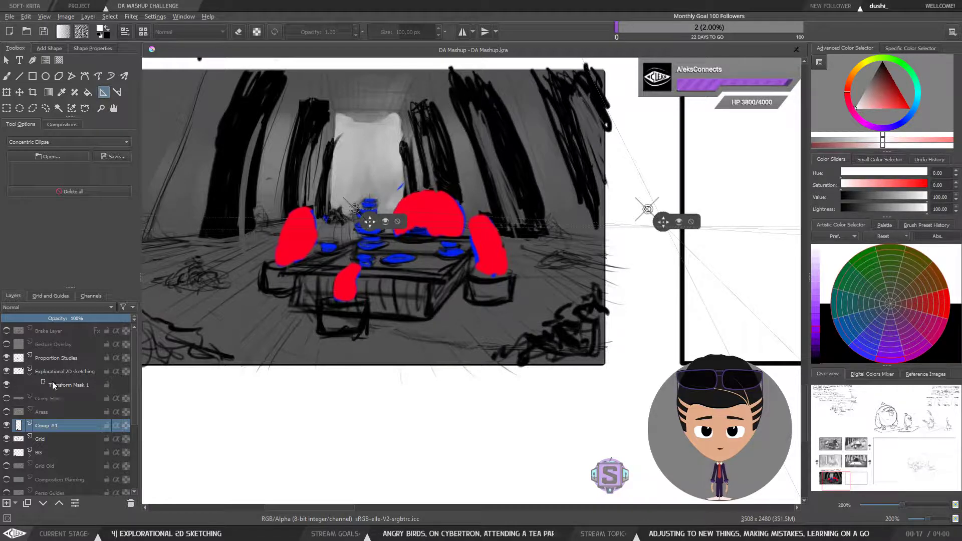
pyautogui.moveTo(62, 378)
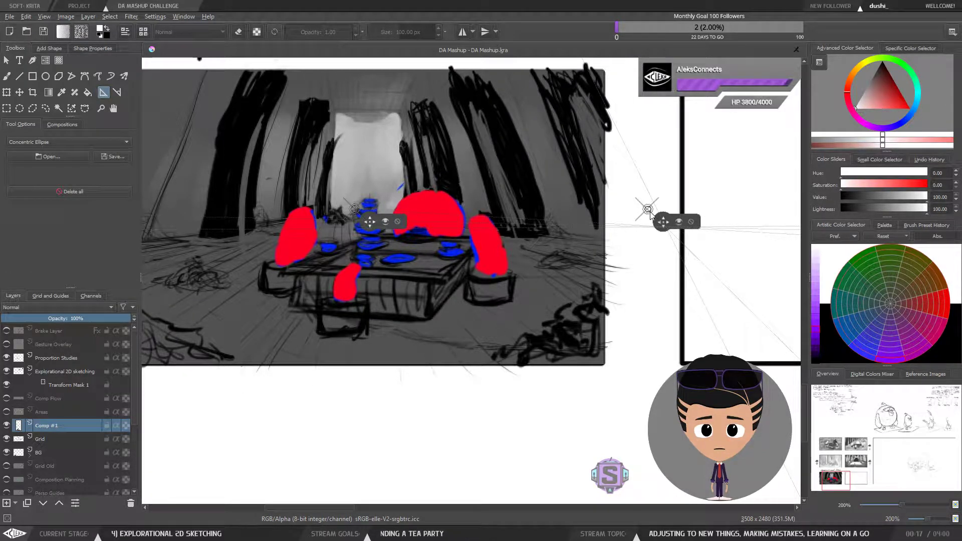
pyautogui.moveTo(650, 212); pyautogui.dragTo(490, 219)
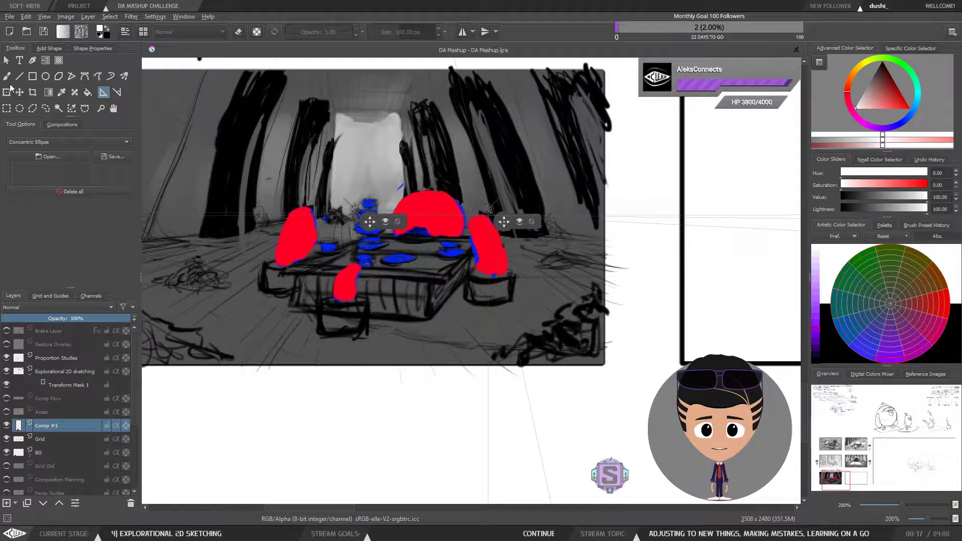
# Step: Switch to the brush with assistant snapping enabled and try a snapped line across the table, undoing it
pyautogui.click(6, 78)
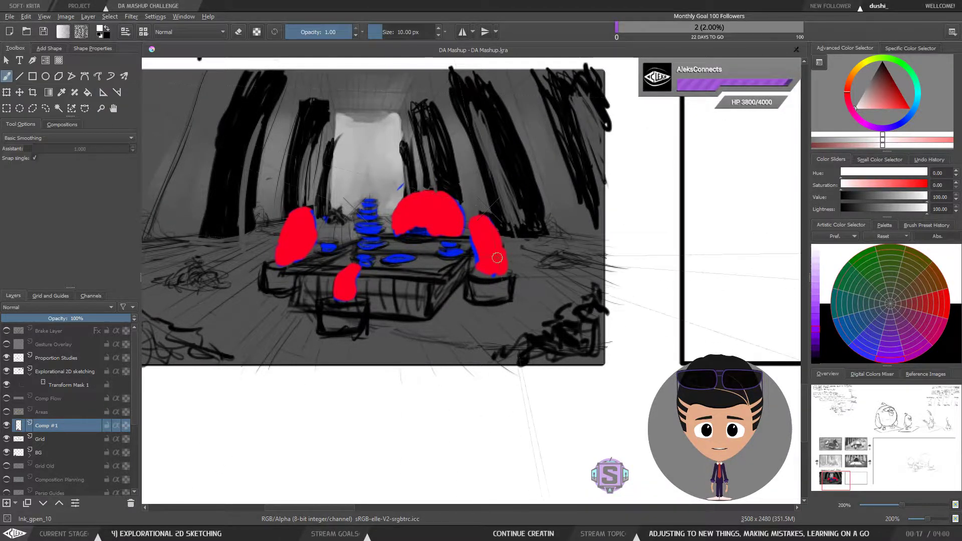
pyautogui.click(27, 148)
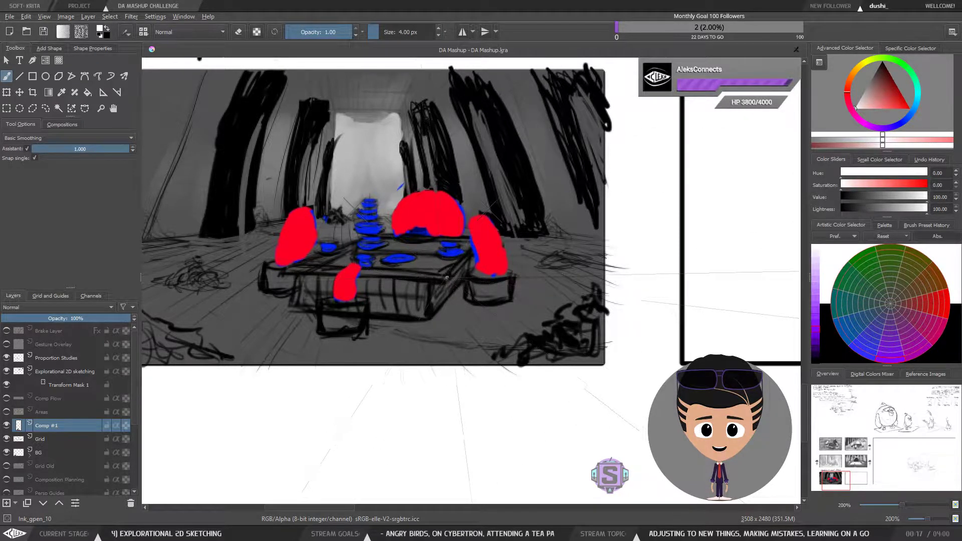
pyautogui.moveTo(447, 276); pyautogui.dragTo(488, 209)
pyautogui.moveTo(445, 280); pyautogui.dragTo(444, 282)
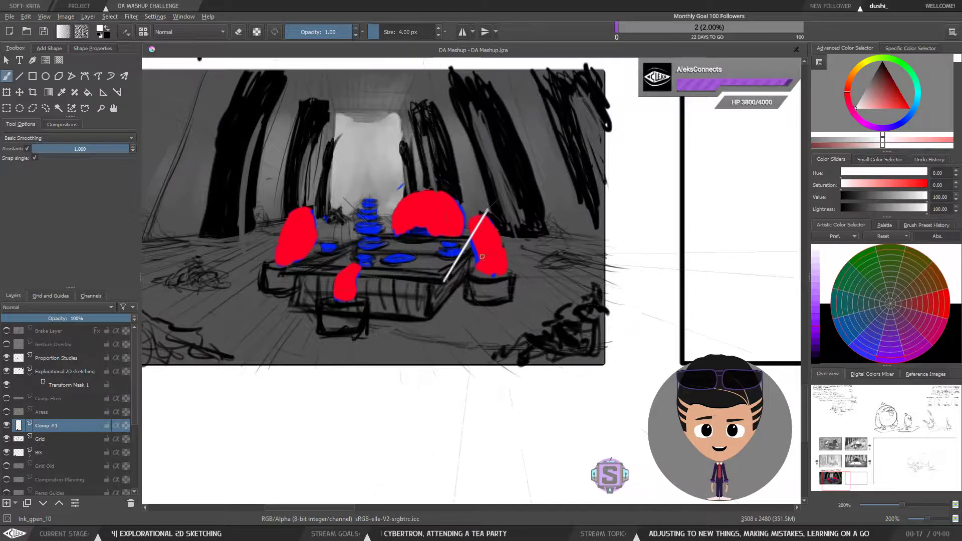
pyautogui.hotkey('ctrl', 'z')
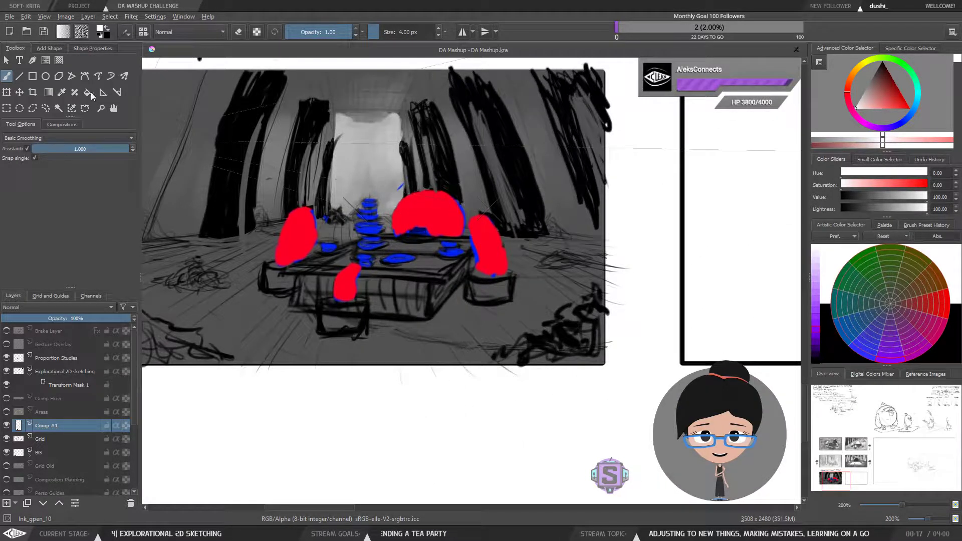
# Step: Nudge the vanishing point assistant slightly to the right onto the right bird's edge
pyautogui.click(104, 93)
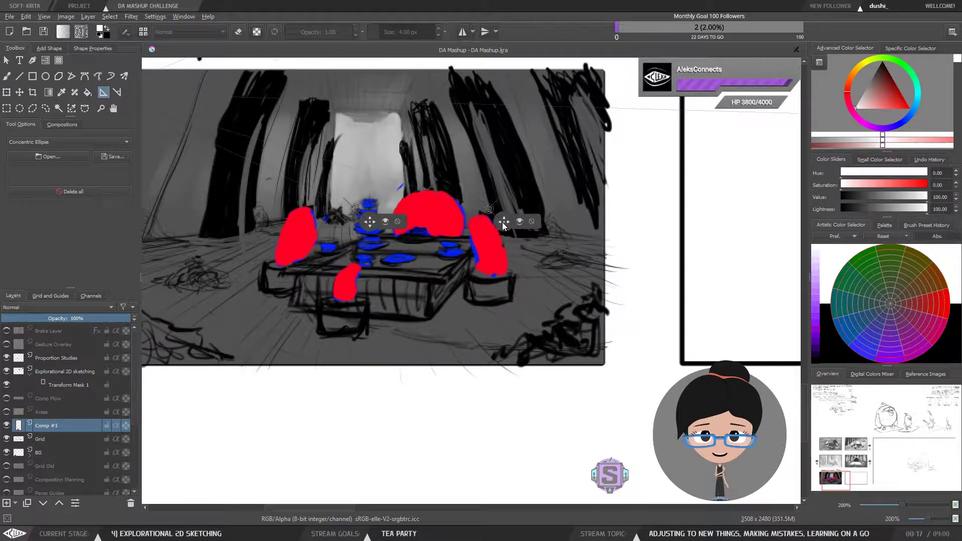
pyautogui.moveTo(503, 224); pyautogui.dragTo(534, 220)
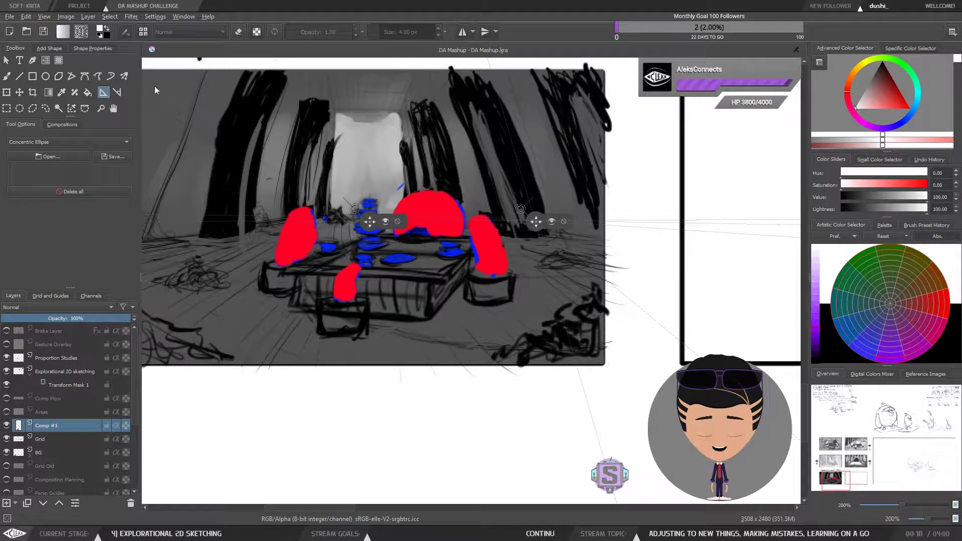
# Step: Trace a perspective quadrilateral around the tabletop with snapped brush lines, redrawing the near edge
pyautogui.click(7, 77)
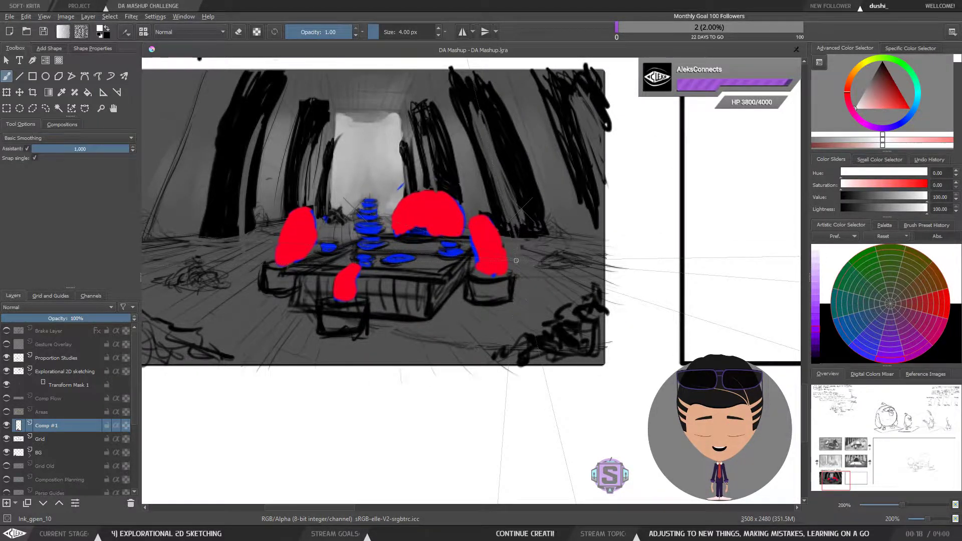
pyautogui.moveTo(441, 281); pyautogui.dragTo(519, 209)
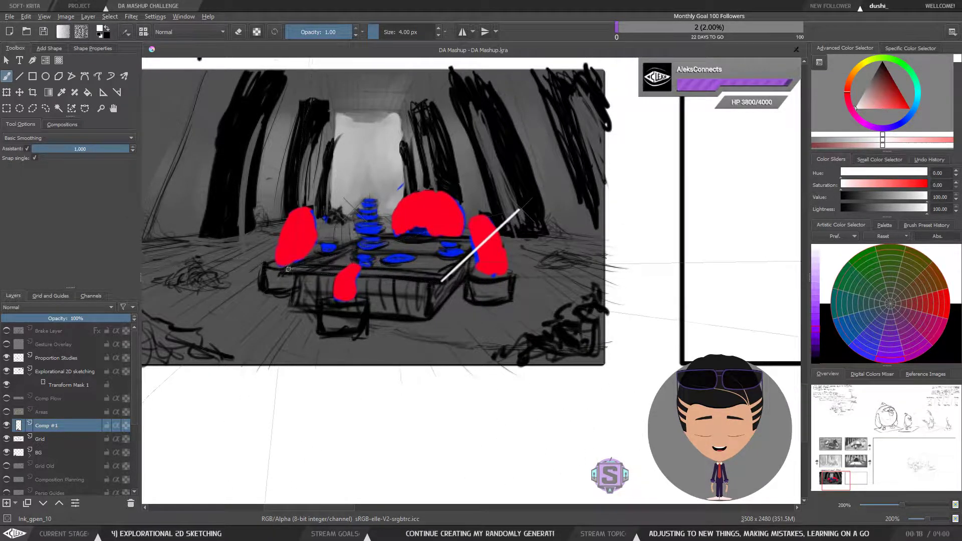
pyautogui.moveTo(288, 269); pyautogui.dragTo(518, 209)
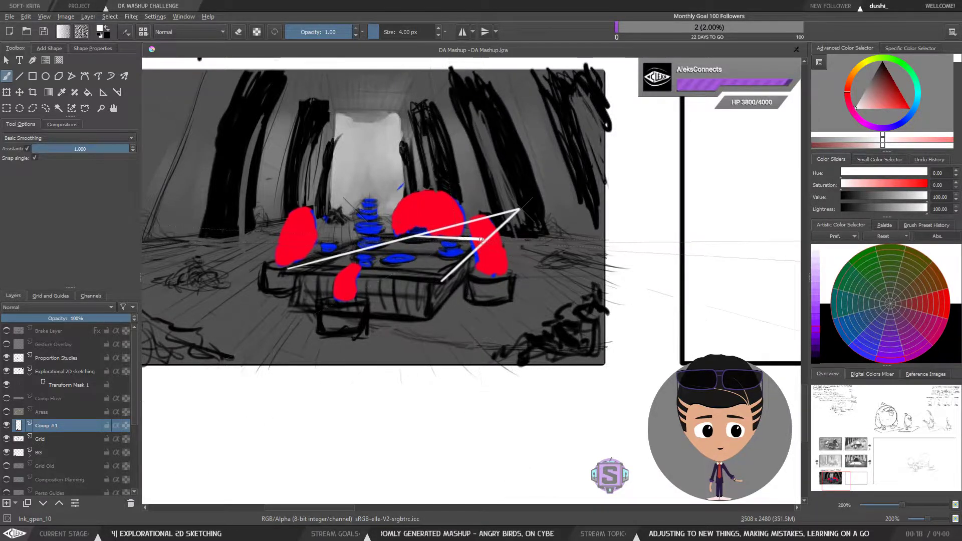
pyautogui.moveTo(416, 234); pyautogui.dragTo(486, 241)
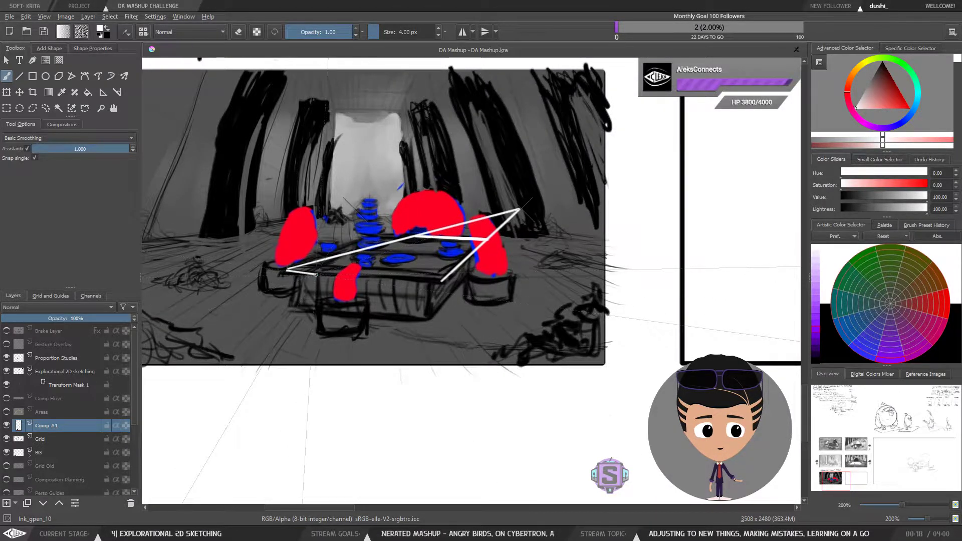
pyautogui.moveTo(443, 281); pyautogui.dragTo(363, 282)
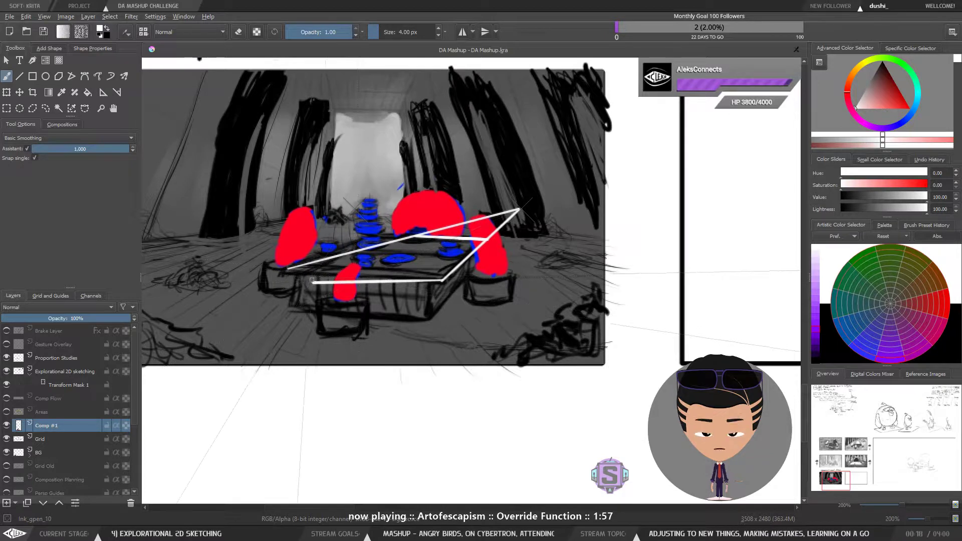
pyautogui.hotkey('ctrl', 'z')
pyautogui.moveTo(287, 269); pyautogui.dragTo(435, 289)
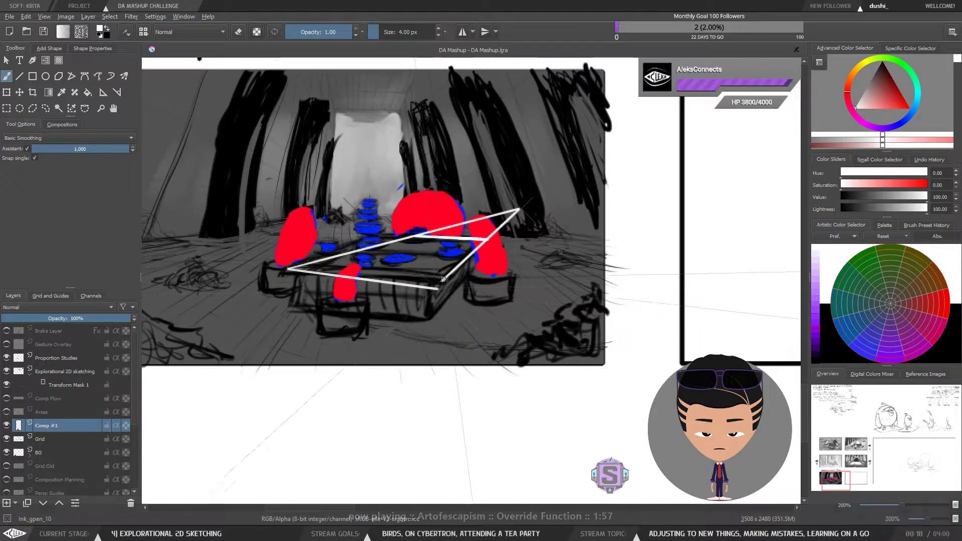
pyautogui.press('-')
pyautogui.press('-')
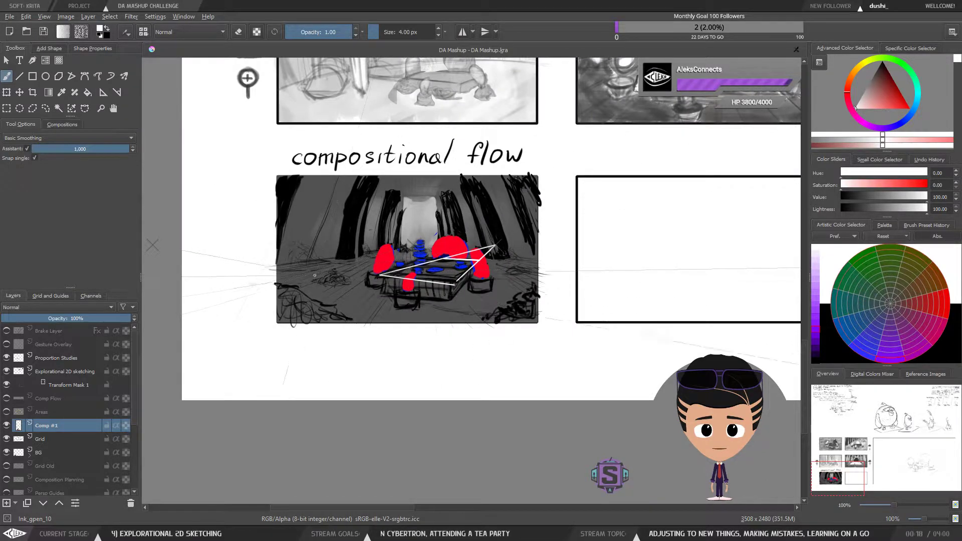
pyautogui.press('-')
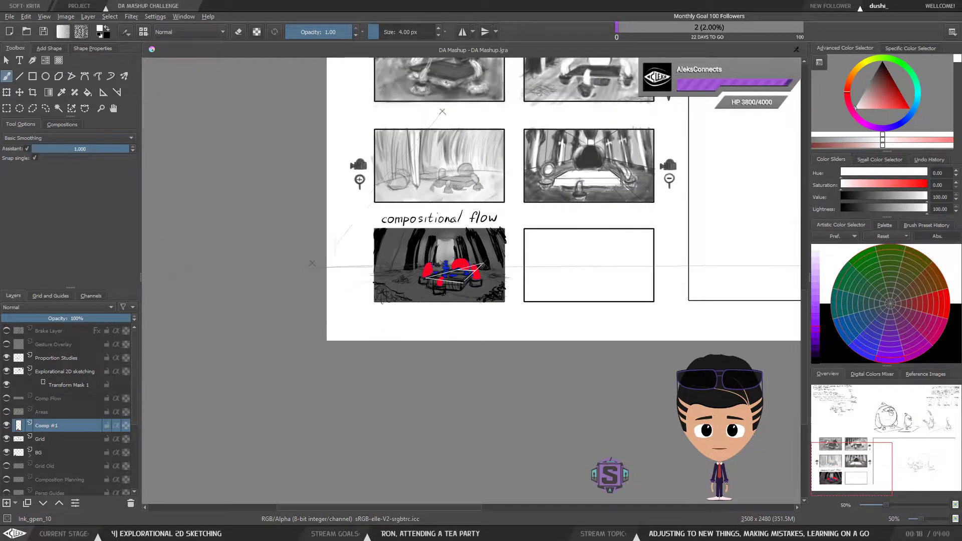
pyautogui.press('+')
pyautogui.moveTo(363, 278); pyautogui.dragTo(438, 281)
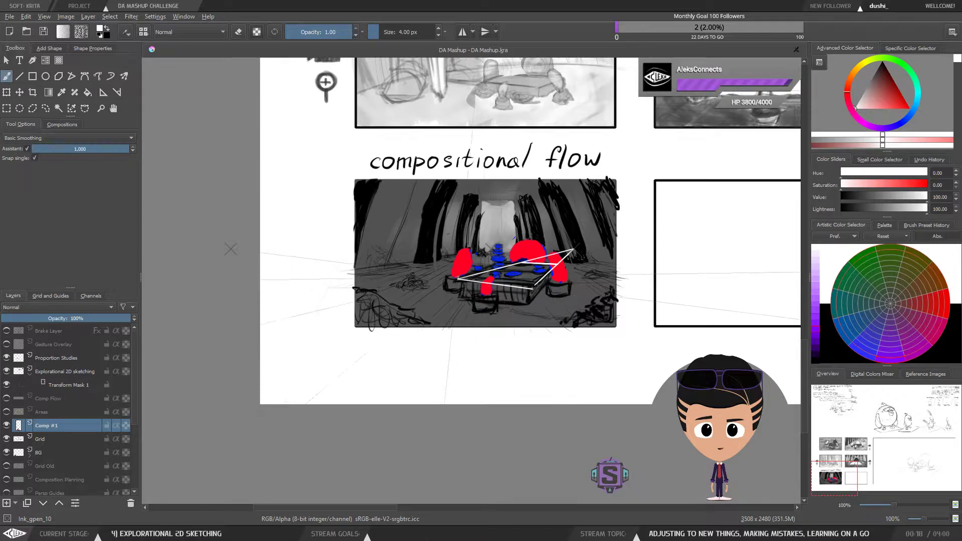
pyautogui.hotkey('ctrl', '+')
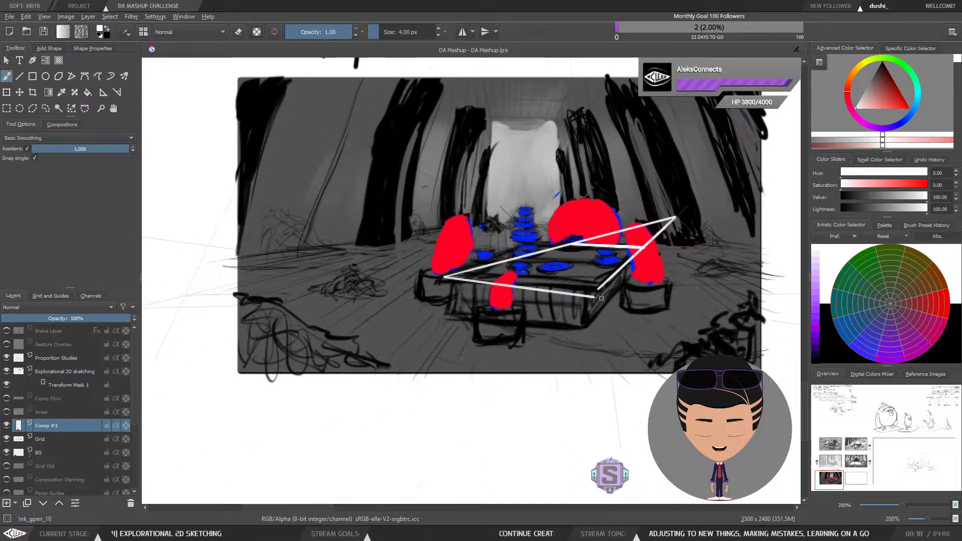
pyautogui.hotkey('ctrl', 'z')
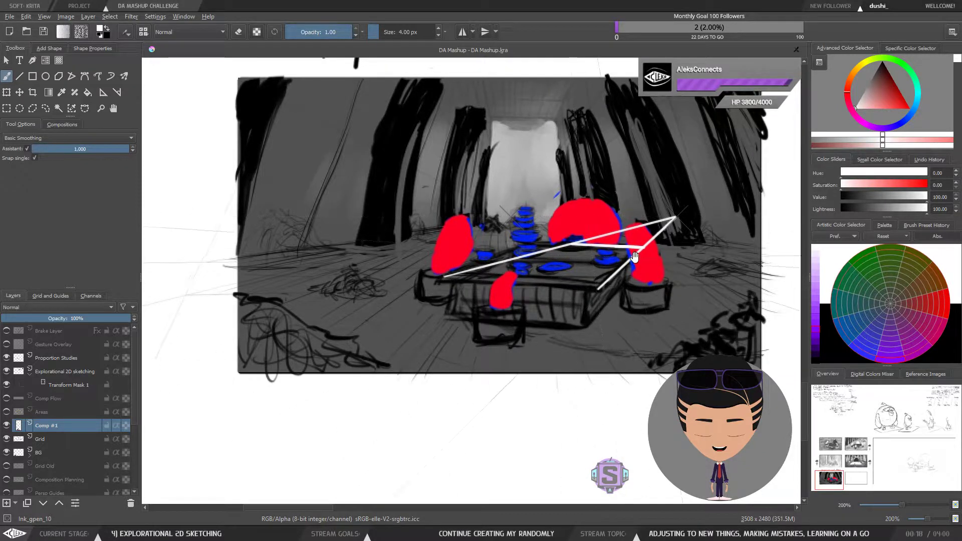
# Step: Draw one more snapped edge line on the tabletop, then undo the tabletop guide lines
pyautogui.moveTo(633, 258); pyautogui.dragTo(569, 278)
pyautogui.hotkey('ctrl', 'z')
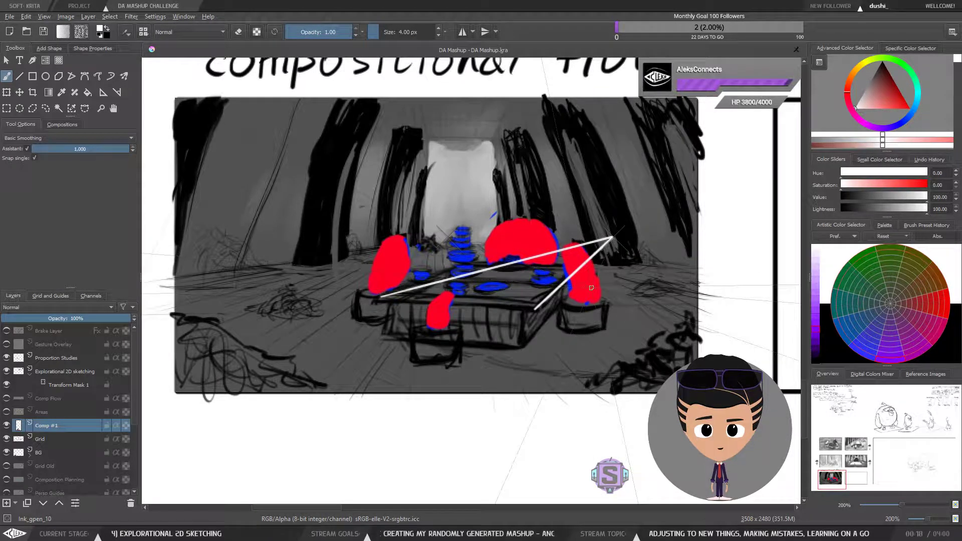
pyautogui.hotkey('ctrl', 'z')
pyautogui.hotkey('ctrl', 'z')
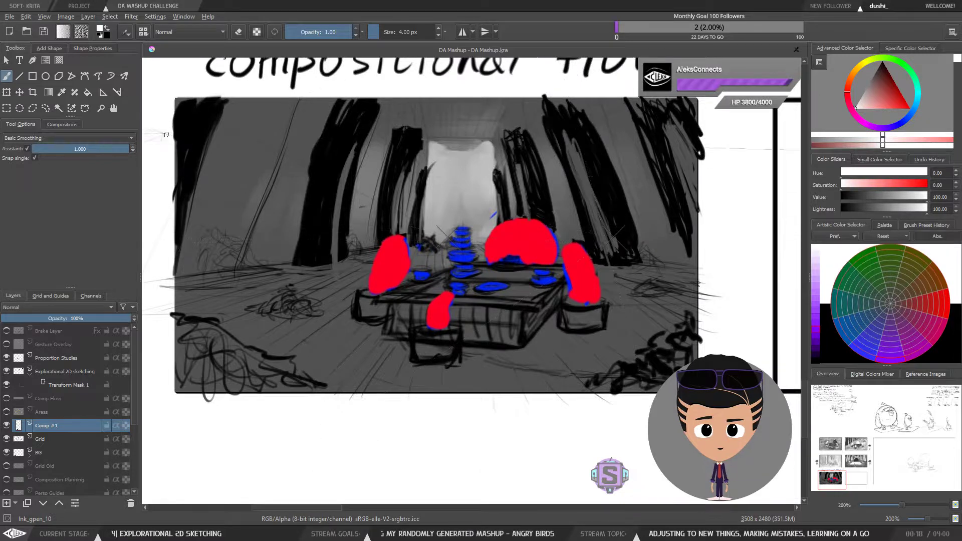
# Step: Nudge the vanishing point assistant slightly left along the right bird's edge
pyautogui.click(103, 91)
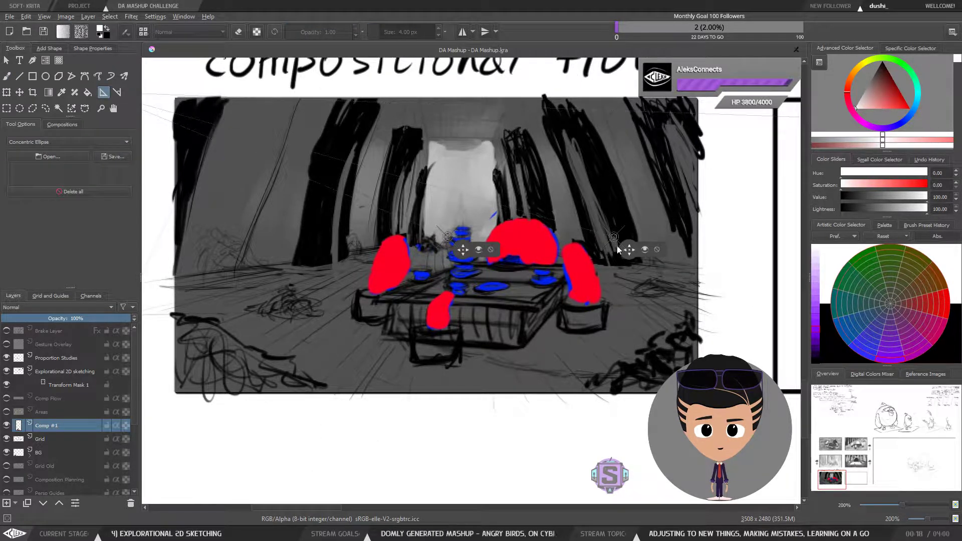
pyautogui.moveTo(630, 249); pyautogui.dragTo(620, 252)
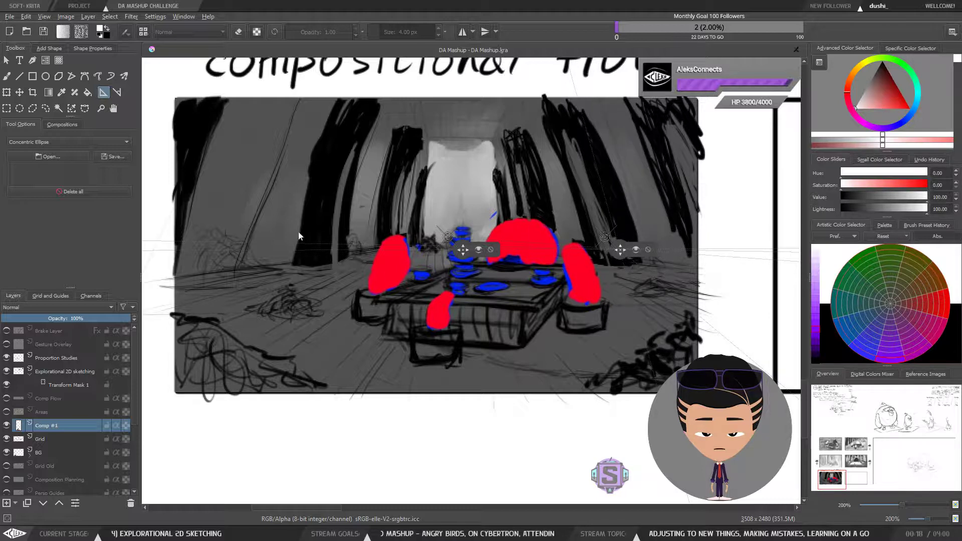
# Step: Draw the tabletop's back edge from the left corner with snapped brush lines, redrawing it several times
pyautogui.click(7, 78)
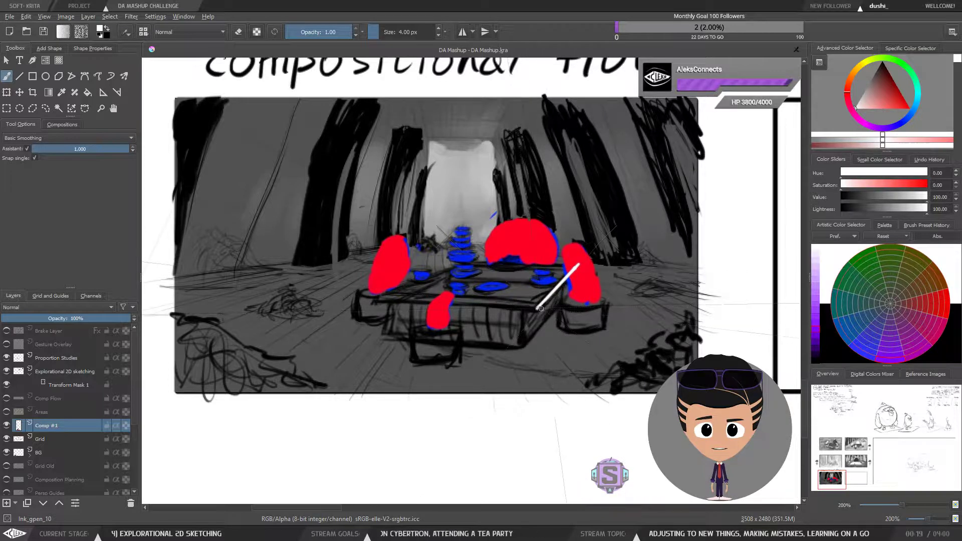
pyautogui.moveTo(382, 297); pyautogui.dragTo(422, 286)
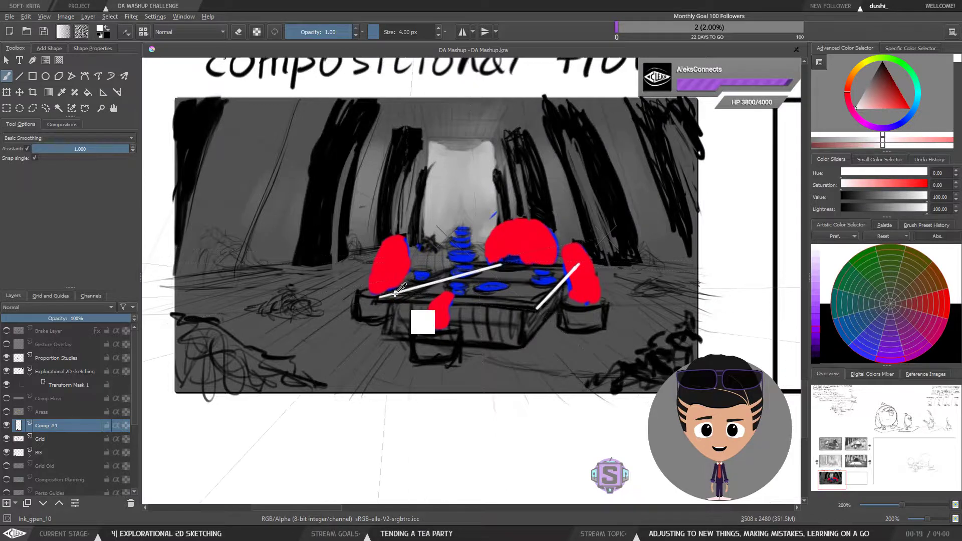
pyautogui.hotkey('ctrl', 'z')
pyautogui.moveTo(426, 284); pyautogui.dragTo(498, 266)
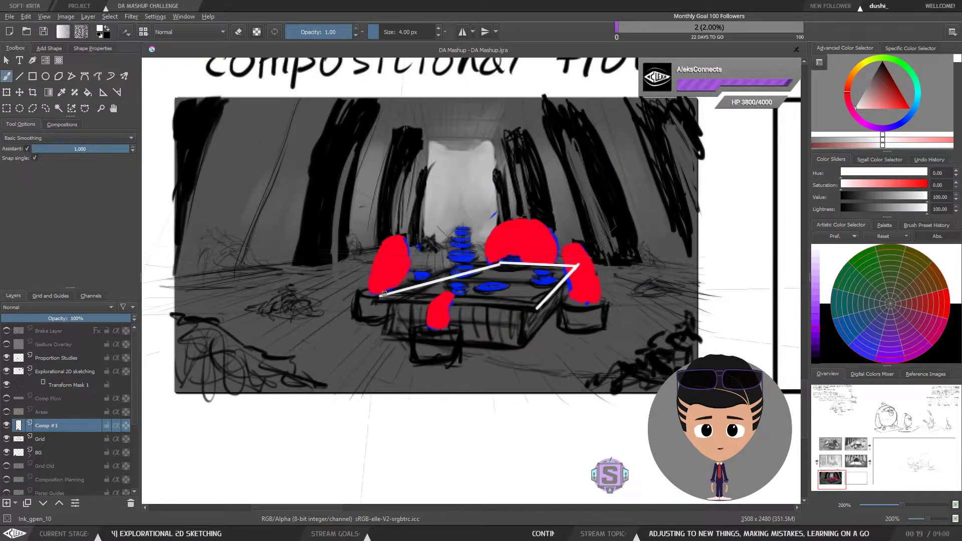
pyautogui.hotkey('ctrl', 'z')
pyautogui.hotkey('ctrl', 'z')
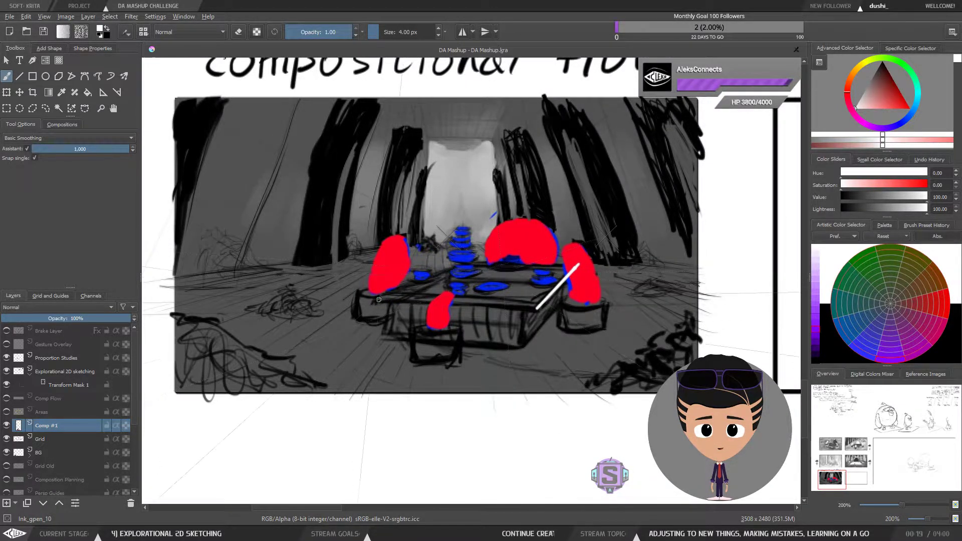
pyautogui.moveTo(378, 297); pyautogui.dragTo(499, 266)
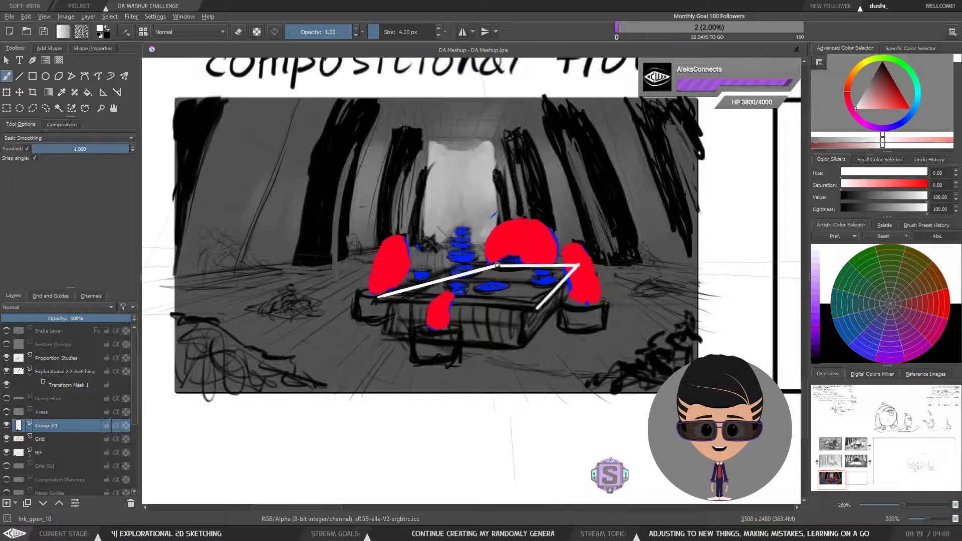
pyautogui.hotkey('ctrl', 'z')
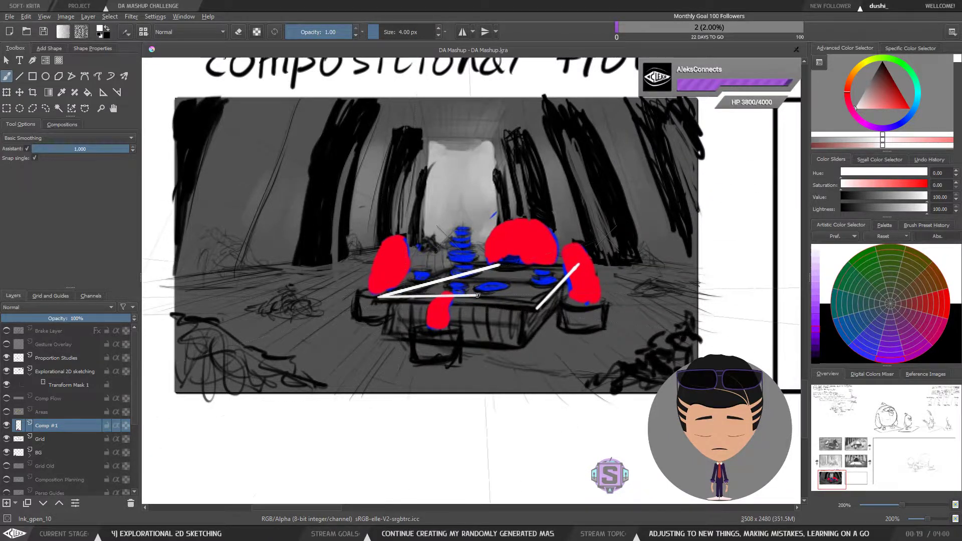
# Step: Try a short near-edge stroke at the table's right corner and undo it
pyautogui.moveTo(536, 308)
pyautogui.mouseDown()
pyautogui.moveTo(405, 292)
pyautogui.moveTo(400, 306)
pyautogui.moveTo(519, 318)
pyautogui.mouseUp()
pyautogui.hotkey('ctrl', 'z')
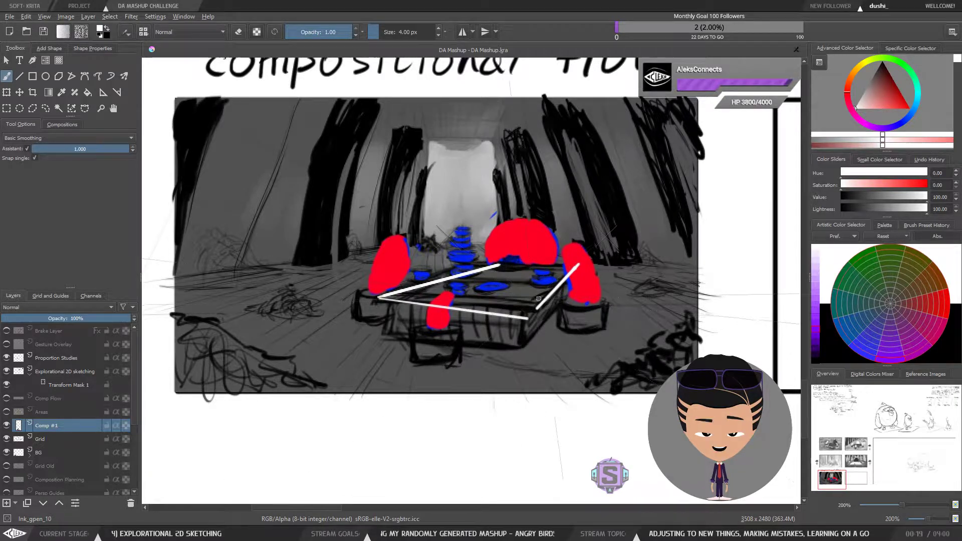
pyautogui.hotkey('ctrl', 'z')
pyautogui.press('1')
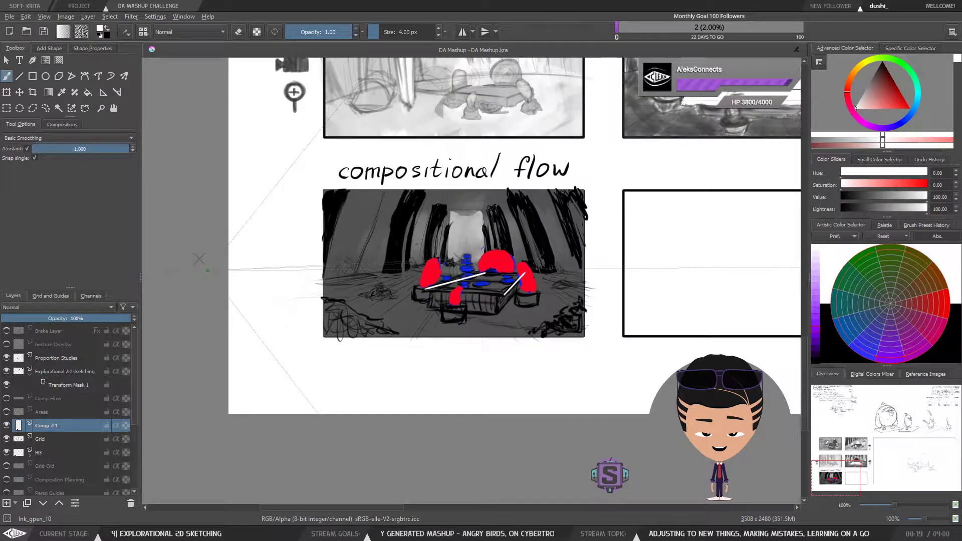
# Step: Reposition the perspective assistant's vanishing points around the compositional flow panel
pyautogui.click(103, 92)
pyautogui.moveTo(214, 273)
pyautogui.mouseDown()
pyautogui.moveTo(243, 277)
pyautogui.moveTo(165, 277)
pyautogui.moveTo(304, 283)
pyautogui.moveTo(229, 280)
pyautogui.mouseUp()
pyautogui.moveTo(584, 303); pyautogui.dragTo(496, 308)
pyautogui.hotkey('ctrl', '+')
pyautogui.hotkey('ctrl', '+')
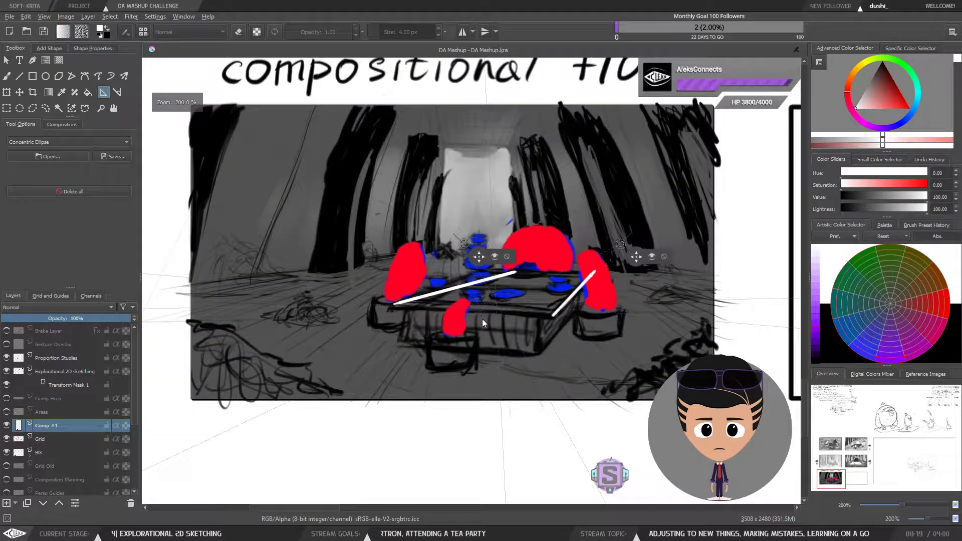
# Step: Try drawing the tabletop's near edge with a snapped line and undo it
pyautogui.click(8, 77)
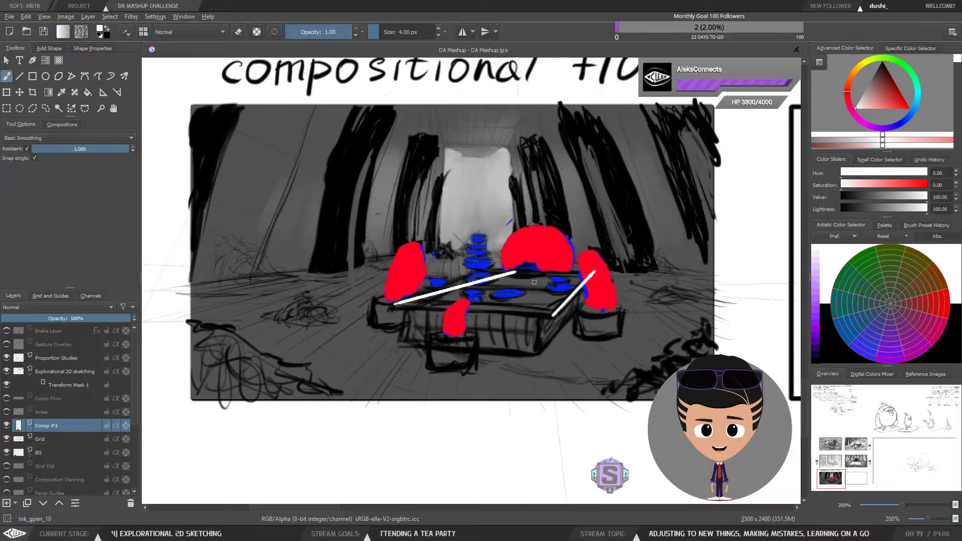
pyautogui.moveTo(393, 303)
pyautogui.mouseDown()
pyautogui.moveTo(510, 303)
pyautogui.moveTo(540, 313)
pyautogui.moveTo(404, 317)
pyautogui.moveTo(412, 304)
pyautogui.moveTo(466, 302)
pyautogui.moveTo(459, 310)
pyautogui.moveTo(551, 317)
pyautogui.mouseUp()
pyautogui.hotkey('ctrl', 'z')
pyautogui.hotkey('ctrl', 'z')
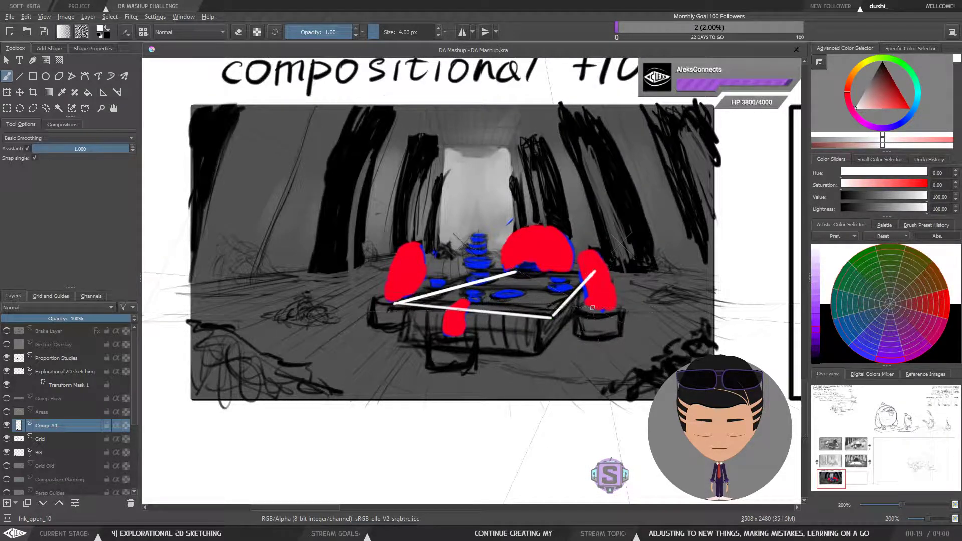
pyautogui.hotkey('ctrl', 'z')
pyautogui.scroll(-1, 396, 247)
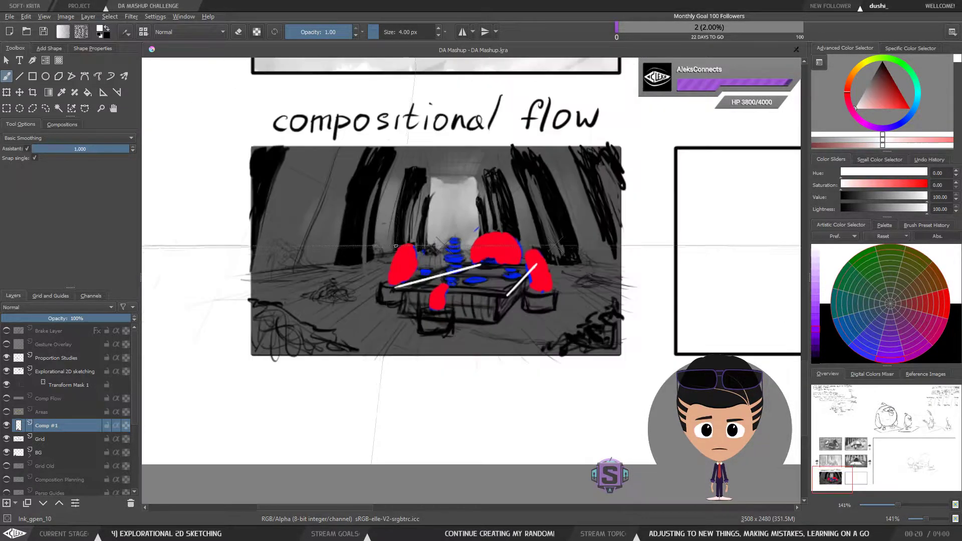
# Step: Move the far-left vanishing point assistant slightly outside the panel
pyautogui.moveTo(327, 254); pyautogui.dragTo(496, 269)
pyautogui.moveTo(645, 292); pyautogui.dragTo(555, 284)
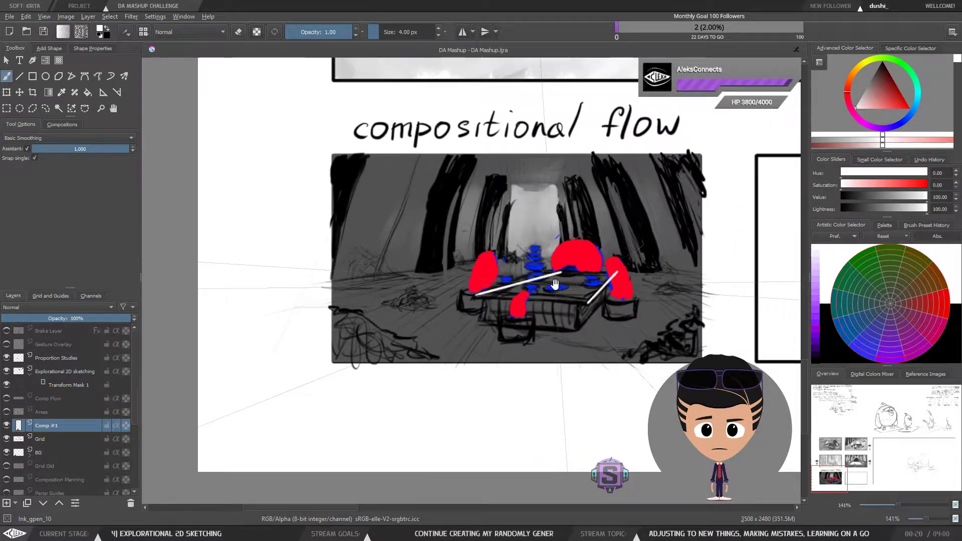
pyautogui.scroll(-1, 480, 283)
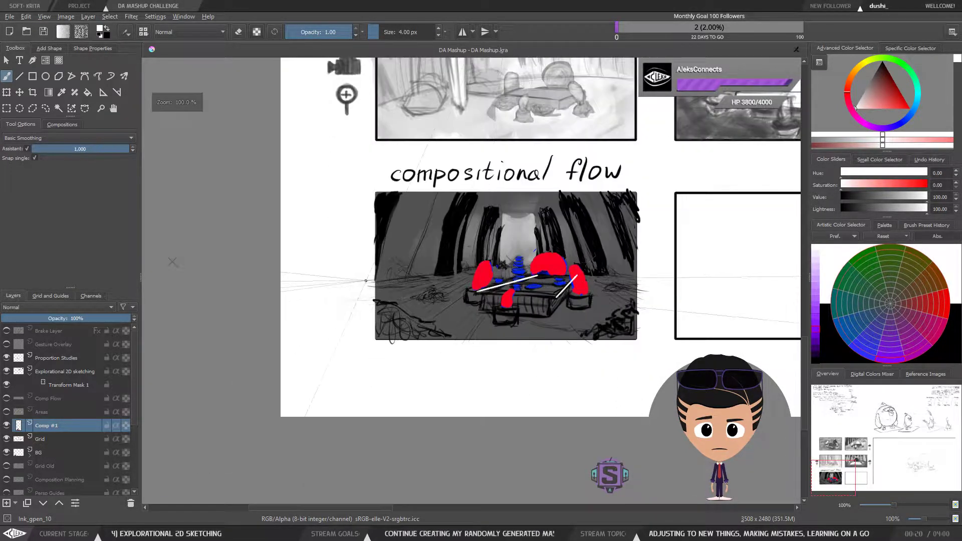
pyautogui.moveTo(232, 266); pyautogui.dragTo(254, 284)
pyautogui.click(105, 95)
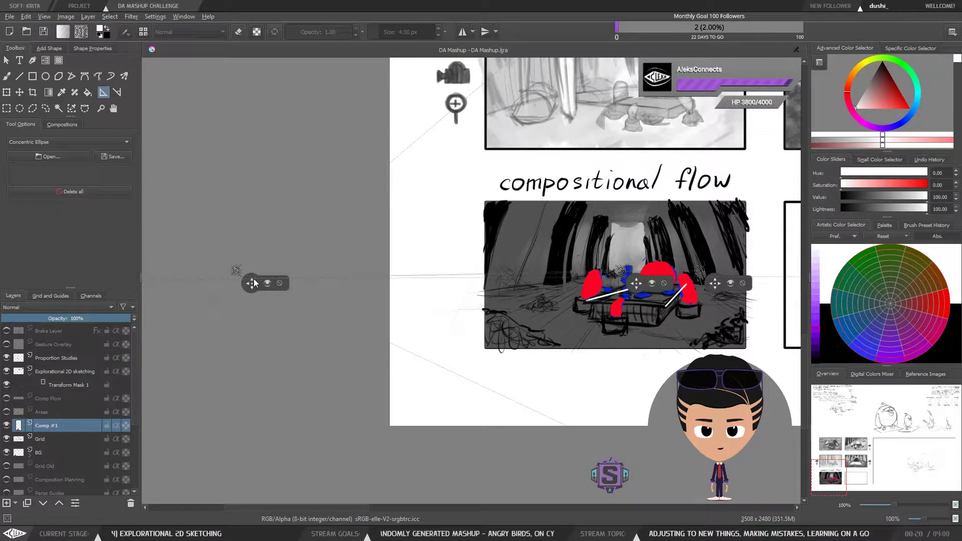
# Step: Draw the tabletop's near edge with a snapped brush line, redrawing it once
pyautogui.scroll(4, 720, 314)
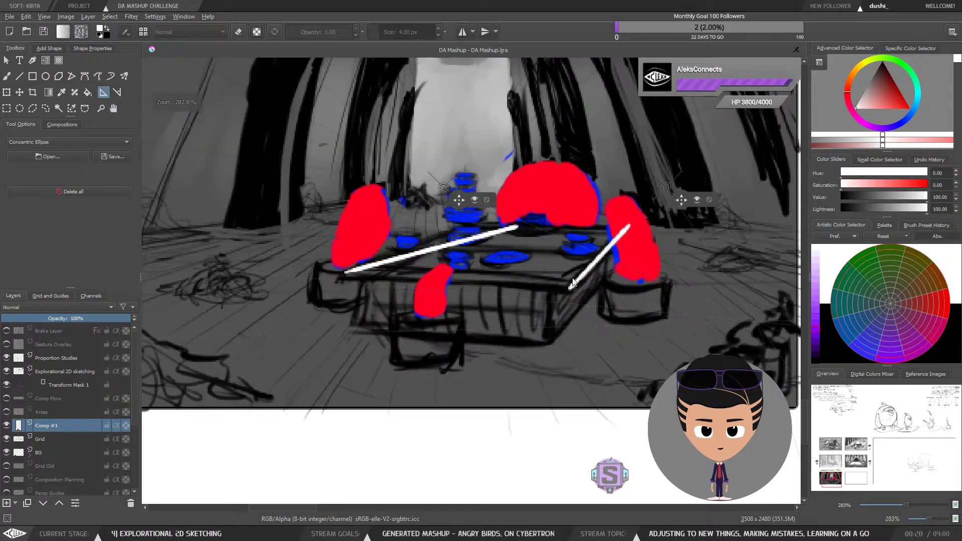
pyautogui.press('b')
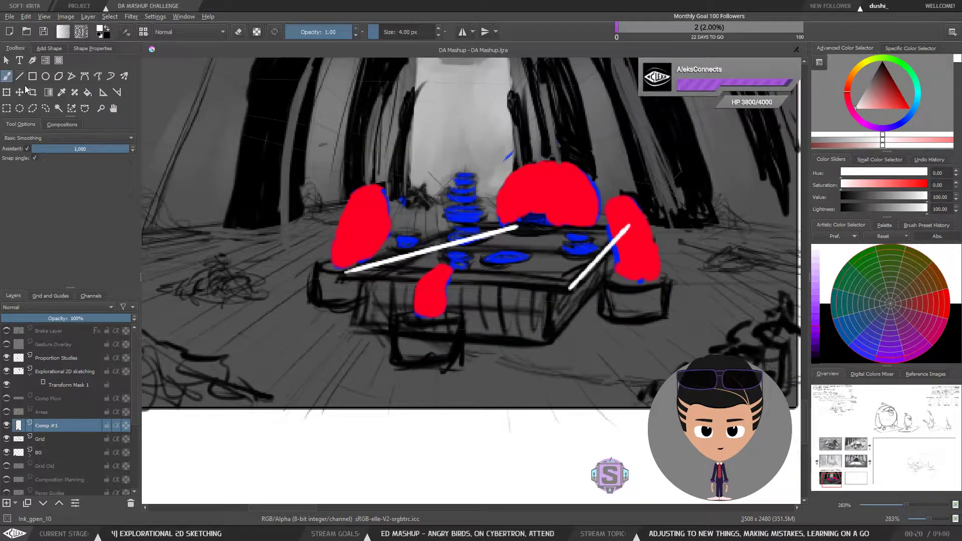
pyautogui.moveTo(354, 271)
pyautogui.mouseDown()
pyautogui.moveTo(544, 271)
pyautogui.moveTo(386, 276)
pyautogui.moveTo(472, 283)
pyautogui.mouseUp()
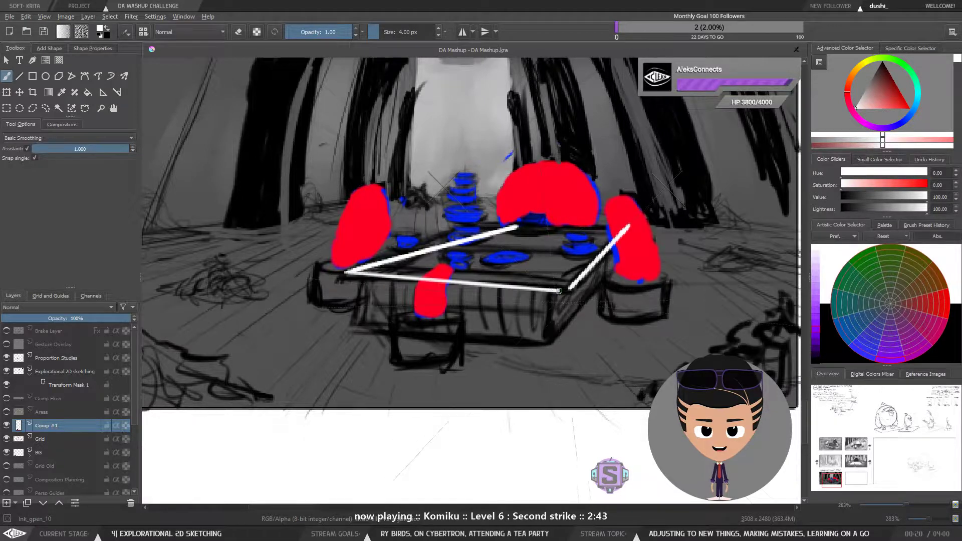
pyautogui.hotkey('ctrl', 'z')
pyautogui.moveTo(346, 272); pyautogui.dragTo(538, 288)
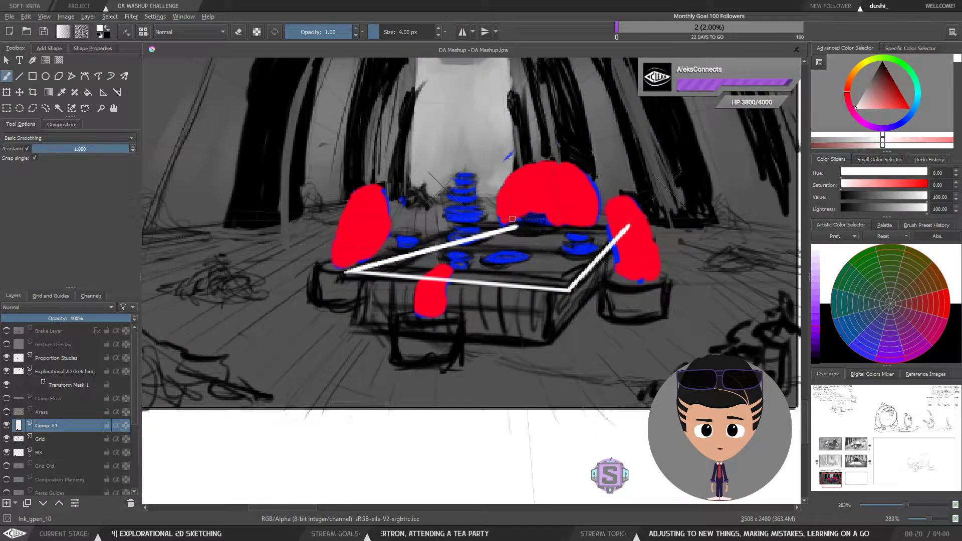
# Step: Add the back edge and lower front edge to turn the tabletop outline into a box
pyautogui.moveTo(514, 227); pyautogui.dragTo(616, 231)
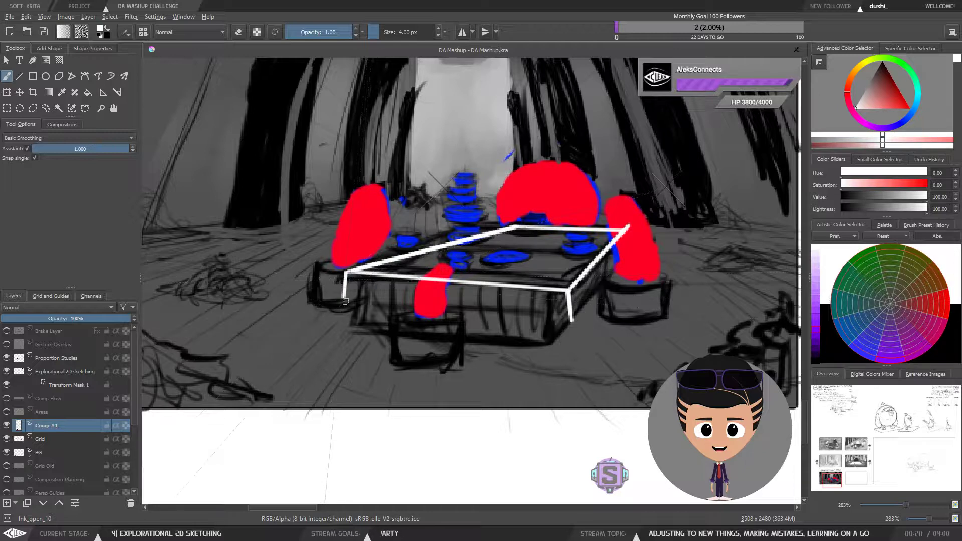
pyautogui.moveTo(345, 302)
pyautogui.mouseDown()
pyautogui.moveTo(572, 321)
pyautogui.moveTo(609, 268)
pyautogui.mouseUp()
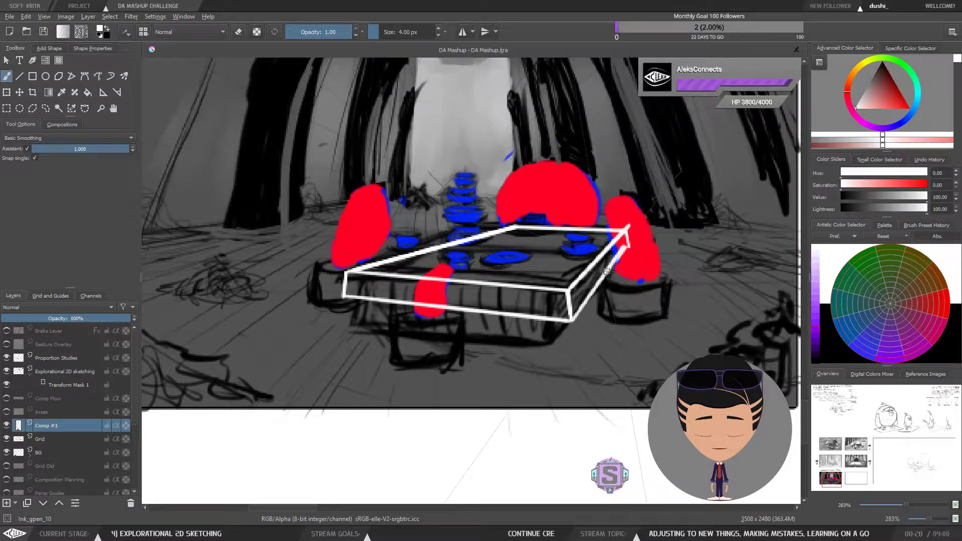
# Step: Zoom out and back in to review the tabletop box within the compositional flow panel
pyautogui.press('-')
pyautogui.press('-')
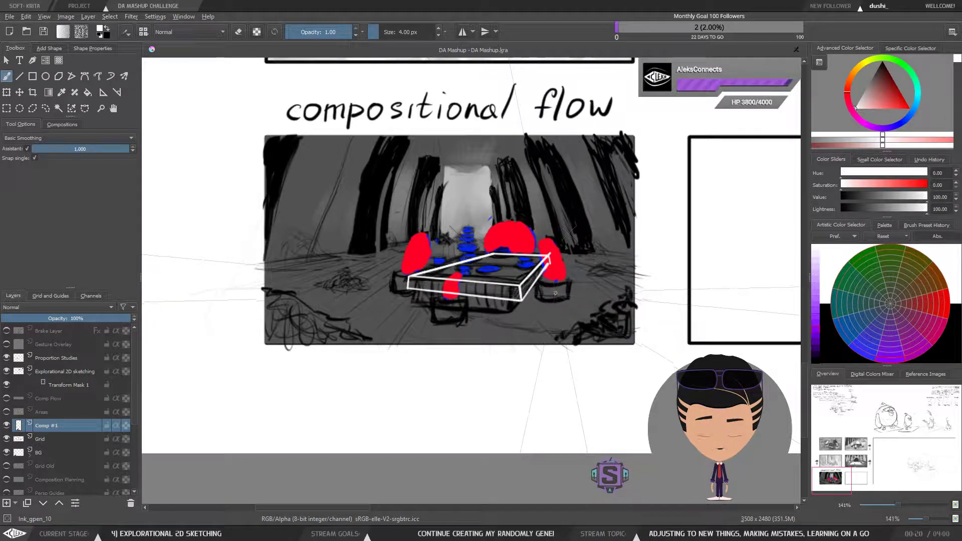
pyautogui.scroll(-2, 556, 292)
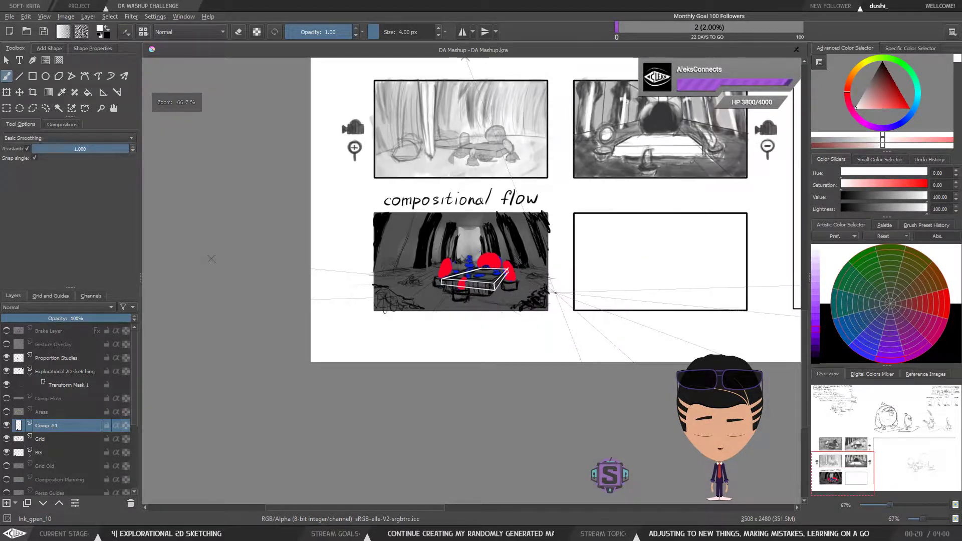
pyautogui.scroll(4, 553, 295)
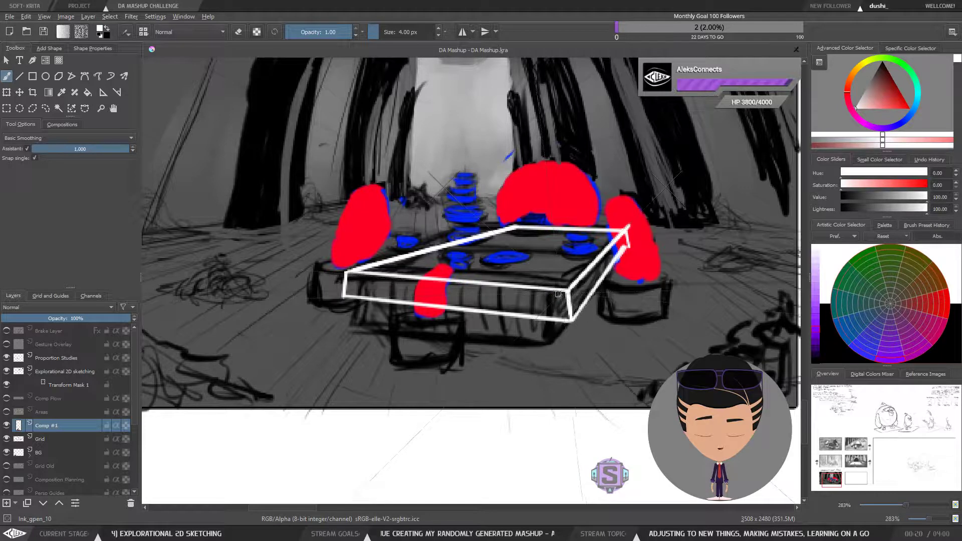
pyautogui.scroll(-3, 551, 303)
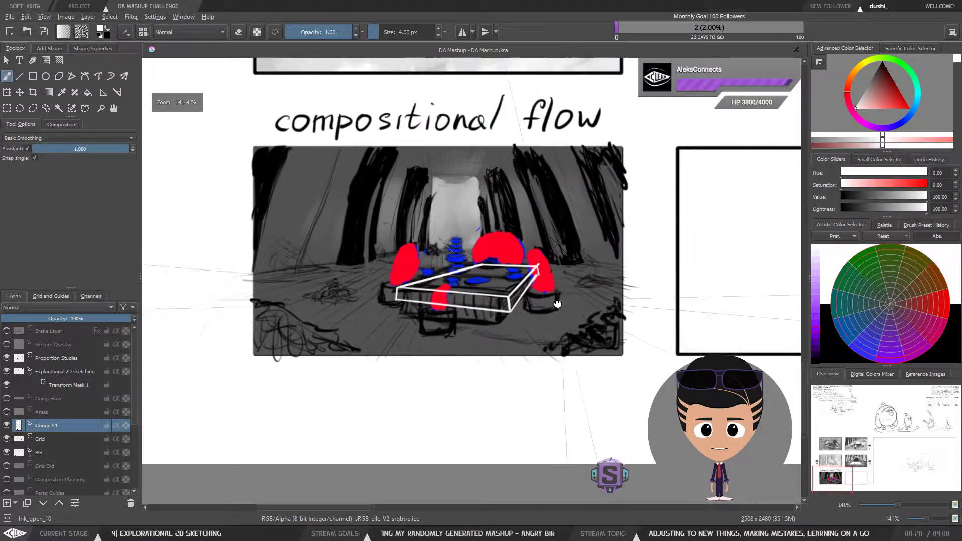
pyautogui.scroll(-3, 542, 314)
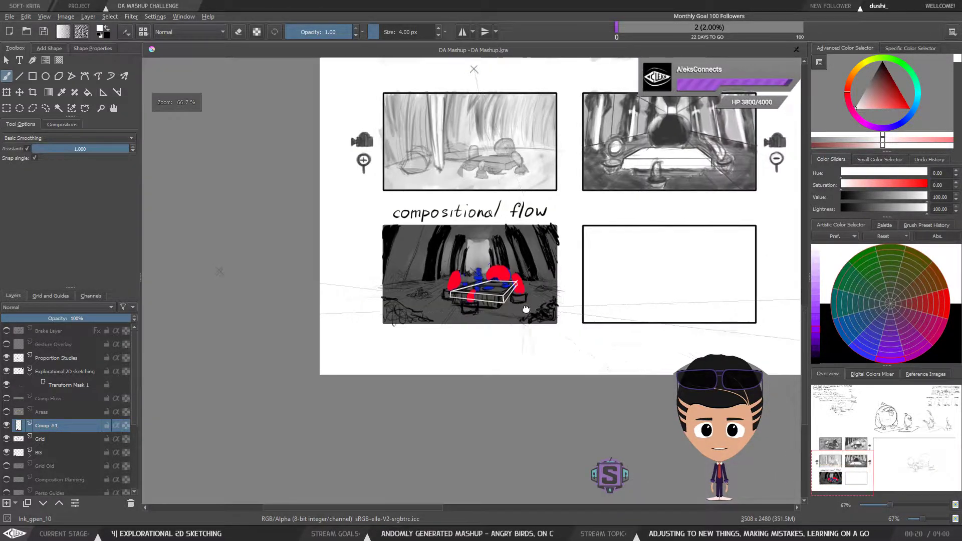
pyautogui.scroll(3, 676, 322)
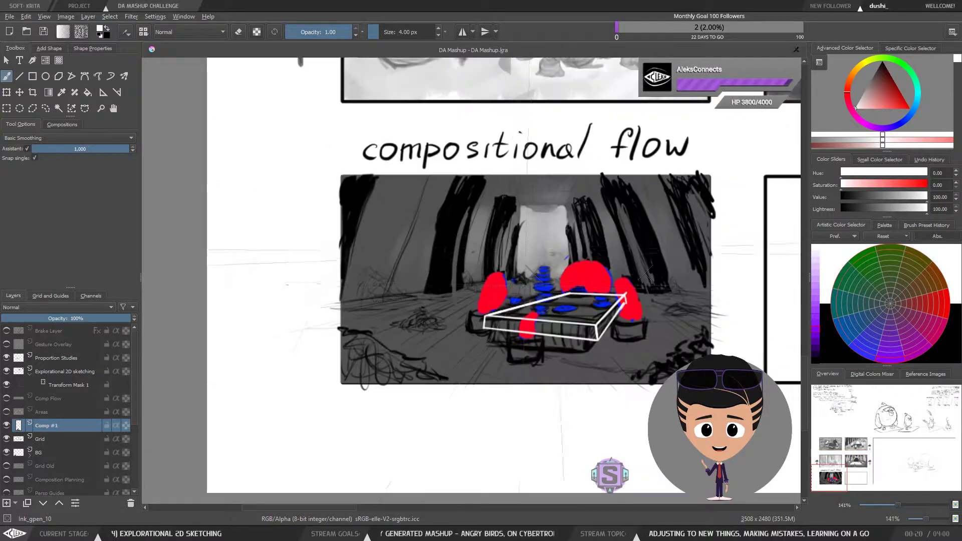
pyautogui.moveTo(551, 296); pyautogui.dragTo(458, 325)
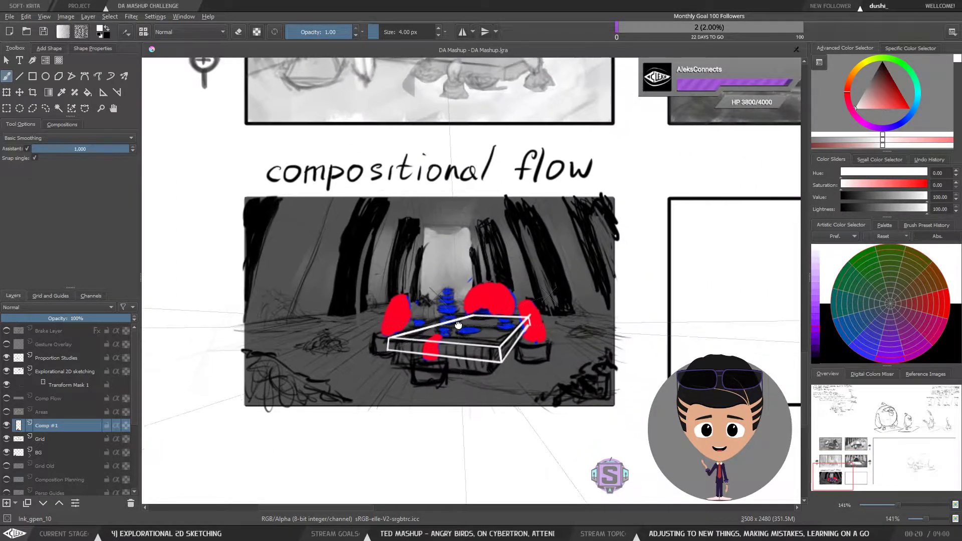
pyautogui.scroll(3, 470, 321)
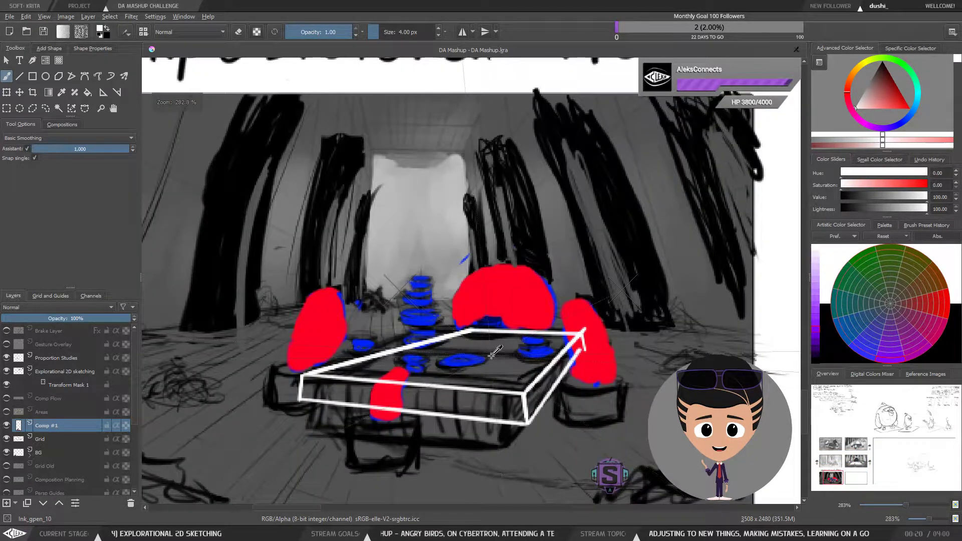
# Step: Undo the last two lines of the tabletop box
pyautogui.hotkey('ctrl', 'z')
pyautogui.hotkey('ctrl', 'z')
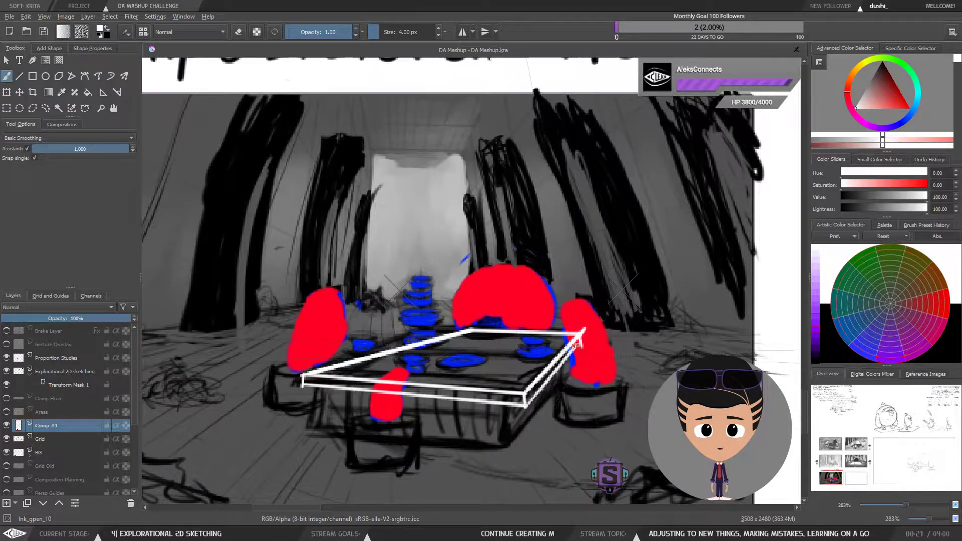
pyautogui.scroll(-2, 585, 370)
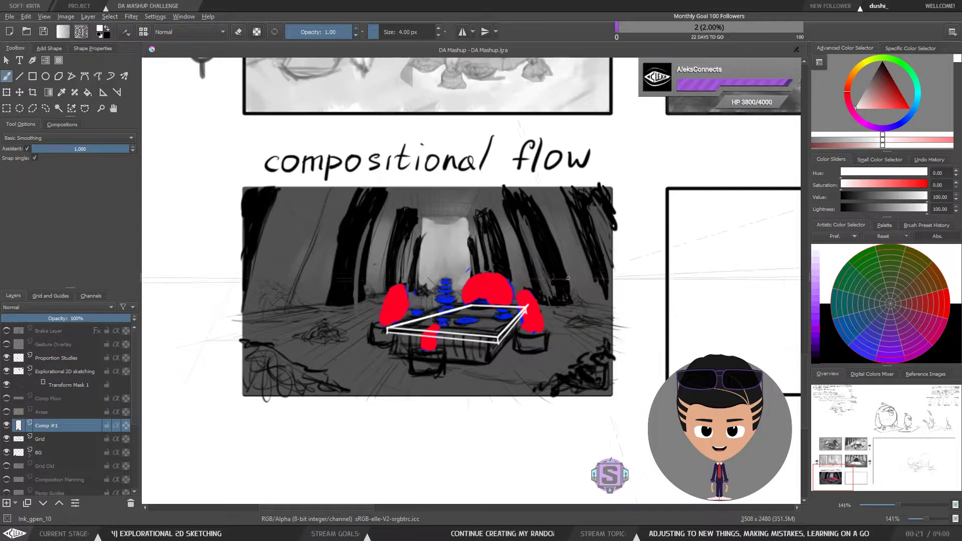
# Step: Undo the tabletop box's front and lower edges, leaving only its back edge and right side edge
pyautogui.scroll(2, 543, 343)
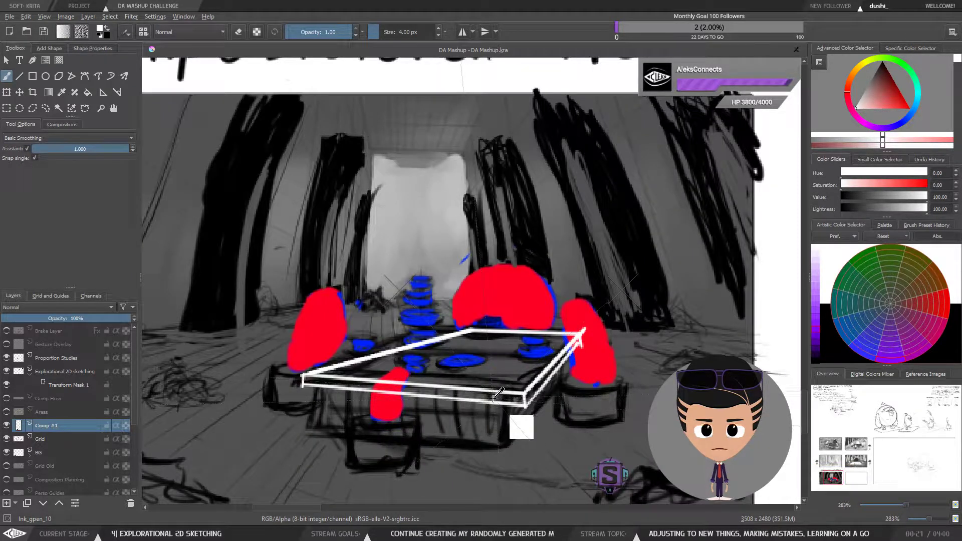
pyautogui.press('-')
pyautogui.press('-')
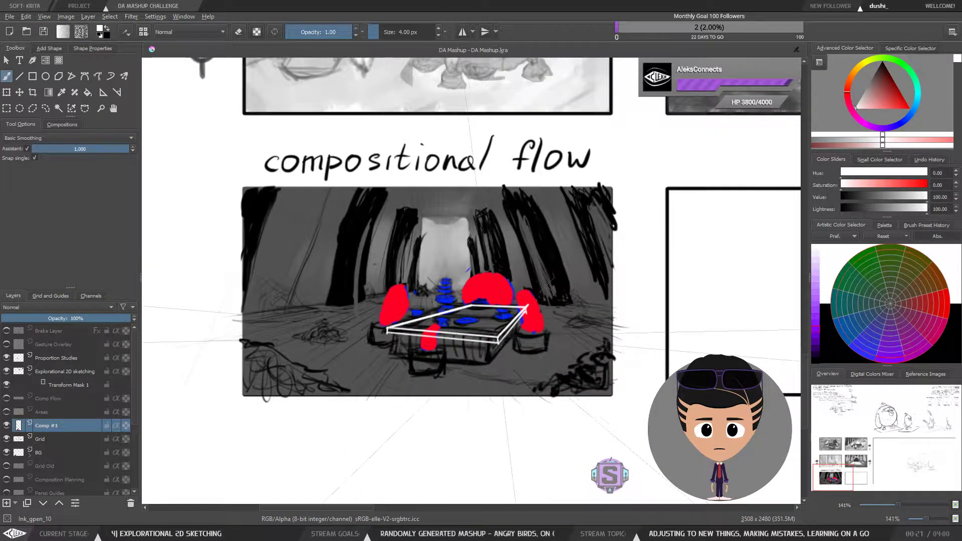
pyautogui.hotkey('ctrl', 'z')
pyautogui.hotkey('ctrl', 'z')
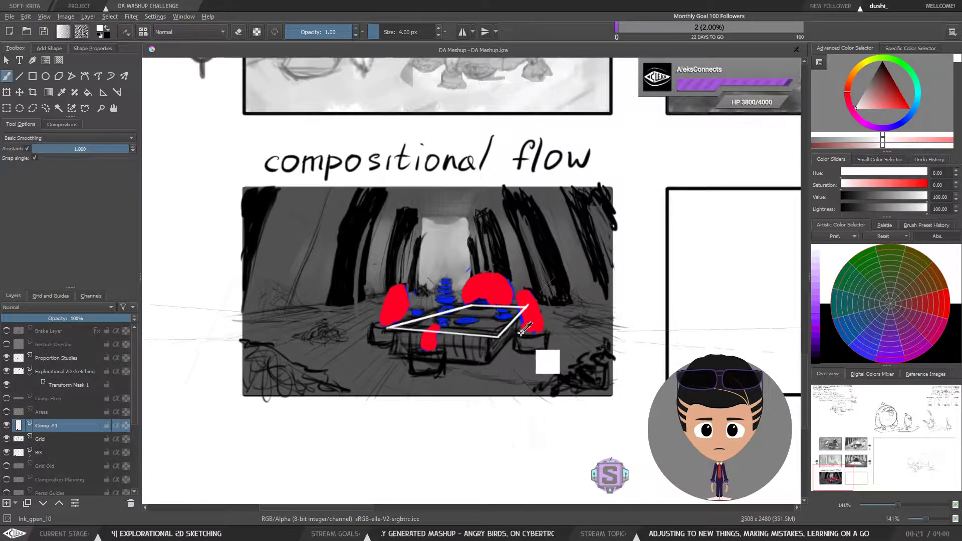
pyautogui.hotkey('ctrl', 'z')
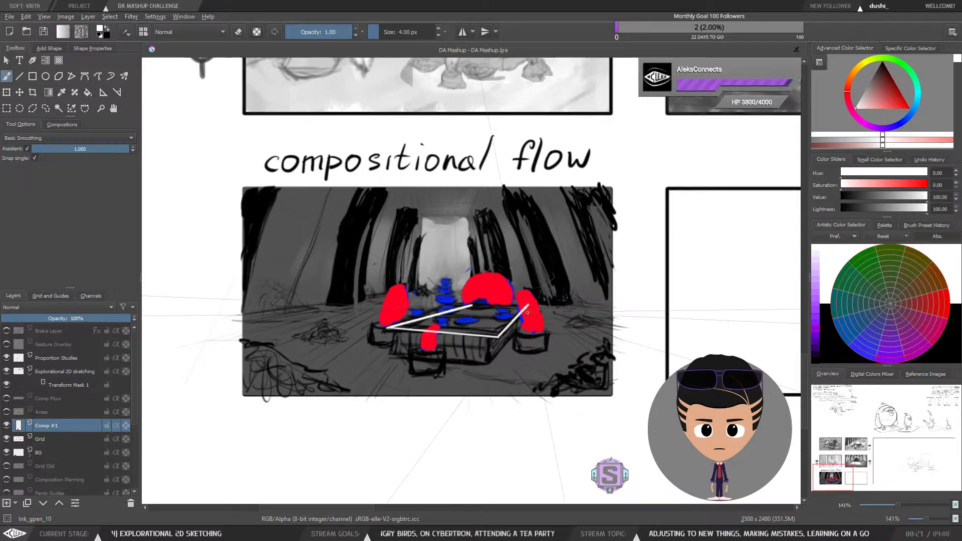
pyautogui.hotkey('ctrl', 'z')
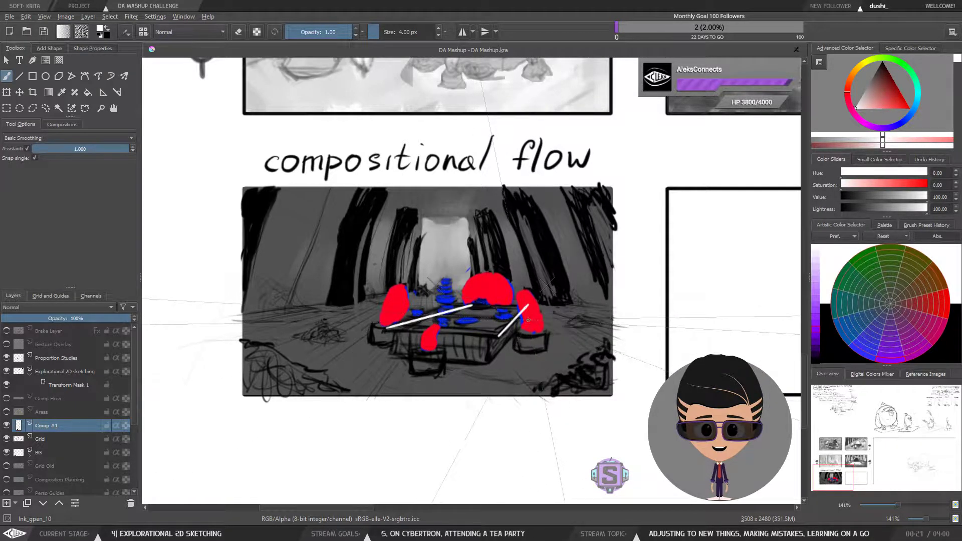
pyautogui.hotkey('ctrl', 'z')
pyautogui.hotkey('ctrl', 'shift', 'z')
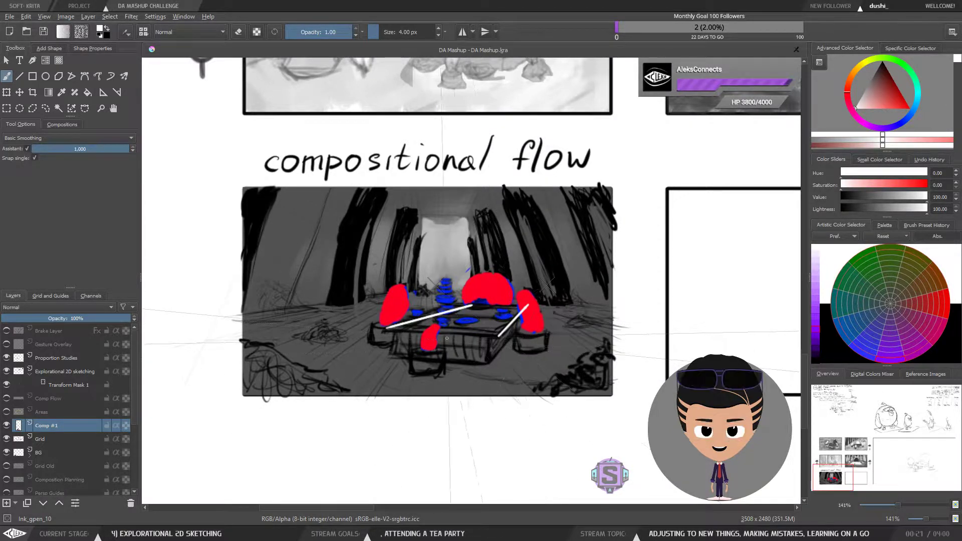
# Step: Move the right vanishing point assistant and return it to its original position
pyautogui.scroll(-3, 309, 320)
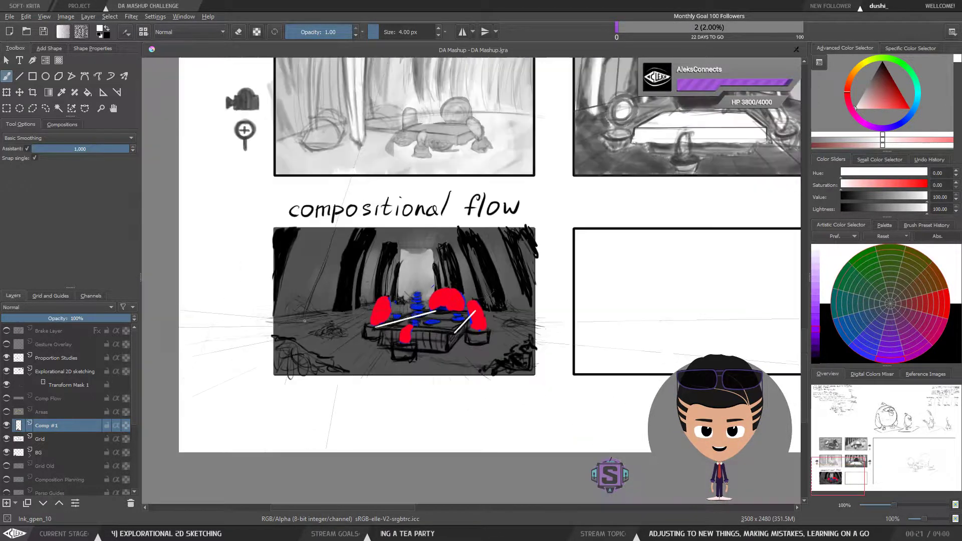
pyautogui.scroll(4, 391, 324)
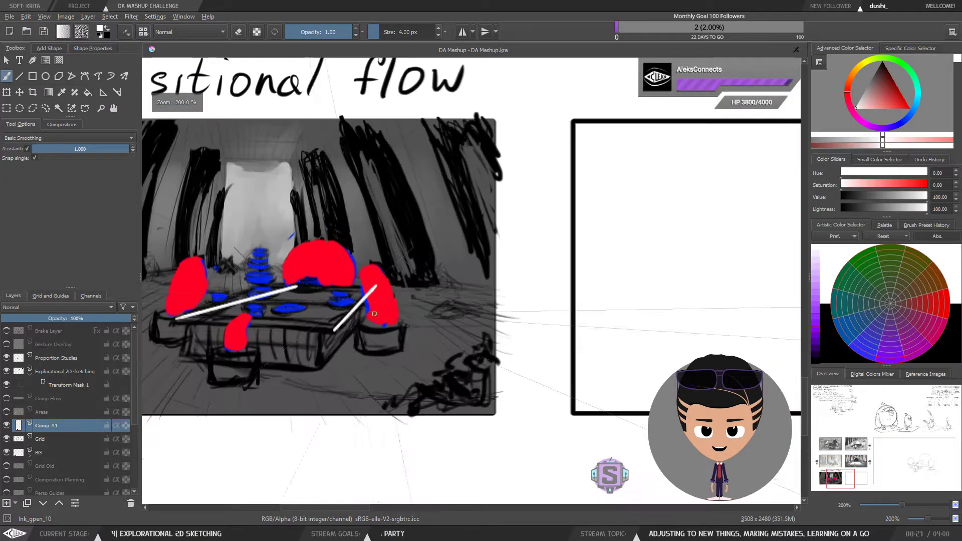
pyautogui.moveTo(362, 281); pyautogui.dragTo(455, 290)
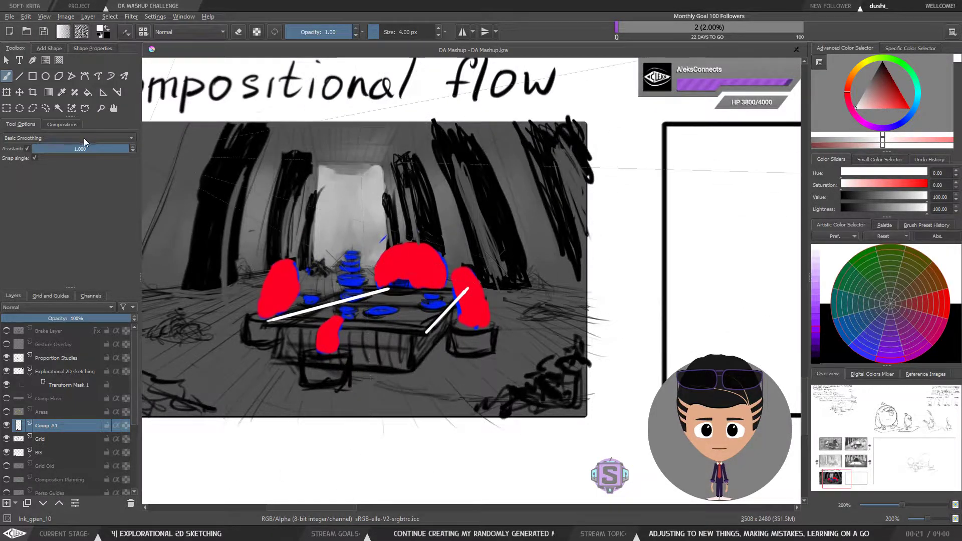
pyautogui.click(103, 92)
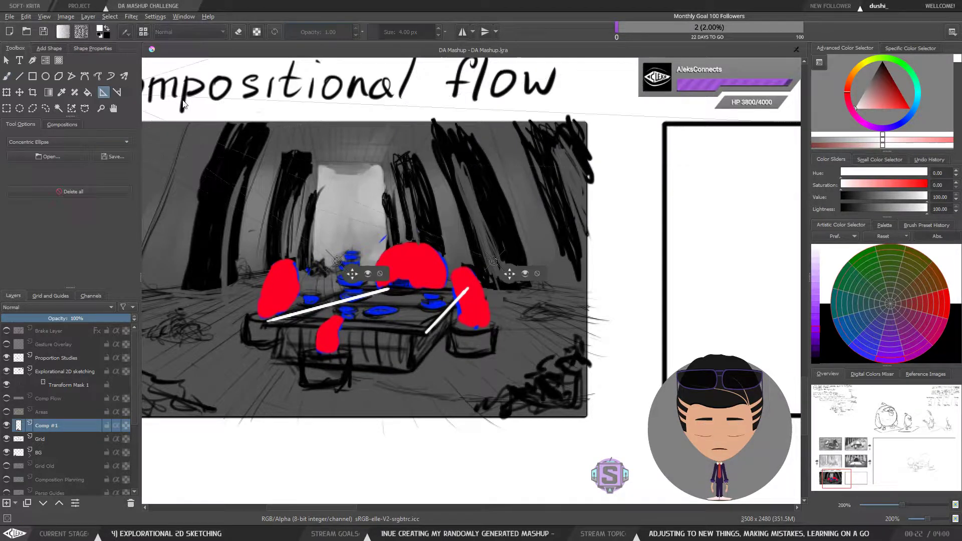
pyautogui.moveTo(509, 274); pyautogui.dragTo(462, 275)
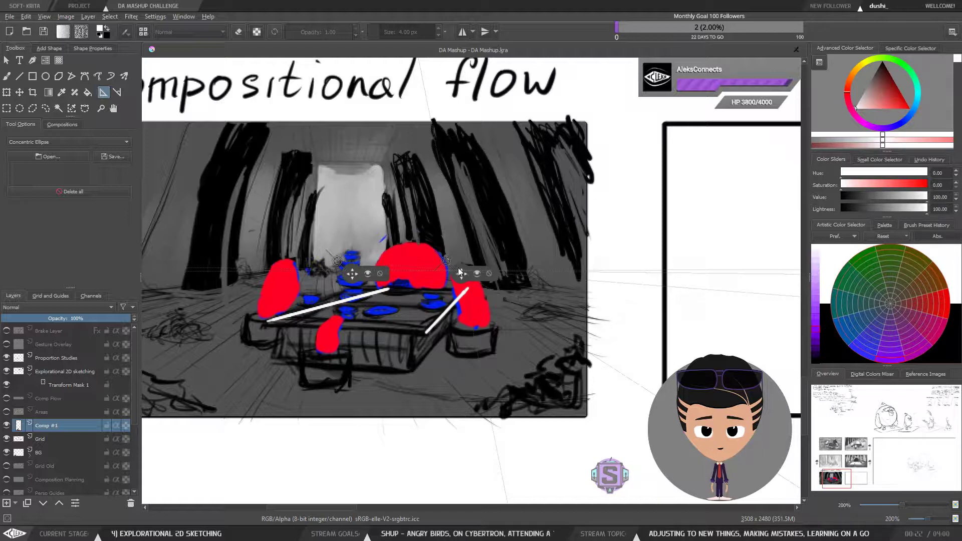
pyautogui.moveTo(462, 277); pyautogui.dragTo(509, 278)
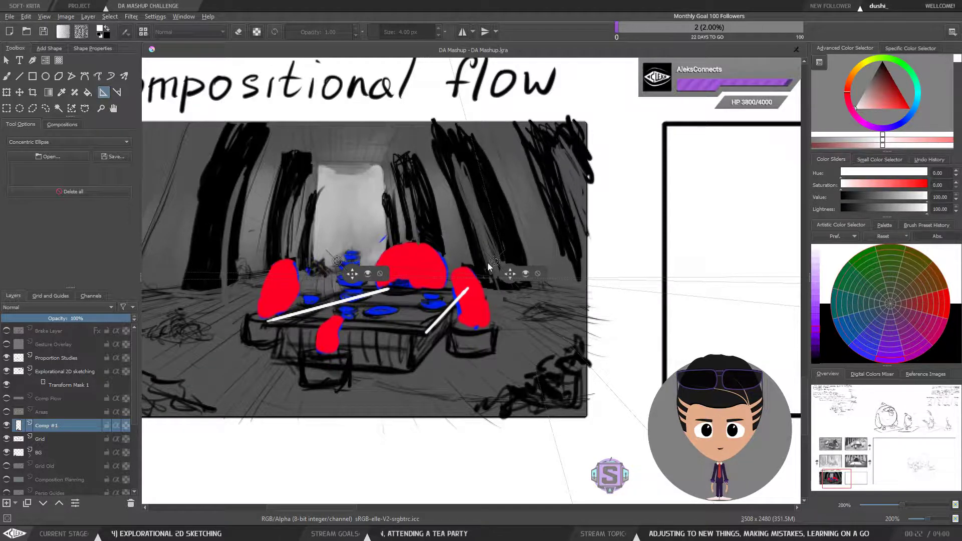
pyautogui.click(6, 76)
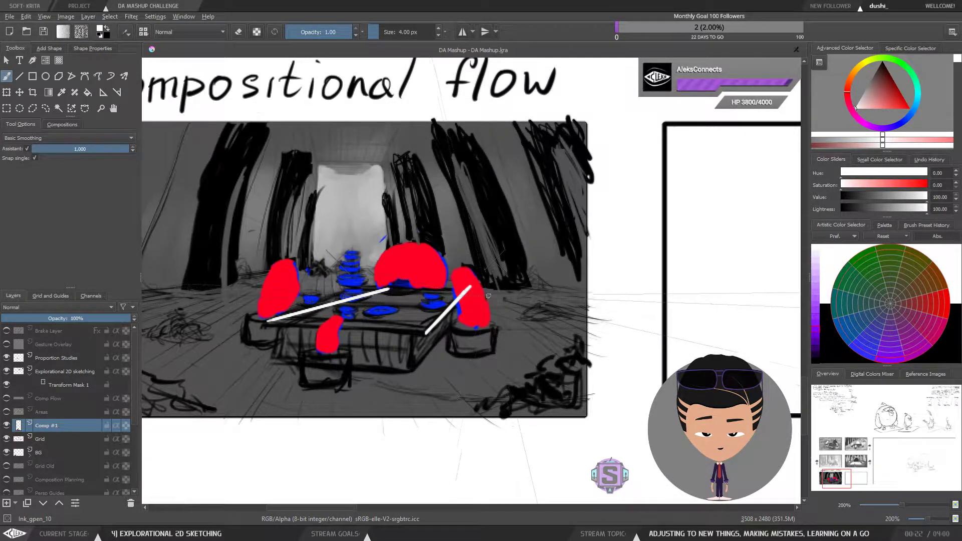
# Step: Undo the two remaining edges and redraw the tabletop's right side edge and back edge as snapped lines
pyautogui.hotkey('ctrl', 'z')
pyautogui.hotkey('ctrl', 'z')
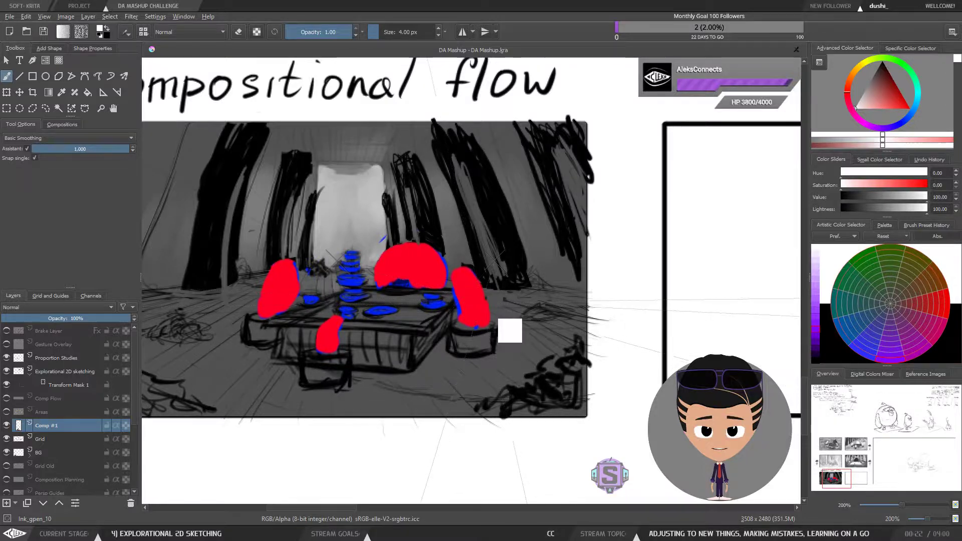
pyautogui.moveTo(426, 332); pyautogui.dragTo(469, 288)
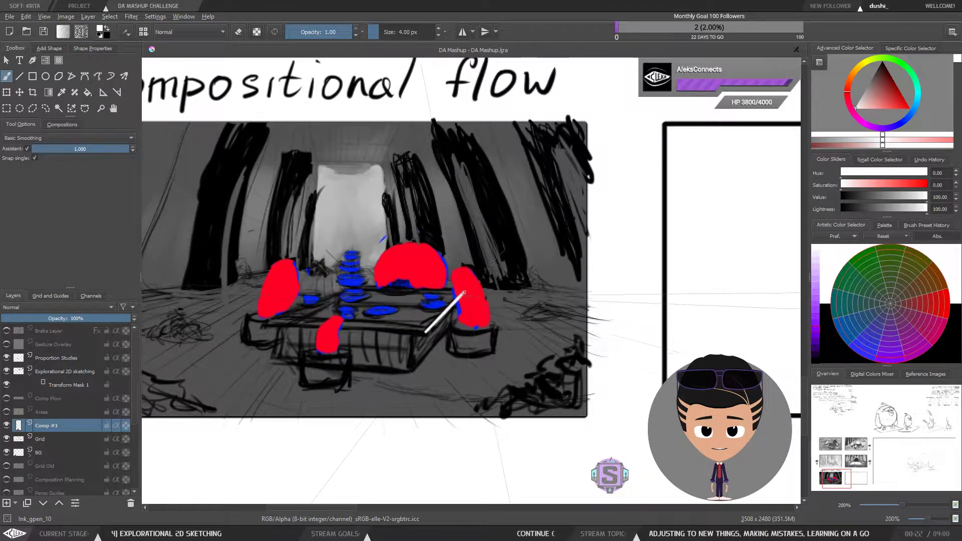
pyautogui.moveTo(268, 318); pyautogui.dragTo(380, 290)
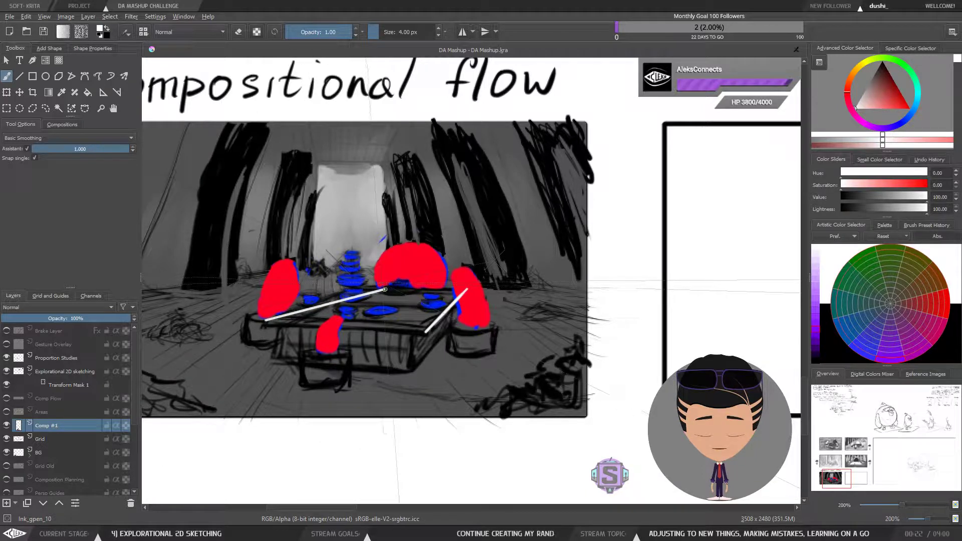
# Step: Zoom out and pan across the page to inspect the vanishing point assistants beside the panel
pyautogui.hotkey('ctrl', '-')
pyautogui.hotkey('ctrl', '-')
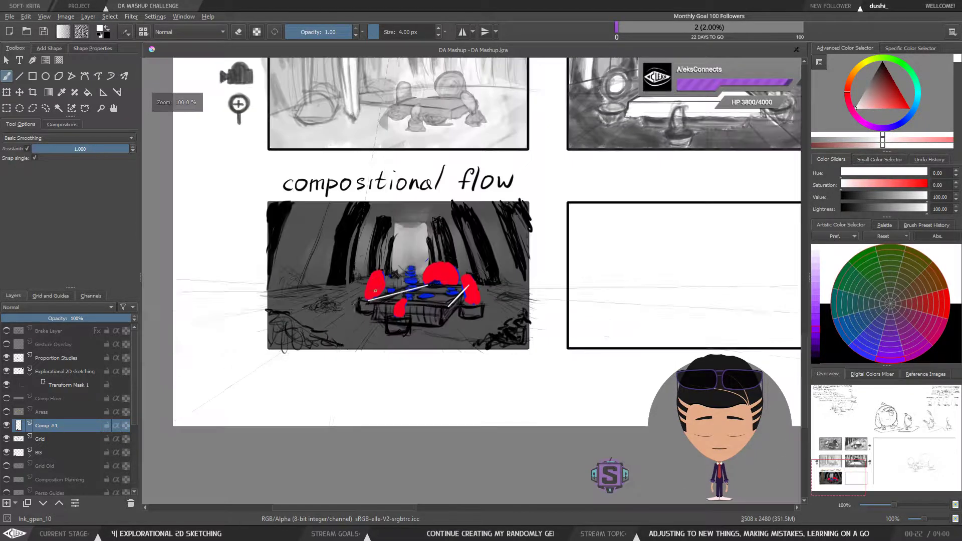
pyautogui.moveTo(357, 312); pyautogui.dragTo(455, 318)
pyautogui.hotkey('ctrl', '-')
pyautogui.hotkey('ctrl', '-')
pyautogui.moveTo(296, 279); pyautogui.dragTo(414, 314)
pyautogui.click(103, 92)
pyautogui.hotkey('ctrl', '+')
pyautogui.hotkey('ctrl', '+')
pyautogui.moveTo(277, 305)
pyautogui.mouseDown()
pyautogui.moveTo(159, 307)
pyautogui.moveTo(336, 319)
pyautogui.moveTo(287, 303)
pyautogui.mouseUp()
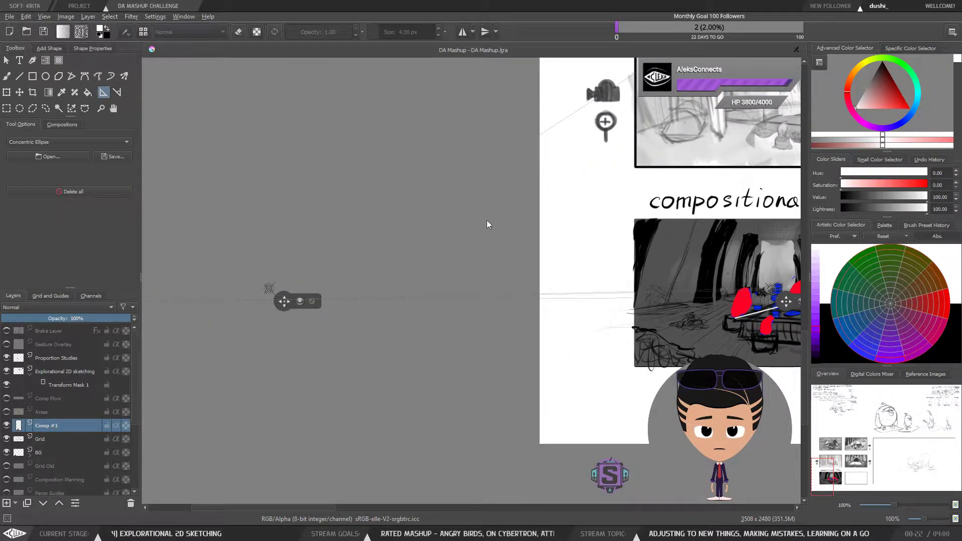
pyautogui.moveTo(596, 279); pyautogui.dragTo(462, 300)
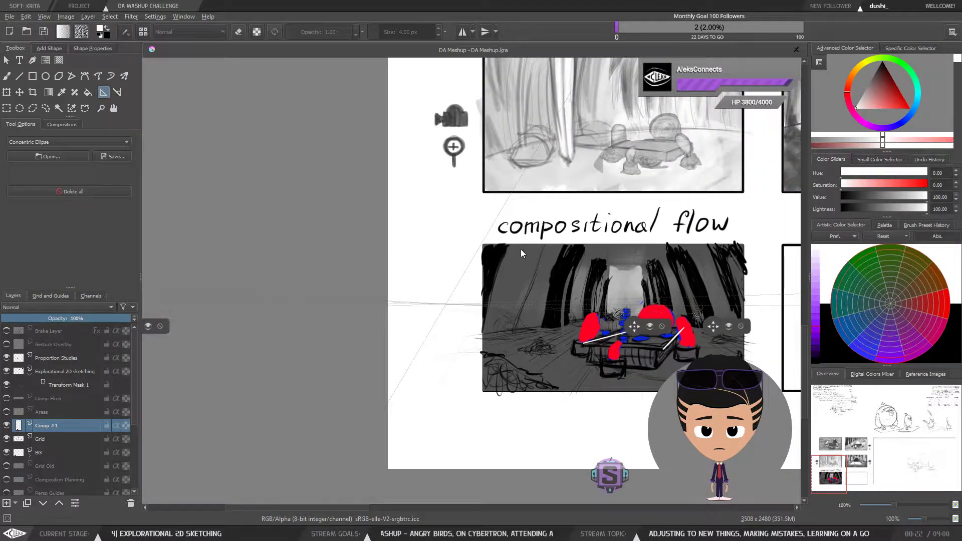
# Step: Zoom out to the whole storyboard page and back in on the compositional flow panel
pyautogui.press('-')
pyautogui.press('-')
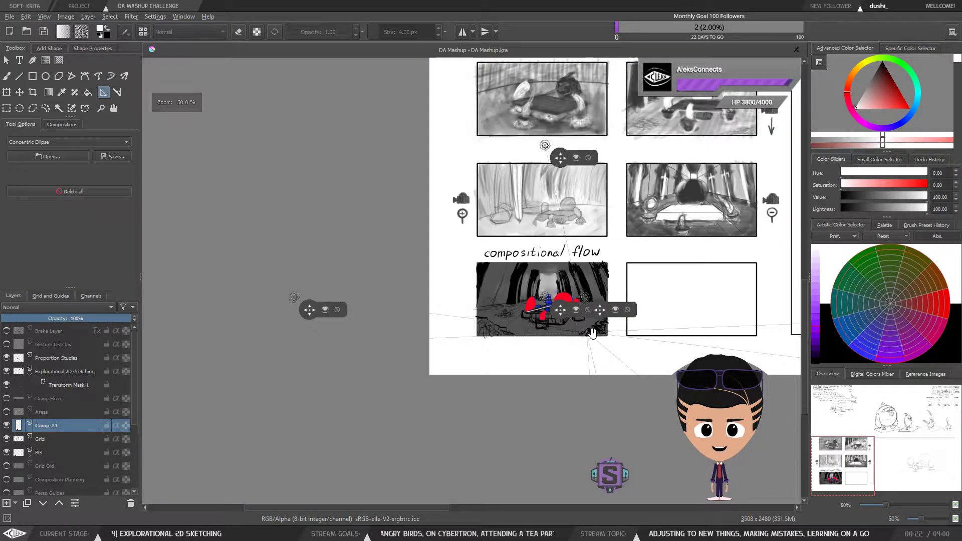
pyautogui.moveTo(588, 332); pyautogui.dragTo(479, 352)
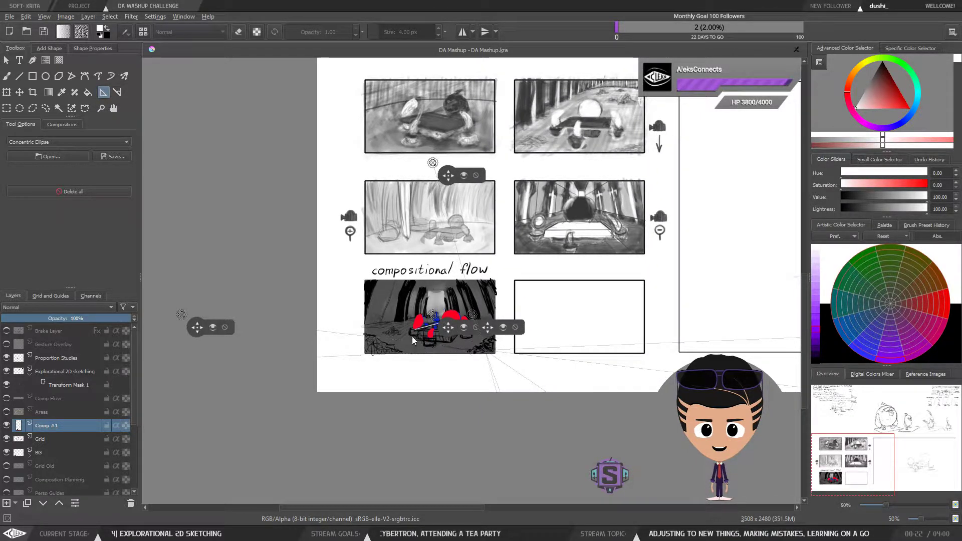
pyautogui.press('+')
pyautogui.press('+')
pyautogui.moveTo(412, 401); pyautogui.dragTo(552, 272)
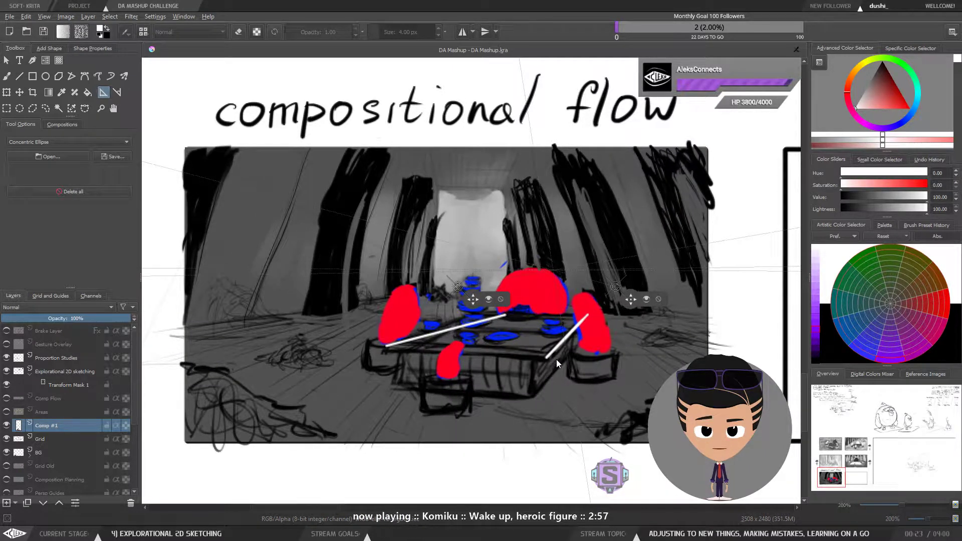
pyautogui.moveTo(556, 346); pyautogui.dragTo(525, 360)
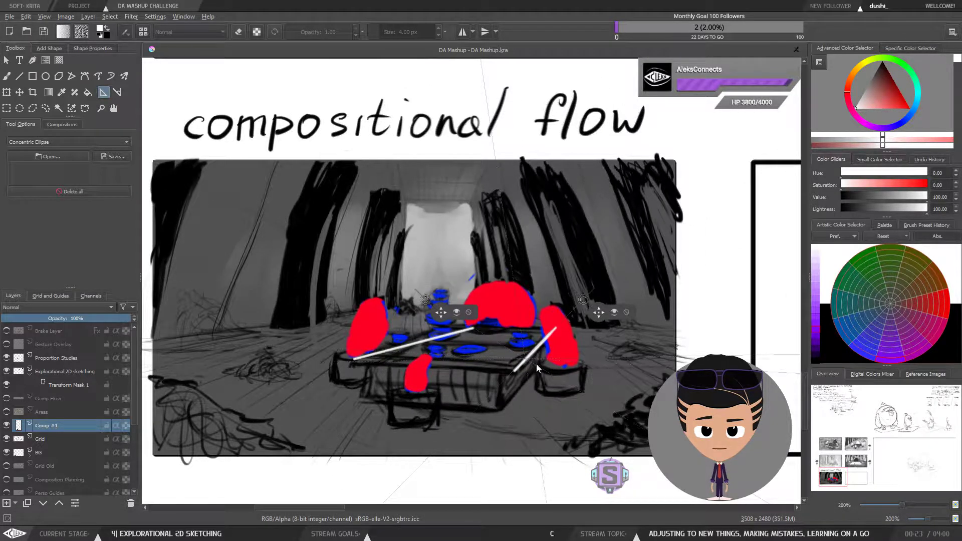
pyautogui.moveTo(435, 373); pyautogui.dragTo(458, 357)
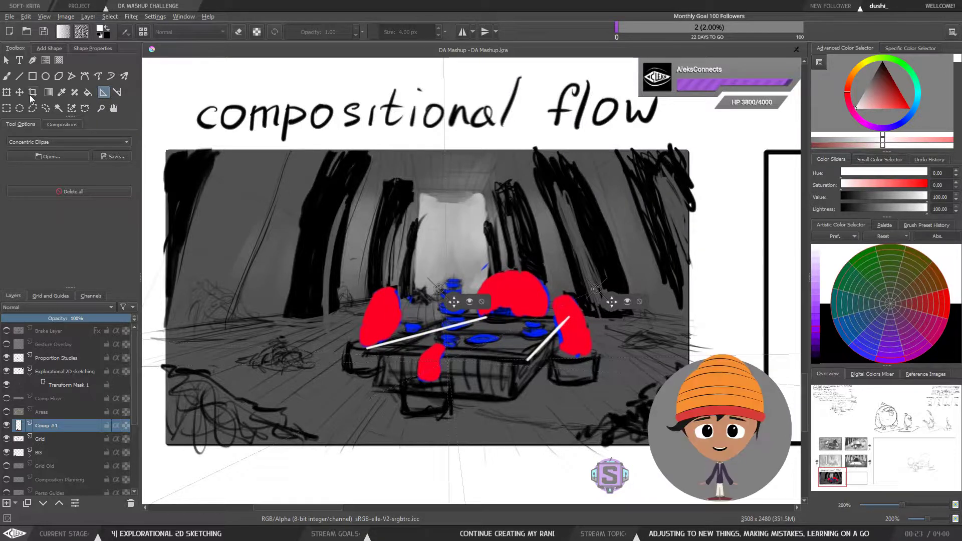
# Step: Draw the tabletop's front edge and far right edge with snapped brush lines to close its top outline
pyautogui.press('b')
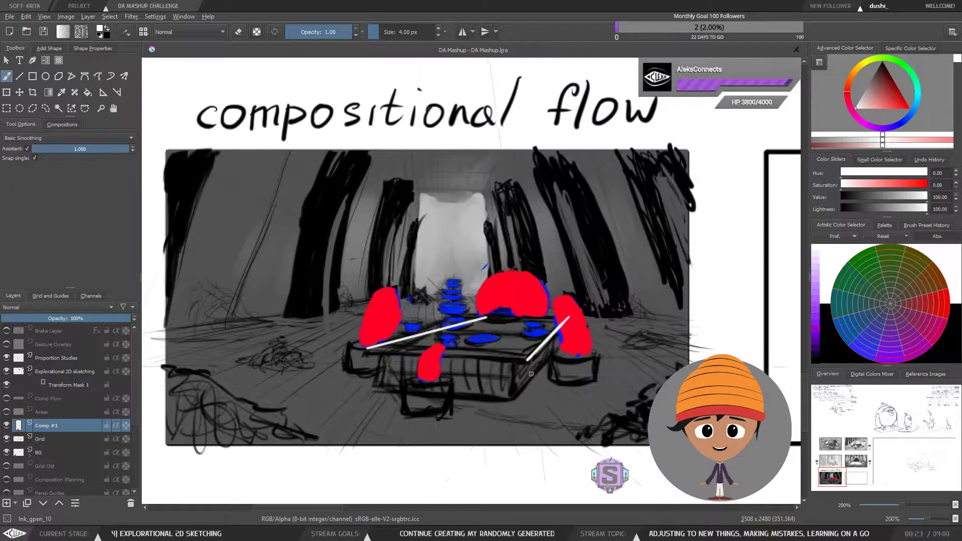
pyautogui.moveTo(529, 359); pyautogui.dragTo(371, 350)
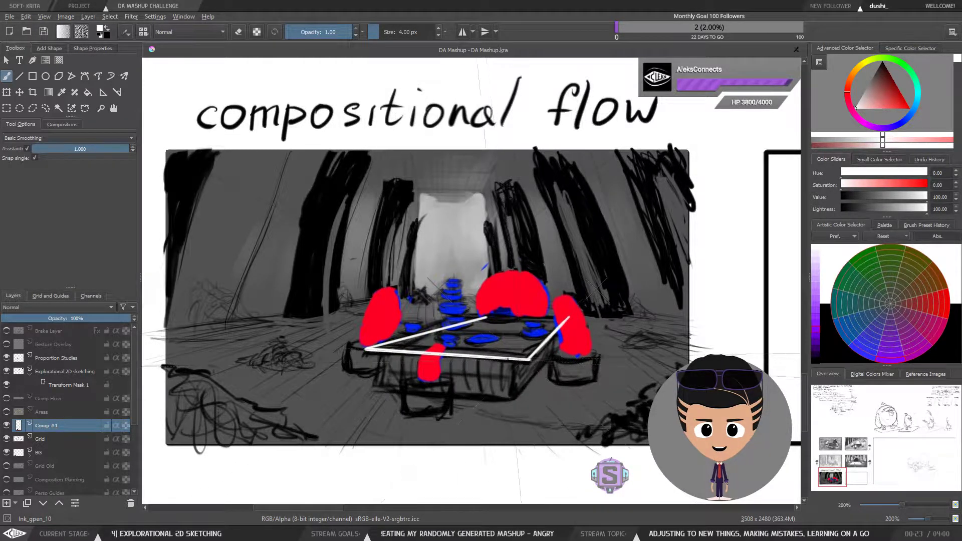
pyautogui.moveTo(486, 313); pyautogui.dragTo(562, 317)
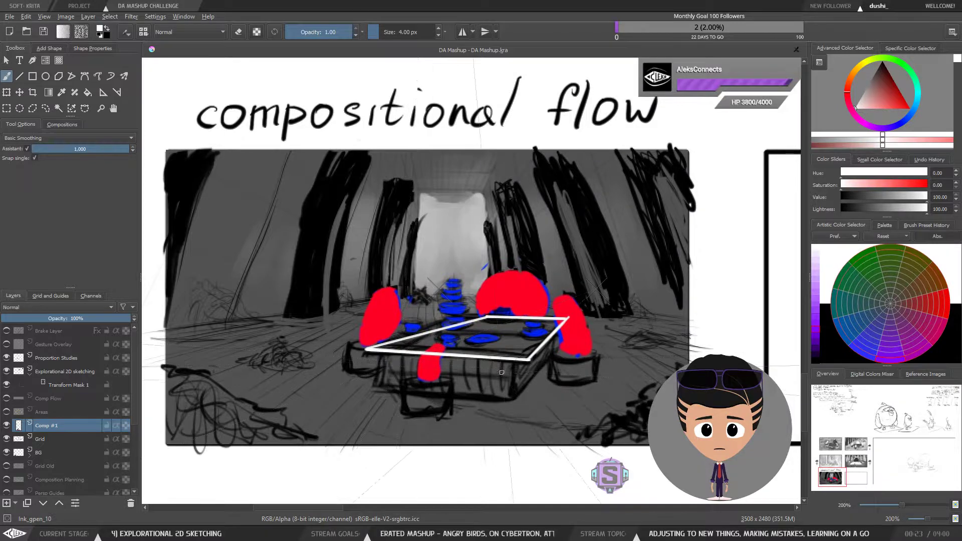
# Step: Undo all four tabletop outline lines
pyautogui.hotkey('ctrl', '-')
pyautogui.hotkey('ctrl', '-')
pyautogui.hotkey('ctrl', '+')
pyautogui.hotkey('ctrl', '+')
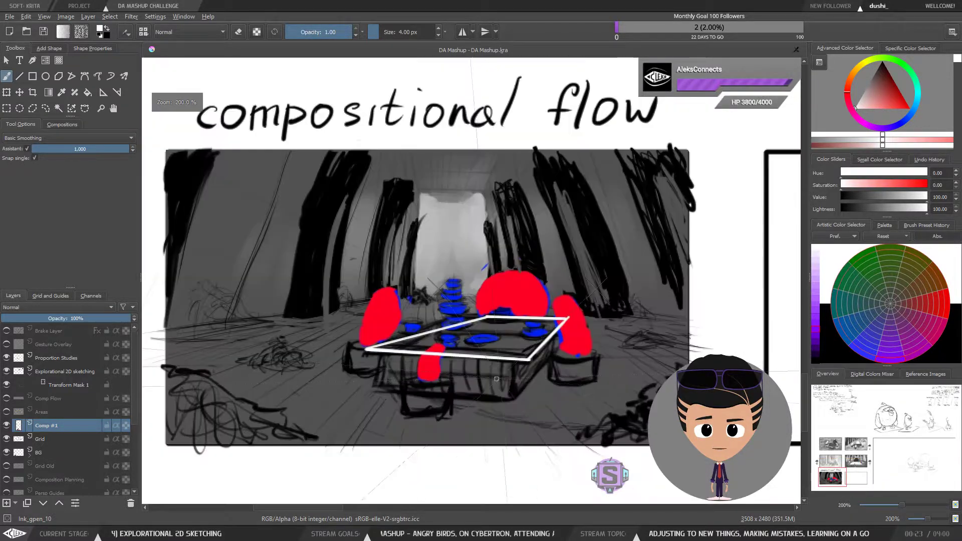
pyautogui.moveTo(521, 372); pyautogui.dragTo(488, 367)
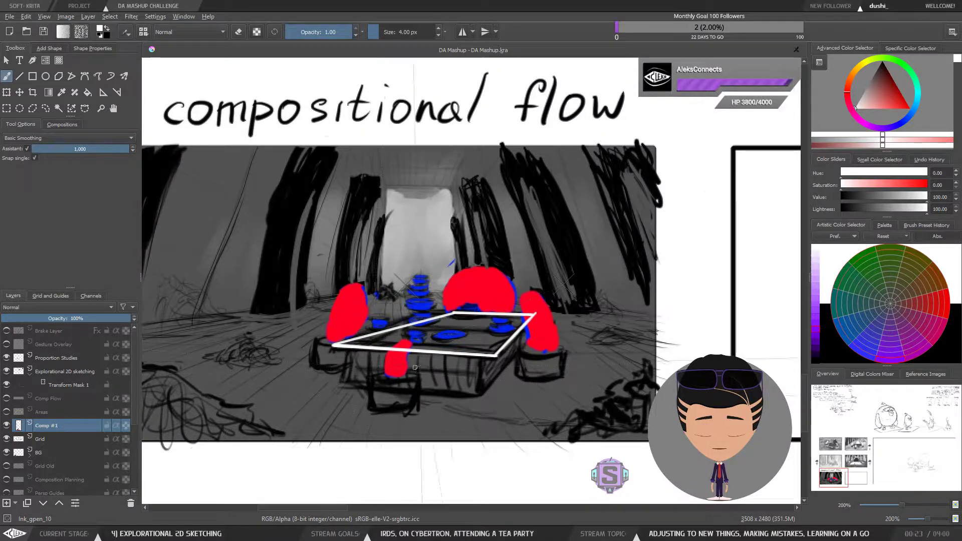
pyautogui.hotkey('ctrl', 'z')
pyautogui.hotkey('ctrl', 'z')
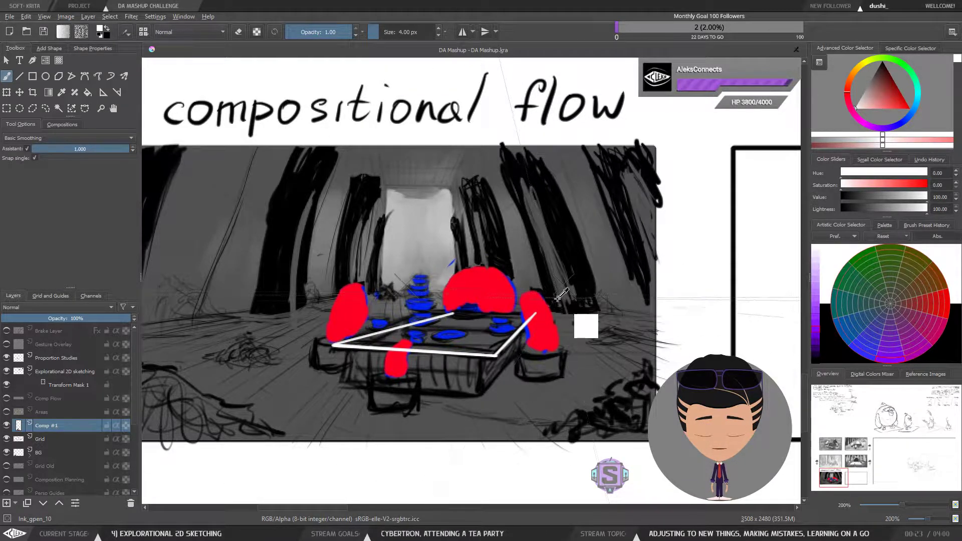
pyautogui.hotkey('ctrl', 'z')
pyautogui.hotkey('ctrl', 'z')
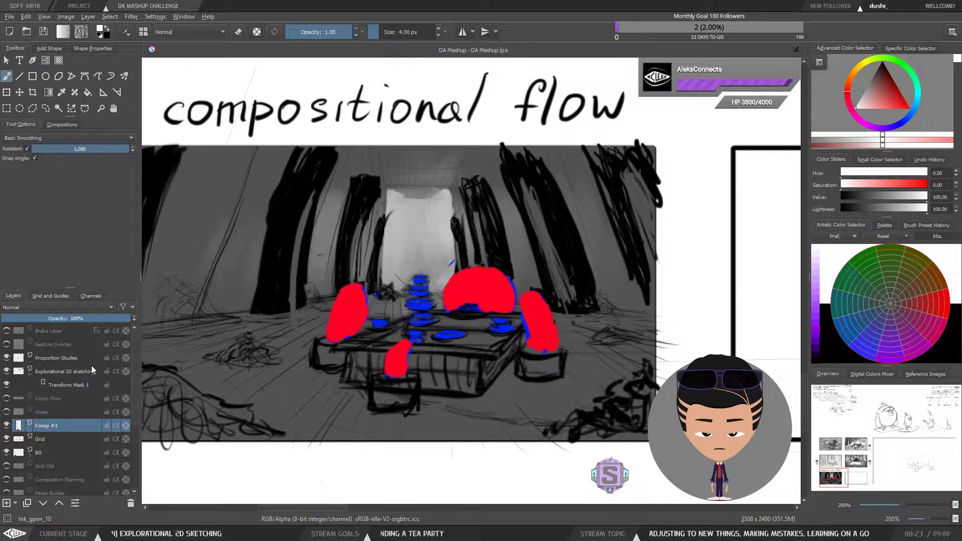
# Step: Hide the Comp #1 layer
pyautogui.click(5, 425)
pyautogui.click(6, 425)
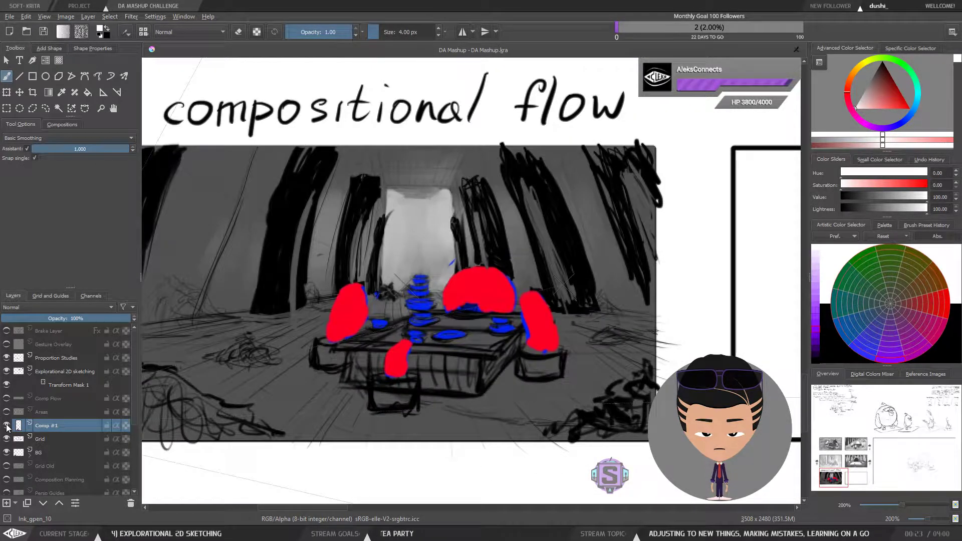
pyautogui.moveTo(45, 426)
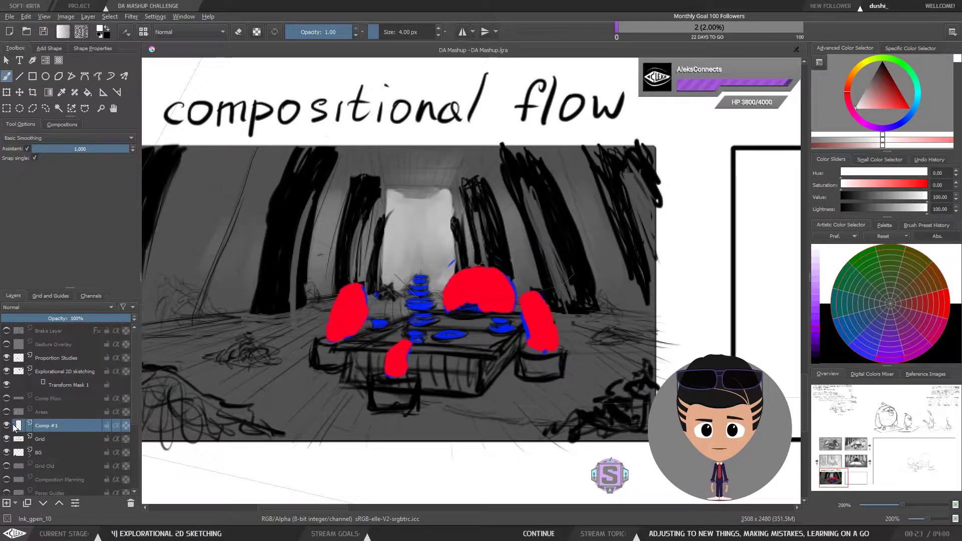
pyautogui.moveTo(7, 426)
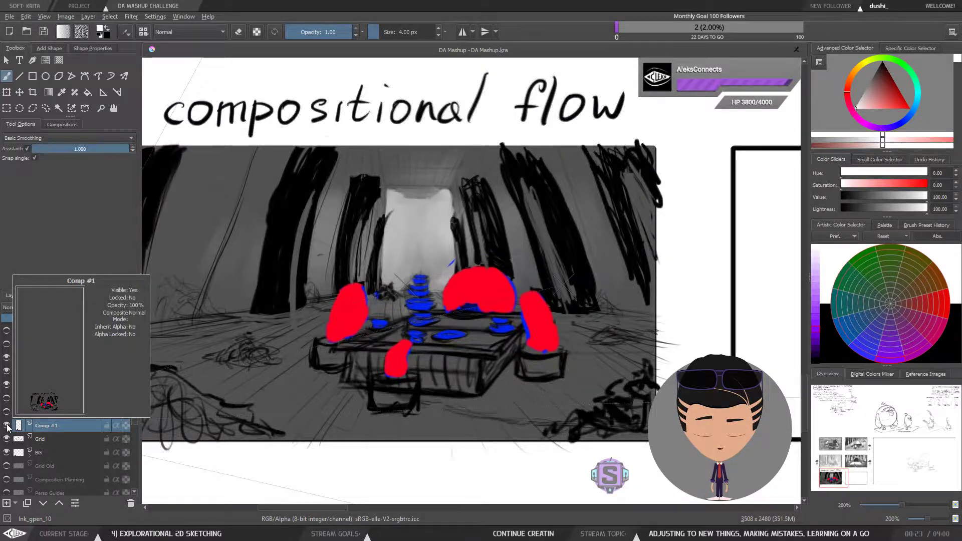
pyautogui.click(7, 426)
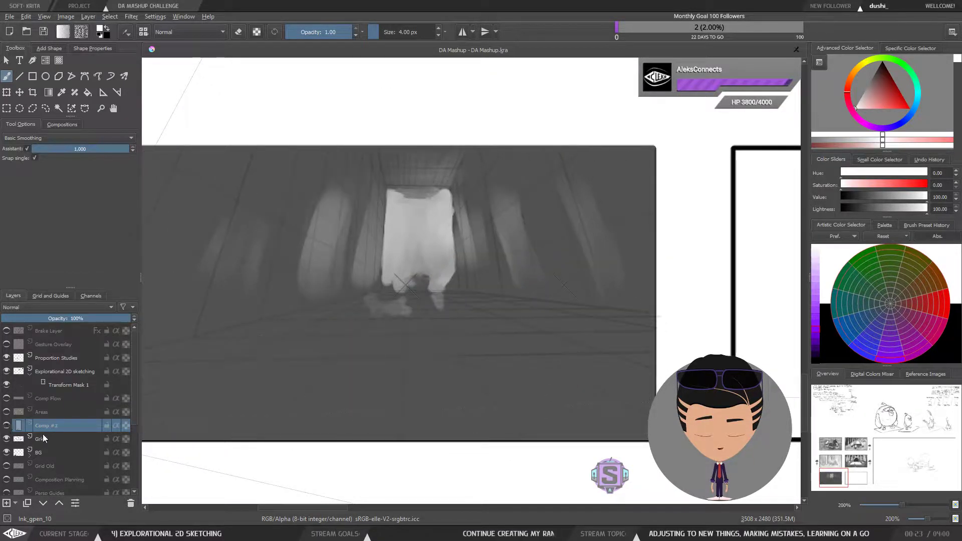
# Step: Select the Grid layer and make the Comp #1 layer visible again
pyautogui.click(43, 438)
pyautogui.click(6, 438)
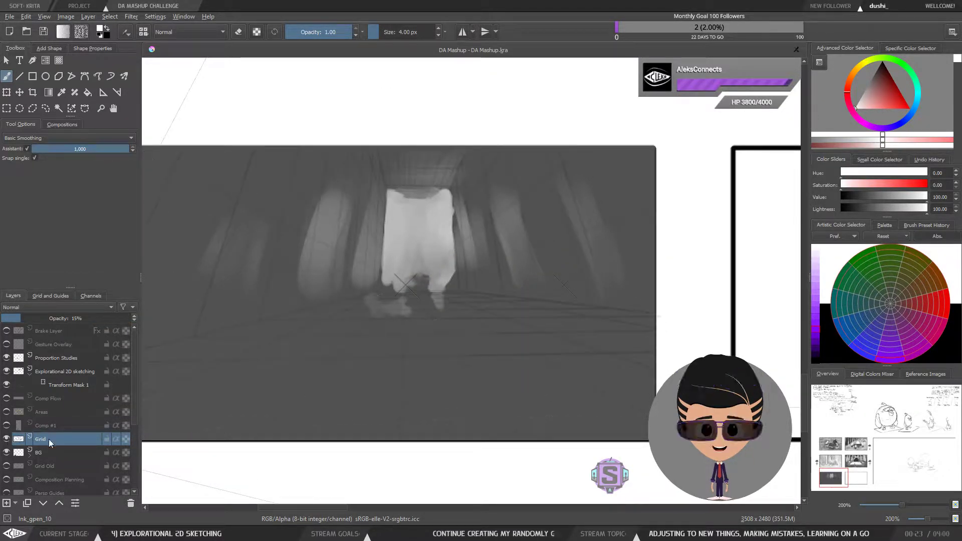
pyautogui.click(6, 425)
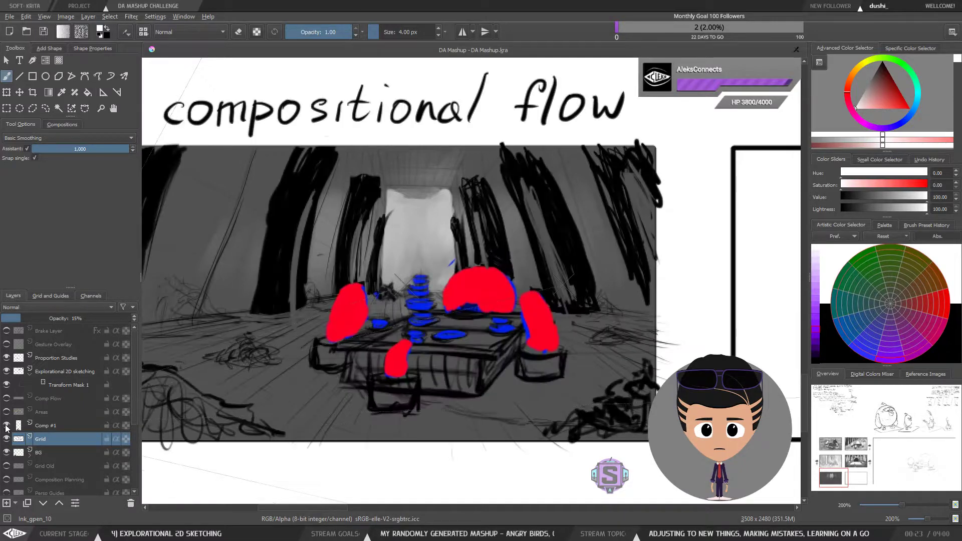
# Step: Add a new layer above Comp #1 and name it Table
pyautogui.click(65, 429)
pyautogui.click(7, 503)
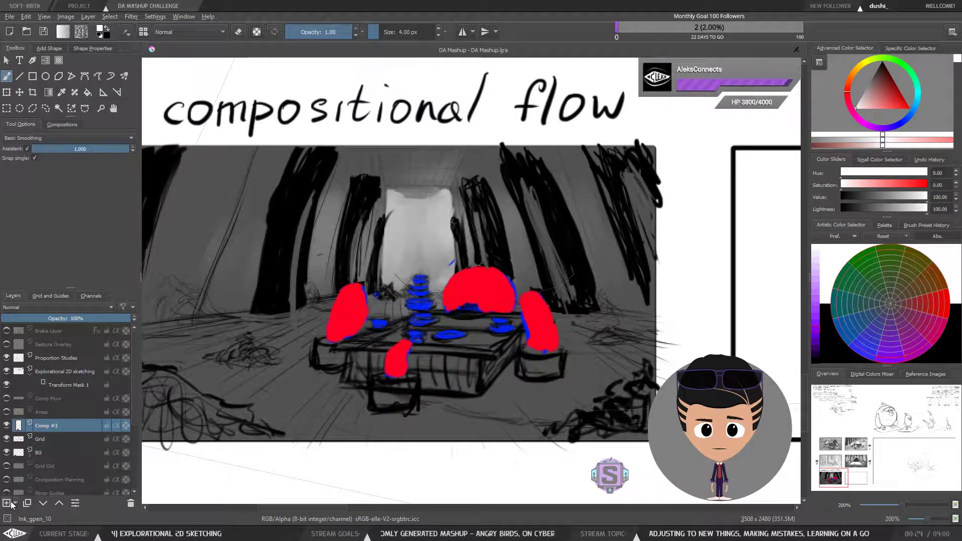
pyautogui.doubleClick(51, 426)
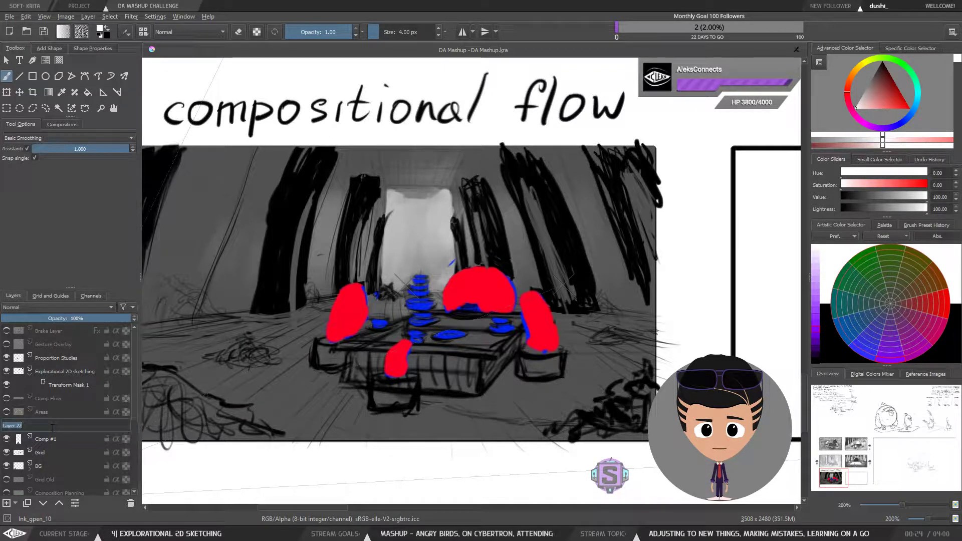
pyautogui.write('Ta')
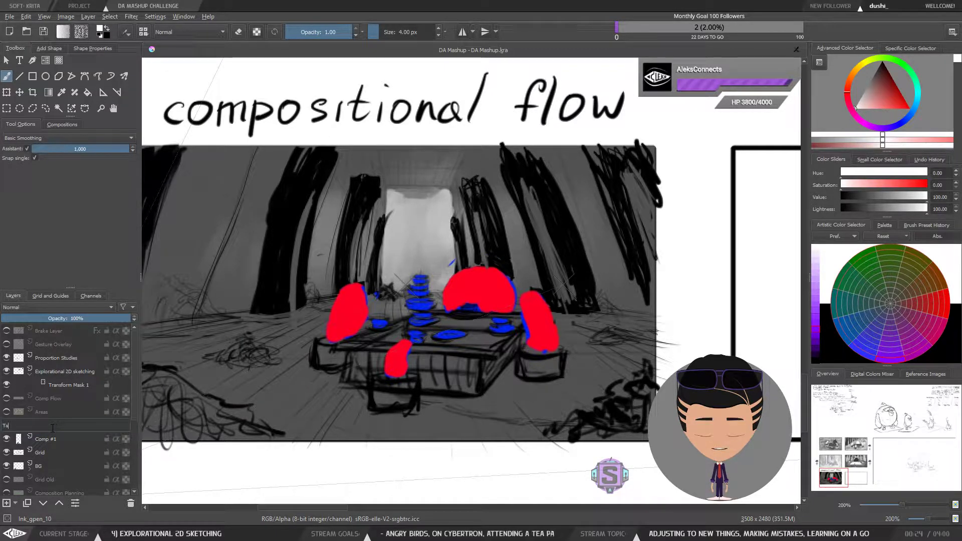
pyautogui.write('b')
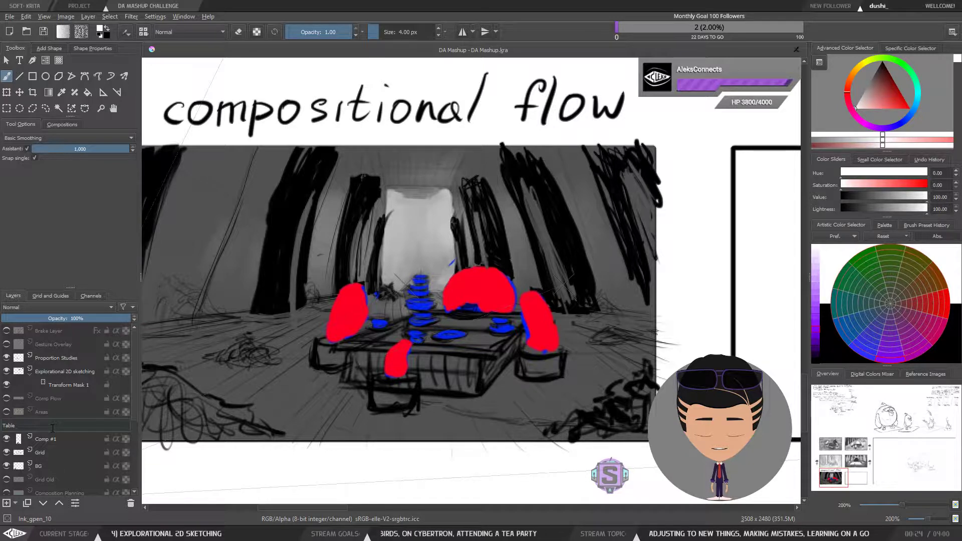
pyautogui.write('le')
pyautogui.press('Return')
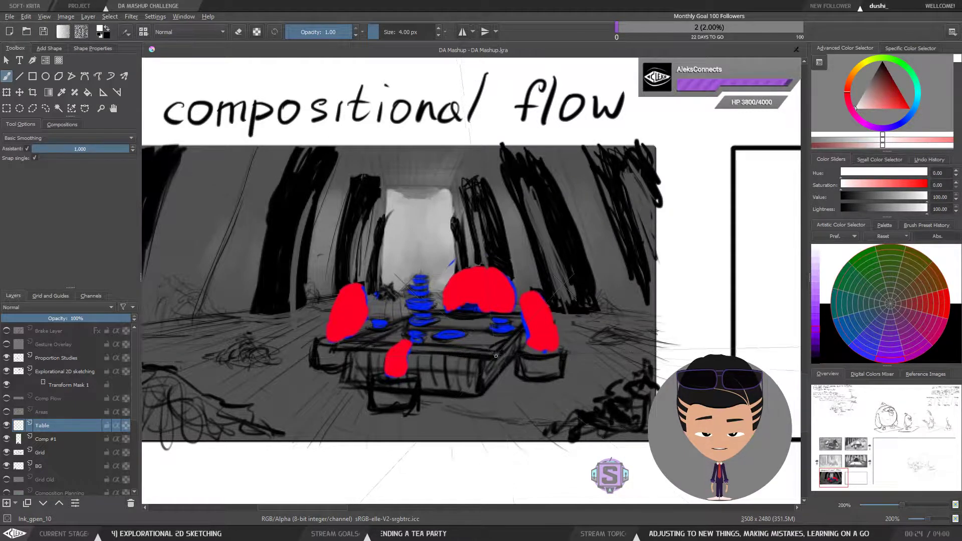
pyautogui.moveTo(496, 356); pyautogui.dragTo(534, 319)
pyautogui.hotkey('ctrl', 'z')
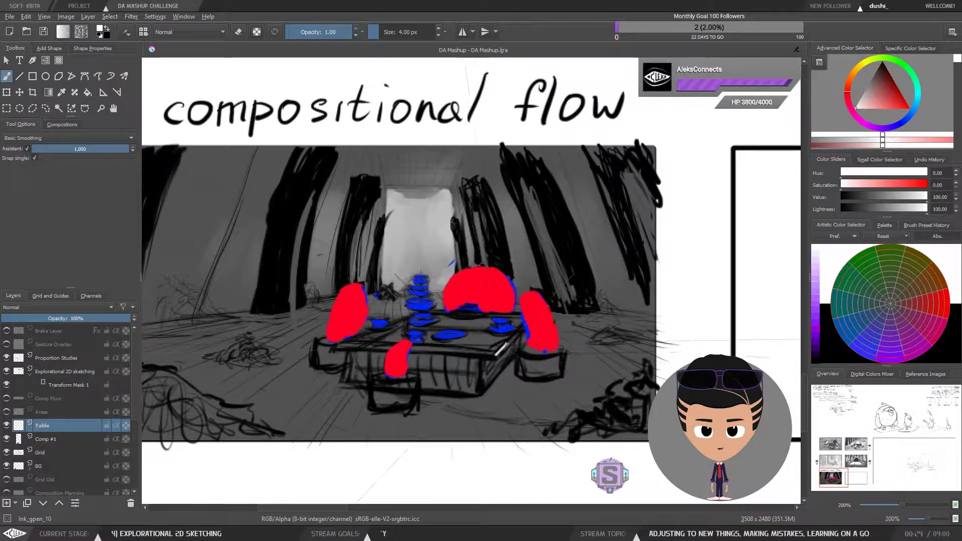
pyautogui.moveTo(495, 356); pyautogui.dragTo(533, 318)
pyautogui.hotkey('ctrl', 'z')
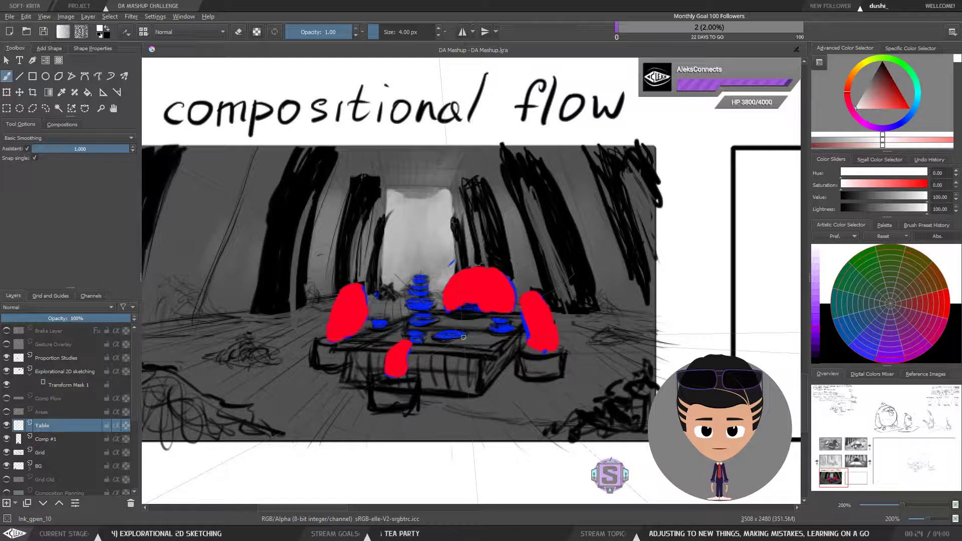
# Step: Draw the tabletop's four-sided top outline with snapped brush lines over the table sketch
pyautogui.moveTo(448, 305)
pyautogui.mouseDown()
pyautogui.moveTo(496, 298)
pyautogui.moveTo(480, 306)
pyautogui.moveTo(547, 338)
pyautogui.mouseUp()
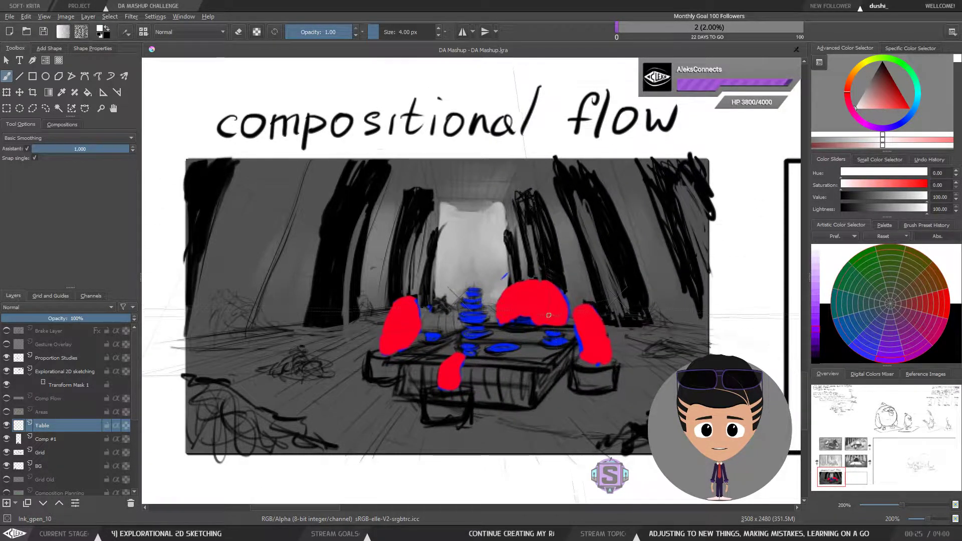
pyautogui.moveTo(530, 355)
pyautogui.mouseDown()
pyautogui.moveTo(510, 353)
pyautogui.moveTo(525, 350)
pyautogui.mouseUp()
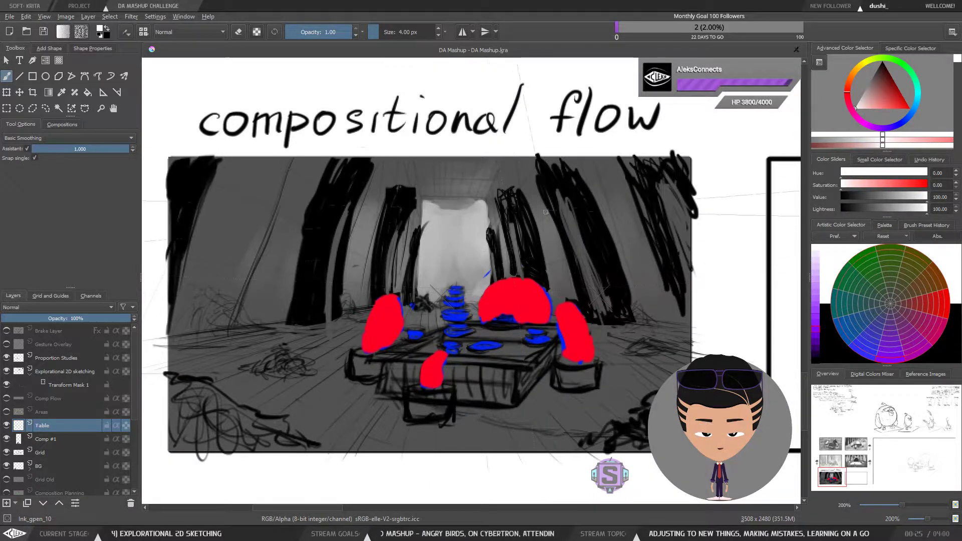
pyautogui.moveTo(555, 330); pyautogui.dragTo(560, 341)
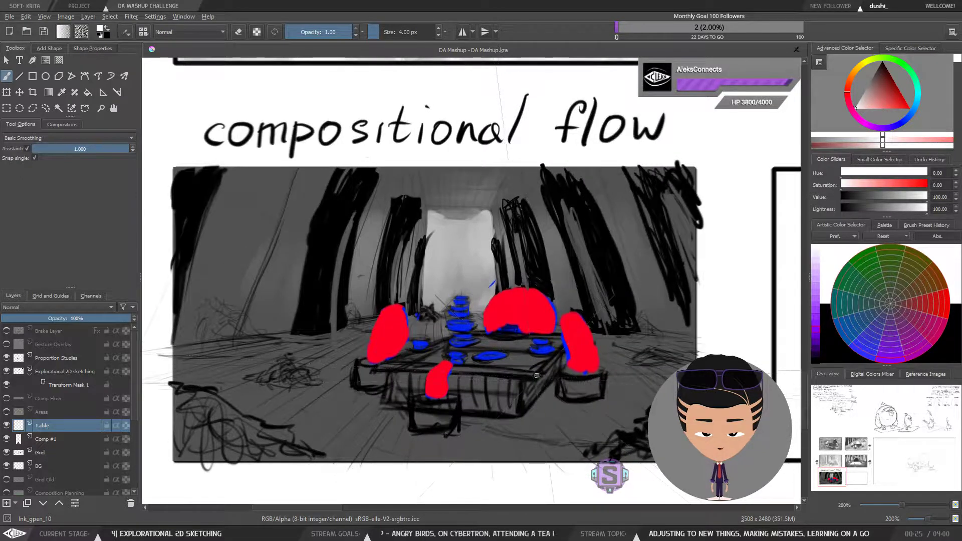
pyautogui.moveTo(546, 381); pyautogui.dragTo(555, 376)
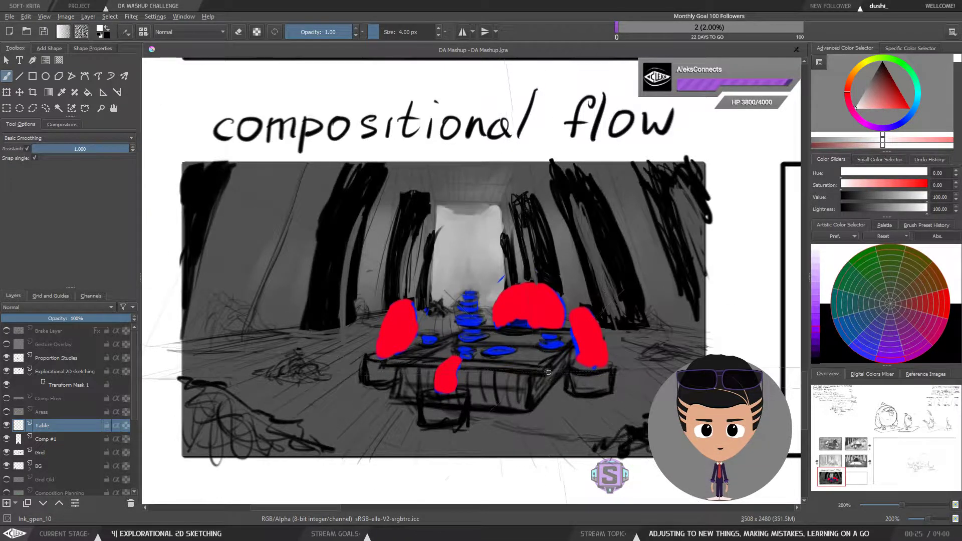
pyautogui.moveTo(552, 369)
pyautogui.mouseDown()
pyautogui.moveTo(550, 362)
pyautogui.moveTo(560, 366)
pyautogui.mouseUp()
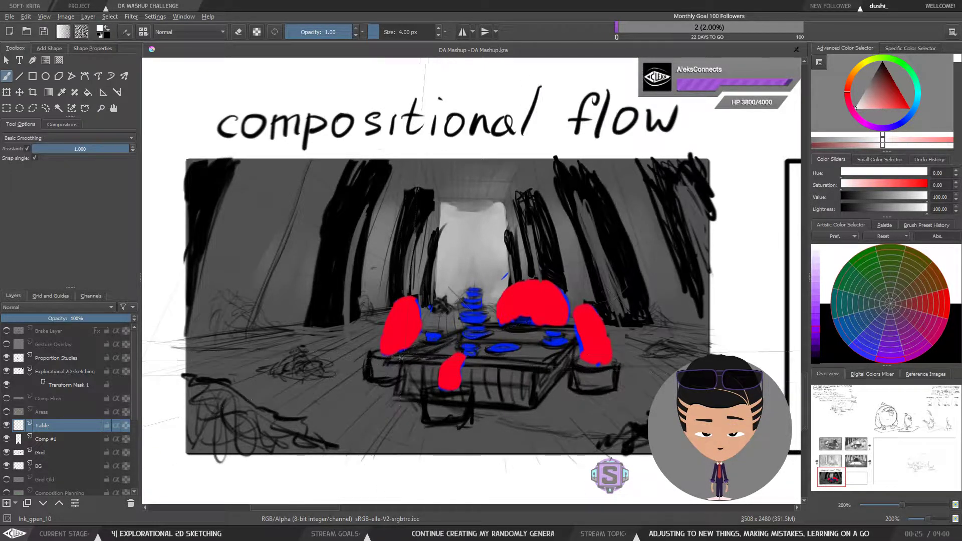
pyautogui.moveTo(387, 360)
pyautogui.mouseDown()
pyautogui.moveTo(550, 372)
pyautogui.moveTo(590, 328)
pyautogui.mouseUp()
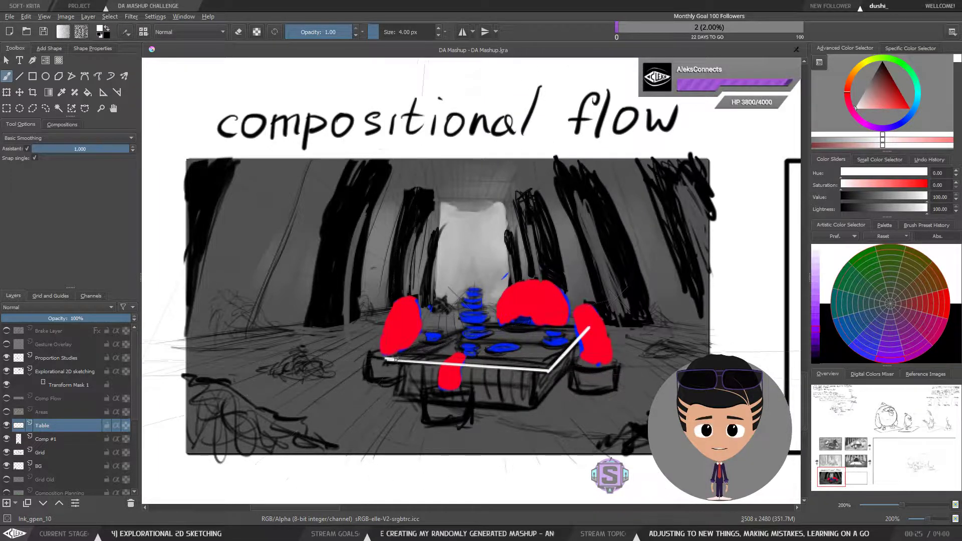
pyautogui.moveTo(386, 359)
pyautogui.mouseDown()
pyautogui.moveTo(516, 321)
pyautogui.moveTo(589, 326)
pyautogui.mouseUp()
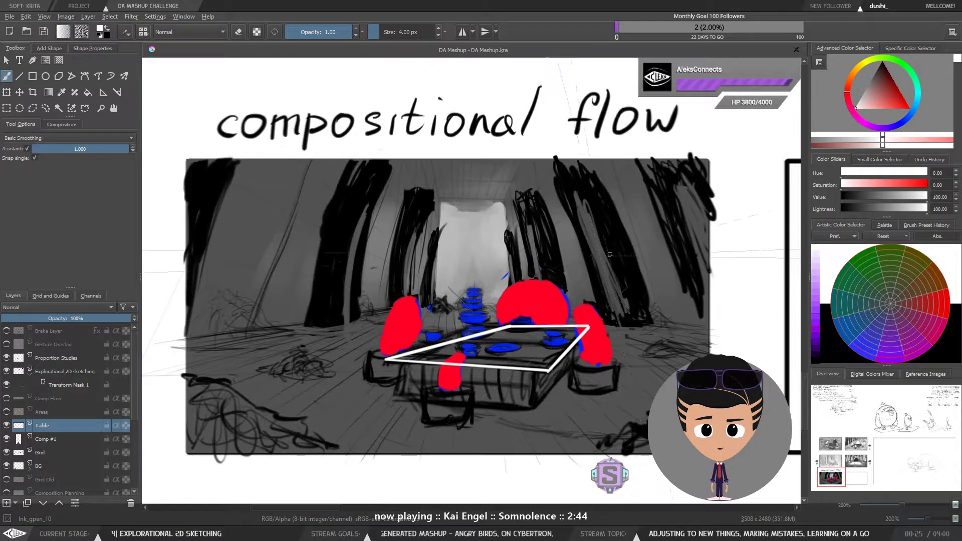
# Step: Undo the tabletop's top outline lines
pyautogui.press('1')
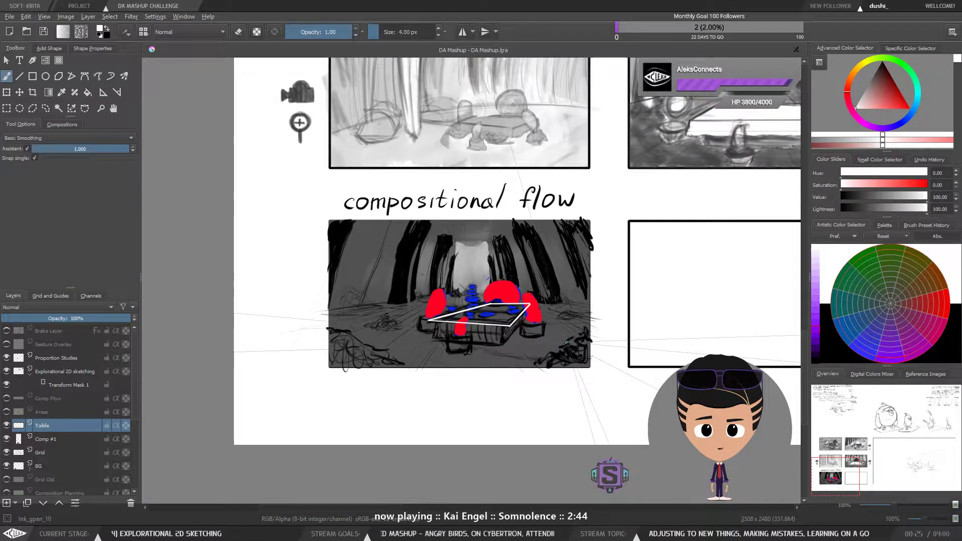
pyautogui.press('+')
pyautogui.press('+')
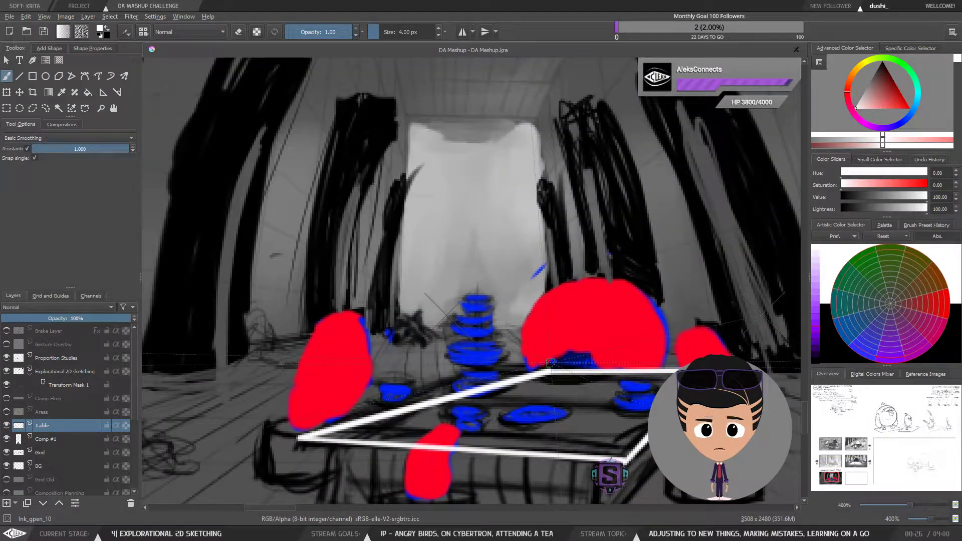
pyautogui.press('-')
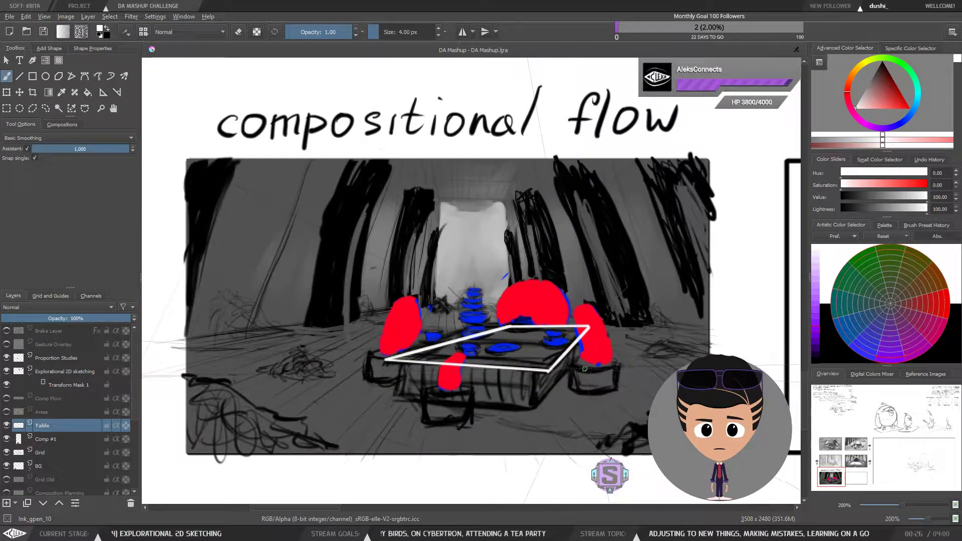
pyautogui.press('-')
pyautogui.press('+')
pyautogui.hotkey('ctrl', 'z')
pyautogui.hotkey('ctrl', 'z')
pyautogui.hotkey('ctrl', 'z')
pyautogui.hotkey('ctrl', 'z')
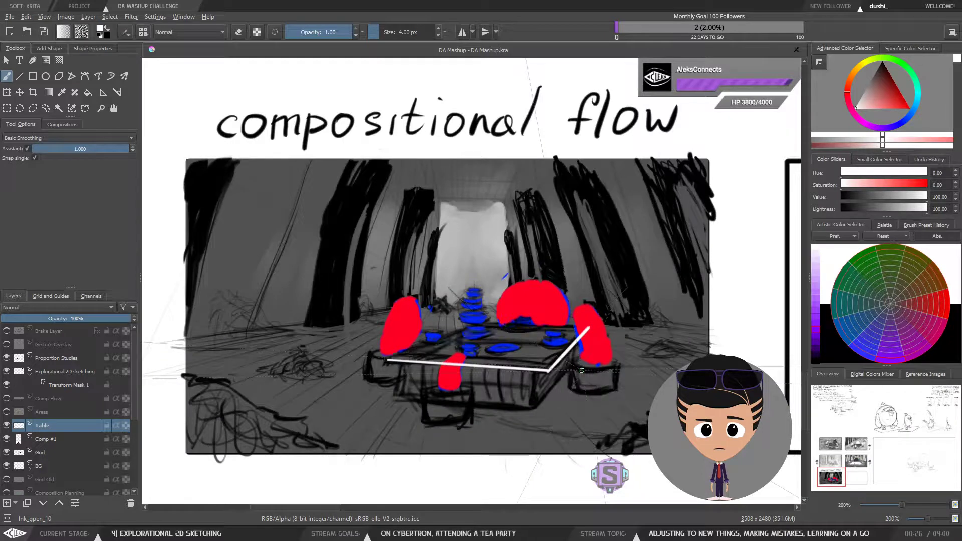
pyautogui.moveTo(584, 370); pyautogui.dragTo(549, 359)
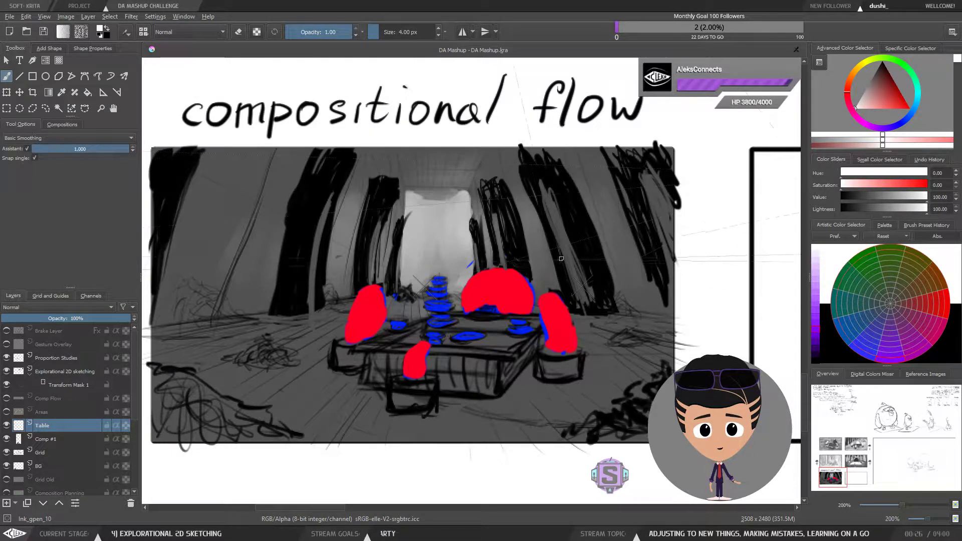
# Step: Reduce the brush size to 3 px and draw the tabletop's front edge as a snapped line
pyautogui.press('[')
pyautogui.press('+')
pyautogui.press('+')
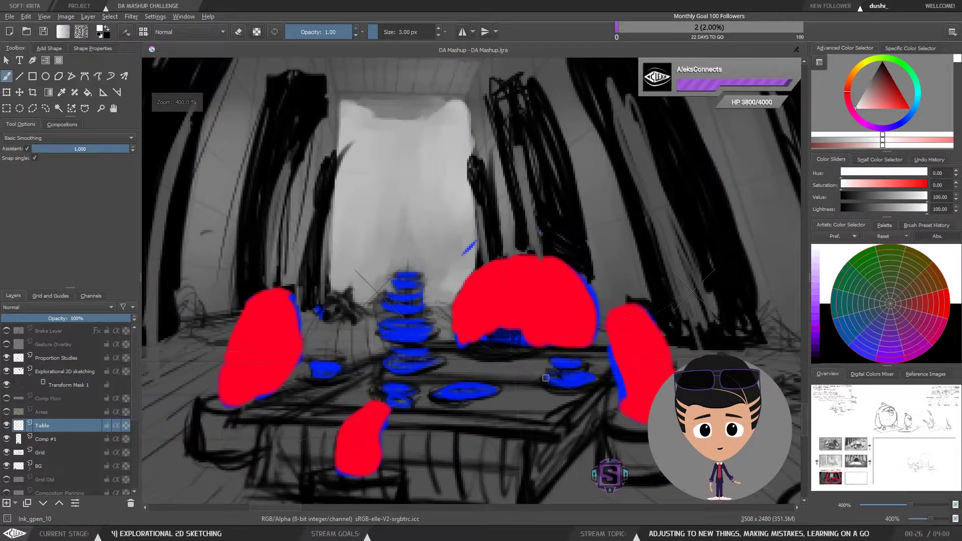
pyautogui.press('-')
pyautogui.press('-')
pyautogui.moveTo(545, 363); pyautogui.dragTo(529, 368)
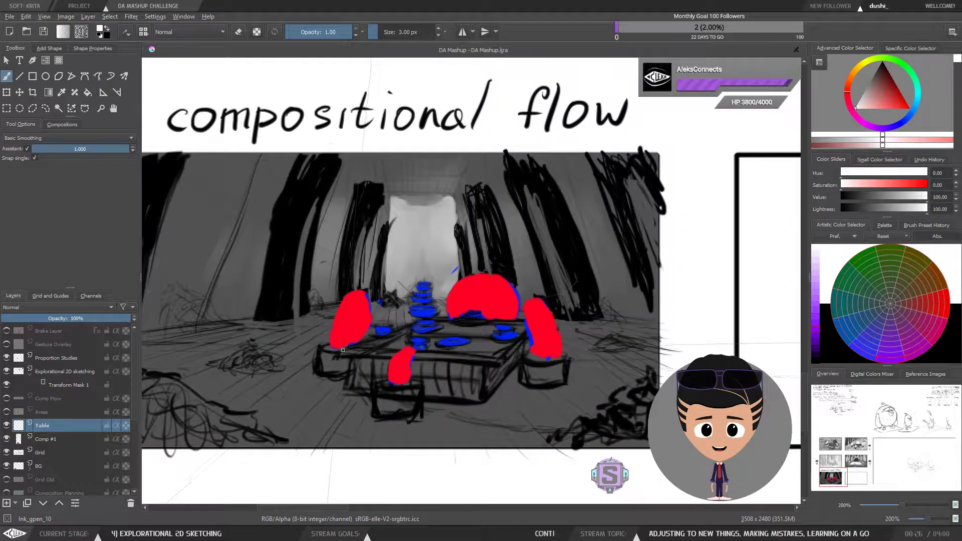
pyautogui.moveTo(361, 349); pyautogui.dragTo(499, 358)
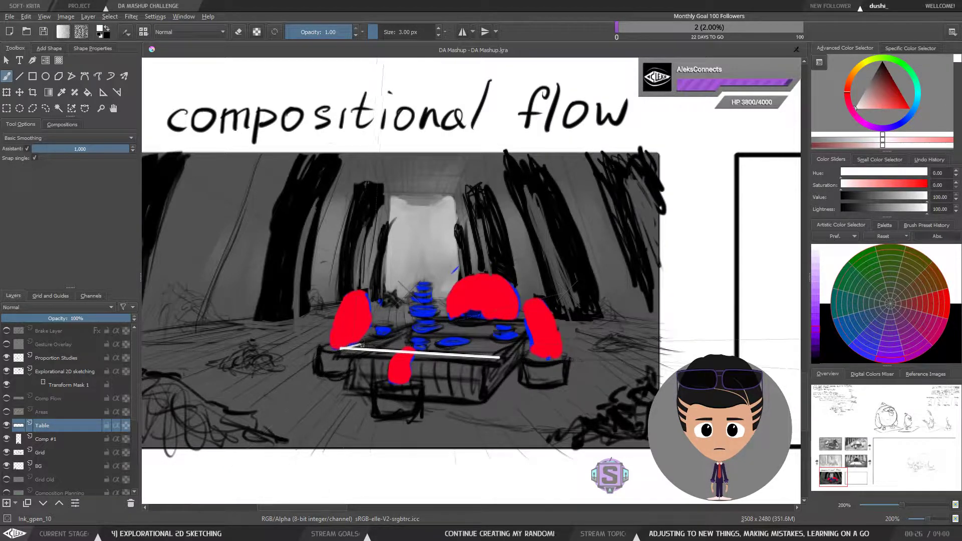
# Step: Draw the tabletop's left, back and right edges to close its top outline
pyautogui.moveTo(361, 344); pyautogui.dragTo(453, 321)
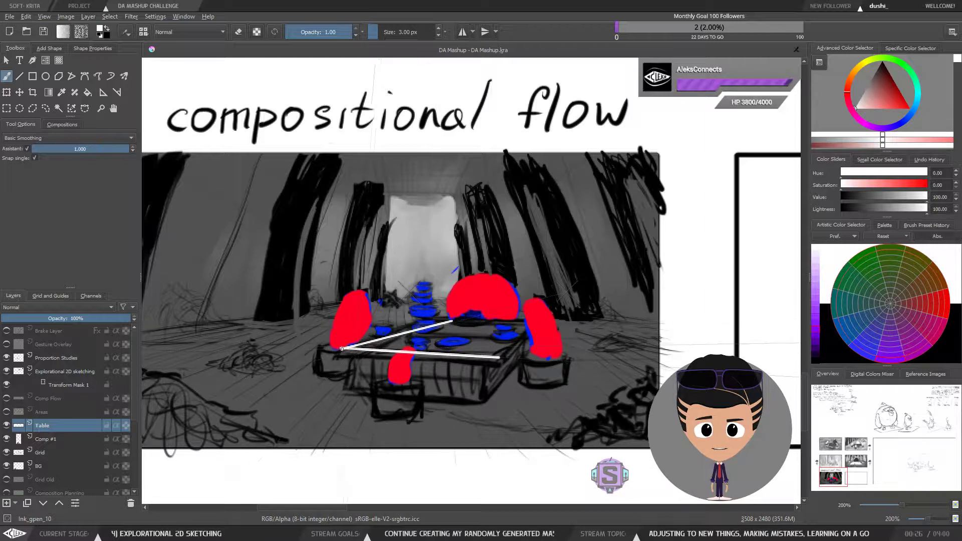
pyautogui.hotkey('ctrl', 'z')
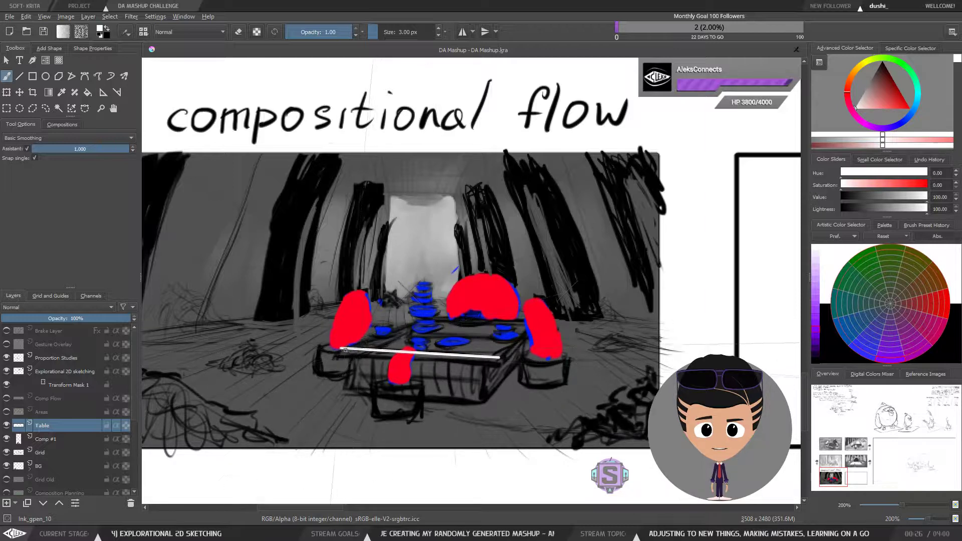
pyautogui.moveTo(342, 346); pyautogui.dragTo(460, 318)
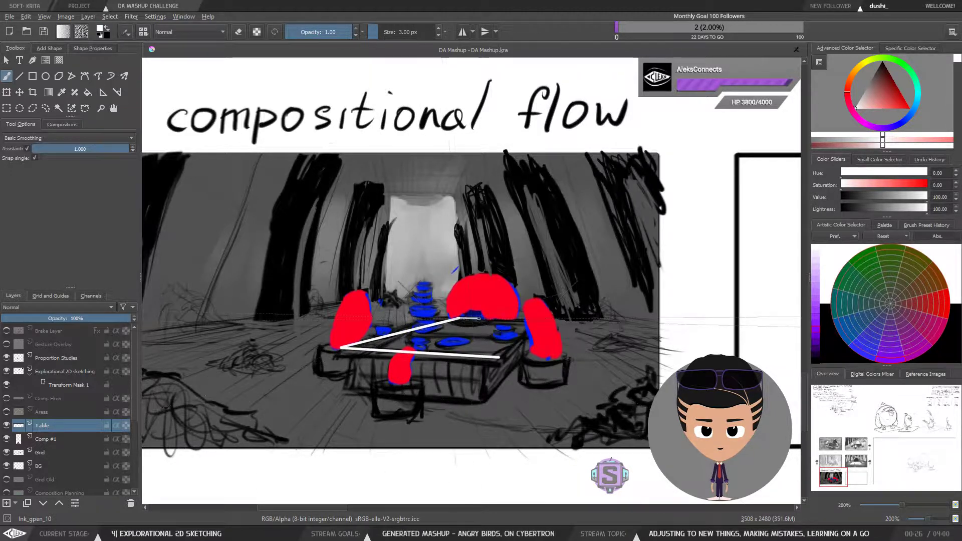
pyautogui.moveTo(460, 318)
pyautogui.mouseDown()
pyautogui.moveTo(531, 320)
pyautogui.moveTo(499, 358)
pyautogui.moveTo(536, 321)
pyautogui.mouseUp()
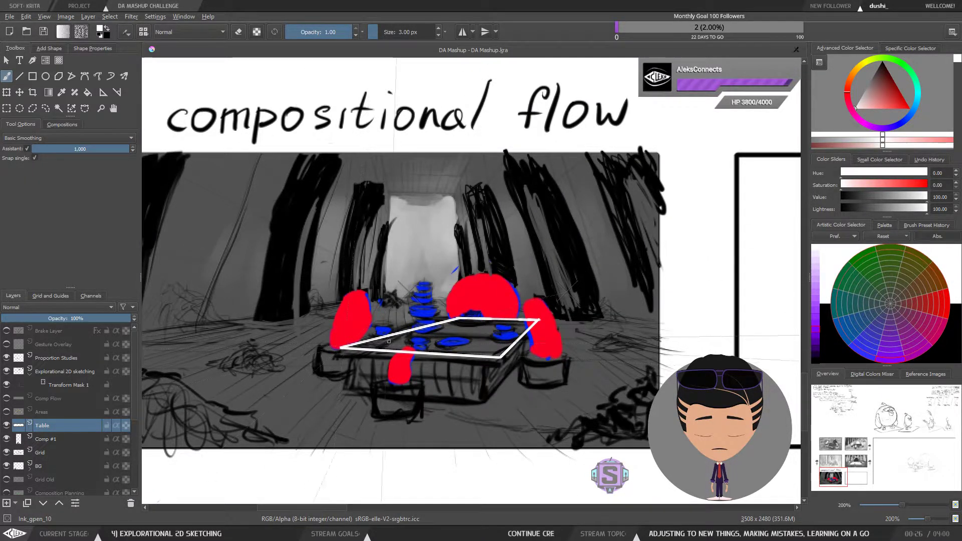
# Step: Add the tabletop's thickness with a vertical corner edge and lower edges beneath the top outline
pyautogui.press('-')
pyautogui.press('-')
pyautogui.moveTo(481, 354); pyautogui.dragTo(467, 375)
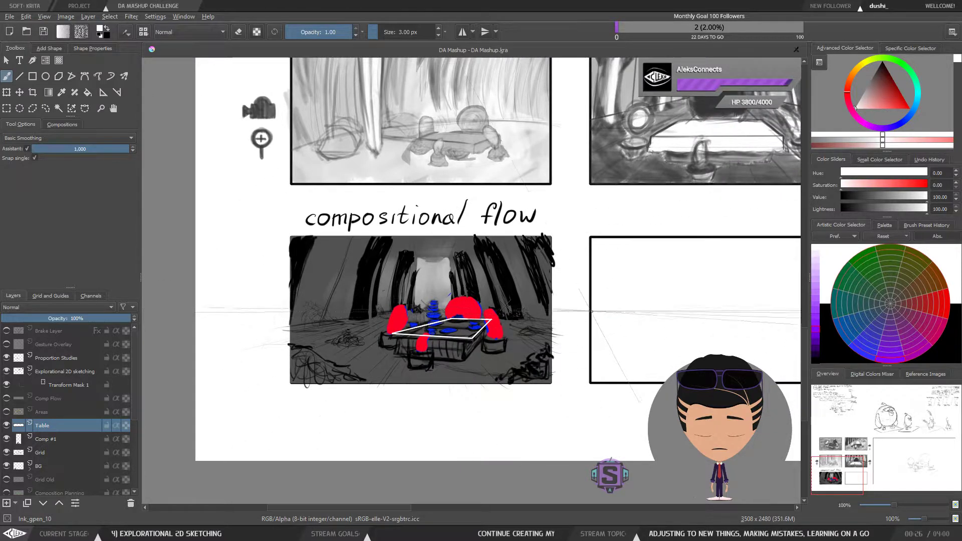
pyautogui.moveTo(481, 336); pyautogui.dragTo(510, 326)
pyautogui.press('+')
pyautogui.press('+')
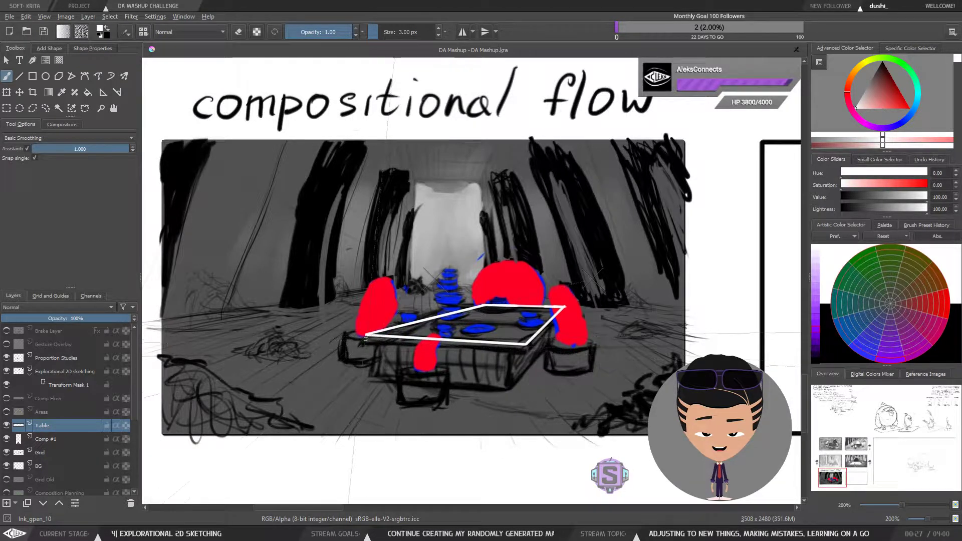
pyautogui.moveTo(365, 335); pyautogui.dragTo(364, 345)
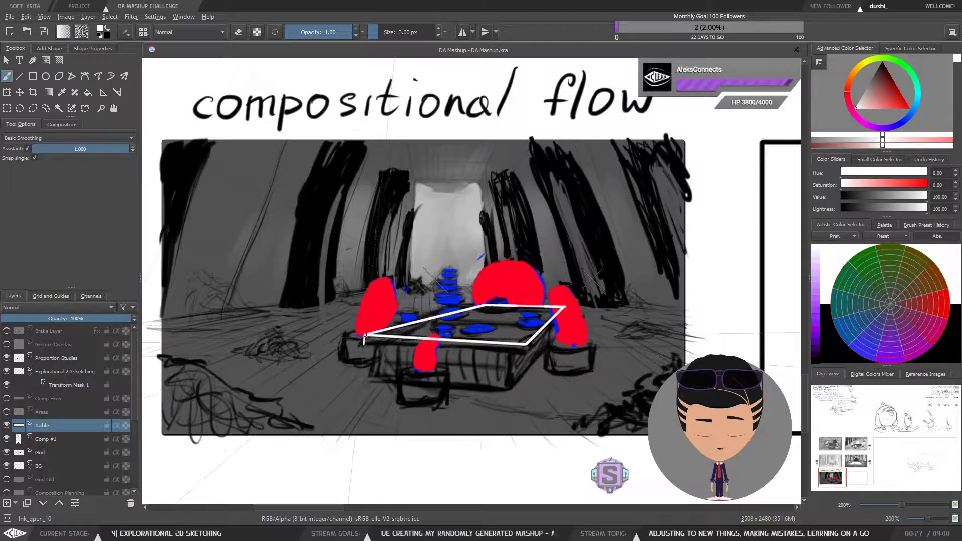
pyautogui.hotkey('ctrl', 'z')
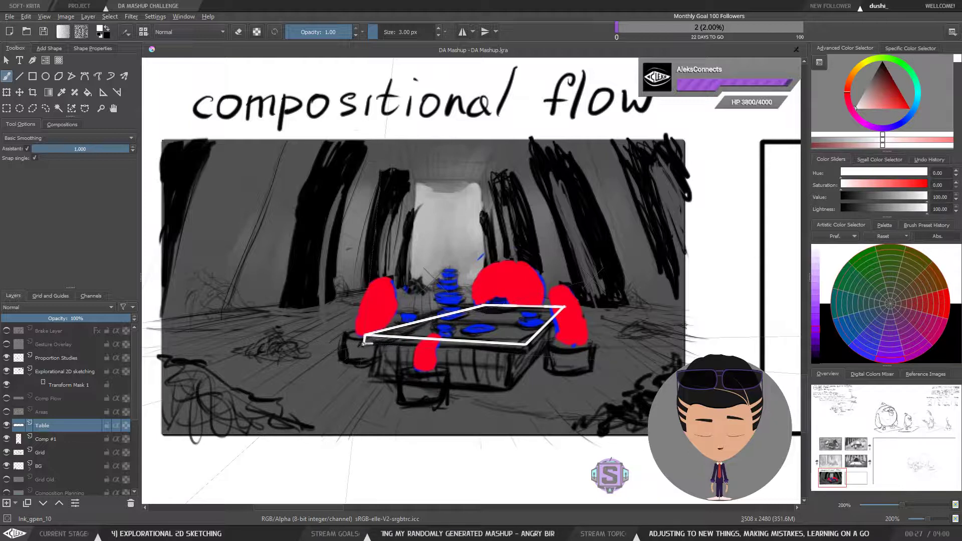
pyautogui.moveTo(374, 344)
pyautogui.mouseDown()
pyautogui.moveTo(485, 352)
pyautogui.moveTo(387, 346)
pyautogui.mouseUp()
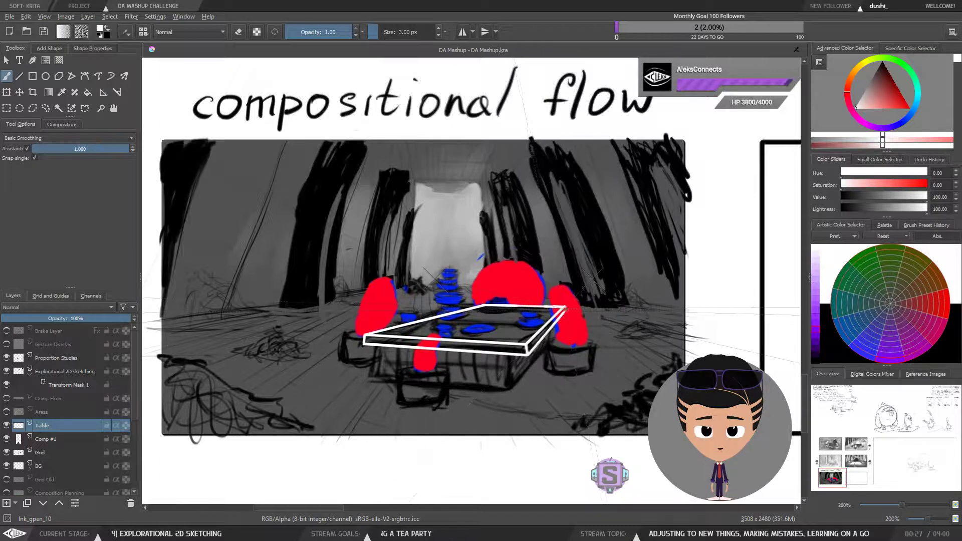
# Step: Add a short vertical edge at the tabletop's right corner
pyautogui.hotkey('ctrl', '+')
pyautogui.moveTo(658, 334); pyautogui.dragTo(486, 292)
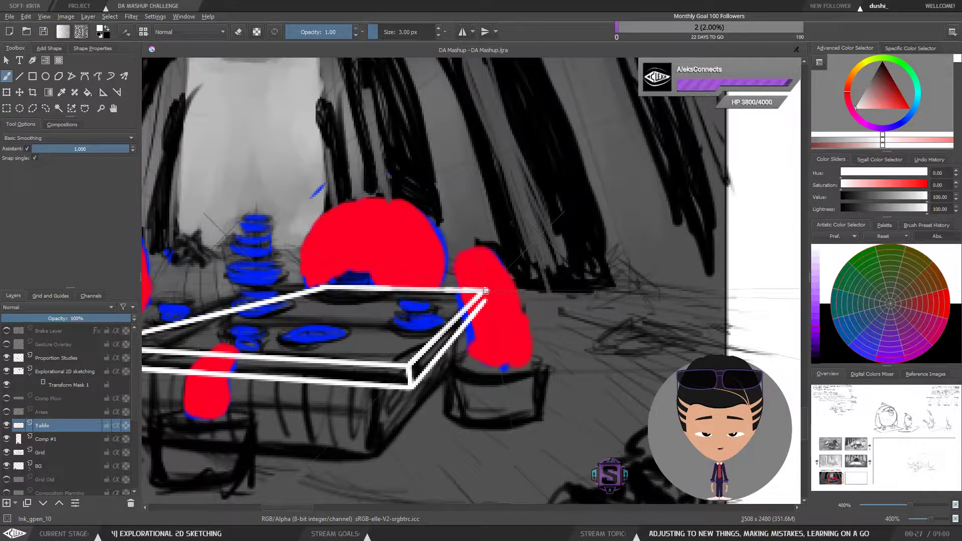
pyautogui.moveTo(491, 322)
pyautogui.mouseDown()
pyautogui.moveTo(486, 297)
pyautogui.moveTo(494, 323)
pyautogui.mouseUp()
pyautogui.hotkey('ctrl', '-')
pyautogui.hotkey('ctrl', '+')
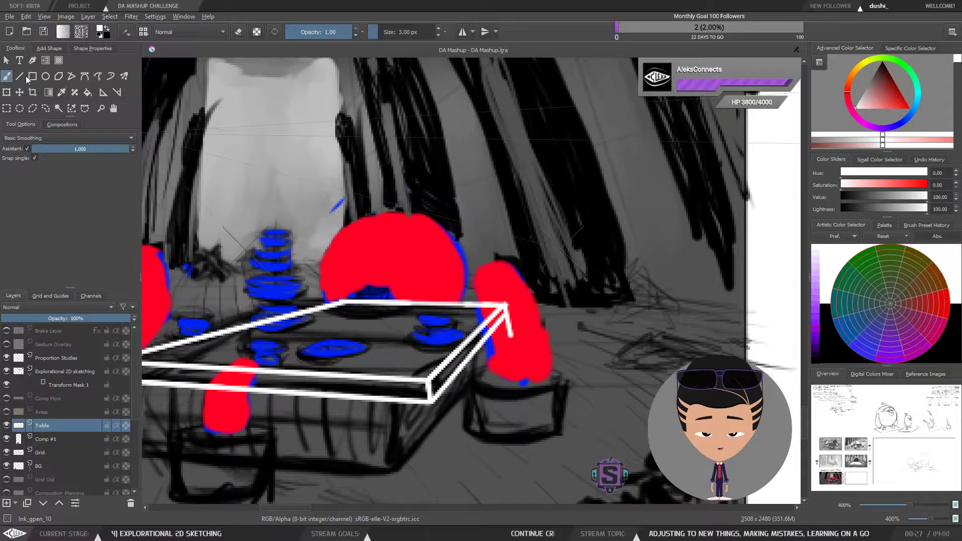
# Step: Select and delete the short vertical edge at the tabletop's right corner, then deselect
pyautogui.click(45, 108)
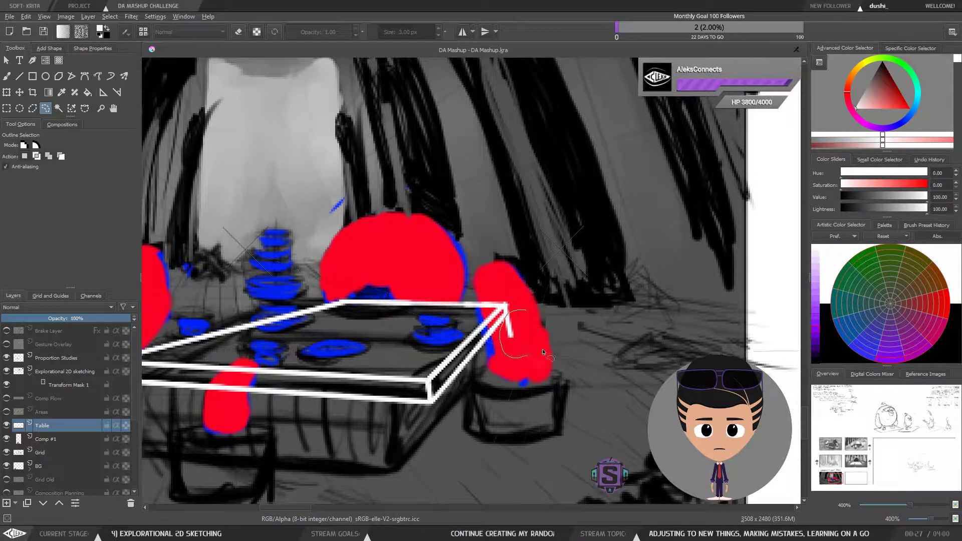
pyautogui.moveTo(542, 351); pyautogui.dragTo(541, 334)
pyautogui.press('Delete')
pyautogui.hotkey('ctrl', 'shift', 'a')
pyautogui.scroll(-2, 537, 331)
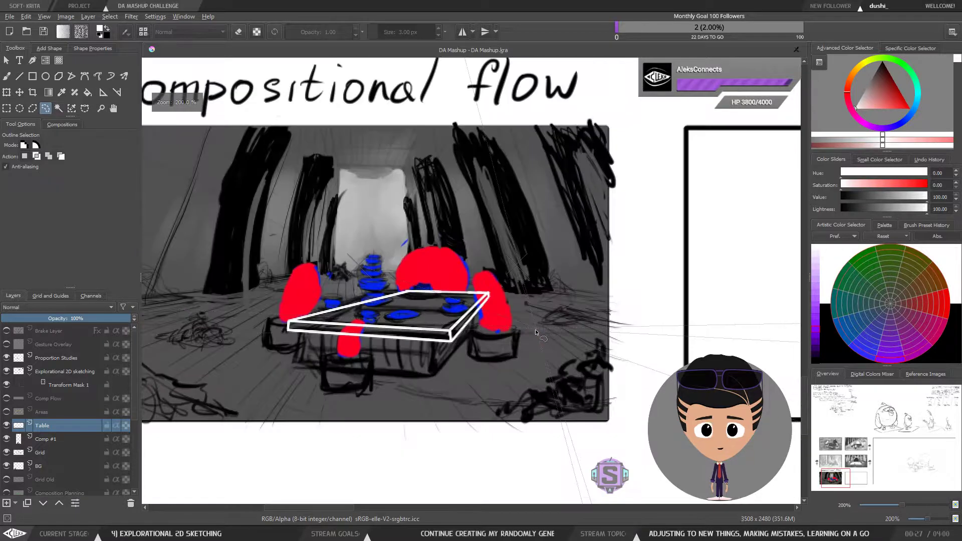
# Step: Switch back to the brush and review the tabletop within the compositional flow panel and the surrounding storyboard page
pyautogui.press('b')
pyautogui.moveTo(358, 339)
pyautogui.mouseDown()
pyautogui.moveTo(412, 344)
pyautogui.moveTo(401, 366)
pyautogui.mouseUp()
pyautogui.press('-')
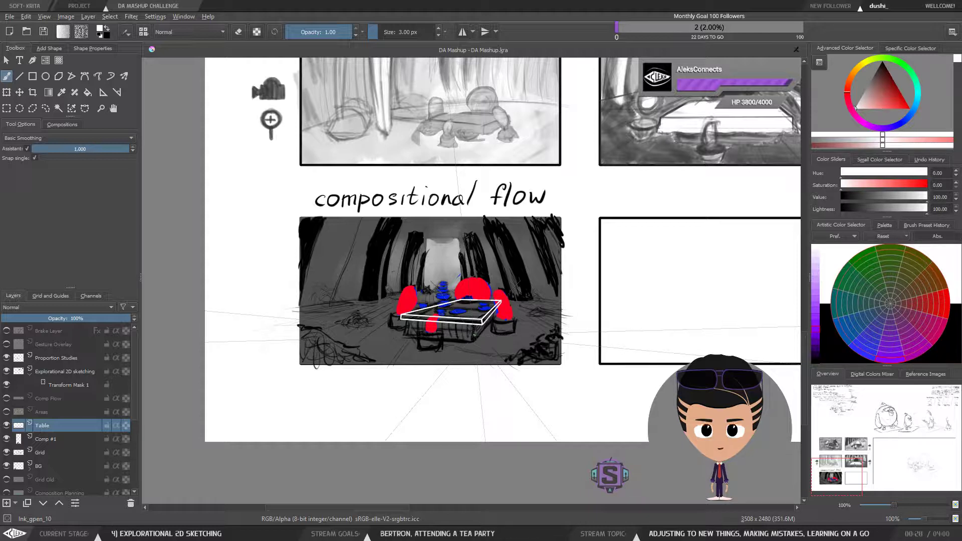
pyautogui.press('-')
pyautogui.press('-')
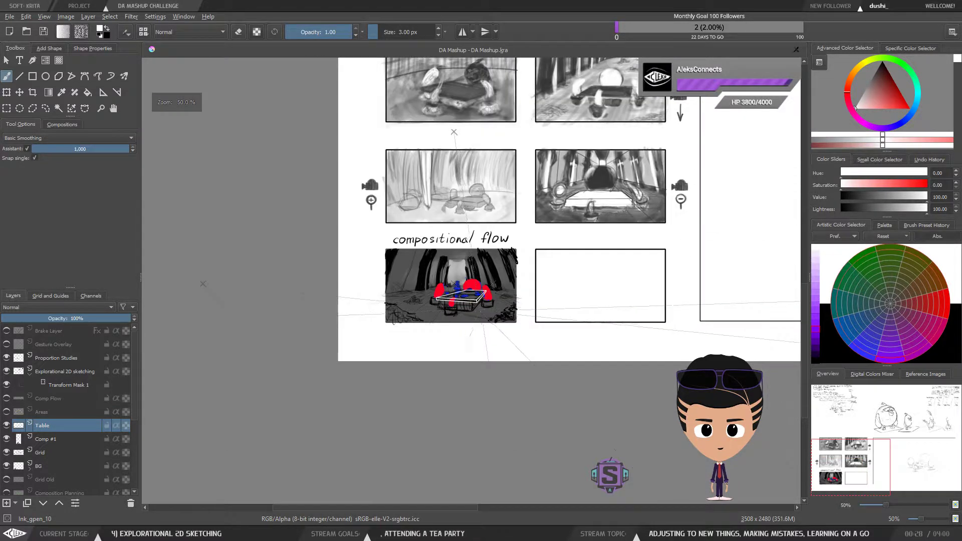
pyautogui.press('+')
pyautogui.press('+')
pyautogui.press('+')
pyautogui.press('+')
pyautogui.moveTo(459, 365); pyautogui.dragTo(516, 365)
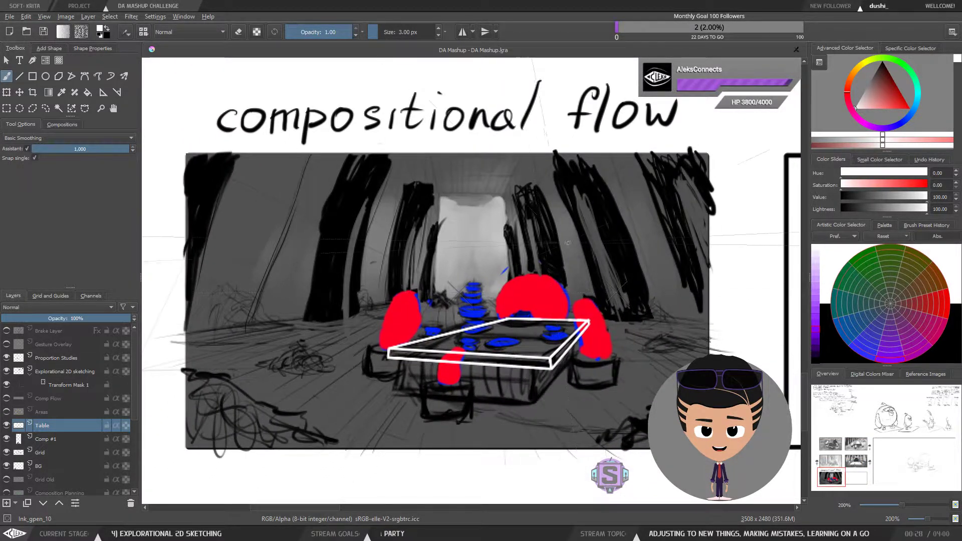
pyautogui.moveTo(545, 335); pyautogui.dragTo(561, 334)
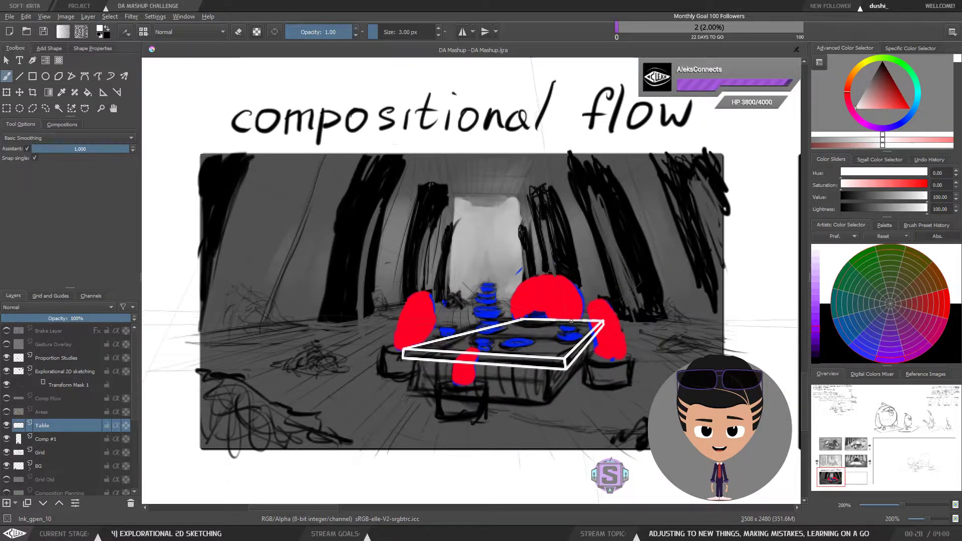
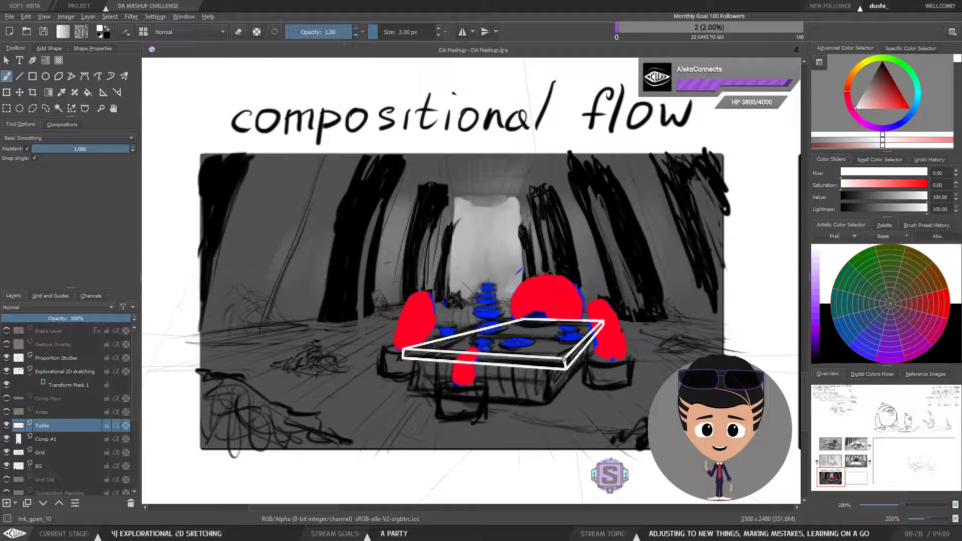
# Step: Zoom and pan around the compositional flow panel to review the tabletop outline
pyautogui.press('1')
pyautogui.moveTo(578, 321); pyautogui.dragTo(552, 328)
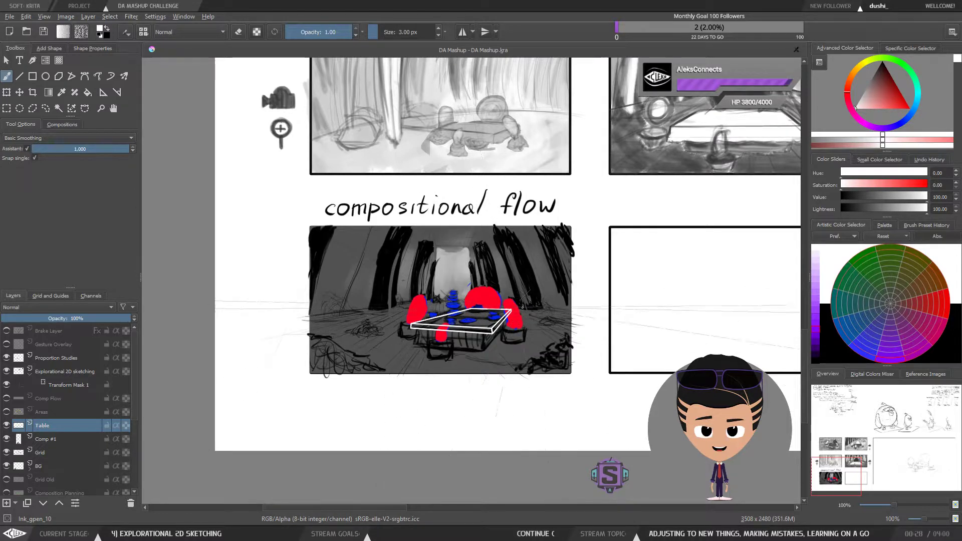
pyautogui.press('+')
pyautogui.moveTo(544, 369); pyautogui.dragTo(574, 357)
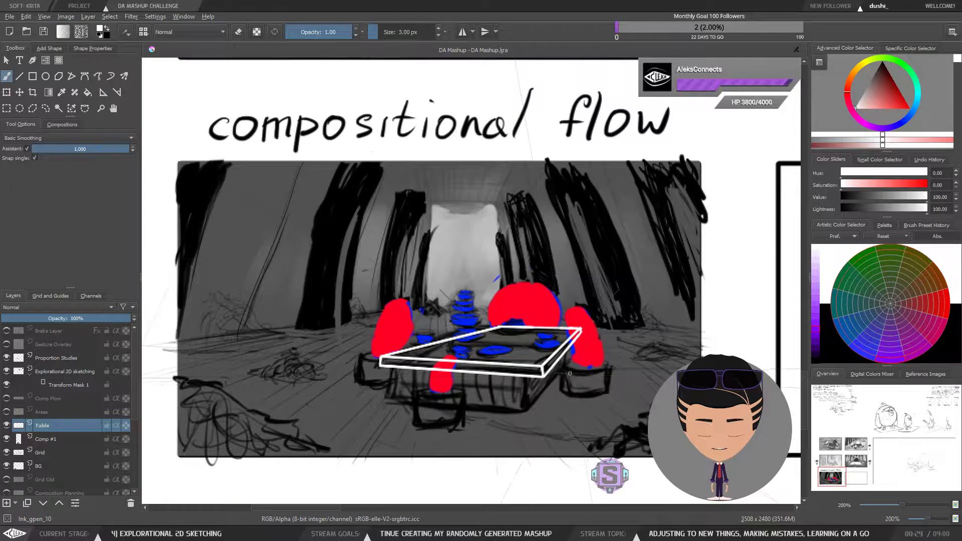
pyautogui.moveTo(593, 348); pyautogui.dragTo(581, 361)
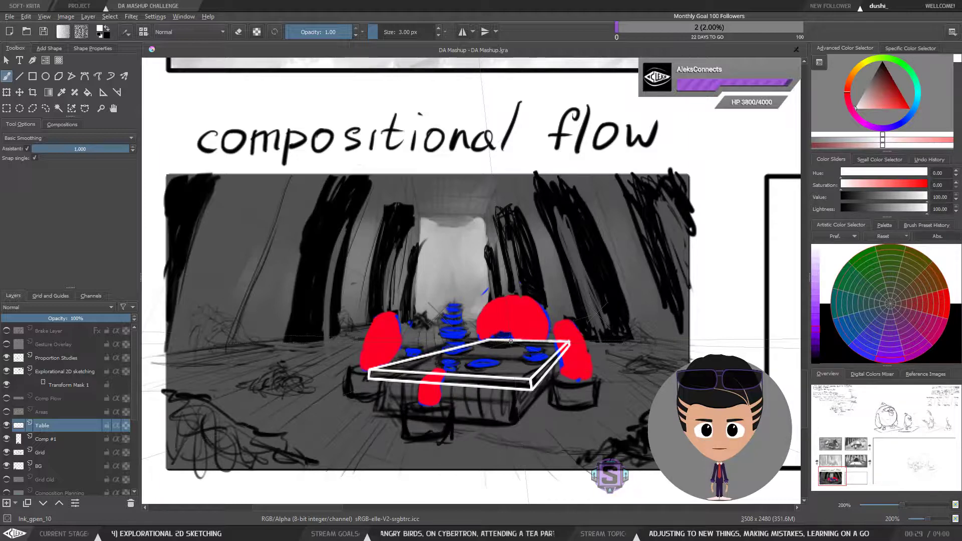
pyautogui.scroll(-3, 511, 341)
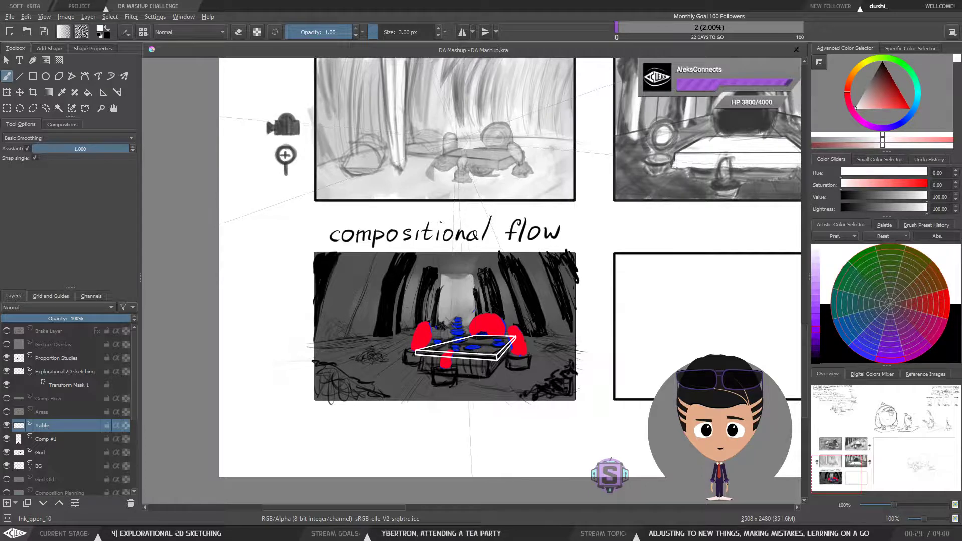
pyautogui.moveTo(460, 159); pyautogui.dragTo(446, 203)
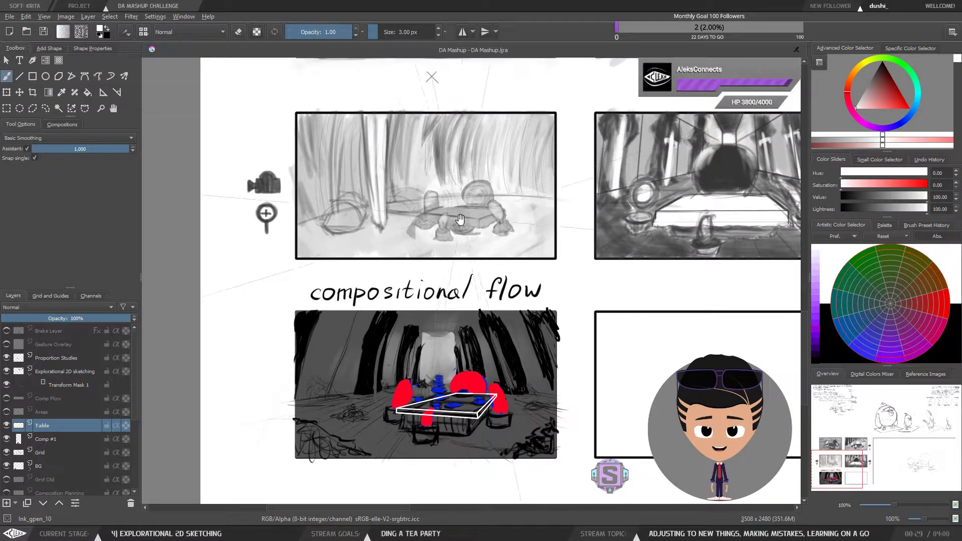
pyautogui.scroll(2, 451, 286)
pyautogui.moveTo(454, 396); pyautogui.dragTo(536, 233)
pyautogui.moveTo(531, 350); pyautogui.dragTo(508, 345)
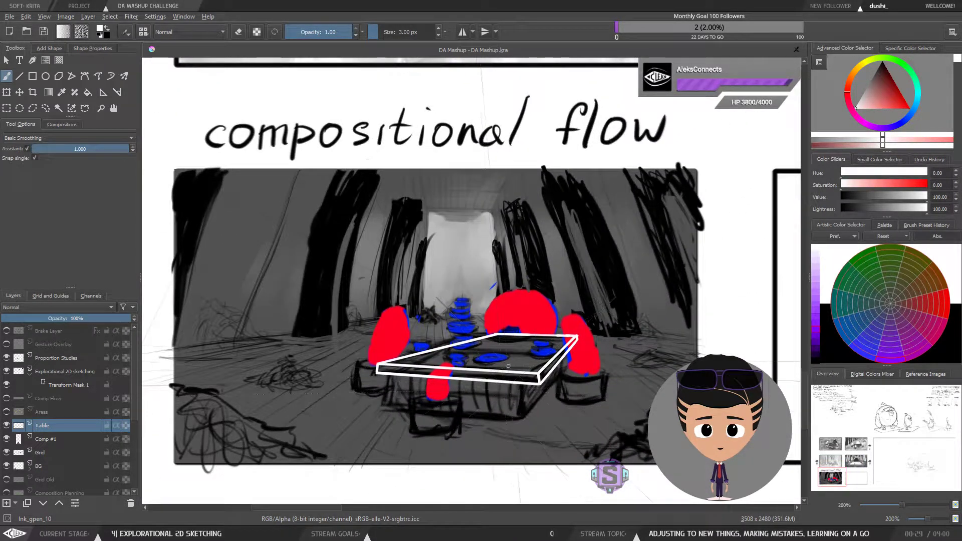
pyautogui.moveTo(467, 376); pyautogui.dragTo(453, 380)
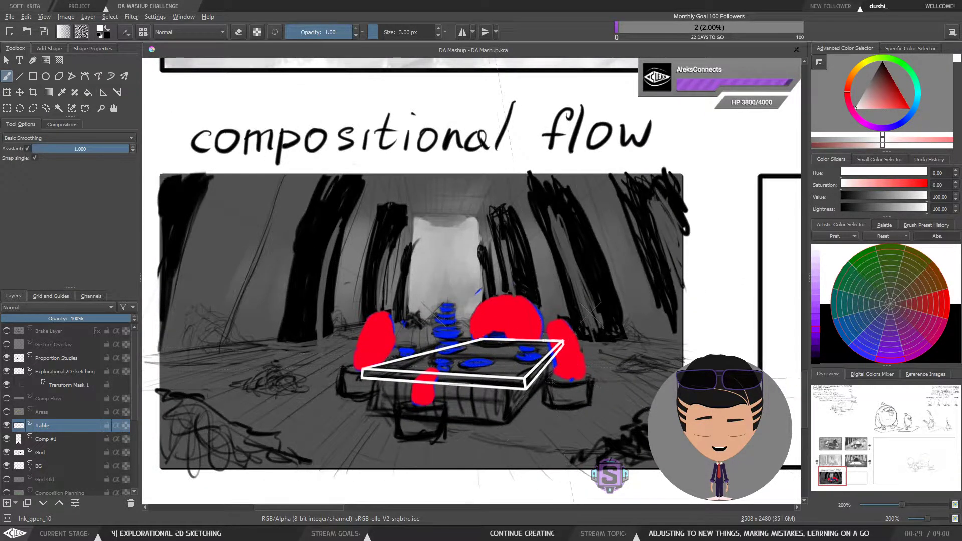
pyautogui.moveTo(541, 390)
pyautogui.mouseDown()
pyautogui.moveTo(547, 365)
pyautogui.moveTo(549, 374)
pyautogui.mouseUp()
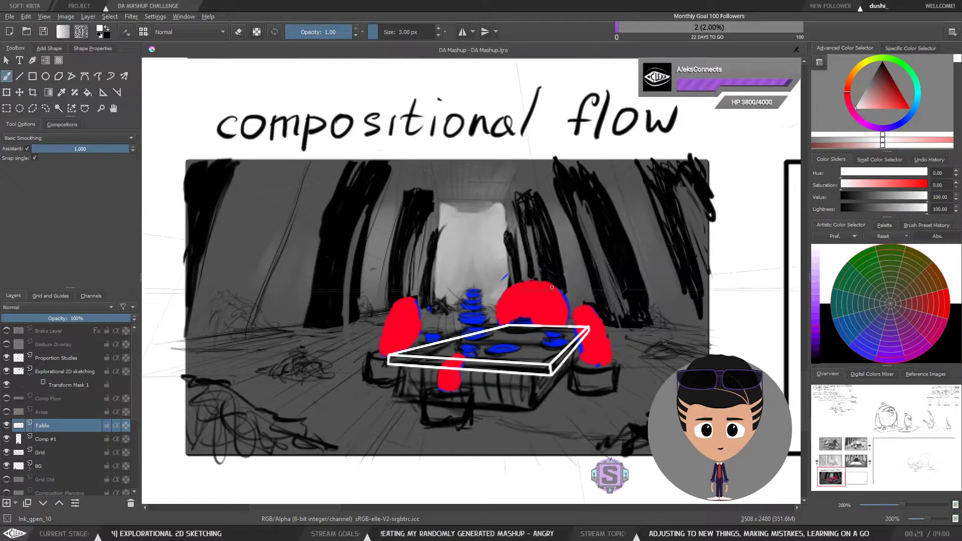
pyautogui.moveTo(551, 339); pyautogui.dragTo(558, 347)
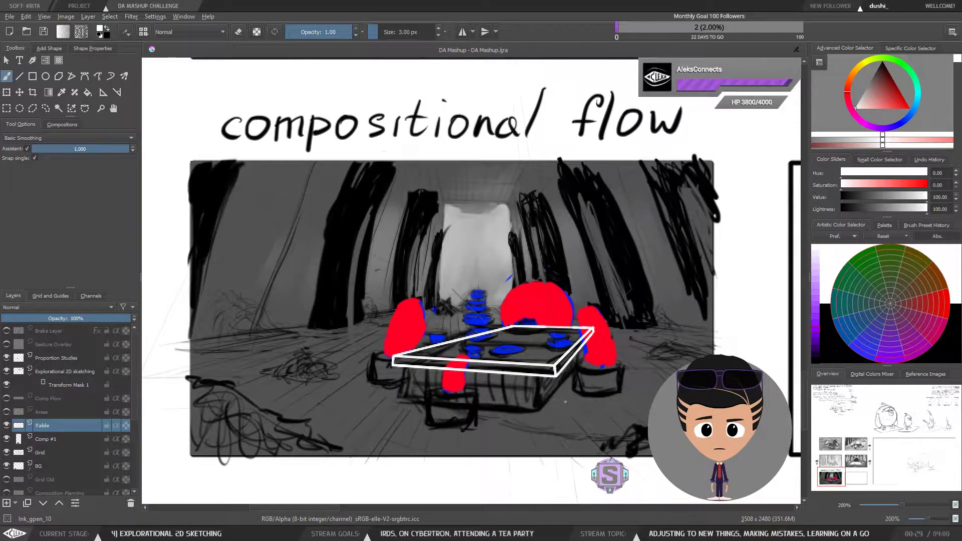
# Step: Try drawing vertical side edges beneath the tabletop's front corners, undoing each attempt
pyautogui.moveTo(566, 401); pyautogui.dragTo(549, 294)
pyautogui.hotkey('ctrl', 'z')
pyautogui.moveTo(566, 407); pyautogui.dragTo(546, 276)
pyautogui.hotkey('ctrl', 'z')
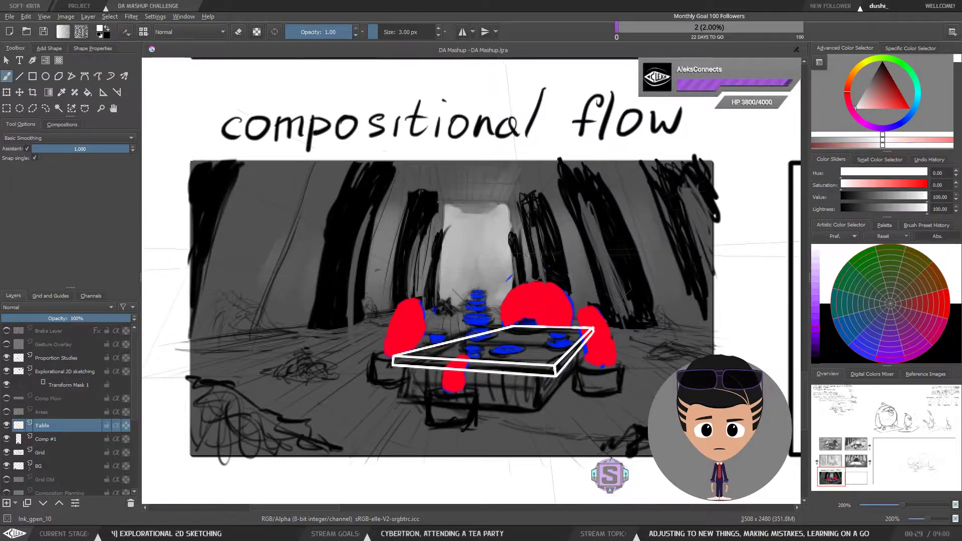
pyautogui.moveTo(515, 369); pyautogui.dragTo(513, 357)
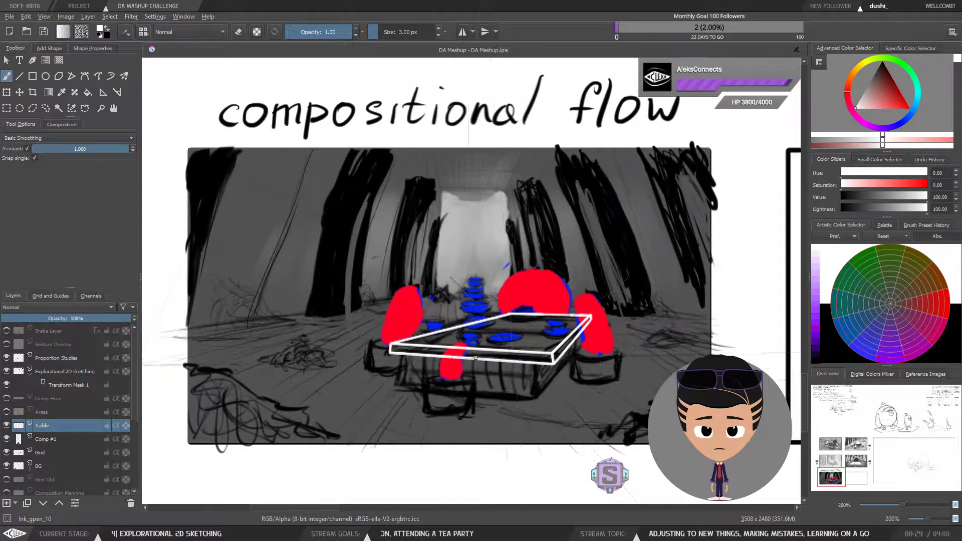
pyautogui.moveTo(401, 354)
pyautogui.mouseDown()
pyautogui.moveTo(406, 383)
pyautogui.moveTo(536, 395)
pyautogui.moveTo(521, 394)
pyautogui.moveTo(533, 395)
pyautogui.moveTo(540, 367)
pyautogui.moveTo(543, 396)
pyautogui.moveTo(529, 394)
pyautogui.moveTo(550, 394)
pyautogui.moveTo(585, 351)
pyautogui.mouseUp()
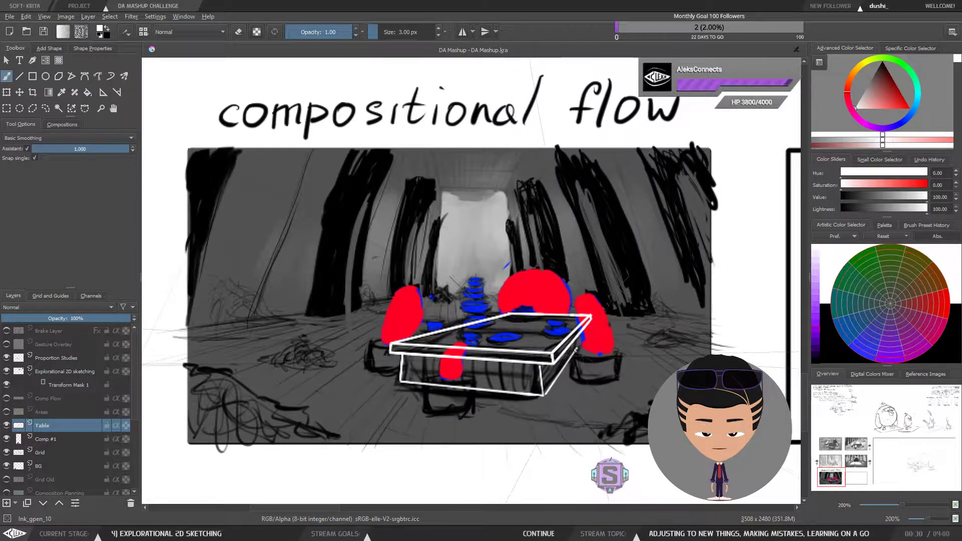
pyautogui.hotkey('ctrl', 'z')
pyautogui.hotkey('ctrl', 'z')
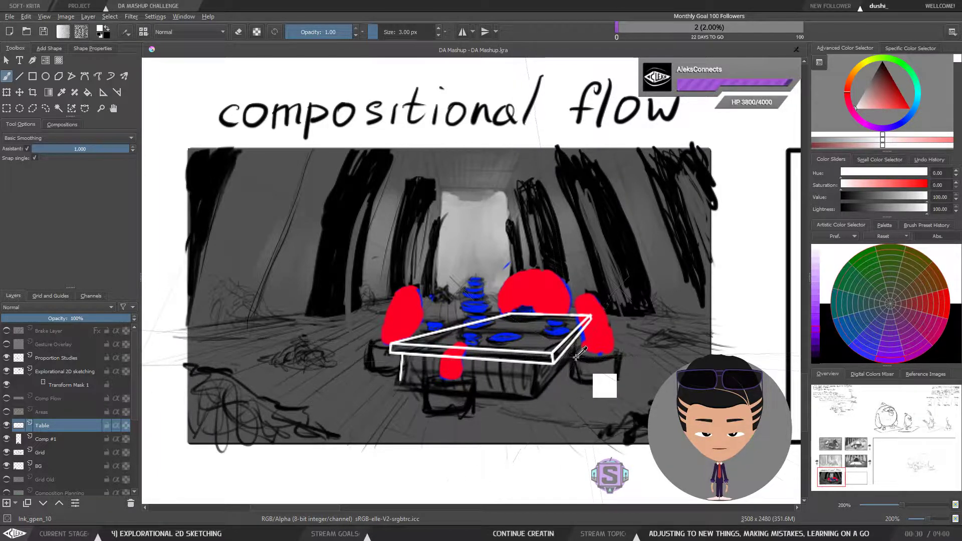
pyautogui.moveTo(546, 351); pyautogui.dragTo(540, 369)
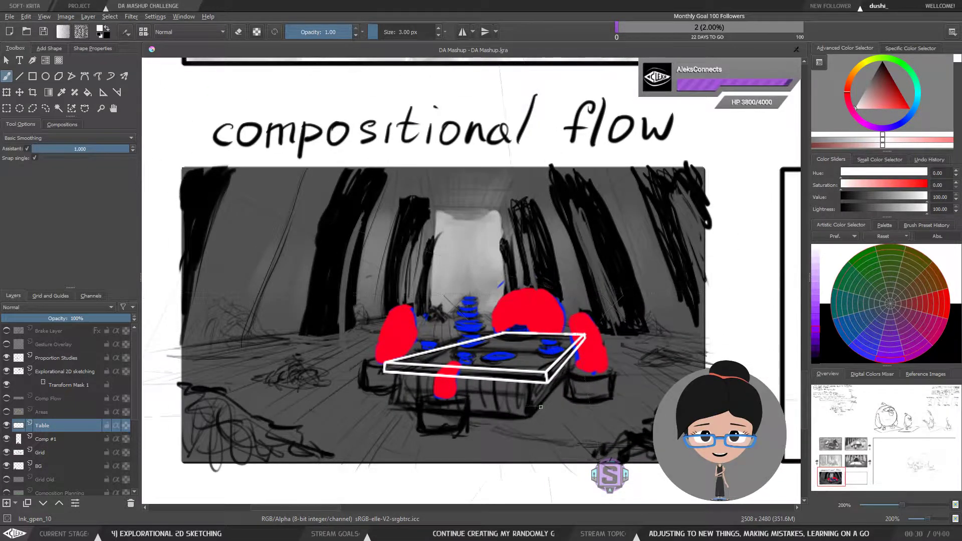
# Step: Zoom in on the tabletop and undo back to its bare top outline, removing the previous thickness edges
pyautogui.press('+')
pyautogui.press('+')
pyautogui.moveTo(537, 421); pyautogui.dragTo(491, 300)
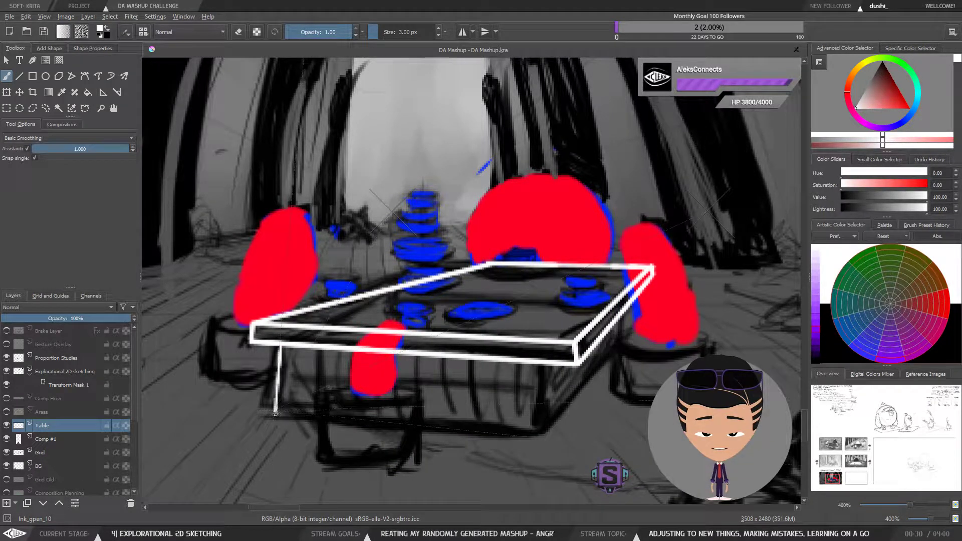
pyautogui.hotkey('ctrl', 'z')
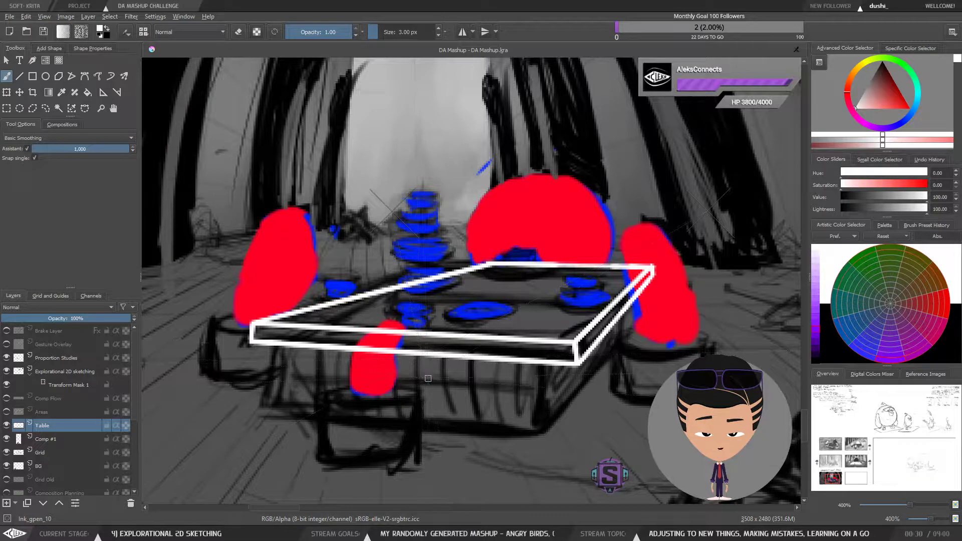
pyautogui.hotkey('ctrl', 'z')
pyautogui.hotkey('ctrl', 'z')
pyautogui.hotkey('ctrl', 'z')
pyautogui.hotkey('ctrl', 'z')
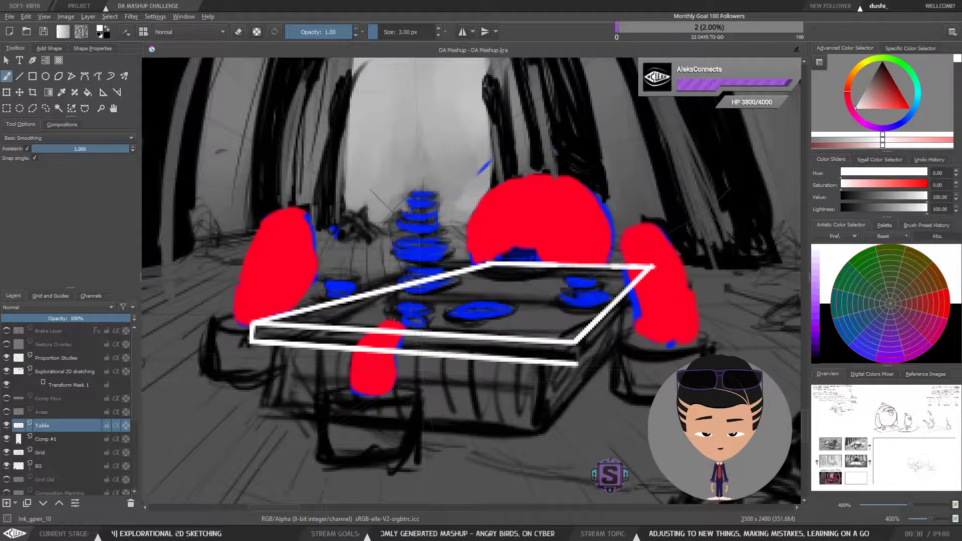
pyautogui.hotkey('ctrl', 'z')
pyautogui.hotkey('ctrl', 'z')
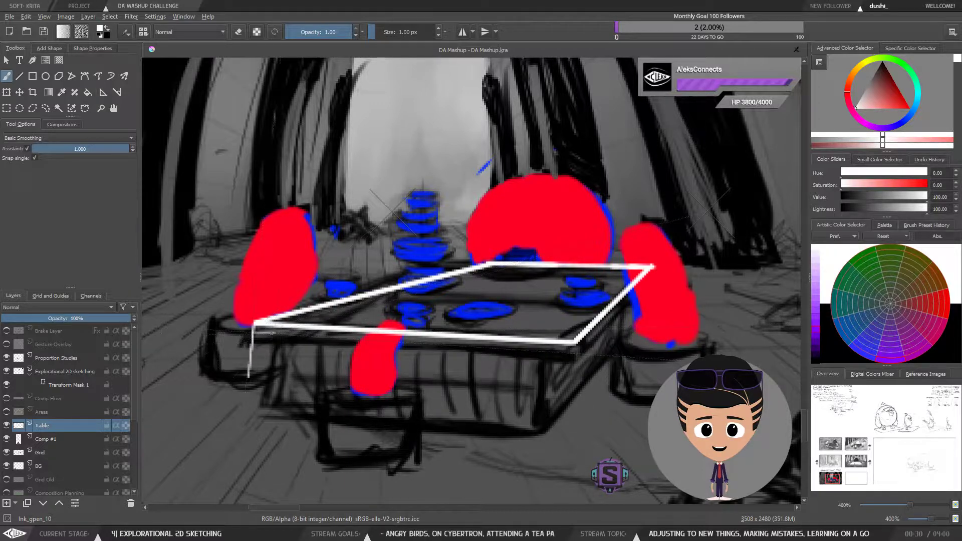
# Step: Draw thinner lower edges along the tabletop's front and right sides to give it a slim thickness
pyautogui.moveTo(252, 330)
pyautogui.mouseDown()
pyautogui.moveTo(564, 352)
pyautogui.moveTo(328, 336)
pyautogui.mouseUp()
pyautogui.moveTo(253, 332); pyautogui.dragTo(578, 353)
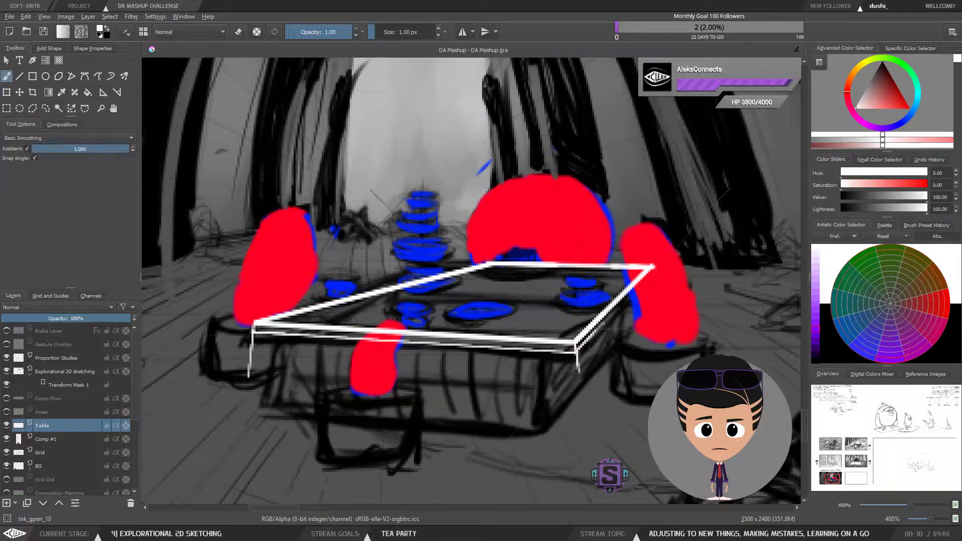
pyautogui.moveTo(603, 323)
pyautogui.mouseDown()
pyautogui.moveTo(631, 293)
pyautogui.moveTo(592, 335)
pyautogui.mouseUp()
pyautogui.moveTo(592, 335); pyautogui.dragTo(635, 289)
pyautogui.hotkey('ctrl', 'z')
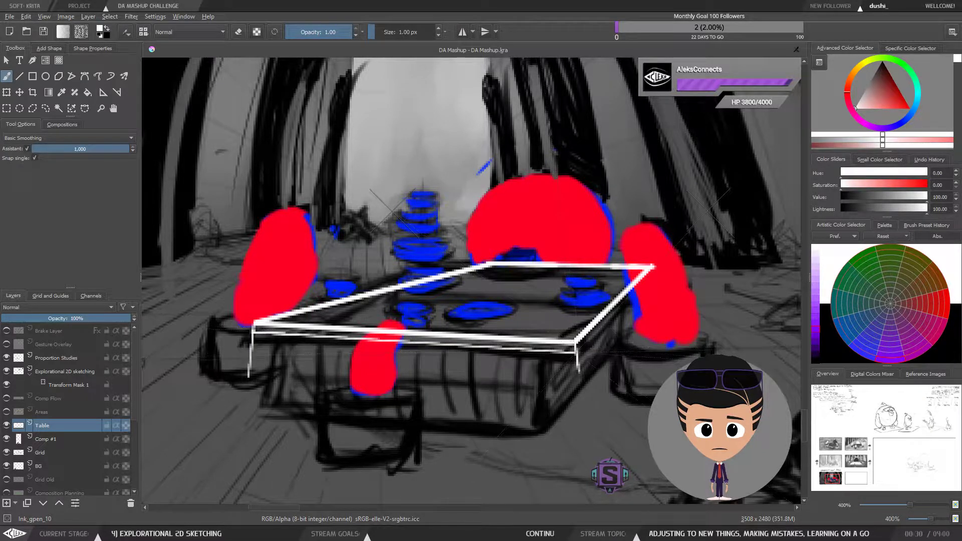
pyautogui.moveTo(575, 351); pyautogui.dragTo(635, 287)
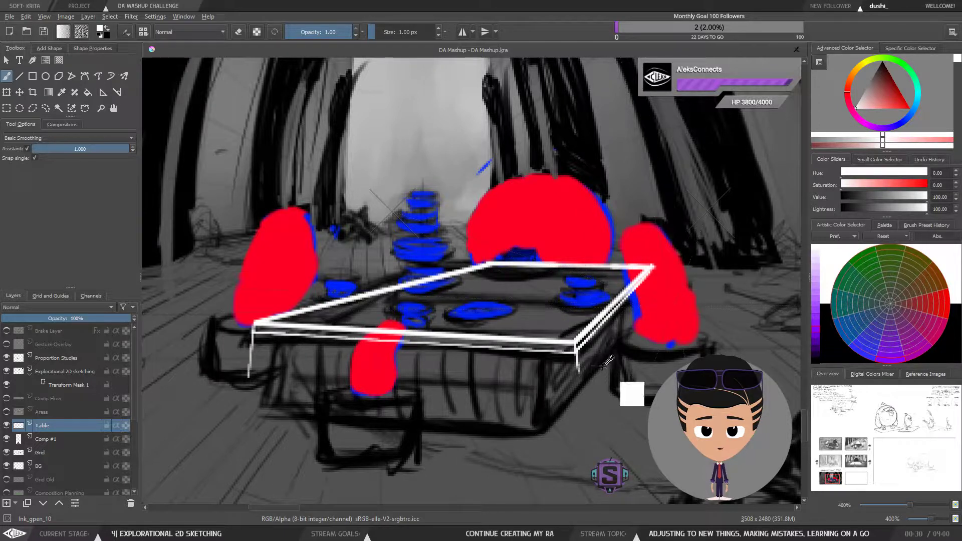
pyautogui.hotkey('ctrl', 'z')
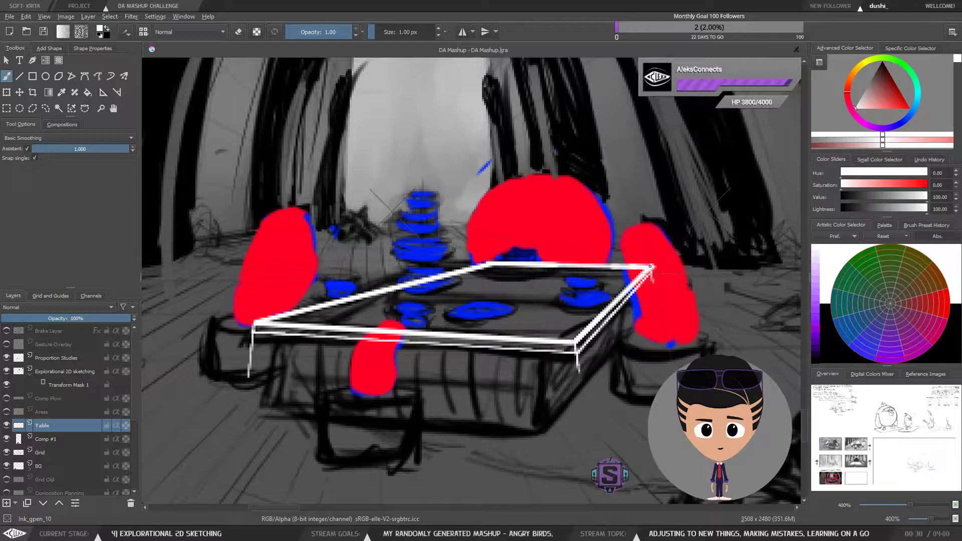
# Step: Select and delete the leftover vertical stubs below the tabletop's corners, then deselect and return to the brush
pyautogui.press('l')
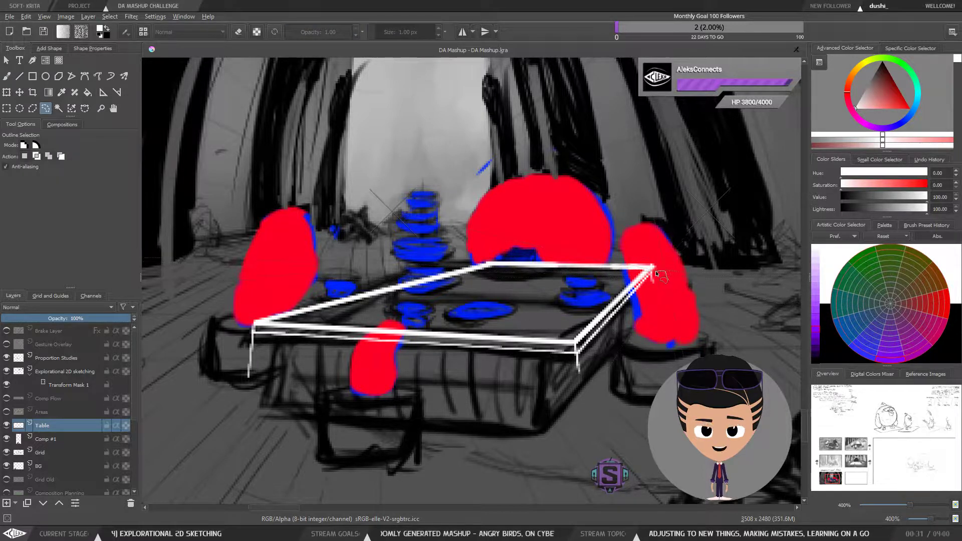
pyautogui.press('Delete')
pyautogui.moveTo(594, 357)
pyautogui.mouseDown()
pyautogui.moveTo(573, 356)
pyautogui.moveTo(583, 384)
pyautogui.mouseUp()
pyautogui.press('Delete')
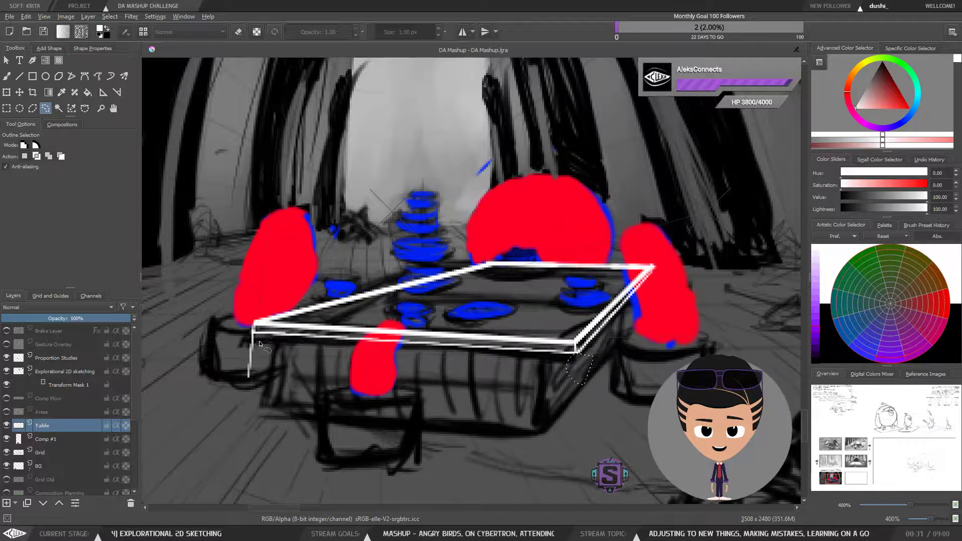
pyautogui.moveTo(258, 340)
pyautogui.mouseDown()
pyautogui.moveTo(245, 334)
pyautogui.moveTo(265, 409)
pyautogui.moveTo(268, 348)
pyautogui.mouseUp()
pyautogui.press('Delete')
pyautogui.hotkey('ctrl', 'shift', 'a')
pyautogui.press('b')
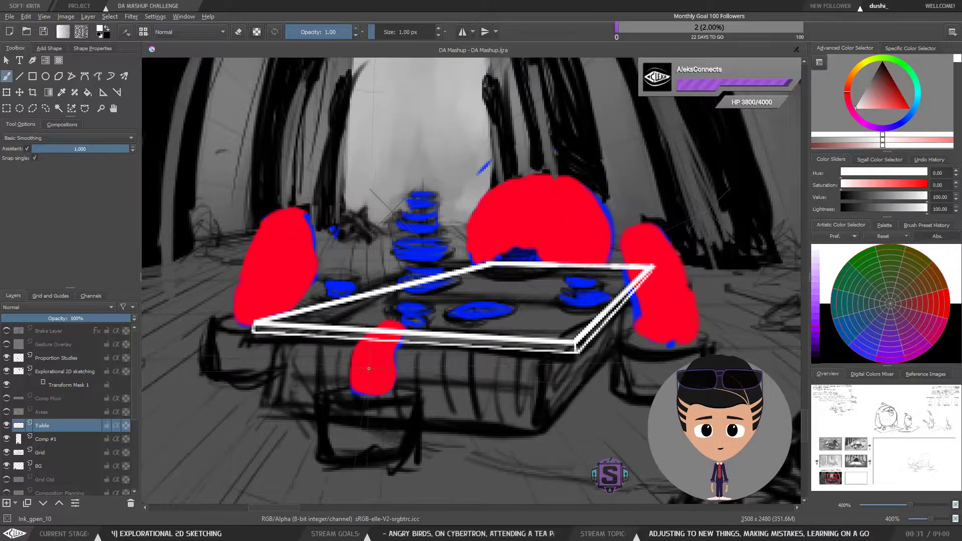
# Step: Mirror the canvas view back and forth and zoom in and out to check the tabletop's perspective
pyautogui.press('-')
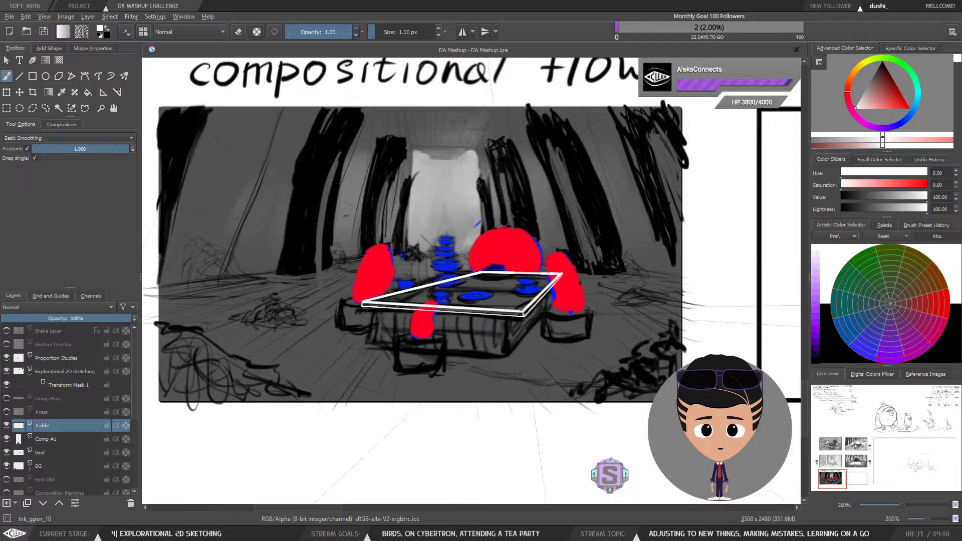
pyautogui.press('m')
pyautogui.press('-')
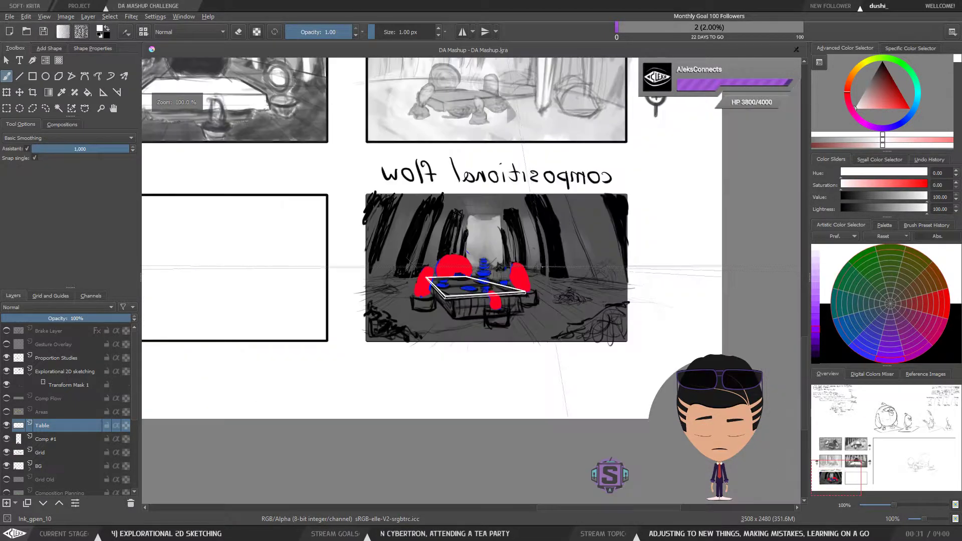
pyautogui.press('m')
pyautogui.press('m')
pyautogui.press('m')
pyautogui.press('m')
pyautogui.press('m')
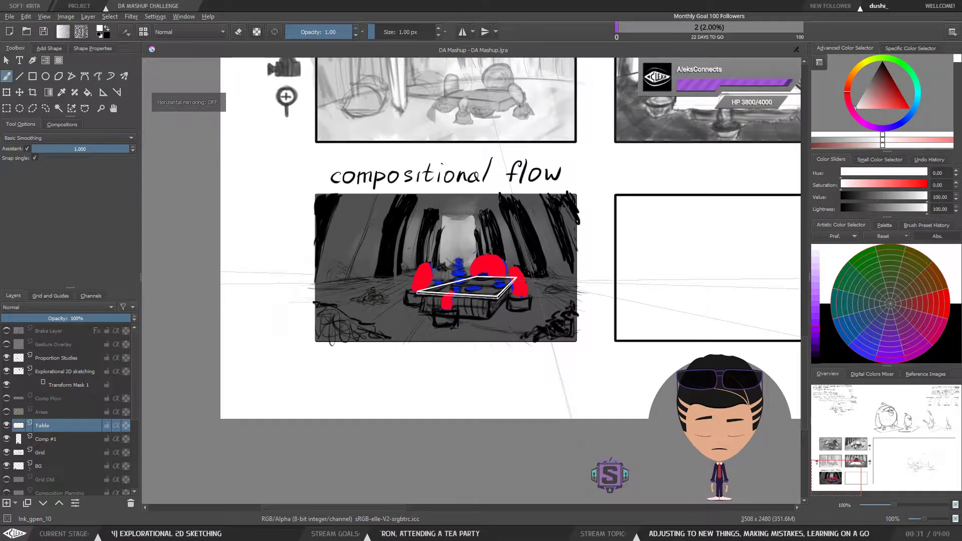
pyautogui.press('m')
pyautogui.press('m')
pyautogui.press('m')
pyautogui.press('m')
pyautogui.press('+')
pyautogui.press('+')
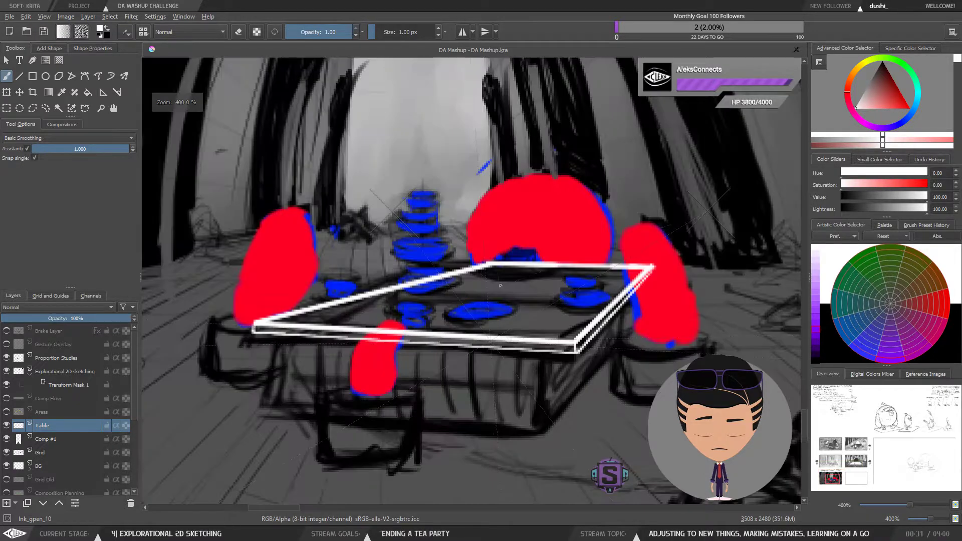
pyautogui.press('-')
pyautogui.press('+')
pyautogui.moveTo(473, 395); pyautogui.dragTo(480, 381)
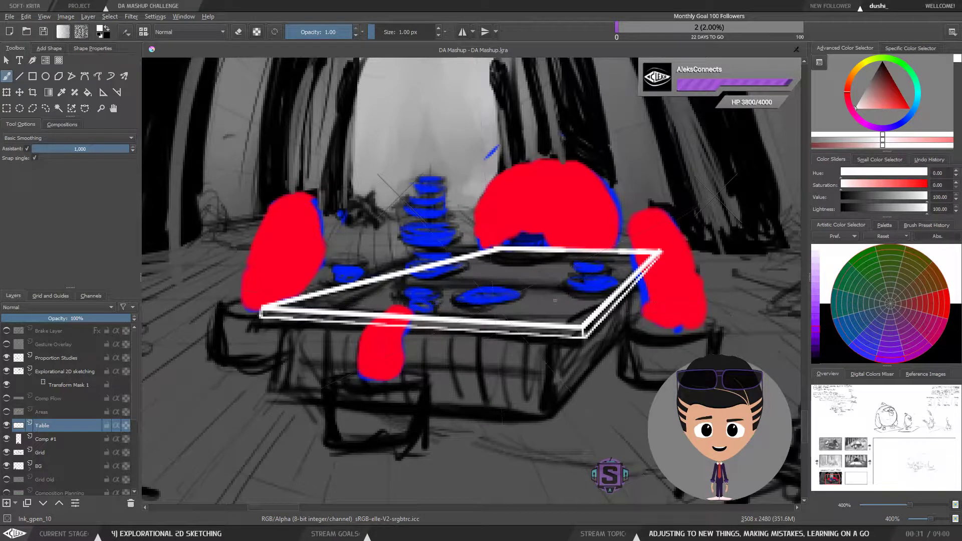
# Step: Try to draw a front-left vertical edge and bottom edges for the table box below the tabletop
pyautogui.press('1')
pyautogui.press('+')
pyautogui.press('+')
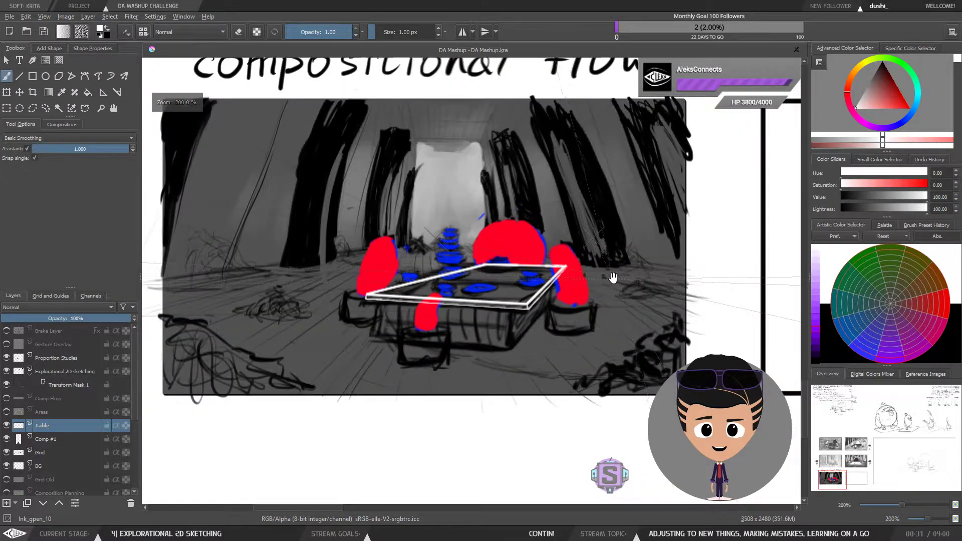
pyautogui.moveTo(615, 277); pyautogui.dragTo(598, 300)
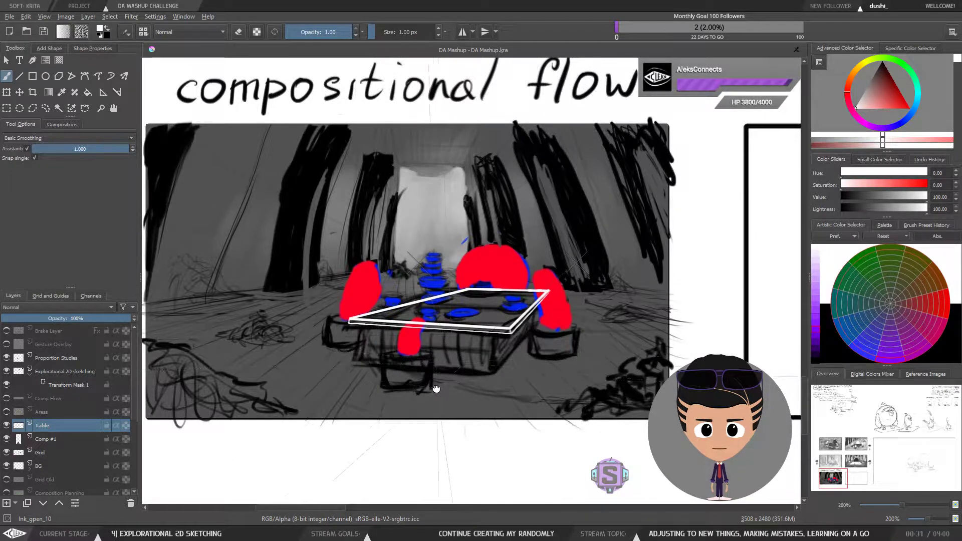
pyautogui.moveTo(435, 393); pyautogui.dragTo(440, 382)
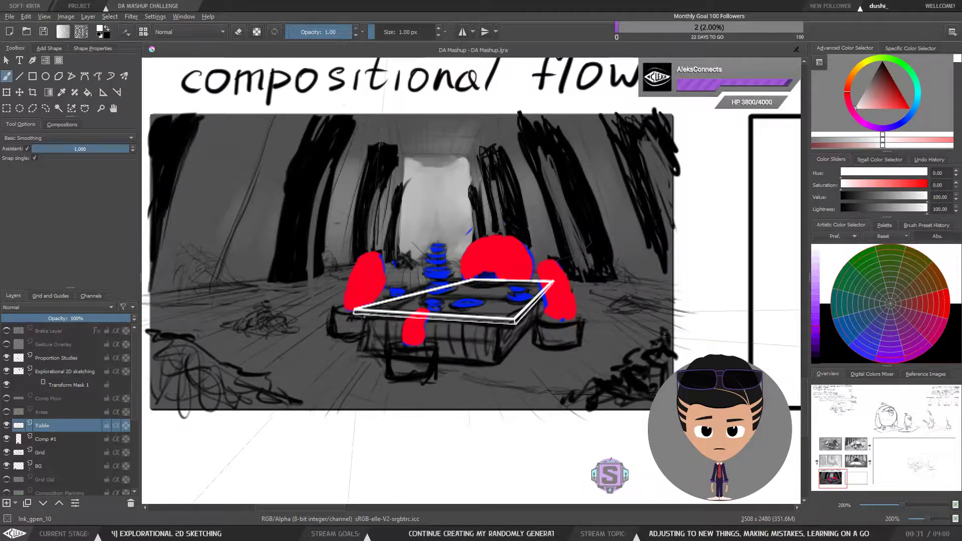
pyautogui.moveTo(365, 315); pyautogui.dragTo(361, 346)
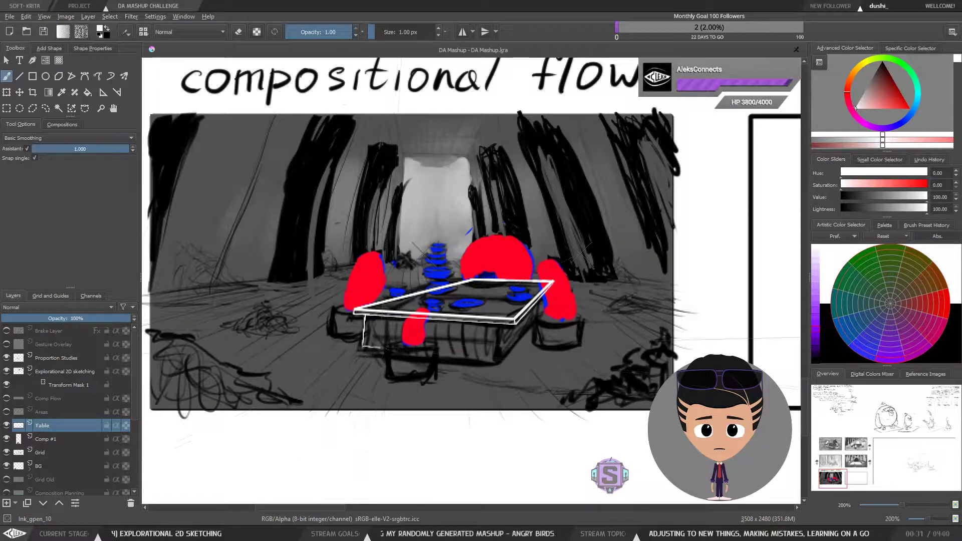
pyautogui.moveTo(363, 346); pyautogui.dragTo(472, 357)
pyautogui.moveTo(393, 349); pyautogui.dragTo(498, 359)
pyautogui.press('ctrl')
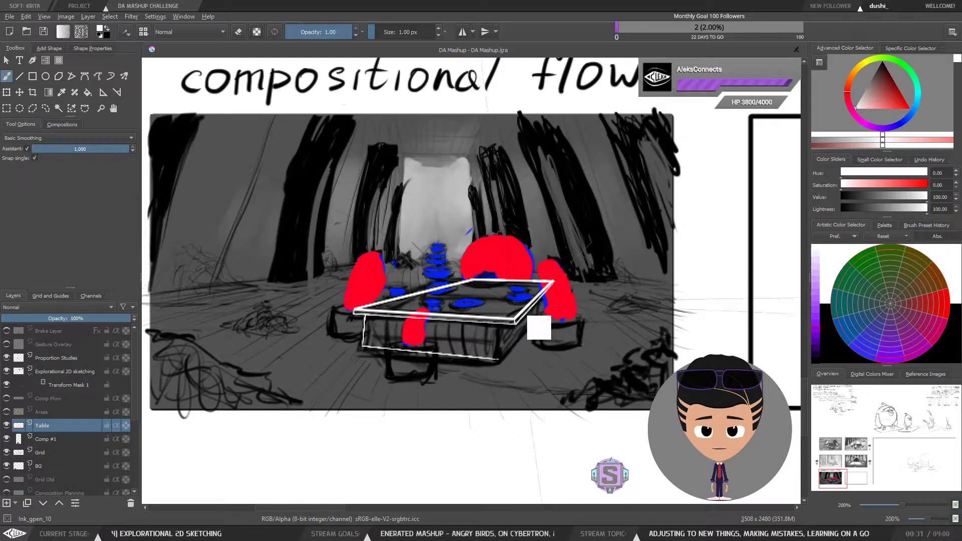
pyautogui.hotkey('ctrl', 'z')
pyautogui.moveTo(537, 323)
pyautogui.mouseDown()
pyautogui.moveTo(540, 346)
pyautogui.moveTo(576, 350)
pyautogui.mouseUp()
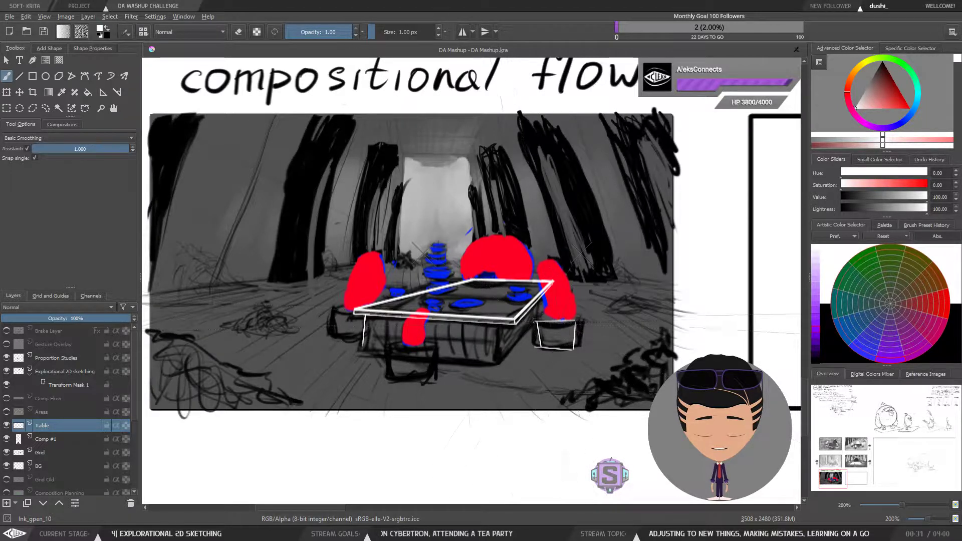
pyautogui.hotkey('ctrl', 'z')
pyautogui.hotkey('ctrl', 'z')
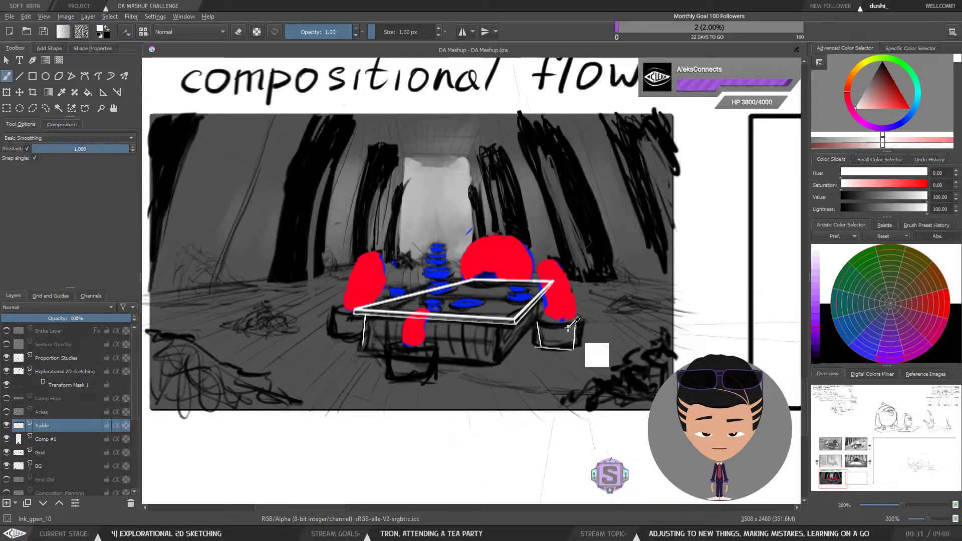
pyautogui.hotkey('ctrl', 'z')
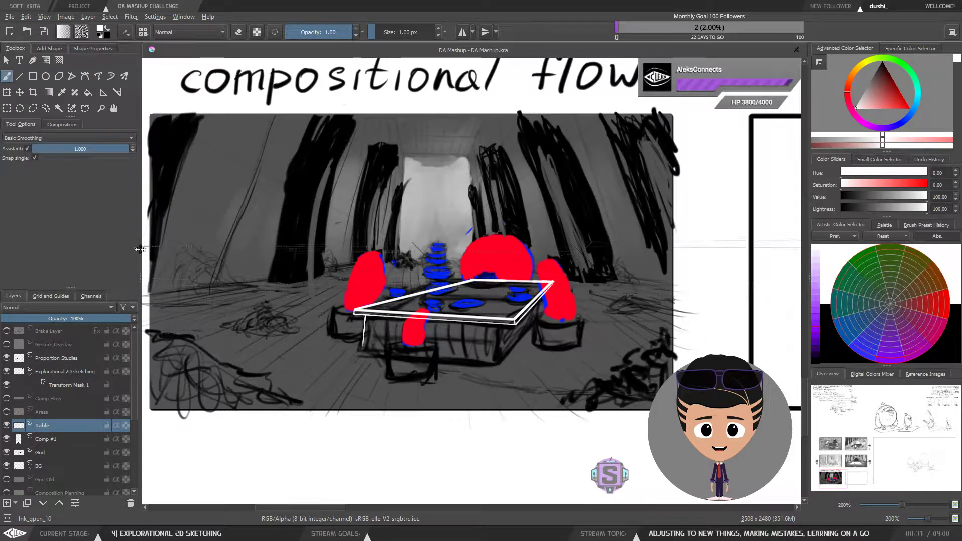
# Step: Undo the remaining front-left vertical edge below the tabletop
pyautogui.scroll(-2, 500, 332)
pyautogui.scroll(2, 500, 332)
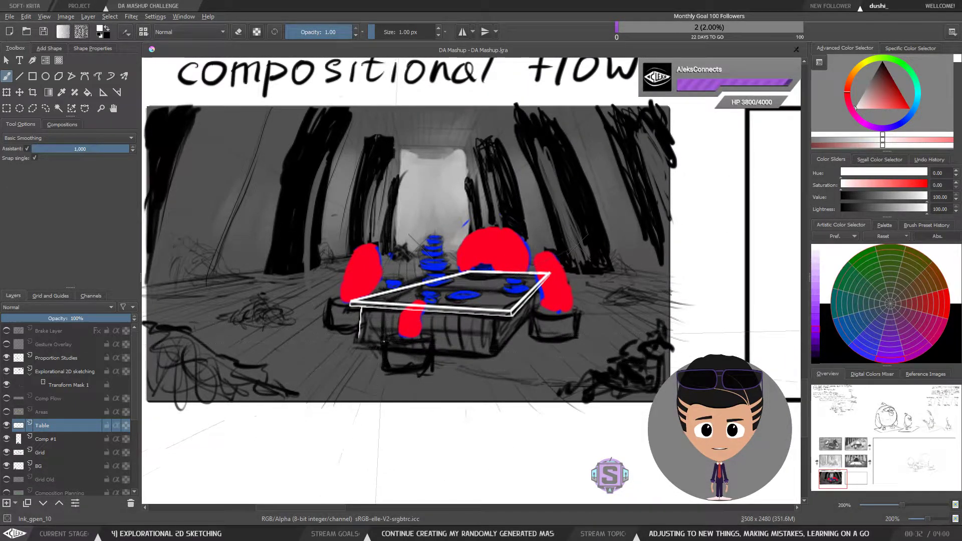
pyautogui.press('1')
pyautogui.moveTo(438, 329); pyautogui.dragTo(451, 328)
pyautogui.hotkey('ctrl', '+')
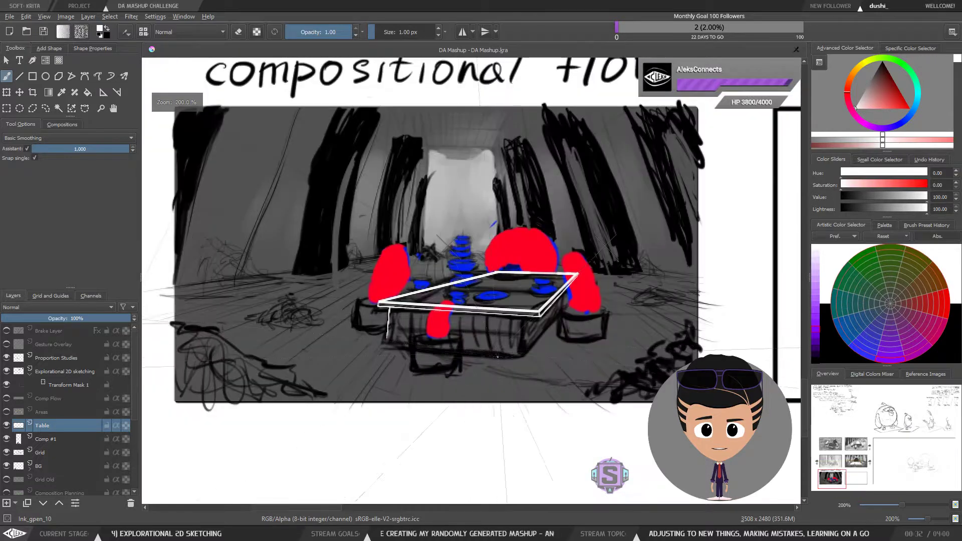
pyautogui.hotkey('ctrl', '+')
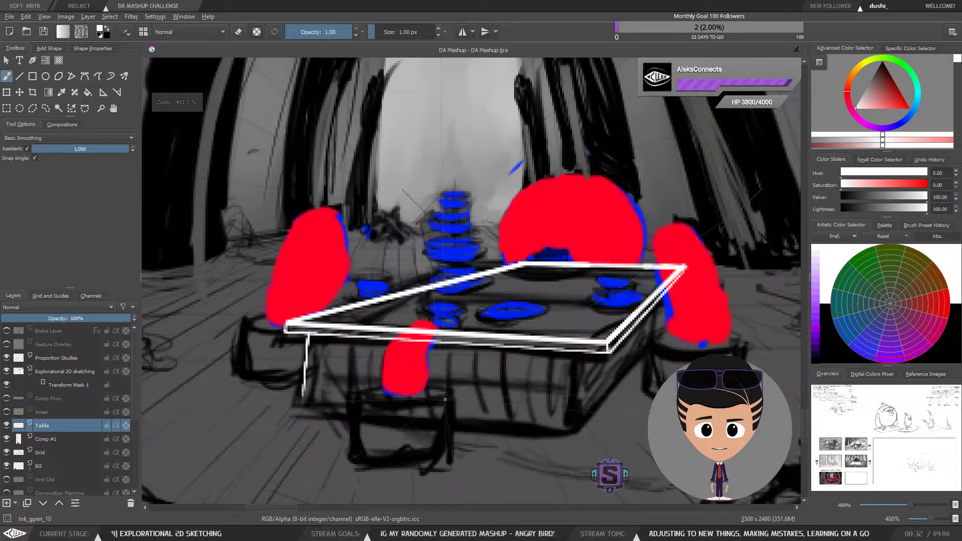
pyautogui.moveTo(428, 378); pyautogui.dragTo(441, 340)
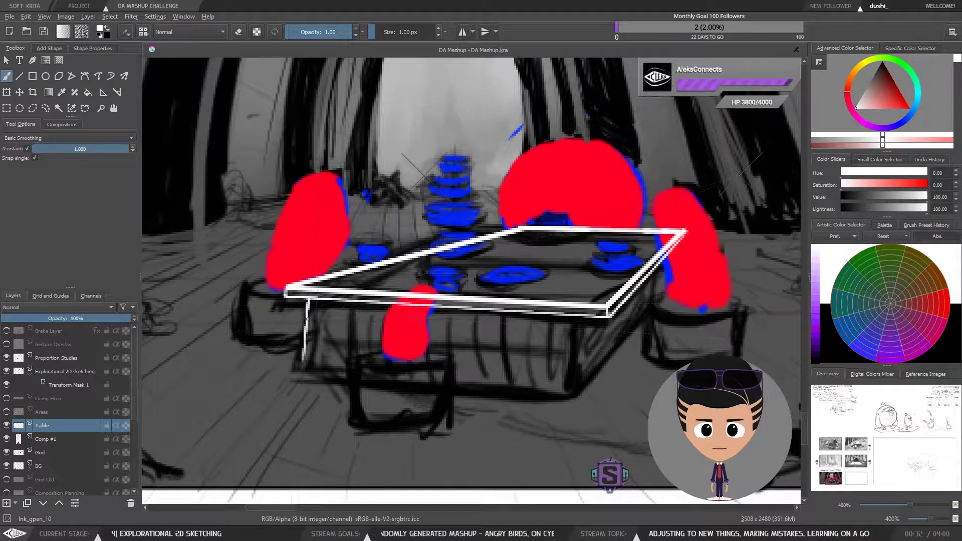
pyautogui.hotkey('ctrl', 'z')
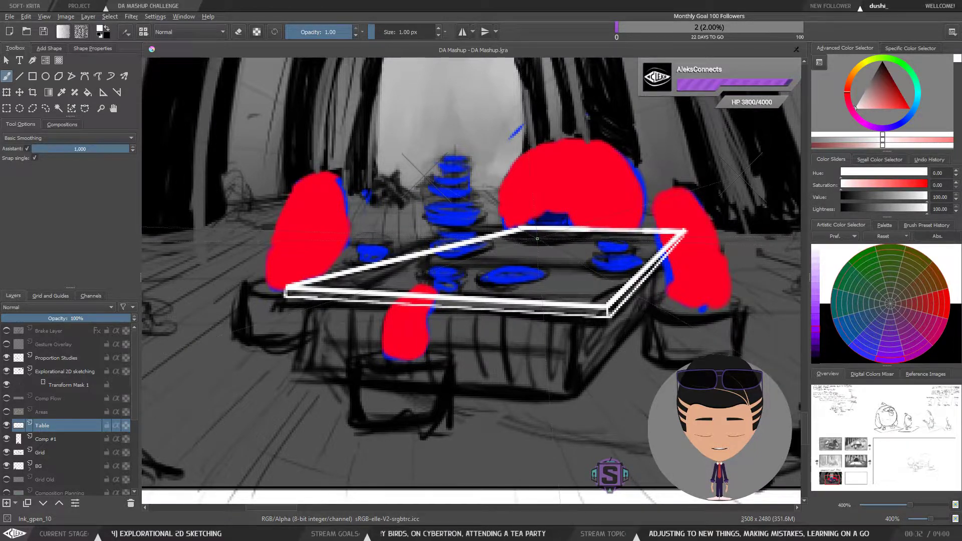
# Step: Draw a smaller inset rectangle on the tabletop following the perspective assistants
pyautogui.moveTo(536, 239)
pyautogui.mouseDown()
pyautogui.moveTo(399, 280)
pyautogui.moveTo(566, 279)
pyautogui.mouseUp()
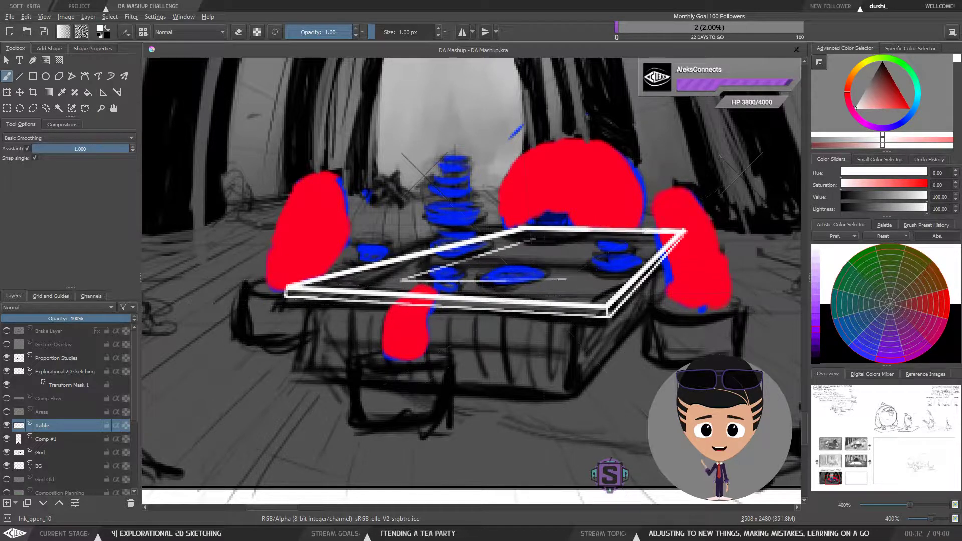
pyautogui.hotkey('ctrl', 'z')
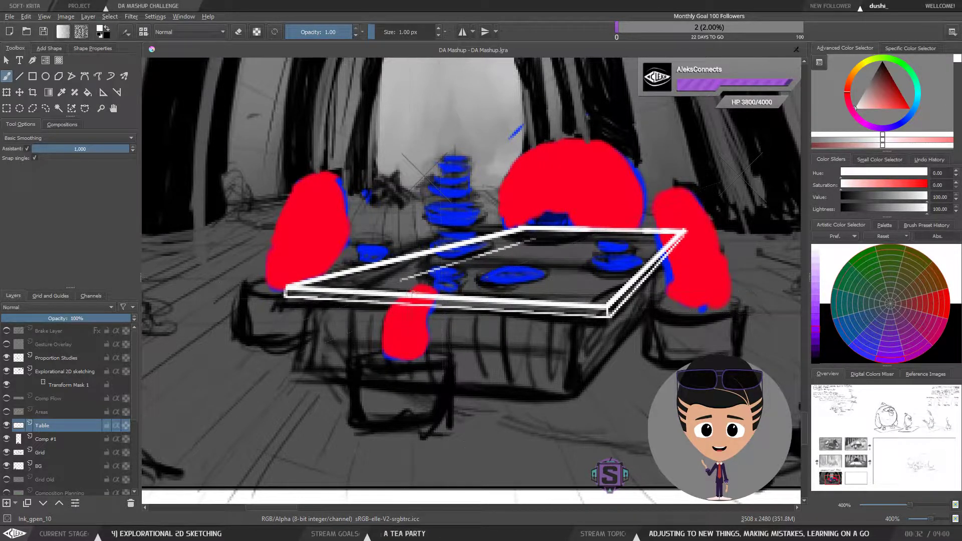
pyautogui.moveTo(433, 281); pyautogui.dragTo(535, 287)
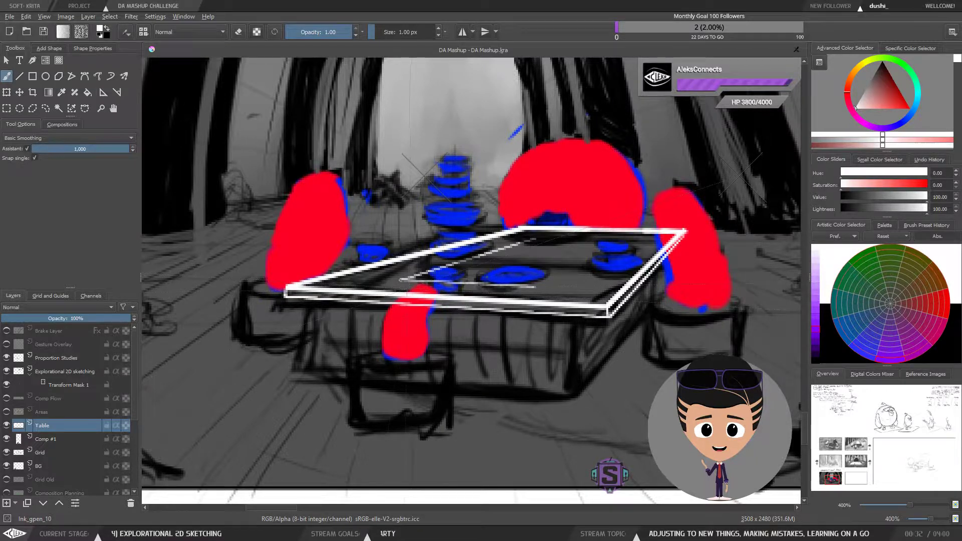
pyautogui.moveTo(400, 279); pyautogui.dragTo(547, 288)
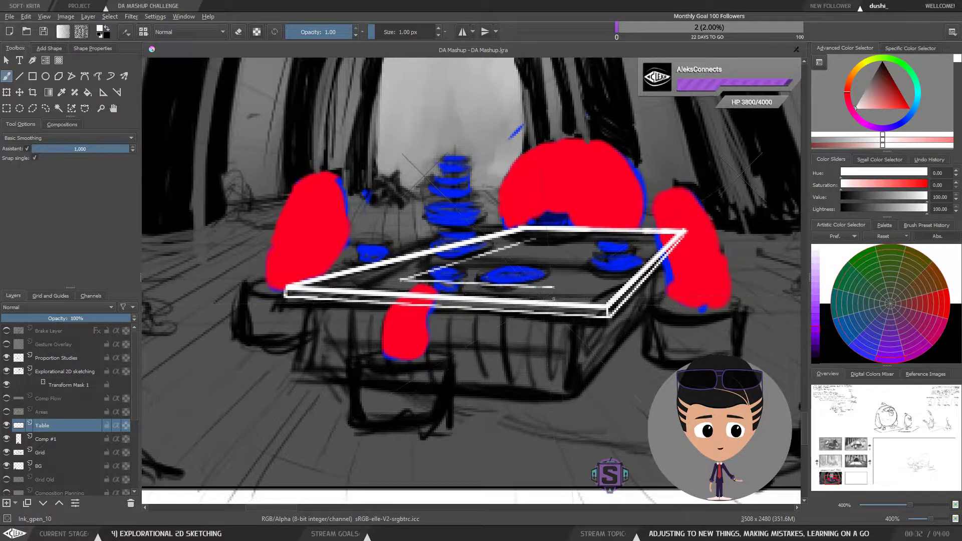
pyautogui.moveTo(577, 272); pyautogui.dragTo(629, 242)
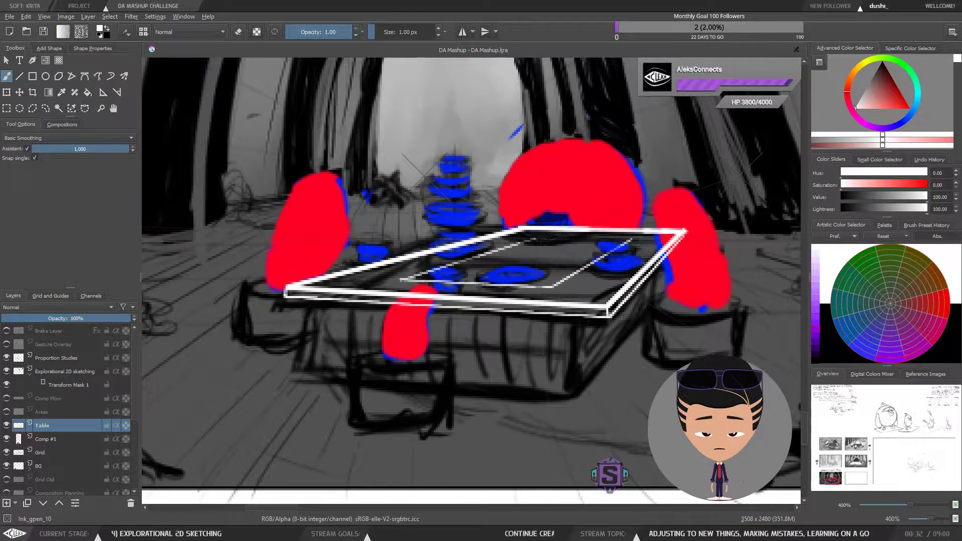
pyautogui.moveTo(532, 238); pyautogui.dragTo(628, 241)
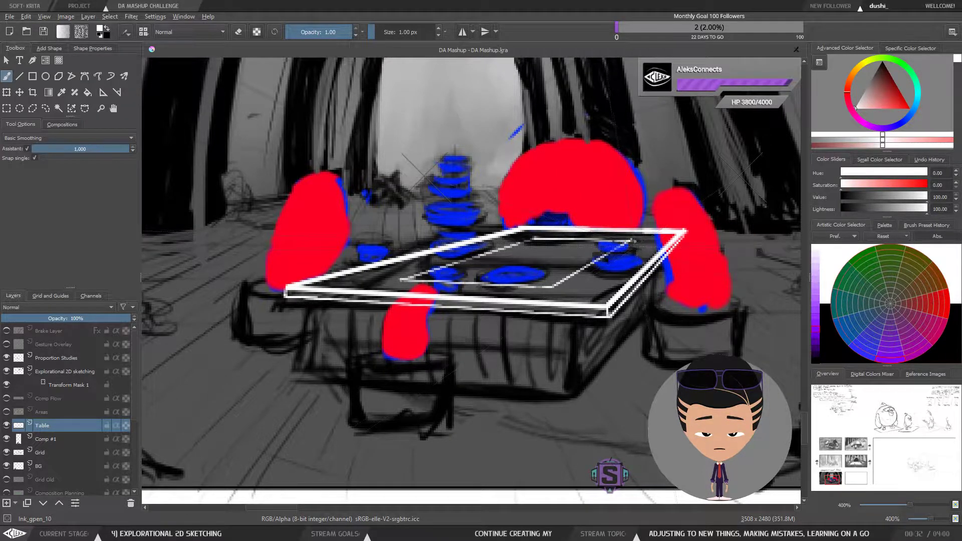
# Step: Mirror the canvas view and zoom in and out to check the inset rectangle's perspective
pyautogui.hotkey('ctrl', '-')
pyautogui.hotkey('ctrl', '-')
pyautogui.hotkey('ctrl', '+')
pyautogui.hotkey('ctrl', '+')
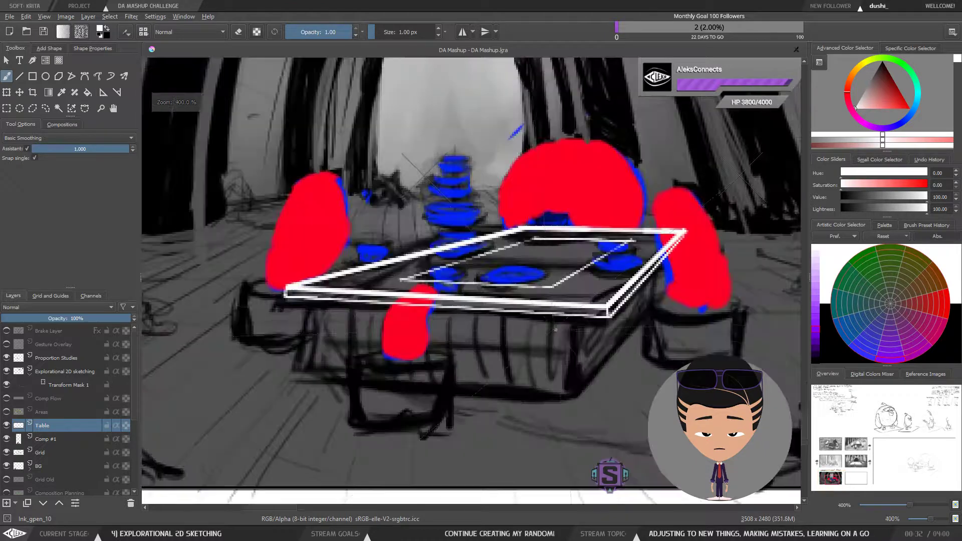
pyautogui.hotkey('ctrl', '-')
pyautogui.hotkey('ctrl', '-')
pyautogui.press('m')
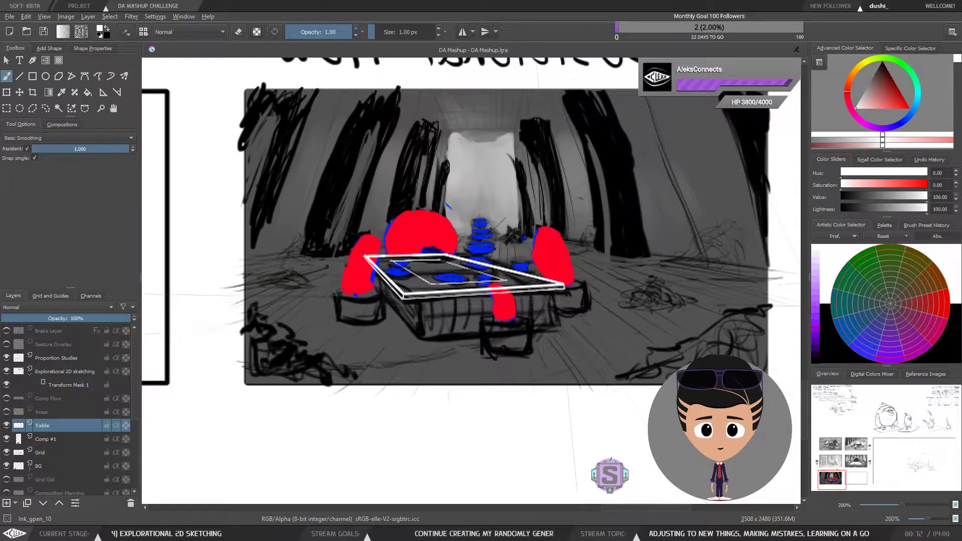
pyautogui.press('m')
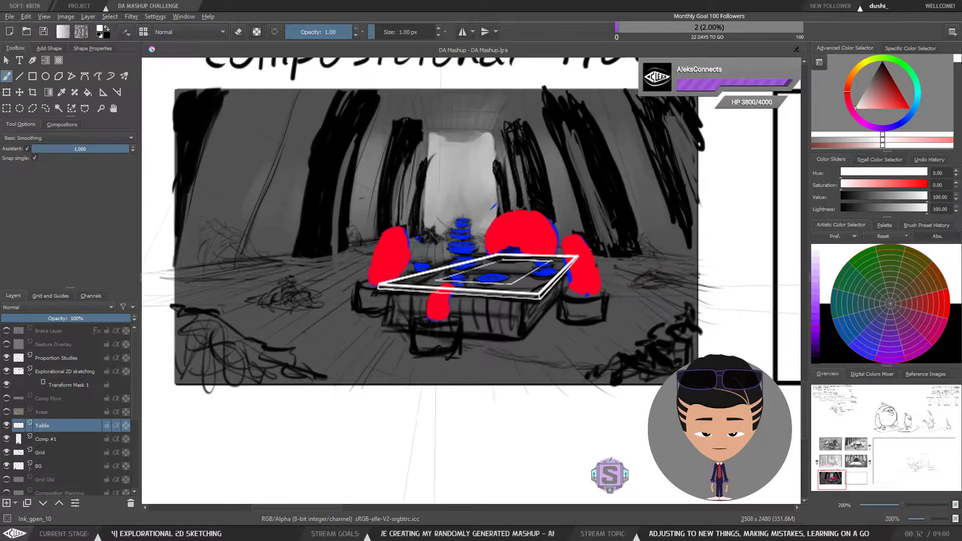
pyautogui.hotkey('ctrl', '+')
pyautogui.hotkey('ctrl', '+')
# Step: Draw the box's front face below the inset rectangle with two vertical edges and a bottom edge
pyautogui.moveTo(466, 367); pyautogui.dragTo(449, 334)
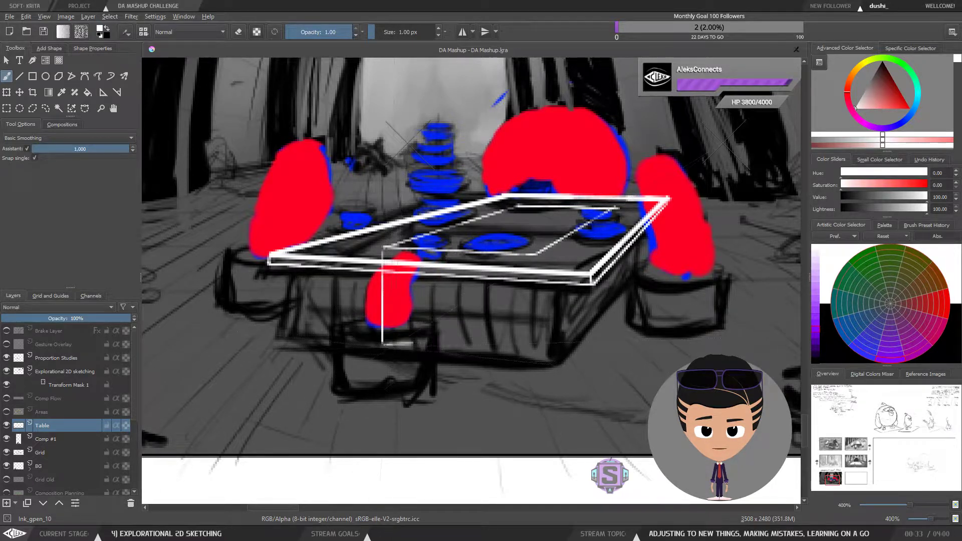
pyautogui.moveTo(382, 343)
pyautogui.mouseDown()
pyautogui.moveTo(538, 359)
pyautogui.moveTo(410, 346)
pyautogui.mouseUp()
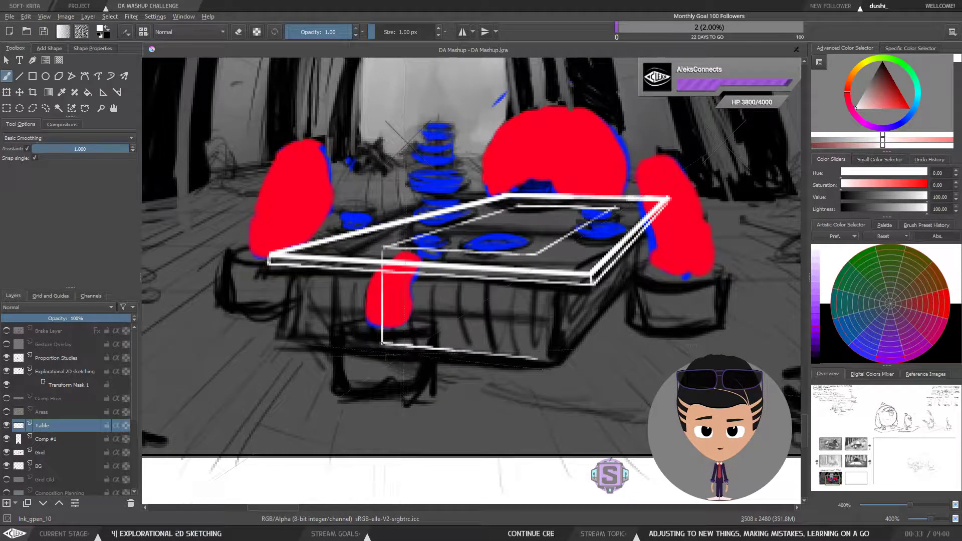
pyautogui.moveTo(536, 255); pyautogui.dragTo(544, 358)
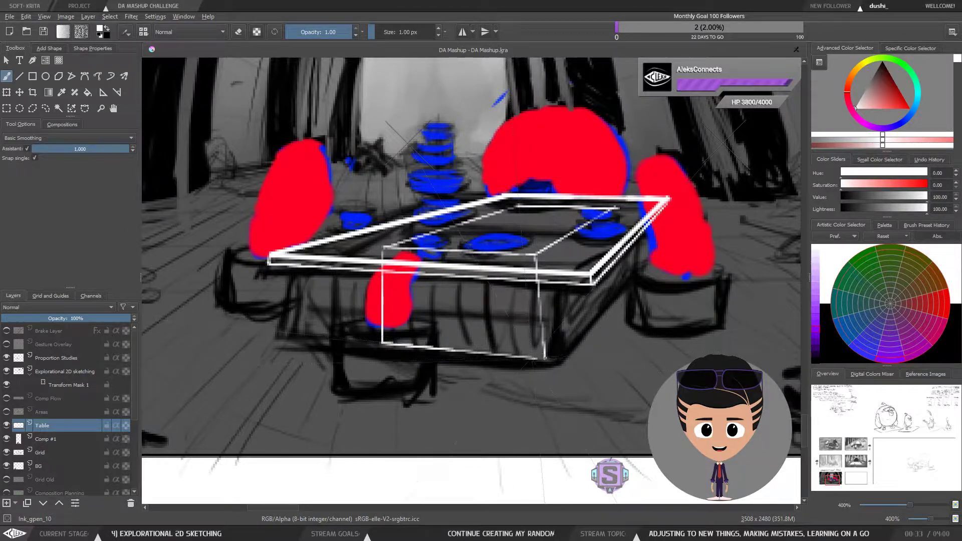
pyautogui.hotkey('ctrl', 'z')
pyautogui.moveTo(535, 254); pyautogui.dragTo(544, 360)
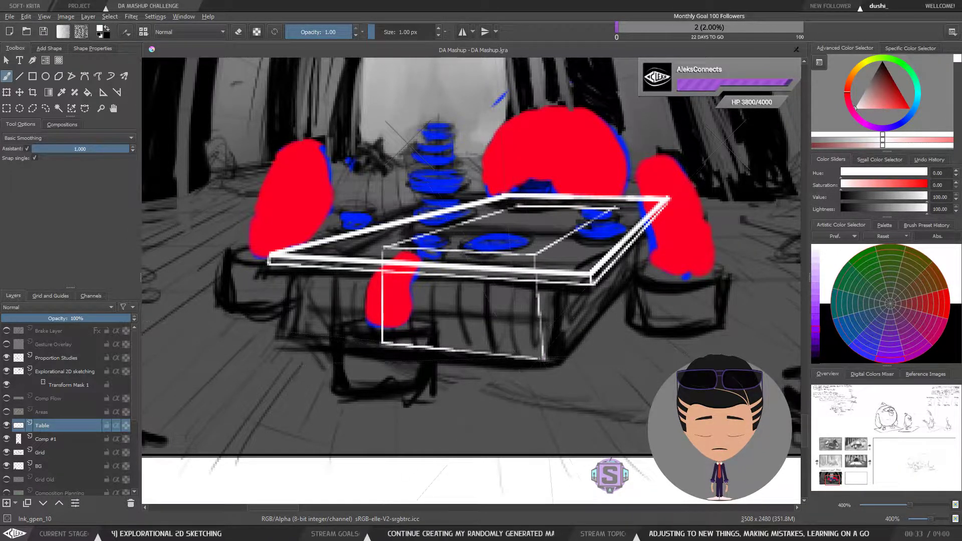
# Step: Draw the box's right side with a receding bottom edge and a back vertical edge toward the vanishing point
pyautogui.hotkey('ctrl', '-')
pyautogui.hotkey('ctrl', '-')
pyautogui.hotkey('ctrl', '+')
pyautogui.hotkey('ctrl', '+')
pyautogui.moveTo(598, 320); pyautogui.dragTo(449, 367)
pyautogui.moveTo(394, 408); pyautogui.dragTo(423, 375)
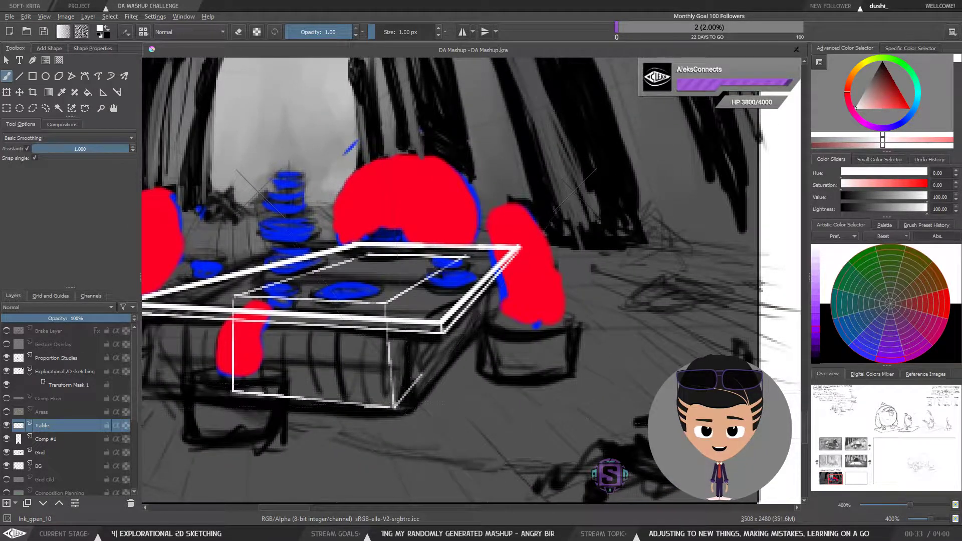
pyautogui.hotkey('ctrl', 'z')
pyautogui.moveTo(396, 408); pyautogui.dragTo(467, 322)
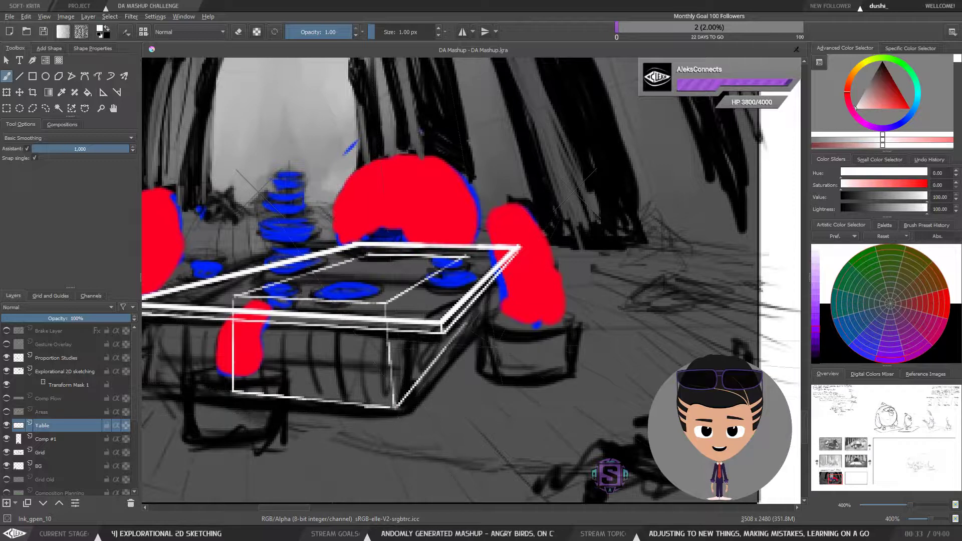
pyautogui.hotkey('ctrl', 'z')
pyautogui.moveTo(395, 408); pyautogui.dragTo(474, 312)
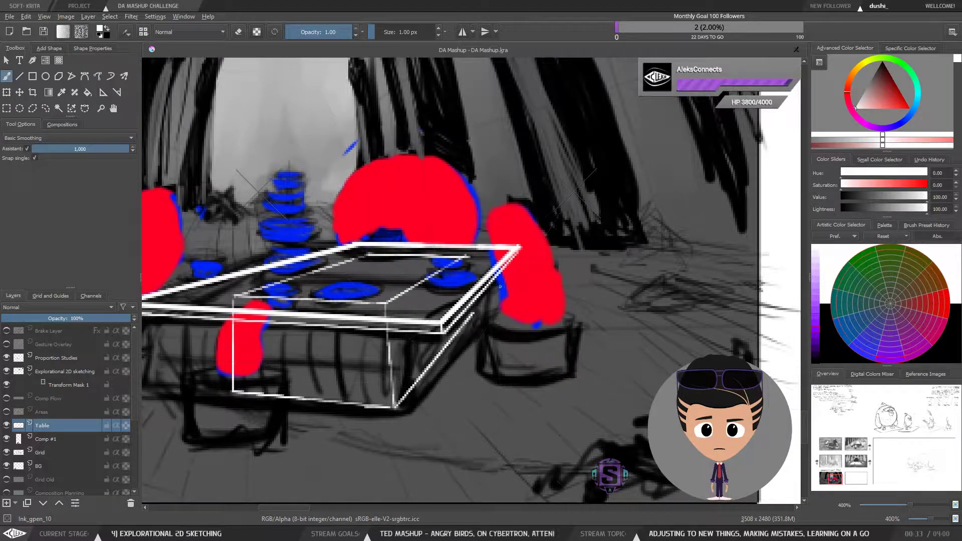
pyautogui.moveTo(464, 257); pyautogui.dragTo(467, 287)
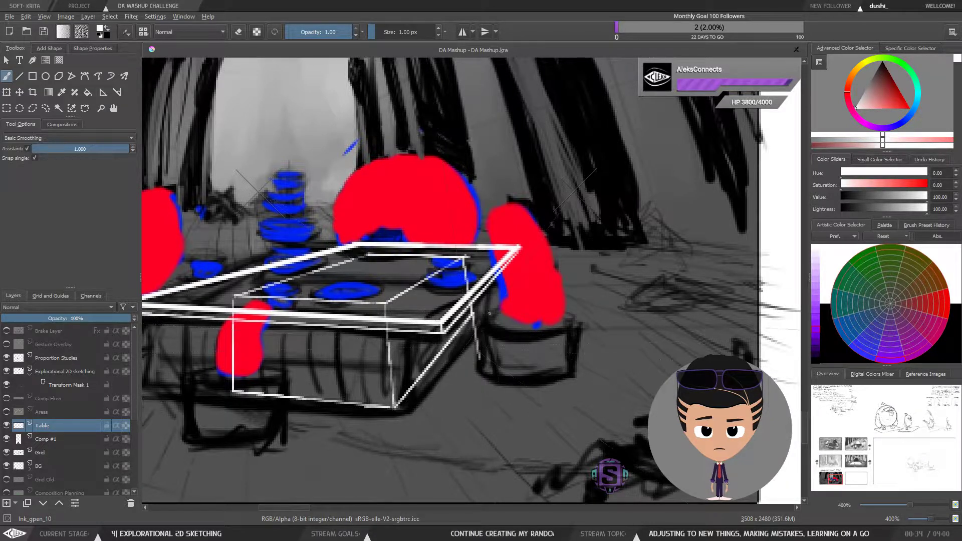
# Step: Zoom out to review the table box within the compositional flow panel, then return to the brush
pyautogui.press('l')
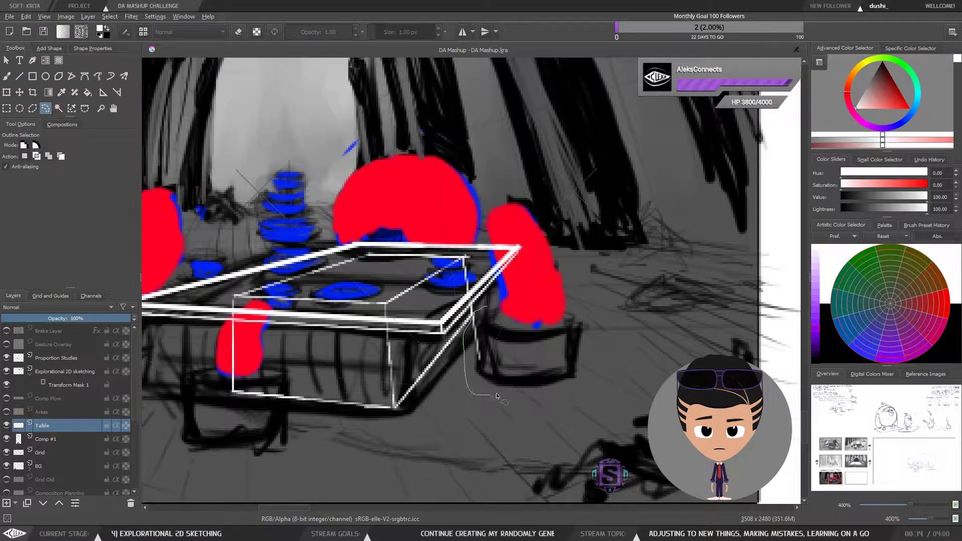
pyautogui.press('-')
pyautogui.press('-')
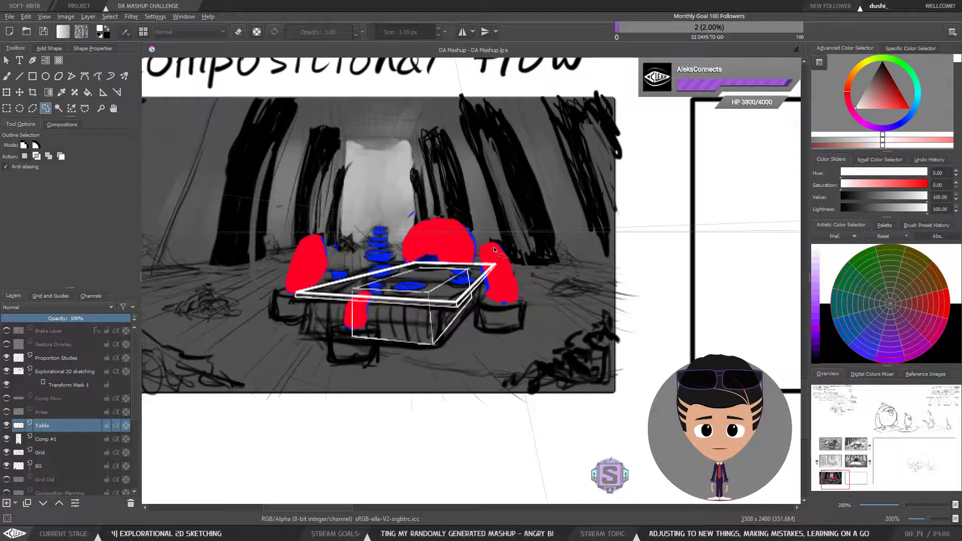
pyautogui.press('-')
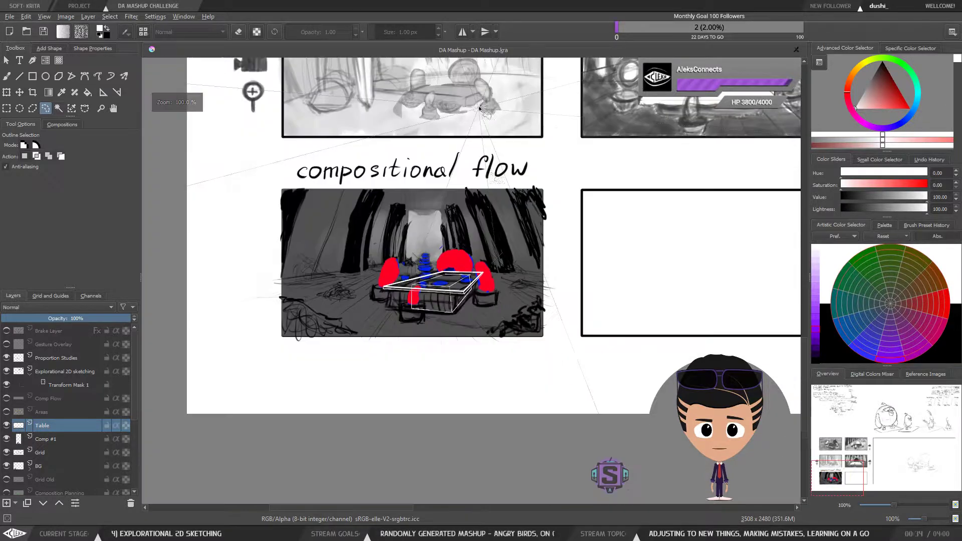
pyautogui.press('+')
pyautogui.press('-')
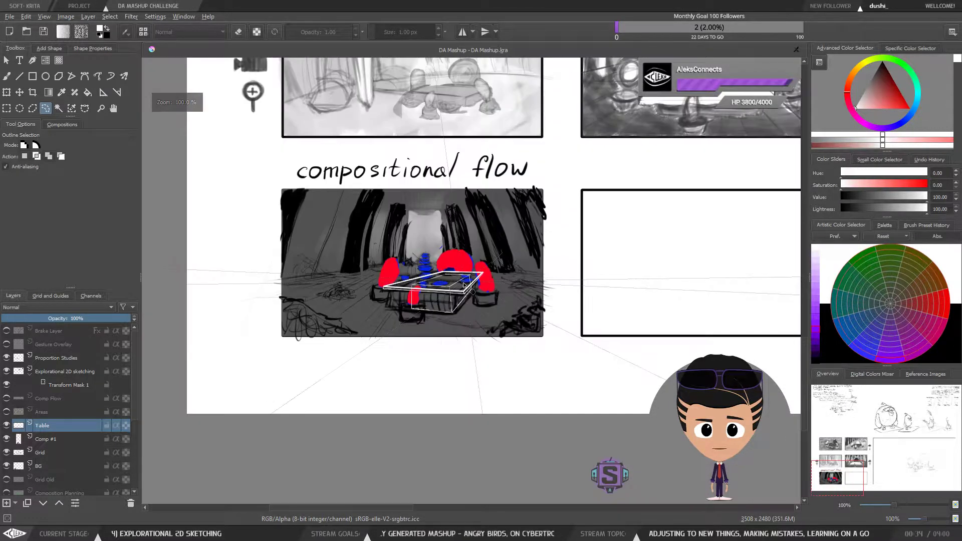
pyautogui.press('+')
pyautogui.press('b')
pyautogui.moveTo(478, 313)
pyautogui.mouseDown()
pyautogui.moveTo(537, 329)
pyautogui.moveTo(552, 366)
pyautogui.mouseUp()
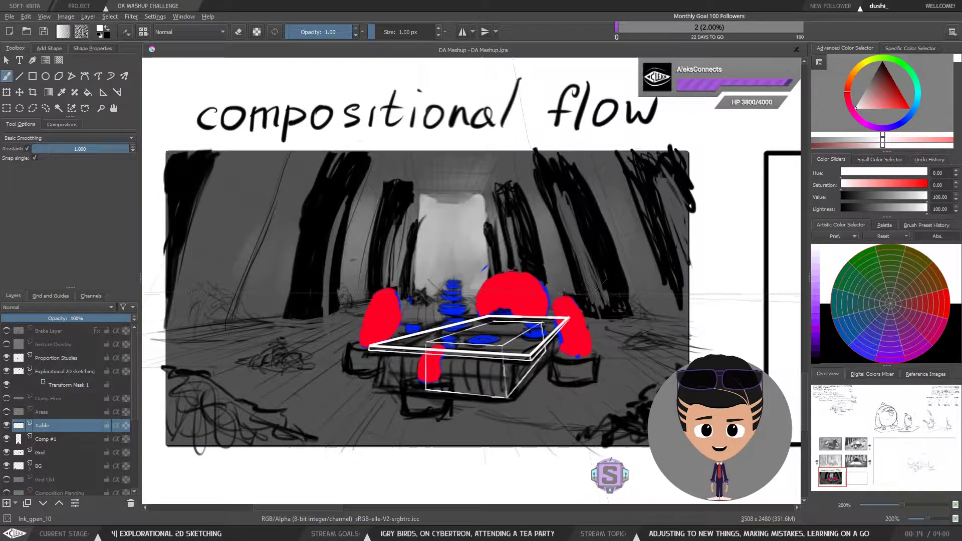
# Step: Pan, zoom and mirror the view to review the table box's perspective in the compositional flow panel
pyautogui.moveTo(532, 392)
pyautogui.mouseDown()
pyautogui.moveTo(512, 381)
pyautogui.moveTo(527, 380)
pyautogui.mouseUp()
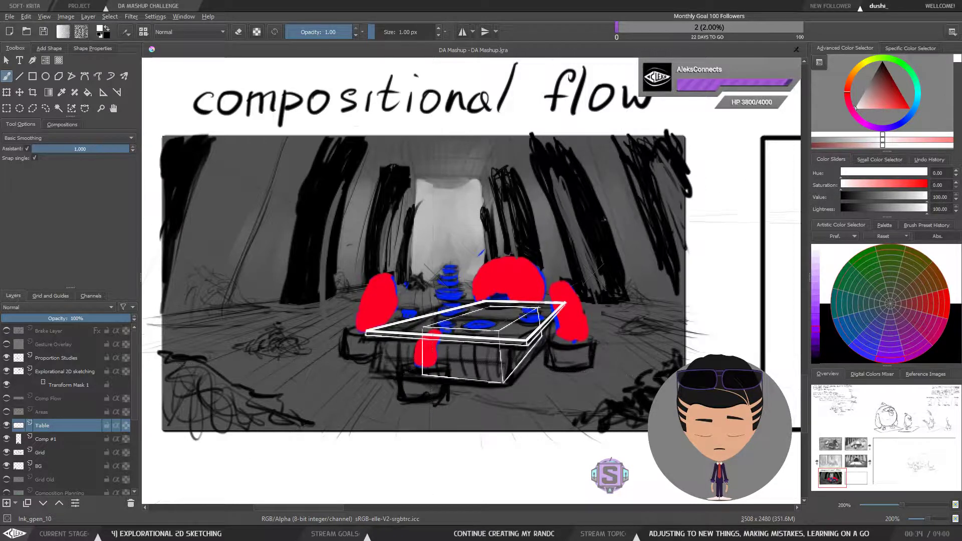
pyautogui.moveTo(538, 364); pyautogui.dragTo(535, 346)
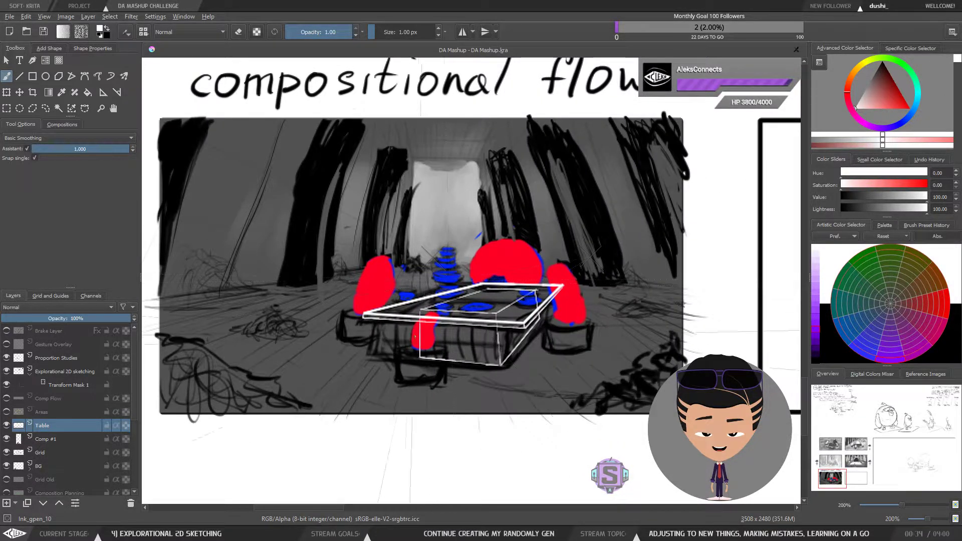
pyautogui.scroll(1, 401, 316)
pyautogui.scroll(-1, 400, 316)
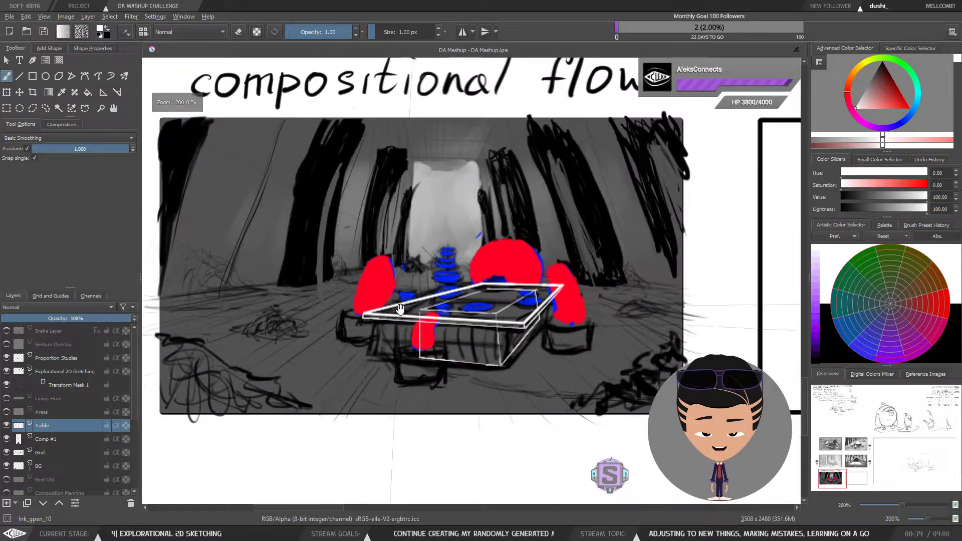
pyautogui.moveTo(363, 279); pyautogui.dragTo(358, 287)
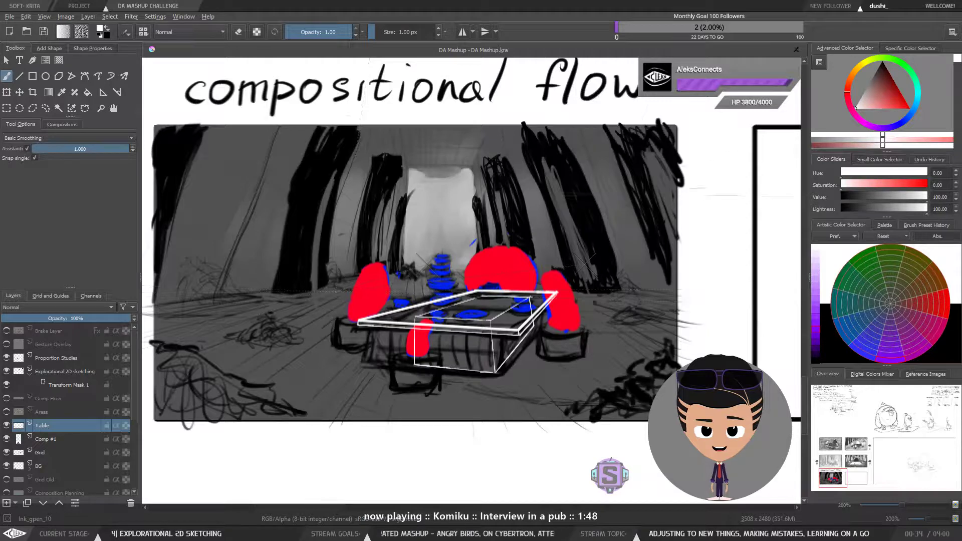
pyautogui.moveTo(497, 308)
pyautogui.mouseDown()
pyautogui.moveTo(488, 306)
pyautogui.moveTo(544, 335)
pyautogui.moveTo(506, 338)
pyautogui.mouseUp()
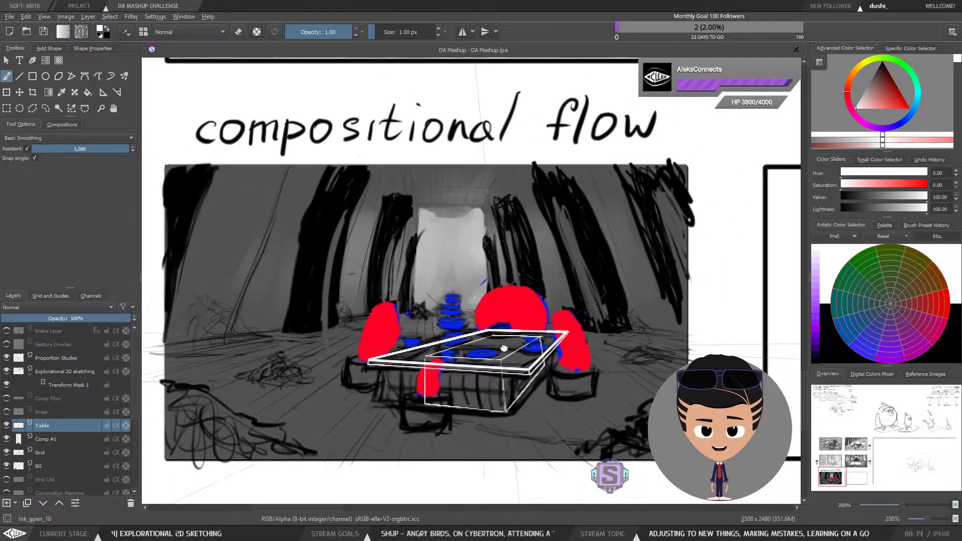
pyautogui.press('+')
pyautogui.press('+')
pyautogui.moveTo(476, 379); pyautogui.dragTo(429, 317)
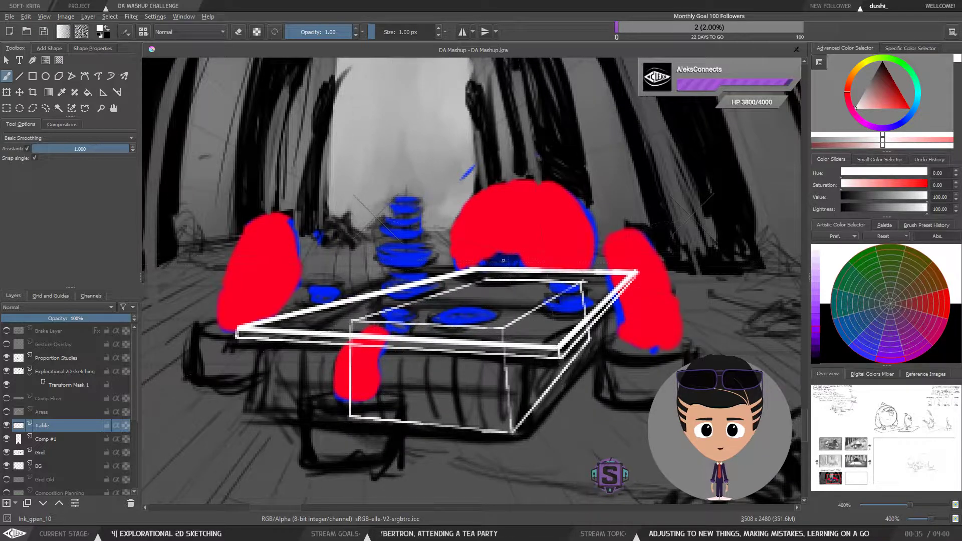
pyautogui.press('-')
pyautogui.press('-')
pyautogui.press('m')
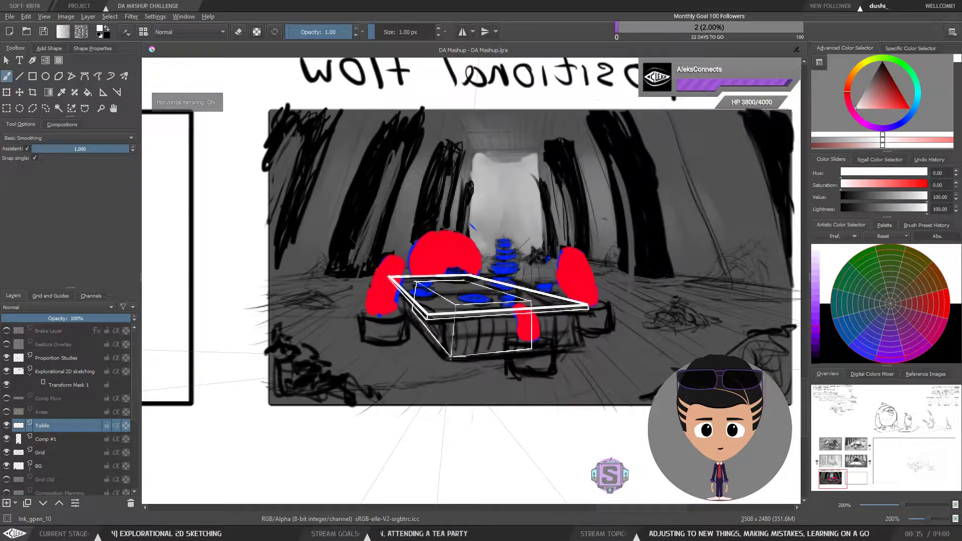
pyautogui.press('m')
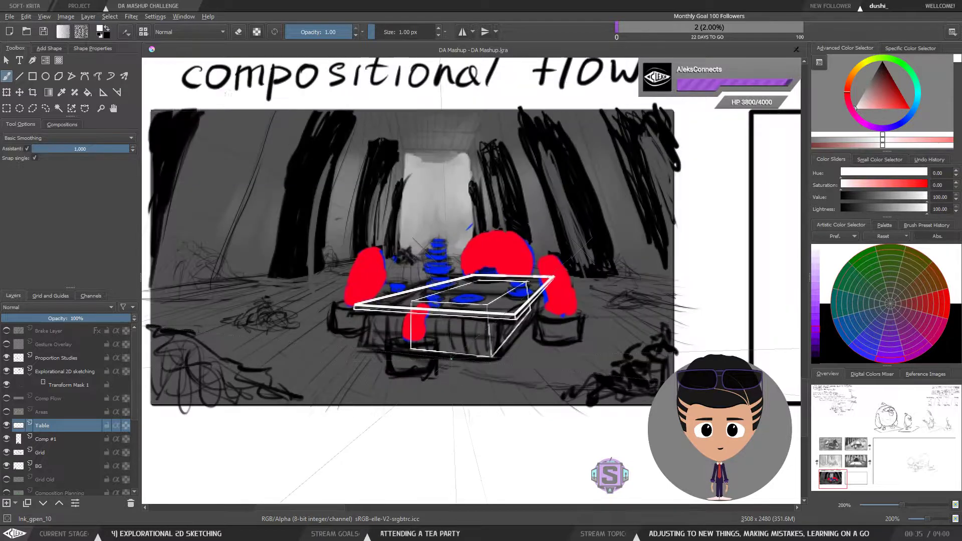
# Step: Toggle the visibility of the Comp #1 and Table layers to compare the table box against the sketch
pyautogui.click(6, 439)
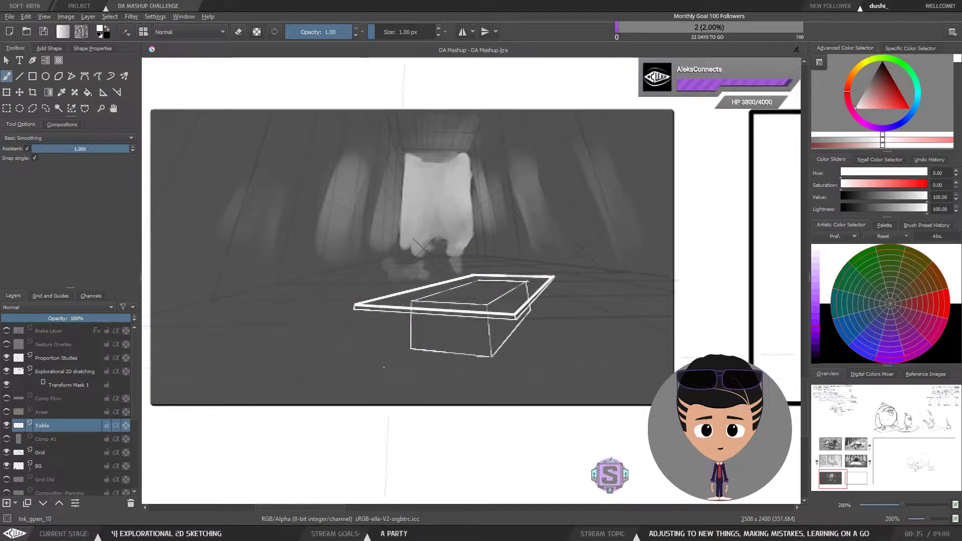
pyautogui.press('-')
pyautogui.press('-')
pyautogui.press('m')
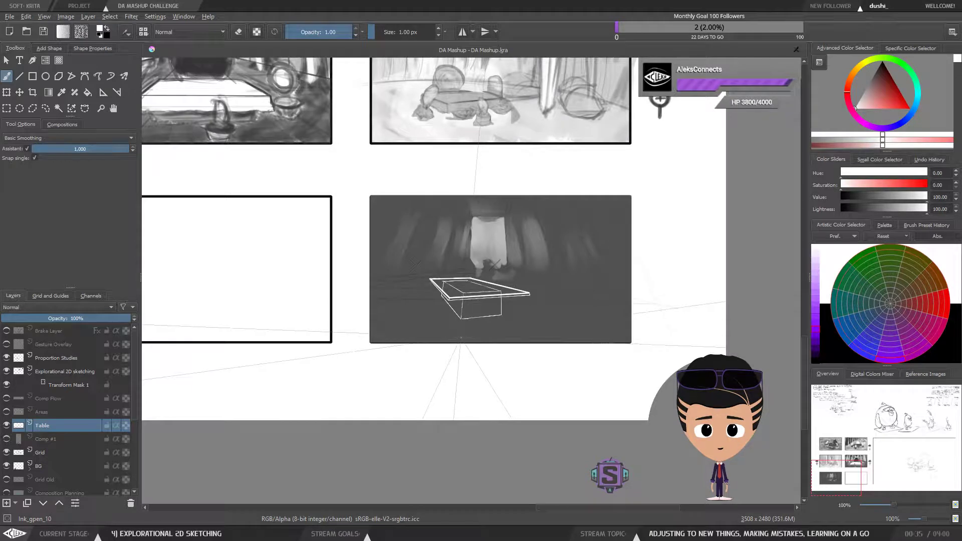
pyautogui.press('m')
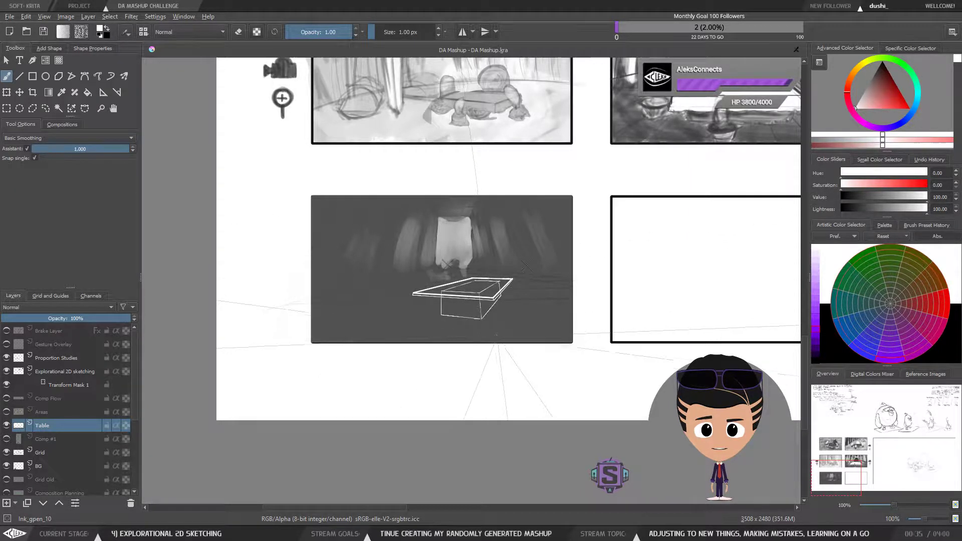
pyautogui.click(7, 425)
pyautogui.click(7, 426)
pyautogui.click(9, 426)
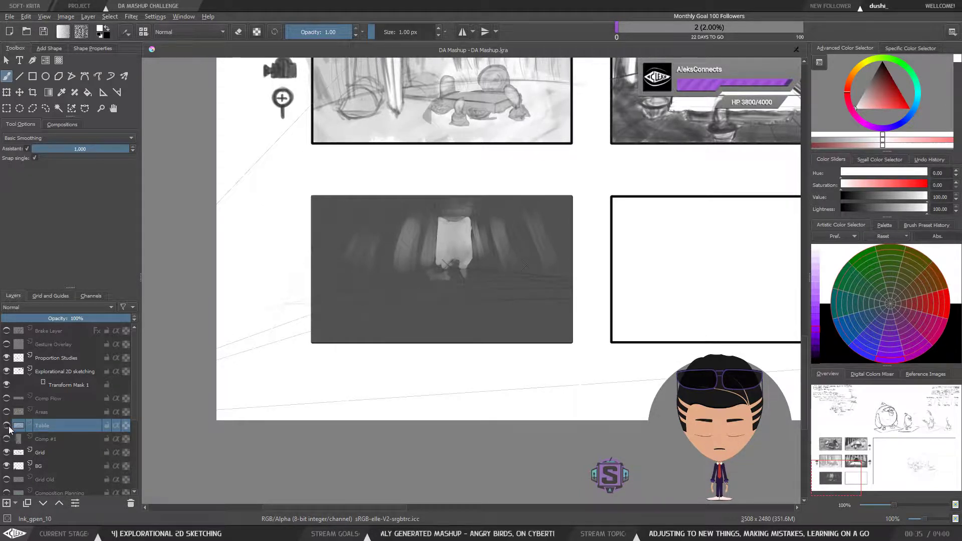
pyautogui.click(8, 427)
pyautogui.click(7, 426)
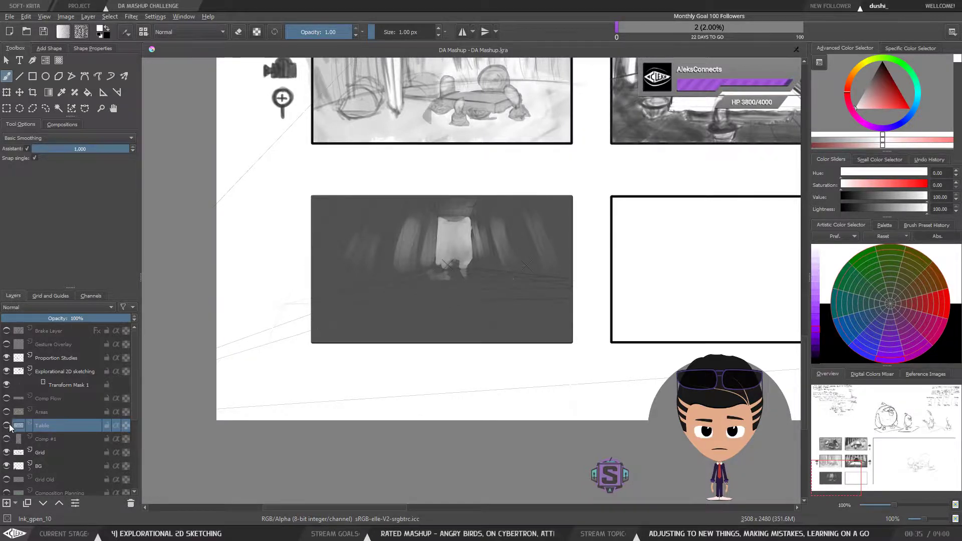
pyautogui.click(8, 426)
pyautogui.click(7, 426)
pyautogui.click(7, 426)
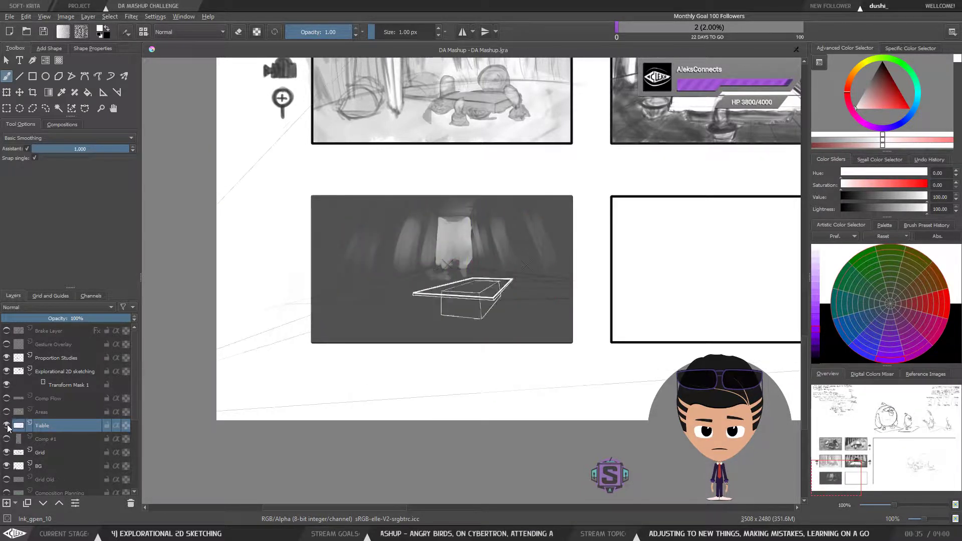
pyautogui.click(8, 427)
pyautogui.click(8, 427)
pyautogui.click(7, 440)
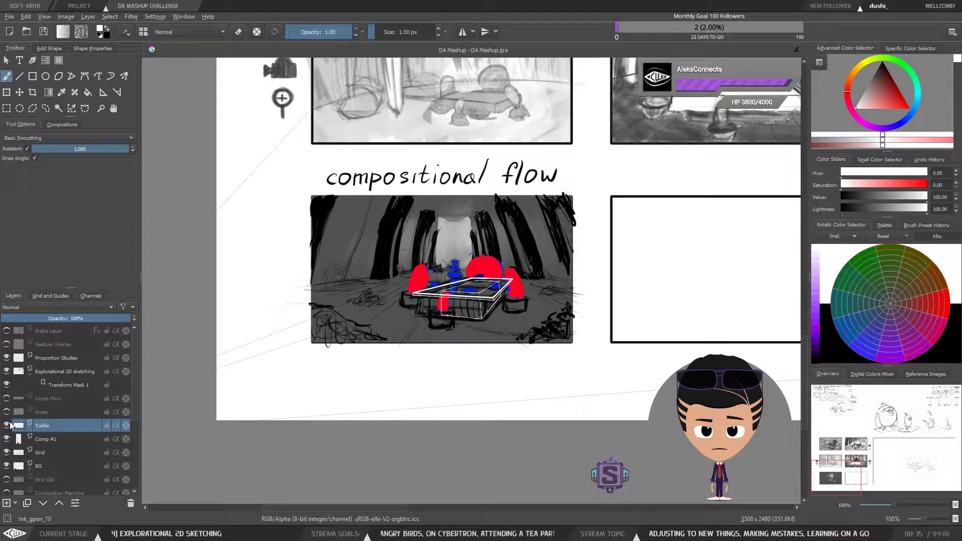
pyautogui.click(7, 426)
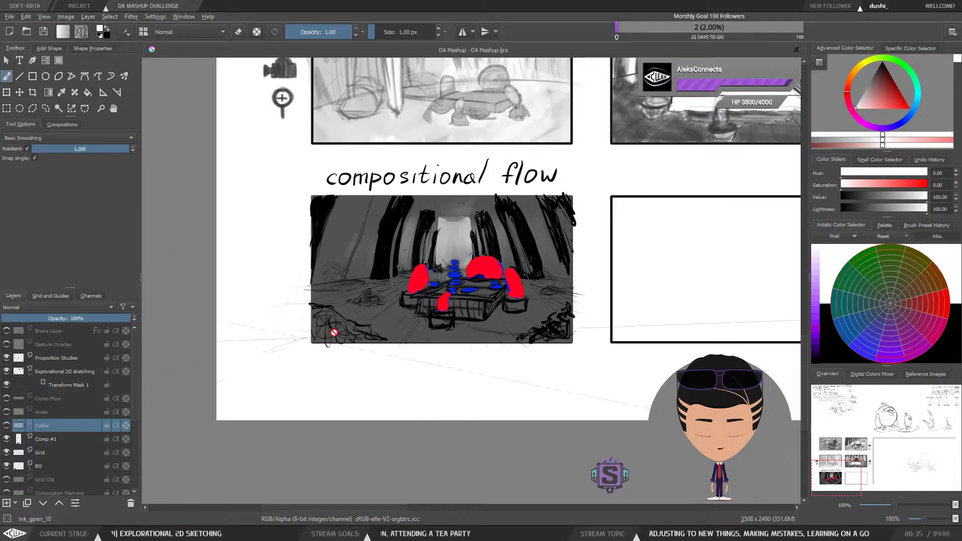
# Step: Flip the view and switch the Table and Comp #1 layers on and off again to check the box over the panel
pyautogui.press('m')
pyautogui.press('m')
pyautogui.press('m')
pyautogui.press('m')
pyautogui.press('m')
pyautogui.press('m')
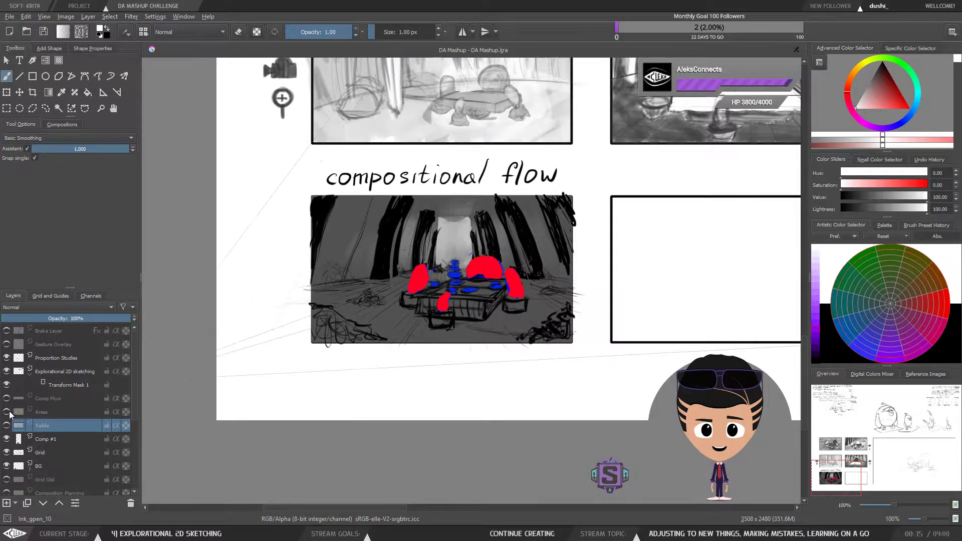
pyautogui.click(7, 427)
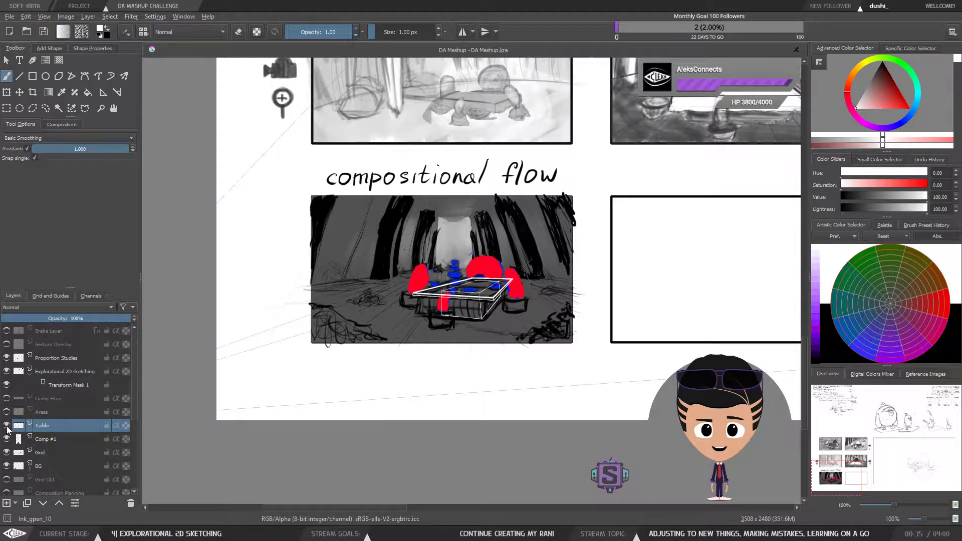
pyautogui.click(6, 426)
pyautogui.click(6, 426)
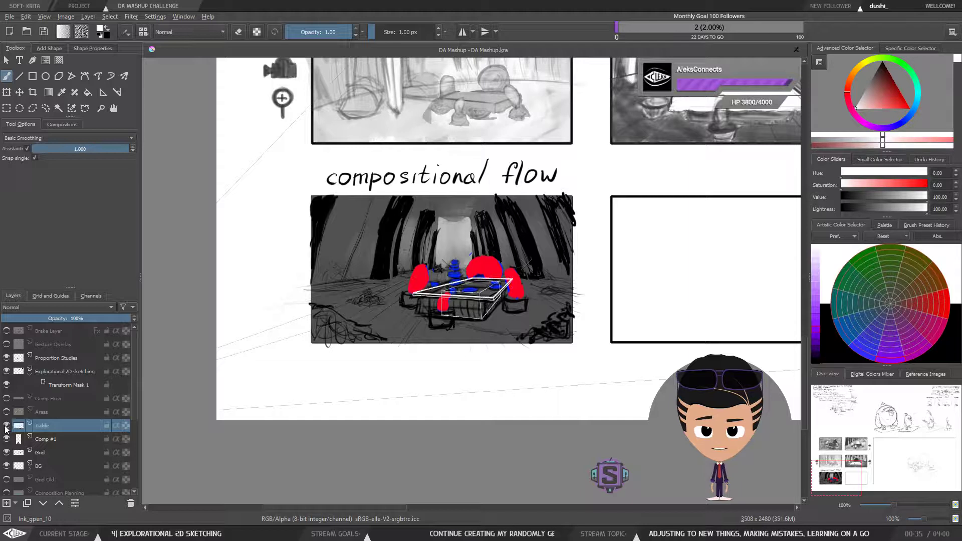
pyautogui.click(7, 426)
pyautogui.click(6, 426)
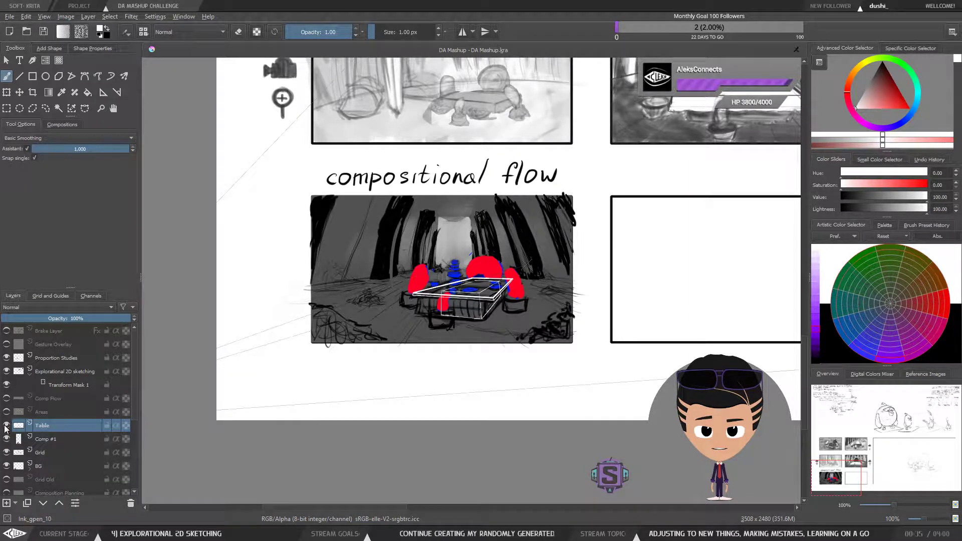
pyautogui.click(6, 427)
pyautogui.click(6, 427)
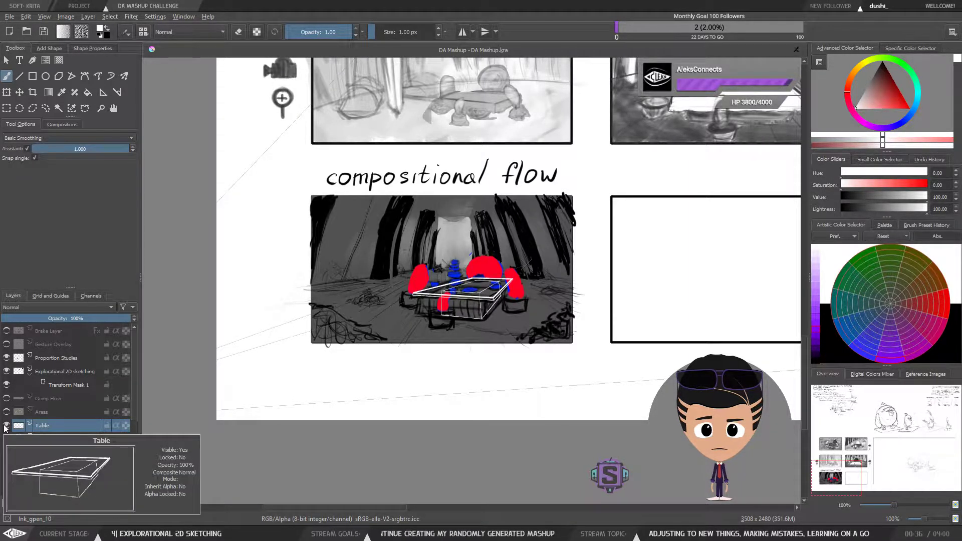
pyautogui.hotkey('ctrl', '+')
pyautogui.hotkey('ctrl', '+')
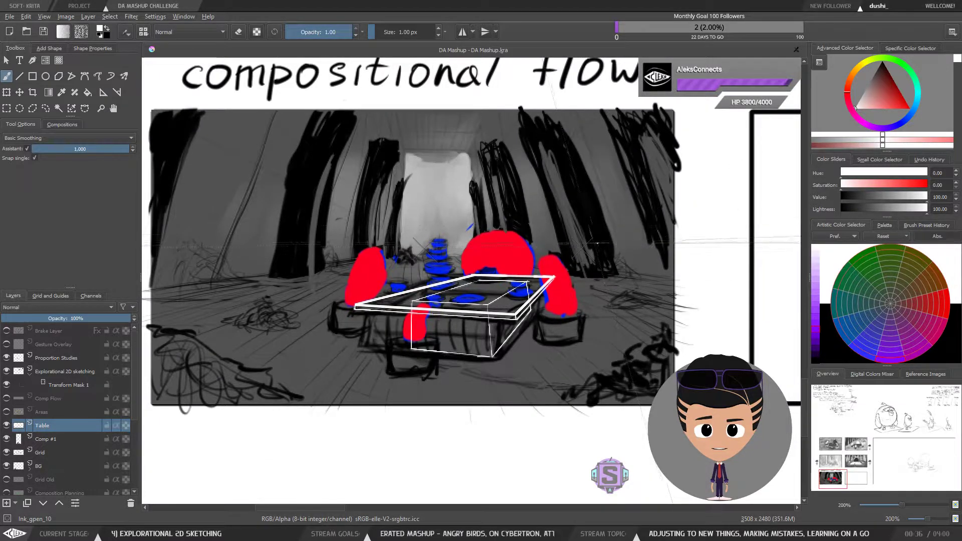
pyautogui.click(6, 425)
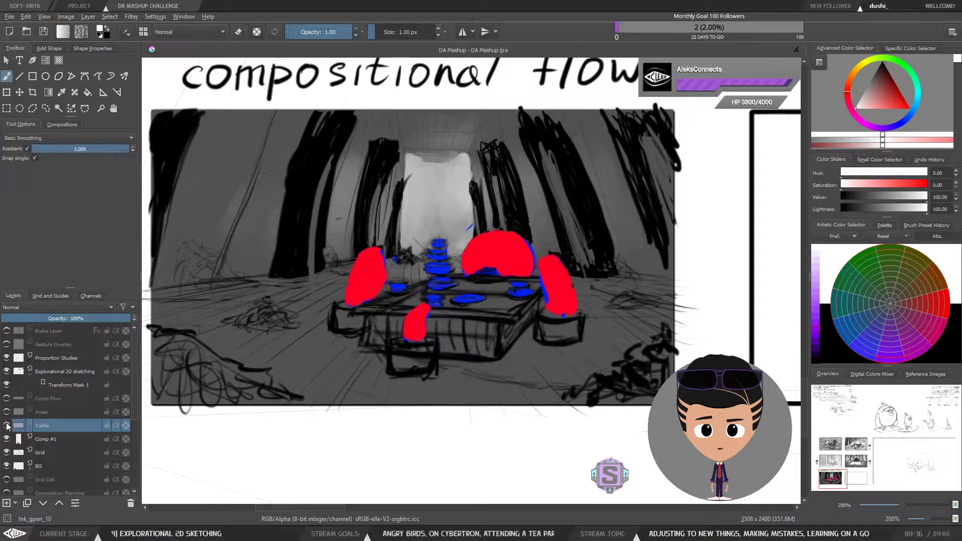
pyautogui.click(7, 426)
pyautogui.click(6, 425)
pyautogui.click(6, 426)
pyautogui.click(6, 426)
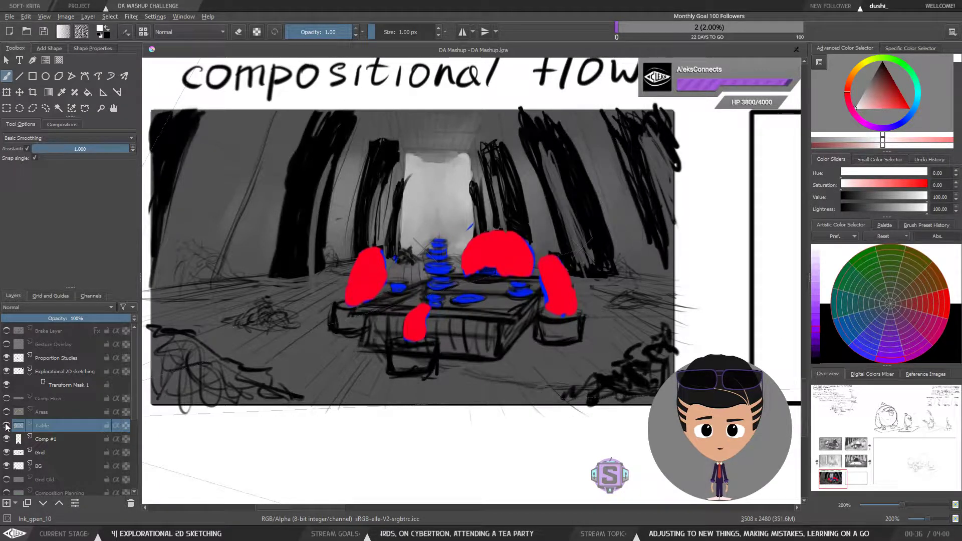
pyautogui.click(7, 425)
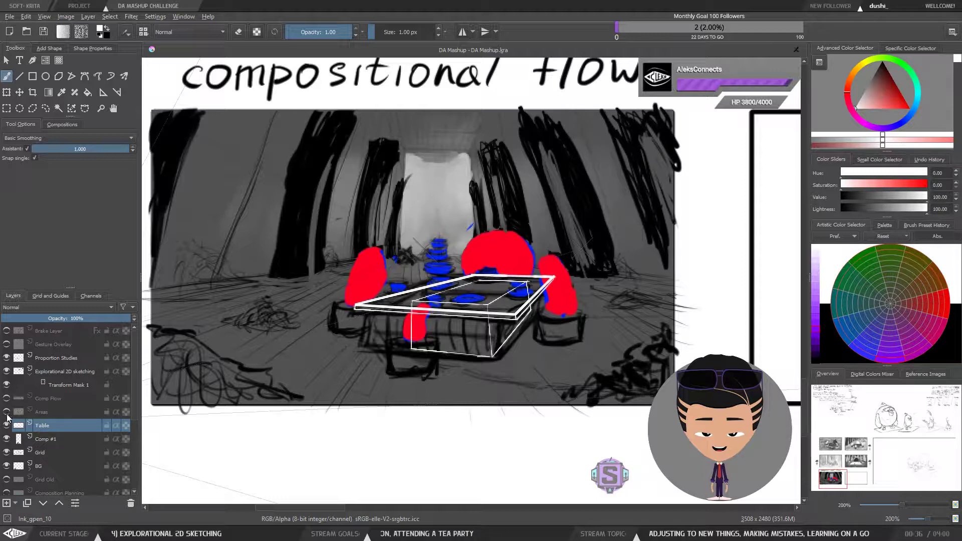
pyautogui.click(7, 440)
pyautogui.click(7, 440)
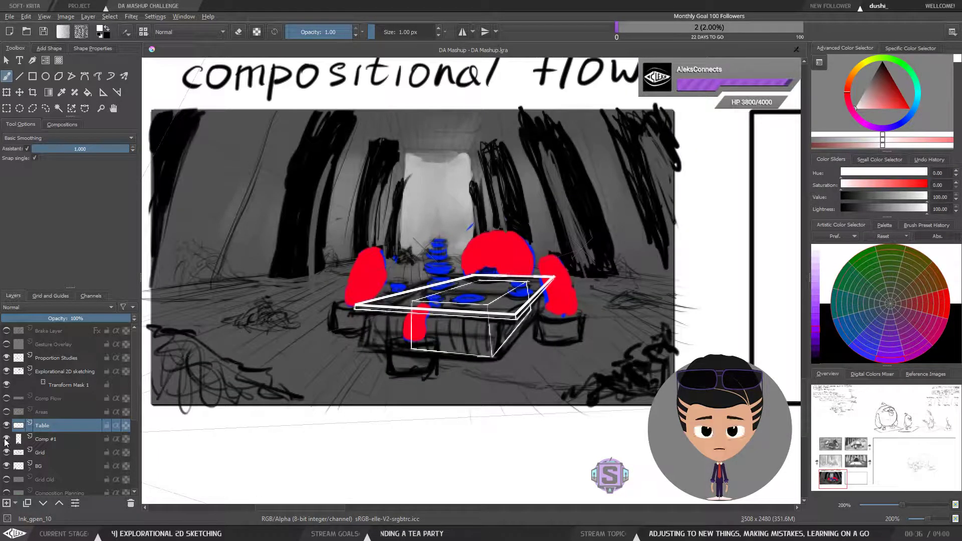
pyautogui.click(6, 440)
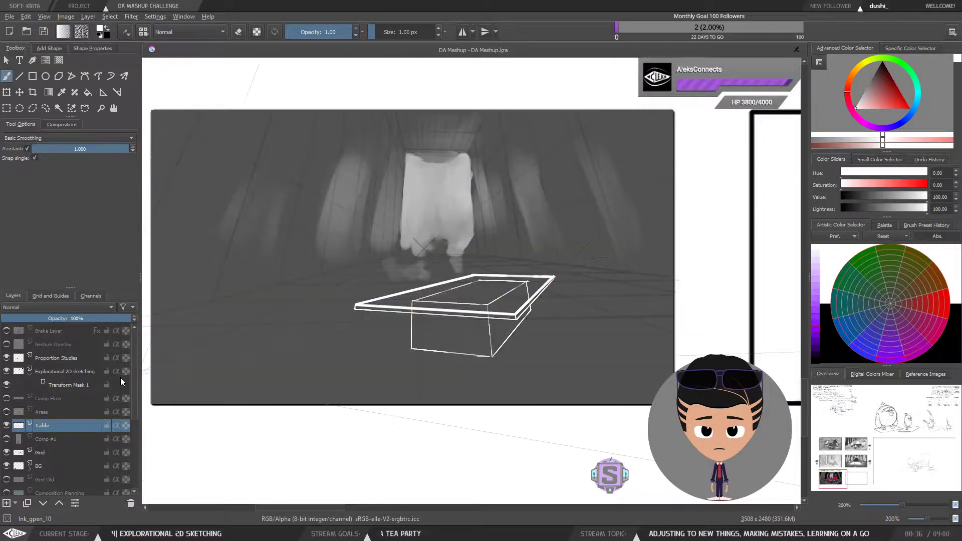
pyautogui.click(6, 439)
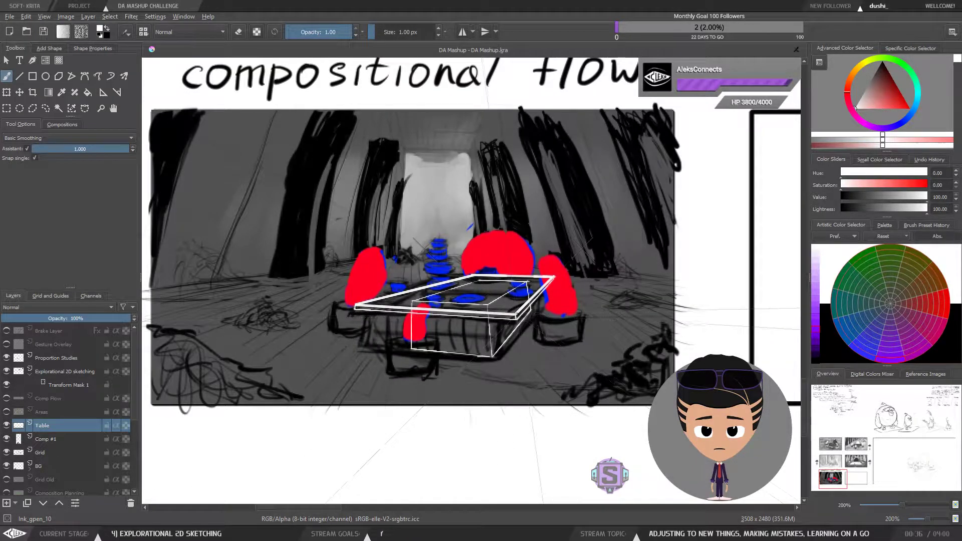
# Step: Turn off the drawing assistant and increase the brush size to 5 px for freehand strokes
pyautogui.click(28, 149)
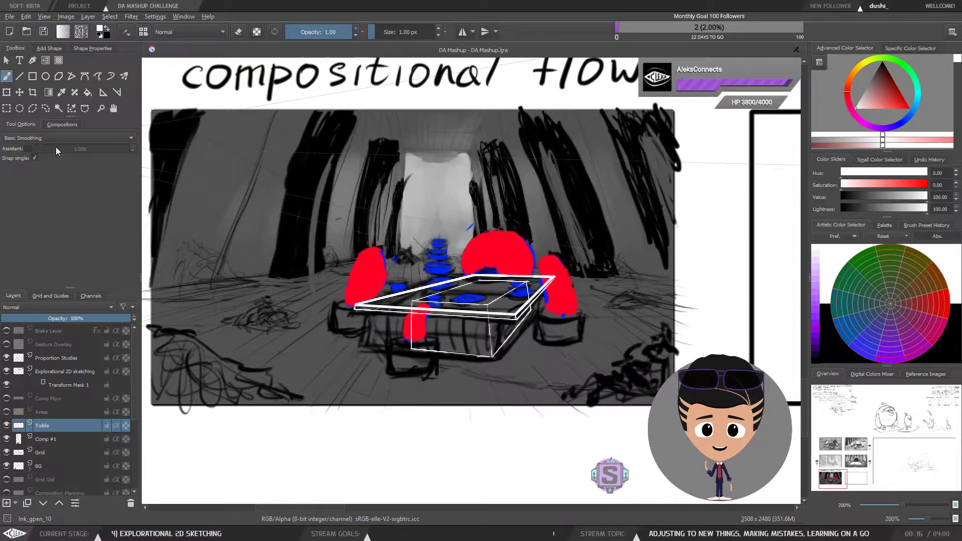
pyautogui.moveTo(535, 313); pyautogui.dragTo(577, 216)
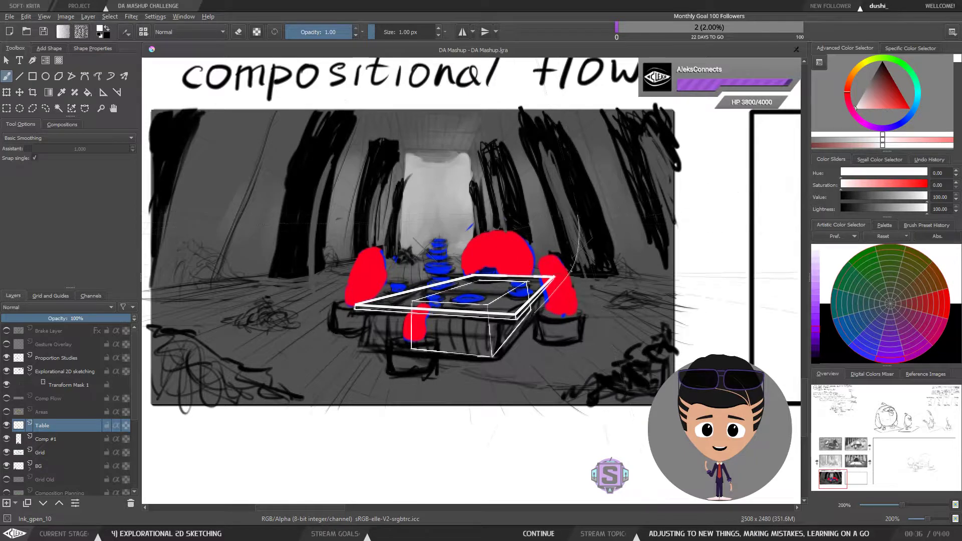
pyautogui.hotkey('ctrl', 'z')
pyautogui.press(']')
pyautogui.press(']')
pyautogui.press(']')
pyautogui.press(']')
# Step: Draw a freehand curved flow line looping up from the table's back edge over the red bird
pyautogui.moveTo(534, 315); pyautogui.dragTo(572, 246)
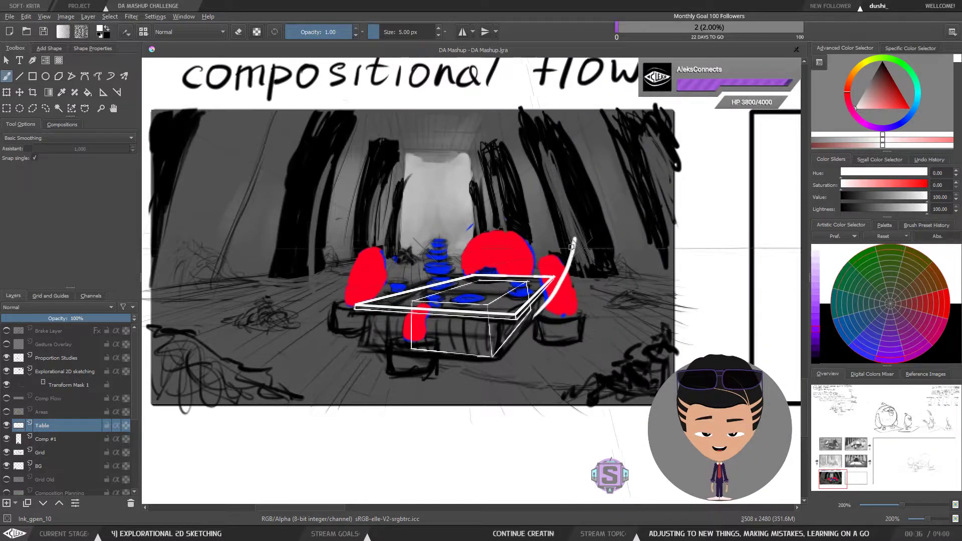
pyautogui.hotkey('ctrl', 'z')
pyautogui.moveTo(538, 309); pyautogui.dragTo(581, 256)
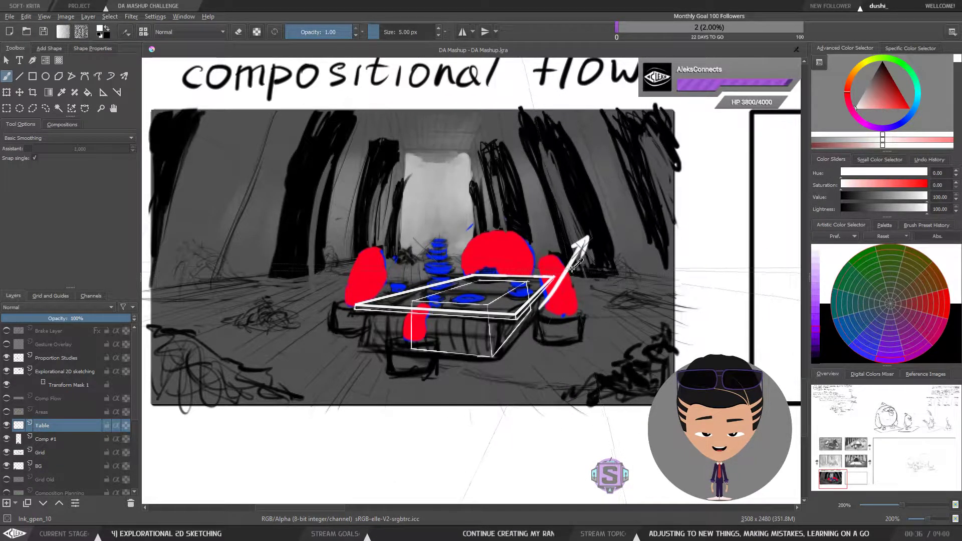
pyautogui.hotkey('ctrl', 'z')
pyautogui.hotkey('ctrl', 'z')
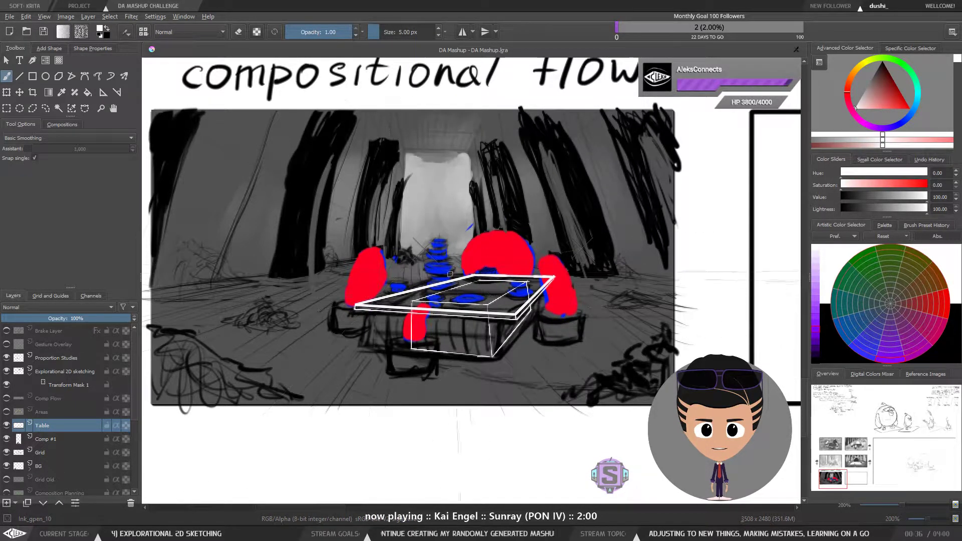
pyautogui.moveTo(494, 273)
pyautogui.mouseDown()
pyautogui.moveTo(477, 252)
pyautogui.moveTo(499, 224)
pyautogui.moveTo(555, 229)
pyautogui.moveTo(547, 269)
pyautogui.mouseUp()
pyautogui.hotkey('ctrl', 'z')
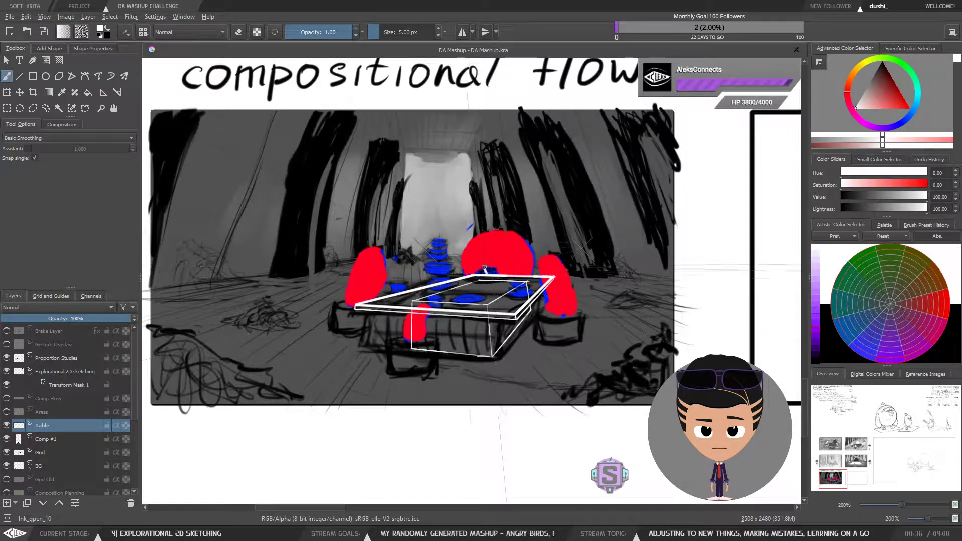
pyautogui.moveTo(487, 273)
pyautogui.mouseDown()
pyautogui.moveTo(485, 249)
pyautogui.moveTo(507, 230)
pyautogui.moveTo(537, 227)
pyautogui.mouseUp()
pyautogui.hotkey('ctrl', 'z')
pyautogui.moveTo(486, 273)
pyautogui.mouseDown()
pyautogui.moveTo(482, 248)
pyautogui.moveTo(496, 228)
pyautogui.moveTo(542, 231)
pyautogui.moveTo(549, 255)
pyautogui.moveTo(548, 235)
pyautogui.moveTo(524, 224)
pyautogui.moveTo(490, 233)
pyautogui.moveTo(486, 270)
pyautogui.moveTo(501, 229)
pyautogui.mouseUp()
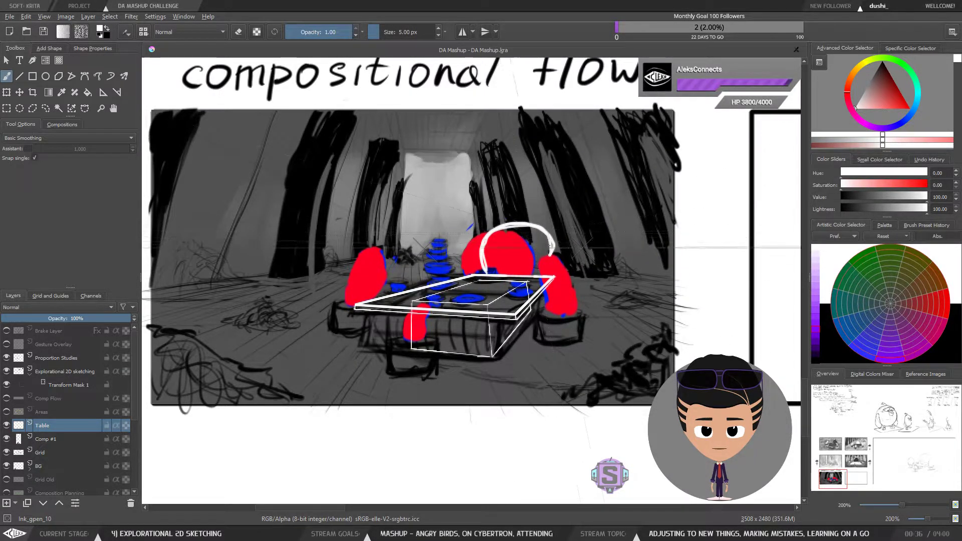
# Step: Undo the curved flow line drawn over the red bird along with a stray mark
pyautogui.press('1')
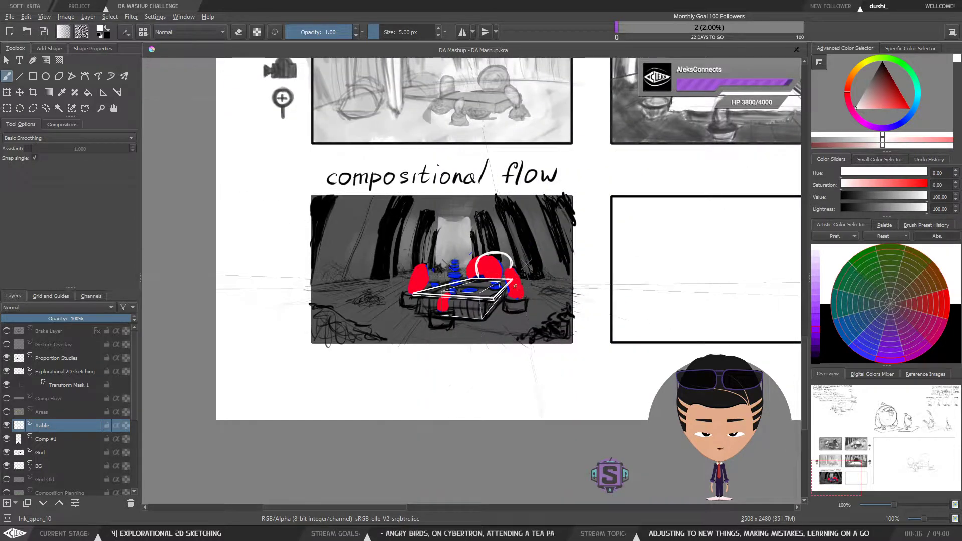
pyautogui.press('+')
pyautogui.press('+')
pyautogui.moveTo(503, 303)
pyautogui.mouseDown()
pyautogui.moveTo(497, 321)
pyautogui.moveTo(500, 289)
pyautogui.moveTo(499, 310)
pyautogui.mouseUp()
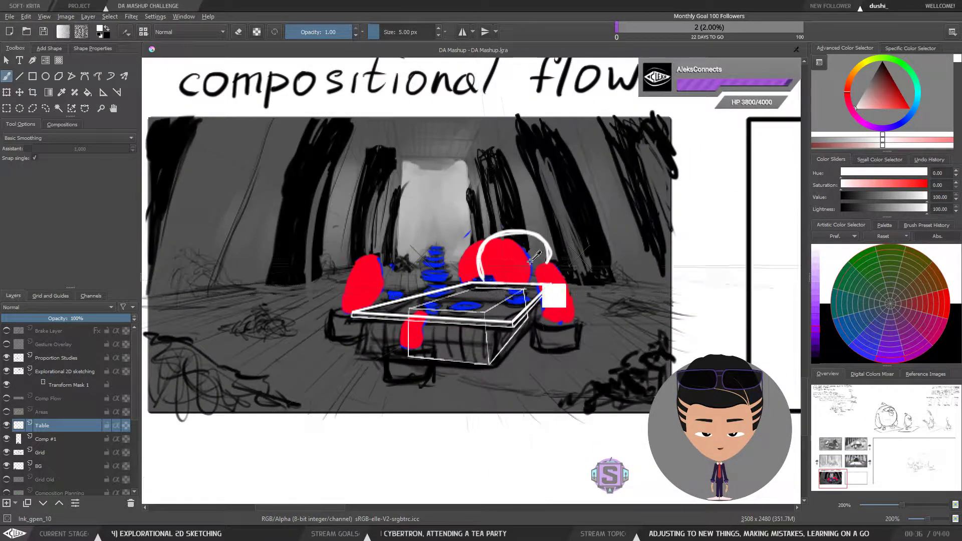
pyautogui.hotkey('ctrl', 'z')
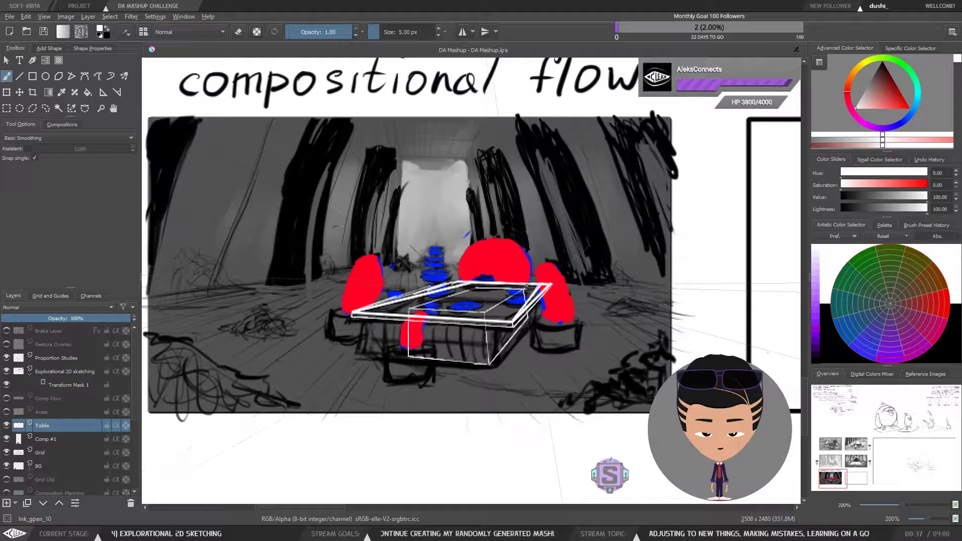
# Step: Switch to the eraser and erase the table box's right front edges at 9 px
pyautogui.press('e')
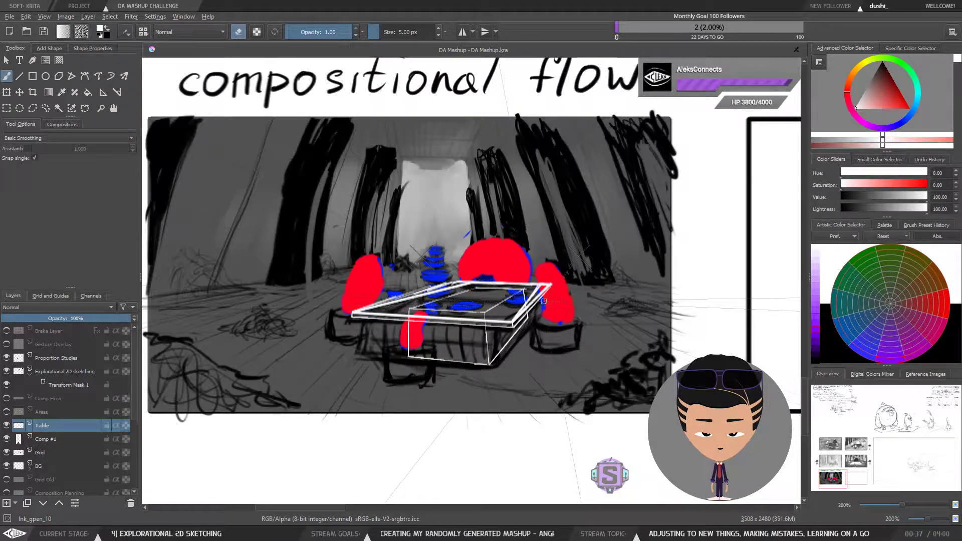
pyautogui.moveTo(530, 312)
pyautogui.mouseDown()
pyautogui.moveTo(544, 287)
pyautogui.moveTo(494, 347)
pyautogui.mouseUp()
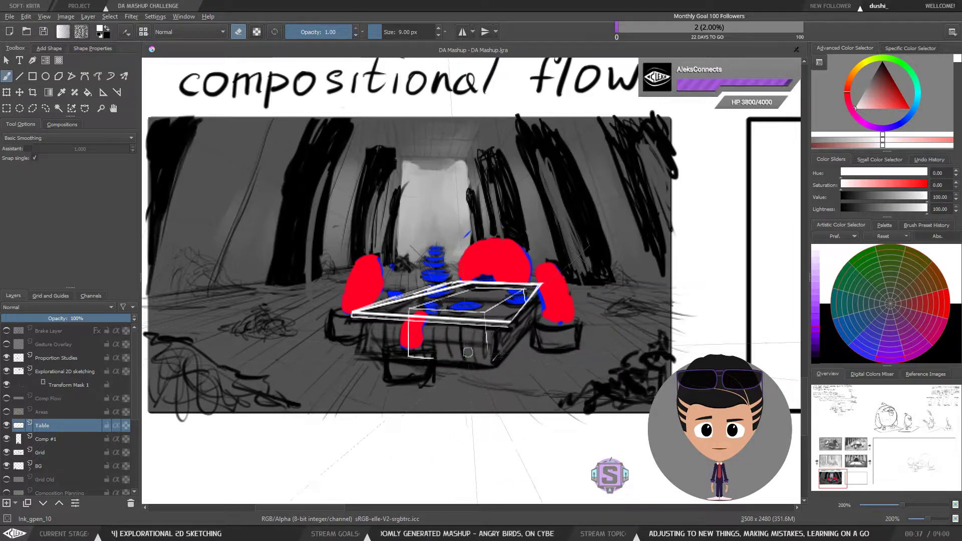
pyautogui.press('1')
pyautogui.hotkey('ctrl', '+')
pyautogui.hotkey('ctrl', '+')
pyautogui.hotkey('ctrl', '+')
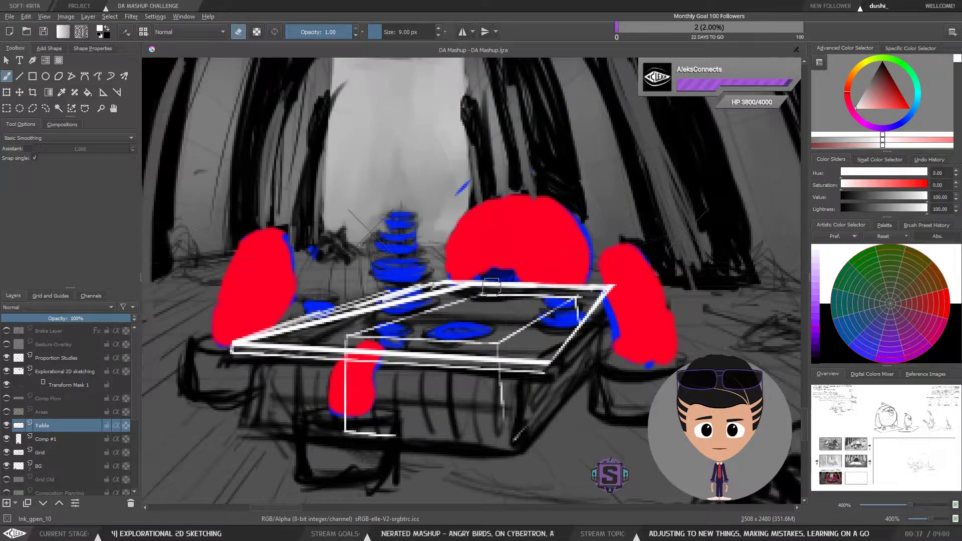
pyautogui.hotkey('ctrl', '-')
pyautogui.hotkey('ctrl', '-')
pyautogui.hotkey('ctrl', '+')
pyautogui.hotkey('ctrl', '+')
pyautogui.moveTo(515, 201); pyautogui.dragTo(494, 266)
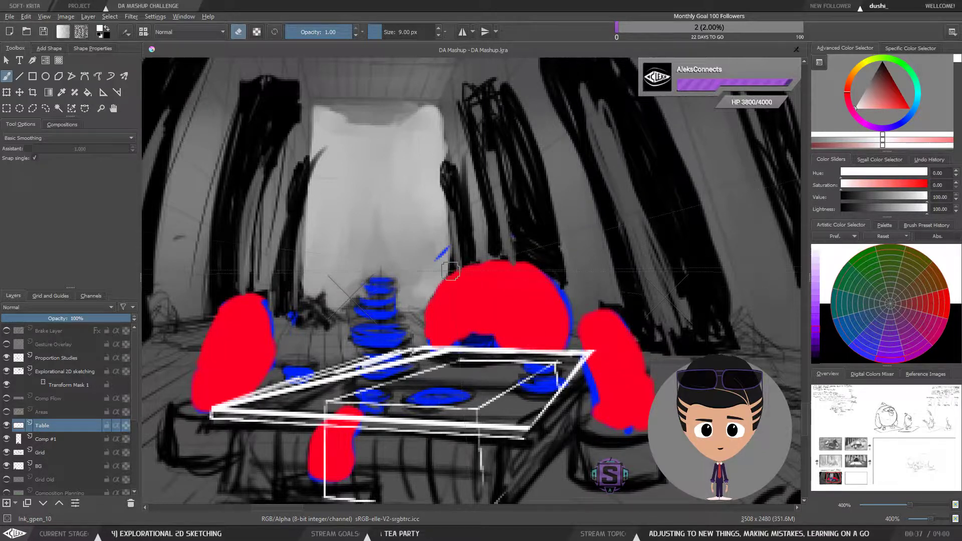
pyautogui.hotkey('ctrl', '-')
pyautogui.hotkey('ctrl', '-')
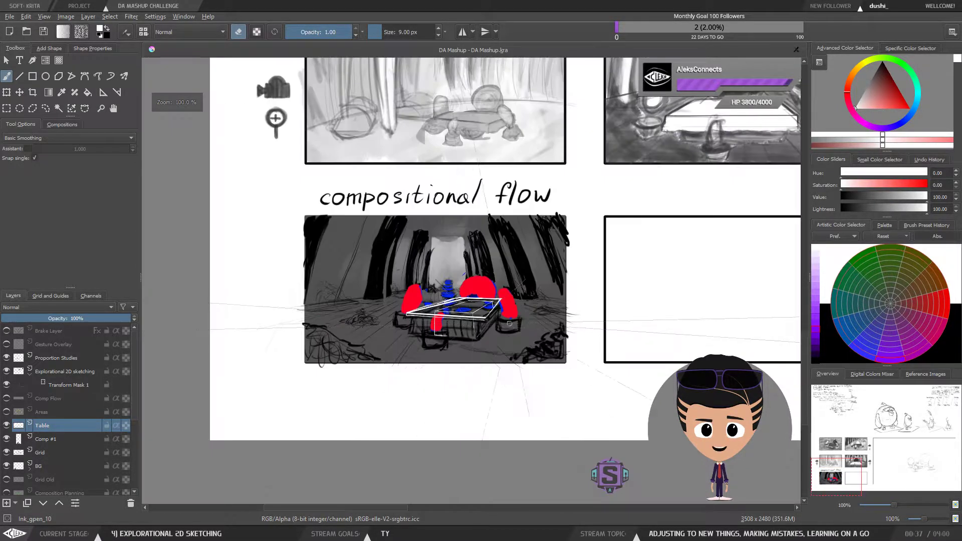
# Step: Erase the remaining table box lines from the Table layer and return to the brush
pyautogui.press('m')
pyautogui.press('m')
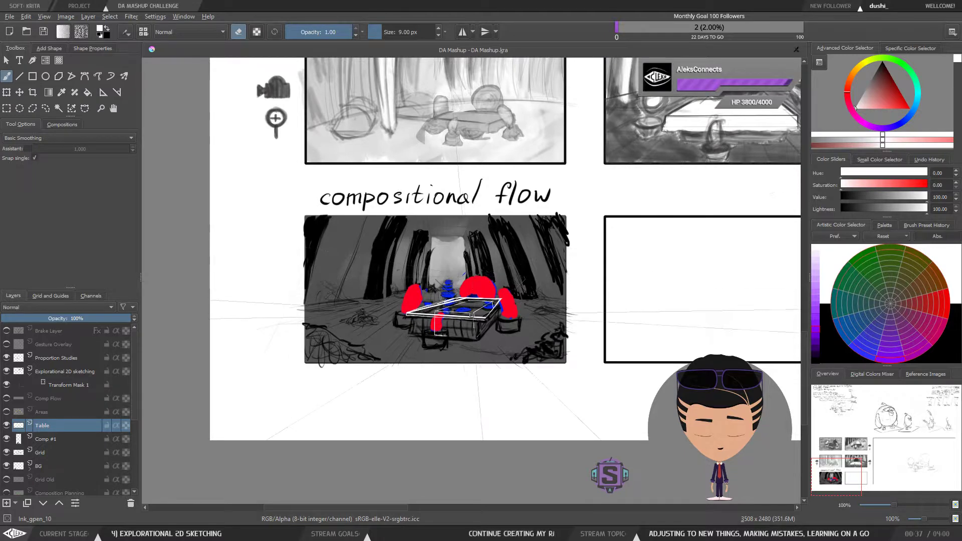
pyautogui.press('2')
pyautogui.moveTo(493, 333); pyautogui.dragTo(499, 308)
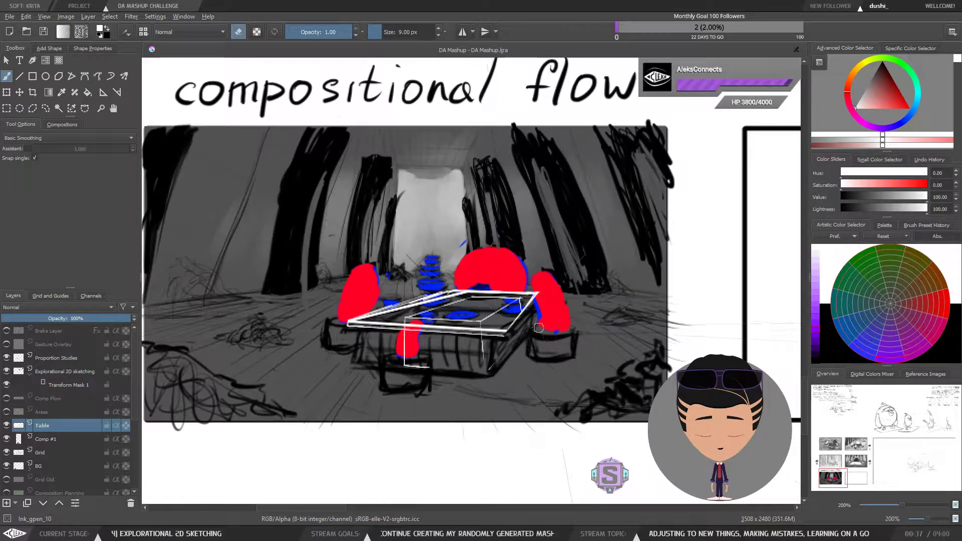
pyautogui.press('l')
pyautogui.moveTo(545, 370)
pyautogui.mouseDown()
pyautogui.moveTo(564, 288)
pyautogui.moveTo(360, 288)
pyautogui.moveTo(481, 383)
pyautogui.moveTo(545, 373)
pyautogui.mouseUp()
pyautogui.hotkey('ctrl', 'shift', 'a')
pyautogui.press('b')
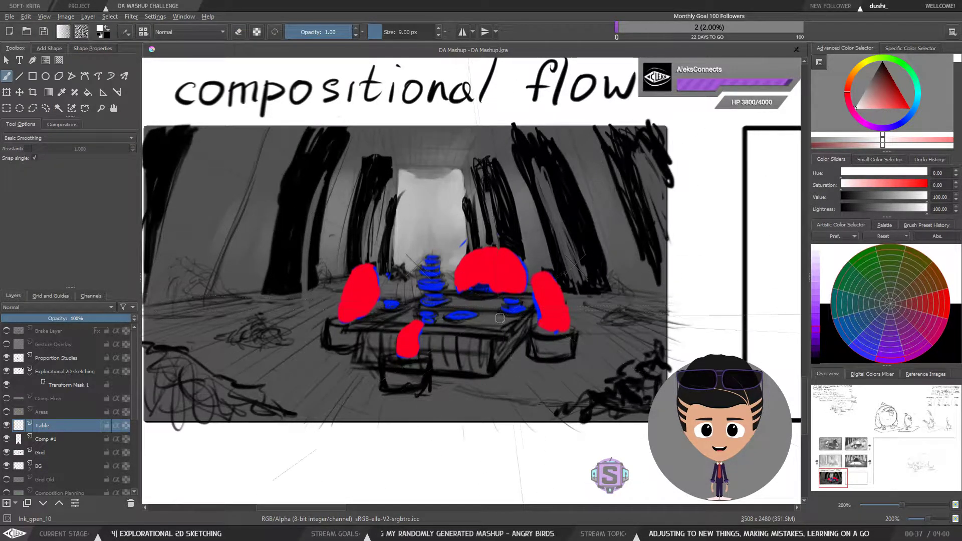
# Step: Move the perspective assistant's right vanishing point slightly left, then return to the freehand brush
pyautogui.moveTo(492, 327); pyautogui.dragTo(518, 345)
pyautogui.click(103, 94)
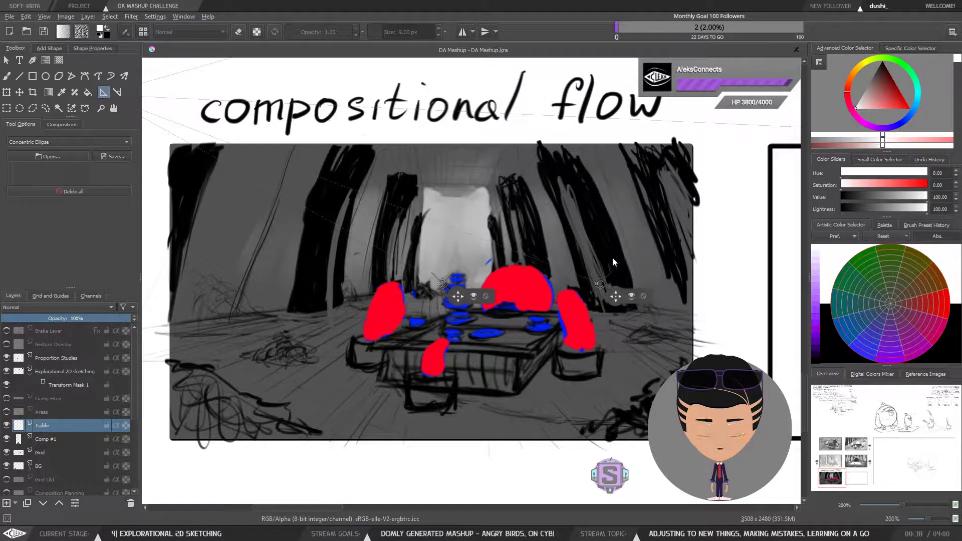
pyautogui.moveTo(615, 296); pyautogui.dragTo(596, 296)
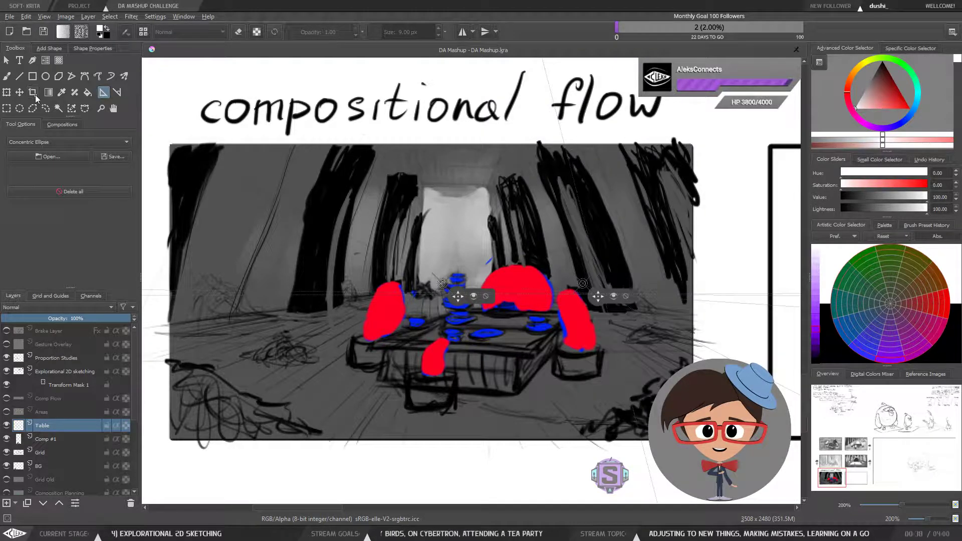
pyautogui.click(7, 77)
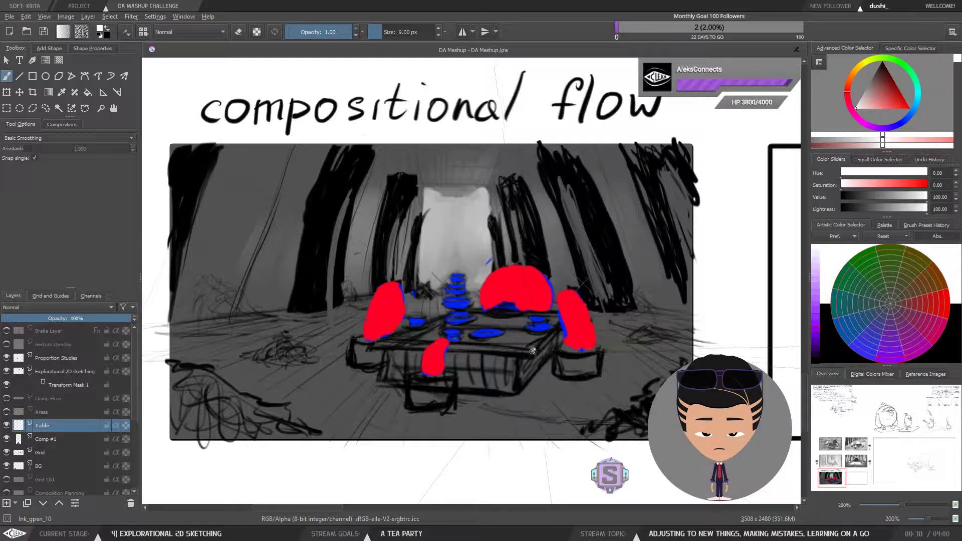
# Step: Reduce the brush size to 3 px and enable snapping to the drawing assistant
pyautogui.moveTo(532, 351); pyautogui.dragTo(575, 319)
pyautogui.hotkey('ctrl', 'z')
pyautogui.press('[')
pyautogui.press('[')
pyautogui.press('[')
pyautogui.press('[')
pyautogui.press('[')
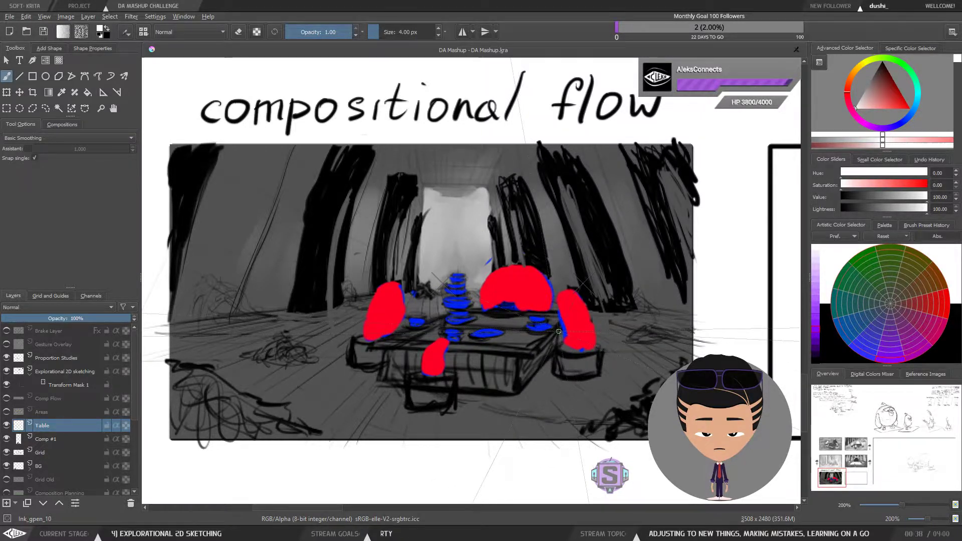
pyautogui.click(28, 148)
pyautogui.press('[')
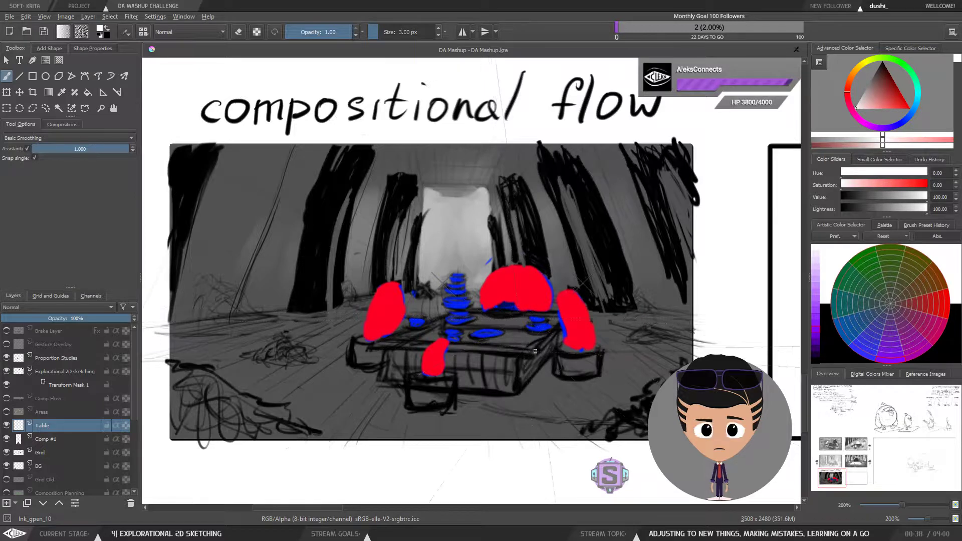
# Step: Draw the table top as a perspective quadrilateral over the bowls between the birds
pyautogui.moveTo(532, 352); pyautogui.dragTo(562, 313)
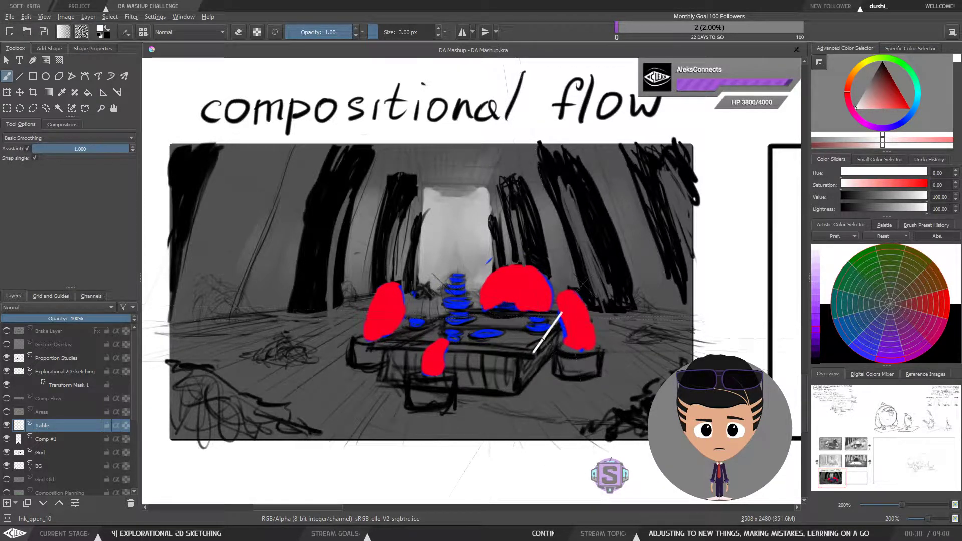
pyautogui.moveTo(532, 352)
pyautogui.mouseDown()
pyautogui.moveTo(379, 342)
pyautogui.moveTo(502, 349)
pyautogui.mouseUp()
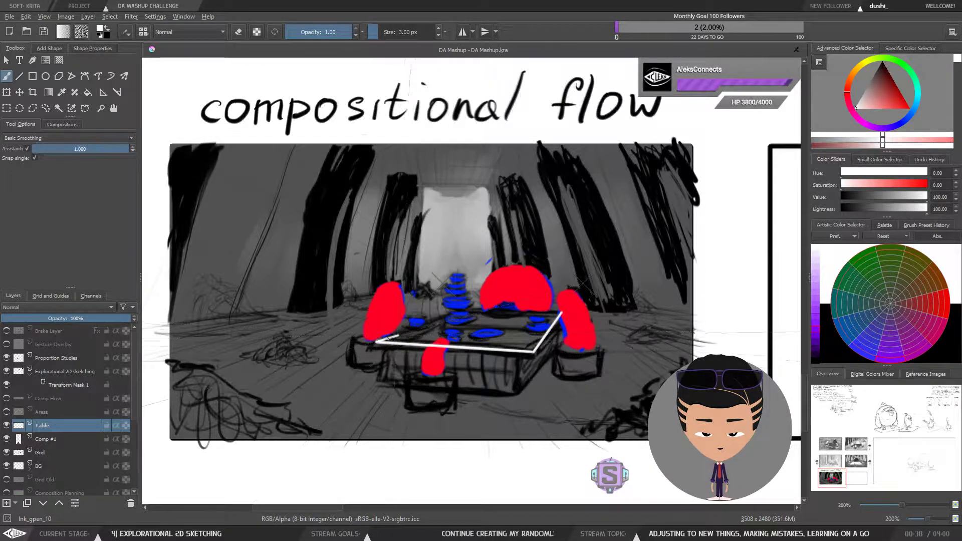
pyautogui.moveTo(489, 308); pyautogui.dragTo(400, 335)
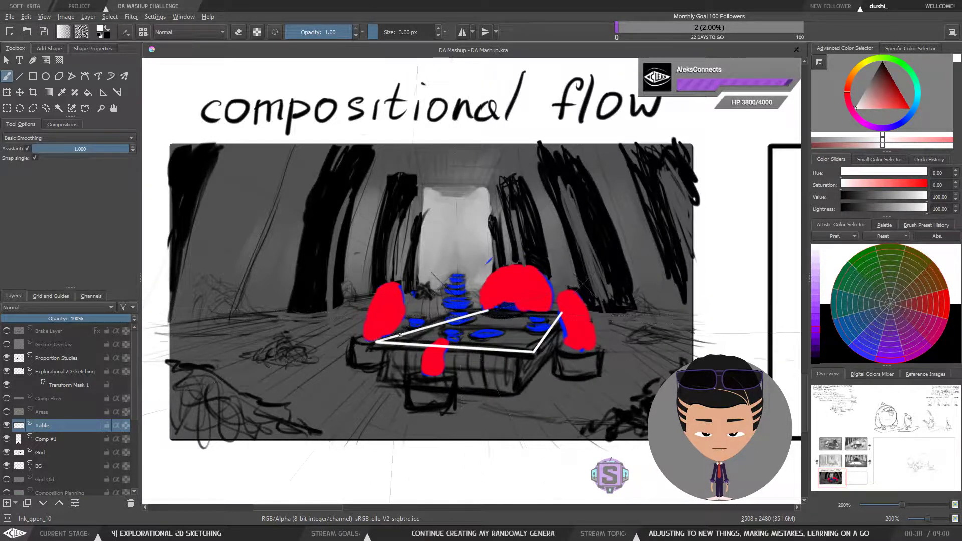
pyautogui.moveTo(490, 311); pyautogui.dragTo(512, 311)
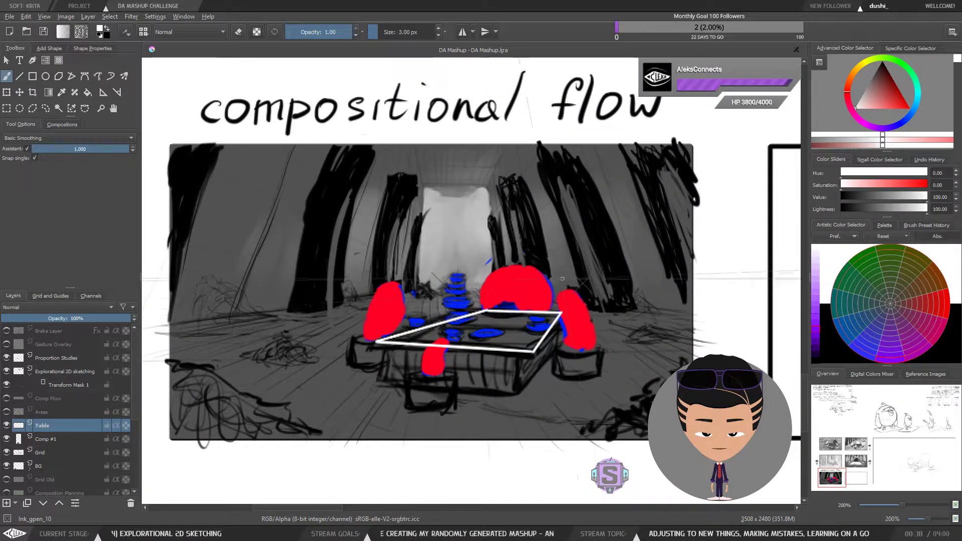
# Step: Add thickness along the table top's front and right edges
pyautogui.press('-')
pyautogui.press('-')
pyautogui.press('+')
pyautogui.press('+')
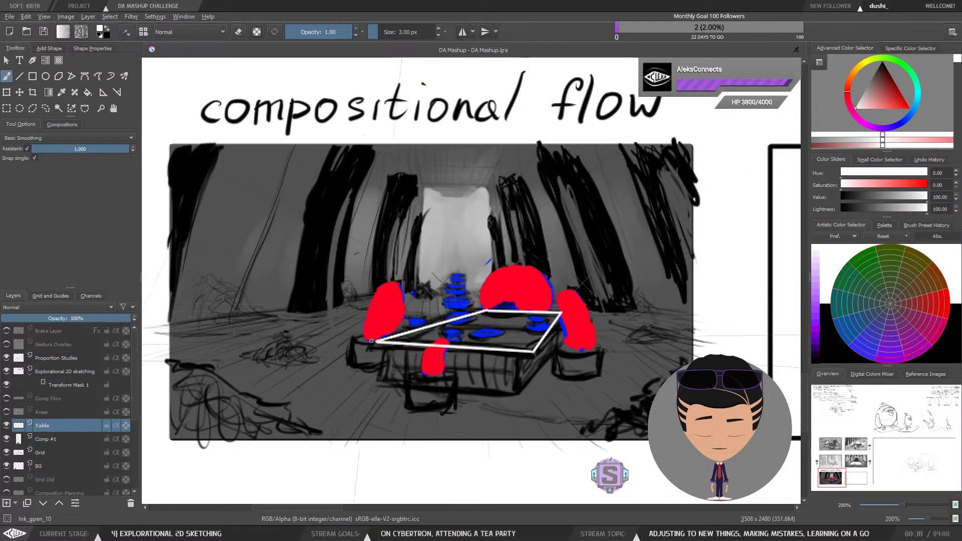
pyautogui.moveTo(491, 335); pyautogui.dragTo(558, 339)
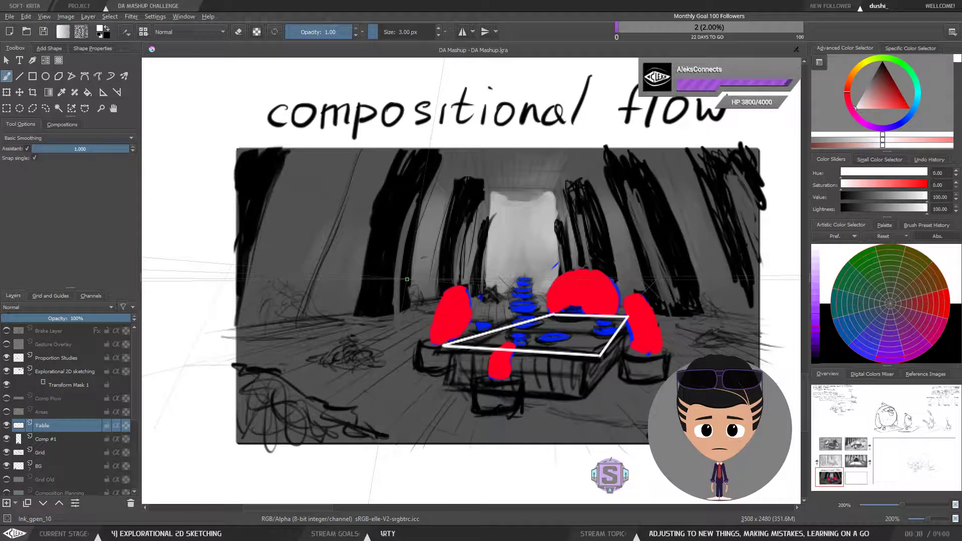
pyautogui.moveTo(507, 356); pyautogui.dragTo(457, 349)
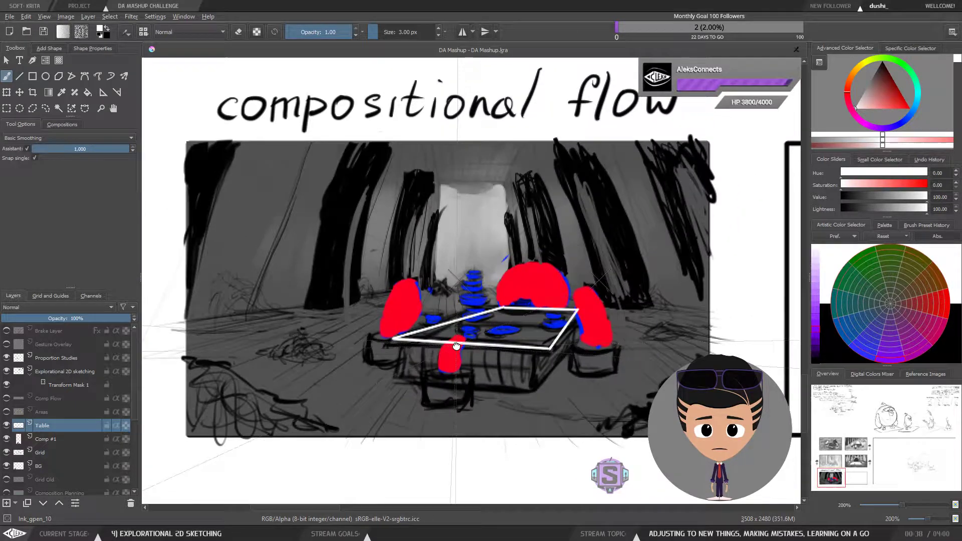
pyautogui.scroll(2, 489, 350)
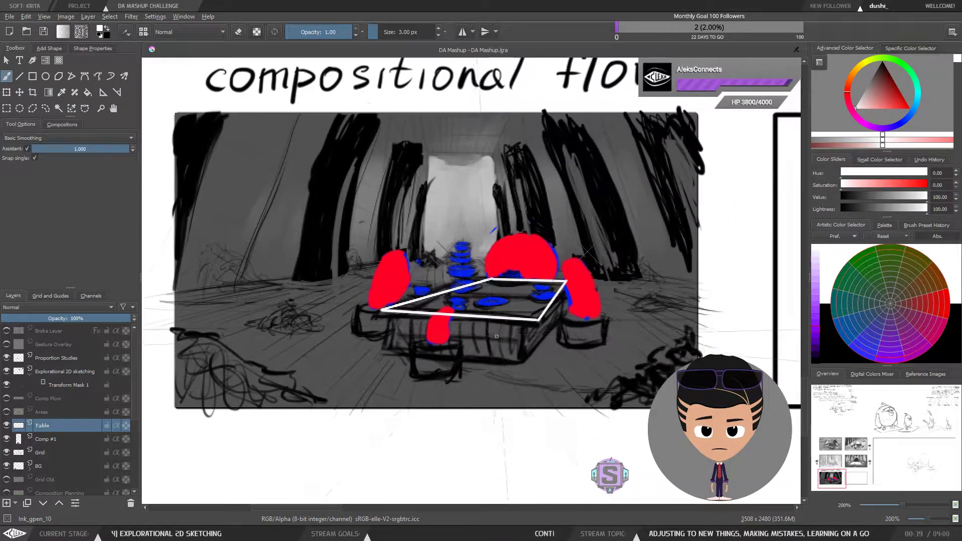
pyautogui.moveTo(489, 350); pyautogui.dragTo(479, 370)
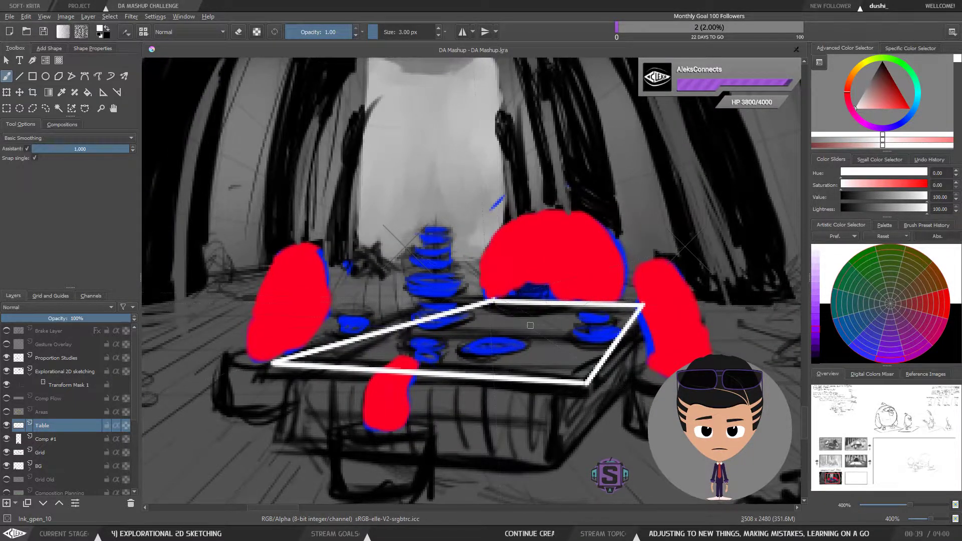
pyautogui.scroll(-2, 516, 299)
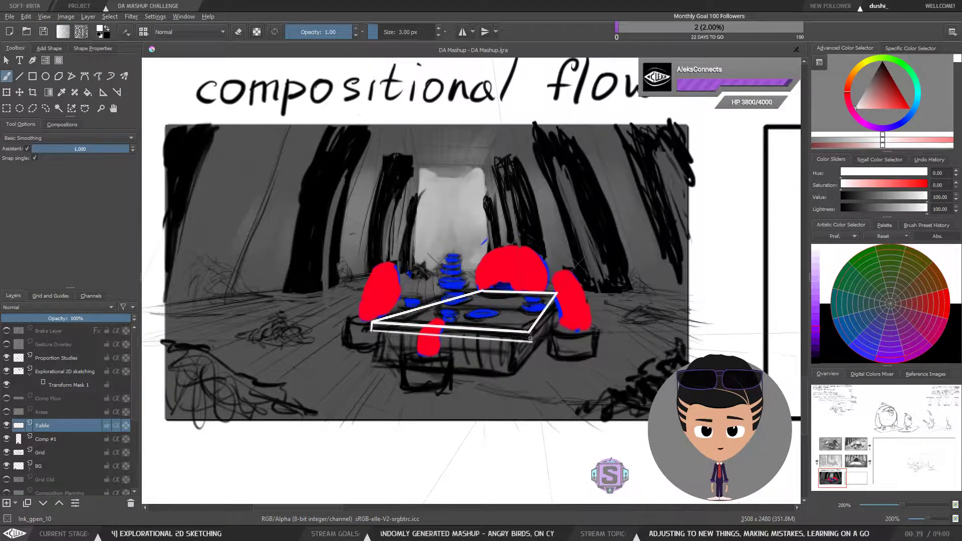
# Step: Sketch a small box beside the table's right front corner
pyautogui.moveTo(531, 339); pyautogui.dragTo(537, 329)
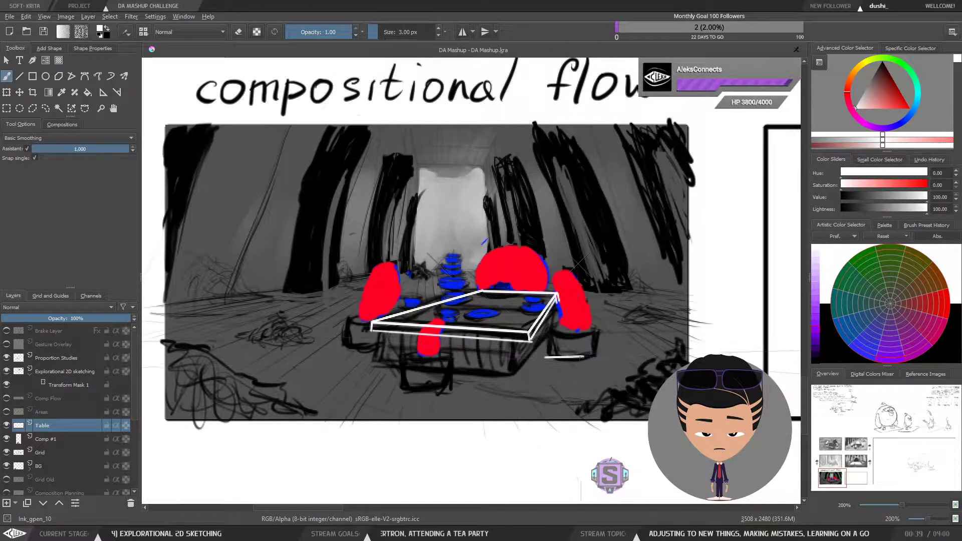
pyautogui.moveTo(582, 365); pyautogui.dragTo(552, 366)
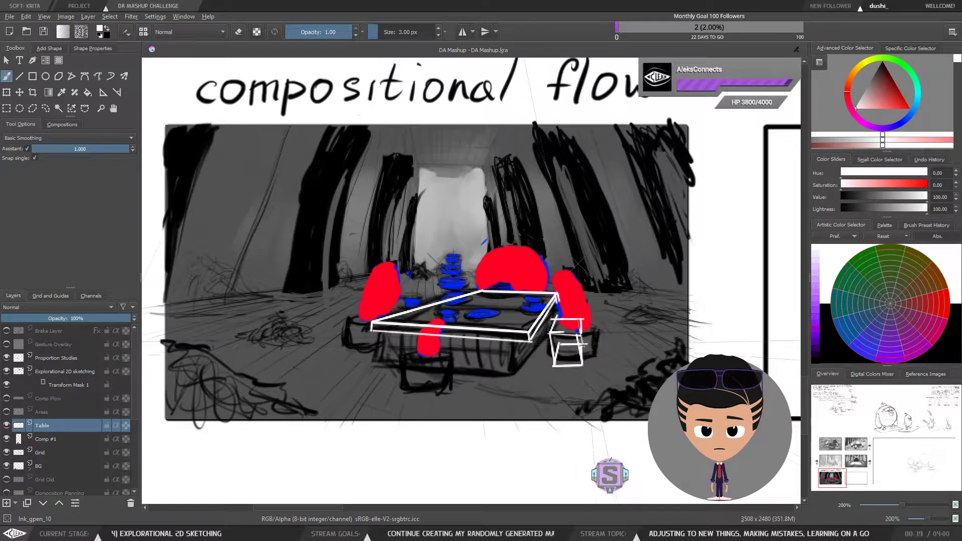
# Step: Lasso-select and delete the small box beside the table's right corner, then return to the brush
pyautogui.press('1')
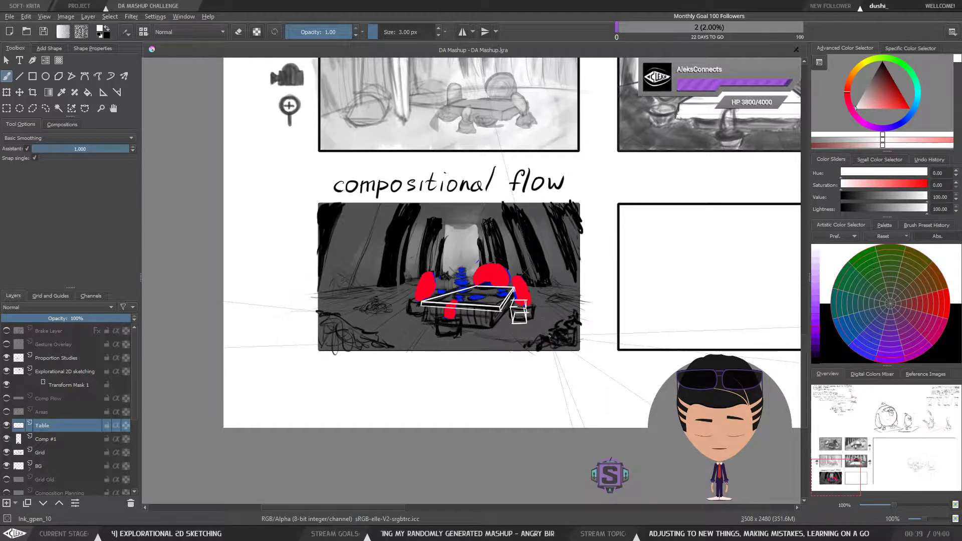
pyautogui.hotkey('ctrl', '+')
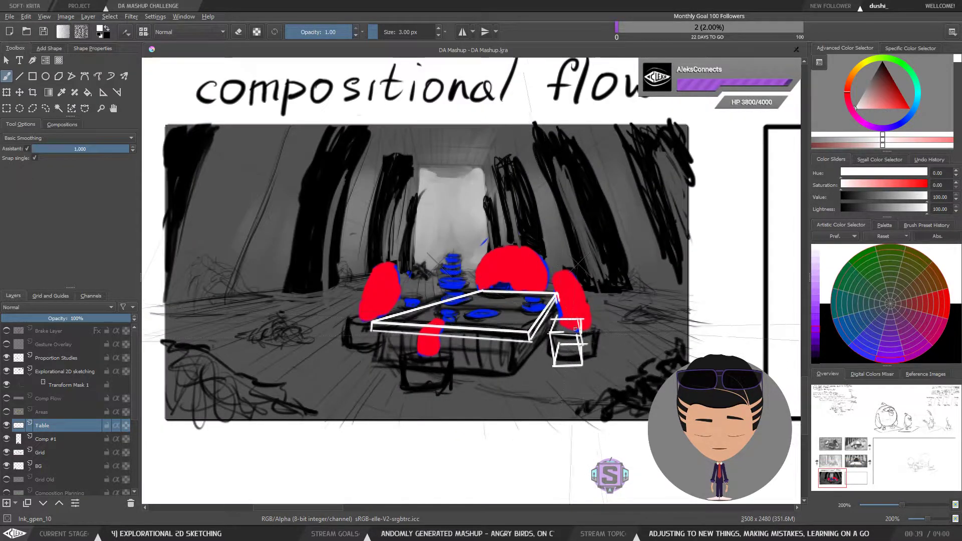
pyautogui.moveTo(572, 337); pyautogui.dragTo(542, 378)
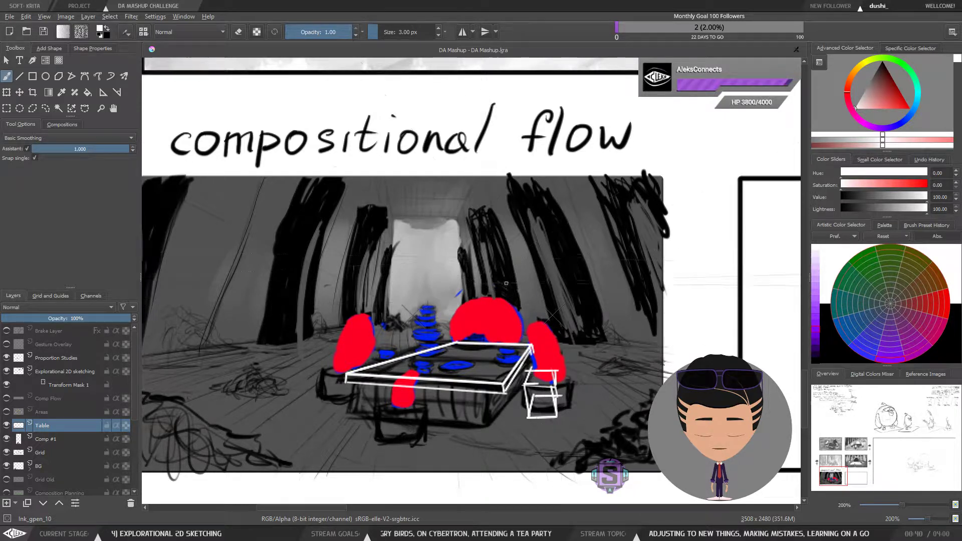
pyautogui.press('l')
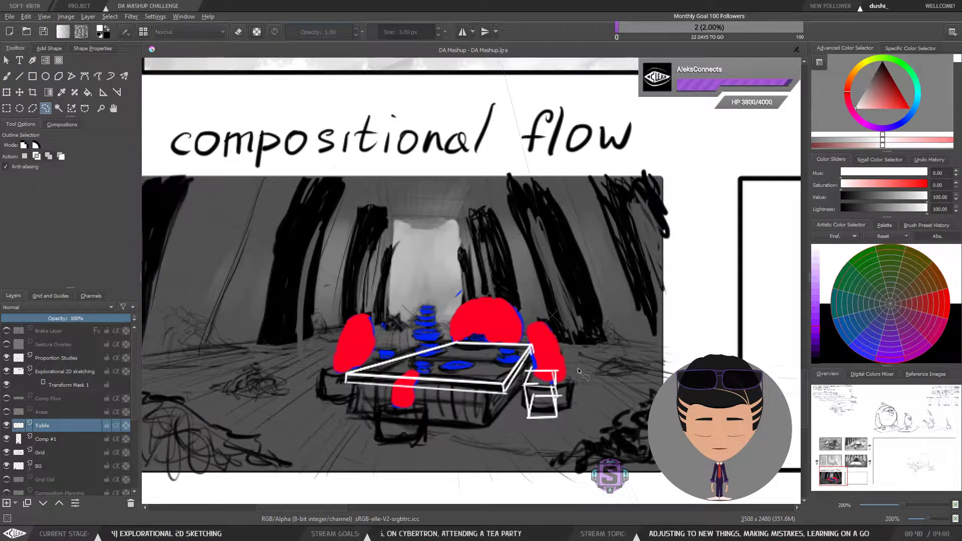
pyautogui.moveTo(523, 374); pyautogui.dragTo(516, 402)
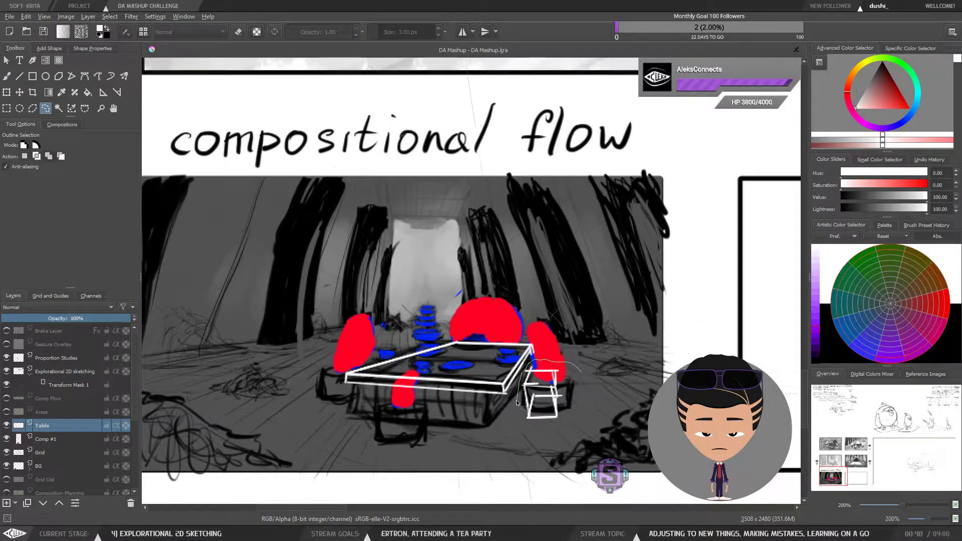
pyautogui.moveTo(577, 424); pyautogui.dragTo(580, 376)
pyautogui.press('Delete')
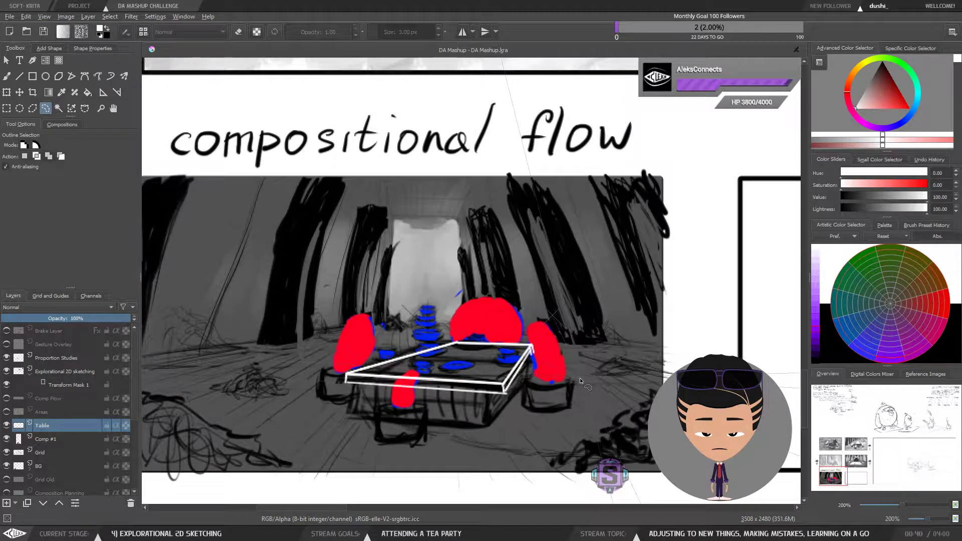
pyautogui.press('b')
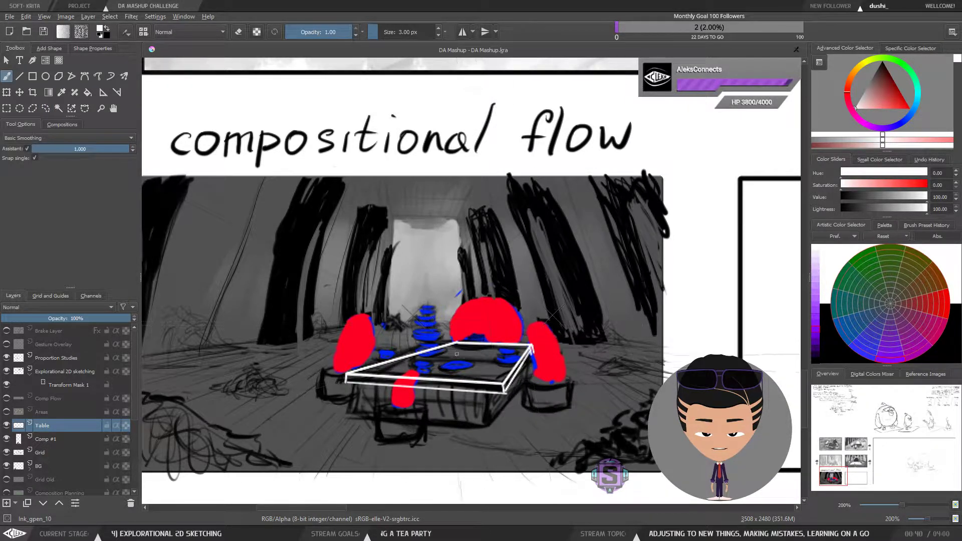
# Step: Try to draw a dividing line across the middle of the table top
pyautogui.moveTo(494, 405)
pyautogui.mouseDown()
pyautogui.moveTo(451, 393)
pyautogui.moveTo(458, 380)
pyautogui.moveTo(458, 396)
pyautogui.mouseUp()
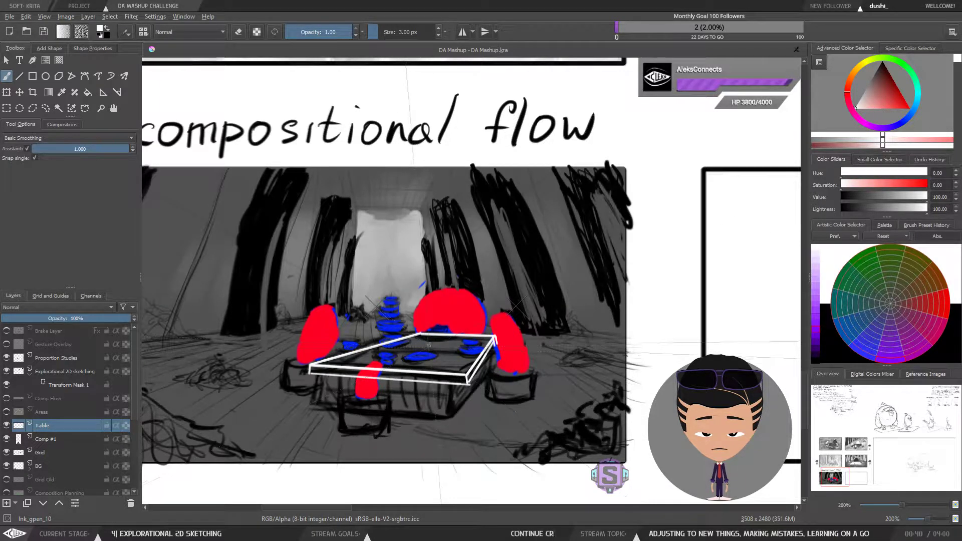
pyautogui.moveTo(433, 383); pyautogui.dragTo(489, 385)
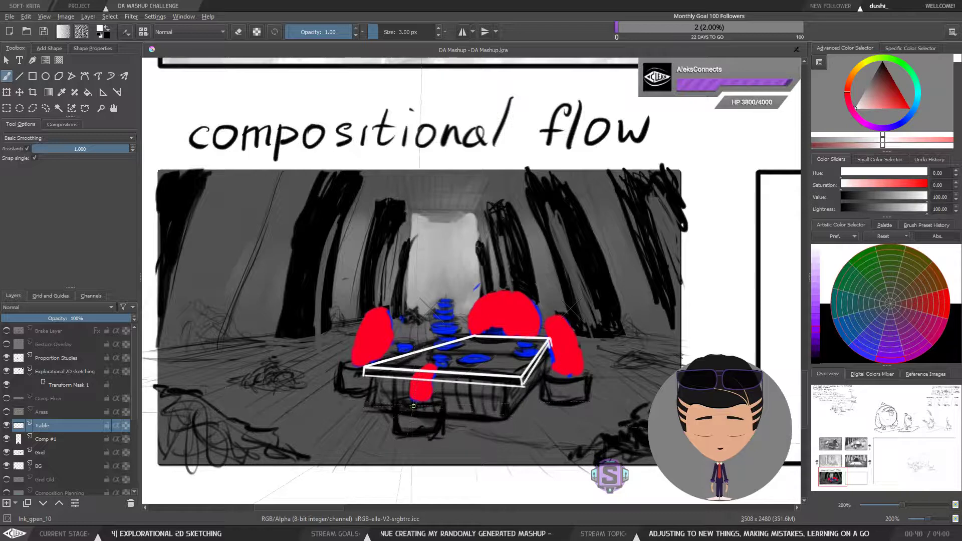
pyautogui.scroll(1, 426, 398)
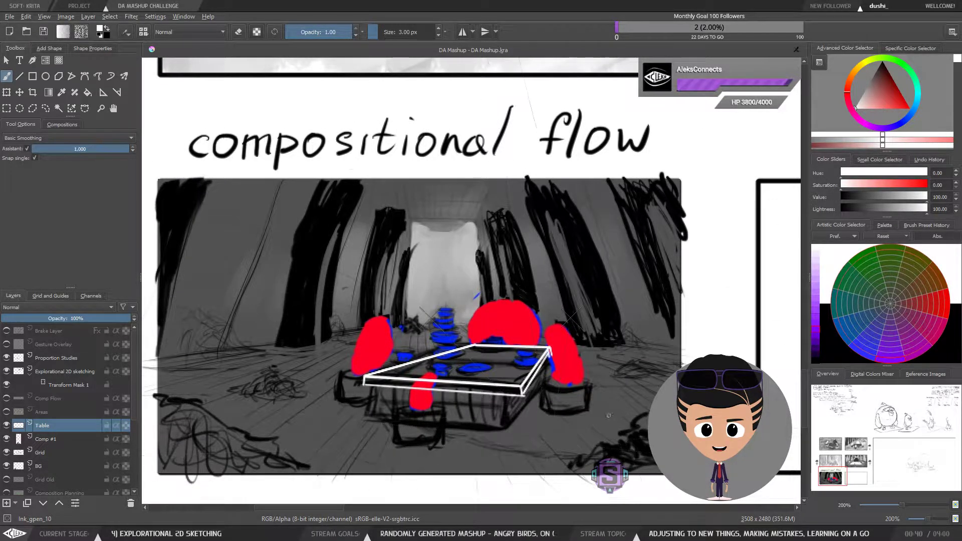
pyautogui.moveTo(554, 408); pyautogui.dragTo(560, 391)
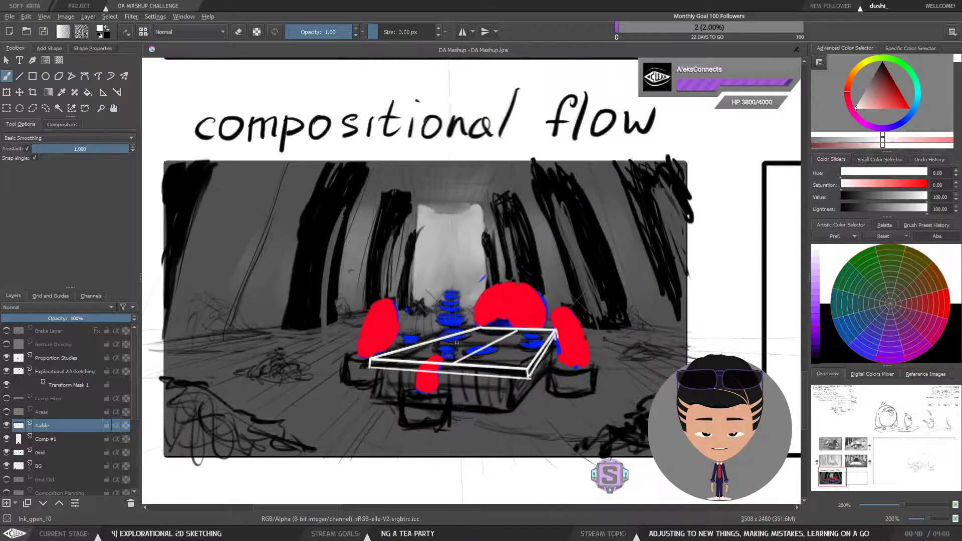
pyautogui.hotkey('ctrl', 'z')
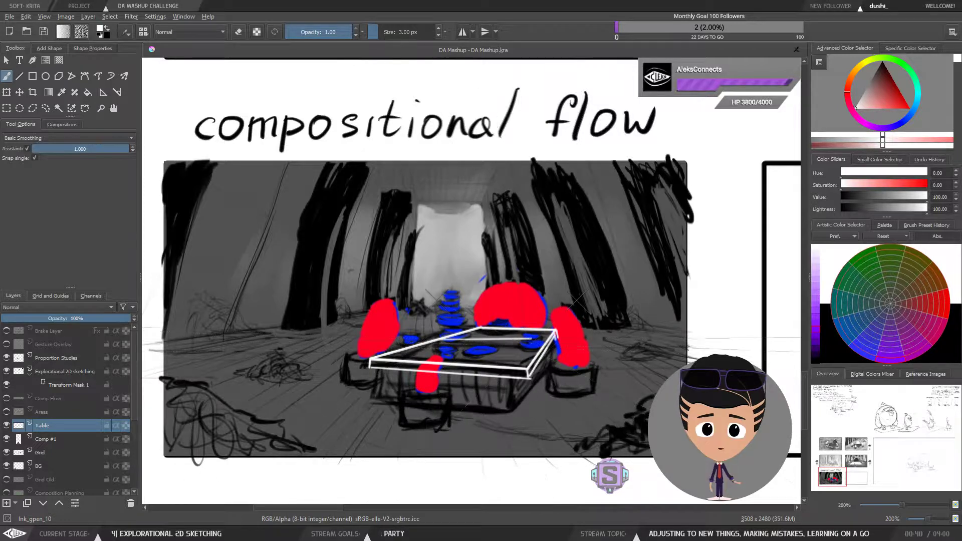
pyautogui.moveTo(433, 339); pyautogui.dragTo(520, 342)
pyautogui.hotkey('ctrl', 'z')
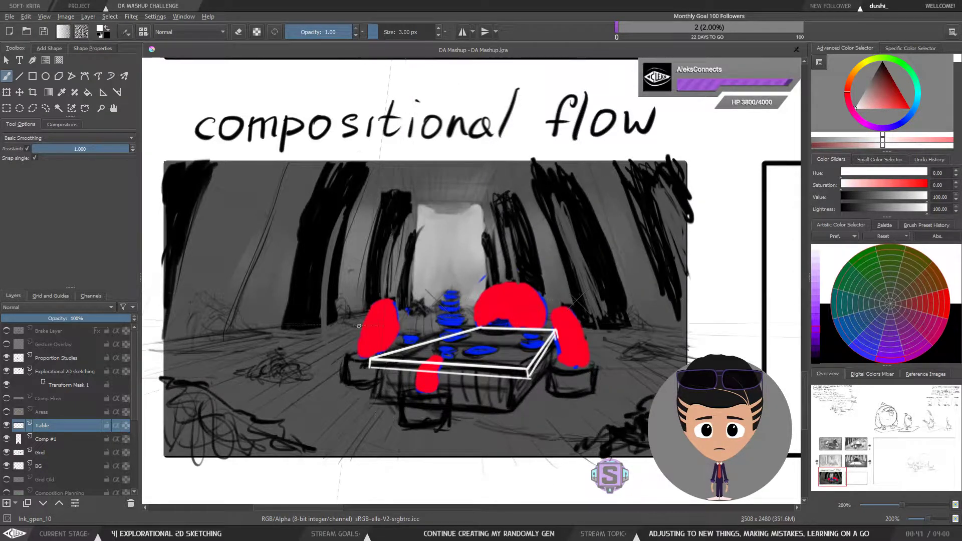
# Step: Compare the flow and area overlays with the sketch by toggling layer visibility, selecting the Comp #1 layer
pyautogui.press('1')
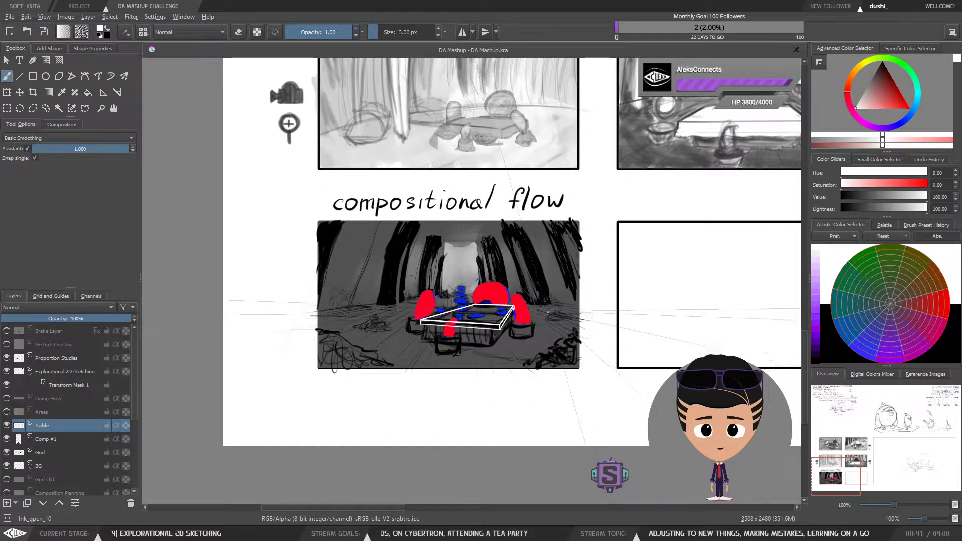
pyautogui.moveTo(8, 412); pyautogui.dragTo(7, 399)
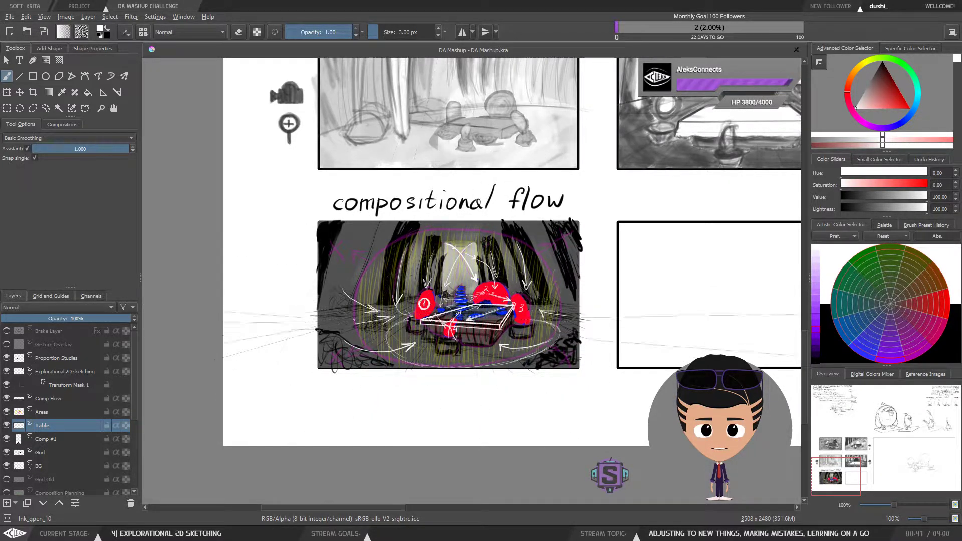
pyautogui.click(54, 441)
pyautogui.click(6, 439)
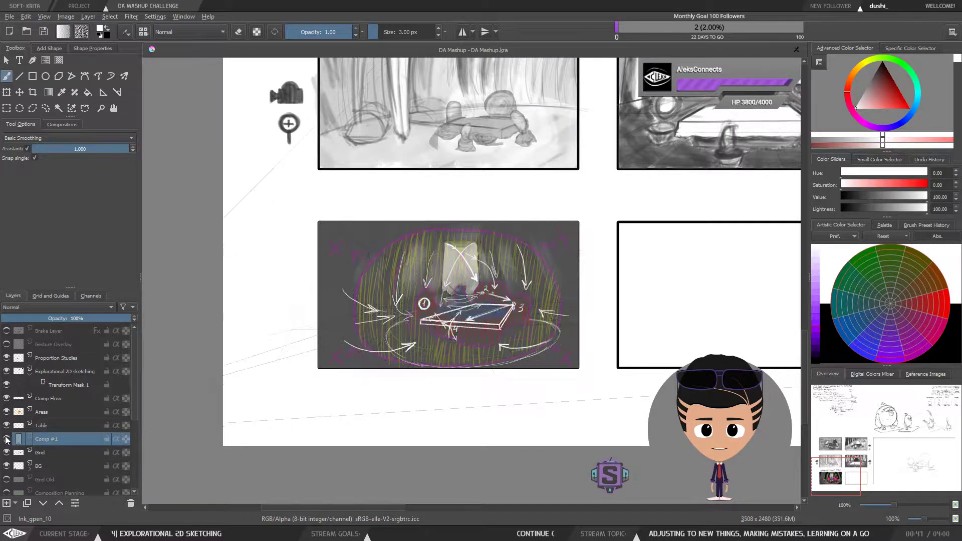
pyautogui.click(6, 440)
pyautogui.click(6, 426)
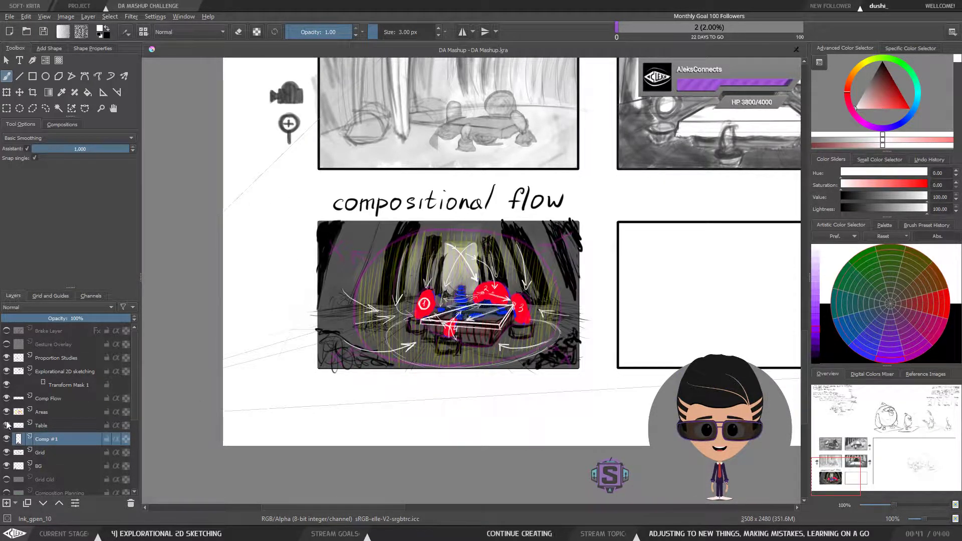
pyautogui.click(6, 412)
pyautogui.click(6, 399)
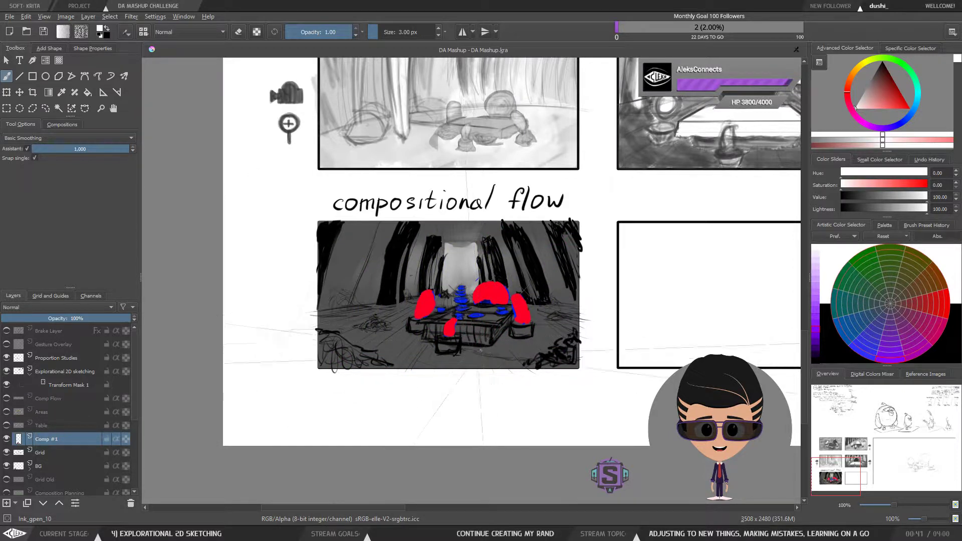
# Step: Try to lasso-select and reposition the table area of the Comp #1 sketch with a transform
pyautogui.press('l')
pyautogui.moveTo(489, 355)
pyautogui.mouseDown()
pyautogui.moveTo(522, 344)
pyautogui.moveTo(536, 324)
pyautogui.moveTo(525, 294)
pyautogui.moveTo(465, 281)
pyautogui.moveTo(420, 294)
pyautogui.moveTo(407, 337)
pyautogui.moveTo(460, 360)
pyautogui.moveTo(488, 354)
pyautogui.mouseUp()
pyautogui.click(44, 33)
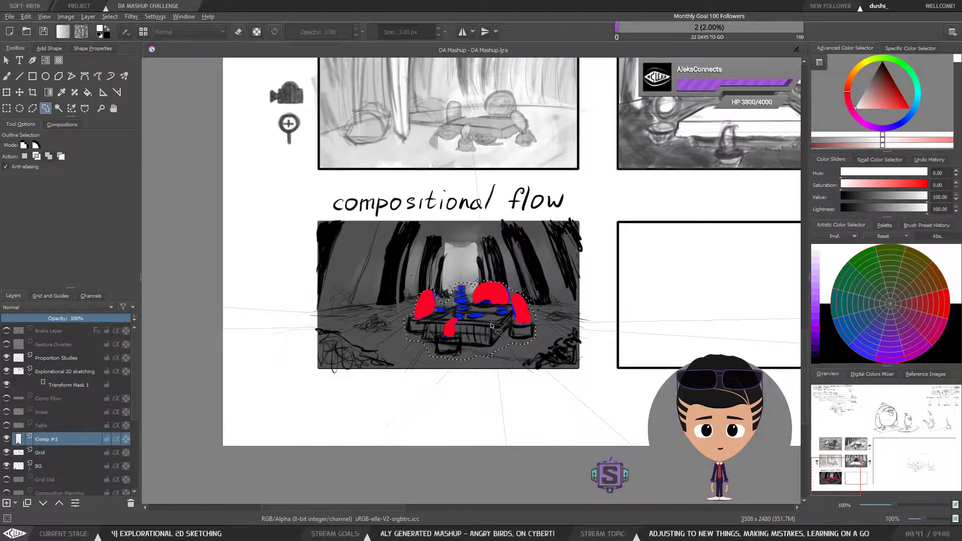
pyautogui.hotkey('ctrl', 't')
pyautogui.moveTo(536, 282); pyautogui.dragTo(520, 291)
pyautogui.moveTo(488, 335); pyautogui.dragTo(483, 330)
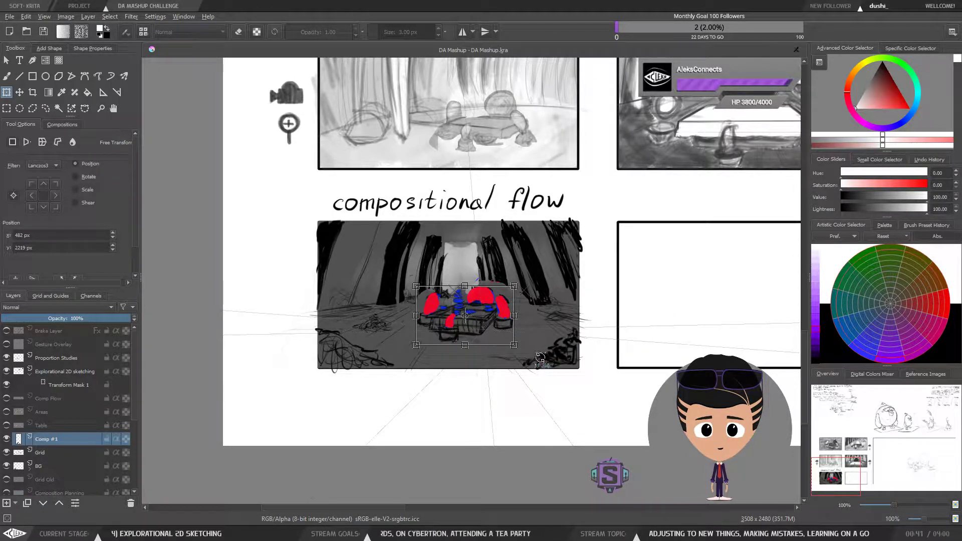
pyautogui.moveTo(491, 332); pyautogui.dragTo(492, 334)
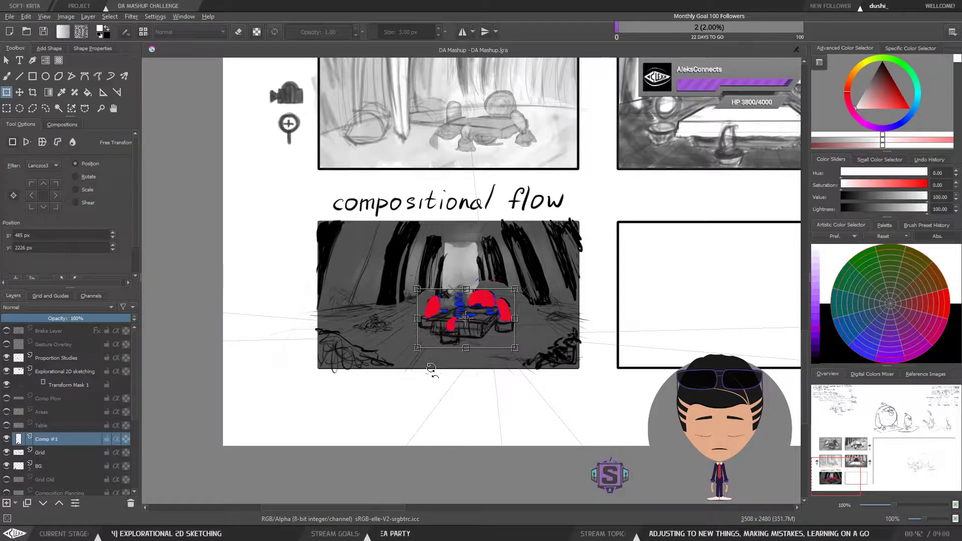
pyautogui.press('m')
pyautogui.press('m')
pyautogui.hotkey('ctrl', '+')
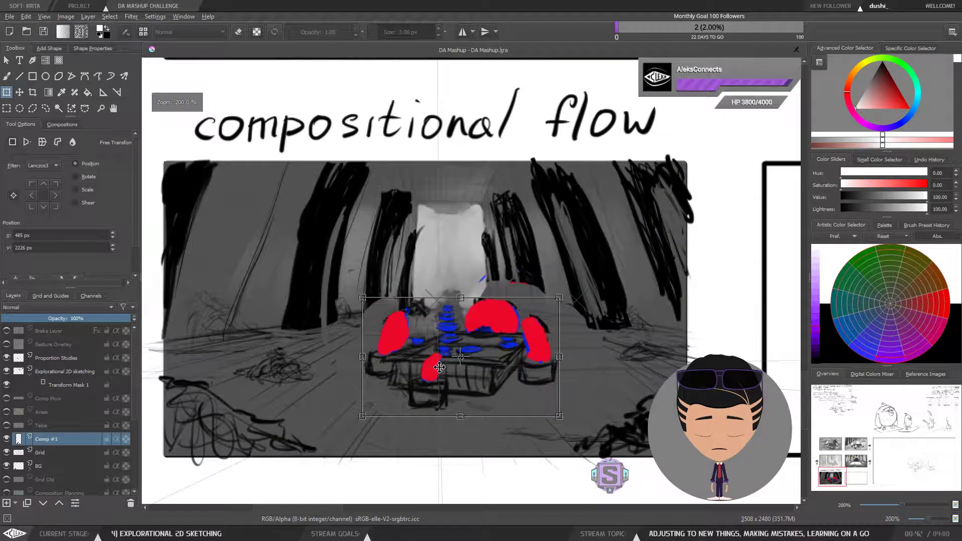
pyautogui.moveTo(453, 410); pyautogui.dragTo(467, 360)
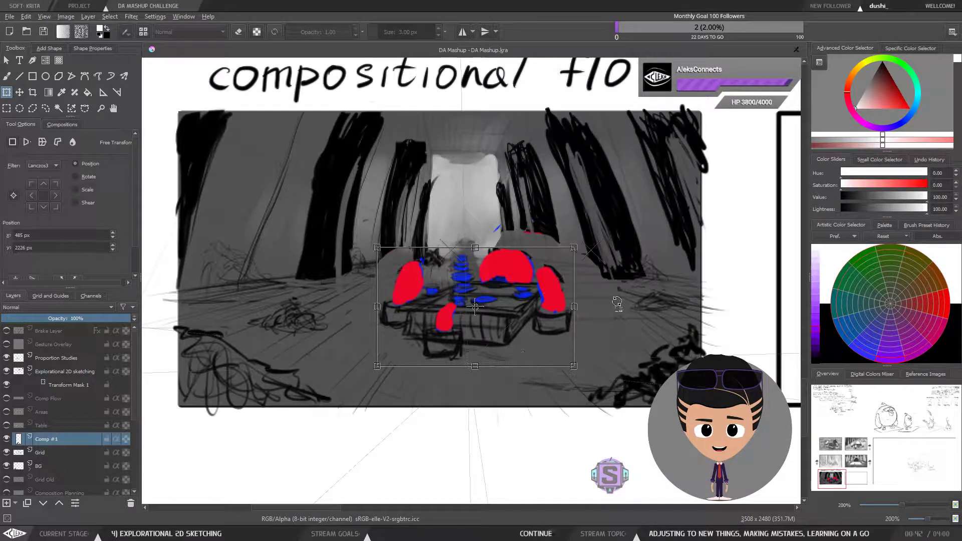
pyautogui.hotkey('ctrl', '-')
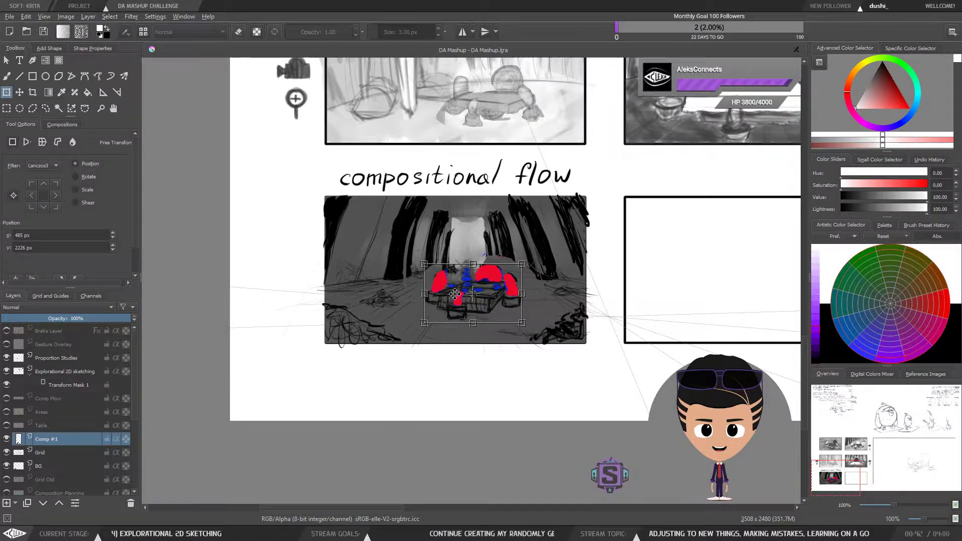
pyautogui.hotkey('ctrl', 'z')
pyautogui.hotkey('ctrl', 'z')
pyautogui.hotkey('ctrl', 'z')
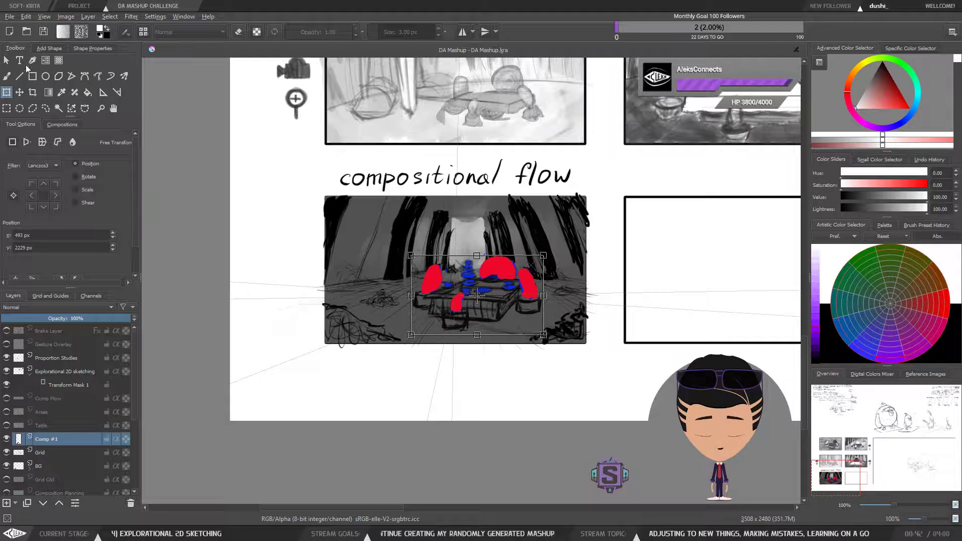
pyautogui.click(6, 76)
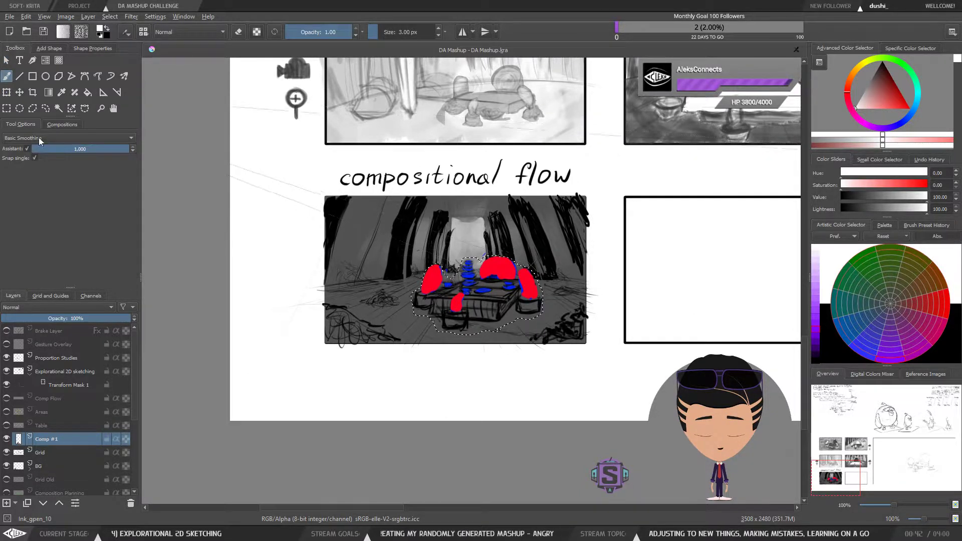
# Step: Try to sketch a small box beside the table's right front corner on the Comp #1 layer
pyautogui.hotkey('ctrl', '+')
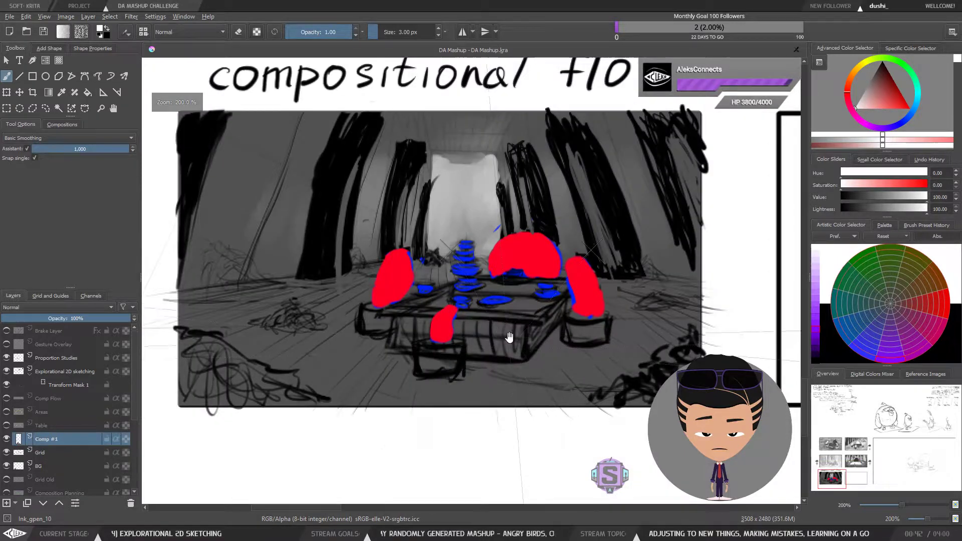
pyautogui.moveTo(512, 335); pyautogui.dragTo(506, 366)
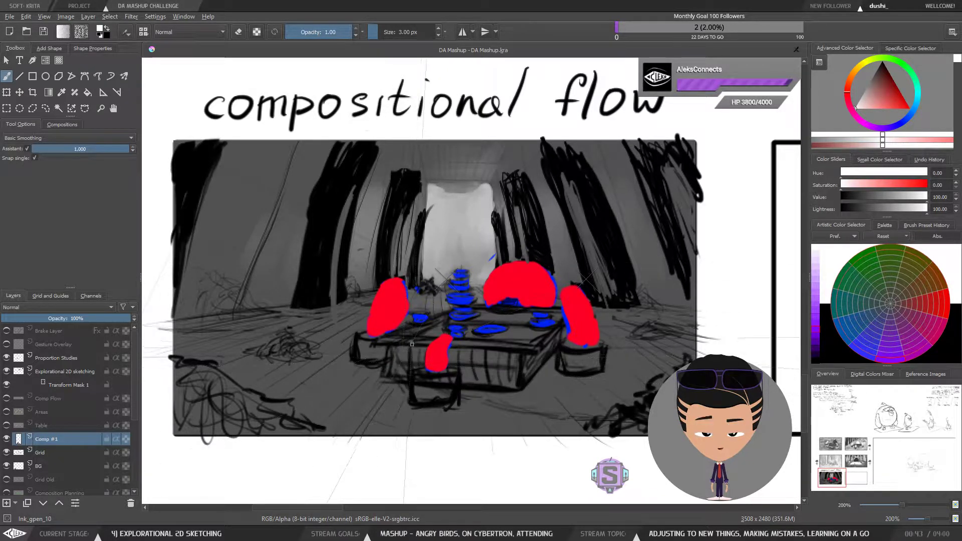
pyautogui.moveTo(421, 359); pyautogui.dragTo(410, 362)
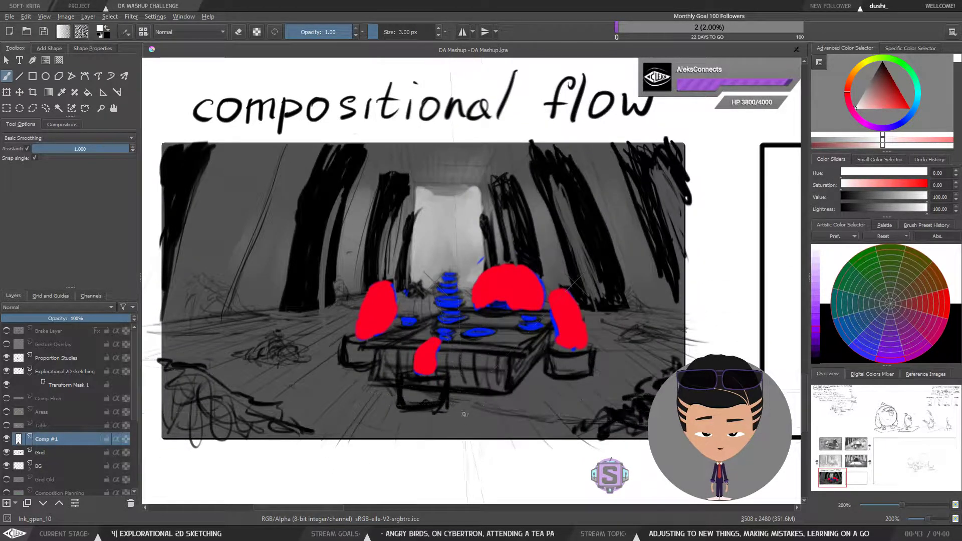
pyautogui.moveTo(547, 354); pyautogui.dragTo(551, 375)
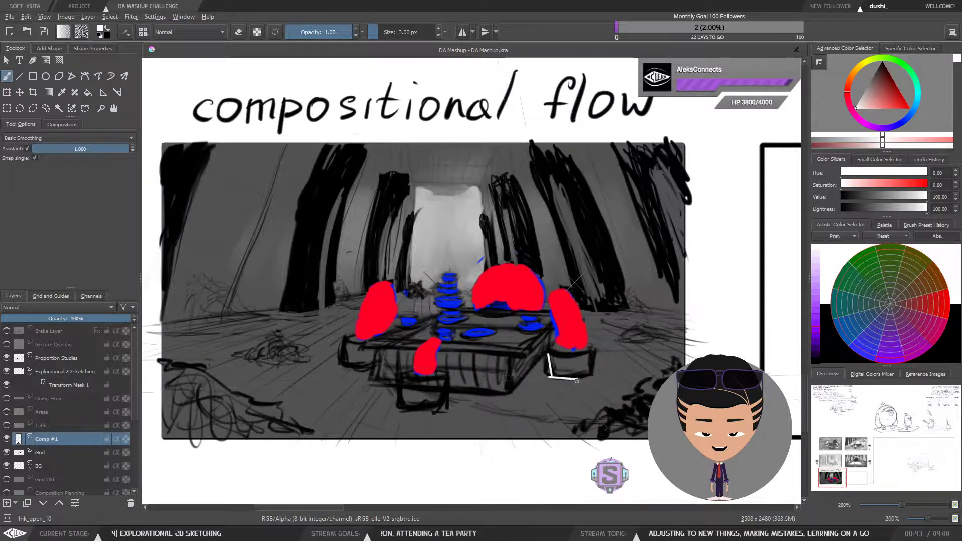
pyautogui.hotkey('ctrl', 'z')
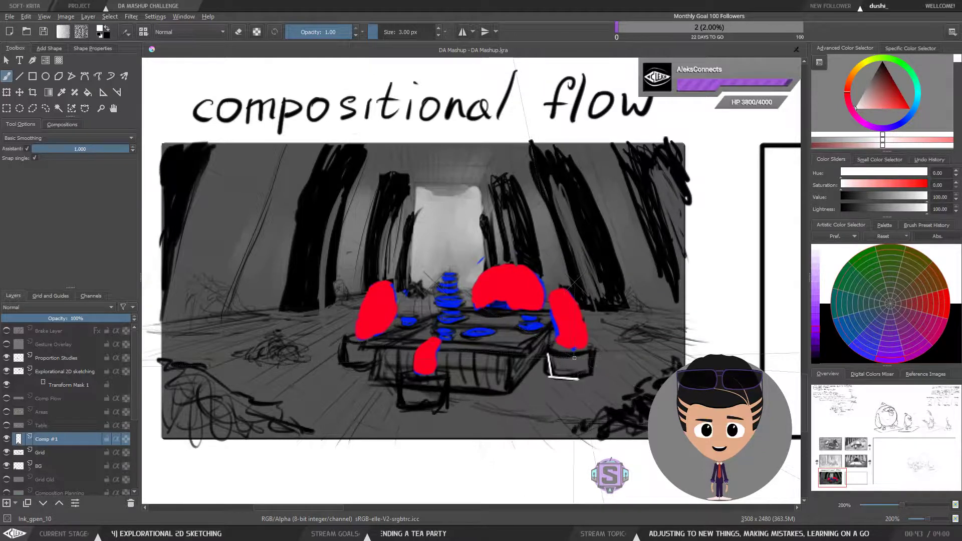
pyautogui.hotkey('ctrl', 'z')
pyautogui.hotkey('ctrl', 'z')
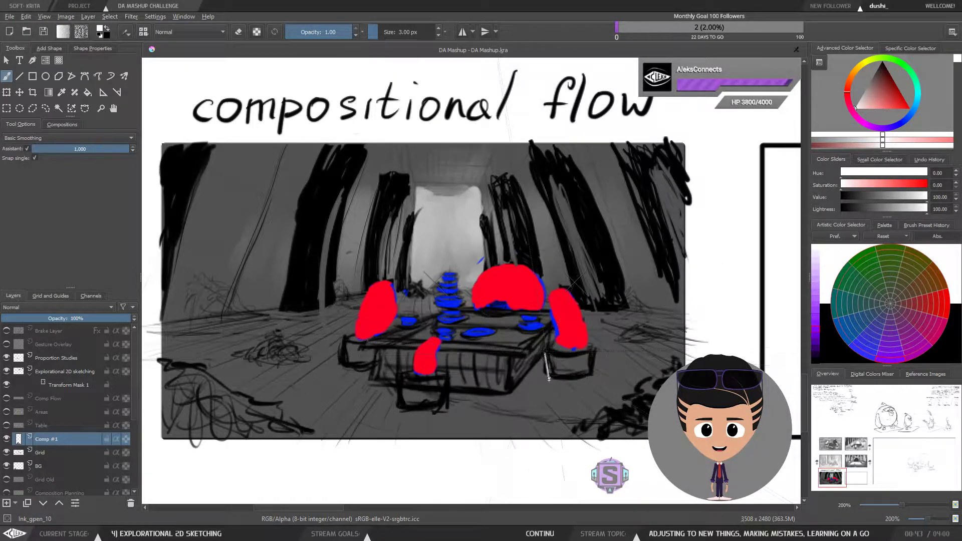
pyautogui.moveTo(577, 383); pyautogui.dragTo(547, 383)
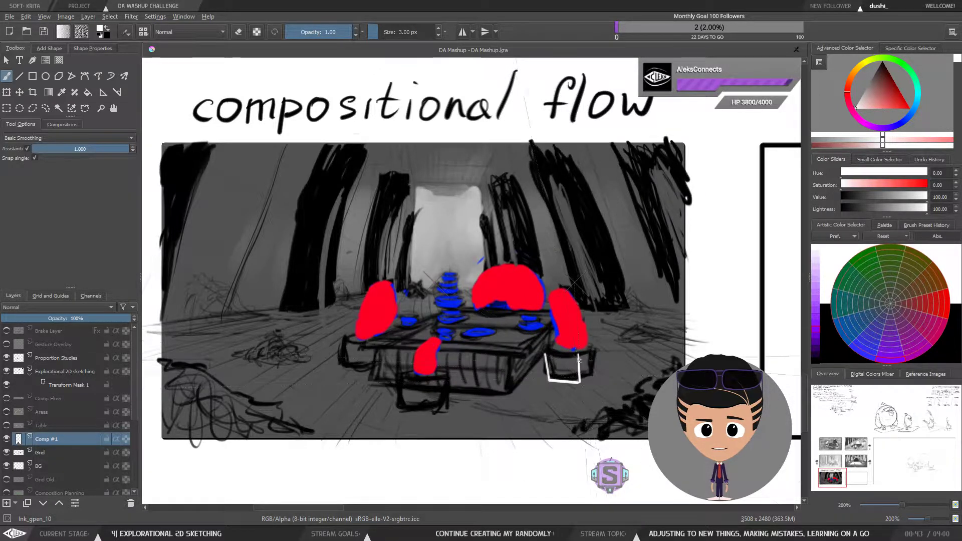
pyautogui.moveTo(586, 353)
pyautogui.mouseDown()
pyautogui.moveTo(539, 353)
pyautogui.moveTo(558, 342)
pyautogui.moveTo(540, 366)
pyautogui.moveTo(599, 351)
pyautogui.mouseUp()
pyautogui.hotkey('ctrl', 'z')
pyautogui.hotkey('ctrl', 'z')
pyautogui.press('l')
pyautogui.press('Delete')
pyautogui.hotkey('ctrl', 'z')
pyautogui.hotkey('ctrl', 'z')
pyautogui.hotkey('ctrl', 'z')
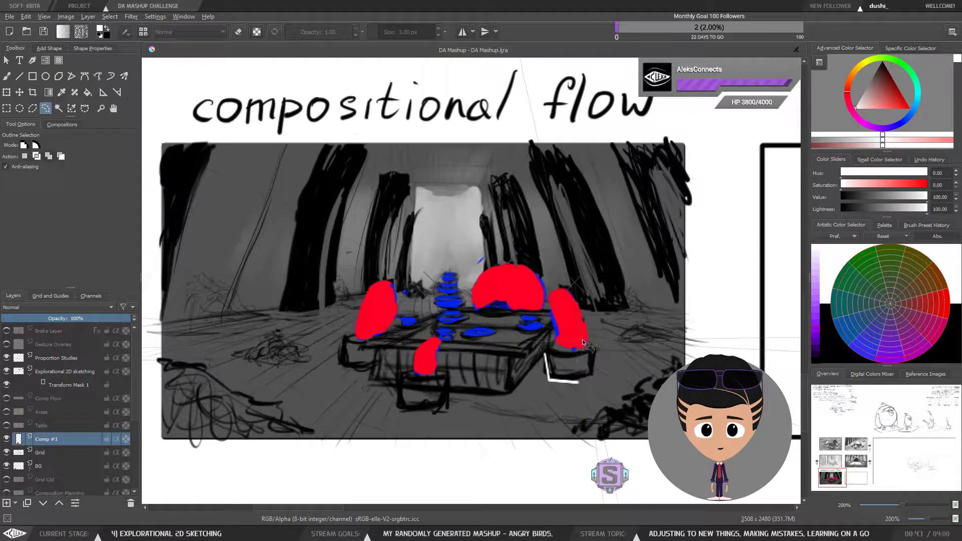
pyautogui.hotkey('ctrl', 'z')
pyautogui.press('b')
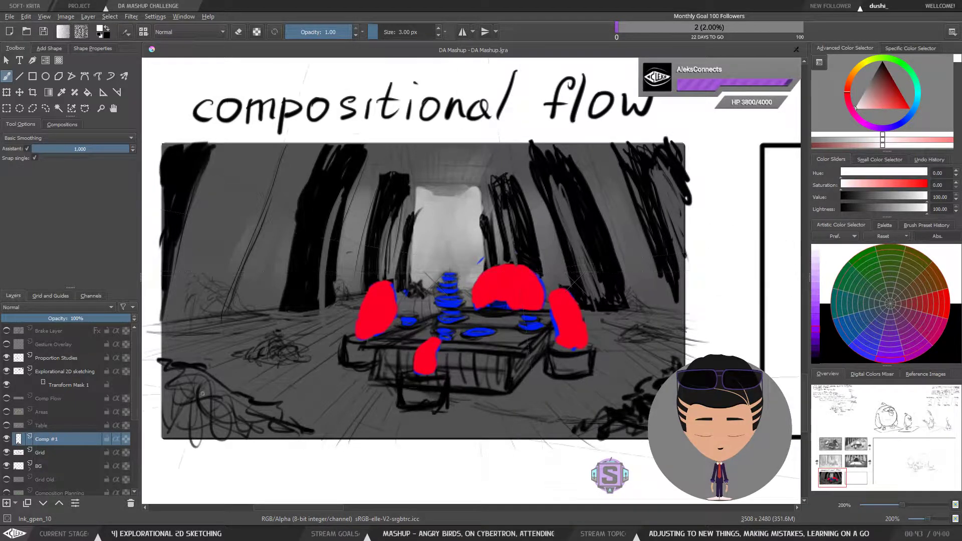
# Step: Review the table against the flow and area overlays by toggling those layers' visibility
pyautogui.click(6, 425)
pyautogui.click(6, 398)
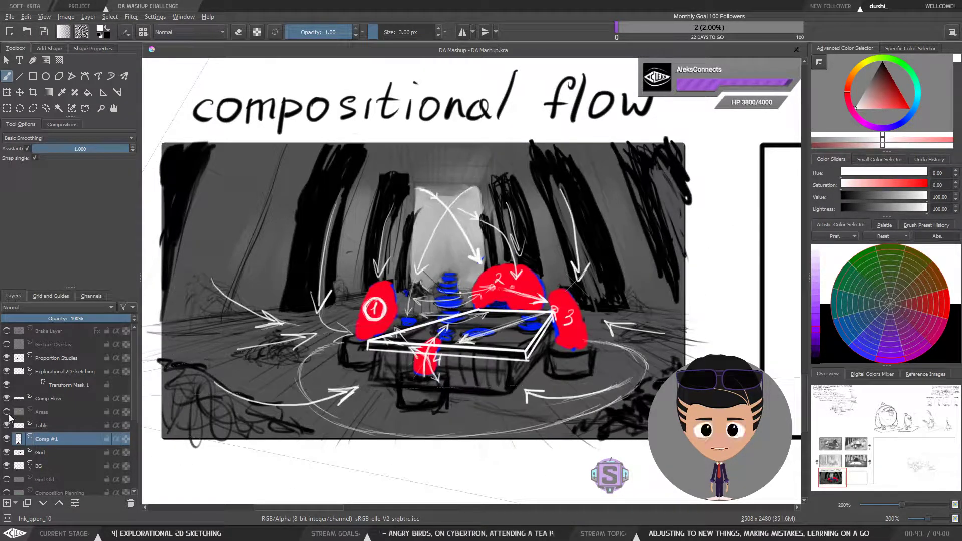
pyautogui.click(7, 411)
pyautogui.click(7, 411)
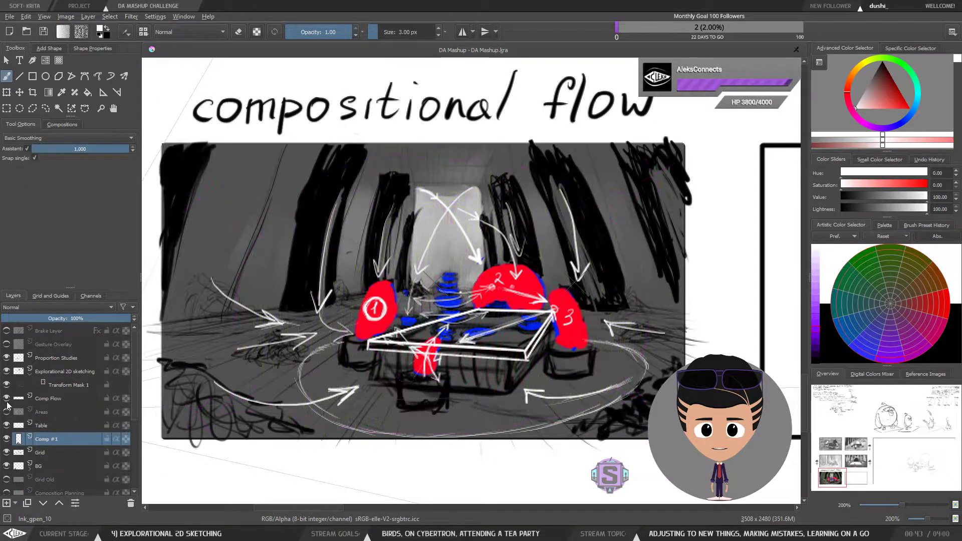
pyautogui.click(6, 399)
pyautogui.click(6, 425)
pyautogui.click(7, 425)
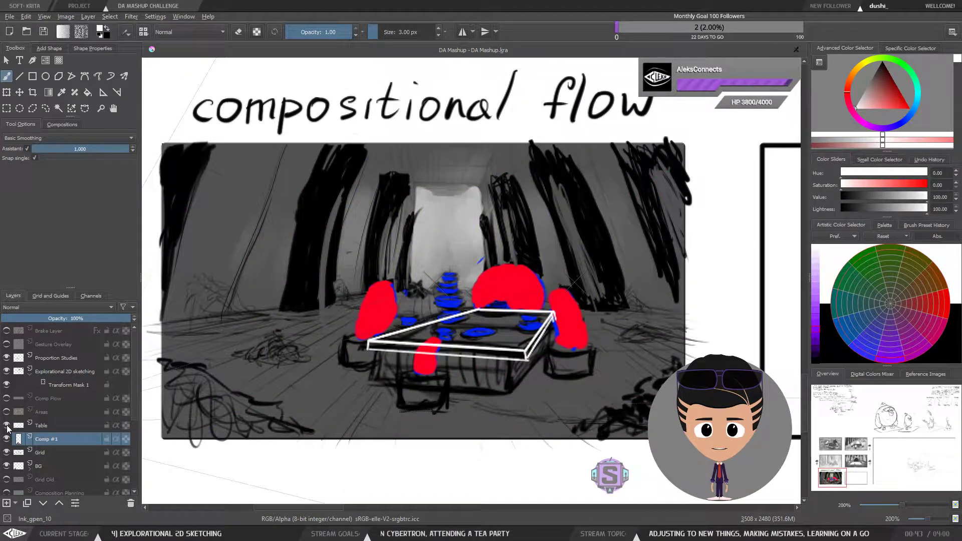
pyautogui.scroll(-2, 565, 338)
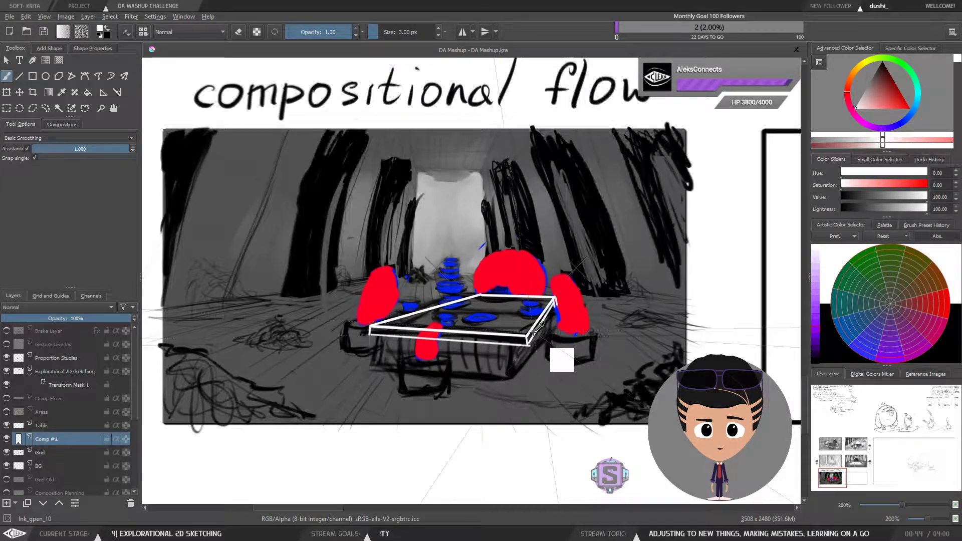
# Step: Lasso-select and delete the whole table drawing on the Table layer, deselect, and return to the brush
pyautogui.click(78, 427)
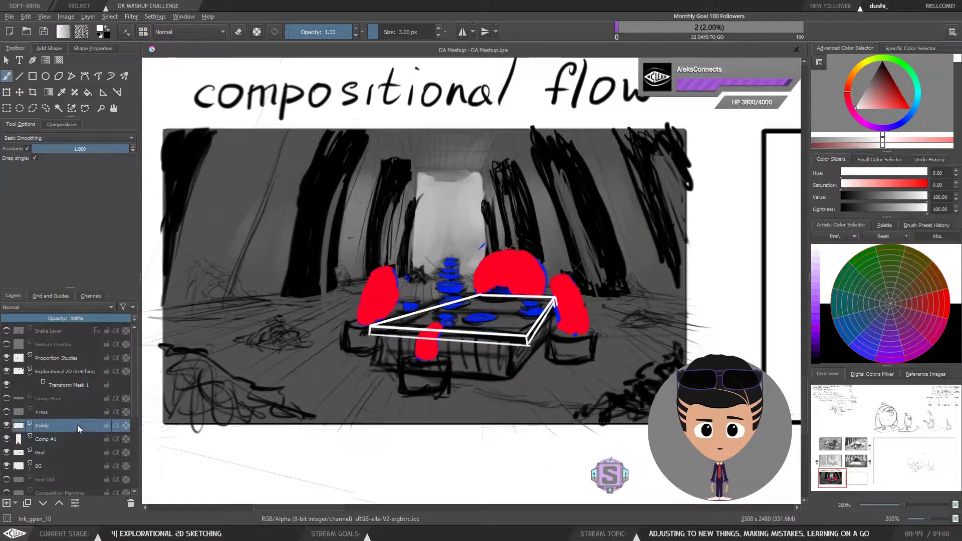
pyautogui.press('l')
pyautogui.moveTo(596, 339)
pyautogui.mouseDown()
pyautogui.moveTo(494, 262)
pyautogui.moveTo(598, 338)
pyautogui.mouseUp()
pyautogui.press('Delete')
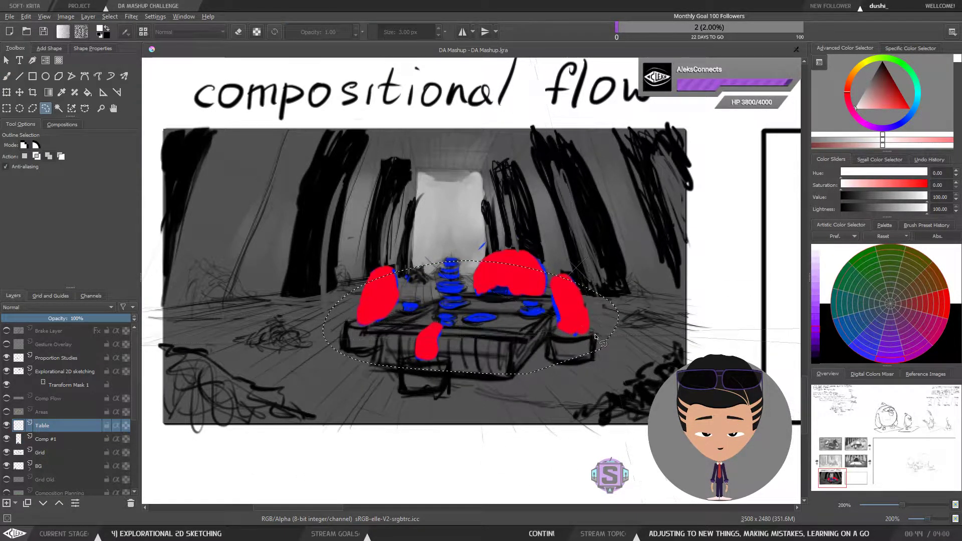
pyautogui.hotkey('ctrl', 'shift', 'a')
pyautogui.press('b')
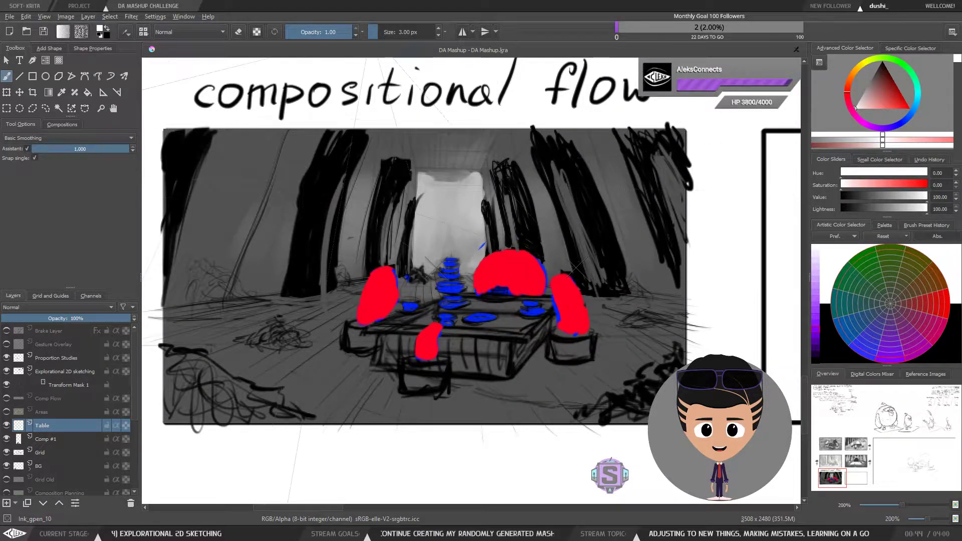
# Step: Adjust the perspective assistant by shifting its right vanishing-point handle slightly inward, then return to the brush
pyautogui.click(102, 93)
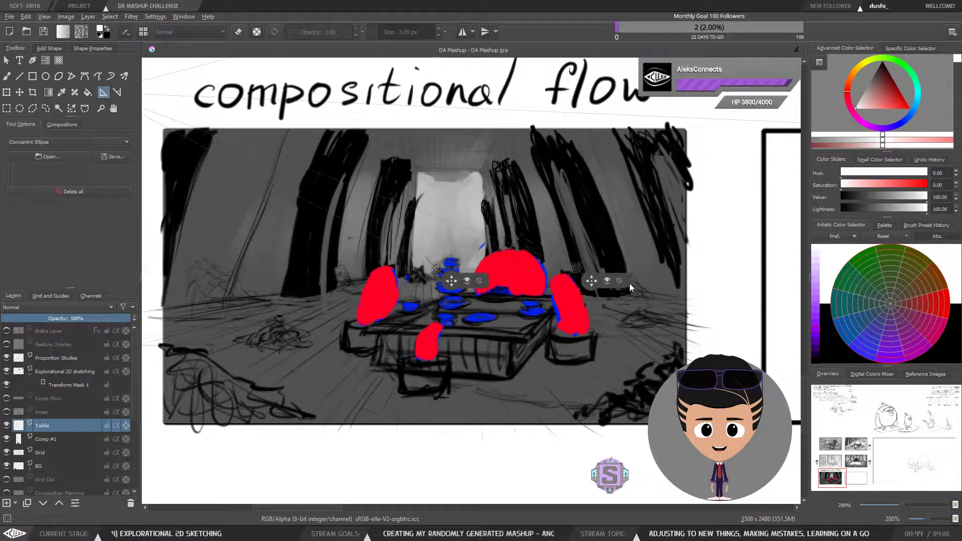
pyautogui.moveTo(593, 283); pyautogui.dragTo(566, 282)
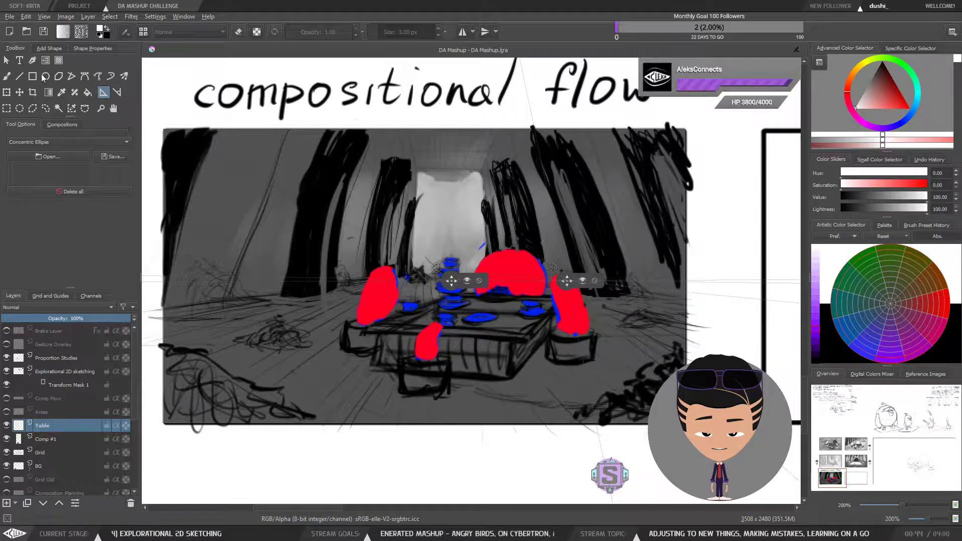
pyautogui.press('b')
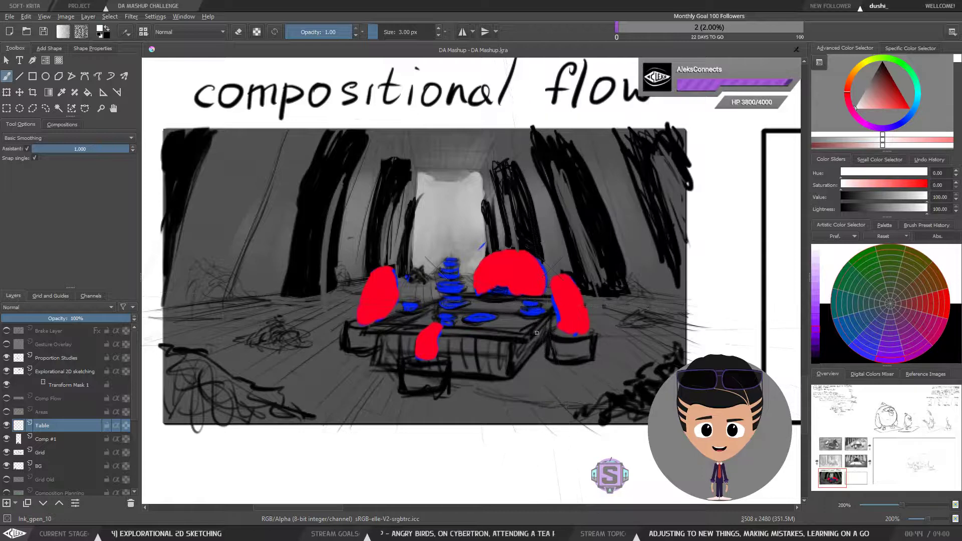
# Step: Draw the table top on the Table layer as a snapped perspective parallelogram with a front thickness edge
pyautogui.moveTo(530, 335); pyautogui.dragTo(541, 297)
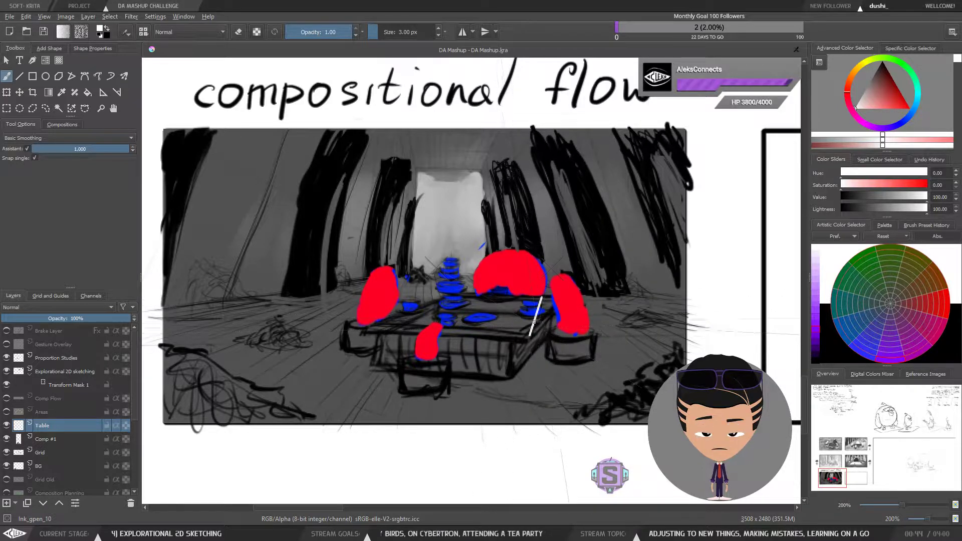
pyautogui.moveTo(368, 327)
pyautogui.mouseDown()
pyautogui.moveTo(406, 295)
pyautogui.moveTo(371, 328)
pyautogui.moveTo(472, 294)
pyautogui.moveTo(392, 322)
pyautogui.moveTo(478, 294)
pyautogui.moveTo(541, 298)
pyautogui.mouseUp()
pyautogui.hotkey('ctrl', 'z')
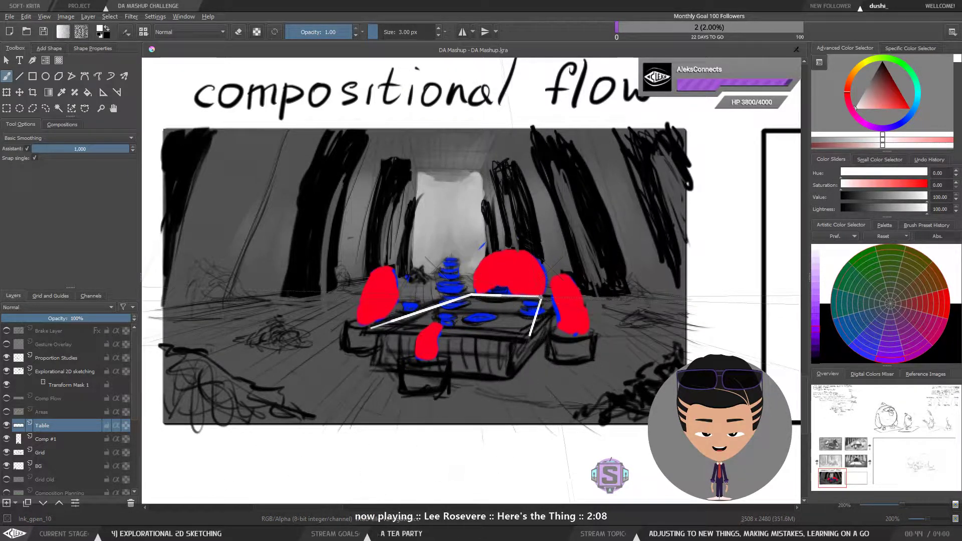
pyautogui.moveTo(373, 329)
pyautogui.mouseDown()
pyautogui.moveTo(516, 327)
pyautogui.moveTo(515, 335)
pyautogui.moveTo(369, 327)
pyautogui.mouseUp()
pyautogui.hotkey('ctrl', 'z')
pyautogui.moveTo(370, 327); pyautogui.dragTo(496, 335)
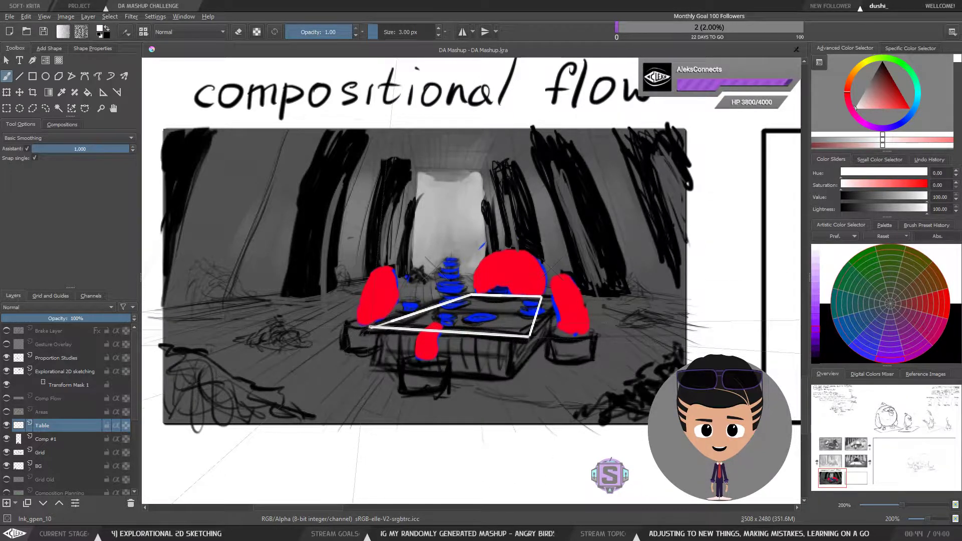
pyautogui.moveTo(370, 327)
pyautogui.mouseDown()
pyautogui.moveTo(501, 333)
pyautogui.moveTo(481, 355)
pyautogui.moveTo(529, 351)
pyautogui.moveTo(371, 332)
pyautogui.mouseUp()
pyautogui.hotkey('ctrl', 'z')
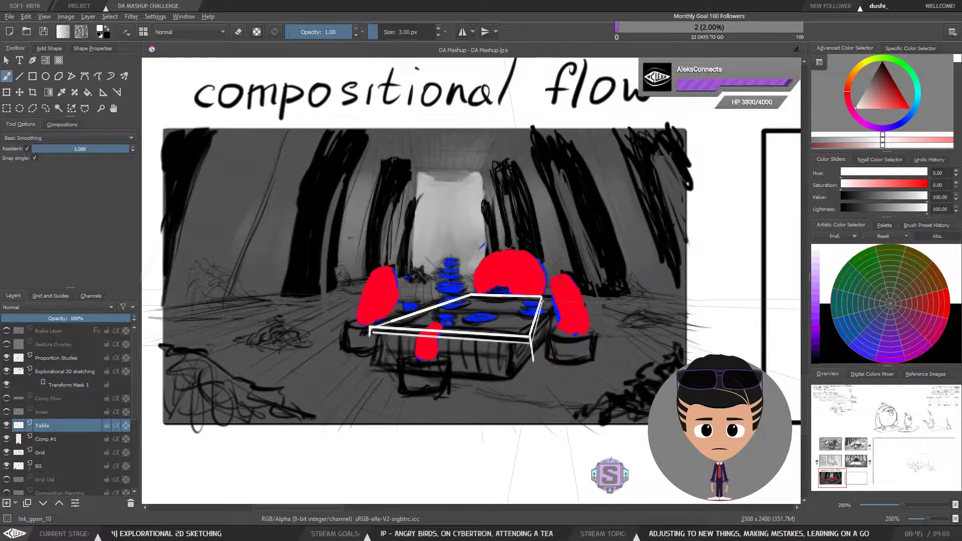
pyautogui.moveTo(542, 300); pyautogui.dragTo(532, 341)
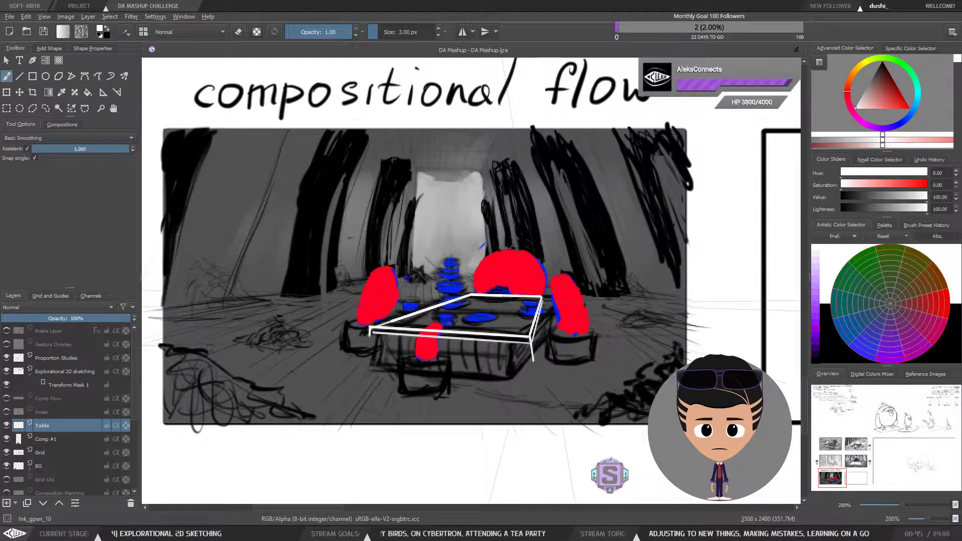
# Step: Lasso-select and remove the stray stroke below the table top's right corner, deselect, and return to the brush
pyautogui.press('1')
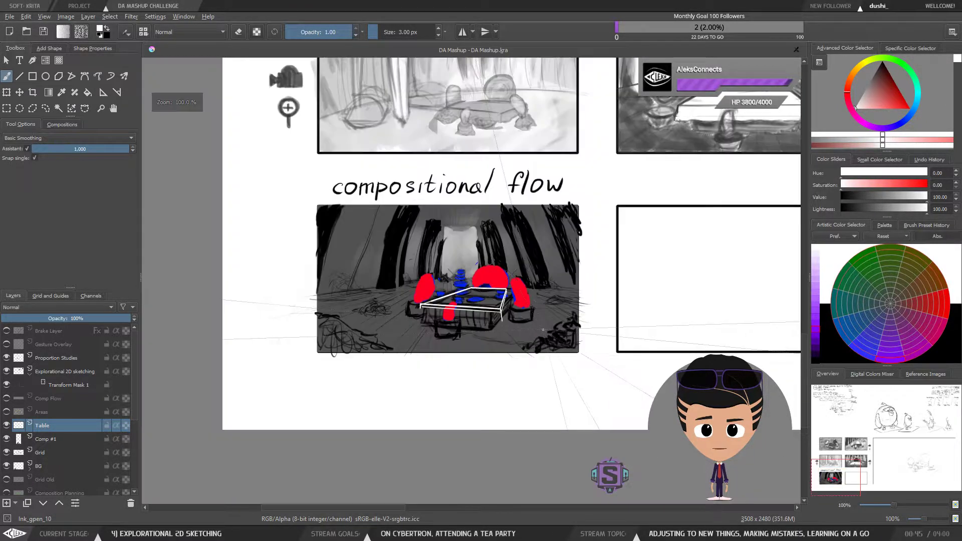
pyautogui.hotkey('ctrl', '+')
pyautogui.press('l')
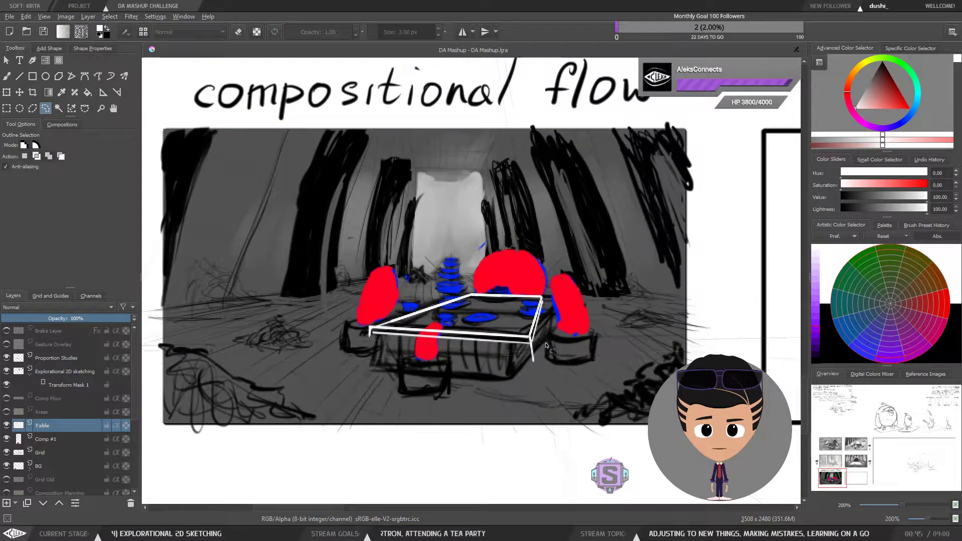
pyautogui.moveTo(534, 344); pyautogui.dragTo(533, 345)
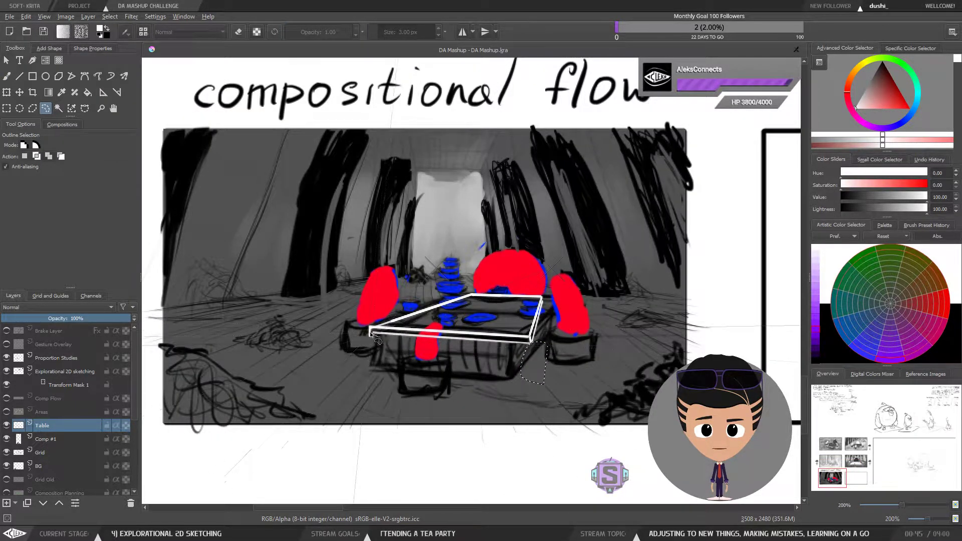
pyautogui.hotkey('ctrl', 'shift', 'a')
pyautogui.press('b')
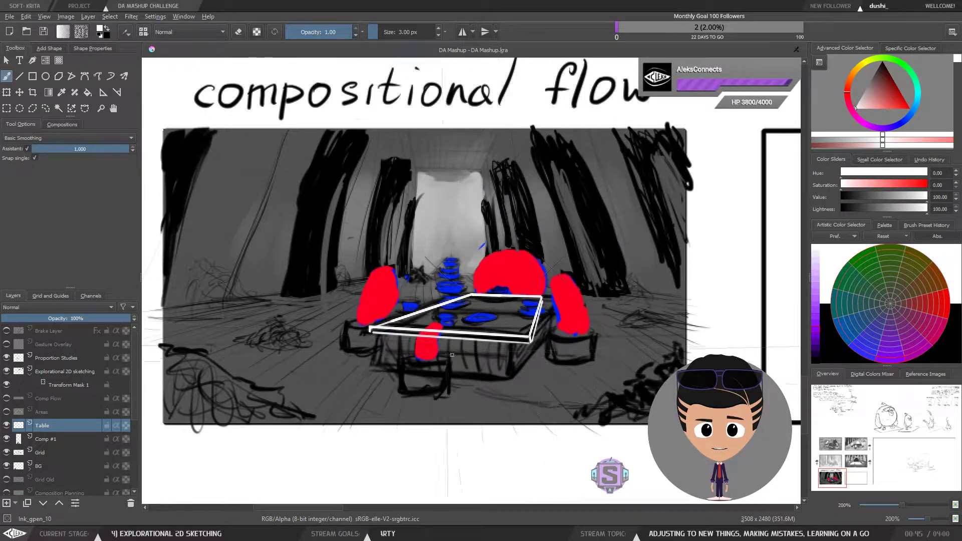
# Step: Add an inner edge line along the back of the table top
pyautogui.moveTo(511, 345); pyautogui.dragTo(513, 367)
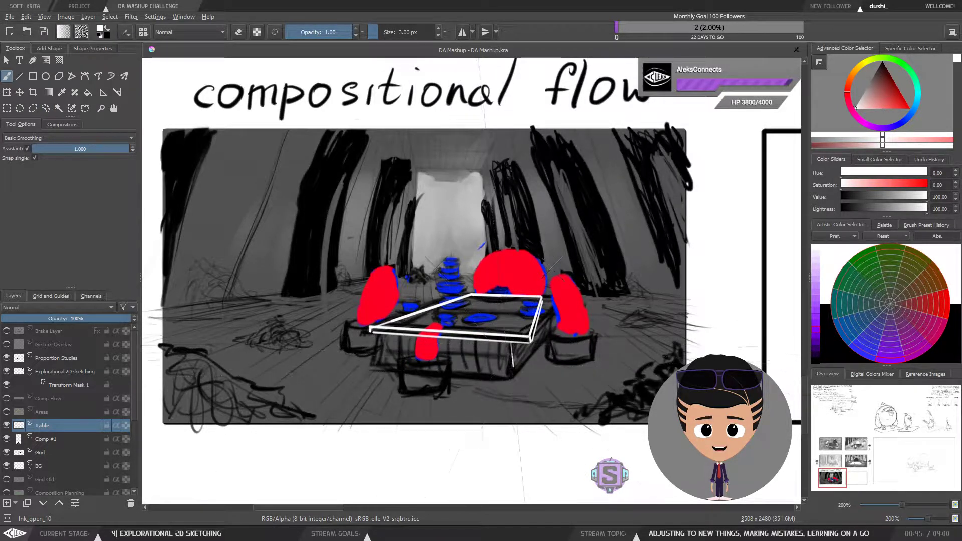
pyautogui.moveTo(413, 324)
pyautogui.mouseDown()
pyautogui.moveTo(512, 330)
pyautogui.moveTo(532, 300)
pyautogui.mouseUp()
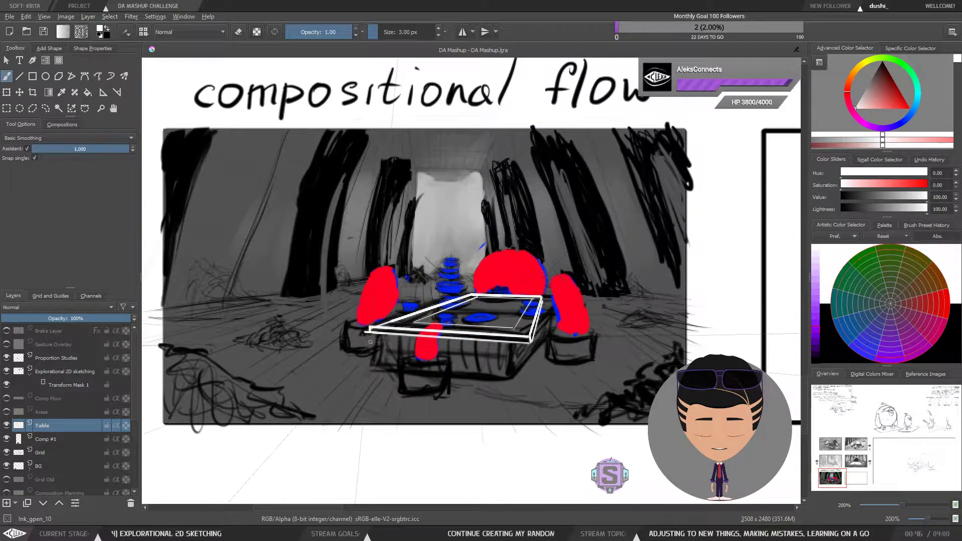
pyautogui.hotkey('ctrl', 'r')
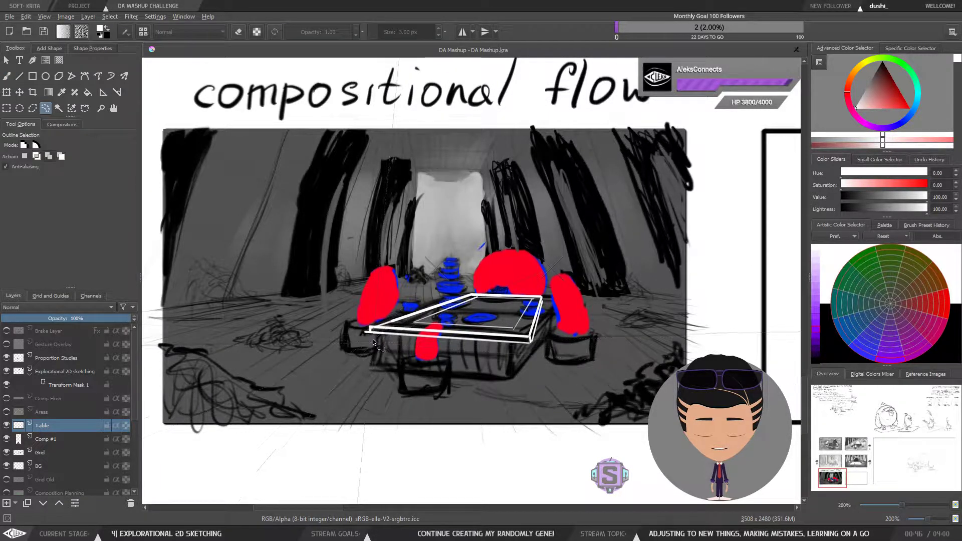
pyautogui.press('b')
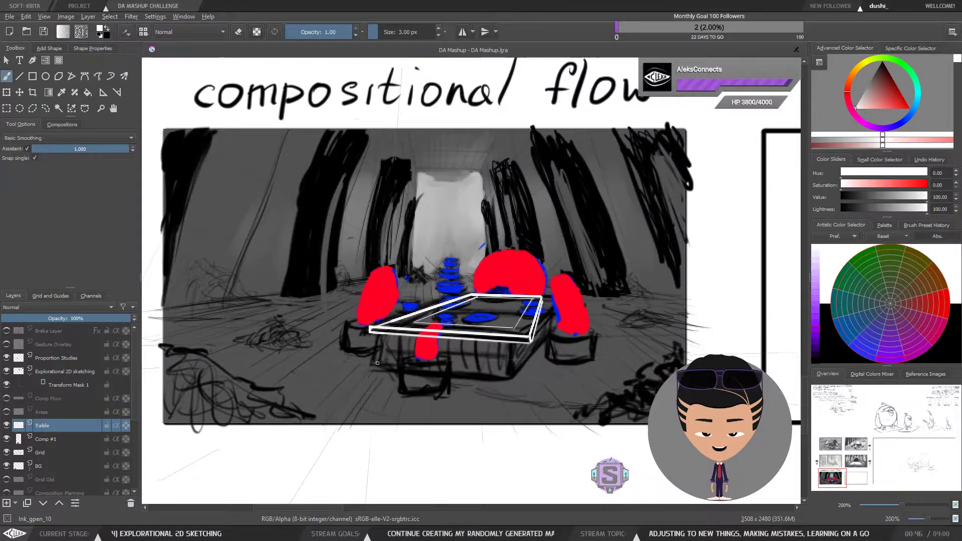
# Step: Try to sketch a box-shaped table base beneath the table top
pyautogui.press('+')
pyautogui.moveTo(533, 390); pyautogui.dragTo(513, 356)
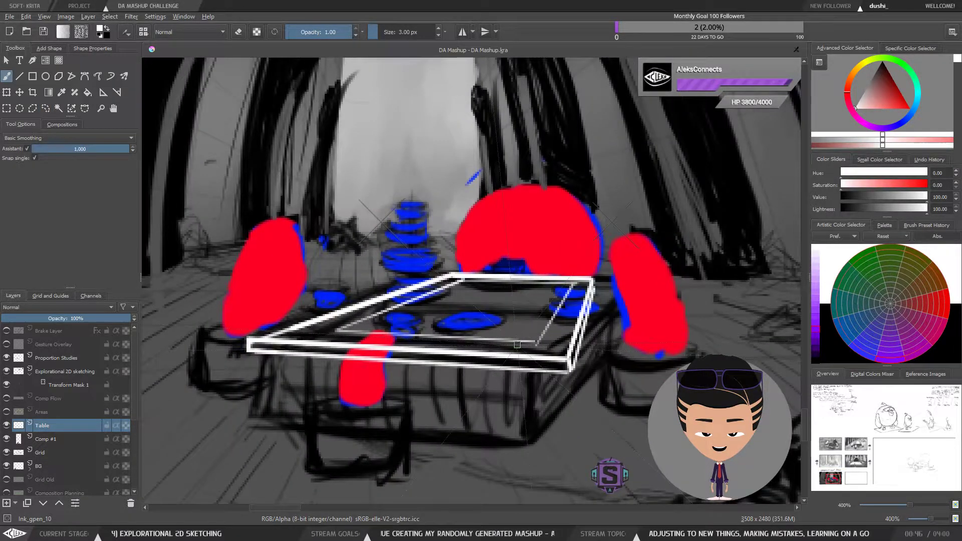
pyautogui.press('-')
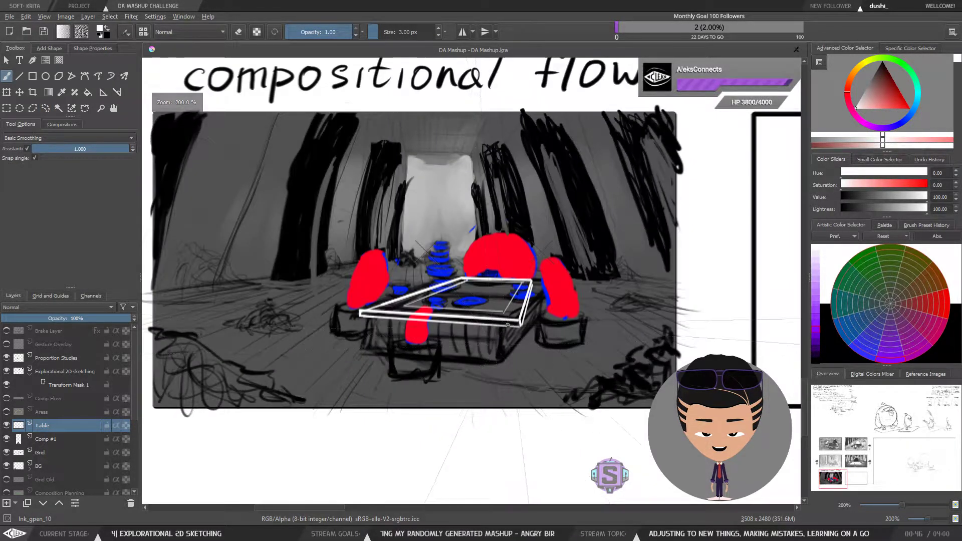
pyautogui.moveTo(405, 307)
pyautogui.mouseDown()
pyautogui.moveTo(404, 338)
pyautogui.moveTo(502, 347)
pyautogui.mouseUp()
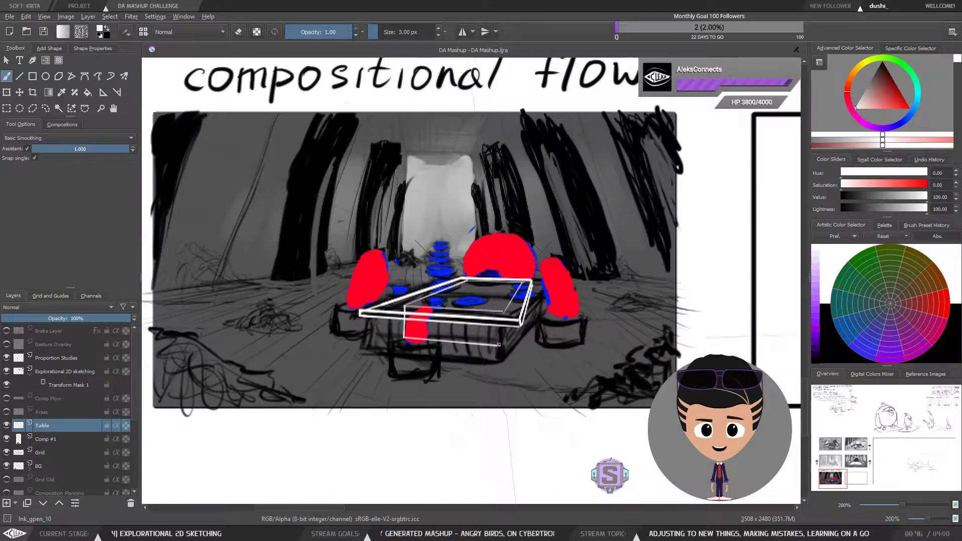
pyautogui.hotkey('ctrl', 'z')
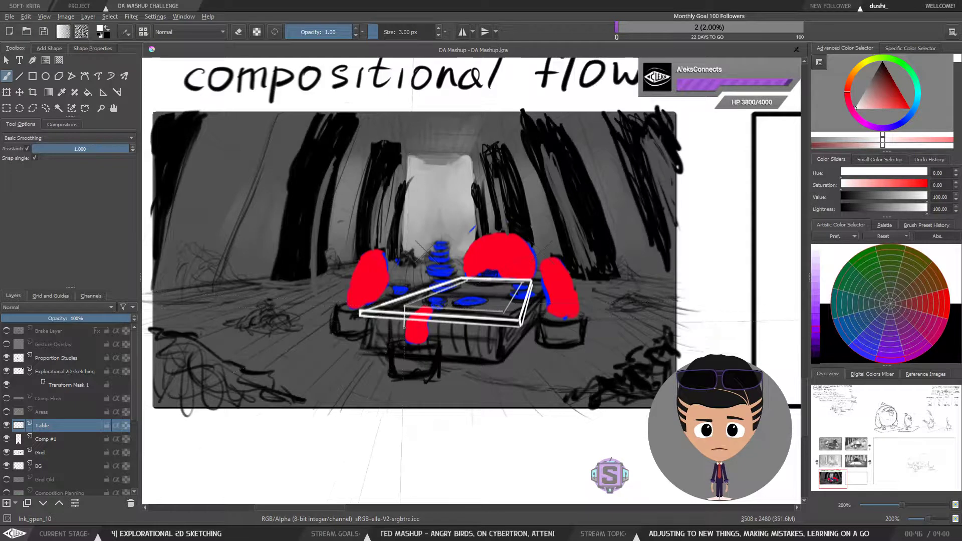
pyautogui.moveTo(404, 352); pyautogui.dragTo(502, 362)
pyautogui.moveTo(502, 315); pyautogui.dragTo(506, 350)
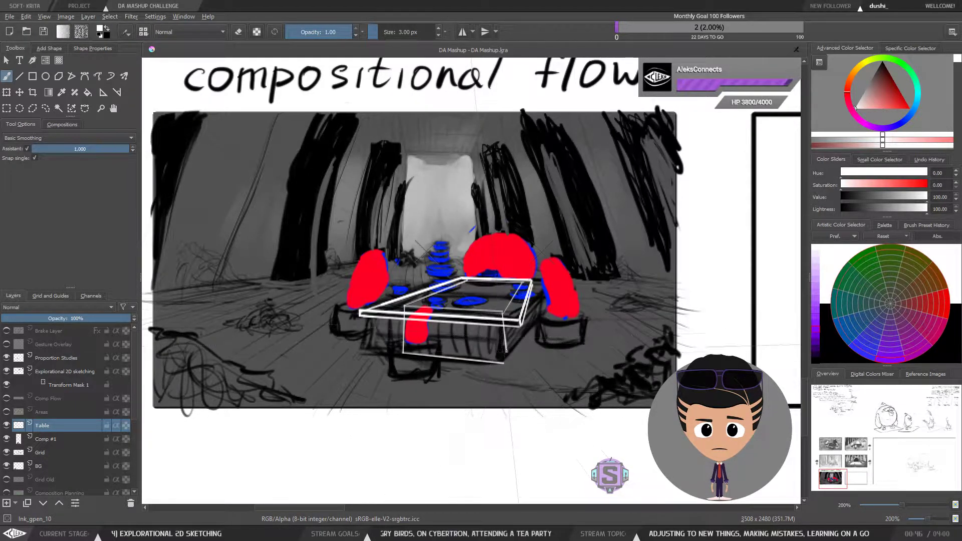
pyautogui.hotkey('ctrl', 'z')
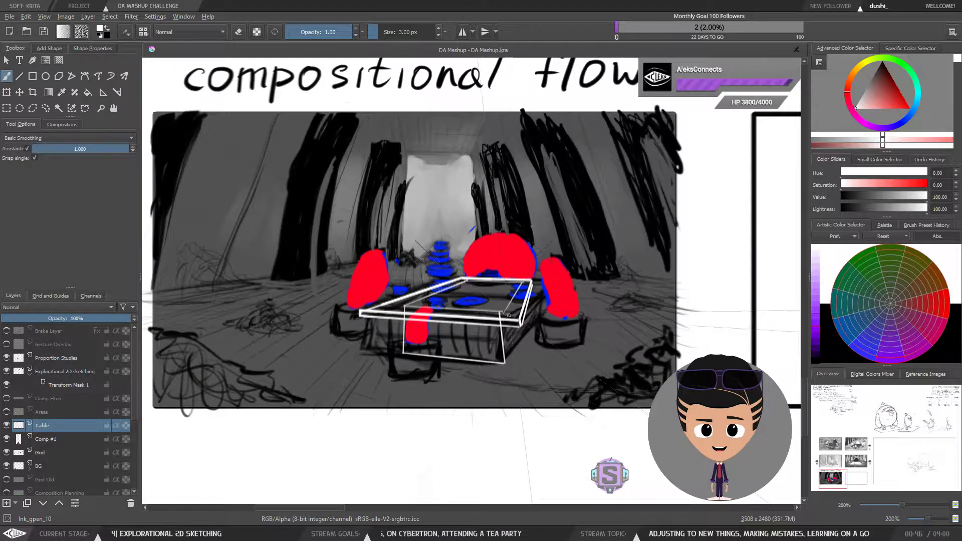
pyautogui.moveTo(505, 314); pyautogui.dragTo(510, 362)
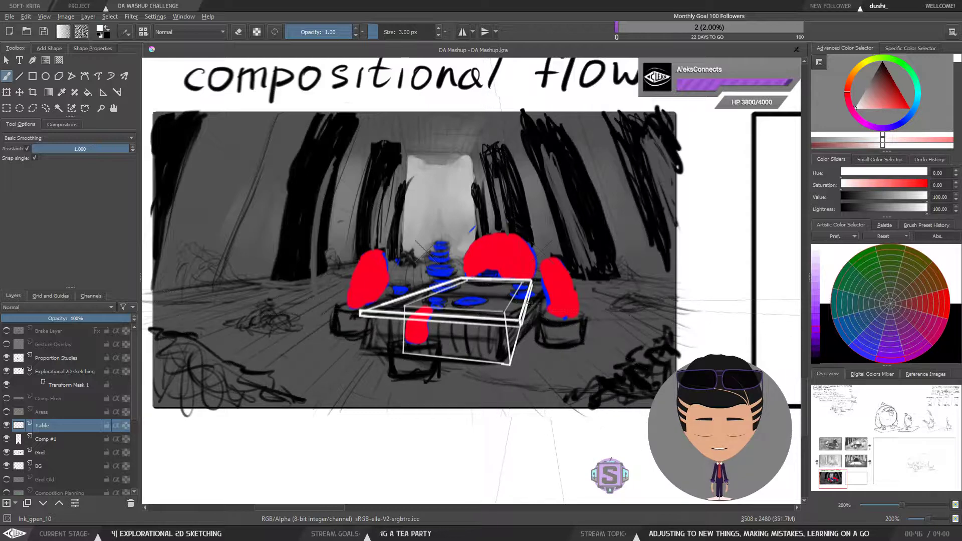
pyautogui.press('+')
pyautogui.press('+')
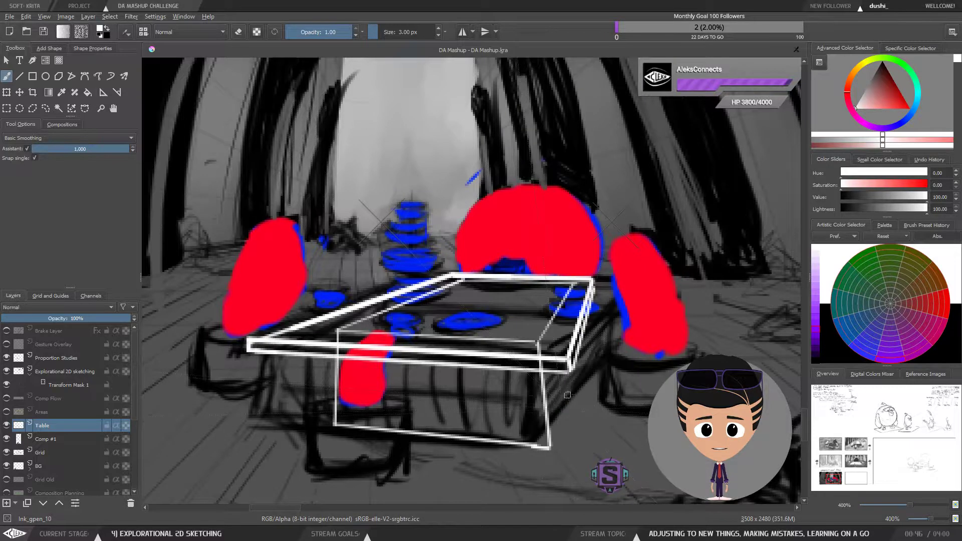
pyautogui.moveTo(563, 398); pyautogui.dragTo(515, 378)
pyautogui.hotkey('ctrl', 'z')
pyautogui.hotkey('ctrl', 'z')
pyautogui.hotkey('ctrl', 'z')
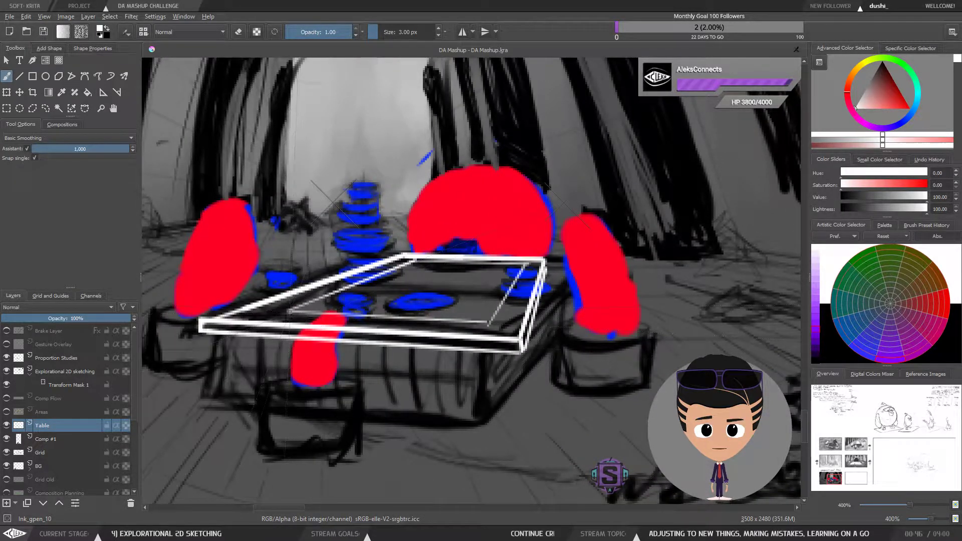
# Step: Try sketching the base's left vertical and bottom edges again
pyautogui.moveTo(288, 367); pyautogui.dragTo(286, 391)
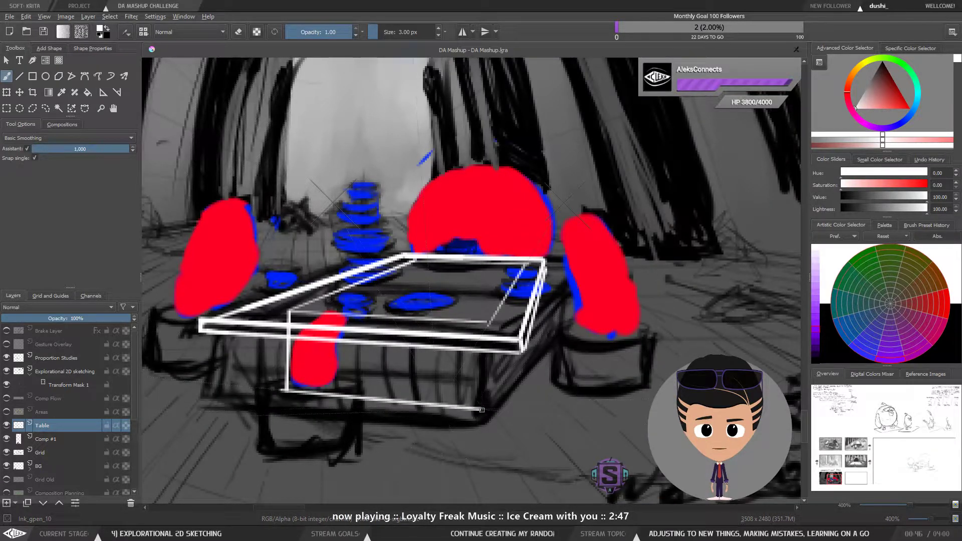
pyautogui.moveTo(482, 410); pyautogui.dragTo(487, 411)
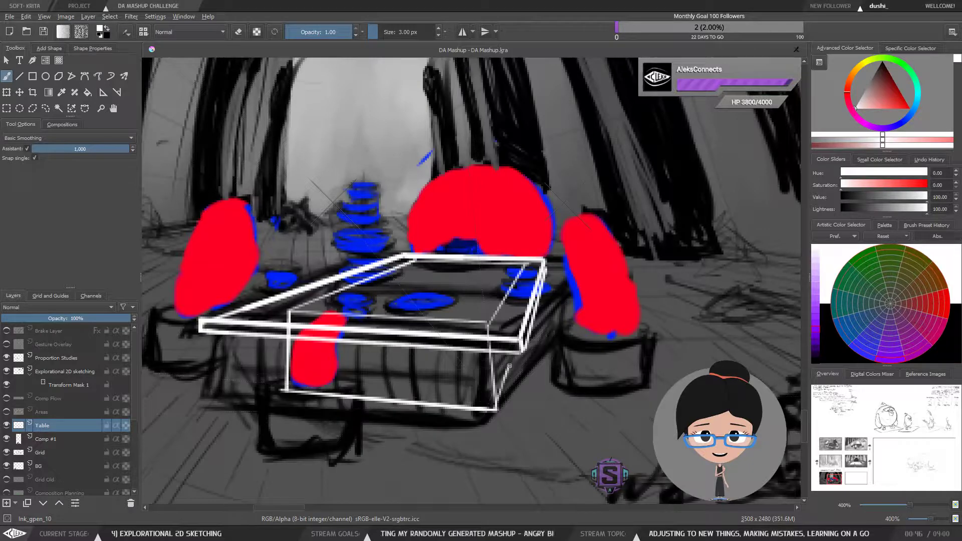
pyautogui.scroll(-6, 494, 409)
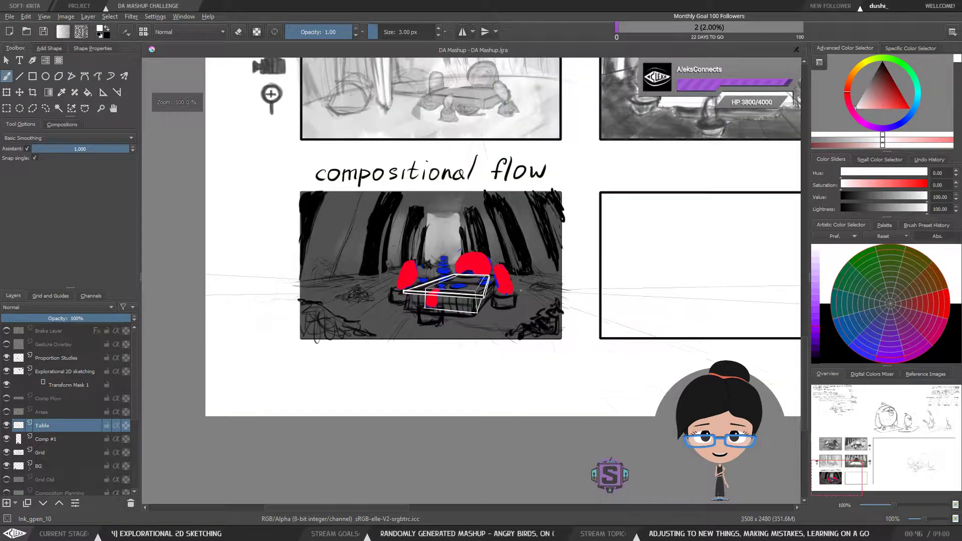
pyautogui.scroll(6, 474, 281)
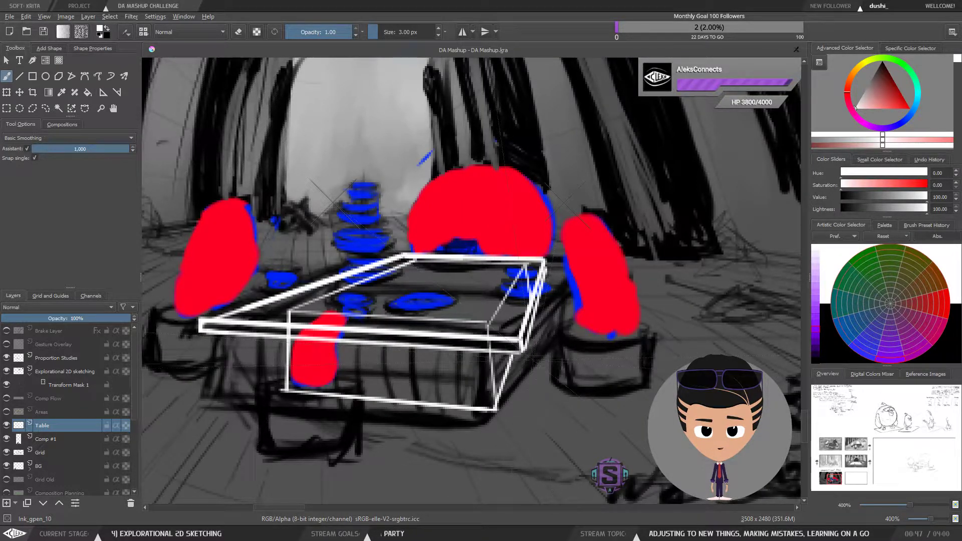
pyautogui.hotkey('ctrl', 'z')
pyautogui.hotkey('ctrl', 'z')
pyautogui.hotkey('ctrl', 'z')
pyautogui.hotkey('ctrl', 'z')
pyautogui.hotkey('ctrl', 'z')
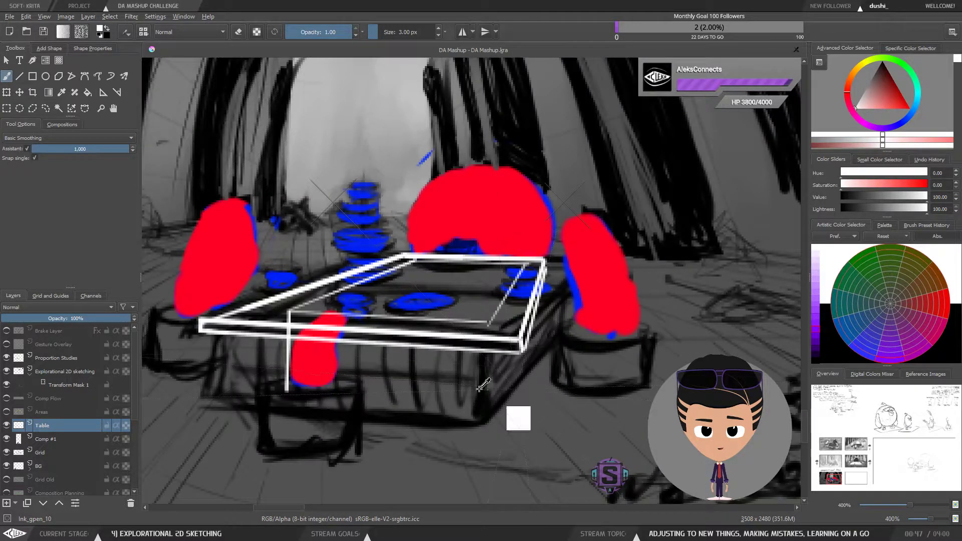
pyautogui.hotkey('ctrl', 'z')
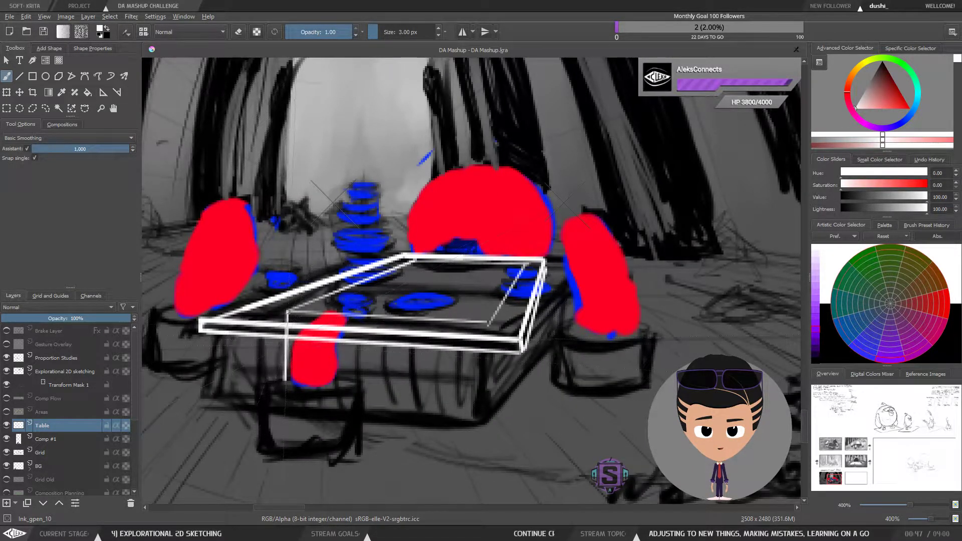
pyautogui.hotkey('ctrl', 'z')
# Step: Draw the table base's left, bottom and right edges as a box under the top, then zoom out
pyautogui.moveTo(288, 328); pyautogui.dragTo(287, 353)
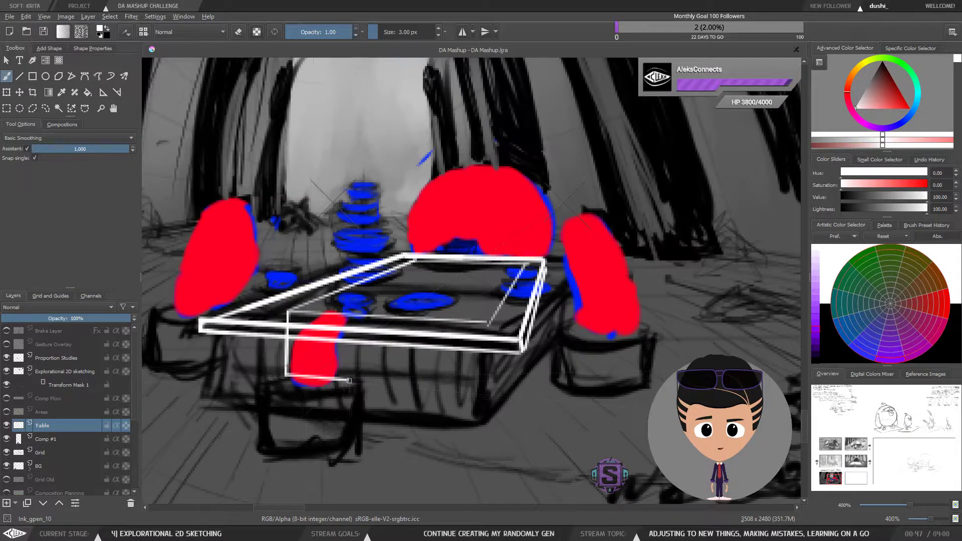
pyautogui.moveTo(349, 380); pyautogui.dragTo(491, 393)
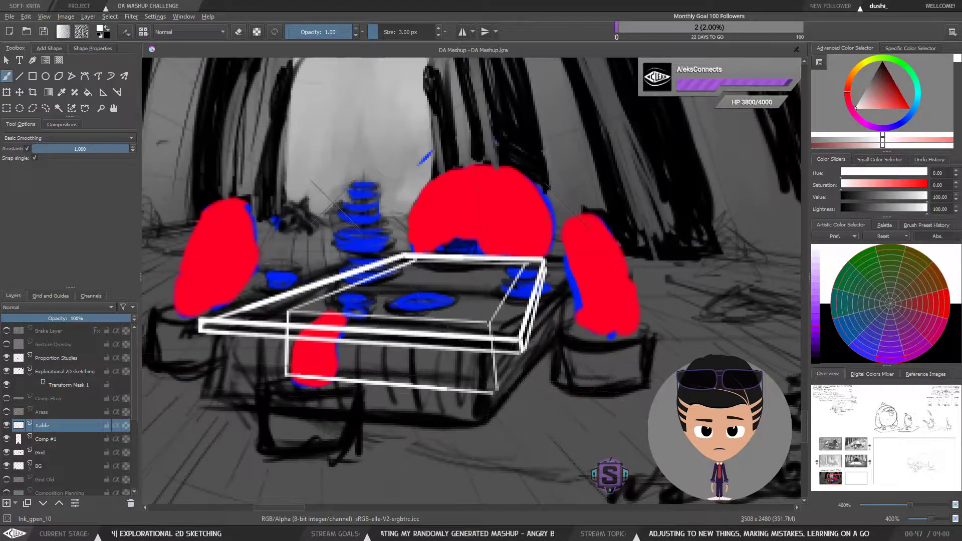
pyautogui.moveTo(489, 389); pyautogui.dragTo(486, 326)
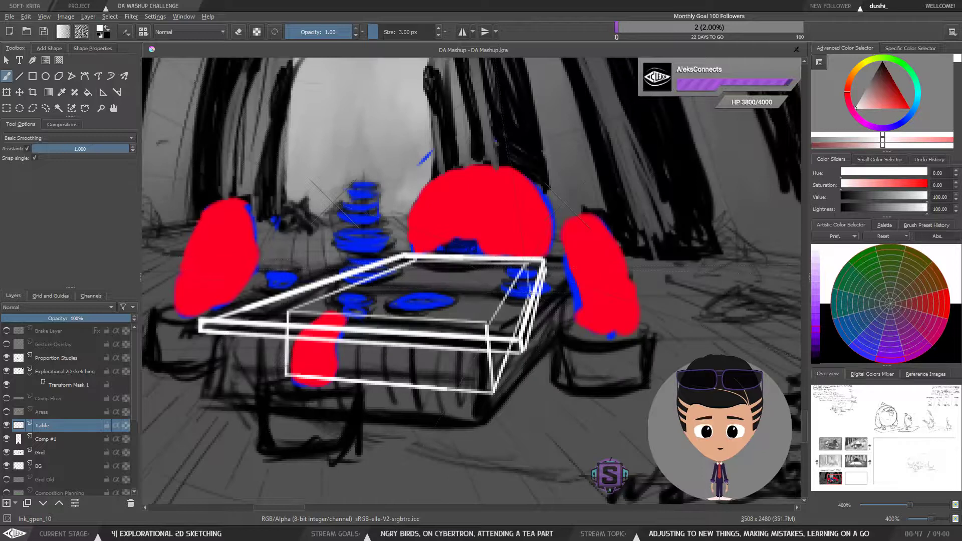
pyautogui.press('-')
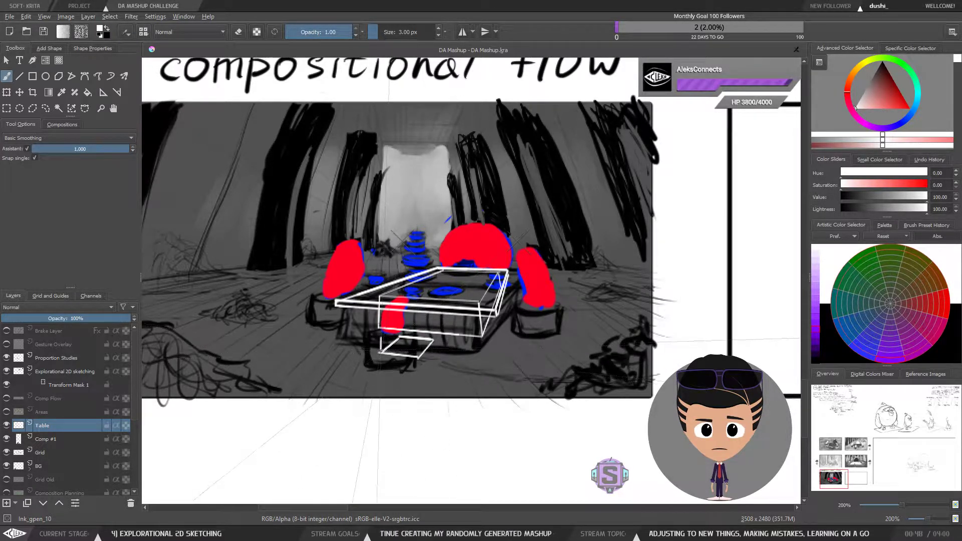
# Step: Try to sketch a small box-shaped base beneath the table top
pyautogui.moveTo(382, 349)
pyautogui.mouseDown()
pyautogui.moveTo(381, 334)
pyautogui.moveTo(383, 351)
pyautogui.mouseUp()
pyautogui.hotkey('ctrl', 'z')
pyautogui.hotkey('ctrl', 'z')
pyautogui.hotkey('ctrl', 'z')
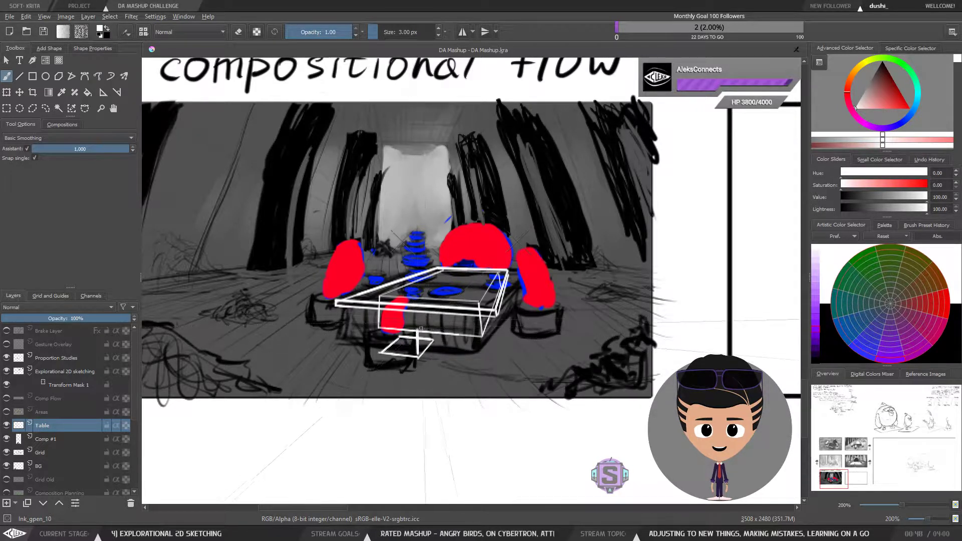
pyautogui.moveTo(418, 329)
pyautogui.mouseDown()
pyautogui.moveTo(431, 317)
pyautogui.moveTo(433, 341)
pyautogui.mouseUp()
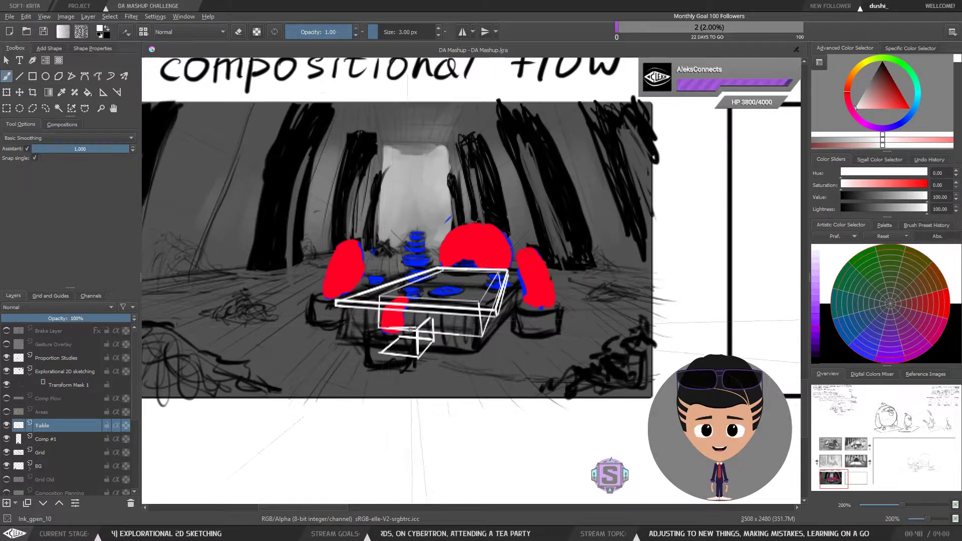
pyautogui.moveTo(384, 326)
pyautogui.mouseDown()
pyautogui.moveTo(417, 326)
pyautogui.moveTo(383, 338)
pyautogui.moveTo(386, 330)
pyautogui.moveTo(382, 352)
pyautogui.moveTo(402, 317)
pyautogui.mouseUp()
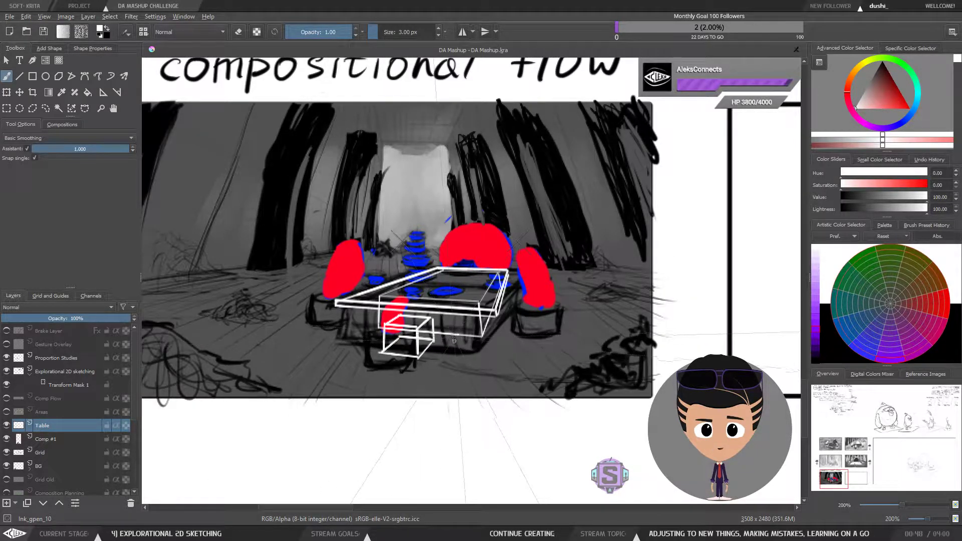
pyautogui.hotkey('ctrl', 'z')
pyautogui.hotkey('ctrl', 'z')
pyautogui.hotkey('ctrl', 'z')
pyautogui.hotkey('ctrl', 'z')
pyautogui.hotkey('ctrl', 'z')
pyautogui.hotkey('ctrl', 'z')
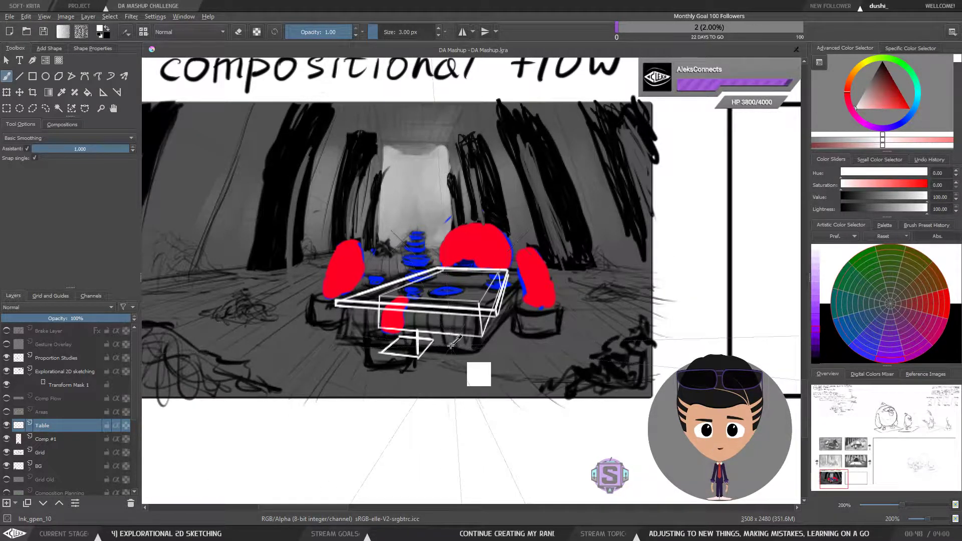
pyautogui.hotkey('ctrl', 'z')
pyautogui.hotkey('ctrl', 'z')
pyautogui.hotkey('ctrl', 'z')
pyautogui.hotkey('ctrl', 'z')
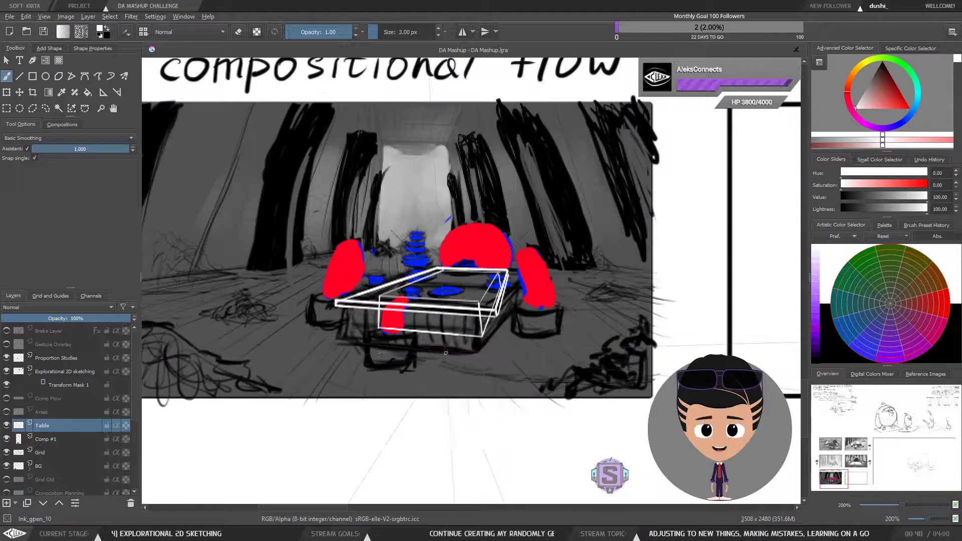
# Step: Draw a vertical leg down from the table top's left front corner
pyautogui.moveTo(419, 341); pyautogui.dragTo(417, 353)
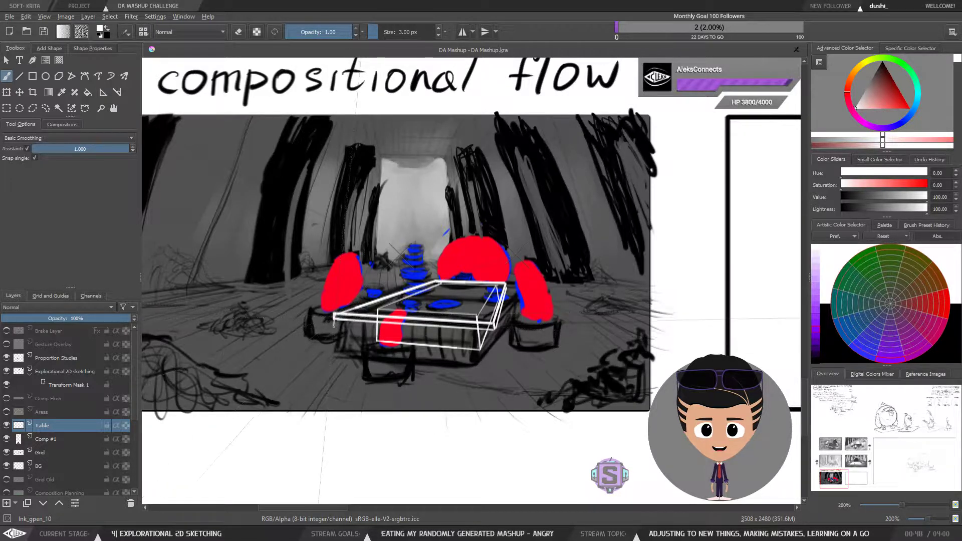
pyautogui.moveTo(334, 318); pyautogui.dragTo(332, 345)
pyautogui.hotkey('ctrl', 'z')
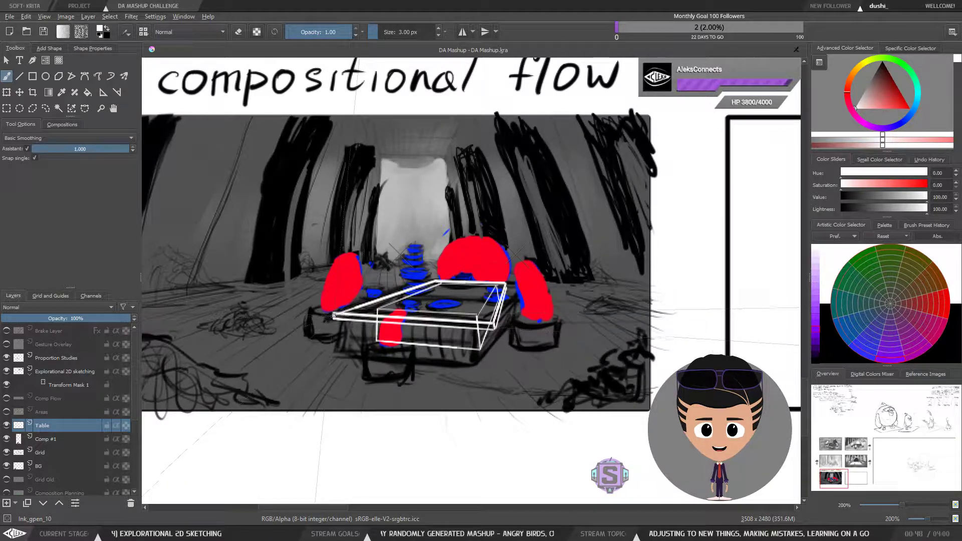
pyautogui.press('+')
pyautogui.moveTo(400, 423); pyautogui.dragTo(474, 362)
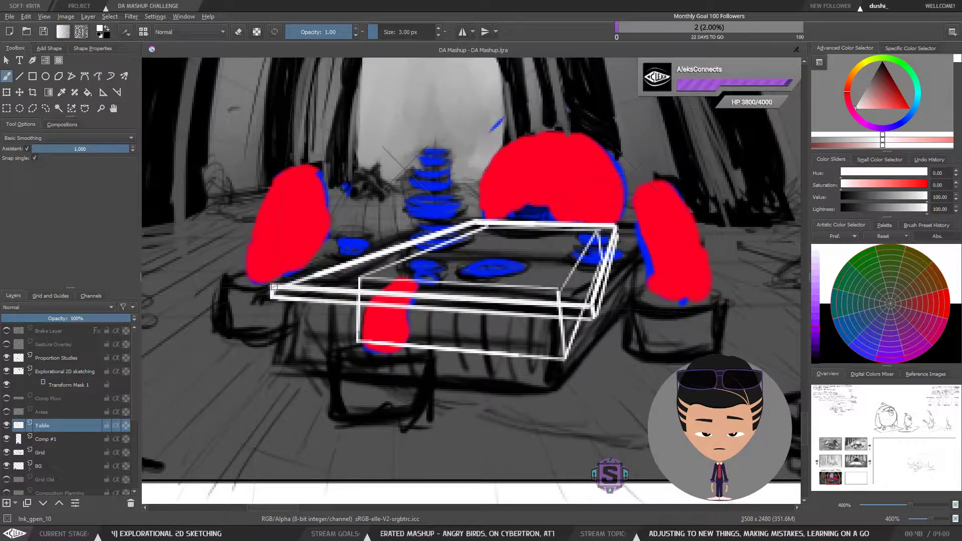
pyautogui.moveTo(271, 291)
pyautogui.mouseDown()
pyautogui.moveTo(269, 327)
pyautogui.moveTo(271, 313)
pyautogui.mouseUp()
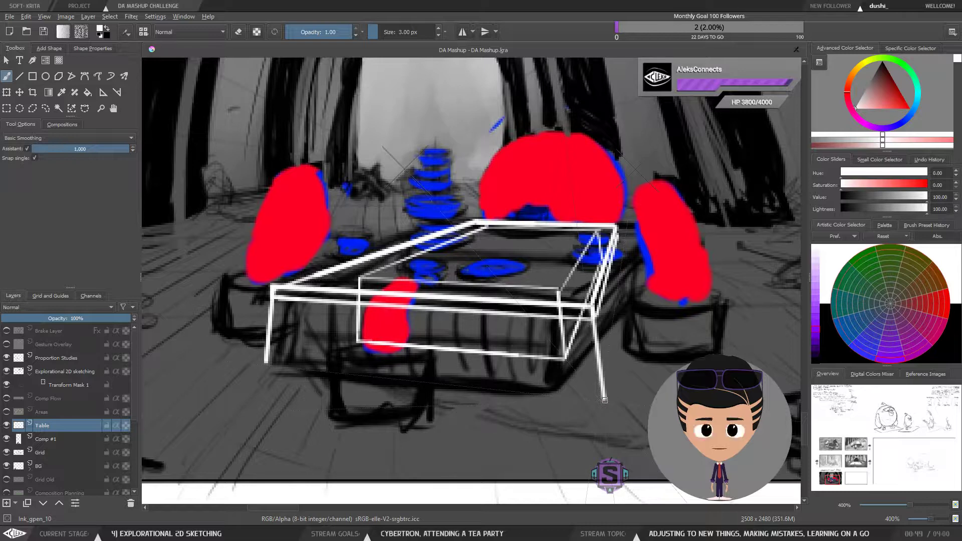
pyautogui.hotkey('ctrl', 'z')
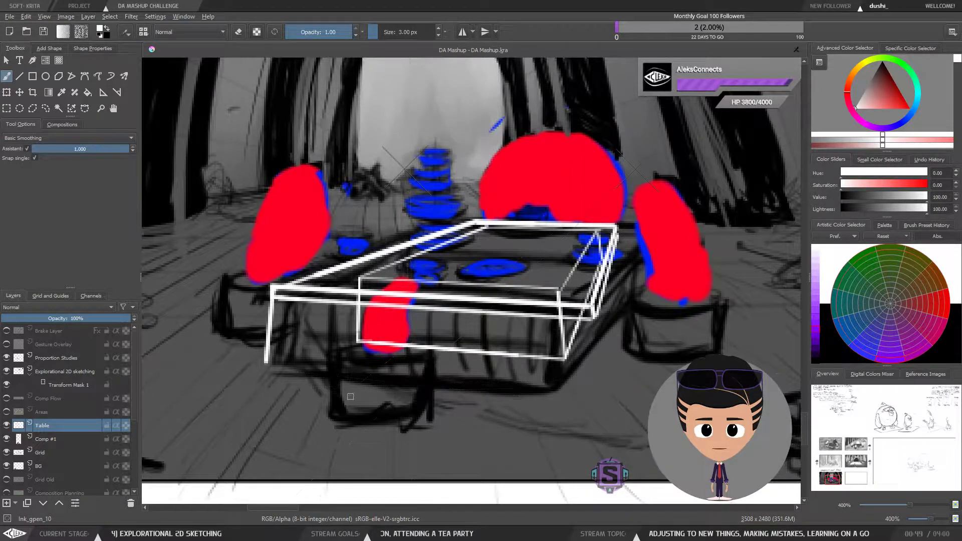
# Step: Sketch a small box-shaped block beneath the front edge of the table top
pyautogui.moveTo(337, 366)
pyautogui.mouseDown()
pyautogui.moveTo(336, 411)
pyautogui.moveTo(419, 422)
pyautogui.moveTo(418, 370)
pyautogui.moveTo(336, 362)
pyautogui.mouseUp()
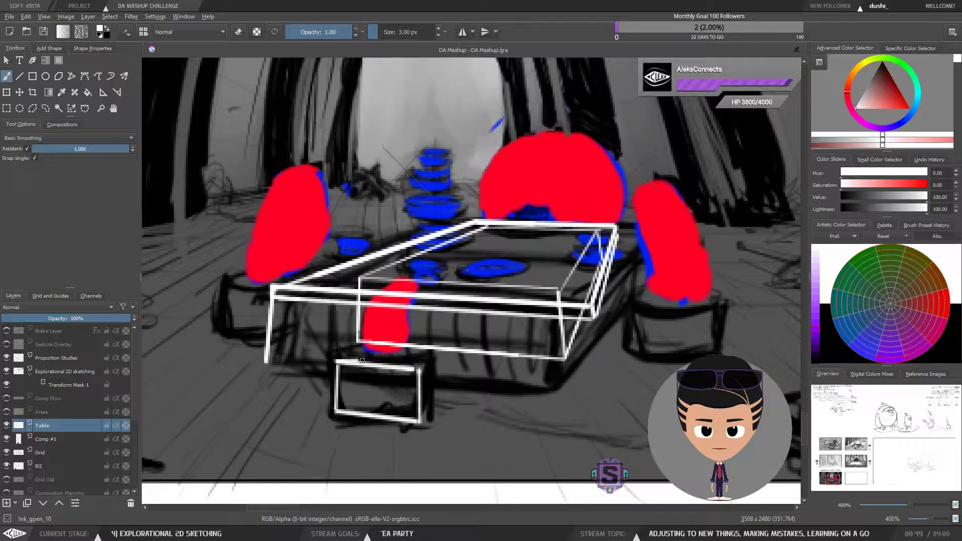
pyautogui.moveTo(419, 369); pyautogui.dragTo(454, 335)
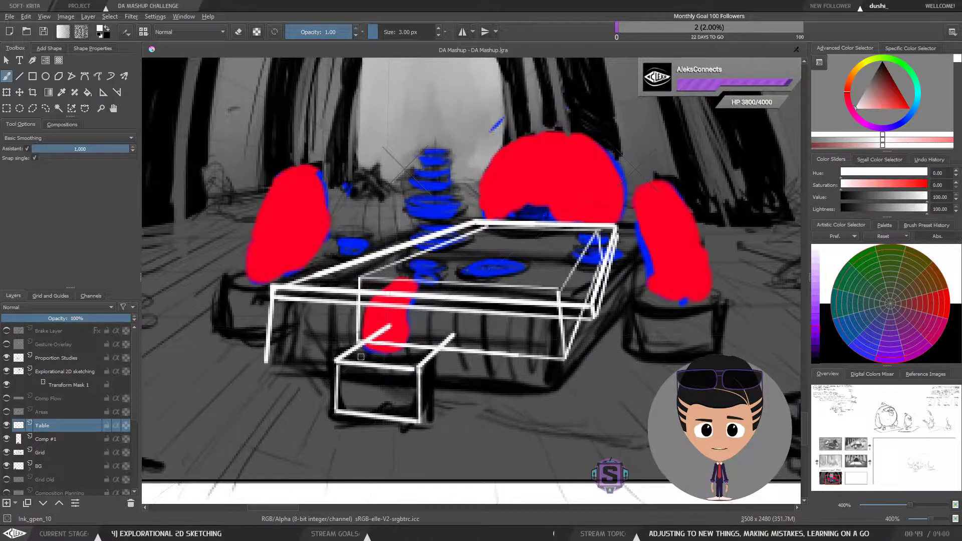
pyautogui.moveTo(338, 360)
pyautogui.mouseDown()
pyautogui.moveTo(384, 331)
pyautogui.moveTo(454, 335)
pyautogui.mouseUp()
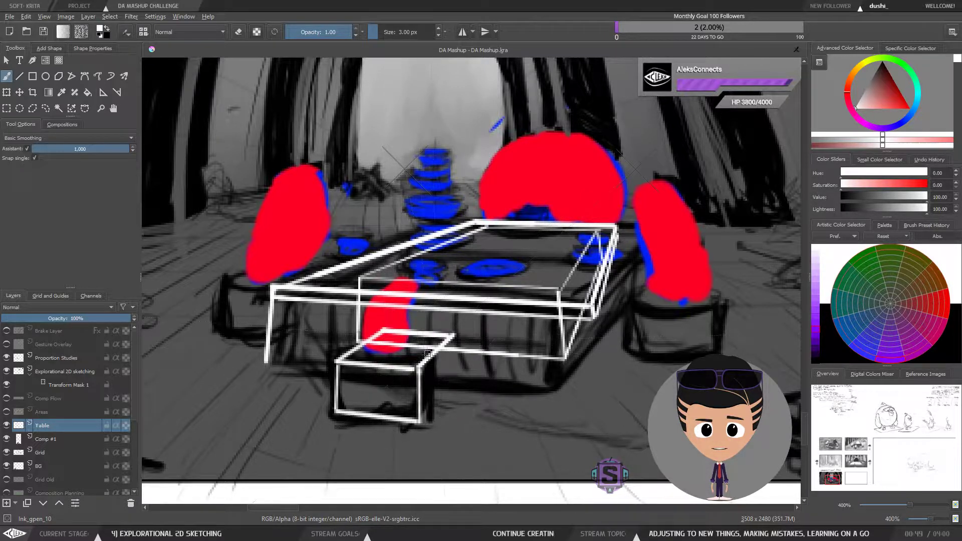
pyautogui.moveTo(419, 424)
pyautogui.mouseDown()
pyautogui.moveTo(442, 400)
pyautogui.moveTo(453, 339)
pyautogui.mouseUp()
pyautogui.scroll(-2, 431, 352)
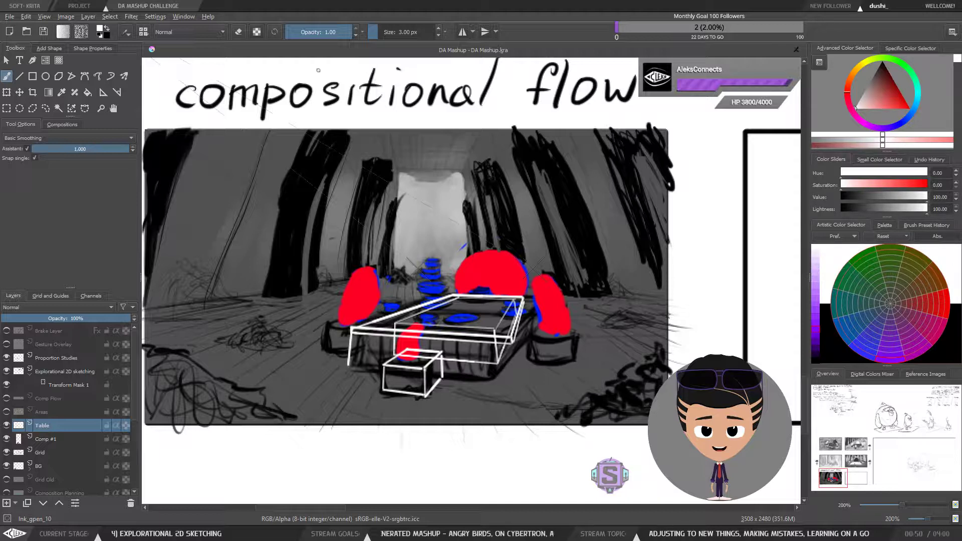
# Step: Try to draw a short horizontal stroke to the right of the table
pyautogui.moveTo(591, 285); pyautogui.dragTo(624, 287)
pyautogui.press('l')
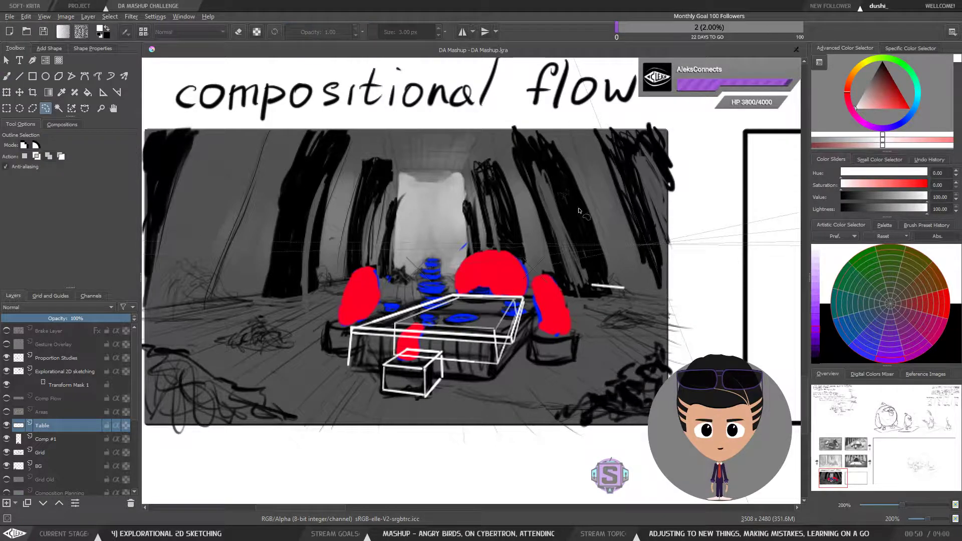
pyautogui.hotkey('ctrl', 'z')
pyautogui.press('b')
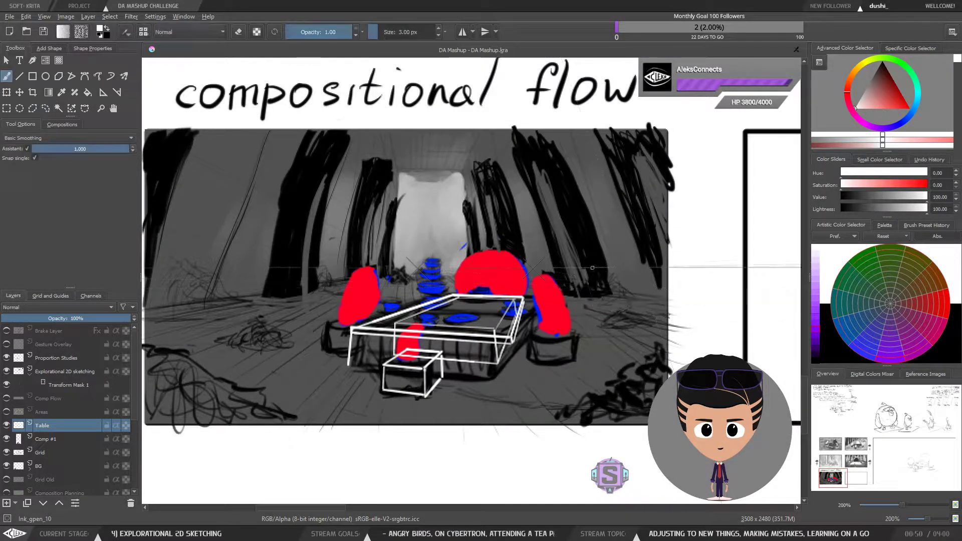
# Step: Try to add a right front leg and a bottom edge line to the table
pyautogui.moveTo(509, 395); pyautogui.dragTo(516, 379)
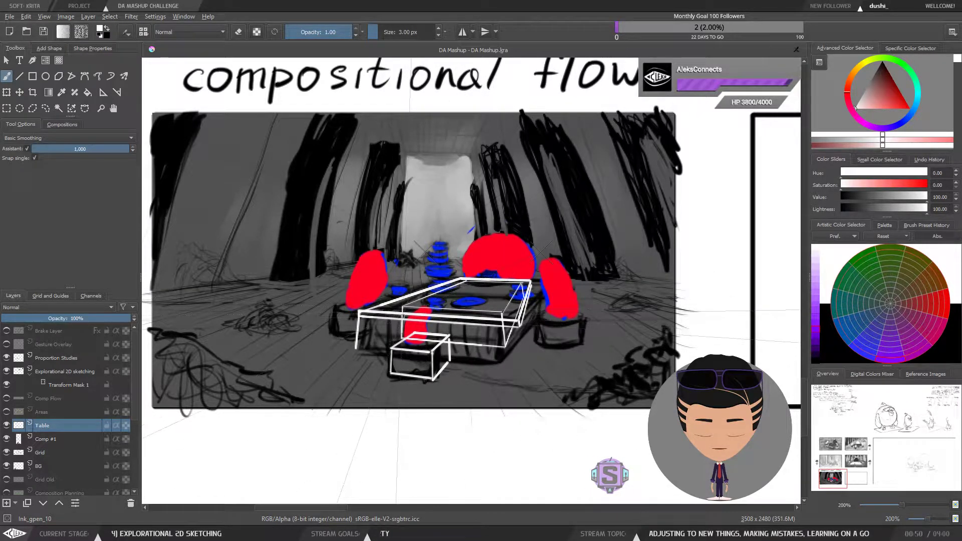
pyautogui.hotkey('ctrl', '+')
pyautogui.hotkey('ctrl', '+')
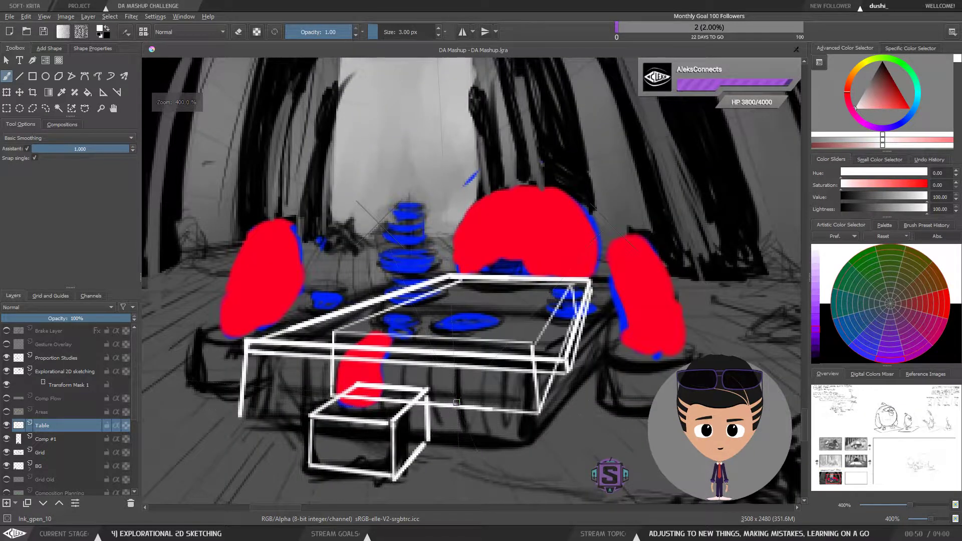
pyautogui.moveTo(456, 402)
pyautogui.mouseDown()
pyautogui.moveTo(457, 341)
pyautogui.moveTo(465, 363)
pyautogui.mouseUp()
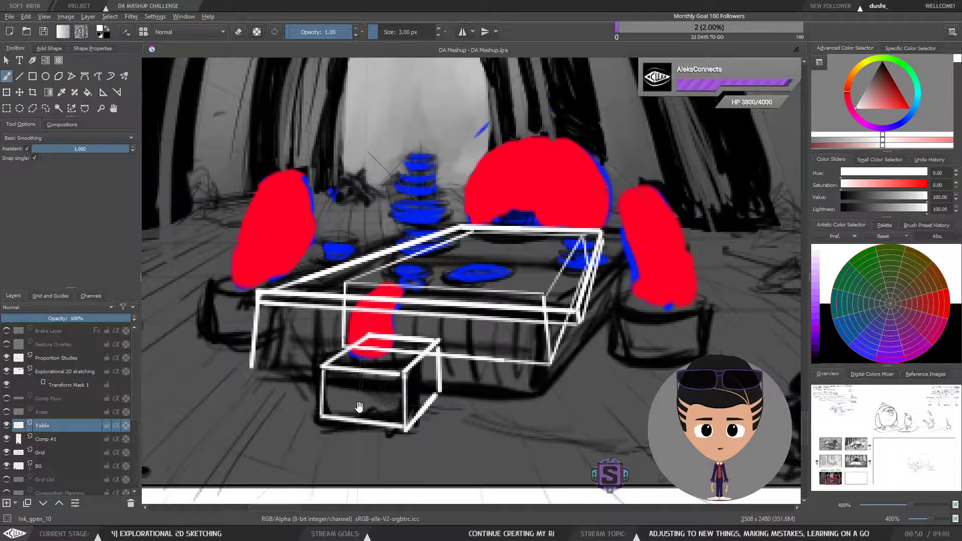
pyautogui.moveTo(358, 407); pyautogui.dragTo(383, 398)
pyautogui.moveTo(407, 352); pyautogui.dragTo(419, 340)
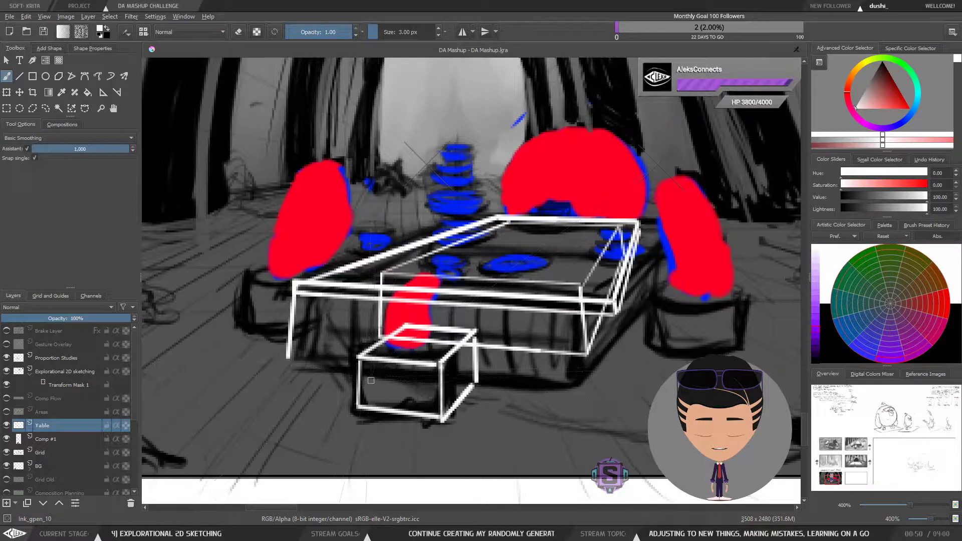
pyautogui.moveTo(396, 378); pyautogui.dragTo(427, 393)
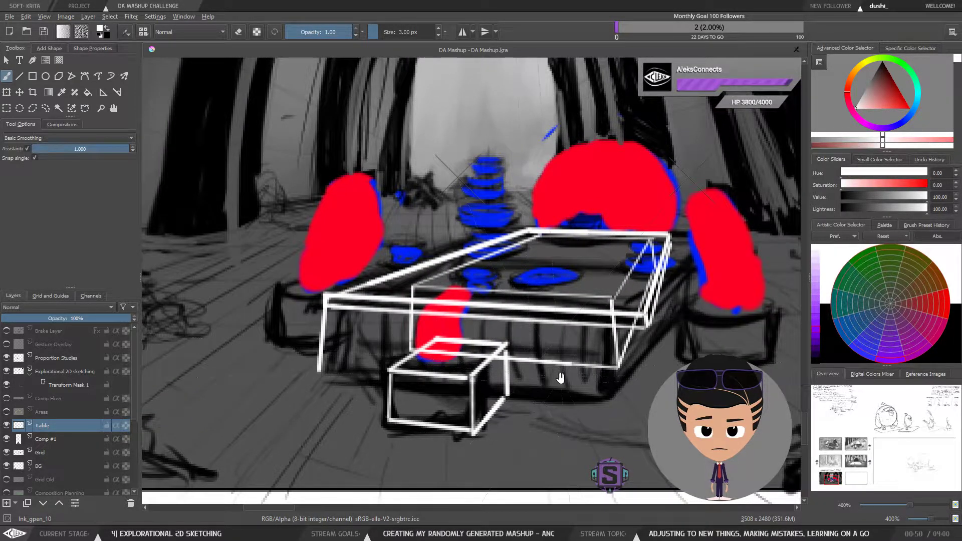
pyautogui.press('-')
pyautogui.press('-')
pyautogui.moveTo(523, 349); pyautogui.dragTo(496, 368)
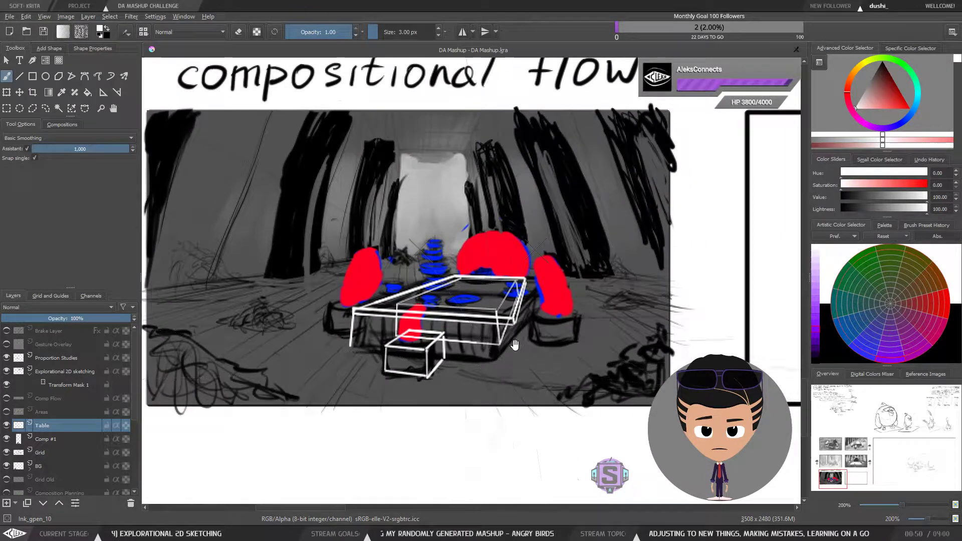
pyautogui.moveTo(513, 319); pyautogui.dragTo(518, 359)
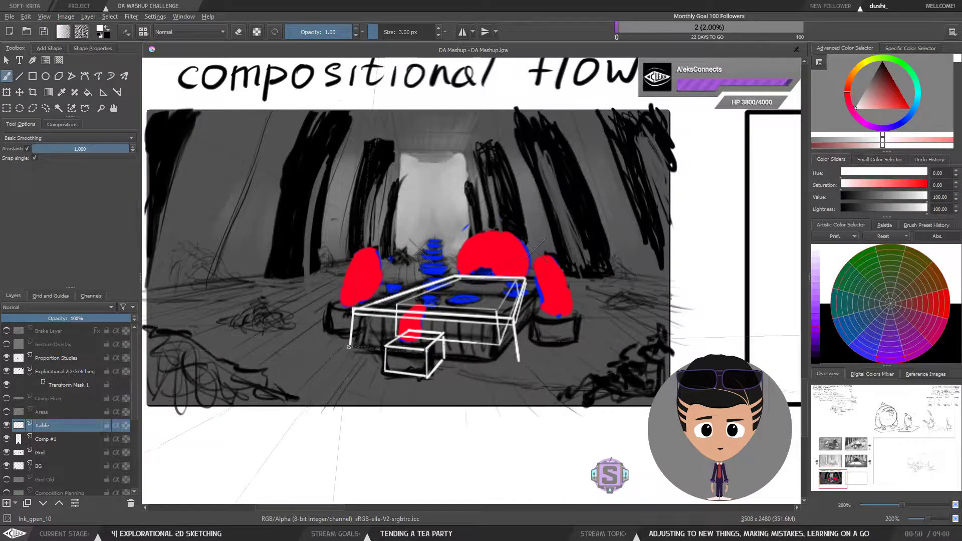
pyautogui.moveTo(349, 346); pyautogui.dragTo(518, 362)
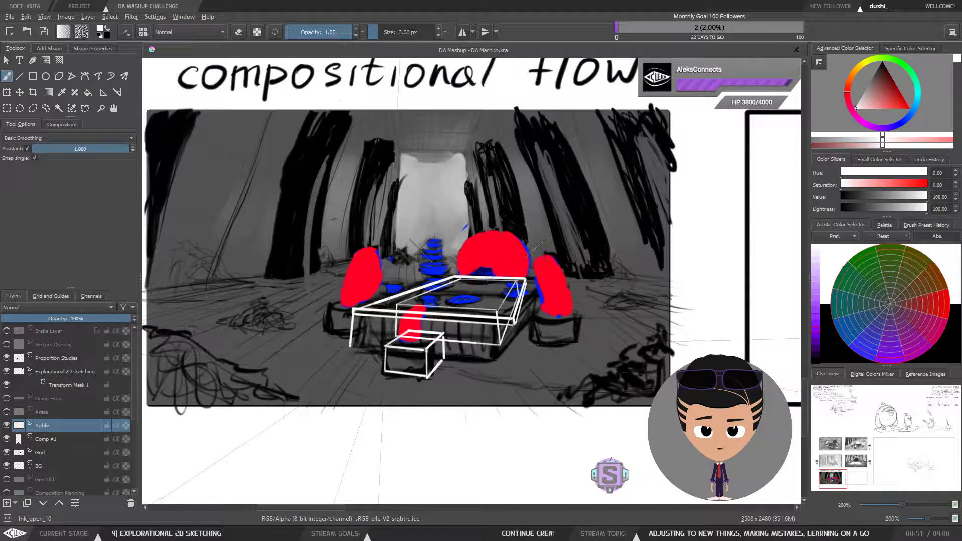
pyautogui.hotkey('ctrl', 'z')
pyautogui.hotkey('ctrl', 'z')
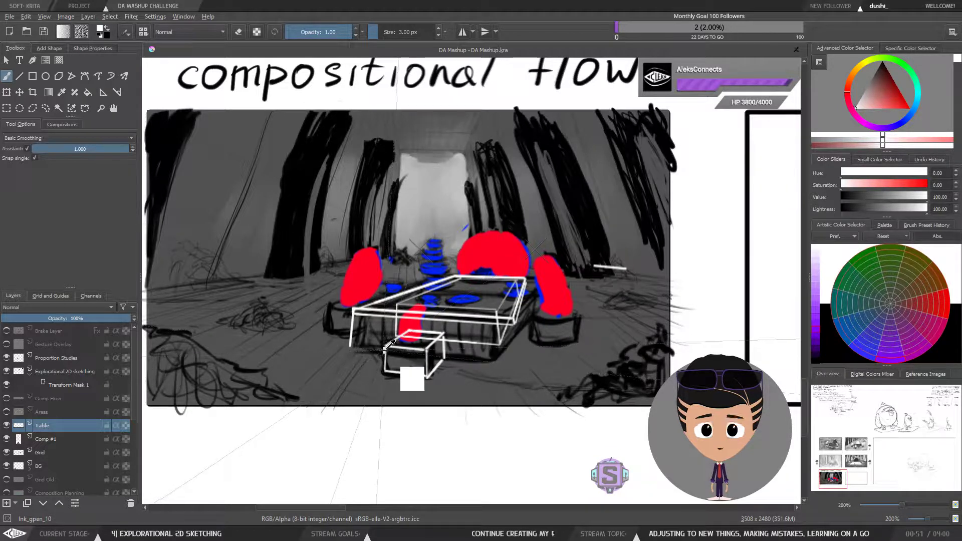
# Step: Delete the stray stroke right of the table and the table's left front leg with lasso selections
pyautogui.press('l')
pyautogui.moveTo(645, 258)
pyautogui.mouseDown()
pyautogui.moveTo(592, 250)
pyautogui.moveTo(634, 289)
pyautogui.mouseUp()
pyautogui.press('Delete')
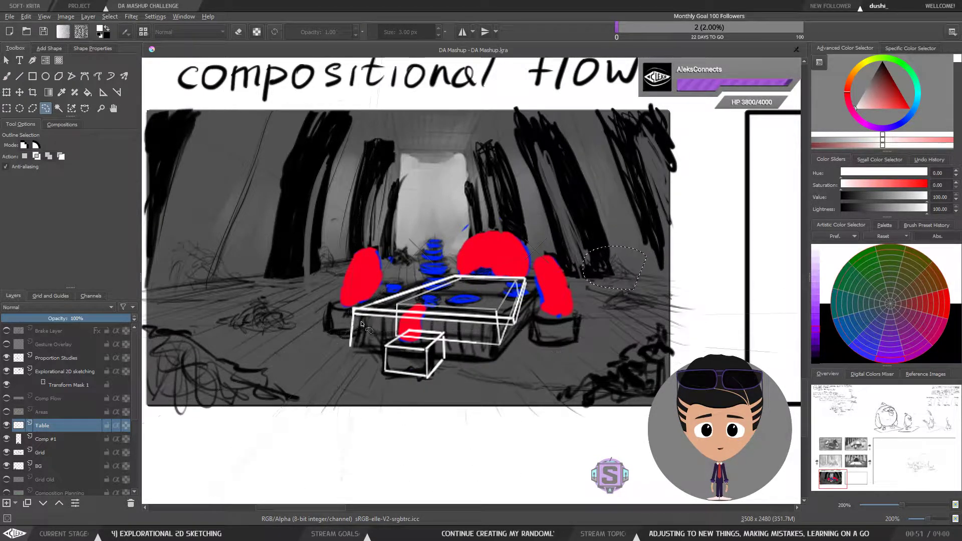
pyautogui.moveTo(355, 317)
pyautogui.mouseDown()
pyautogui.moveTo(333, 344)
pyautogui.moveTo(361, 343)
pyautogui.mouseUp()
pyautogui.press('Delete')
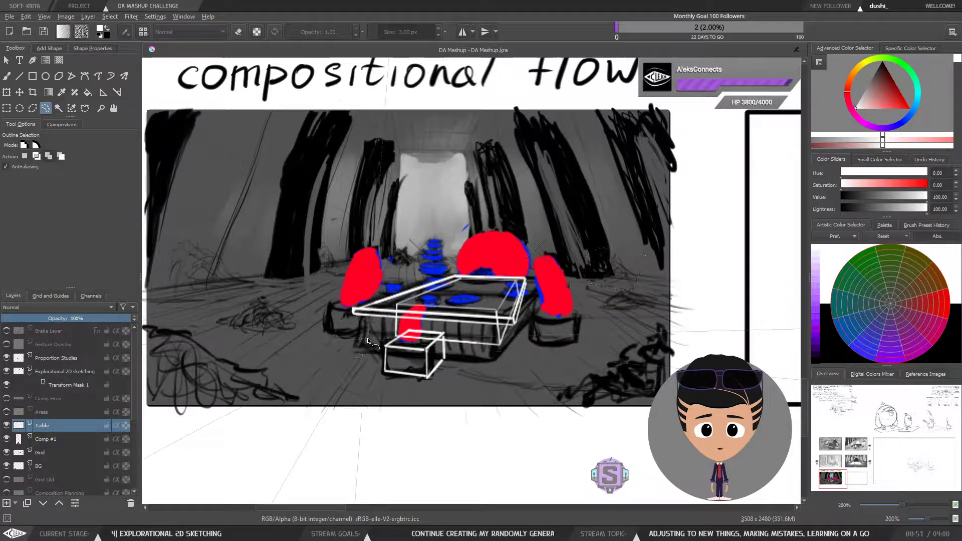
pyautogui.hotkey('ctrl', 'shift', 'a')
pyautogui.press('b')
# Step: Inspect the table sketch close up
pyautogui.scroll(2, 421, 335)
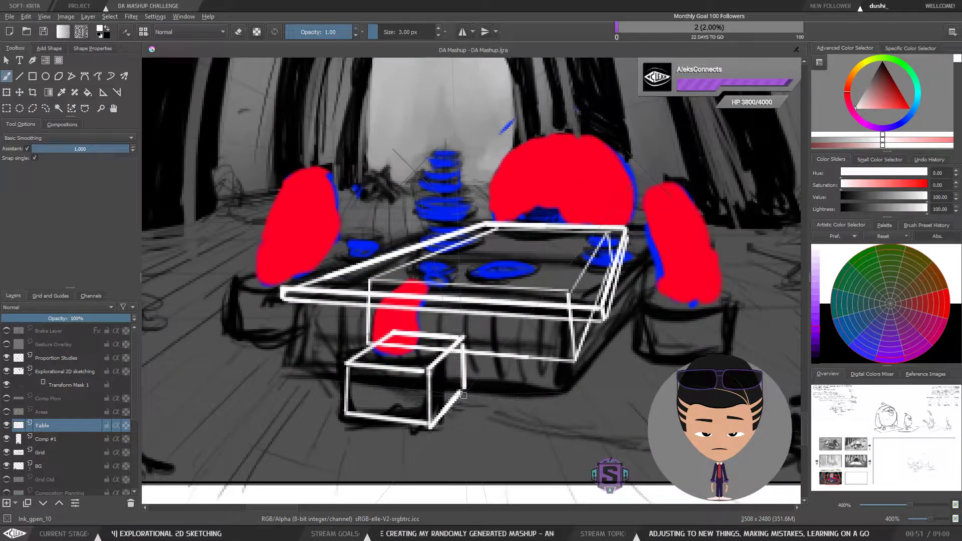
pyautogui.moveTo(441, 358); pyautogui.dragTo(436, 345)
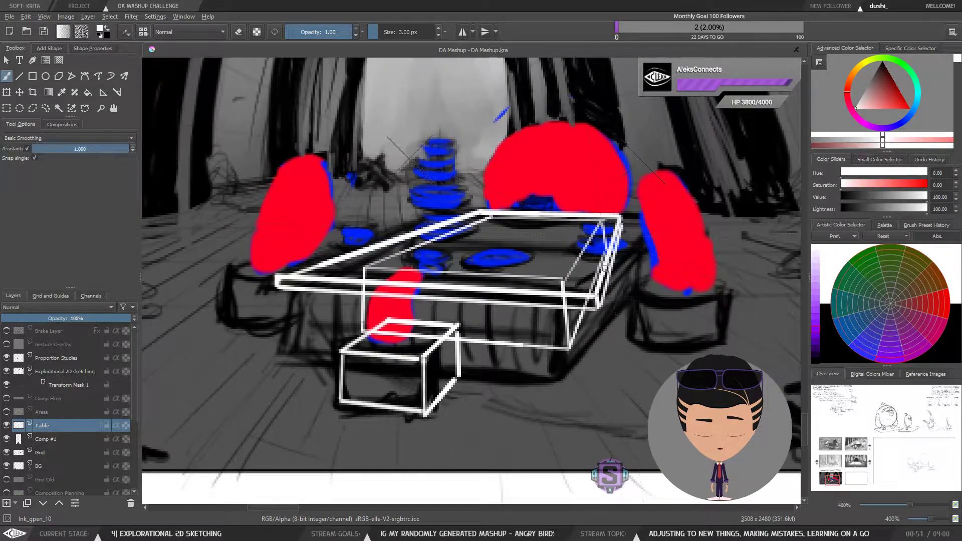
pyautogui.scroll(-3, 577, 255)
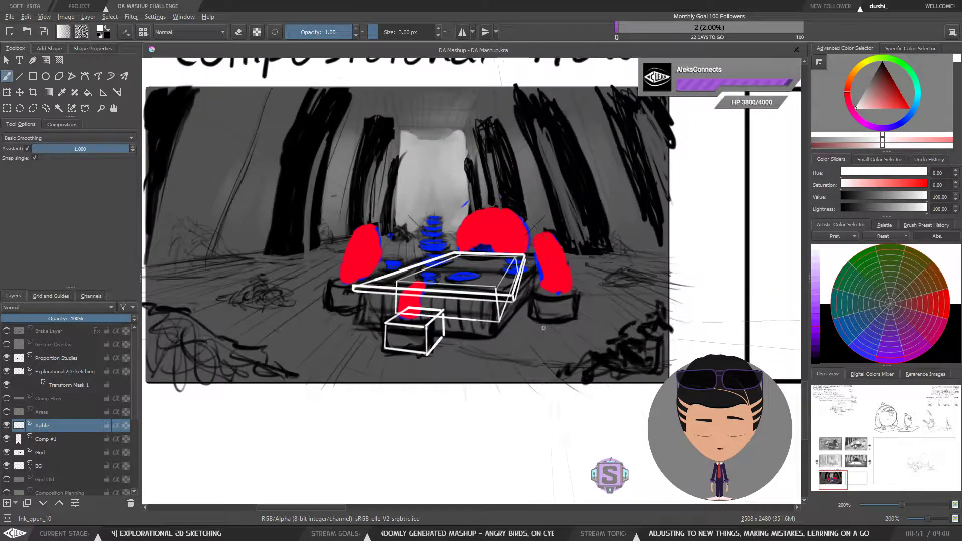
pyautogui.moveTo(572, 304); pyautogui.dragTo(599, 377)
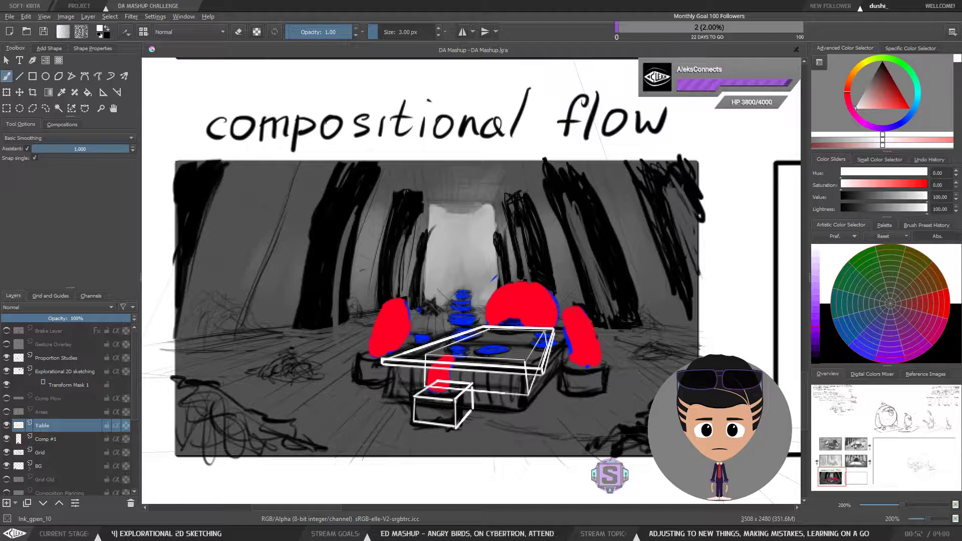
# Step: Navigate the canvas to examine the character gesture notes above the storyboard
pyautogui.press('-')
pyautogui.press('-')
pyautogui.moveTo(656, 169); pyautogui.dragTo(252, 443)
pyautogui.press('-')
pyautogui.press('-')
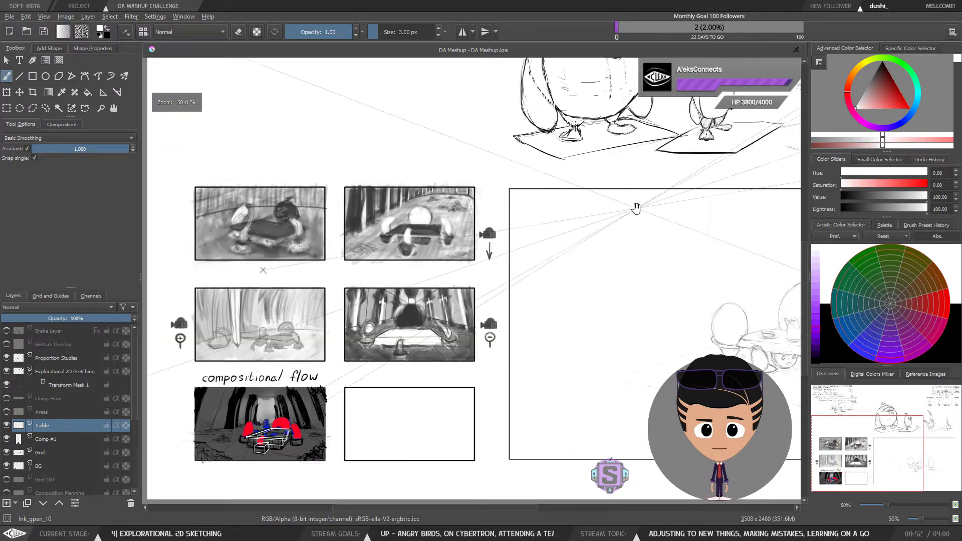
pyautogui.moveTo(636, 209); pyautogui.dragTo(414, 370)
pyautogui.moveTo(749, 131); pyautogui.dragTo(520, 296)
pyautogui.press('+')
pyautogui.press('+')
pyautogui.press('+')
pyautogui.press('+')
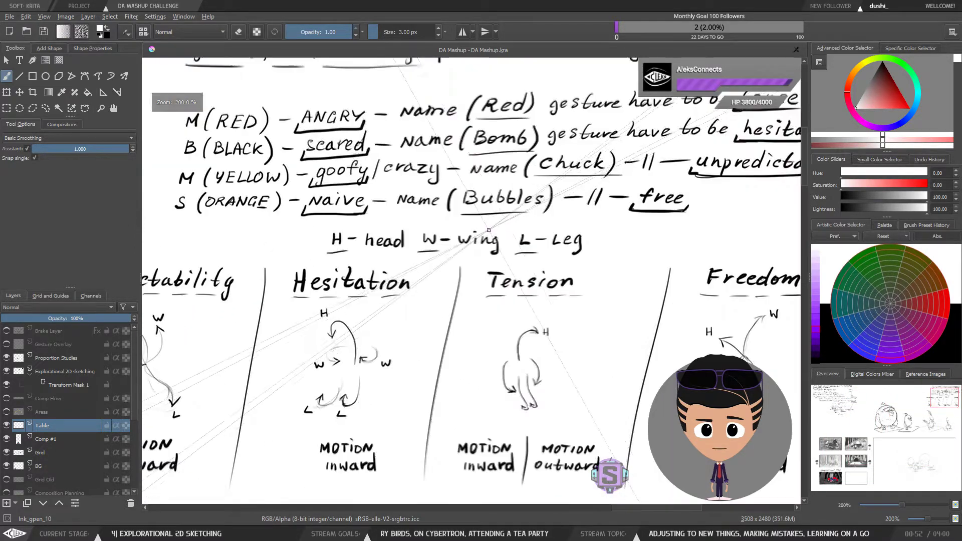
pyautogui.moveTo(595, 222)
pyautogui.mouseDown()
pyautogui.moveTo(552, 322)
pyautogui.moveTo(557, 339)
pyautogui.mouseUp()
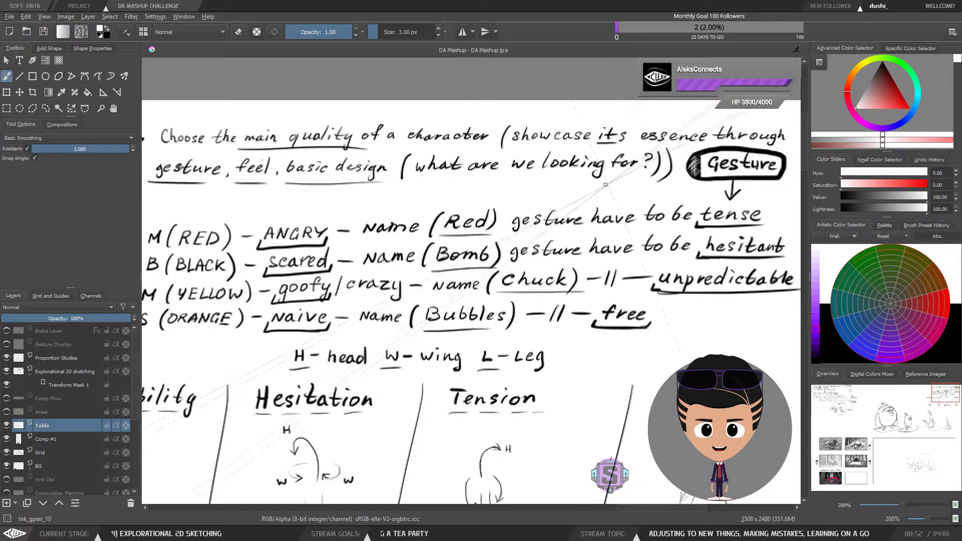
pyautogui.press('-')
pyautogui.press('-')
pyautogui.press('+')
pyautogui.press('+')
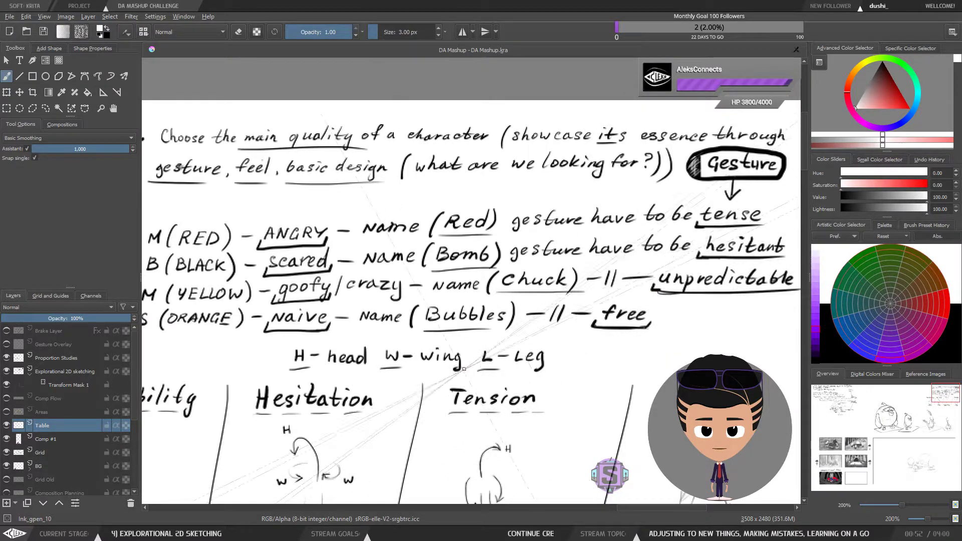
# Step: Pan across the canvas to review the bird character sketches and storyboard panels, then zoom in on the compositional flow panel
pyautogui.press('1')
pyautogui.moveTo(435, 411); pyautogui.dragTo(601, 215)
pyautogui.moveTo(485, 403); pyautogui.dragTo(620, 287)
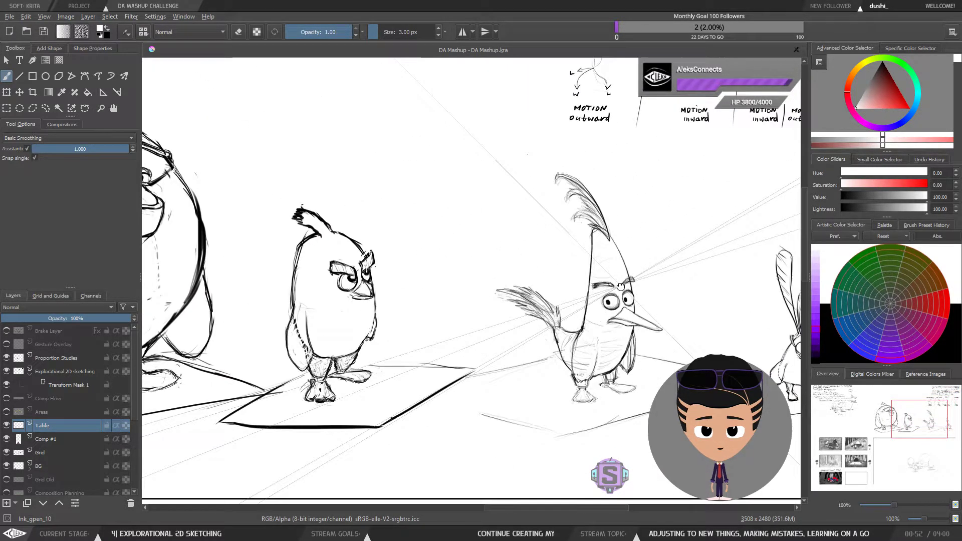
pyautogui.moveTo(436, 383); pyautogui.dragTo(593, 369)
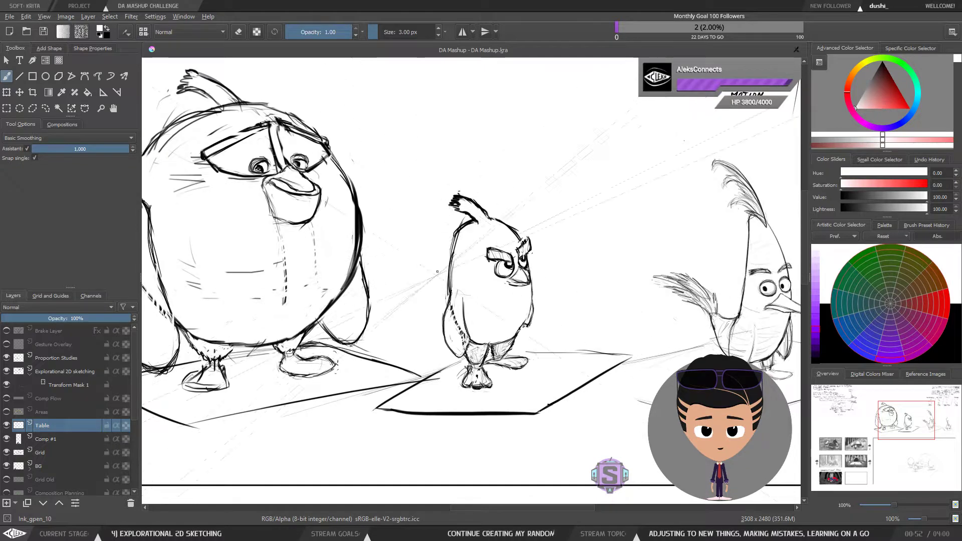
pyautogui.moveTo(431, 359); pyautogui.dragTo(625, 221)
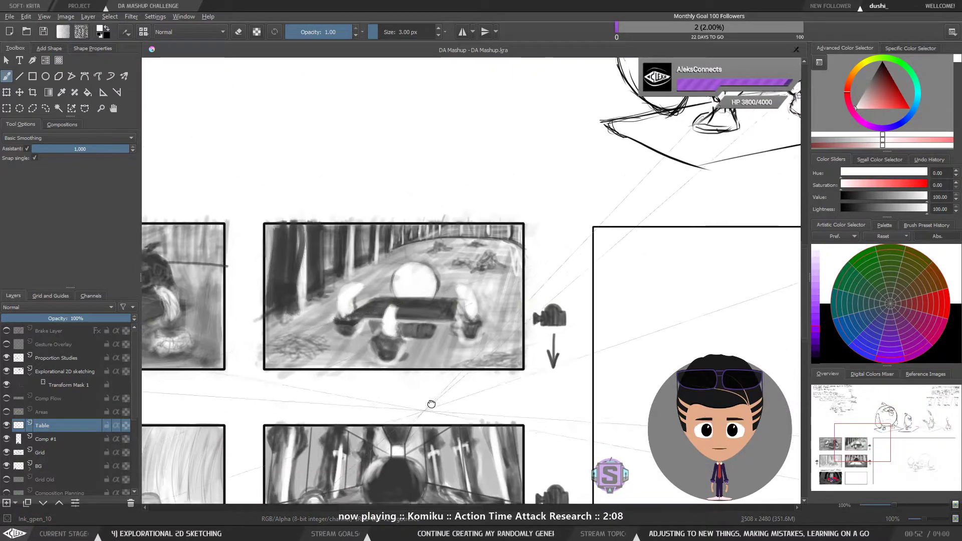
pyautogui.moveTo(431, 404); pyautogui.dragTo(579, 250)
pyautogui.moveTo(459, 436); pyautogui.dragTo(590, 260)
pyautogui.moveTo(516, 388)
pyautogui.mouseDown()
pyautogui.moveTo(599, 291)
pyautogui.moveTo(498, 405)
pyautogui.mouseUp()
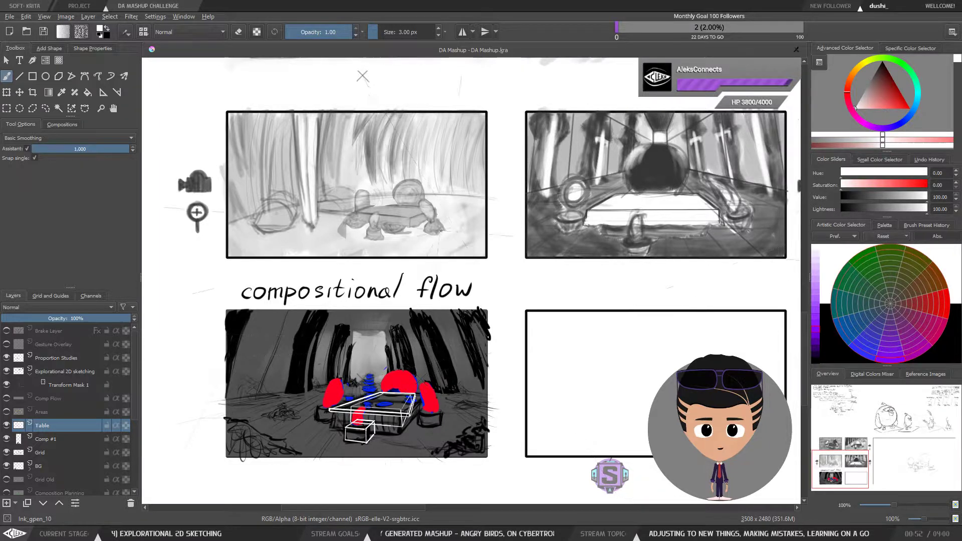
pyautogui.moveTo(409, 347); pyautogui.dragTo(427, 279)
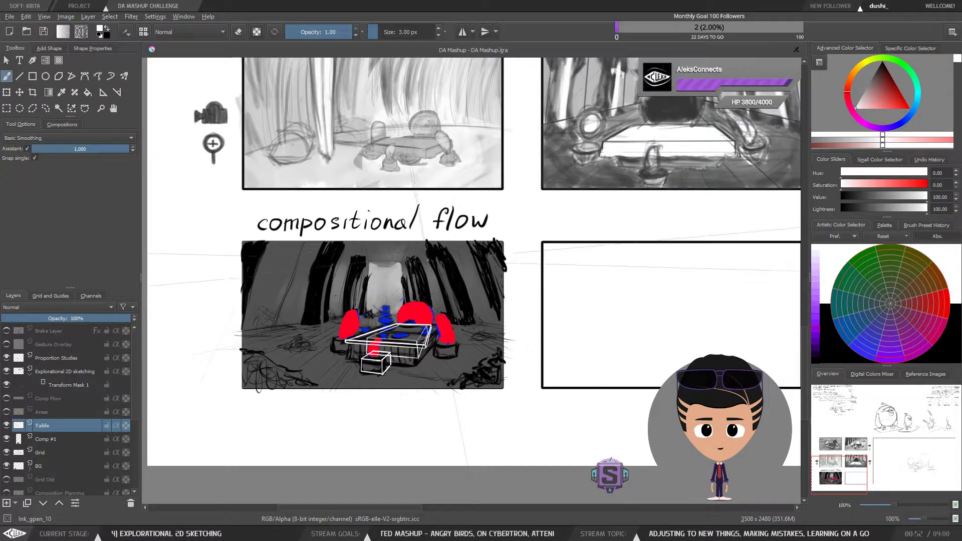
pyautogui.hotkey('ctrl', '+')
pyautogui.hotkey('ctrl', '+')
pyautogui.moveTo(421, 398); pyautogui.dragTo(586, 372)
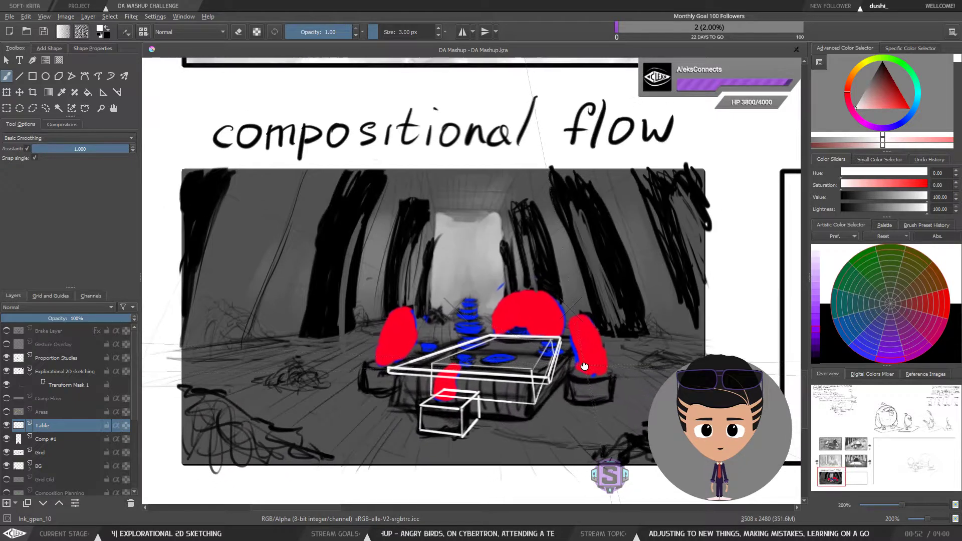
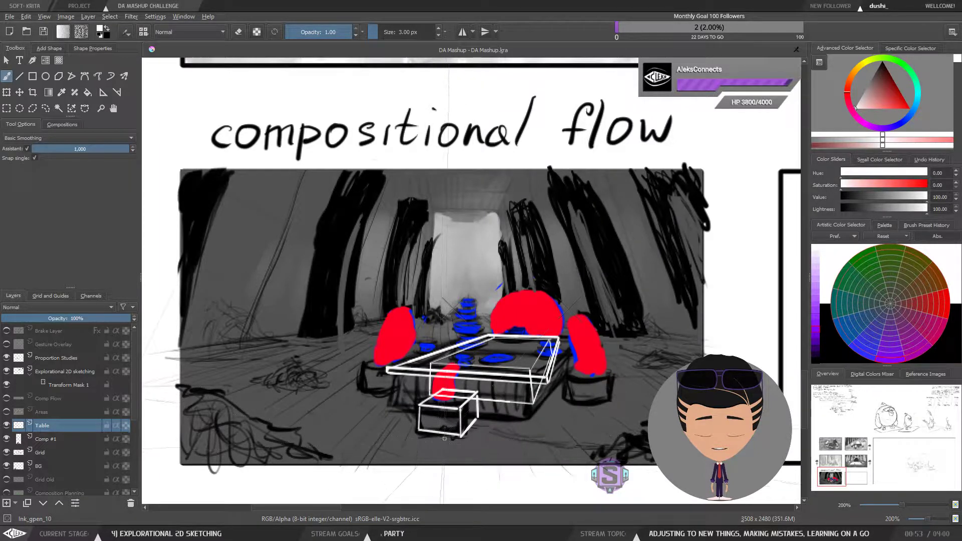
# Step: Inspect the perspective table sketch at different zoom levels within the compositional flow panel
pyautogui.scroll(2, 444, 438)
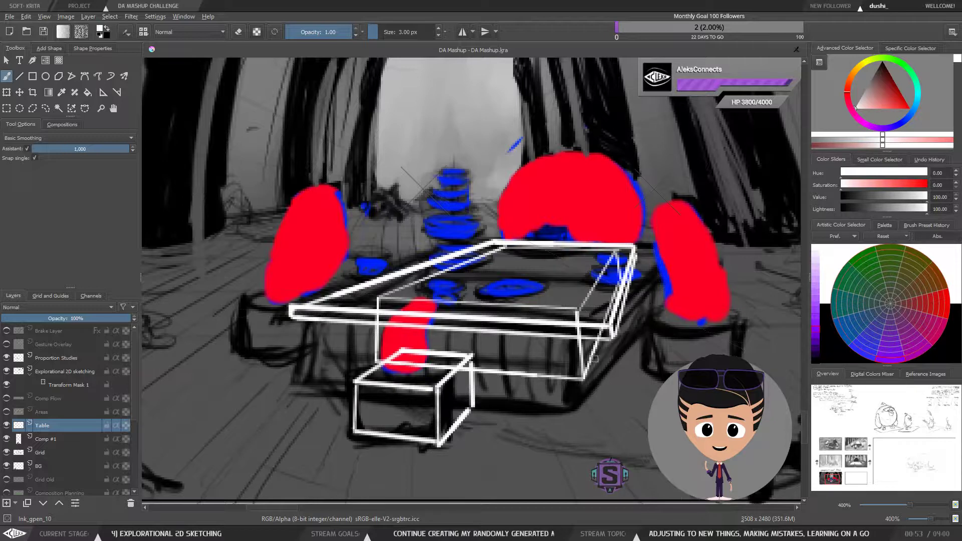
pyautogui.press('-')
pyautogui.press('-')
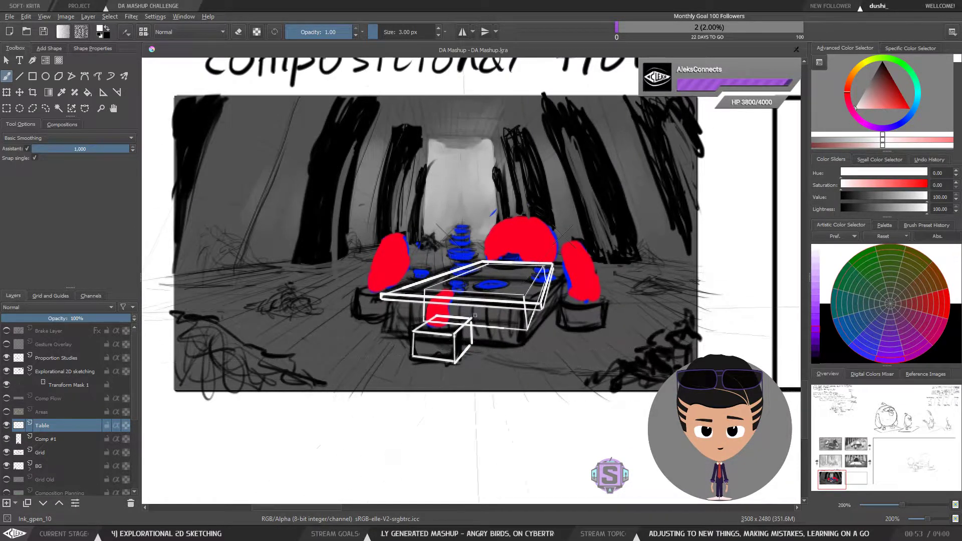
pyautogui.scroll(2, 475, 315)
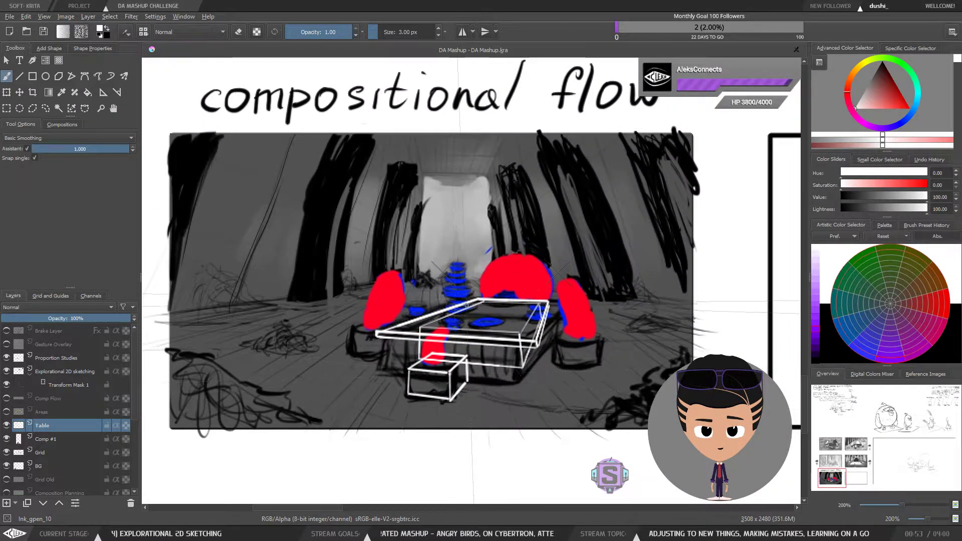
pyautogui.scroll(3, 467, 304)
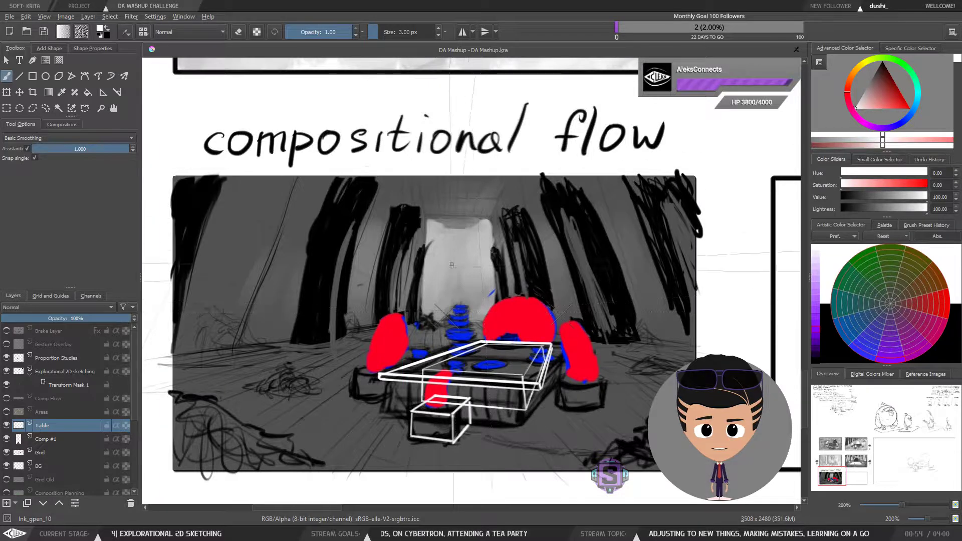
pyautogui.keyDown('ctrl'); pyautogui.scroll(4, 515, 409); pyautogui.keyUp('ctrl')
pyautogui.moveTo(515, 410); pyautogui.dragTo(476, 337)
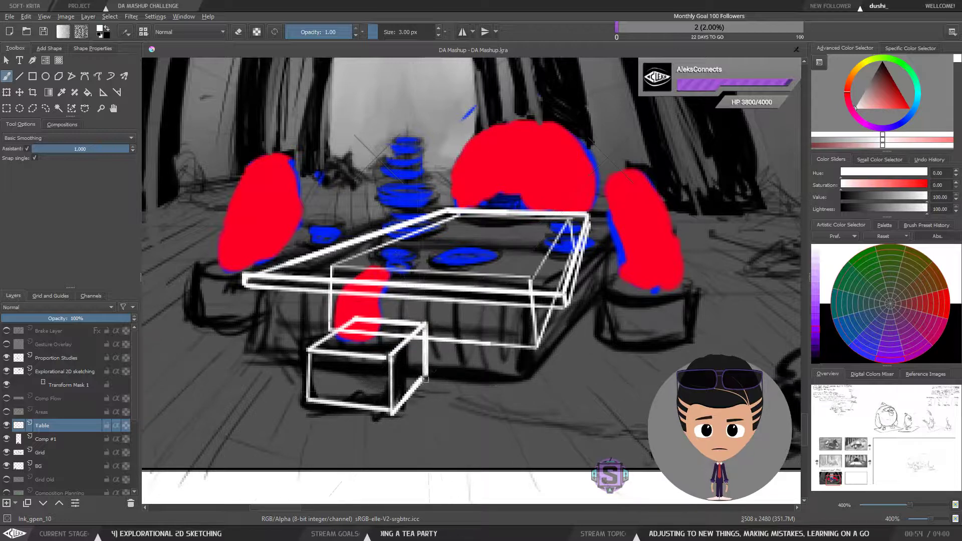
pyautogui.moveTo(425, 378)
pyautogui.mouseDown()
pyautogui.moveTo(381, 422)
pyautogui.moveTo(410, 403)
pyautogui.moveTo(389, 411)
pyautogui.mouseUp()
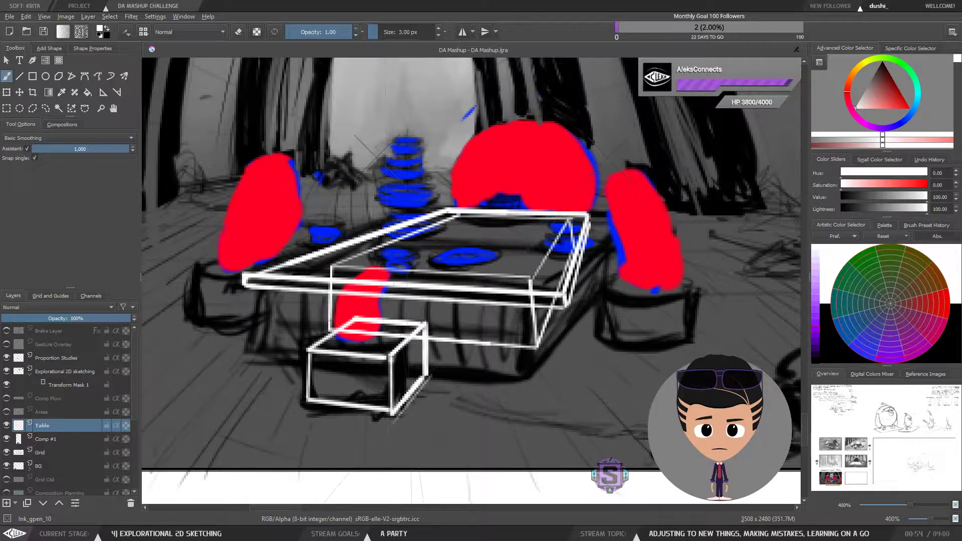
pyautogui.press('-')
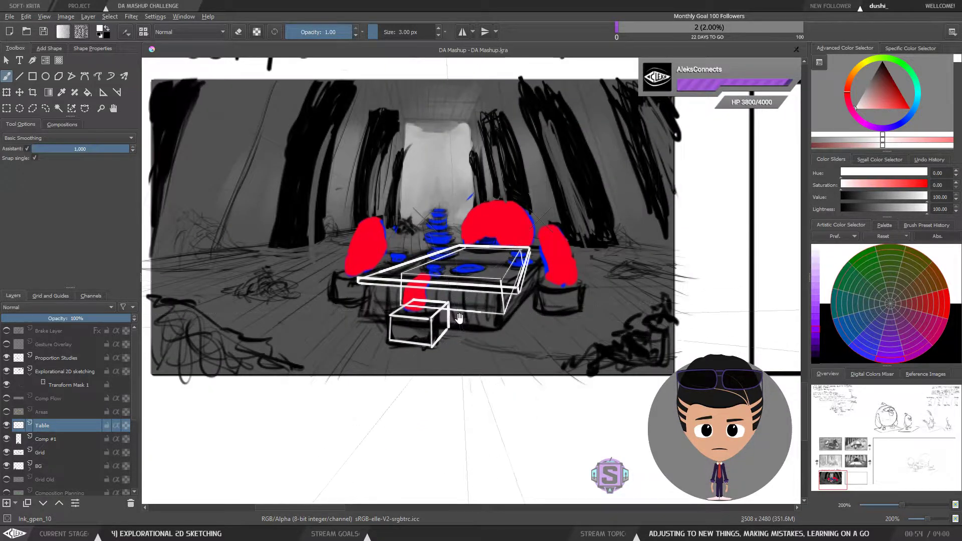
pyautogui.moveTo(459, 317); pyautogui.dragTo(457, 353)
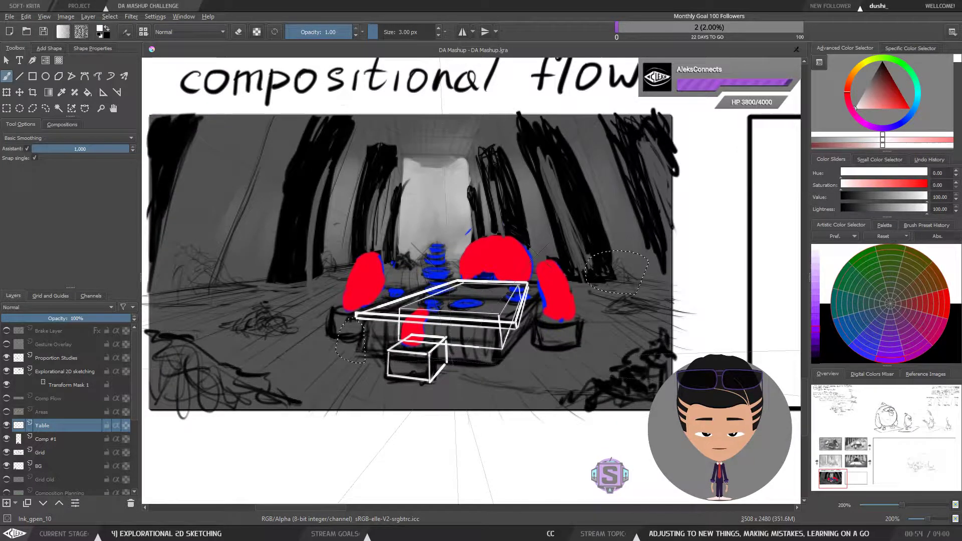
pyautogui.moveTo(352, 350); pyautogui.dragTo(355, 315)
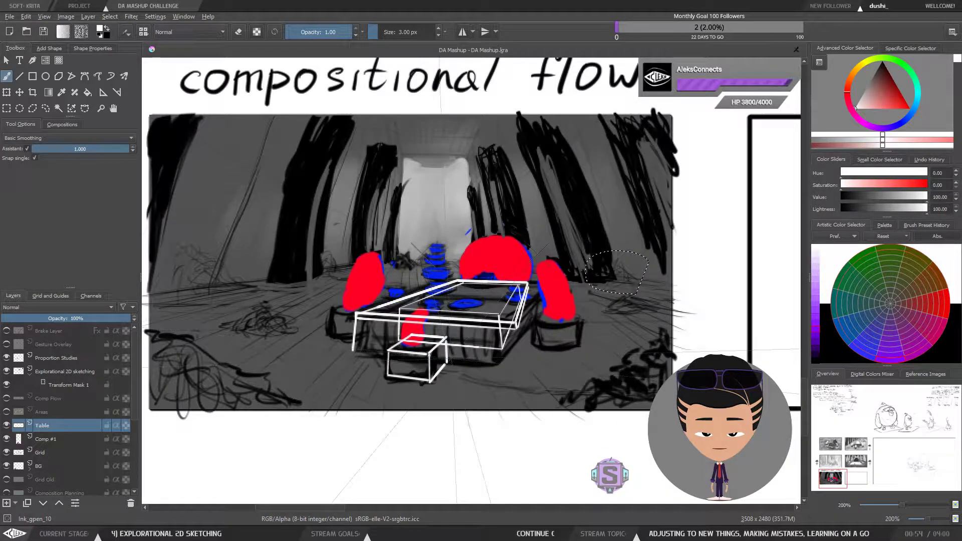
pyautogui.hotkey('ctrl', 'z')
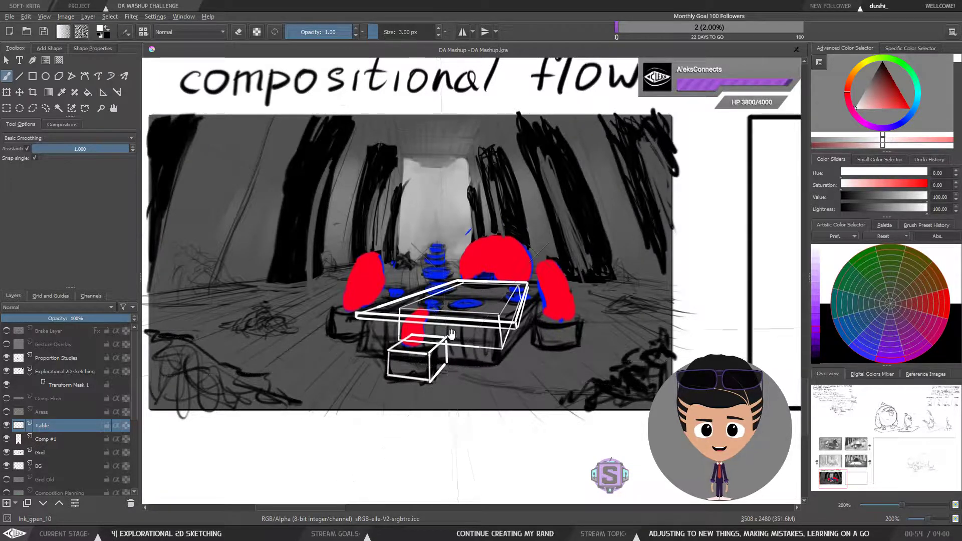
pyautogui.moveTo(452, 326)
pyautogui.mouseDown()
pyautogui.moveTo(476, 366)
pyautogui.moveTo(487, 366)
pyautogui.mouseUp()
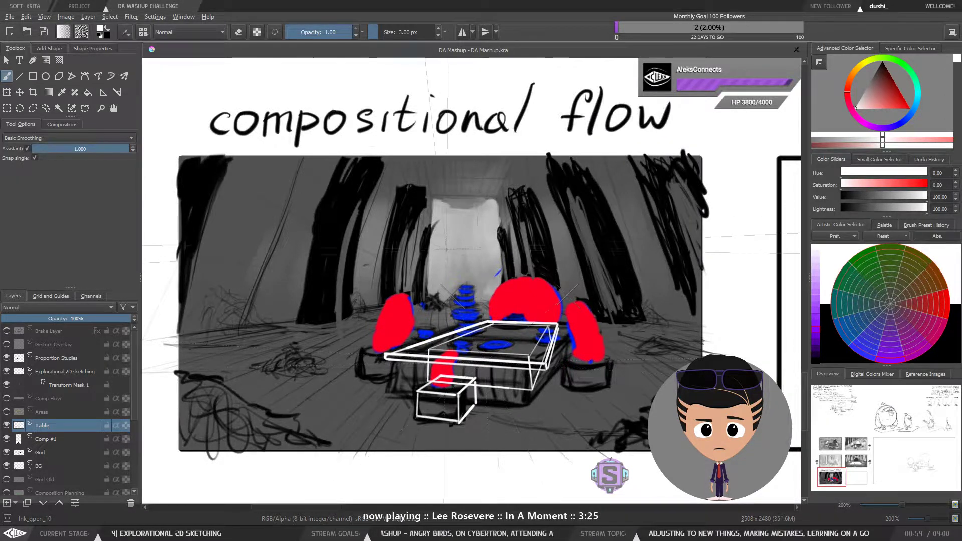
pyautogui.hotkey('ctrl', '+')
pyautogui.moveTo(479, 397)
pyautogui.mouseDown()
pyautogui.moveTo(472, 260)
pyautogui.moveTo(466, 267)
pyautogui.mouseUp()
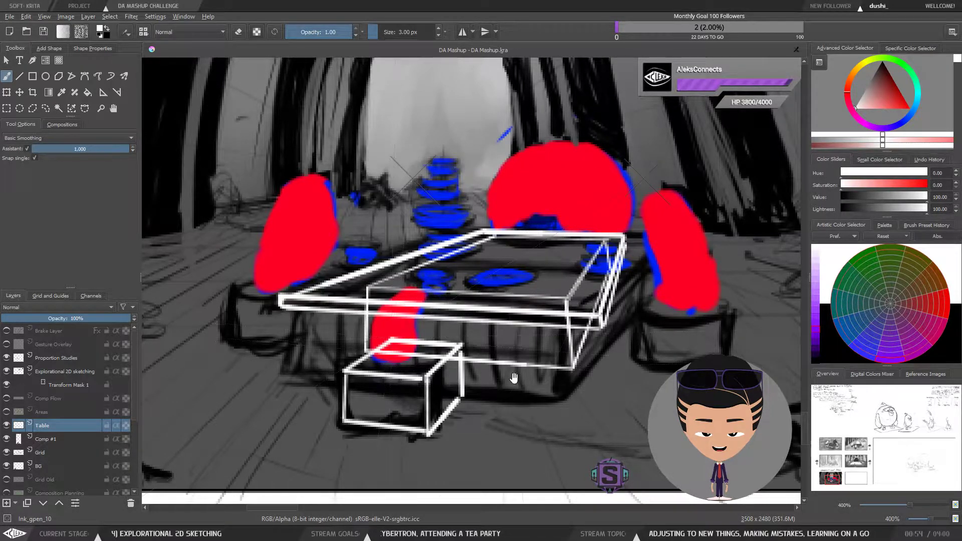
pyautogui.moveTo(514, 378); pyautogui.dragTo(504, 406)
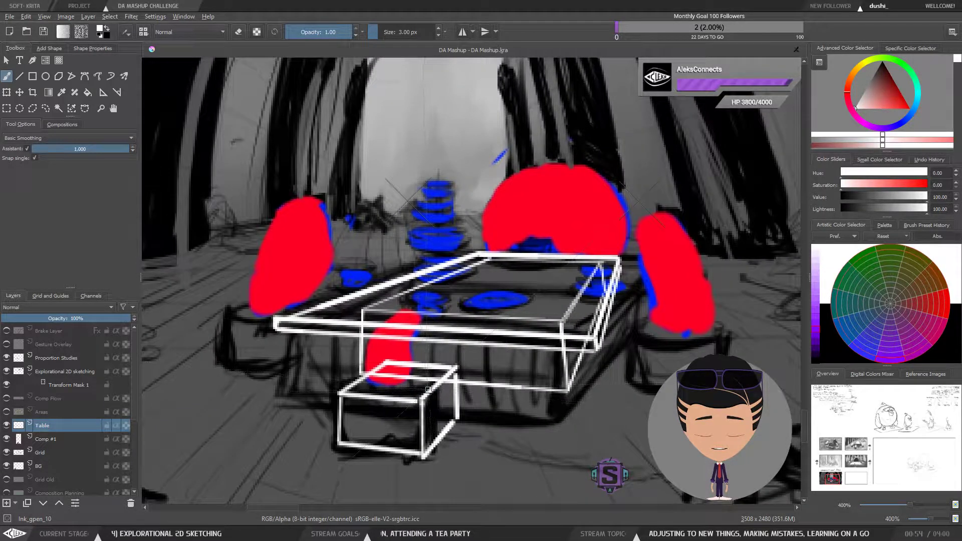
pyautogui.press('l')
pyautogui.moveTo(425, 392); pyautogui.dragTo(440, 380)
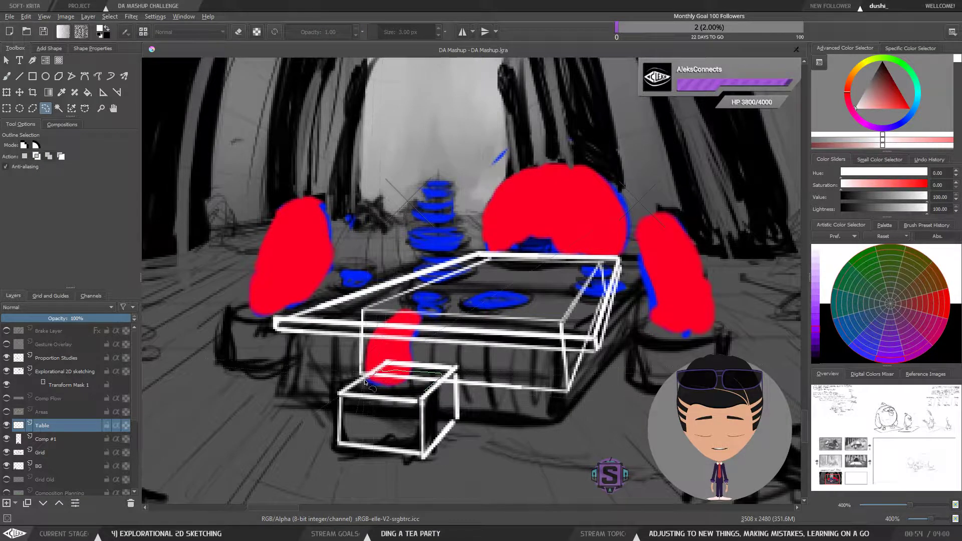
pyautogui.moveTo(372, 387)
pyautogui.mouseDown()
pyautogui.moveTo(408, 395)
pyautogui.moveTo(456, 383)
pyautogui.mouseUp()
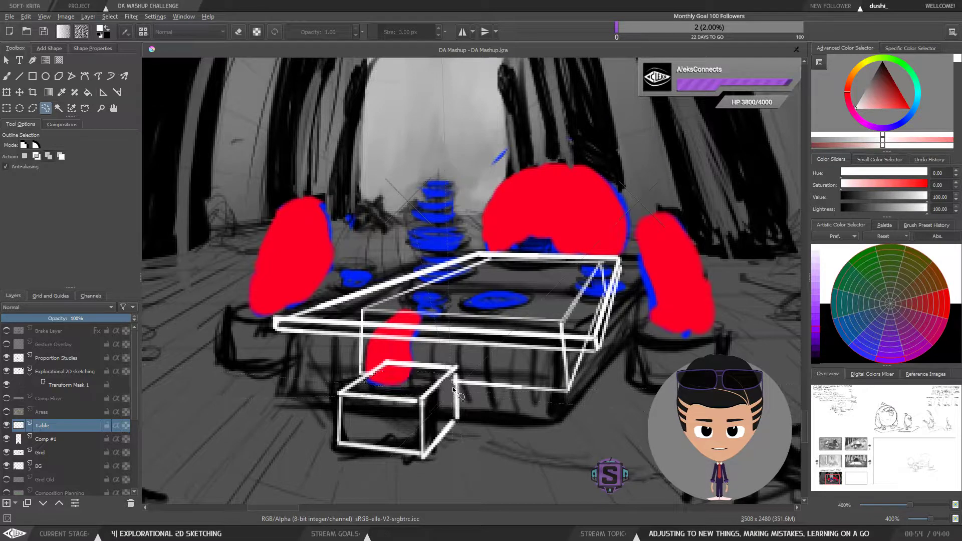
pyautogui.press('b')
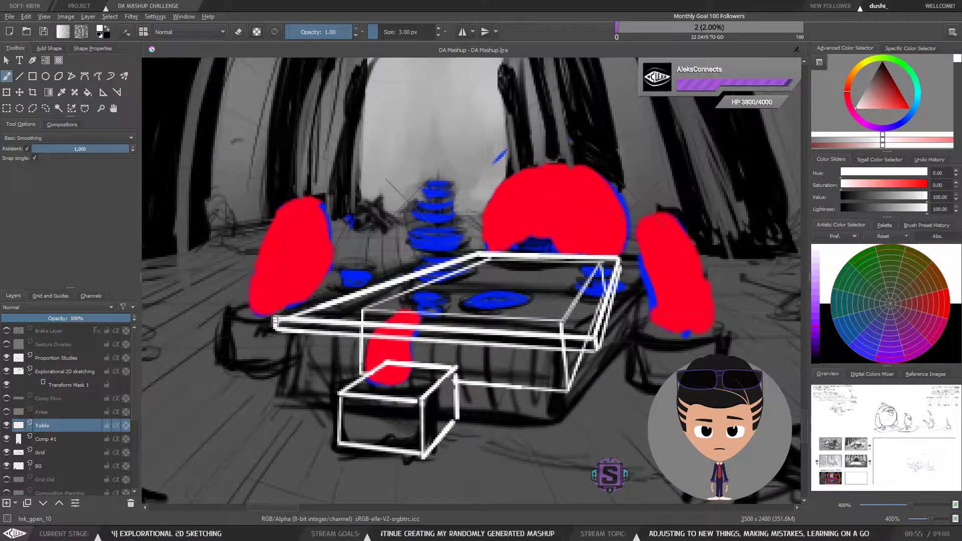
# Step: Try drawing the table's front legs and a perspective guide line toward the vanishing point
pyautogui.moveTo(275, 320); pyautogui.dragTo(270, 361)
pyautogui.hotkey('ctrl', 'z')
pyautogui.moveTo(275, 326); pyautogui.dragTo(271, 367)
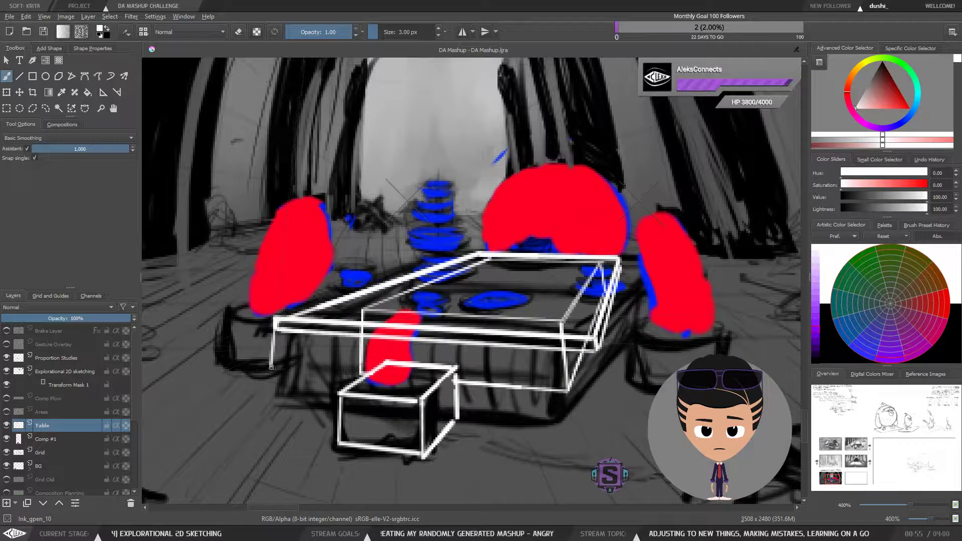
pyautogui.moveTo(267, 402); pyautogui.dragTo(276, 319)
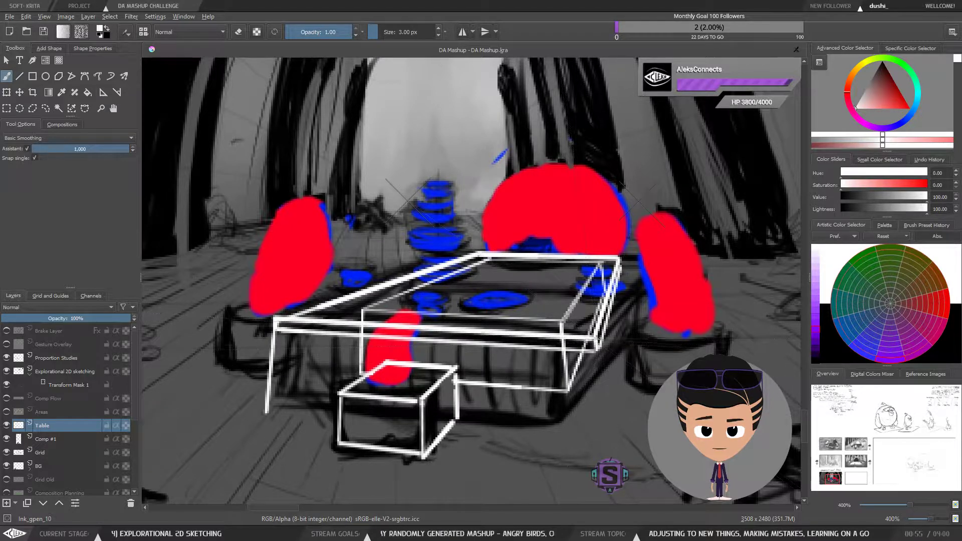
pyautogui.moveTo(597, 339); pyautogui.dragTo(612, 439)
pyautogui.hotkey('ctrl', 'z')
pyautogui.moveTo(596, 339); pyautogui.dragTo(603, 396)
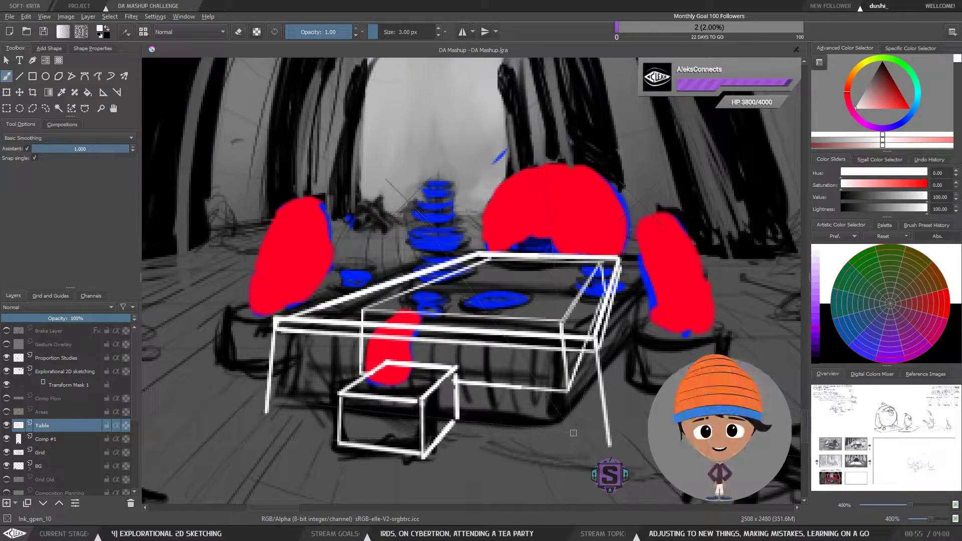
pyautogui.moveTo(410, 209); pyautogui.dragTo(495, 422)
pyautogui.hotkey('ctrl', 'z')
pyautogui.moveTo(610, 446); pyautogui.dragTo(410, 203)
pyautogui.hotkey('ctrl', 'z')
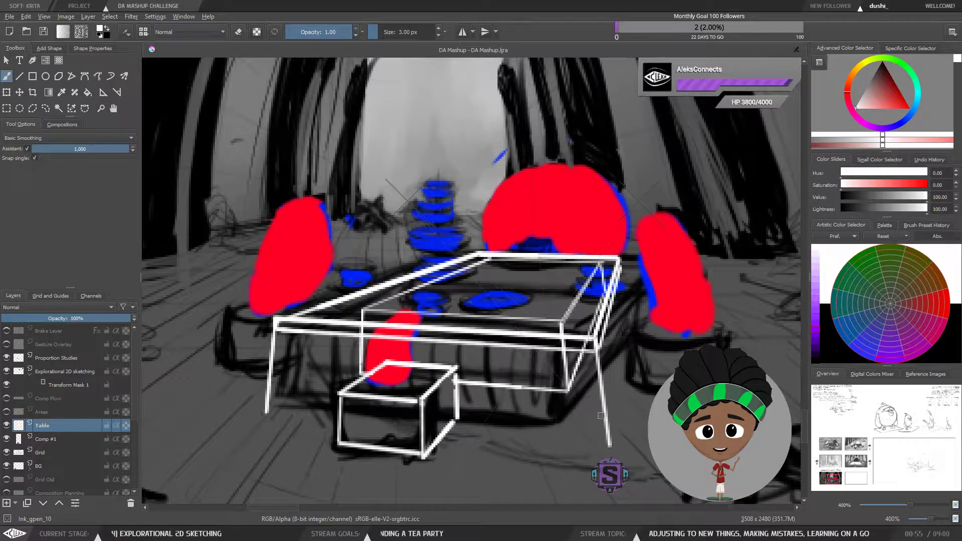
pyautogui.moveTo(609, 445); pyautogui.dragTo(564, 389)
pyautogui.hotkey('ctrl', 'z')
pyautogui.moveTo(609, 445)
pyautogui.mouseDown()
pyautogui.moveTo(505, 334)
pyautogui.moveTo(424, 222)
pyautogui.moveTo(388, 236)
pyautogui.mouseUp()
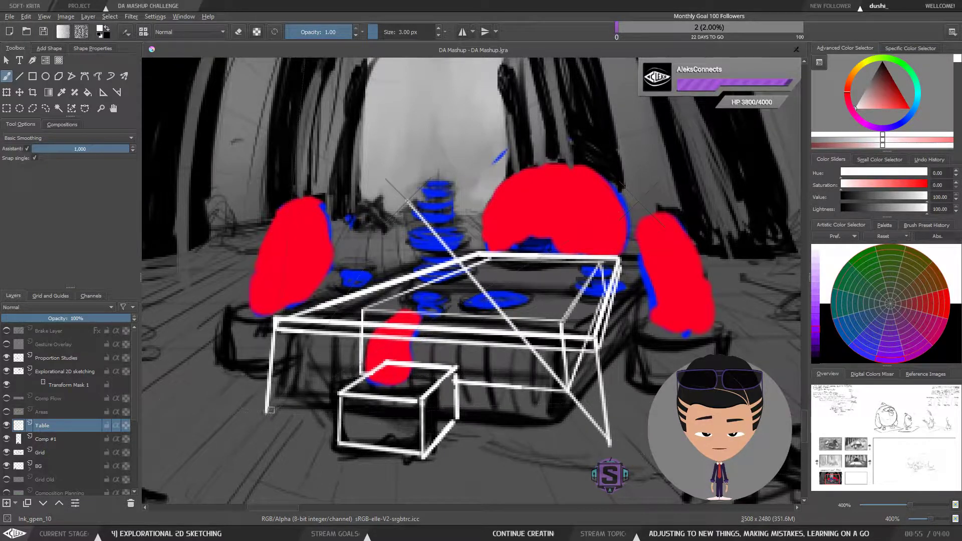
pyautogui.press('-')
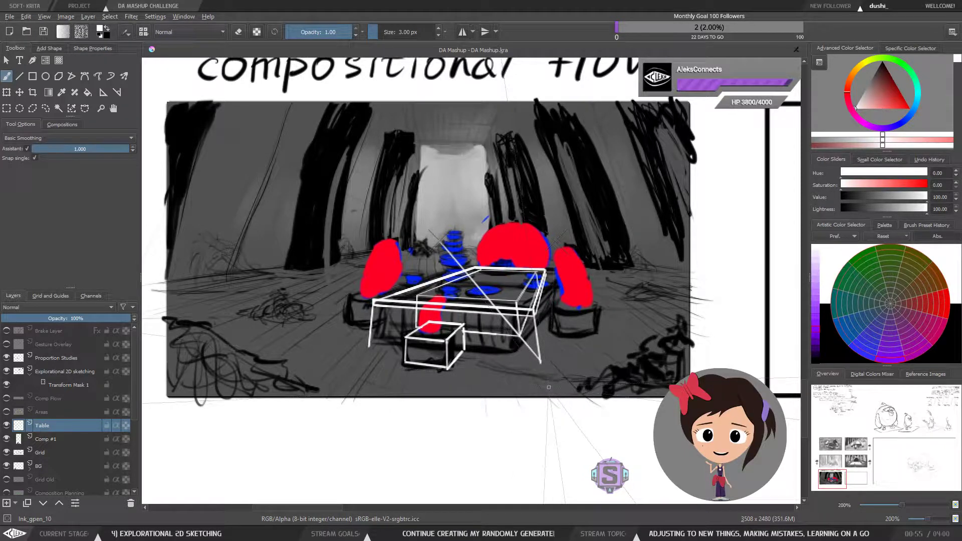
pyautogui.hotkey('ctrl', 'z')
pyautogui.hotkey('ctrl', 'z')
pyautogui.hotkey('ctrl', 'z')
# Step: Draw the table's right front leg straight down from the tabletop's front right corner
pyautogui.press('+')
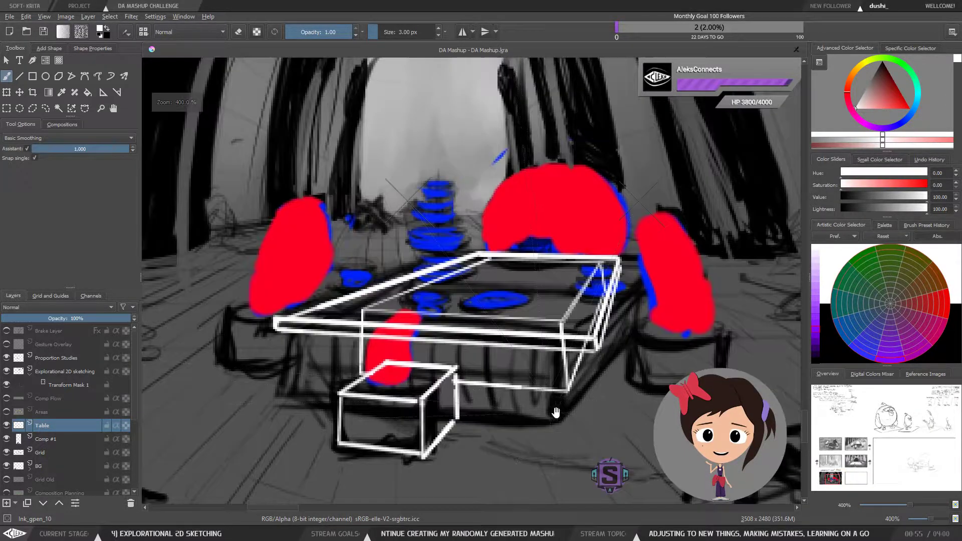
pyautogui.moveTo(560, 401); pyautogui.dragTo(496, 337)
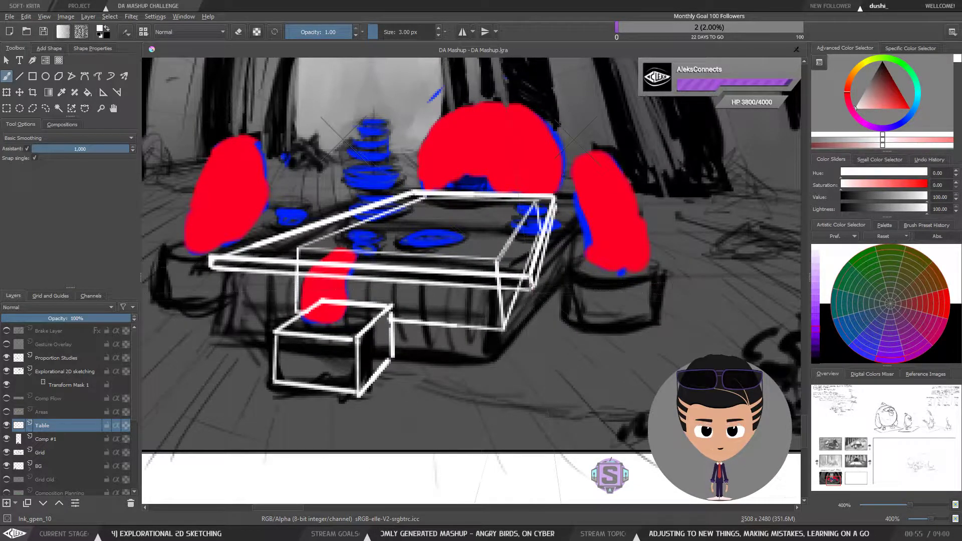
pyautogui.moveTo(530, 284); pyautogui.dragTo(543, 379)
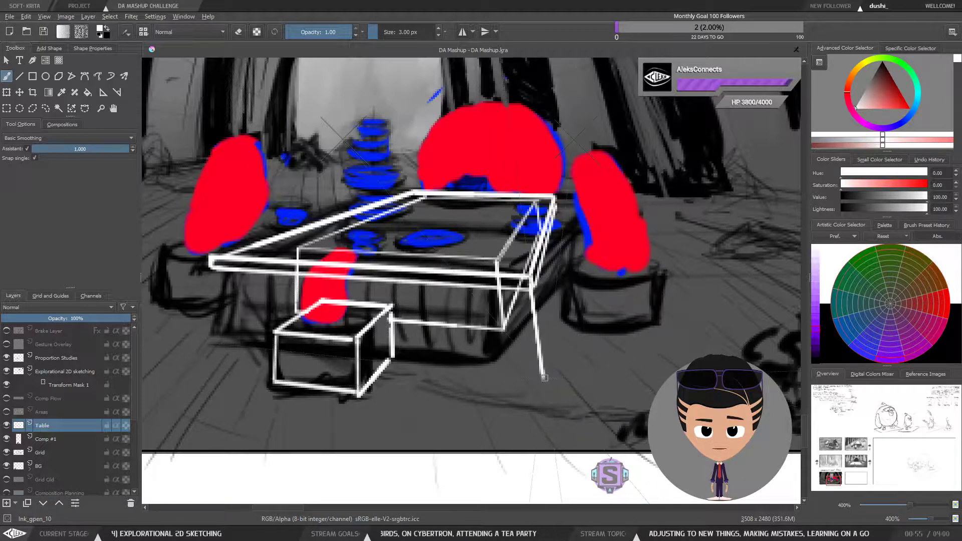
pyautogui.hotkey('ctrl', 'z')
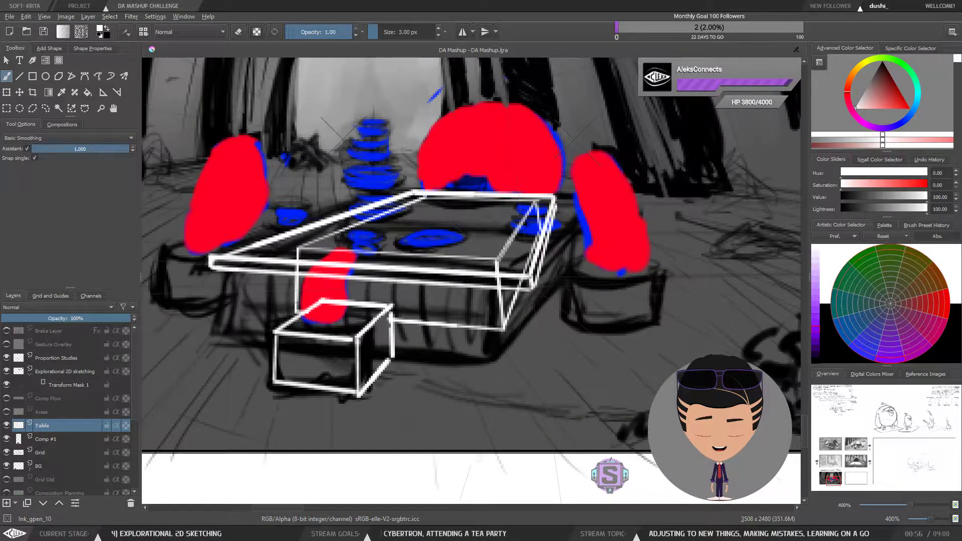
pyautogui.moveTo(530, 275)
pyautogui.mouseDown()
pyautogui.moveTo(542, 381)
pyautogui.moveTo(494, 377)
pyautogui.mouseUp()
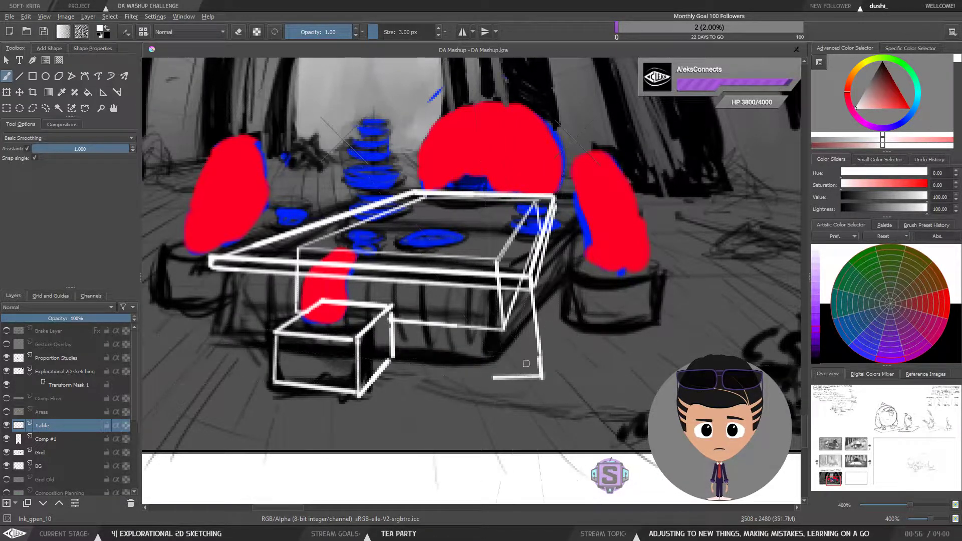
pyautogui.hotkey('ctrl', 'z')
# Step: Try drawing the table's left front leg and a line joining the bottoms of both front legs
pyautogui.moveTo(210, 262); pyautogui.dragTo(200, 352)
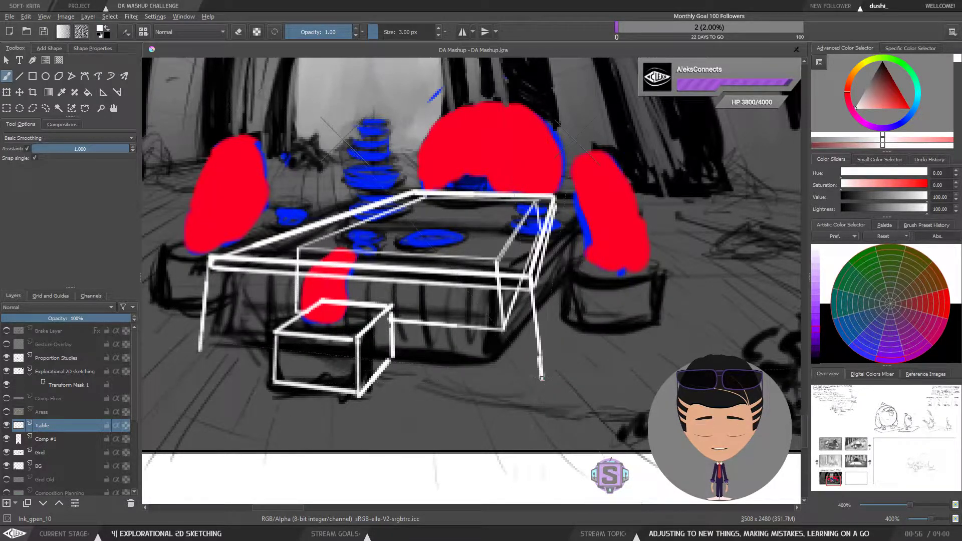
pyautogui.moveTo(541, 378); pyautogui.dragTo(203, 339)
pyautogui.hotkey('ctrl', 'z')
pyautogui.moveTo(542, 377); pyautogui.dragTo(291, 385)
pyautogui.hotkey('ctrl', 'z')
pyautogui.moveTo(200, 351); pyautogui.dragTo(535, 389)
pyautogui.hotkey('ctrl', 'z')
pyautogui.moveTo(204, 349); pyautogui.dragTo(542, 385)
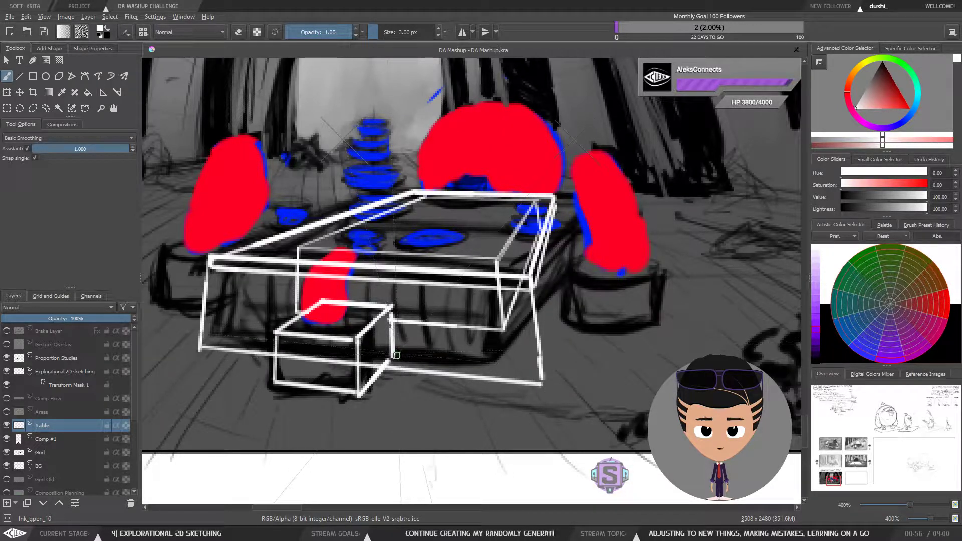
pyautogui.press('-')
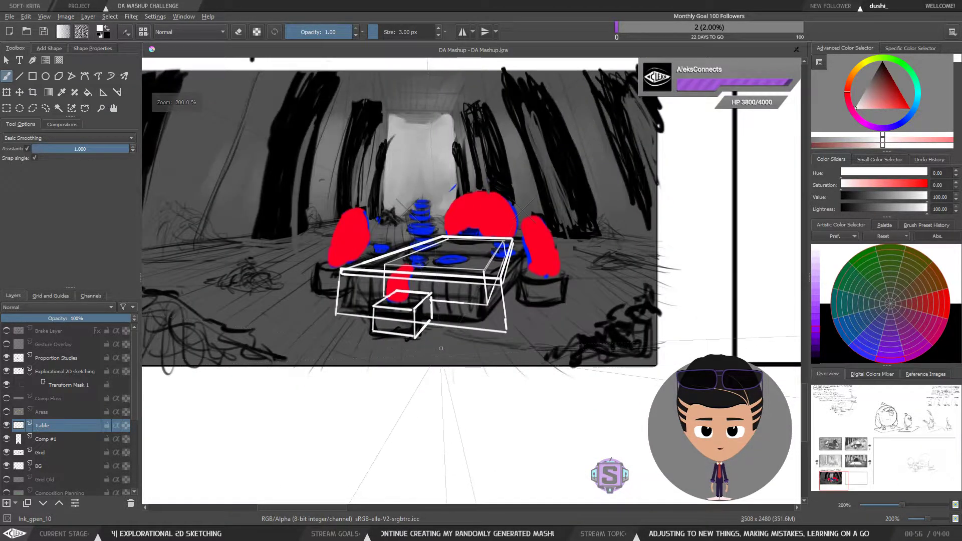
pyautogui.press('+')
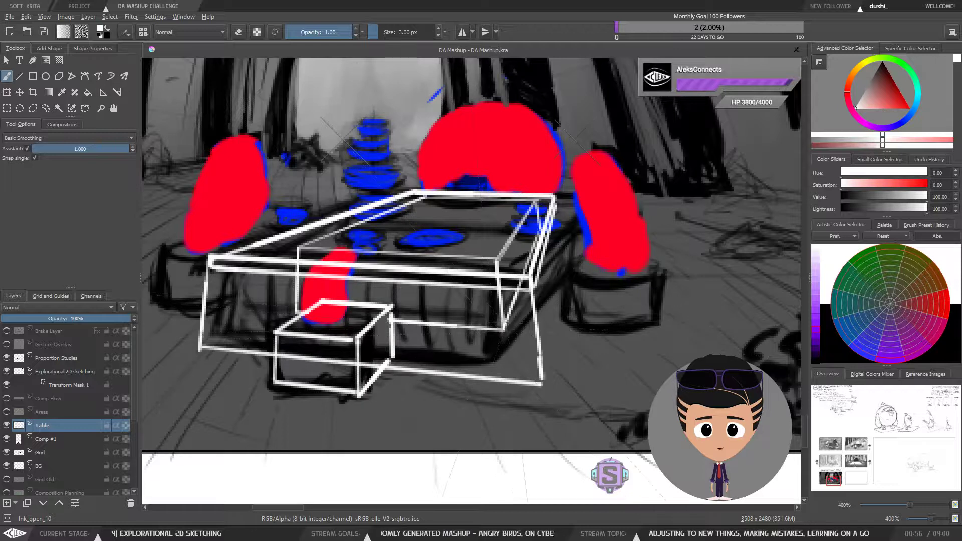
# Step: Try deleting strokes below the table's right side with a lasso selection, then undo the recent edits
pyautogui.moveTo(505, 328); pyautogui.dragTo(491, 362)
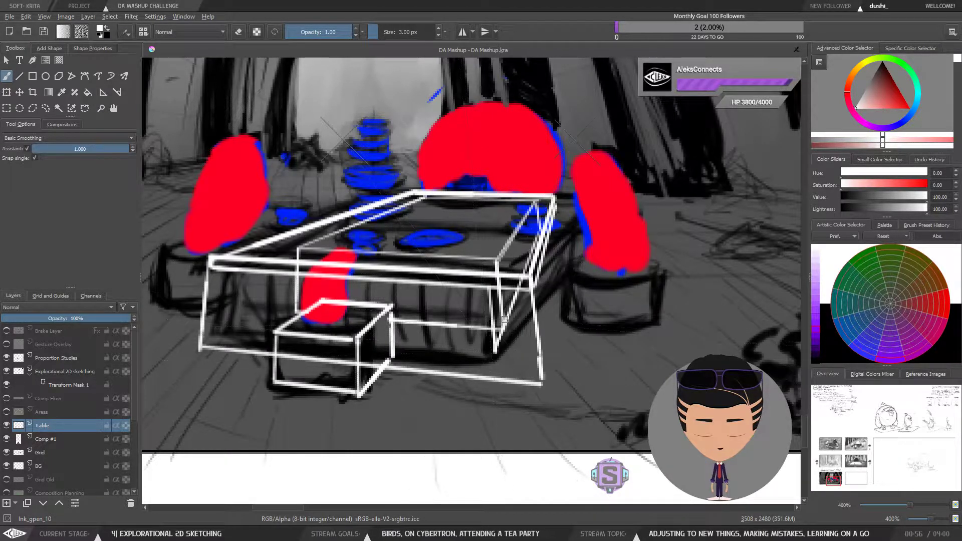
pyautogui.press('l')
pyautogui.moveTo(569, 355)
pyautogui.mouseDown()
pyautogui.moveTo(544, 354)
pyautogui.moveTo(512, 400)
pyautogui.moveTo(578, 412)
pyautogui.mouseUp()
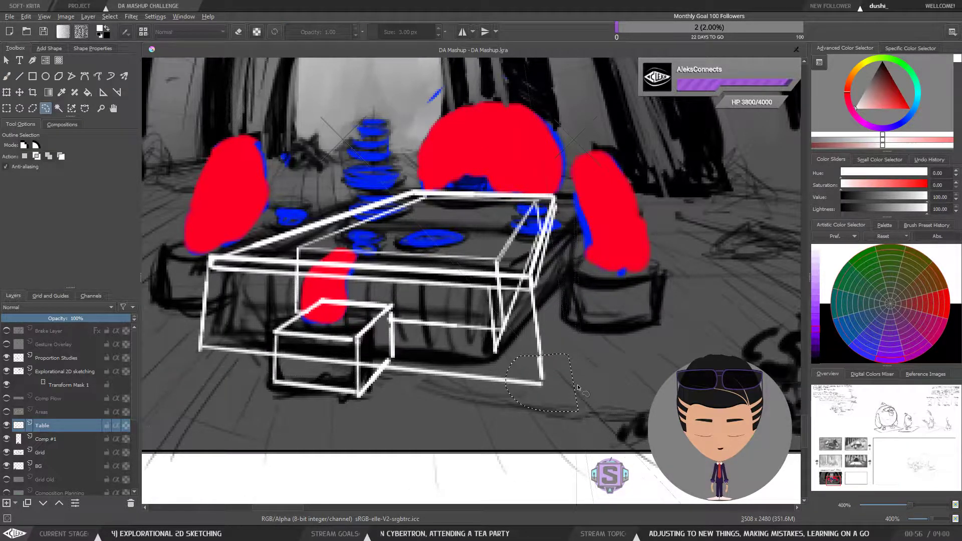
pyautogui.press('Delete')
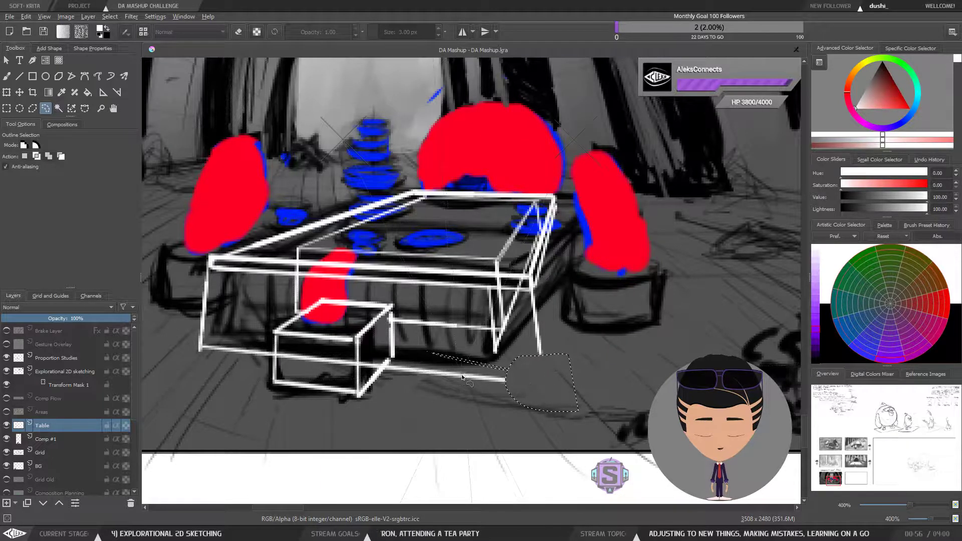
pyautogui.hotkey('ctrl', 'z')
# Step: Try redrawing the table's right front leg below the tabletop's front right corner
pyautogui.hotkey('ctrl', 'z')
pyautogui.hotkey('ctrl', 'z')
pyautogui.hotkey('ctrl', 'z')
pyautogui.hotkey('ctrl', 'z')
pyautogui.hotkey('ctrl', 'z')
pyautogui.hotkey('ctrl', 'z')
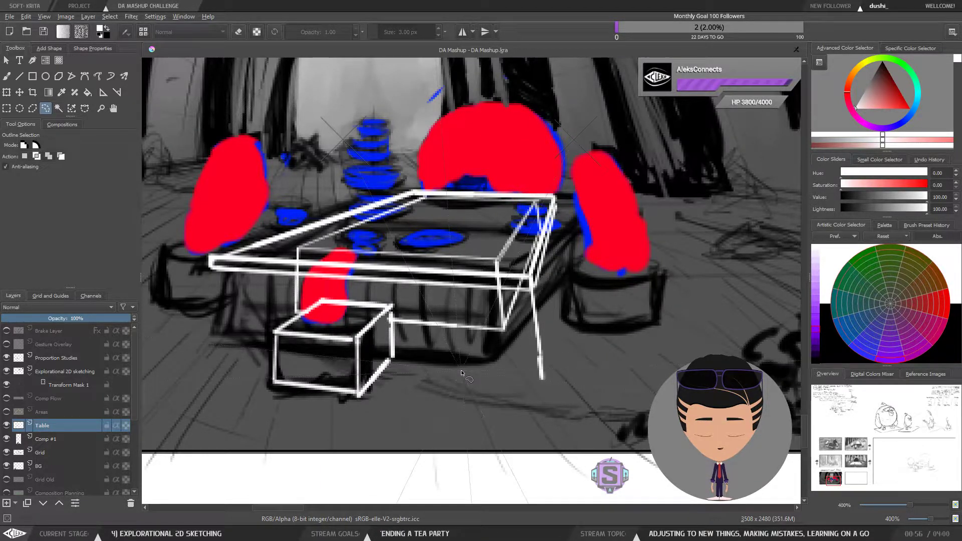
pyautogui.hotkey('ctrl', 'z')
pyautogui.press('b')
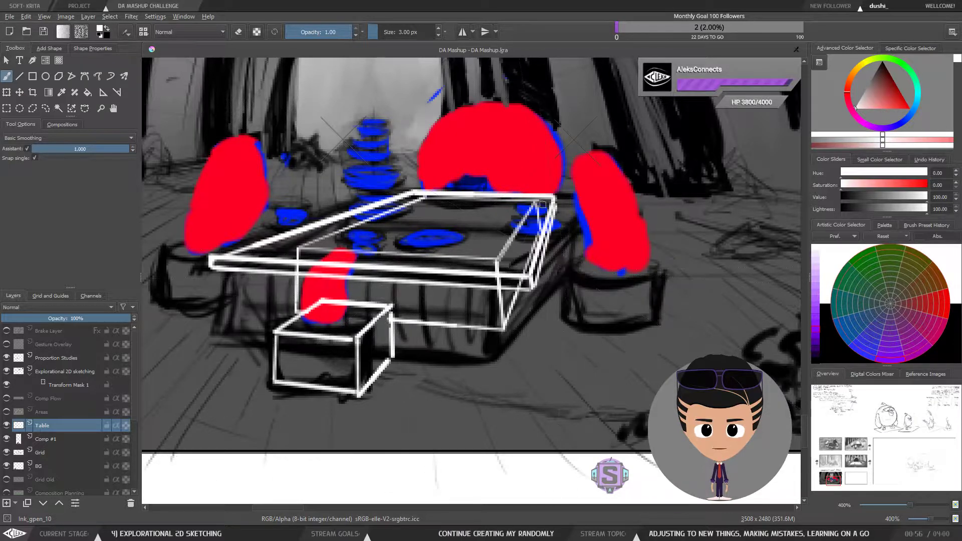
pyautogui.moveTo(547, 214); pyautogui.dragTo(559, 321)
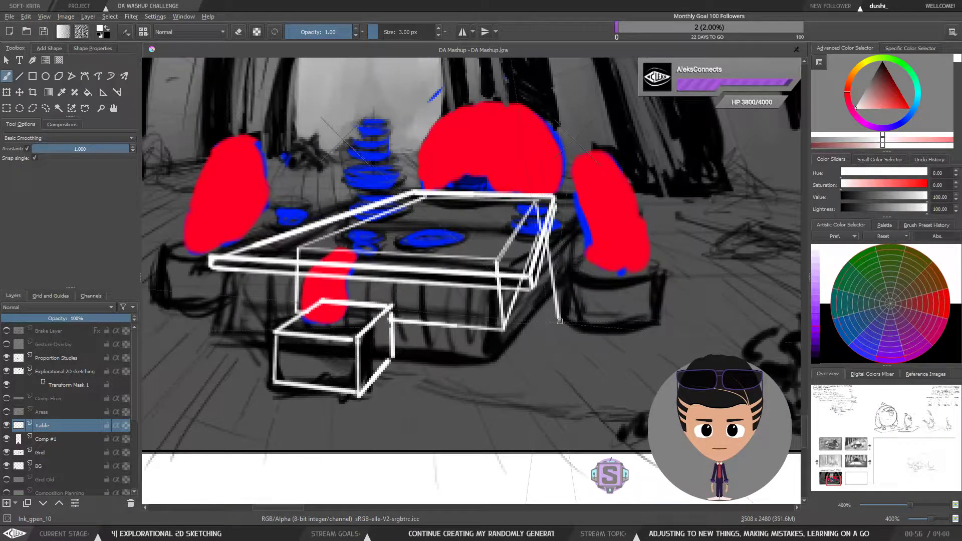
pyautogui.hotkey('ctrl', 'z')
pyautogui.moveTo(545, 229); pyautogui.dragTo(559, 317)
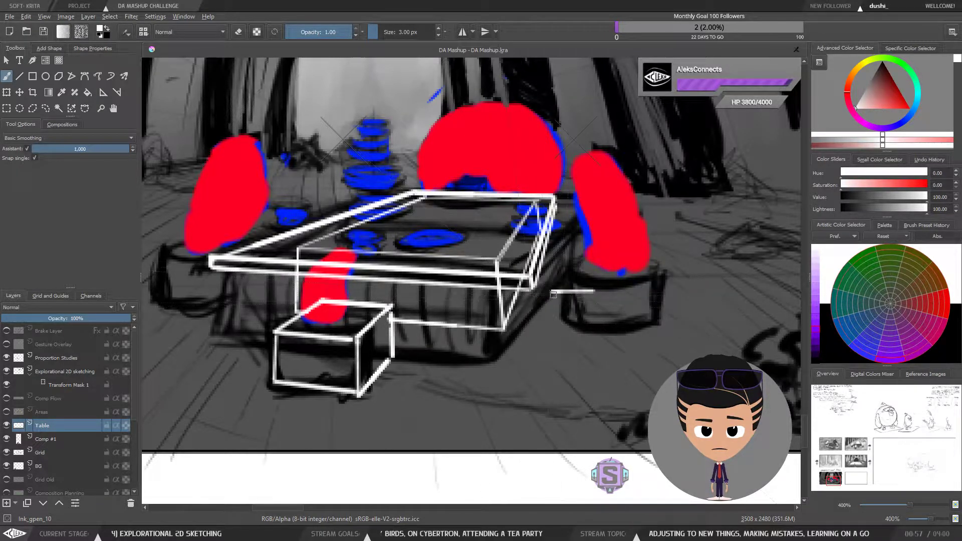
pyautogui.moveTo(559, 282); pyautogui.dragTo(573, 312)
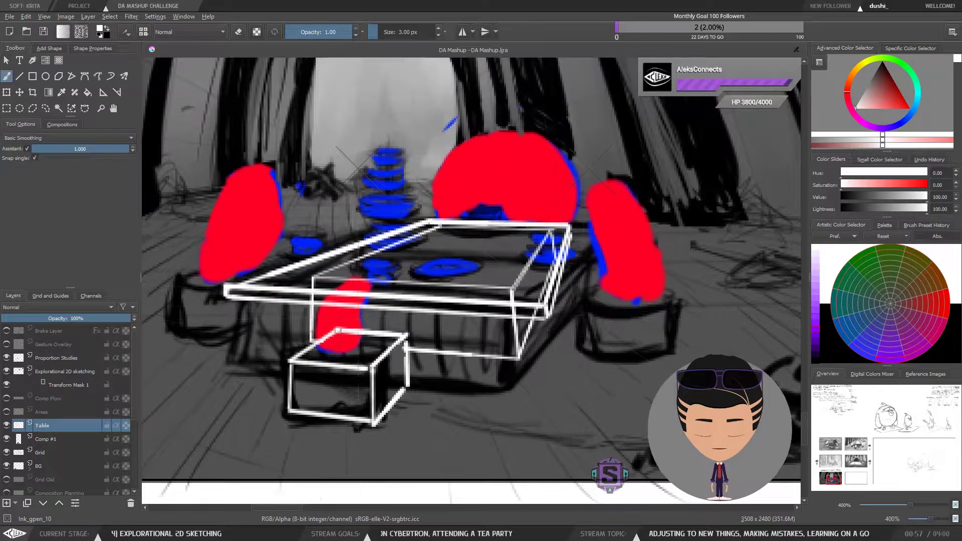
# Step: Delete the small box below the tabletop's front edge with a lasso selection, then deselect
pyautogui.press('l')
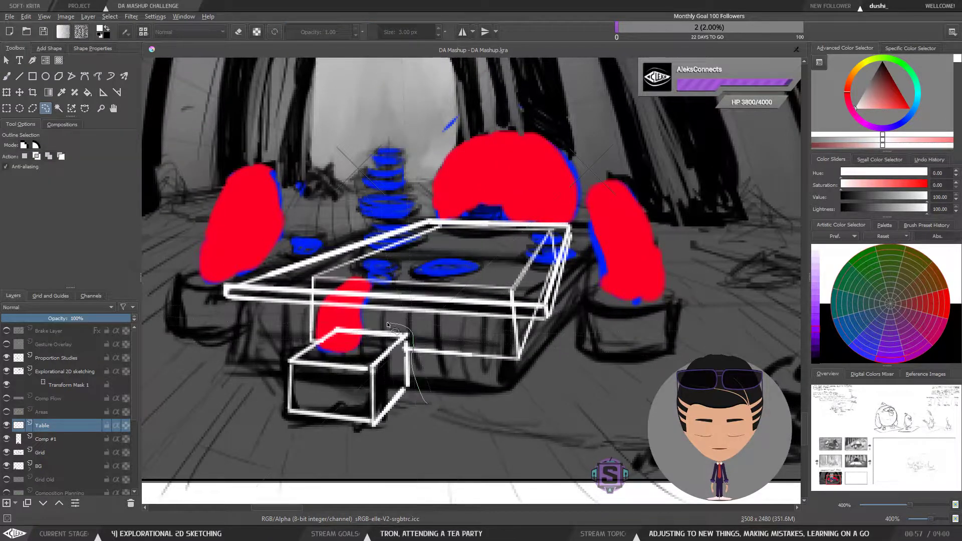
pyautogui.moveTo(341, 323)
pyautogui.mouseDown()
pyautogui.moveTo(308, 350)
pyautogui.moveTo(288, 448)
pyautogui.moveTo(423, 408)
pyautogui.mouseUp()
pyautogui.press('Delete')
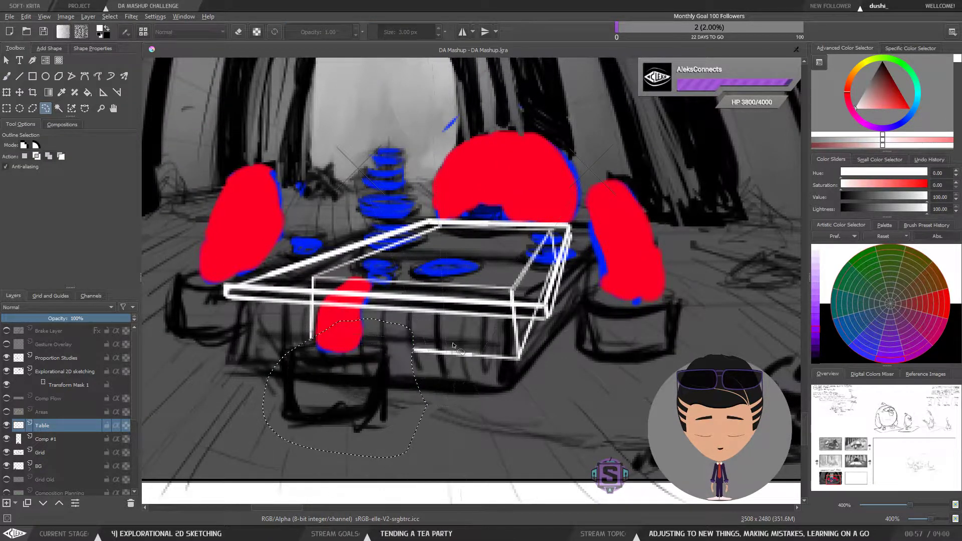
pyautogui.press('b')
pyautogui.hotkey('ctrl', 'shift', 'a')
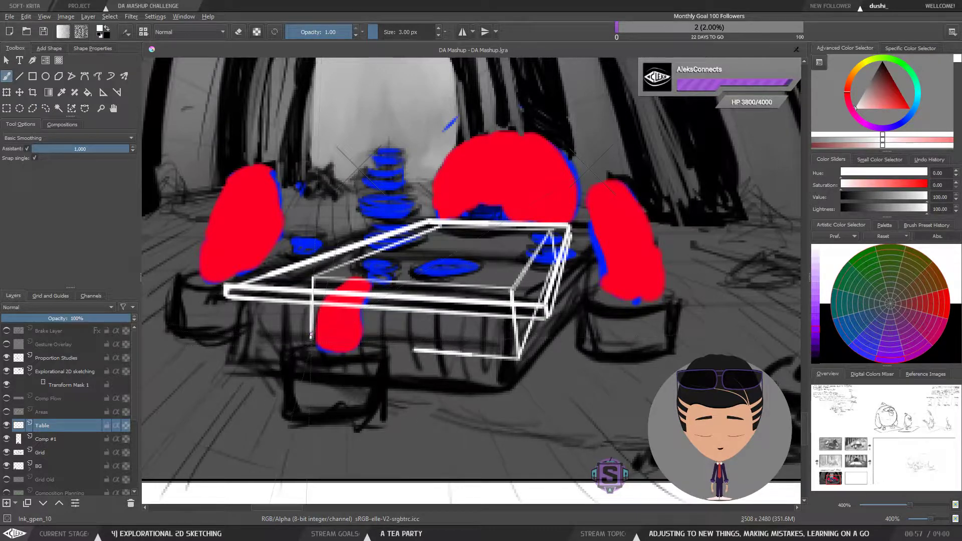
# Step: Try drawing a line along the bottom of the table's front face, undoing each attempt
pyautogui.moveTo(421, 350); pyautogui.dragTo(331, 352)
pyautogui.hotkey('ctrl', 'z')
pyautogui.moveTo(440, 353)
pyautogui.mouseDown()
pyautogui.moveTo(355, 348)
pyautogui.moveTo(447, 354)
pyautogui.moveTo(313, 342)
pyautogui.mouseUp()
pyautogui.hotkey('ctrl', 'z')
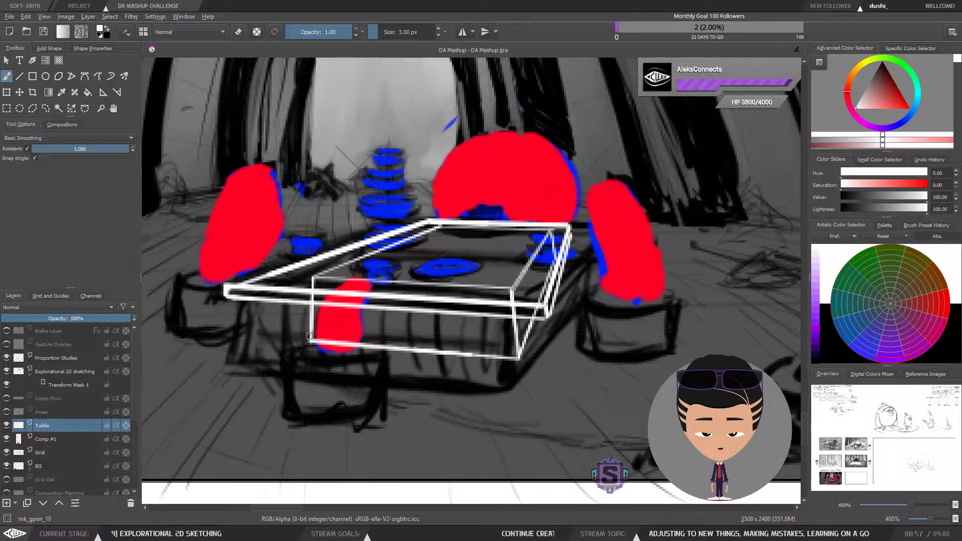
# Step: Draw a short leg below the tabletop's front edge and erase stray strokes across the tabletop
pyautogui.moveTo(486, 353); pyautogui.dragTo(485, 398)
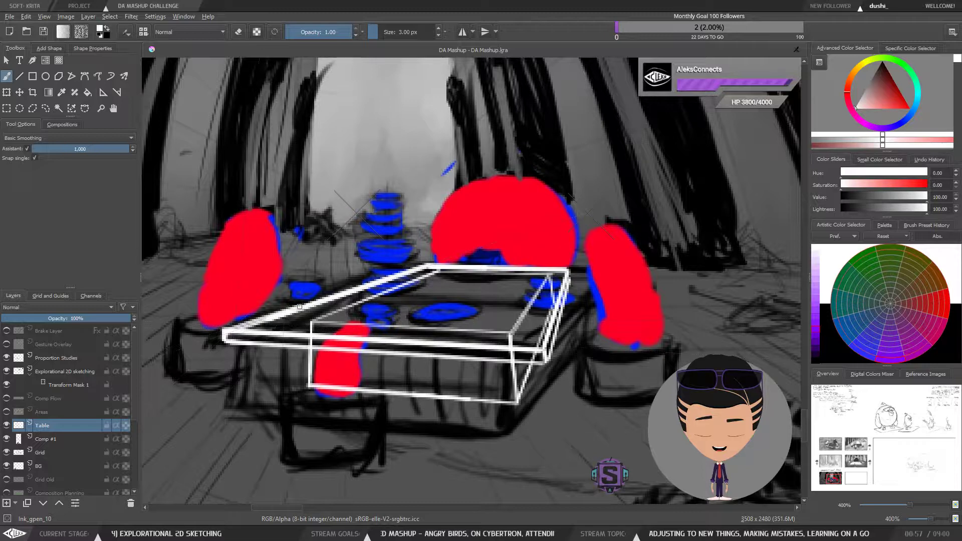
pyautogui.press('e')
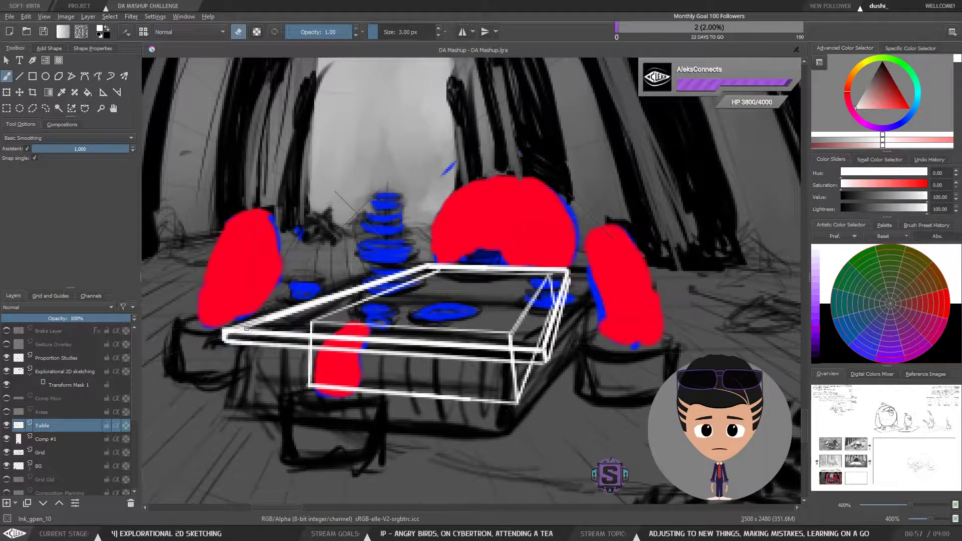
pyautogui.moveTo(240, 326)
pyautogui.mouseDown()
pyautogui.moveTo(415, 271)
pyautogui.moveTo(546, 270)
pyautogui.mouseUp()
pyautogui.moveTo(429, 269)
pyautogui.mouseDown()
pyautogui.moveTo(563, 272)
pyautogui.moveTo(532, 274)
pyautogui.mouseUp()
pyautogui.hotkey('ctrl', 'z')
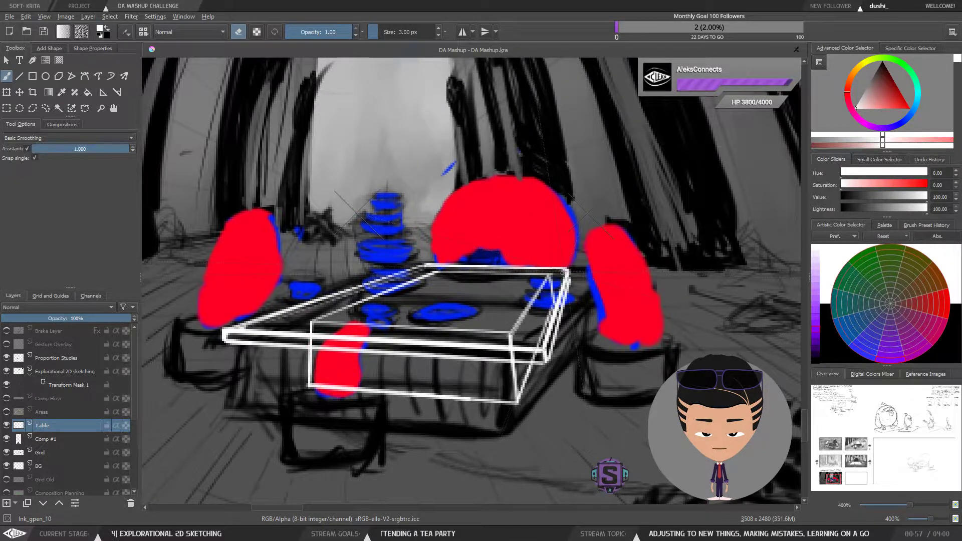
# Step: Try drawing the table's left front leg and a line across the tabletop, then undo both
pyautogui.hotkey('ctrl', '-')
pyautogui.press('e')
pyautogui.hotkey('ctrl', '-')
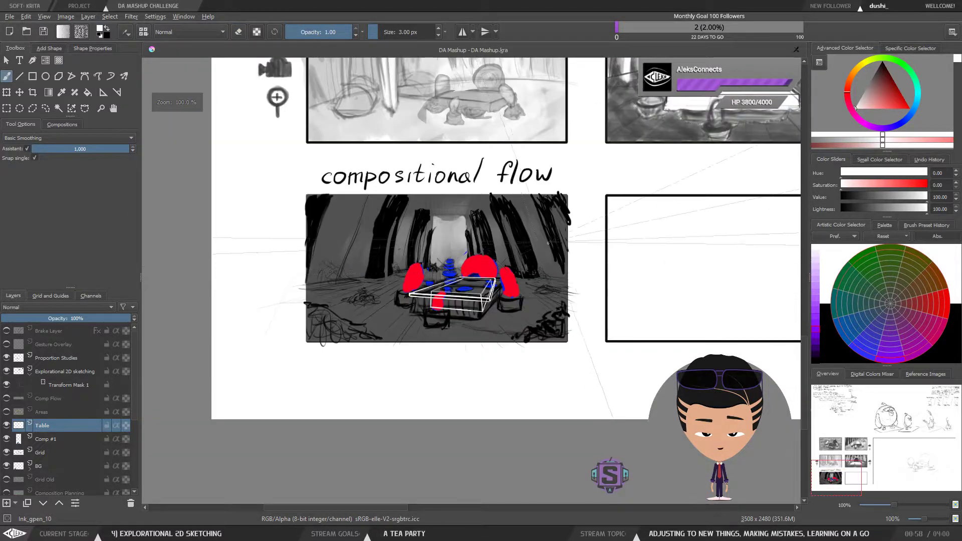
pyautogui.hotkey('ctrl', '+')
pyautogui.hotkey('ctrl', '+')
pyautogui.hotkey('ctrl', '-')
pyautogui.hotkey('ctrl', '+')
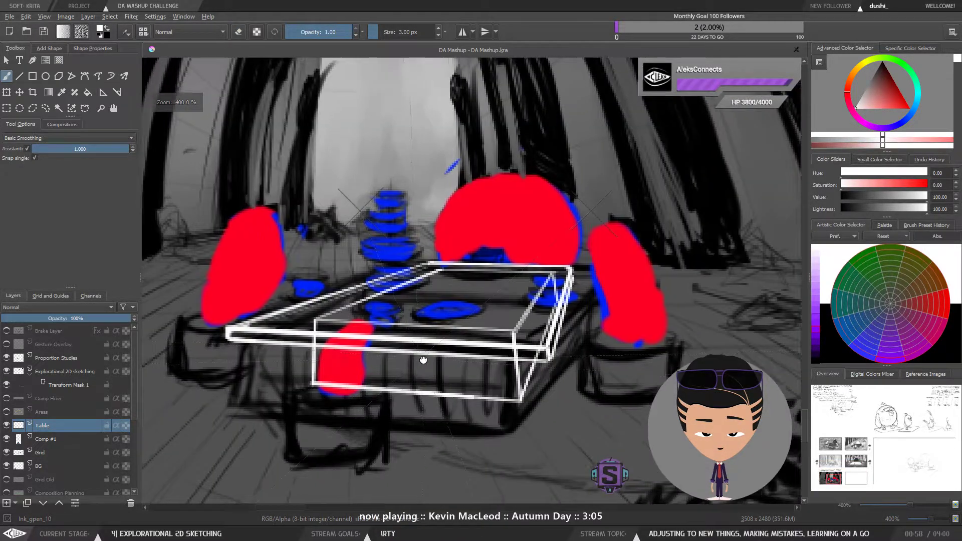
pyautogui.press('e')
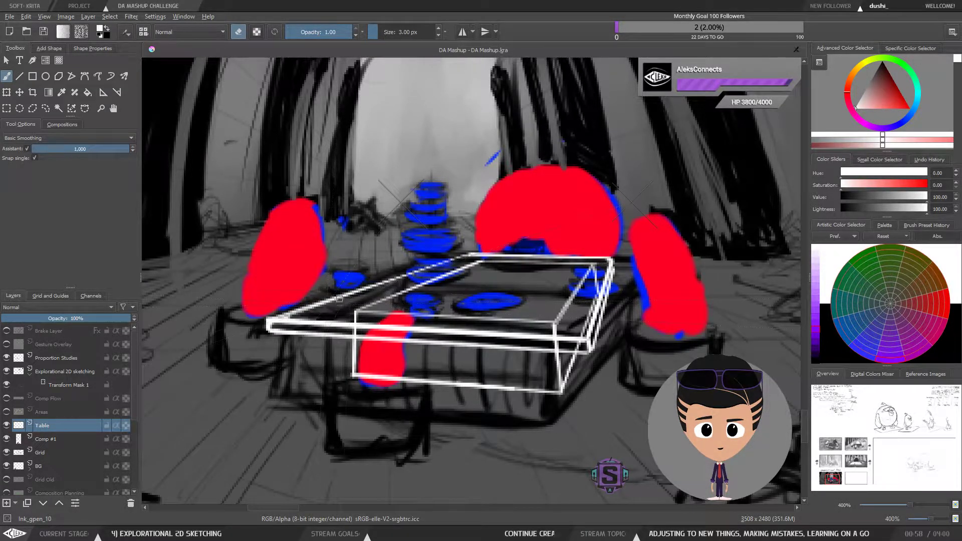
pyautogui.press('e')
pyautogui.moveTo(452, 360); pyautogui.dragTo(440, 366)
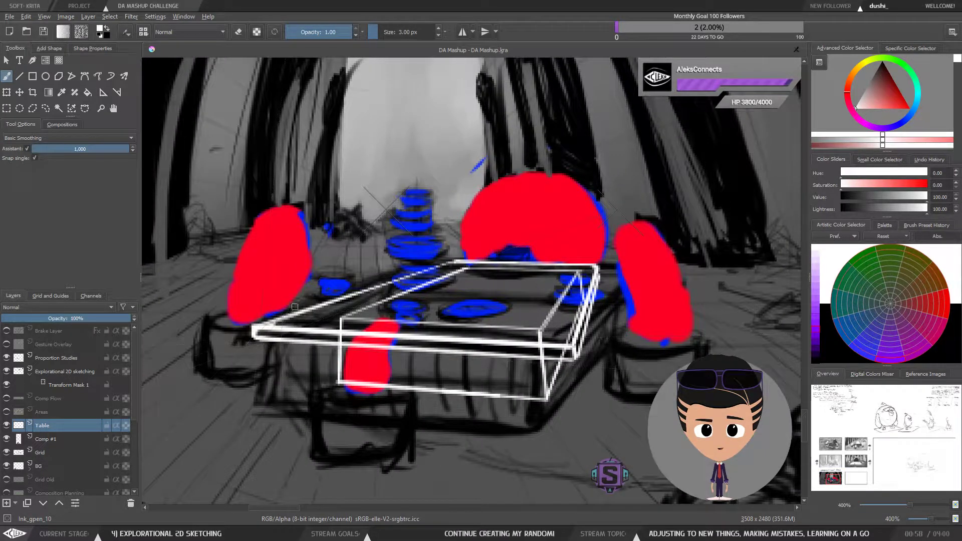
pyautogui.moveTo(253, 333); pyautogui.dragTo(247, 386)
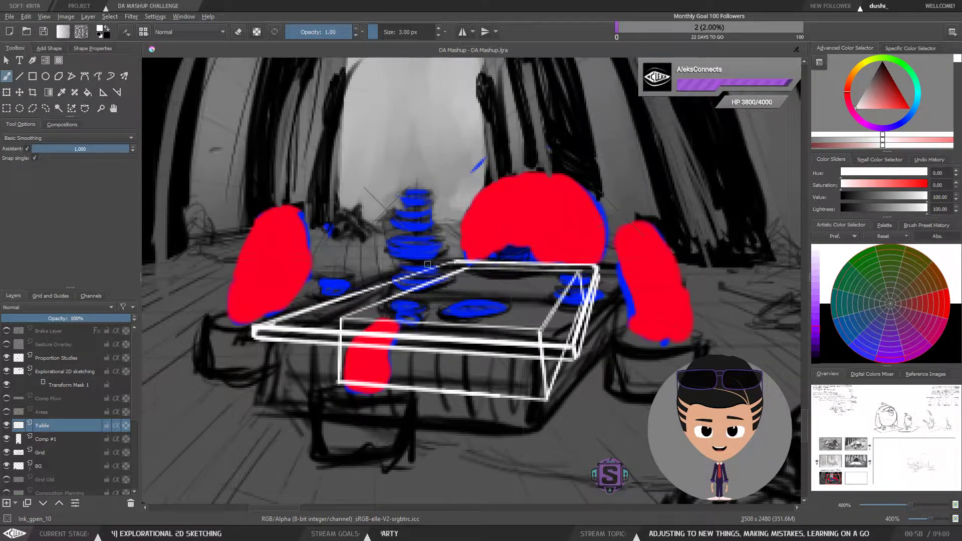
pyautogui.moveTo(342, 318)
pyautogui.mouseDown()
pyautogui.moveTo(544, 329)
pyautogui.moveTo(574, 280)
pyautogui.mouseUp()
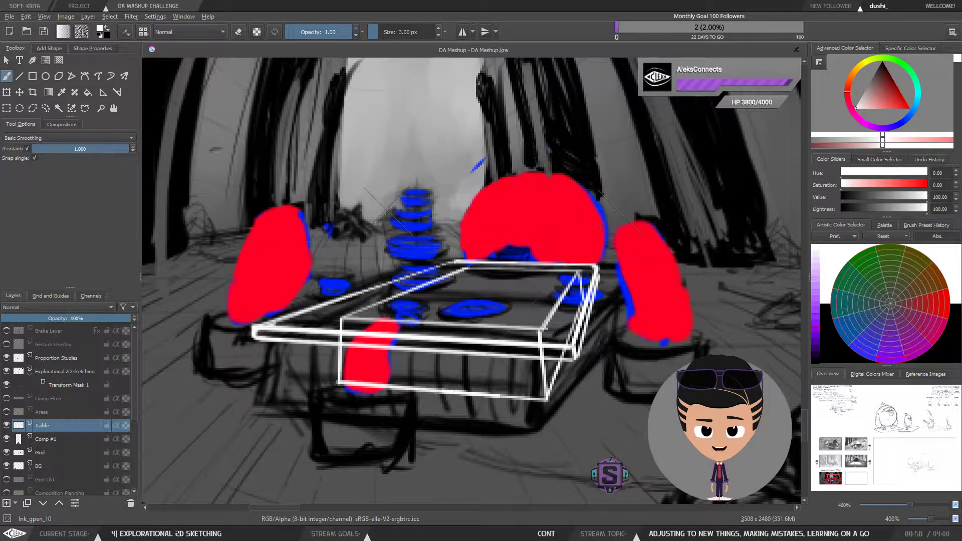
pyautogui.hotkey('ctrl', 'z')
pyautogui.hotkey('ctrl', 'z')
# Step: Redraw the table's right front leg up to the tabletop's front right corner
pyautogui.press('-')
pyautogui.press('-')
pyautogui.press('+')
pyautogui.press('+')
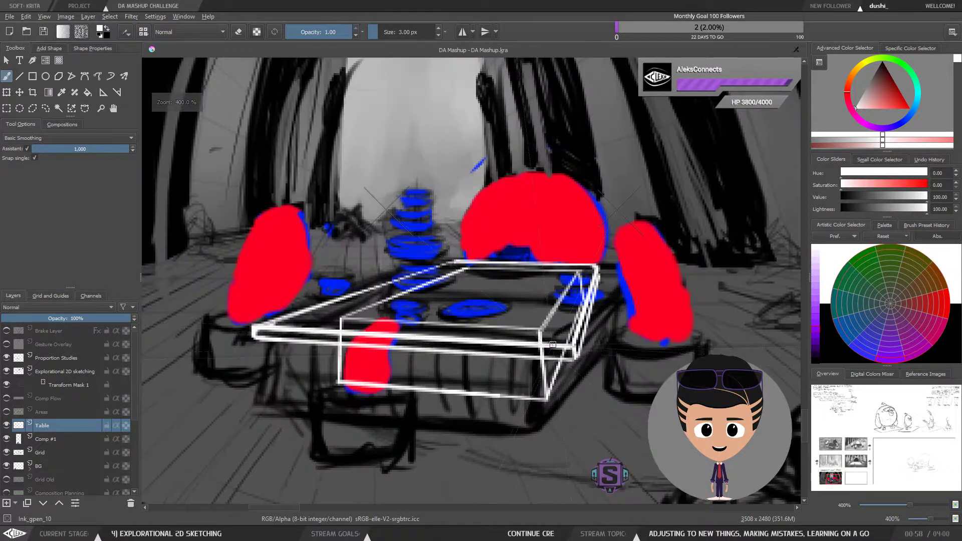
pyautogui.moveTo(536, 384); pyautogui.dragTo(532, 340)
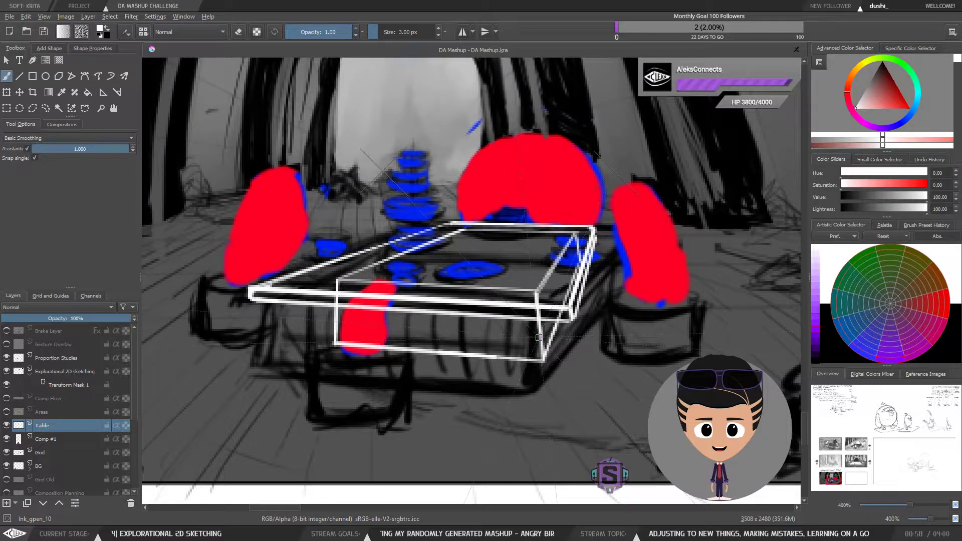
# Step: Inspect the compositional flow panel and its table at different zoom levels
pyautogui.scroll(-2, 537, 337)
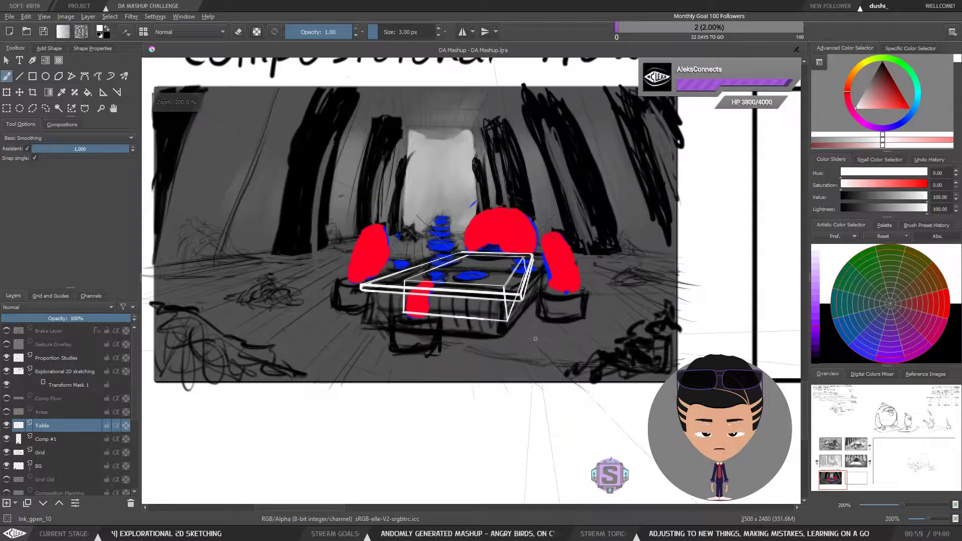
pyautogui.moveTo(503, 363); pyautogui.dragTo(456, 441)
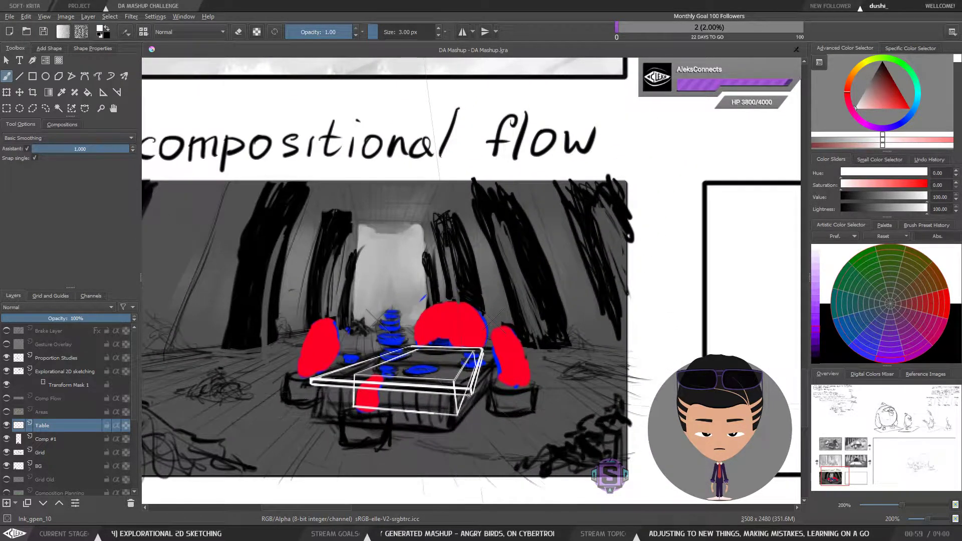
pyautogui.moveTo(464, 306); pyautogui.dragTo(463, 283)
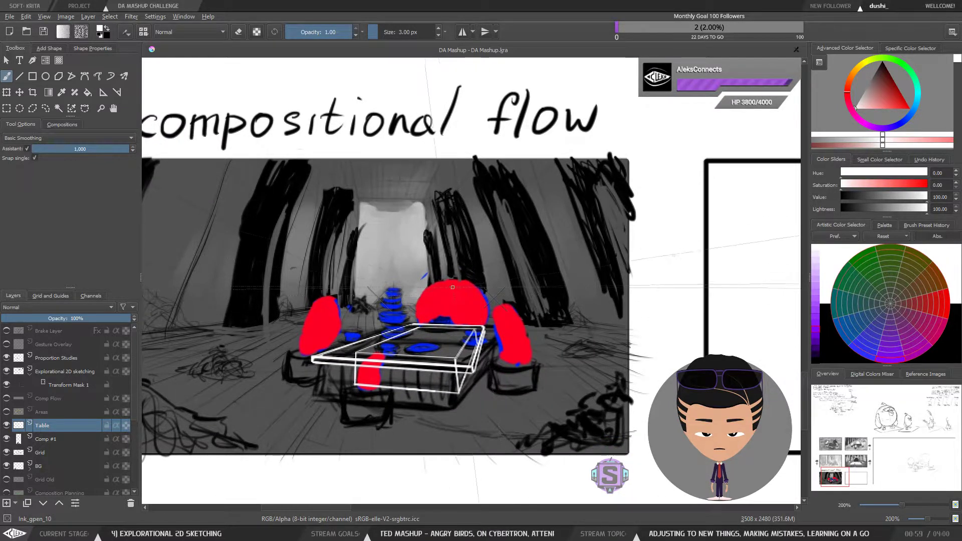
pyautogui.moveTo(462, 357); pyautogui.dragTo(485, 319)
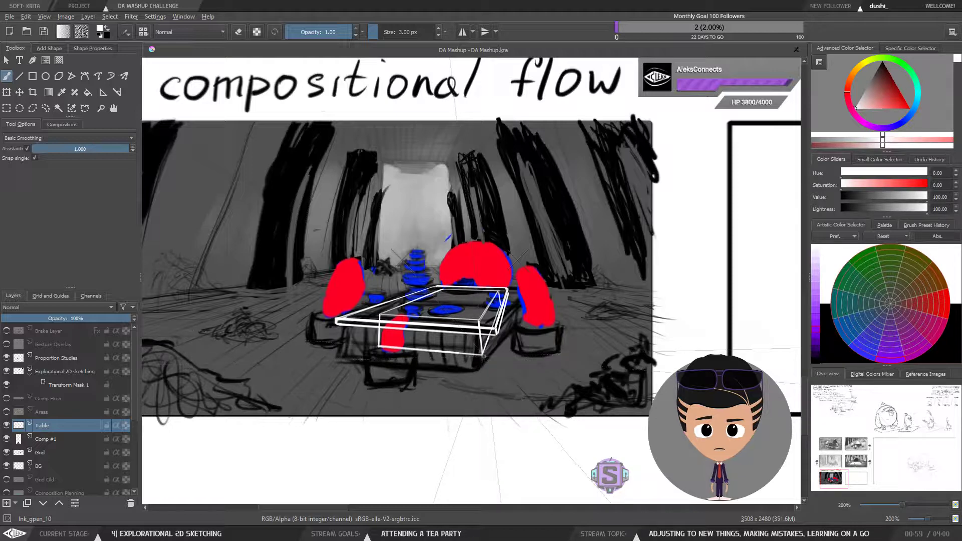
pyautogui.moveTo(484, 306)
pyautogui.mouseDown()
pyautogui.moveTo(432, 376)
pyautogui.moveTo(439, 363)
pyautogui.moveTo(467, 374)
pyautogui.moveTo(517, 364)
pyautogui.mouseUp()
pyautogui.hotkey('ctrl', '-')
pyautogui.moveTo(605, 228)
pyautogui.mouseDown()
pyautogui.moveTo(497, 341)
pyautogui.moveTo(419, 393)
pyautogui.mouseUp()
pyautogui.moveTo(569, 339); pyautogui.dragTo(389, 438)
pyautogui.moveTo(634, 217)
pyautogui.mouseDown()
pyautogui.moveTo(565, 263)
pyautogui.moveTo(448, 371)
pyautogui.moveTo(539, 326)
pyautogui.moveTo(716, 165)
pyautogui.mouseUp()
pyautogui.moveTo(420, 391); pyautogui.dragTo(610, 249)
pyautogui.moveTo(337, 488)
pyautogui.mouseDown()
pyautogui.moveTo(502, 360)
pyautogui.moveTo(492, 389)
pyautogui.moveTo(516, 362)
pyautogui.mouseUp()
pyautogui.hotkey('ctrl', '+')
pyautogui.moveTo(506, 403); pyautogui.dragTo(510, 406)
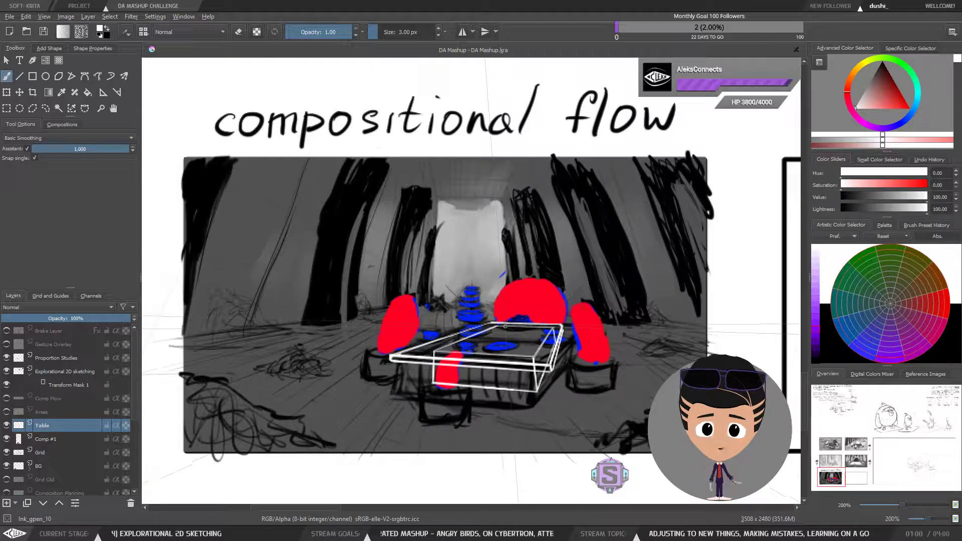
# Step: Survey the neighbouring storyboard panels and the bird character studies on the canvas
pyautogui.press('-')
pyautogui.moveTo(667, 184); pyautogui.dragTo(455, 316)
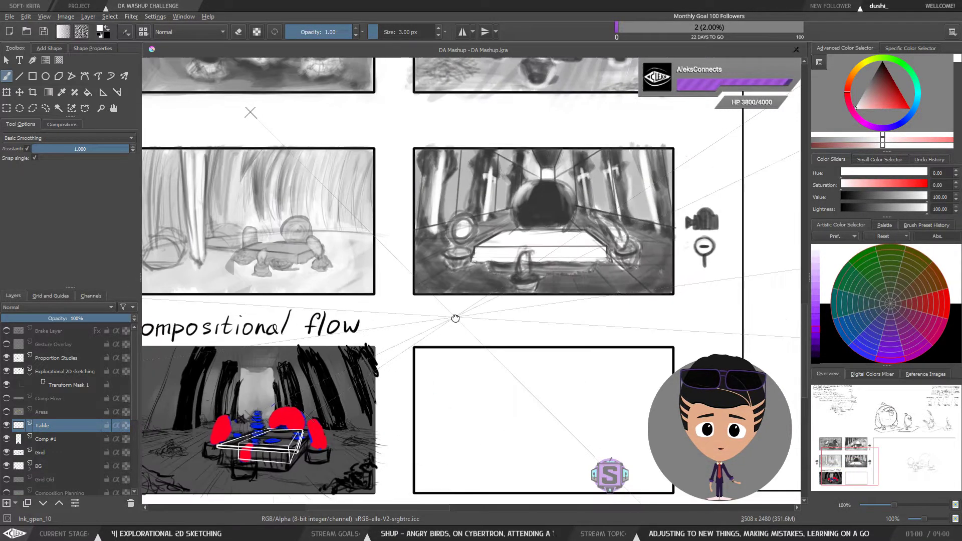
pyautogui.press('-')
pyautogui.moveTo(612, 266); pyautogui.dragTo(551, 302)
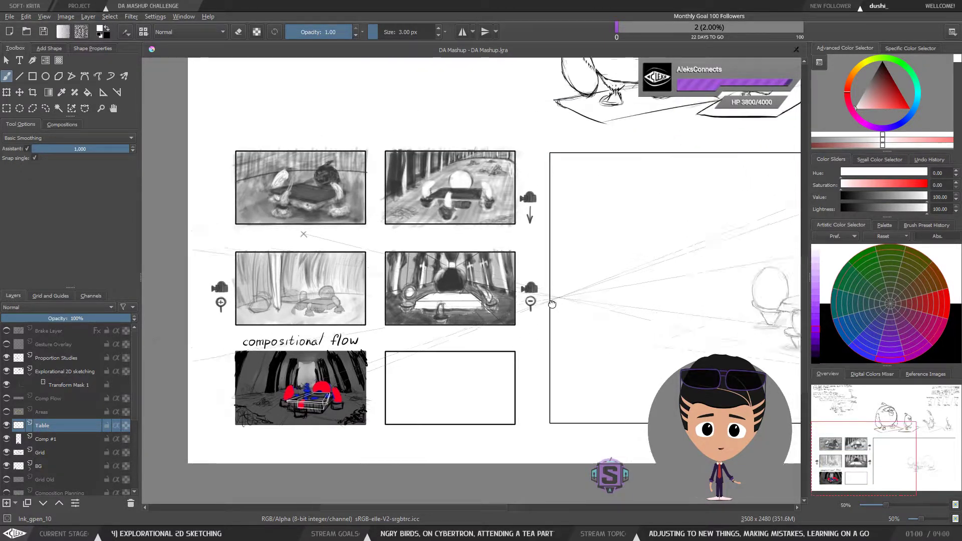
pyautogui.moveTo(672, 186); pyautogui.dragTo(544, 303)
pyautogui.moveTo(698, 230)
pyautogui.mouseDown()
pyautogui.moveTo(588, 283)
pyautogui.moveTo(545, 315)
pyautogui.moveTo(532, 340)
pyautogui.moveTo(549, 331)
pyautogui.mouseUp()
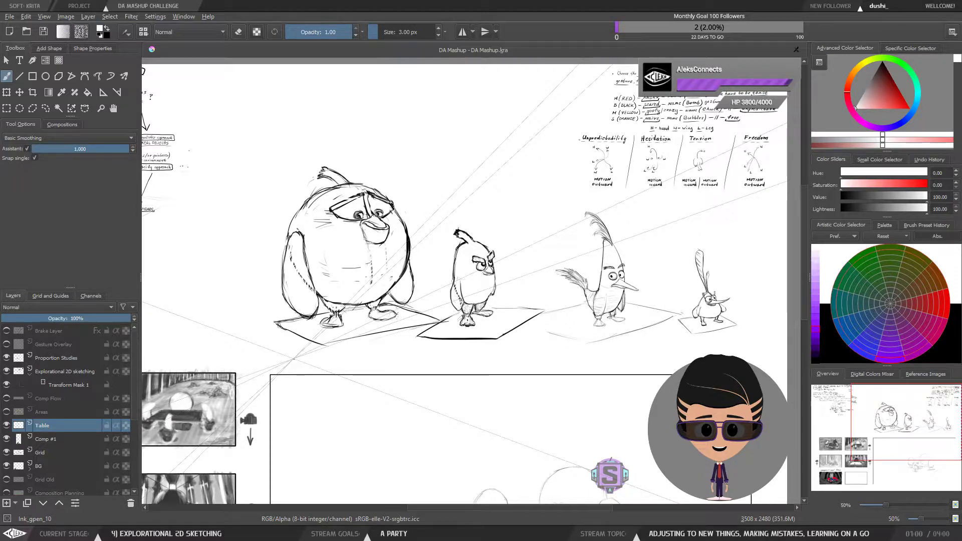
pyautogui.moveTo(343, 422); pyautogui.dragTo(313, 425)
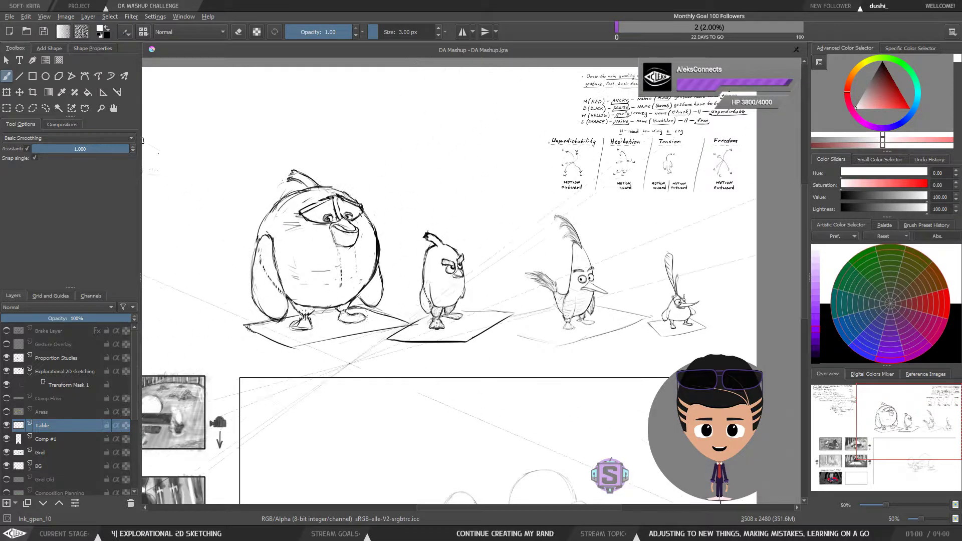
pyautogui.moveTo(367, 407); pyautogui.dragTo(374, 392)
pyautogui.moveTo(345, 421); pyautogui.dragTo(365, 382)
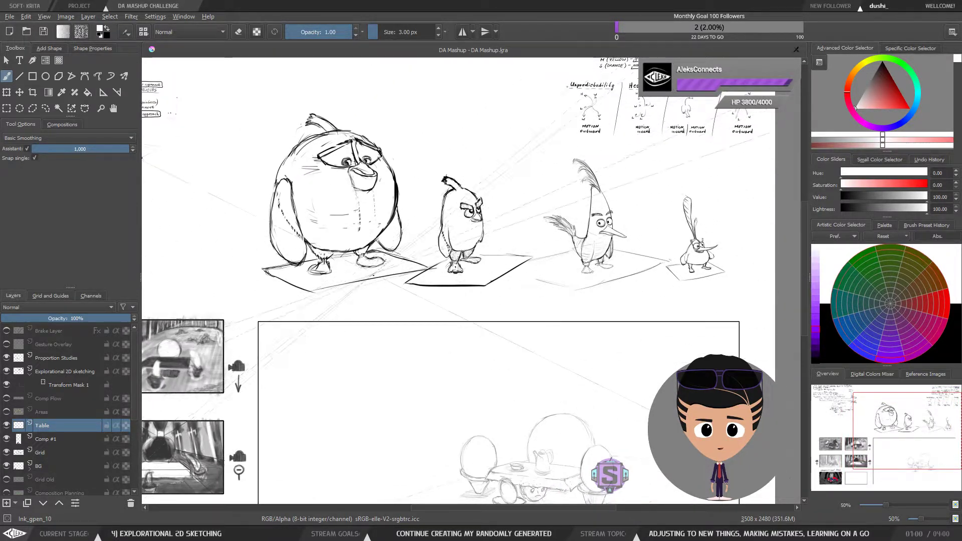
pyautogui.moveTo(358, 418)
pyautogui.mouseDown()
pyautogui.moveTo(391, 389)
pyautogui.moveTo(425, 379)
pyautogui.moveTo(427, 393)
pyautogui.moveTo(359, 401)
pyautogui.moveTo(353, 381)
pyautogui.moveTo(371, 386)
pyautogui.moveTo(441, 313)
pyautogui.mouseUp()
pyautogui.moveTo(306, 464)
pyautogui.mouseDown()
pyautogui.moveTo(359, 403)
pyautogui.moveTo(511, 353)
pyautogui.moveTo(563, 349)
pyautogui.mouseUp()
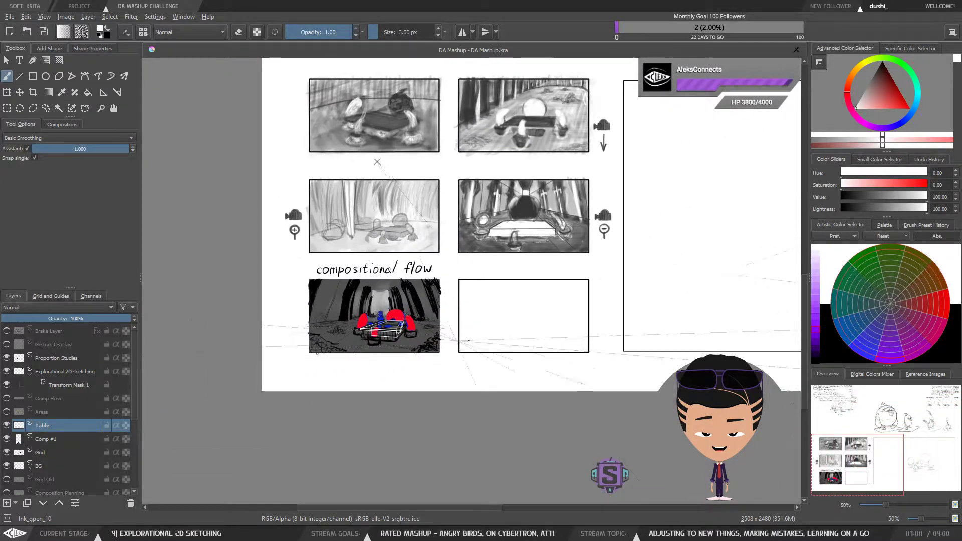
# Step: Return to the compositional flow panel and examine the table up close
pyautogui.press('+')
pyautogui.press('+')
pyautogui.moveTo(381, 368); pyautogui.dragTo(562, 328)
pyautogui.press('+')
pyautogui.press('+')
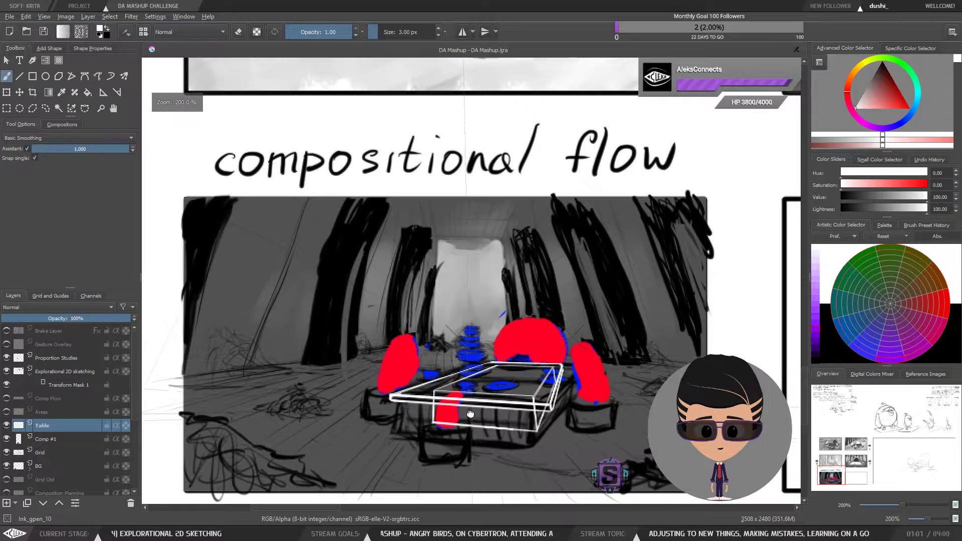
pyautogui.moveTo(469, 414); pyautogui.dragTo(485, 378)
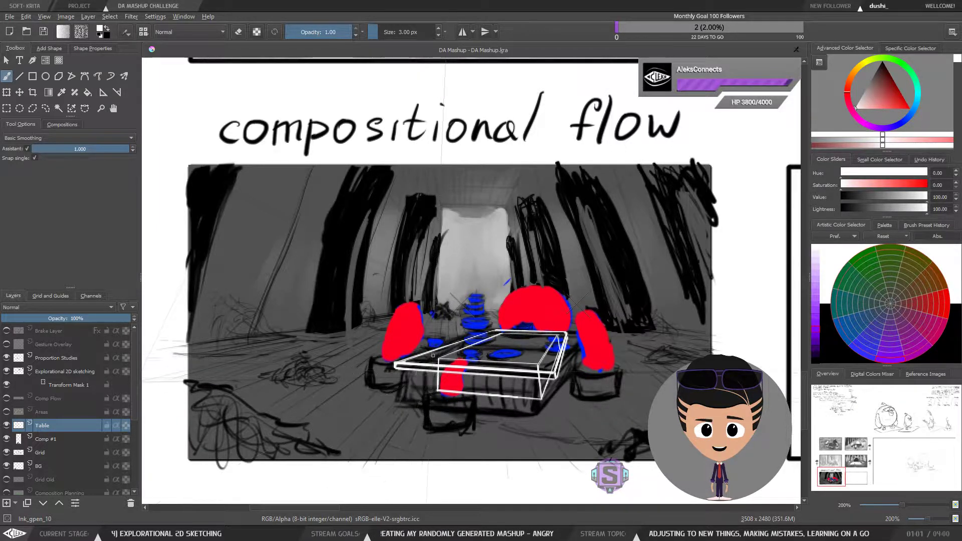
pyautogui.scroll(1, 475, 414)
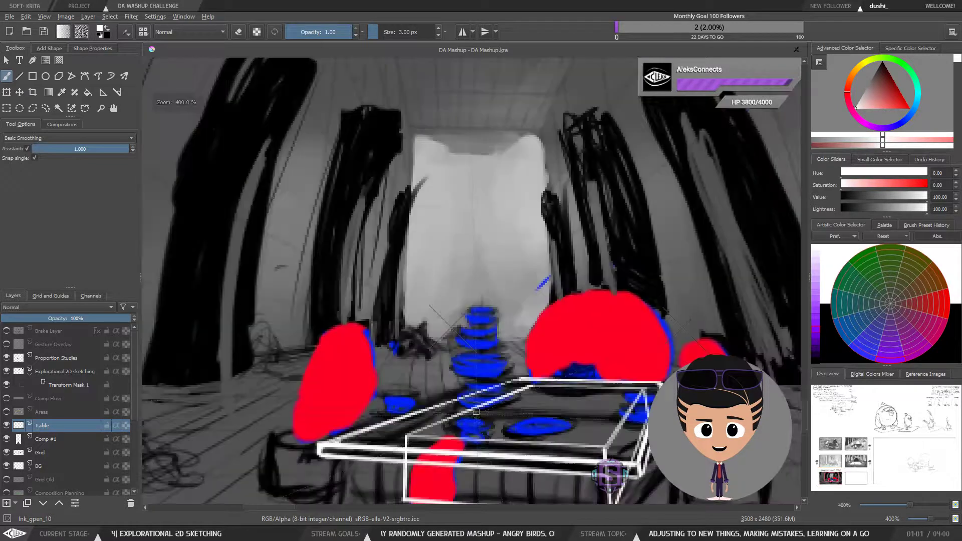
pyautogui.scroll(-1, 515, 432)
pyautogui.moveTo(526, 395); pyautogui.dragTo(505, 386)
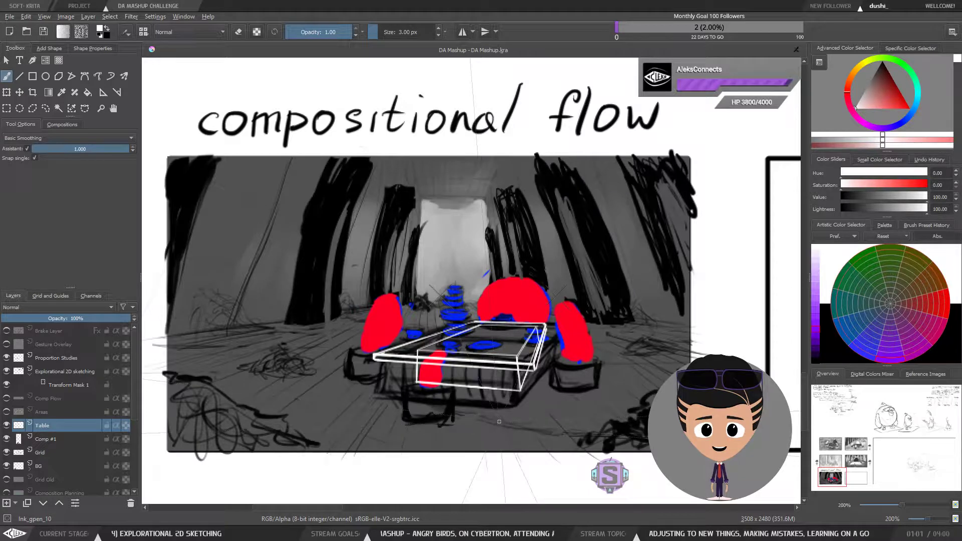
pyautogui.moveTo(499, 418); pyautogui.dragTo(490, 405)
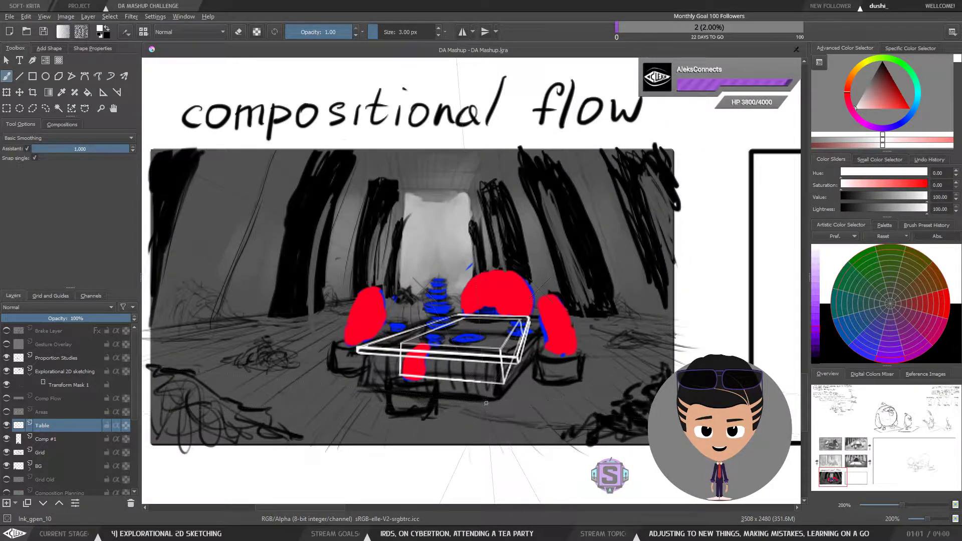
# Step: Examine the table in the compositional flow panel while zooming and panning around it
pyautogui.hotkey('ctrl', '+')
pyautogui.hotkey('ctrl', '-')
pyautogui.moveTo(500, 416); pyautogui.dragTo(550, 430)
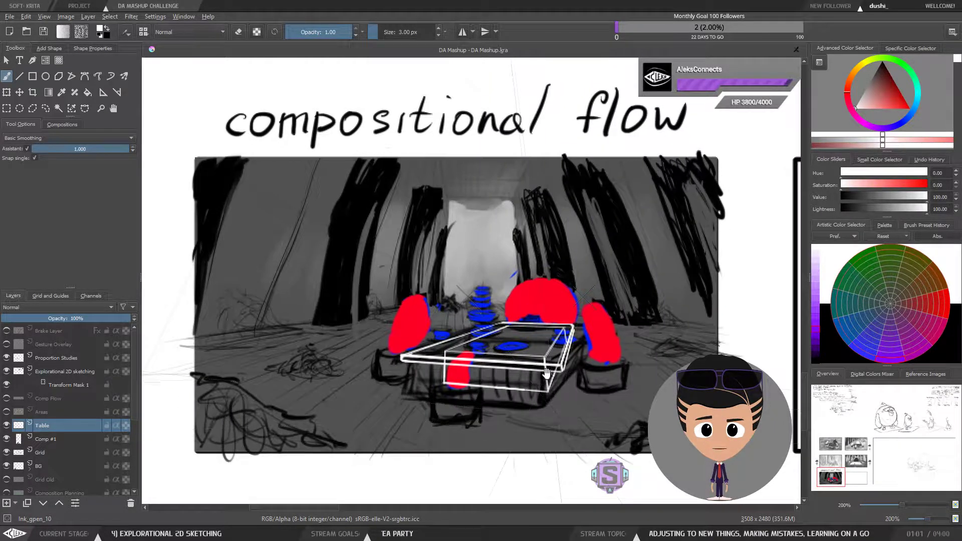
pyautogui.moveTo(567, 388); pyautogui.dragTo(576, 389)
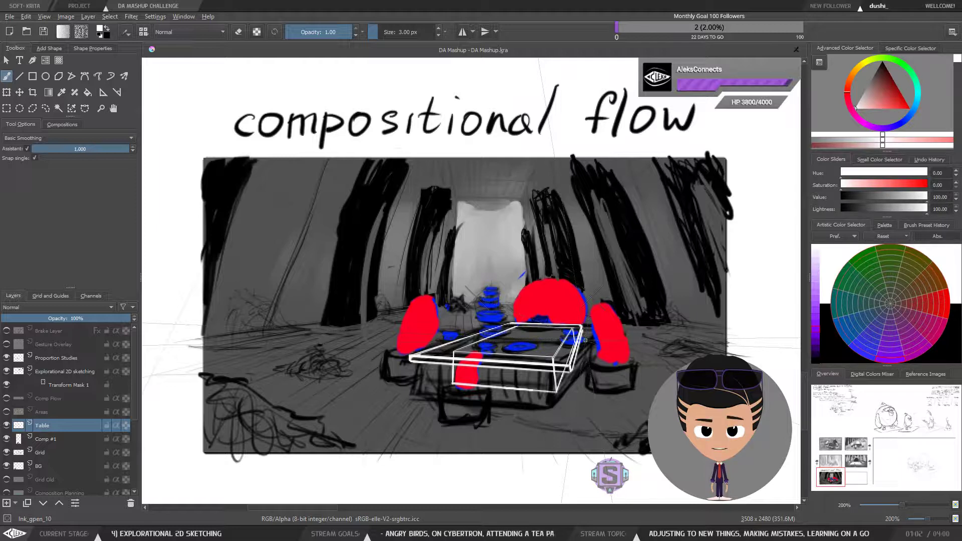
pyautogui.moveTo(525, 351)
pyautogui.mouseDown()
pyautogui.moveTo(510, 353)
pyautogui.moveTo(541, 352)
pyautogui.moveTo(537, 367)
pyautogui.moveTo(530, 359)
pyautogui.mouseUp()
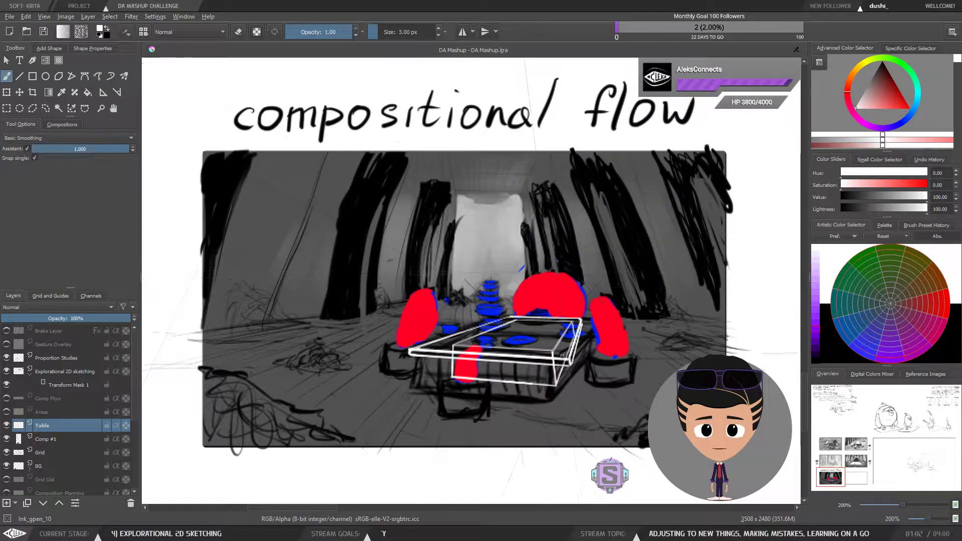
pyautogui.keyDown('ctrl'); pyautogui.scroll(2, 562, 289); pyautogui.keyUp('ctrl')
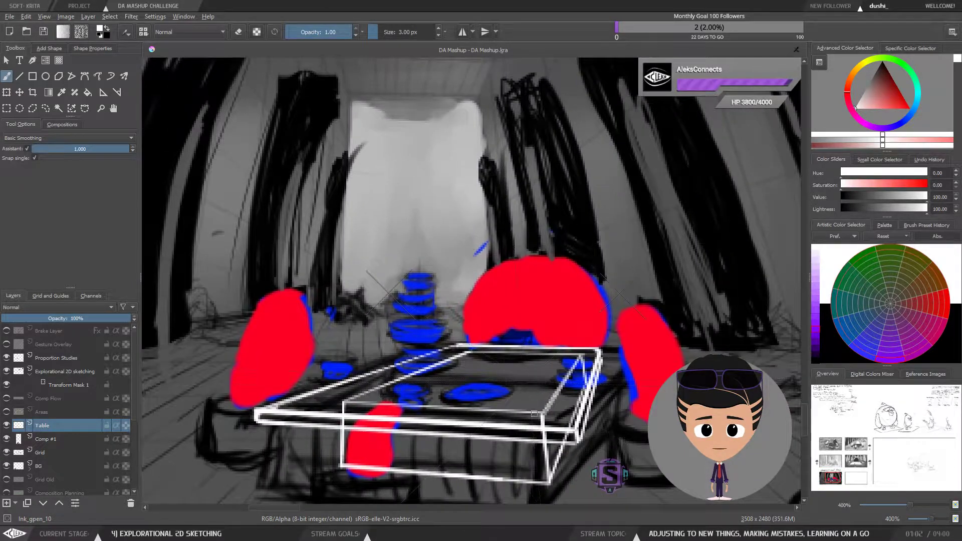
pyautogui.moveTo(512, 455); pyautogui.dragTo(541, 412)
pyautogui.press('-')
pyautogui.press('-')
pyautogui.press('+')
pyautogui.press('+')
pyautogui.press('-')
pyautogui.press('-')
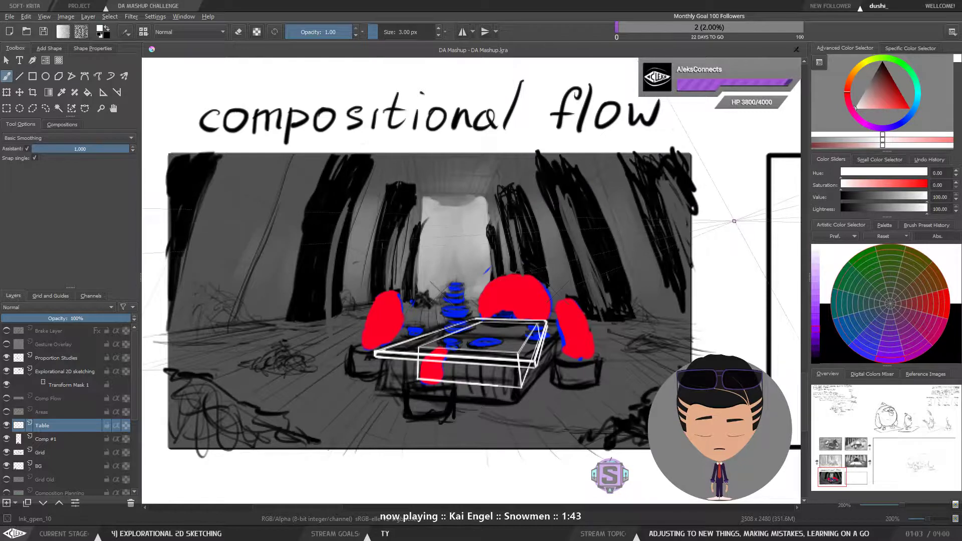
pyautogui.rightClick(580, 246)
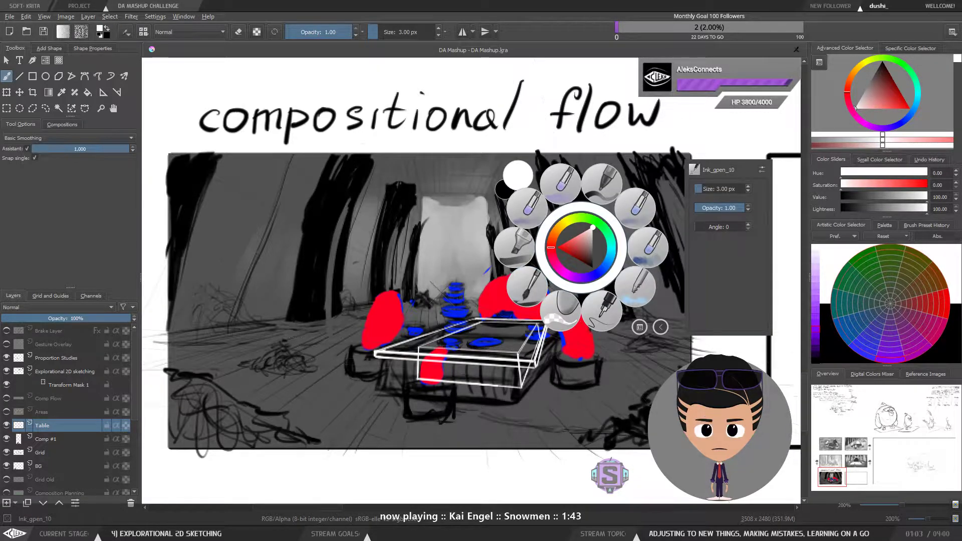
pyautogui.click(600, 317)
pyautogui.press('-')
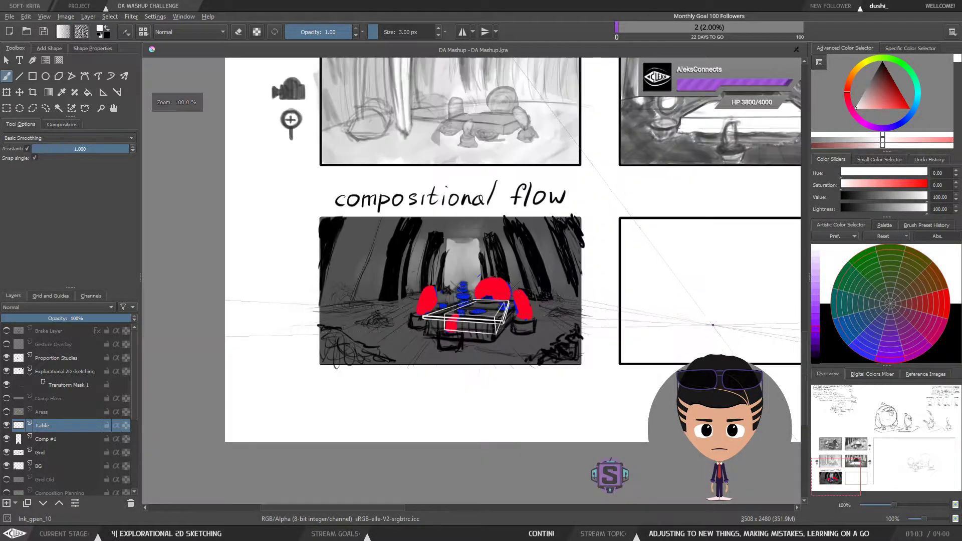
pyautogui.press('+')
pyautogui.moveTo(675, 345); pyautogui.dragTo(688, 348)
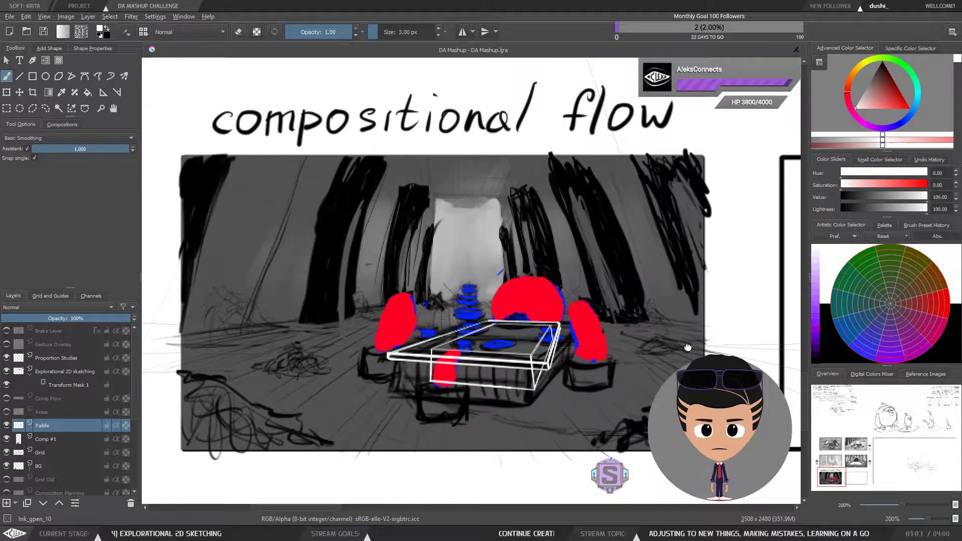
pyautogui.hotkey('ctrl', 'r')
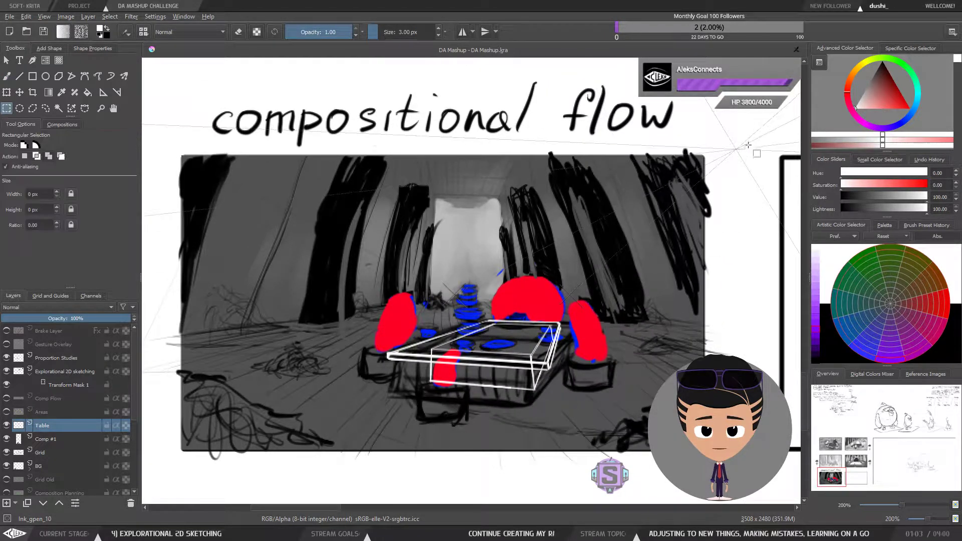
pyautogui.moveTo(750, 144); pyautogui.dragTo(704, 470)
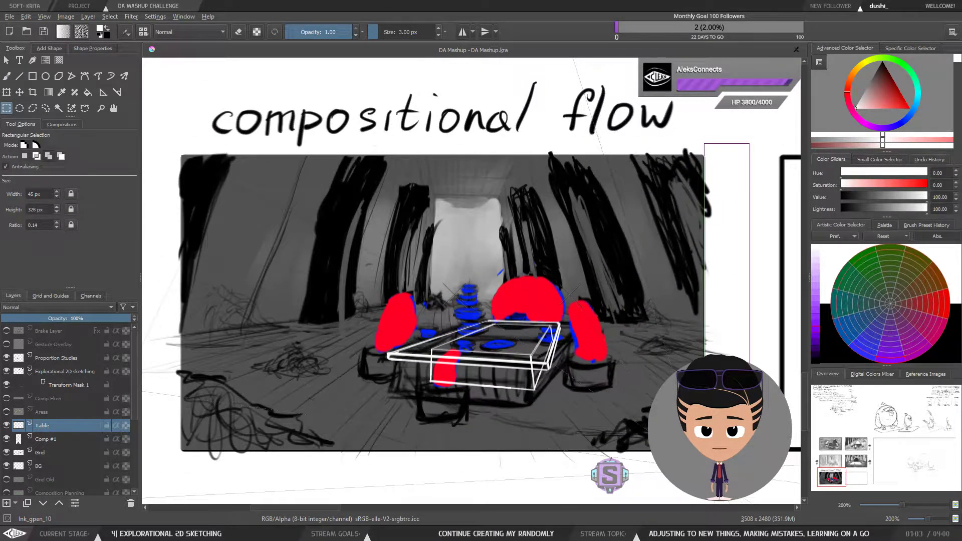
pyautogui.hotkey('ctrl', 'shift', 'a')
pyautogui.press('b')
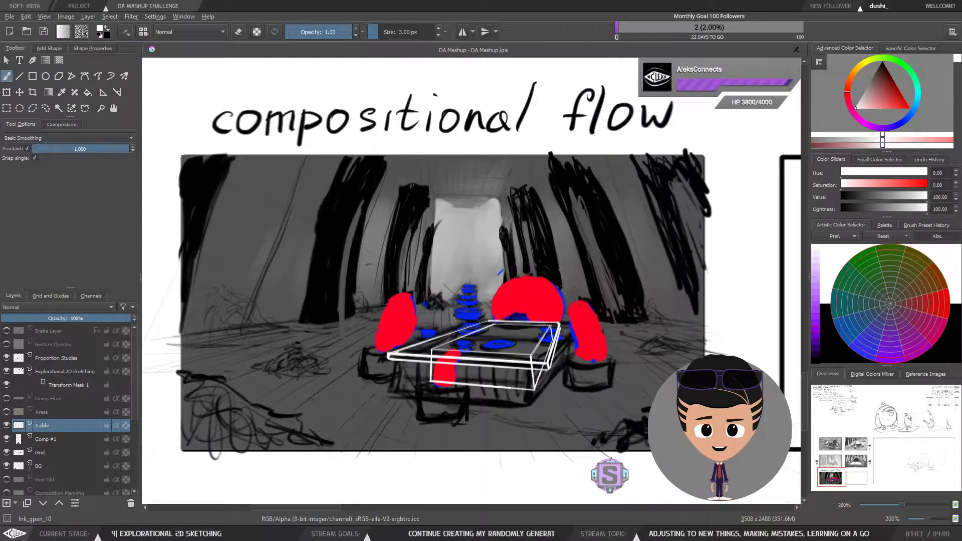
# Step: Inspect the tabletop edges and legs up close at different zoom levels
pyautogui.moveTo(666, 408); pyautogui.dragTo(669, 410)
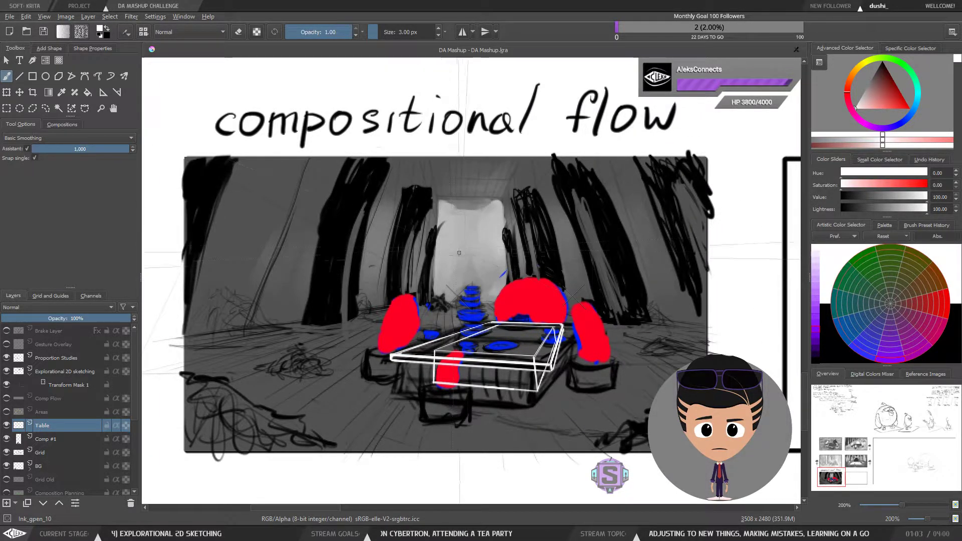
pyautogui.moveTo(469, 315); pyautogui.dragTo(470, 318)
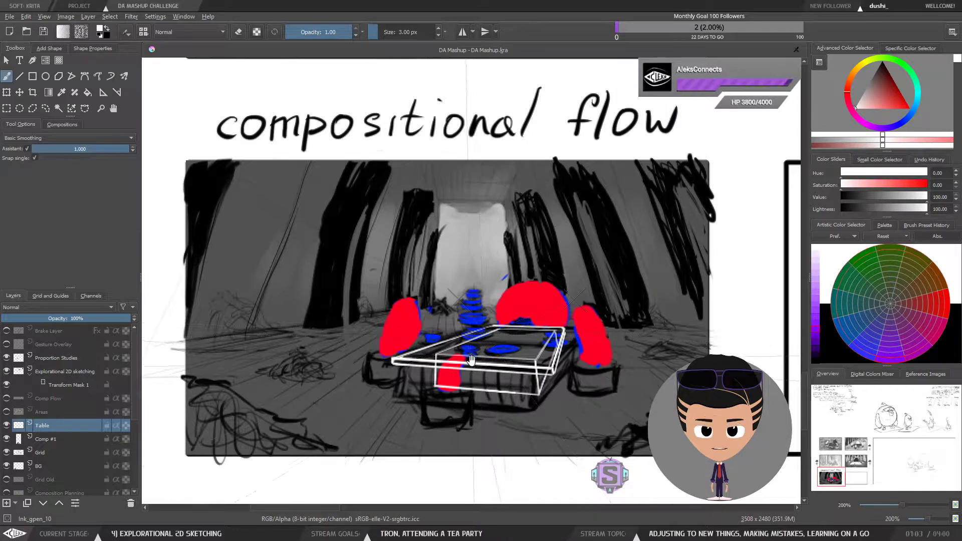
pyautogui.moveTo(471, 362); pyautogui.dragTo(471, 356)
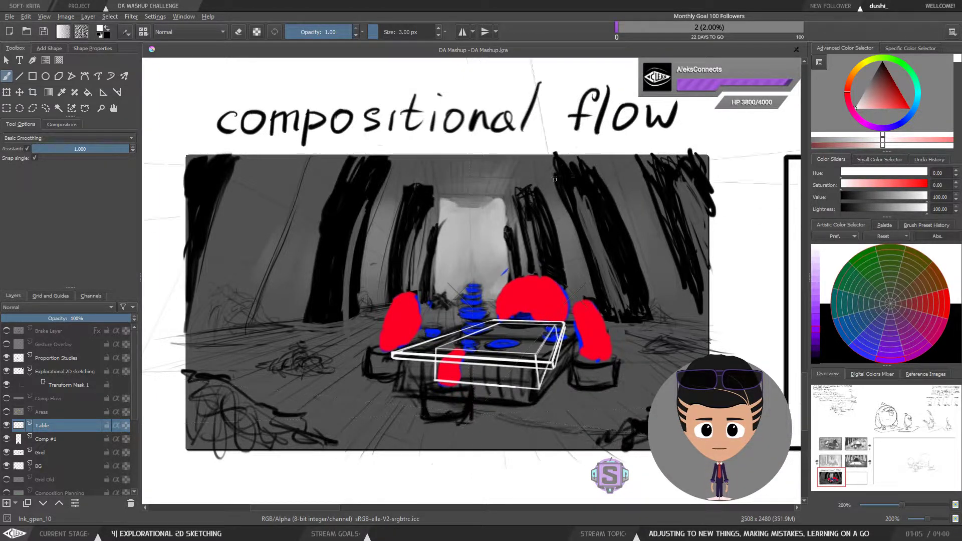
pyautogui.hotkey('ctrl', '-')
pyautogui.hotkey('ctrl', '+')
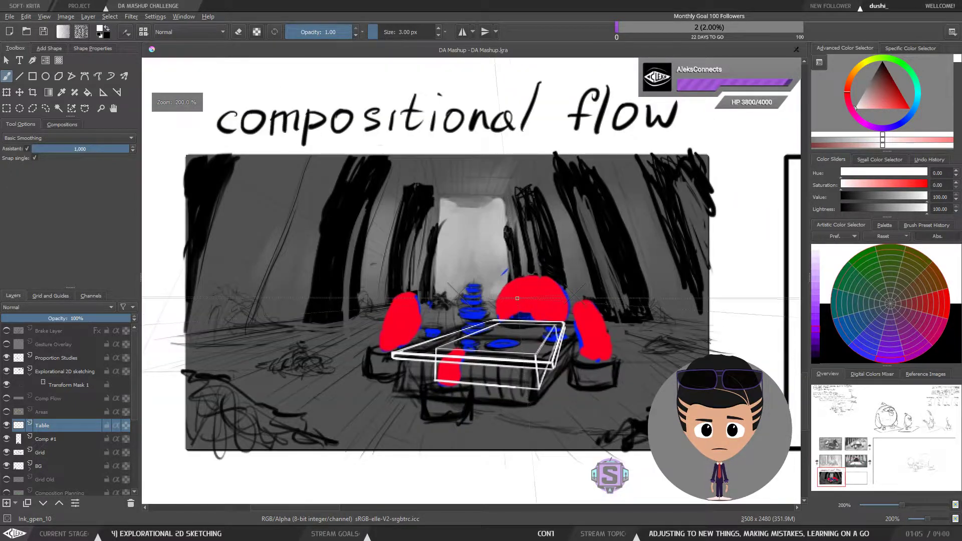
pyautogui.moveTo(524, 321)
pyautogui.mouseDown()
pyautogui.moveTo(520, 338)
pyautogui.moveTo(532, 319)
pyautogui.mouseUp()
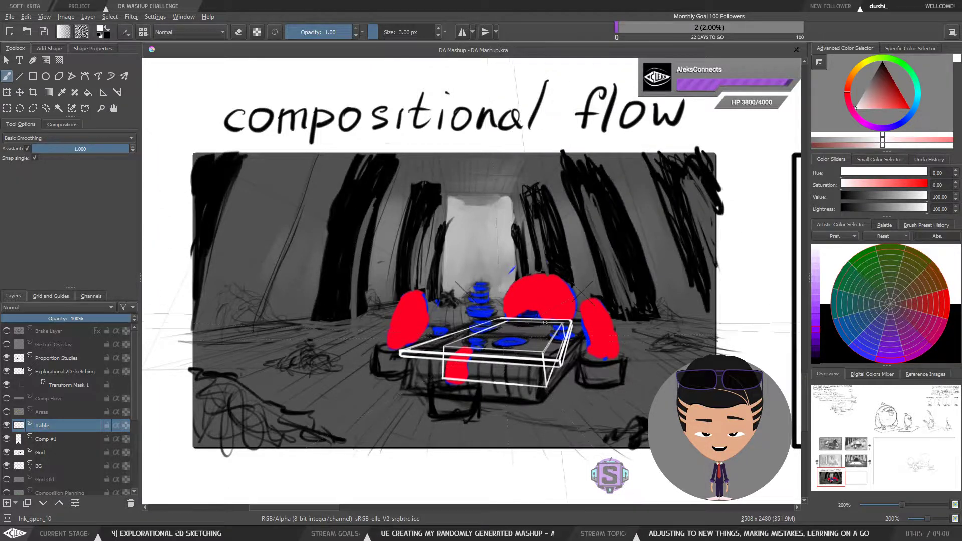
pyautogui.moveTo(544, 335)
pyautogui.mouseDown()
pyautogui.moveTo(543, 349)
pyautogui.moveTo(549, 339)
pyautogui.mouseUp()
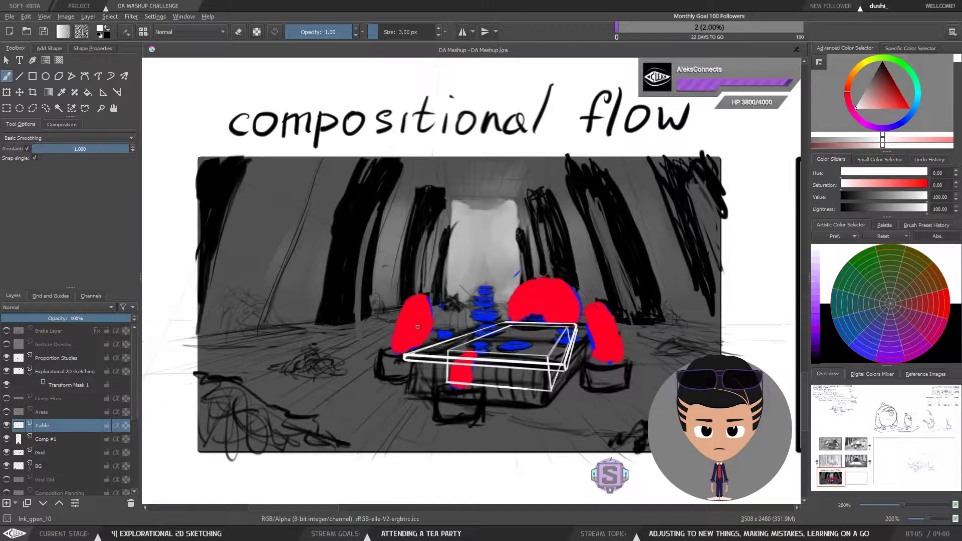
pyautogui.moveTo(437, 334)
pyautogui.mouseDown()
pyautogui.moveTo(421, 360)
pyautogui.moveTo(434, 347)
pyautogui.mouseUp()
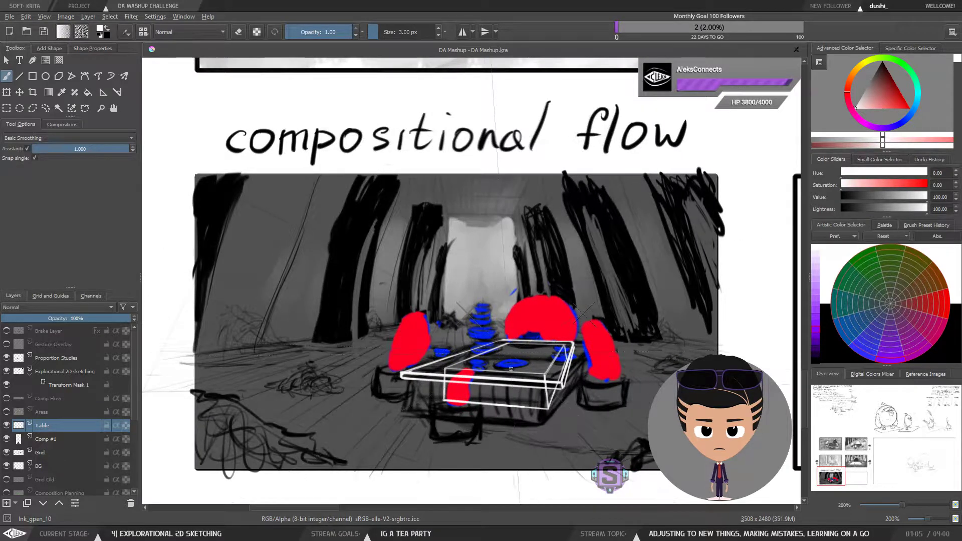
pyautogui.moveTo(495, 395); pyautogui.dragTo(498, 385)
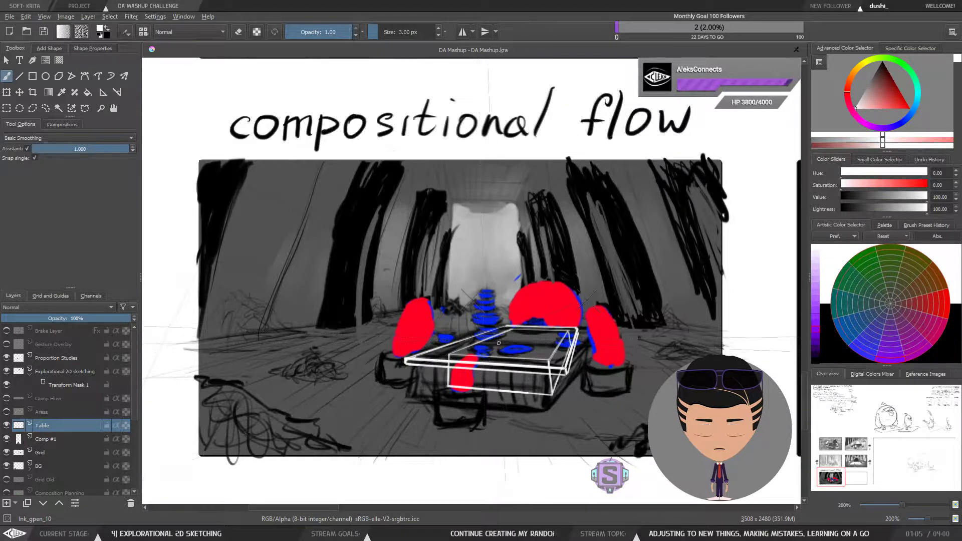
pyautogui.moveTo(502, 388); pyautogui.dragTo(479, 371)
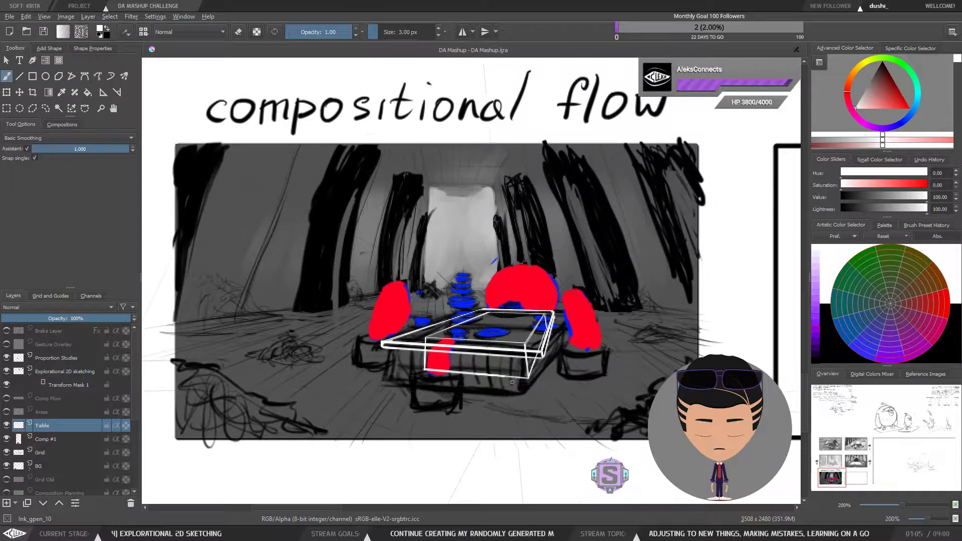
pyautogui.moveTo(503, 405)
pyautogui.mouseDown()
pyautogui.moveTo(515, 426)
pyautogui.moveTo(538, 408)
pyautogui.mouseUp()
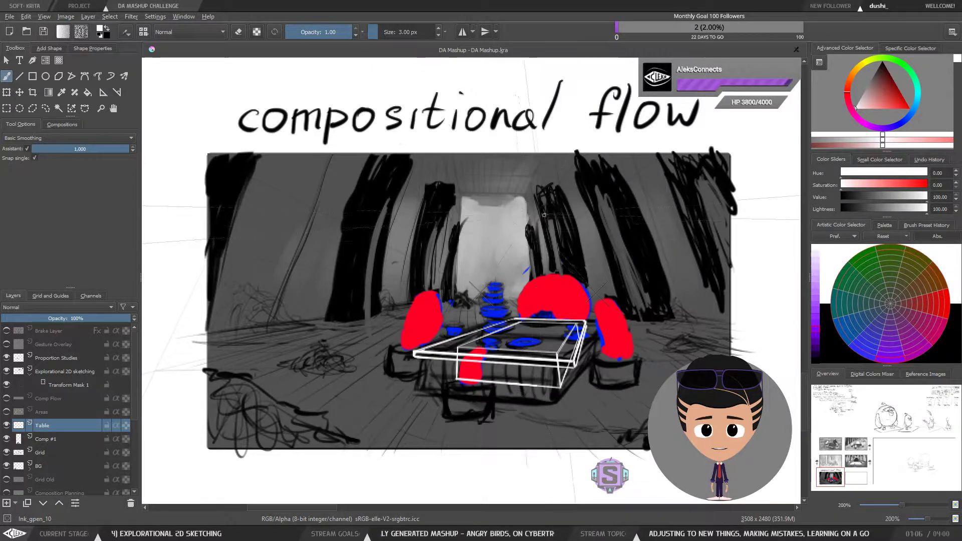
pyautogui.press('-')
pyautogui.press('-')
pyautogui.press('+')
pyautogui.press('+')
pyautogui.moveTo(524, 332)
pyautogui.mouseDown()
pyautogui.moveTo(516, 345)
pyautogui.moveTo(524, 329)
pyautogui.mouseUp()
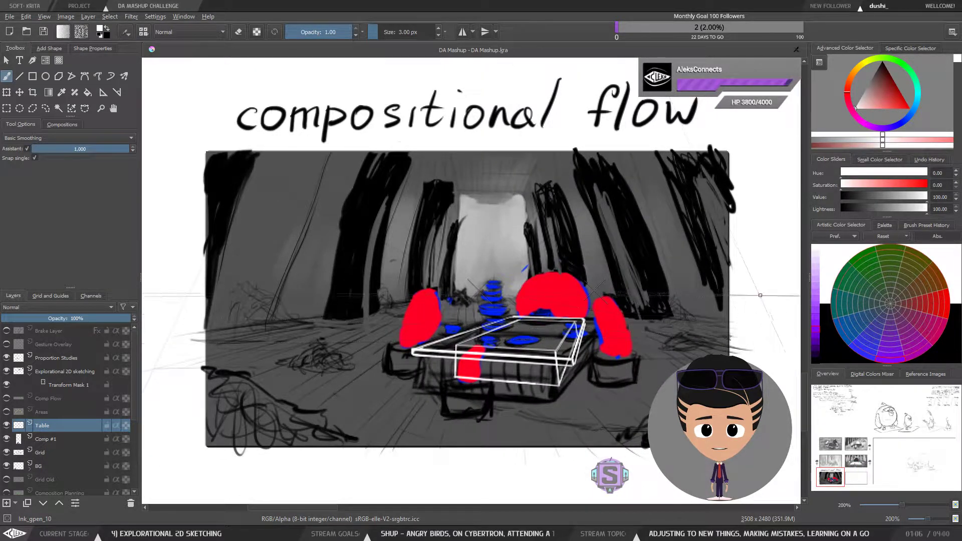
pyautogui.hotkey('ctrl', 'r')
pyautogui.moveTo(769, 468); pyautogui.dragTo(730, 123)
pyautogui.hotkey('ctrl', 'shift', 'a')
pyautogui.press('b')
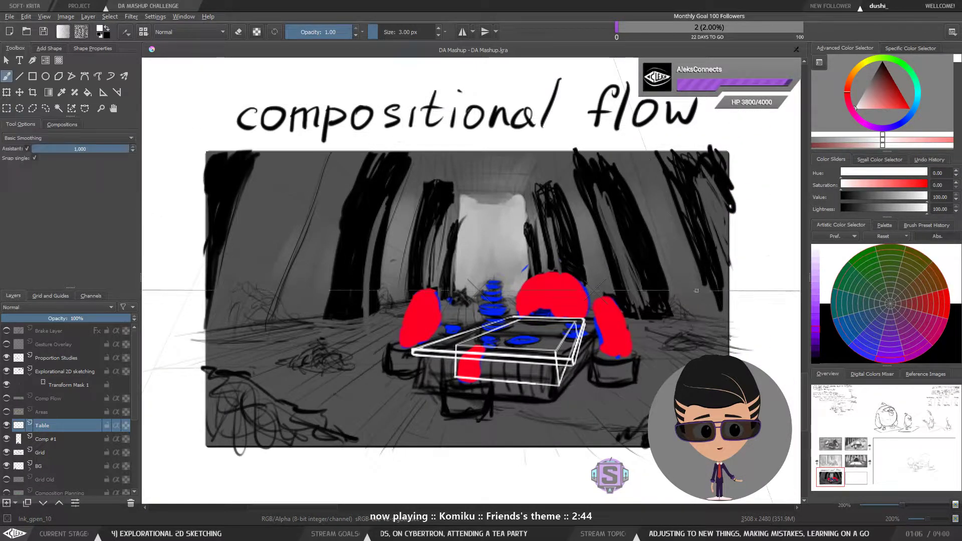
# Step: Look over the neighbouring storyboard panels and return to the compositional flow panel
pyautogui.moveTo(673, 303)
pyautogui.mouseDown()
pyautogui.moveTo(676, 311)
pyautogui.moveTo(675, 302)
pyautogui.moveTo(659, 321)
pyautogui.mouseUp()
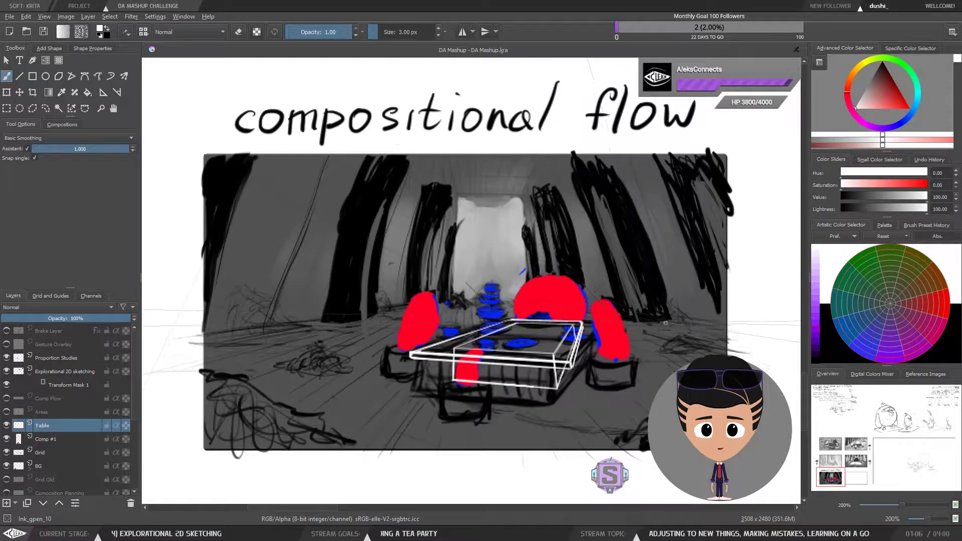
pyautogui.moveTo(634, 365)
pyautogui.mouseDown()
pyautogui.moveTo(630, 378)
pyautogui.moveTo(641, 358)
pyautogui.mouseUp()
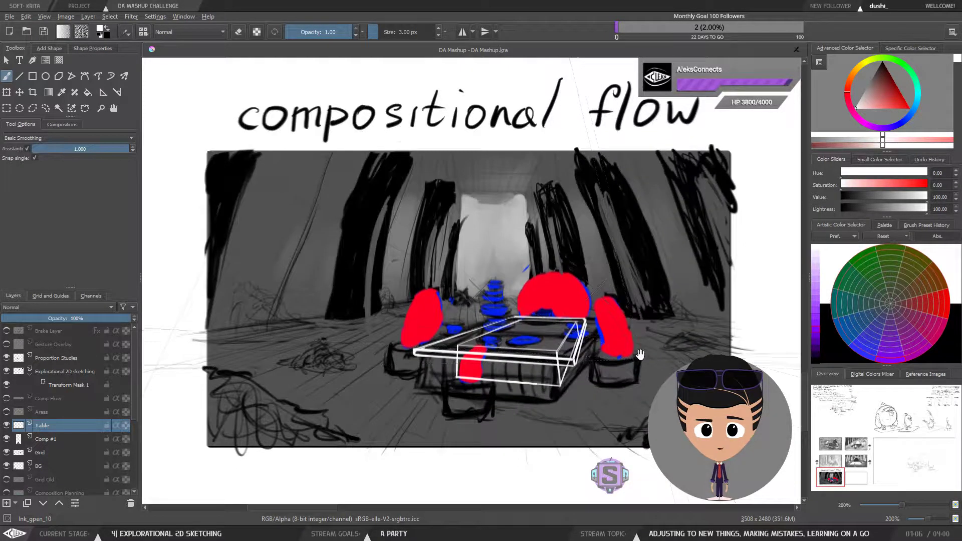
pyautogui.press('1')
pyautogui.moveTo(712, 194); pyautogui.dragTo(366, 466)
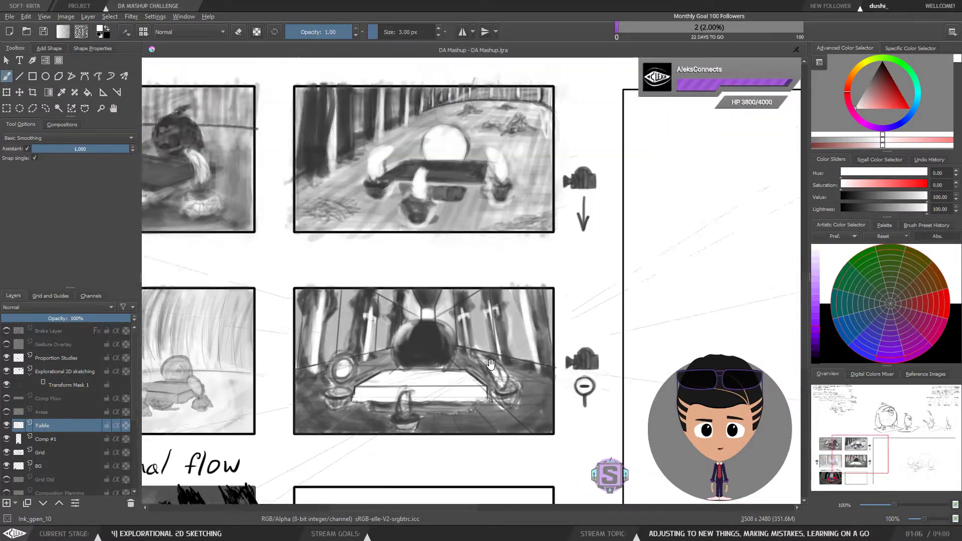
pyautogui.moveTo(764, 125); pyautogui.dragTo(540, 275)
pyautogui.press('-')
pyautogui.press('-')
pyautogui.moveTo(403, 447); pyautogui.dragTo(551, 306)
pyautogui.moveTo(424, 414); pyautogui.dragTo(521, 356)
pyautogui.press('1')
pyautogui.moveTo(353, 292)
pyautogui.mouseDown()
pyautogui.moveTo(520, 336)
pyautogui.moveTo(508, 336)
pyautogui.moveTo(505, 314)
pyautogui.mouseUp()
pyautogui.press('+')
pyautogui.press('+')
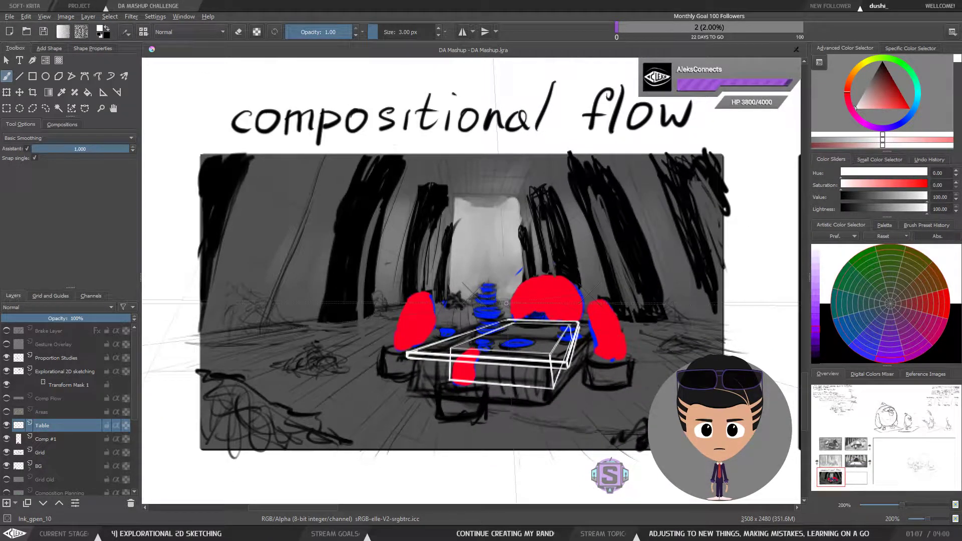
# Step: Try to draw the table's front legs and a lower edge under the tabletop
pyautogui.scroll(3, 536, 404)
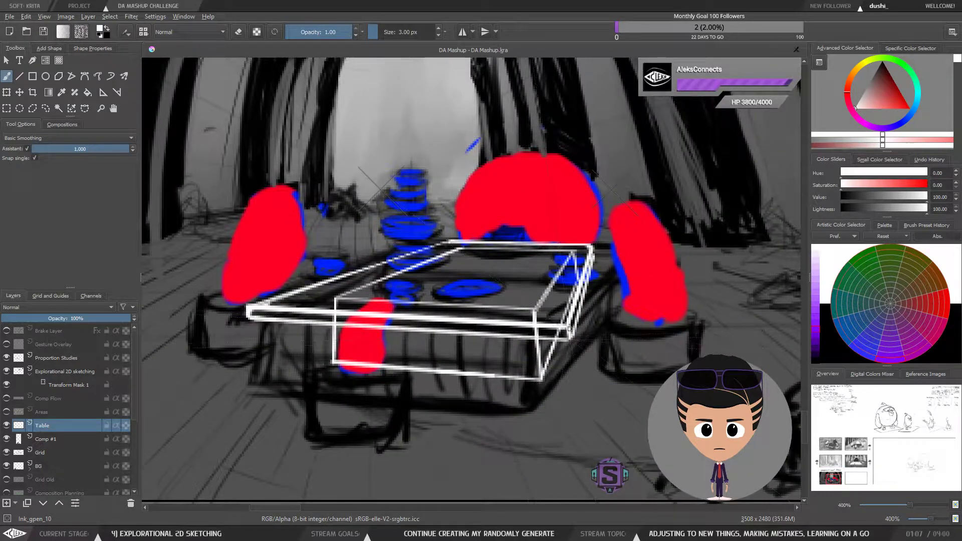
pyautogui.moveTo(569, 329); pyautogui.dragTo(580, 403)
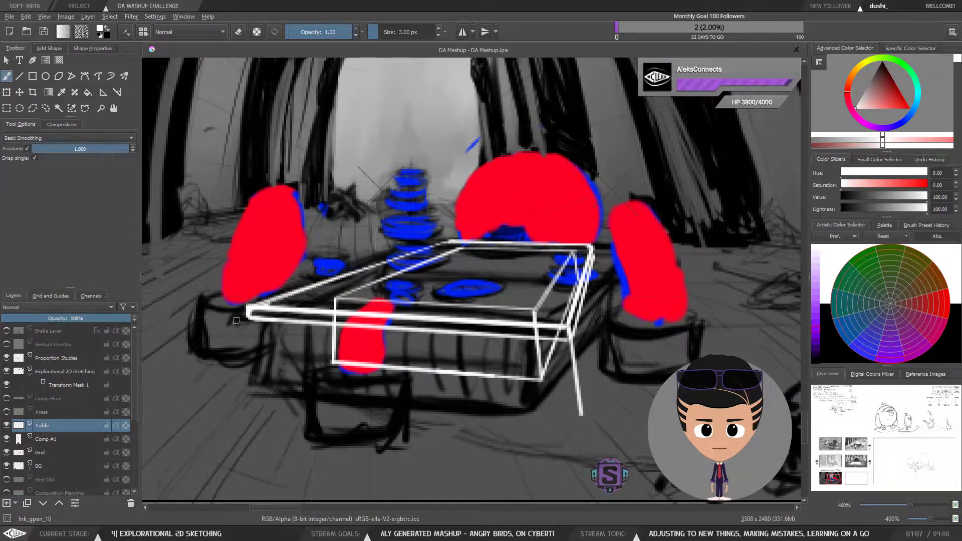
pyautogui.moveTo(248, 313)
pyautogui.mouseDown()
pyautogui.moveTo(241, 393)
pyautogui.moveTo(585, 428)
pyautogui.mouseUp()
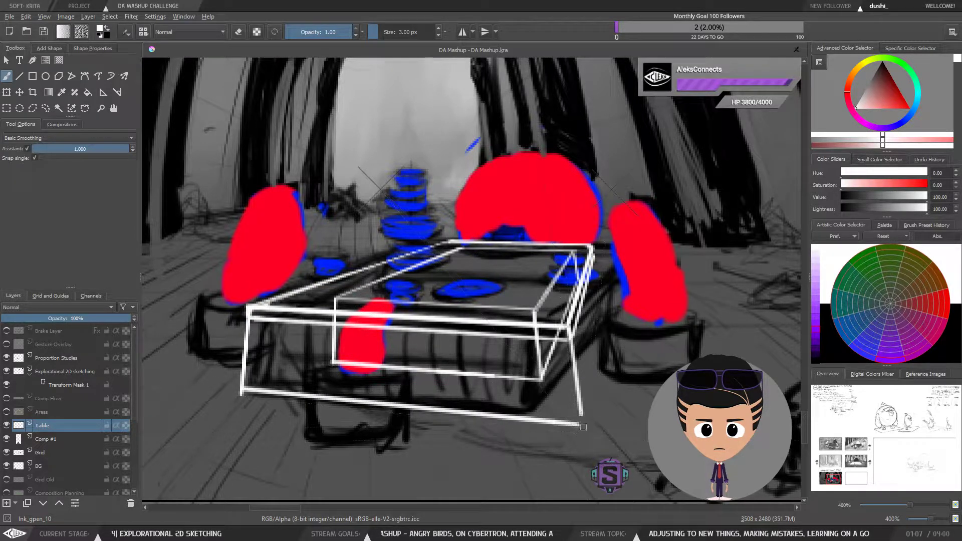
pyautogui.hotkey('ctrl', 'z')
pyautogui.hotkey('ctrl', 'z')
pyautogui.hotkey('ctrl', 'z')
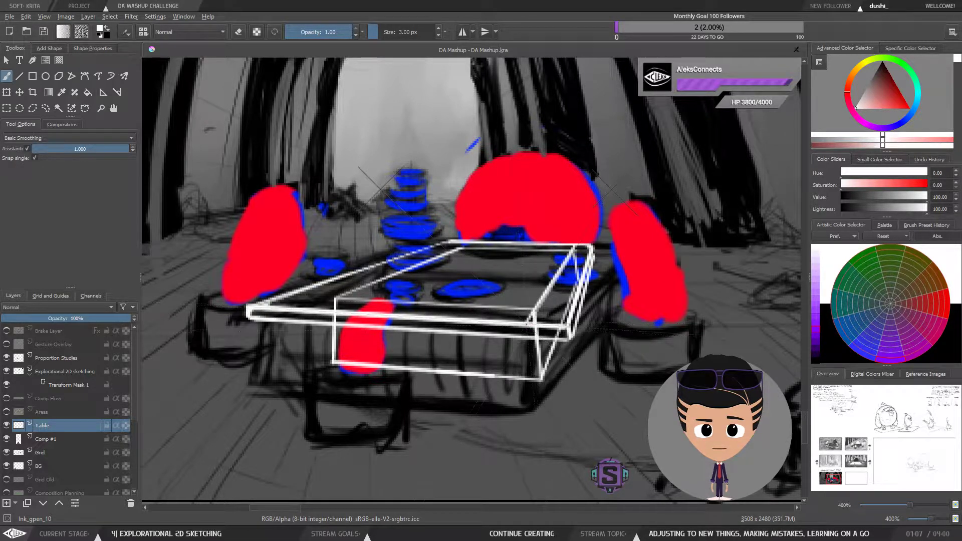
# Step: Draw a vertical leg down from the tabletop's front right corner
pyautogui.moveTo(526, 324)
pyautogui.mouseDown()
pyautogui.moveTo(534, 406)
pyautogui.moveTo(526, 324)
pyautogui.mouseUp()
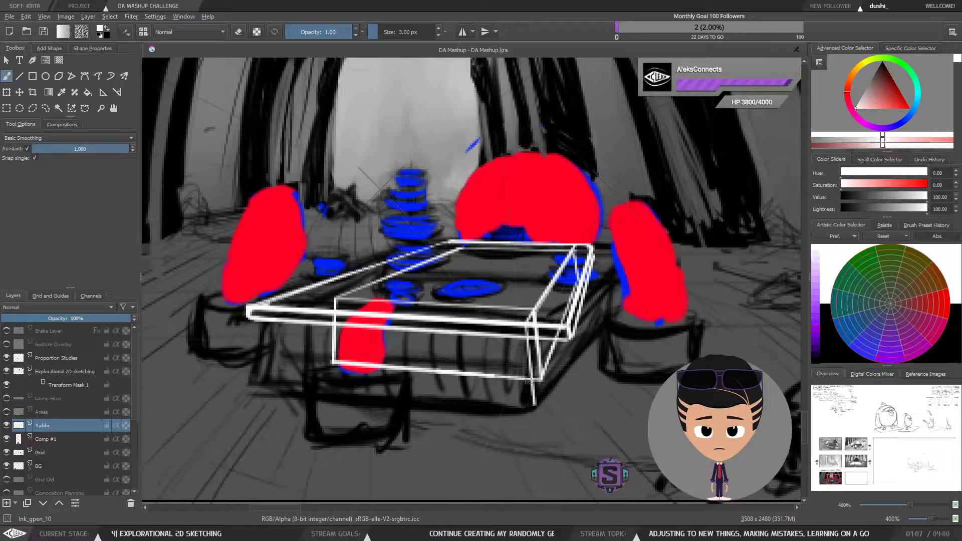
pyautogui.moveTo(546, 366); pyautogui.dragTo(527, 404)
pyautogui.press('e')
pyautogui.press('l')
pyautogui.press('Delete')
pyautogui.hotkey('ctrl', 'shift', 'a')
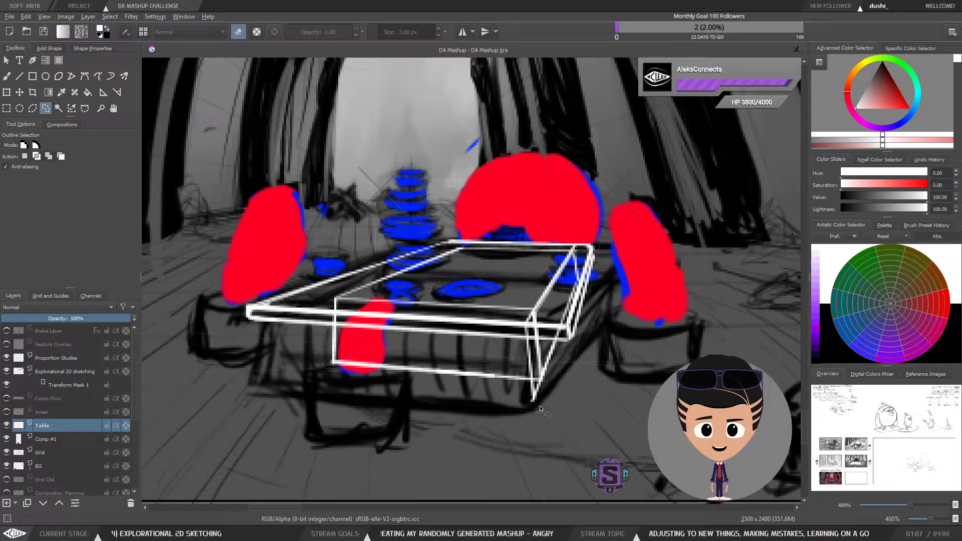
# Step: Draw a vertical leg down from the tabletop's front left corner
pyautogui.press('b')
pyautogui.press('e')
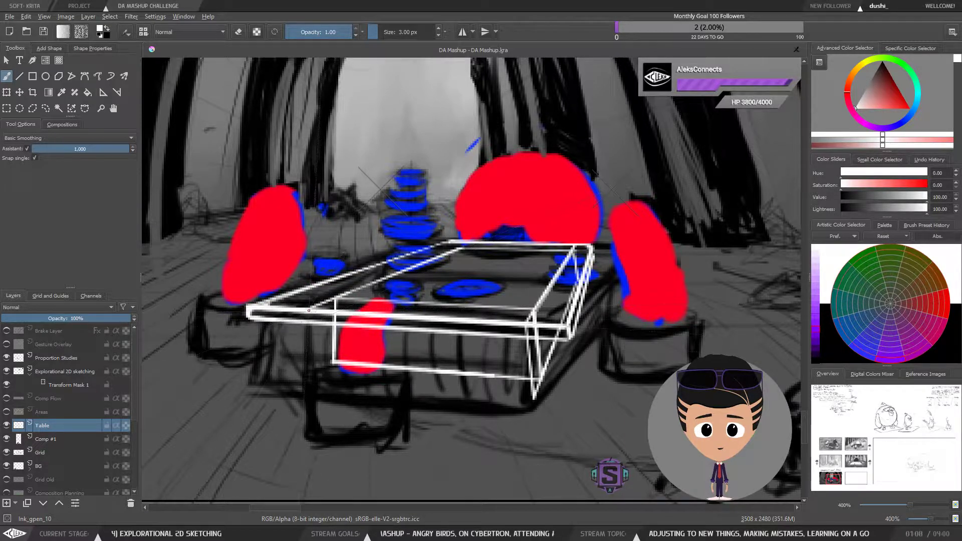
pyautogui.moveTo(306, 339)
pyautogui.mouseDown()
pyautogui.moveTo(306, 359)
pyautogui.moveTo(308, 329)
pyautogui.mouseUp()
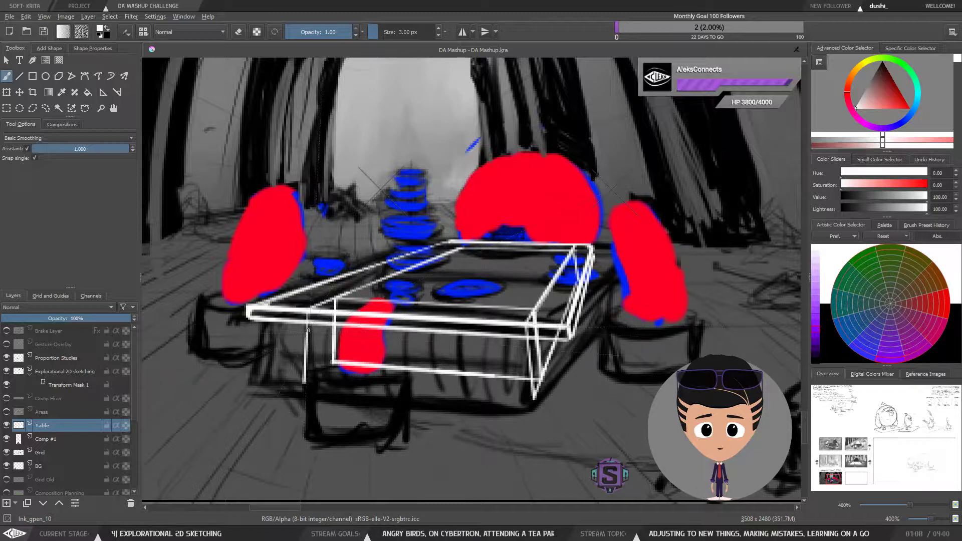
# Step: Delete a stray stroke below the table's front left leg using a lasso selection
pyautogui.moveTo(335, 362)
pyautogui.mouseDown()
pyautogui.moveTo(295, 386)
pyautogui.moveTo(305, 378)
pyautogui.mouseUp()
pyautogui.press('l')
pyautogui.press('Delete')
pyautogui.hotkey('ctrl', 'shift', 'a')
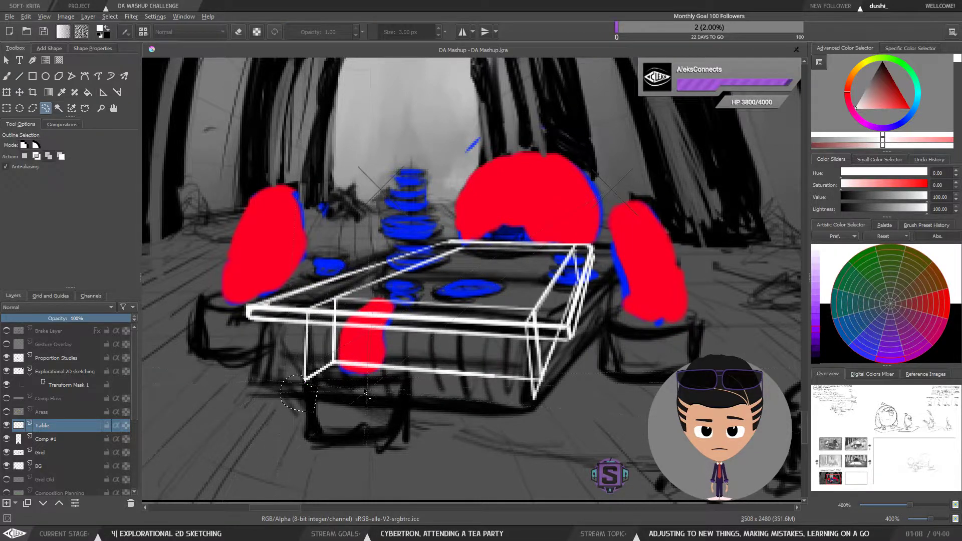
# Step: Draw the table's lower front edge between the two front legs and erase its overhanging ends
pyautogui.press('b')
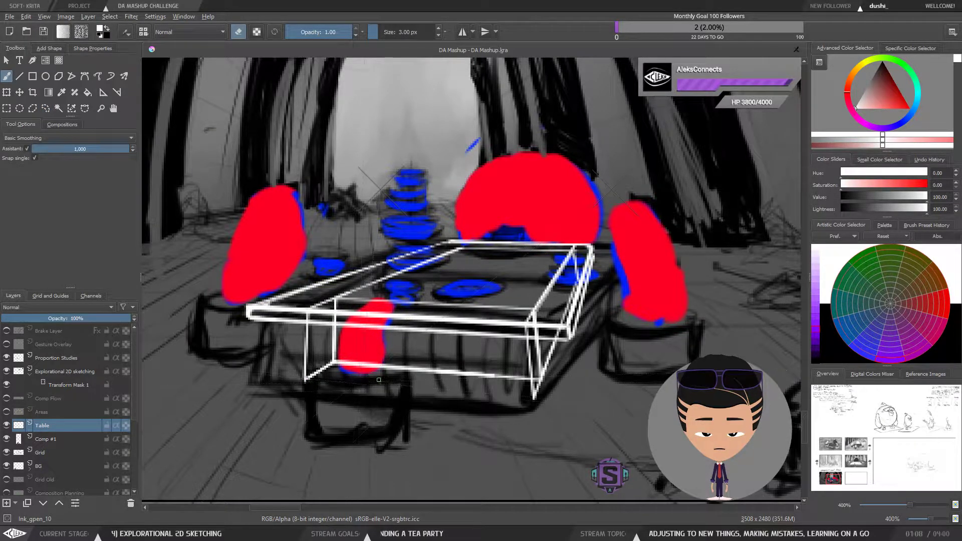
pyautogui.moveTo(303, 379); pyautogui.dragTo(529, 400)
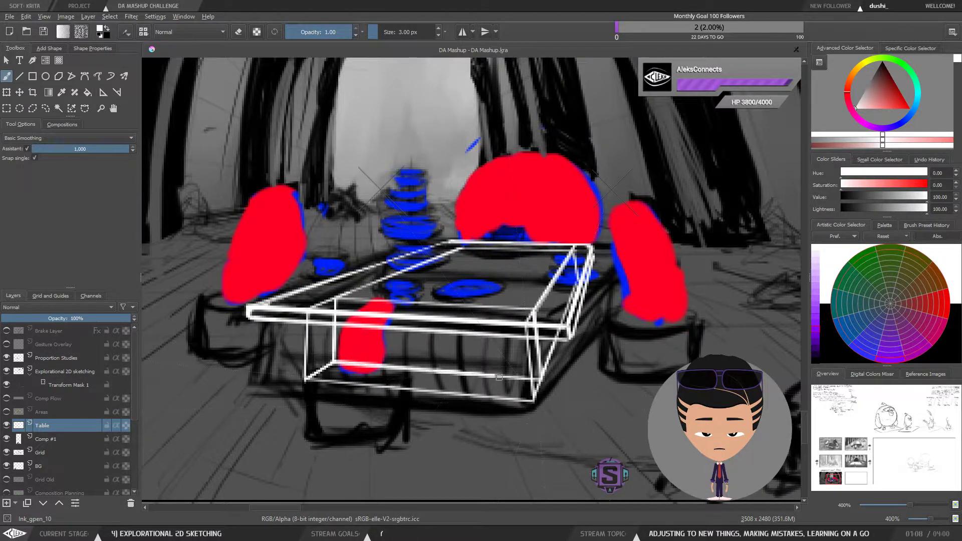
pyautogui.press('e')
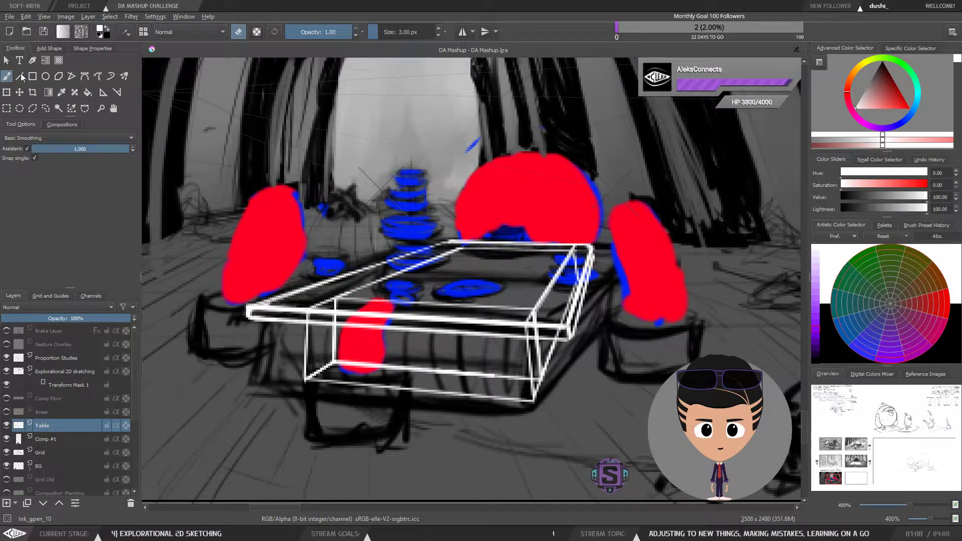
pyautogui.click(26, 149)
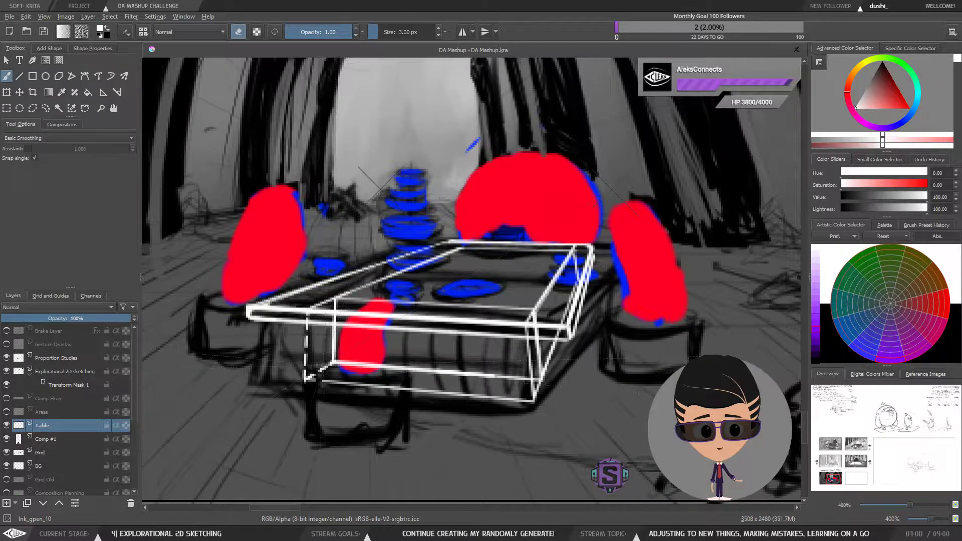
pyautogui.moveTo(332, 375); pyautogui.dragTo(332, 385)
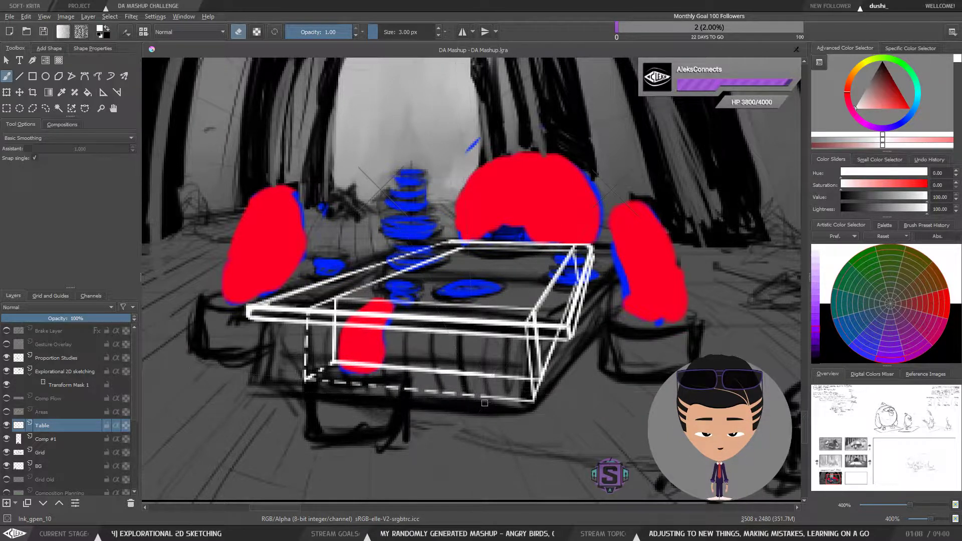
pyautogui.moveTo(528, 394); pyautogui.dragTo(529, 400)
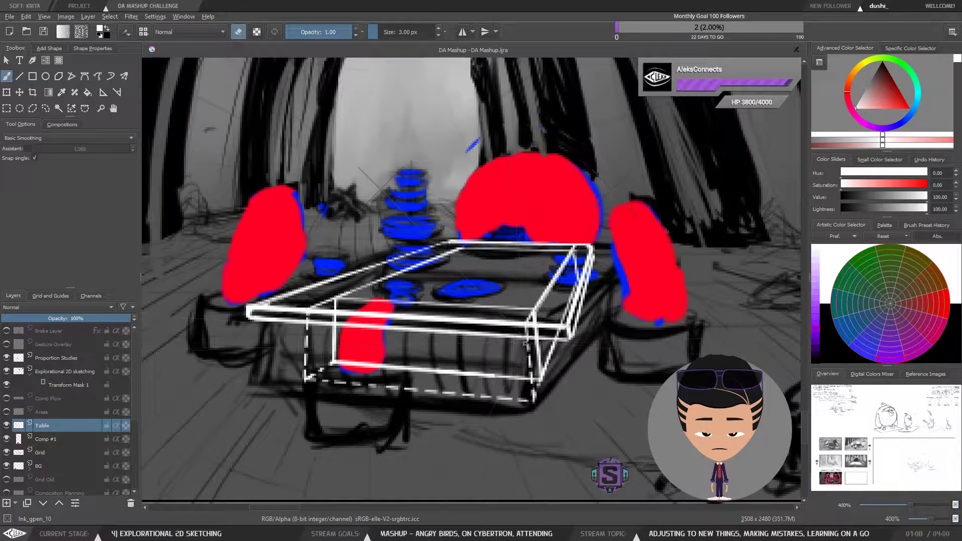
# Step: Draw a leg at the tabletop's right rear corner and a dashed lower edge along the table's right side
pyautogui.press('-')
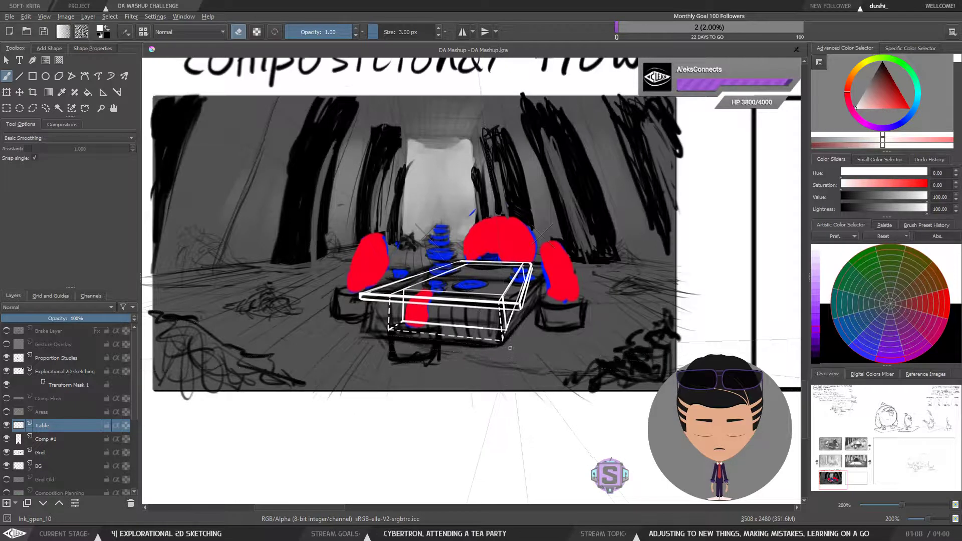
pyautogui.moveTo(513, 360)
pyautogui.mouseDown()
pyautogui.moveTo(521, 430)
pyautogui.moveTo(530, 350)
pyautogui.moveTo(553, 354)
pyautogui.mouseUp()
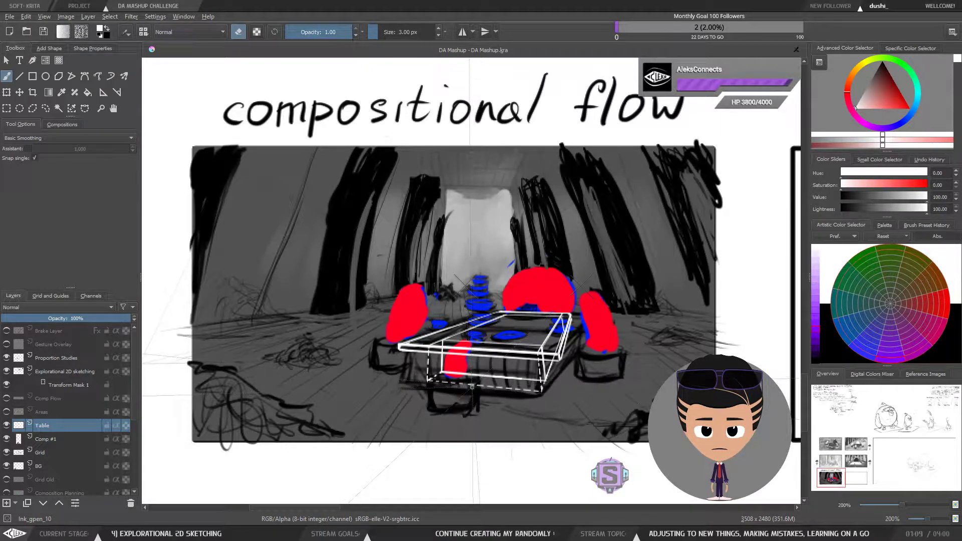
pyautogui.press('+')
pyautogui.moveTo(555, 432); pyautogui.dragTo(420, 320)
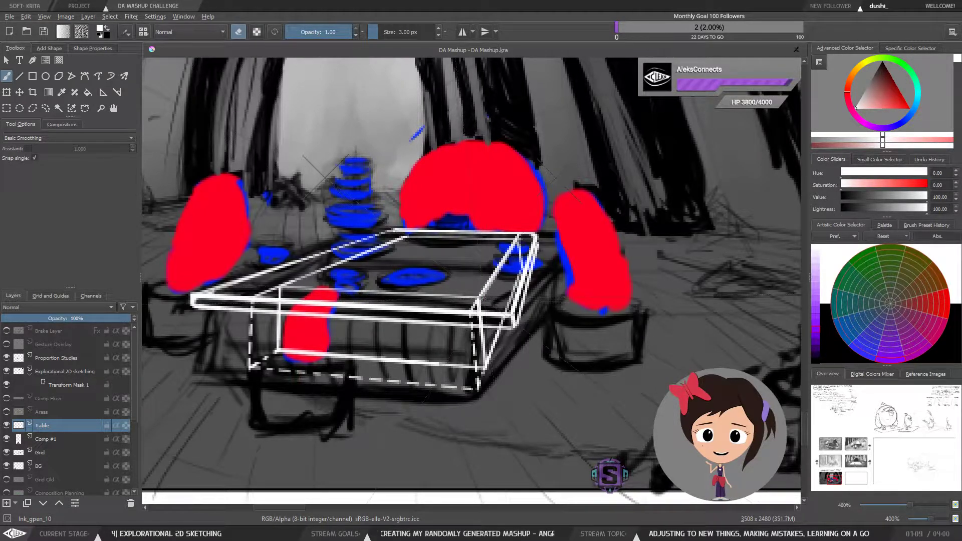
pyautogui.press('e')
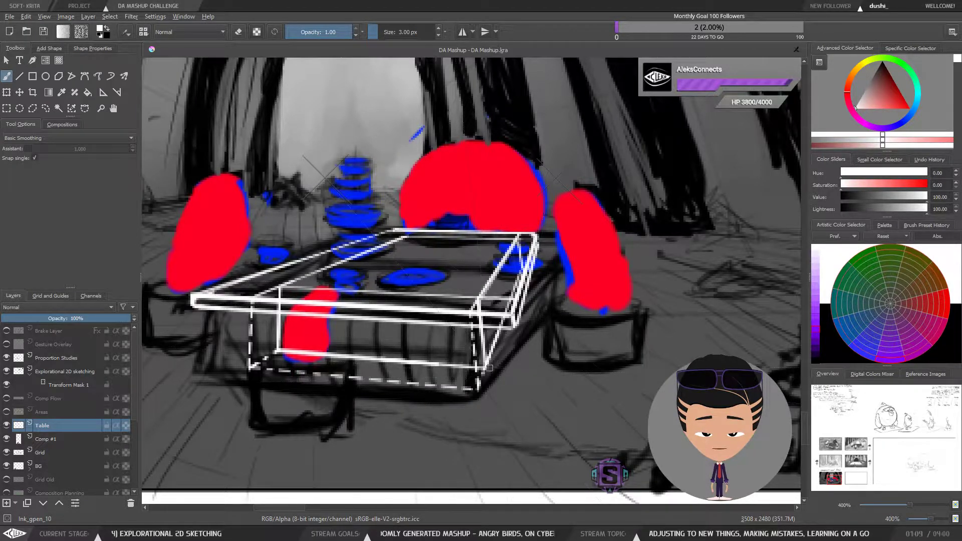
pyautogui.moveTo(521, 309)
pyautogui.mouseDown()
pyautogui.moveTo(532, 372)
pyautogui.moveTo(520, 306)
pyautogui.mouseUp()
pyautogui.hotkey('ctrl', 'z')
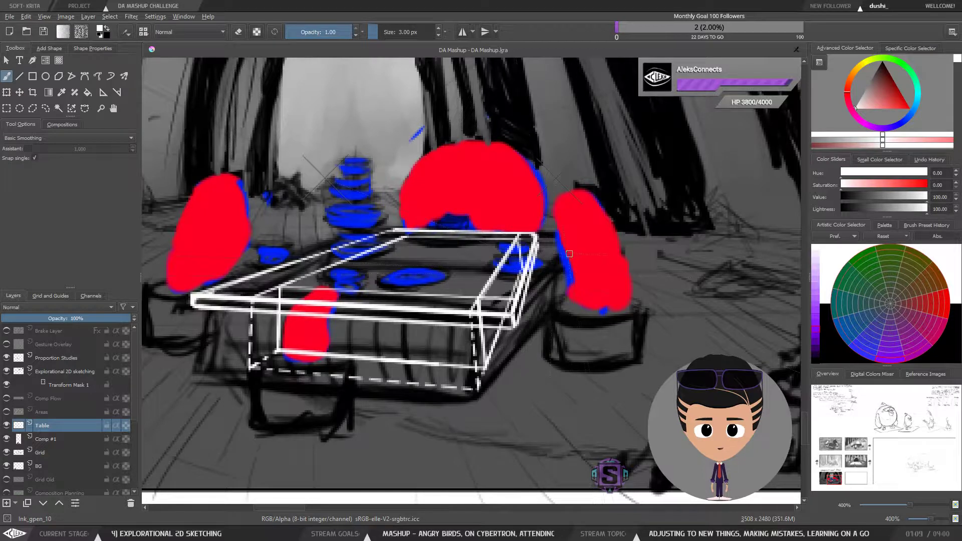
pyautogui.hotkey('ctrl', 'shift', 'l')
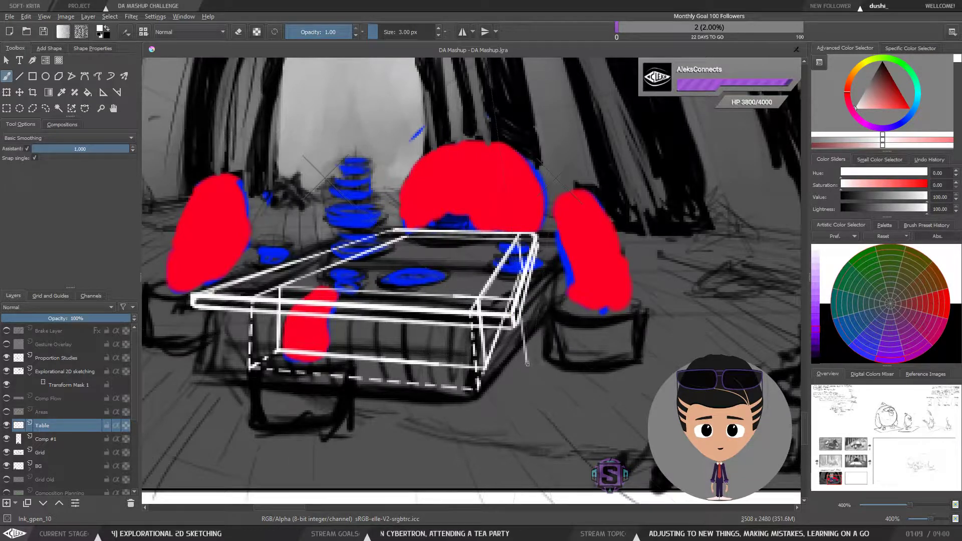
pyautogui.moveTo(480, 370); pyautogui.dragTo(528, 371)
pyautogui.hotkey('ctrl', 'z')
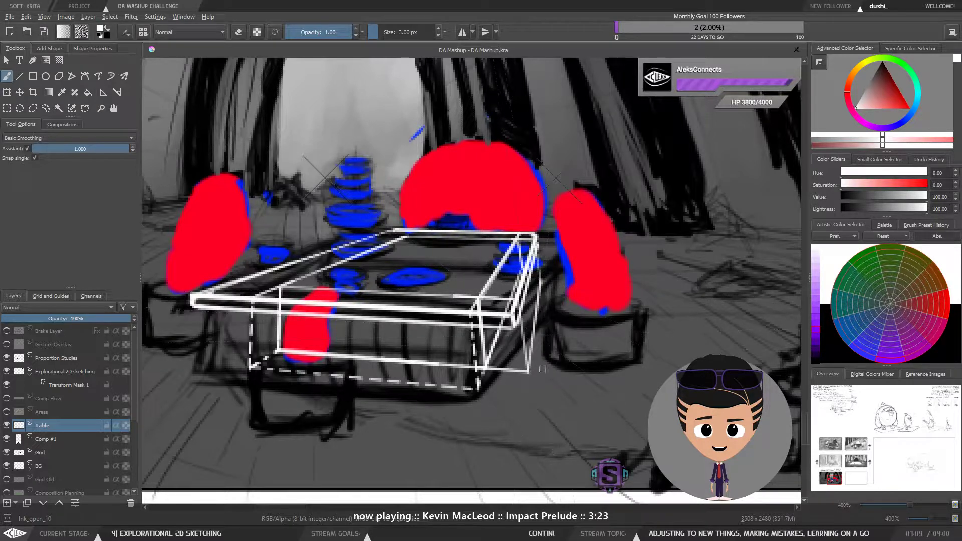
pyautogui.press('e')
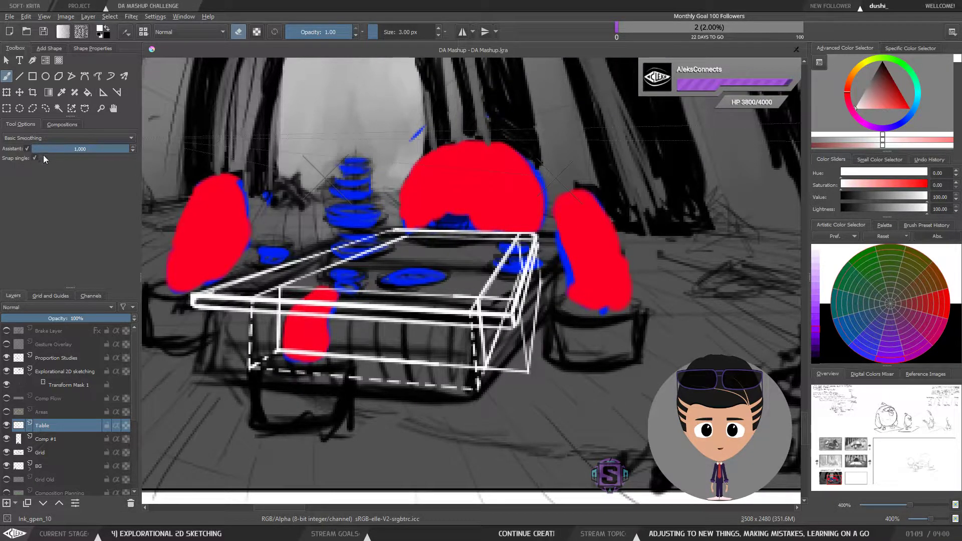
pyautogui.click(28, 148)
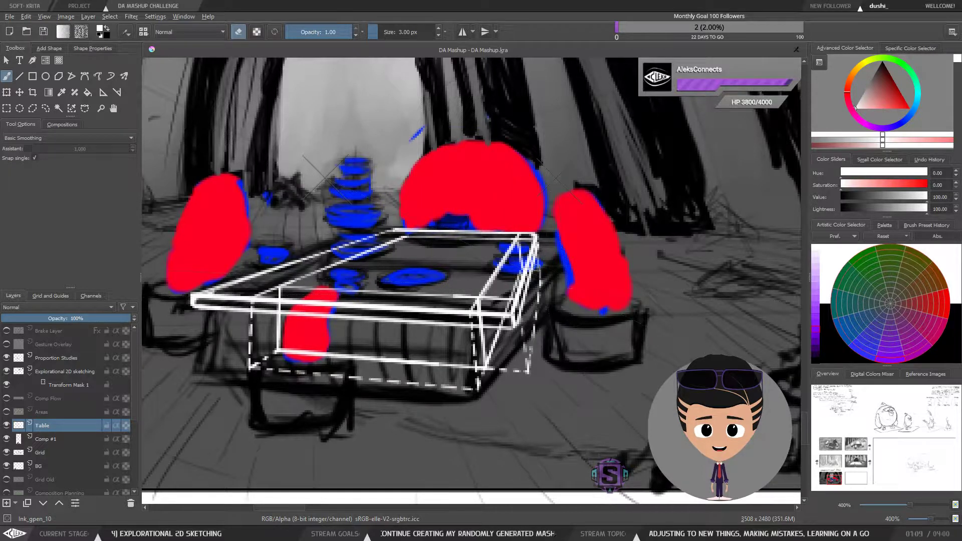
pyautogui.press('e')
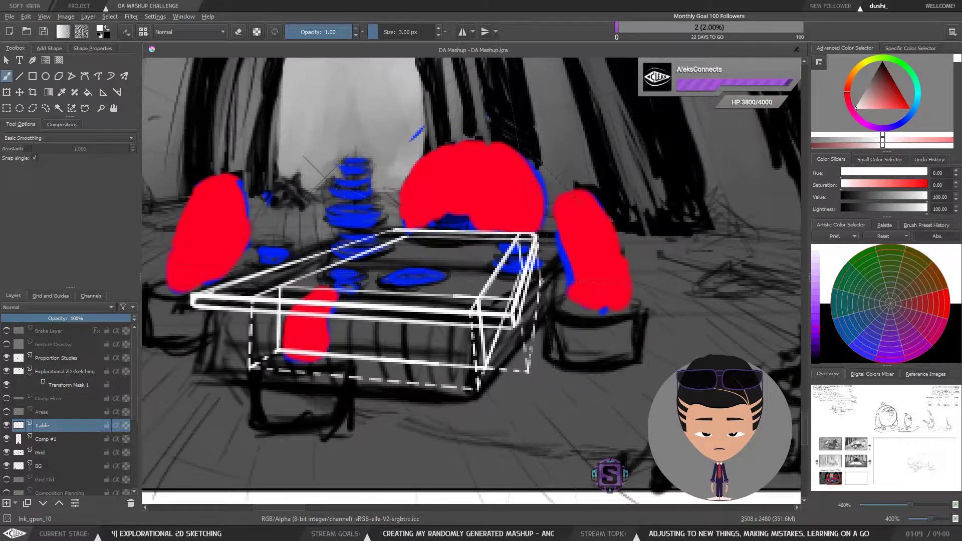
pyautogui.press('-')
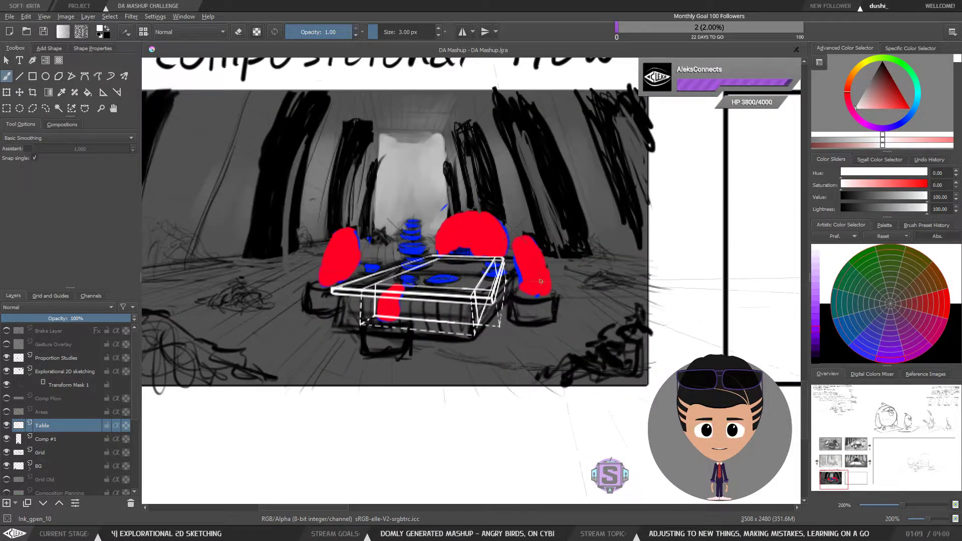
pyautogui.press('m')
pyautogui.press('-')
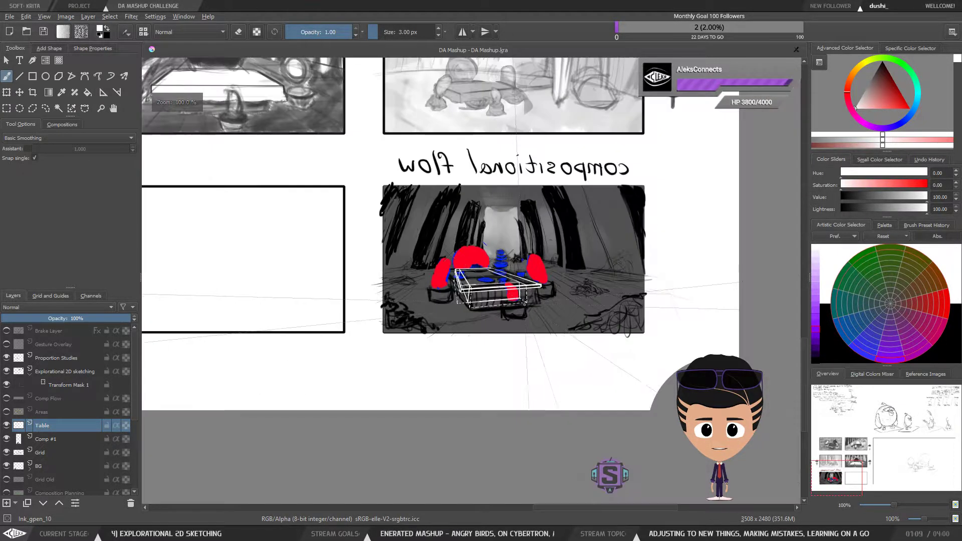
pyautogui.press('m')
pyautogui.press('m')
pyautogui.press('m')
pyautogui.press('m')
pyautogui.press('m')
pyautogui.press('m')
pyautogui.press('m')
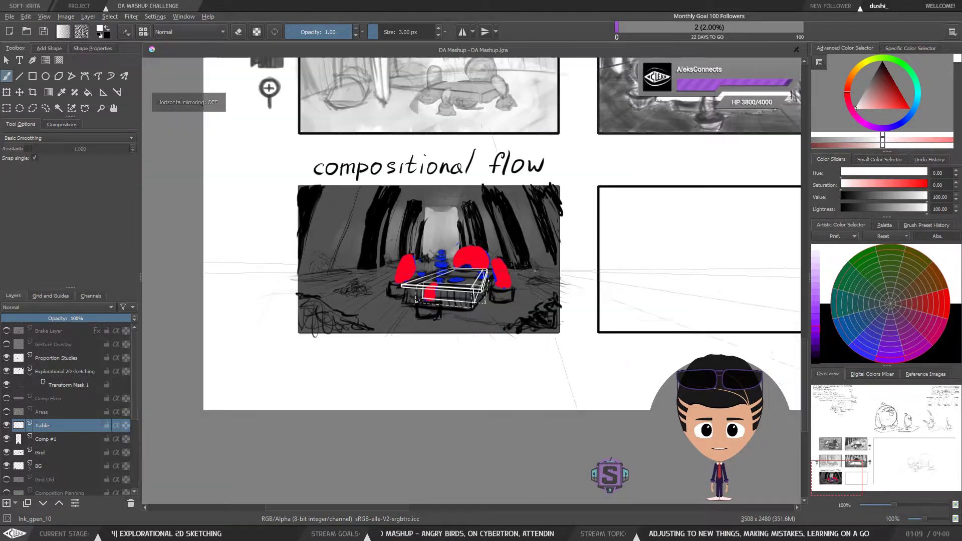
pyautogui.press('m')
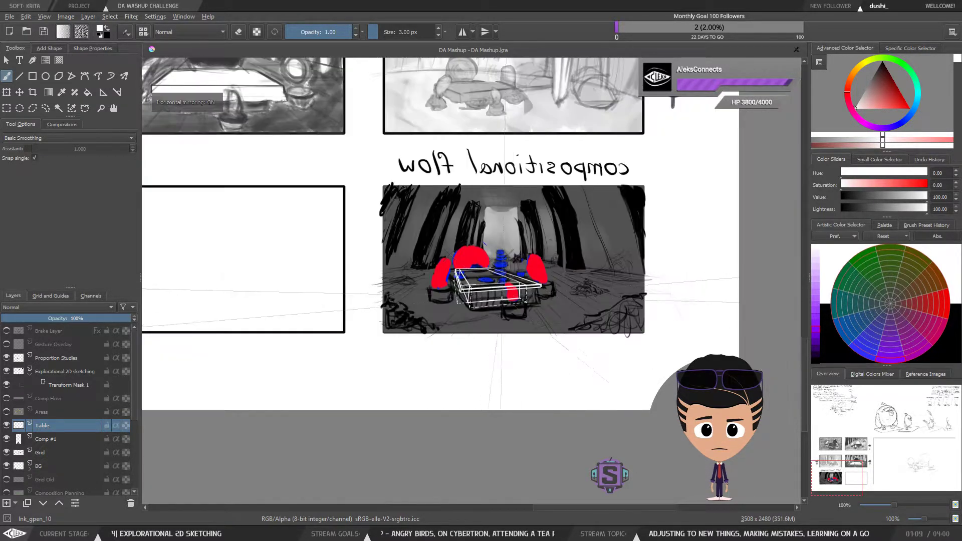
pyautogui.press('m')
pyautogui.press('m')
pyautogui.press('m')
pyautogui.press('m')
pyautogui.press('m')
pyautogui.press('m')
pyautogui.press('m')
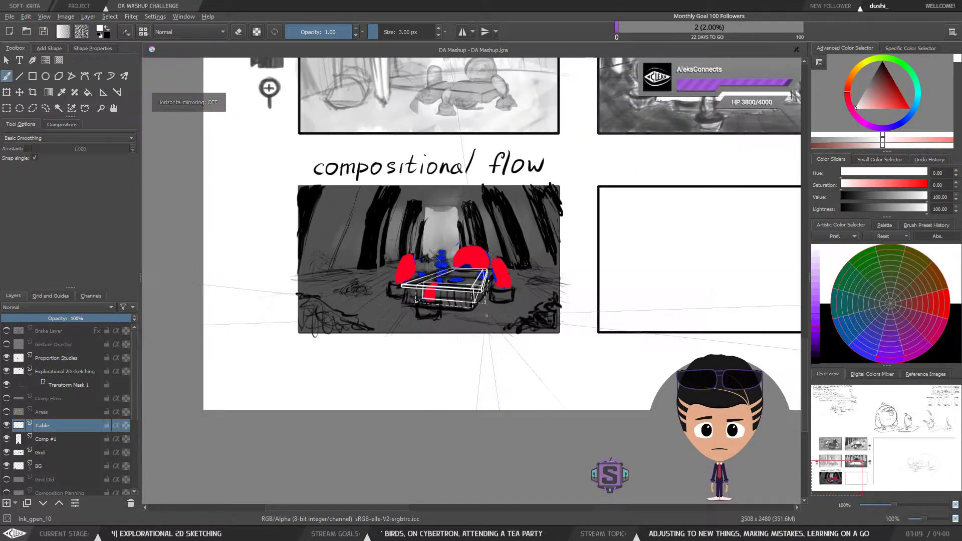
pyautogui.press('+')
pyautogui.press('+')
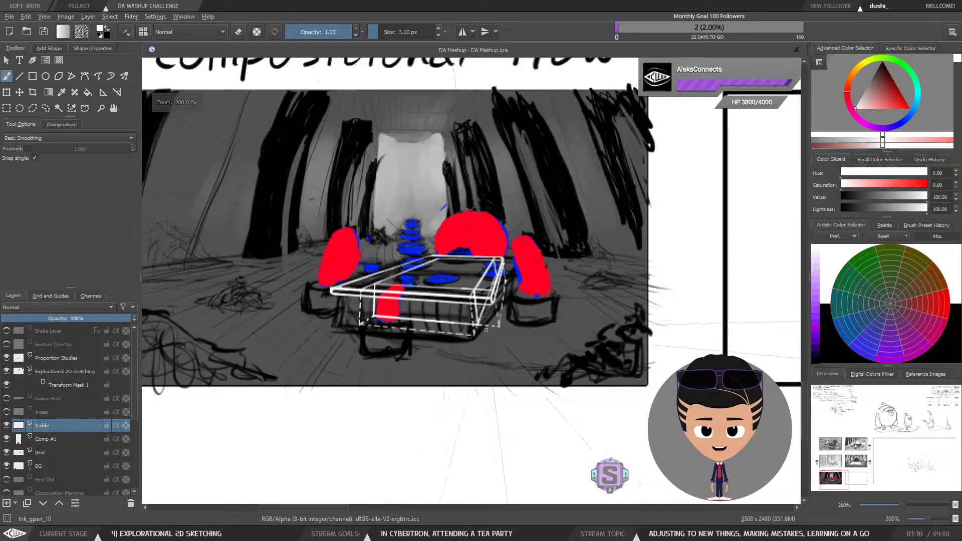
pyautogui.press('+')
pyautogui.press('+')
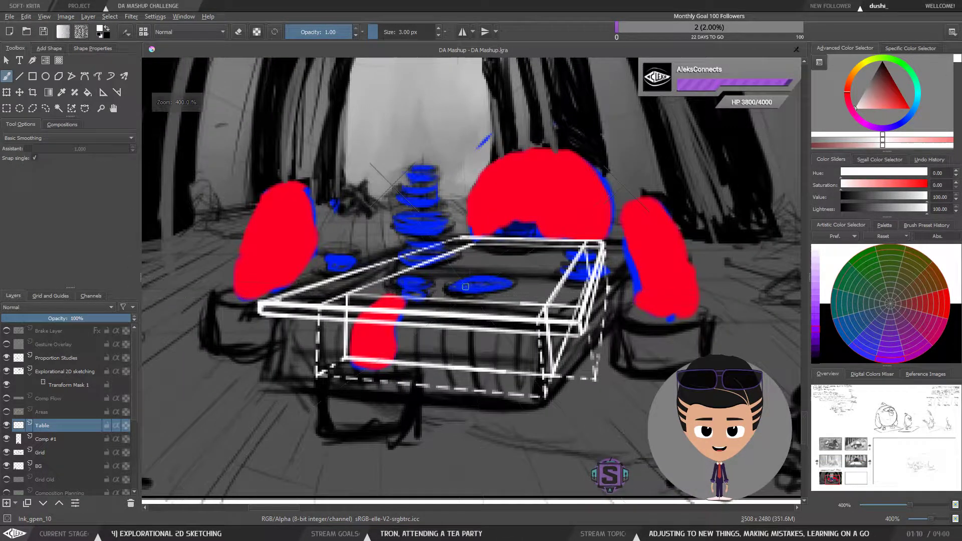
# Step: Try short strokes along the tabletop's back edge, undoing each one
pyautogui.hotkey('ctrl', 'z')
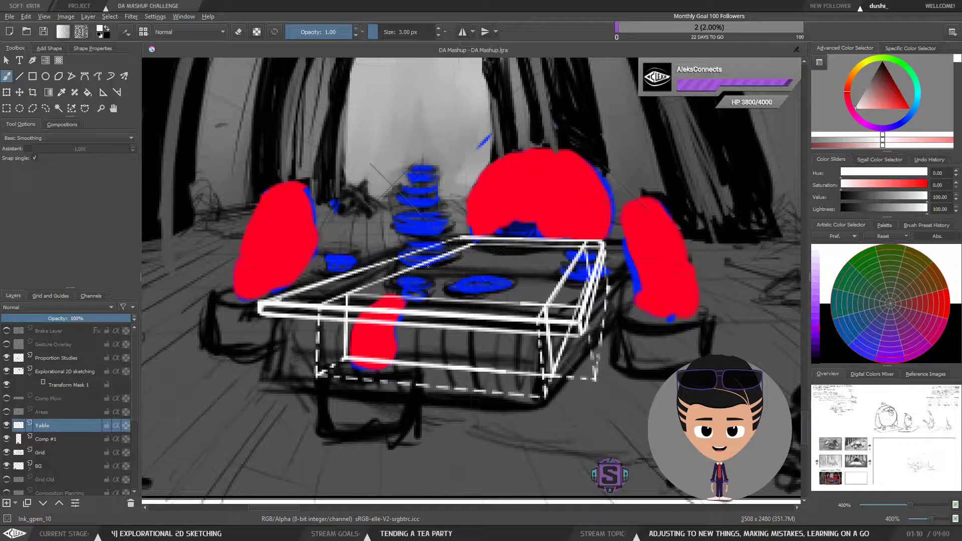
pyautogui.moveTo(428, 267); pyautogui.dragTo(436, 262)
pyautogui.hotkey('ctrl', 'z')
pyautogui.hotkey('ctrl', 'z')
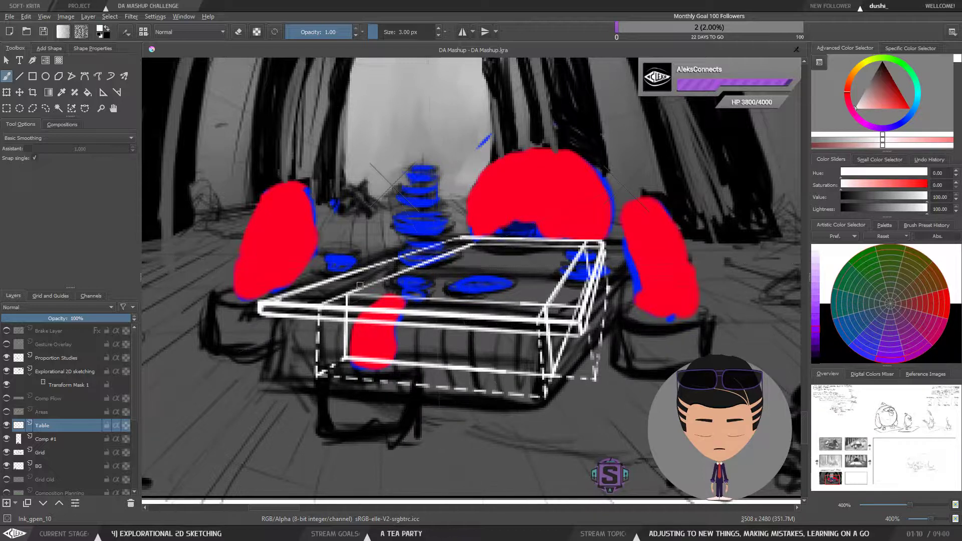
pyautogui.moveTo(337, 290); pyautogui.dragTo(396, 286)
pyautogui.hotkey('ctrl', 'z')
pyautogui.moveTo(480, 287)
pyautogui.mouseDown()
pyautogui.moveTo(471, 298)
pyautogui.moveTo(496, 289)
pyautogui.moveTo(484, 261)
pyautogui.moveTo(438, 268)
pyautogui.moveTo(501, 276)
pyautogui.mouseUp()
pyautogui.hotkey('ctrl', 'z')
pyautogui.hotkey('ctrl', 'z')
pyautogui.hotkey('ctrl', 'z')
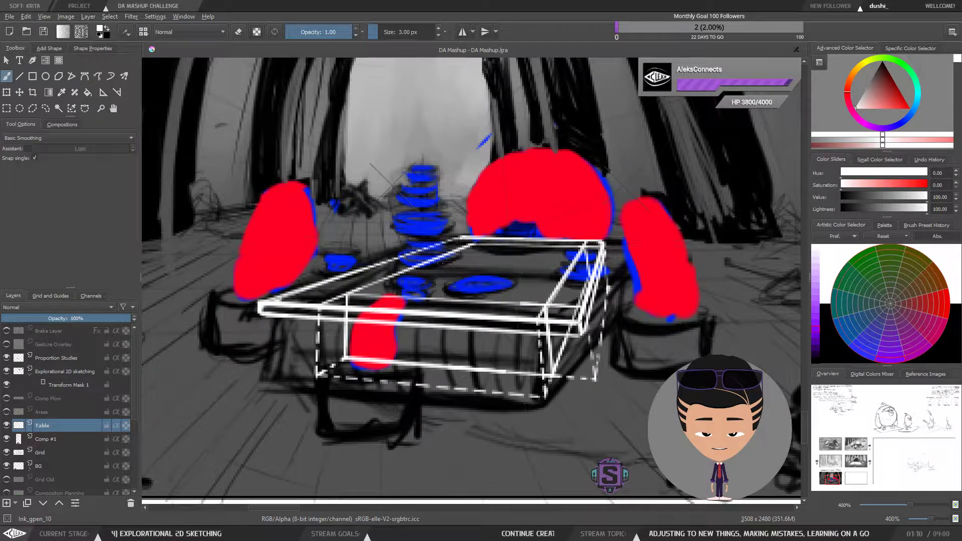
pyautogui.moveTo(451, 259)
pyautogui.mouseDown()
pyautogui.moveTo(464, 262)
pyautogui.moveTo(388, 268)
pyautogui.mouseUp()
pyautogui.hotkey('ctrl', 'z')
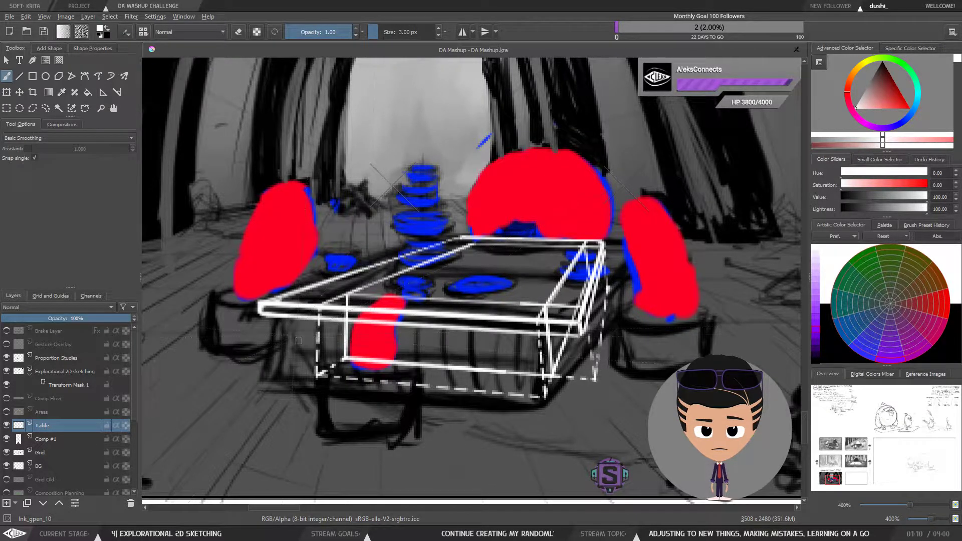
# Step: Draw a vertical leg down from the tabletop's left rear corner to the lower edge
pyautogui.click(28, 149)
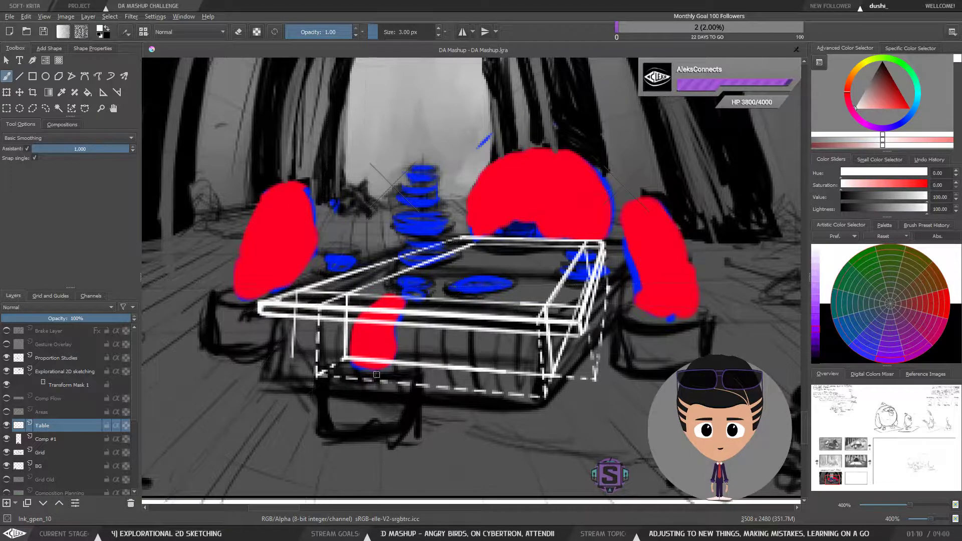
pyautogui.moveTo(359, 360)
pyautogui.mouseDown()
pyautogui.moveTo(292, 355)
pyautogui.moveTo(345, 359)
pyautogui.mouseUp()
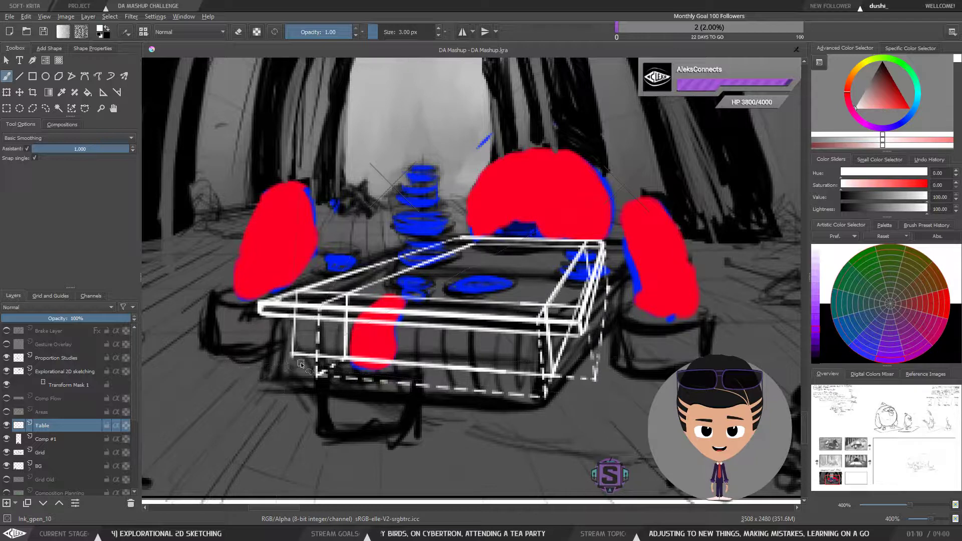
pyautogui.press('l')
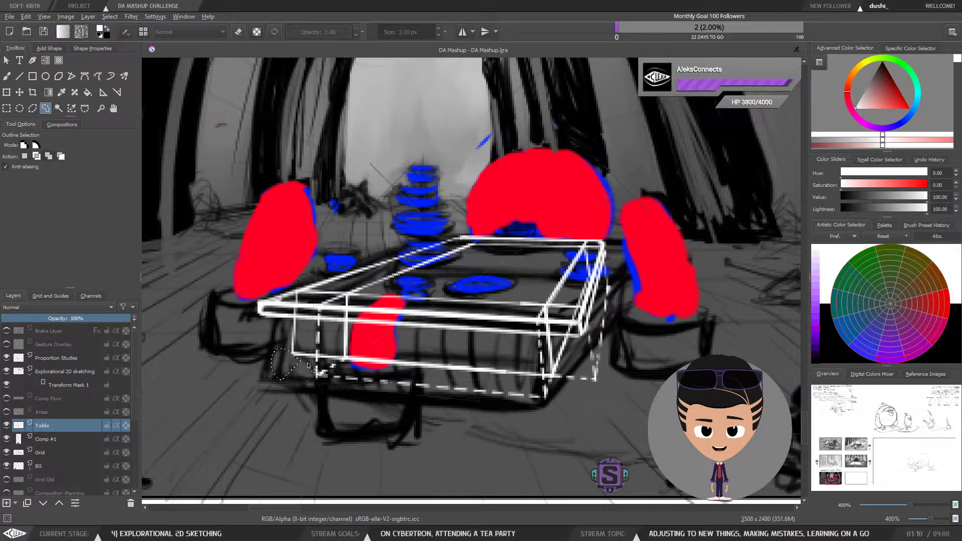
pyautogui.press('b')
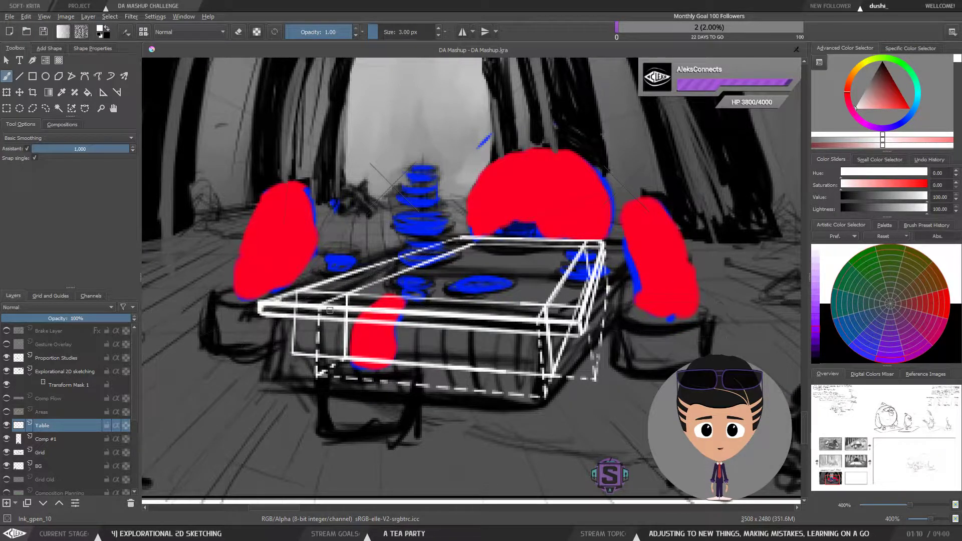
pyautogui.moveTo(357, 388)
pyautogui.mouseDown()
pyautogui.moveTo(383, 371)
pyautogui.moveTo(351, 380)
pyautogui.mouseUp()
pyautogui.press('e')
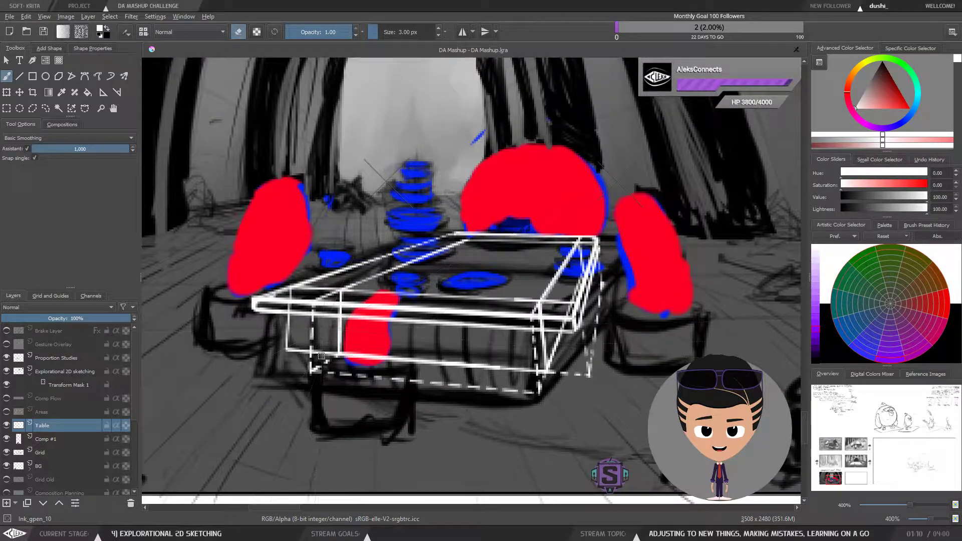
# Step: Shrink the eraser to 2 px and erase gaps to dash the left rear leg as a hidden line
pyautogui.press('[')
pyautogui.click(28, 148)
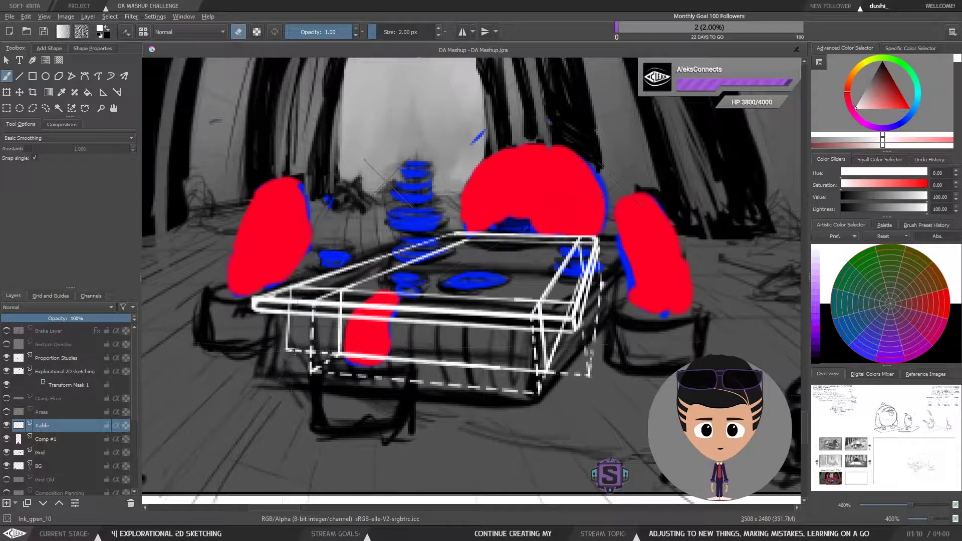
pyautogui.click(288, 342)
pyautogui.click(287, 332)
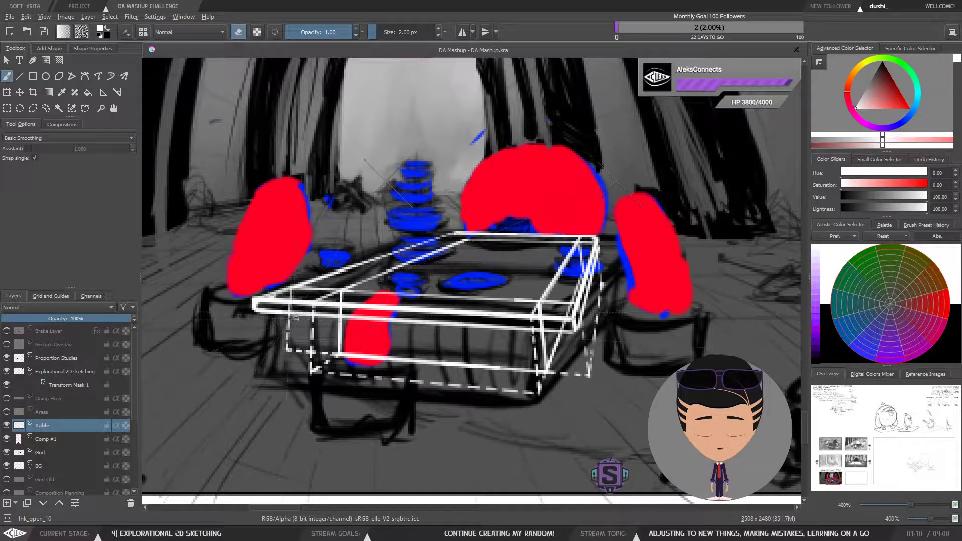
# Step: Erase a small gap near the table's right front lower corner
pyautogui.hotkey('ctrl', '-')
pyautogui.hotkey('ctrl', '-')
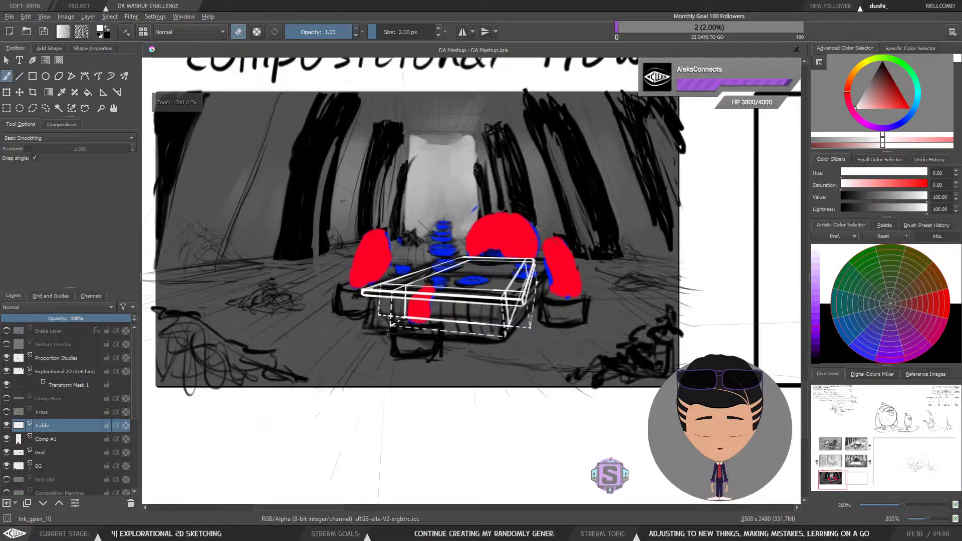
pyautogui.hotkey('ctrl', '+')
pyautogui.hotkey('ctrl', '+')
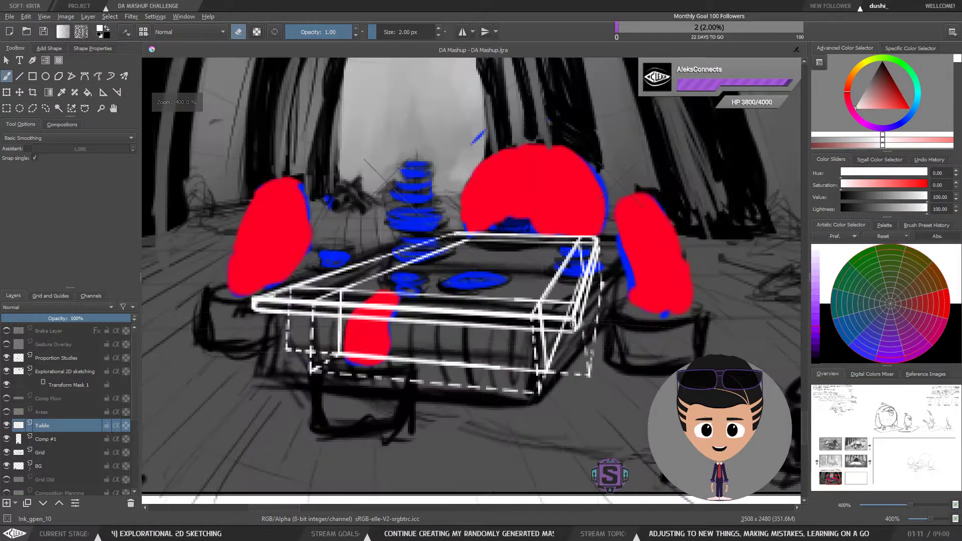
pyautogui.moveTo(519, 367); pyautogui.dragTo(532, 381)
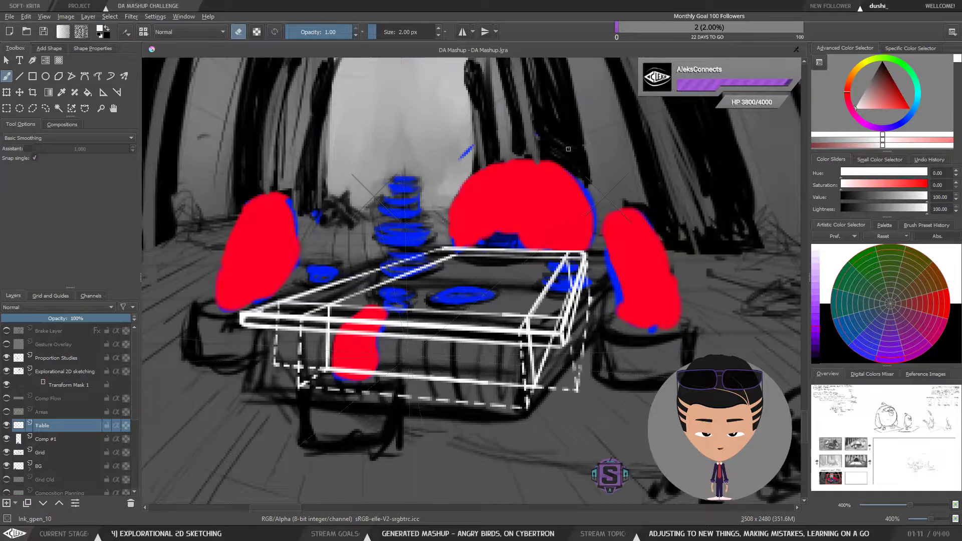
# Step: Draw a vertical leg down from the tabletop's left front corner with the drawing assistant enabled
pyautogui.hotkey('ctrl', '-')
pyautogui.hotkey('ctrl', '-')
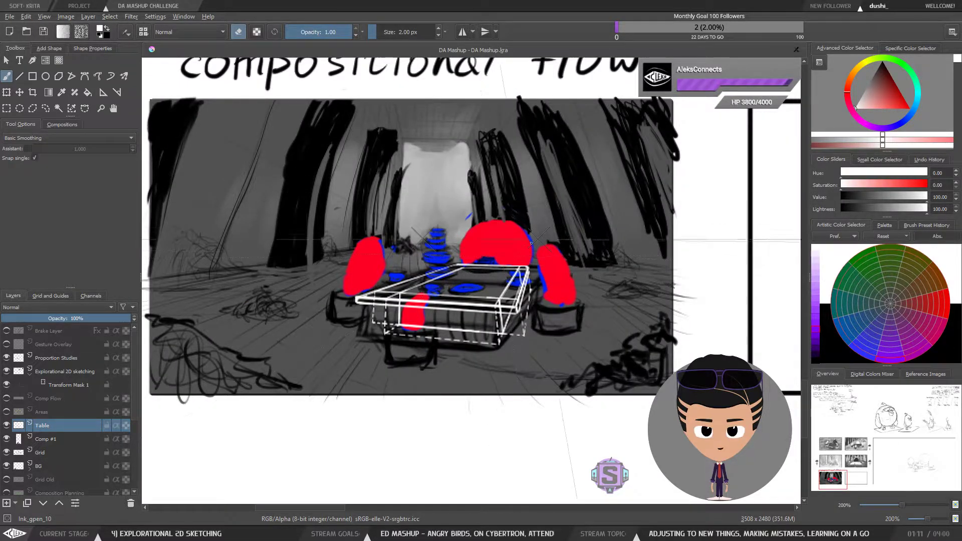
pyautogui.hotkey('ctrl', '+')
pyautogui.hotkey('ctrl', '+')
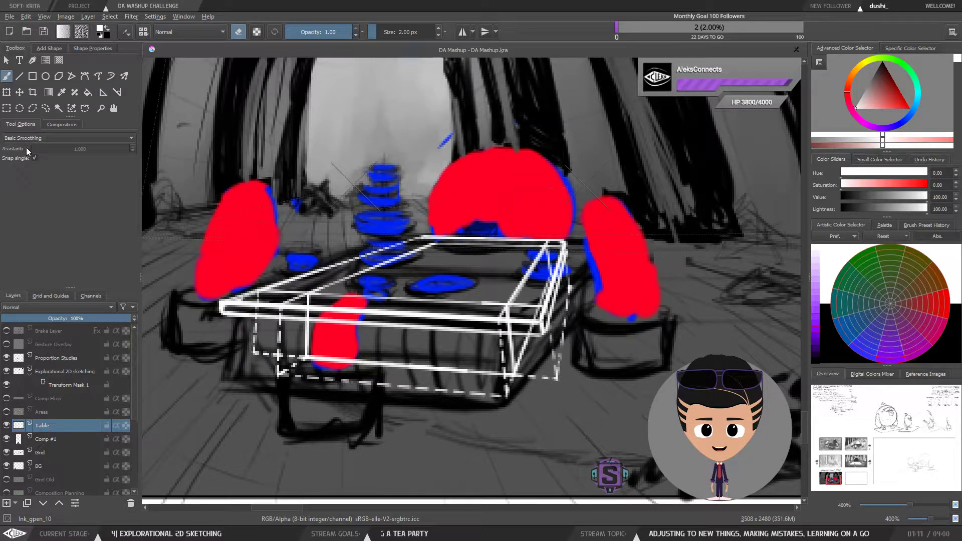
pyautogui.click(45, 107)
pyautogui.press('b')
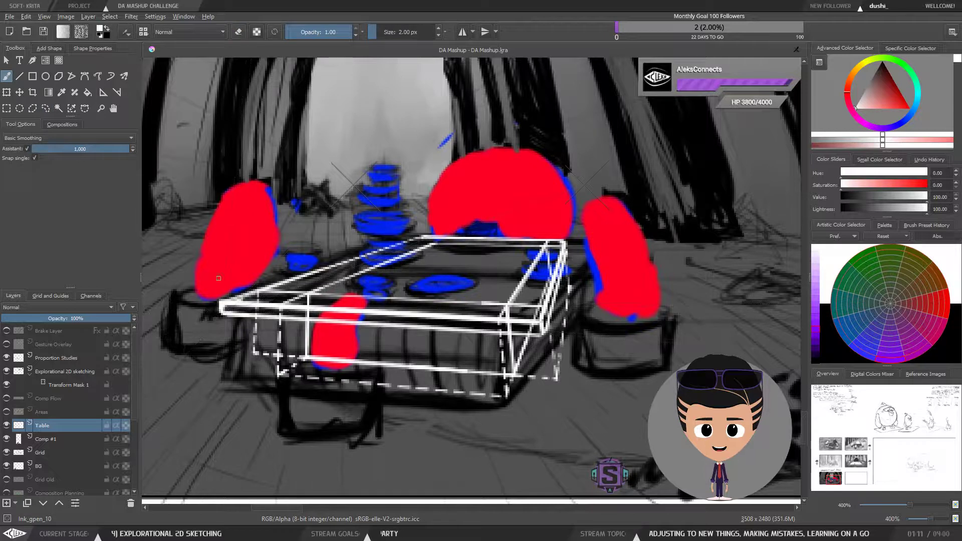
pyautogui.click(44, 31)
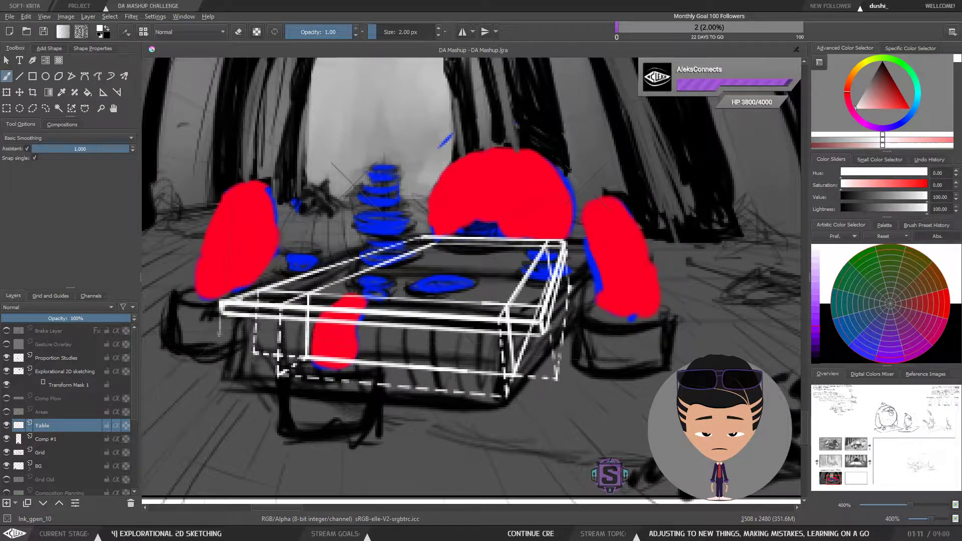
pyautogui.moveTo(216, 372); pyautogui.dragTo(219, 335)
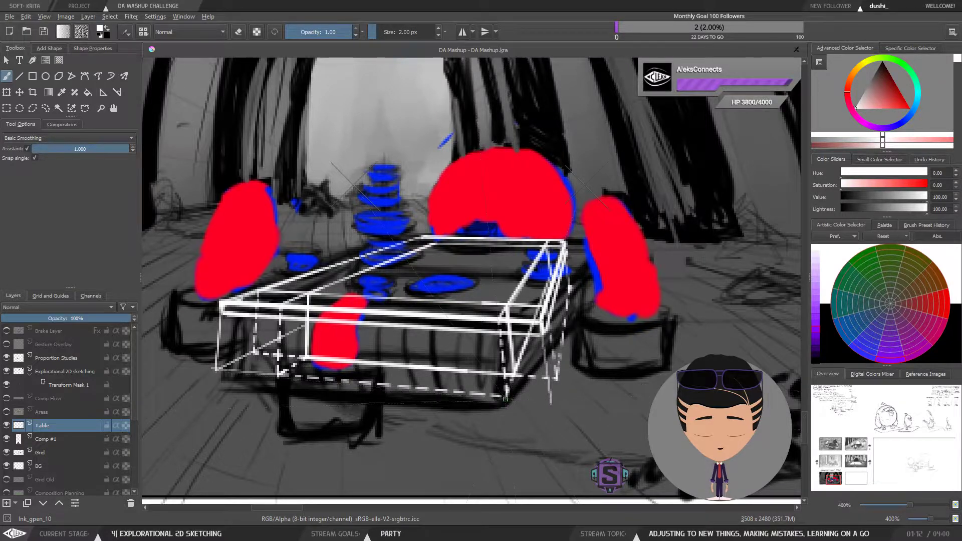
# Step: Draw a short vertical stroke at the table's right front lower corner, undoing a first horizontal attempt
pyautogui.moveTo(510, 397); pyautogui.dragTo(544, 400)
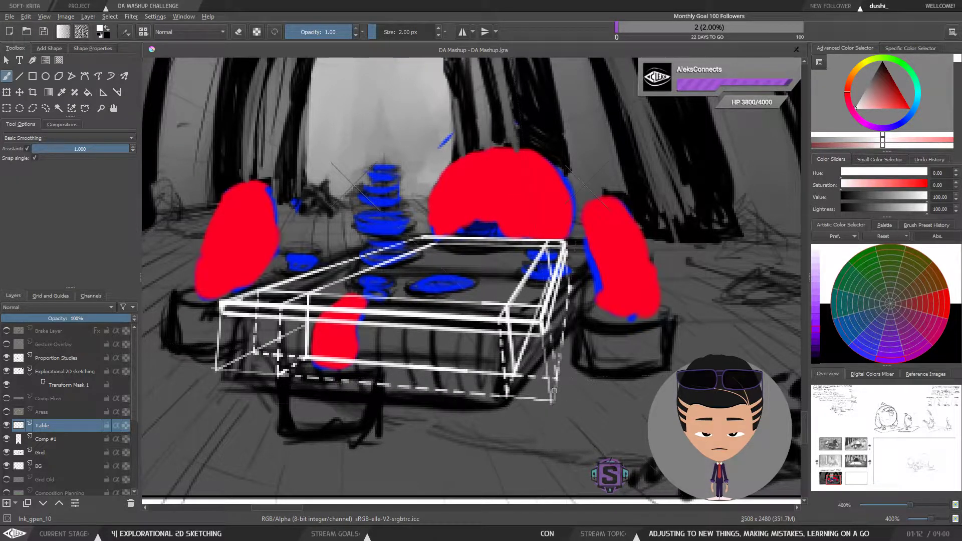
pyautogui.hotkey('ctrl', 'z')
pyautogui.moveTo(552, 400); pyautogui.dragTo(555, 374)
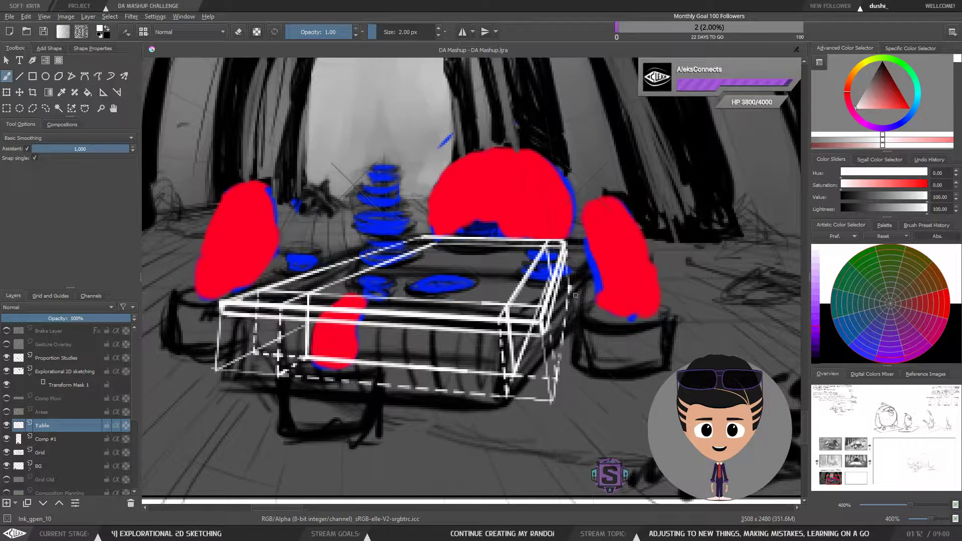
# Step: Switch to a 4 px eraser with the assistant disabled and check the table drawing in the mirrored view
pyautogui.press('e')
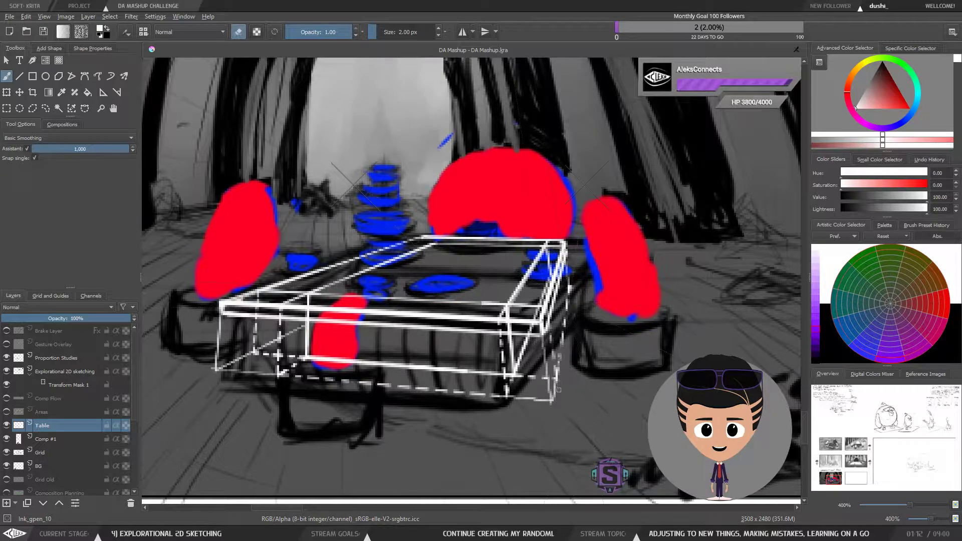
pyautogui.click(25, 148)
pyautogui.press(']')
pyautogui.press(']')
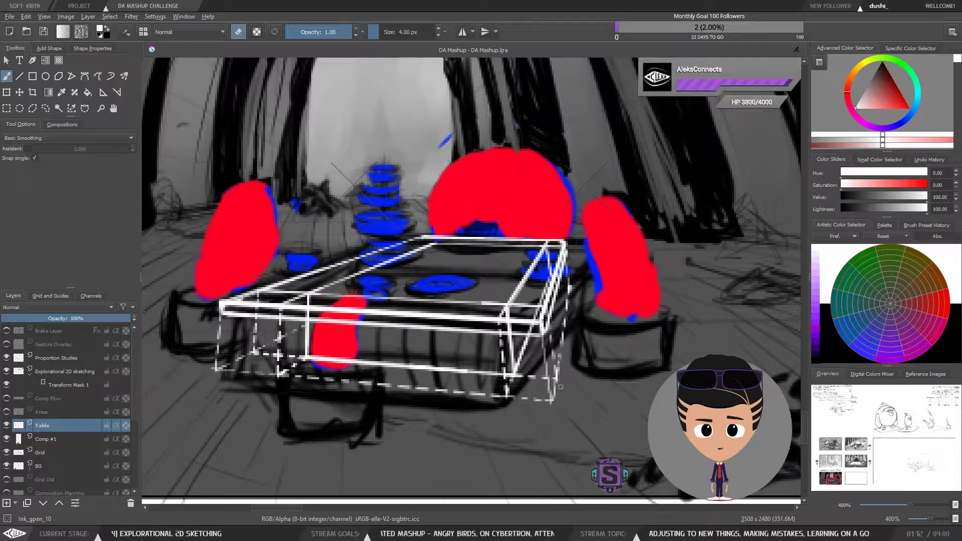
pyautogui.press('-')
pyautogui.press('-')
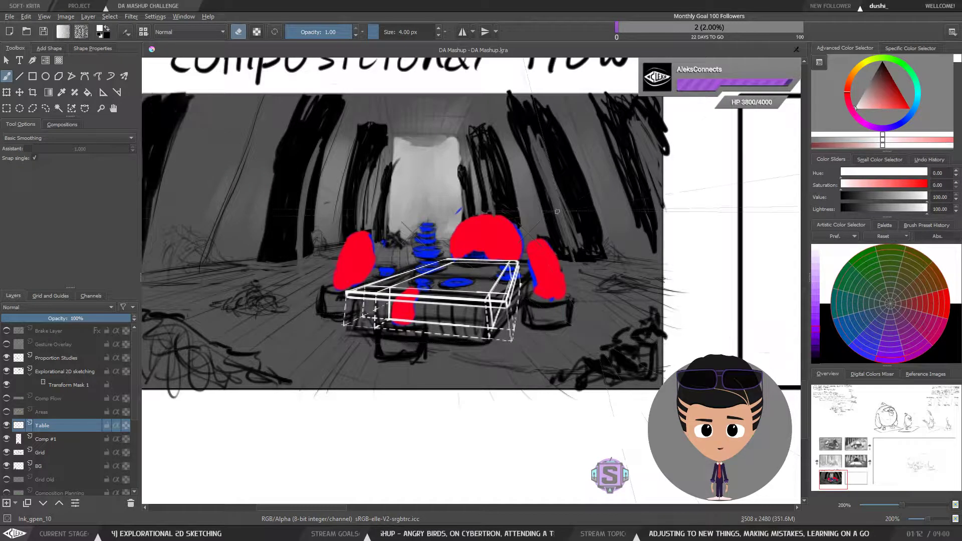
pyautogui.press('m')
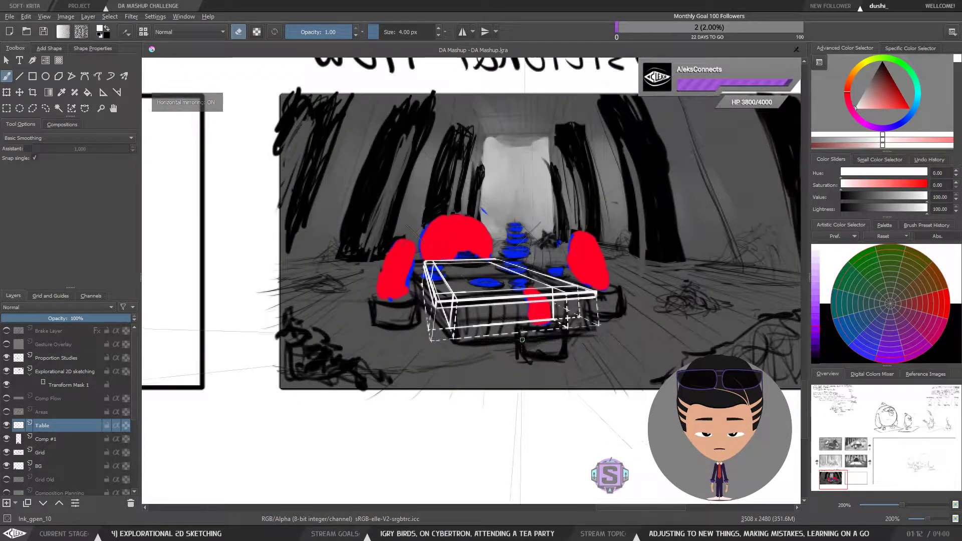
pyautogui.press('m')
pyautogui.press('m')
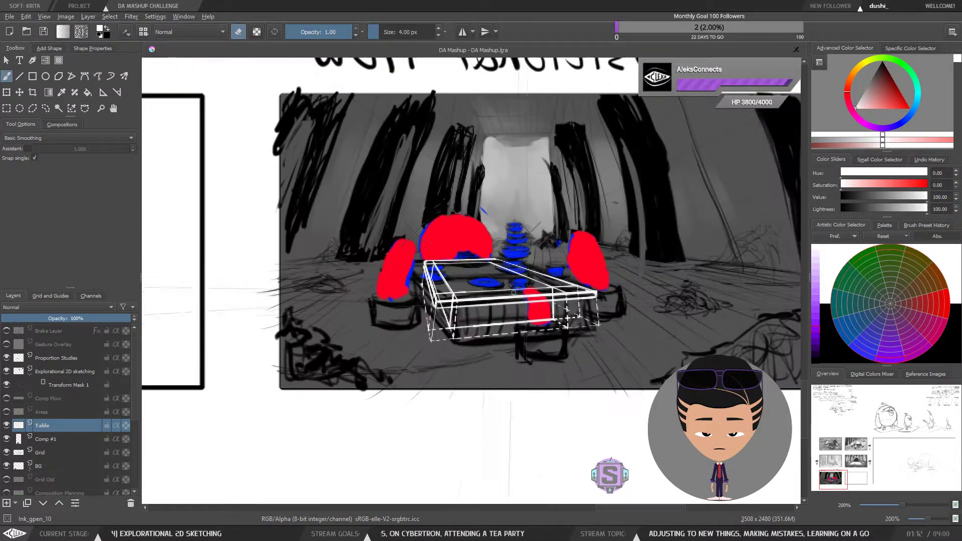
pyautogui.press('m')
pyautogui.press('m')
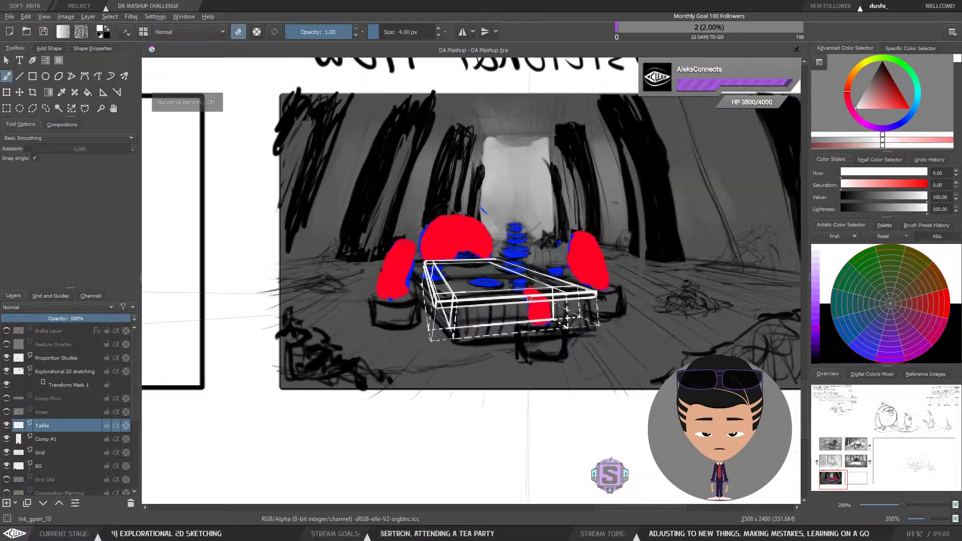
pyautogui.press('m')
pyautogui.press('m')
pyautogui.press('m')
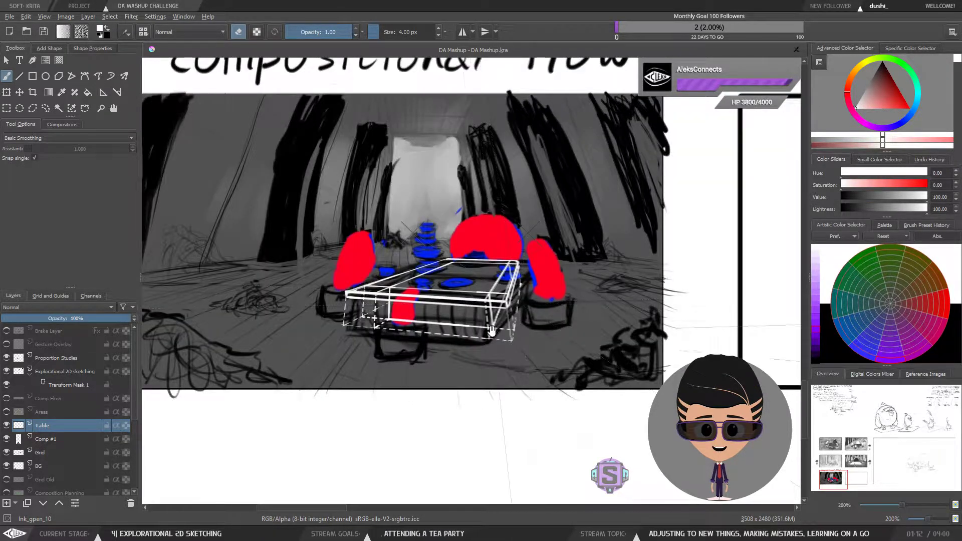
# Step: Review the storyboard panels and the written story notes across the sheet
pyautogui.moveTo(497, 313); pyautogui.dragTo(469, 375)
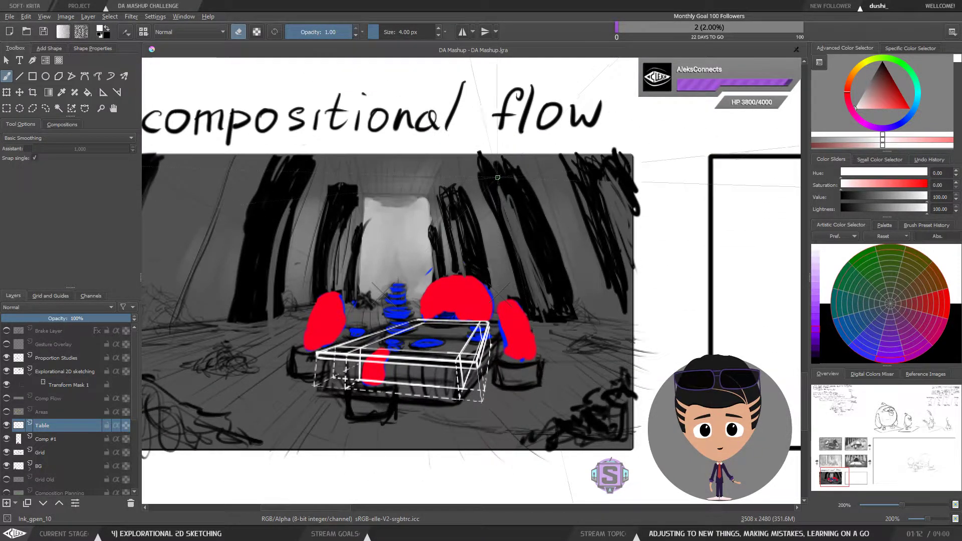
pyautogui.scroll(2, 442, 165)
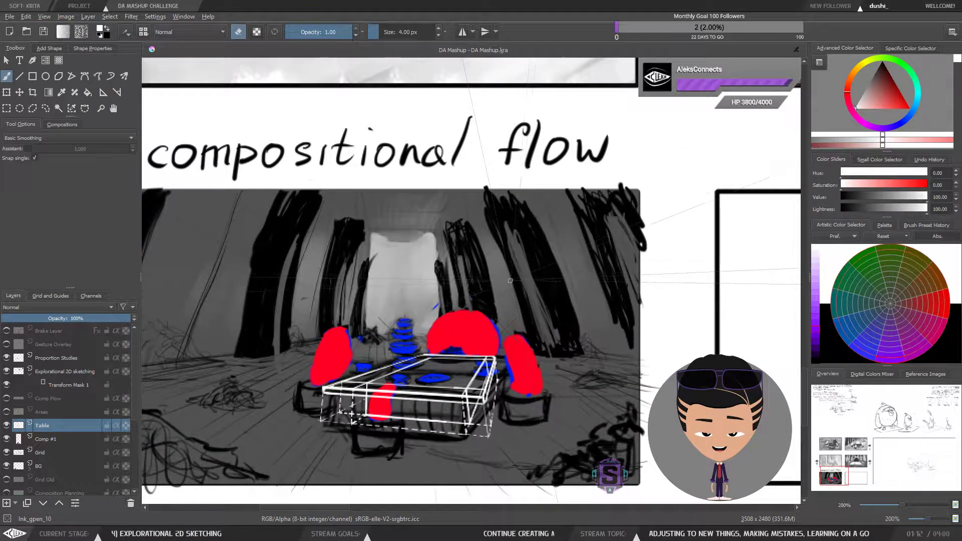
pyautogui.moveTo(518, 256); pyautogui.dragTo(503, 320)
pyautogui.press('1')
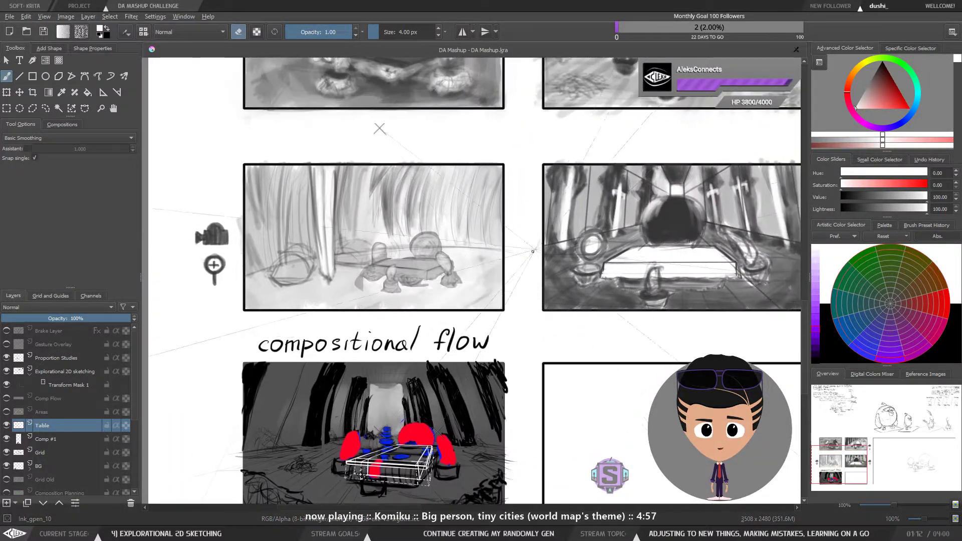
pyautogui.press('-')
pyautogui.moveTo(555, 242); pyautogui.dragTo(381, 400)
pyautogui.moveTo(436, 143); pyautogui.dragTo(584, 347)
pyautogui.press('+')
pyautogui.press('+')
pyautogui.moveTo(426, 243); pyautogui.dragTo(311, 319)
pyautogui.moveTo(241, 246); pyautogui.dragTo(440, 285)
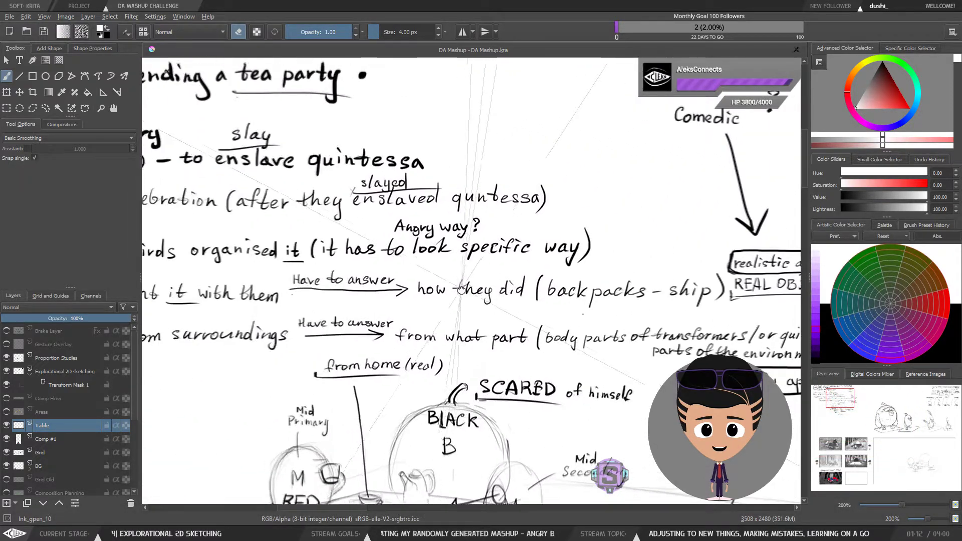
pyautogui.moveTo(187, 263); pyautogui.dragTo(327, 278)
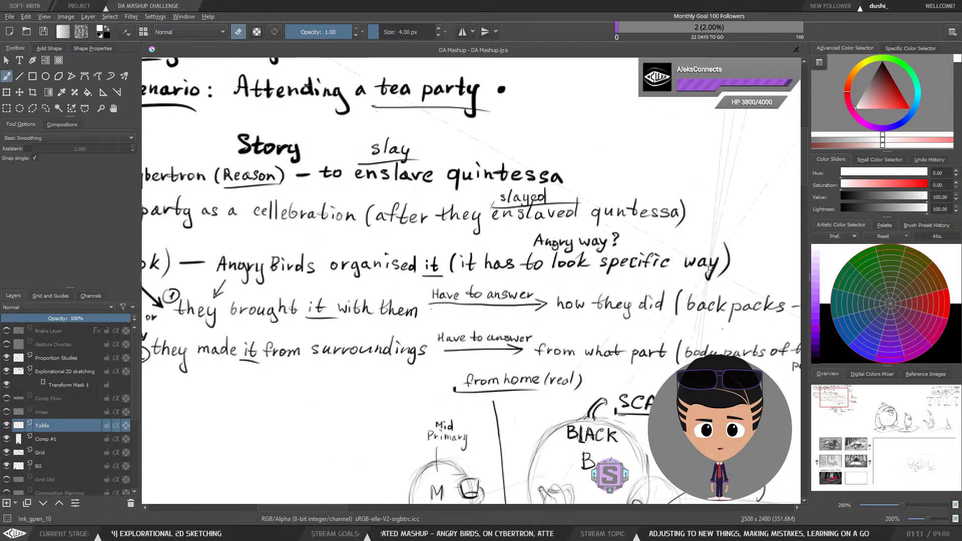
pyautogui.press('1')
pyautogui.press('-')
pyautogui.press('-')
pyautogui.moveTo(547, 411); pyautogui.dragTo(493, 279)
pyautogui.moveTo(509, 468); pyautogui.dragTo(471, 247)
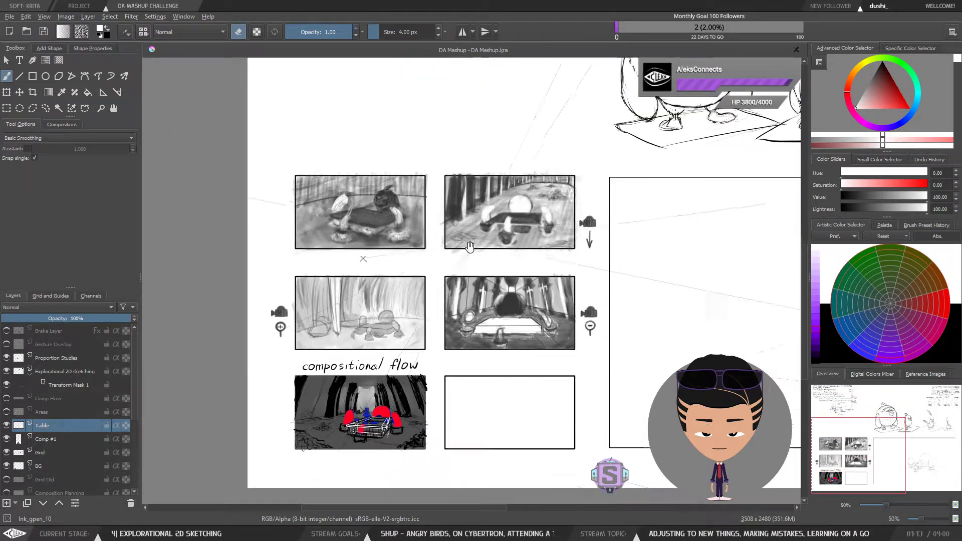
pyautogui.moveTo(448, 410); pyautogui.dragTo(479, 257)
pyautogui.press('+')
pyautogui.press('+')
pyautogui.press('+')
pyautogui.press('+')
pyautogui.moveTo(392, 287); pyautogui.dragTo(632, 383)
pyautogui.moveTo(491, 341); pyautogui.dragTo(555, 368)
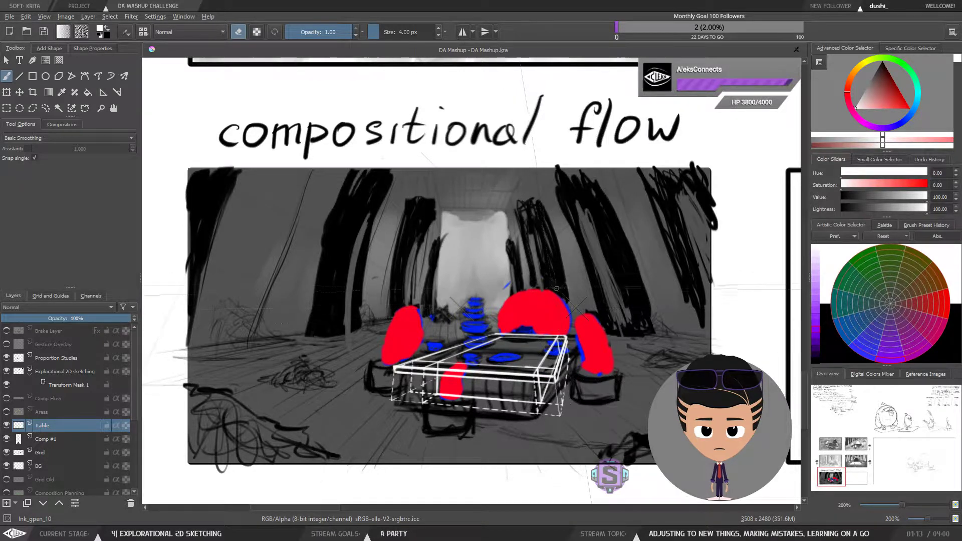
pyautogui.moveTo(543, 376)
pyautogui.mouseDown()
pyautogui.moveTo(528, 323)
pyautogui.moveTo(525, 337)
pyautogui.mouseUp()
# Step: Erase a short gap in the lower edge near the table's right front corner
pyautogui.press('+')
pyautogui.press('+')
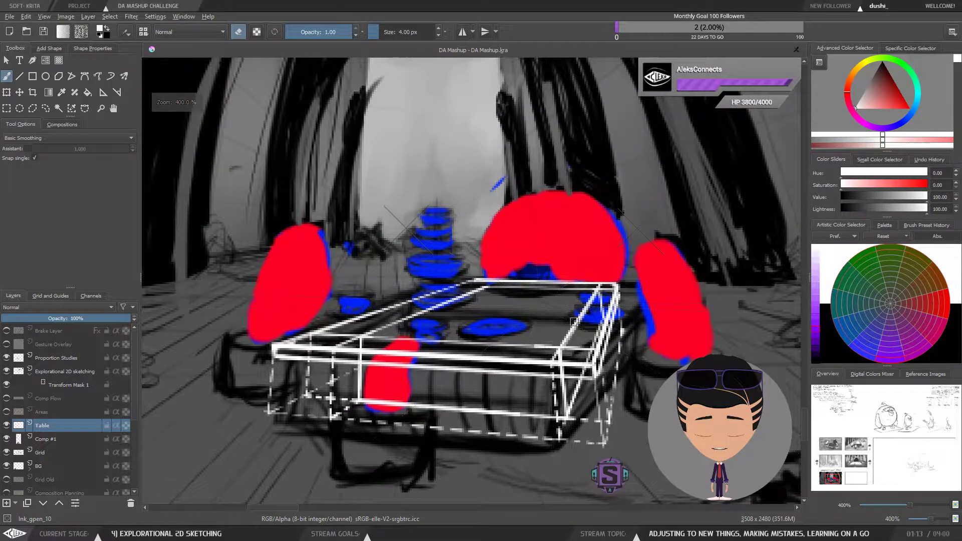
pyautogui.moveTo(571, 370)
pyautogui.mouseDown()
pyautogui.moveTo(552, 364)
pyautogui.moveTo(553, 372)
pyautogui.mouseUp()
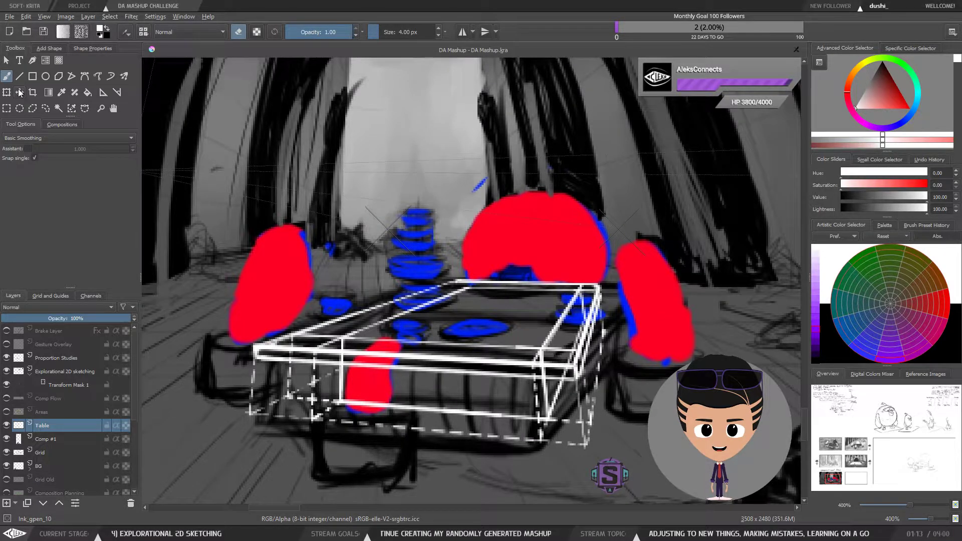
# Step: Draw a short leg and lower edges below the tabletop's left rear corner with the assistant on
pyautogui.click(26, 148)
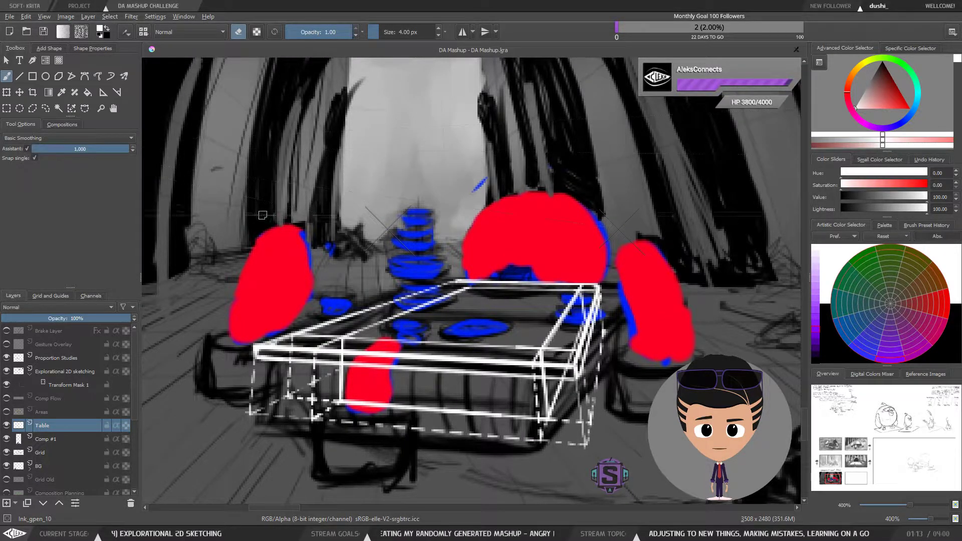
pyautogui.press('e')
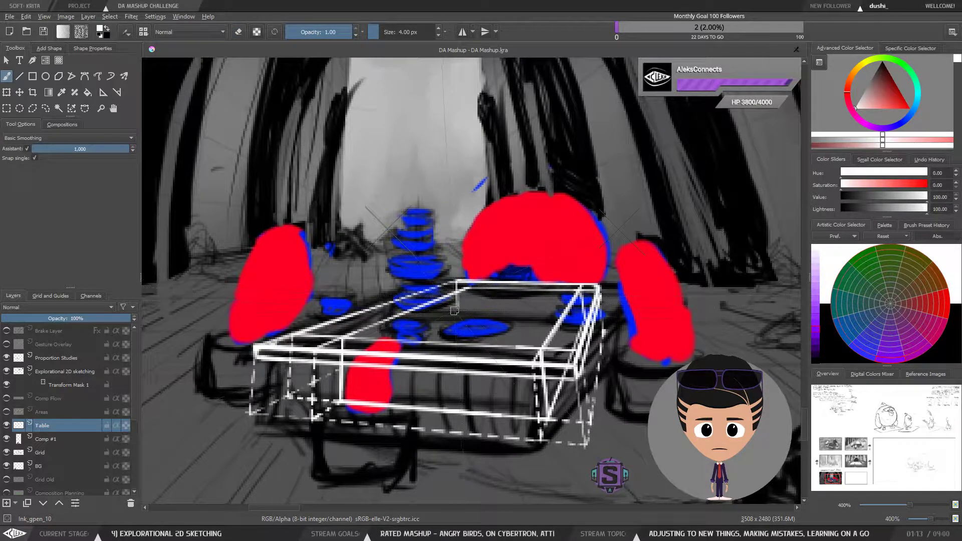
pyautogui.moveTo(456, 286); pyautogui.dragTo(457, 314)
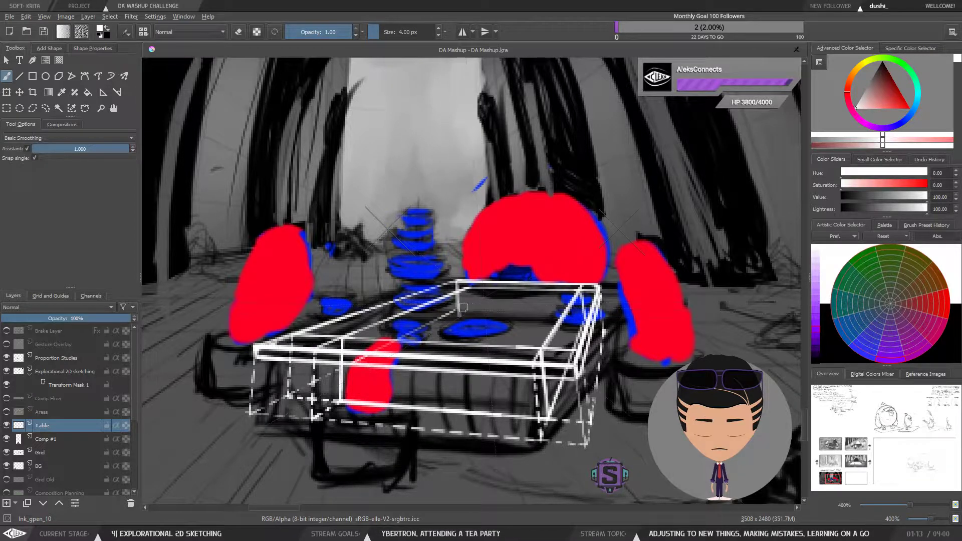
pyautogui.press('e')
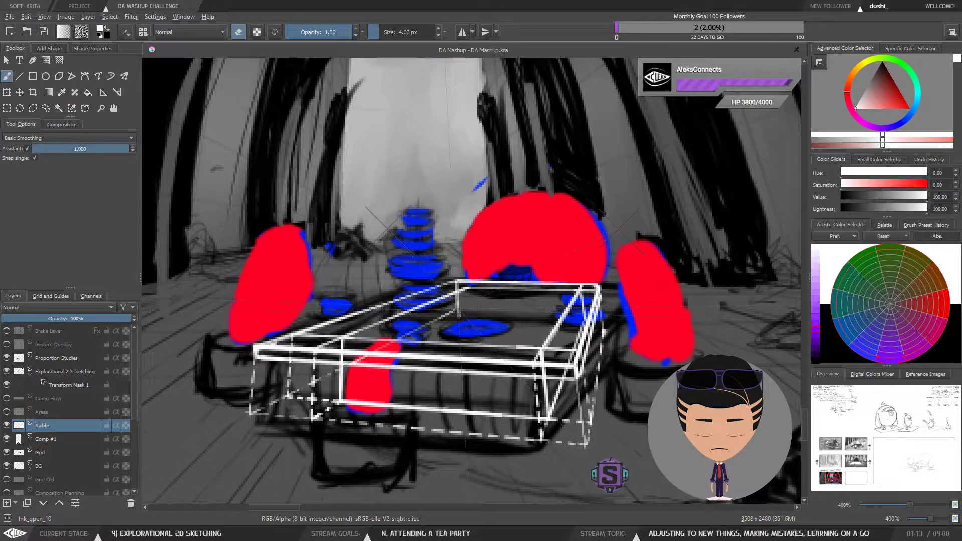
pyautogui.press('e')
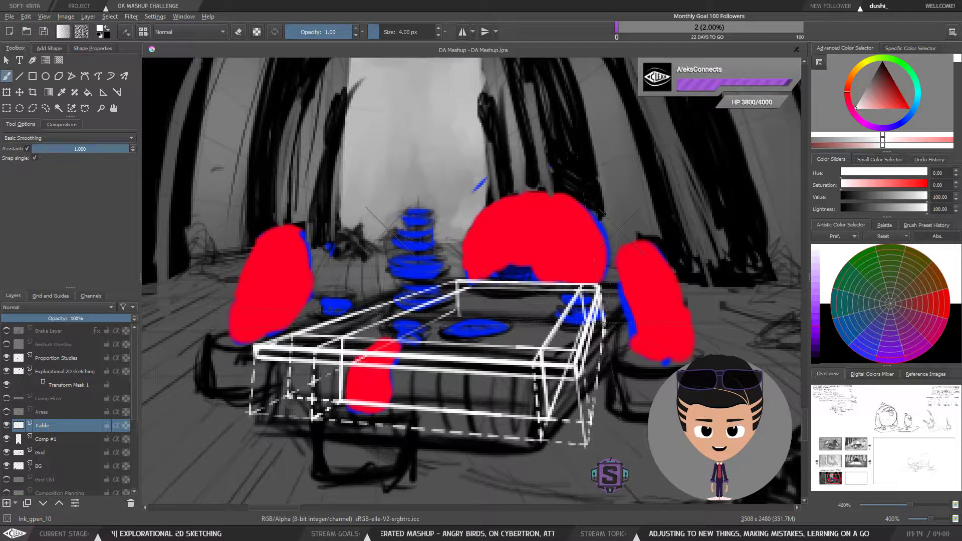
pyautogui.moveTo(604, 323); pyautogui.dragTo(455, 317)
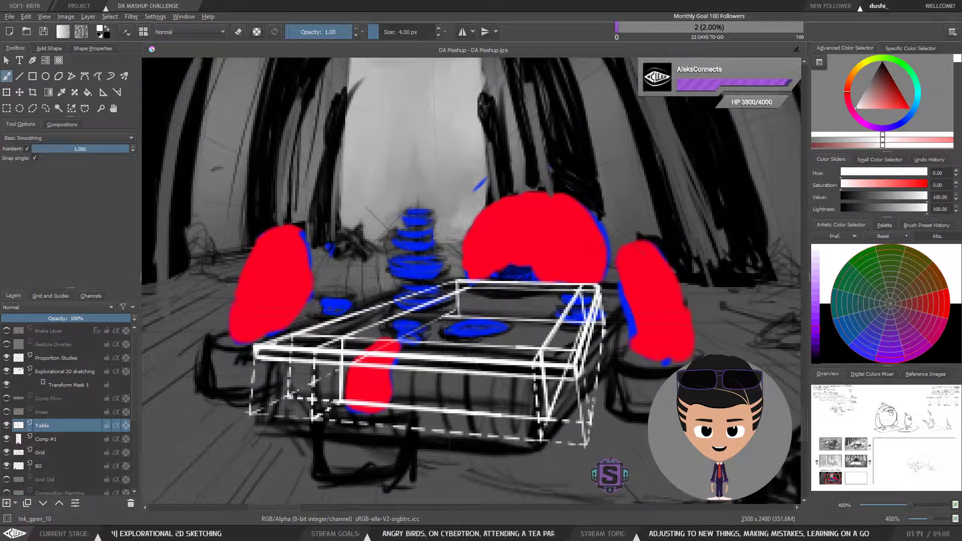
pyautogui.moveTo(445, 317)
pyautogui.mouseDown()
pyautogui.moveTo(445, 287)
pyautogui.moveTo(592, 289)
pyautogui.moveTo(444, 286)
pyautogui.mouseUp()
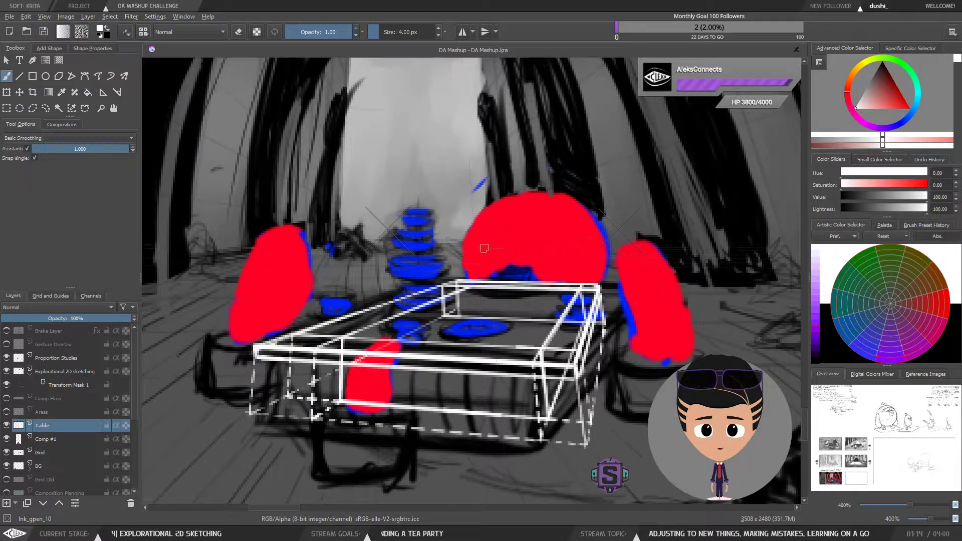
# Step: Select the strokes below the tabletop's left rear corner with an outline selection and delete them
pyautogui.press('l')
pyautogui.moveTo(500, 266)
pyautogui.mouseDown()
pyautogui.moveTo(456, 261)
pyautogui.moveTo(440, 277)
pyautogui.moveTo(450, 290)
pyautogui.moveTo(608, 286)
pyautogui.moveTo(607, 264)
pyautogui.moveTo(528, 248)
pyautogui.mouseUp()
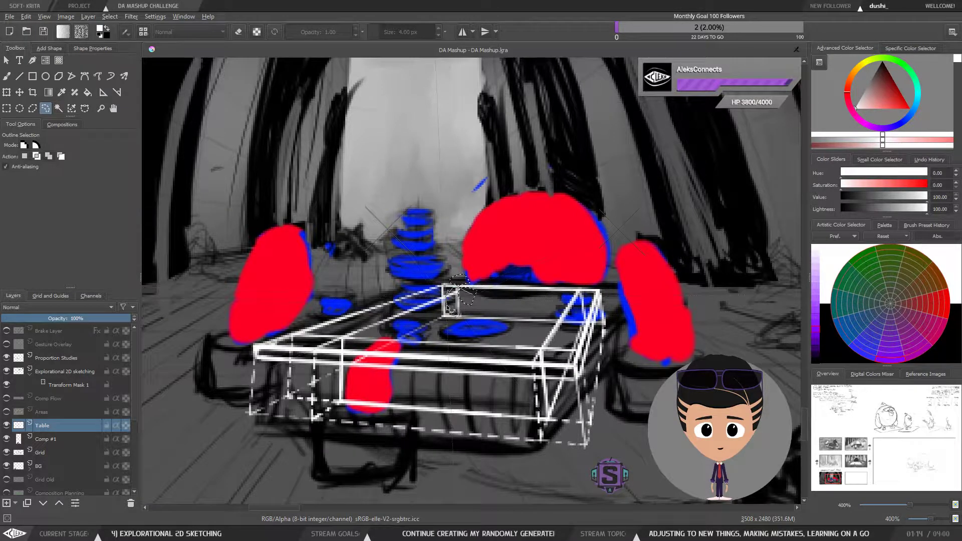
pyautogui.moveTo(447, 314); pyautogui.dragTo(478, 314)
pyautogui.press('Delete')
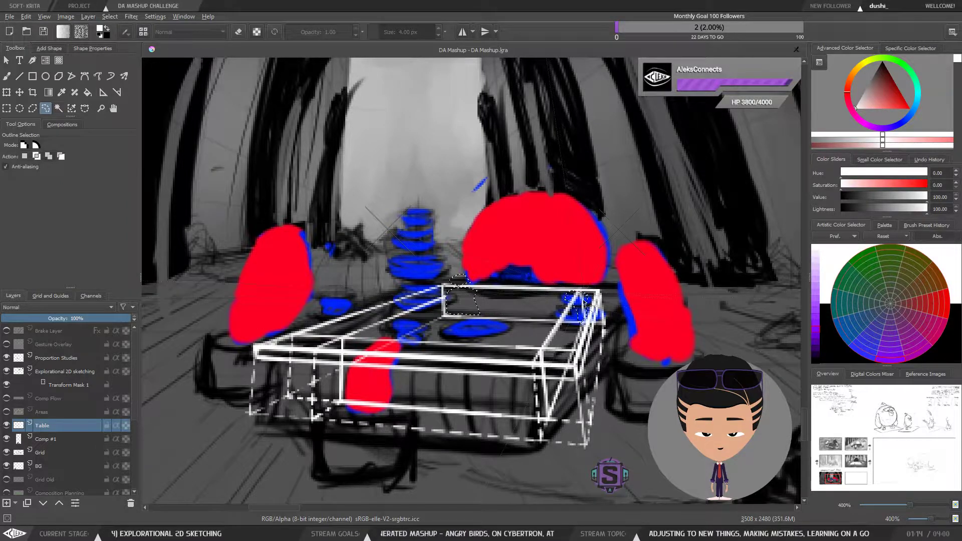
# Step: Deselect and redraw the right part of the tabletop's rear edge with the brush and assistant
pyautogui.hotkey('ctrl', 'shift', 'a')
pyautogui.press('b')
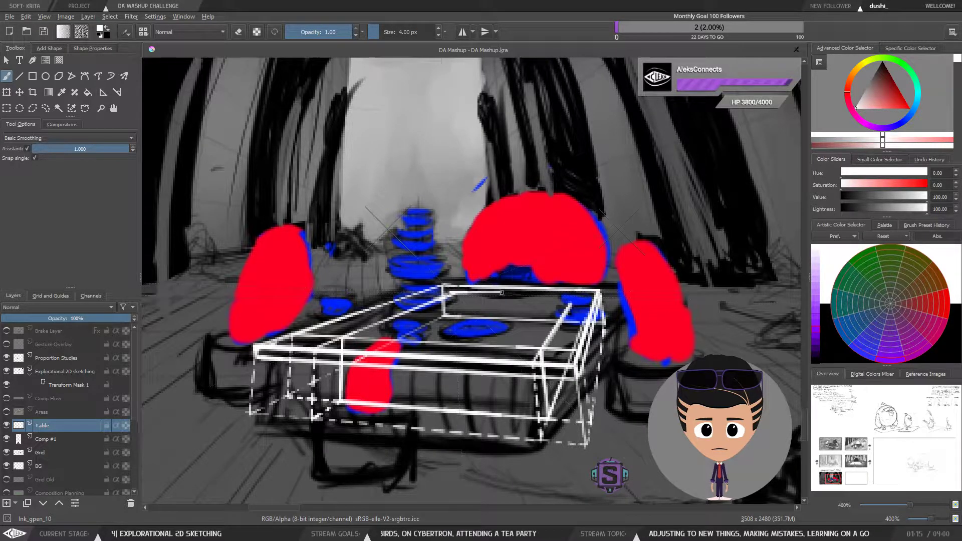
pyautogui.moveTo(494, 295); pyautogui.dragTo(575, 297)
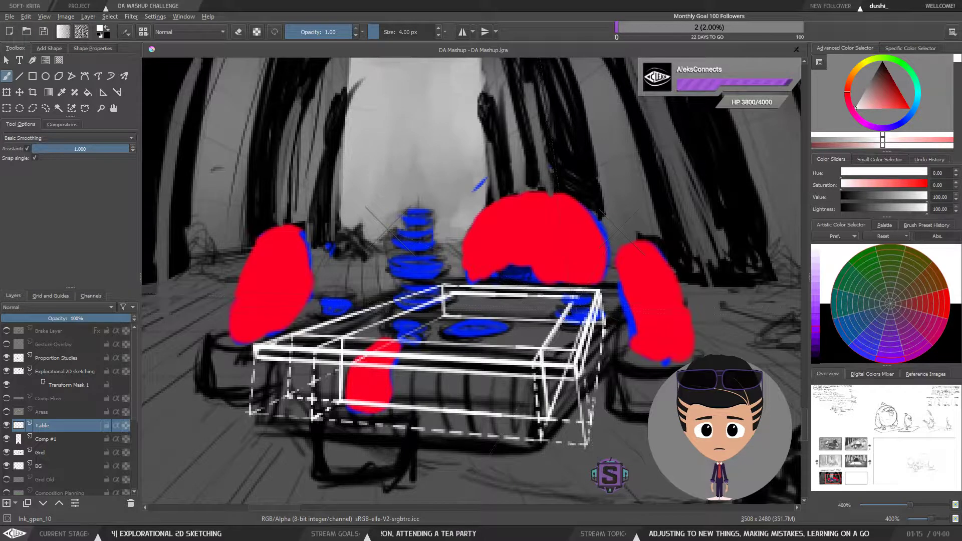
# Step: Switch to a 2 px eraser with the assistant off and erase stray marks near the table's right side
pyautogui.press('-')
pyautogui.press('-')
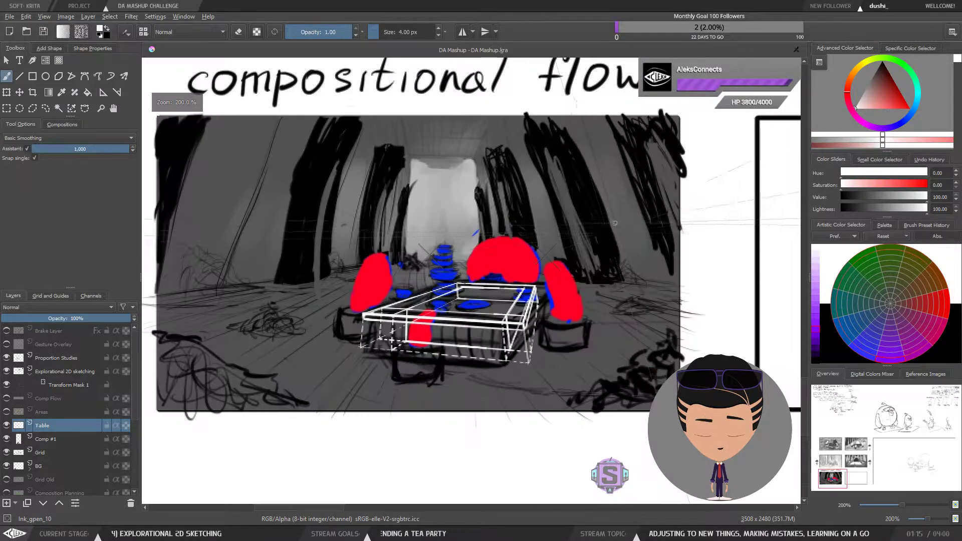
pyautogui.press('+')
pyautogui.press('+')
pyautogui.press('e')
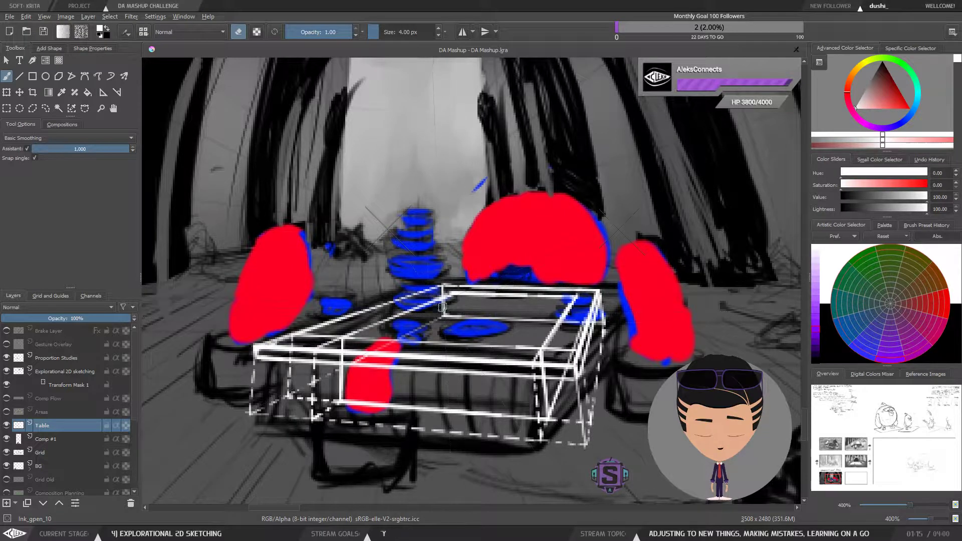
pyautogui.click(27, 149)
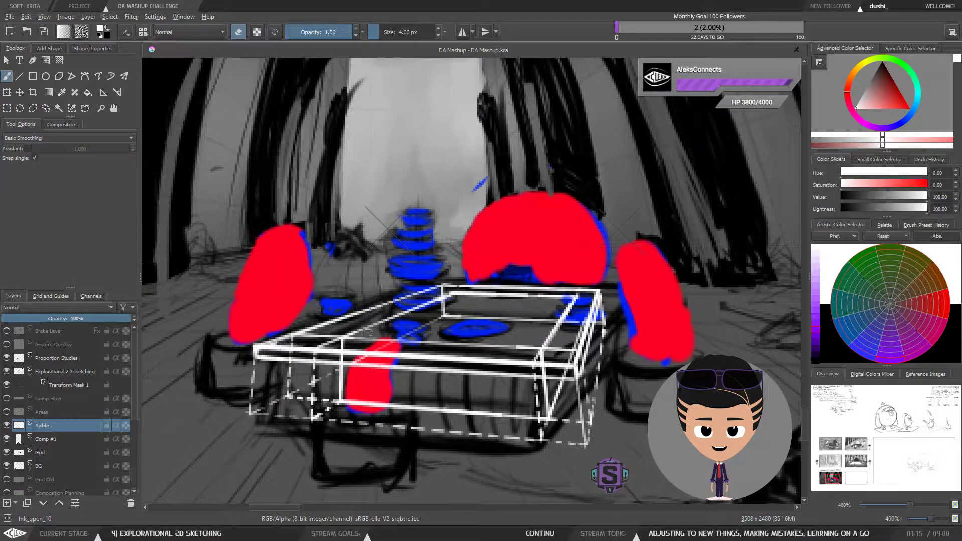
pyautogui.press('[')
pyautogui.press('[')
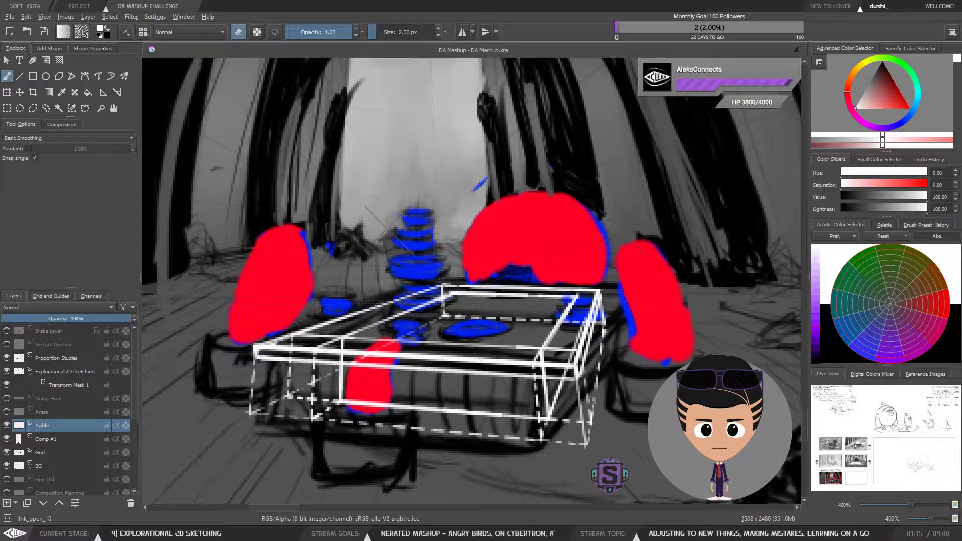
pyautogui.press('-')
pyautogui.press('-')
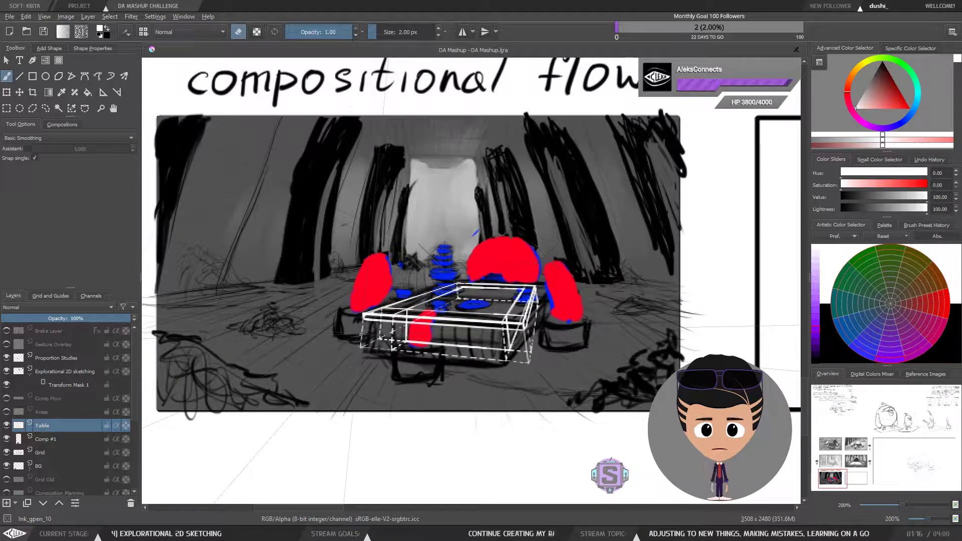
pyautogui.hotkey('ctrl', '+')
pyautogui.hotkey('ctrl', '+')
pyautogui.moveTo(562, 355); pyautogui.dragTo(527, 349)
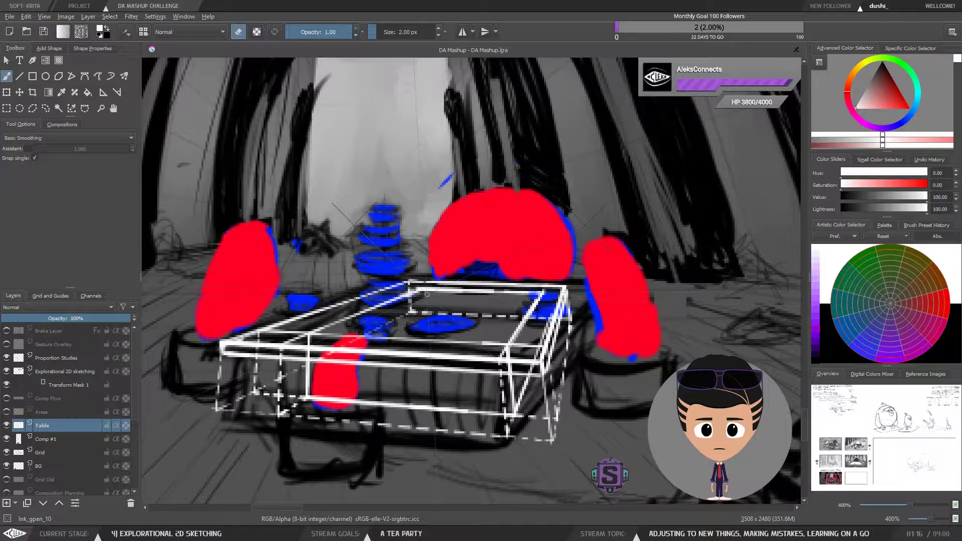
# Step: Erase stray line ends around the table's right rear and lower right edges
pyautogui.scroll(-2, 427, 294)
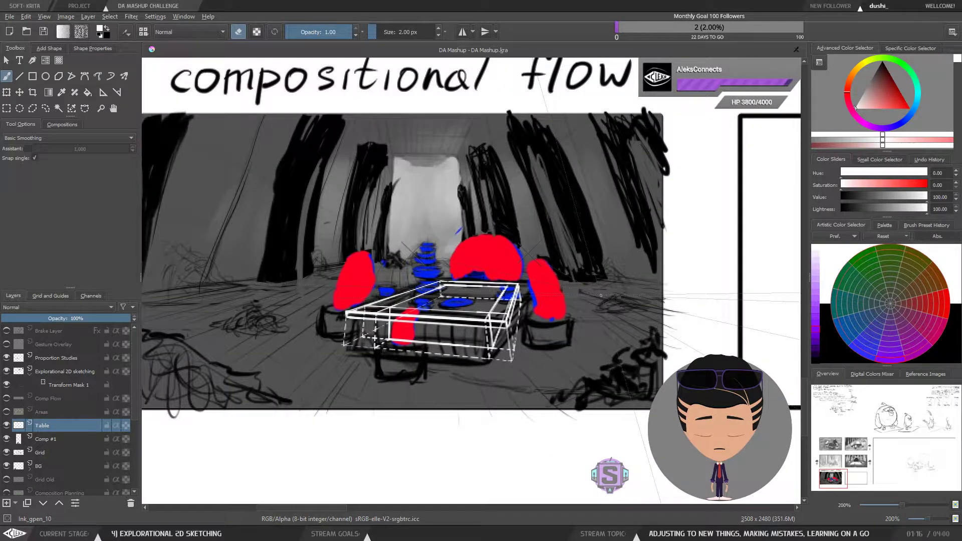
pyautogui.moveTo(428, 267)
pyautogui.mouseDown()
pyautogui.moveTo(476, 297)
pyautogui.moveTo(480, 314)
pyautogui.mouseUp()
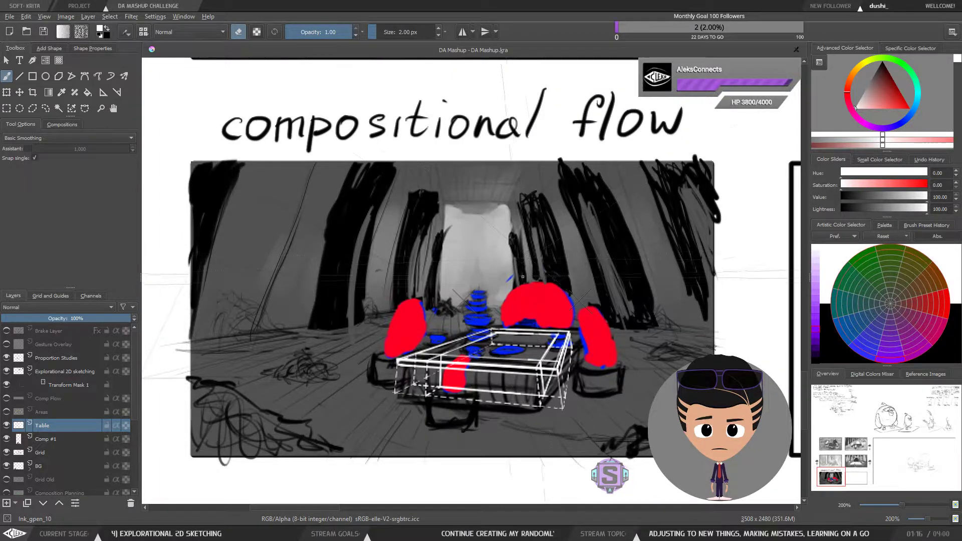
pyautogui.moveTo(546, 333); pyautogui.dragTo(518, 330)
pyautogui.press('+')
pyautogui.press('+')
pyautogui.moveTo(525, 408); pyautogui.dragTo(520, 390)
pyautogui.press('-')
pyautogui.press('-')
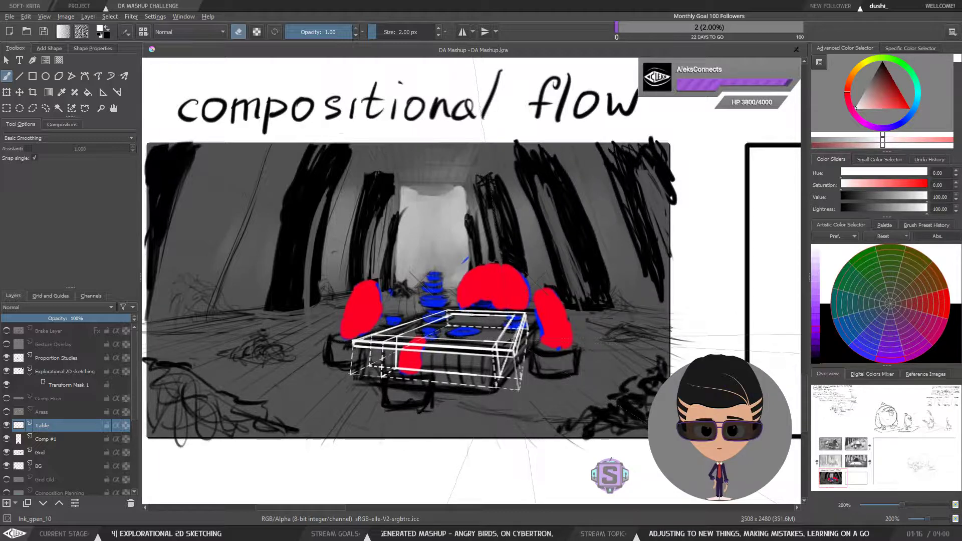
# Step: Erase the overshooting line at the table's right front bottom corner
pyautogui.press('1')
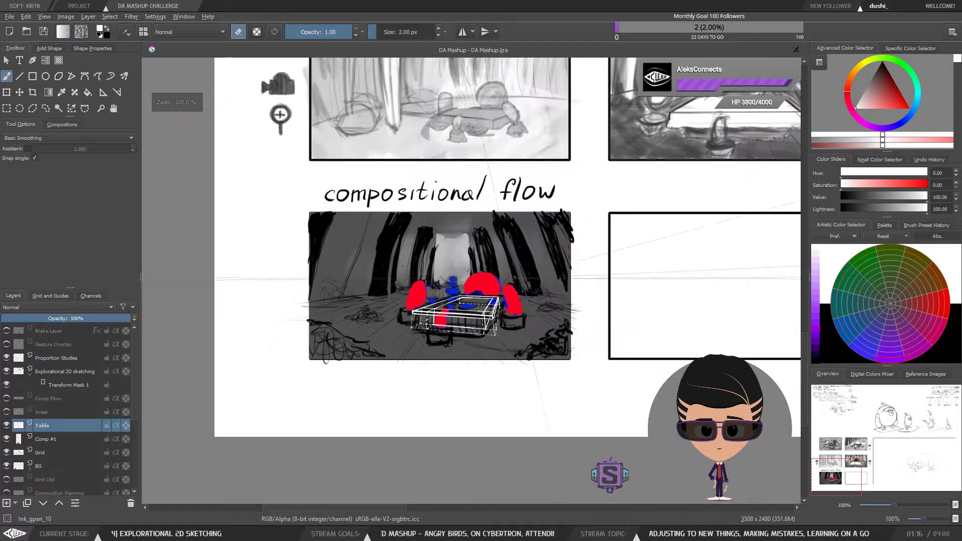
pyautogui.hotkey('ctrl', '+')
pyautogui.hotkey('ctrl', '+')
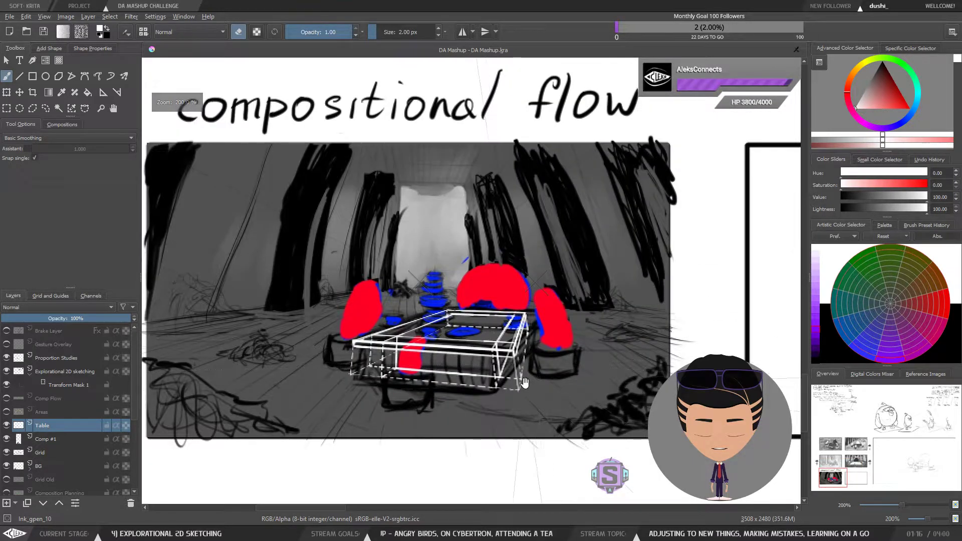
pyautogui.moveTo(529, 377); pyautogui.dragTo(513, 354)
# Step: Draw a short stroke near the table's front-left leg, then undo the last four actions
pyautogui.hotkey('ctrl', '+')
pyautogui.hotkey('ctrl', '+')
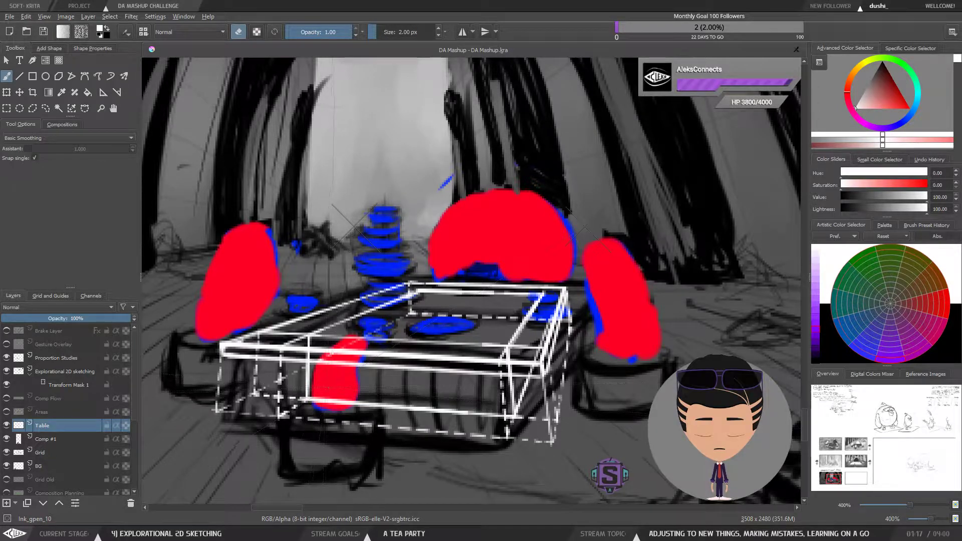
pyautogui.press('e')
pyautogui.moveTo(314, 394); pyautogui.dragTo(355, 373)
pyautogui.hotkey('ctrl', 'z')
pyautogui.hotkey('ctrl', 'z')
pyautogui.hotkey('ctrl', 'z')
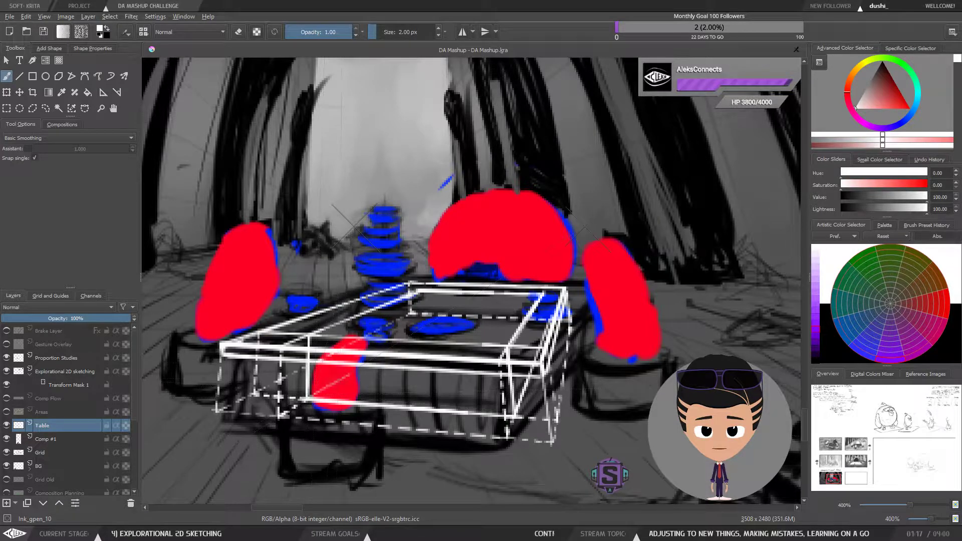
pyautogui.hotkey('ctrl', 'z')
# Step: Turn the assistant back on and draw a short line along the tabletop's rear inner edge
pyautogui.click(26, 149)
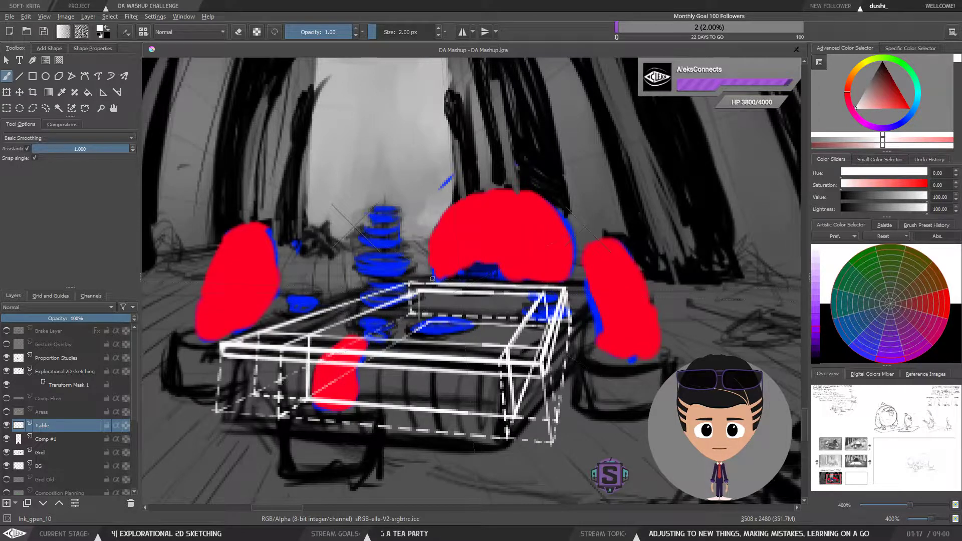
pyautogui.moveTo(427, 323)
pyautogui.mouseDown()
pyautogui.moveTo(426, 291)
pyautogui.moveTo(427, 324)
pyautogui.mouseUp()
pyautogui.moveTo(425, 290)
pyautogui.mouseDown()
pyautogui.moveTo(543, 292)
pyautogui.moveTo(437, 291)
pyautogui.mouseUp()
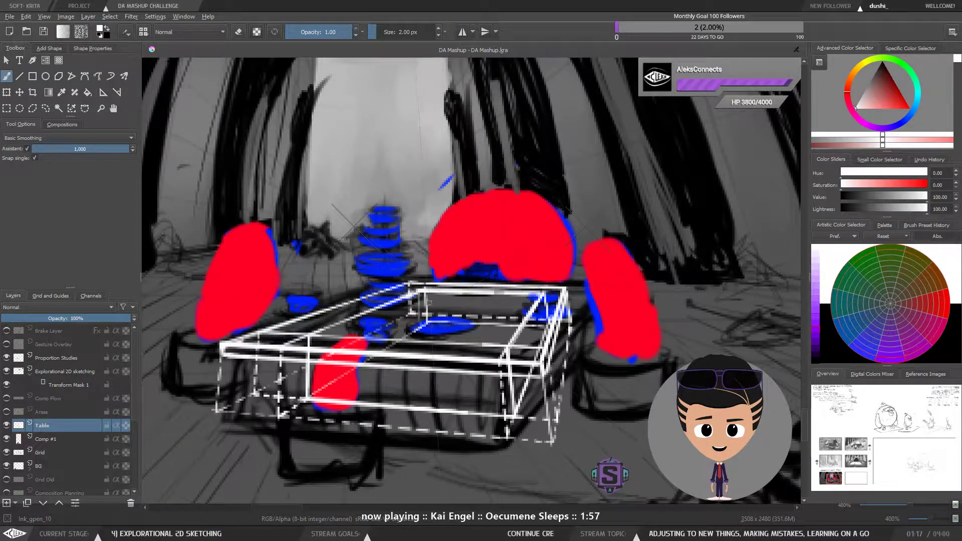
pyautogui.hotkey('ctrl', 'shift', 'l')
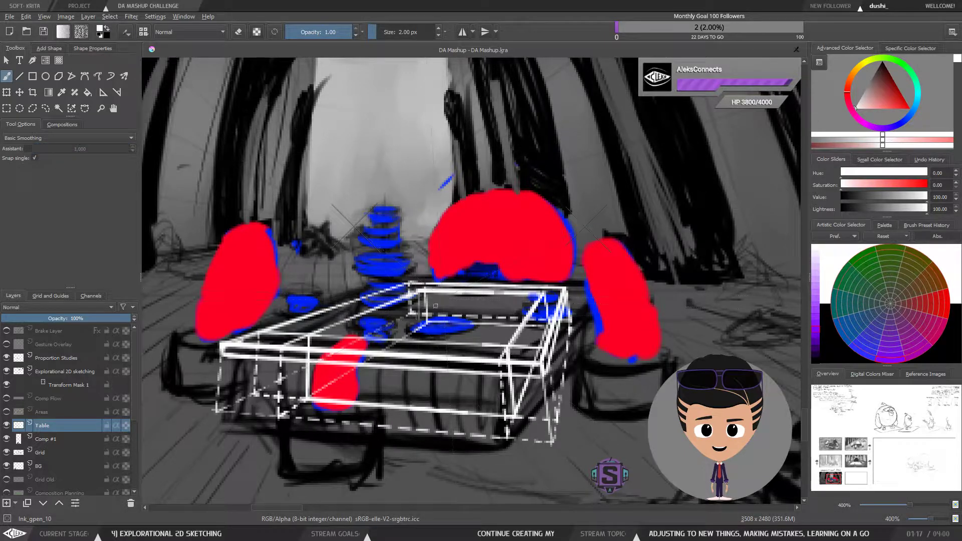
pyautogui.press('e')
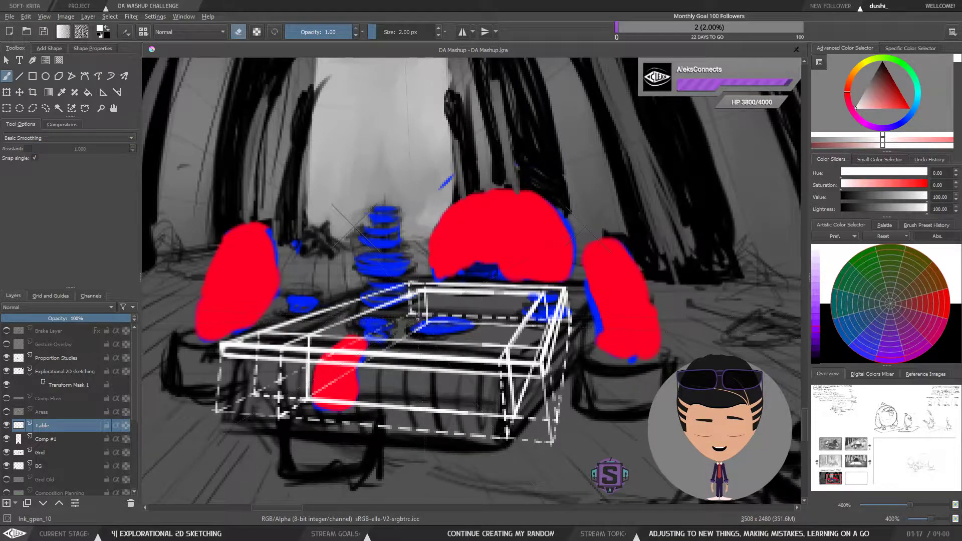
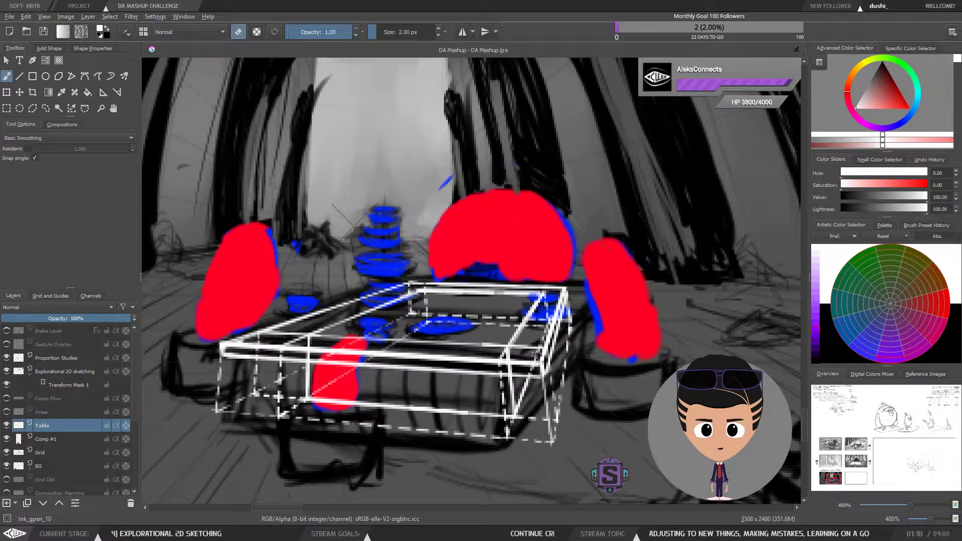
# Step: Zoom out and back in repeatedly to review the table within the compositional flow panel
pyautogui.press('-')
pyautogui.press('-')
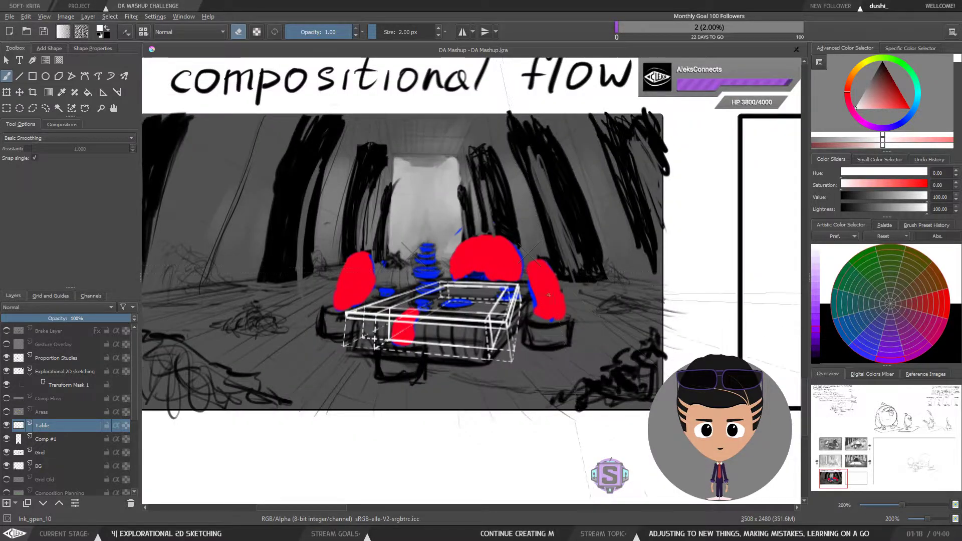
pyautogui.press('+')
pyautogui.press('+')
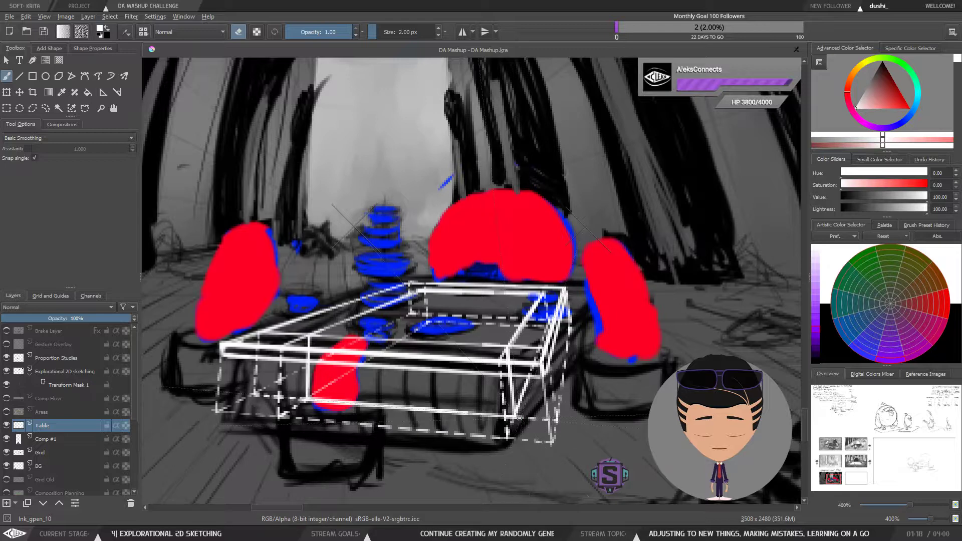
pyautogui.press('-')
pyautogui.press('-')
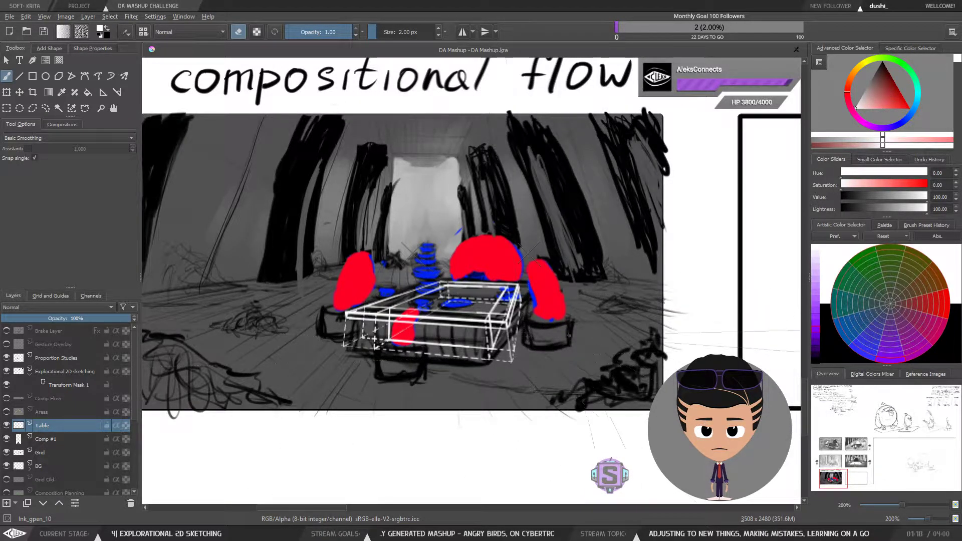
pyautogui.press('+')
pyautogui.press('+')
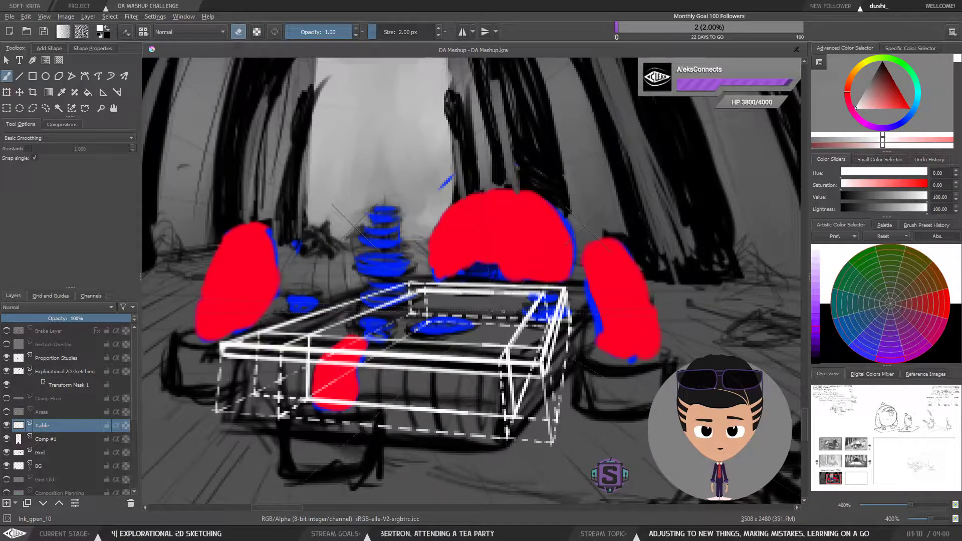
# Step: Enable the drawing assistant and save the document
pyautogui.click(27, 149)
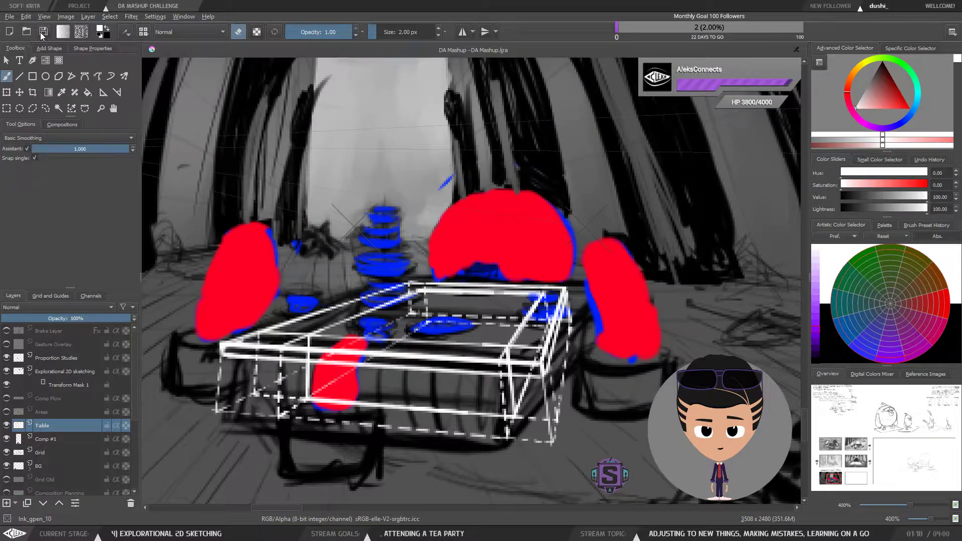
pyautogui.click(43, 31)
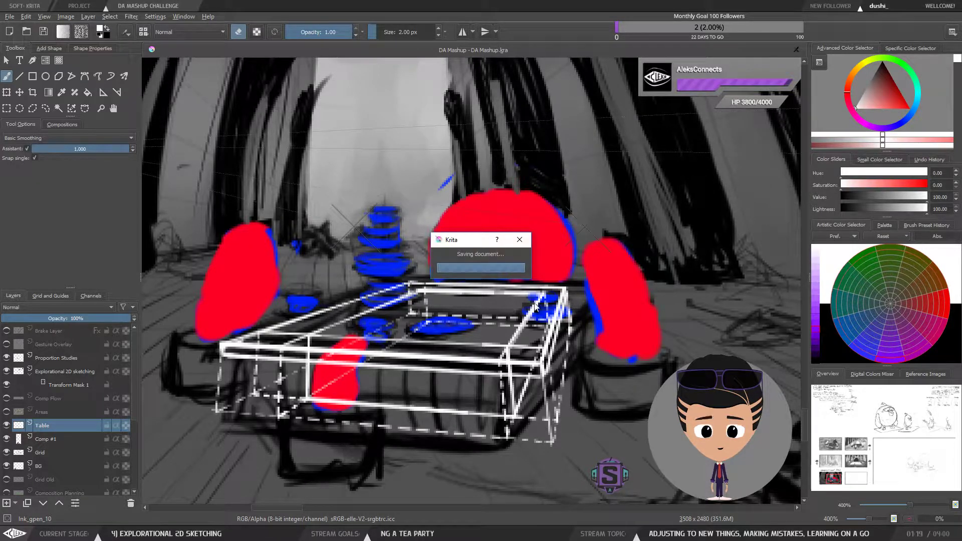
pyautogui.hotkey('ctrl', '-')
pyautogui.hotkey('ctrl', '-')
pyautogui.hotkey('ctrl', '+')
pyautogui.hotkey('ctrl', '+')
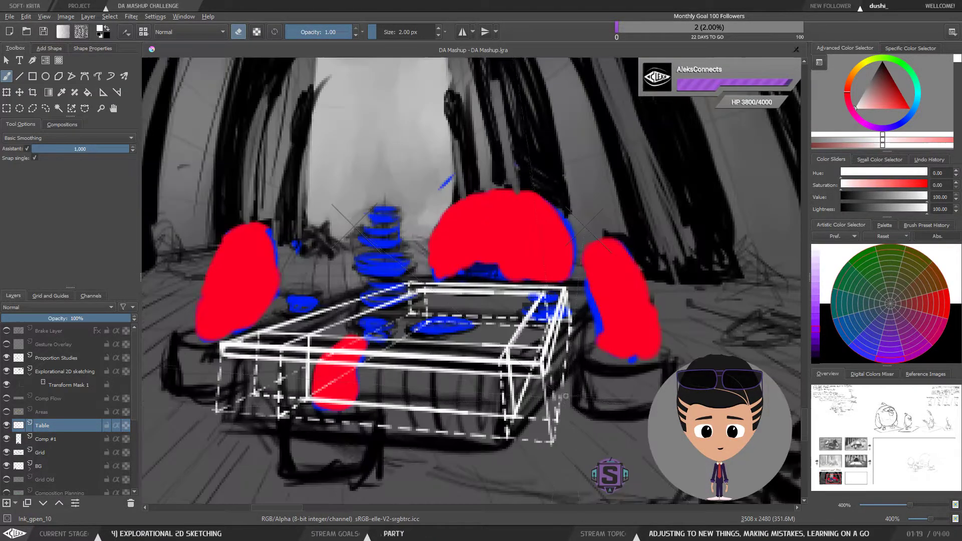
# Step: Switch off eraser mode and draw a perspective floor rectangle below the table's front-left corner for a leg block
pyautogui.moveTo(322, 470); pyautogui.dragTo(342, 398)
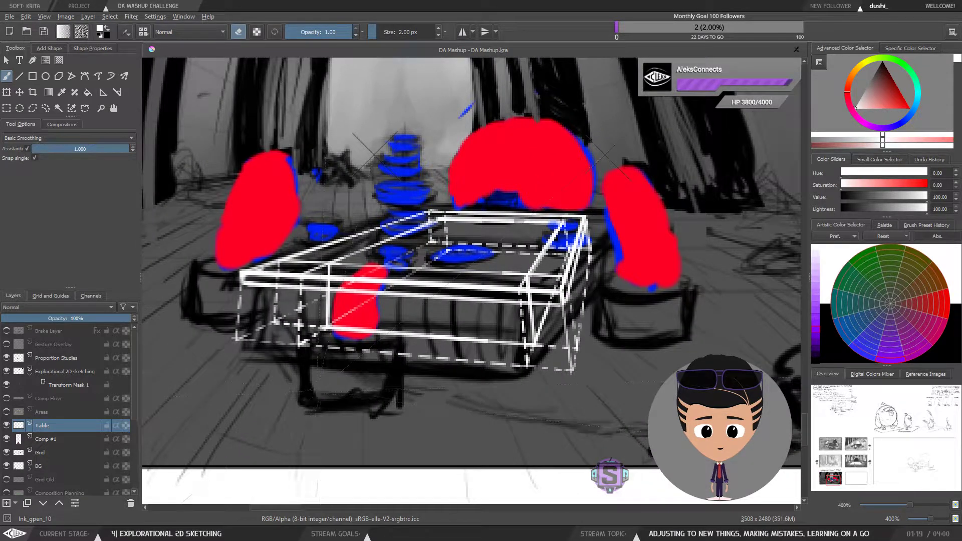
pyautogui.press('e')
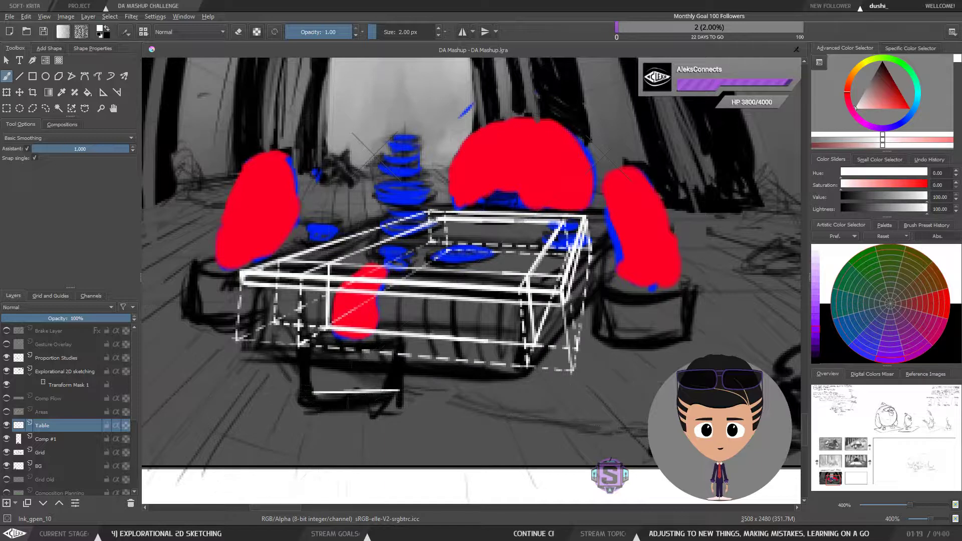
pyautogui.moveTo(399, 400)
pyautogui.mouseDown()
pyautogui.moveTo(313, 389)
pyautogui.moveTo(359, 356)
pyautogui.mouseUp()
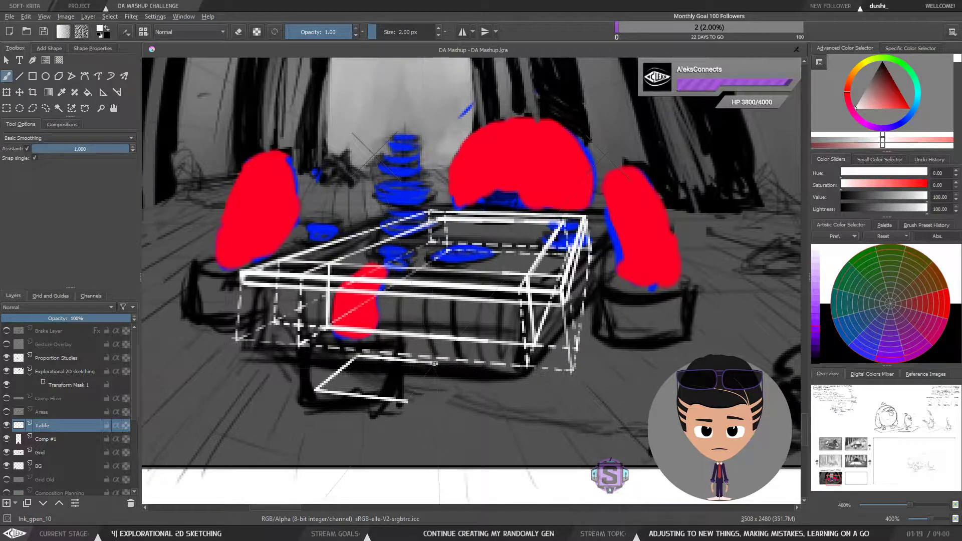
pyautogui.moveTo(407, 401); pyautogui.dragTo(439, 364)
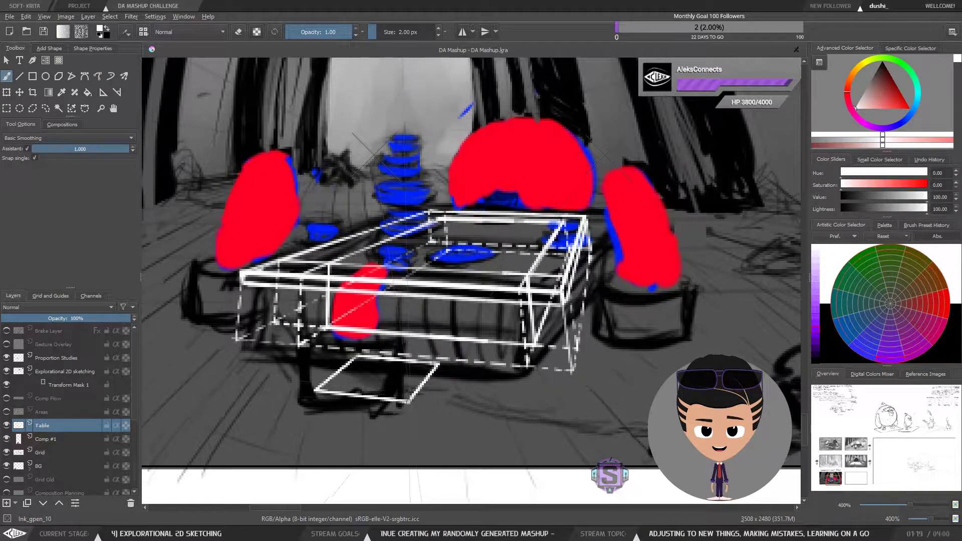
# Step: Try to draw vertical edges rising from the front-left floor rectangle, undoing each stroke
pyautogui.press('-')
pyautogui.press('-')
pyautogui.press('+')
pyautogui.press('+')
pyautogui.moveTo(485, 324); pyautogui.dragTo(481, 370)
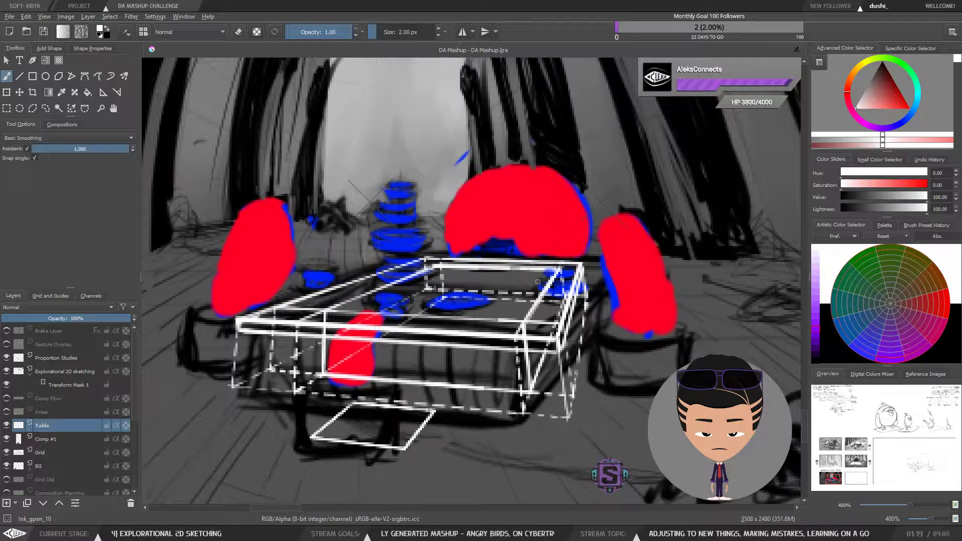
pyautogui.press('-')
pyautogui.press('-')
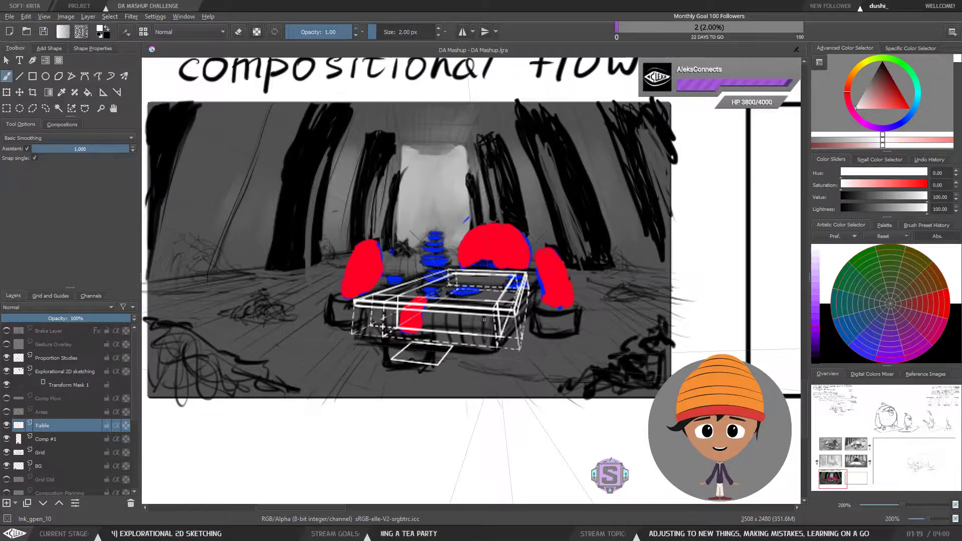
pyautogui.hotkey('ctrl', '+')
pyautogui.hotkey('ctrl', '+')
pyautogui.moveTo(407, 423); pyautogui.dragTo(449, 431)
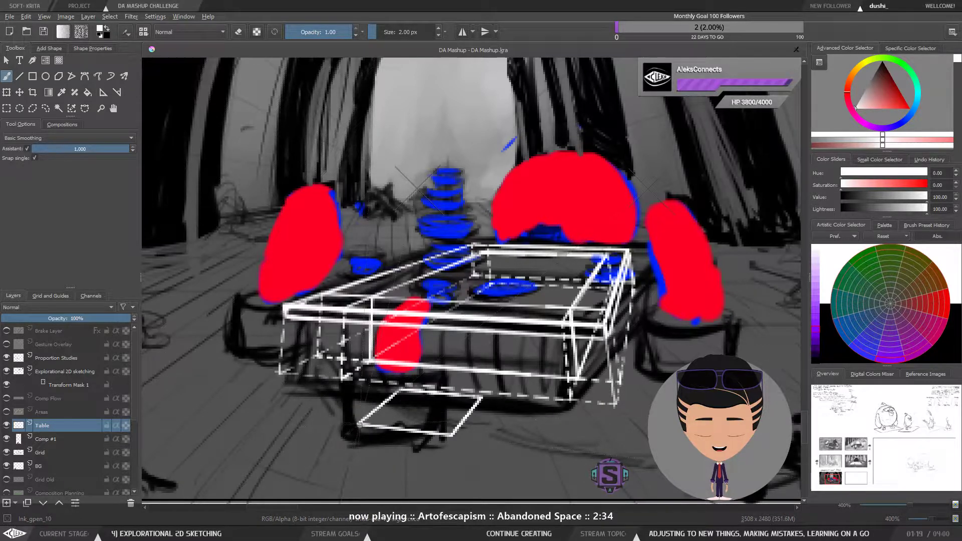
pyautogui.moveTo(360, 425); pyautogui.dragTo(360, 370)
pyautogui.hotkey('ctrl', 'z')
pyautogui.moveTo(359, 424)
pyautogui.mouseDown()
pyautogui.moveTo(360, 371)
pyautogui.moveTo(359, 424)
pyautogui.mouseUp()
pyautogui.hotkey('ctrl', 'z')
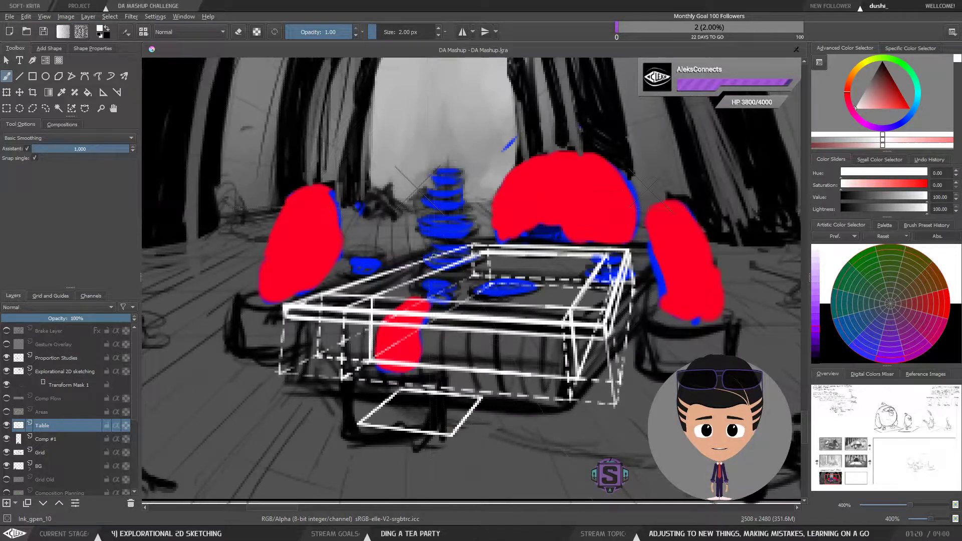
pyautogui.moveTo(452, 434); pyautogui.dragTo(449, 376)
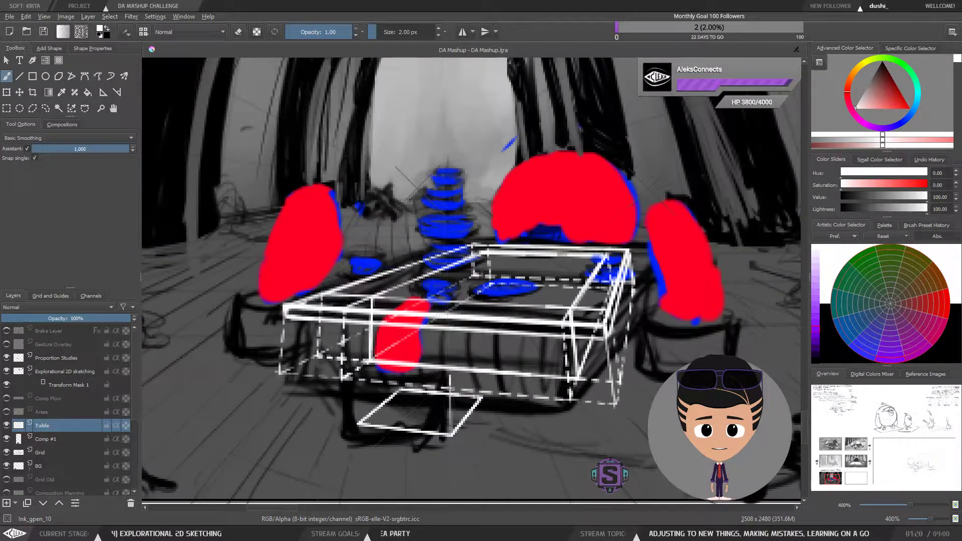
pyautogui.hotkey('ctrl', 'z')
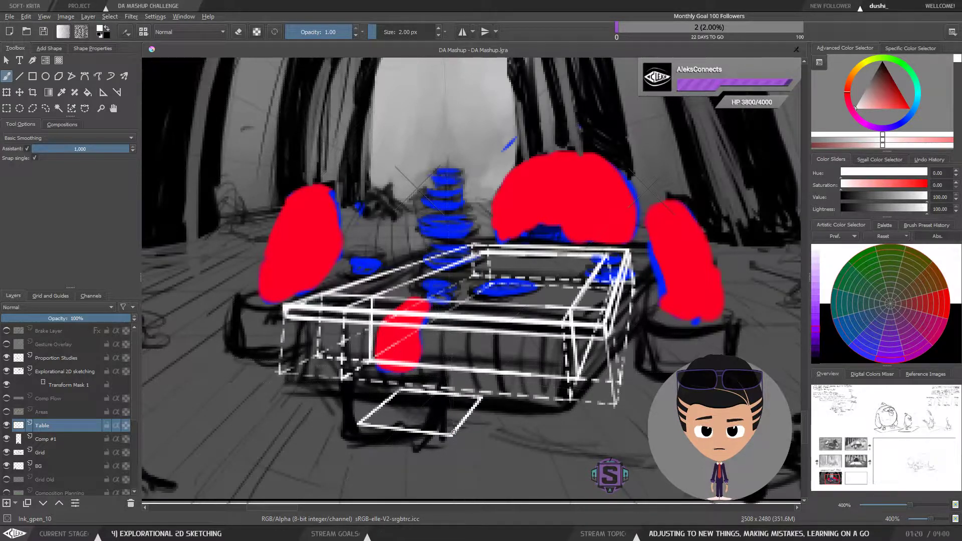
# Step: Draw the front-left leg block's two front vertical edges and its top front edge
pyautogui.moveTo(452, 435)
pyautogui.mouseDown()
pyautogui.moveTo(450, 382)
pyautogui.moveTo(452, 437)
pyautogui.mouseUp()
pyautogui.moveTo(360, 425)
pyautogui.mouseDown()
pyautogui.moveTo(361, 372)
pyautogui.moveTo(360, 414)
pyautogui.mouseUp()
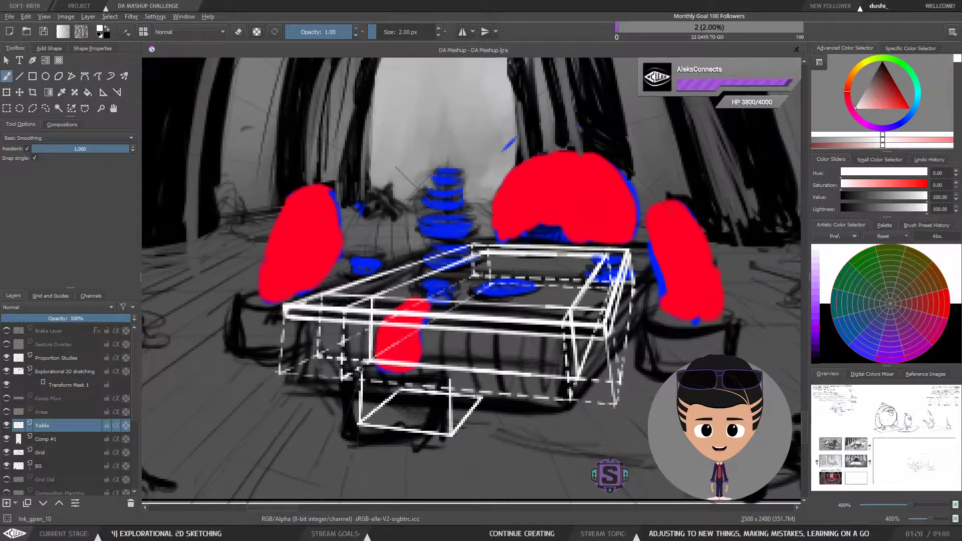
pyautogui.moveTo(360, 372); pyautogui.dragTo(445, 380)
pyautogui.moveTo(445, 380); pyautogui.dragTo(381, 373)
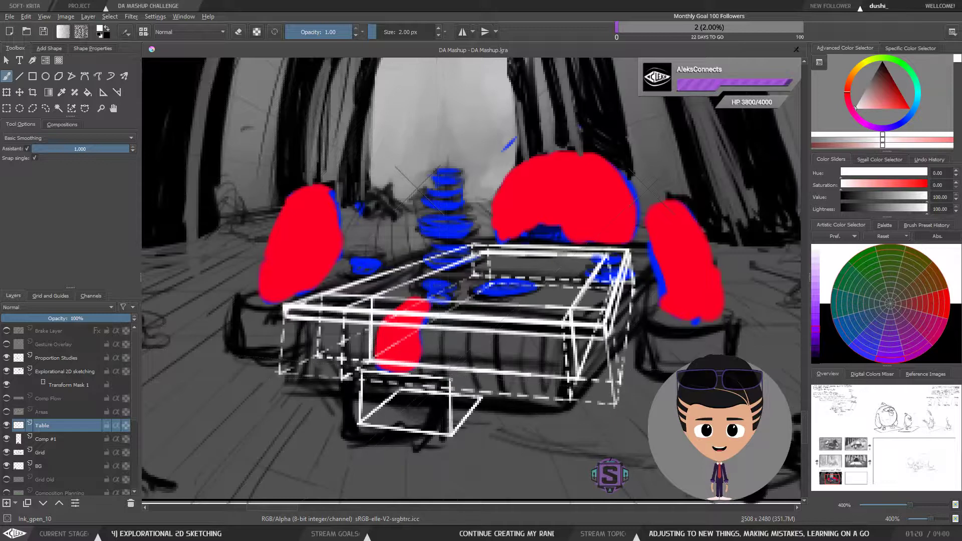
# Step: Draw the front-left leg block's rear vertical edge and top face edges, undoing misplaced strokes
pyautogui.moveTo(472, 359); pyautogui.dragTo(481, 349)
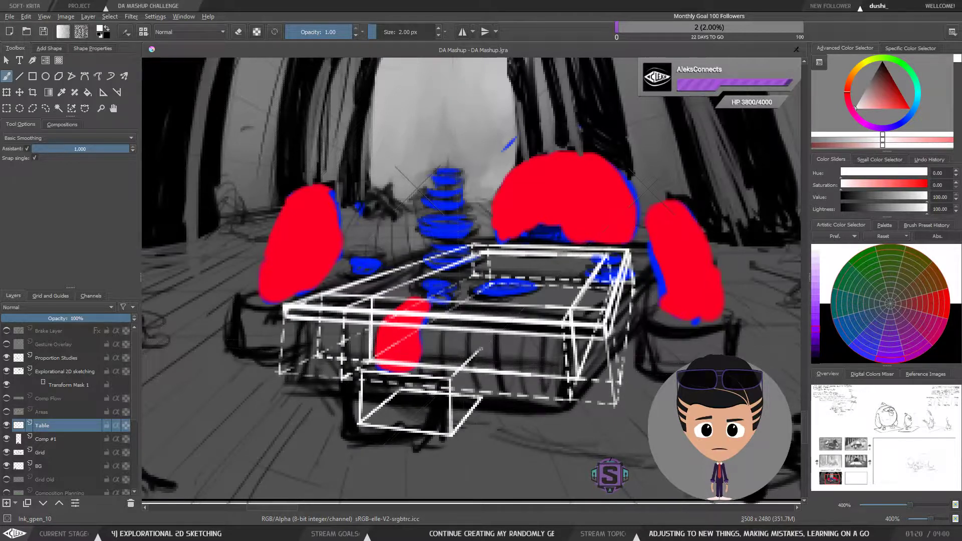
pyautogui.moveTo(481, 400); pyautogui.dragTo(480, 351)
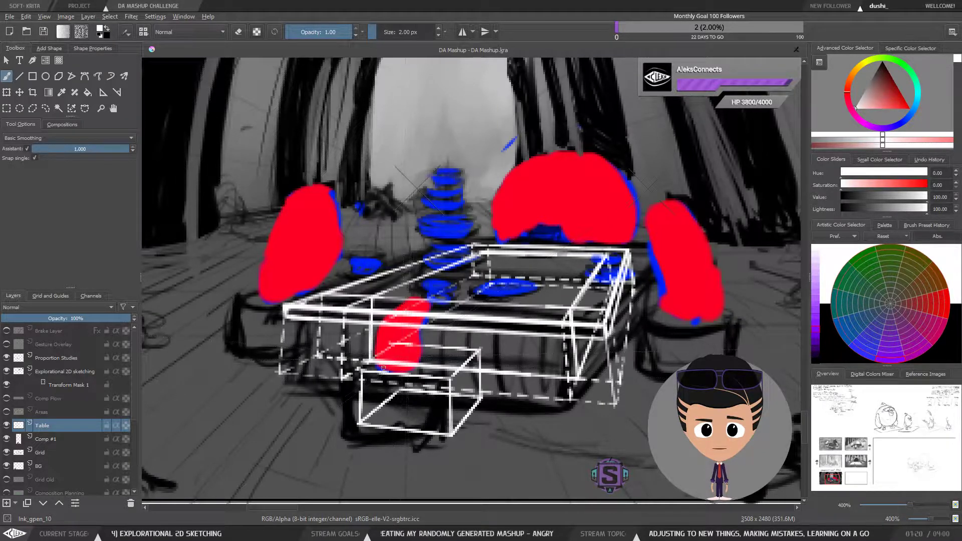
pyautogui.moveTo(360, 374)
pyautogui.mouseDown()
pyautogui.moveTo(403, 346)
pyautogui.moveTo(480, 349)
pyautogui.moveTo(409, 345)
pyautogui.mouseUp()
pyautogui.hotkey('ctrl', 'z')
pyautogui.hotkey('ctrl', 'z')
pyautogui.hotkey('ctrl', 'z')
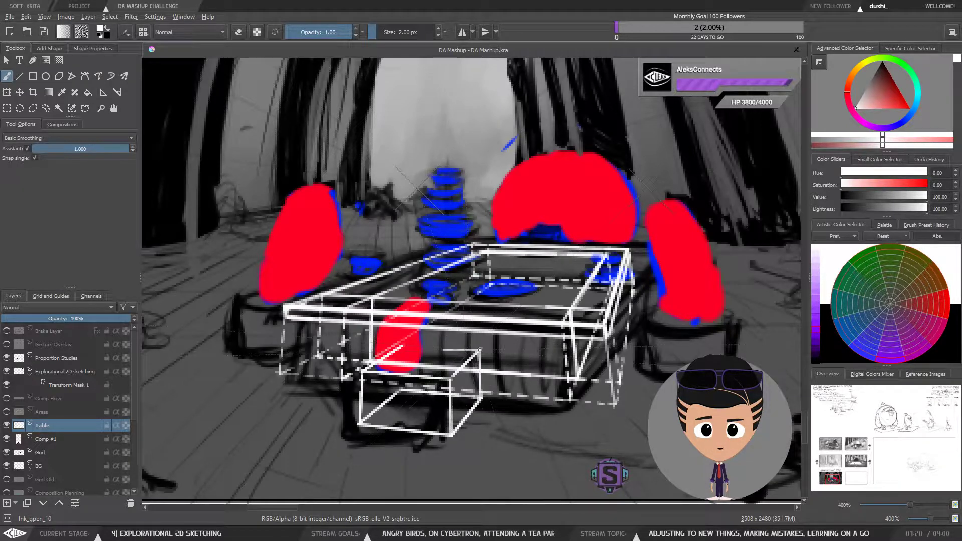
pyautogui.moveTo(480, 349); pyautogui.dragTo(416, 348)
pyautogui.hotkey('ctrl', 'z')
pyautogui.moveTo(480, 349)
pyautogui.mouseDown()
pyautogui.moveTo(400, 344)
pyautogui.moveTo(479, 350)
pyautogui.mouseUp()
pyautogui.hotkey('ctrl', 'z')
pyautogui.hotkey('ctrl', 'z')
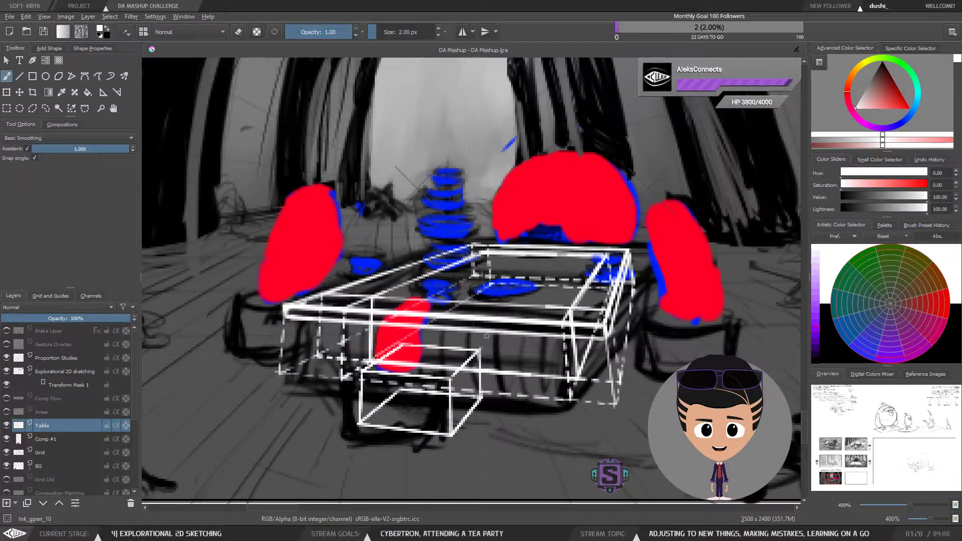
# Step: Draw a floor rectangle and vertical edge for a leg block beside the table's right side
pyautogui.press('-')
pyautogui.press('-')
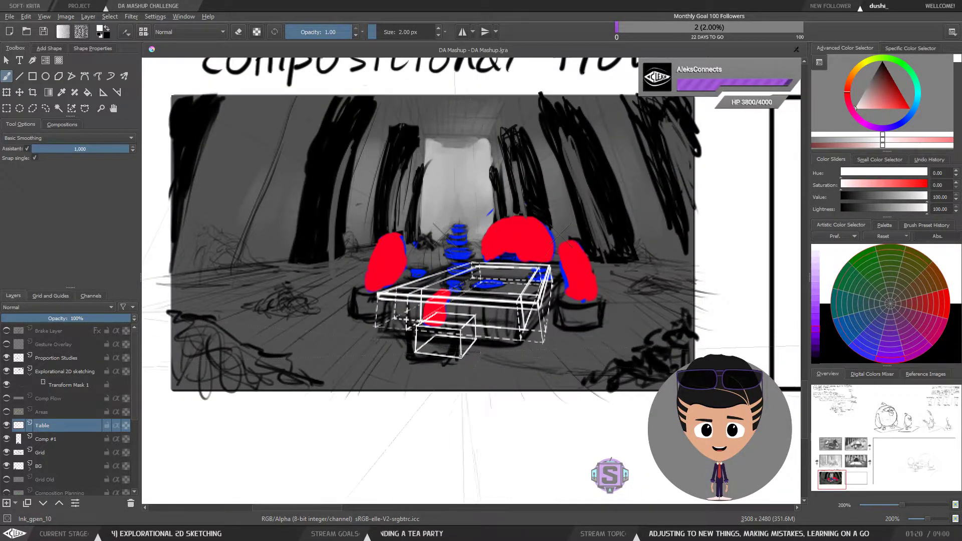
pyautogui.moveTo(447, 351); pyautogui.dragTo(442, 365)
pyautogui.press('+')
pyautogui.press('+')
pyautogui.moveTo(411, 401); pyautogui.dragTo(435, 348)
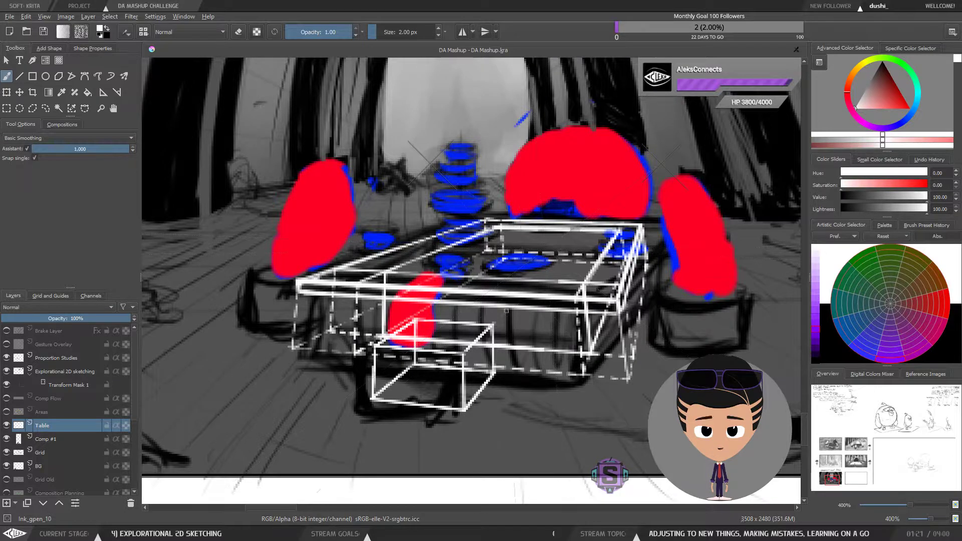
pyautogui.moveTo(588, 279)
pyautogui.mouseDown()
pyautogui.moveTo(539, 322)
pyautogui.moveTo(523, 312)
pyautogui.moveTo(530, 352)
pyautogui.mouseUp()
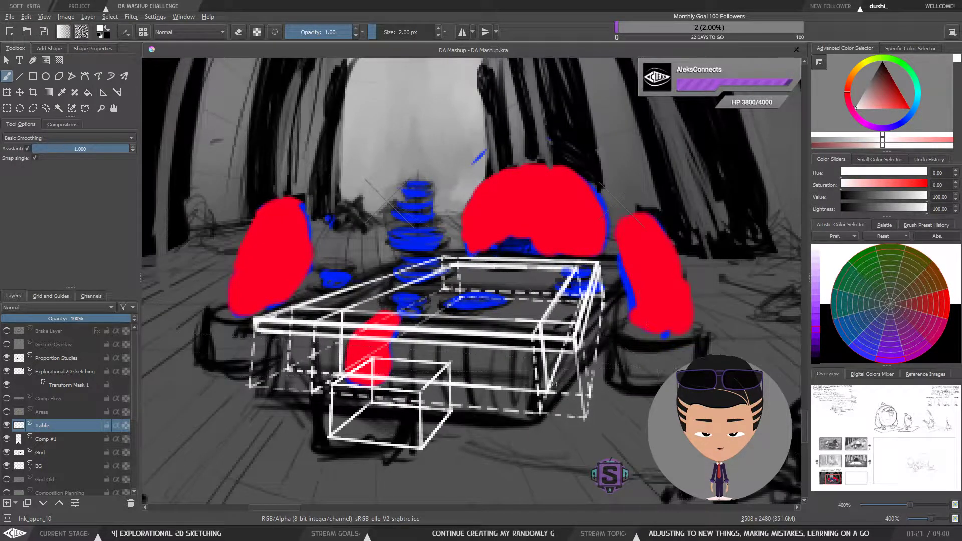
pyautogui.moveTo(537, 408)
pyautogui.mouseDown()
pyautogui.moveTo(536, 418)
pyautogui.moveTo(531, 401)
pyautogui.moveTo(545, 389)
pyautogui.mouseUp()
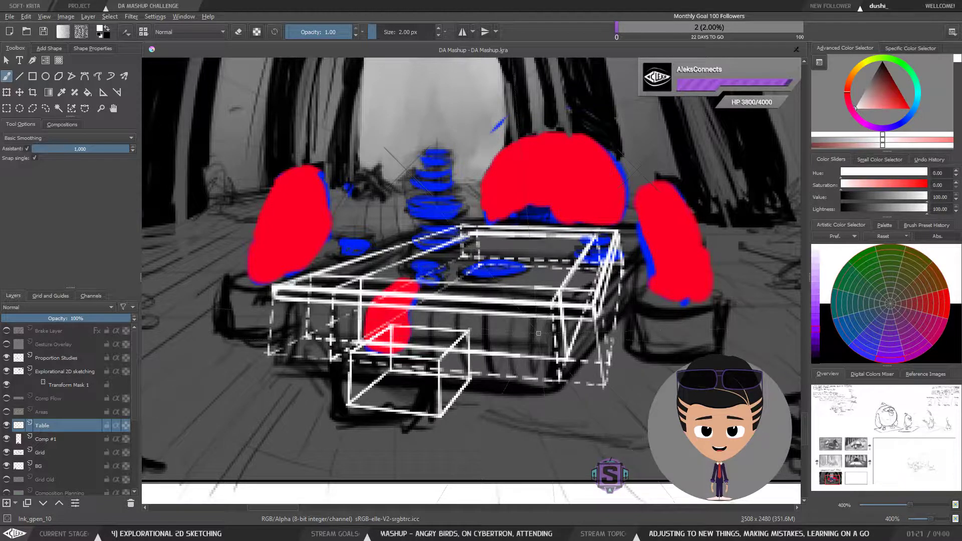
pyautogui.moveTo(508, 346); pyautogui.dragTo(510, 356)
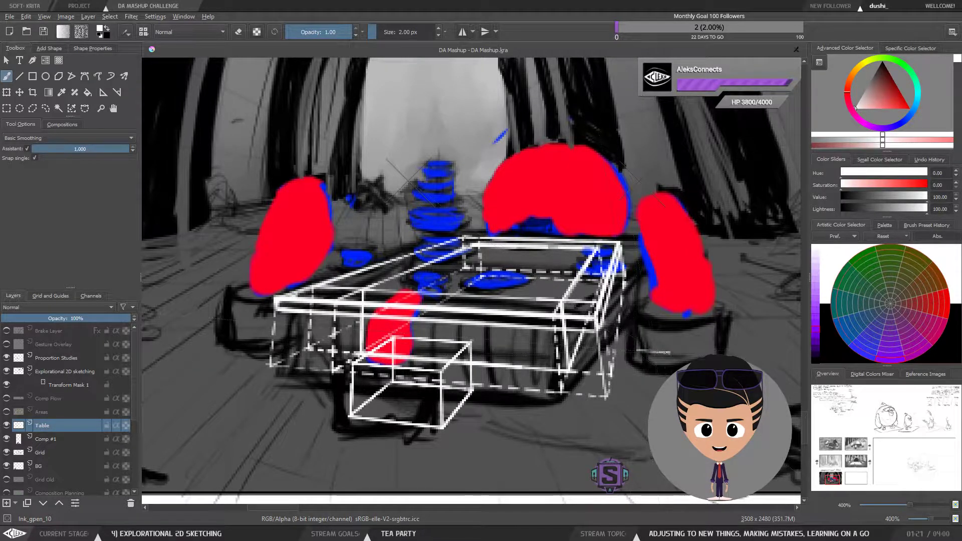
pyautogui.moveTo(667, 353)
pyautogui.mouseDown()
pyautogui.moveTo(636, 350)
pyautogui.moveTo(636, 321)
pyautogui.moveTo(636, 351)
pyautogui.mouseUp()
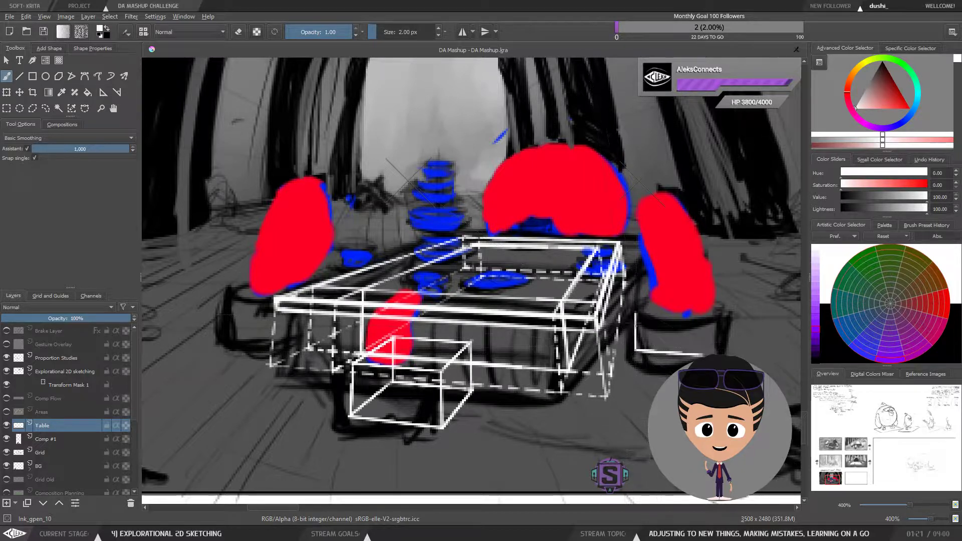
pyautogui.moveTo(700, 354)
pyautogui.mouseDown()
pyautogui.moveTo(686, 315)
pyautogui.moveTo(676, 326)
pyautogui.moveTo(637, 312)
pyautogui.moveTo(677, 311)
pyautogui.moveTo(637, 313)
pyautogui.moveTo(640, 301)
pyautogui.moveTo(646, 310)
pyautogui.moveTo(636, 308)
pyautogui.moveTo(677, 312)
pyautogui.moveTo(636, 311)
pyautogui.mouseUp()
pyautogui.hotkey('ctrl', 'z')
pyautogui.moveTo(635, 311)
pyautogui.mouseDown()
pyautogui.moveTo(686, 312)
pyautogui.moveTo(636, 310)
pyautogui.mouseUp()
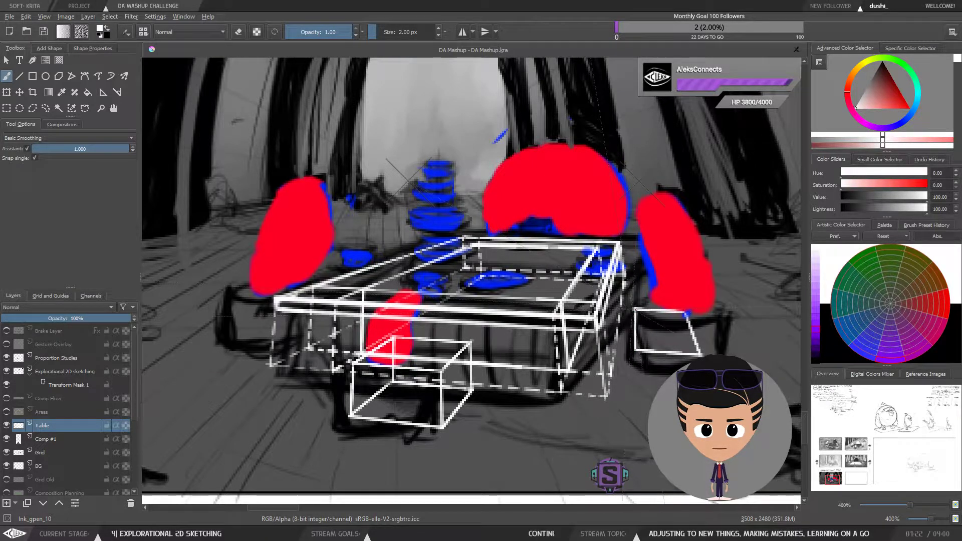
pyautogui.moveTo(666, 312)
pyautogui.mouseDown()
pyautogui.moveTo(566, 359)
pyautogui.moveTo(538, 315)
pyautogui.moveTo(539, 230)
pyautogui.mouseUp()
pyautogui.hotkey('ctrl', 'z')
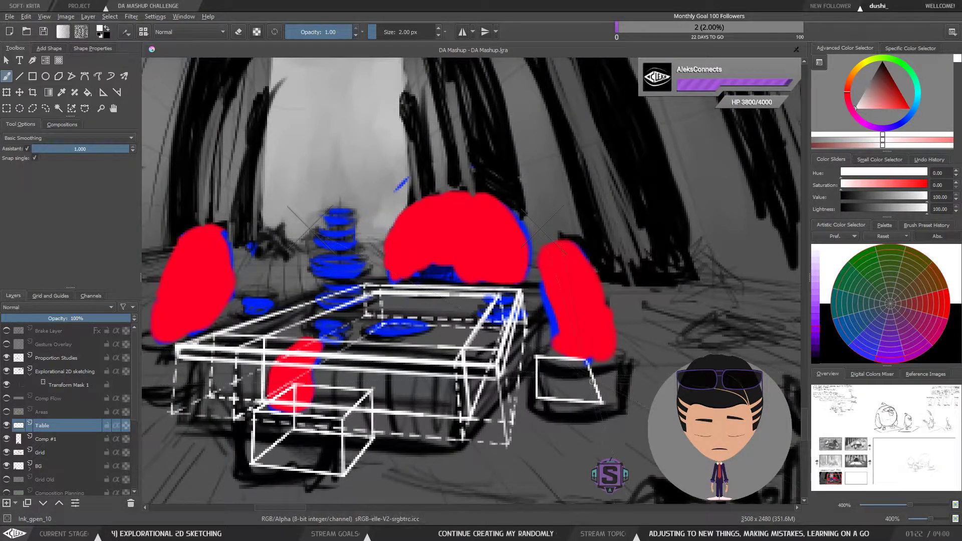
pyautogui.moveTo(589, 368); pyautogui.dragTo(543, 235)
pyautogui.hotkey('ctrl', 'z')
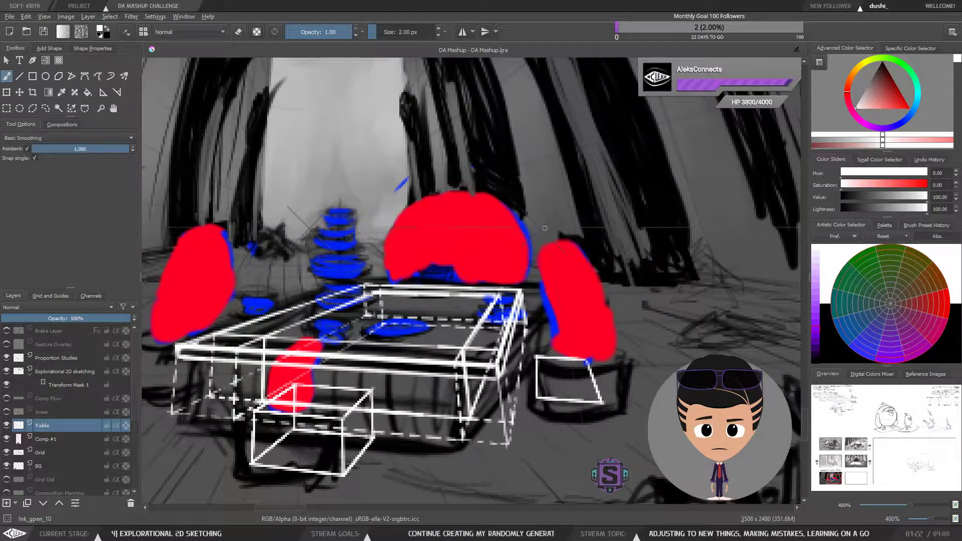
# Step: Draw another vertical edge on the right leg block
pyautogui.moveTo(559, 369); pyautogui.dragTo(628, 344)
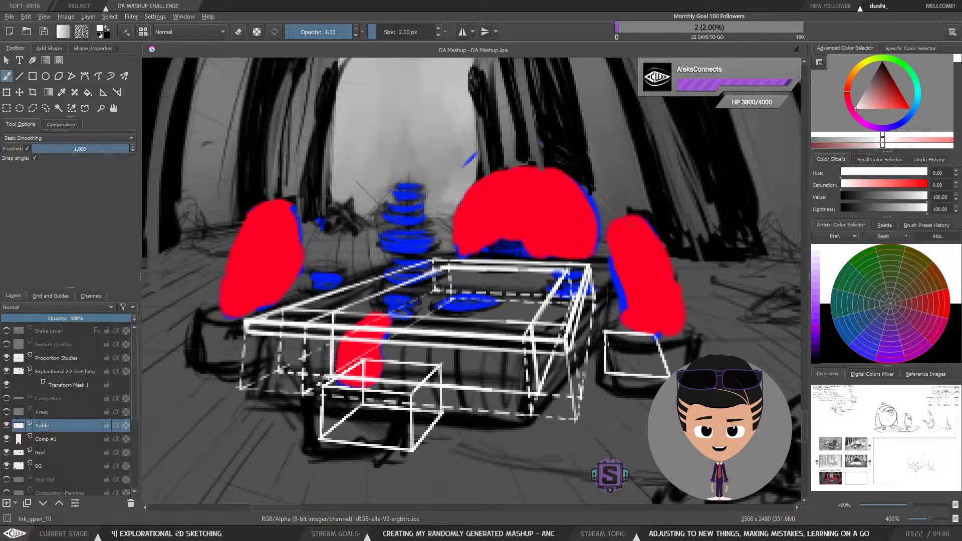
pyautogui.scroll(-1, 606, 351)
pyautogui.moveTo(397, 365); pyautogui.dragTo(435, 362)
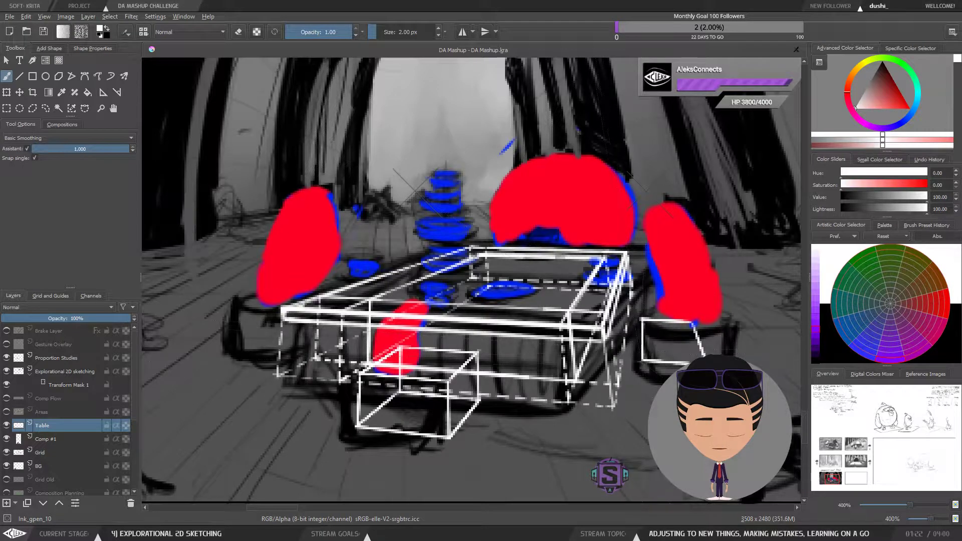
pyautogui.moveTo(642, 321); pyautogui.dragTo(640, 362)
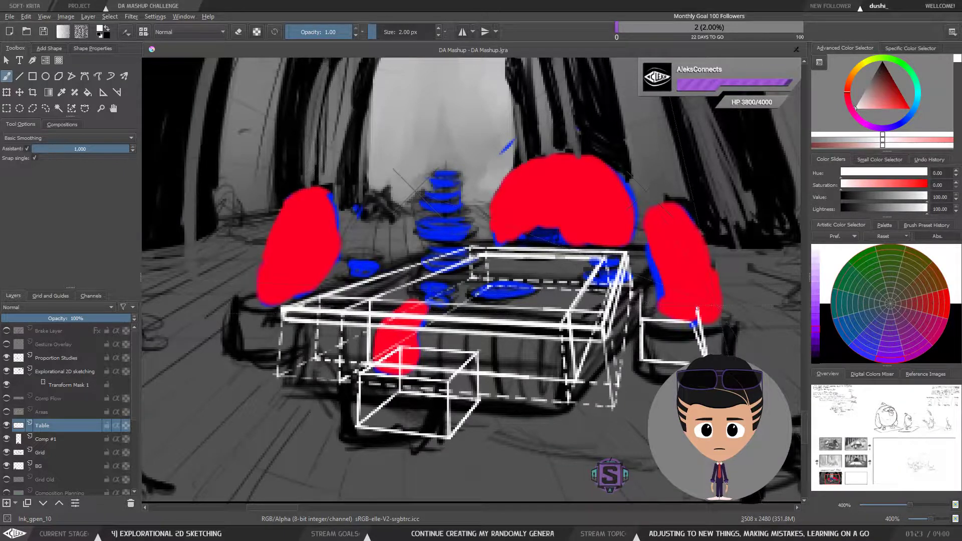
# Step: Draw the top face edges of the leg block beside the table's right side
pyautogui.moveTo(698, 309); pyautogui.dragTo(641, 306)
pyautogui.moveTo(641, 306)
pyautogui.mouseDown()
pyautogui.moveTo(697, 310)
pyautogui.moveTo(660, 307)
pyautogui.mouseUp()
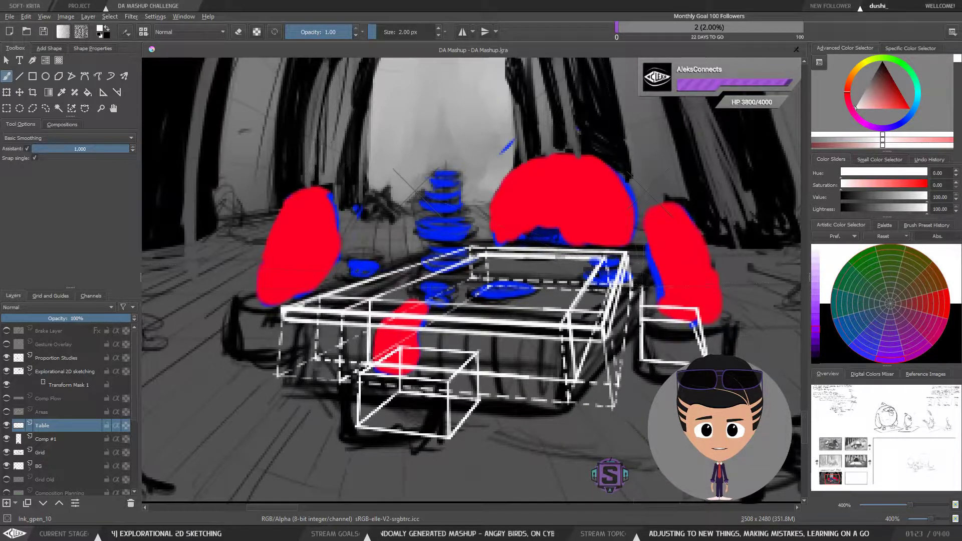
pyautogui.moveTo(640, 287)
pyautogui.mouseDown()
pyautogui.moveTo(683, 288)
pyautogui.moveTo(692, 324)
pyautogui.mouseUp()
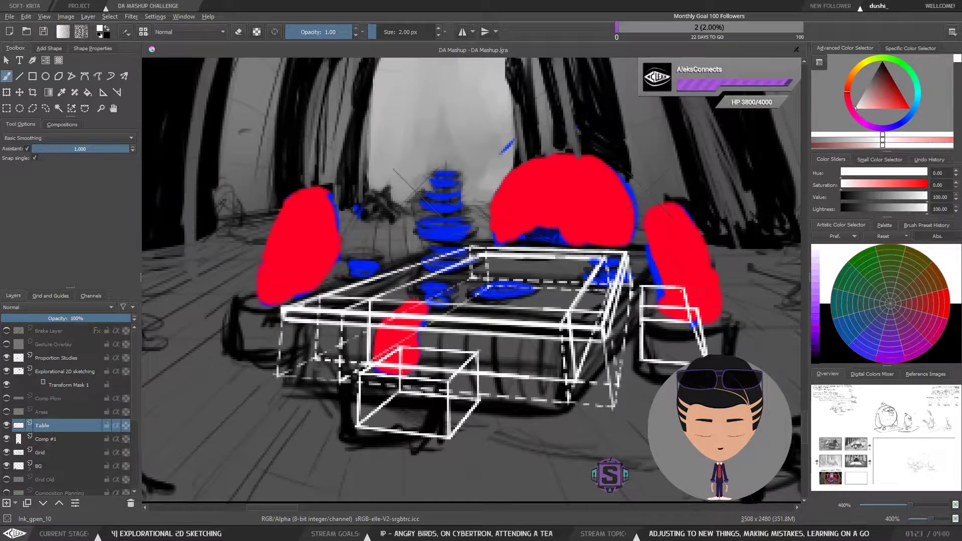
pyautogui.moveTo(697, 310); pyautogui.dragTo(686, 287)
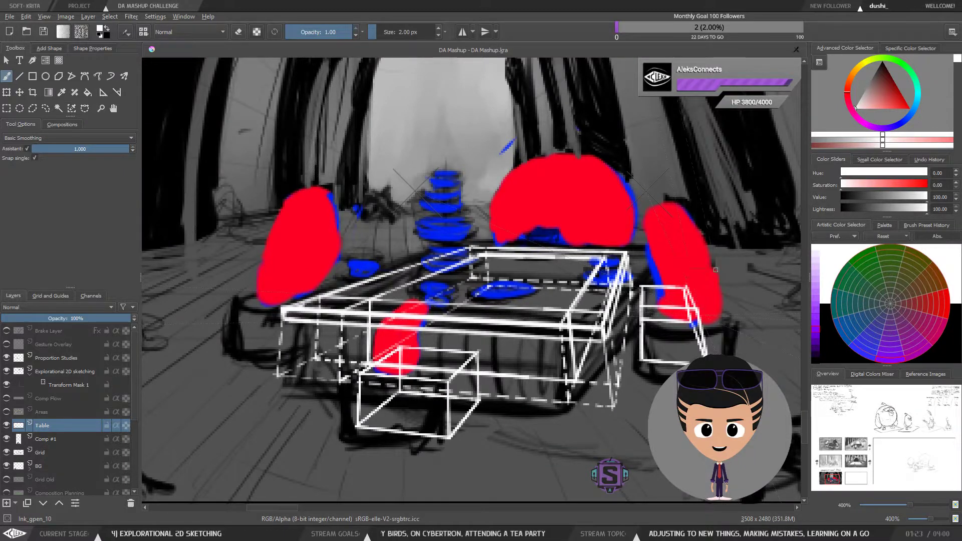
# Step: Lasso-select and delete the right-side leg block beside the table
pyautogui.press('-')
pyautogui.press('+')
pyautogui.moveTo(683, 379); pyautogui.dragTo(605, 381)
pyautogui.press('l')
pyautogui.moveTo(662, 337)
pyautogui.mouseDown()
pyautogui.moveTo(650, 294)
pyautogui.moveTo(575, 271)
pyautogui.moveTo(561, 289)
pyautogui.moveTo(564, 371)
pyautogui.moveTo(651, 395)
pyautogui.moveTo(662, 338)
pyautogui.mouseUp()
pyautogui.press('Delete')
pyautogui.press('b')
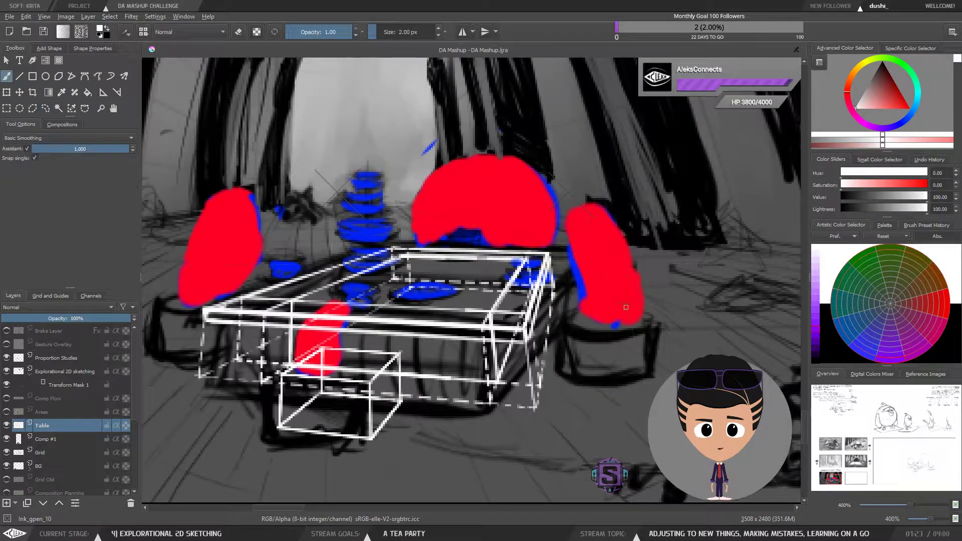
pyautogui.moveTo(578, 363); pyautogui.dragTo(612, 427)
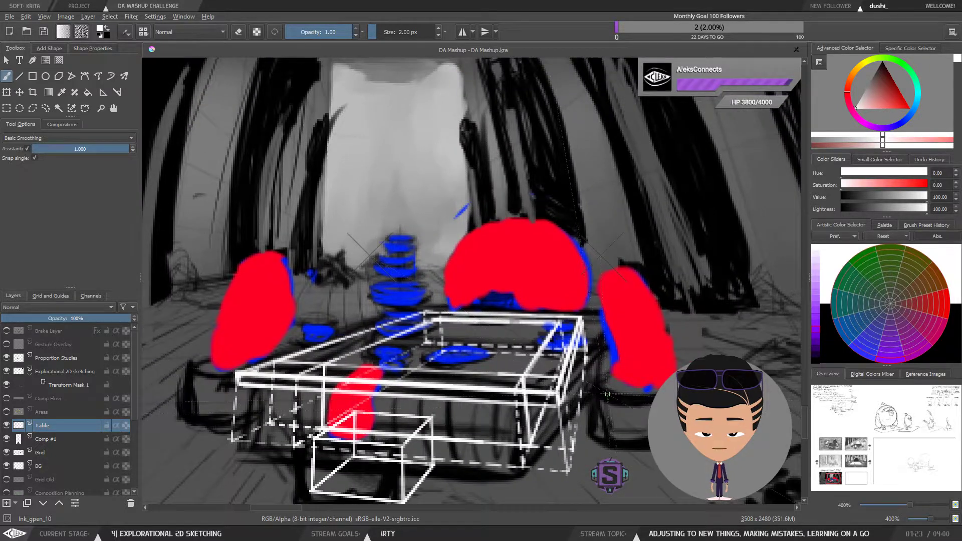
pyautogui.press('-')
pyautogui.press('-')
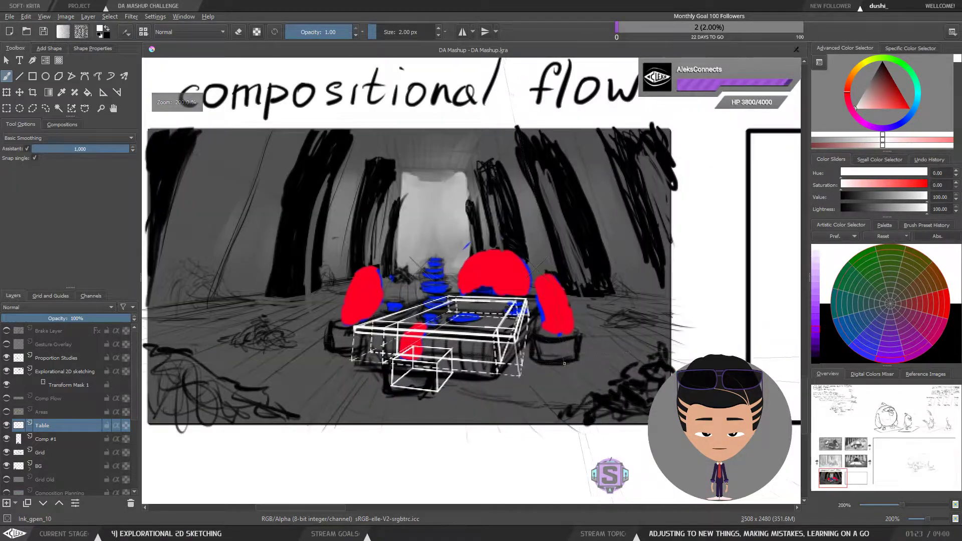
pyautogui.moveTo(568, 372); pyautogui.dragTo(600, 343)
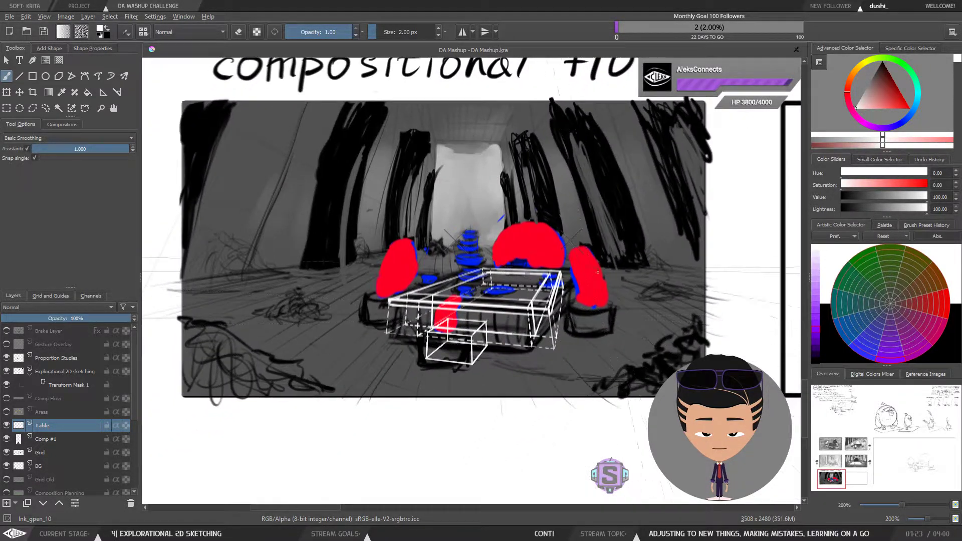
pyautogui.press('+')
pyautogui.press('+')
pyautogui.moveTo(540, 429); pyautogui.dragTo(544, 408)
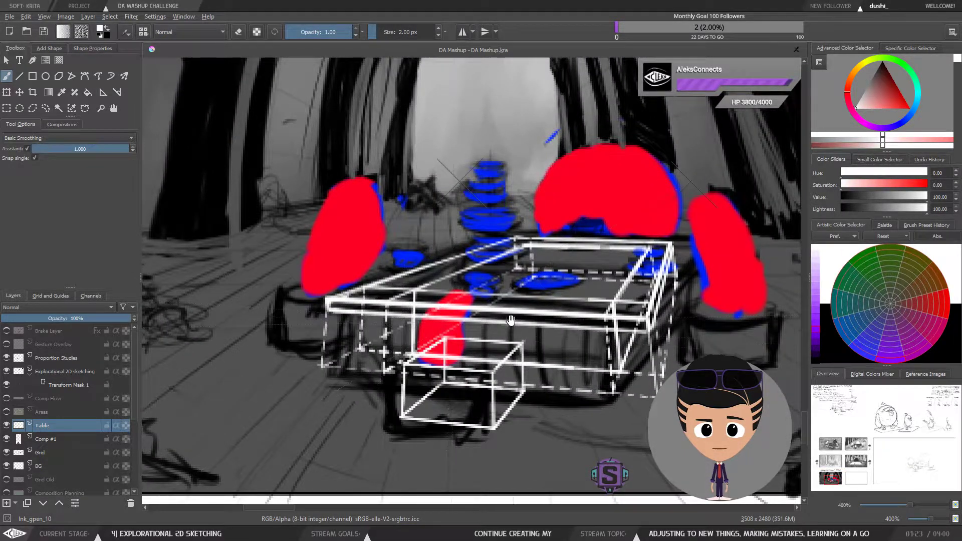
pyautogui.moveTo(582, 340); pyautogui.dragTo(502, 353)
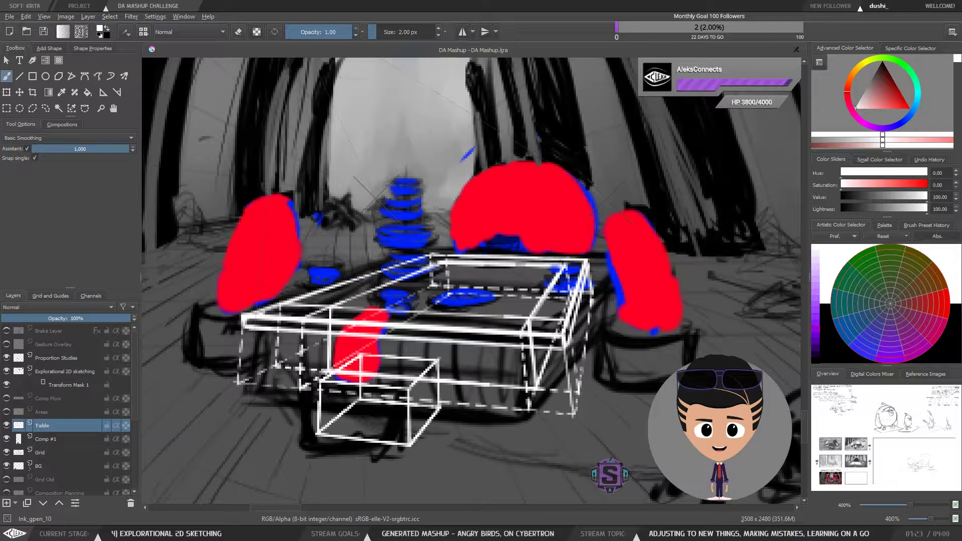
pyautogui.rightClick(686, 362)
pyautogui.press('l')
pyautogui.rightClick(686, 359)
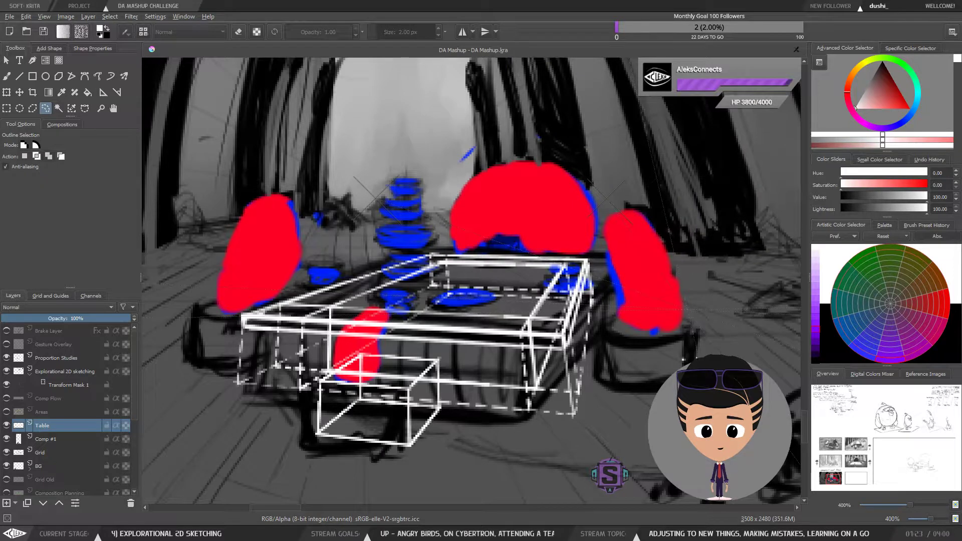
pyautogui.press('b')
pyautogui.press('-')
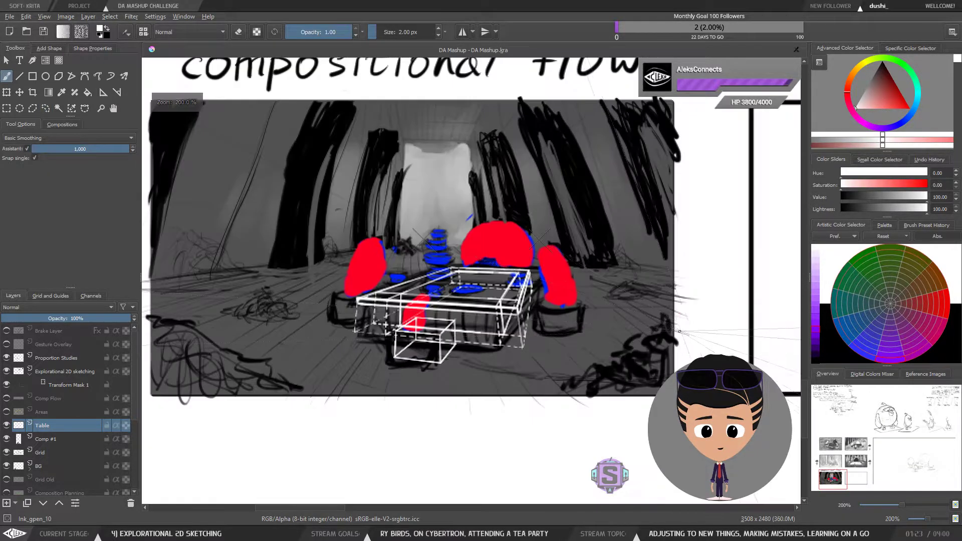
pyautogui.press('-')
pyautogui.moveTo(684, 305); pyautogui.dragTo(700, 327)
pyautogui.press('+')
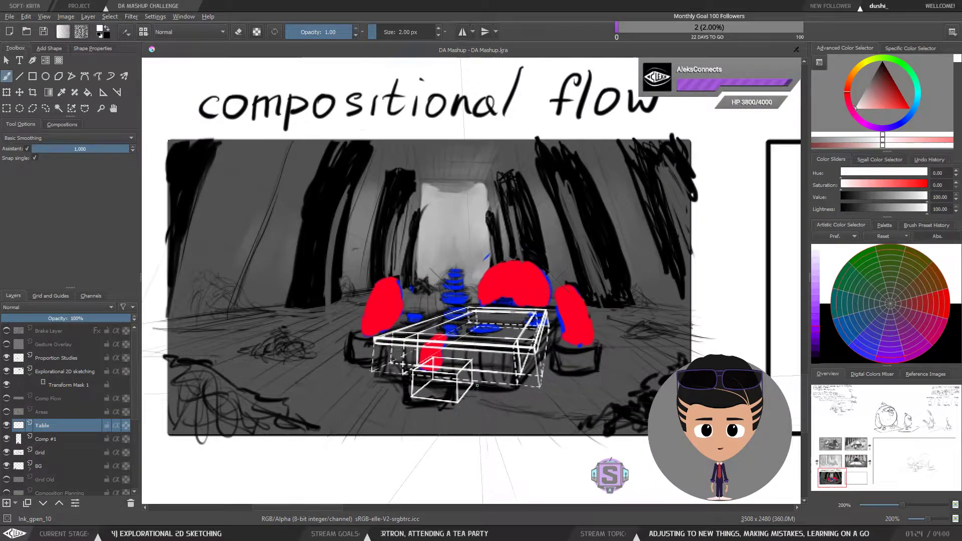
pyautogui.press('+')
pyautogui.press('+')
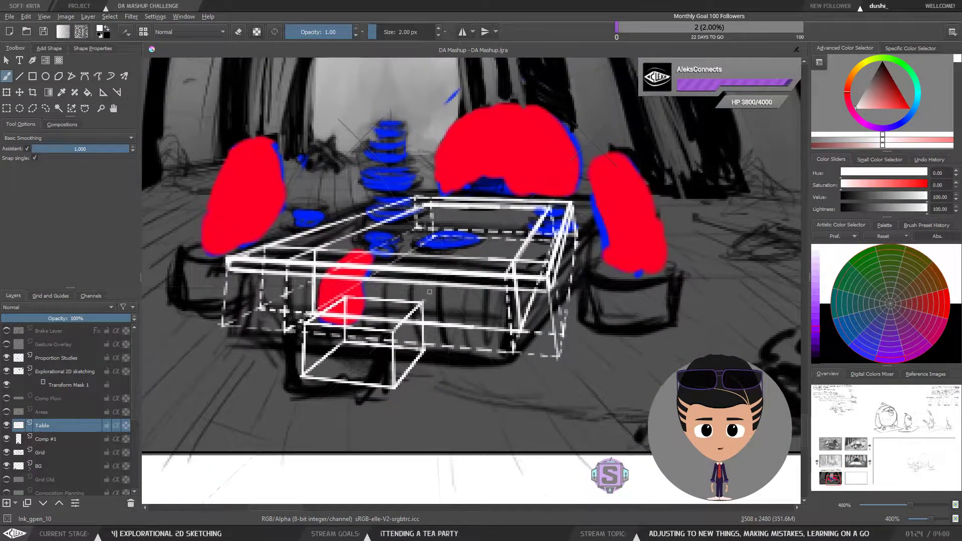
pyautogui.moveTo(640, 298); pyautogui.dragTo(597, 330)
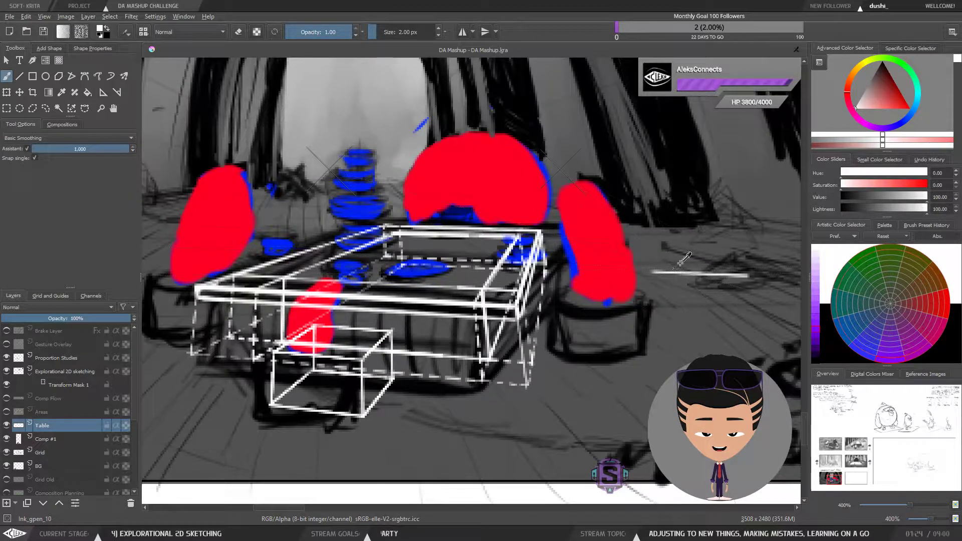
pyautogui.moveTo(588, 315)
pyautogui.mouseDown()
pyautogui.moveTo(633, 337)
pyautogui.moveTo(637, 318)
pyautogui.mouseUp()
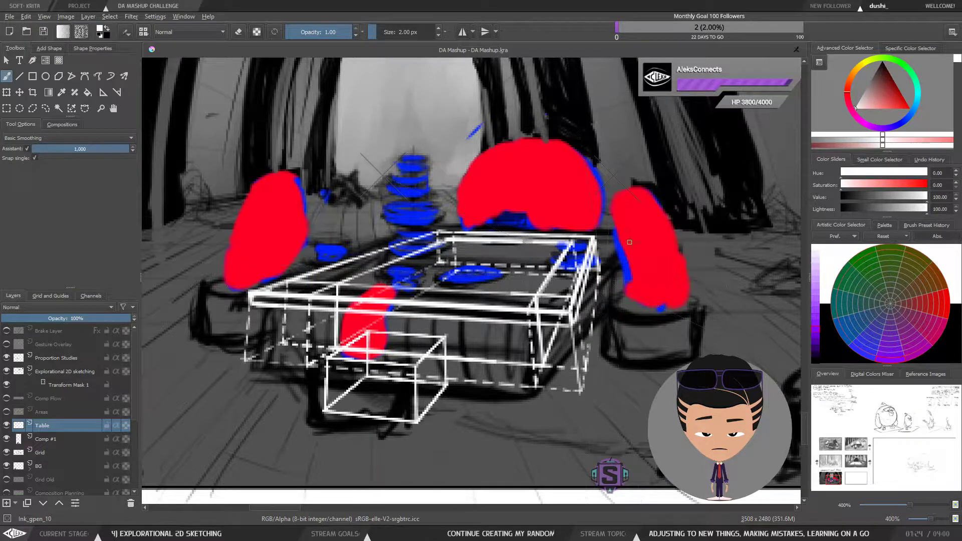
pyautogui.press('e')
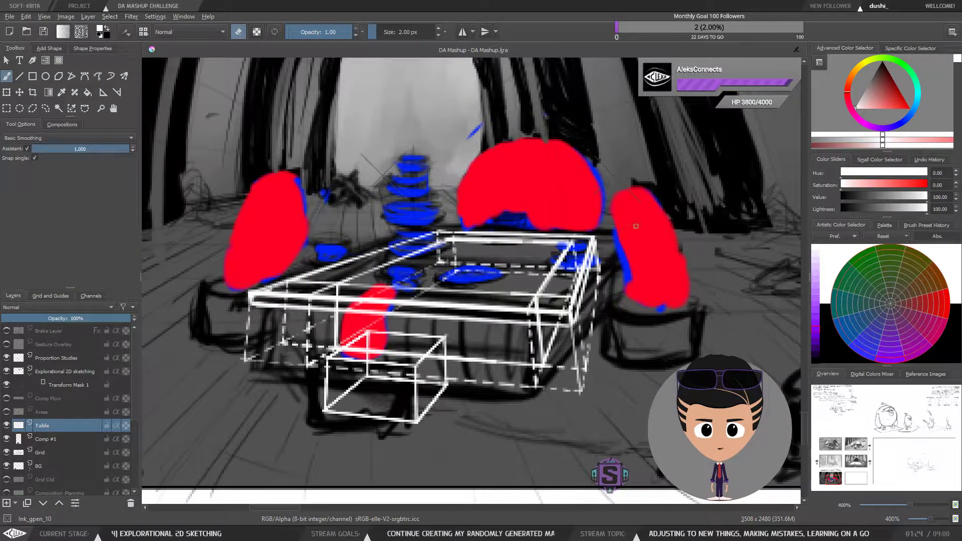
pyautogui.press('-')
pyautogui.press('+')
pyautogui.press('-')
pyautogui.moveTo(604, 301); pyautogui.dragTo(633, 318)
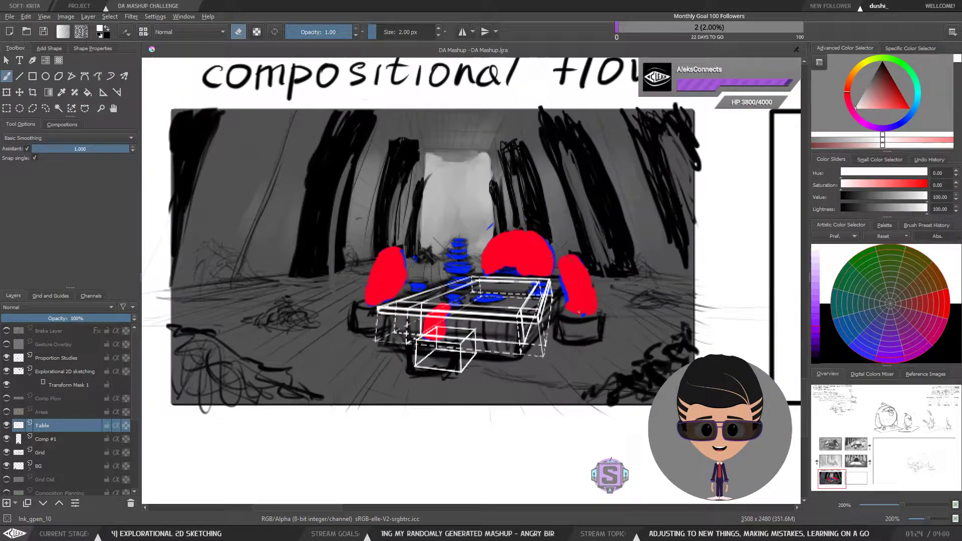
pyautogui.moveTo(575, 374); pyautogui.dragTo(588, 361)
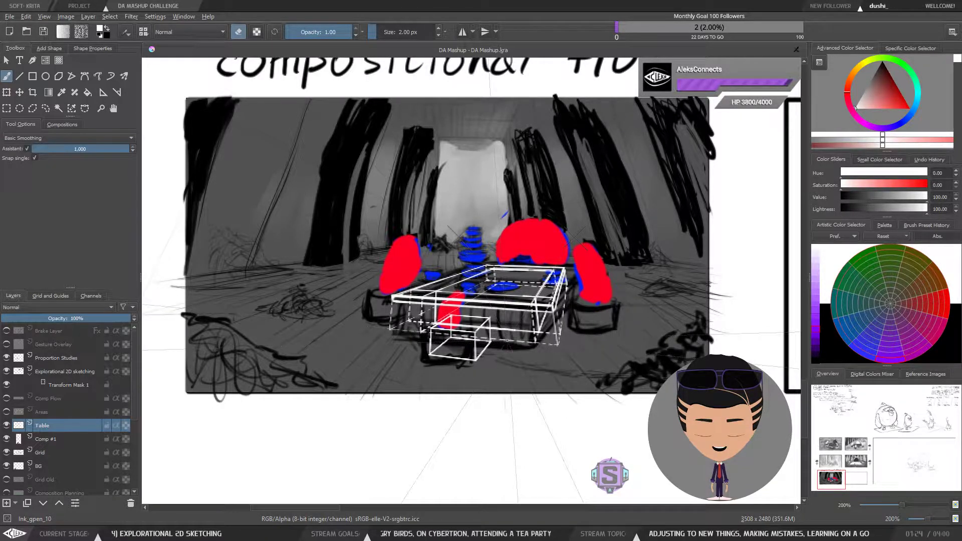
pyautogui.scroll(1, 517, 274)
pyautogui.scroll(2, 505, 326)
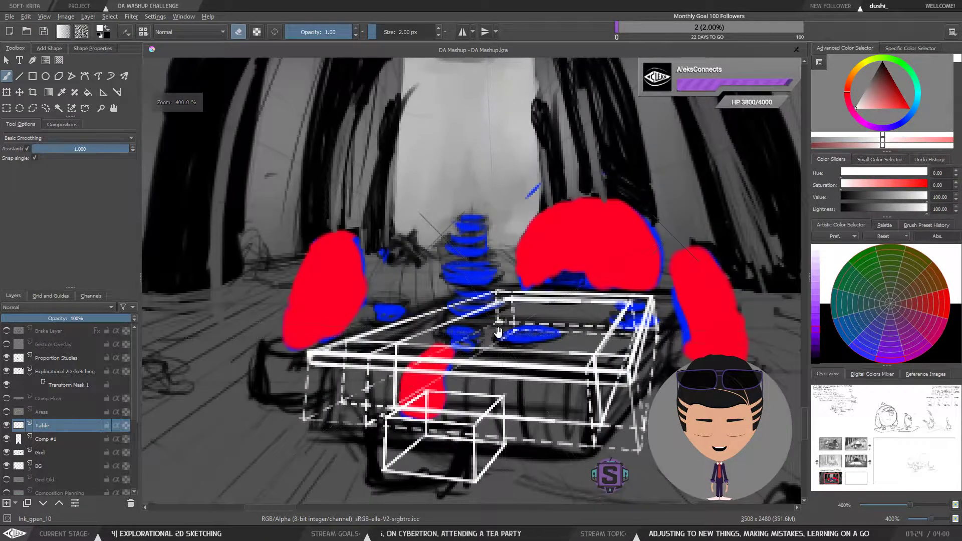
pyautogui.moveTo(498, 332); pyautogui.dragTo(463, 318)
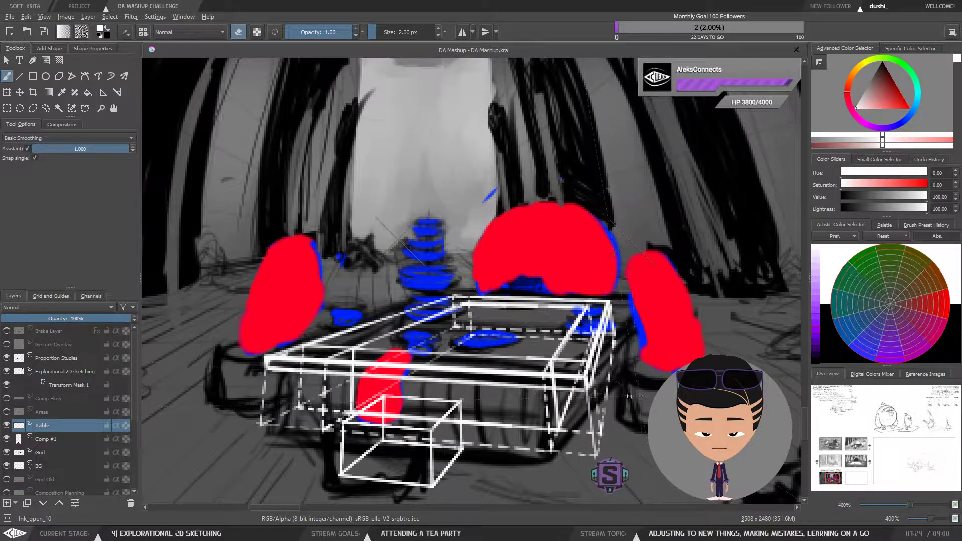
pyautogui.press('e')
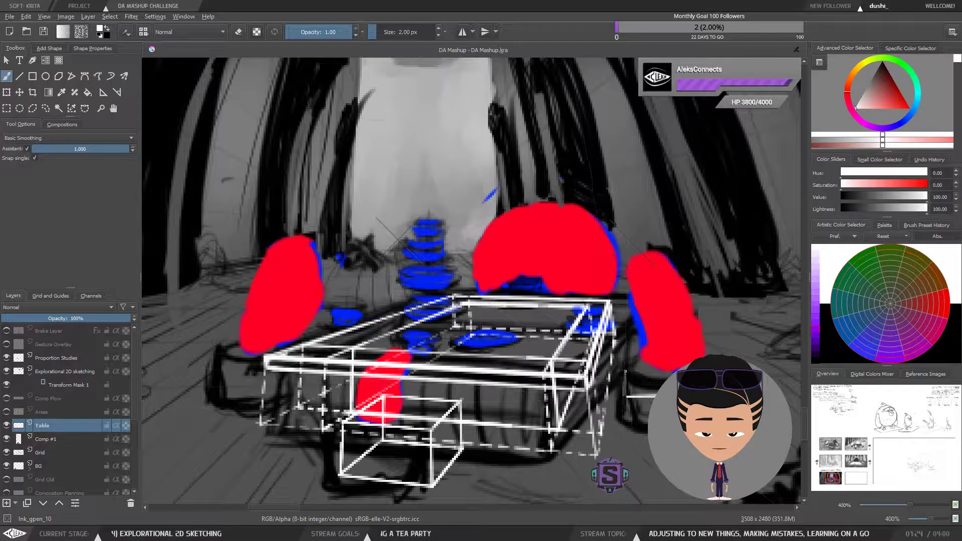
# Step: Sketch a trial outline for the right leg block, then lasso-select and delete it
pyautogui.moveTo(625, 369)
pyautogui.mouseDown()
pyautogui.moveTo(624, 337)
pyautogui.moveTo(679, 336)
pyautogui.mouseUp()
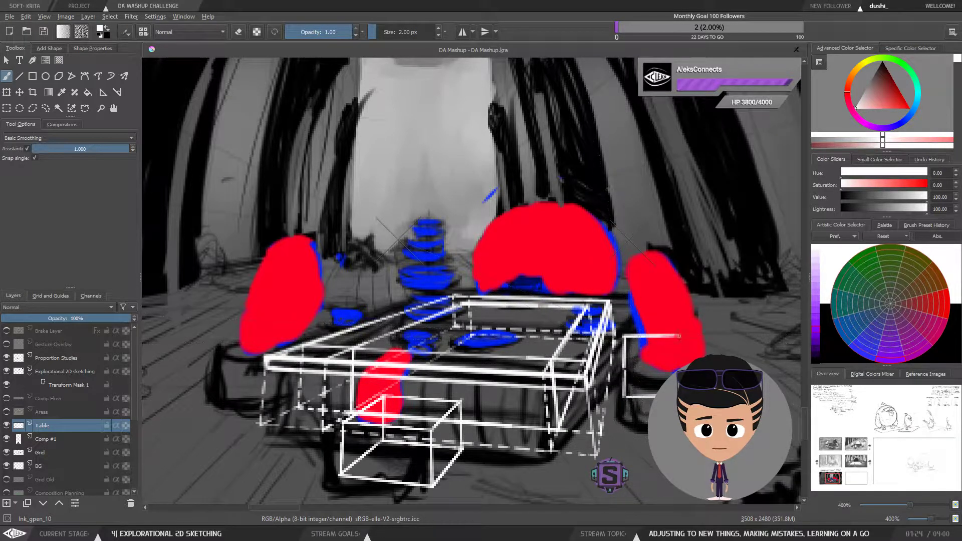
pyautogui.moveTo(626, 368); pyautogui.dragTo(678, 369)
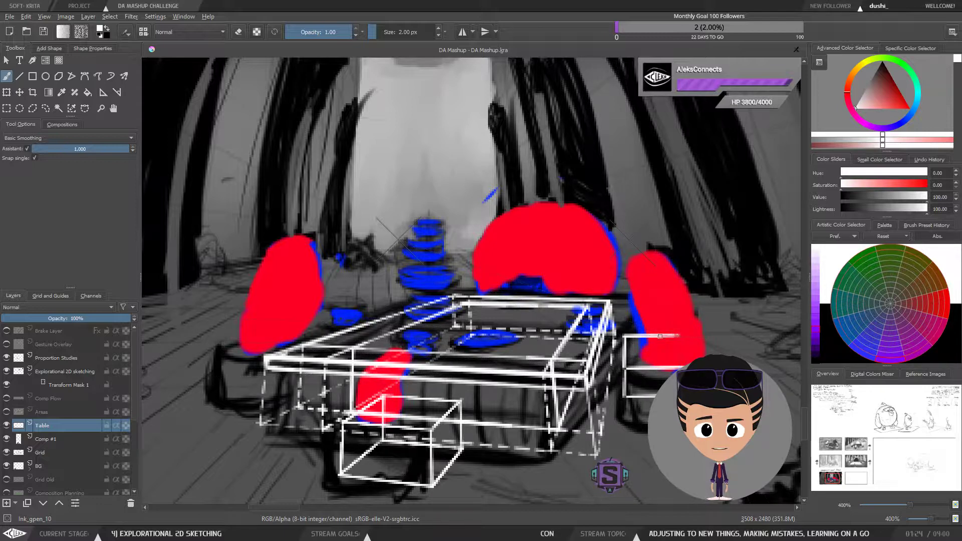
pyautogui.moveTo(643, 336)
pyautogui.mouseDown()
pyautogui.moveTo(680, 336)
pyautogui.moveTo(689, 362)
pyautogui.mouseUp()
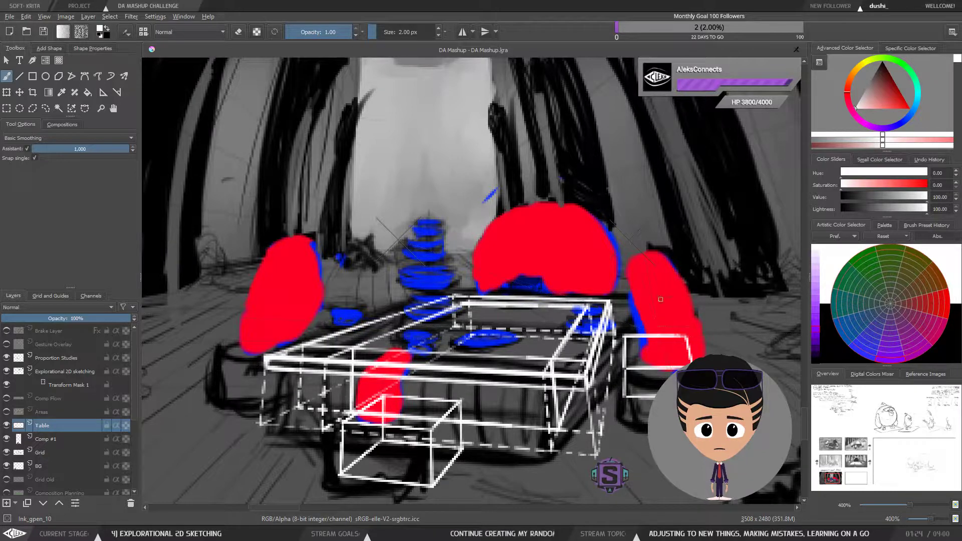
pyautogui.press('-')
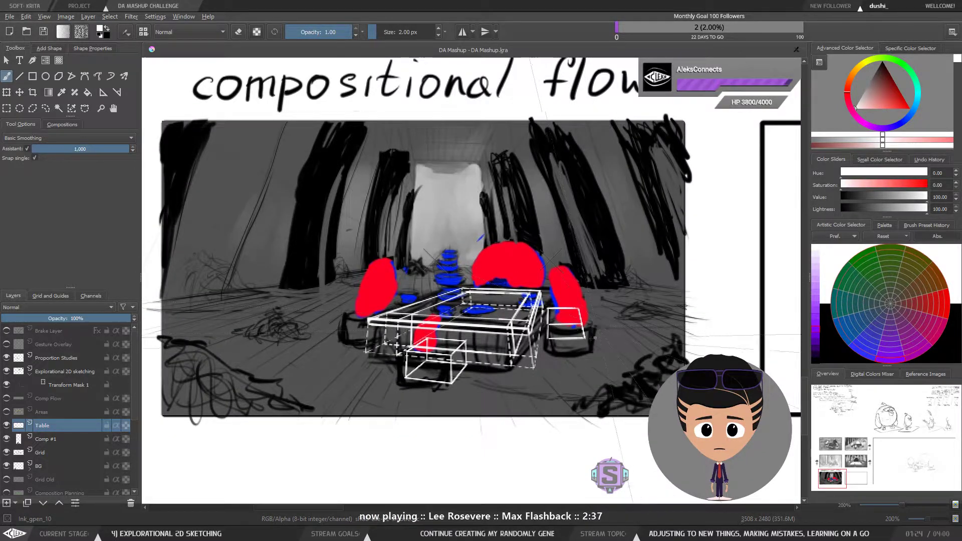
pyautogui.press('+')
pyautogui.press('l')
pyautogui.moveTo(701, 324)
pyautogui.mouseDown()
pyautogui.moveTo(639, 316)
pyautogui.moveTo(622, 327)
pyautogui.moveTo(618, 393)
pyautogui.moveTo(649, 422)
pyautogui.mouseUp()
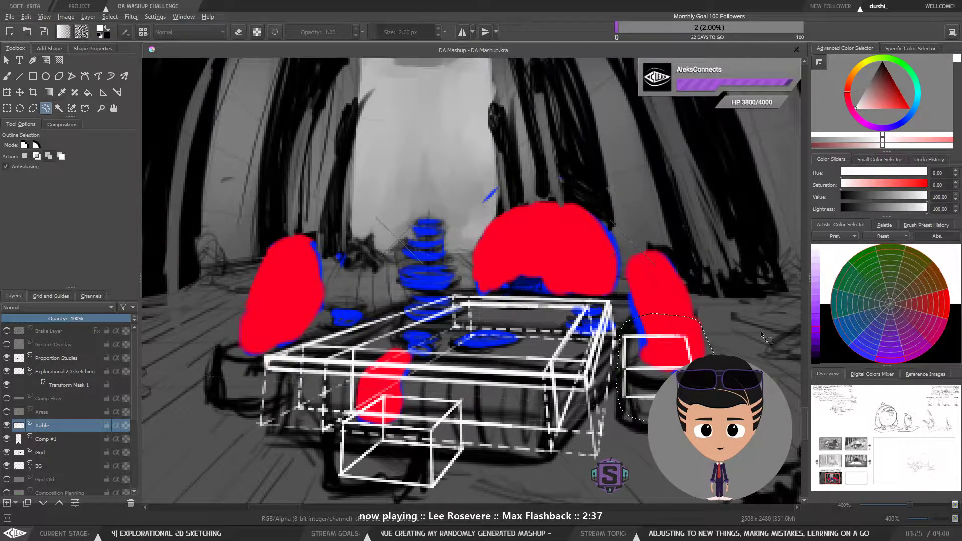
pyautogui.press('Delete')
pyautogui.hotkey('ctrl', 'shift', 'a')
pyautogui.press('b')
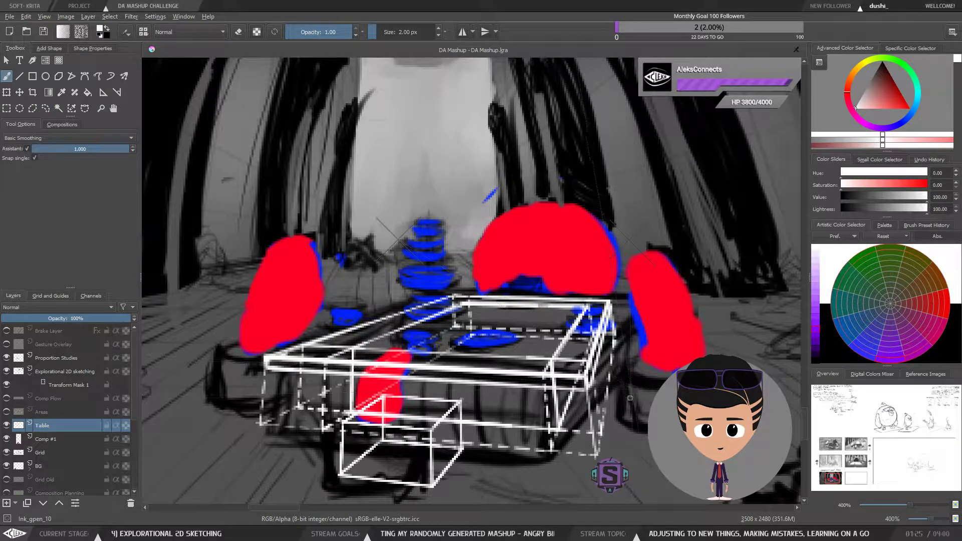
# Step: Redraw the right leg block's bottom front edge and slanted top edge beside the table
pyautogui.moveTo(628, 387); pyautogui.dragTo(661, 389)
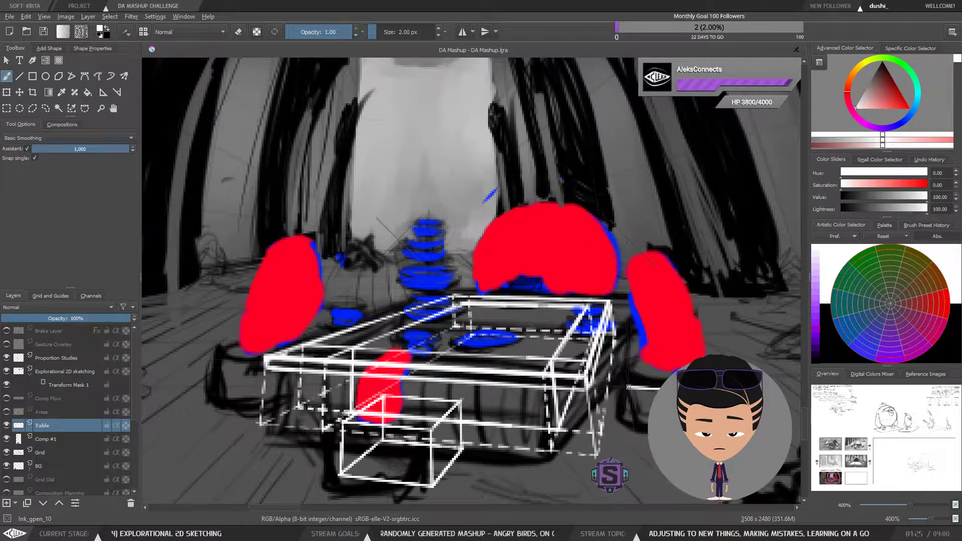
pyautogui.moveTo(627, 360)
pyautogui.mouseDown()
pyautogui.moveTo(628, 387)
pyautogui.moveTo(625, 348)
pyautogui.moveTo(676, 343)
pyautogui.mouseUp()
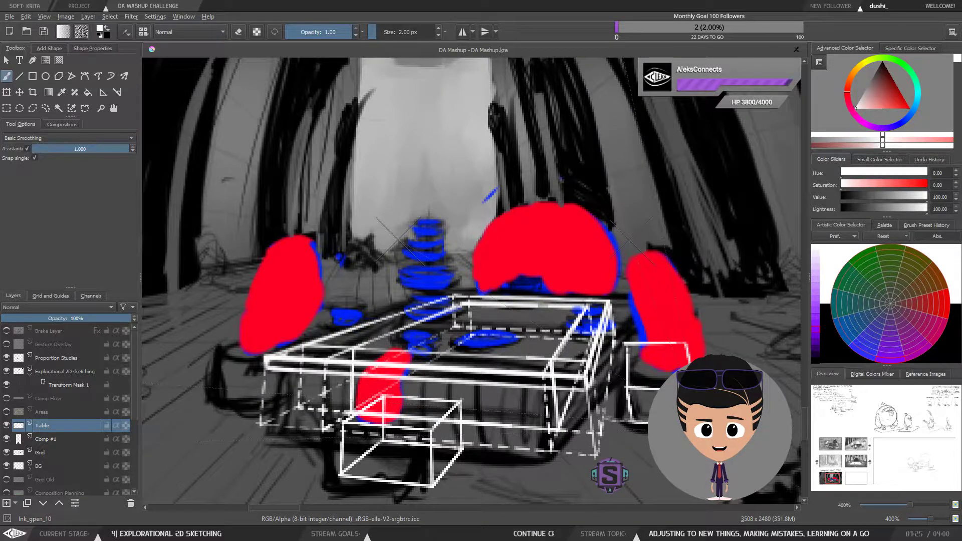
pyautogui.press('-')
pyautogui.press('-')
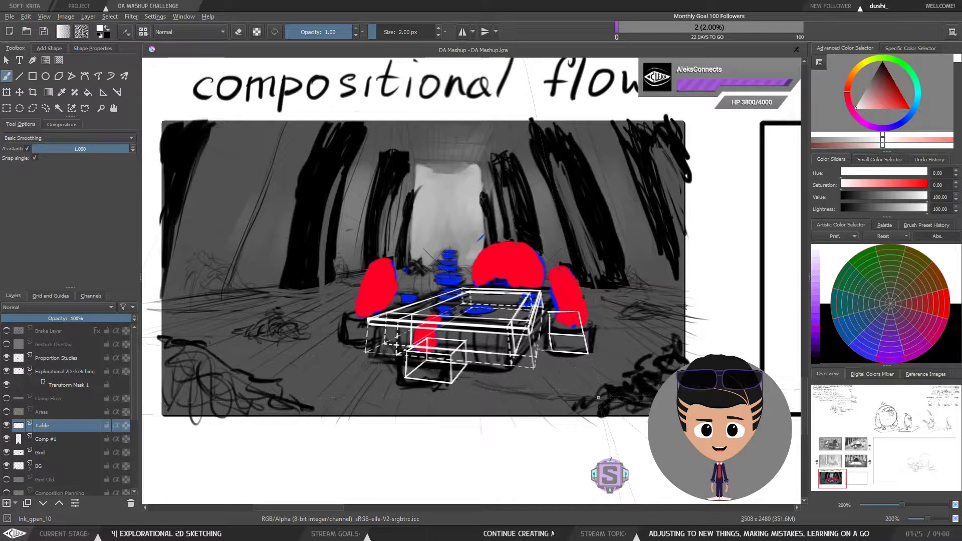
pyautogui.press('m')
pyautogui.press('m')
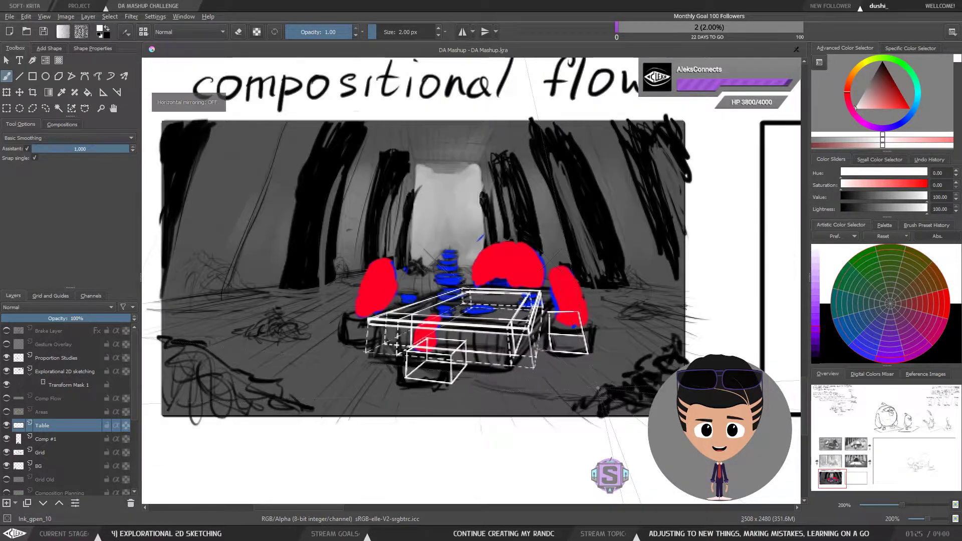
pyautogui.press('m')
pyautogui.press('m')
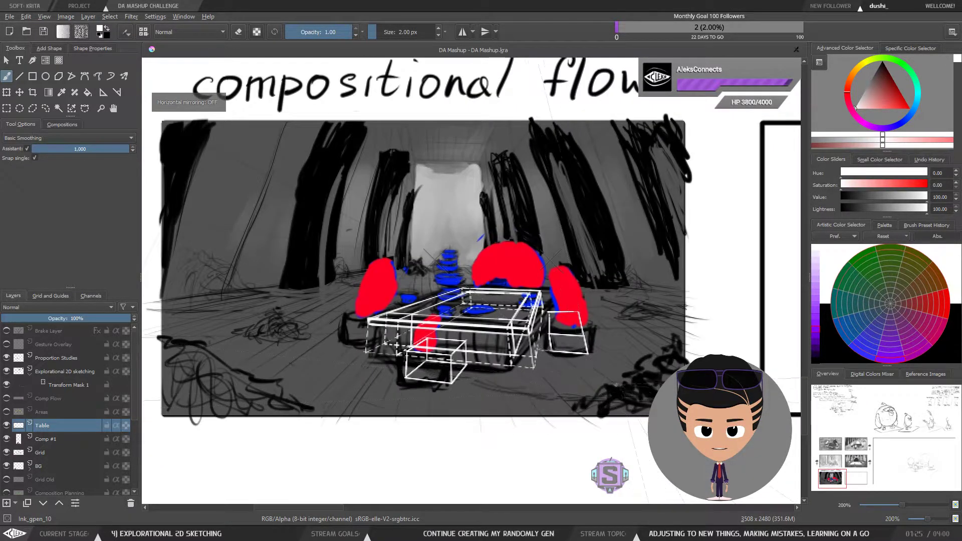
# Step: Lasso-select and delete the redrawn right leg block beside the table, then deselect
pyautogui.press('+')
pyautogui.press('+')
pyautogui.moveTo(690, 359)
pyautogui.mouseDown()
pyautogui.moveTo(652, 360)
pyautogui.moveTo(626, 330)
pyautogui.moveTo(578, 323)
pyautogui.moveTo(554, 330)
pyautogui.moveTo(552, 382)
pyautogui.mouseUp()
pyautogui.press('l')
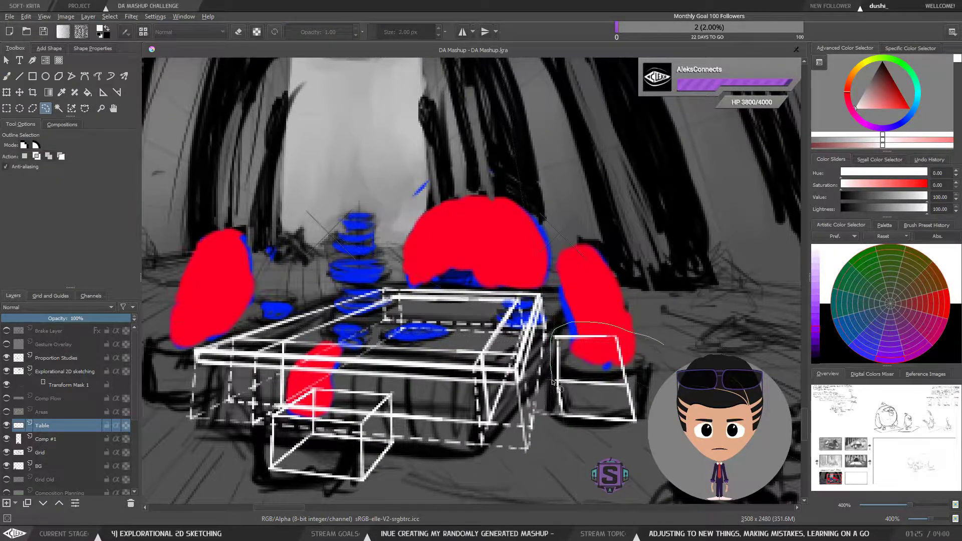
pyautogui.moveTo(673, 357); pyautogui.dragTo(674, 356)
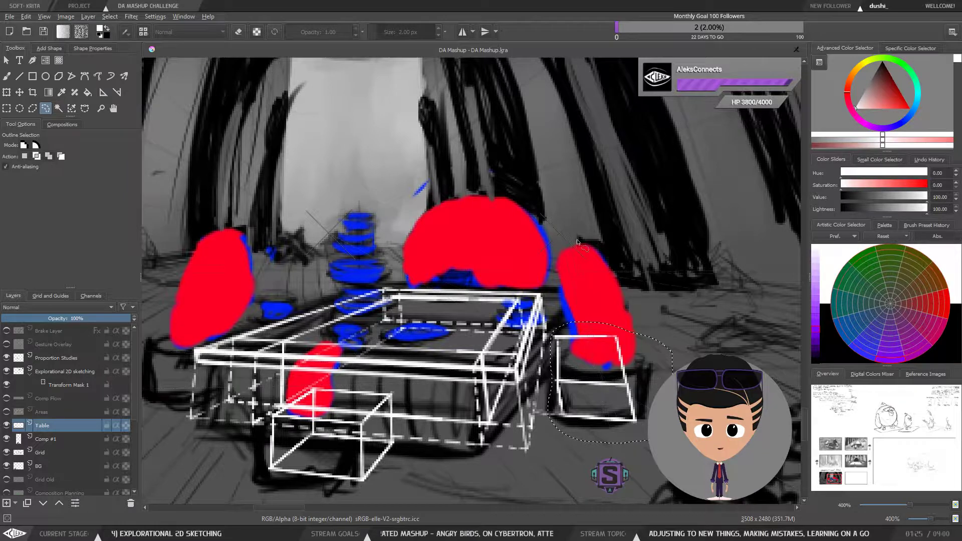
pyautogui.press('-')
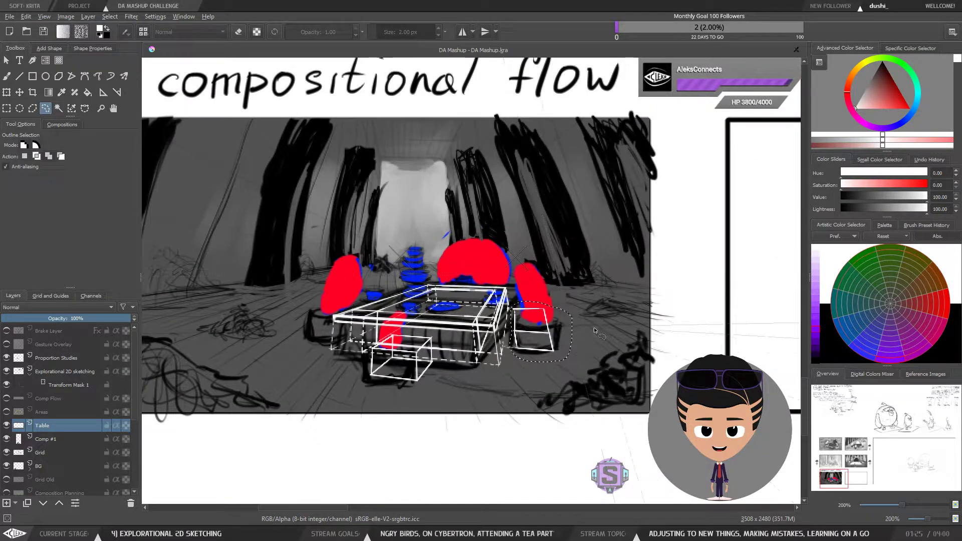
pyautogui.press('+')
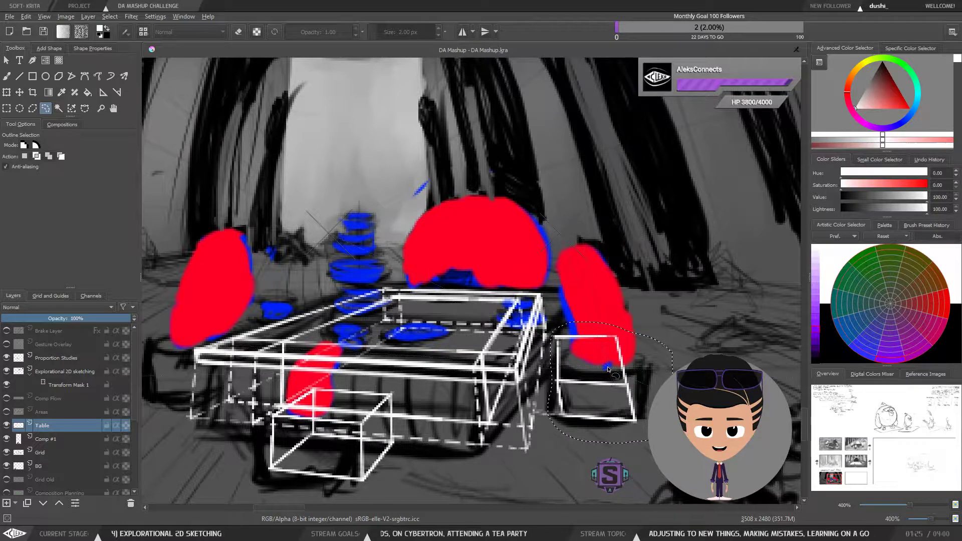
pyautogui.press('Delete')
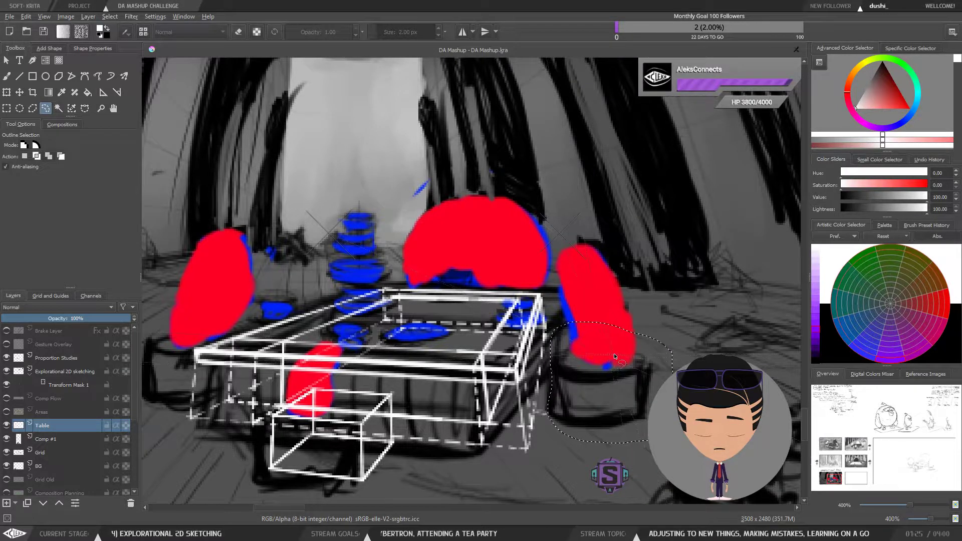
pyautogui.hotkey('ctrl', 'shift', 'a')
# Step: Sketch a new box for the right leg block beside the table, undoing stray edges along the way
pyautogui.press('b')
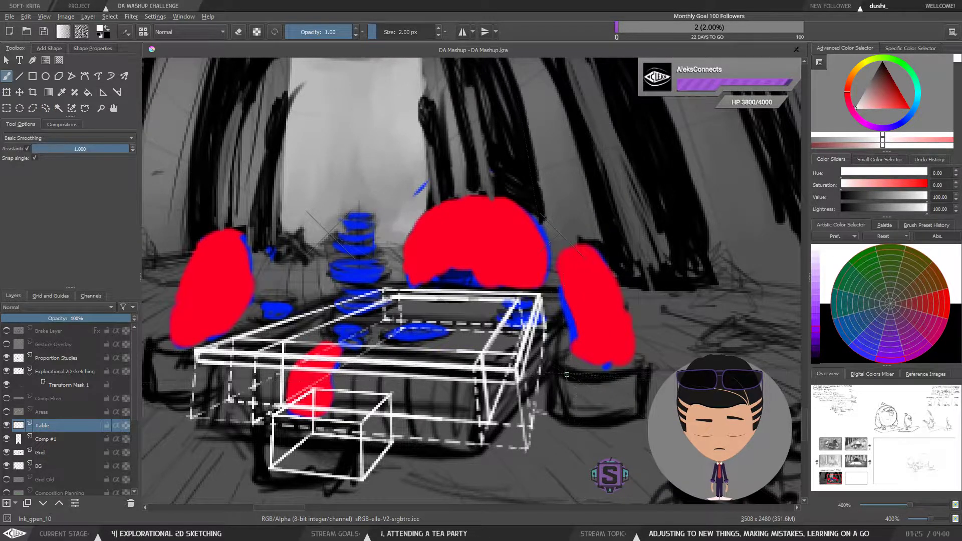
pyautogui.moveTo(566, 375); pyautogui.dragTo(644, 371)
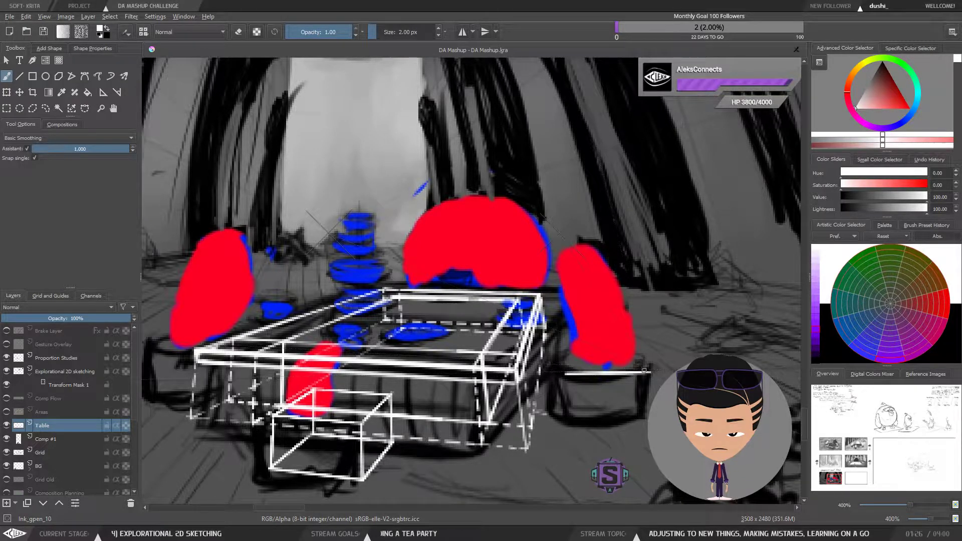
pyautogui.moveTo(564, 368); pyautogui.dragTo(559, 339)
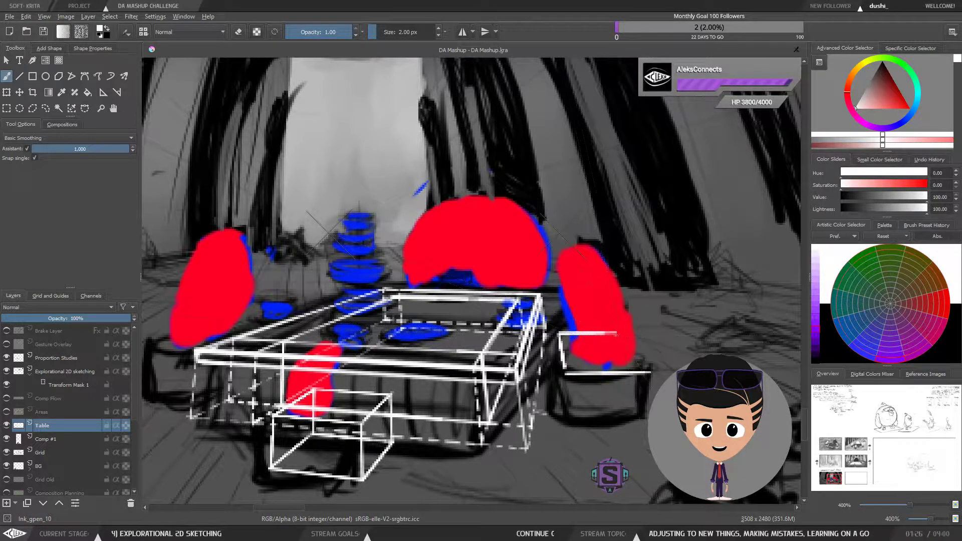
pyautogui.moveTo(616, 334); pyautogui.dragTo(633, 369)
pyautogui.hotkey('ctrl', 'z')
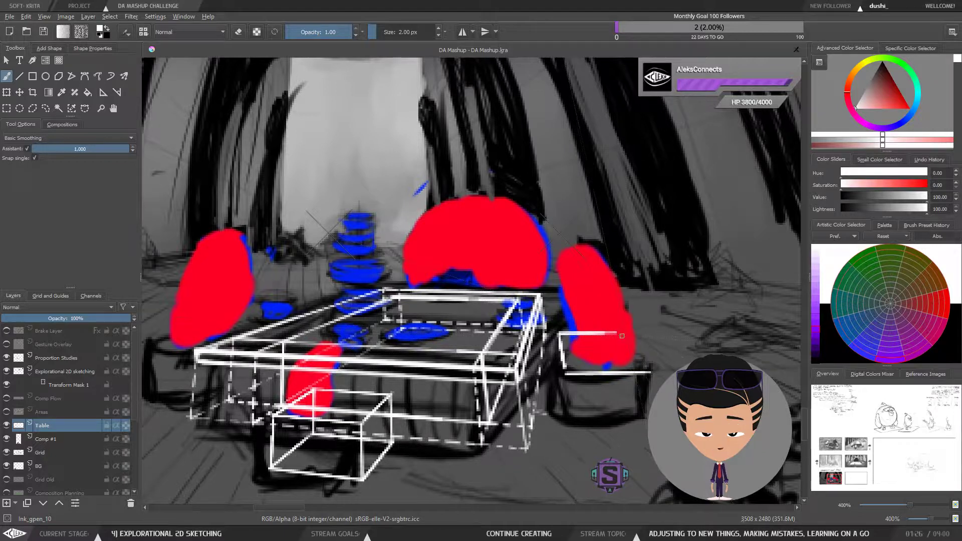
pyautogui.moveTo(617, 332); pyautogui.dragTo(639, 370)
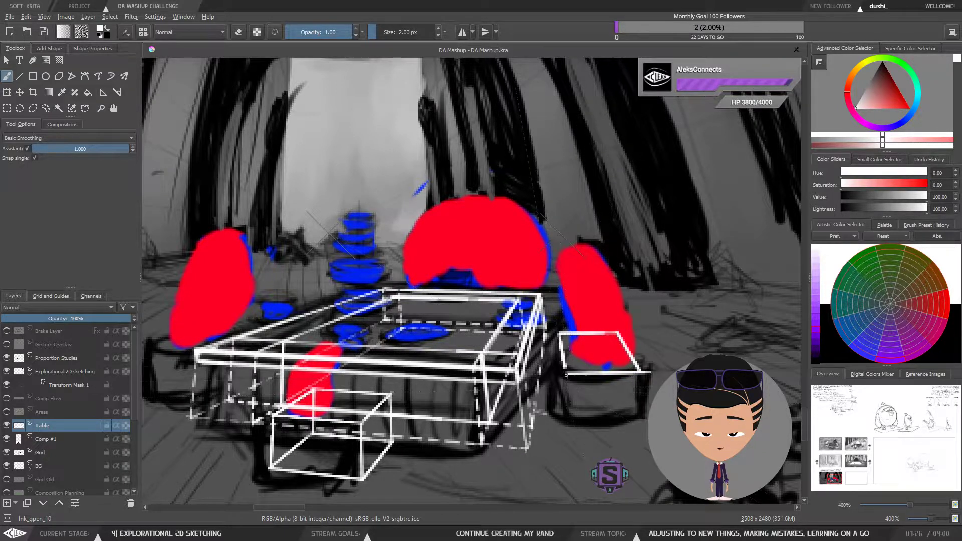
pyautogui.moveTo(566, 374); pyautogui.dragTo(572, 410)
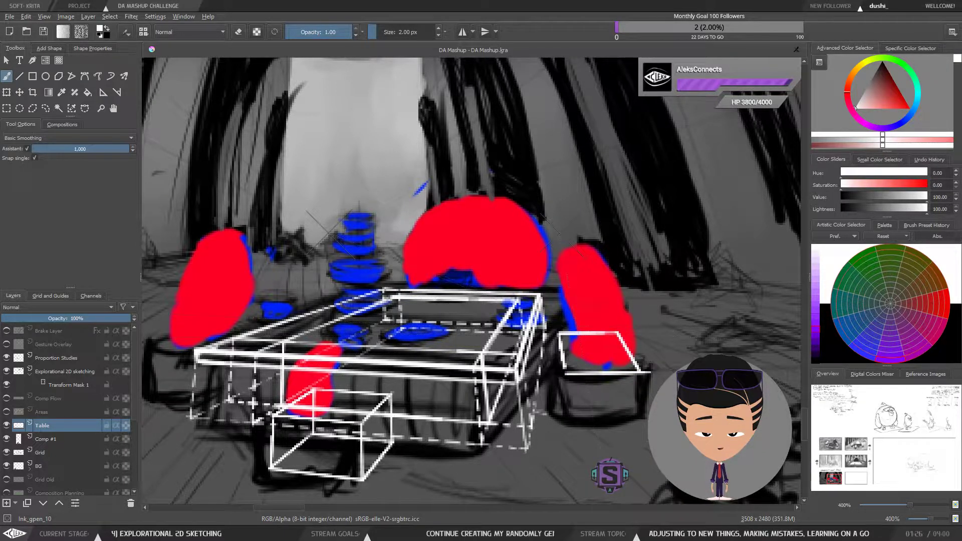
pyautogui.hotkey('ctrl', 'z')
pyautogui.hotkey('ctrl', 'z')
pyautogui.hotkey('ctrl', 'z')
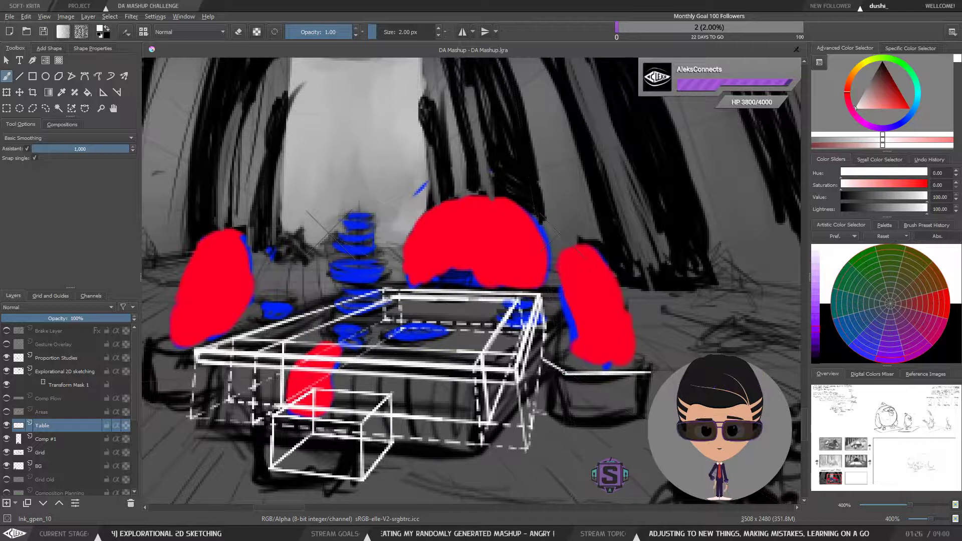
pyautogui.moveTo(532, 350); pyautogui.dragTo(604, 350)
pyautogui.moveTo(533, 350)
pyautogui.mouseDown()
pyautogui.moveTo(604, 349)
pyautogui.moveTo(648, 371)
pyautogui.mouseUp()
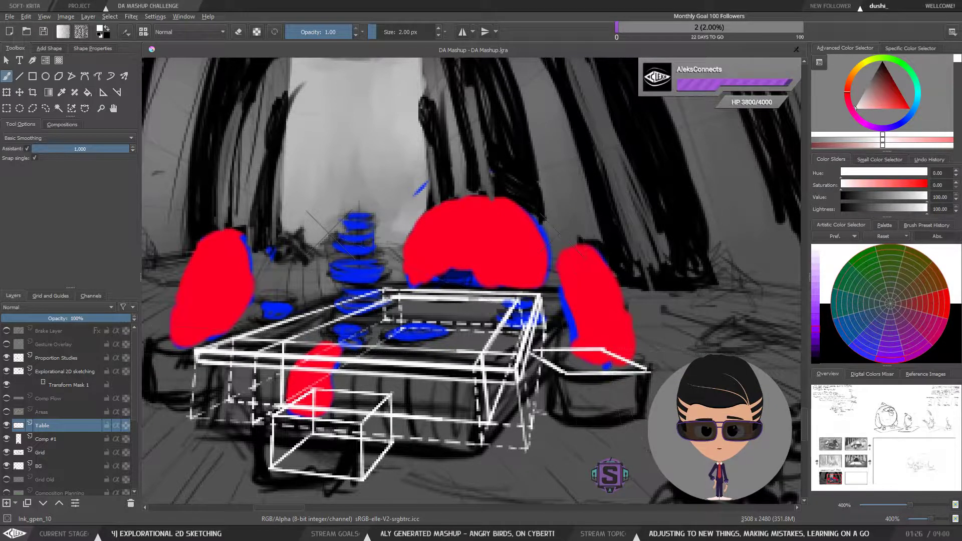
pyautogui.moveTo(562, 373); pyautogui.dragTo(562, 409)
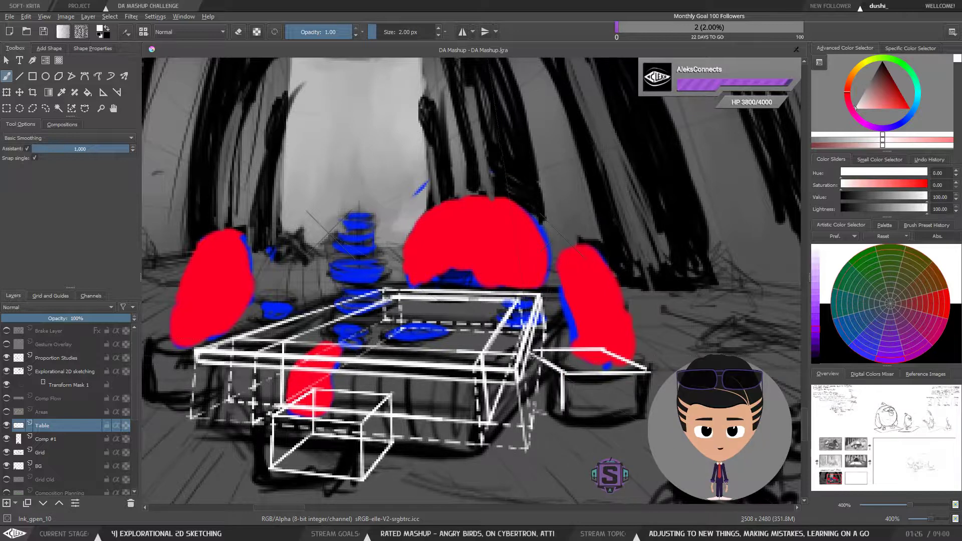
pyautogui.moveTo(532, 356)
pyautogui.mouseDown()
pyautogui.moveTo(534, 388)
pyautogui.moveTo(562, 406)
pyautogui.moveTo(642, 414)
pyautogui.mouseUp()
pyautogui.moveTo(649, 369)
pyautogui.mouseDown()
pyautogui.moveTo(653, 398)
pyautogui.moveTo(642, 413)
pyautogui.mouseUp()
pyautogui.hotkey('ctrl', 'z')
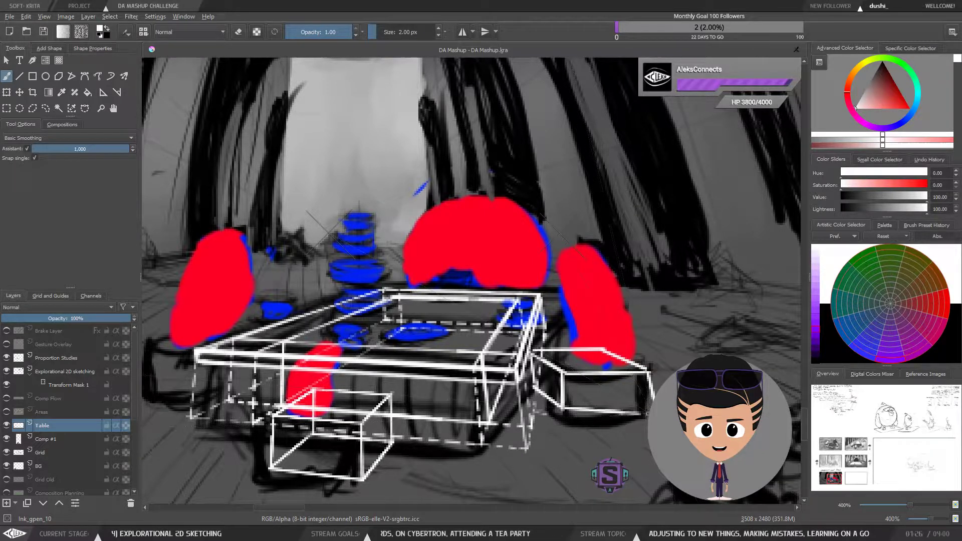
# Step: Redraw the right leg block as a wider box with a slanted top face beside the table's right side
pyautogui.press('1')
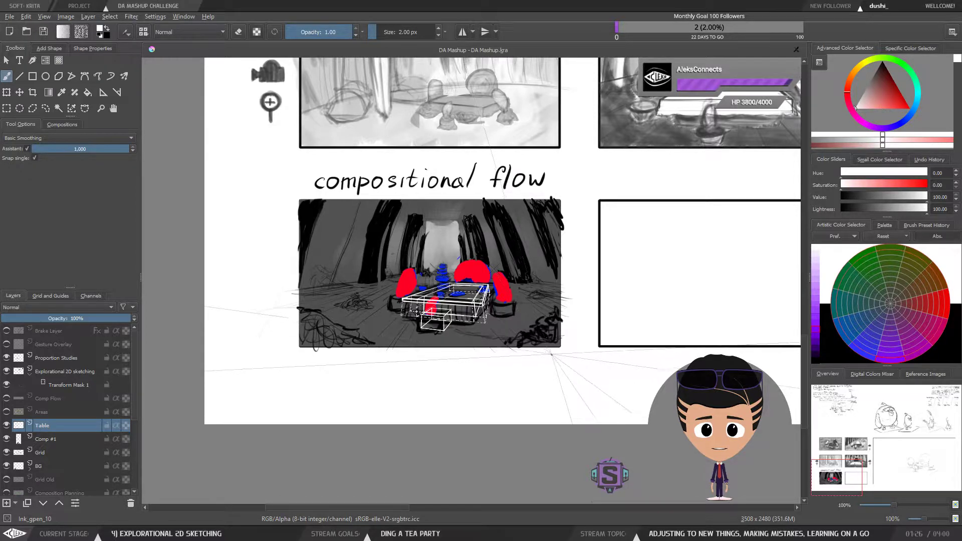
pyautogui.hotkey('ctrl', '+')
pyautogui.hotkey('ctrl', '+')
pyautogui.hotkey('ctrl', '+')
pyautogui.hotkey('ctrl', '+')
pyautogui.moveTo(598, 377); pyautogui.dragTo(636, 354)
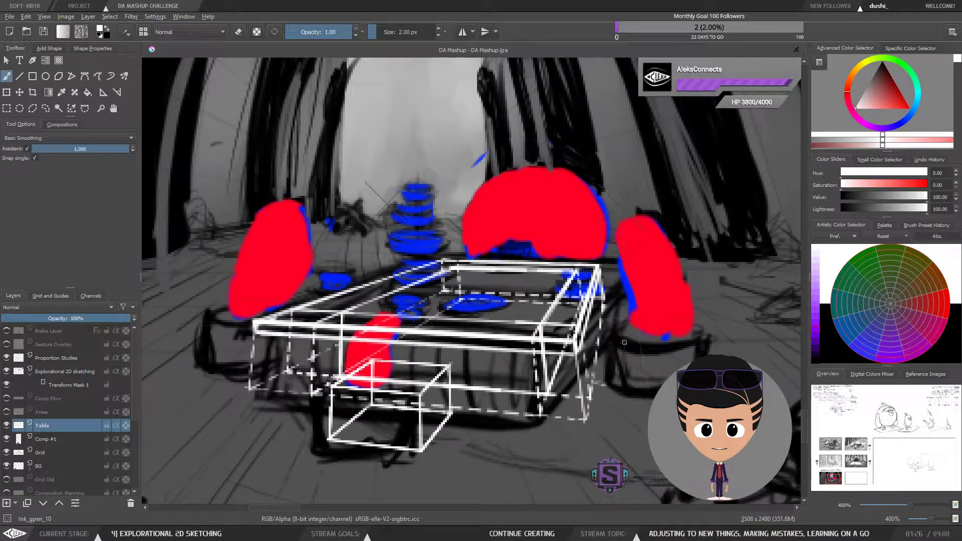
pyautogui.moveTo(621, 349); pyautogui.dragTo(608, 343)
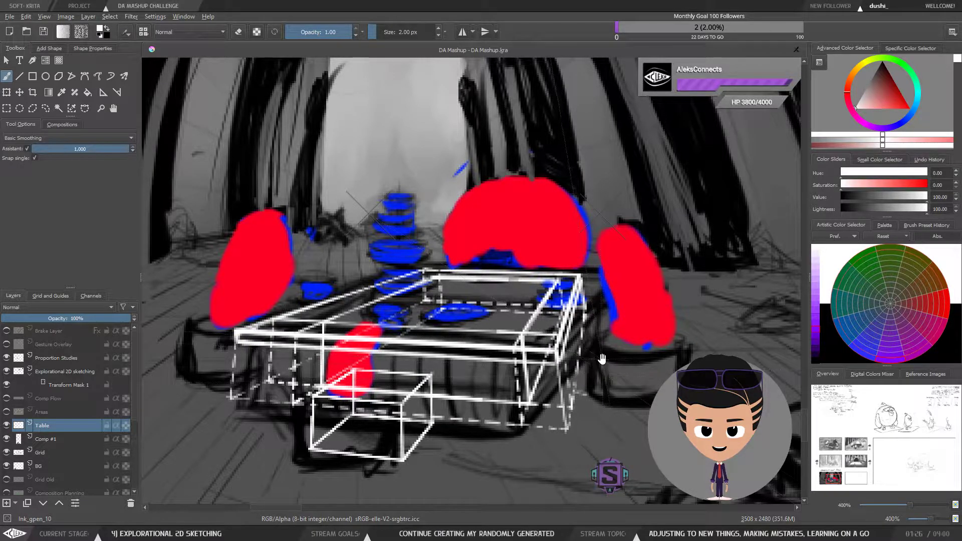
pyautogui.moveTo(602, 359)
pyautogui.mouseDown()
pyautogui.moveTo(596, 385)
pyautogui.moveTo(568, 391)
pyautogui.moveTo(584, 411)
pyautogui.mouseUp()
pyautogui.press('l')
pyautogui.press('b')
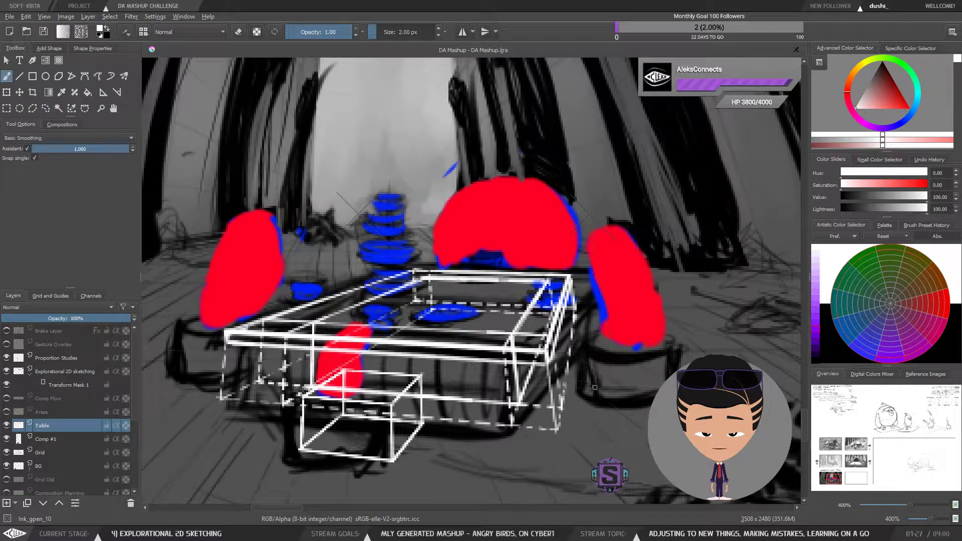
pyautogui.moveTo(612, 380); pyautogui.dragTo(629, 382)
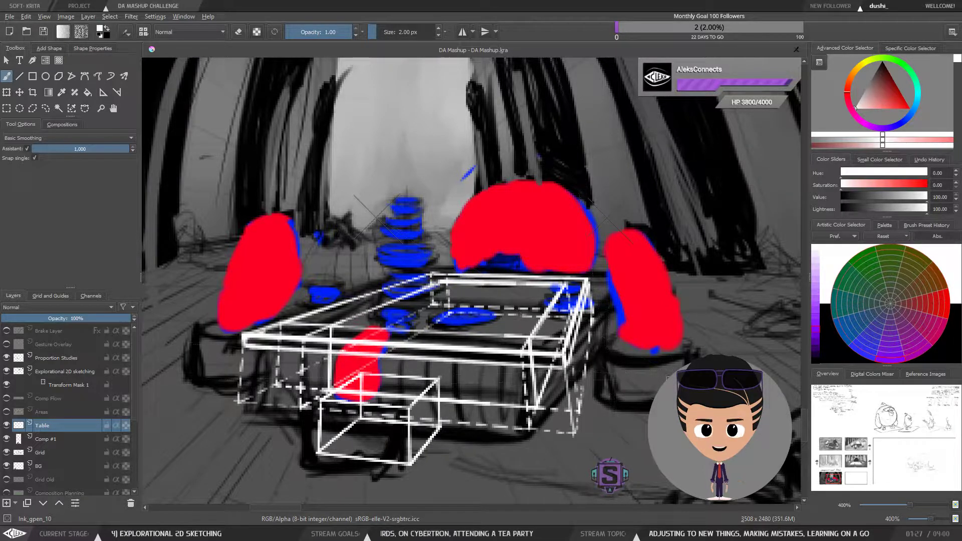
pyautogui.hotkey('ctrl', '-')
pyautogui.hotkey('ctrl', '-')
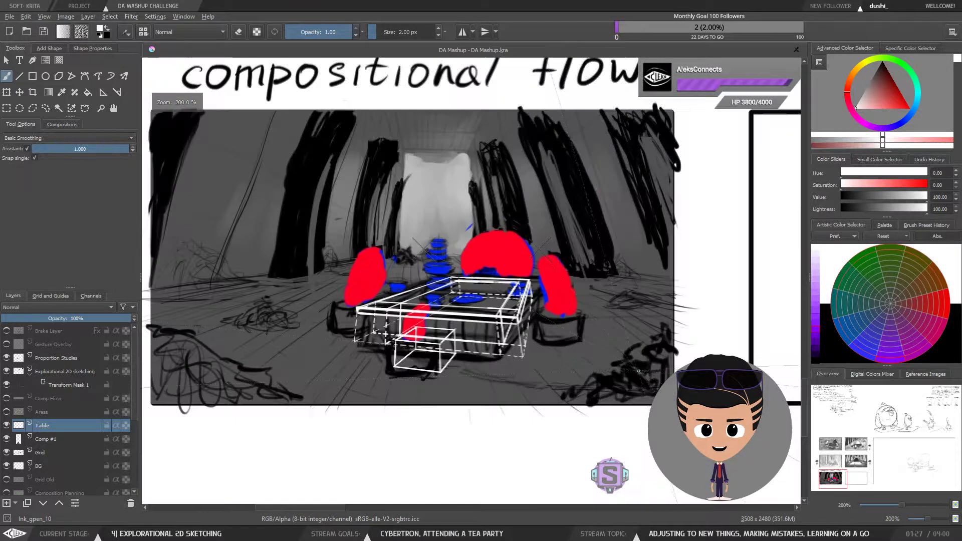
pyautogui.hotkey('ctrl', '+')
pyautogui.hotkey('ctrl', '+')
pyautogui.moveTo(656, 376); pyautogui.dragTo(607, 360)
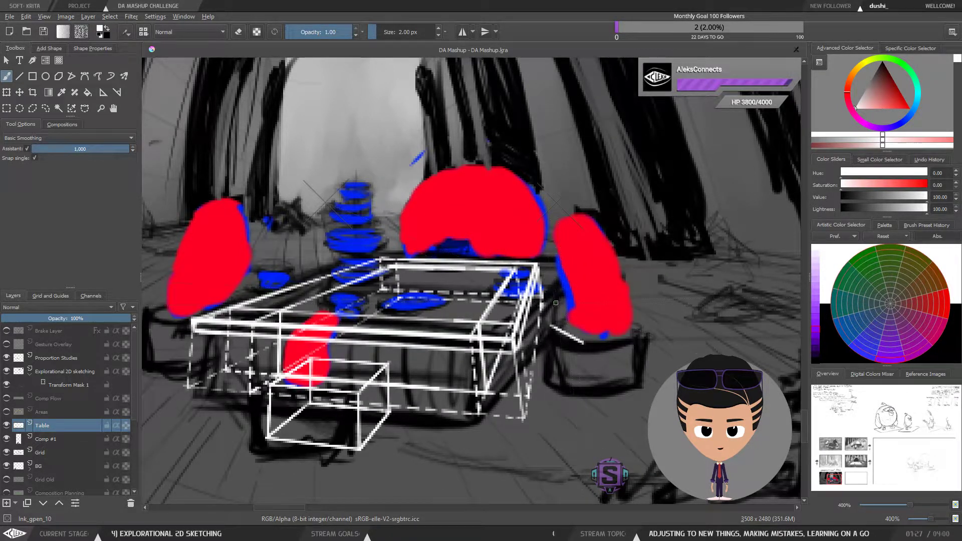
pyautogui.moveTo(548, 323)
pyautogui.mouseDown()
pyautogui.moveTo(629, 320)
pyautogui.moveTo(656, 341)
pyautogui.mouseUp()
pyautogui.hotkey('ctrl', 'z')
pyautogui.hotkey('ctrl', 'z')
pyautogui.moveTo(577, 346)
pyautogui.mouseDown()
pyautogui.moveTo(677, 340)
pyautogui.moveTo(667, 346)
pyautogui.moveTo(678, 348)
pyautogui.moveTo(656, 346)
pyautogui.mouseUp()
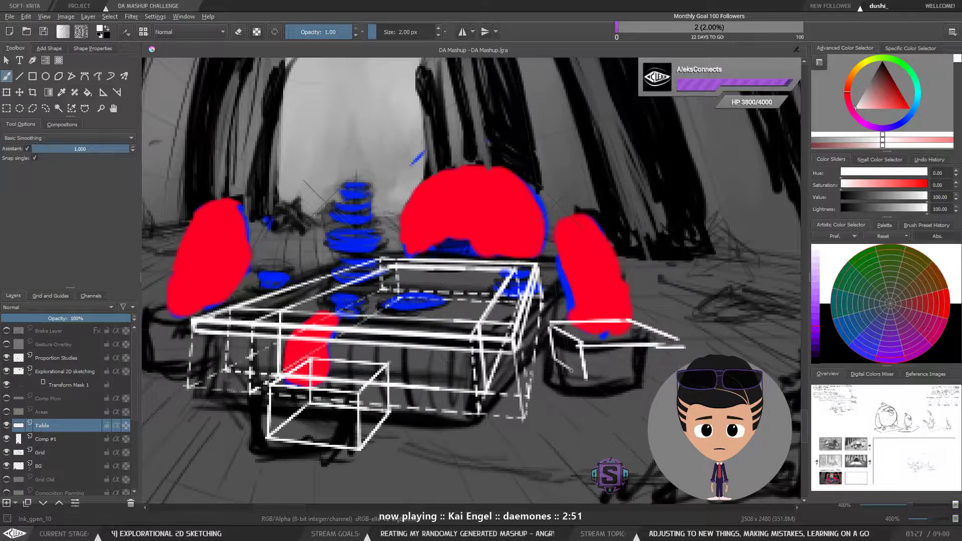
pyautogui.moveTo(552, 346)
pyautogui.mouseDown()
pyautogui.moveTo(588, 380)
pyautogui.moveTo(653, 379)
pyautogui.mouseUp()
pyautogui.moveTo(676, 338); pyautogui.dragTo(685, 366)
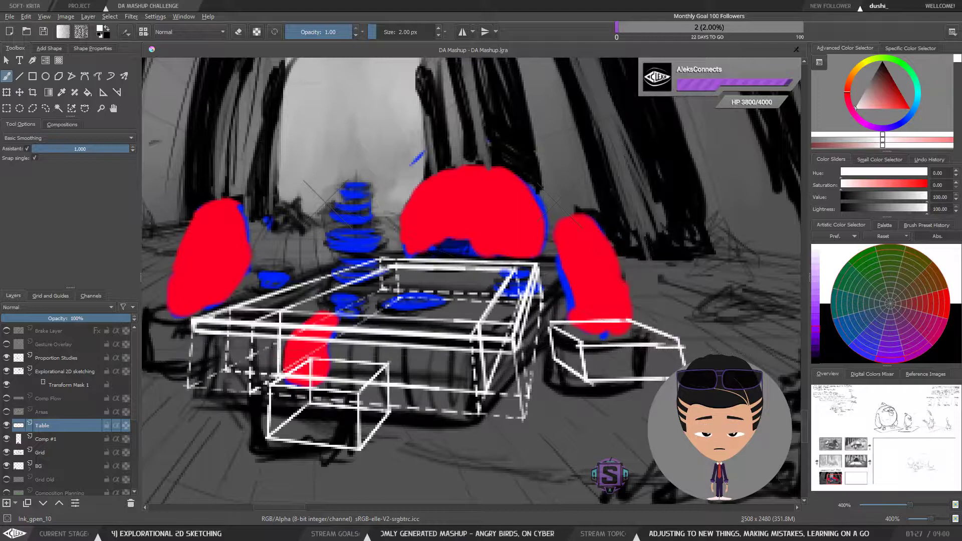
pyautogui.hotkey('ctrl', '-')
pyautogui.hotkey('ctrl', '-')
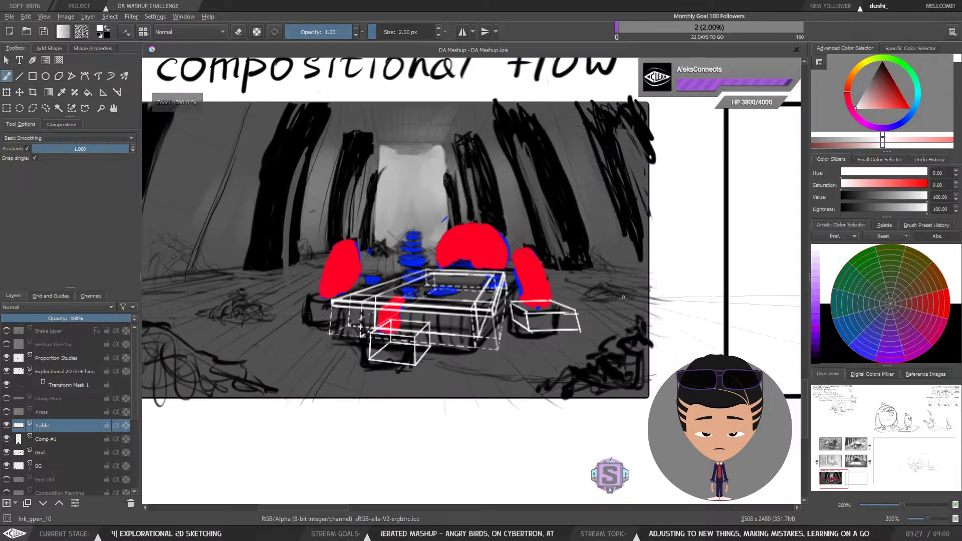
# Step: Flip the canvas view horizontally to check the composition, then flip it back
pyautogui.press('l')
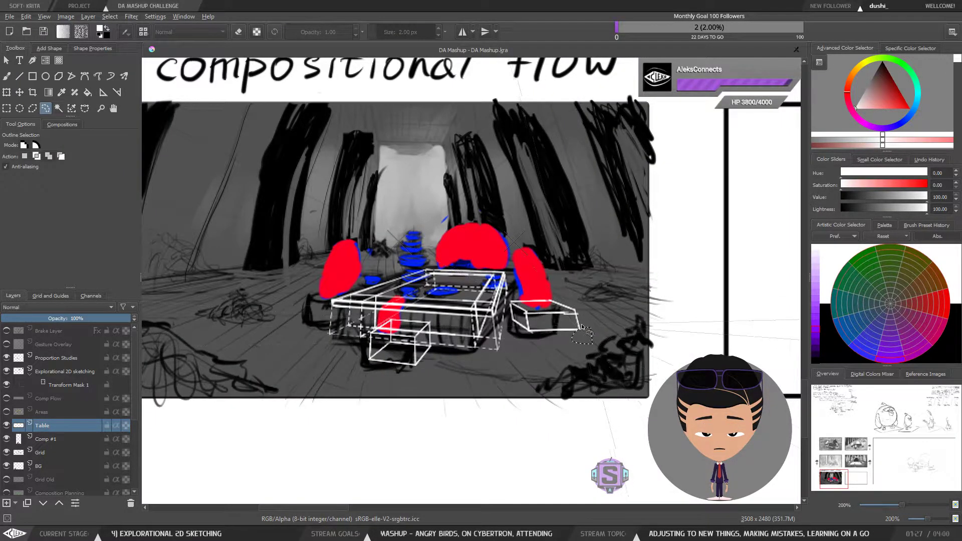
pyautogui.hotkey('ctrl', '+')
pyautogui.hotkey('ctrl', '+')
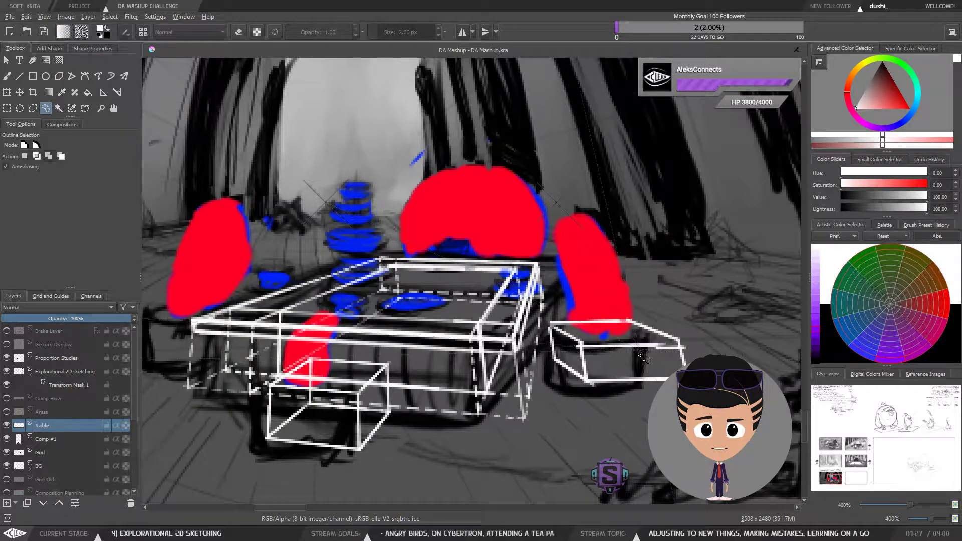
pyautogui.press('b')
pyautogui.hotkey('ctrl', '-')
pyautogui.hotkey('ctrl', '-')
pyautogui.press('m')
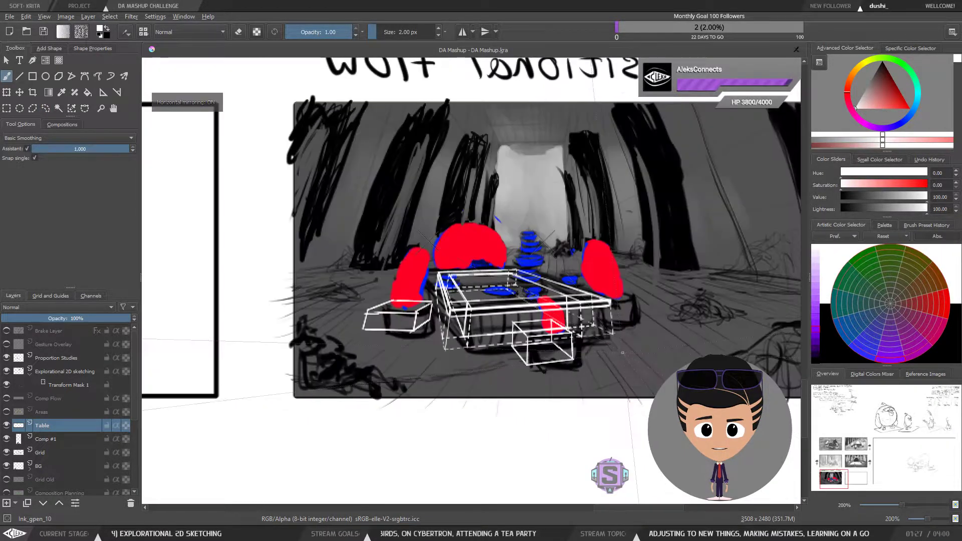
pyautogui.press('m')
pyautogui.press('m')
pyautogui.press('m')
pyautogui.press('m')
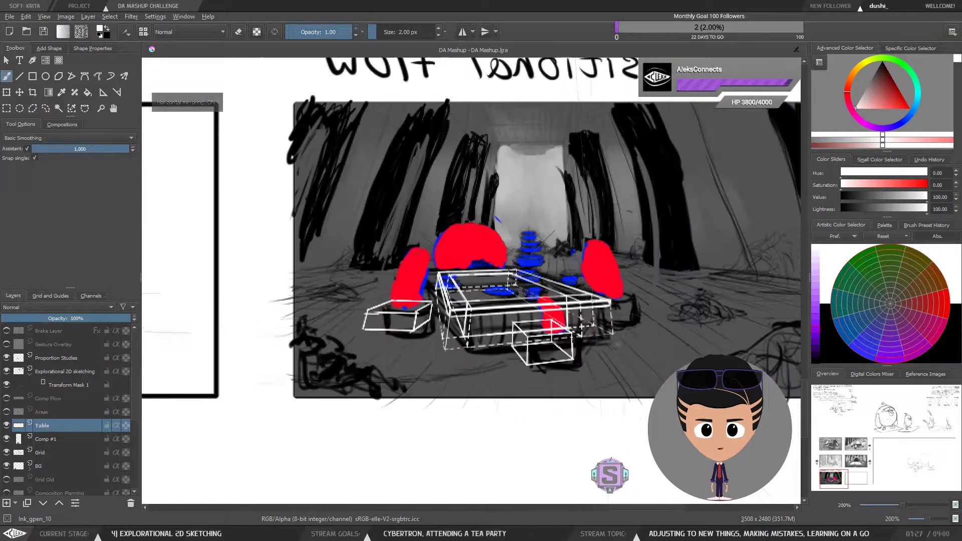
pyautogui.press('m')
# Step: Lasso-select and delete the box-shaped right leg block, then deselect
pyautogui.press('l')
pyautogui.moveTo(600, 311)
pyautogui.mouseDown()
pyautogui.moveTo(581, 292)
pyautogui.moveTo(510, 300)
pyautogui.moveTo(508, 317)
pyautogui.moveTo(555, 343)
pyautogui.moveTo(599, 311)
pyautogui.mouseUp()
pyautogui.press('Delete')
pyautogui.hotkey('ctrl', 'shift', 'a')
# Step: Turn off the assistant, raise the brush to 3 px, and freehand a rounded, cup-shaped right leg block beside the table
pyautogui.press('b')
pyautogui.moveTo(563, 266); pyautogui.dragTo(582, 247)
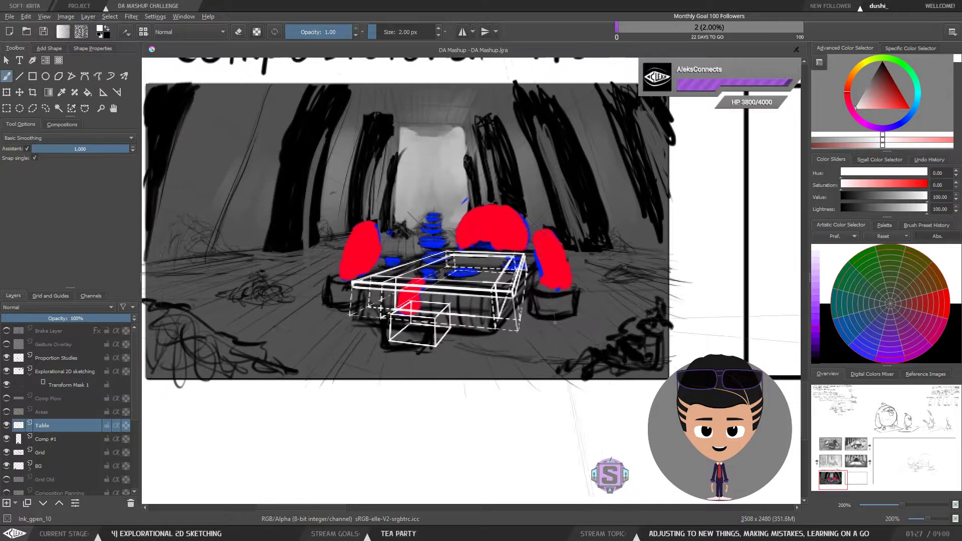
pyautogui.press('+')
pyautogui.moveTo(596, 330); pyautogui.dragTo(576, 383)
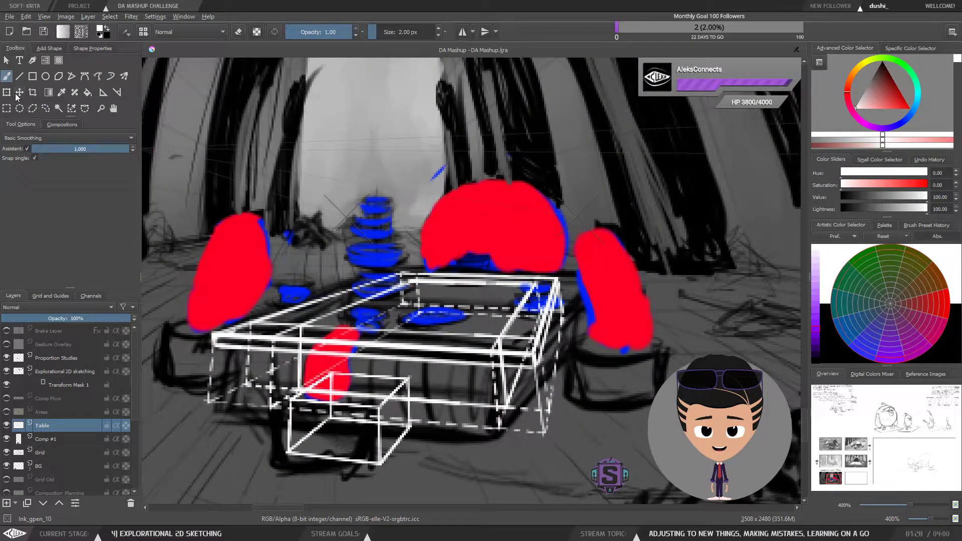
pyautogui.click(15, 147)
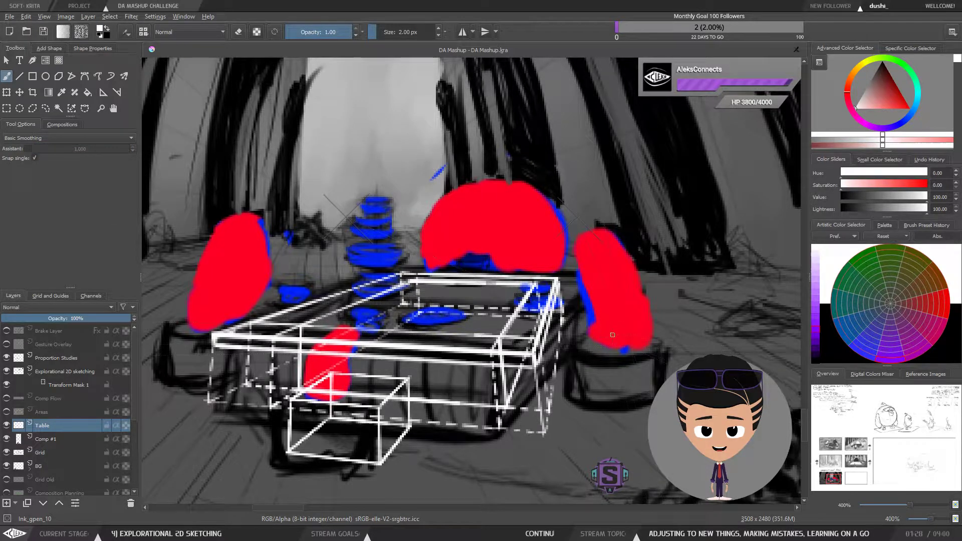
pyautogui.press(']')
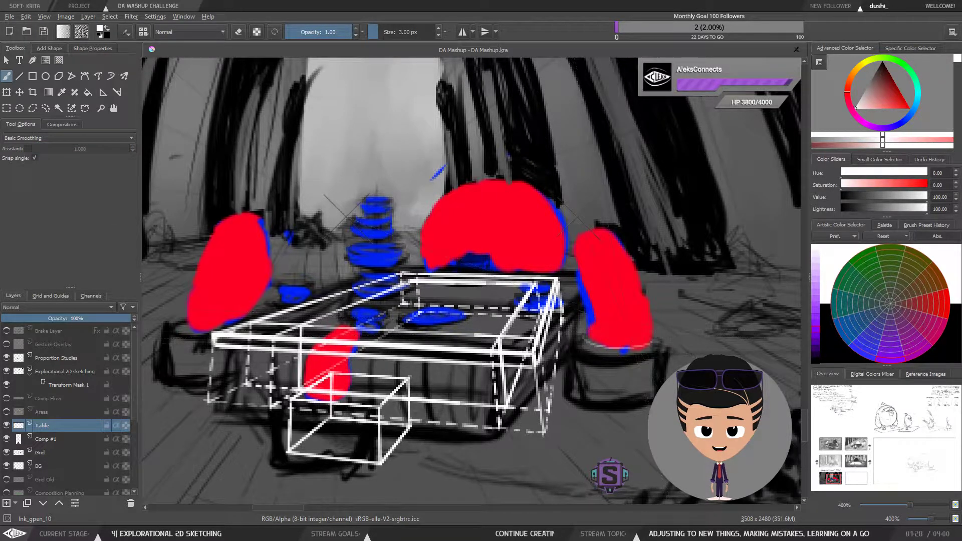
pyautogui.moveTo(653, 345)
pyautogui.mouseDown()
pyautogui.moveTo(632, 324)
pyautogui.moveTo(634, 350)
pyautogui.moveTo(585, 342)
pyautogui.moveTo(597, 325)
pyautogui.moveTo(584, 373)
pyautogui.moveTo(580, 337)
pyautogui.mouseUp()
pyautogui.moveTo(606, 391)
pyautogui.mouseDown()
pyautogui.moveTo(648, 394)
pyautogui.moveTo(662, 360)
pyautogui.moveTo(627, 394)
pyautogui.moveTo(646, 395)
pyautogui.moveTo(597, 392)
pyautogui.mouseUp()
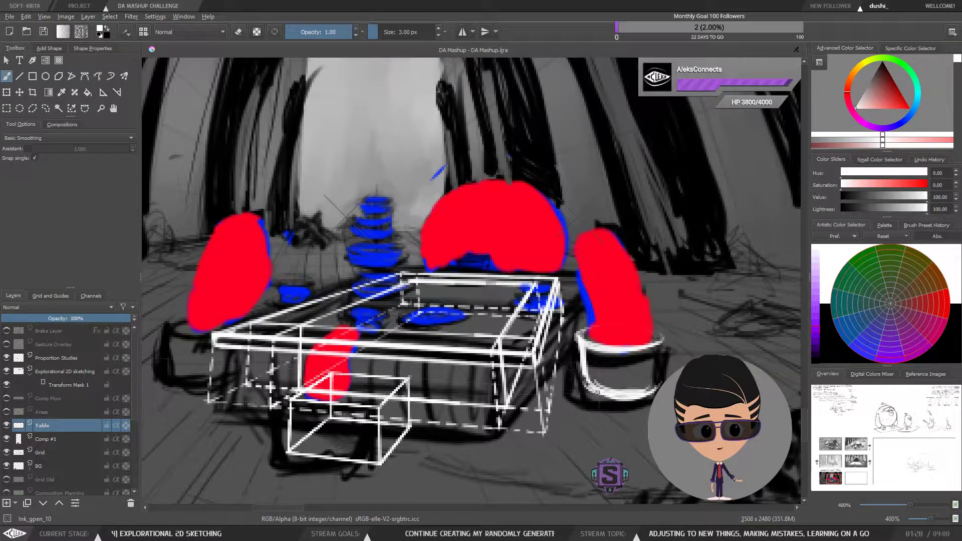
pyautogui.moveTo(658, 347)
pyautogui.mouseDown()
pyautogui.moveTo(657, 391)
pyautogui.moveTo(666, 341)
pyautogui.mouseUp()
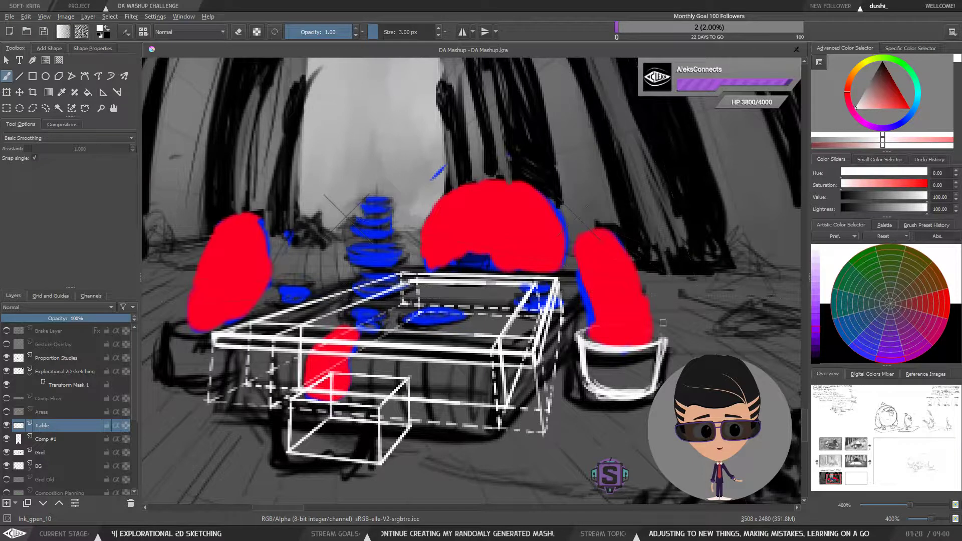
pyautogui.press('-')
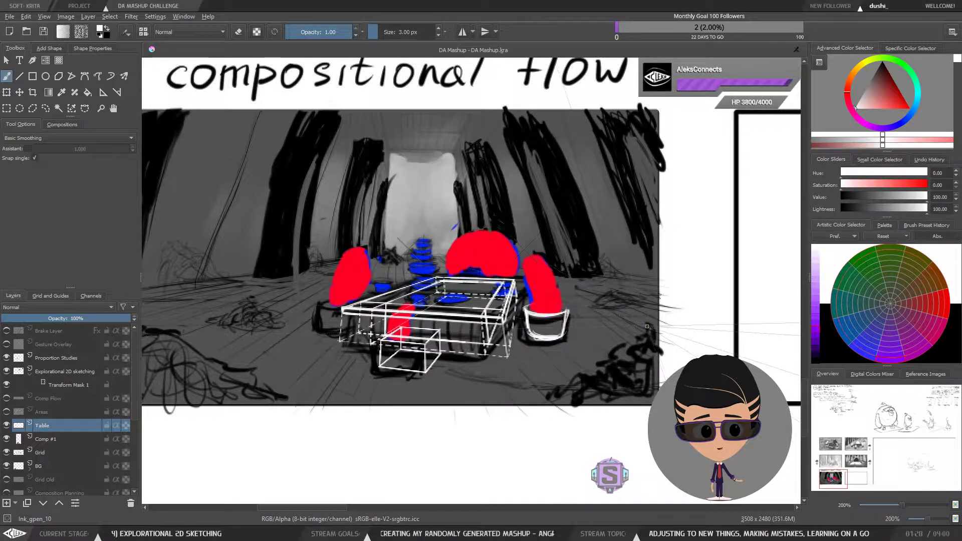
pyautogui.press('+')
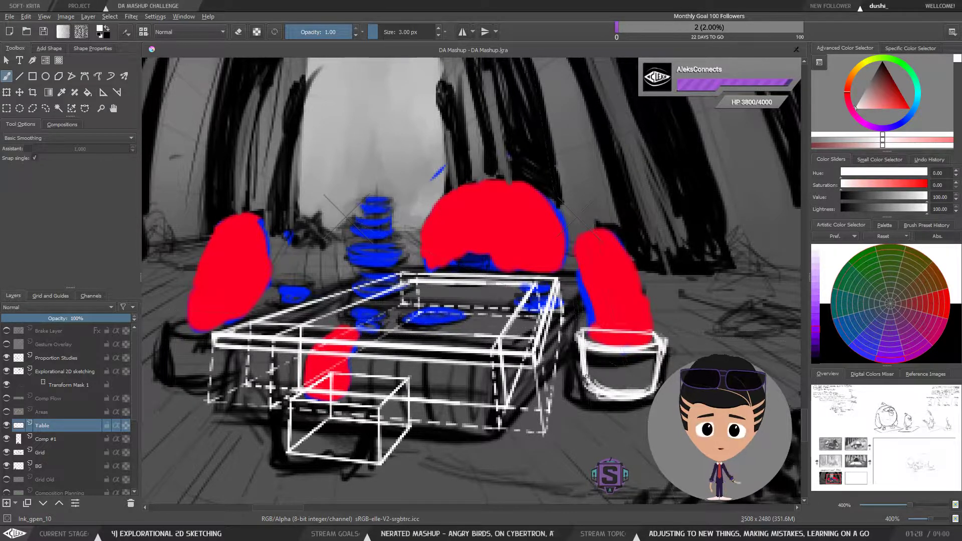
pyautogui.hotkey('ctrl', '-')
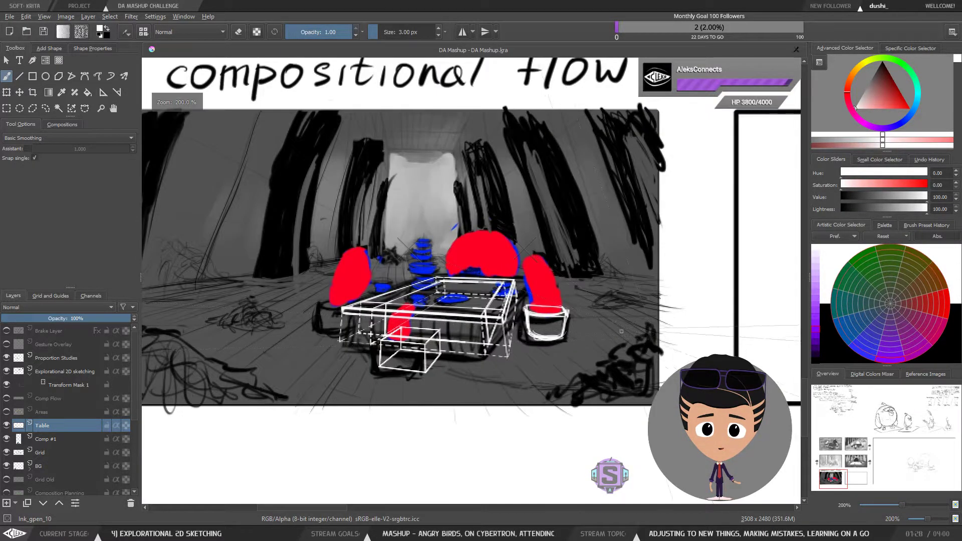
pyautogui.hotkey('ctrl', '+')
pyautogui.moveTo(612, 379); pyautogui.dragTo(504, 375)
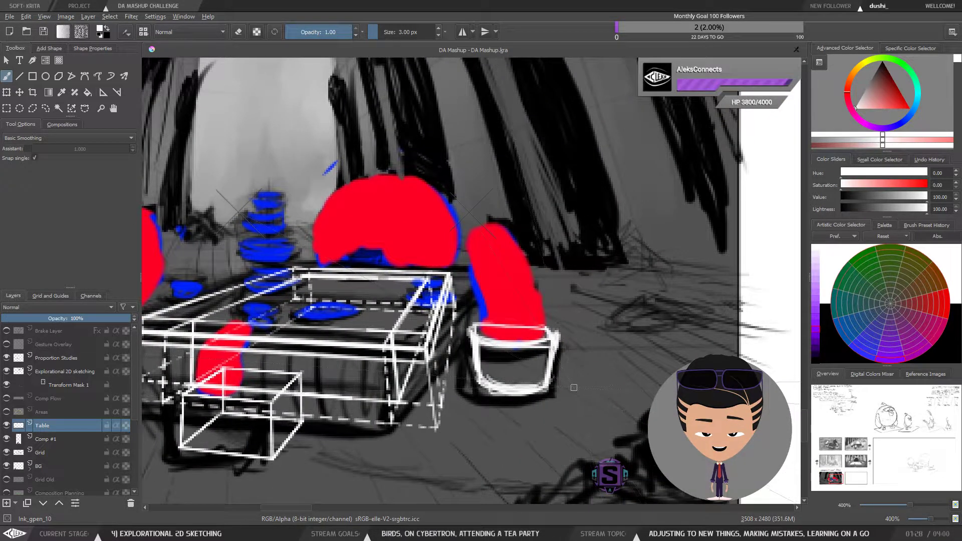
pyautogui.hotkey('ctrl', '-')
pyautogui.hotkey('ctrl', '-')
pyautogui.moveTo(574, 387); pyautogui.dragTo(581, 431)
pyautogui.moveTo(519, 350)
pyautogui.mouseDown()
pyautogui.moveTo(523, 364)
pyautogui.moveTo(375, 79)
pyautogui.mouseUp()
pyautogui.hotkey('ctrl', 'z')
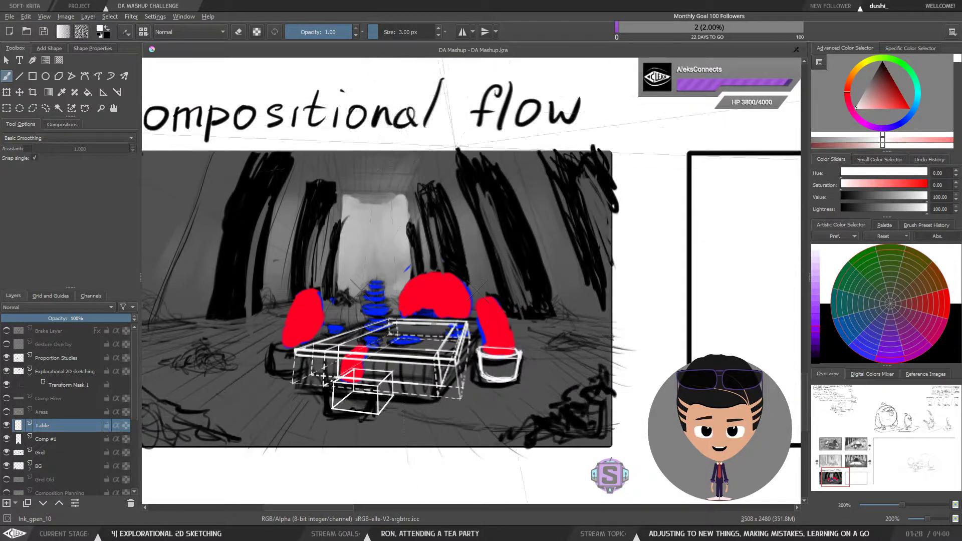
pyautogui.hotkey('ctrl', '+')
pyautogui.hotkey('ctrl', '+')
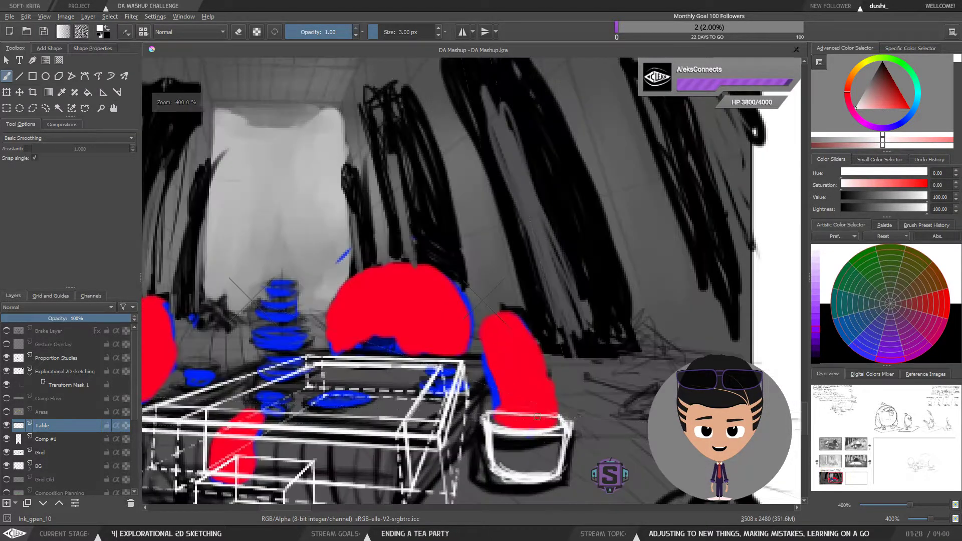
# Step: Lasso-select and delete the cup-shaped right leg block beside the table, then deselect
pyautogui.press('l')
pyautogui.moveTo(597, 395)
pyautogui.mouseDown()
pyautogui.moveTo(568, 378)
pyautogui.moveTo(510, 384)
pyautogui.mouseUp()
pyautogui.moveTo(546, 426); pyautogui.dragTo(575, 354)
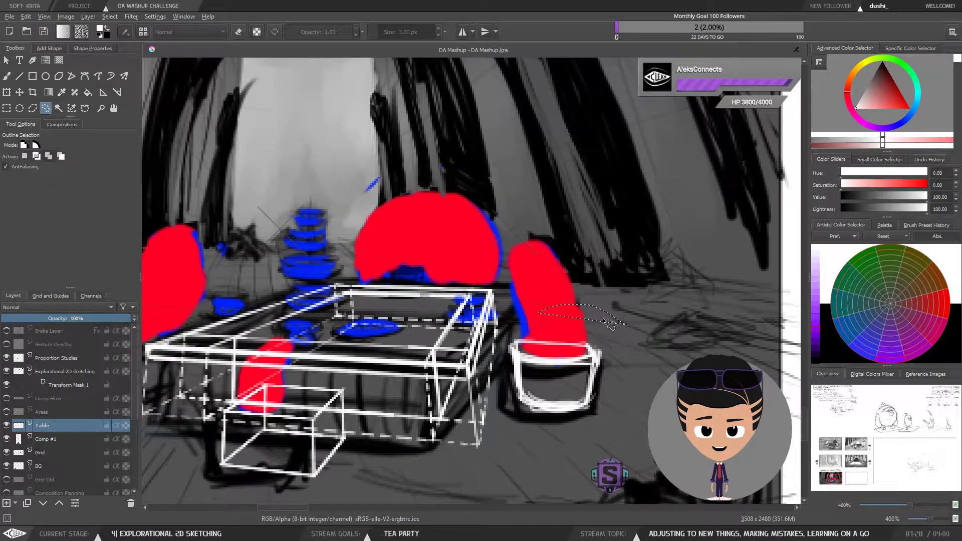
pyautogui.moveTo(604, 321)
pyautogui.mouseDown()
pyautogui.moveTo(506, 336)
pyautogui.moveTo(497, 407)
pyautogui.moveTo(584, 435)
pyautogui.moveTo(619, 332)
pyautogui.mouseUp()
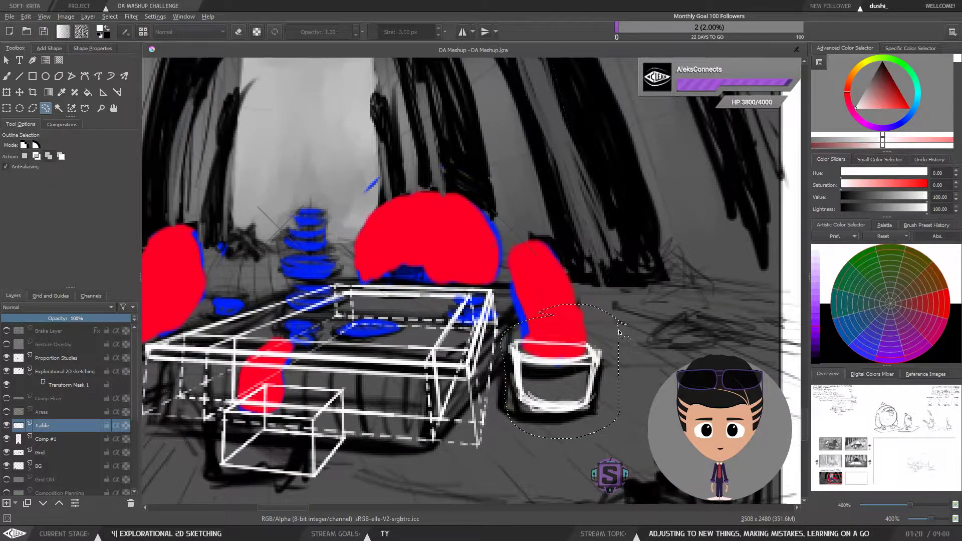
pyautogui.press('Delete')
pyautogui.hotkey('ctrl', 'shift', 'a')
# Step: Inspect the table and leg blocks at close and panel-wide zoom levels
pyautogui.press('b')
pyautogui.hotkey('ctrl', '-')
pyautogui.hotkey('ctrl', '-')
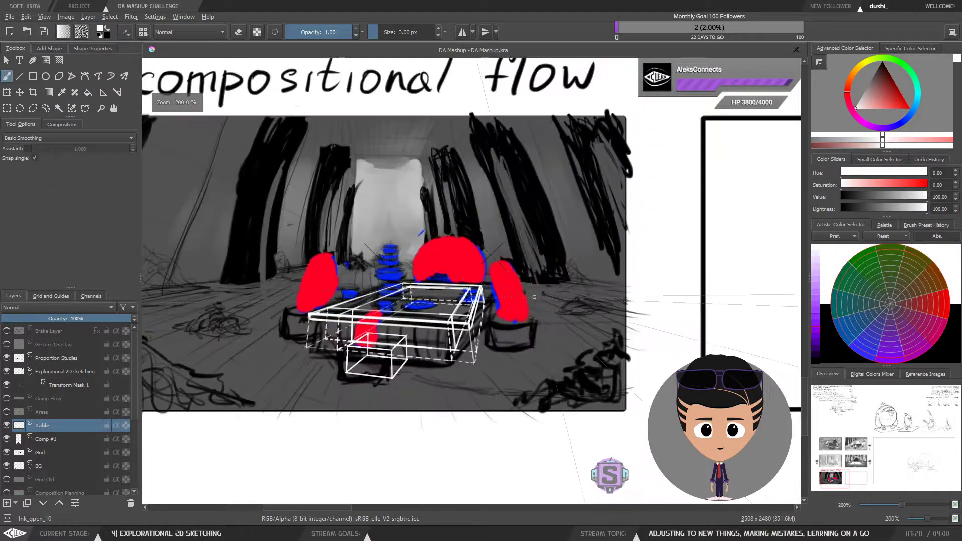
pyautogui.moveTo(528, 367); pyautogui.dragTo(551, 353)
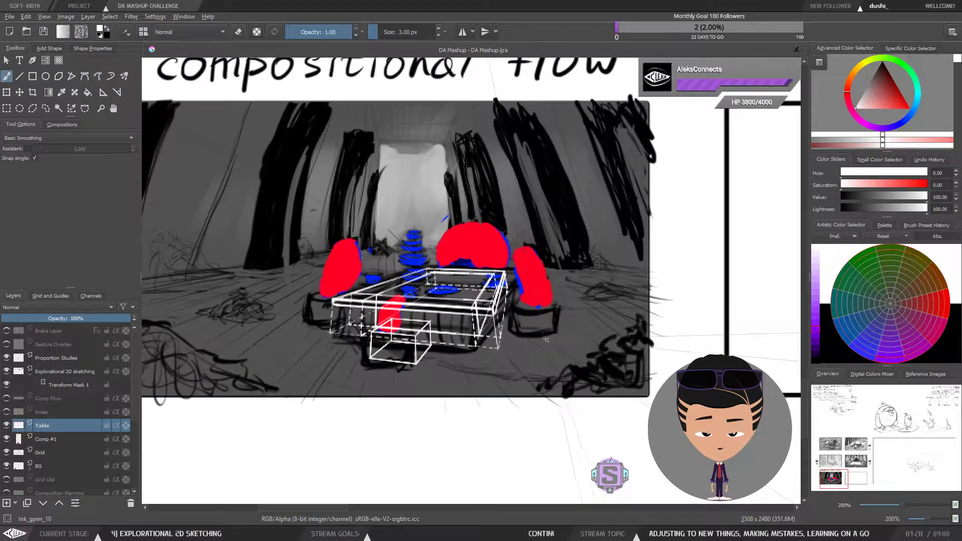
pyautogui.hotkey('ctrl', '+')
pyautogui.hotkey('ctrl', '+')
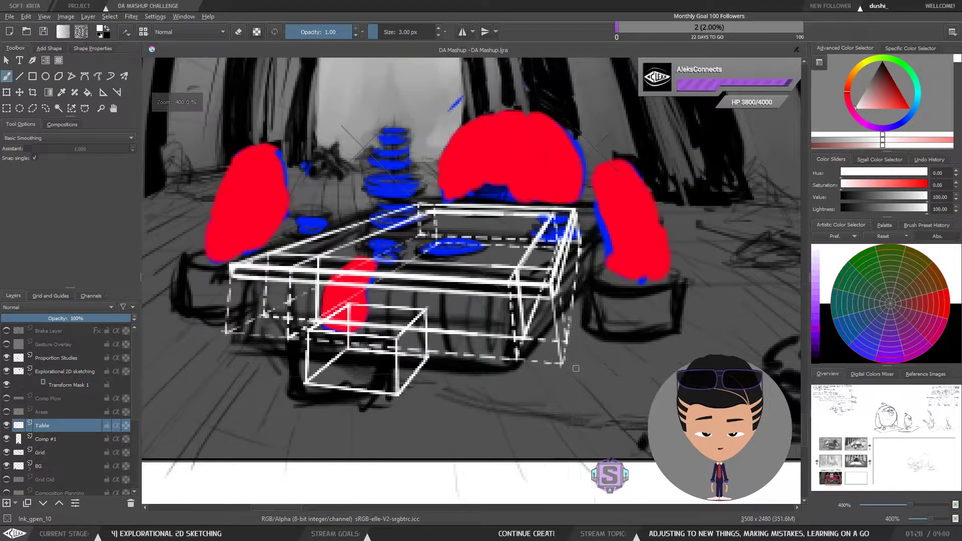
pyautogui.moveTo(575, 369); pyautogui.dragTo(582, 386)
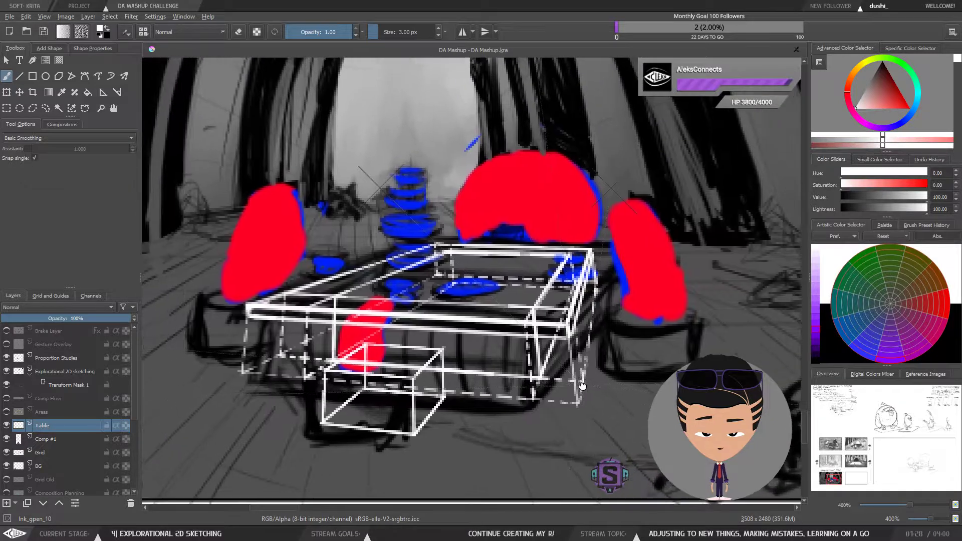
pyautogui.moveTo(467, 402); pyautogui.dragTo(450, 404)
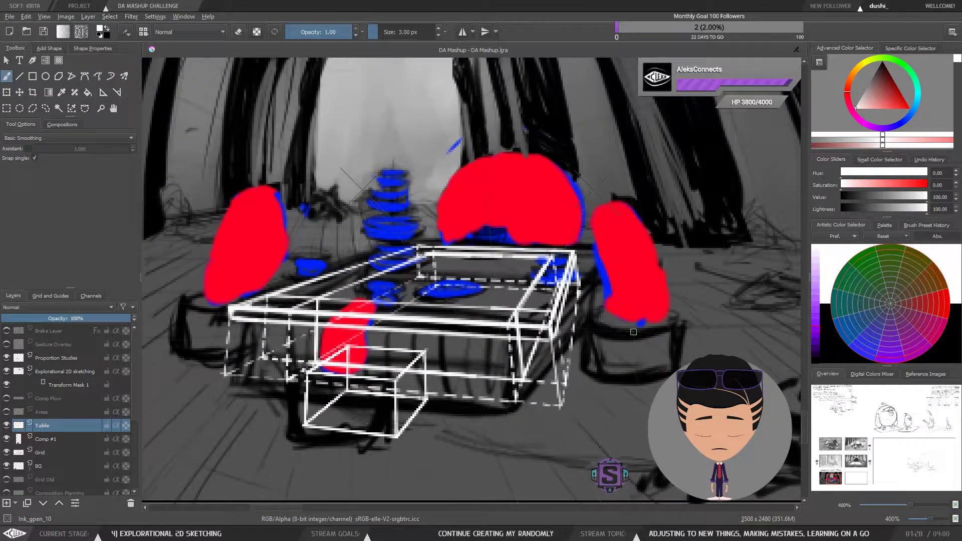
pyautogui.moveTo(582, 366); pyautogui.dragTo(580, 388)
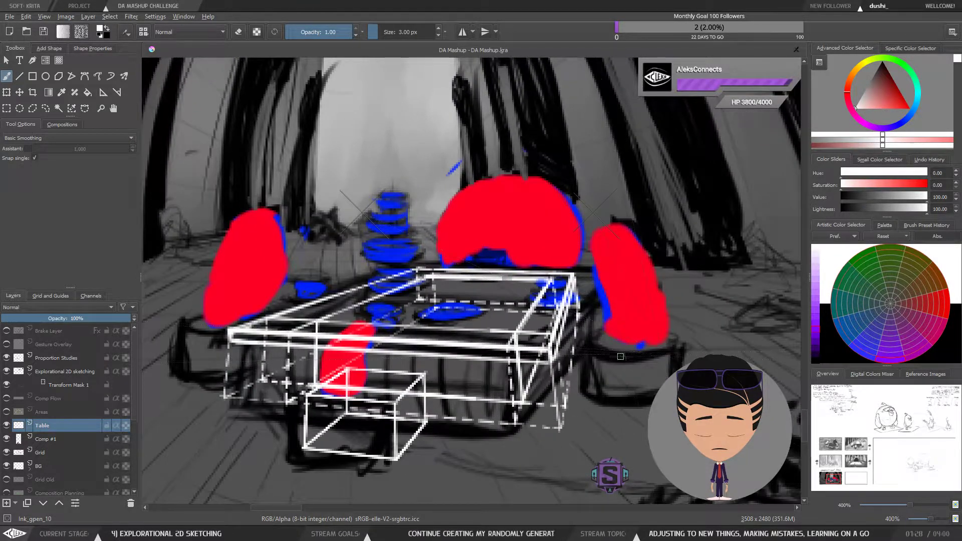
pyautogui.hotkey('ctrl', '-')
pyautogui.hotkey('ctrl', '-')
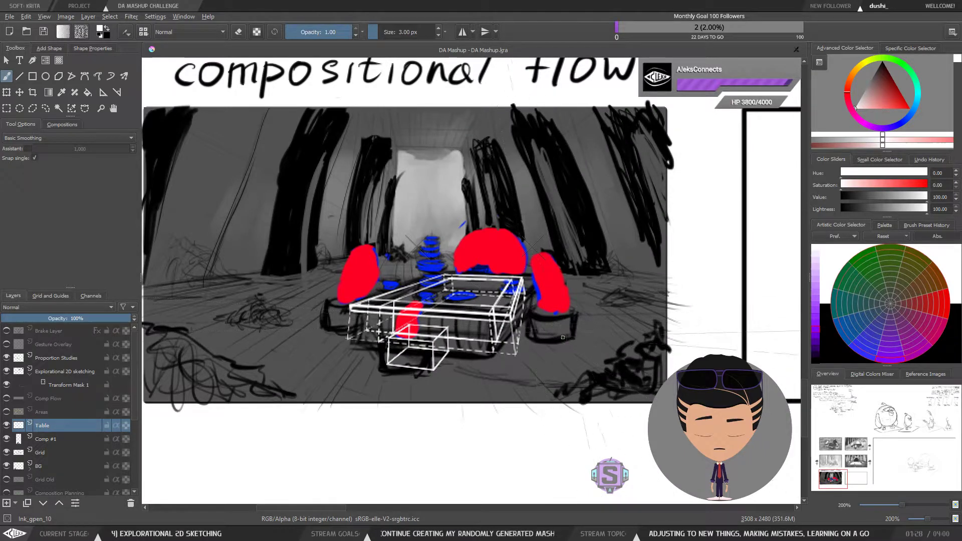
pyautogui.moveTo(591, 312); pyautogui.dragTo(600, 330)
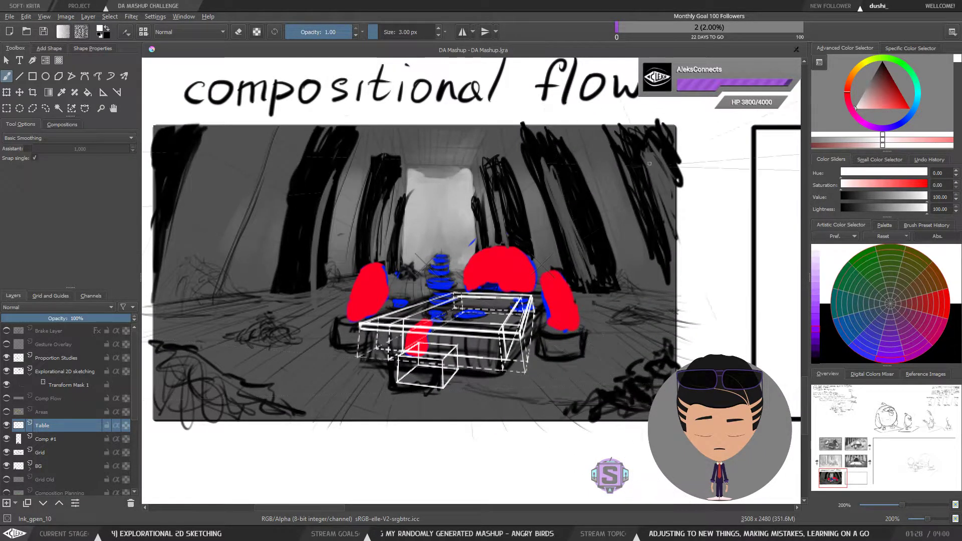
pyautogui.moveTo(591, 341); pyautogui.dragTo(598, 333)
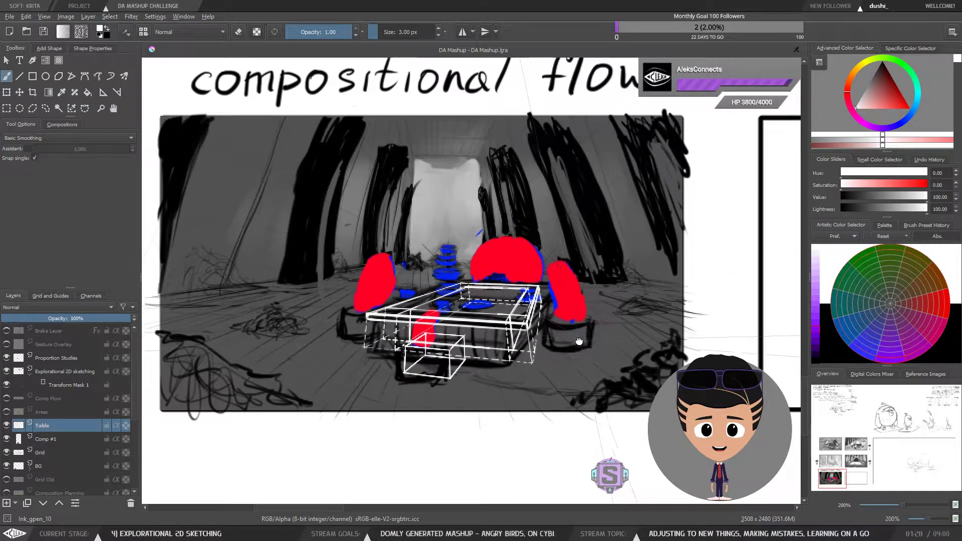
pyautogui.press('+')
pyautogui.press('+')
pyautogui.moveTo(432, 380); pyautogui.dragTo(460, 377)
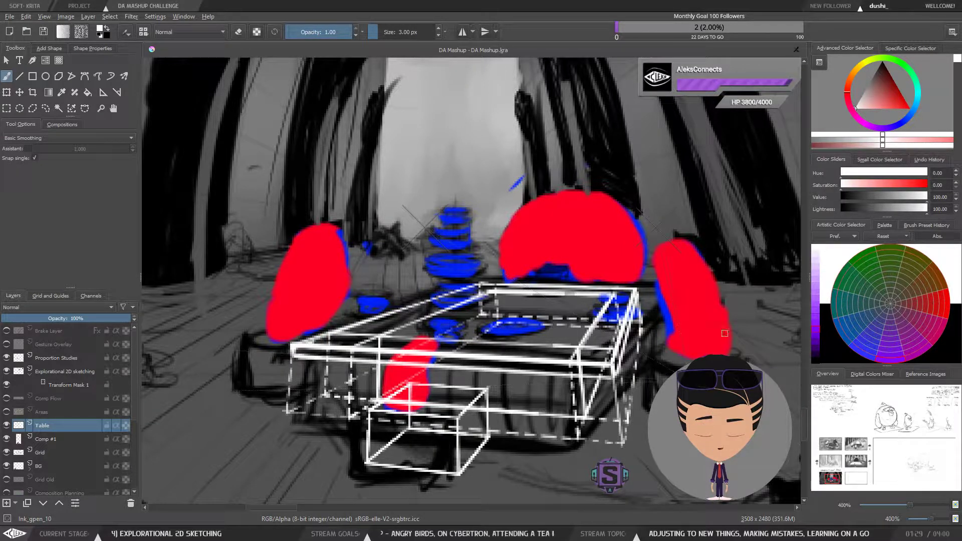
pyautogui.moveTo(548, 402); pyautogui.dragTo(556, 369)
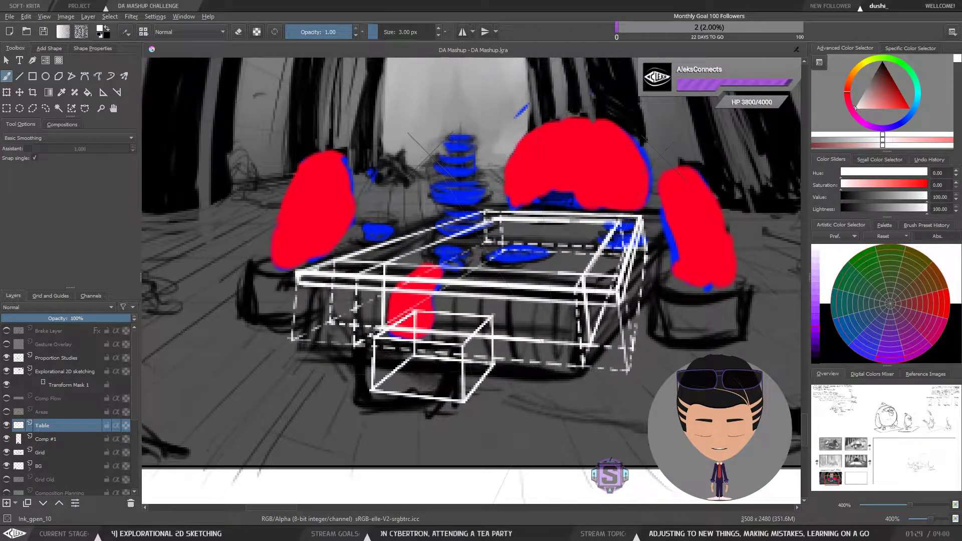
pyautogui.hotkey('ctrl', 'shift', 'z')
pyautogui.hotkey('ctrl', 'shift', 'z')
pyautogui.hotkey('ctrl', 'shift', 'z')
pyautogui.hotkey('ctrl', 'shift', 'z')
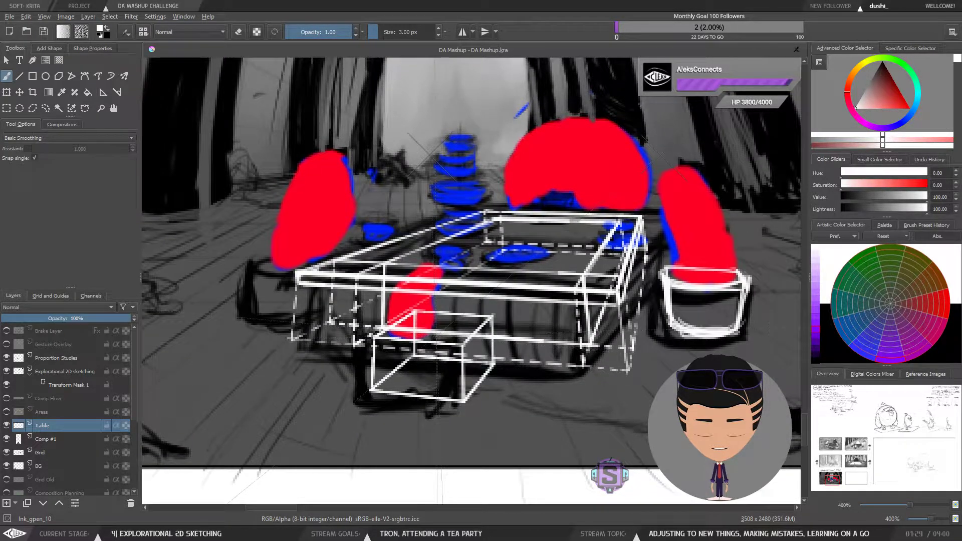
pyautogui.hotkey('ctrl', 'shift', 'z')
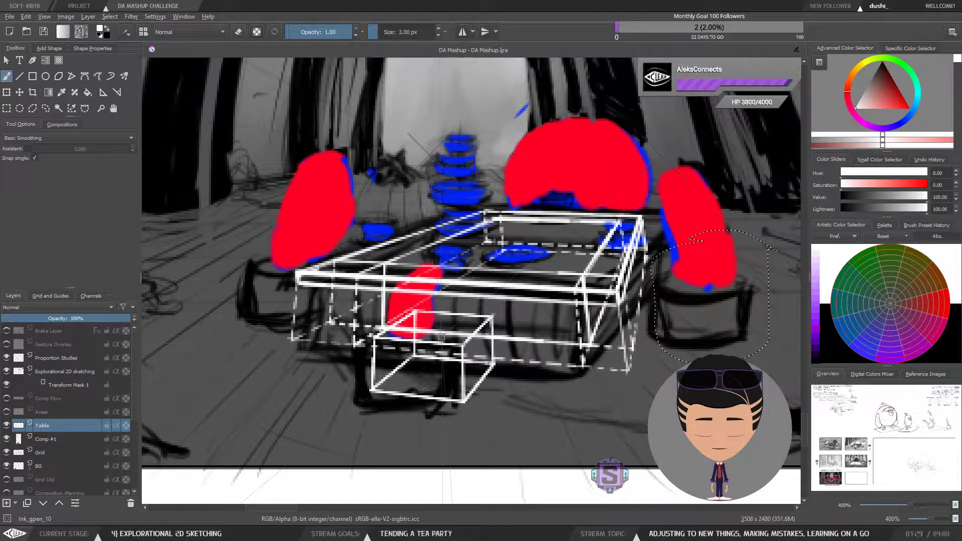
# Step: Lasso-select the box-shaped front leg block in front of the table and delete it
pyautogui.press('l')
pyautogui.moveTo(469, 308)
pyautogui.mouseDown()
pyautogui.moveTo(424, 308)
pyautogui.moveTo(398, 321)
pyautogui.moveTo(401, 330)
pyautogui.moveTo(475, 335)
pyautogui.moveTo(515, 307)
pyautogui.mouseUp()
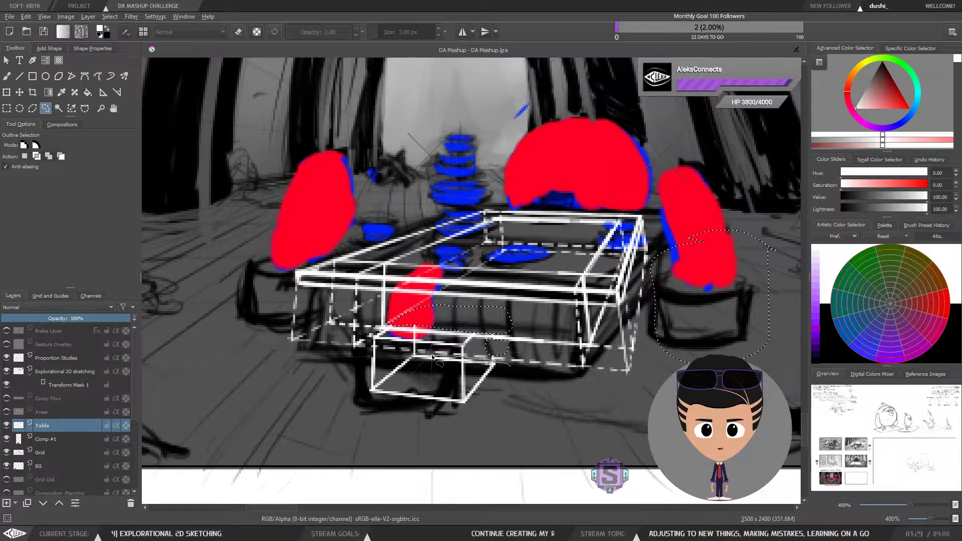
pyautogui.moveTo(432, 356)
pyautogui.mouseDown()
pyautogui.moveTo(373, 361)
pyautogui.moveTo(358, 399)
pyautogui.moveTo(452, 421)
pyautogui.mouseUp()
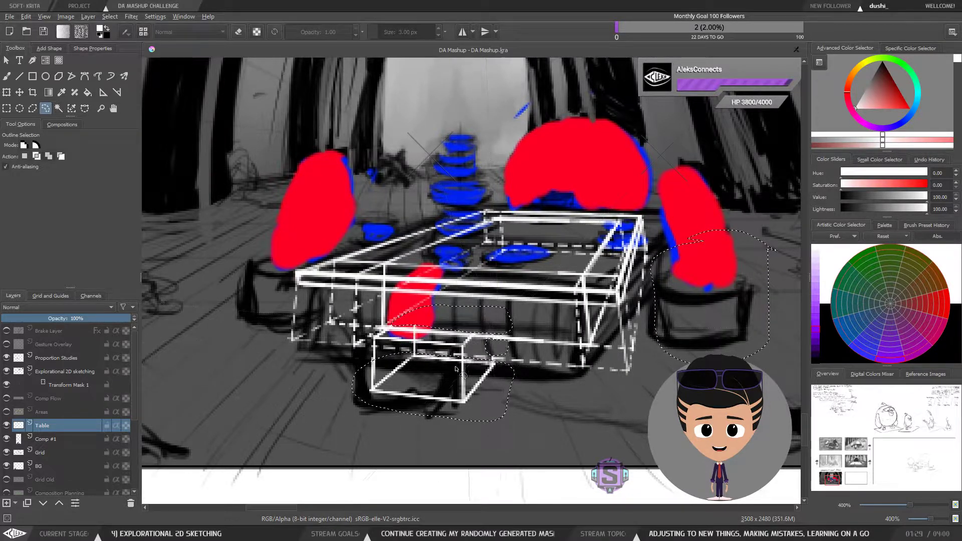
pyautogui.press('Delete')
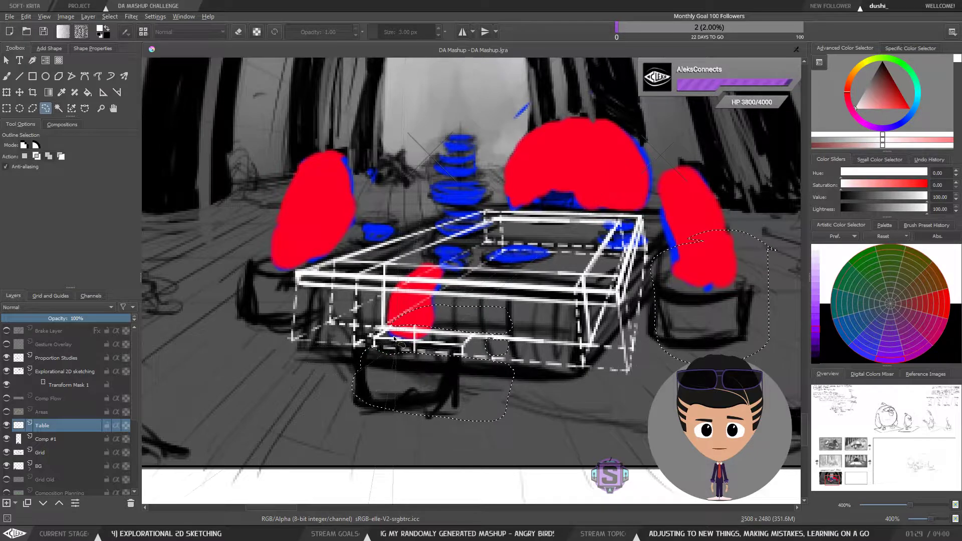
# Step: Switch the brush to eraser mode and erase a small stray mark at the front figure's base
pyautogui.press('b')
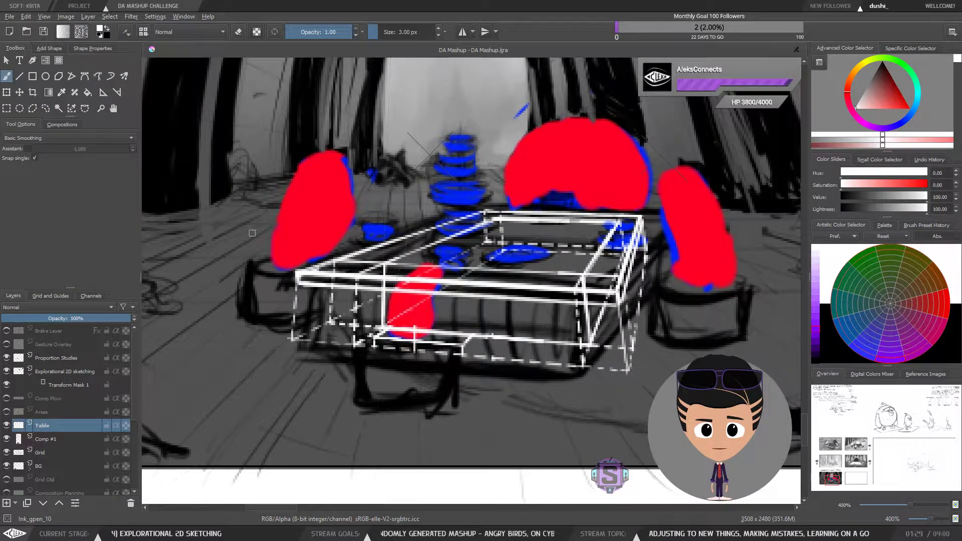
pyautogui.press('e')
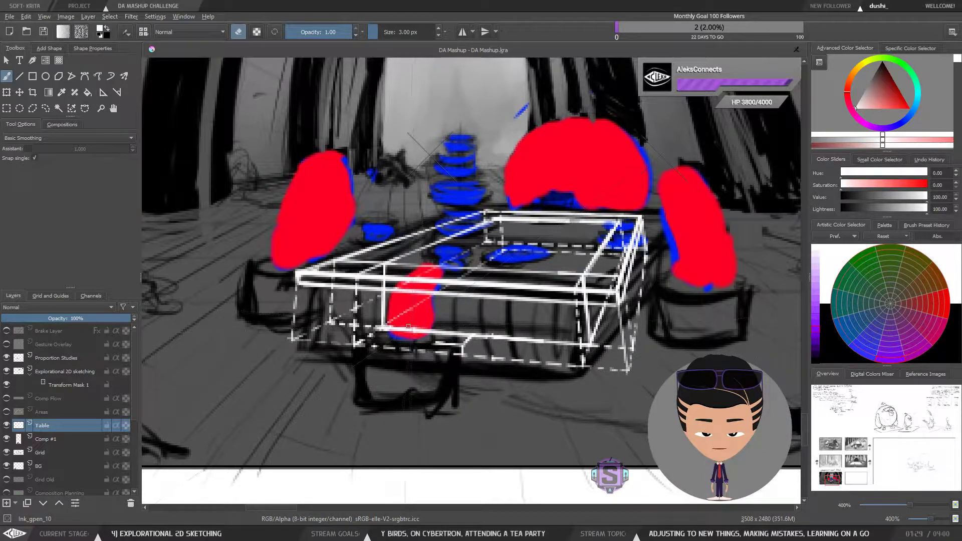
pyautogui.moveTo(434, 343); pyautogui.dragTo(457, 343)
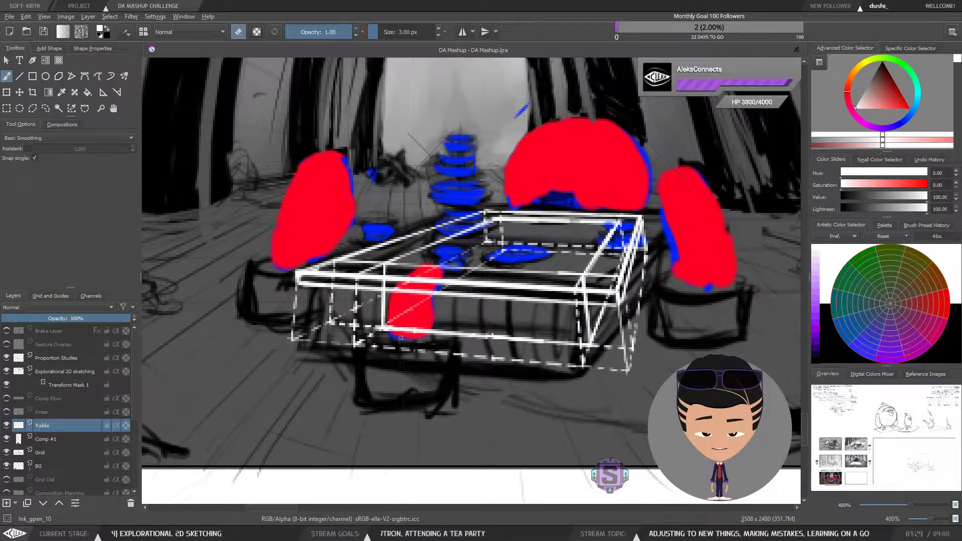
# Step: Zoom out to review the compositional flow panel and save the document
pyautogui.press('-')
pyautogui.press('-')
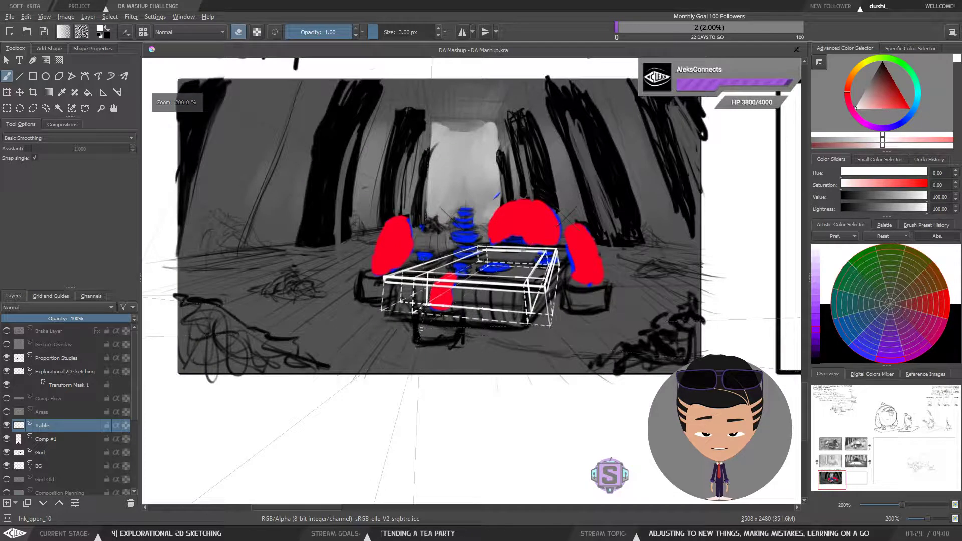
pyautogui.press('-')
pyautogui.press('-')
pyautogui.press('+')
pyautogui.press('+')
pyautogui.moveTo(524, 314); pyautogui.dragTo(496, 355)
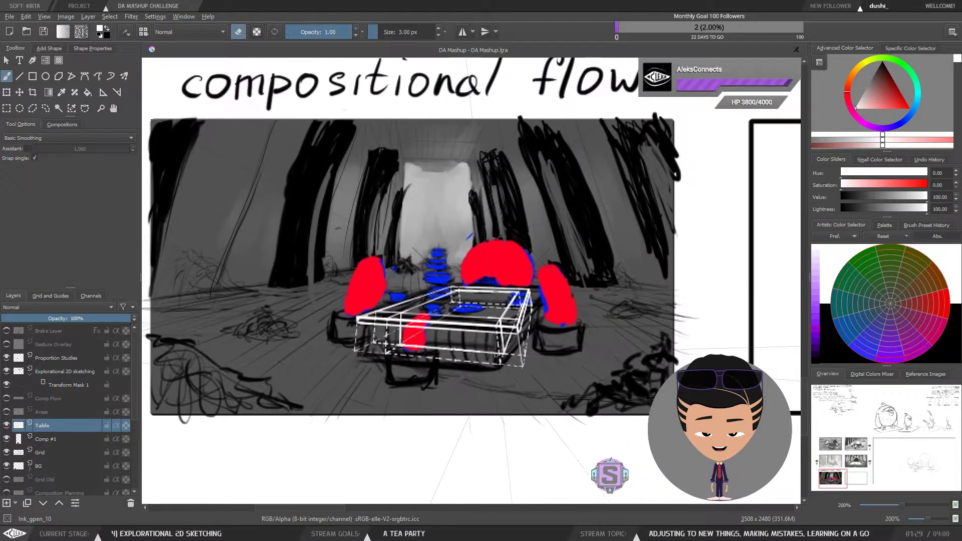
pyautogui.moveTo(414, 231); pyautogui.dragTo(425, 283)
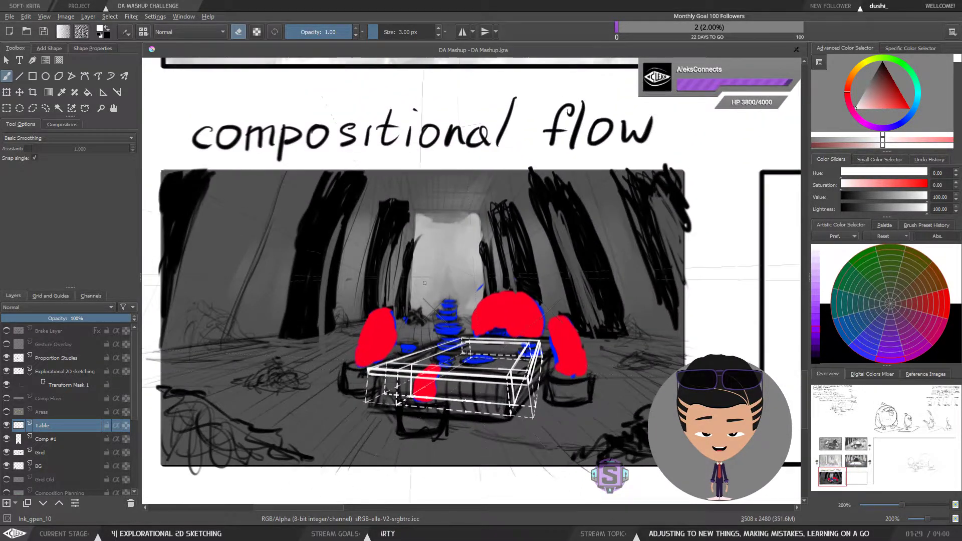
pyautogui.click(43, 32)
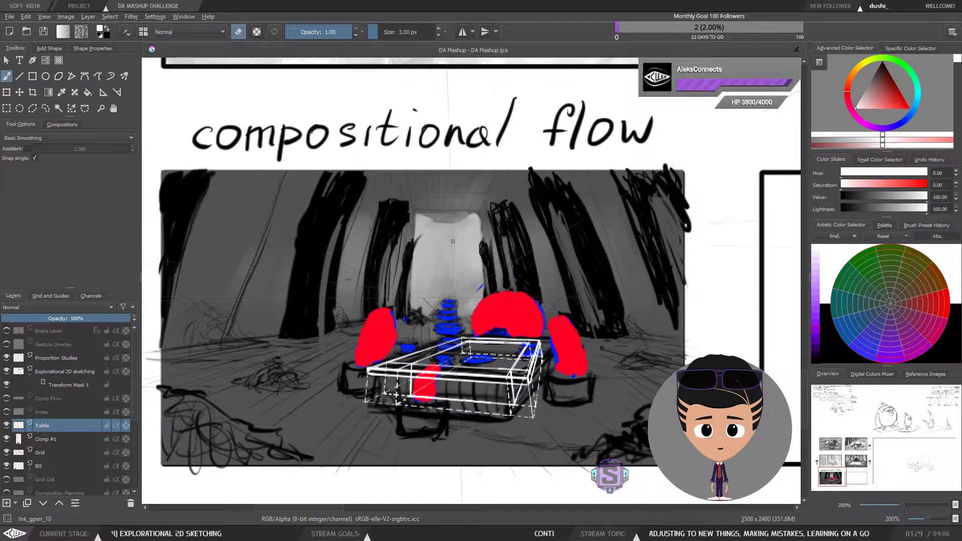
# Step: Erase a small stray mark just below the table's front edge
pyautogui.moveTo(439, 378); pyautogui.dragTo(439, 367)
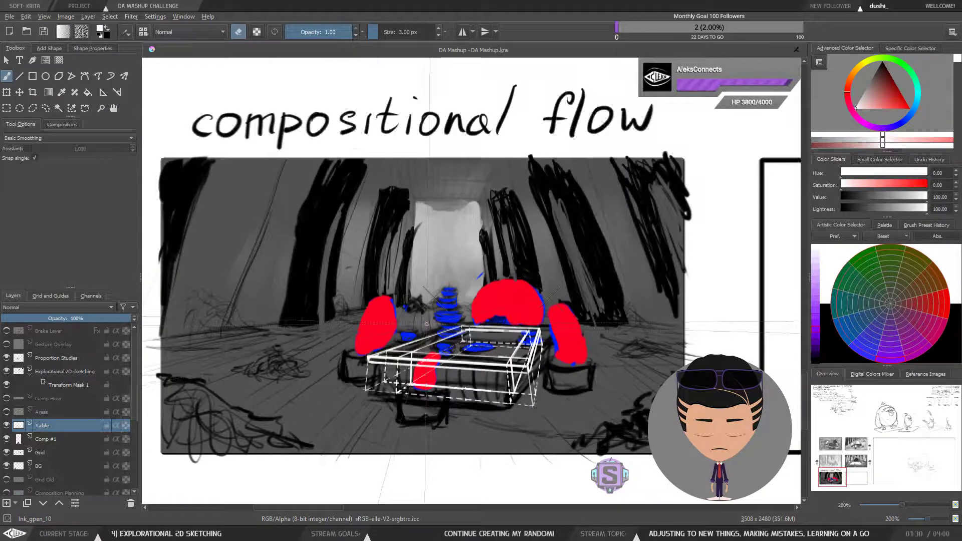
pyautogui.scroll(-2, 427, 334)
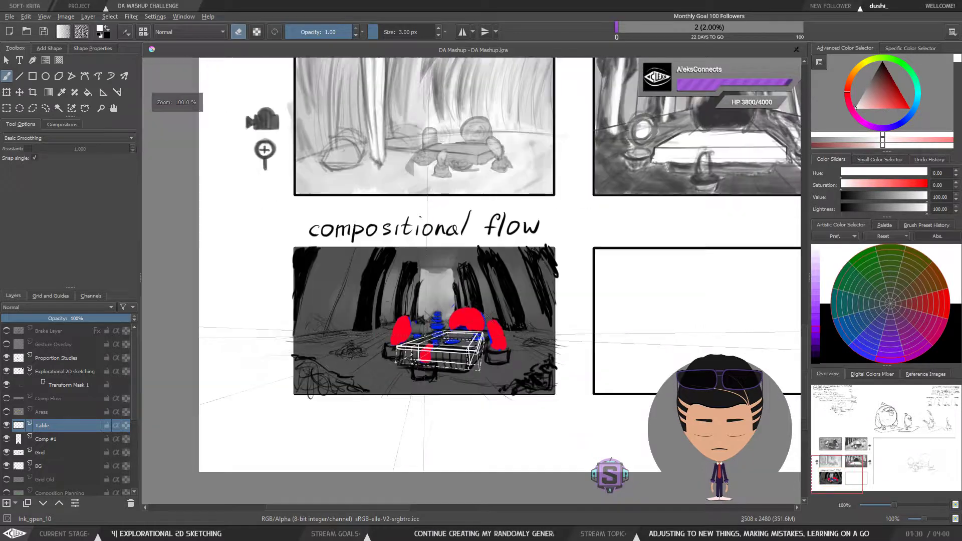
pyautogui.scroll(1, 424, 334)
pyautogui.moveTo(424, 334); pyautogui.dragTo(406, 300)
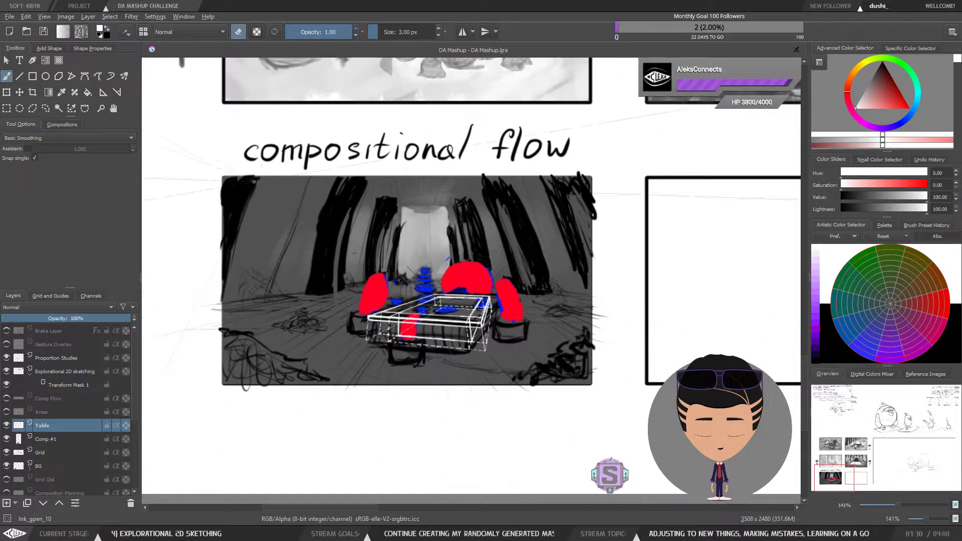
# Step: Add a Vanishing Point drawing assistant on the horizon line just right of the compositional flow panel
pyautogui.click(87, 93)
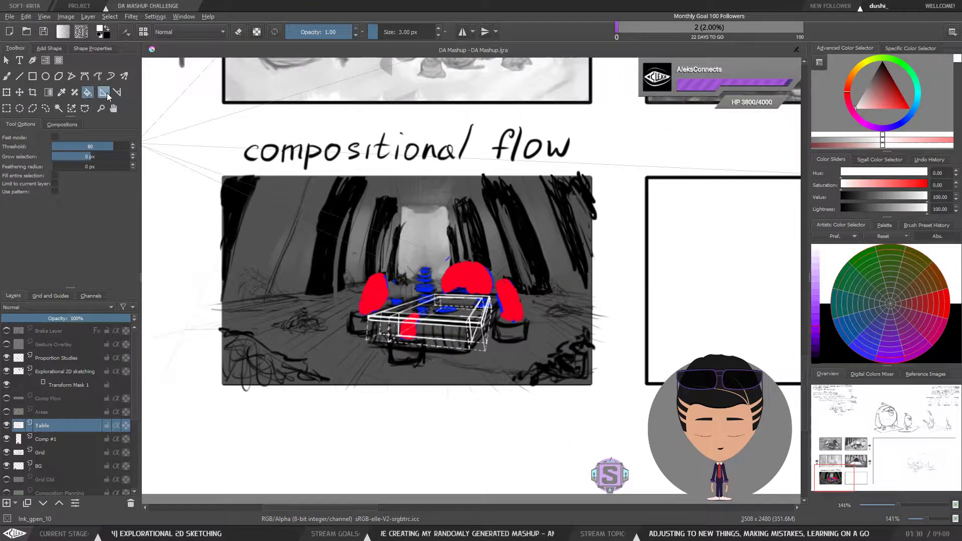
pyautogui.click(106, 93)
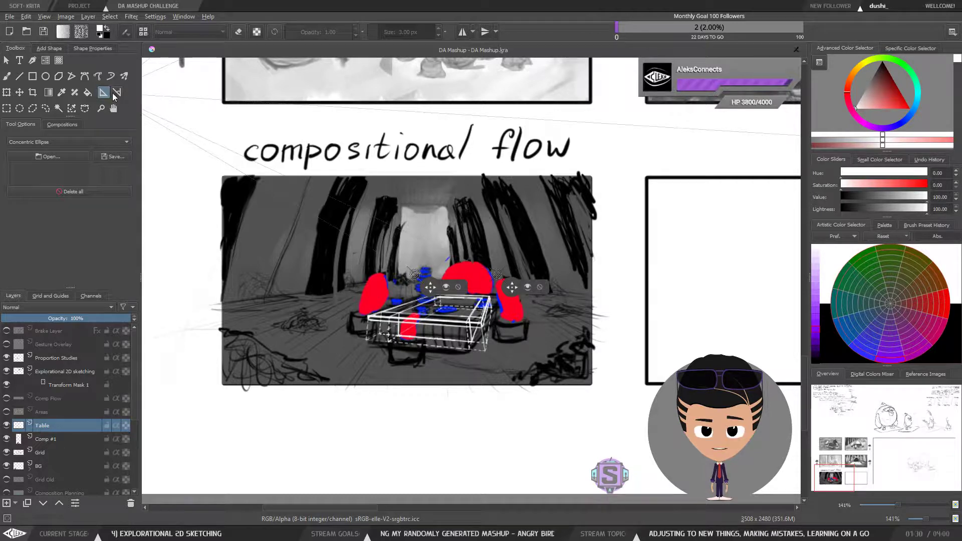
pyautogui.click(48, 139)
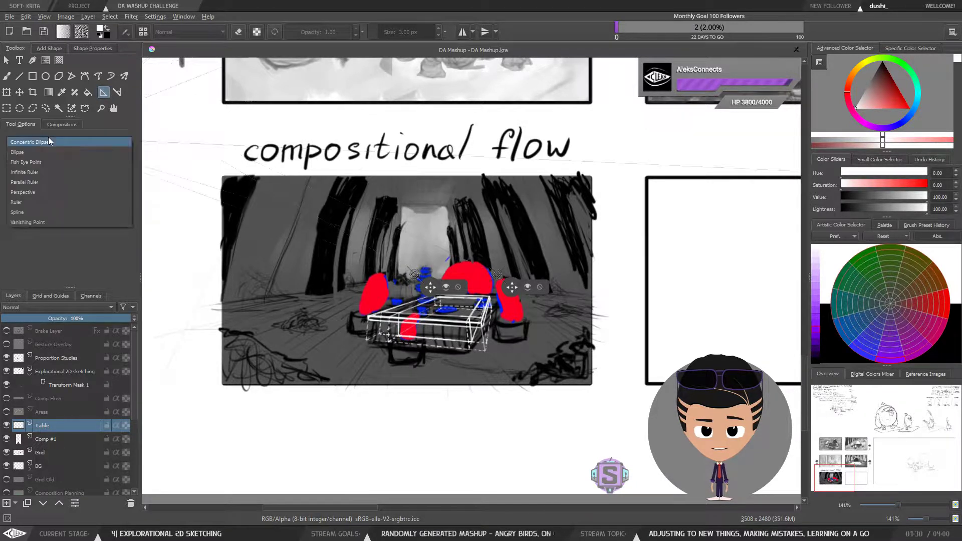
pyautogui.click(24, 221)
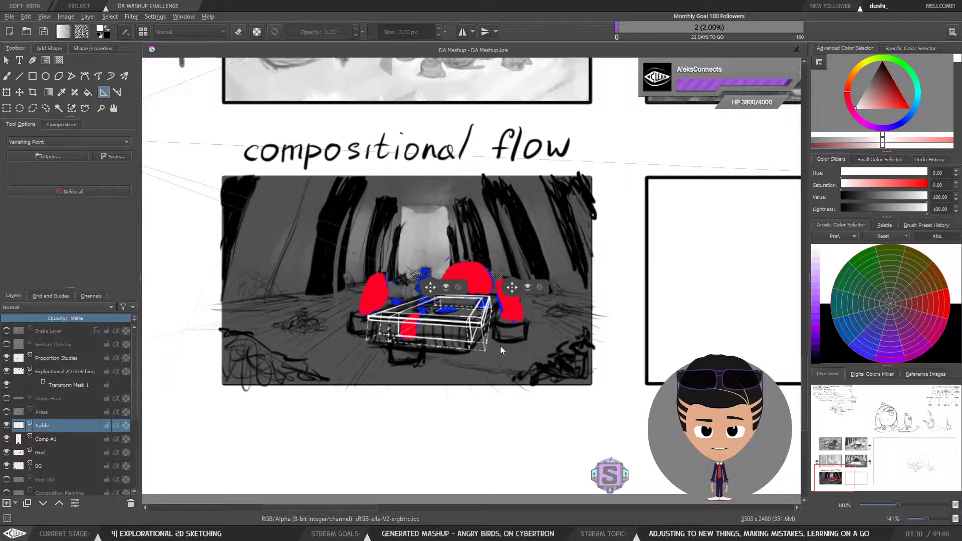
pyautogui.press('space')
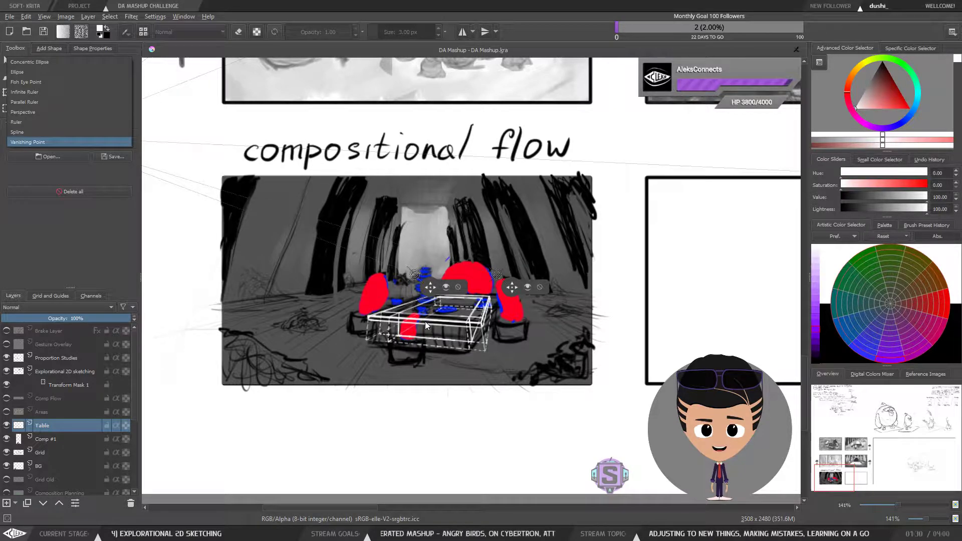
pyautogui.click(626, 275)
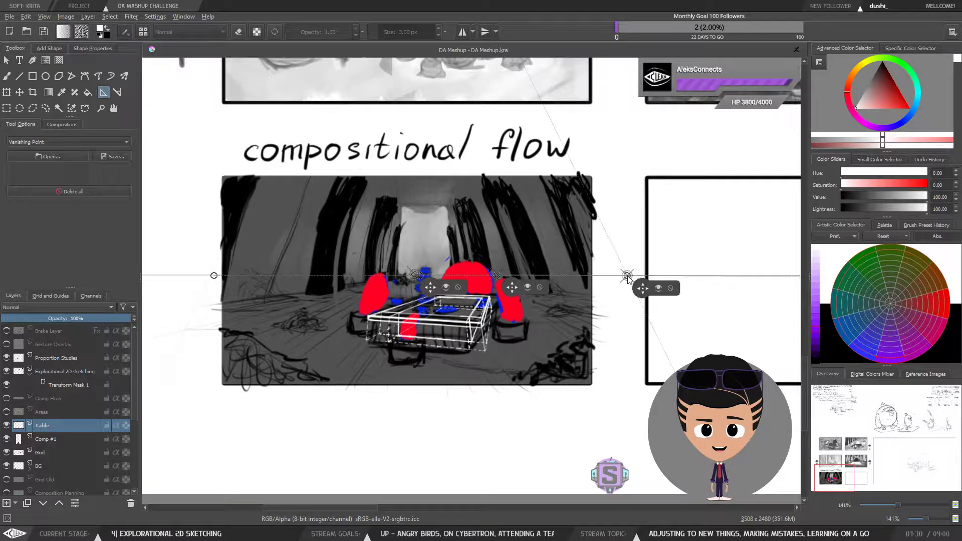
# Step: Reposition the vanishing point assistant so it lines up with the table's receding edges on the horizon
pyautogui.scroll(2, 601, 301)
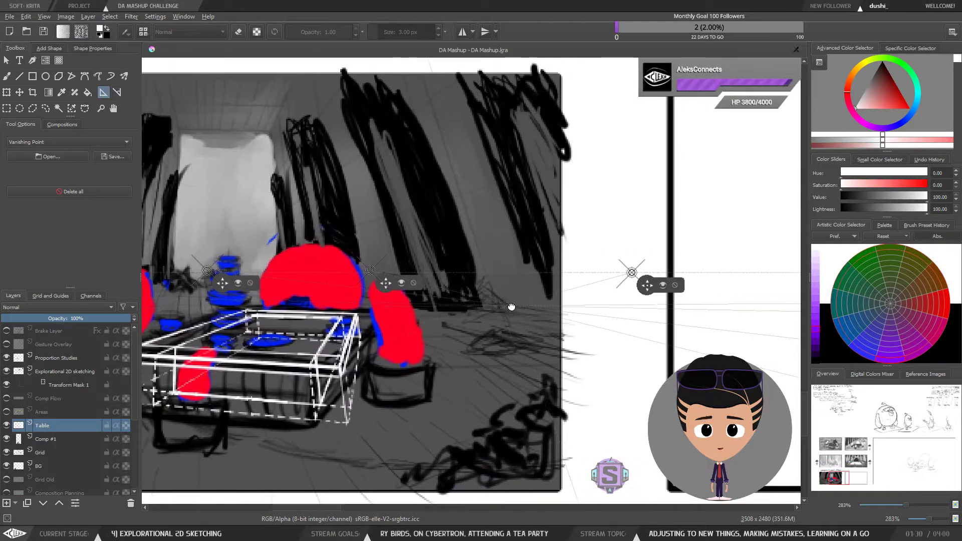
pyautogui.moveTo(645, 287); pyautogui.dragTo(514, 320)
pyautogui.scroll(2, 621, 304)
pyautogui.scroll(-4, 664, 308)
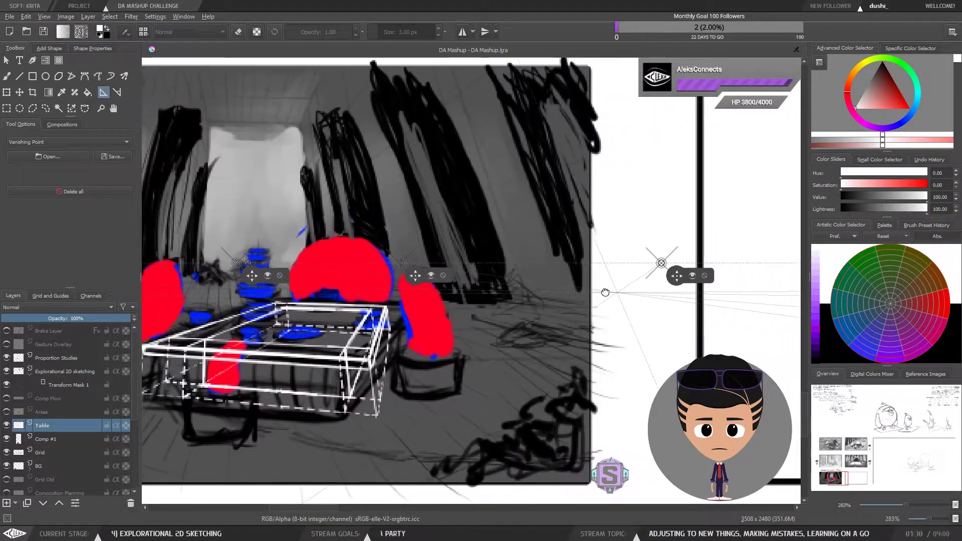
pyautogui.moveTo(605, 292); pyautogui.dragTo(730, 292)
pyautogui.press('+')
pyautogui.press('+')
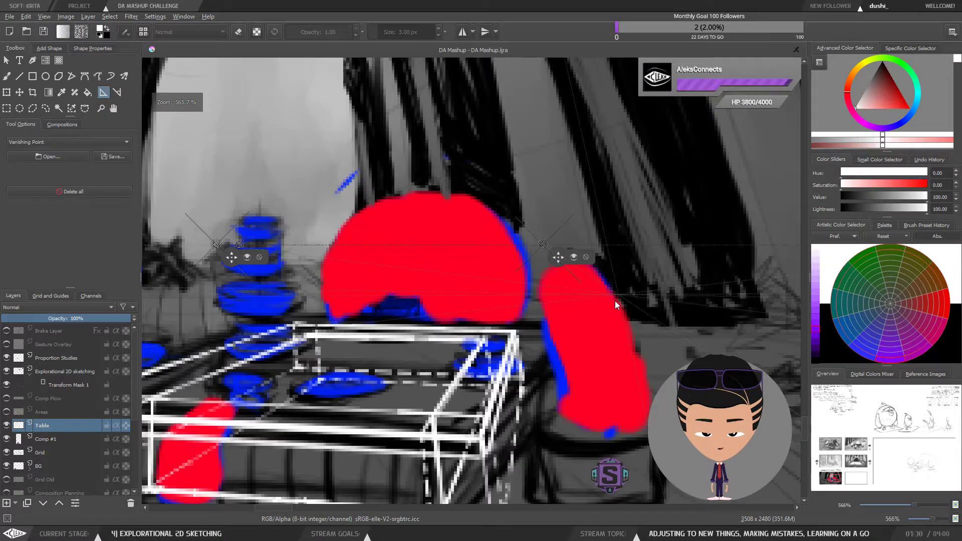
pyautogui.press('-')
pyautogui.press('-')
pyautogui.moveTo(797, 307); pyautogui.dragTo(607, 305)
pyautogui.press('+')
pyautogui.press('+')
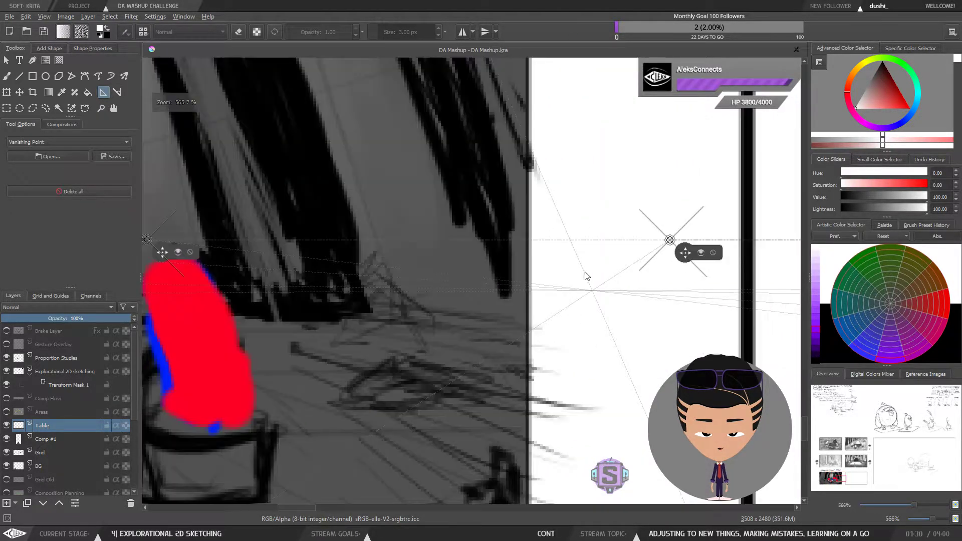
pyautogui.press('-')
pyautogui.press('-')
pyautogui.moveTo(583, 274)
pyautogui.mouseDown()
pyautogui.moveTo(395, 280)
pyautogui.moveTo(578, 285)
pyautogui.mouseUp()
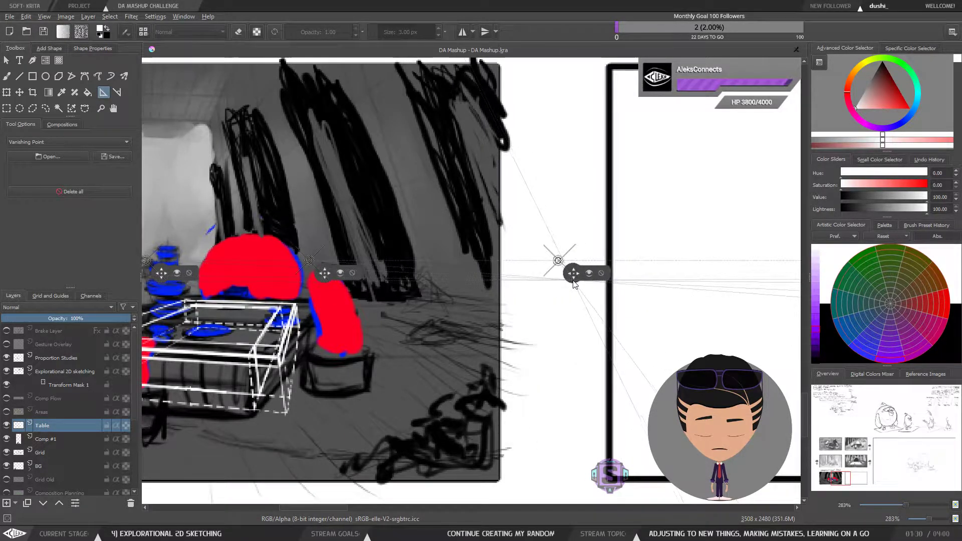
pyautogui.scroll(-2, 556, 244)
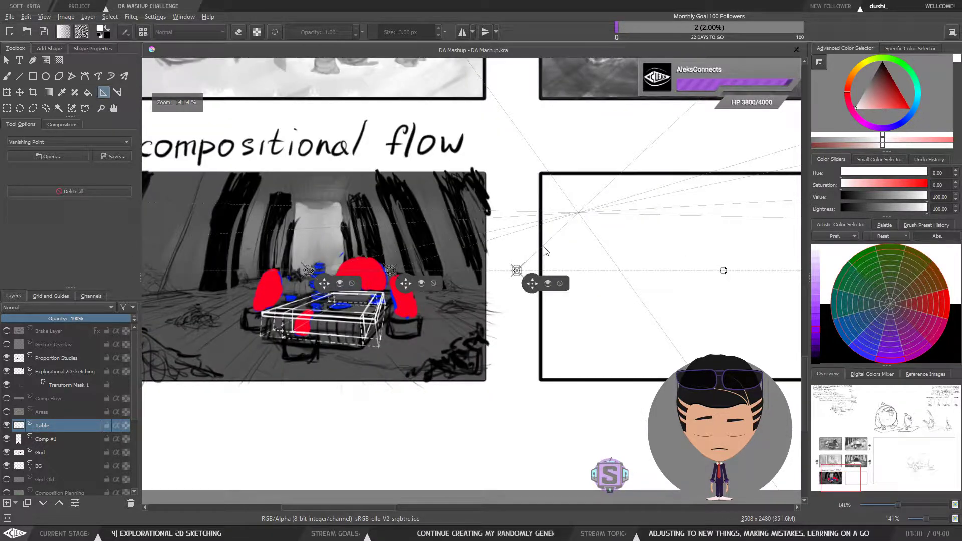
pyautogui.moveTo(512, 301); pyautogui.dragTo(552, 330)
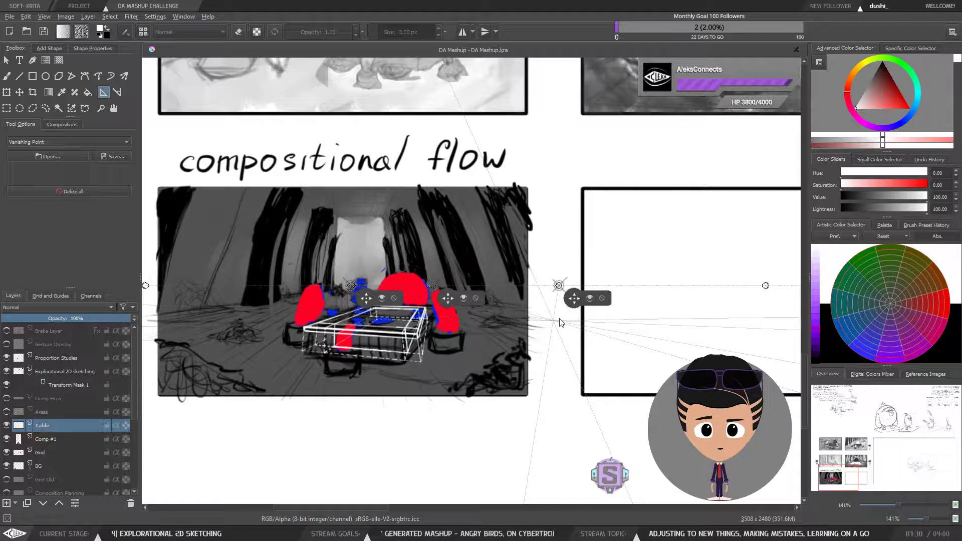
pyautogui.scroll(-2, 550, 319)
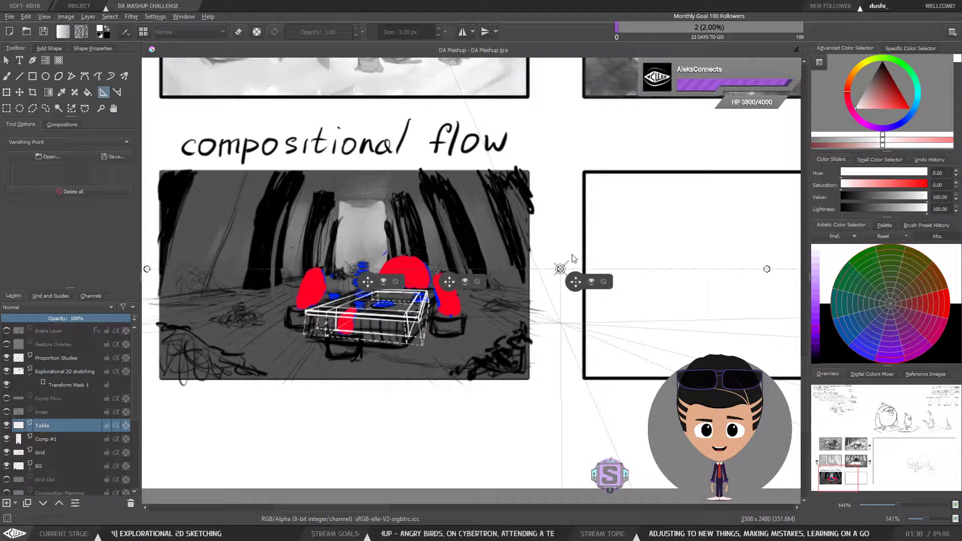
pyautogui.scroll(-1, 591, 312)
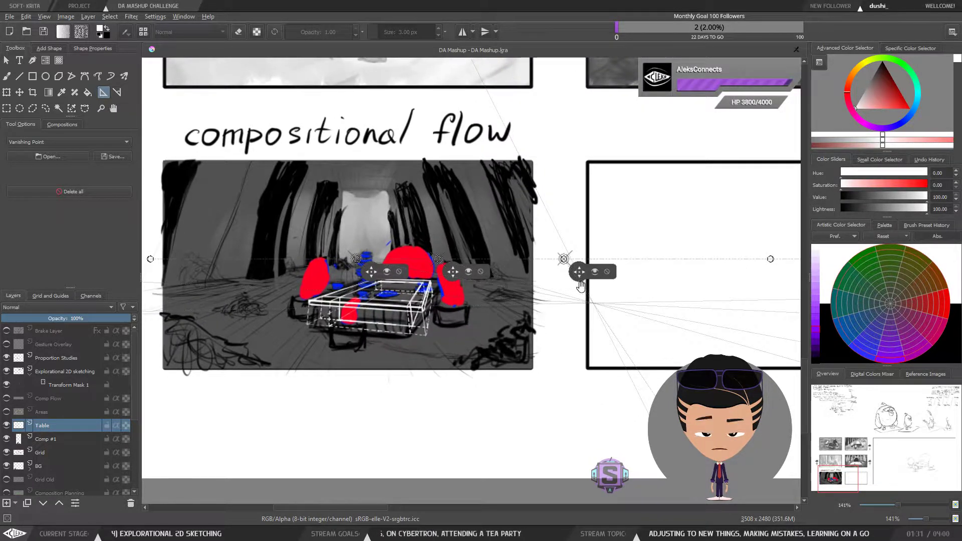
pyautogui.moveTo(580, 296); pyautogui.dragTo(529, 313)
pyautogui.moveTo(513, 277)
pyautogui.mouseDown()
pyautogui.moveTo(612, 278)
pyautogui.moveTo(532, 279)
pyautogui.moveTo(517, 292)
pyautogui.moveTo(526, 276)
pyautogui.moveTo(535, 280)
pyautogui.moveTo(531, 299)
pyautogui.moveTo(536, 277)
pyautogui.moveTo(523, 274)
pyautogui.moveTo(585, 290)
pyautogui.moveTo(533, 331)
pyautogui.mouseUp()
pyautogui.press('+')
pyautogui.press('+')
# Step: Switch back to the brush and enable assistant snapping for strokes
pyautogui.press('b')
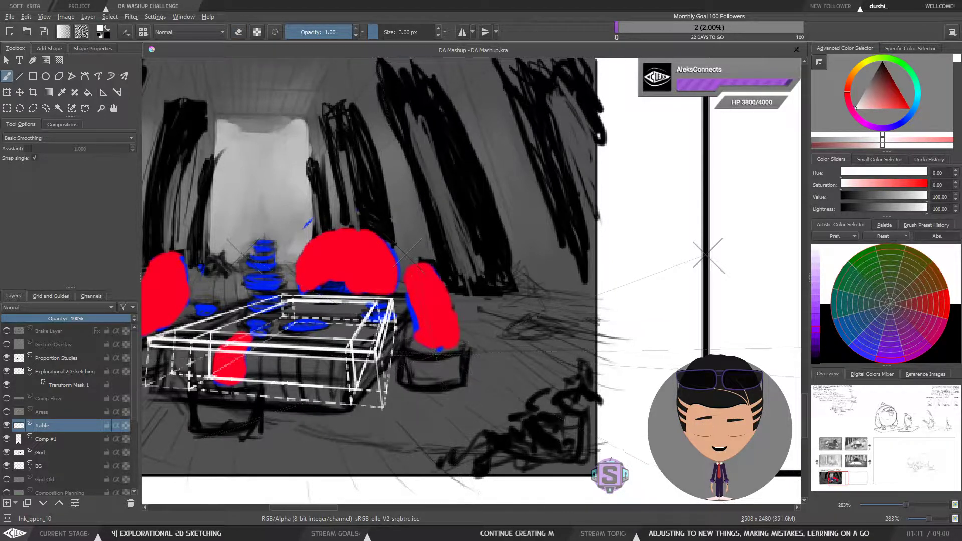
pyautogui.moveTo(426, 359)
pyautogui.mouseDown()
pyautogui.moveTo(459, 349)
pyautogui.moveTo(431, 358)
pyautogui.mouseUp()
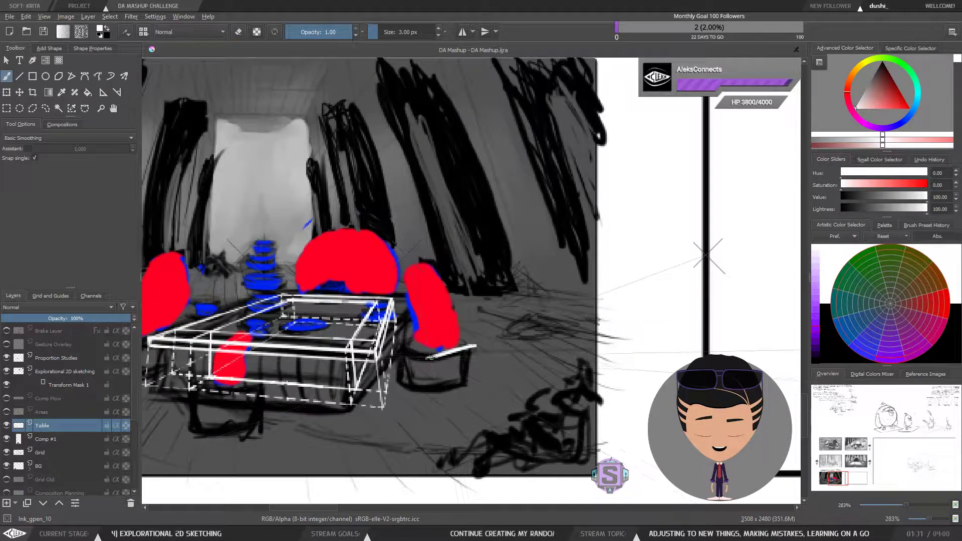
pyautogui.hotkey('ctrl', 'z')
pyautogui.click(28, 149)
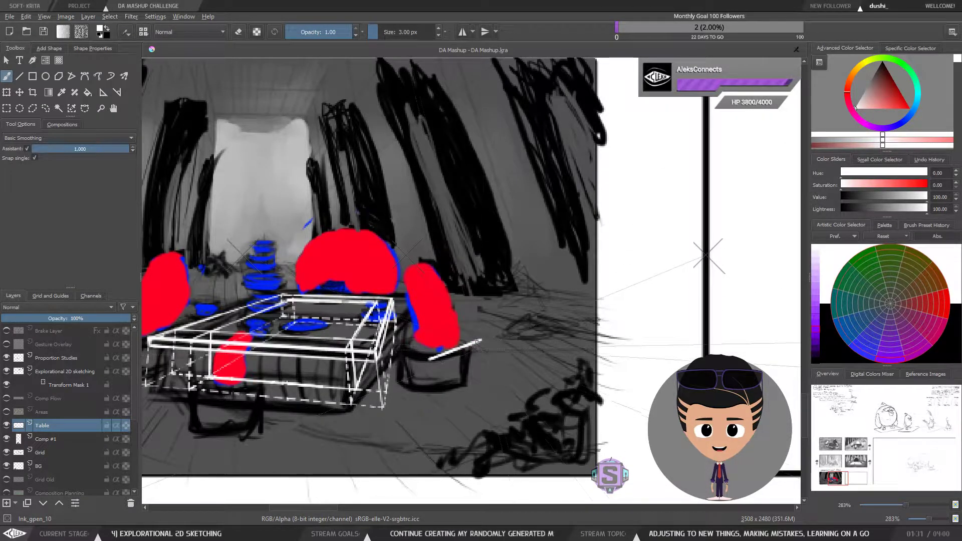
pyautogui.hotkey('ctrl', 'z')
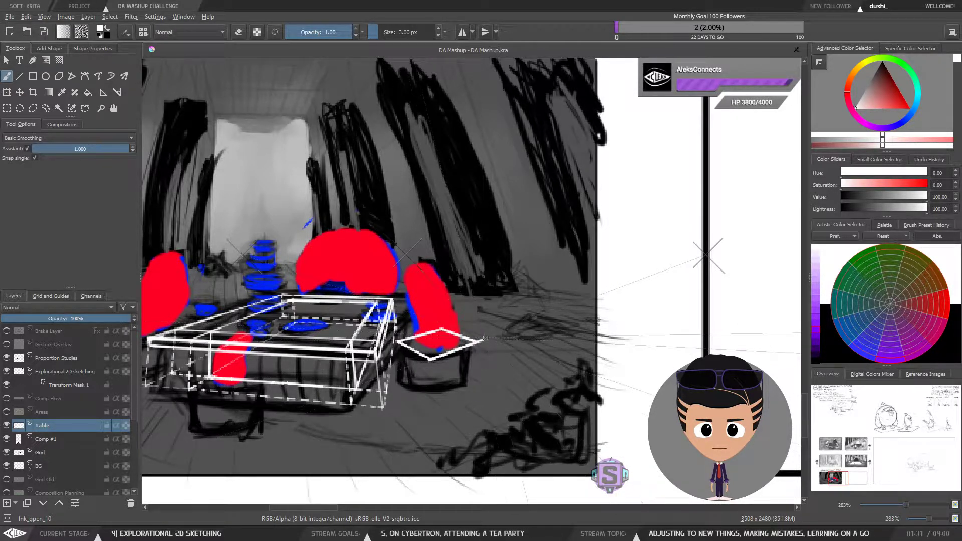
# Step: Try sketching a box-shaped block beside the table's right side snapped to the vanishing point
pyautogui.moveTo(433, 376); pyautogui.dragTo(430, 359)
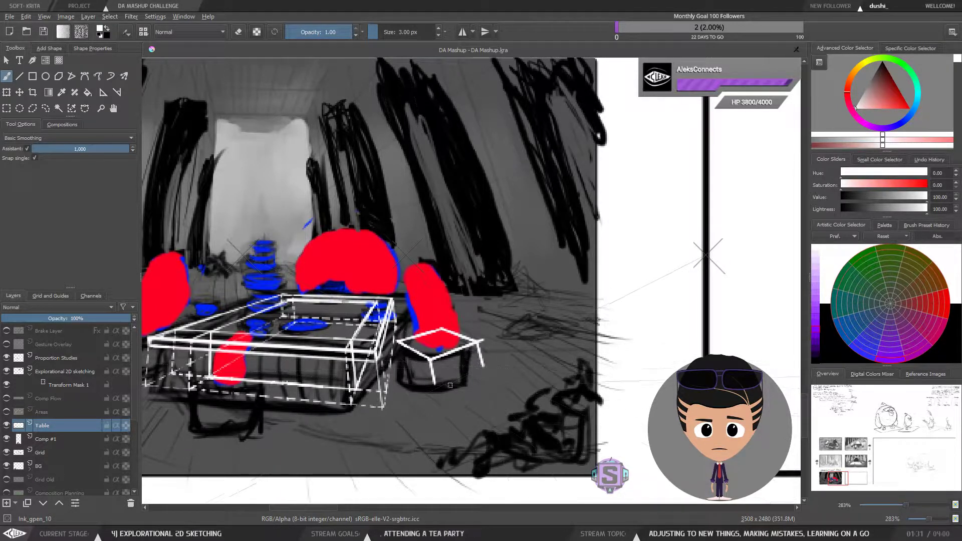
pyautogui.moveTo(436, 385)
pyautogui.mouseDown()
pyautogui.moveTo(478, 385)
pyautogui.moveTo(483, 366)
pyautogui.mouseUp()
pyautogui.hotkey('ctrl', 'z')
pyautogui.moveTo(438, 387)
pyautogui.mouseDown()
pyautogui.moveTo(484, 365)
pyautogui.moveTo(448, 383)
pyautogui.mouseUp()
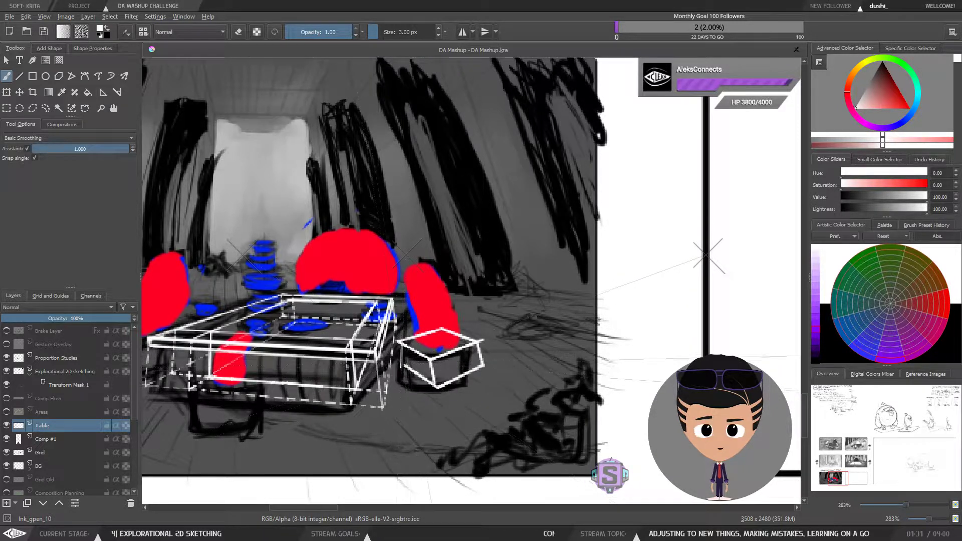
pyautogui.moveTo(401, 343); pyautogui.dragTo(406, 367)
pyautogui.hotkey('ctrl', 'z')
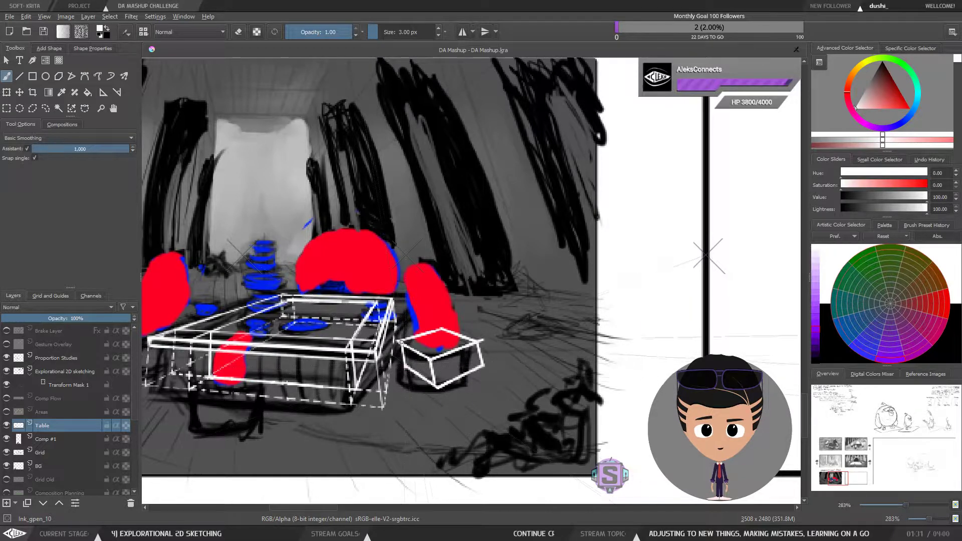
pyautogui.press('-')
pyautogui.press('-')
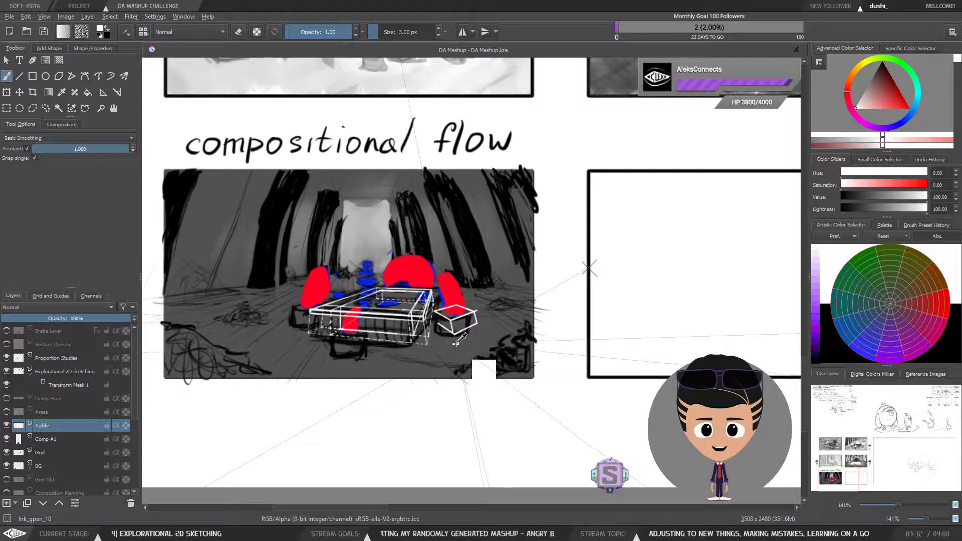
pyautogui.hotkey('ctrl', 'z')
pyautogui.hotkey('ctrl', 'z')
pyautogui.hotkey('ctrl', 'z')
pyautogui.hotkey('ctrl', 'z')
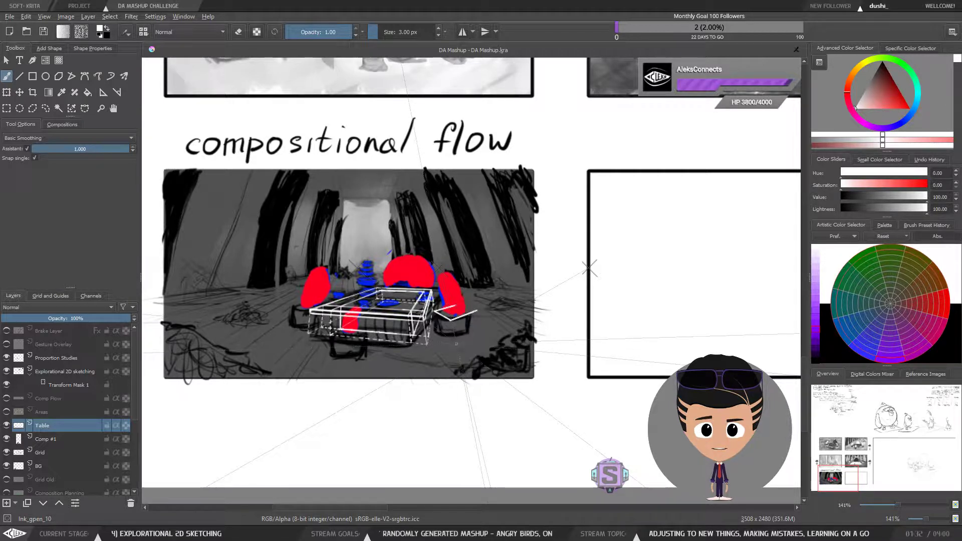
pyautogui.hotkey('ctrl', 'z')
pyautogui.hotkey('ctrl', 'z')
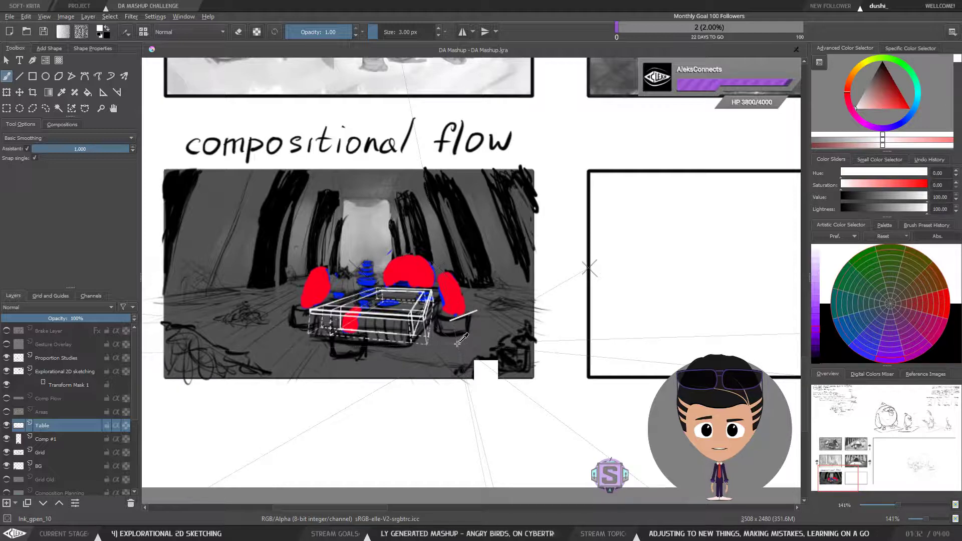
# Step: Draw a box-shaped block beside the table's right front leg using vanishing point snapping
pyautogui.hotkey('ctrl', '+')
pyautogui.hotkey('ctrl', '+')
pyautogui.moveTo(501, 366); pyautogui.dragTo(528, 335)
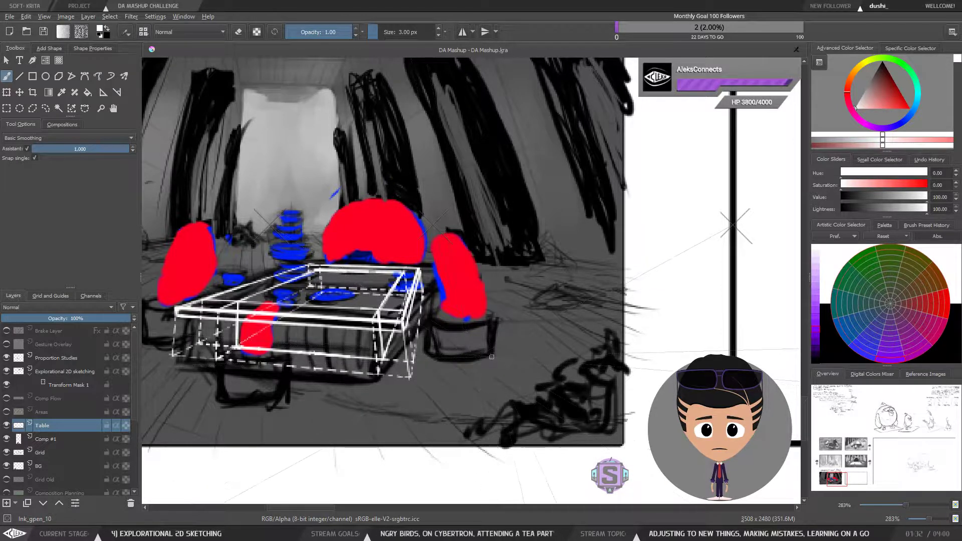
pyautogui.moveTo(473, 361); pyautogui.dragTo(526, 335)
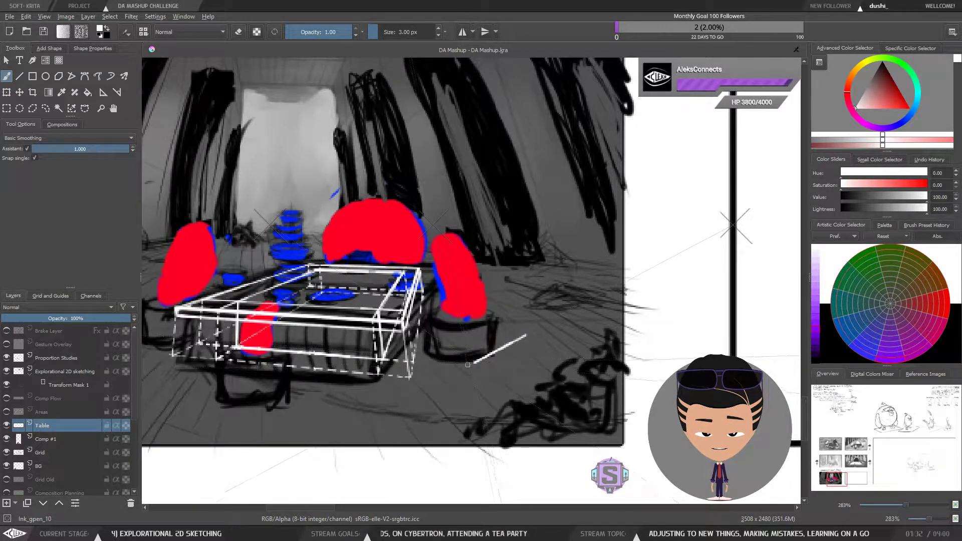
pyautogui.moveTo(474, 363); pyautogui.dragTo(436, 360)
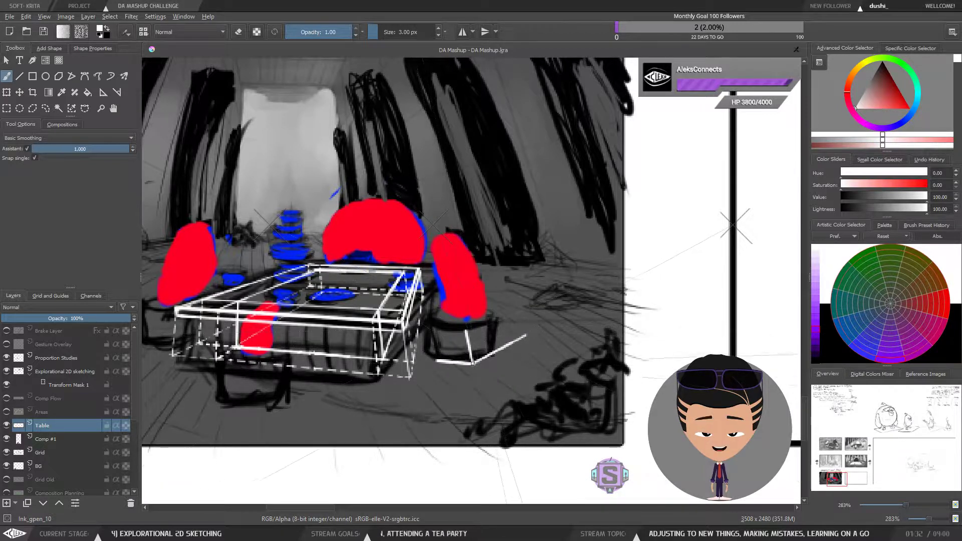
pyautogui.moveTo(470, 325)
pyautogui.mouseDown()
pyautogui.moveTo(517, 306)
pyautogui.moveTo(530, 335)
pyautogui.mouseUp()
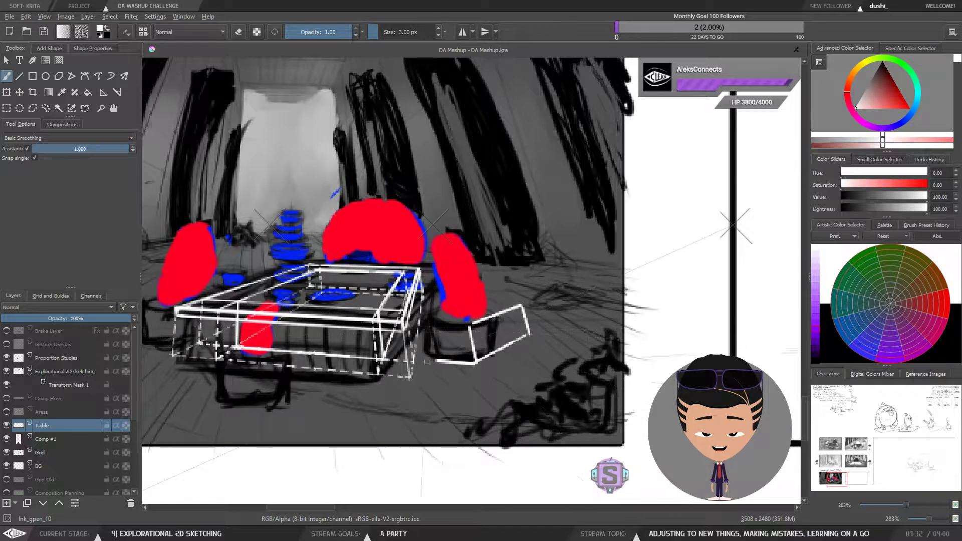
pyautogui.moveTo(433, 328)
pyautogui.mouseDown()
pyautogui.moveTo(433, 360)
pyautogui.moveTo(429, 325)
pyautogui.moveTo(476, 326)
pyautogui.moveTo(436, 320)
pyautogui.mouseUp()
pyautogui.hotkey('ctrl', 'z')
pyautogui.hotkey('ctrl', 'z')
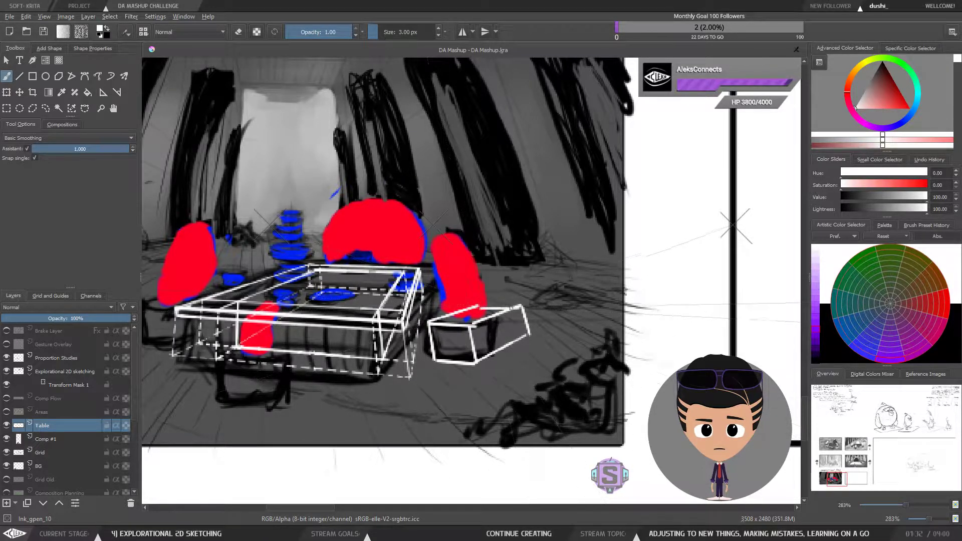
# Step: Mirror the canvas view horizontally to review the compositional flow panel
pyautogui.hotkey('ctrl', '-')
pyautogui.hotkey('ctrl', '-')
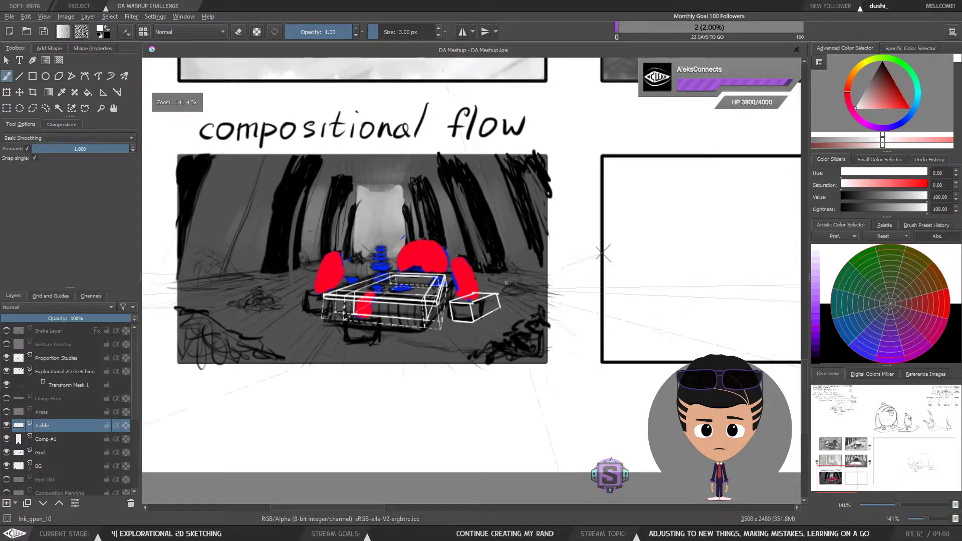
pyautogui.hotkey('ctrl', '-')
pyautogui.hotkey('ctrl', '-')
pyautogui.press('m')
# Step: Delete the box-shaped block drawn beside the table's right front leg
pyautogui.press('m')
pyautogui.press('m')
pyautogui.press('m')
pyautogui.press('m')
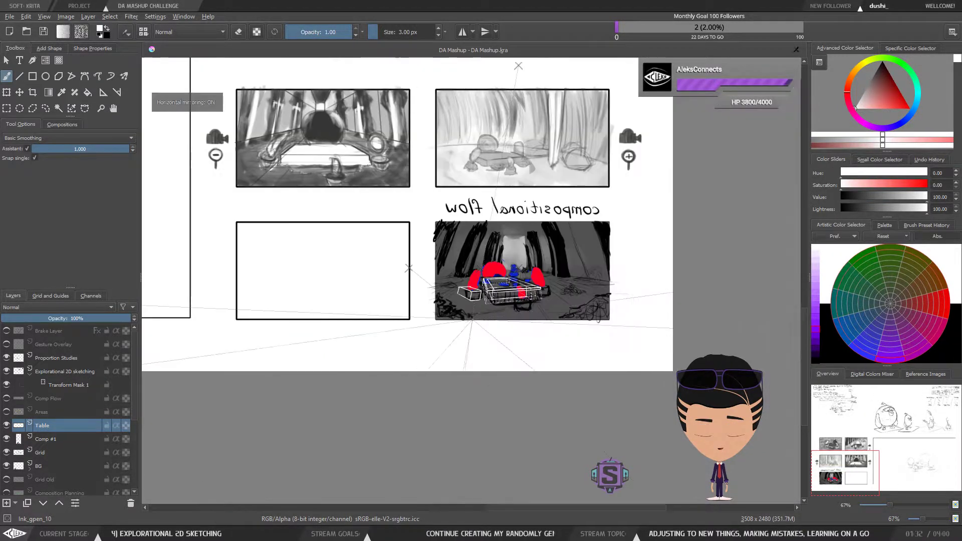
pyautogui.press('m')
pyautogui.hotkey('ctrl', '+')
pyautogui.hotkey('ctrl', '+')
pyautogui.hotkey('ctrl', '+')
pyautogui.hotkey('ctrl', '+')
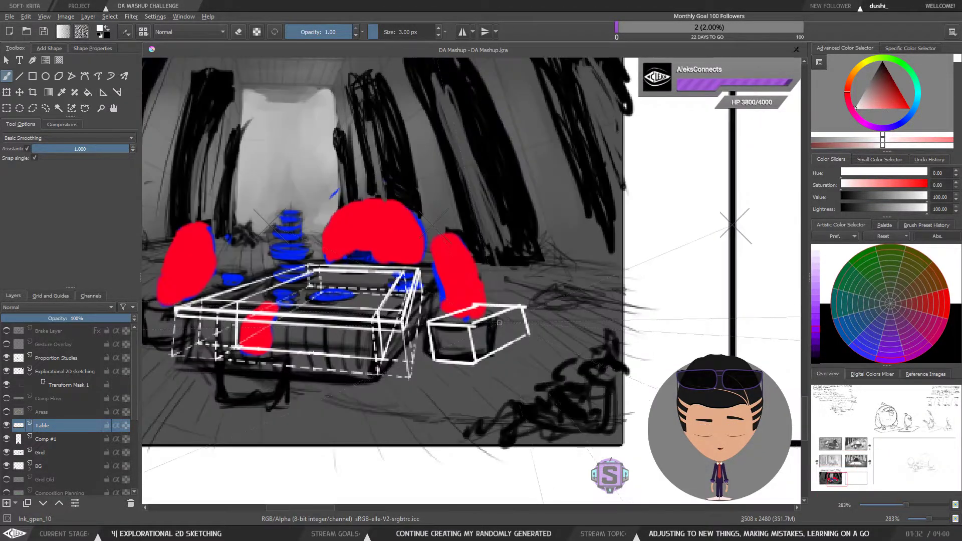
pyautogui.press('l')
pyautogui.moveTo(550, 322)
pyautogui.mouseDown()
pyautogui.moveTo(462, 294)
pyautogui.moveTo(427, 321)
pyautogui.moveTo(426, 340)
pyautogui.moveTo(506, 378)
pyautogui.moveTo(551, 315)
pyautogui.mouseUp()
pyautogui.press('Delete')
pyautogui.hotkey('ctrl', 'shift', 'a')
pyautogui.press('b')
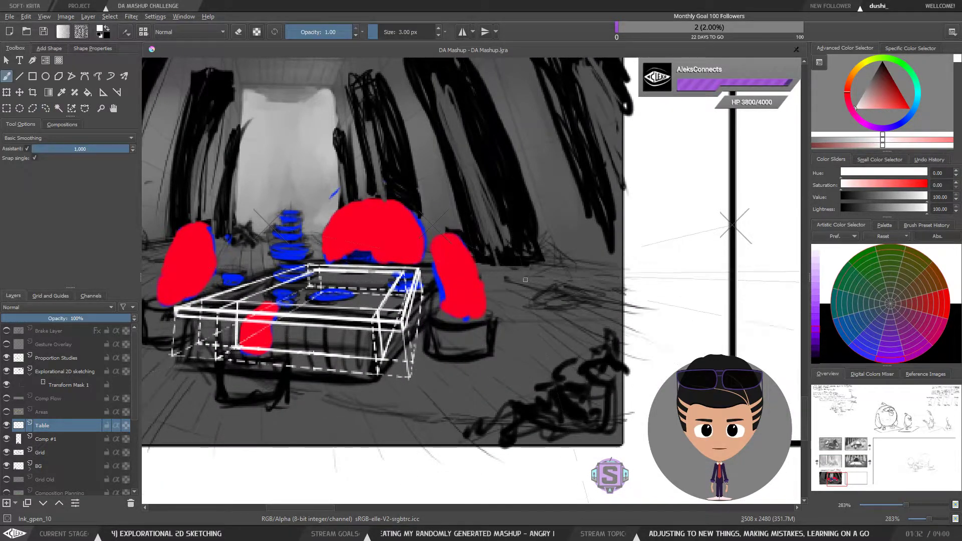
# Step: Turn off assistant snapping and move the vanishing point assistant to the right of the compositional flow panel
pyautogui.moveTo(477, 344)
pyautogui.mouseDown()
pyautogui.moveTo(491, 358)
pyautogui.moveTo(532, 366)
pyautogui.moveTo(518, 375)
pyautogui.mouseUp()
pyautogui.moveTo(557, 284); pyautogui.dragTo(464, 297)
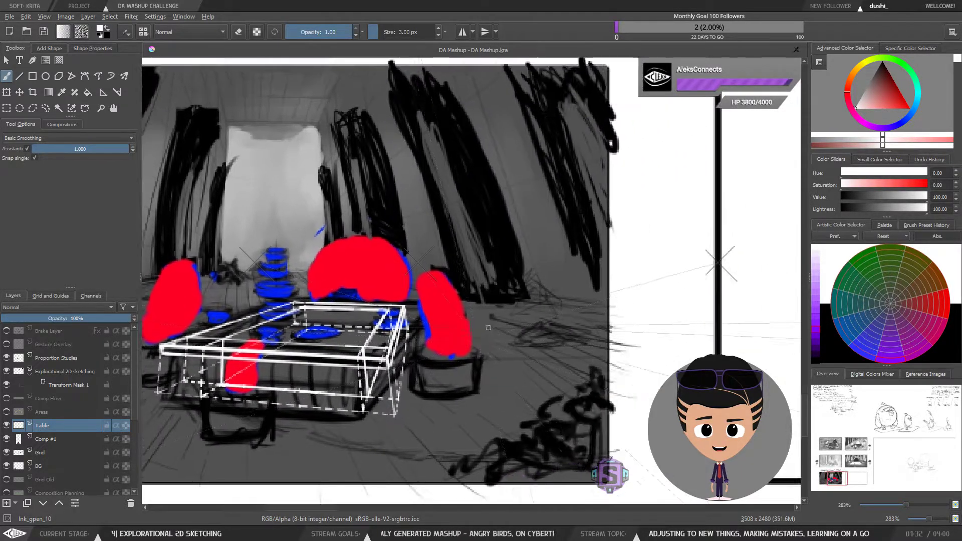
pyautogui.hotkey('ctrl', '-')
pyautogui.hotkey('ctrl', '-')
pyautogui.moveTo(505, 341); pyautogui.dragTo(482, 353)
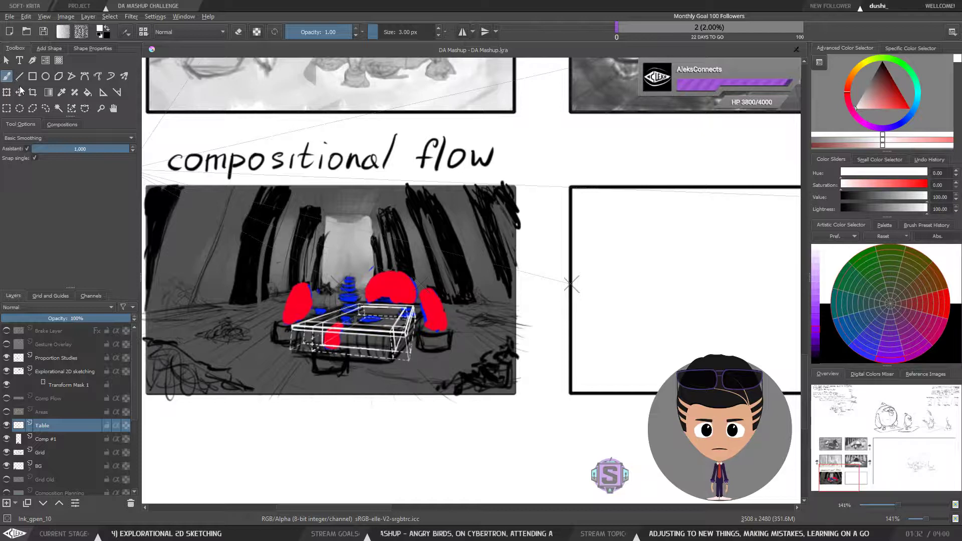
pyautogui.click(26, 149)
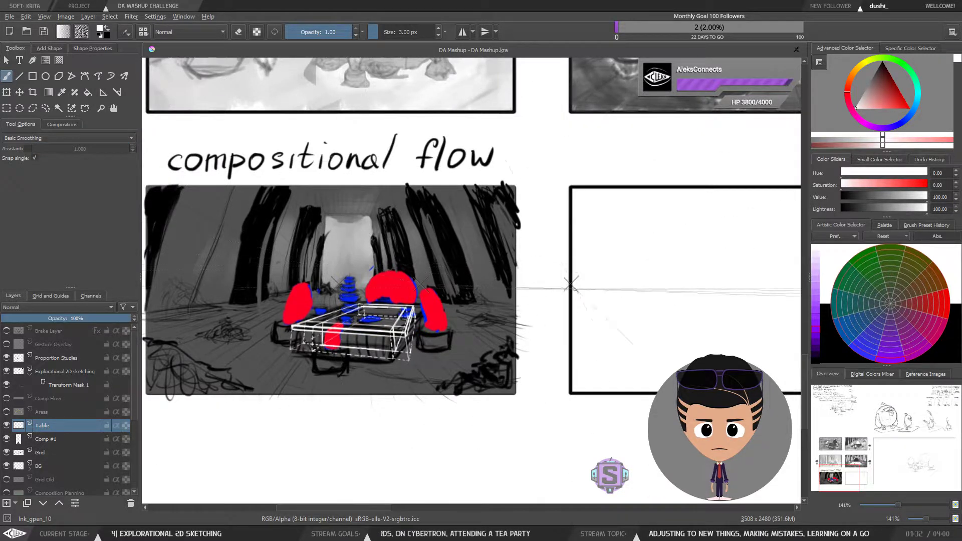
pyautogui.click(104, 92)
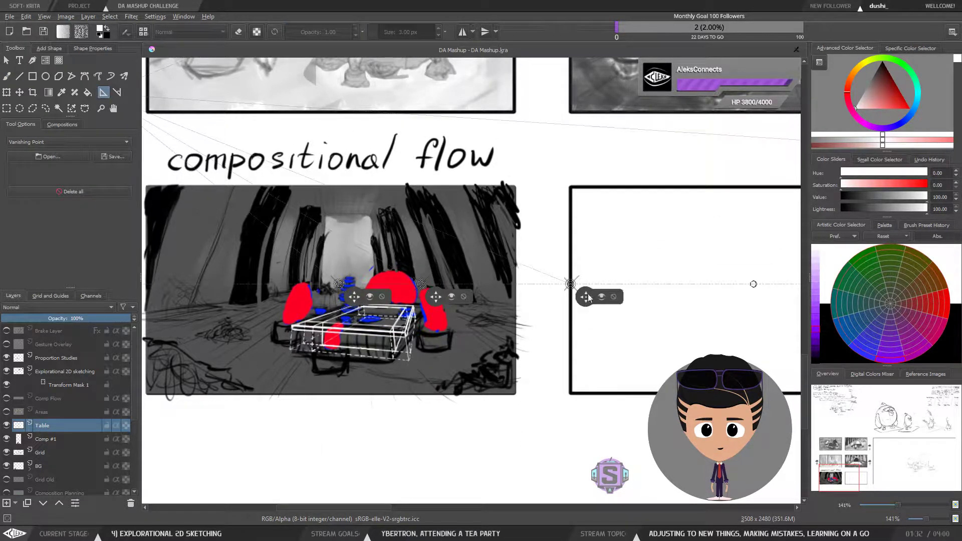
pyautogui.moveTo(586, 300); pyautogui.dragTo(652, 304)
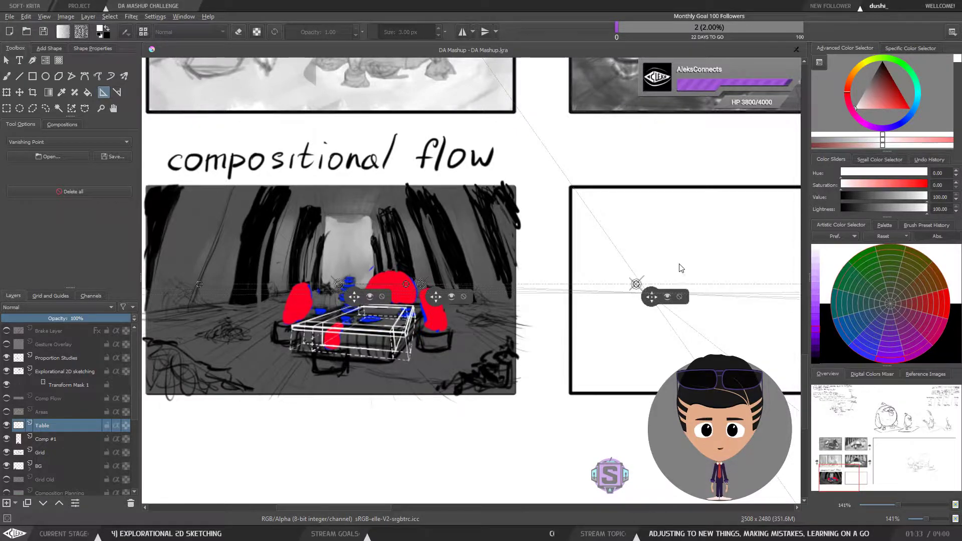
pyautogui.scroll(-1, 596, 333)
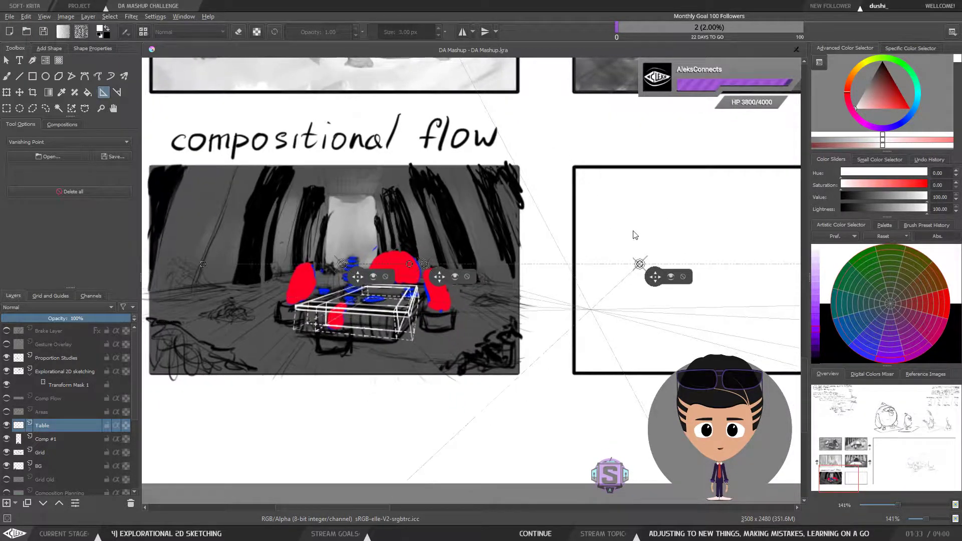
pyautogui.hotkey('ctrl', '-')
pyautogui.hotkey('ctrl', '-')
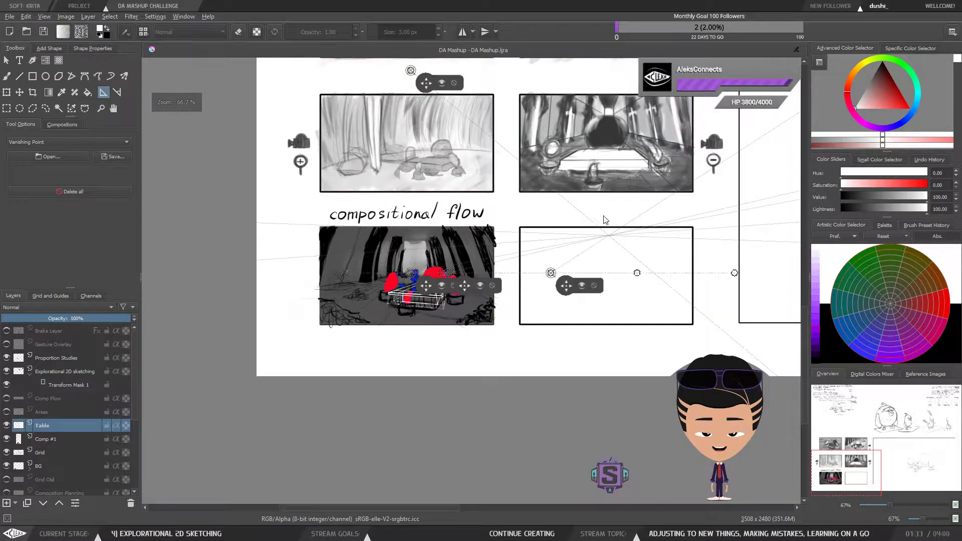
pyautogui.moveTo(568, 314); pyautogui.dragTo(702, 330)
pyautogui.scroll(6, 586, 318)
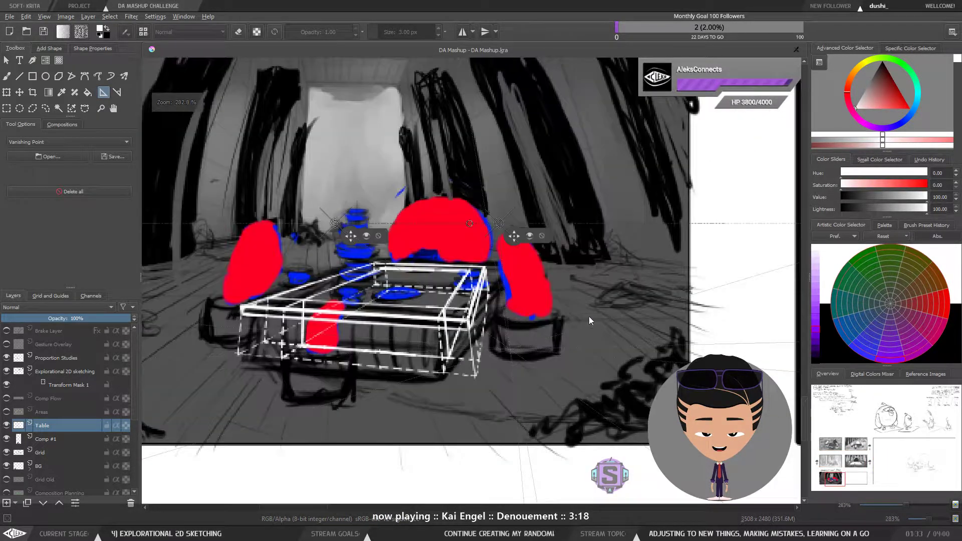
pyautogui.moveTo(589, 317)
pyautogui.mouseDown()
pyautogui.moveTo(551, 318)
pyautogui.moveTo(464, 350)
pyautogui.moveTo(476, 346)
pyautogui.moveTo(494, 294)
pyautogui.mouseUp()
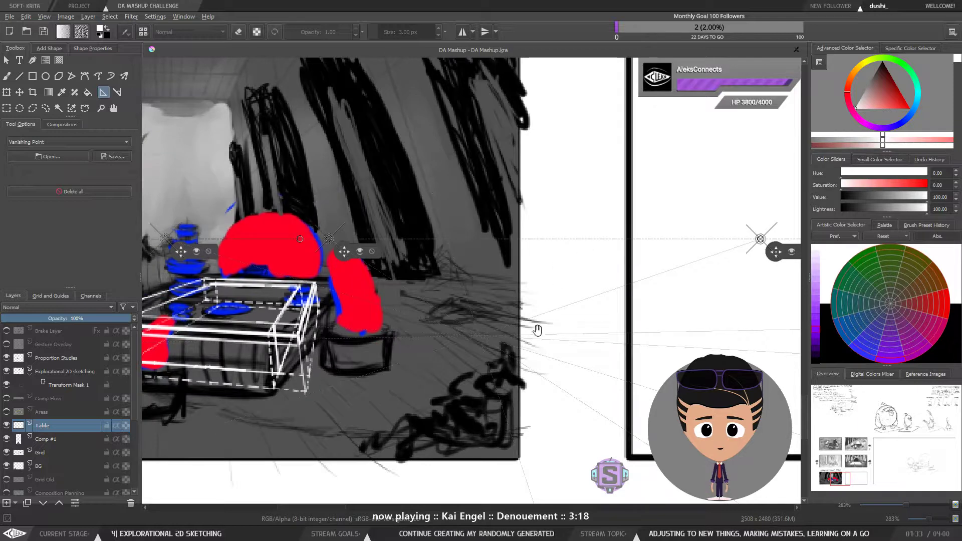
# Step: Fine-tune the vanishing point assistant's position against the table's perspective
pyautogui.moveTo(572, 317); pyautogui.dragTo(570, 303)
pyautogui.press('-')
pyautogui.press('-')
pyautogui.press('+')
pyautogui.press('+')
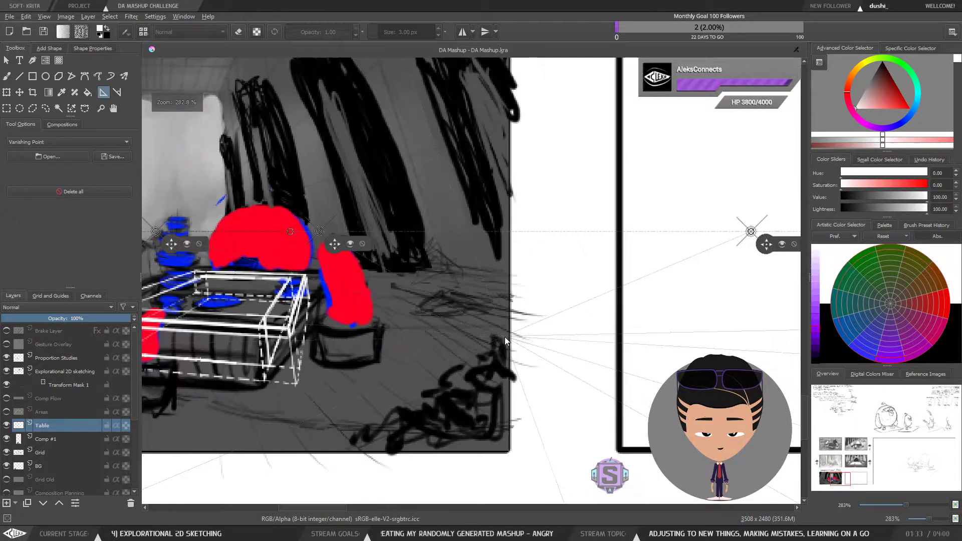
pyautogui.moveTo(505, 340); pyautogui.dragTo(640, 308)
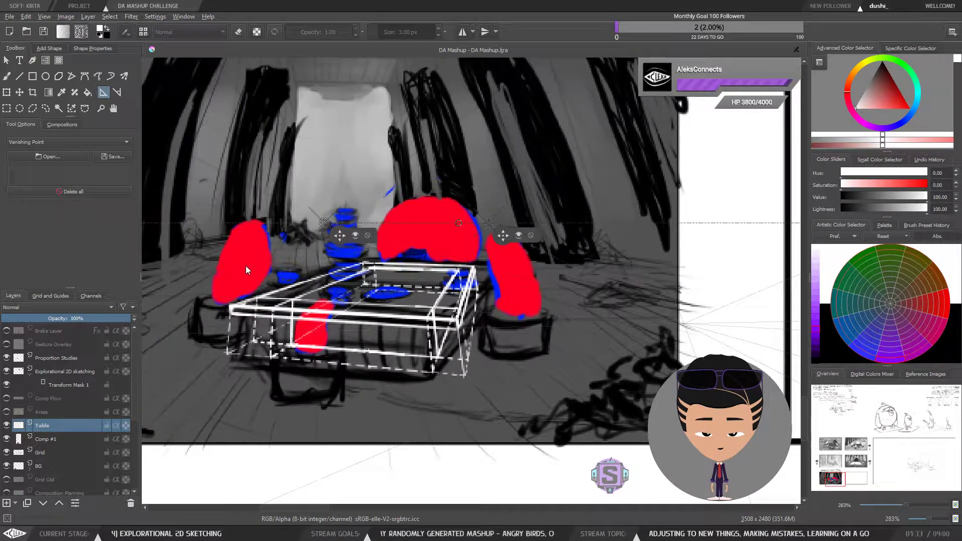
pyautogui.moveTo(309, 296); pyautogui.dragTo(479, 305)
pyautogui.press('-')
pyautogui.press('-')
pyautogui.moveTo(596, 306)
pyautogui.mouseDown()
pyautogui.moveTo(746, 307)
pyautogui.moveTo(555, 311)
pyautogui.moveTo(336, 352)
pyautogui.mouseUp()
pyautogui.moveTo(537, 343)
pyautogui.mouseDown()
pyautogui.moveTo(391, 344)
pyautogui.moveTo(543, 299)
pyautogui.moveTo(685, 291)
pyautogui.mouseUp()
pyautogui.press('+')
pyautogui.press('+')
pyautogui.moveTo(457, 308); pyautogui.dragTo(501, 334)
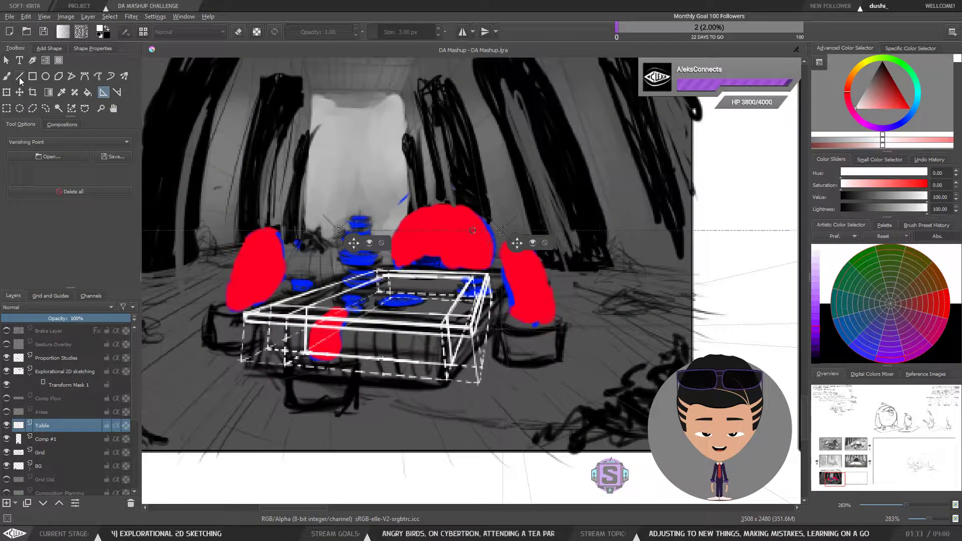
# Step: Switch to the brush, re-enable snapping, and draw a new box-shaped block beside the table's right front leg
pyautogui.click(7, 76)
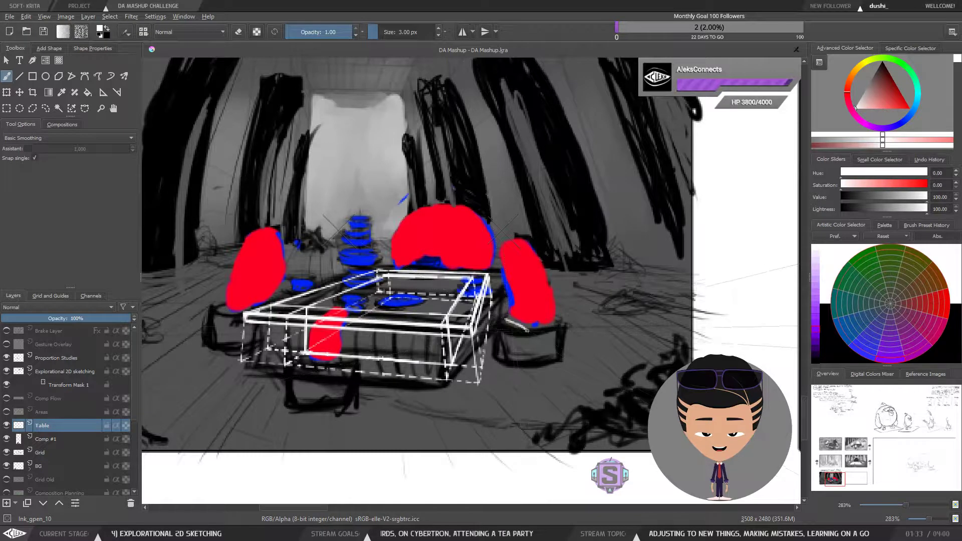
pyautogui.click(27, 148)
pyautogui.moveTo(521, 326); pyautogui.dragTo(528, 331)
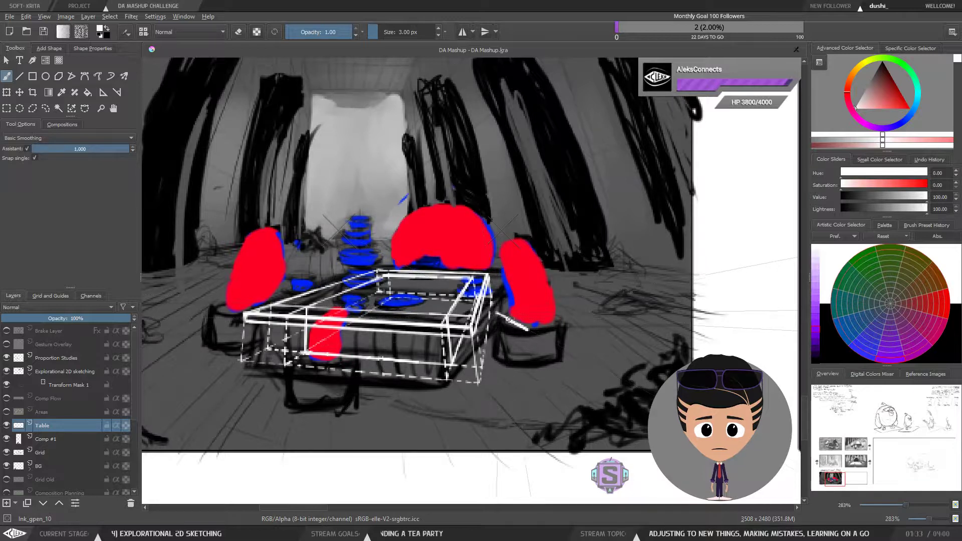
pyautogui.moveTo(516, 310); pyautogui.dragTo(526, 309)
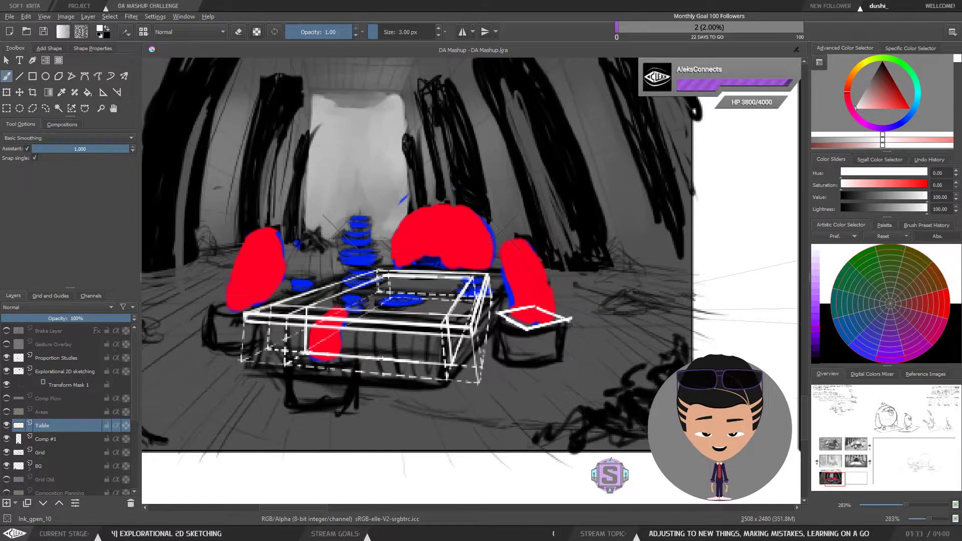
pyautogui.hotkey('ctrl', 'z')
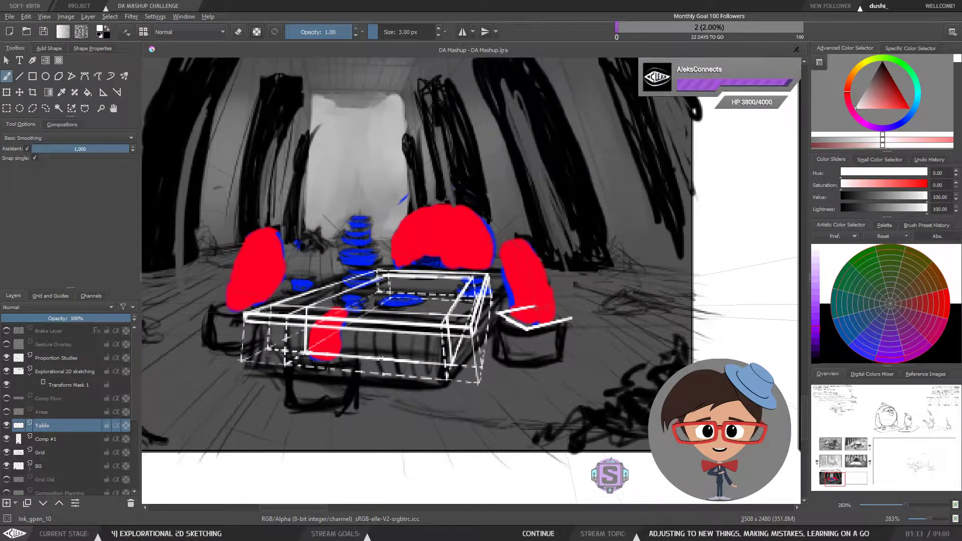
pyautogui.moveTo(534, 307); pyautogui.dragTo(549, 308)
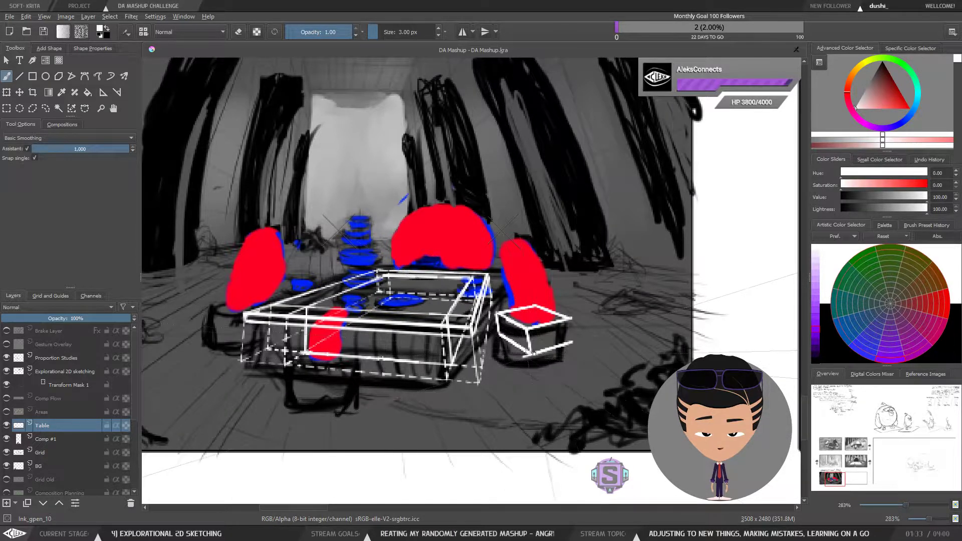
pyautogui.moveTo(571, 334); pyautogui.dragTo(569, 321)
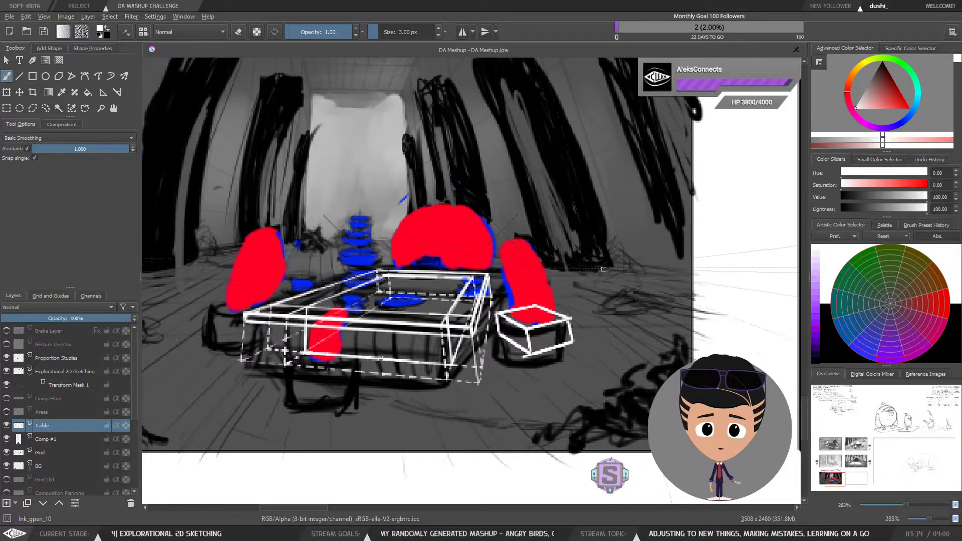
# Step: Zoom in to inspect the new block's edges
pyautogui.press('-')
pyautogui.press('-')
pyautogui.press('-')
pyautogui.press('-')
pyautogui.press('+')
pyautogui.press('+')
pyautogui.press('+')
pyautogui.press('+')
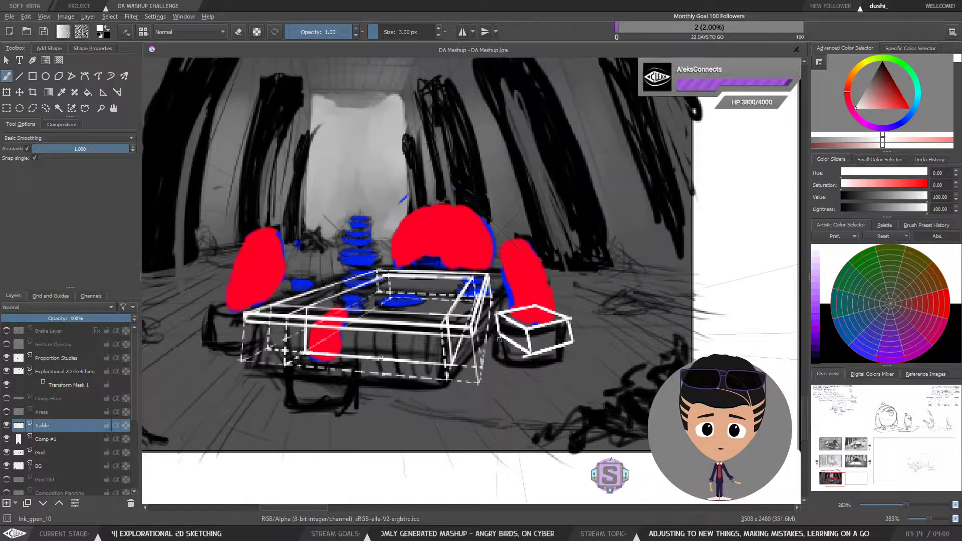
pyautogui.scroll(2, 501, 346)
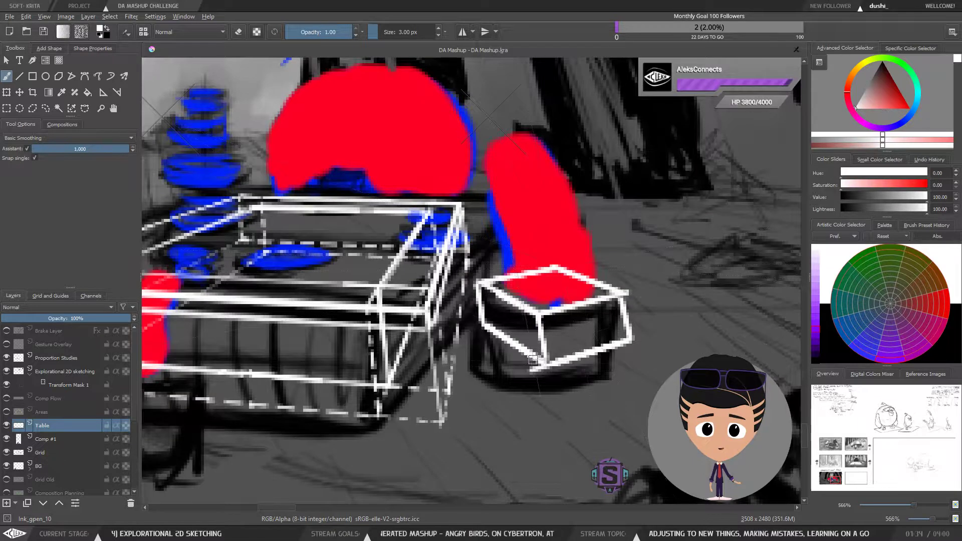
pyautogui.scroll(-2, 532, 360)
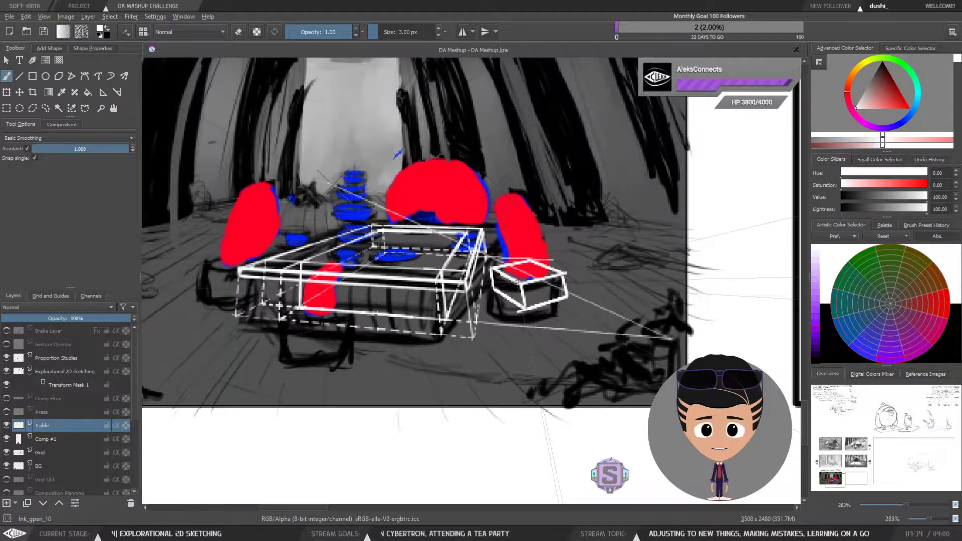
# Step: Try extending lines from the block toward the vanishing point, then undo those strokes
pyautogui.hotkey('ctrl', '-')
pyautogui.hotkey('ctrl', '-')
pyautogui.hotkey('ctrl', '+')
pyautogui.hotkey('ctrl', '+')
pyautogui.moveTo(520, 284); pyautogui.dragTo(609, 351)
pyautogui.hotkey('ctrl', '-')
pyautogui.hotkey('ctrl', '-')
pyautogui.hotkey('ctrl', '+')
pyautogui.hotkey('ctrl', '+')
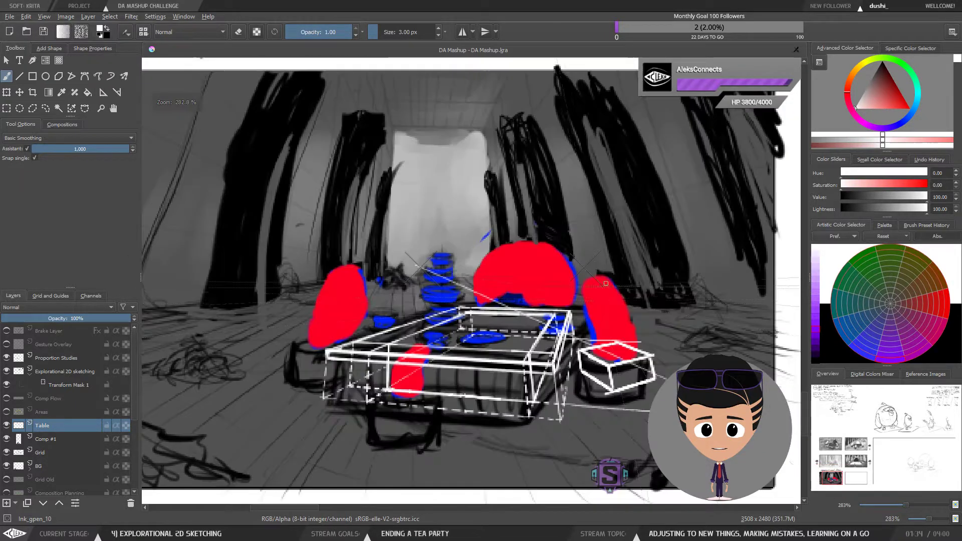
pyautogui.moveTo(639, 305)
pyautogui.mouseDown()
pyautogui.moveTo(586, 315)
pyautogui.moveTo(553, 306)
pyautogui.moveTo(535, 316)
pyautogui.moveTo(559, 317)
pyautogui.moveTo(556, 300)
pyautogui.moveTo(650, 348)
pyautogui.moveTo(501, 323)
pyautogui.moveTo(512, 315)
pyautogui.mouseUp()
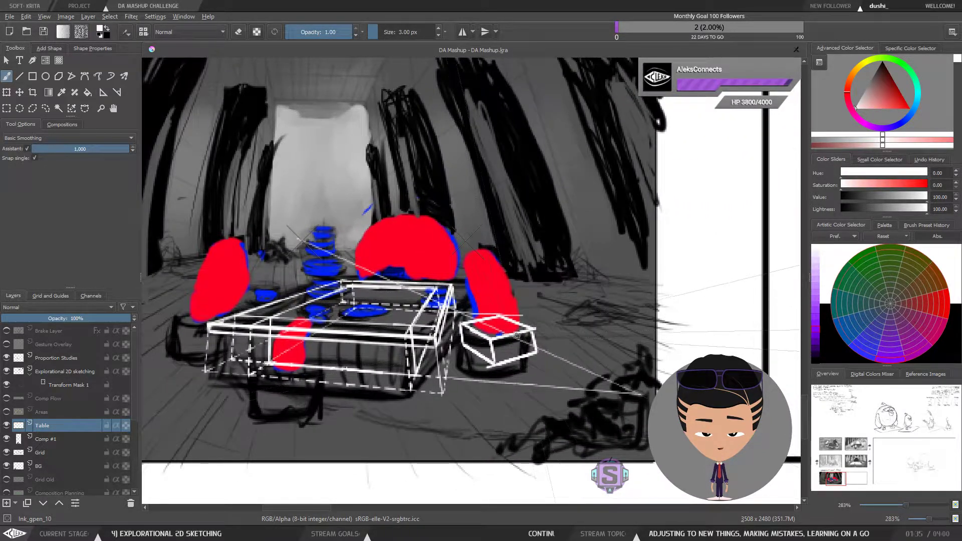
pyautogui.hotkey('ctrl', 'z')
pyautogui.hotkey('ctrl', 'z')
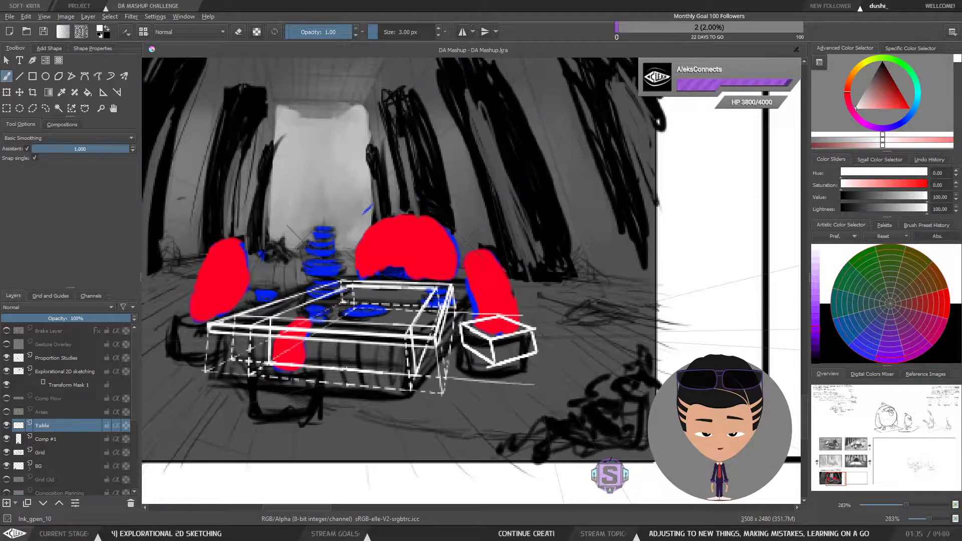
pyautogui.hotkey('ctrl', 'z')
pyautogui.hotkey('ctrl', 'z')
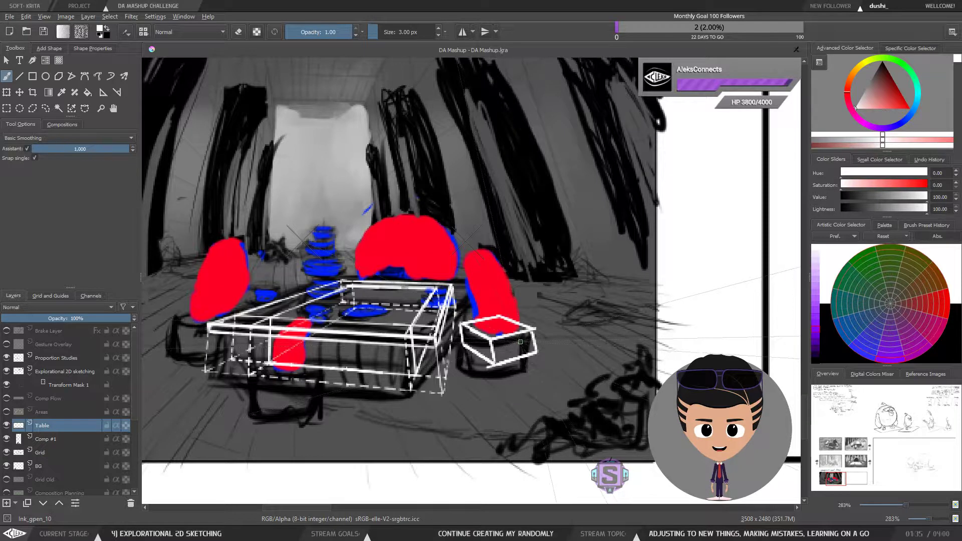
# Step: Mirror and zoom the canvas to review the block within the compositional flow panel
pyautogui.hotkey('ctrl', '-')
pyautogui.hotkey('ctrl', '-')
pyautogui.press('m')
pyautogui.press('m')
pyautogui.hotkey('ctrl', '+')
pyautogui.hotkey('ctrl', '+')
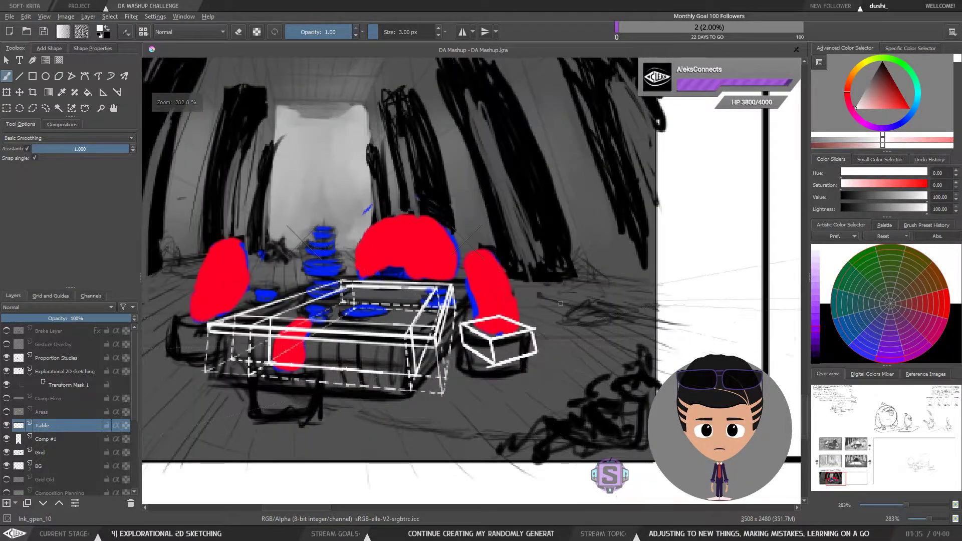
pyautogui.moveTo(561, 304); pyautogui.dragTo(583, 271)
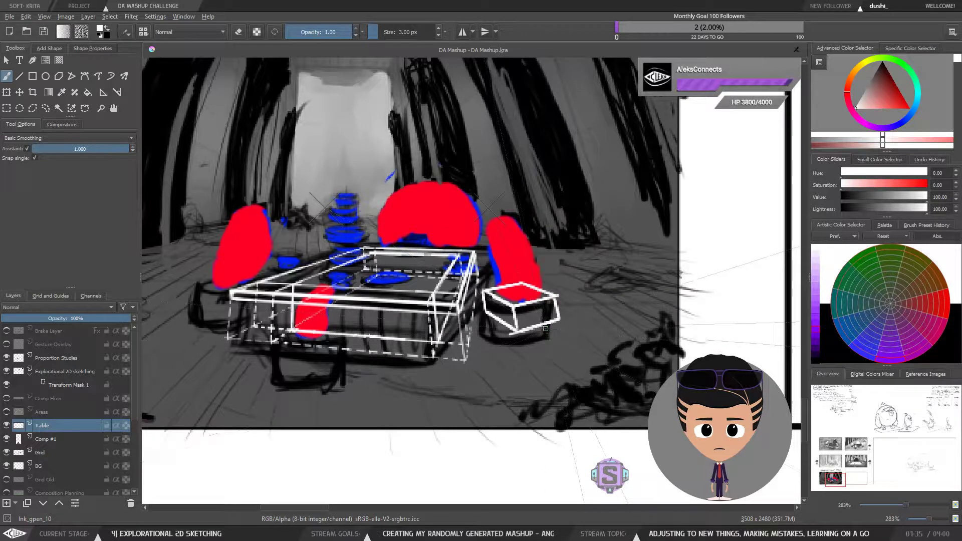
pyautogui.press('m')
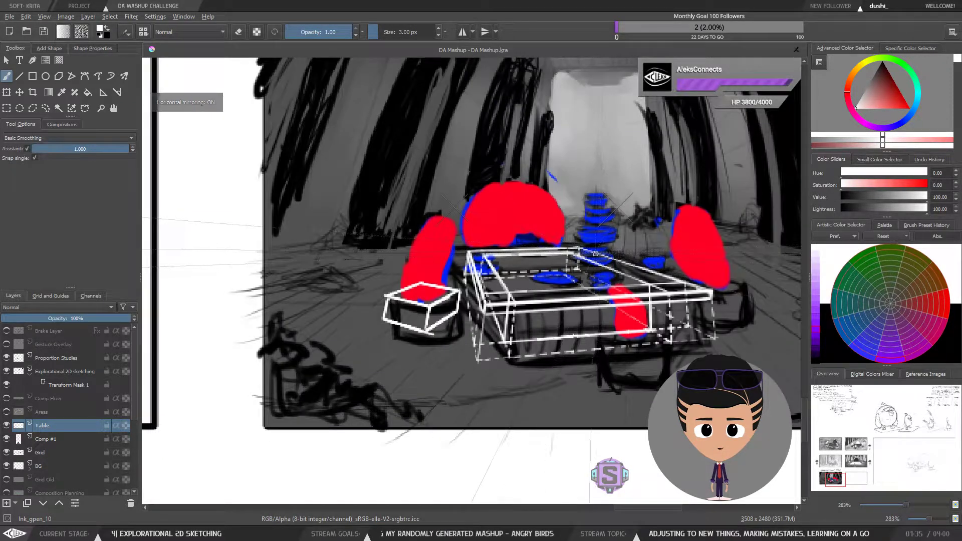
pyautogui.press('m')
pyautogui.press('m')
pyautogui.press('-')
pyautogui.press('-')
pyautogui.press('-')
pyautogui.press('-')
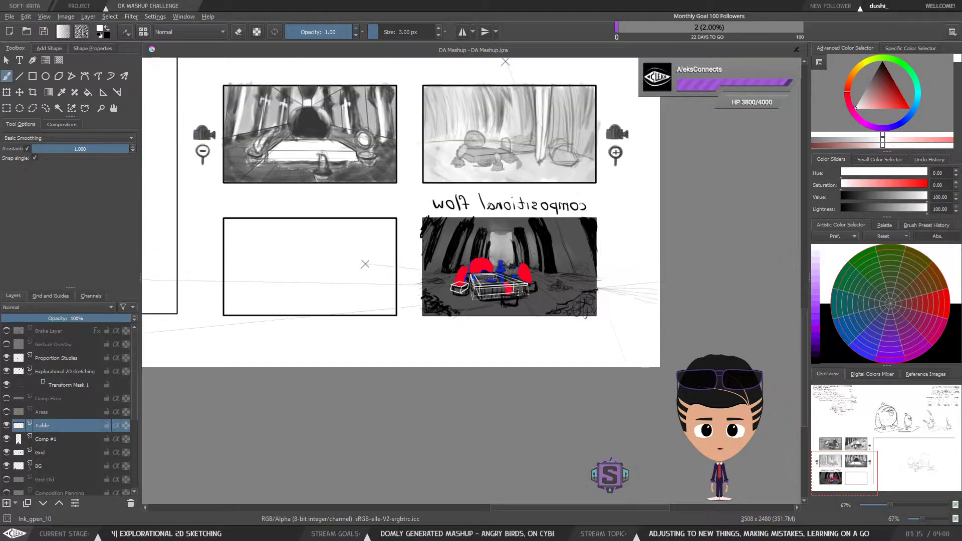
pyautogui.press('m')
pyautogui.press('m')
pyautogui.press('m')
pyautogui.press('+')
pyautogui.press('+')
pyautogui.press('+')
pyautogui.press('+')
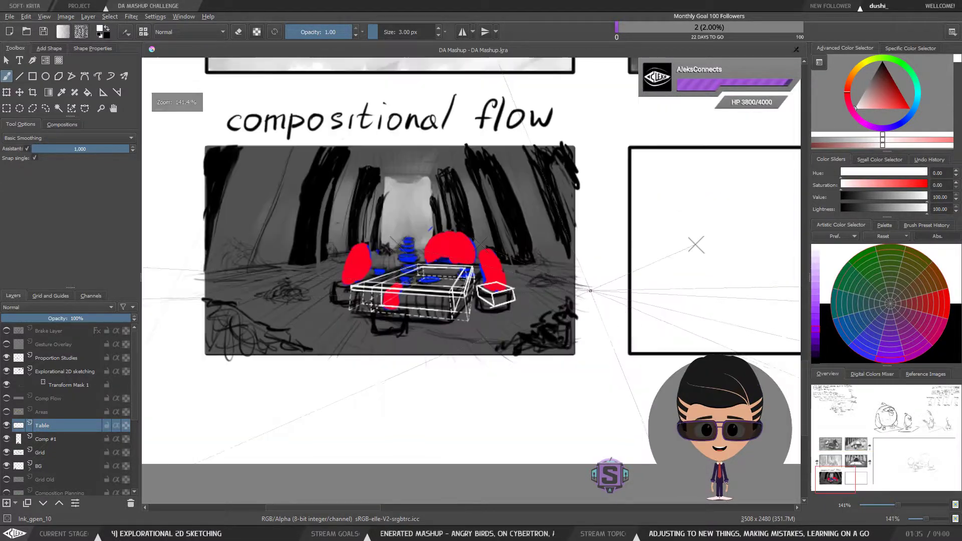
pyautogui.press('-')
pyautogui.press('-')
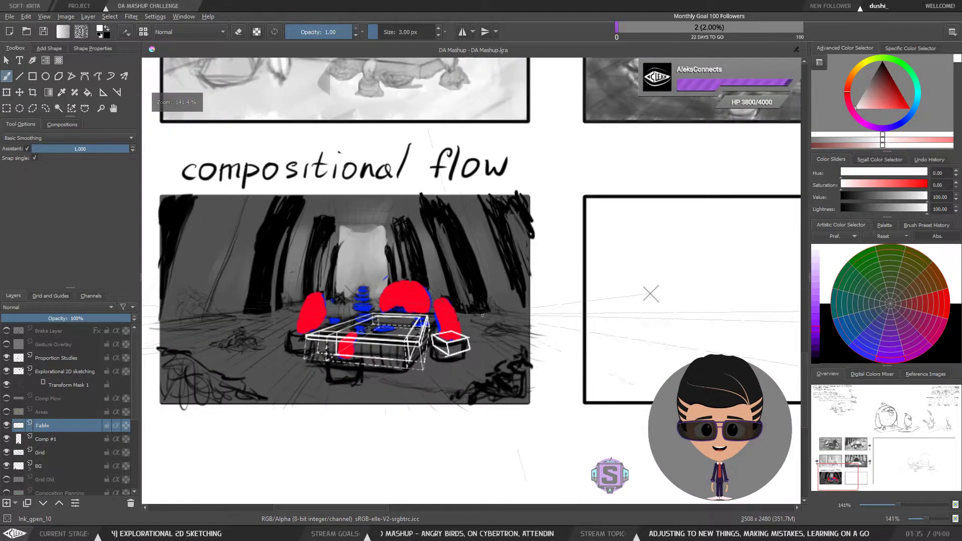
# Step: Draw a snapped perspective line along the trees on the panel's right side
pyautogui.moveTo(474, 309)
pyautogui.mouseDown()
pyautogui.moveTo(447, 210)
pyautogui.moveTo(512, 261)
pyautogui.moveTo(529, 300)
pyautogui.mouseUp()
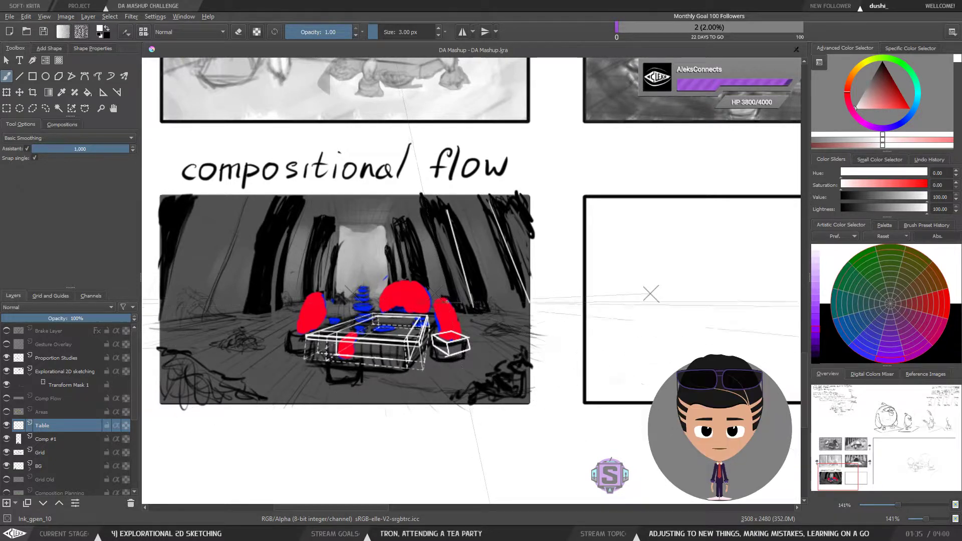
pyautogui.moveTo(466, 315); pyautogui.dragTo(487, 315)
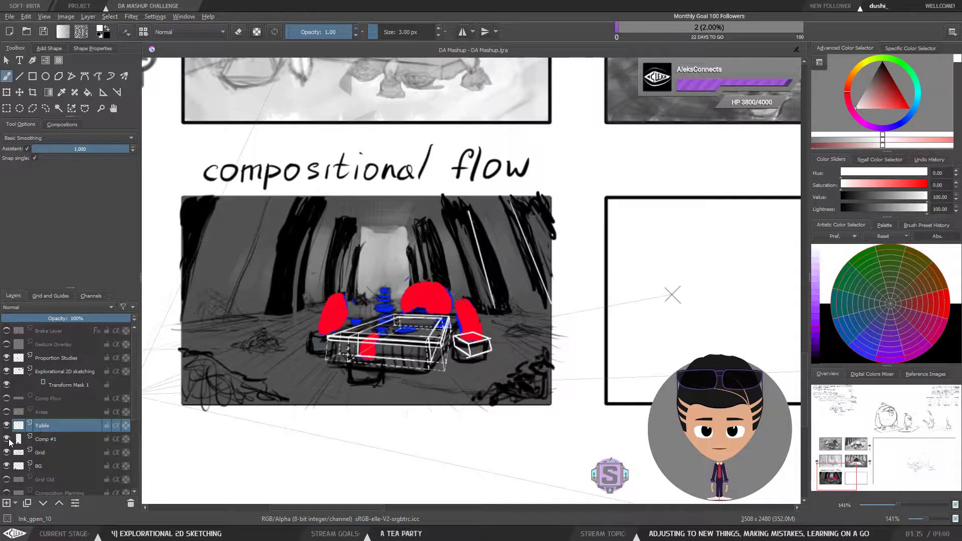
# Step: Hide the Comp #1 layer and draw three more snapped perspective lines along the trees on both sides of the panel
pyautogui.click(6, 439)
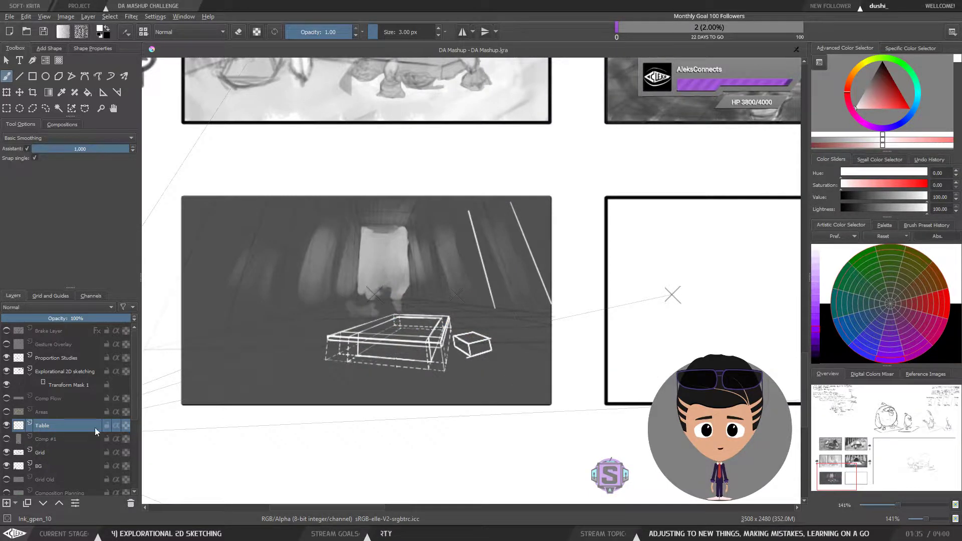
pyautogui.moveTo(495, 290); pyautogui.dragTo(519, 310)
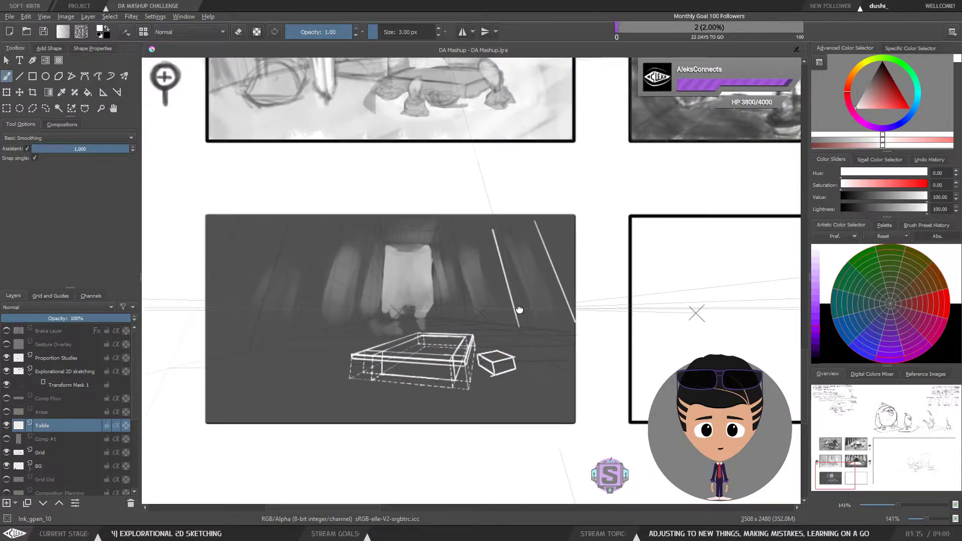
pyautogui.moveTo(333, 234); pyautogui.dragTo(316, 326)
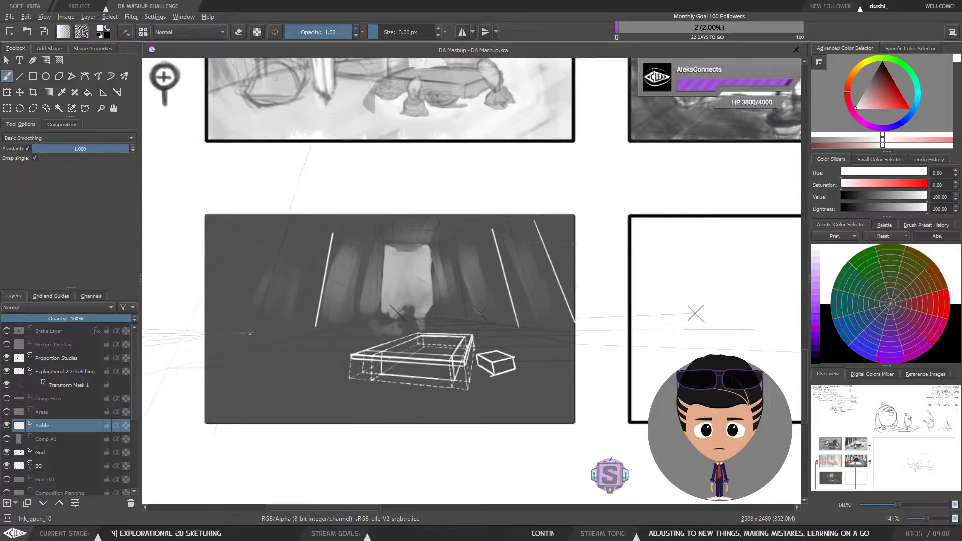
pyautogui.moveTo(261, 227); pyautogui.dragTo(216, 342)
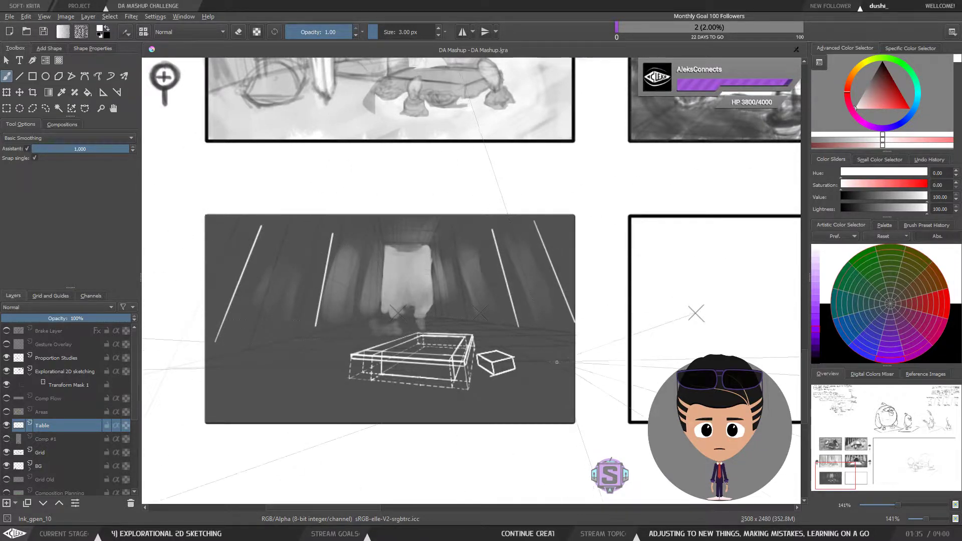
# Step: Try drawing a horizontal guide line beneath the small block beside the table
pyautogui.press('m')
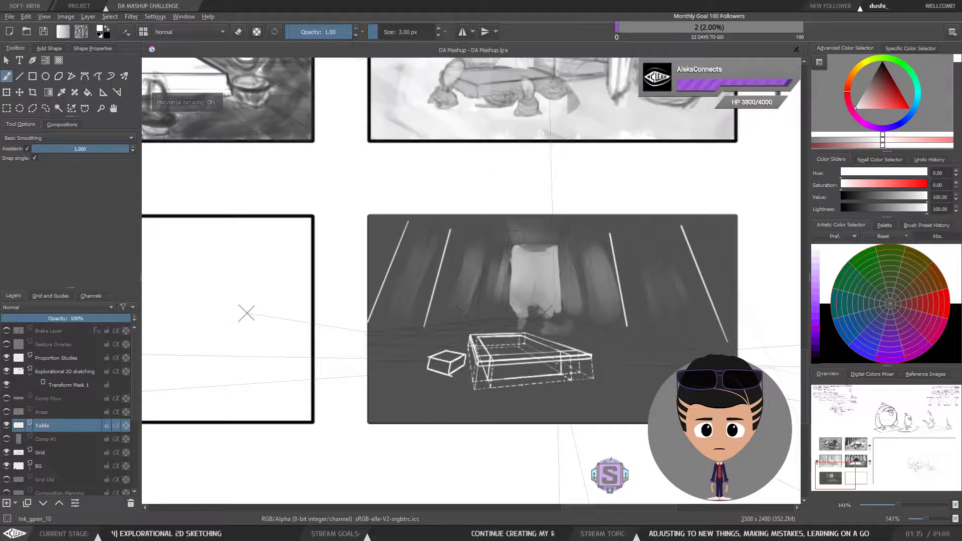
pyautogui.press('m')
pyautogui.press('+')
pyautogui.press('+')
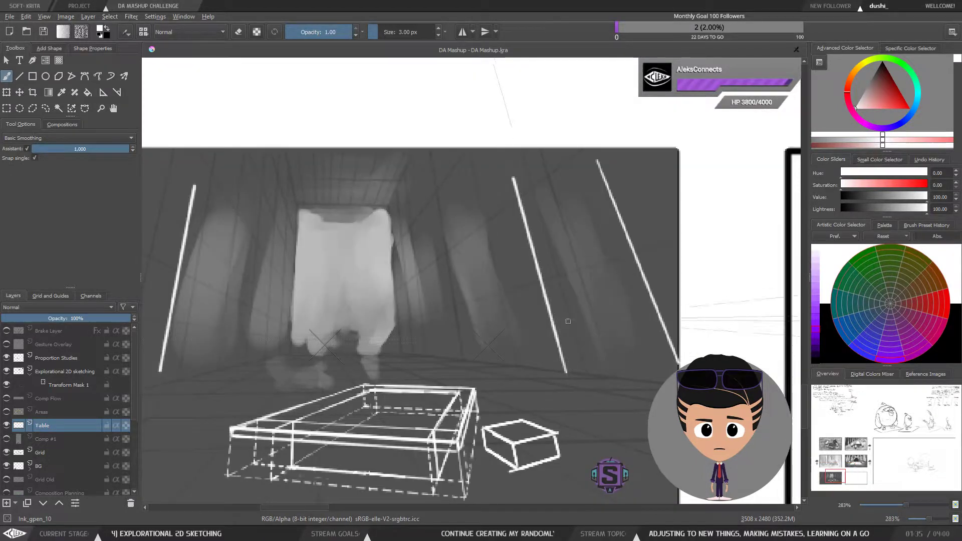
pyautogui.moveTo(566, 413); pyautogui.dragTo(512, 351)
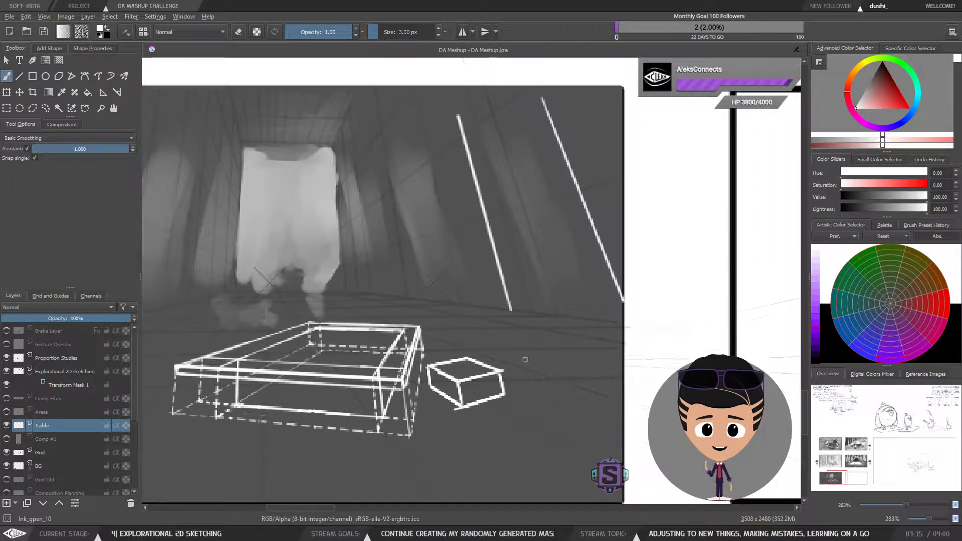
pyautogui.press('l')
pyautogui.moveTo(504, 350)
pyautogui.mouseDown()
pyautogui.moveTo(445, 350)
pyautogui.moveTo(427, 364)
pyautogui.moveTo(426, 381)
pyautogui.mouseUp()
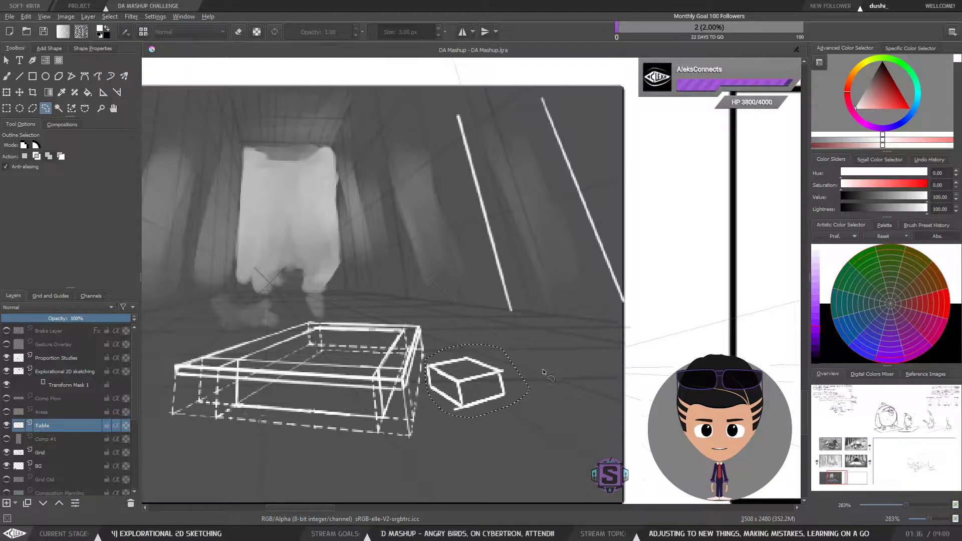
pyautogui.hotkey('ctrl', 'shift', 'a')
pyautogui.press('b')
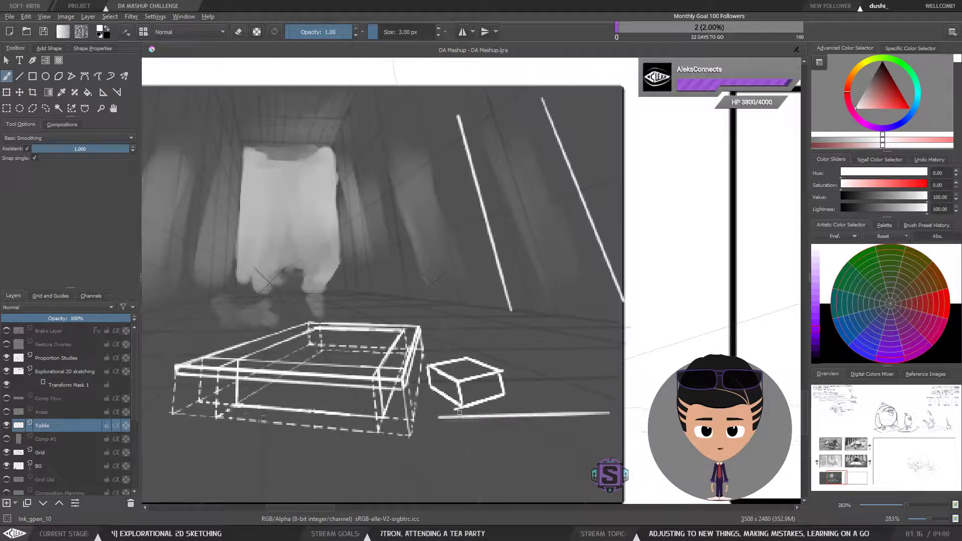
pyautogui.moveTo(606, 405); pyautogui.dragTo(511, 408)
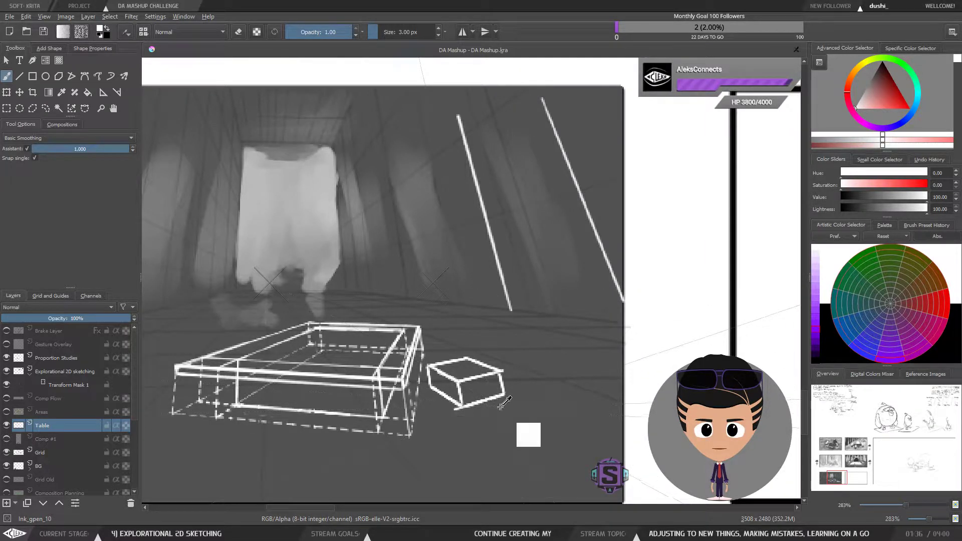
# Step: Try another line under the small block, then undo the last four strokes
pyautogui.press('-')
pyautogui.press('-')
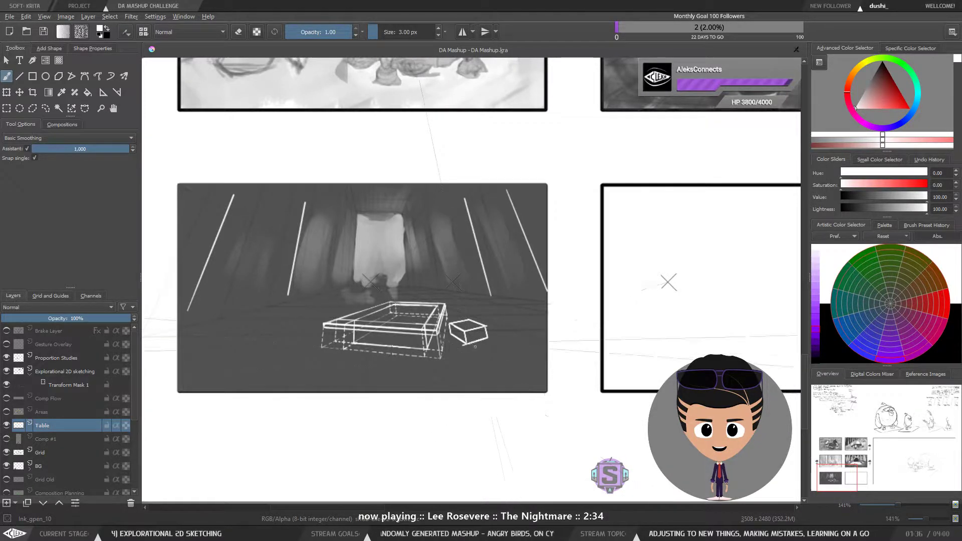
pyautogui.press('+')
pyautogui.press('+')
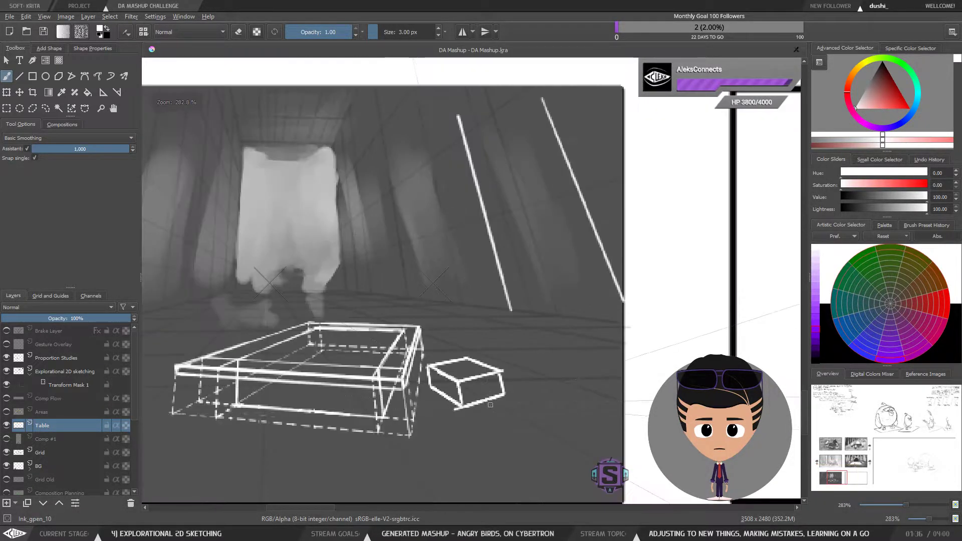
pyautogui.moveTo(482, 412); pyautogui.dragTo(578, 405)
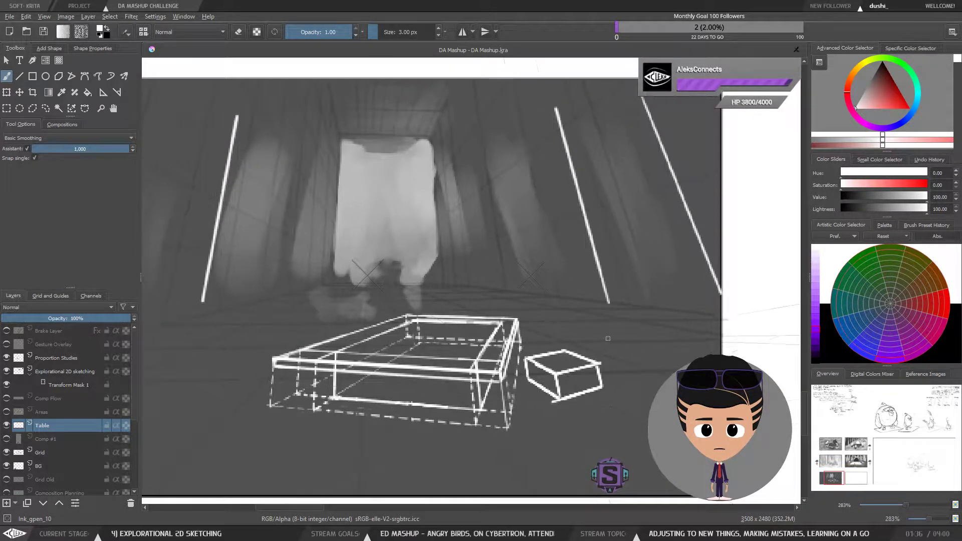
pyautogui.hotkey('ctrl', 'z')
pyautogui.hotkey('ctrl', 'z')
pyautogui.hotkey('ctrl', 'z')
pyautogui.hotkey('ctrl', 'z')
pyautogui.hotkey('ctrl', 'z')
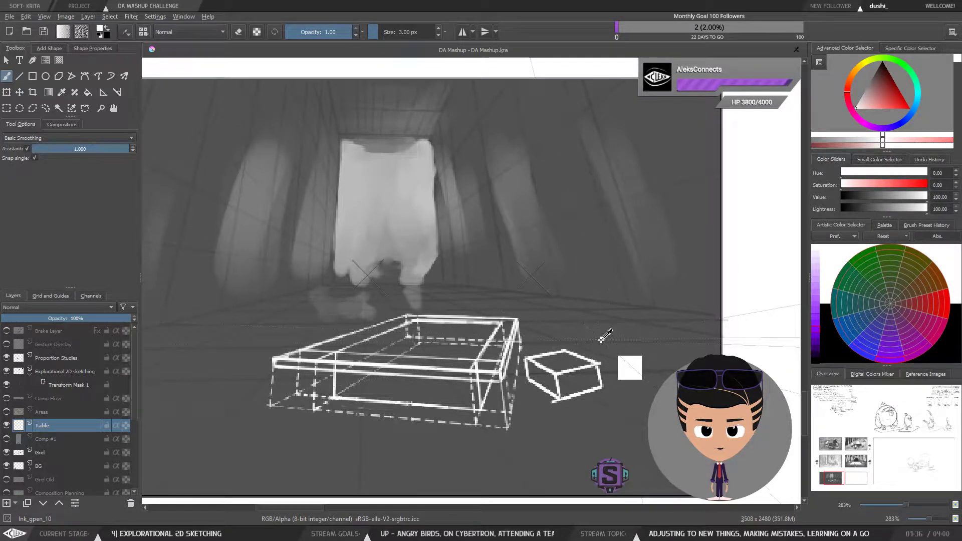
# Step: Select the small block beside the table with the lasso and delete it
pyautogui.moveTo(576, 406)
pyautogui.mouseDown()
pyautogui.moveTo(543, 394)
pyautogui.moveTo(607, 407)
pyautogui.mouseUp()
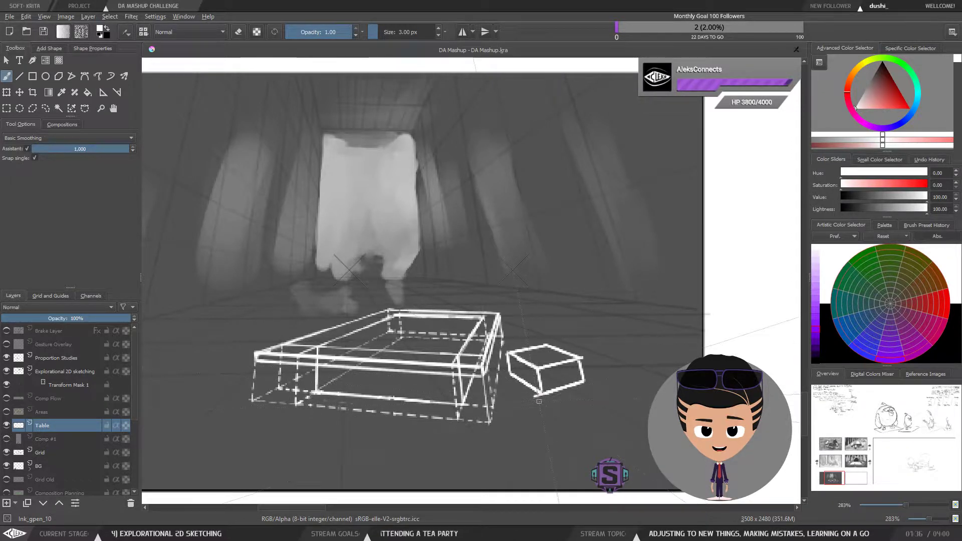
pyautogui.press('l')
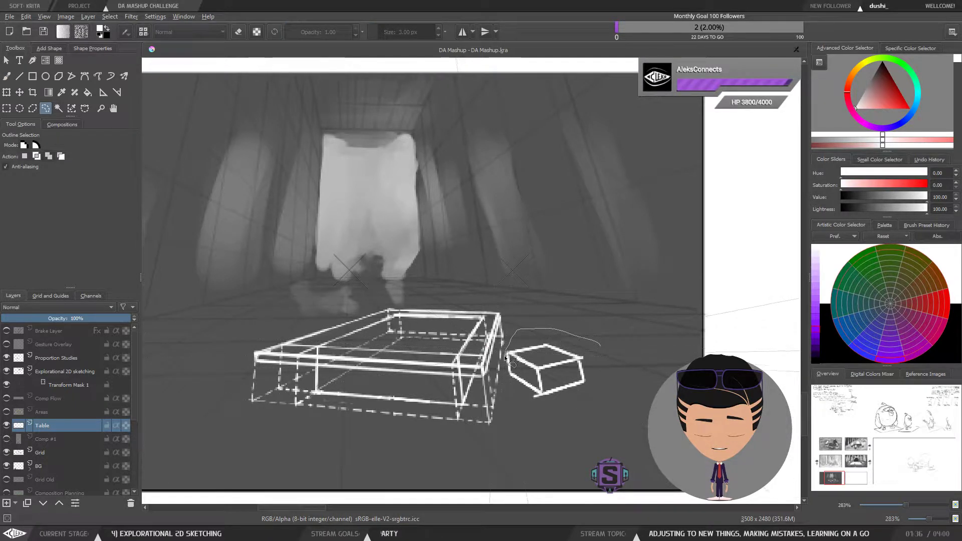
pyautogui.moveTo(597, 417)
pyautogui.mouseDown()
pyautogui.moveTo(624, 375)
pyautogui.moveTo(634, 257)
pyautogui.moveTo(590, 342)
pyautogui.mouseUp()
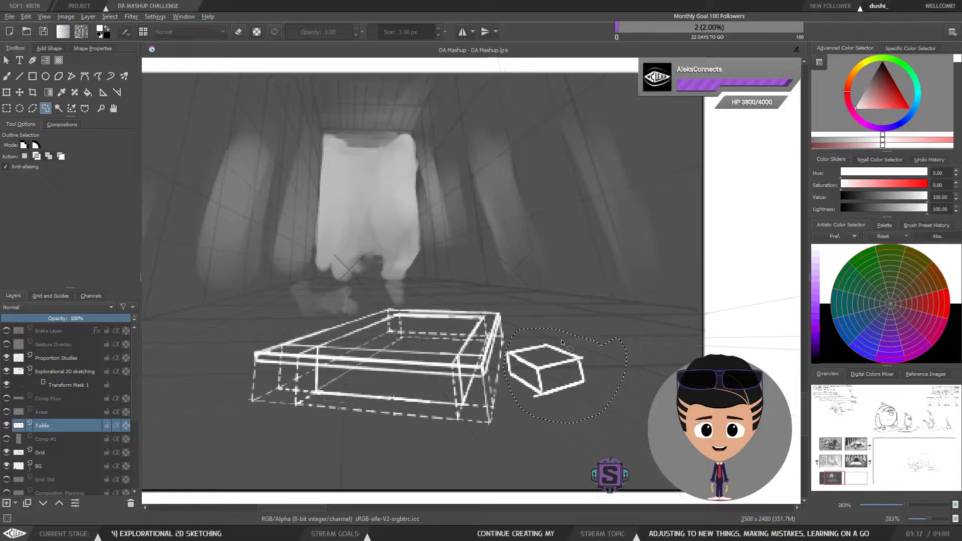
pyautogui.click(547, 314)
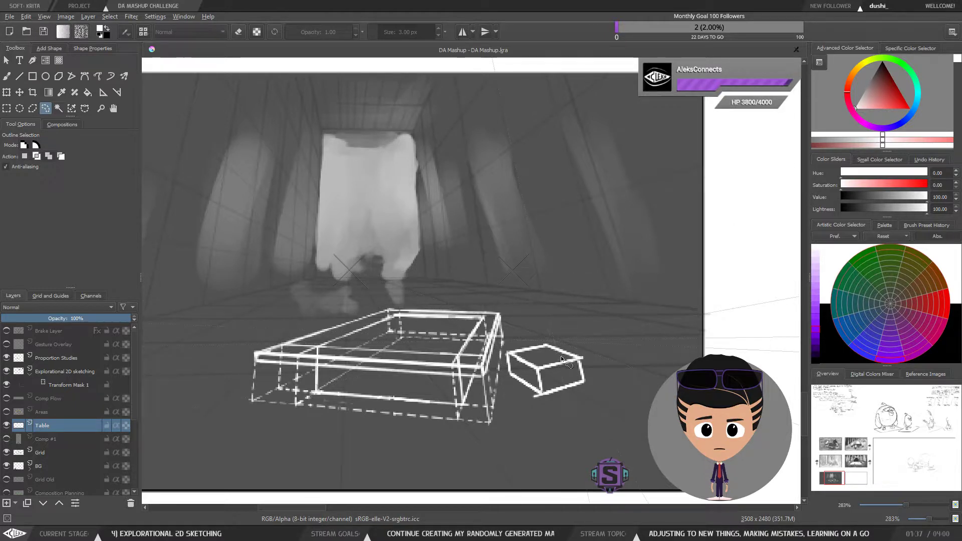
pyautogui.press('b')
pyautogui.moveTo(563, 407); pyautogui.dragTo(530, 397)
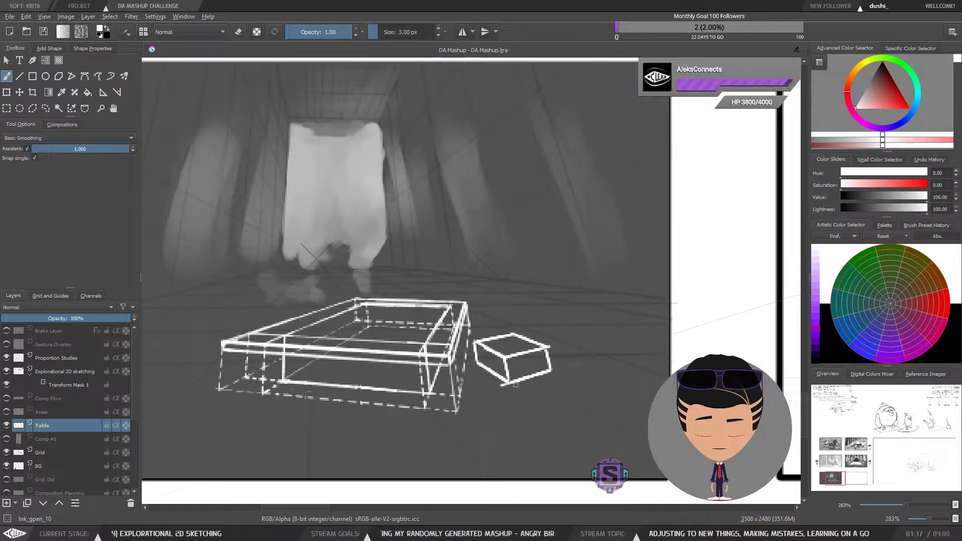
pyautogui.press('l')
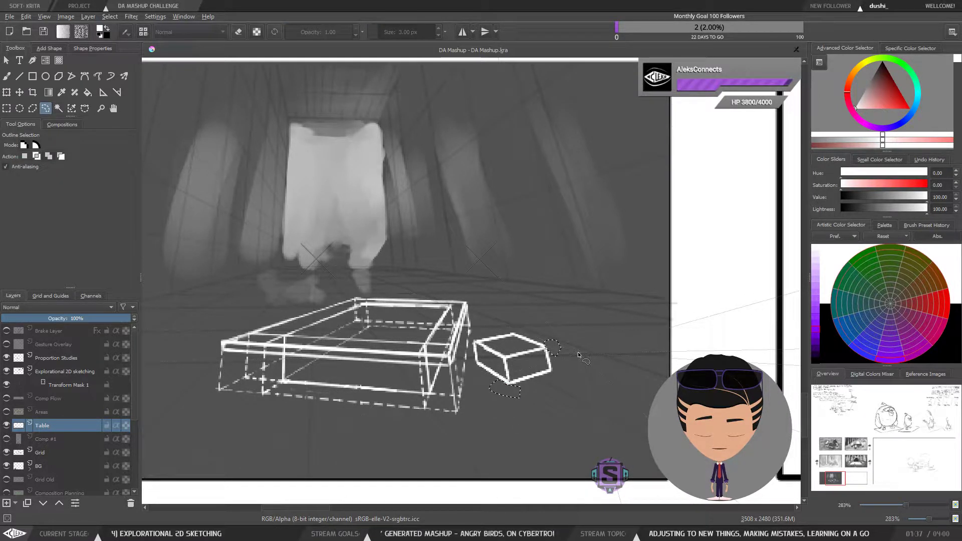
pyautogui.press('b')
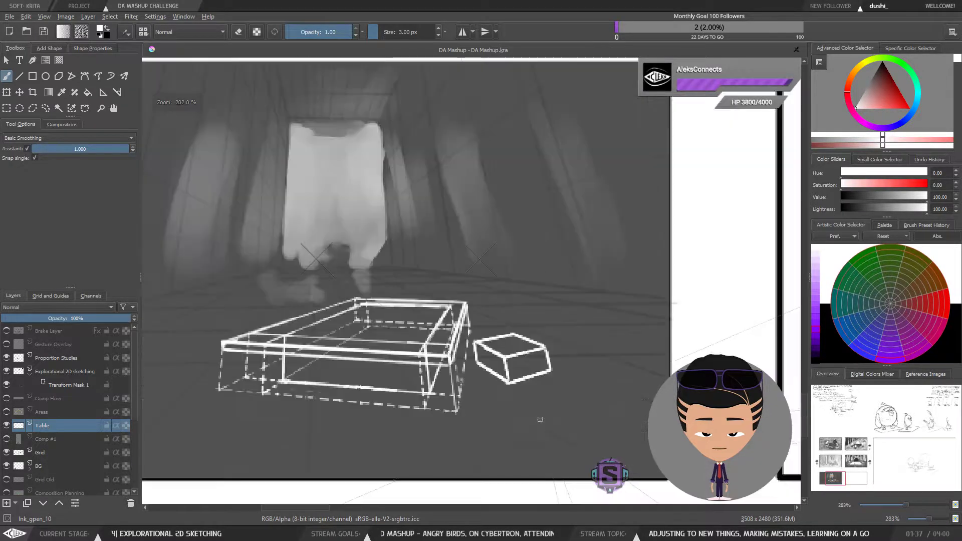
pyautogui.moveTo(524, 414)
pyautogui.mouseDown()
pyautogui.moveTo(502, 380)
pyautogui.moveTo(595, 380)
pyautogui.moveTo(586, 393)
pyautogui.moveTo(578, 364)
pyautogui.moveTo(573, 382)
pyautogui.moveTo(576, 363)
pyautogui.moveTo(558, 344)
pyautogui.moveTo(634, 368)
pyautogui.mouseUp()
pyautogui.hotkey('ctrl', '+')
pyautogui.hotkey('ctrl', '+')
pyautogui.moveTo(561, 334); pyautogui.dragTo(597, 340)
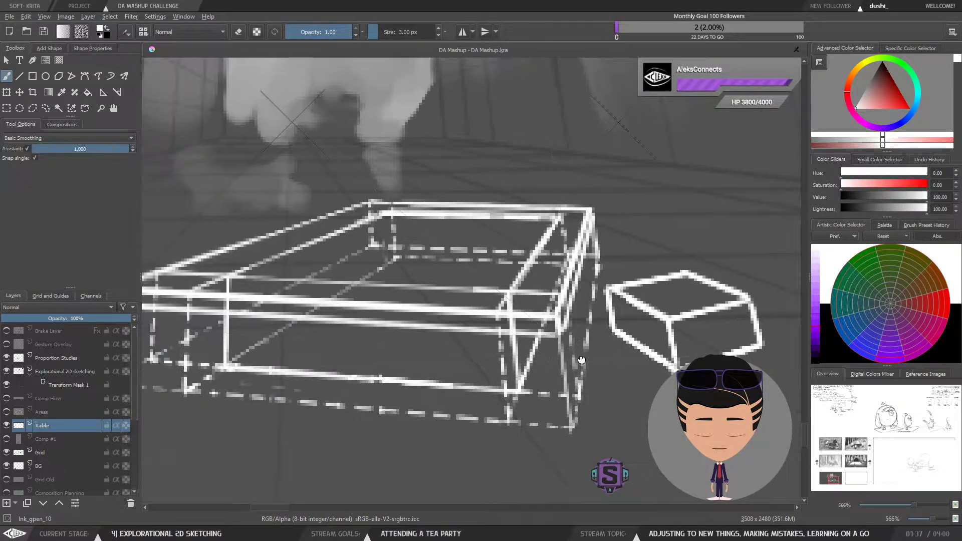
pyautogui.press('-')
pyautogui.press('-')
pyautogui.press('l')
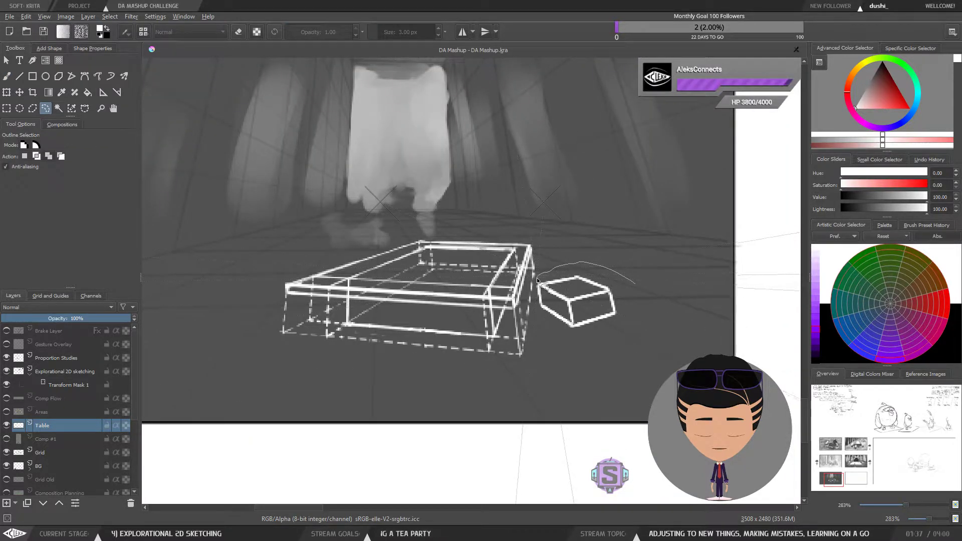
pyautogui.press('Delete')
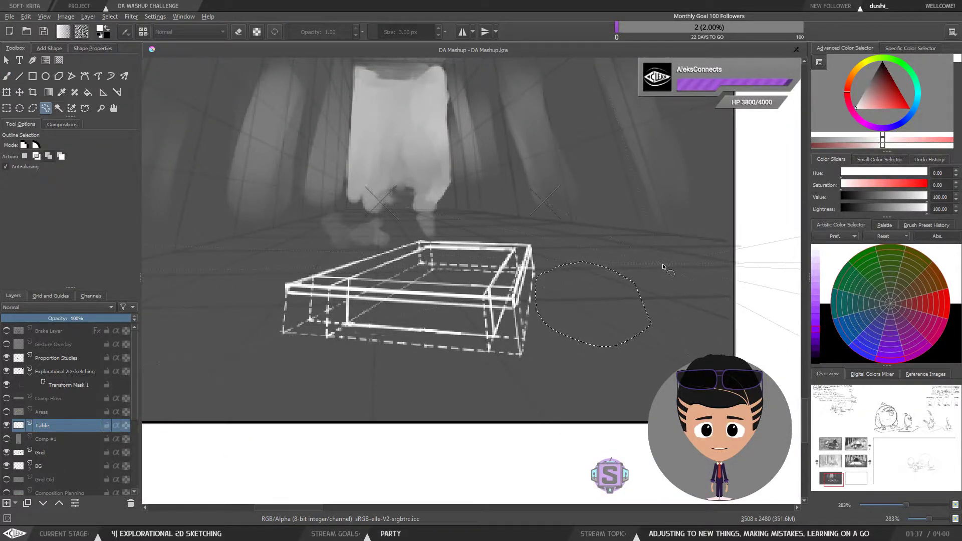
# Step: Pan and zoom across the canvas to inspect where the perspective lines converge toward the vanishing point
pyautogui.press('b')
pyautogui.press('-')
pyautogui.press('-')
pyautogui.moveTo(576, 300)
pyautogui.mouseDown()
pyautogui.moveTo(549, 345)
pyautogui.moveTo(468, 398)
pyautogui.mouseUp()
pyautogui.press('-')
pyautogui.press('-')
pyautogui.moveTo(659, 245); pyautogui.dragTo(424, 380)
pyautogui.moveTo(702, 211); pyautogui.dragTo(460, 391)
pyautogui.moveTo(612, 273); pyautogui.dragTo(464, 407)
pyautogui.moveTo(576, 286); pyautogui.dragTo(451, 412)
pyautogui.press('+')
pyautogui.press('+')
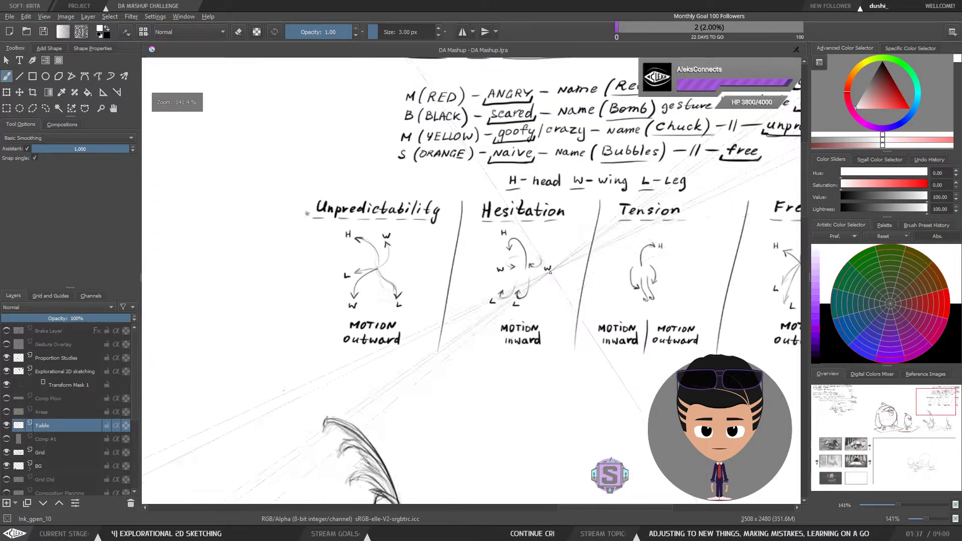
pyautogui.moveTo(583, 308); pyautogui.dragTo(461, 392)
pyautogui.moveTo(408, 460); pyautogui.dragTo(522, 339)
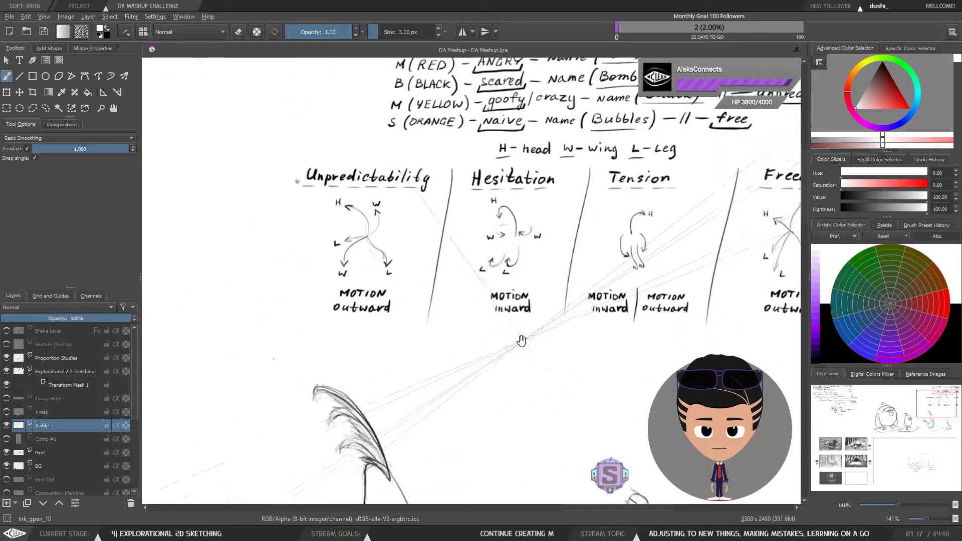
pyautogui.press('-')
pyautogui.press('-')
pyautogui.moveTo(443, 403); pyautogui.dragTo(541, 301)
pyautogui.moveTo(373, 482); pyautogui.dragTo(577, 311)
pyautogui.moveTo(378, 439); pyautogui.dragTo(601, 301)
pyautogui.moveTo(348, 459); pyautogui.dragTo(629, 292)
pyautogui.press('+')
pyautogui.press('+')
pyautogui.press('+')
pyautogui.press('+')
pyautogui.moveTo(494, 488)
pyautogui.mouseDown()
pyautogui.moveTo(476, 330)
pyautogui.moveTo(517, 395)
pyautogui.moveTo(549, 402)
pyautogui.moveTo(533, 402)
pyautogui.mouseUp()
pyautogui.press('-')
pyautogui.press('+')
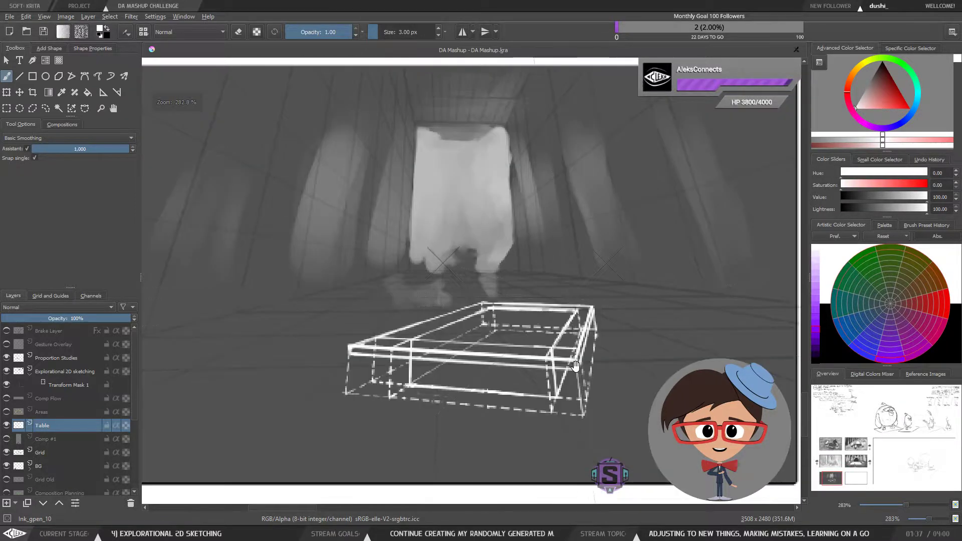
pyautogui.moveTo(603, 340); pyautogui.dragTo(575, 340)
# Step: Show the Comp #1, Areas and Comp Flow layers to review the table within the full composition
pyautogui.click(7, 439)
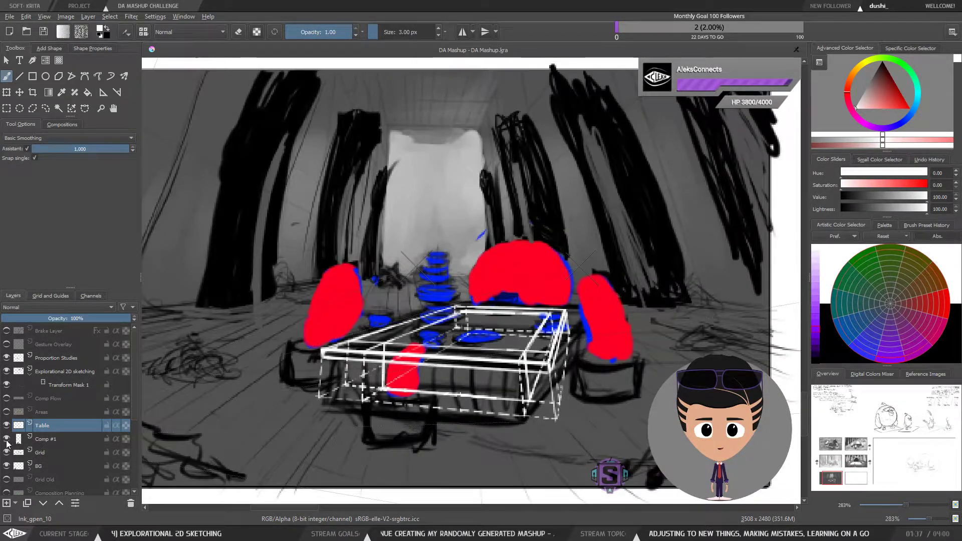
pyautogui.click(7, 439)
pyautogui.click(7, 439)
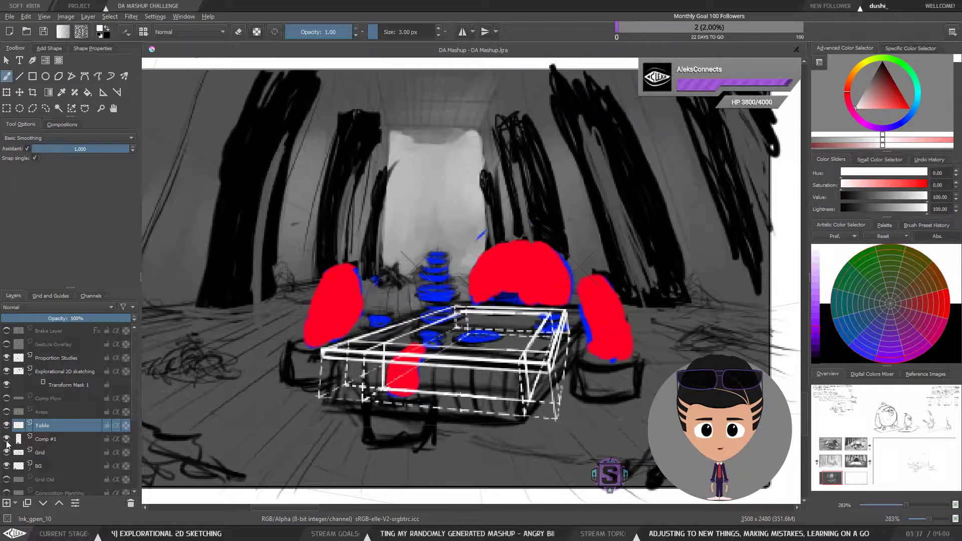
pyautogui.click(7, 412)
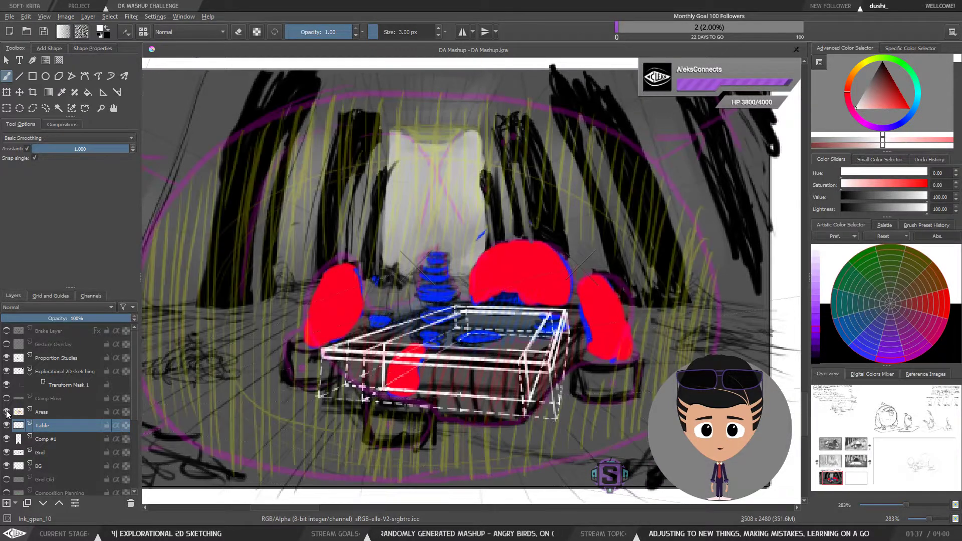
pyautogui.click(7, 412)
pyautogui.click(7, 412)
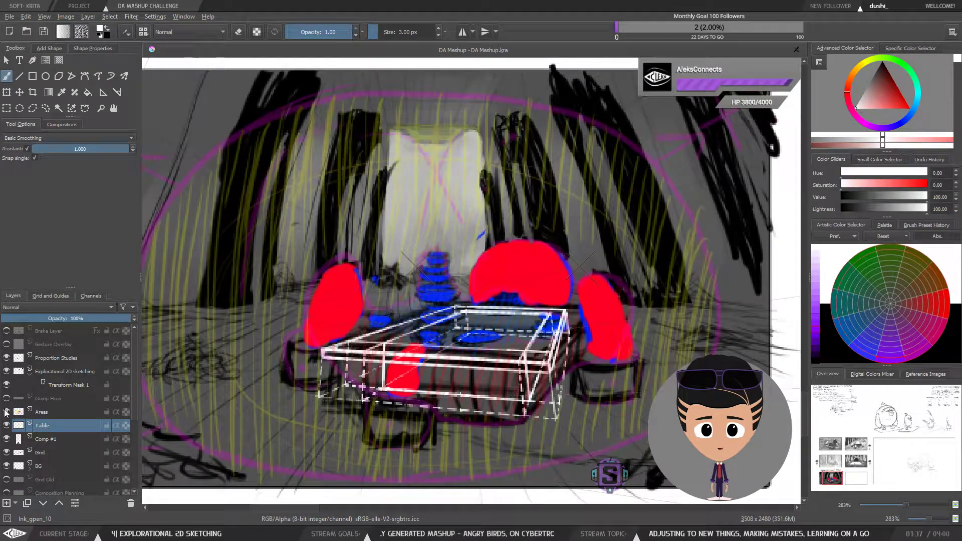
pyautogui.click(6, 412)
pyautogui.click(6, 412)
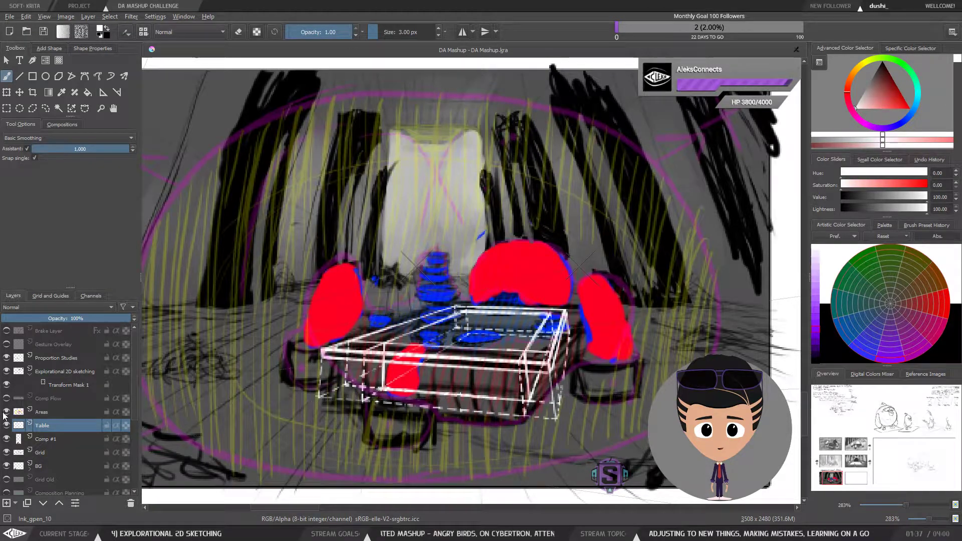
pyautogui.click(6, 399)
pyautogui.click(6, 399)
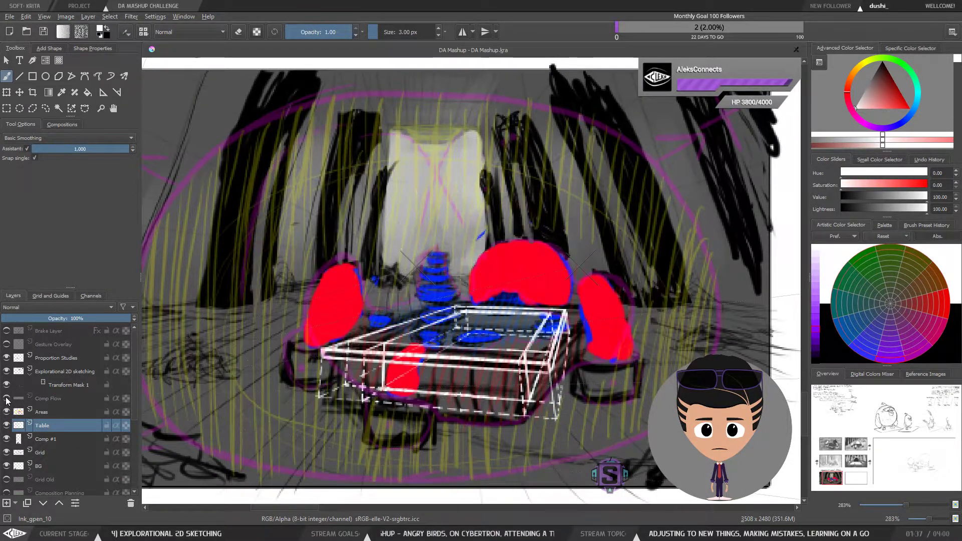
pyautogui.click(6, 399)
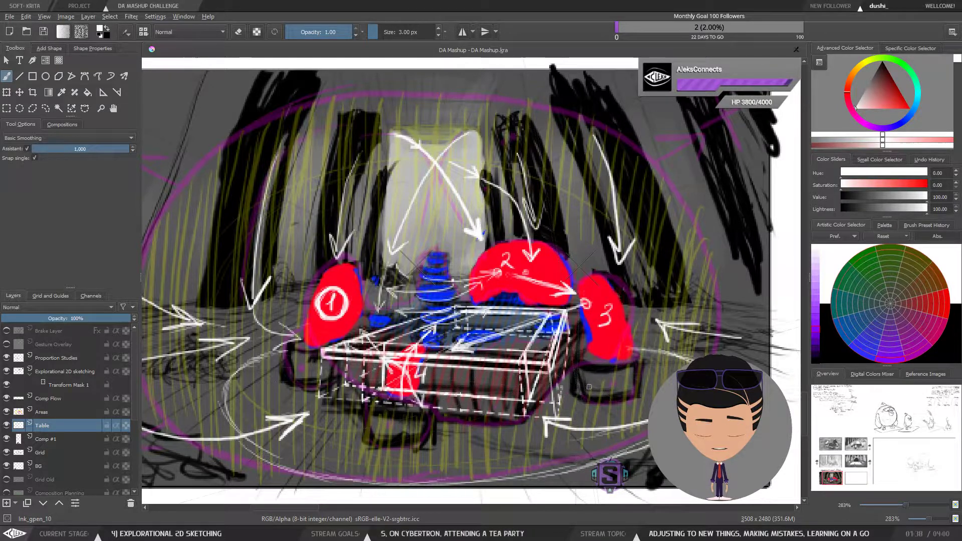
pyautogui.scroll(-5, 578, 389)
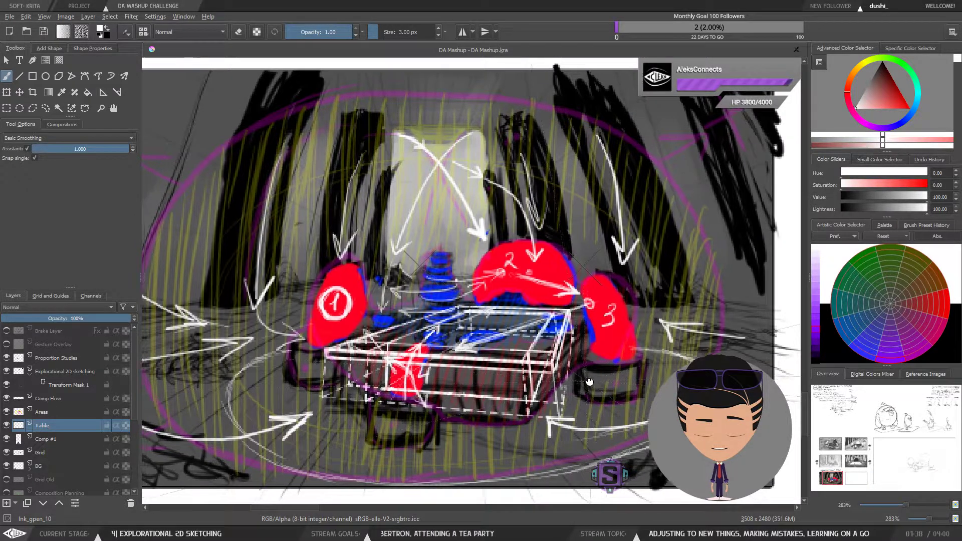
# Step: Zoom and pan around the table to examine its perspective lines against the vanishing point
pyautogui.hotkey('ctrl', '+')
pyautogui.hotkey('ctrl', '+')
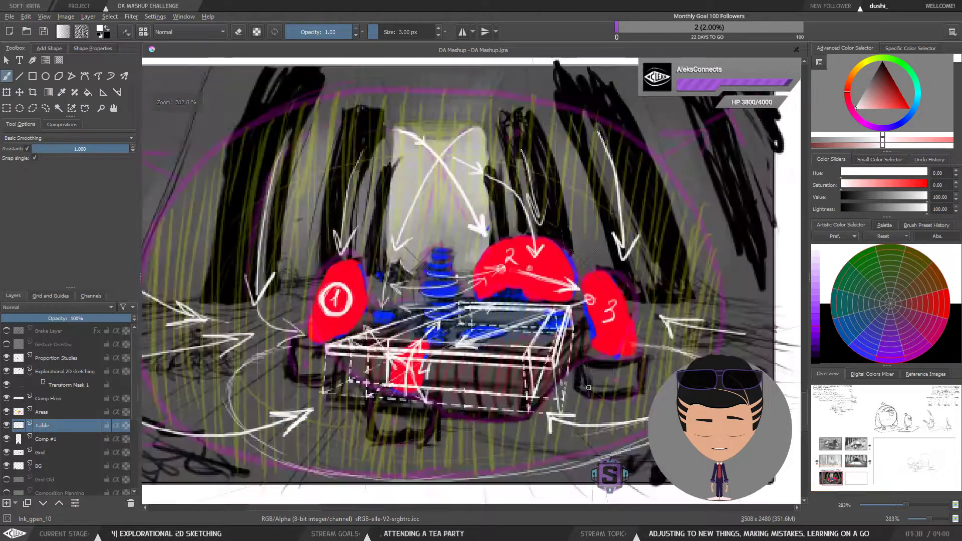
pyautogui.moveTo(582, 375)
pyautogui.mouseDown()
pyautogui.moveTo(614, 386)
pyautogui.moveTo(577, 374)
pyautogui.mouseUp()
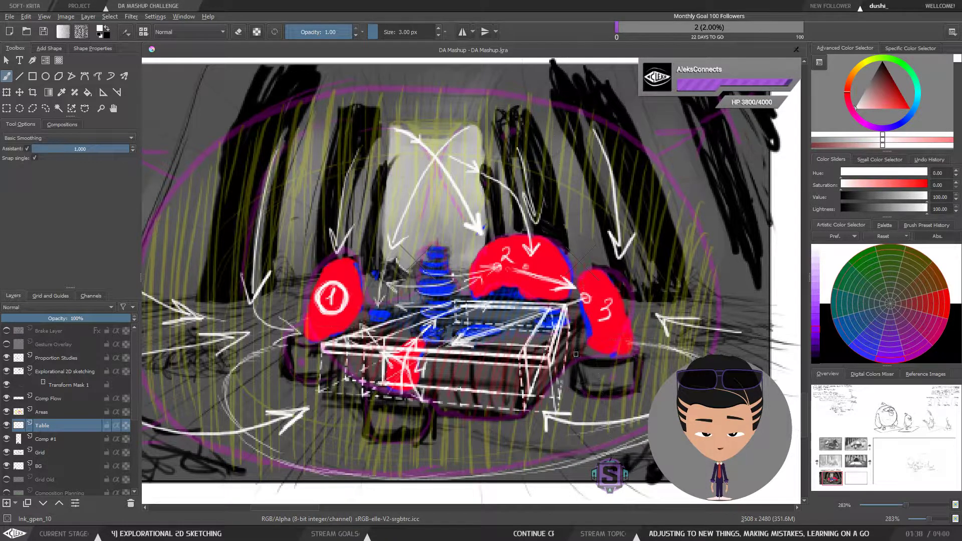
pyautogui.hotkey('ctrl', '-')
pyautogui.hotkey('ctrl', '-')
pyautogui.hotkey('ctrl', '+')
pyautogui.hotkey('ctrl', '+')
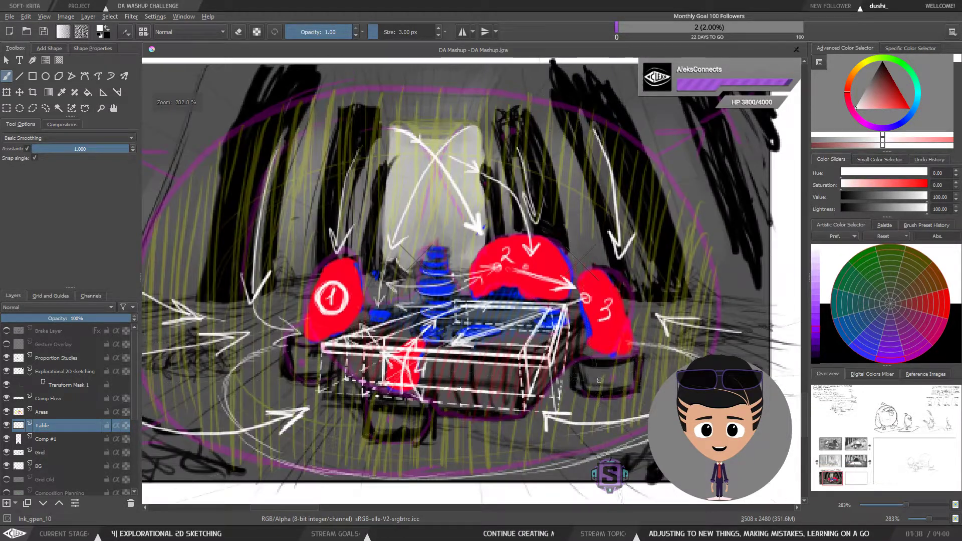
pyautogui.hotkey('ctrl', '-')
pyautogui.hotkey('ctrl', '-')
pyautogui.hotkey('ctrl', '+')
pyautogui.hotkey('ctrl', '+')
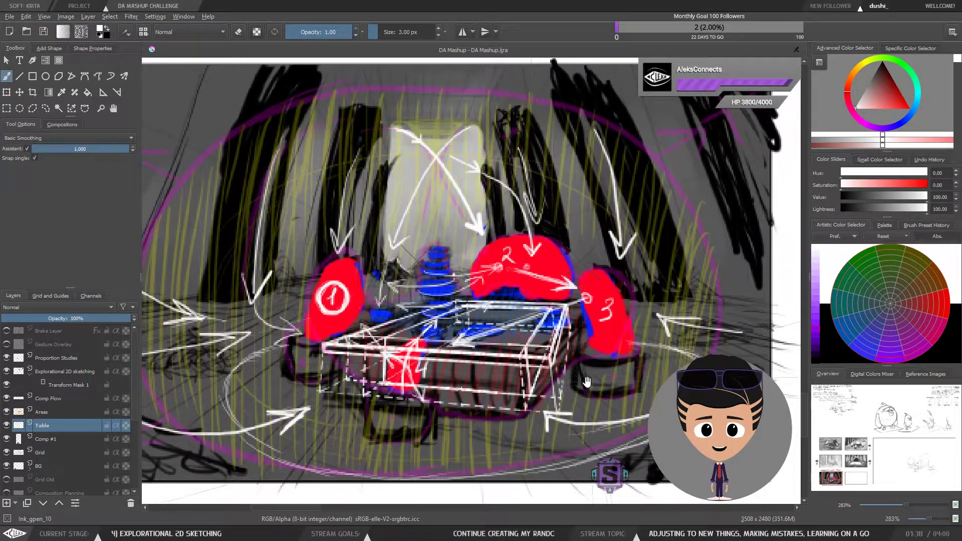
pyautogui.hotkey('ctrl', '-')
pyautogui.hotkey('ctrl', '-')
pyautogui.moveTo(598, 370); pyautogui.dragTo(579, 399)
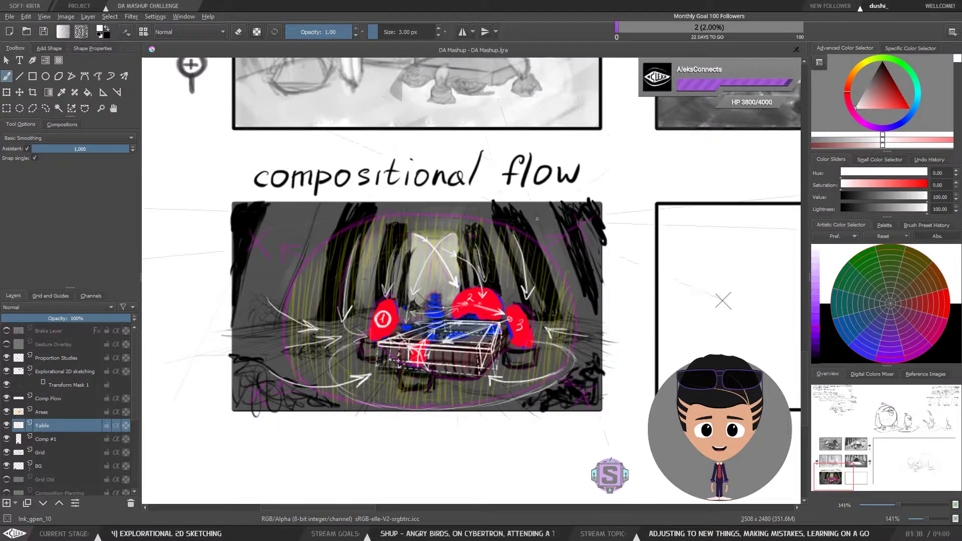
pyautogui.moveTo(524, 366); pyautogui.dragTo(532, 371)
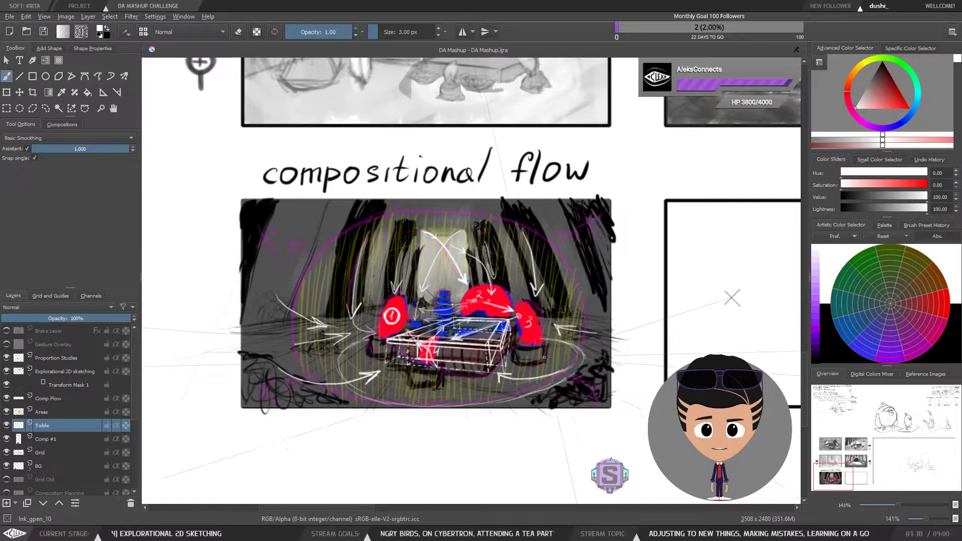
pyautogui.scroll(2, 532, 371)
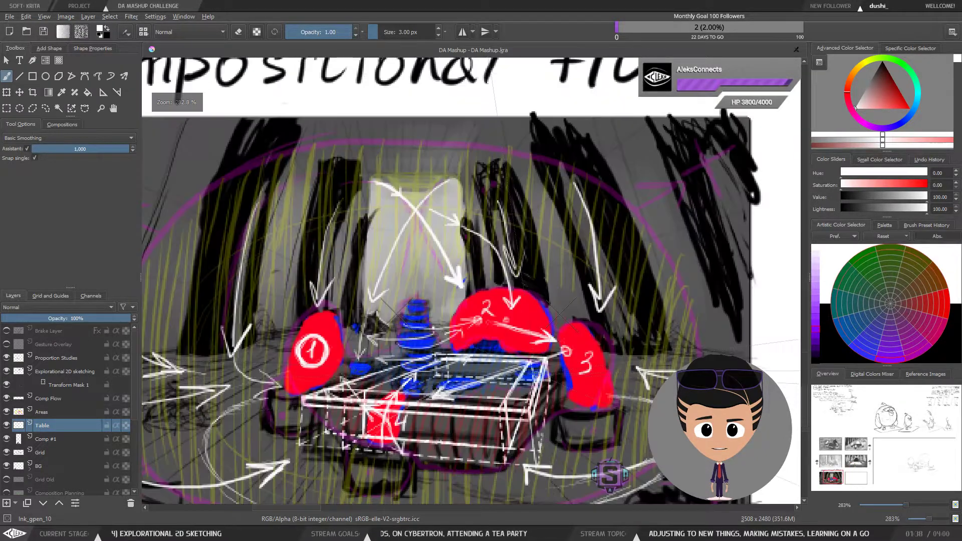
pyautogui.scroll(-2, 533, 373)
pyautogui.moveTo(524, 397); pyautogui.dragTo(587, 176)
pyautogui.scroll(2, 519, 406)
pyautogui.scroll(-2, 526, 400)
pyautogui.scroll(2, 526, 400)
pyautogui.scroll(-2, 606, 288)
pyautogui.hotkey('ctrl', 'r')
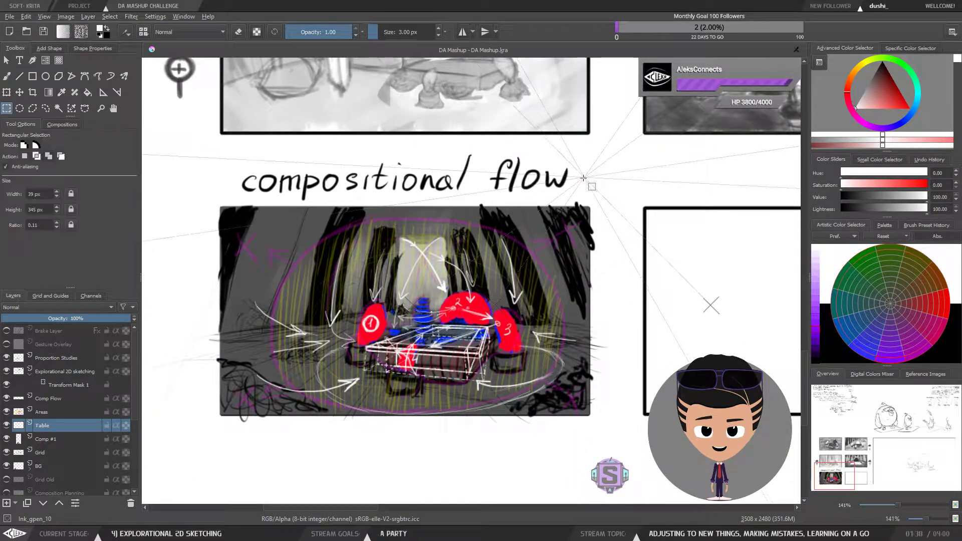
pyautogui.press('b')
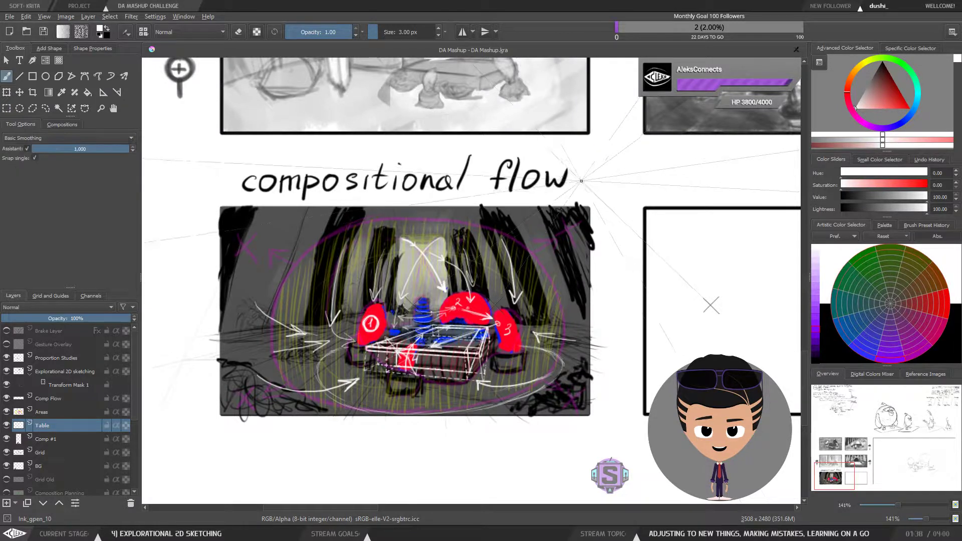
pyautogui.moveTo(587, 261); pyautogui.dragTo(596, 261)
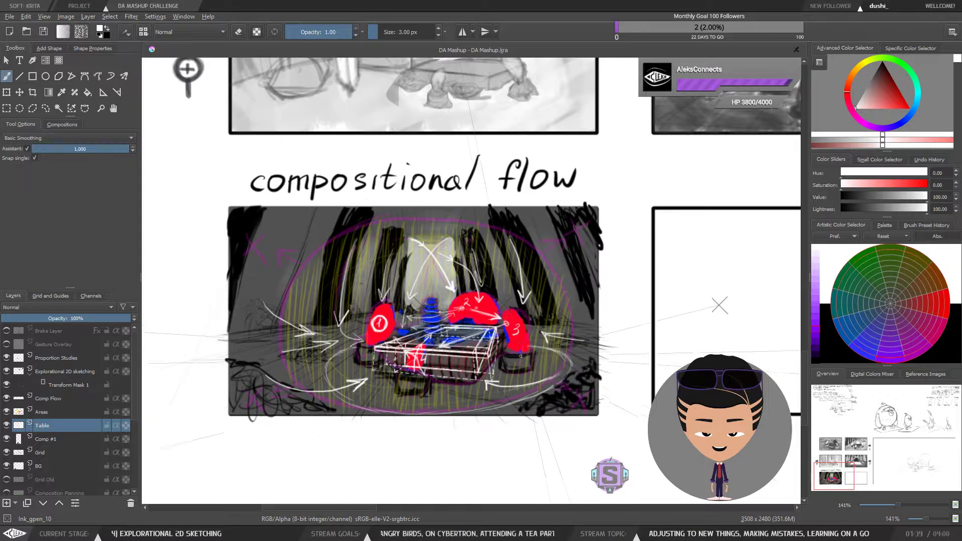
# Step: Try drawing long vertical lines above the table and chairs, undoing each attempt
pyautogui.press('+')
pyautogui.press('+')
pyautogui.moveTo(551, 409); pyautogui.dragTo(523, 356)
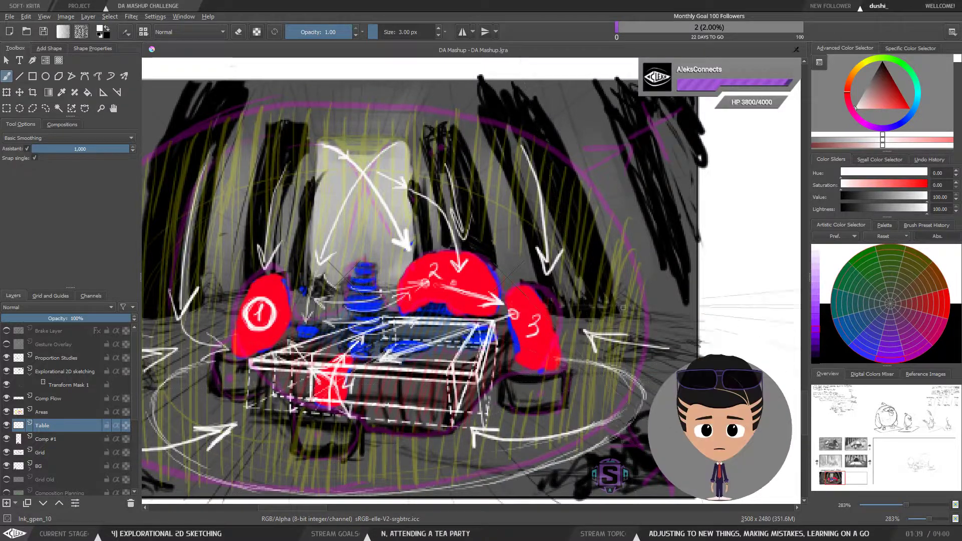
pyautogui.press('-')
pyautogui.press('-')
pyautogui.press('+')
pyautogui.press('+')
pyautogui.moveTo(586, 363); pyautogui.dragTo(541, 388)
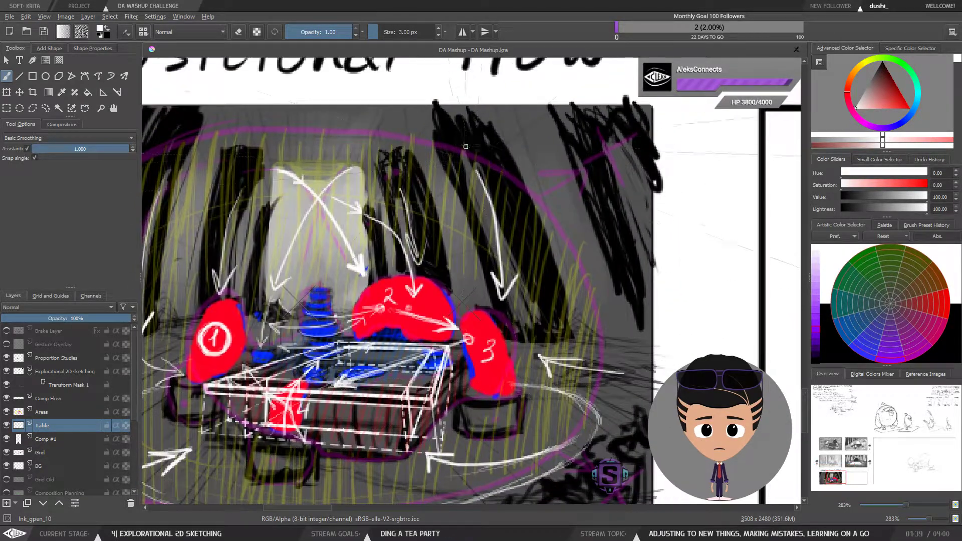
pyautogui.moveTo(437, 125); pyautogui.dragTo(483, 361)
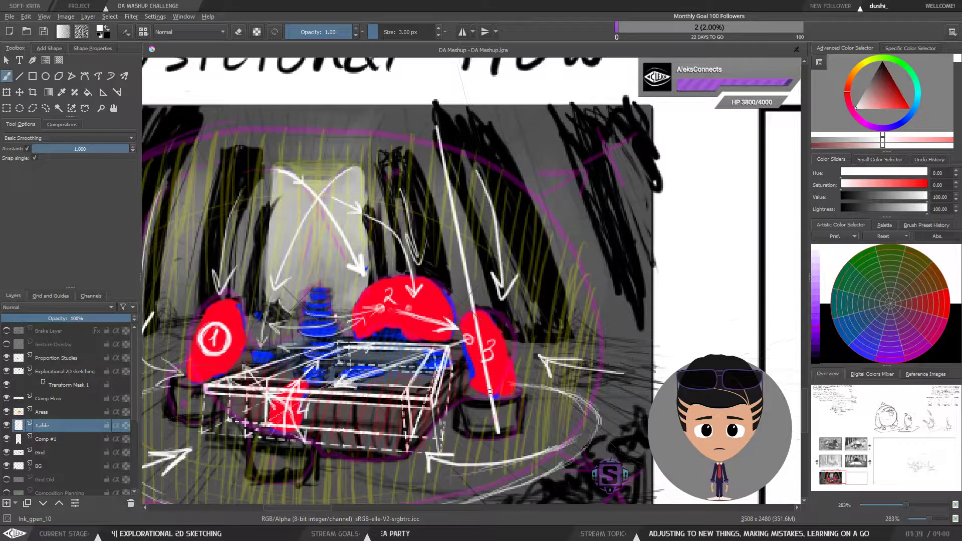
pyautogui.hotkey('ctrl', 'z')
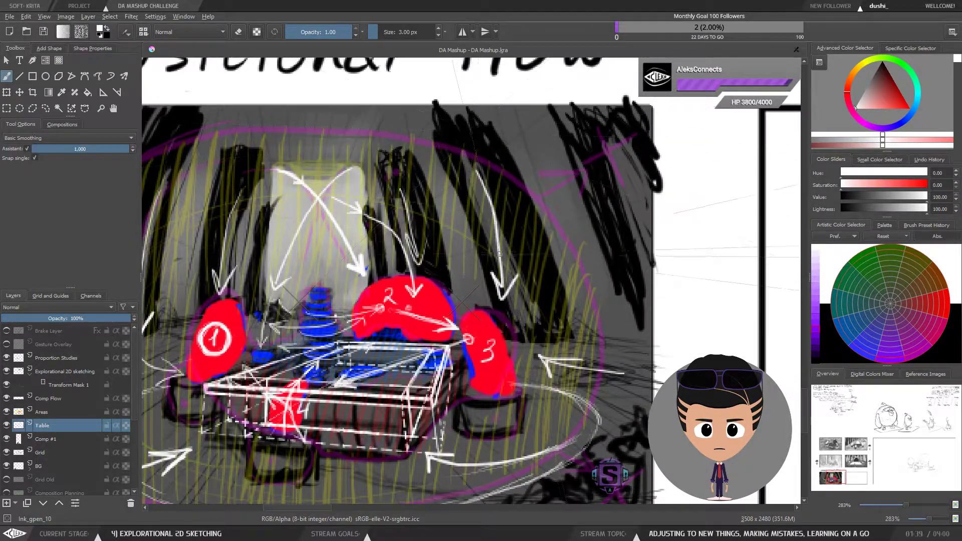
pyautogui.moveTo(443, 116)
pyautogui.mouseDown()
pyautogui.moveTo(508, 415)
pyautogui.moveTo(513, 392)
pyautogui.moveTo(393, 181)
pyautogui.mouseUp()
pyautogui.hotkey('ctrl', 'z')
pyautogui.hotkey('ctrl', 'z')
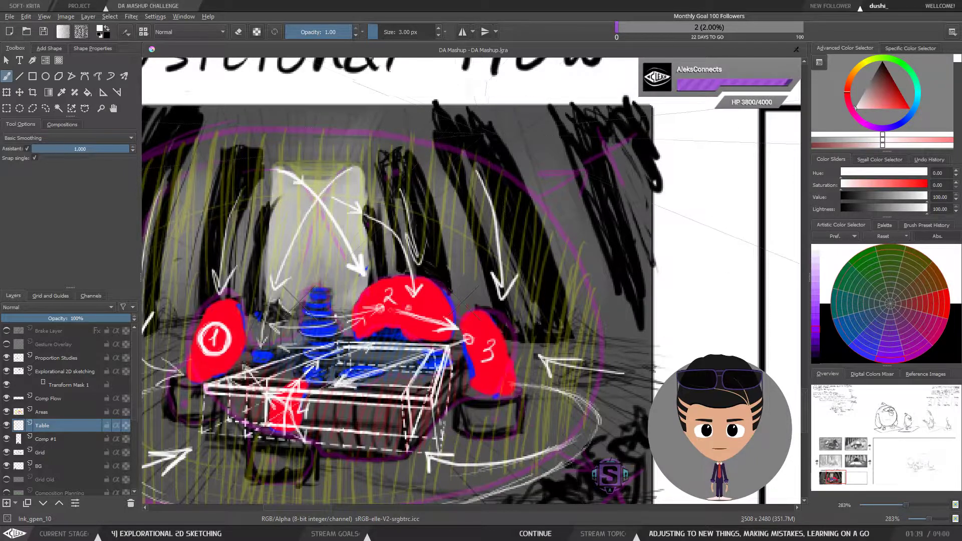
pyautogui.moveTo(460, 116); pyautogui.dragTo(461, 329)
pyautogui.hotkey('ctrl', 'z')
# Step: Zoom in and out on the compositional flow panel to review the table within the scene
pyautogui.scroll(-2, 522, 314)
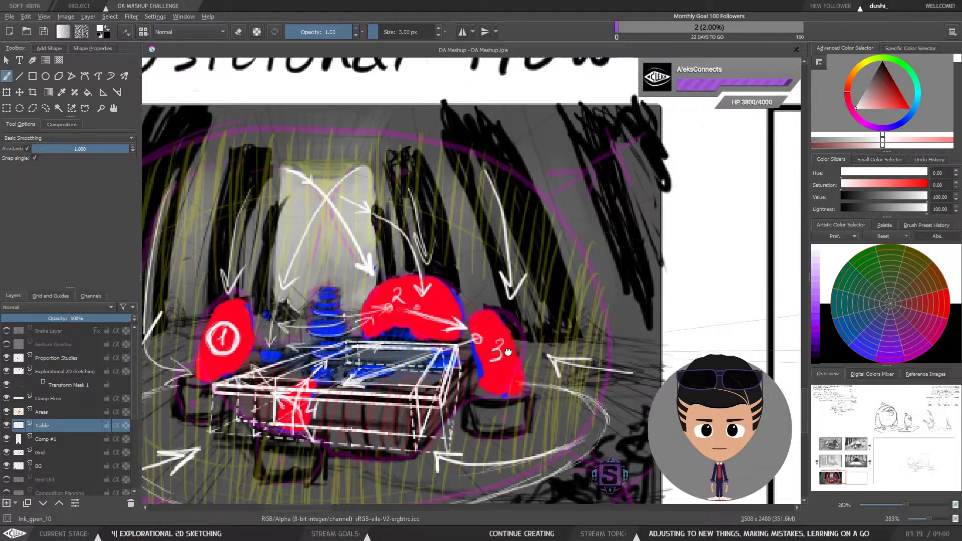
pyautogui.scroll(2, 548, 332)
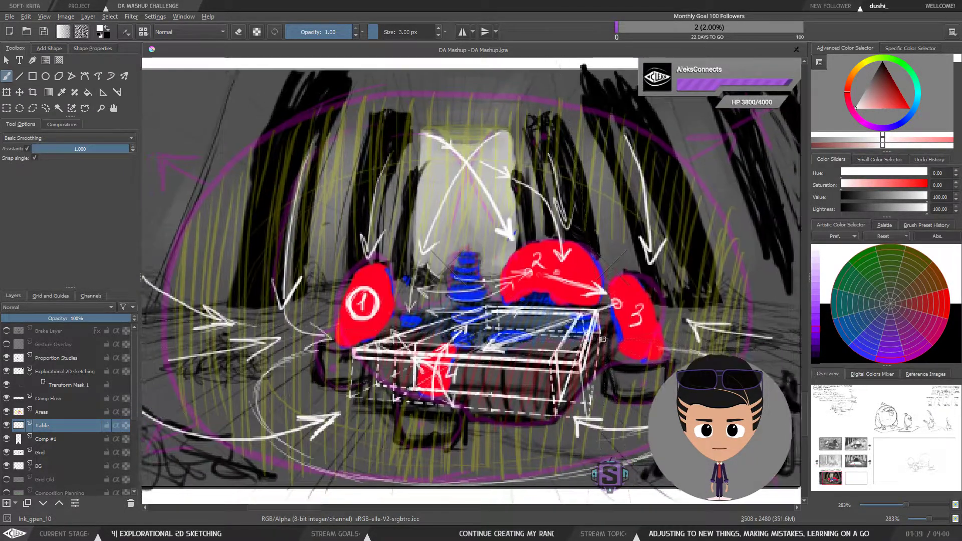
pyautogui.scroll(-2, 587, 324)
pyautogui.scroll(1, 588, 324)
pyautogui.scroll(-1, 571, 324)
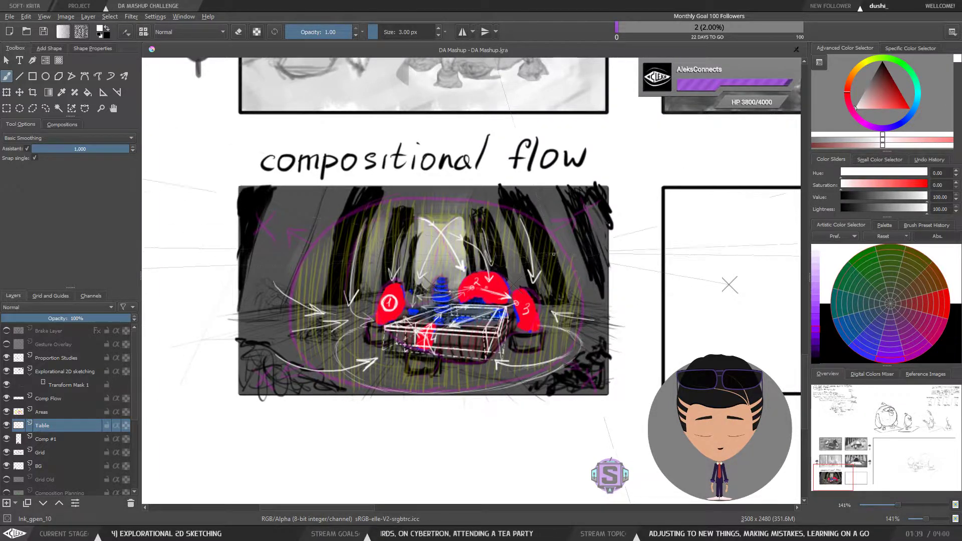
pyautogui.moveTo(519, 272); pyautogui.dragTo(521, 294)
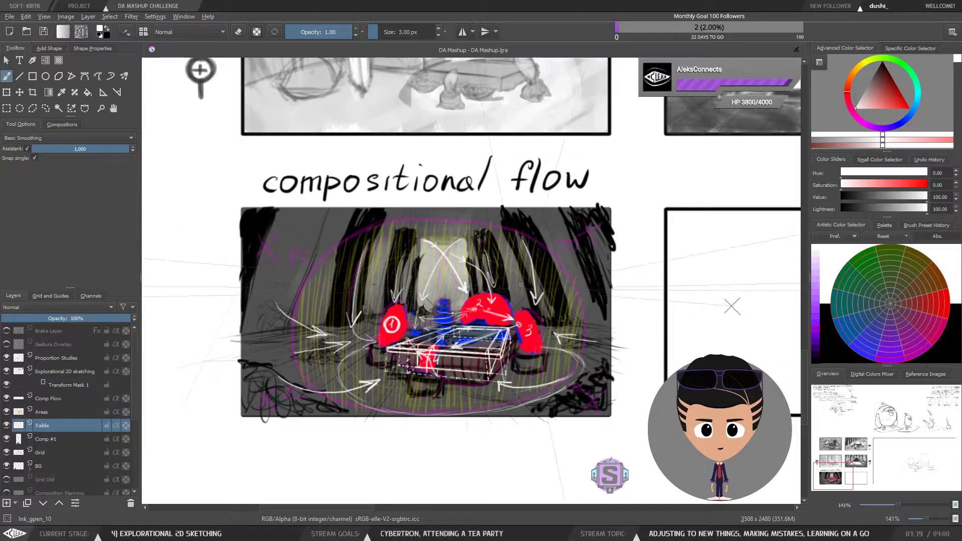
pyautogui.moveTo(523, 360)
pyautogui.mouseDown()
pyautogui.moveTo(530, 342)
pyautogui.moveTo(518, 362)
pyautogui.moveTo(537, 357)
pyautogui.mouseUp()
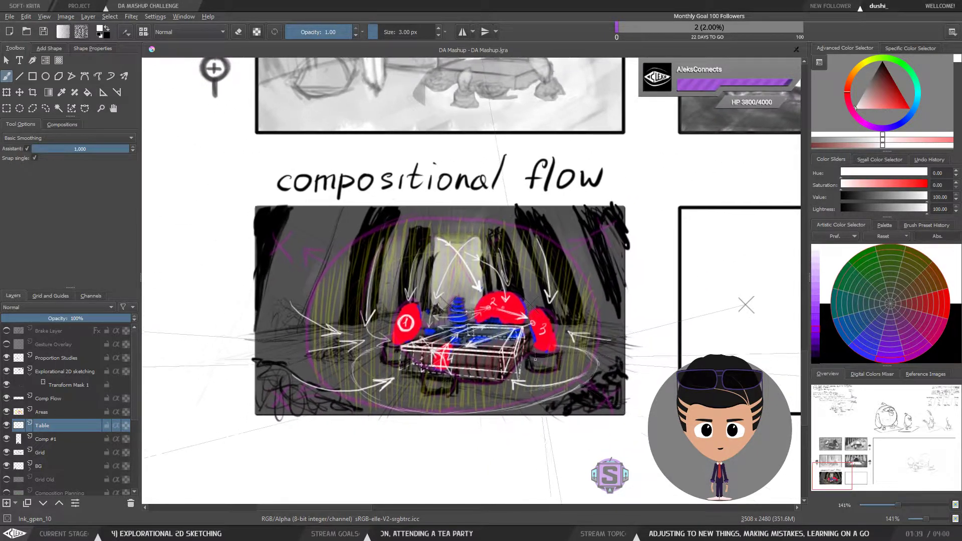
pyautogui.hotkey('ctrl', '+')
pyautogui.hotkey('ctrl', '+')
pyautogui.hotkey('ctrl', '-')
pyautogui.hotkey('ctrl', '-')
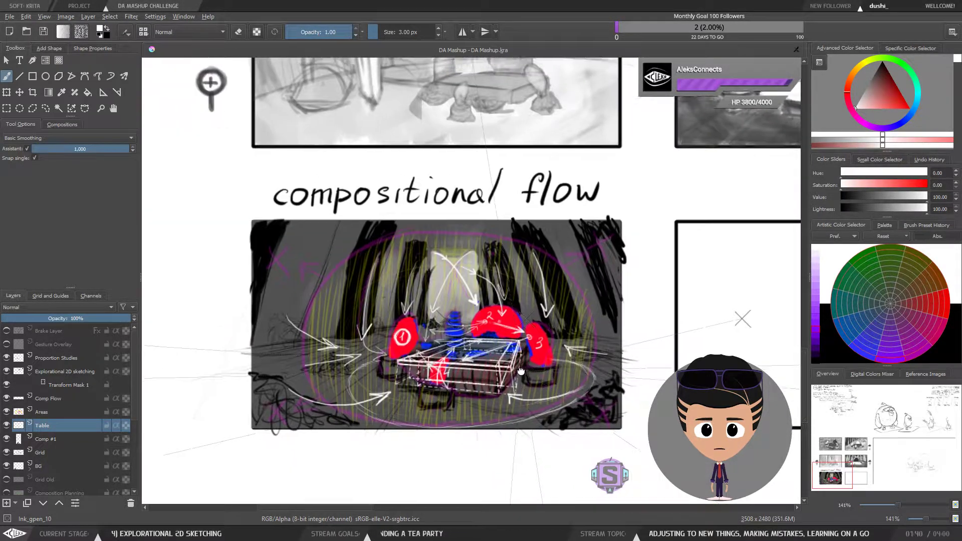
pyautogui.hotkey('ctrl', '+')
pyautogui.hotkey('ctrl', '+')
pyautogui.hotkey('ctrl', '-')
pyautogui.hotkey('ctrl', '-')
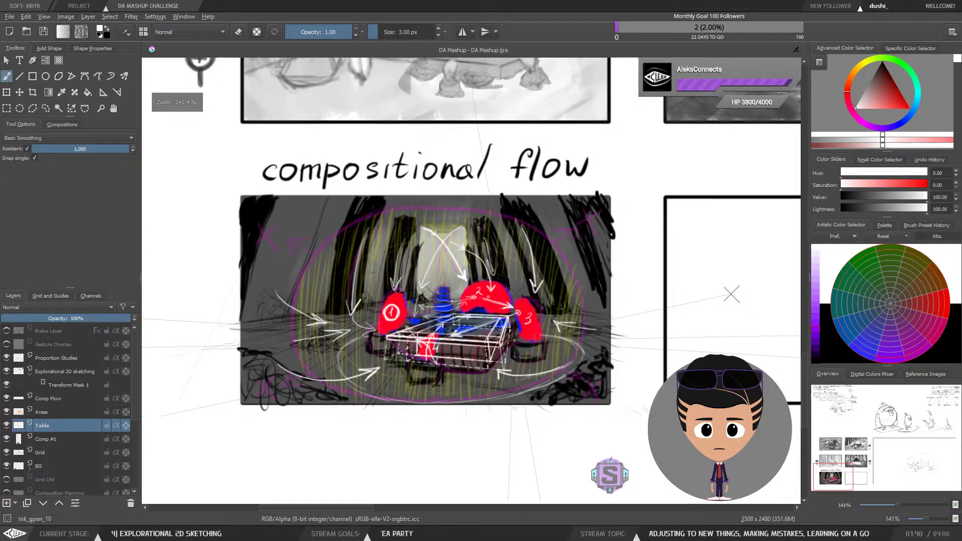
pyautogui.hotkey('ctrl', '+')
pyautogui.hotkey('ctrl', '+')
pyautogui.moveTo(507, 353)
pyautogui.mouseDown()
pyautogui.moveTo(539, 364)
pyautogui.moveTo(513, 359)
pyautogui.moveTo(526, 344)
pyautogui.mouseUp()
pyautogui.hotkey('ctrl', '-')
pyautogui.hotkey('ctrl', '-')
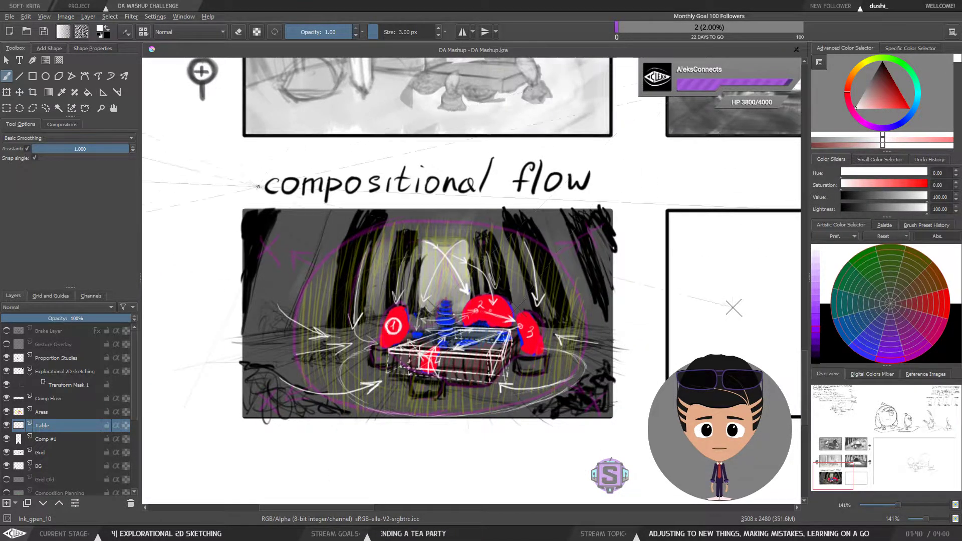
pyautogui.press('-')
# Step: Show the Brake Layer and zoom out to view the whole storyboard page
pyautogui.click(6, 331)
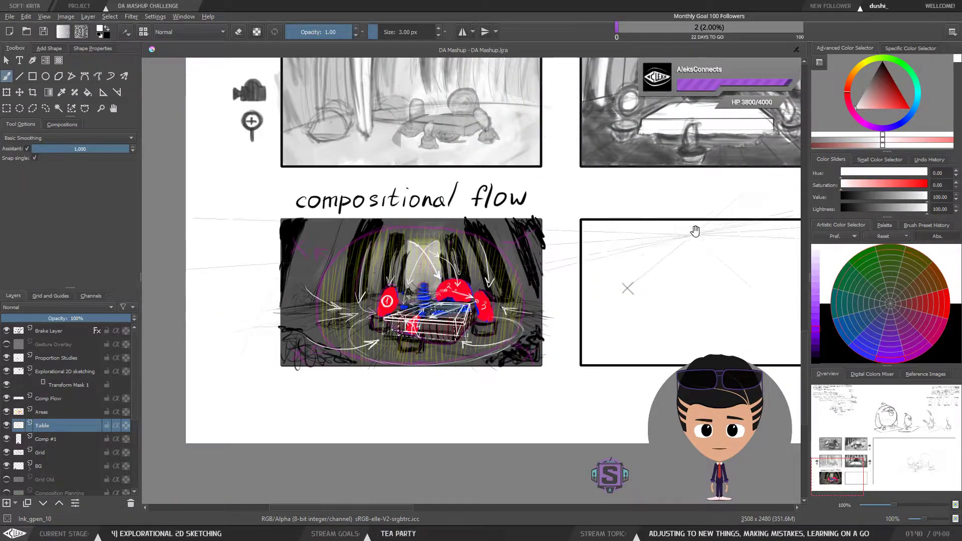
pyautogui.moveTo(693, 229); pyautogui.dragTo(429, 307)
pyautogui.press('-')
pyautogui.scroll(-1, 461, 295)
pyautogui.moveTo(633, 260)
pyautogui.mouseDown()
pyautogui.moveTo(577, 352)
pyautogui.moveTo(498, 364)
pyautogui.moveTo(514, 360)
pyautogui.mouseUp()
pyautogui.scroll(-1, 577, 352)
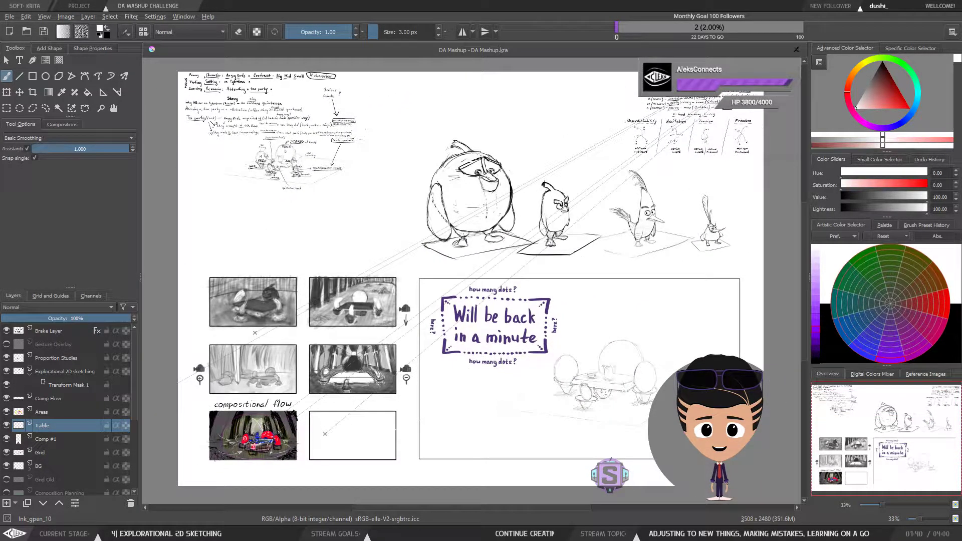
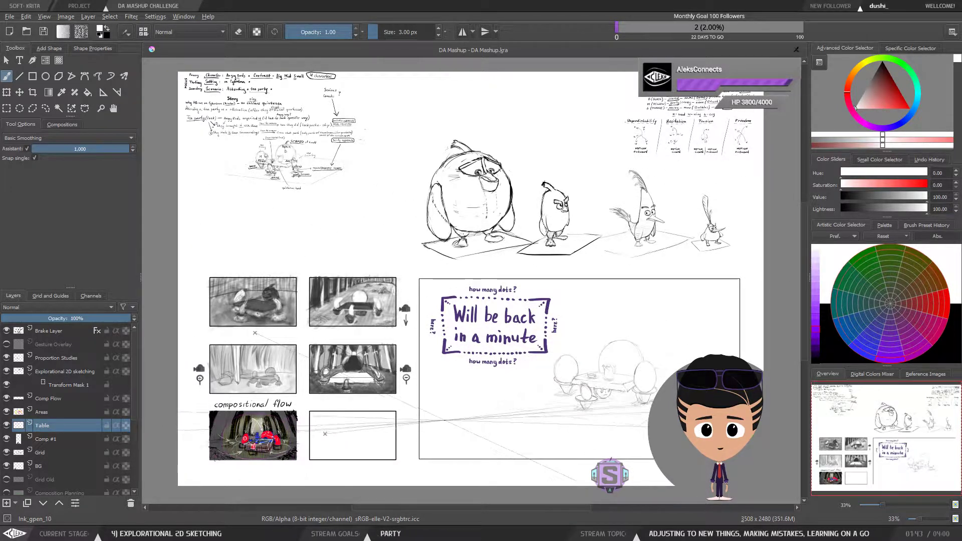
# Step: Turn off the assistant snapping and inspect the compositional flow thumbnail closely at several zoom levels
pyautogui.moveTo(440, 424); pyautogui.dragTo(455, 423)
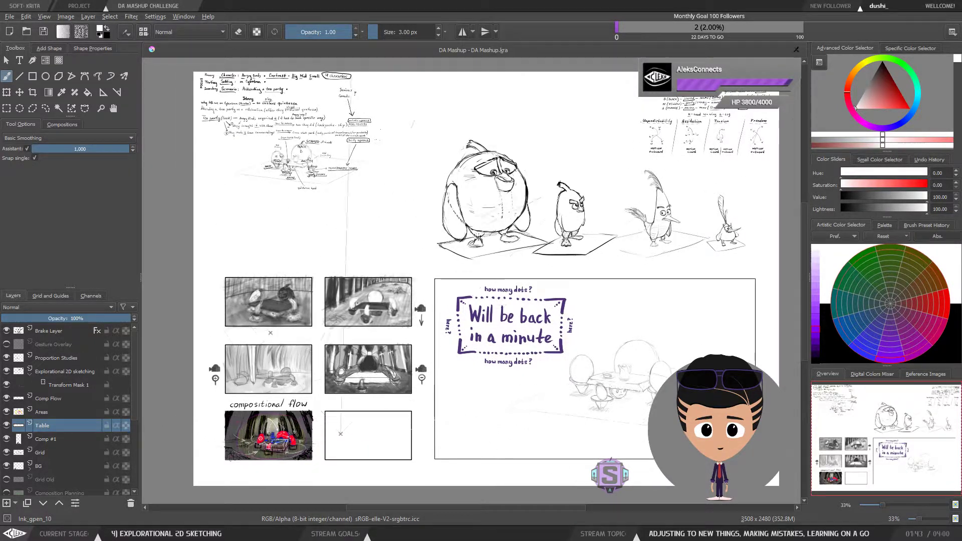
pyautogui.click(27, 149)
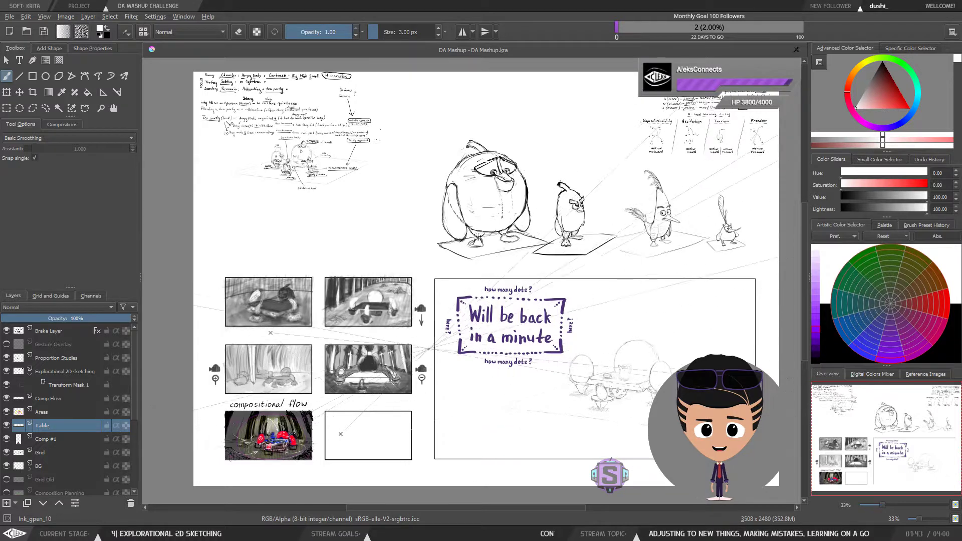
pyautogui.moveTo(389, 426); pyautogui.dragTo(509, 326)
pyautogui.scroll(8, 509, 326)
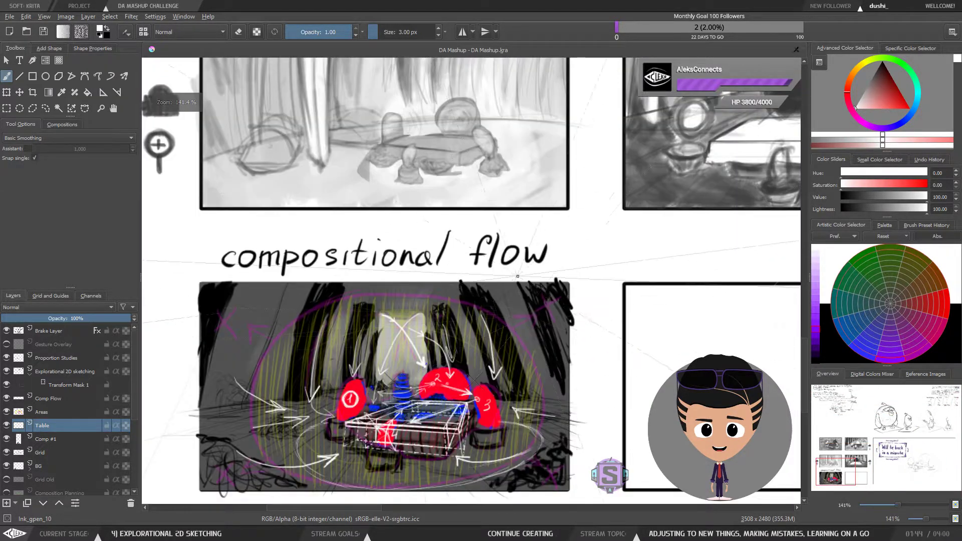
pyautogui.moveTo(507, 372); pyautogui.dragTo(555, 307)
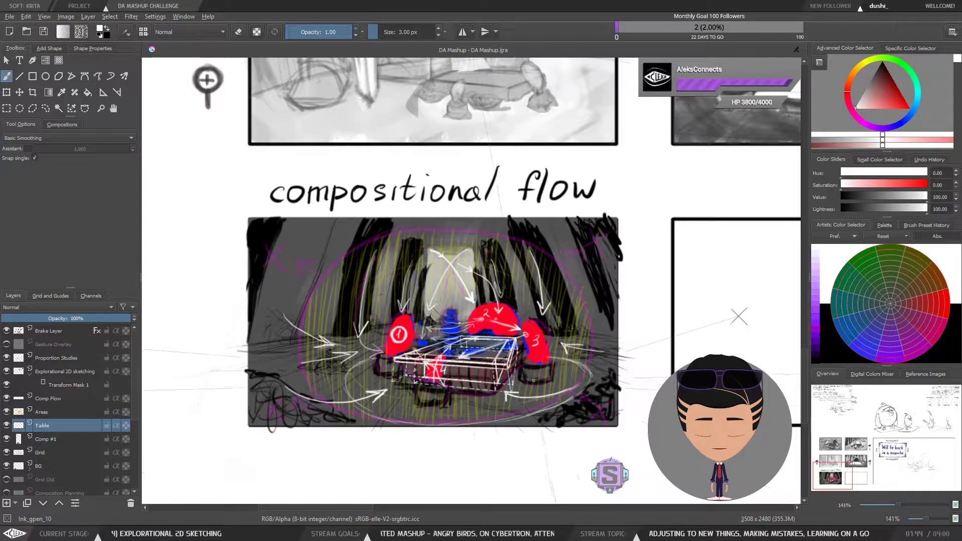
pyautogui.scroll(2, 531, 378)
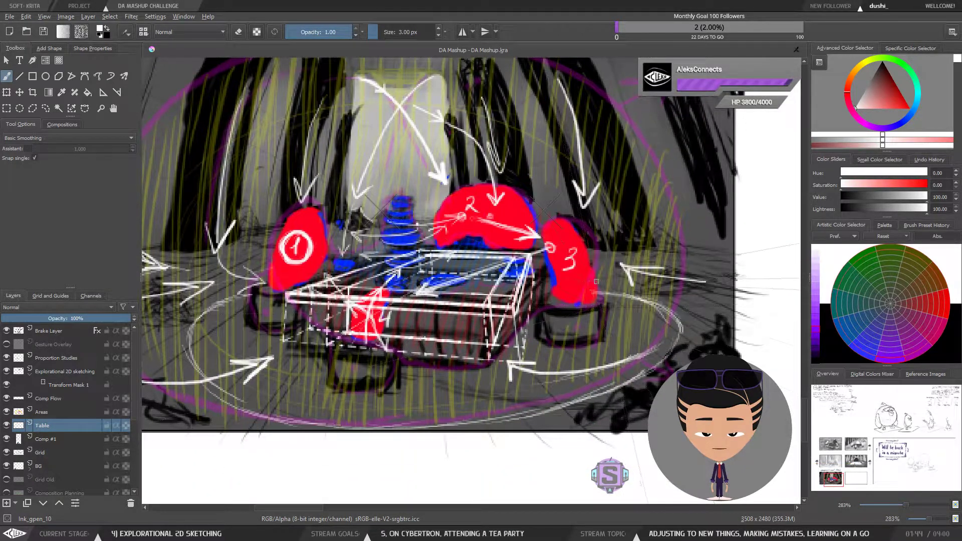
pyautogui.scroll(-2, 563, 311)
pyautogui.scroll(2, 563, 311)
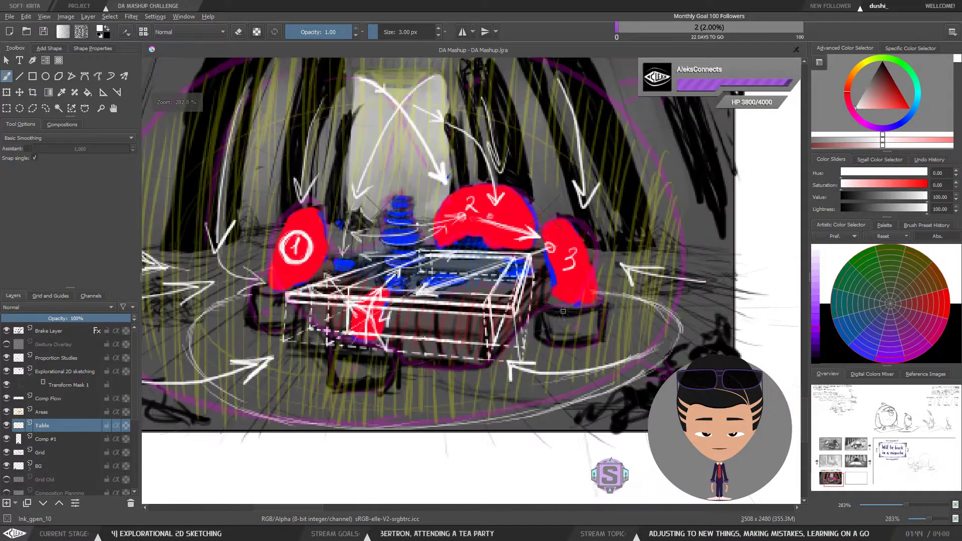
pyautogui.press('-')
pyautogui.press('-')
pyautogui.moveTo(651, 311); pyautogui.dragTo(597, 326)
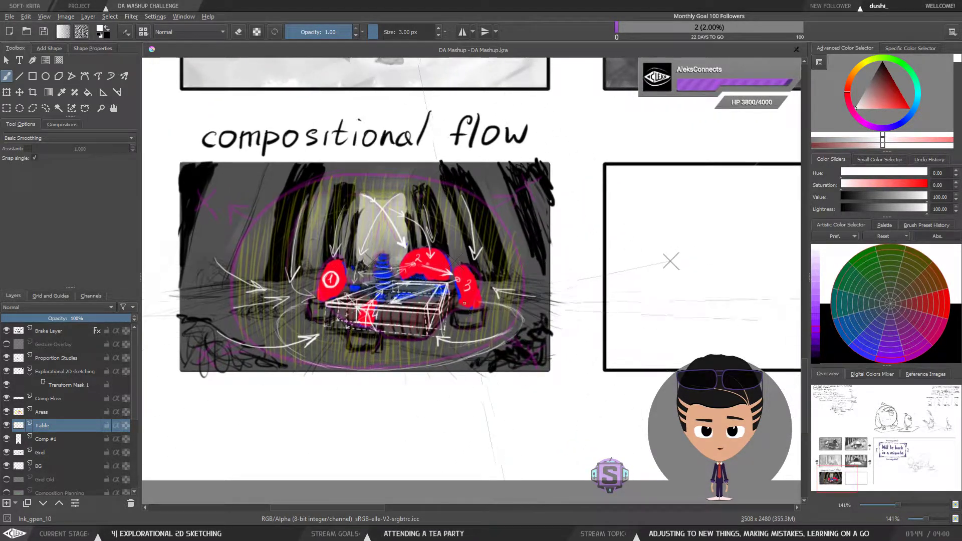
pyautogui.press('-')
pyautogui.press('-')
pyautogui.moveTo(580, 337); pyautogui.dragTo(421, 352)
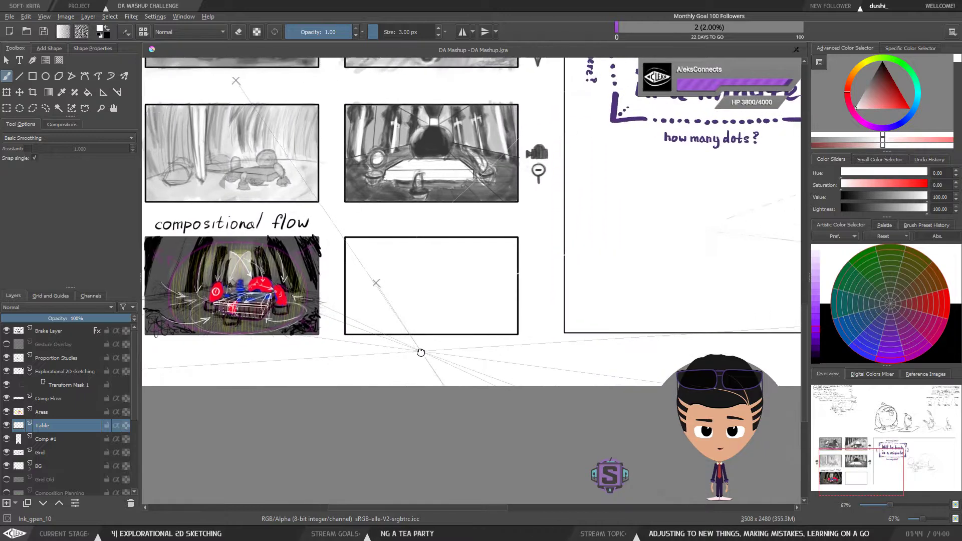
pyautogui.press('-')
pyautogui.press('-')
pyautogui.moveTo(377, 319); pyautogui.dragTo(519, 305)
pyautogui.press('+')
pyautogui.press('+')
pyautogui.press('+')
pyautogui.press('+')
pyautogui.press('+')
pyautogui.press('+')
pyautogui.moveTo(791, 277); pyautogui.dragTo(609, 320)
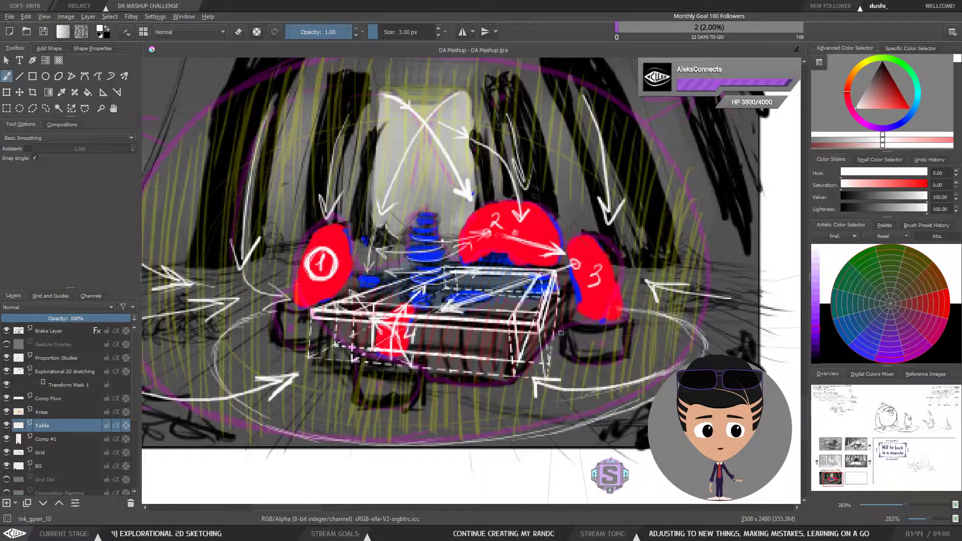
pyautogui.hotkey('ctrl', '-')
pyautogui.hotkey('ctrl', '-')
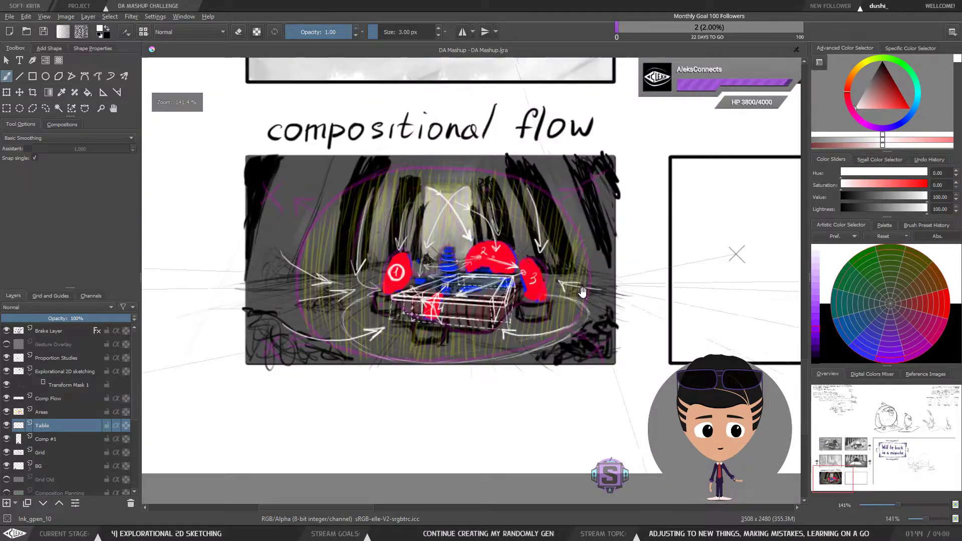
pyautogui.moveTo(583, 294); pyautogui.dragTo(591, 338)
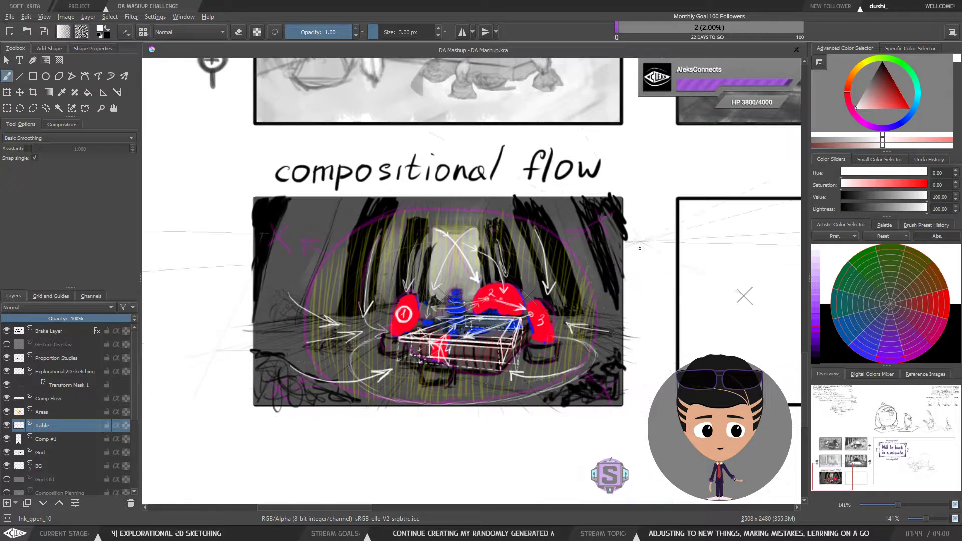
# Step: Hide the Comp Flow and Areas layers
pyautogui.click(7, 398)
pyautogui.click(7, 412)
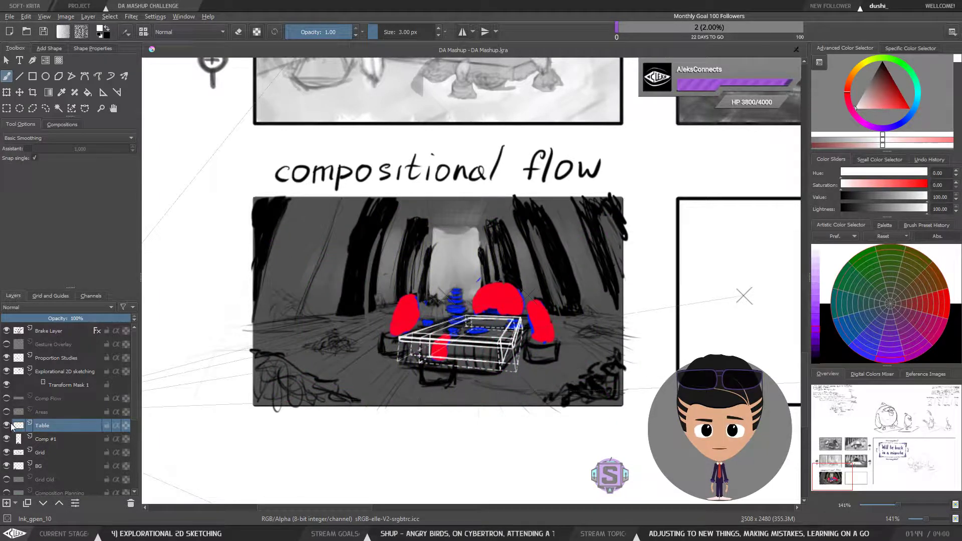
pyautogui.click(6, 425)
pyautogui.click(6, 425)
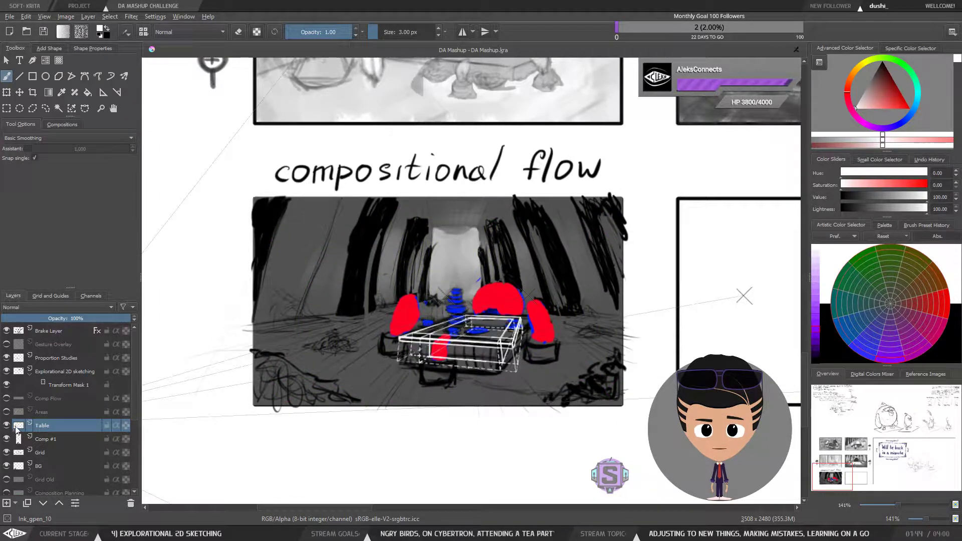
# Step: Toggle the Comp #1 and Table layers to compare them, leaving Comp #1 hidden
pyautogui.click(6, 439)
pyautogui.click(6, 439)
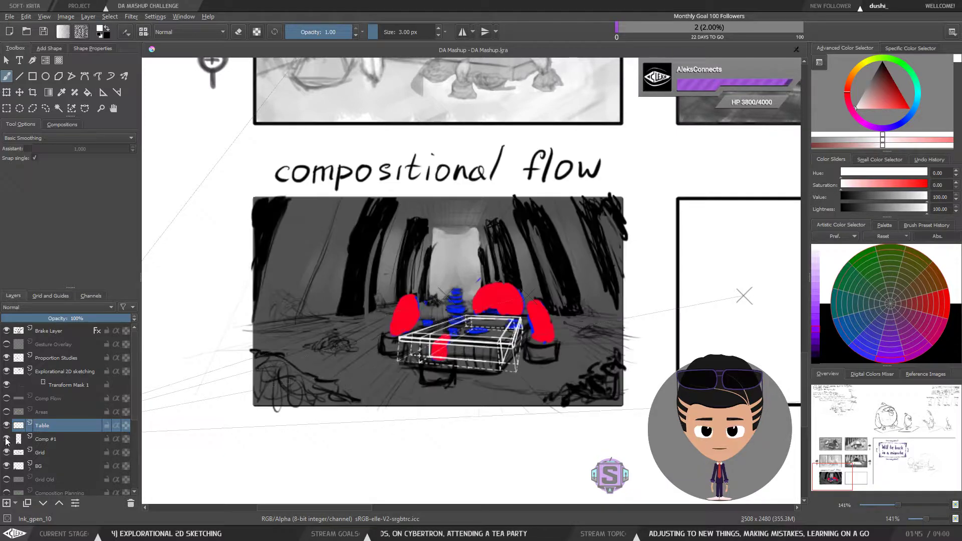
pyautogui.click(6, 439)
pyautogui.click(6, 439)
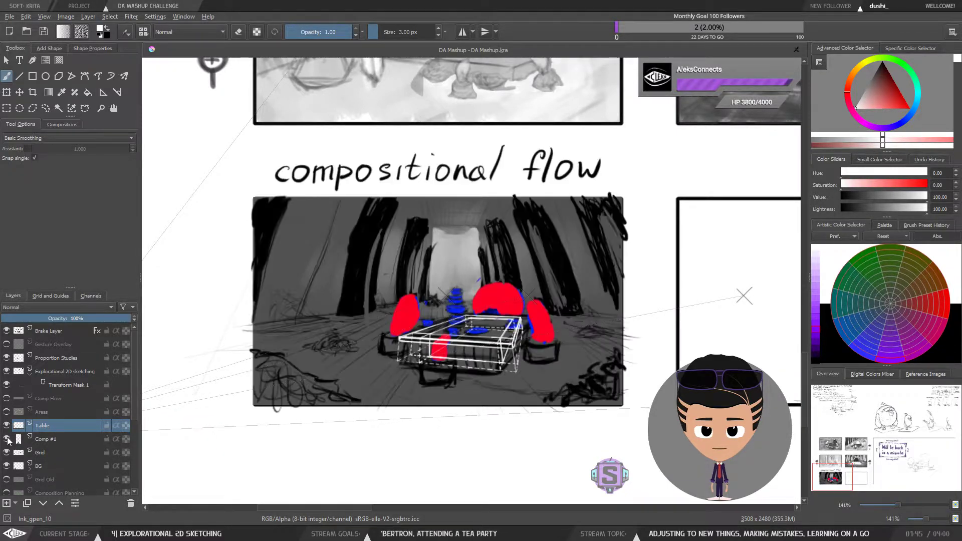
pyautogui.click(6, 440)
pyautogui.click(6, 439)
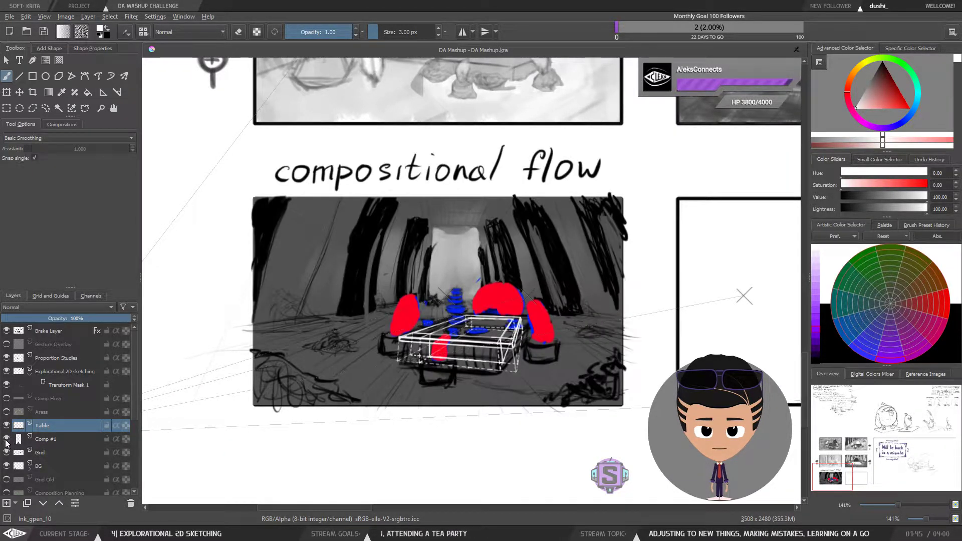
pyautogui.click(7, 439)
pyautogui.click(6, 426)
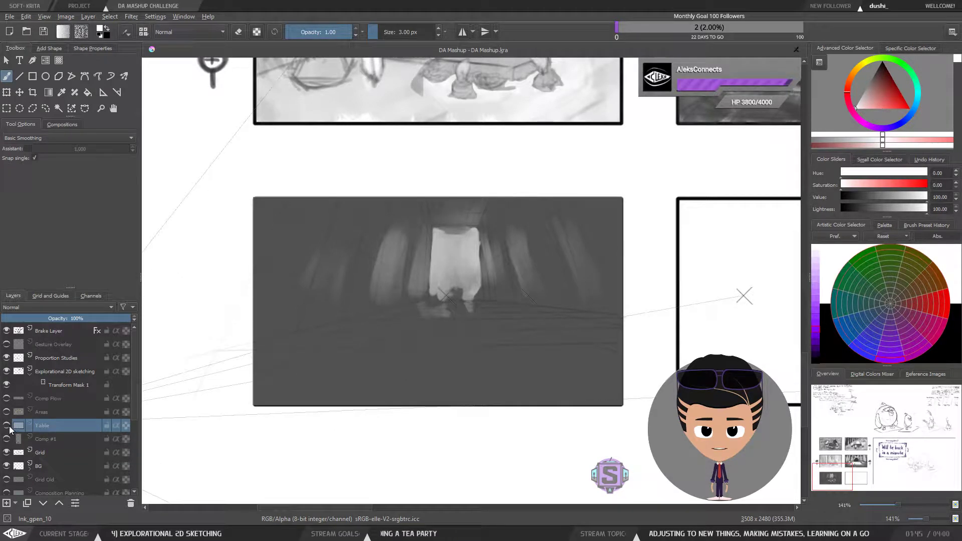
pyautogui.click(7, 426)
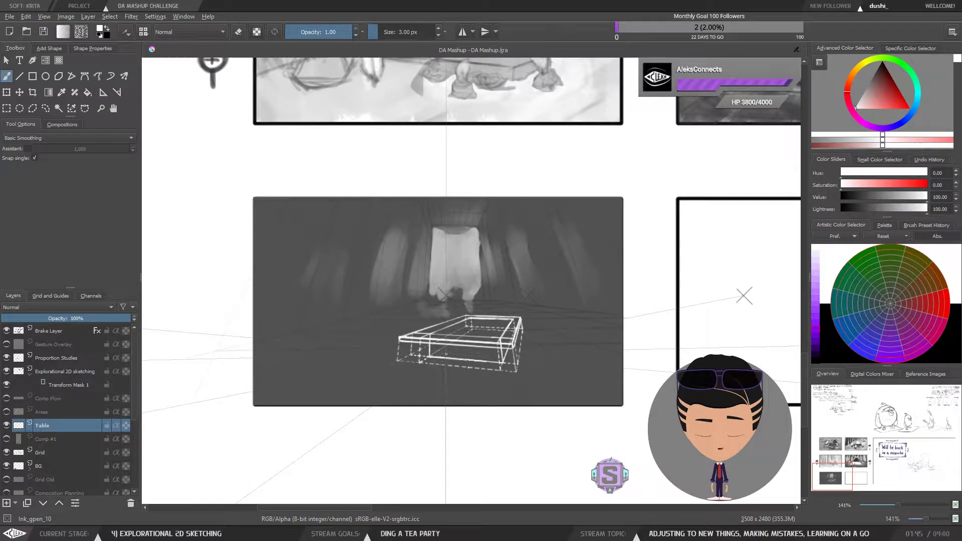
# Step: Zoom into the table sketch and show the Comp #1 layer again
pyautogui.hotkey('ctrl', '+')
pyautogui.hotkey('ctrl', '+')
pyautogui.moveTo(496, 400); pyautogui.dragTo(499, 333)
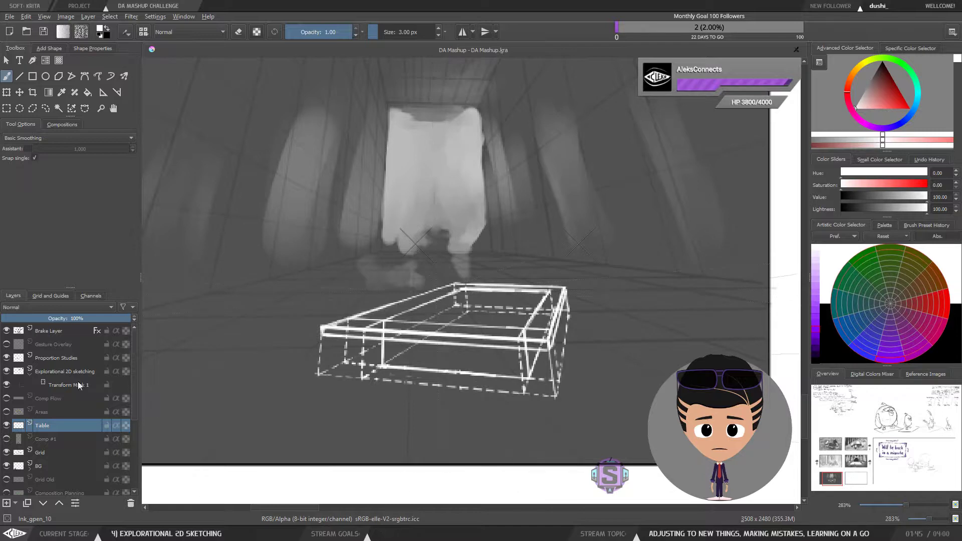
pyautogui.click(7, 440)
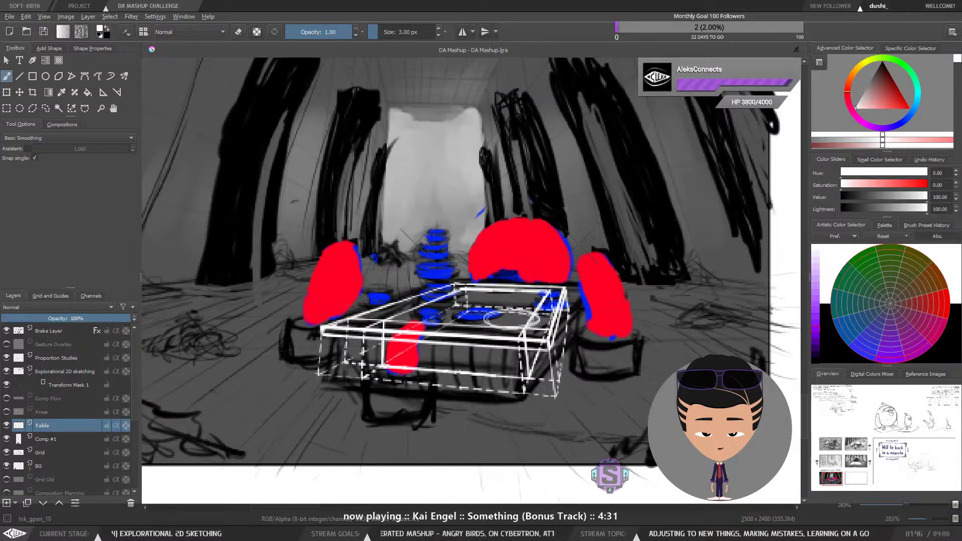
pyautogui.moveTo(494, 316); pyautogui.dragTo(539, 314)
pyautogui.hotkey('ctrl', 'z')
pyautogui.hotkey('ctrl', 'z')
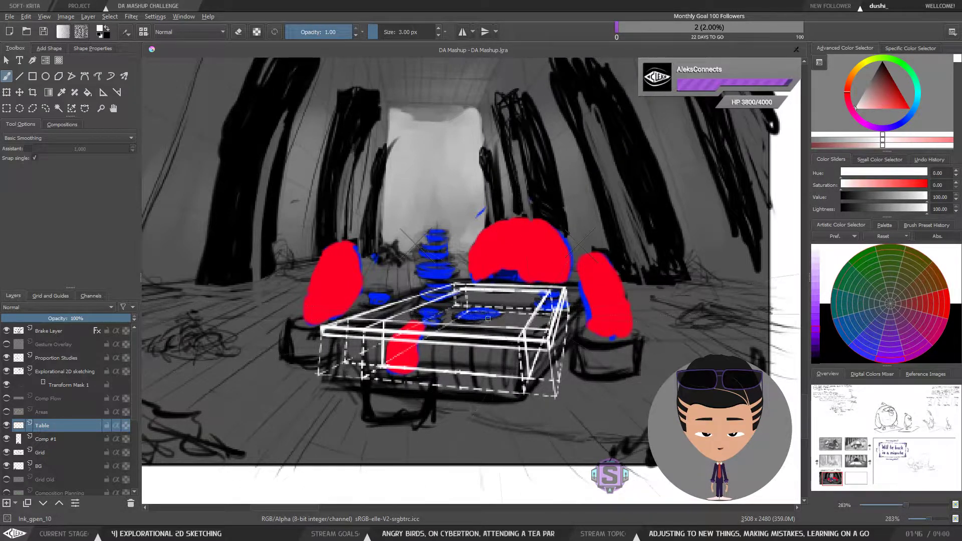
pyautogui.moveTo(471, 319); pyautogui.dragTo(500, 307)
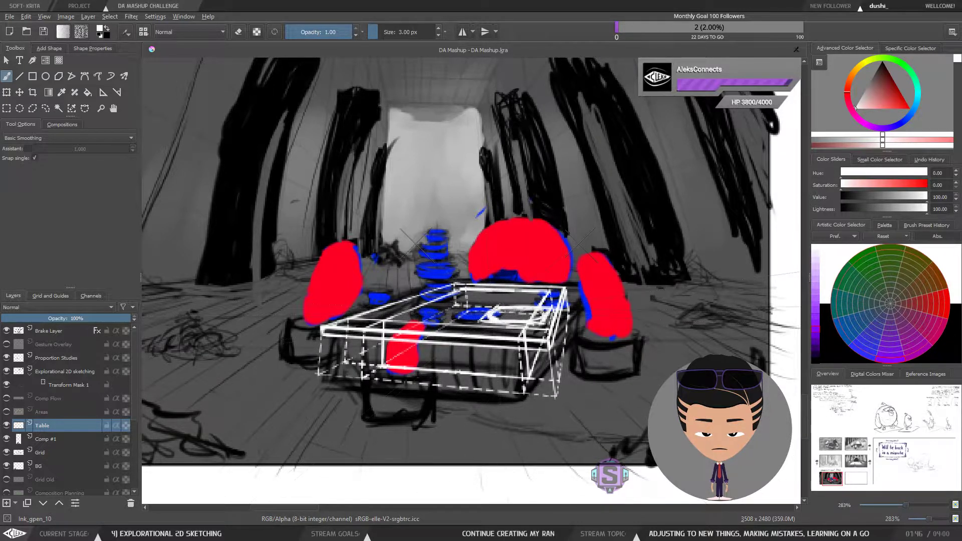
# Step: Switch the brush to eraser mode and undo the last five strokes on the table layer
pyautogui.press('e')
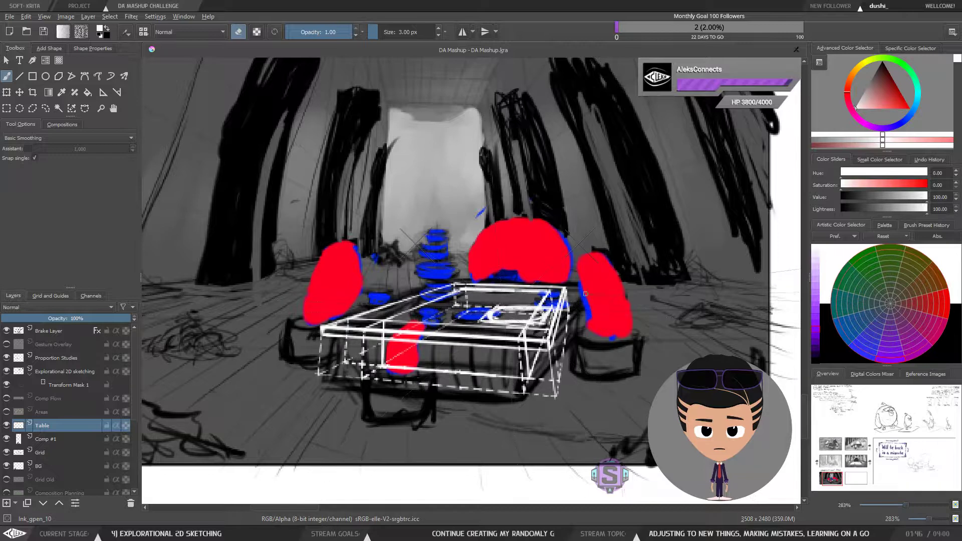
pyautogui.press('-')
pyautogui.press('-')
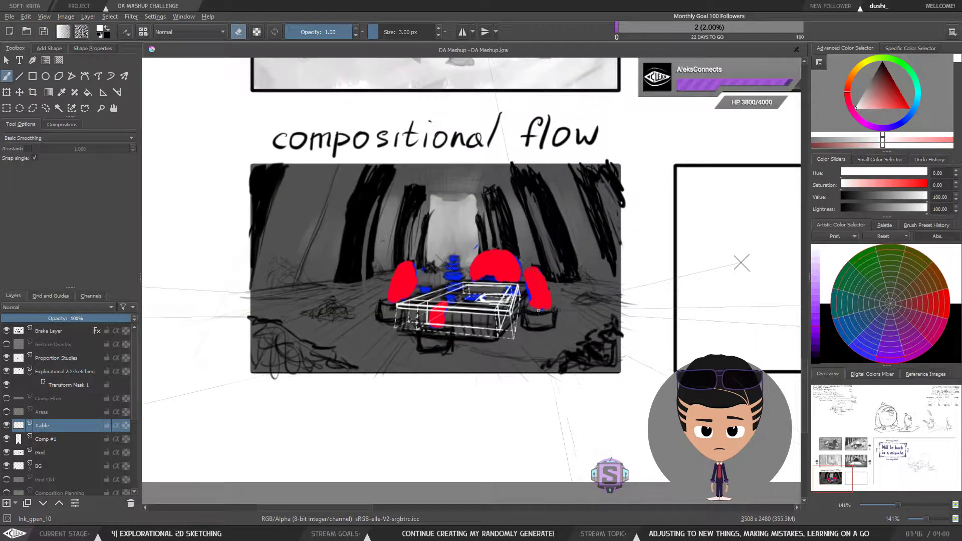
pyautogui.hotkey('ctrl', 'z')
pyautogui.hotkey('ctrl', 'z')
pyautogui.hotkey('ctrl', 'z')
pyautogui.hotkey('ctrl', 'z')
pyautogui.hotkey('ctrl', 'z')
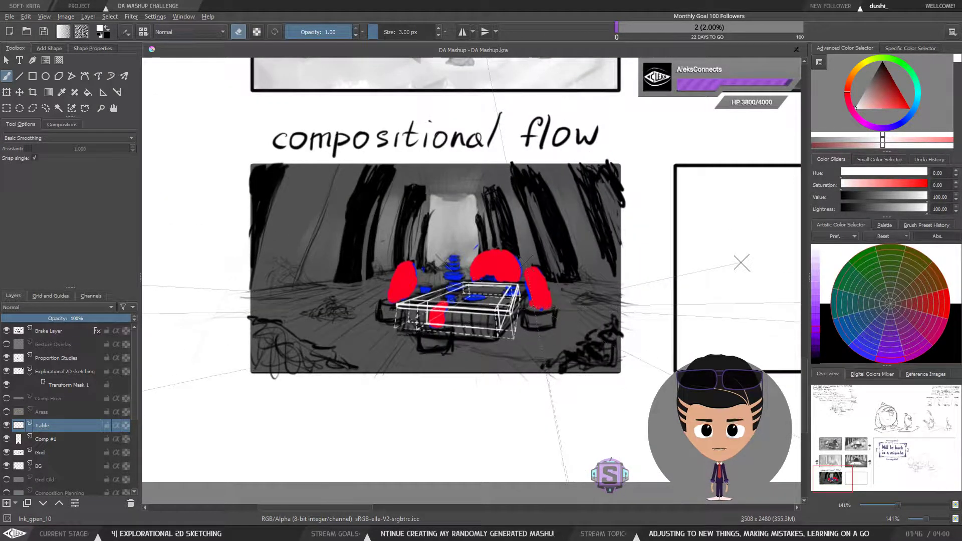
pyautogui.hotkey('ctrl', 'z')
pyautogui.hotkey('ctrl', 'z')
# Step: Erase stray lines along the right side of the table outline
pyautogui.press('+')
pyautogui.press('+')
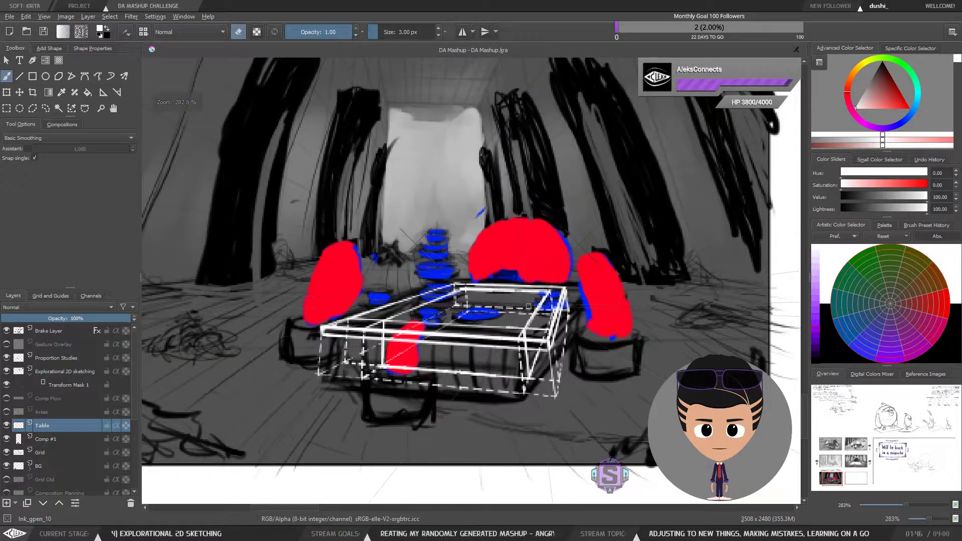
pyautogui.moveTo(538, 303); pyautogui.dragTo(553, 284)
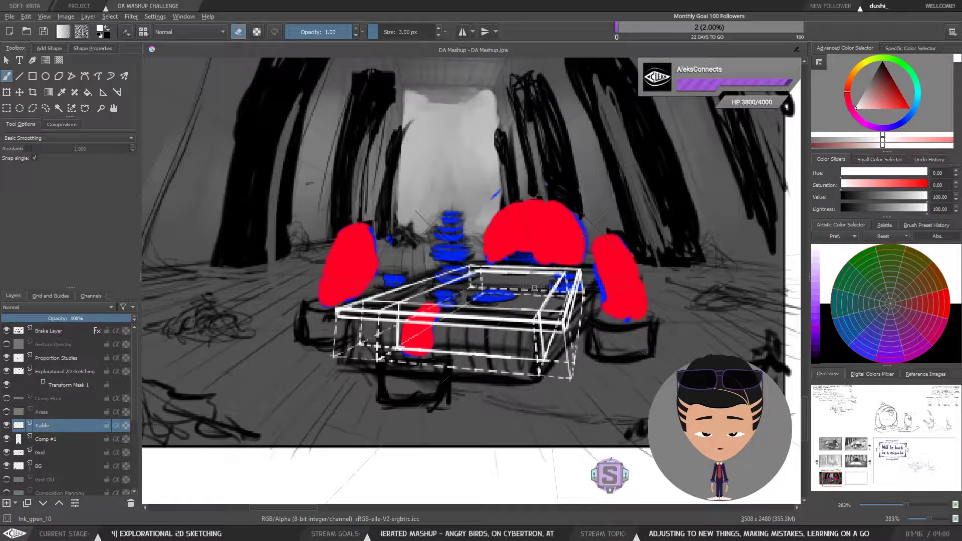
pyautogui.moveTo(553, 323); pyautogui.dragTo(534, 337)
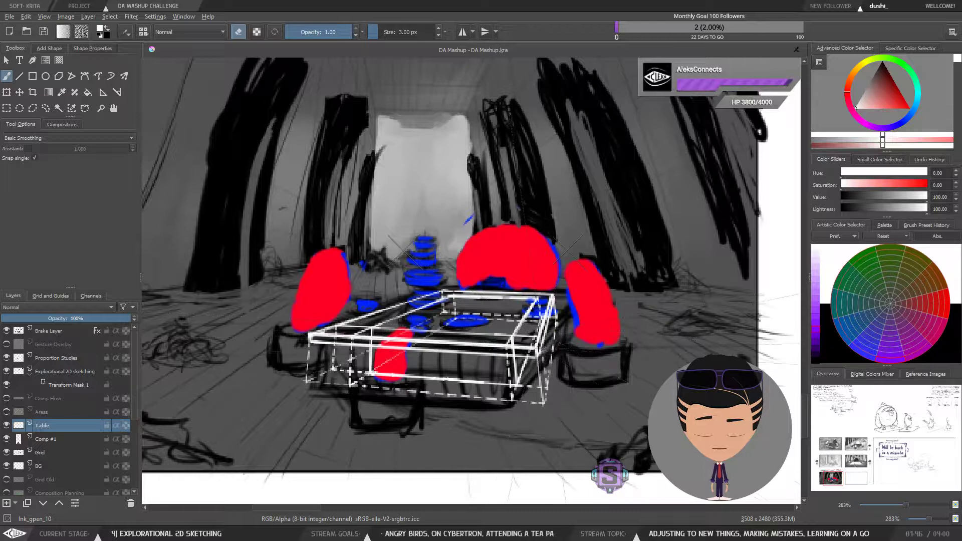
pyautogui.moveTo(541, 354); pyautogui.dragTo(571, 348)
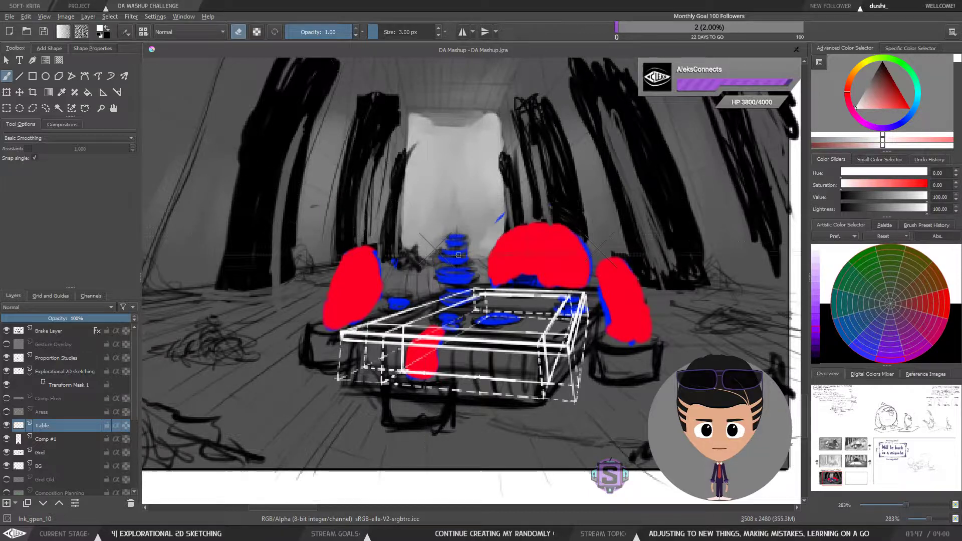
pyautogui.hotkey('ctrl', '-')
pyautogui.hotkey('ctrl', '-')
pyautogui.moveTo(559, 346); pyautogui.dragTo(546, 349)
pyautogui.hotkey('ctrl', '+')
pyautogui.hotkey('ctrl', '+')
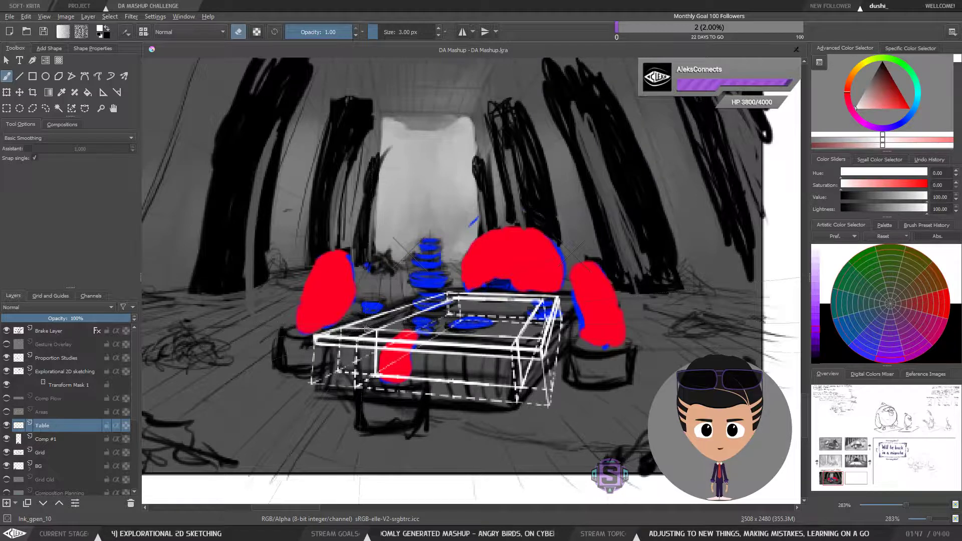
# Step: Erase a short section of line in the middle of the table top
pyautogui.scroll(-2, 473, 321)
pyautogui.scroll(2, 472, 321)
pyautogui.moveTo(474, 317); pyautogui.dragTo(490, 332)
pyautogui.scroll(-2, 483, 330)
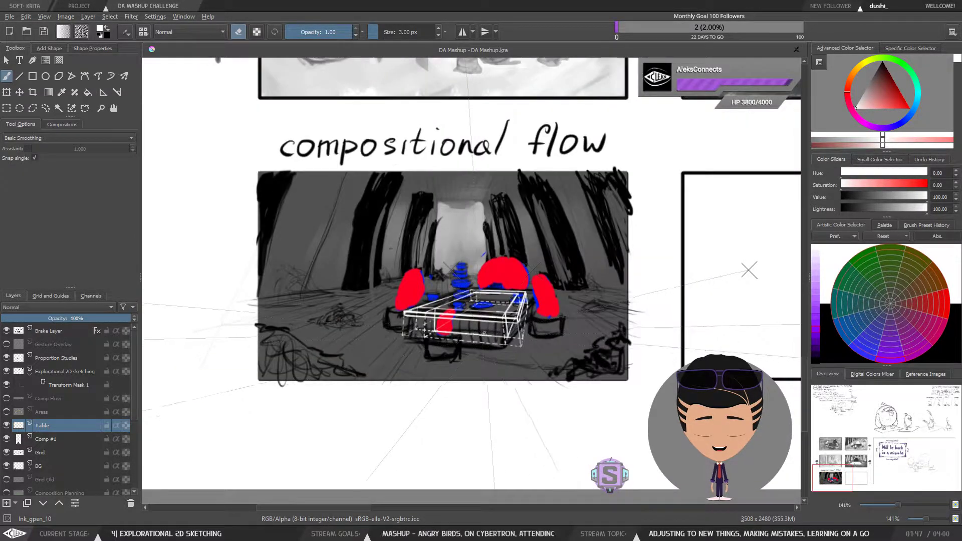
# Step: Save the document
pyautogui.click(41, 33)
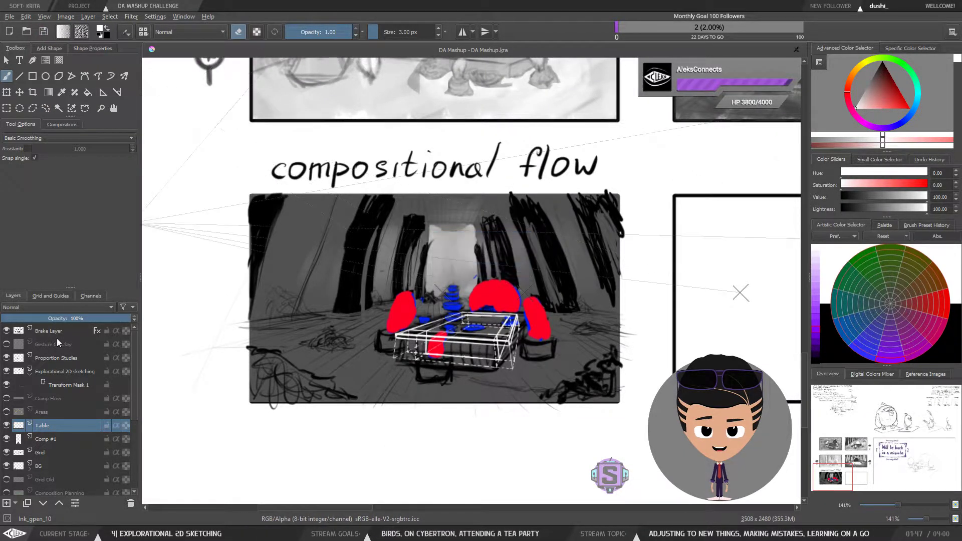
pyautogui.click(6, 425)
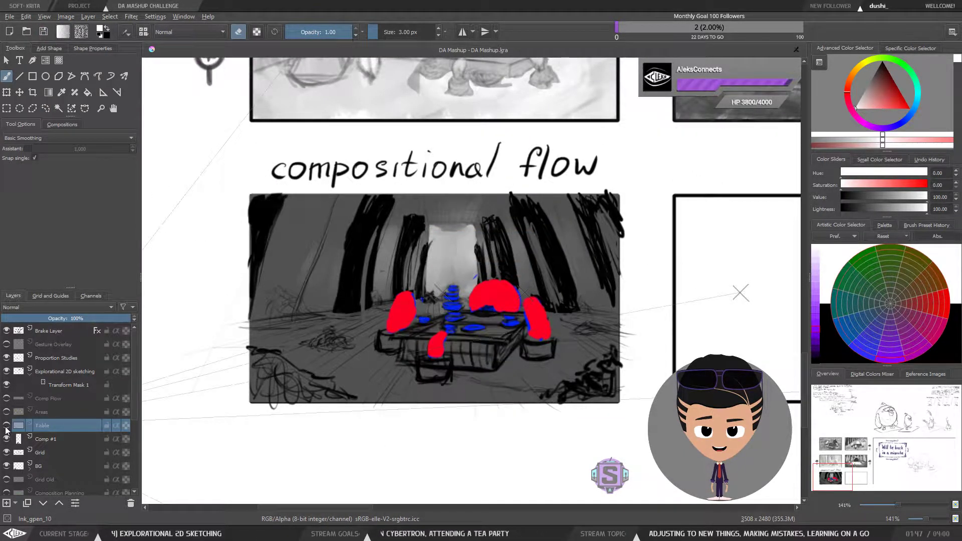
pyautogui.click(7, 425)
# Step: Hide the Comp #1 and BG layers
pyautogui.click(6, 439)
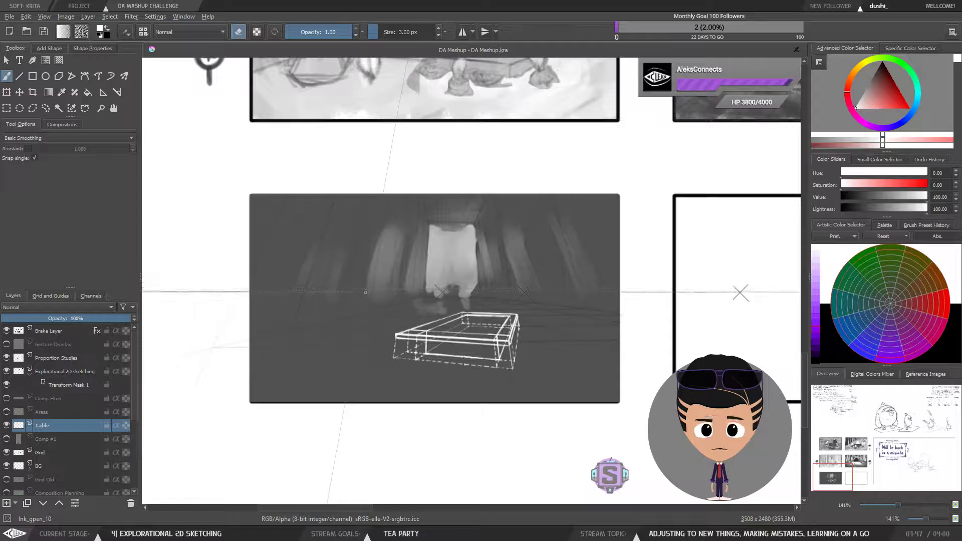
pyautogui.click(7, 470)
pyautogui.click(6, 467)
pyautogui.click(7, 467)
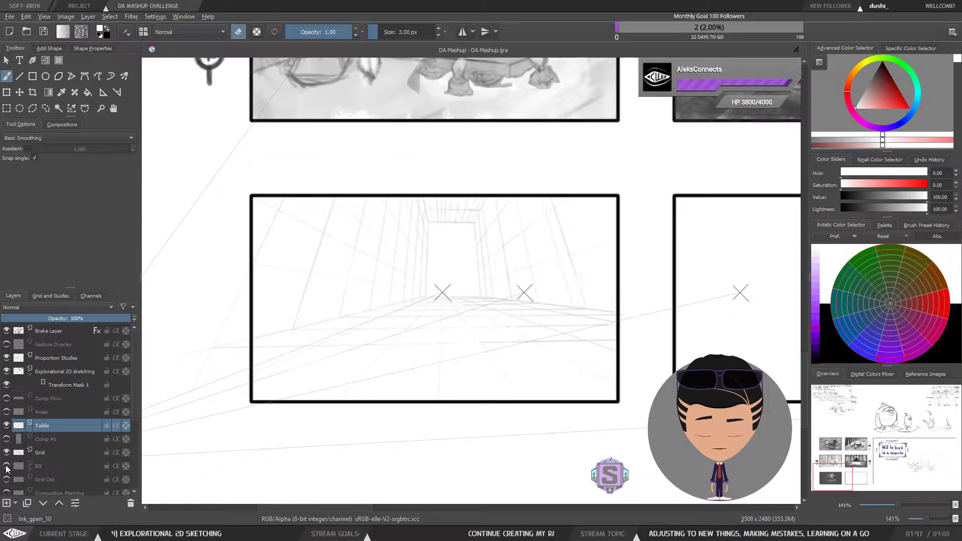
# Step: Add an Invert filter mask to the Table layer and reselect the Table layer
pyautogui.rightClick(50, 425)
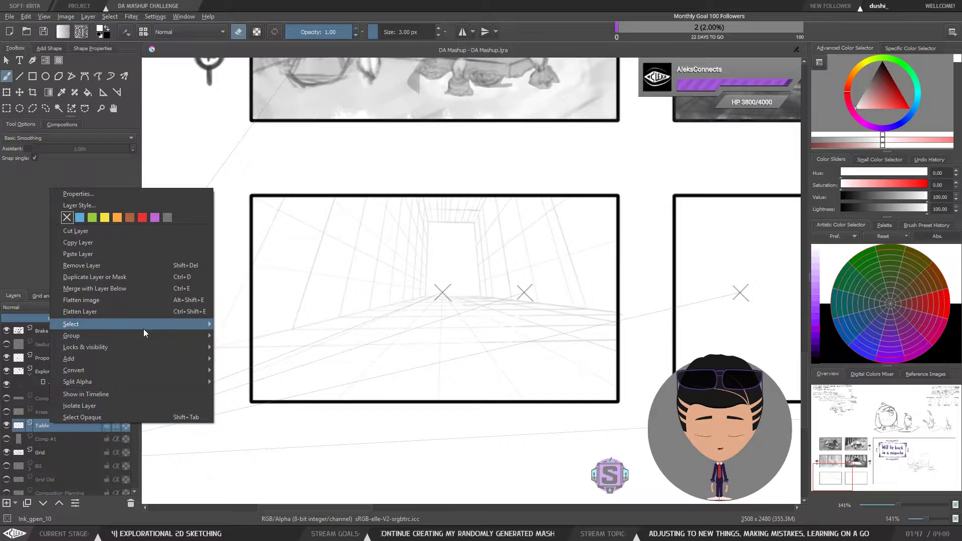
pyautogui.moveTo(138, 338)
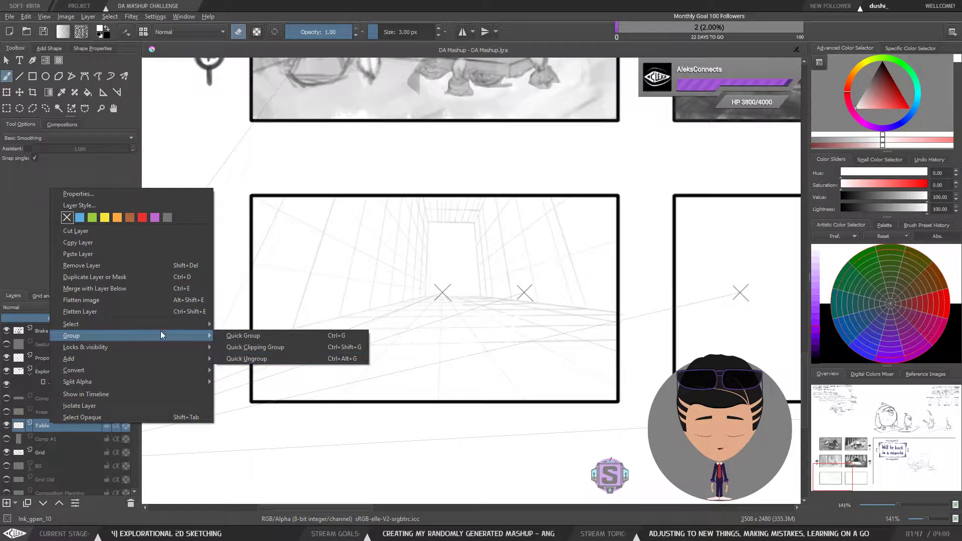
pyautogui.moveTo(182, 363)
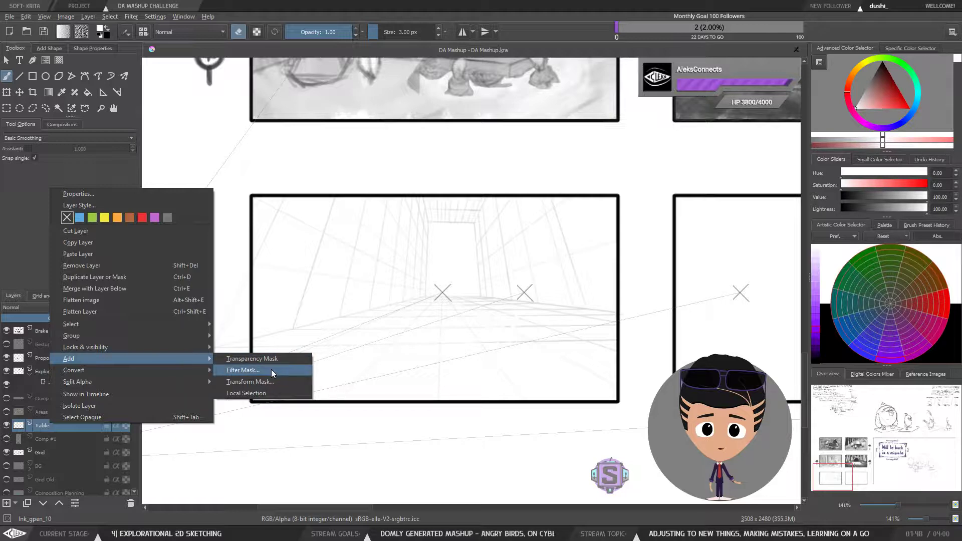
pyautogui.click(259, 369)
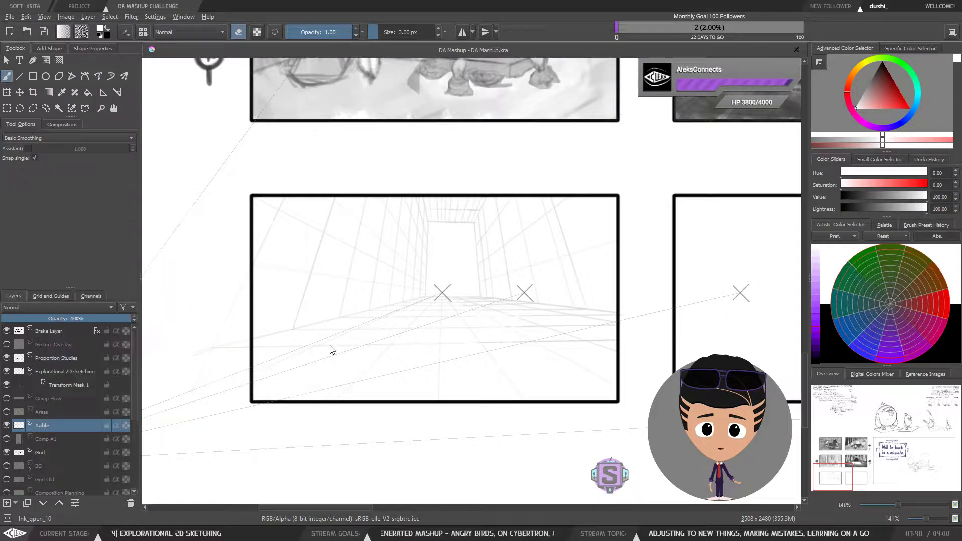
pyautogui.click(341, 211)
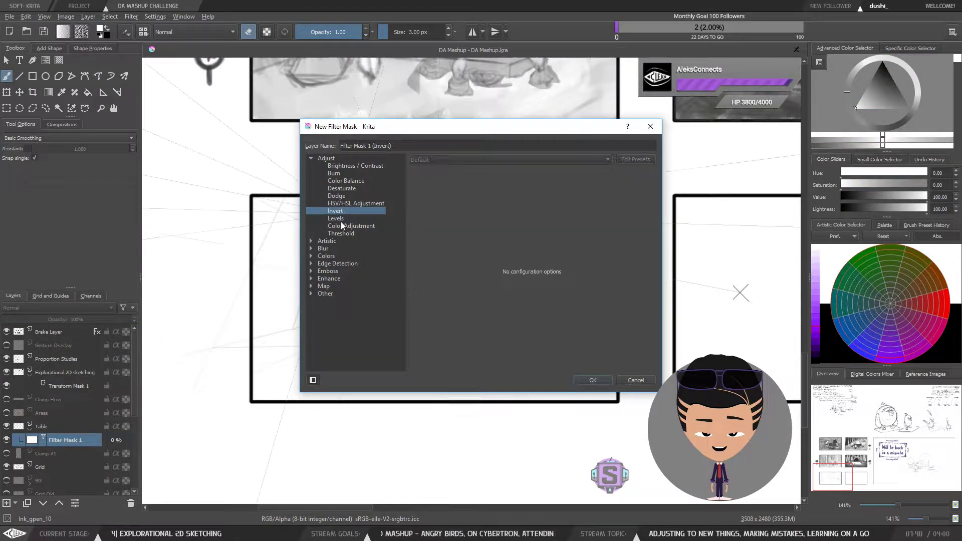
pyautogui.moveTo(506, 131); pyautogui.dragTo(775, 139)
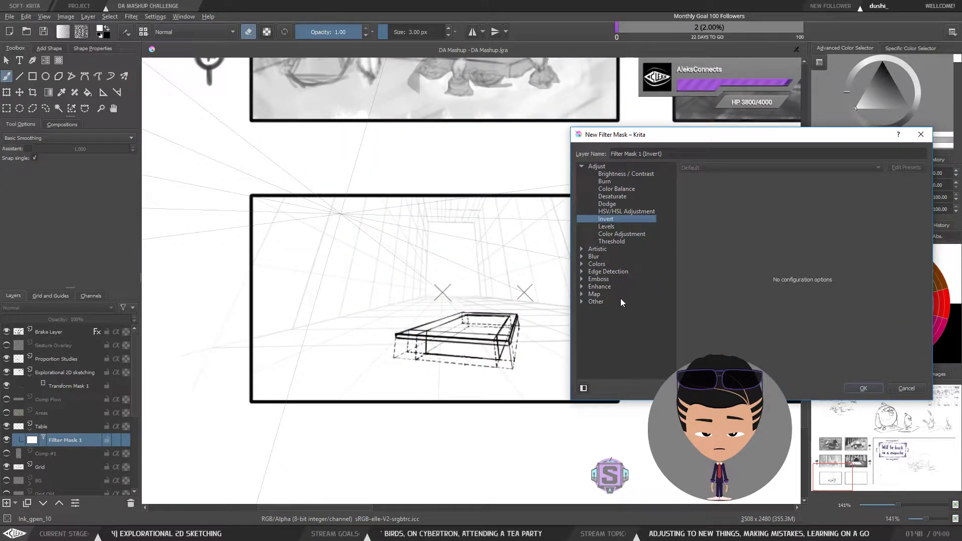
pyautogui.click(607, 213)
pyautogui.click(603, 221)
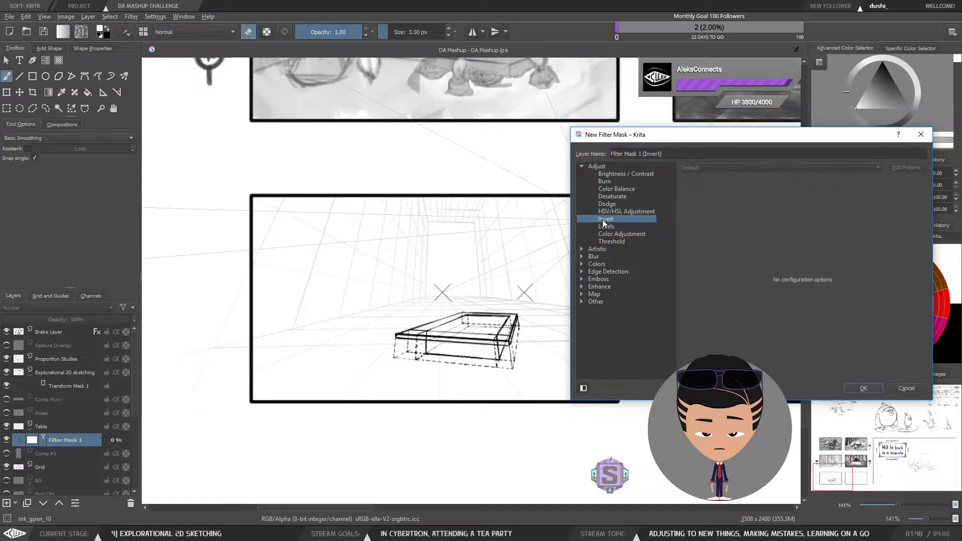
pyautogui.click(863, 388)
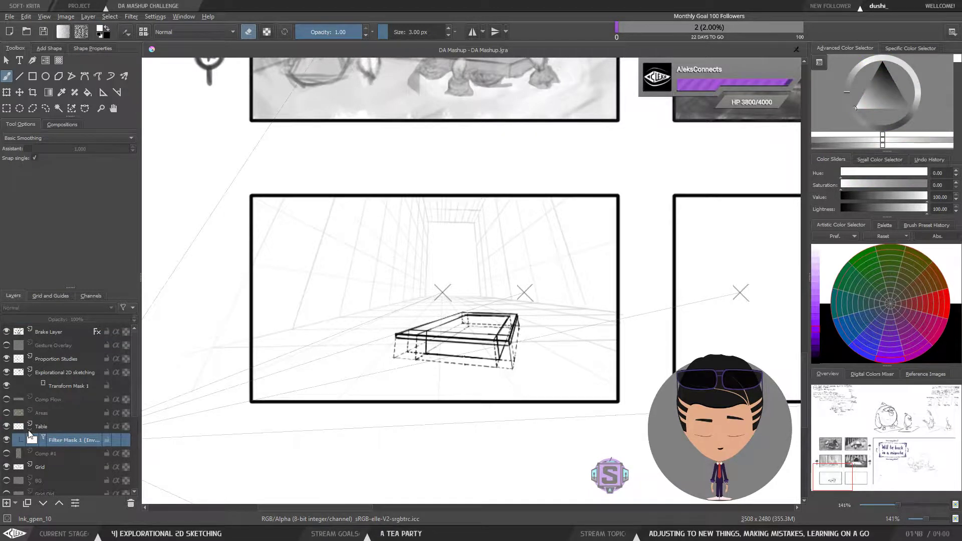
pyautogui.click(55, 427)
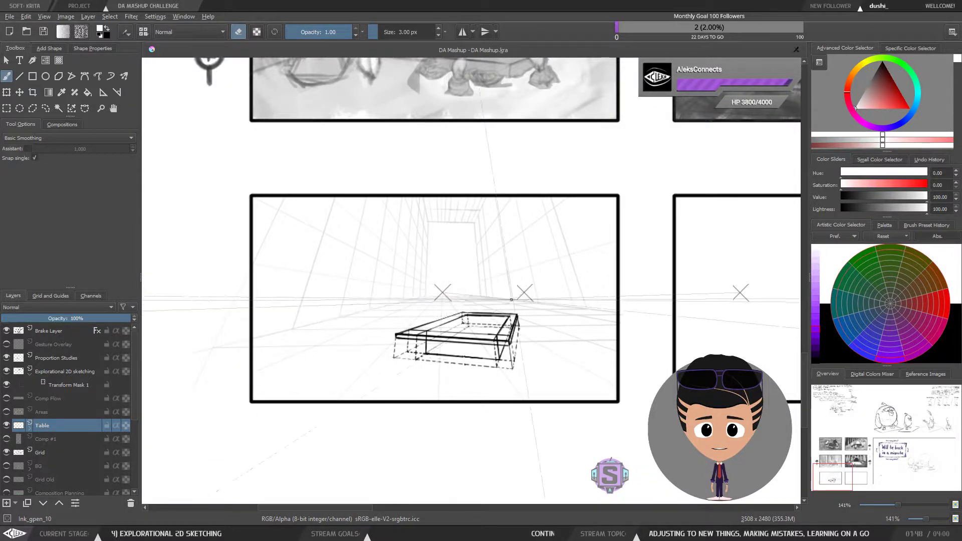
# Step: Zoom in and examine the table sketch within its storyboard panel
pyautogui.press('+')
pyautogui.press('+')
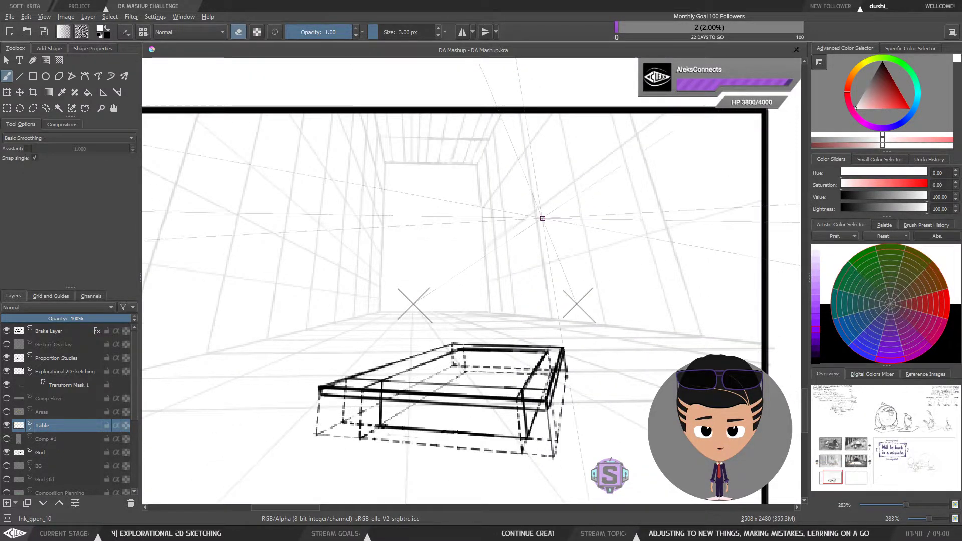
pyautogui.moveTo(522, 346); pyautogui.dragTo(521, 331)
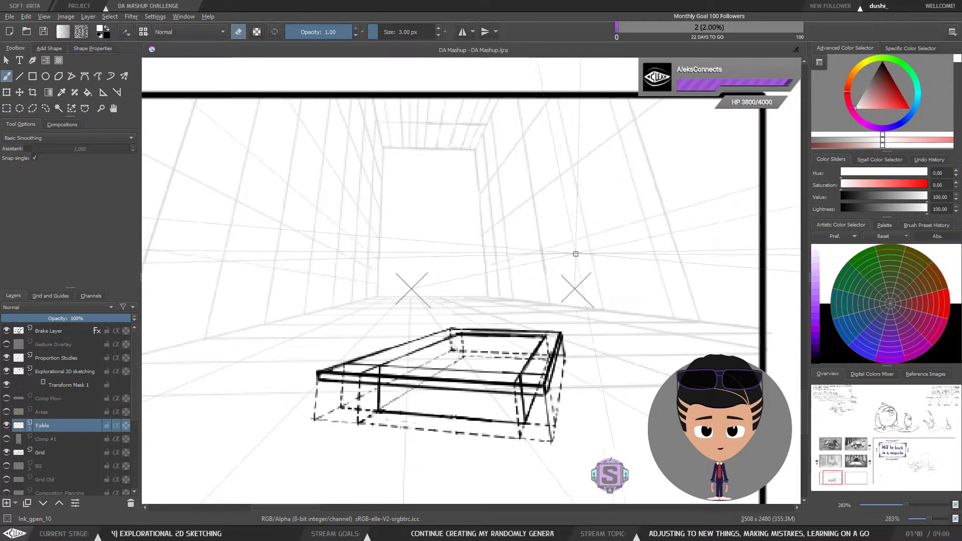
pyautogui.scroll(-2, 536, 342)
pyautogui.moveTo(536, 341); pyautogui.dragTo(537, 341)
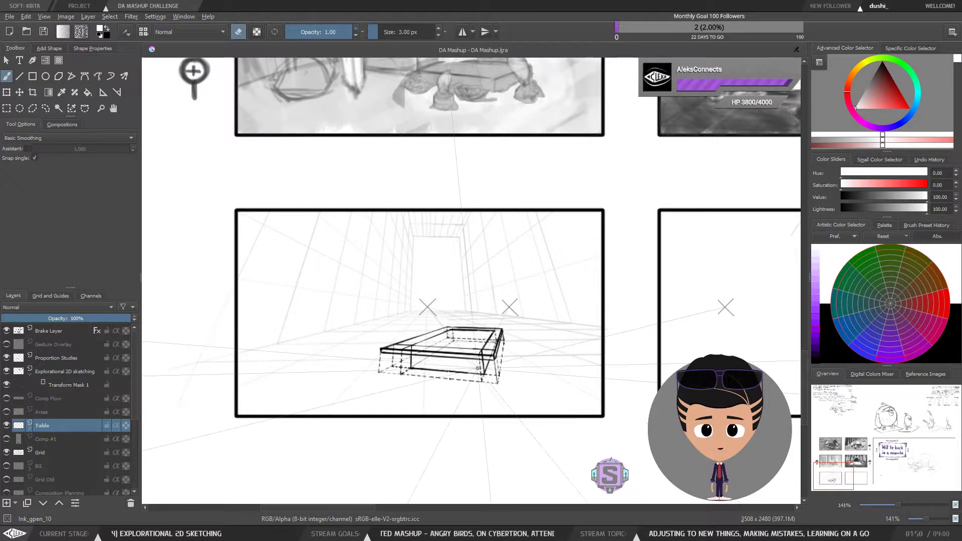
pyautogui.scroll(1, 439, 363)
pyautogui.moveTo(472, 296); pyautogui.dragTo(510, 280)
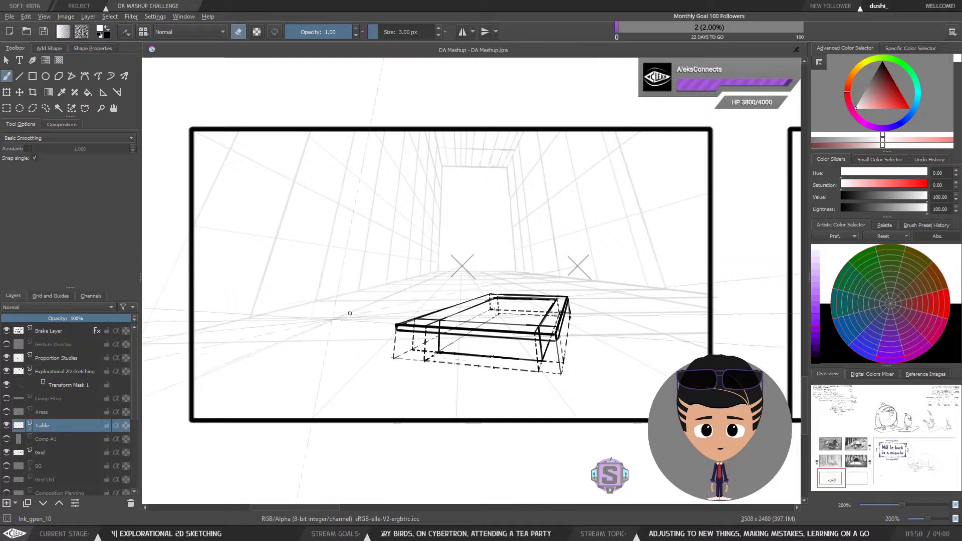
pyautogui.scroll(-3, 512, 355)
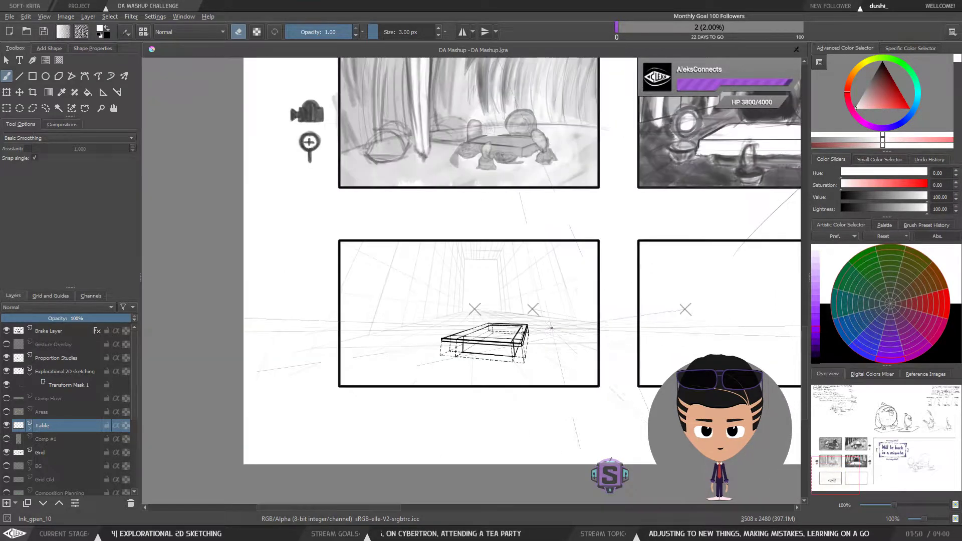
pyautogui.moveTo(628, 325); pyautogui.dragTo(604, 330)
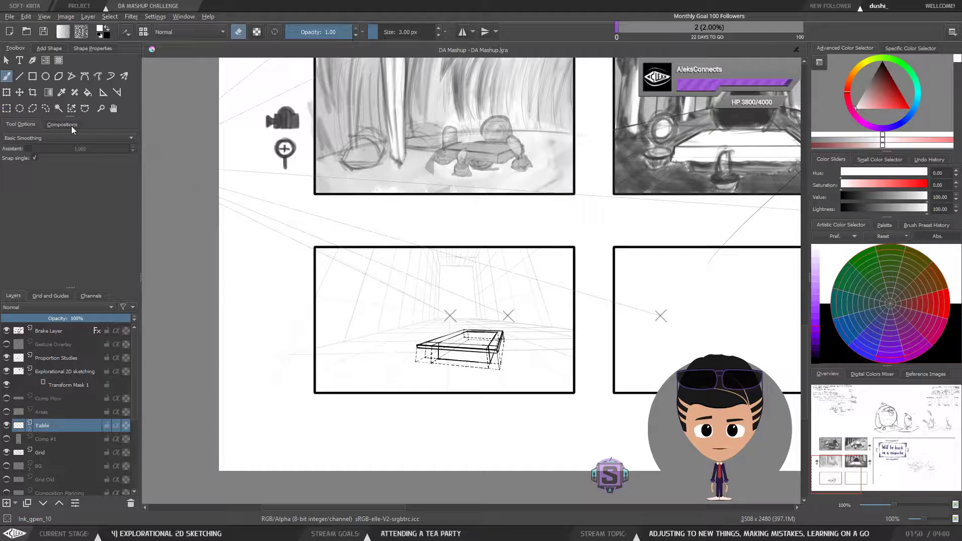
# Step: Draw a crop frame with the Crop tool and move it over the 'Will be back in a minute' panel
pyautogui.click(33, 93)
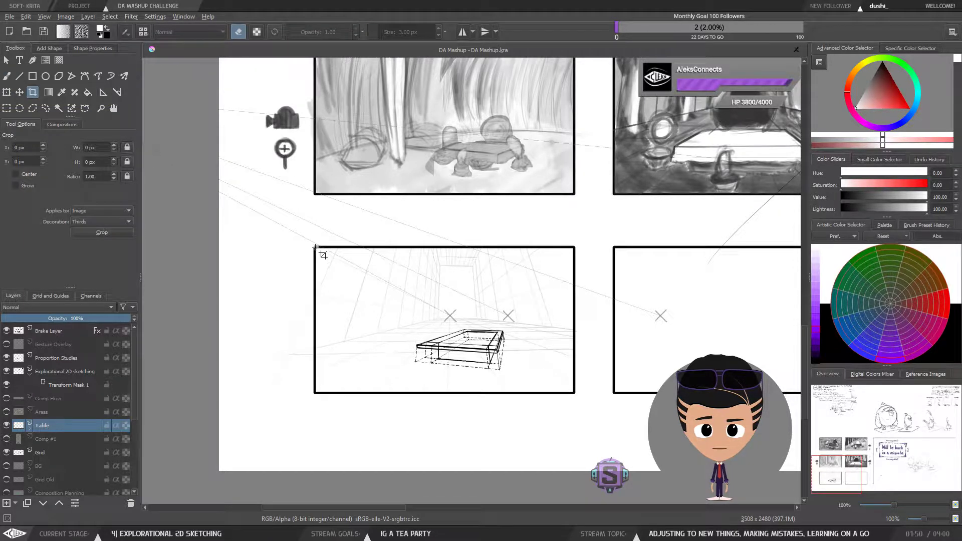
pyautogui.moveTo(314, 246); pyautogui.dragTo(582, 402)
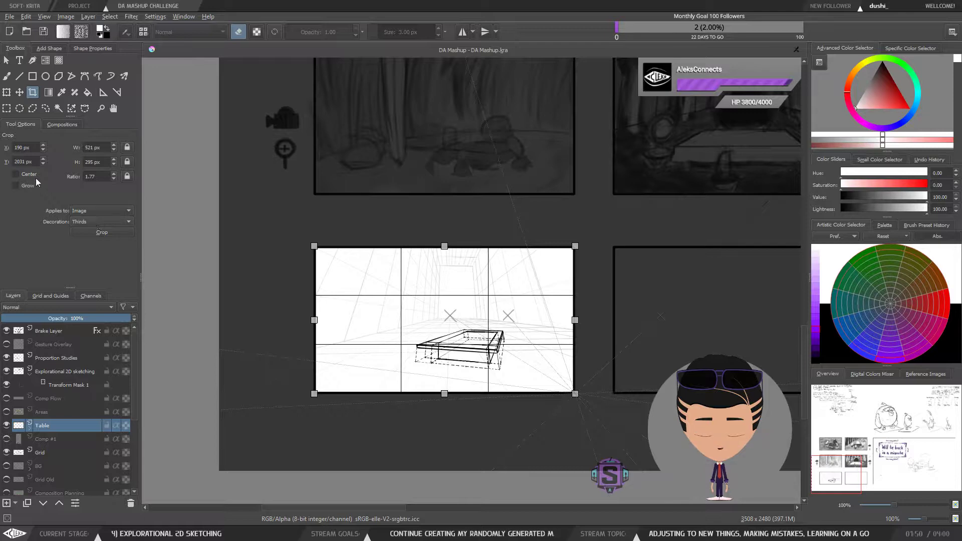
pyautogui.scroll(-5, 347, 283)
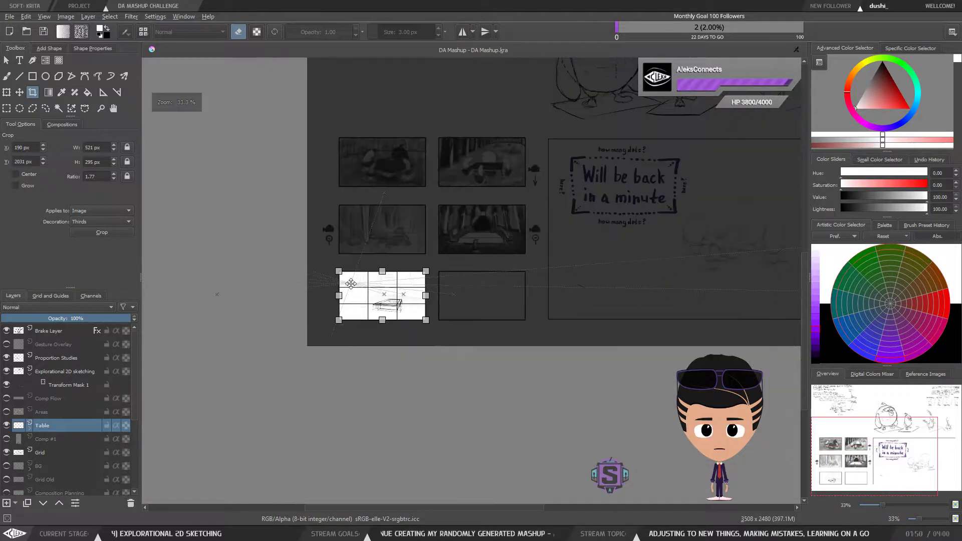
pyautogui.scroll(2, 350, 284)
pyautogui.scroll(2, 350, 284)
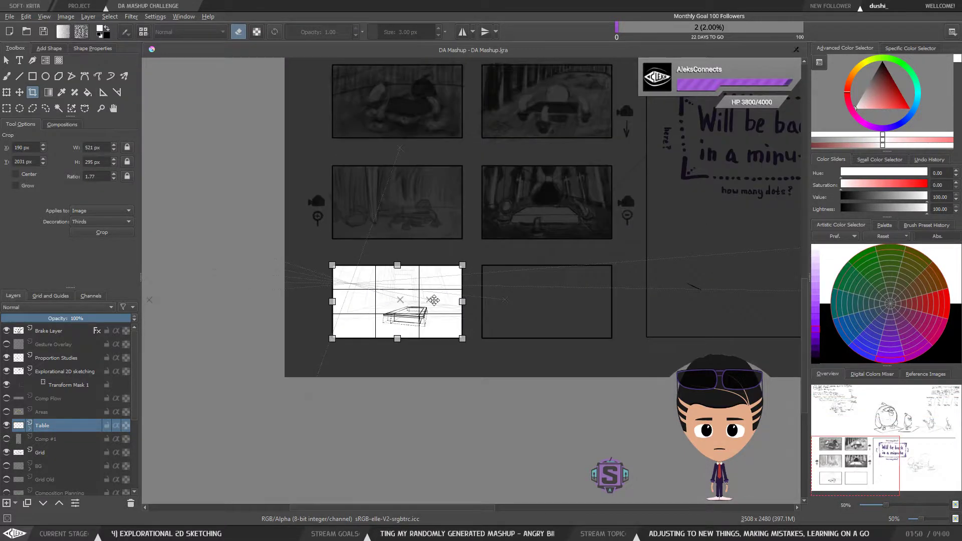
pyautogui.scroll(-3, 653, 252)
pyautogui.scroll(2, 653, 251)
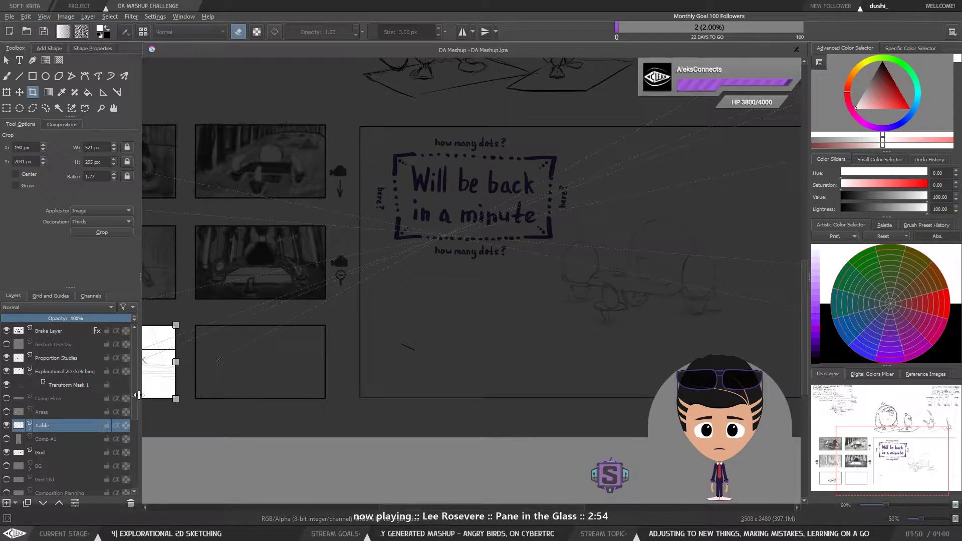
pyautogui.moveTo(158, 357); pyautogui.dragTo(472, 159)
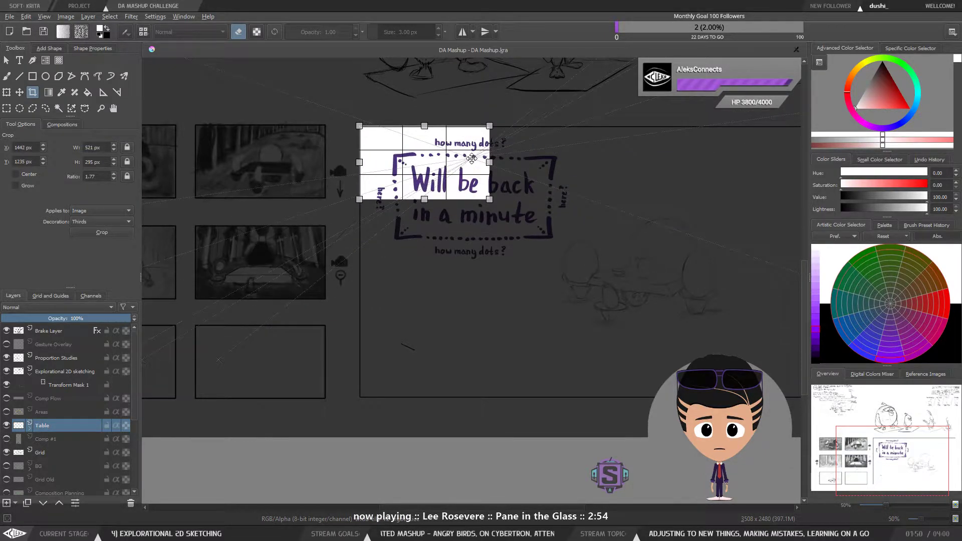
pyautogui.scroll(-1, 446, 223)
pyautogui.moveTo(393, 194); pyautogui.dragTo(626, 325)
pyautogui.moveTo(500, 270); pyautogui.dragTo(522, 275)
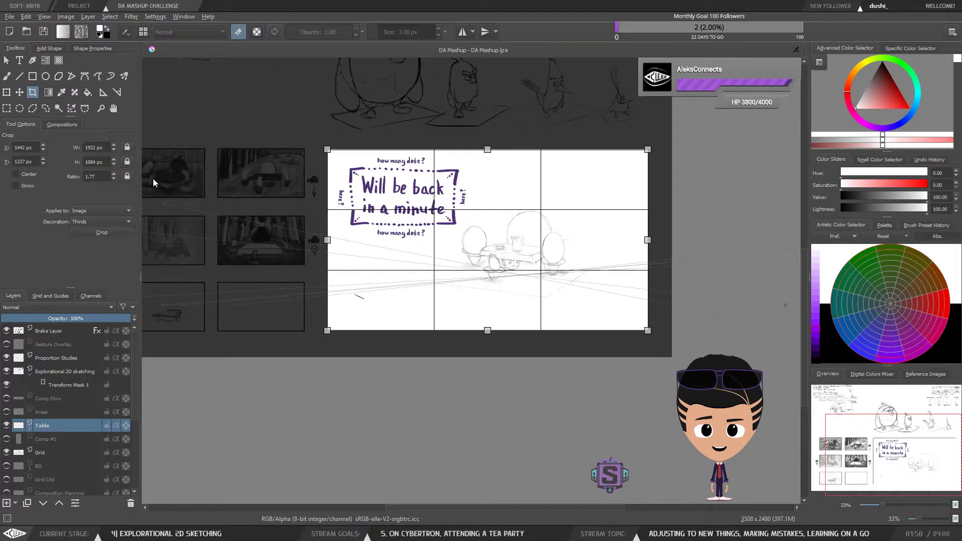
# Step: Set the crop frame's X to 1440 px, width to 1920 px and height to 1080 px
pyautogui.click(36, 148)
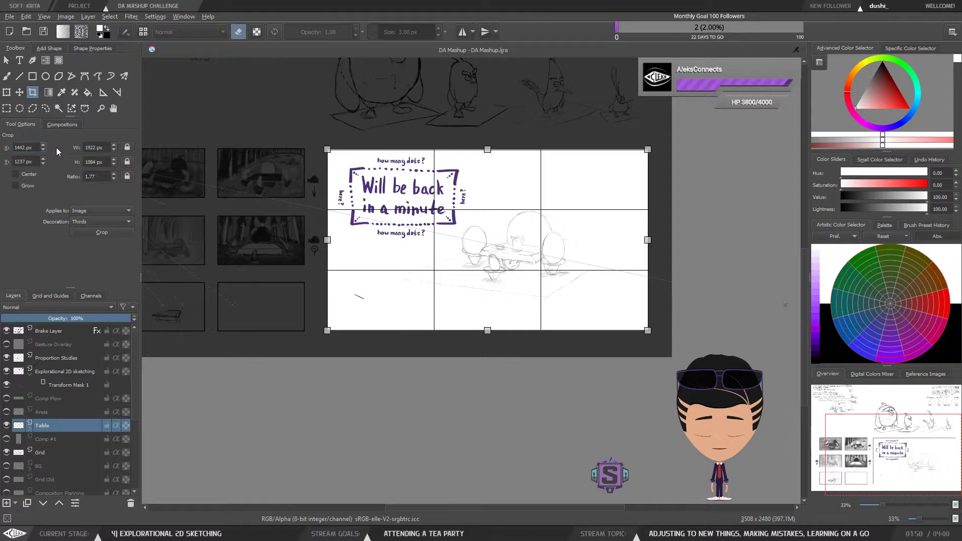
pyautogui.press('BackSpace')
pyautogui.write('0')
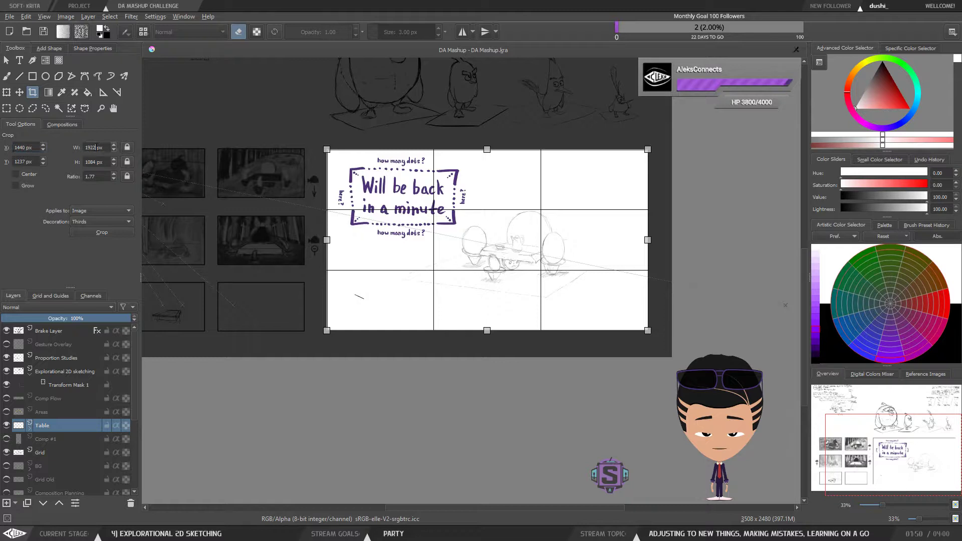
pyautogui.write('0')
pyautogui.moveTo(96, 163); pyautogui.dragTo(91, 163)
pyautogui.write('0')
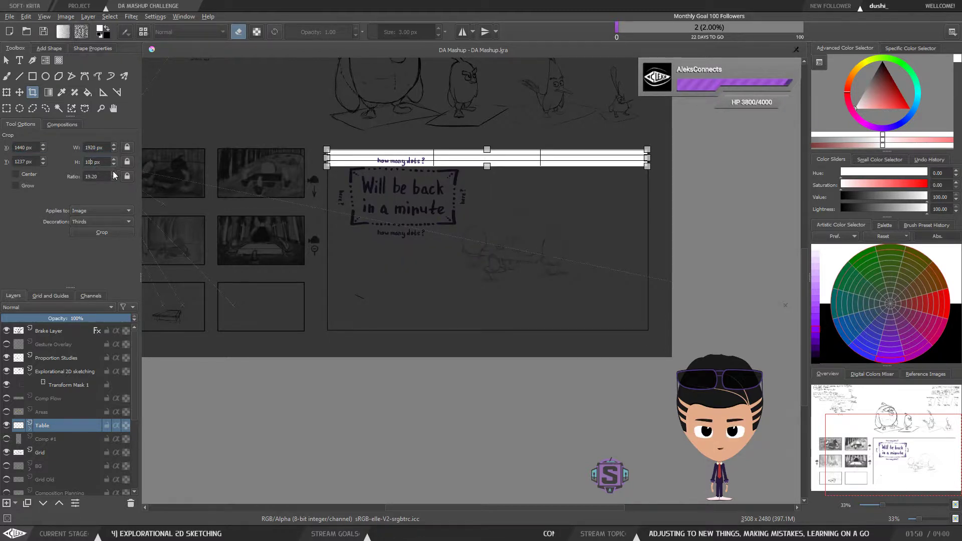
pyautogui.press('BackSpace')
pyautogui.write('80')
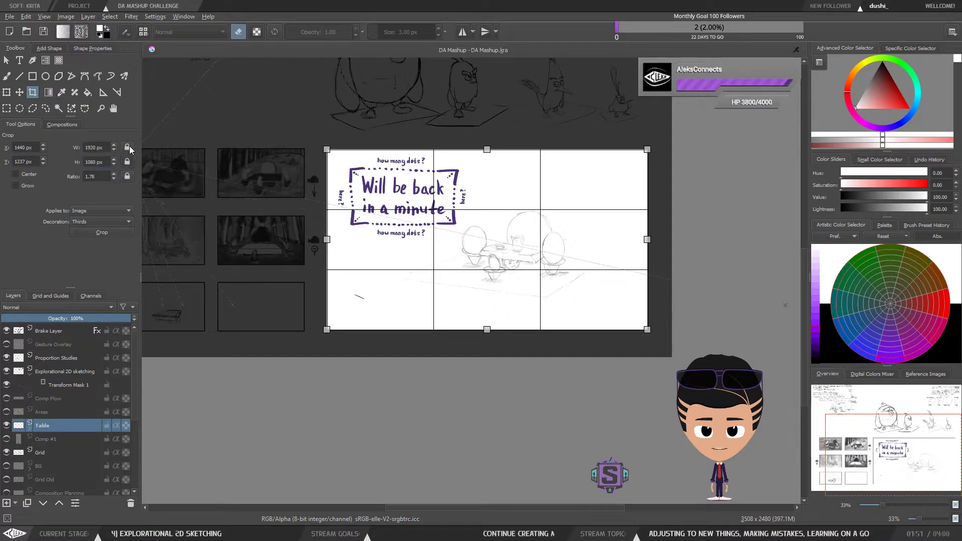
# Step: Shift the crop frame toward the storyboard panels and cancel the crop
pyautogui.moveTo(344, 224); pyautogui.dragTo(237, 229)
pyautogui.moveTo(297, 245); pyautogui.dragTo(492, 239)
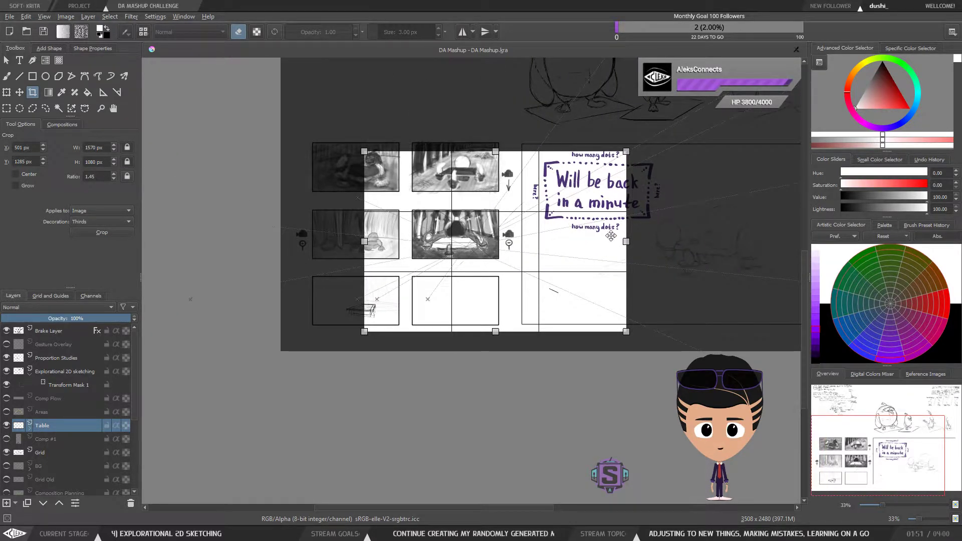
pyautogui.press('Escape')
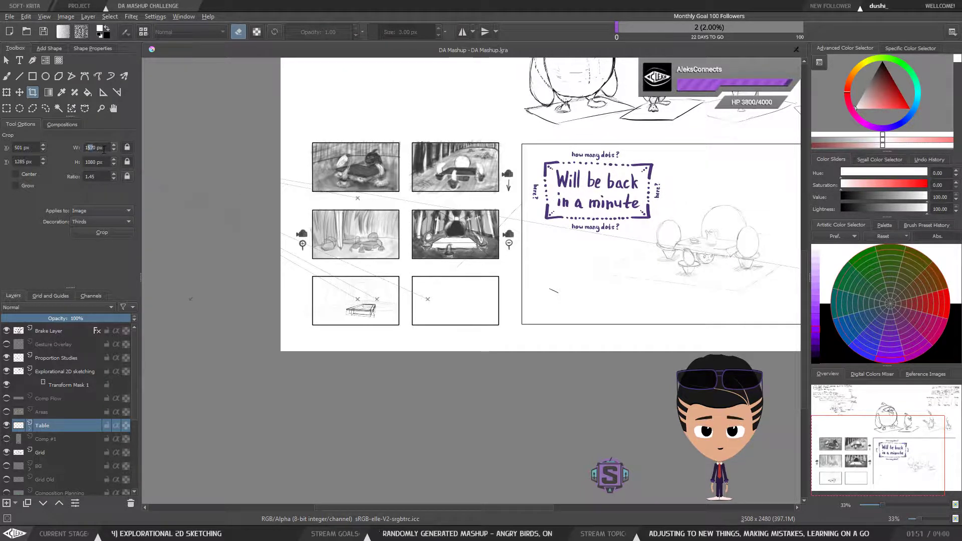
# Step: Set the crop width to 1920 px and fit the crop frame around the 'Will be back in a minute' panel
pyautogui.write('19')
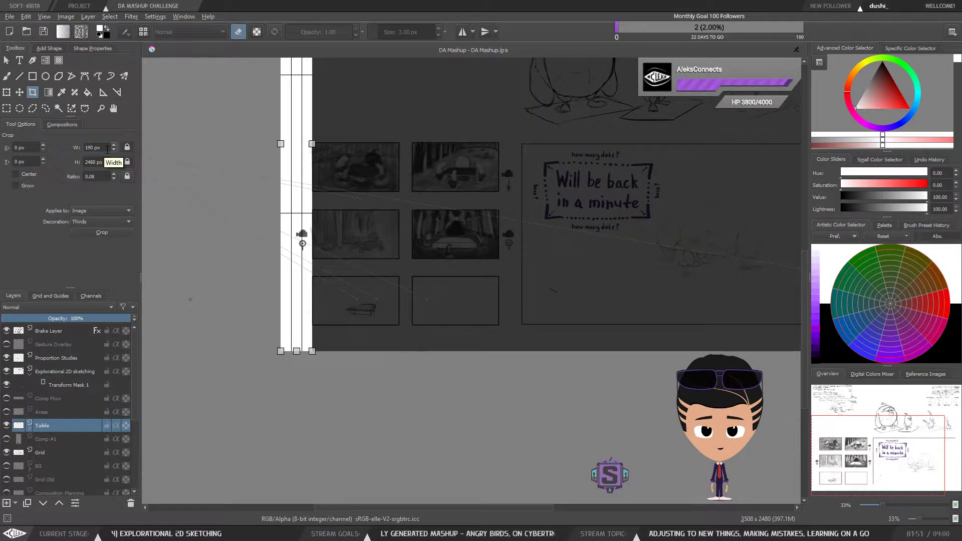
pyautogui.write('0')
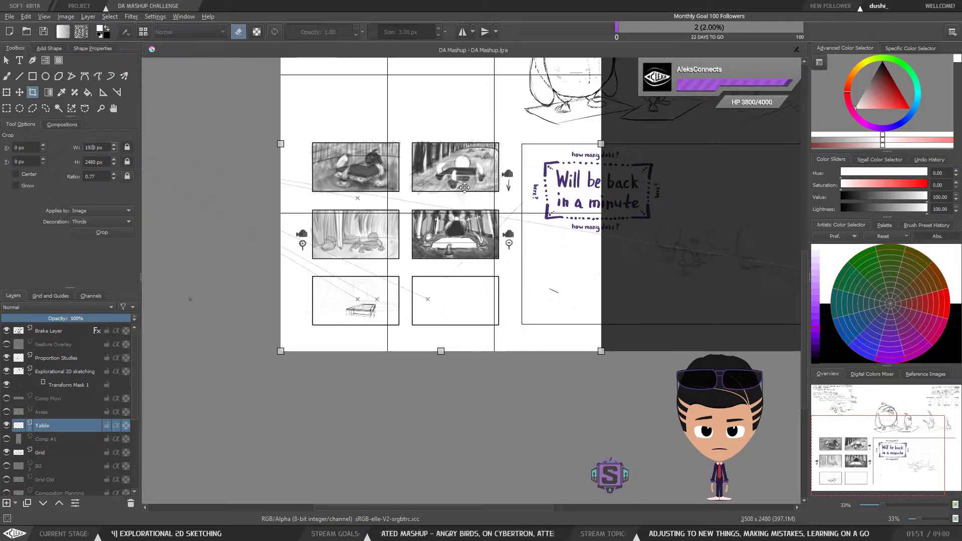
pyautogui.moveTo(472, 171); pyautogui.dragTo(585, 201)
pyautogui.scroll(-3, 584, 201)
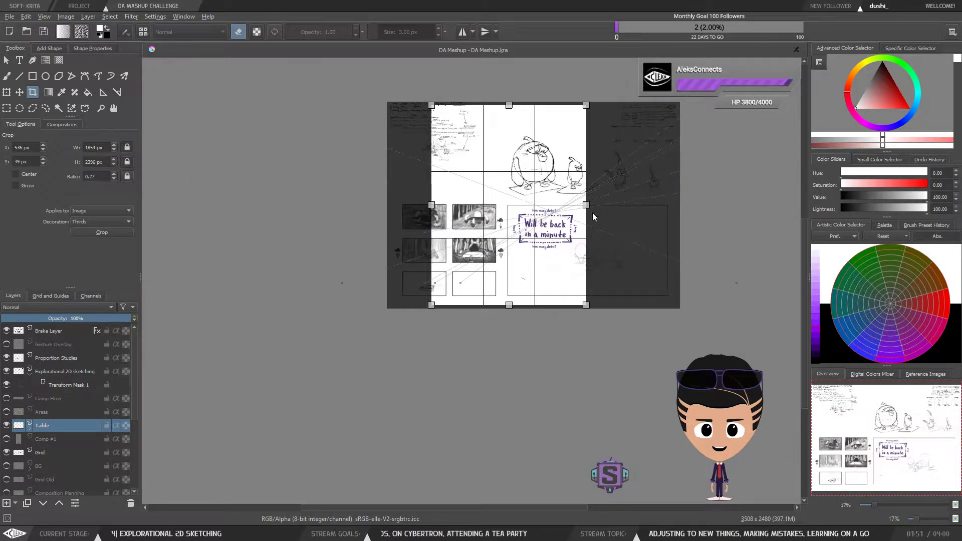
pyautogui.click(594, 212)
pyautogui.moveTo(594, 212); pyautogui.dragTo(453, 160)
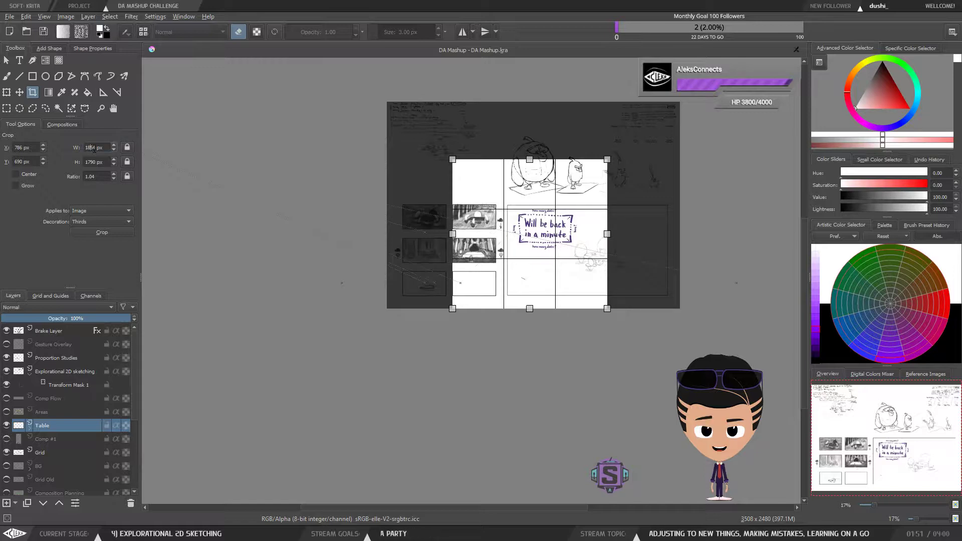
pyautogui.moveTo(452, 159); pyautogui.dragTo(446, 220)
pyautogui.moveTo(558, 253); pyautogui.dragTo(615, 238)
# Step: Move and resize the crop frame over the 'Will be back in a minute' panel, then set its width to 1920 px and height to 1080 px
pyautogui.scroll(3, 615, 238)
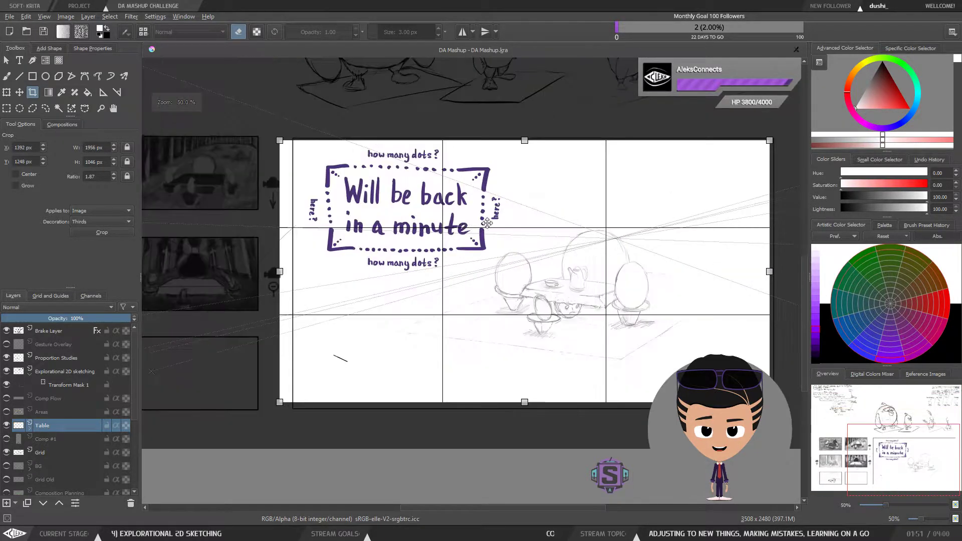
pyautogui.moveTo(453, 226)
pyautogui.mouseDown()
pyautogui.moveTo(469, 231)
pyautogui.moveTo(465, 222)
pyautogui.mouseUp()
pyautogui.moveTo(561, 235); pyautogui.dragTo(527, 229)
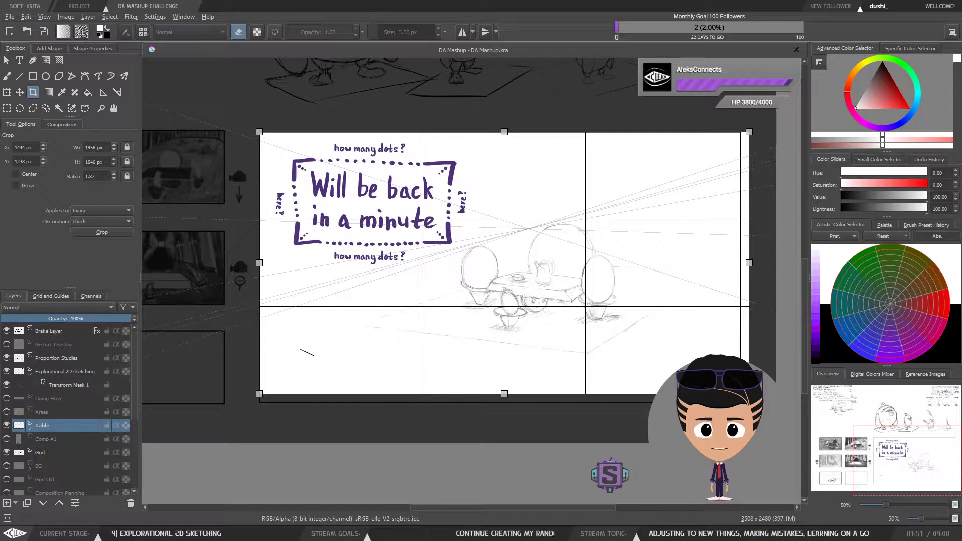
pyautogui.moveTo(750, 393); pyautogui.dragTo(740, 403)
pyautogui.moveTo(90, 148); pyautogui.dragTo(94, 148)
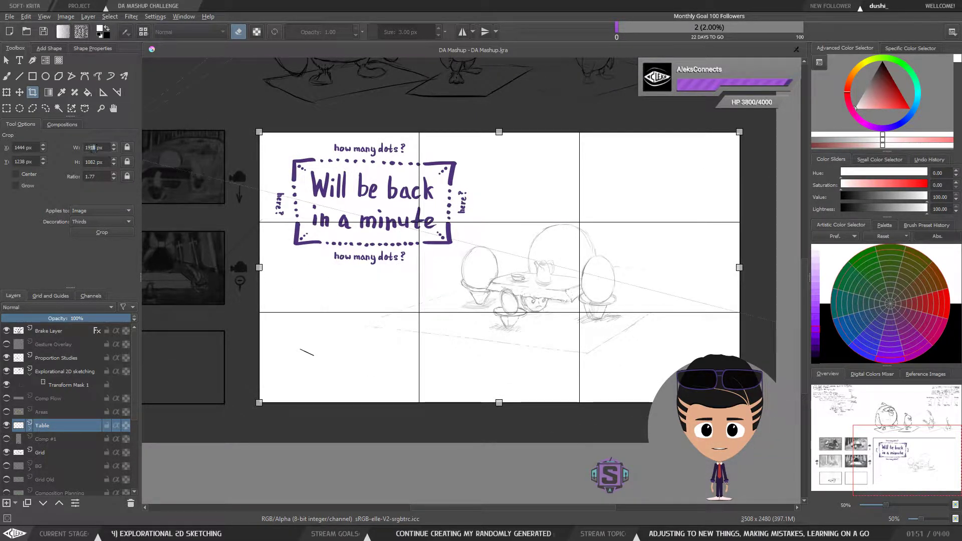
pyautogui.write('20')
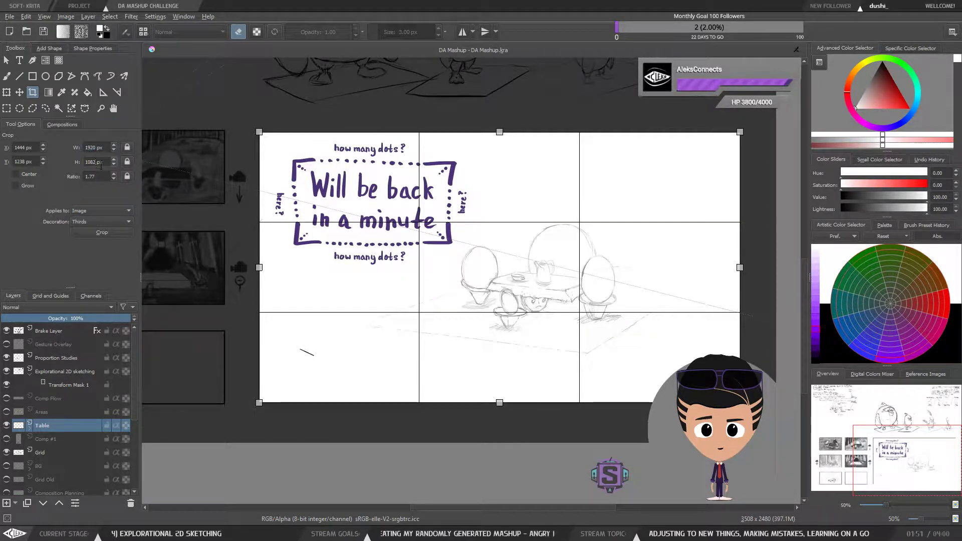
pyautogui.press('BackSpace')
pyautogui.write('0')
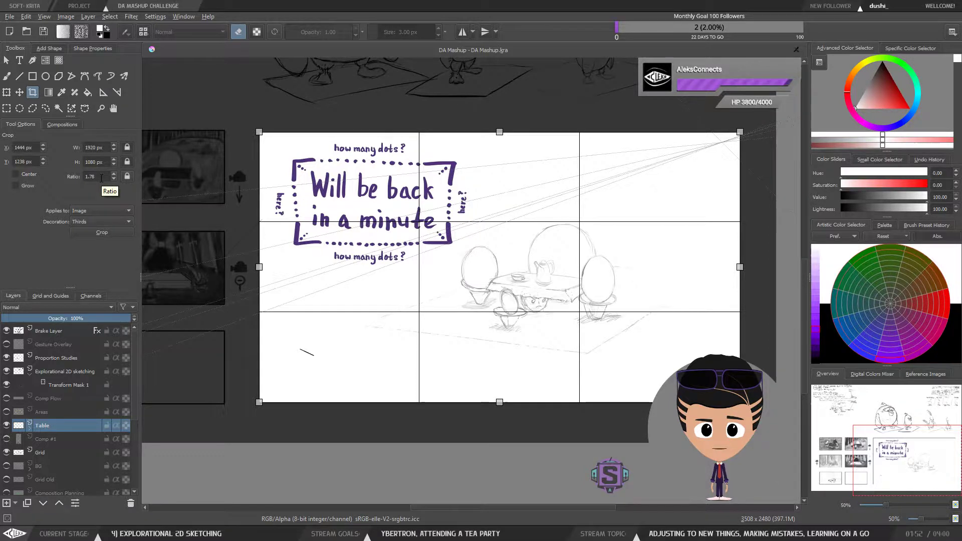
# Step: Lock the crop frame's aspect ratio and nudge the ratio value up and down
pyautogui.scroll(10, 102, 177)
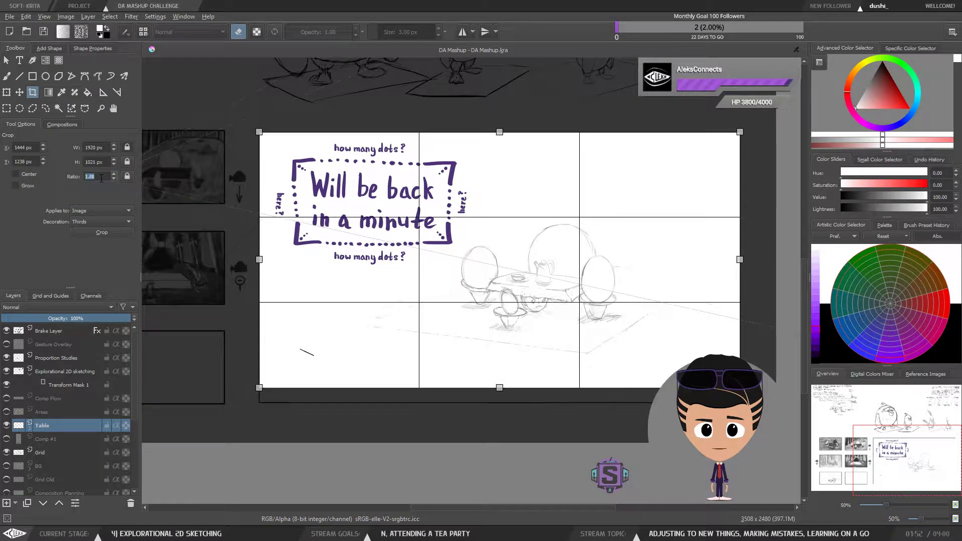
pyautogui.scroll(-10, 101, 178)
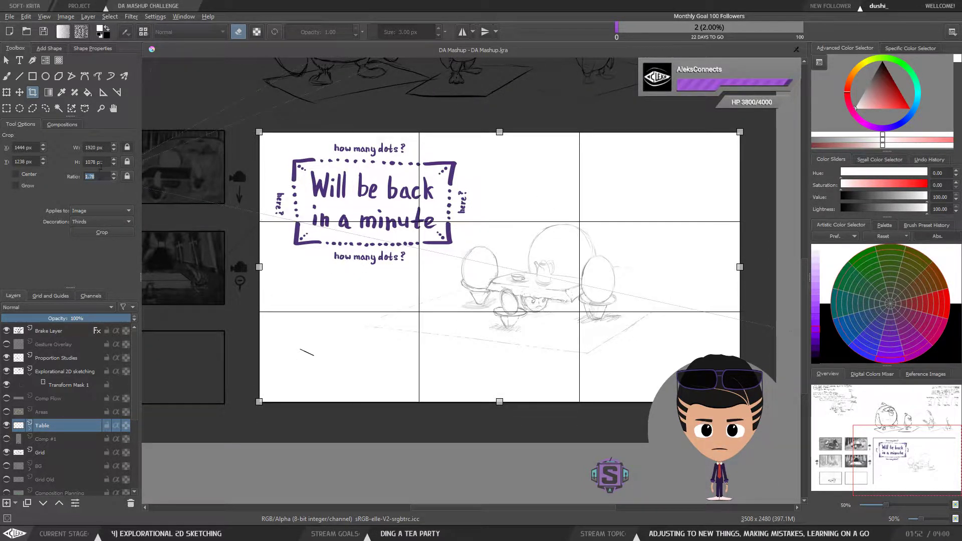
pyautogui.scroll(2, 104, 163)
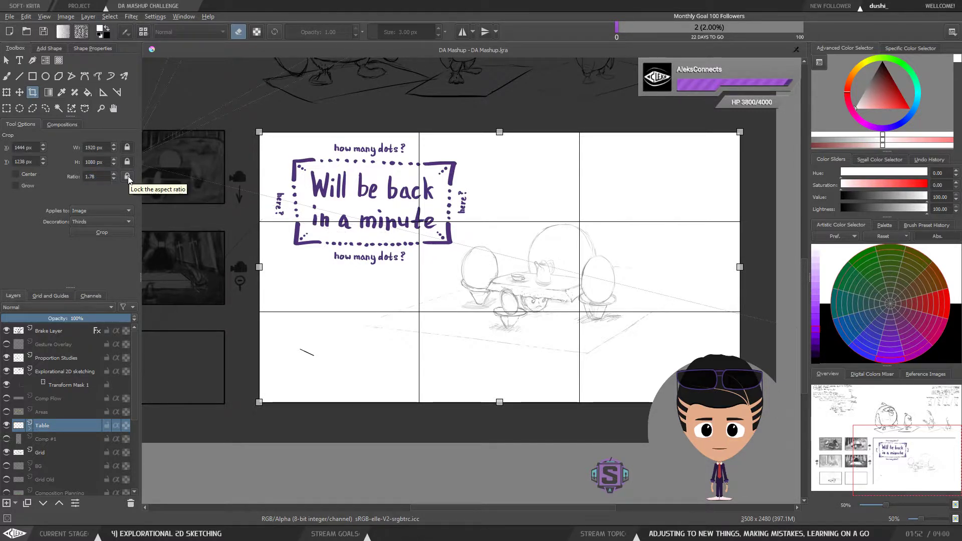
pyautogui.click(128, 178)
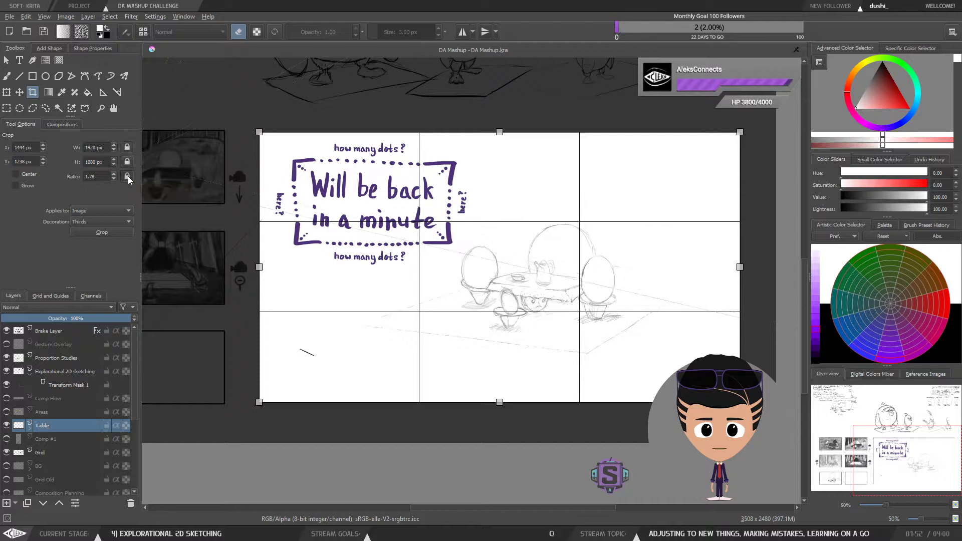
pyautogui.scroll(10, 100, 177)
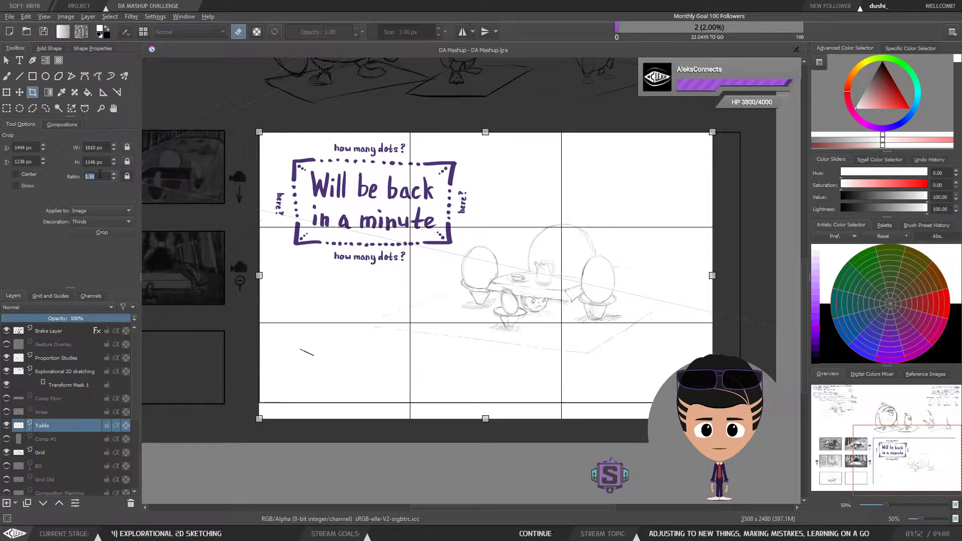
pyautogui.scroll(1, 100, 174)
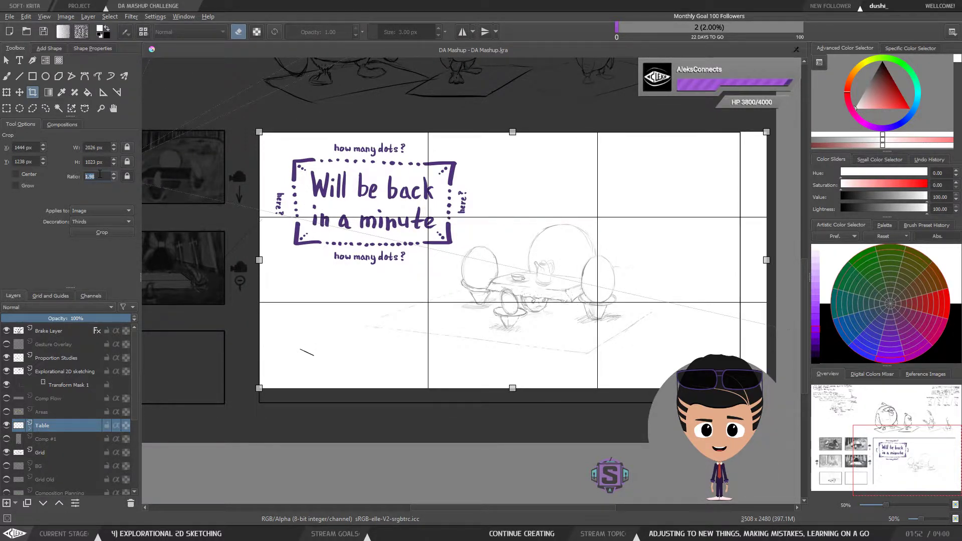
pyautogui.scroll(-2, 100, 175)
pyautogui.scroll(2, 101, 174)
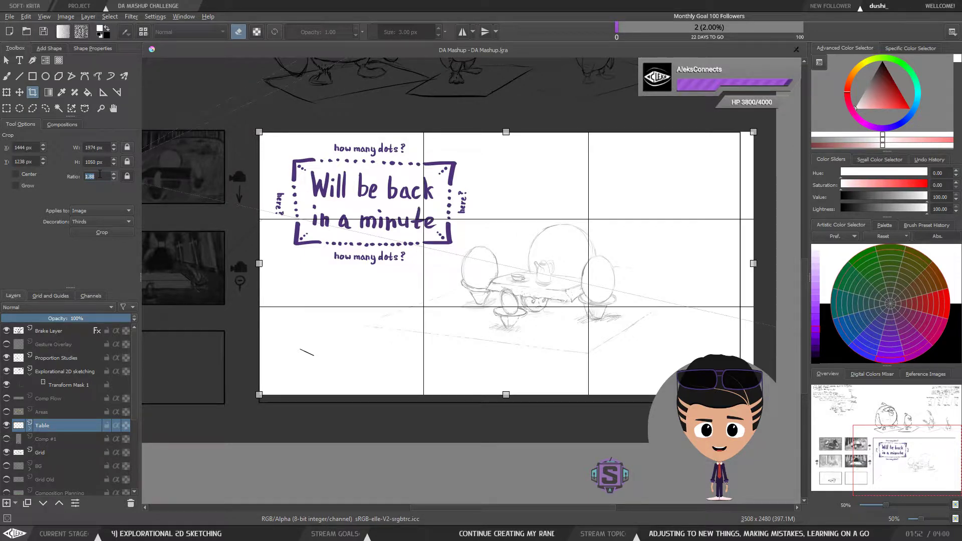
pyautogui.scroll(2, 100, 174)
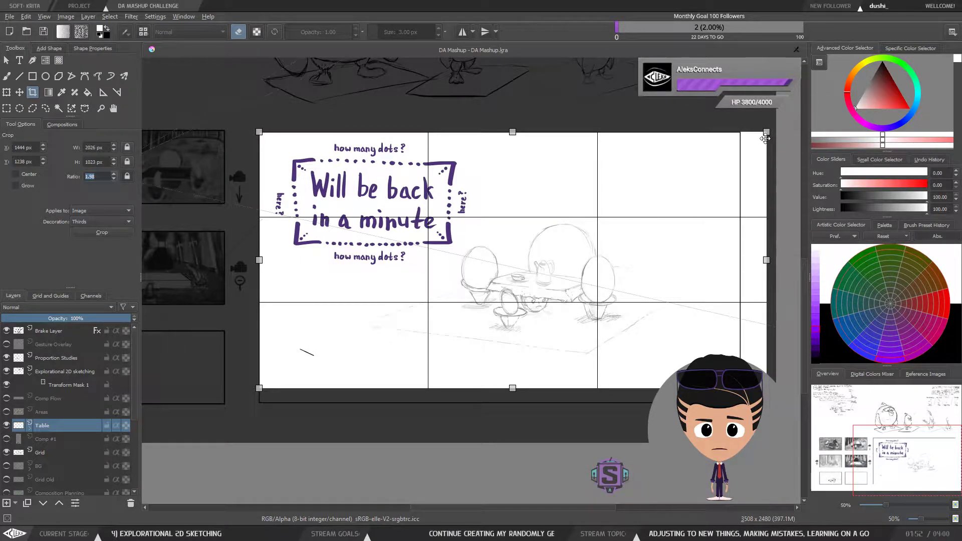
# Step: Shrink the crop frame from its top-right corner, unlock the aspect ratio and set the width to 1920 px
pyautogui.moveTo(766, 133); pyautogui.dragTo(568, 185)
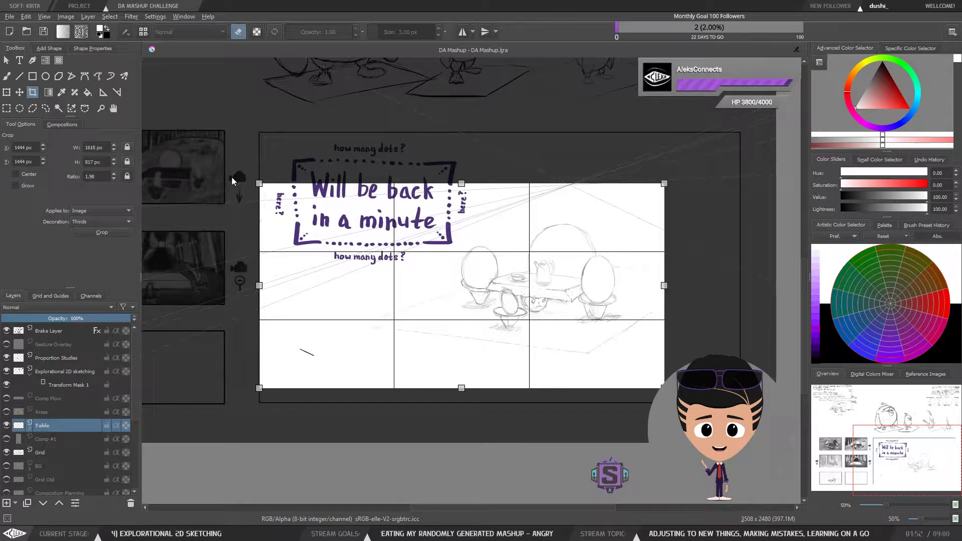
pyautogui.scroll(5, 96, 148)
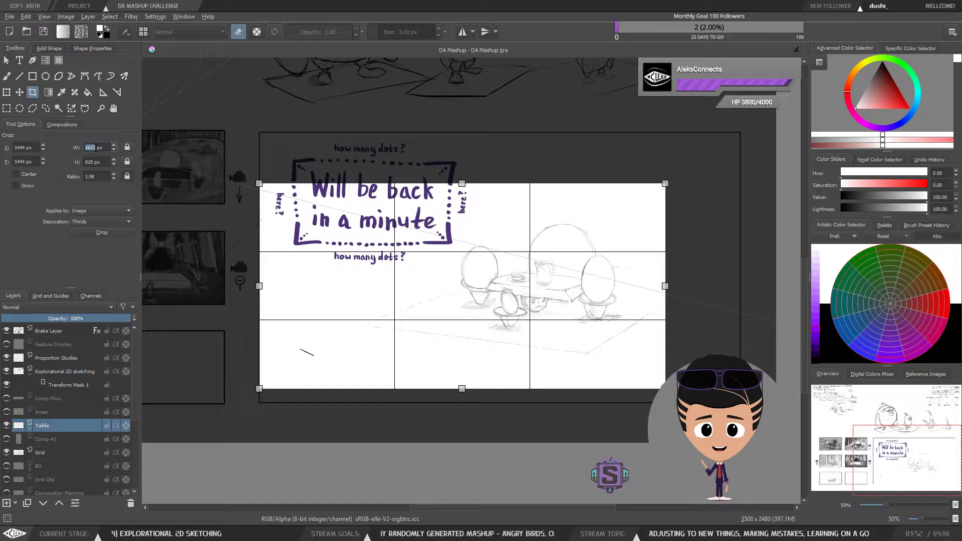
pyautogui.scroll(15, 96, 147)
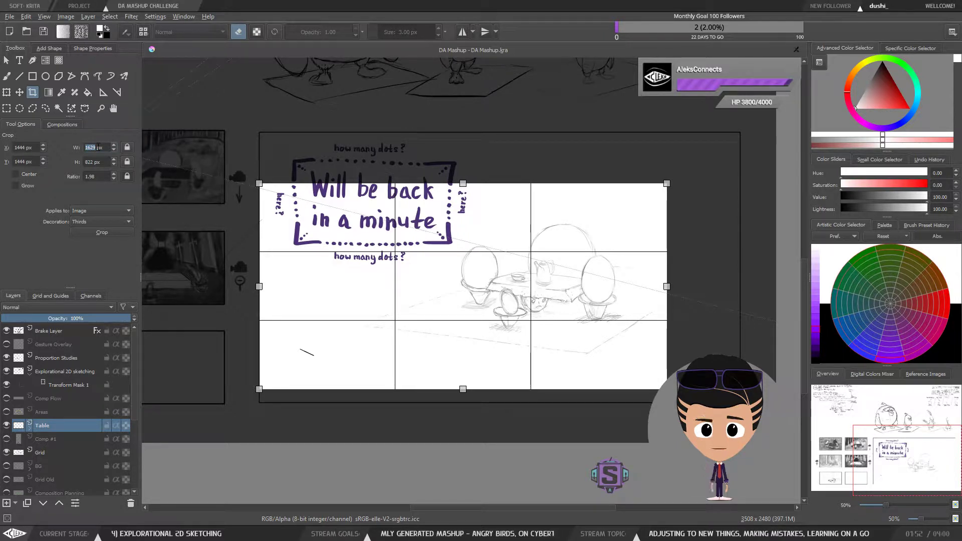
pyautogui.scroll(12, 97, 145)
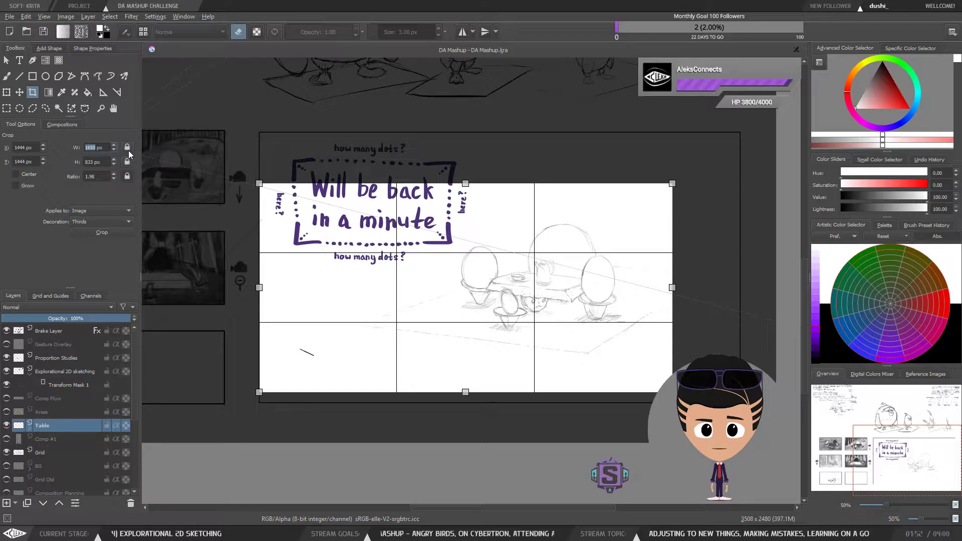
pyautogui.click(126, 179)
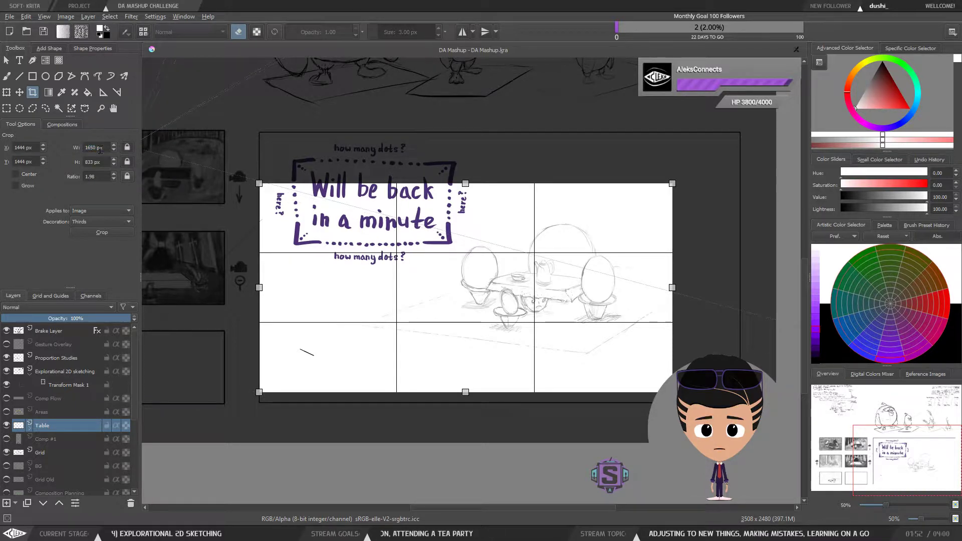
pyautogui.press('BackSpace')
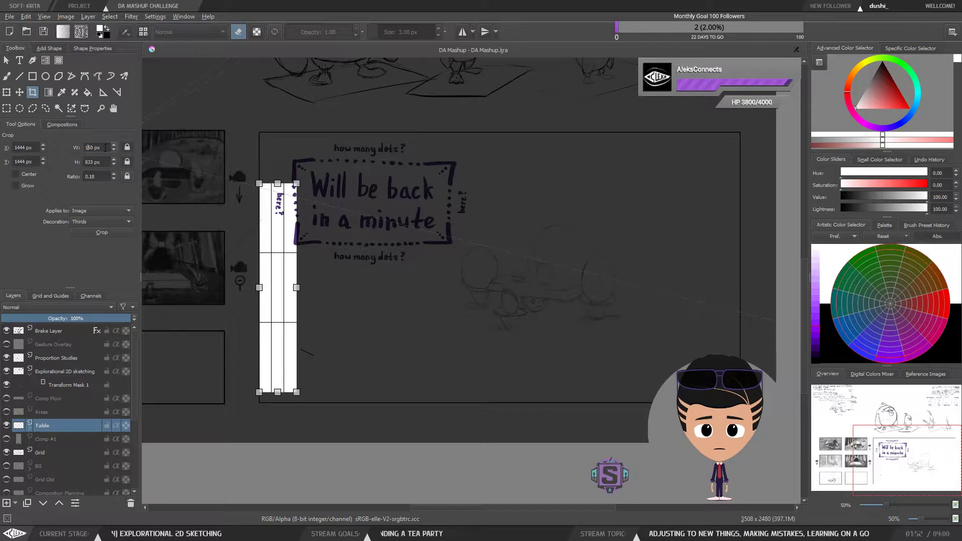
pyautogui.write('9')
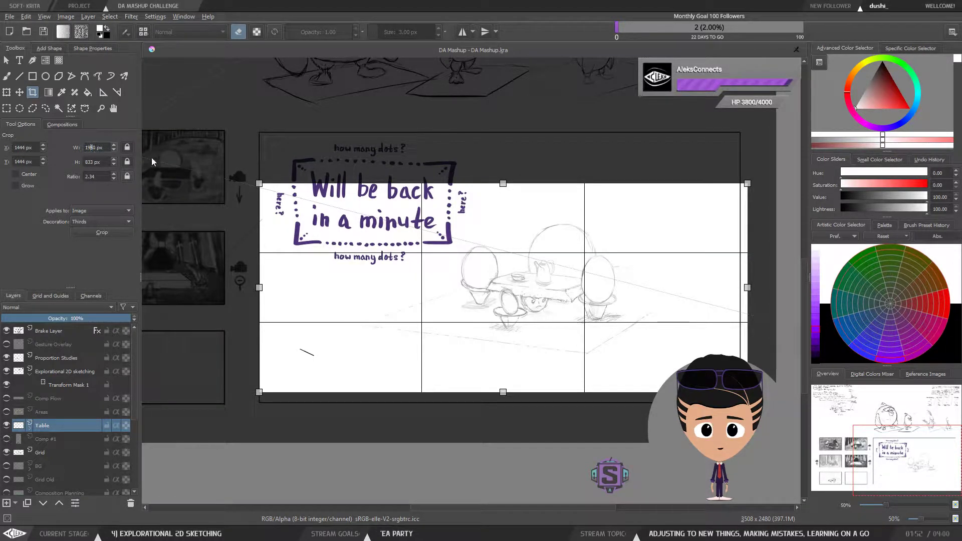
pyautogui.write('2')
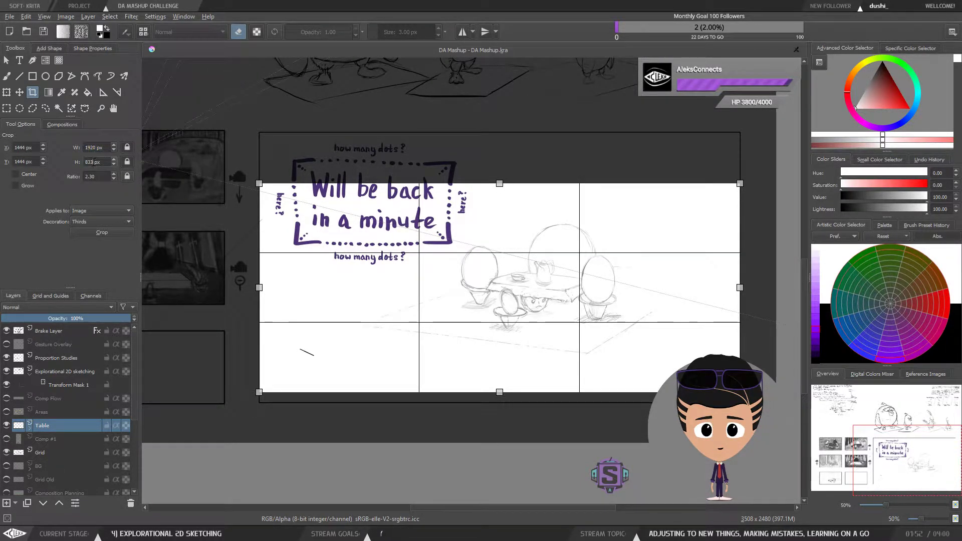
# Step: Try setting the crop height to 1080 px with the ratio field, then nudge the height value
pyautogui.click(94, 163)
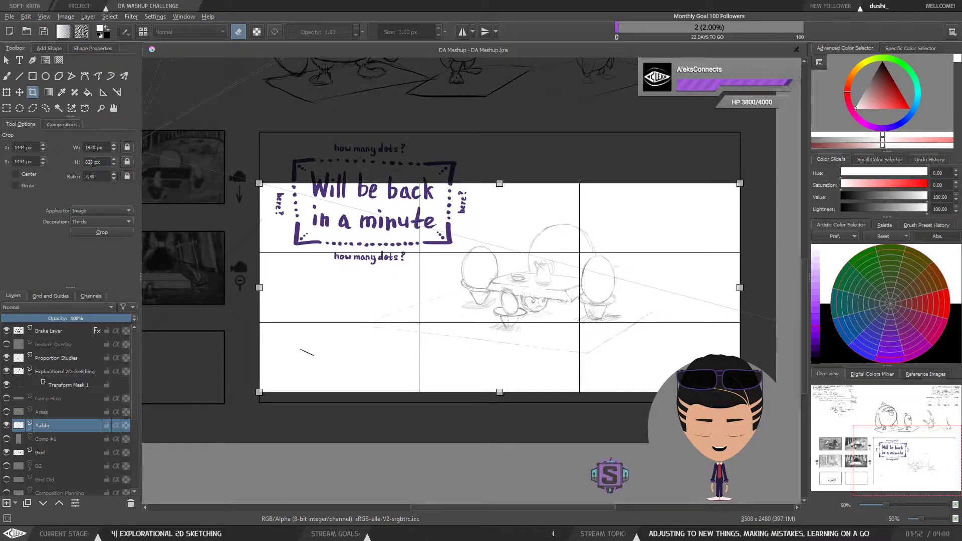
pyautogui.press('BackSpace')
pyautogui.press('BackSpace')
pyautogui.press('BackSpace')
pyautogui.write('1080')
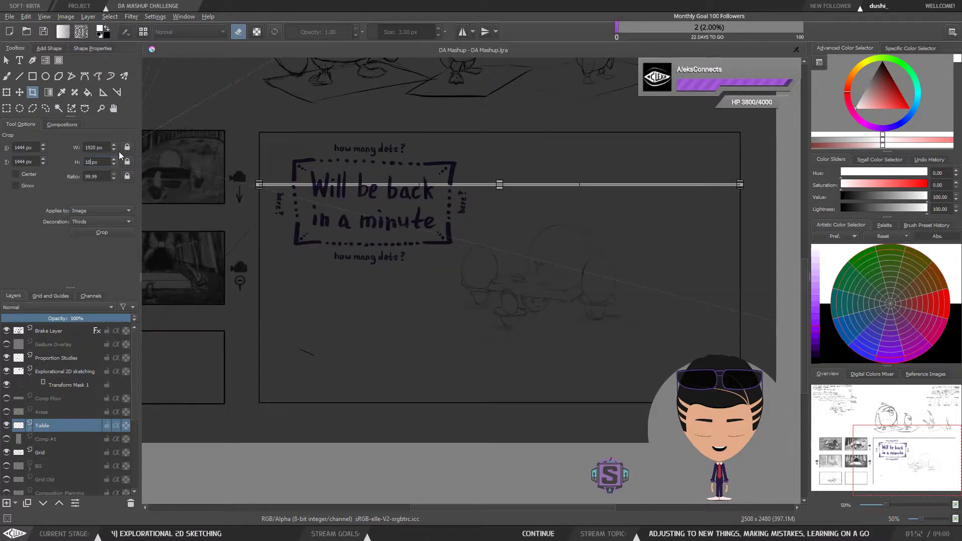
pyautogui.click(95, 177)
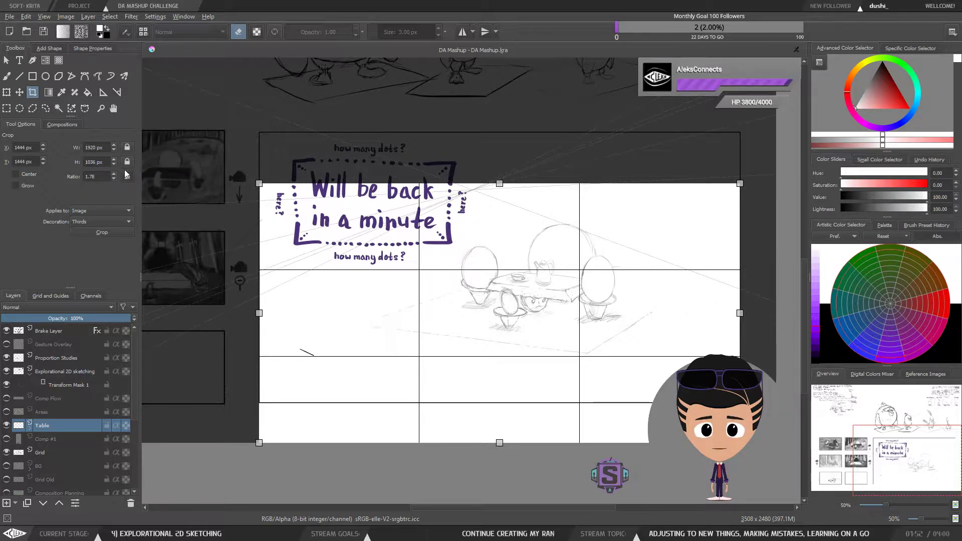
pyautogui.scroll(1, 102, 161)
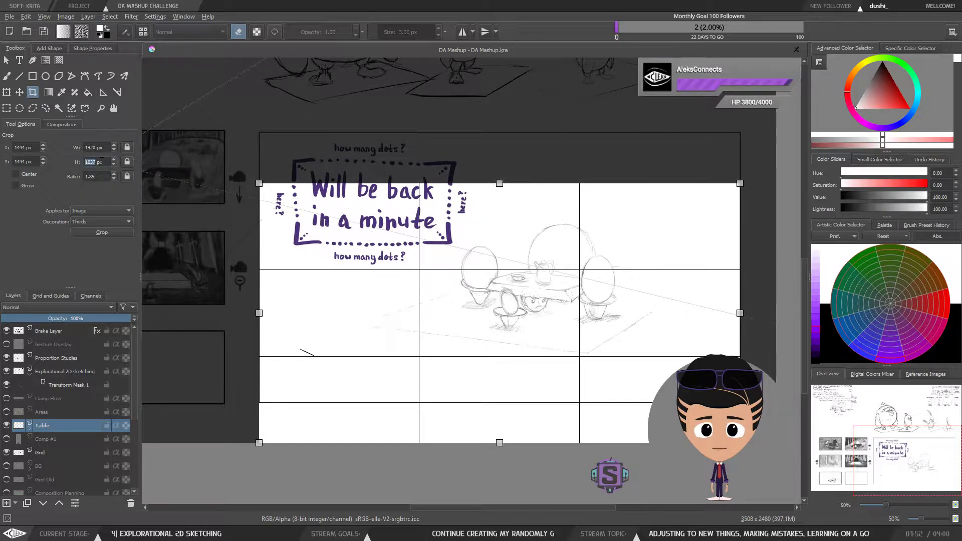
pyautogui.scroll(3, 102, 162)
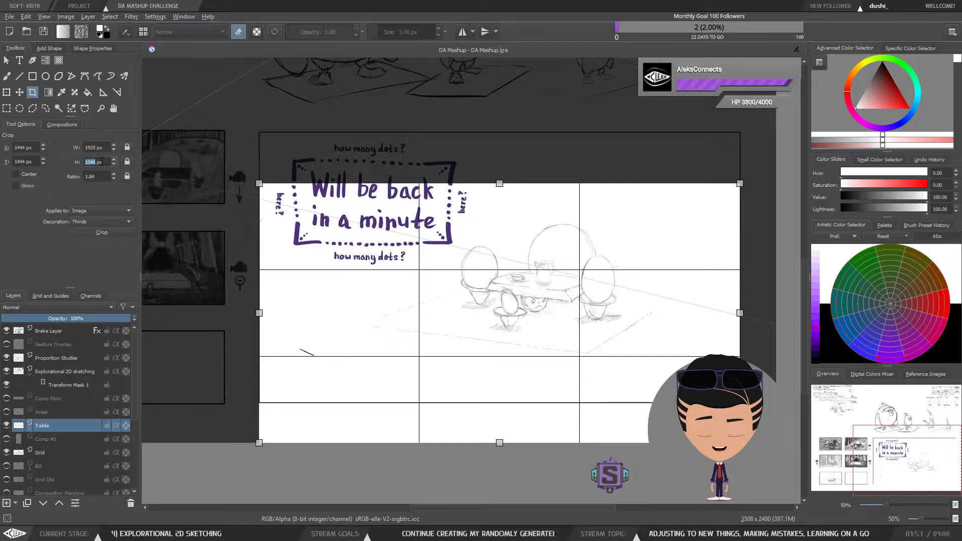
pyautogui.scroll(-15, 102, 161)
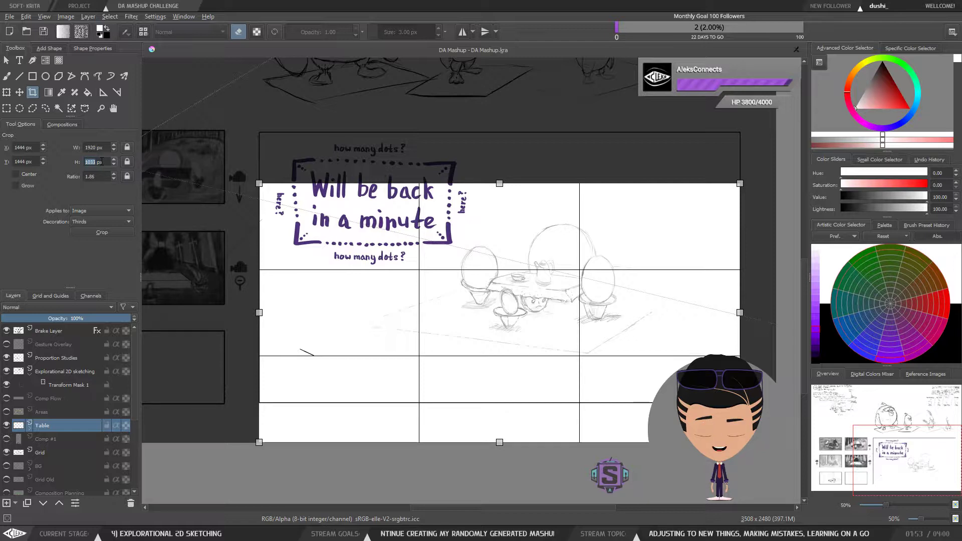
pyautogui.scroll(-2, 101, 162)
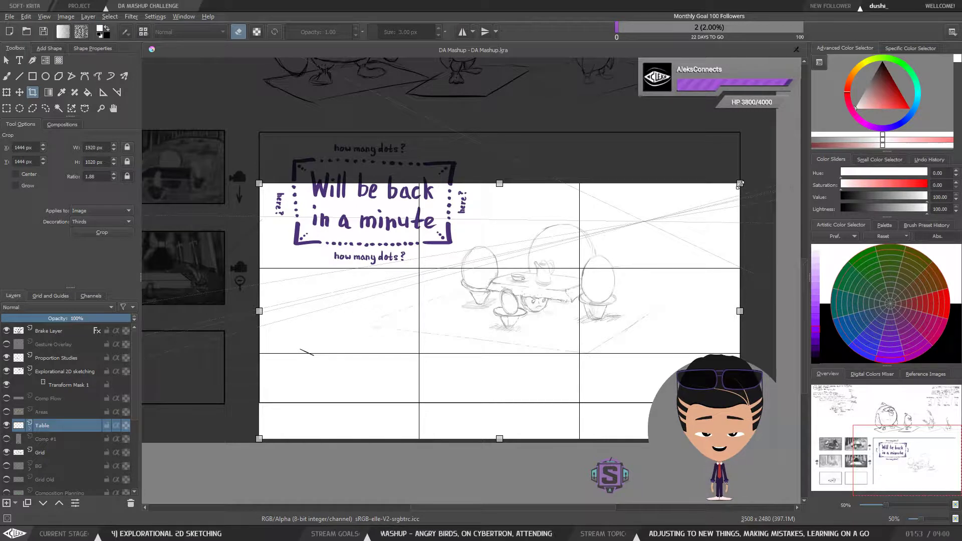
# Step: Set the crop height to 1080 px again, toggling the aspect ratio lock and re-entering 1080
pyautogui.click(92, 162)
pyautogui.press('BackSpace')
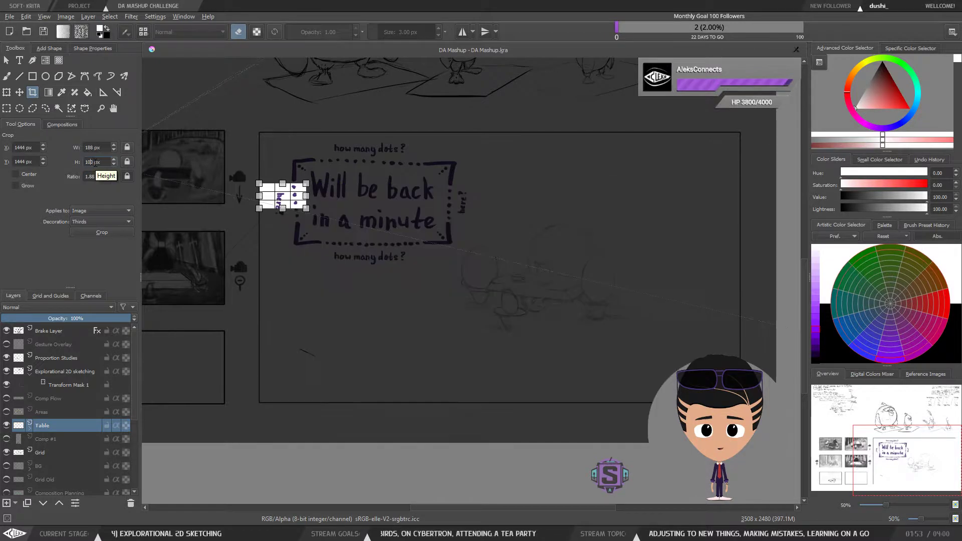
pyautogui.write('8')
pyautogui.doubleClick(104, 163)
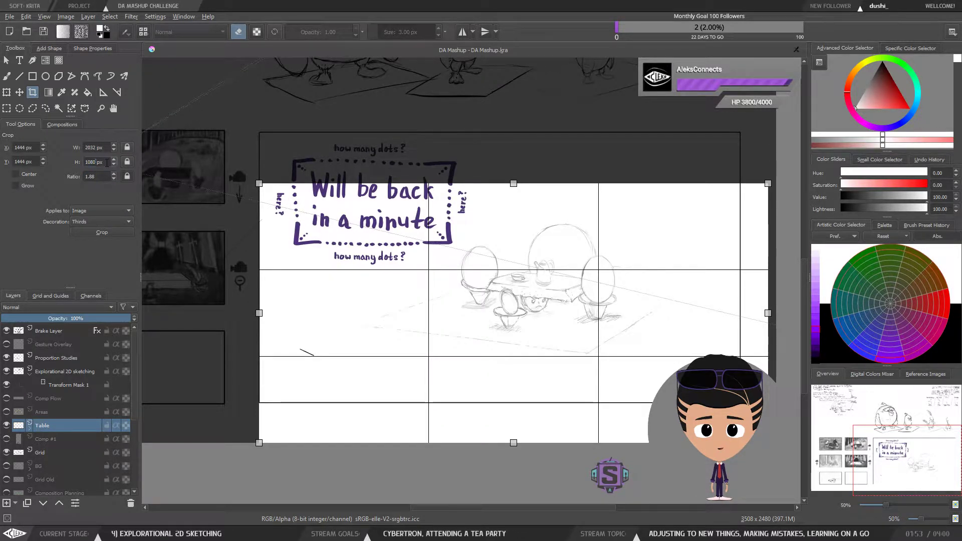
pyautogui.click(127, 177)
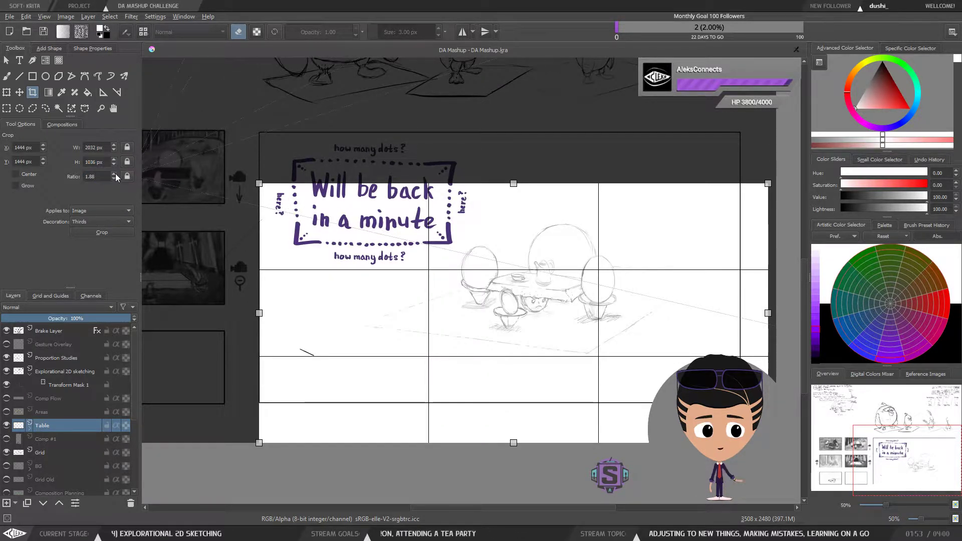
pyautogui.click(92, 162)
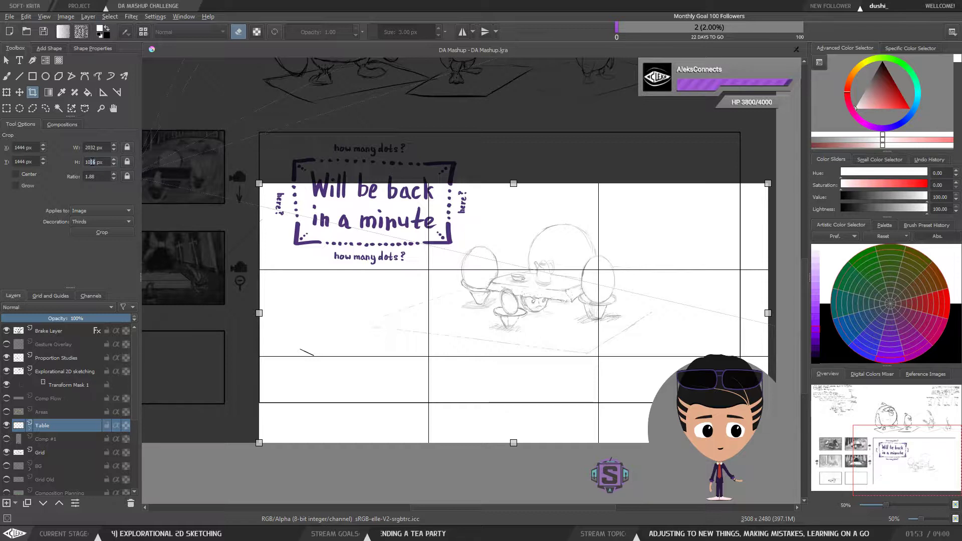
pyautogui.press('Delete')
pyautogui.press('Delete')
pyautogui.write('80')
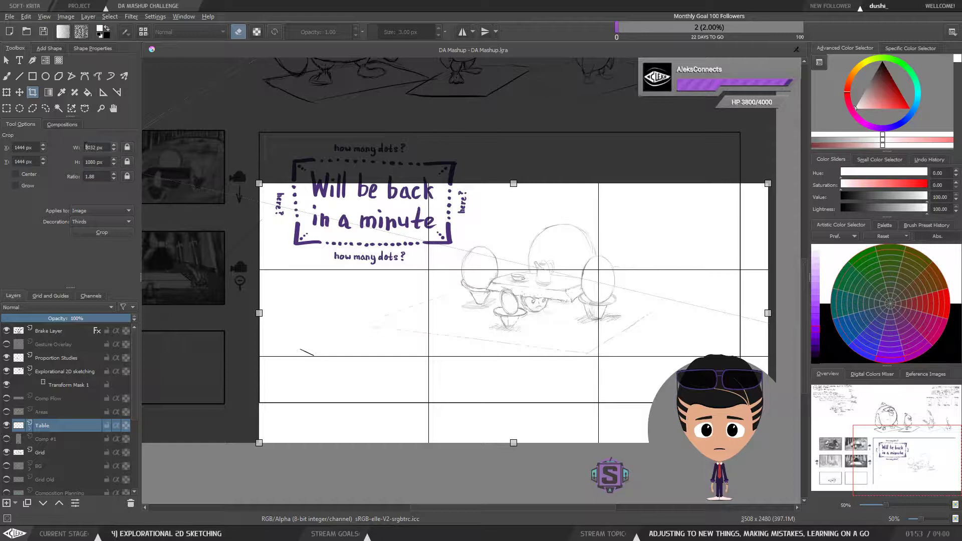
# Step: Fit the crop frame over the 'Will be back in a minute' panel and size it to exactly 1920 × 1080 px
pyautogui.write('1')
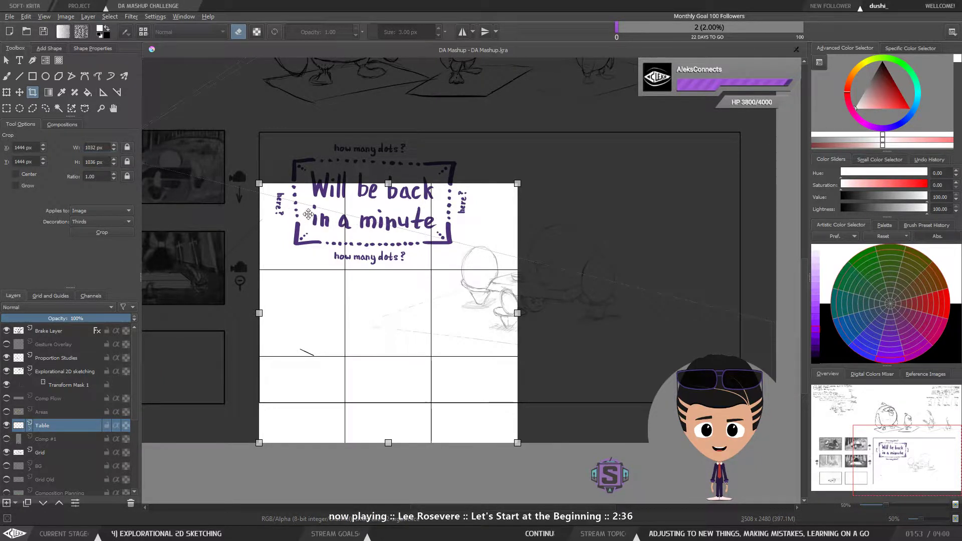
pyautogui.moveTo(310, 222); pyautogui.dragTo(309, 170)
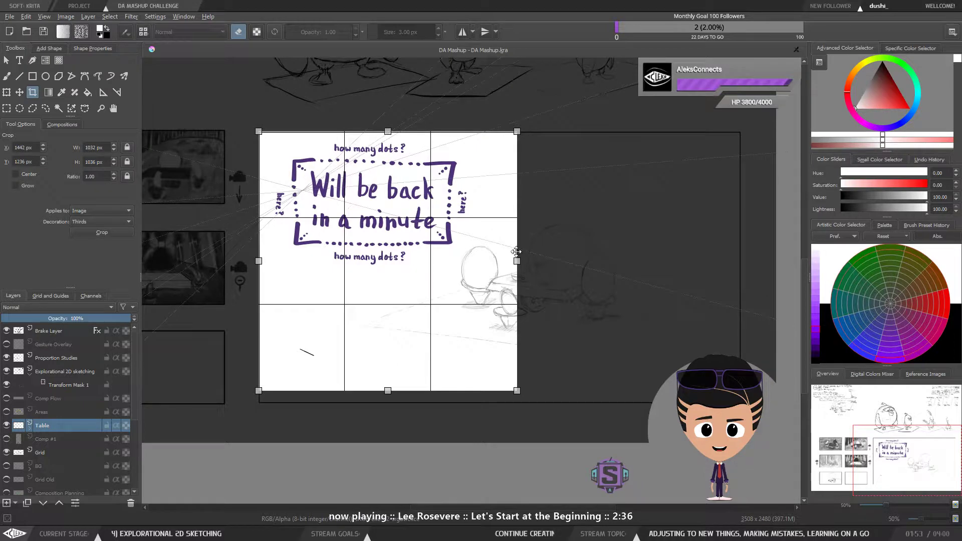
pyautogui.moveTo(516, 261); pyautogui.dragTo(739, 260)
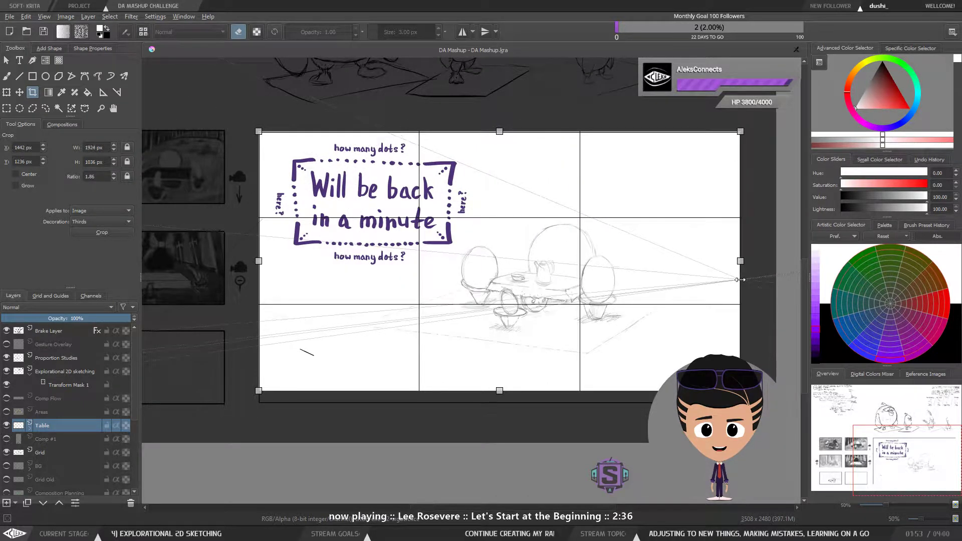
pyautogui.moveTo(503, 336); pyautogui.dragTo(504, 339)
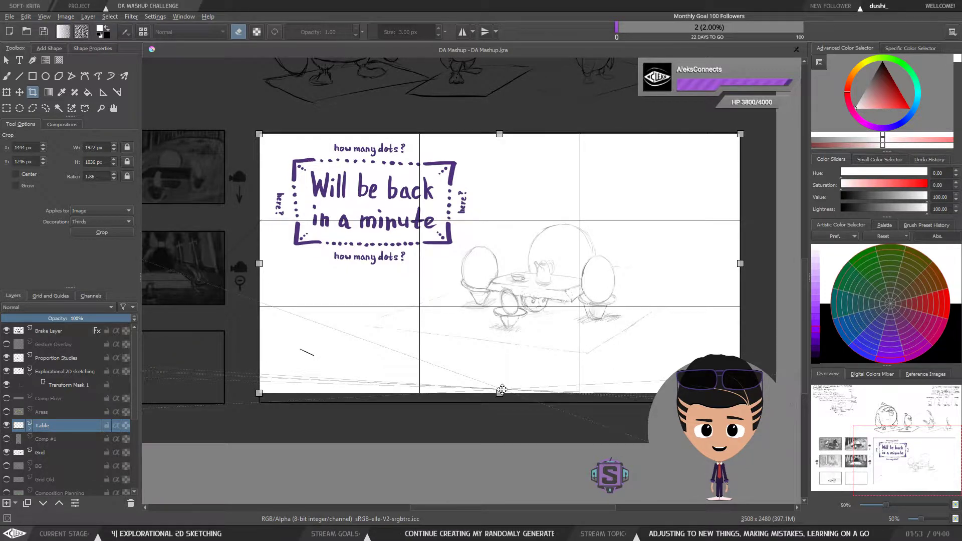
pyautogui.moveTo(468, 281); pyautogui.dragTo(468, 279)
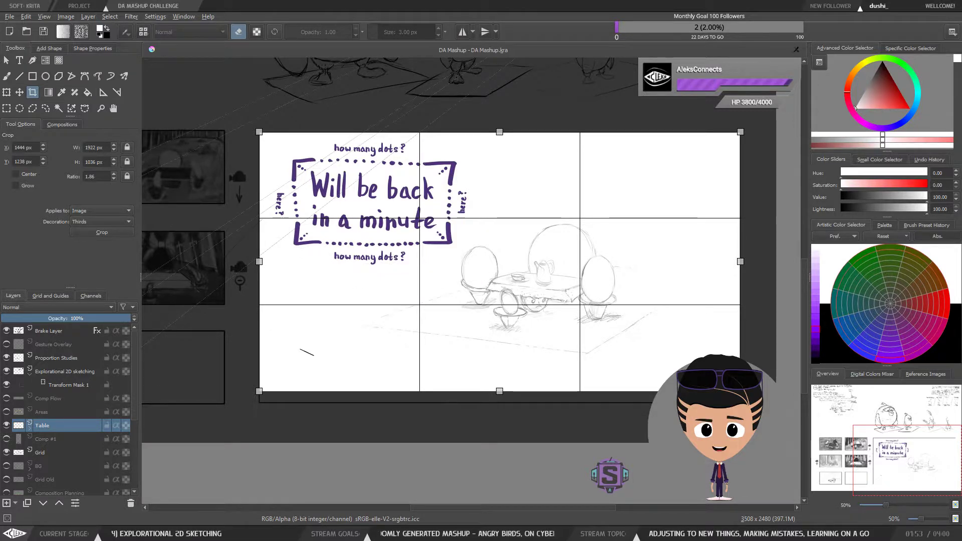
pyautogui.moveTo(499, 390); pyautogui.dragTo(500, 402)
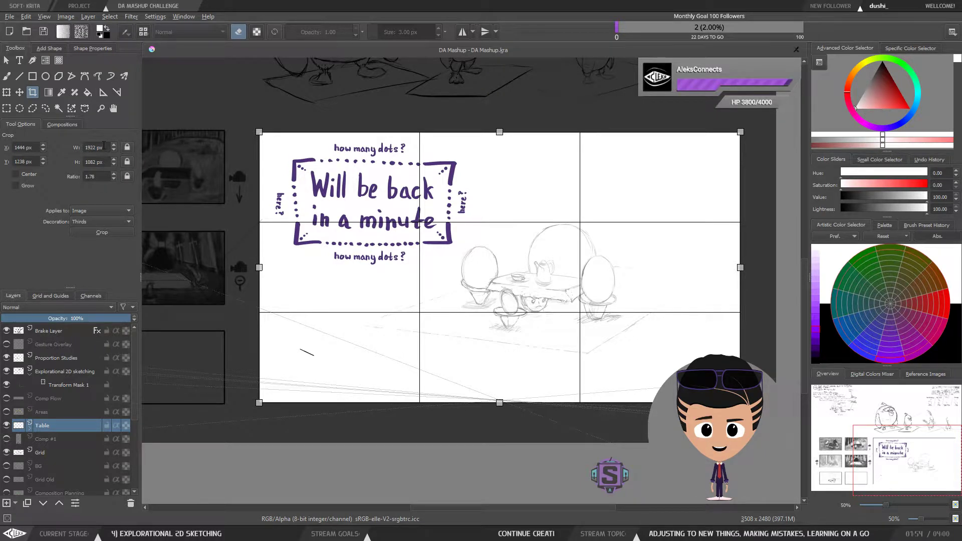
pyautogui.scroll(-2, 104, 146)
pyautogui.scroll(-2, 97, 163)
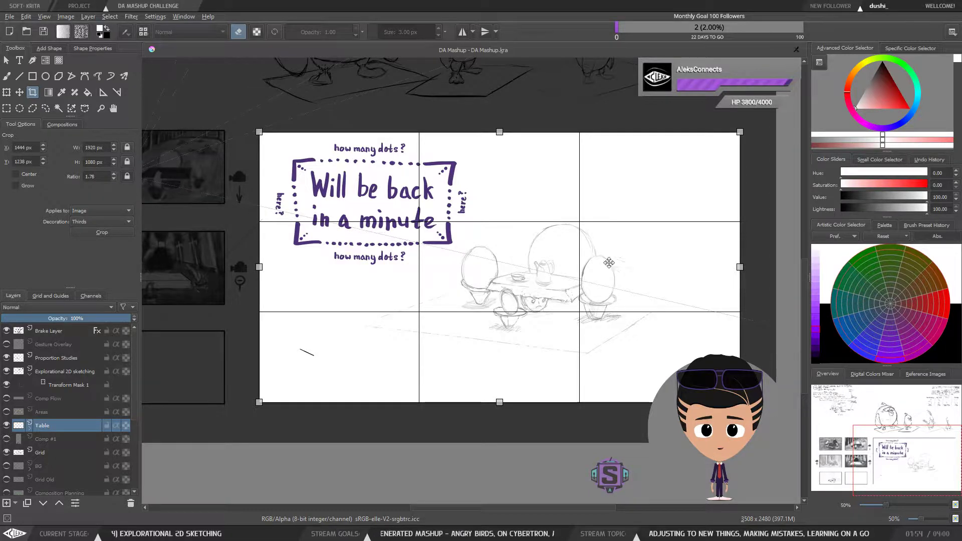
# Step: Move the crop frame onto the table perspective panel, about 523 × 294 px, and apply the crop
pyautogui.moveTo(592, 254); pyautogui.dragTo(546, 247)
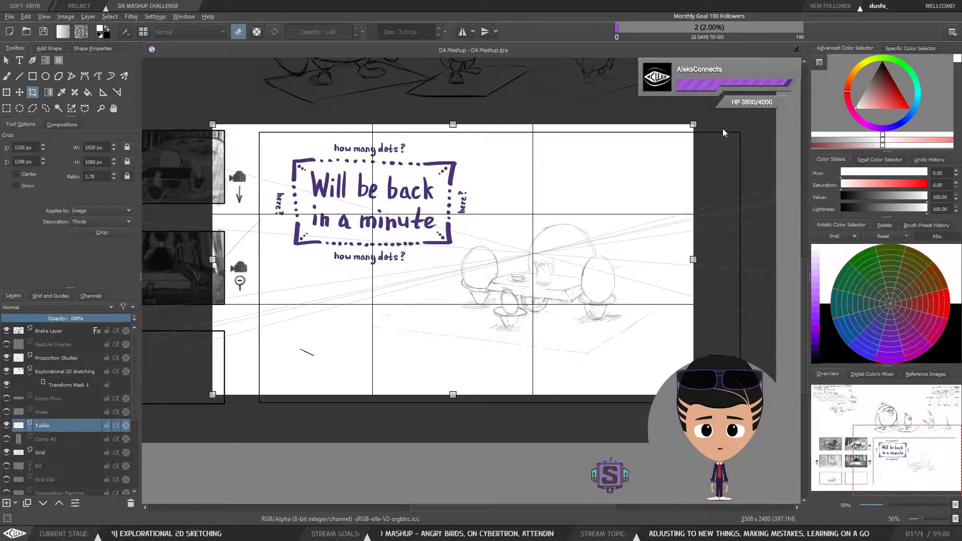
pyautogui.moveTo(693, 123); pyautogui.dragTo(517, 223)
pyautogui.moveTo(390, 269); pyautogui.dragTo(690, 210)
pyautogui.moveTo(623, 240); pyautogui.dragTo(358, 249)
pyautogui.scroll(1, 358, 249)
pyautogui.moveTo(627, 151)
pyautogui.mouseDown()
pyautogui.moveTo(416, 242)
pyautogui.moveTo(385, 281)
pyautogui.moveTo(548, 223)
pyautogui.moveTo(513, 235)
pyautogui.mouseUp()
pyautogui.scroll(3, 296, 324)
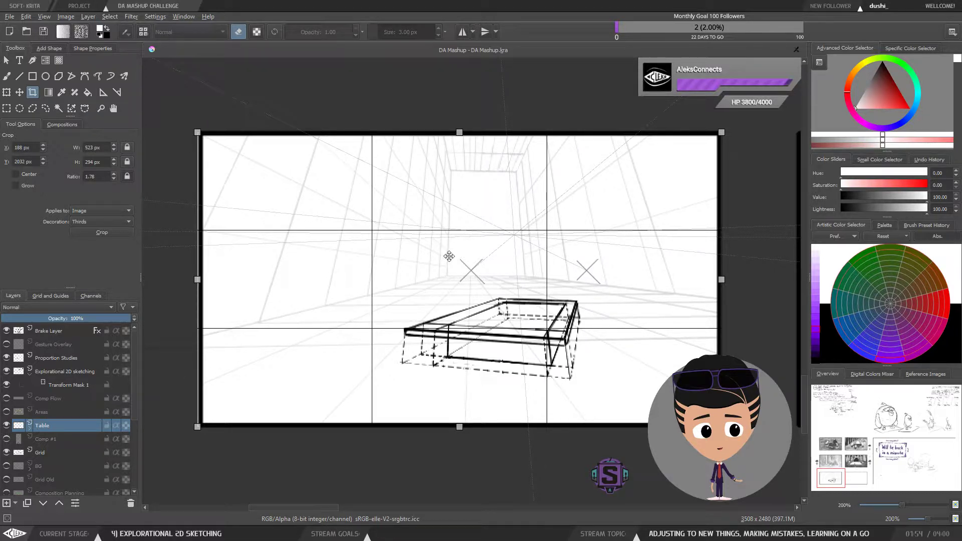
pyautogui.moveTo(453, 270); pyautogui.dragTo(455, 271)
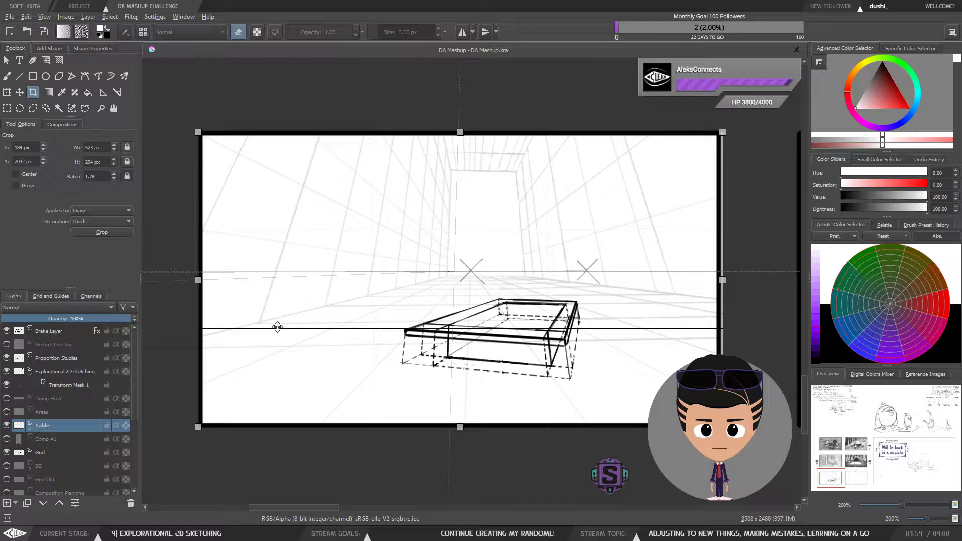
pyautogui.click(99, 230)
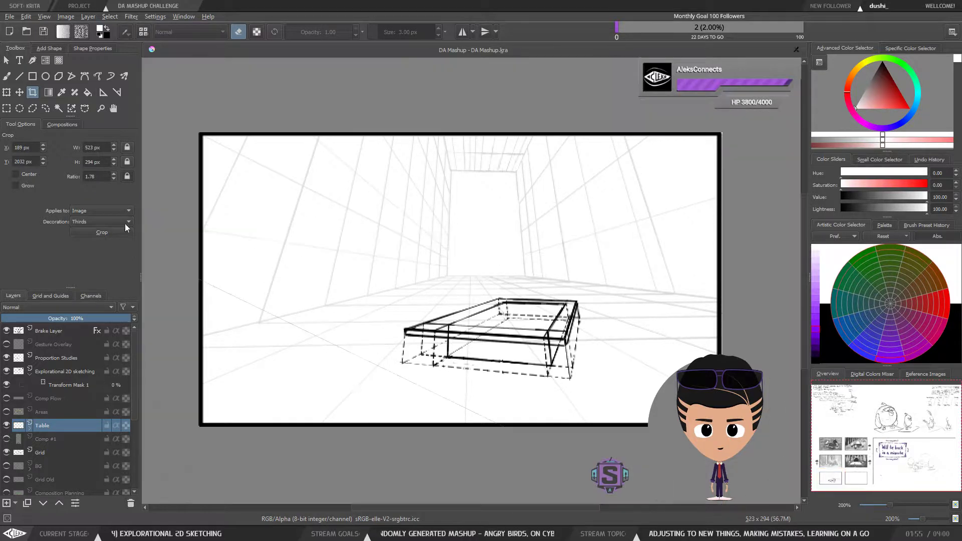
# Step: Open the Export dialog and choose PNG image as the file type
pyautogui.scroll(-2, 425, 255)
pyautogui.scroll(2, 425, 256)
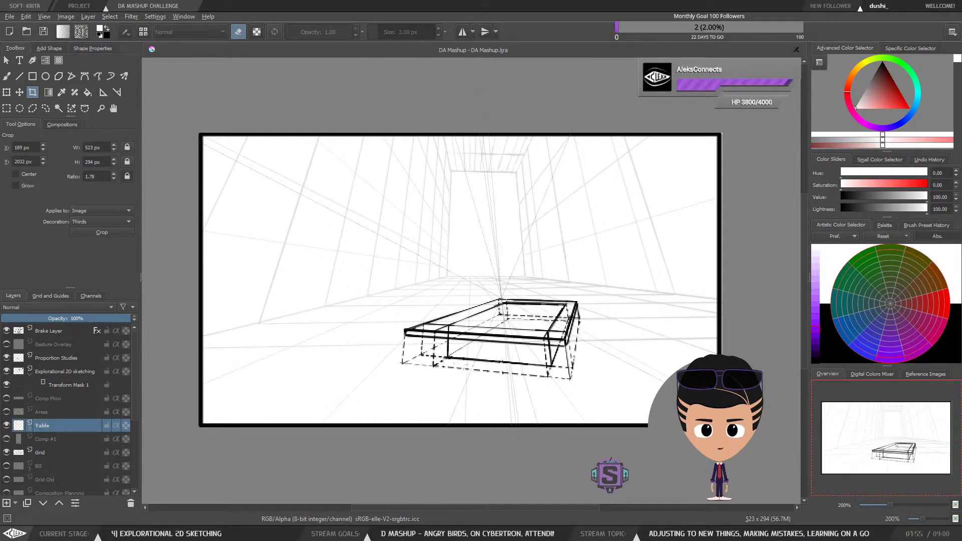
pyautogui.click(10, 16)
pyautogui.click(56, 97)
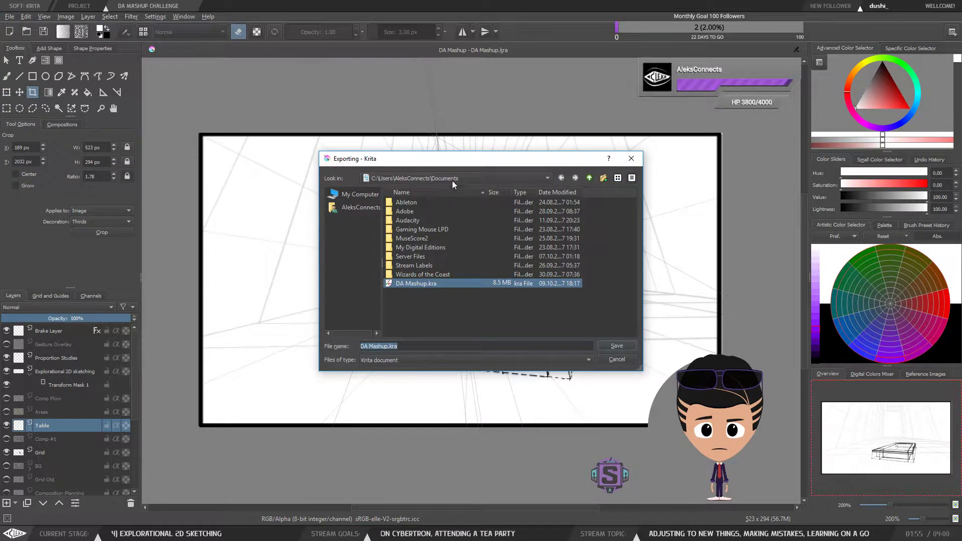
pyautogui.click(430, 296)
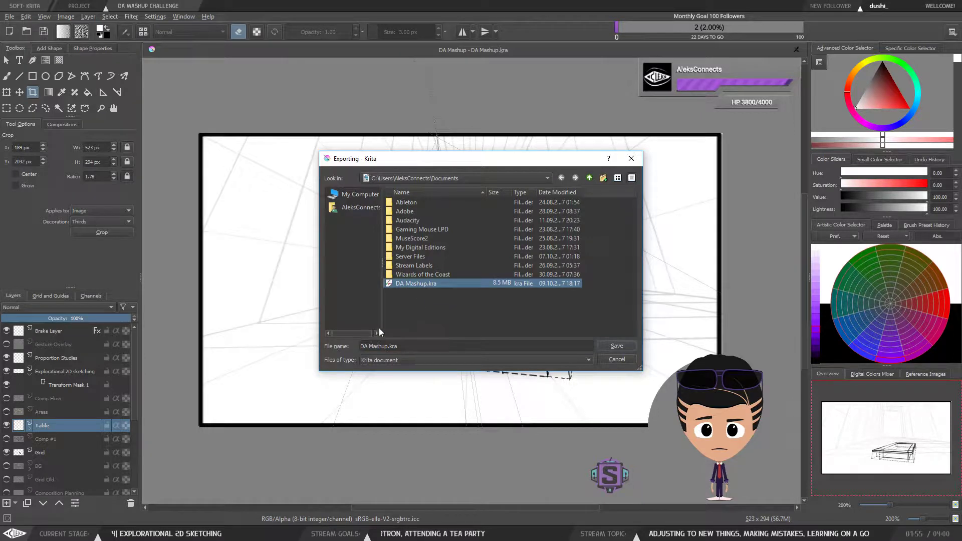
pyautogui.moveTo(388, 346); pyautogui.dragTo(364, 346)
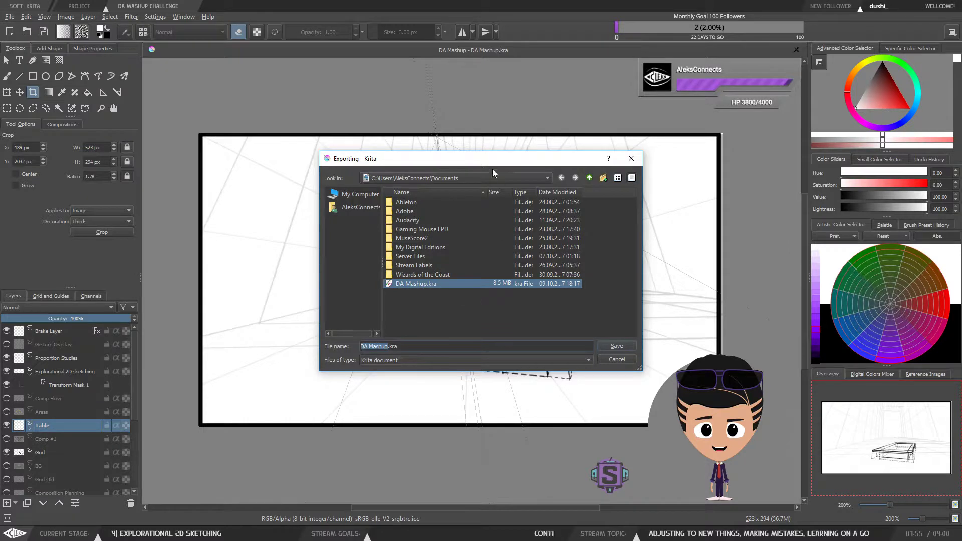
pyautogui.moveTo(495, 159); pyautogui.dragTo(496, 108)
pyautogui.click(401, 305)
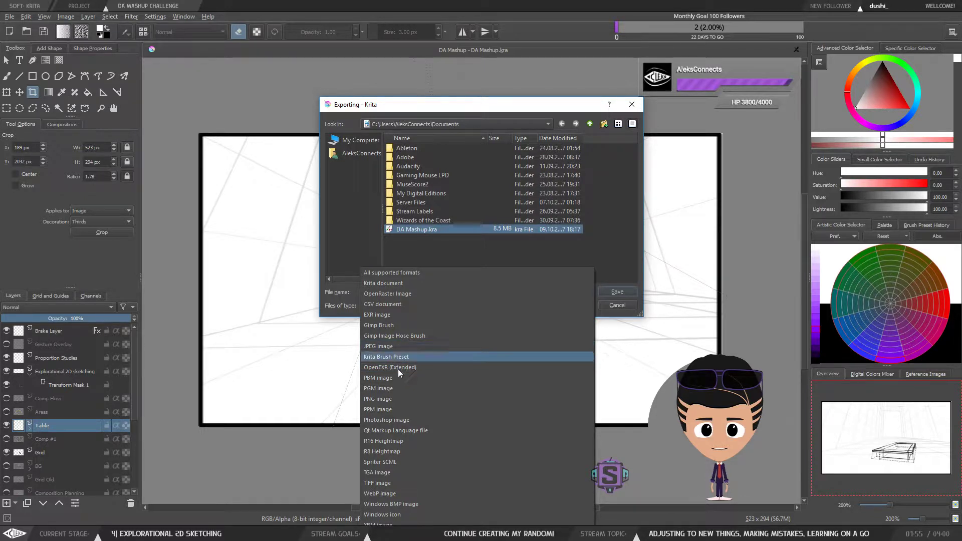
pyautogui.click(404, 401)
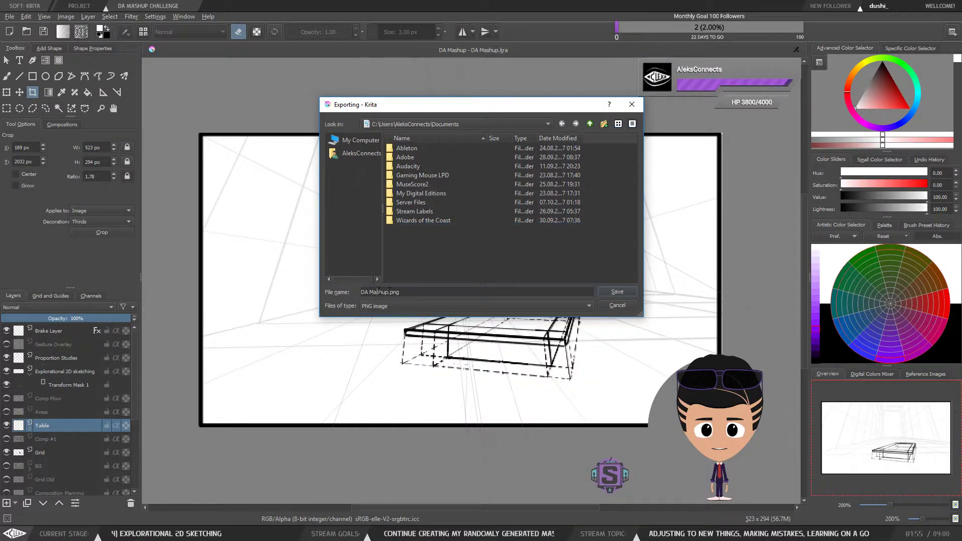
# Step: Name the export file Perspective.png and save it
pyautogui.moveTo(386, 292); pyautogui.dragTo(360, 292)
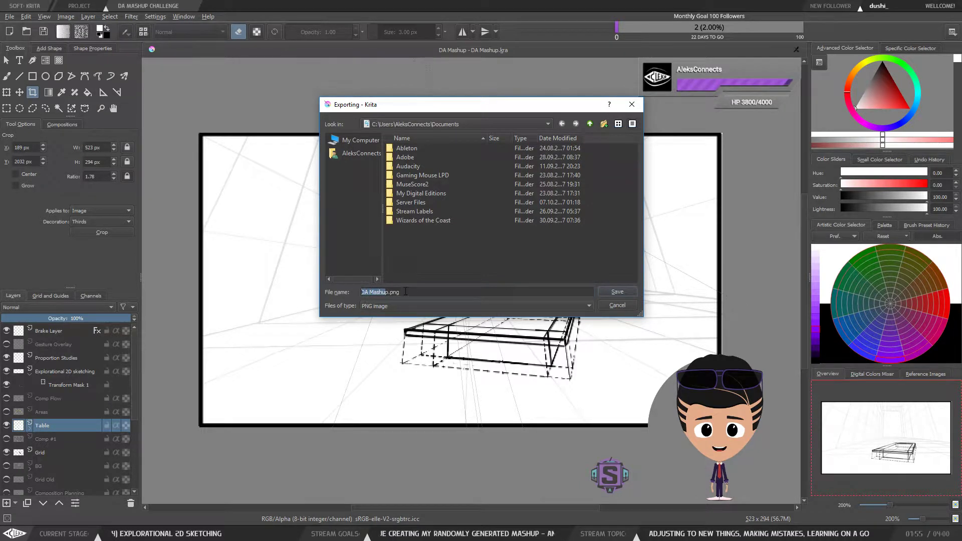
pyautogui.write('Pers')
pyautogui.write('pective')
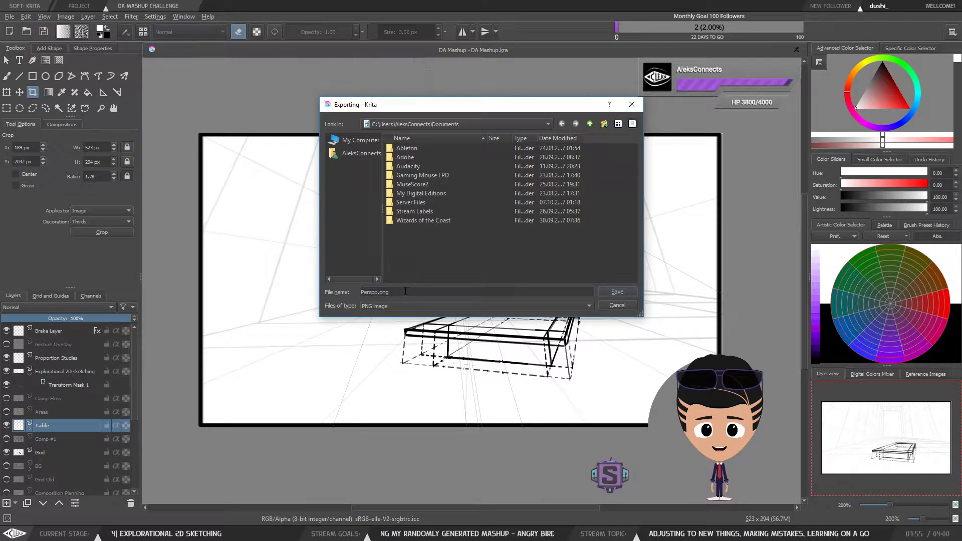
pyautogui.press('Delete')
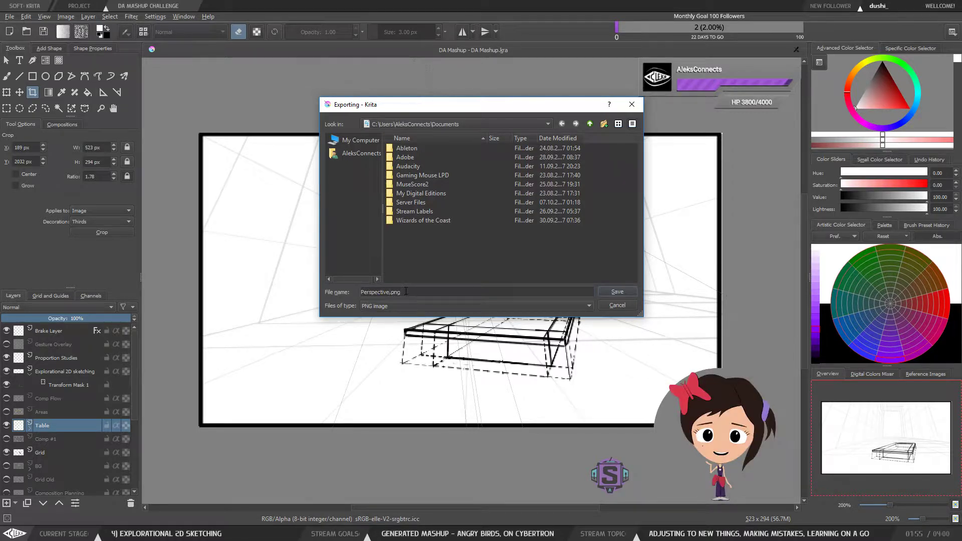
pyautogui.click(407, 291)
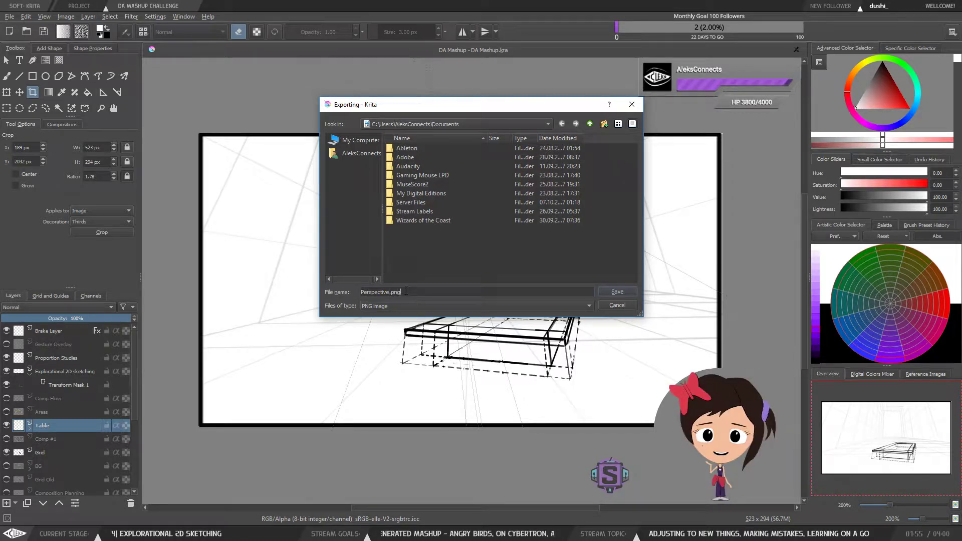
pyautogui.click(615, 291)
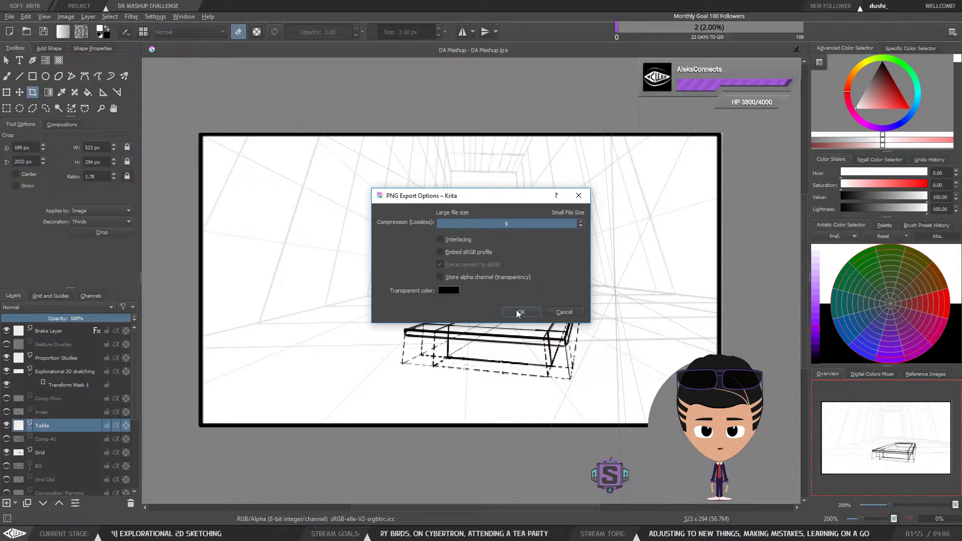
# Step: Confirm the PNG export options with compression left at 9
pyautogui.moveTo(536, 225); pyautogui.dragTo(357, 231)
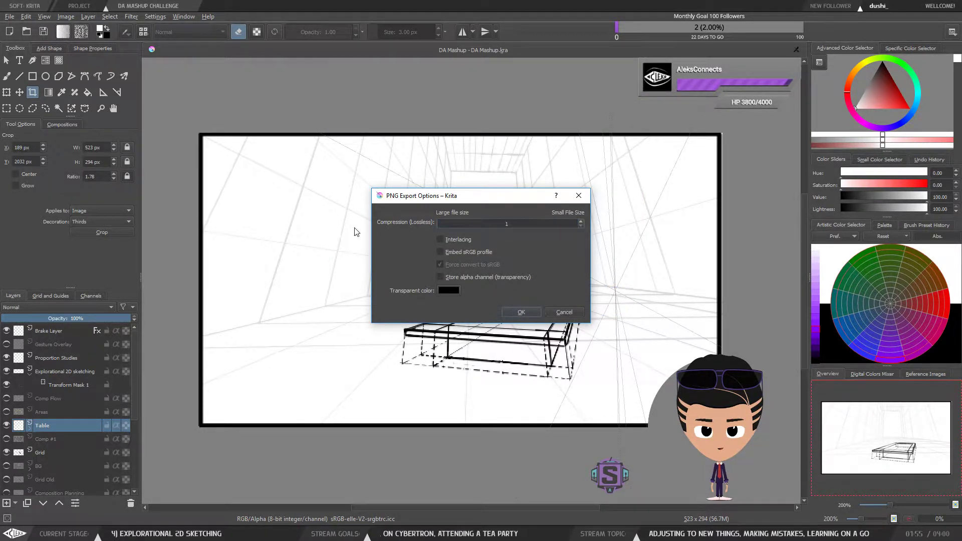
pyautogui.moveTo(443, 223); pyautogui.dragTo(608, 229)
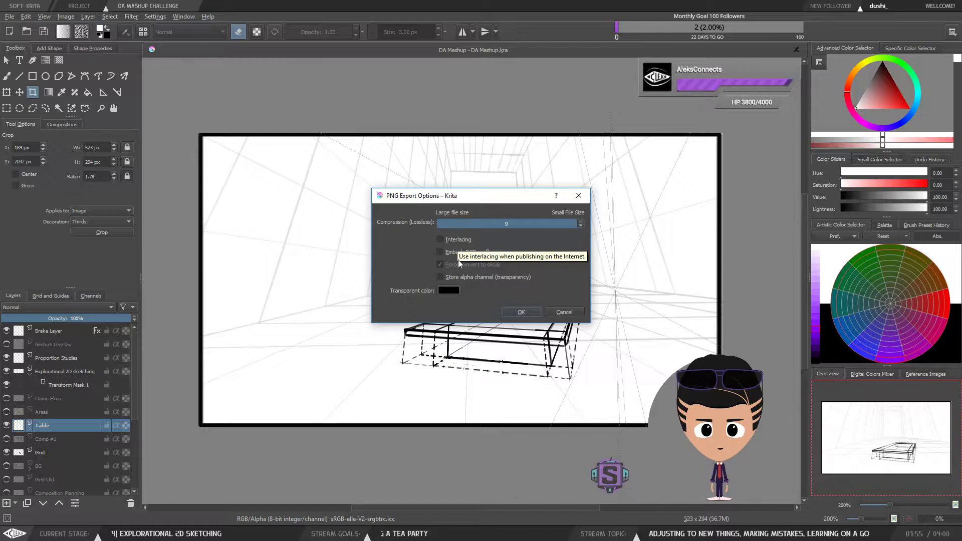
pyautogui.click(520, 311)
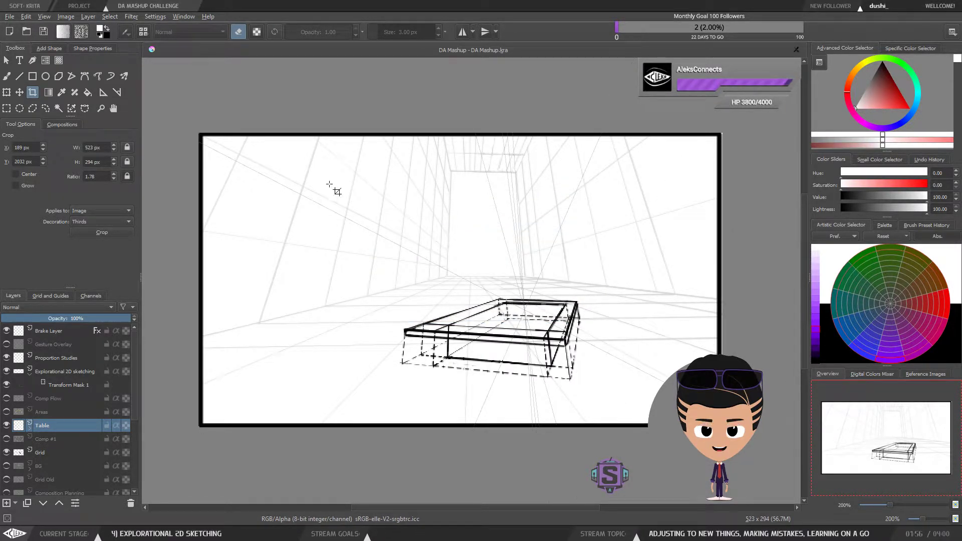
# Step: Hide the Brake Layer in the storyboard
pyautogui.scroll(-3, 357, 193)
pyautogui.scroll(3, 362, 192)
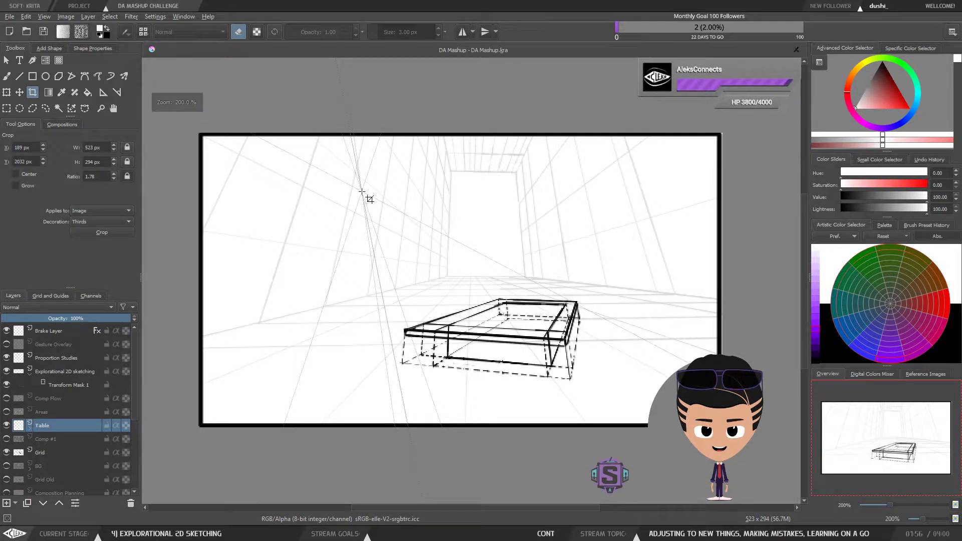
pyautogui.scroll(-5, 414, 208)
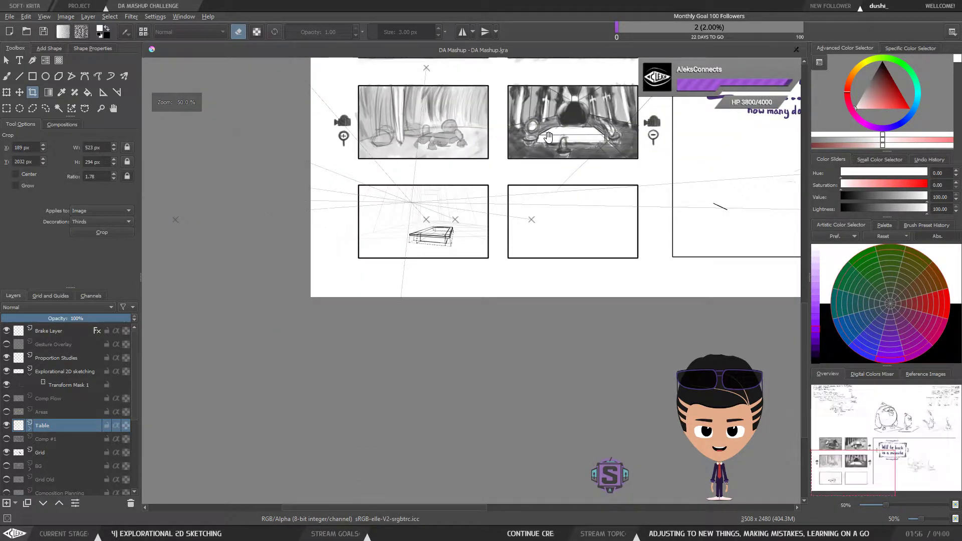
pyautogui.moveTo(549, 136); pyautogui.dragTo(396, 300)
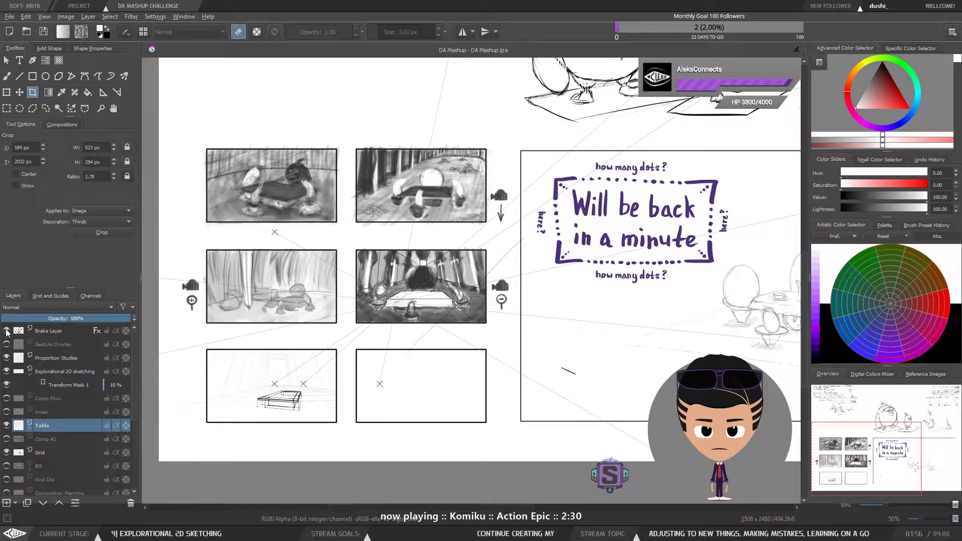
pyautogui.click(7, 331)
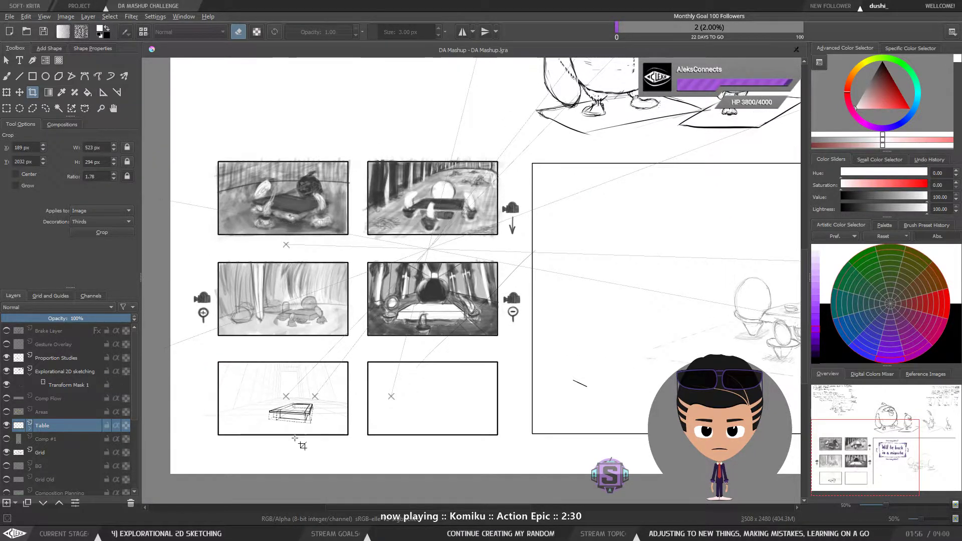
# Step: Switch to the Freehand Brush tool and make a short stroke near the table perspective panel
pyautogui.scroll(4, 267, 425)
pyautogui.scroll(-1, 271, 421)
pyautogui.moveTo(412, 340); pyautogui.dragTo(519, 311)
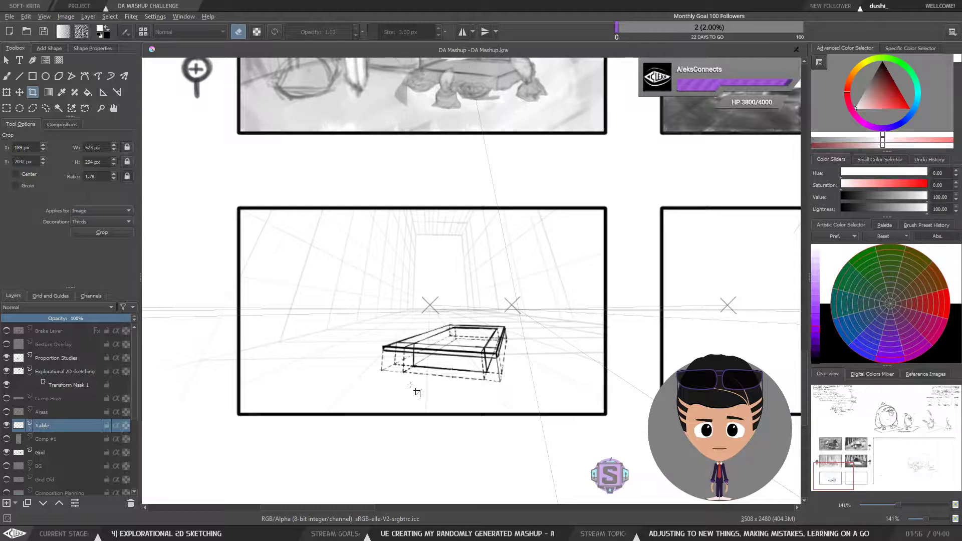
pyautogui.scroll(-3, 410, 385)
pyautogui.scroll(1, 422, 379)
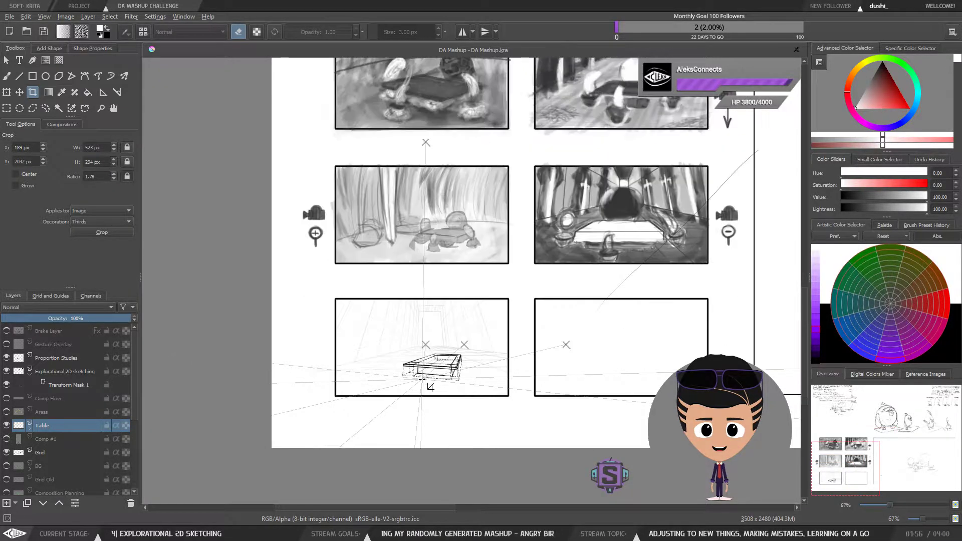
pyautogui.moveTo(489, 303); pyautogui.dragTo(378, 336)
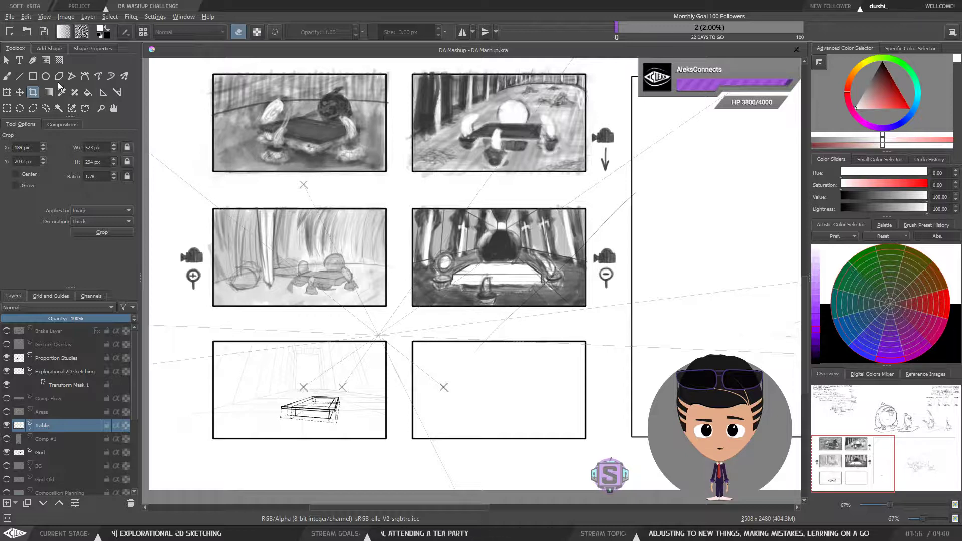
pyautogui.click(7, 76)
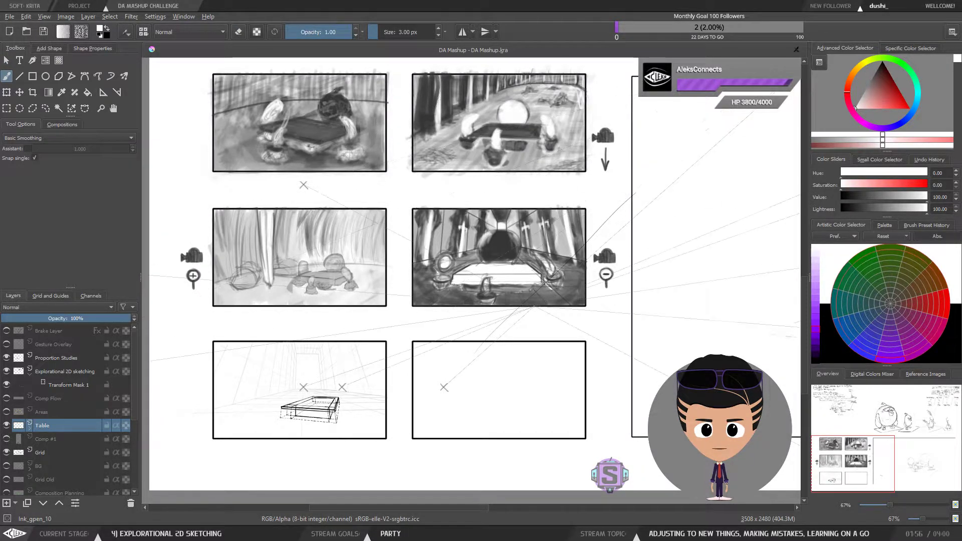
pyautogui.moveTo(517, 284); pyautogui.dragTo(517, 298)
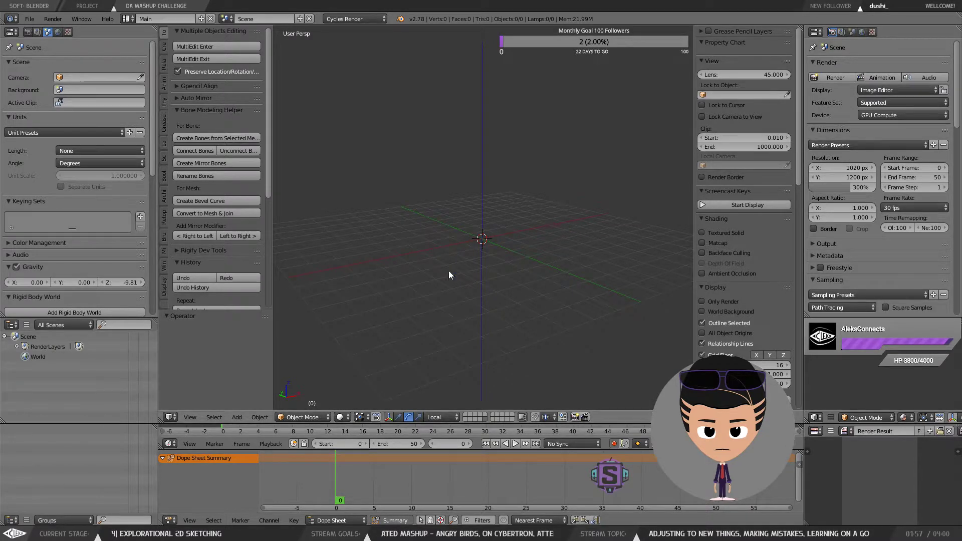
# Step: Switch to Blender and select the World entry in the outliner
pyautogui.rightClick(58, 359)
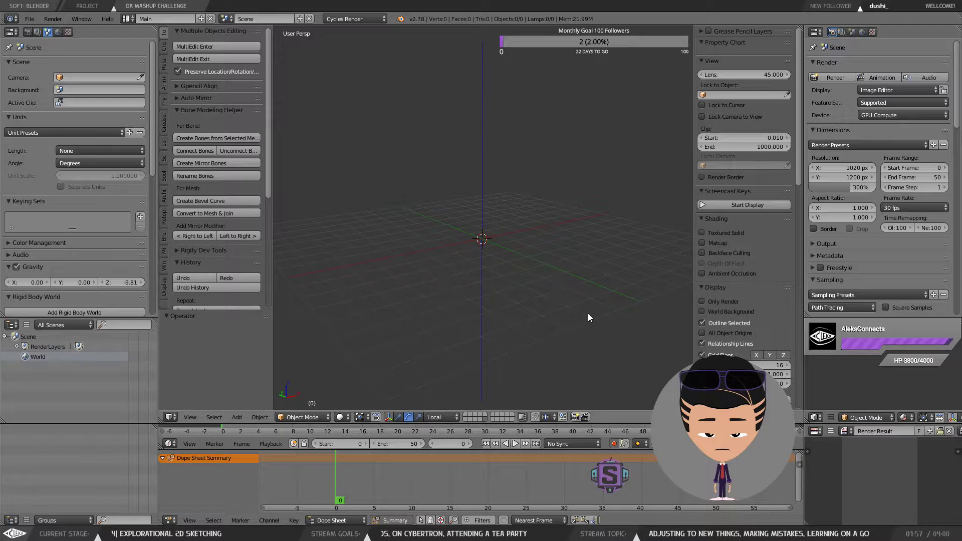
# Step: Add a mesh plane at the scene origin
pyautogui.moveTo(801, 64)
pyautogui.mouseDown()
pyautogui.moveTo(798, 308)
pyautogui.moveTo(798, 64)
pyautogui.mouseUp()
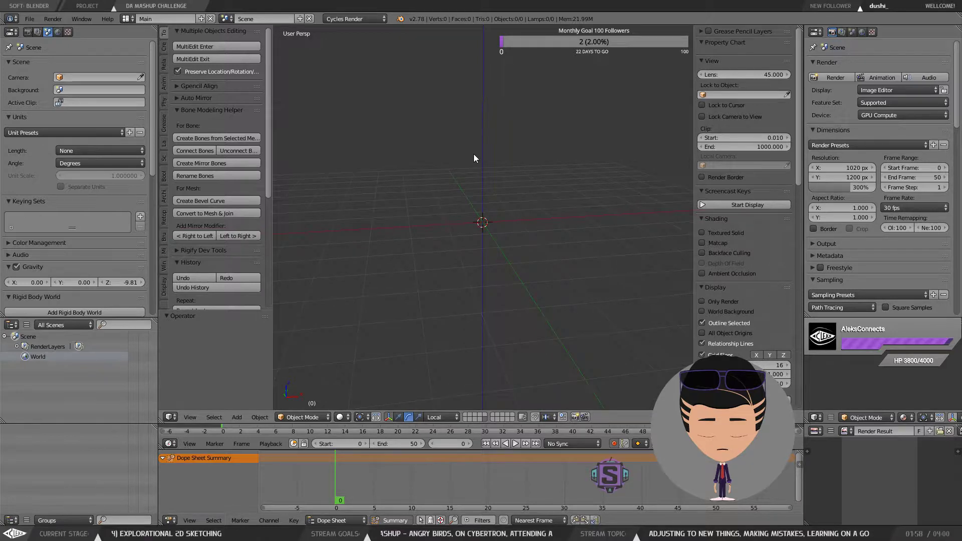
pyautogui.press('space')
pyautogui.moveTo(491, 235)
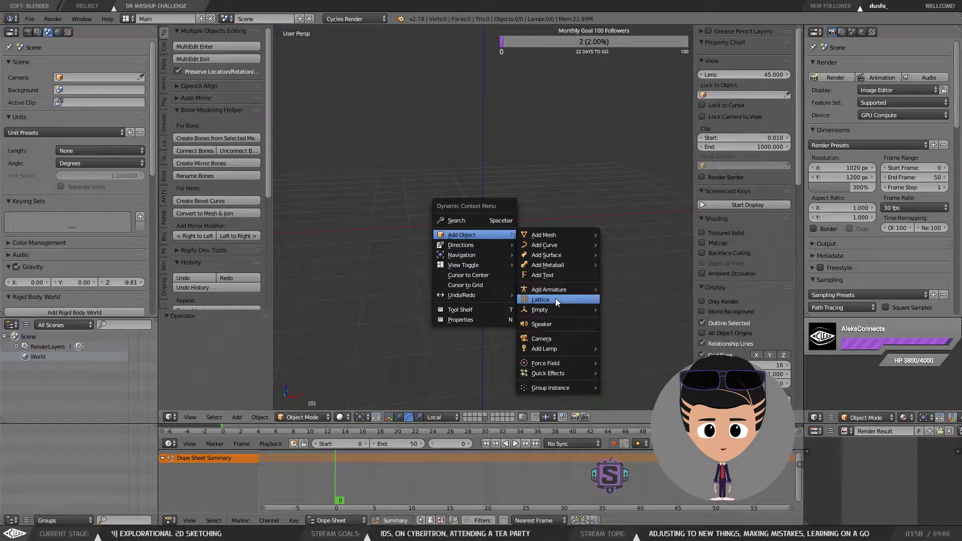
pyautogui.moveTo(569, 236)
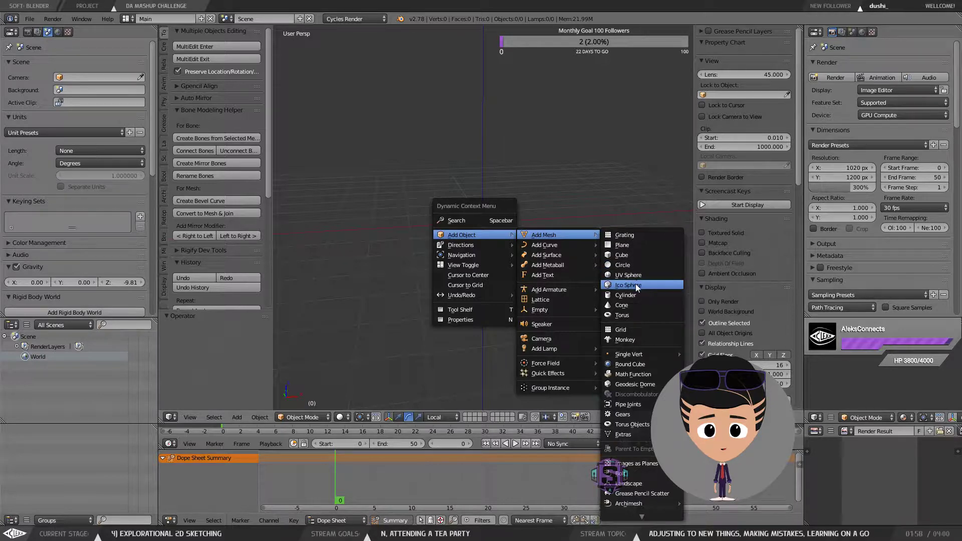
pyautogui.click(637, 244)
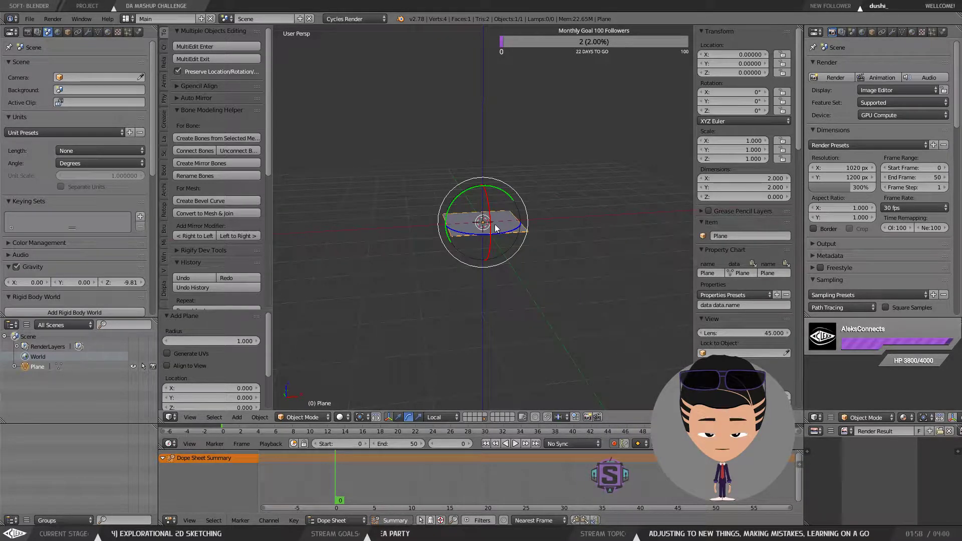
# Step: Scale the plane up to about 11 times its size
pyautogui.press('g')
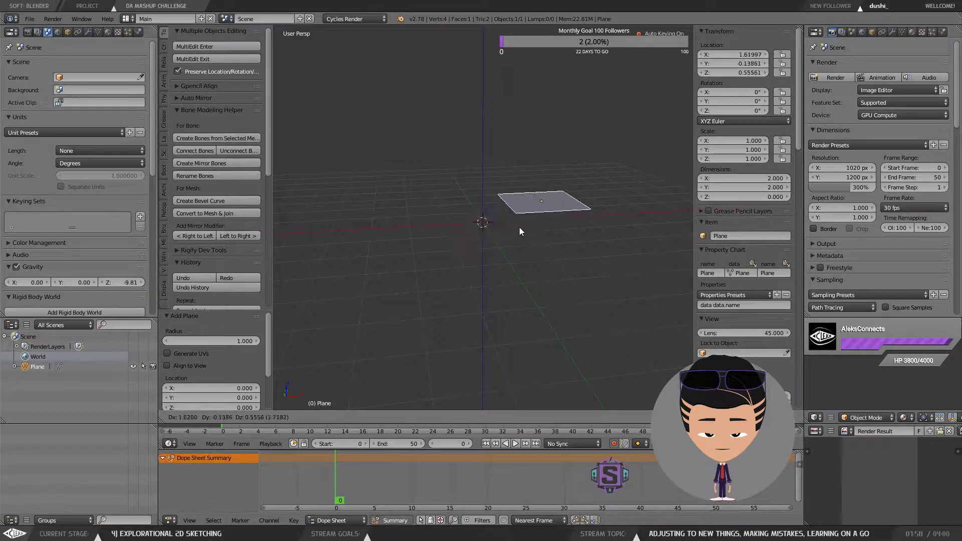
pyautogui.rightClick(455, 251)
pyautogui.press('s')
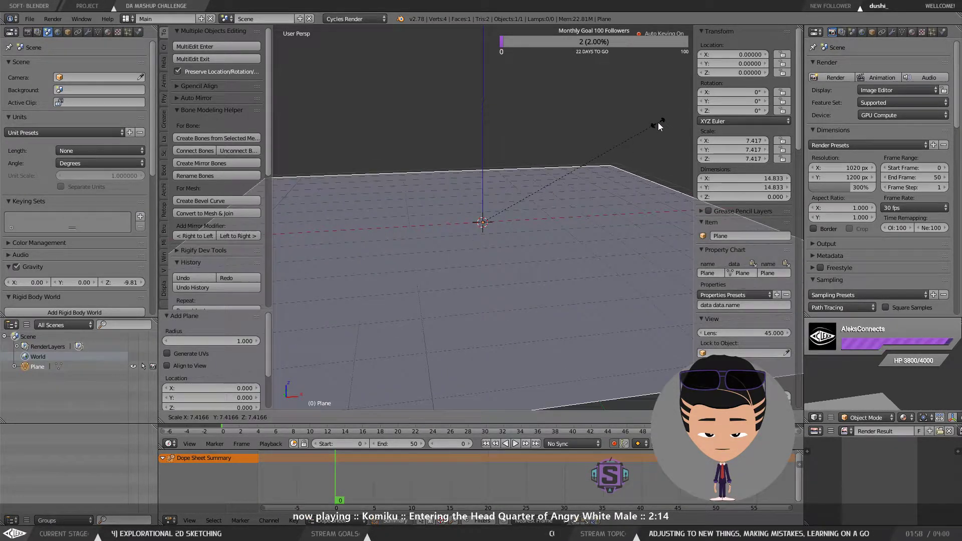
pyautogui.click(636, 51)
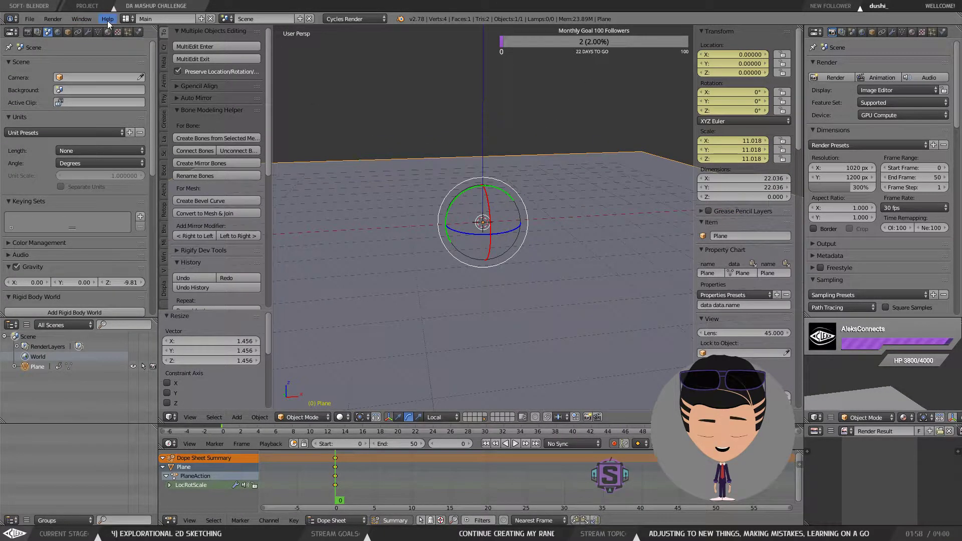
# Step: Start the Screencast Keys display from the viewport side panel
pyautogui.scroll(-8, 735, 335)
pyautogui.scroll(-15, 762, 350)
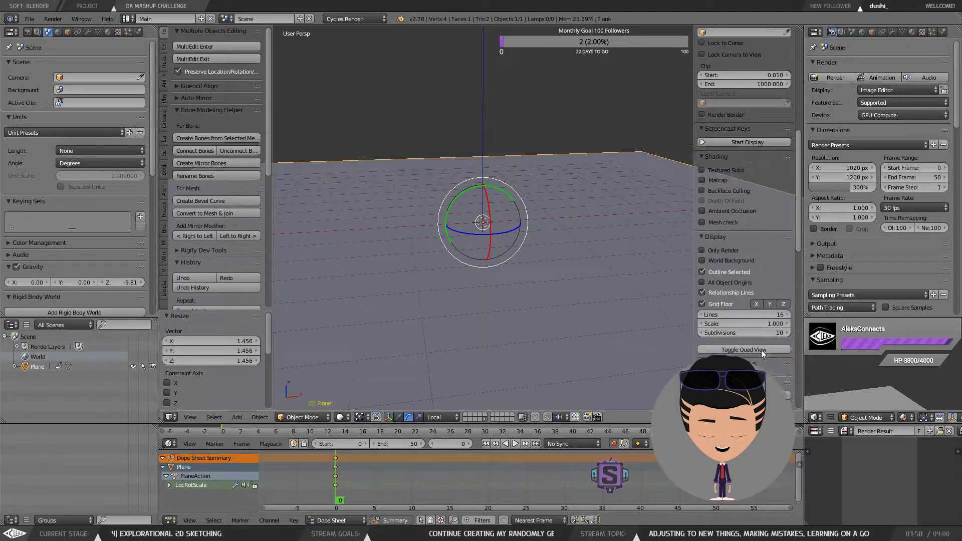
pyautogui.scroll(-4, 761, 350)
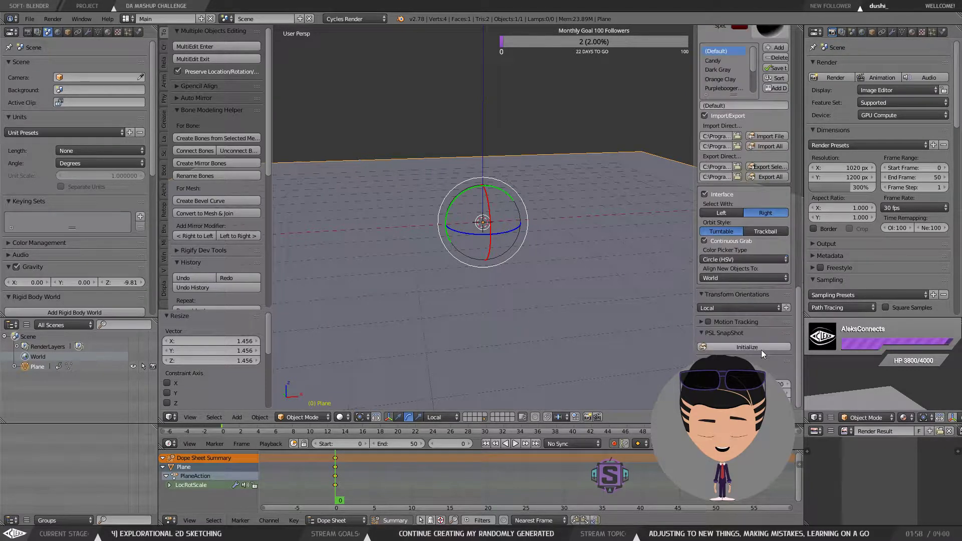
pyautogui.scroll(10, 777, 366)
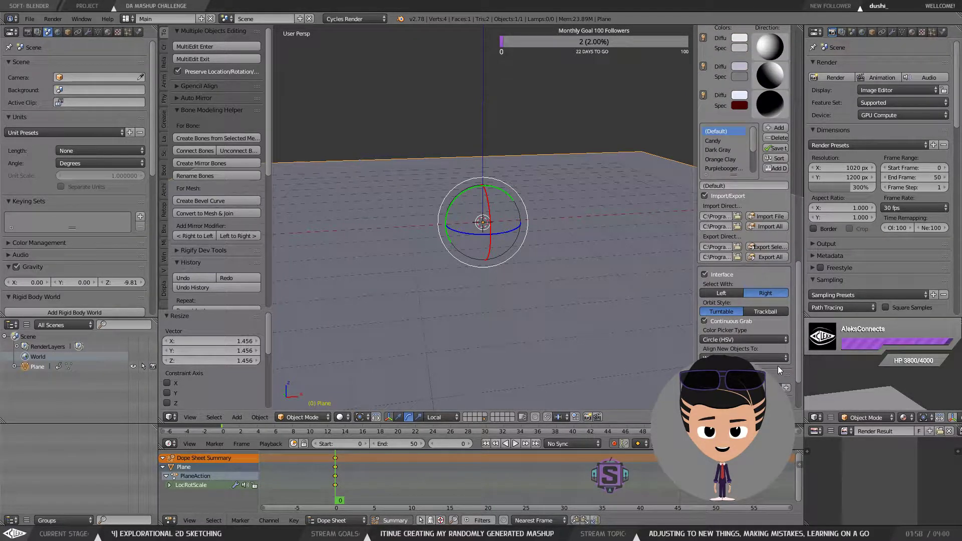
pyautogui.scroll(13, 778, 368)
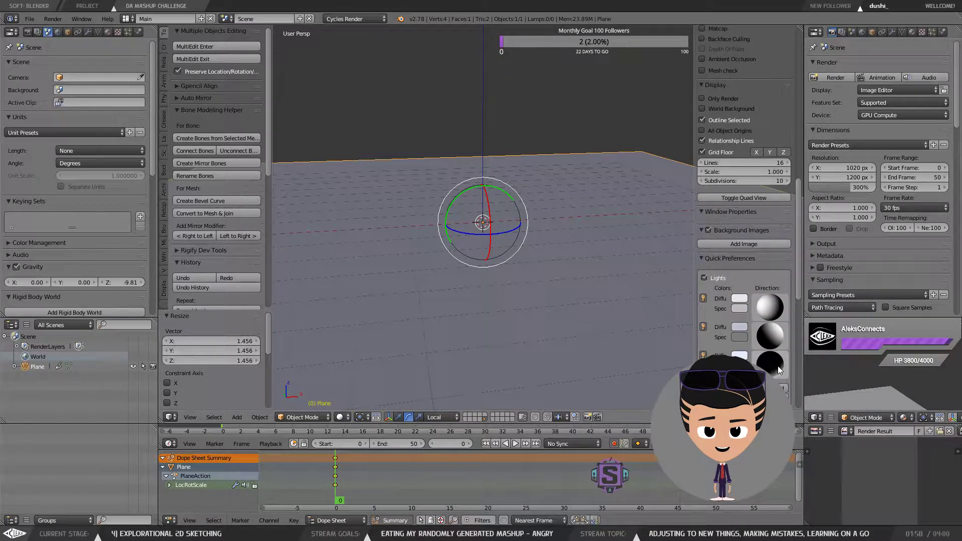
pyautogui.scroll(9, 778, 368)
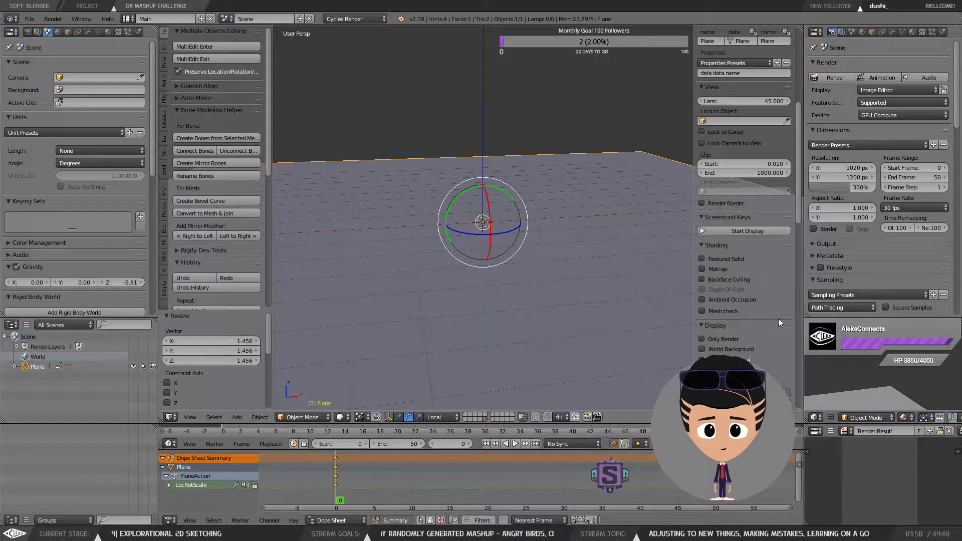
pyautogui.click(755, 233)
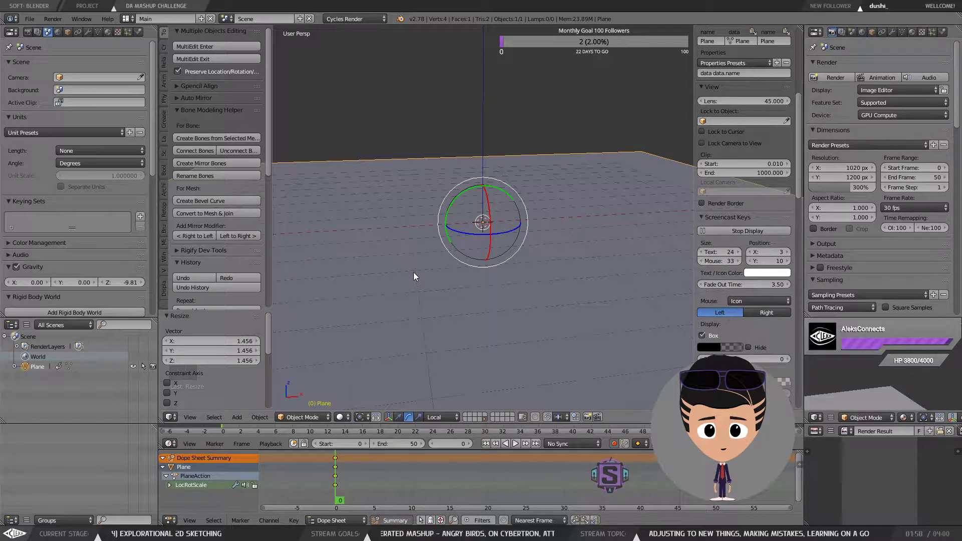
# Step: Adjust the plane's size with two further uniform scale operations
pyautogui.moveTo(440, 257); pyautogui.dragTo(452, 263)
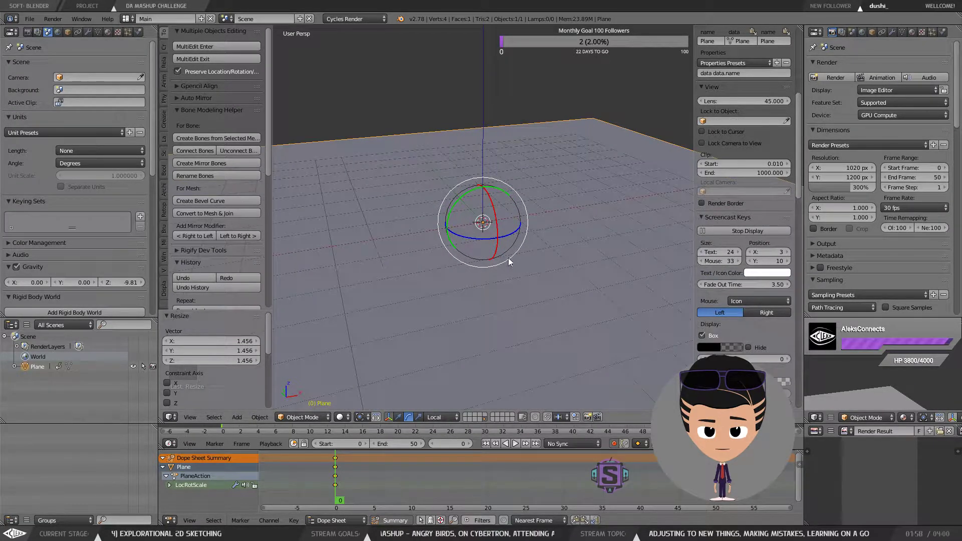
pyautogui.press('s')
pyautogui.click(500, 277)
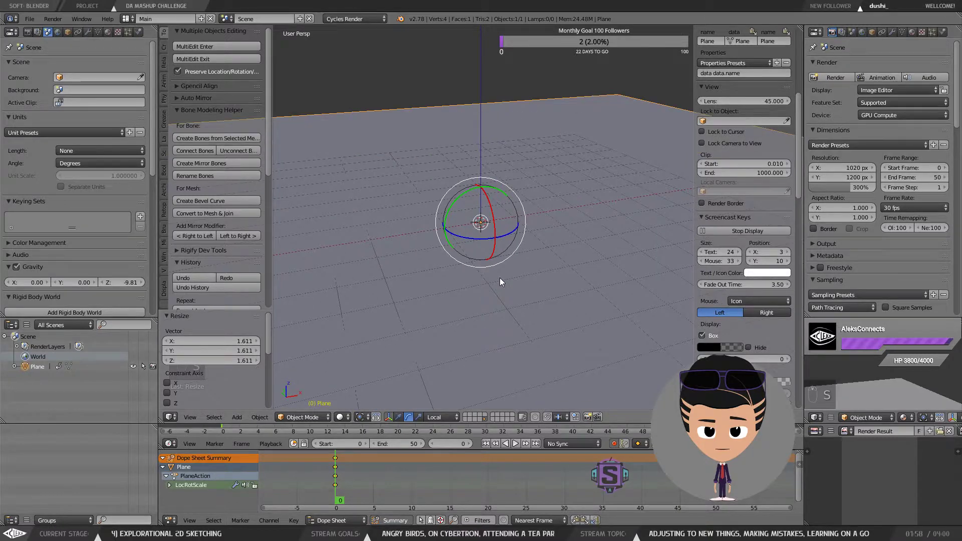
pyautogui.scroll(-10, 500, 278)
pyautogui.scroll(4, 500, 278)
pyautogui.scroll(-2, 571, 275)
pyautogui.press('s')
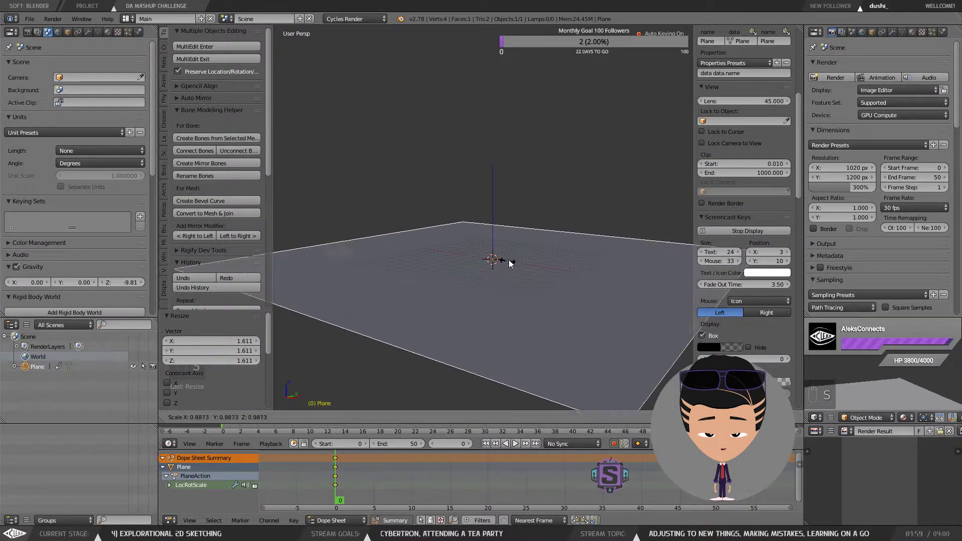
pyautogui.click(506, 265)
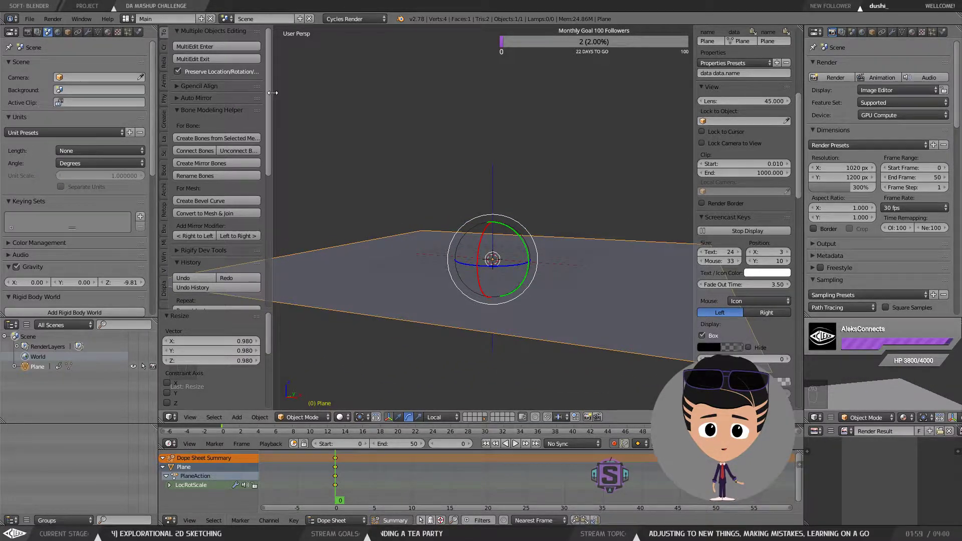
# Step: Hide the tool shelf, rescale the plane once more, and switch the transform manipulator to translation
pyautogui.press('t')
pyautogui.moveTo(468, 230); pyautogui.dragTo(506, 270)
pyautogui.press('s')
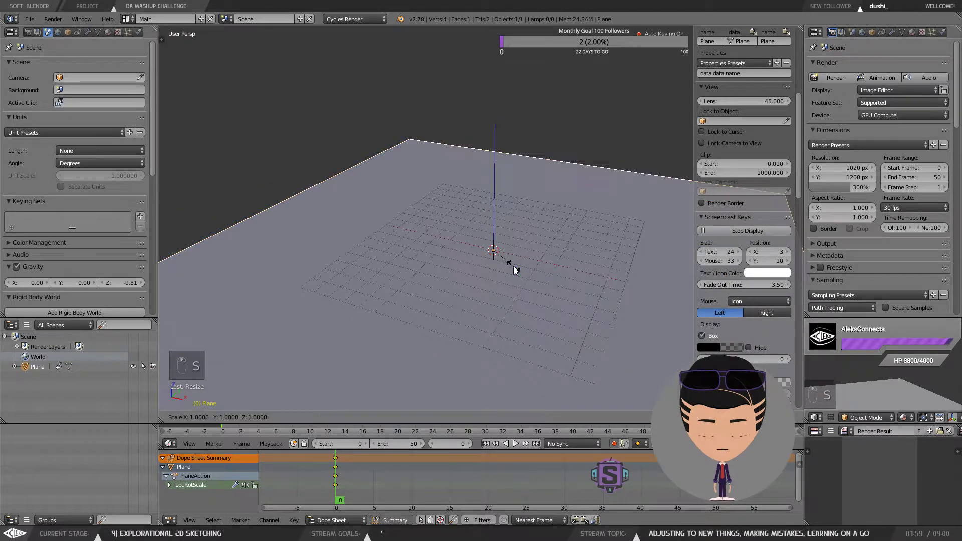
pyautogui.click(538, 269)
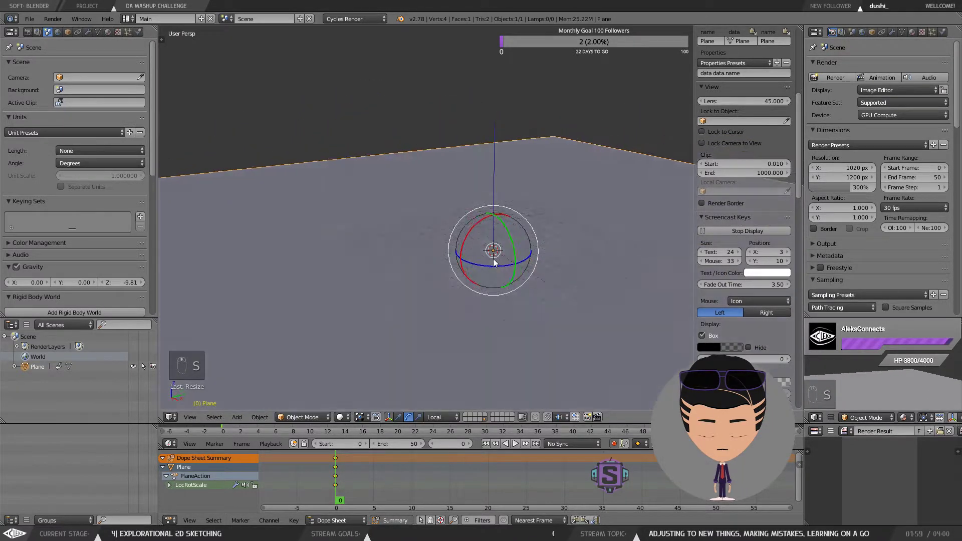
pyautogui.press('s')
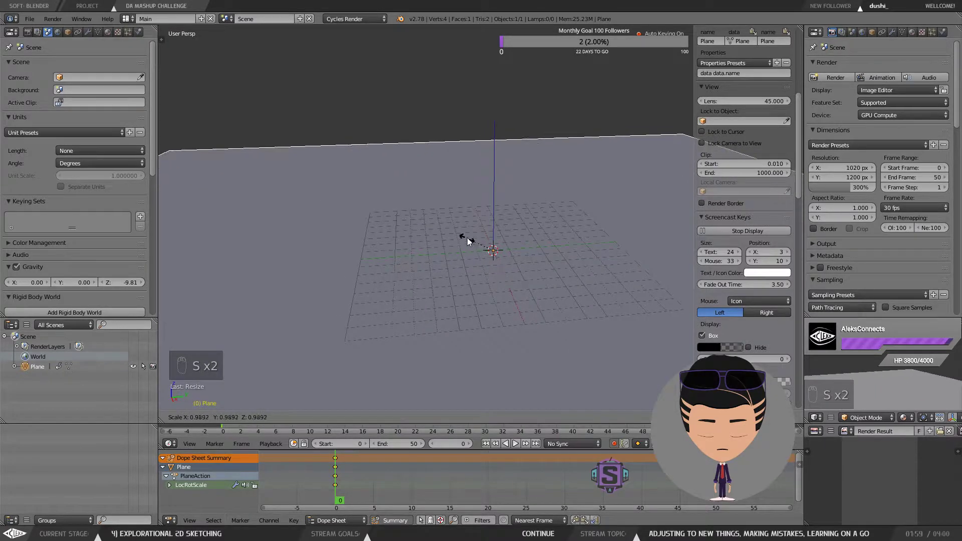
pyautogui.click(531, 265)
pyautogui.moveTo(542, 276); pyautogui.dragTo(517, 260)
pyautogui.click(419, 417)
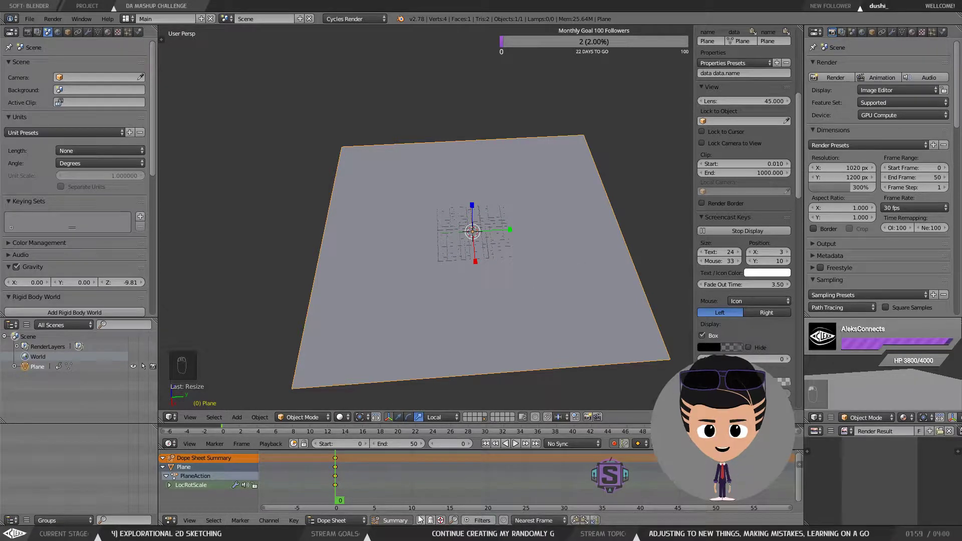
# Step: Delete the plane's auto-inserted keyframes in the dope sheet
pyautogui.click(613, 443)
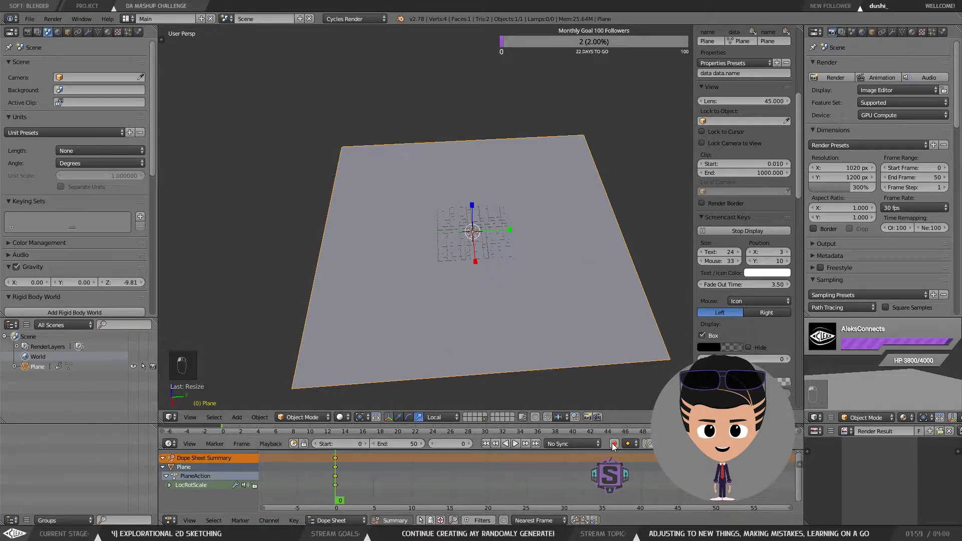
pyautogui.press('Delete')
pyautogui.click(341, 473)
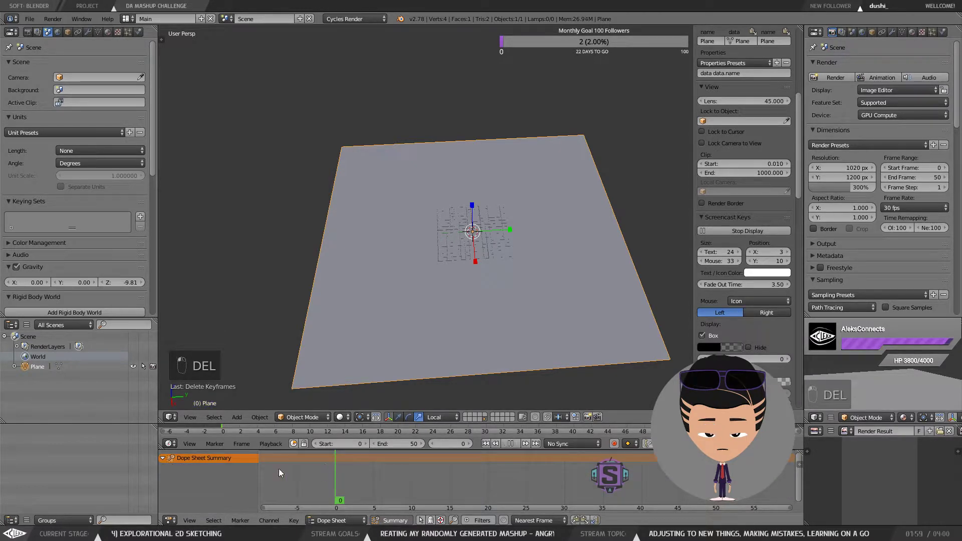
# Step: Rescale the plane slightly once more
pyautogui.scroll(5, 516, 237)
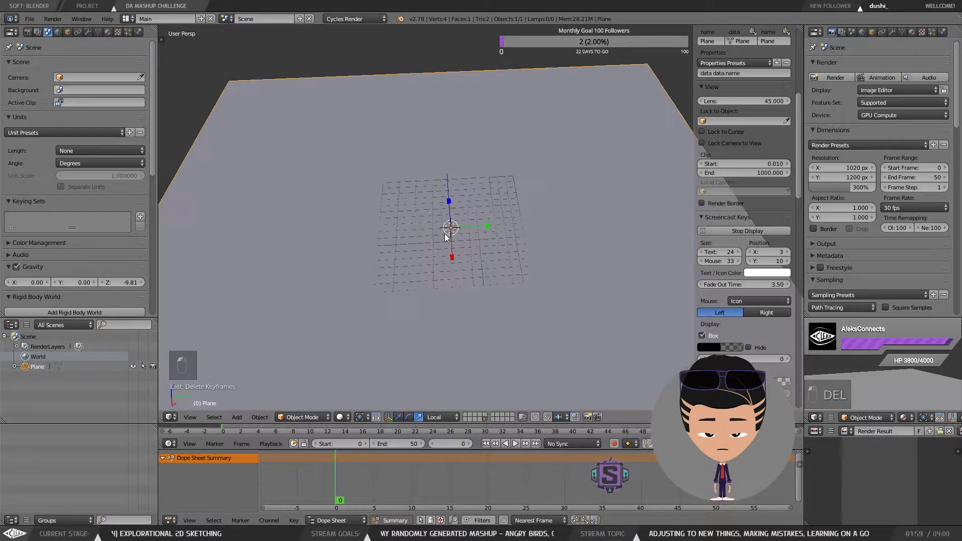
pyautogui.moveTo(445, 232); pyautogui.dragTo(469, 232)
pyautogui.press('s')
pyautogui.click(469, 221)
pyautogui.moveTo(469, 232); pyautogui.dragTo(445, 235)
# Step: Enter Edit Mode, switch to edge selection, and select one long edge of the plane
pyautogui.press('Tab')
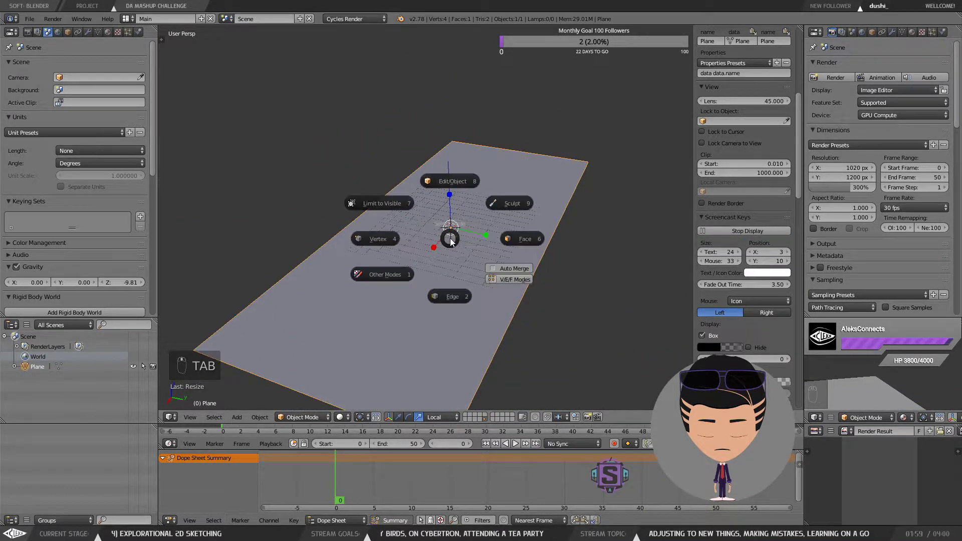
pyautogui.click(423, 239)
pyautogui.rightClick(453, 143)
pyautogui.press('Tab')
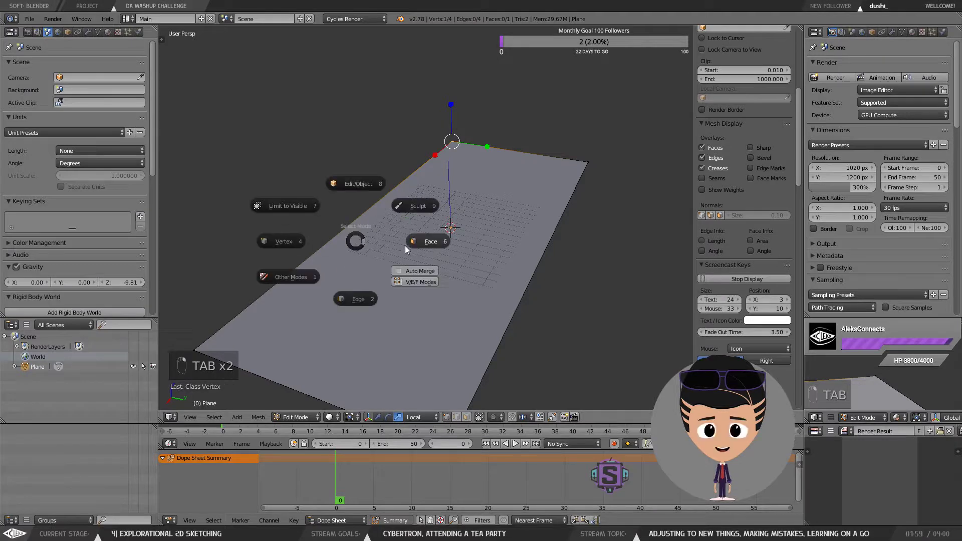
pyautogui.press('Tab')
pyautogui.press('Tab')
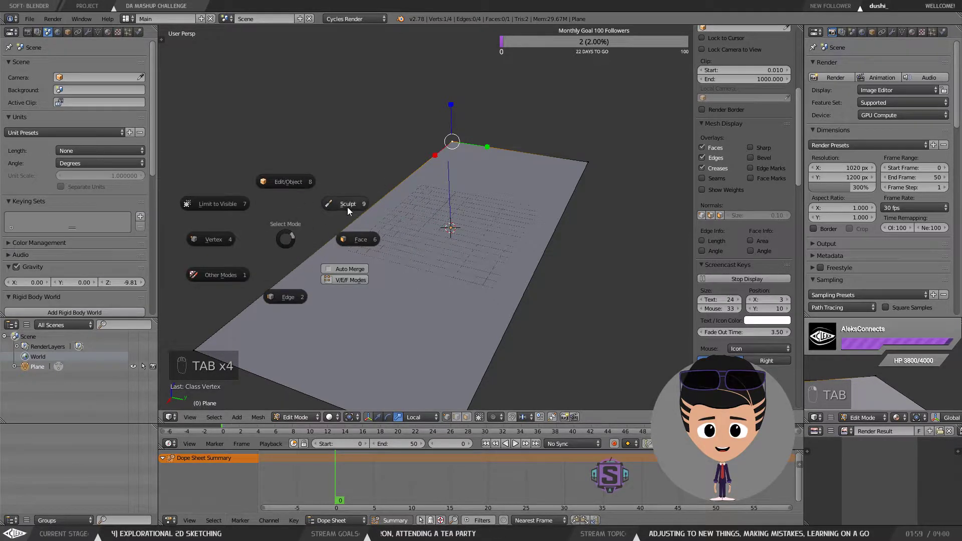
pyautogui.click(297, 303)
pyautogui.rightClick(387, 204)
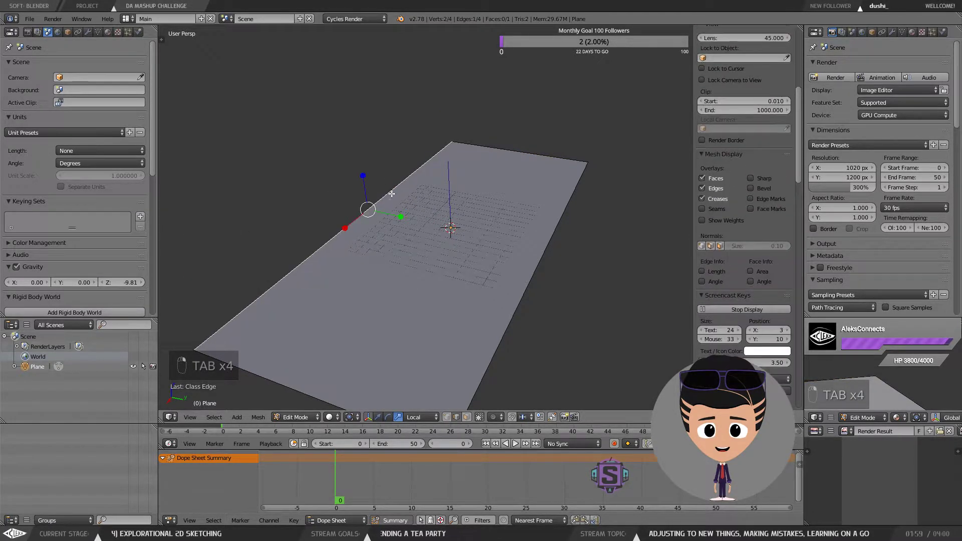
pyautogui.moveTo(381, 210); pyautogui.dragTo(406, 206)
# Step: Add the opposite edge to the selection and extrude both edges upward along Z into walls
pyautogui.keyDown('shift'); pyautogui.rightClick(535, 207); pyautogui.keyUp('shift')
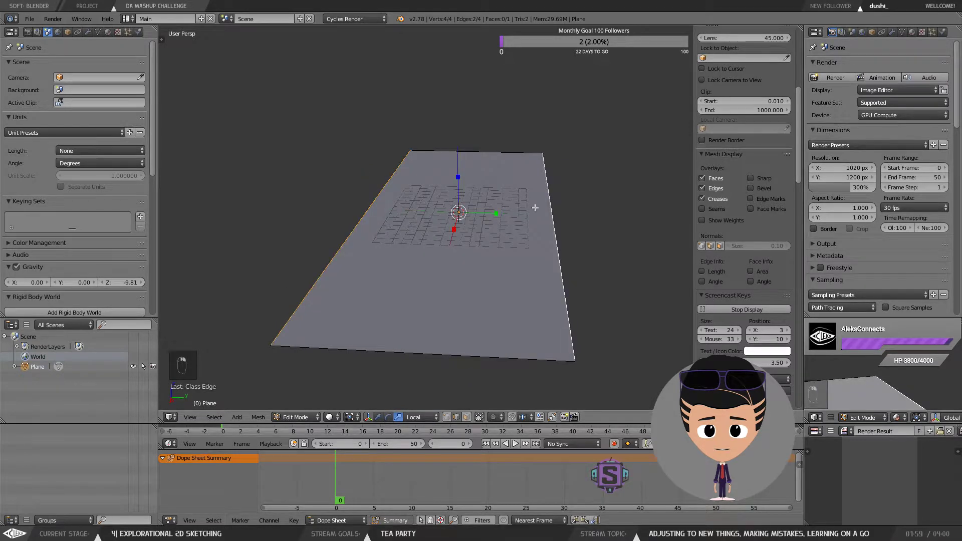
pyautogui.moveTo(463, 189); pyautogui.dragTo(517, 243)
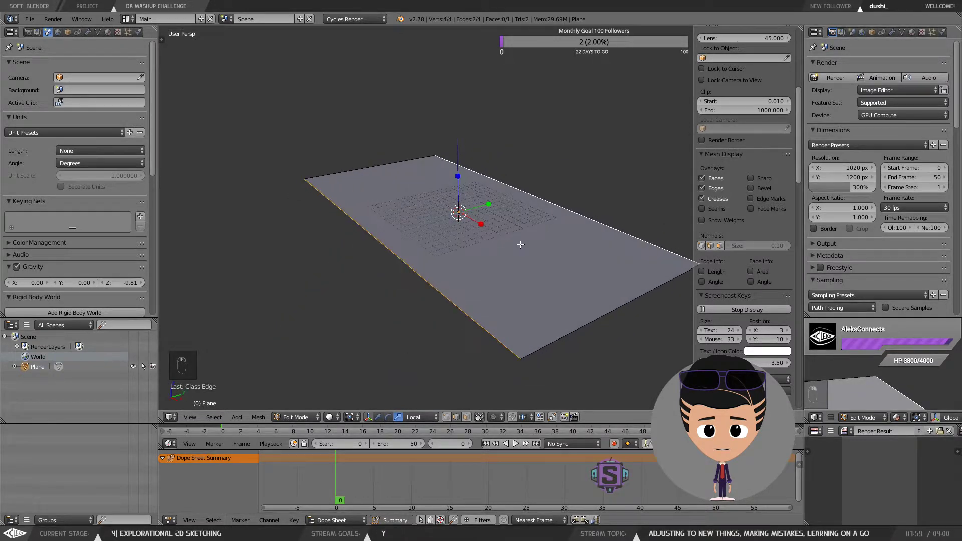
pyautogui.press('e')
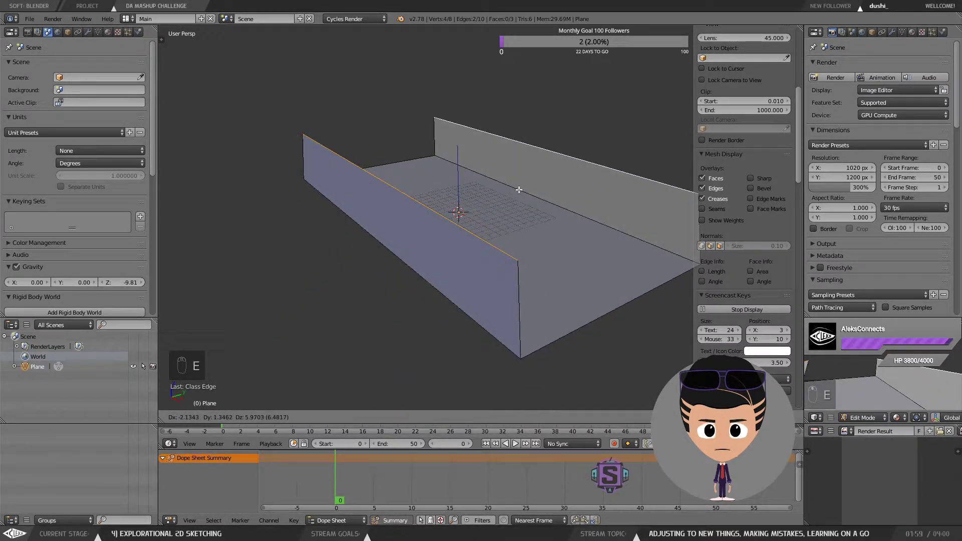
pyautogui.press('x')
pyautogui.press('y')
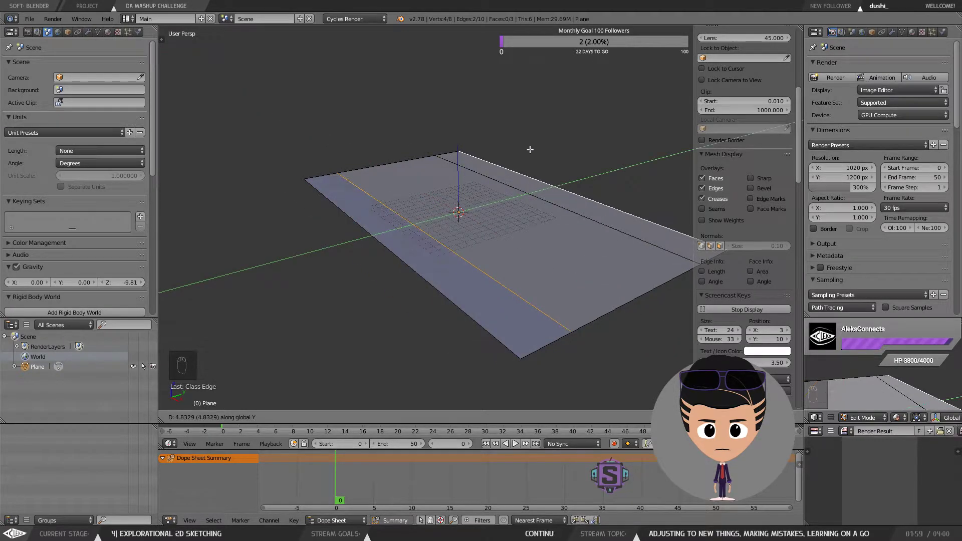
pyautogui.press('z')
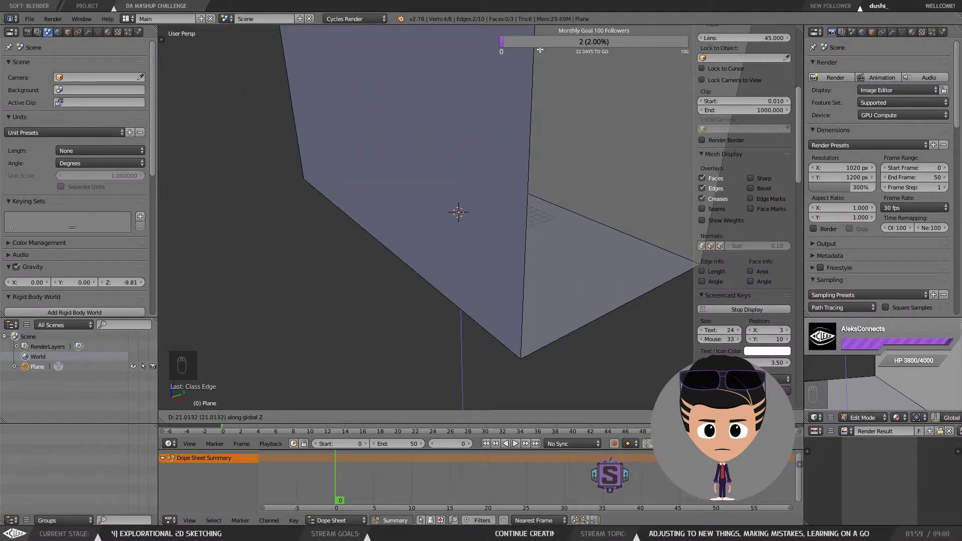
pyautogui.click(535, 55)
# Step: Move the extruded wall edges with the translate manipulator
pyautogui.moveTo(535, 55); pyautogui.dragTo(476, 134)
pyautogui.click(378, 417)
pyautogui.moveTo(464, 66); pyautogui.dragTo(453, 267)
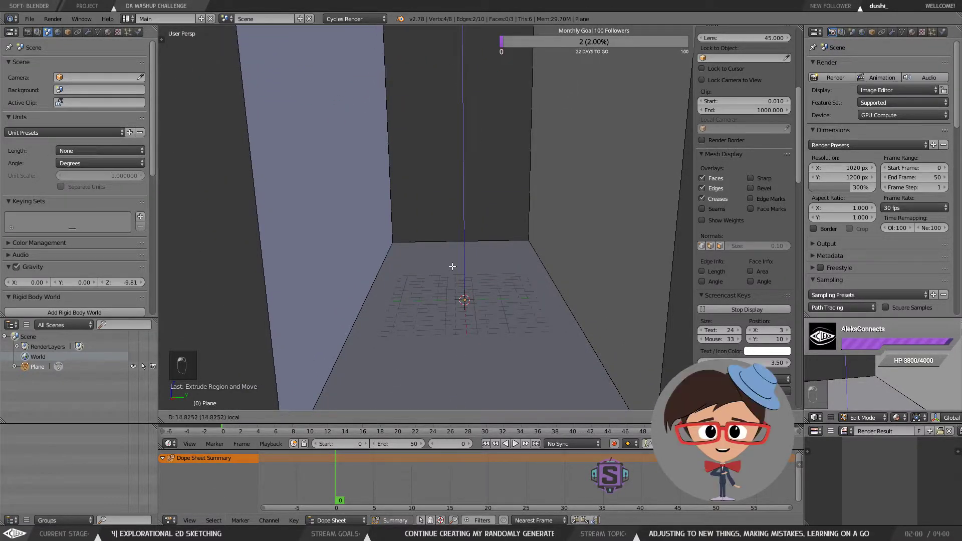
pyautogui.moveTo(476, 141); pyautogui.dragTo(476, 146)
pyautogui.scroll(-4, 454, 230)
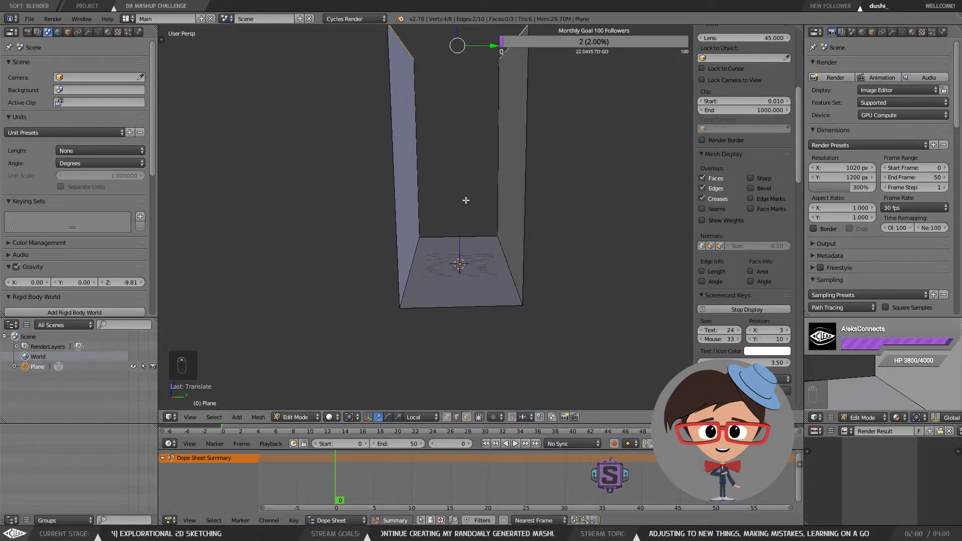
pyautogui.moveTo(465, 200)
pyautogui.mouseDown()
pyautogui.moveTo(518, 176)
pyautogui.moveTo(455, 199)
pyautogui.mouseUp()
pyautogui.moveTo(461, 66); pyautogui.dragTo(478, 103)
pyautogui.moveTo(465, 64); pyautogui.dragTo(467, 74)
pyautogui.moveTo(483, 125)
pyautogui.mouseDown()
pyautogui.moveTo(490, 149)
pyautogui.moveTo(489, 140)
pyautogui.mouseUp()
pyautogui.press('t')
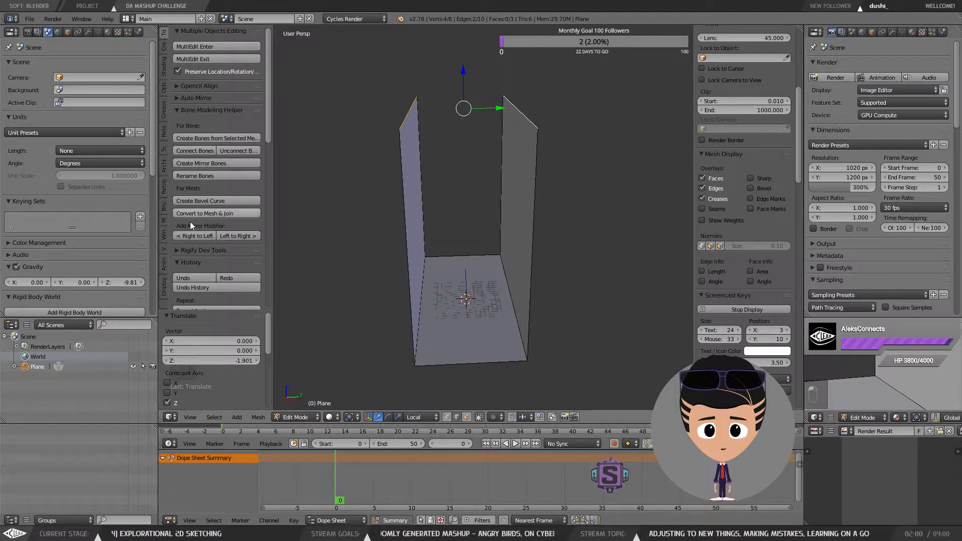
pyautogui.scroll(-5, 190, 221)
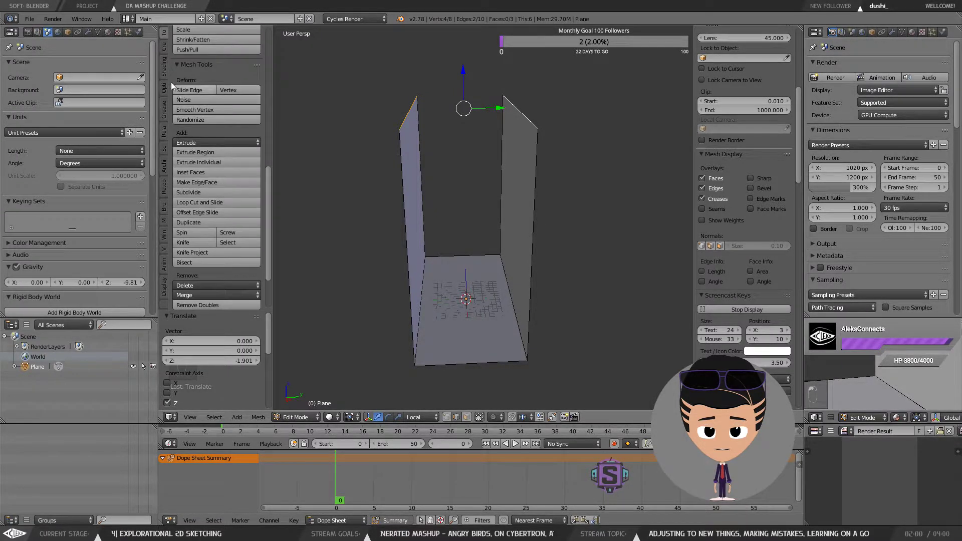
pyautogui.click(163, 47)
pyautogui.click(163, 34)
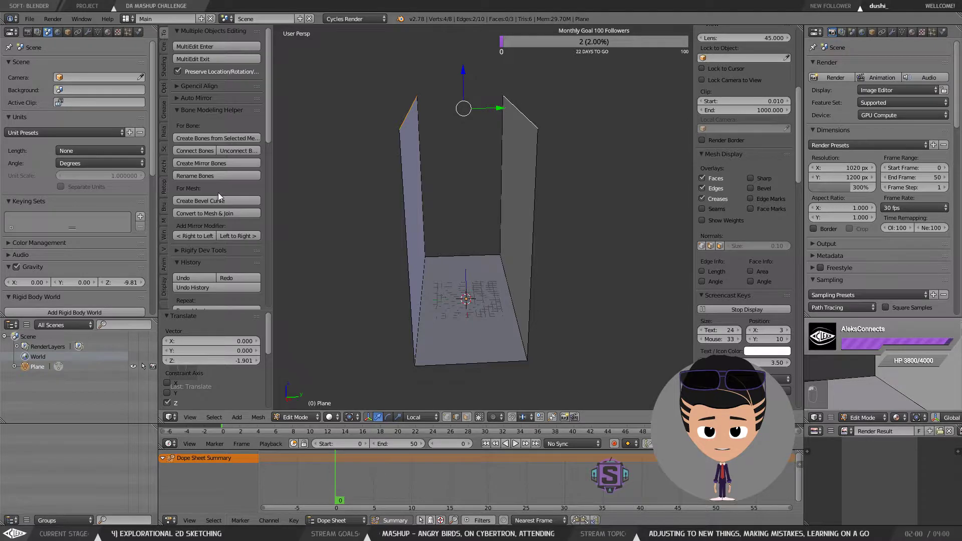
pyautogui.scroll(-5, 218, 193)
pyautogui.scroll(-5, 235, 207)
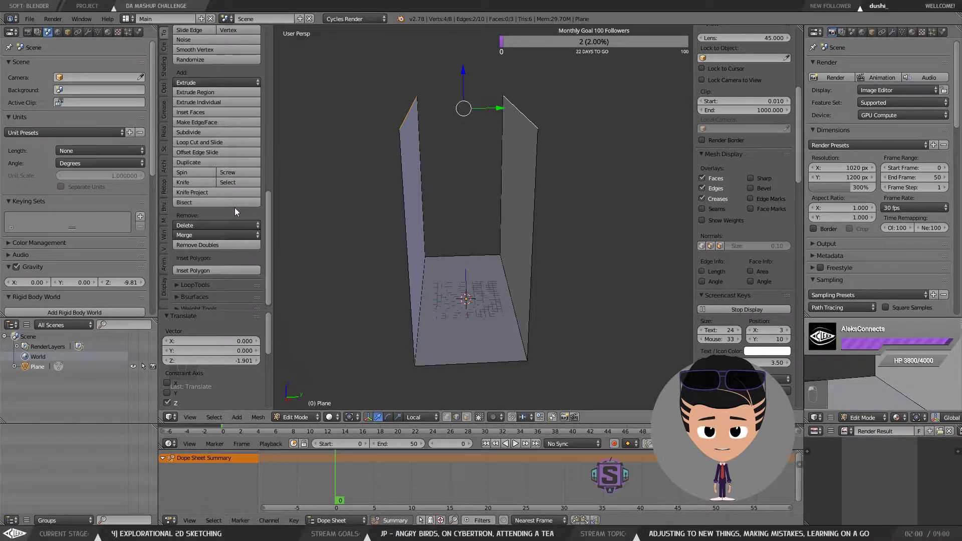
pyautogui.click(208, 113)
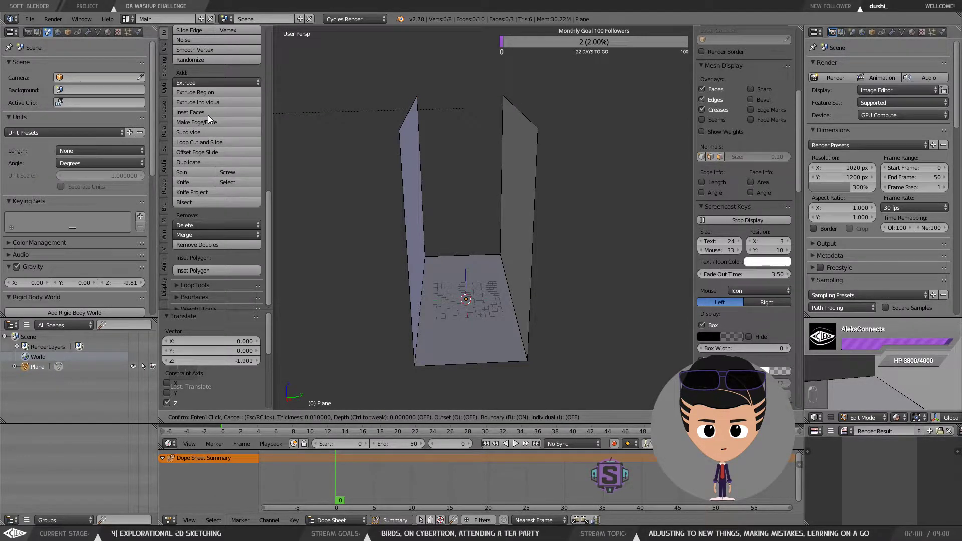
pyautogui.press('Escape')
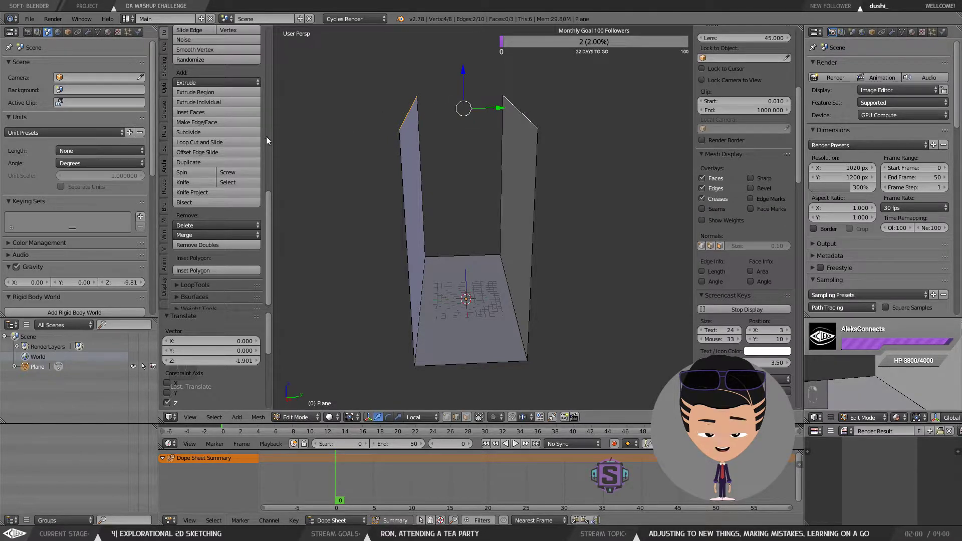
# Step: Fill the opening between the two wall tops with a ceiling face, undoing an extra trial extrusion
pyautogui.click(214, 120)
pyautogui.press('e')
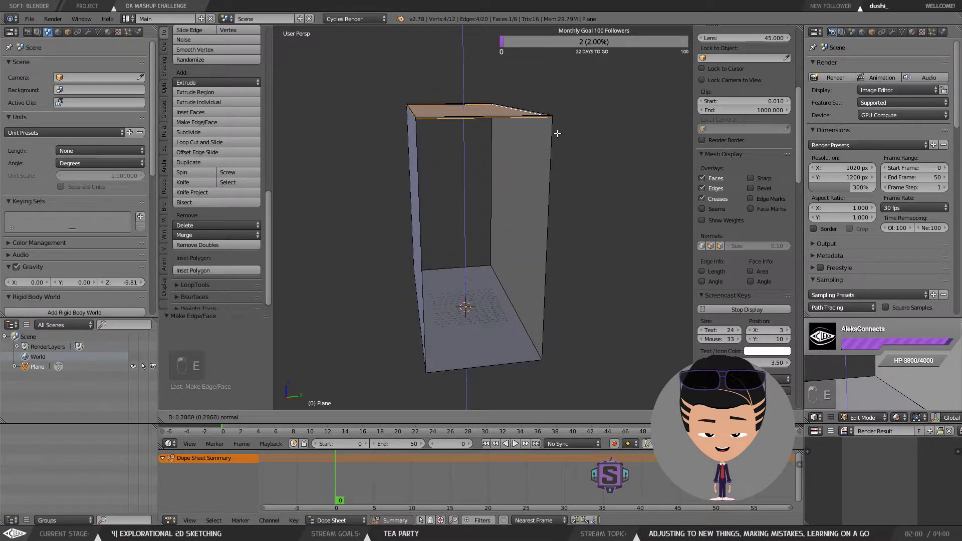
pyautogui.click(531, 96)
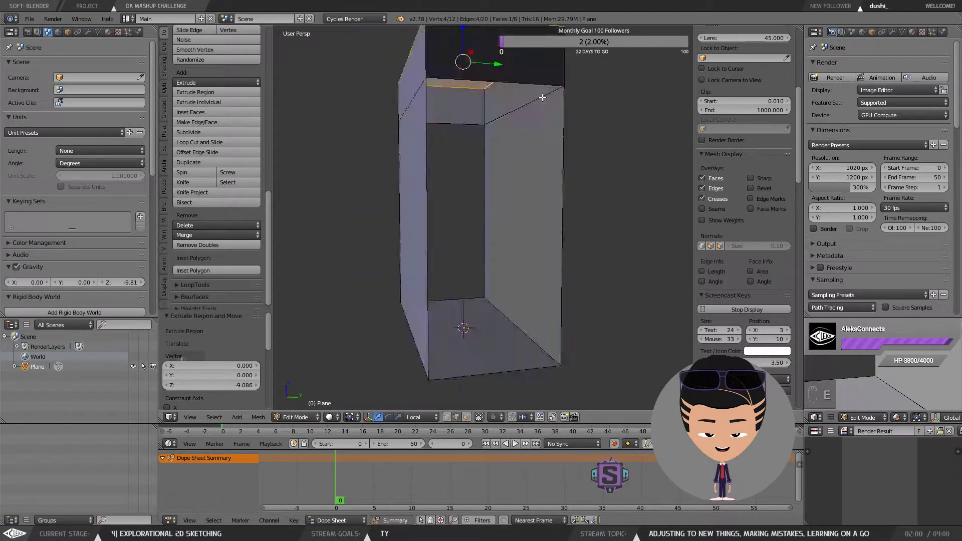
pyautogui.hotkey('ctrl', 'z')
pyautogui.hotkey('ctrl', 'z')
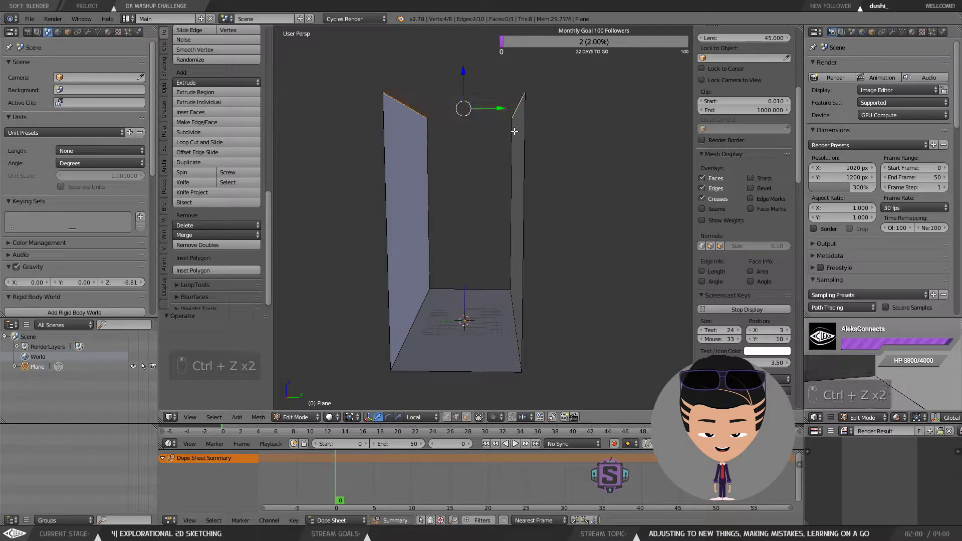
pyautogui.hotkey('ctrl', 'shift', 'z')
# Step: Select the edges of one wall and move them about 49.5 units along X to widen the room
pyautogui.moveTo(488, 185); pyautogui.dragTo(458, 127)
pyautogui.rightClick(452, 158)
pyautogui.scroll(4, 489, 195)
pyautogui.scroll(-3, 489, 206)
pyautogui.moveTo(490, 206); pyautogui.dragTo(450, 287)
pyautogui.rightClick(325, 165)
pyautogui.keyDown('shift'); pyautogui.rightClick(367, 100); pyautogui.keyUp('shift')
pyautogui.keyDown('shift'); pyautogui.rightClick(415, 355); pyautogui.keyUp('shift')
pyautogui.keyDown('shift'); pyautogui.rightClick(455, 253); pyautogui.keyUp('shift')
pyautogui.press('g')
pyautogui.press('x')
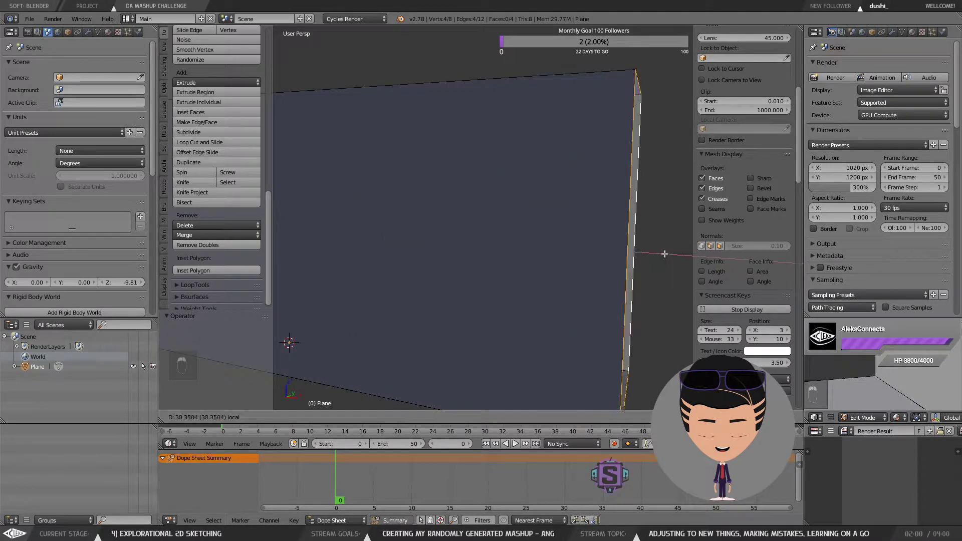
pyautogui.click(610, 251)
# Step: Load the Perspective.png reference into the small image editor and frame the sketch
pyautogui.moveTo(610, 251); pyautogui.dragTo(486, 168)
pyautogui.scroll(4, 508, 258)
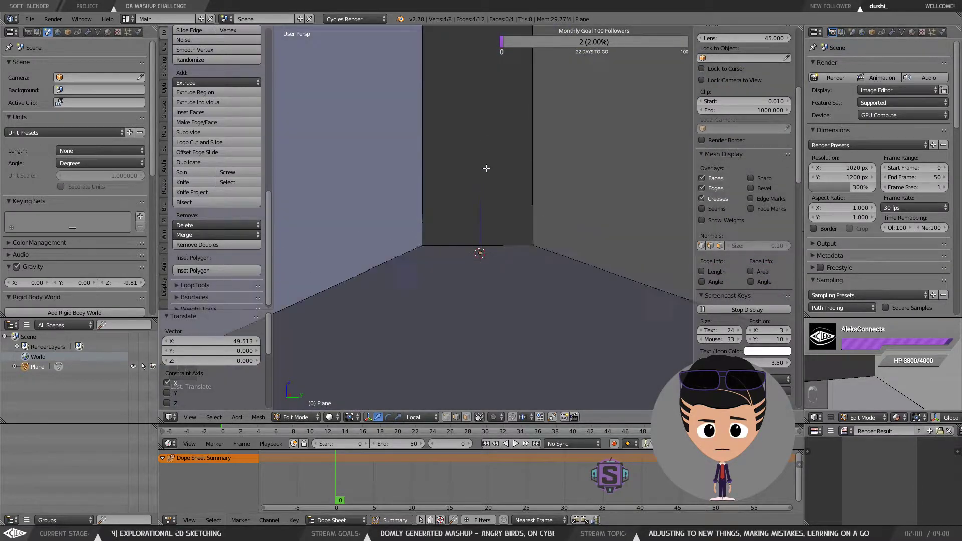
pyautogui.moveTo(472, 210)
pyautogui.mouseDown()
pyautogui.moveTo(479, 194)
pyautogui.moveTo(479, 226)
pyautogui.moveTo(483, 208)
pyautogui.moveTo(498, 215)
pyautogui.moveTo(465, 211)
pyautogui.mouseUp()
pyautogui.scroll(-2, 465, 266)
pyautogui.scroll(-2, 462, 275)
pyautogui.scroll(4, 468, 265)
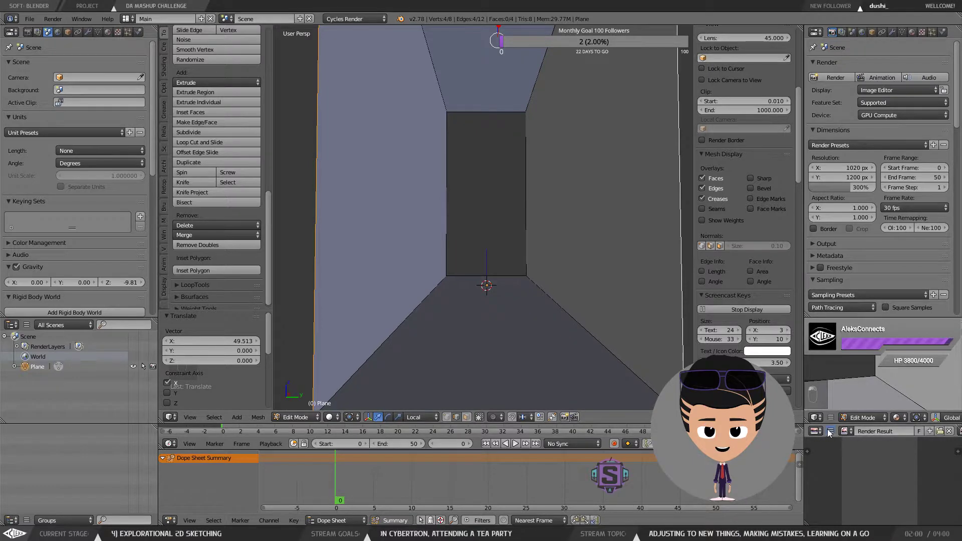
pyautogui.click(846, 430)
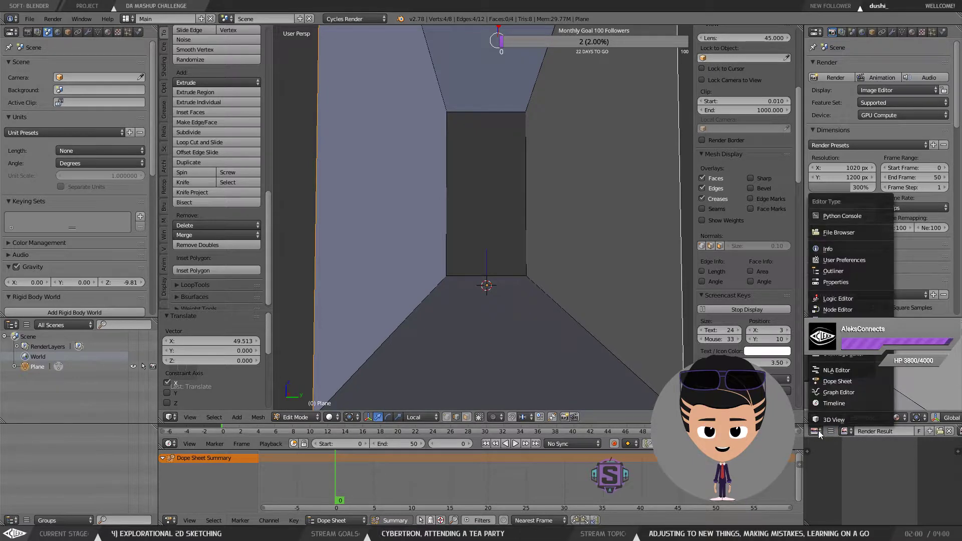
pyautogui.click(938, 432)
pyautogui.doubleClick(165, 201)
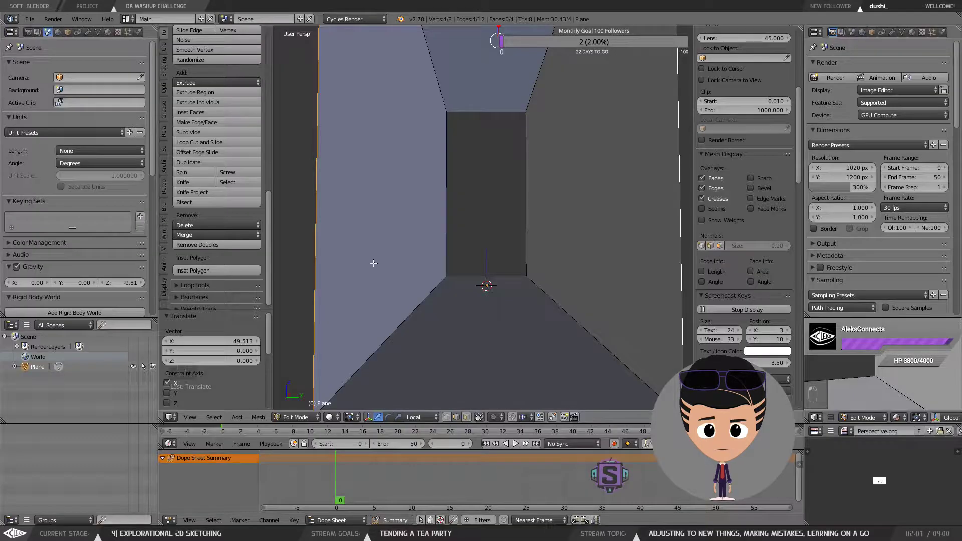
pyautogui.scroll(5, 888, 485)
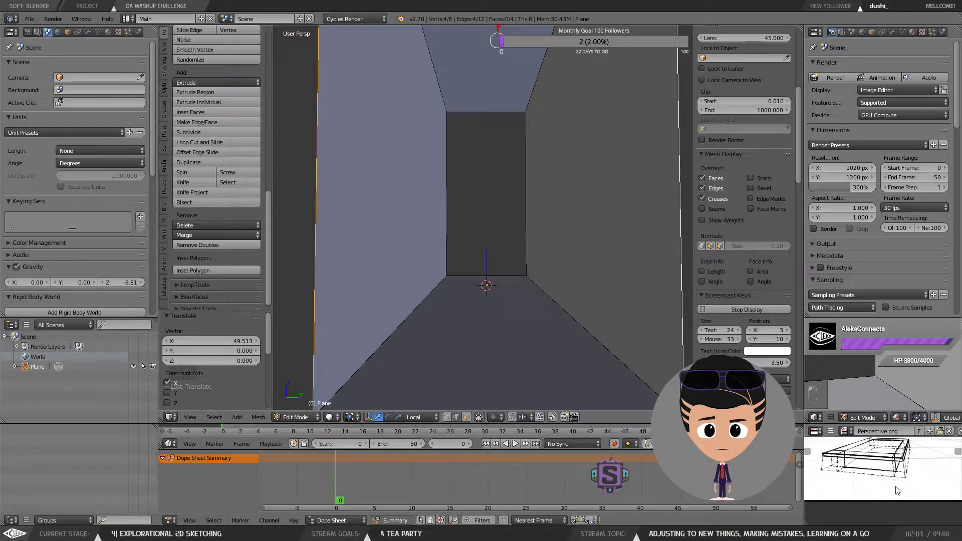
pyautogui.scroll(2, 883, 456)
pyautogui.scroll(-3, 890, 481)
pyautogui.moveTo(877, 445); pyautogui.dragTo(884, 487)
pyautogui.scroll(-2, 888, 486)
pyautogui.scroll(-1, 888, 488)
pyautogui.scroll(1, 894, 480)
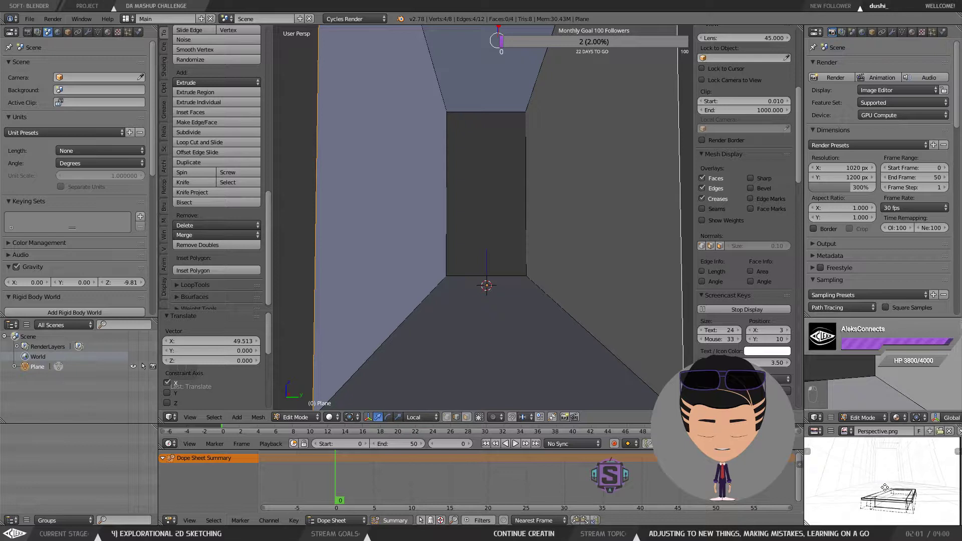
# Step: Select the back ceiling edge and move it down along Z to match the reference perspective
pyautogui.rightClick(468, 107)
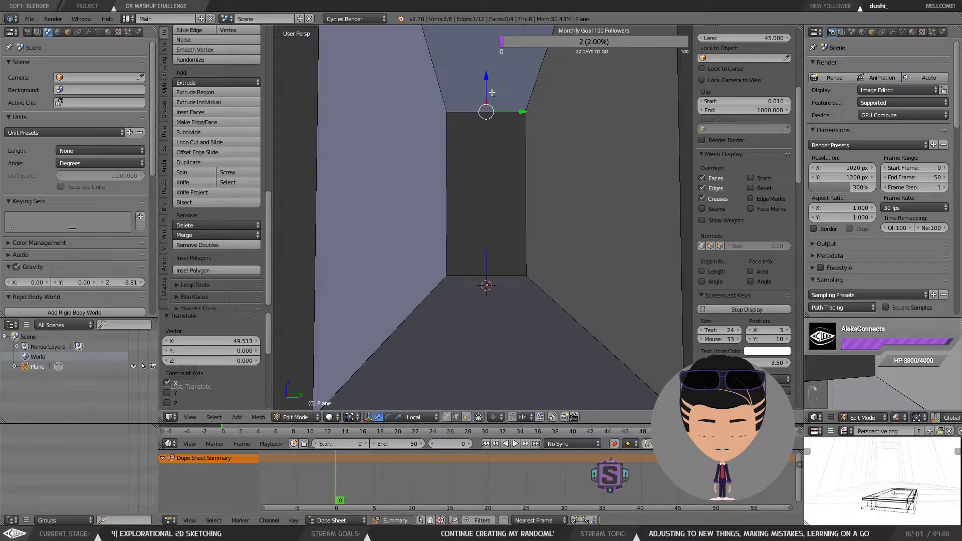
pyautogui.scroll(-3, 514, 74)
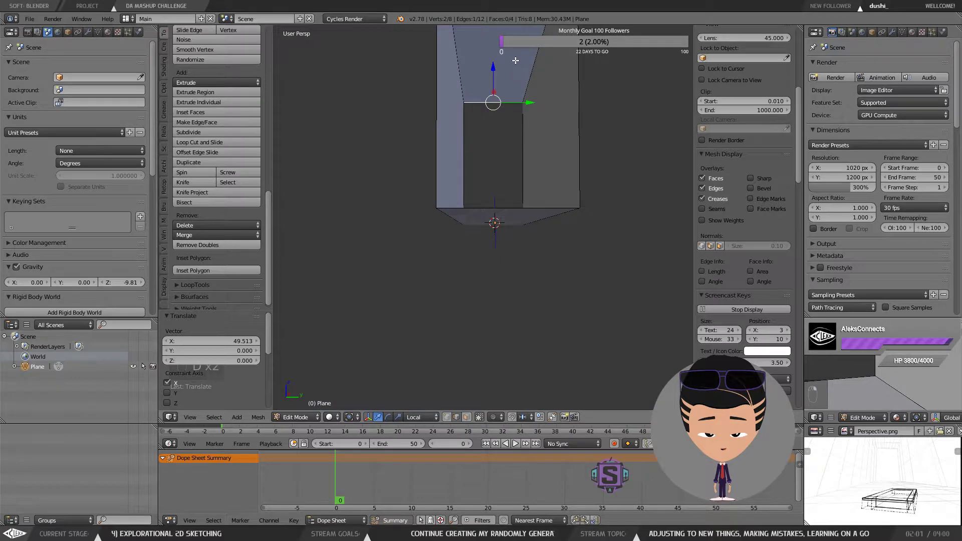
pyautogui.moveTo(515, 61); pyautogui.dragTo(503, 146)
pyautogui.keyDown('shift'); pyautogui.rightClick(495, 92); pyautogui.keyUp('shift')
pyautogui.moveTo(484, 112); pyautogui.dragTo(486, 142)
pyautogui.scroll(2, 494, 261)
pyautogui.scroll(1, 496, 254)
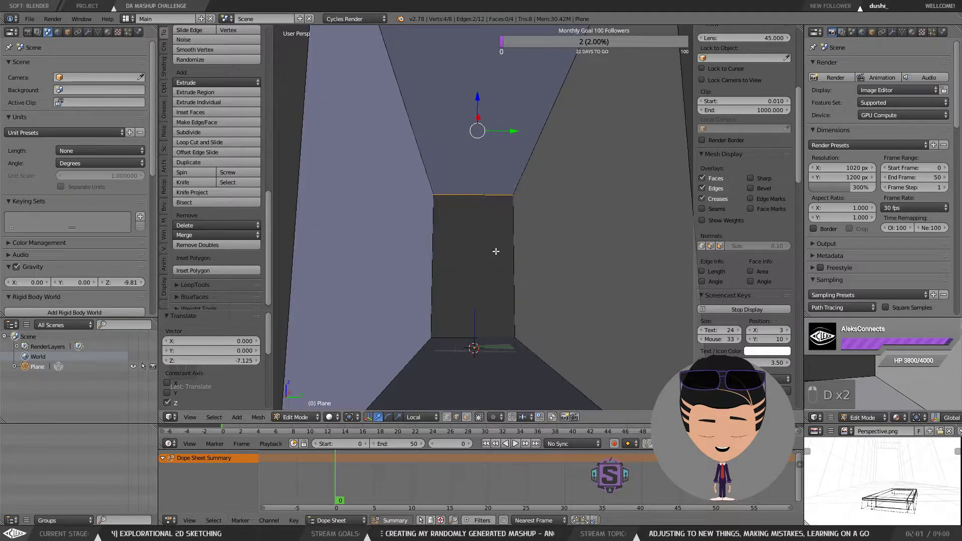
pyautogui.moveTo(495, 244); pyautogui.dragTo(495, 248)
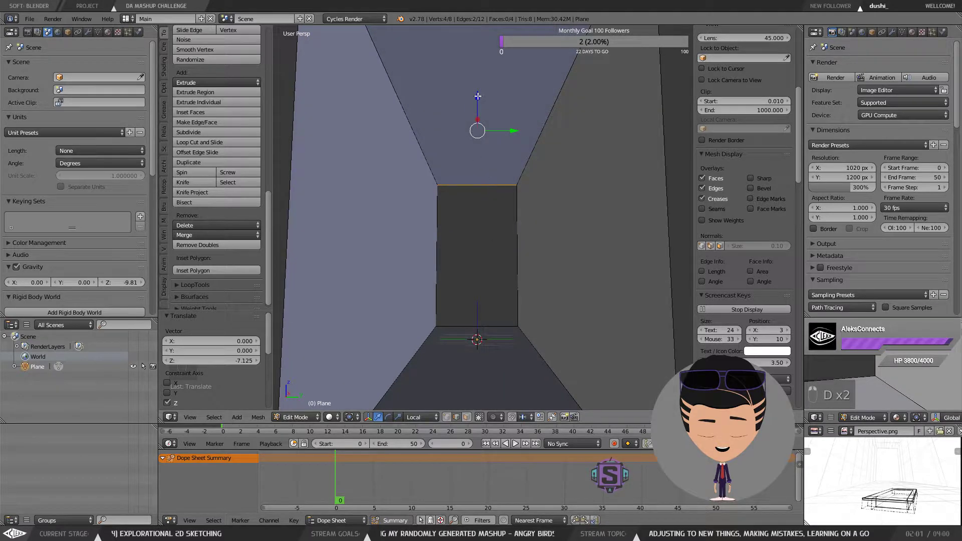
pyautogui.moveTo(477, 96); pyautogui.dragTo(478, 96)
pyautogui.moveTo(487, 166); pyautogui.dragTo(487, 157)
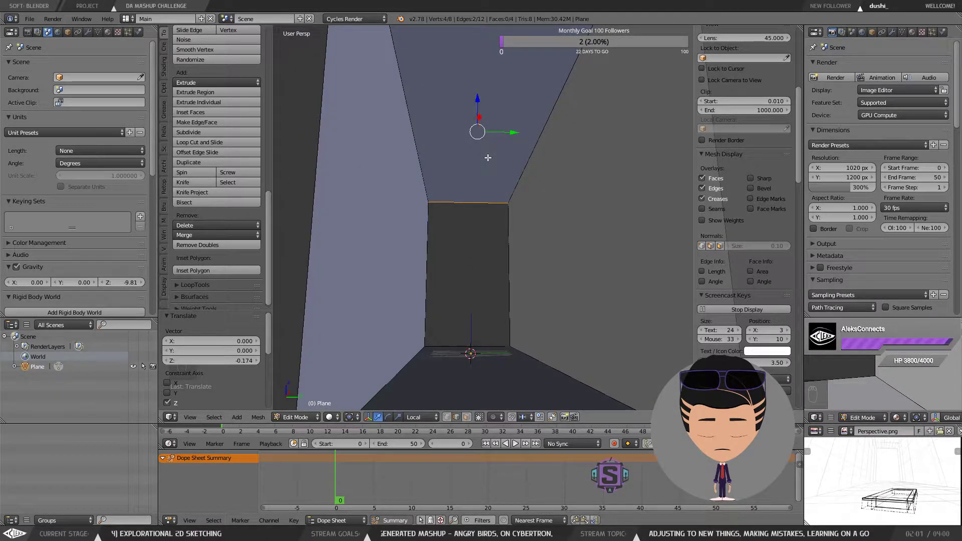
# Step: Select a floor edge and move it about 3.9 units along Y
pyautogui.rightClick(530, 358)
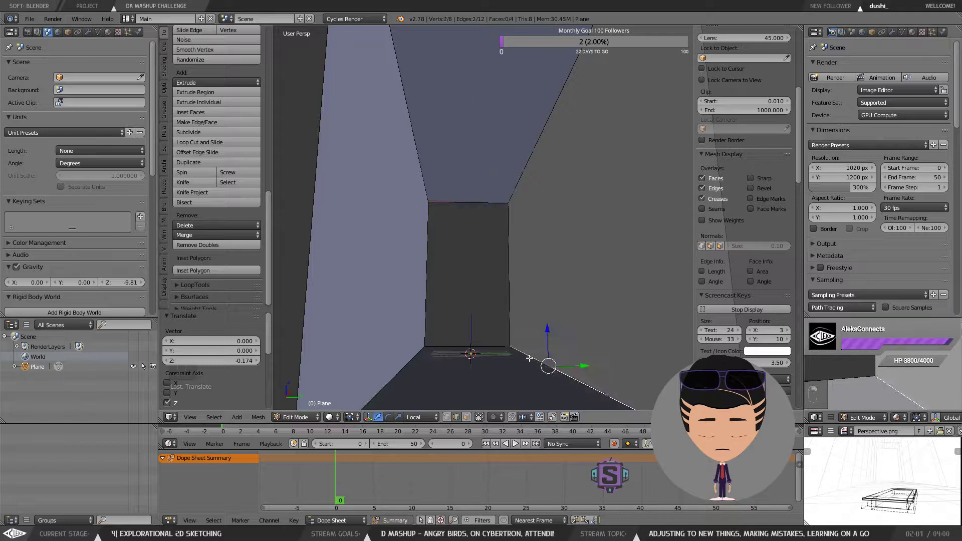
pyautogui.keyDown('shift'); pyautogui.rightClick(518, 176); pyautogui.keyUp('shift')
pyautogui.moveTo(563, 199); pyautogui.dragTo(514, 282)
pyautogui.scroll(-1, 540, 279)
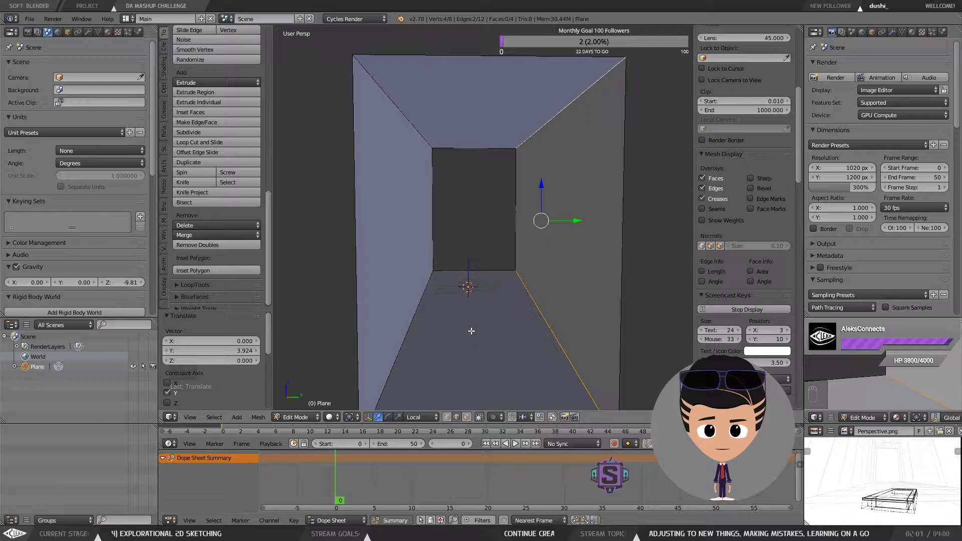
pyautogui.moveTo(486, 302); pyautogui.dragTo(495, 301)
pyautogui.press('space')
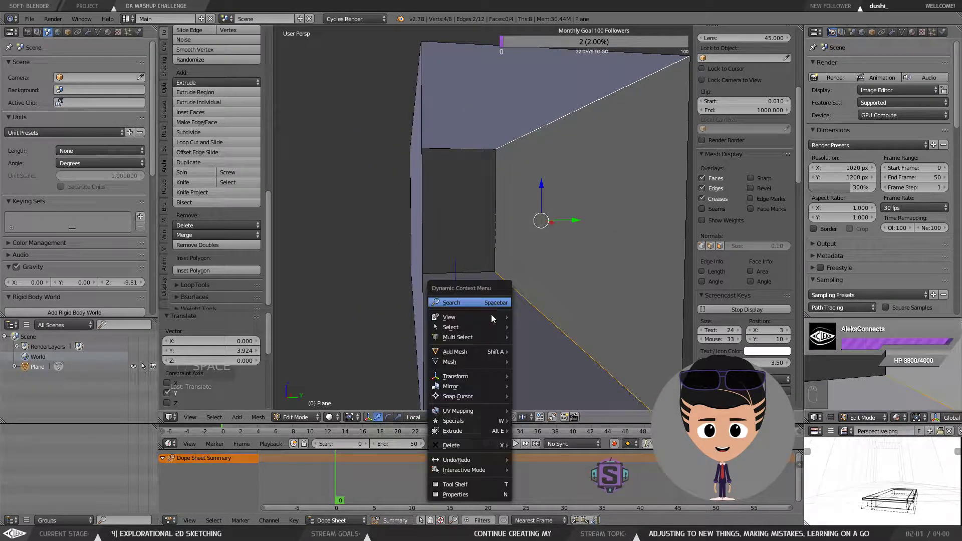
pyautogui.moveTo(465, 351)
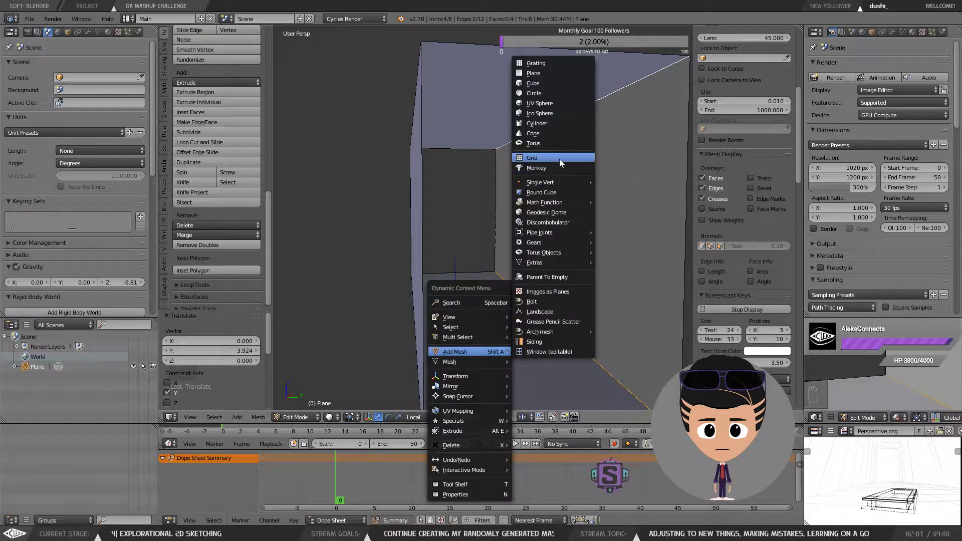
pyautogui.moveTo(555, 182)
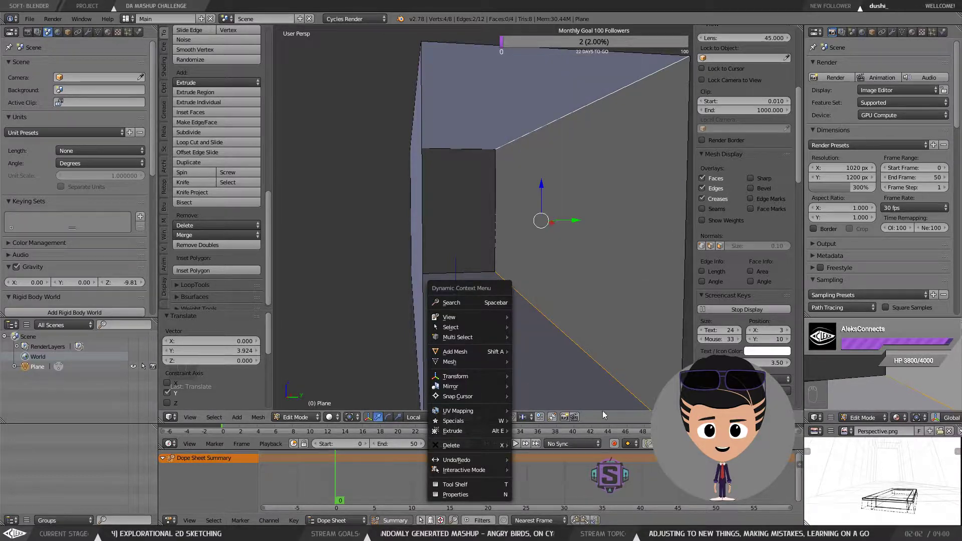
pyautogui.press('space')
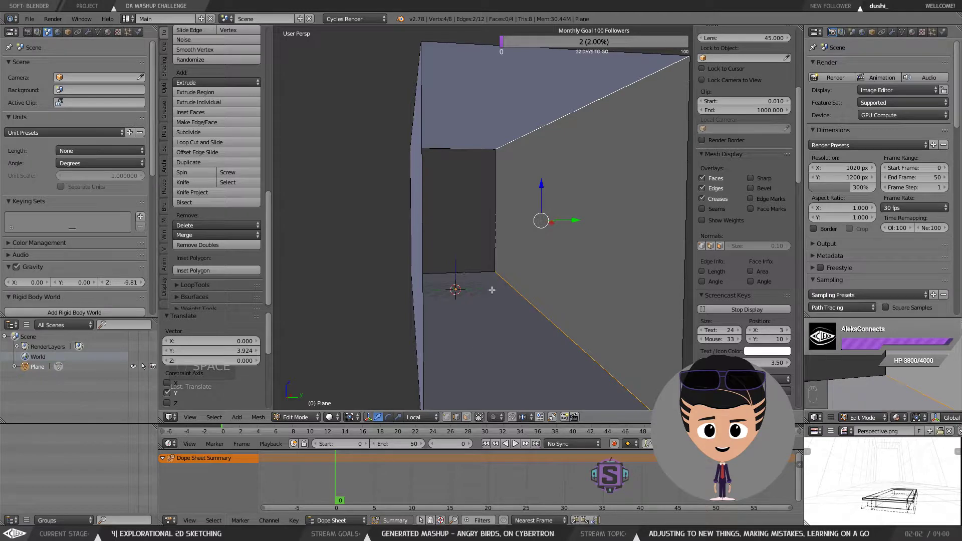
# Step: Return to Object Mode and add a camera to the scene
pyautogui.press('Tab')
pyautogui.press('space')
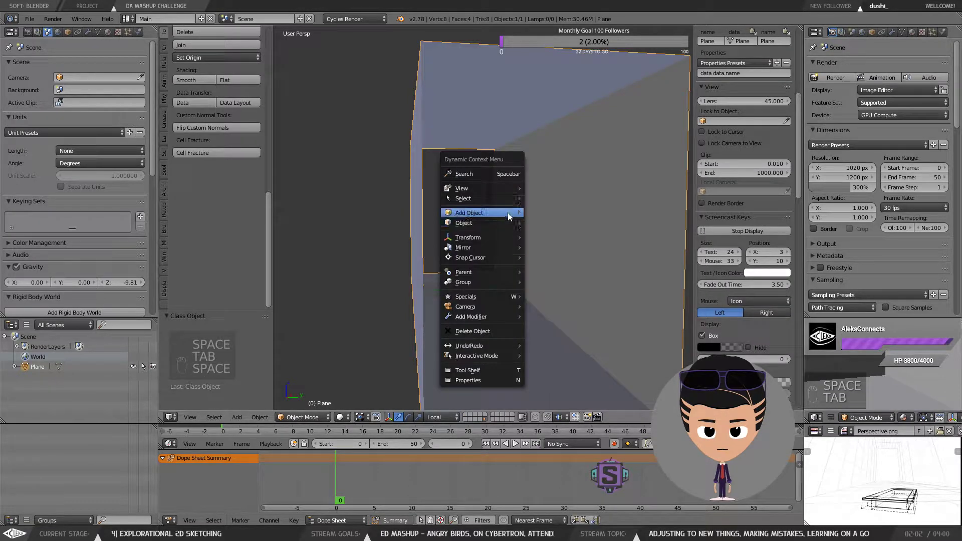
pyautogui.moveTo(507, 212)
pyautogui.click(561, 316)
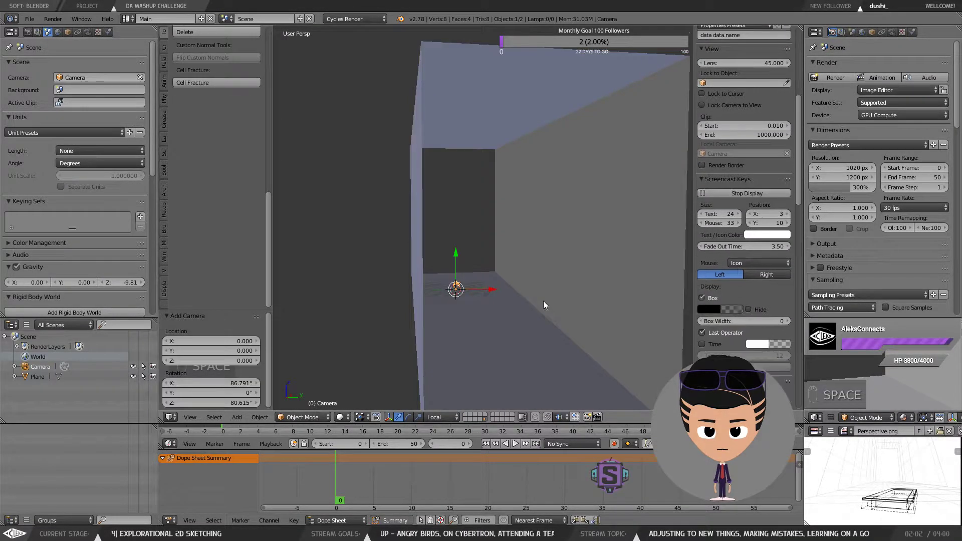
# Step: Move the camera about 7.3 units down along Z so it sits inside the room
pyautogui.moveTo(456, 258); pyautogui.dragTo(797, 243)
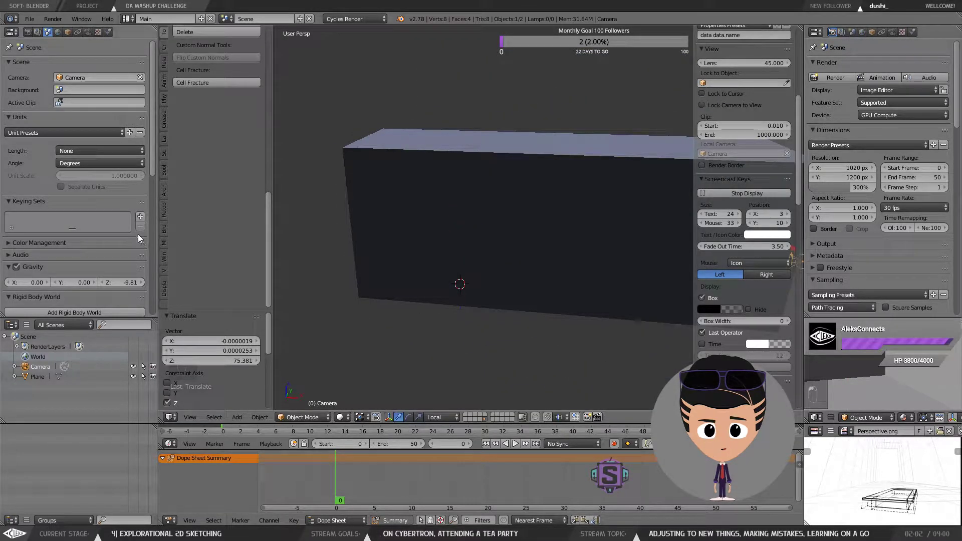
pyautogui.moveTo(646, 260); pyautogui.dragTo(456, 299)
pyautogui.scroll(5, 488, 297)
pyautogui.moveTo(455, 299); pyautogui.dragTo(556, 288)
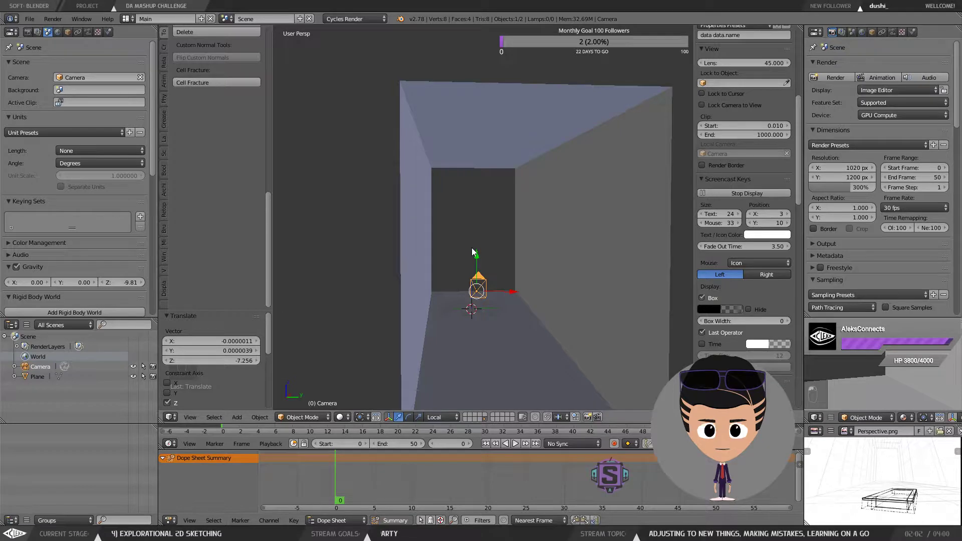
# Step: Switch to the camera view and undo a stray grease pencil stroke
pyautogui.press('KP_0')
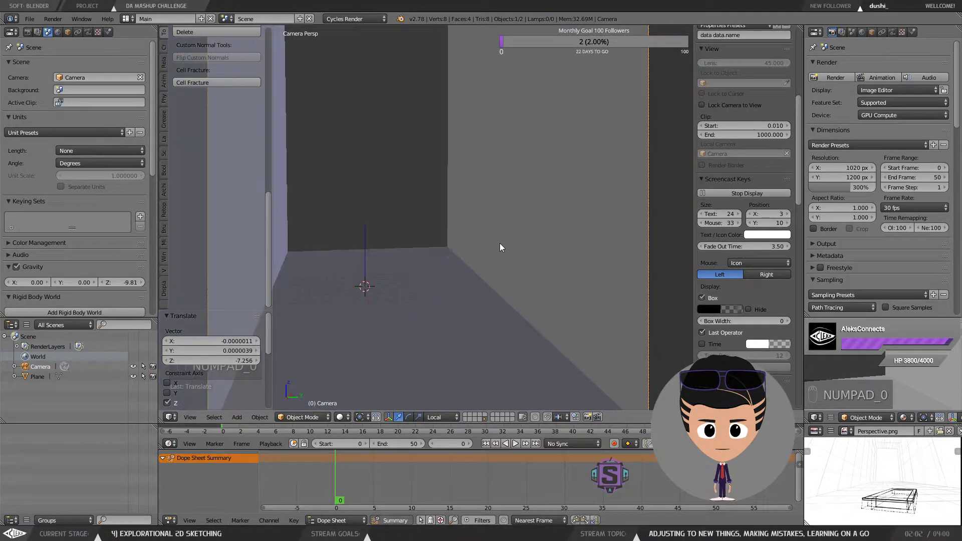
pyautogui.scroll(-1, 500, 244)
pyautogui.scroll(1, 485, 241)
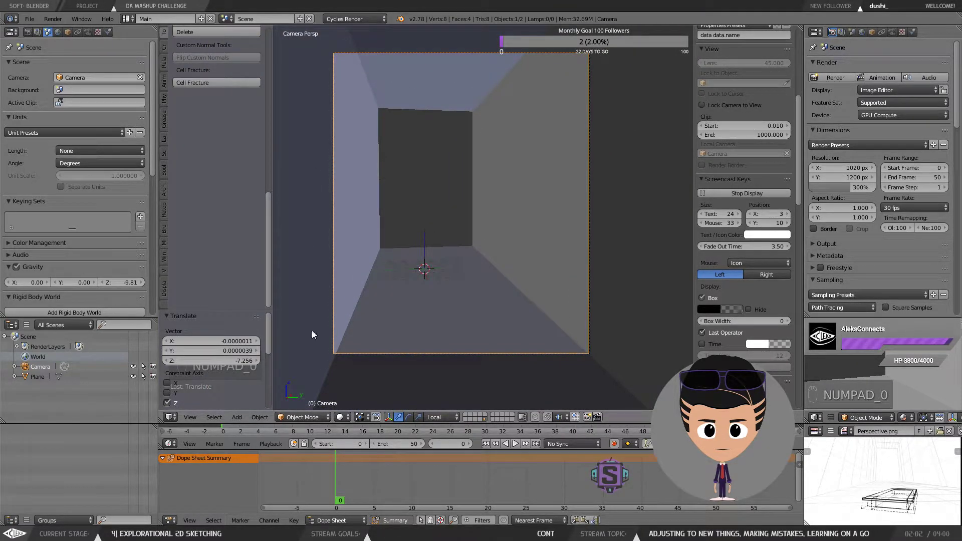
pyautogui.press('d')
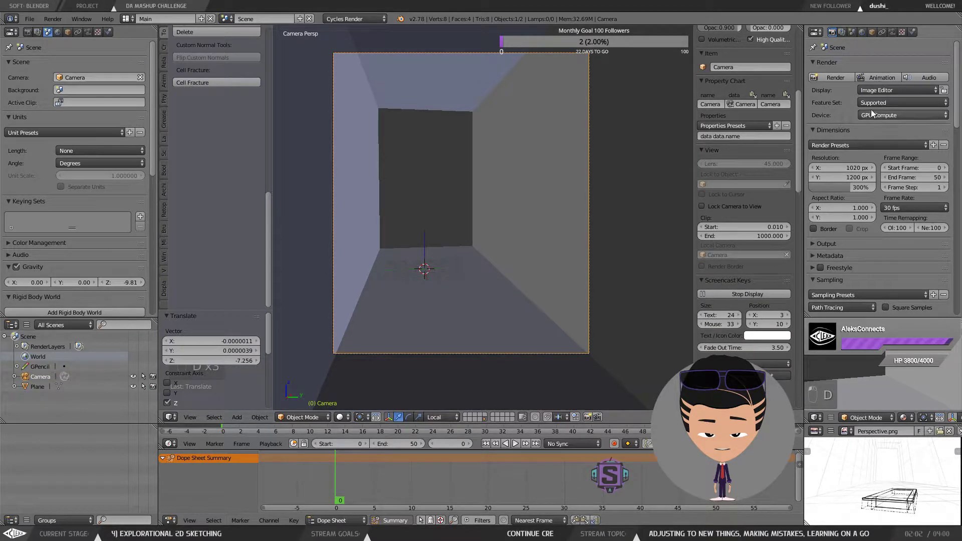
pyautogui.hotkey('ctrl', 'z')
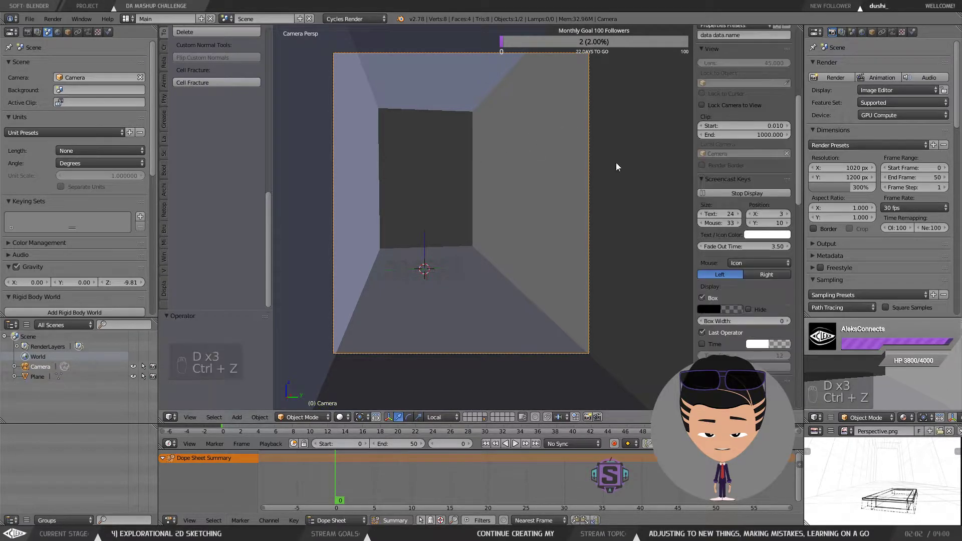
# Step: Set the camera render resolution to 1920 × 1080 px at 100%
pyautogui.rightClick(587, 75)
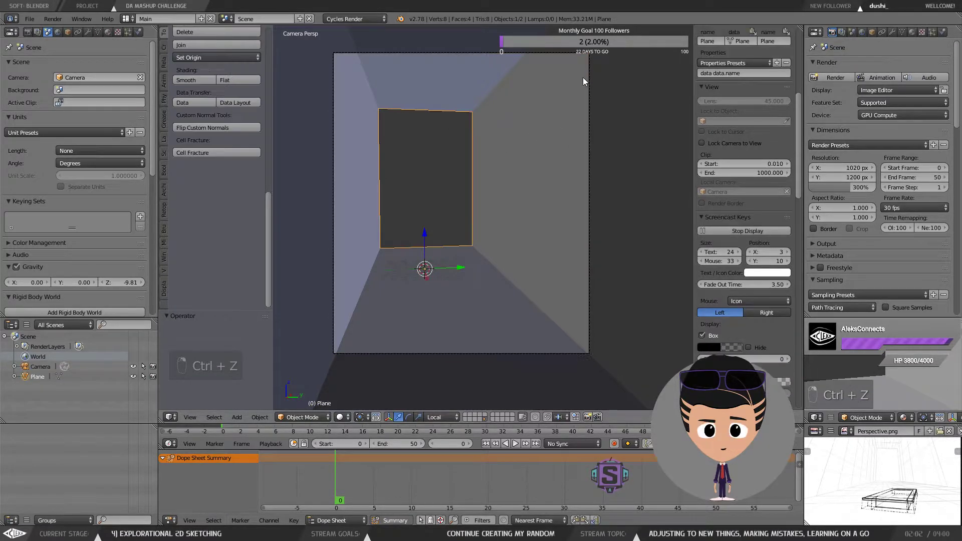
pyautogui.rightClick(589, 79)
pyautogui.click(850, 165)
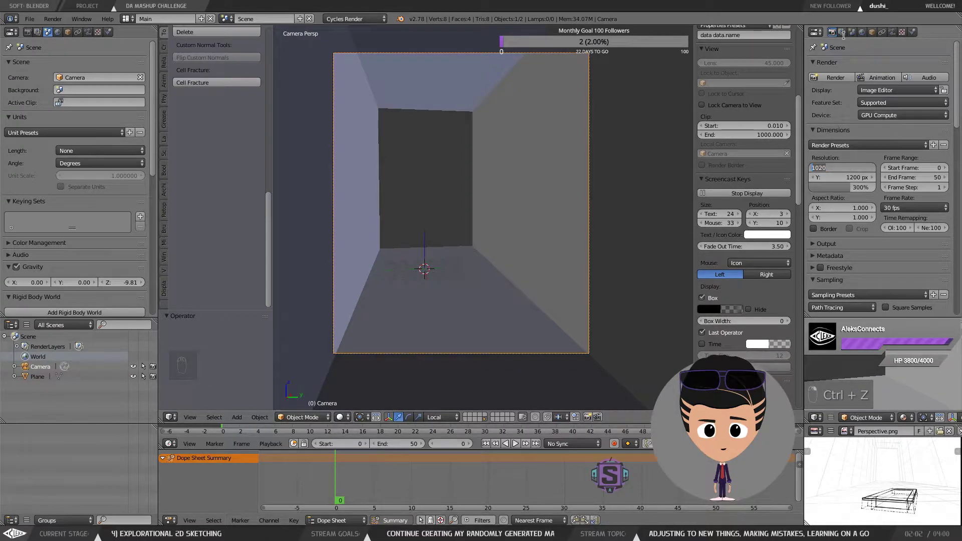
pyautogui.click(843, 34)
pyautogui.click(842, 33)
pyautogui.click(832, 32)
pyautogui.click(848, 166)
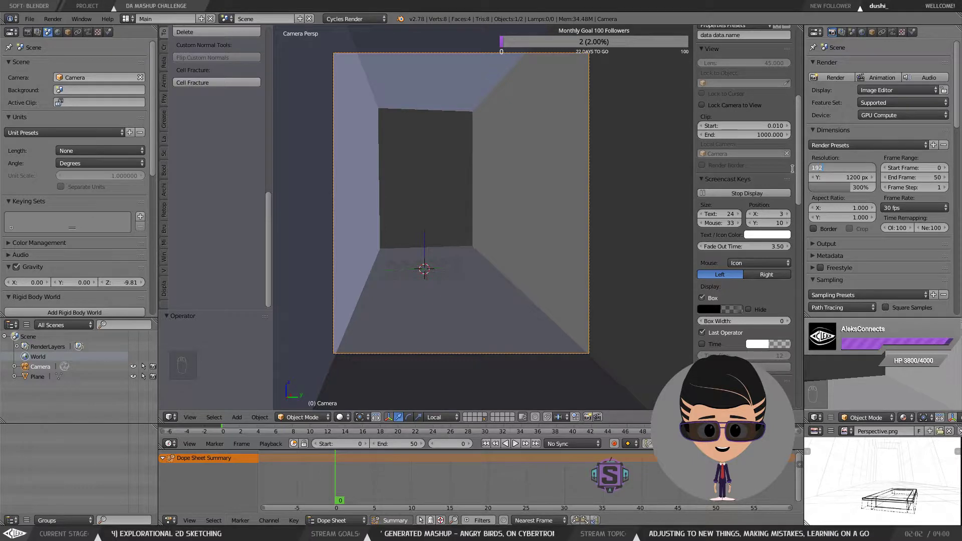
pyautogui.press('Return')
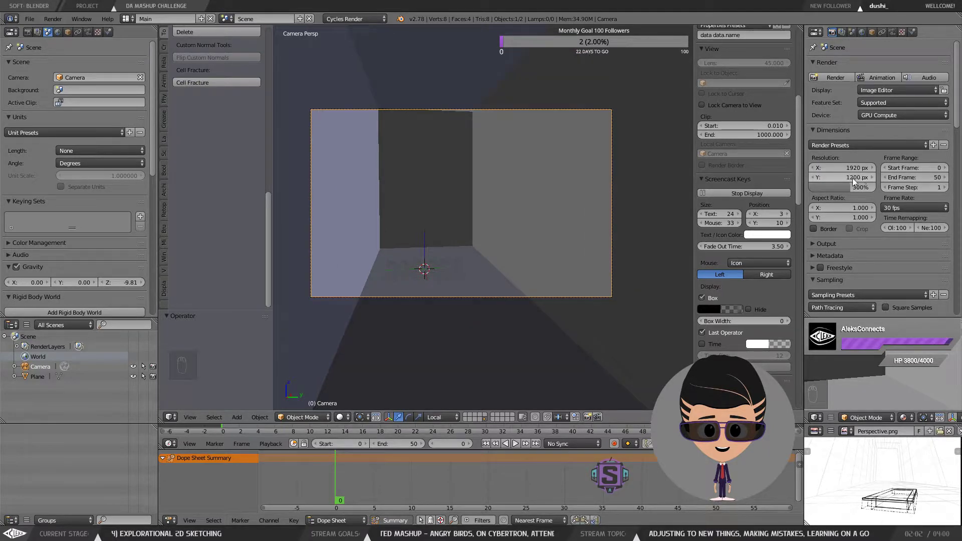
pyautogui.click(861, 179)
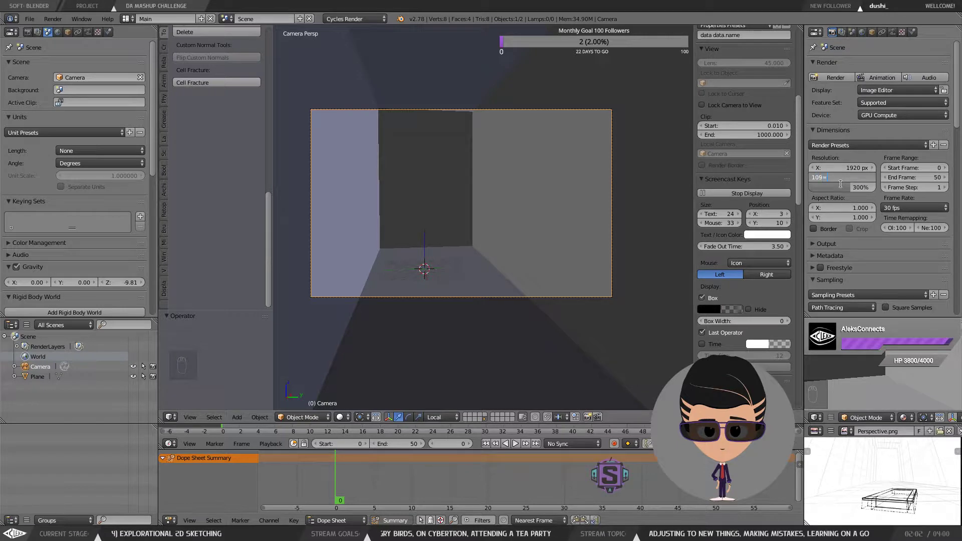
pyautogui.press('BackSpace')
pyautogui.write('108')
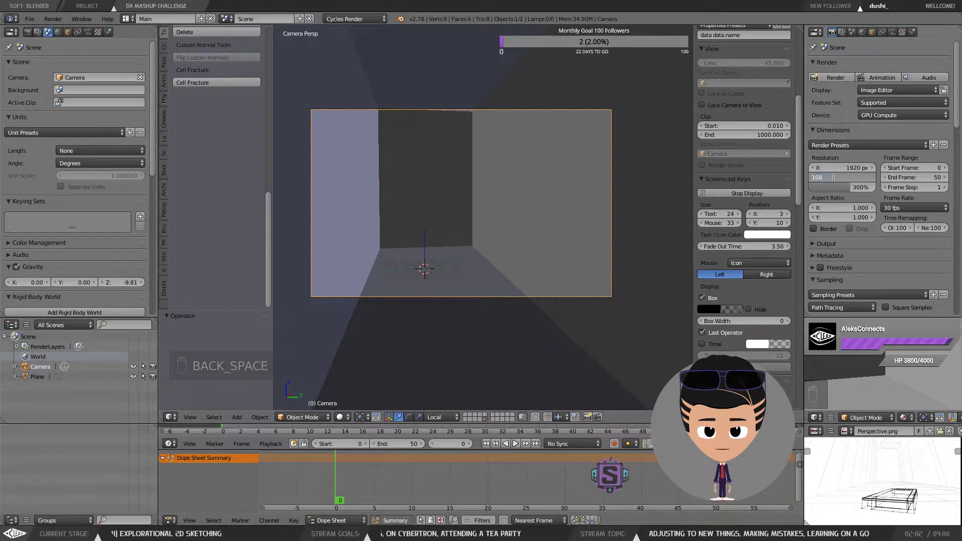
pyautogui.write('0')
pyautogui.press('Return')
pyautogui.moveTo(846, 188)
pyautogui.mouseDown()
pyautogui.moveTo(814, 188)
pyautogui.moveTo(848, 188)
pyautogui.mouseUp()
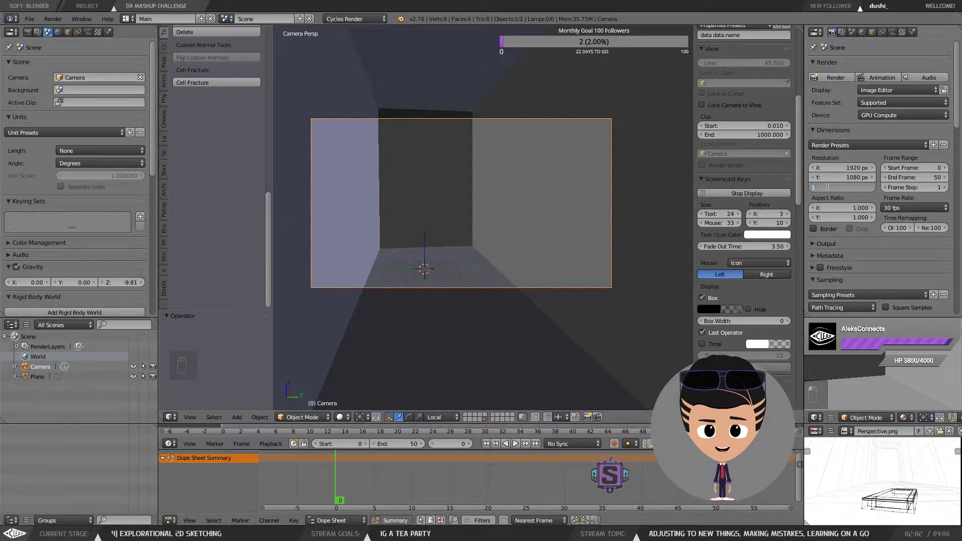
pyautogui.write('00')
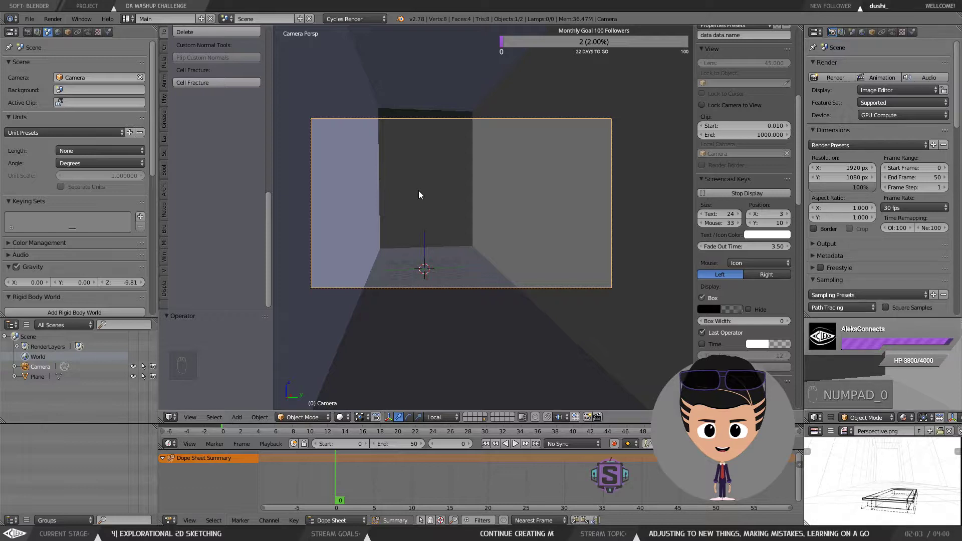
# Step: Enable Lock Camera to View and reposition the camera to look straight down the room
pyautogui.scroll(-2, 439, 244)
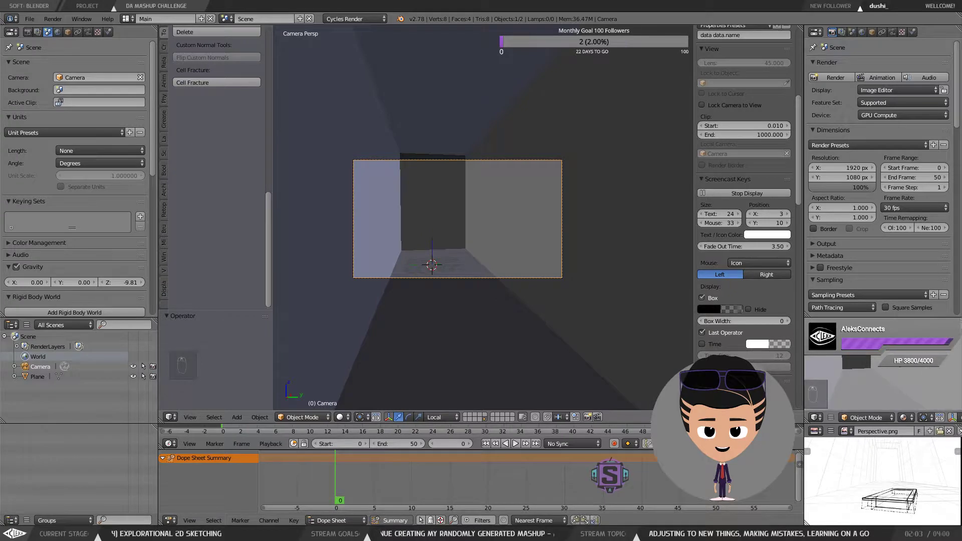
pyautogui.scroll(2, 435, 201)
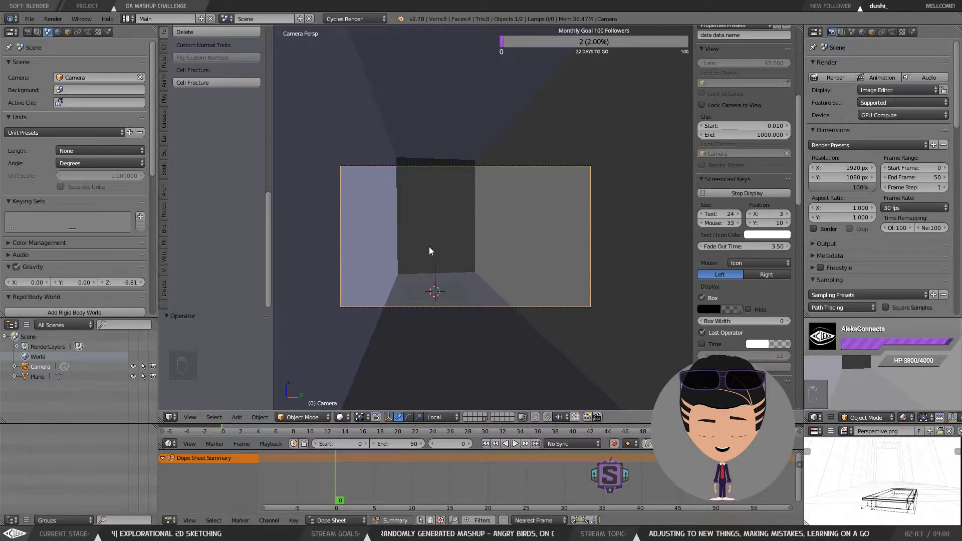
pyautogui.scroll(-1, 446, 272)
pyautogui.scroll(3, 446, 271)
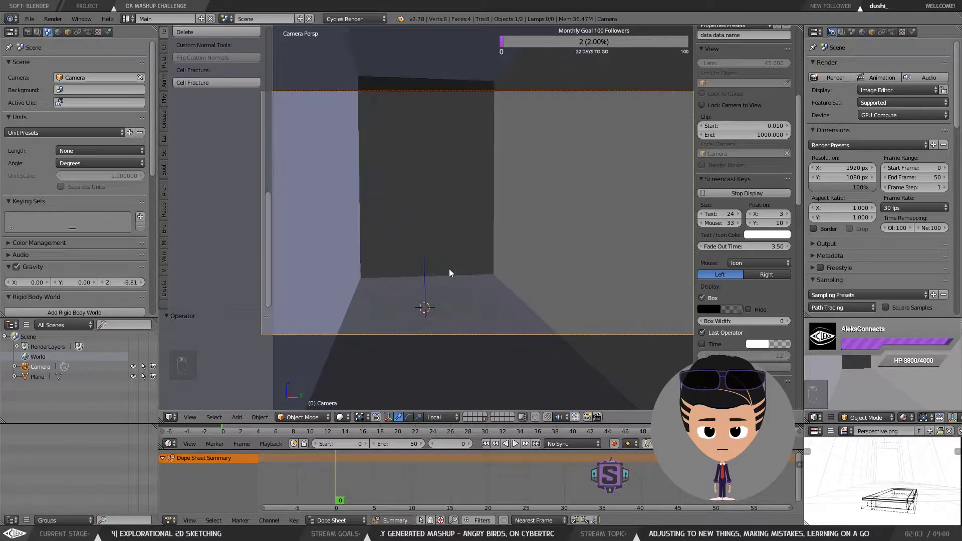
pyautogui.scroll(10, 747, 314)
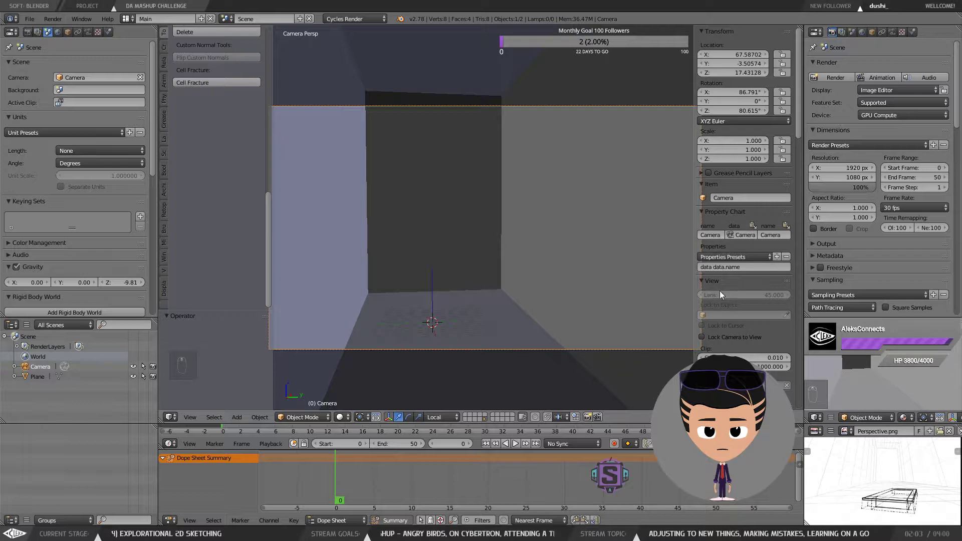
pyautogui.click(719, 334)
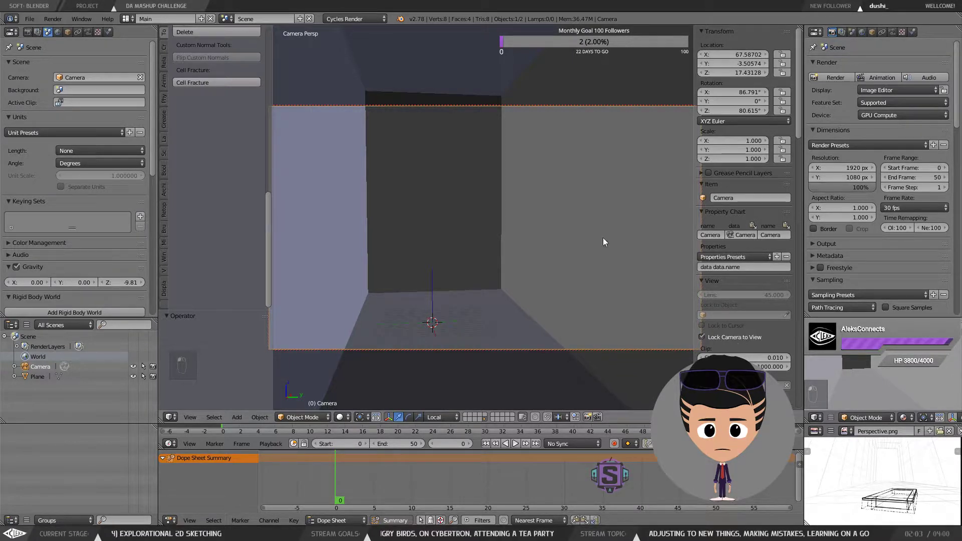
pyautogui.moveTo(602, 238); pyautogui.dragTo(593, 234)
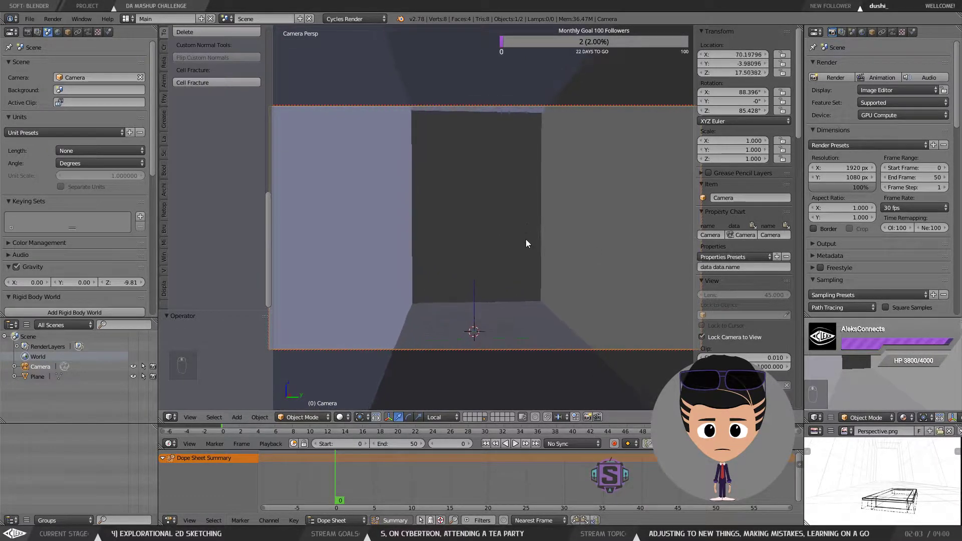
pyautogui.scroll(-3, 525, 239)
pyautogui.moveTo(545, 275); pyautogui.dragTo(488, 285)
pyautogui.scroll(1, 519, 254)
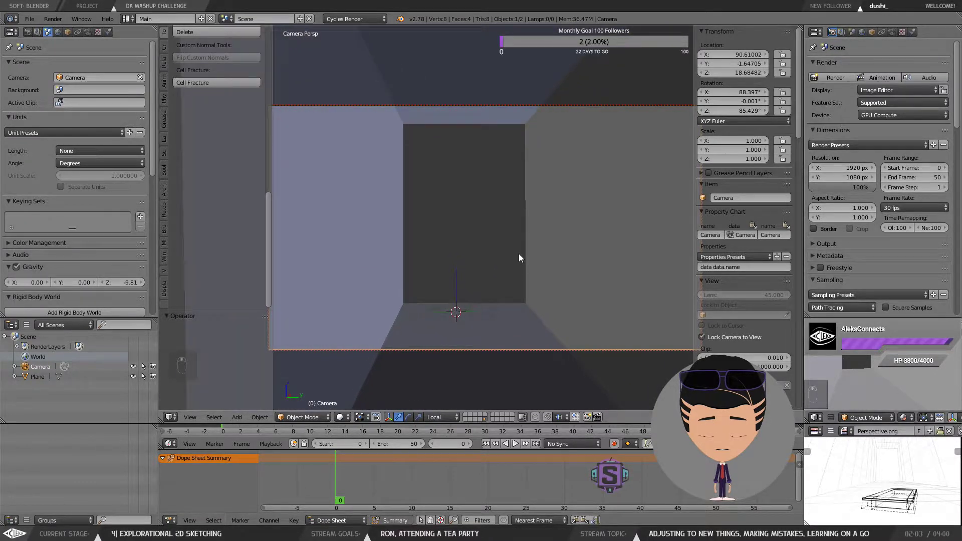
pyautogui.moveTo(519, 254); pyautogui.dragTo(547, 247)
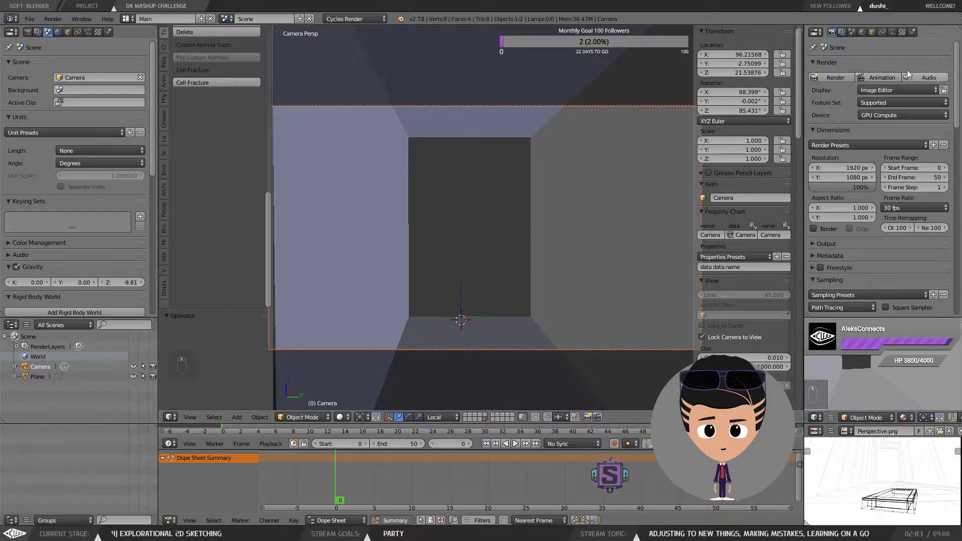
# Step: Open the camera's lens settings and try the Orthographic and Panoramic lens types before returning to Perspective
pyautogui.click(850, 32)
pyautogui.click(891, 32)
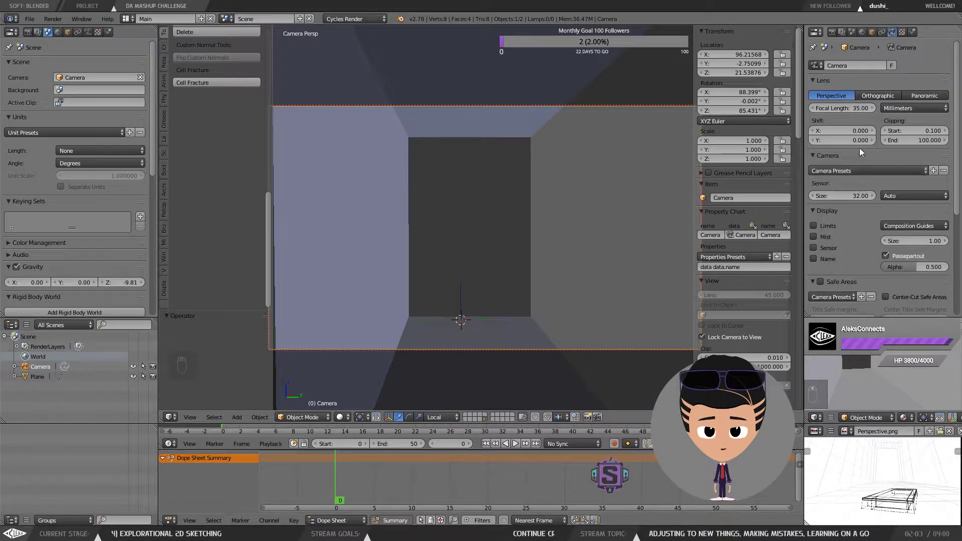
pyautogui.click(857, 96)
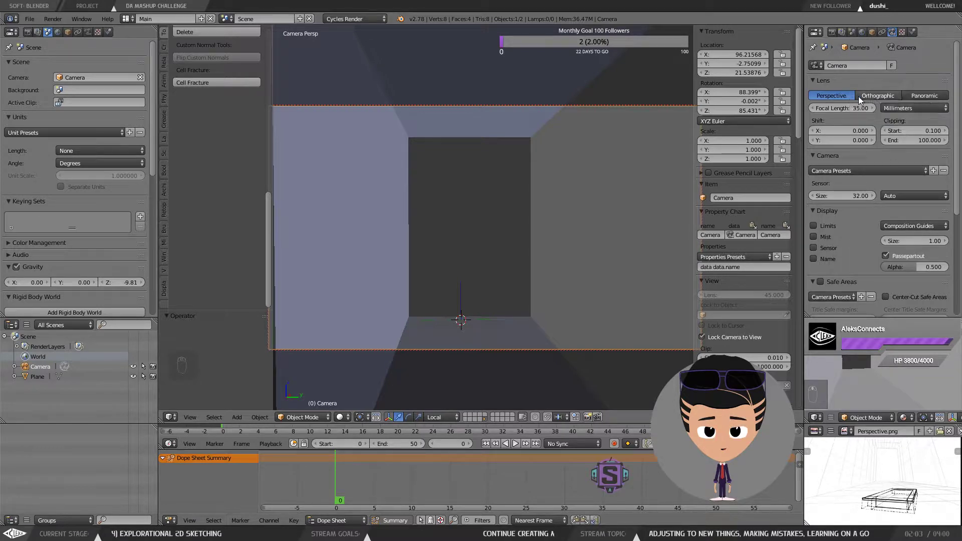
pyautogui.click(839, 97)
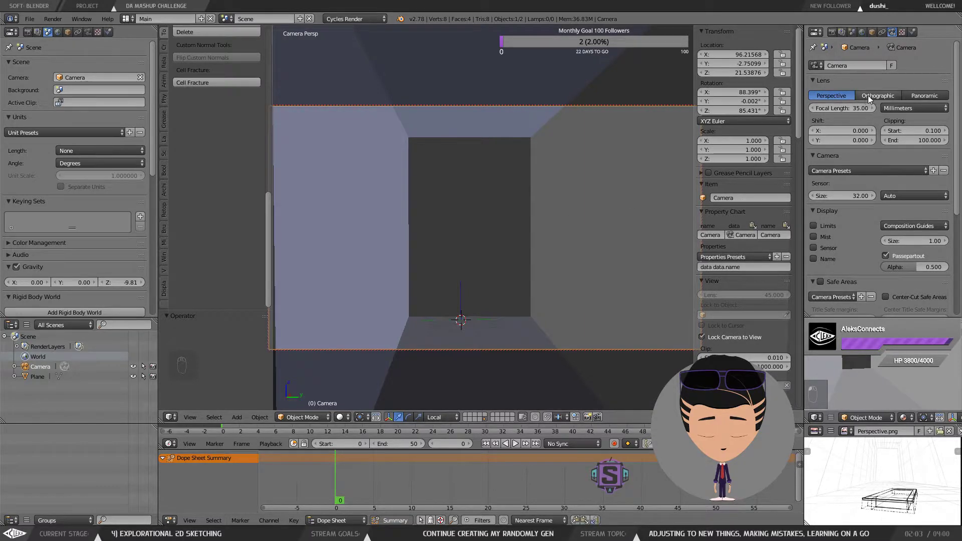
pyautogui.click(868, 95)
pyautogui.click(928, 96)
pyautogui.click(883, 96)
pyautogui.click(834, 95)
pyautogui.click(869, 94)
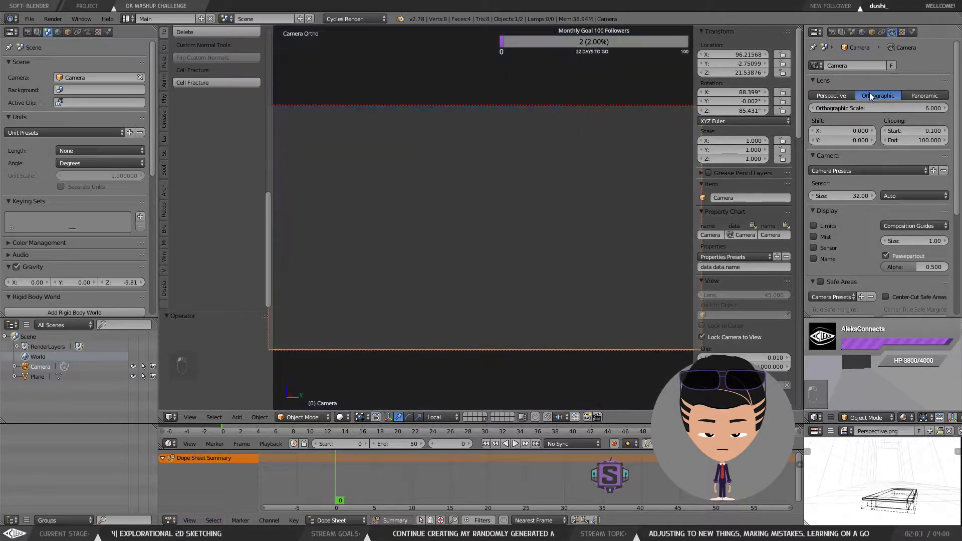
pyautogui.click(848, 93)
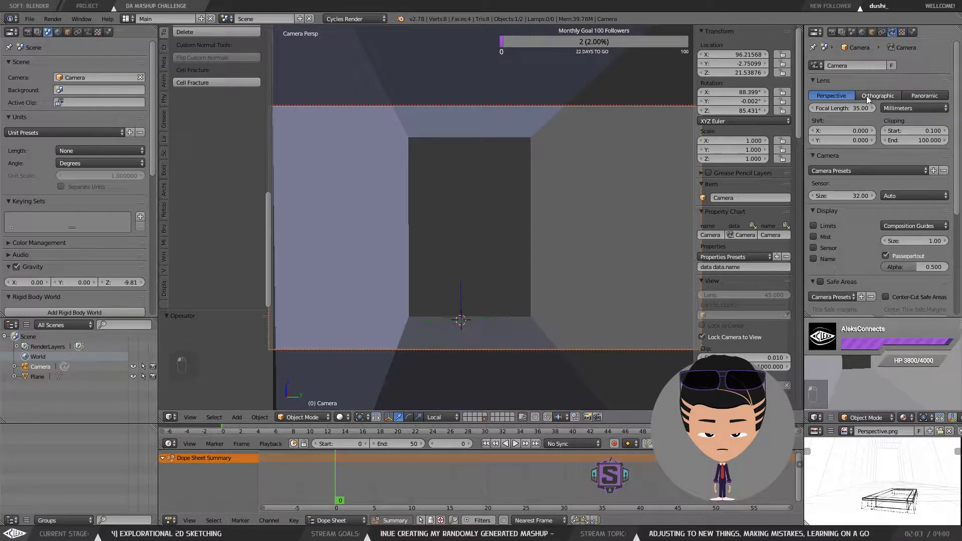
# Step: Switch the lens unit to Field of View and widen the field of view to about 72.8°
pyautogui.click(900, 110)
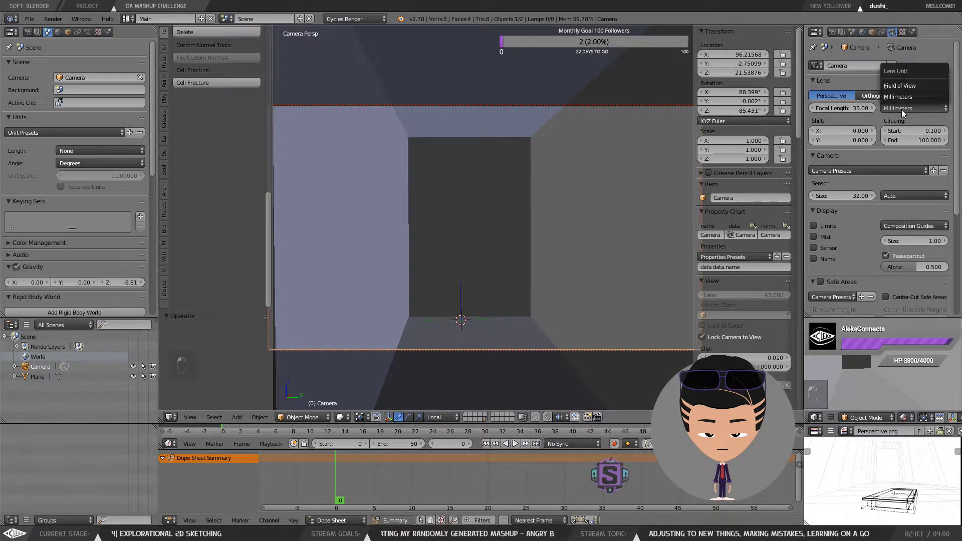
pyautogui.click(901, 110)
pyautogui.click(901, 110)
pyautogui.click(907, 87)
pyautogui.click(906, 107)
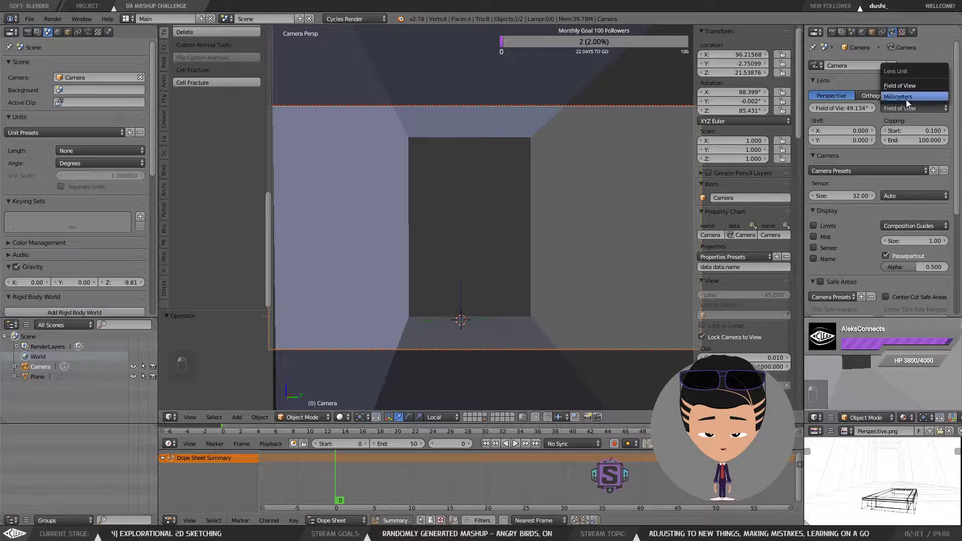
pyautogui.click(907, 97)
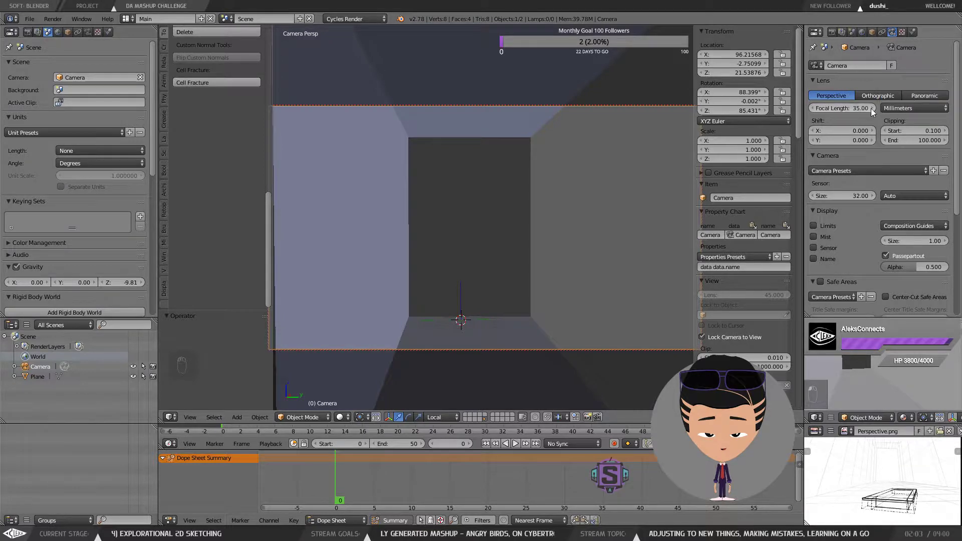
pyautogui.click(897, 108)
pyautogui.click(904, 84)
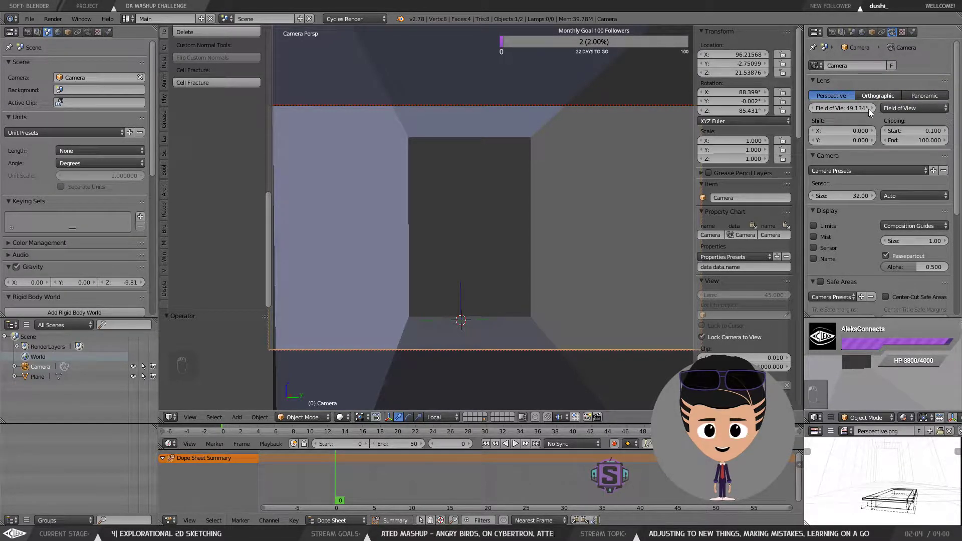
pyautogui.moveTo(860, 110)
pyautogui.mouseDown()
pyautogui.moveTo(851, 110)
pyautogui.moveTo(870, 111)
pyautogui.mouseUp()
# Step: Move the locked camera view lower and closer to the back of the room
pyautogui.moveTo(456, 196); pyautogui.dragTo(452, 143)
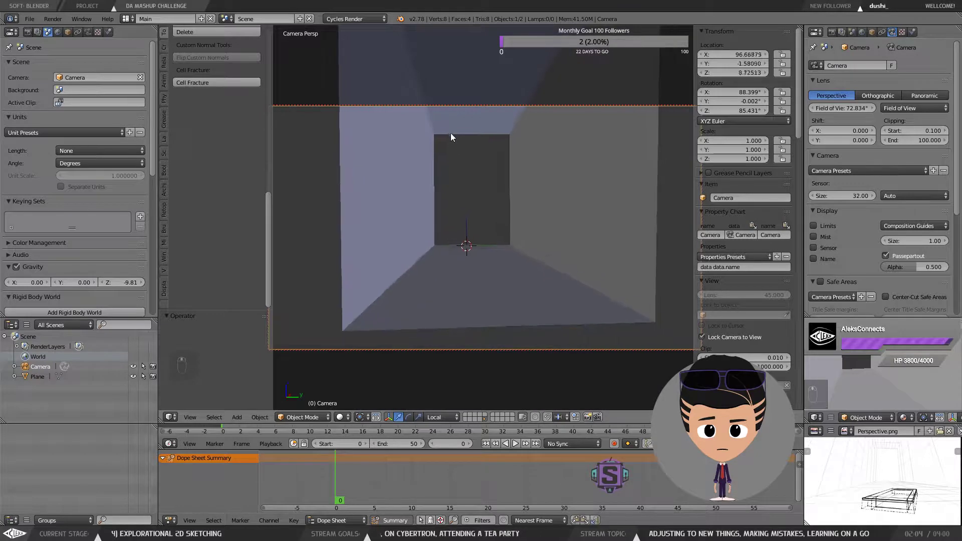
pyautogui.scroll(1, 458, 177)
pyautogui.moveTo(475, 194)
pyautogui.mouseDown()
pyautogui.moveTo(481, 155)
pyautogui.moveTo(474, 187)
pyautogui.mouseUp()
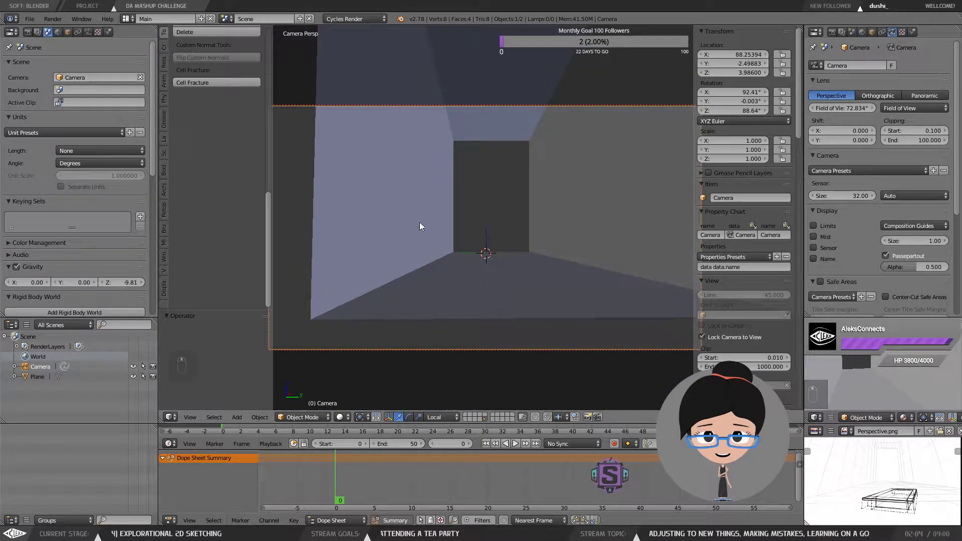
pyautogui.scroll(3, 397, 273)
pyautogui.moveTo(396, 272); pyautogui.dragTo(485, 247)
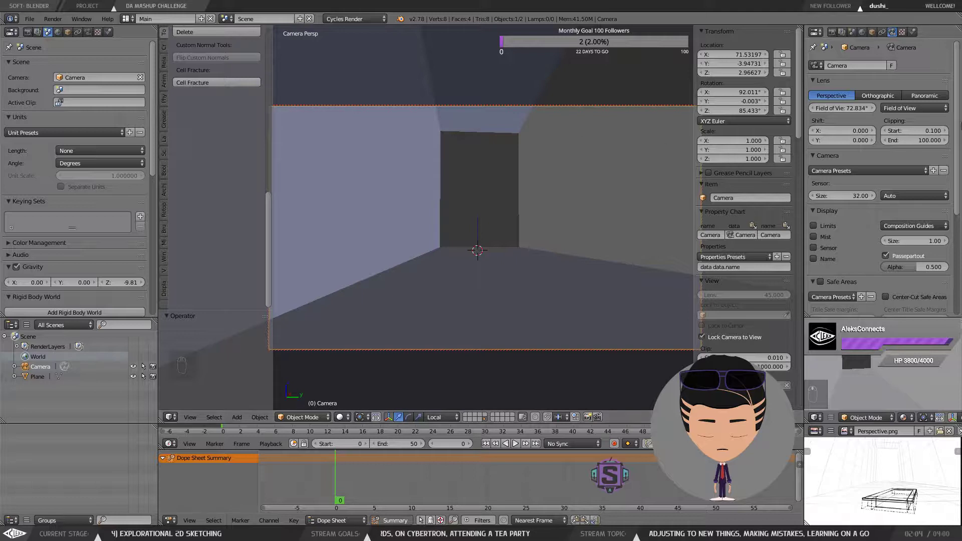
pyautogui.scroll(-1, 958, 81)
# Step: Scroll through the camera's remaining property panels and tabs
pyautogui.moveTo(959, 82); pyautogui.dragTo(956, 196)
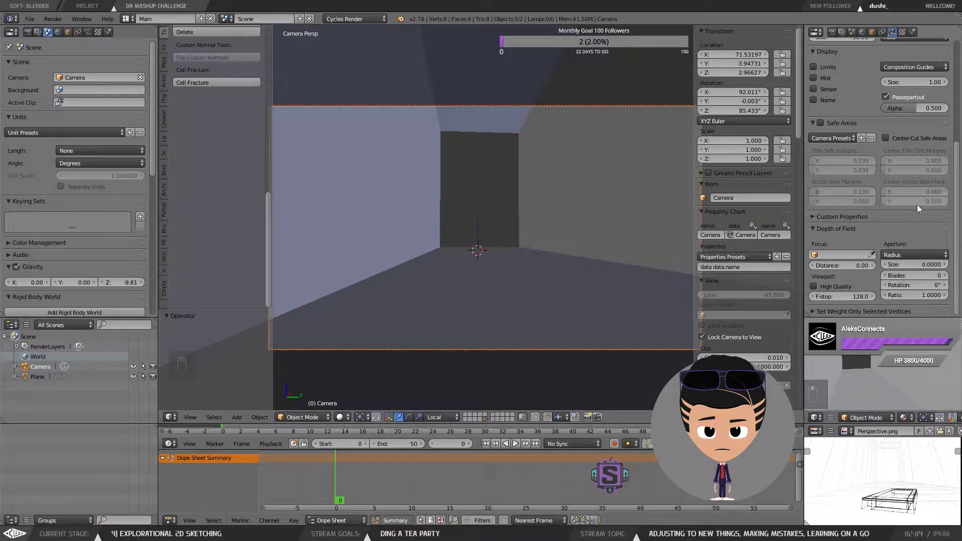
pyautogui.click(872, 217)
pyautogui.click(872, 217)
pyautogui.moveTo(957, 190); pyautogui.dragTo(954, 66)
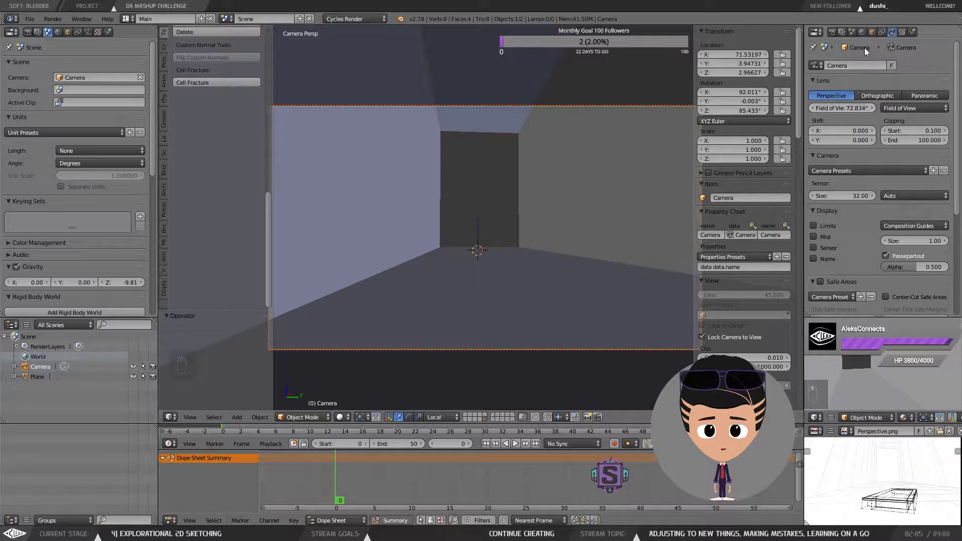
pyautogui.click(881, 32)
pyautogui.click(891, 31)
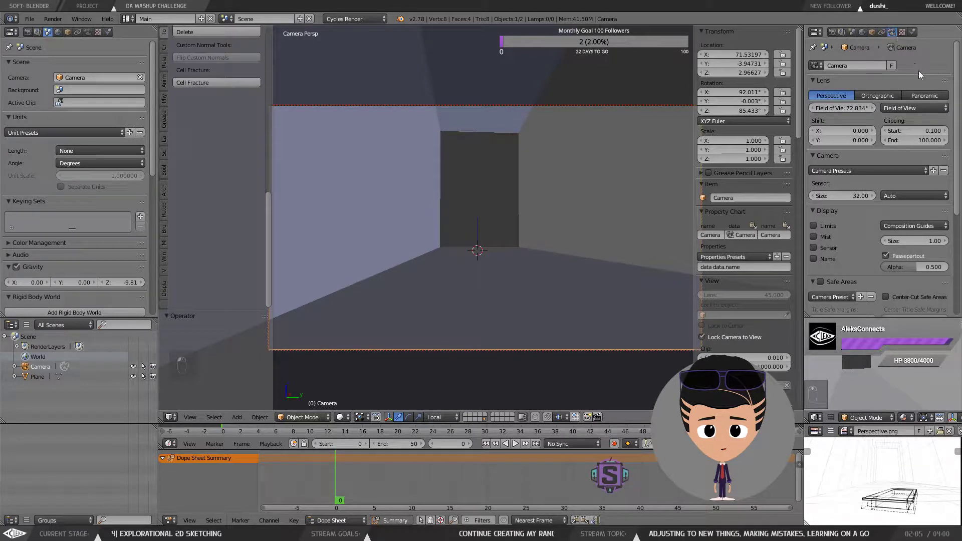
pyautogui.click(901, 32)
pyautogui.click(892, 32)
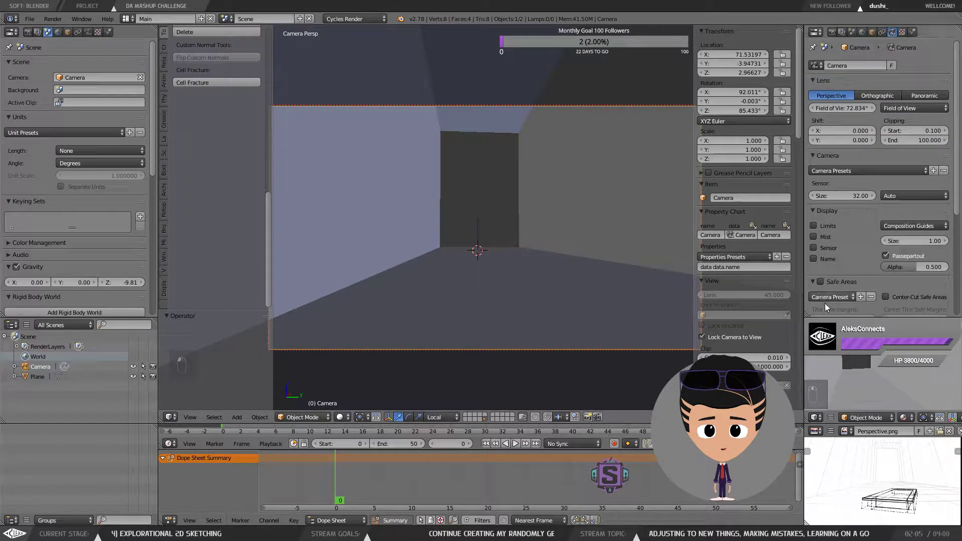
# Step: Tilt the camera view, switch the lens unit to Millimeters and reduce the focal length to about 15.5 mm
pyautogui.moveTo(463, 254); pyautogui.dragTo(525, 233)
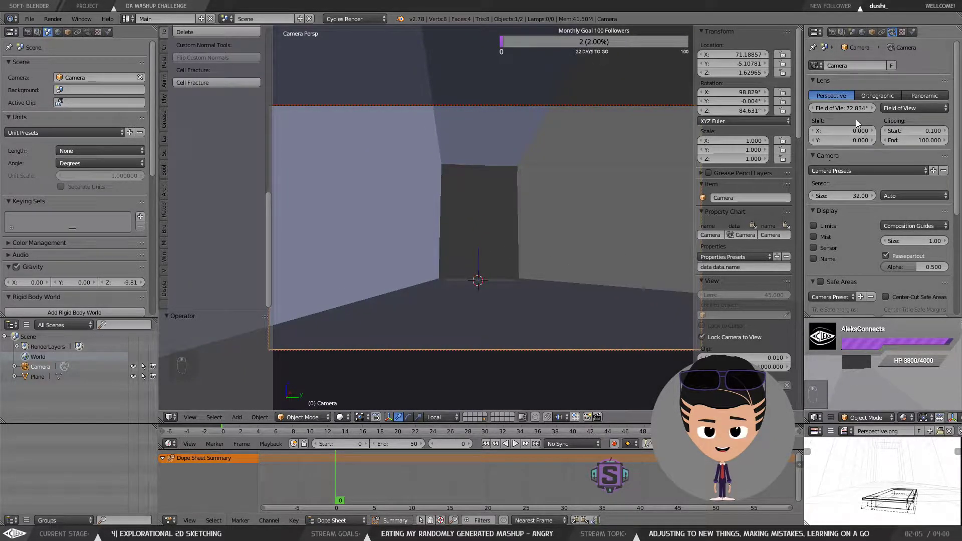
pyautogui.click(895, 106)
pyautogui.click(901, 98)
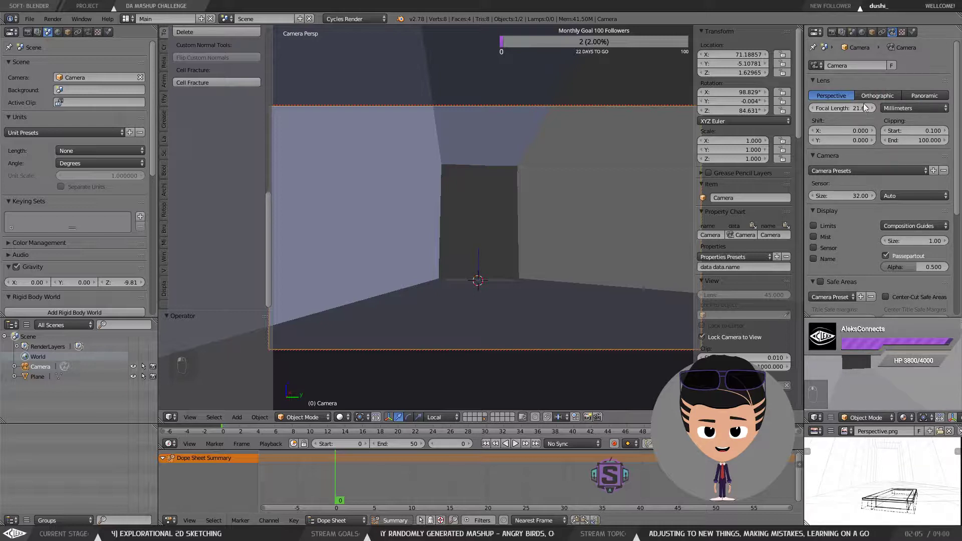
pyautogui.moveTo(860, 107); pyautogui.dragTo(826, 108)
pyautogui.moveTo(554, 195); pyautogui.dragTo(550, 198)
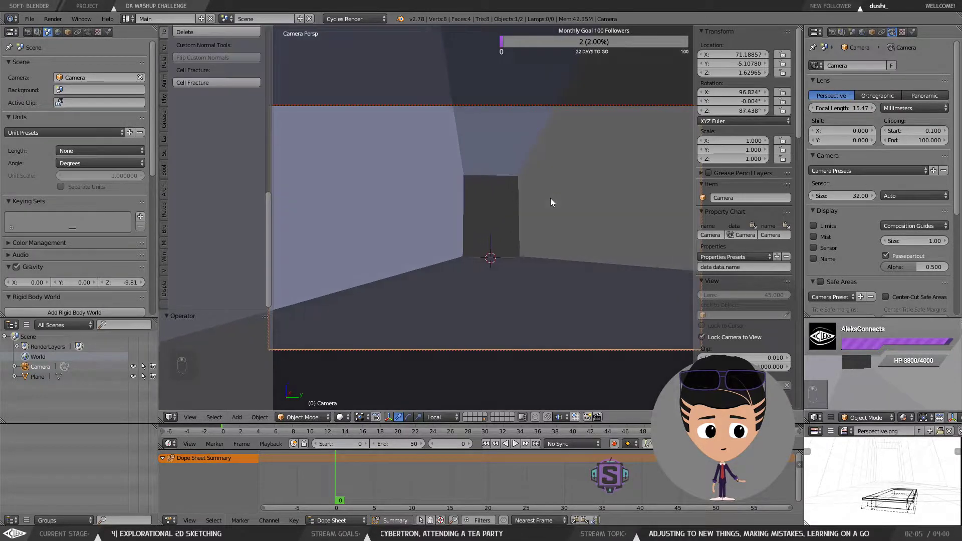
# Step: Move the camera closer to the back wall and set the focal length to about 21 mm
pyautogui.scroll(2, 530, 211)
pyautogui.moveTo(482, 232); pyautogui.dragTo(480, 240)
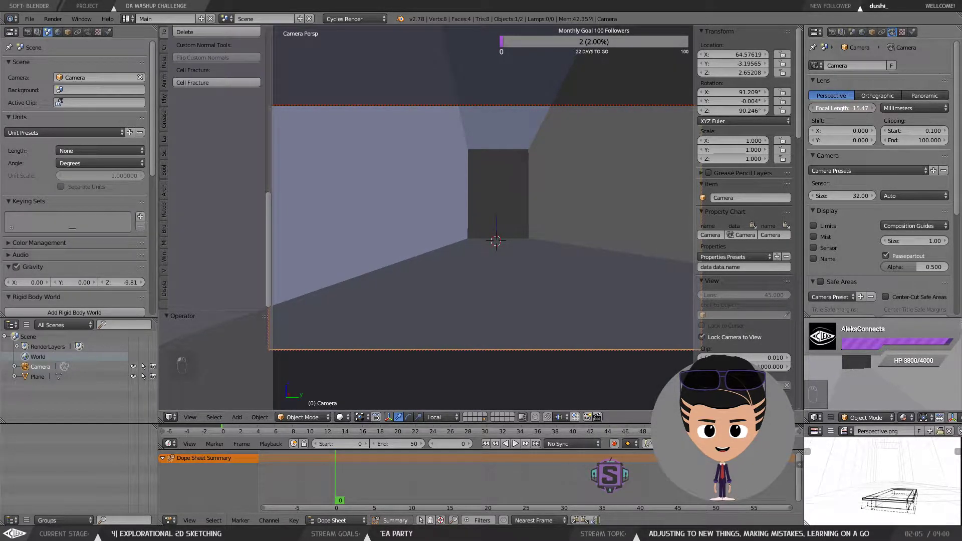
pyautogui.moveTo(843, 108); pyautogui.dragTo(854, 109)
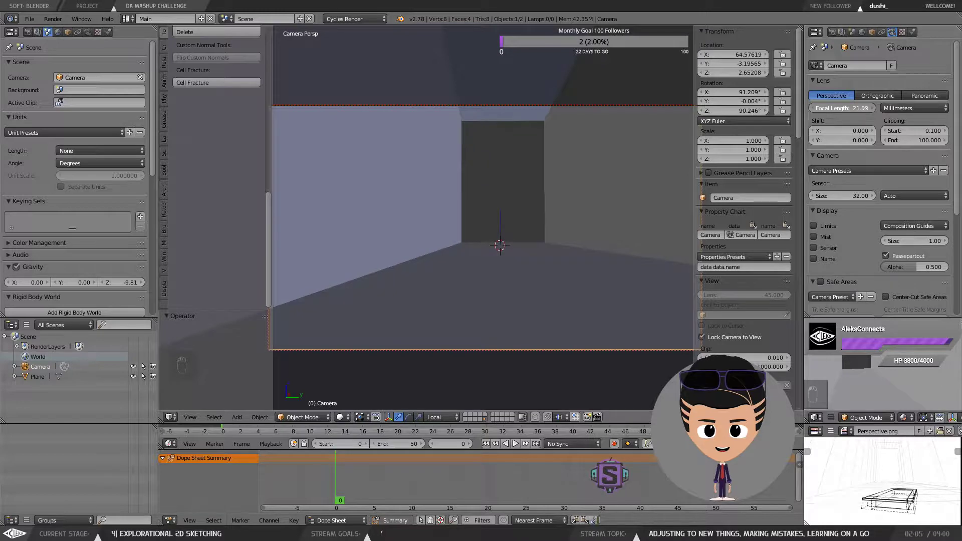
# Step: Select the room mesh, switch to face mode, move the right wall face -1.479 along Y, and nudge the camera view
pyautogui.rightClick(473, 178)
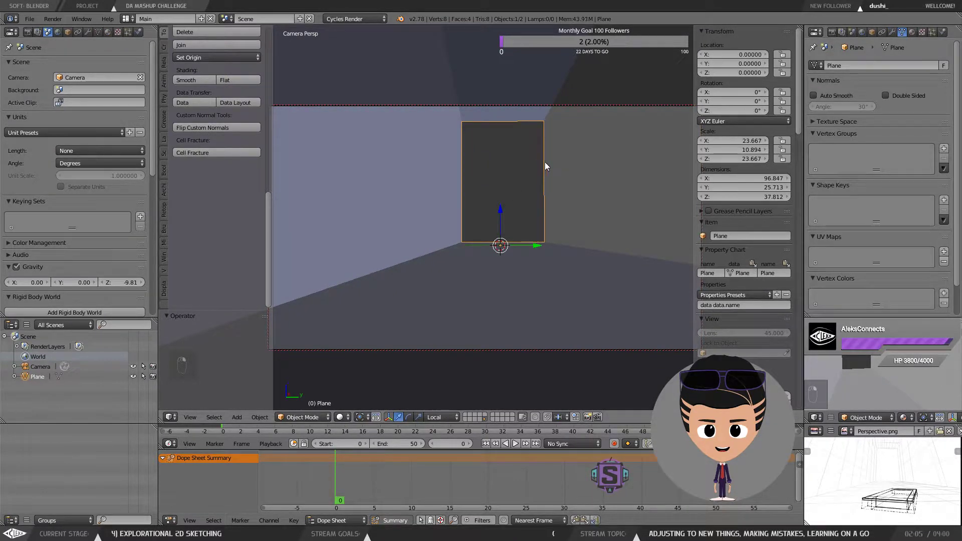
pyautogui.press('Tab')
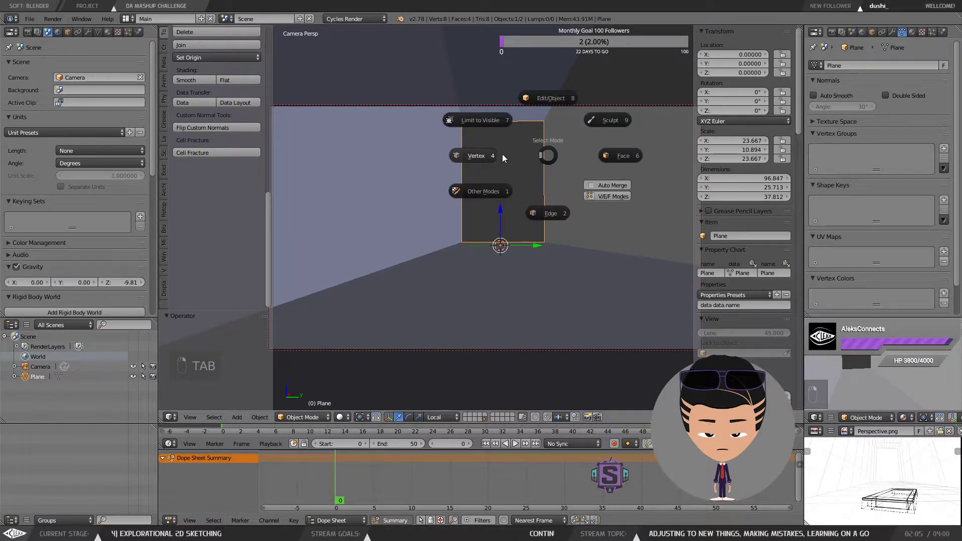
pyautogui.click(614, 159)
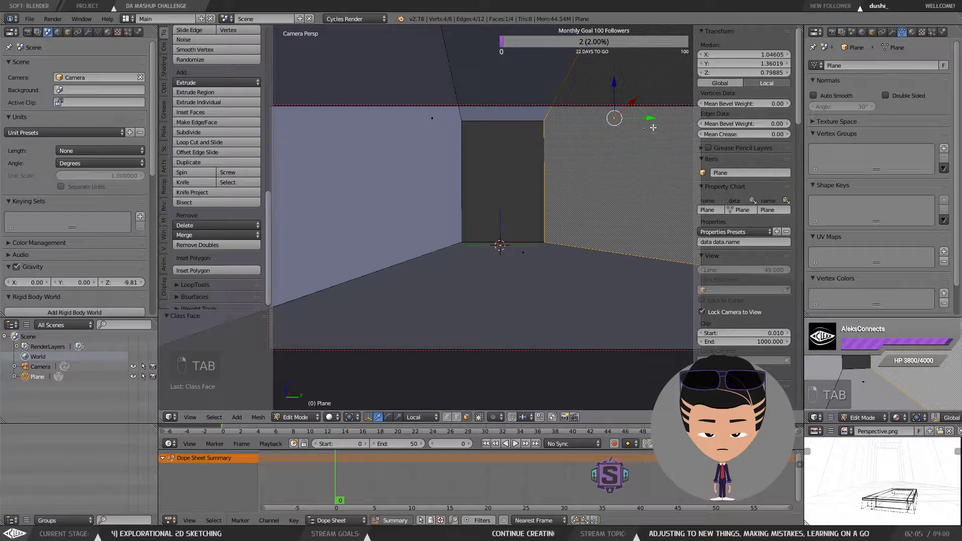
pyautogui.press('g')
pyautogui.press('y')
pyautogui.press('y')
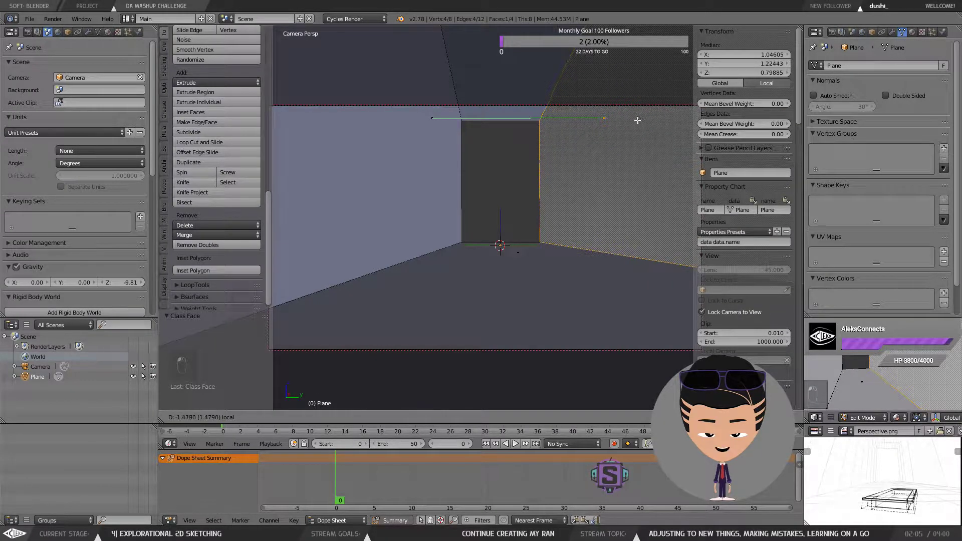
pyautogui.moveTo(637, 120); pyautogui.dragTo(638, 120)
pyautogui.moveTo(560, 178)
pyautogui.mouseDown()
pyautogui.moveTo(522, 191)
pyautogui.moveTo(537, 176)
pyautogui.moveTo(543, 183)
pyautogui.mouseUp()
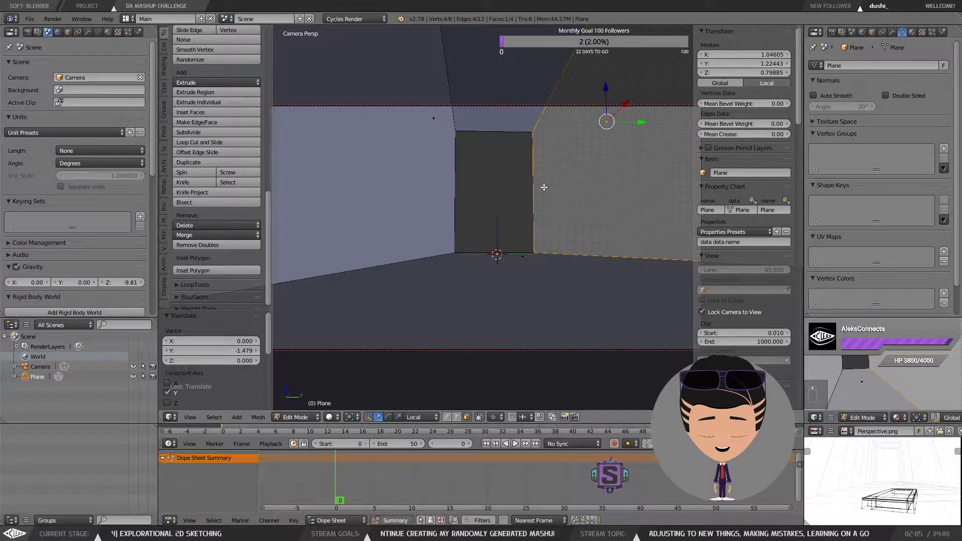
pyautogui.moveTo(556, 223)
pyautogui.mouseDown()
pyautogui.moveTo(554, 216)
pyautogui.moveTo(549, 227)
pyautogui.mouseUp()
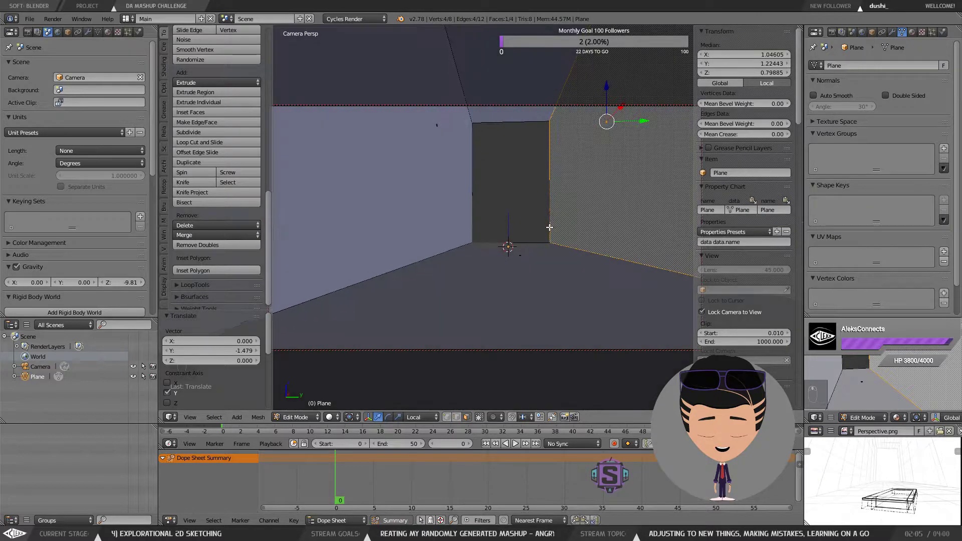
# Step: Inspect the room from top and side angles in the secondary viewport
pyautogui.moveTo(920, 384); pyautogui.dragTo(899, 364)
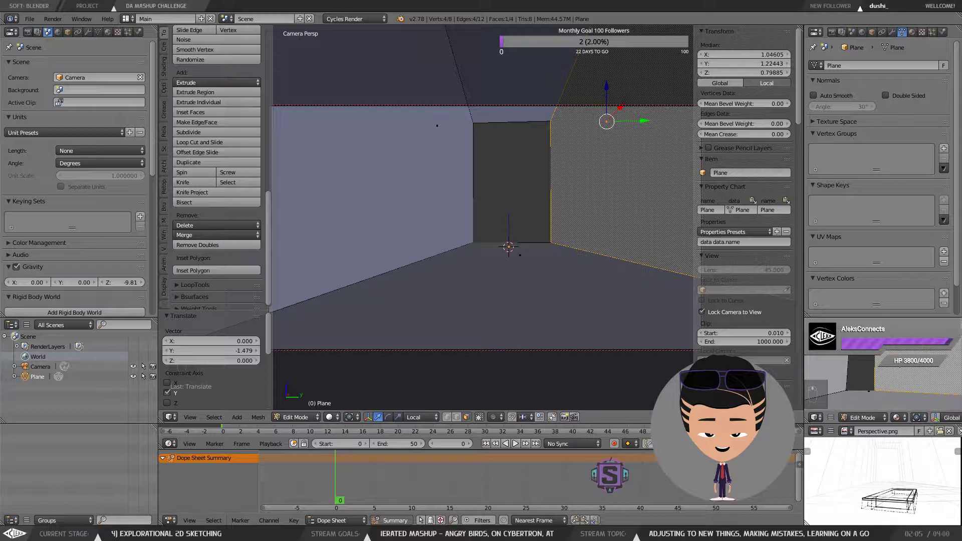
pyautogui.scroll(-1, 900, 365)
pyautogui.scroll(-3, 873, 388)
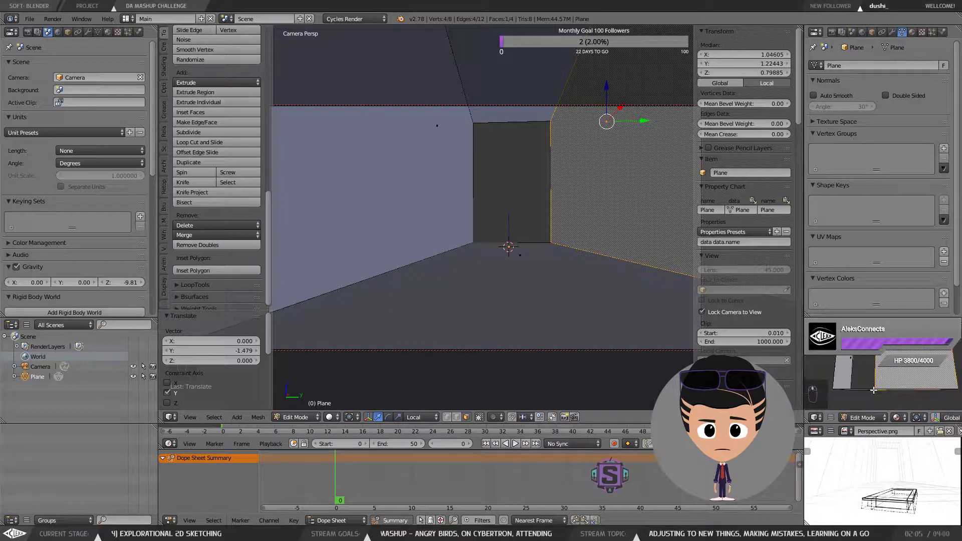
pyautogui.scroll(3, 874, 389)
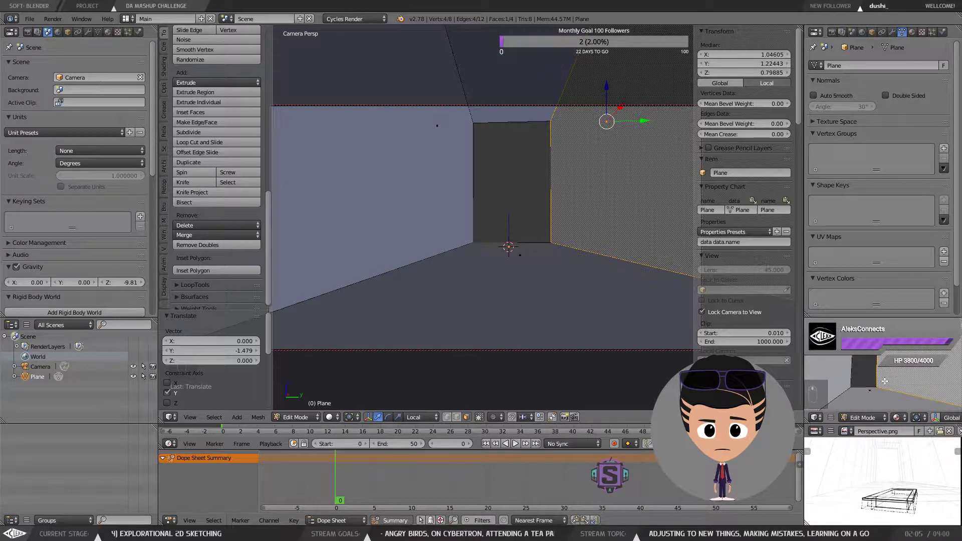
pyautogui.moveTo(885, 381); pyautogui.dragTo(886, 371)
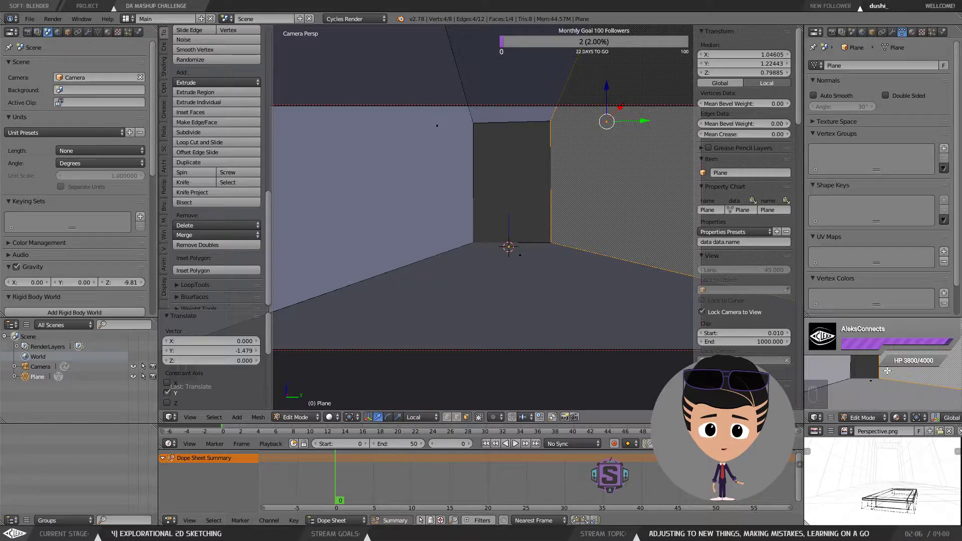
pyautogui.press('KP_7')
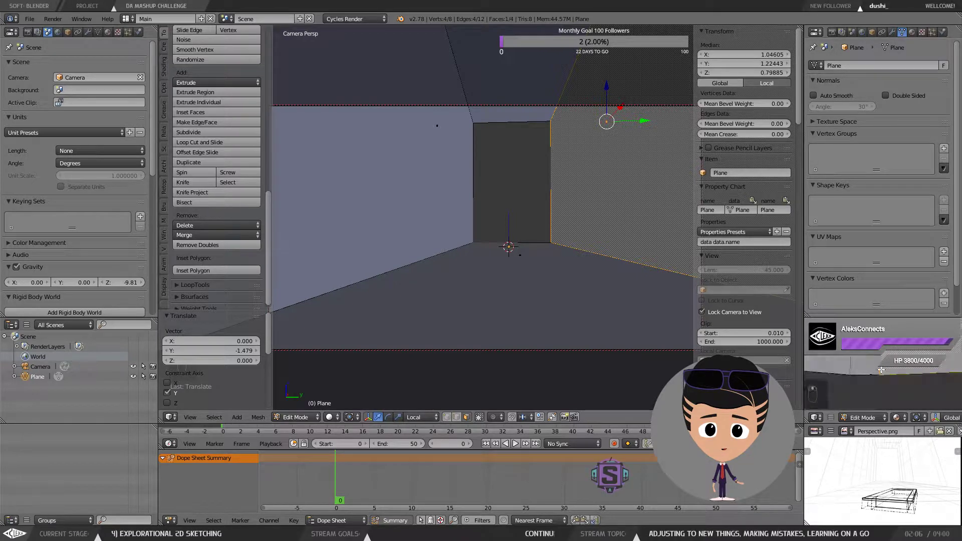
pyautogui.press('KP_3')
pyautogui.moveTo(880, 370); pyautogui.dragTo(881, 370)
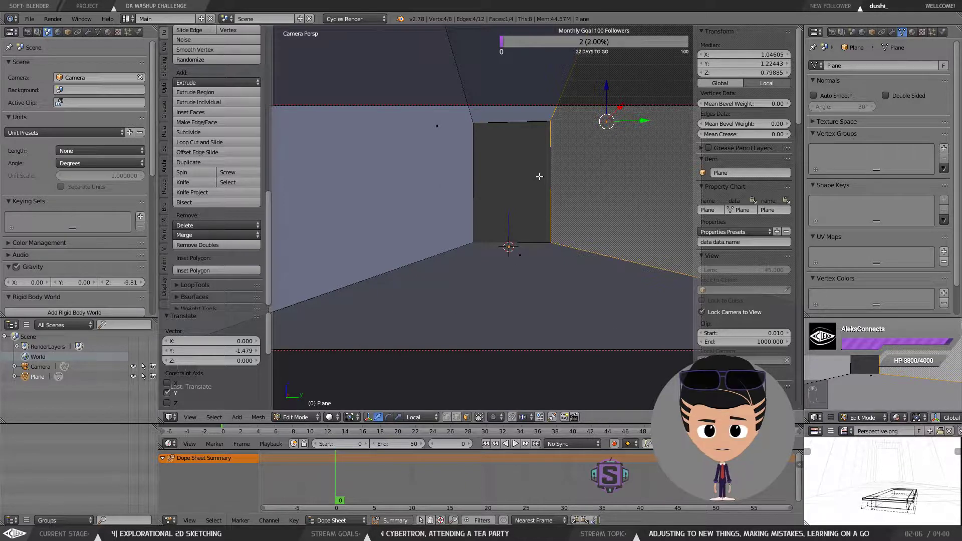
# Step: Move the locked camera view slightly closer to the room and hide the tool shelf and properties sidebar
pyautogui.moveTo(525, 205)
pyautogui.mouseDown()
pyautogui.moveTo(522, 219)
pyautogui.moveTo(534, 202)
pyautogui.mouseUp()
pyautogui.scroll(-1, 535, 202)
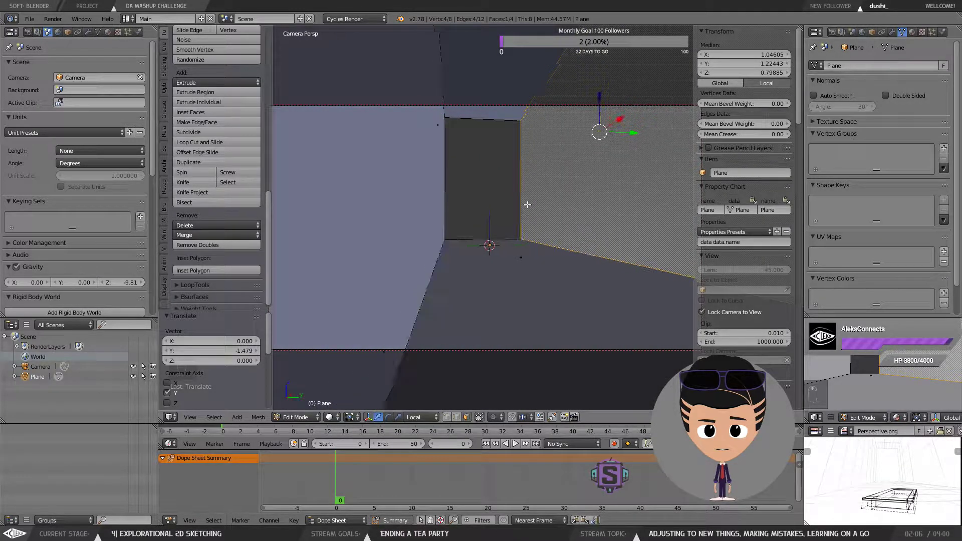
pyautogui.scroll(1, 534, 202)
pyautogui.press('t')
pyautogui.press('n')
pyautogui.moveTo(539, 229); pyautogui.dragTo(531, 236)
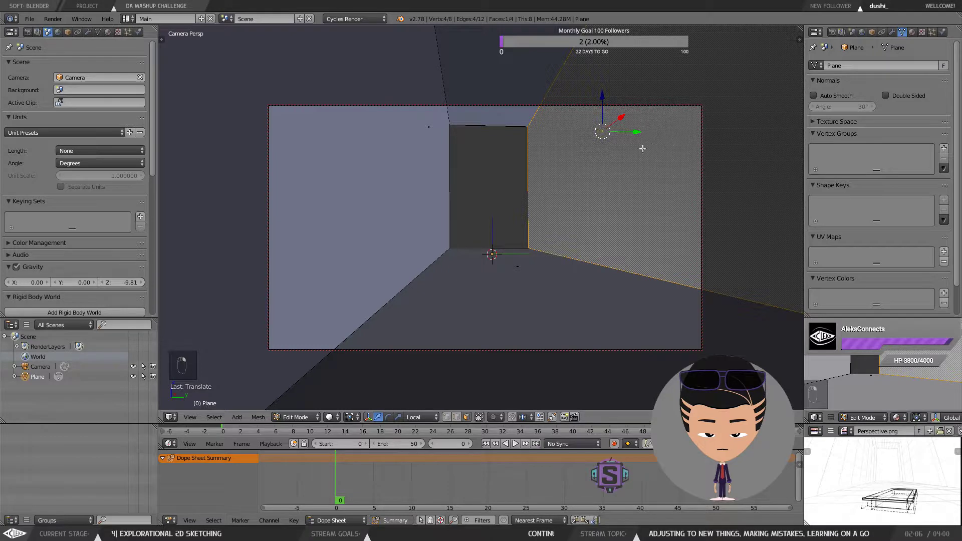
# Step: Return to Object Mode, select the camera and place the 3D cursor on the room's floor
pyautogui.press('Tab')
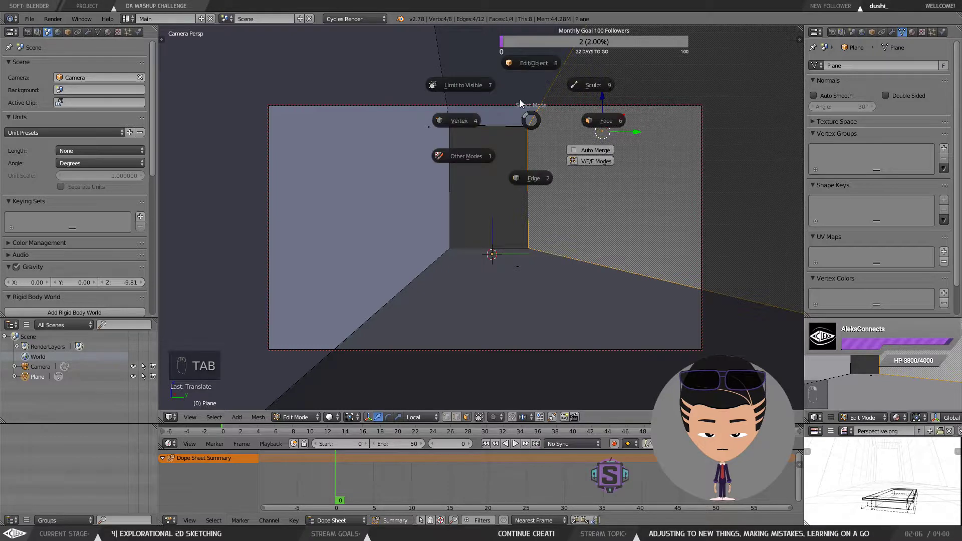
pyautogui.click(519, 99)
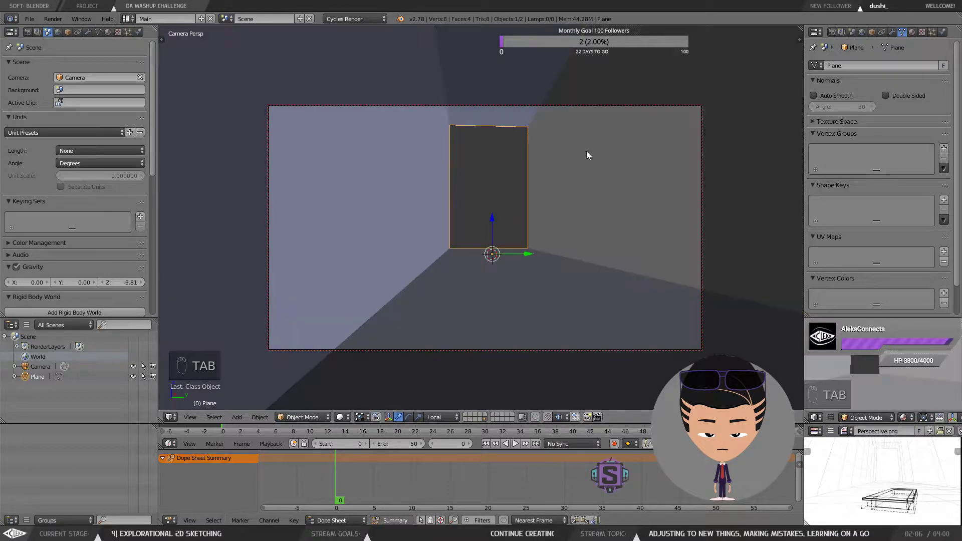
pyautogui.click(699, 175)
pyautogui.rightClick(699, 175)
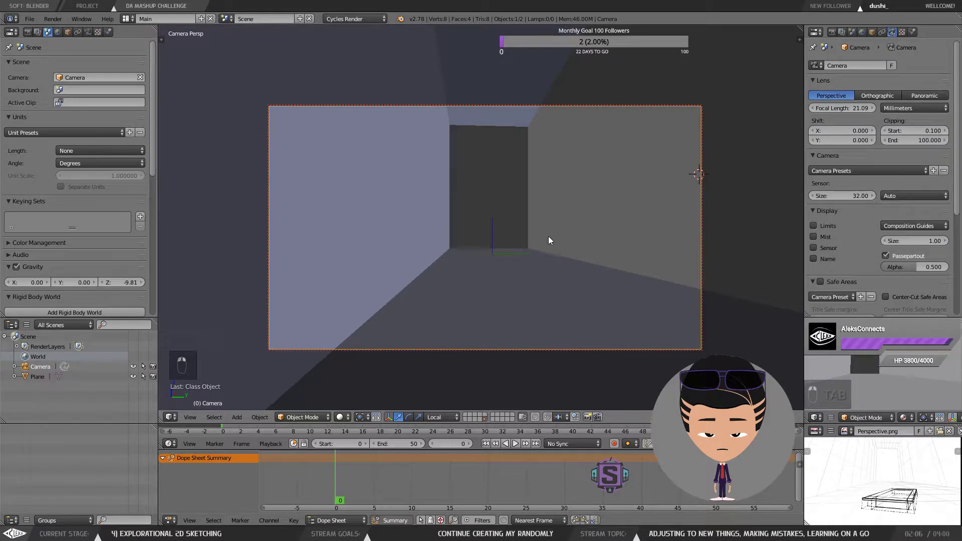
pyautogui.click(507, 284)
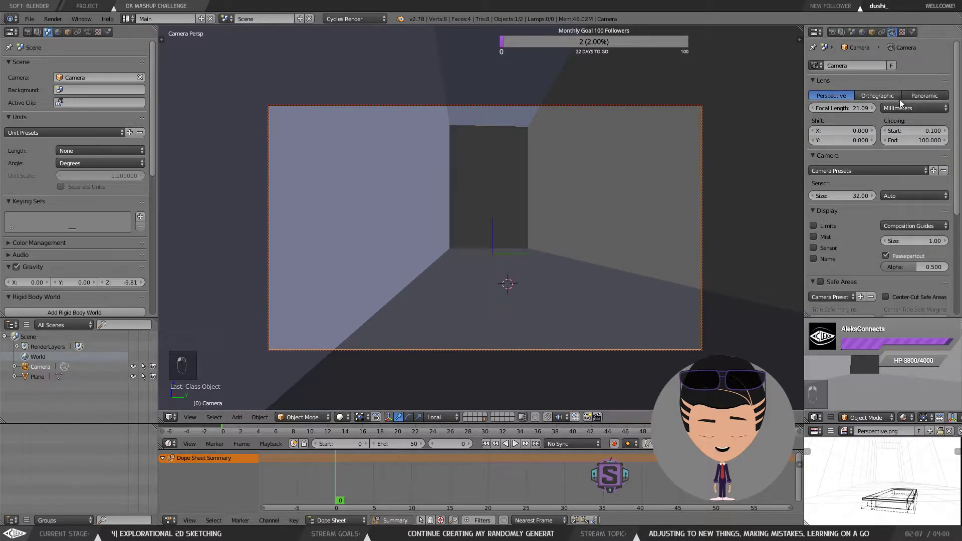
# Step: Browse the camera presets list and the sensor settings without choosing a preset
pyautogui.click(858, 173)
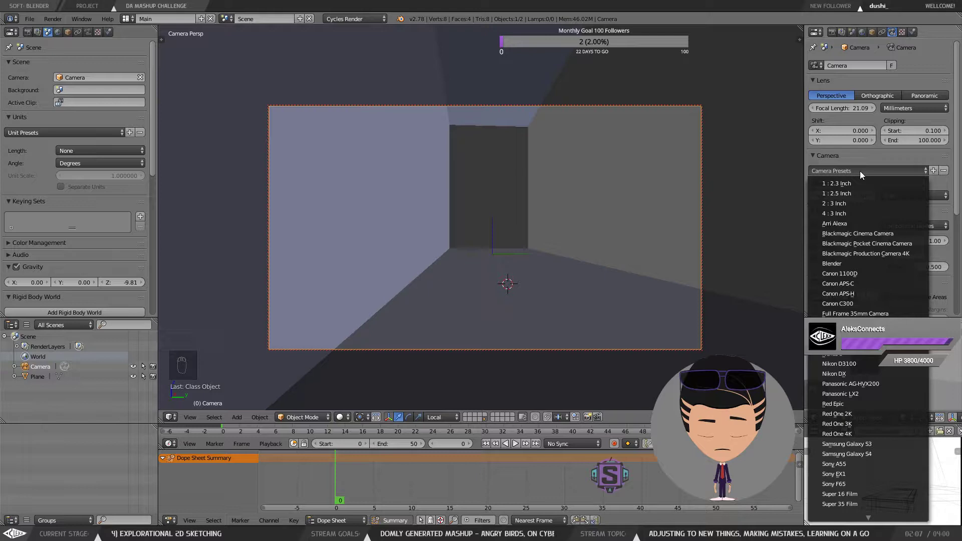
pyautogui.click(859, 171)
pyautogui.scroll(-1, 859, 171)
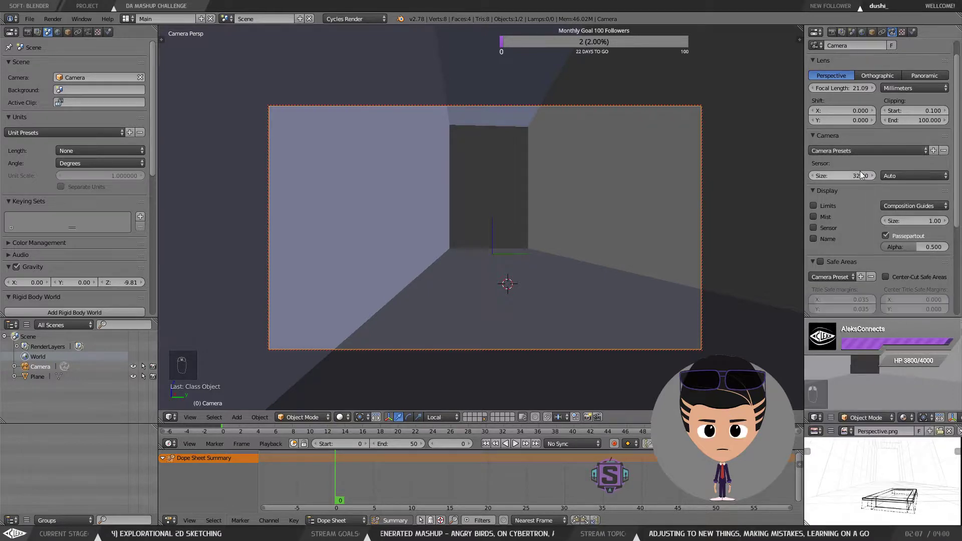
pyautogui.scroll(1, 859, 171)
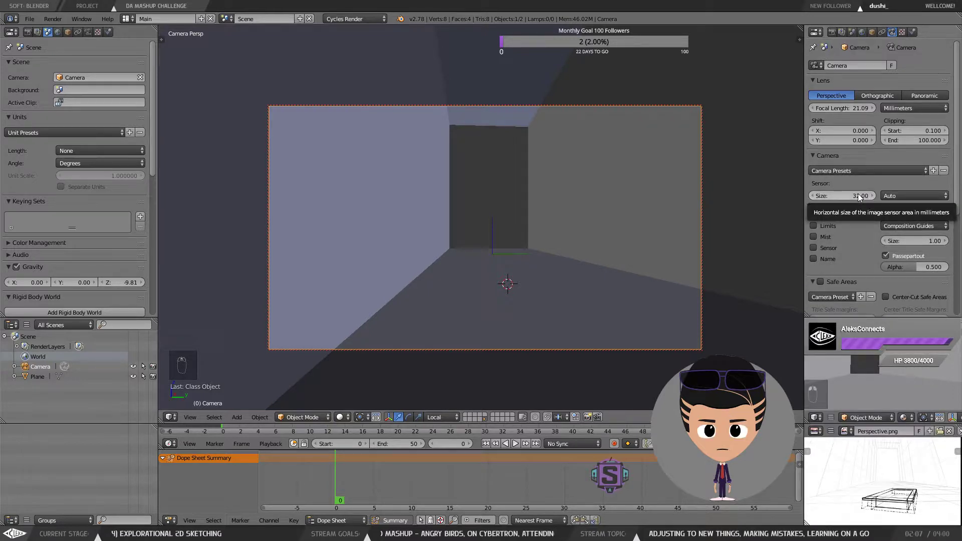
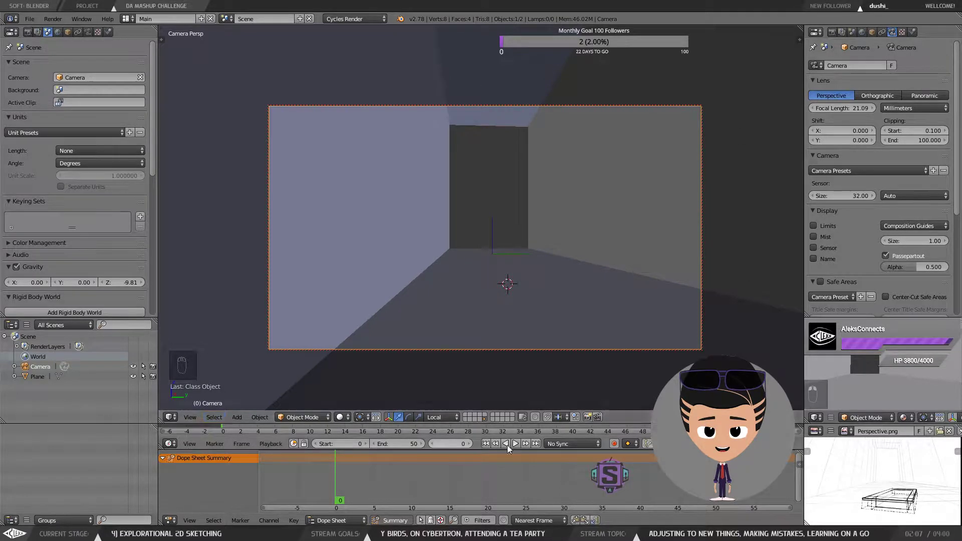
# Step: Shift the locked camera view slightly so the back wall sits lower in the frame
pyautogui.rightClick(548, 200)
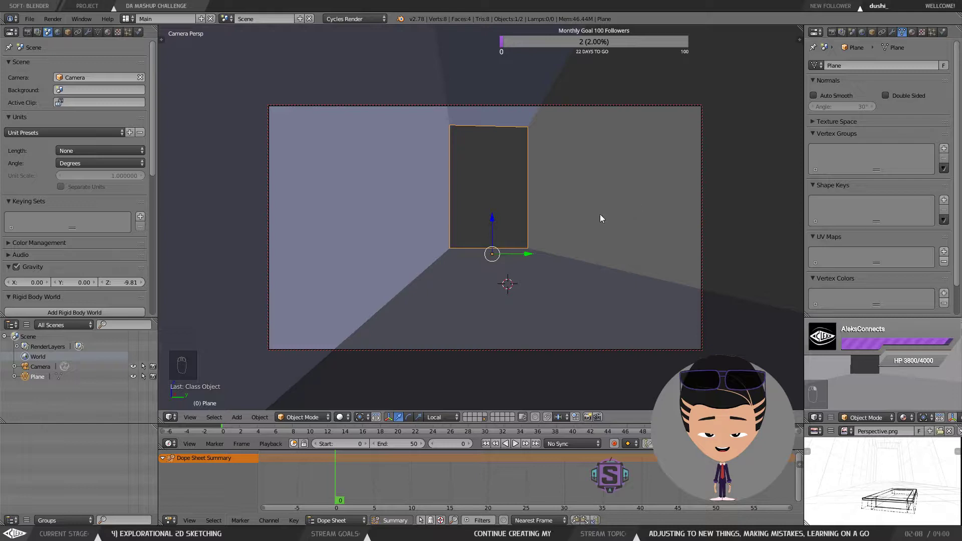
pyautogui.moveTo(599, 214); pyautogui.dragTo(566, 208)
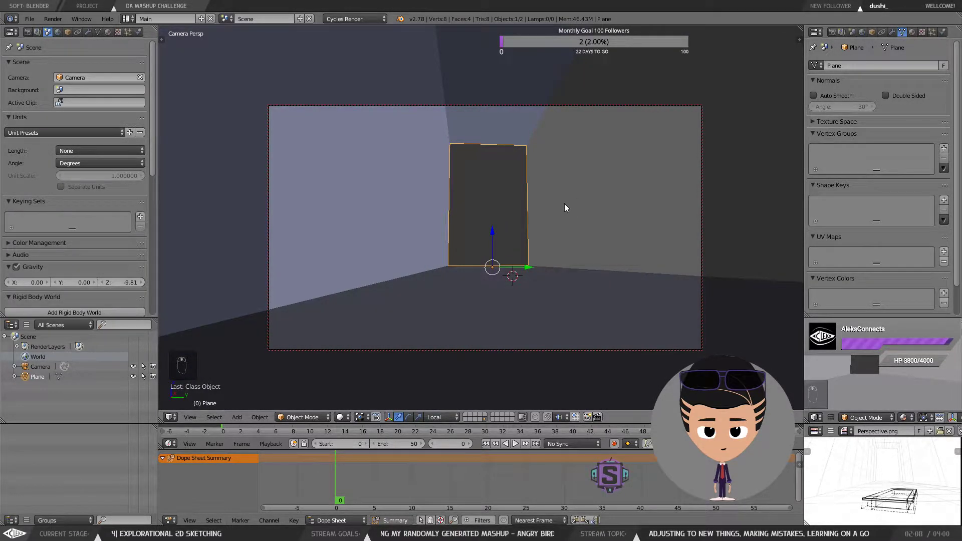
pyautogui.moveTo(564, 204); pyautogui.dragTo(591, 230)
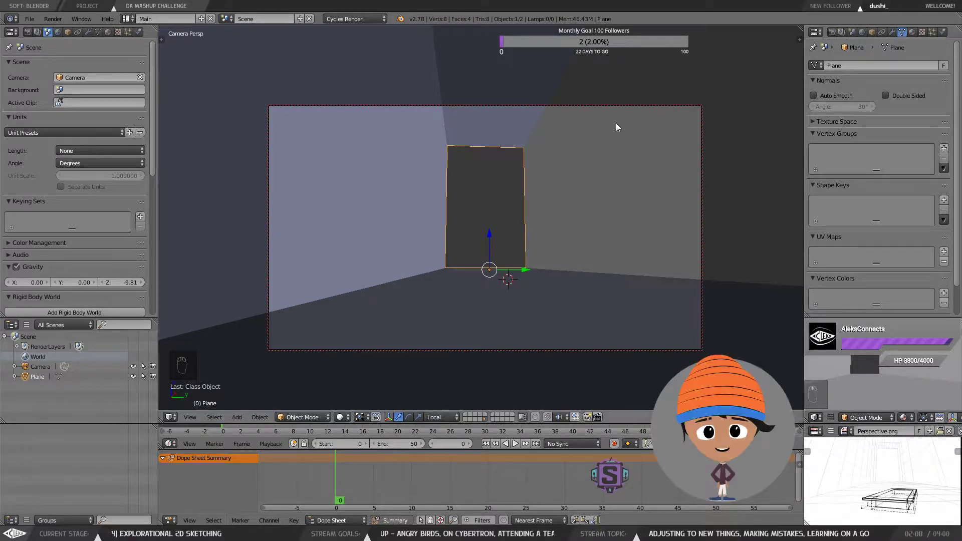
# Step: Select the camera and reduce its focal length to about 14.49 mm
pyautogui.rightClick(704, 110)
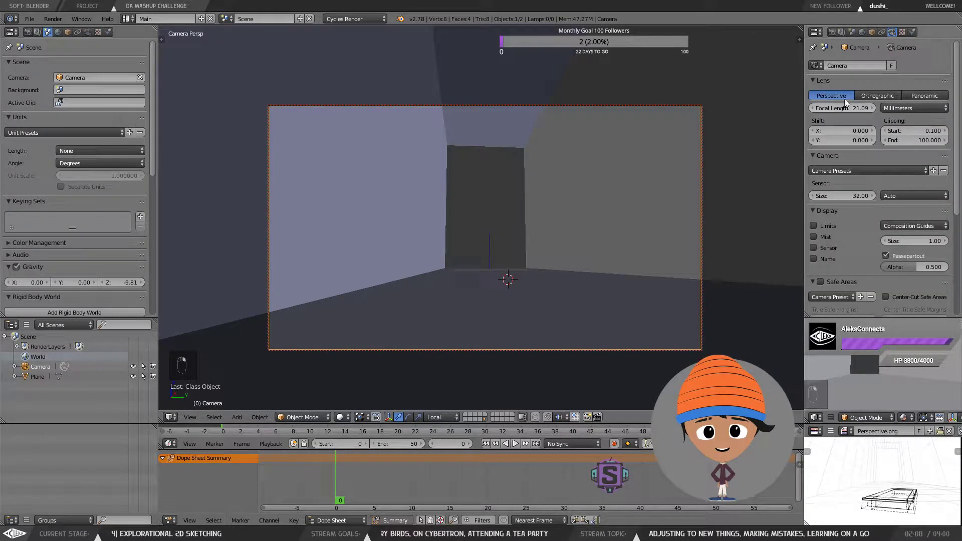
pyautogui.moveTo(858, 105); pyautogui.dragTo(825, 105)
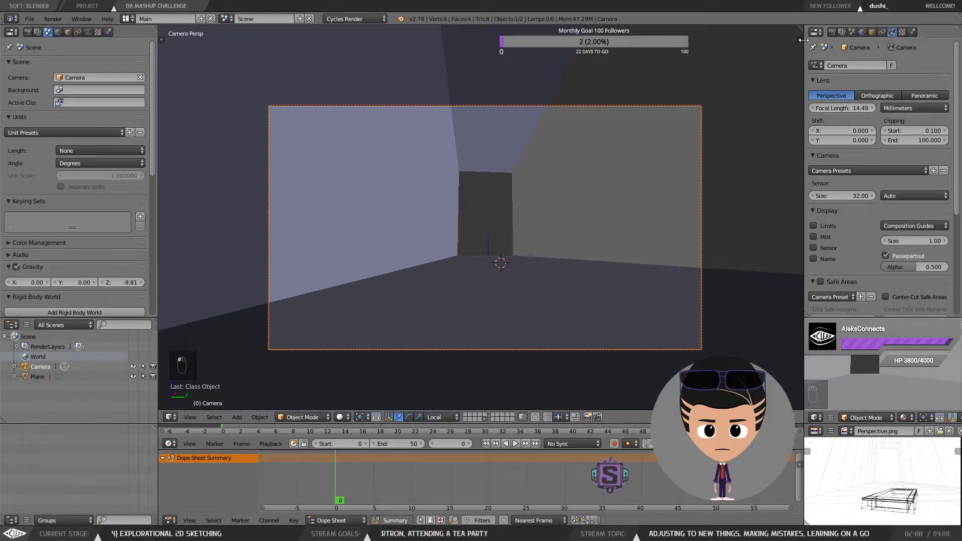
# Step: Open the properties sidebar and browse its panels, along with the secondary viewport's sidebar
pyautogui.press('n')
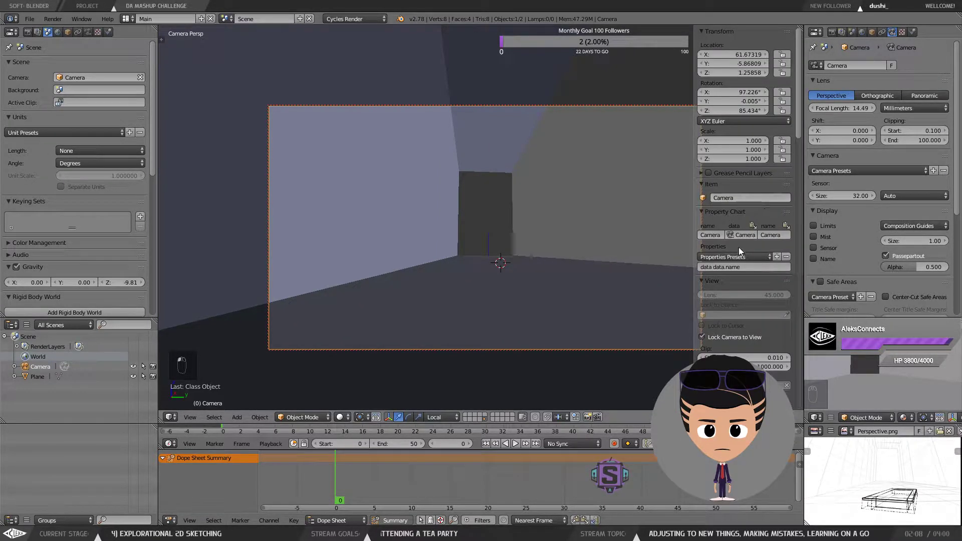
pyautogui.scroll(-2, 739, 248)
pyautogui.scroll(-1, 738, 248)
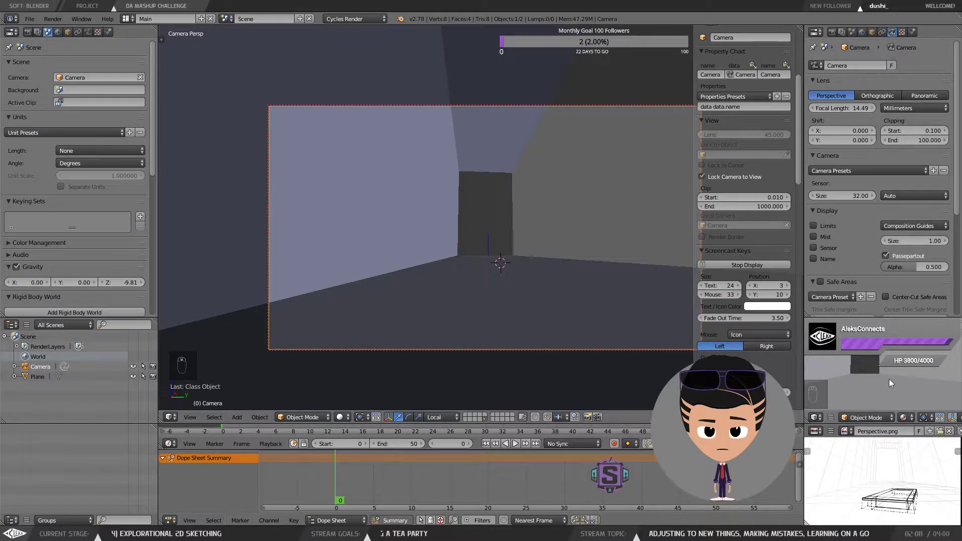
pyautogui.scroll(-10, 748, 226)
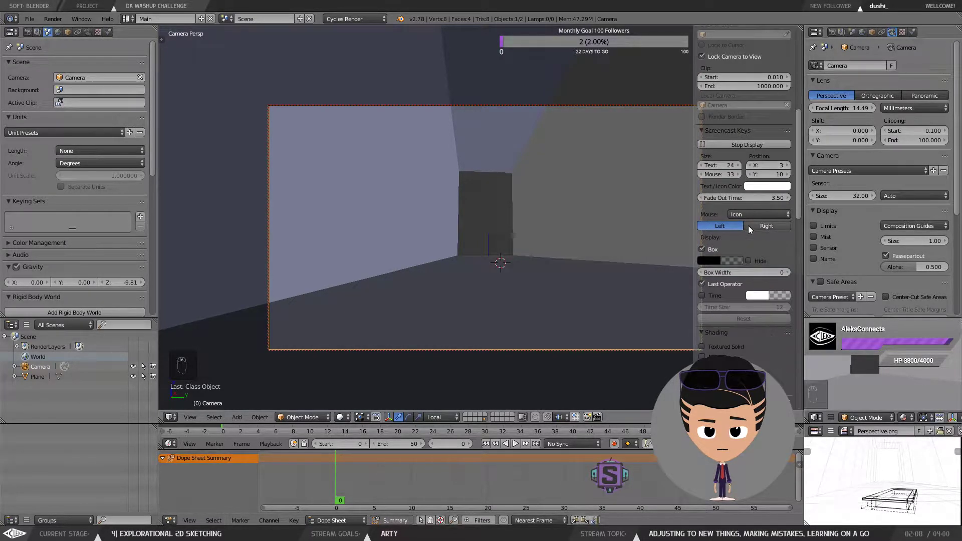
pyautogui.scroll(-15, 754, 236)
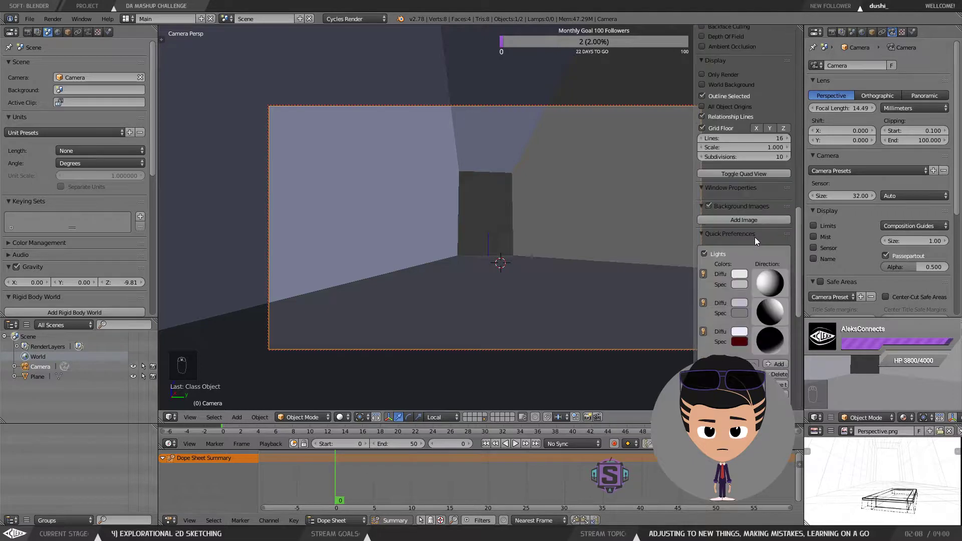
pyautogui.scroll(15, 783, 251)
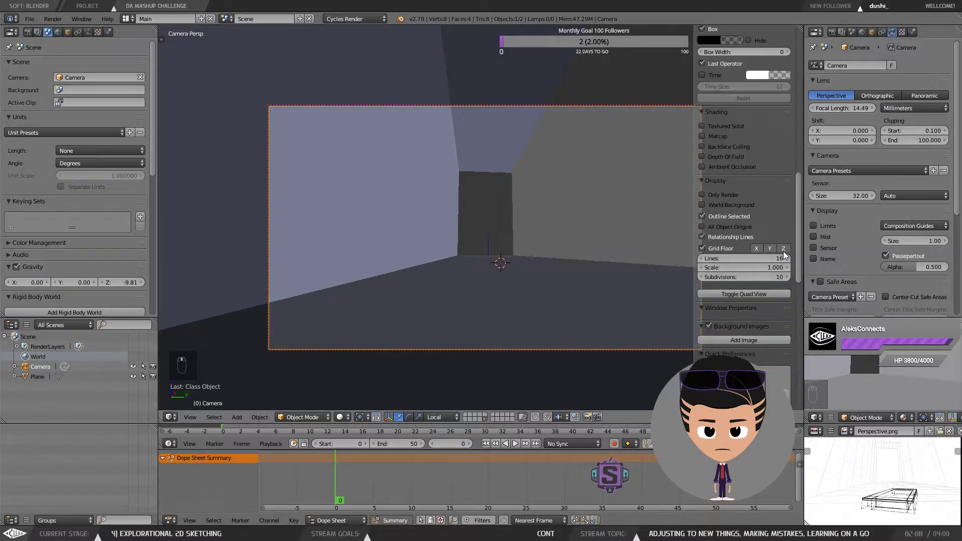
pyautogui.scroll(6, 783, 252)
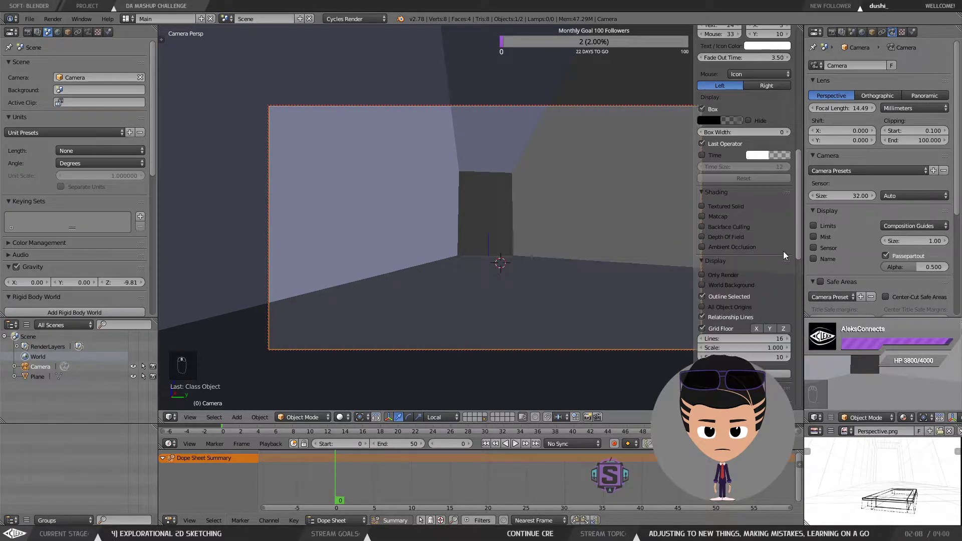
pyautogui.scroll(7, 785, 255)
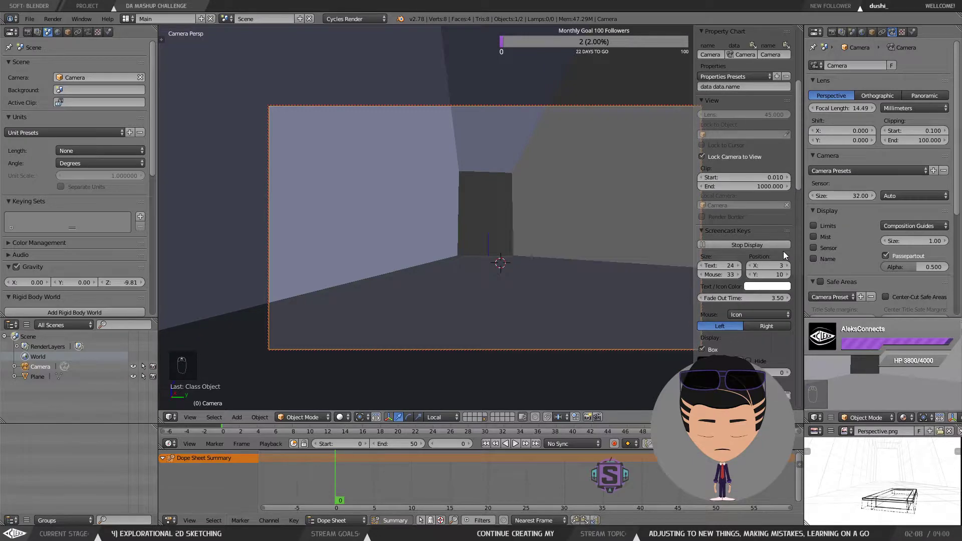
pyautogui.scroll(4, 783, 251)
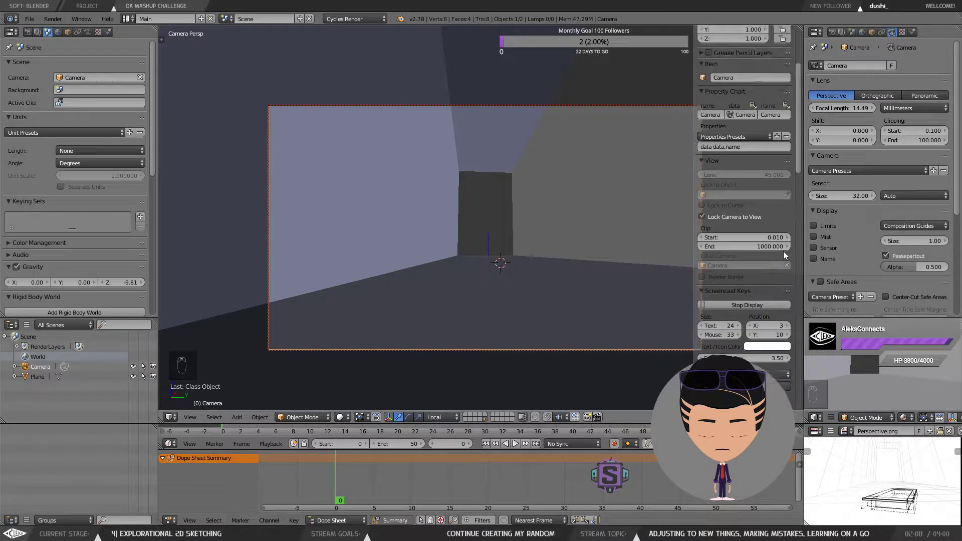
pyautogui.scroll(5, 783, 256)
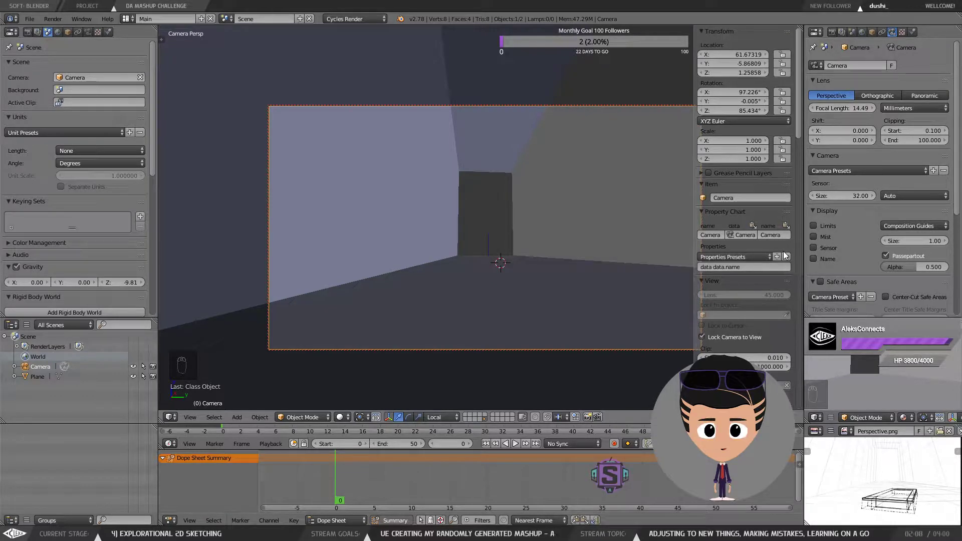
pyautogui.click(957, 331)
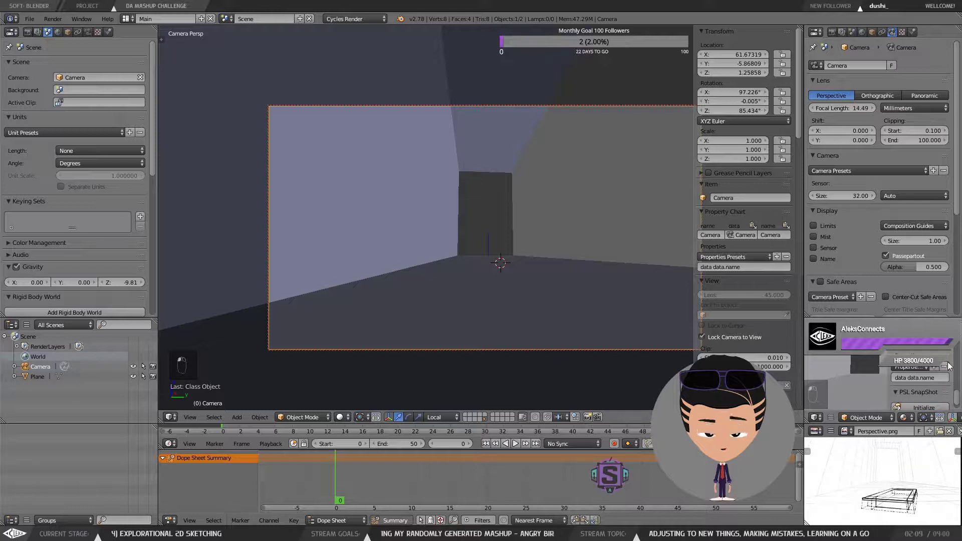
pyautogui.scroll(-3, 941, 375)
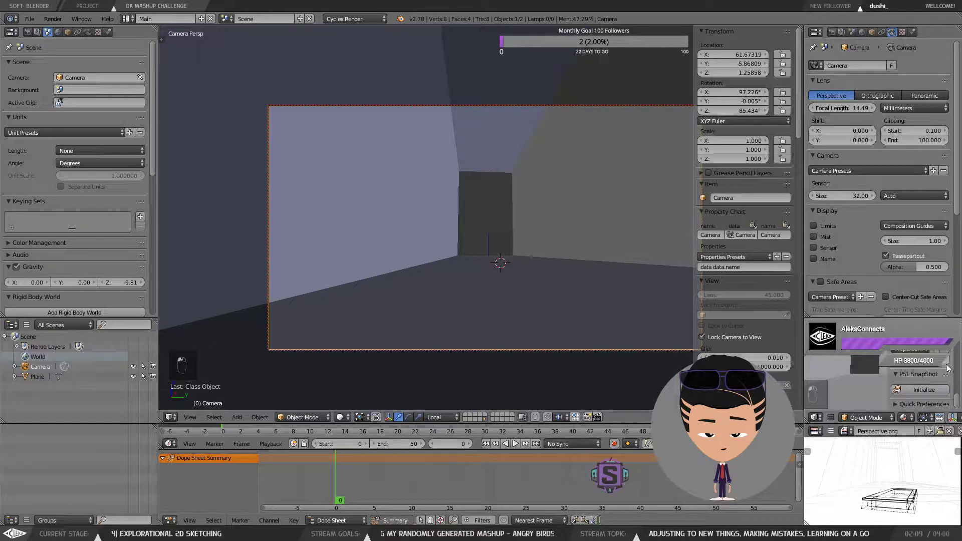
pyautogui.click(927, 406)
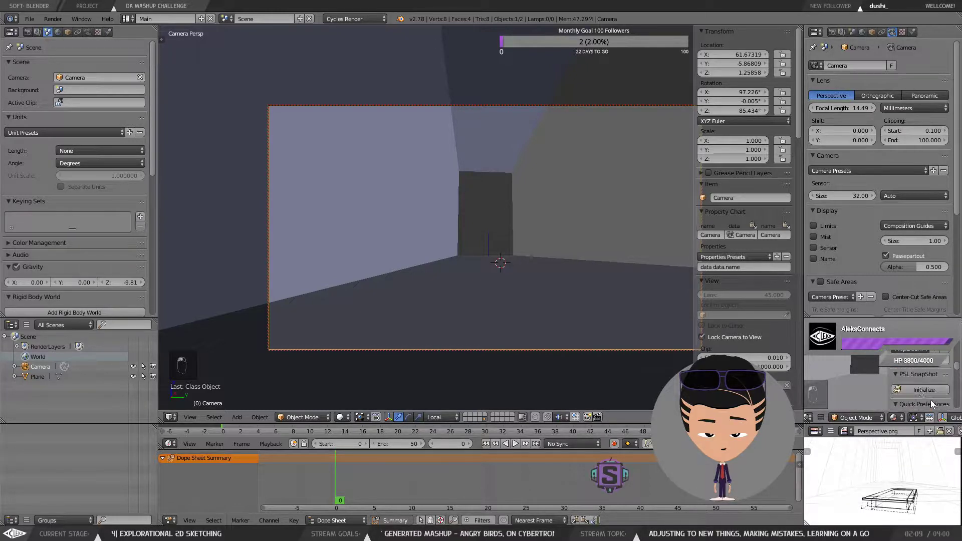
pyautogui.scroll(5, 912, 402)
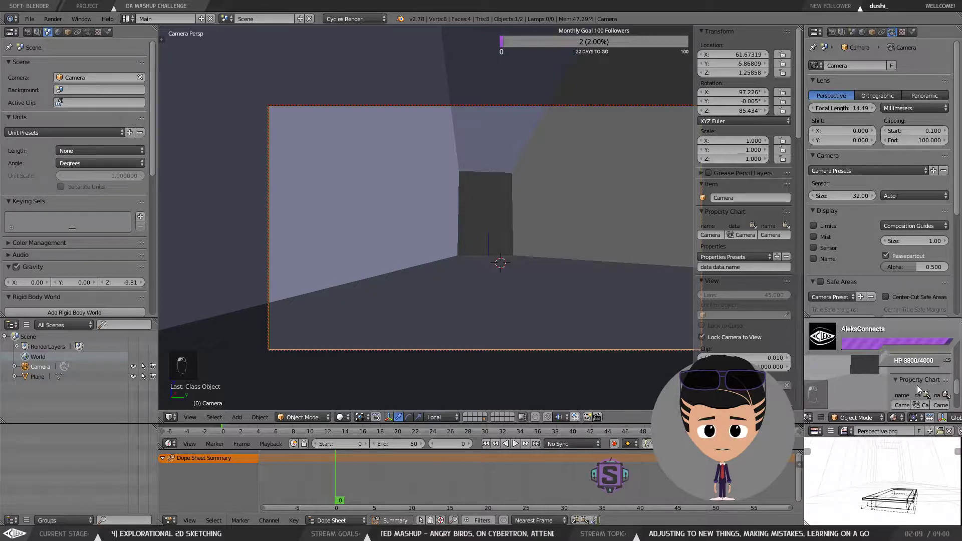
pyautogui.scroll(-4, 921, 371)
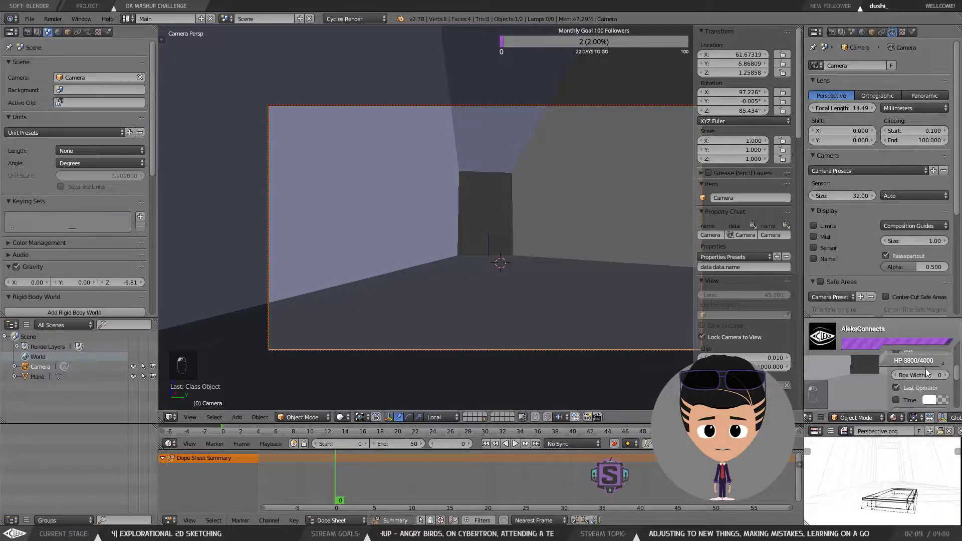
pyautogui.scroll(-4, 925, 368)
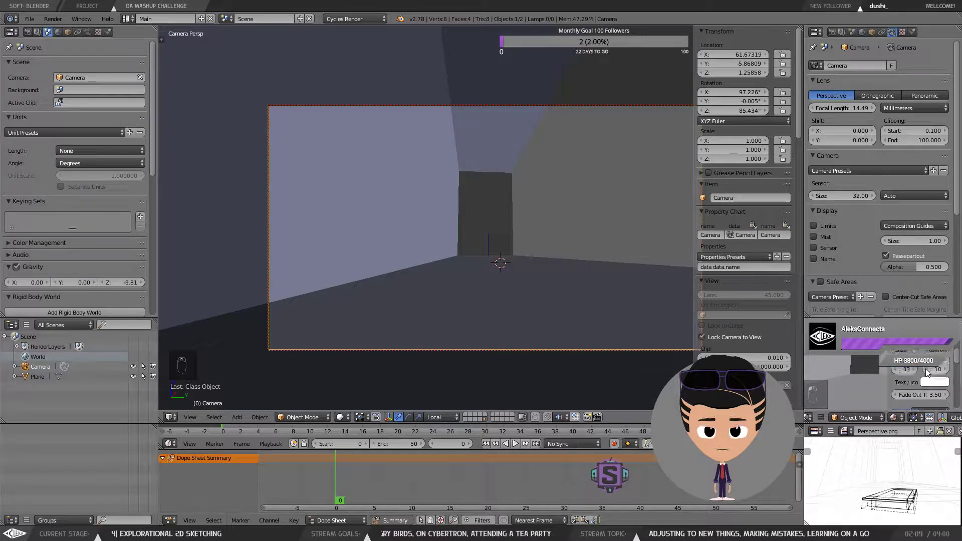
pyautogui.scroll(-4, 925, 368)
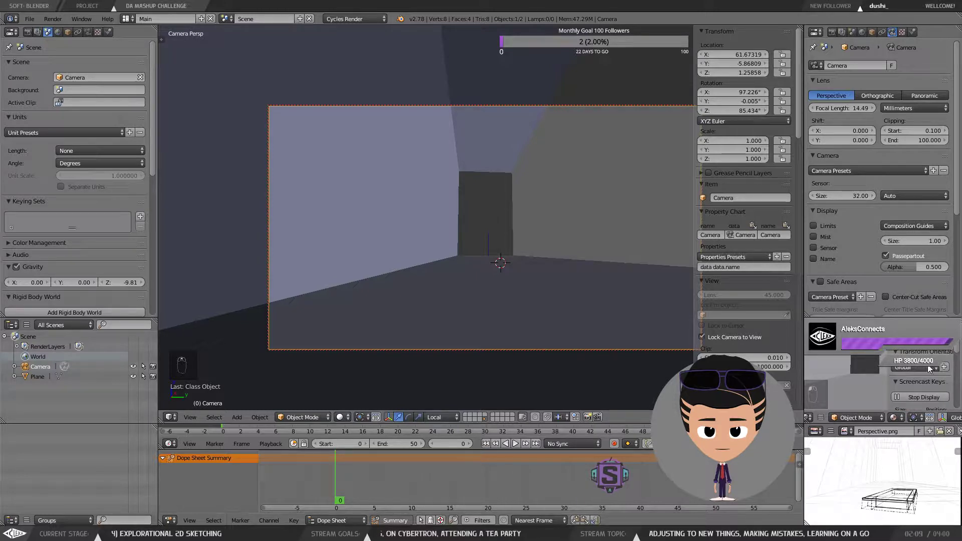
pyautogui.scroll(-4, 930, 369)
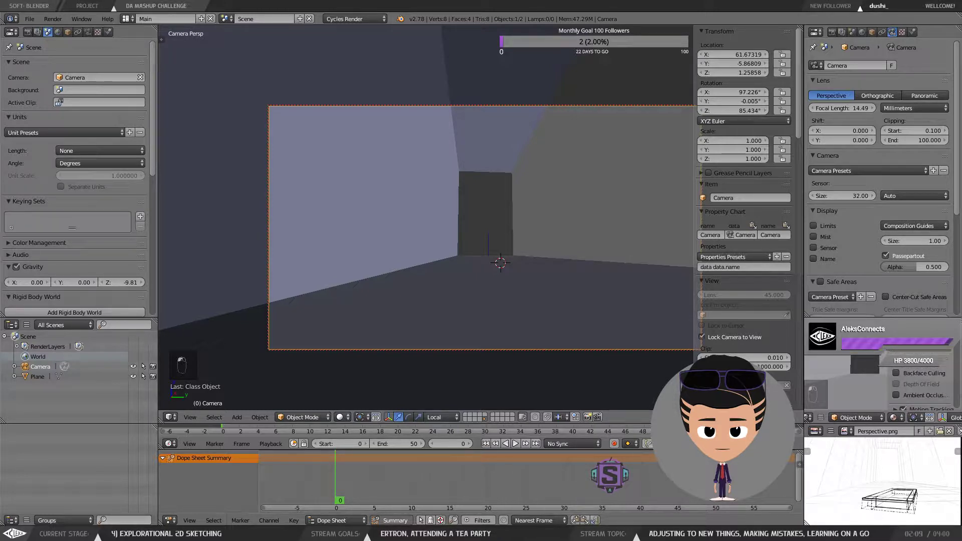
pyautogui.scroll(5, 922, 351)
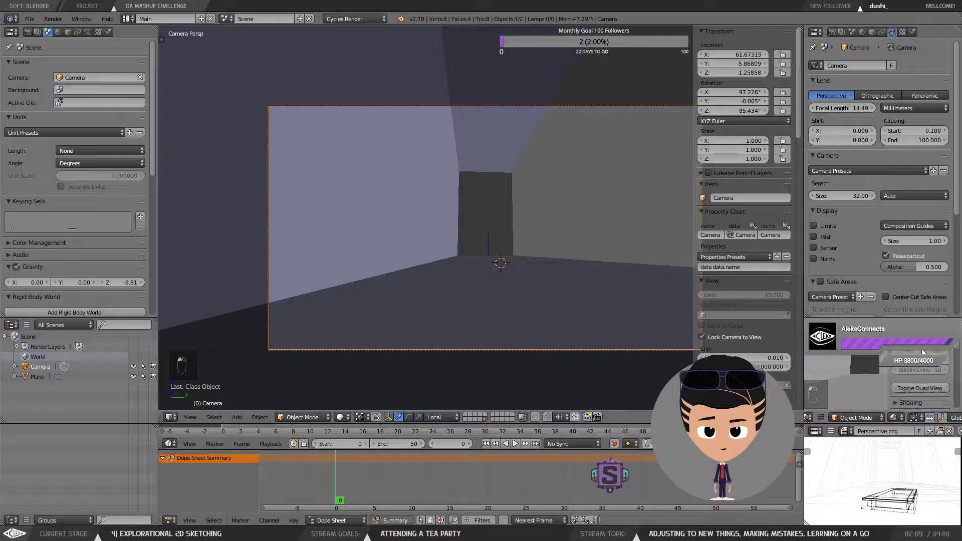
pyautogui.scroll(-3, 922, 351)
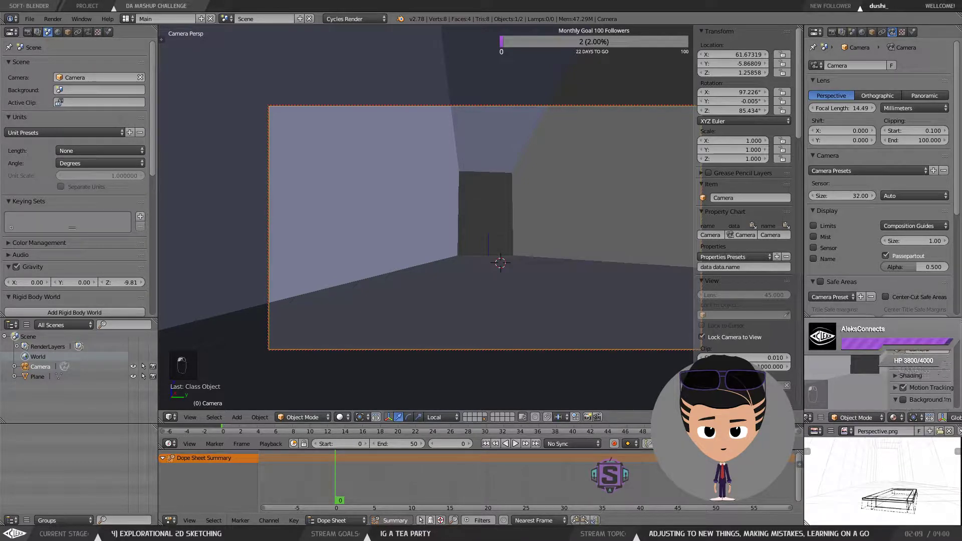
pyautogui.scroll(3, 921, 383)
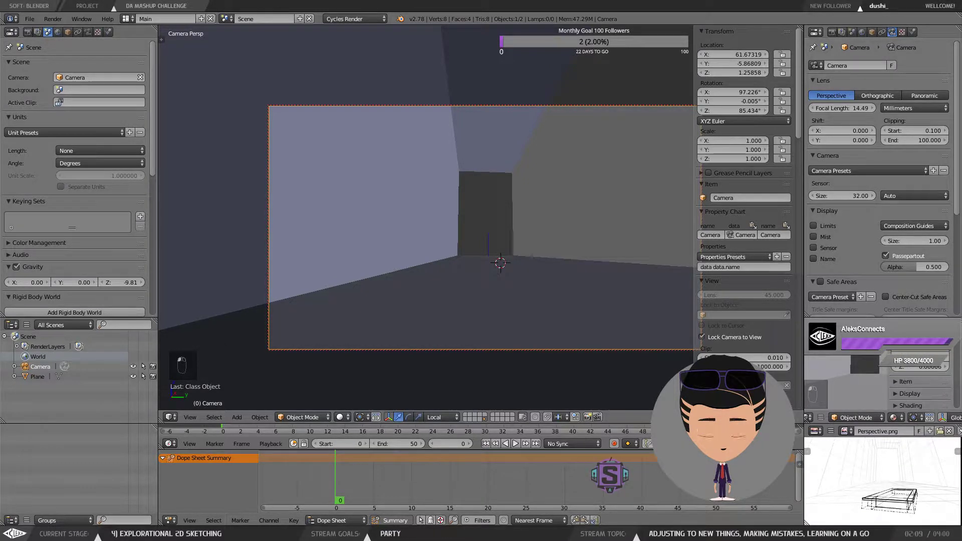
pyautogui.scroll(-3, 922, 386)
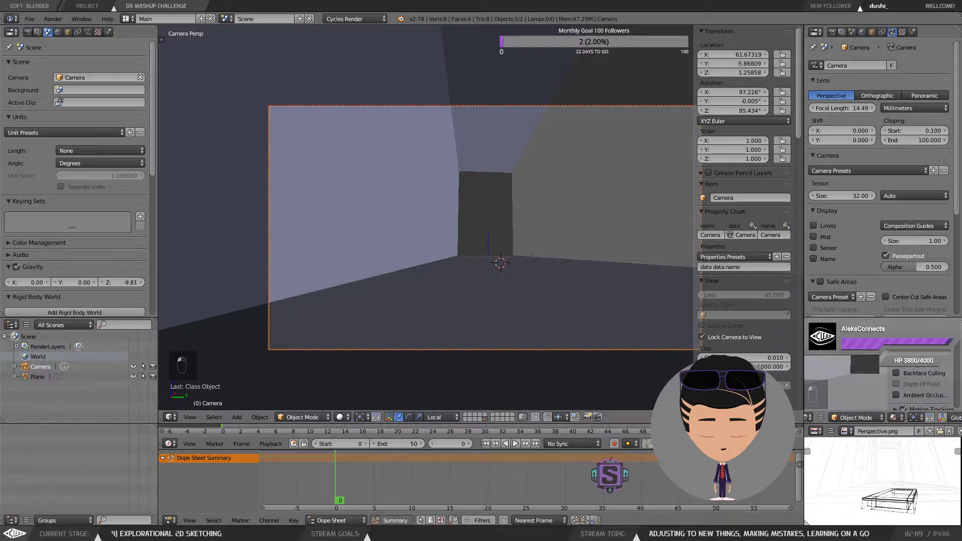
# Step: Pull the locked camera view back and up inside the room
pyautogui.click(916, 359)
pyautogui.scroll(1, 917, 365)
pyautogui.scroll(-2, 693, 330)
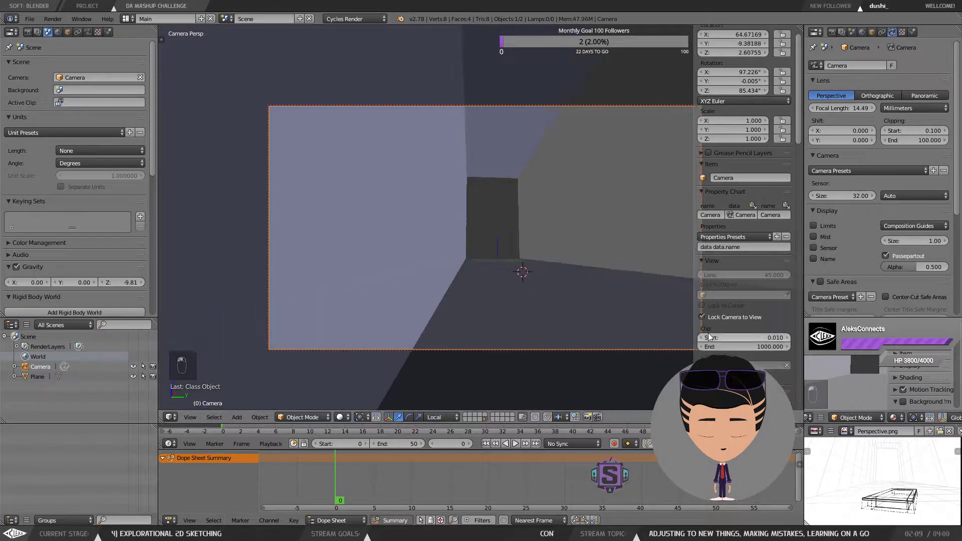
# Step: Scroll through the sidebar panels, collapsing and reopening the Item panel
pyautogui.scroll(1, 720, 317)
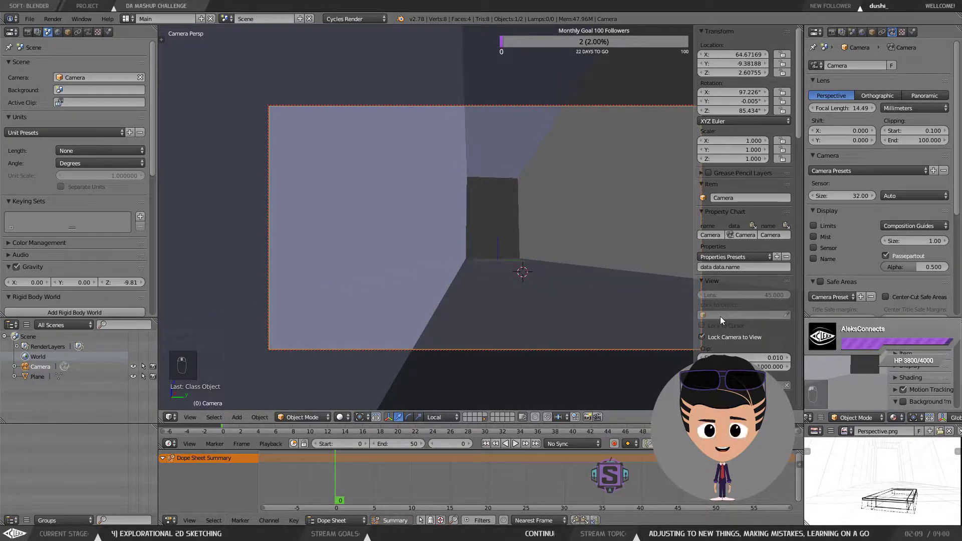
pyautogui.click(715, 186)
pyautogui.click(717, 185)
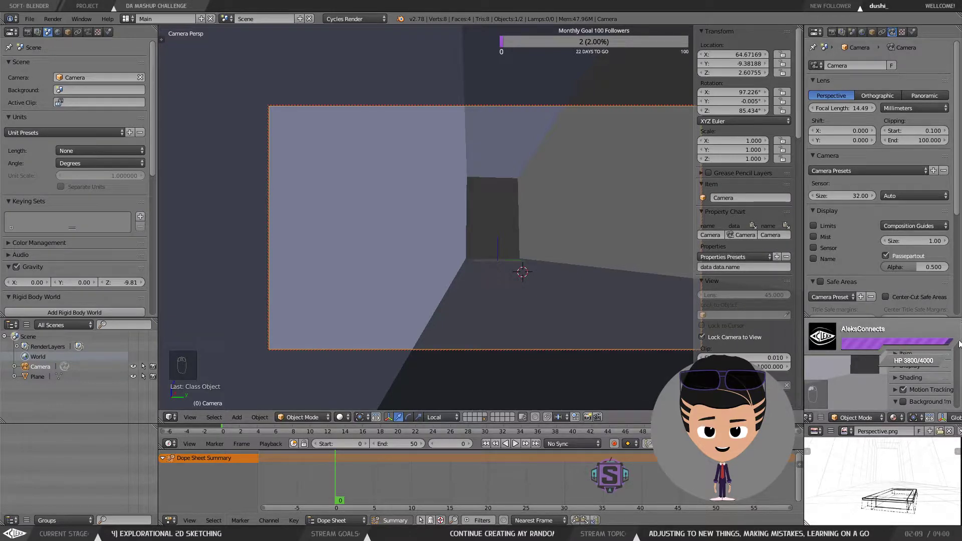
pyautogui.scroll(5, 922, 385)
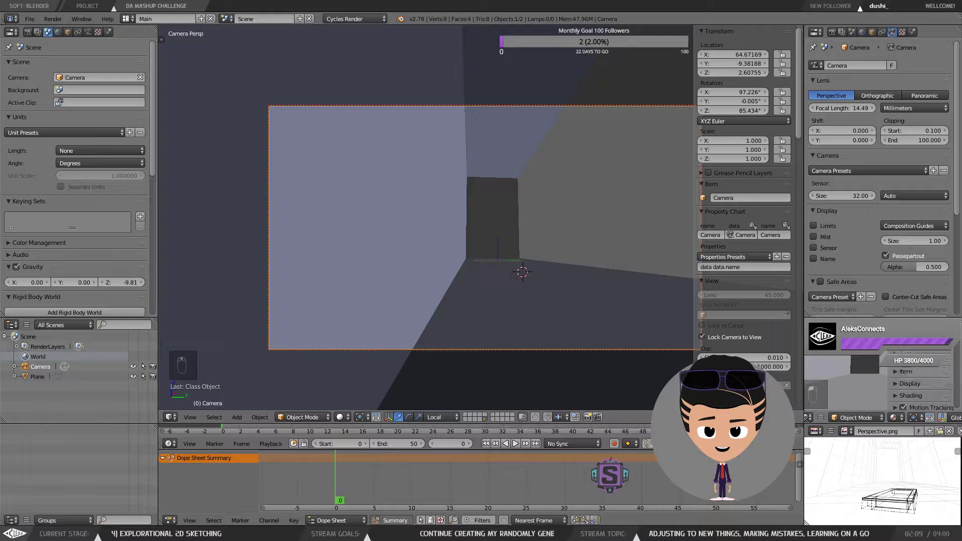
pyautogui.scroll(-6, 921, 385)
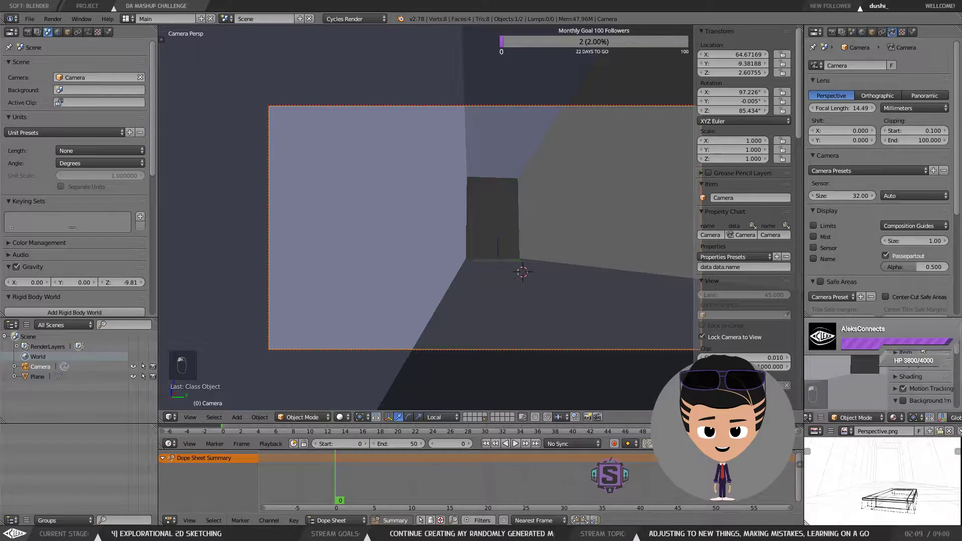
pyautogui.scroll(-3, 922, 386)
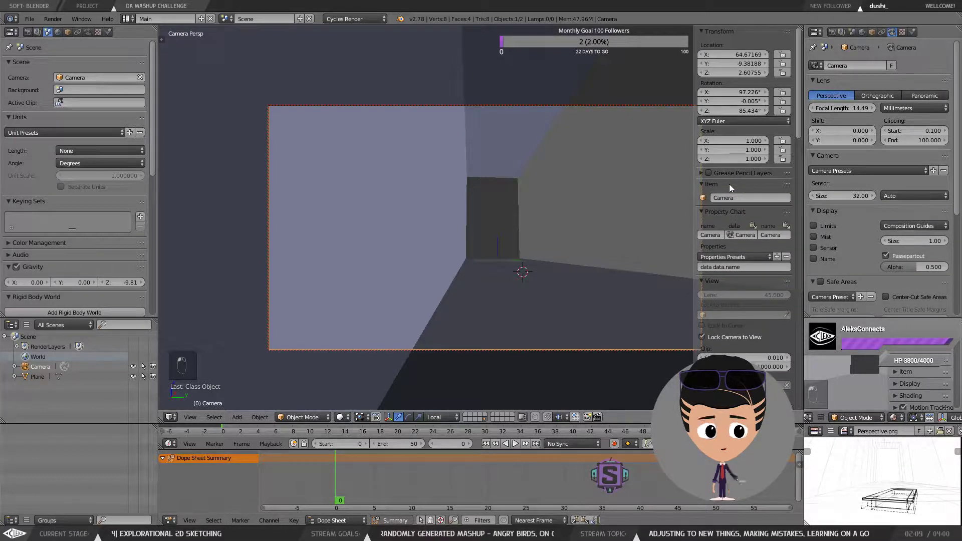
pyautogui.scroll(-3, 726, 256)
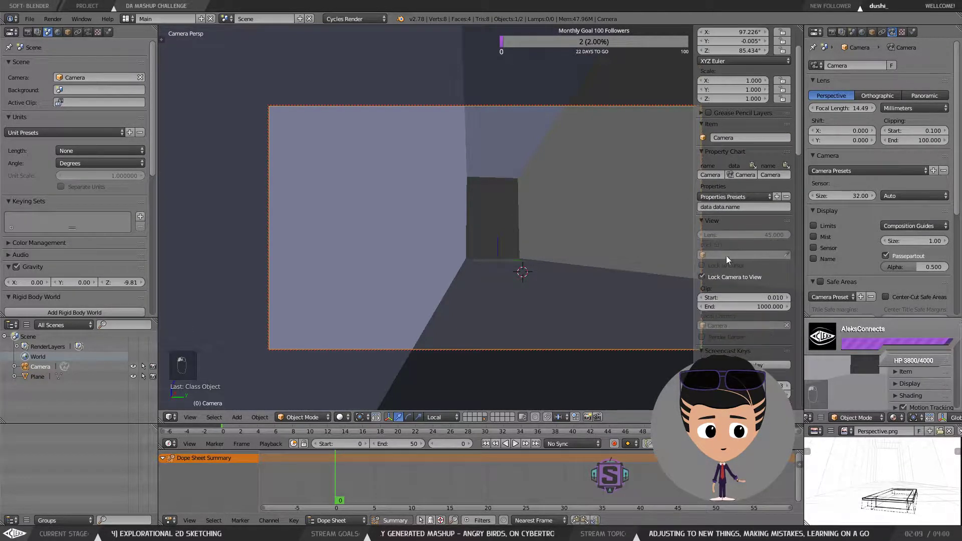
pyautogui.click(740, 223)
pyautogui.click(740, 223)
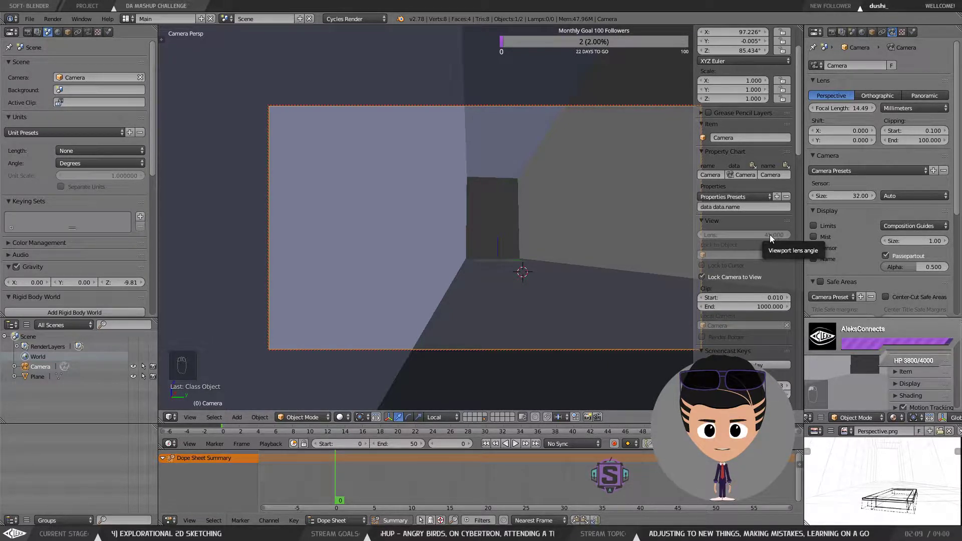
pyautogui.click(767, 235)
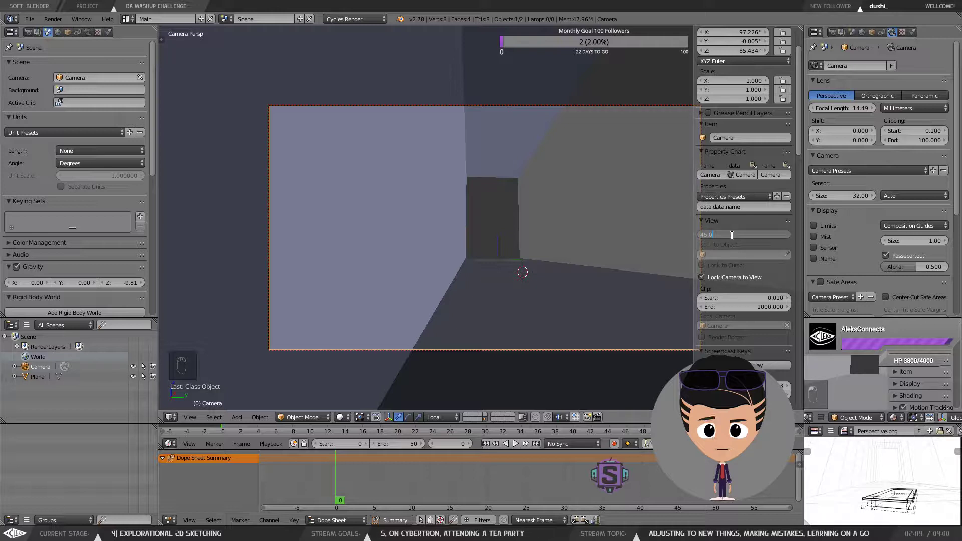
pyautogui.click(760, 246)
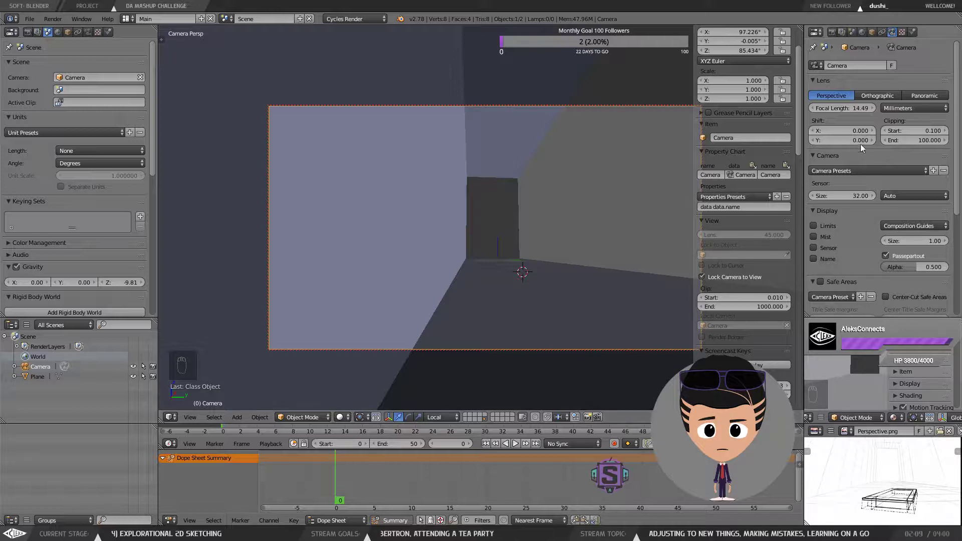
# Step: Switch the camera's lens unit to Field of View and set the field of view to 45°
pyautogui.click(896, 108)
pyautogui.click(901, 84)
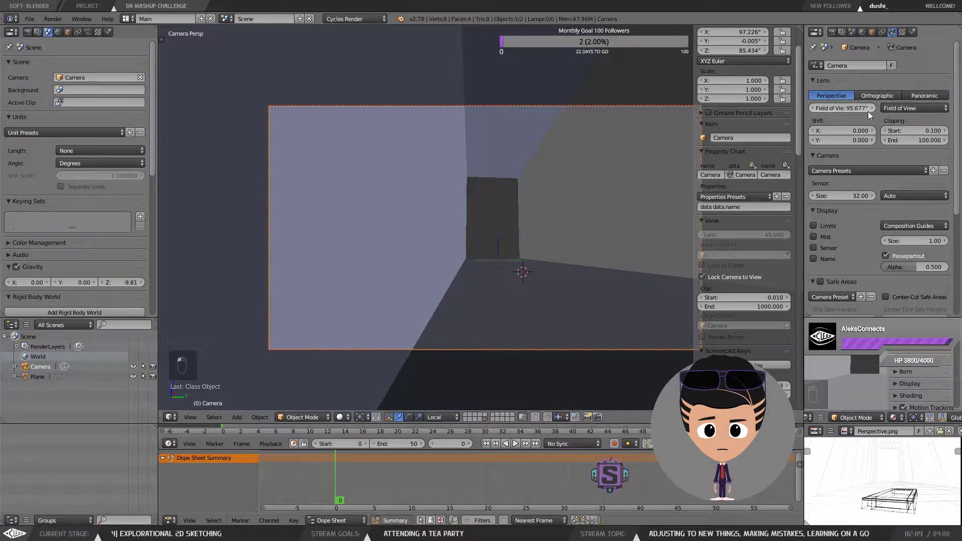
pyautogui.moveTo(852, 108); pyautogui.dragTo(809, 108)
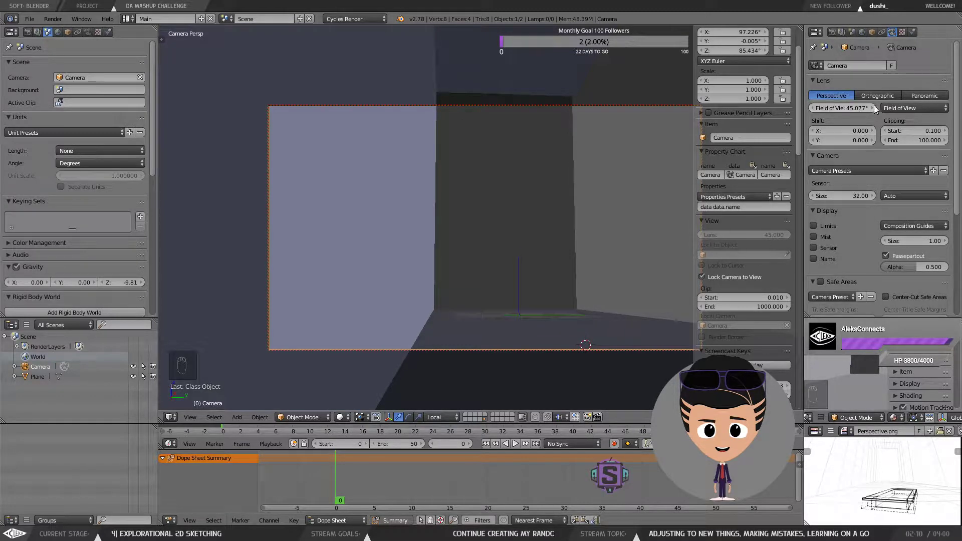
pyautogui.click(810, 108)
pyautogui.moveTo(810, 109); pyautogui.dragTo(823, 110)
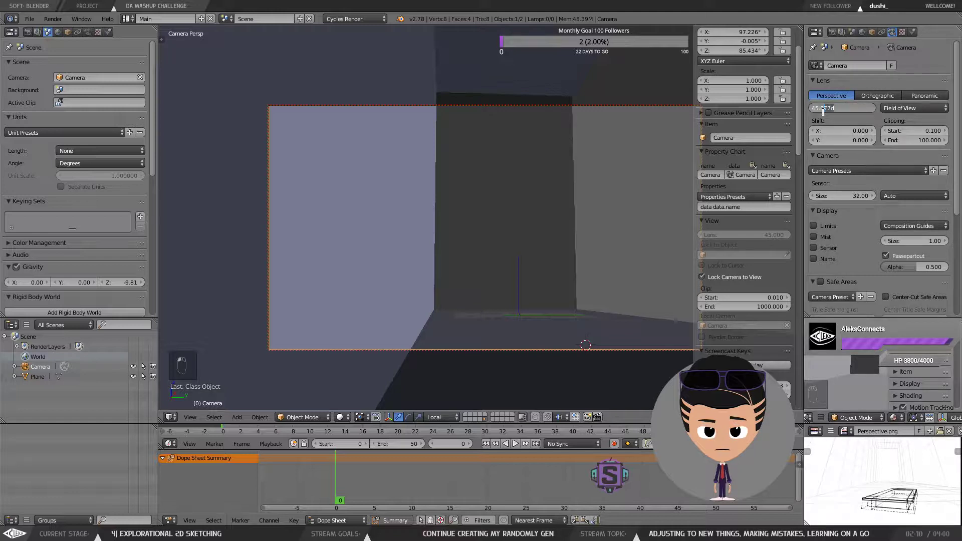
pyautogui.press('BackSpace')
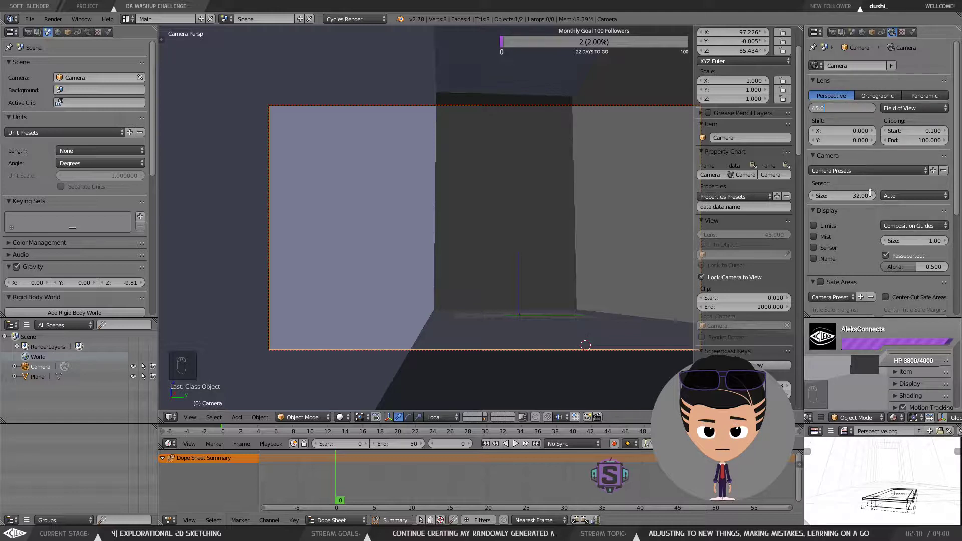
pyautogui.press('Return')
# Step: Re-aim the locked camera view slightly and switch the lens unit back to Millimeters
pyautogui.moveTo(570, 201); pyautogui.dragTo(555, 187)
pyautogui.moveTo(514, 211); pyautogui.dragTo(511, 214)
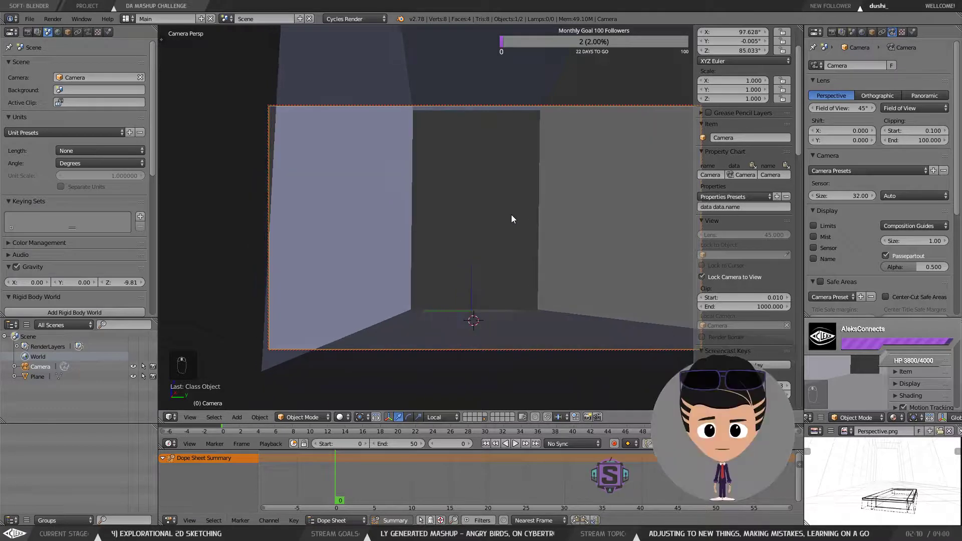
pyautogui.click(895, 110)
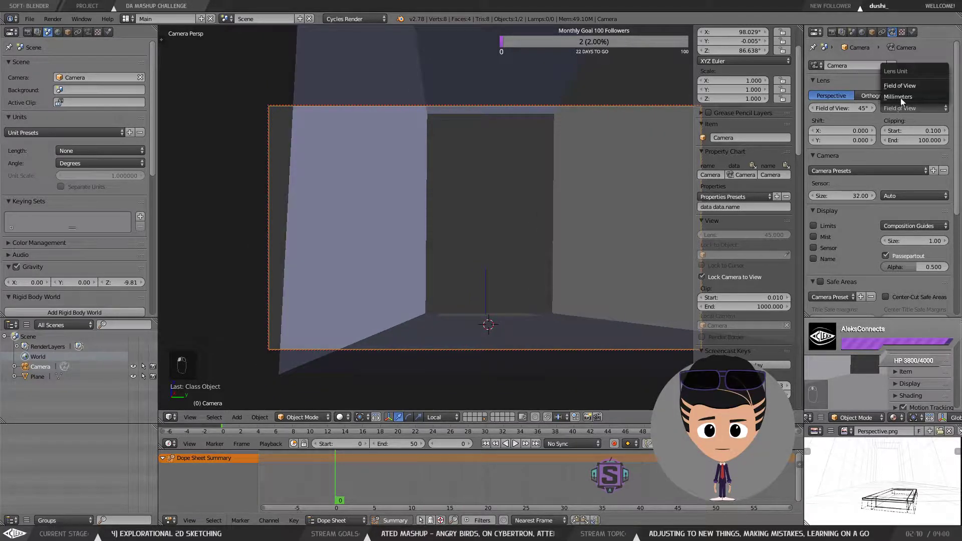
pyautogui.click(901, 97)
# Step: Set the camera's sensor size to 45 and its focal length to 35 mm
pyautogui.moveTo(855, 110); pyautogui.dragTo(845, 110)
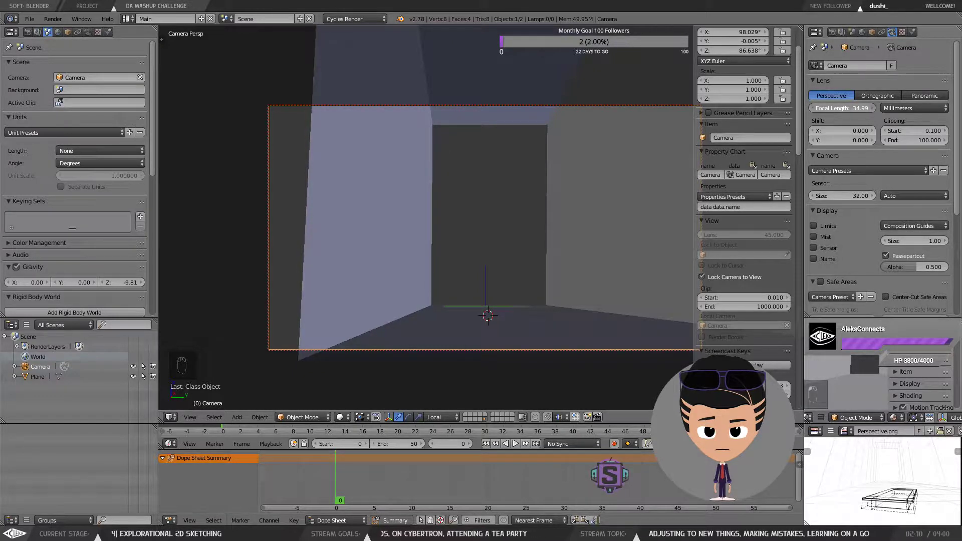
pyautogui.moveTo(842, 109)
pyautogui.mouseDown()
pyautogui.moveTo(828, 108)
pyautogui.moveTo(902, 108)
pyautogui.moveTo(824, 108)
pyautogui.mouseUp()
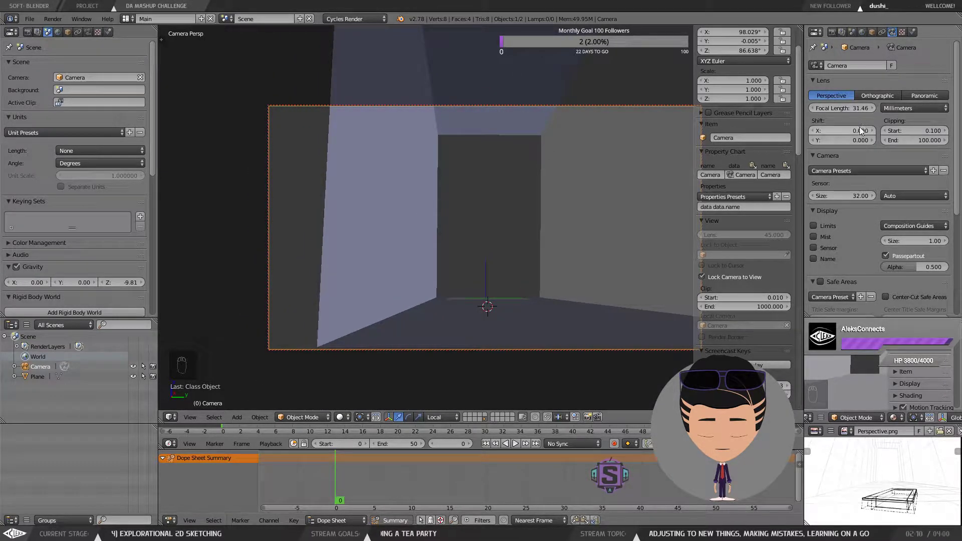
pyautogui.moveTo(841, 196); pyautogui.dragTo(878, 196)
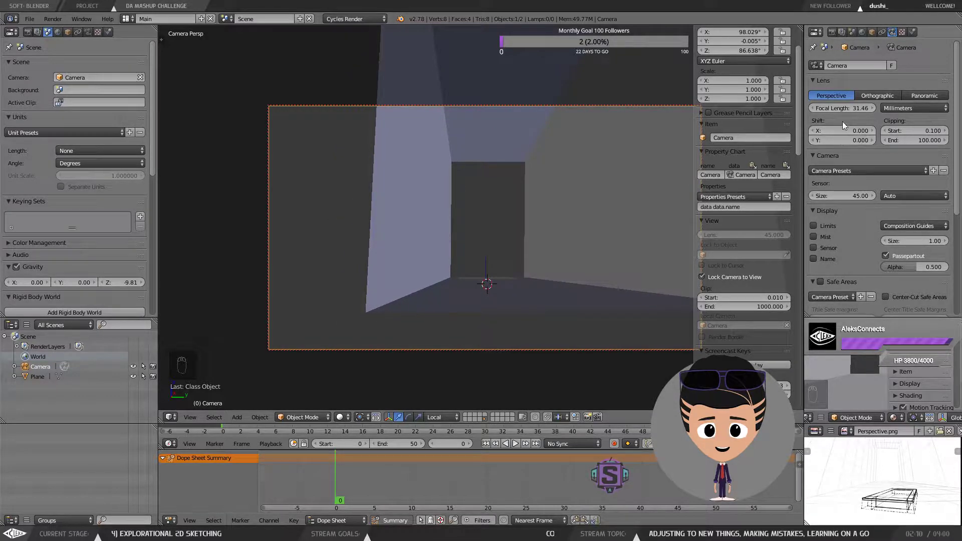
pyautogui.click(844, 109)
pyautogui.write('35')
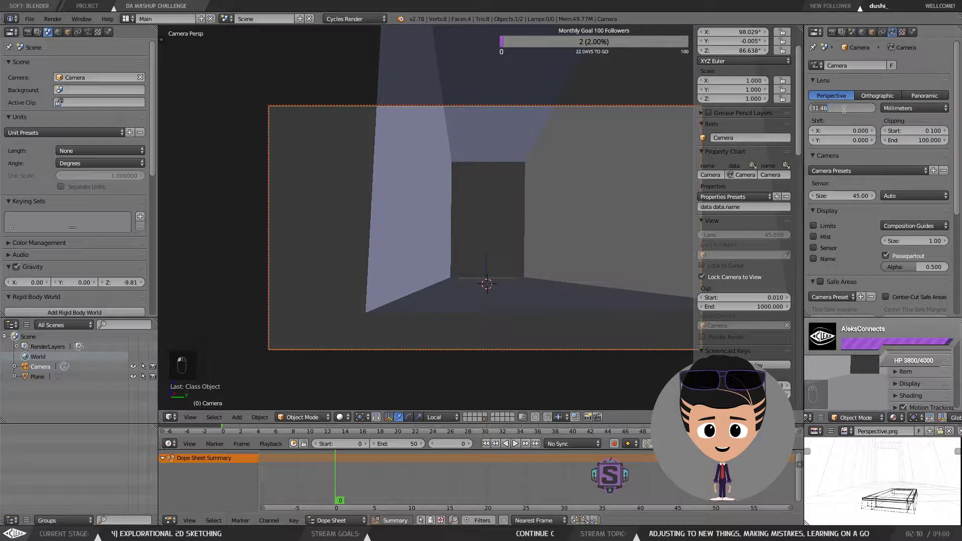
pyautogui.press('Return')
# Step: Adjust the locked camera view to frame the room's far wall and close the sidebar
pyautogui.moveTo(530, 176); pyautogui.dragTo(542, 212)
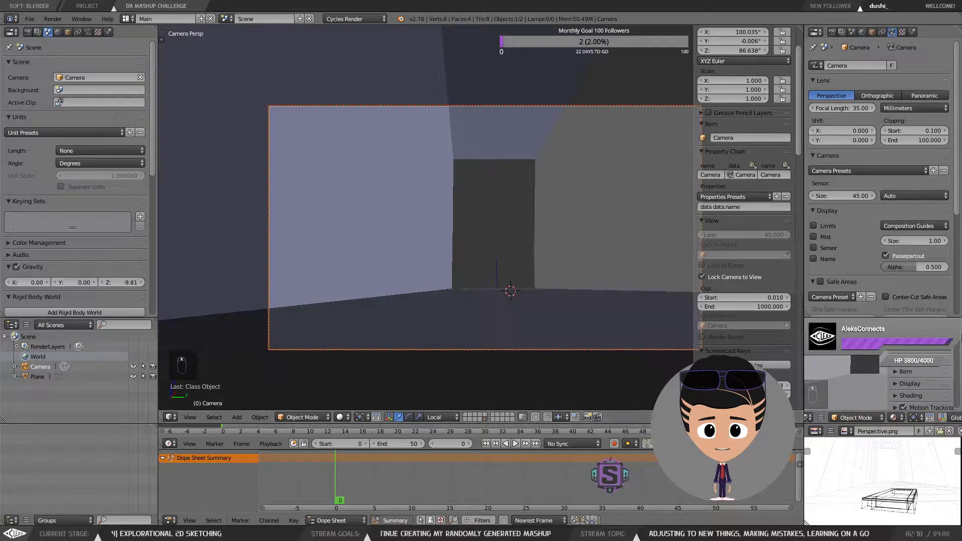
pyautogui.moveTo(888, 351); pyautogui.dragTo(959, 354)
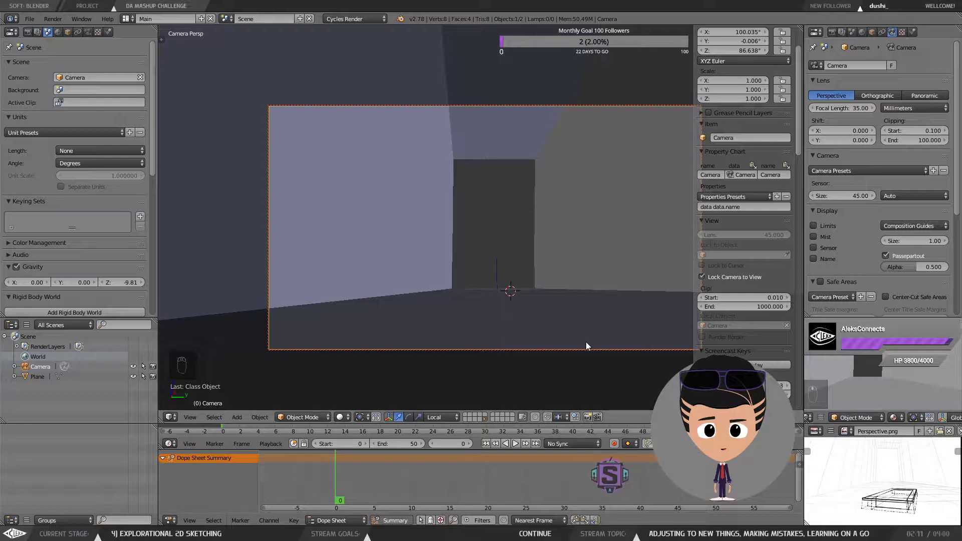
pyautogui.moveTo(551, 308); pyautogui.dragTo(550, 314)
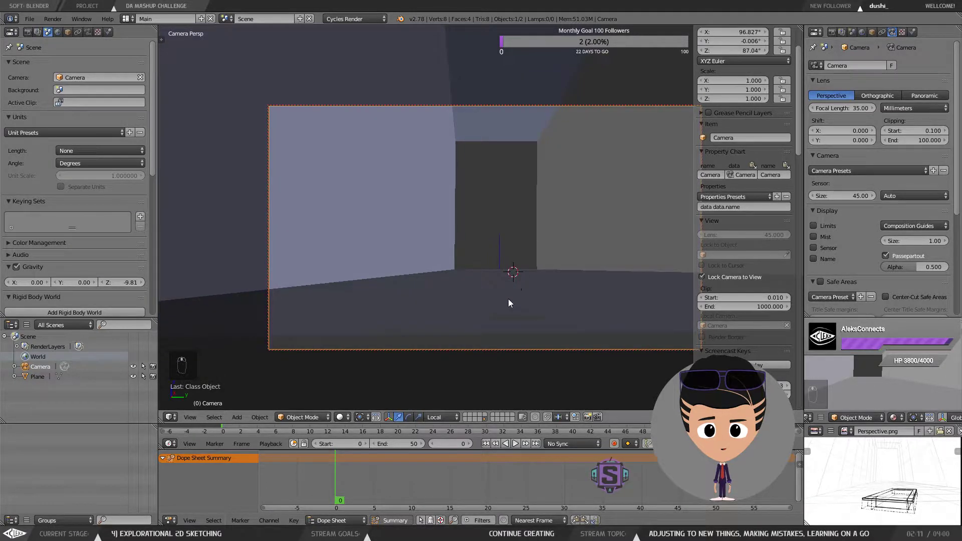
pyautogui.scroll(-2, 505, 282)
pyautogui.scroll(4, 507, 288)
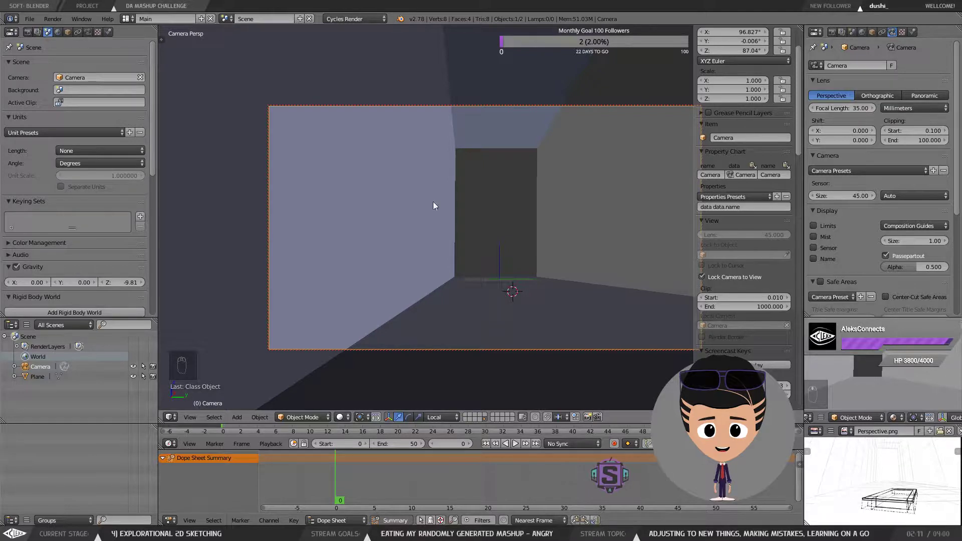
pyautogui.moveTo(509, 269); pyautogui.dragTo(573, 251)
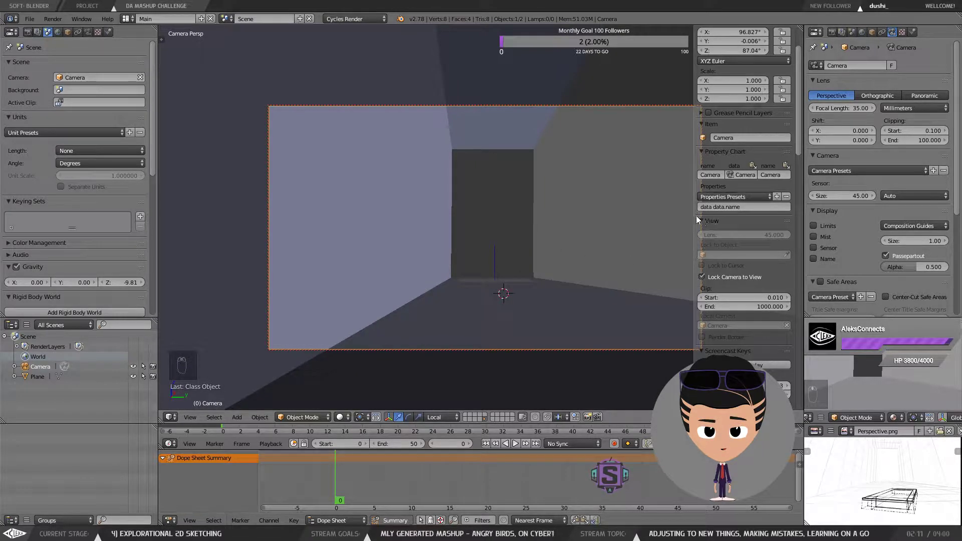
pyautogui.press('n')
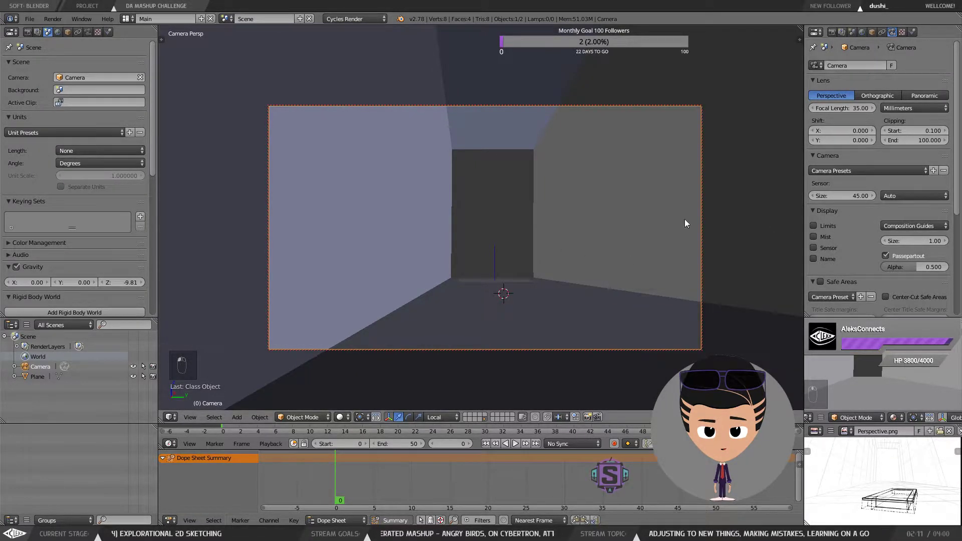
pyautogui.moveTo(652, 197); pyautogui.dragTo(655, 197)
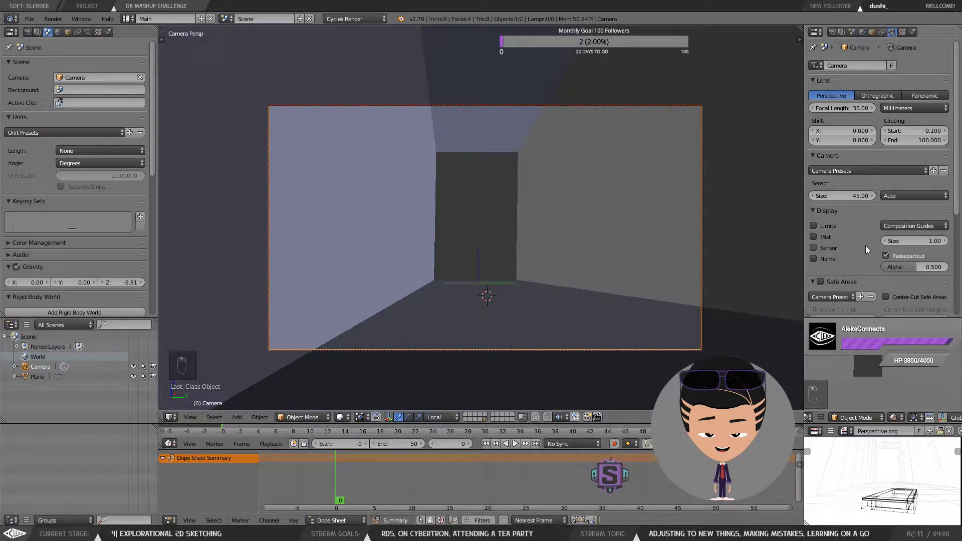
# Step: Set the camera's depth of field focus object to Plane
pyautogui.scroll(-3, 864, 245)
pyautogui.scroll(-5, 864, 246)
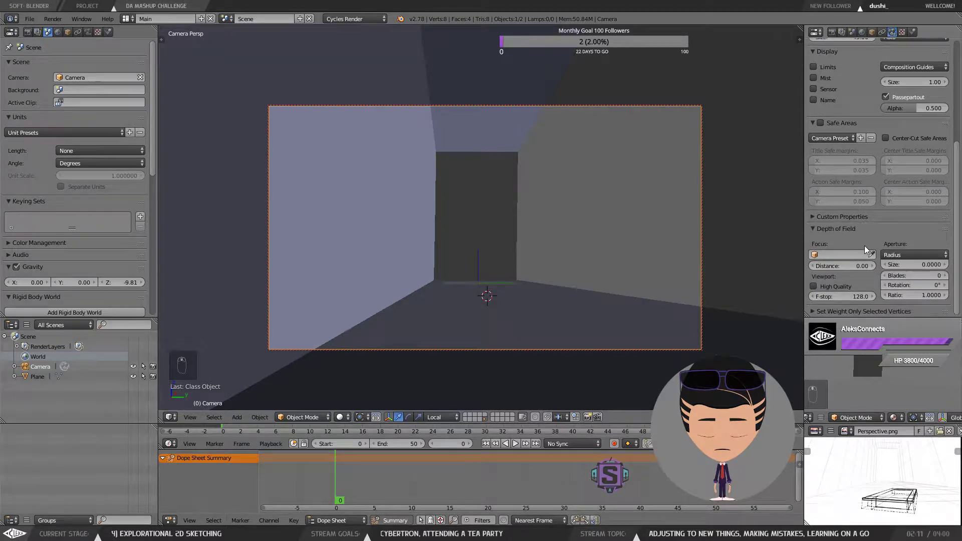
pyautogui.click(852, 254)
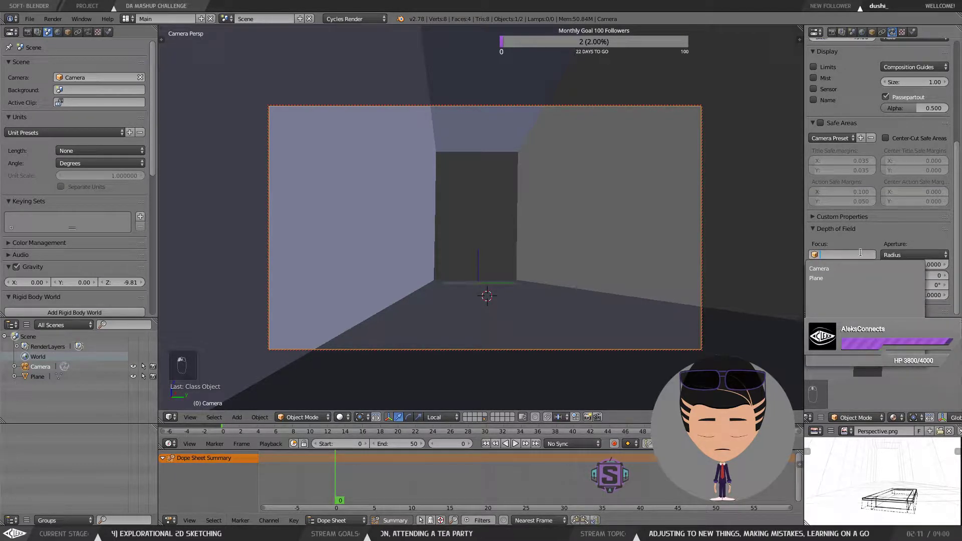
pyautogui.click(836, 278)
pyautogui.click(839, 254)
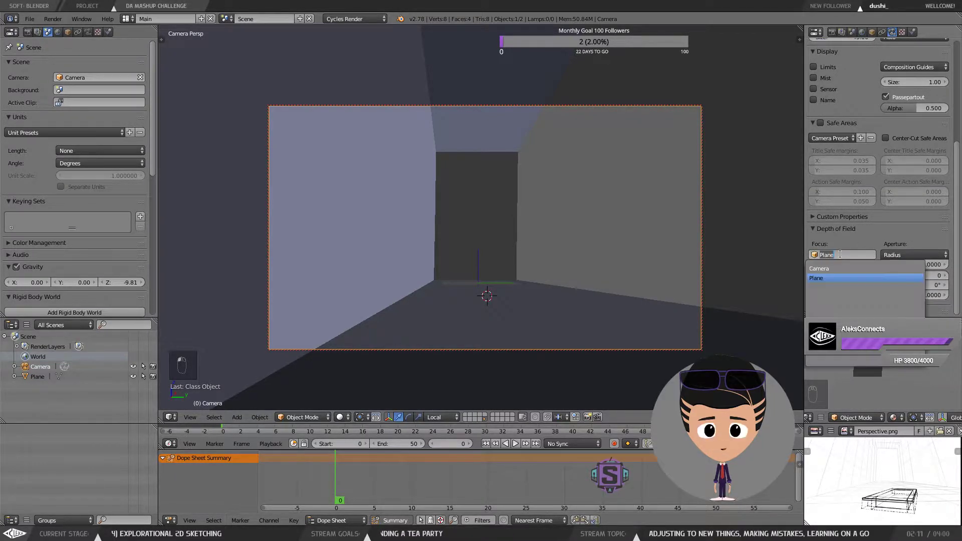
pyautogui.click(828, 278)
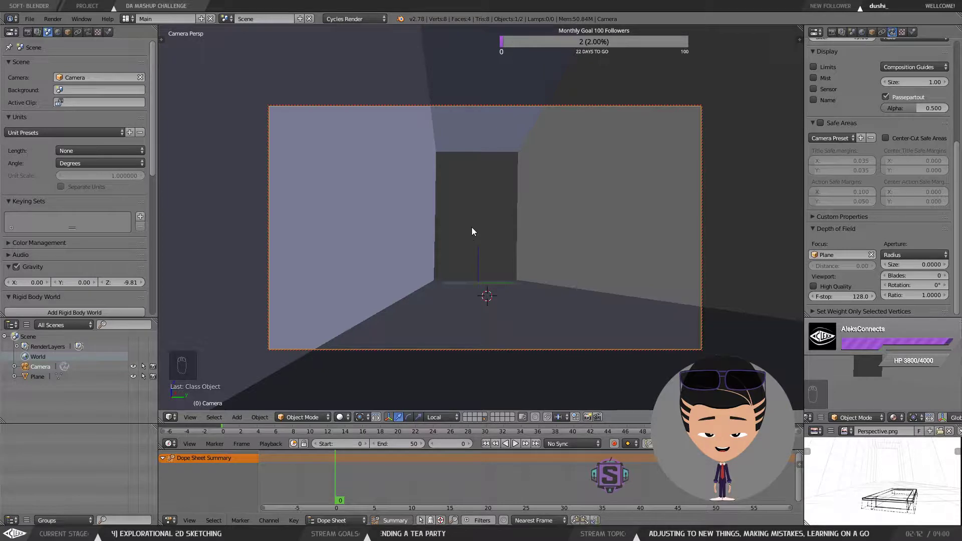
# Step: Add a Grating mesh object to the scene and check its dimensions in the sidebar
pyautogui.press('space')
pyautogui.moveTo(534, 230)
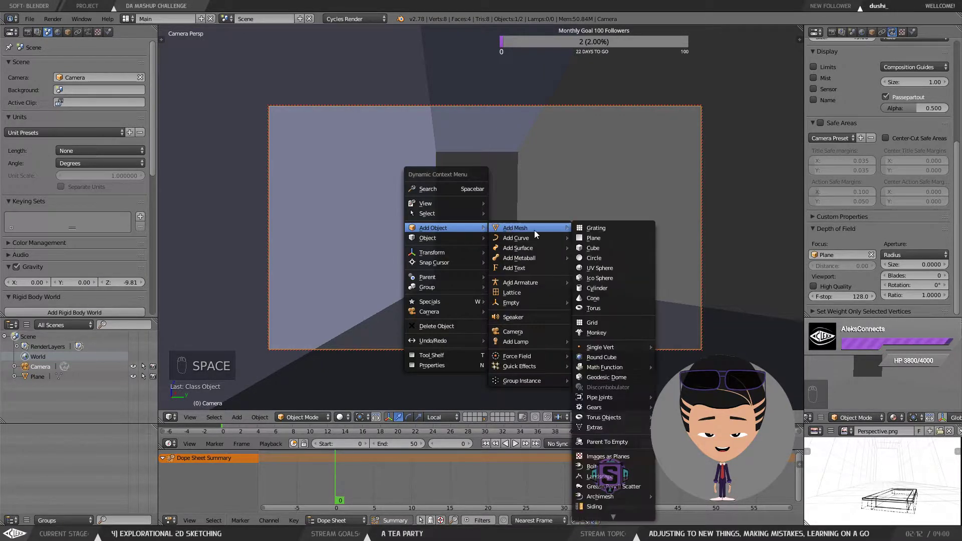
pyautogui.click(608, 227)
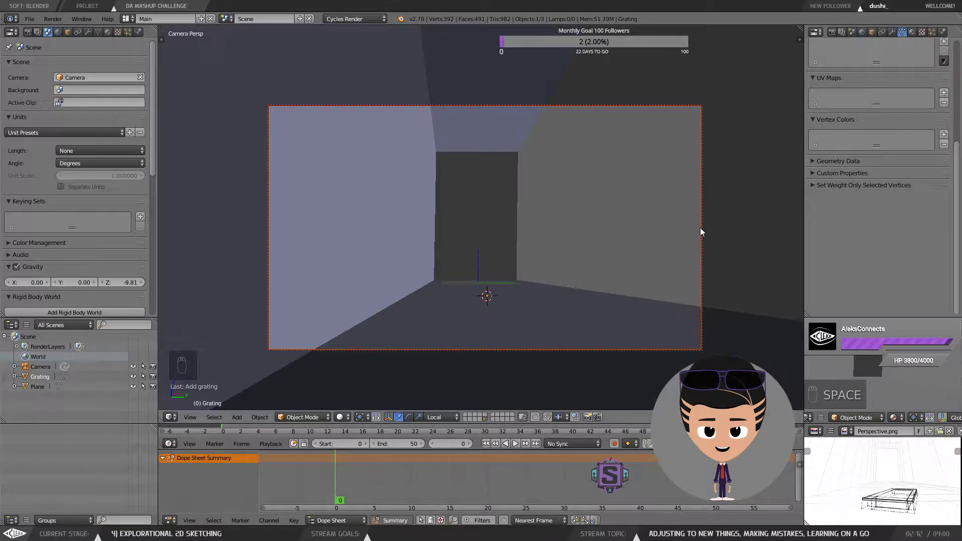
pyautogui.press('n')
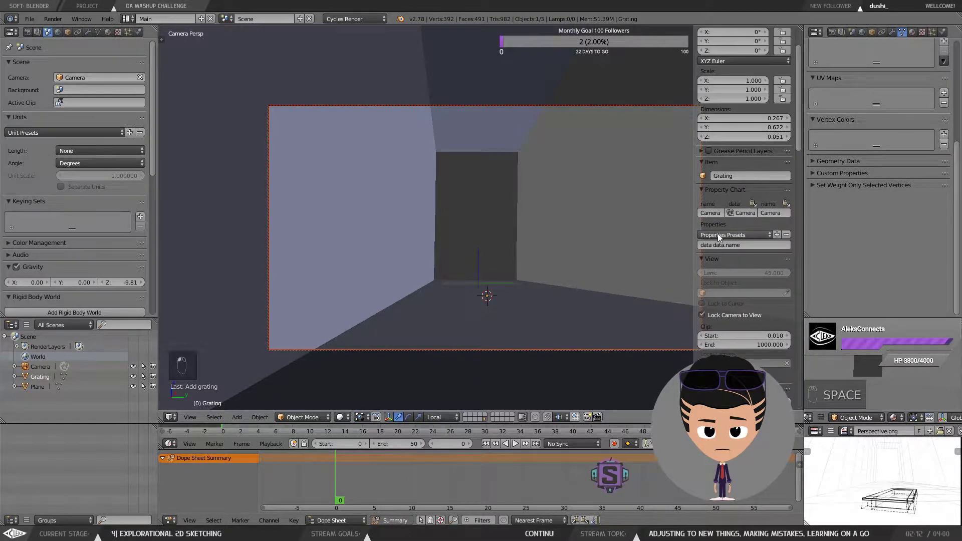
pyautogui.scroll(-4, 717, 234)
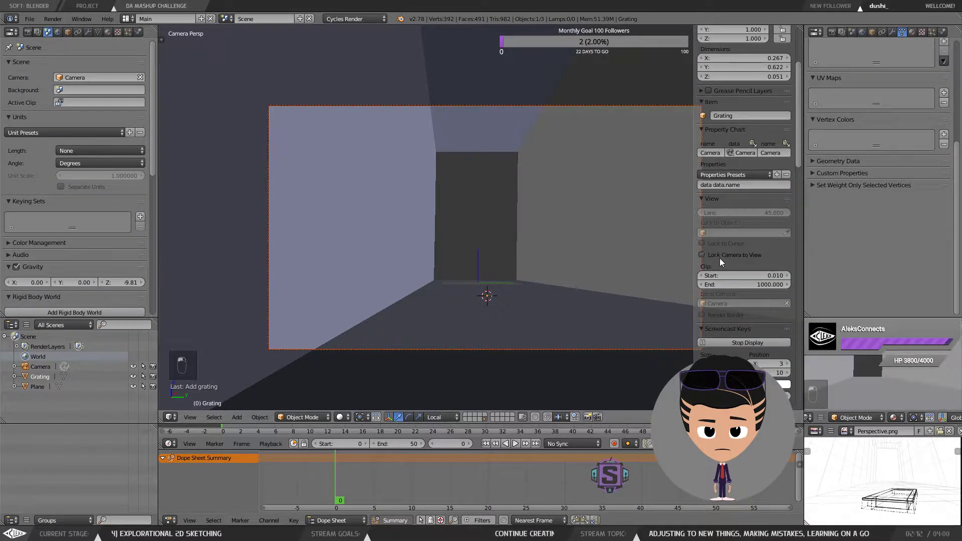
pyautogui.press('n')
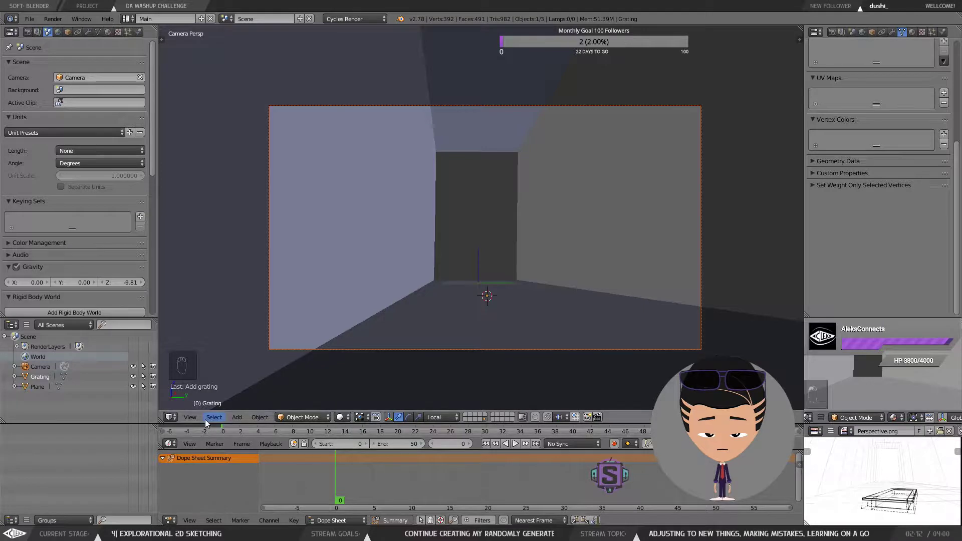
# Step: Leave the camera view, orbit around the room, select the room box and undo the last change
pyautogui.press('space')
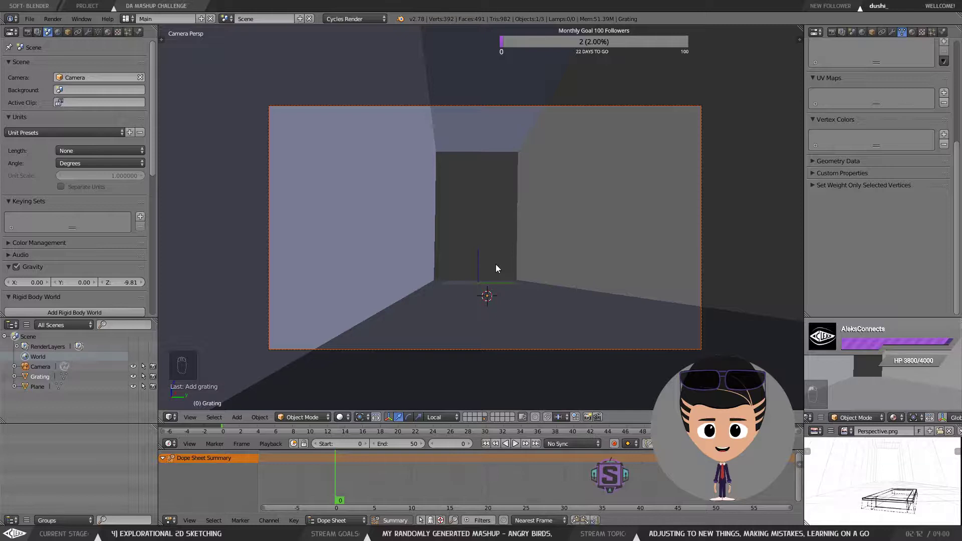
pyautogui.press('KP_0')
pyautogui.scroll(-3, 491, 265)
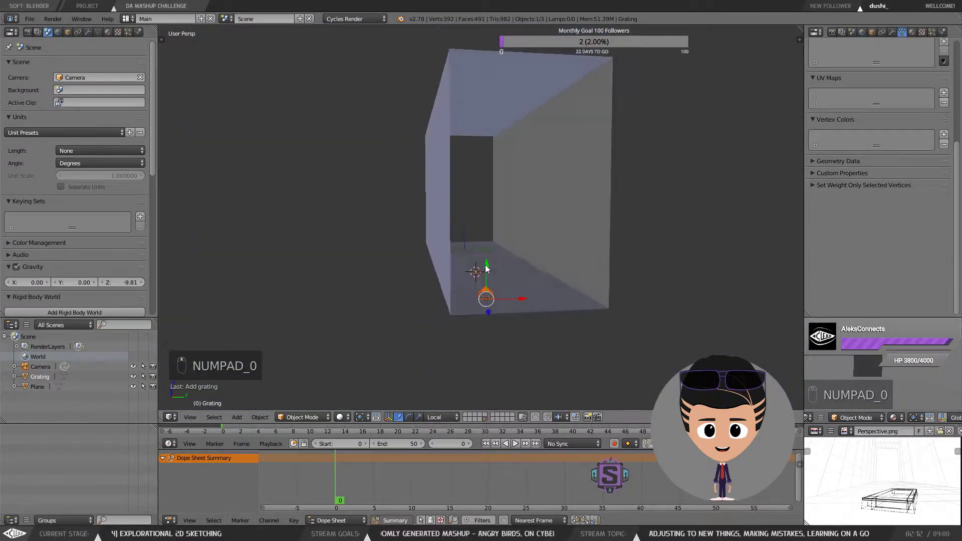
pyautogui.moveTo(497, 259); pyautogui.dragTo(468, 210)
pyautogui.rightClick(671, 370)
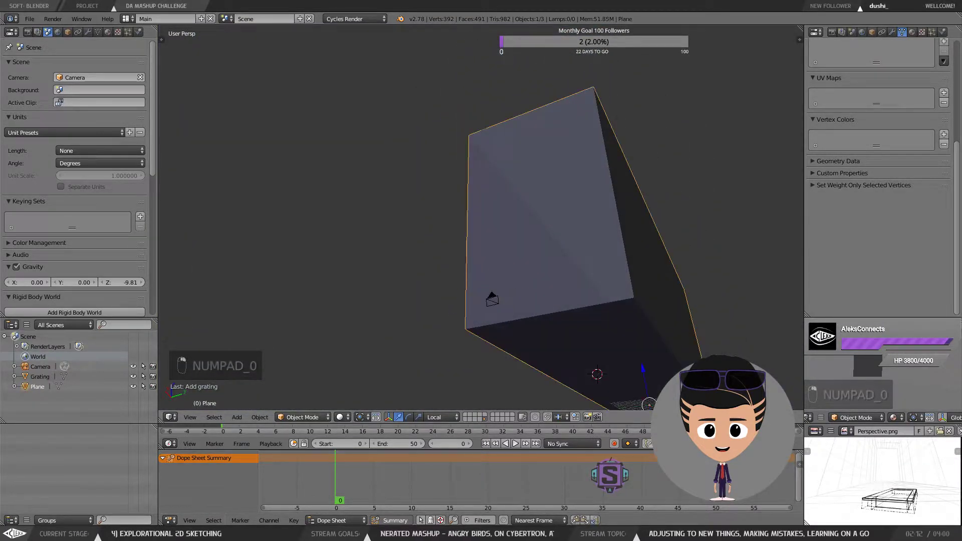
pyautogui.moveTo(682, 368); pyautogui.dragTo(638, 399)
pyautogui.moveTo(609, 336); pyautogui.dragTo(519, 291)
pyautogui.hotkey('ctrl', 'z')
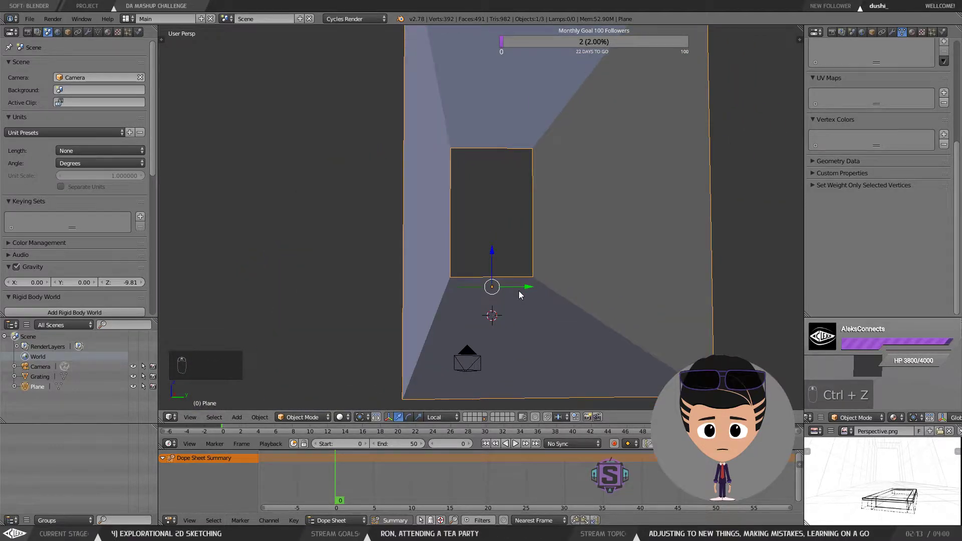
# Step: Import Perspective.png from Documents as an image plane
pyautogui.press('space')
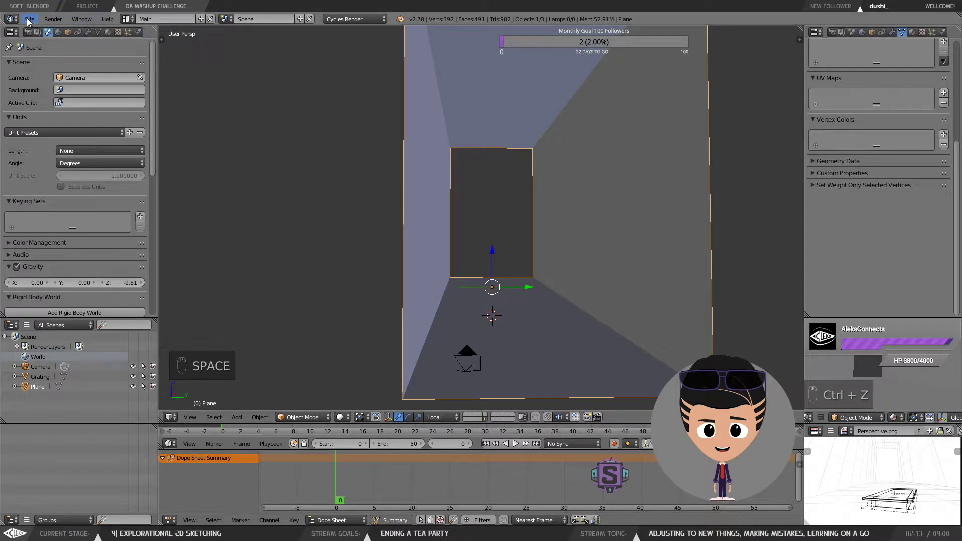
pyautogui.click(30, 19)
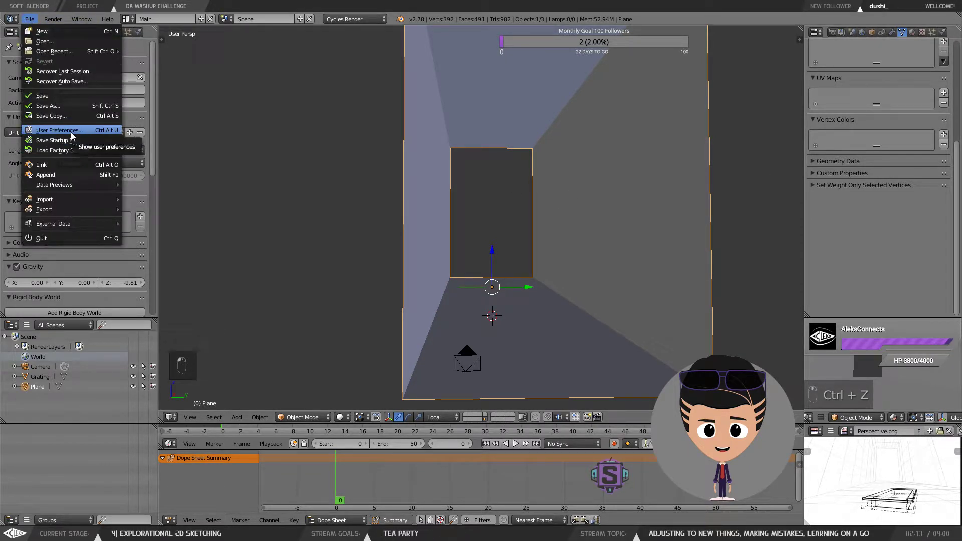
pyautogui.moveTo(74, 184)
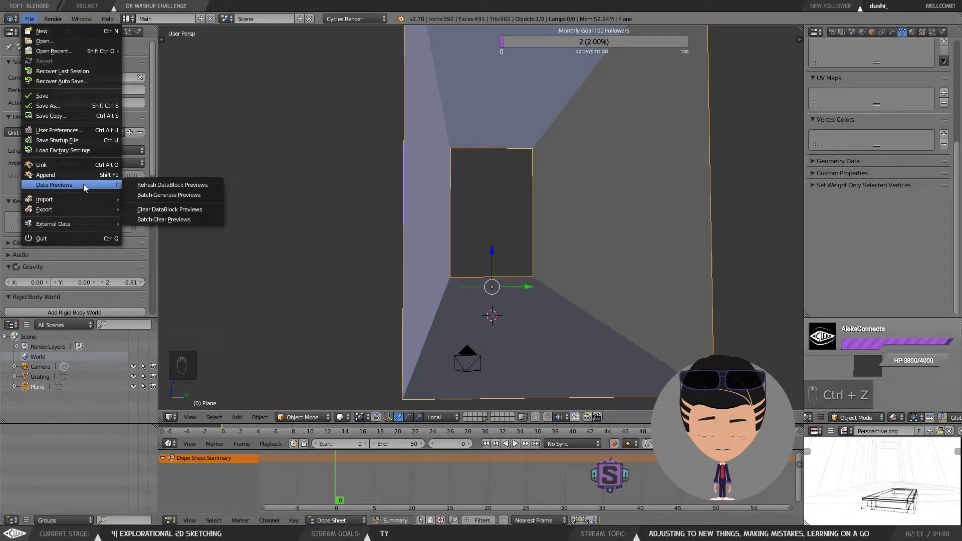
pyautogui.moveTo(83, 203)
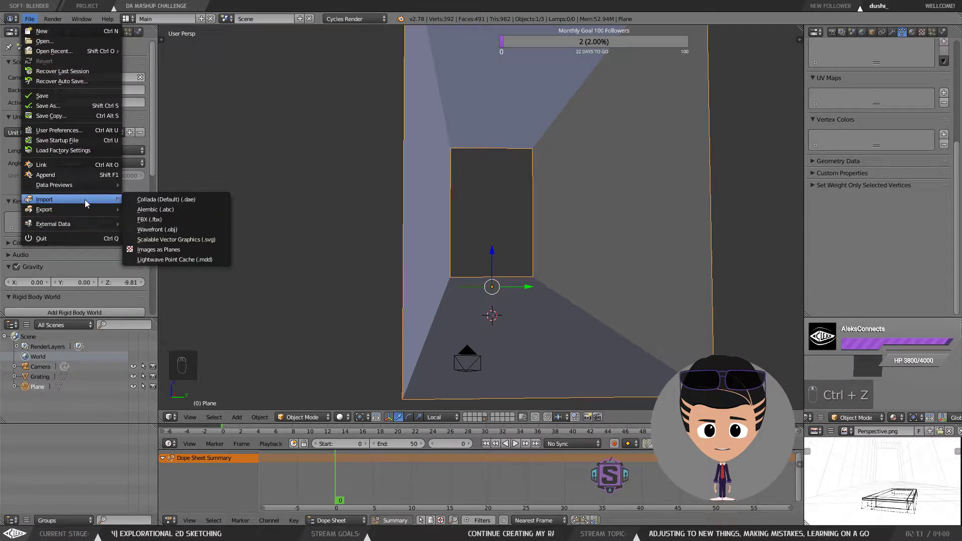
pyautogui.click(201, 249)
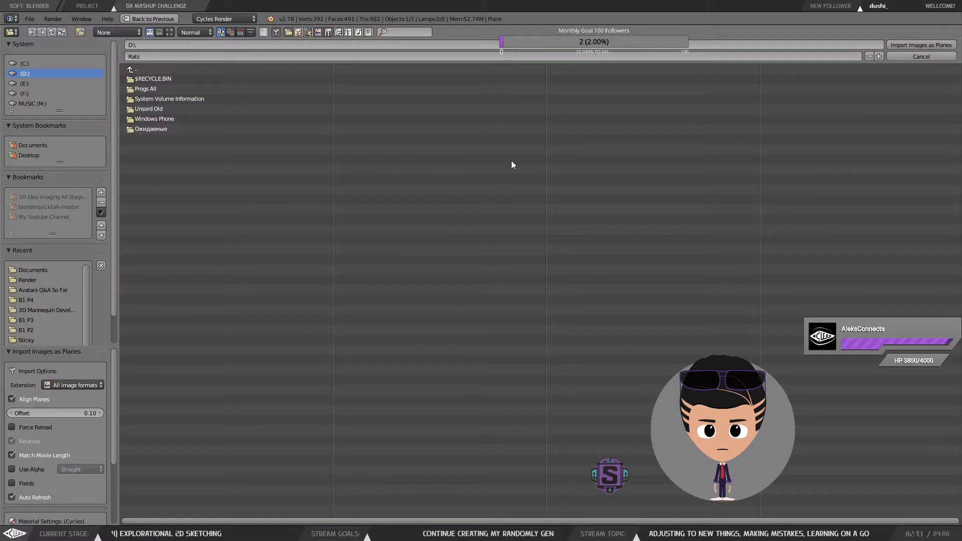
pyautogui.click(142, 69)
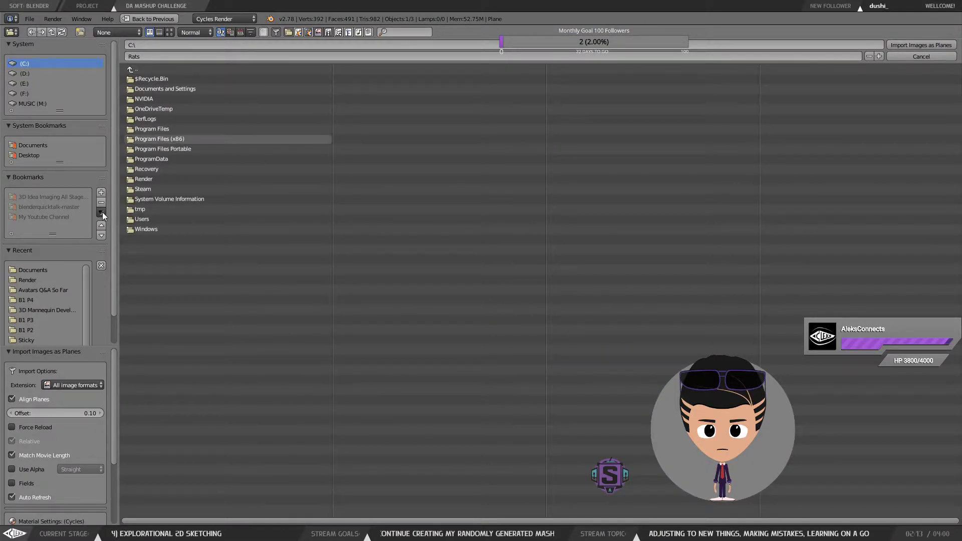
pyautogui.click(30, 151)
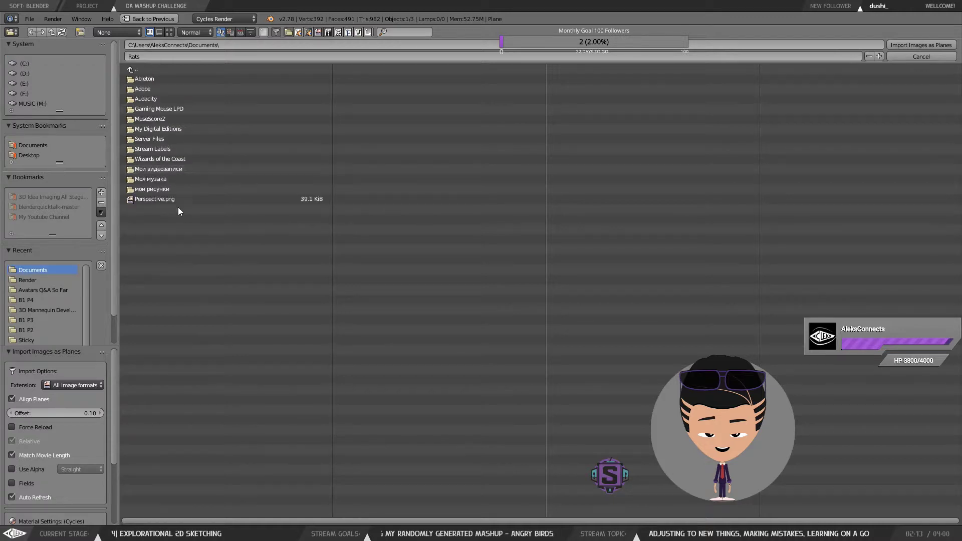
pyautogui.doubleClick(166, 201)
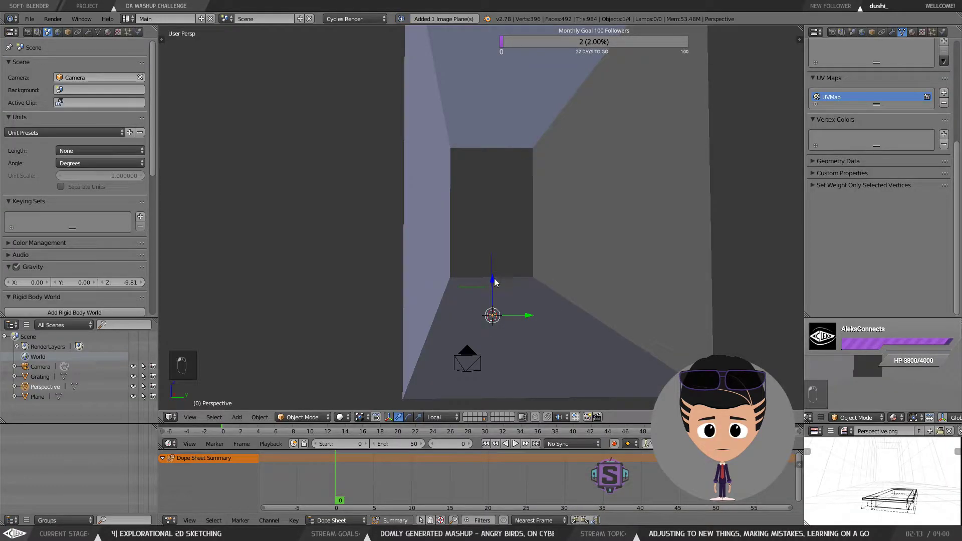
# Step: Move the imported image plane slightly, zoom in on it and open its material settings
pyautogui.moveTo(499, 330)
pyautogui.mouseDown()
pyautogui.moveTo(499, 298)
pyautogui.moveTo(501, 332)
pyautogui.mouseUp()
pyautogui.moveTo(493, 277)
pyautogui.mouseDown()
pyautogui.moveTo(502, 217)
pyautogui.moveTo(481, 281)
pyautogui.moveTo(477, 273)
pyautogui.mouseUp()
pyautogui.scroll(3, 499, 251)
pyautogui.scroll(5, 480, 264)
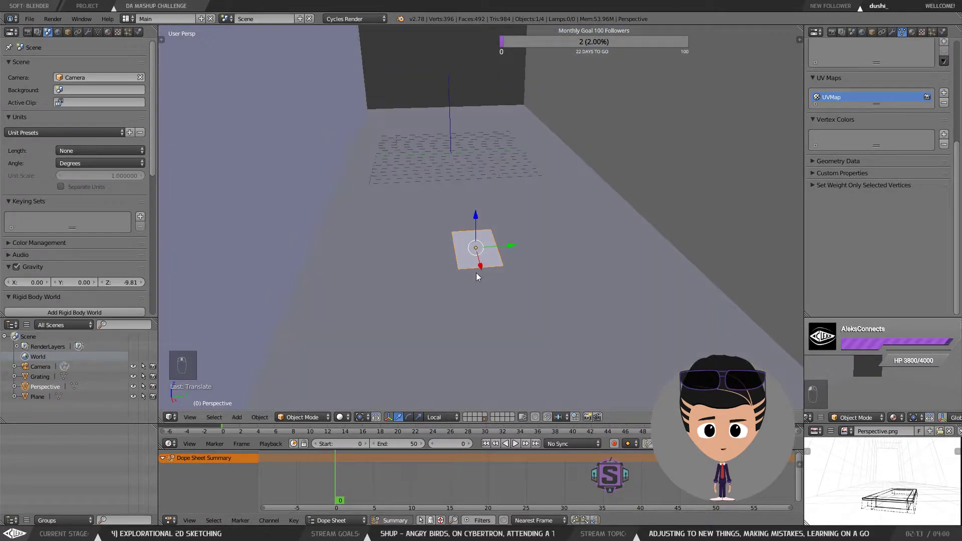
pyautogui.click(911, 33)
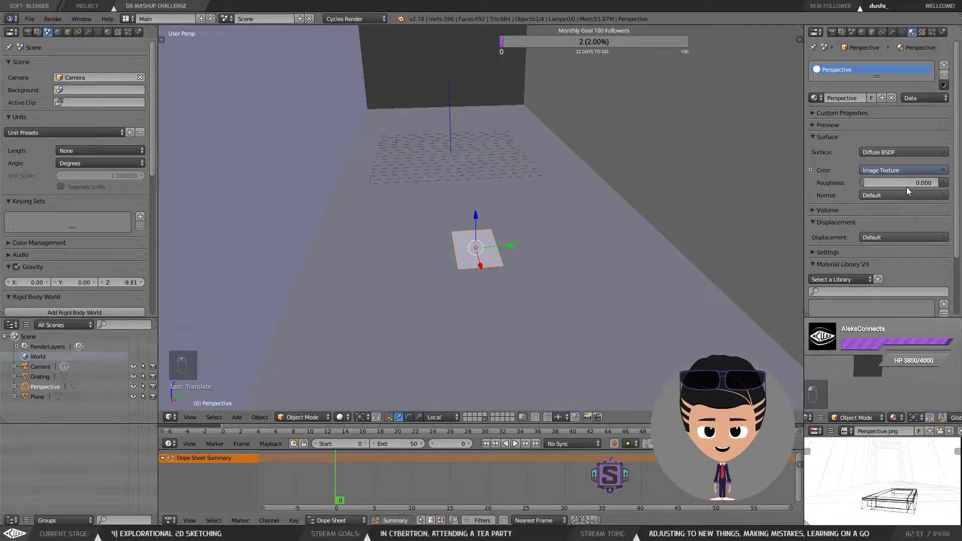
# Step: Switch the viewport shading to Texture so the sketch shows on the plane
pyautogui.scroll(5, 478, 240)
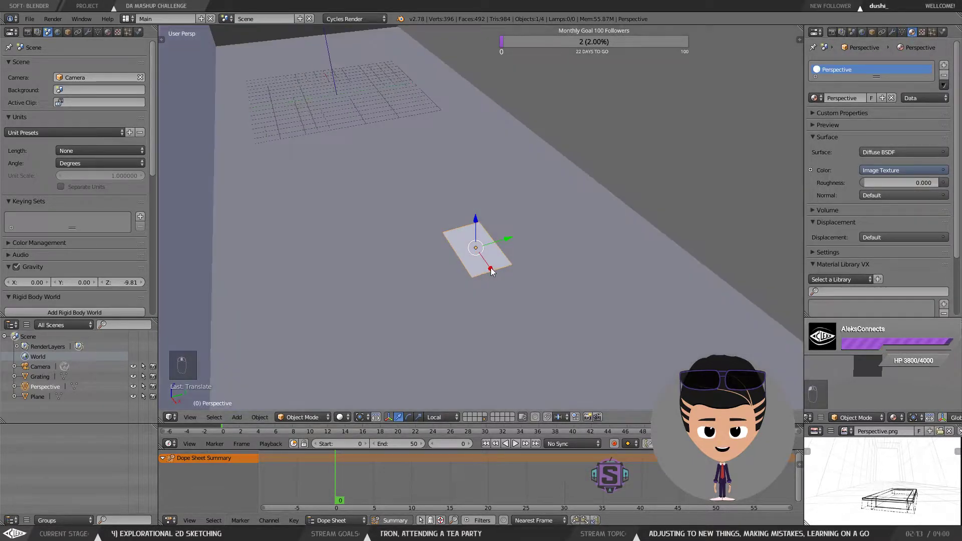
pyautogui.scroll(3, 477, 251)
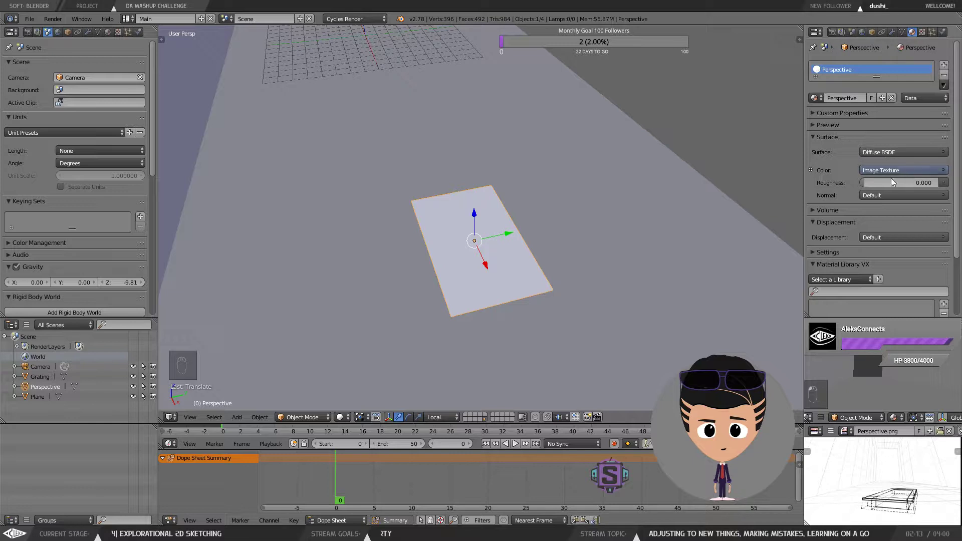
pyautogui.click(341, 416)
pyautogui.click(365, 363)
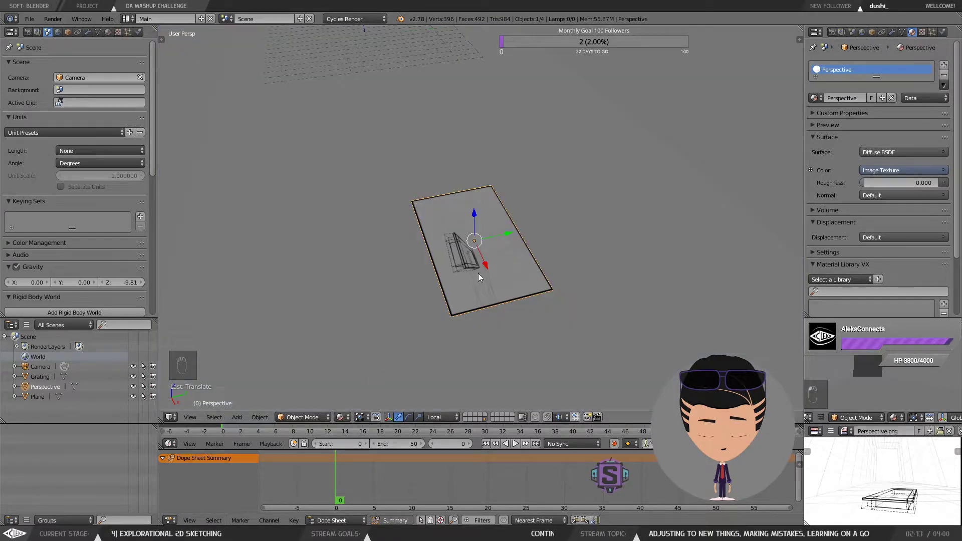
pyautogui.moveTo(513, 291); pyautogui.dragTo(493, 297)
pyautogui.click(342, 416)
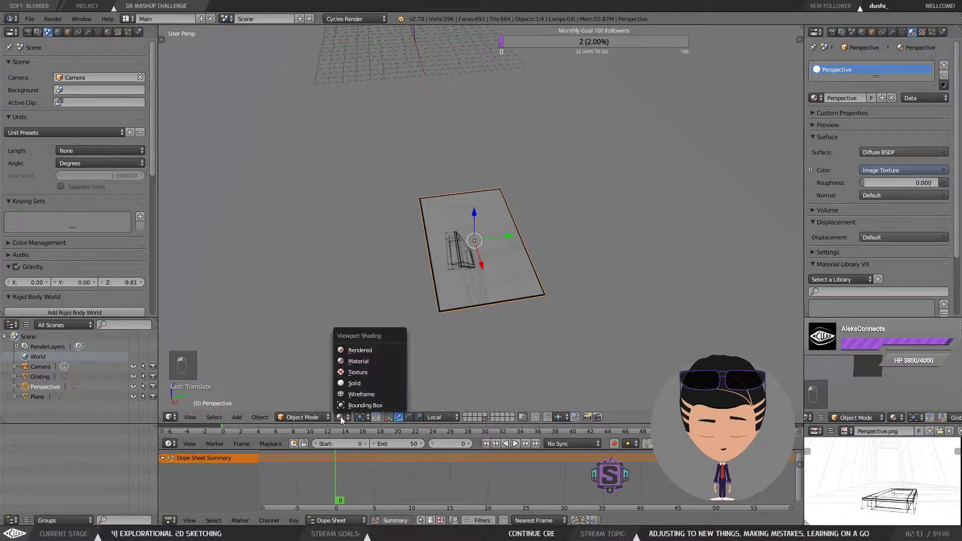
pyautogui.click(363, 371)
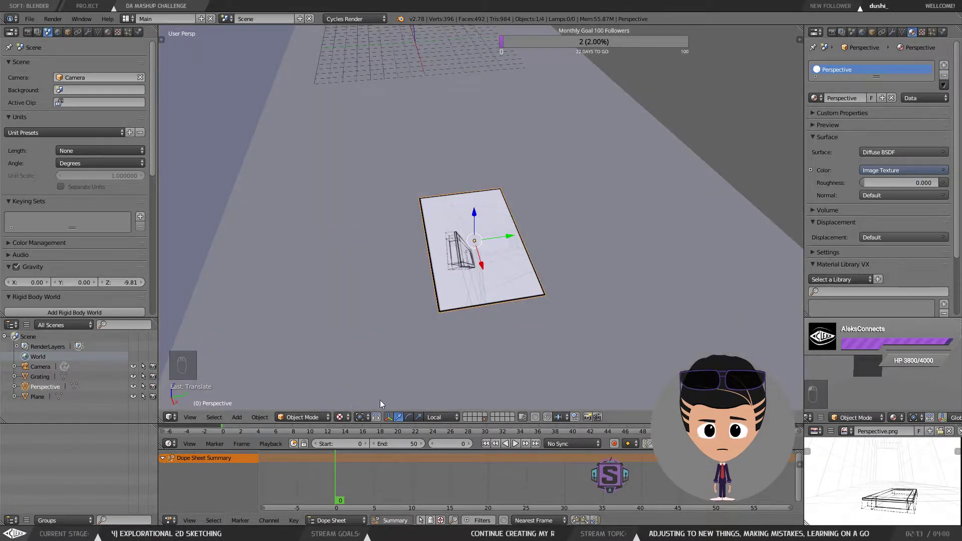
pyautogui.click(341, 417)
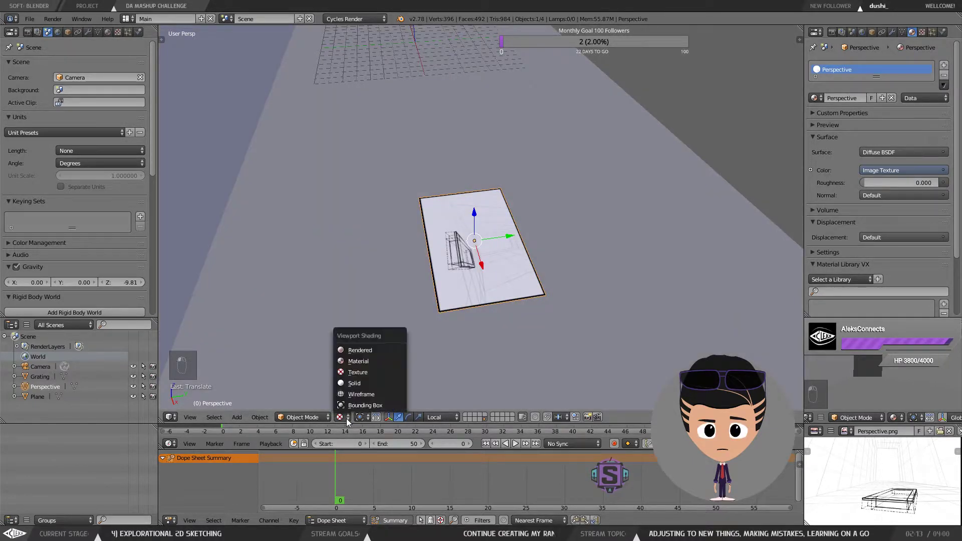
pyautogui.click(358, 376)
# Step: Rotate the image plane upright with the rotation manipulator
pyautogui.moveTo(482, 257)
pyautogui.mouseDown()
pyautogui.moveTo(524, 287)
pyautogui.moveTo(537, 275)
pyautogui.moveTo(488, 223)
pyautogui.moveTo(518, 265)
pyautogui.moveTo(524, 202)
pyautogui.moveTo(524, 215)
pyautogui.mouseUp()
pyautogui.click(409, 419)
pyautogui.moveTo(528, 220); pyautogui.dragTo(442, 263)
pyautogui.moveTo(441, 262); pyautogui.dragTo(545, 196)
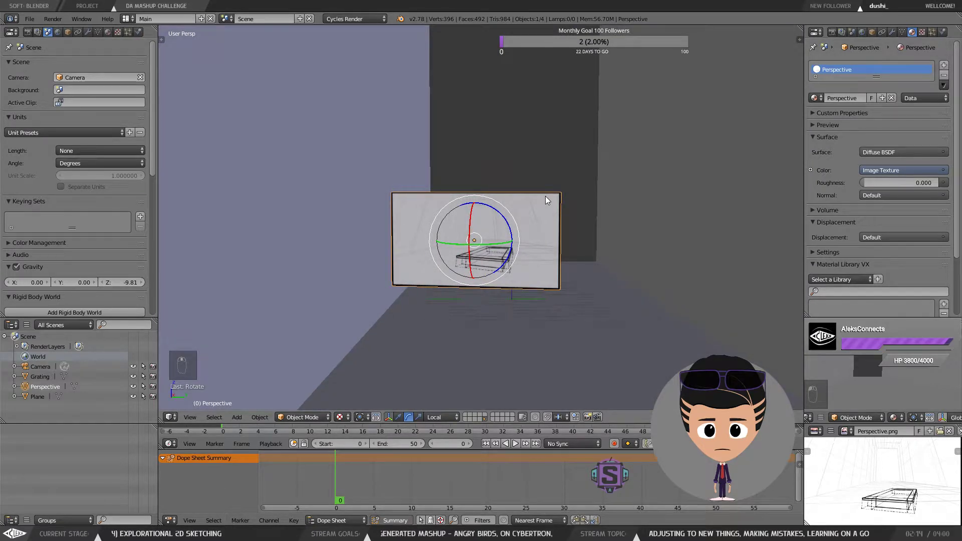
# Step: Move the image plane in front of the camera, sliding it along Y into the camera view
pyautogui.press('KP_0')
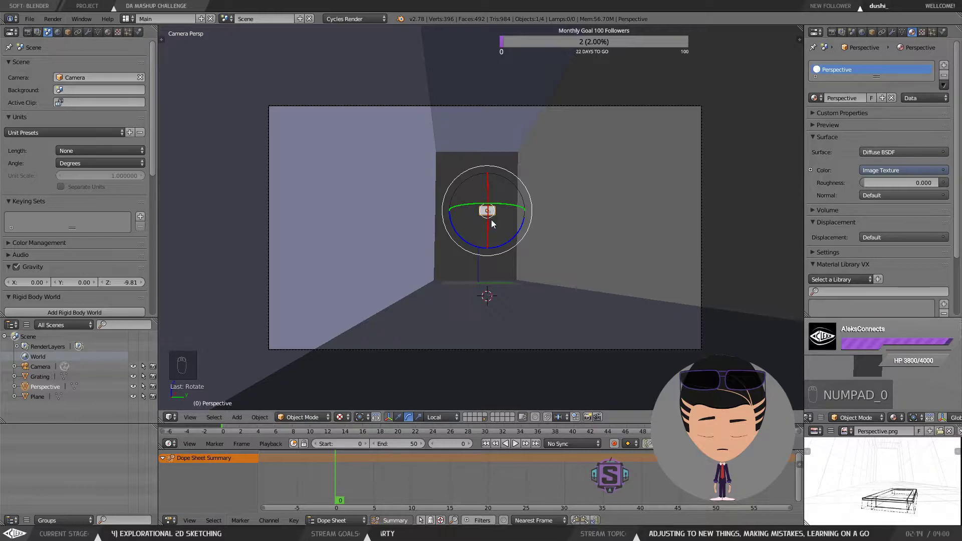
pyautogui.click(399, 416)
pyautogui.moveTo(494, 212); pyautogui.dragTo(437, 242)
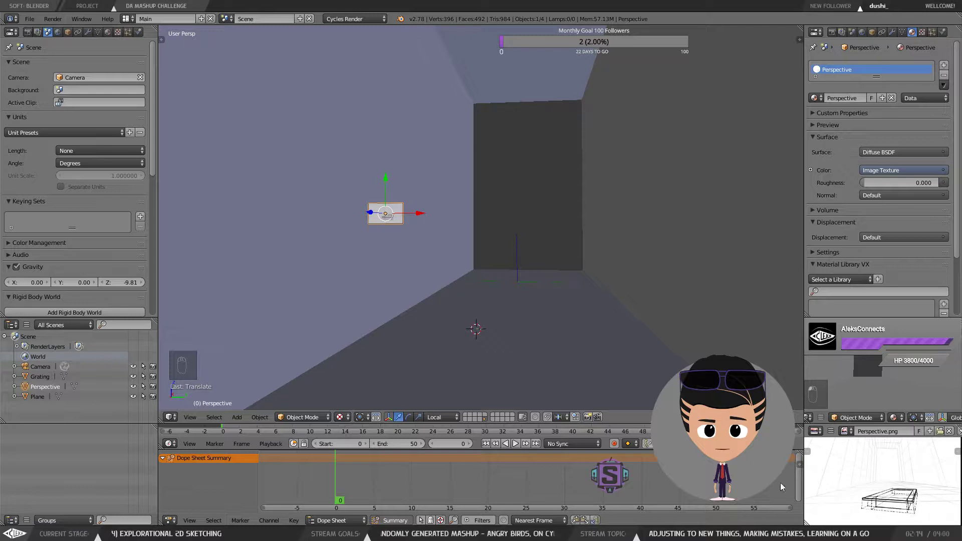
pyautogui.moveTo(427, 249); pyautogui.dragTo(350, 266)
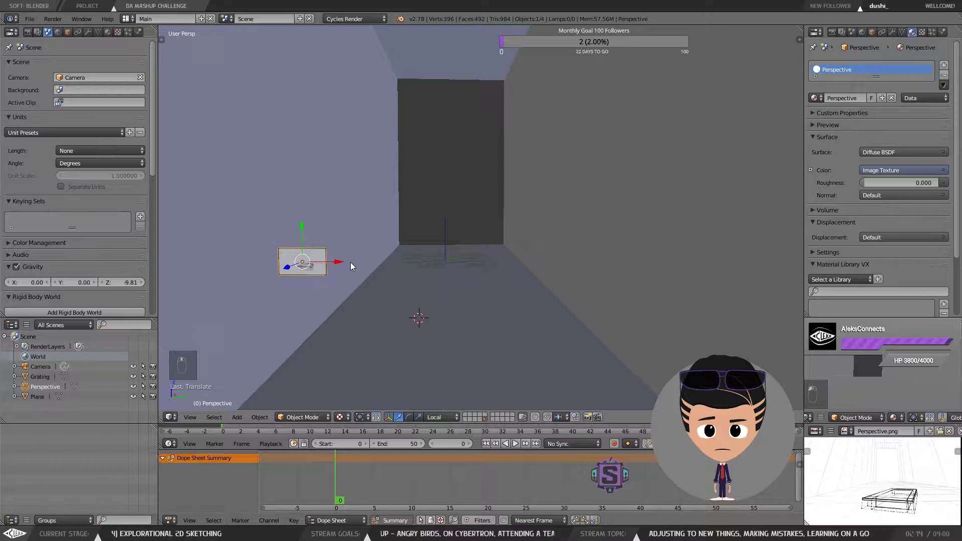
pyautogui.press('KP_0')
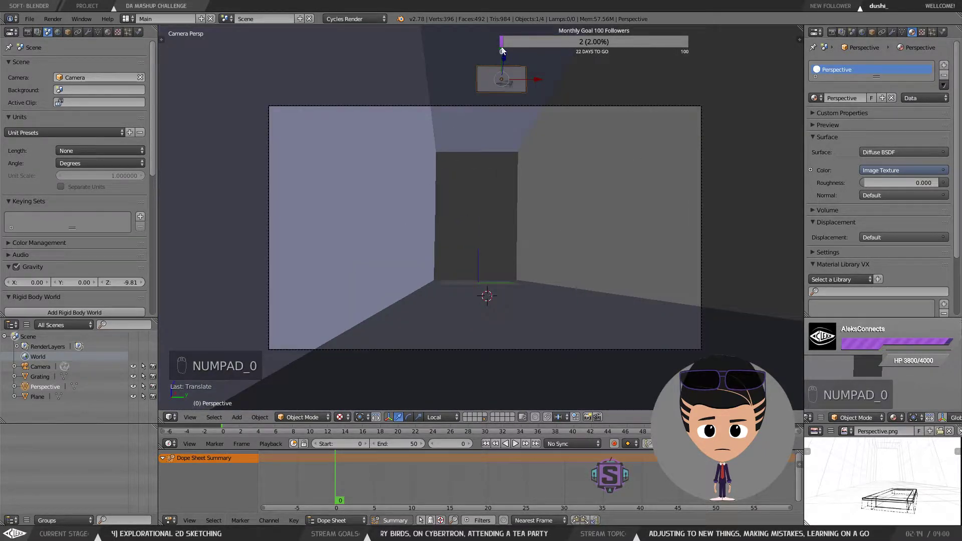
pyautogui.press('g')
pyautogui.press('y')
pyautogui.press('y')
pyautogui.click(482, 191)
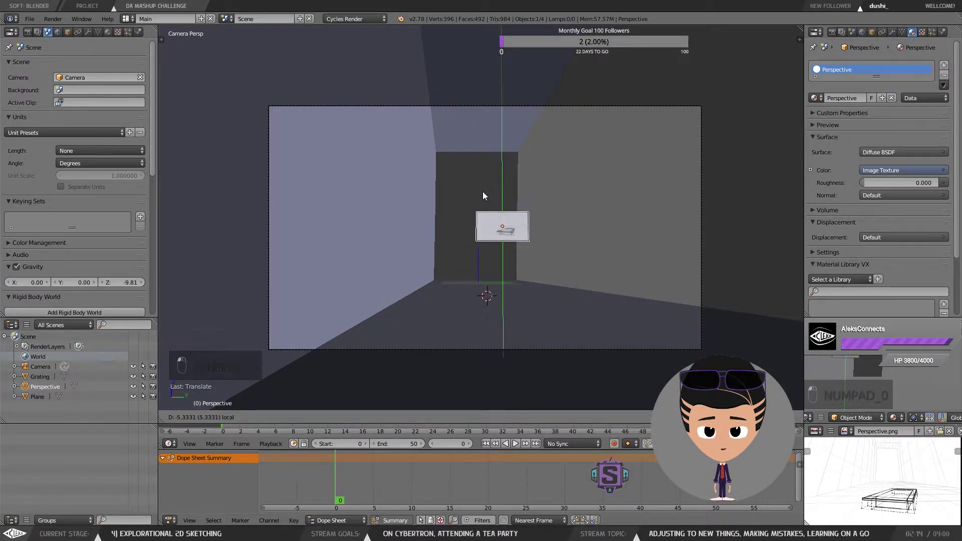
# Step: Scale the image plane up to fill the camera frame and nudge it sideways
pyautogui.press('s')
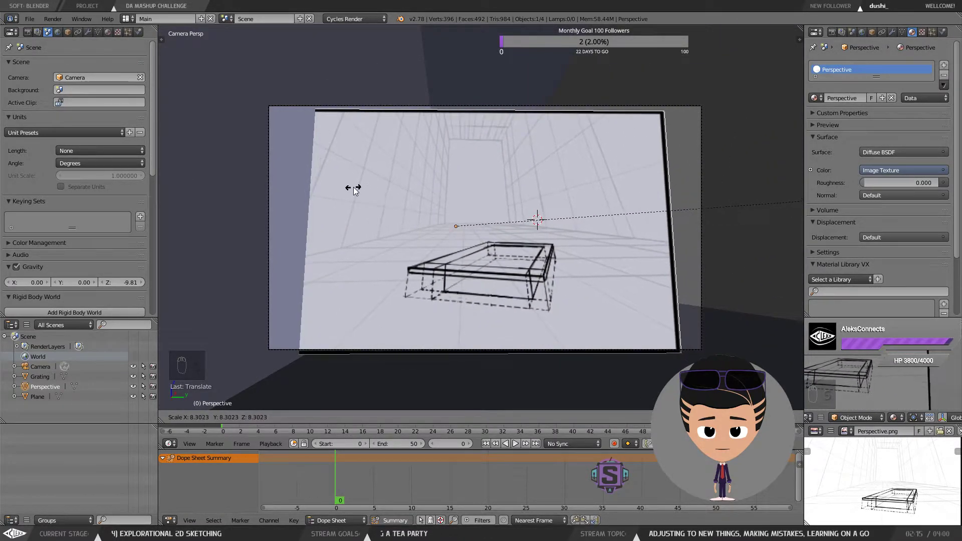
pyautogui.click(256, 176)
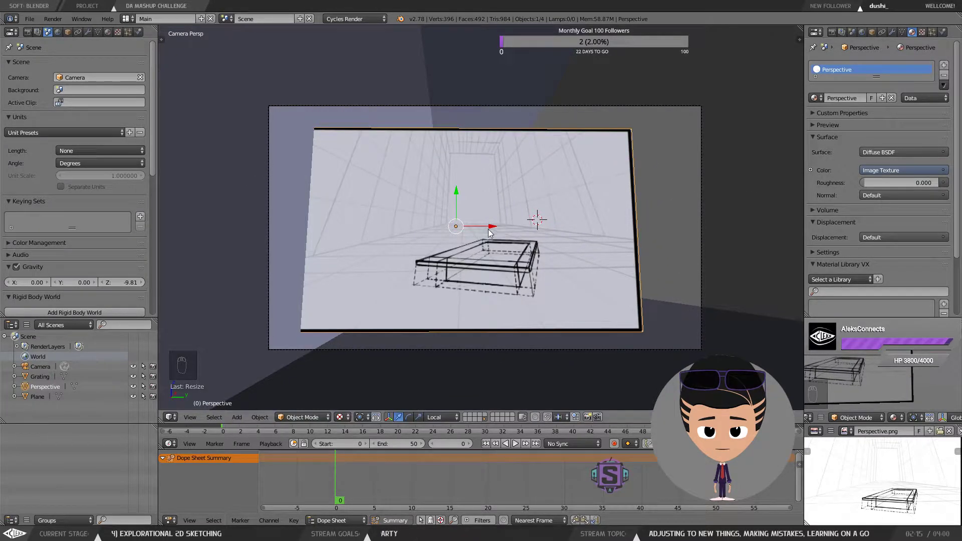
pyautogui.moveTo(490, 232); pyautogui.dragTo(534, 232)
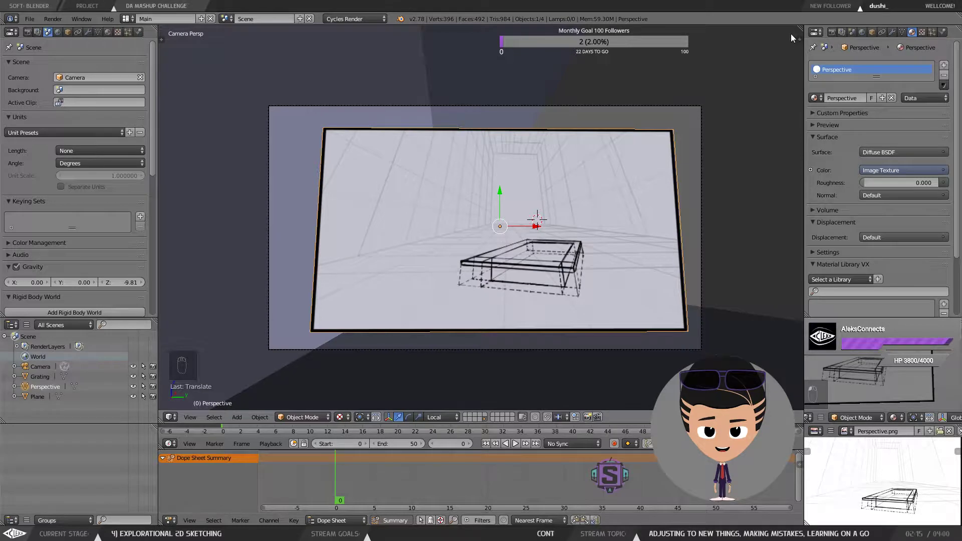
# Step: Set the image plane's Z rotation to 90° in the sidebar
pyautogui.press('n')
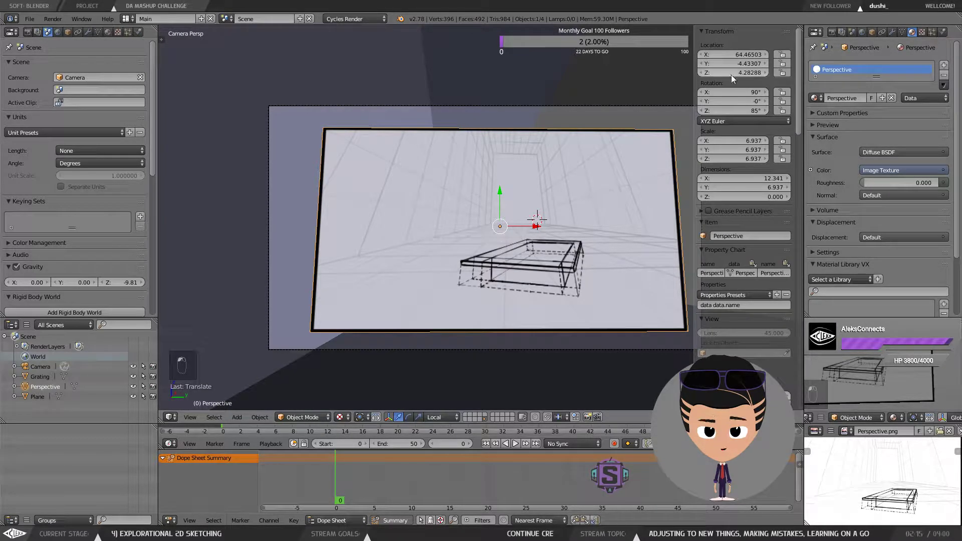
pyautogui.click(746, 110)
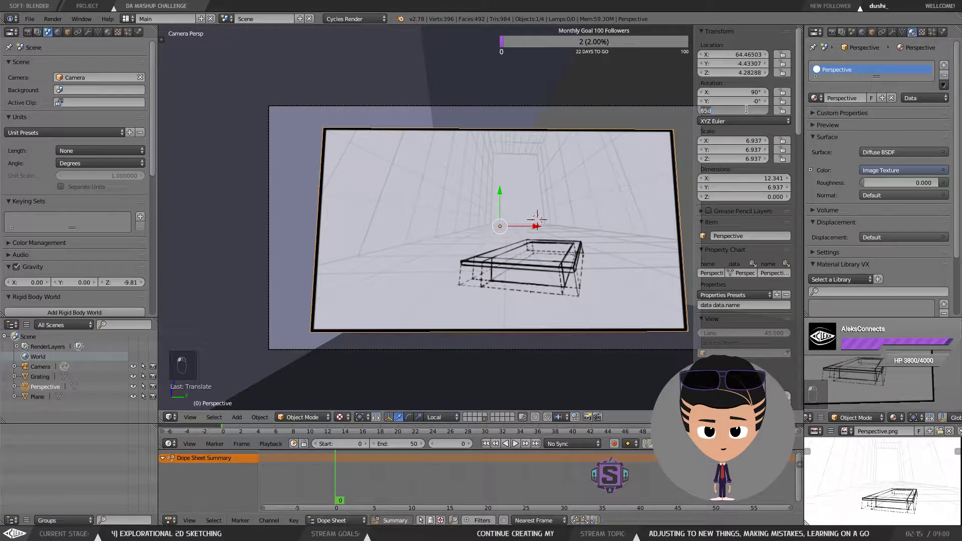
pyautogui.write('90')
pyautogui.press('Return')
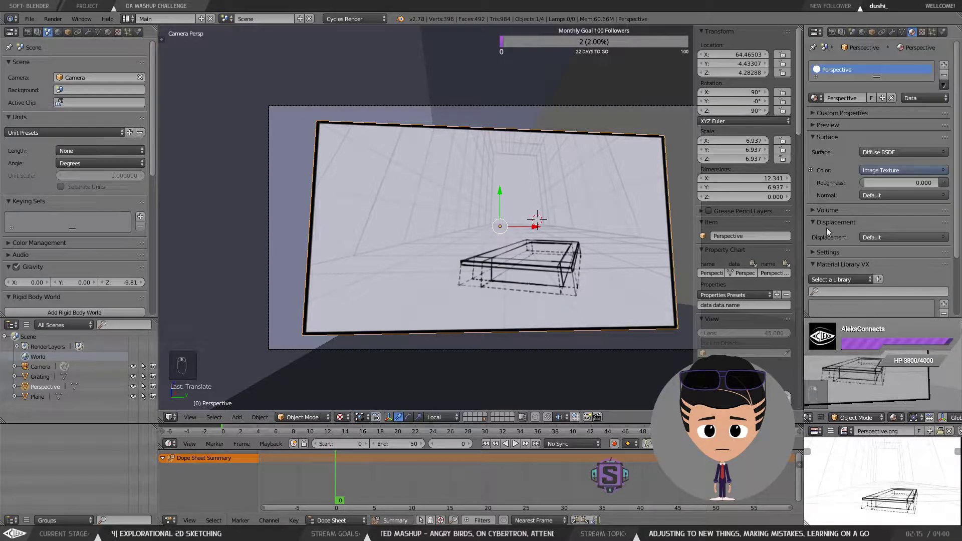
# Step: Set the camera's depth of field focus object to Perspective
pyautogui.rightClick(651, 105)
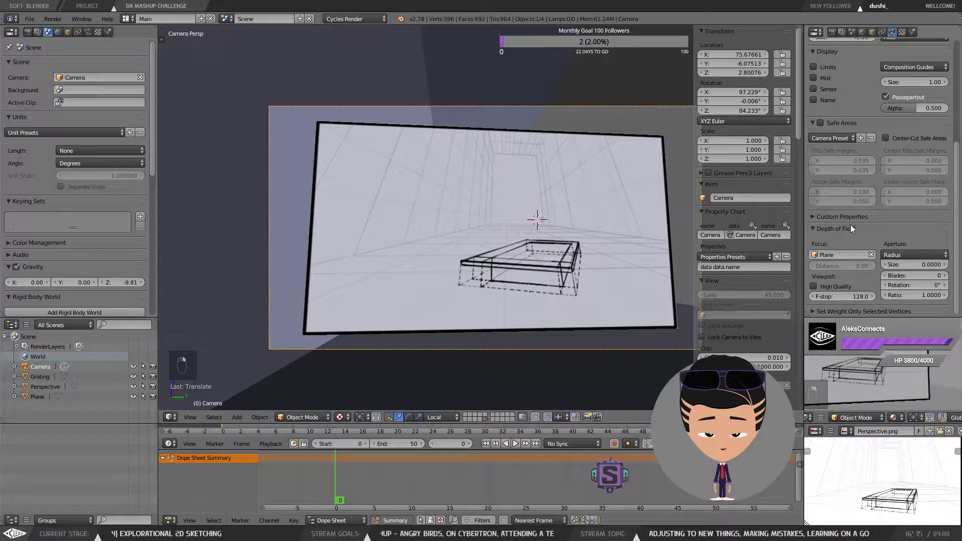
pyautogui.click(846, 255)
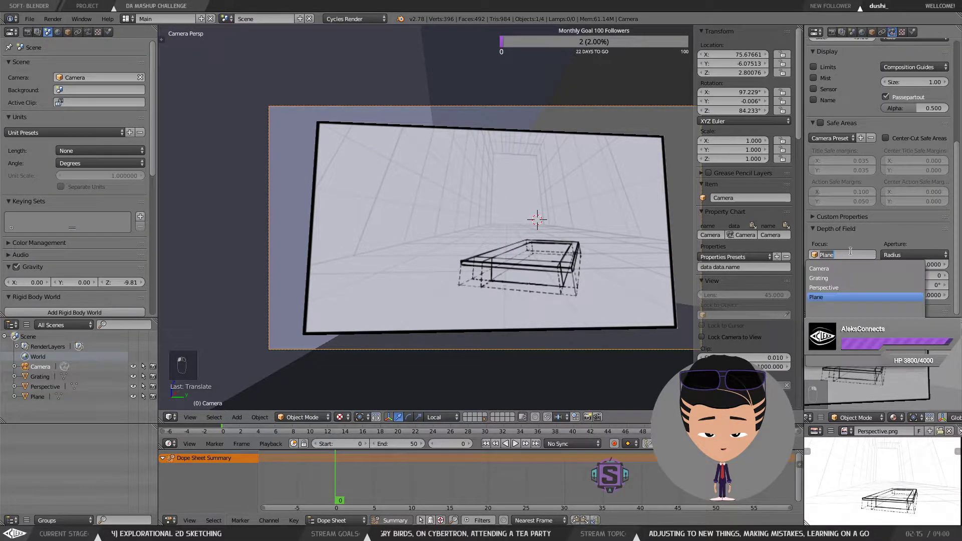
pyautogui.click(841, 288)
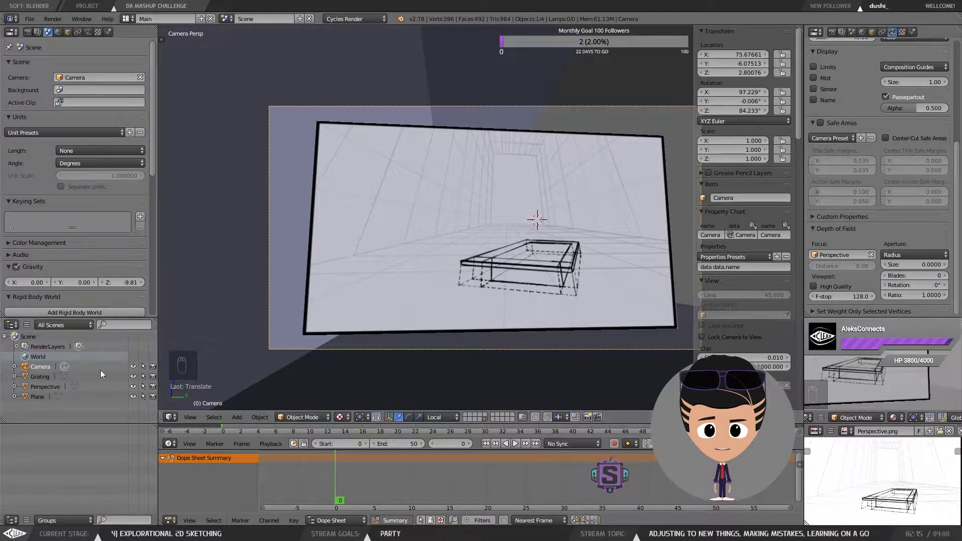
# Step: Clear the camera's depth of field focus object
pyautogui.click(40, 387)
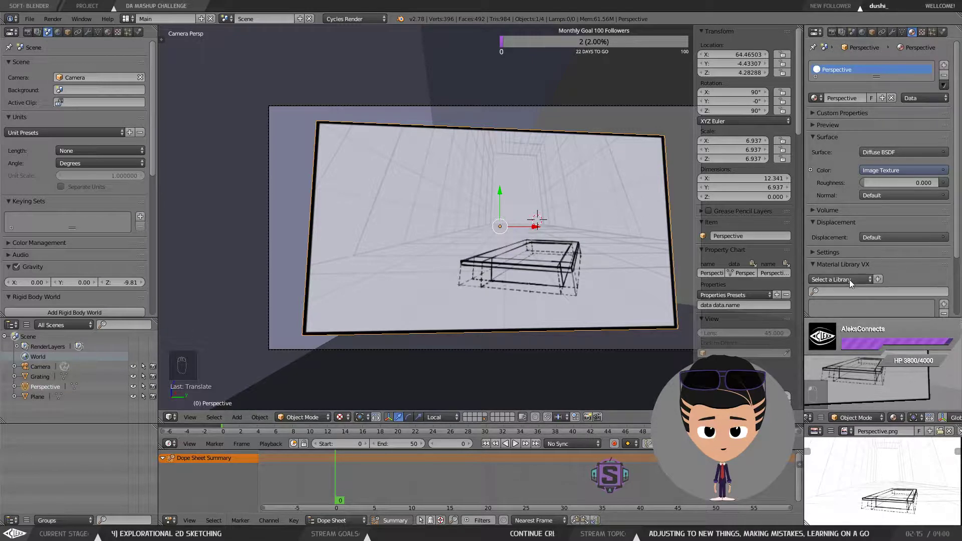
pyautogui.rightClick(530, 107)
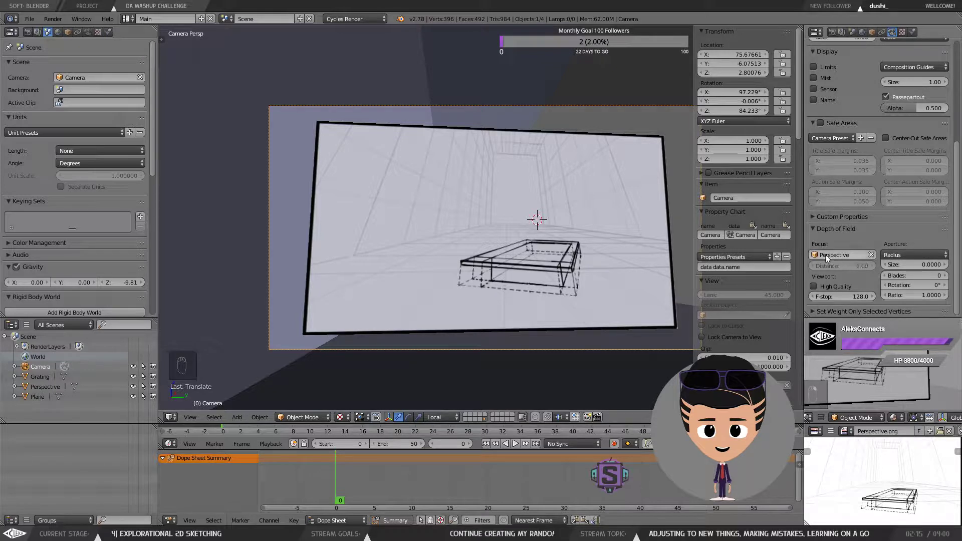
pyautogui.click(872, 255)
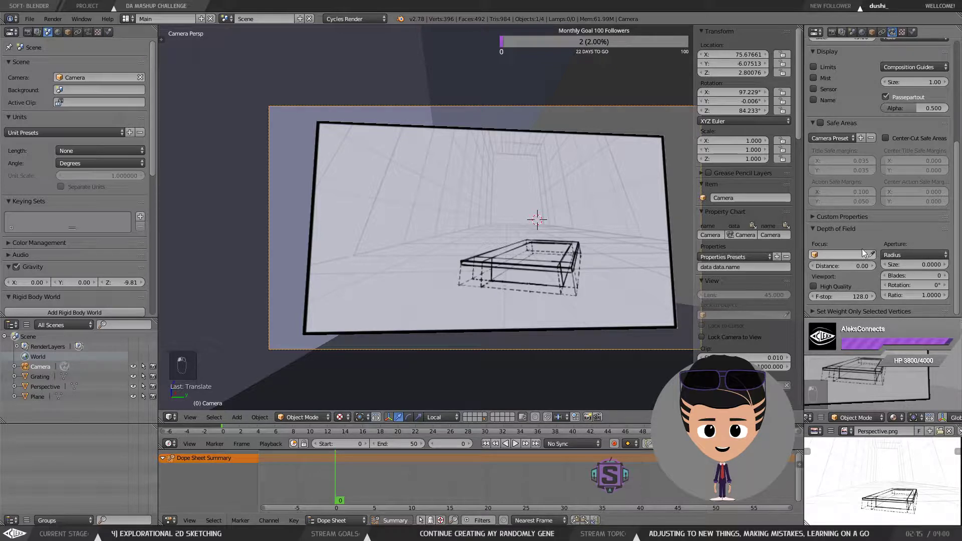
pyautogui.scroll(-2, 756, 294)
pyautogui.scroll(-2, 755, 294)
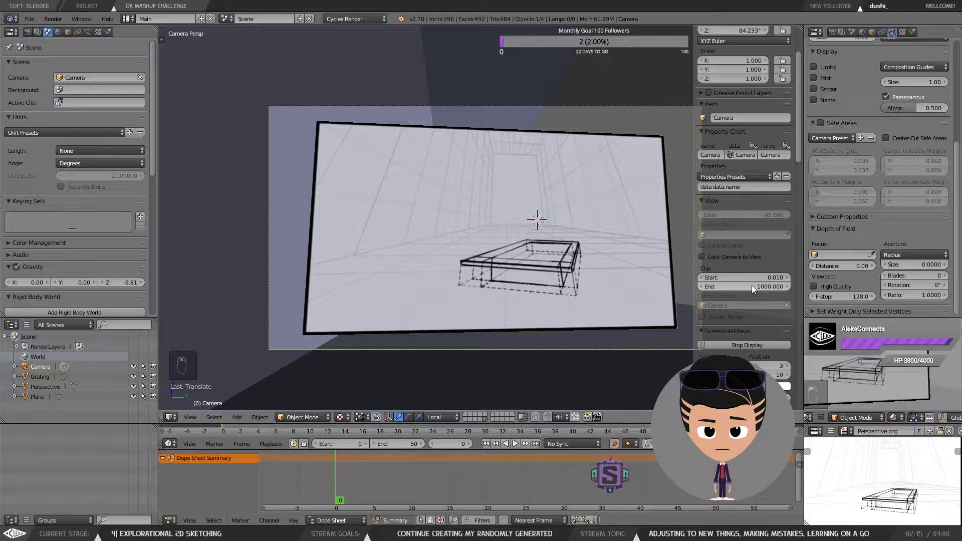
# Step: Enable Lock Camera to View and set the camera's depth of field focus object to Perspective
pyautogui.click(742, 256)
pyautogui.click(849, 254)
pyautogui.click(824, 287)
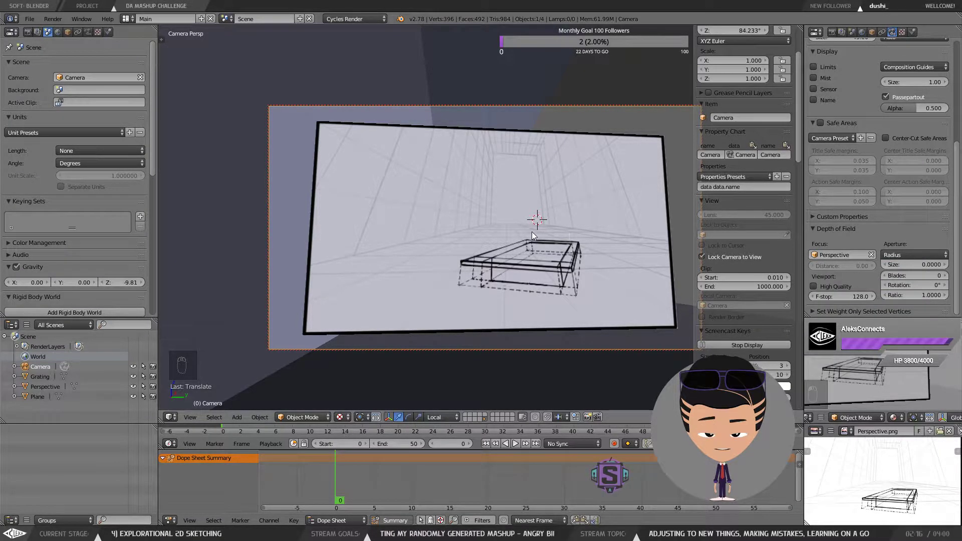
# Step: Reframe the locked camera view so the image plane fills more of the camera frame
pyautogui.scroll(-5, 531, 231)
pyautogui.scroll(3, 530, 232)
pyautogui.moveTo(530, 232)
pyautogui.mouseDown()
pyautogui.moveTo(556, 224)
pyautogui.moveTo(521, 222)
pyautogui.moveTo(545, 237)
pyautogui.moveTo(587, 225)
pyautogui.moveTo(612, 155)
pyautogui.moveTo(548, 157)
pyautogui.mouseUp()
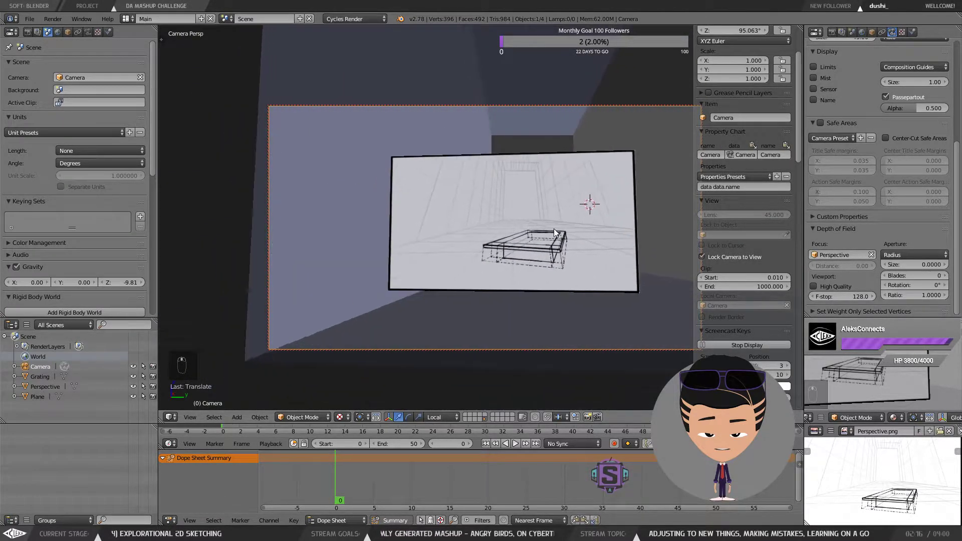
pyautogui.scroll(3, 542, 232)
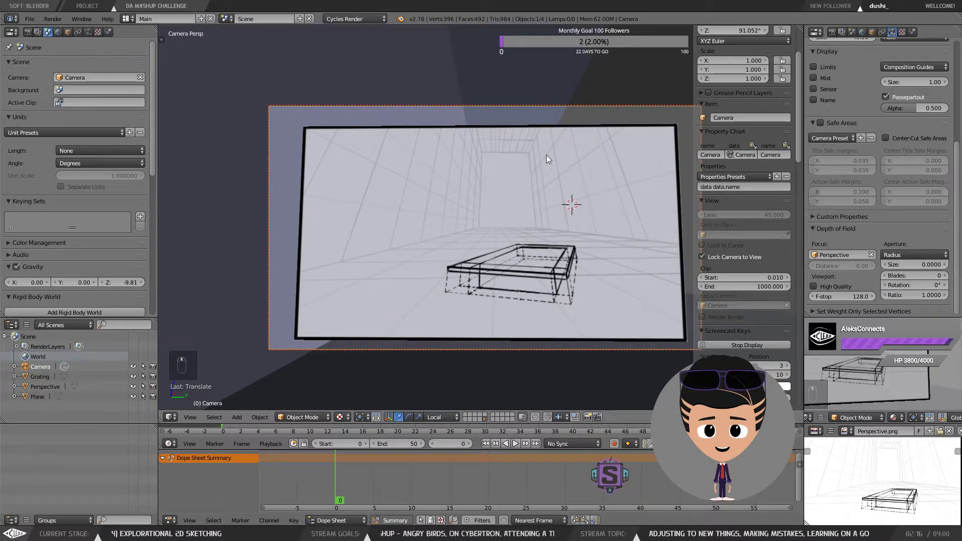
# Step: Select the image plane and try setting it as the active camera, then undo it
pyautogui.rightClick(575, 151)
pyautogui.click(194, 417)
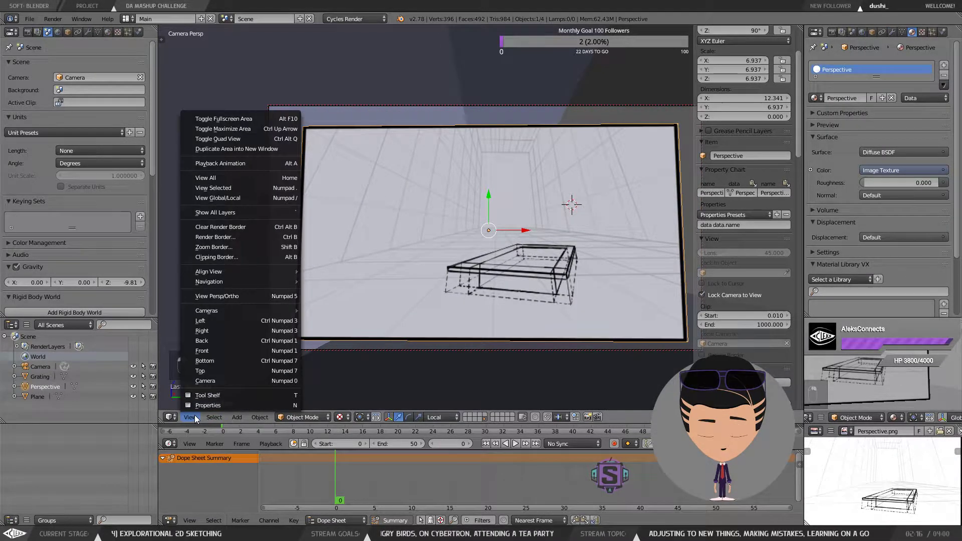
pyautogui.moveTo(248, 284)
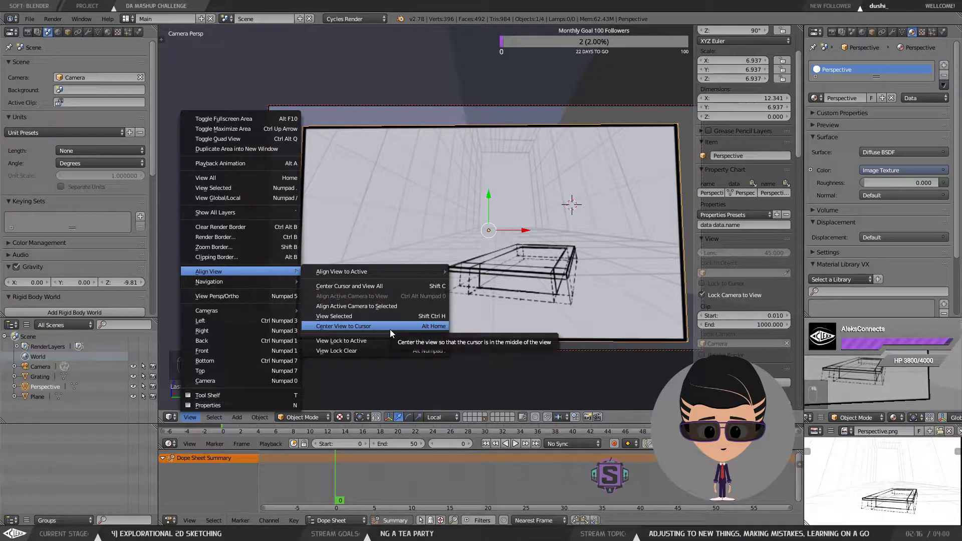
pyautogui.moveTo(268, 313)
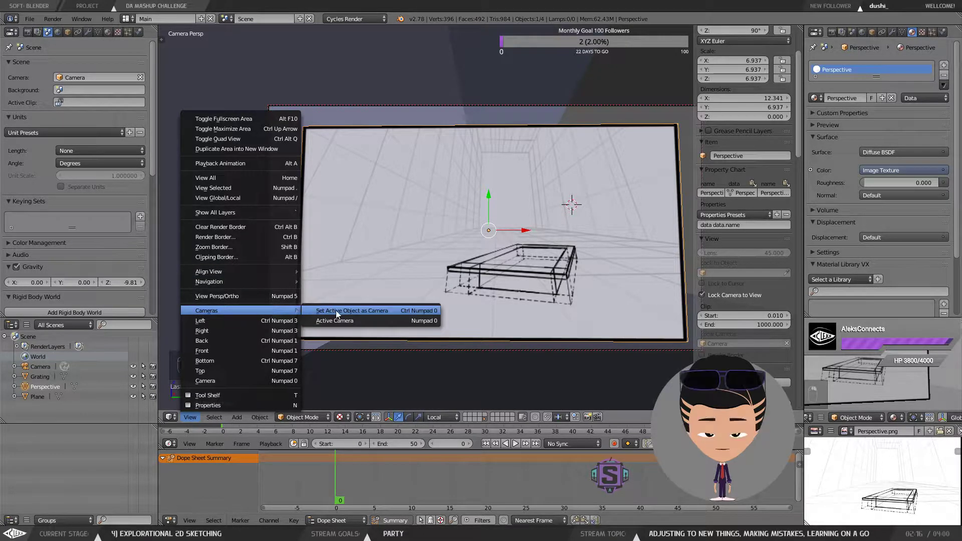
pyautogui.click(365, 310)
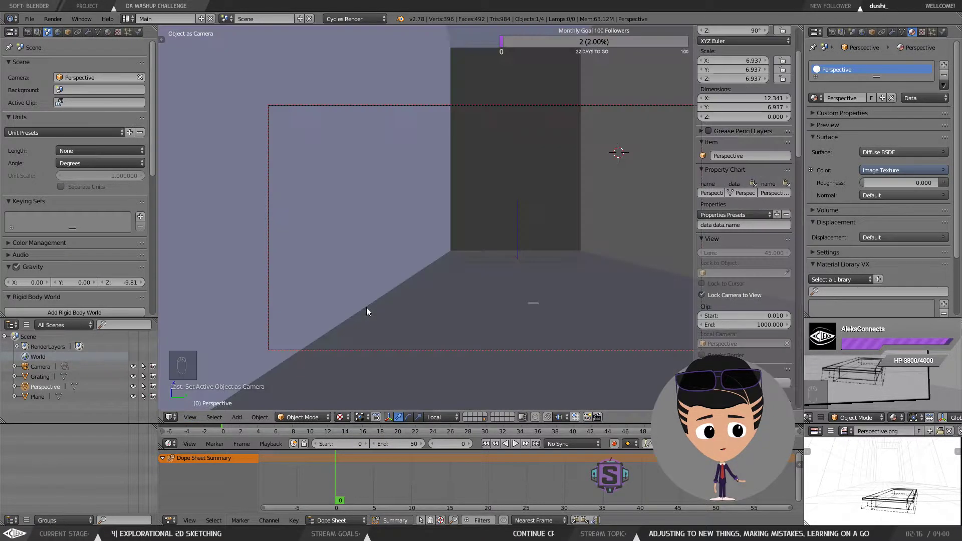
pyautogui.hotkey('ctrl', 'z')
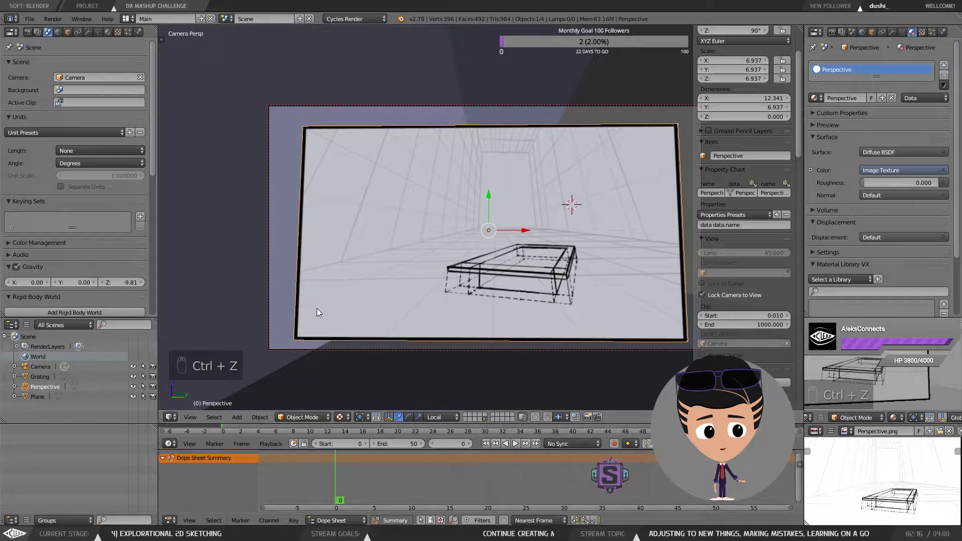
# Step: Align the active camera so the selected image plane is framed
pyautogui.click(189, 417)
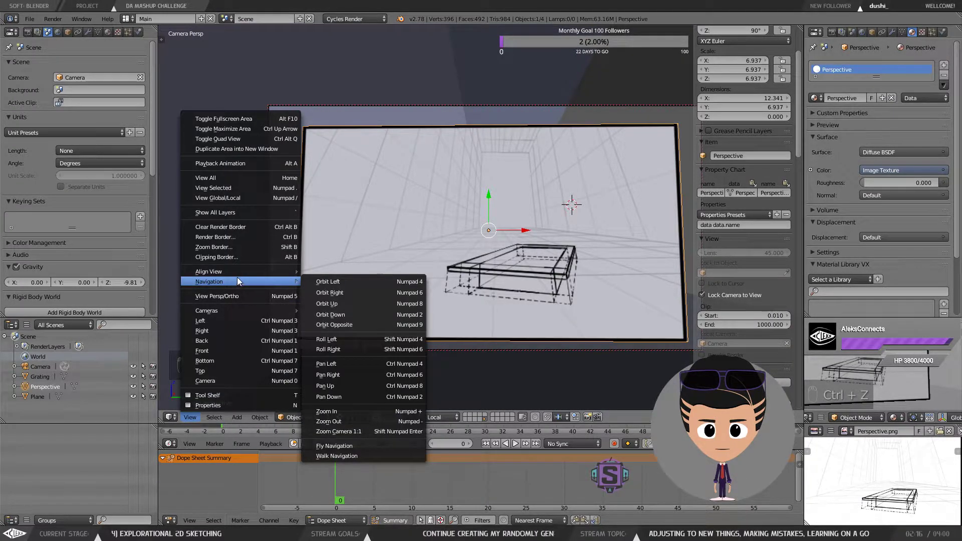
pyautogui.moveTo(234, 314)
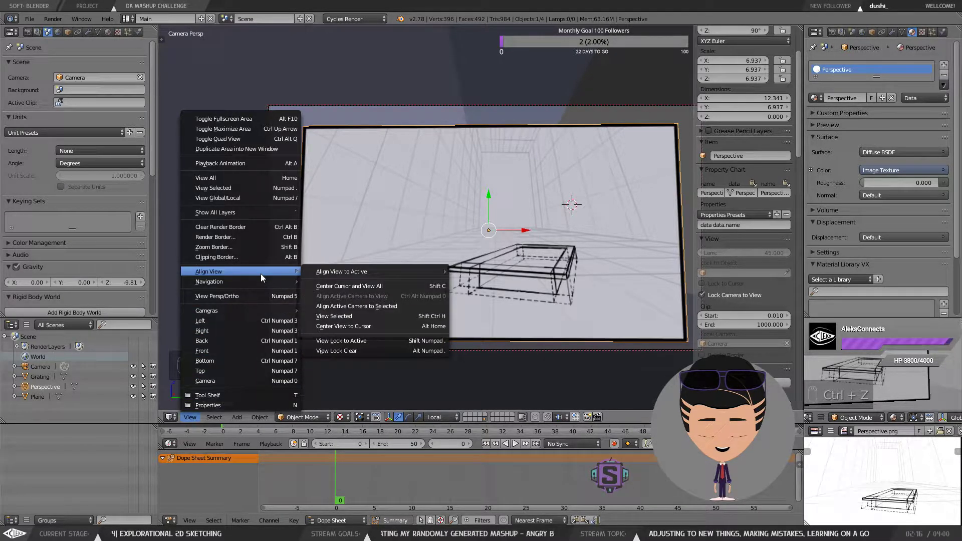
pyautogui.click(389, 306)
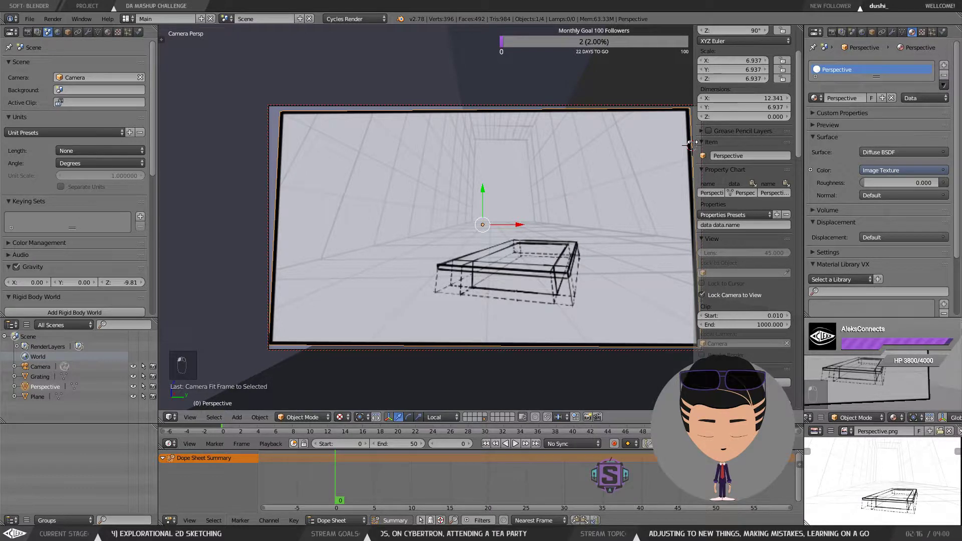
# Step: Preview the scene in Rendered shading, then return the viewport to Material shading
pyautogui.press('n')
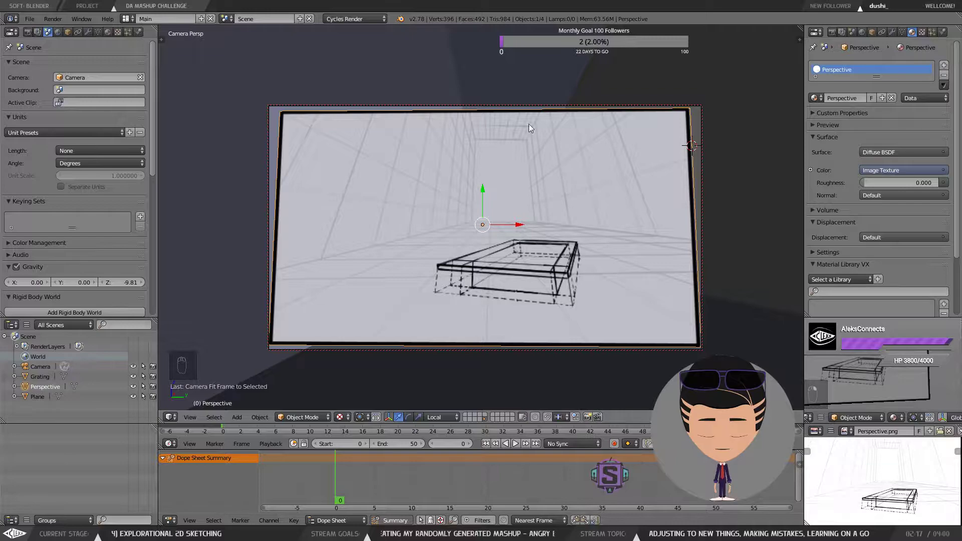
pyautogui.click(340, 416)
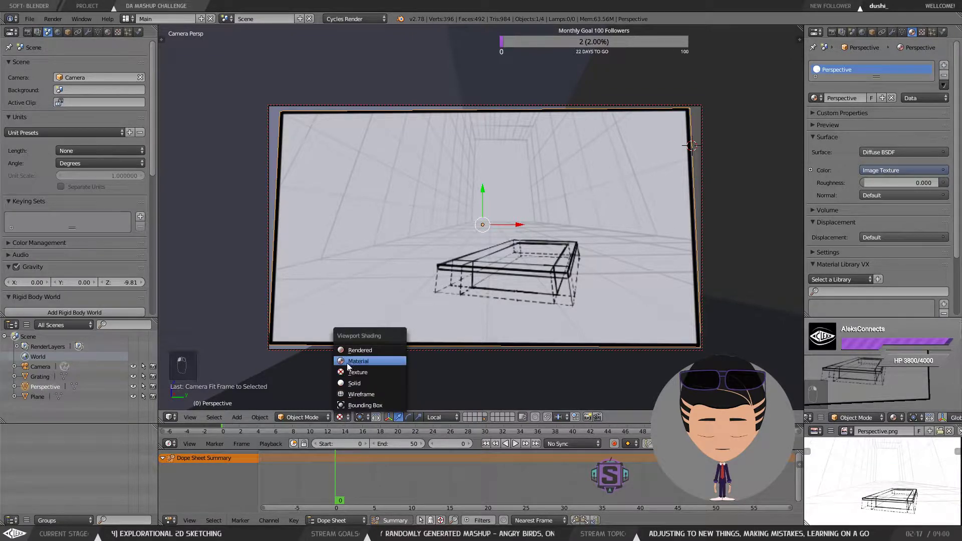
pyautogui.click(361, 351)
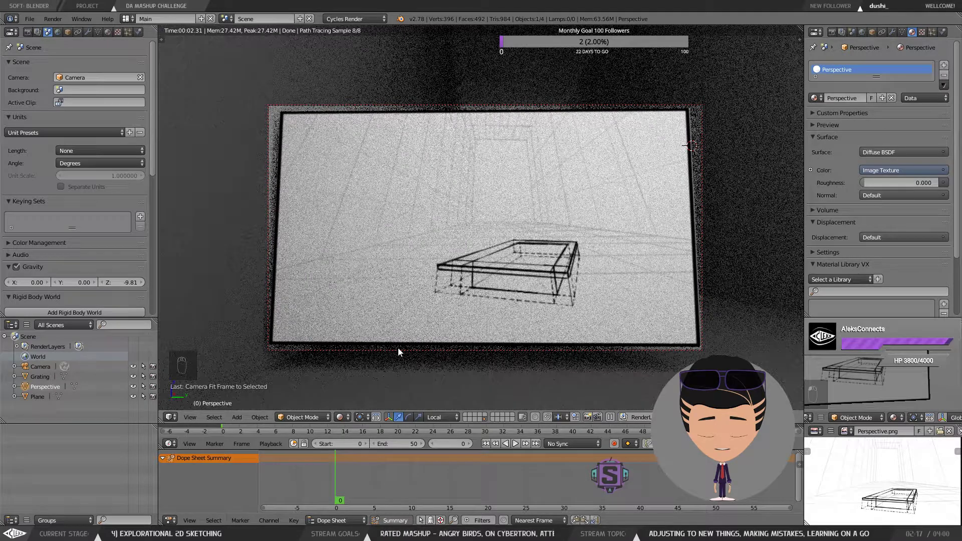
pyautogui.click(346, 418)
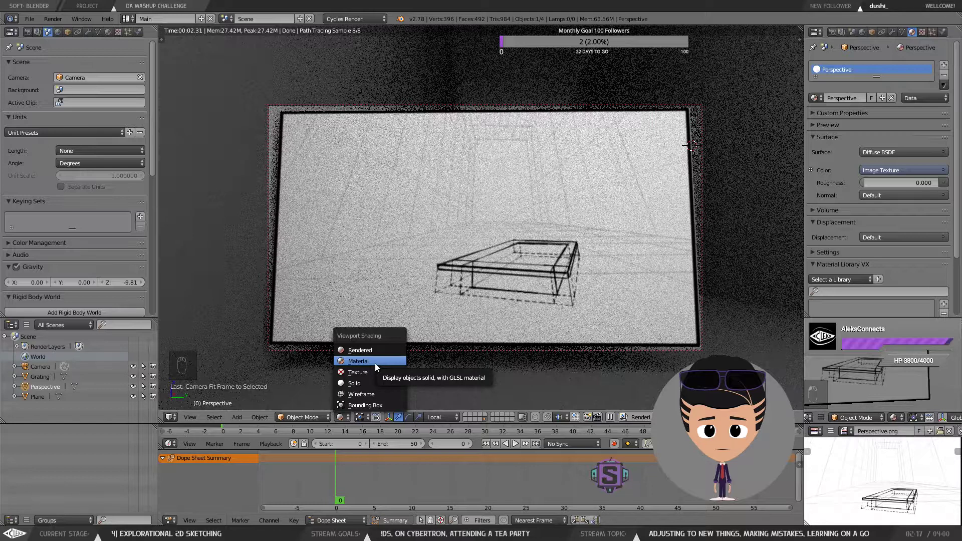
pyautogui.click(377, 368)
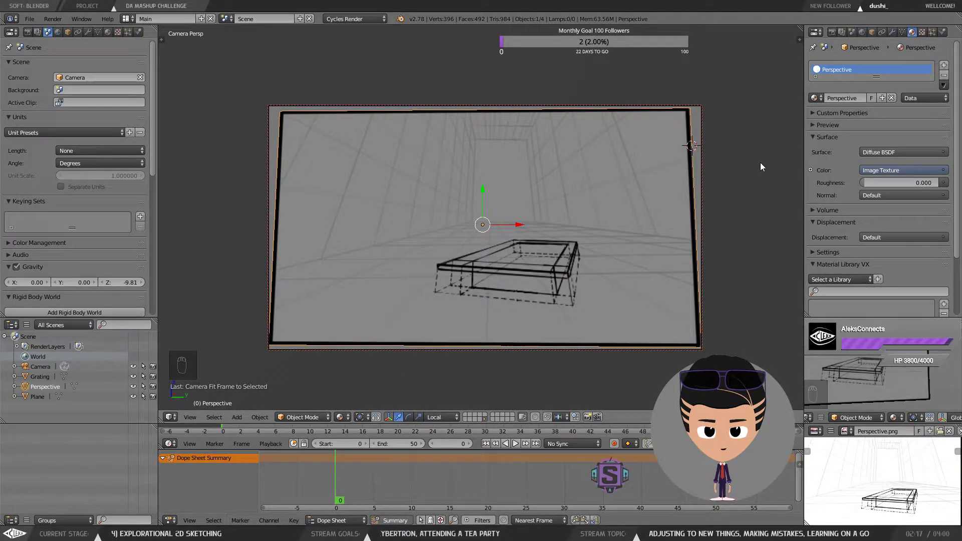
# Step: Switch the transform manipulator to rotation and undo a small rotation of the image plane
pyautogui.moveTo(958, 117)
pyautogui.mouseDown()
pyautogui.moveTo(958, 168)
pyautogui.moveTo(958, 111)
pyautogui.mouseUp()
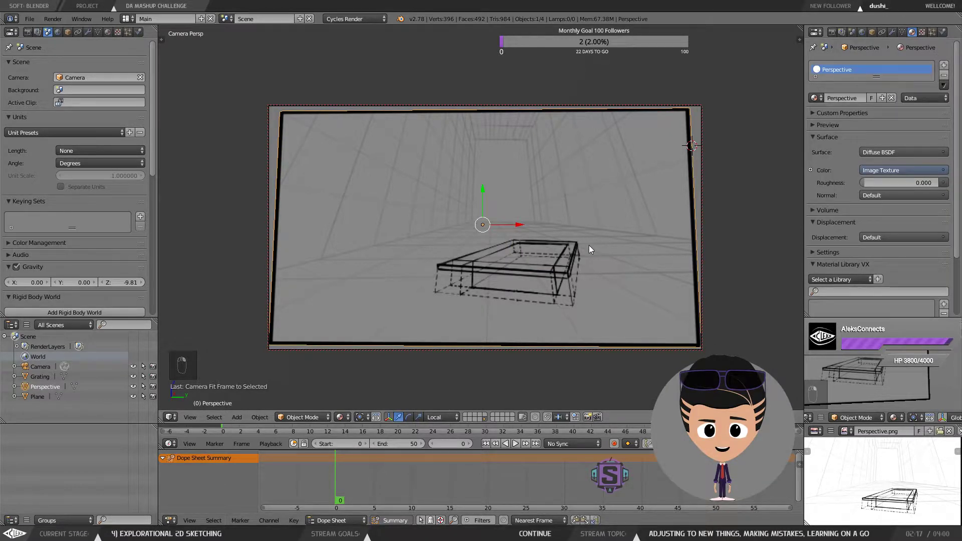
pyautogui.click(408, 418)
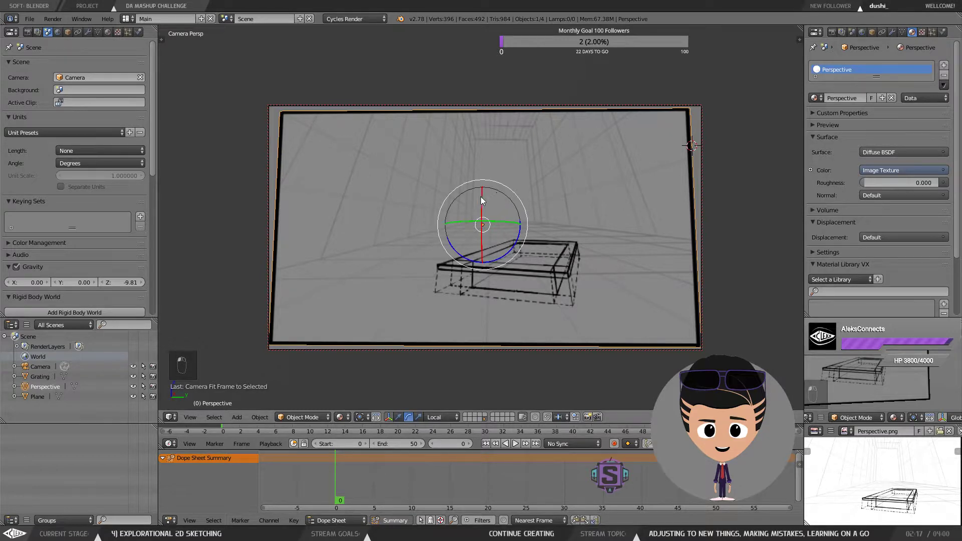
pyautogui.moveTo(481, 198)
pyautogui.mouseDown()
pyautogui.moveTo(482, 212)
pyautogui.moveTo(498, 195)
pyautogui.moveTo(471, 201)
pyautogui.moveTo(481, 202)
pyautogui.mouseUp()
pyautogui.hotkey('ctrl', 'z')
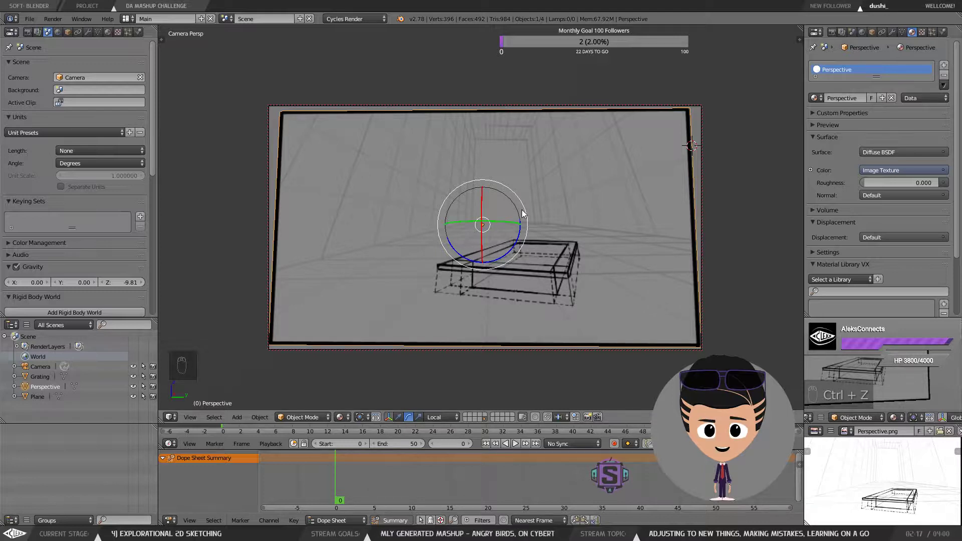
# Step: Dolly the locked camera out so the room shows around the image plane
pyautogui.scroll(-3, 522, 214)
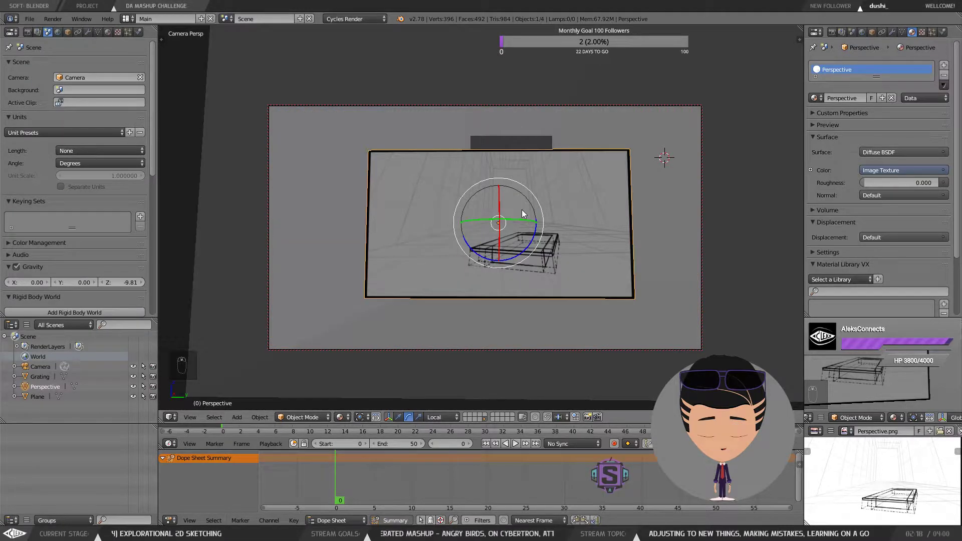
pyautogui.scroll(3, 522, 214)
pyautogui.scroll(-5, 521, 214)
pyautogui.scroll(-2, 522, 209)
pyautogui.scroll(2, 522, 209)
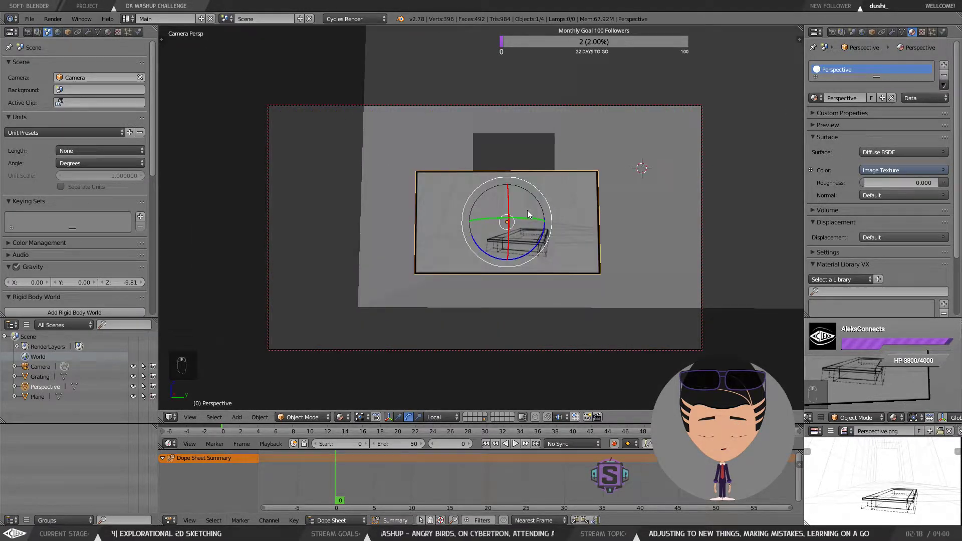
pyautogui.moveTo(527, 210)
pyautogui.mouseDown()
pyautogui.moveTo(570, 215)
pyautogui.moveTo(545, 241)
pyautogui.moveTo(545, 210)
pyautogui.mouseUp()
pyautogui.scroll(2, 551, 218)
pyautogui.scroll(-2, 551, 218)
pyautogui.scroll(-2, 545, 210)
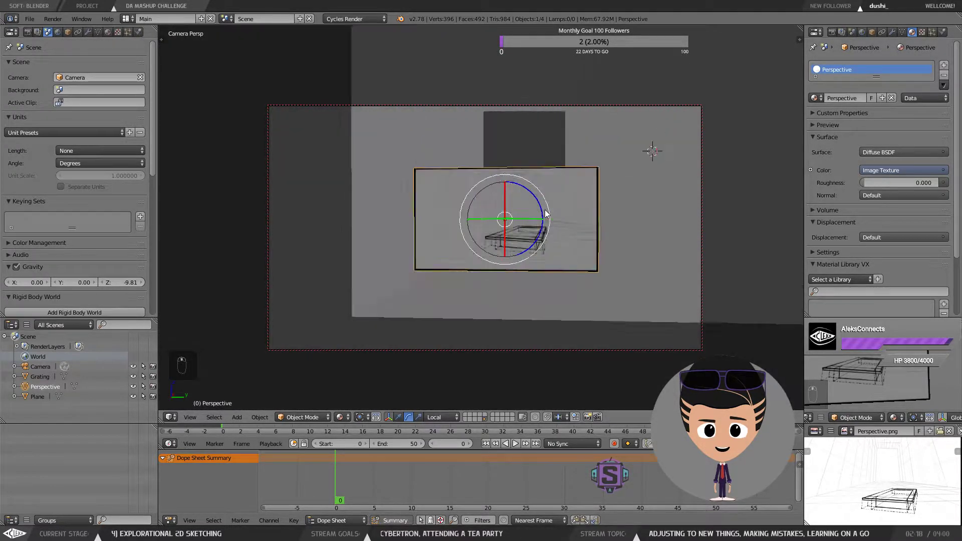
pyautogui.scroll(2, 629, 167)
# Step: Try setting the image plane's X rotation to 0° and undo it
pyautogui.press('n')
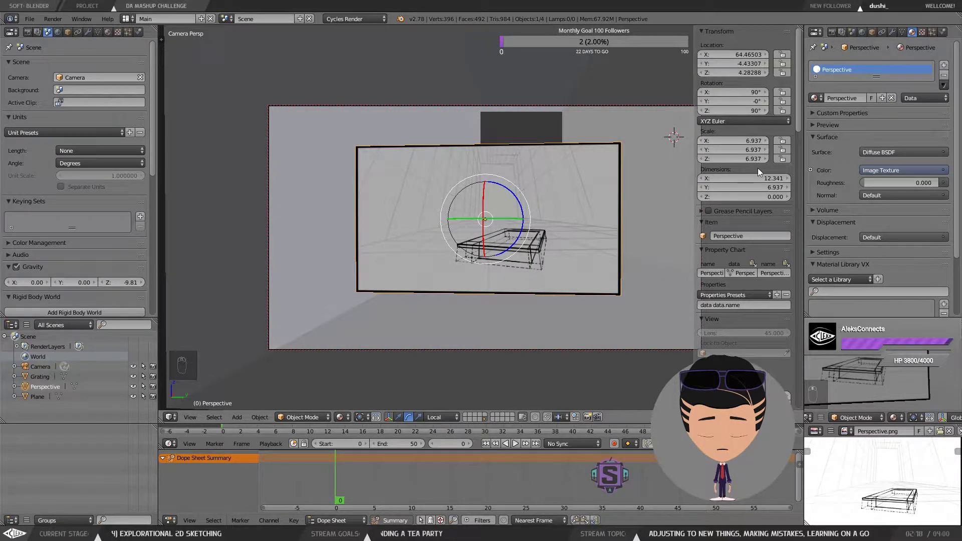
pyautogui.click(753, 94)
pyautogui.write('0')
pyautogui.press('Return')
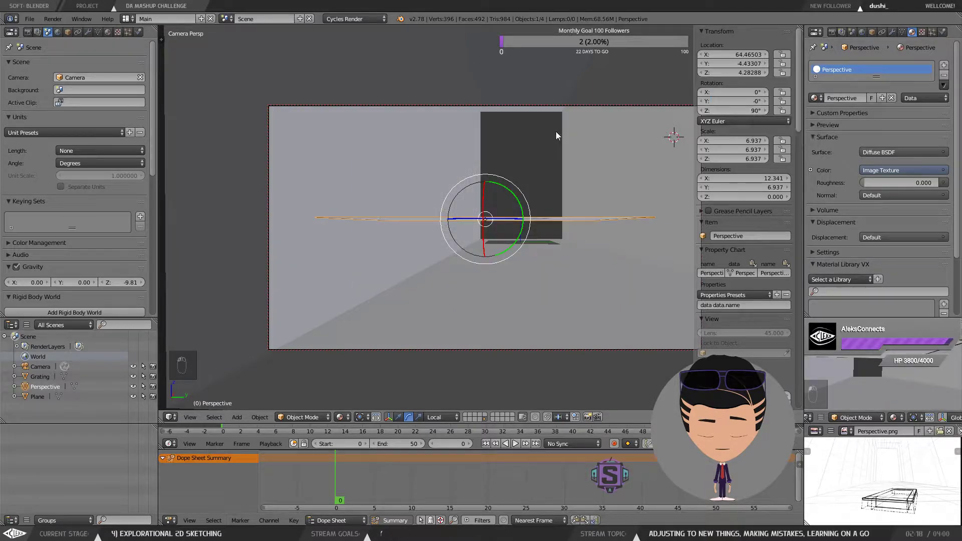
pyautogui.hotkey('ctrl', 'z')
# Step: Select the camera and set its X, Y and Z rotation values all to 0°
pyautogui.scroll(-8, 492, 229)
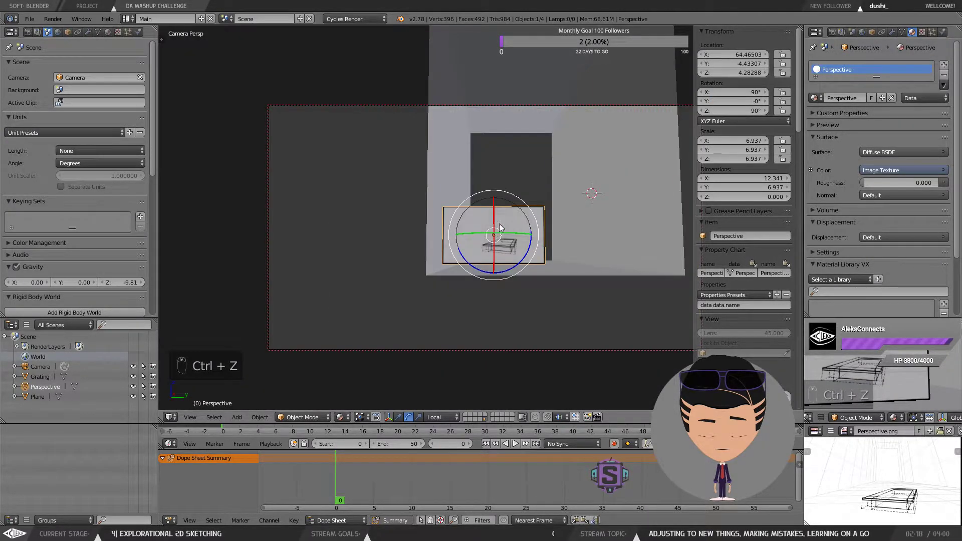
pyautogui.moveTo(495, 226)
pyautogui.mouseDown()
pyautogui.moveTo(524, 235)
pyautogui.moveTo(544, 226)
pyautogui.mouseUp()
pyautogui.press('Tab')
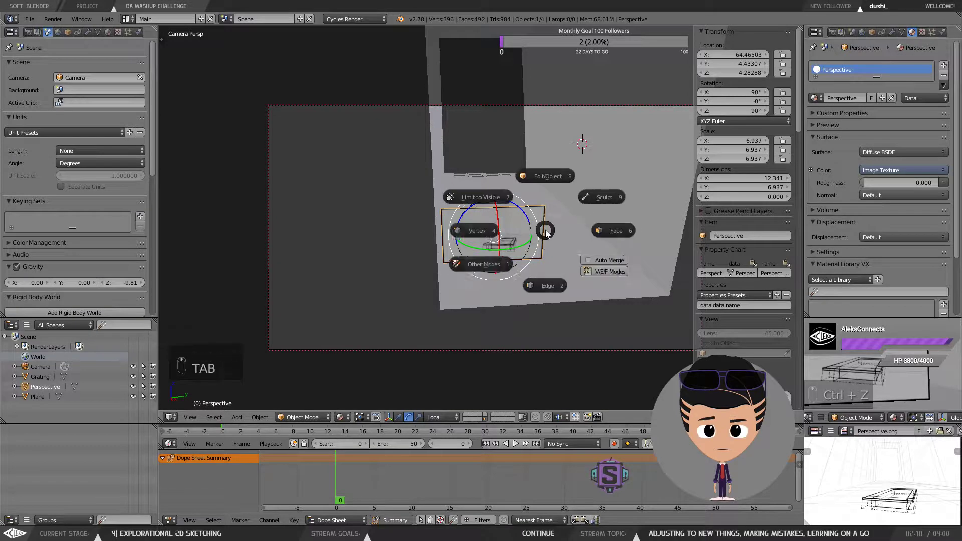
pyautogui.press('KP_0')
pyautogui.moveTo(523, 252); pyautogui.dragTo(487, 226)
pyautogui.rightClick(626, 244)
pyautogui.doubleClick(743, 110)
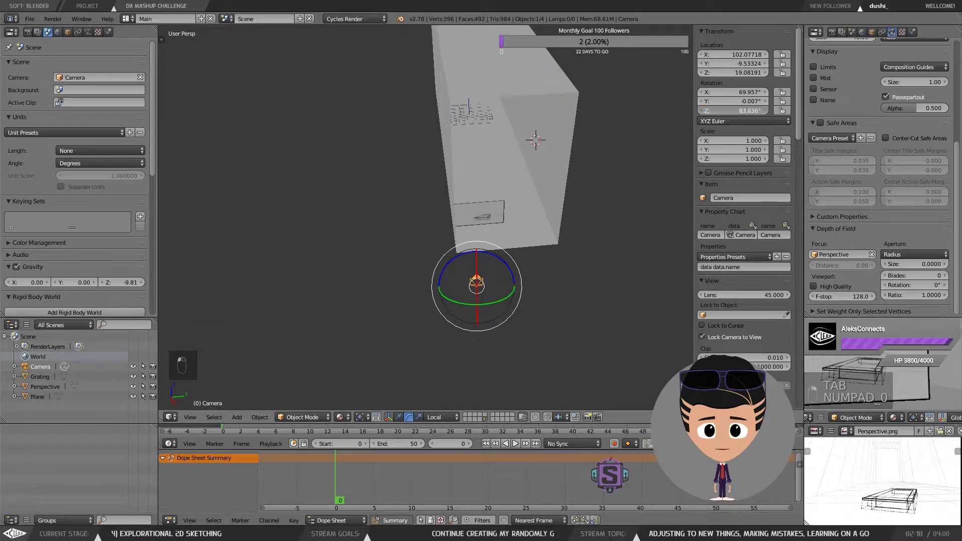
pyautogui.write('0')
pyautogui.press('Return')
pyautogui.doubleClick(747, 92)
pyautogui.write('0')
pyautogui.press('Return')
pyautogui.doubleClick(747, 100)
pyautogui.write('0')
pyautogui.press('Return')
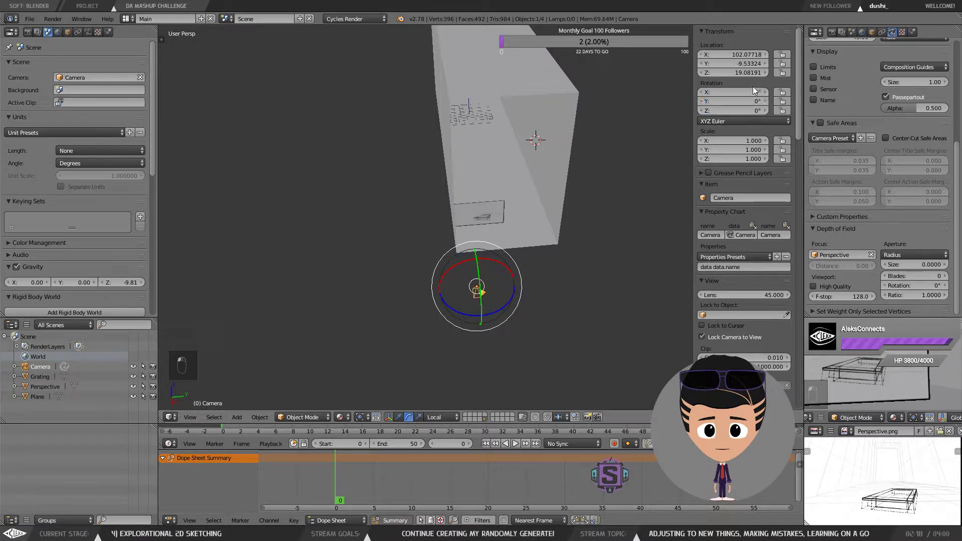
# Step: Set the camera's X and Z rotation to 90° and its location to 0, 0, 0
pyautogui.moveTo(511, 235); pyautogui.dragTo(534, 215)
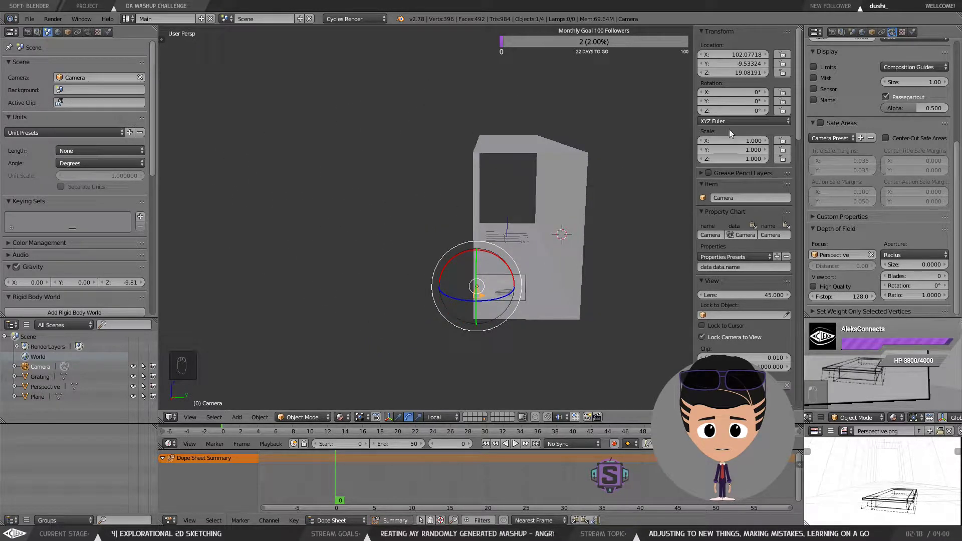
pyautogui.moveTo(738, 93); pyautogui.dragTo(761, 107)
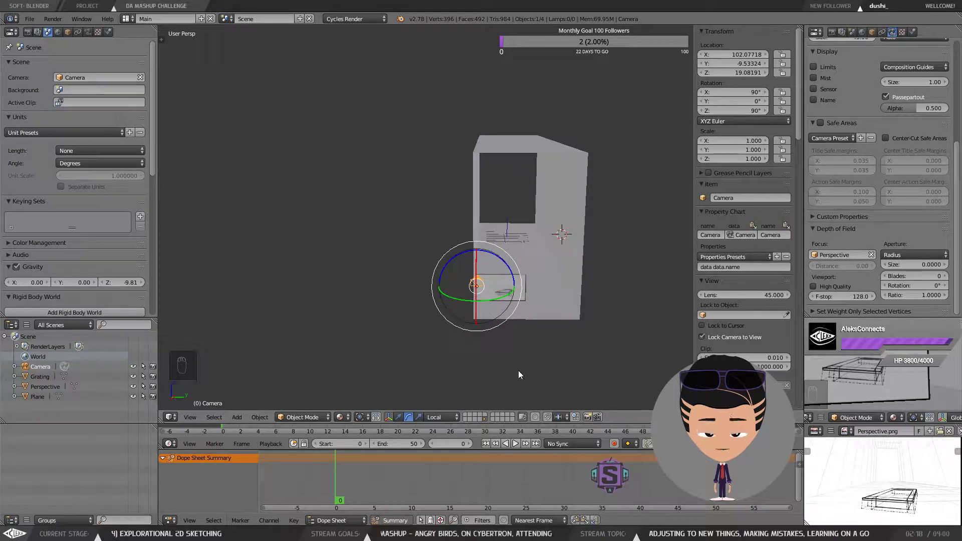
pyautogui.click(734, 56)
pyautogui.write('0')
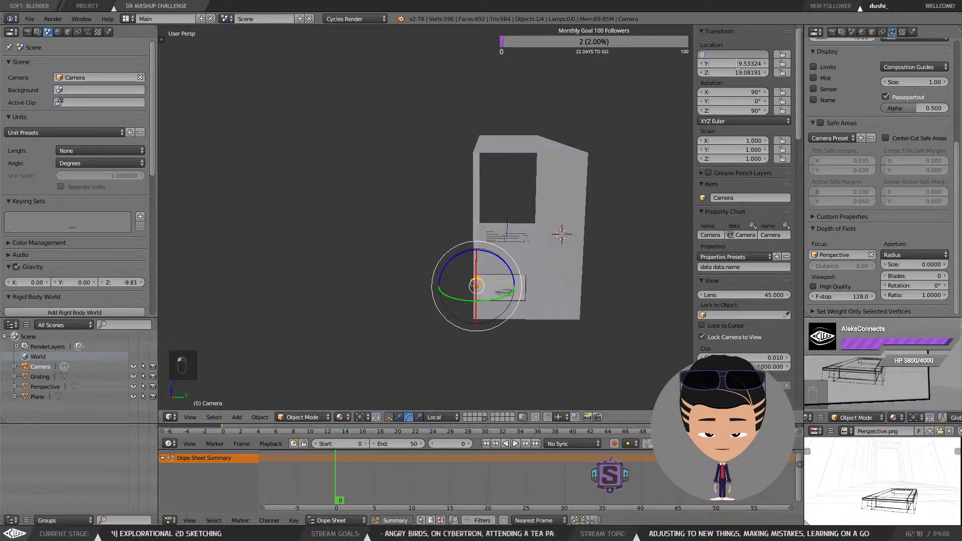
pyautogui.press('Tab')
pyautogui.write('0')
pyautogui.press('Tab')
pyautogui.write('0')
pyautogui.press('Return')
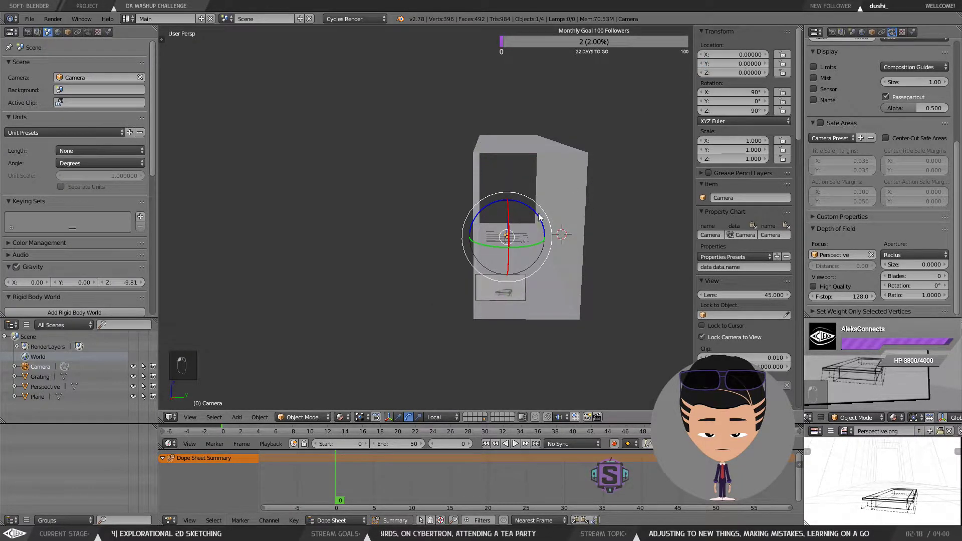
# Step: Switch to the move manipulator and raise the camera along Z to about 16.1
pyautogui.moveTo(483, 257); pyautogui.dragTo(456, 300)
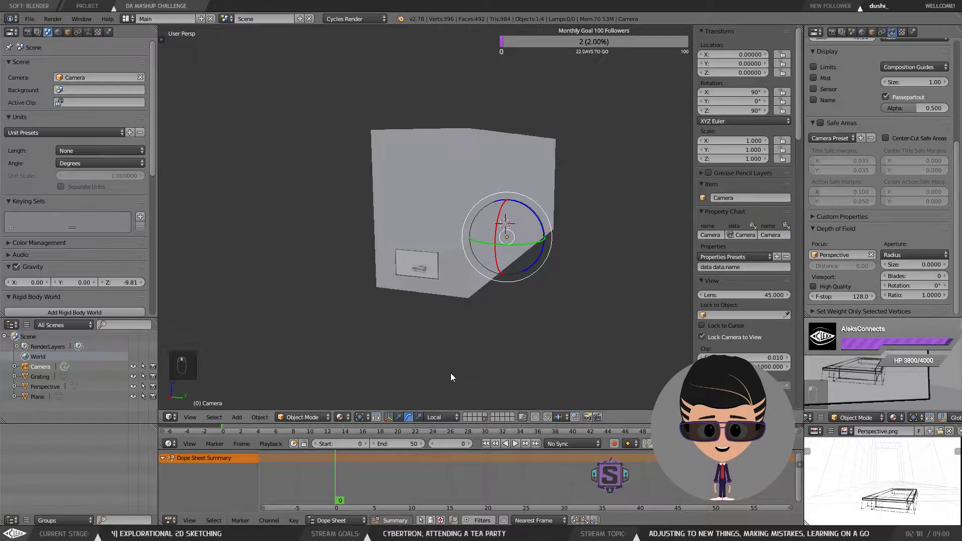
pyautogui.click(399, 417)
pyautogui.moveTo(507, 200); pyautogui.dragTo(512, 159)
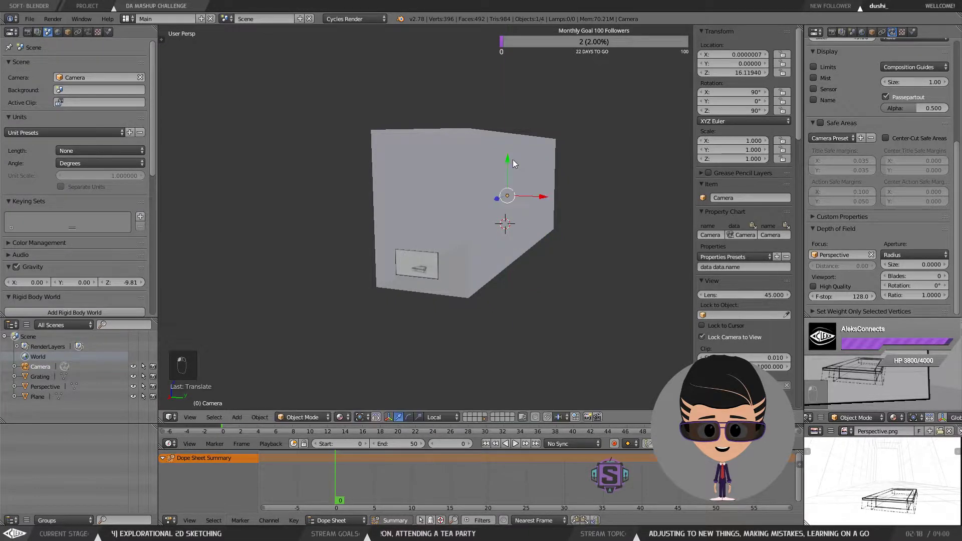
# Step: Select the image plane and reset its location to 0, 0, 0
pyautogui.moveTo(502, 202); pyautogui.dragTo(382, 246)
pyautogui.rightClick(364, 284)
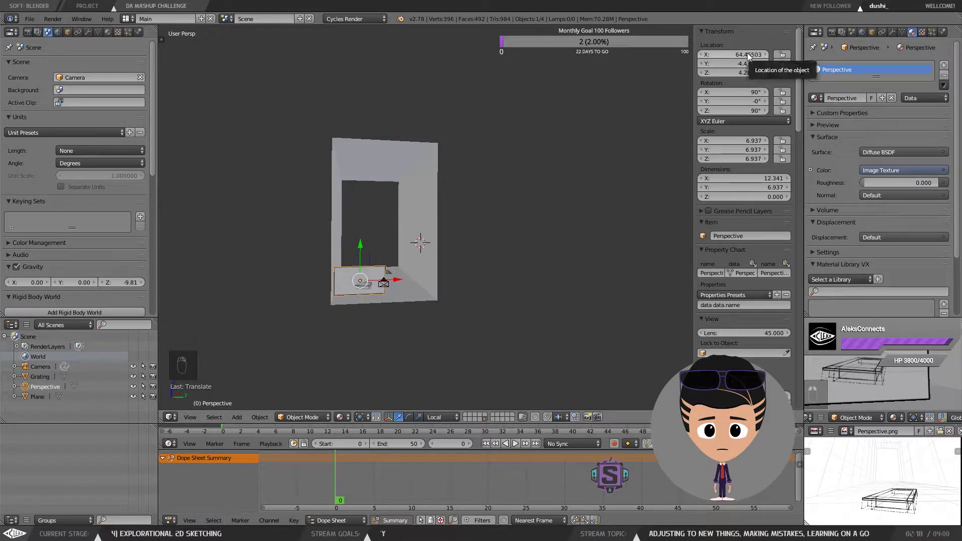
pyautogui.press('BackSpace')
pyautogui.press('BackSpace')
pyautogui.press('BackSpace')
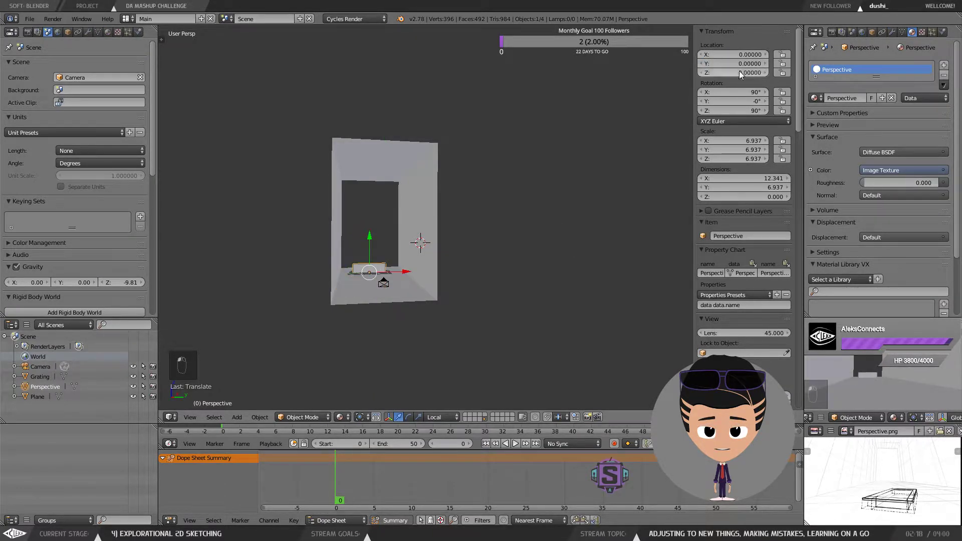
# Step: Select the camera and look through it in camera view
pyautogui.moveTo(370, 243); pyautogui.dragTo(371, 221)
pyautogui.moveTo(373, 223); pyautogui.dragTo(324, 377)
pyautogui.rightClick(325, 378)
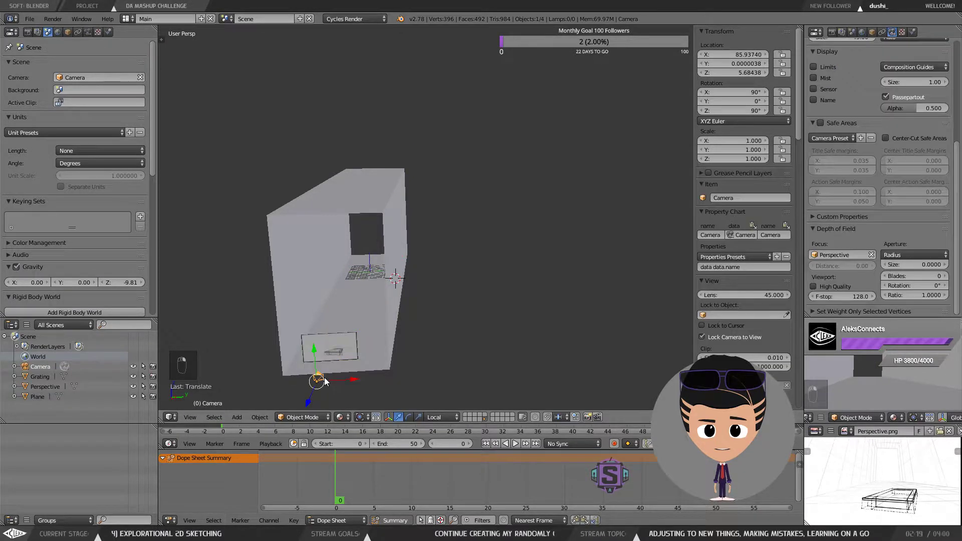
pyautogui.press('KP_0')
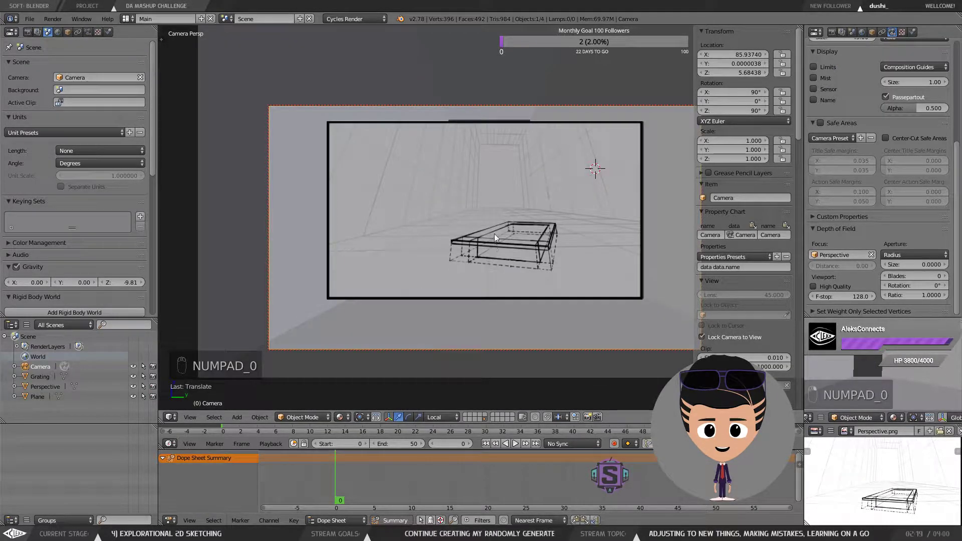
# Step: Try to fit the active camera to the selection while the camera itself is selected
pyautogui.moveTo(516, 204)
pyautogui.mouseDown()
pyautogui.moveTo(489, 208)
pyautogui.moveTo(513, 214)
pyautogui.mouseUp()
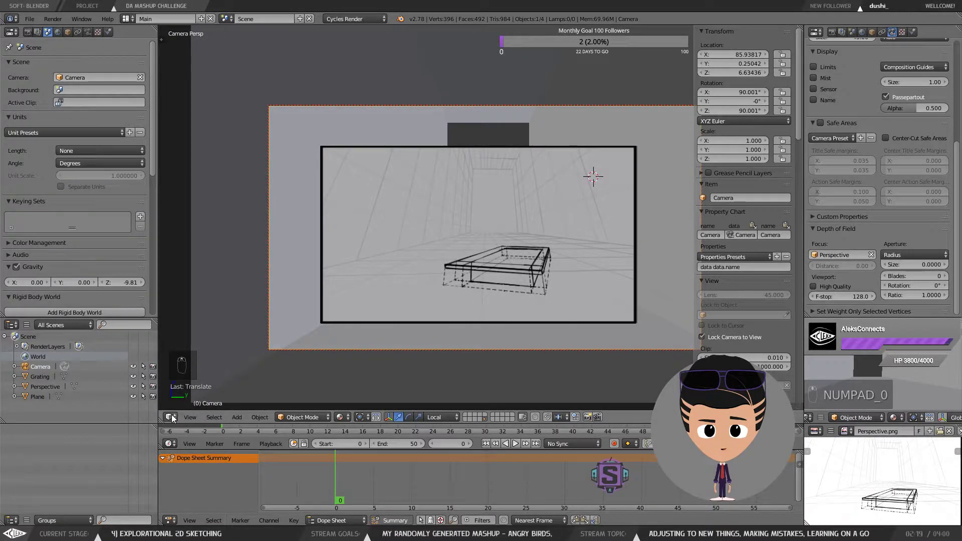
pyautogui.click(190, 417)
pyautogui.moveTo(273, 271)
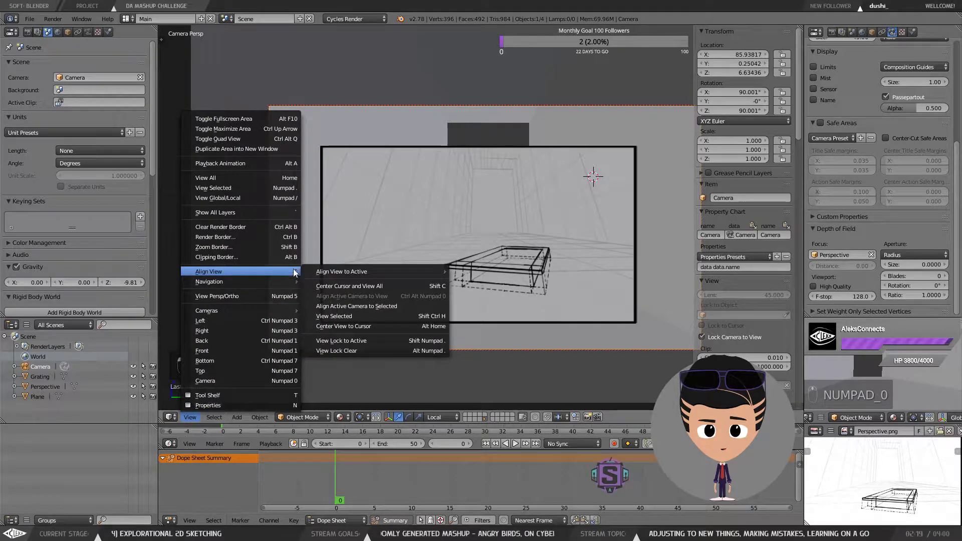
pyautogui.click(395, 305)
pyautogui.click(192, 419)
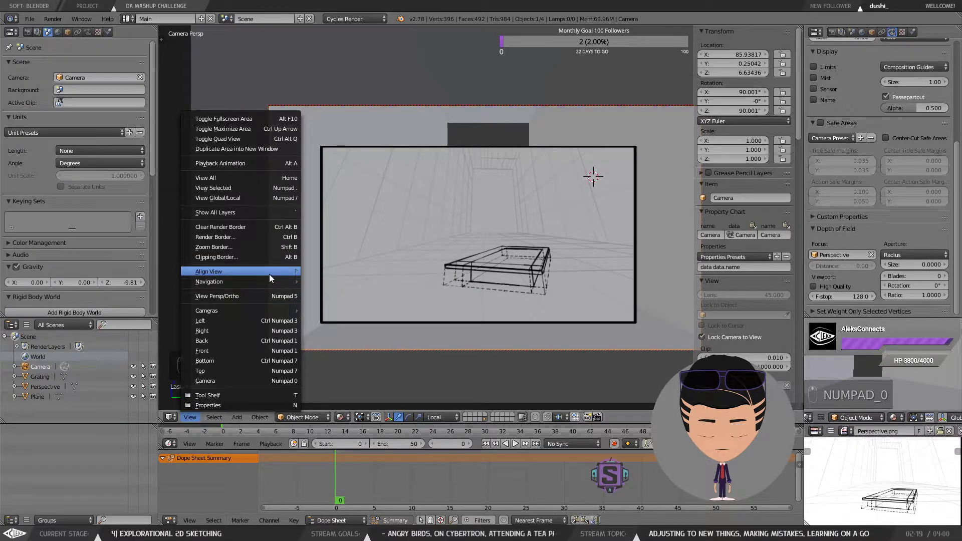
pyautogui.moveTo(269, 273)
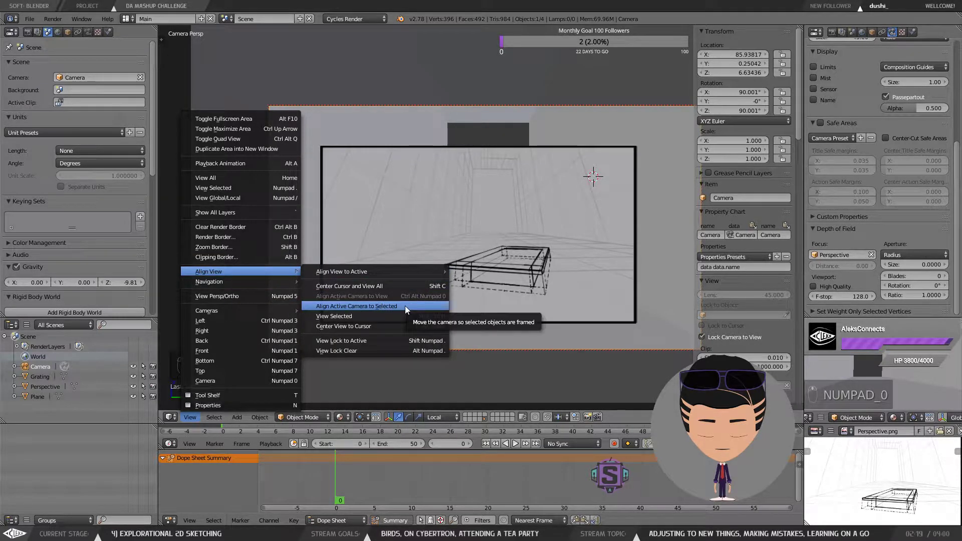
# Step: Select the perspective image plane and fit the active camera to it
pyautogui.rightClick(573, 210)
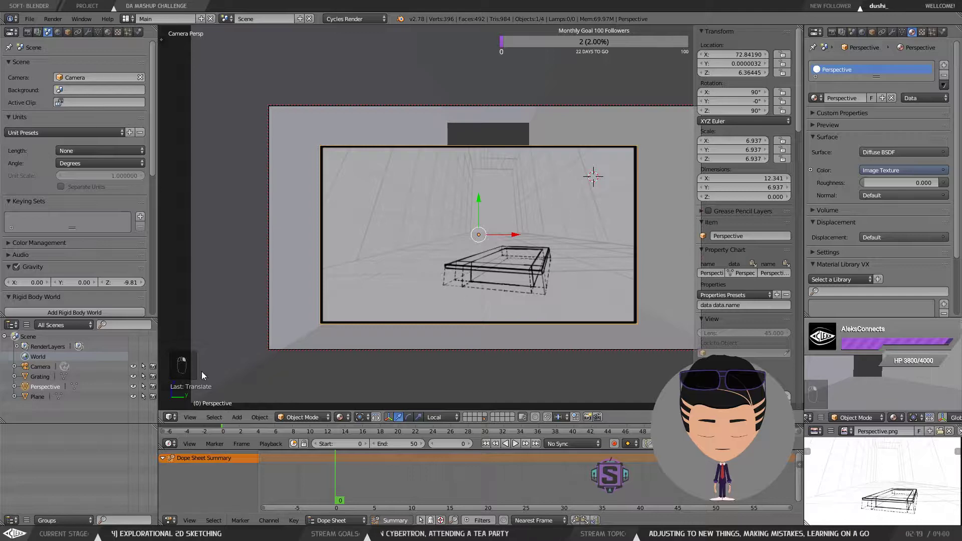
pyautogui.click(190, 417)
pyautogui.moveTo(273, 273)
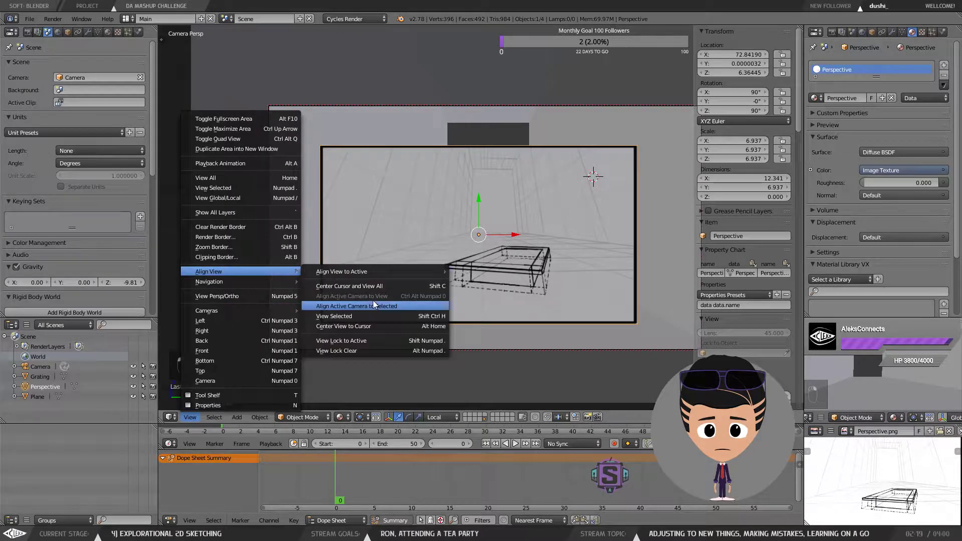
pyautogui.click(373, 304)
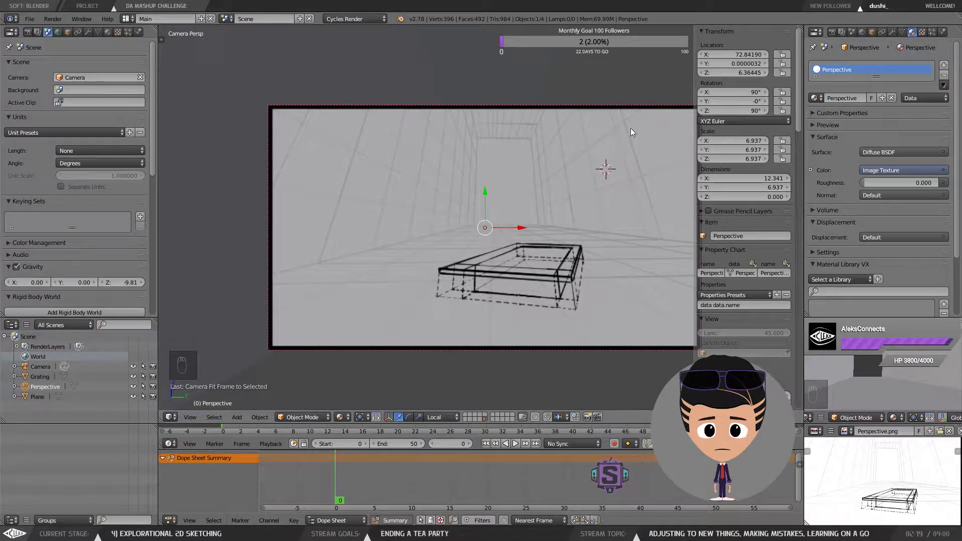
pyautogui.moveTo(596, 158); pyautogui.dragTo(570, 162)
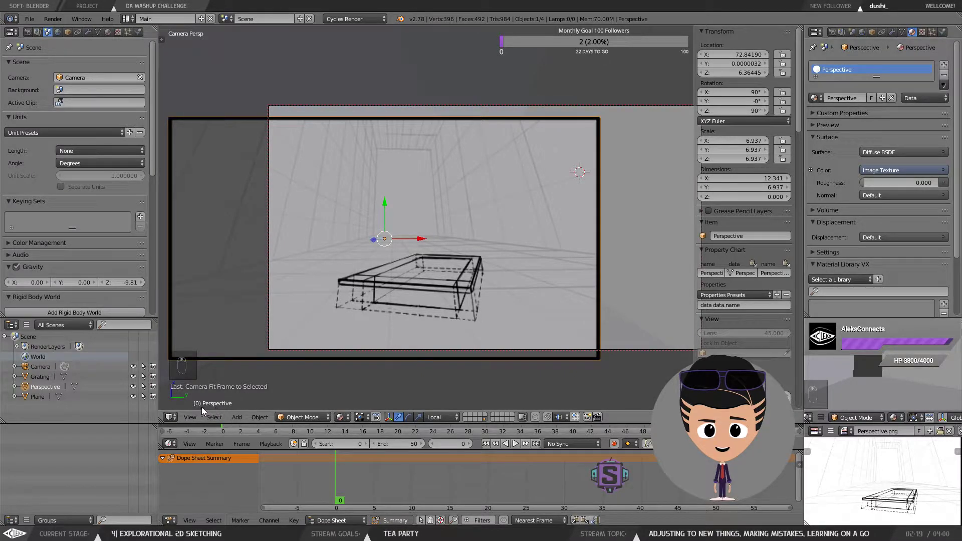
pyautogui.click(189, 417)
pyautogui.hotkey('ctrl', 'z')
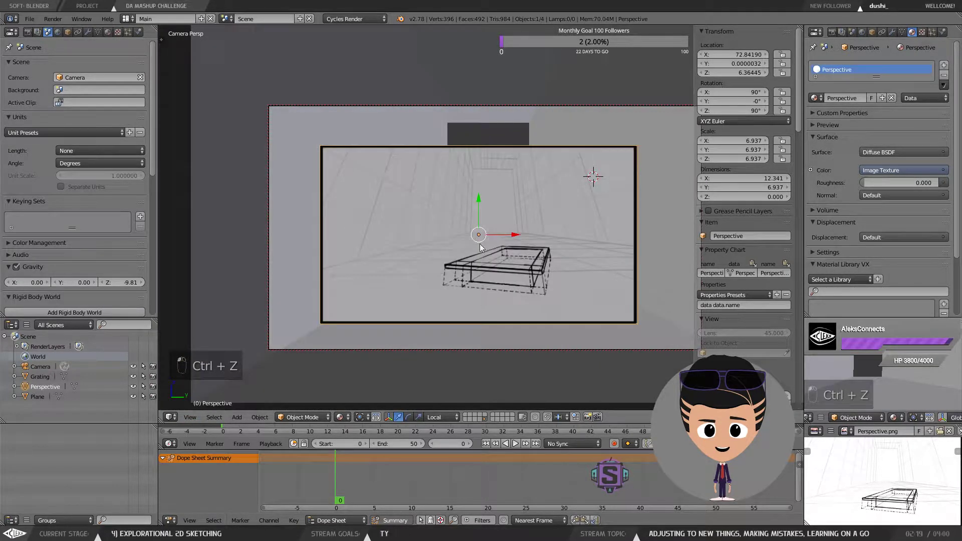
# Step: Fit the active camera to the selected perspective image plane again
pyautogui.click(190, 417)
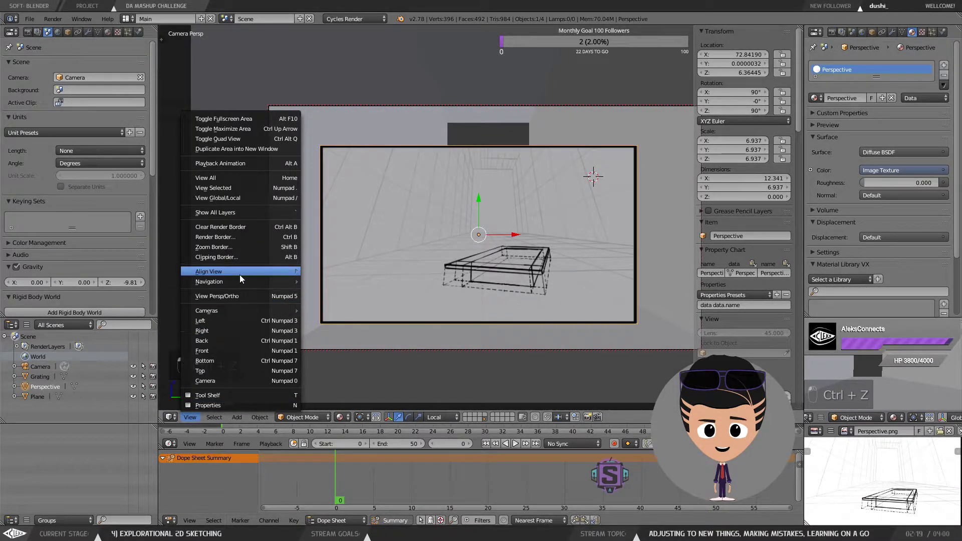
pyautogui.moveTo(240, 273)
pyautogui.click(375, 298)
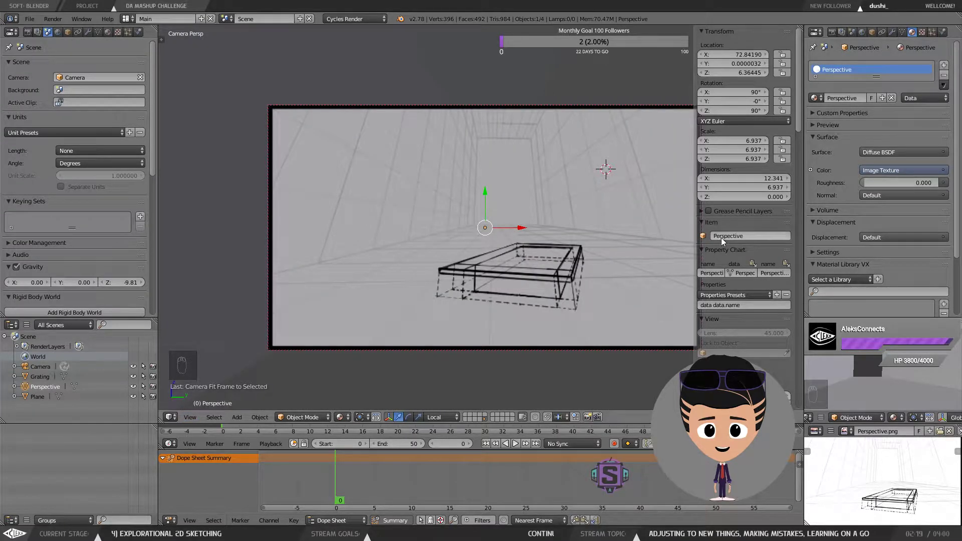
# Step: Inspect the camera and image plane from a user perspective, then compare through the camera view
pyautogui.press('d')
pyautogui.press('d')
pyautogui.press('d')
pyautogui.press('d')
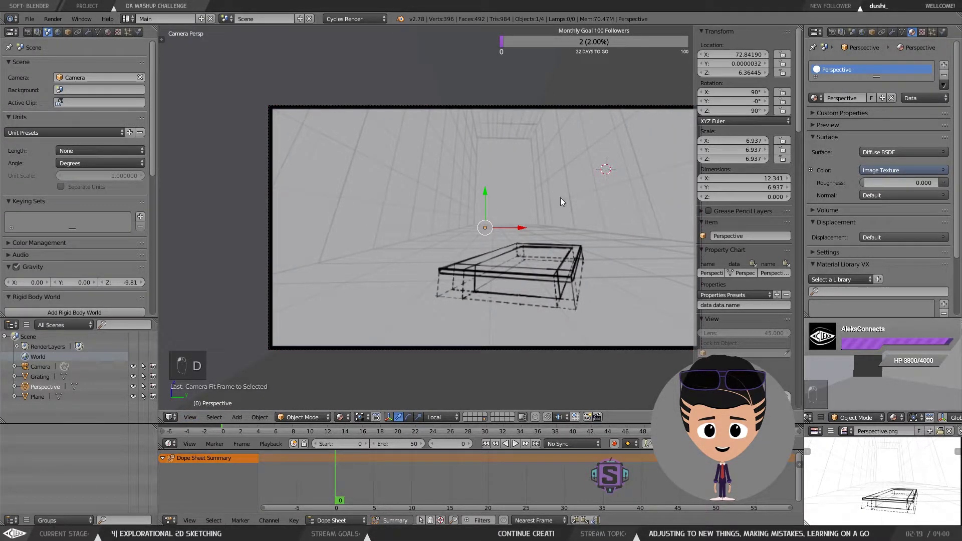
pyautogui.scroll(-5, 509, 207)
pyautogui.moveTo(510, 207); pyautogui.dragTo(529, 225)
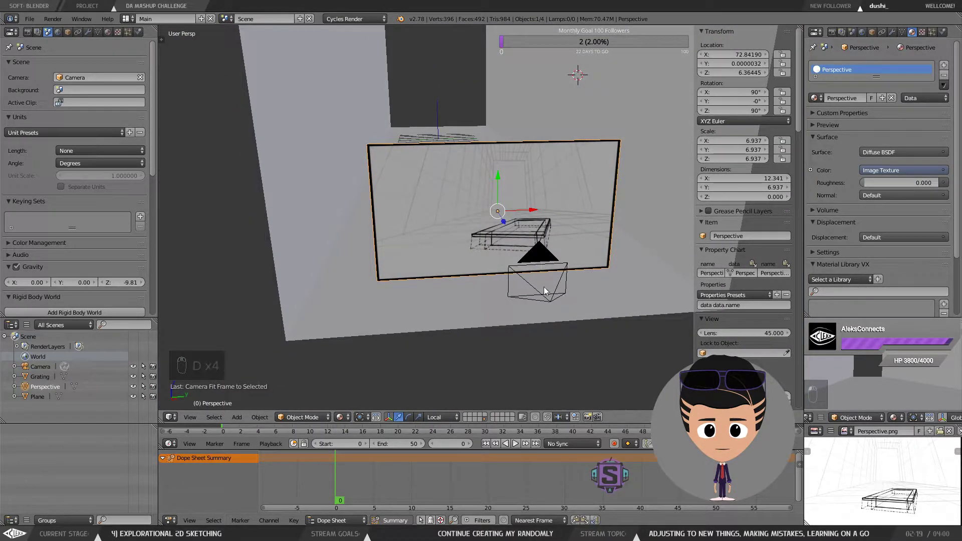
pyautogui.moveTo(543, 286); pyautogui.dragTo(517, 283)
pyautogui.press('KP_0')
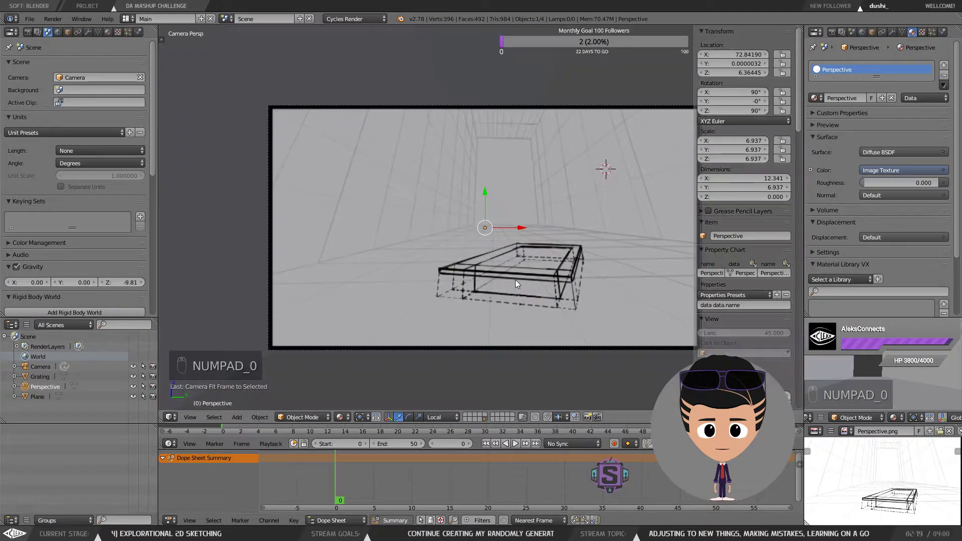
pyautogui.moveTo(550, 228); pyautogui.dragTo(511, 227)
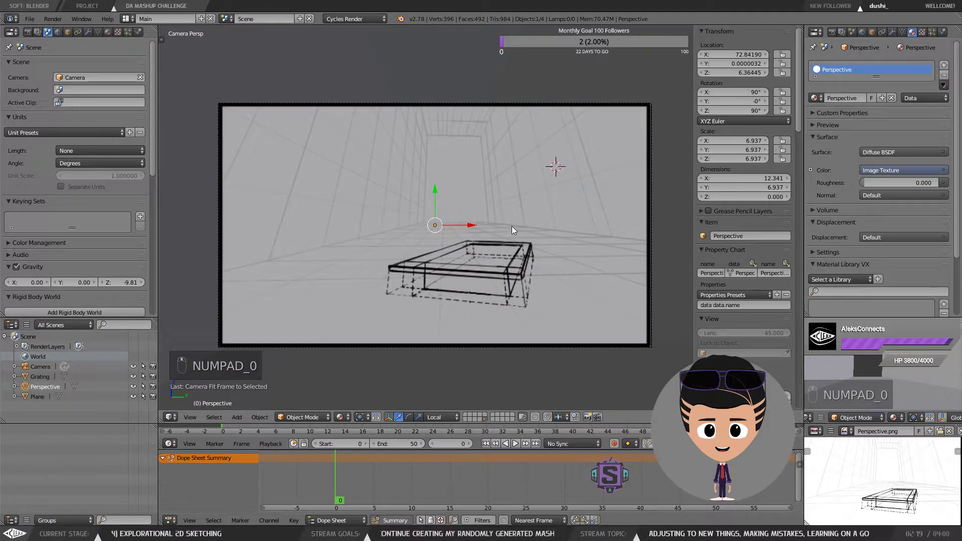
pyautogui.scroll(-2, 512, 226)
pyautogui.scroll(1, 512, 226)
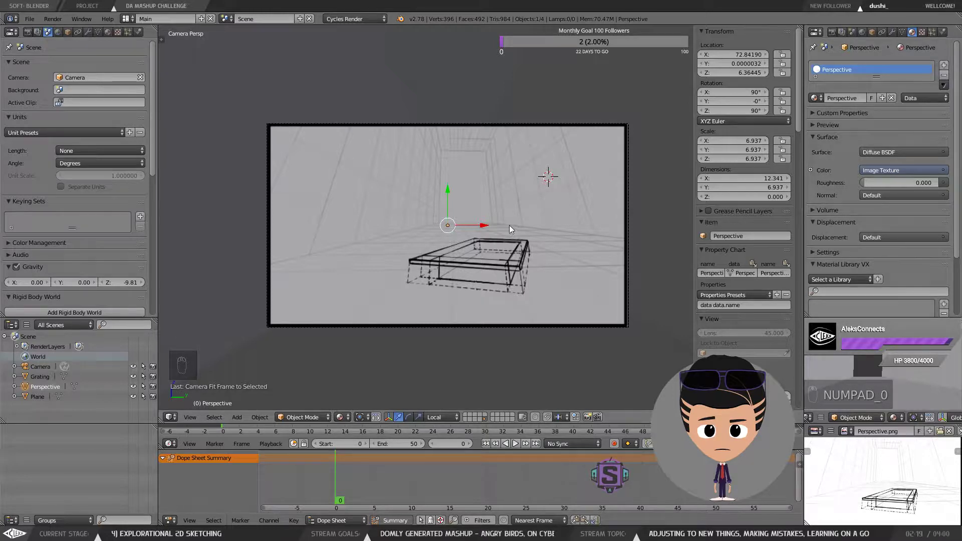
pyautogui.scroll(1, 514, 225)
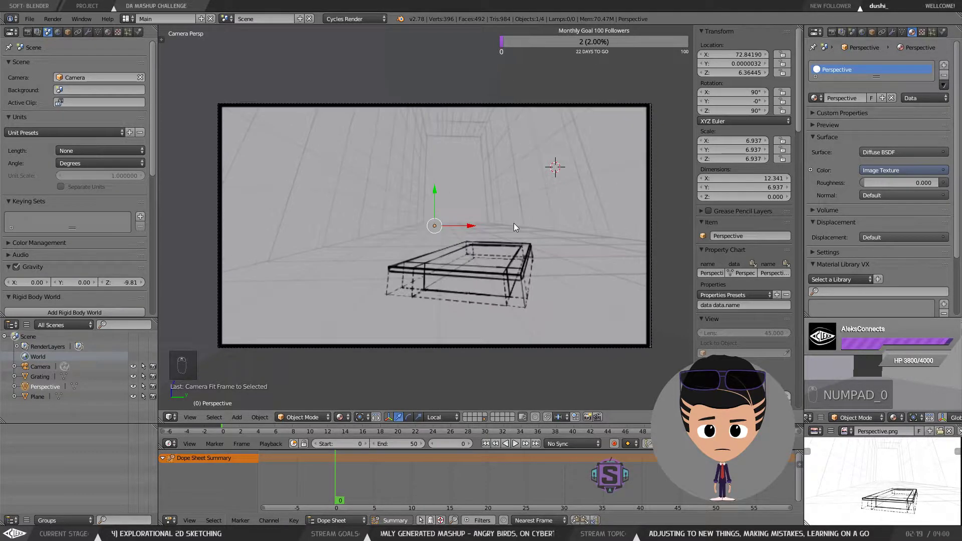
pyautogui.rightClick(492, 70)
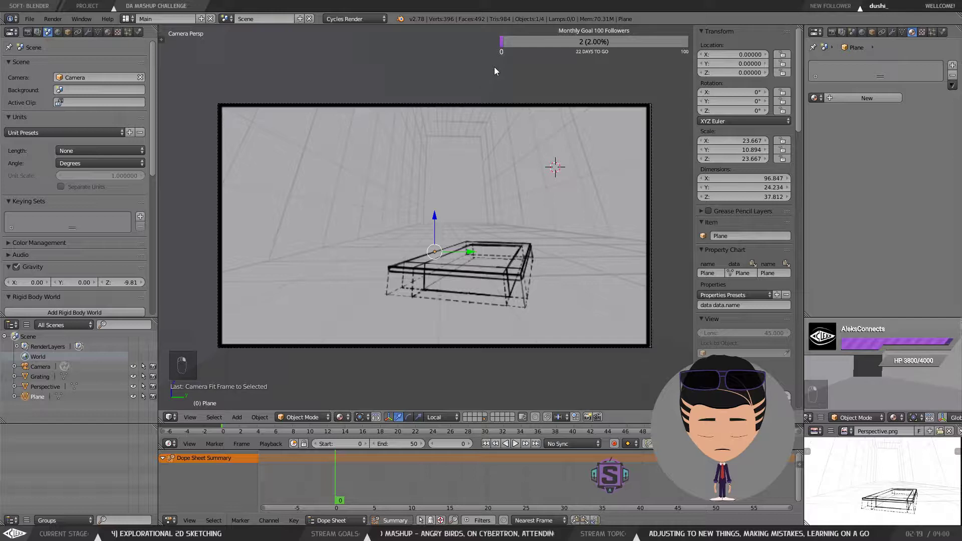
pyautogui.press('Tab')
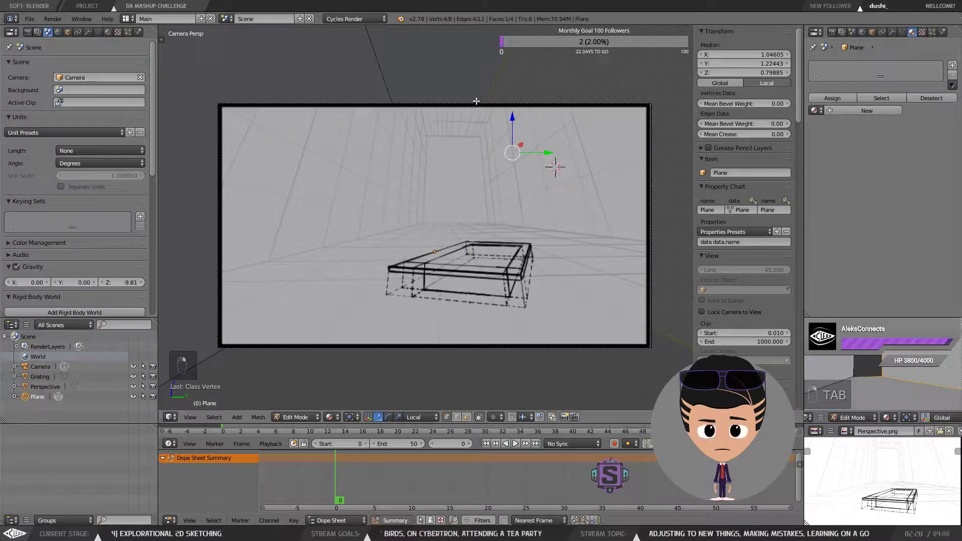
pyautogui.press('Tab')
pyautogui.click(494, 31)
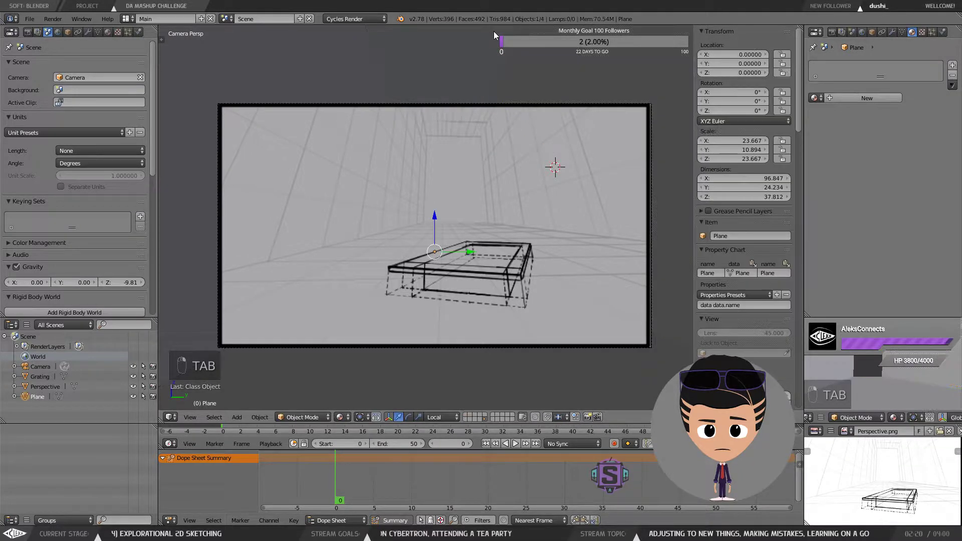
# Step: Select the room plane and set its maximum draw type to Solid with Draw All Edges off
pyautogui.rightClick(407, 160)
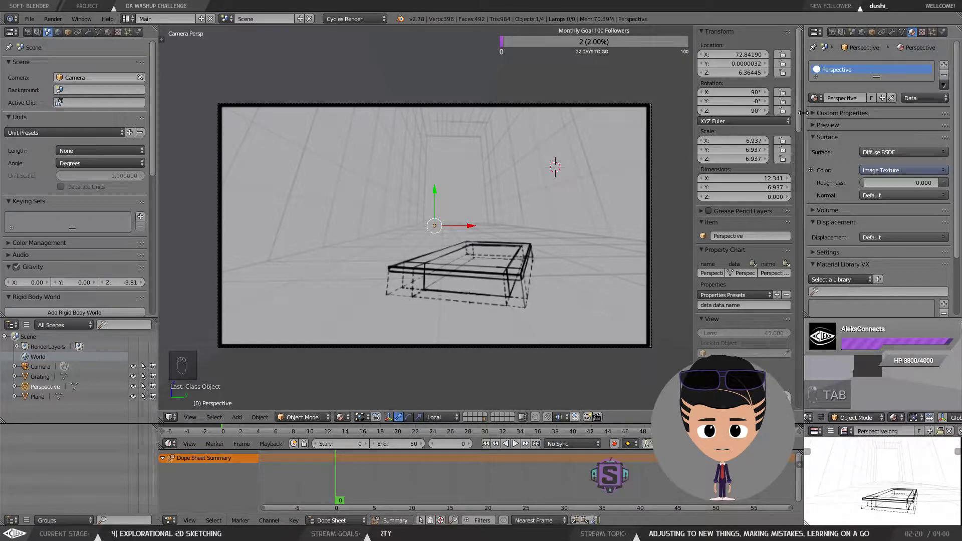
pyautogui.rightClick(558, 173)
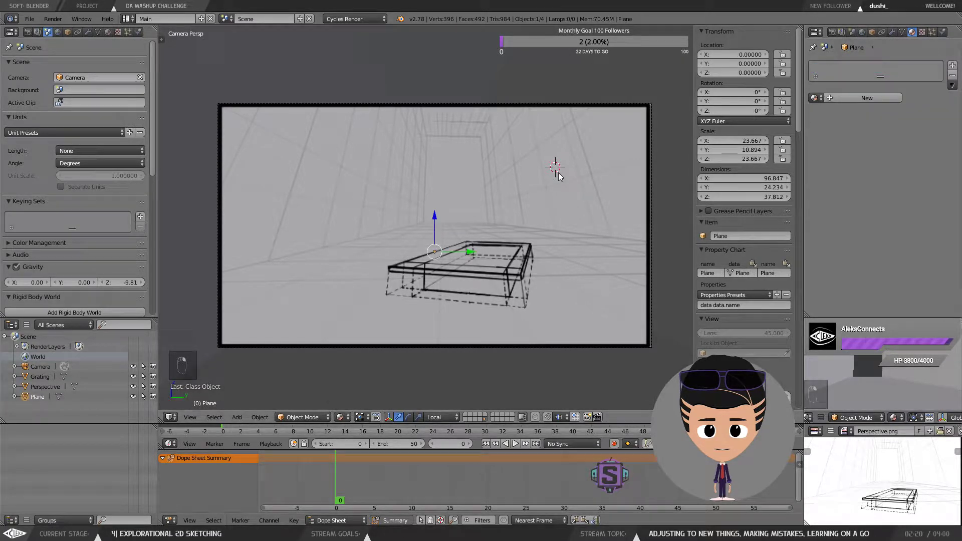
pyautogui.click(872, 32)
pyautogui.scroll(-1, 857, 239)
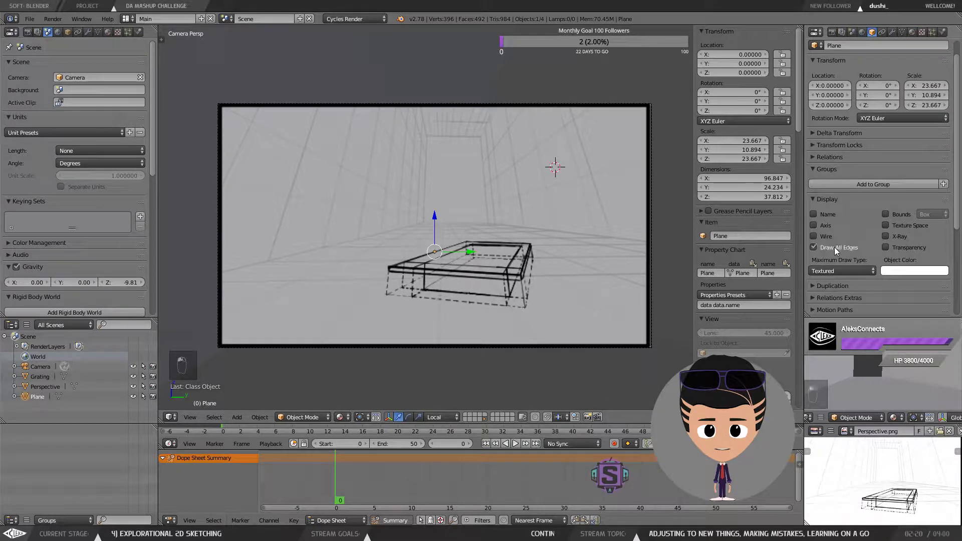
pyautogui.click(834, 248)
pyautogui.click(837, 269)
pyautogui.click(832, 248)
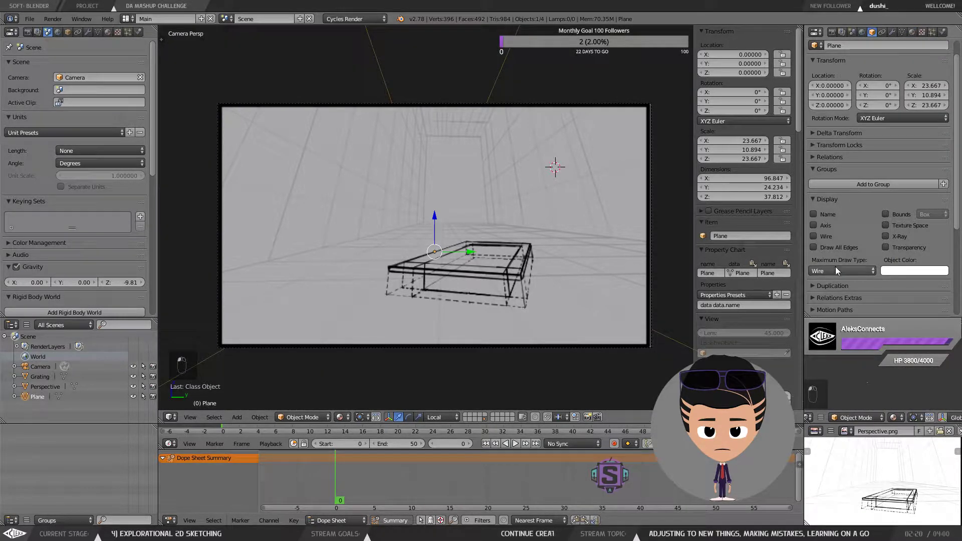
pyautogui.click(834, 268)
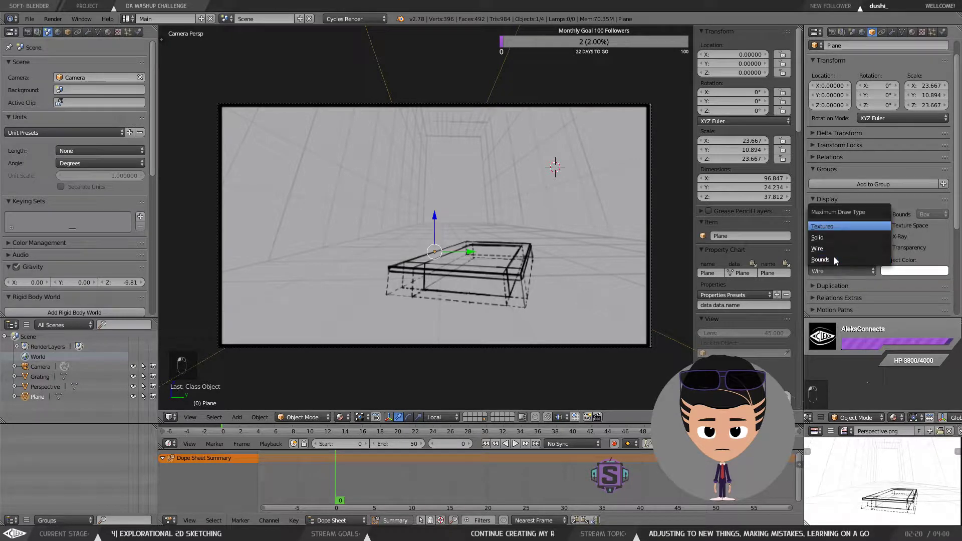
pyautogui.click(834, 239)
# Step: Try to move the room plane along its local Y axis, and undo the move
pyautogui.rightClick(553, 177)
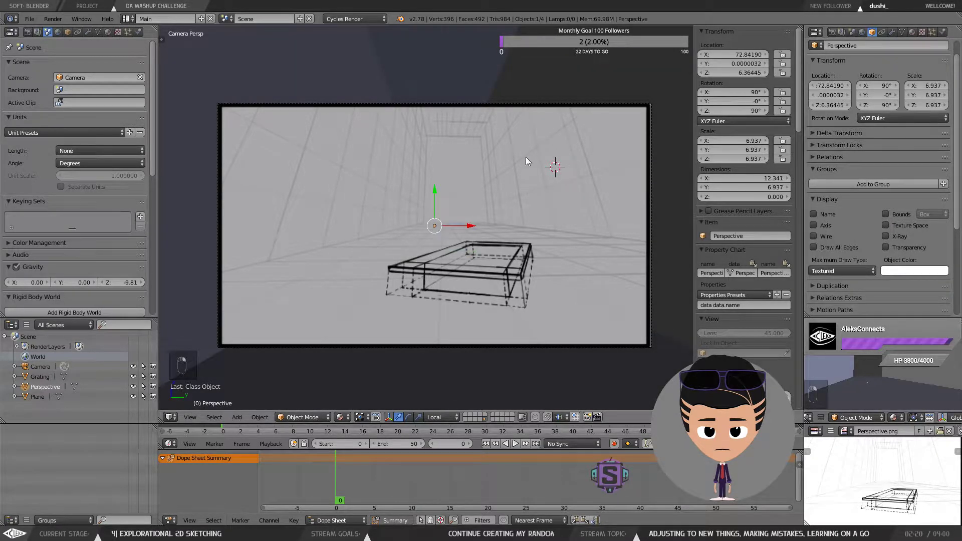
pyautogui.rightClick(419, 155)
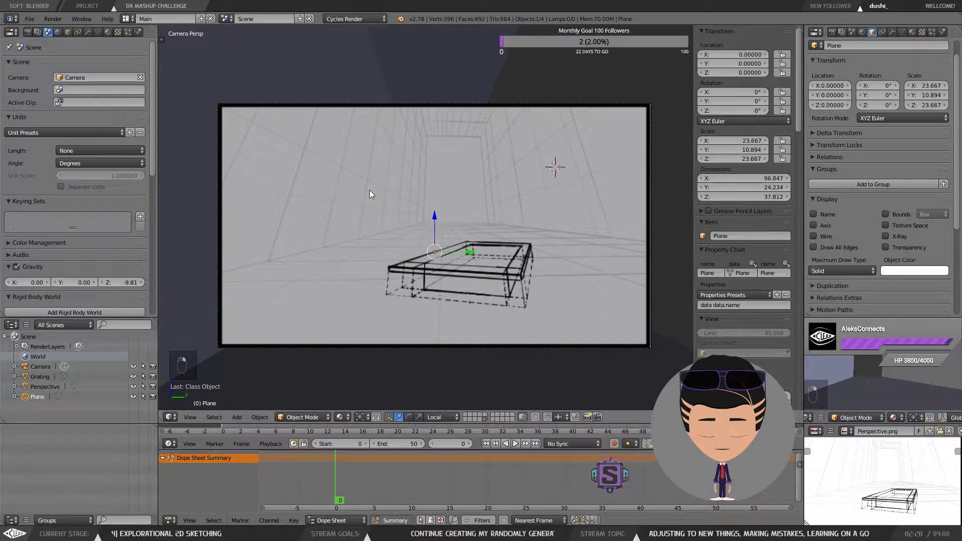
pyautogui.press('g')
pyautogui.press('y')
pyautogui.press('y')
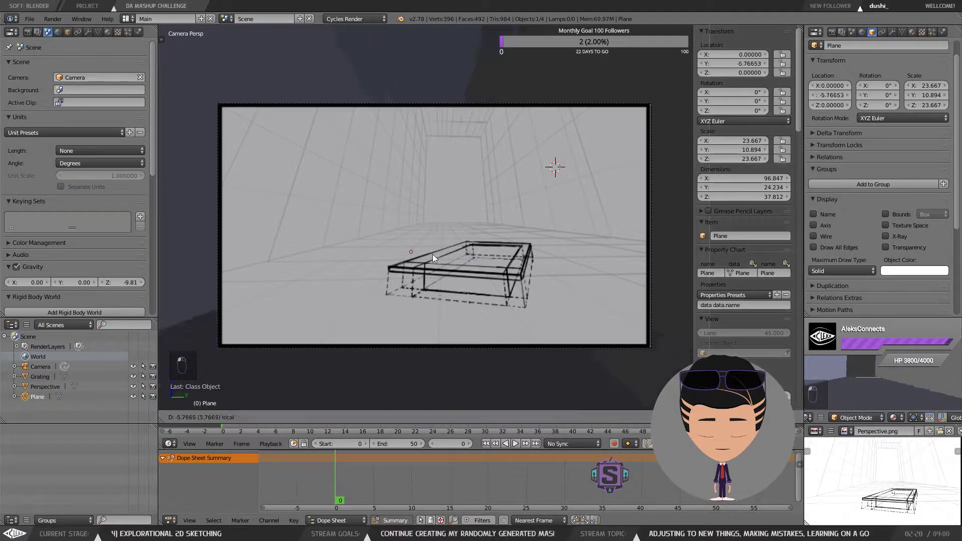
pyautogui.click(421, 254)
pyautogui.hotkey('ctrl', 'z')
pyautogui.hotkey('ctrl', 'z')
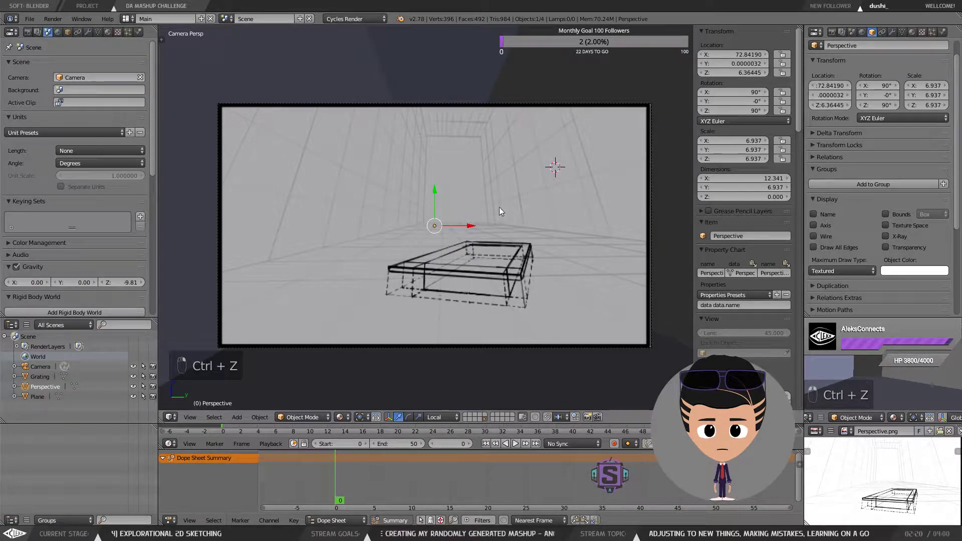
# Step: Set the perspective image plane's maximum draw type to Wire
pyautogui.click(827, 270)
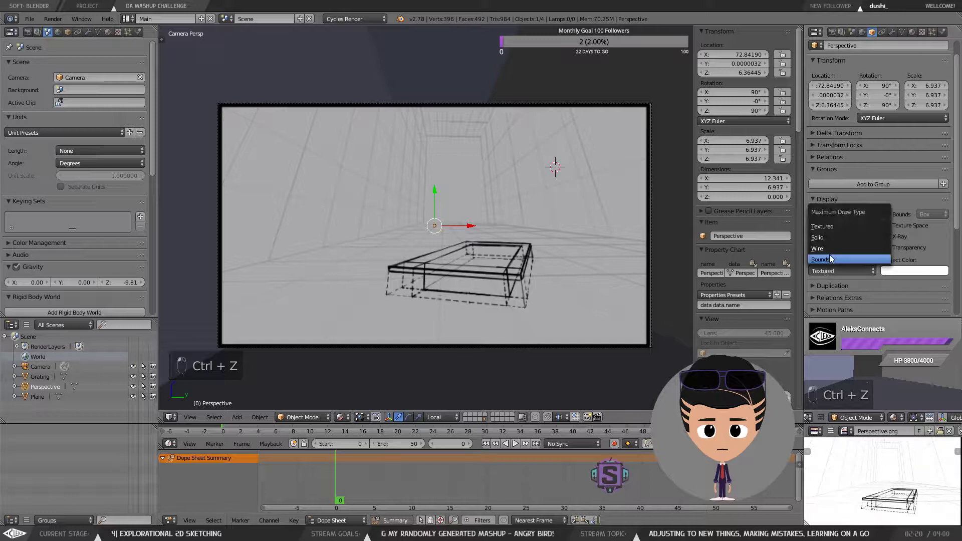
pyautogui.click(829, 248)
pyautogui.scroll(1, 831, 273)
pyautogui.scroll(-1, 831, 274)
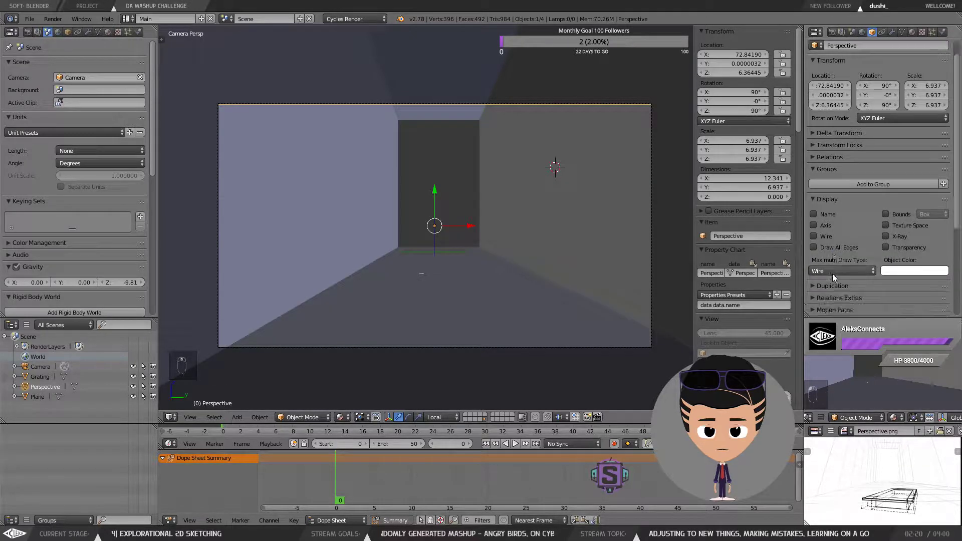
# Step: Set the image plane's maximum draw type back to Textured and enable Texture Space display
pyautogui.click(831, 270)
pyautogui.click(833, 237)
pyautogui.click(834, 269)
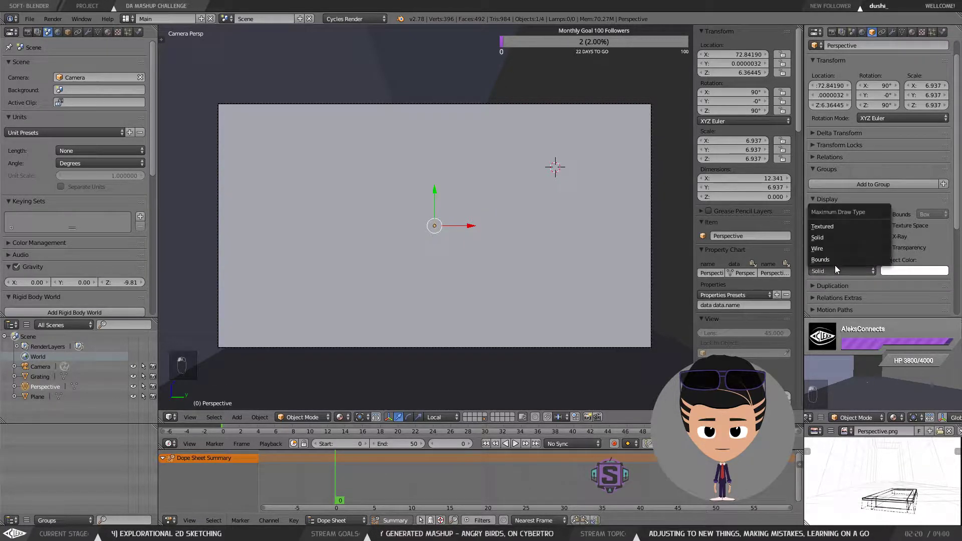
pyautogui.click(830, 226)
pyautogui.click(890, 273)
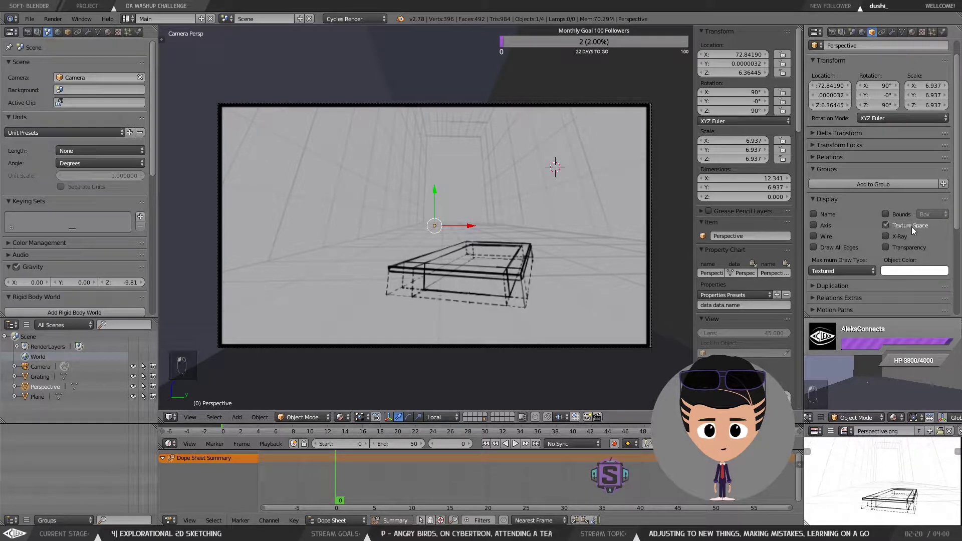
# Step: Turn off the image plane's Texture Space display, then select the room plane and enable its X-Ray display
pyautogui.click(911, 227)
pyautogui.click(902, 236)
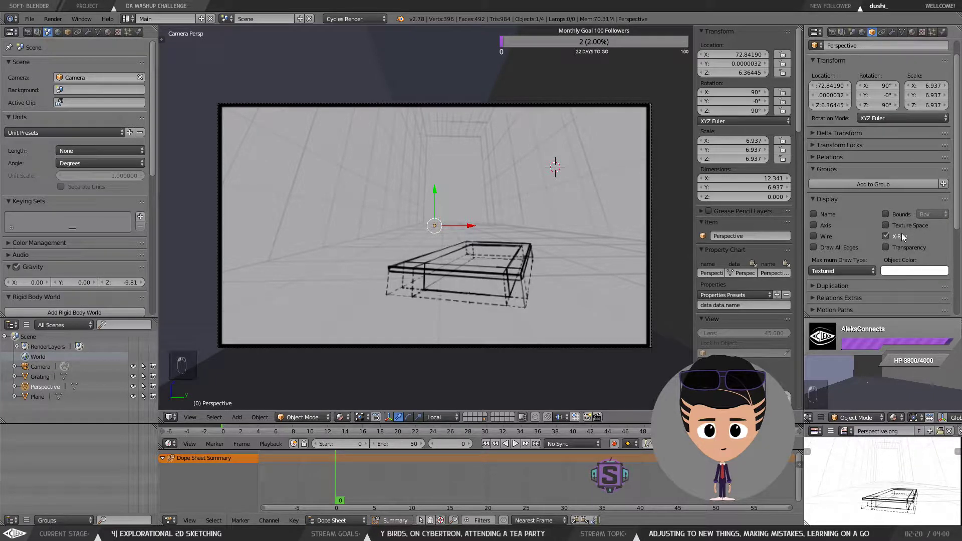
pyautogui.rightClick(596, 71)
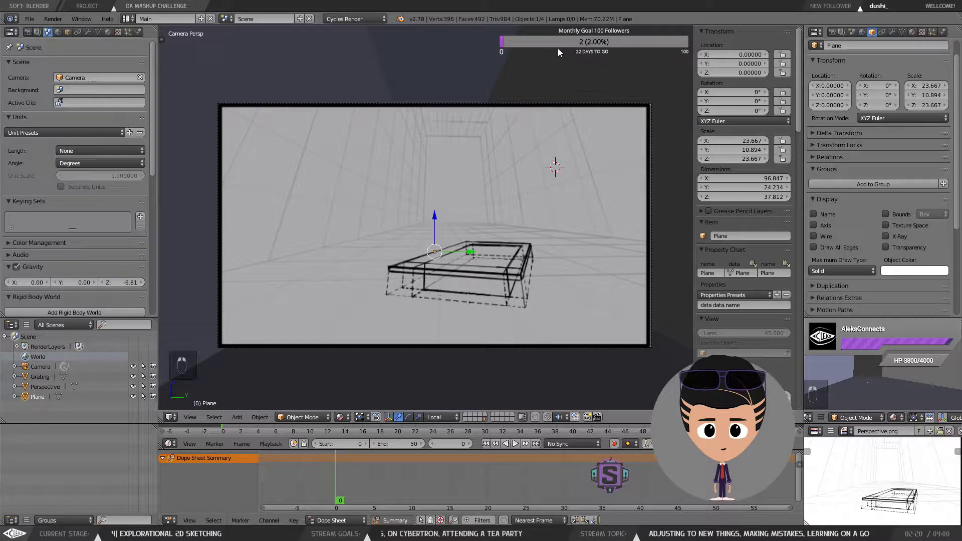
pyautogui.click(887, 236)
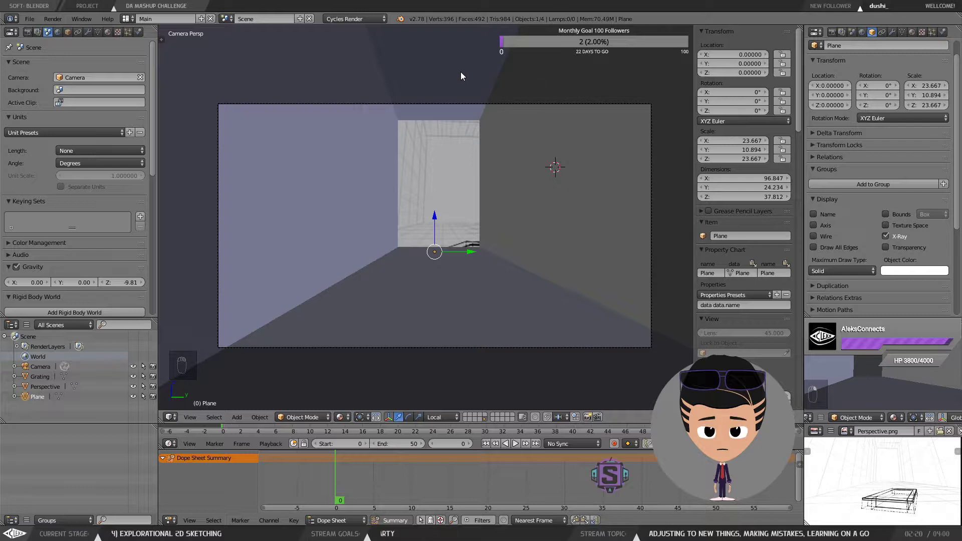
# Step: Save the file as DA Mashup.blend in the Documents folder
pyautogui.press('a')
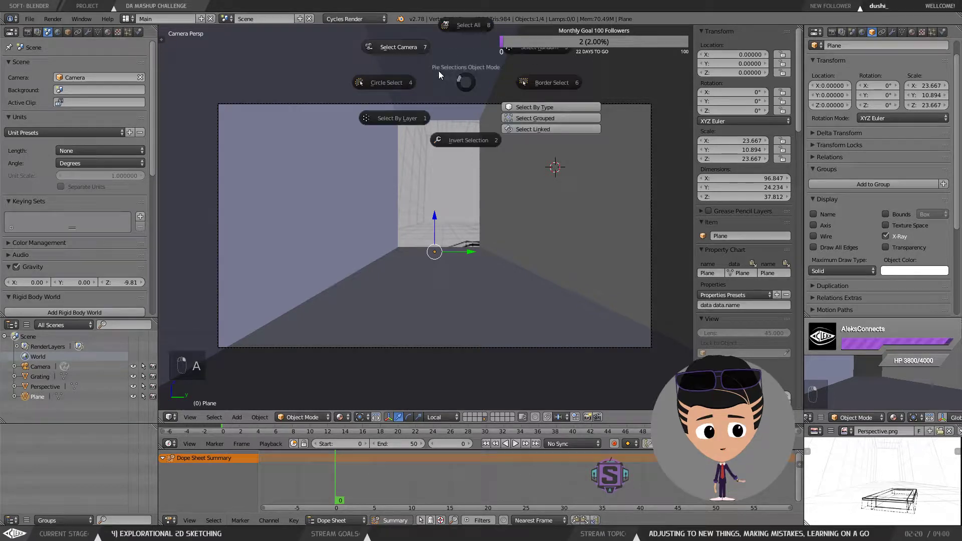
pyautogui.click(468, 80)
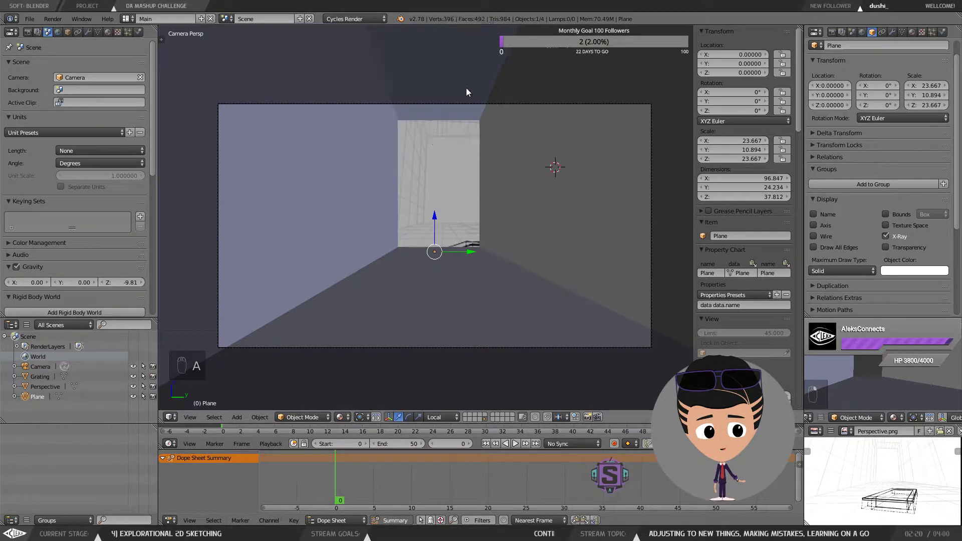
pyautogui.click(30, 19)
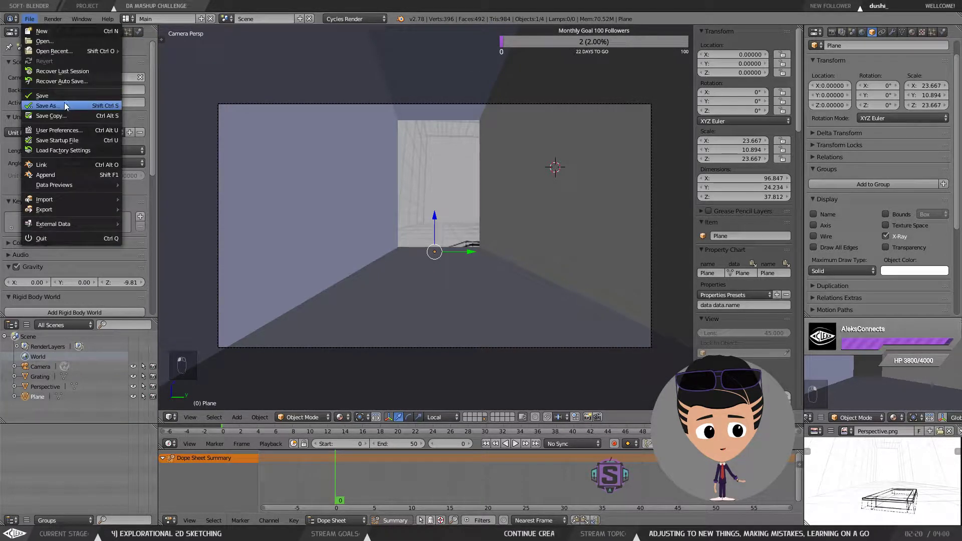
pyautogui.click(64, 106)
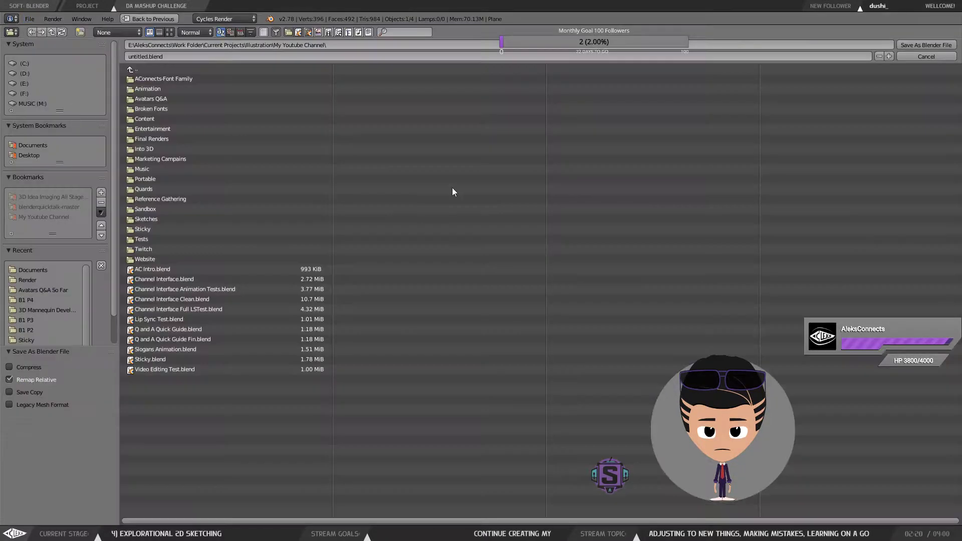
pyautogui.click(149, 71)
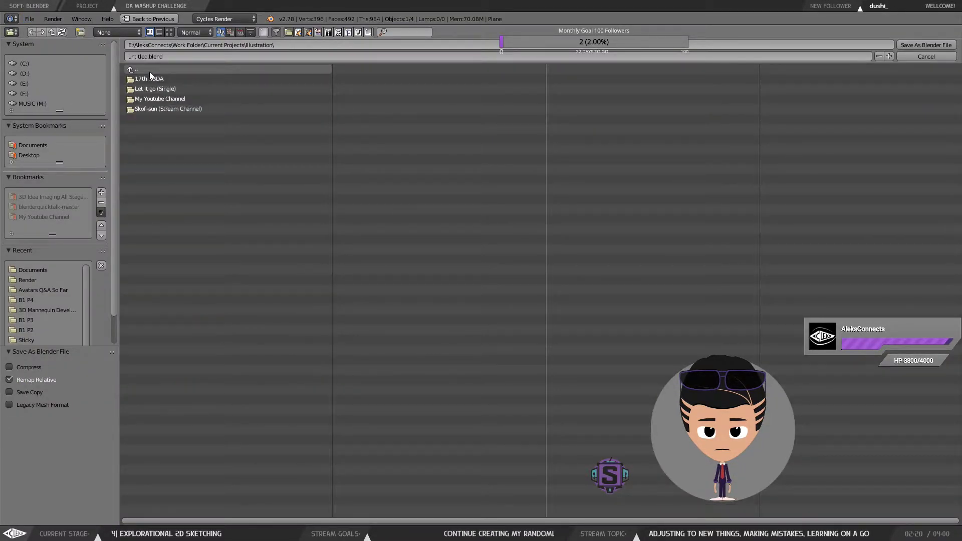
pyautogui.click(149, 71)
pyautogui.click(152, 71)
pyautogui.click(151, 71)
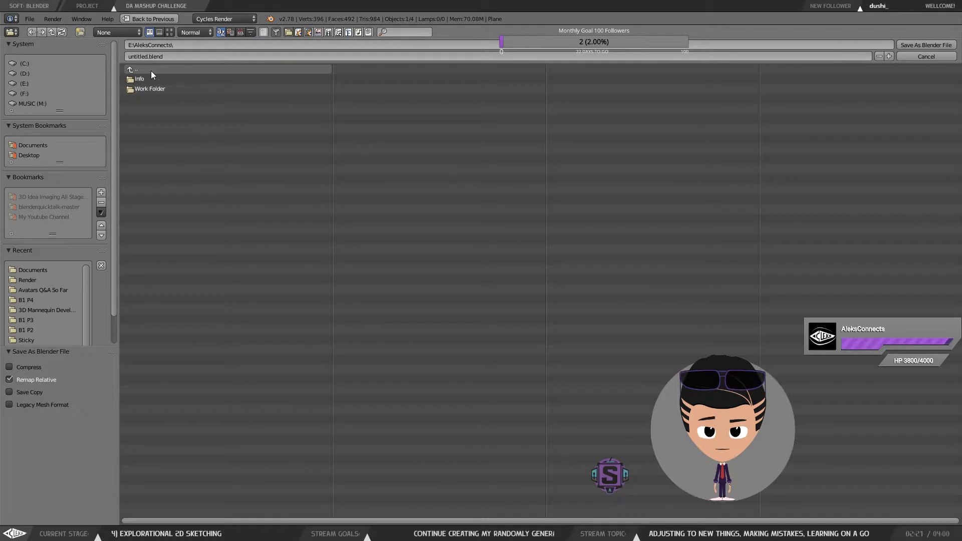
pyautogui.click(151, 71)
pyautogui.click(151, 71)
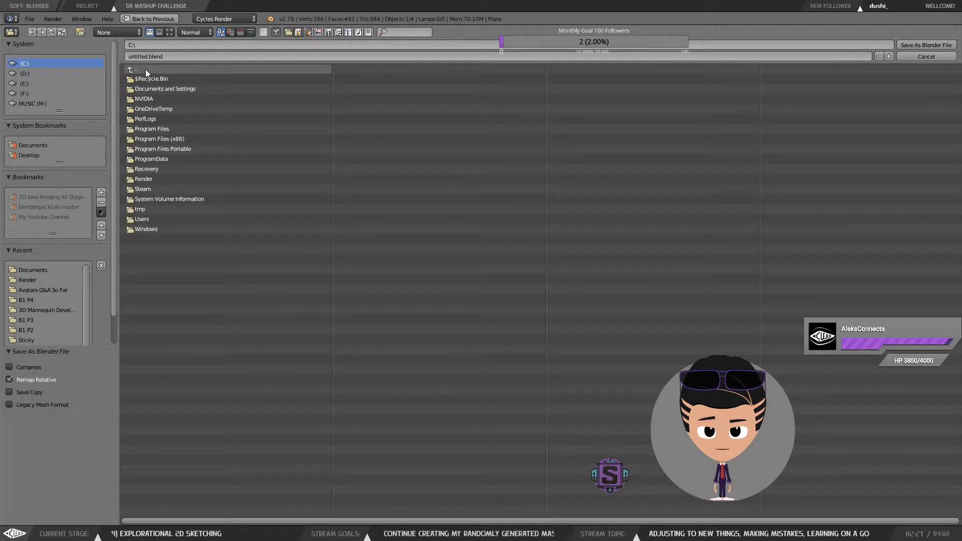
pyautogui.click(33, 146)
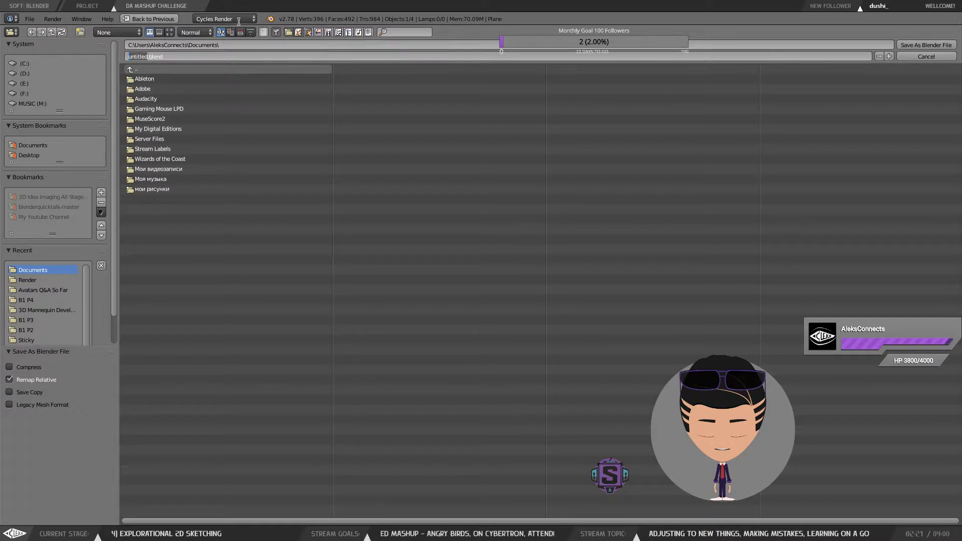
pyautogui.write('DA')
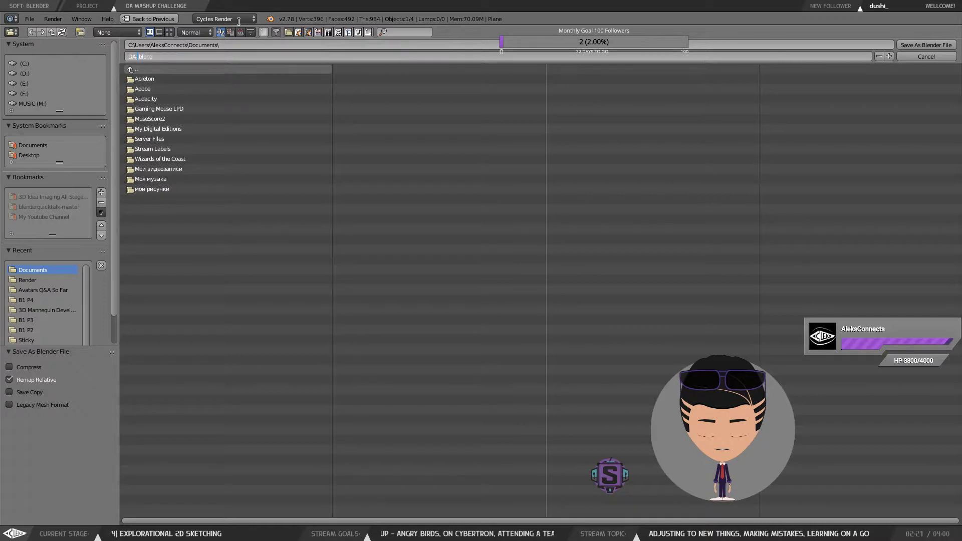
pyautogui.write(' Mashup')
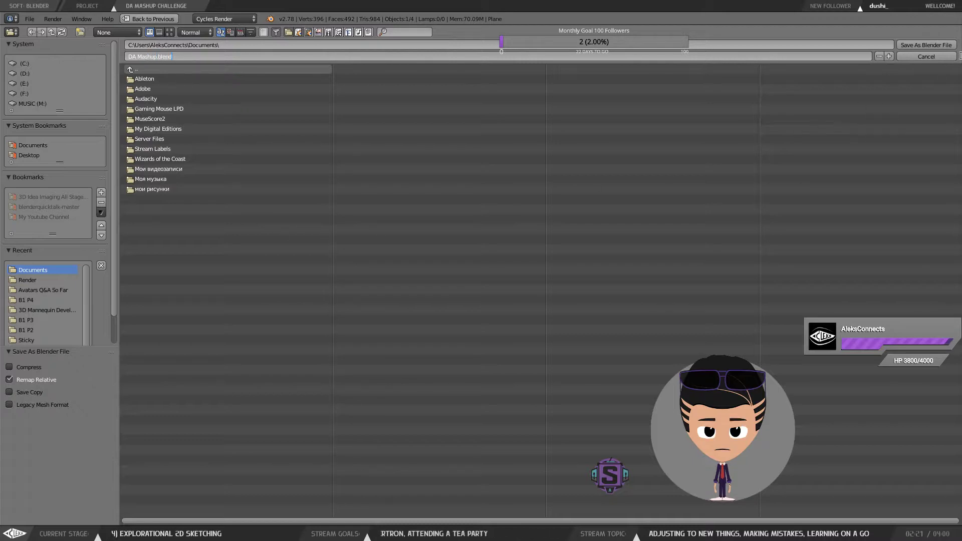
pyautogui.click(928, 44)
pyautogui.click(927, 44)
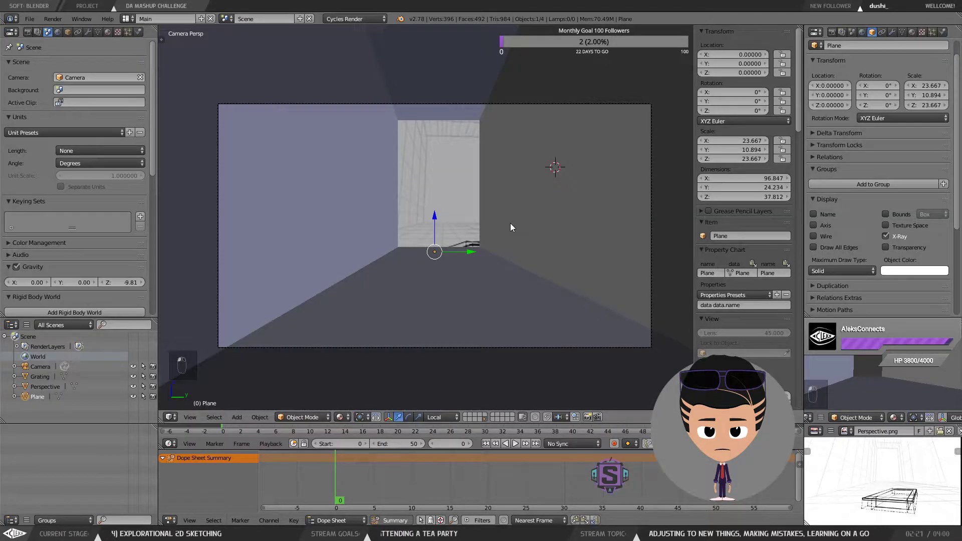
pyautogui.rightClick(467, 204)
pyautogui.press('Tab')
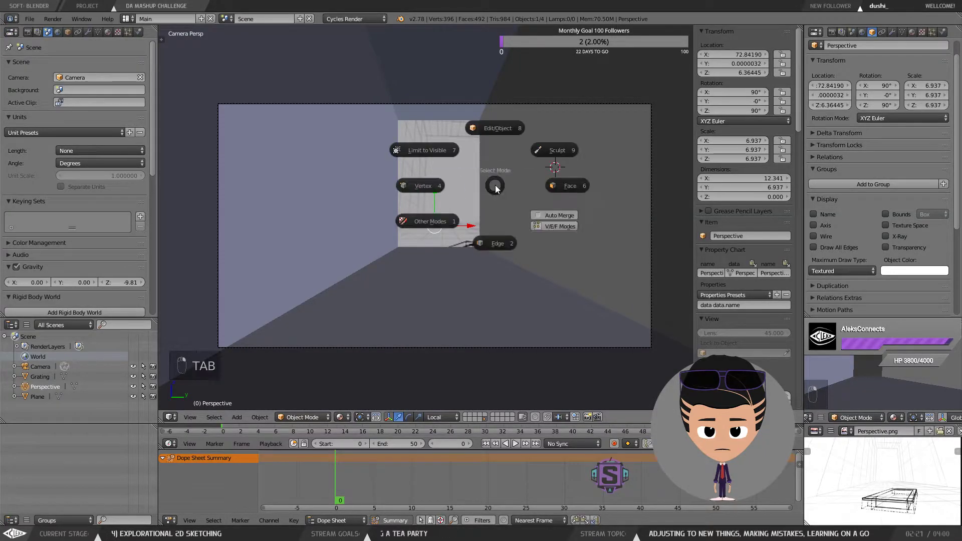
pyautogui.press('a')
pyautogui.press('a')
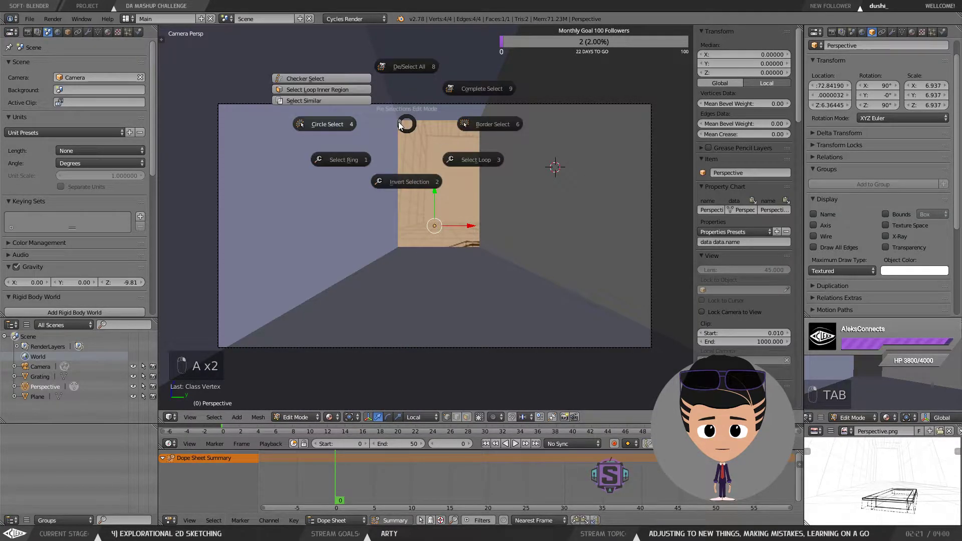
pyautogui.click(322, 284)
pyautogui.press('Tab')
pyautogui.click(390, 147)
# Step: Select the room plane, enter Edit Mode, select all its vertices and move them along the local Y axis
pyautogui.rightClick(353, 218)
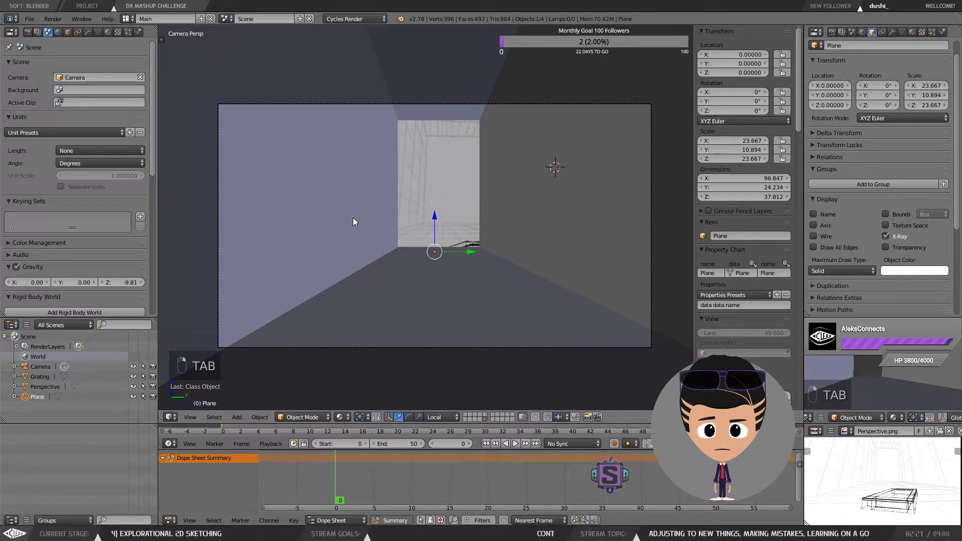
pyautogui.rightClick(564, 258)
pyautogui.rightClick(494, 280)
pyautogui.press('Tab')
pyautogui.click(627, 131)
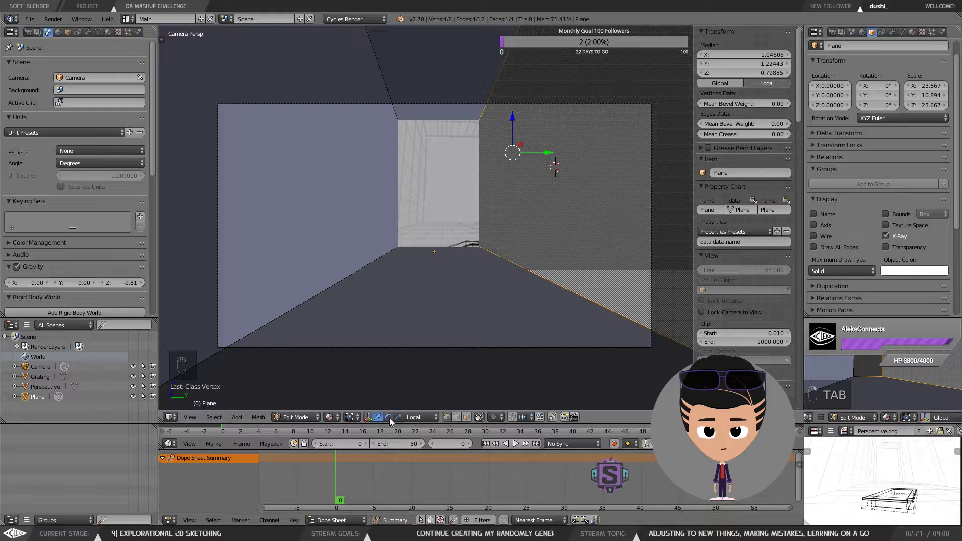
pyautogui.click(467, 417)
pyautogui.rightClick(427, 85)
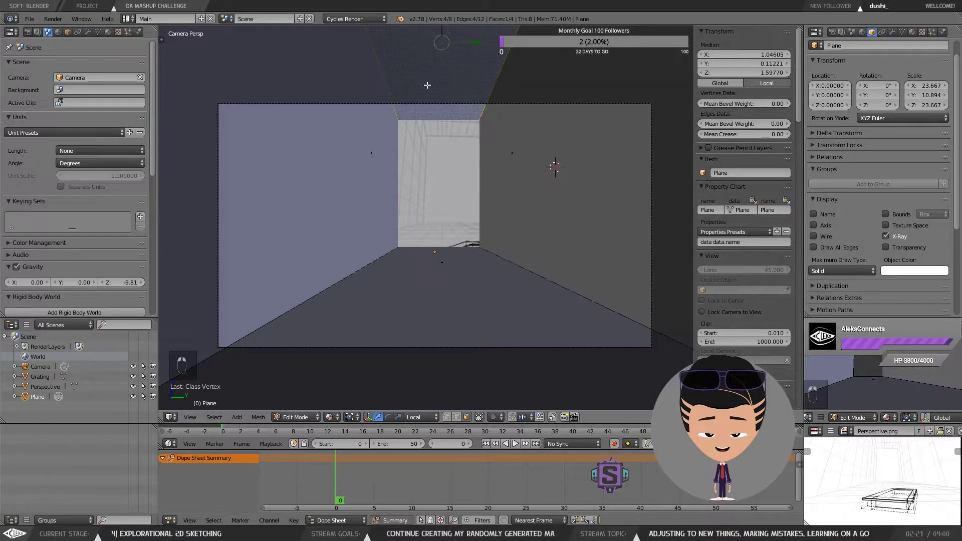
pyautogui.keyDown('shift'); pyautogui.rightClick(358, 187); pyautogui.keyUp('shift')
pyautogui.keyDown('shift'); pyautogui.rightClick(519, 163); pyautogui.keyUp('shift')
pyautogui.keyDown('shift'); pyautogui.rightClick(497, 272); pyautogui.keyUp('shift')
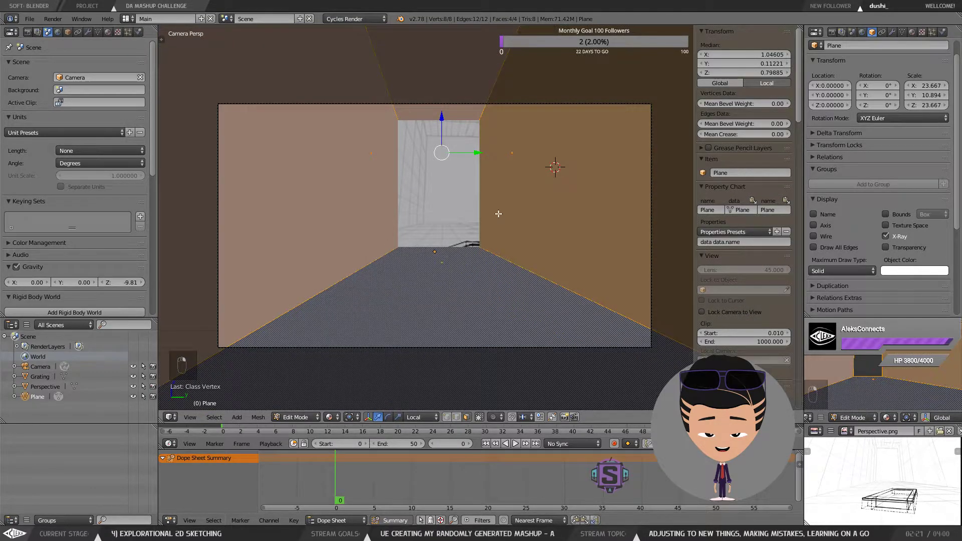
pyautogui.press('g')
pyautogui.press('y')
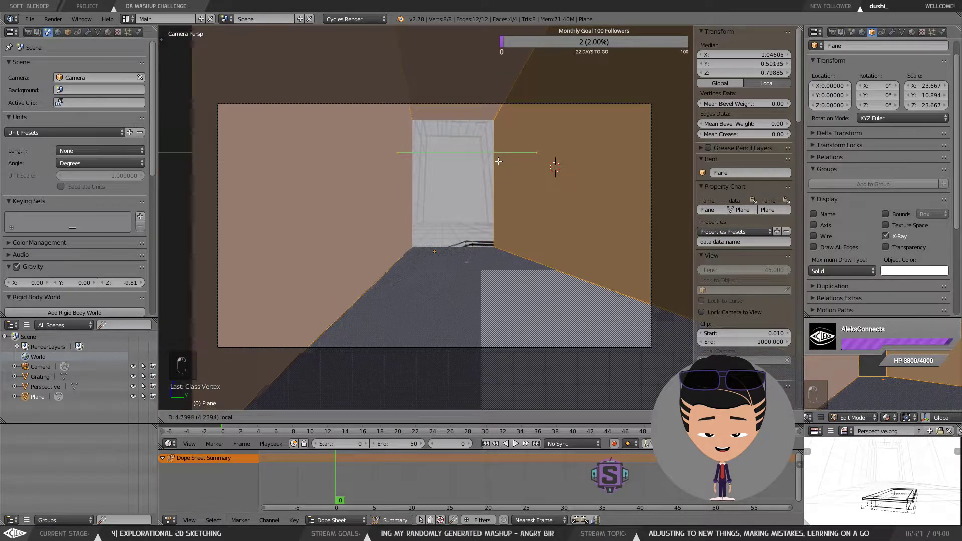
pyautogui.click(507, 162)
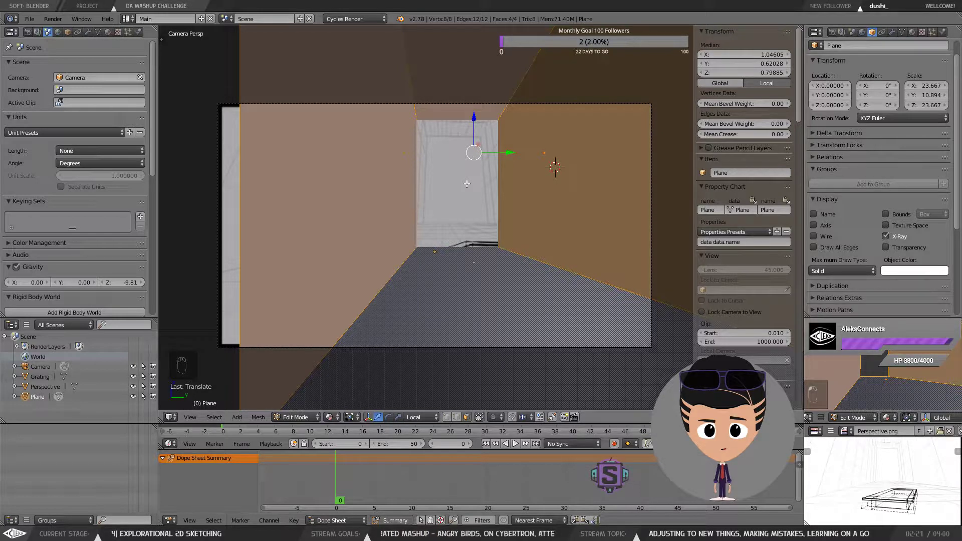
# Step: Move the room mesh vertically with the gizmo to fit the sketch, then return to Object Mode
pyautogui.moveTo(471, 223); pyautogui.dragTo(503, 226)
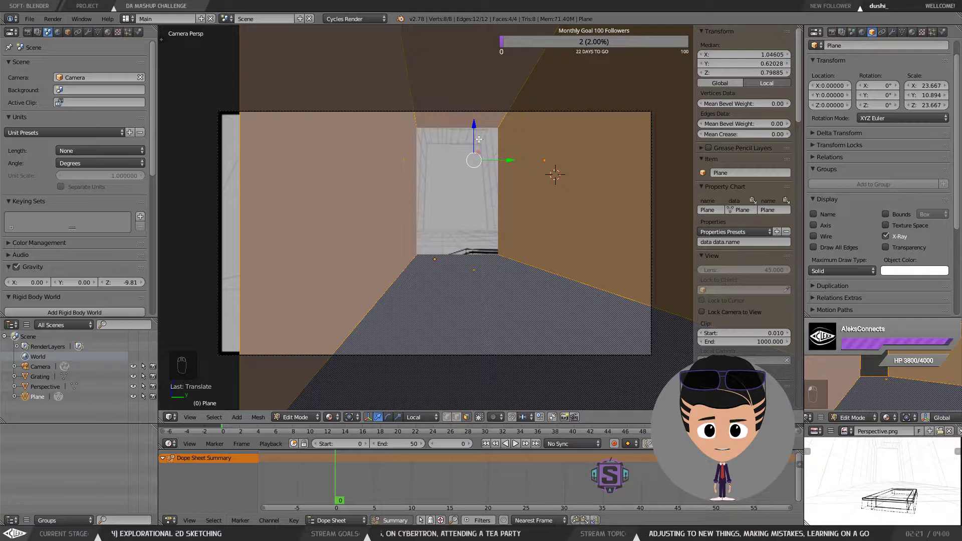
pyautogui.moveTo(474, 123); pyautogui.dragTo(473, 81)
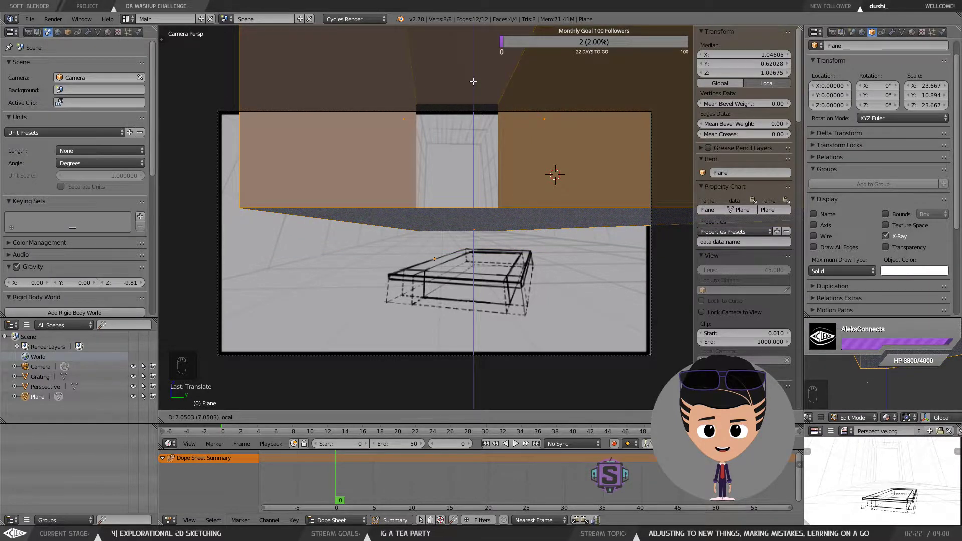
pyautogui.moveTo(473, 81); pyautogui.dragTo(474, 81)
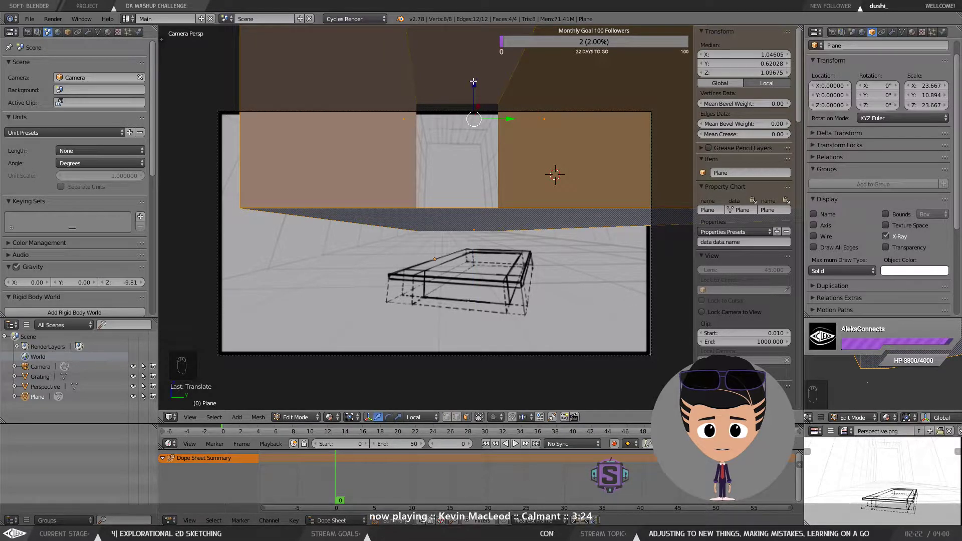
pyautogui.moveTo(474, 81); pyautogui.dragTo(465, 151)
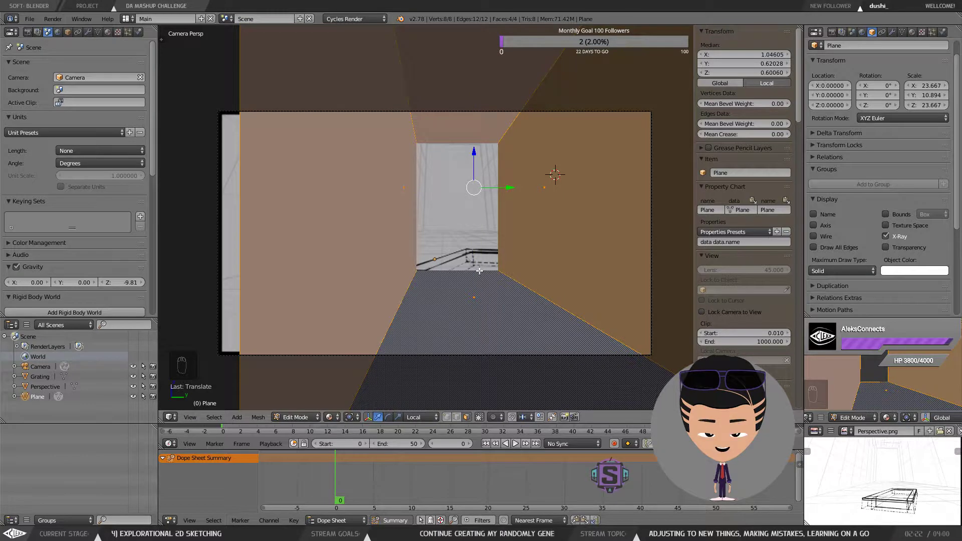
pyautogui.press('a')
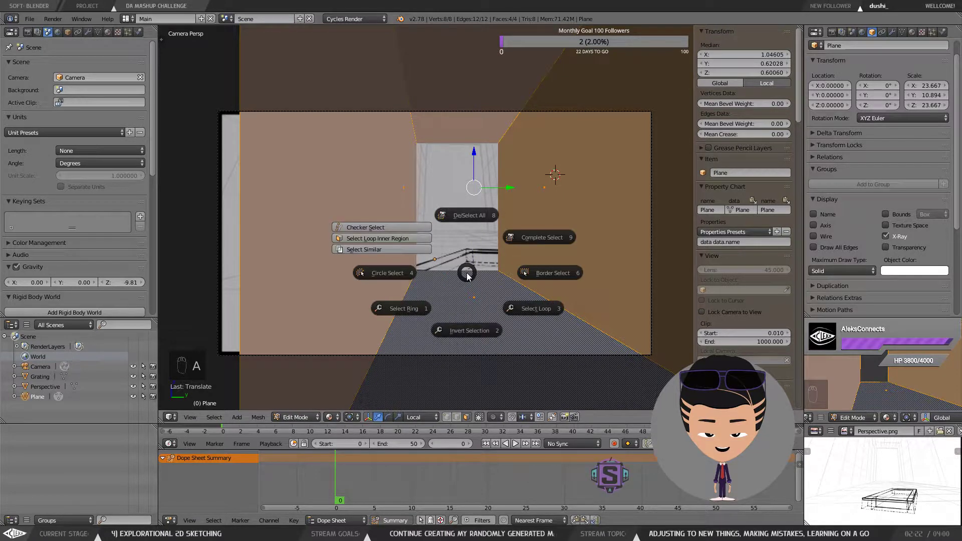
pyautogui.rightClick(456, 275)
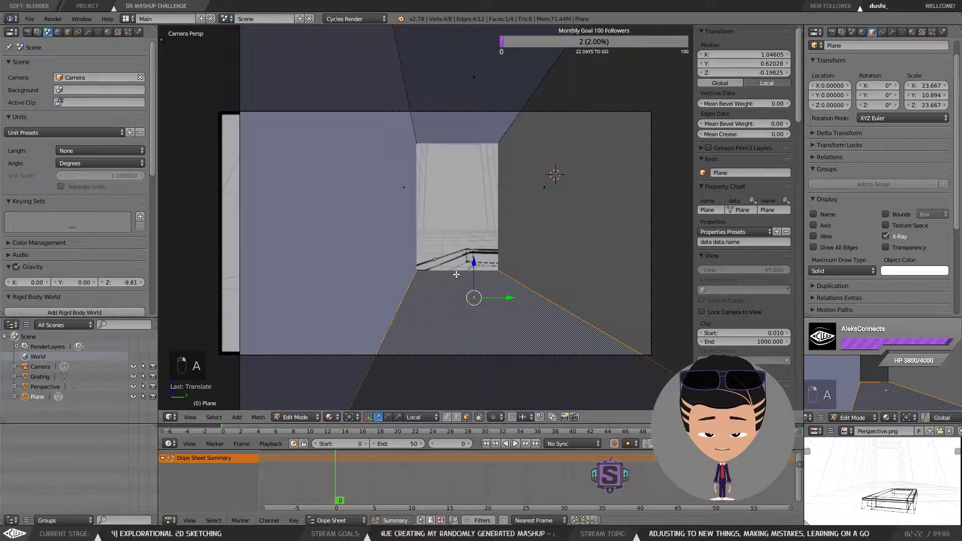
pyautogui.press('a')
pyautogui.press('Tab')
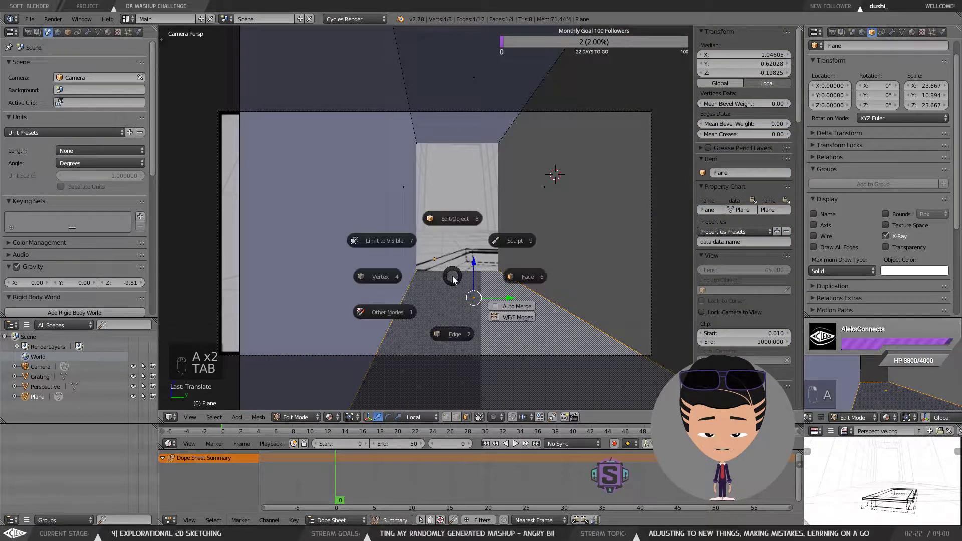
pyautogui.click(401, 277)
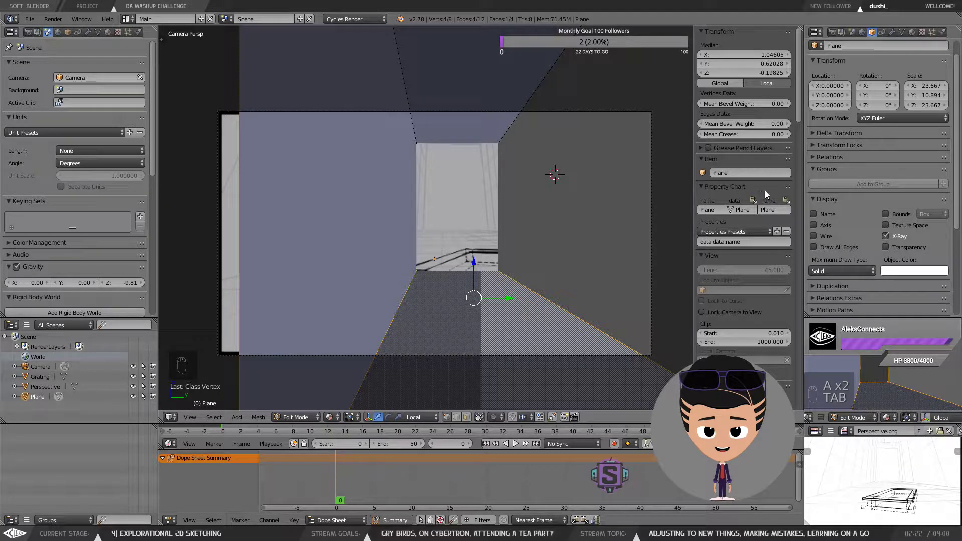
pyautogui.press('Tab')
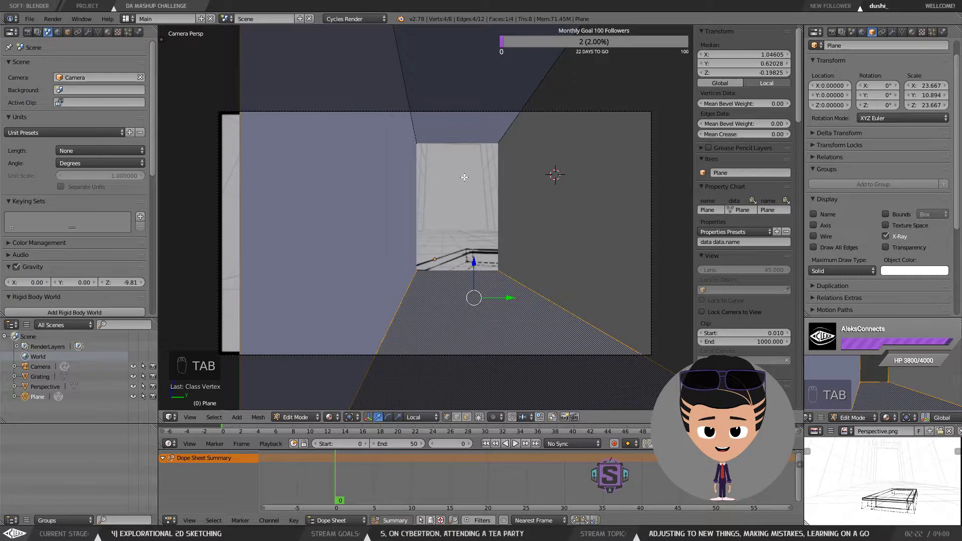
pyautogui.press('Tab')
pyautogui.click(474, 235)
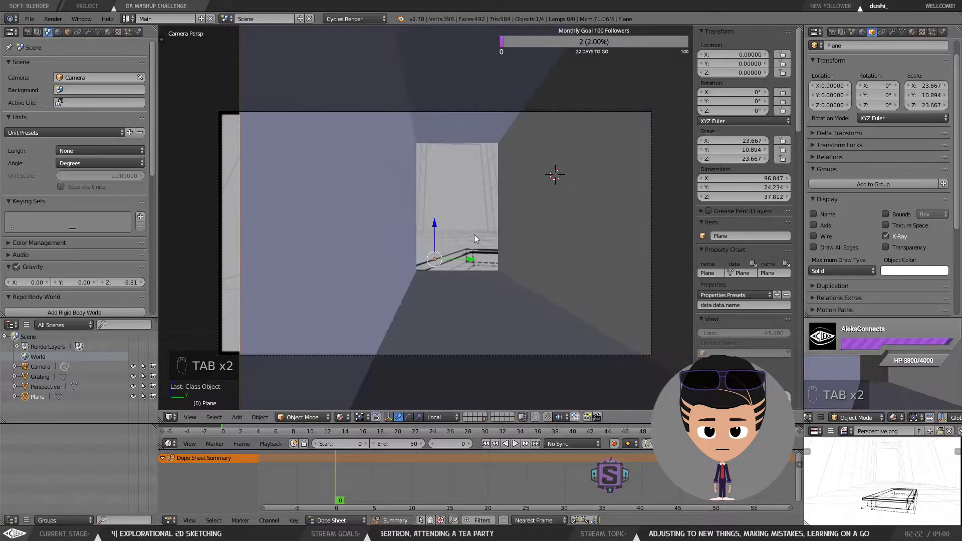
# Step: Raise the room plane along Z to about 6.75 so its floor lines up with the sketch
pyautogui.moveTo(437, 228); pyautogui.dragTo(424, 203)
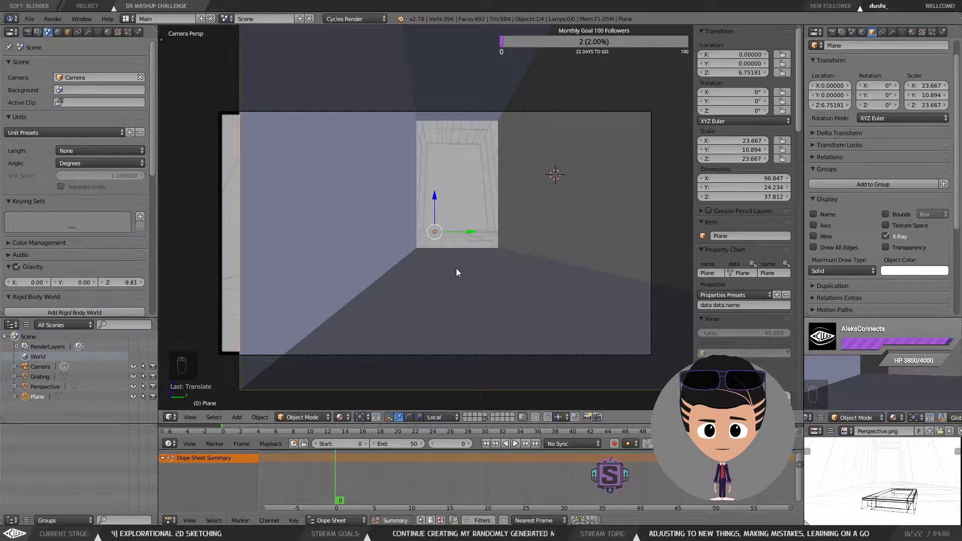
pyautogui.press('a')
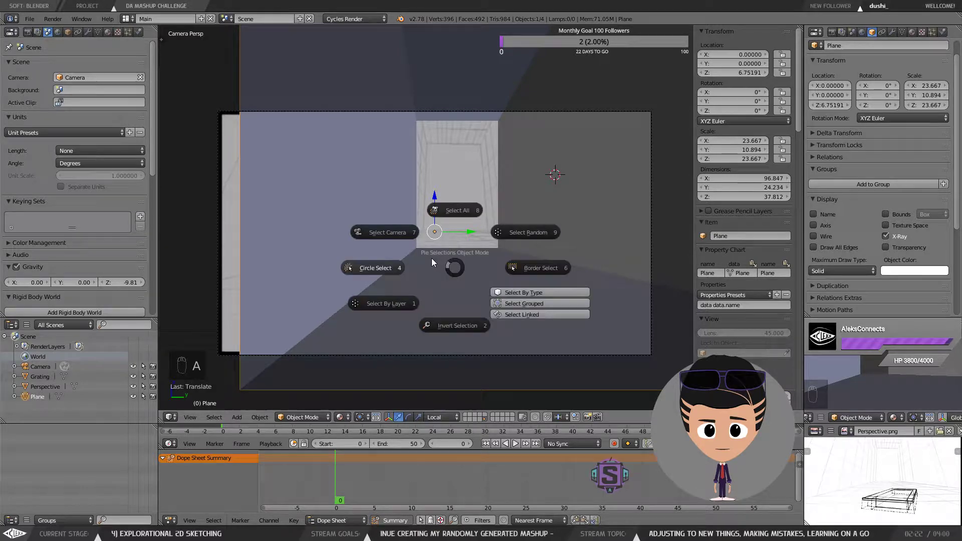
pyautogui.click(450, 262)
pyautogui.press('Tab')
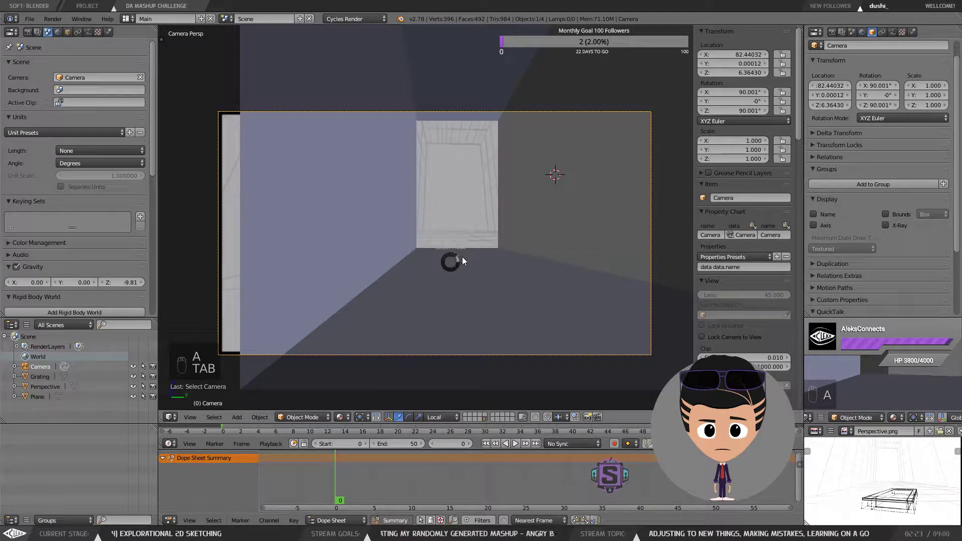
# Step: Open the room plane in Edit Mode and switch to edge selection mode
pyautogui.rightClick(390, 278)
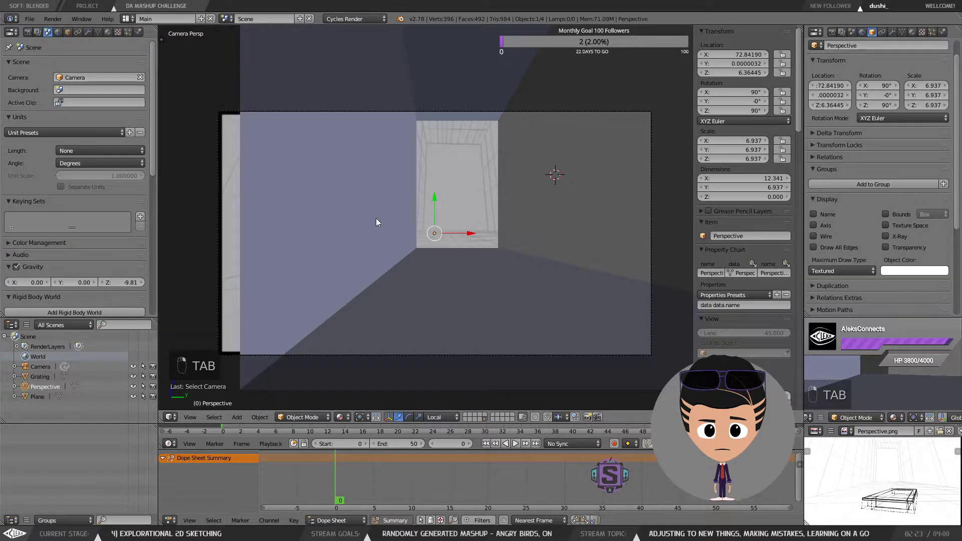
pyautogui.press('Tab')
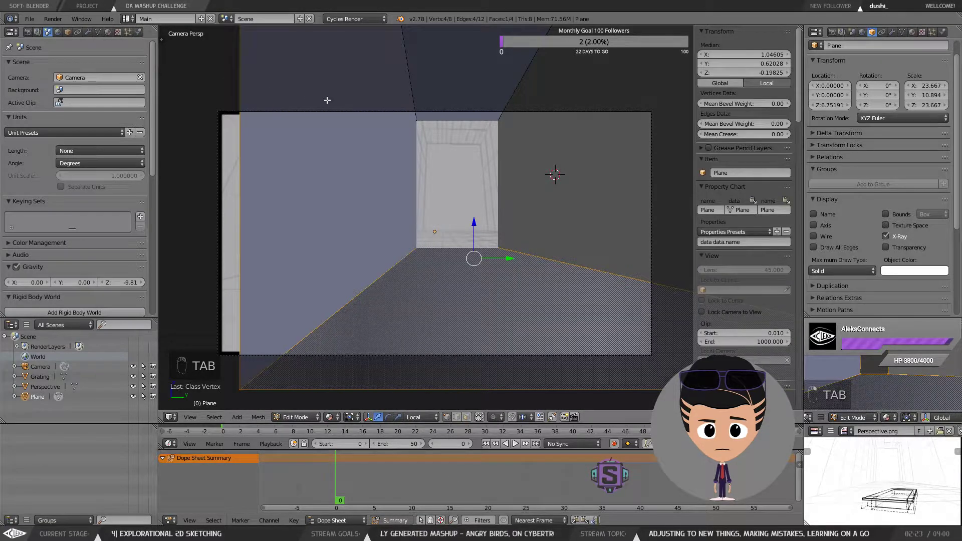
pyautogui.press('Tab')
pyautogui.rightClick(416, 248)
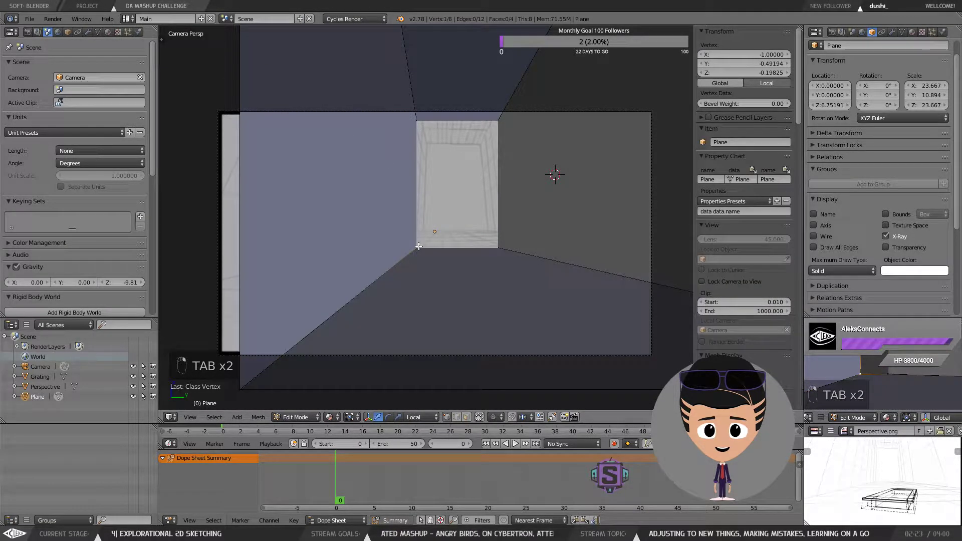
pyautogui.press('Tab')
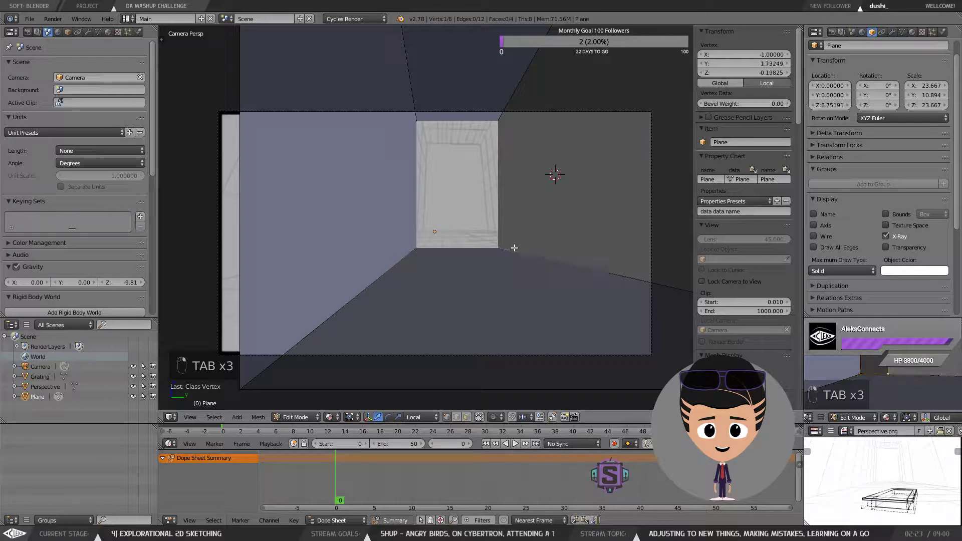
pyautogui.press('Tab')
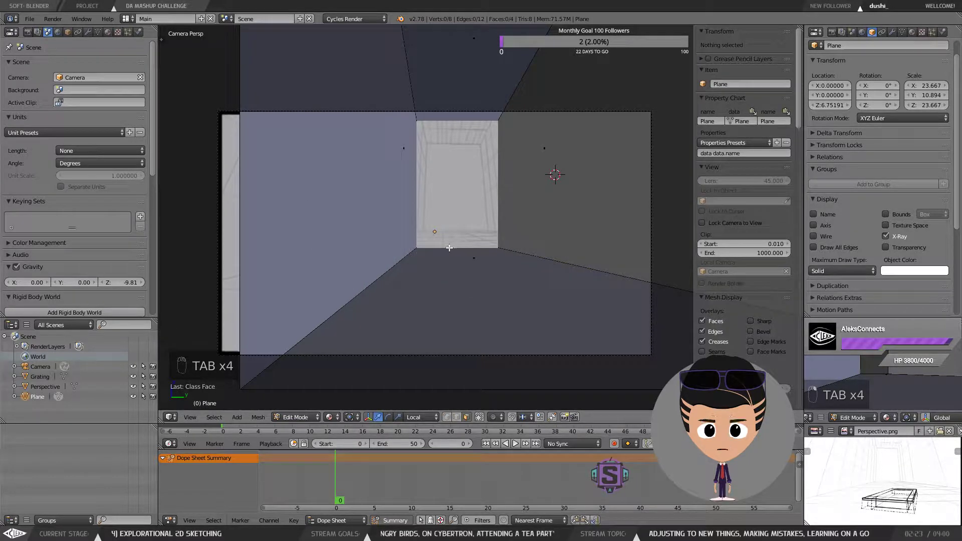
pyautogui.press('Tab')
pyautogui.click(450, 306)
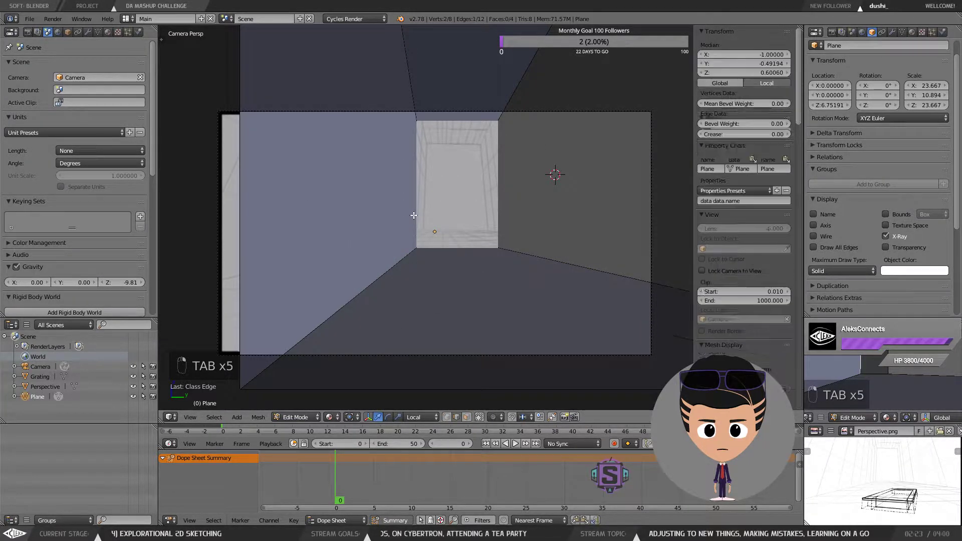
# Step: Select the back wall's edges and move them along the X axis to deepen the room
pyautogui.rightClick(504, 171)
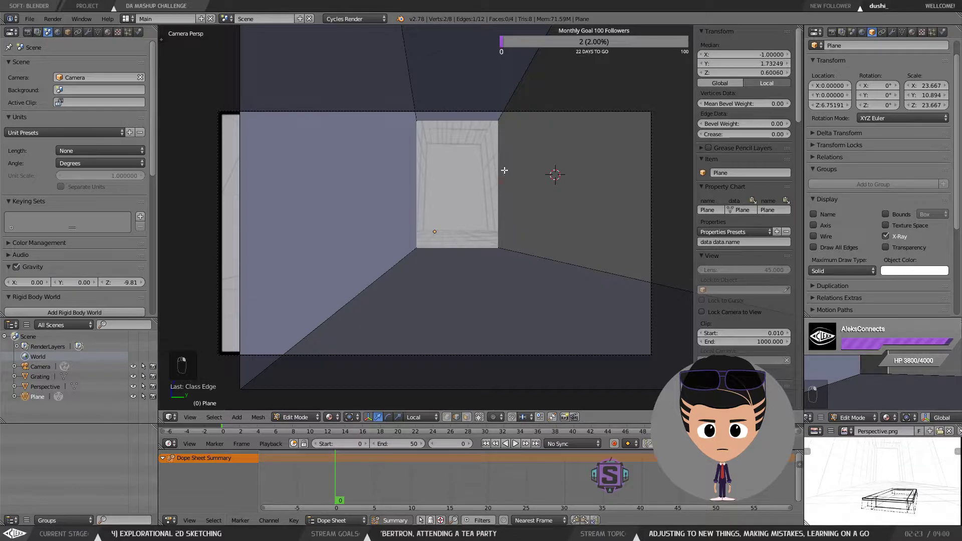
pyautogui.rightClick(451, 119)
pyautogui.keyDown('shift'); pyautogui.rightClick(417, 136); pyautogui.keyUp('shift')
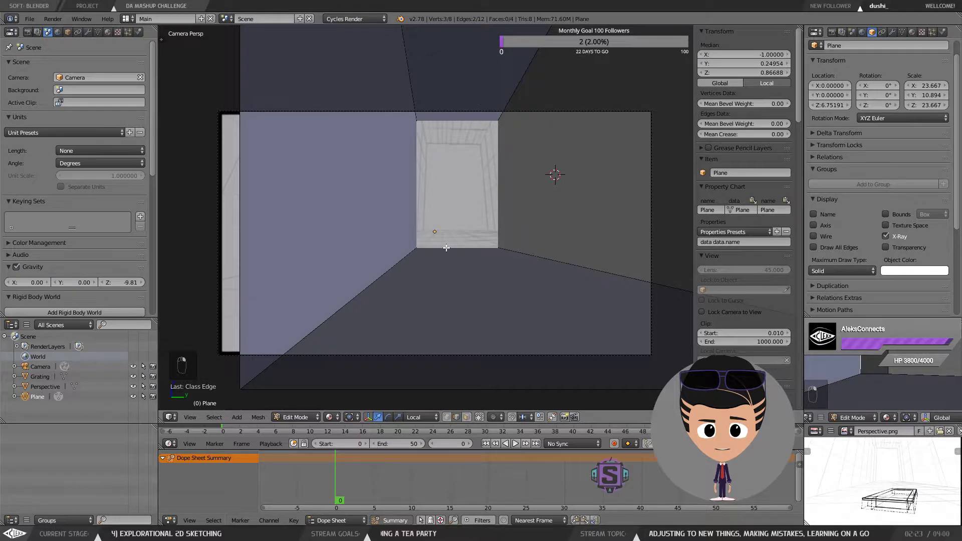
pyautogui.keyDown('shift'); pyautogui.rightClick(446, 248); pyautogui.keyUp('shift')
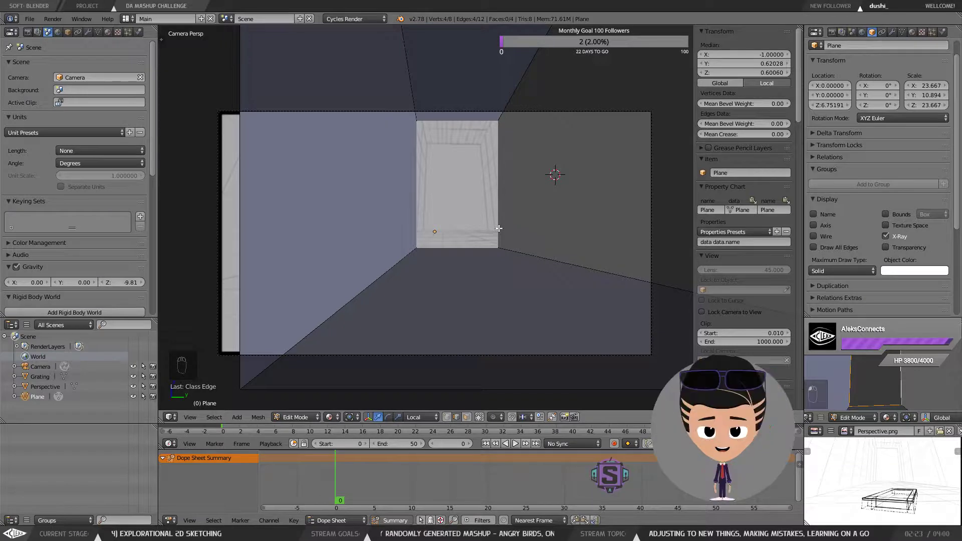
pyautogui.press('g')
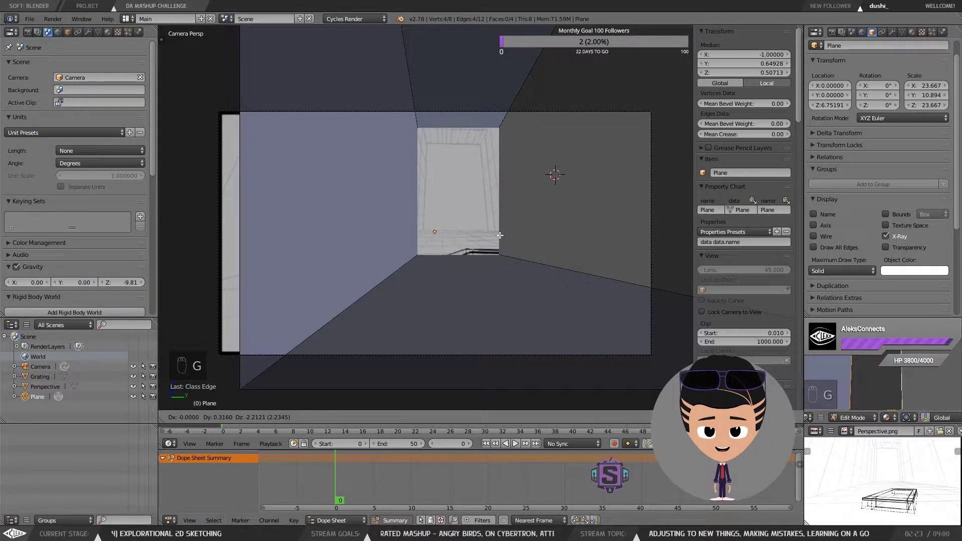
pyautogui.press('x')
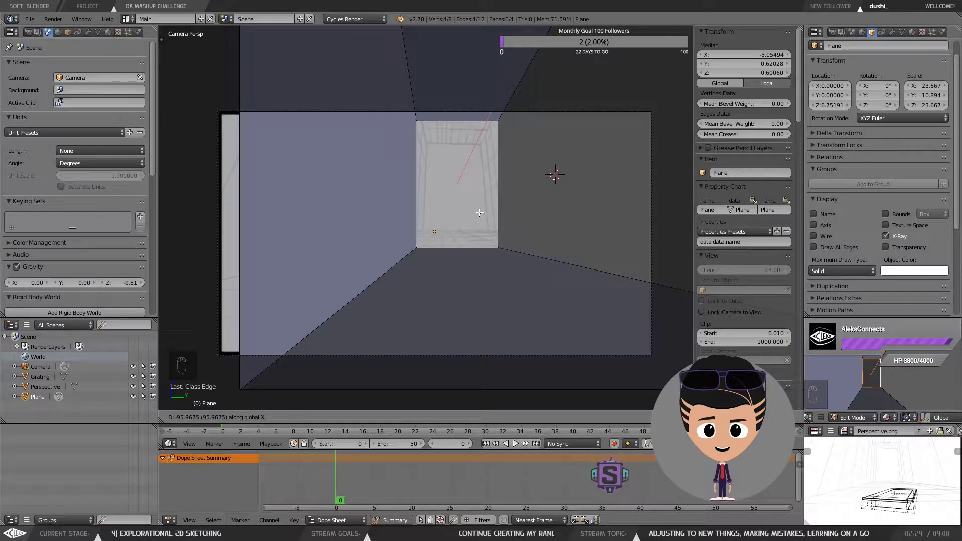
pyautogui.click(481, 216)
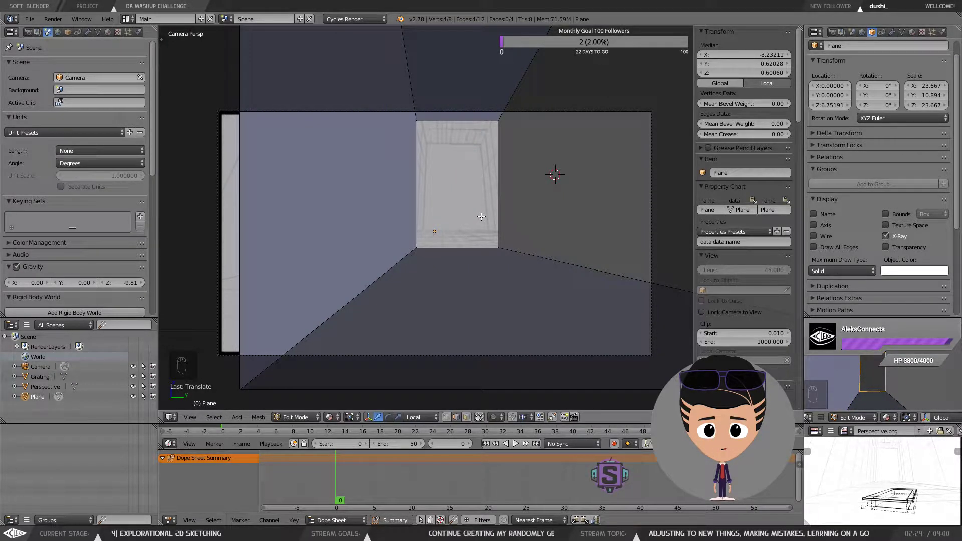
# Step: Return to Object Mode and lower the room plane along Z to about 5.16
pyautogui.press('Tab')
pyautogui.click(482, 166)
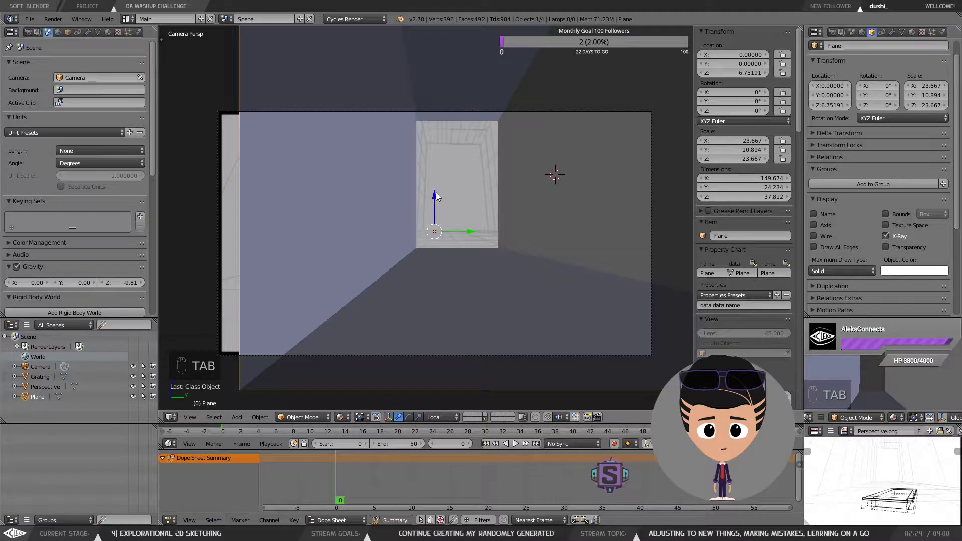
pyautogui.moveTo(434, 205)
pyautogui.mouseDown()
pyautogui.moveTo(435, 174)
pyautogui.moveTo(434, 199)
pyautogui.mouseUp()
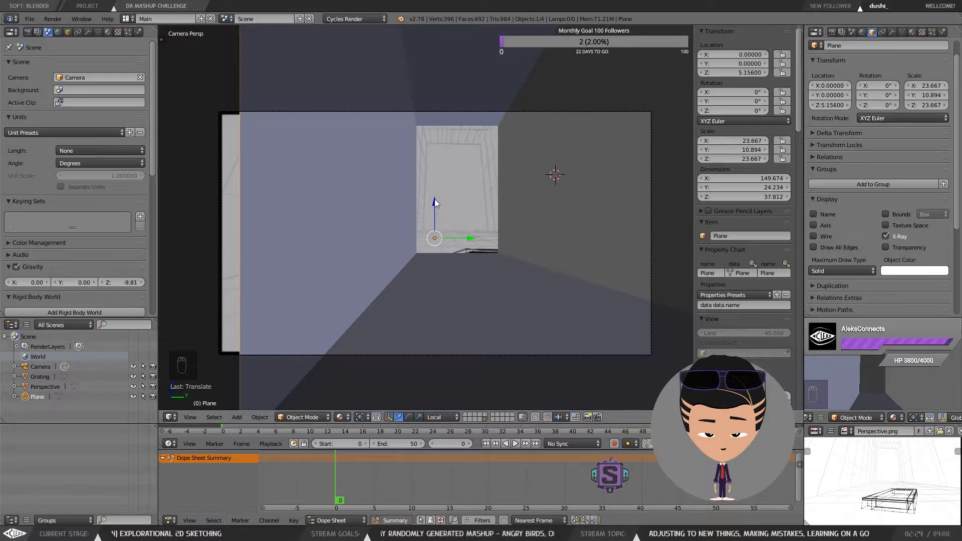
# Step: Select the Perspective image plane and open its material settings
pyautogui.middleClick(441, 204)
pyautogui.scroll(-6, 446, 212)
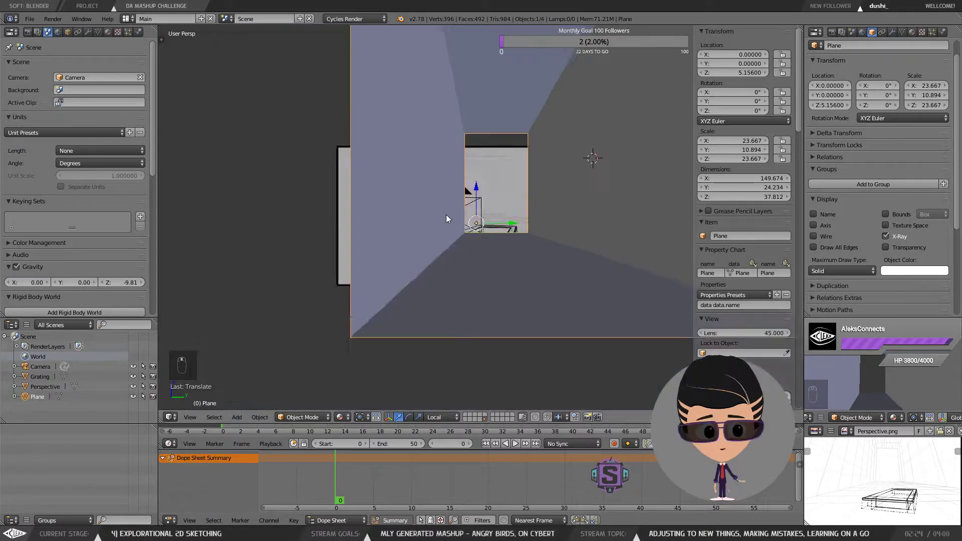
pyautogui.moveTo(468, 204)
pyautogui.mouseDown()
pyautogui.moveTo(495, 228)
pyautogui.moveTo(470, 223)
pyautogui.moveTo(471, 211)
pyautogui.moveTo(499, 222)
pyautogui.moveTo(486, 221)
pyautogui.moveTo(495, 200)
pyautogui.moveTo(498, 229)
pyautogui.moveTo(476, 216)
pyautogui.mouseUp()
pyautogui.rightClick(470, 200)
pyautogui.scroll(6, 474, 213)
pyautogui.scroll(-2, 477, 216)
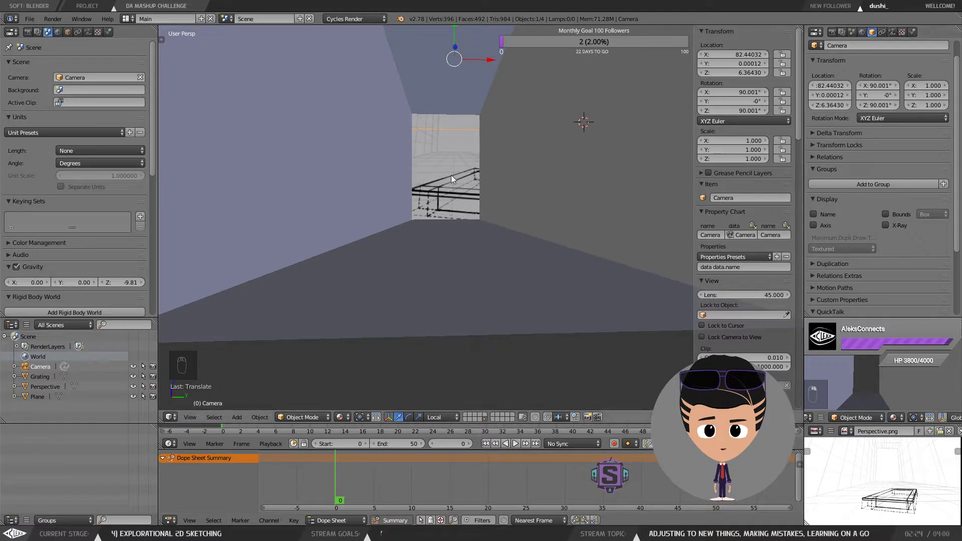
pyautogui.rightClick(427, 157)
pyautogui.moveTo(455, 141); pyautogui.dragTo(464, 175)
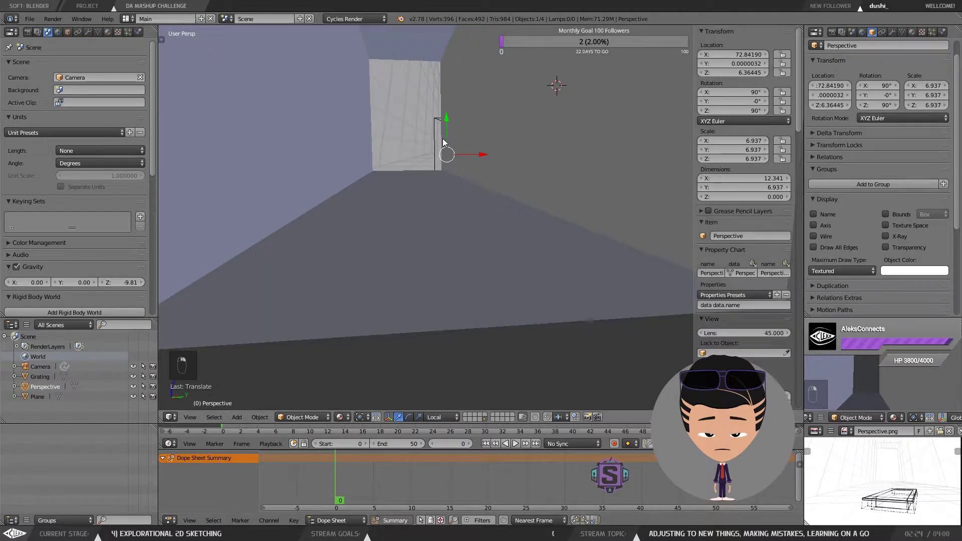
pyautogui.rightClick(440, 138)
pyautogui.moveTo(440, 137)
pyautogui.mouseDown()
pyautogui.moveTo(422, 101)
pyautogui.moveTo(442, 122)
pyautogui.mouseUp()
pyautogui.rightClick(421, 101)
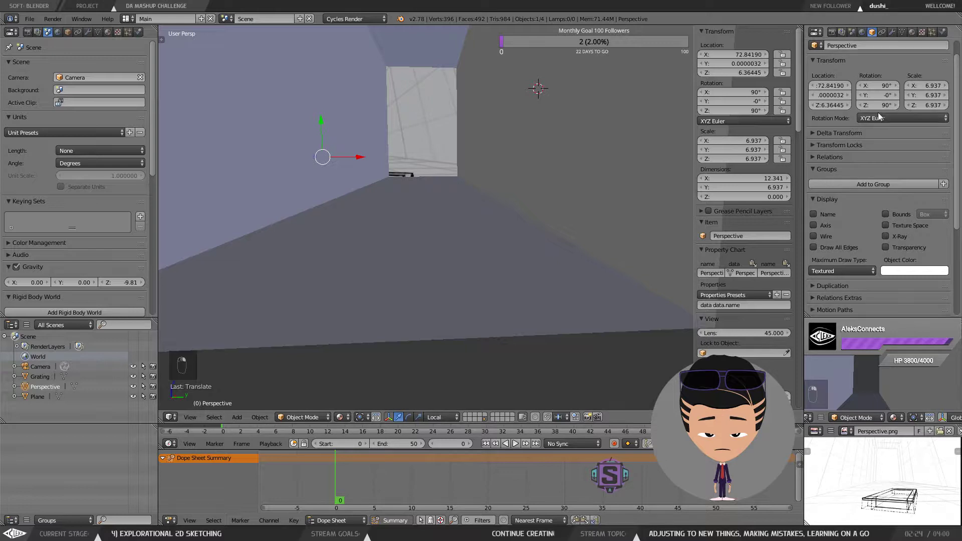
pyautogui.click(910, 32)
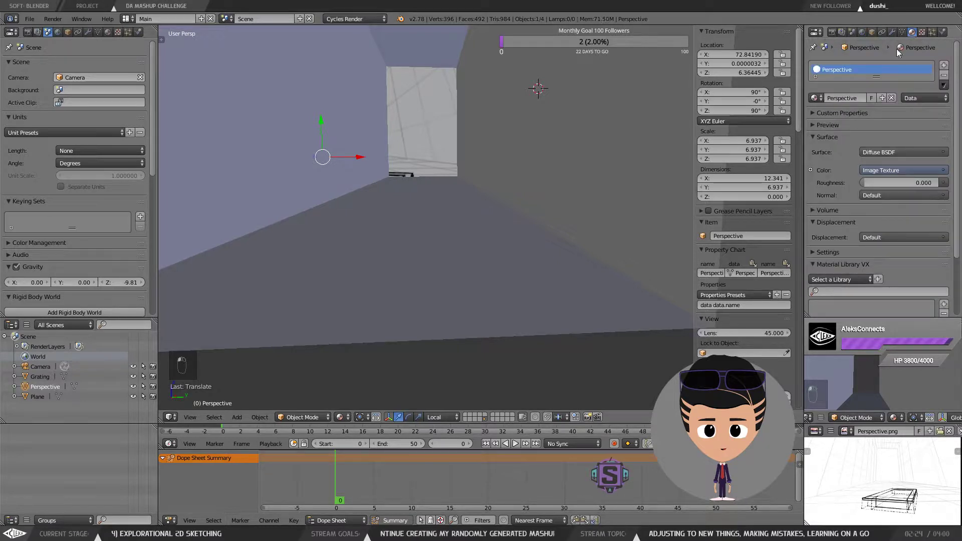
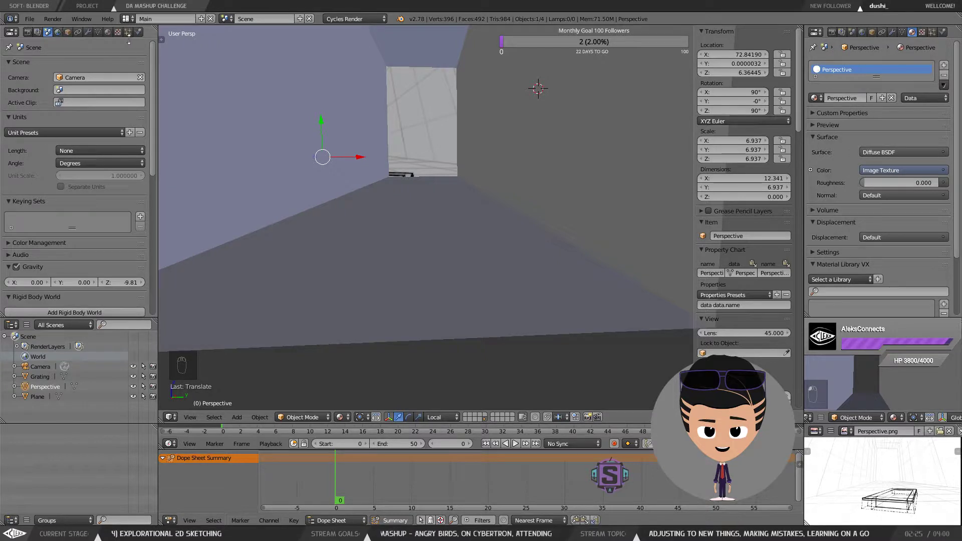
# Step: Turn the upper-left panel into a Node Editor showing the shader nodes
pyautogui.click(12, 31)
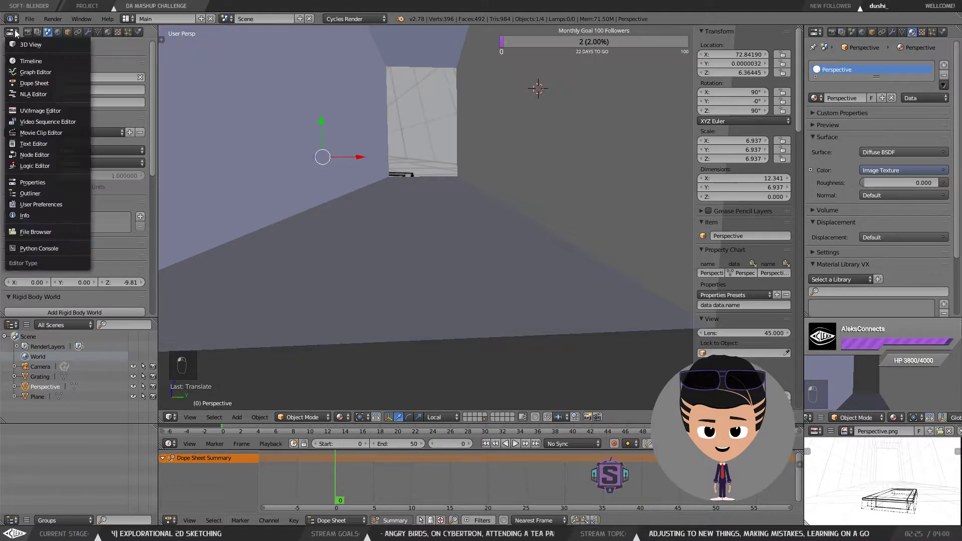
pyautogui.click(46, 154)
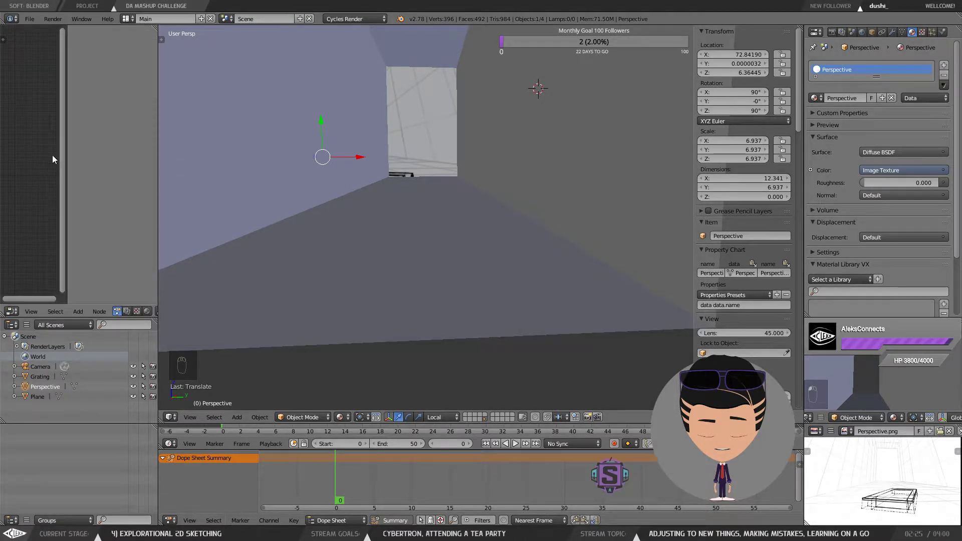
pyautogui.moveTo(66, 141); pyautogui.dragTo(176, 148)
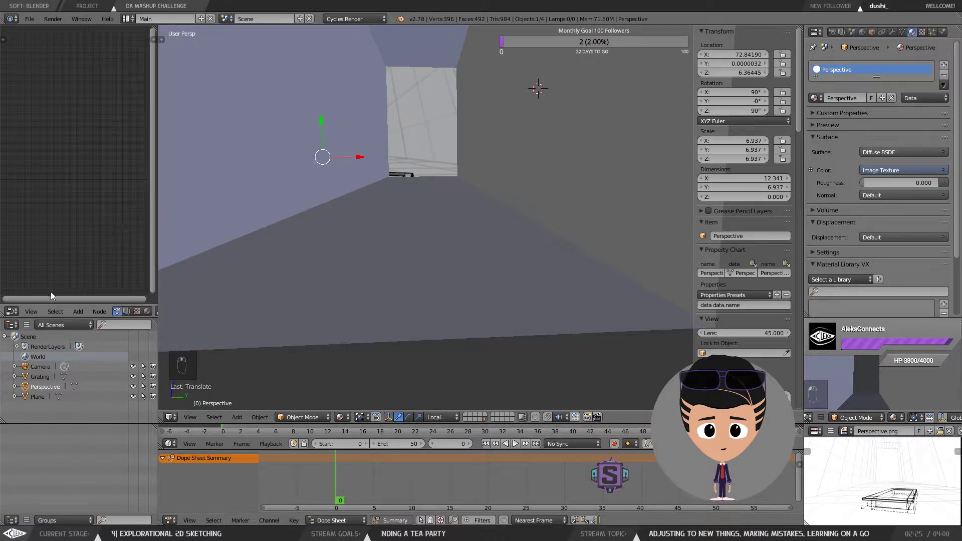
pyautogui.click(146, 311)
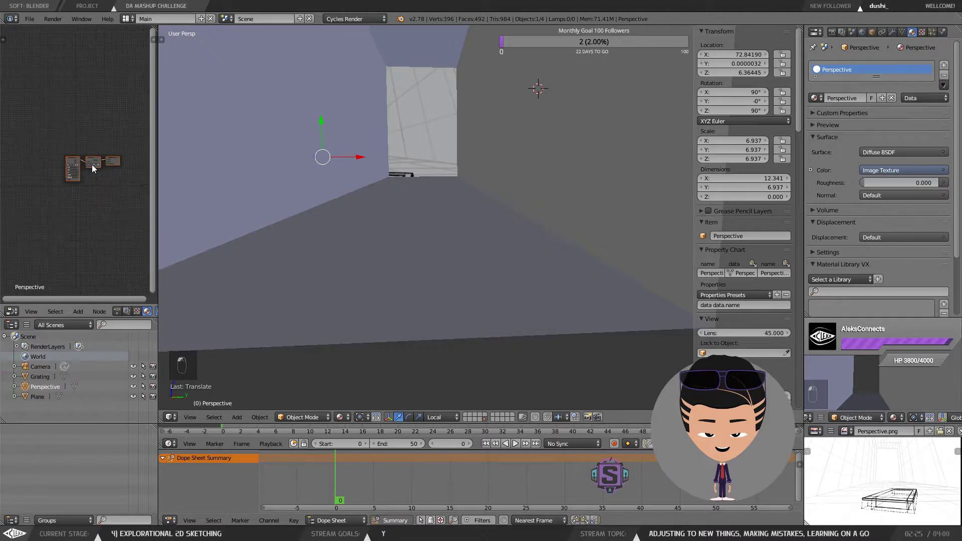
# Step: Maximize the node editor and frame the Perspective material's node tree
pyautogui.scroll(5, 93, 164)
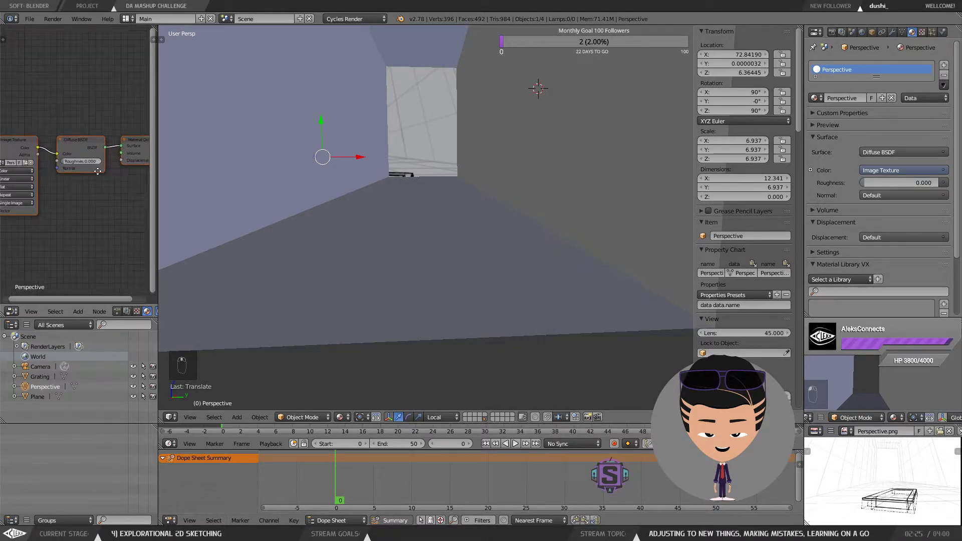
pyautogui.scroll(-3, 96, 174)
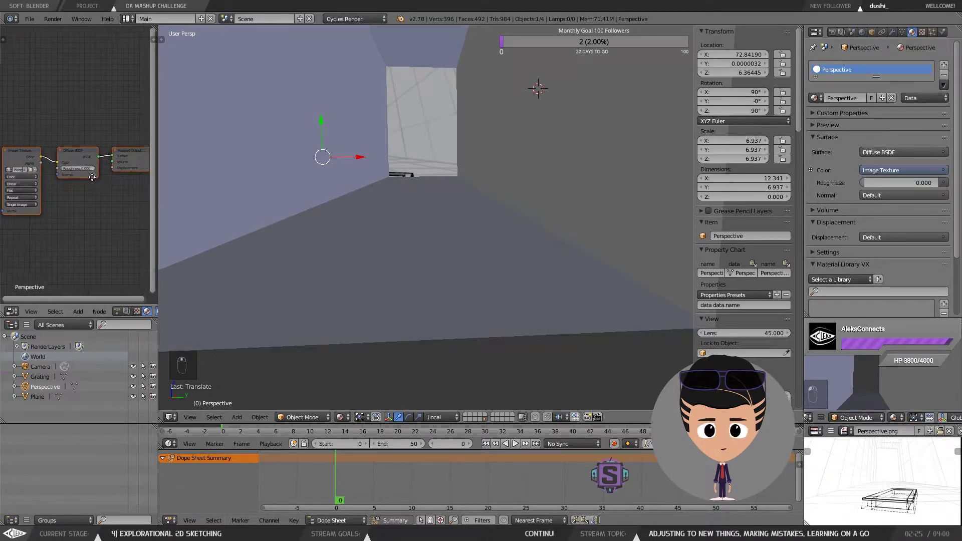
pyautogui.moveTo(92, 178); pyautogui.dragTo(94, 179)
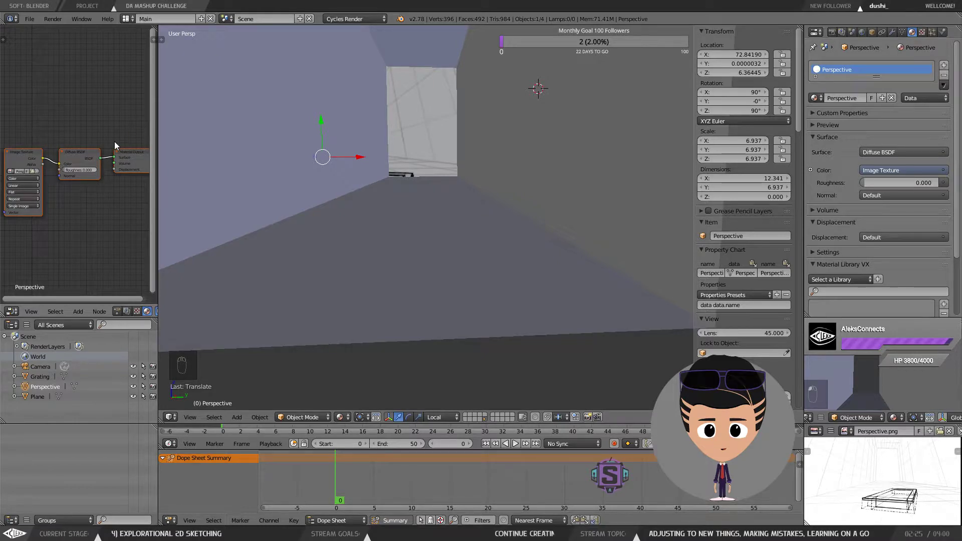
pyautogui.hotkey('ctrl', 'space')
pyautogui.scroll(1, 443, 303)
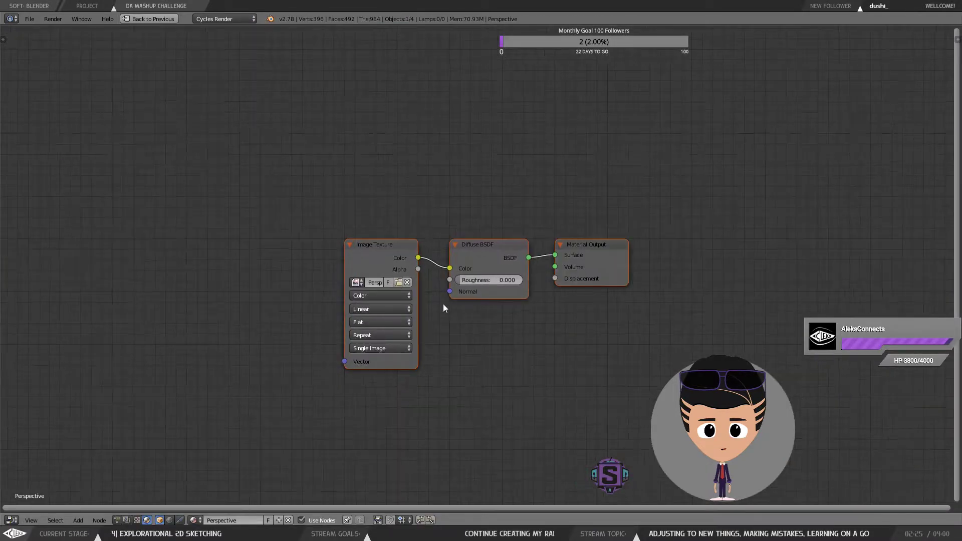
pyautogui.moveTo(475, 312); pyautogui.dragTo(464, 300)
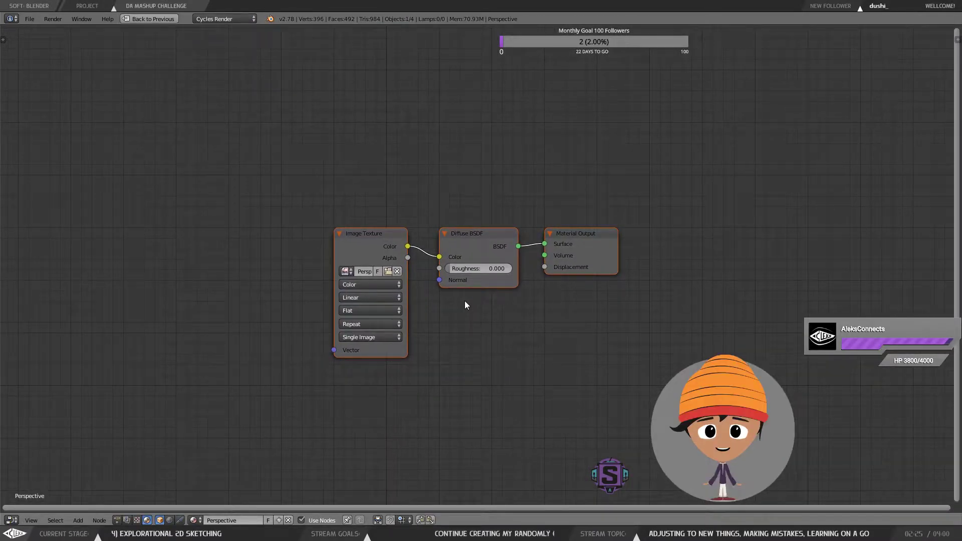
pyautogui.press('space')
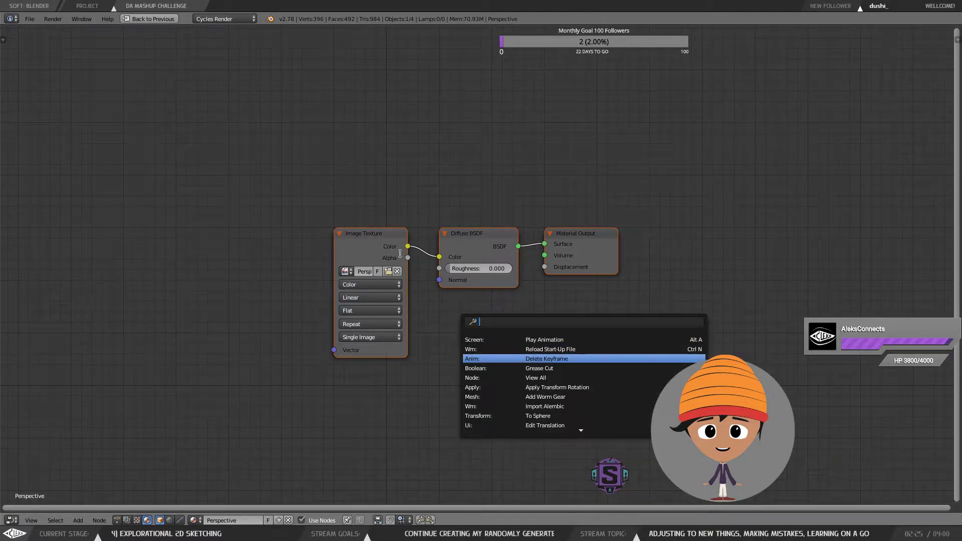
pyautogui.press('space')
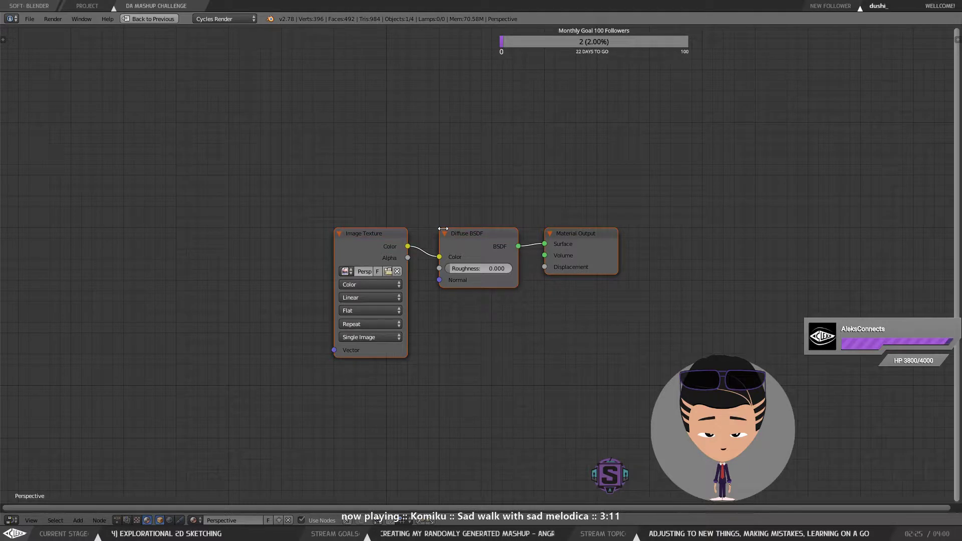
pyautogui.click(470, 233)
pyautogui.click(372, 233)
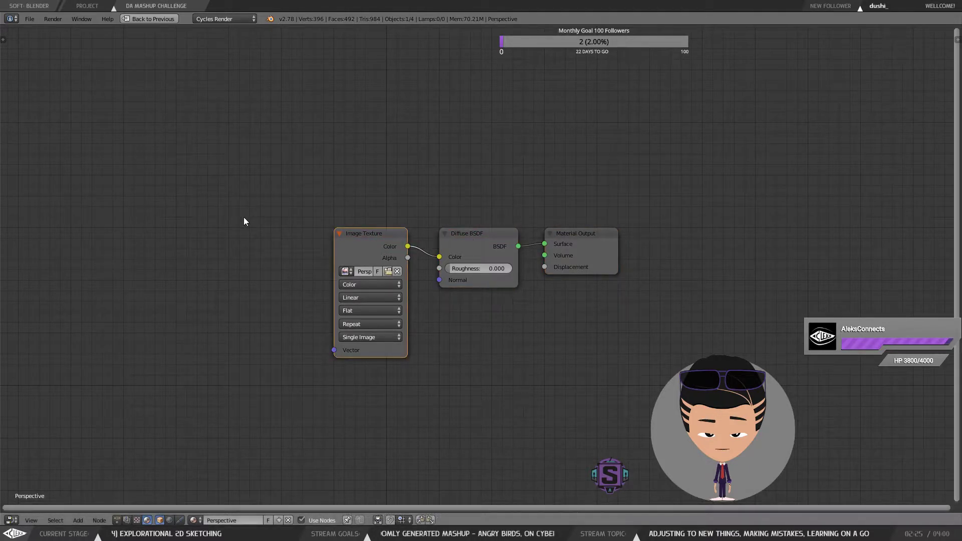
pyautogui.hotkey('shift', 's')
pyautogui.moveTo(251, 219)
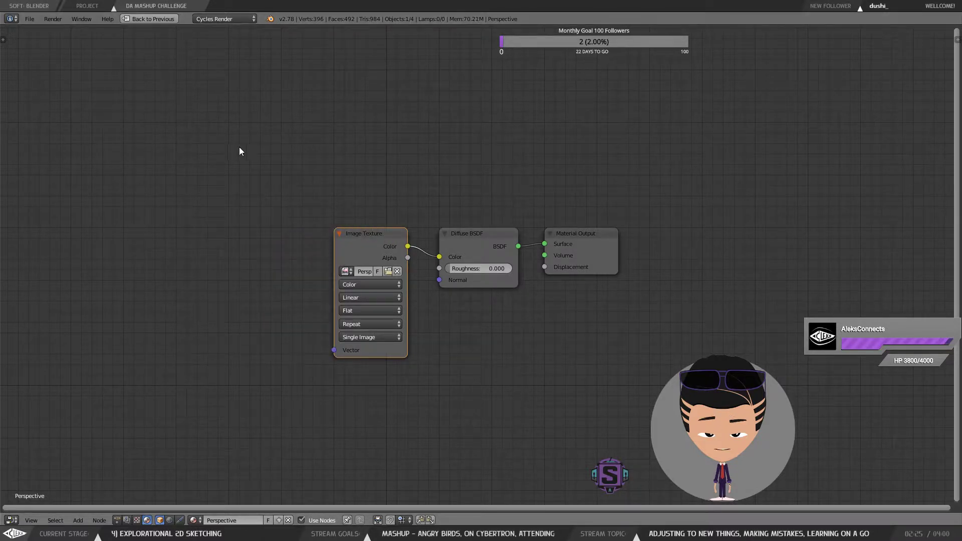
pyautogui.hotkey('alt', 's')
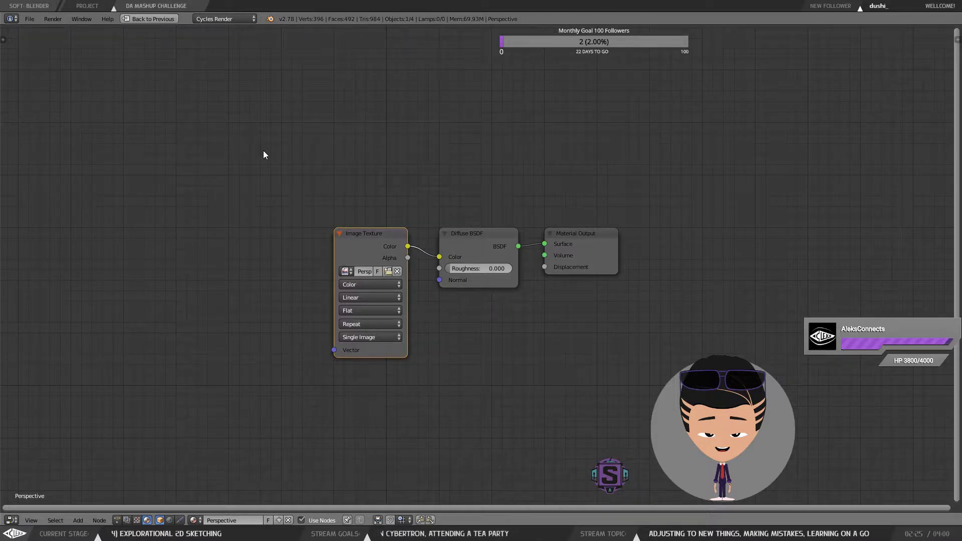
# Step: Add a Transparent BSDF node and connect the Image Texture's Alpha output to its Color input
pyautogui.hotkey('shift', 'a')
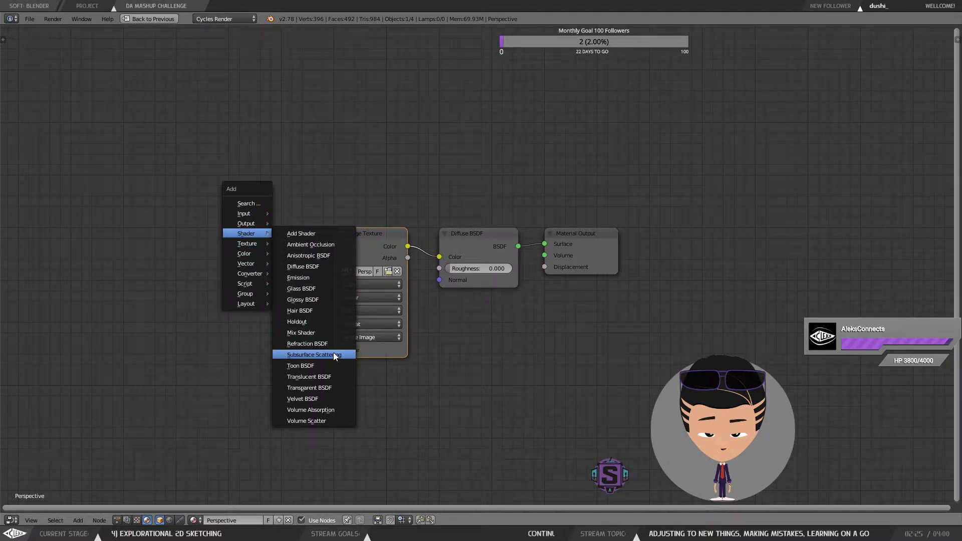
pyautogui.click(337, 389)
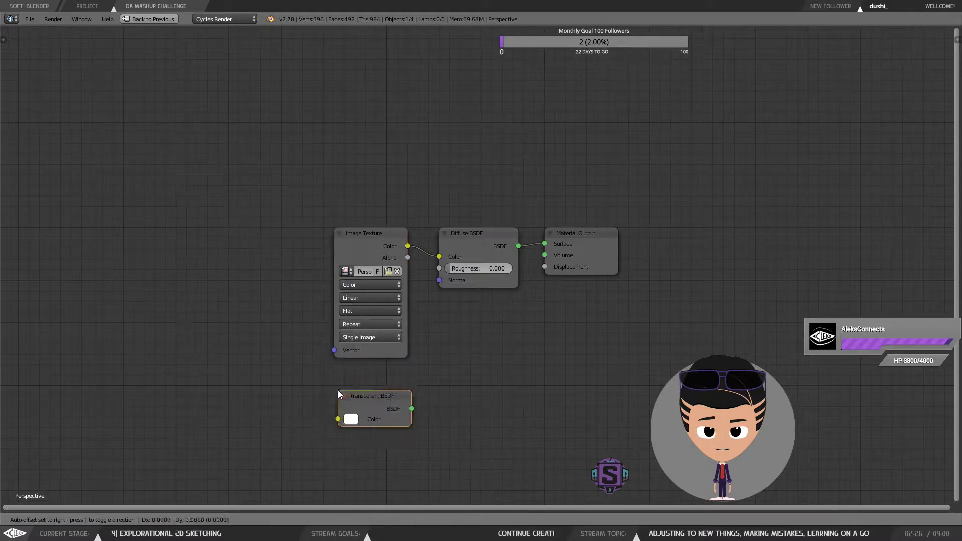
pyautogui.click(434, 303)
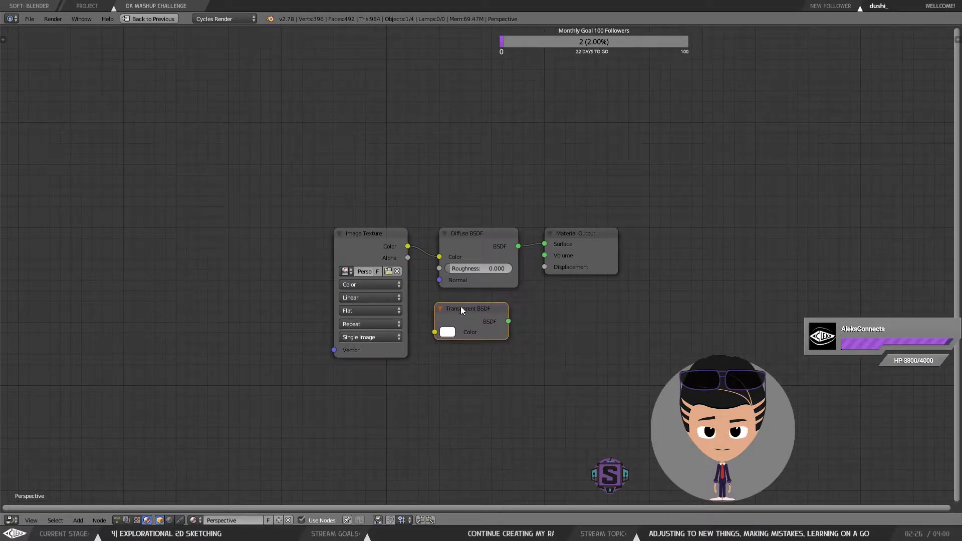
pyautogui.moveTo(378, 234); pyautogui.dragTo(346, 208)
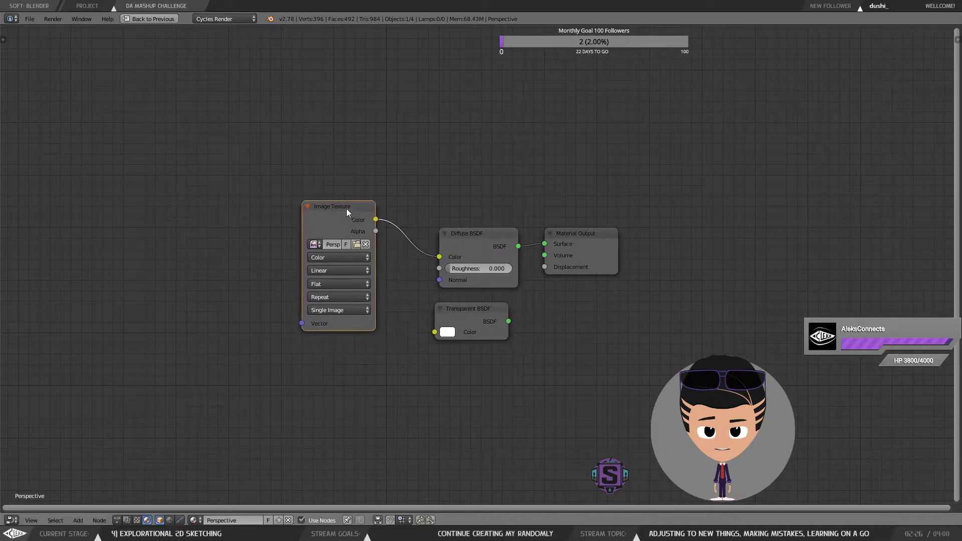
pyautogui.moveTo(450, 309); pyautogui.dragTo(375, 231)
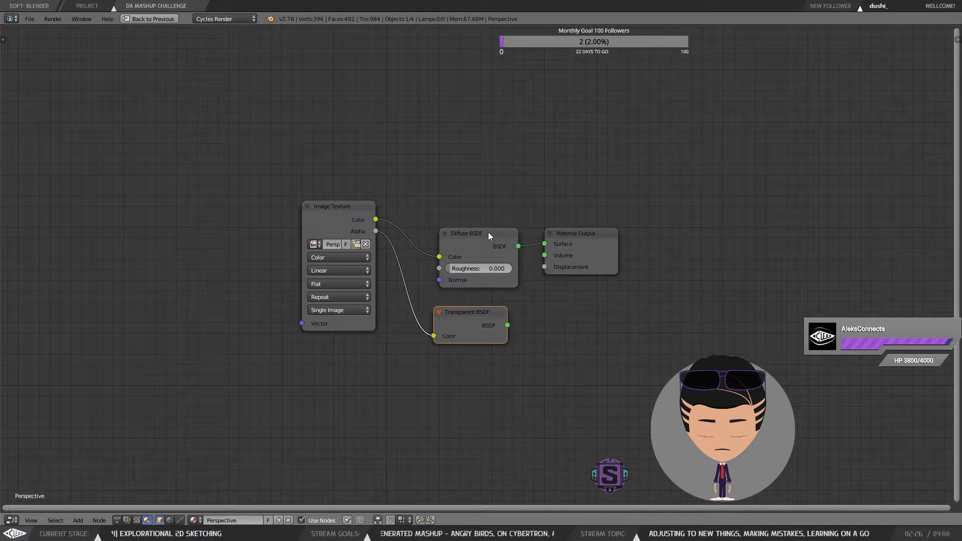
# Step: Insert an Add Shader between Diffuse BSDF and Material Output and plug the Transparent BSDF into its second input
pyautogui.moveTo(488, 232); pyautogui.dragTo(465, 224)
pyautogui.moveTo(570, 233); pyautogui.dragTo(644, 260)
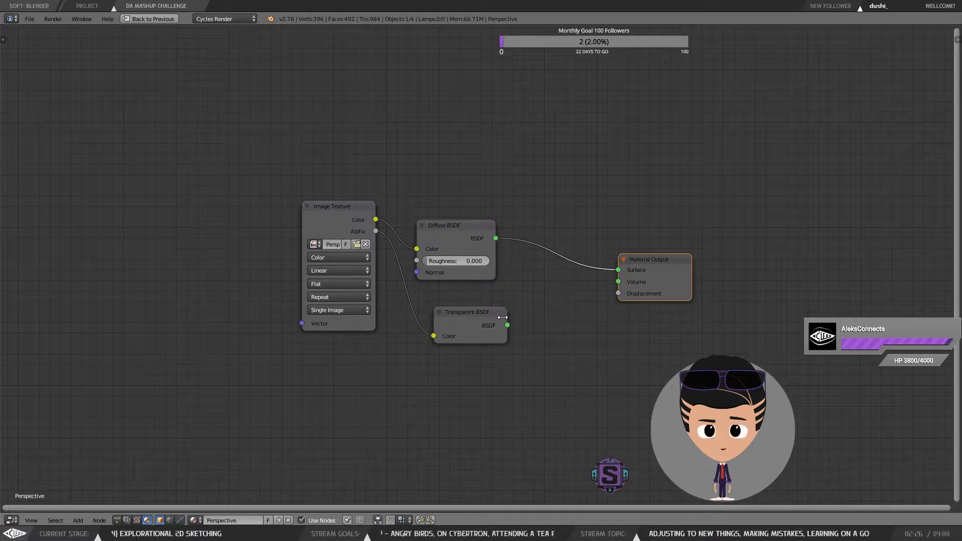
pyautogui.hotkey('shift', 'a')
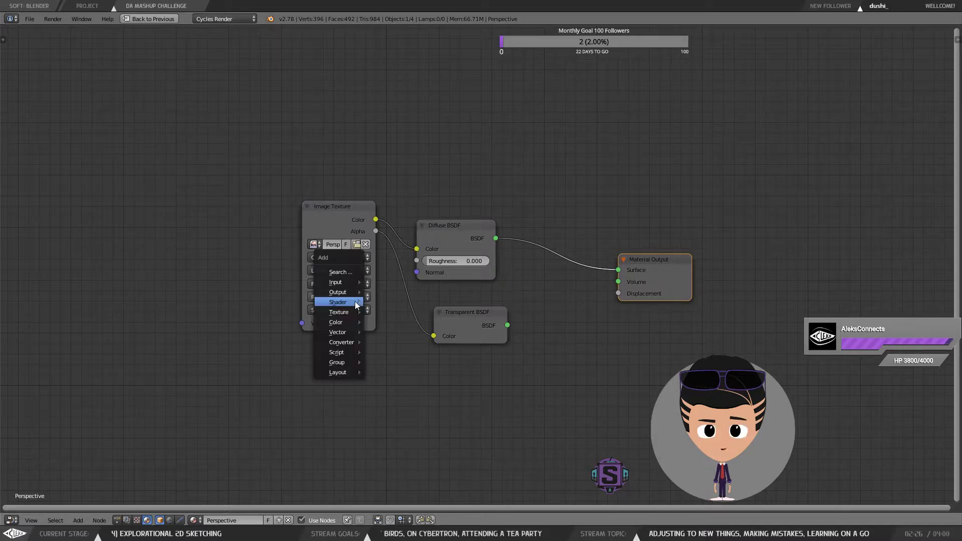
pyautogui.moveTo(351, 282)
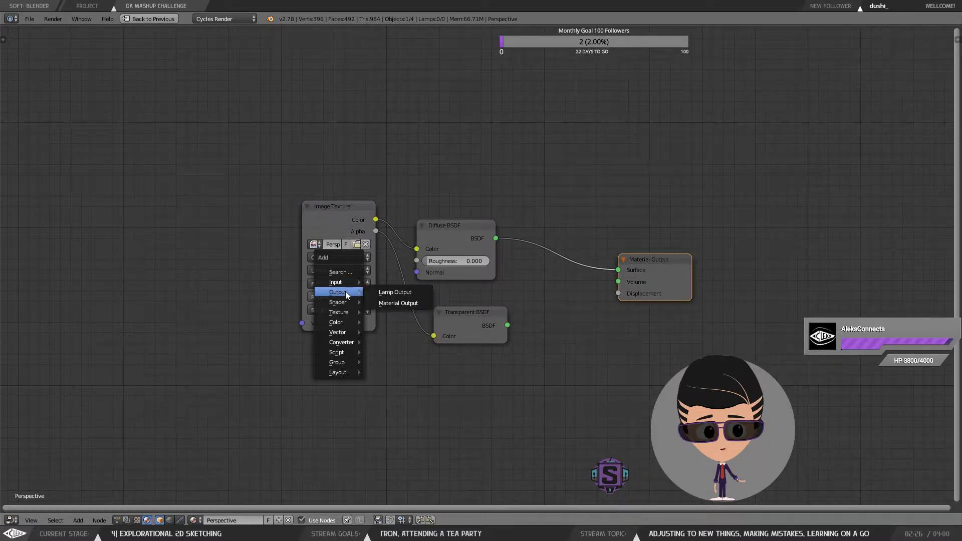
pyautogui.moveTo(350, 345)
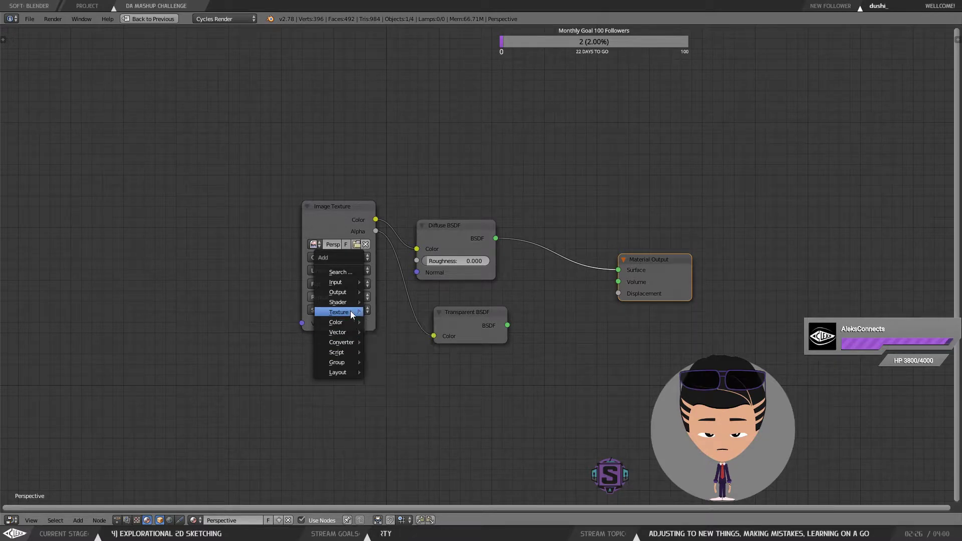
pyautogui.moveTo(347, 300)
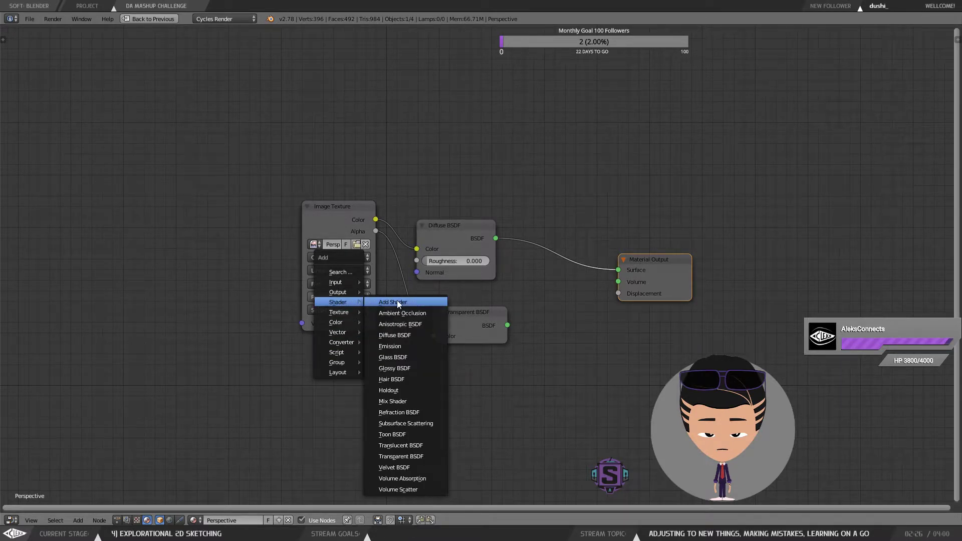
pyautogui.click(401, 311)
pyautogui.click(549, 272)
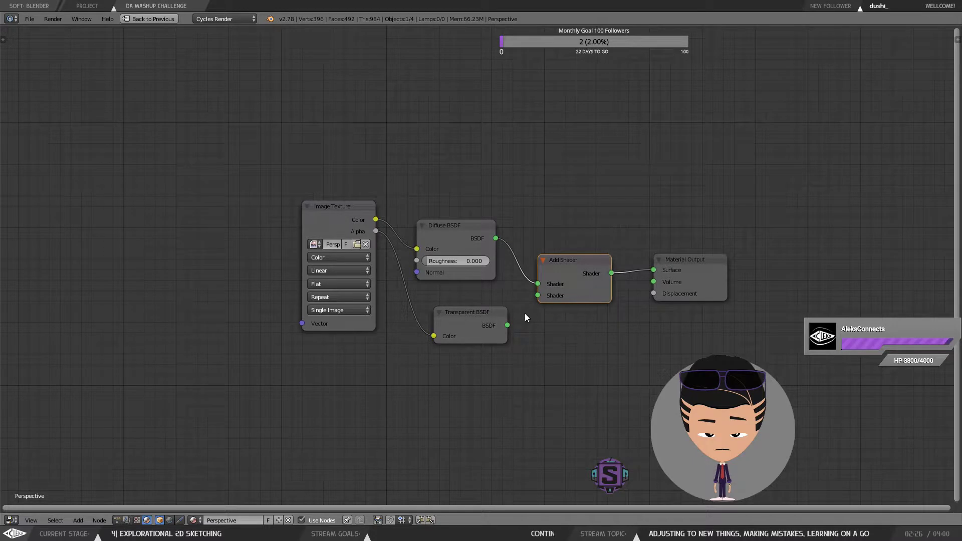
pyautogui.moveTo(508, 325); pyautogui.dragTo(538, 295)
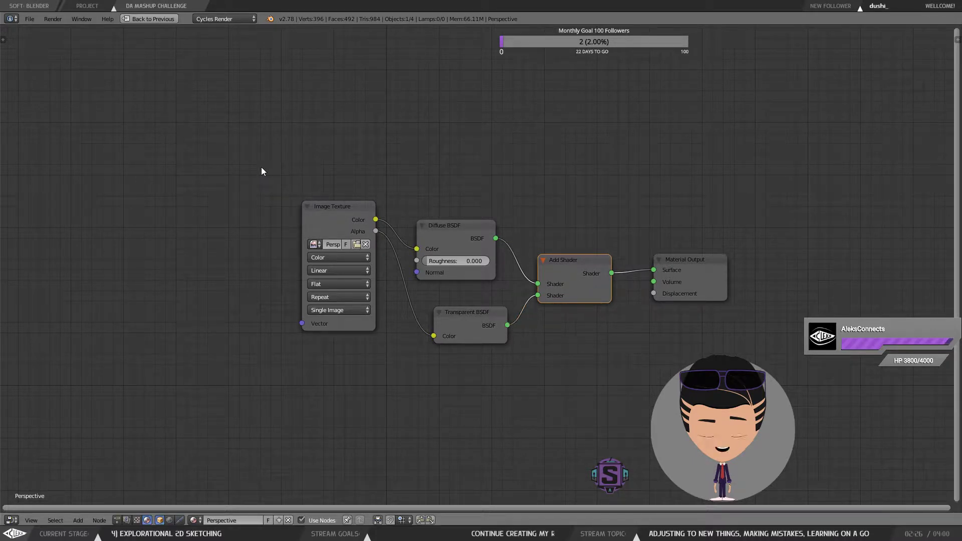
# Step: Restore the normal layout and switch the 3D viewport to Rendered shading to preview the image plane
pyautogui.hotkey('shift', 'space')
pyautogui.hotkey('shift', 'space')
pyautogui.hotkey('shift', 'space')
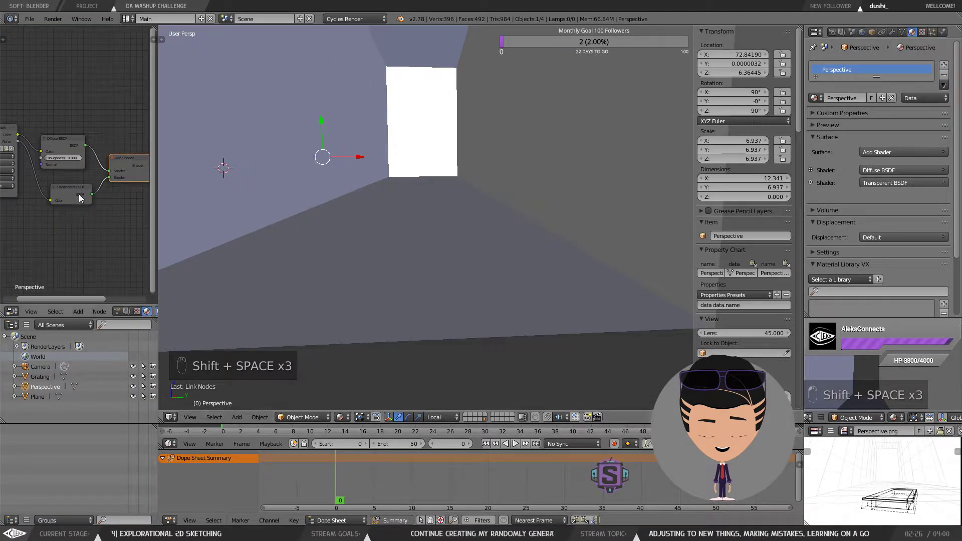
pyautogui.scroll(-1, 93, 198)
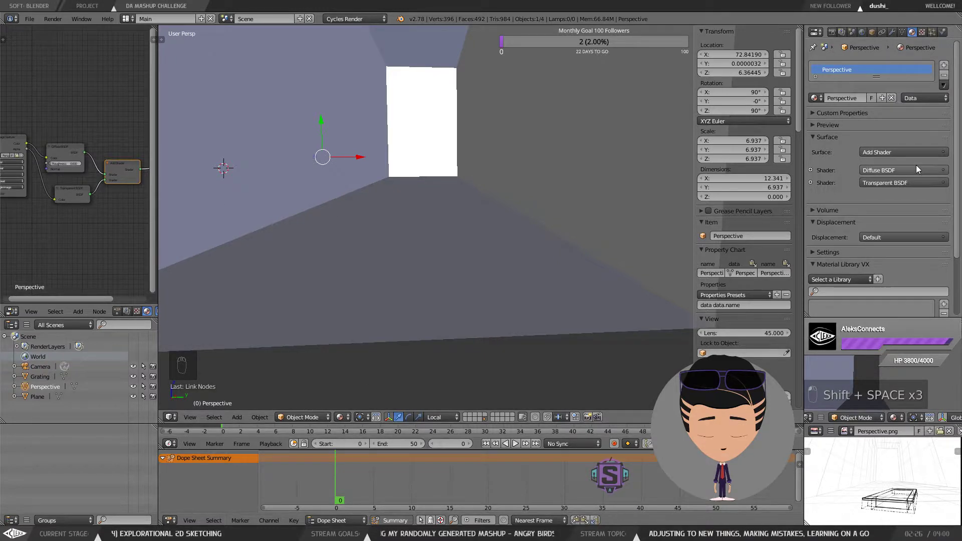
pyautogui.click(356, 417)
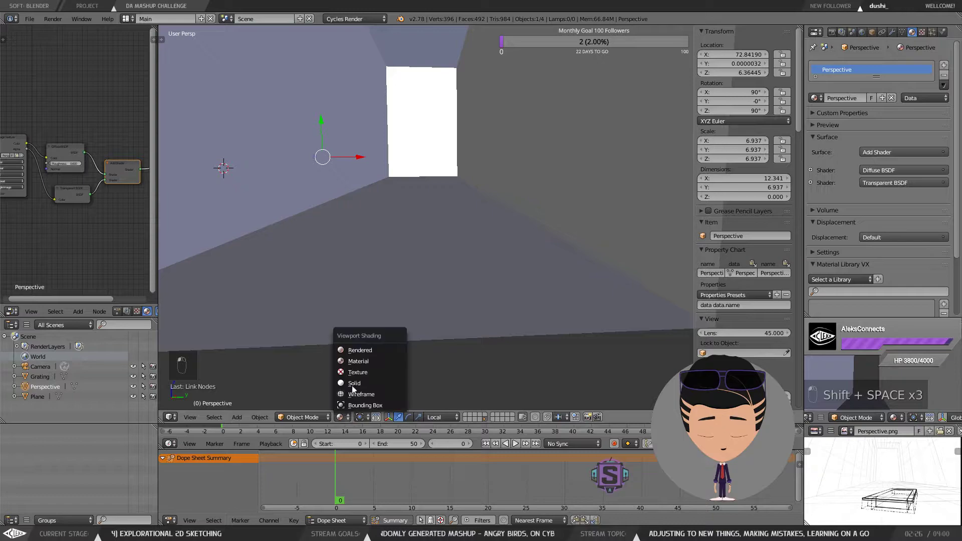
pyautogui.click(361, 346)
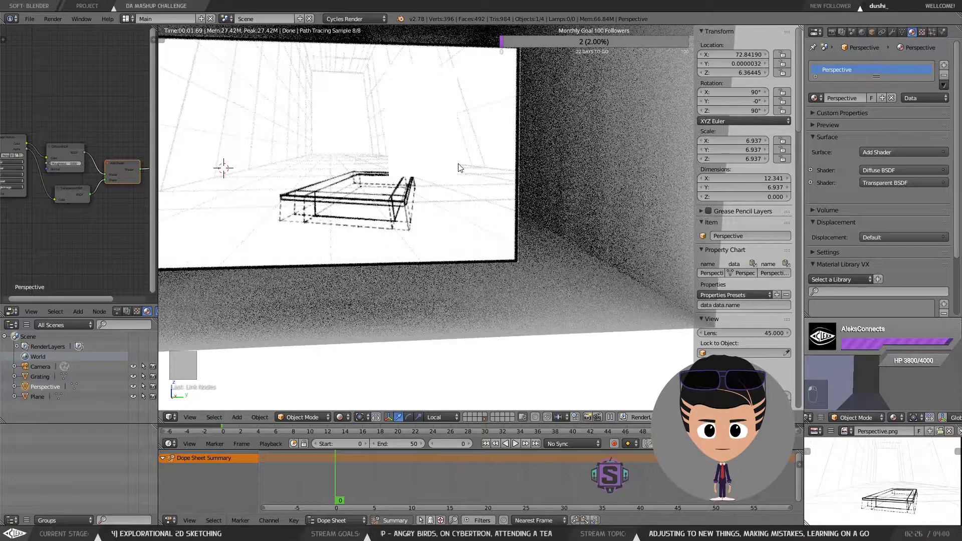
pyautogui.moveTo(458, 164); pyautogui.dragTo(501, 185)
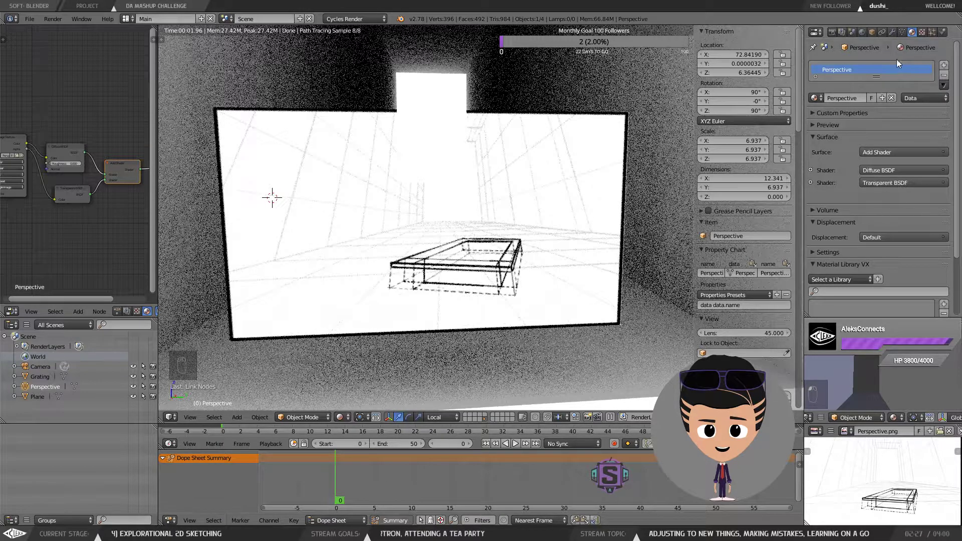
# Step: Rewire the shader nodes so the Transparent BSDF feeds the Add Shader's first input and the Diffuse BSDF its second
pyautogui.click(72, 190)
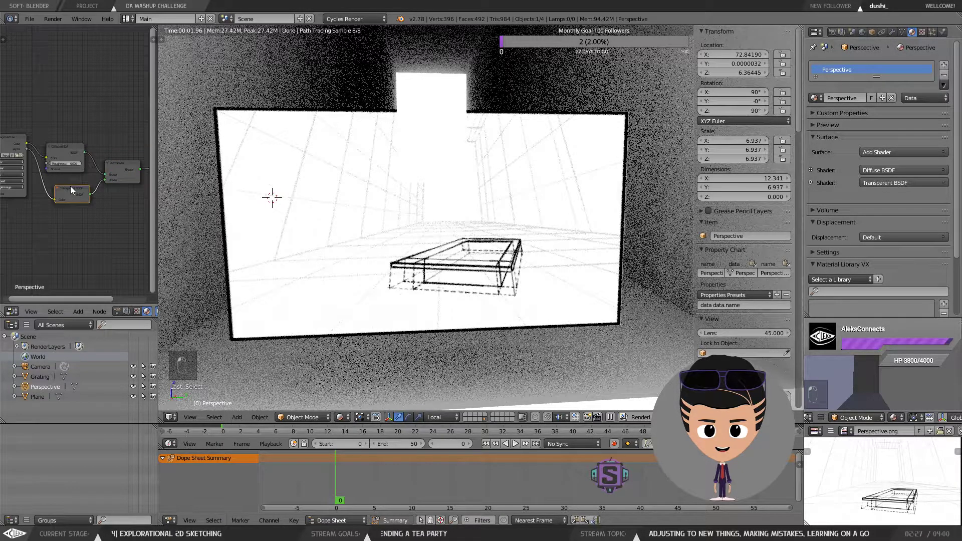
pyautogui.click(60, 149)
pyautogui.moveTo(78, 192); pyautogui.dragTo(71, 125)
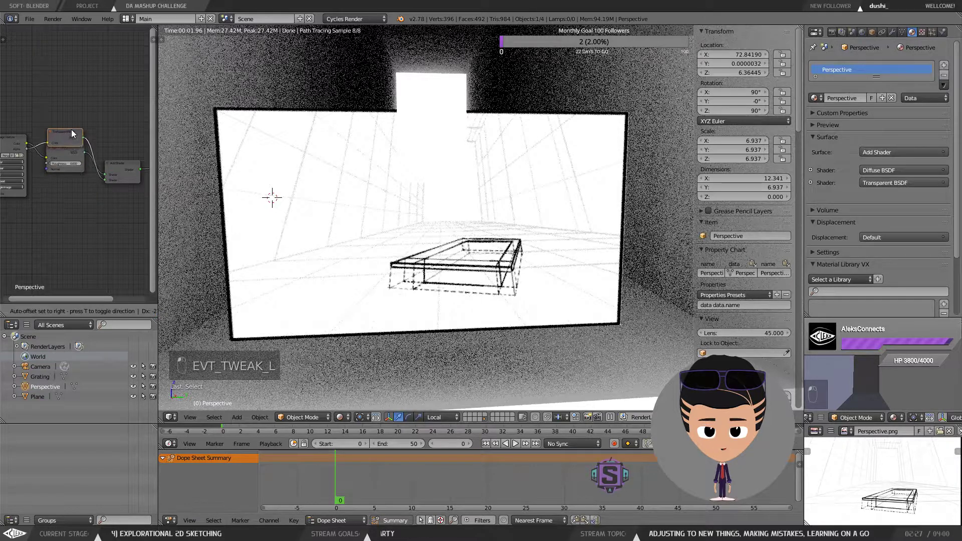
pyautogui.moveTo(28, 149); pyautogui.dragTo(56, 180)
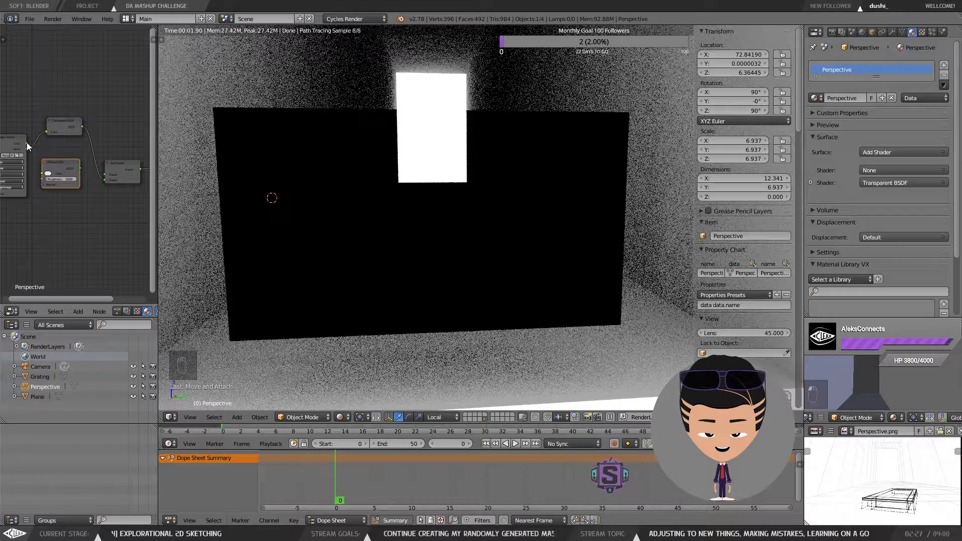
pyautogui.moveTo(28, 148); pyautogui.dragTo(47, 131)
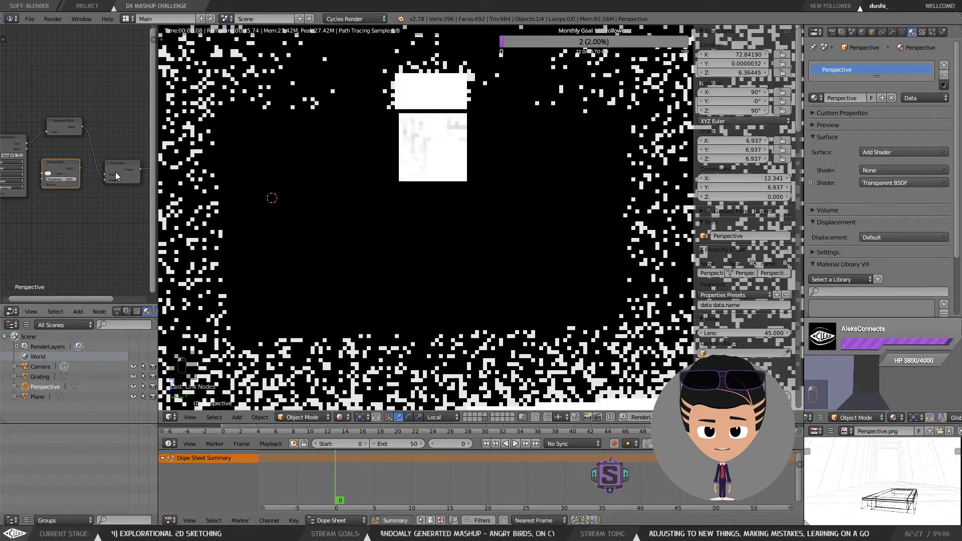
pyautogui.moveTo(104, 180); pyautogui.dragTo(106, 175)
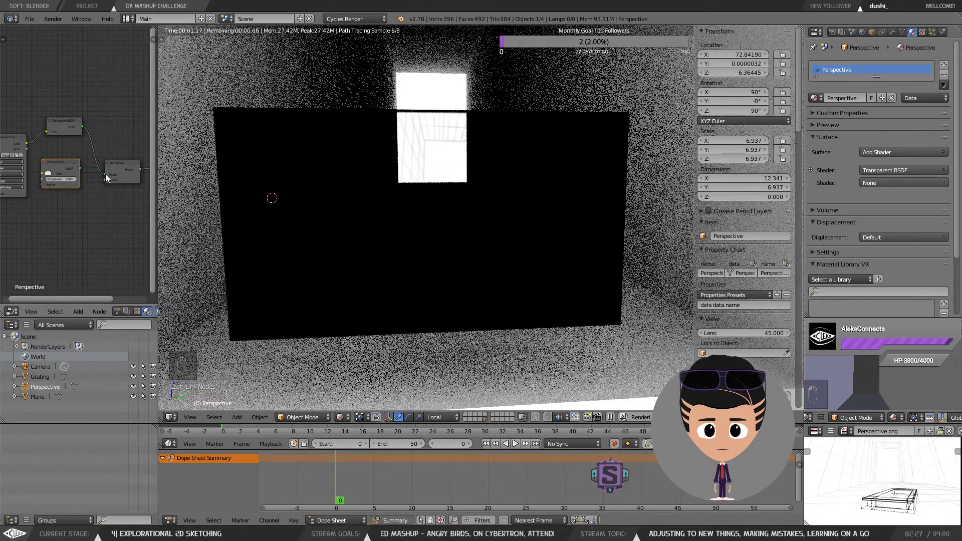
pyautogui.moveTo(80, 168); pyautogui.dragTo(104, 181)
pyautogui.moveTo(42, 174); pyautogui.dragTo(28, 149)
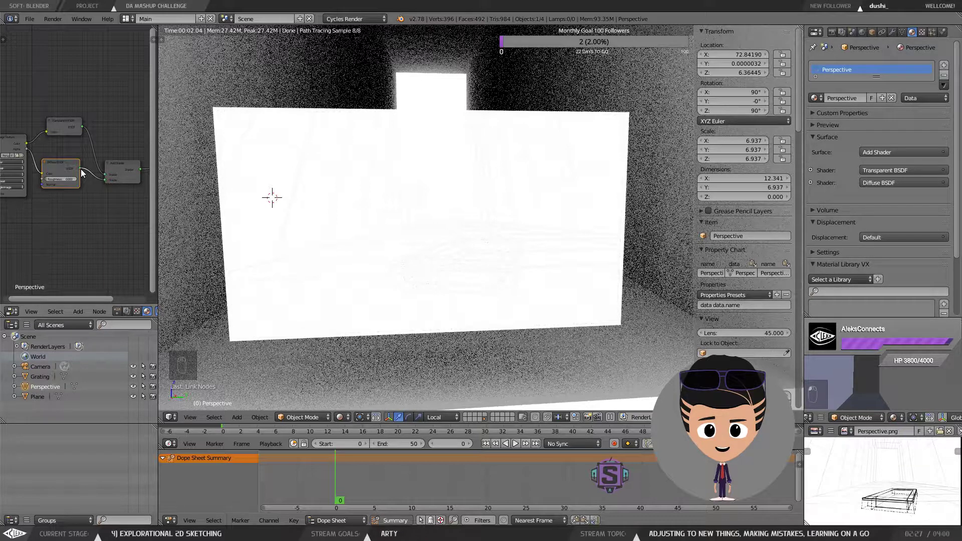
# Step: Try to adjust the Transparent BSDF color and rearrange its node links
pyautogui.moveTo(80, 172); pyautogui.dragTo(87, 173)
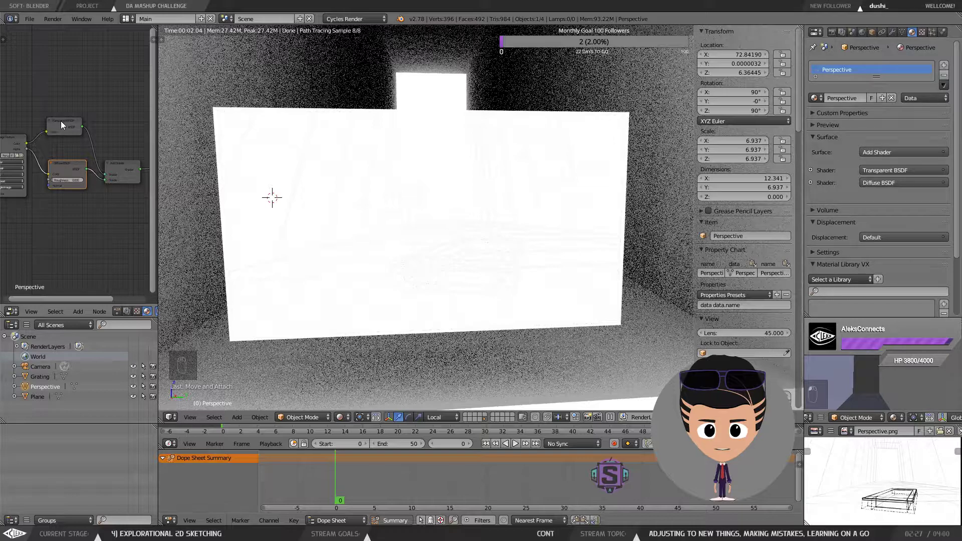
pyautogui.moveTo(40, 120)
pyautogui.keyDown('ctrl'); pyautogui.mouseDown()
pyautogui.moveTo(49, 142)
pyautogui.moveTo(84, 142)
pyautogui.mouseUp(); pyautogui.keyUp('ctrl')
pyautogui.click(52, 133)
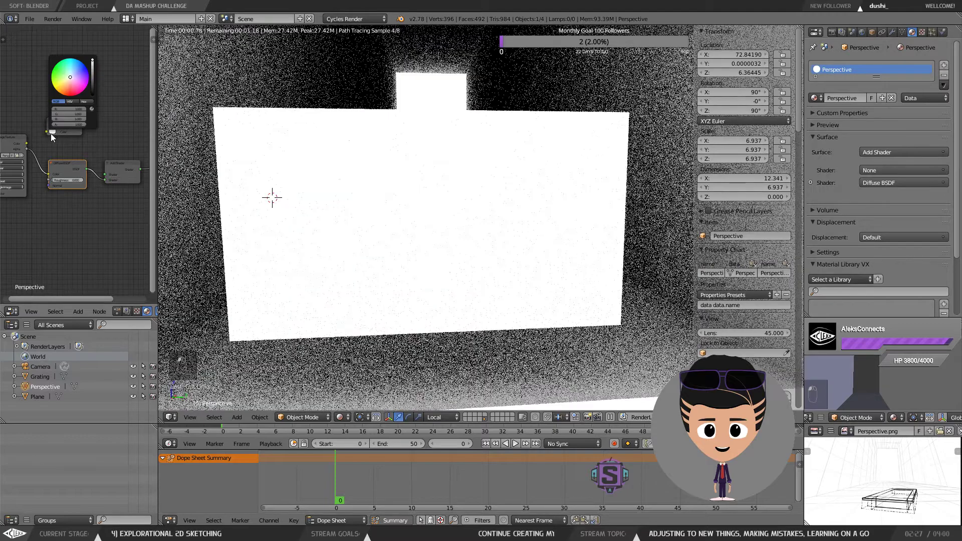
pyautogui.click(53, 133)
pyautogui.click(52, 133)
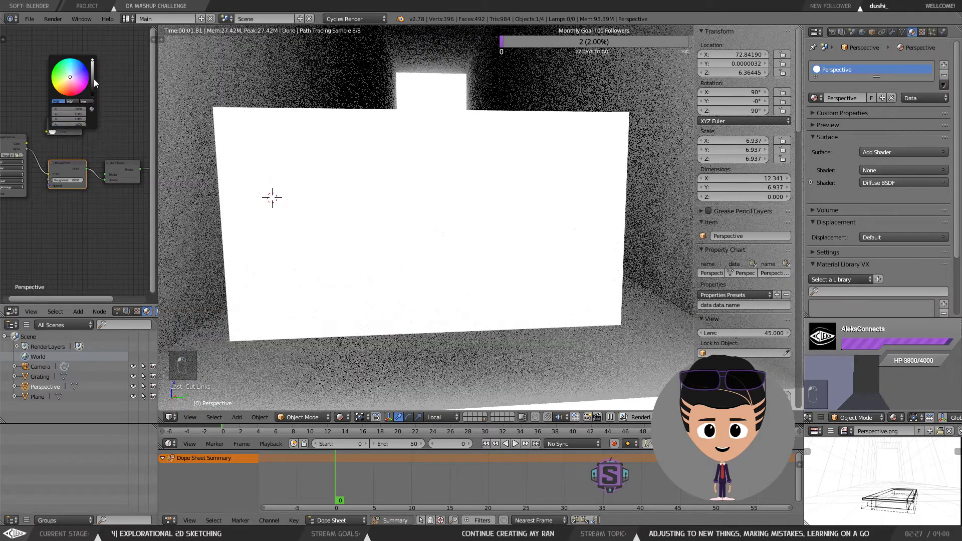
pyautogui.click(52, 176)
pyautogui.click(54, 186)
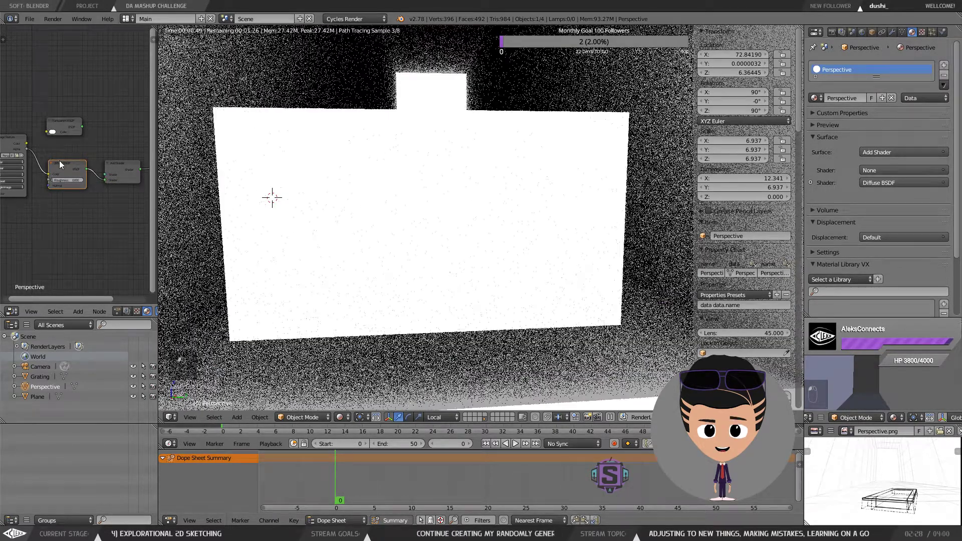
pyautogui.keyDown('ctrl'); pyautogui.moveTo(44, 154); pyautogui.dragTo(36, 168); pyautogui.keyUp('ctrl')
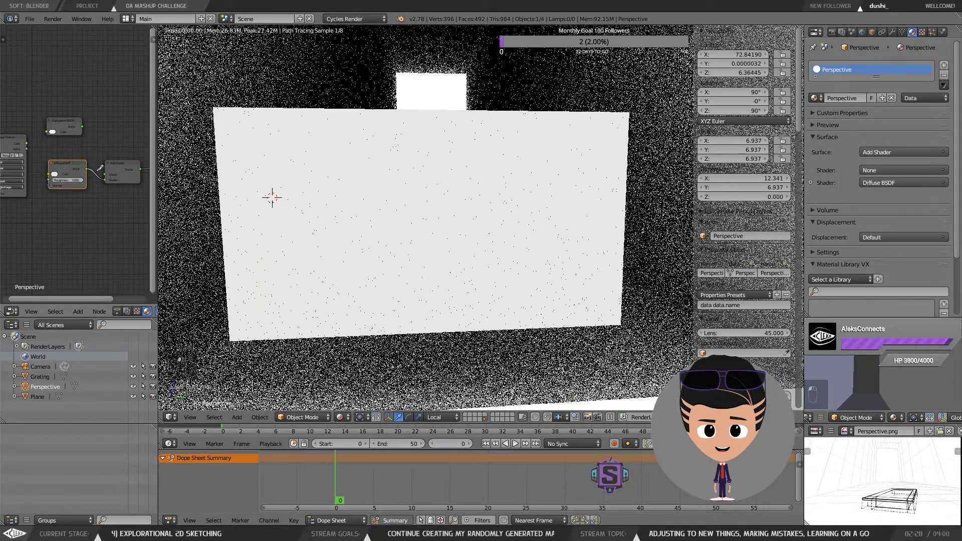
pyautogui.keyDown('ctrl'); pyautogui.moveTo(99, 165); pyautogui.dragTo(96, 177); pyautogui.keyUp('ctrl')
pyautogui.click(56, 173)
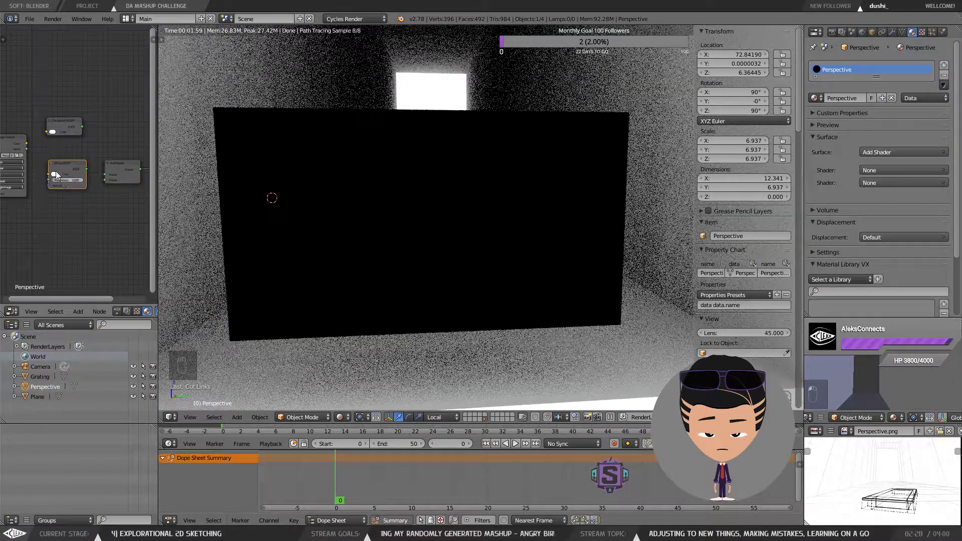
# Step: Reconnect the Image Texture, Transparent BSDF and Diffuse BSDF links into the Add Shader
pyautogui.moveTo(49, 174); pyautogui.dragTo(26, 144)
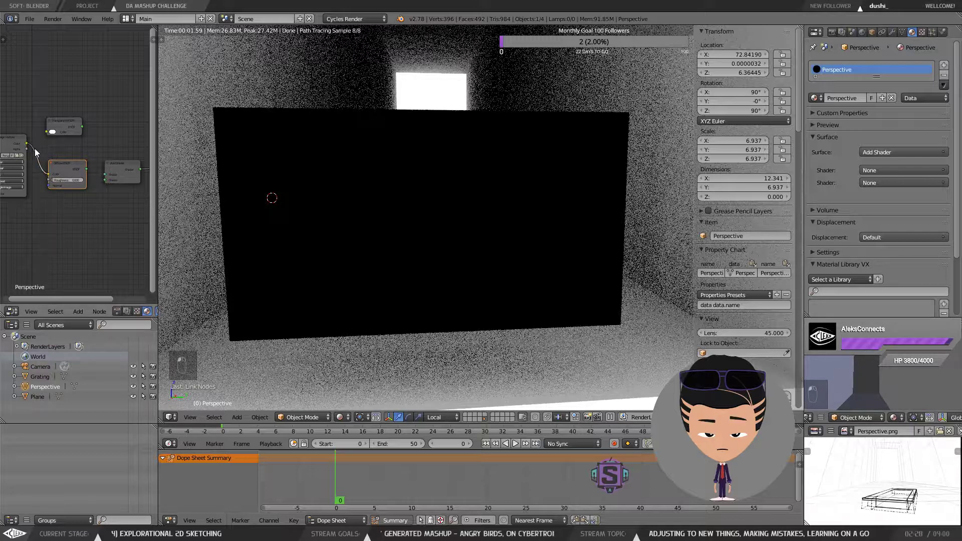
pyautogui.moveTo(49, 174); pyautogui.dragTo(26, 149)
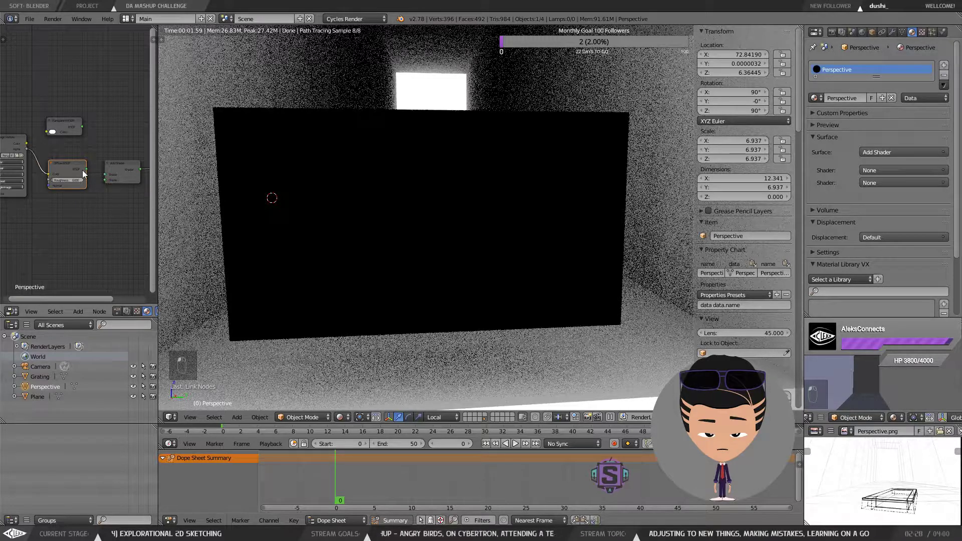
pyautogui.moveTo(86, 169); pyautogui.dragTo(104, 181)
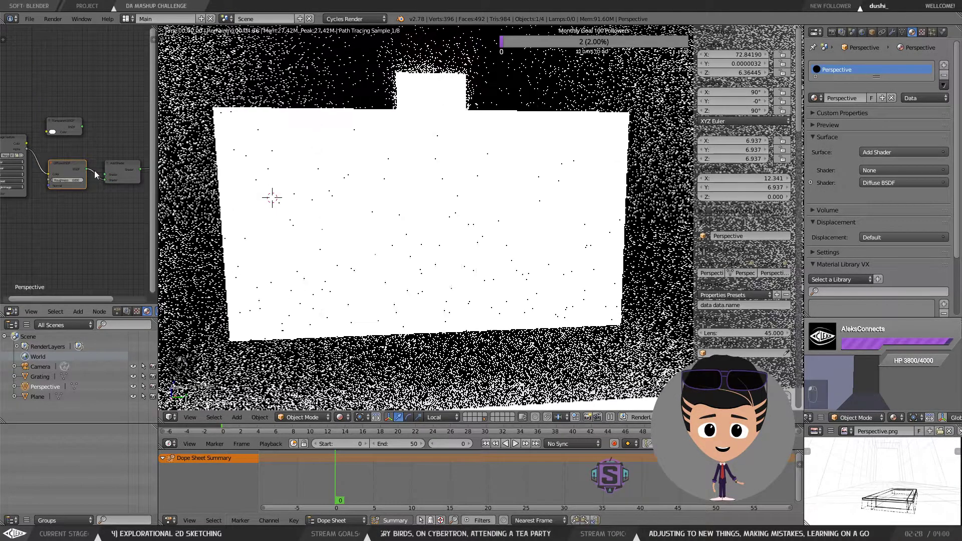
pyautogui.moveTo(46, 132); pyautogui.dragTo(26, 143)
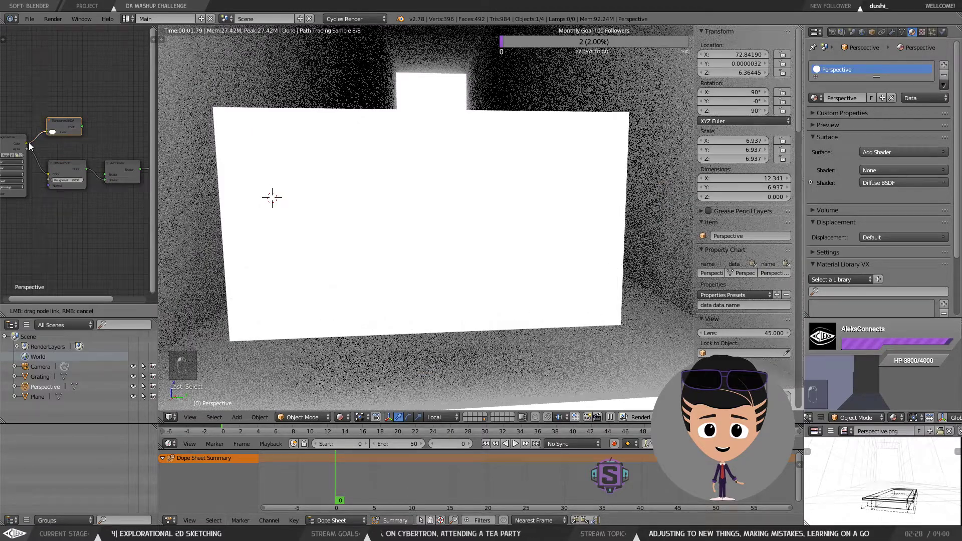
pyautogui.moveTo(82, 126); pyautogui.dragTo(103, 172)
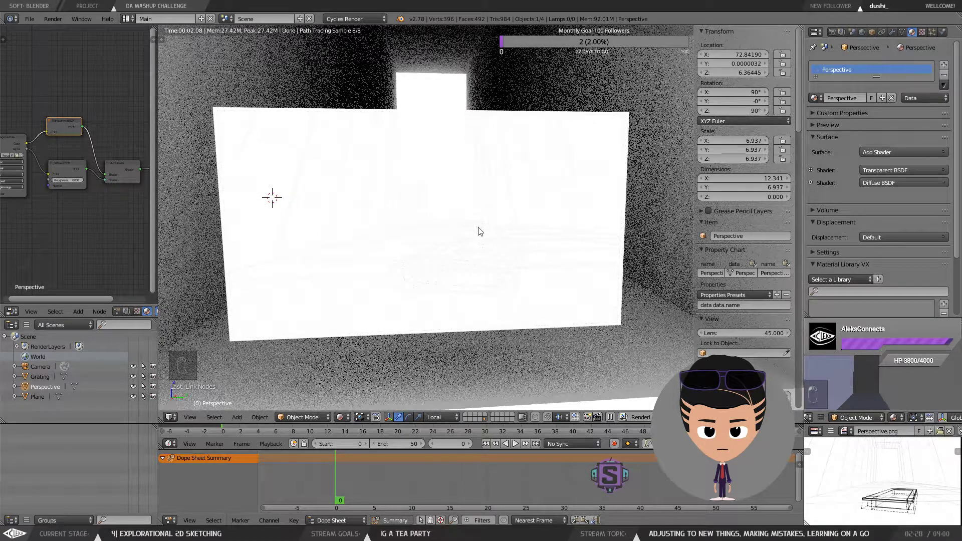
# Step: Examine the image plane through the camera view and review the material's surface shader settings
pyautogui.moveTo(472, 220); pyautogui.dragTo(469, 204)
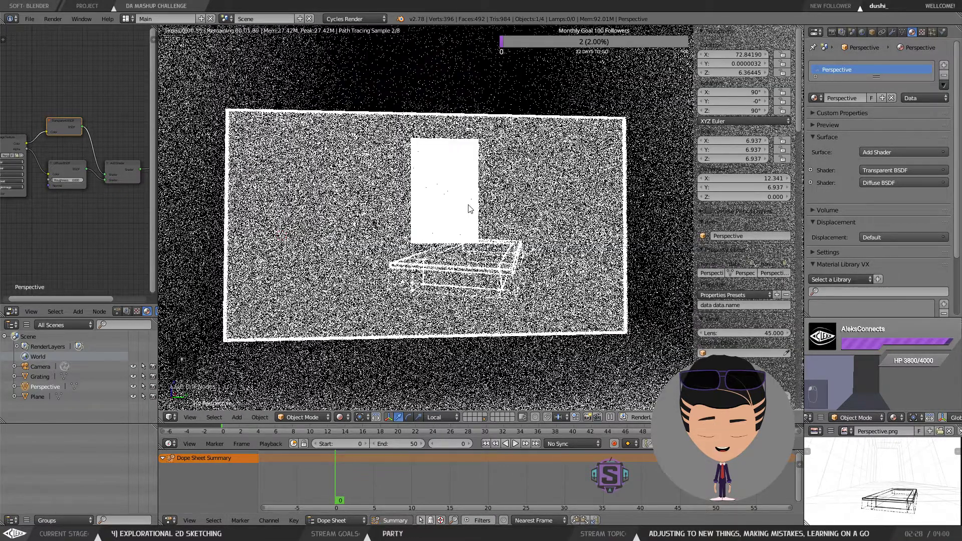
pyautogui.press('KP_0')
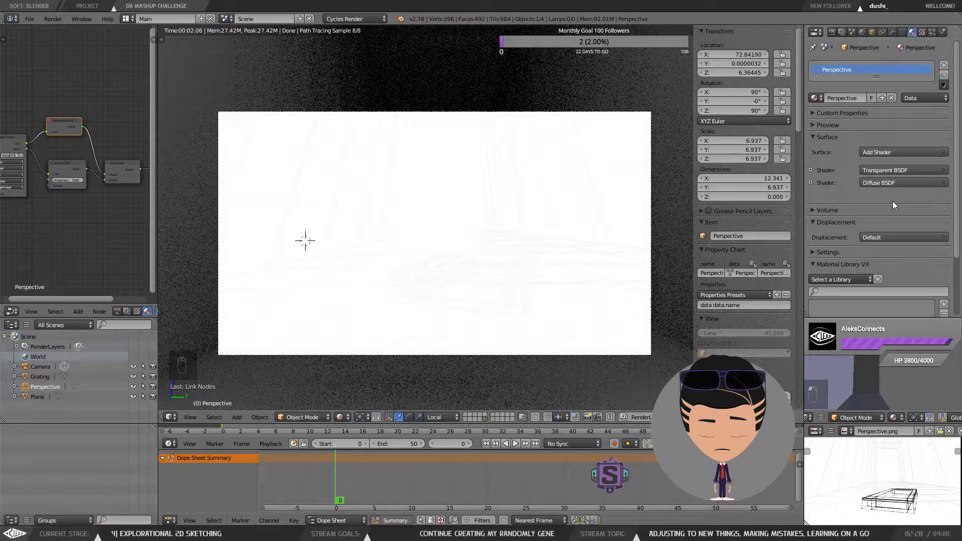
pyautogui.click(111, 164)
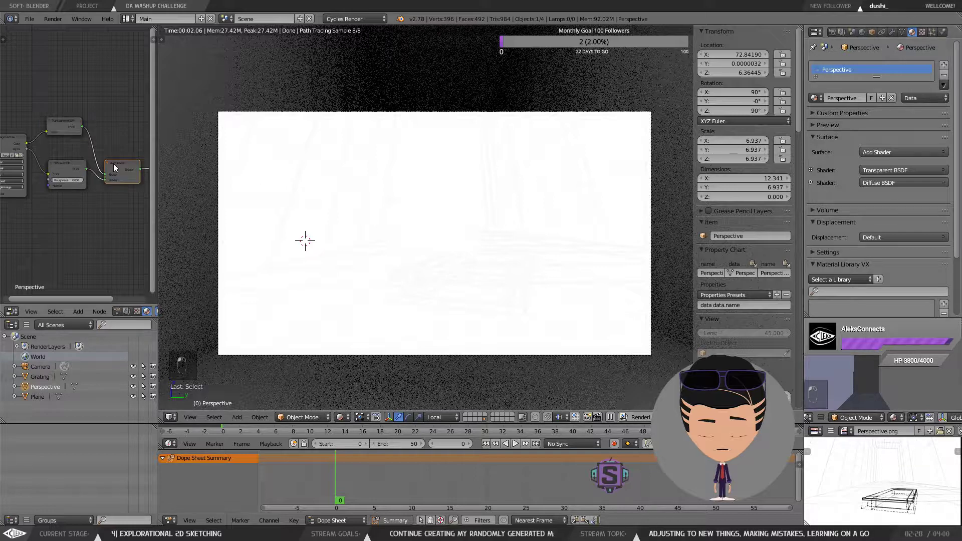
pyautogui.scroll(-2, 876, 206)
pyautogui.scroll(2, 875, 207)
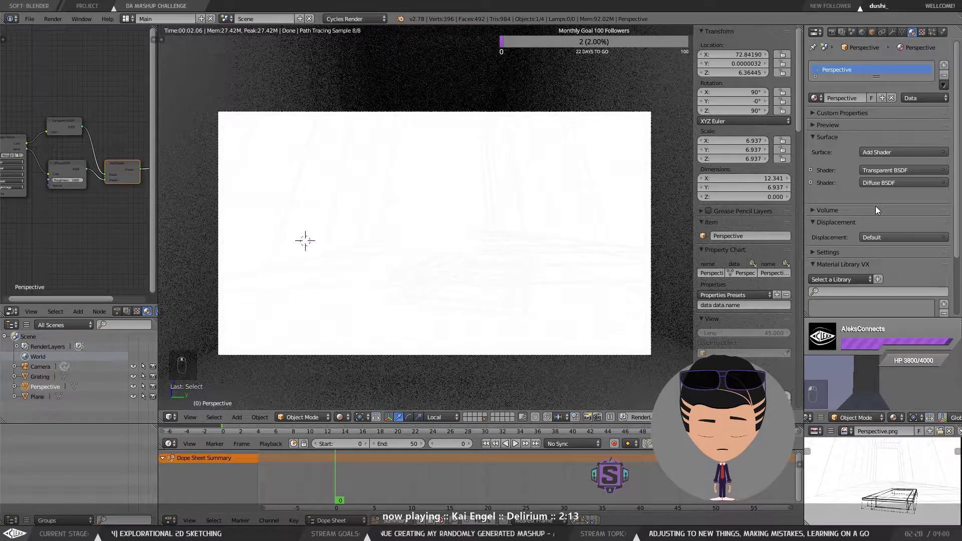
pyautogui.click(810, 182)
pyautogui.click(811, 170)
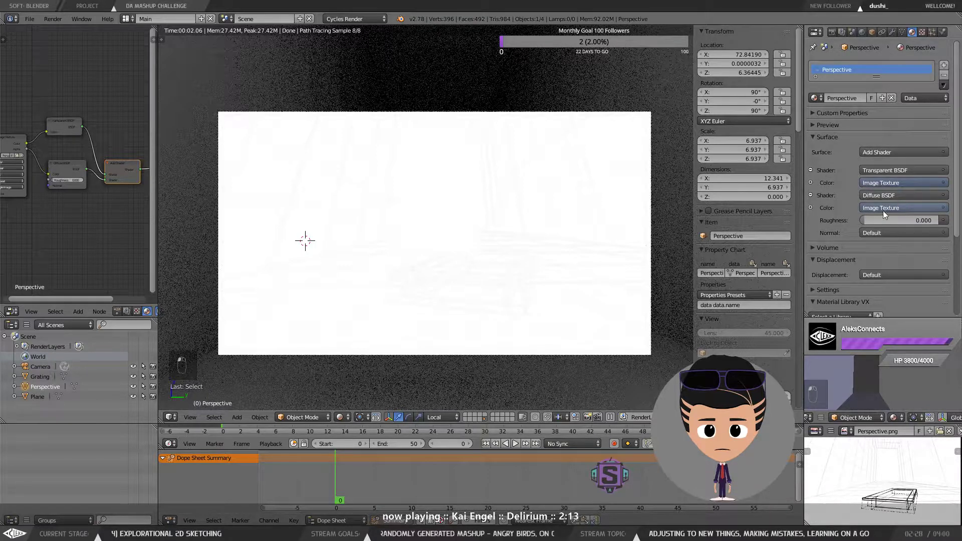
pyautogui.click(813, 136)
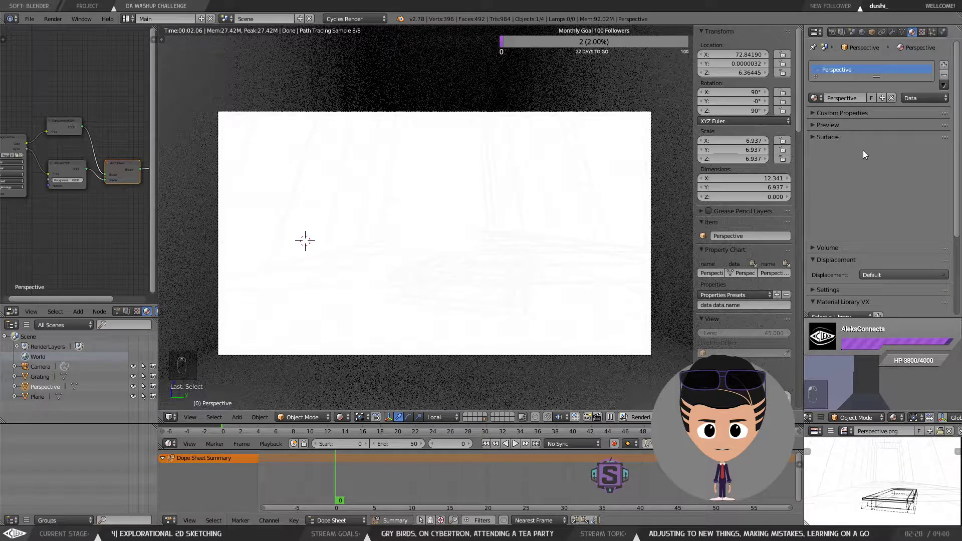
# Step: Switch the 3D viewport shading to Material
pyautogui.click(342, 417)
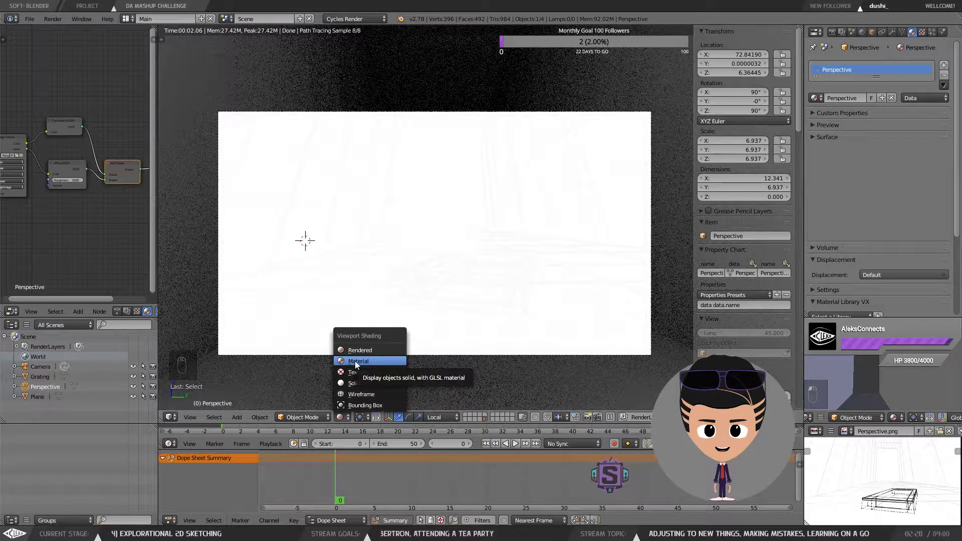
pyautogui.click(361, 361)
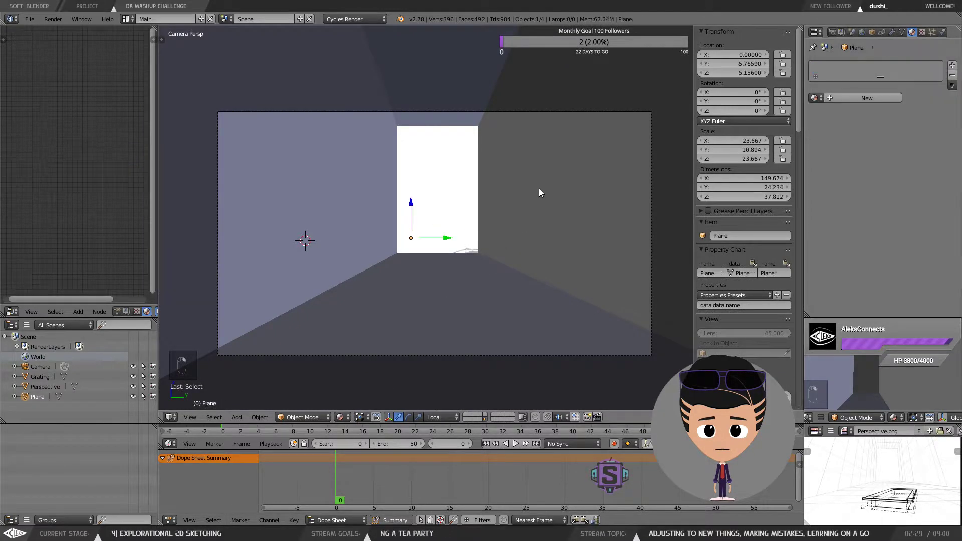
# Step: Select the room plane and turn off its X-Ray display in the object properties
pyautogui.rightClick(528, 164)
pyautogui.click(871, 31)
pyautogui.scroll(-3, 840, 265)
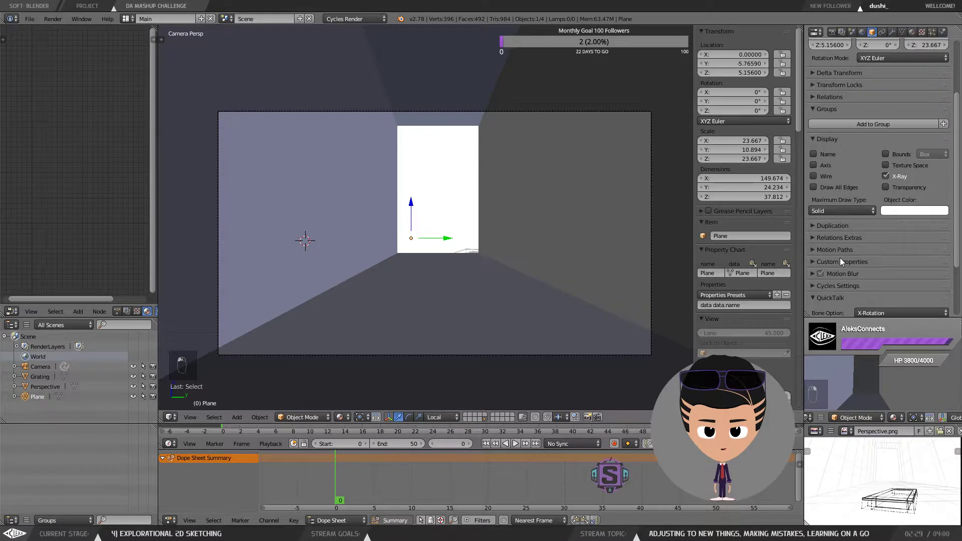
pyautogui.click(887, 177)
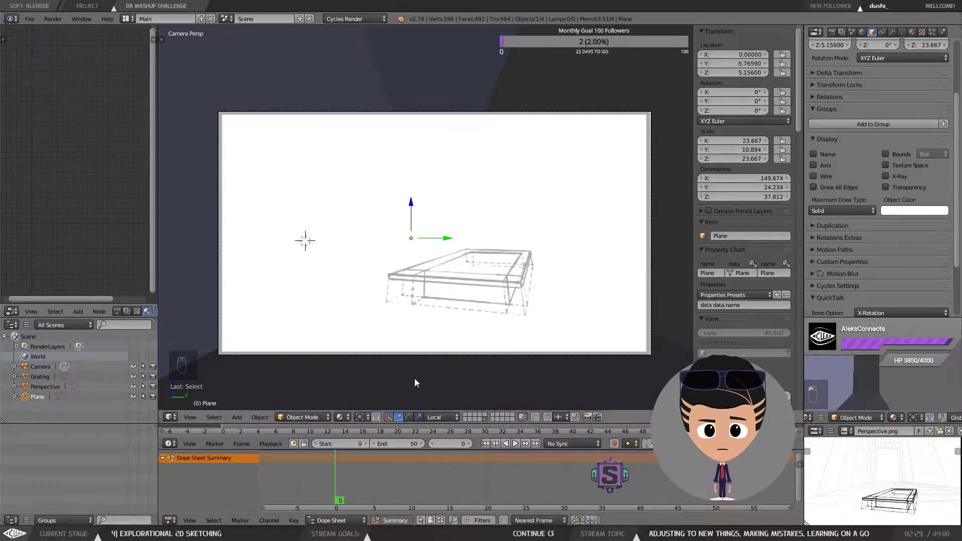
# Step: Switch the 3D viewport shading back to Rendered
pyautogui.click(345, 417)
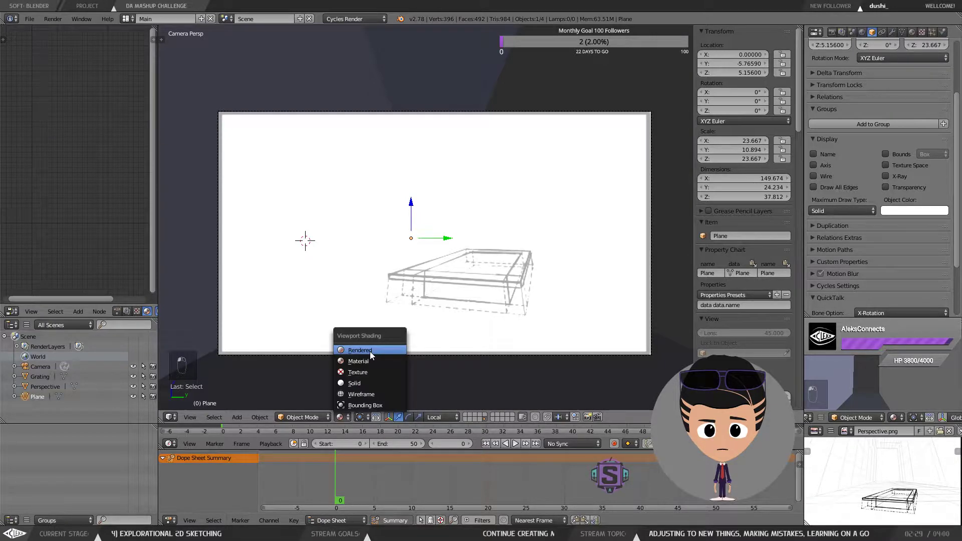
pyautogui.click(370, 351)
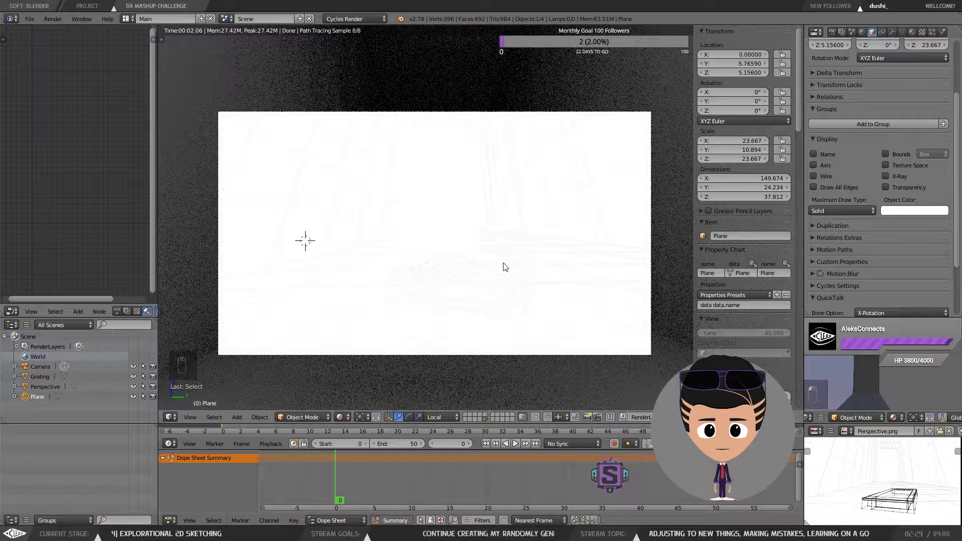
pyautogui.scroll(-2, 850, 232)
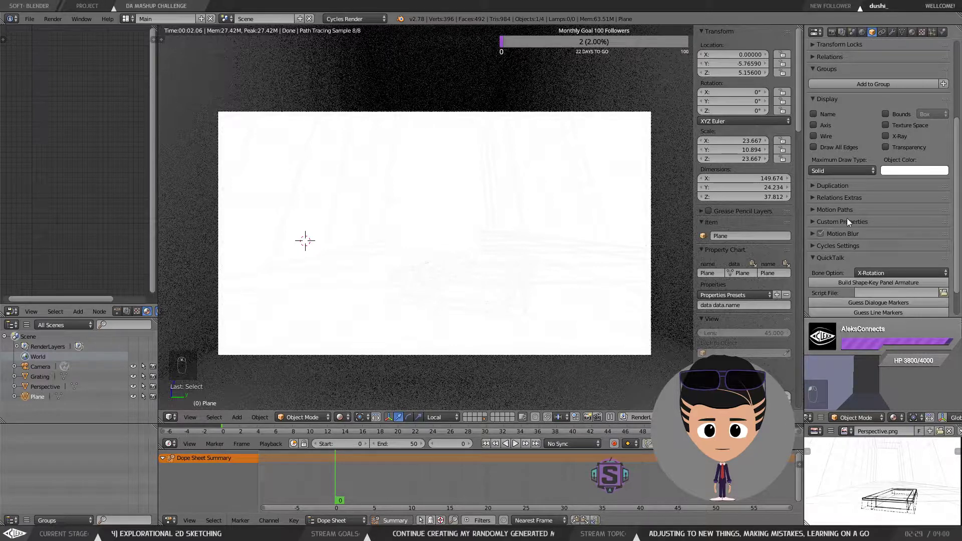
pyautogui.scroll(3, 847, 218)
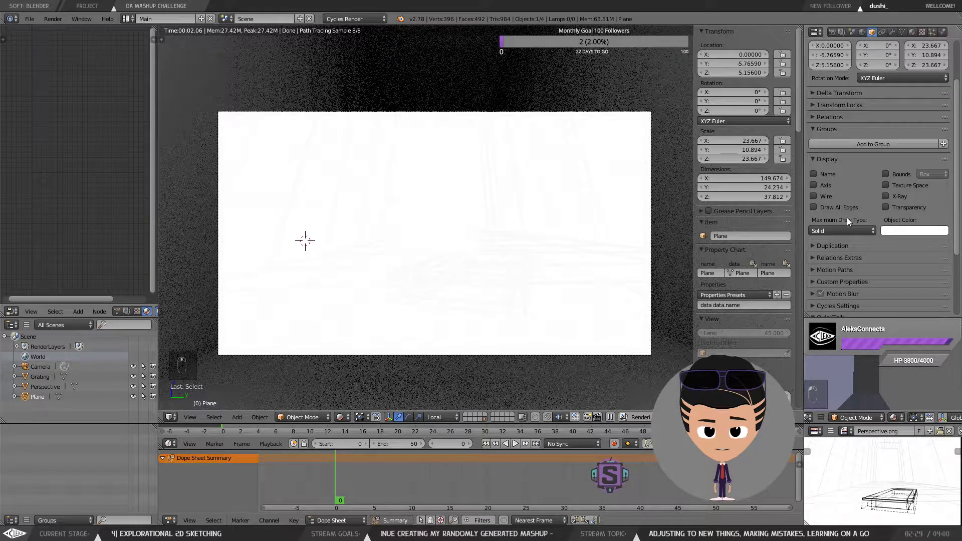
pyautogui.scroll(3, 847, 218)
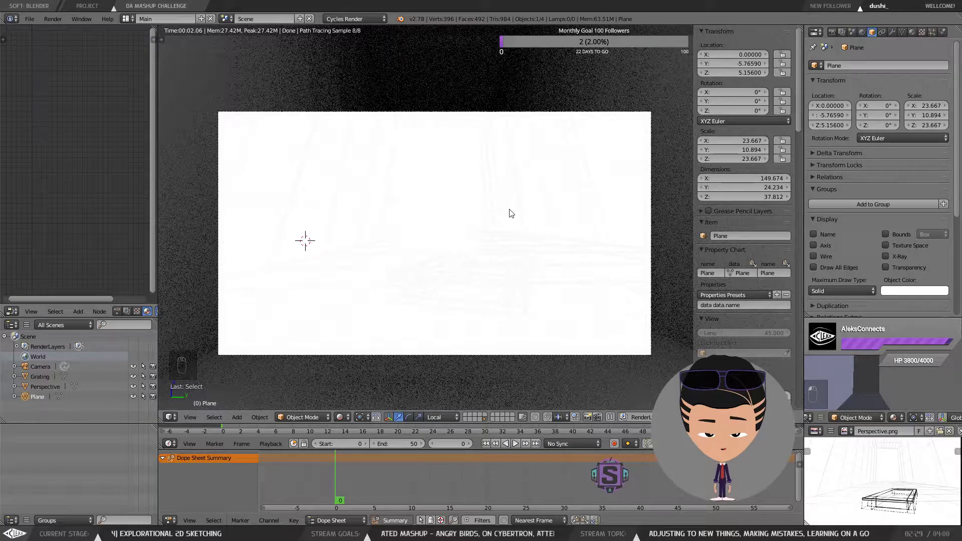
pyautogui.scroll(-1, 509, 209)
pyautogui.scroll(1, 492, 206)
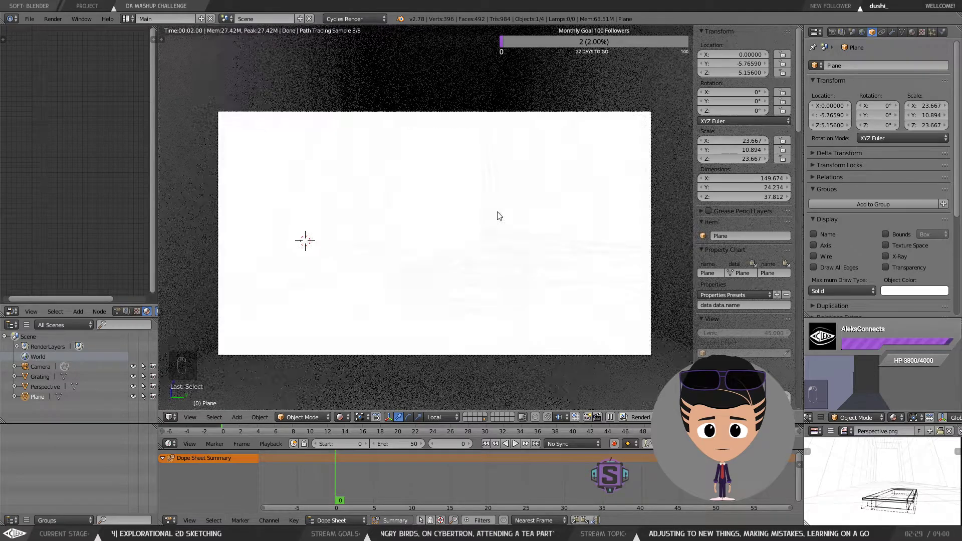
# Step: Switch the 3D viewport shading to Solid
pyautogui.moveTo(497, 212); pyautogui.dragTo(493, 202)
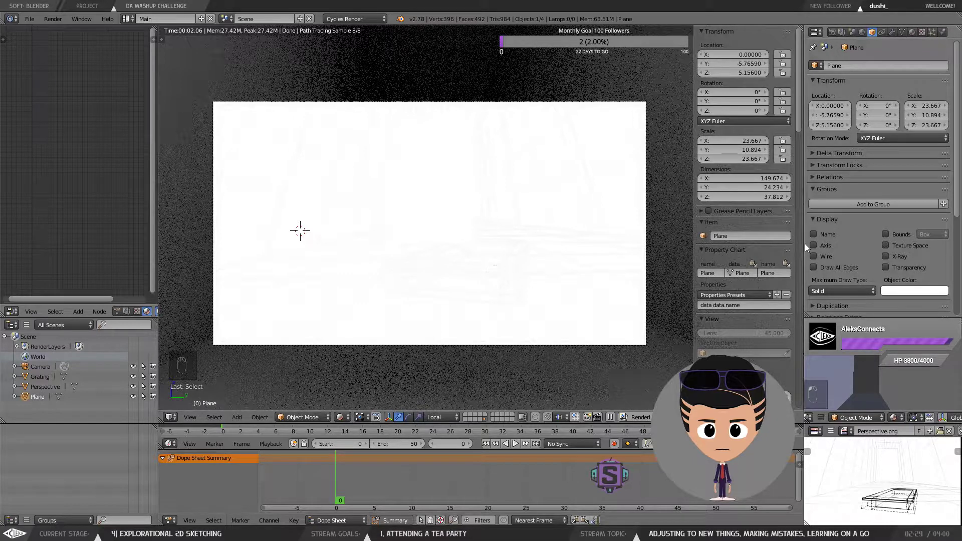
pyautogui.click(341, 417)
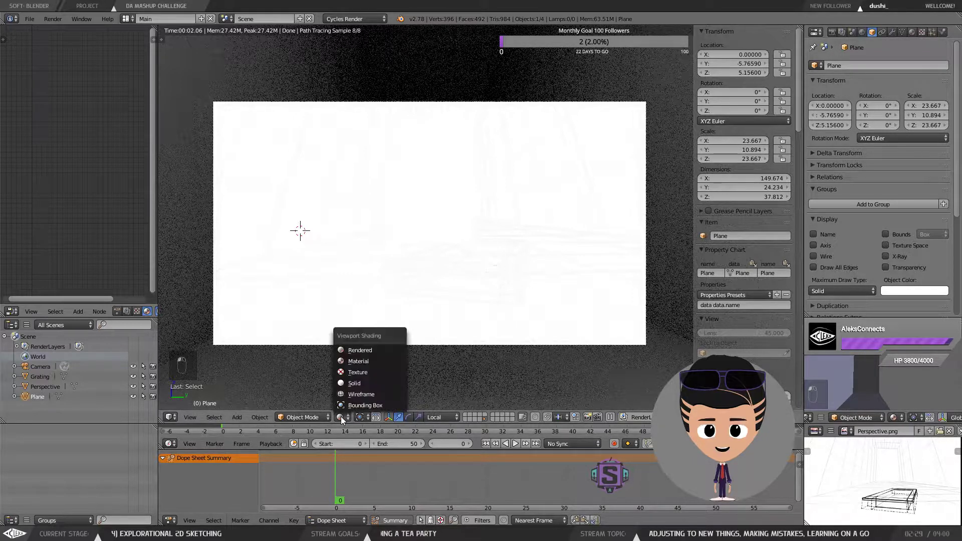
pyautogui.click(364, 360)
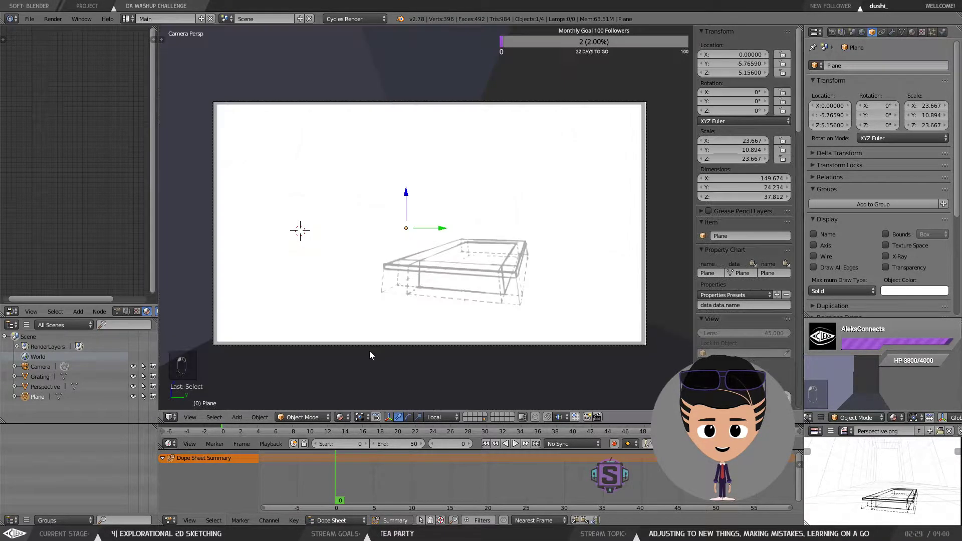
pyautogui.click(340, 417)
pyautogui.click(368, 383)
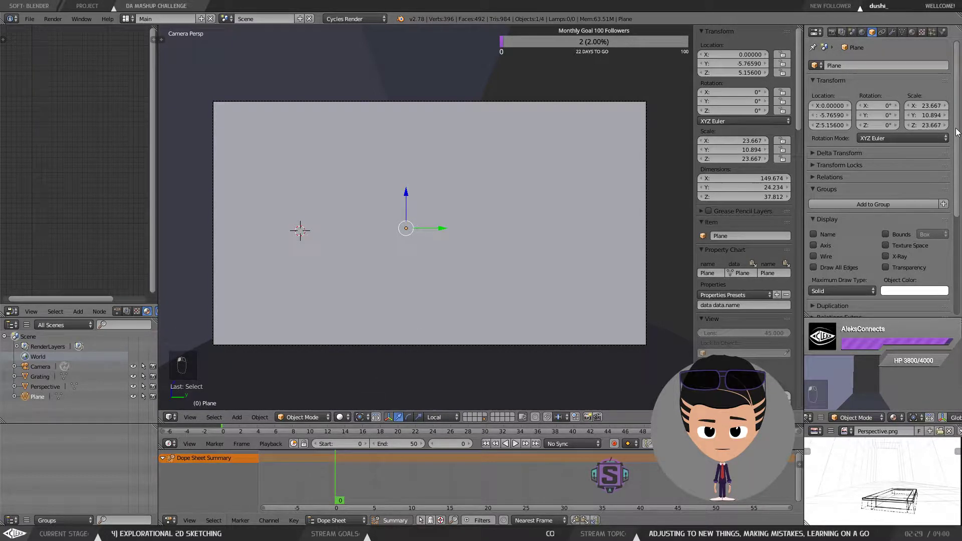
# Step: Toggle the room plane's X-Ray display on and back off in the object properties
pyautogui.moveTo(956, 130)
pyautogui.mouseDown()
pyautogui.moveTo(956, 211)
pyautogui.moveTo(957, 118)
pyautogui.mouseUp()
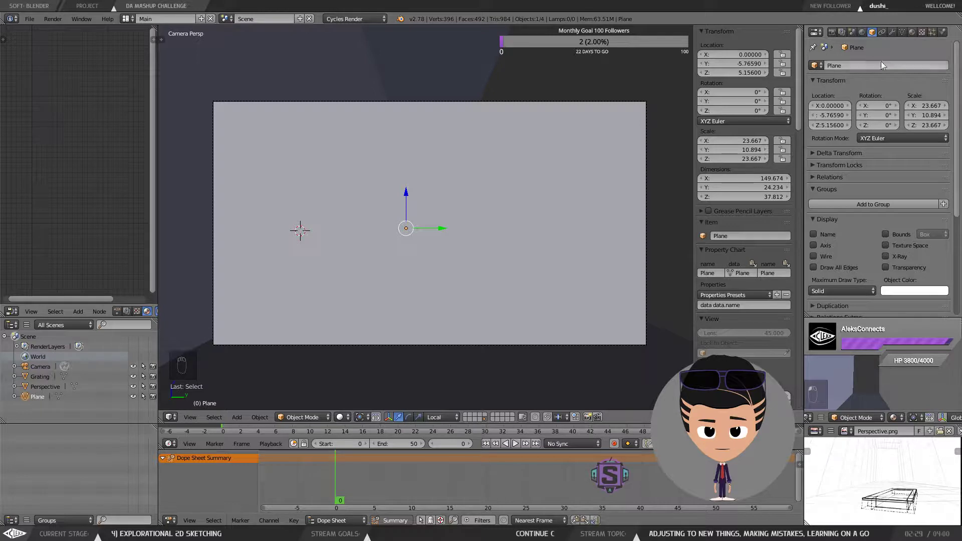
pyautogui.click(863, 32)
pyautogui.click(871, 34)
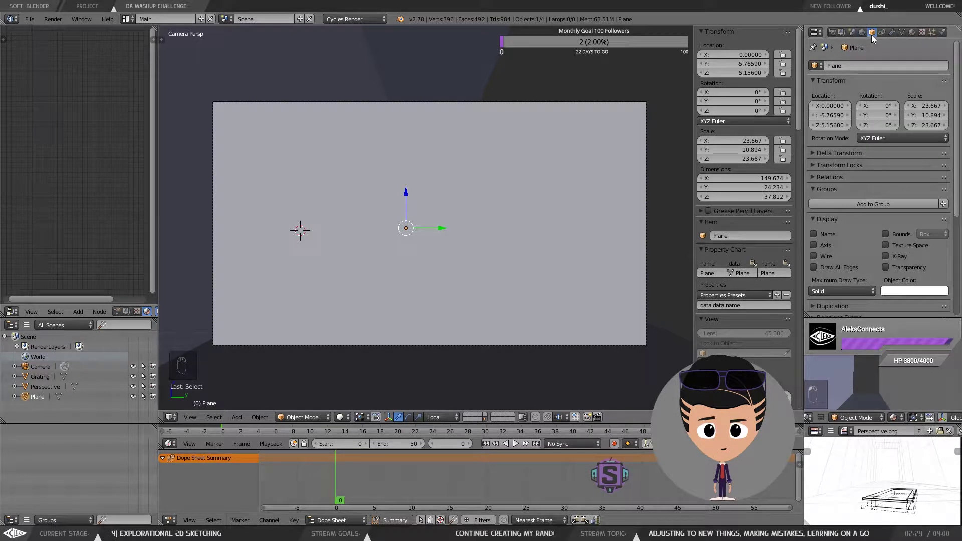
pyautogui.click(897, 257)
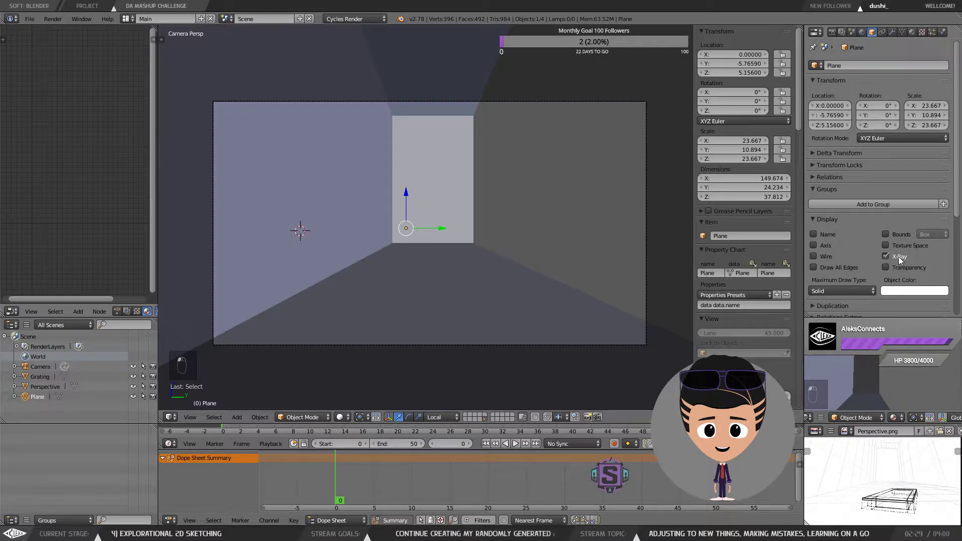
pyautogui.click(897, 256)
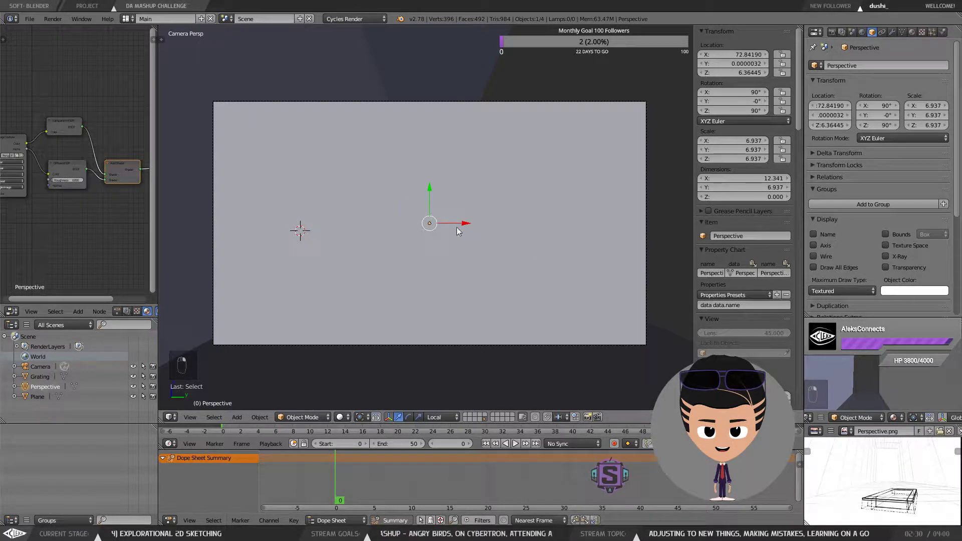
# Step: Select the Perspective image plane and switch over to Krita
pyautogui.rightClick(463, 190)
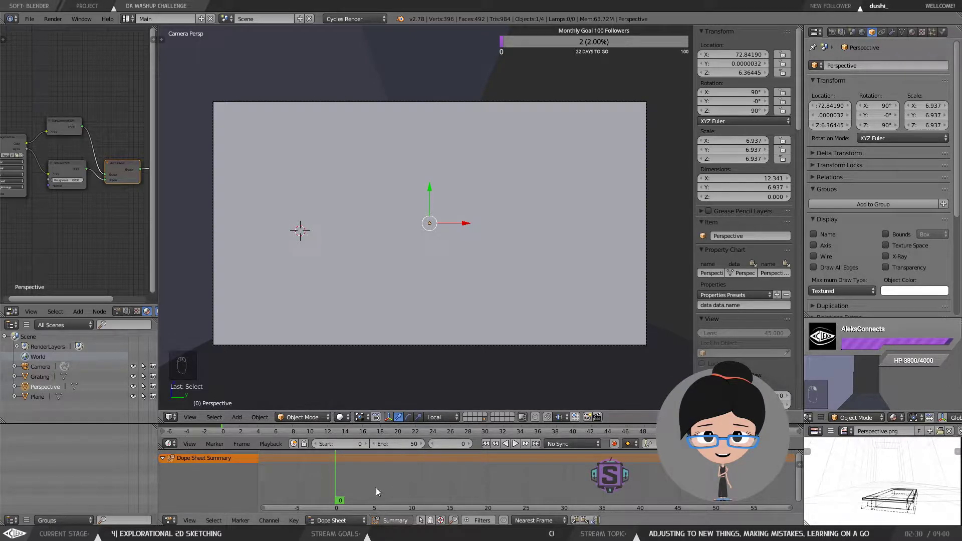
pyautogui.click(346, 533)
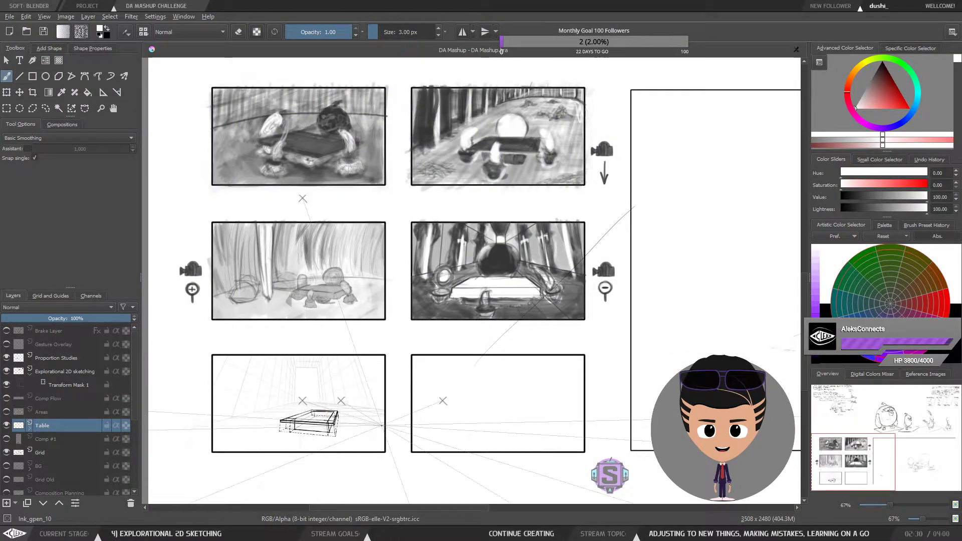
# Step: Undo the recent strokes to remove the table sketch from the third storyboard panel
pyautogui.press('l')
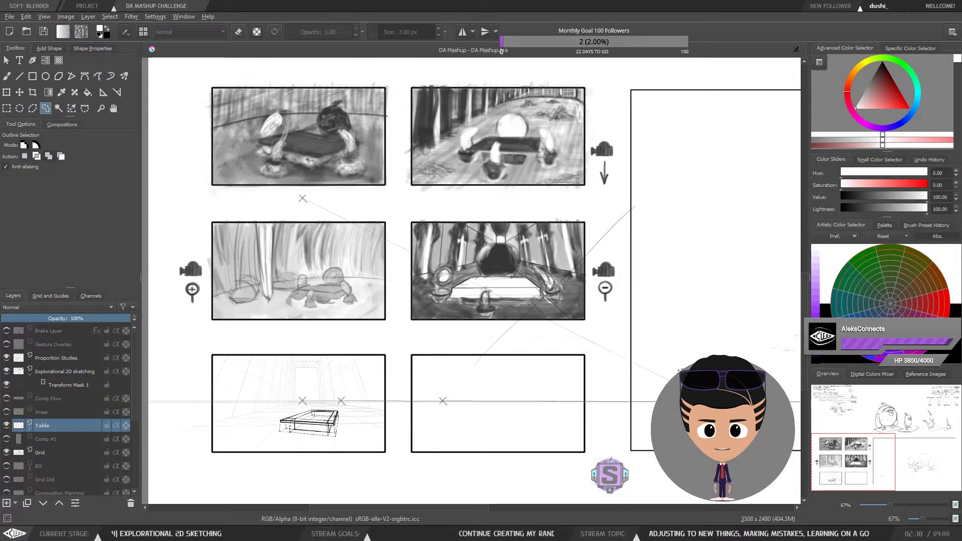
pyautogui.press('b')
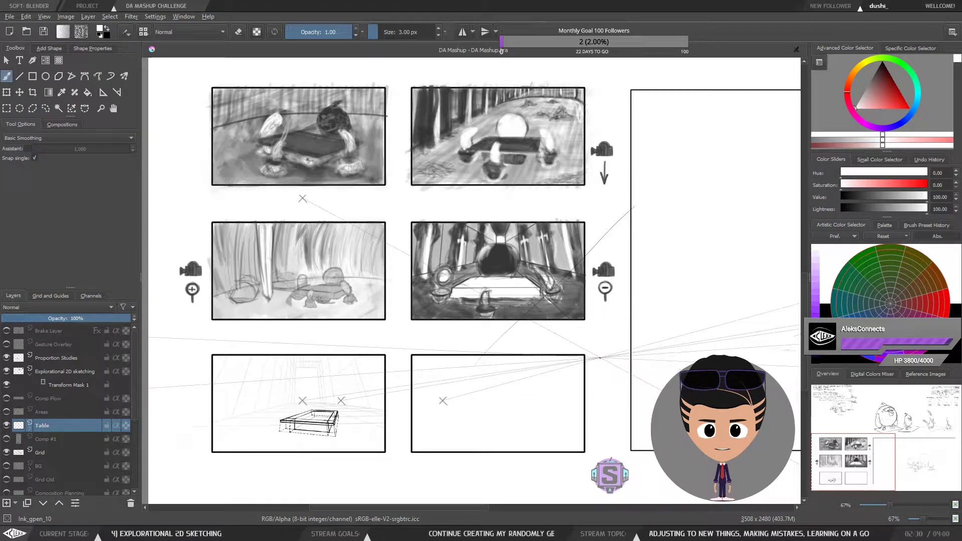
pyautogui.scroll(-1, 600, 358)
pyautogui.scroll(1, 600, 358)
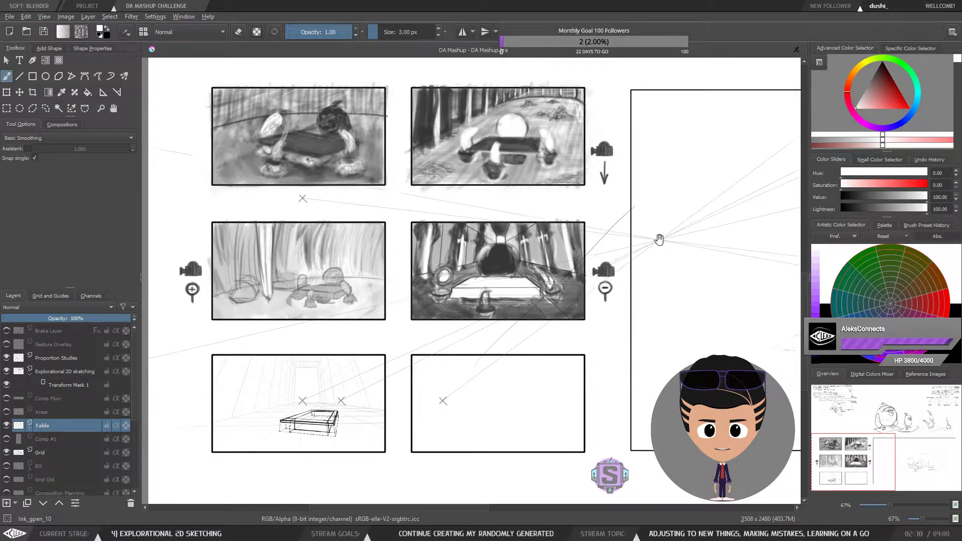
pyautogui.moveTo(659, 239); pyautogui.dragTo(496, 299)
pyautogui.moveTo(624, 249)
pyautogui.mouseDown()
pyautogui.moveTo(459, 326)
pyautogui.moveTo(675, 204)
pyautogui.mouseUp()
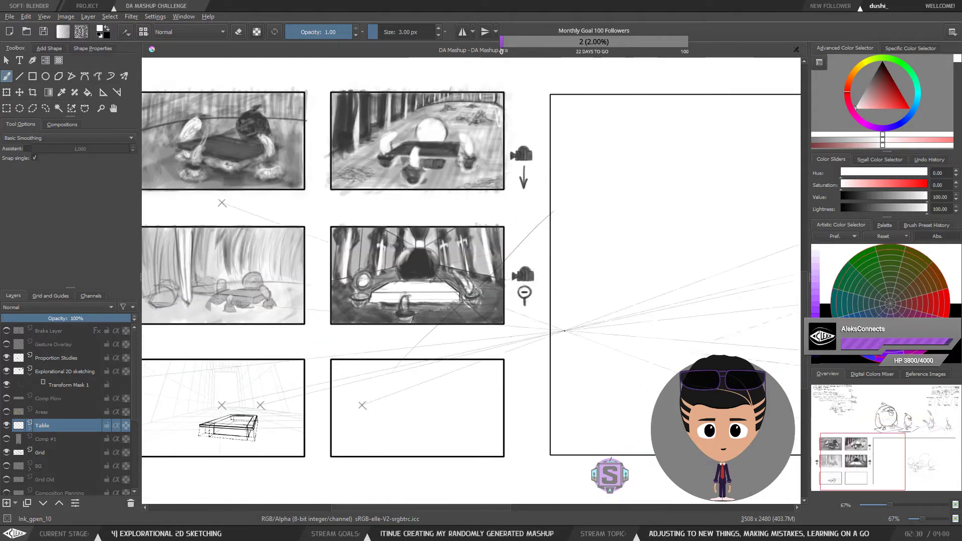
pyautogui.hotkey('ctrl', 'z')
pyautogui.hotkey('ctrl', 'z')
pyautogui.hotkey('ctrl', 'z')
pyautogui.hotkey('ctrl', 'z')
pyautogui.hotkey('ctrl', 'z')
pyautogui.hotkey('ctrl', 'z')
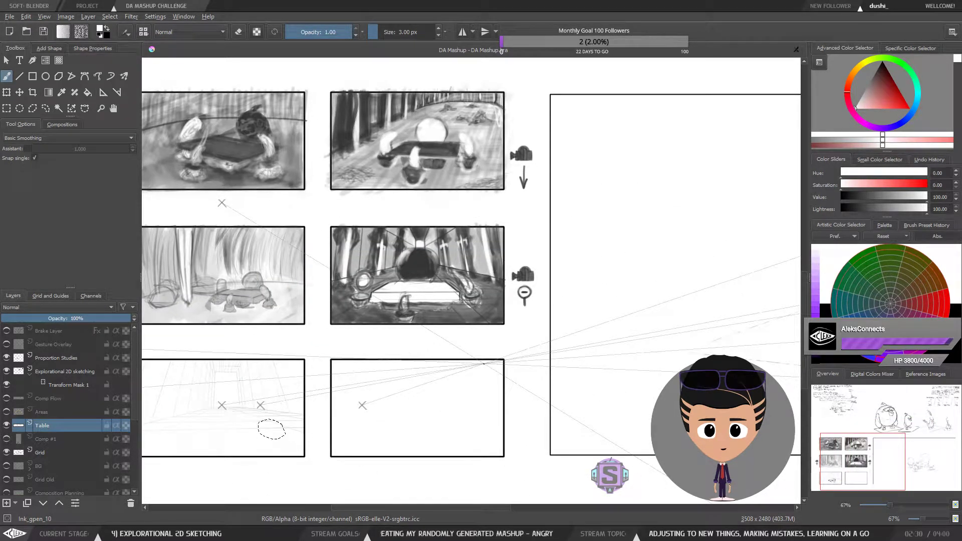
pyautogui.hotkey('ctrl', 'z')
pyautogui.hotkey('ctrl', 'z')
pyautogui.hotkey('ctrl', 'z')
pyautogui.hotkey('ctrl', 'z')
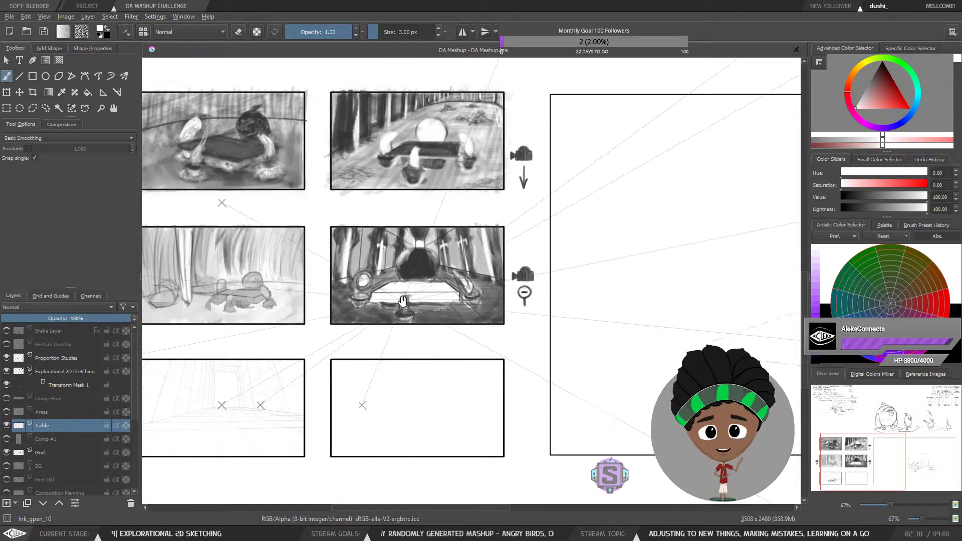
pyautogui.moveTo(403, 302); pyautogui.dragTo(488, 299)
pyautogui.hotkey('ctrl', 'z')
pyautogui.hotkey('ctrl', 'z')
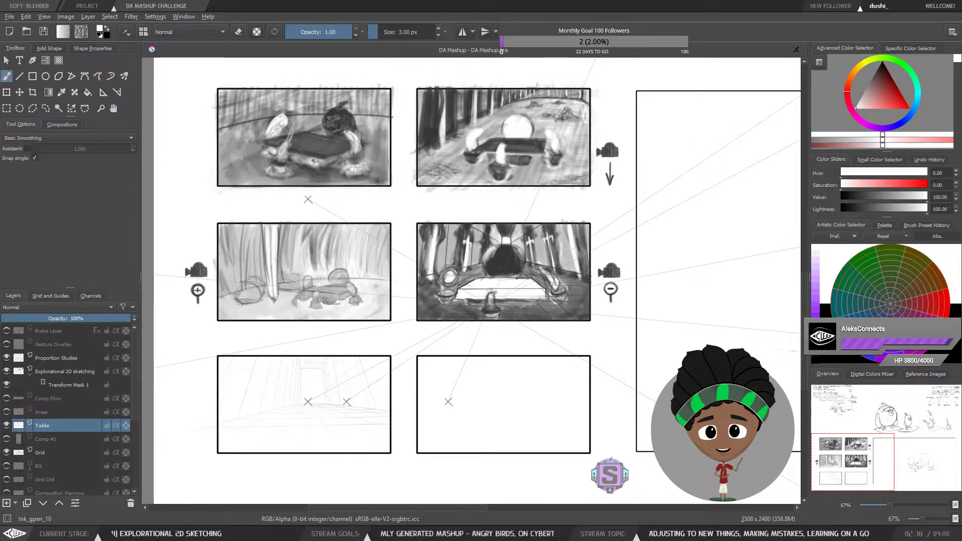
# Step: Close the DA Mashup document without saving it
pyautogui.scroll(-3, 492, 319)
pyautogui.moveTo(297, 350); pyautogui.dragTo(186, 407)
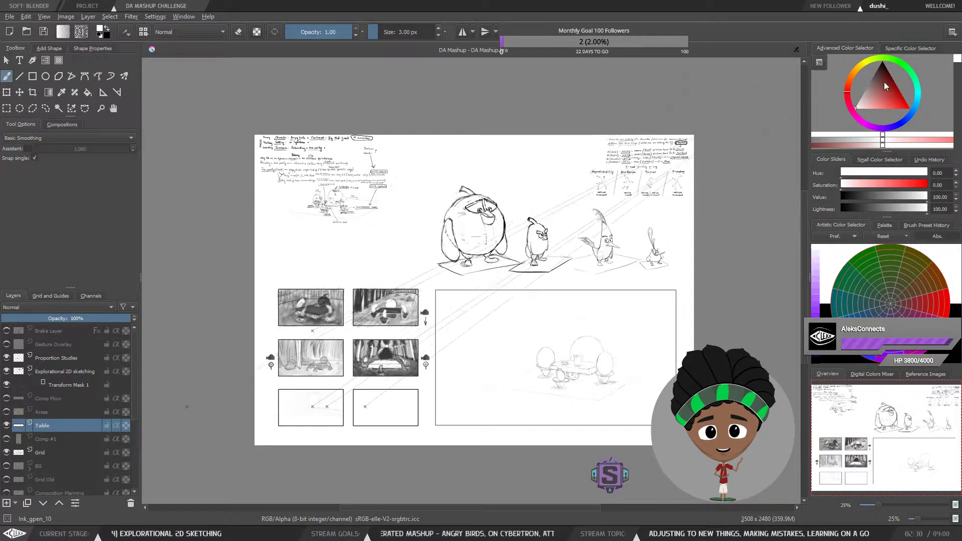
pyautogui.hotkey('ctrl', 'w')
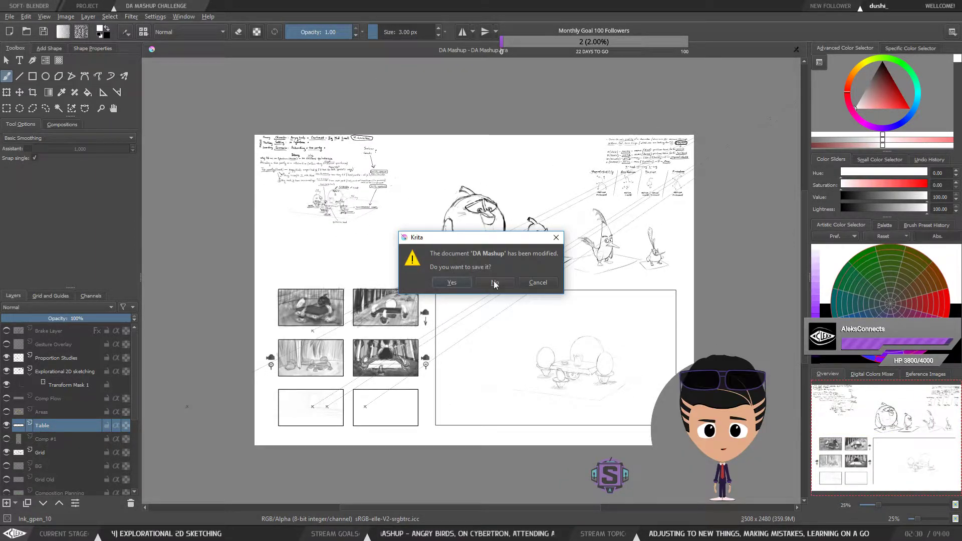
pyautogui.click(495, 283)
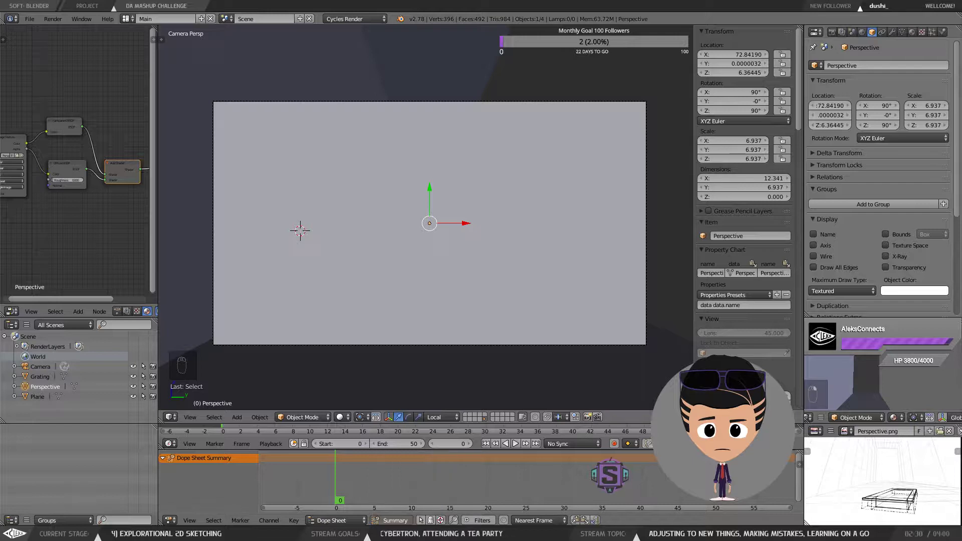
# Step: Toggle the Perspective plane's X-Ray display on and back off
pyautogui.moveTo(435, 533)
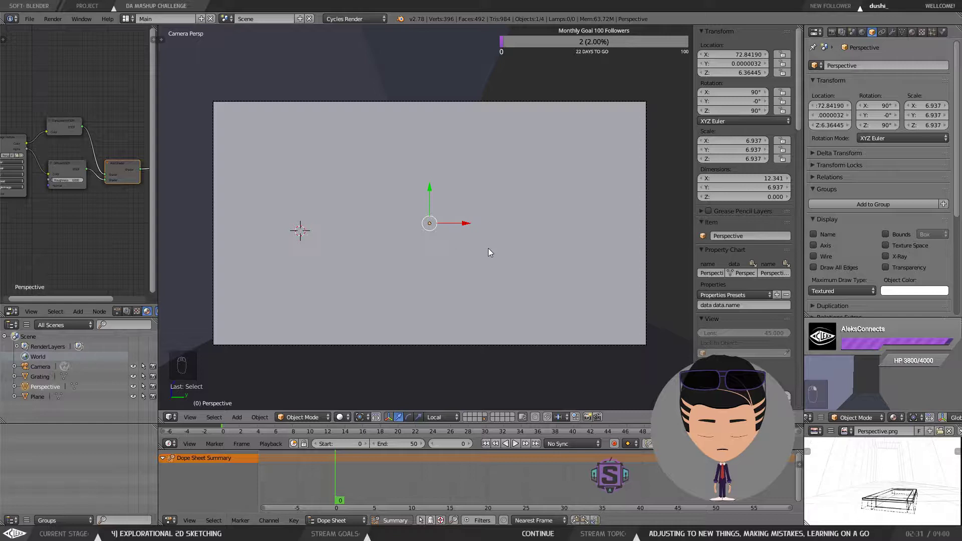
pyautogui.click(465, 225)
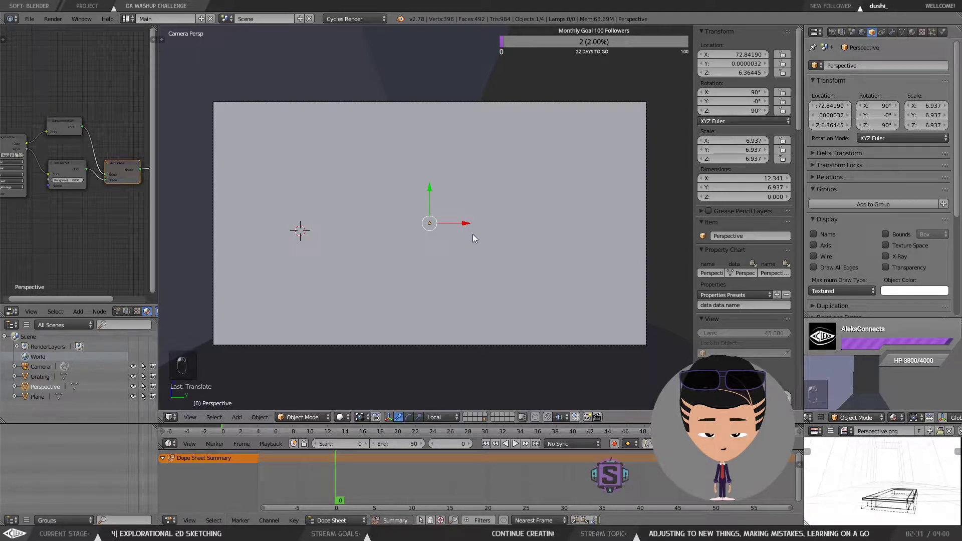
pyautogui.click(894, 255)
pyautogui.click(894, 255)
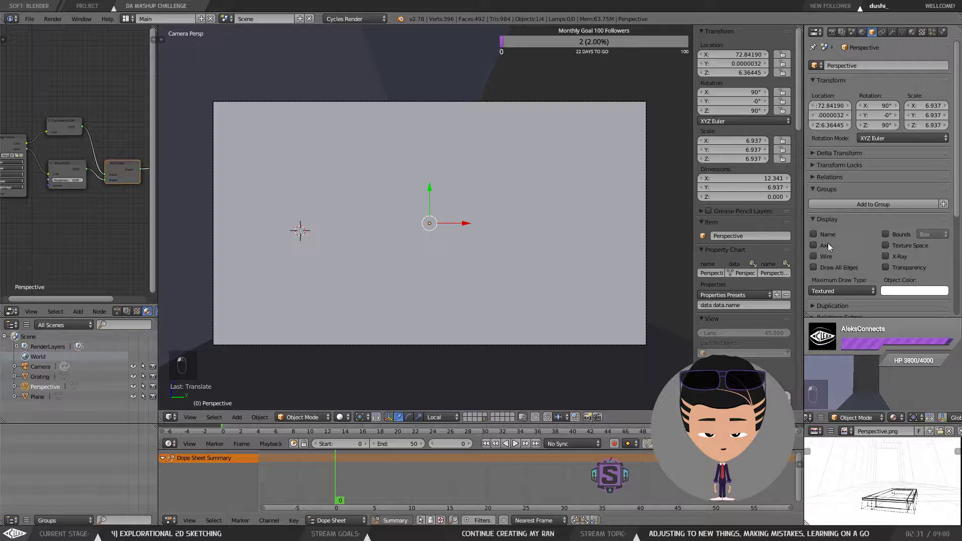
# Step: Examine the Perspective plane's placement in the room from outside the camera view, returning to the camera view
pyautogui.scroll(-2, 879, 494)
pyautogui.scroll(1, 879, 494)
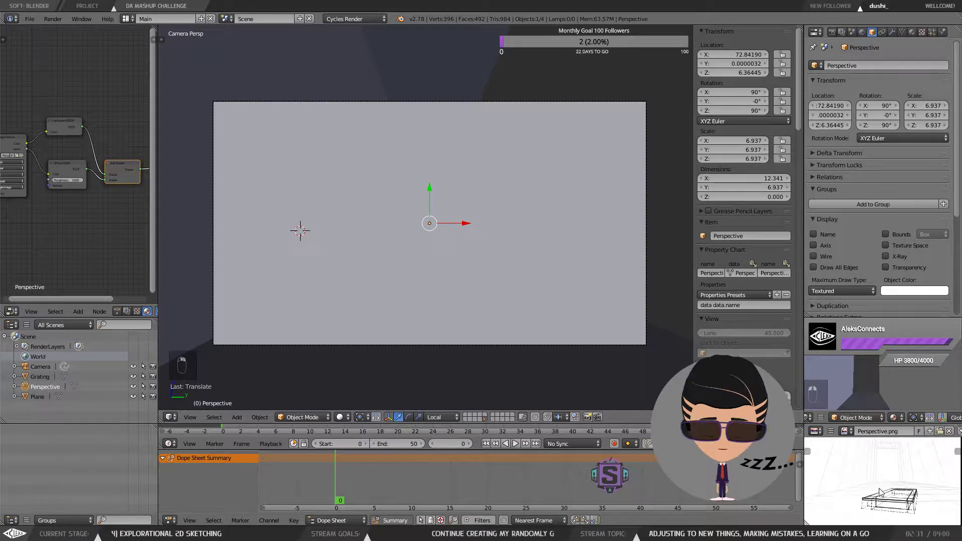
pyautogui.scroll(-1, 884, 485)
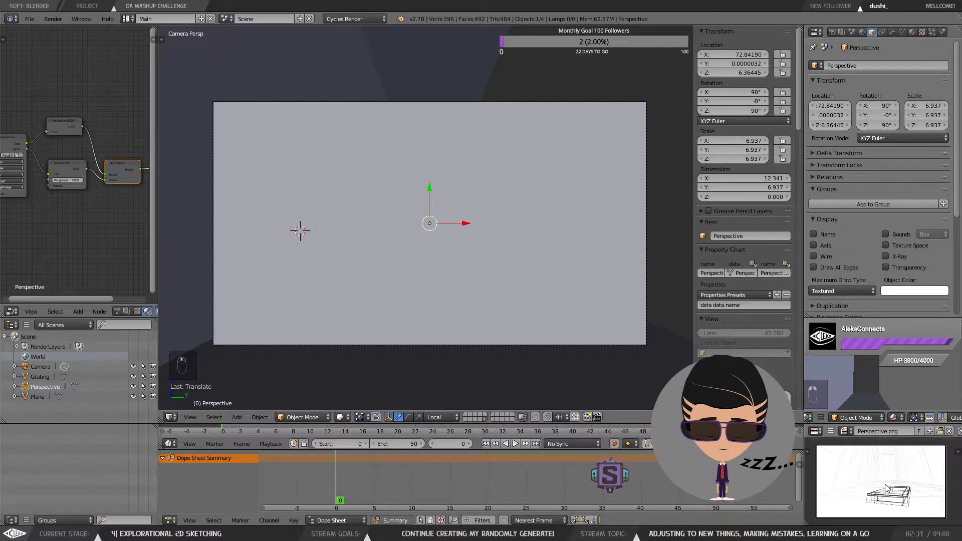
pyautogui.scroll(2, 884, 485)
pyautogui.scroll(-1, 885, 486)
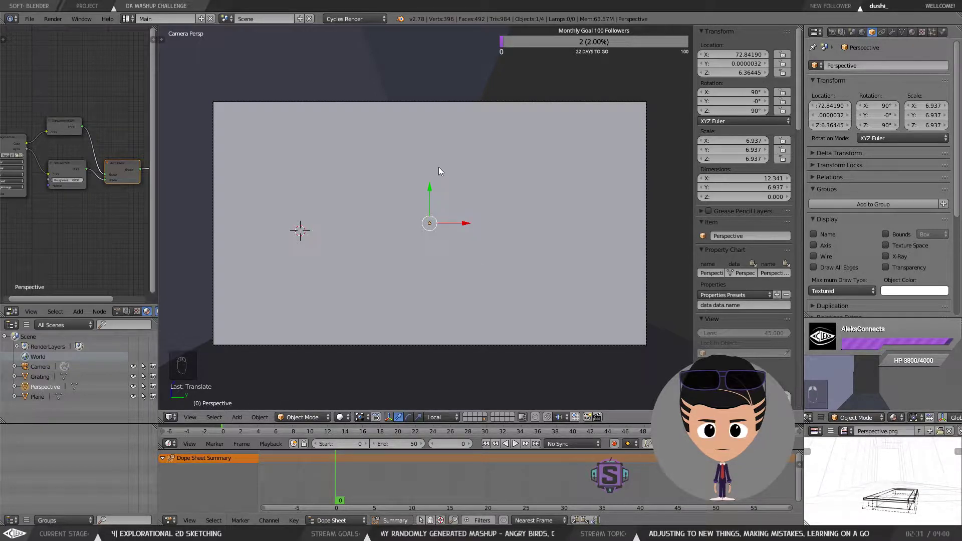
pyautogui.scroll(-1, 438, 167)
pyautogui.scroll(1, 437, 167)
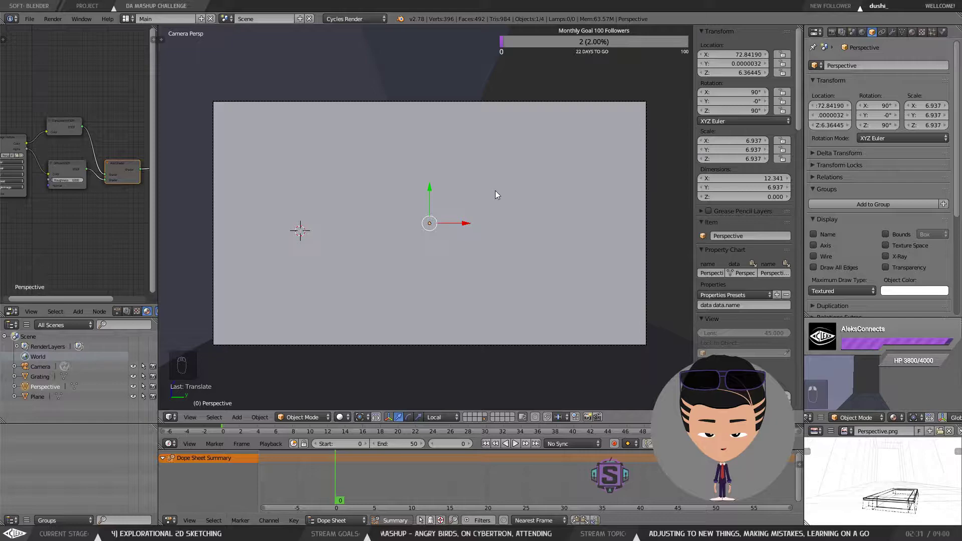
pyautogui.press('KP_0')
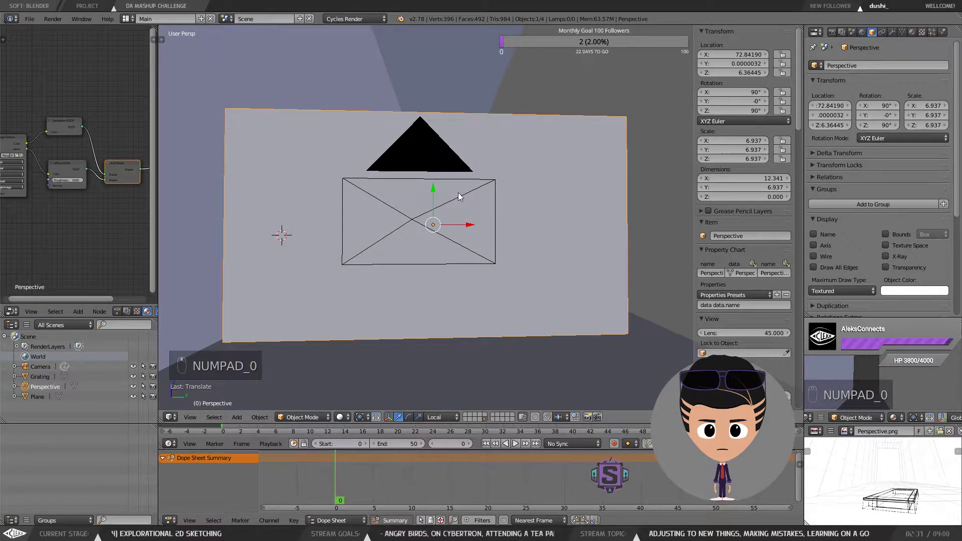
pyautogui.moveTo(458, 193)
pyautogui.mouseDown()
pyautogui.moveTo(468, 194)
pyautogui.moveTo(452, 203)
pyautogui.mouseUp()
pyautogui.scroll(-4, 468, 194)
pyautogui.moveTo(443, 168); pyautogui.dragTo(466, 229)
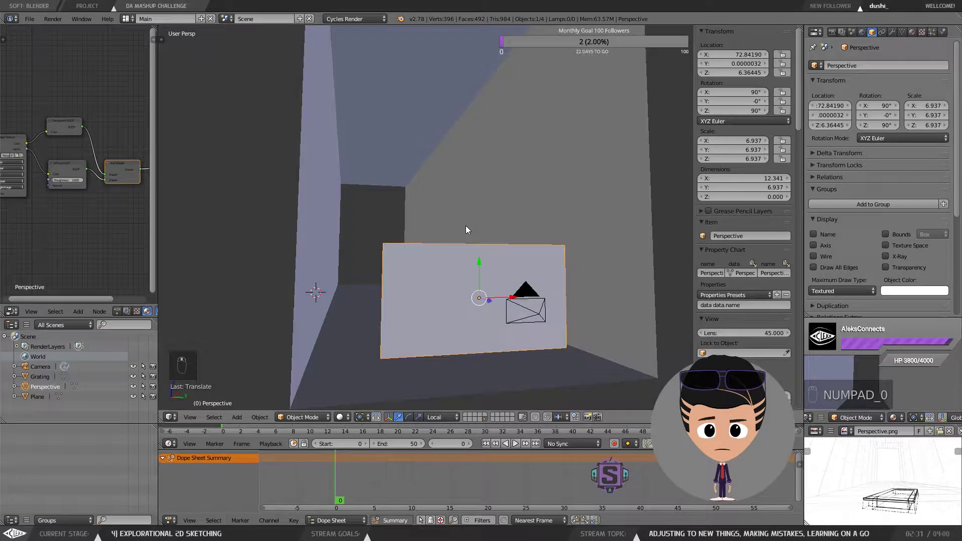
pyautogui.press('KP_0')
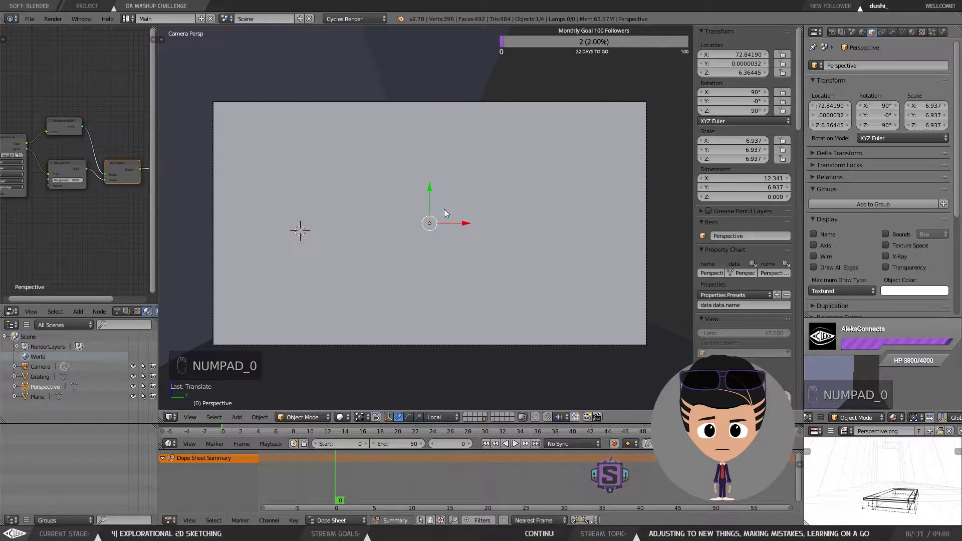
# Step: Switch the 3D viewport shading to Rendered and keep the Perspective plane selected
pyautogui.click(882, 31)
pyautogui.click(872, 32)
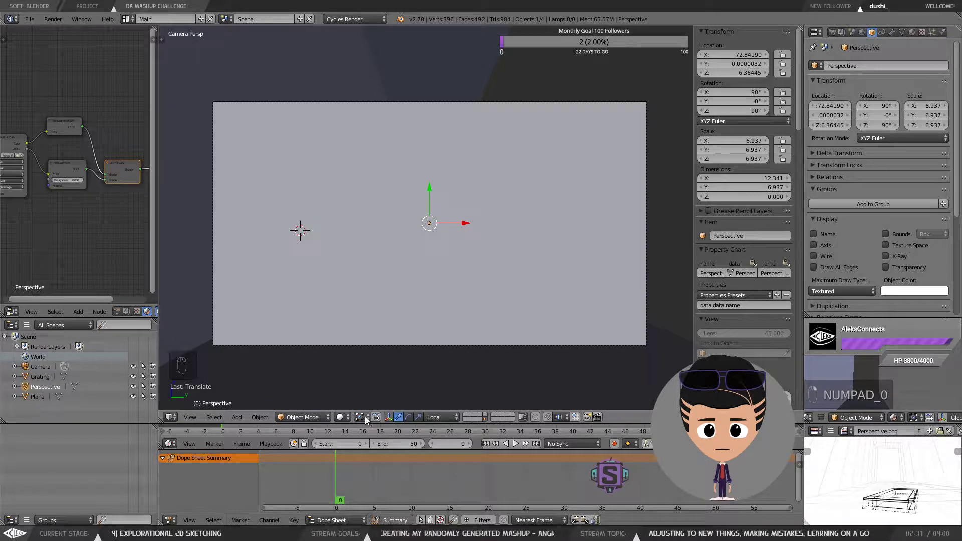
pyautogui.click(341, 416)
pyautogui.click(358, 361)
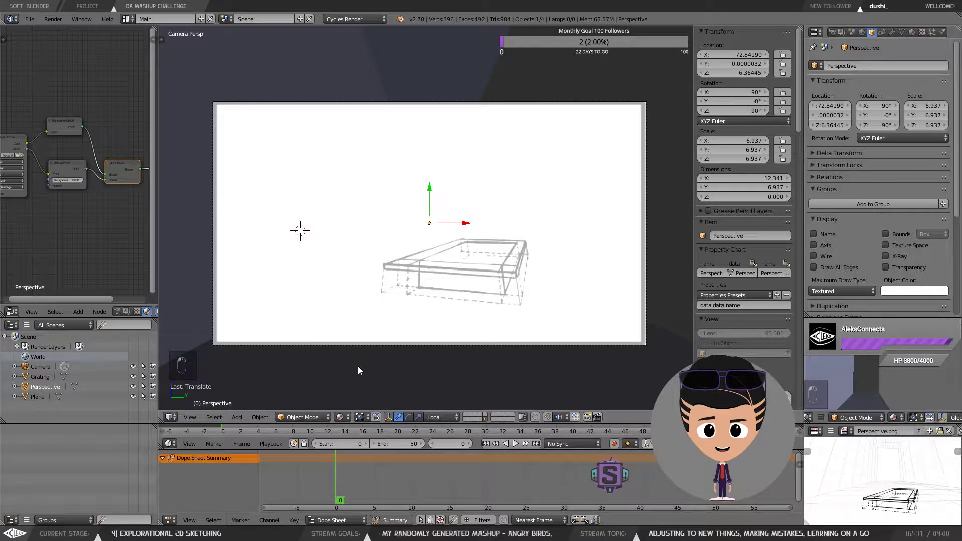
pyautogui.click(341, 416)
pyautogui.click(360, 348)
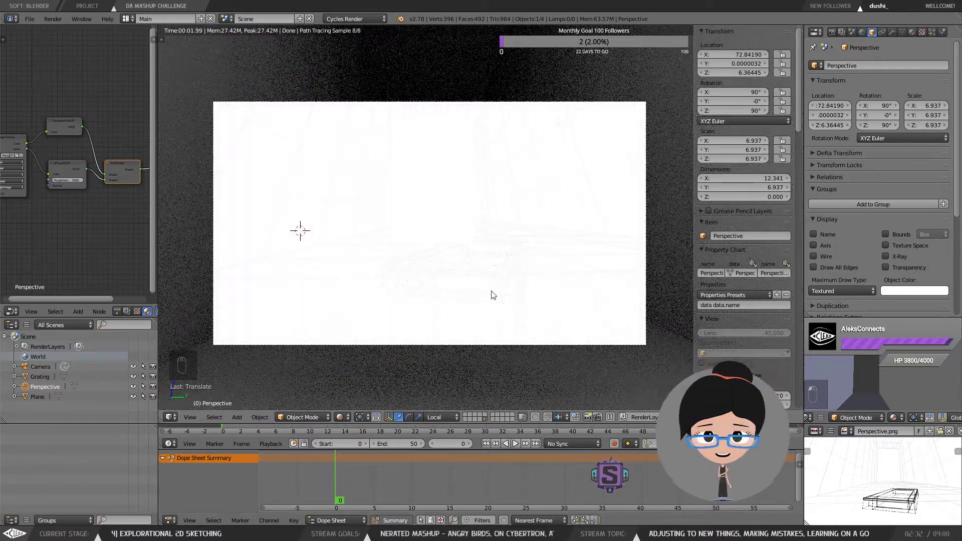
pyautogui.rightClick(487, 272)
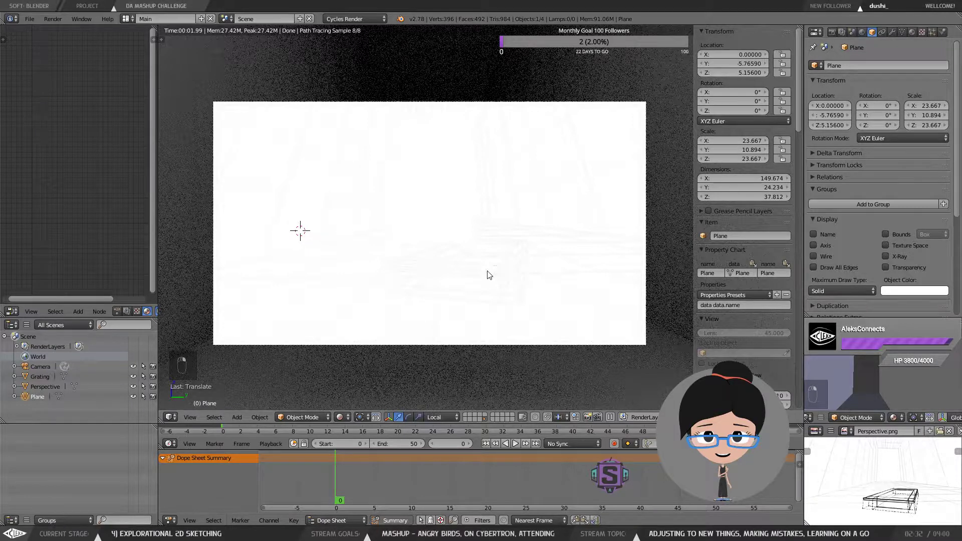
pyautogui.rightClick(489, 275)
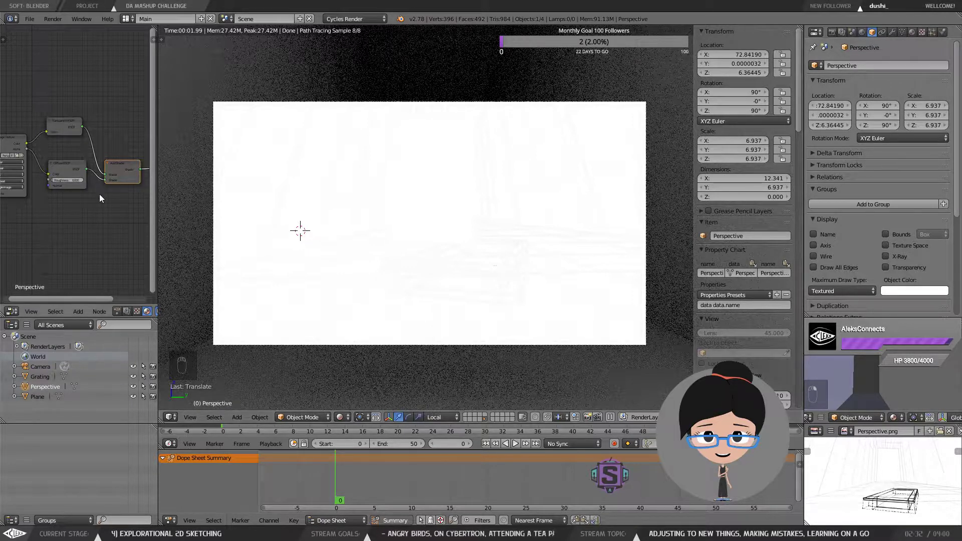
# Step: Rework the Perspective material's node links, removing the link from the image texture's Alpha to the Diffuse BSDF
pyautogui.moveTo(27, 144); pyautogui.dragTo(47, 132)
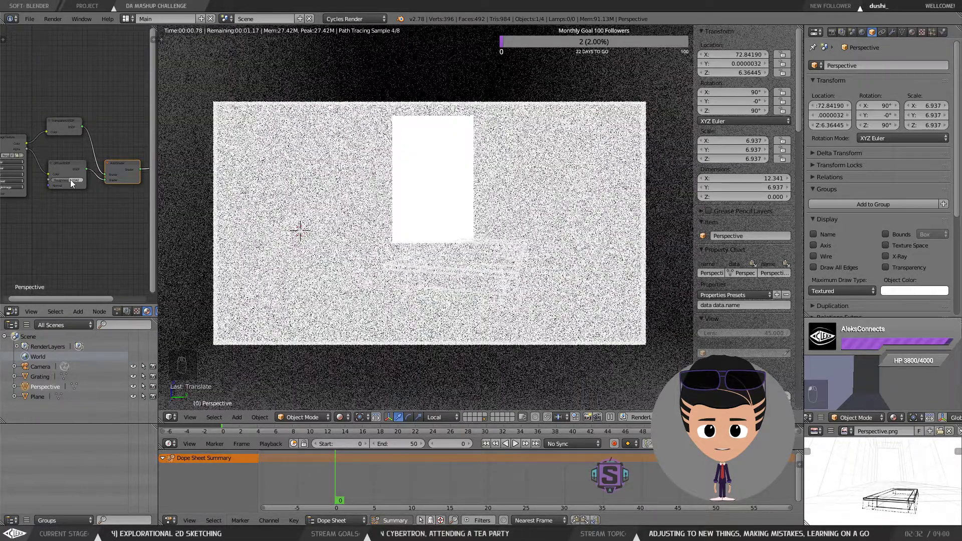
pyautogui.moveTo(71, 180); pyautogui.dragTo(52, 180)
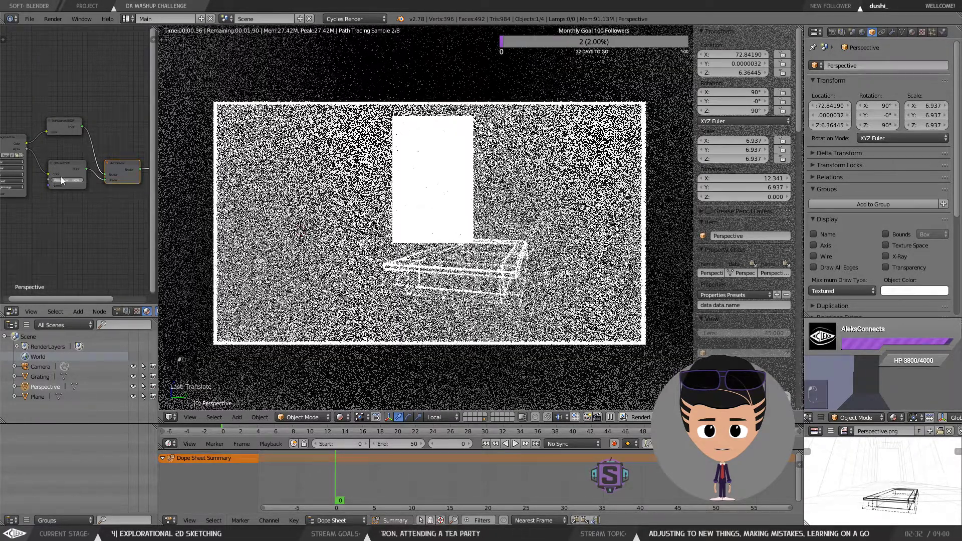
pyautogui.moveTo(121, 161); pyautogui.dragTo(122, 150)
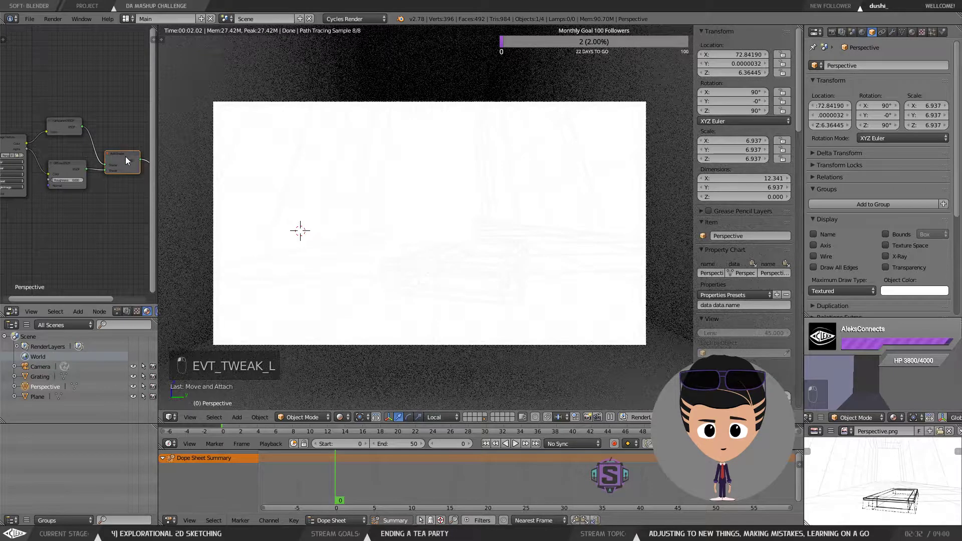
pyautogui.hotkey('ctrl', 'Up')
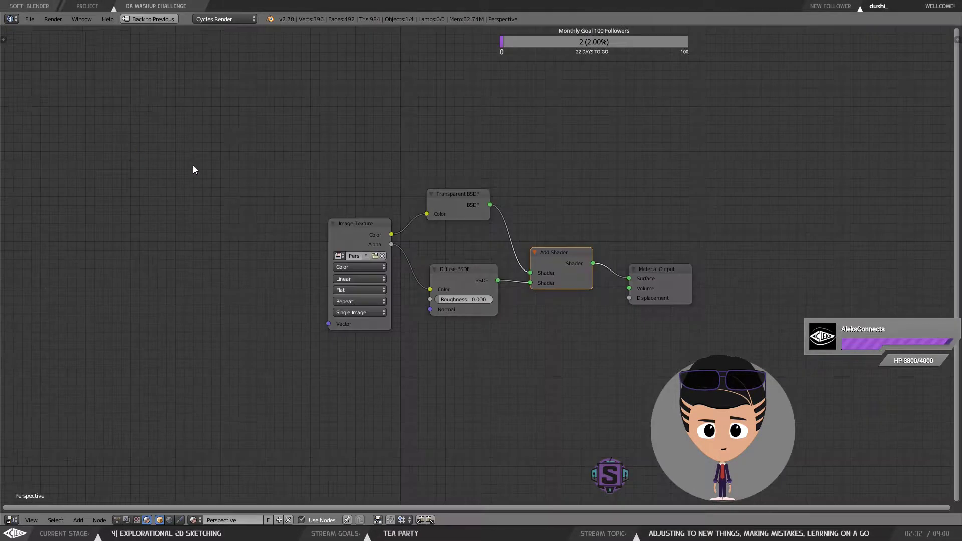
pyautogui.scroll(3, 541, 262)
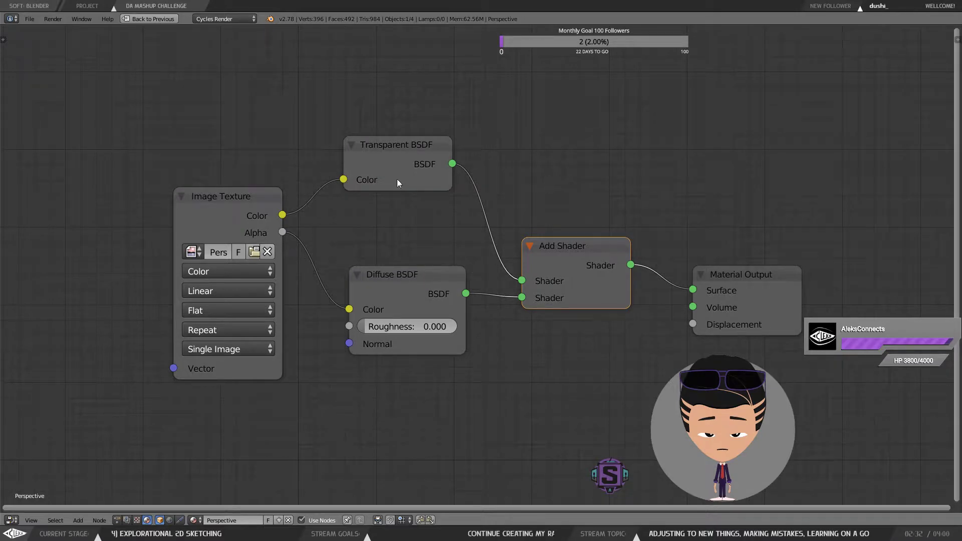
pyautogui.moveTo(539, 263)
pyautogui.mouseDown()
pyautogui.moveTo(575, 270)
pyautogui.moveTo(549, 259)
pyautogui.mouseUp()
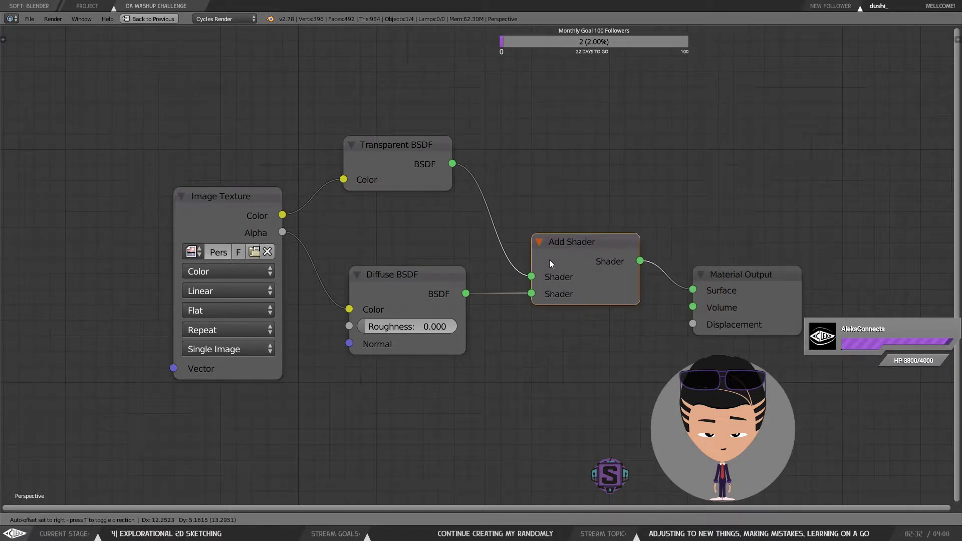
pyautogui.moveTo(283, 233); pyautogui.dragTo(350, 307)
pyautogui.hotkey('ctrl', 'z')
pyautogui.moveTo(519, 298); pyautogui.dragTo(558, 235)
pyautogui.moveTo(321, 288); pyautogui.dragTo(318, 292)
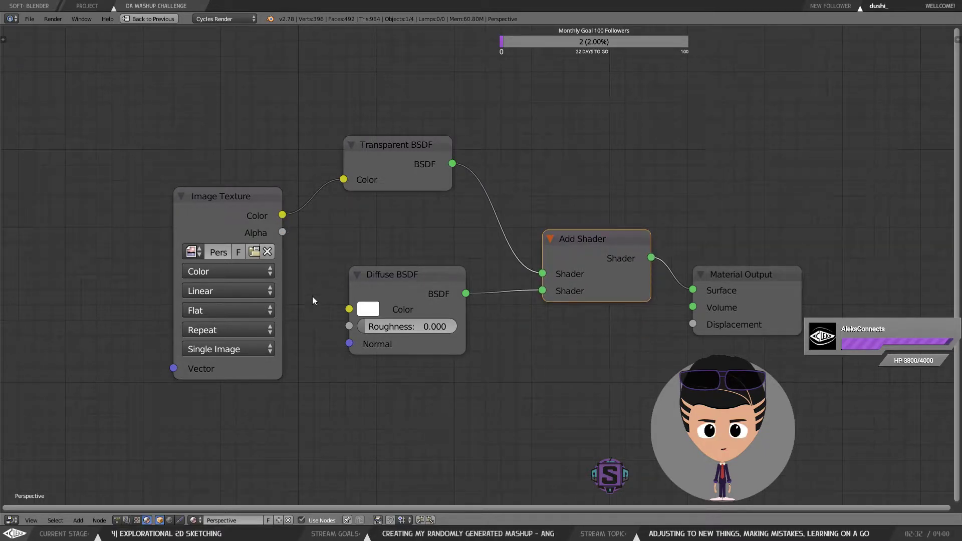
# Step: Connect the Image Texture's Color output to the Diffuse BSDF's Color input in the maximized node editor
pyautogui.moveTo(283, 216); pyautogui.dragTo(349, 309)
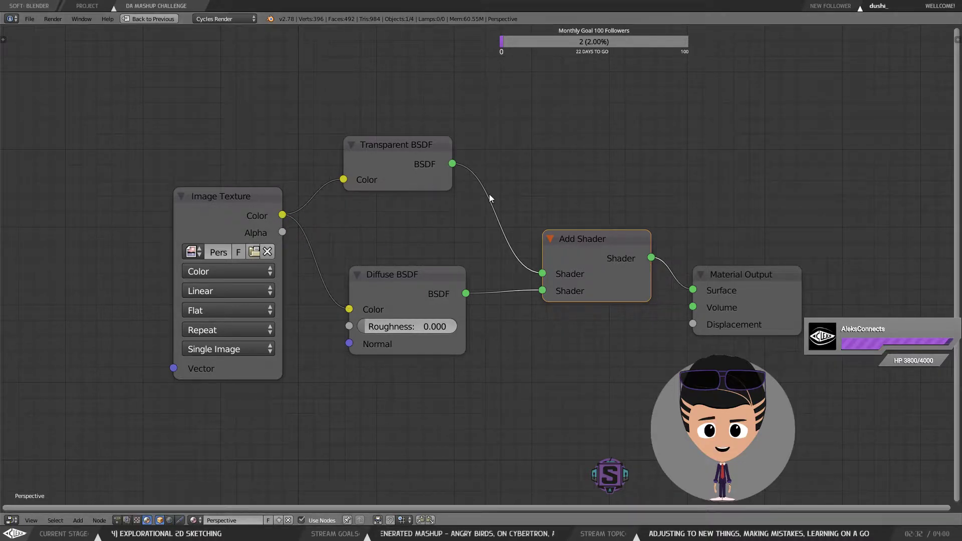
pyautogui.hotkey('shift', 'space')
pyautogui.hotkey('shift', 'space')
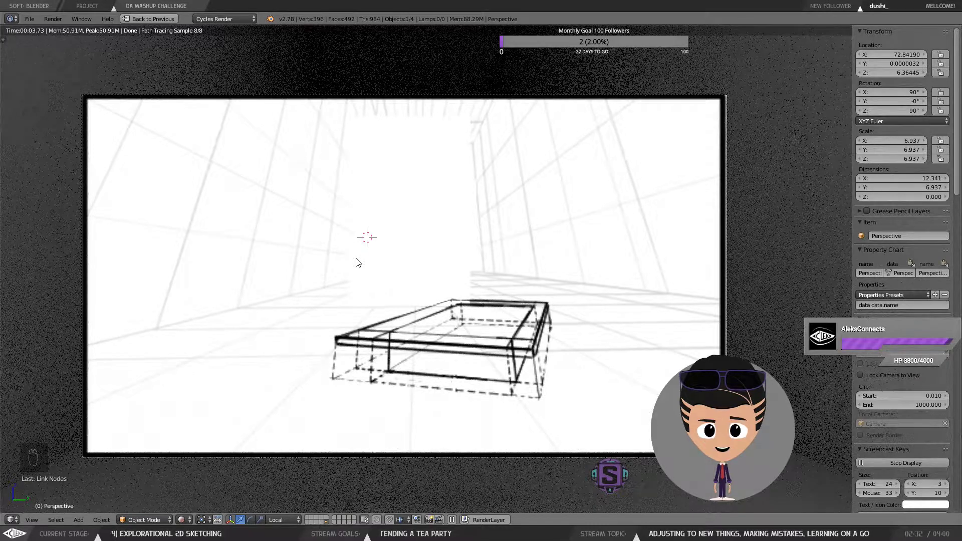
pyautogui.hotkey('shift', 'space')
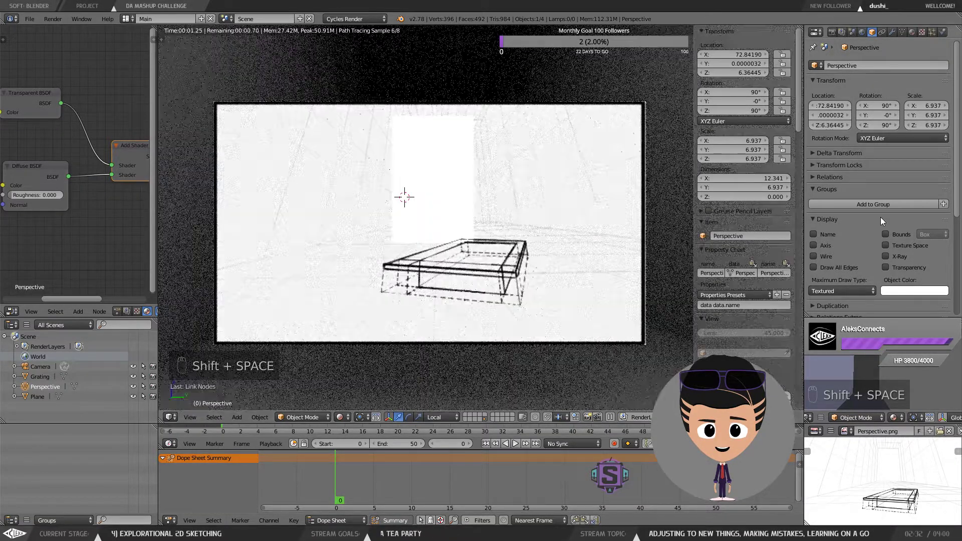
# Step: Delete the Diffuse BSDF node and move the Transparent BSDF node beside the shader
pyautogui.click(34, 171)
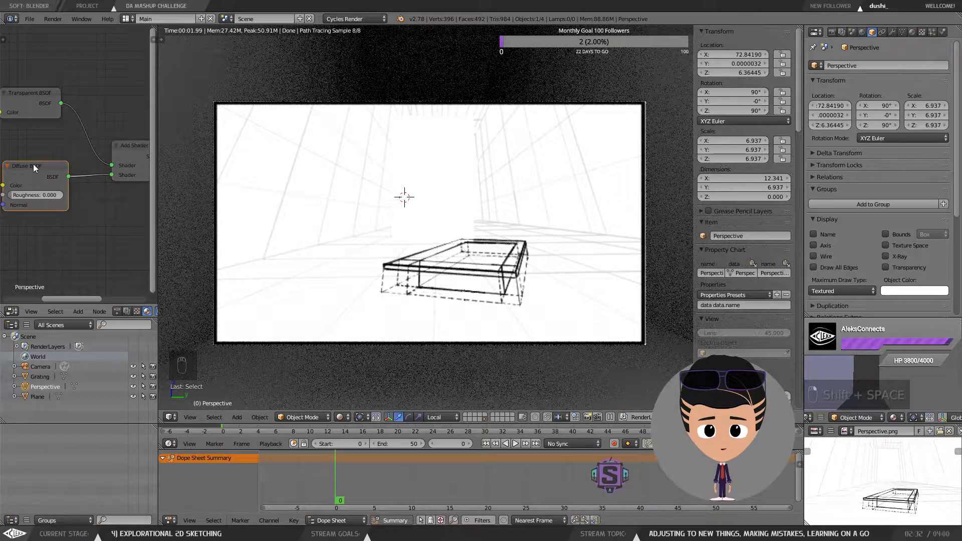
pyautogui.press('Delete')
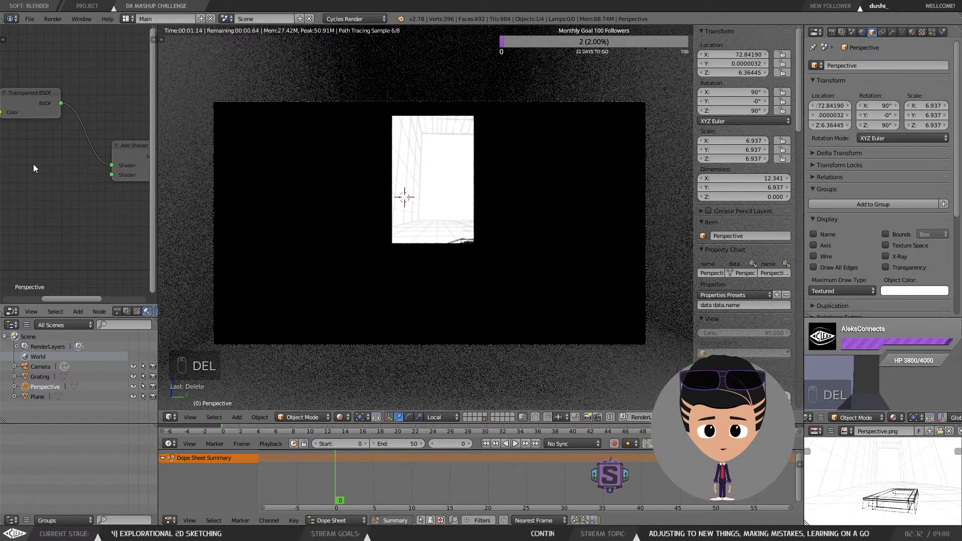
pyautogui.moveTo(26, 103); pyautogui.dragTo(44, 144)
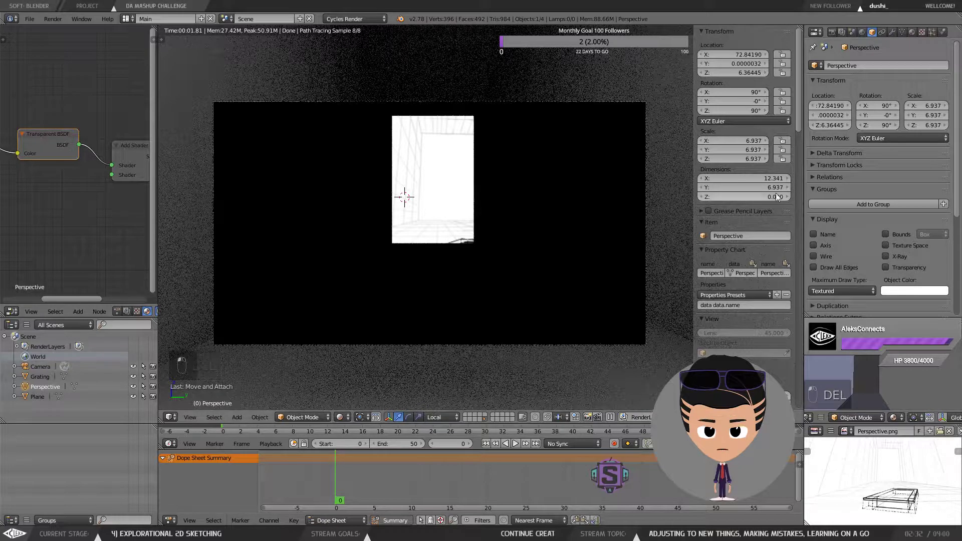
# Step: Open the Perspective material settings and switch the viewport shading to Material
pyautogui.click(911, 31)
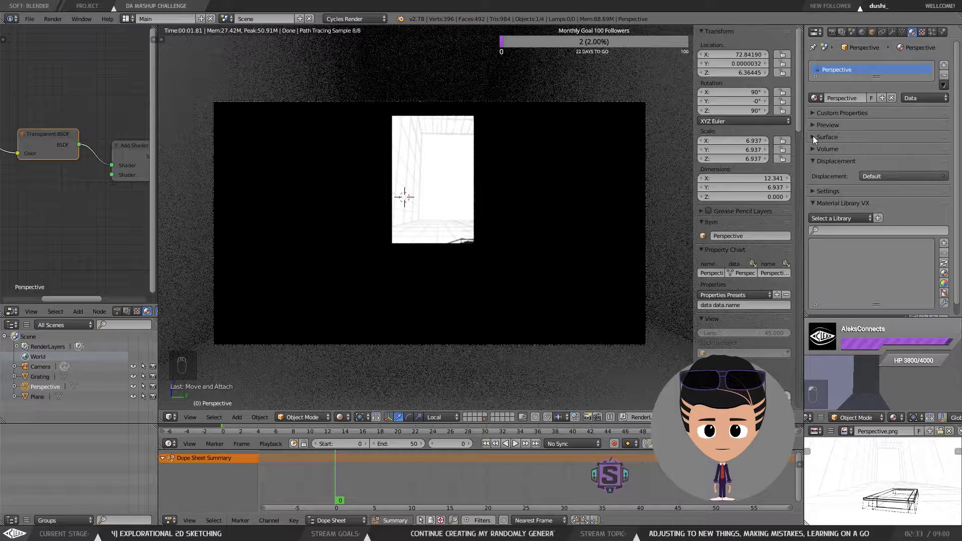
pyautogui.click(311, 417)
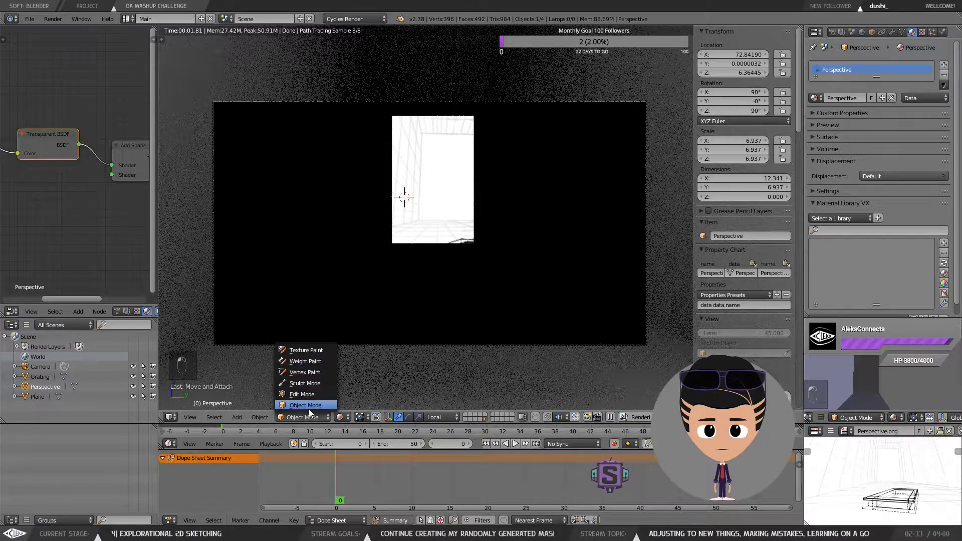
pyautogui.click(340, 416)
pyautogui.click(359, 362)
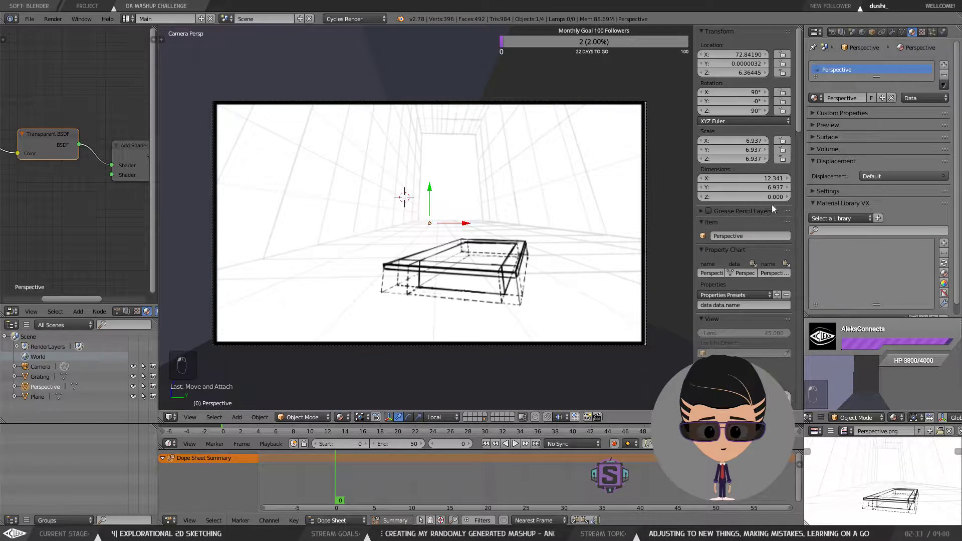
# Step: Replace the surface Add Shader with a Mix Shader and set its Fac to 0.151
pyautogui.click(813, 136)
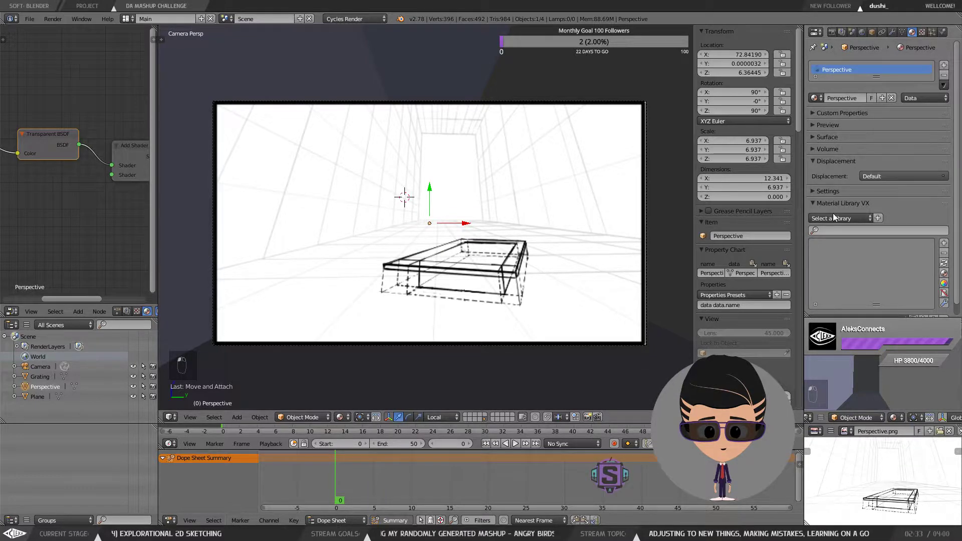
pyautogui.scroll(-1, 834, 223)
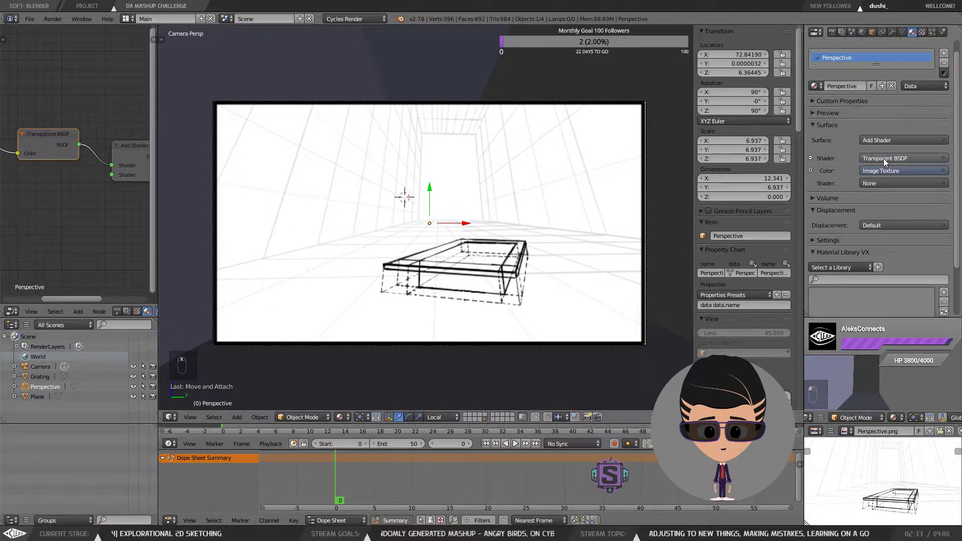
pyautogui.click(883, 158)
pyautogui.click(883, 158)
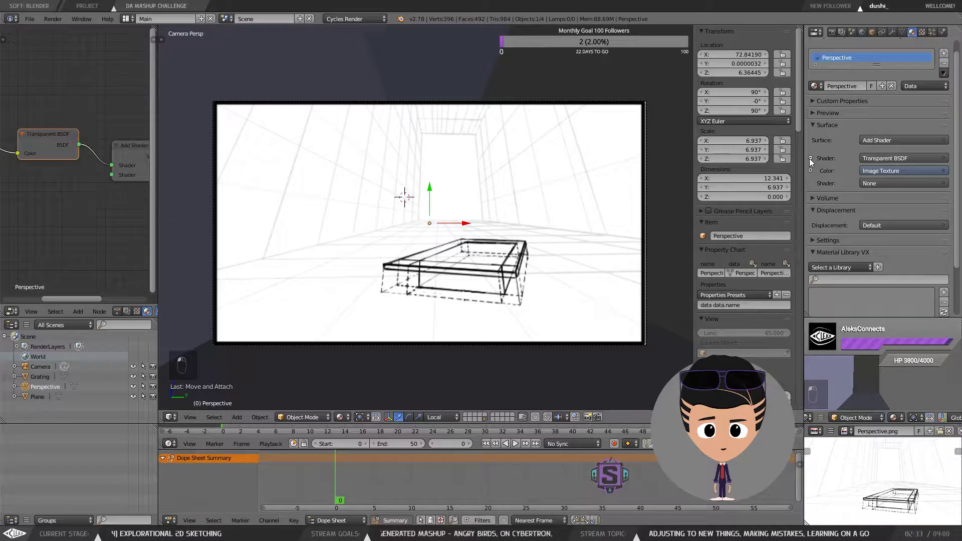
pyautogui.click(883, 141)
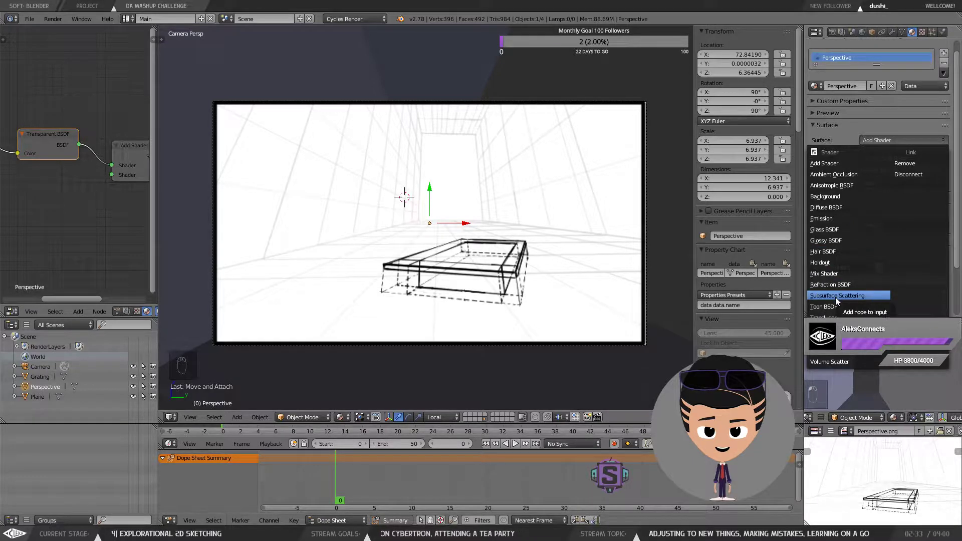
pyautogui.click(841, 275)
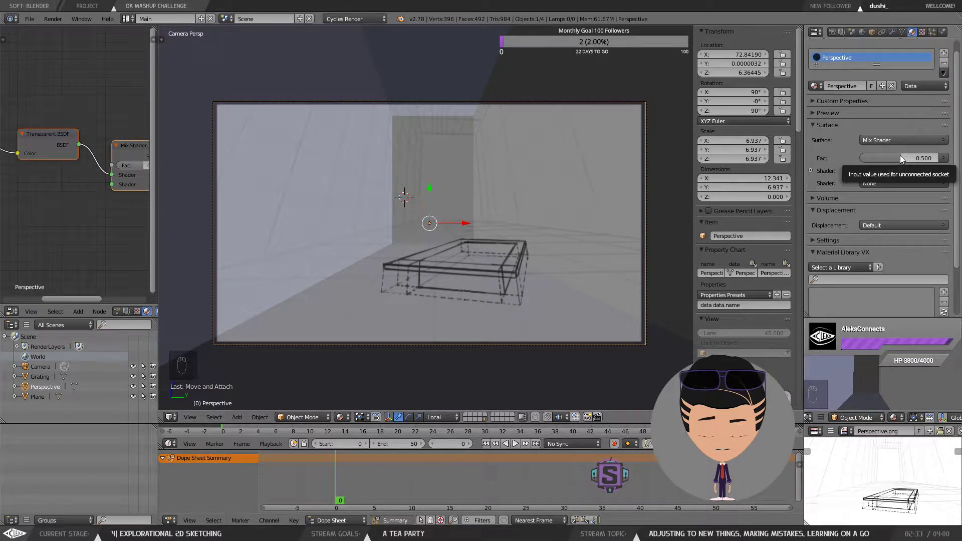
pyautogui.moveTo(897, 157); pyautogui.dragTo(867, 158)
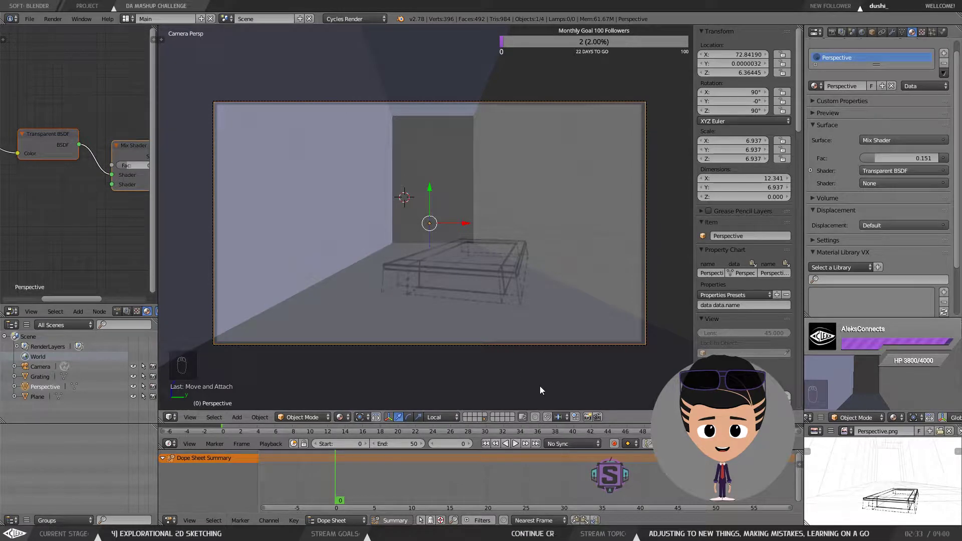
# Step: Try Solid viewport shading, then return to Material shading
pyautogui.click(348, 418)
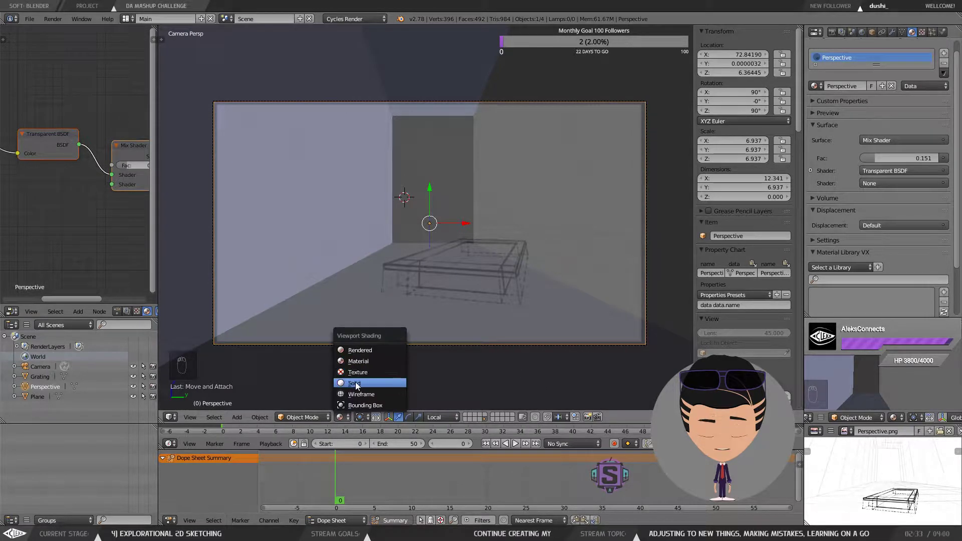
pyautogui.click(356, 382)
pyautogui.click(343, 419)
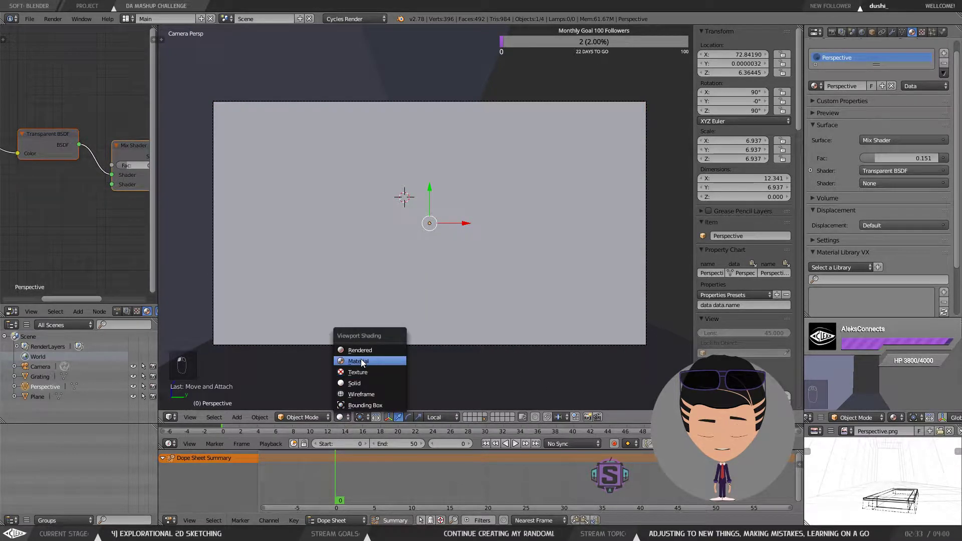
pyautogui.click(361, 359)
pyautogui.click(344, 418)
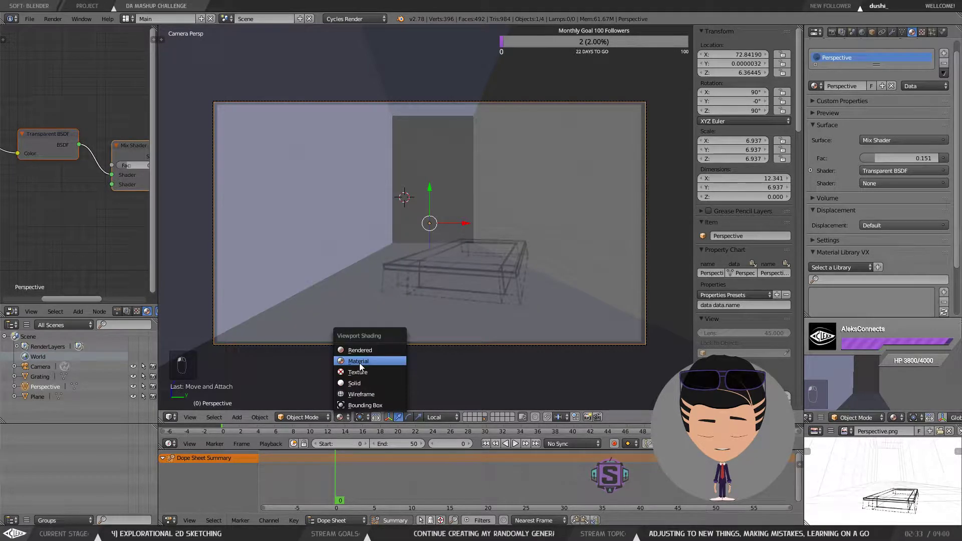
pyautogui.scroll(-1, 86, 201)
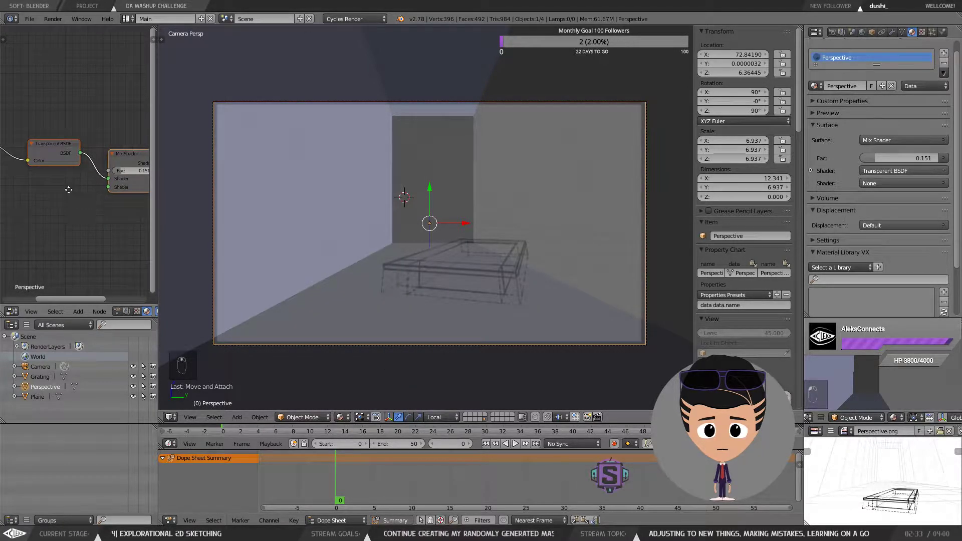
# Step: Rearrange the Mix Shader nodes and set the Mix Shader's Fac to 0.683
pyautogui.moveTo(68, 190); pyautogui.dragTo(123, 199)
pyautogui.moveTo(127, 215); pyautogui.dragTo(64, 196)
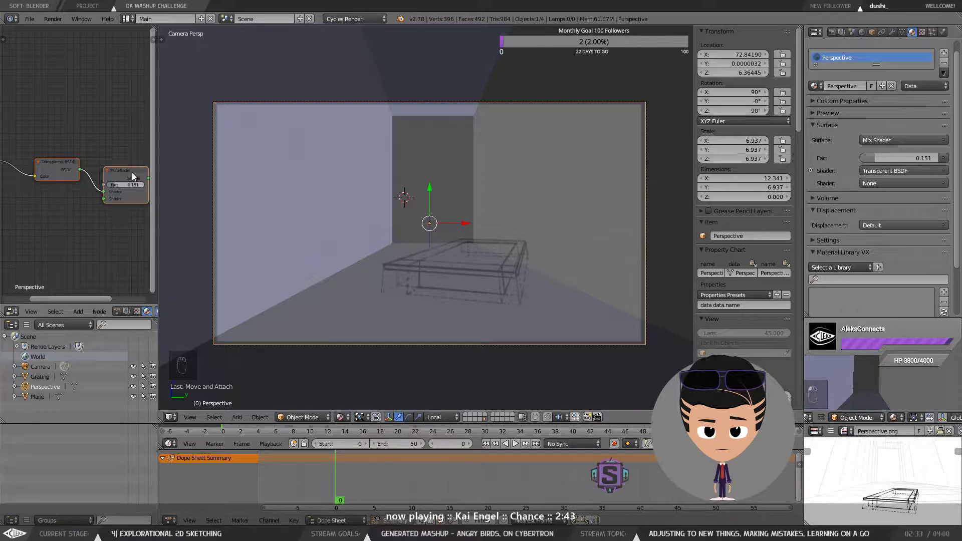
pyautogui.moveTo(114, 224); pyautogui.dragTo(101, 225)
pyautogui.moveTo(103, 186)
pyautogui.mouseDown()
pyautogui.moveTo(138, 186)
pyautogui.moveTo(118, 186)
pyautogui.moveTo(127, 189)
pyautogui.mouseUp()
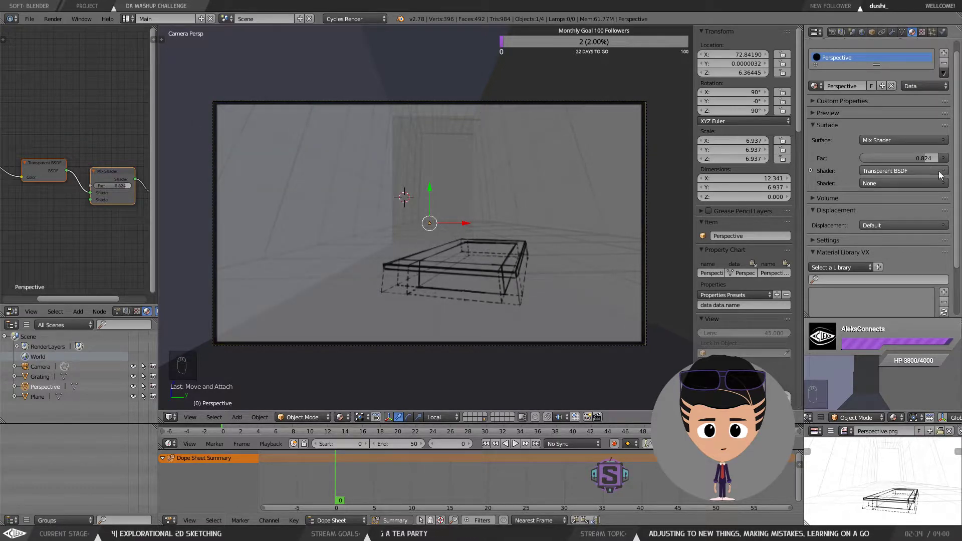
pyautogui.moveTo(923, 158); pyautogui.dragTo(909, 157)
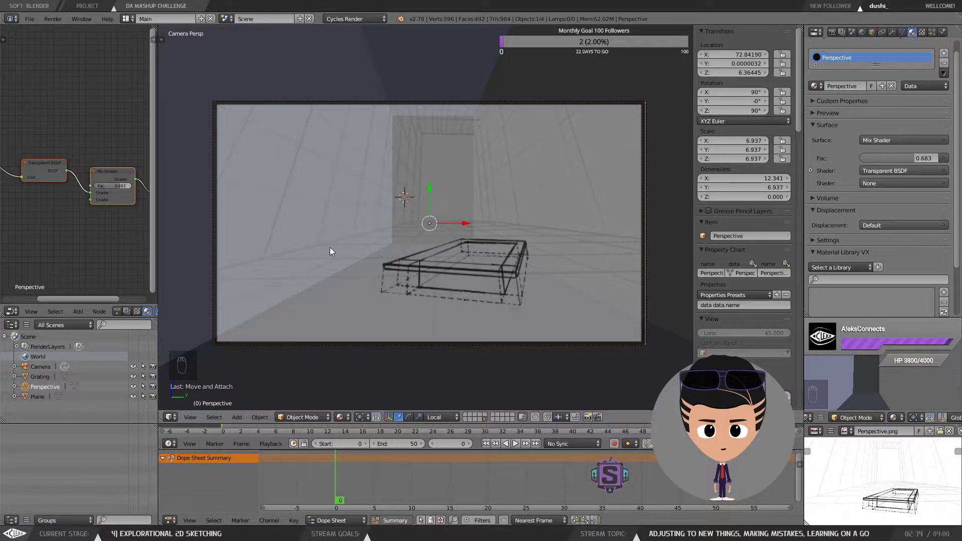
# Step: Select the Plane and try moving its mesh in Edit Mode before returning to Object Mode
pyautogui.rightClick(674, 147)
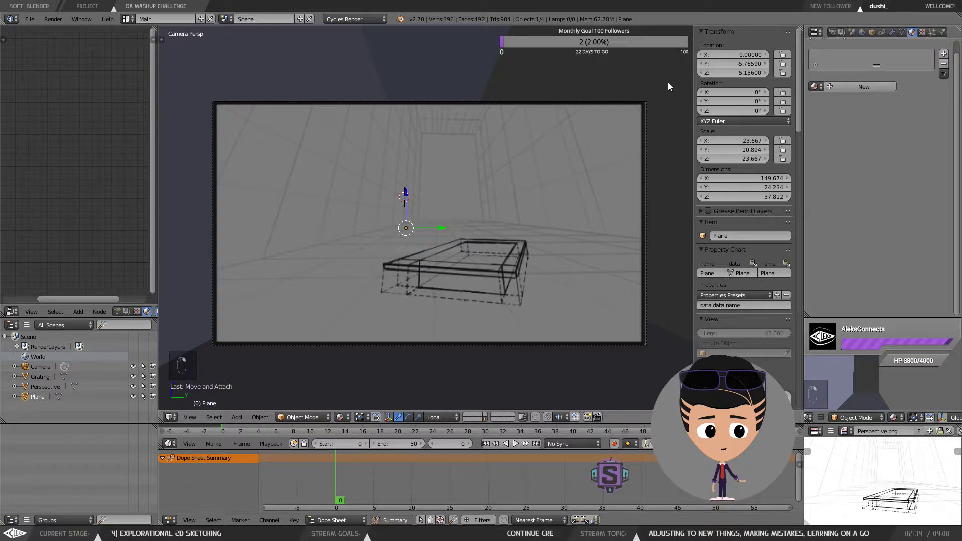
pyautogui.press('Tab')
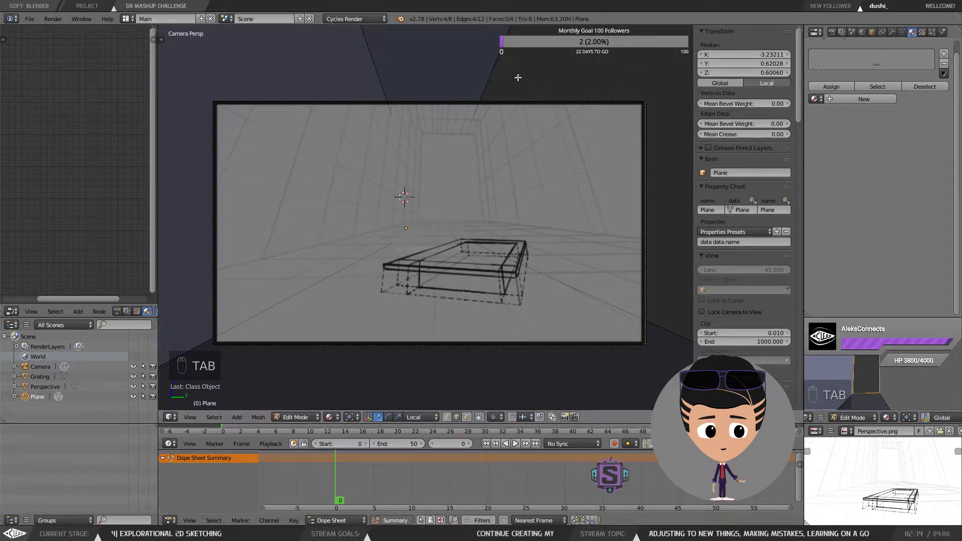
pyautogui.press('g')
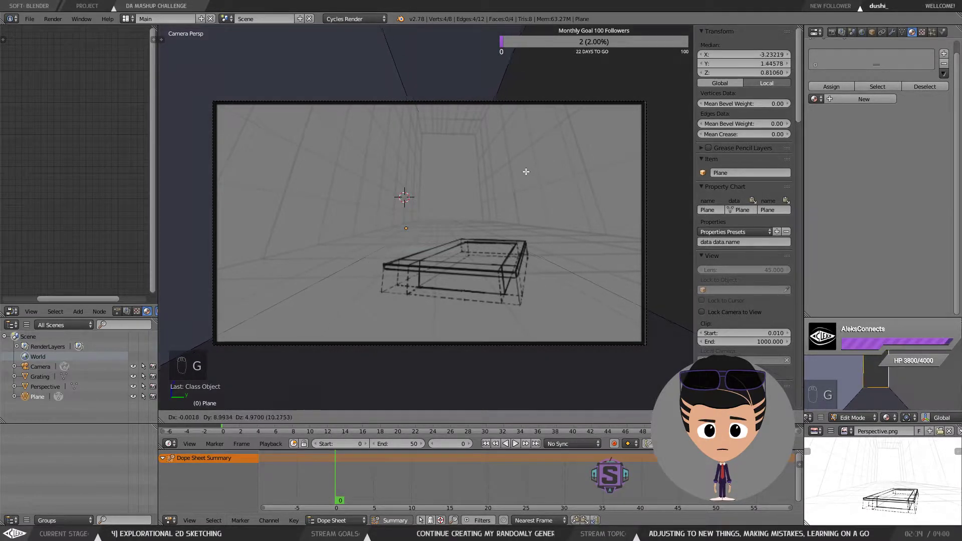
pyautogui.rightClick(521, 172)
pyautogui.press('g')
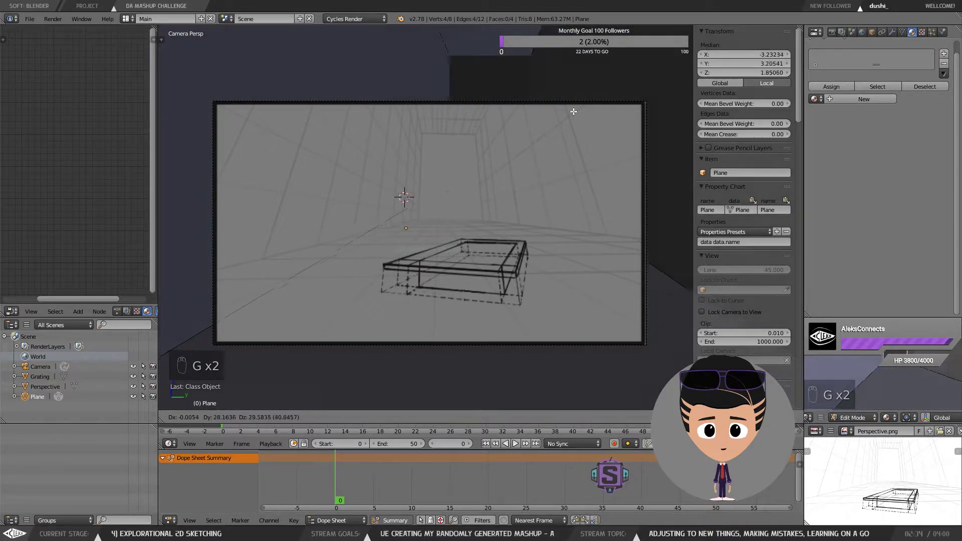
pyautogui.rightClick(568, 197)
pyautogui.press('Tab')
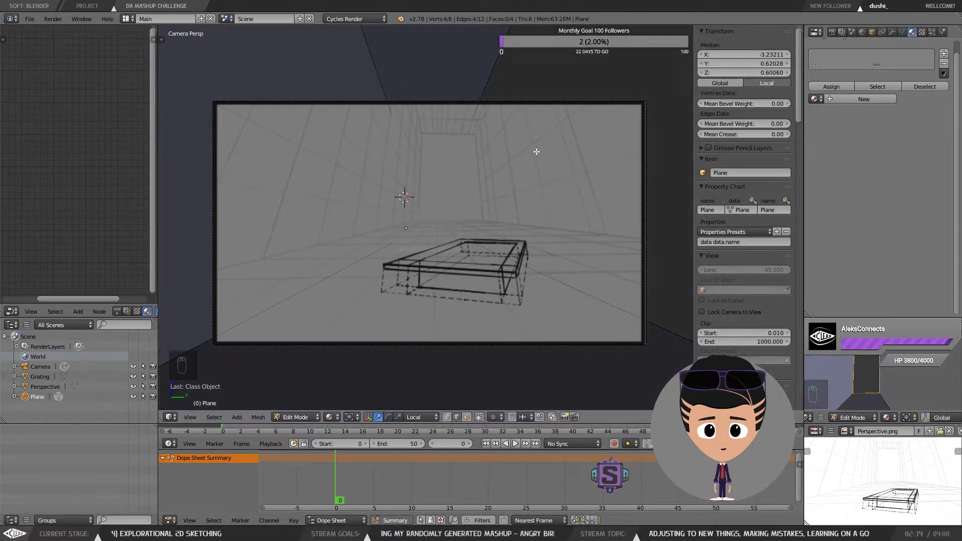
pyautogui.click(526, 126)
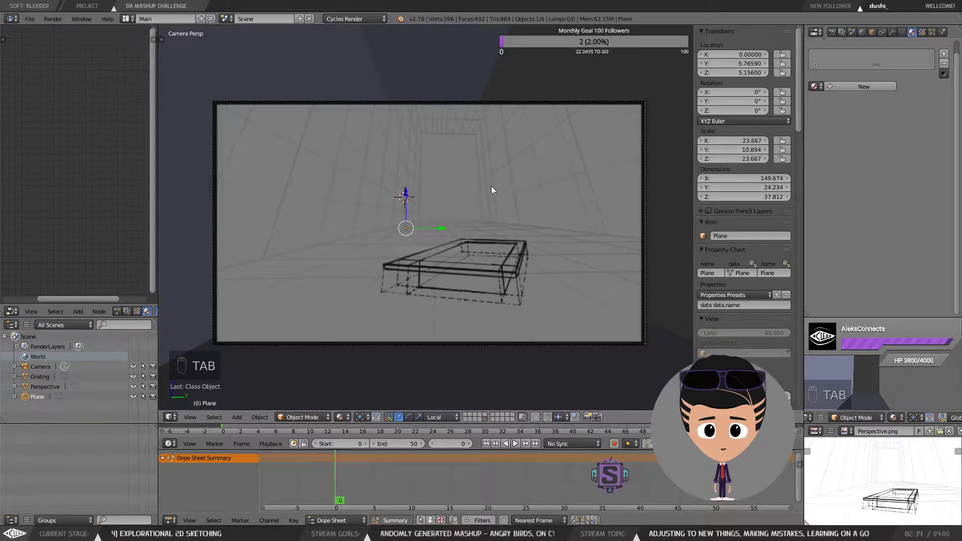
# Step: Move the room mesh upward within the camera view
pyautogui.press('g')
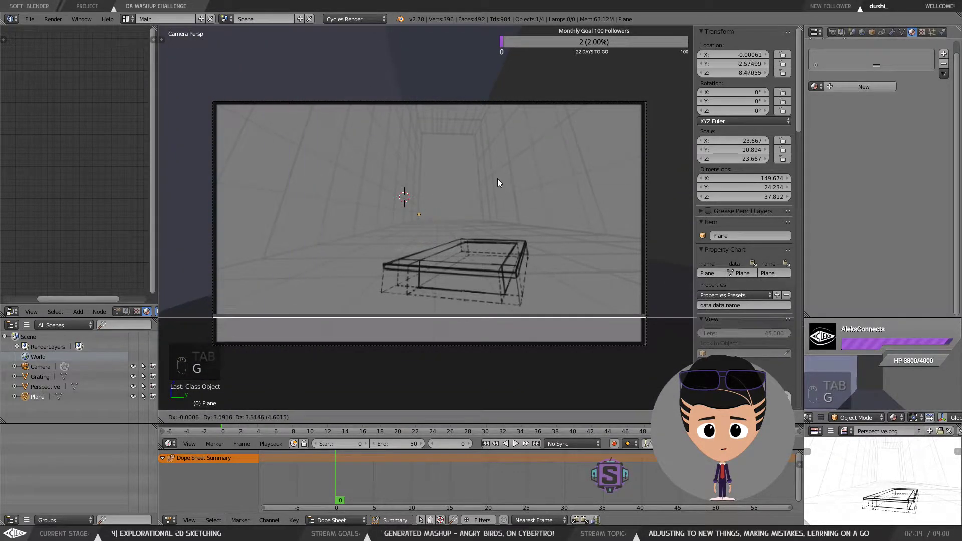
pyautogui.rightClick(499, 179)
pyautogui.press('g')
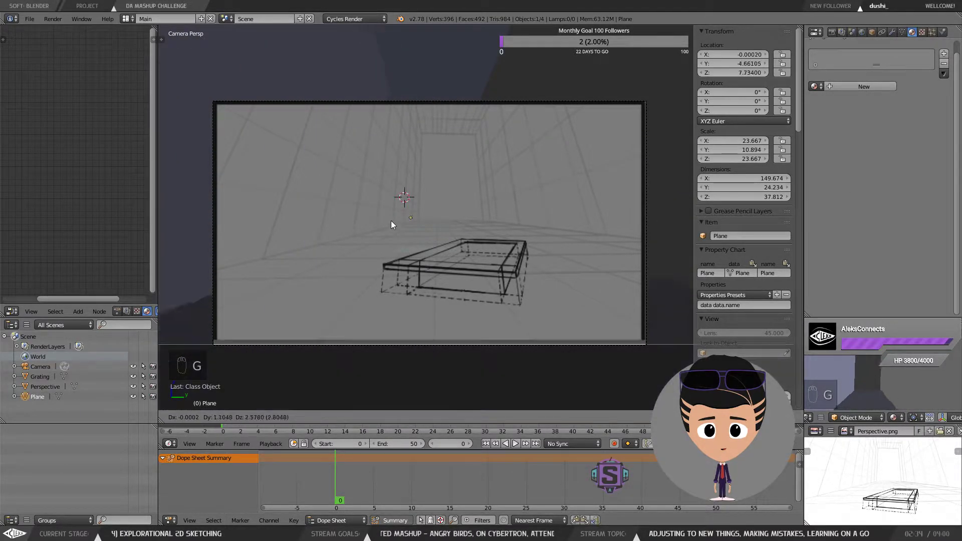
pyautogui.click(402, 229)
# Step: Select the perspective sketch plane and switch the viewport to Rendered shading
pyautogui.rightClick(426, 178)
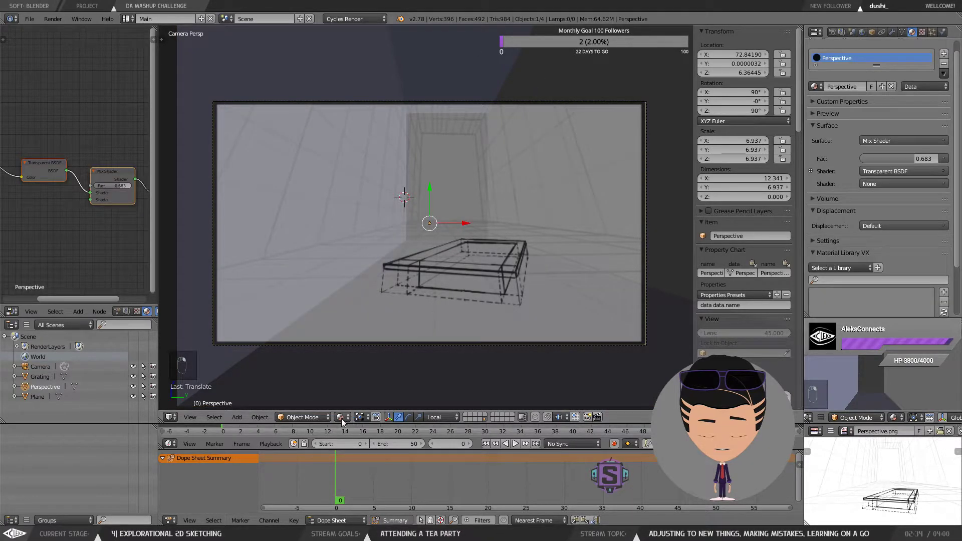
pyautogui.click(339, 417)
pyautogui.click(364, 350)
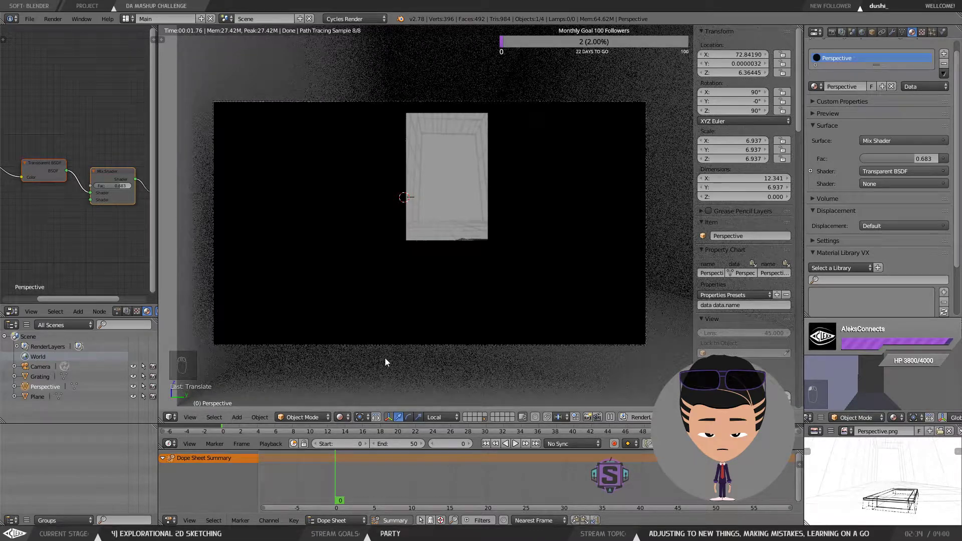
# Step: Switch the viewport back to Material shading
pyautogui.moveTo(80, 298)
pyautogui.mouseDown()
pyautogui.moveTo(34, 296)
pyautogui.moveTo(83, 291)
pyautogui.mouseUp()
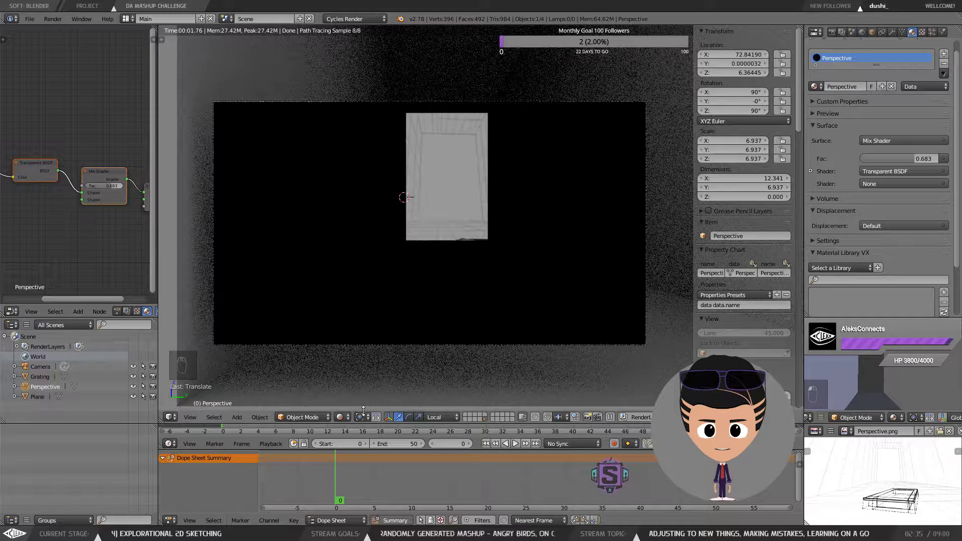
pyautogui.click(342, 416)
pyautogui.click(361, 349)
pyautogui.click(340, 417)
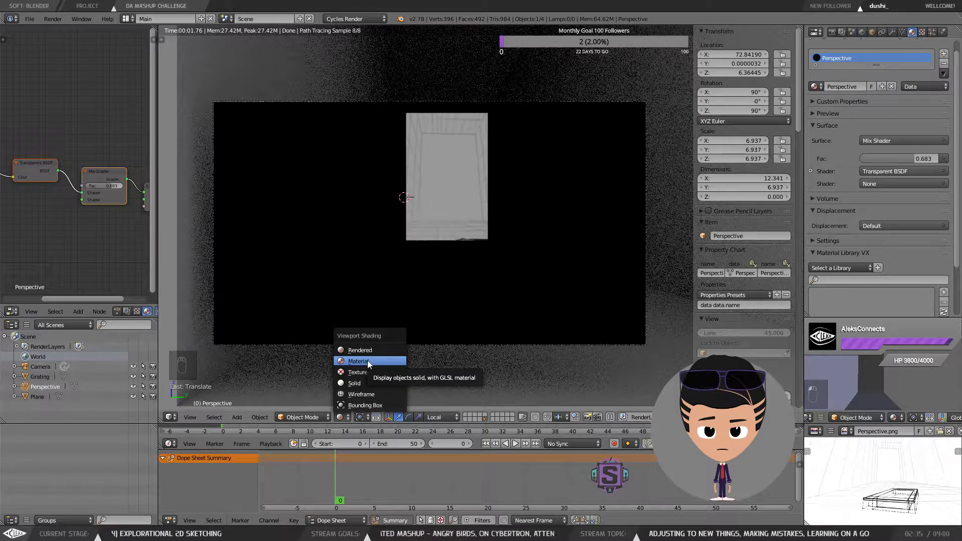
pyautogui.rightClick(854, 374)
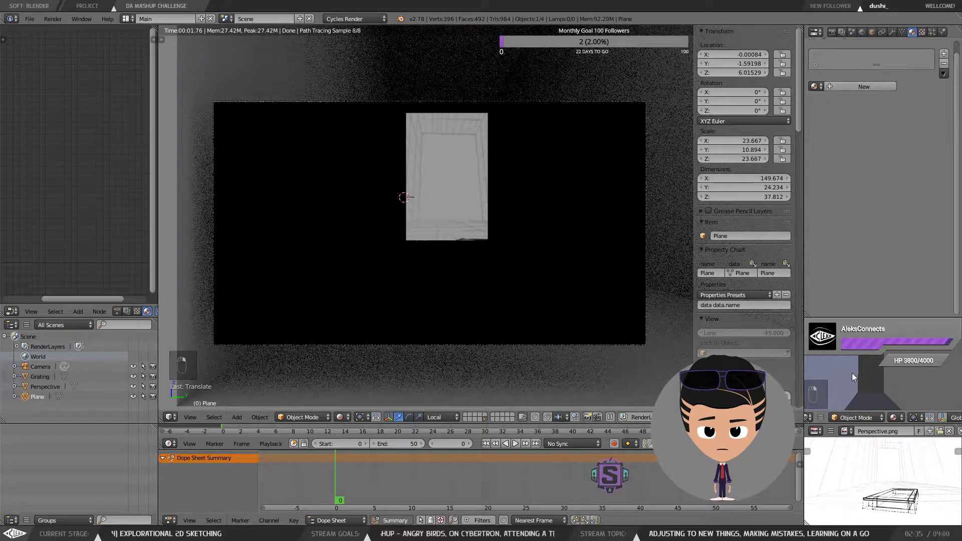
pyautogui.press('g')
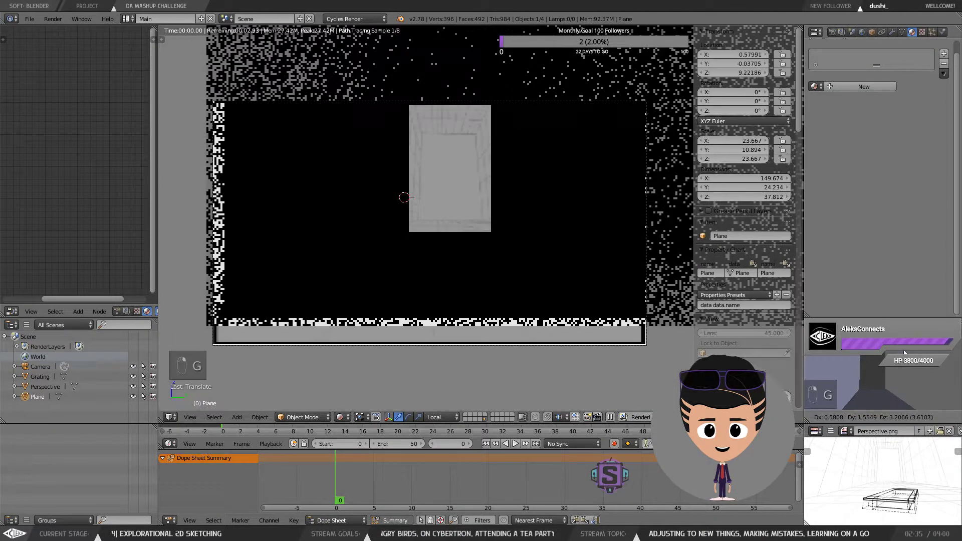
pyautogui.rightClick(887, 368)
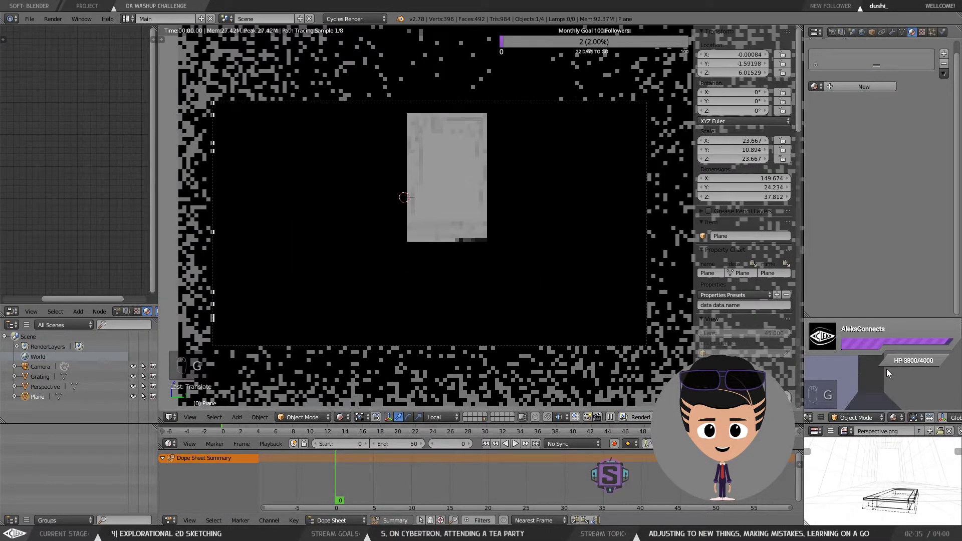
pyautogui.click(340, 417)
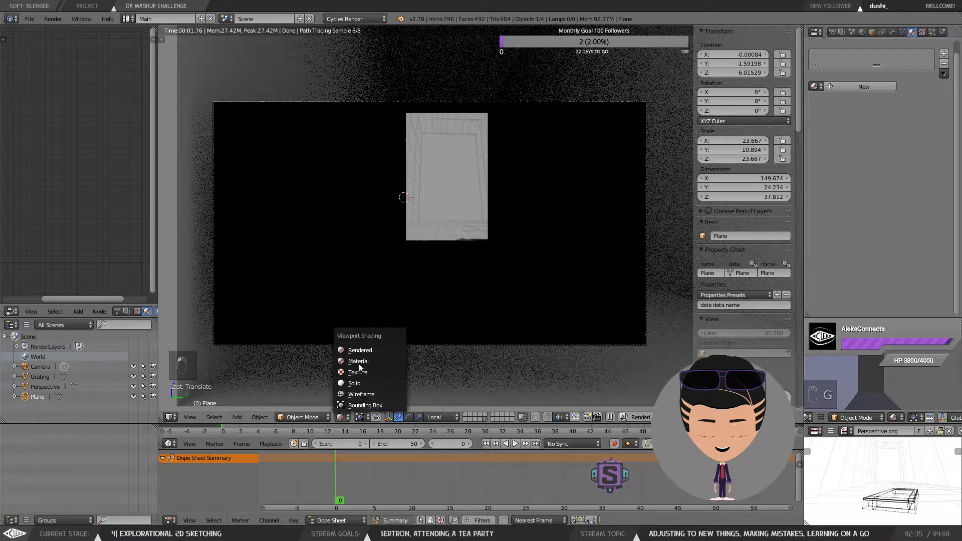
pyautogui.click(361, 360)
# Step: Select the room mesh and move it lower in the camera view
pyautogui.rightClick(591, 131)
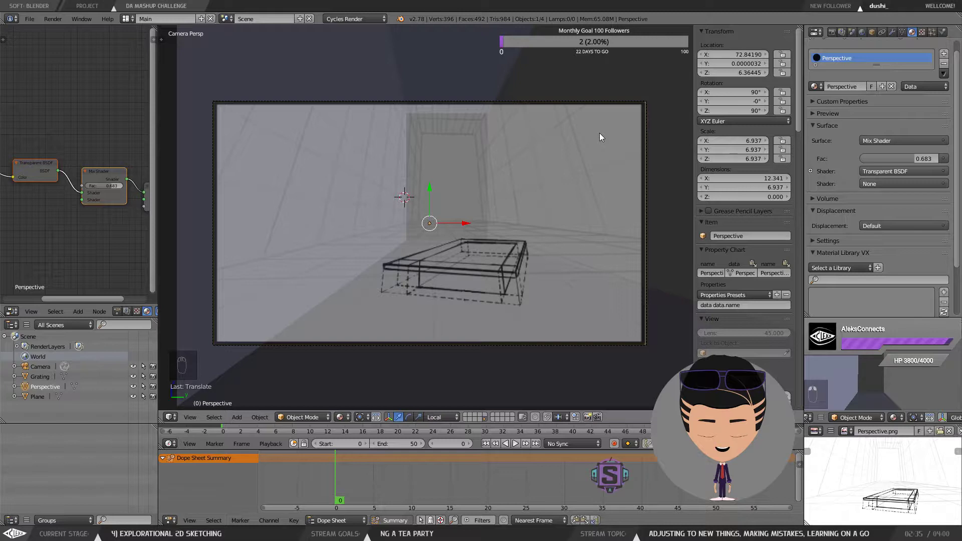
pyautogui.scroll(-3, 895, 238)
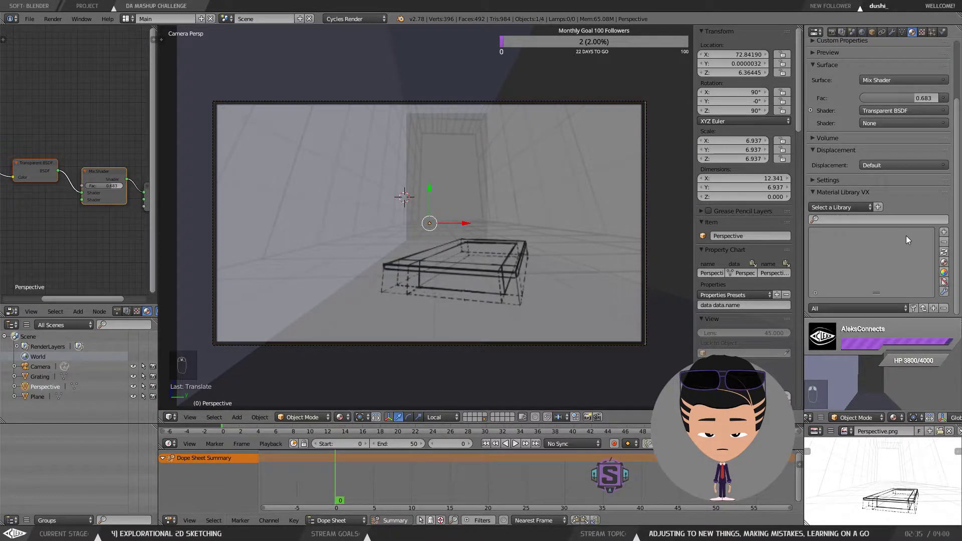
pyautogui.rightClick(469, 59)
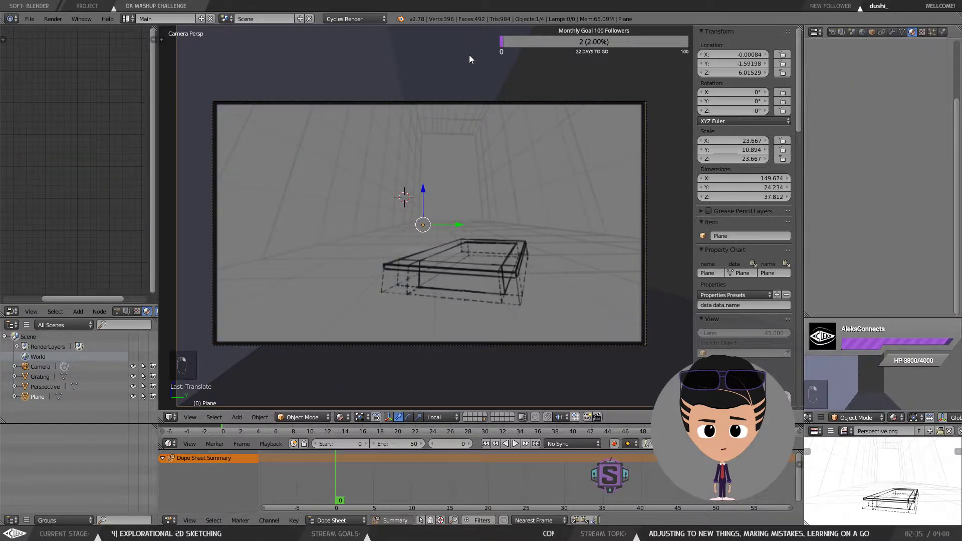
pyautogui.press('g')
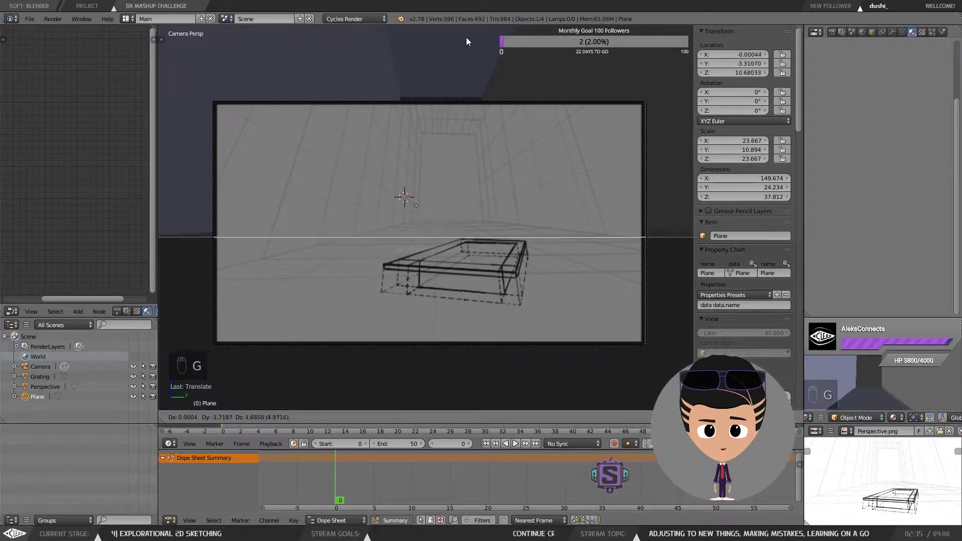
pyautogui.click(463, 62)
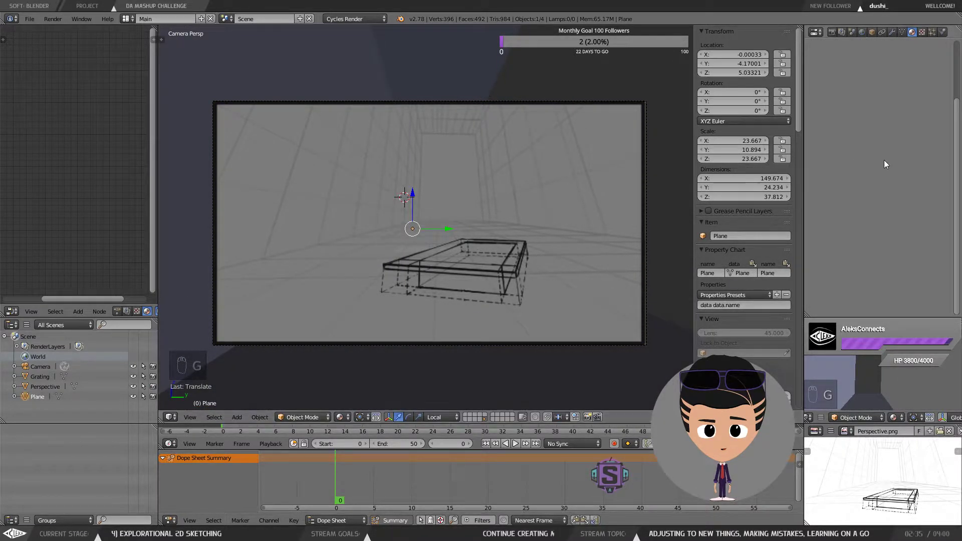
# Step: Turn on X-Ray display for the room mesh in its object settings and move it higher
pyautogui.click(870, 32)
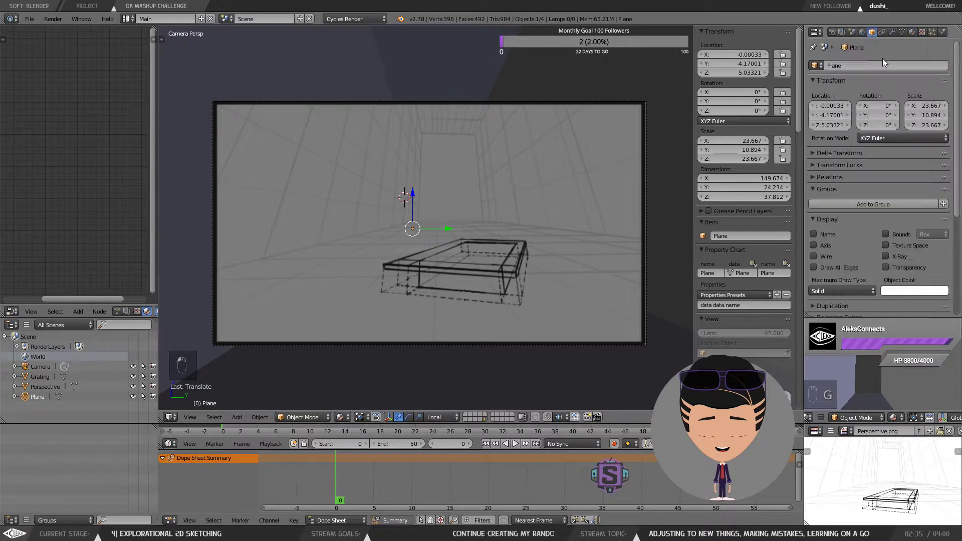
pyautogui.click(894, 257)
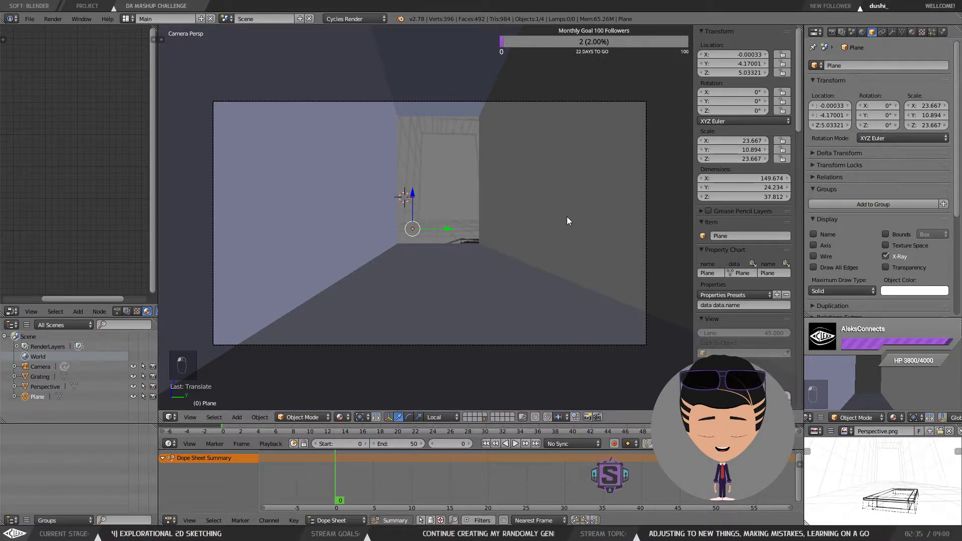
pyautogui.press('g')
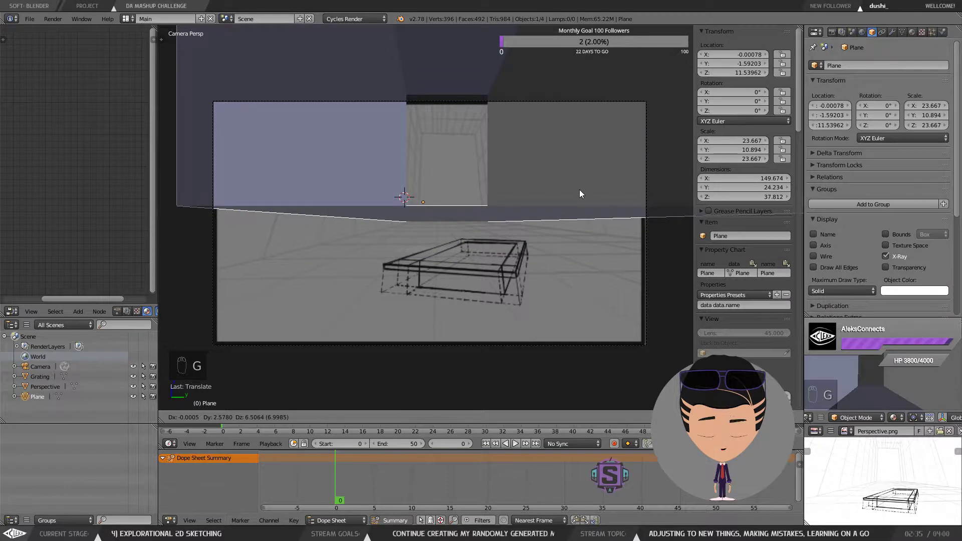
pyautogui.click(575, 207)
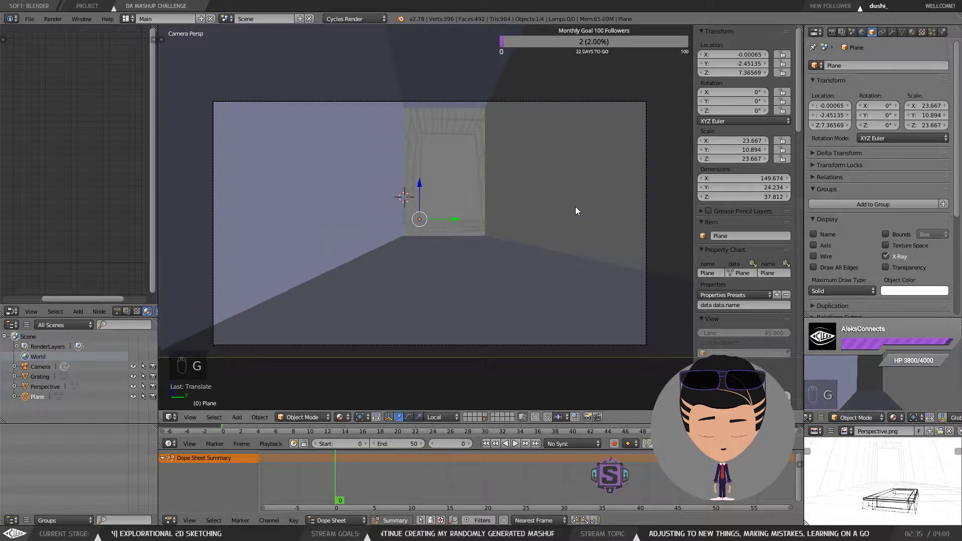
pyautogui.rightClick(415, 116)
pyautogui.rightClick(554, 147)
pyautogui.rightClick(555, 153)
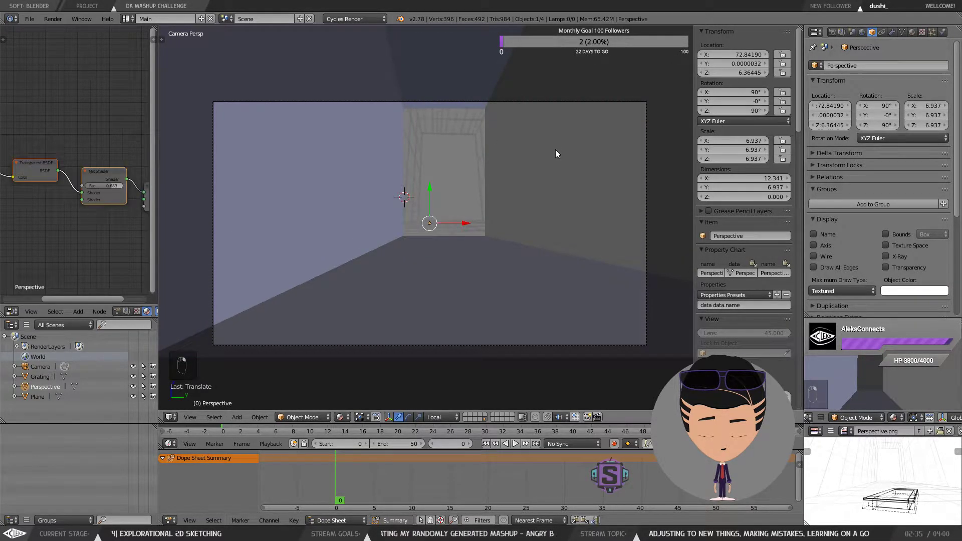
pyautogui.rightClick(542, 65)
pyautogui.rightClick(544, 156)
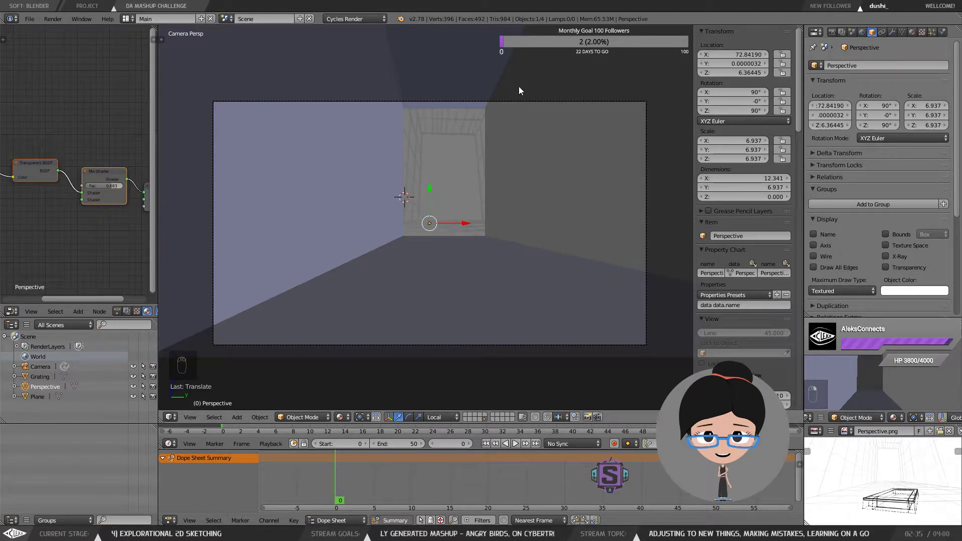
# Step: Select the room mesh, turn off its X-Ray display, and move it lower in the camera view
pyautogui.rightClick(549, 66)
pyautogui.click(887, 255)
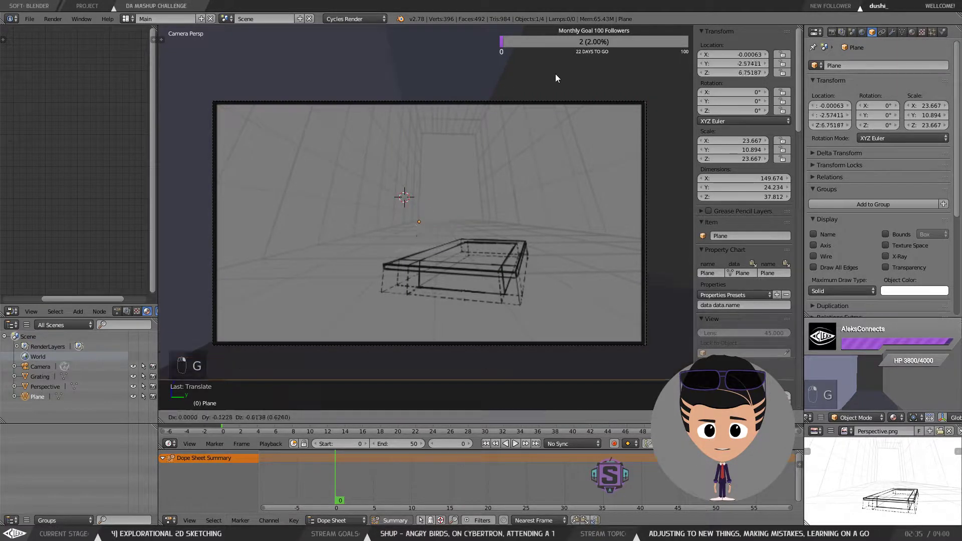
pyautogui.press('g')
pyautogui.click(535, 89)
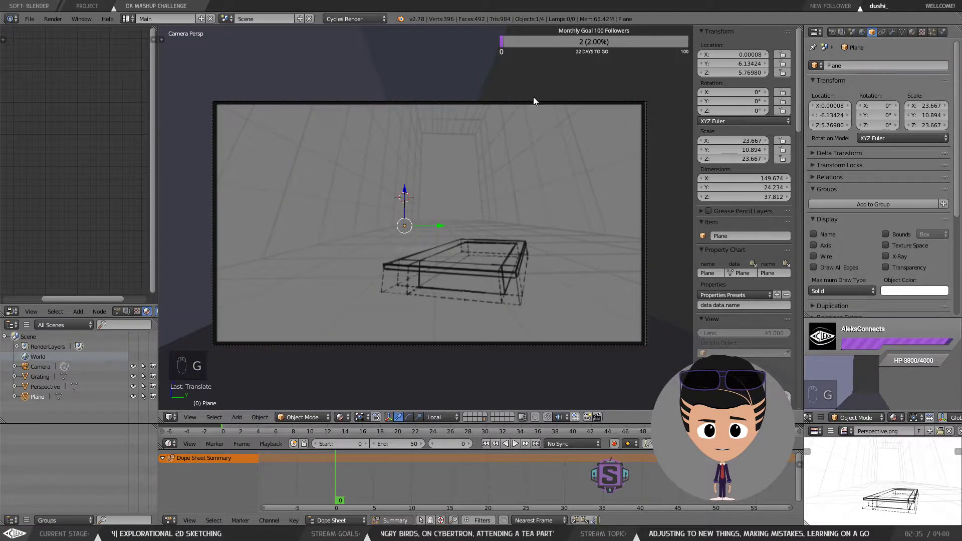
# Step: Orbit out of the camera view and move the room mesh along its X axis
pyautogui.rightClick(513, 126)
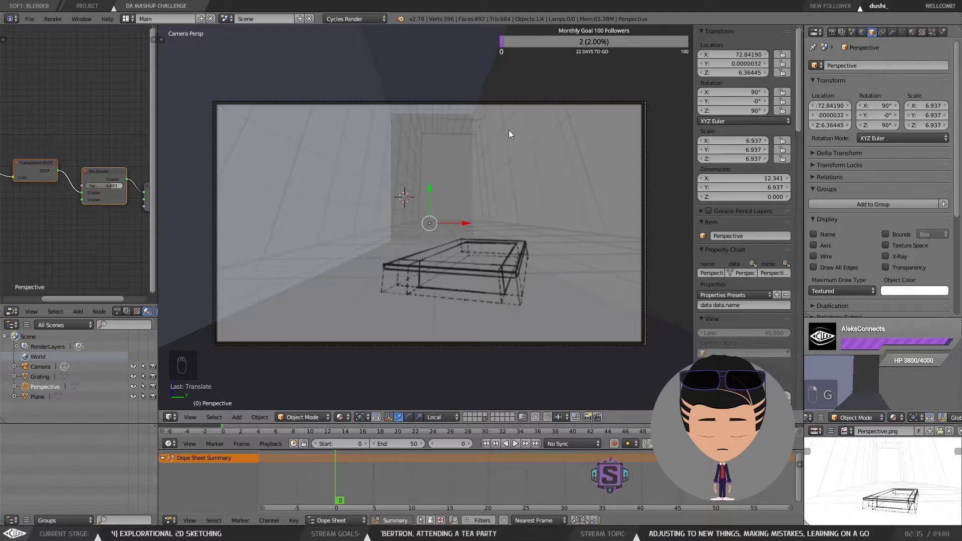
pyautogui.middleClick(498, 155)
pyautogui.scroll(-10, 498, 155)
pyautogui.moveTo(506, 181); pyautogui.dragTo(452, 188)
pyautogui.scroll(-7, 530, 185)
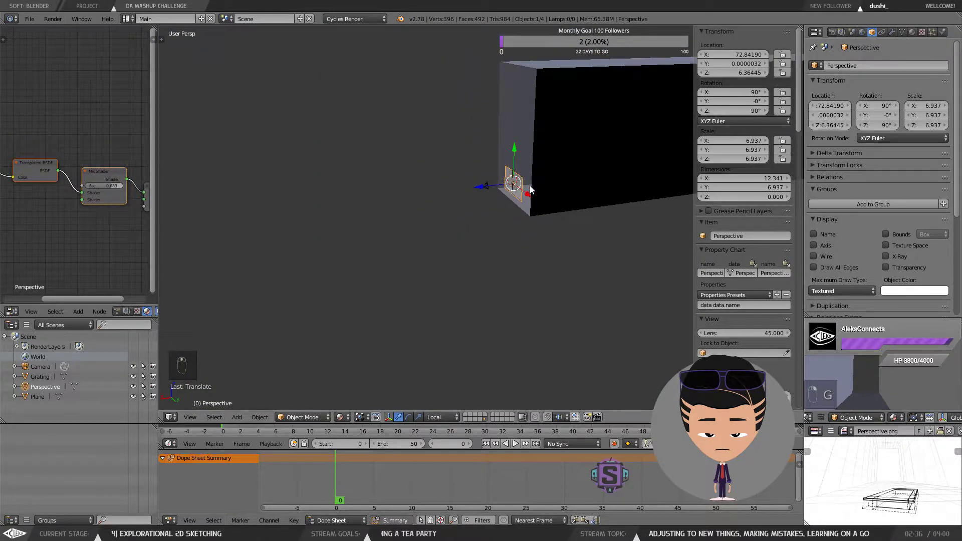
pyautogui.rightClick(474, 191)
pyautogui.moveTo(536, 187); pyautogui.dragTo(471, 191)
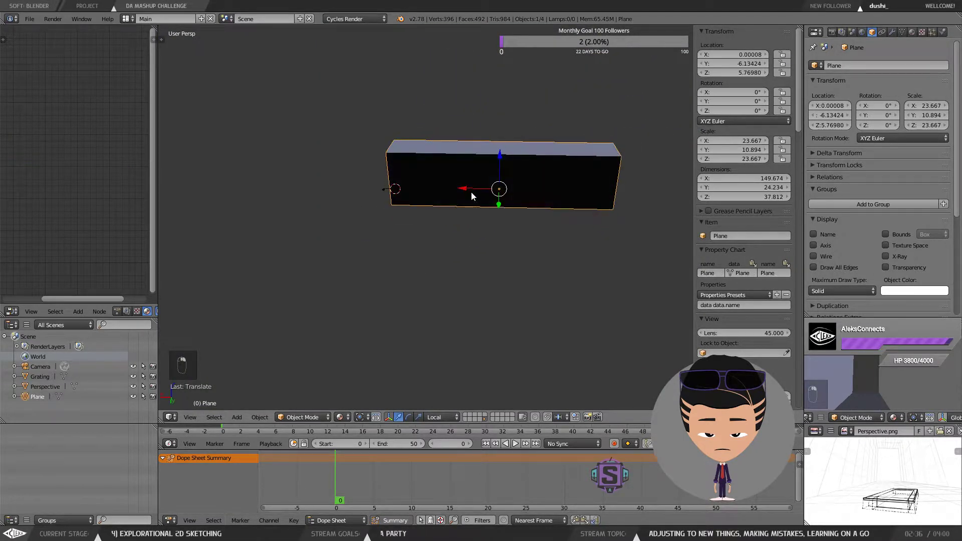
pyautogui.press('g')
pyautogui.press('x')
pyautogui.press('x')
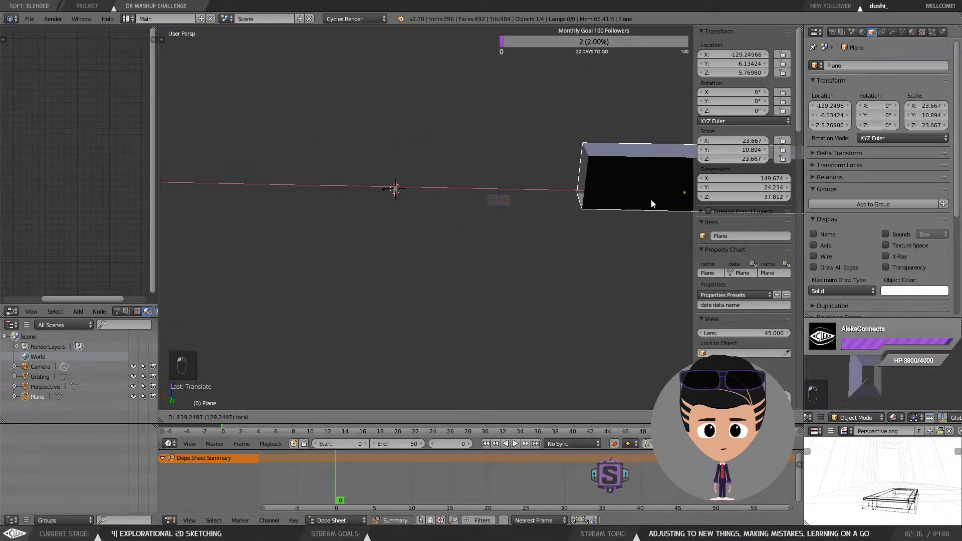
pyautogui.click(605, 206)
# Step: In Edit Mode, select the room box's near-end vertices and move them outward to lengthen the box
pyautogui.press('a')
pyautogui.click(473, 207)
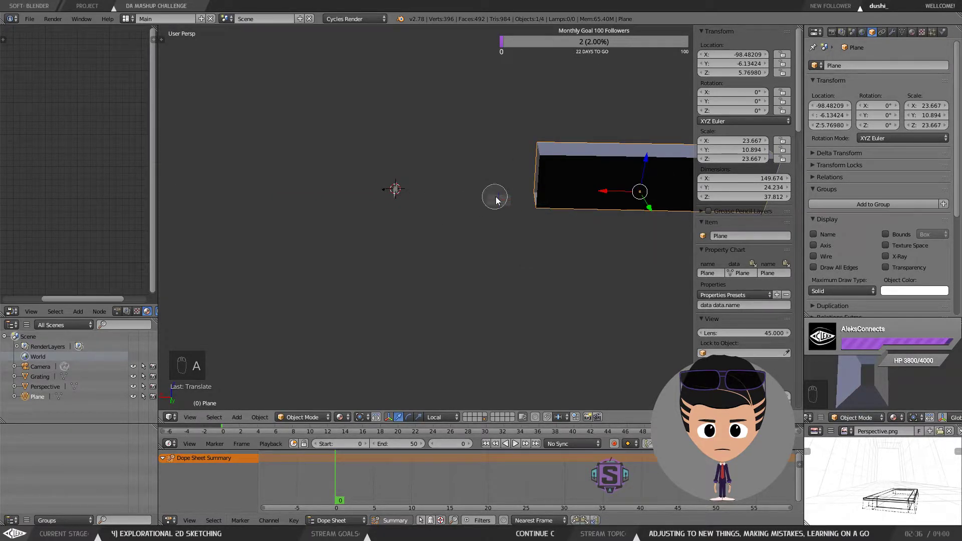
pyautogui.rightClick(521, 193)
pyautogui.moveTo(527, 192); pyautogui.dragTo(546, 192)
pyautogui.press('Tab')
pyautogui.click(509, 194)
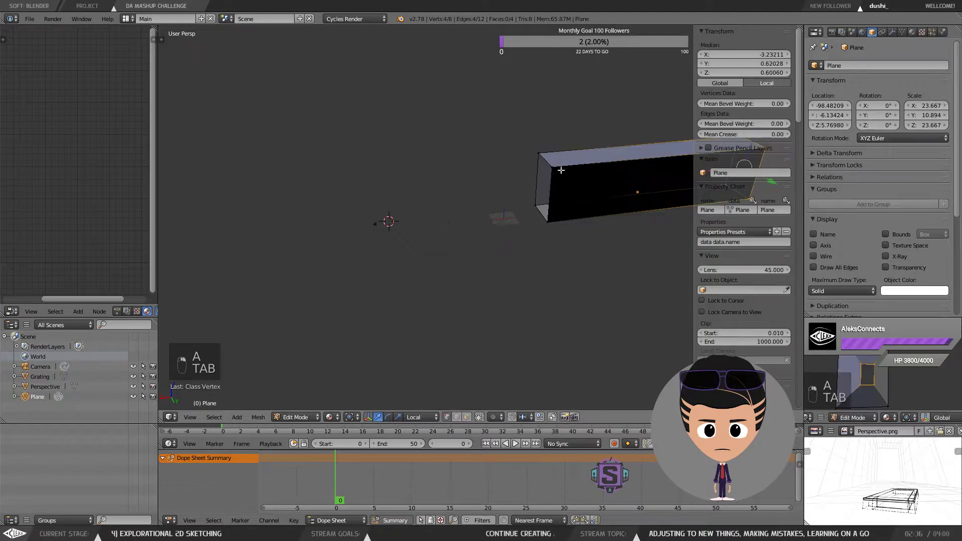
pyautogui.keyDown('shift'); pyautogui.rightClick(532, 202); pyautogui.keyUp('shift')
pyautogui.keyDown('shift'); pyautogui.rightClick(541, 217); pyautogui.keyUp('shift')
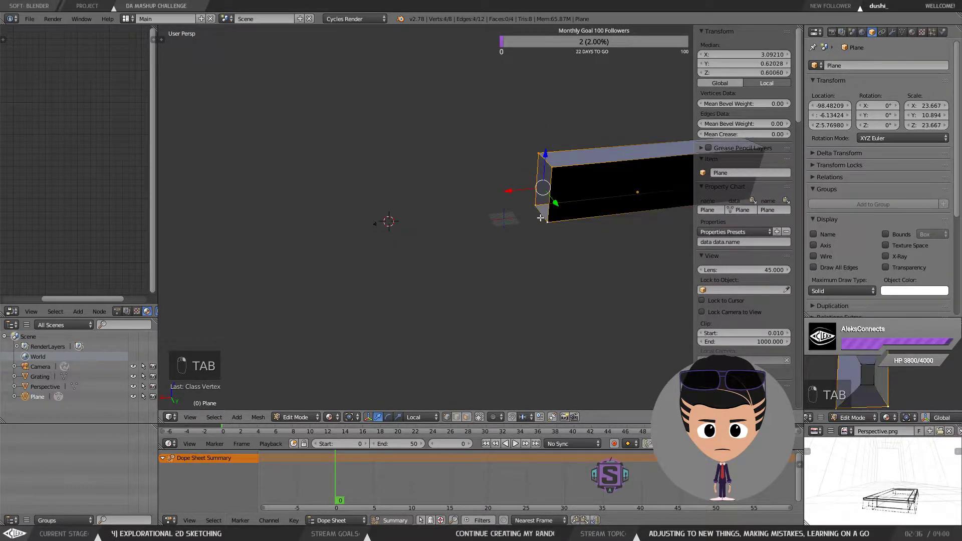
pyautogui.moveTo(509, 191); pyautogui.dragTo(314, 212)
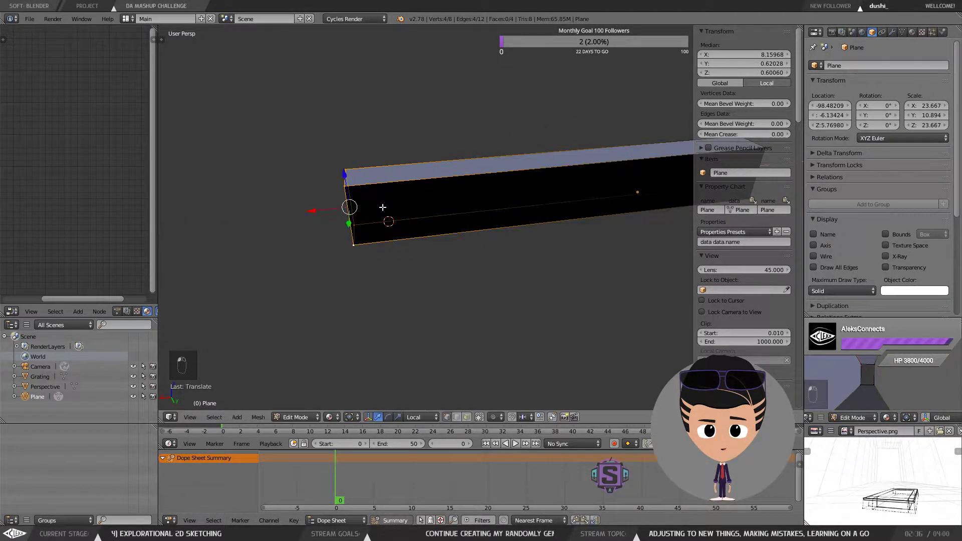
pyautogui.moveTo(382, 206); pyautogui.dragTo(423, 201)
# Step: Return to the camera view and switch back to Object Mode
pyautogui.press('KP_0')
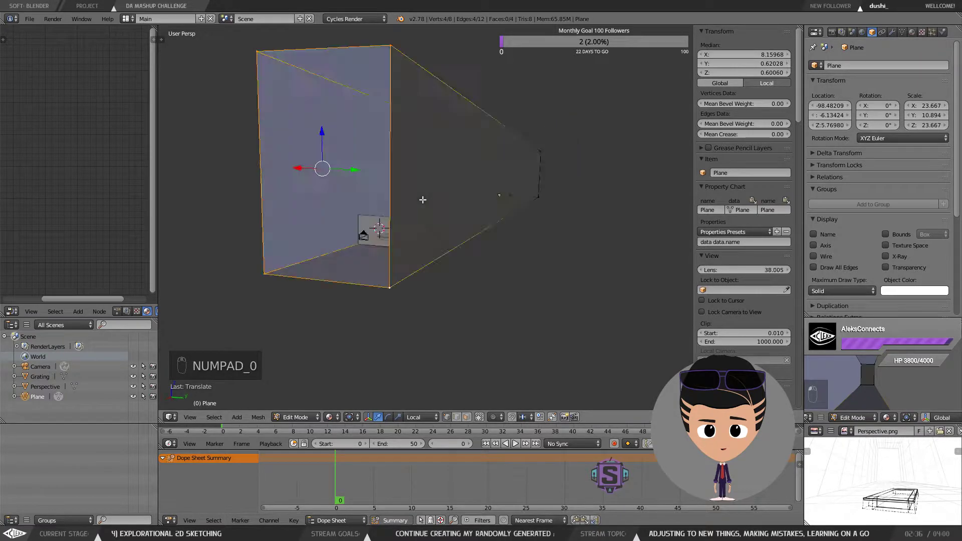
pyautogui.press('Tab')
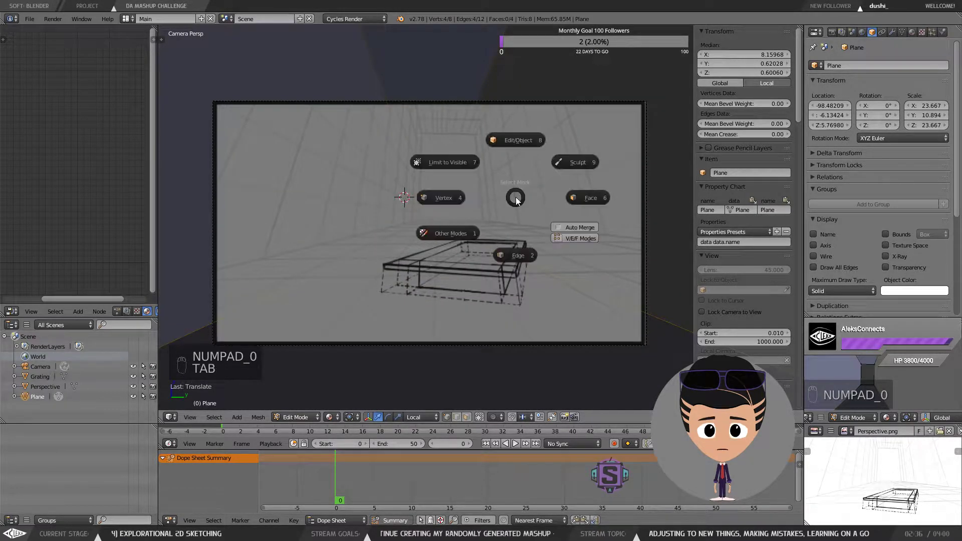
pyautogui.click(522, 146)
# Step: Try moving the perspective sketch plane along Y, then undo it
pyautogui.rightClick(516, 145)
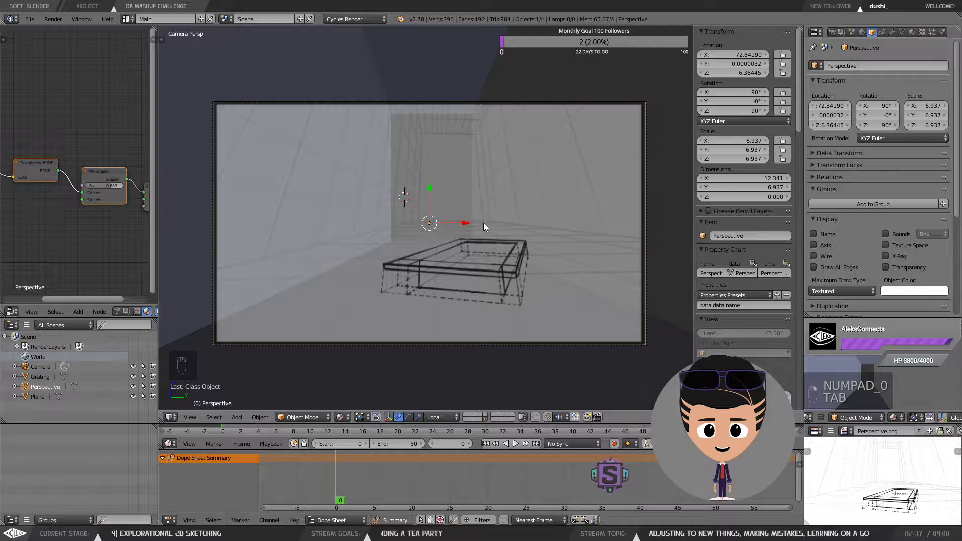
pyautogui.press('g')
pyautogui.press('y')
pyautogui.press('y')
pyautogui.click(428, 199)
pyautogui.hotkey('ctrl', 'z')
pyautogui.hotkey('ctrl', 'z')
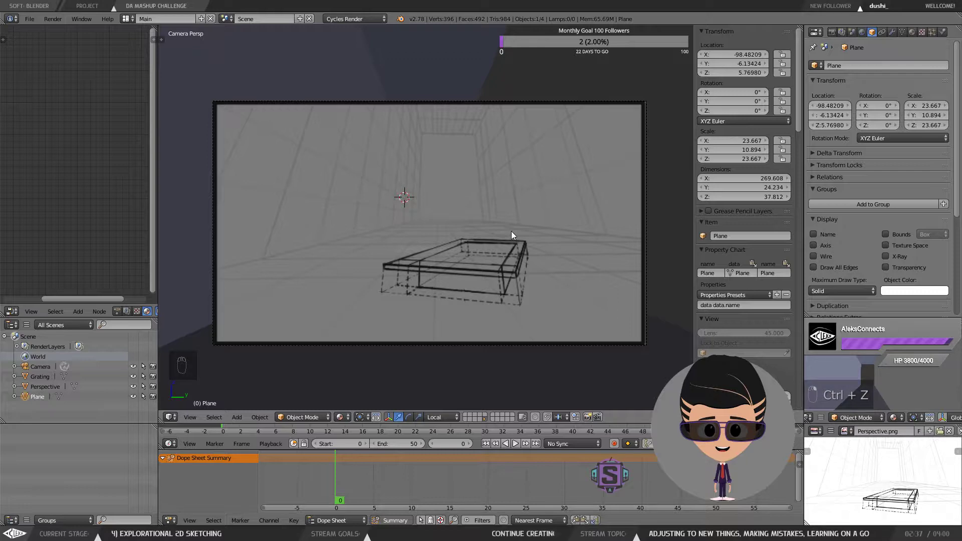
# Step: Compare the room in the camera view against the reference perspective sketch image
pyautogui.press('KP_0')
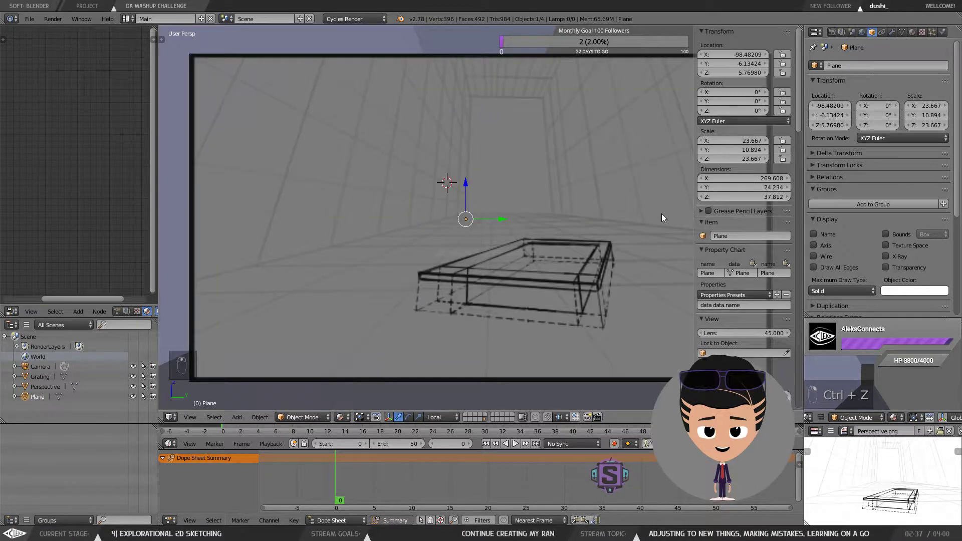
pyautogui.moveTo(661, 214); pyautogui.dragTo(492, 212)
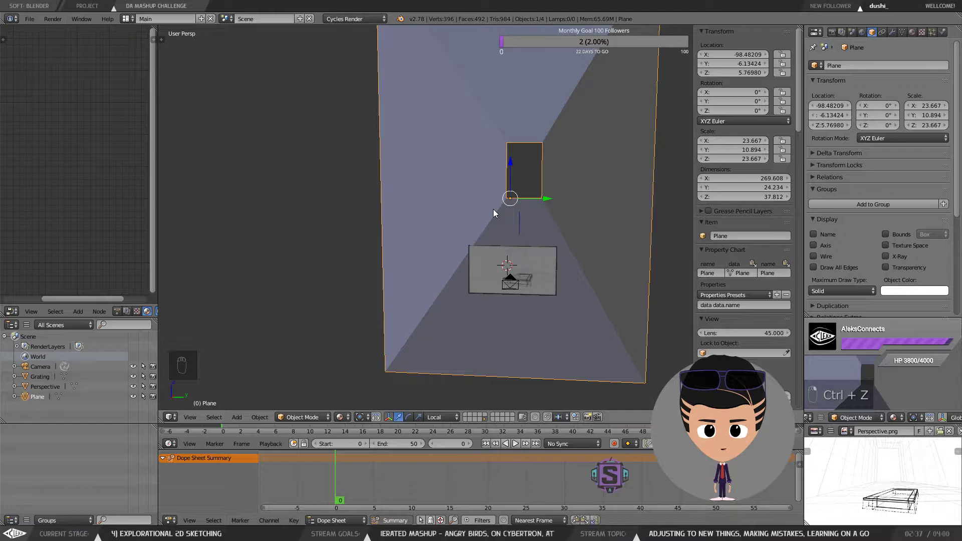
pyautogui.press('KP_0')
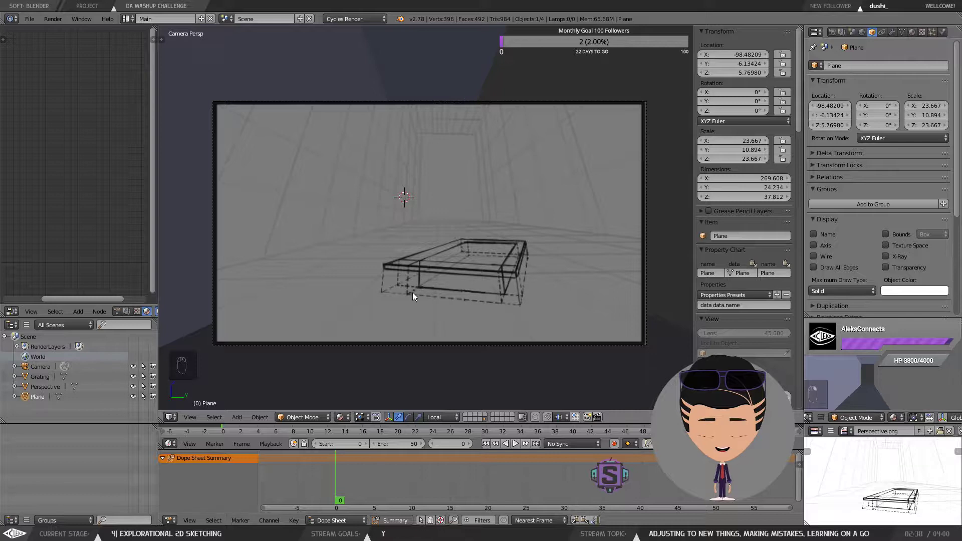
pyautogui.scroll(4, 919, 492)
pyautogui.scroll(-5, 918, 489)
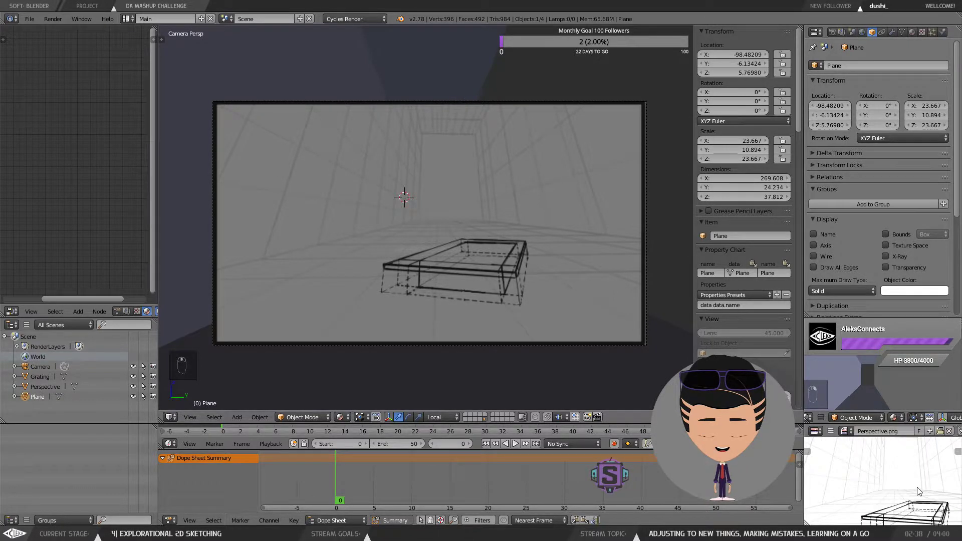
pyautogui.scroll(1, 915, 488)
pyautogui.scroll(-1, 912, 487)
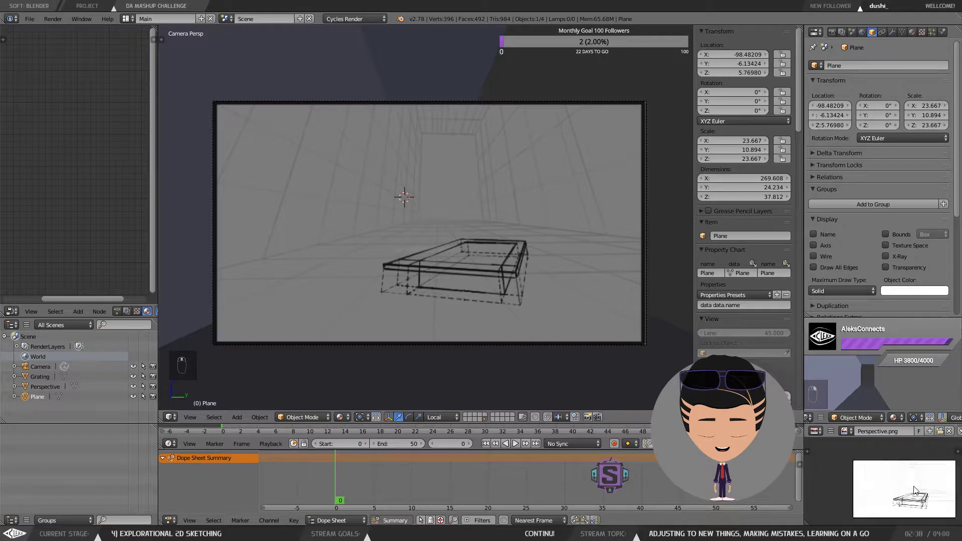
pyautogui.moveTo(901, 481); pyautogui.dragTo(881, 469)
pyautogui.scroll(1, 886, 475)
pyautogui.scroll(-1, 885, 470)
pyautogui.scroll(1, 884, 470)
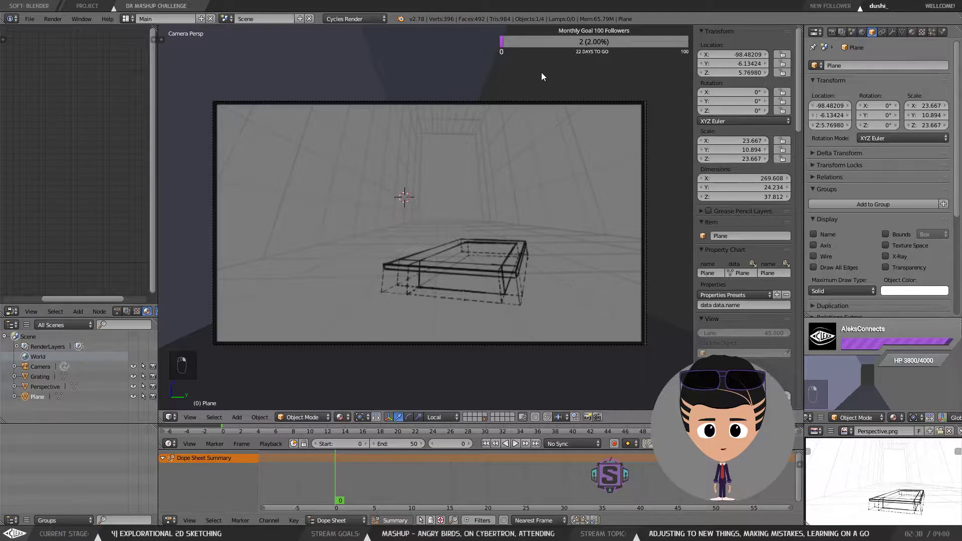
pyautogui.press('Tab')
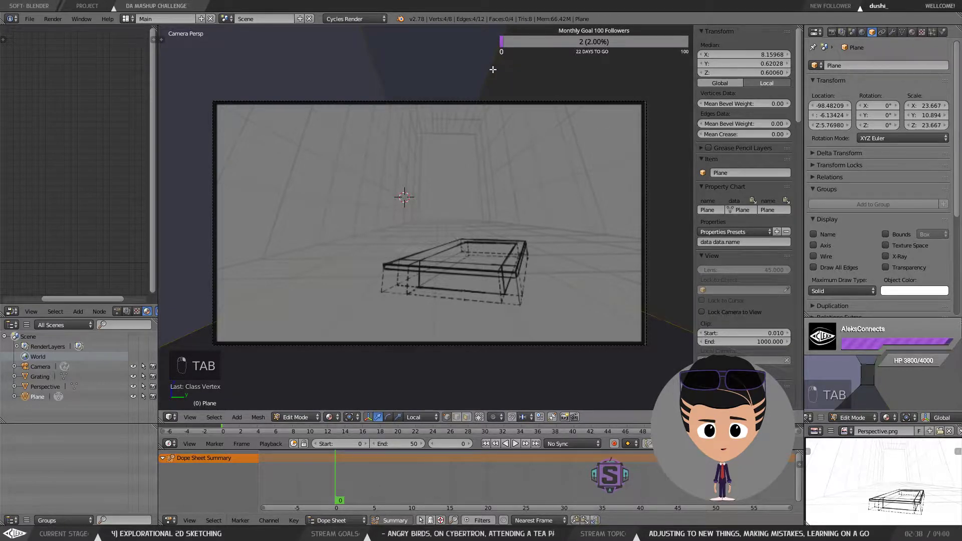
pyautogui.press('Tab')
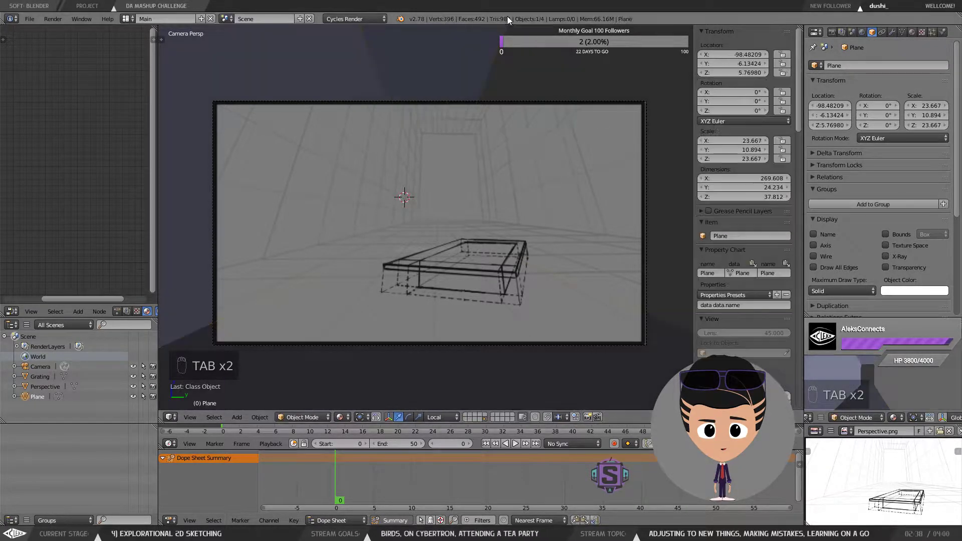
pyautogui.scroll(-2, 545, 100)
pyautogui.scroll(3, 587, 142)
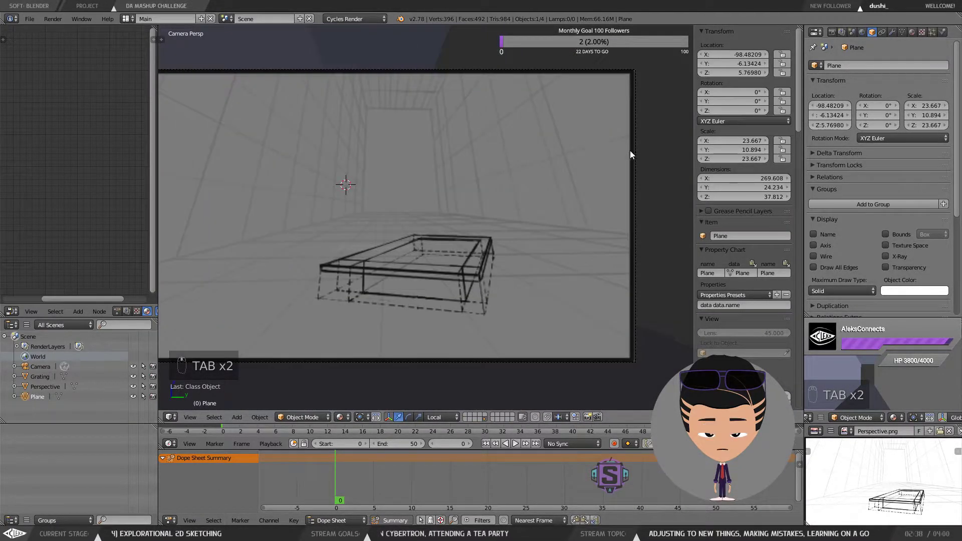
pyautogui.middleClick(631, 152)
pyautogui.scroll(-8, 635, 150)
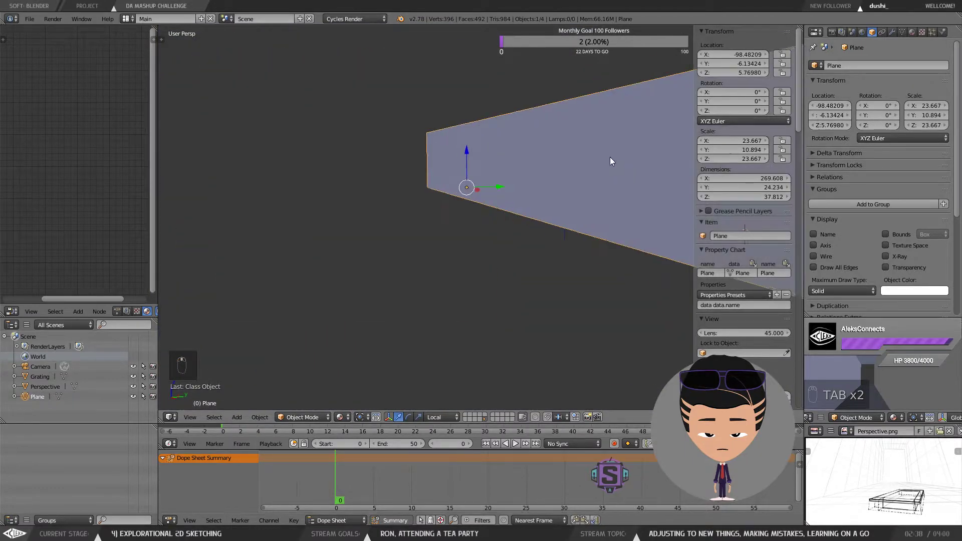
pyautogui.moveTo(582, 161); pyautogui.dragTo(462, 187)
pyautogui.scroll(5, 500, 280)
pyautogui.rightClick(424, 199)
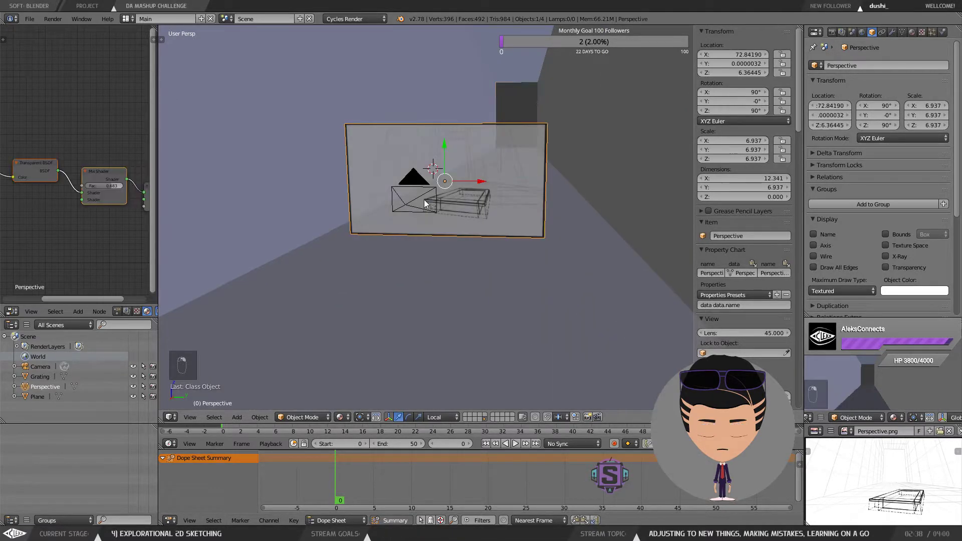
pyautogui.rightClick(423, 198)
pyautogui.moveTo(476, 215); pyautogui.dragTo(552, 243)
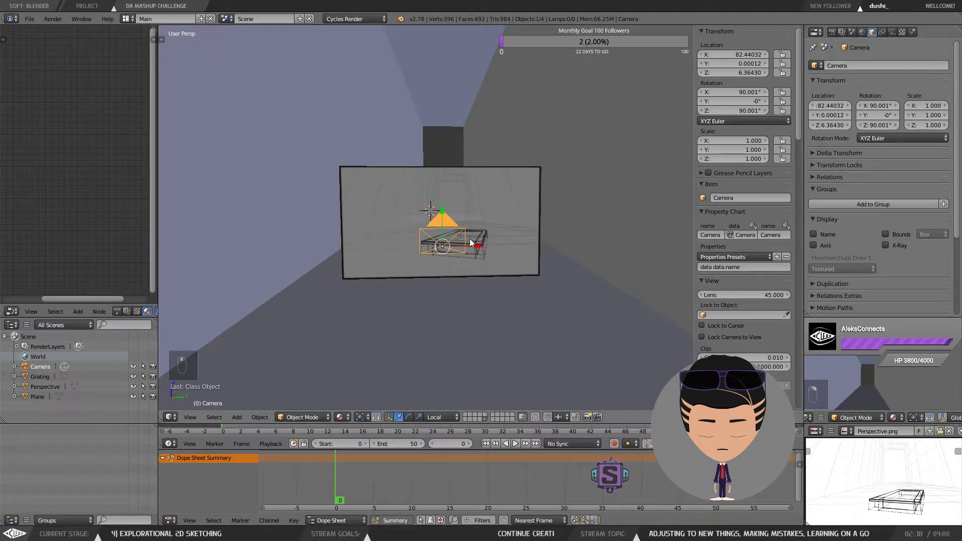
pyautogui.scroll(4, 449, 236)
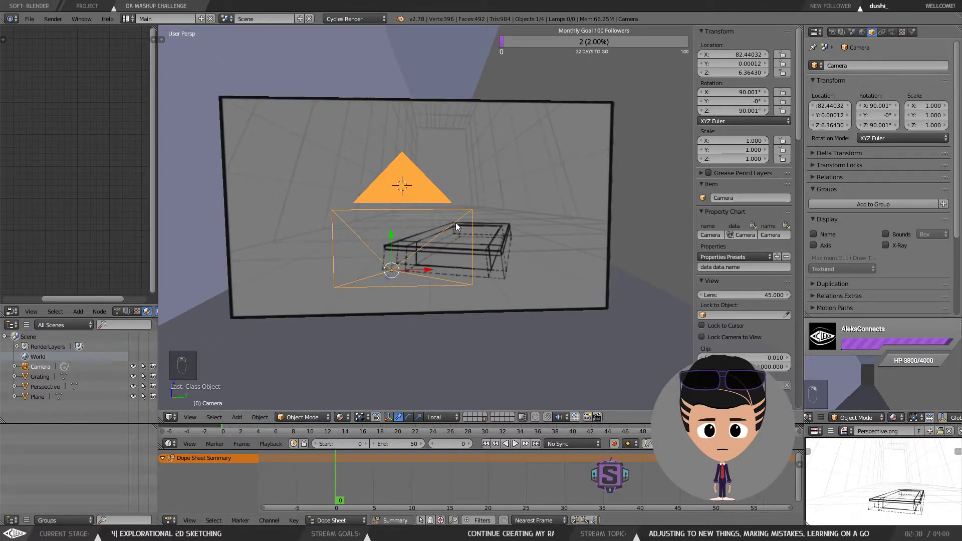
pyautogui.scroll(-4, 456, 224)
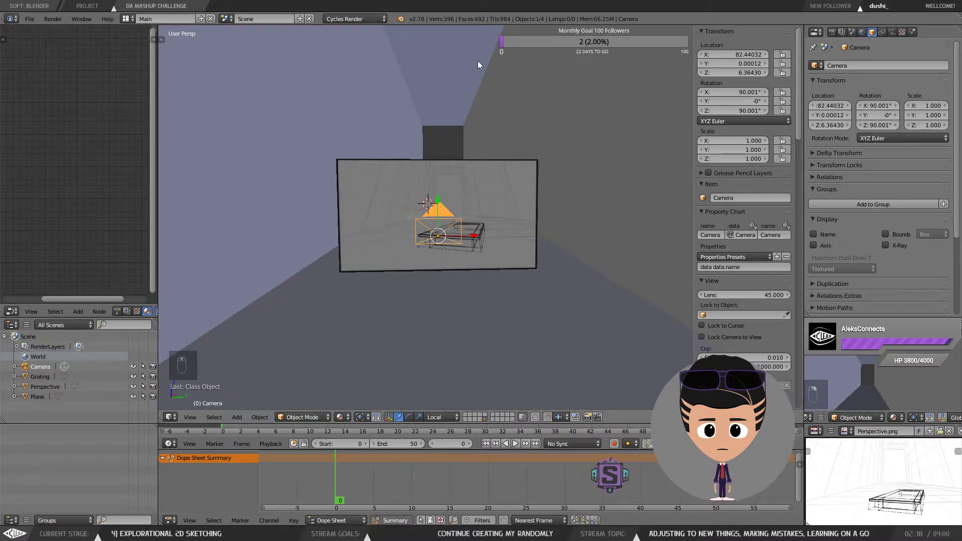
pyautogui.rightClick(370, 67)
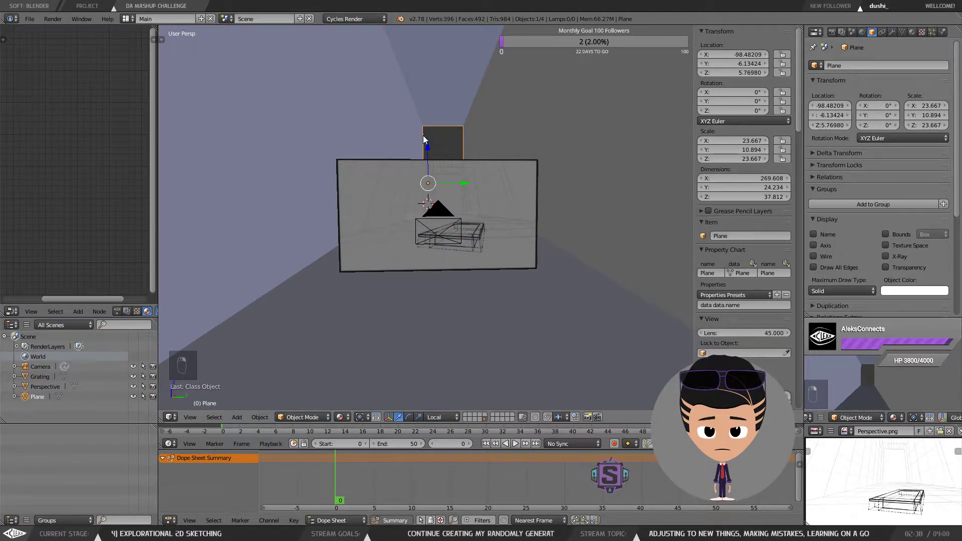
pyautogui.press('KP_0')
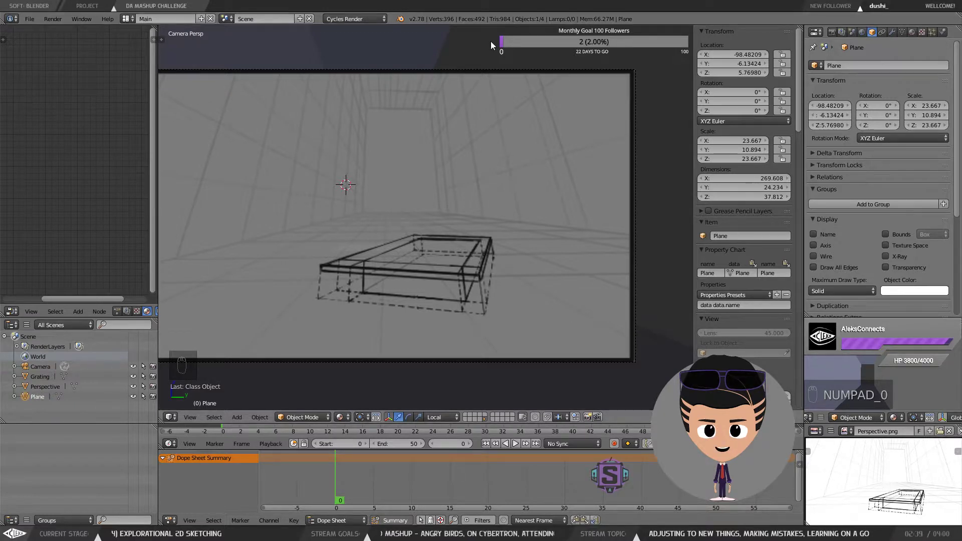
pyautogui.moveTo(430, 139); pyautogui.dragTo(489, 140)
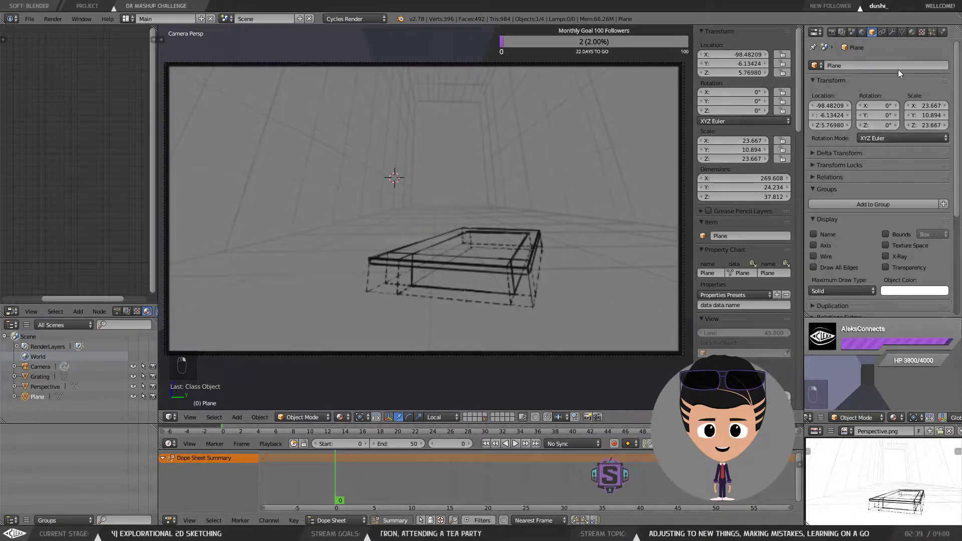
pyautogui.rightClick(686, 66)
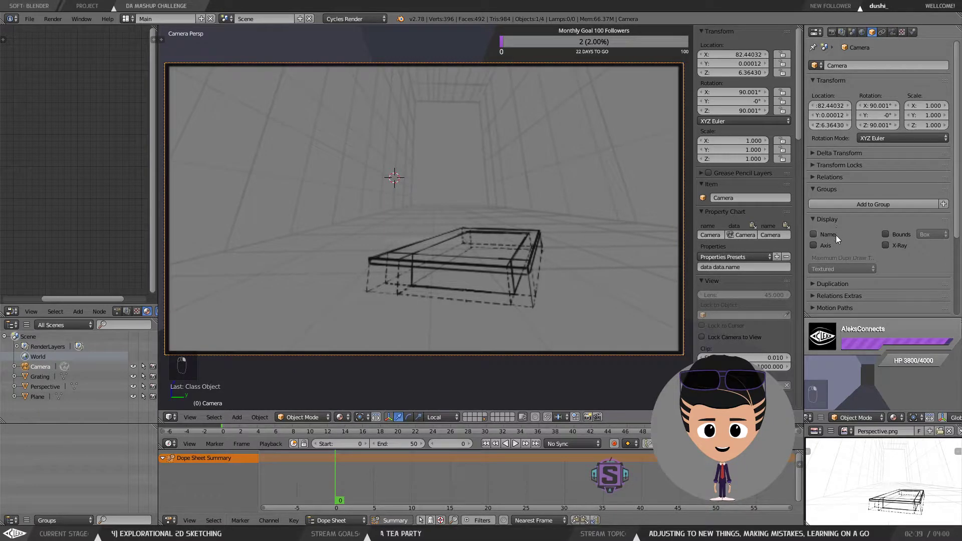
pyautogui.rightClick(483, 50)
pyautogui.click(892, 256)
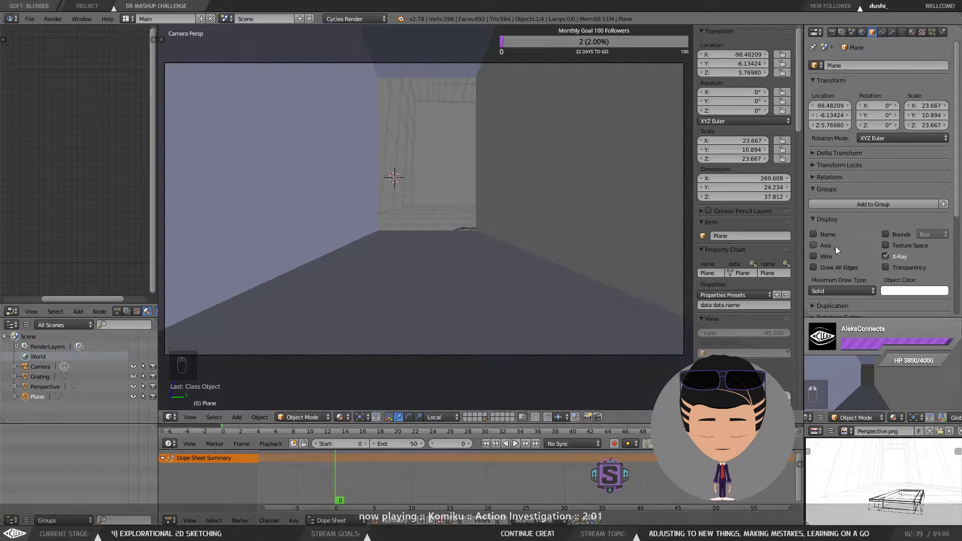
pyautogui.click(885, 257)
# Step: Select the camera and set its focal length to 22.69 mm
pyautogui.rightClick(487, 163)
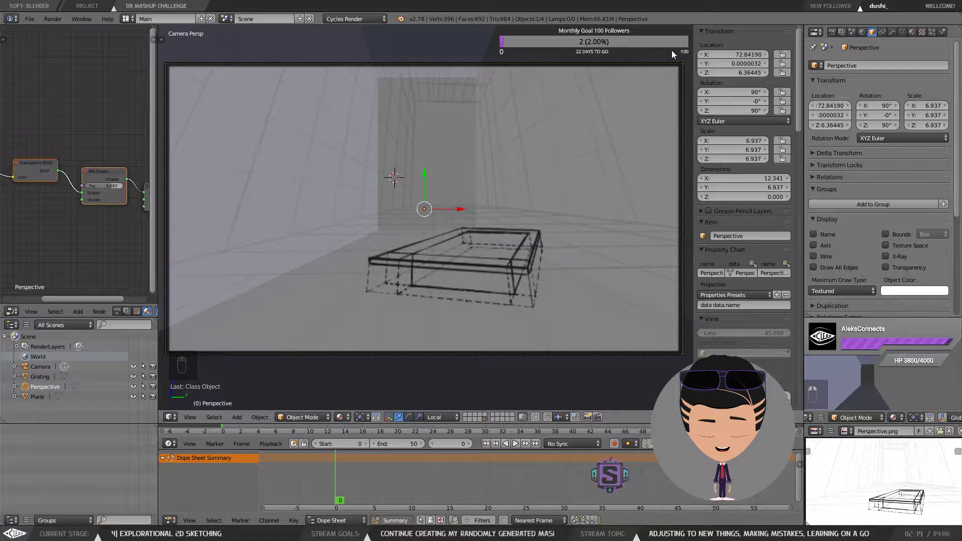
pyautogui.rightClick(683, 66)
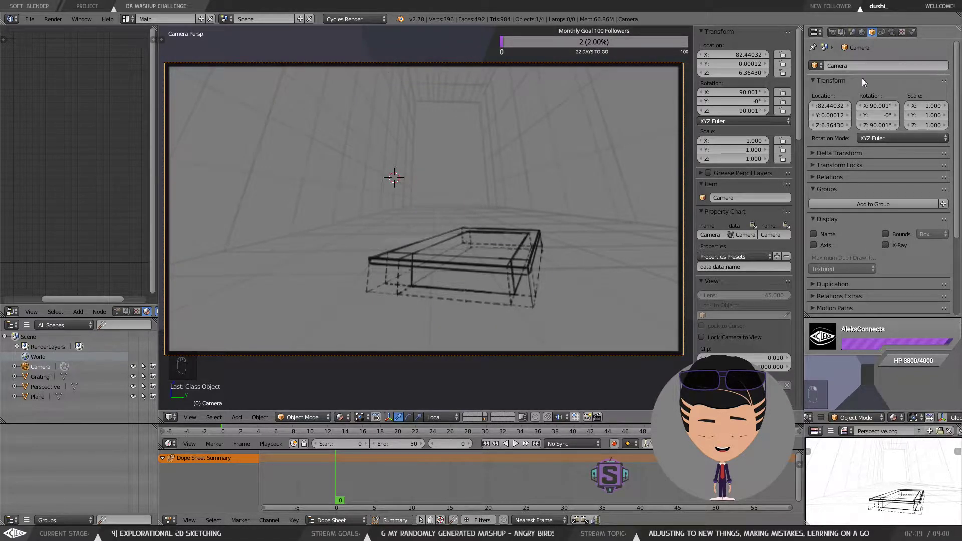
pyautogui.click(891, 32)
pyautogui.scroll(6, 849, 237)
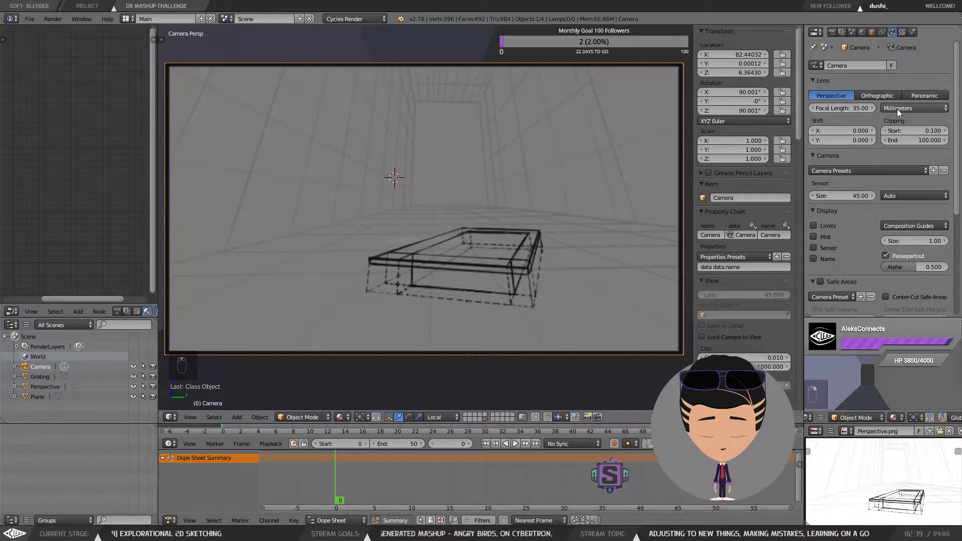
pyautogui.moveTo(852, 108)
pyautogui.mouseDown()
pyautogui.moveTo(861, 108)
pyautogui.moveTo(808, 107)
pyautogui.moveTo(836, 109)
pyautogui.mouseUp()
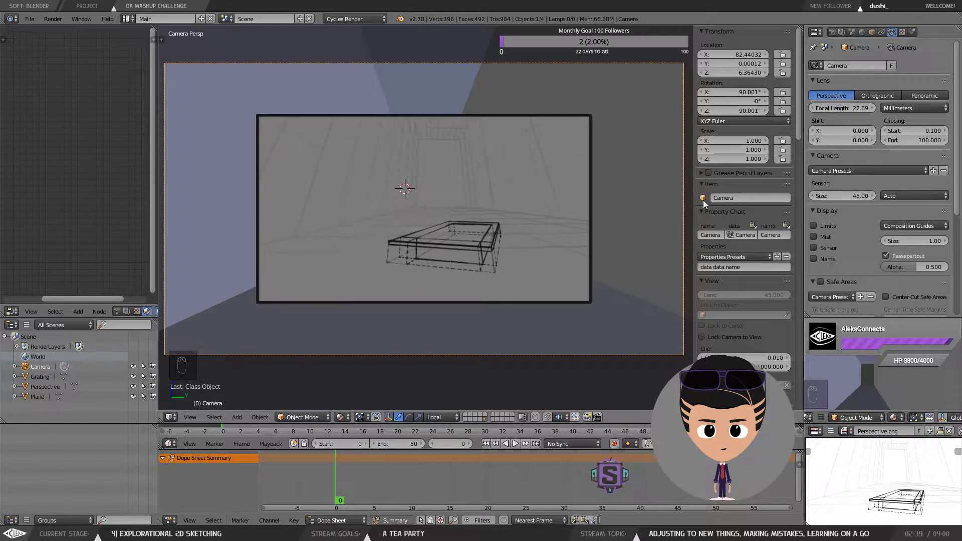
# Step: Select the perspective sketch plane and fit the camera frame to it
pyautogui.rightClick(533, 183)
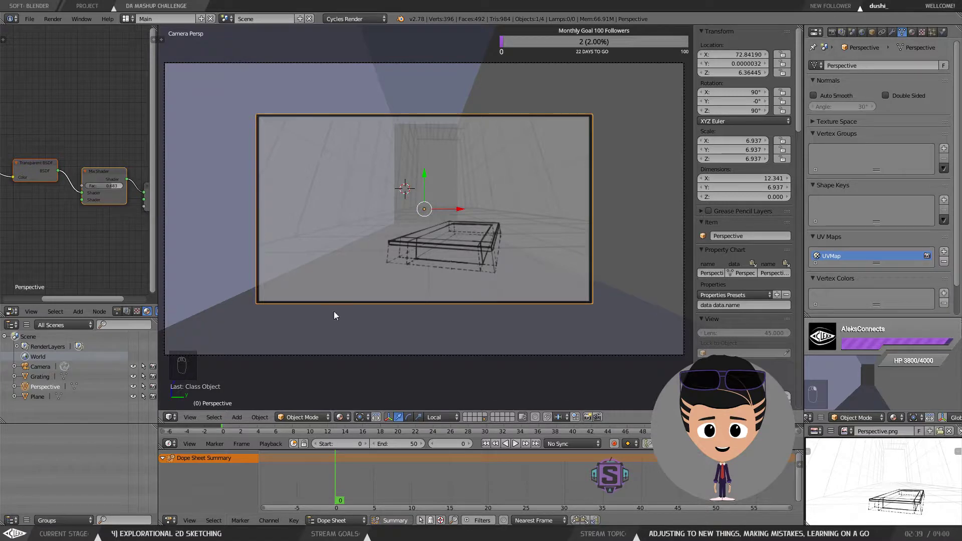
pyautogui.click(193, 418)
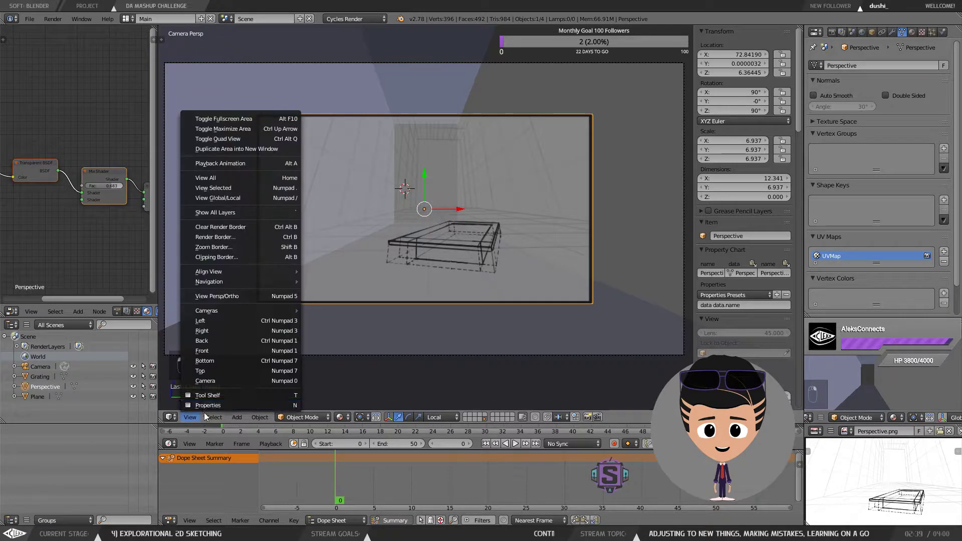
pyautogui.click(196, 416)
pyautogui.click(195, 419)
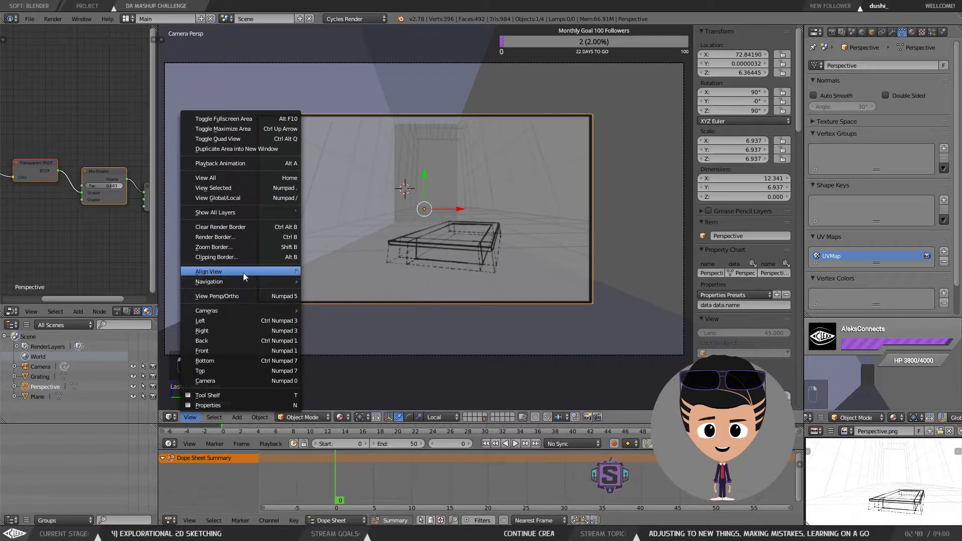
pyautogui.moveTo(243, 273)
pyautogui.click(385, 306)
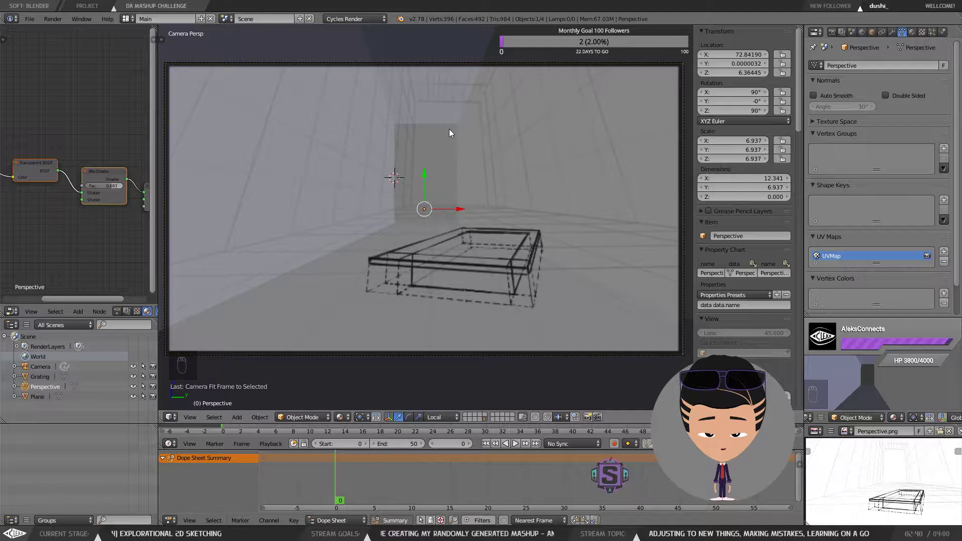
# Step: Select the room mesh and move it upward in the camera view
pyautogui.rightClick(653, 93)
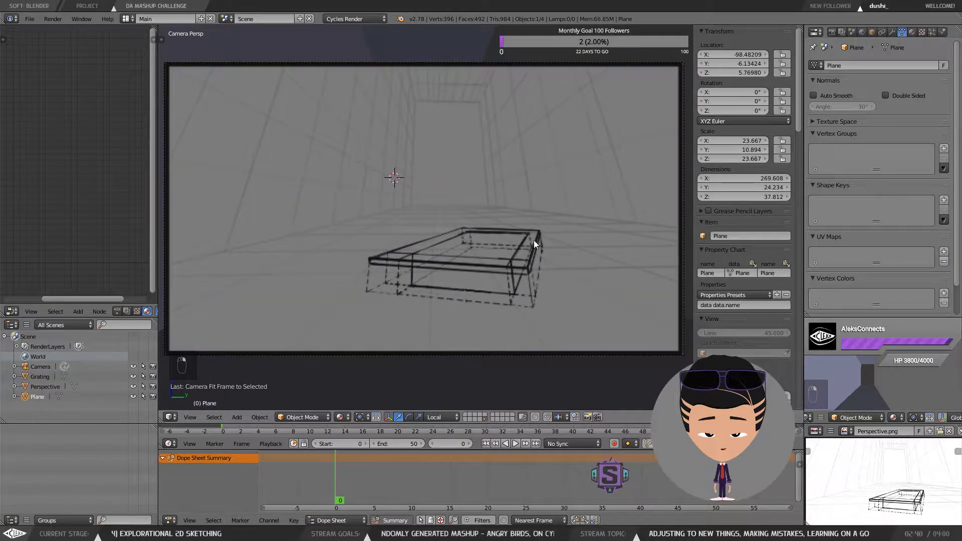
pyautogui.press('g')
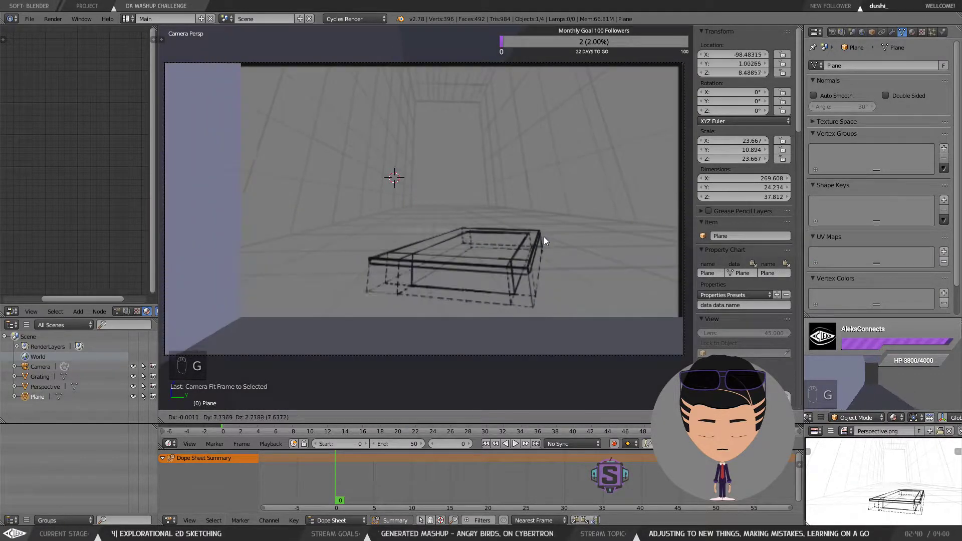
pyautogui.click(542, 237)
# Step: Reposition the room mesh slightly lower and closer within the camera view
pyautogui.rightClick(497, 172)
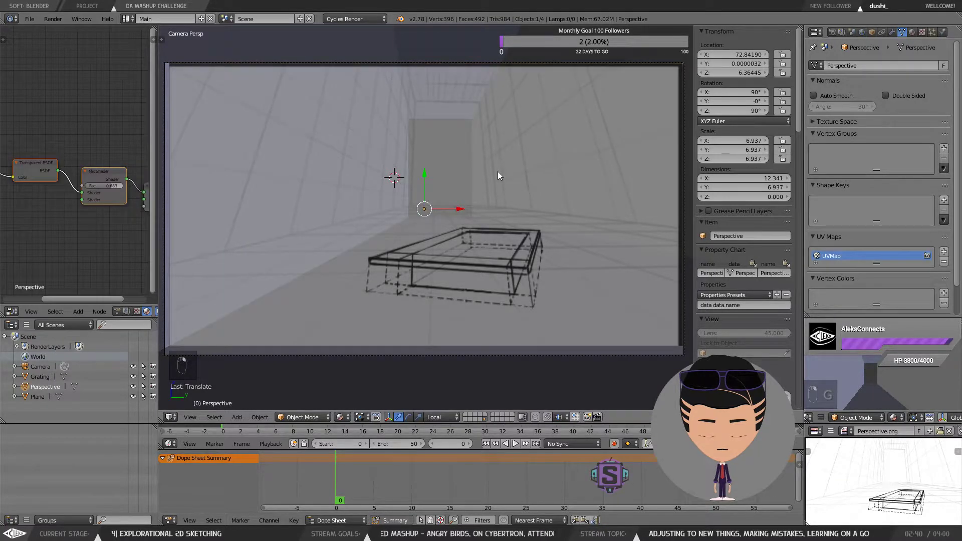
pyautogui.rightClick(620, 50)
pyautogui.press('g')
pyautogui.click(621, 49)
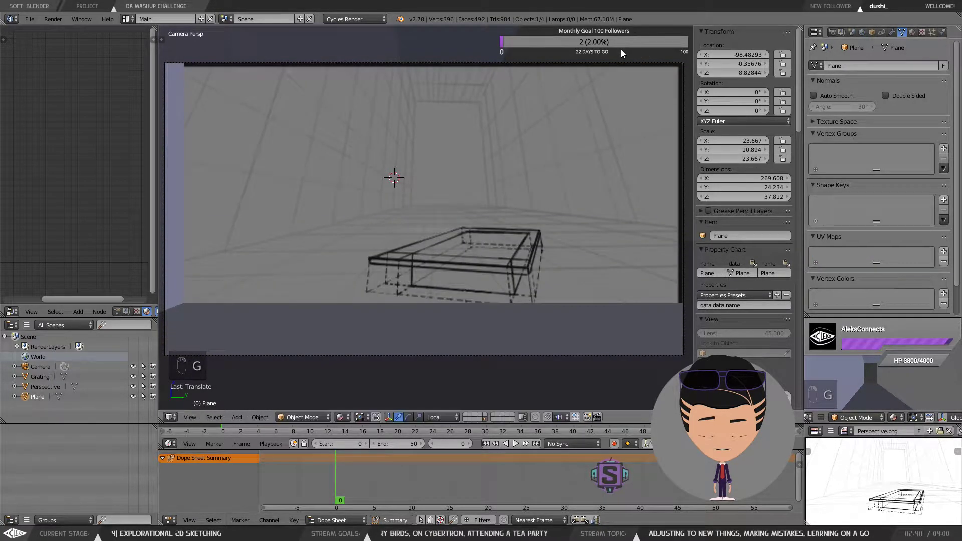
pyautogui.press('g')
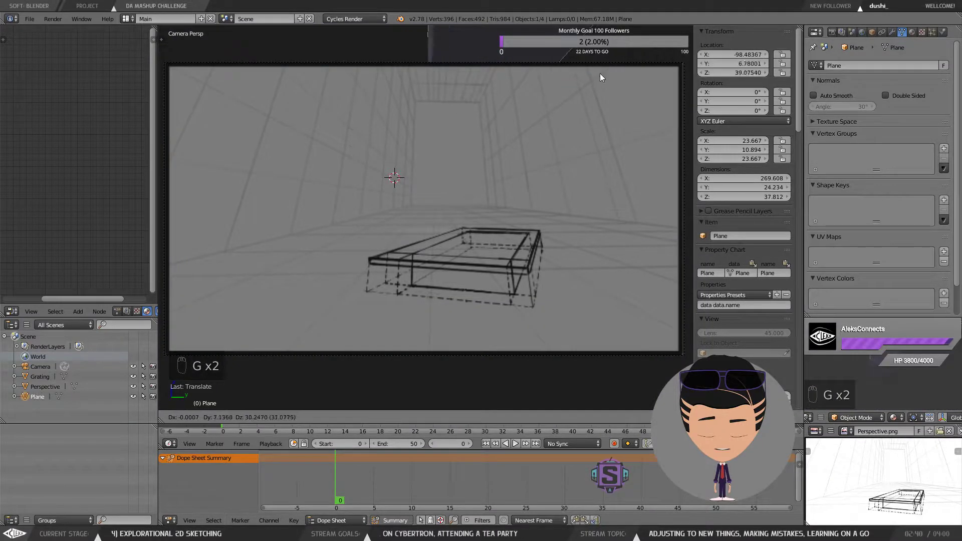
pyautogui.rightClick(594, 94)
# Step: Try nudging the perspective sketch plane along X, undo it, and reselect the room mesh
pyautogui.rightClick(518, 170)
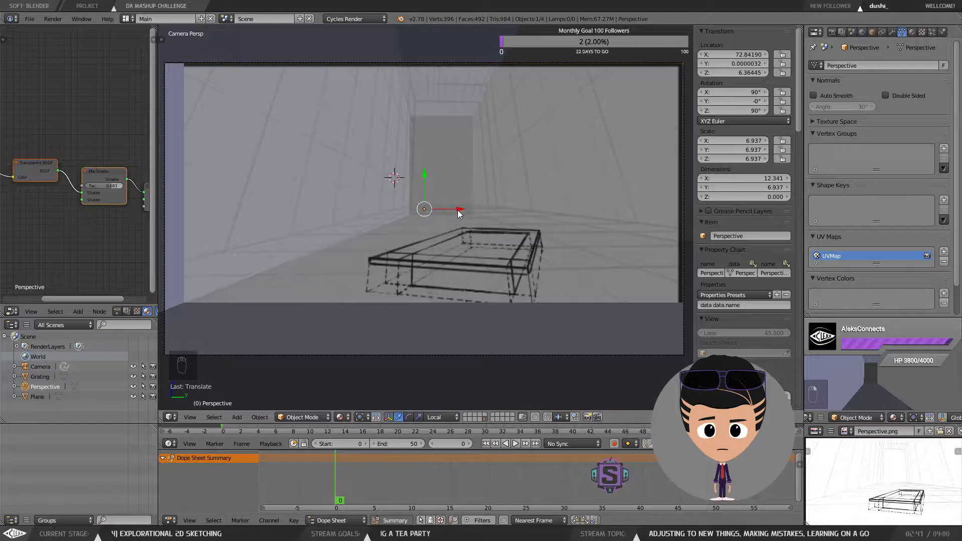
pyautogui.moveTo(458, 209); pyautogui.dragTo(452, 211)
pyautogui.hotkey('ctrl', 'z')
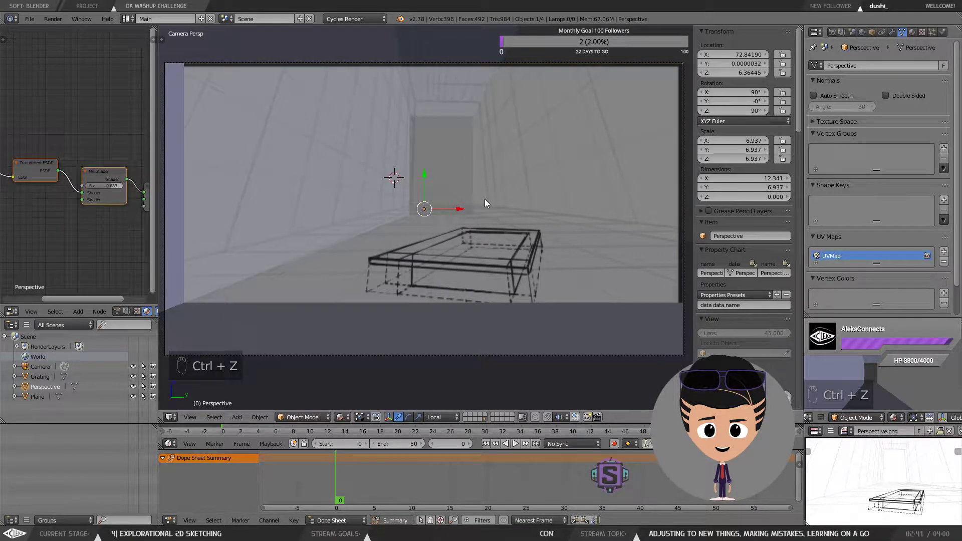
pyautogui.rightClick(486, 83)
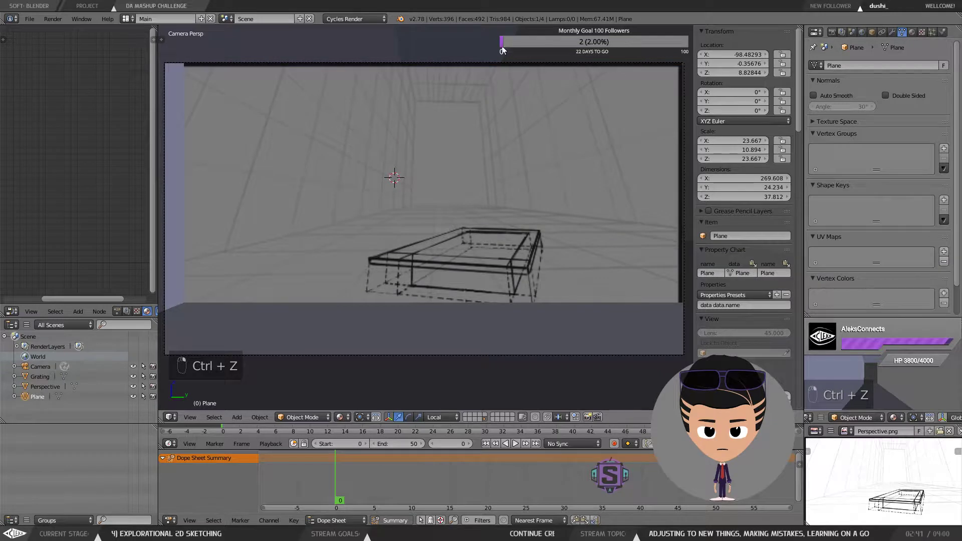
# Step: Reposition the room mesh sideways within the camera view, briefly selecting the sketch plane before reselecting the room
pyautogui.press('g')
pyautogui.click(498, 134)
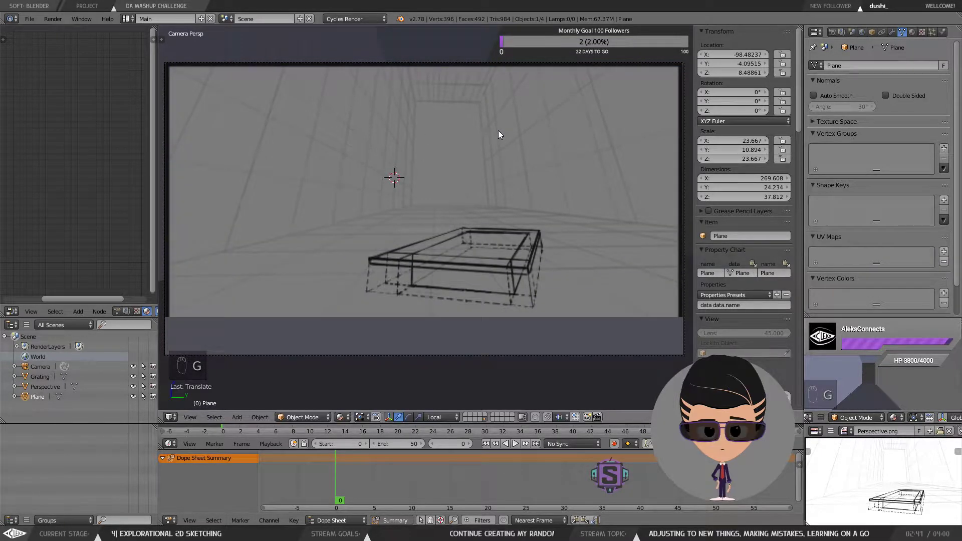
pyautogui.rightClick(464, 139)
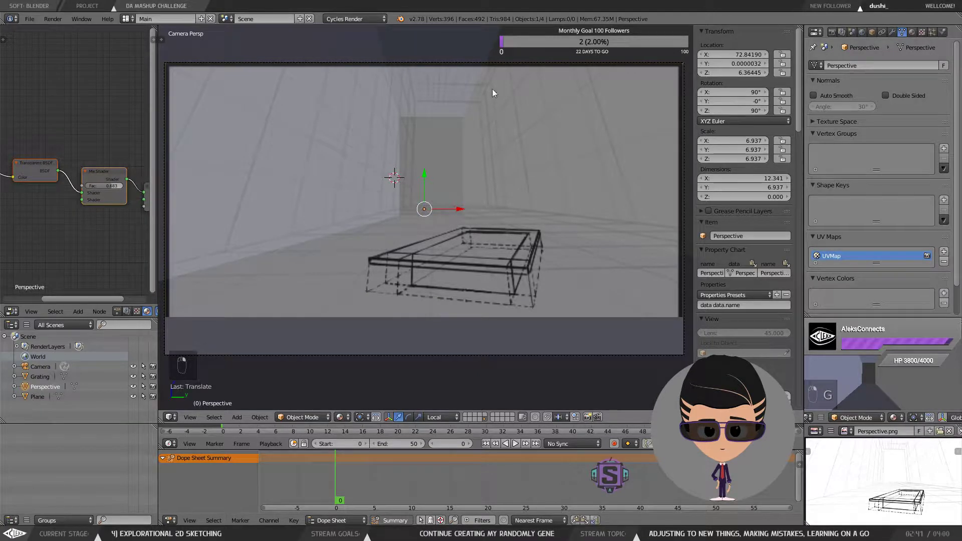
pyautogui.rightClick(460, 46)
pyautogui.press('g')
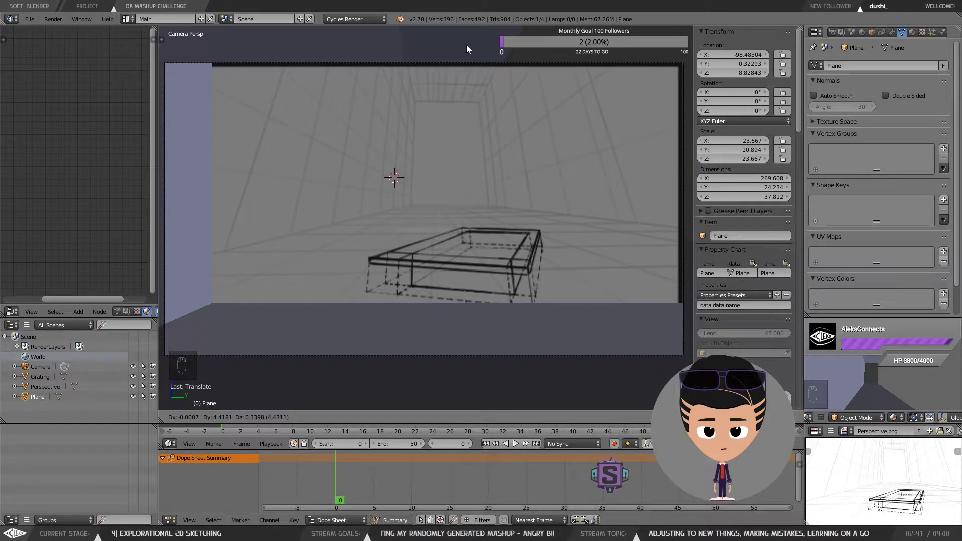
pyautogui.click(466, 45)
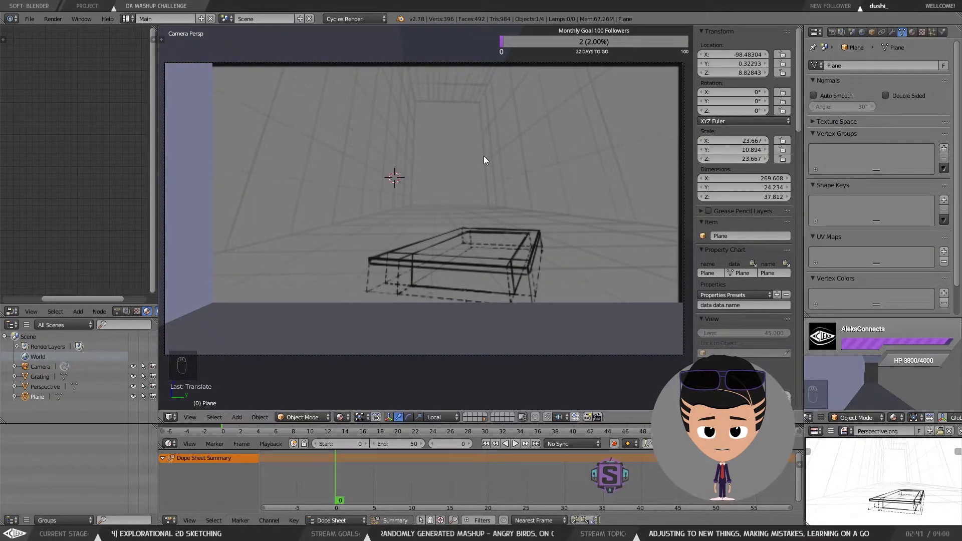
# Step: In Edit Mode, select the room's front-end vertices and move them outward to lengthen the room along X
pyautogui.moveTo(552, 103); pyautogui.dragTo(565, 150)
pyautogui.scroll(-10, 573, 196)
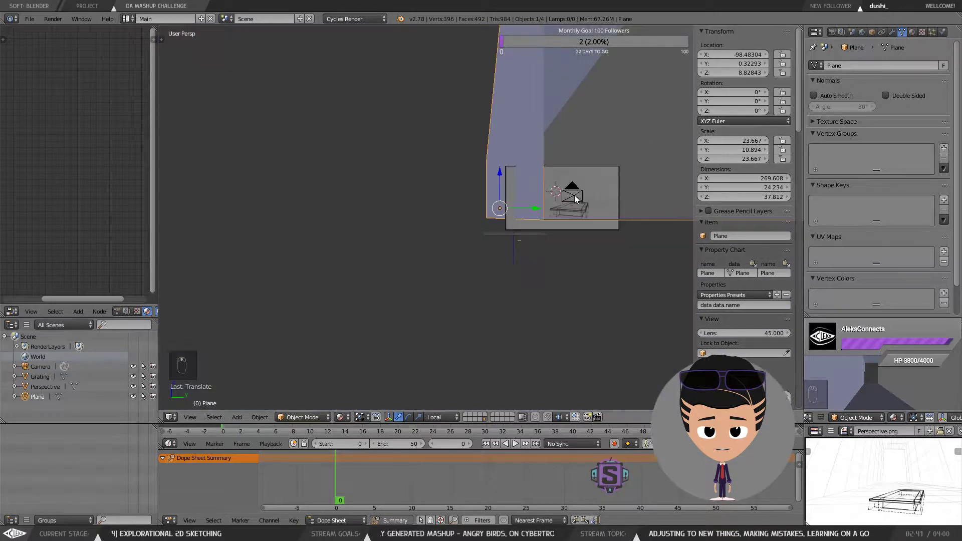
pyautogui.moveTo(573, 197); pyautogui.dragTo(573, 208)
pyautogui.press('a')
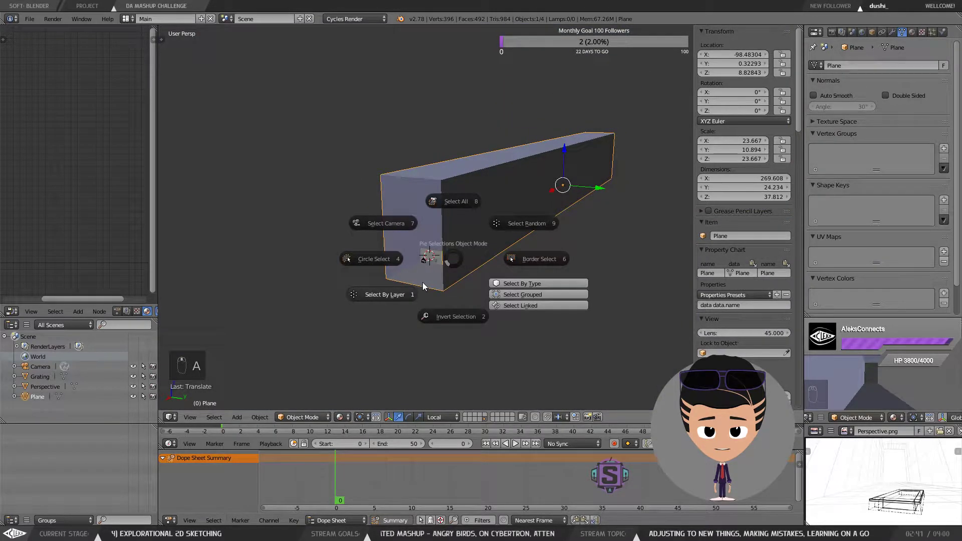
pyautogui.press('Tab')
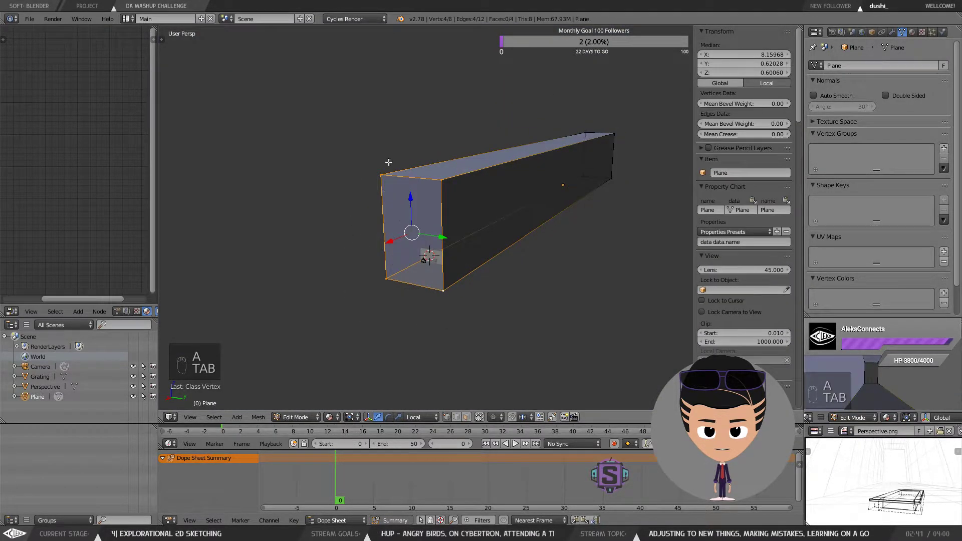
pyautogui.keyDown('shift'); pyautogui.rightClick(441, 181); pyautogui.keyUp('shift')
pyautogui.keyDown('shift'); pyautogui.rightClick(386, 281); pyautogui.keyUp('shift')
pyautogui.keyDown('shift'); pyautogui.rightClick(441, 290); pyautogui.keyUp('shift')
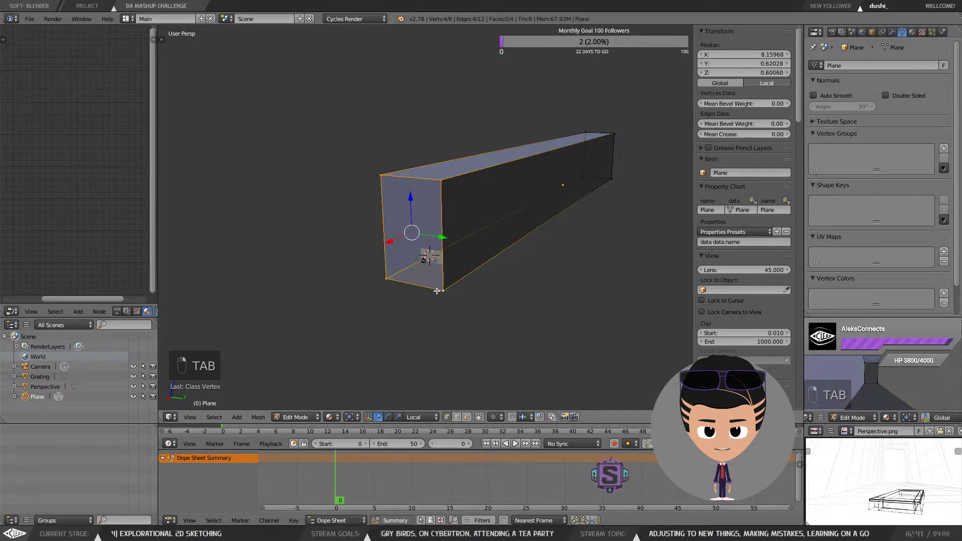
pyautogui.moveTo(485, 270); pyautogui.dragTo(452, 285)
pyautogui.moveTo(384, 247); pyautogui.dragTo(214, 293)
pyautogui.scroll(-1, 215, 293)
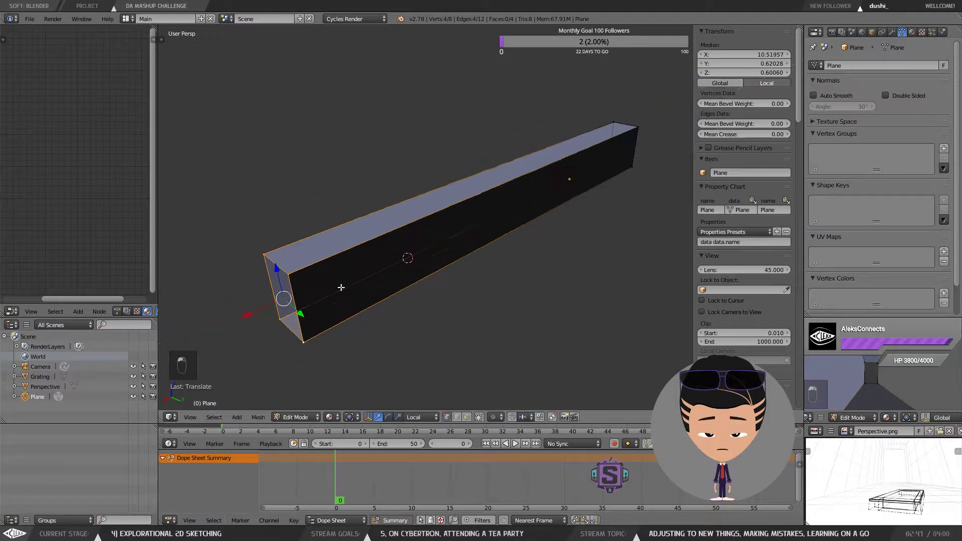
# Step: Inspect the lengthened room from outside, then return to the camera view in Object Mode
pyautogui.moveTo(460, 257); pyautogui.dragTo(384, 221)
pyautogui.moveTo(326, 224); pyautogui.dragTo(332, 245)
pyautogui.scroll(6, 329, 246)
pyautogui.scroll(-1, 341, 243)
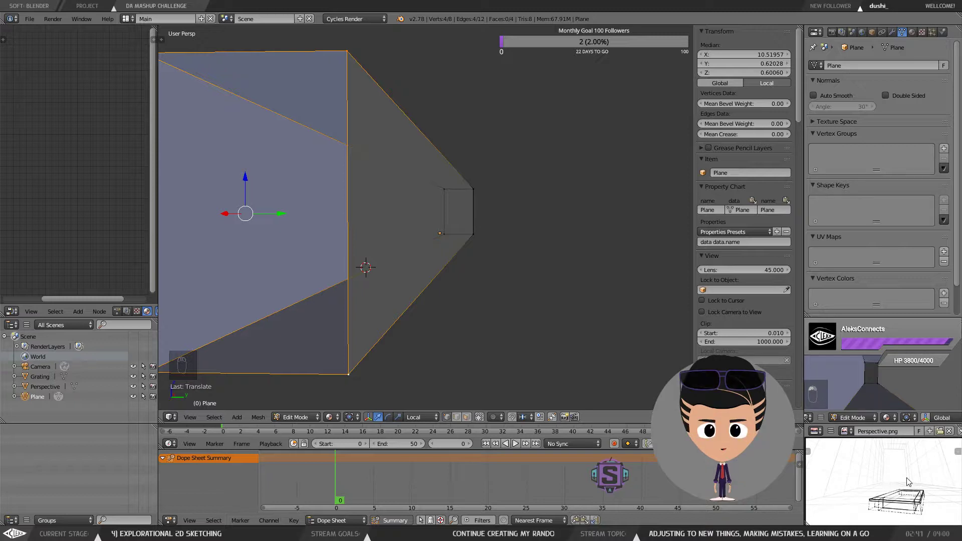
pyautogui.moveTo(466, 286); pyautogui.dragTo(482, 288)
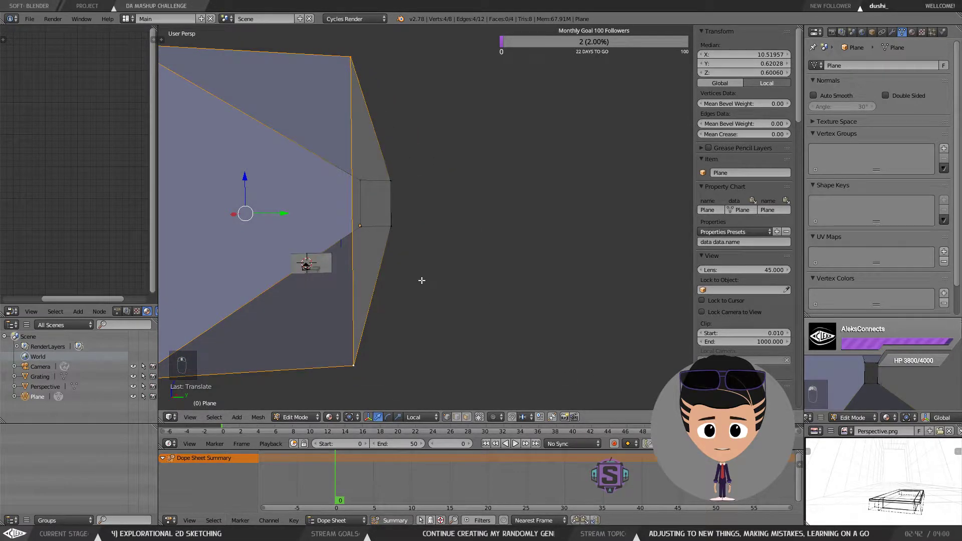
pyautogui.moveTo(421, 280); pyautogui.dragTo(433, 249)
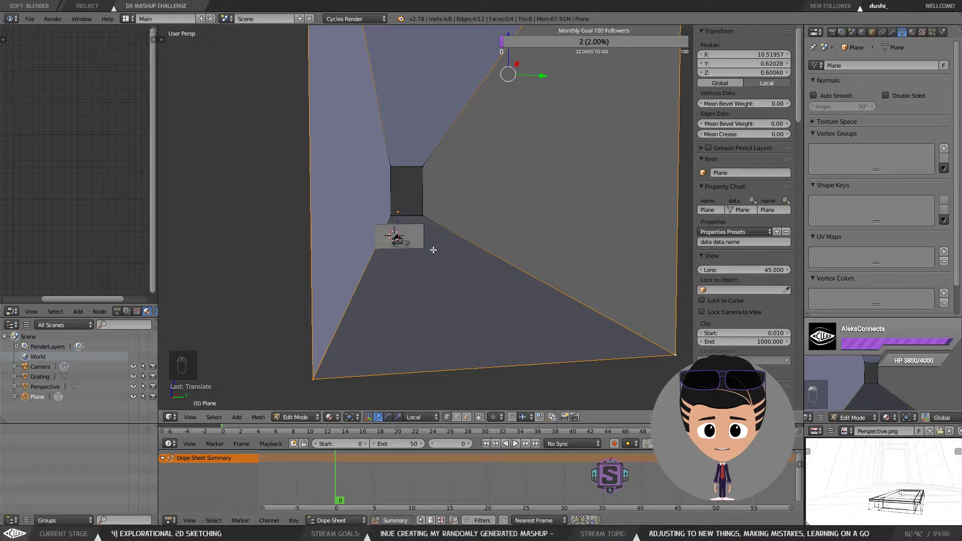
pyautogui.press('KP_0')
pyautogui.press('Tab')
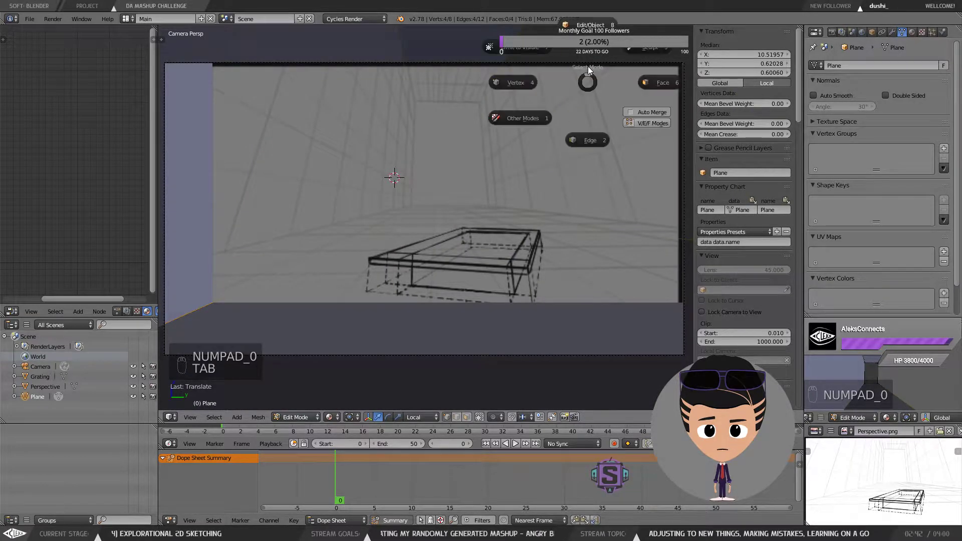
pyautogui.click(590, 28)
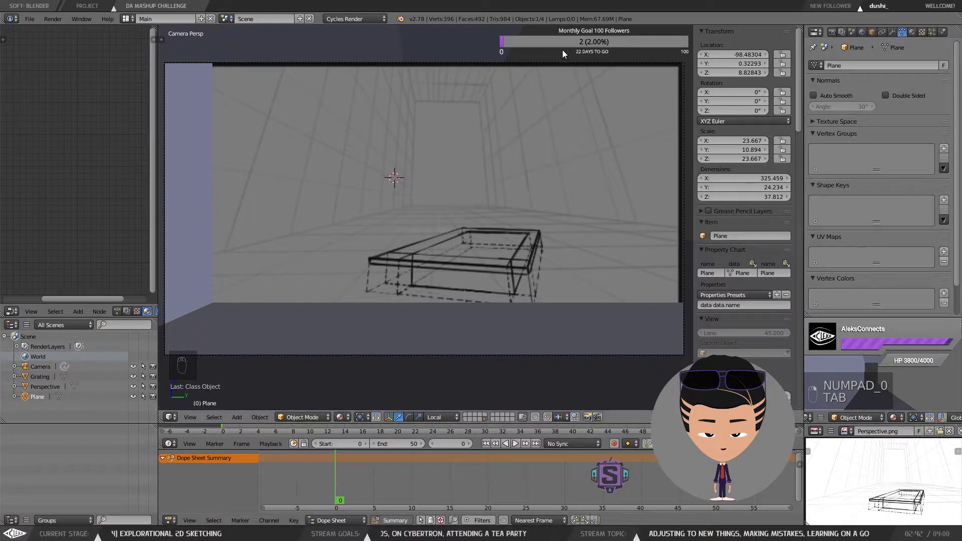
pyautogui.rightClick(506, 106)
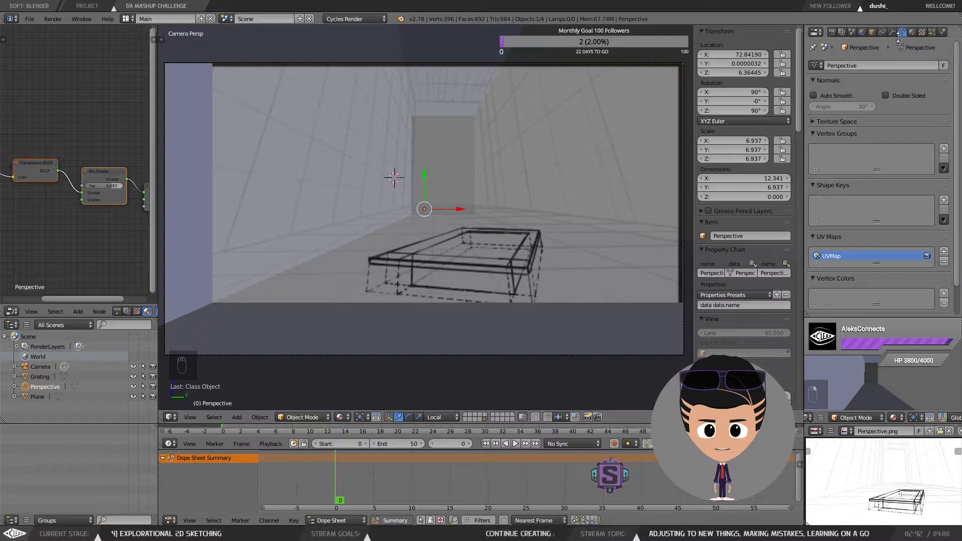
pyautogui.click(911, 32)
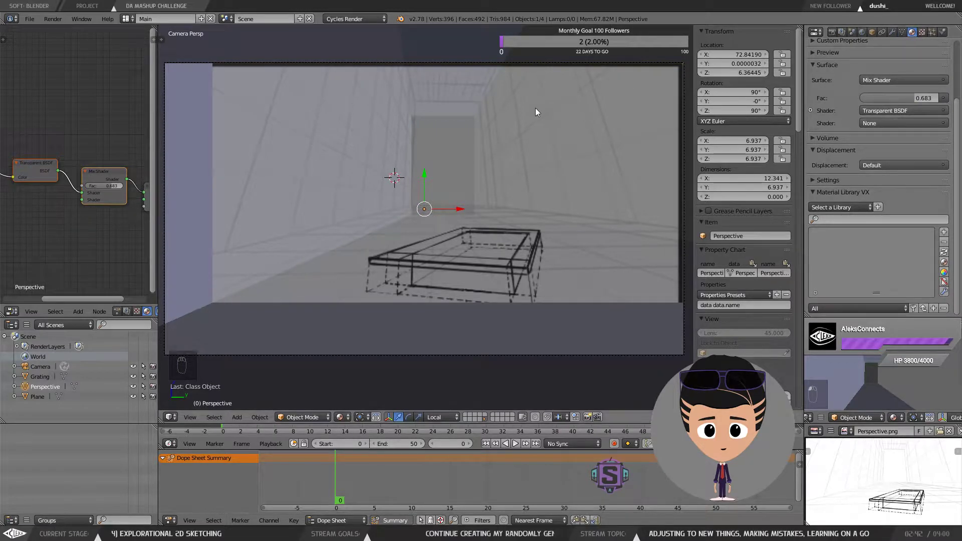
pyautogui.rightClick(608, 71)
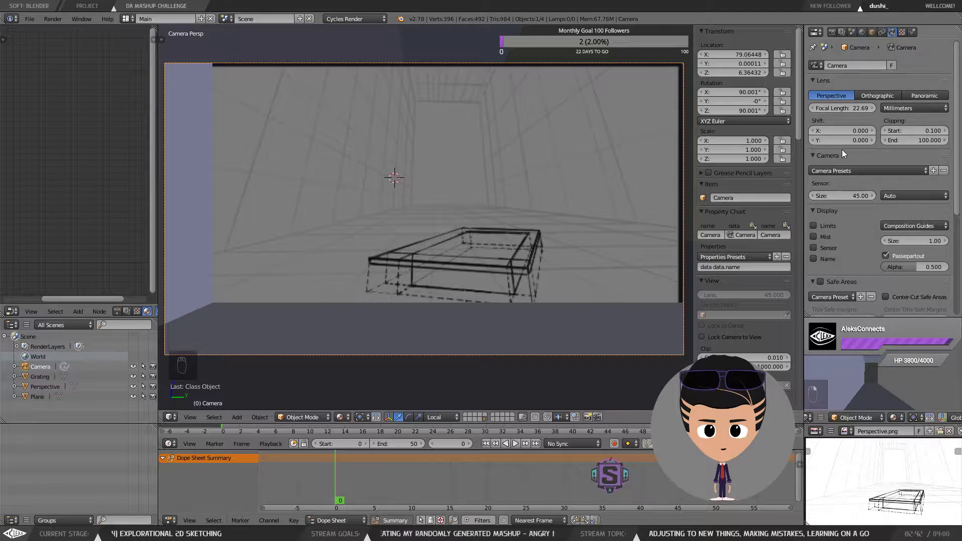
pyautogui.moveTo(846, 109)
pyautogui.mouseDown()
pyautogui.moveTo(871, 108)
pyautogui.moveTo(816, 108)
pyautogui.moveTo(840, 108)
pyautogui.mouseUp()
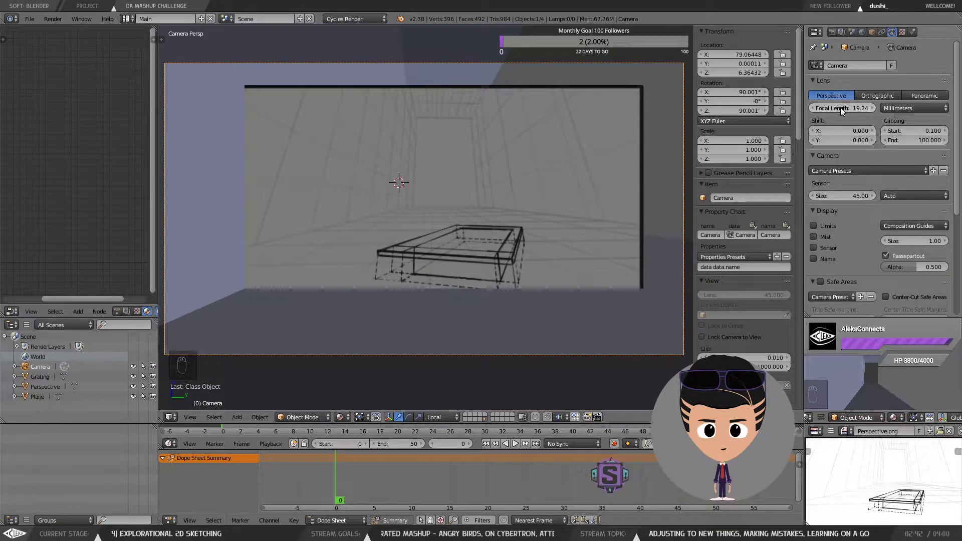
pyautogui.hotkey('ctrl', 'z')
pyautogui.hotkey('ctrl', 'z')
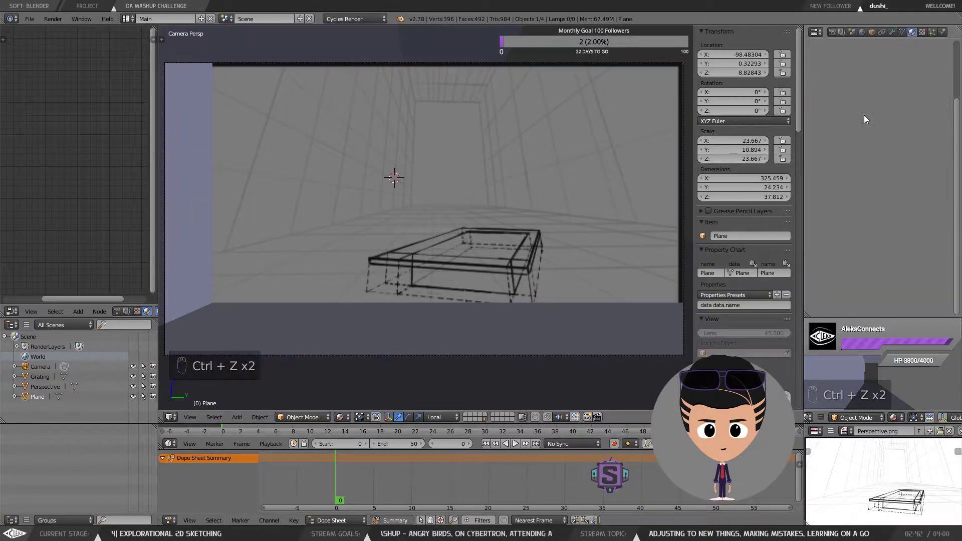
pyautogui.hotkey('ctrl', 'shift', 'z')
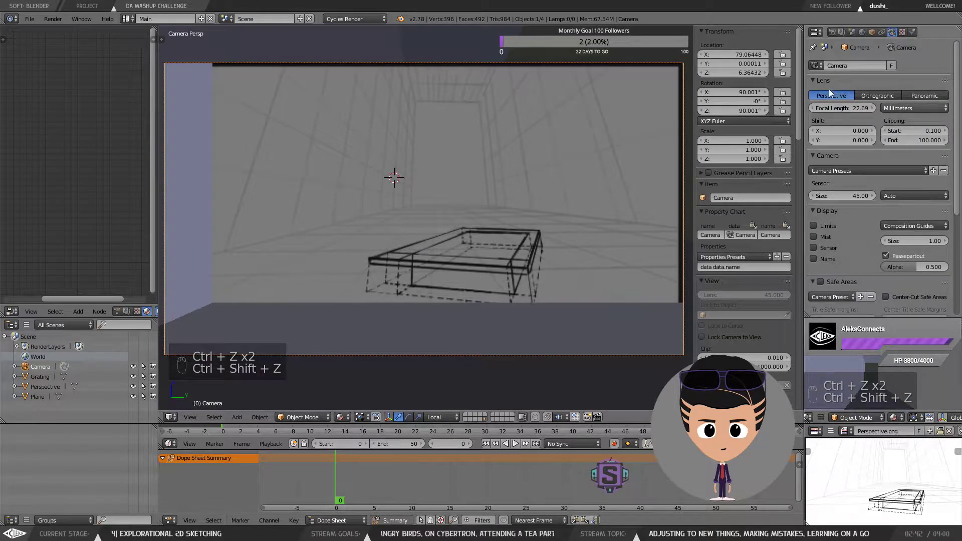
# Step: Set the camera's focal length to 35 mm and its sensor size to 100
pyautogui.click(858, 107)
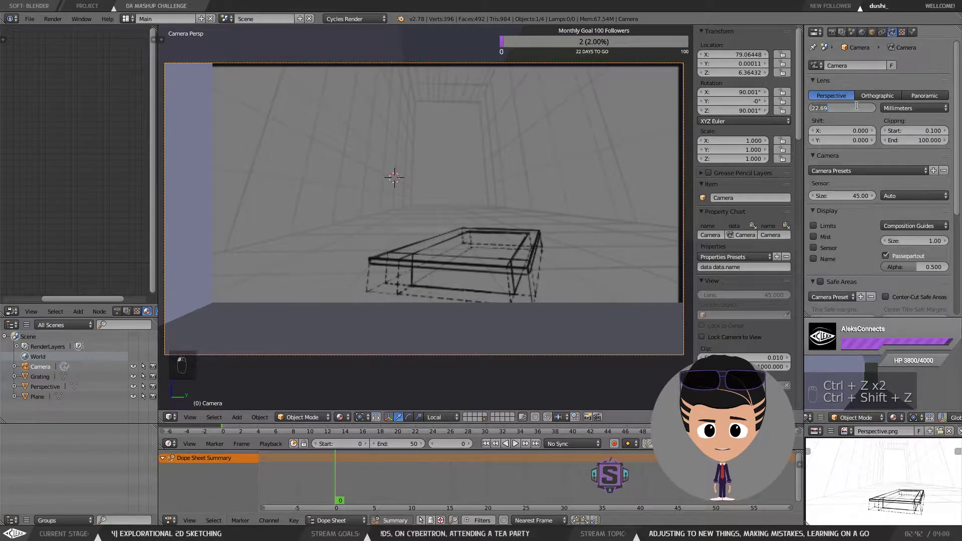
pyautogui.write('35')
pyautogui.press('Return')
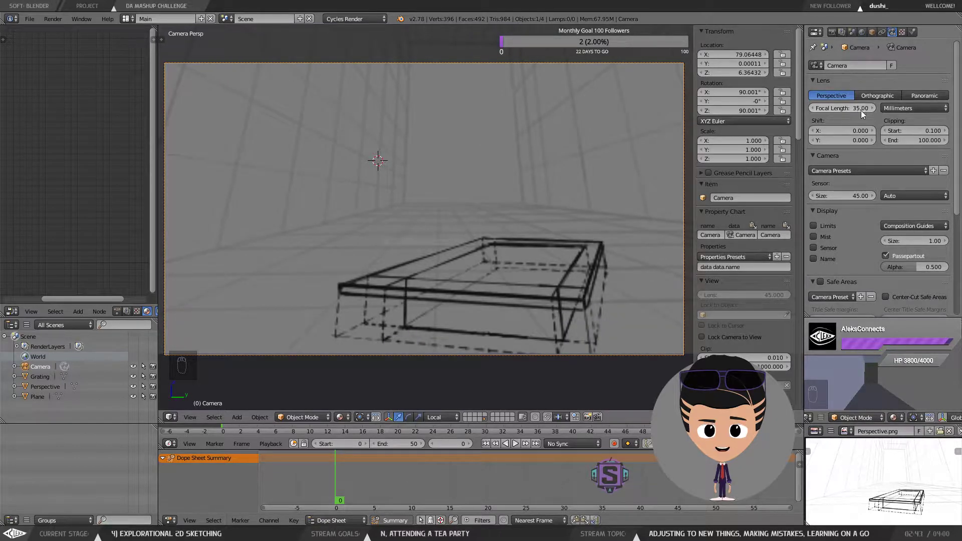
pyautogui.moveTo(851, 196)
pyautogui.mouseDown()
pyautogui.moveTo(883, 196)
pyautogui.moveTo(857, 197)
pyautogui.moveTo(866, 196)
pyautogui.mouseUp()
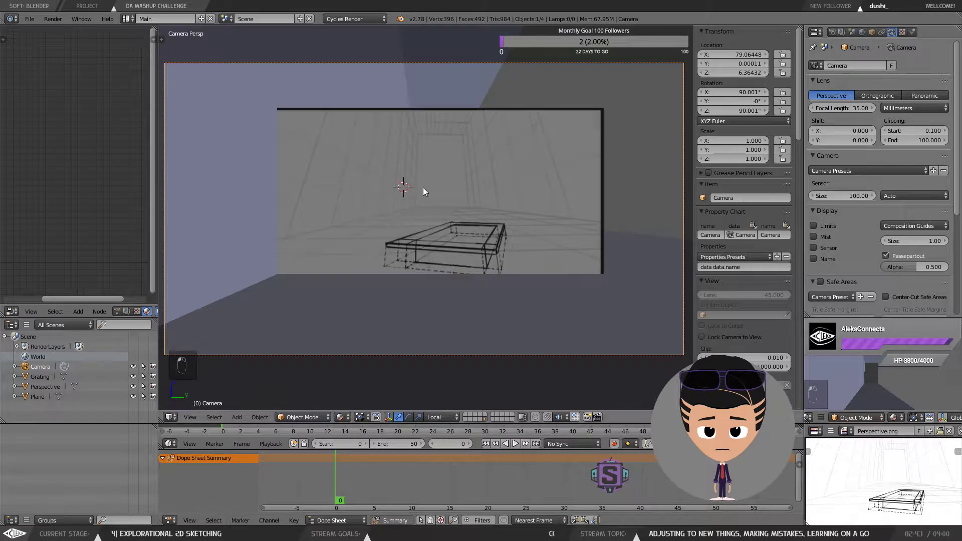
# Step: Select the perspective sketch plane and hide it
pyautogui.rightClick(535, 142)
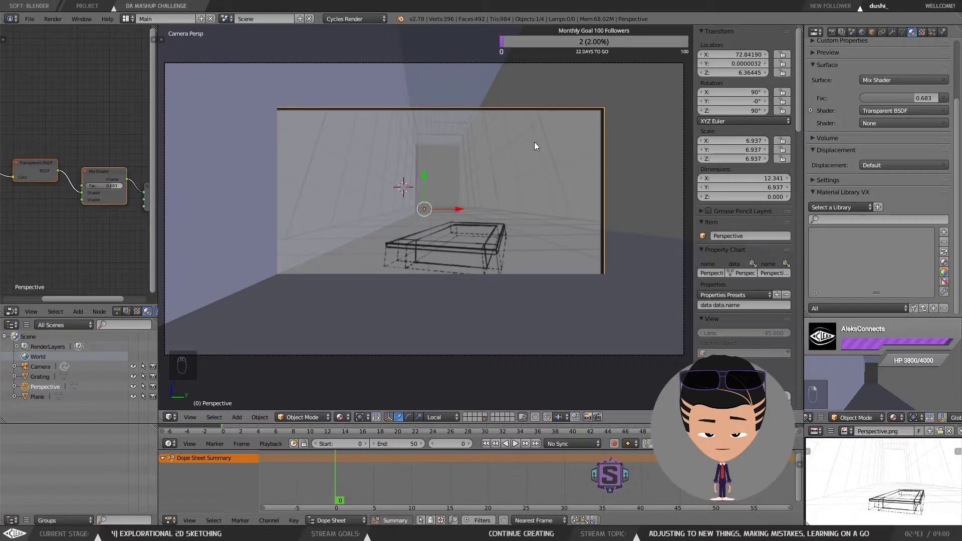
pyautogui.press('h')
pyautogui.press('h')
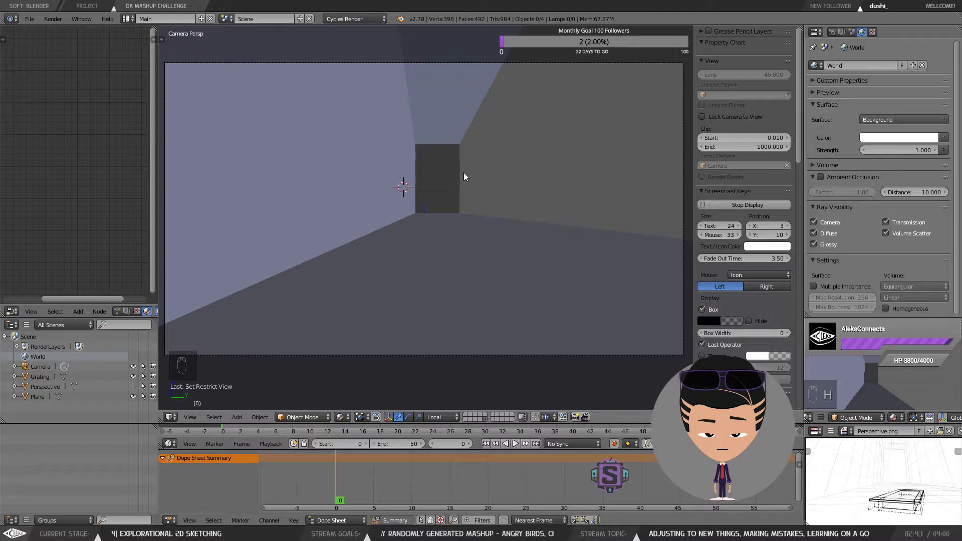
pyautogui.press('h')
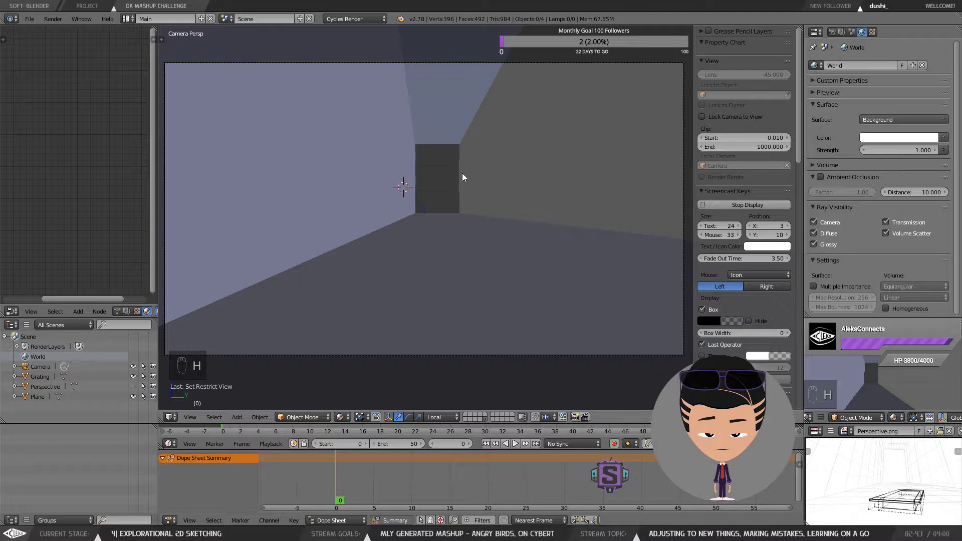
pyautogui.press('h')
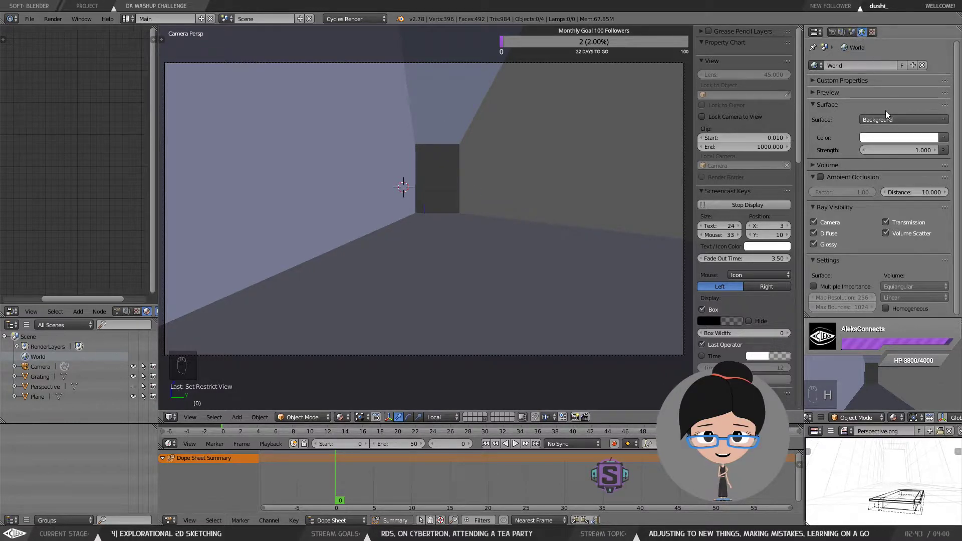
# Step: Select the room mesh, examine its object properties, and check the room from outside and through the camera
pyautogui.rightClick(559, 131)
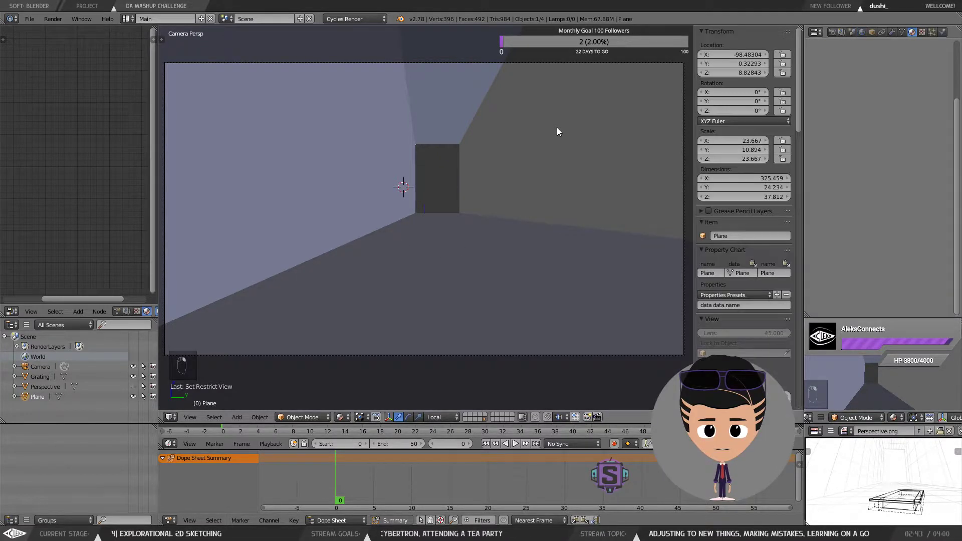
pyautogui.click(902, 32)
pyautogui.click(872, 31)
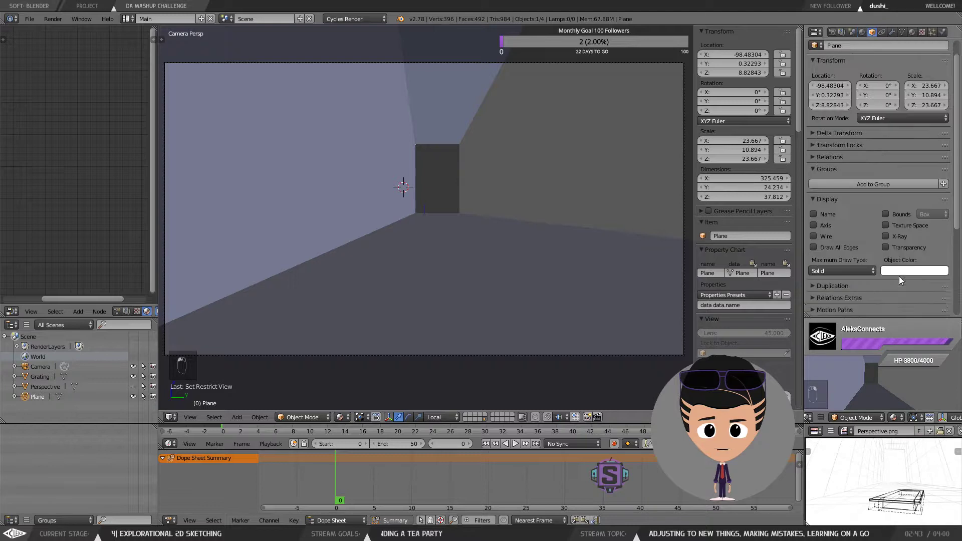
pyautogui.scroll(-3, 899, 275)
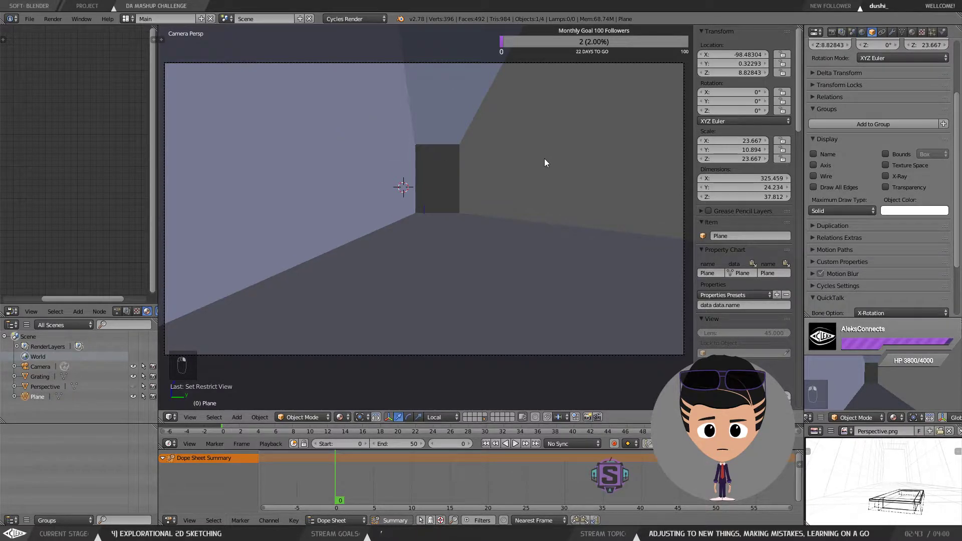
pyautogui.press('KP_0')
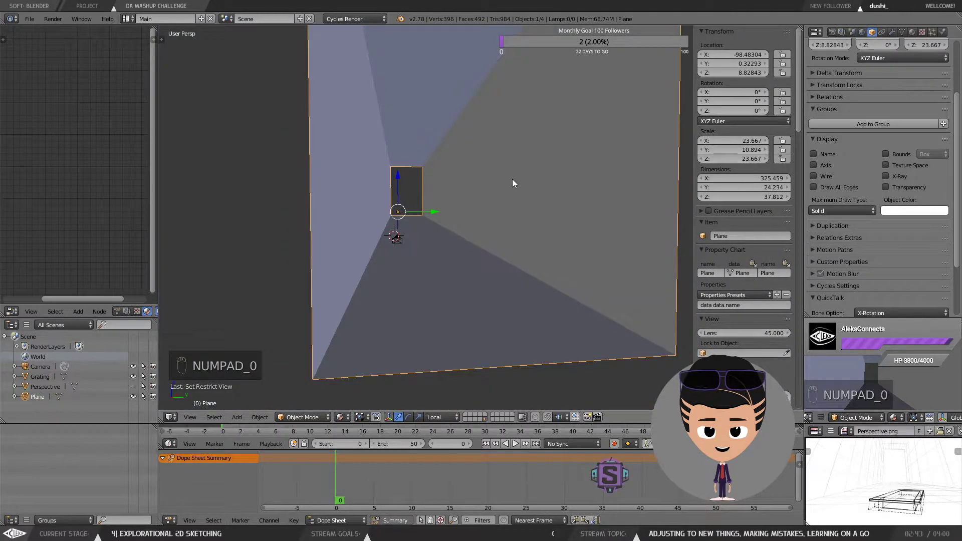
pyautogui.moveTo(449, 234); pyautogui.dragTo(441, 237)
pyautogui.moveTo(450, 239); pyautogui.dragTo(448, 209)
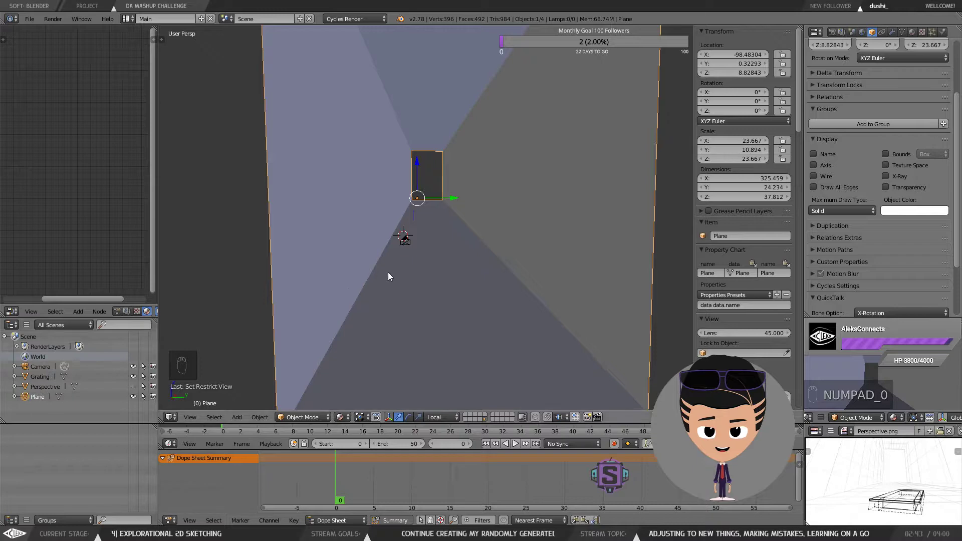
pyautogui.press('KP_0')
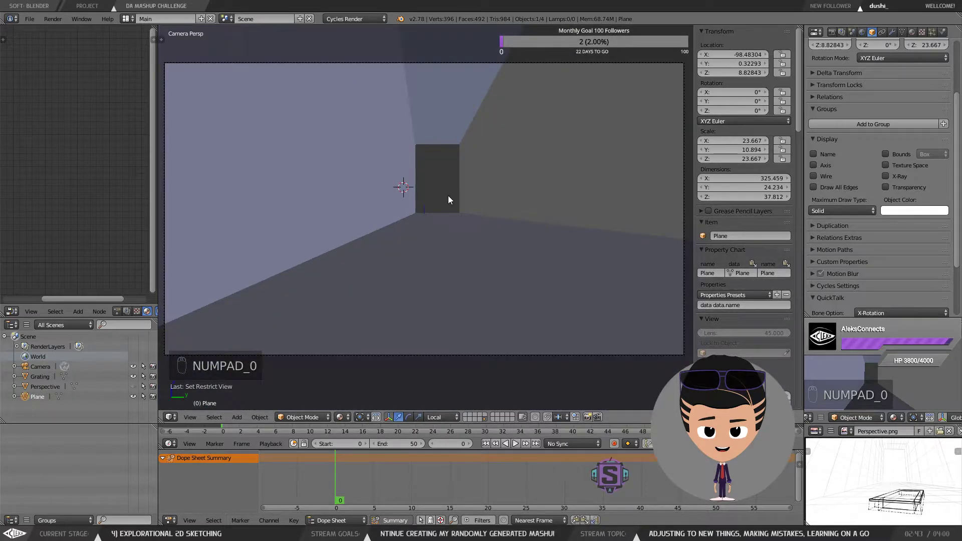
pyautogui.scroll(4, 840, 136)
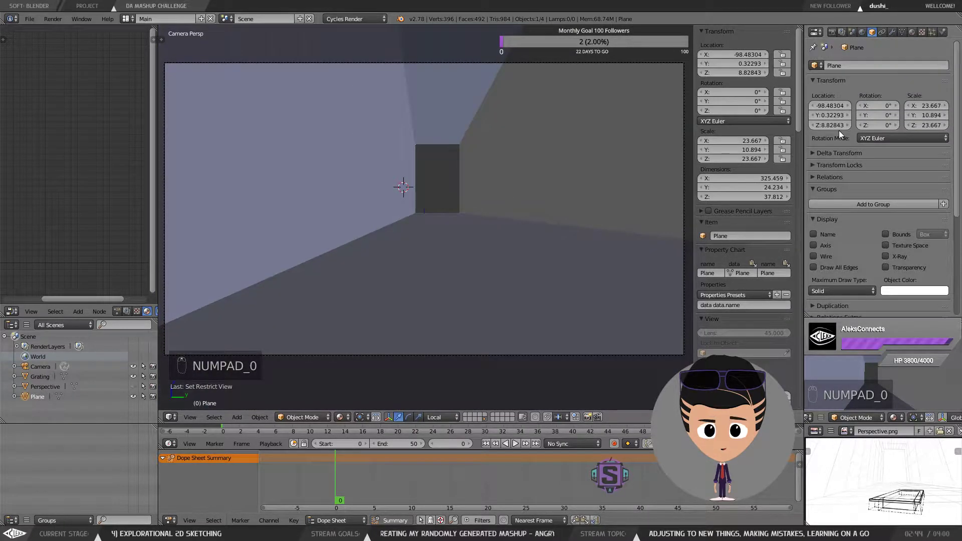
pyautogui.rightClick(633, 63)
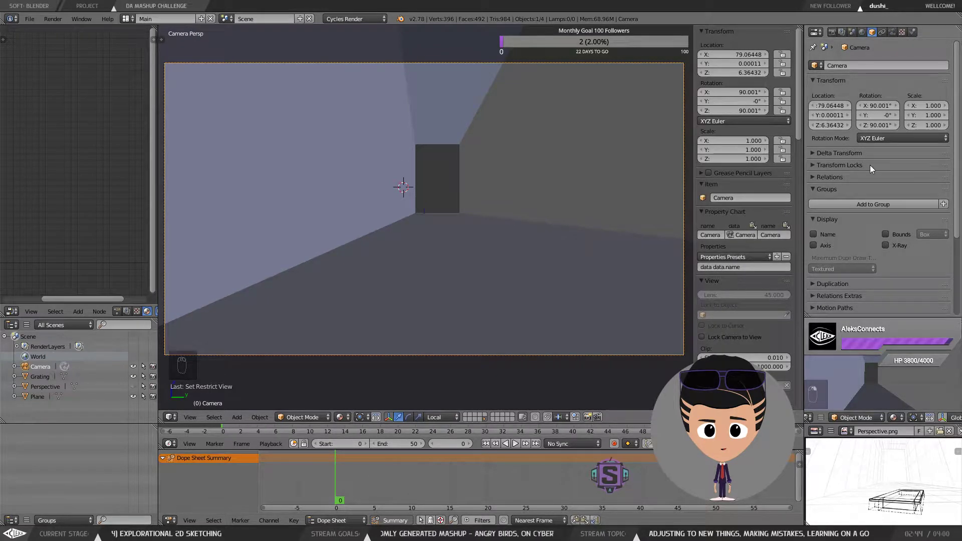
# Step: Open the camera's data properties to review its lens and sensor settings
pyautogui.scroll(-3, 866, 150)
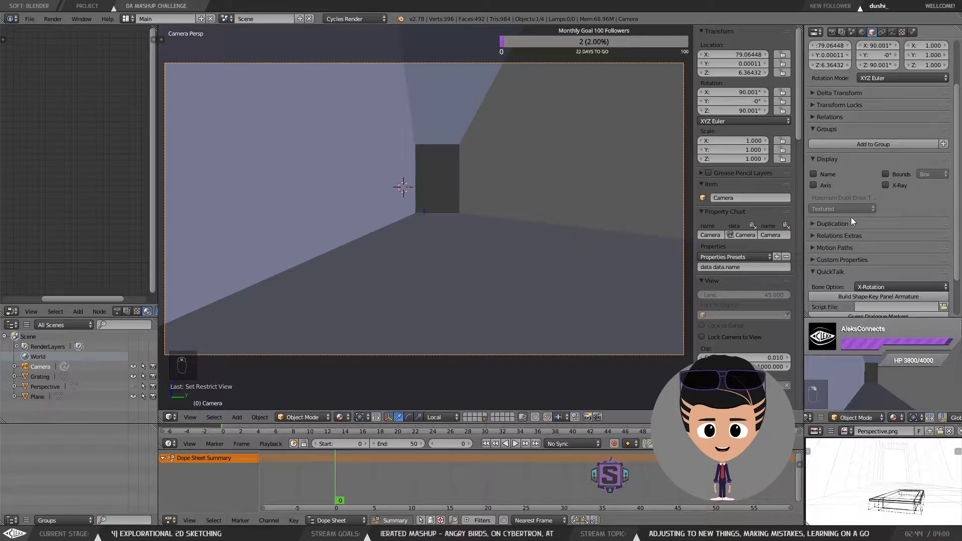
pyautogui.scroll(3, 851, 217)
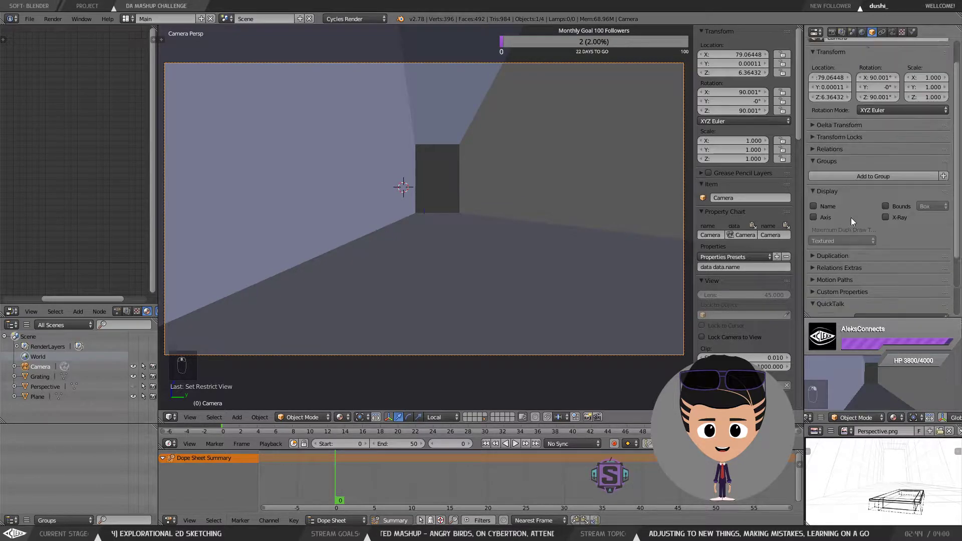
pyautogui.click(892, 32)
pyautogui.click(843, 170)
pyautogui.click(844, 182)
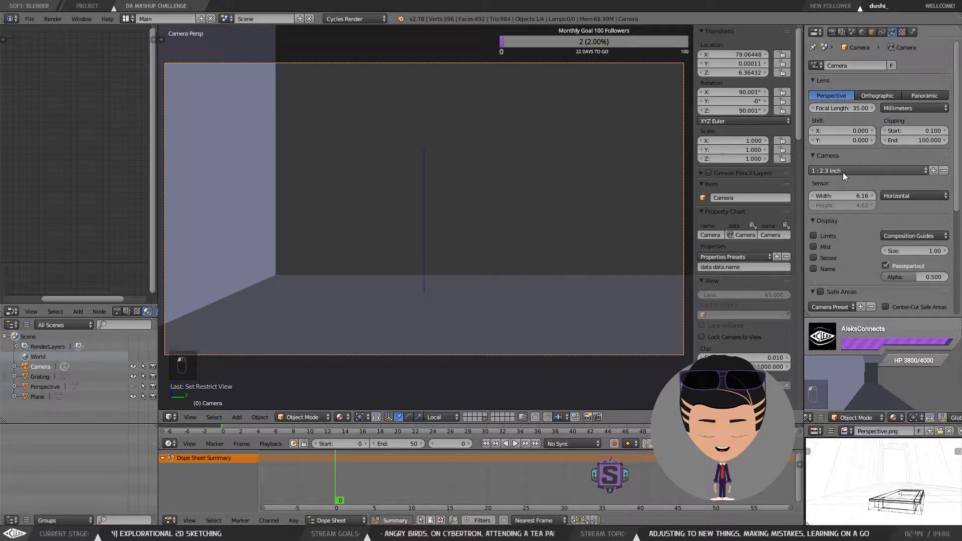
# Step: Apply the GoPro Hero3 Black camera preset to the camera
pyautogui.click(842, 172)
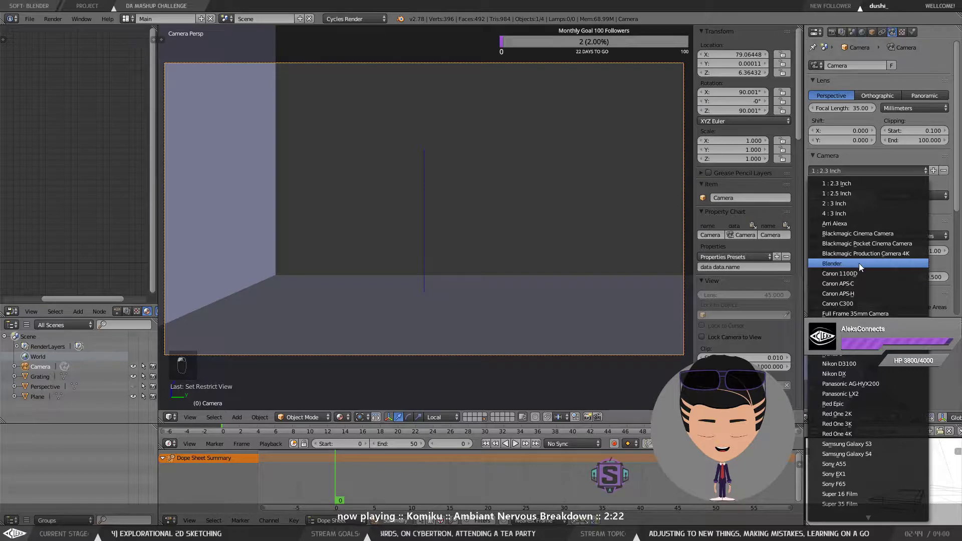
pyautogui.click(858, 263)
pyautogui.click(840, 173)
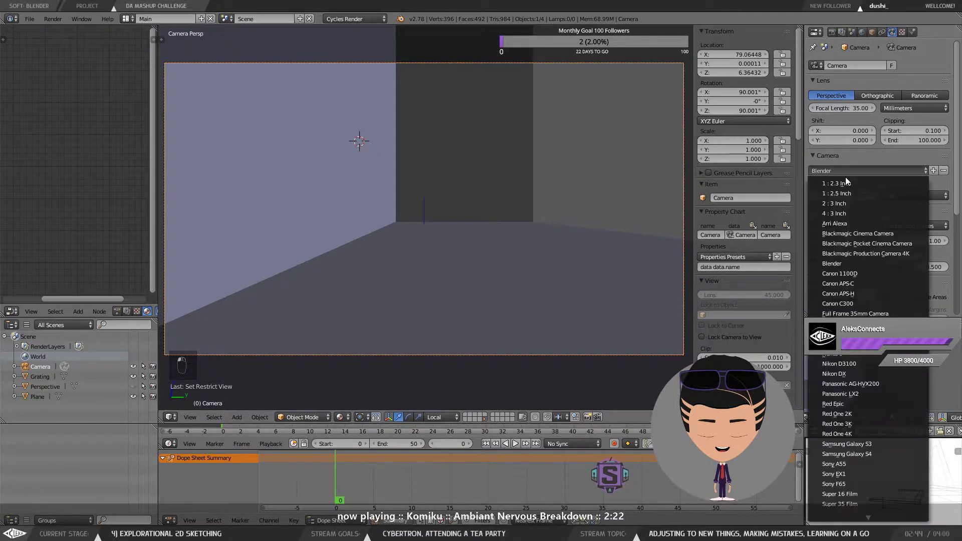
pyautogui.click(846, 167)
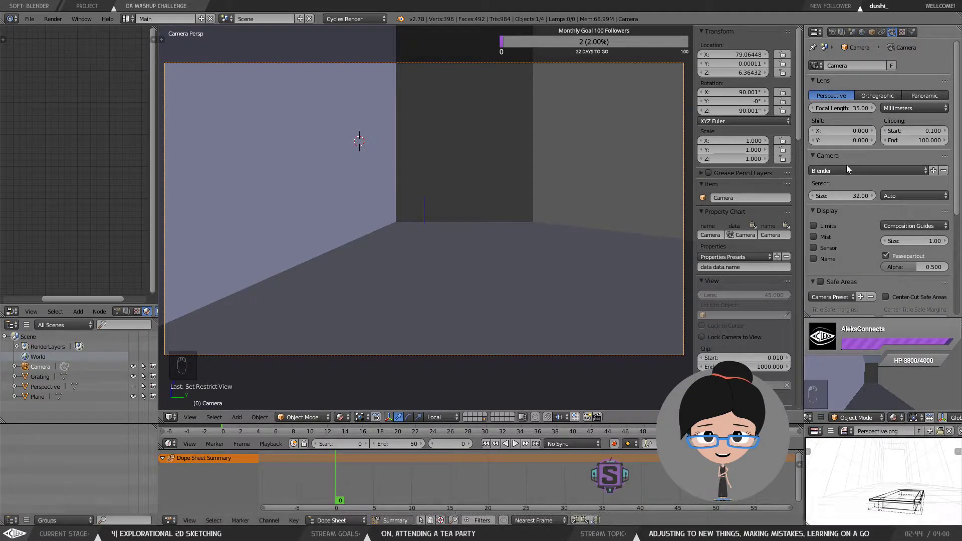
pyautogui.click(846, 170)
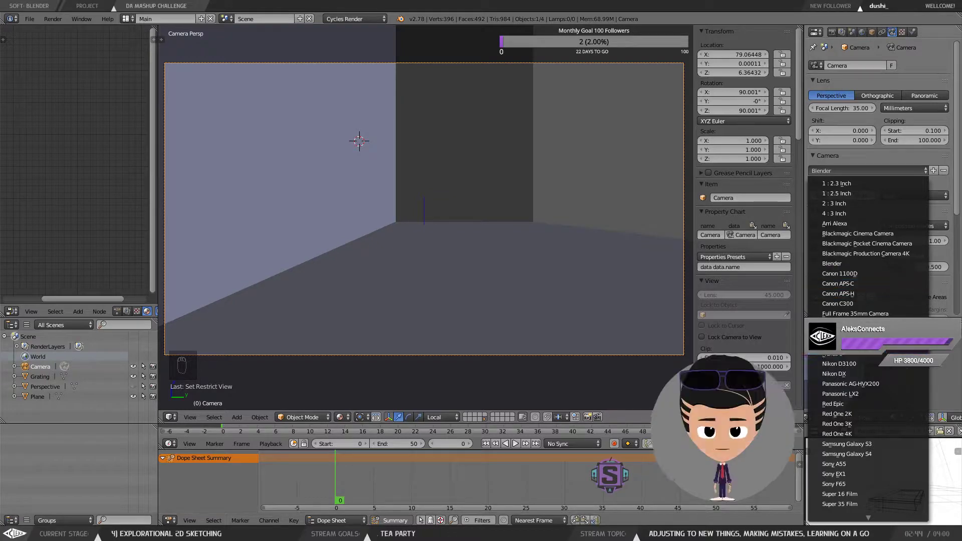
pyautogui.click(851, 324)
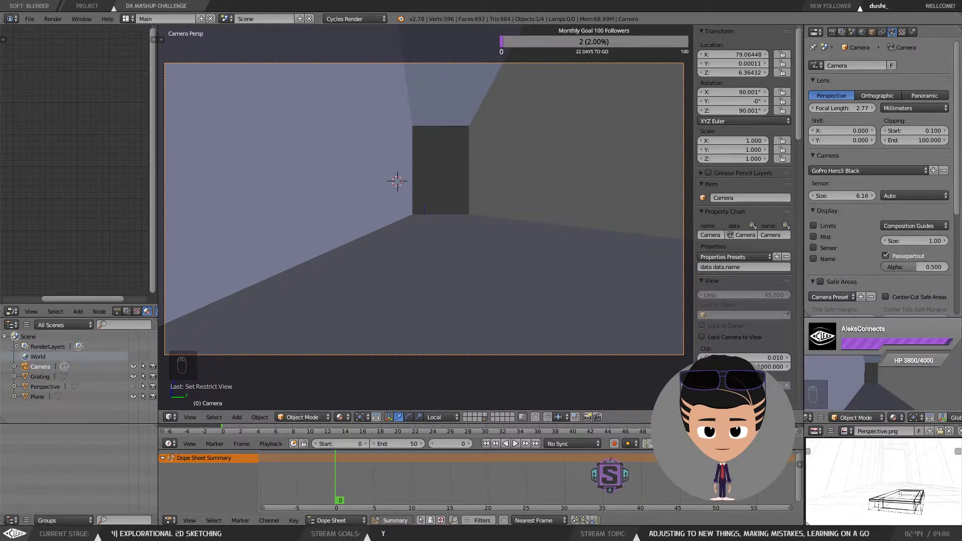
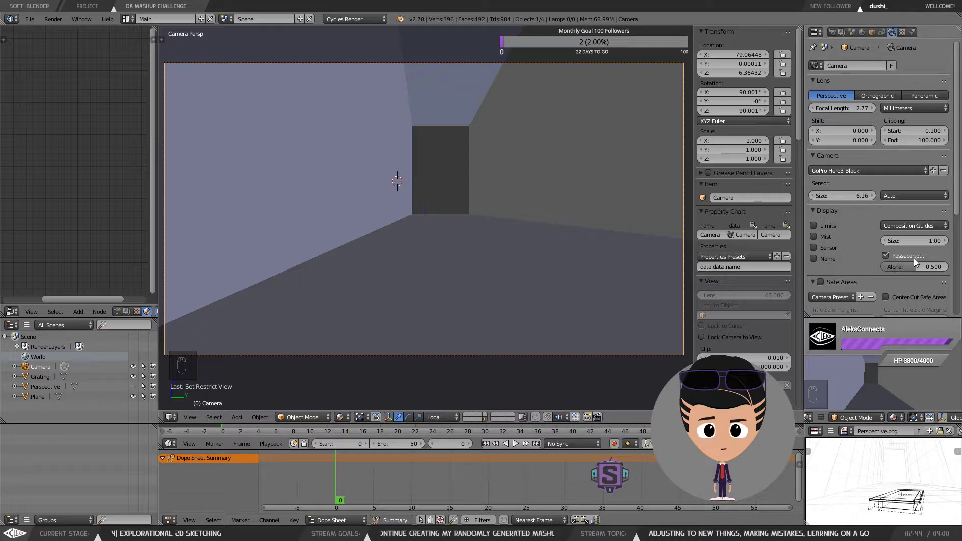
# Step: Toggle various composition guides on and off in the camera view to preview them
pyautogui.click(904, 225)
pyautogui.click(904, 225)
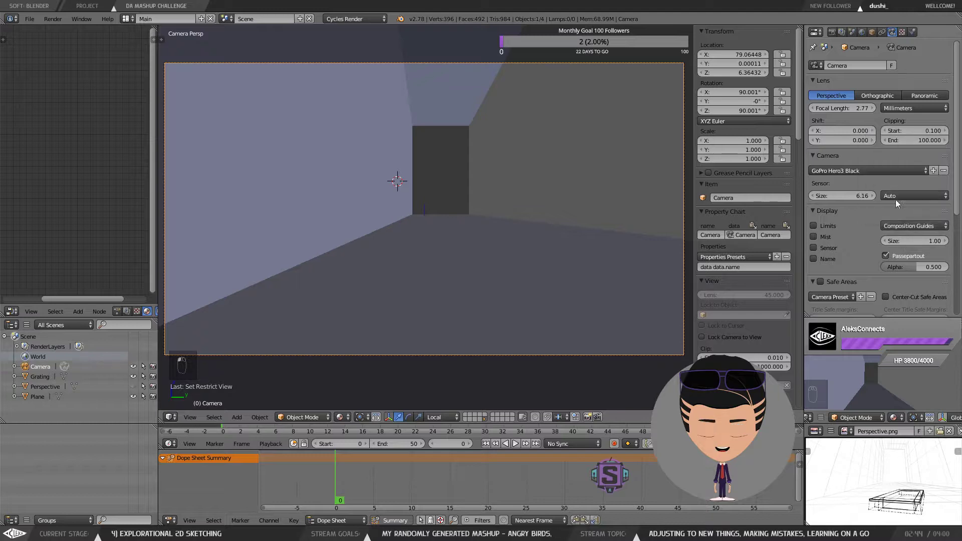
pyautogui.click(903, 226)
pyautogui.click(876, 159)
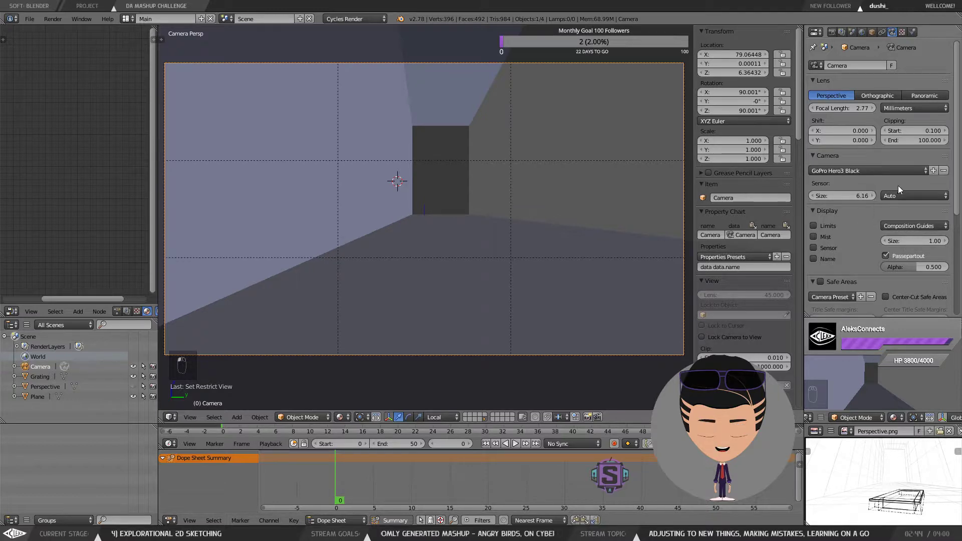
pyautogui.click(902, 224)
pyautogui.click(882, 173)
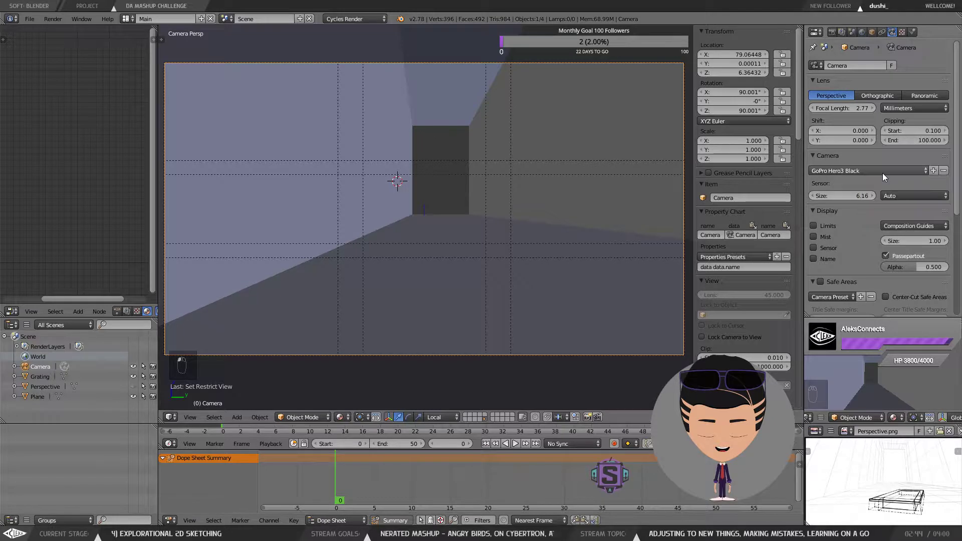
pyautogui.click(898, 221)
pyautogui.click(878, 172)
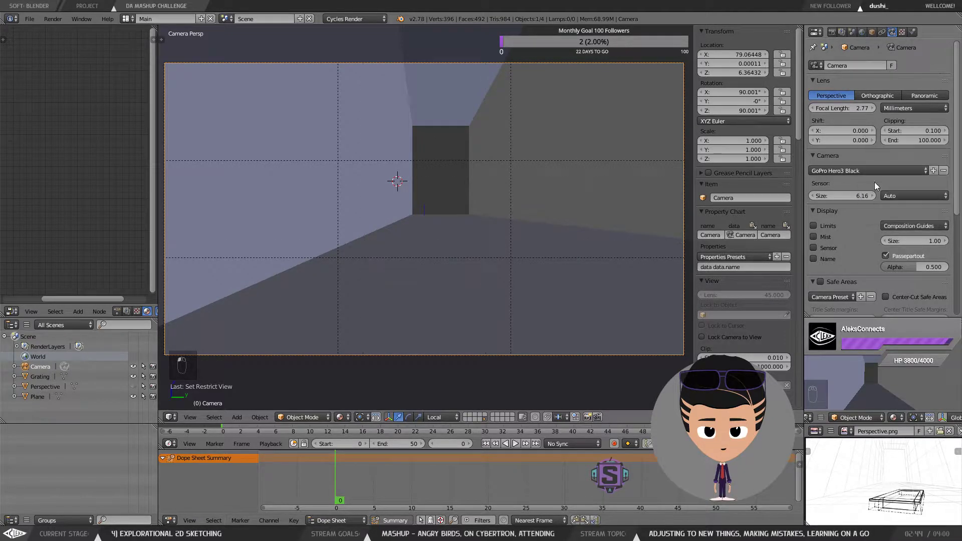
pyautogui.click(902, 227)
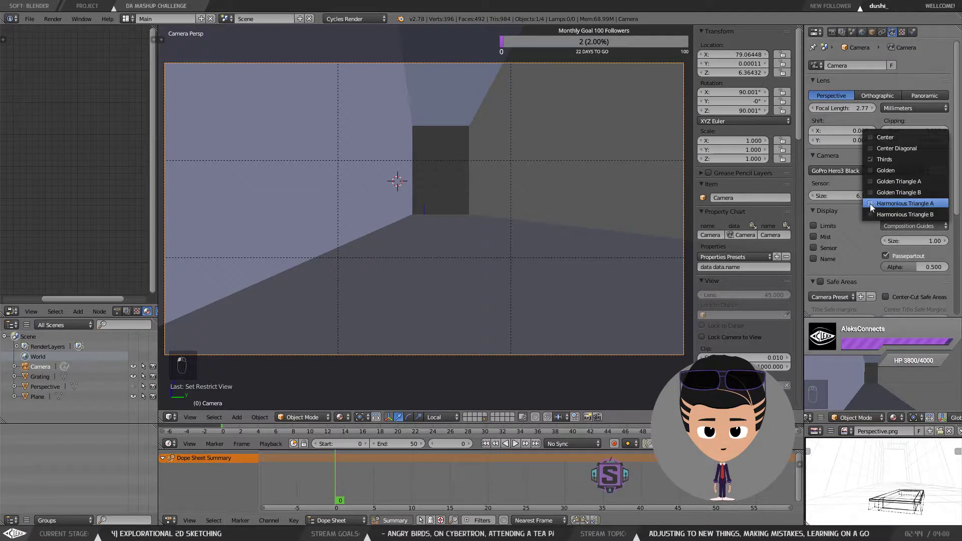
pyautogui.click(871, 205)
pyautogui.click(893, 227)
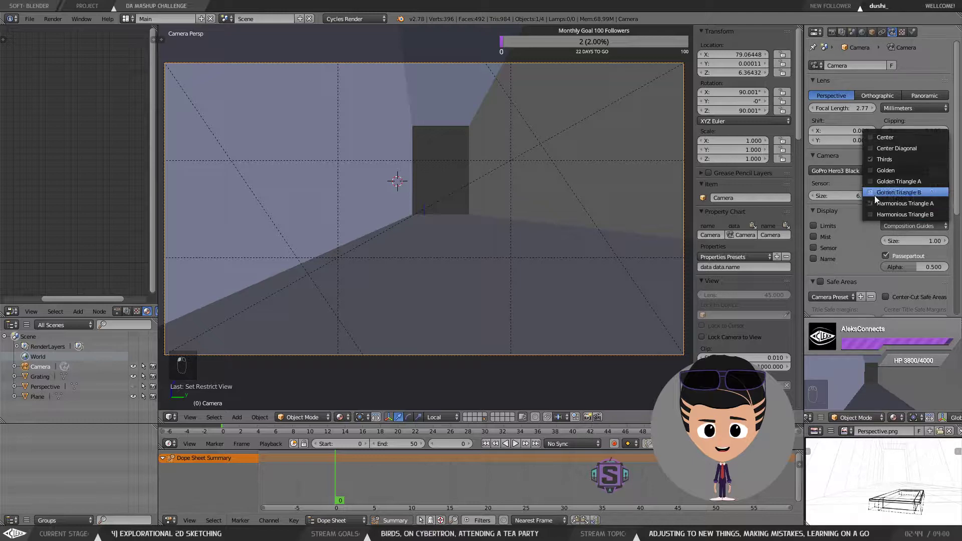
pyautogui.click(871, 204)
pyautogui.click(897, 226)
pyautogui.click(883, 182)
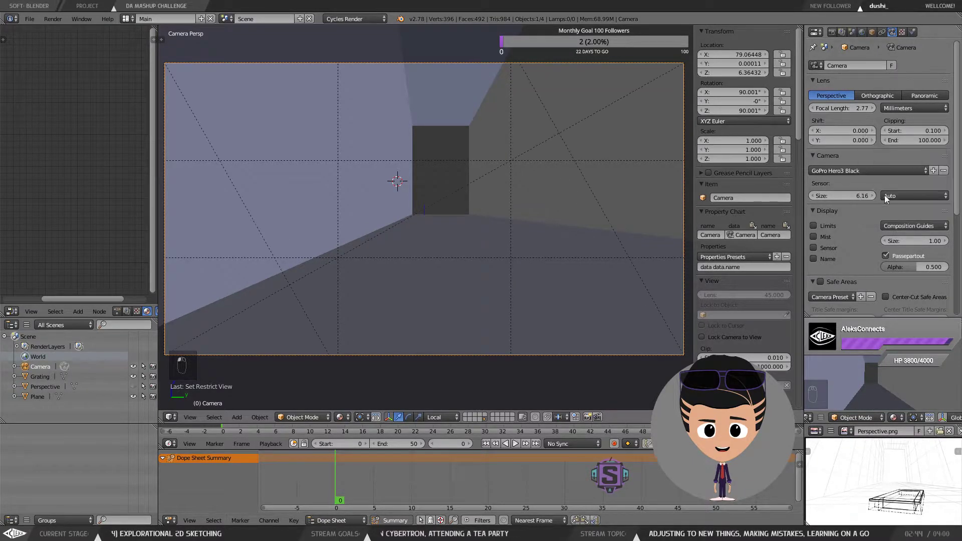
pyautogui.click(902, 226)
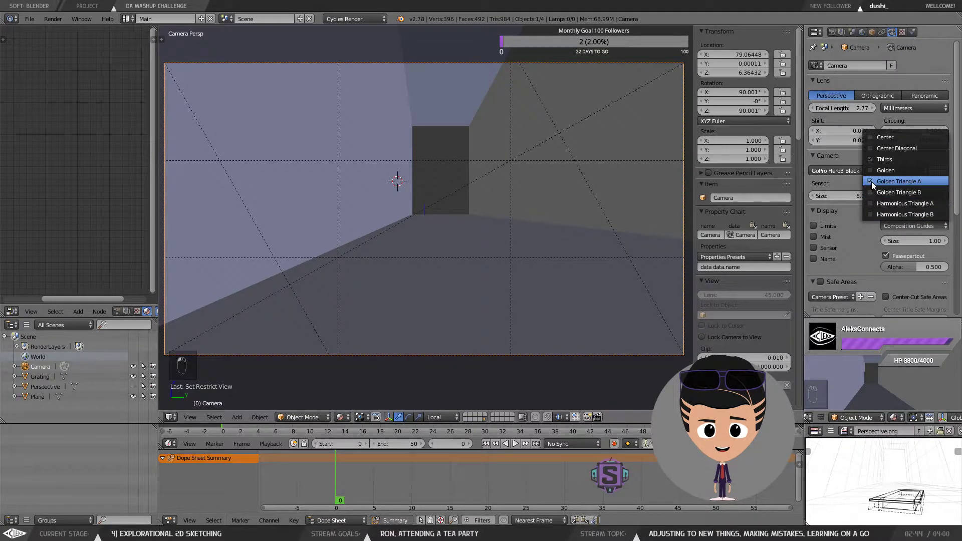
pyautogui.click(870, 181)
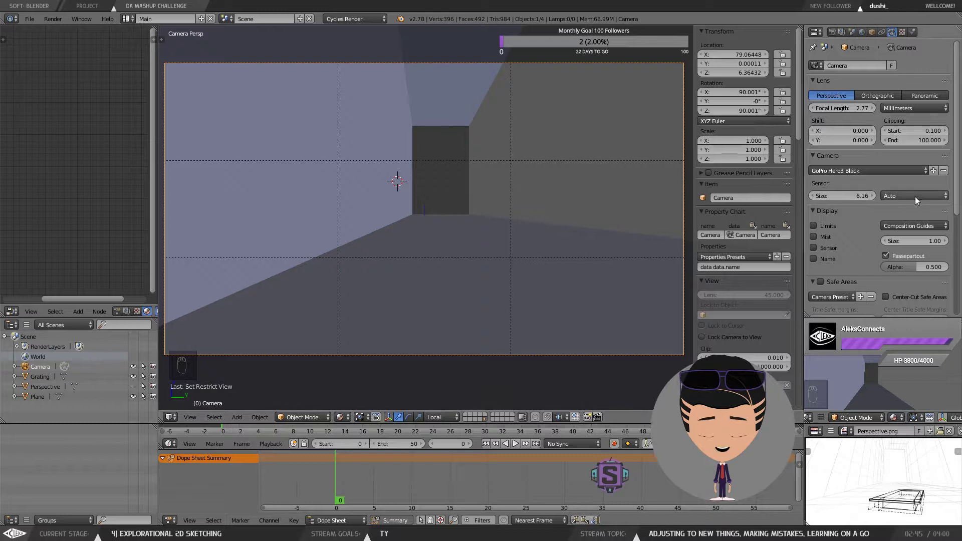
pyautogui.click(906, 226)
pyautogui.click(868, 158)
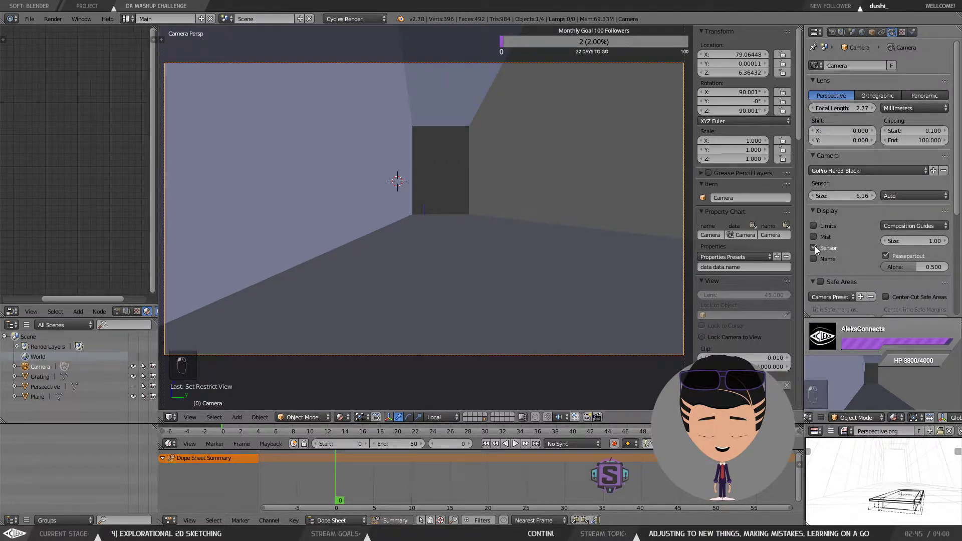
# Step: Try toggling the sensor display and lowering the depth-of-field F-stop, then undo those changes
pyautogui.click(814, 247)
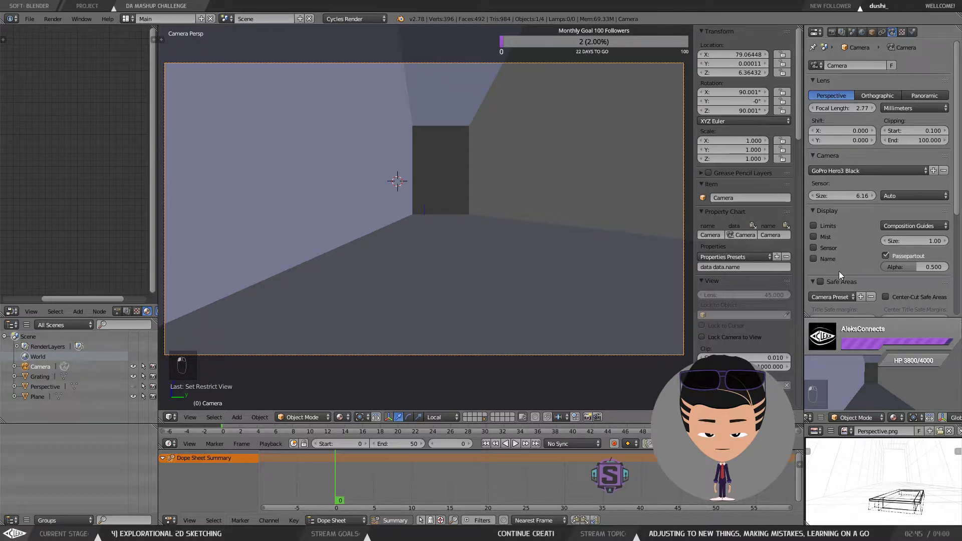
pyautogui.scroll(-8, 842, 270)
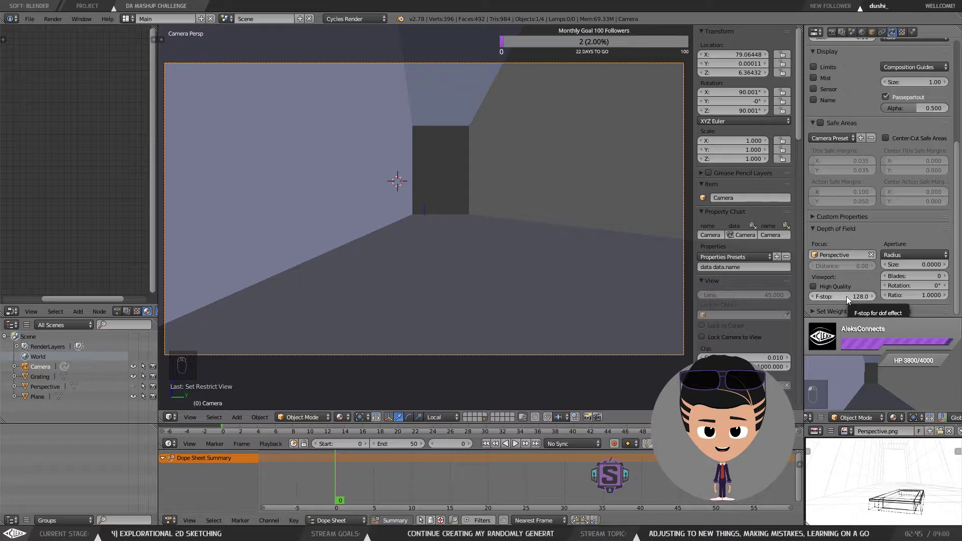
pyautogui.moveTo(847, 297); pyautogui.dragTo(851, 296)
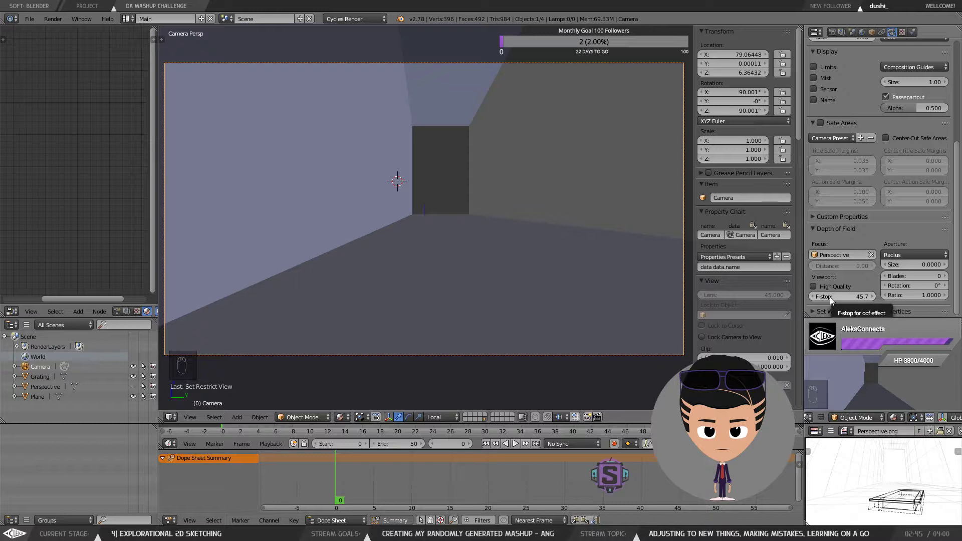
pyautogui.hotkey('ctrl', 'z')
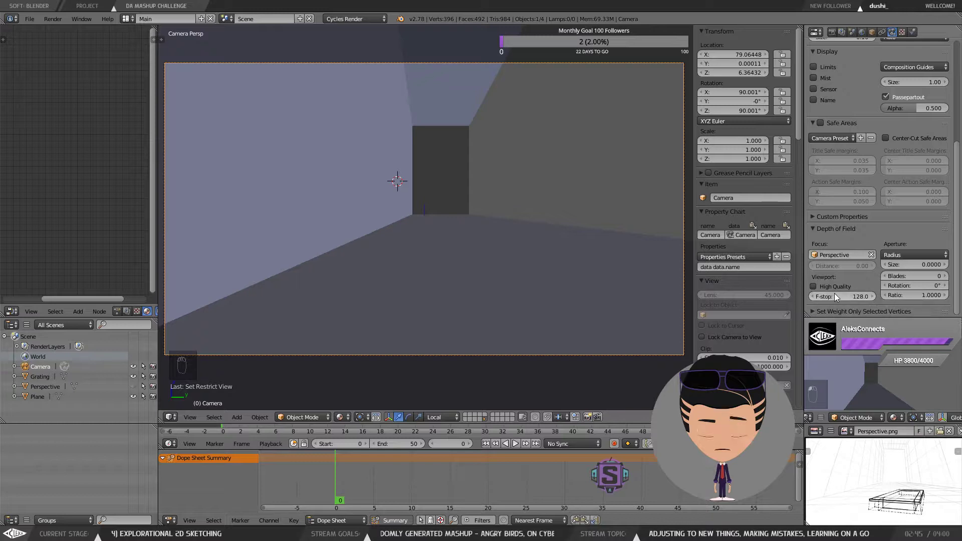
pyautogui.hotkey('ctrl', 'z')
pyautogui.hotkey('ctrl', 'z')
pyautogui.hotkey('ctrl', 'z')
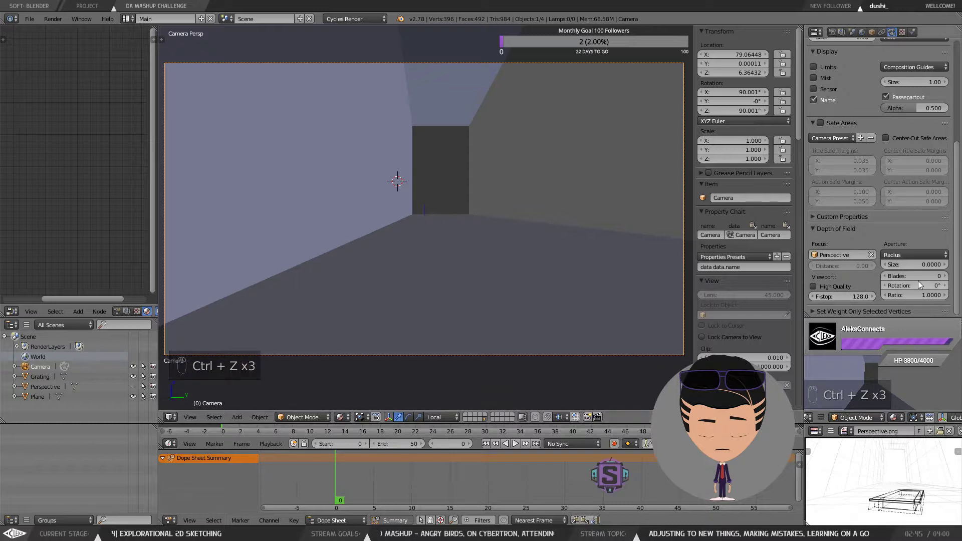
pyautogui.moveTo(906, 285); pyautogui.dragTo(906, 281)
pyautogui.hotkey('ctrl', 'z')
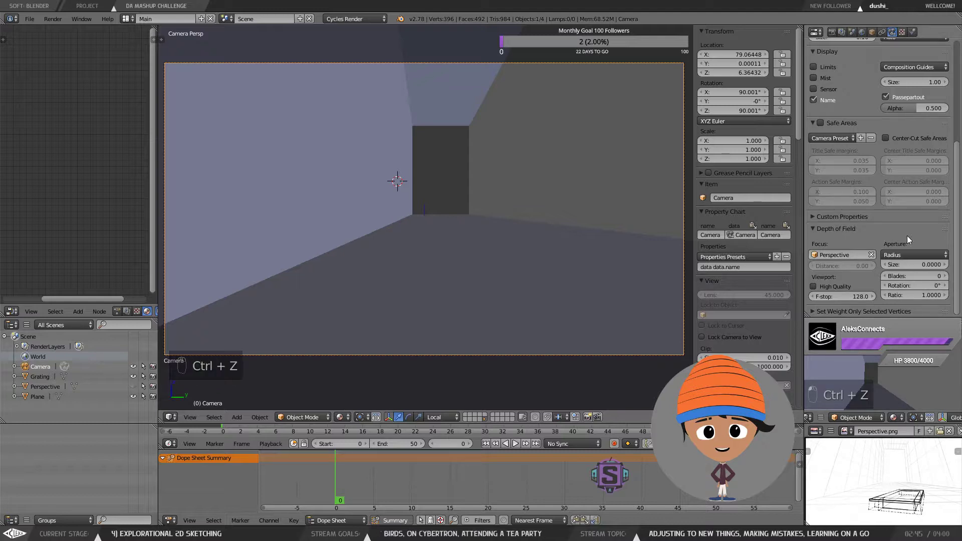
pyautogui.scroll(8, 896, 241)
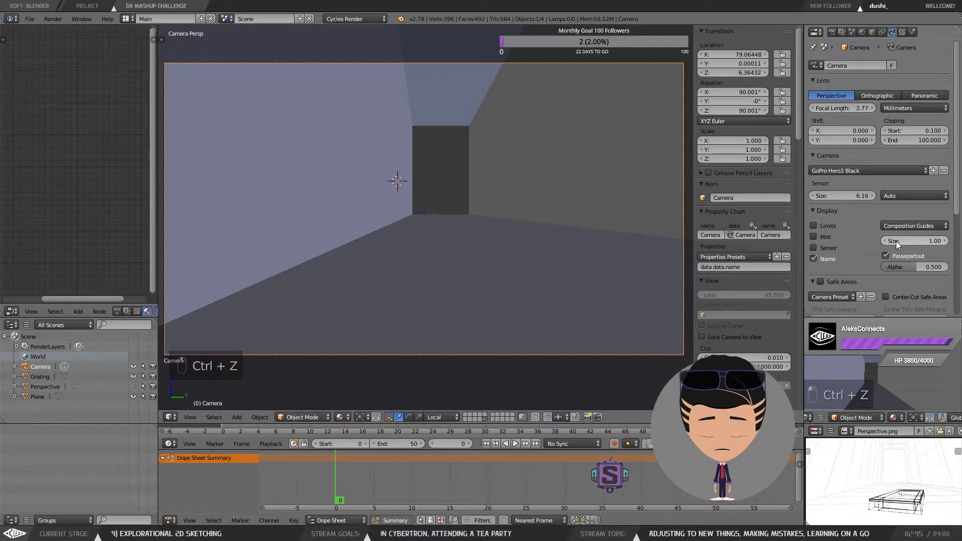
# Step: Set the camera sensor size to 7.15 with sensor fit Auto, and the clipping start to 0.001
pyautogui.moveTo(845, 196)
pyautogui.mouseDown()
pyautogui.moveTo(830, 196)
pyautogui.moveTo(879, 195)
pyautogui.moveTo(834, 196)
pyautogui.mouseUp()
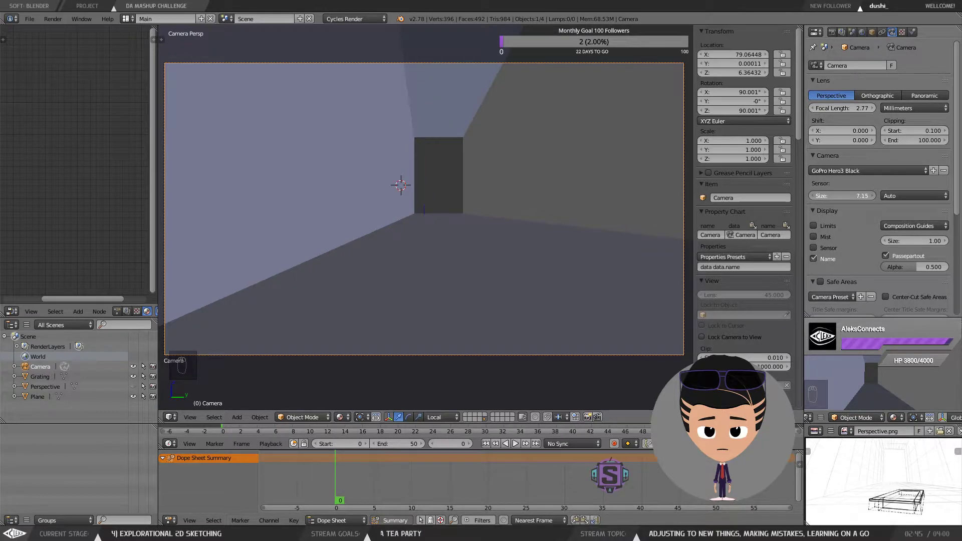
pyautogui.click(917, 195)
pyautogui.click(923, 159)
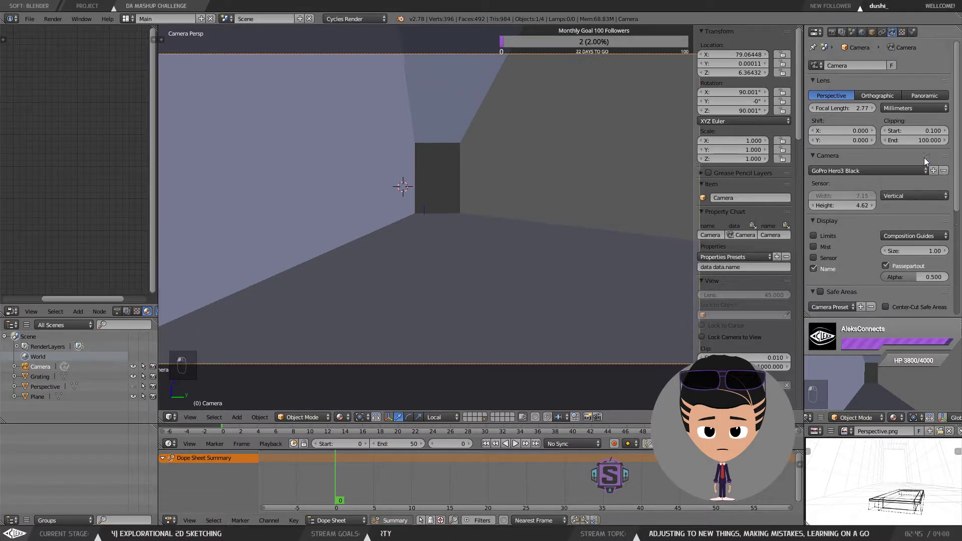
pyautogui.click(906, 199)
pyautogui.click(906, 171)
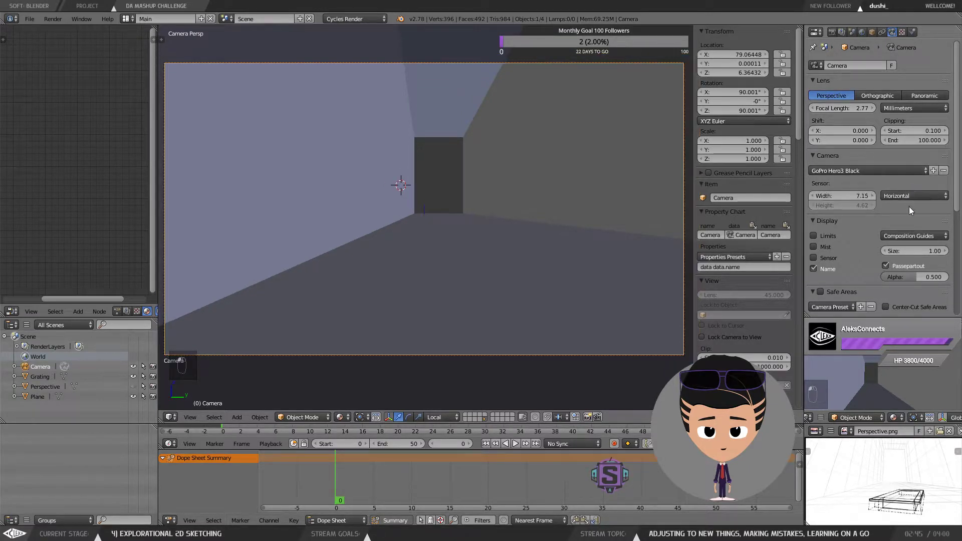
pyautogui.click(909, 197)
pyautogui.click(909, 188)
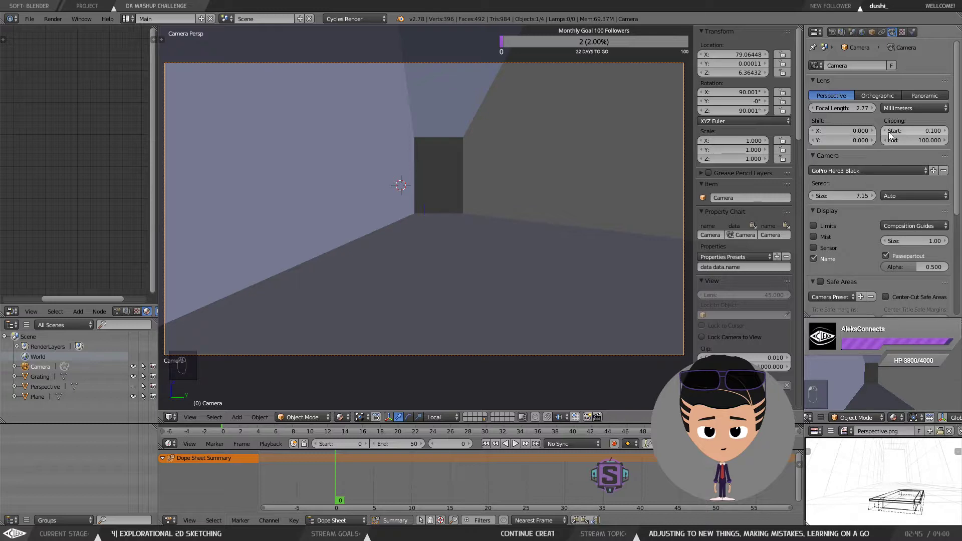
pyautogui.moveTo(897, 135)
pyautogui.mouseDown()
pyautogui.moveTo(916, 135)
pyautogui.moveTo(881, 135)
pyautogui.mouseUp()
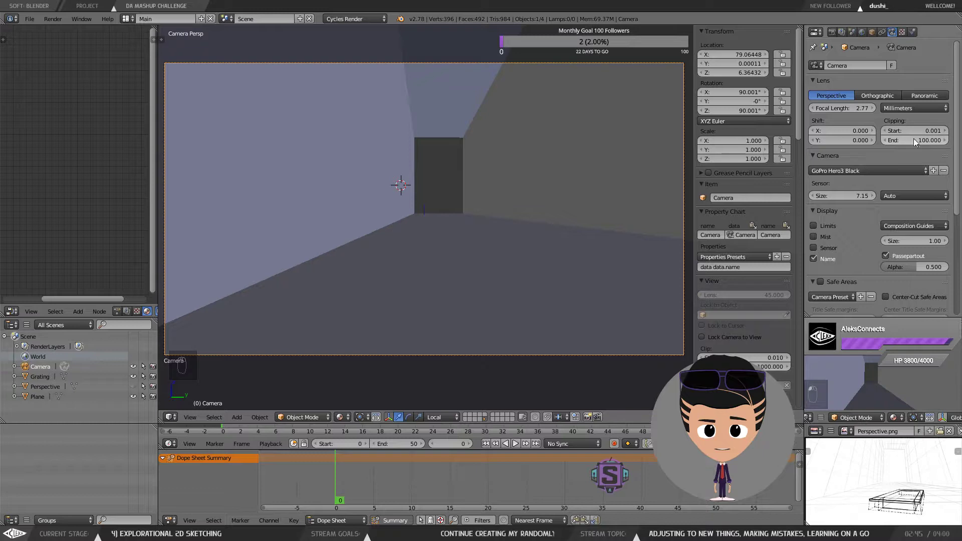
# Step: Try shifting the camera's lens vertically to about -0.220
pyautogui.moveTo(843, 130); pyautogui.dragTo(822, 142)
pyautogui.hotkey('ctrl', 'z')
pyautogui.hotkey('ctrl', 'z')
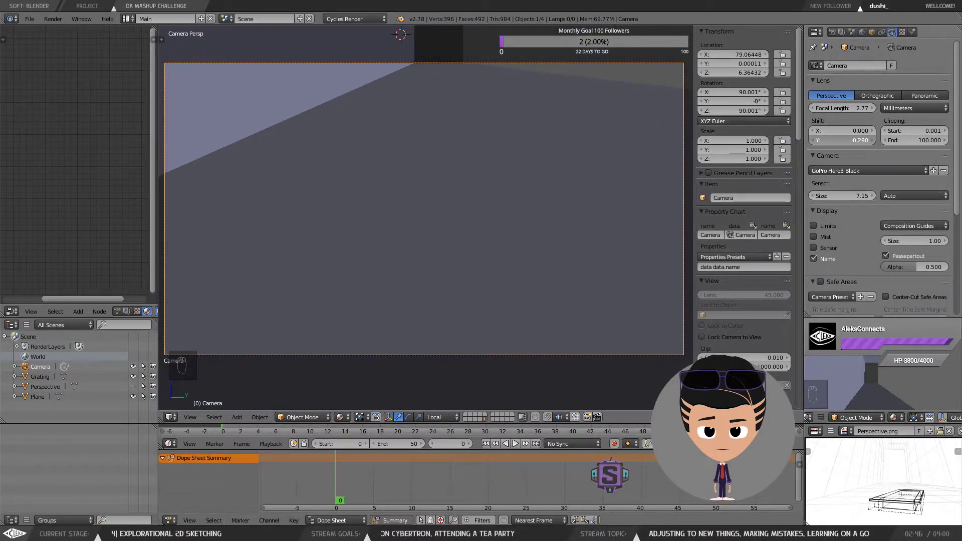
pyautogui.moveTo(822, 143)
pyautogui.mouseDown()
pyautogui.moveTo(854, 143)
pyautogui.moveTo(828, 142)
pyautogui.mouseUp()
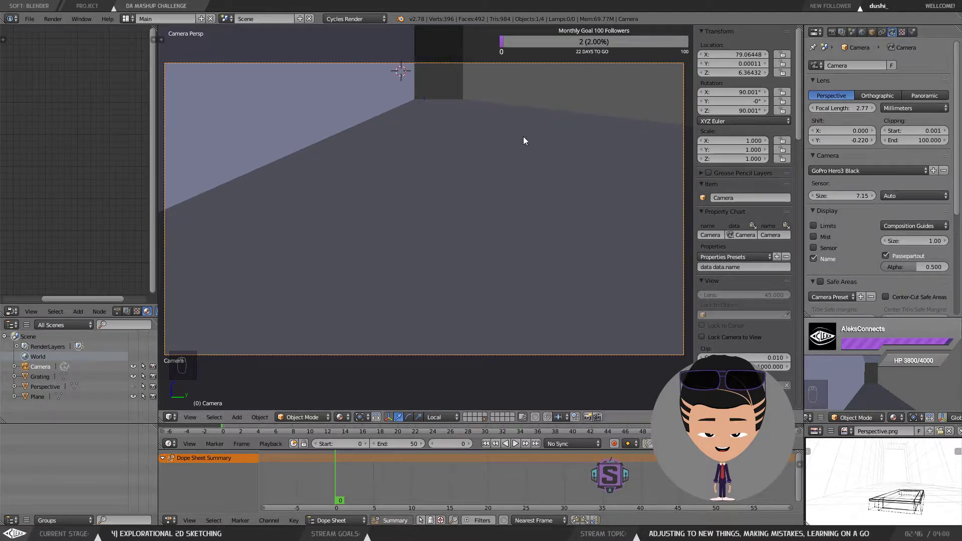
# Step: Select the camera in the viewport and set its vertical lens shift to 0
pyautogui.press('Tab')
pyautogui.rightClick(616, 52)
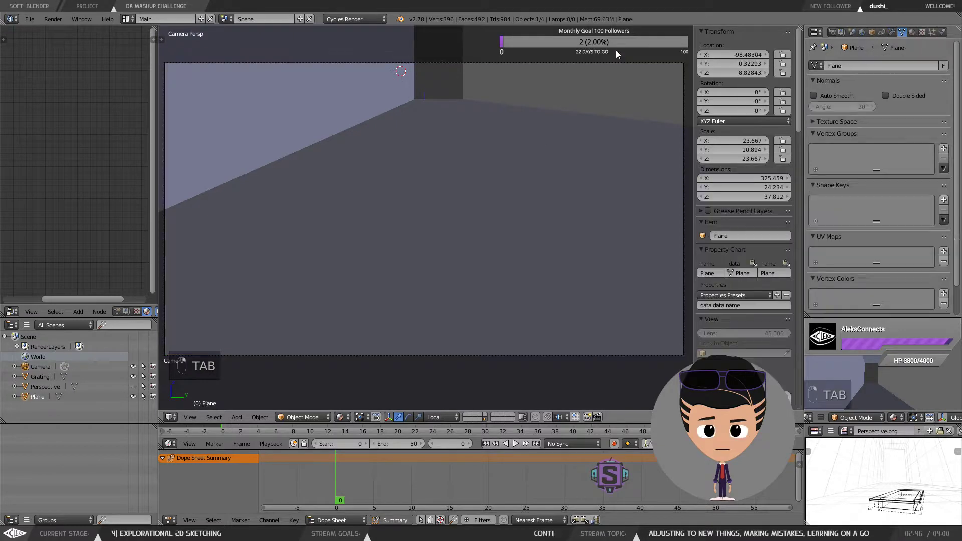
pyautogui.moveTo(606, 217); pyautogui.dragTo(587, 221)
pyautogui.scroll(-6, 593, 223)
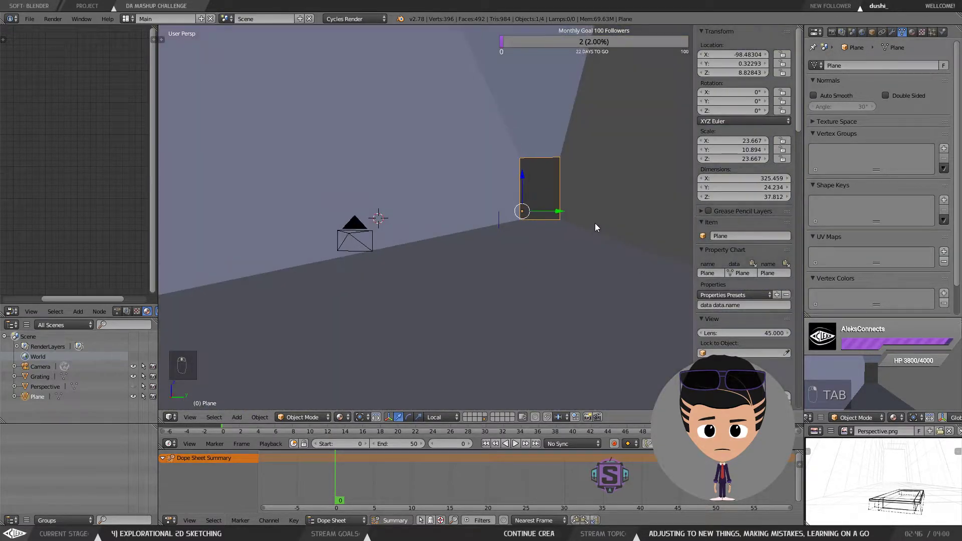
pyautogui.rightClick(381, 230)
pyautogui.moveTo(382, 231); pyautogui.dragTo(496, 193)
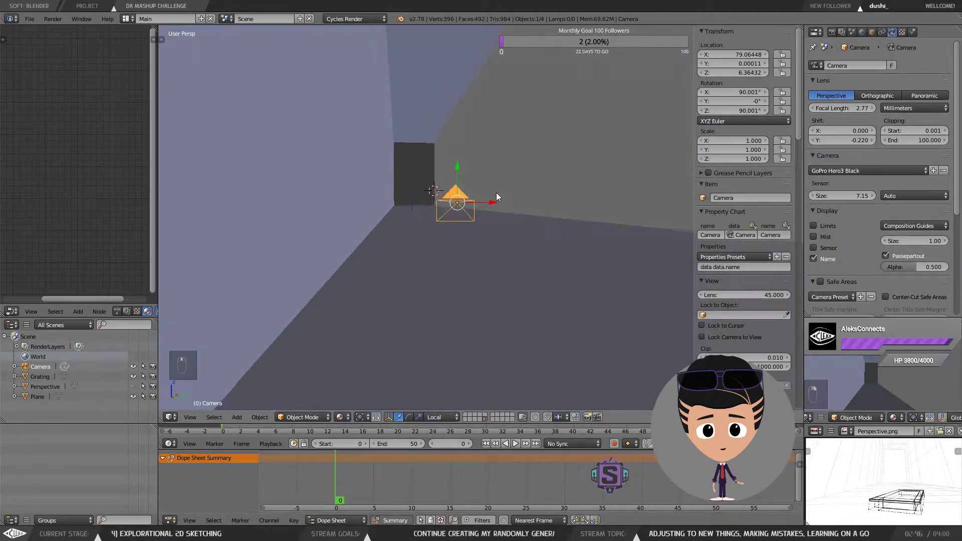
pyautogui.click(848, 144)
pyautogui.write('0')
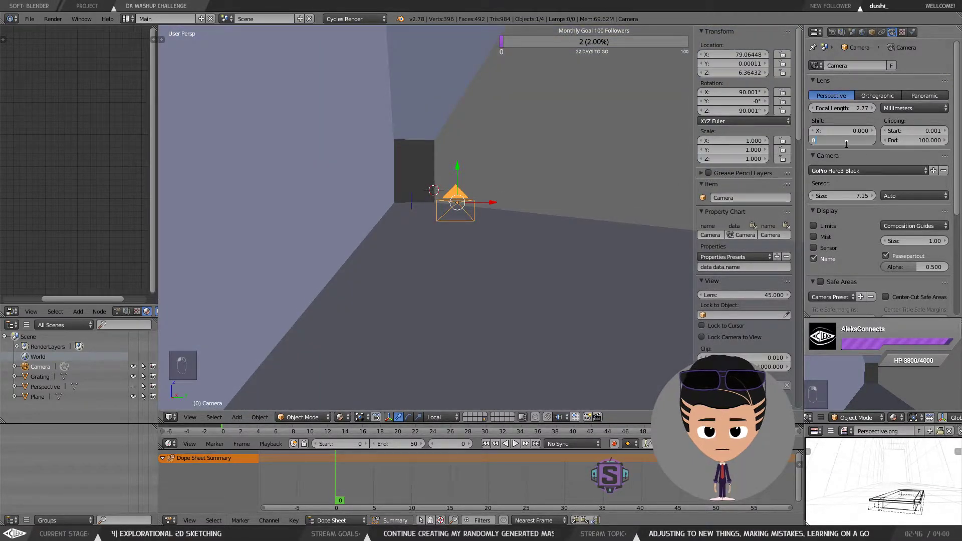
pyautogui.press('Return')
# Step: Try moving the camera upward along Z, then undo the move
pyautogui.moveTo(494, 217); pyautogui.dragTo(428, 215)
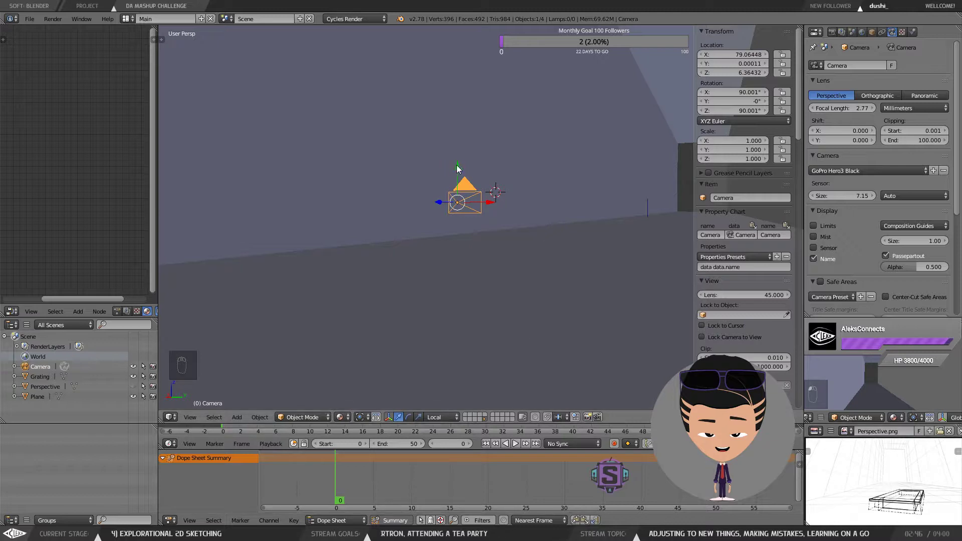
pyautogui.moveTo(457, 169); pyautogui.dragTo(458, 114)
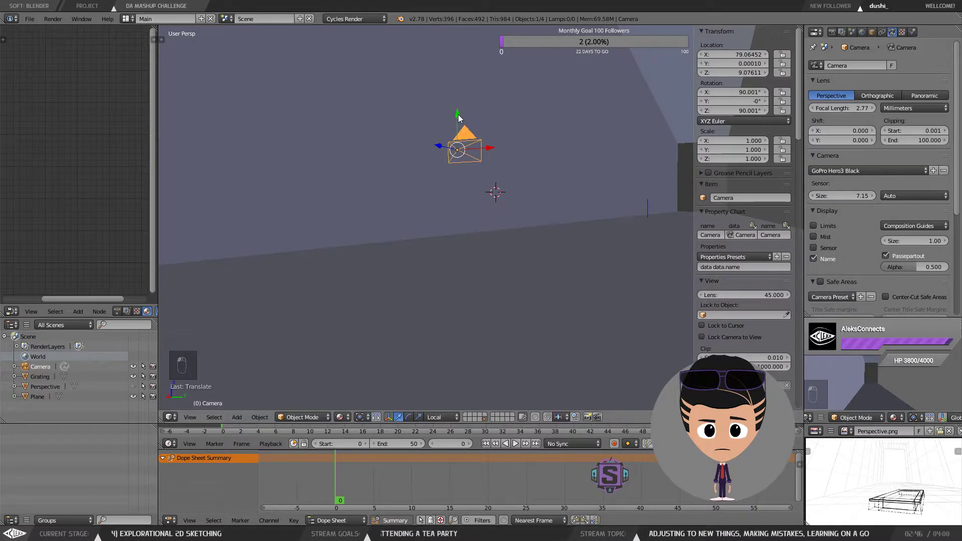
pyautogui.hotkey('ctrl', 'z')
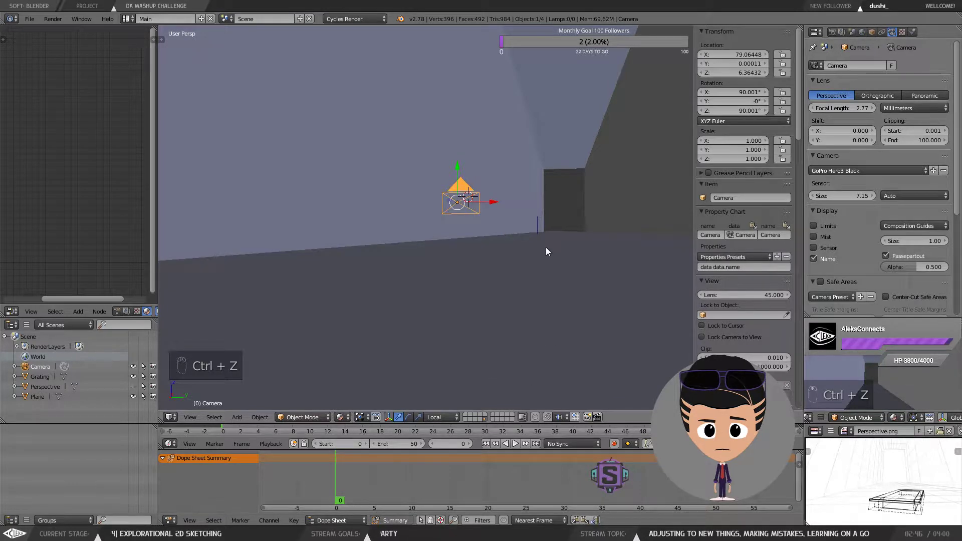
# Step: Unhide the perspective sketch plane, reselect the camera, and raise it to about 7.62 on Z
pyautogui.hotkey('alt', 'h')
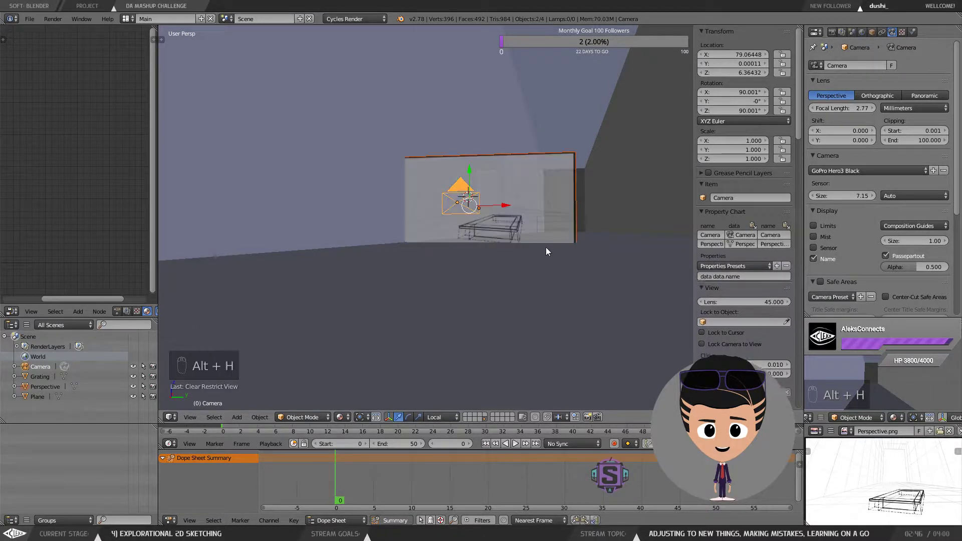
pyautogui.rightClick(532, 182)
pyautogui.keyDown('shift'); pyautogui.rightClick(465, 195); pyautogui.keyUp('shift')
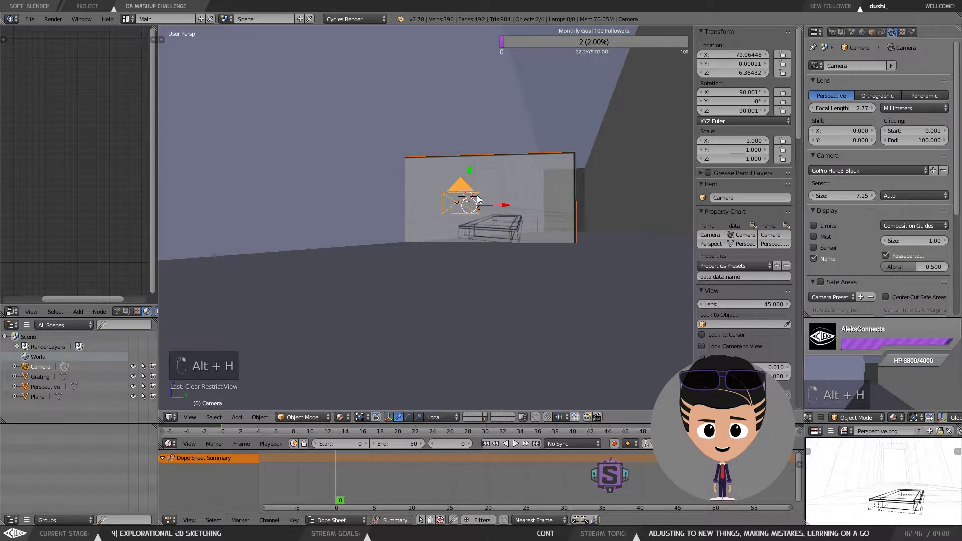
pyautogui.moveTo(468, 171); pyautogui.dragTo(479, 149)
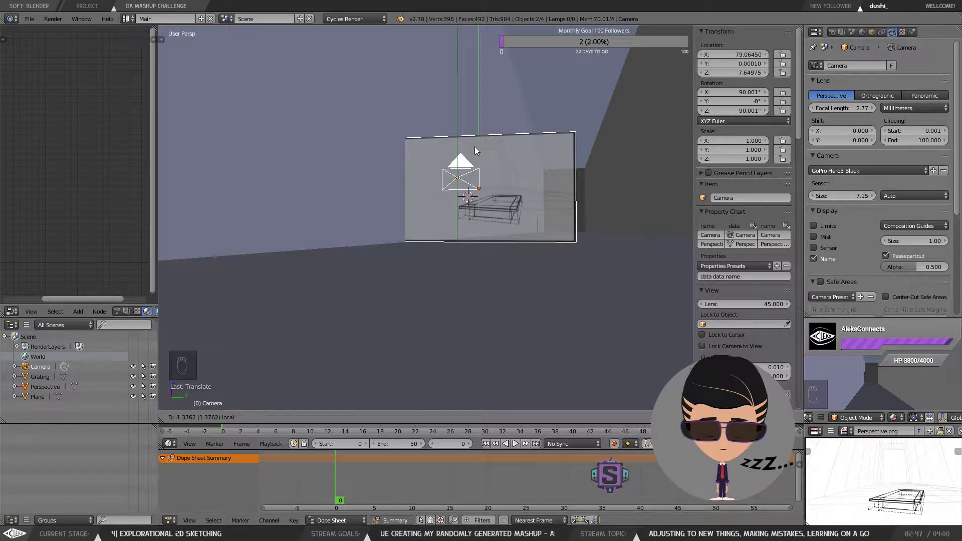
pyautogui.click(474, 146)
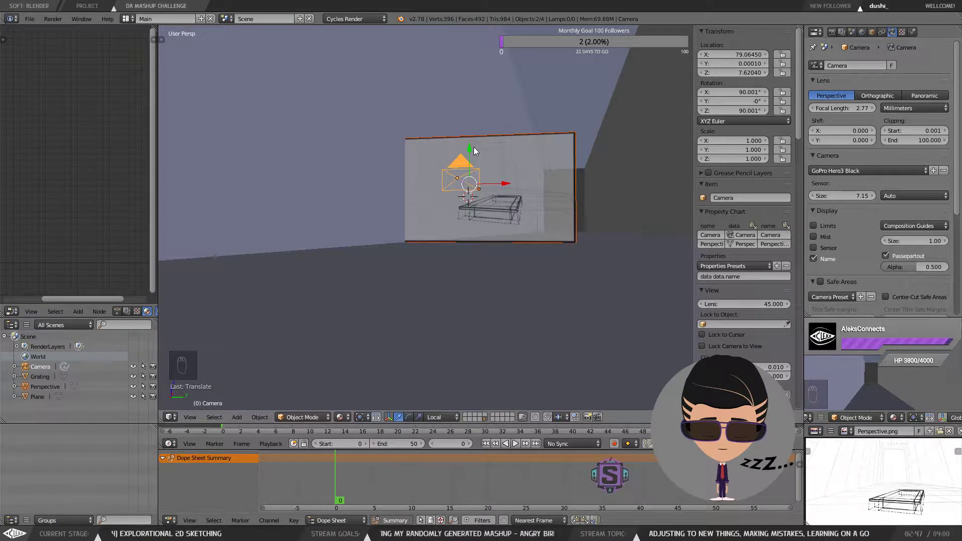
# Step: Select the perspective sketch plane in camera view and align the active camera to frame it
pyautogui.press('KP_0')
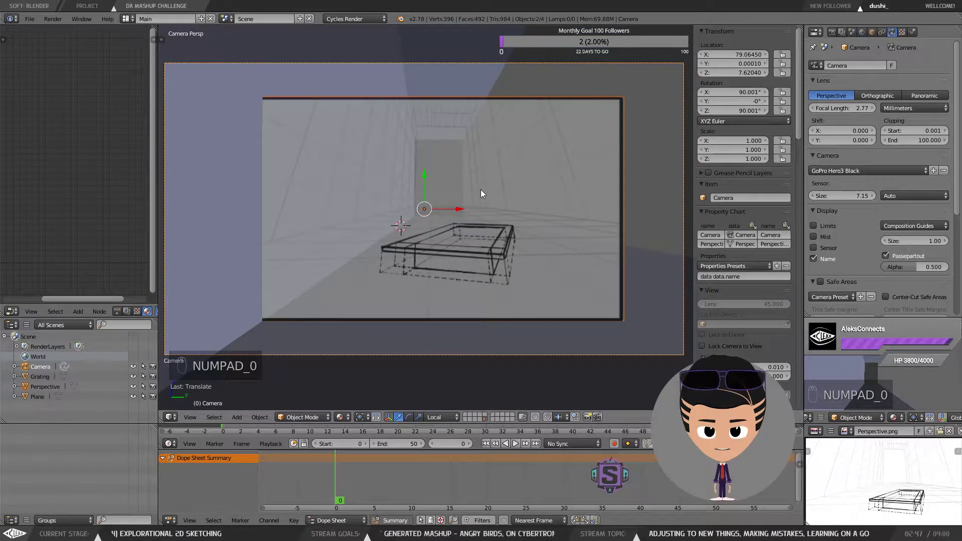
pyautogui.rightClick(464, 224)
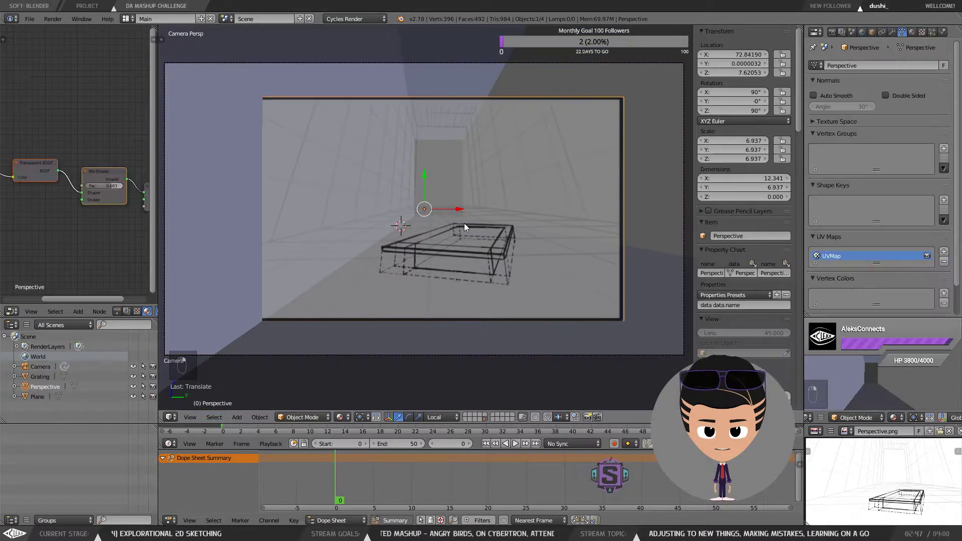
pyautogui.click(190, 417)
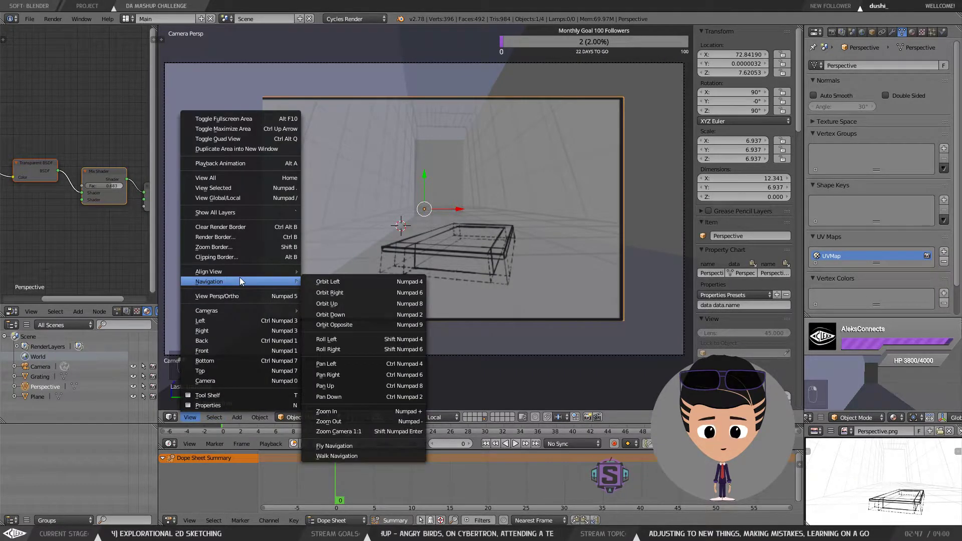
pyautogui.moveTo(296, 271)
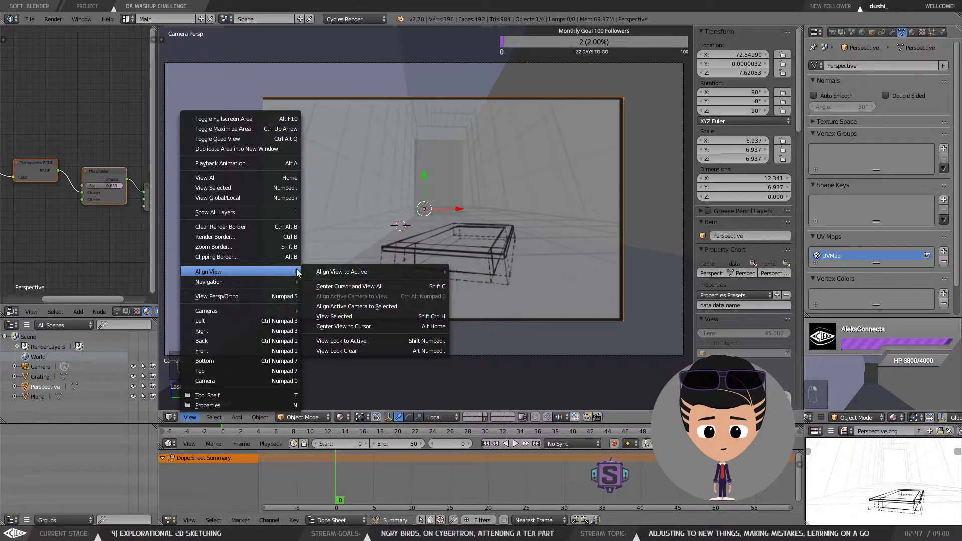
pyautogui.click(357, 306)
pyautogui.scroll(-1, 545, 281)
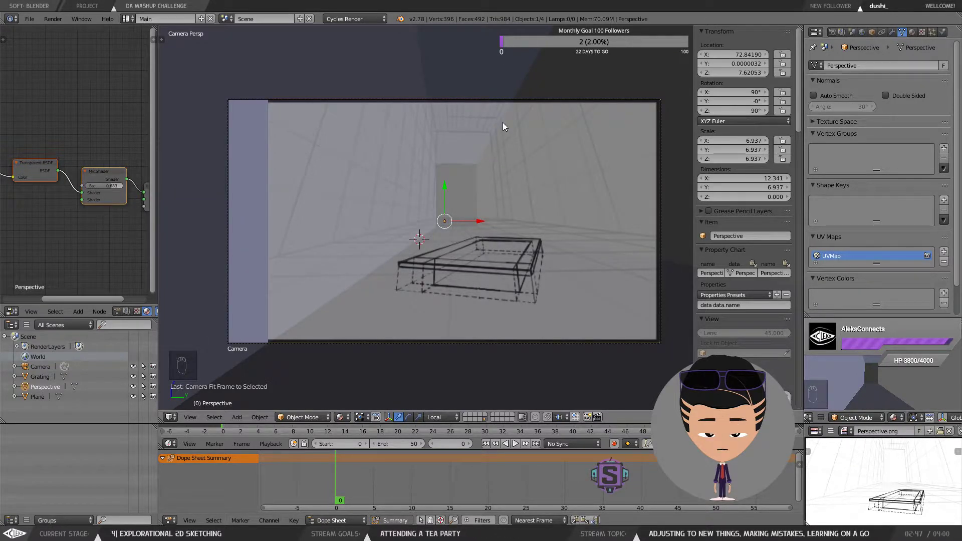
pyautogui.rightClick(507, 70)
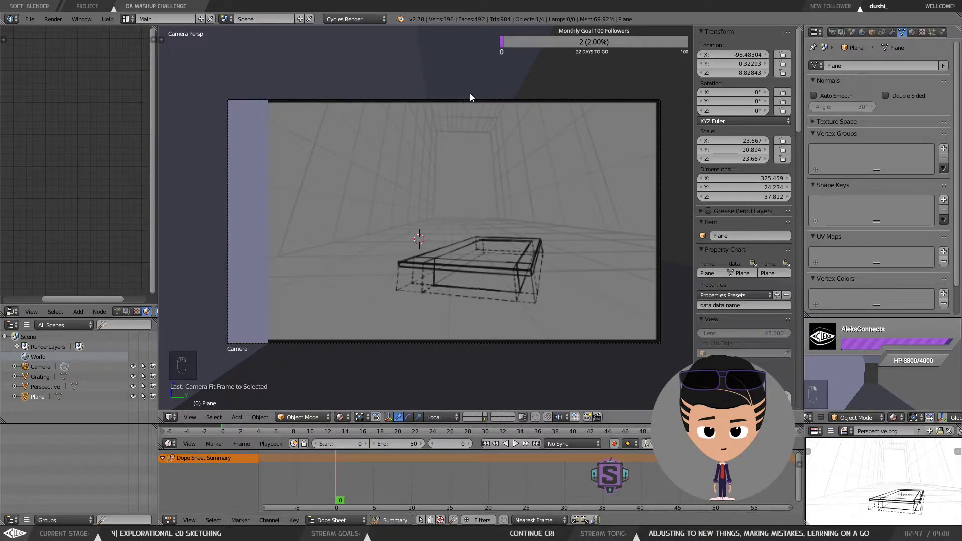
pyautogui.press('Tab')
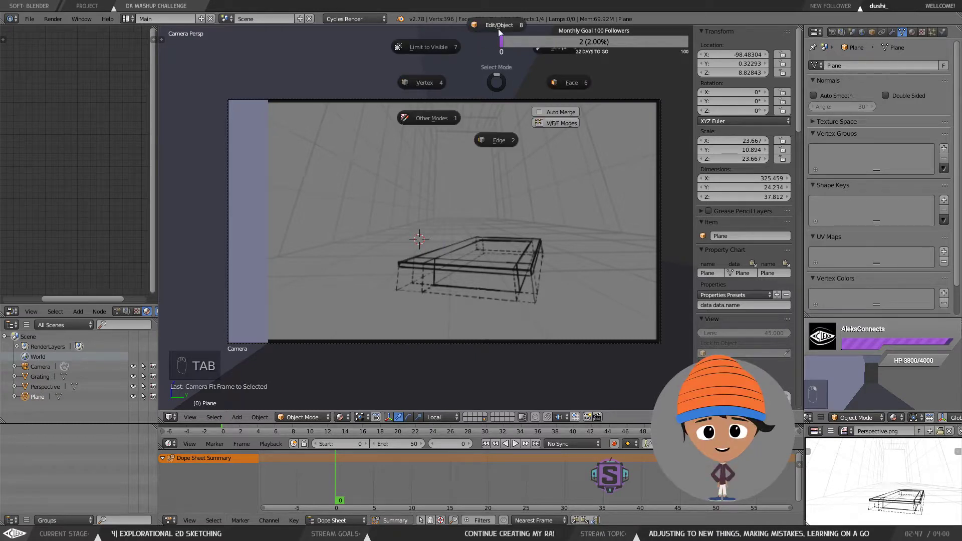
pyautogui.rightClick(497, 81)
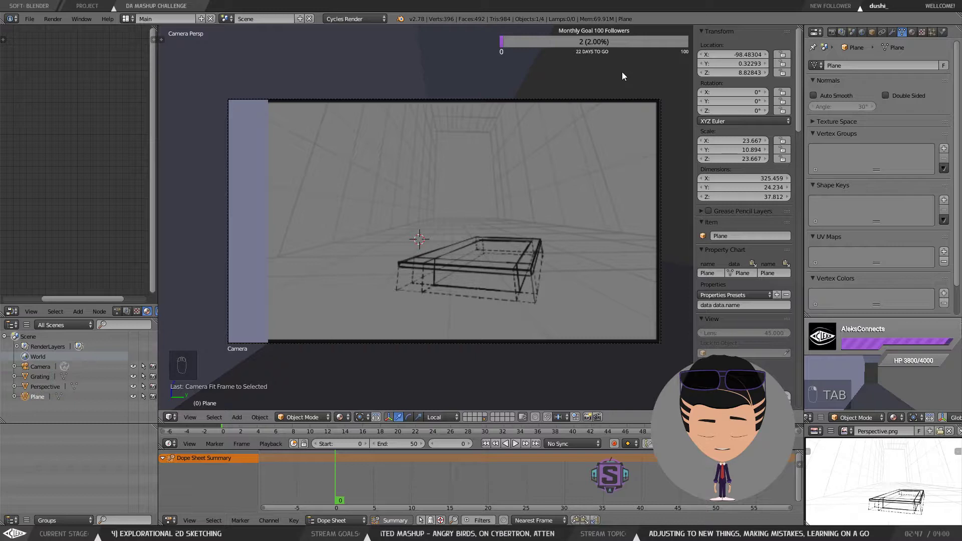
pyautogui.moveTo(581, 72); pyautogui.dragTo(582, 73)
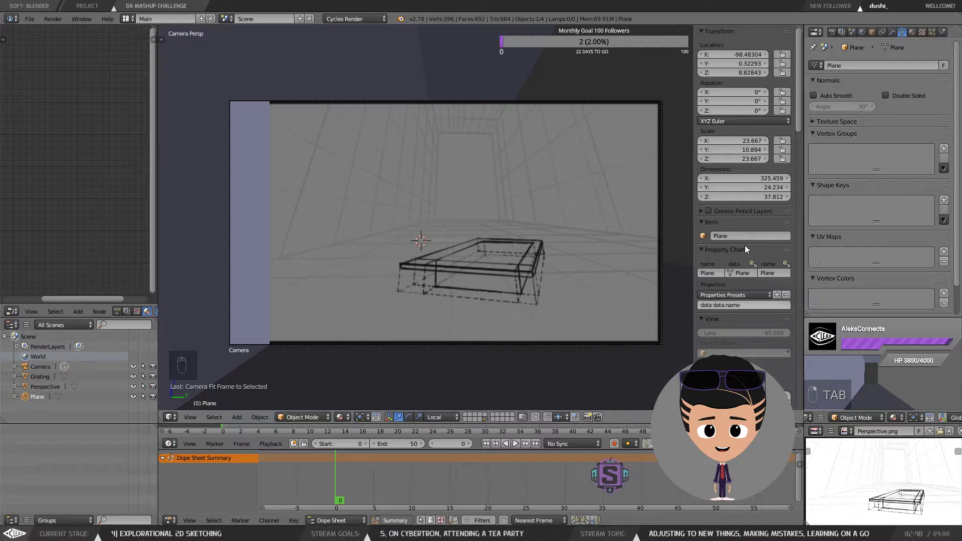
# Step: Select the camera in the viewport and move it sideways to about 1.15 on Y
pyautogui.press('KP_0')
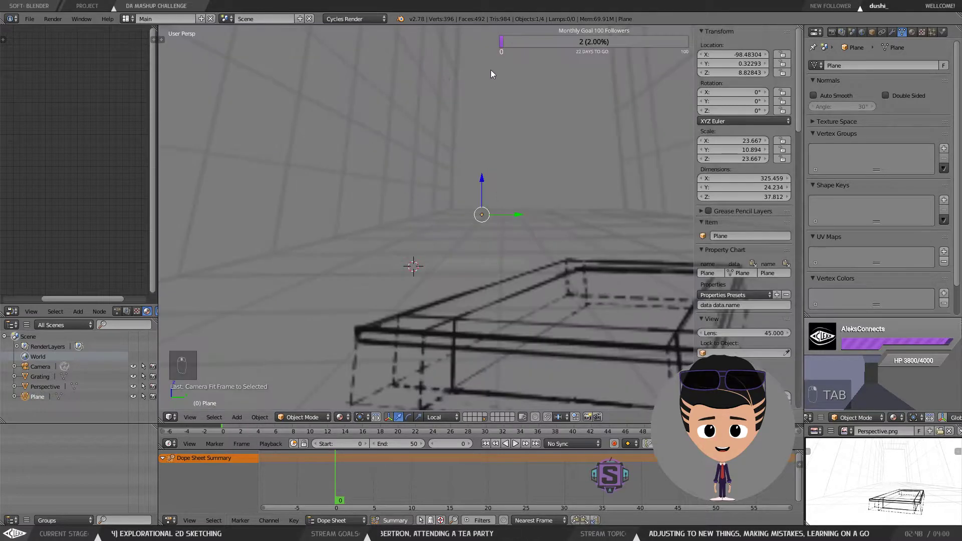
pyautogui.scroll(-10, 525, 110)
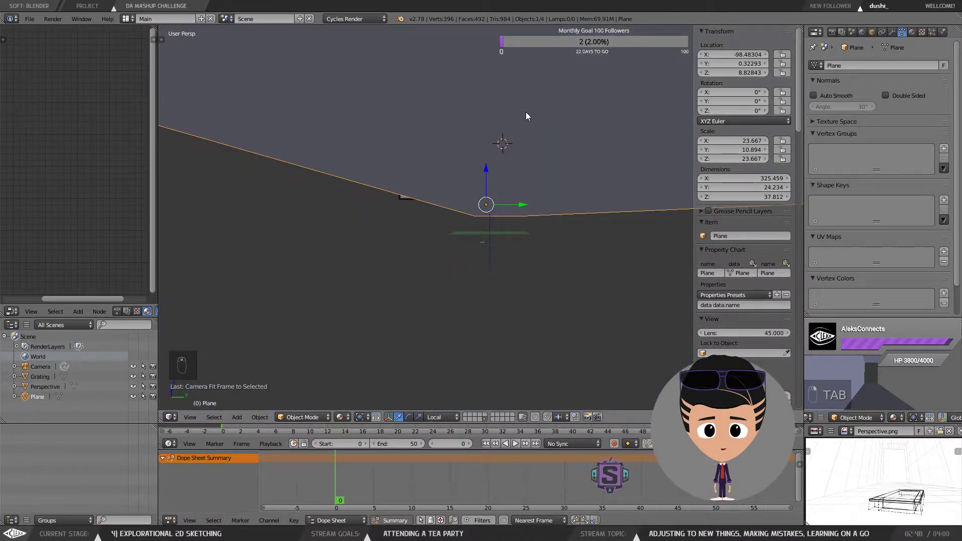
pyautogui.scroll(-6, 525, 113)
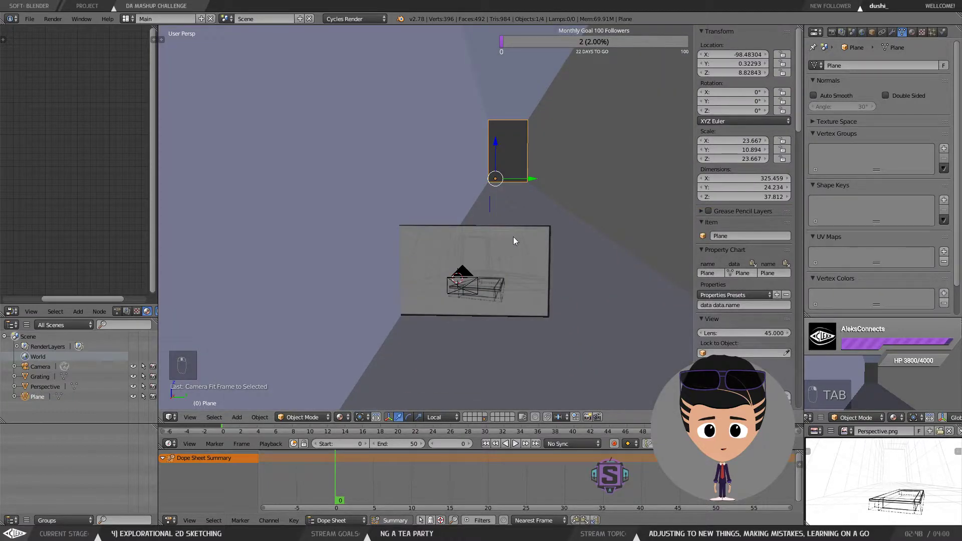
pyautogui.rightClick(513, 240)
pyautogui.scroll(1, 498, 273)
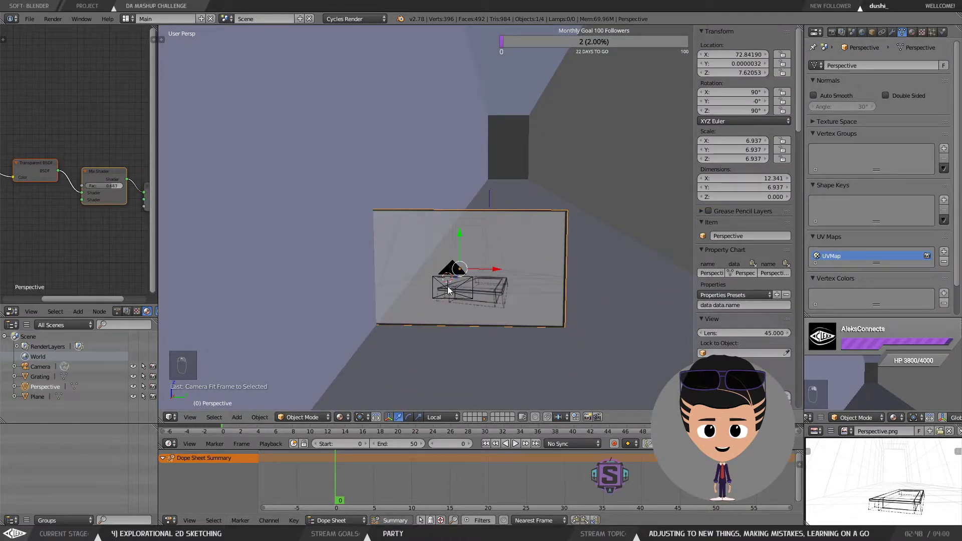
pyautogui.scroll(2, 453, 281)
pyautogui.rightClick(450, 246)
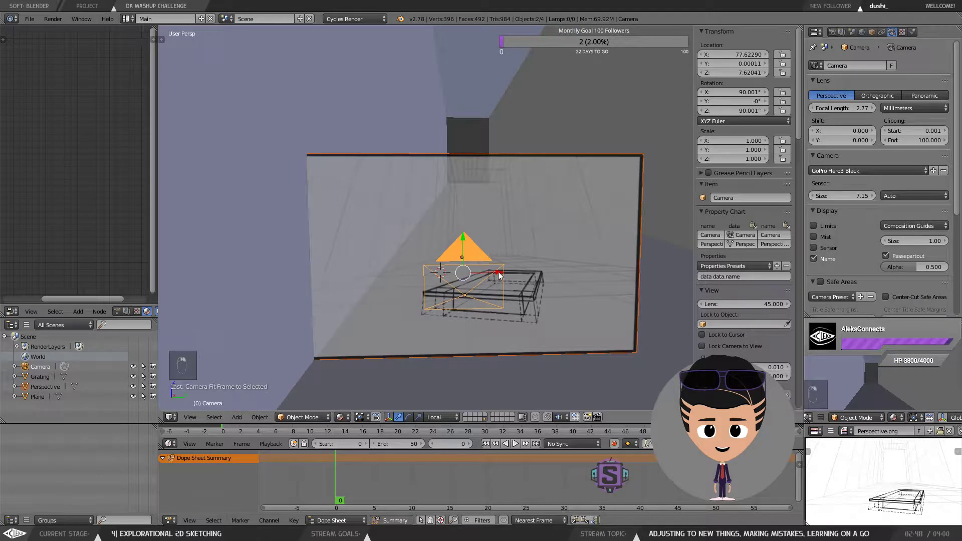
pyautogui.moveTo(498, 274); pyautogui.dragTo(538, 277)
# Step: Select the room plane and enter its Edit Mode
pyautogui.moveTo(474, 253); pyautogui.dragTo(427, 211)
pyautogui.scroll(-2, 427, 211)
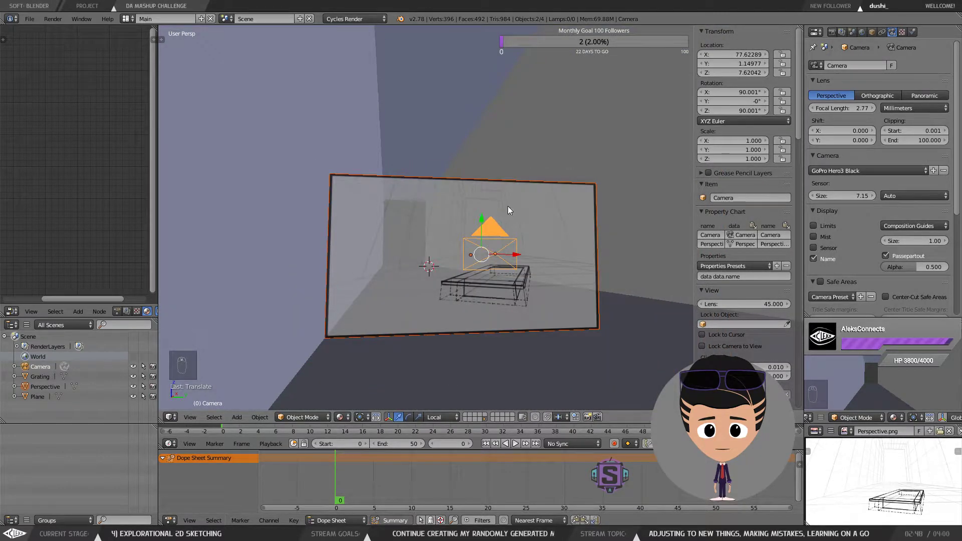
pyautogui.scroll(-2, 521, 211)
pyautogui.moveTo(537, 218); pyautogui.dragTo(512, 236)
pyautogui.scroll(-7, 512, 235)
pyautogui.scroll(2, 563, 240)
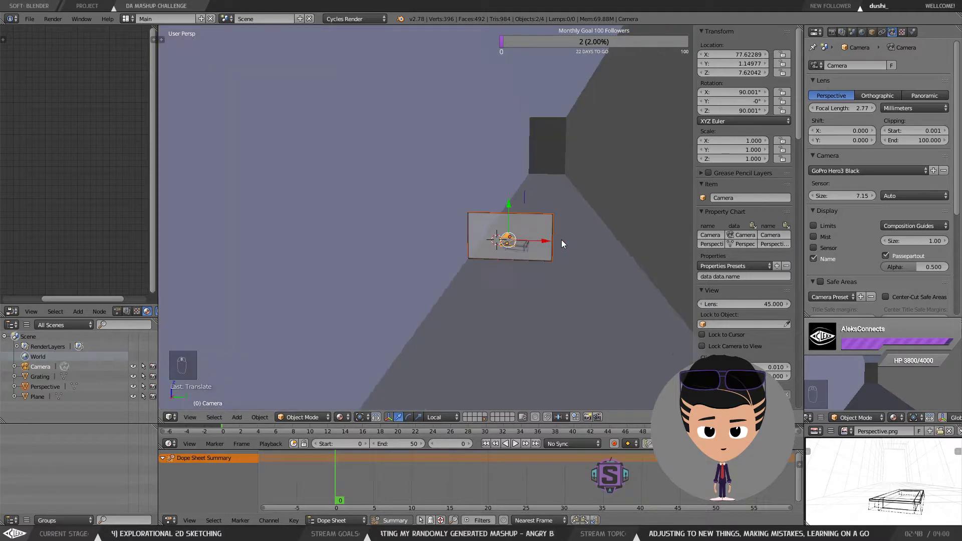
pyautogui.scroll(1, 562, 240)
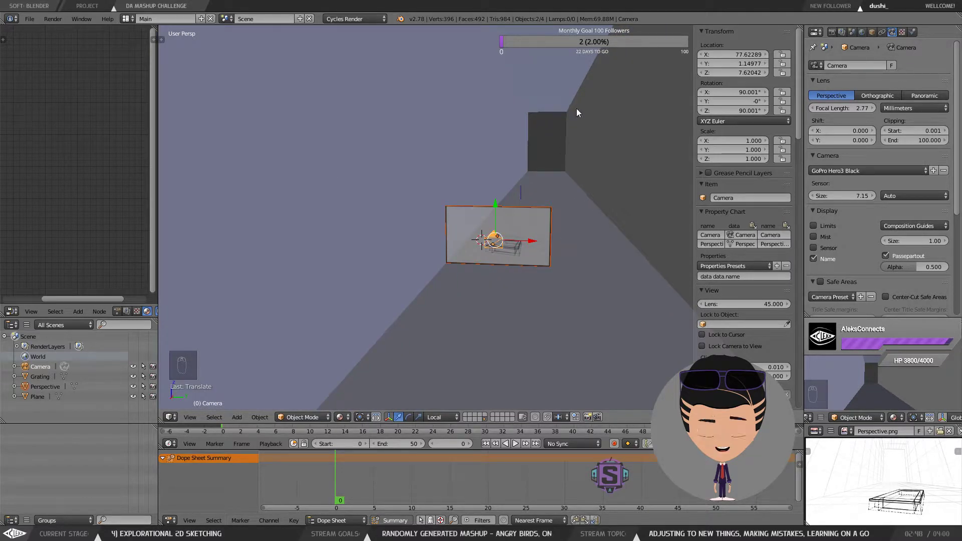
pyautogui.rightClick(588, 100)
pyautogui.press('s')
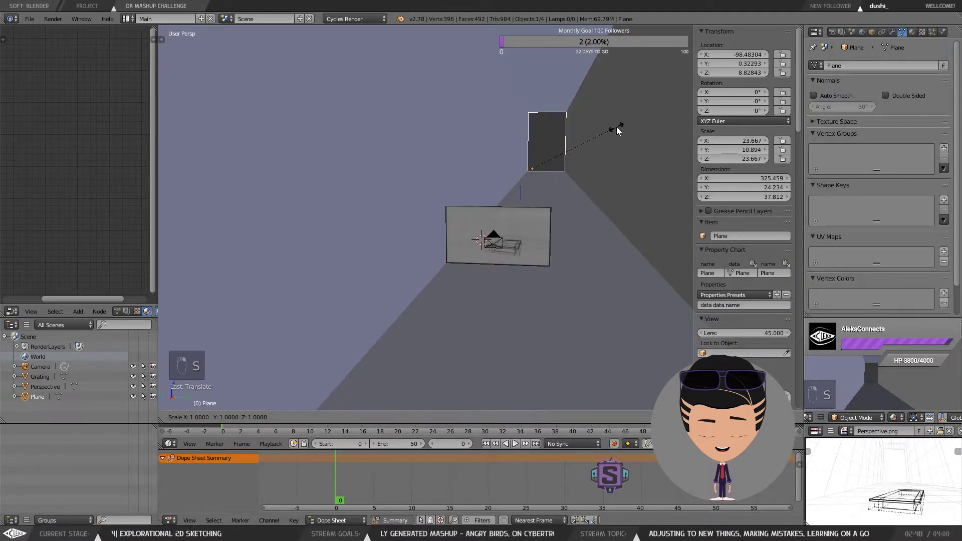
pyautogui.press('Escape')
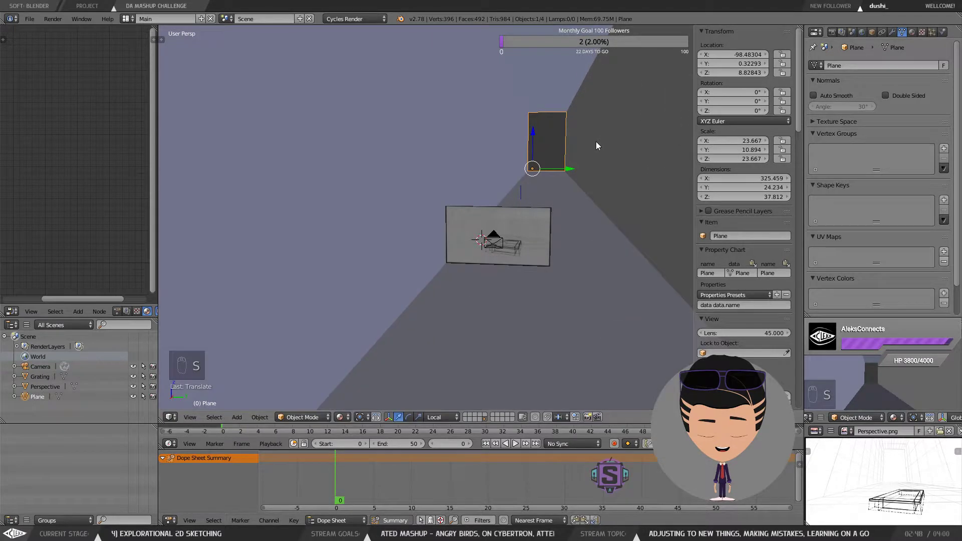
pyautogui.press('Tab')
pyautogui.click(529, 146)
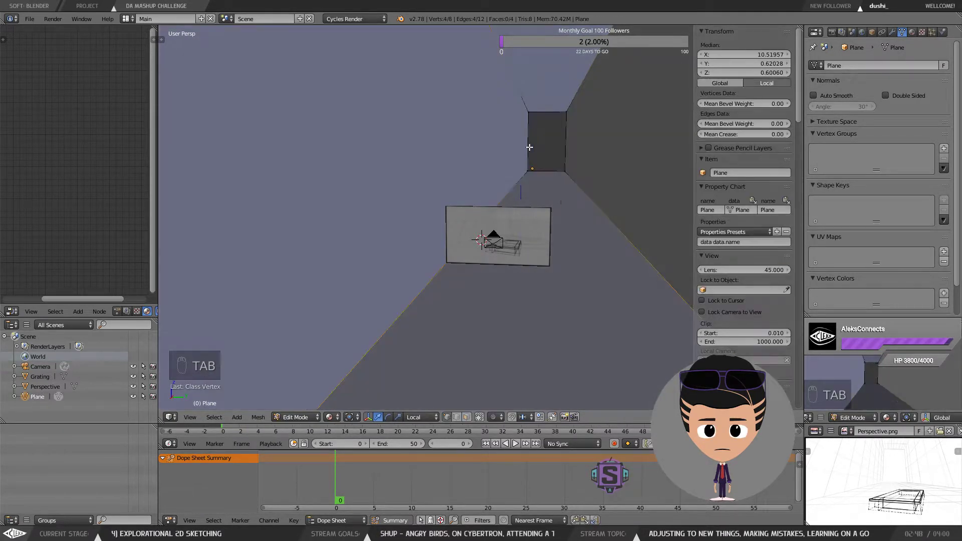
# Step: Select the room's right-side edge and move it about 3.15 units along local Y
pyautogui.rightClick(569, 173)
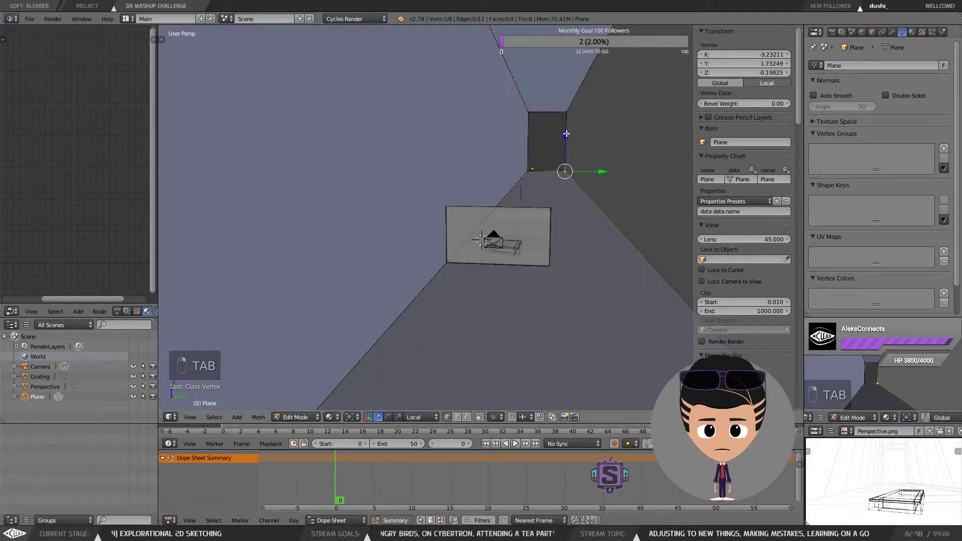
pyautogui.scroll(-5, 571, 180)
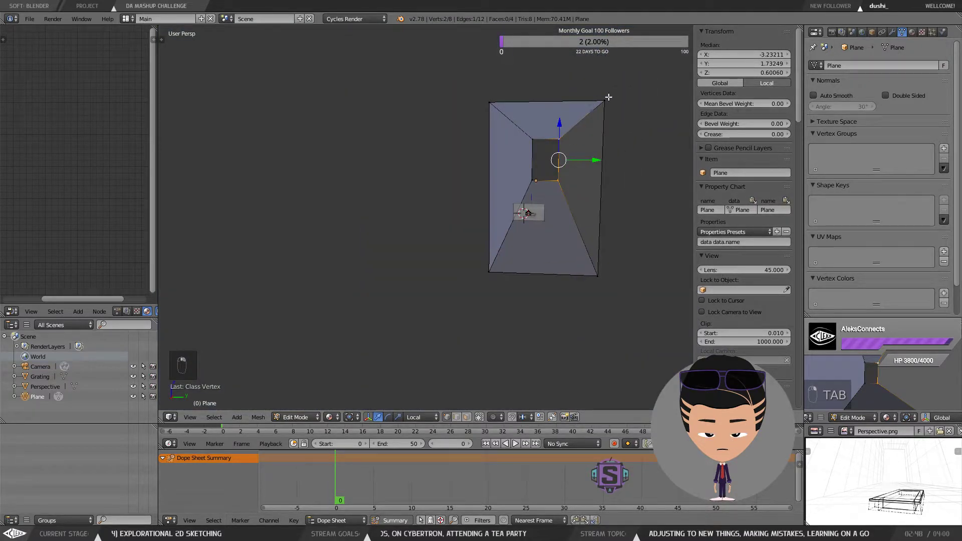
pyautogui.keyDown('shift'); pyautogui.rightClick(604, 100); pyautogui.keyUp('shift')
pyautogui.keyDown('shift'); pyautogui.rightClick(611, 275); pyautogui.keyUp('shift')
pyautogui.scroll(6, 544, 132)
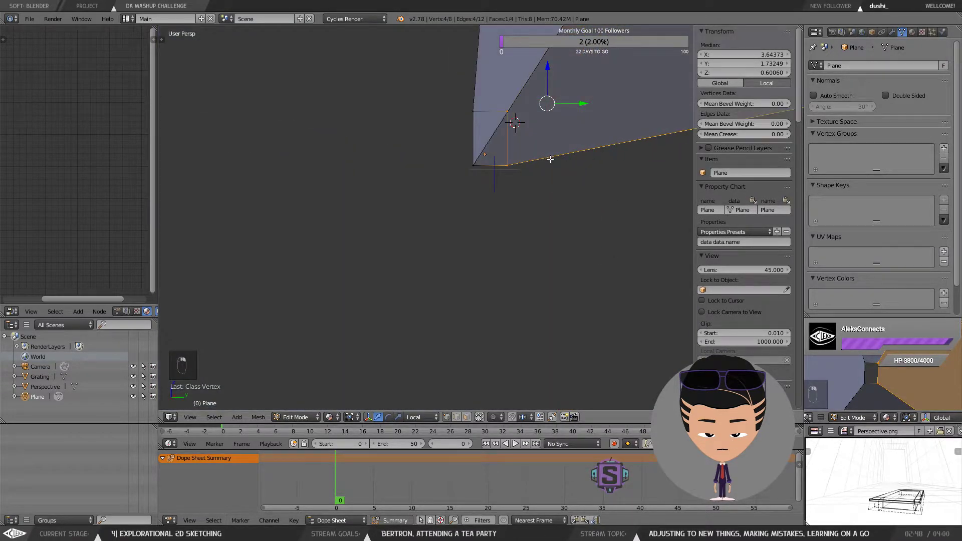
pyautogui.scroll(-4, 543, 131)
pyautogui.press('g')
pyautogui.press('y')
pyautogui.press('y')
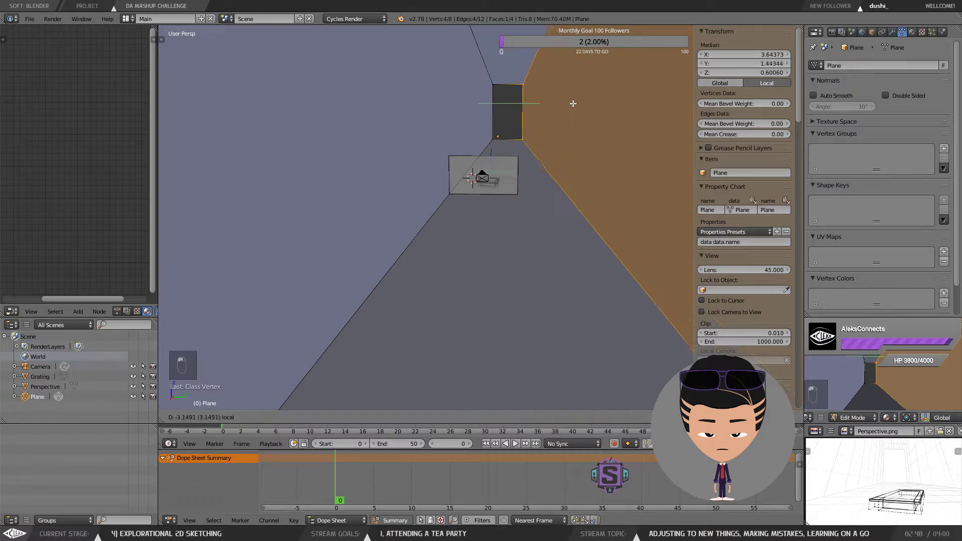
pyautogui.click(548, 109)
# Step: Inspect the top vertices of the room's far wall from different angles
pyautogui.moveTo(548, 110); pyautogui.dragTo(497, 144)
pyautogui.moveTo(565, 72); pyautogui.dragTo(574, 73)
pyautogui.moveTo(566, 85); pyautogui.dragTo(535, 159)
pyautogui.scroll(-3, 501, 150)
pyautogui.rightClick(482, 89)
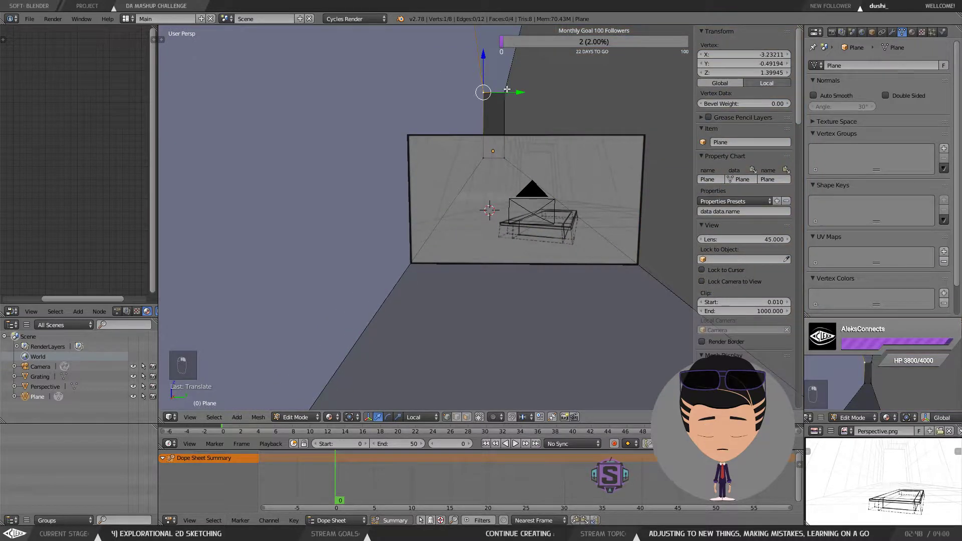
pyautogui.keyDown('shift'); pyautogui.rightClick(506, 86); pyautogui.keyUp('shift')
pyautogui.moveTo(496, 55); pyautogui.dragTo(496, 83)
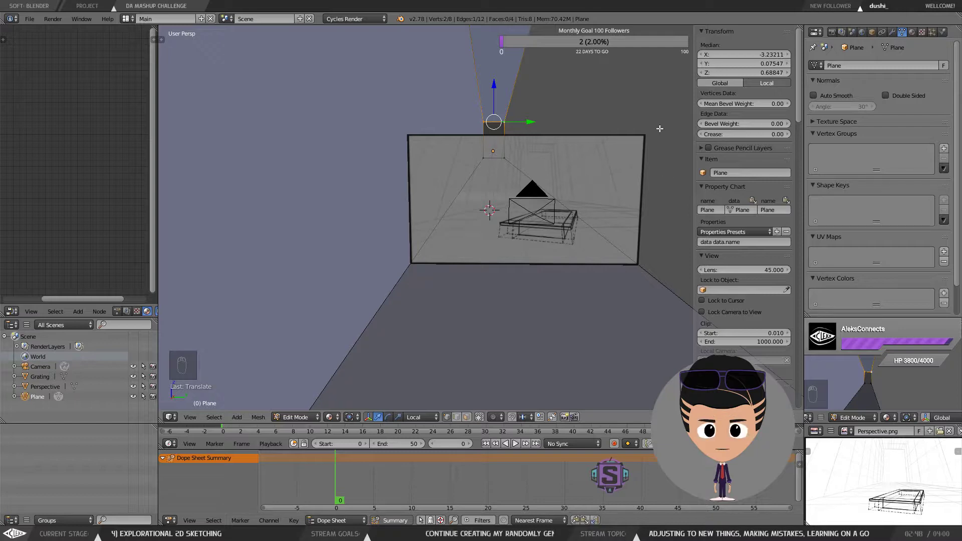
pyautogui.moveTo(544, 194); pyautogui.dragTo(482, 175)
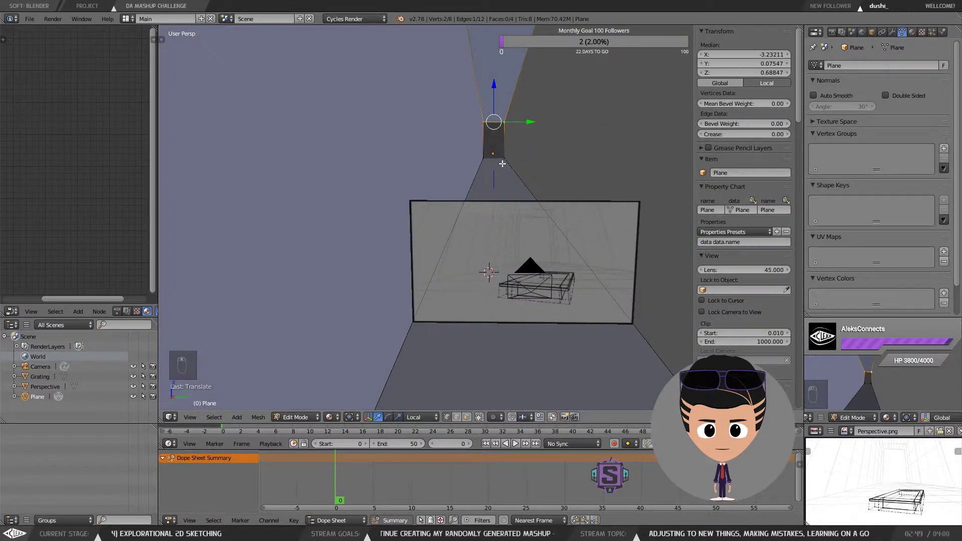
pyautogui.scroll(-1, 502, 280)
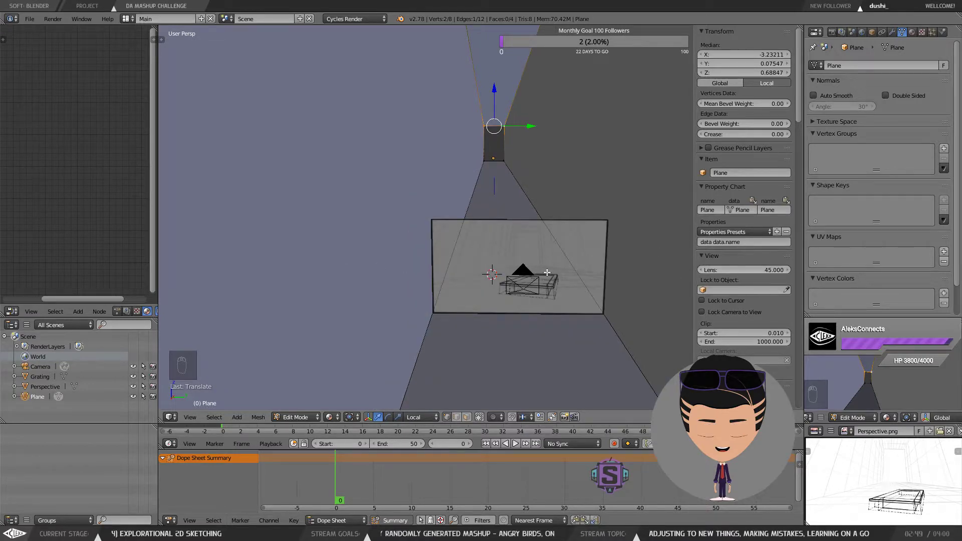
# Step: Return to camera view, toggle the room plane out of and back into Edit Mode, and switch to face selection
pyautogui.press('KP_0')
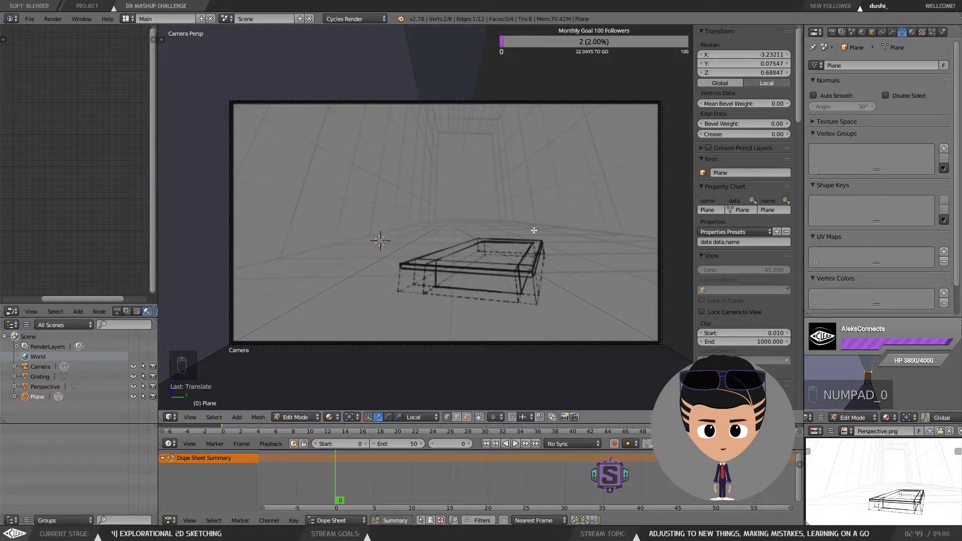
pyautogui.press('Tab')
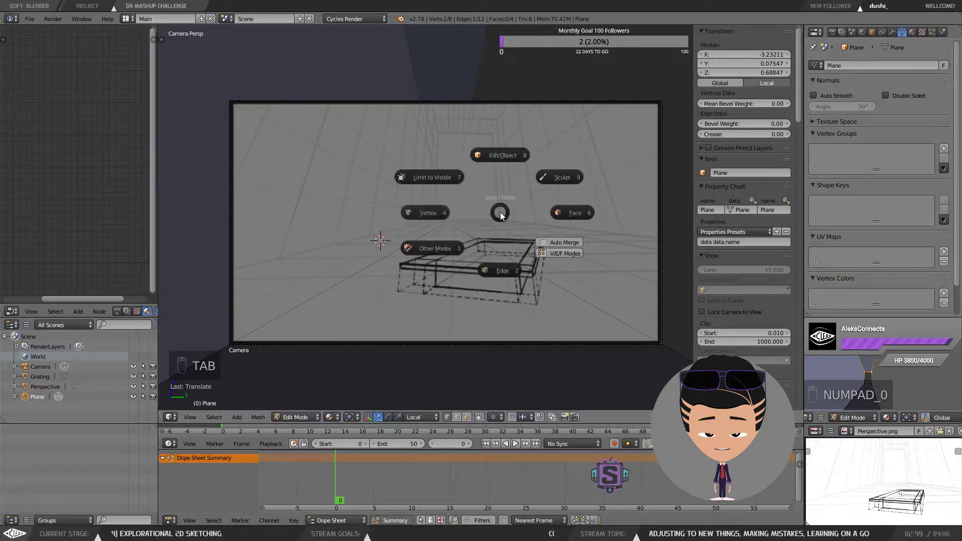
pyautogui.click(504, 154)
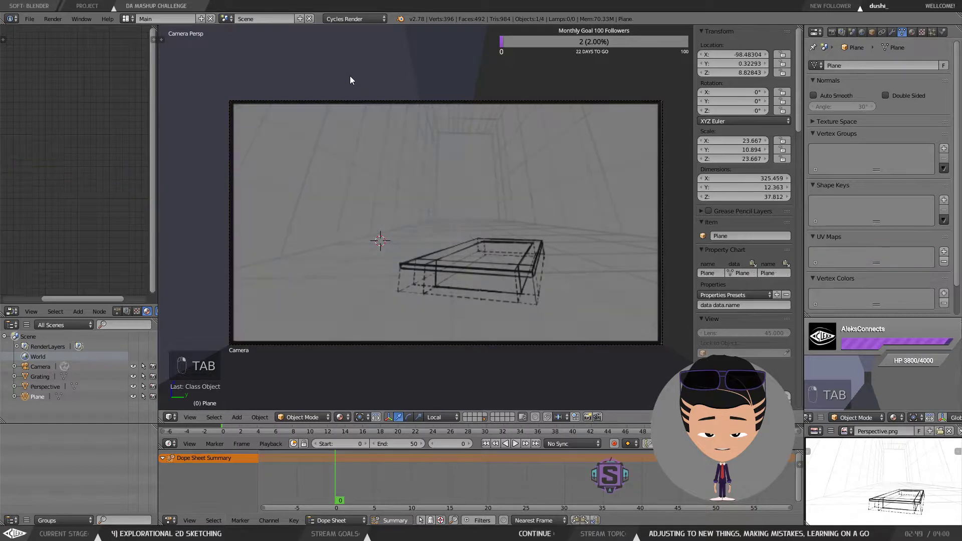
pyautogui.press('Tab')
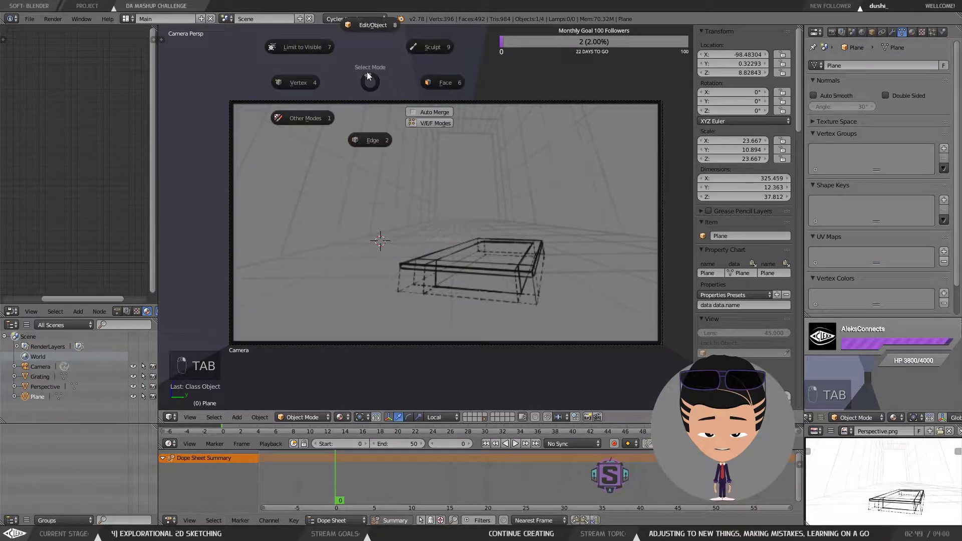
pyautogui.click(399, 49)
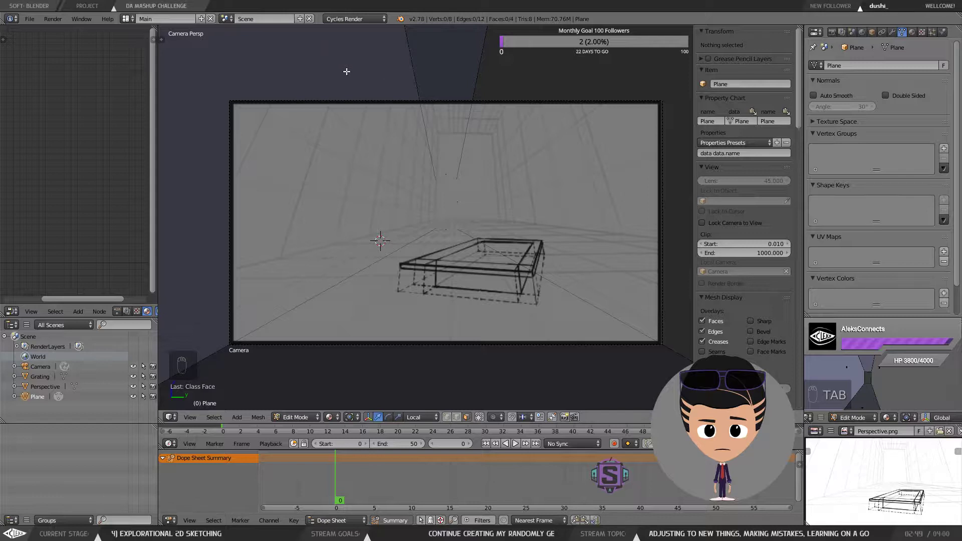
pyautogui.press('Tab')
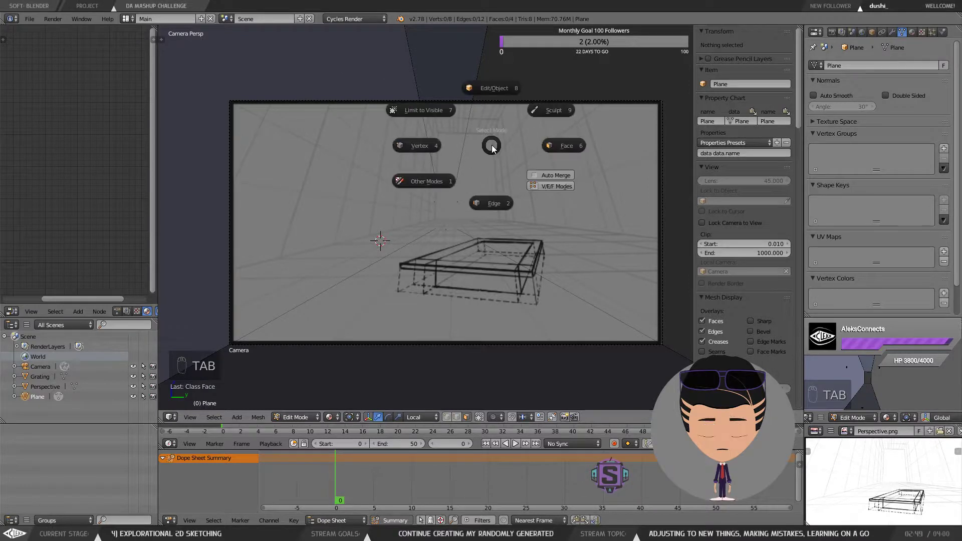
pyautogui.click(587, 145)
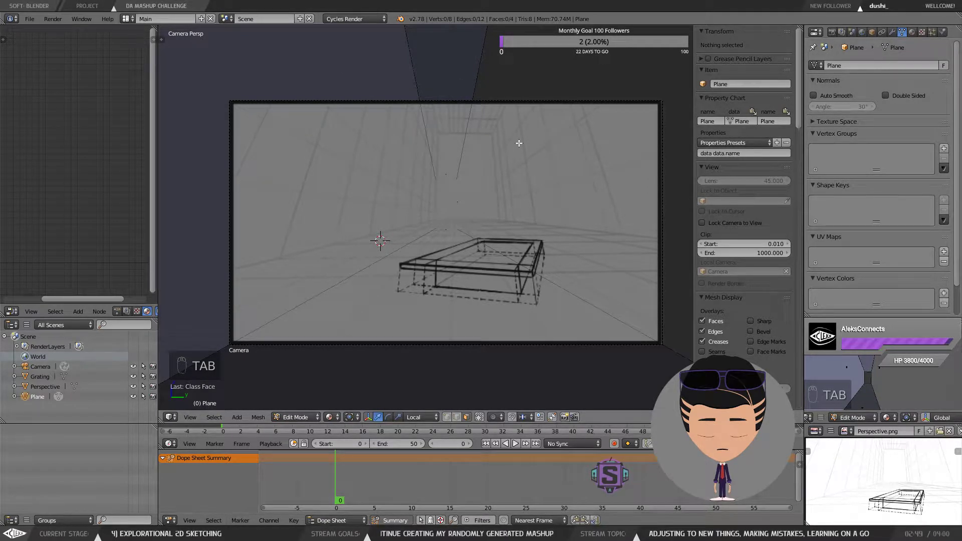
# Step: Select one side wall face of the room and move it about 0.9 units along Y to match the sketch
pyautogui.scroll(-2, 519, 143)
pyautogui.middleClick(499, 161)
pyautogui.scroll(-6, 471, 173)
pyautogui.moveTo(478, 101); pyautogui.dragTo(465, 175)
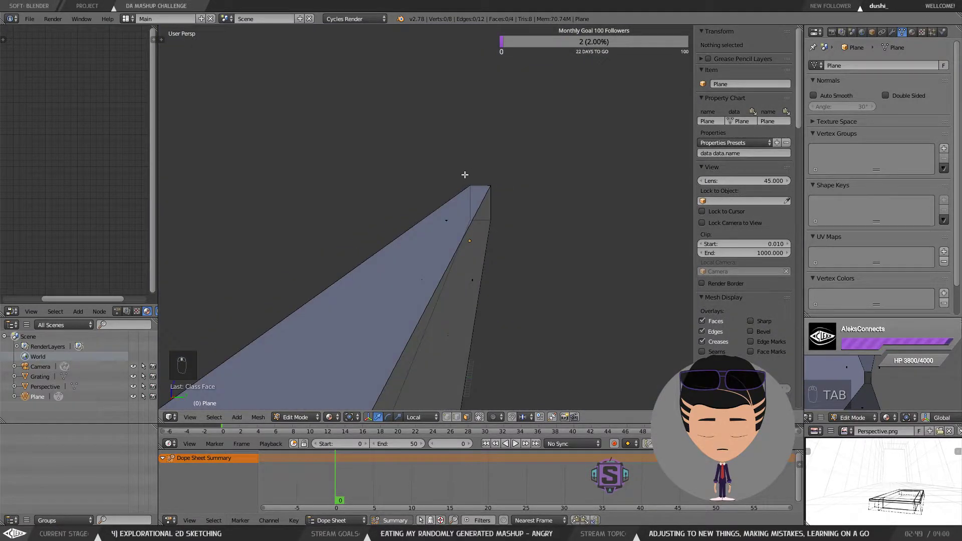
pyautogui.scroll(5, 465, 171)
pyautogui.rightClick(436, 209)
pyautogui.scroll(2, 440, 207)
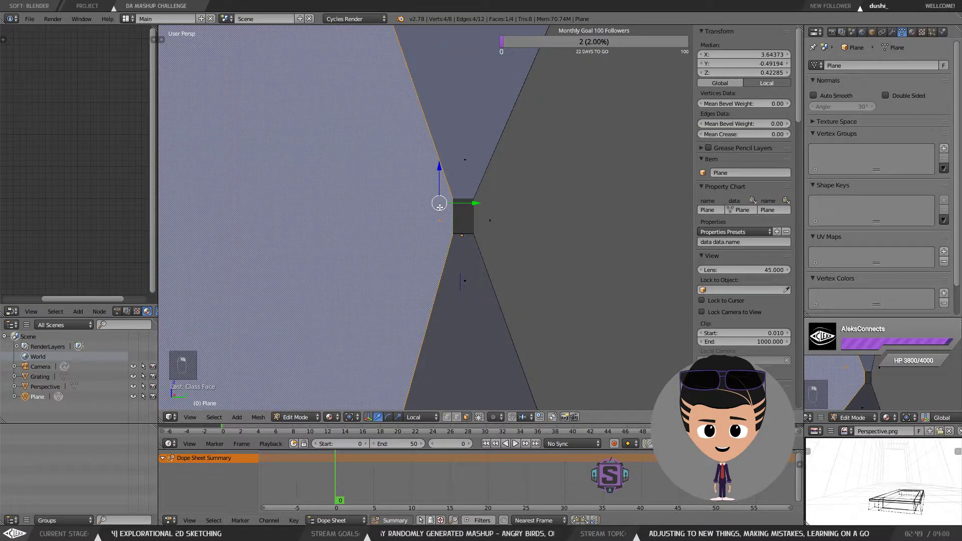
pyautogui.press('KP_0')
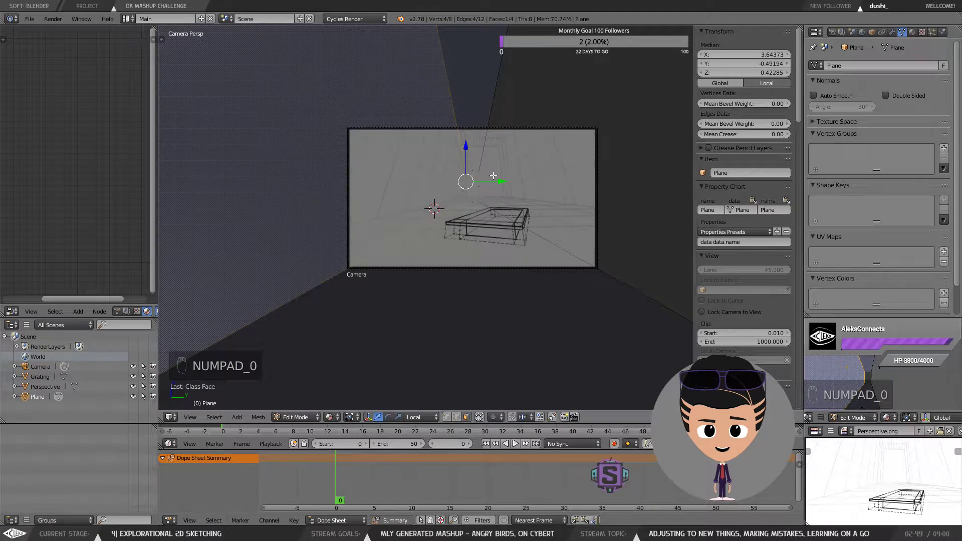
pyautogui.moveTo(500, 181)
pyautogui.mouseDown()
pyautogui.moveTo(487, 182)
pyautogui.moveTo(499, 176)
pyautogui.mouseUp()
pyautogui.scroll(4, 488, 183)
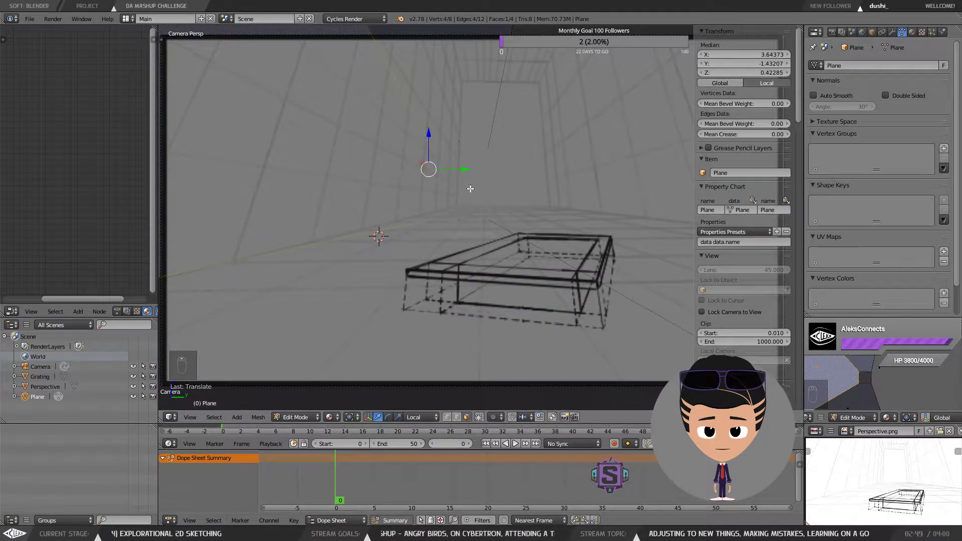
pyautogui.scroll(-4, 470, 188)
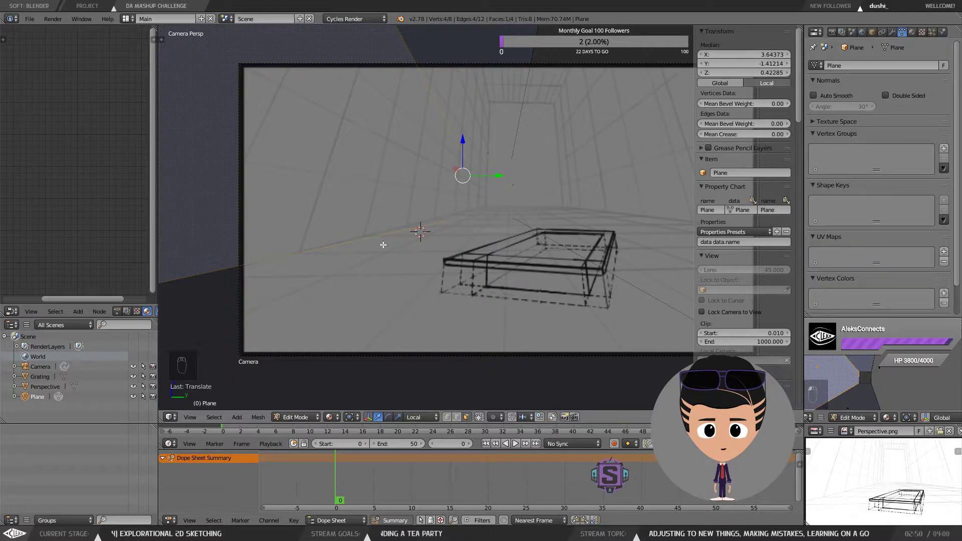
pyautogui.scroll(-4, 549, 181)
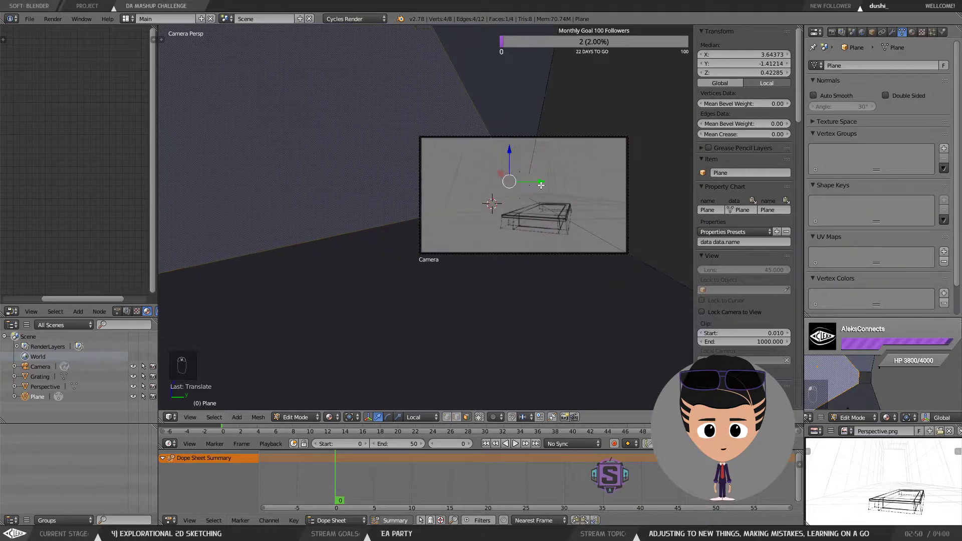
# Step: Select the opposite side wall face and move it about 3.7 units along Y
pyautogui.scroll(3, 542, 185)
pyautogui.scroll(-2, 541, 185)
pyautogui.moveTo(551, 144); pyautogui.dragTo(529, 165)
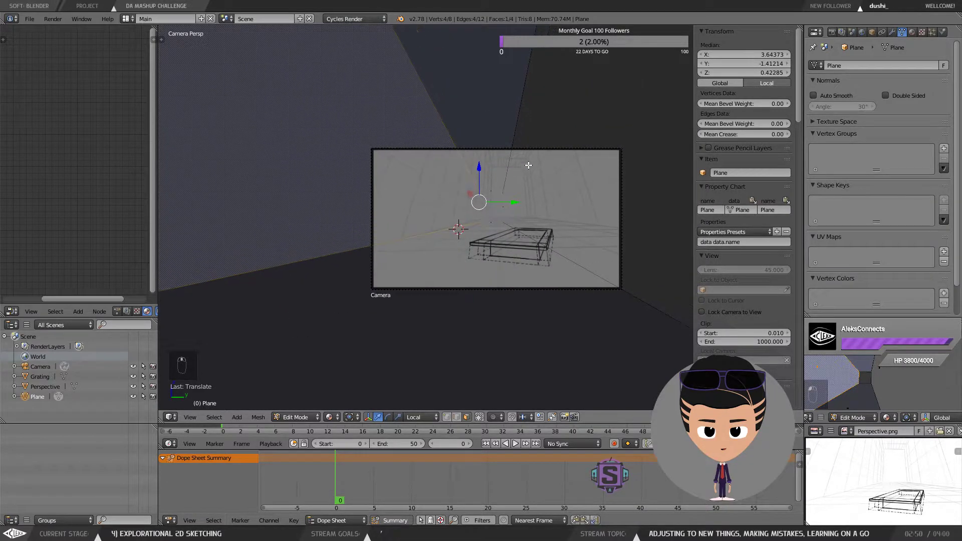
pyautogui.press('KP_0')
pyautogui.moveTo(615, 144); pyautogui.dragTo(562, 164)
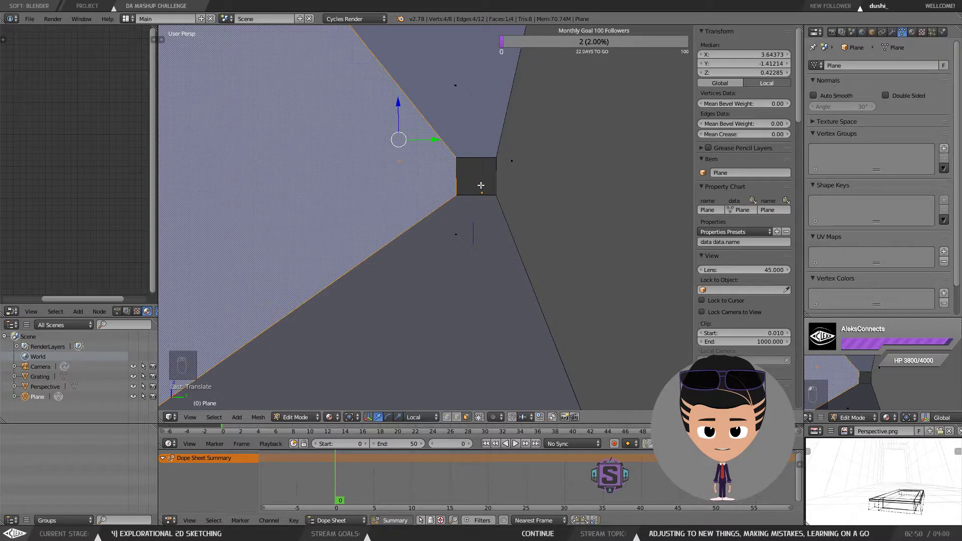
pyautogui.press('KP_0')
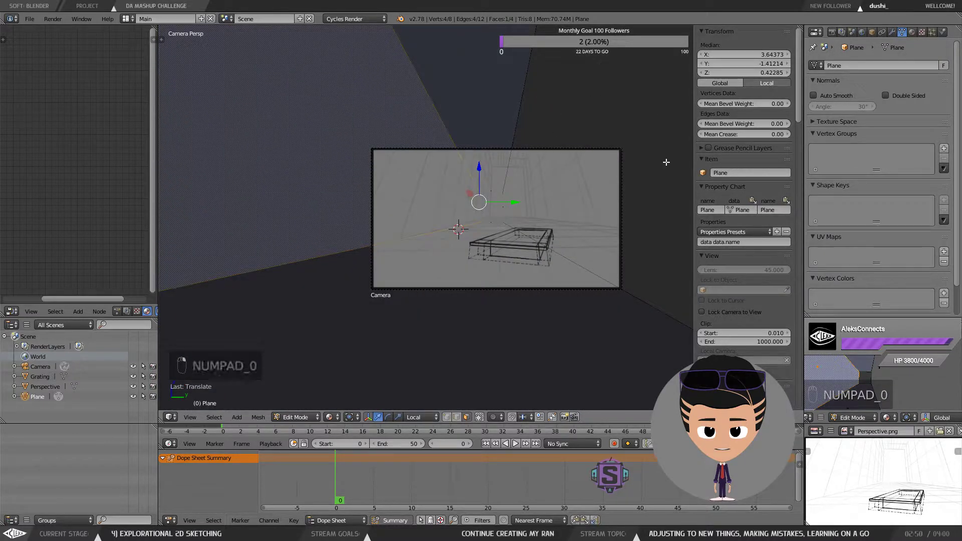
pyautogui.press('KP_0')
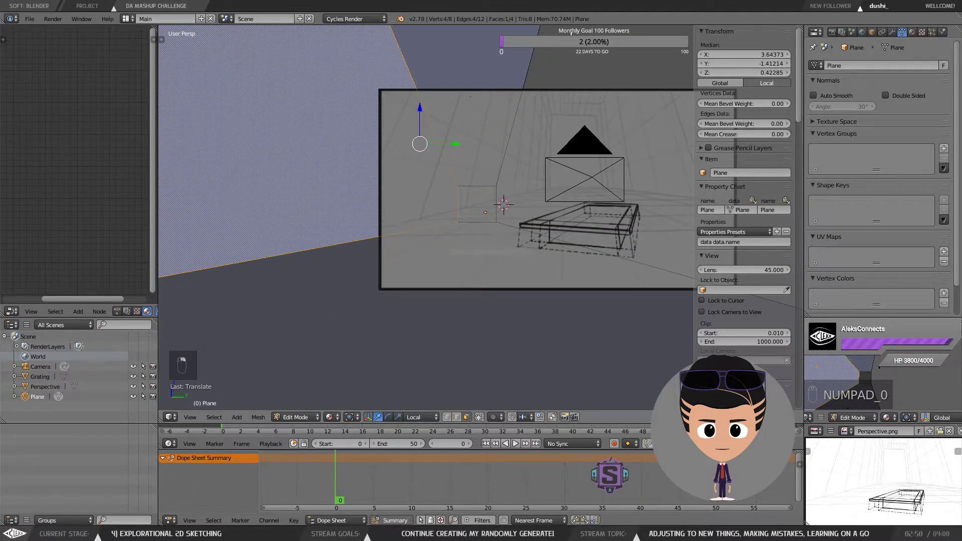
pyautogui.rightClick(548, 153)
pyautogui.press('KP_0')
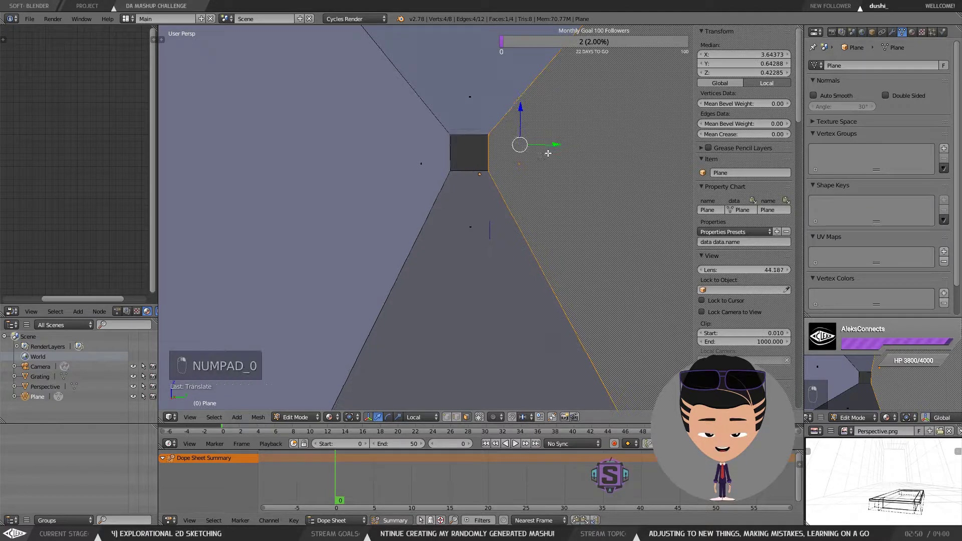
pyautogui.moveTo(516, 198); pyautogui.dragTo(591, 182)
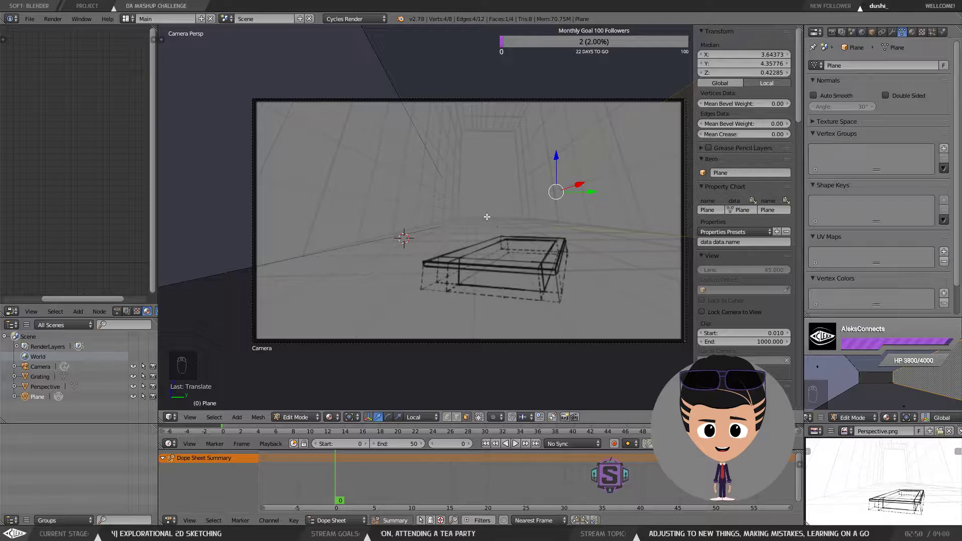
# Step: Inspect the room box from different angles
pyautogui.scroll(-4, 469, 77)
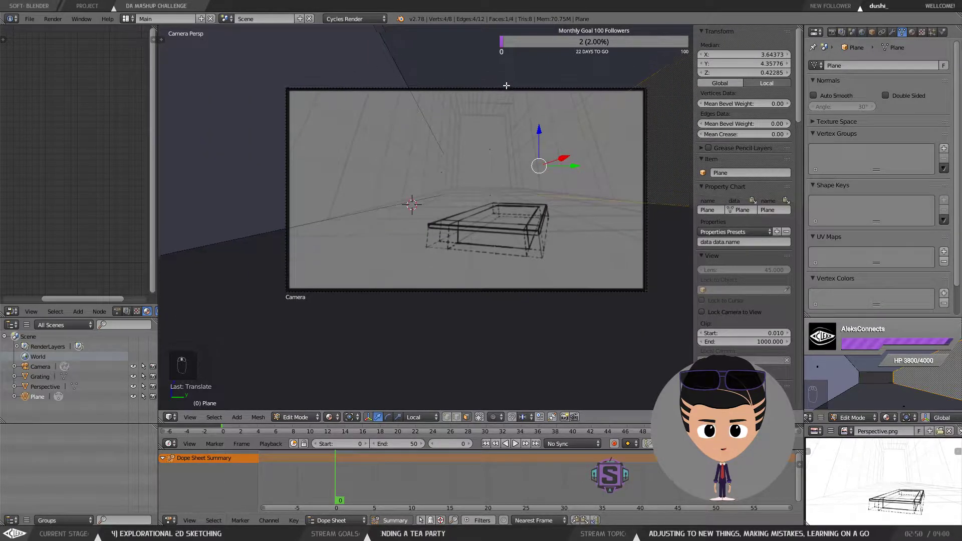
pyautogui.middleClick(553, 110)
pyautogui.scroll(-7, 562, 111)
pyautogui.scroll(7, 562, 116)
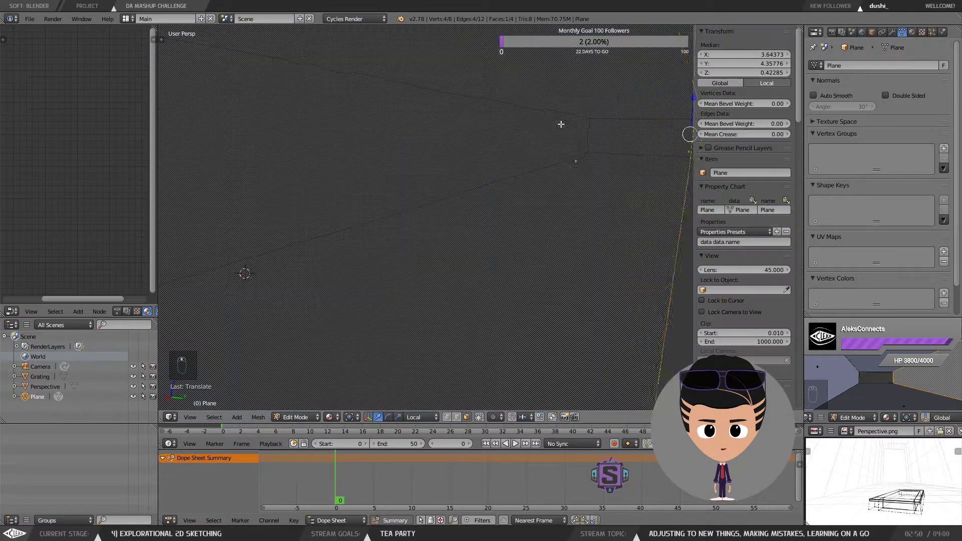
pyautogui.scroll(-8, 561, 123)
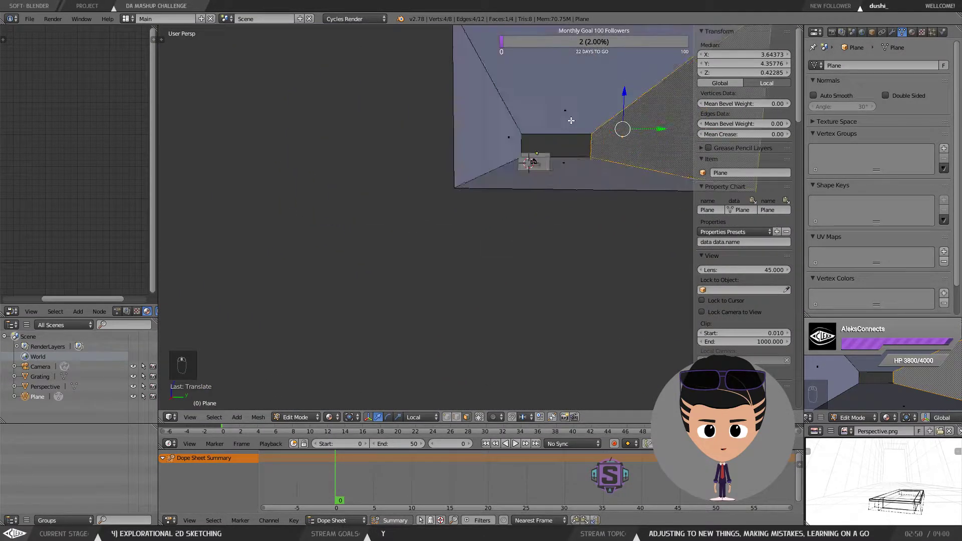
pyautogui.moveTo(571, 120); pyautogui.dragTo(555, 126)
pyautogui.moveTo(629, 168); pyautogui.dragTo(461, 165)
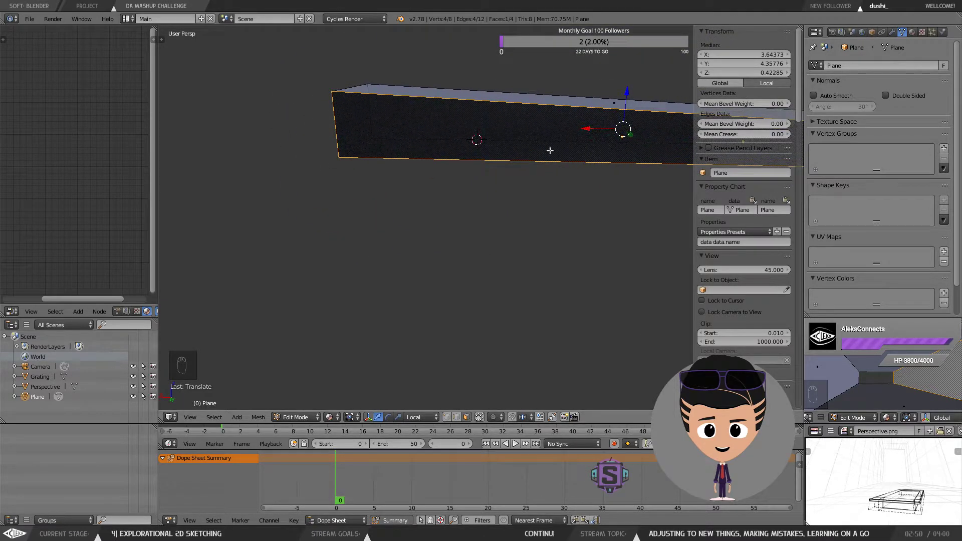
pyautogui.moveTo(550, 151); pyautogui.dragTo(379, 146)
pyautogui.scroll(-3, 485, 144)
pyautogui.moveTo(542, 142); pyautogui.dragTo(411, 146)
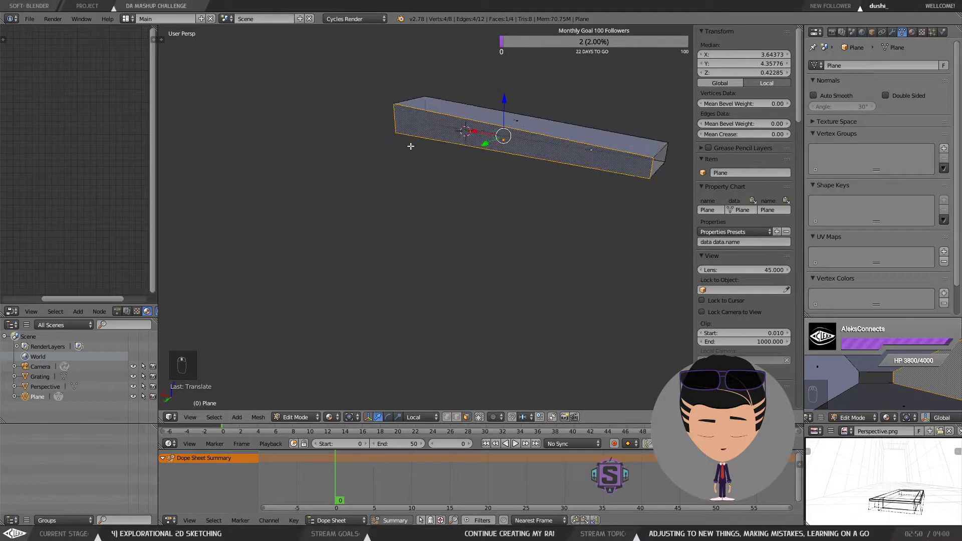
# Step: Undo ten steps and redo nine of them
pyautogui.hotkey('ctrl', 'z')
pyautogui.hotkey('ctrl', 'z')
pyautogui.hotkey('ctrl', 'z')
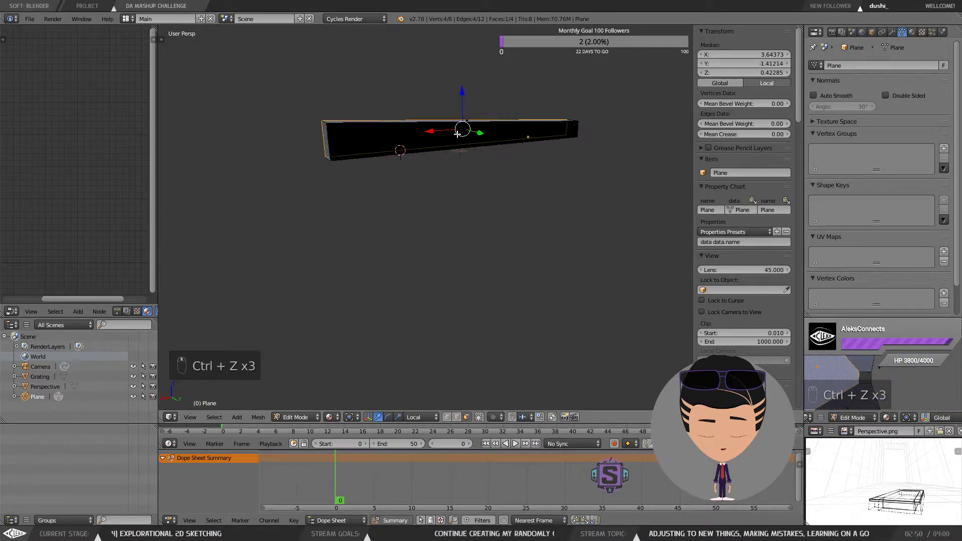
pyautogui.hotkey('ctrl', 'z')
pyautogui.hotkey('ctrl', 'z')
pyautogui.hotkey('ctrl', 'z')
pyautogui.hotkey('ctrl', 'z')
pyautogui.hotkey('ctrl', 'z')
pyautogui.hotkey('ctrl', 'z')
pyautogui.hotkey('ctrl', 'z')
pyautogui.hotkey('ctrl', 'shift', 'z')
pyautogui.hotkey('ctrl', 'shift', 'z')
pyautogui.hotkey('ctrl', 'shift', 'z')
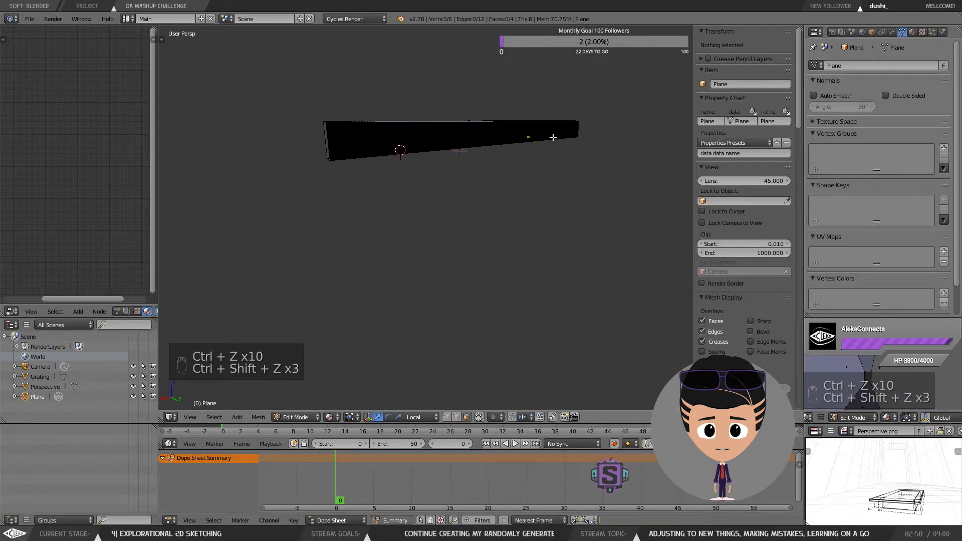
pyautogui.hotkey('ctrl', 'shift', 'z')
pyautogui.hotkey('ctrl', 'shift', 'z')
pyautogui.hotkey('ctrl', 'shift', 'z')
pyautogui.hotkey('ctrl', 'shift', 'z')
pyautogui.hotkey('ctrl', 'shift', 'z')
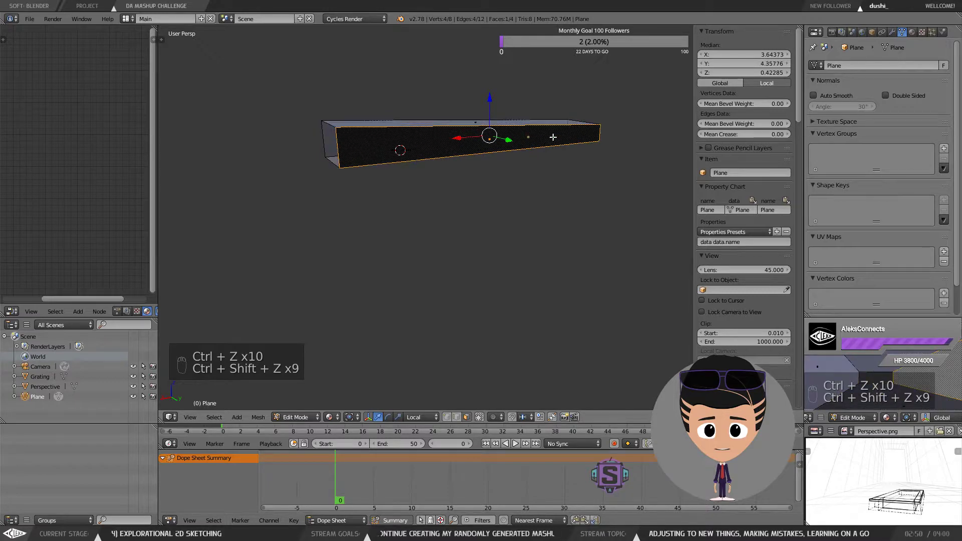
# Step: Switch to vertex selection, select the room's near top corner vertex and move it up along Z
pyautogui.press('a')
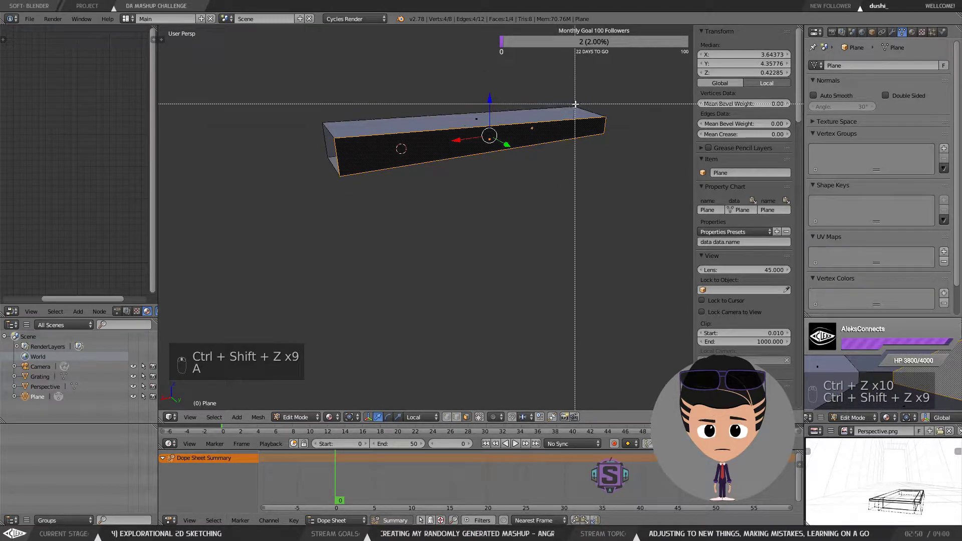
pyautogui.hotkey('ctrl', 'shift', 's')
pyautogui.click(925, 56)
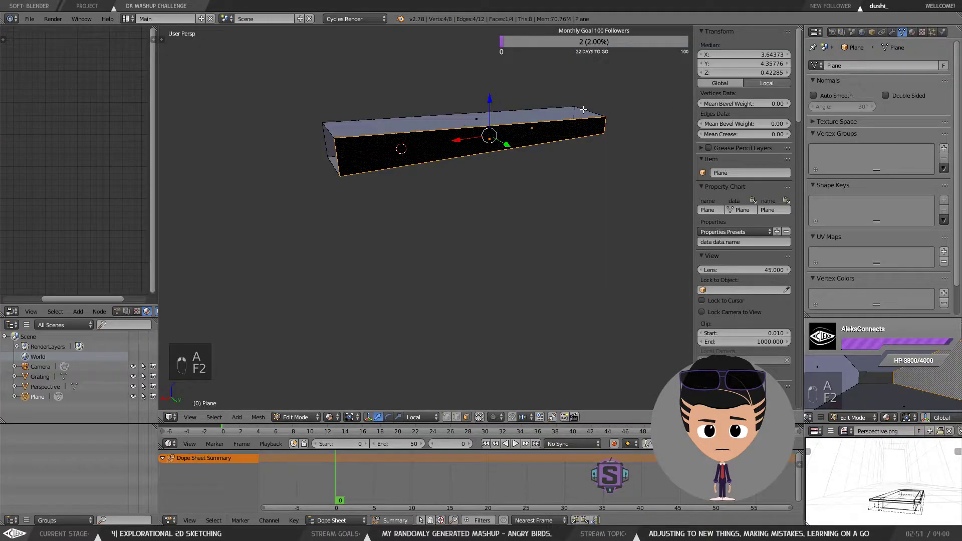
pyautogui.press('Tab')
pyautogui.click(516, 111)
pyautogui.rightClick(575, 107)
pyautogui.keyDown('shift'); pyautogui.rightClick(604, 117); pyautogui.keyUp('shift')
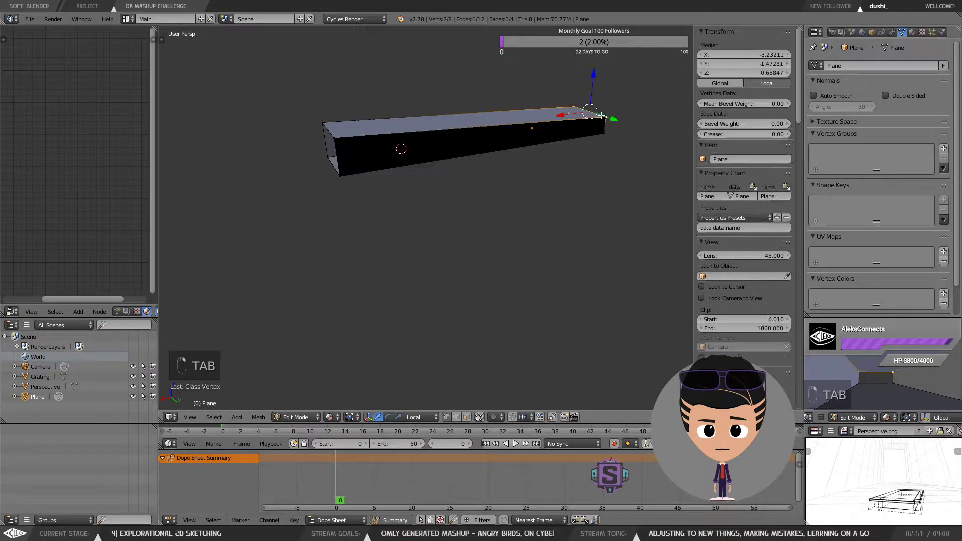
pyautogui.rightClick(322, 122)
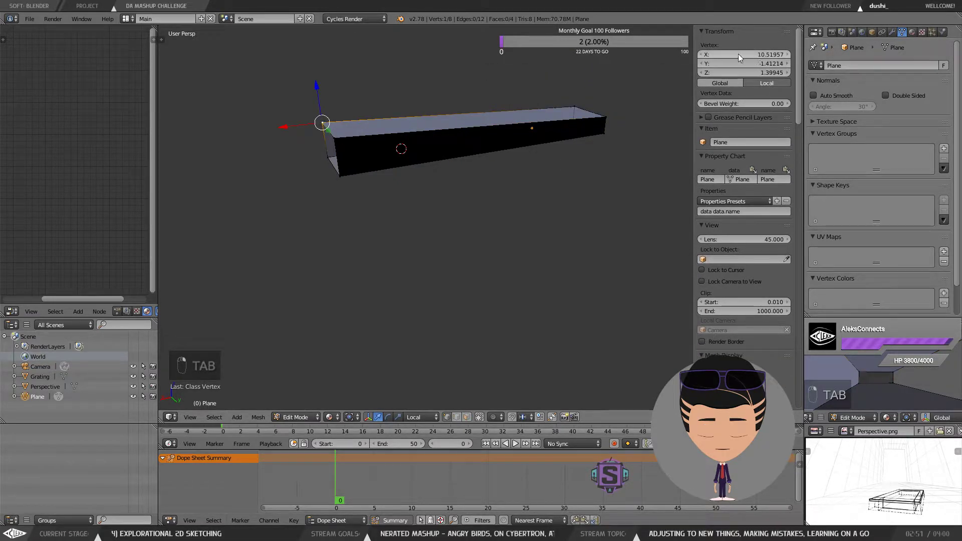
pyautogui.press('g')
pyautogui.press('z')
pyautogui.press('z')
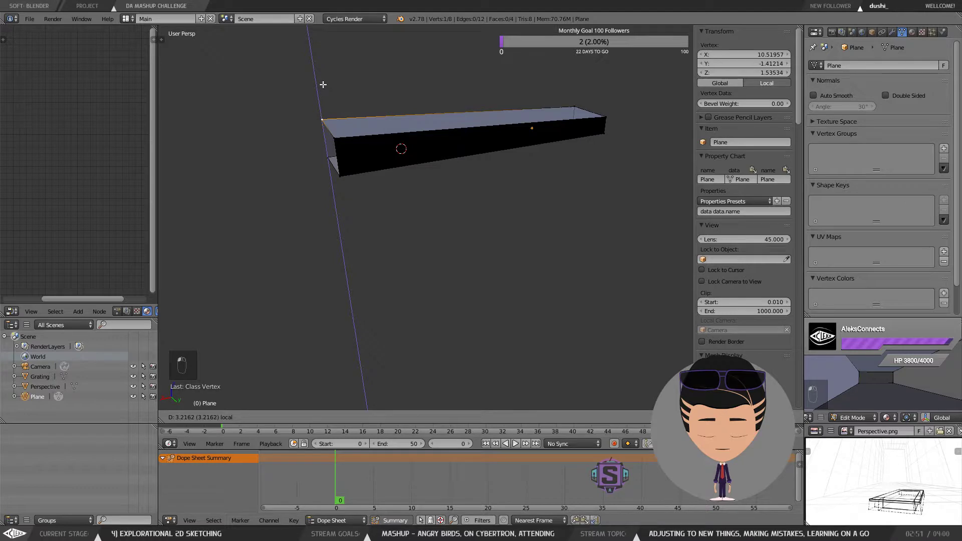
pyautogui.click(323, 85)
# Step: Set that corner vertex's Z coordinate to 2
pyautogui.click(746, 72)
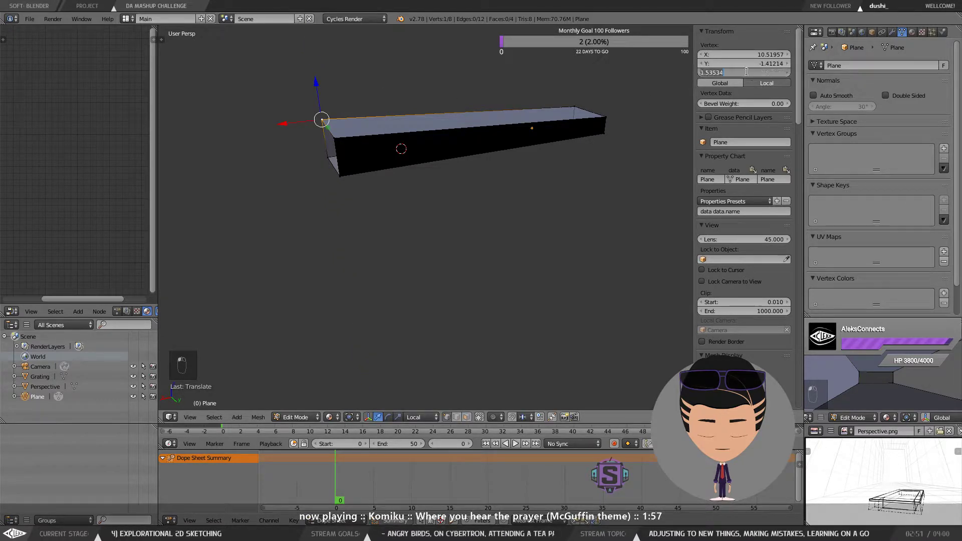
pyautogui.write('2')
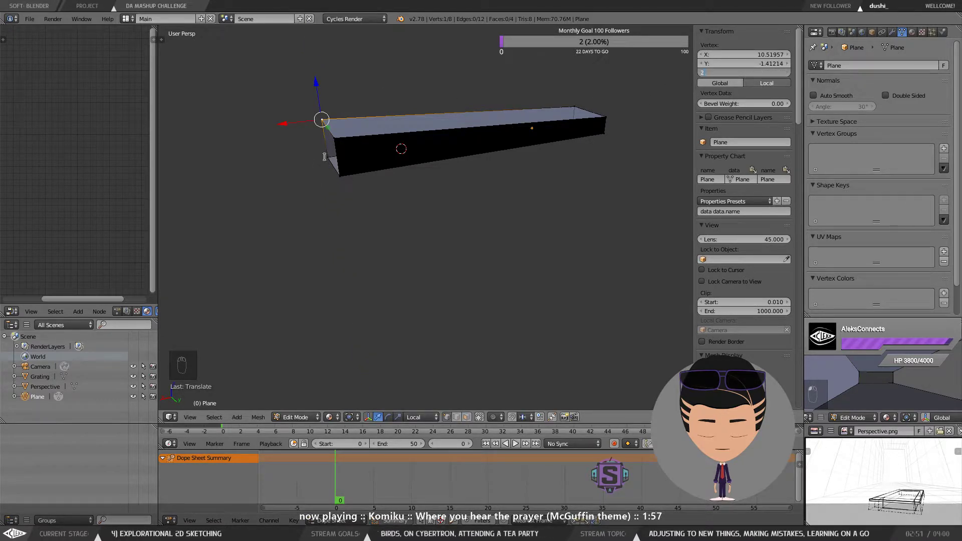
pyautogui.press('Return')
pyautogui.hotkey('ctrl', 'z')
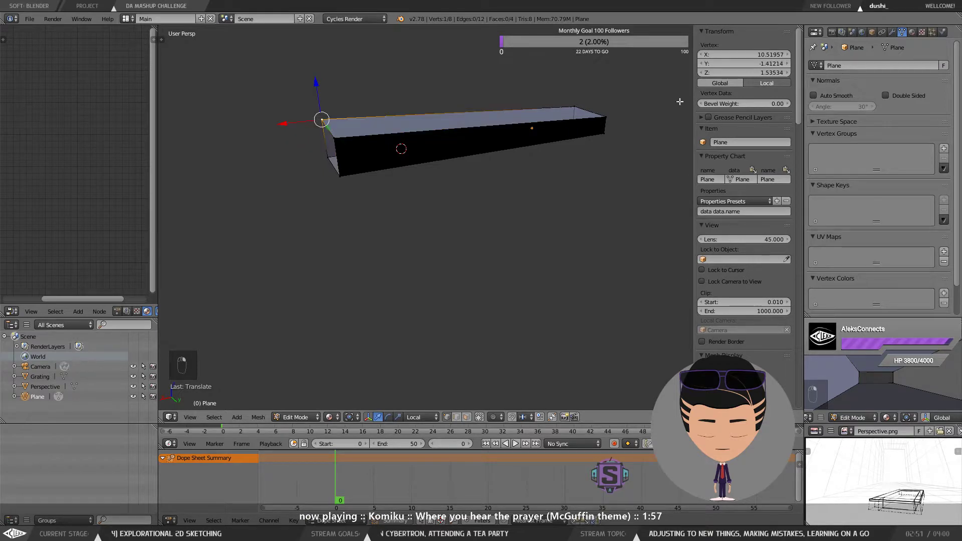
pyautogui.click(771, 72)
pyautogui.write('2')
pyautogui.press('Return')
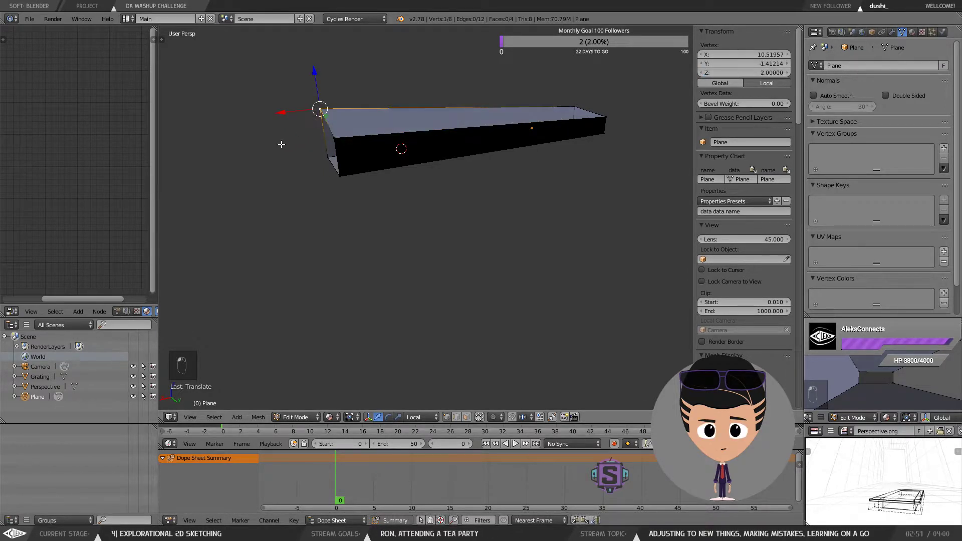
# Step: Set the Z coordinate of each of the remaining three top corner vertices to 2
pyautogui.rightClick(333, 137)
pyautogui.click(760, 73)
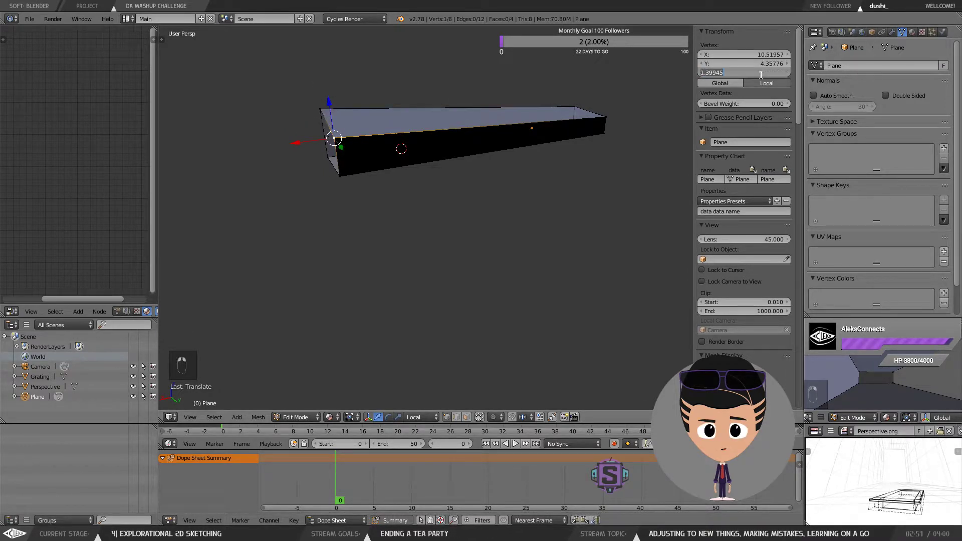
pyautogui.write('2')
pyautogui.press('Return')
pyautogui.rightClick(574, 106)
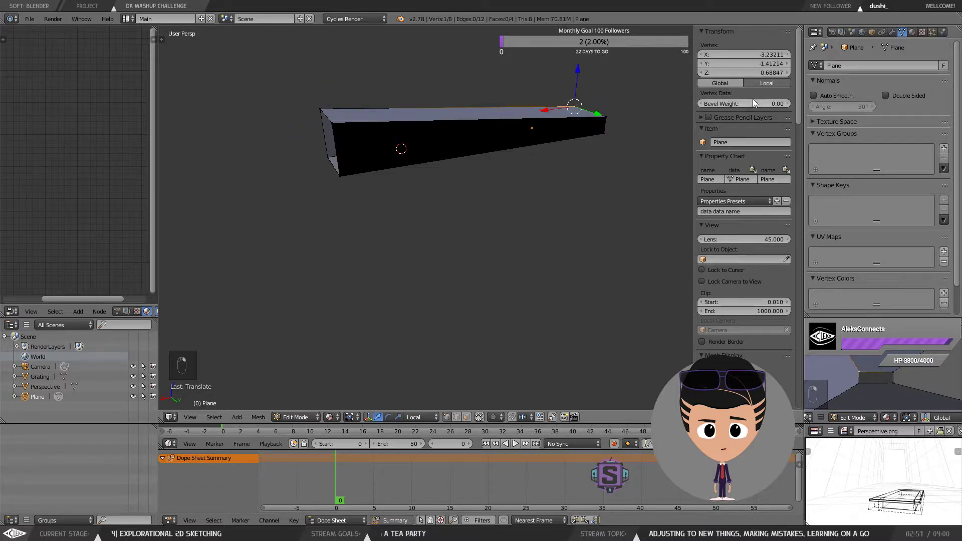
pyautogui.click(760, 74)
pyautogui.write('2')
pyautogui.press('Return')
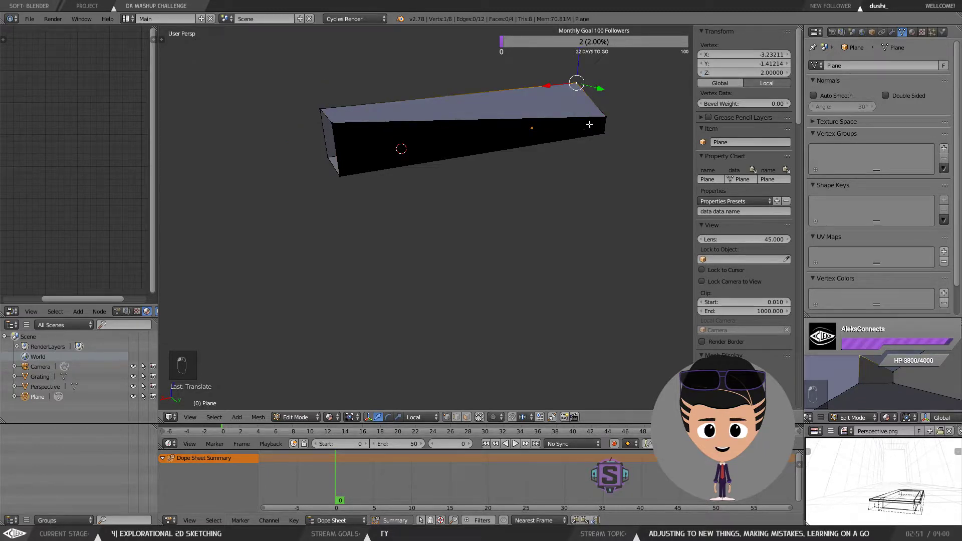
pyautogui.rightClick(606, 117)
pyautogui.click(753, 71)
pyautogui.write('2')
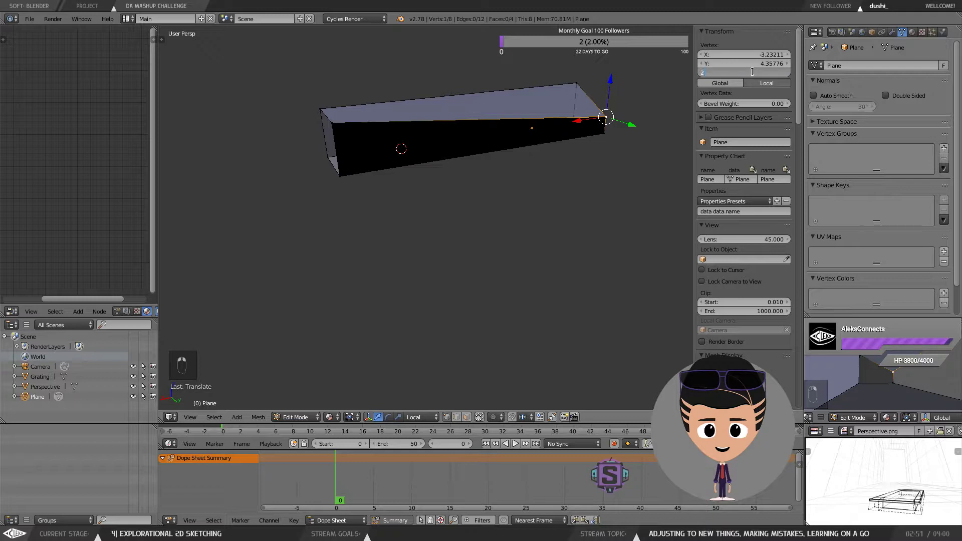
pyautogui.press('Return')
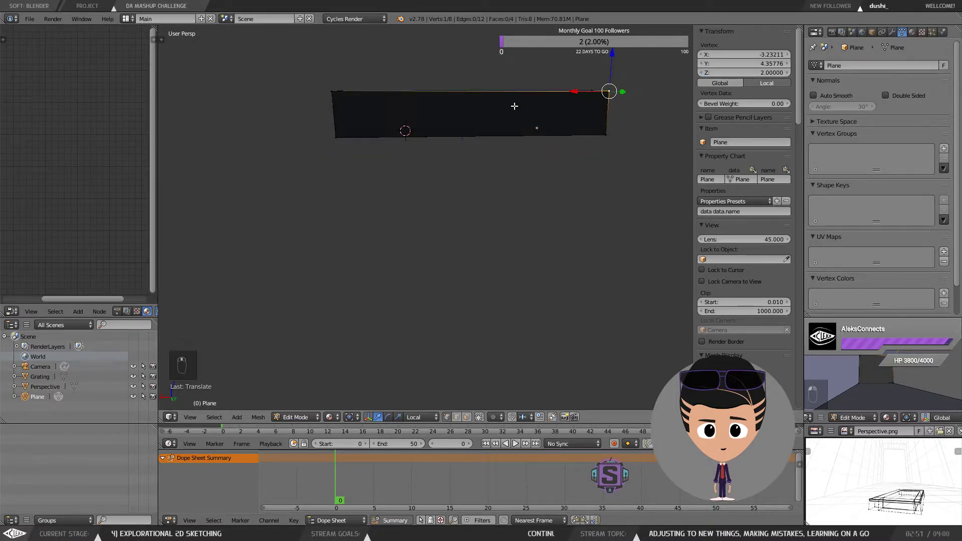
# Step: Check the raised room against the sketch from the camera view
pyautogui.moveTo(514, 106); pyautogui.dragTo(593, 150)
pyautogui.scroll(4, 592, 151)
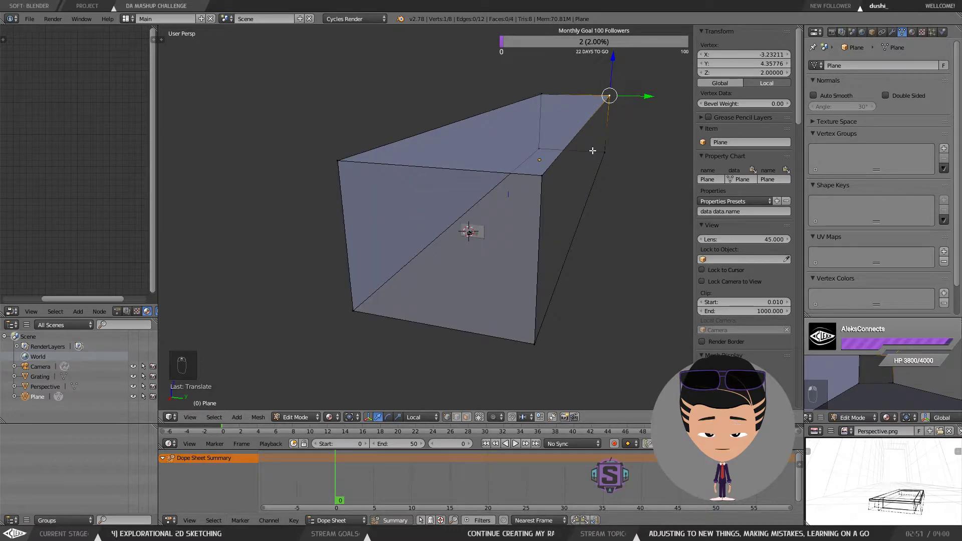
pyautogui.press('KP_0')
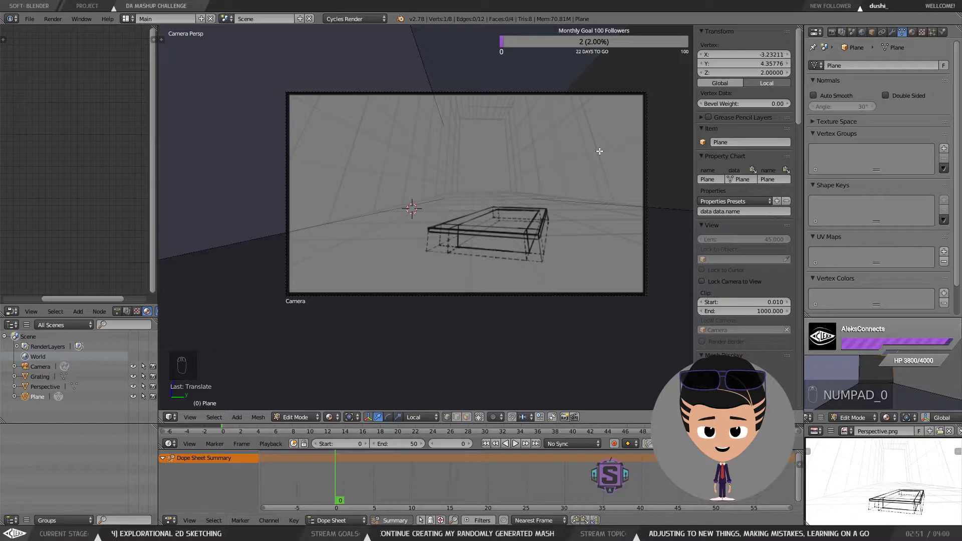
# Step: Select the four corner vertices at the room's far end and fill them with a new face
pyautogui.press('KP_0')
pyautogui.moveTo(585, 144); pyautogui.dragTo(559, 153)
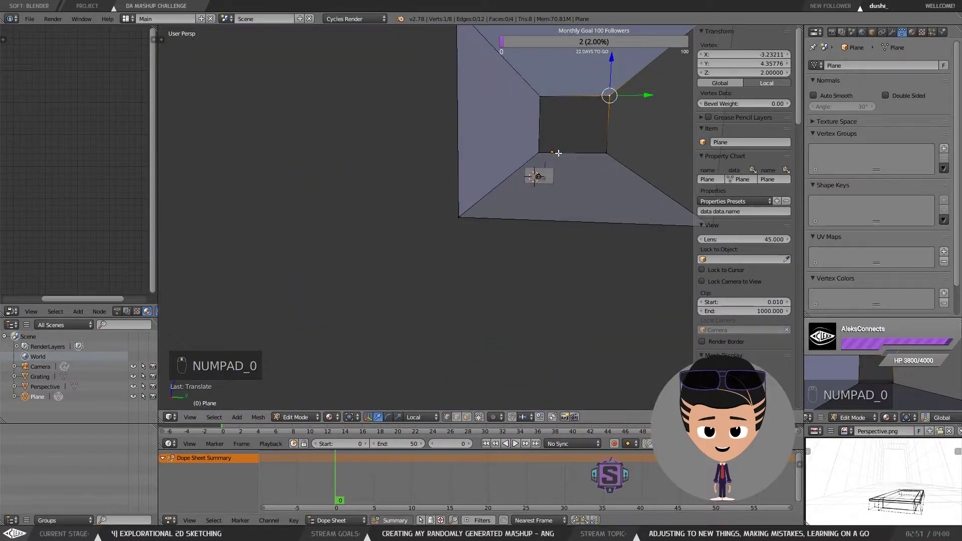
pyautogui.rightClick(538, 154)
pyautogui.keyDown('shift'); pyautogui.rightClick(539, 98); pyautogui.keyUp('shift')
pyautogui.keyDown('shift'); pyautogui.rightClick(608, 151); pyautogui.keyUp('shift')
pyautogui.keyDown('shift'); pyautogui.rightClick(607, 96); pyautogui.keyUp('shift')
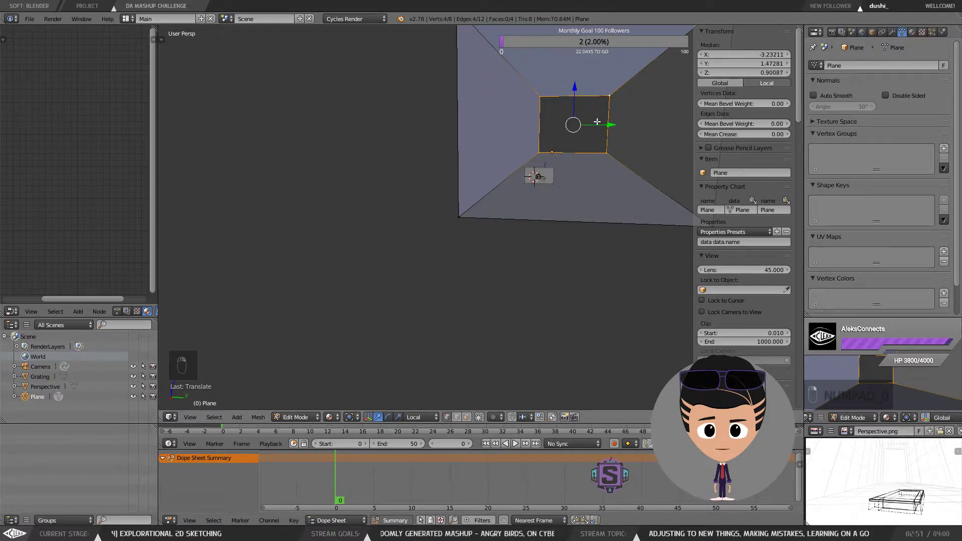
pyautogui.press('g')
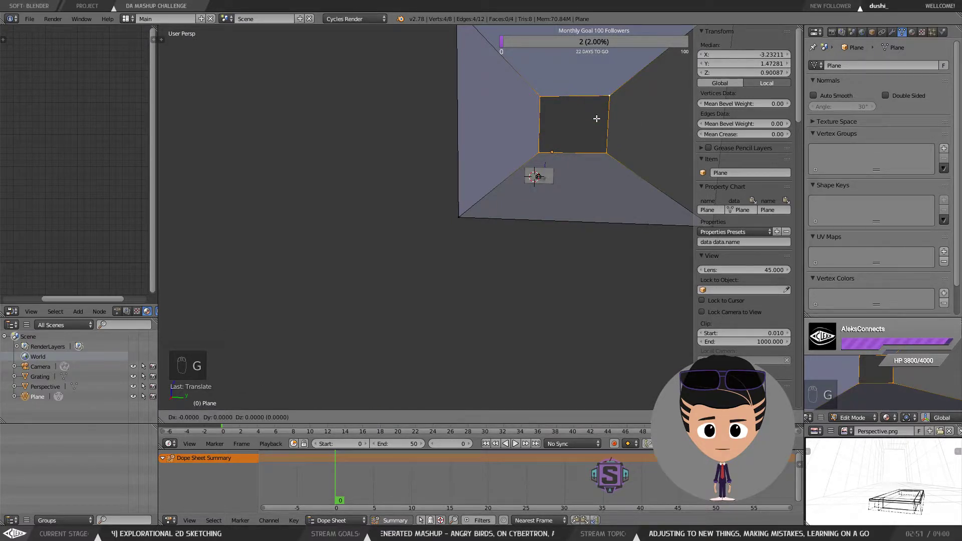
pyautogui.rightClick(628, 119)
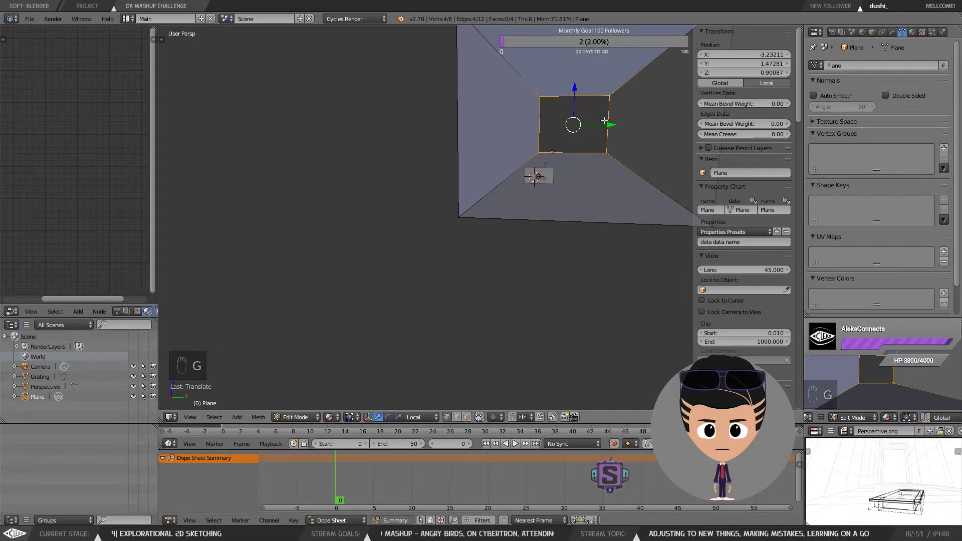
pyautogui.press('r')
pyautogui.rightClick(542, 130)
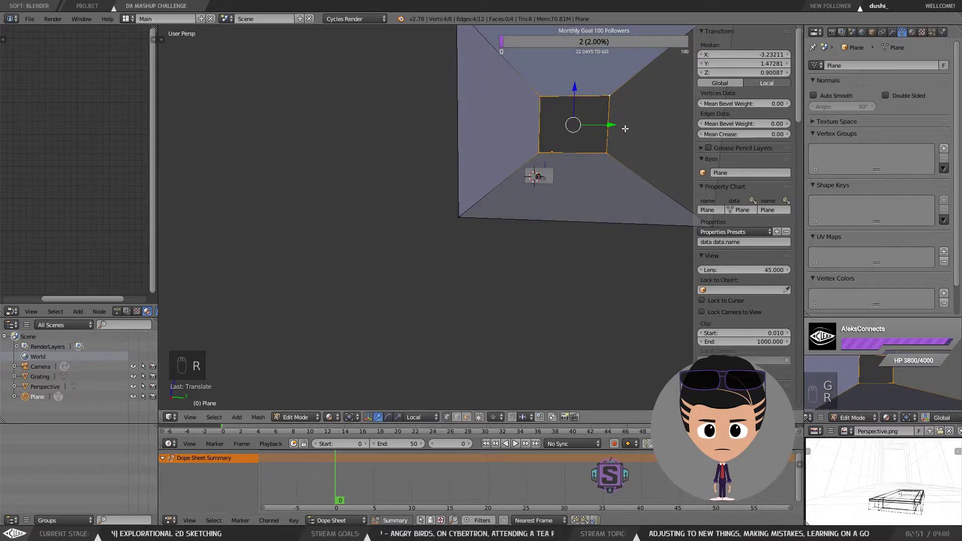
pyautogui.press('f')
pyautogui.scroll(5, 605, 138)
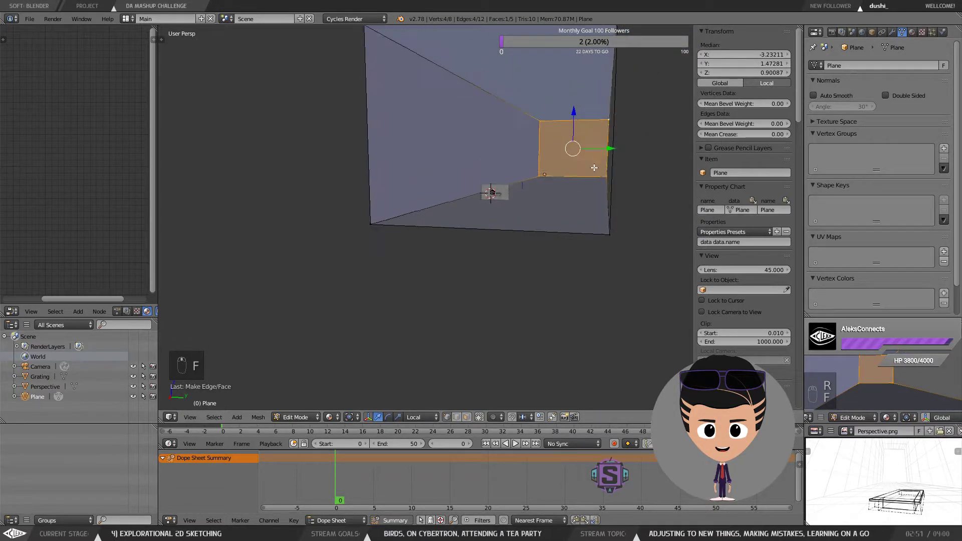
# Step: Return to object mode and turn on X-Ray display for the room mesh
pyautogui.rightClick(540, 192)
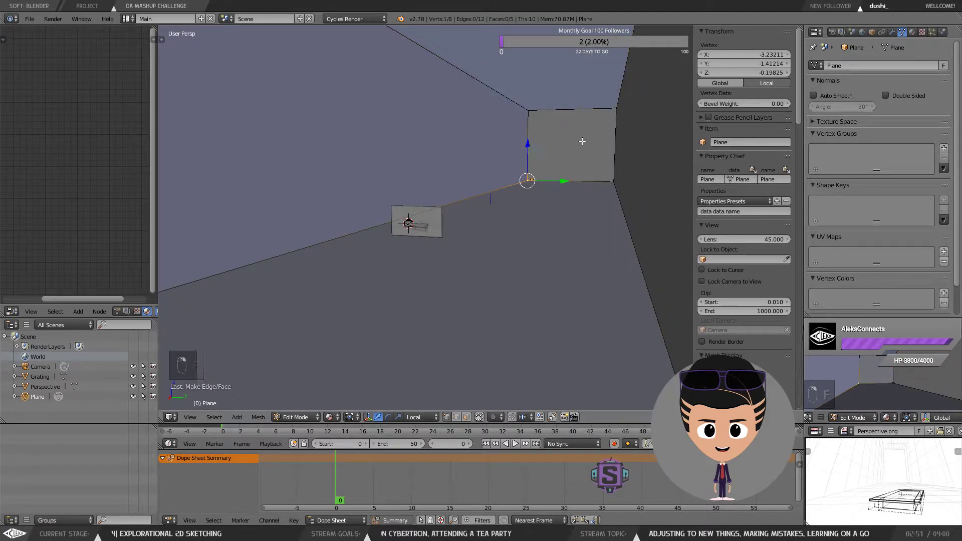
pyautogui.press('KP_0')
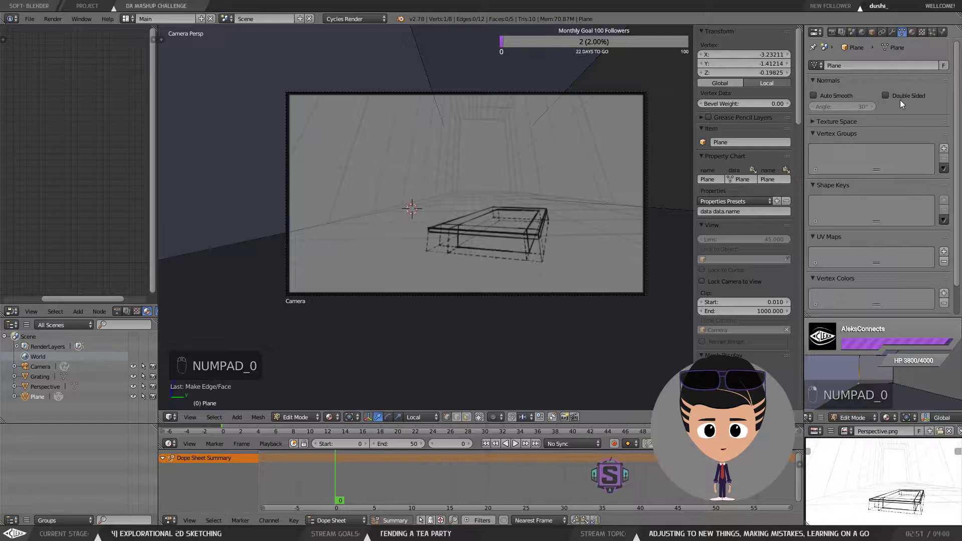
pyautogui.press('Tab')
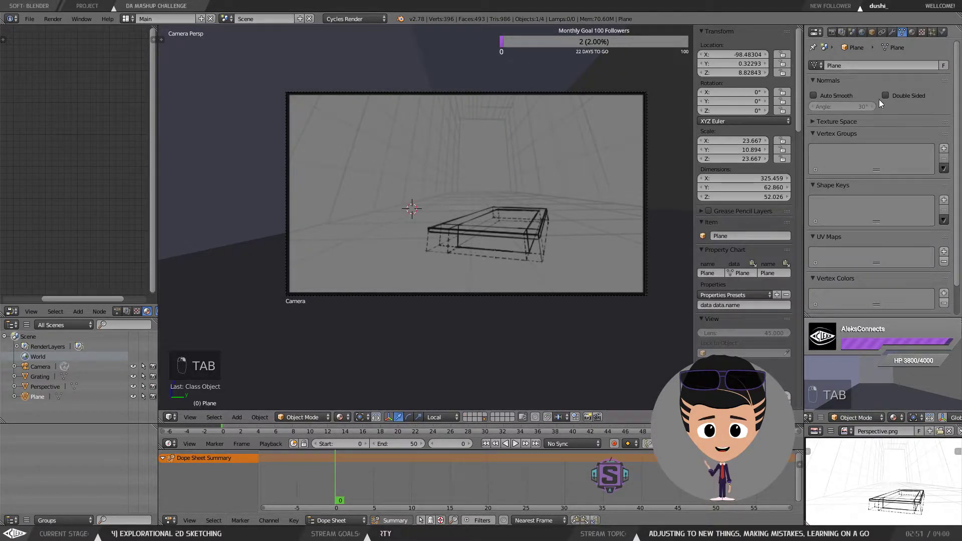
pyautogui.click(871, 31)
pyautogui.scroll(-1, 908, 233)
pyautogui.click(893, 237)
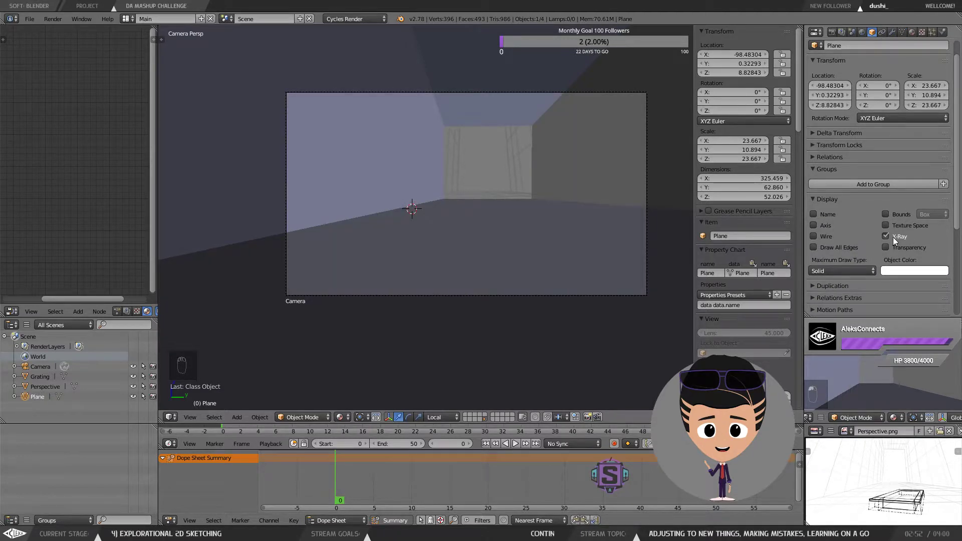
pyautogui.rightClick(559, 179)
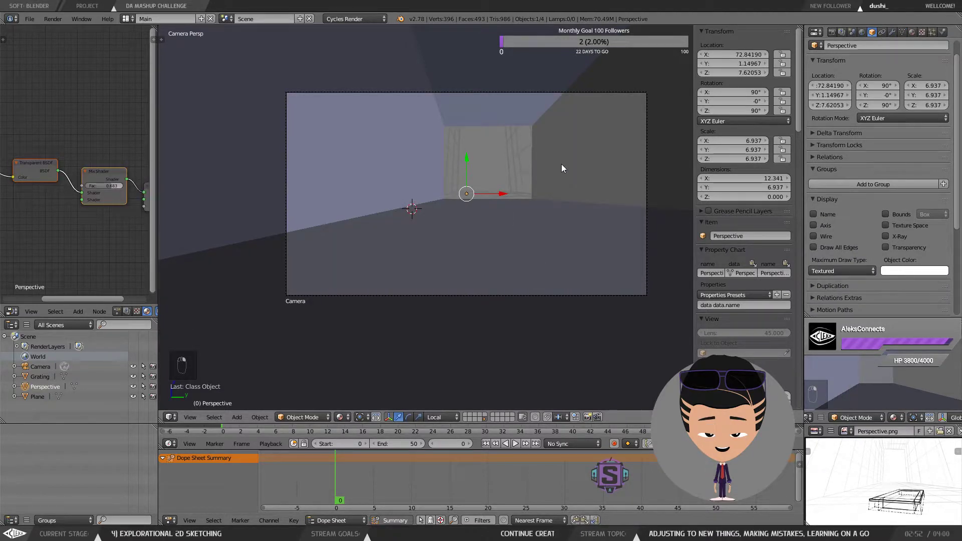
pyautogui.press('Tab')
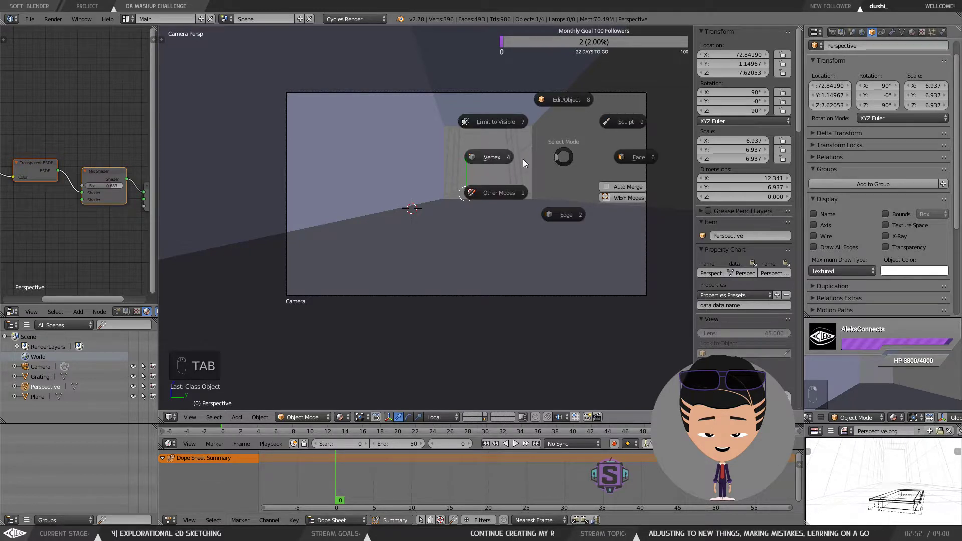
pyautogui.click(634, 157)
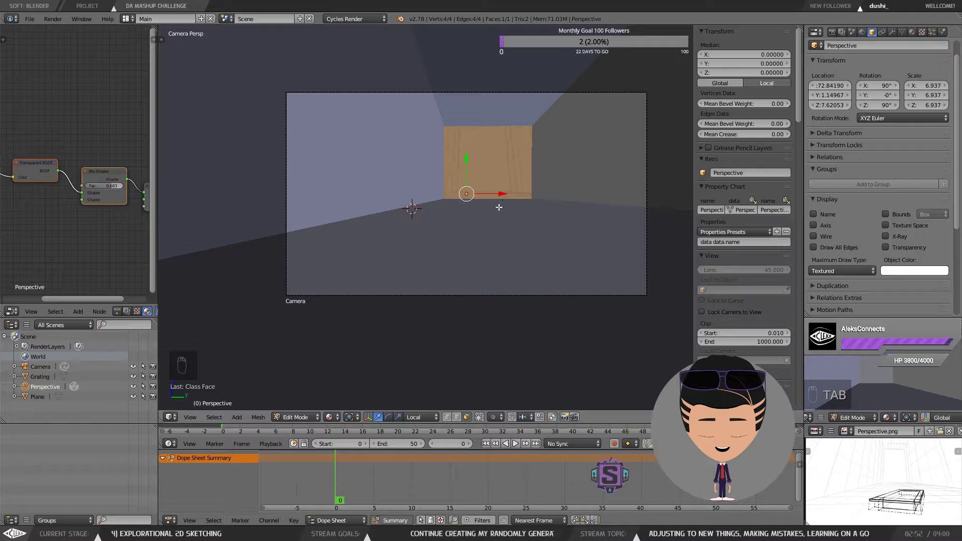
pyautogui.press('g')
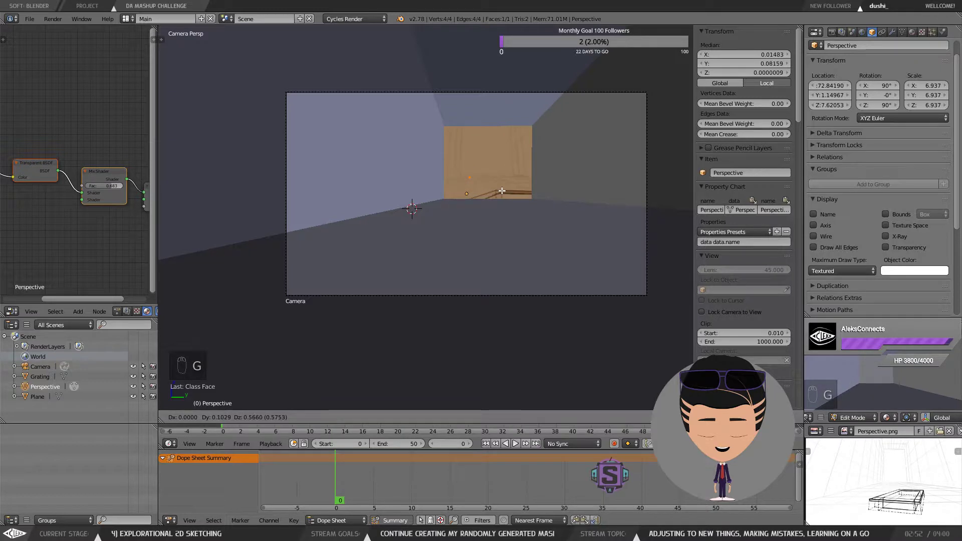
pyautogui.rightClick(497, 210)
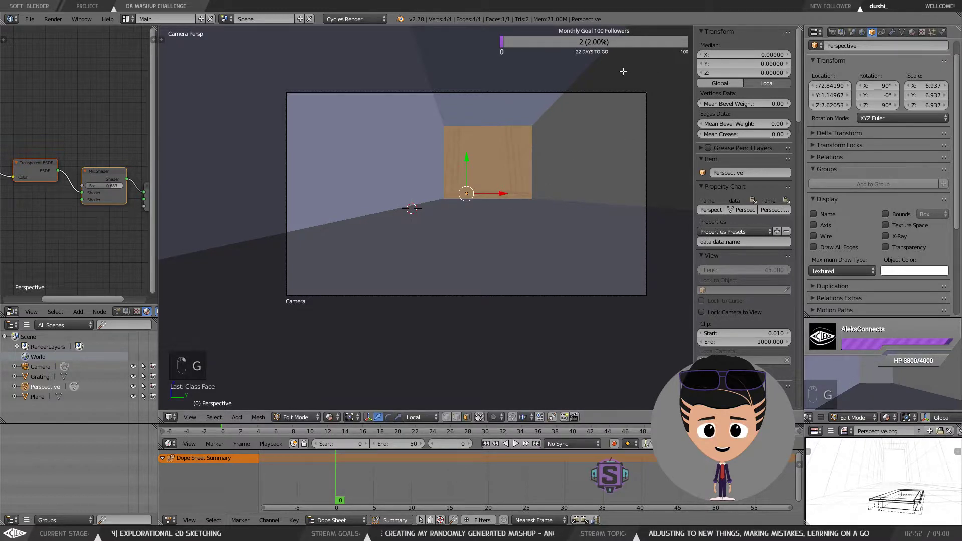
pyautogui.press('d')
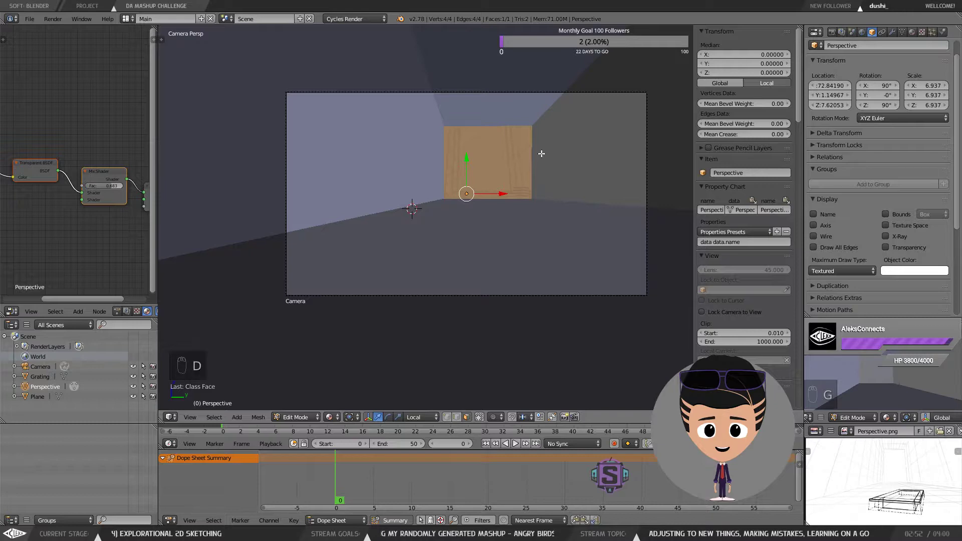
pyautogui.moveTo(572, 185); pyautogui.dragTo(579, 159)
pyautogui.scroll(-6, 554, 188)
pyautogui.press('Tab')
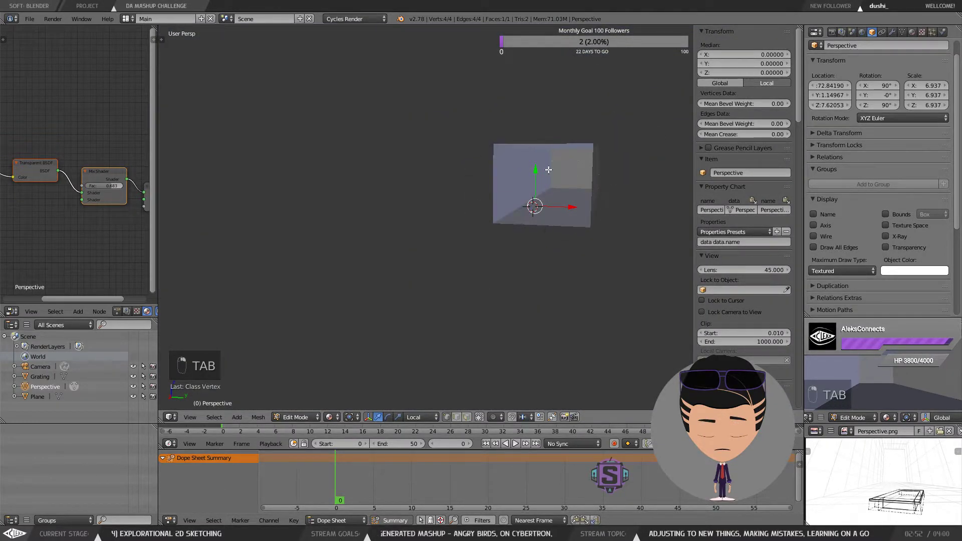
pyautogui.press('Tab')
# Step: Select the room again in edit mode and pick its far end wall face
pyautogui.rightClick(576, 164)
pyautogui.press('Tab')
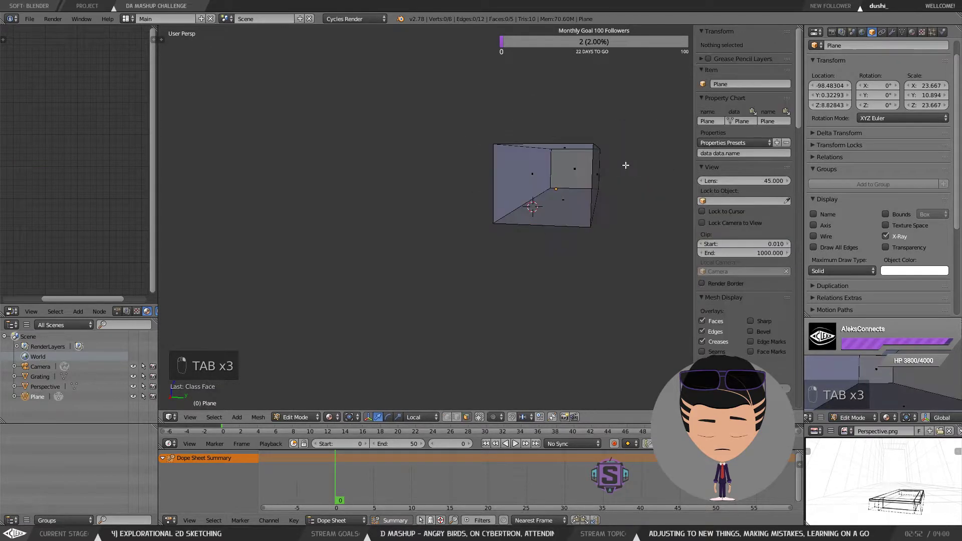
pyautogui.rightClick(575, 167)
pyautogui.moveTo(576, 168); pyautogui.dragTo(589, 167)
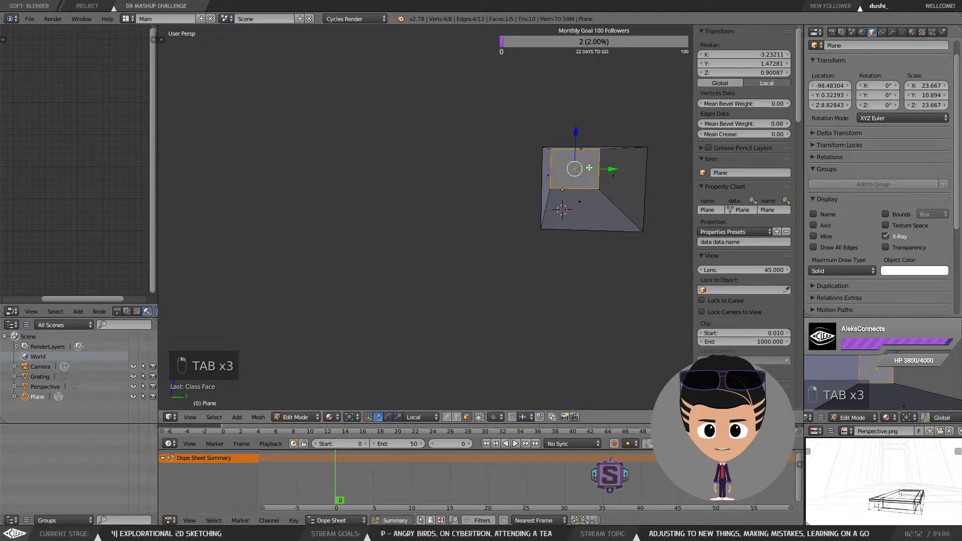
pyautogui.press('KP_0')
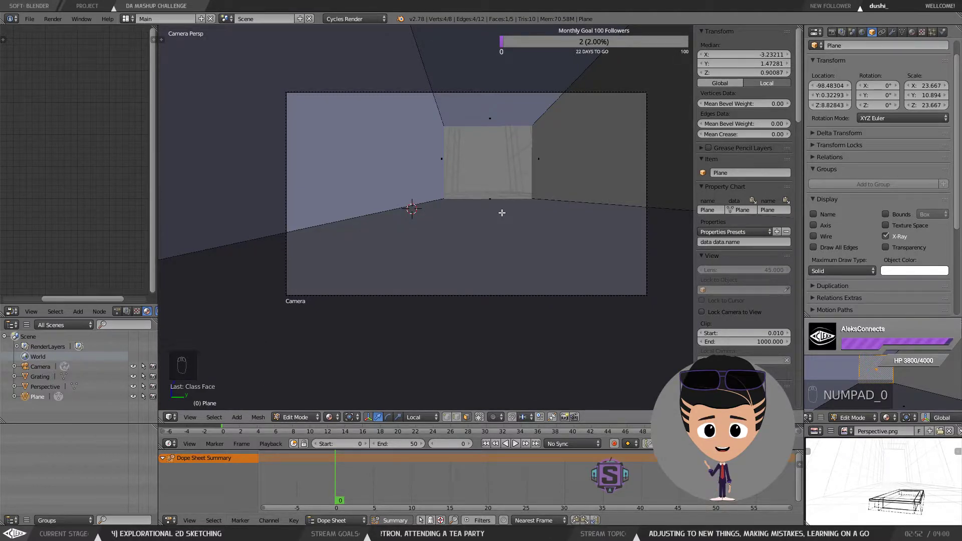
pyautogui.press('m')
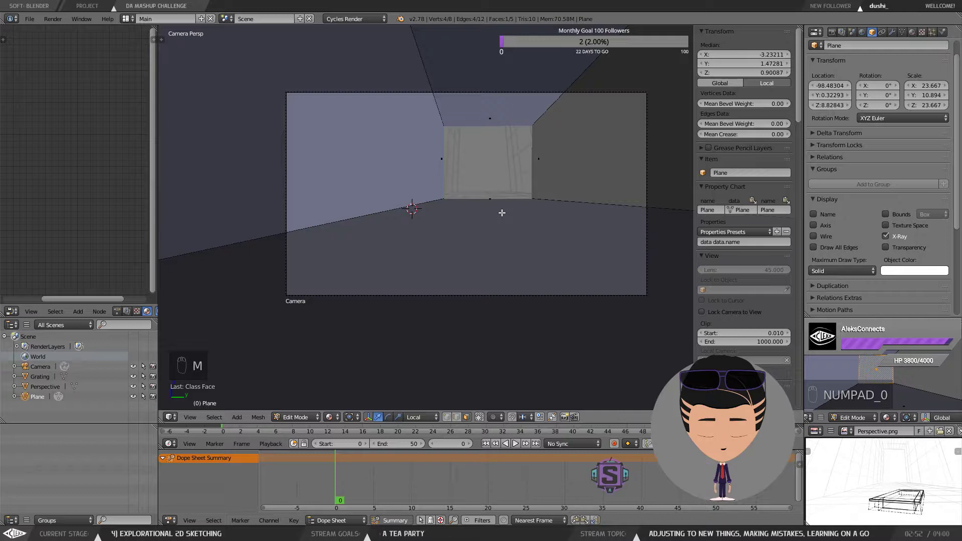
pyautogui.press('x')
pyautogui.press('KP_0')
pyautogui.moveTo(612, 208); pyautogui.dragTo(570, 221)
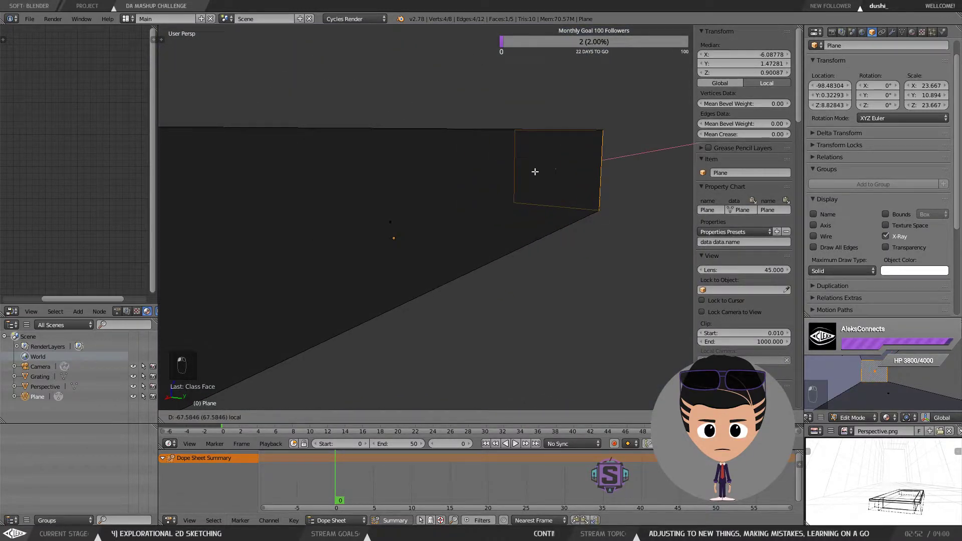
pyautogui.hotkey('ctrl', 'z')
pyautogui.press('g')
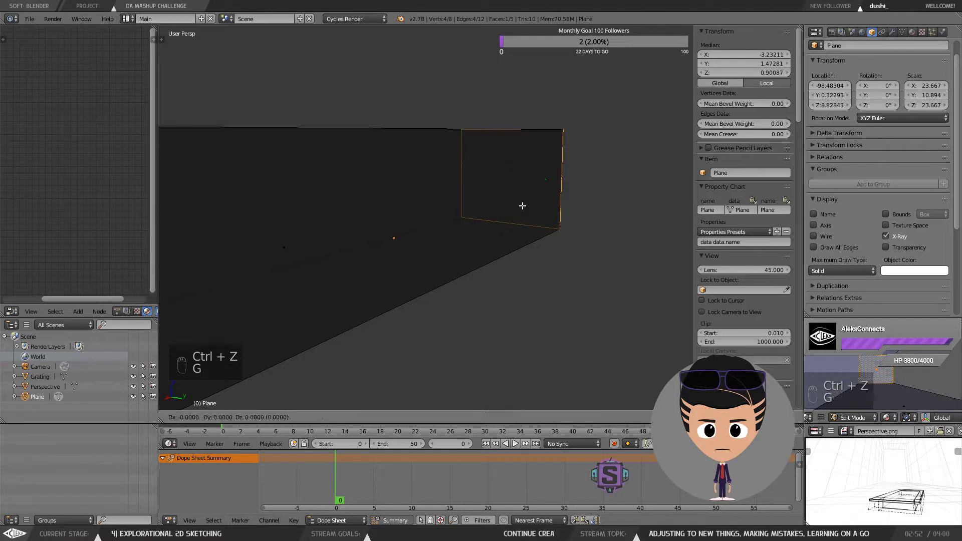
pyautogui.click(535, 202)
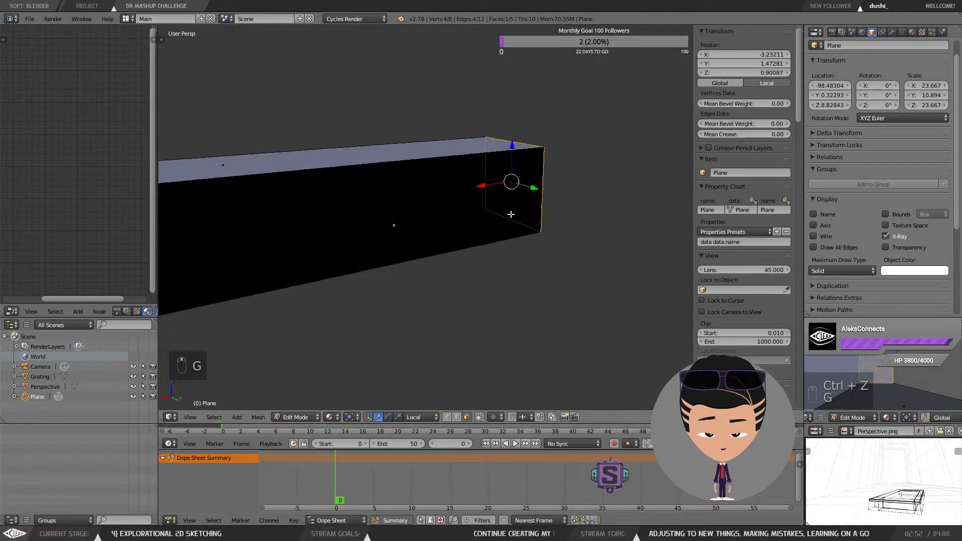
pyautogui.press('g')
pyautogui.rightClick(556, 212)
pyautogui.press('g')
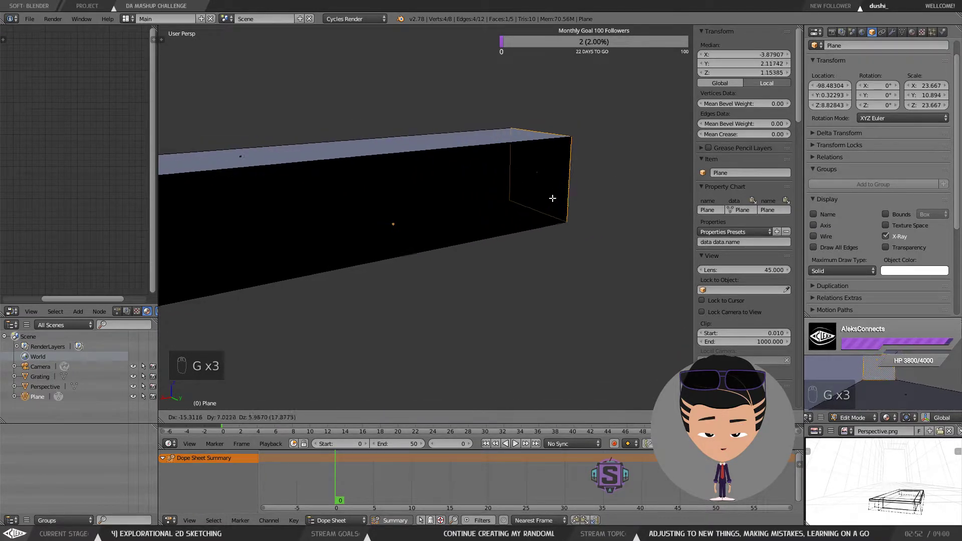
pyautogui.press('x')
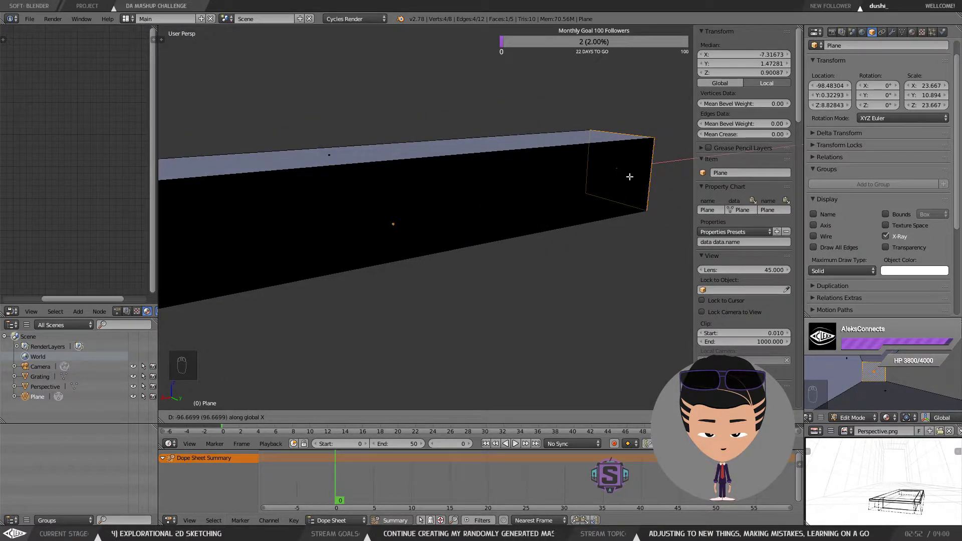
pyautogui.write('0')
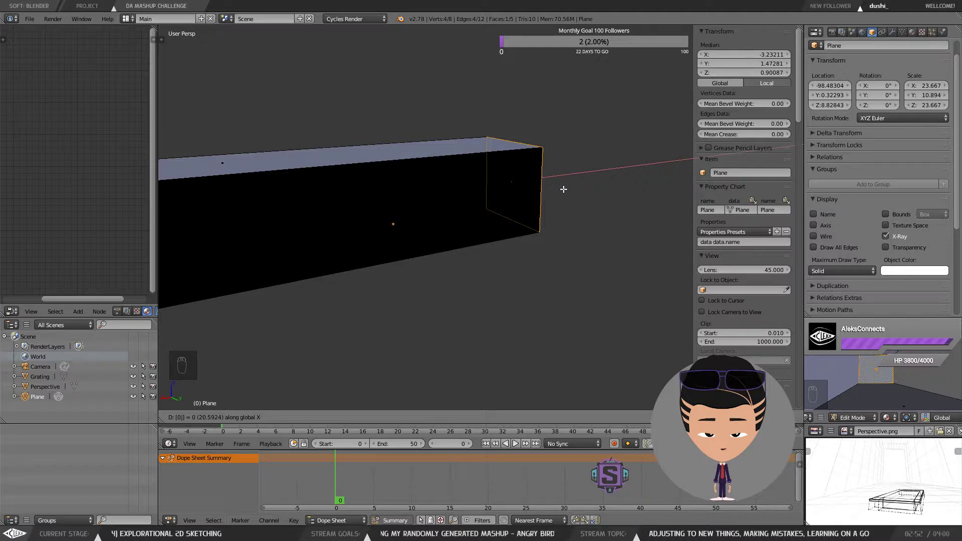
pyautogui.press('Return')
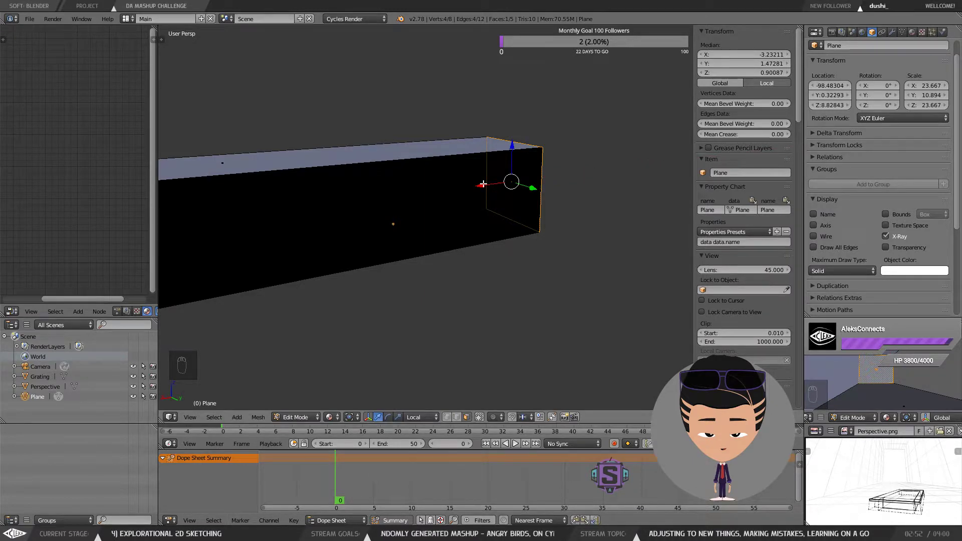
# Step: Move the far end wall face along X to line the room's back wall up with the sketch, checking through the camera
pyautogui.moveTo(482, 185); pyautogui.dragTo(548, 176)
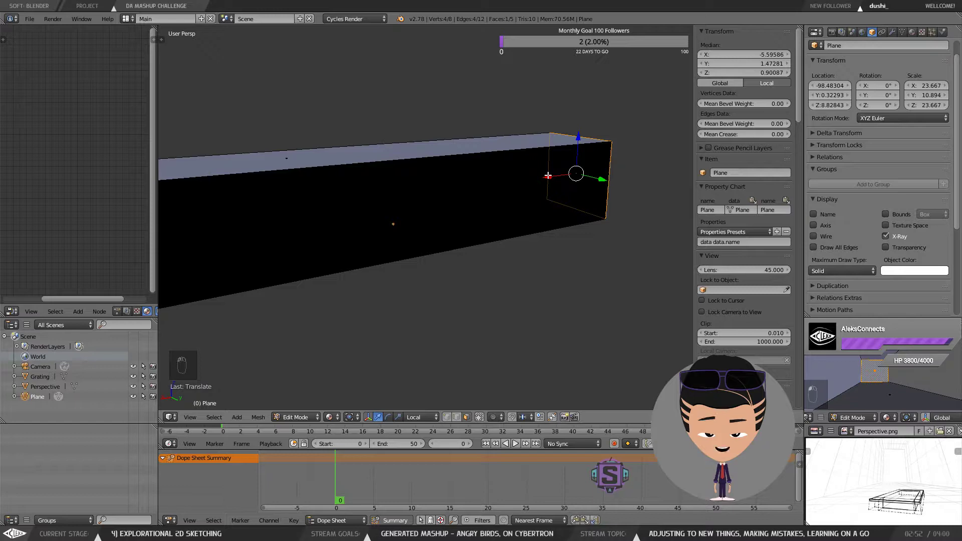
pyautogui.press('KP_0')
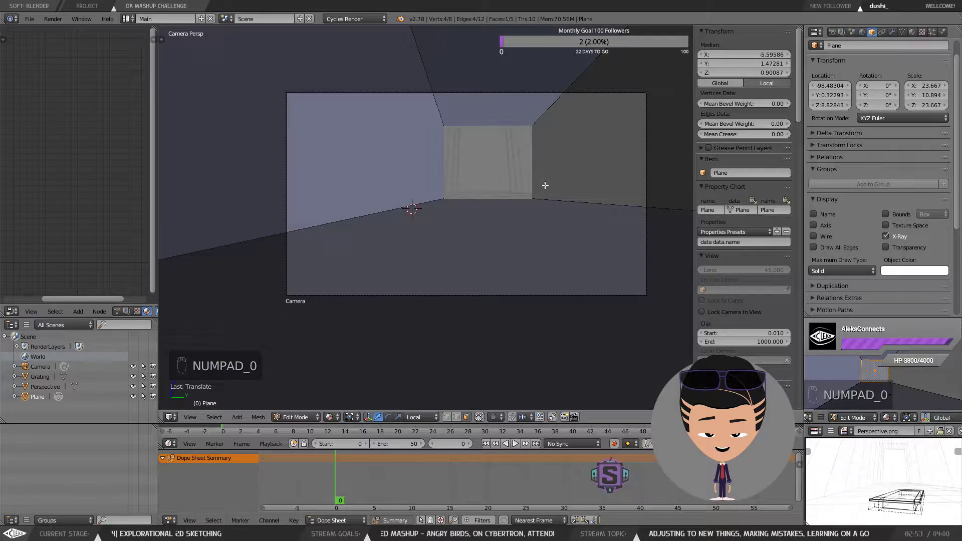
pyautogui.press('x')
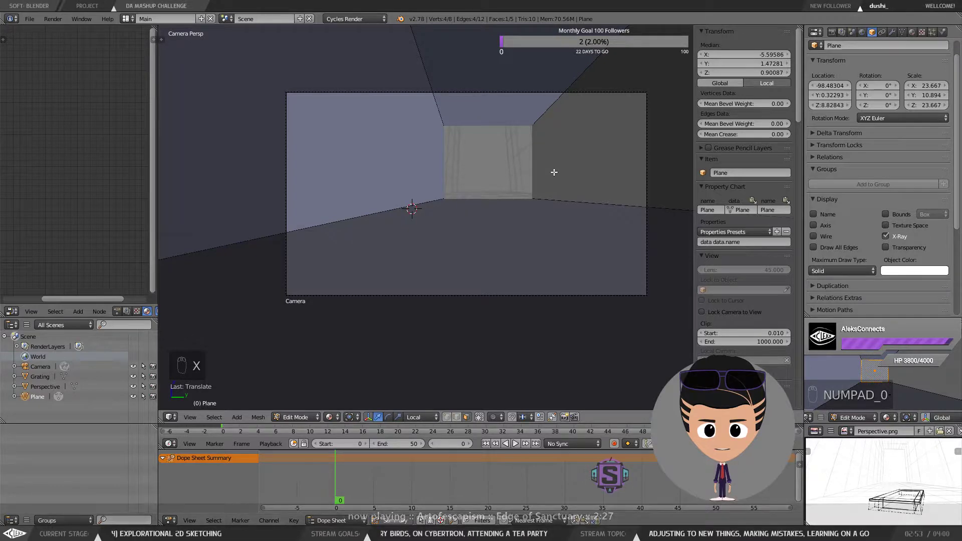
pyautogui.moveTo(554, 173); pyautogui.dragTo(515, 189)
pyautogui.moveTo(449, 240); pyautogui.dragTo(551, 201)
pyautogui.moveTo(572, 166); pyautogui.dragTo(595, 165)
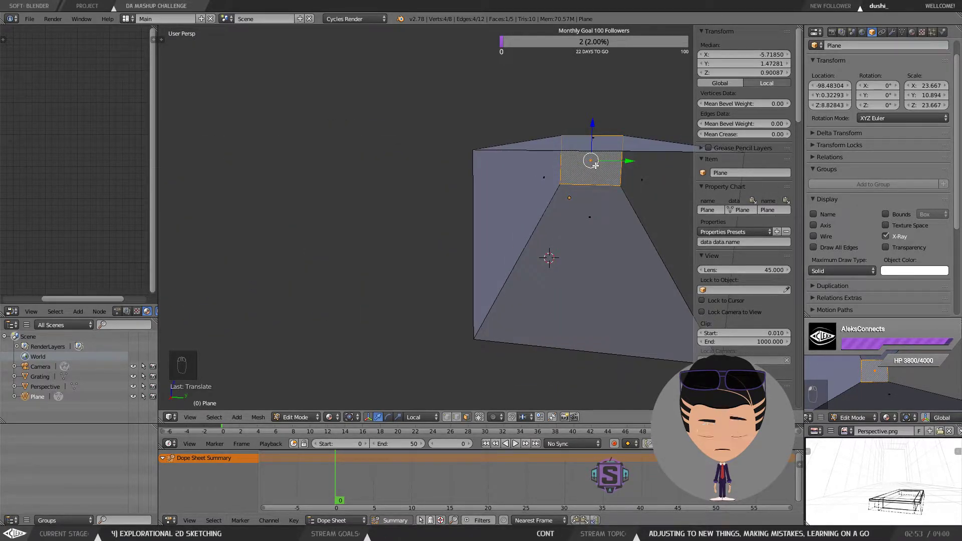
pyautogui.press('KP_0')
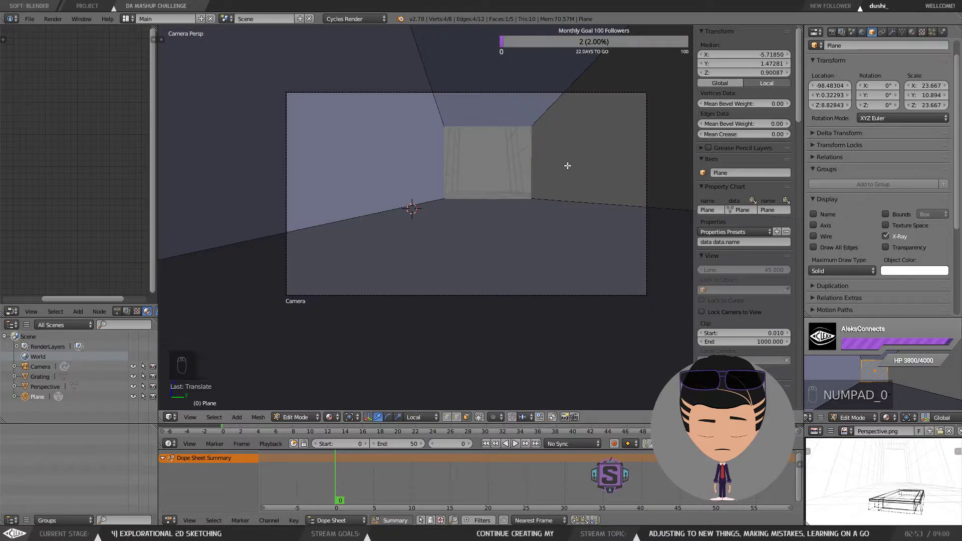
# Step: Move the far end wall face further back along X, leave edit mode, and hide the perspective sketch plane
pyautogui.press('g')
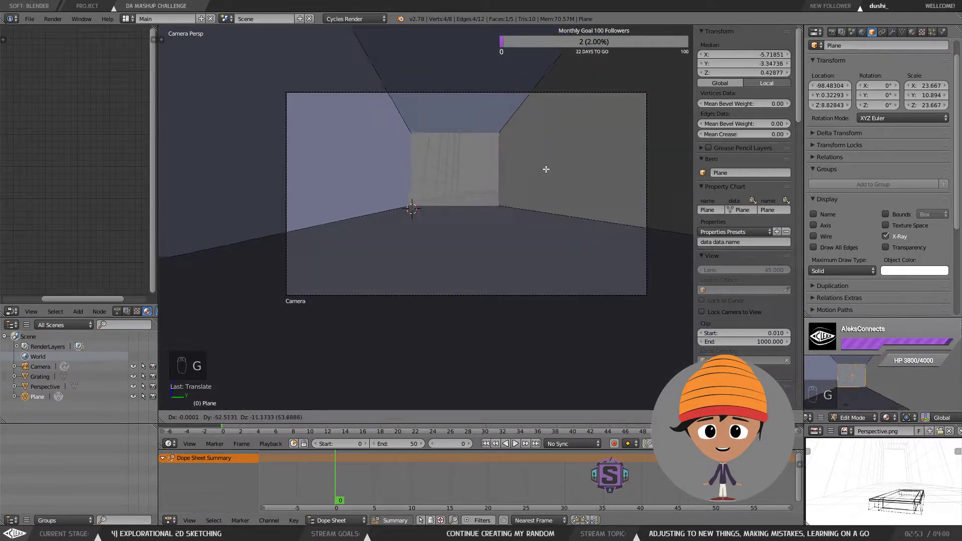
pyautogui.press('x')
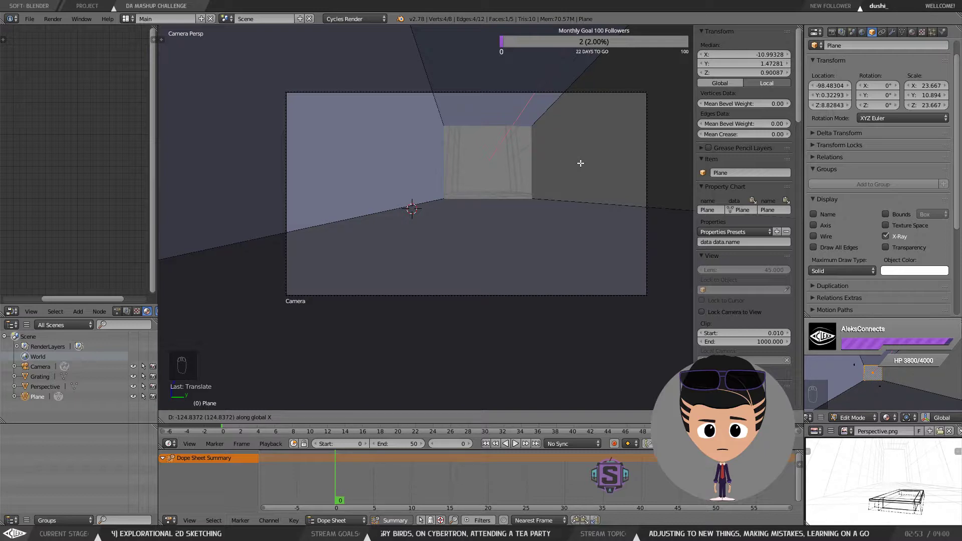
pyautogui.click(580, 163)
pyautogui.press('Tab')
pyautogui.click(527, 108)
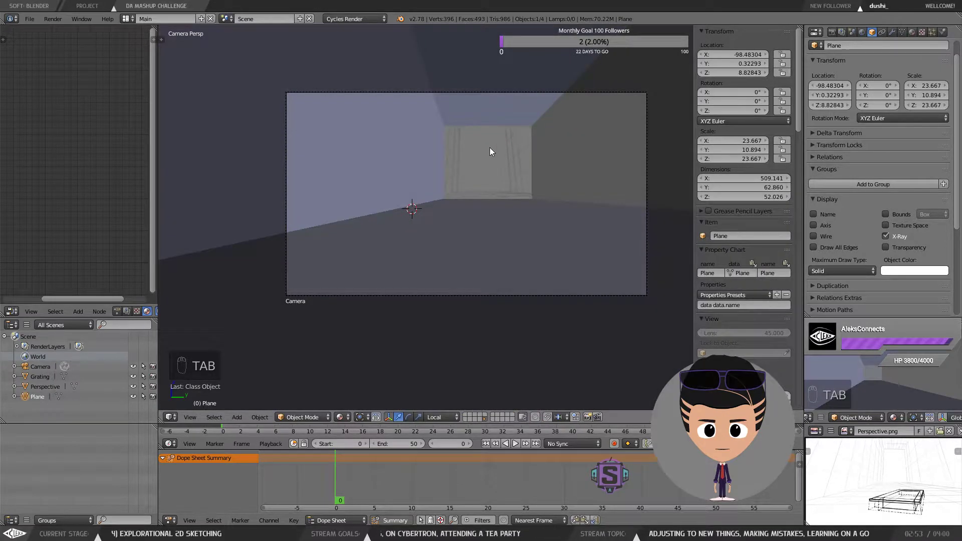
pyautogui.rightClick(489, 148)
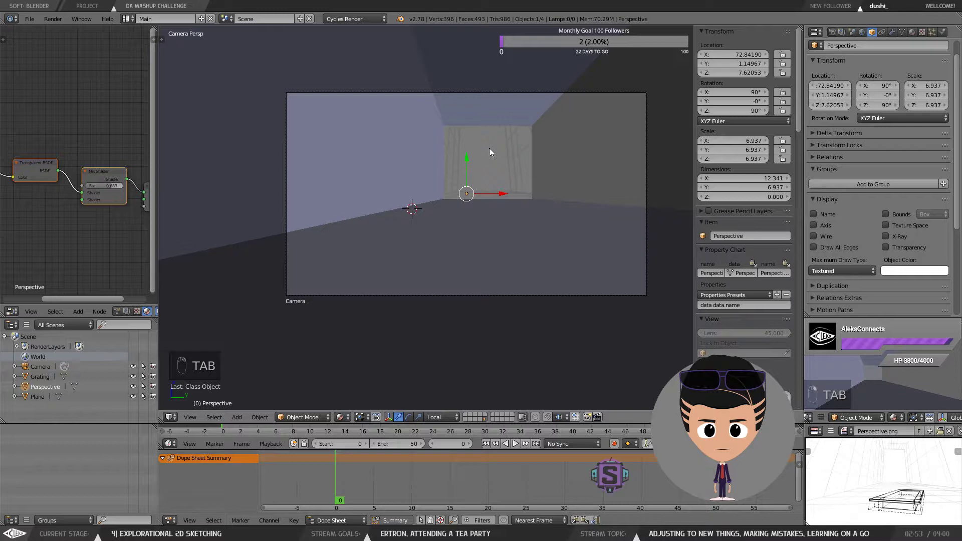
pyautogui.press('h')
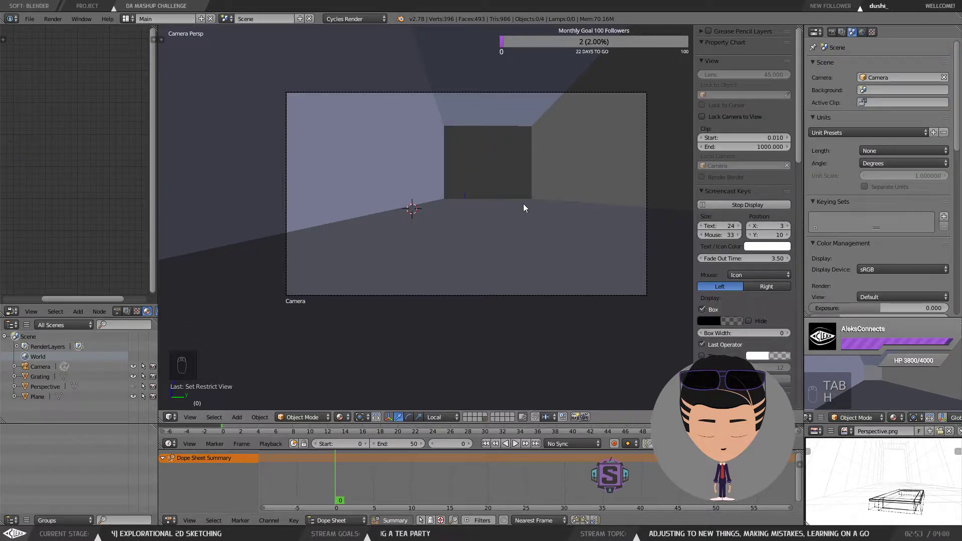
# Step: Select the camera and set its clipping end distance to 1000
pyautogui.rightClick(645, 130)
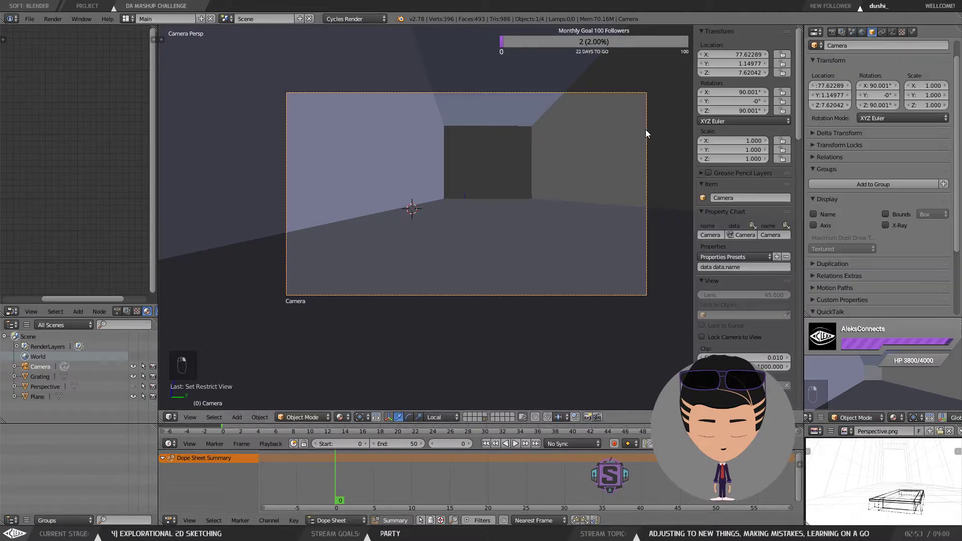
pyautogui.scroll(1, 904, 190)
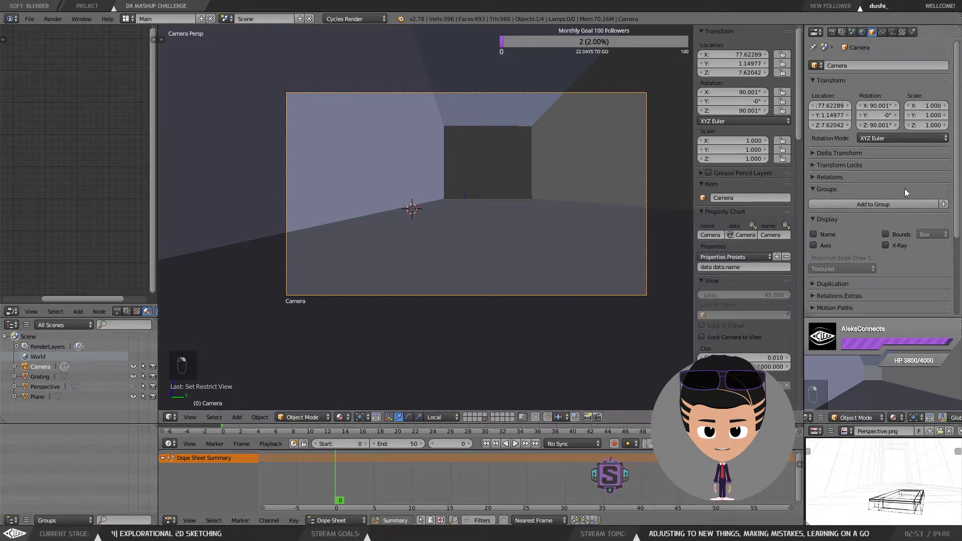
pyautogui.click(892, 32)
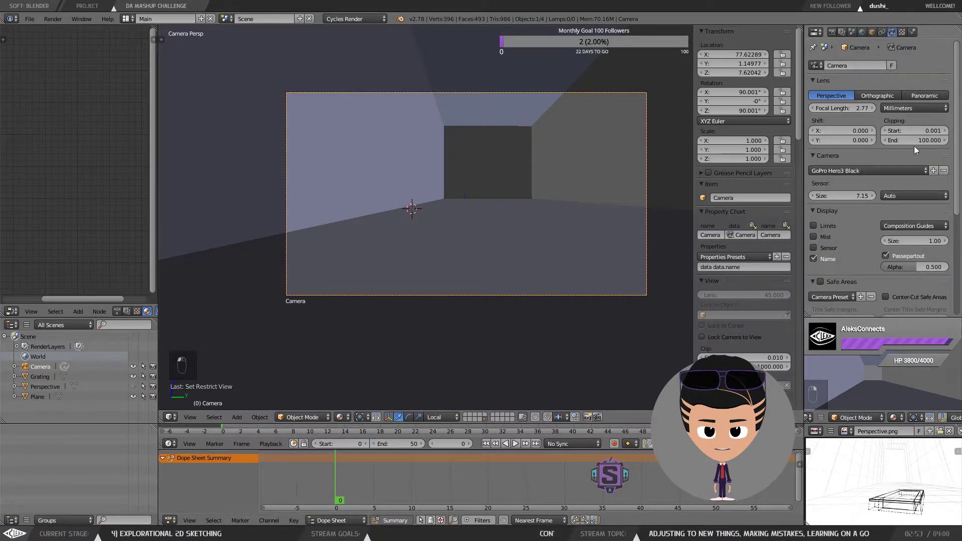
pyautogui.moveTo(913, 140); pyautogui.dragTo(951, 140)
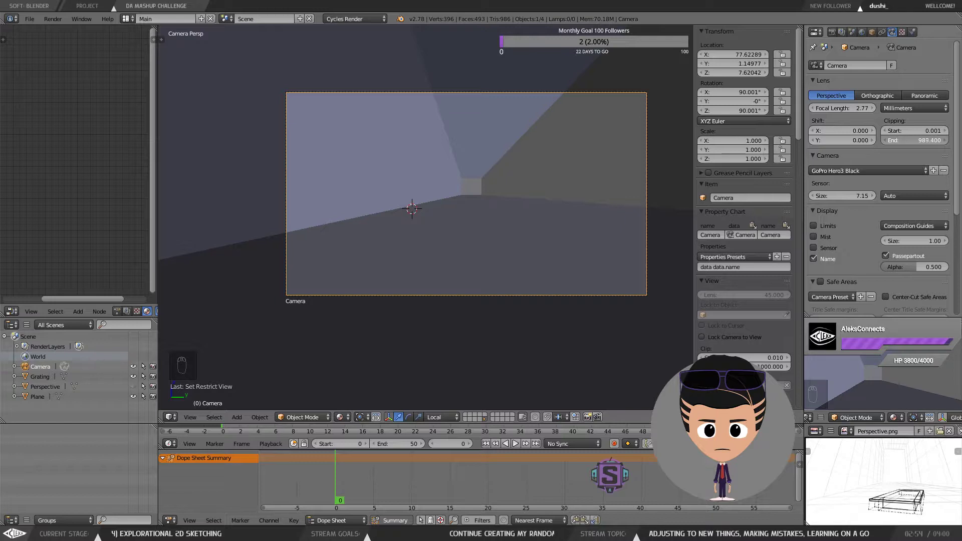
pyautogui.moveTo(952, 140); pyautogui.dragTo(952, 140)
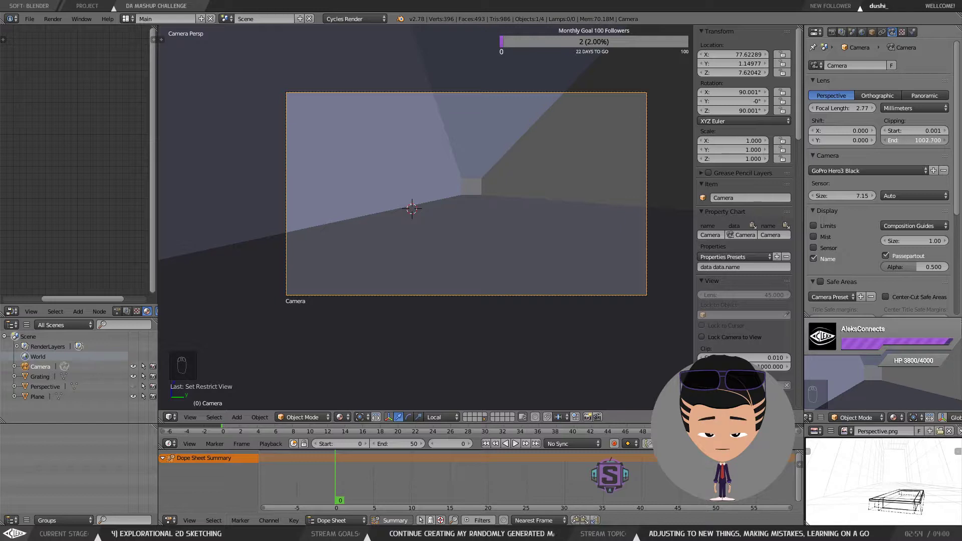
pyautogui.moveTo(952, 140); pyautogui.dragTo(952, 141)
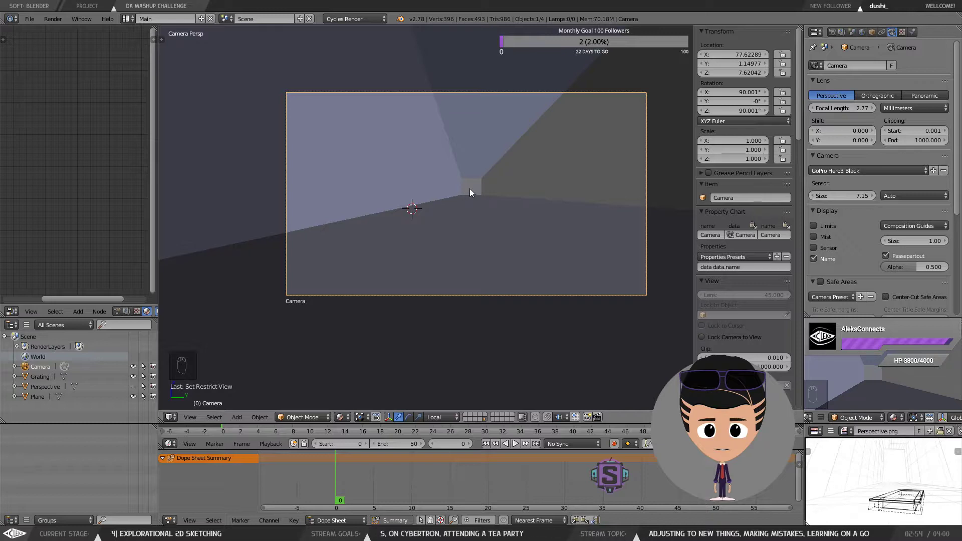
# Step: Switch back to the camera view and unhide the perspective sketch plane
pyautogui.press('KP_0')
pyautogui.press('KP_0')
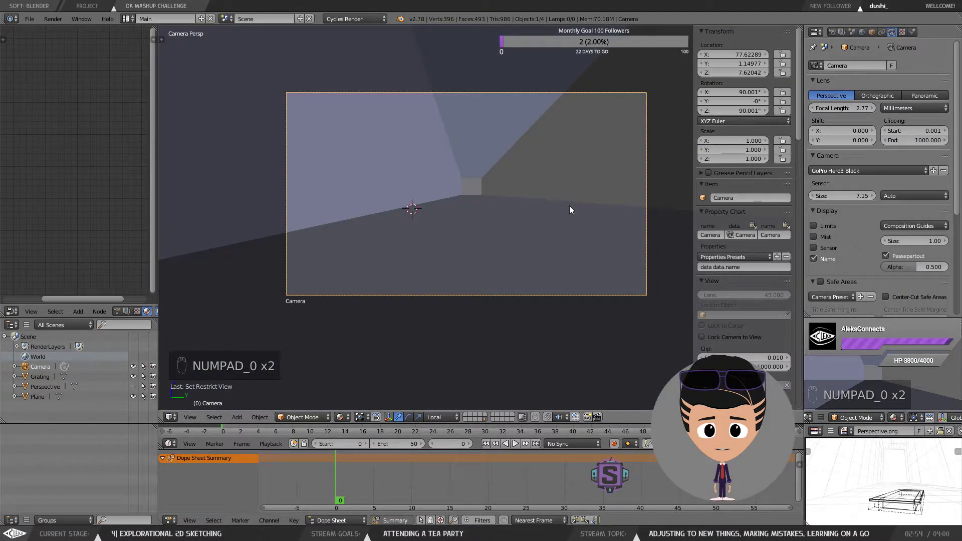
pyautogui.hotkey('alt', 'h')
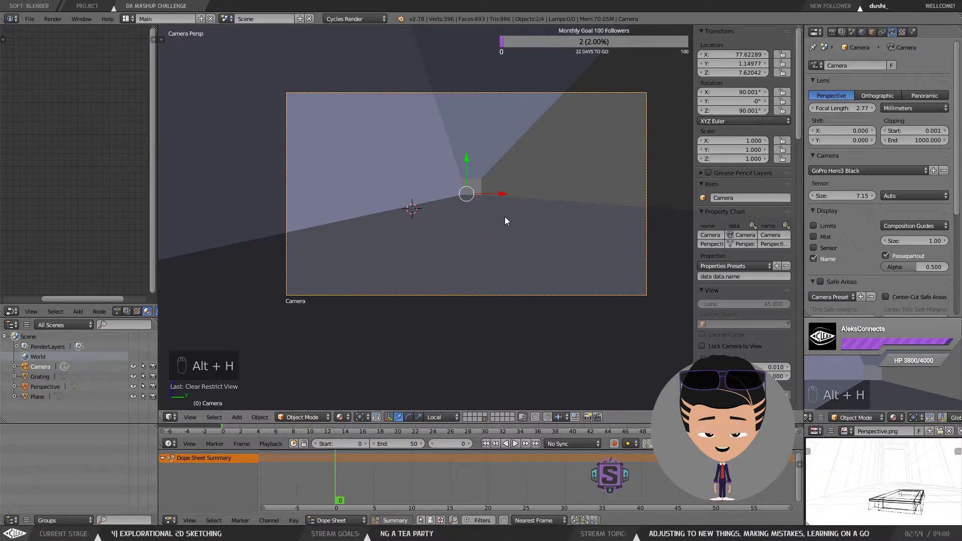
# Step: Select the room mesh and orbit out to inspect it from outside
pyautogui.rightClick(515, 200)
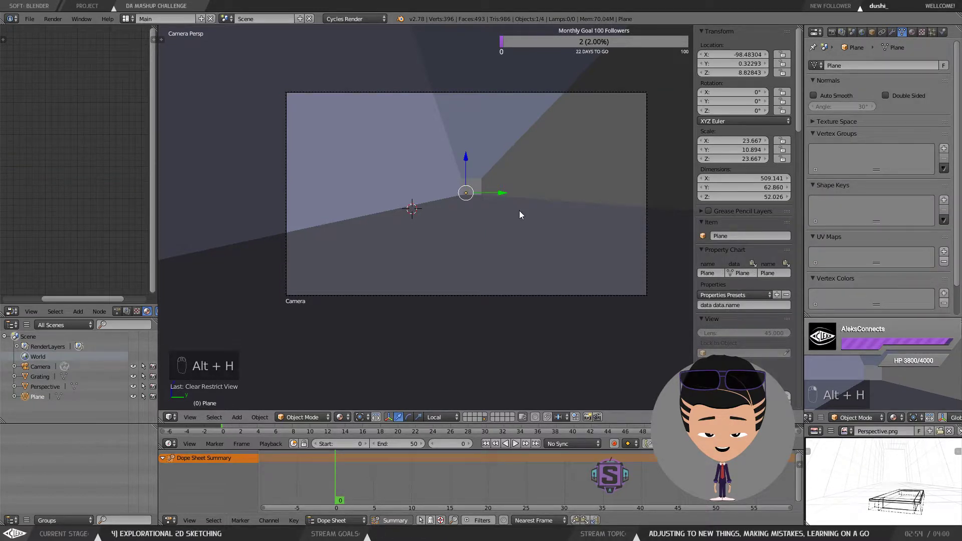
pyautogui.press('Tab')
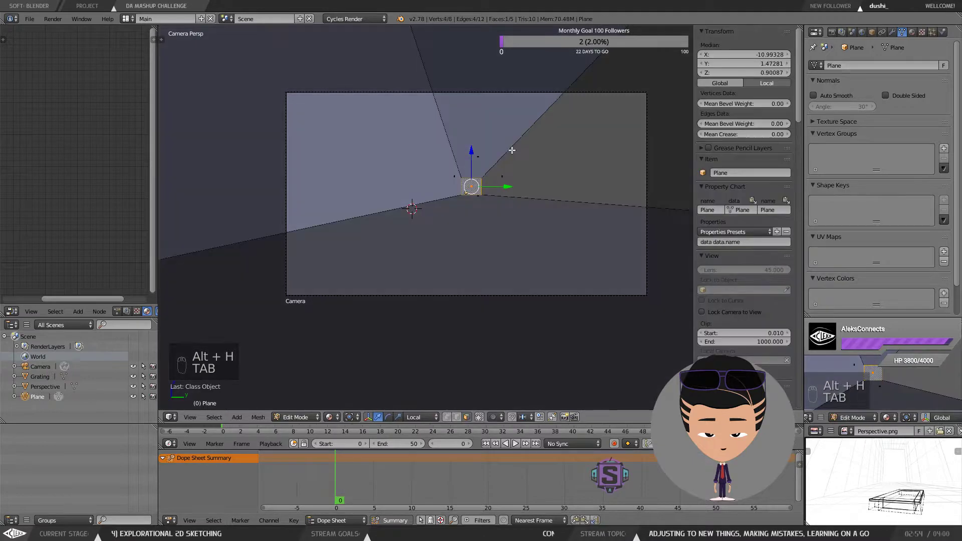
pyautogui.press('Tab')
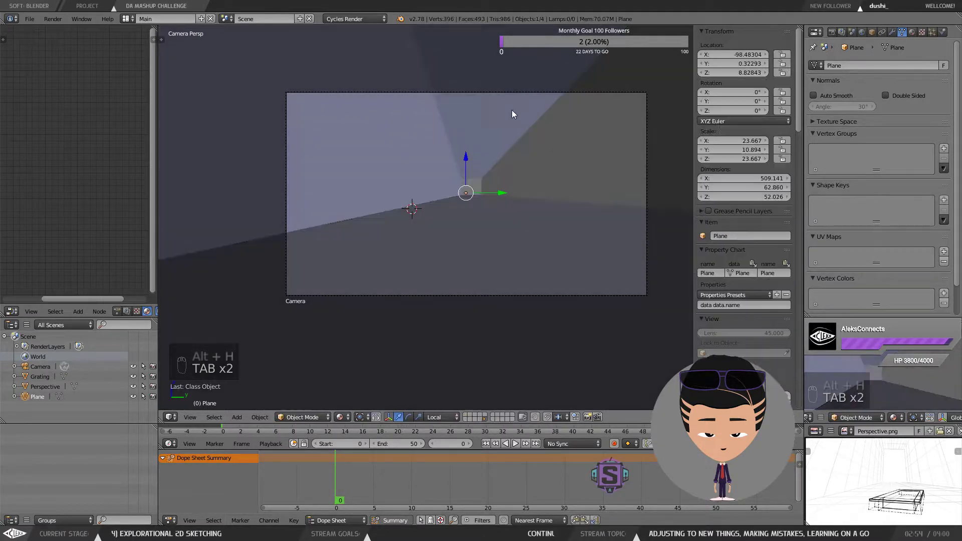
pyautogui.middleClick(491, 245)
pyautogui.scroll(-5, 491, 245)
pyautogui.moveTo(492, 245); pyautogui.dragTo(504, 248)
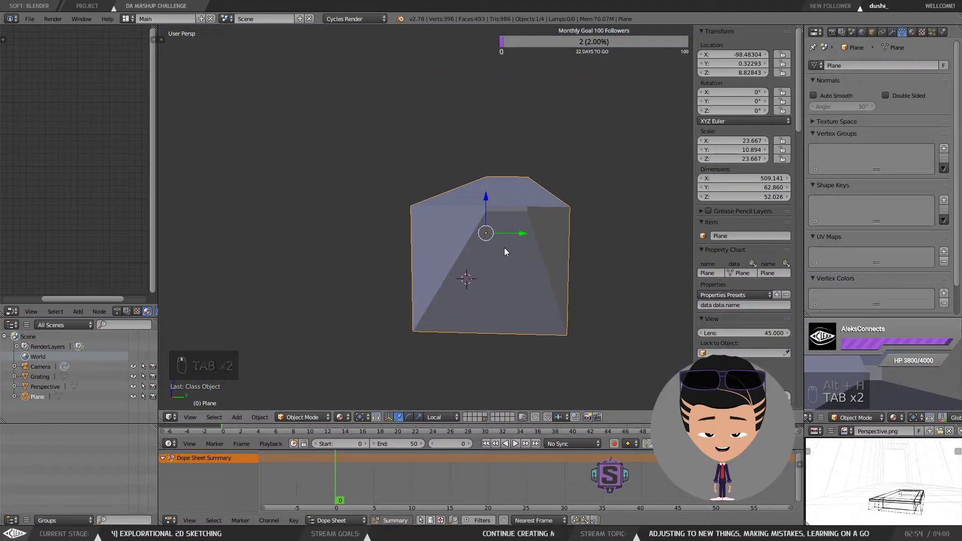
pyautogui.hotkey('alt', 'h')
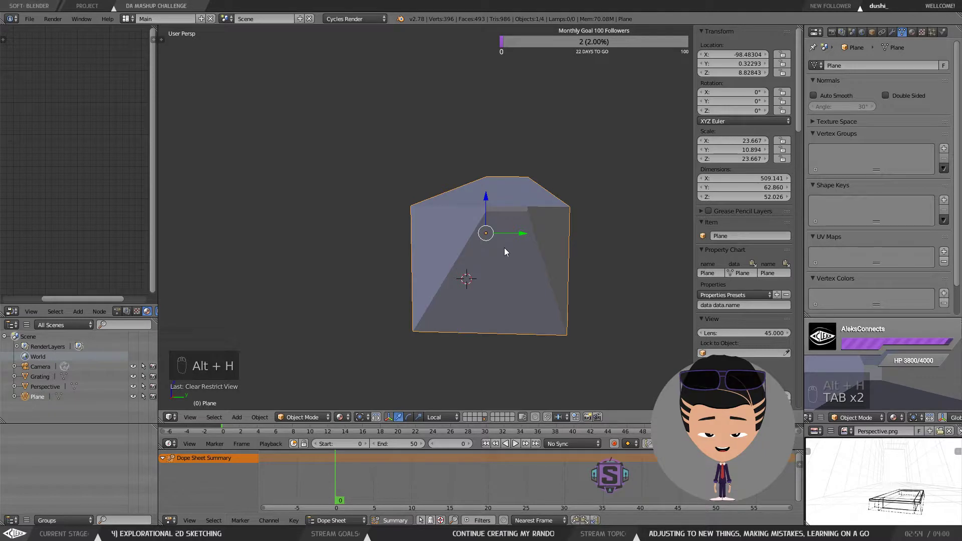
pyautogui.hotkey('ctrl', 'h')
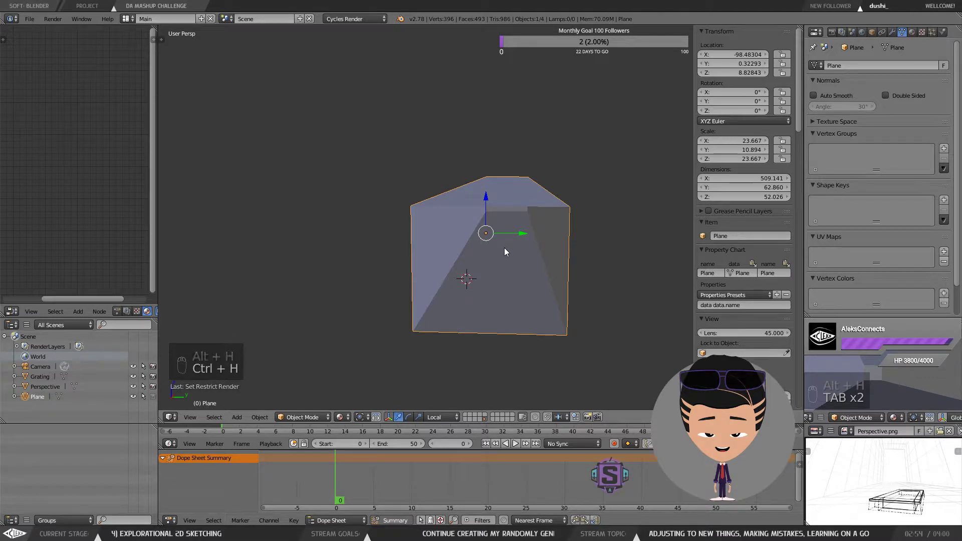
pyautogui.click(133, 396)
pyautogui.click(132, 396)
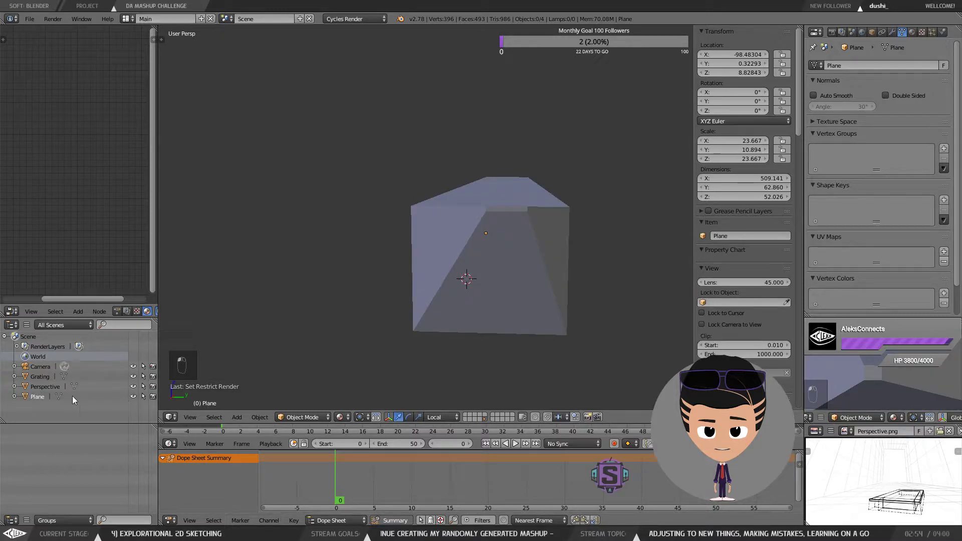
# Step: Select the perspective sketch plane and frame it in the viewport to inspect it from different angles
pyautogui.click(46, 387)
pyautogui.click(133, 387)
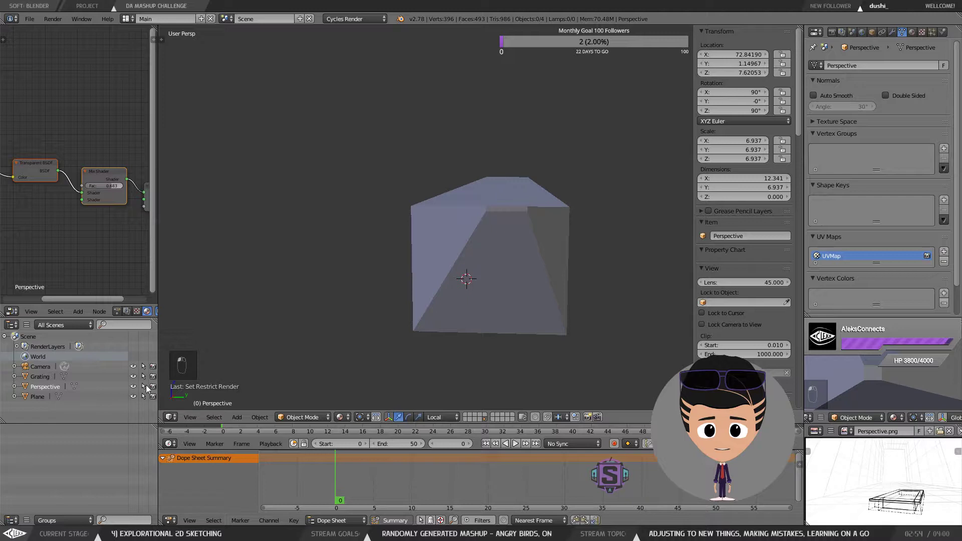
pyautogui.moveTo(513, 284); pyautogui.dragTo(500, 251)
pyautogui.scroll(2, 505, 256)
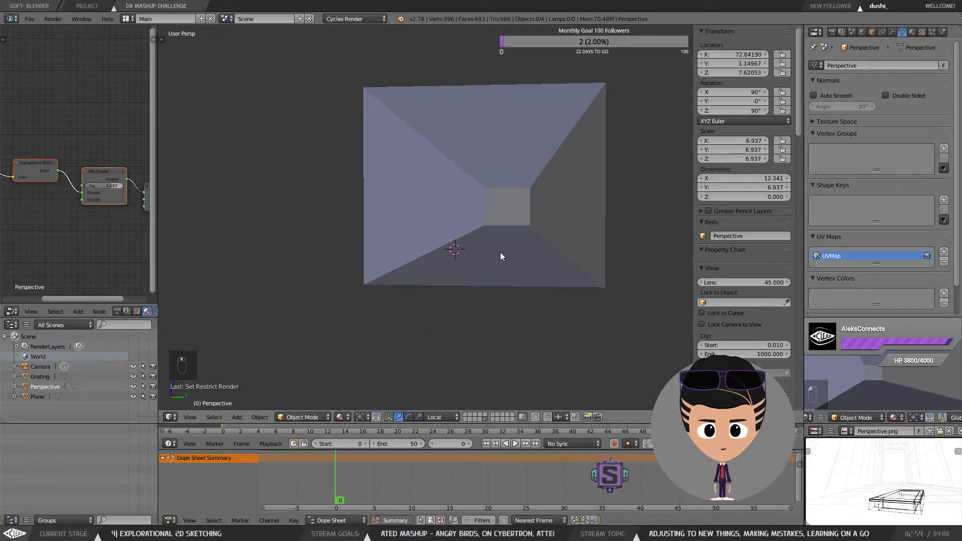
pyautogui.press('KP_0')
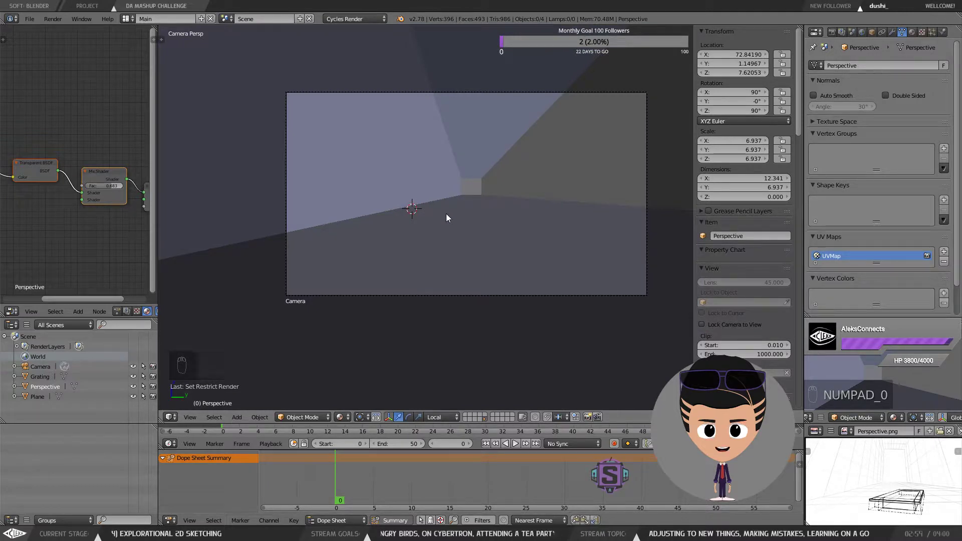
pyautogui.click(45, 386)
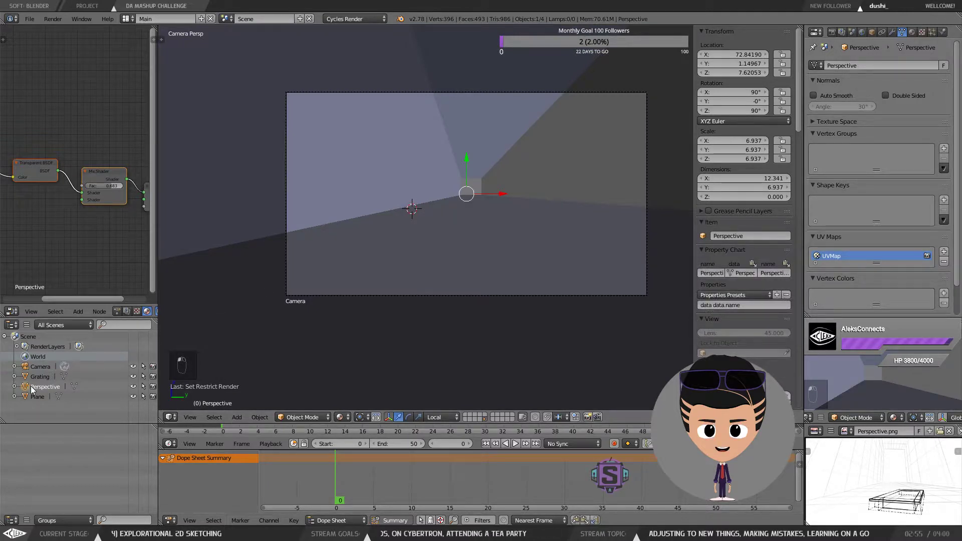
pyautogui.press('KP_Decimal')
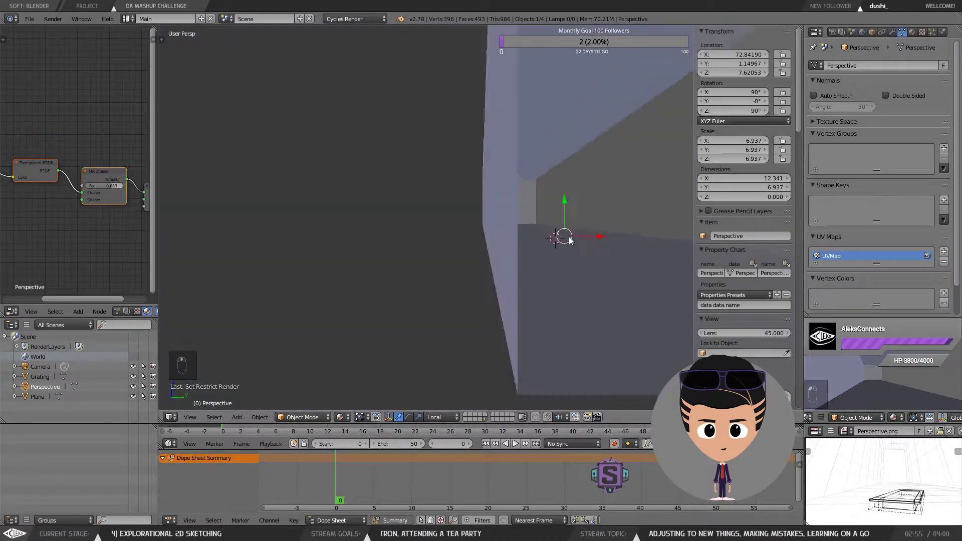
pyautogui.moveTo(569, 237)
pyautogui.mouseDown()
pyautogui.moveTo(510, 252)
pyautogui.moveTo(595, 240)
pyautogui.moveTo(536, 224)
pyautogui.moveTo(556, 228)
pyautogui.mouseUp()
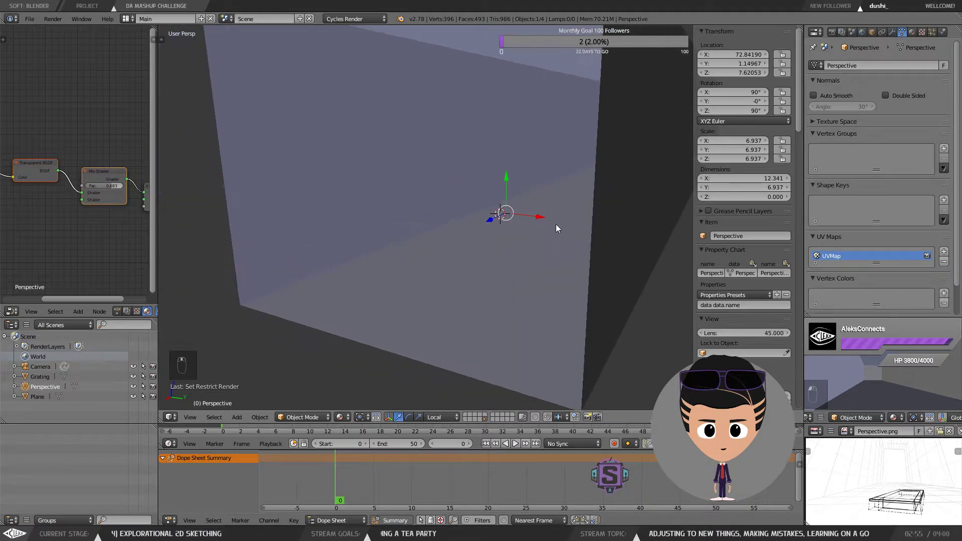
pyautogui.hotkey('alt', 'h')
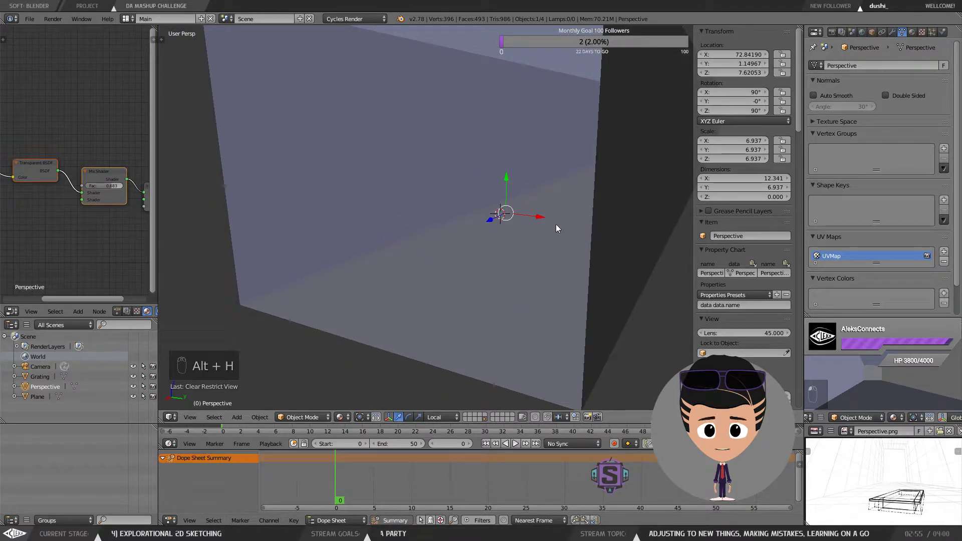
pyautogui.press('h')
pyautogui.press('h')
pyautogui.press('h')
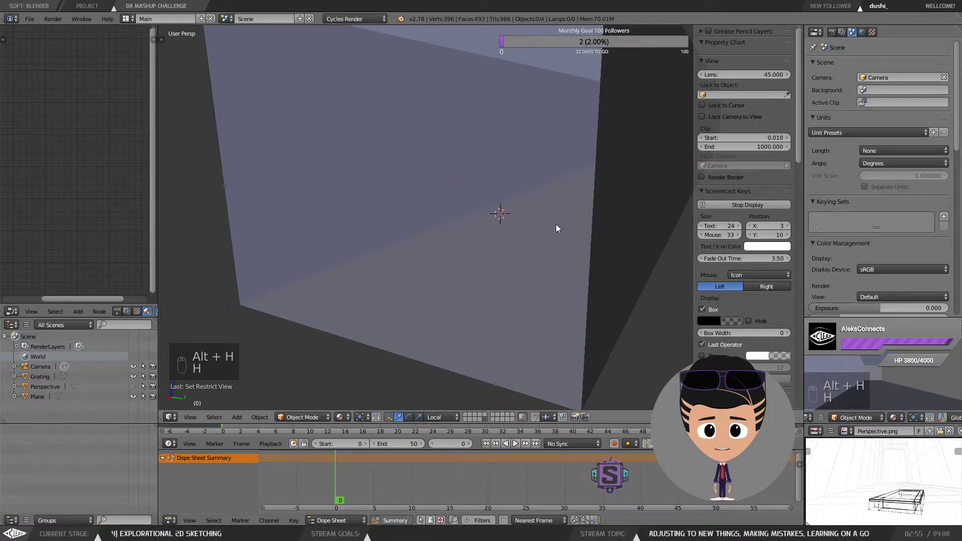
pyautogui.press('space')
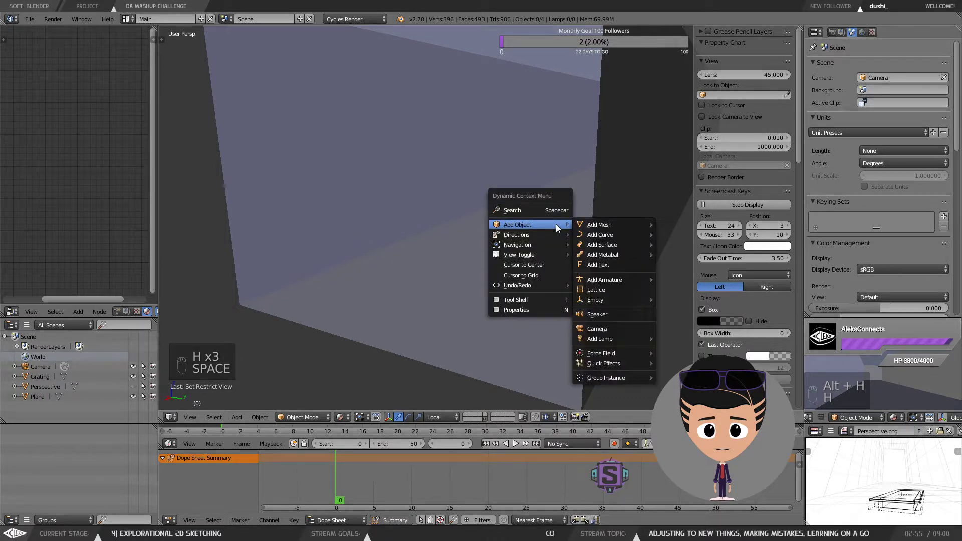
pyautogui.hotkey('alt', 'h')
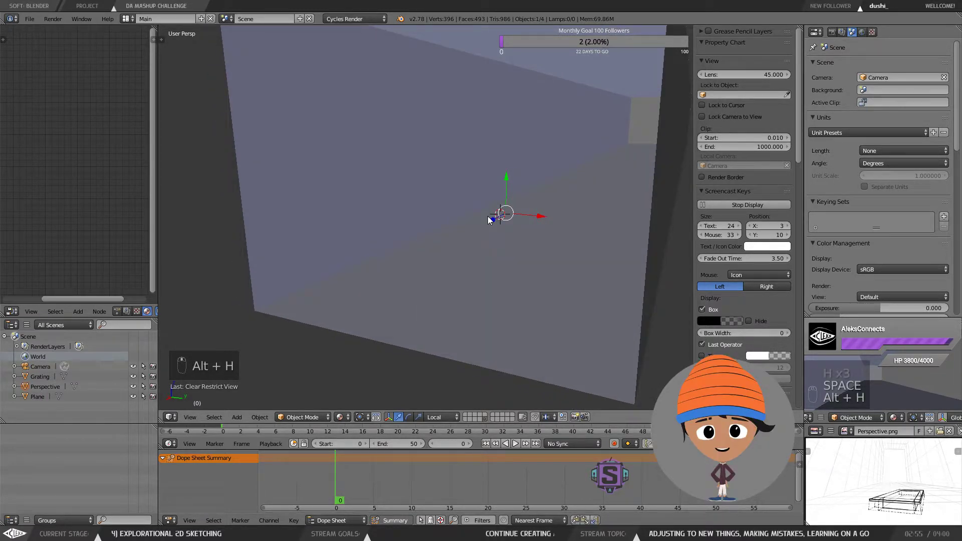
pyautogui.hotkey('ctrl', 'shift', 'h')
pyautogui.moveTo(488, 217); pyautogui.dragTo(516, 219)
# Step: Set the viewport shading to Solid and inspect the room's interior from inside
pyautogui.click(340, 416)
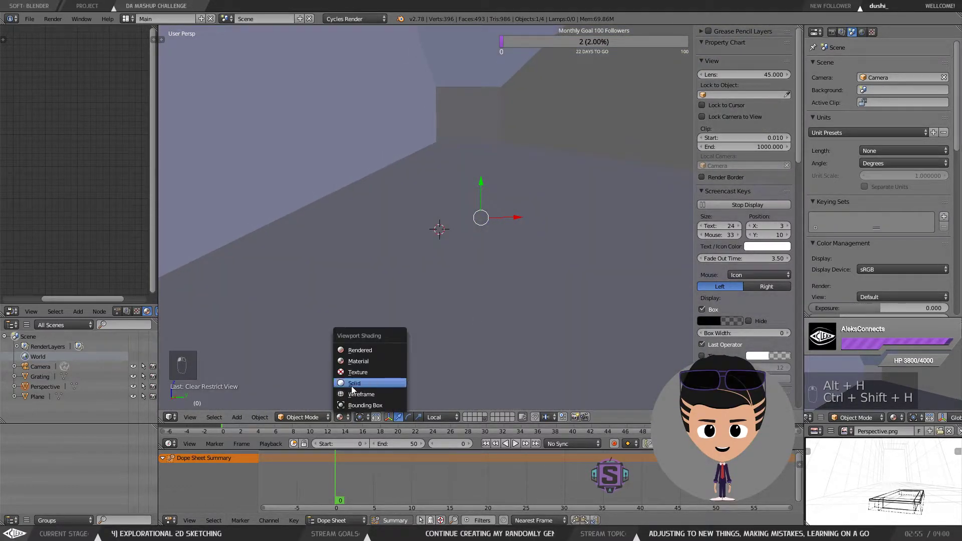
pyautogui.click(356, 383)
pyautogui.click(346, 417)
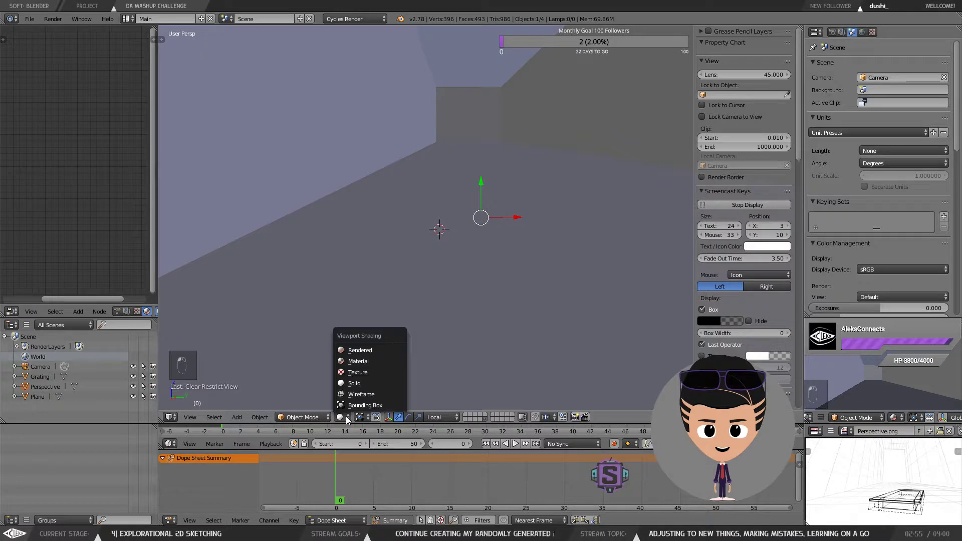
pyautogui.click(367, 383)
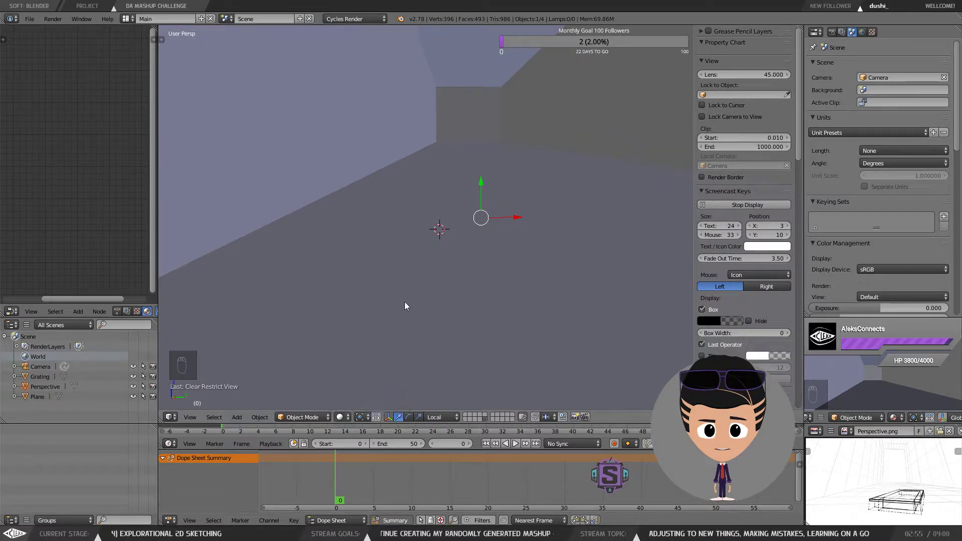
pyautogui.moveTo(480, 216)
pyautogui.mouseDown()
pyautogui.moveTo(460, 191)
pyautogui.moveTo(507, 194)
pyautogui.moveTo(483, 205)
pyautogui.mouseUp()
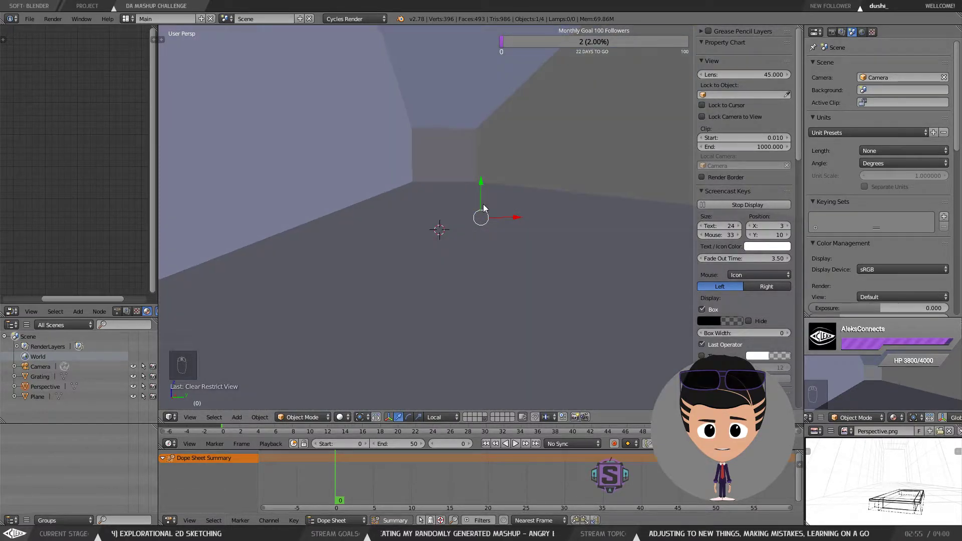
pyautogui.moveTo(73, 297); pyautogui.dragTo(28, 300)
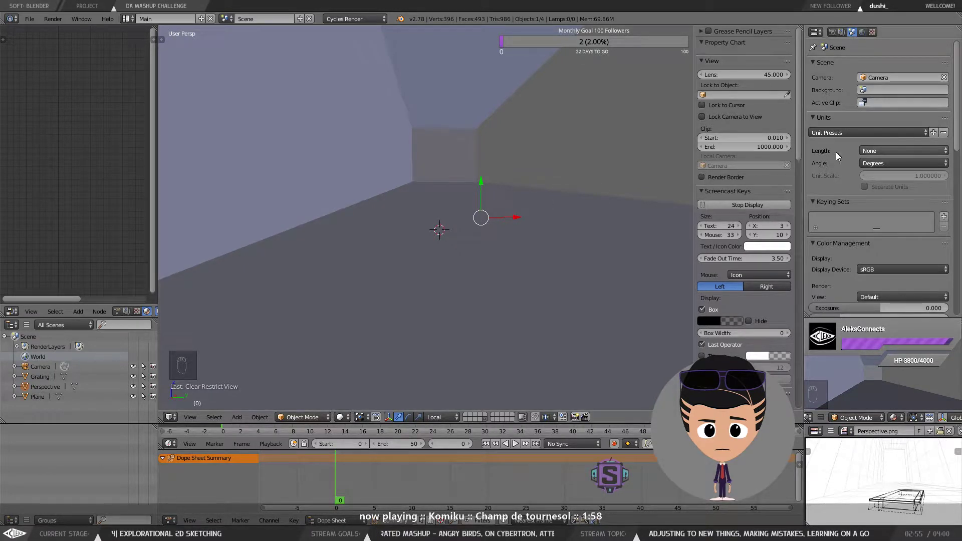
# Step: Select the perspective sketch plane in the outliner
pyautogui.moveTo(522, 239); pyautogui.dragTo(499, 230)
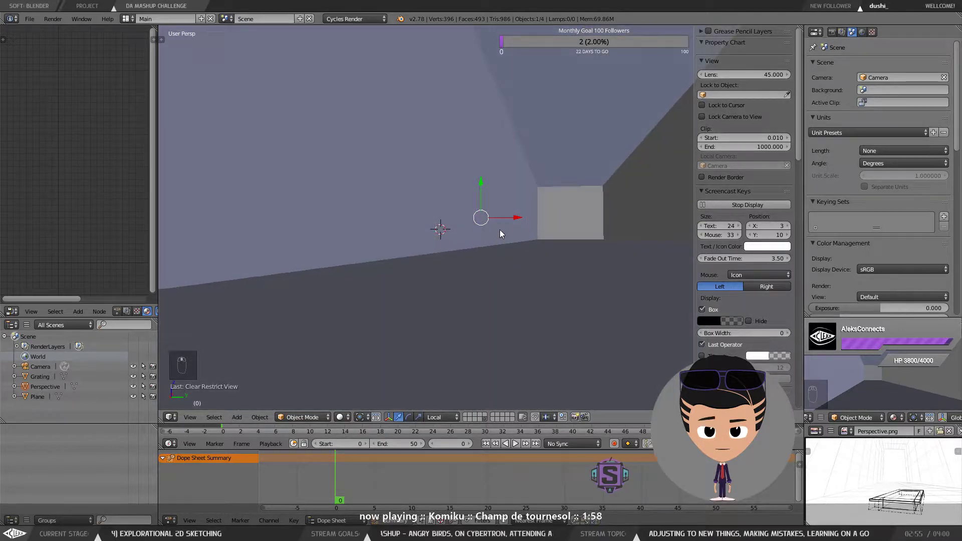
pyautogui.moveTo(451, 200); pyautogui.dragTo(474, 237)
pyautogui.click(50, 388)
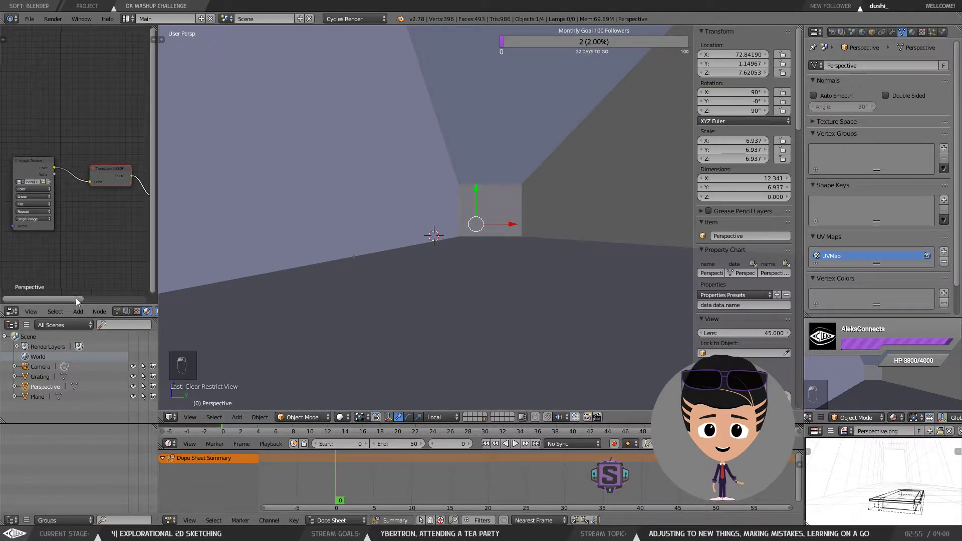
pyautogui.moveTo(77, 298); pyautogui.dragTo(99, 301)
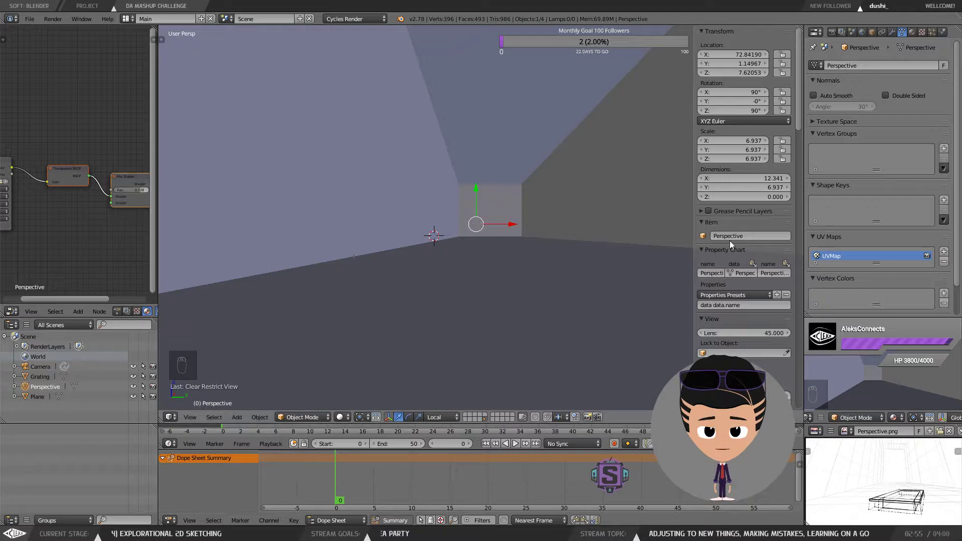
pyautogui.click(481, 416)
pyautogui.click(485, 420)
pyautogui.click(482, 416)
pyautogui.click(484, 419)
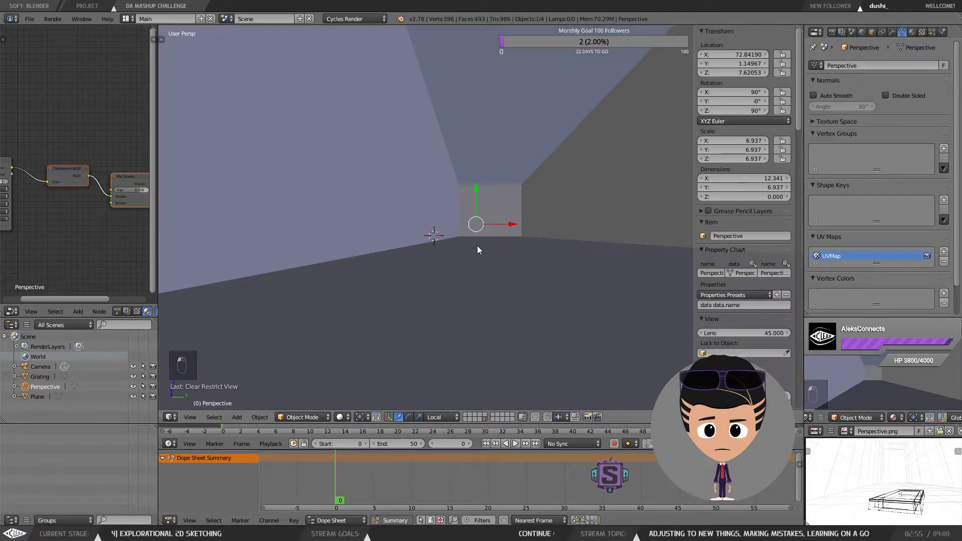
# Step: Enter Edit Mode on the perspective plane's mesh from the outliner, then return to Object Mode and deselect everything
pyautogui.click(14, 387)
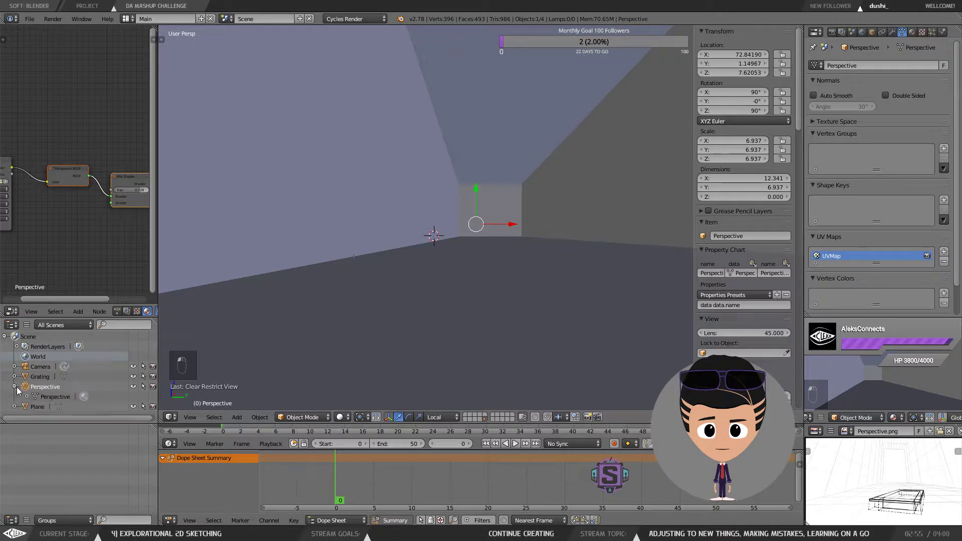
pyautogui.click(55, 397)
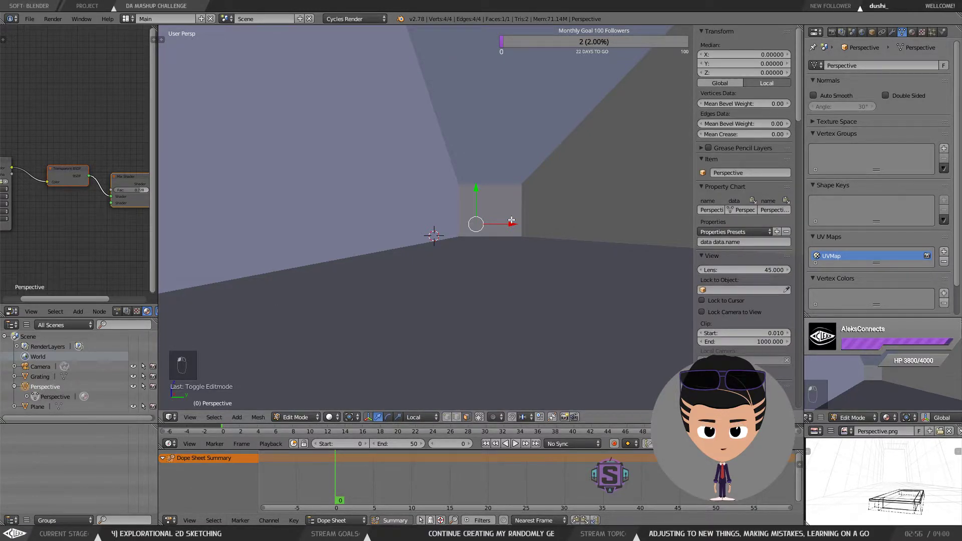
pyautogui.press('Tab')
pyautogui.press('Tab')
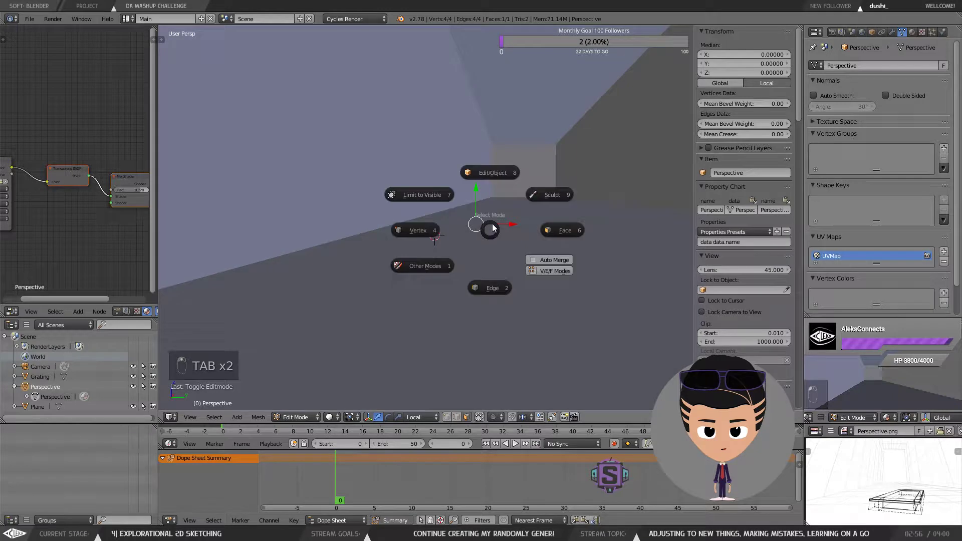
pyautogui.click(492, 173)
pyautogui.press('a')
pyautogui.press('a')
pyautogui.press('a')
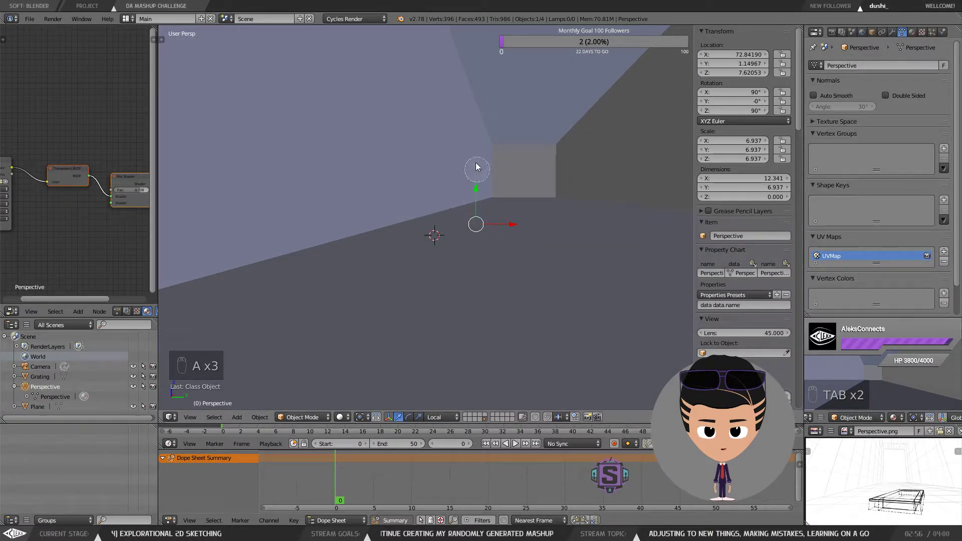
pyautogui.press('a')
pyautogui.click(501, 132)
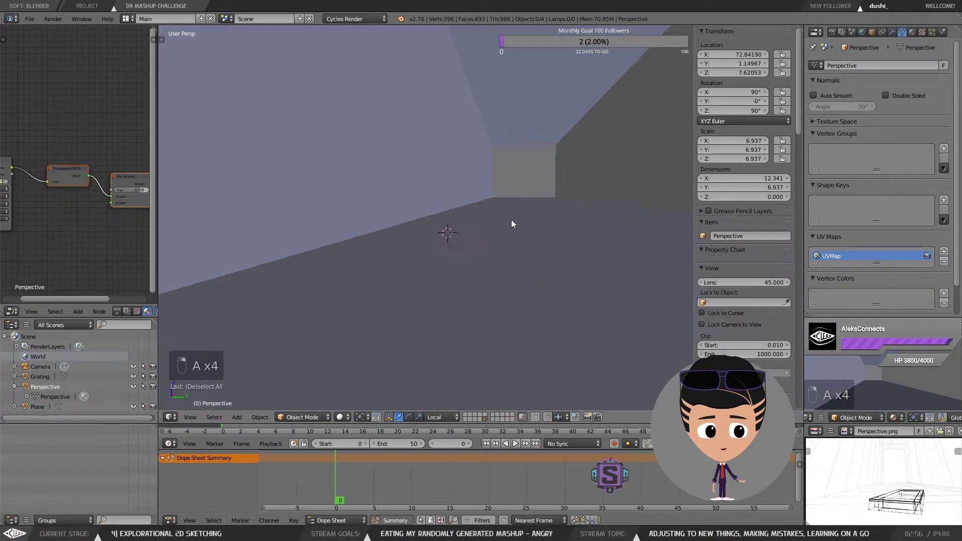
# Step: Re-enter Edit Mode on the perspective plane's mesh from the outliner while inside the corridor
pyautogui.scroll(-7, 511, 220)
pyautogui.moveTo(520, 225)
pyautogui.mouseDown()
pyautogui.moveTo(522, 239)
pyautogui.moveTo(535, 218)
pyautogui.mouseUp()
pyautogui.scroll(4, 535, 218)
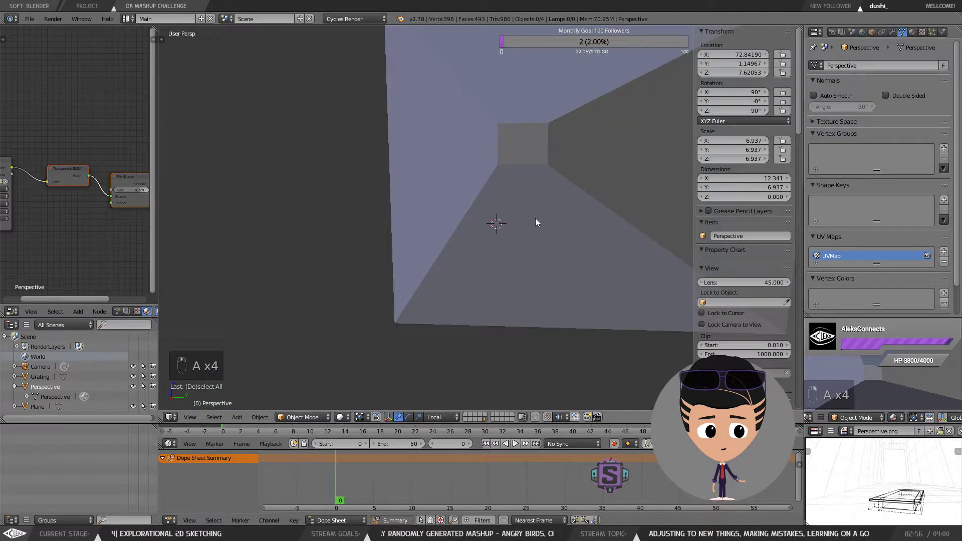
pyautogui.click(59, 396)
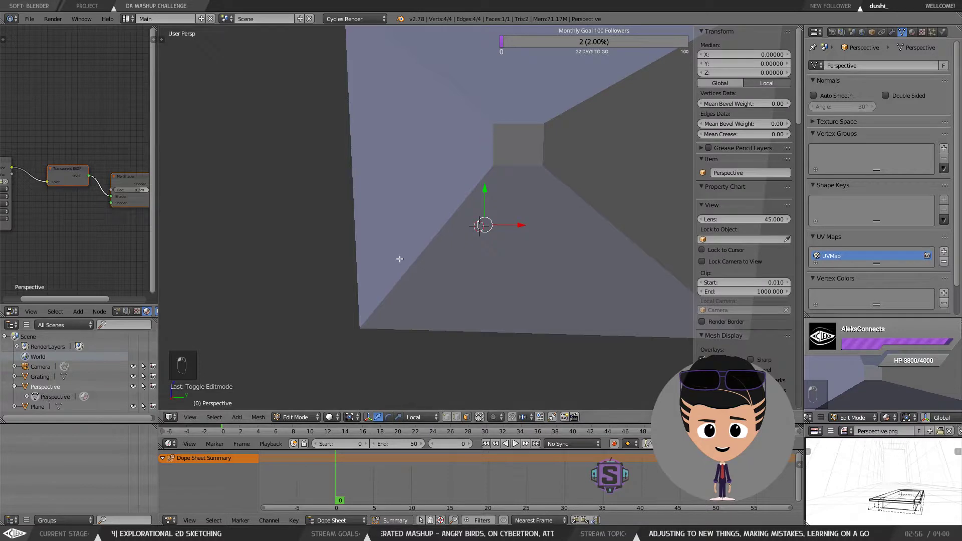
pyautogui.moveTo(498, 232); pyautogui.dragTo(528, 228)
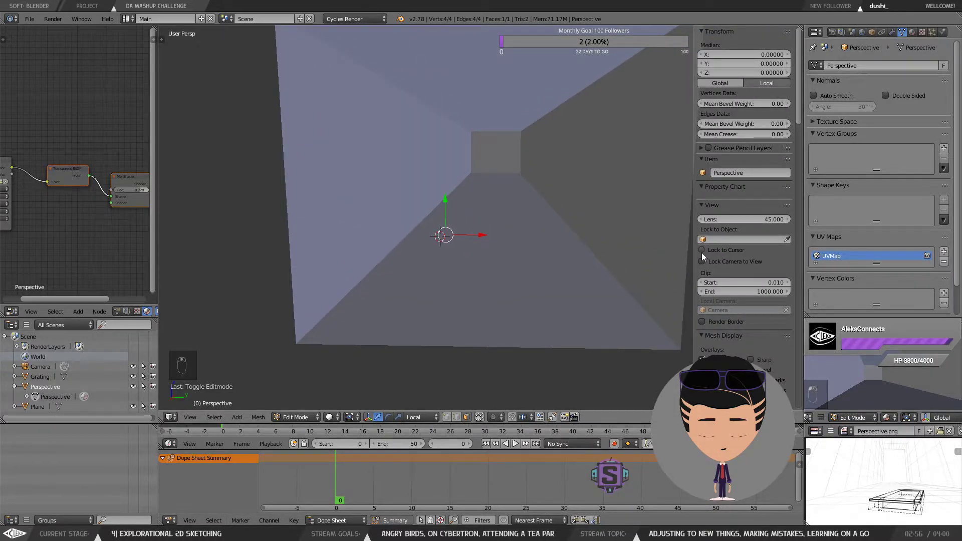
pyautogui.scroll(-1, 729, 332)
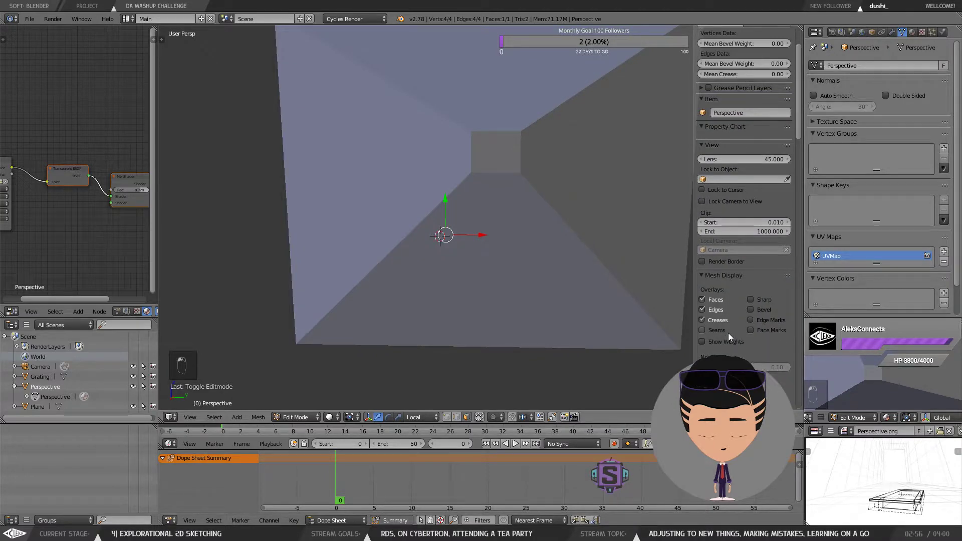
pyautogui.scroll(-10, 711, 326)
pyautogui.scroll(12, 745, 344)
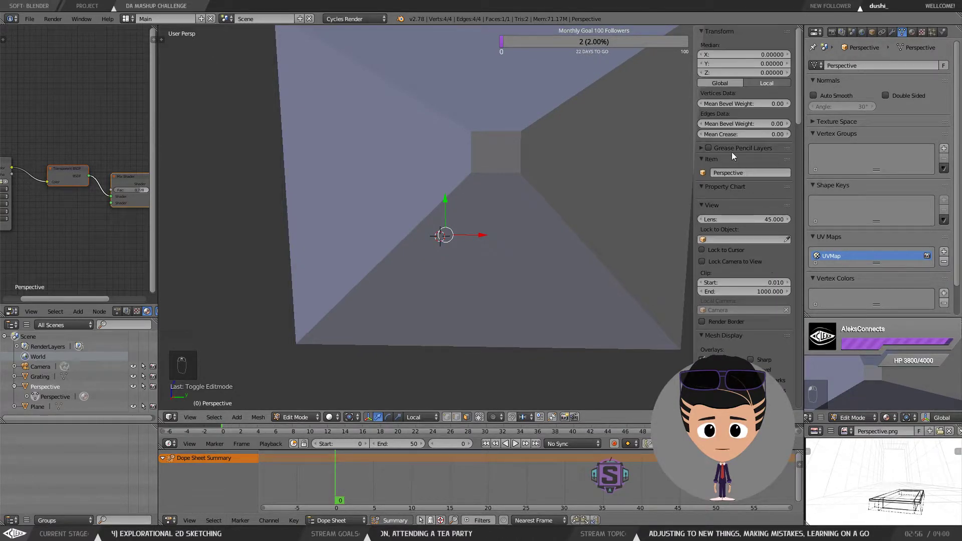
# Step: Switch to the camera view, leave Edit Mode, and select the perspective sketch plane
pyautogui.press('KP_0')
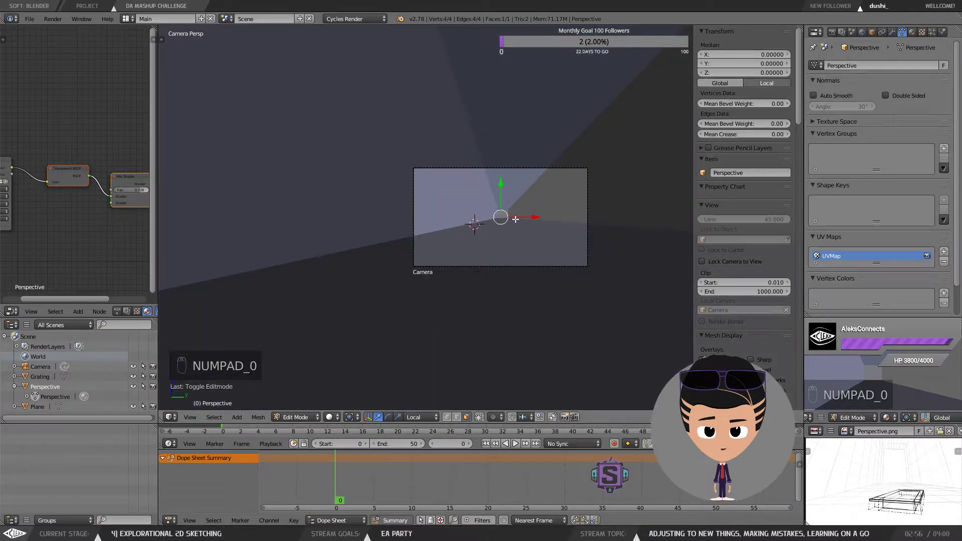
pyautogui.press('Tab')
pyautogui.click(547, 170)
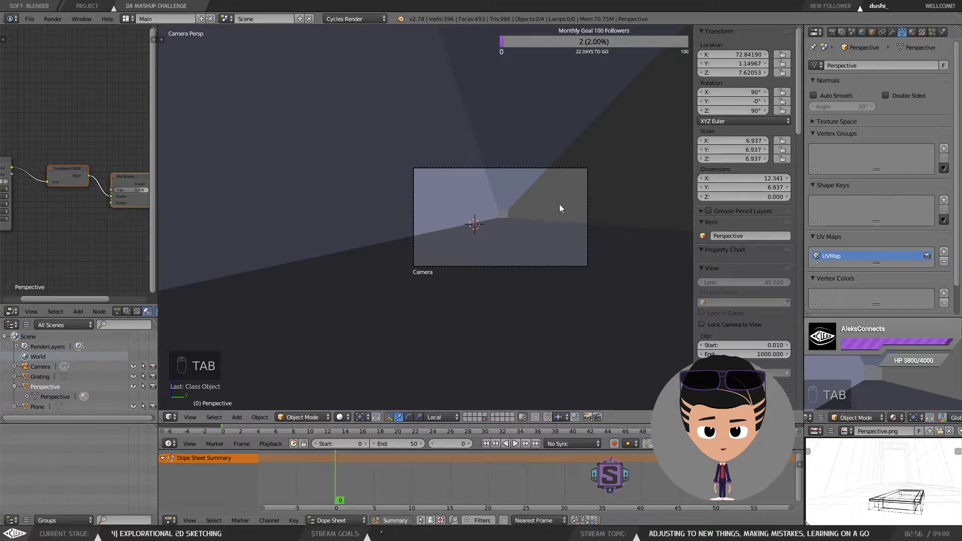
pyautogui.scroll(5, 559, 205)
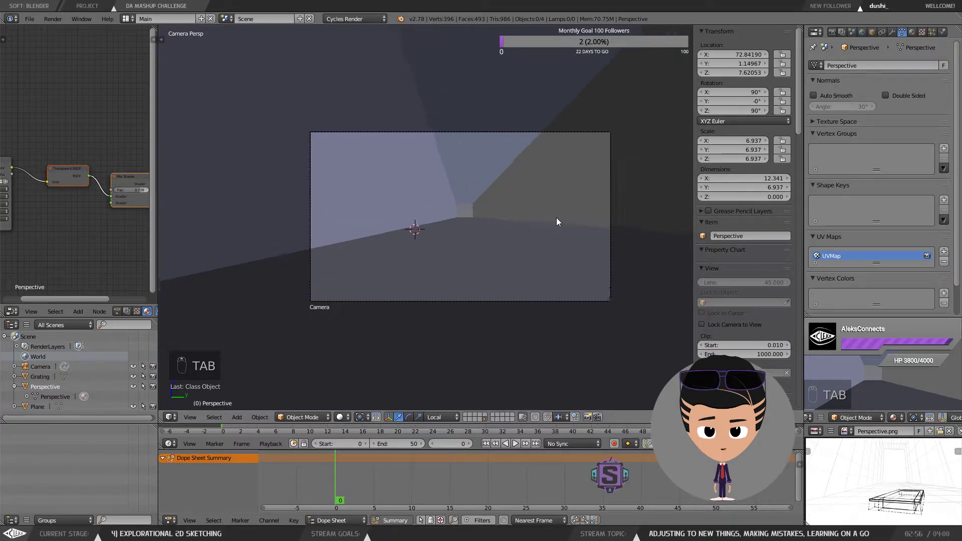
pyautogui.rightClick(489, 224)
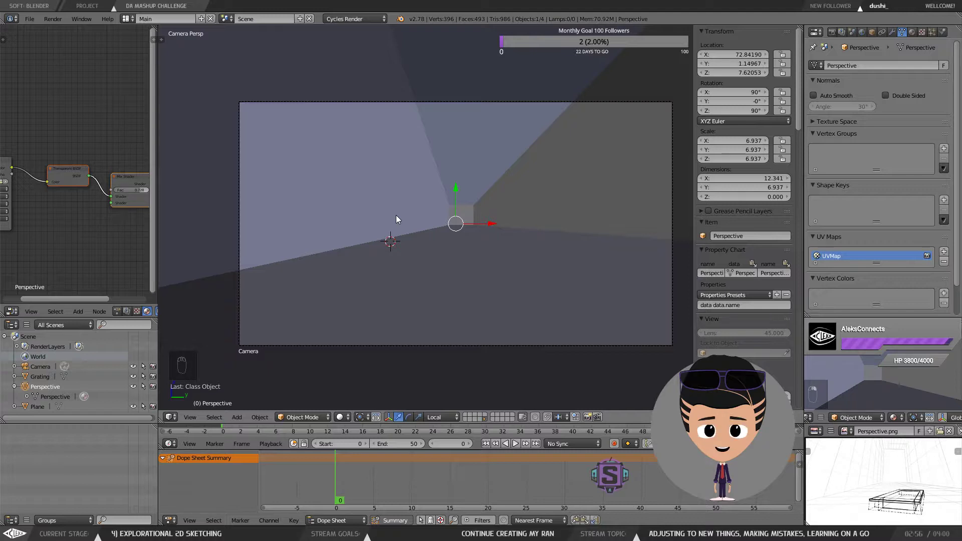
# Step: Set the perspective plane's Maximum Draw Type to Solid in its object display settings
pyautogui.click(882, 31)
pyautogui.click(873, 32)
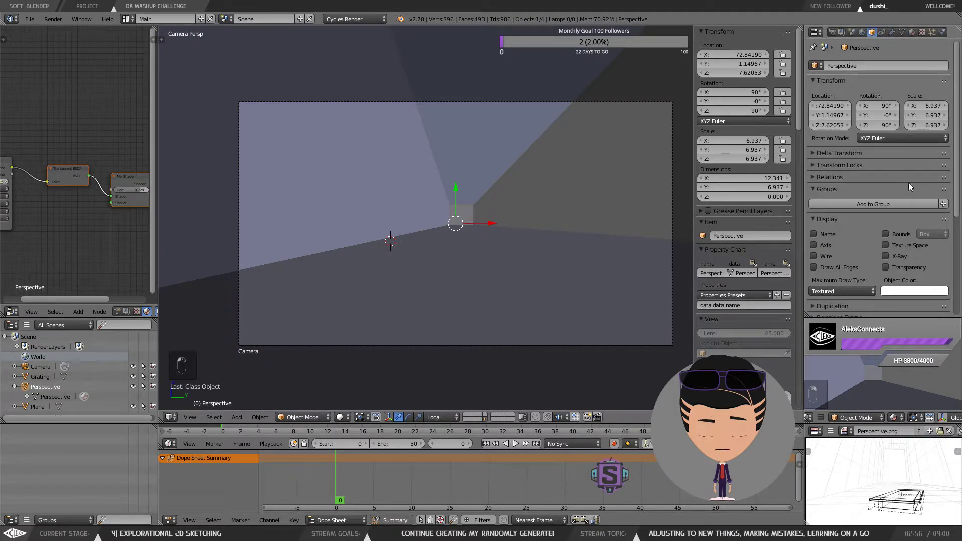
pyautogui.click(847, 291)
pyautogui.click(840, 247)
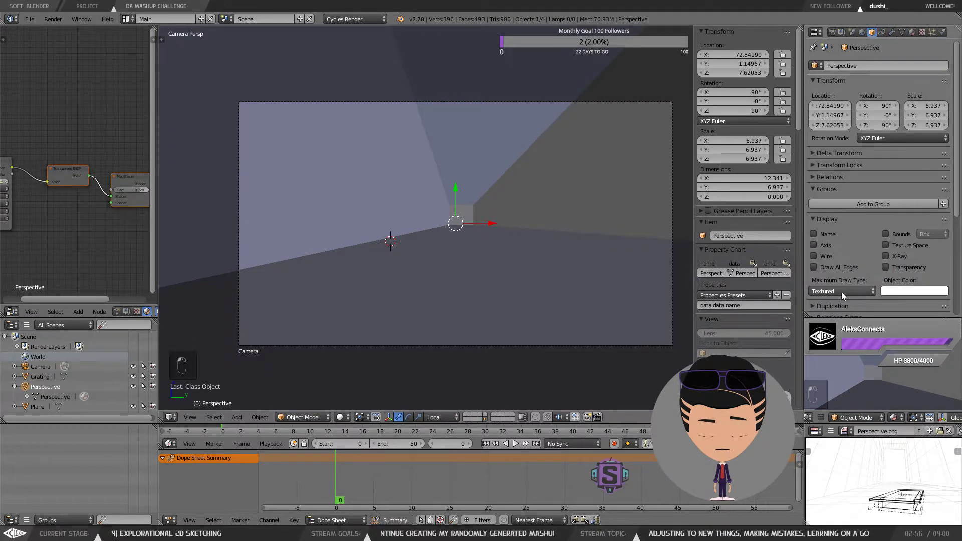
pyautogui.click(841, 292)
pyautogui.click(832, 258)
pyautogui.click(834, 291)
pyautogui.click(829, 277)
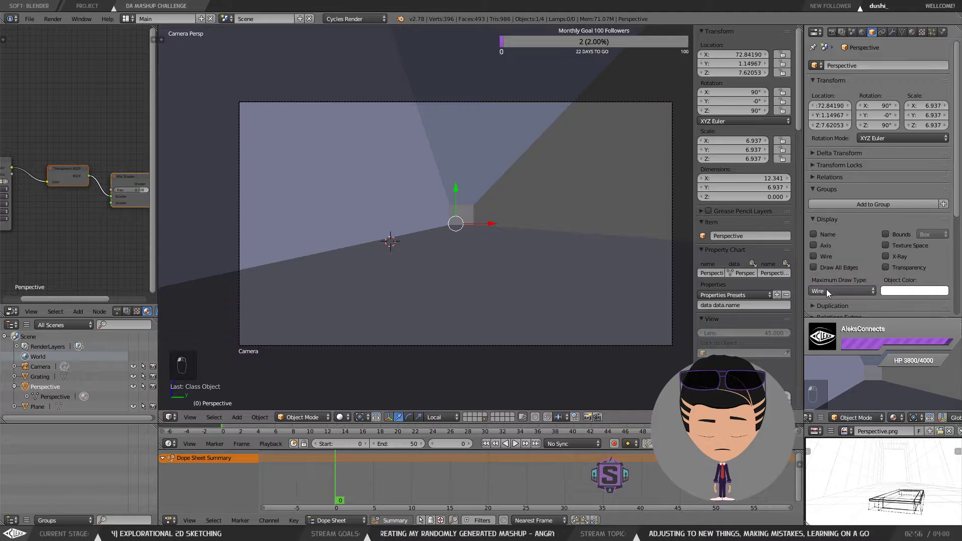
pyautogui.click(826, 291)
pyautogui.click(826, 258)
# Step: Toggle X-Ray display on the perspective plane and switch it off again outside the camera view
pyautogui.click(885, 256)
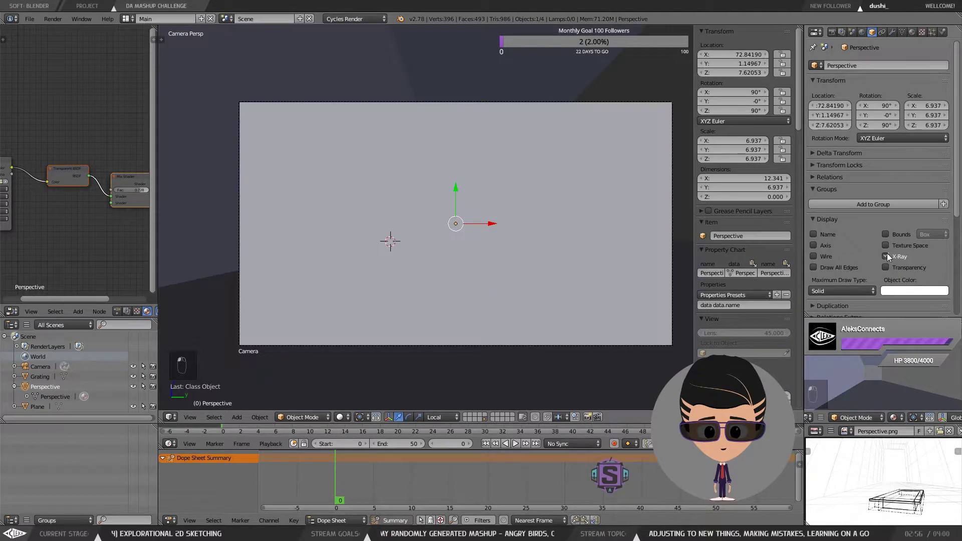
pyautogui.click(885, 256)
pyautogui.click(885, 256)
pyautogui.click(886, 256)
pyautogui.click(886, 256)
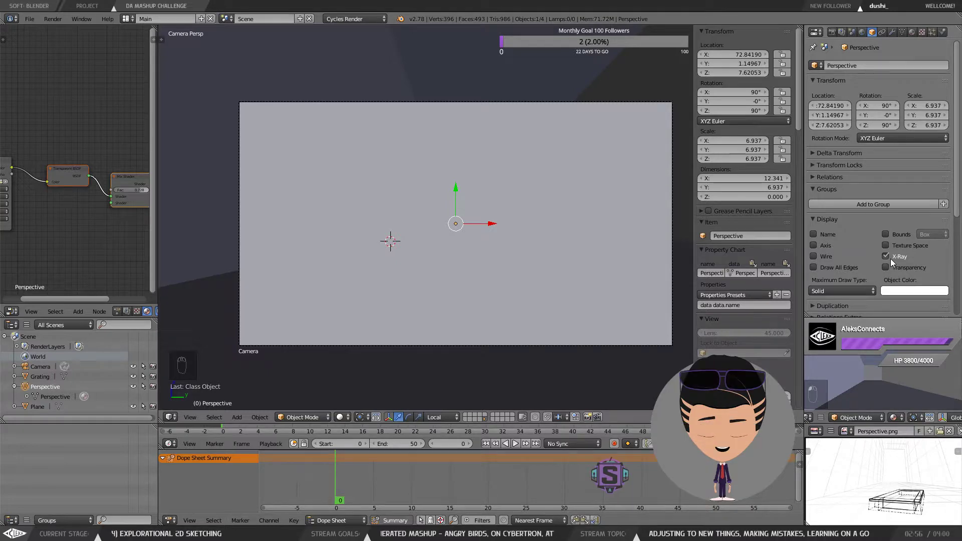
pyautogui.middleClick(602, 190)
pyautogui.scroll(-7, 602, 190)
pyautogui.moveTo(608, 189); pyautogui.dragTo(596, 171)
pyautogui.scroll(-3, 587, 200)
pyautogui.click(891, 253)
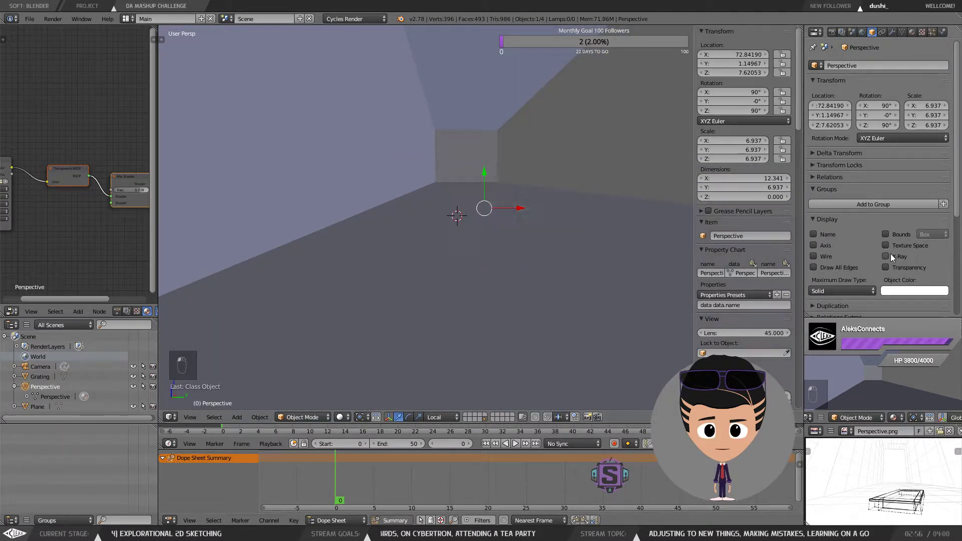
# Step: Select the room mesh and toggle its X-Ray display on and off
pyautogui.rightClick(548, 131)
pyautogui.click(887, 256)
pyautogui.moveTo(512, 139); pyautogui.dragTo(511, 140)
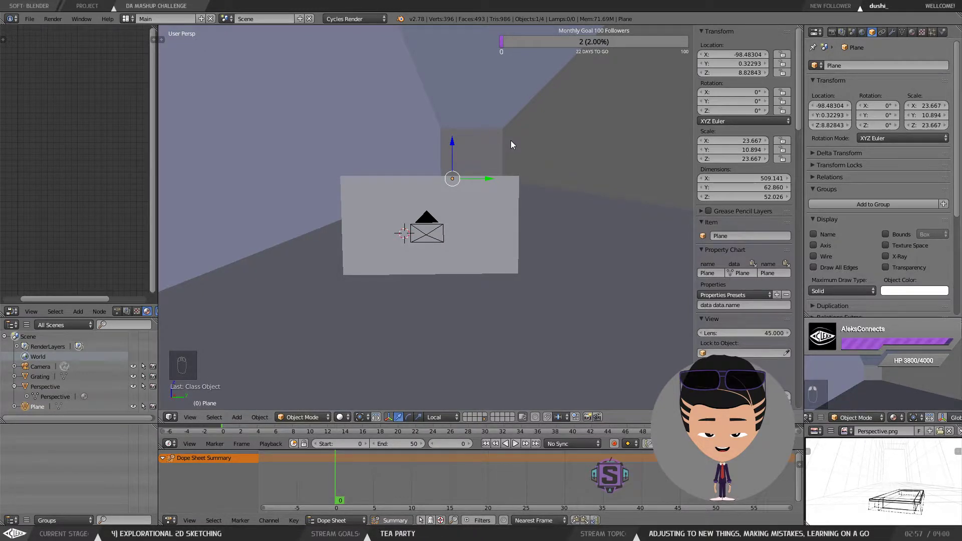
pyautogui.click(885, 256)
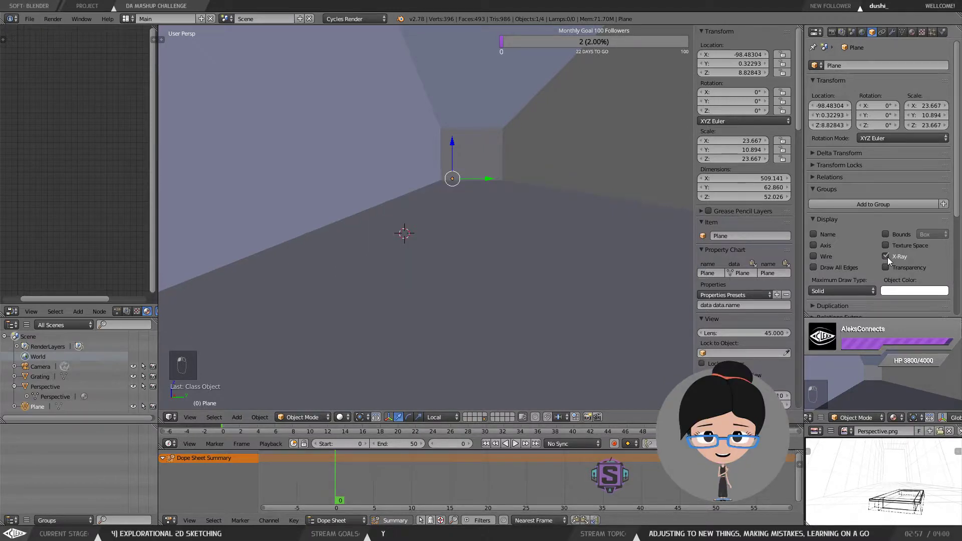
pyautogui.click(887, 256)
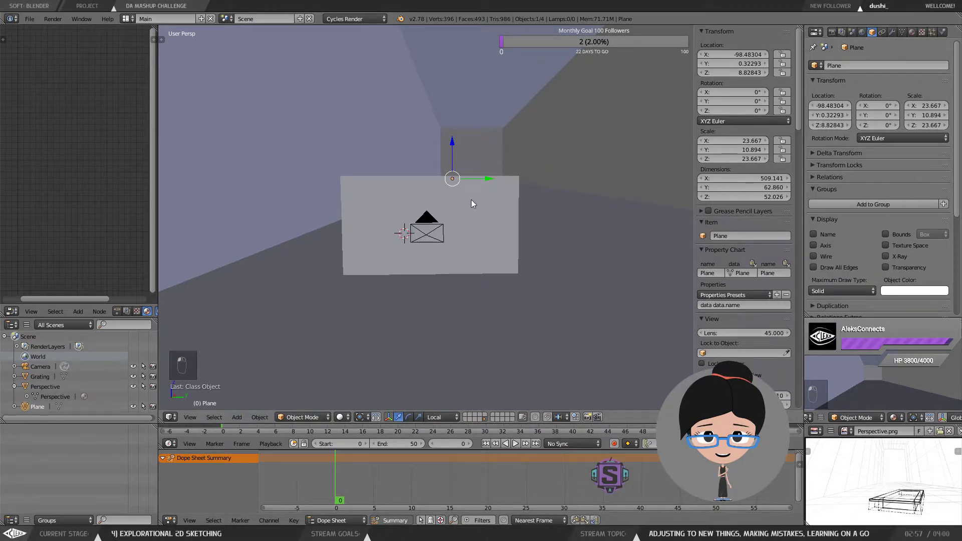
# Step: Select the perspective plane again and toggle its X-Ray display on and off
pyautogui.moveTo(506, 202); pyautogui.dragTo(506, 204)
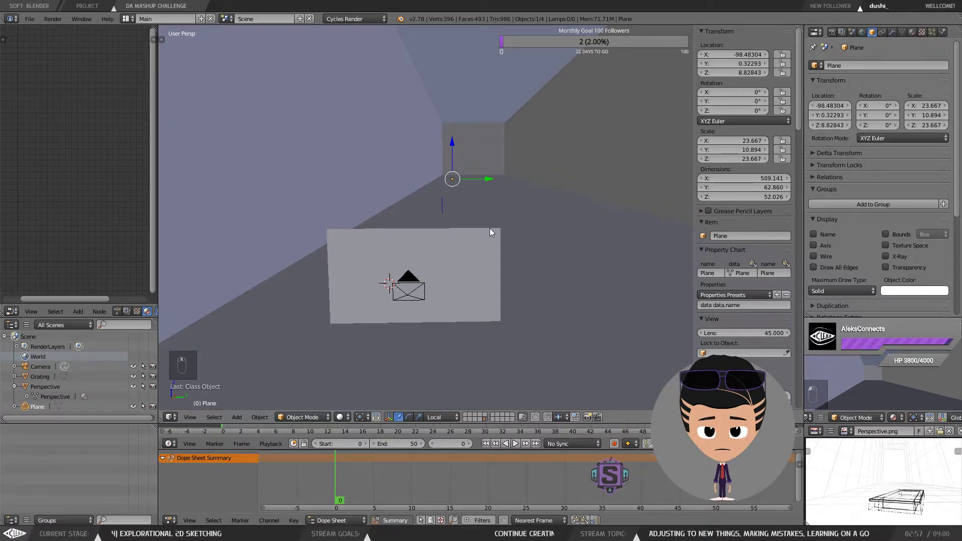
pyautogui.moveTo(489, 227); pyautogui.dragTo(489, 151)
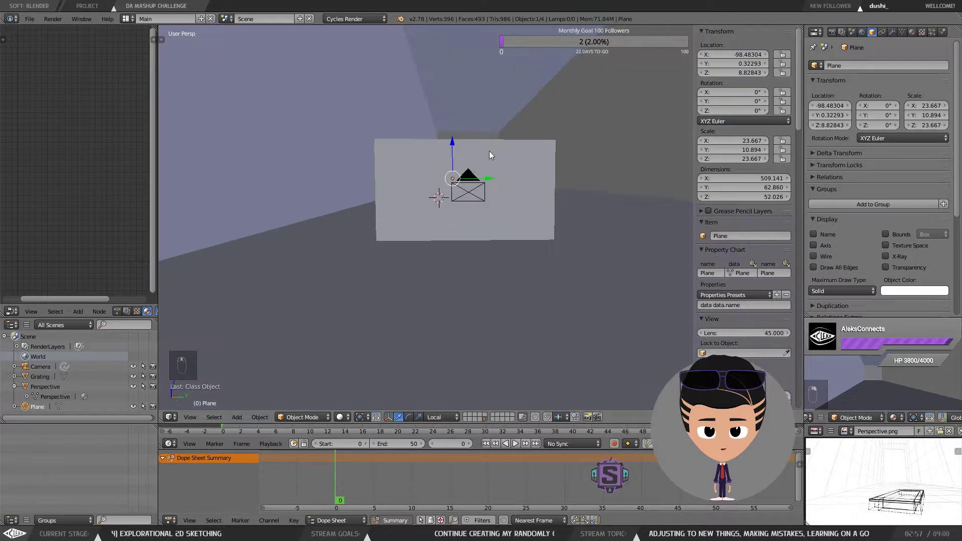
pyautogui.rightClick(489, 152)
pyautogui.moveTo(546, 179); pyautogui.dragTo(605, 190)
pyautogui.click(885, 256)
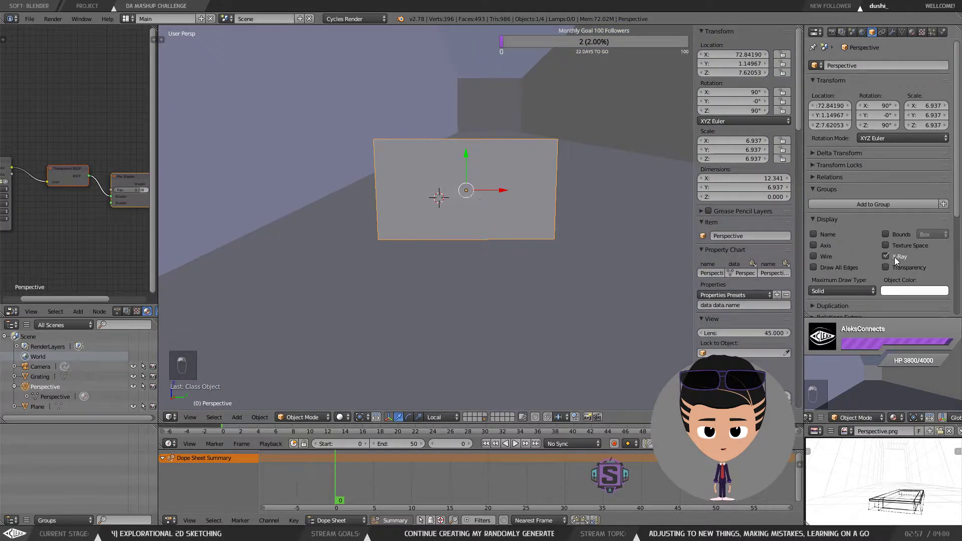
pyautogui.moveTo(483, 171)
pyautogui.mouseDown()
pyautogui.moveTo(506, 165)
pyautogui.moveTo(480, 170)
pyautogui.mouseUp()
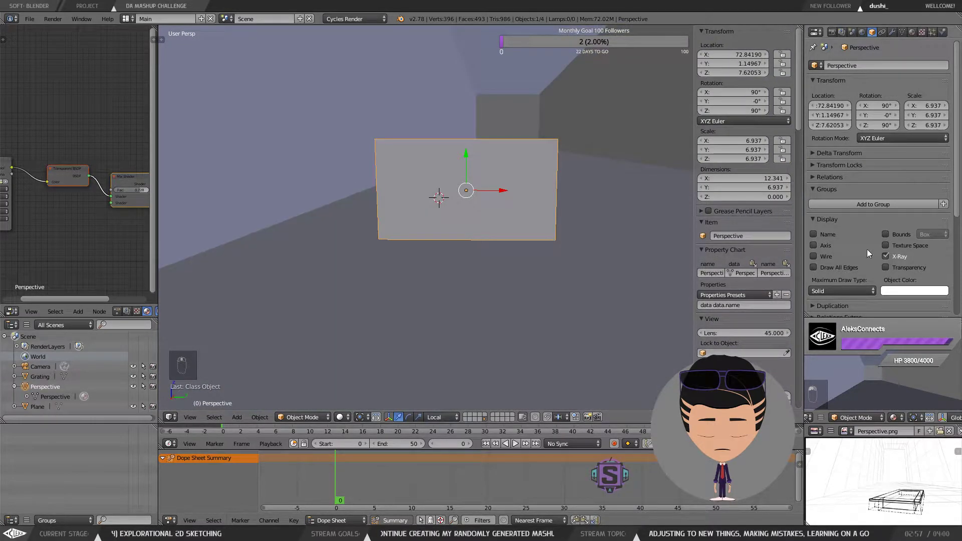
pyautogui.click(885, 257)
# Step: Return to the camera view and change the viewport shading mode
pyautogui.press('KP_0')
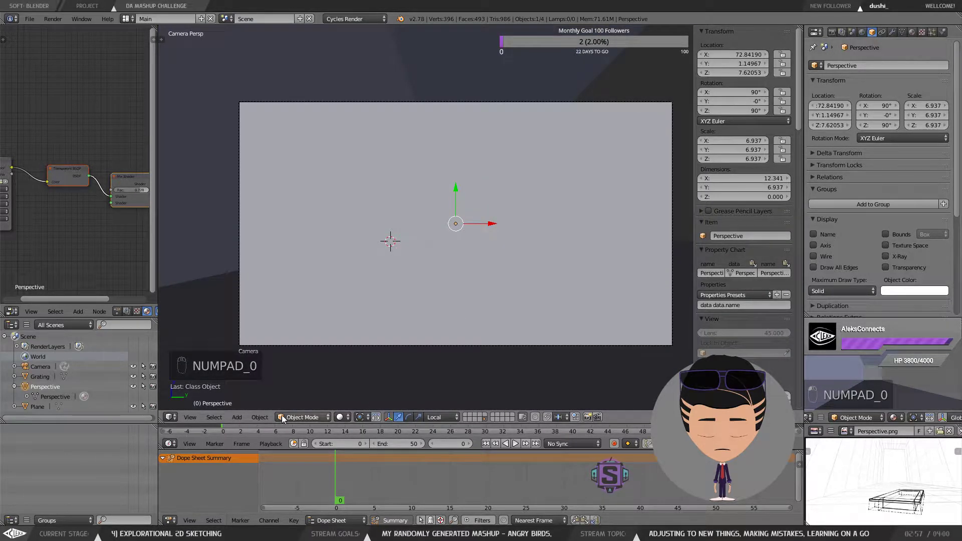
pyautogui.click(339, 417)
pyautogui.click(363, 362)
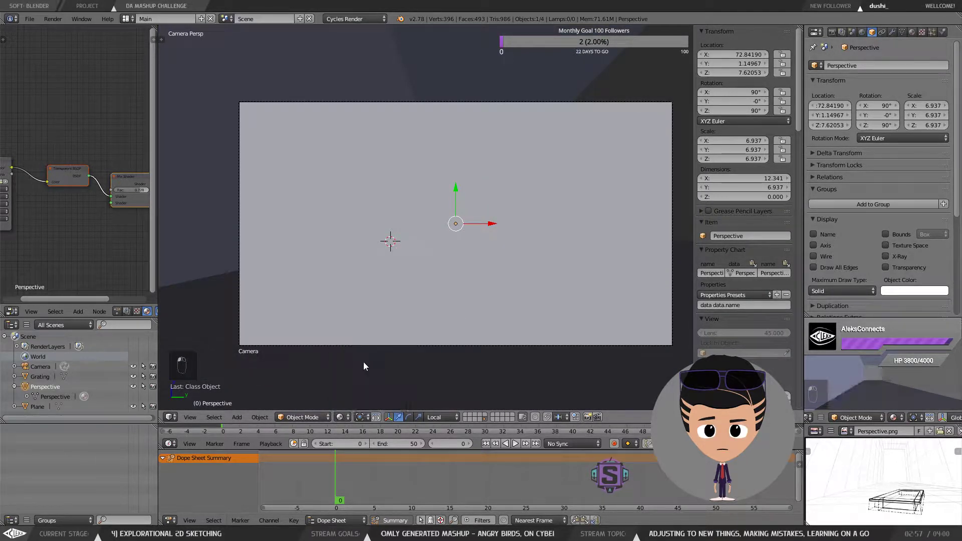
pyautogui.click(339, 417)
pyautogui.click(355, 372)
# Step: Select the room mesh within the camera view
pyautogui.rightClick(523, 210)
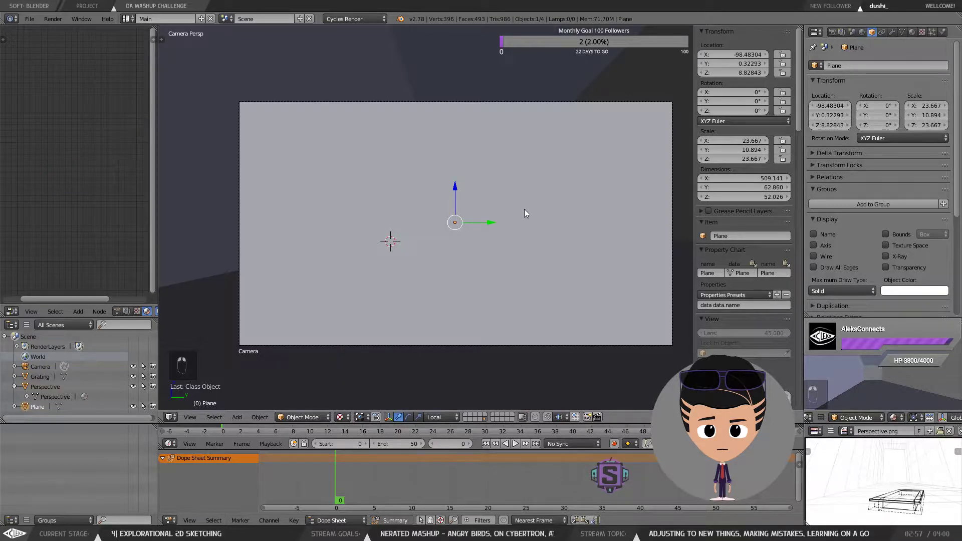
pyautogui.rightClick(518, 224)
pyautogui.rightClick(517, 164)
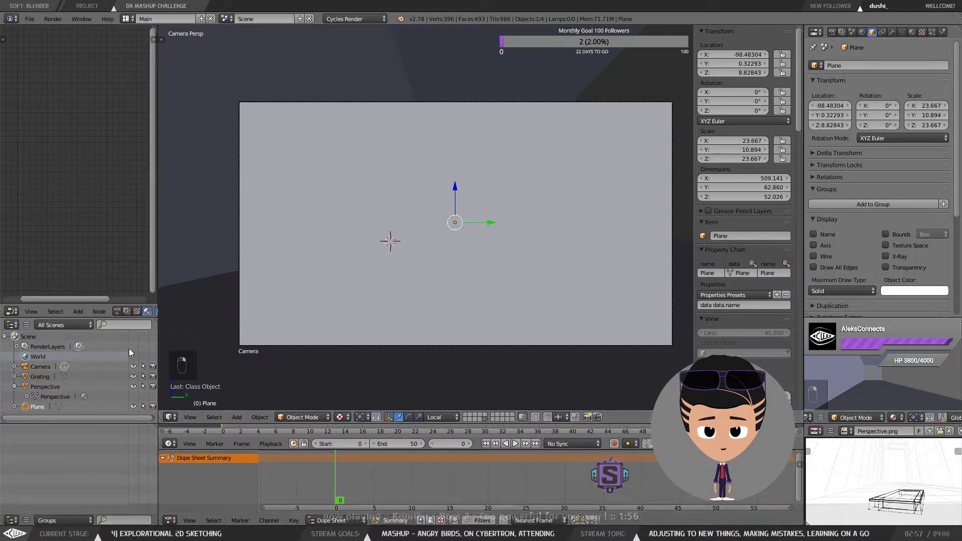
# Step: Set the room mesh's maximum draw type to Textured and switch the viewport shading to Material
pyautogui.click(843, 289)
pyautogui.click(838, 245)
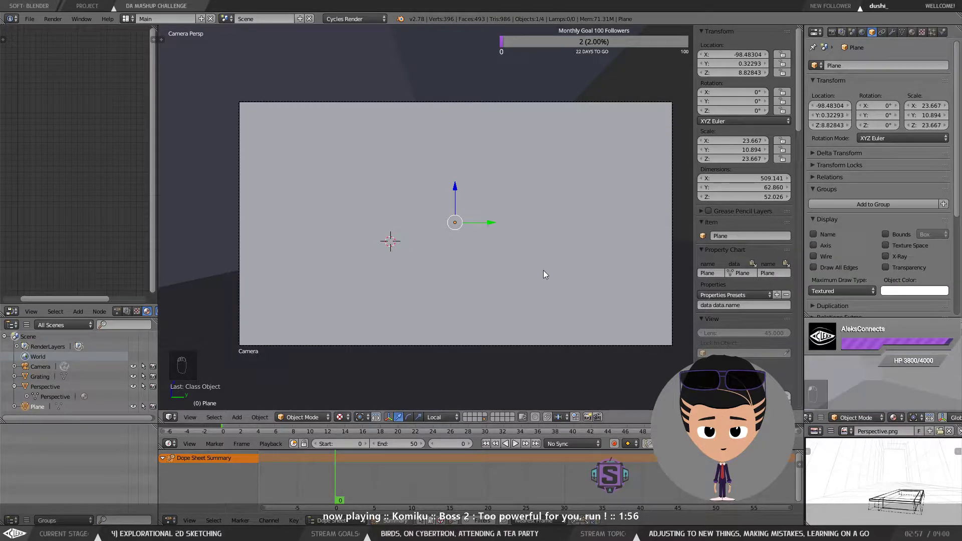
pyautogui.click(340, 417)
pyautogui.click(364, 364)
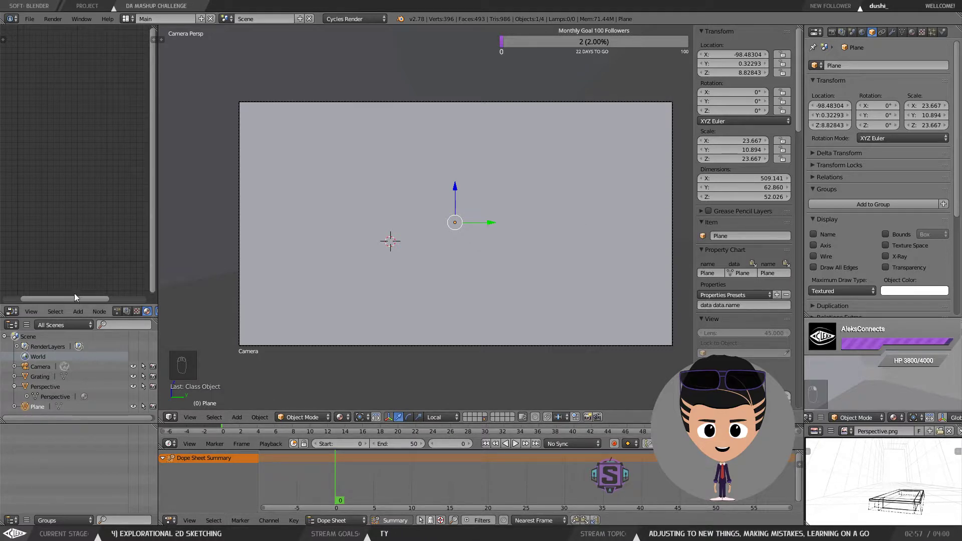
# Step: Select the perspective plane and raise its mix shader Fac to 0.836
pyautogui.moveTo(74, 297); pyautogui.dragTo(46, 297)
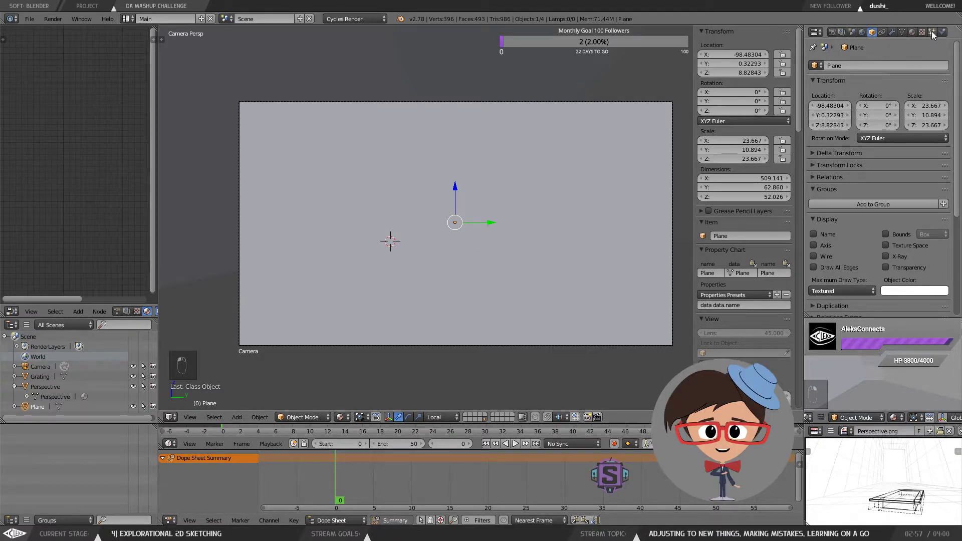
pyautogui.click(912, 32)
pyautogui.scroll(5, 898, 147)
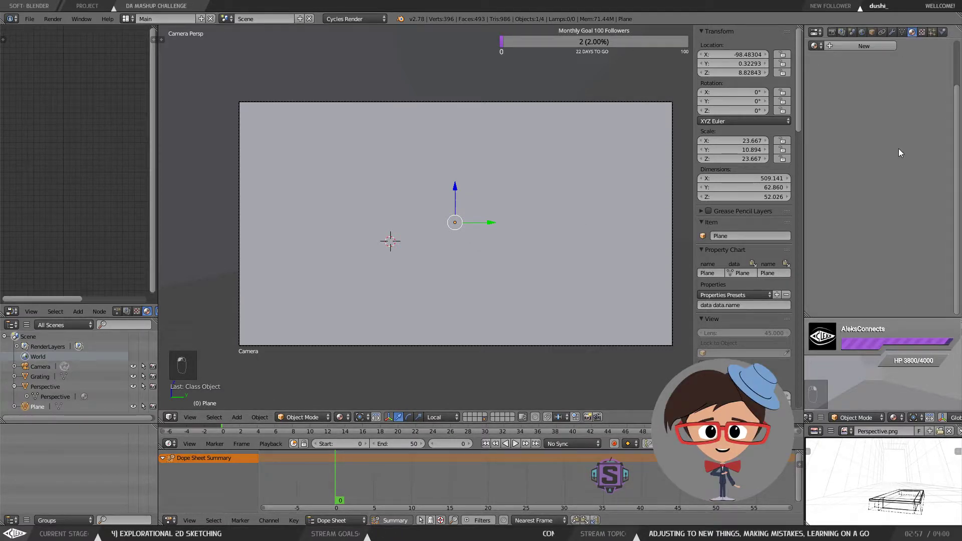
pyautogui.rightClick(548, 199)
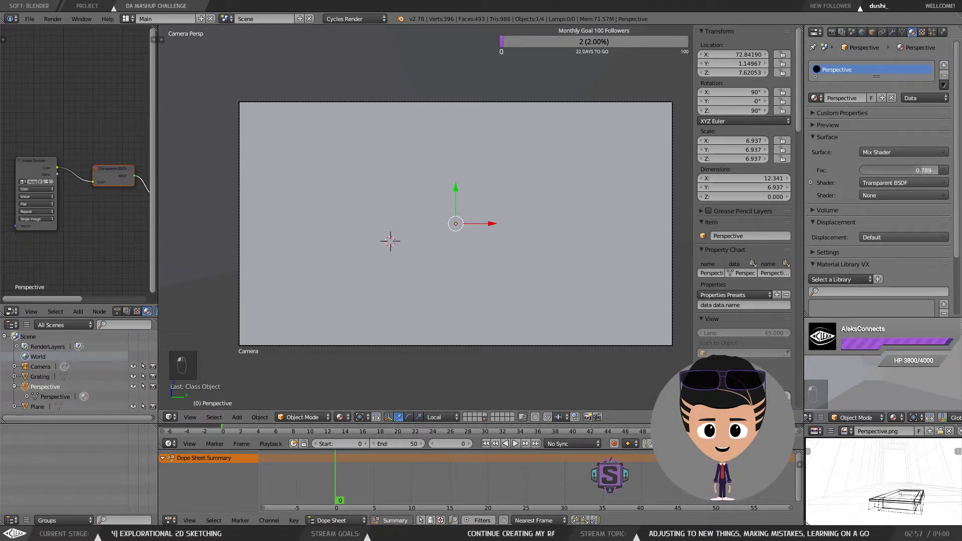
pyautogui.moveTo(897, 170); pyautogui.dragTo(901, 169)
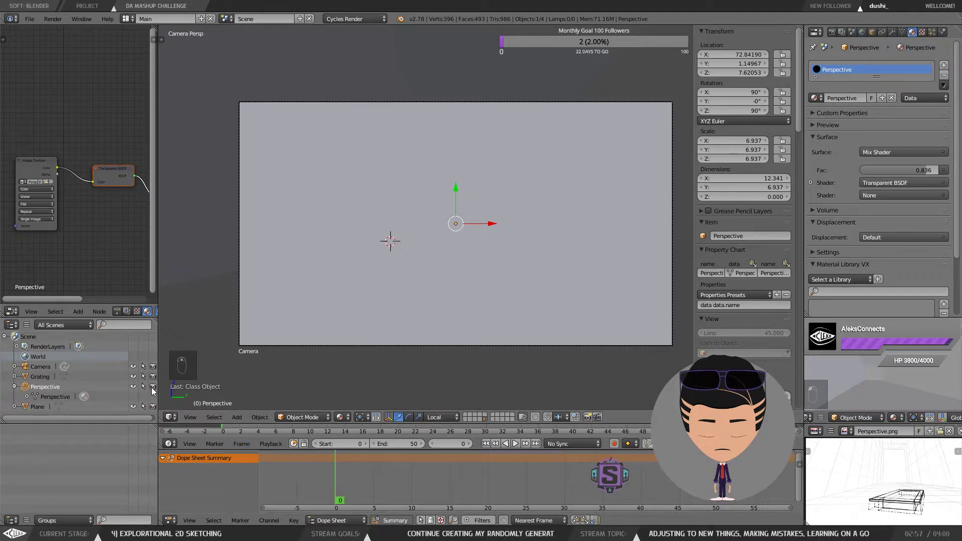
# Step: Cycle the viewport shading through Texture and Solid modes, ending on Material
pyautogui.scroll(-1, 108, 238)
pyautogui.moveTo(111, 227)
pyautogui.mouseDown()
pyautogui.moveTo(56, 218)
pyautogui.moveTo(90, 209)
pyautogui.moveTo(64, 218)
pyautogui.mouseUp()
pyautogui.click(340, 416)
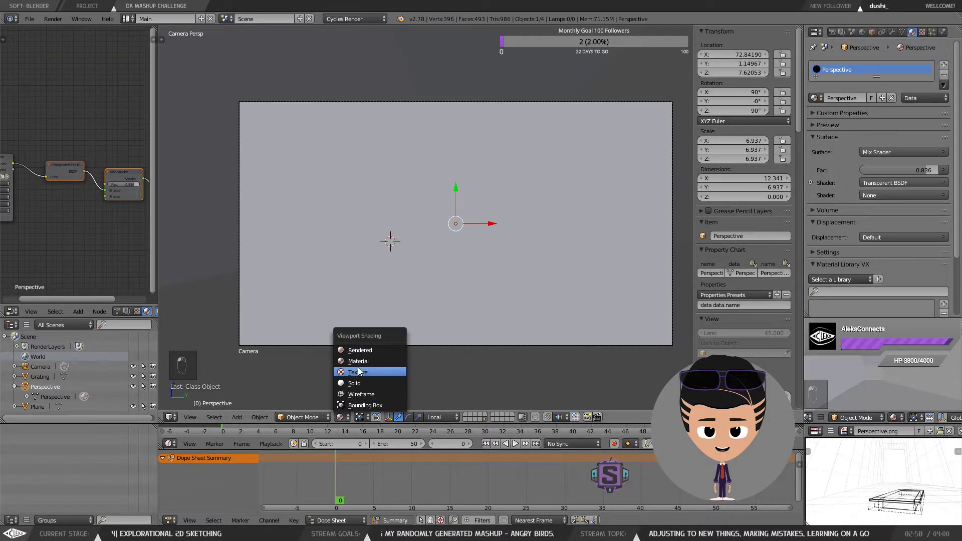
pyautogui.click(358, 372)
pyautogui.click(340, 417)
pyautogui.click(354, 384)
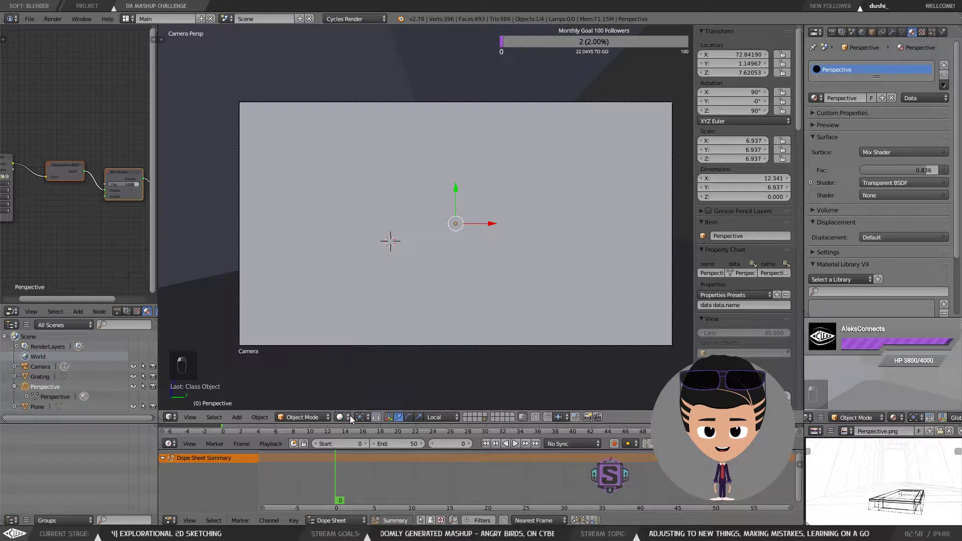
pyautogui.click(350, 416)
pyautogui.click(362, 362)
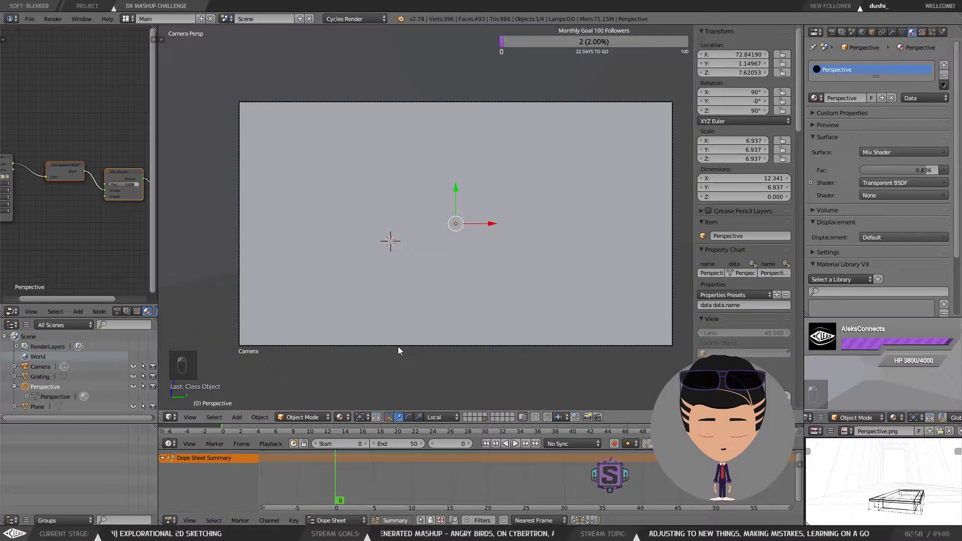
# Step: Unhide all hidden objects and reselect the perspective plane
pyautogui.hotkey('alt', 'h')
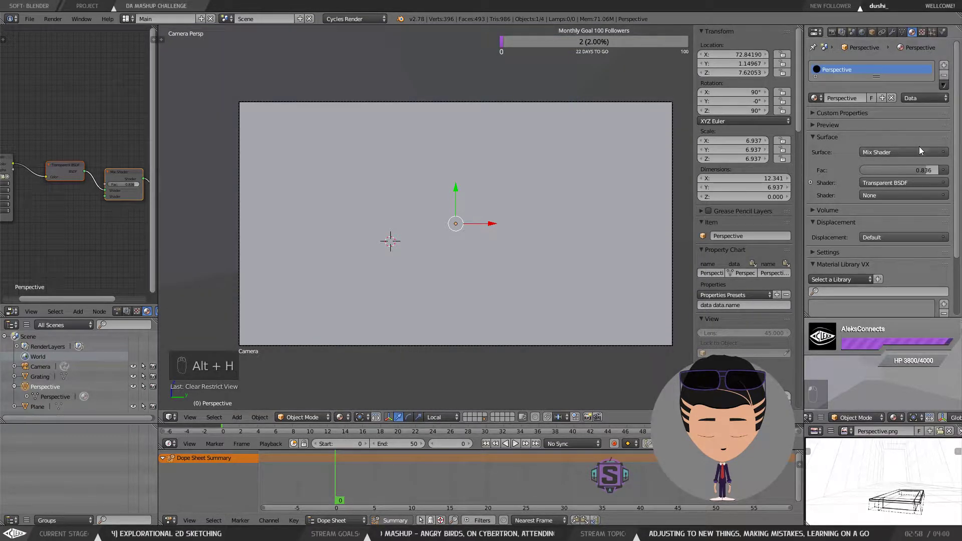
pyautogui.doubleClick(847, 71)
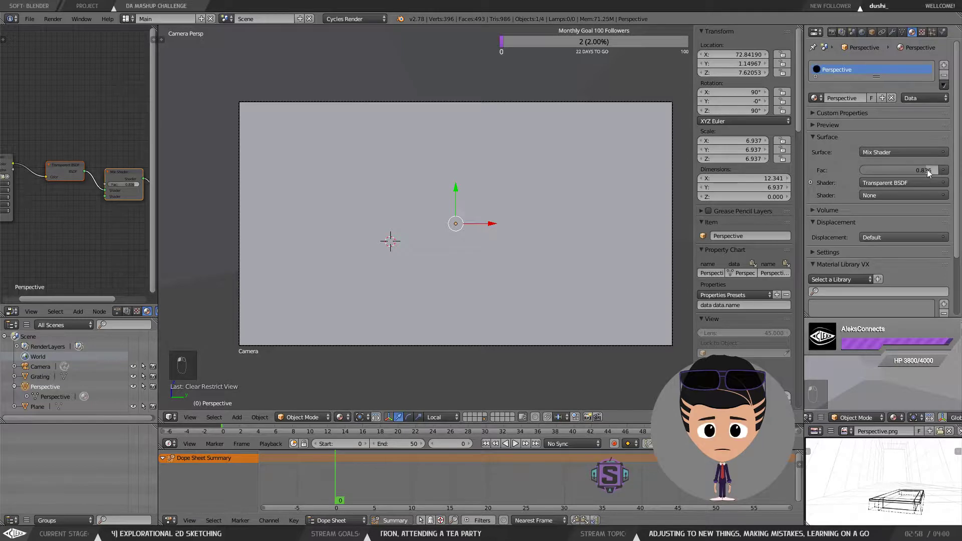
pyautogui.click(921, 33)
pyautogui.click(912, 33)
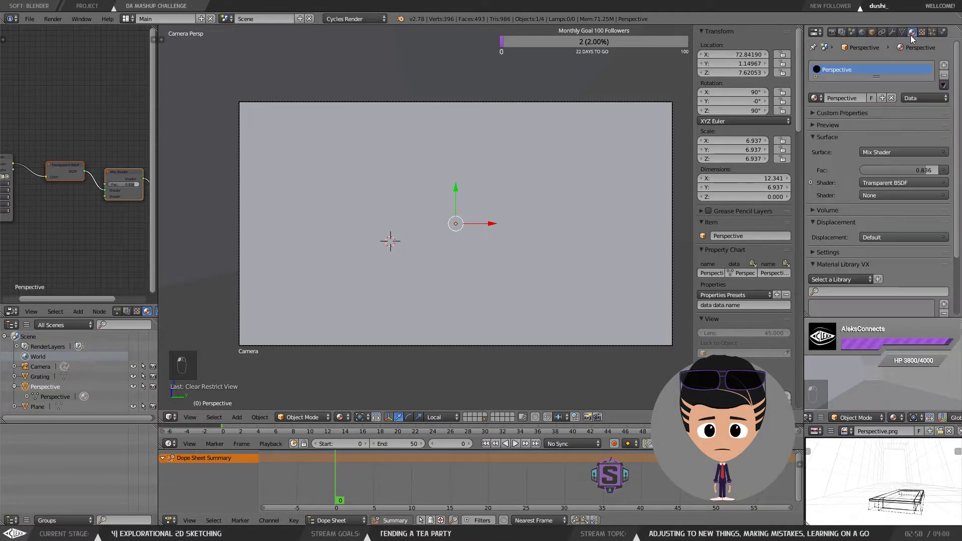
pyautogui.rightClick(572, 61)
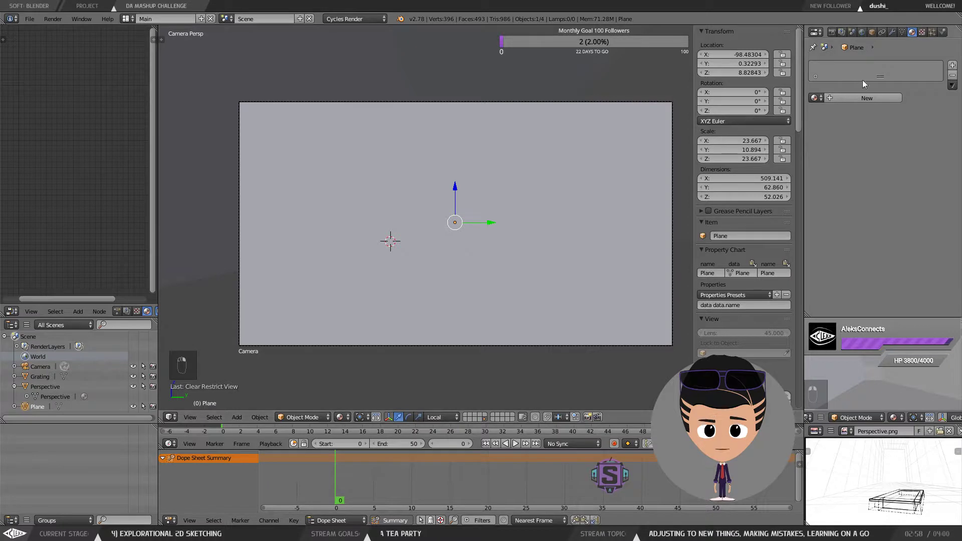
pyautogui.rightClick(552, 170)
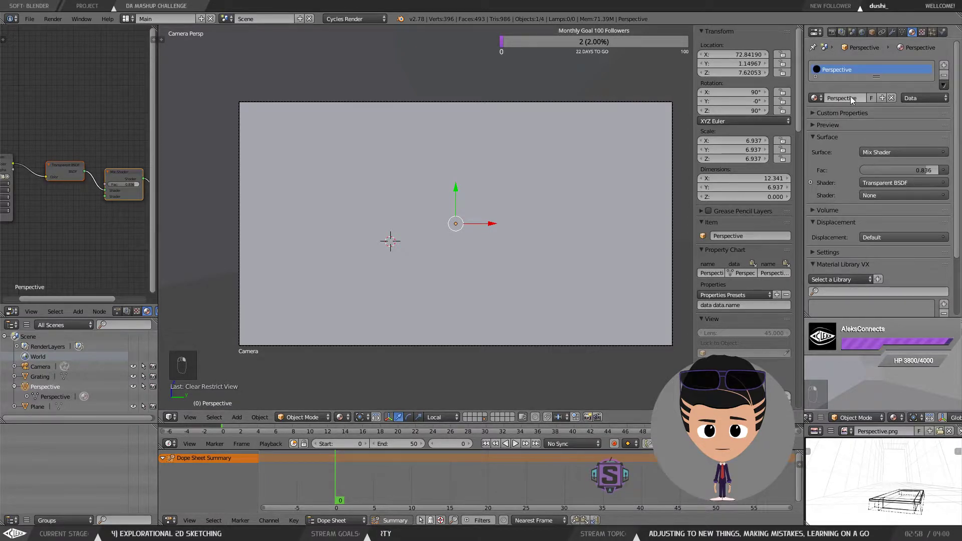
# Step: Set the perspective plane's maximum draw type to Textured
pyautogui.click(871, 32)
pyautogui.click(835, 289)
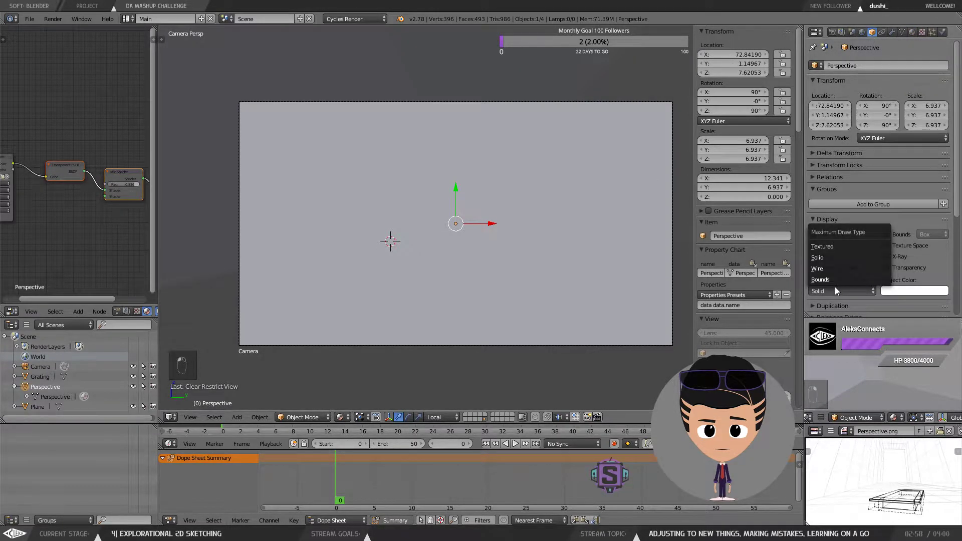
pyautogui.click(835, 256)
pyautogui.click(829, 288)
pyautogui.click(830, 246)
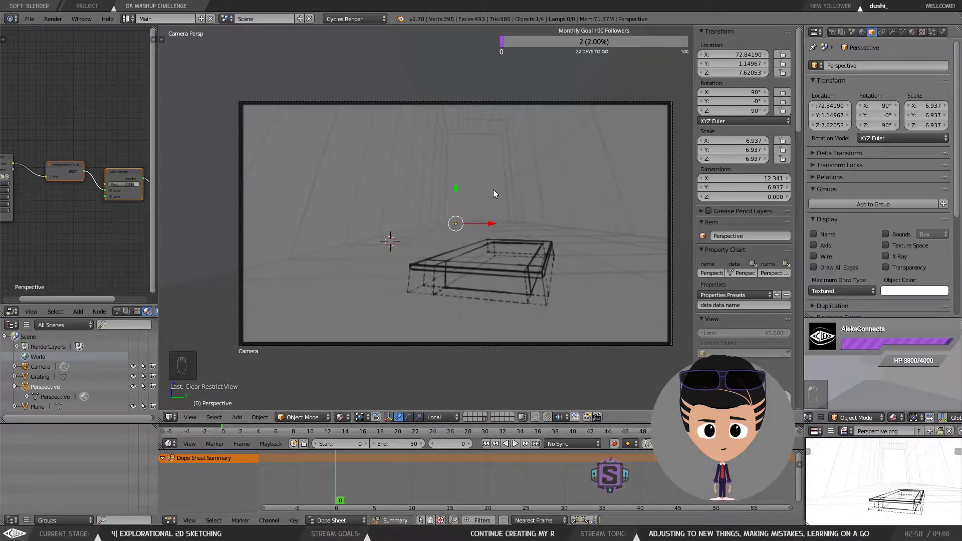
# Step: Select the room mesh and toggle its X-Ray display repeatedly, leaving it enabled
pyautogui.rightClick(488, 76)
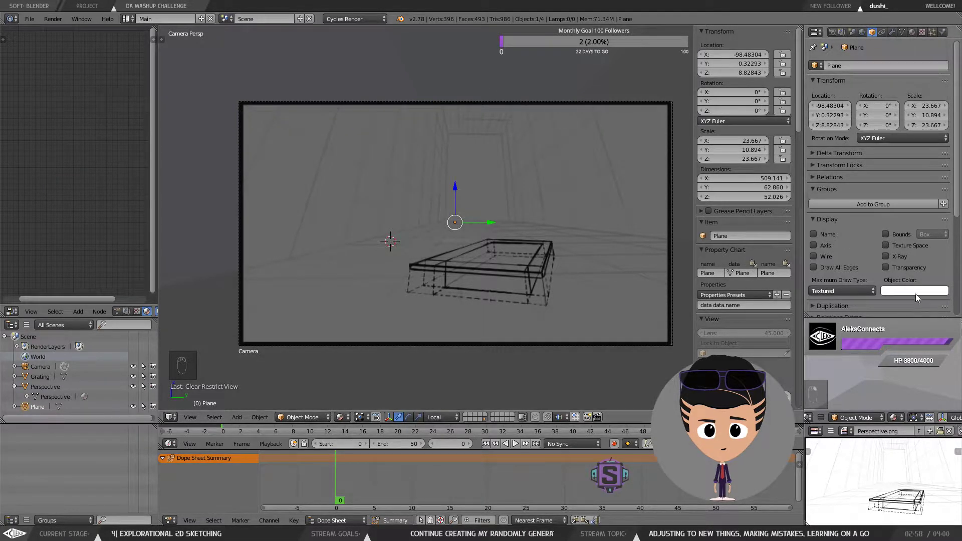
pyautogui.click(887, 256)
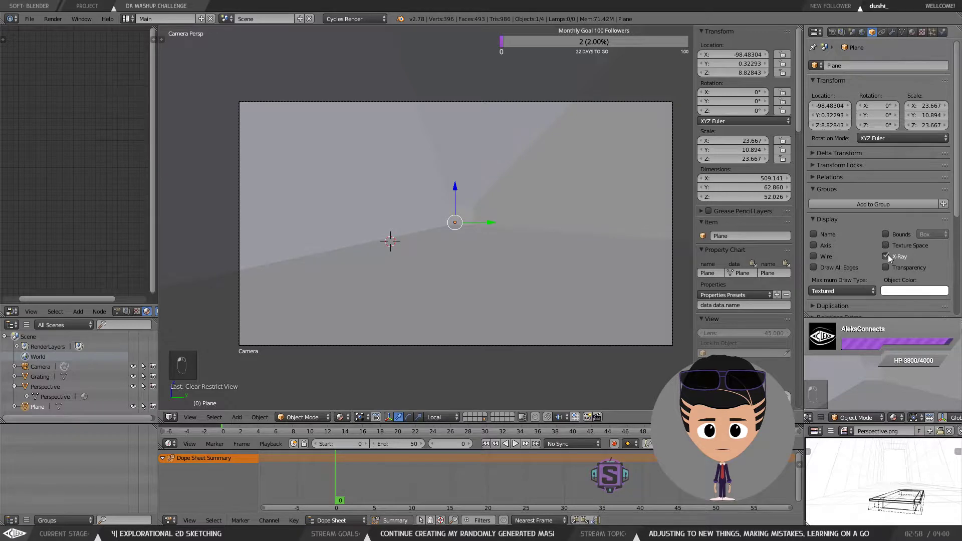
pyautogui.click(888, 256)
pyautogui.click(888, 256)
pyautogui.click(887, 256)
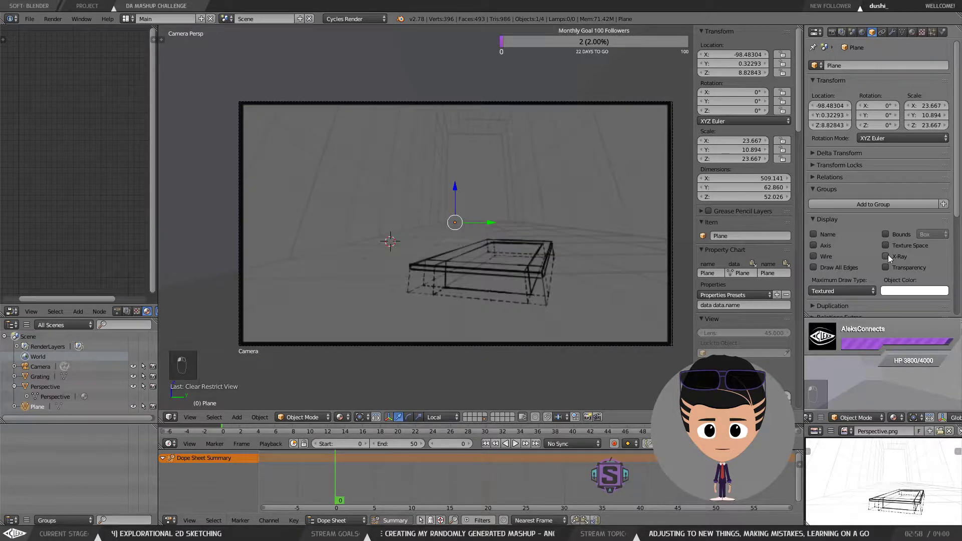
pyautogui.click(886, 256)
pyautogui.click(887, 256)
pyautogui.click(887, 256)
pyautogui.click(888, 256)
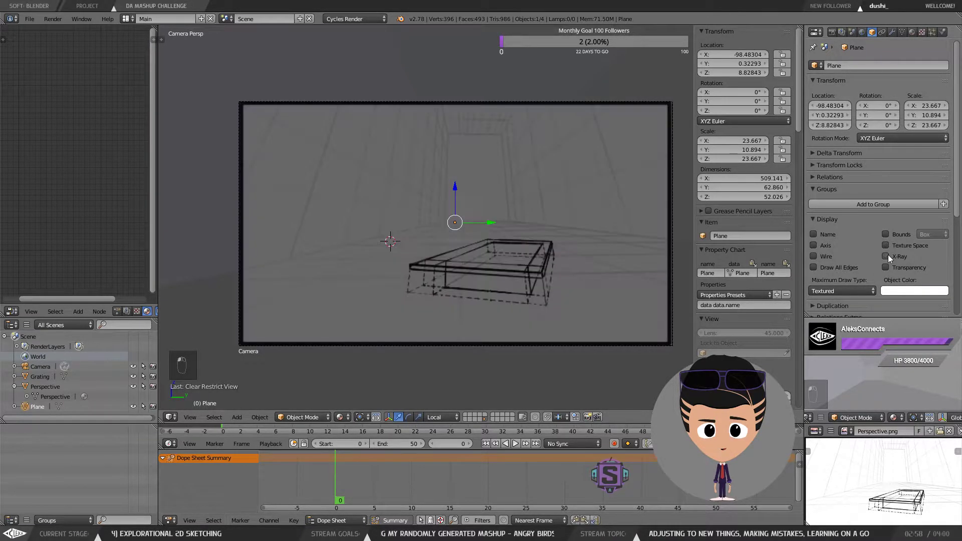
pyautogui.click(888, 256)
pyautogui.click(887, 256)
pyautogui.click(887, 256)
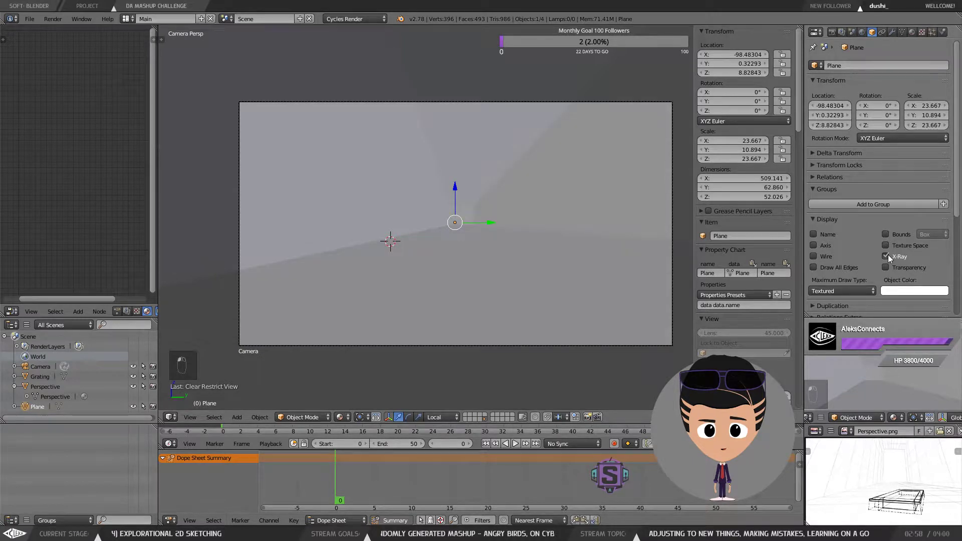
pyautogui.click(887, 256)
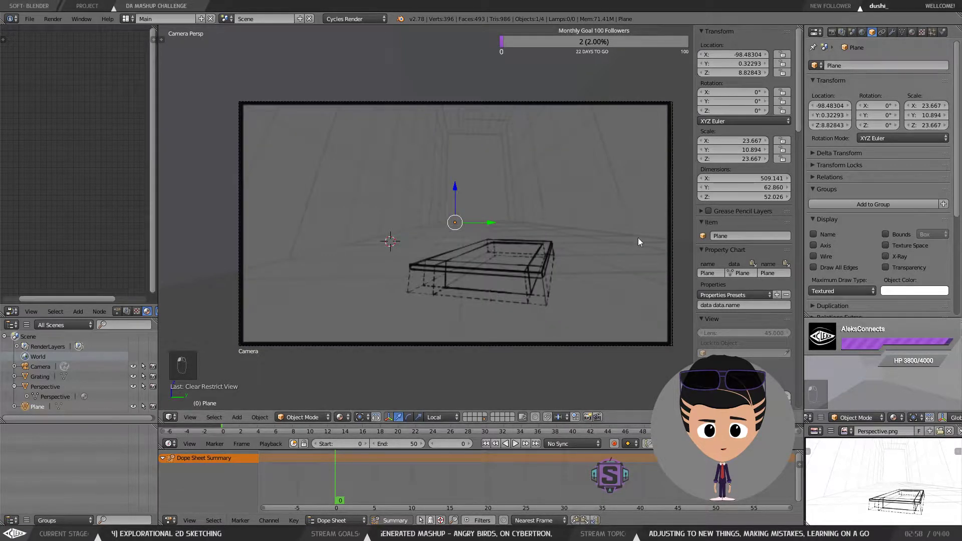
pyautogui.click(887, 256)
# Step: Open the perspective plane in edit mode and toggle its X-Ray display on and off
pyautogui.press('Tab')
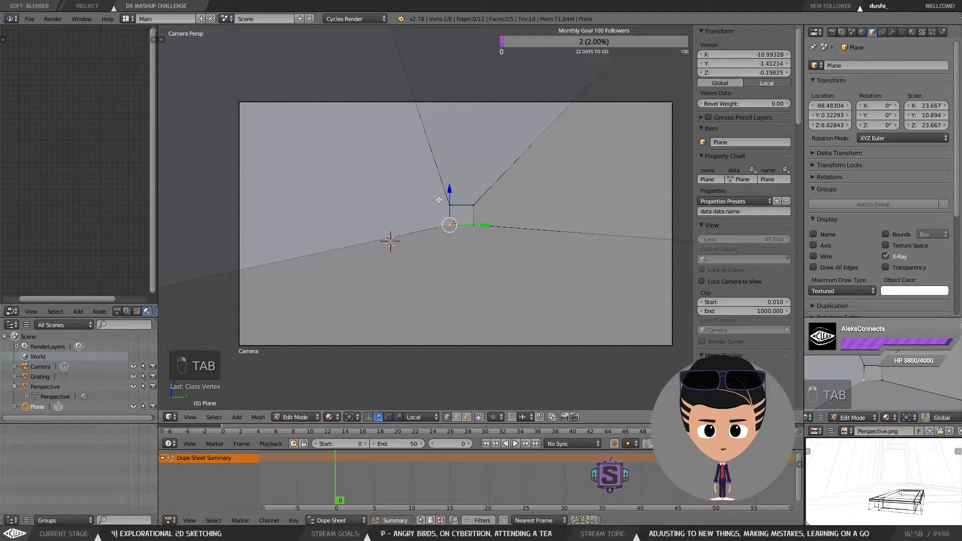
pyautogui.press('Tab')
pyautogui.click(482, 167)
pyautogui.rightClick(464, 216)
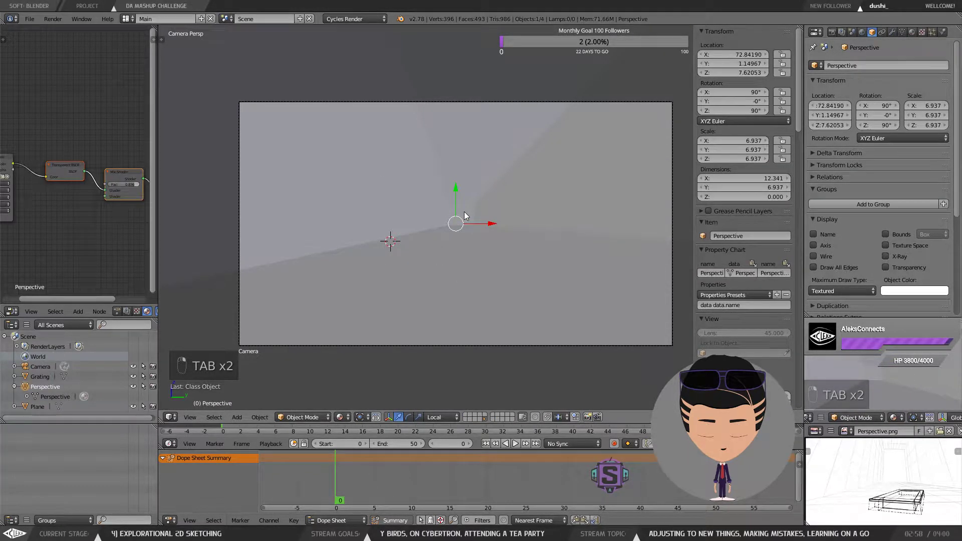
pyautogui.rightClick(465, 216)
pyautogui.rightClick(469, 217)
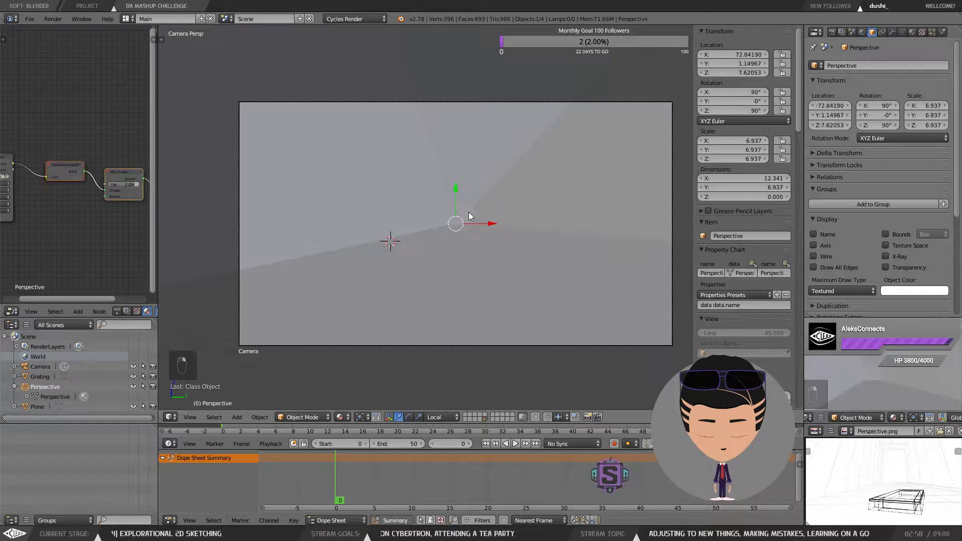
pyautogui.press('Tab')
pyautogui.click(423, 215)
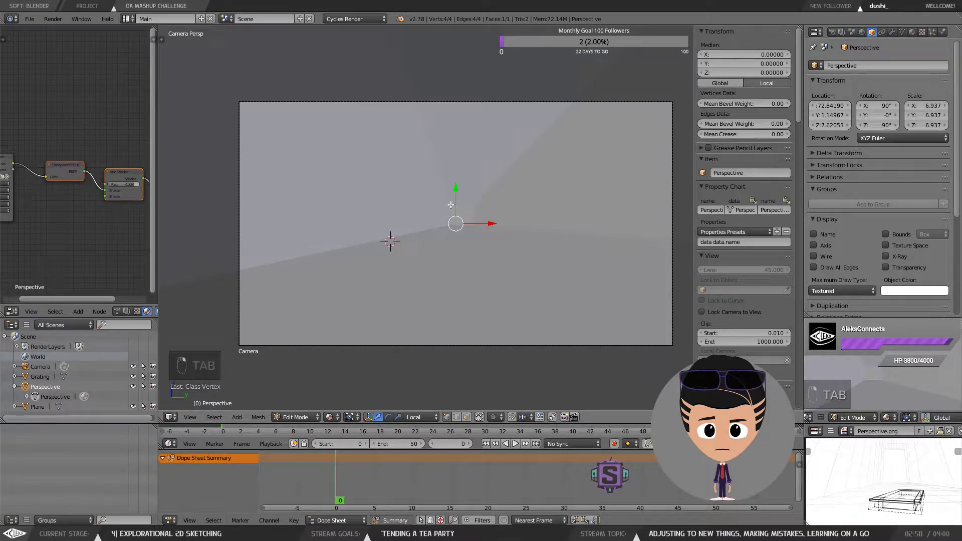
pyautogui.press('Tab')
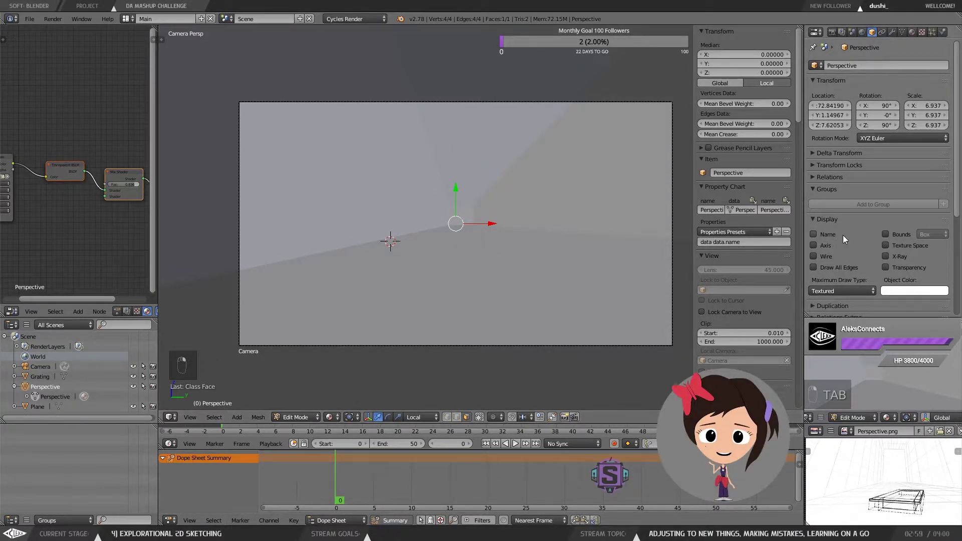
pyautogui.click(885, 256)
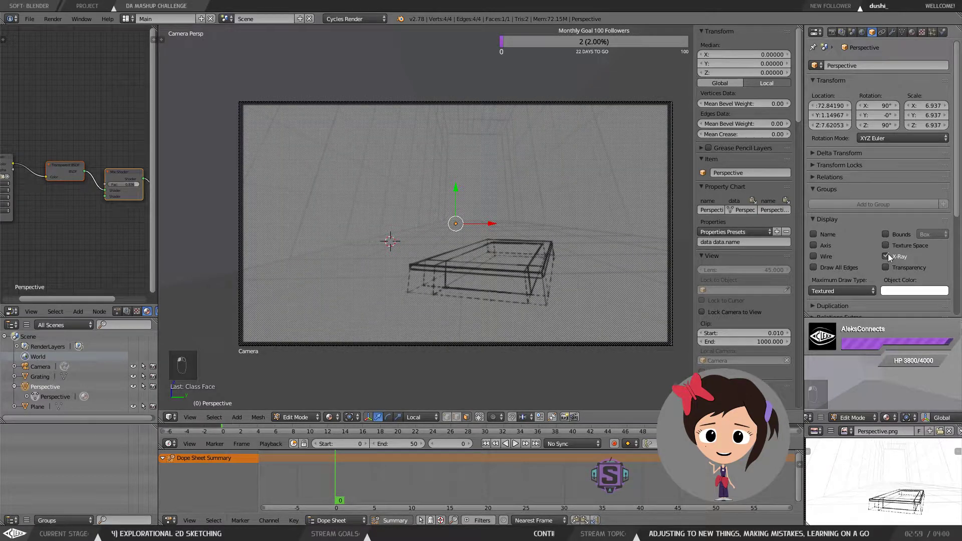
pyautogui.click(888, 256)
# Step: Orbit out of the camera view to inspect the perspective plane and room from outside
pyautogui.moveTo(559, 216); pyautogui.dragTo(552, 232)
pyautogui.scroll(-5, 552, 232)
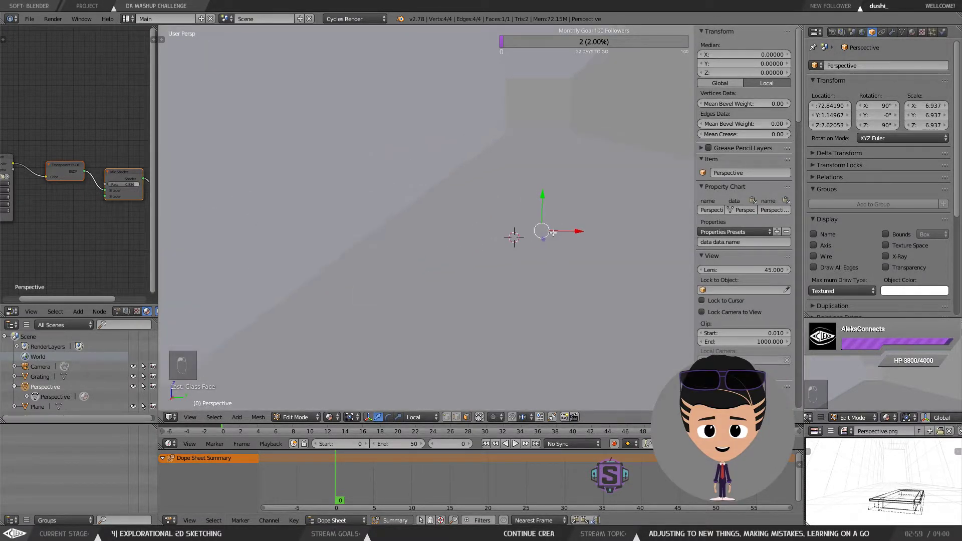
pyautogui.scroll(-3, 552, 232)
pyautogui.moveTo(573, 174); pyautogui.dragTo(491, 199)
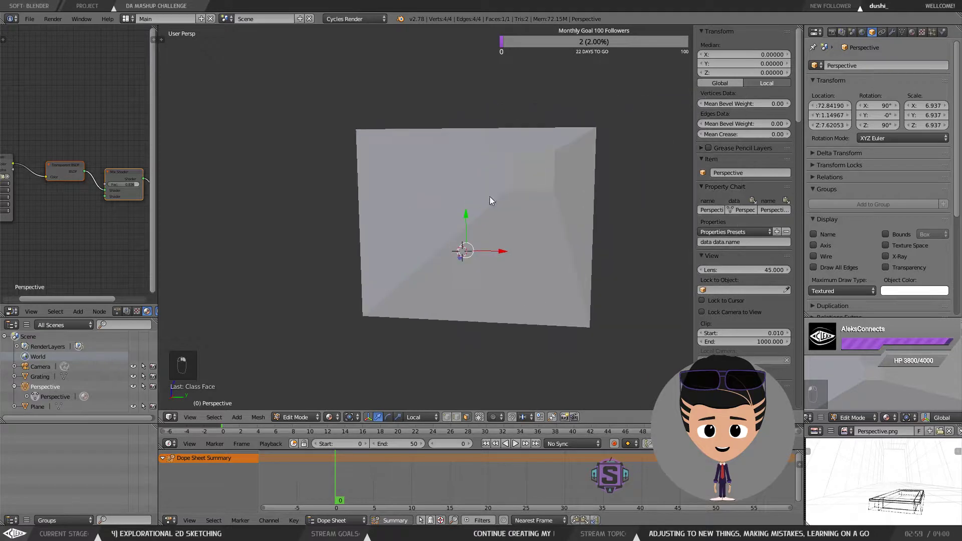
pyautogui.press('Tab')
pyautogui.click(579, 195)
pyautogui.press('Tab')
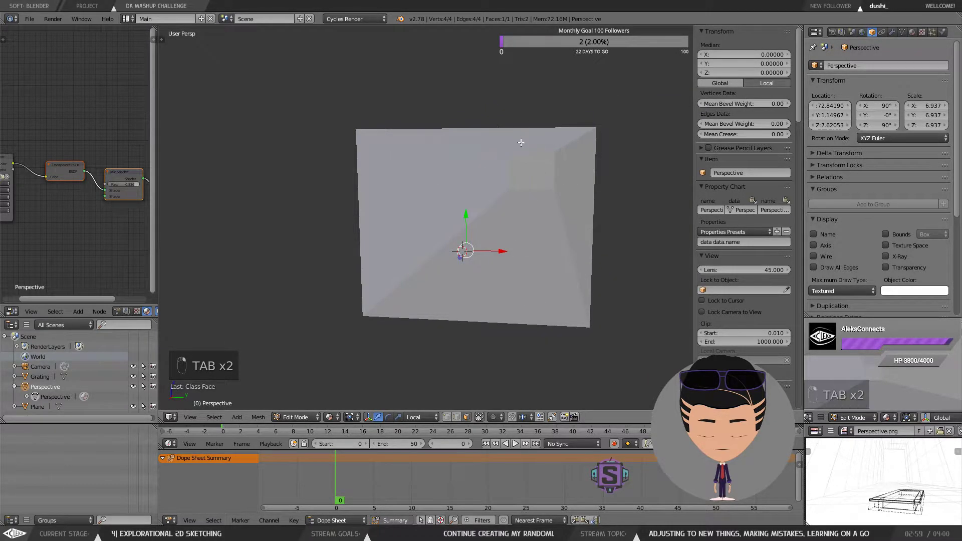
pyautogui.press('Tab')
pyautogui.click(523, 89)
# Step: Open the room mesh in edit mode from the camera view with its X-Ray display disabled
pyautogui.rightClick(549, 197)
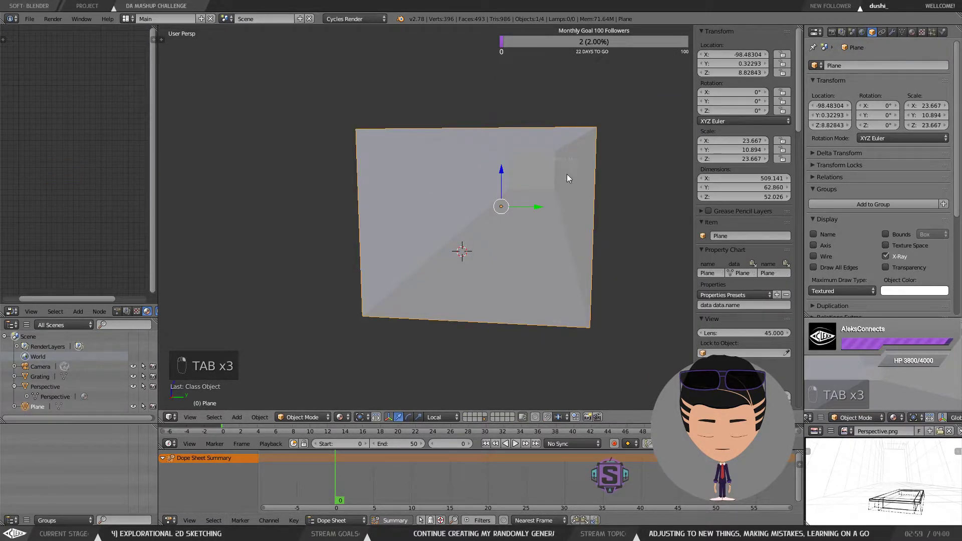
pyautogui.press('Tab')
pyautogui.click(635, 176)
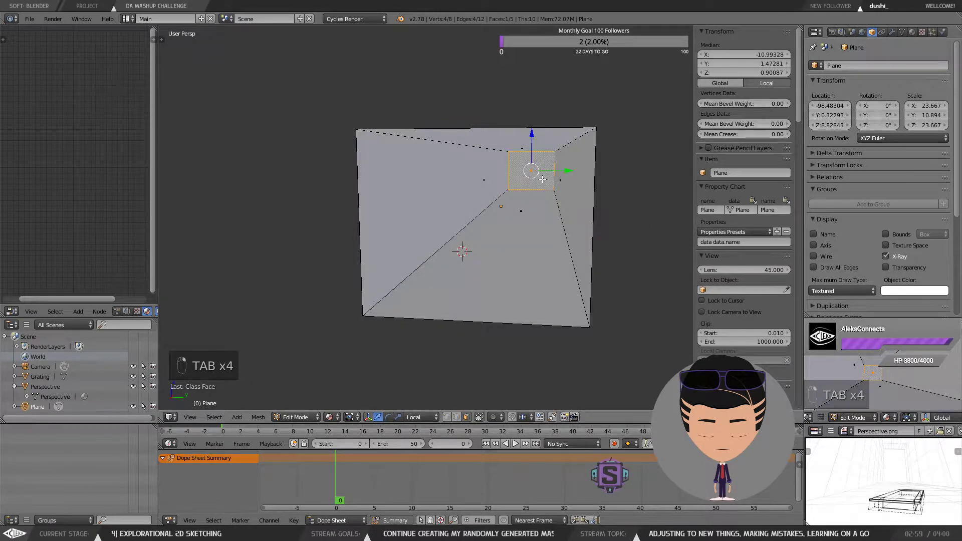
pyautogui.press('KP_0')
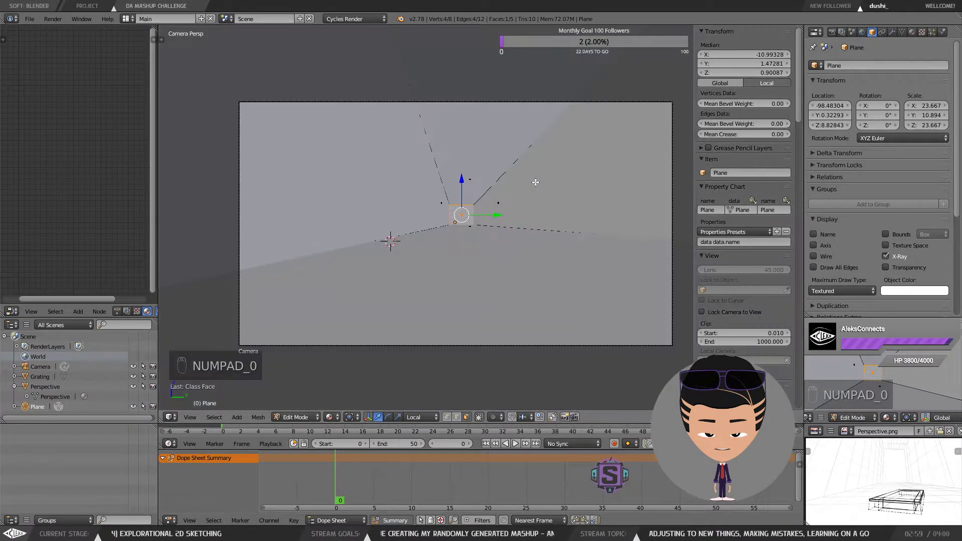
pyautogui.click(886, 256)
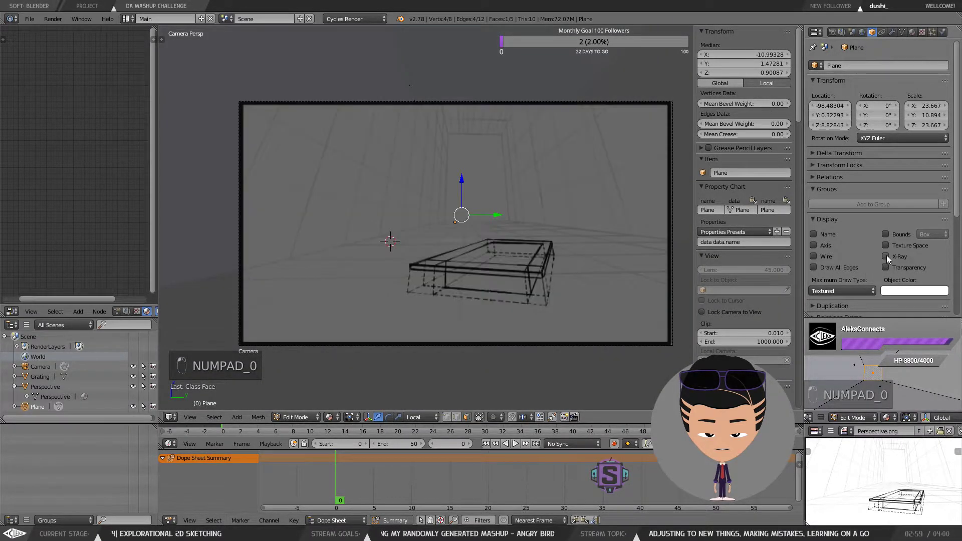
# Step: Toggle the room mesh's X-Ray display on and off repeatedly
pyautogui.click(886, 255)
pyautogui.click(886, 255)
pyautogui.click(886, 256)
pyautogui.click(886, 256)
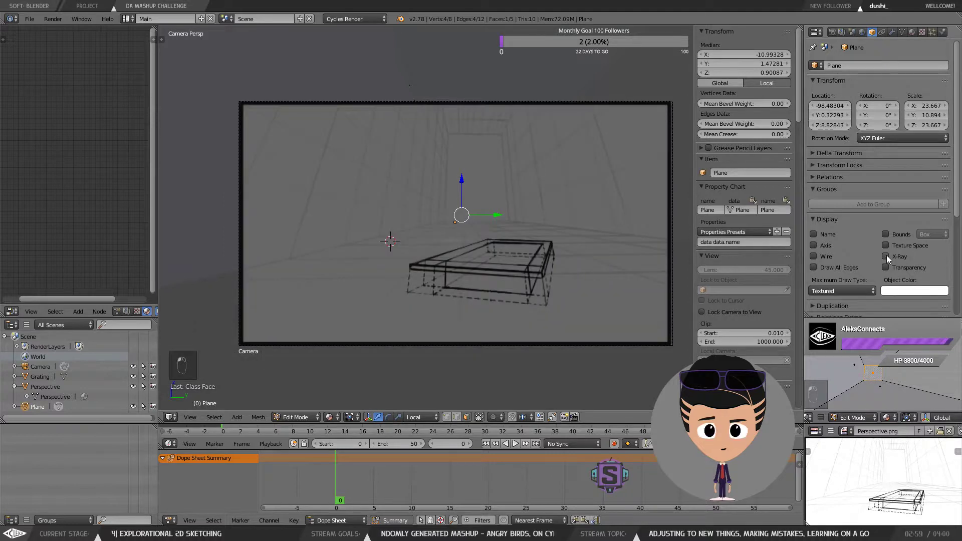
pyautogui.click(886, 256)
pyautogui.click(886, 256)
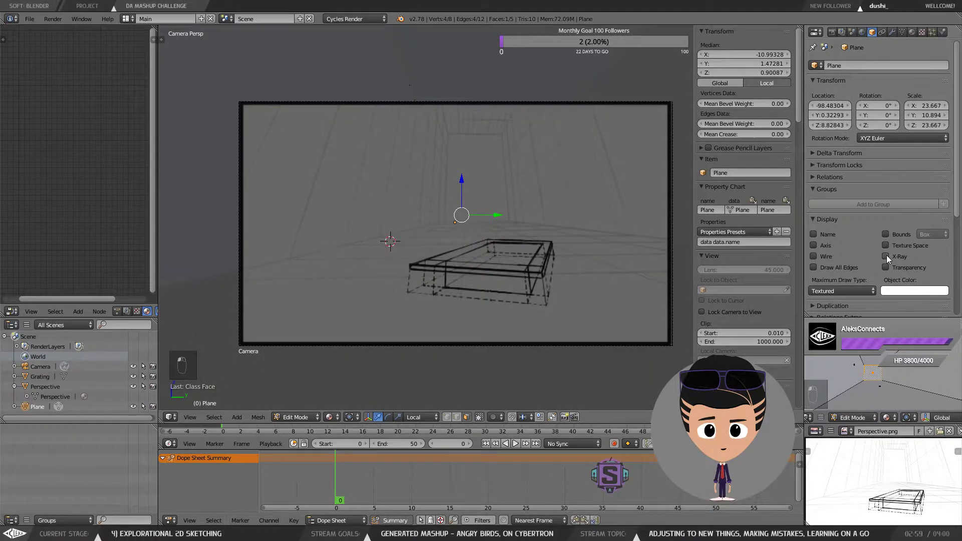
pyautogui.click(886, 255)
pyautogui.click(886, 255)
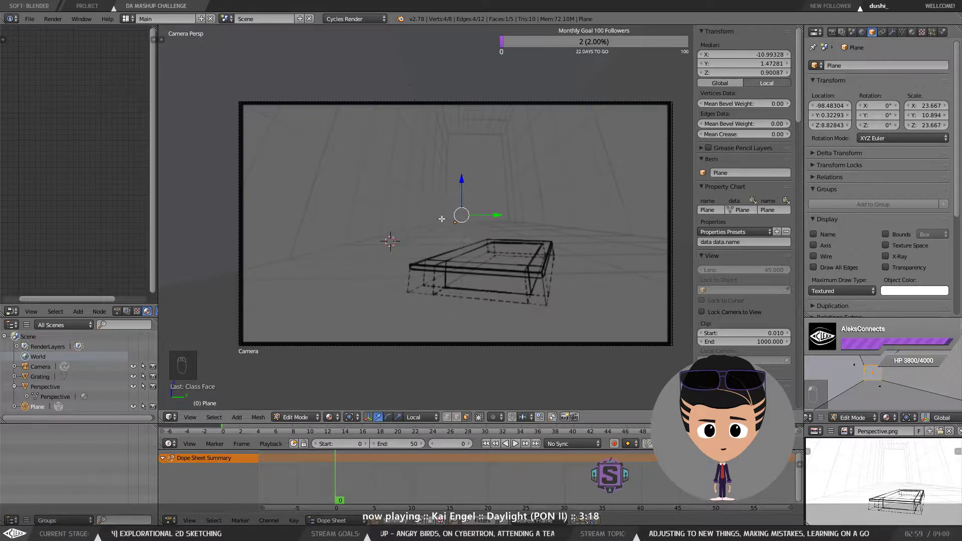
# Step: Move the selected room face about 28 units along the X axis
pyautogui.press('g')
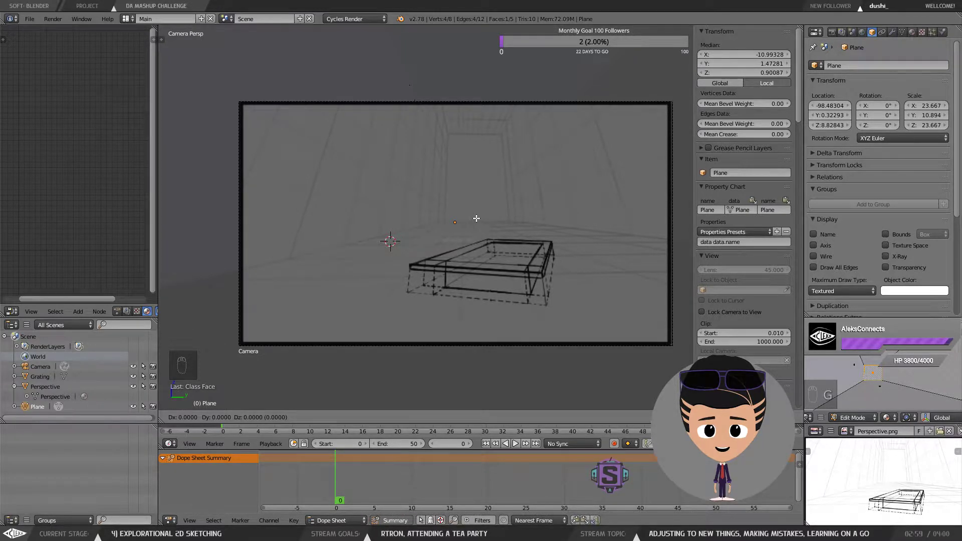
pyautogui.press('x')
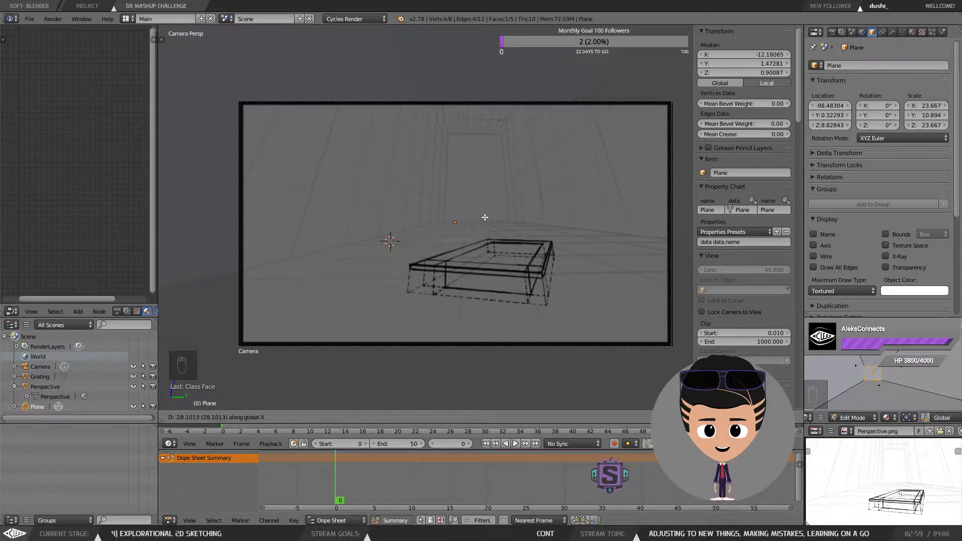
pyautogui.click(484, 217)
# Step: Move the selected room face a further 182 units along the X axis
pyautogui.click(892, 254)
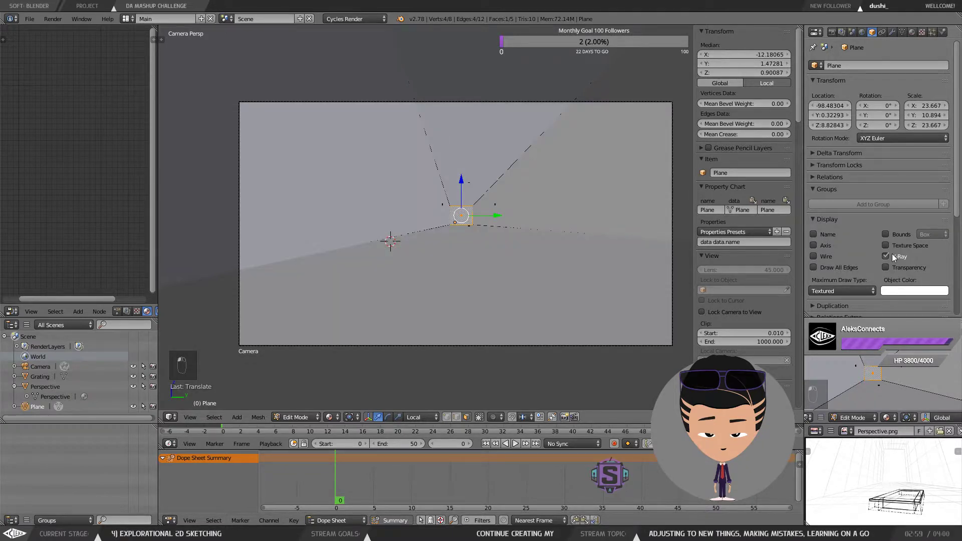
pyautogui.click(892, 253)
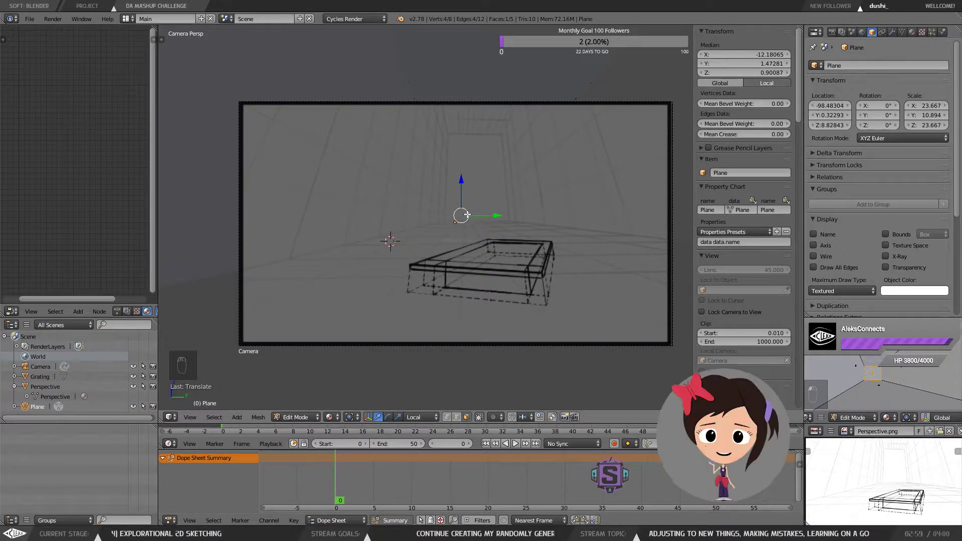
pyautogui.press('d')
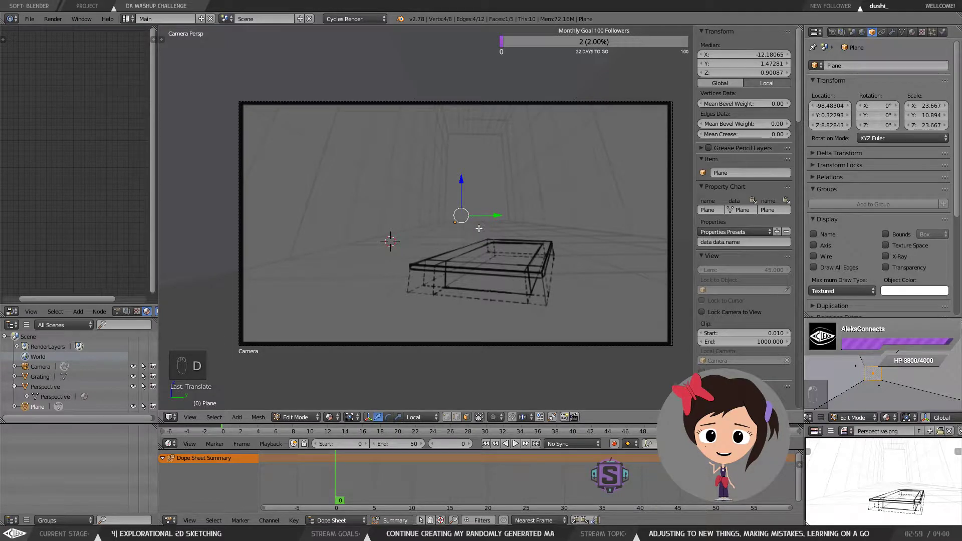
pyautogui.press('g')
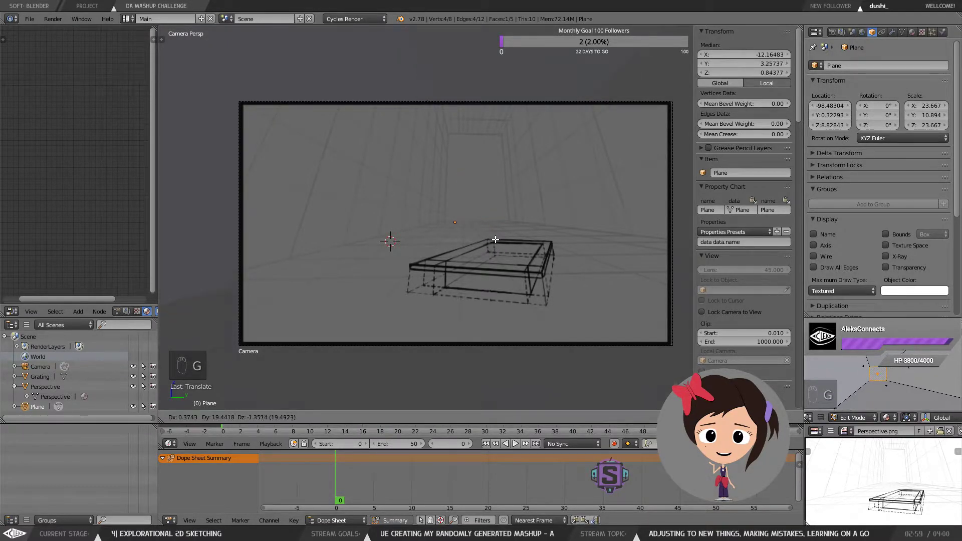
pyautogui.press('x')
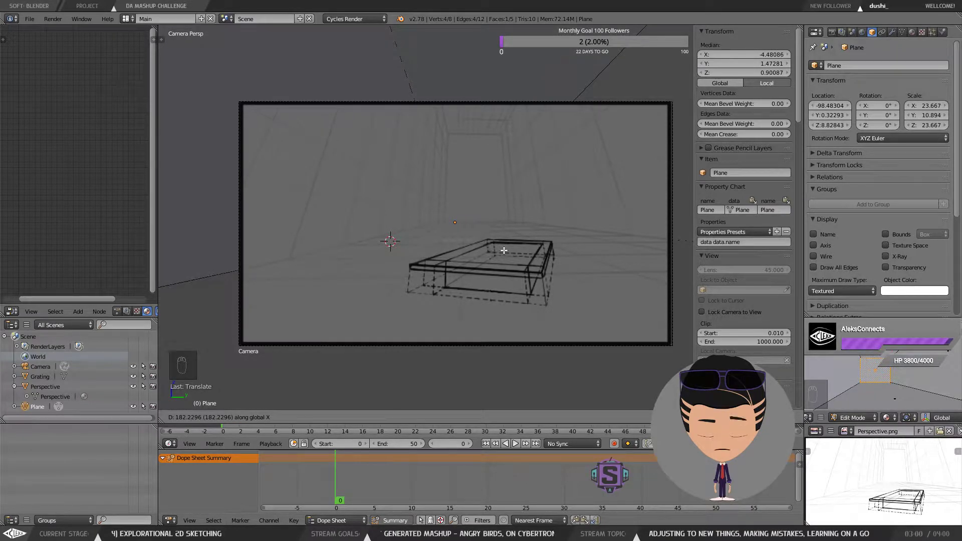
pyautogui.click(503, 250)
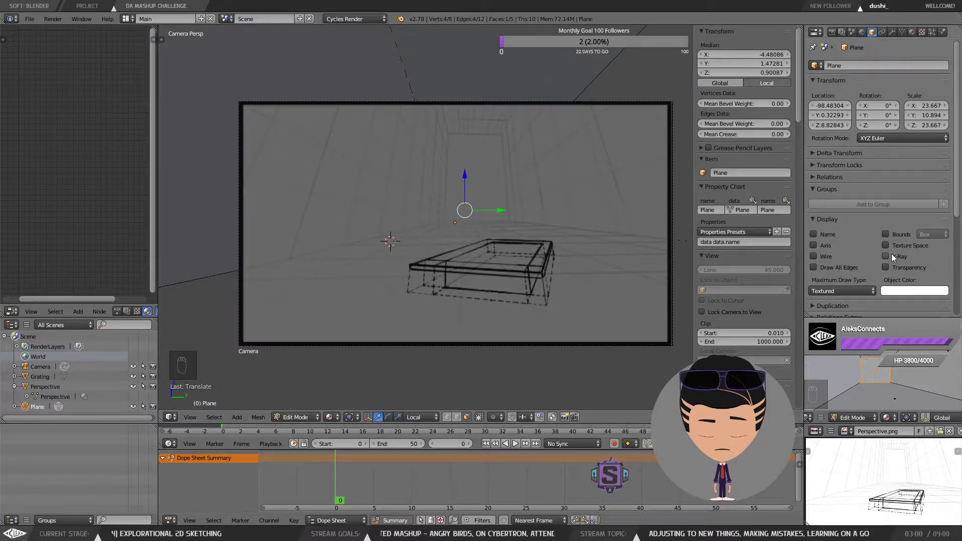
# Step: Toggle the room mesh's X-Ray display repeatedly, leaving it enabled
pyautogui.click(891, 254)
pyautogui.click(885, 256)
pyautogui.click(885, 256)
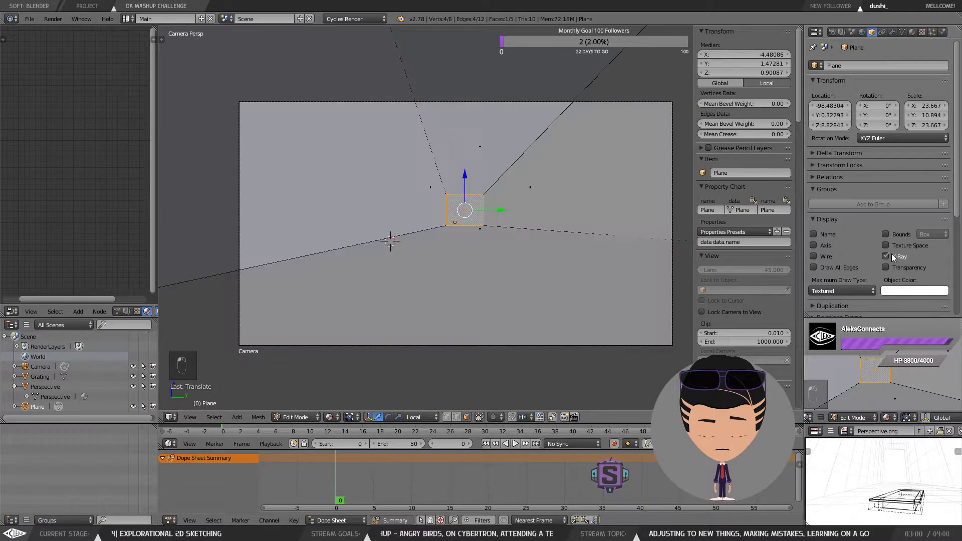
pyautogui.click(885, 256)
pyautogui.click(886, 256)
pyautogui.click(886, 256)
pyautogui.click(891, 253)
pyautogui.click(891, 254)
pyautogui.click(891, 254)
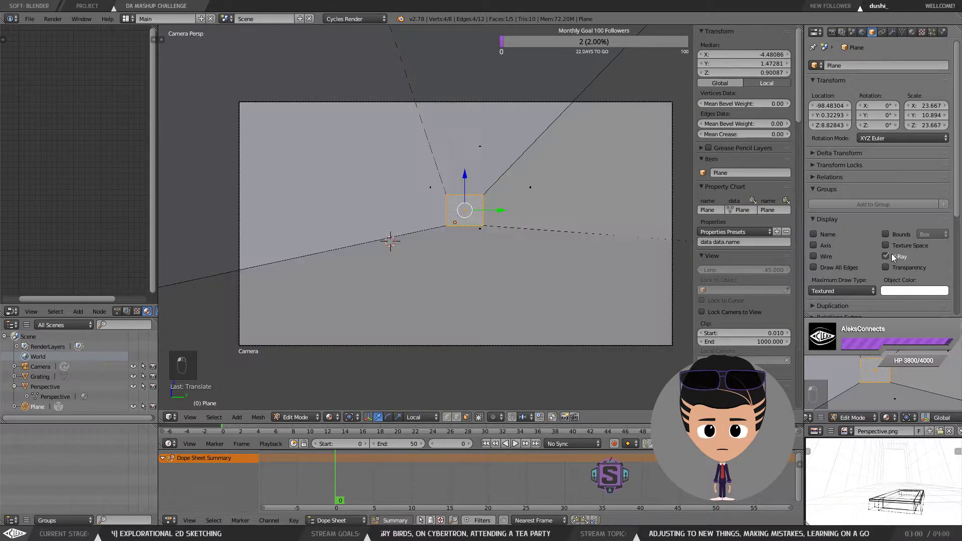
pyautogui.click(892, 253)
pyautogui.click(891, 254)
pyautogui.click(891, 253)
pyautogui.click(891, 253)
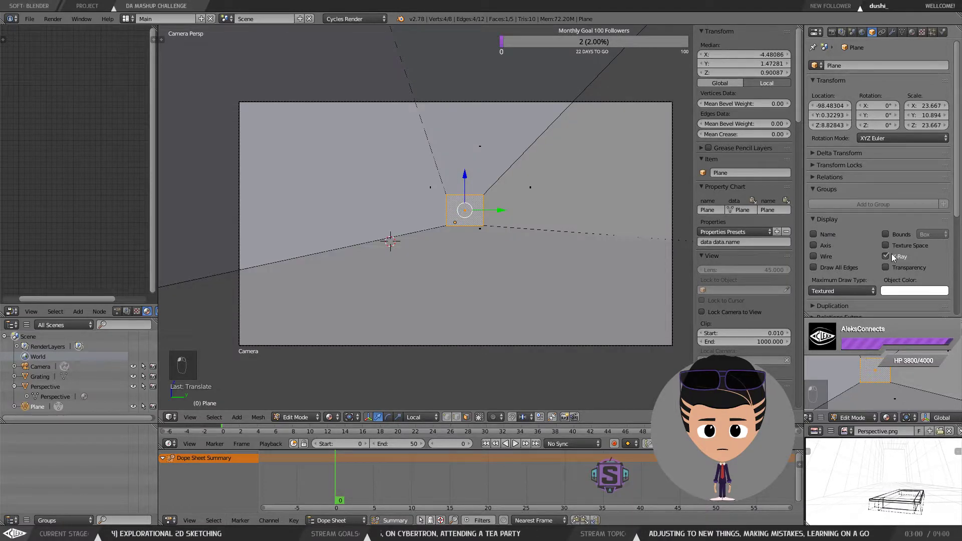
pyautogui.click(891, 253)
pyautogui.click(891, 253)
pyautogui.click(891, 254)
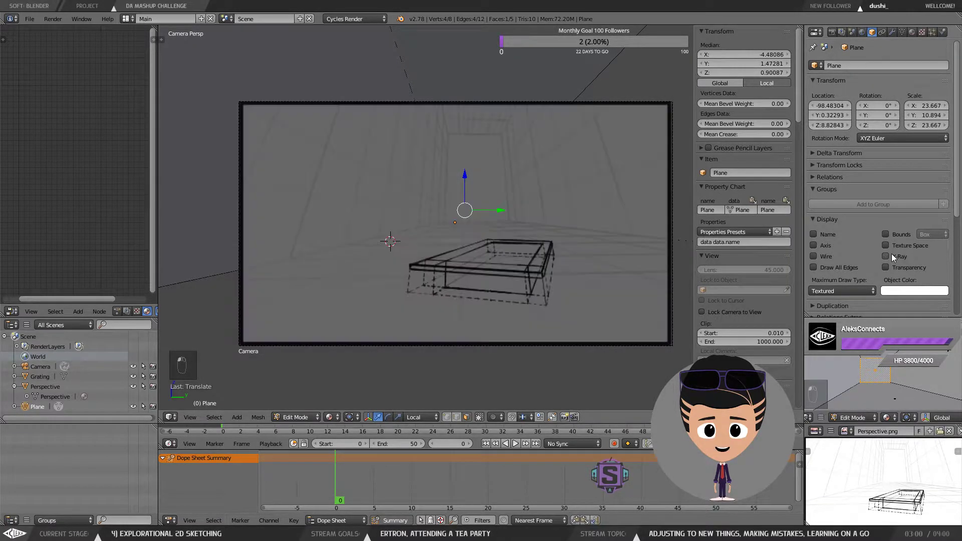
pyautogui.click(891, 253)
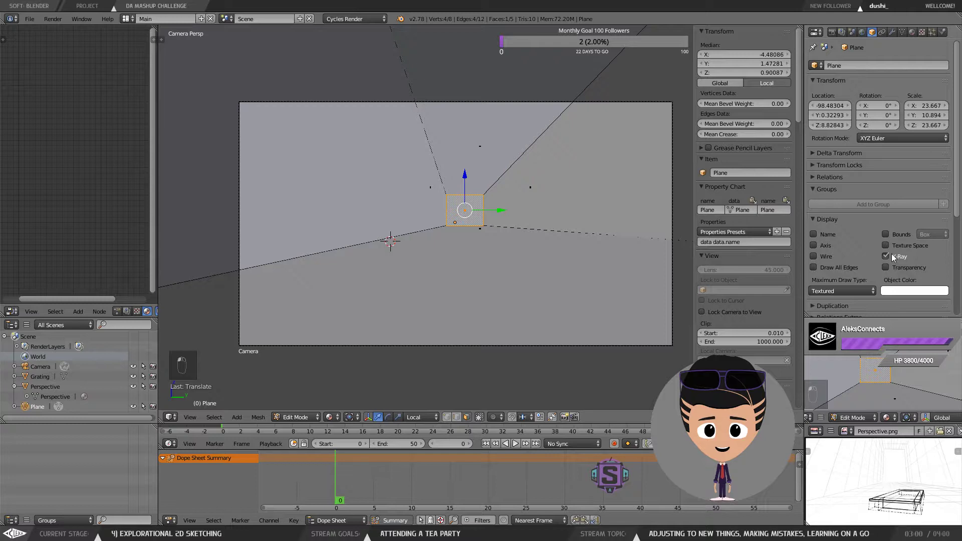
pyautogui.click(891, 254)
pyautogui.click(891, 254)
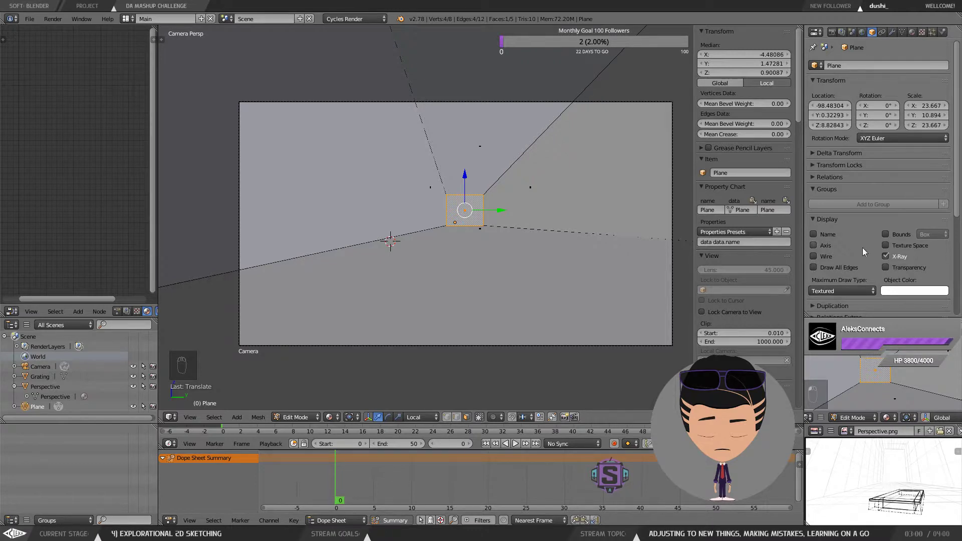
# Step: Try raising the selected face slightly with the move gizmo and undo the move
pyautogui.press('a')
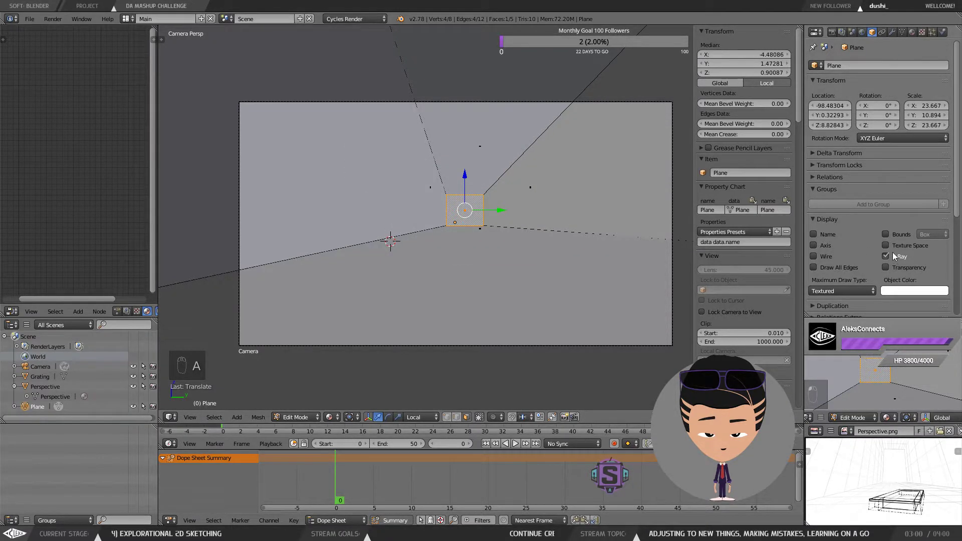
pyautogui.click(888, 256)
pyautogui.click(888, 256)
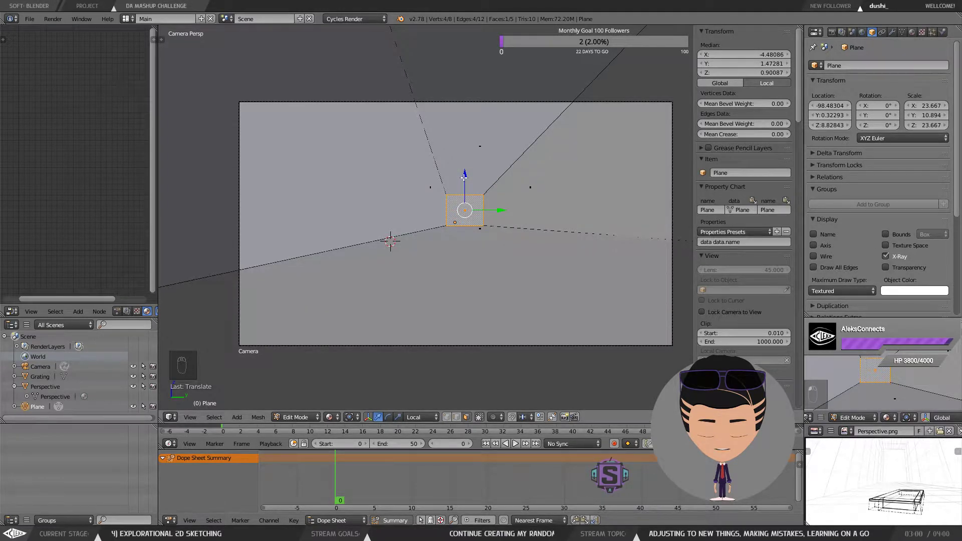
pyautogui.moveTo(464, 175); pyautogui.dragTo(464, 160)
pyautogui.hotkey('ctrl', 'z')
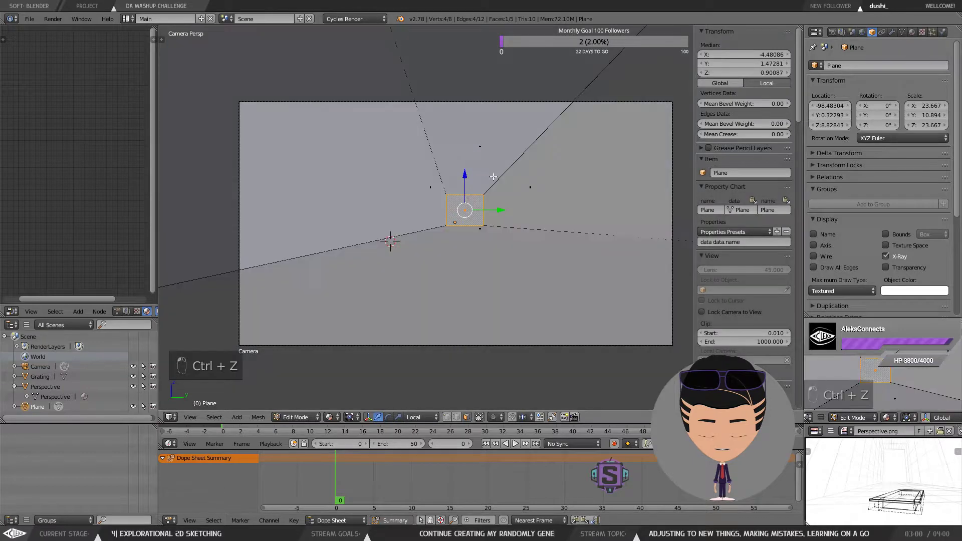
# Step: Select the room's four top vertices and raise the ceiling upward along the Z axis
pyautogui.press('a')
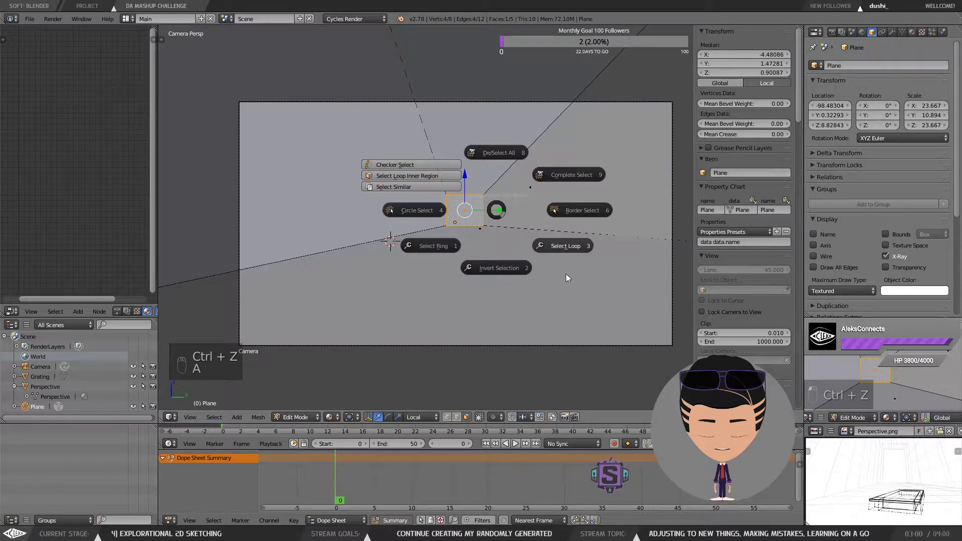
pyautogui.click(630, 285)
pyautogui.press('KP_Decimal')
pyautogui.moveTo(625, 260); pyautogui.dragTo(560, 213)
pyautogui.scroll(-2, 560, 213)
pyautogui.press('Tab')
pyautogui.click(496, 200)
pyautogui.rightClick(500, 176)
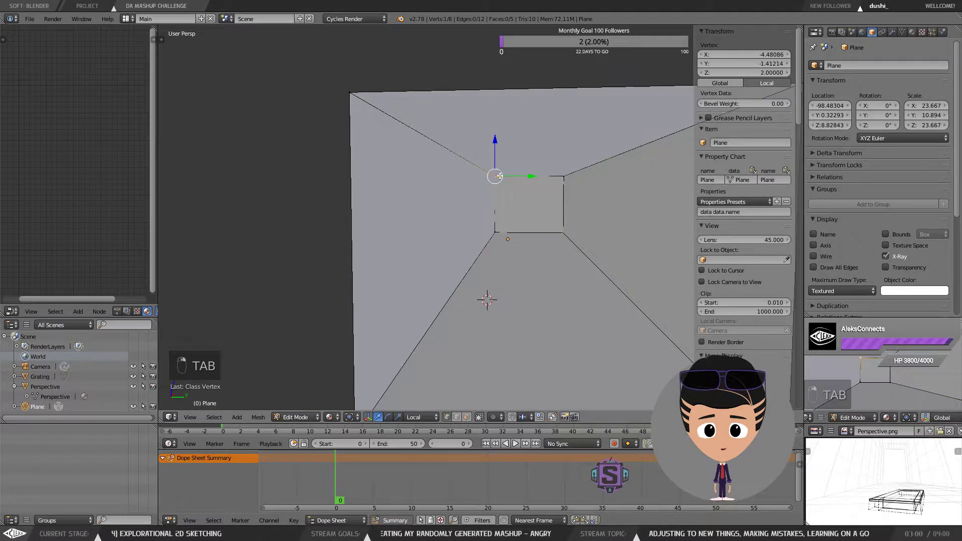
pyautogui.keyDown('shift'); pyautogui.rightClick(562, 176); pyautogui.keyUp('shift')
pyautogui.scroll(-2, 520, 194)
pyautogui.keyDown('shift'); pyautogui.rightClick(431, 137); pyautogui.keyUp('shift')
pyautogui.keyDown('shift'); pyautogui.rightClick(656, 140); pyautogui.keyUp('shift')
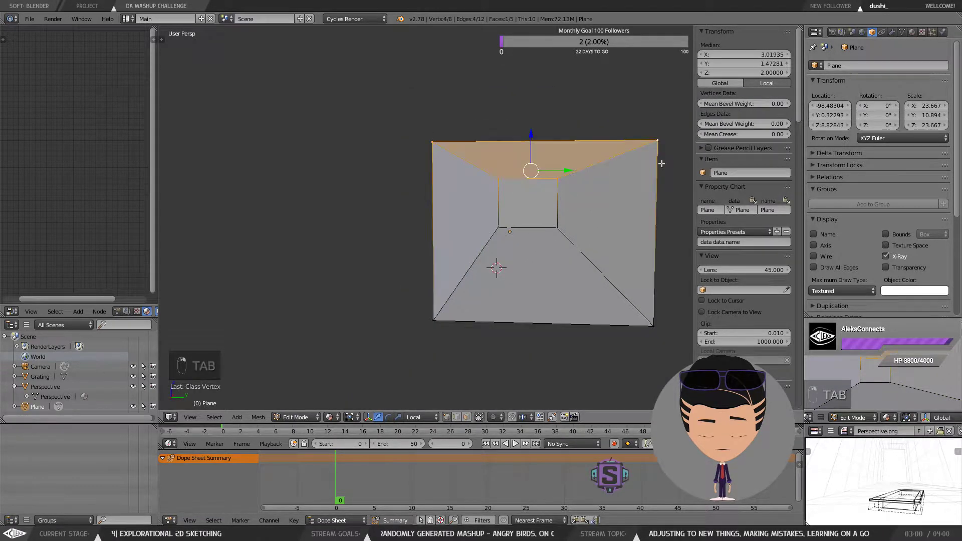
pyautogui.moveTo(646, 223); pyautogui.dragTo(627, 182)
pyautogui.moveTo(530, 141); pyautogui.dragTo(532, 83)
pyautogui.moveTo(536, 121); pyautogui.dragTo(535, 146)
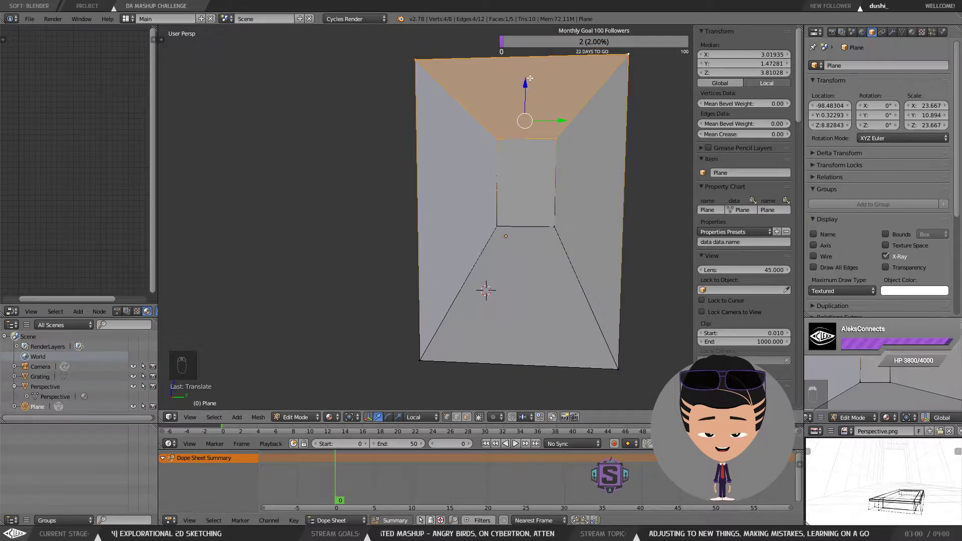
# Step: Select the room's back wall face and switch back to the camera view
pyautogui.press('Tab')
pyautogui.click(616, 134)
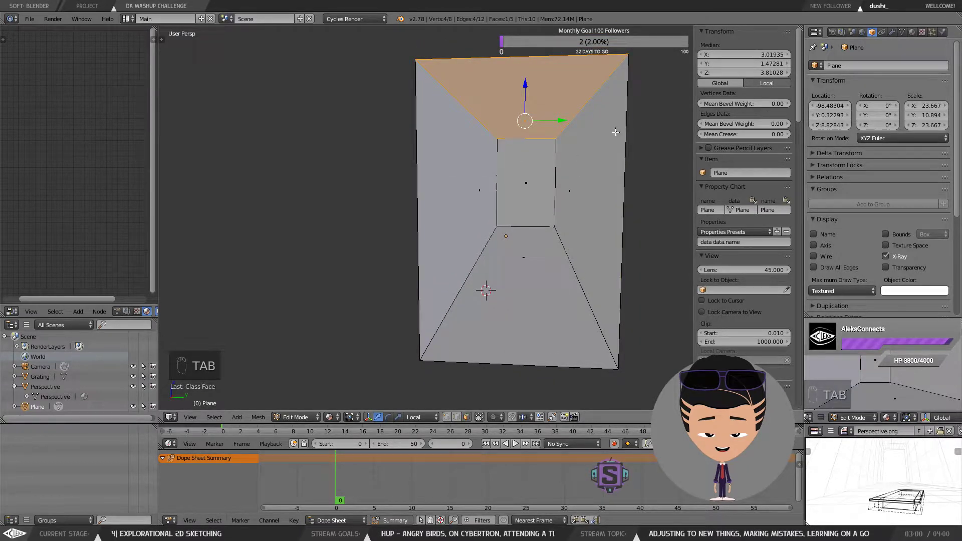
pyautogui.rightClick(534, 177)
pyautogui.press('KP_0')
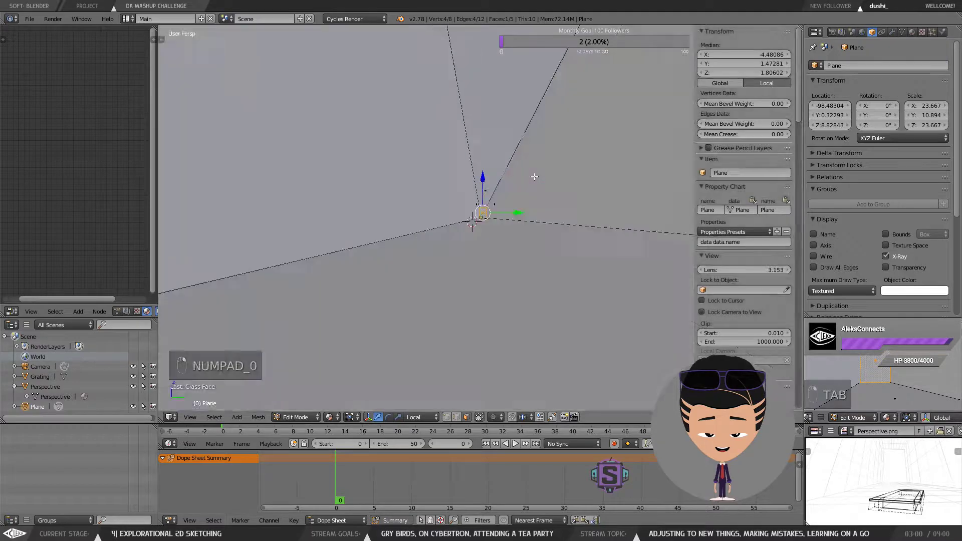
pyautogui.press('KP_0')
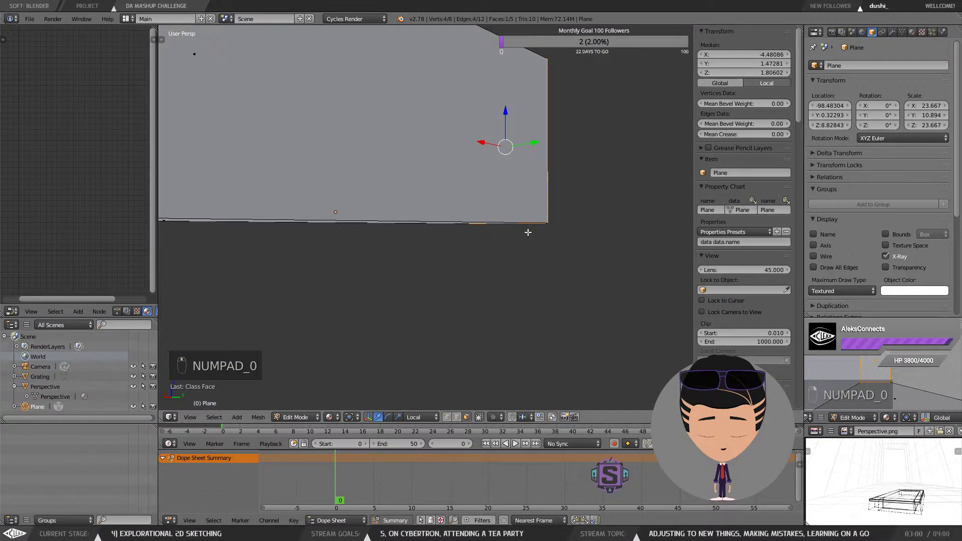
pyautogui.press('KP_0')
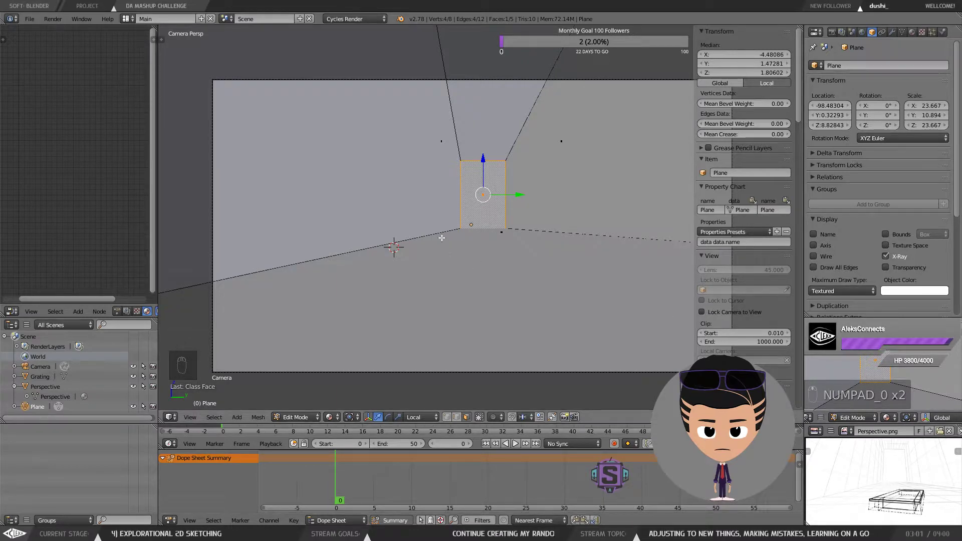
pyautogui.click(912, 33)
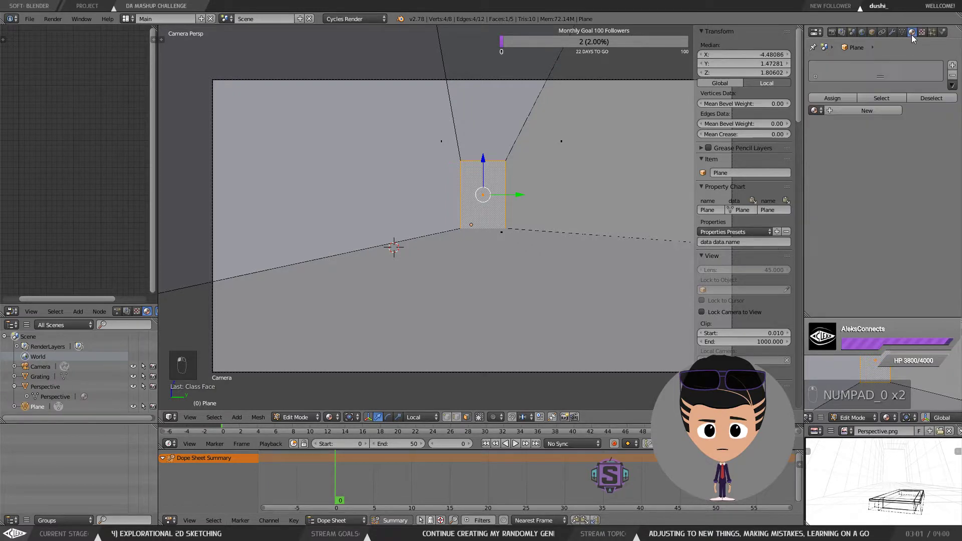
pyautogui.click(902, 34)
pyautogui.click(920, 34)
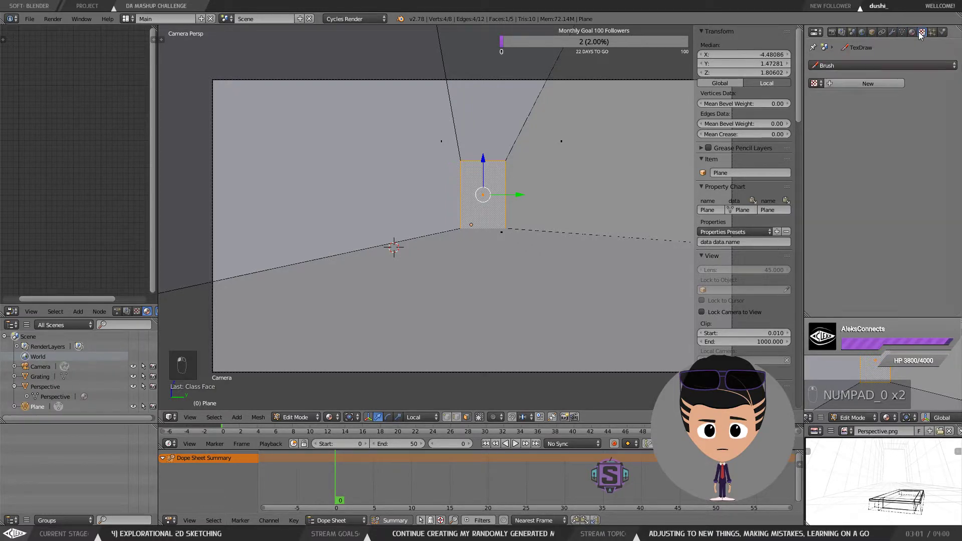
pyautogui.click(895, 32)
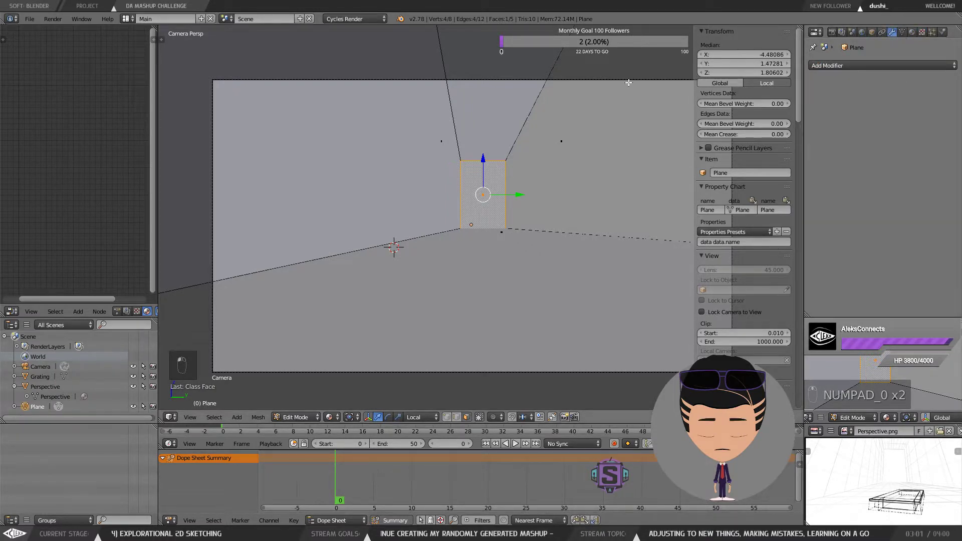
pyautogui.rightClick(539, 83)
pyautogui.press('Tab')
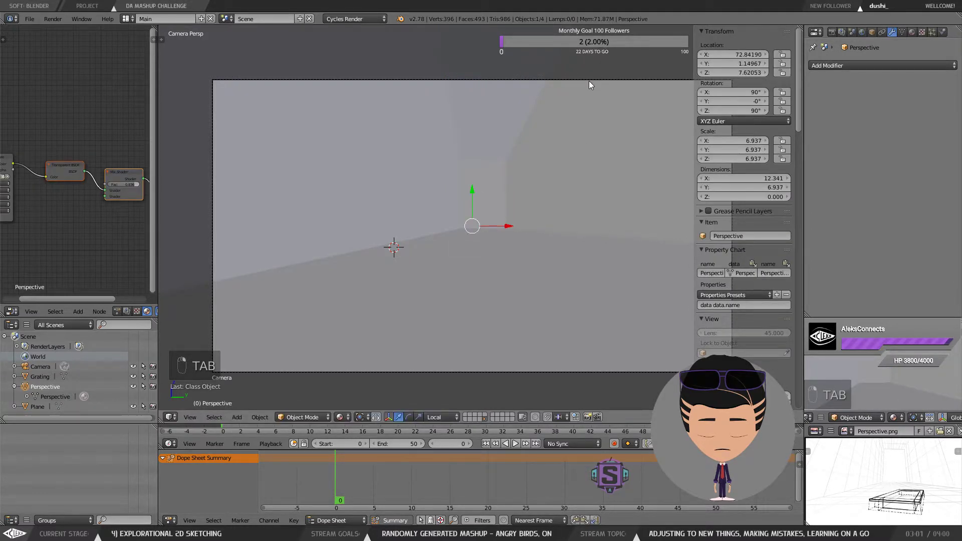
pyautogui.rightClick(600, 79)
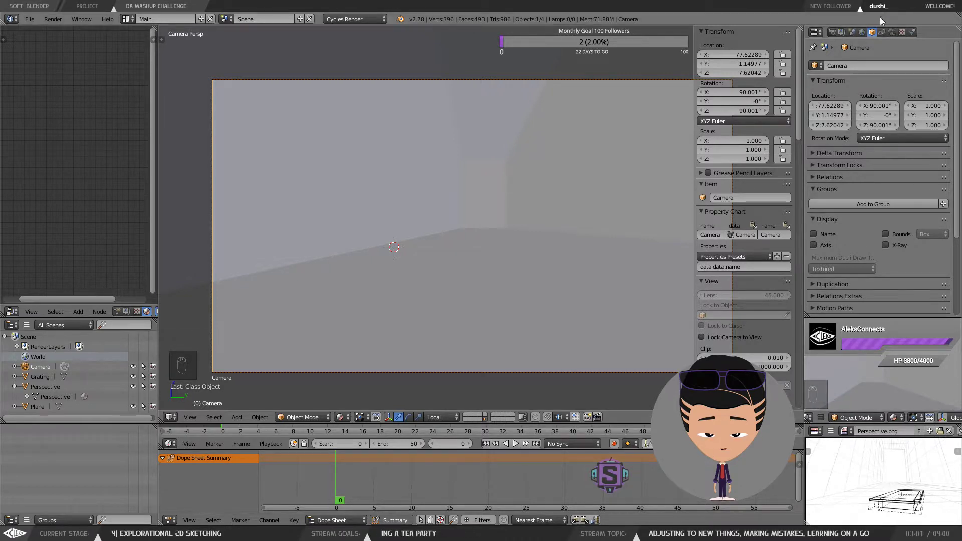
# Step: Open the camera's data properties and set the sensor preset to Blender
pyautogui.click(893, 32)
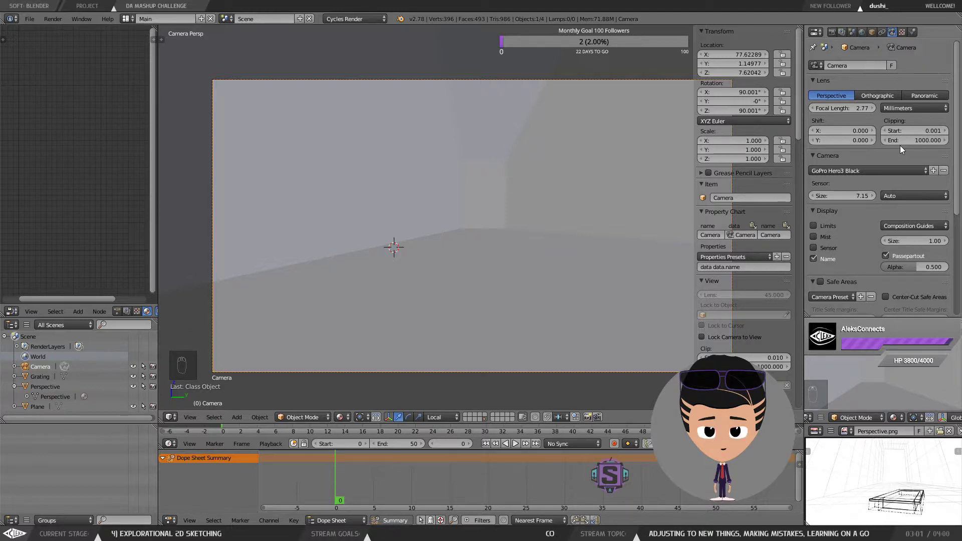
pyautogui.click(866, 170)
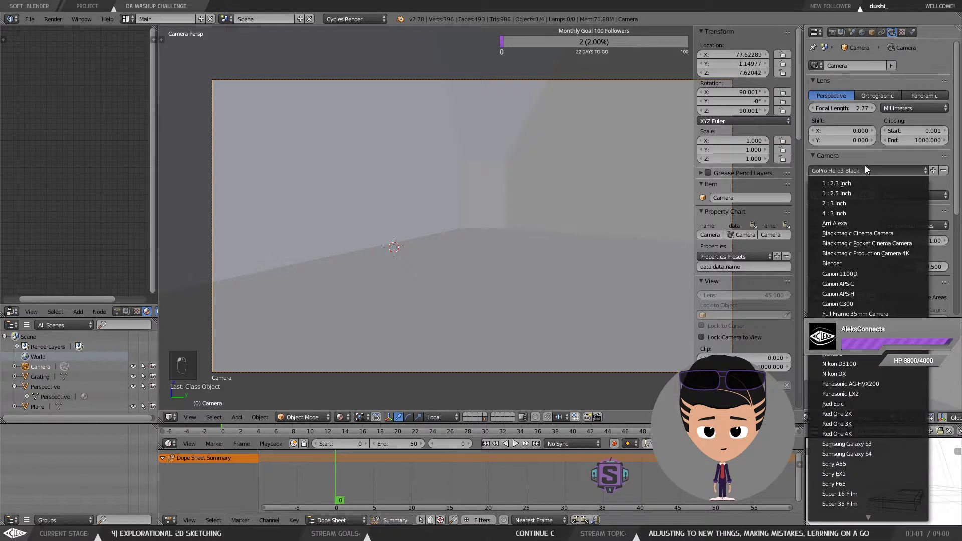
pyautogui.scroll(-16, 884, 476)
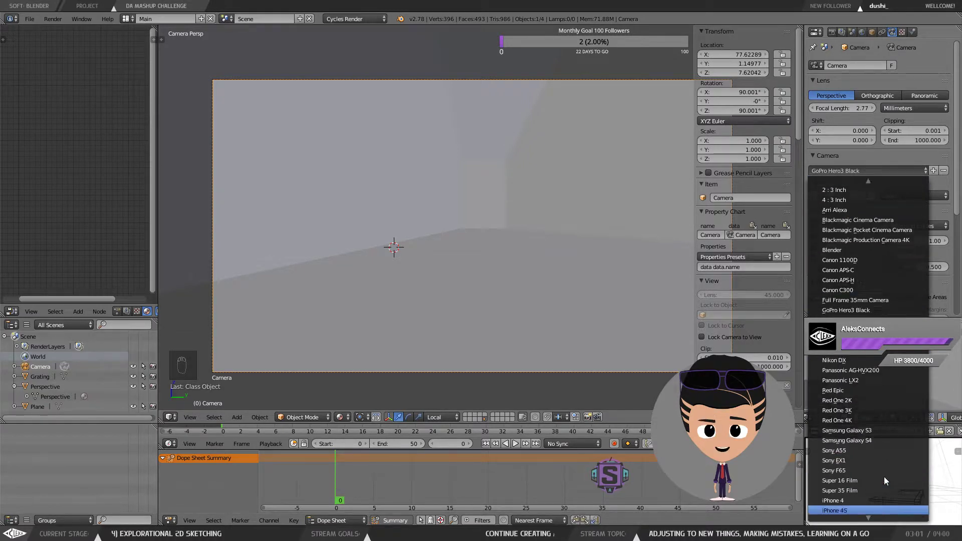
pyautogui.scroll(9, 882, 475)
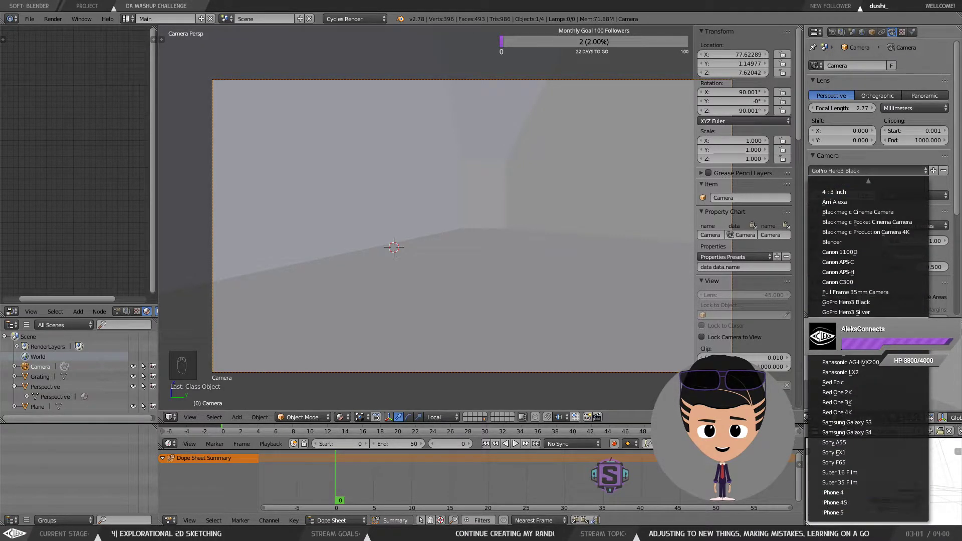
pyautogui.click(839, 242)
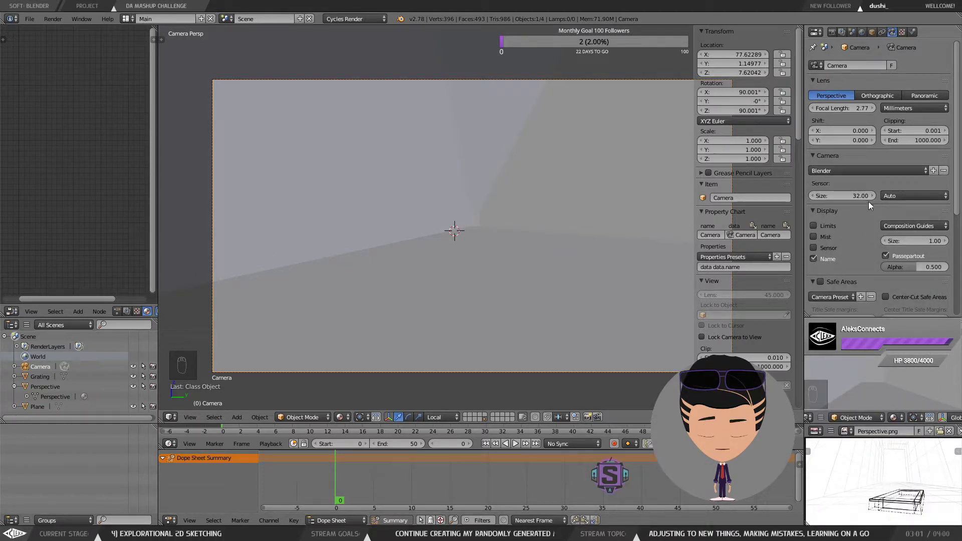
# Step: Try setting the camera's focal length to 35 mm, then reset the focal length to its default value
pyautogui.click(849, 108)
pyautogui.write('35')
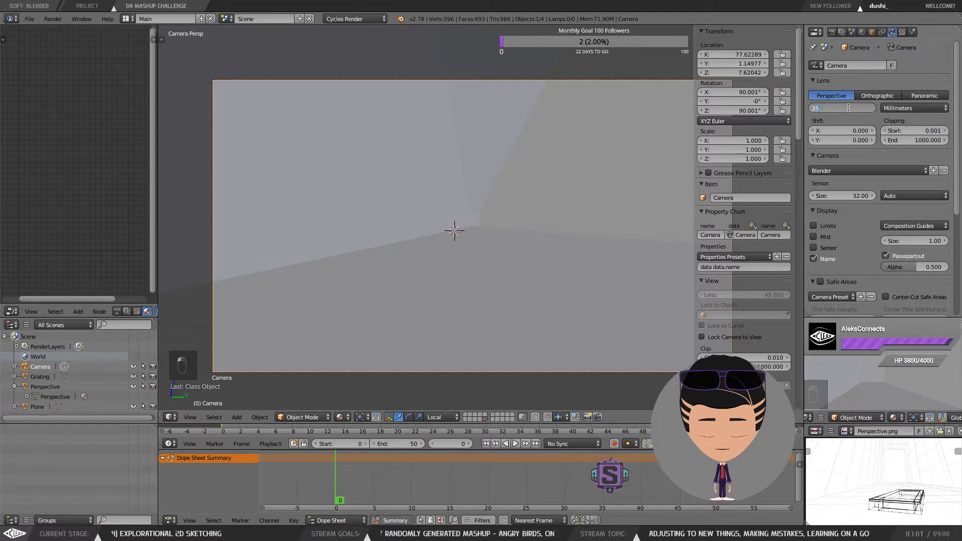
pyautogui.press('Return')
pyautogui.rightClick(852, 108)
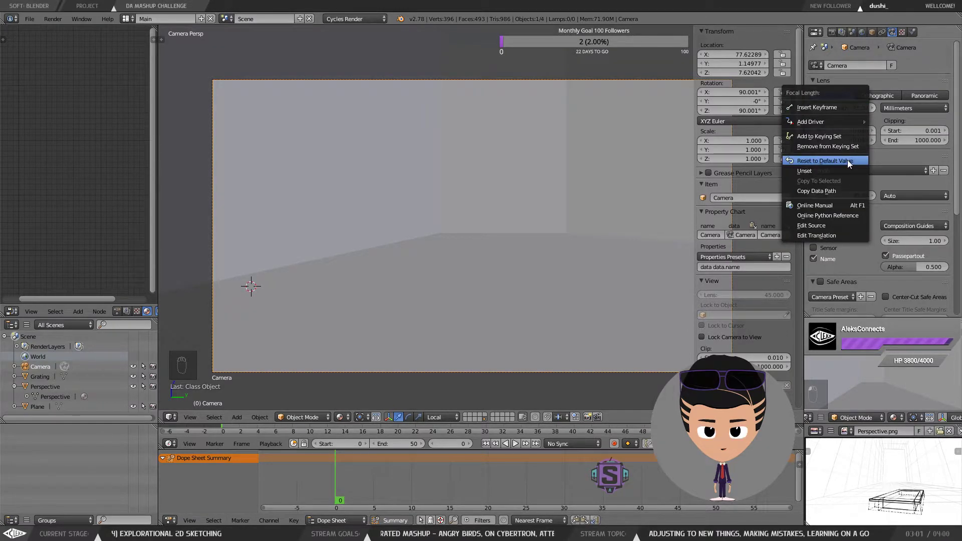
pyautogui.click(847, 161)
pyautogui.rightClick(853, 109)
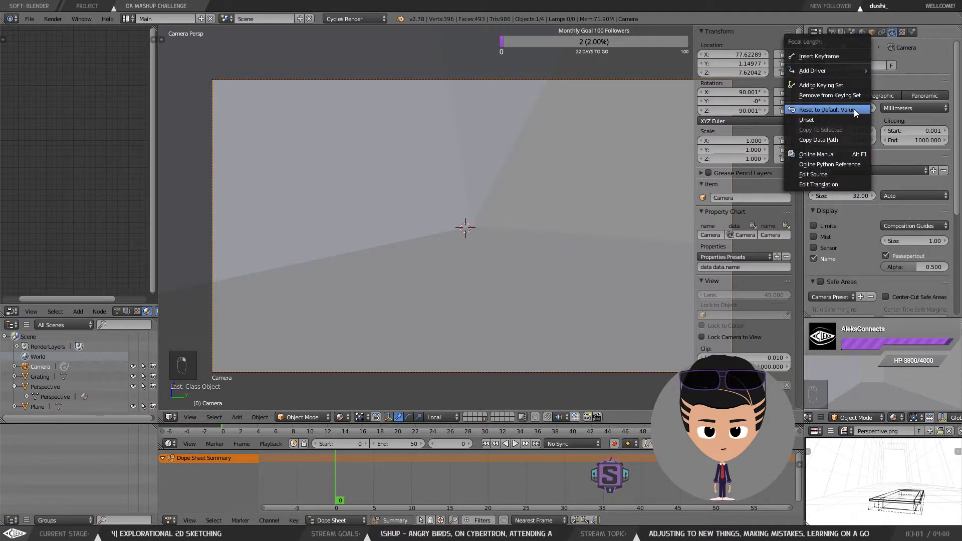
pyautogui.click(853, 109)
# Step: Reset the camera's sensor size to its default value and undo the reset
pyautogui.rightClick(851, 195)
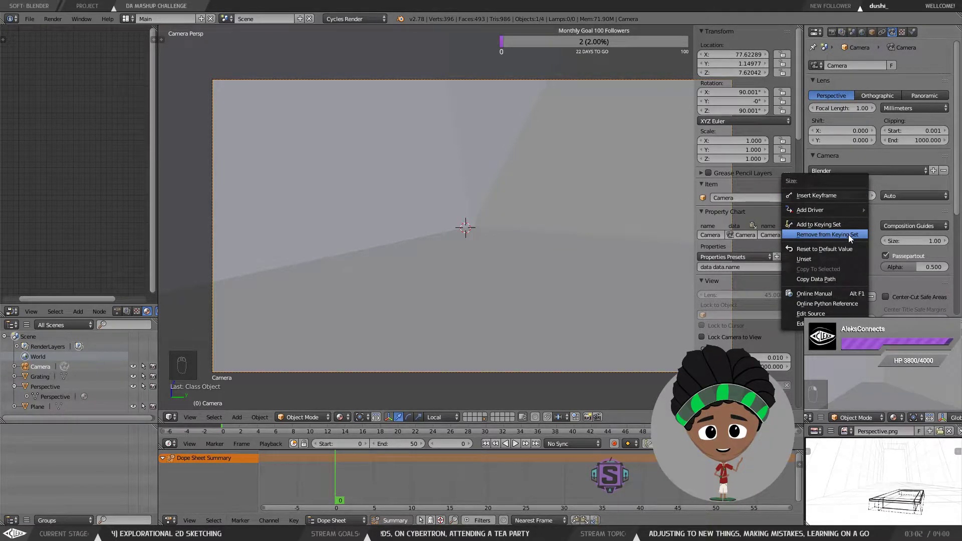
pyautogui.click(858, 251)
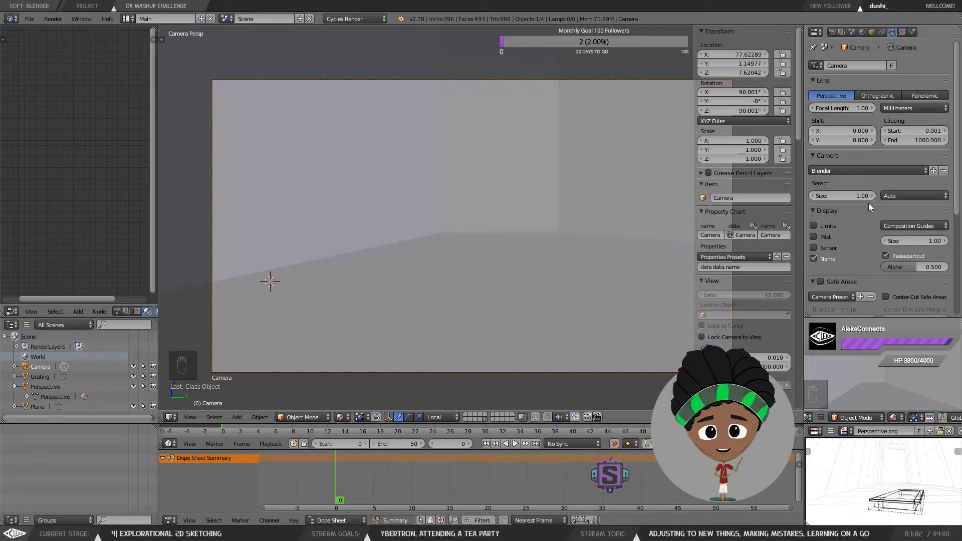
pyautogui.hotkey('ctrl', 'z')
pyautogui.hotkey('ctrl', 'z')
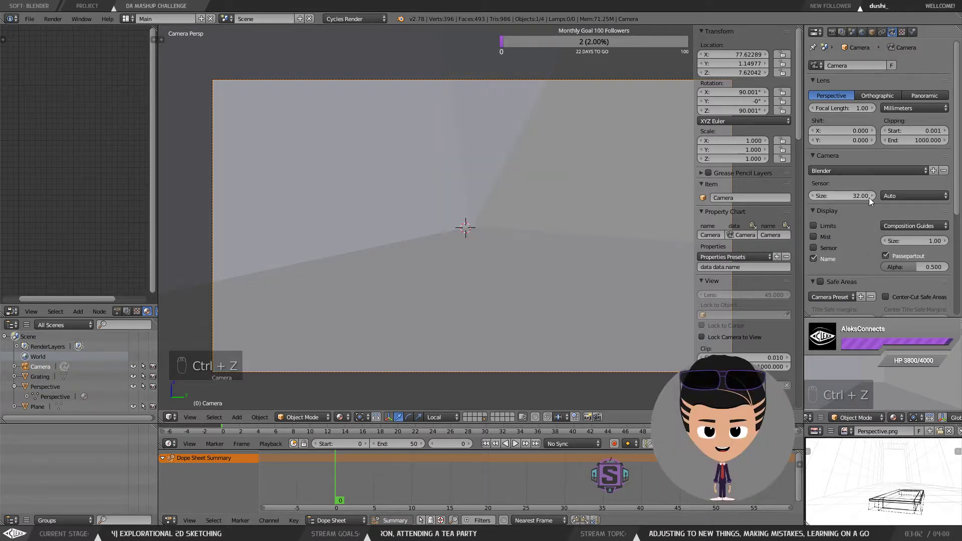
# Step: Set the camera's focal length to 35 mm
pyautogui.rightClick(856, 108)
pyautogui.click(842, 107)
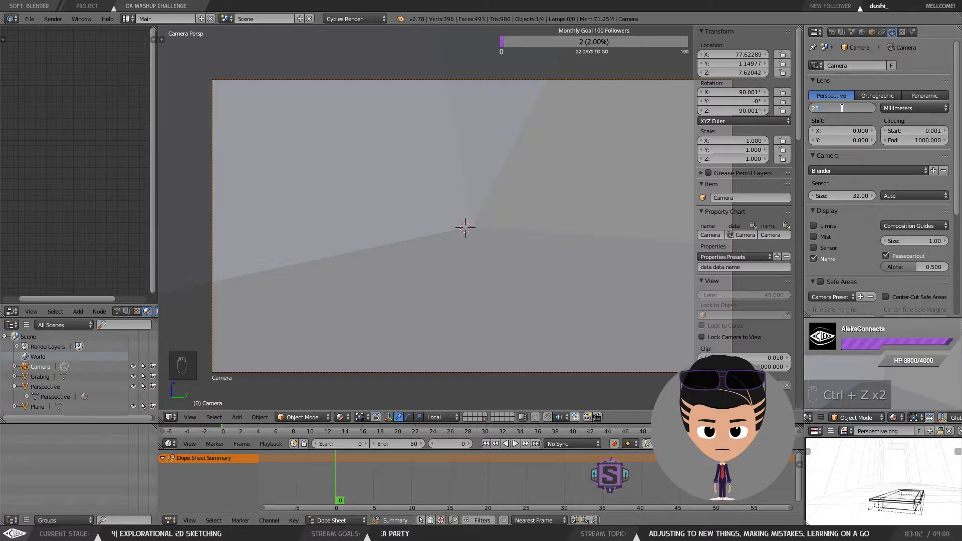
pyautogui.write('25')
pyautogui.press('BackSpace')
pyautogui.press('BackSpace')
pyautogui.write('35')
pyautogui.press('Return')
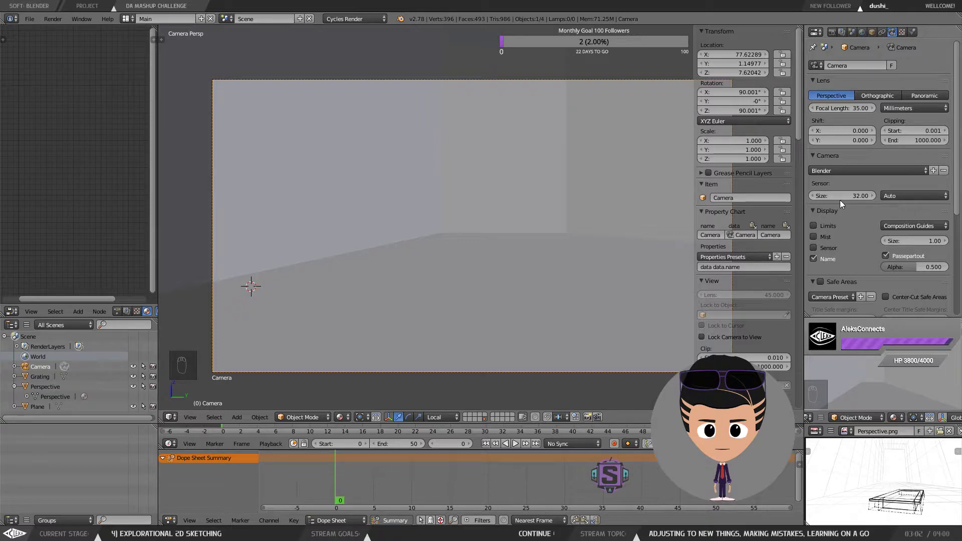
# Step: Switch the camera's lens unit from millimetres to Field of View
pyautogui.click(897, 109)
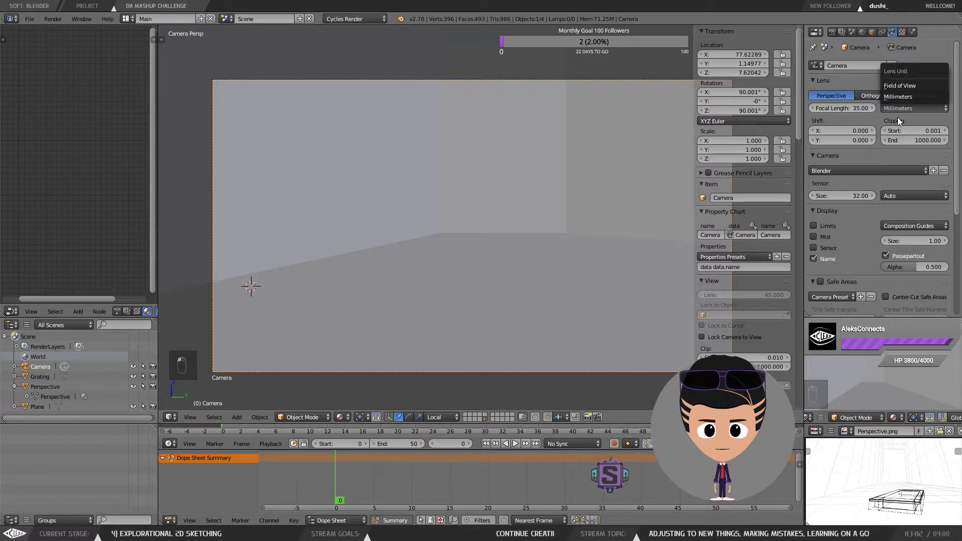
pyautogui.click(900, 86)
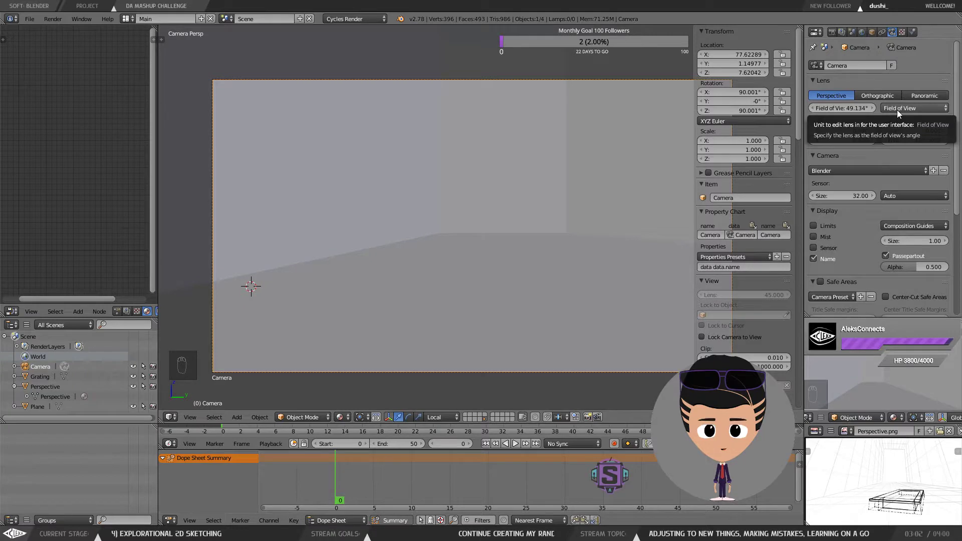
pyautogui.click(897, 109)
pyautogui.click(902, 85)
# Step: Set the camera's field of view to 60°, then widen it to about 80°
pyautogui.click(831, 108)
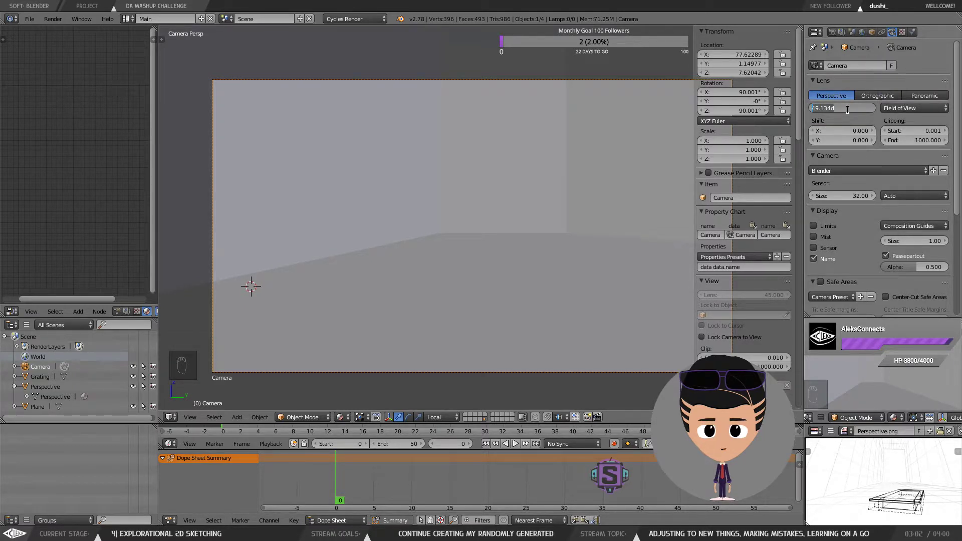
pyautogui.write('60')
pyautogui.press('Return')
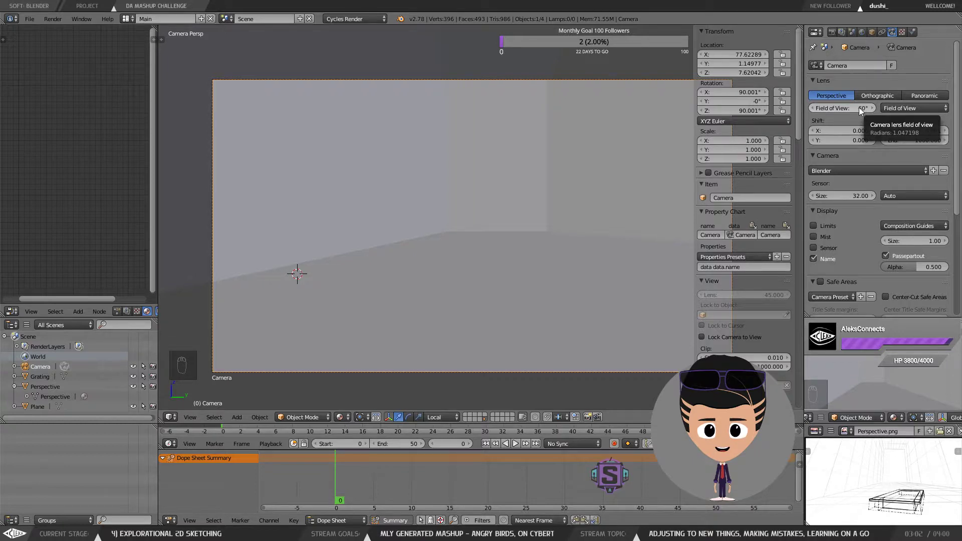
pyautogui.moveTo(859, 107); pyautogui.dragTo(916, 107)
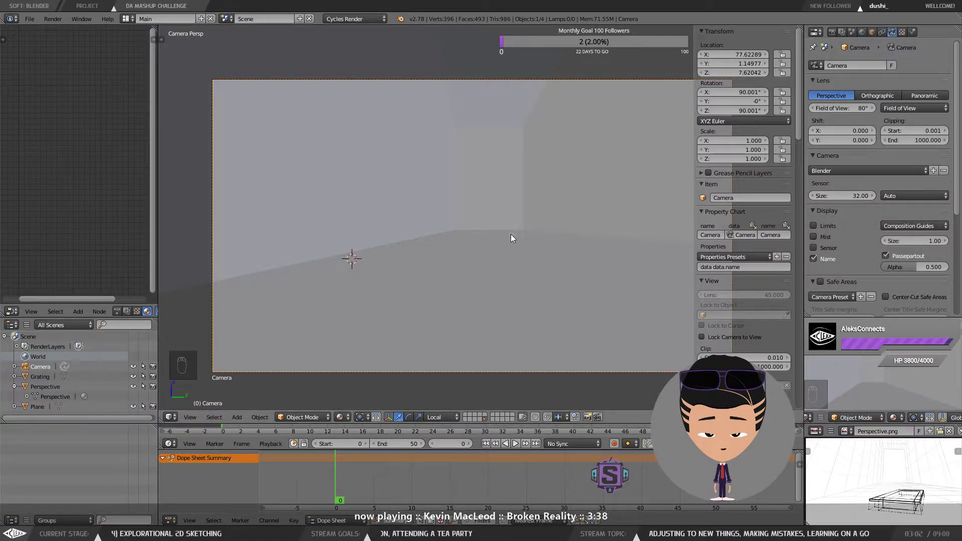
pyautogui.press('KP_0')
pyautogui.press('KP_0')
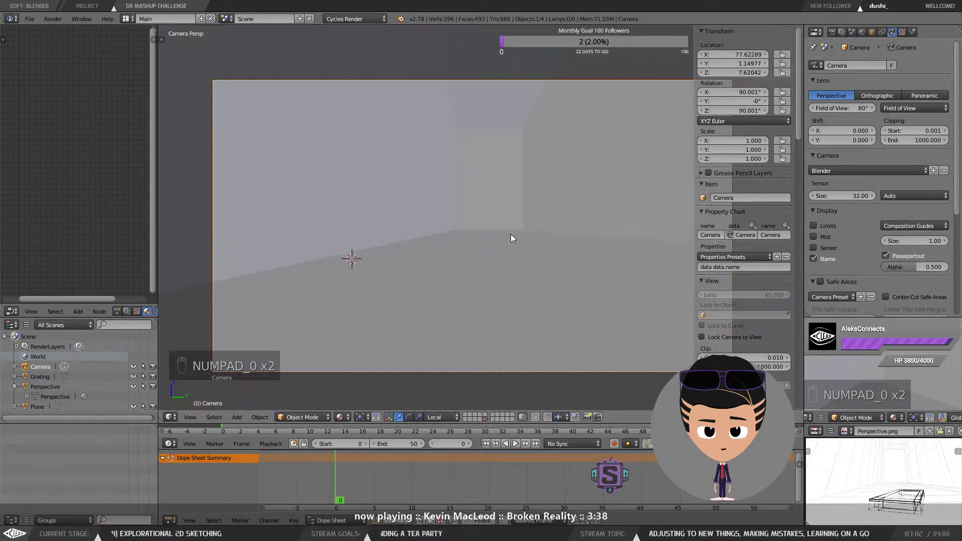
pyautogui.moveTo(510, 234); pyautogui.dragTo(489, 218)
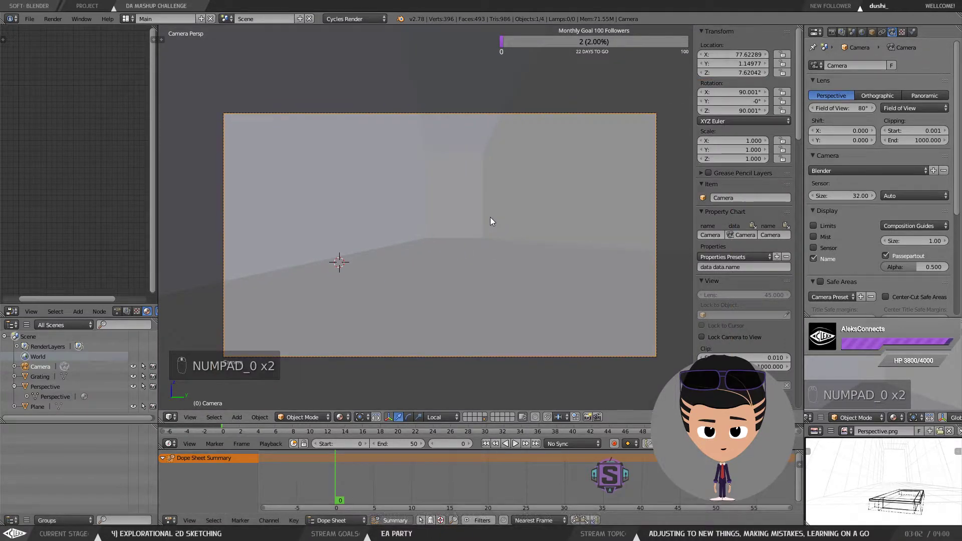
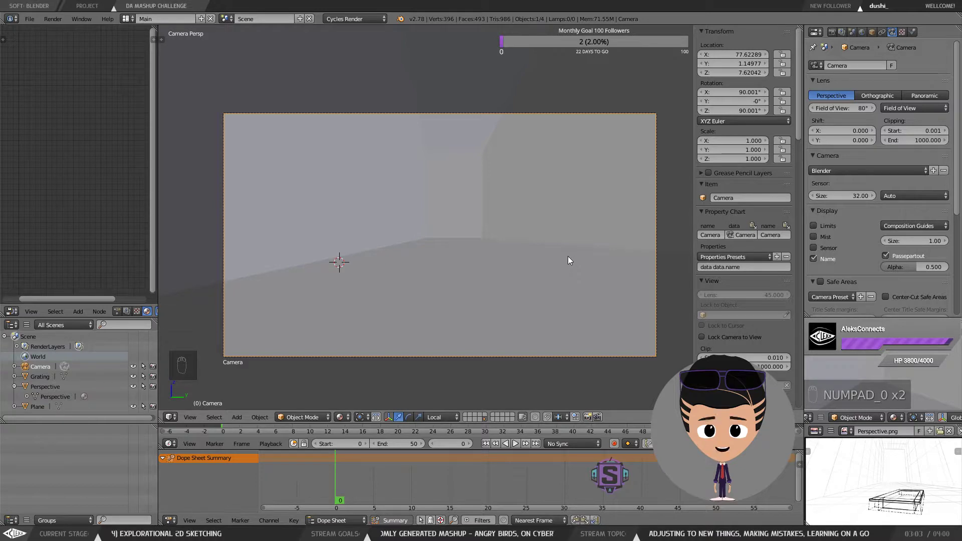
pyautogui.scroll(1, 422, 251)
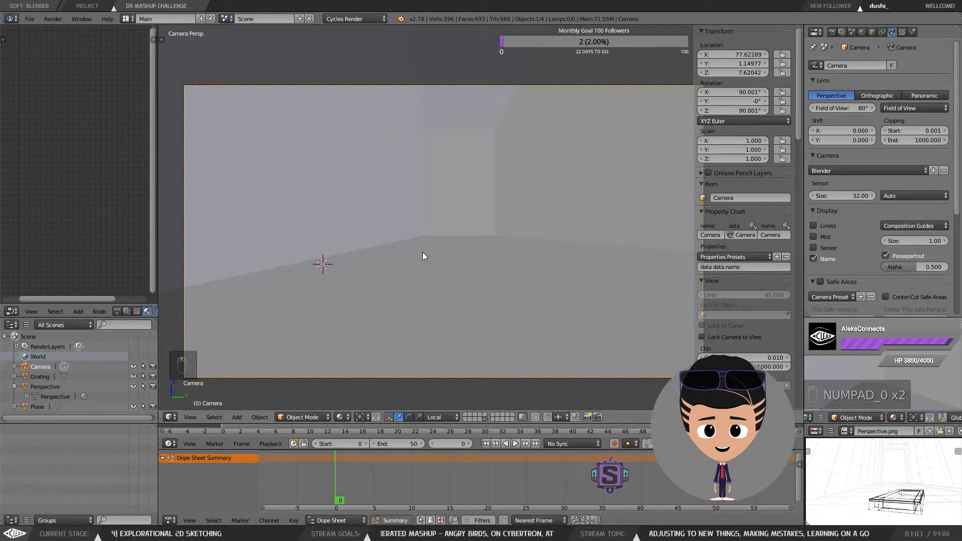
pyautogui.scroll(-1, 422, 252)
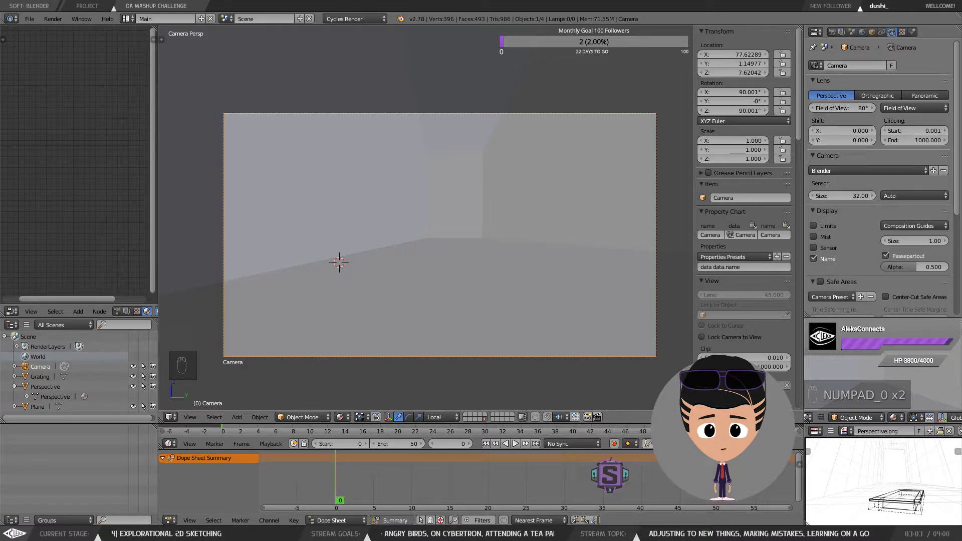
pyautogui.moveTo(98, 533)
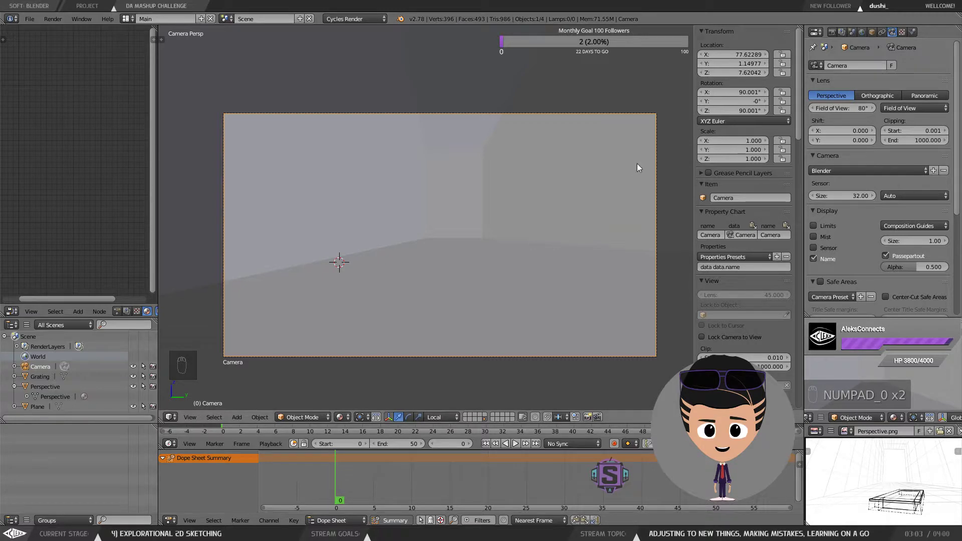
# Step: Place the 3D cursor inside the camera view and toggle the camera view off and back on
pyautogui.click(609, 173)
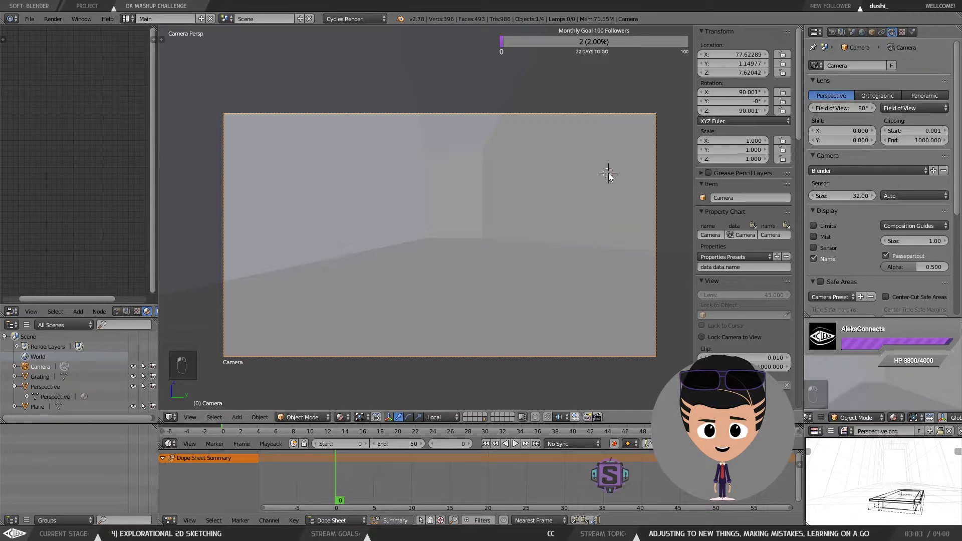
pyautogui.click(430, 203)
pyautogui.press('KP_0')
pyautogui.press('KP_0')
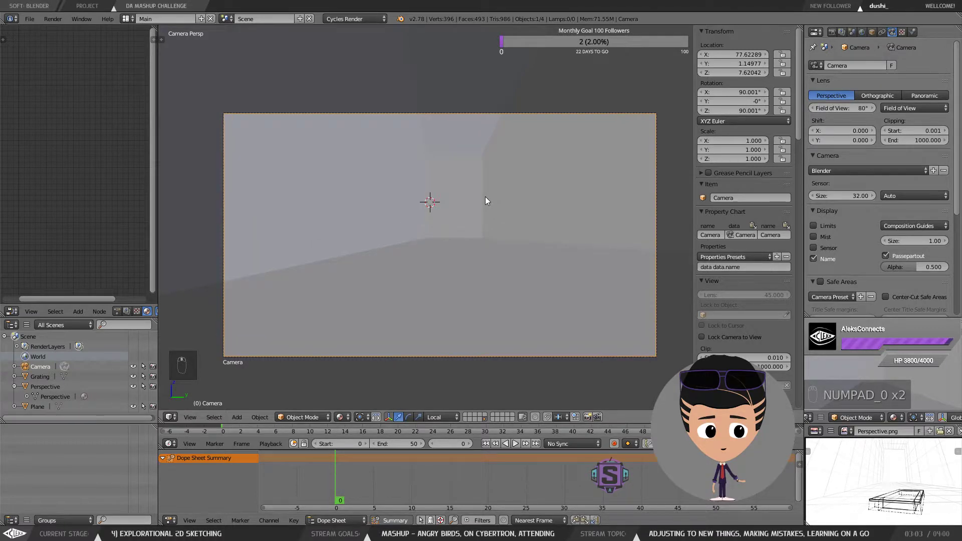
# Step: Set the camera's sensor size to 45
pyautogui.scroll(2, 482, 189)
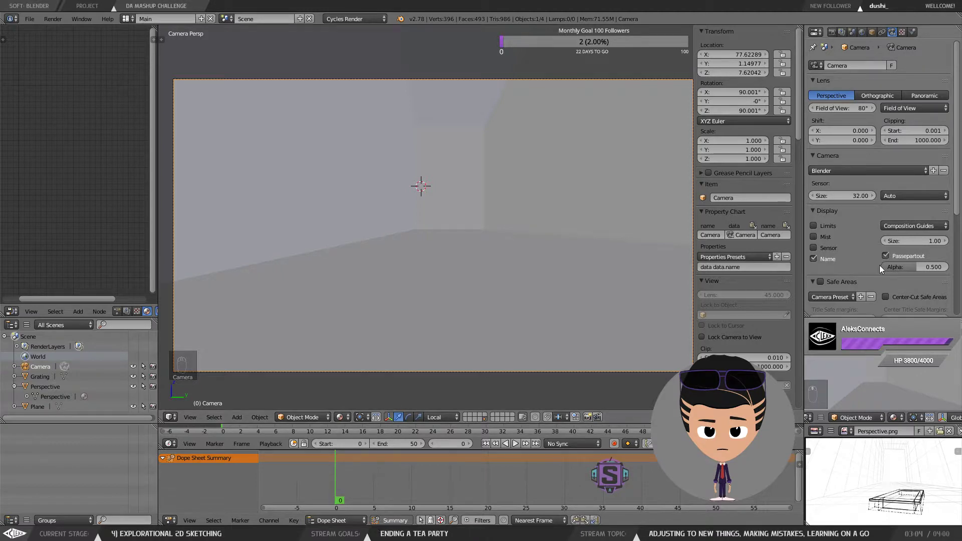
pyautogui.moveTo(852, 196); pyautogui.dragTo(912, 196)
pyautogui.moveTo(842, 196); pyautogui.dragTo(844, 196)
pyautogui.click(844, 196)
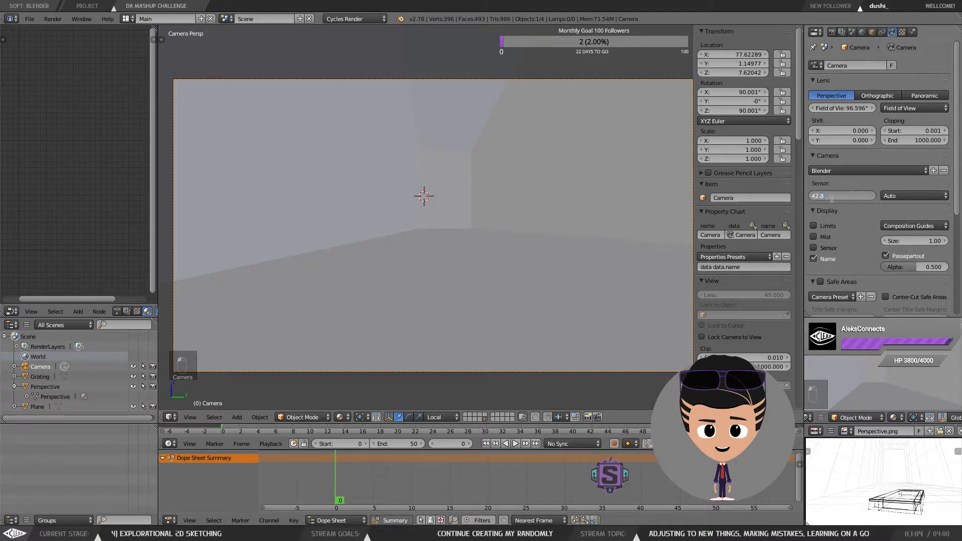
pyautogui.write('45')
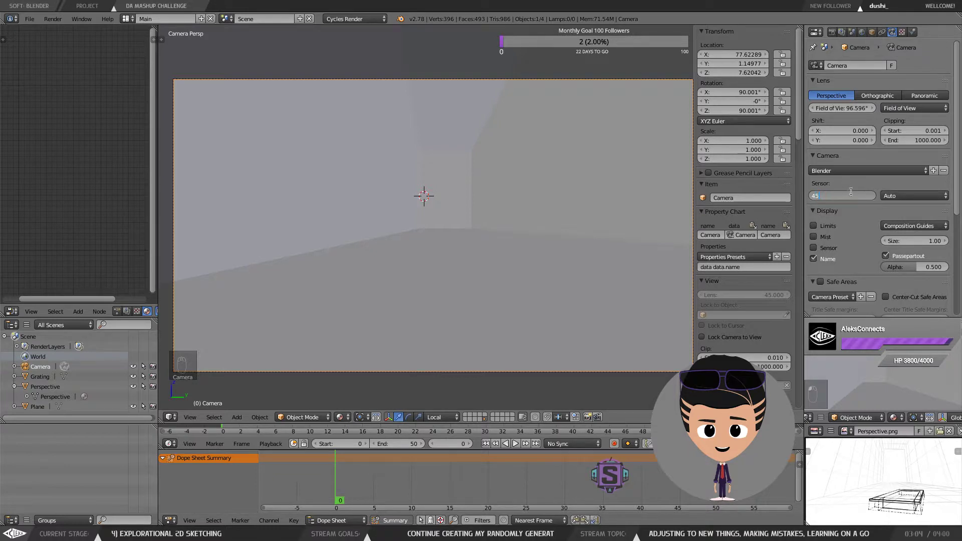
pyautogui.press('Return')
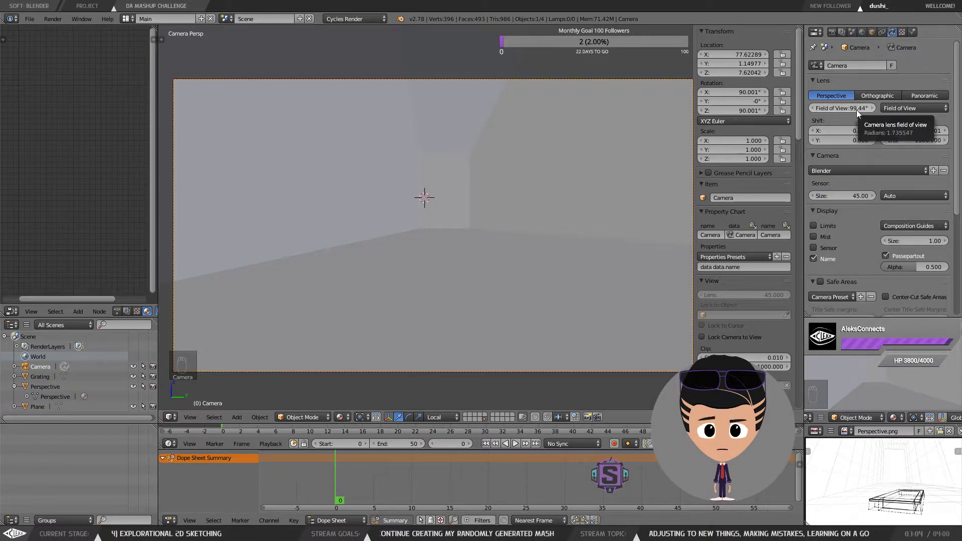
# Step: Set the camera's field of view to 3.267°, then widen it to about 160°
pyautogui.moveTo(856, 110); pyautogui.dragTo(855, 109)
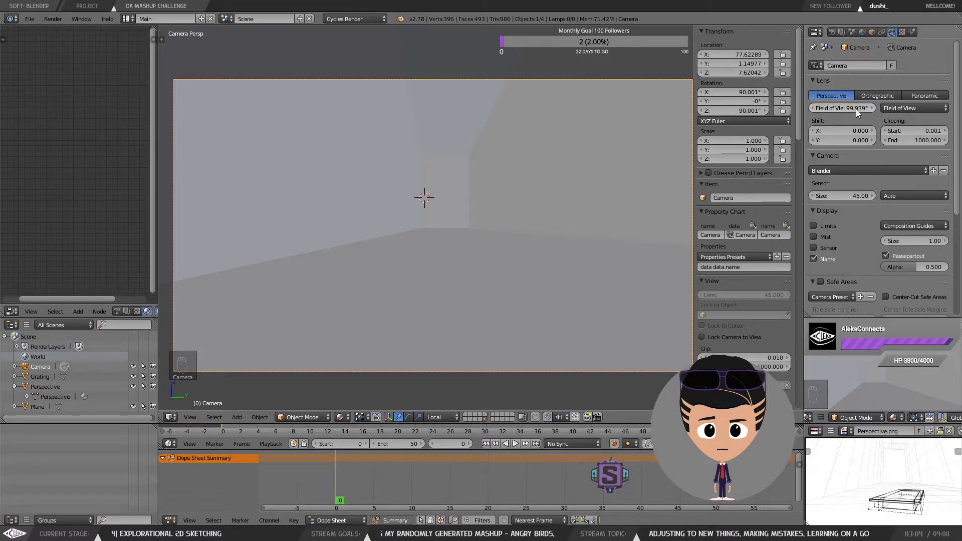
pyautogui.click(852, 108)
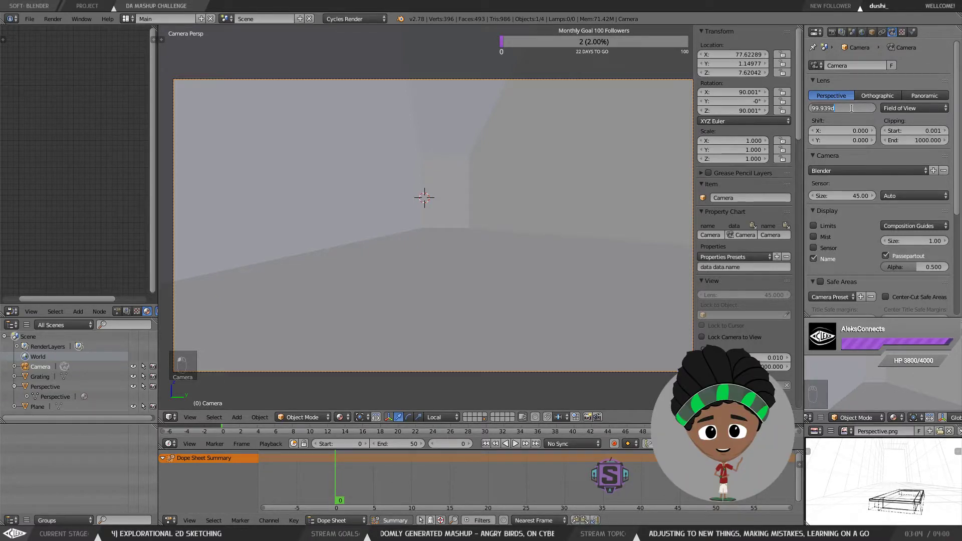
pyautogui.write('3.267')
pyautogui.press('Return')
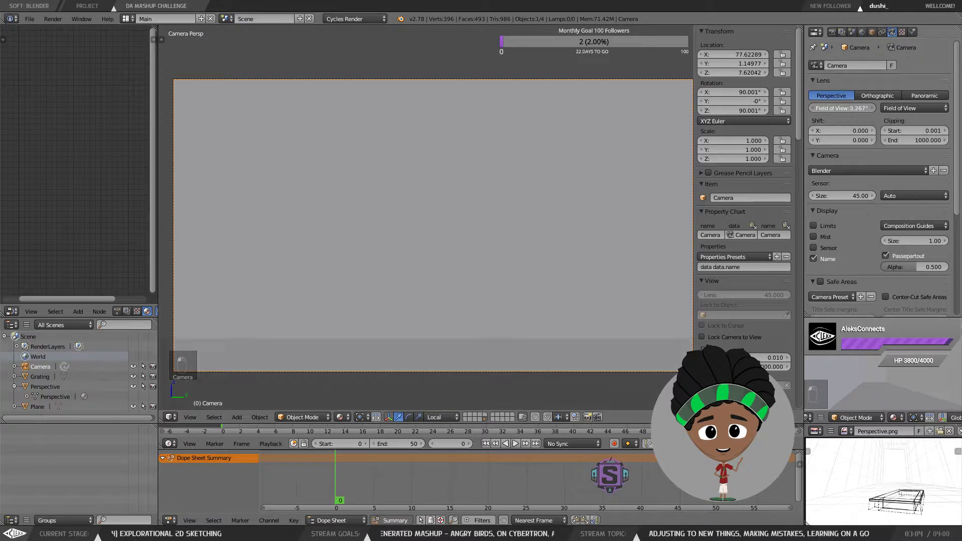
pyautogui.moveTo(852, 109); pyautogui.dragTo(930, 108)
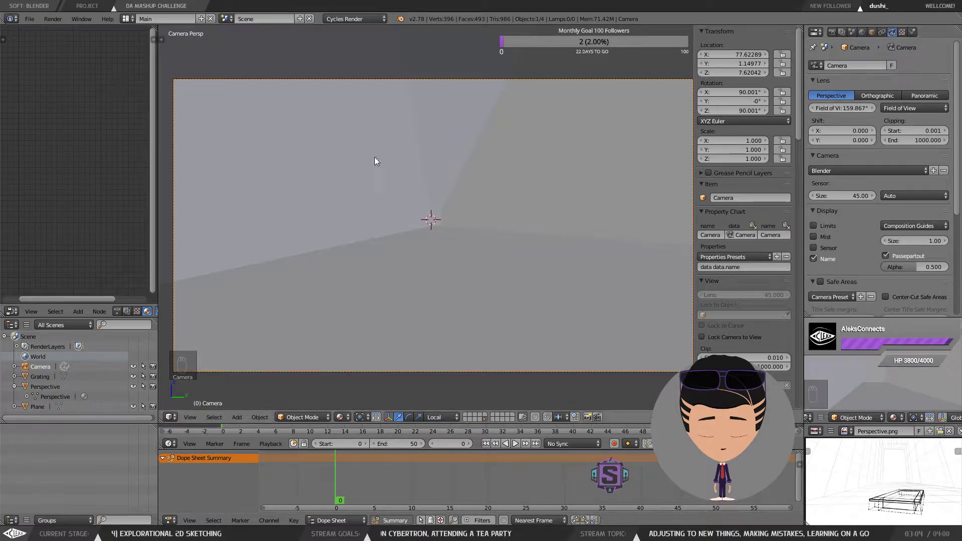
pyautogui.scroll(10, 525, 226)
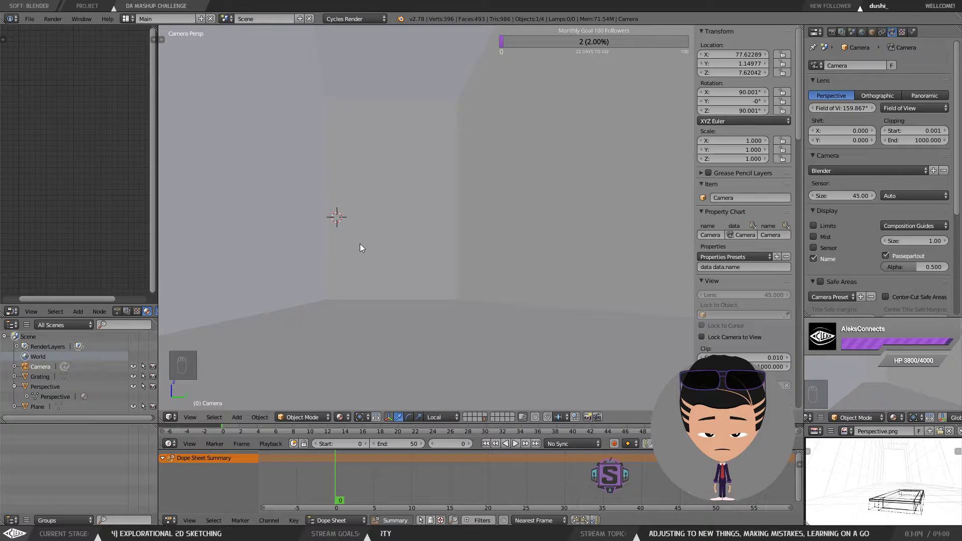
pyautogui.scroll(-5, 359, 244)
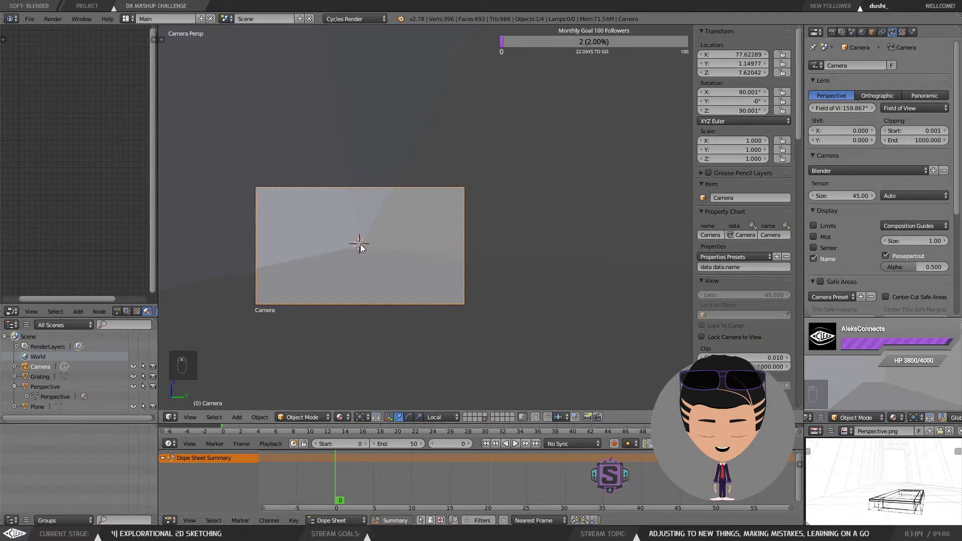
pyautogui.scroll(2, 361, 246)
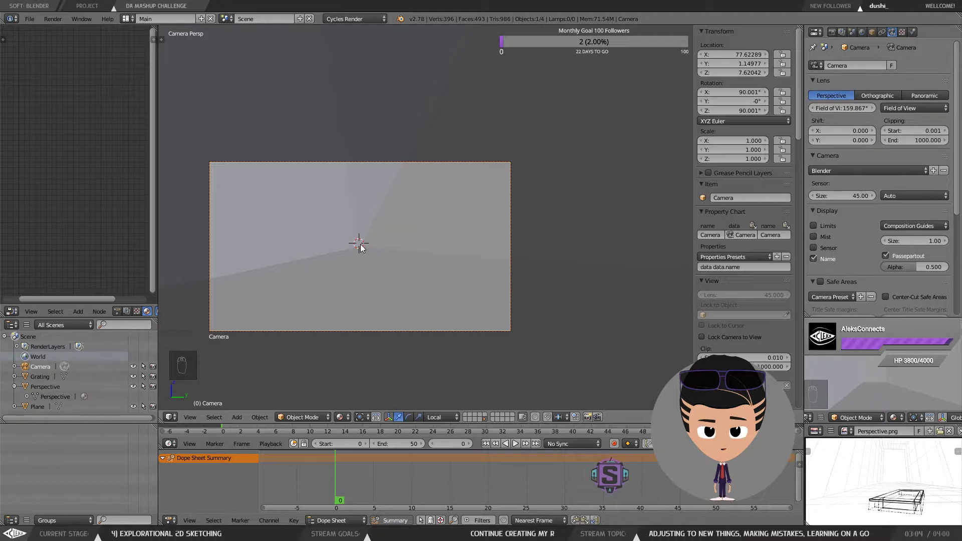
pyautogui.rightClick(452, 169)
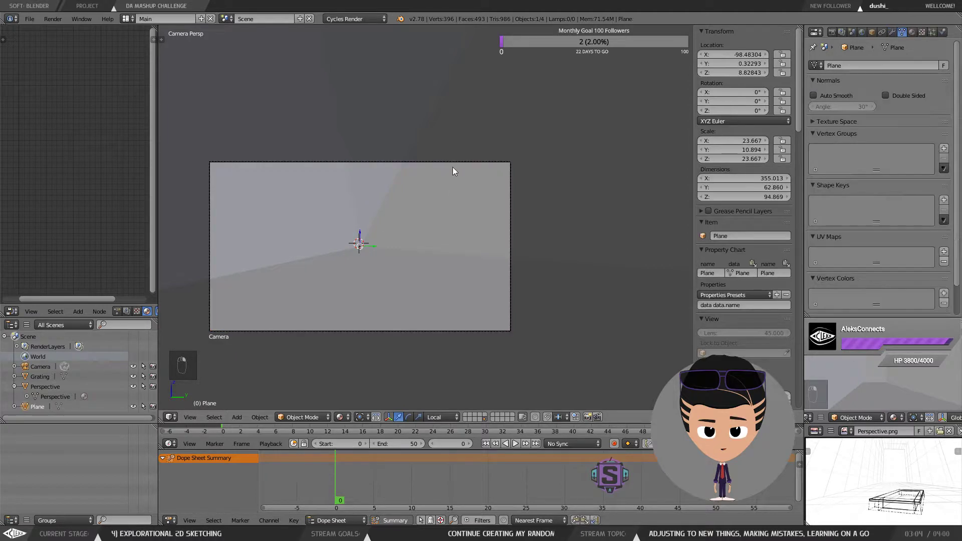
pyautogui.rightClick(480, 163)
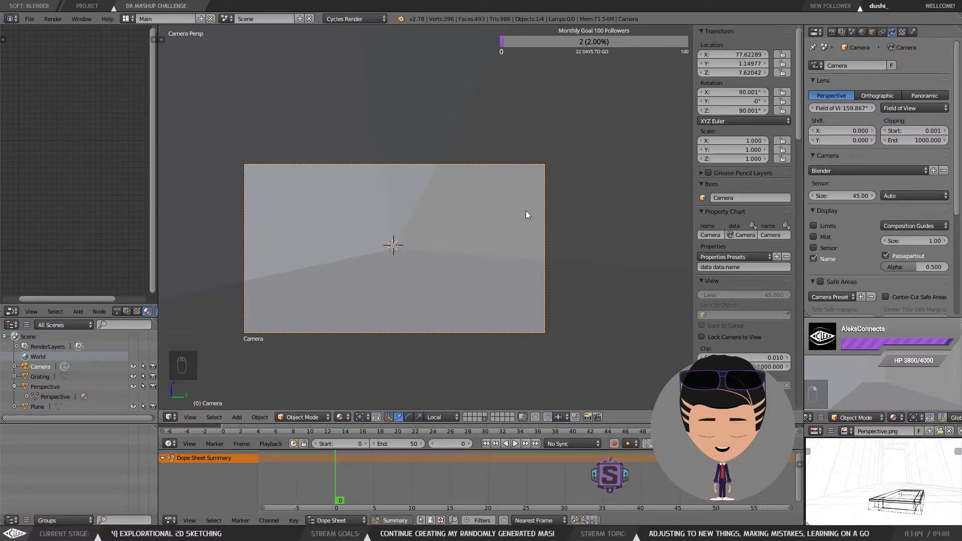
pyautogui.scroll(-2, 536, 207)
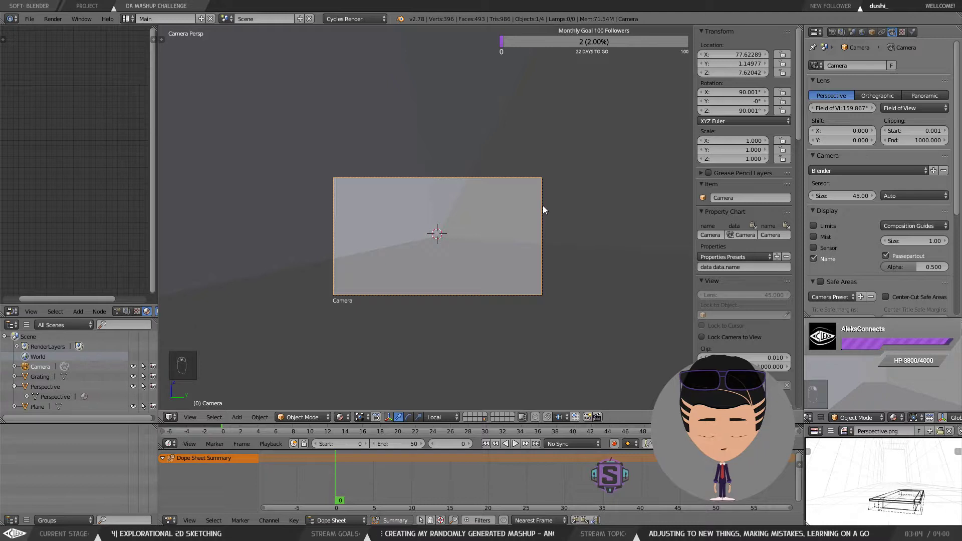
# Step: Leave camera view, select the Plane object and turn off its X-Ray display in object properties
pyautogui.press('Tab')
pyautogui.press('KP_0')
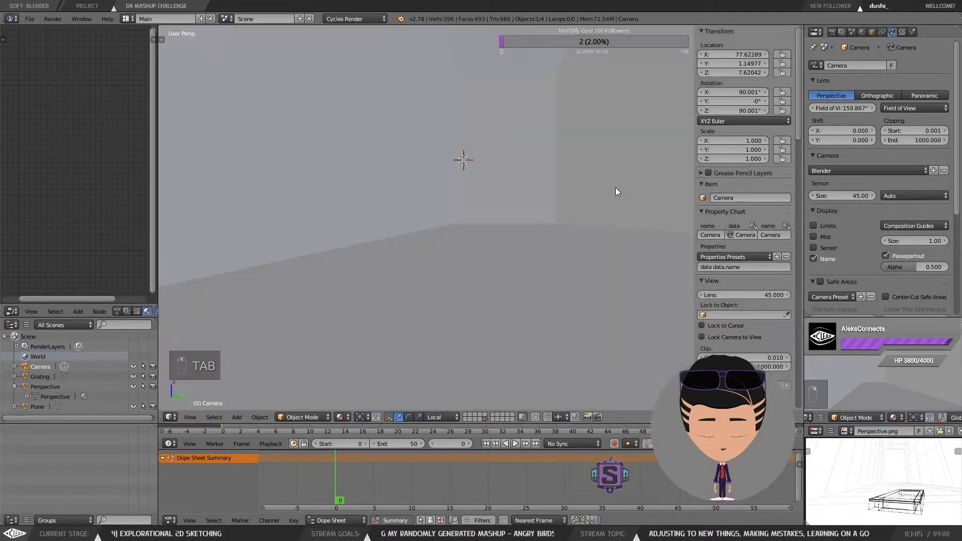
pyautogui.scroll(-3, 591, 203)
pyautogui.moveTo(591, 202); pyautogui.dragTo(557, 161)
pyautogui.scroll(-2, 569, 203)
pyautogui.scroll(3, 530, 188)
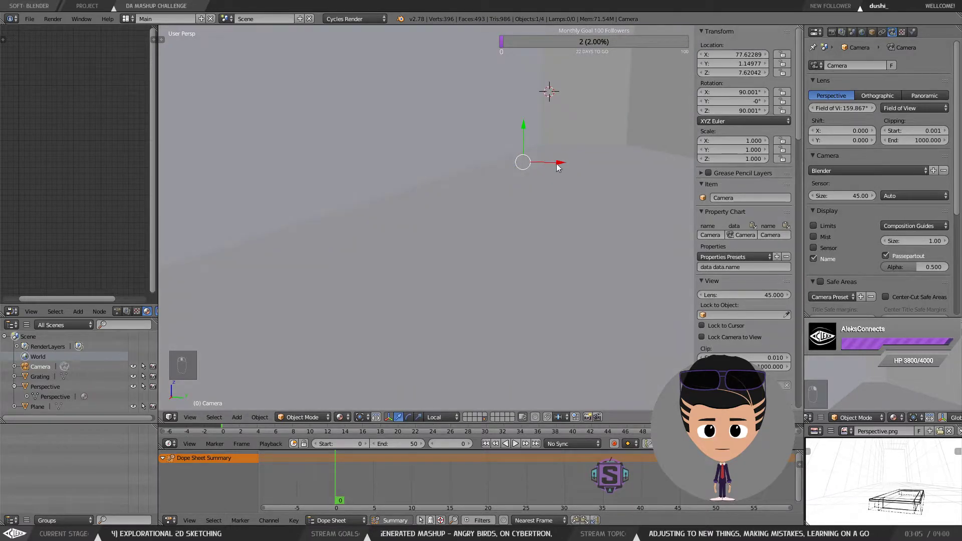
pyautogui.rightClick(583, 97)
pyautogui.click(870, 32)
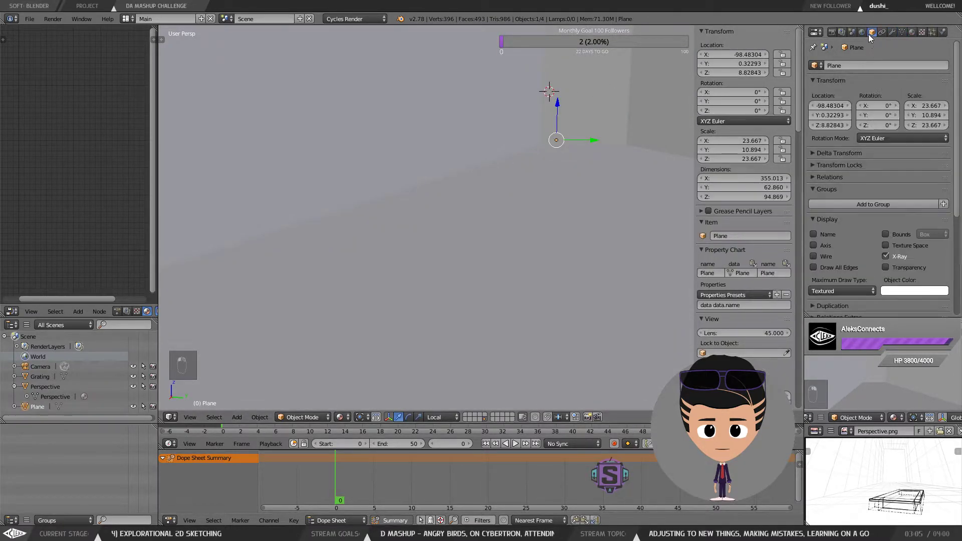
pyautogui.click(895, 255)
# Step: Select the Perspective image plane and snap the 3D cursor to it
pyautogui.rightClick(539, 145)
pyautogui.scroll(3, 541, 151)
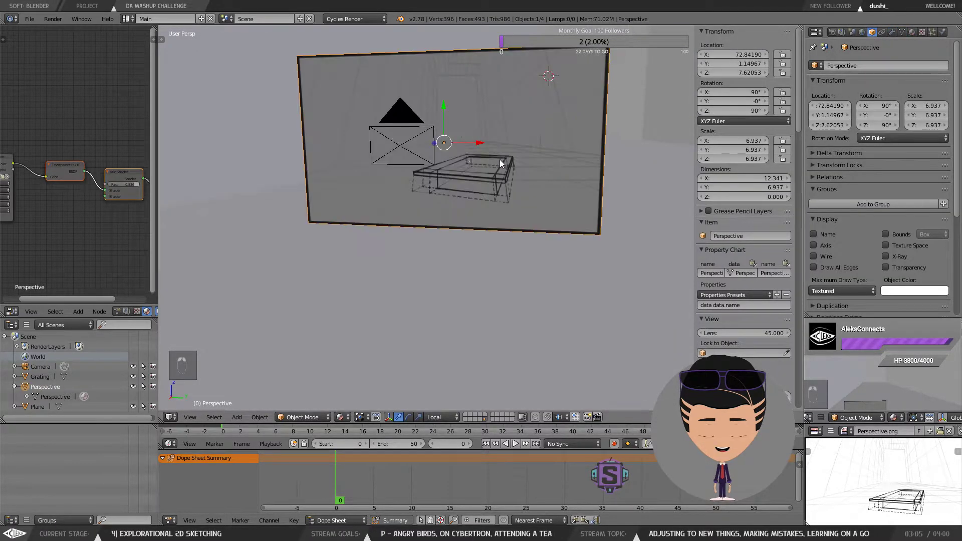
pyautogui.rightClick(404, 125)
pyautogui.rightClick(475, 109)
pyautogui.hotkey('shift', 's')
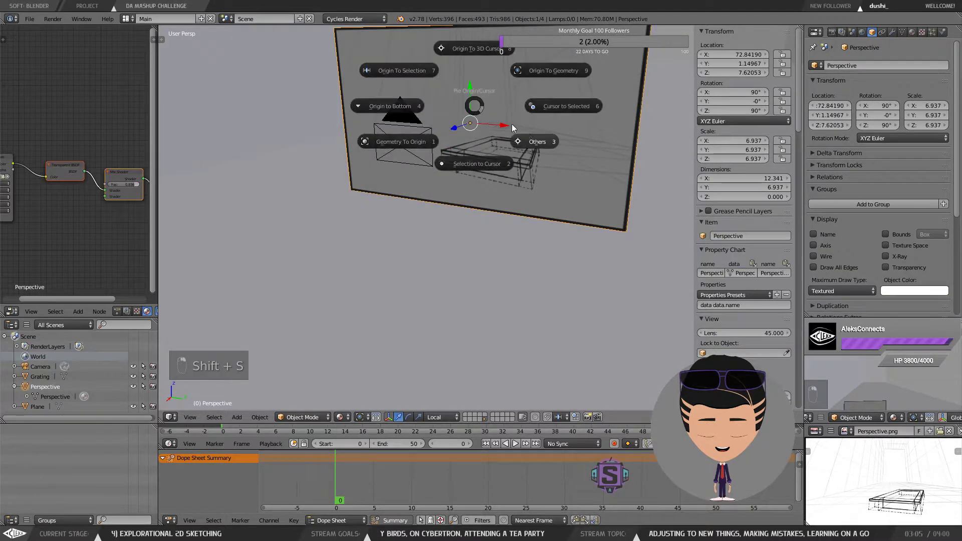
pyautogui.click(567, 106)
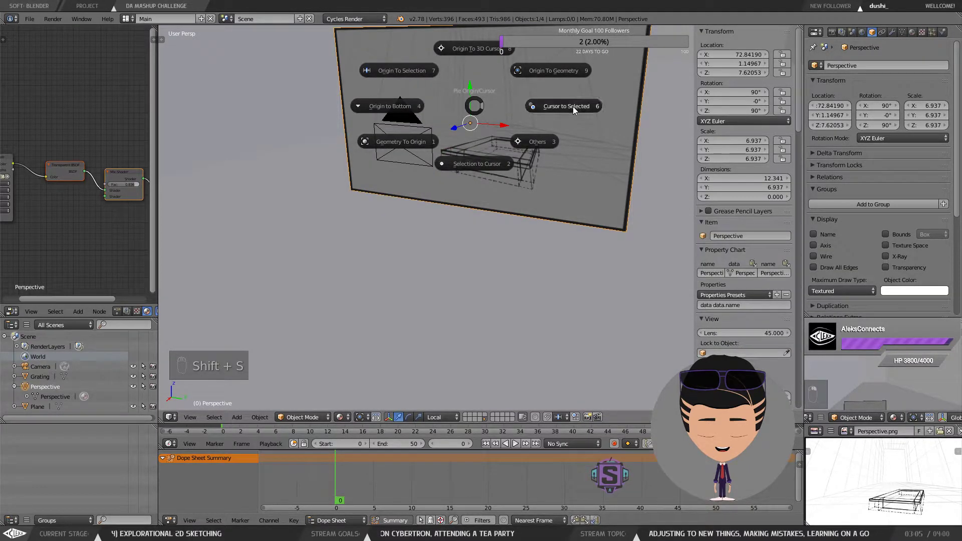
# Step: Select the camera and set its field of view to 60°
pyautogui.moveTo(500, 145); pyautogui.dragTo(491, 308)
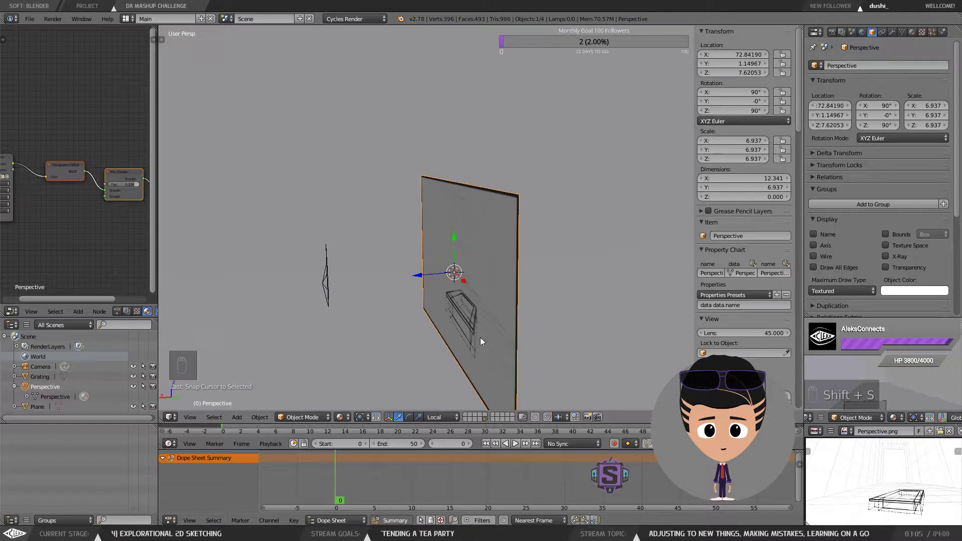
pyautogui.moveTo(482, 253); pyautogui.dragTo(480, 241)
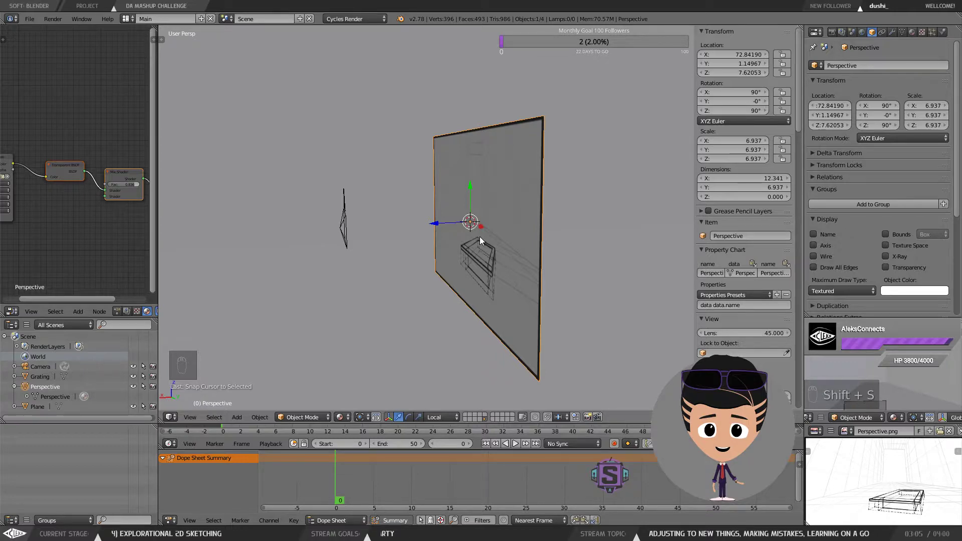
pyautogui.moveTo(419, 223); pyautogui.dragTo(374, 200)
pyautogui.keyDown('shift'); pyautogui.rightClick(355, 202); pyautogui.keyUp('shift')
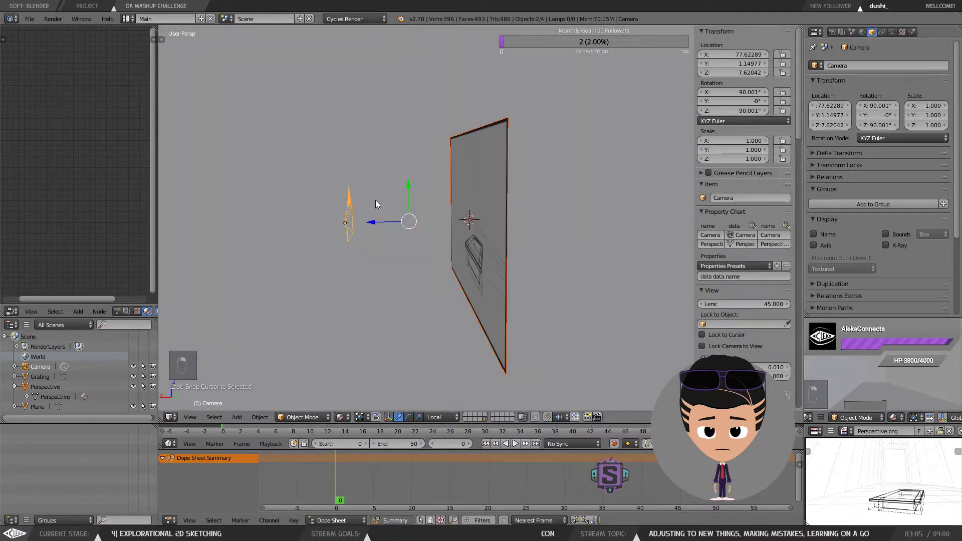
pyautogui.rightClick(344, 223)
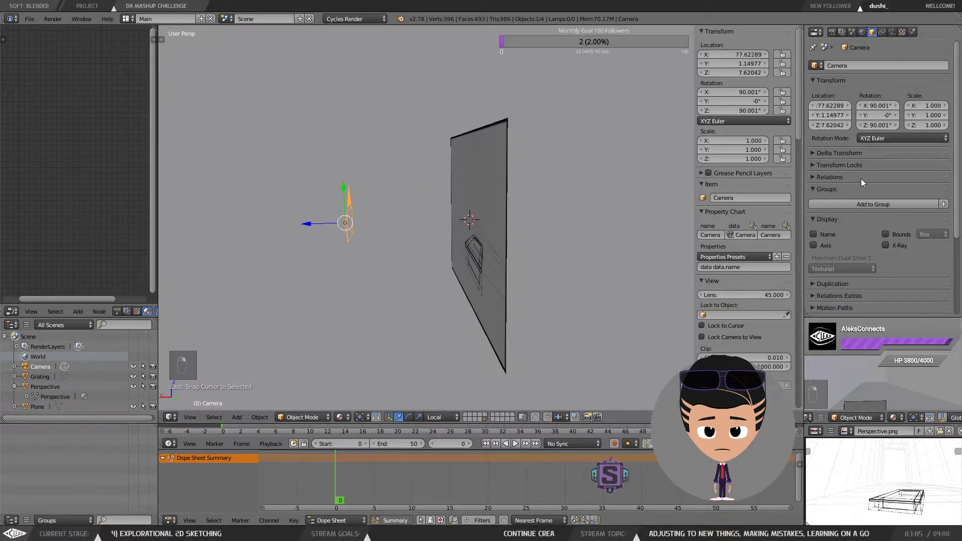
pyautogui.click(892, 32)
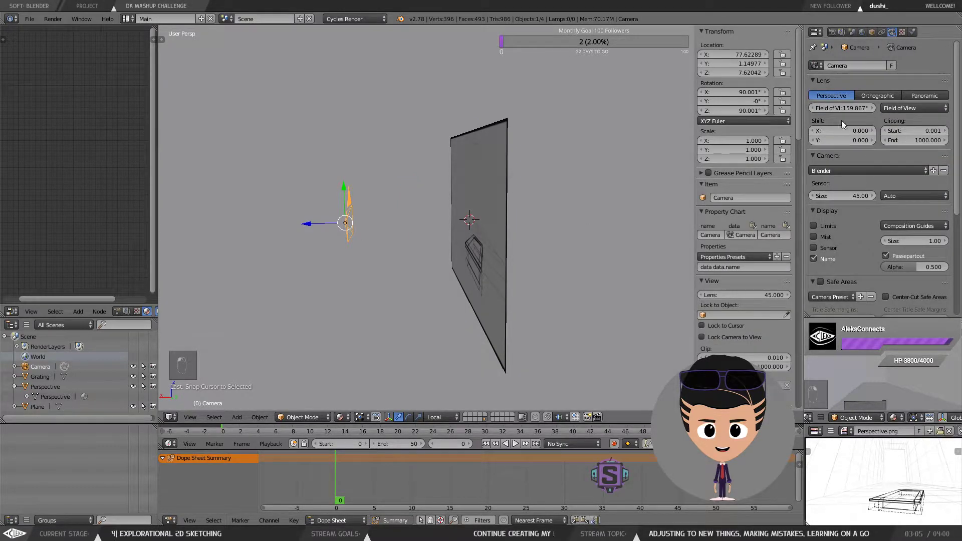
pyautogui.moveTo(841, 108)
pyautogui.mouseDown()
pyautogui.moveTo(809, 107)
pyautogui.moveTo(848, 107)
pyautogui.mouseUp()
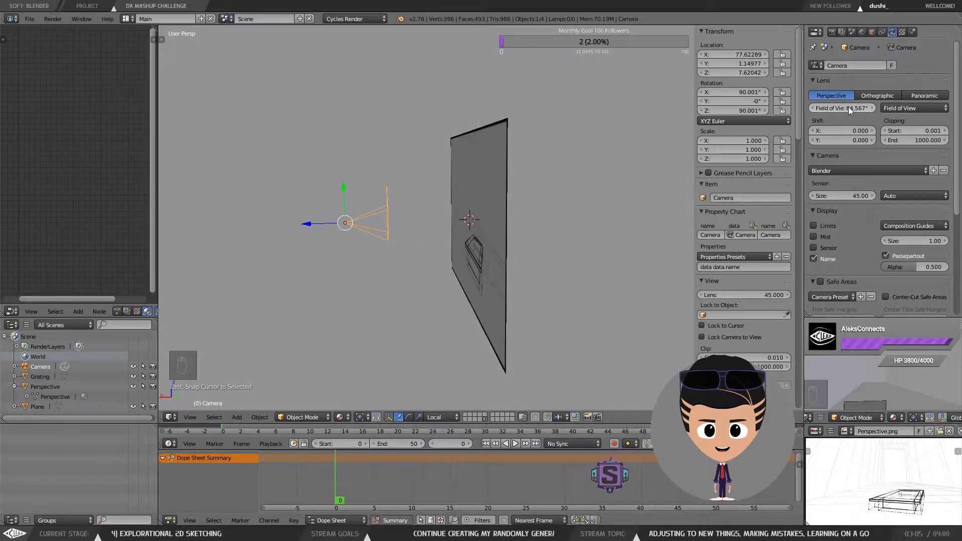
pyautogui.click(849, 106)
pyautogui.write('60')
pyautogui.press('Return')
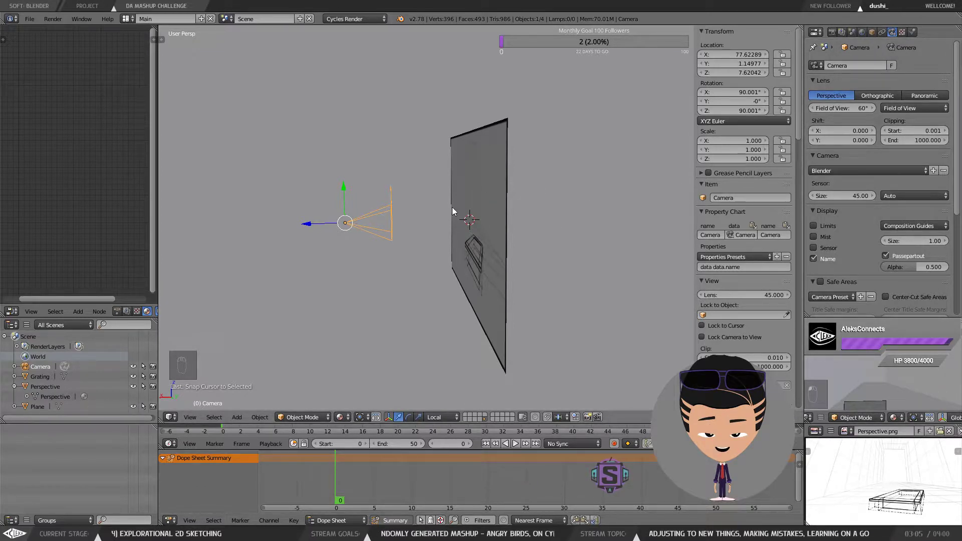
# Step: Select the camera and switch the transform manipulator to rotation mode
pyautogui.rightClick(491, 201)
pyautogui.rightClick(387, 227)
pyautogui.rightClick(471, 194)
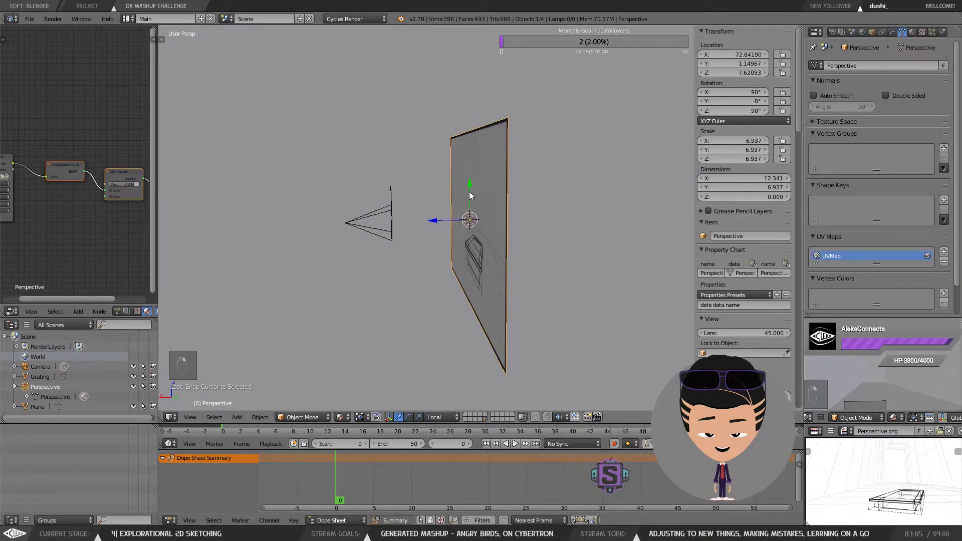
pyautogui.keyDown('shift'); pyautogui.rightClick(392, 204); pyautogui.keyUp('shift')
pyautogui.moveTo(438, 198); pyautogui.dragTo(444, 226)
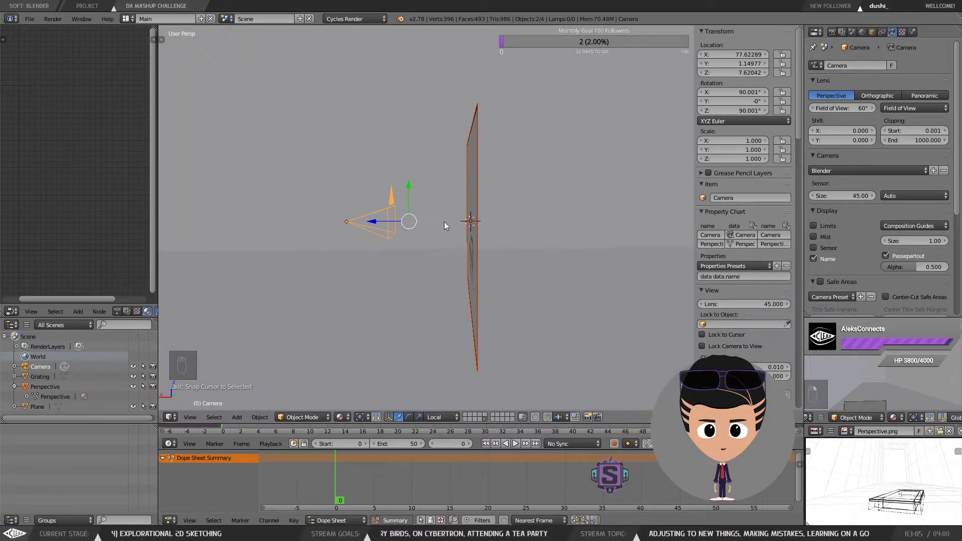
pyautogui.click(408, 417)
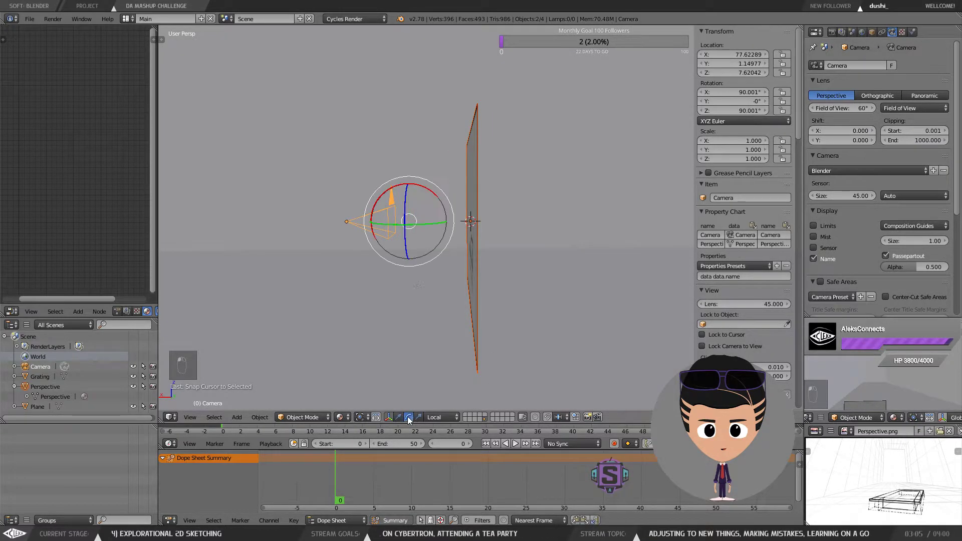
# Step: Rotate the camera to tilt it downward to an X rotation of about 78°
pyautogui.moveTo(392, 193); pyautogui.dragTo(492, 188)
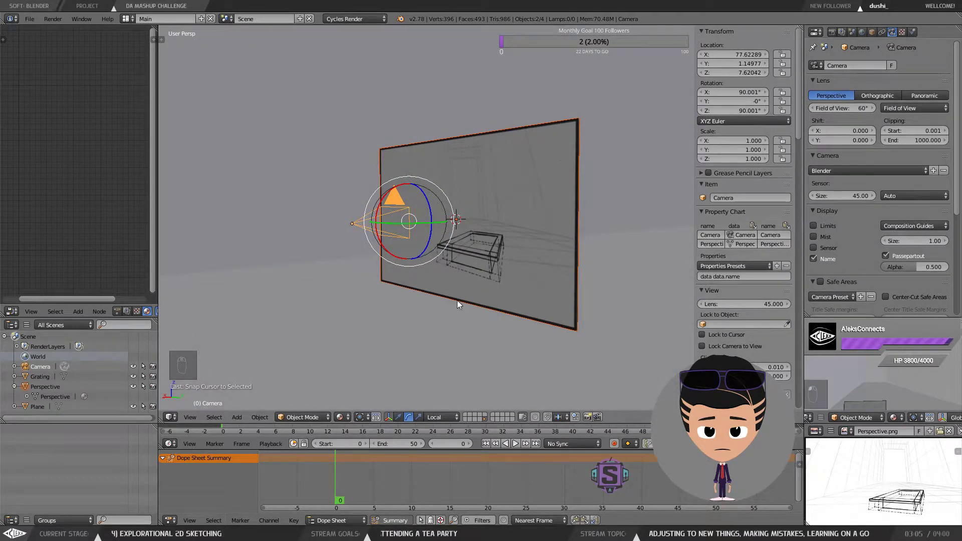
pyautogui.moveTo(487, 221); pyautogui.dragTo(470, 222)
pyautogui.moveTo(394, 188); pyautogui.dragTo(402, 184)
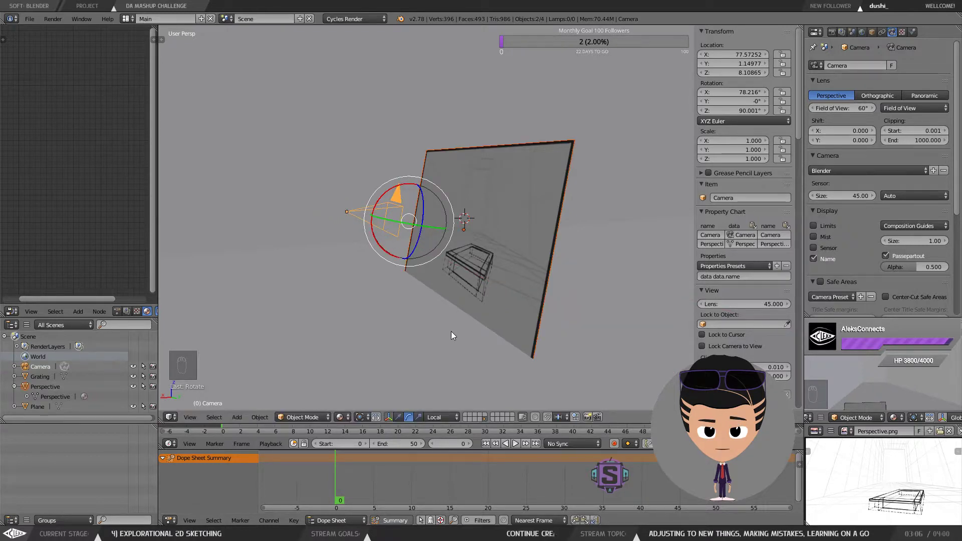
# Step: Move the camera upward to a height of about 13 units
pyautogui.click(399, 417)
pyautogui.moveTo(415, 189); pyautogui.dragTo(426, 177)
pyautogui.moveTo(426, 176); pyautogui.dragTo(465, 65)
pyautogui.moveTo(464, 90); pyautogui.dragTo(534, 157)
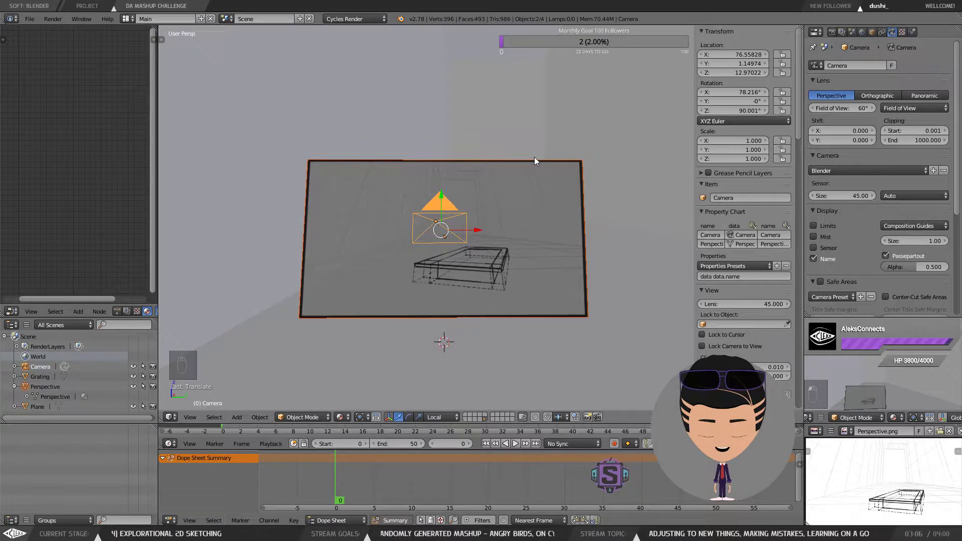
# Step: Enter camera view, select the Perspective image plane and fit the camera frame to it
pyautogui.press('KP_0')
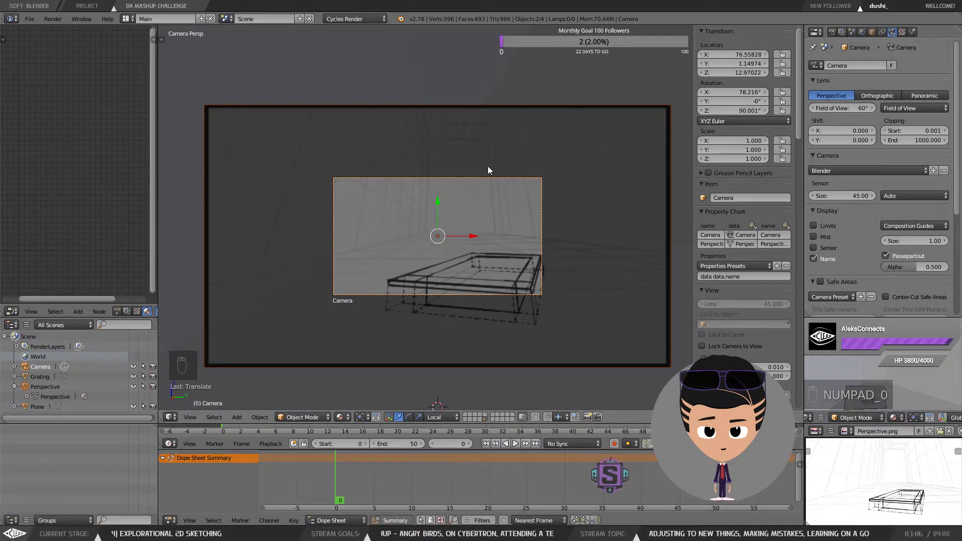
pyautogui.rightClick(492, 264)
pyautogui.rightClick(528, 175)
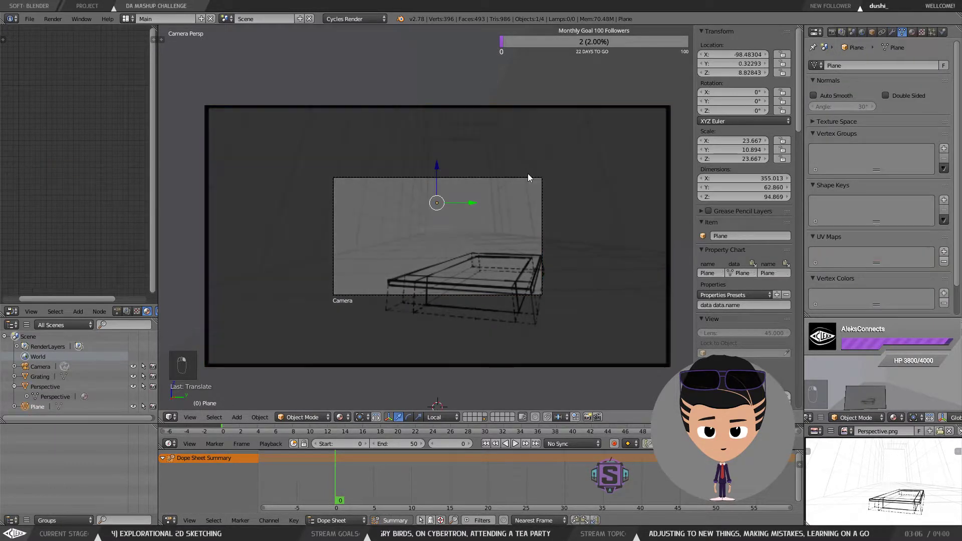
pyautogui.rightClick(525, 178)
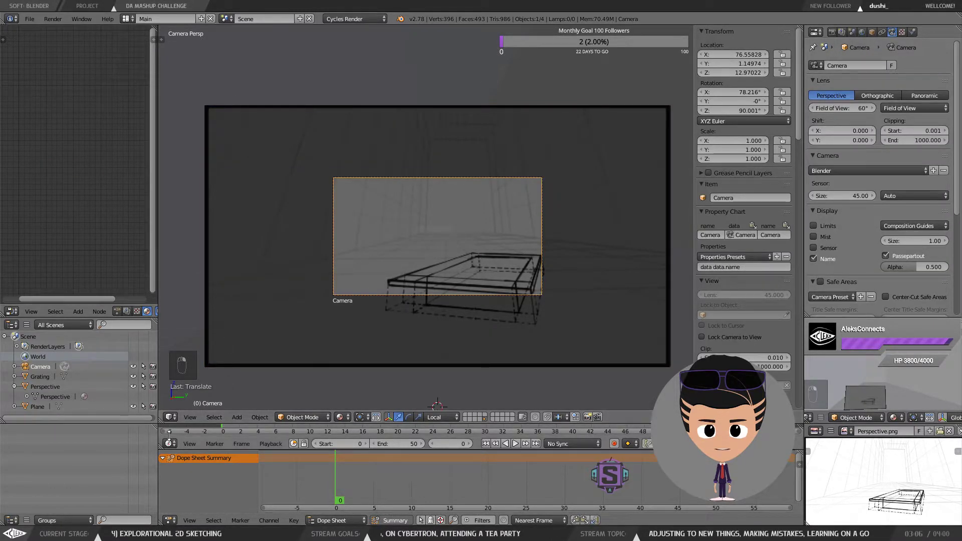
pyautogui.rightClick(309, 131)
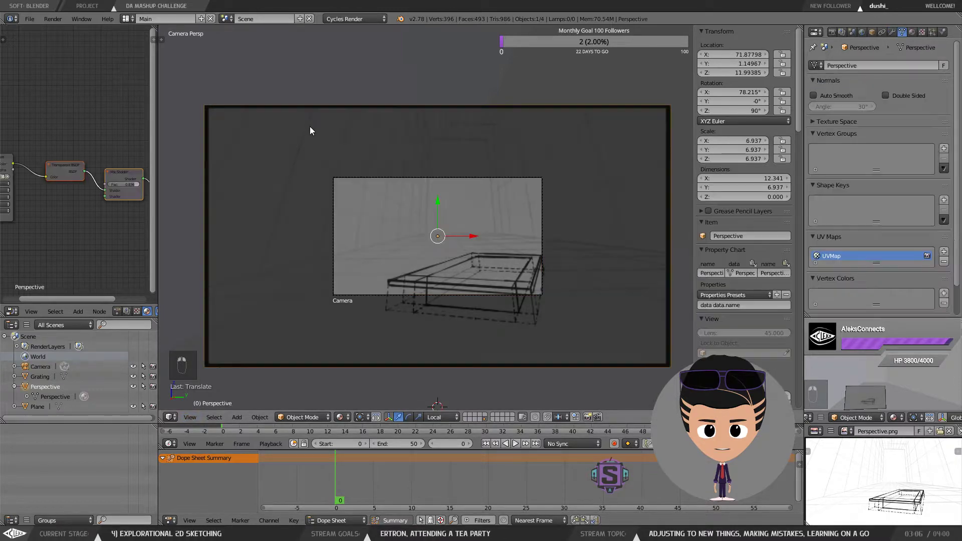
pyautogui.click(190, 417)
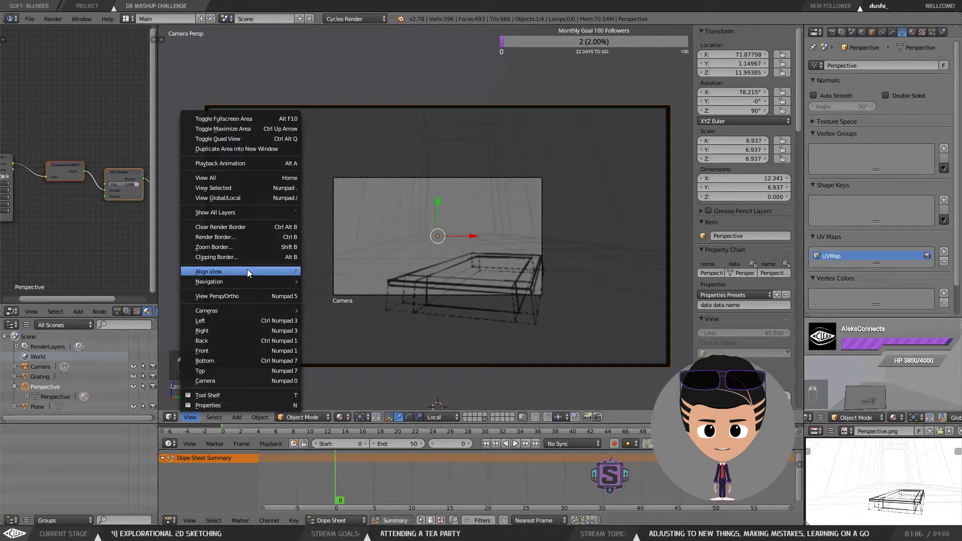
pyautogui.moveTo(247, 271)
pyautogui.click(359, 306)
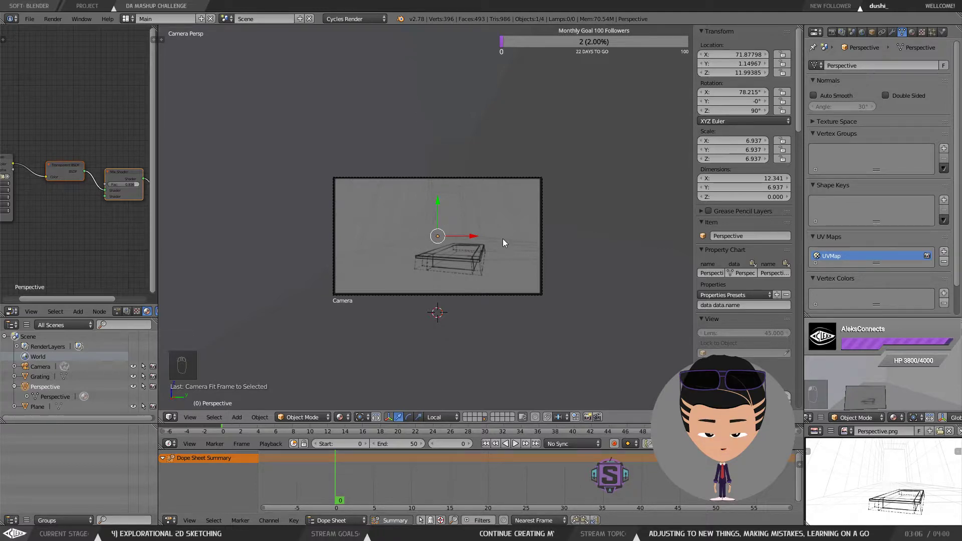
# Step: Hide the Perspective reference image plane from the viewport
pyautogui.rightClick(487, 212)
pyautogui.press('h')
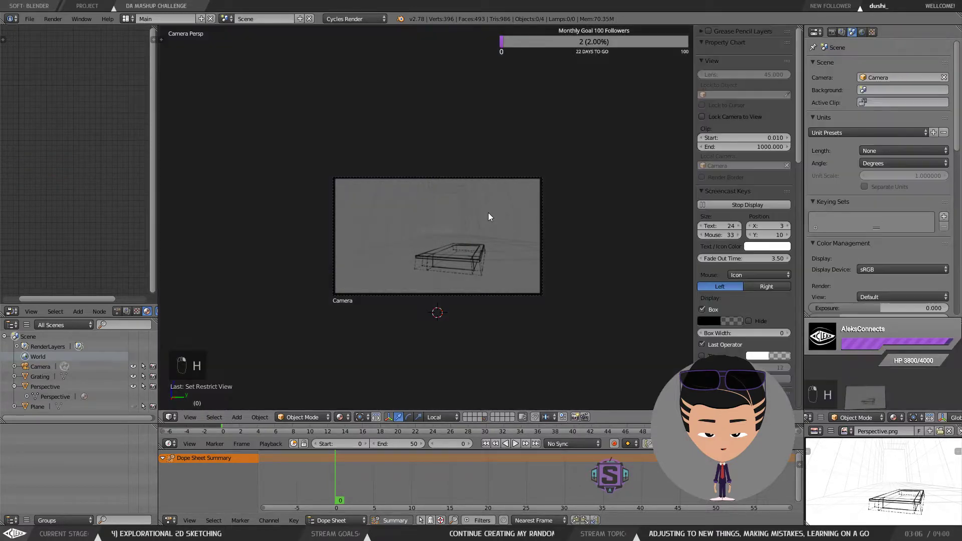
pyautogui.hotkey('ctrl', 'z')
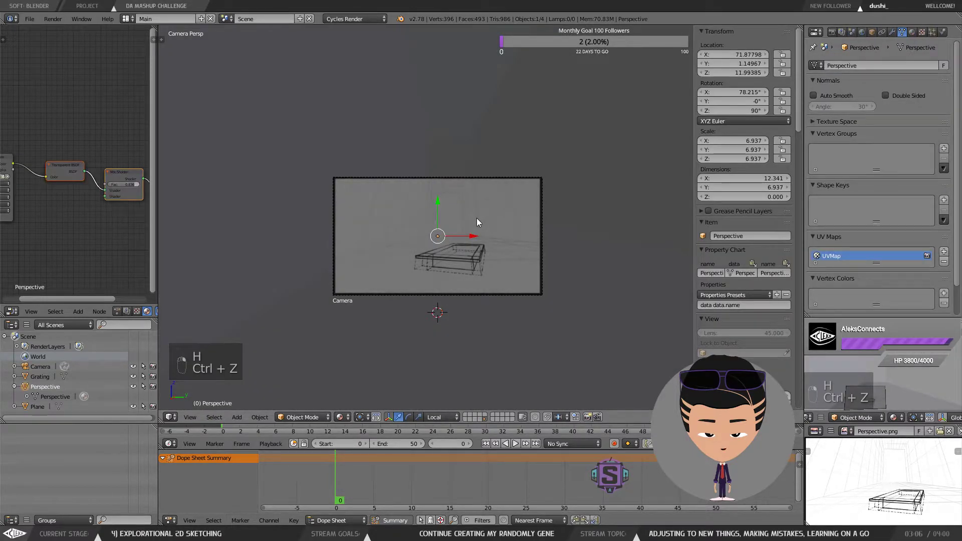
pyautogui.press('h')
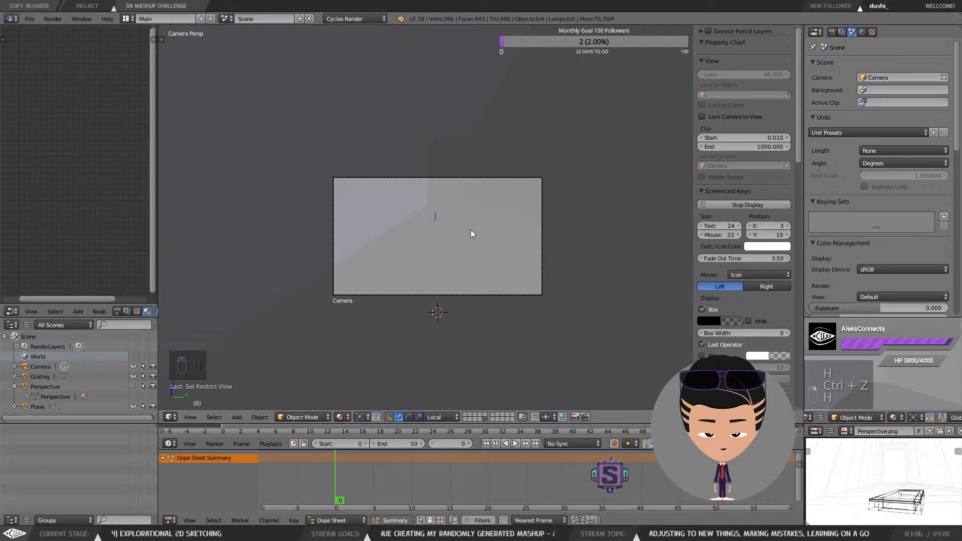
# Step: Add a new cube mesh to the scene
pyautogui.rightClick(470, 234)
pyautogui.press('space')
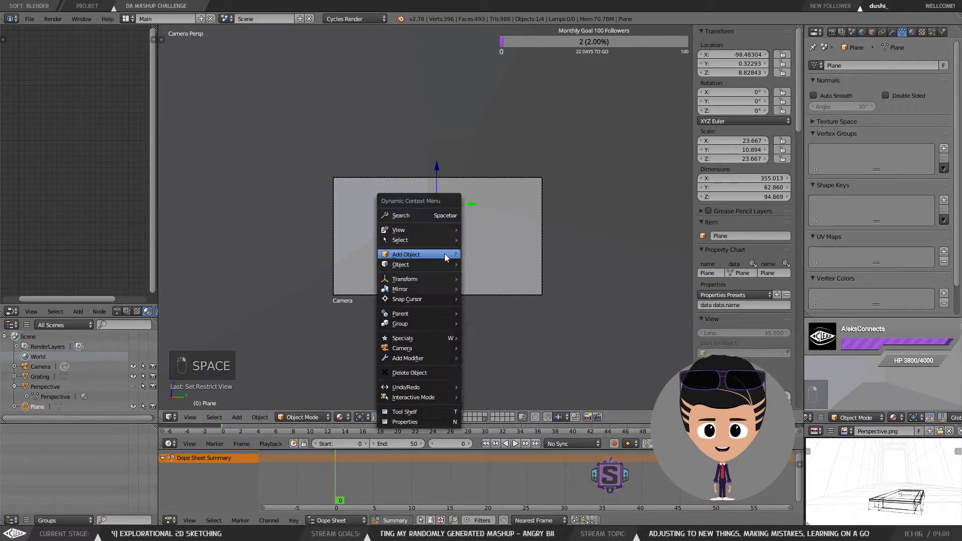
pyautogui.moveTo(447, 255)
pyautogui.moveTo(496, 255)
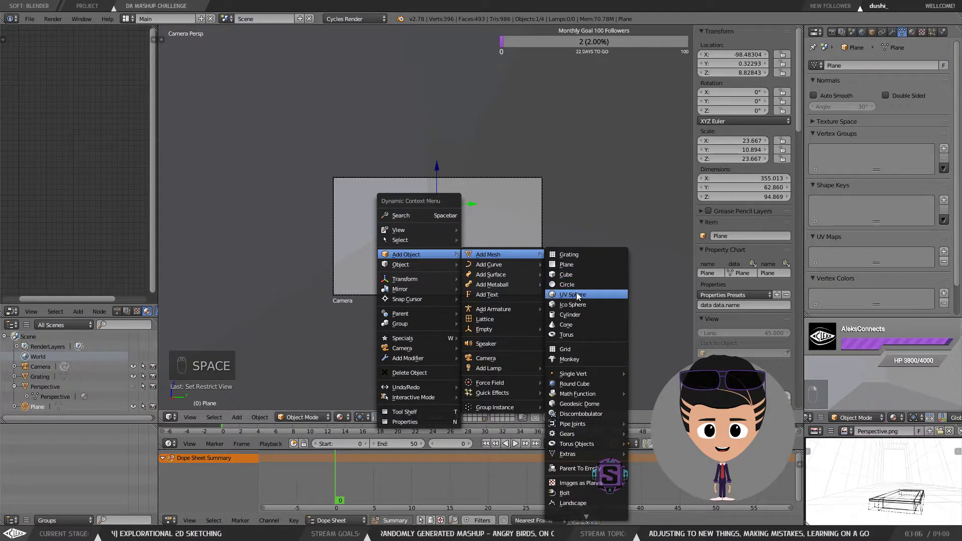
pyautogui.click(581, 275)
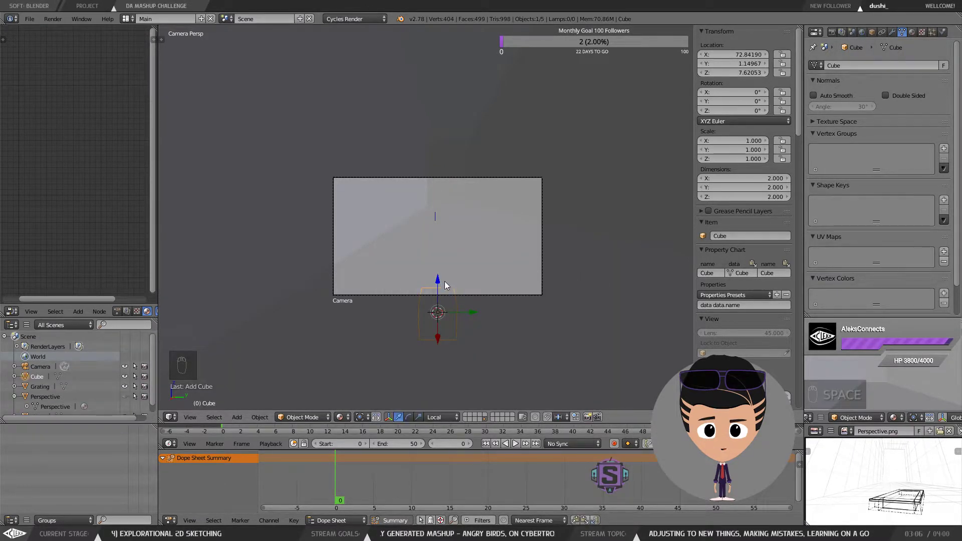
# Step: Raise the cube and flatten it to a Z scale of about 0.105
pyautogui.moveTo(439, 281); pyautogui.dragTo(436, 184)
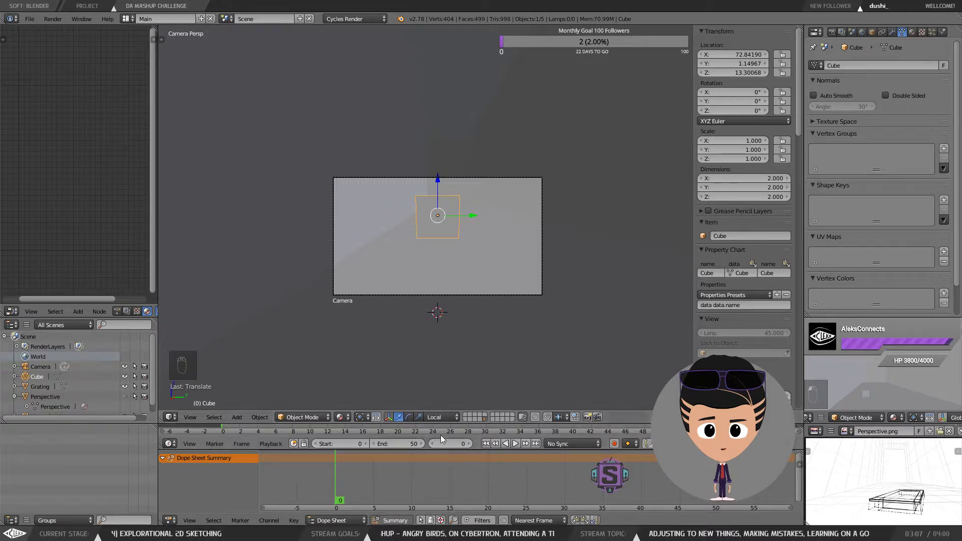
pyautogui.click(419, 418)
pyautogui.moveTo(434, 176); pyautogui.dragTo(440, 216)
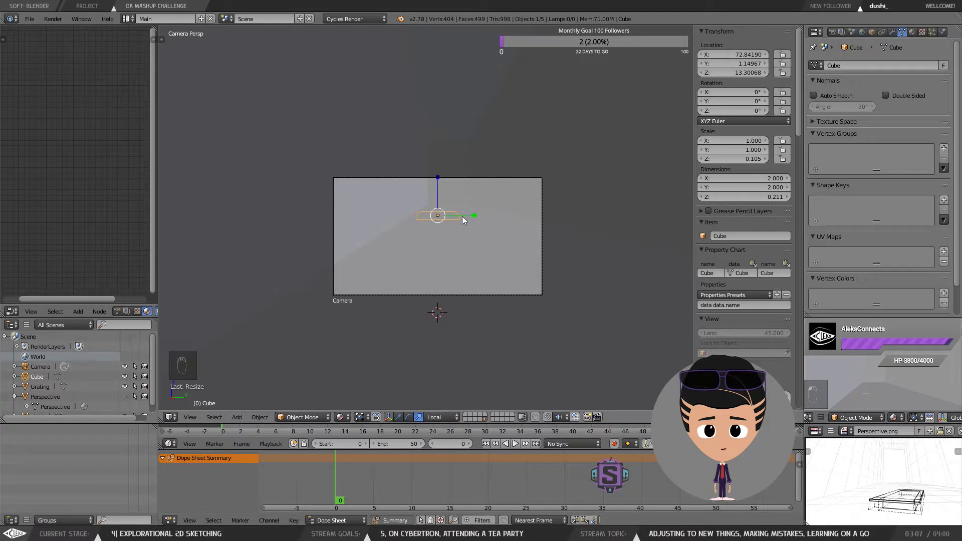
pyautogui.click(398, 419)
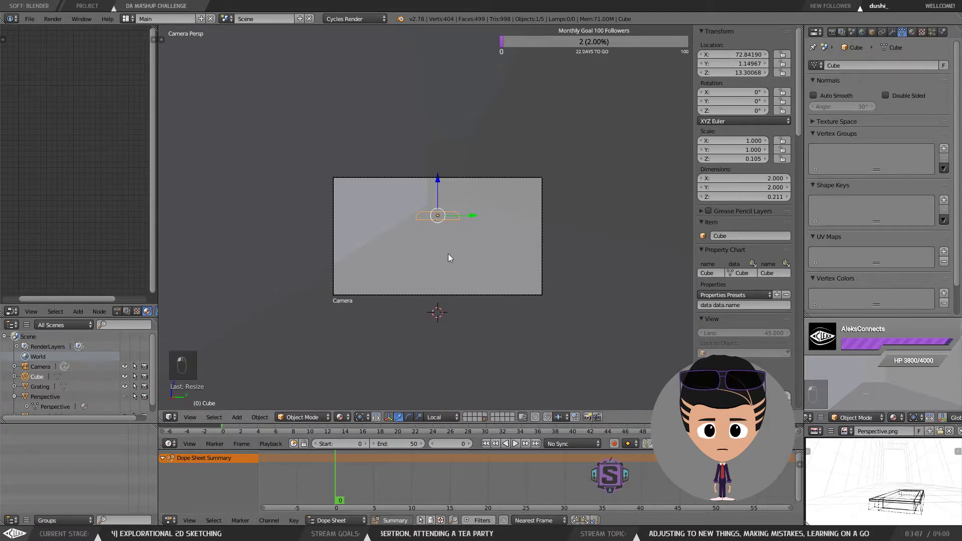
# Step: Leave camera view and move the flattened cube down near the floor, to about X 42 and Z 4.5
pyautogui.press('KP_0')
pyautogui.scroll(-12, 471, 221)
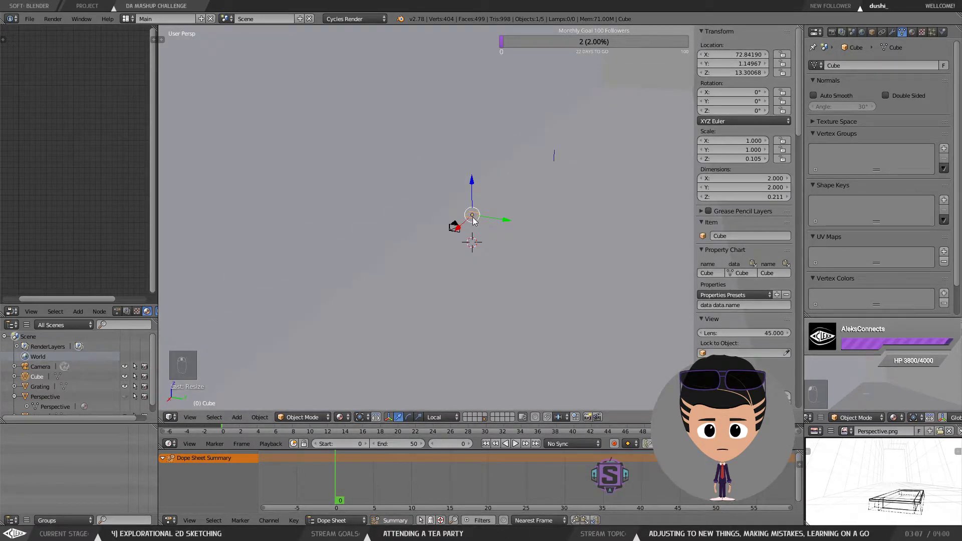
pyautogui.scroll(12, 473, 233)
pyautogui.scroll(-4, 445, 173)
pyautogui.moveTo(490, 185); pyautogui.dragTo(491, 227)
pyautogui.scroll(-5, 465, 215)
pyautogui.scroll(-7, 484, 270)
pyautogui.moveTo(484, 269); pyautogui.dragTo(560, 224)
pyautogui.scroll(6, 482, 268)
pyautogui.scroll(5, 546, 227)
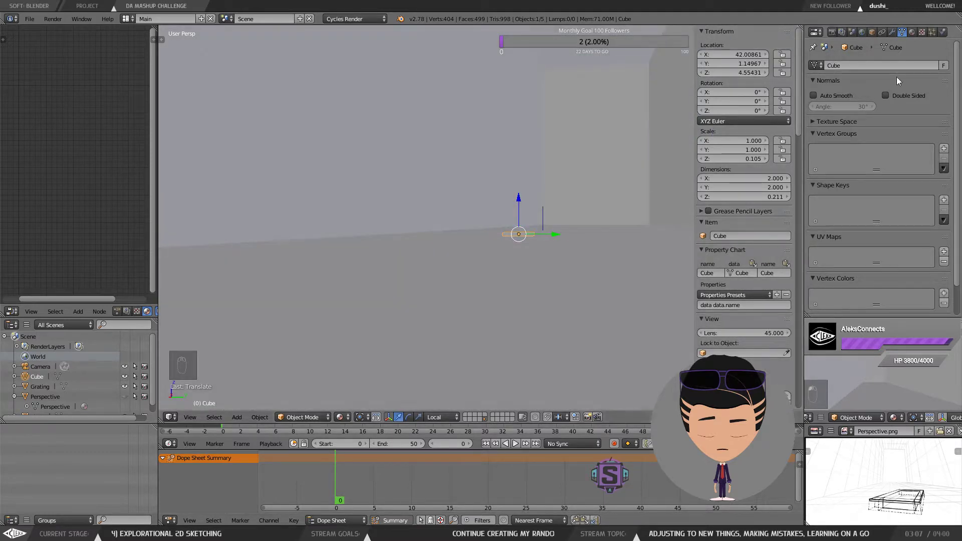
# Step: Give the cube a new material and set its color to black
pyautogui.click(911, 32)
pyautogui.click(854, 97)
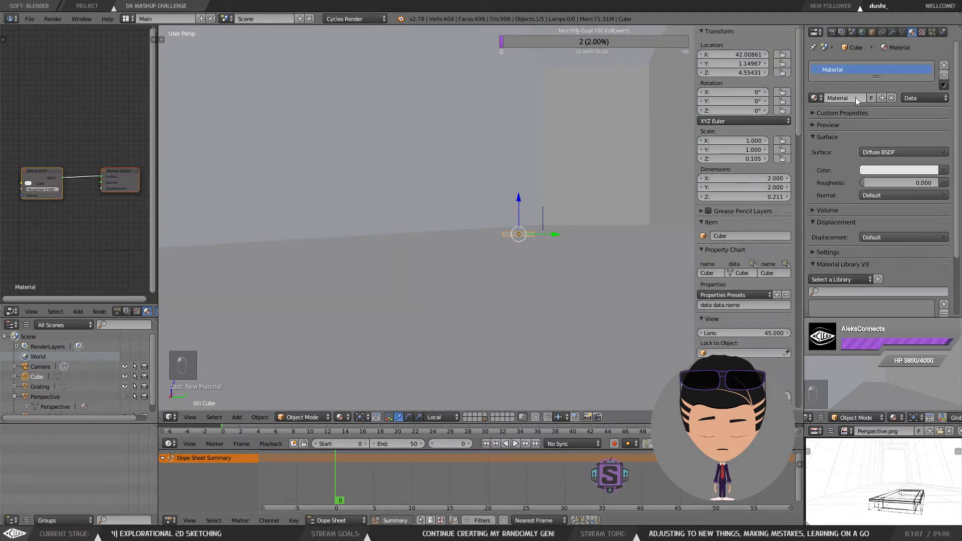
pyautogui.click(897, 168)
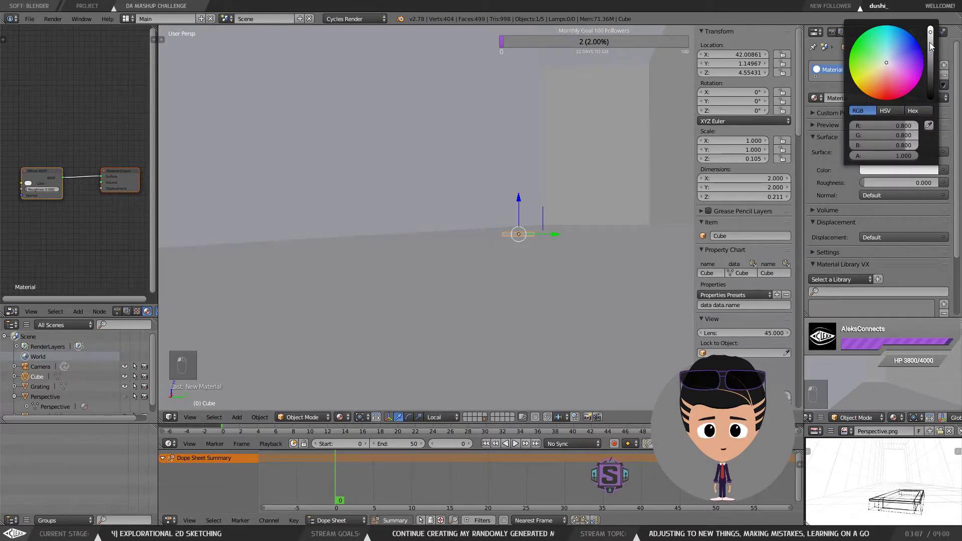
pyautogui.moveTo(930, 39); pyautogui.dragTo(930, 99)
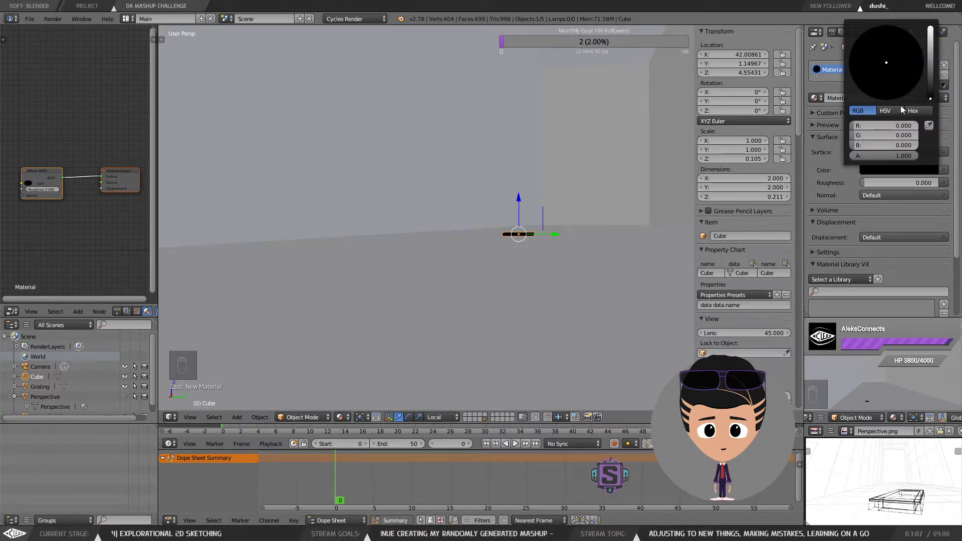
# Step: Select the large Plane object and give it a new material
pyautogui.rightClick(595, 171)
pyautogui.click(856, 97)
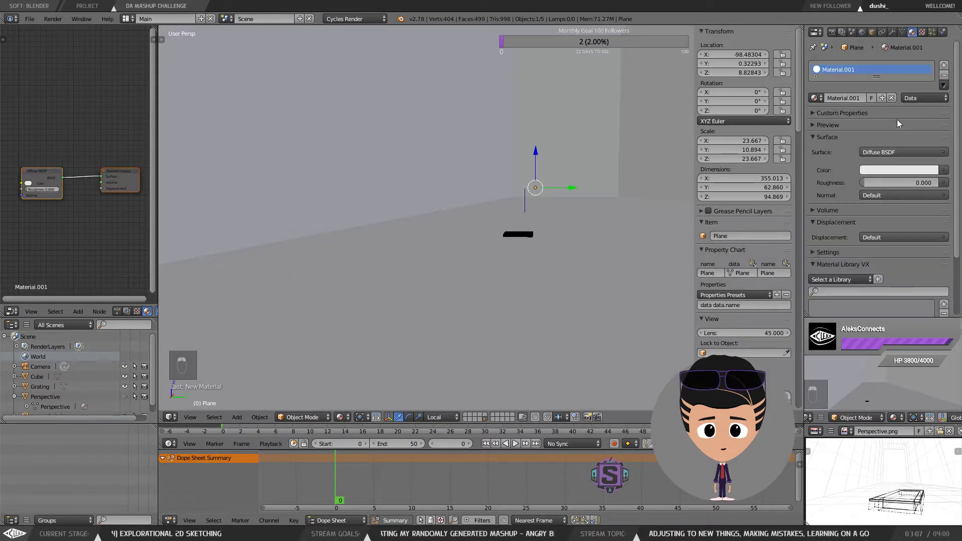
pyautogui.click(900, 171)
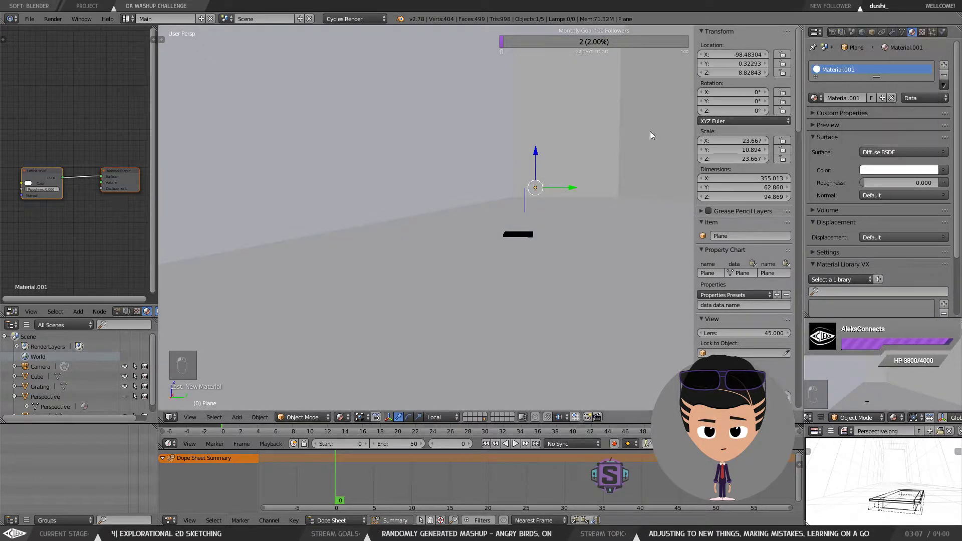
pyautogui.moveTo(579, 187)
pyautogui.mouseDown()
pyautogui.moveTo(568, 199)
pyautogui.moveTo(574, 193)
pyautogui.mouseUp()
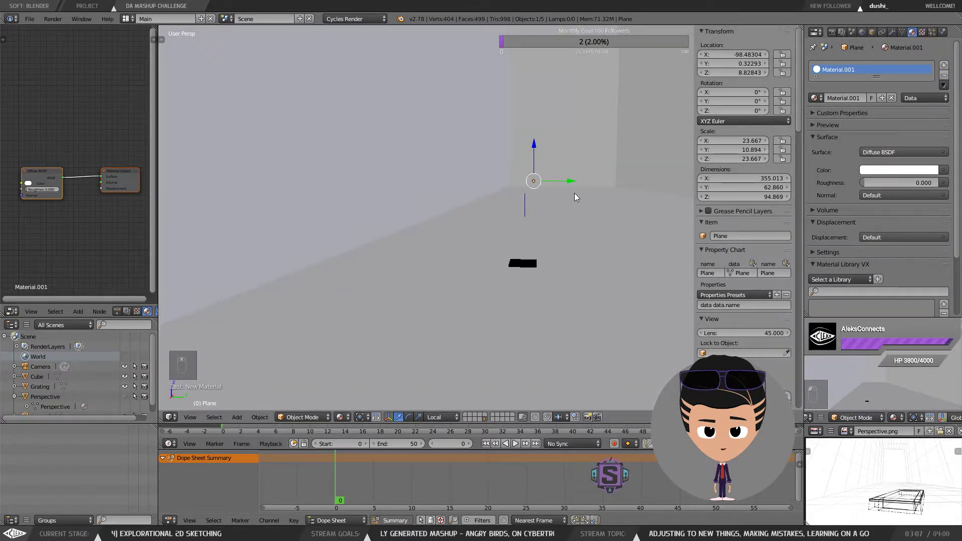
# Step: Select the cube and scale it uniformly to about 5.15
pyautogui.rightClick(530, 267)
pyautogui.press('s')
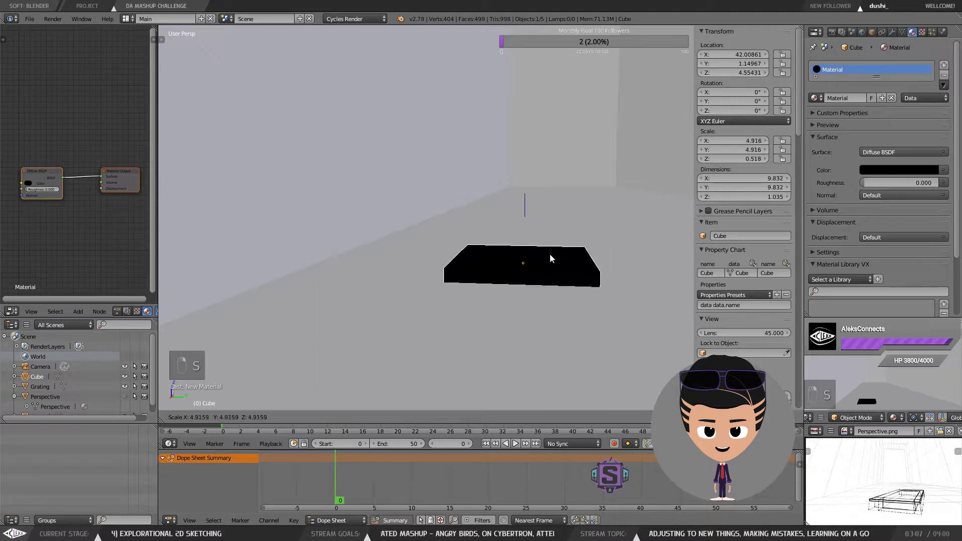
pyautogui.click(550, 257)
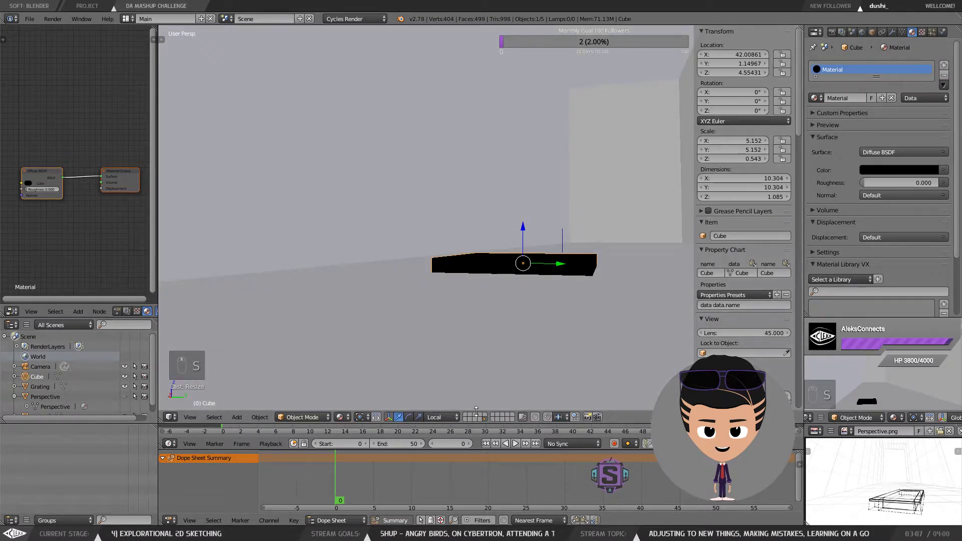
# Step: Flatten the cube to a Z scale of about 0.109
pyautogui.click(408, 417)
pyautogui.click(419, 417)
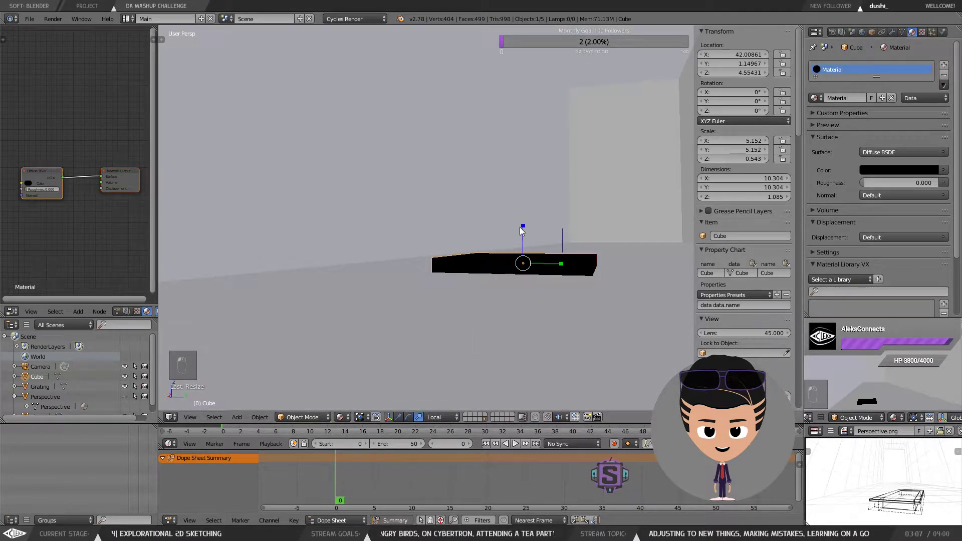
pyautogui.moveTo(522, 228); pyautogui.dragTo(522, 257)
pyautogui.moveTo(522, 257)
pyautogui.mouseDown()
pyautogui.moveTo(529, 231)
pyautogui.moveTo(541, 259)
pyautogui.mouseUp()
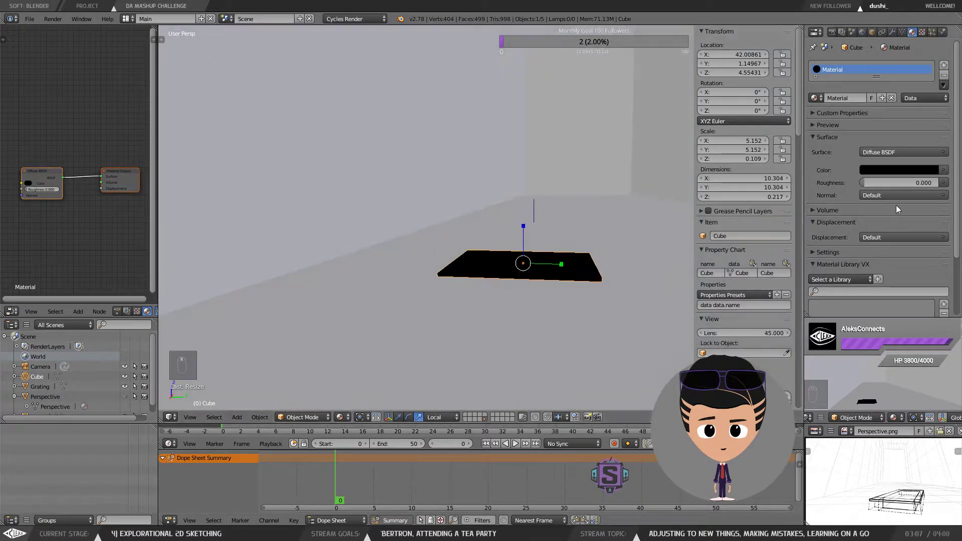
# Step: Set the cube's material color to a light grey sampled from the viewport with the eyedropper
pyautogui.click(928, 170)
pyautogui.moveTo(927, 74); pyautogui.dragTo(930, 58)
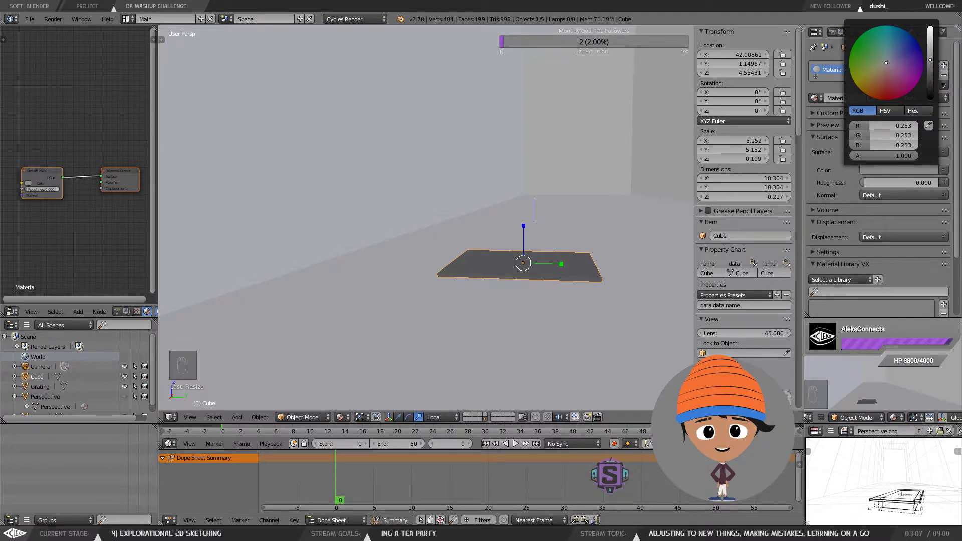
pyautogui.click(929, 125)
pyautogui.moveTo(559, 214)
pyautogui.mouseDown()
pyautogui.moveTo(576, 212)
pyautogui.moveTo(552, 221)
pyautogui.mouseUp()
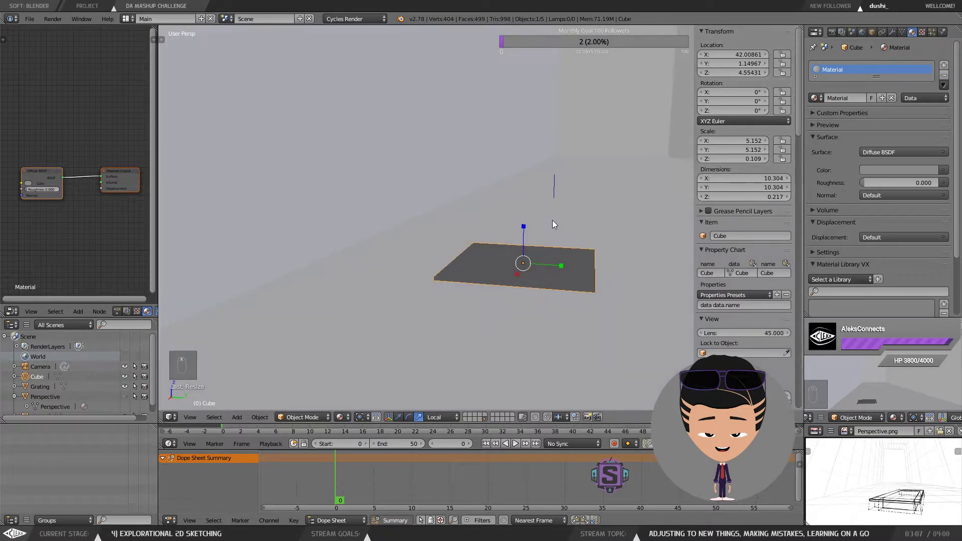
# Step: Switch to camera view and rotate the cube about -43° around its Z axis
pyautogui.press('KP_0')
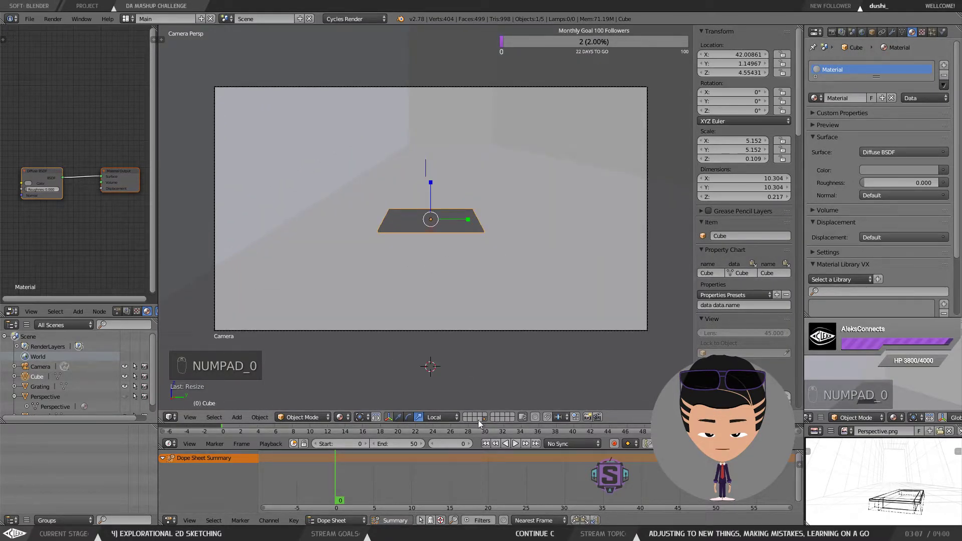
pyautogui.click(409, 417)
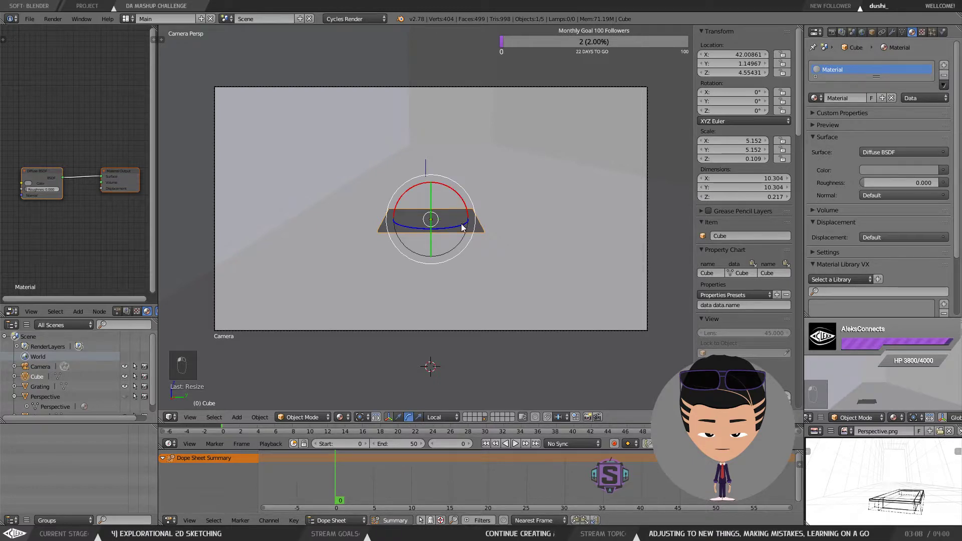
pyautogui.moveTo(462, 227); pyautogui.dragTo(438, 233)
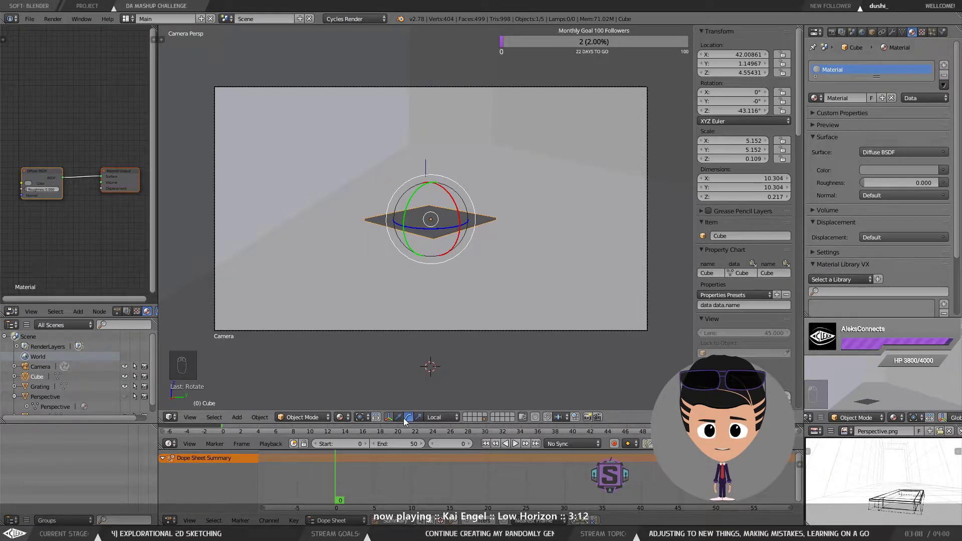
# Step: Enter edit mode on the cube and turn on X-Ray display in its object properties
pyautogui.moveTo(446, 198); pyautogui.dragTo(460, 173)
pyautogui.scroll(2, 476, 234)
pyautogui.moveTo(486, 235)
pyautogui.mouseDown()
pyautogui.moveTo(187, 221)
pyautogui.moveTo(479, 203)
pyautogui.moveTo(493, 243)
pyautogui.mouseUp()
pyautogui.press('Tab')
pyautogui.click(490, 215)
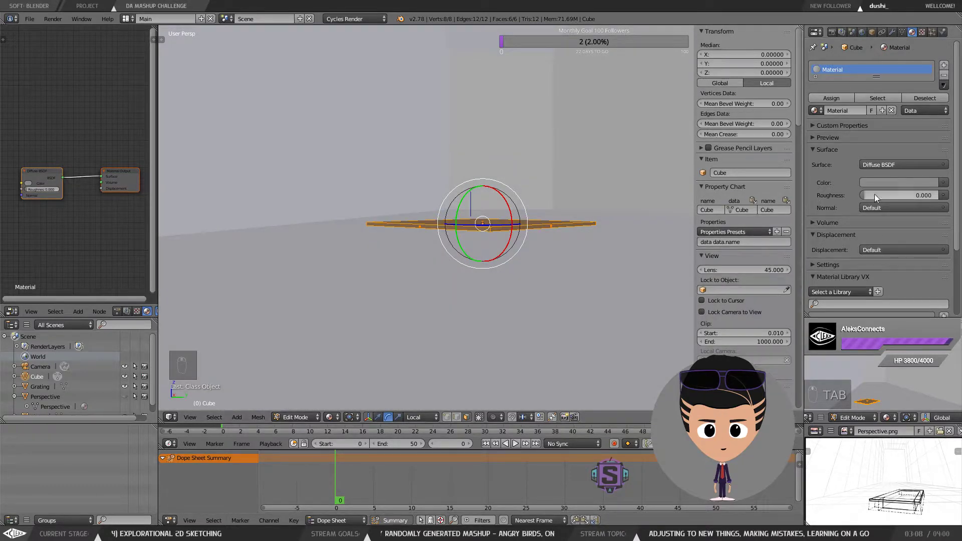
pyautogui.click(873, 33)
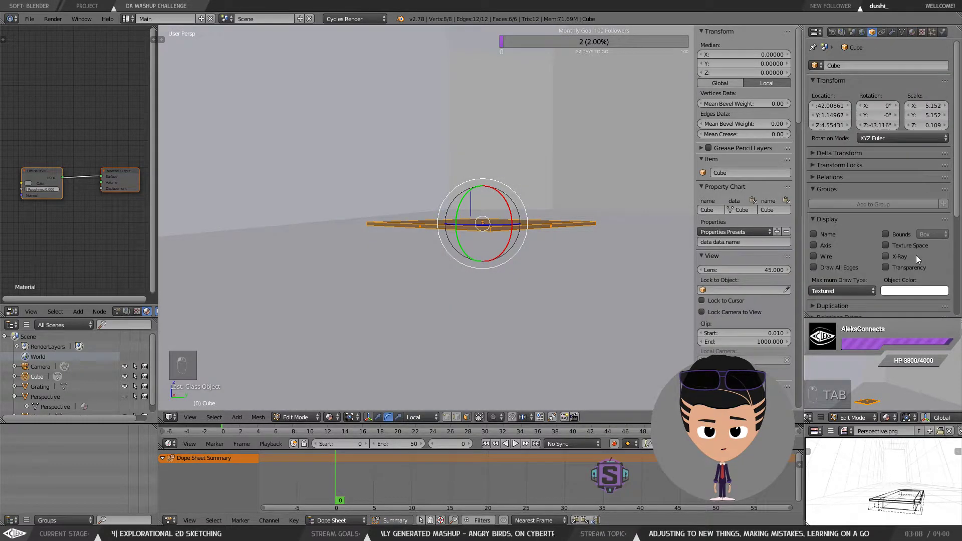
pyautogui.click(915, 255)
# Step: Switch the cube's edit mode to face selection
pyautogui.moveTo(566, 234); pyautogui.dragTo(543, 211)
pyautogui.hotkey('ctrl', 'Tab')
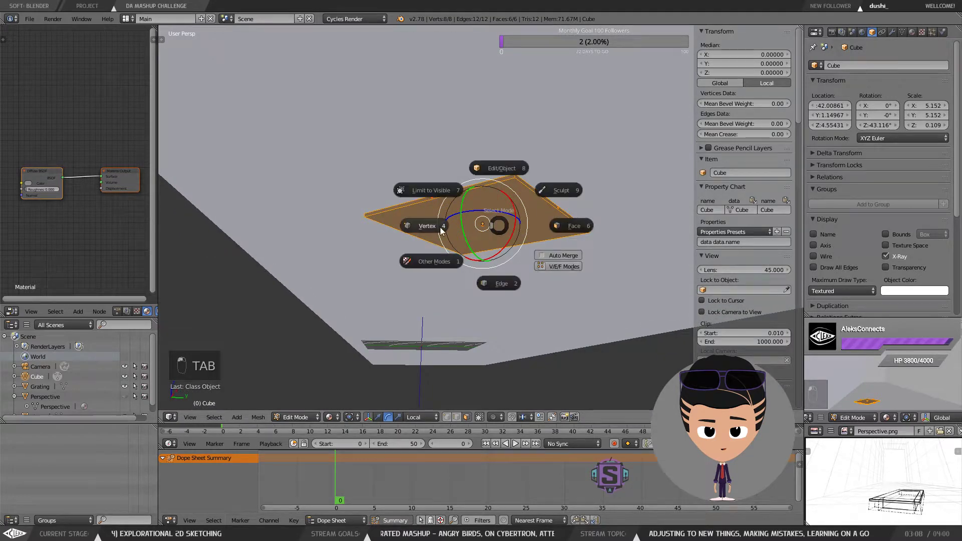
pyautogui.click(498, 205)
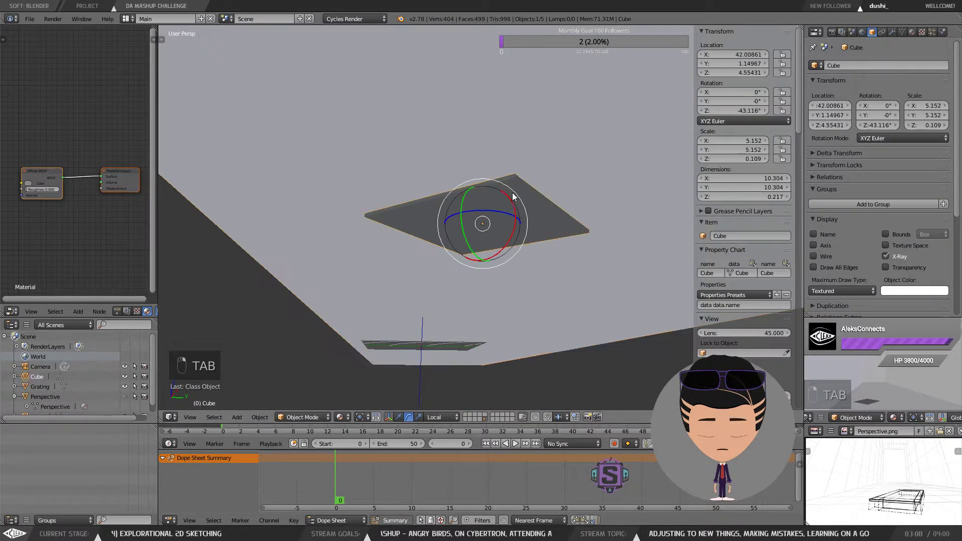
pyautogui.hotkey('ctrl', 'Tab')
pyautogui.click(496, 207)
pyautogui.hotkey('ctrl', 'Tab')
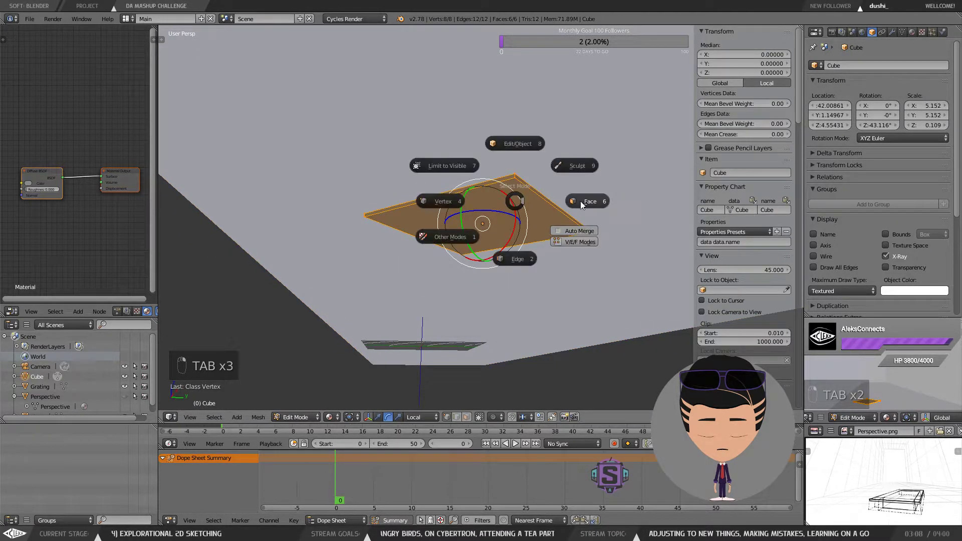
pyautogui.click(508, 209)
# Step: Extrude the cube's bottom face in place and scale it inward to about 0.71
pyautogui.press('s')
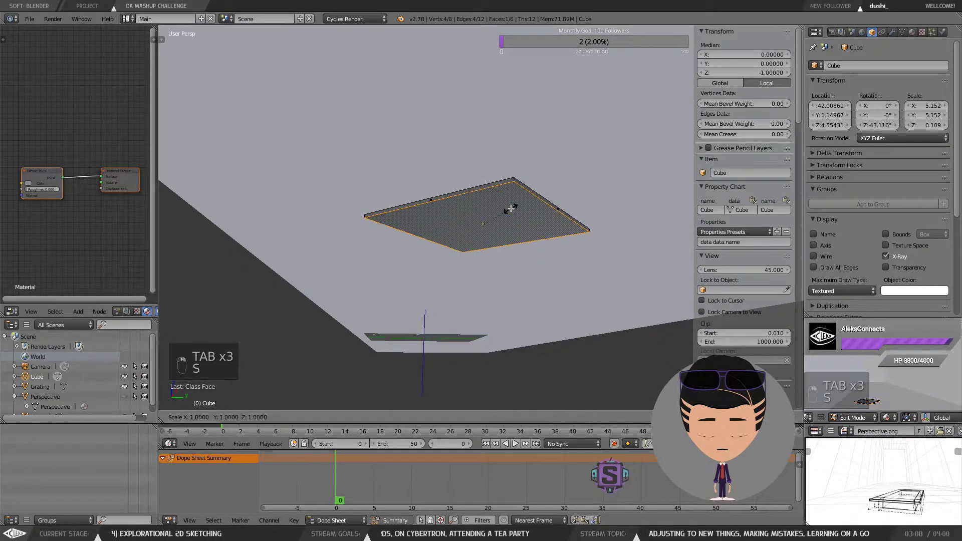
pyautogui.rightClick(542, 211)
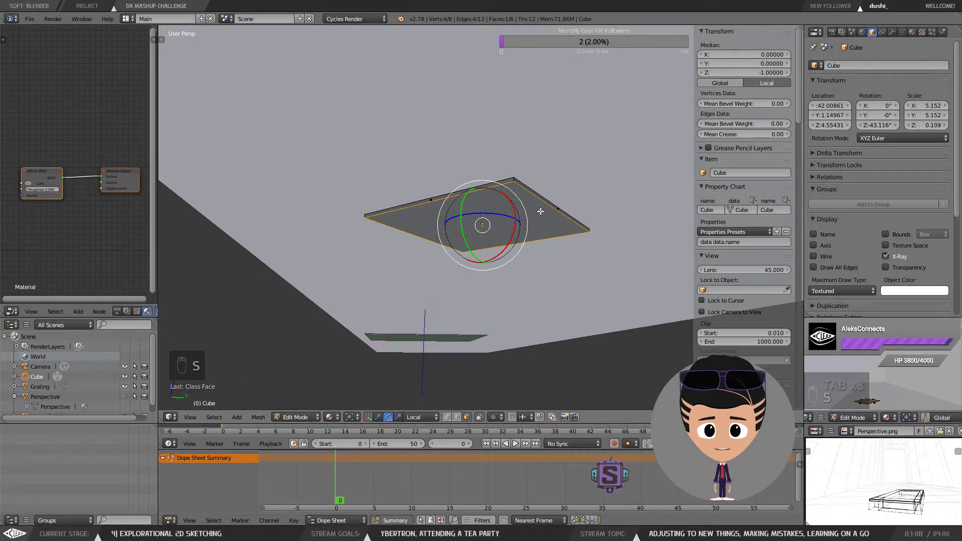
pyautogui.press('e')
pyautogui.rightClick(541, 217)
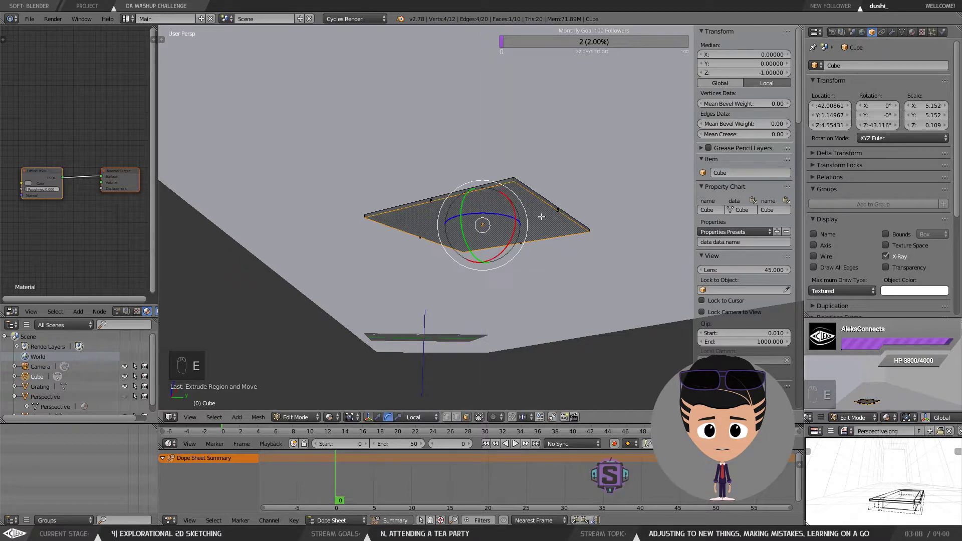
pyautogui.press('s')
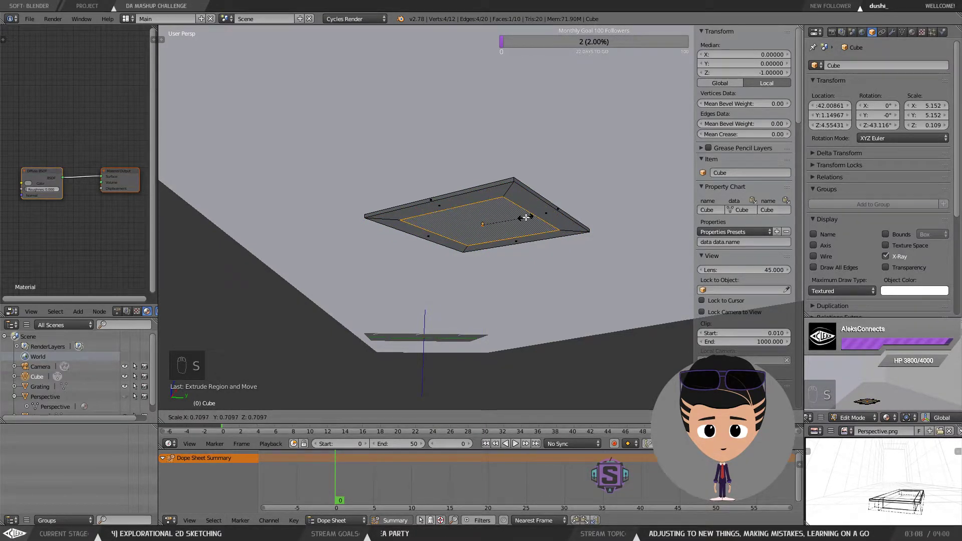
pyautogui.click(526, 217)
# Step: Extrude the inset face downward and move it further down to form a lower block under the platform
pyautogui.press('r')
pyautogui.rightClick(523, 221)
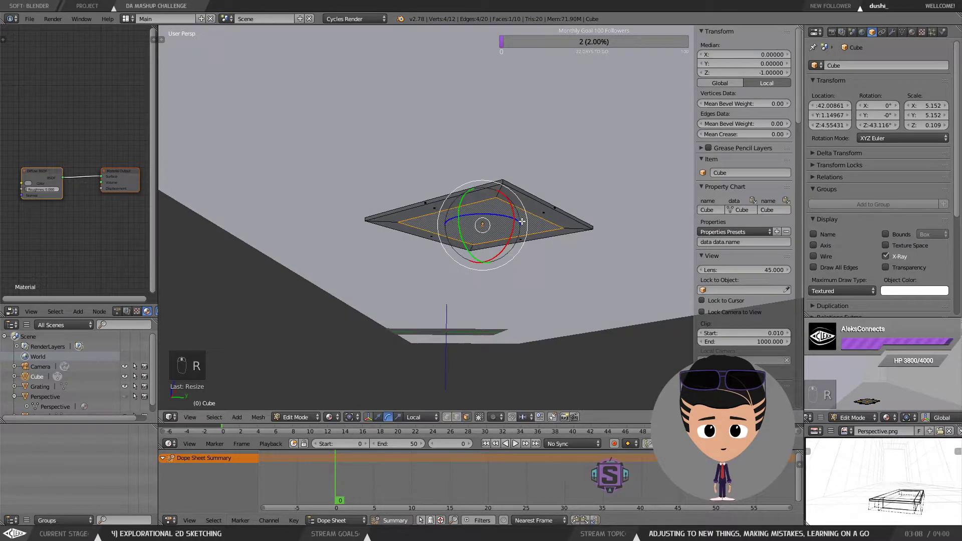
pyautogui.press('e')
pyautogui.click(523, 232)
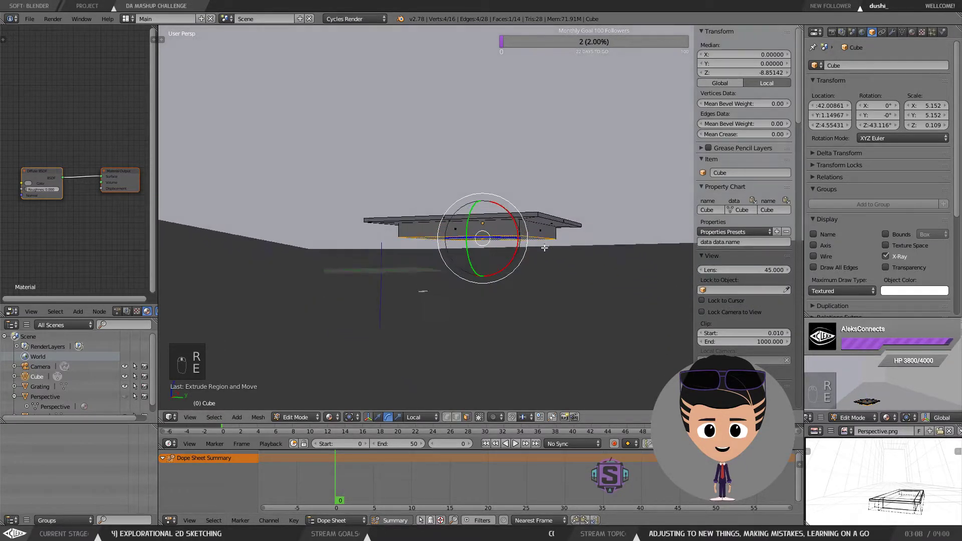
pyautogui.moveTo(536, 251); pyautogui.dragTo(528, 250)
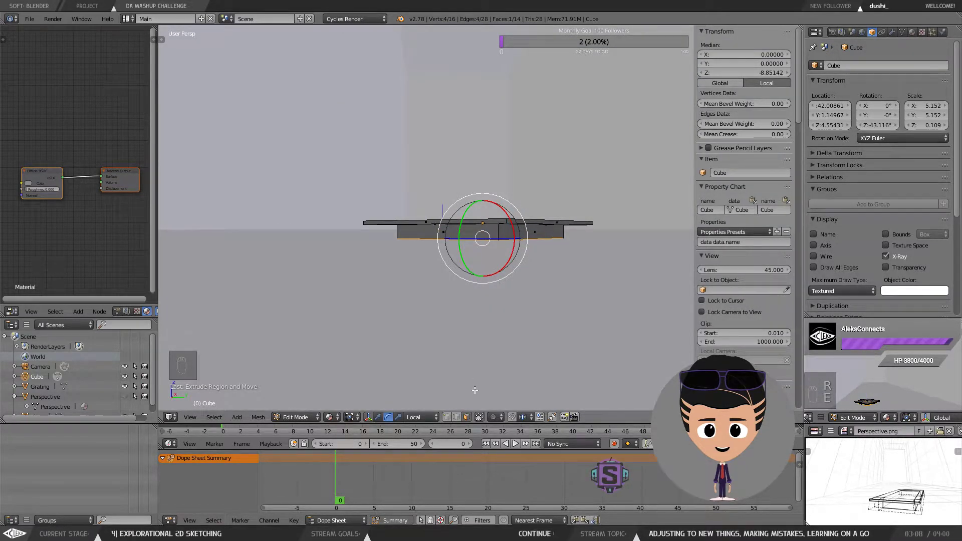
pyautogui.click(378, 417)
pyautogui.moveTo(482, 201); pyautogui.dragTo(492, 213)
pyautogui.moveTo(496, 212)
pyautogui.mouseDown()
pyautogui.moveTo(558, 208)
pyautogui.moveTo(512, 217)
pyautogui.moveTo(484, 210)
pyautogui.mouseUp()
pyautogui.moveTo(488, 210); pyautogui.dragTo(478, 245)
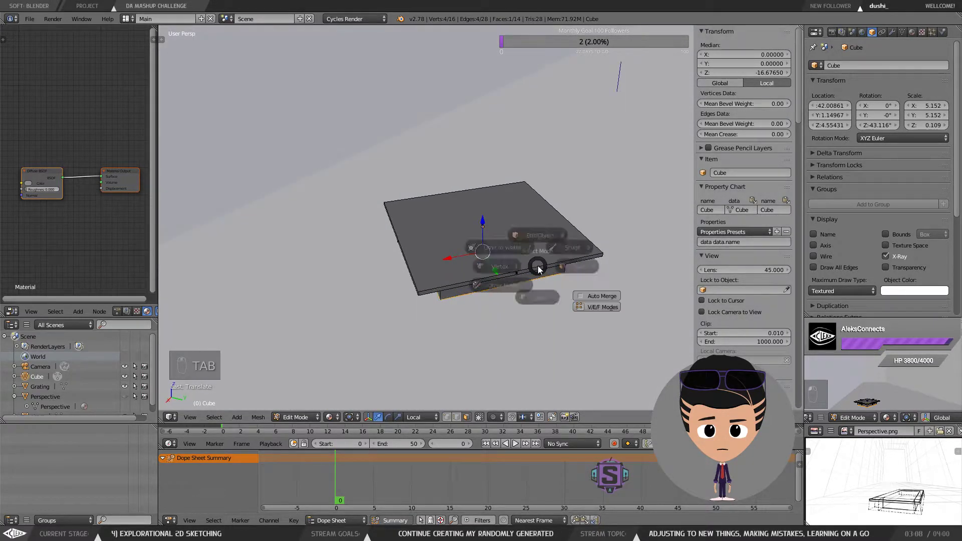
# Step: Return to object mode, stretch the platform non-uniformly with the scale manipulator, then enlarge it uniformly
pyautogui.press('Tab')
pyautogui.moveTo(550, 200); pyautogui.dragTo(547, 231)
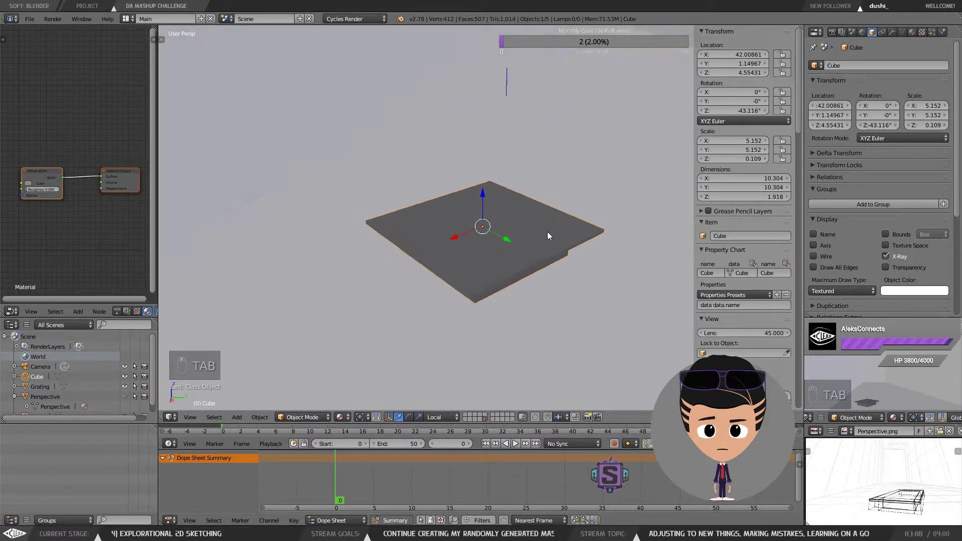
pyautogui.click(418, 417)
pyautogui.moveTo(585, 259); pyautogui.dragTo(538, 271)
pyautogui.moveTo(440, 230); pyautogui.dragTo(402, 235)
pyautogui.moveTo(404, 236); pyautogui.dragTo(454, 230)
pyautogui.moveTo(455, 228); pyautogui.dragTo(488, 212)
pyautogui.press('s')
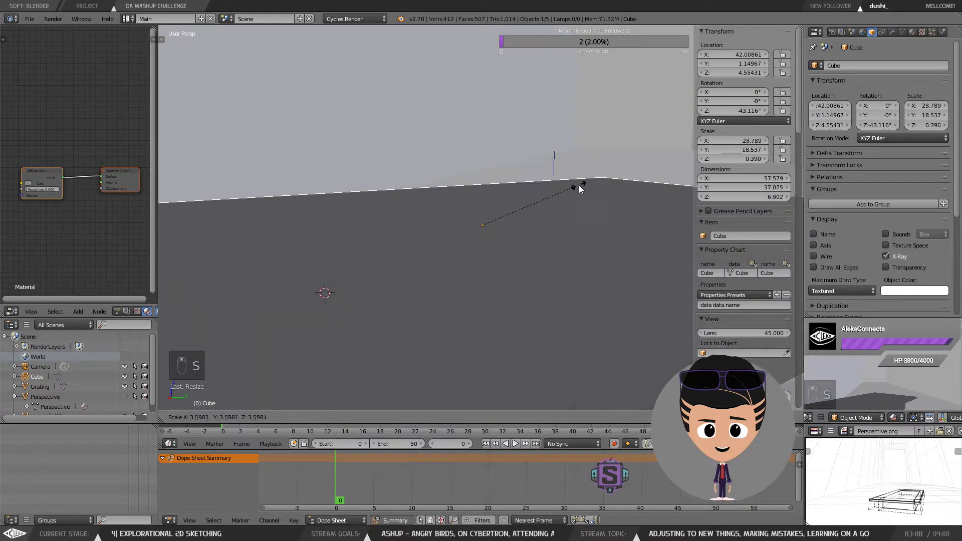
pyautogui.click(578, 185)
# Step: Scale the platform down uniformly to about 13.49 × 8.69 × 0.18
pyautogui.scroll(-4, 558, 228)
pyautogui.moveTo(557, 228)
pyautogui.mouseDown()
pyautogui.moveTo(560, 237)
pyautogui.moveTo(542, 241)
pyautogui.moveTo(591, 228)
pyautogui.moveTo(574, 219)
pyautogui.moveTo(546, 231)
pyautogui.mouseUp()
pyautogui.press('s')
pyautogui.click(561, 239)
pyautogui.press('s')
pyautogui.click(582, 229)
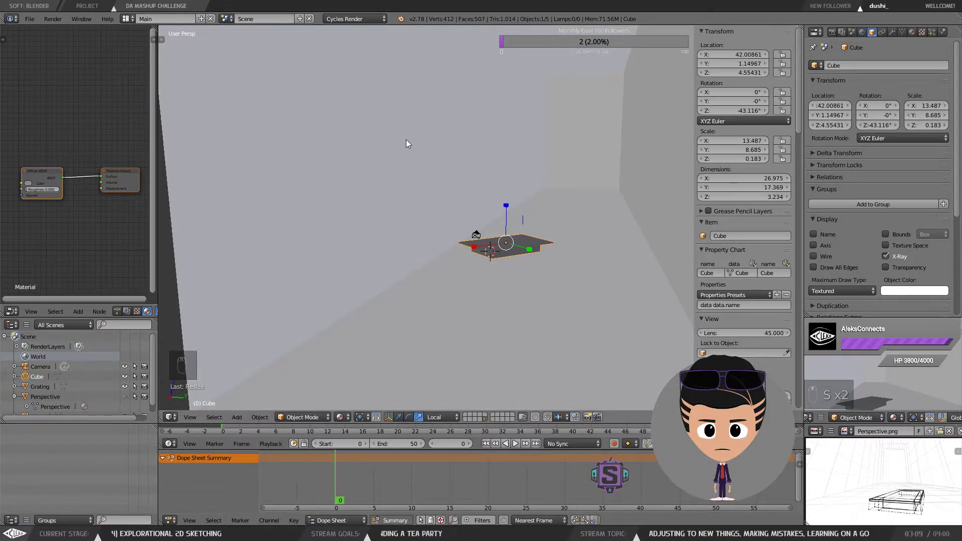
# Step: Switch to camera view and rotate the platform to about -23° around its Z axis
pyautogui.press('KP_0')
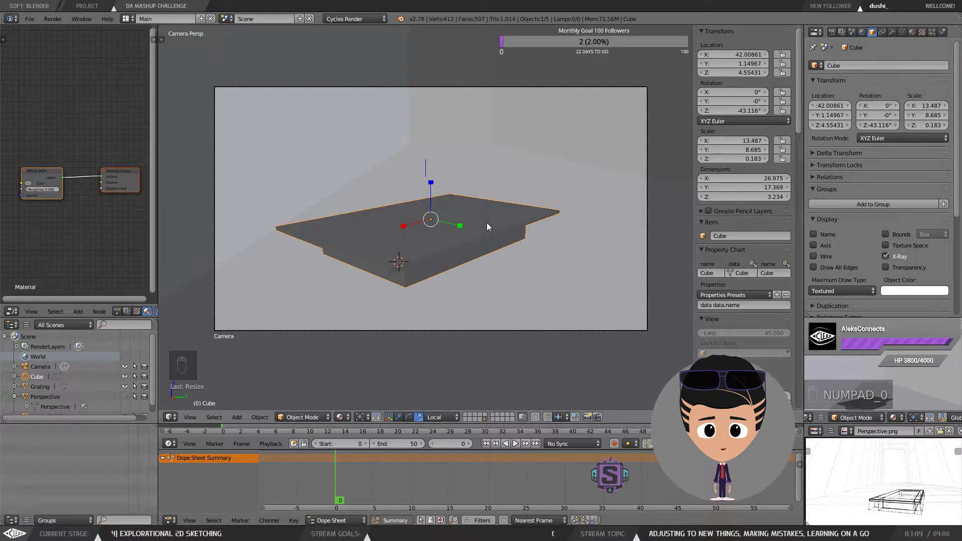
pyautogui.scroll(-3, 486, 223)
pyautogui.scroll(3, 471, 261)
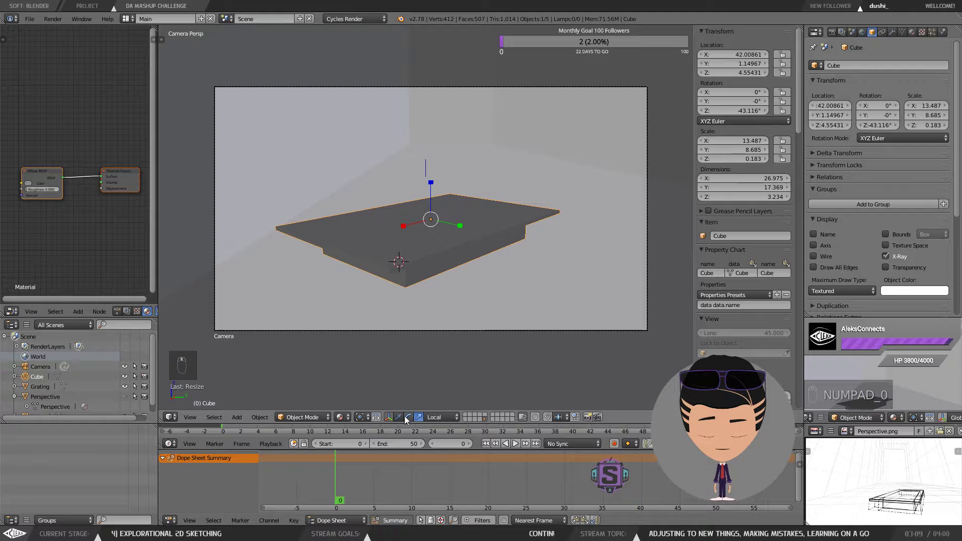
pyautogui.click(398, 417)
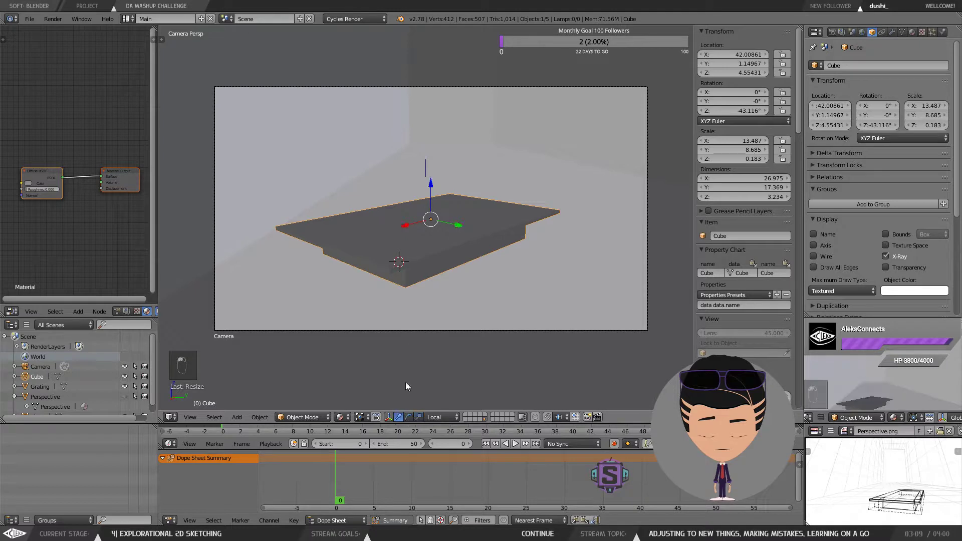
pyautogui.moveTo(408, 232); pyautogui.dragTo(497, 216)
pyautogui.click(409, 417)
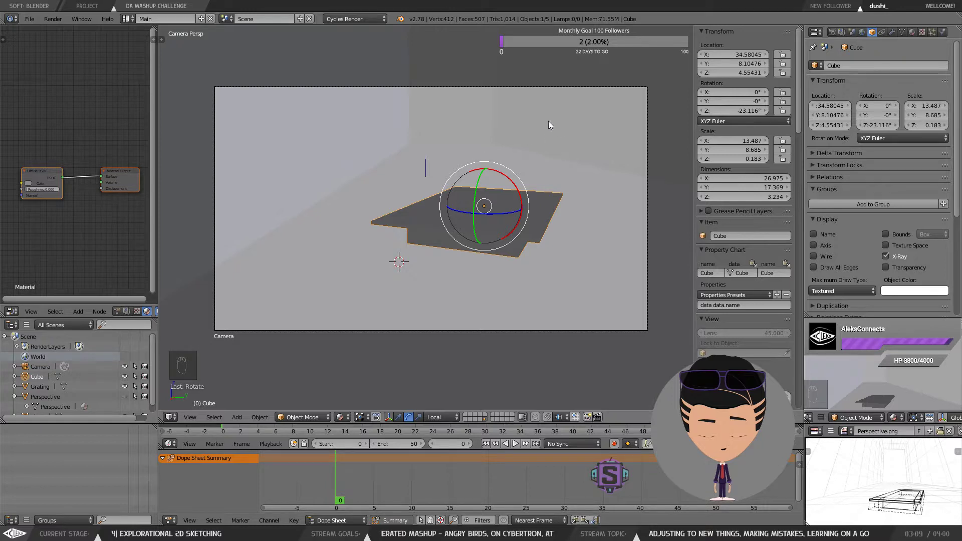
# Step: Fine-tune the platform's rotation around its local Z axis to about -20.3°
pyautogui.moveTo(548, 125); pyautogui.dragTo(539, 153)
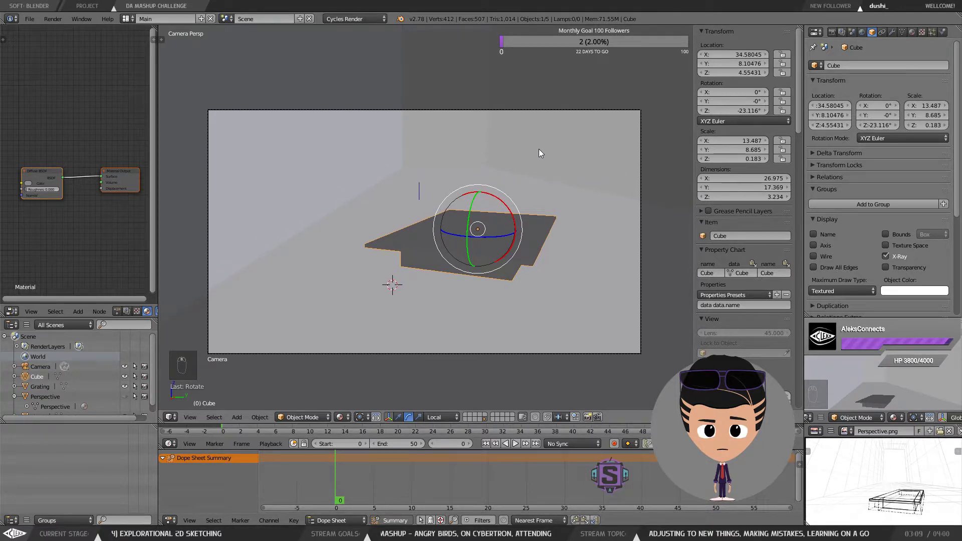
pyautogui.press('r')
pyautogui.press('z')
pyautogui.press('z')
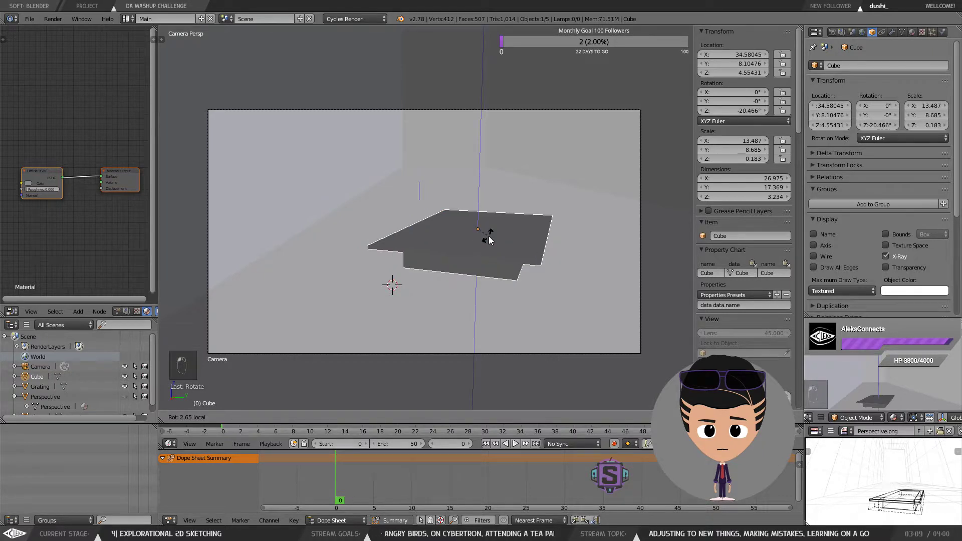
pyautogui.moveTo(493, 237); pyautogui.dragTo(529, 240)
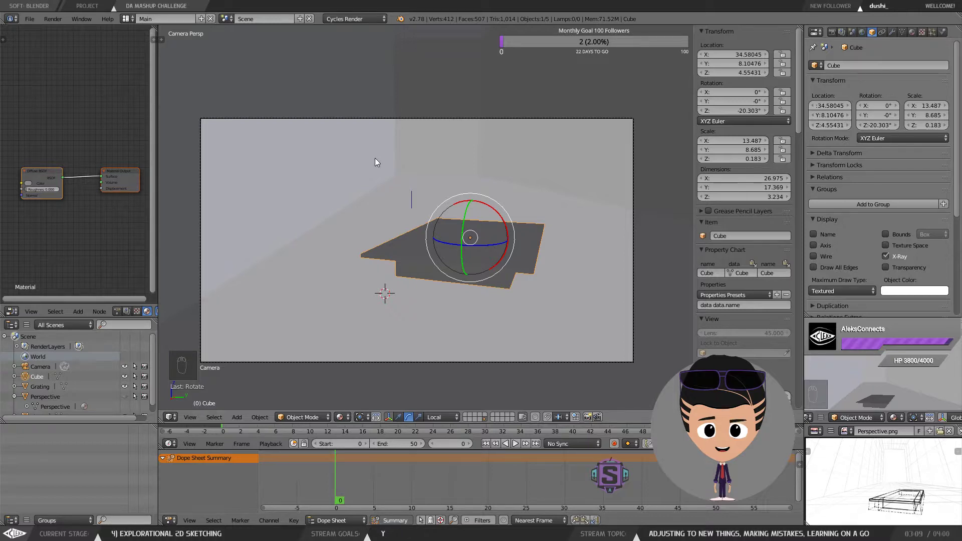
pyautogui.scroll(-1, 374, 158)
pyautogui.scroll(1, 434, 172)
pyautogui.moveTo(463, 181); pyautogui.dragTo(470, 141)
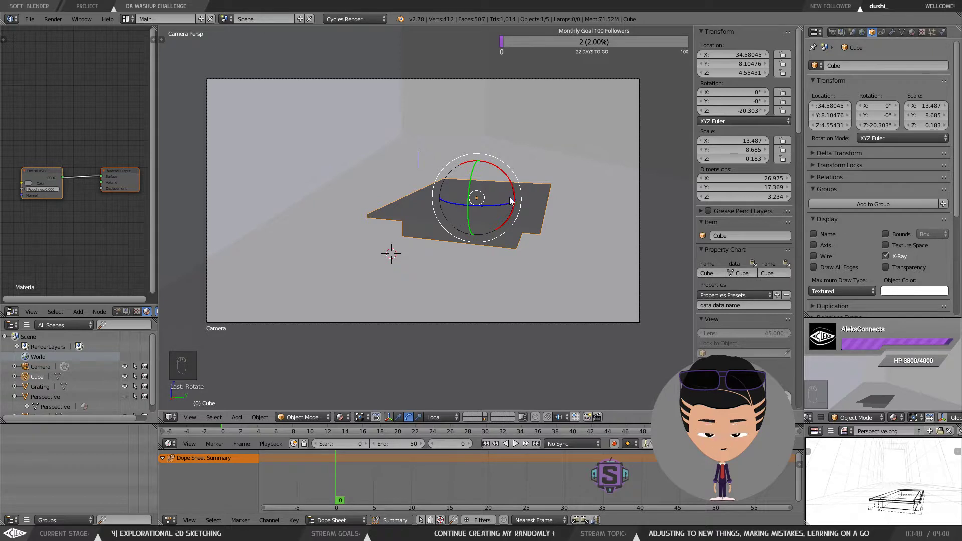
# Step: Select the backdrop plane, leave edit mode, and unhide all hidden objects including the Perspective reference
pyautogui.rightClick(360, 97)
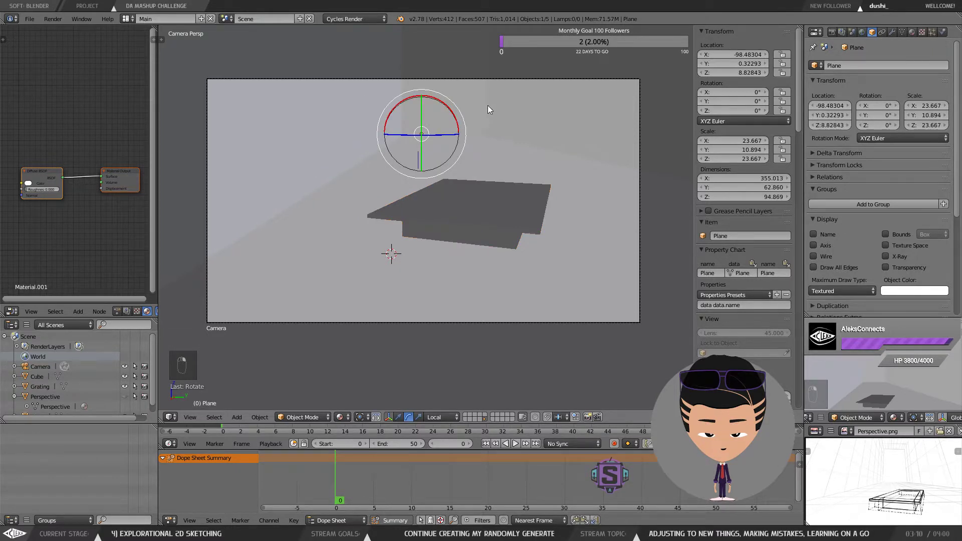
pyautogui.press('Tab')
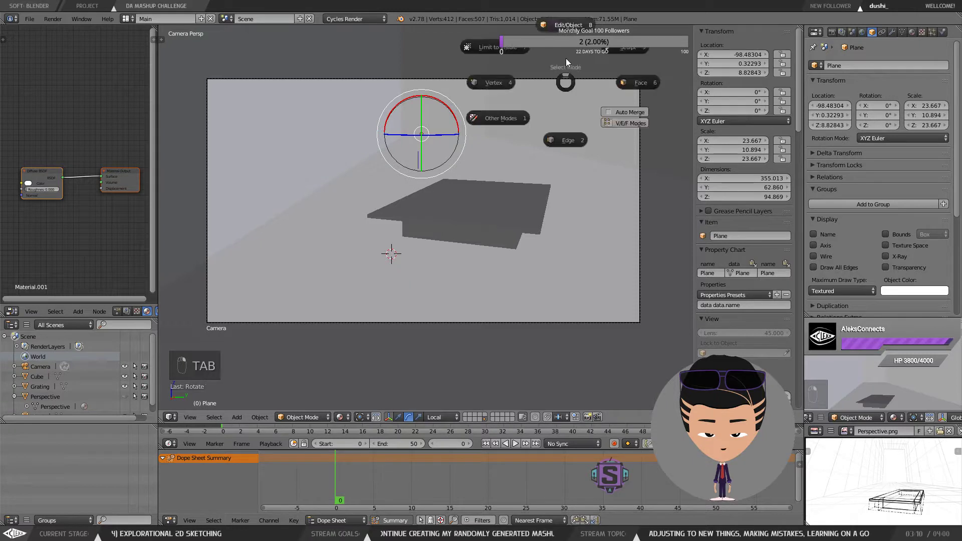
pyautogui.click(639, 83)
pyautogui.rightClick(451, 95)
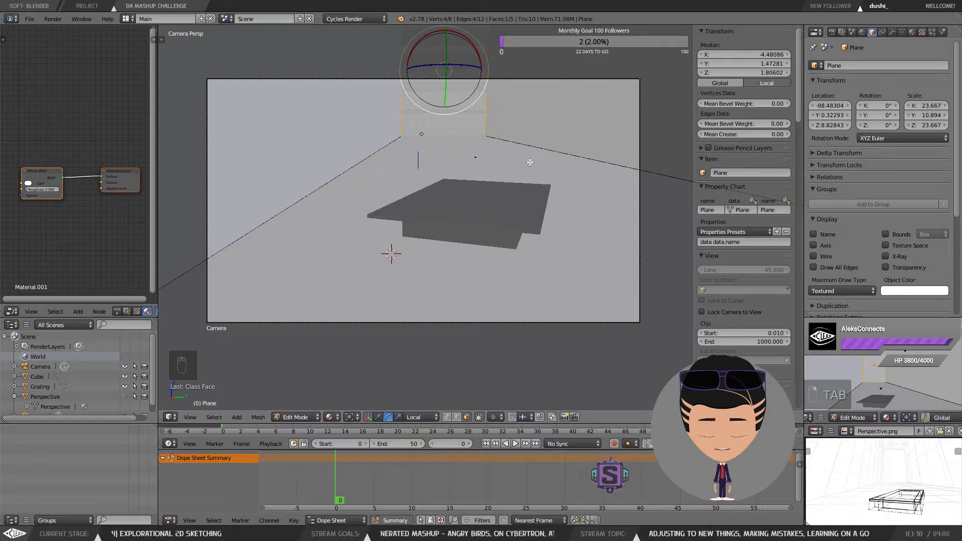
pyautogui.press('KP_0')
pyautogui.press('KP_0')
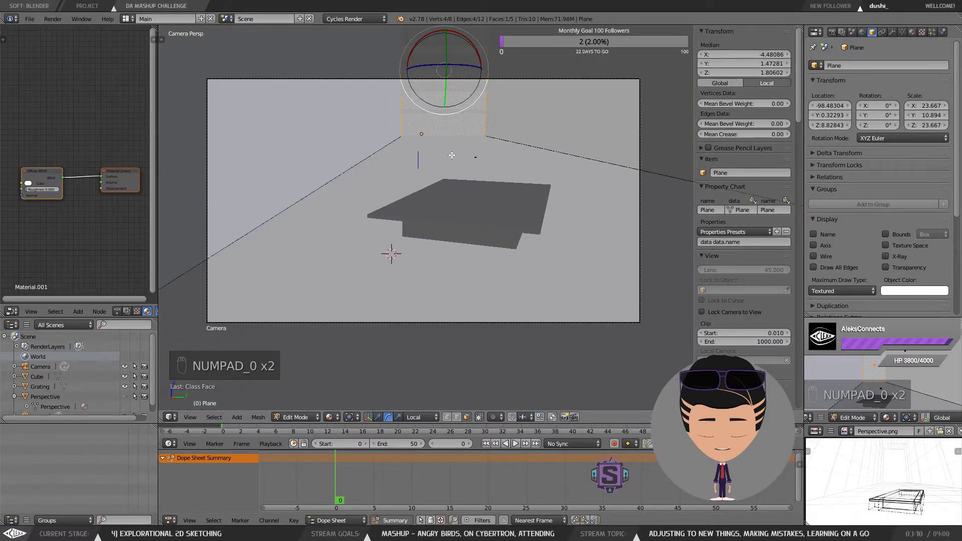
pyautogui.press('Tab')
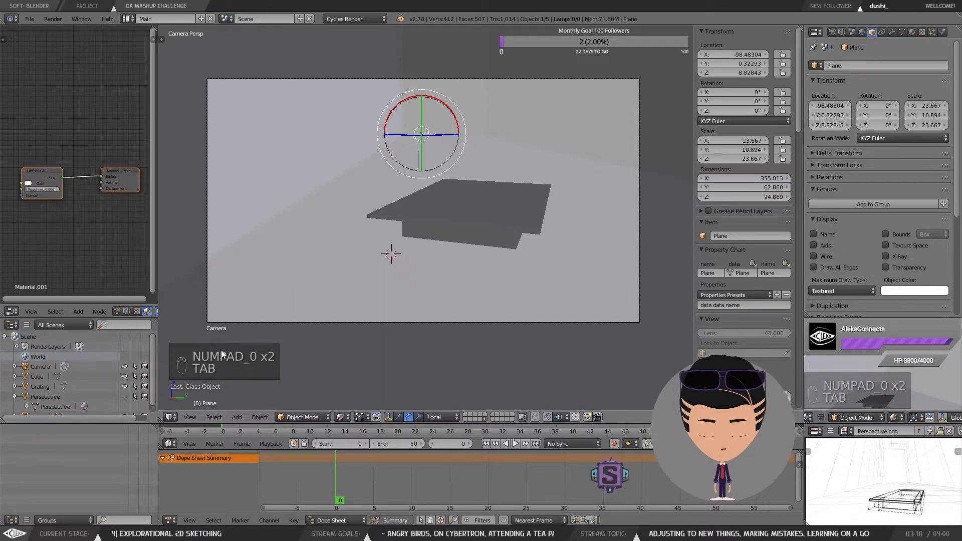
pyautogui.hotkey('alt', 'h')
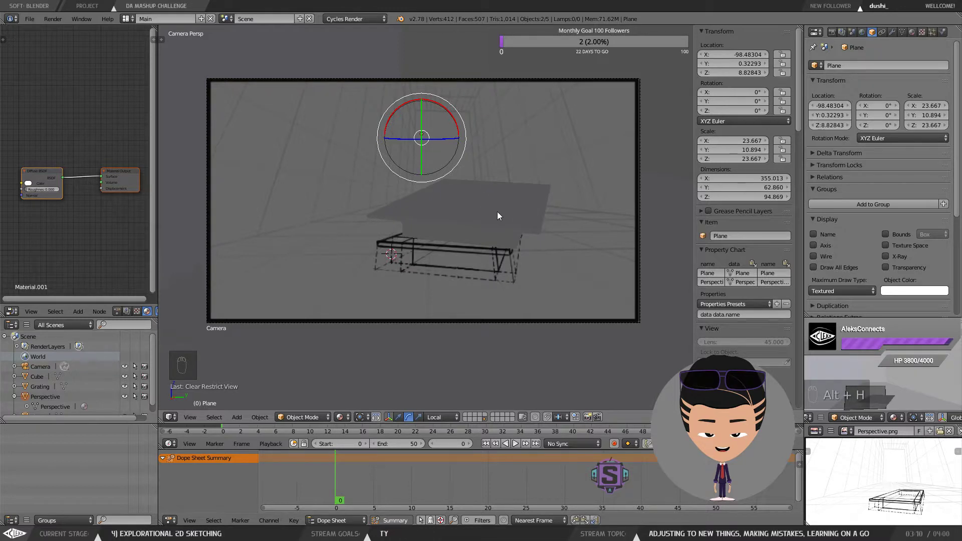
# Step: Compare the platform against the Perspective reference image in camera view, selecting the reference, camera and cube
pyautogui.rightClick(551, 136)
pyautogui.rightClick(629, 308)
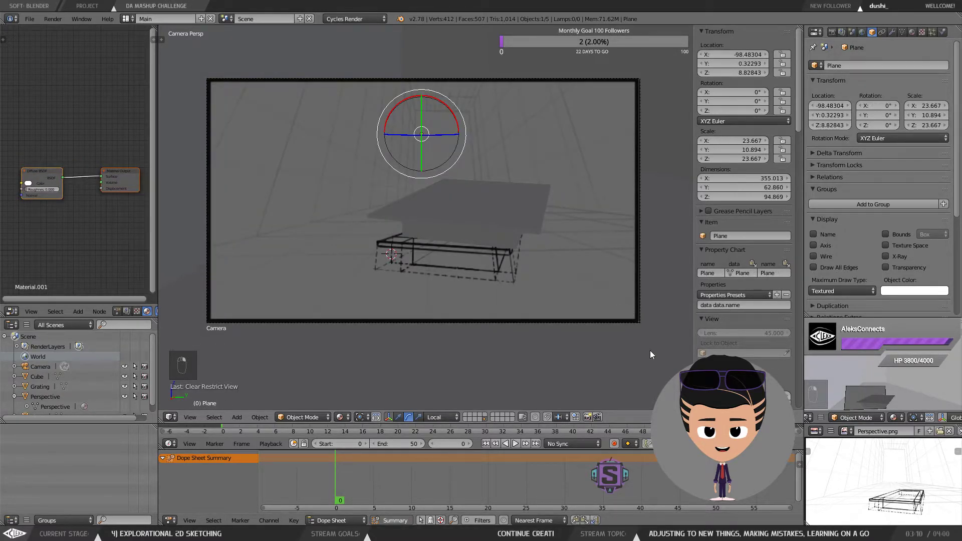
pyautogui.rightClick(632, 253)
pyautogui.scroll(2, 608, 214)
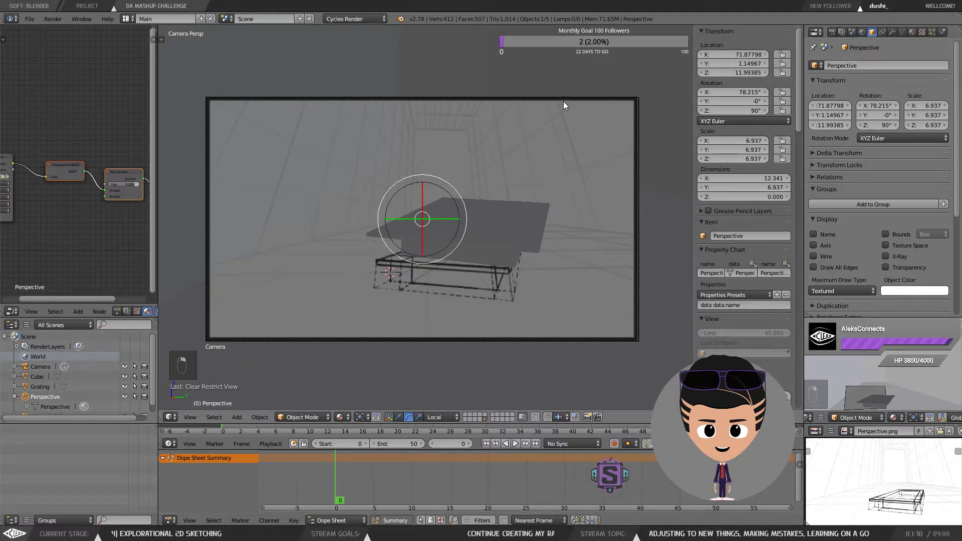
pyautogui.rightClick(566, 97)
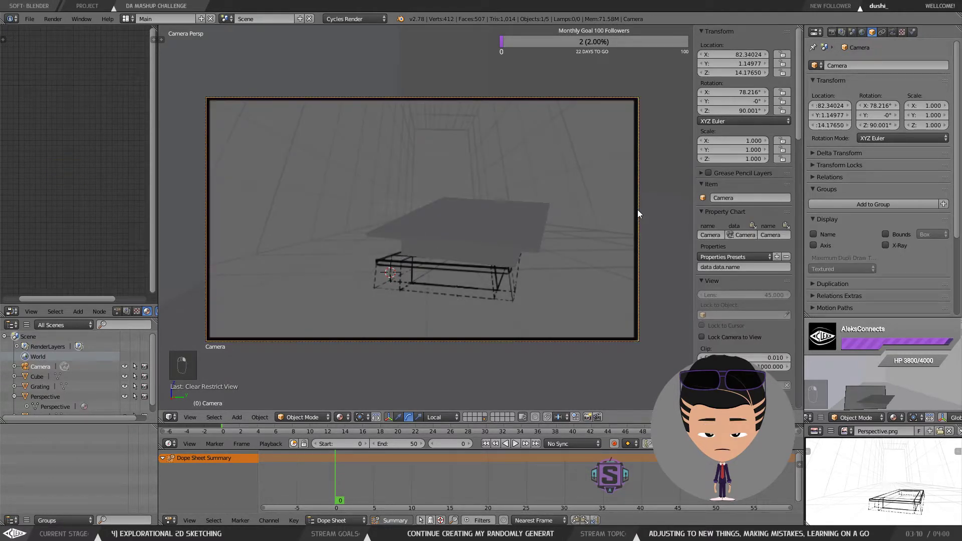
pyautogui.moveTo(581, 155); pyautogui.dragTo(586, 164)
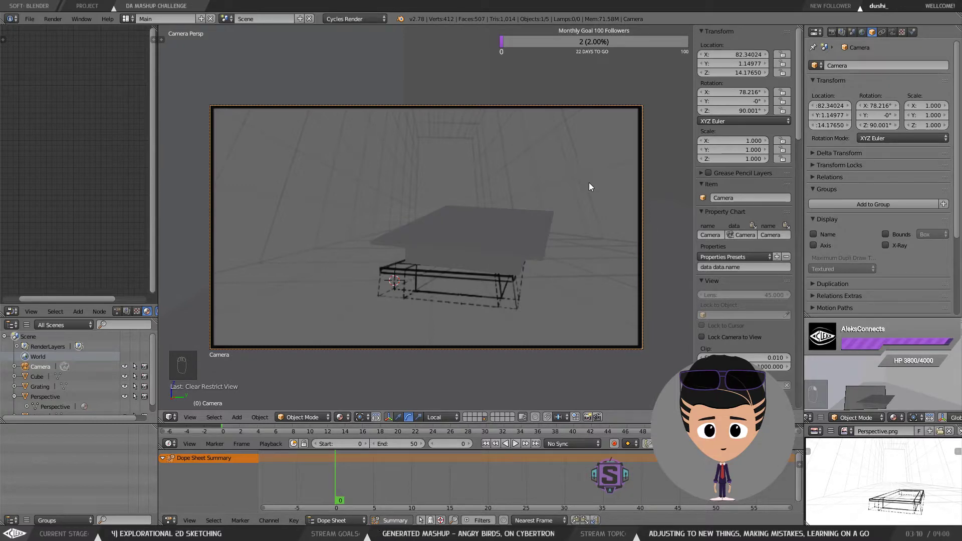
pyautogui.moveTo(556, 173); pyautogui.dragTo(562, 203)
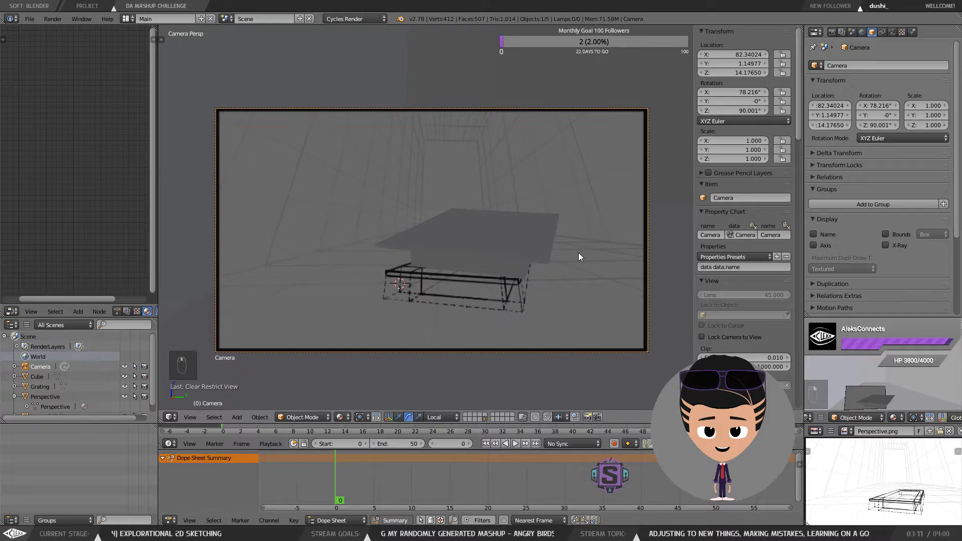
pyautogui.scroll(2, 474, 282)
pyautogui.rightClick(477, 250)
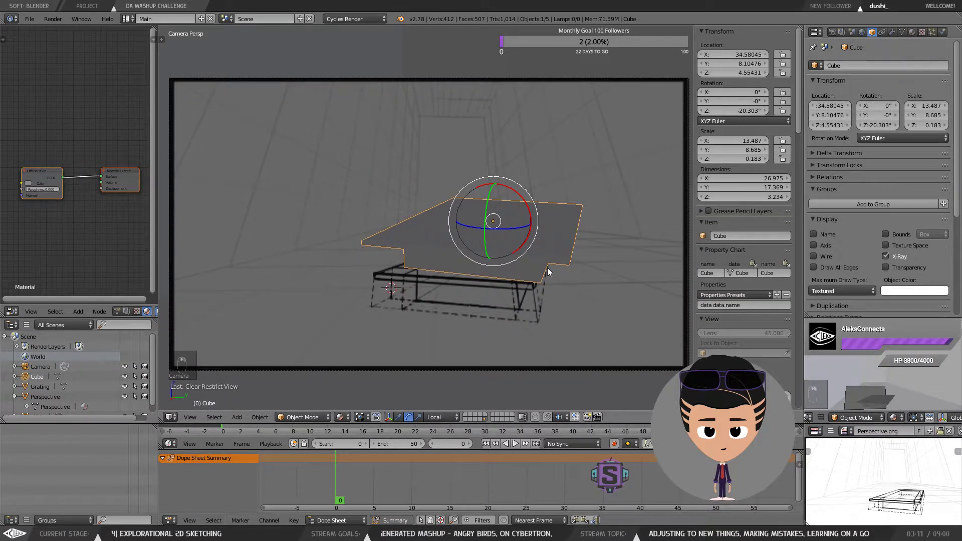
# Step: Orbit and zoom around the scene to inspect the platform against the camera and the Perspective reference plane
pyautogui.moveTo(557, 262); pyautogui.dragTo(551, 244)
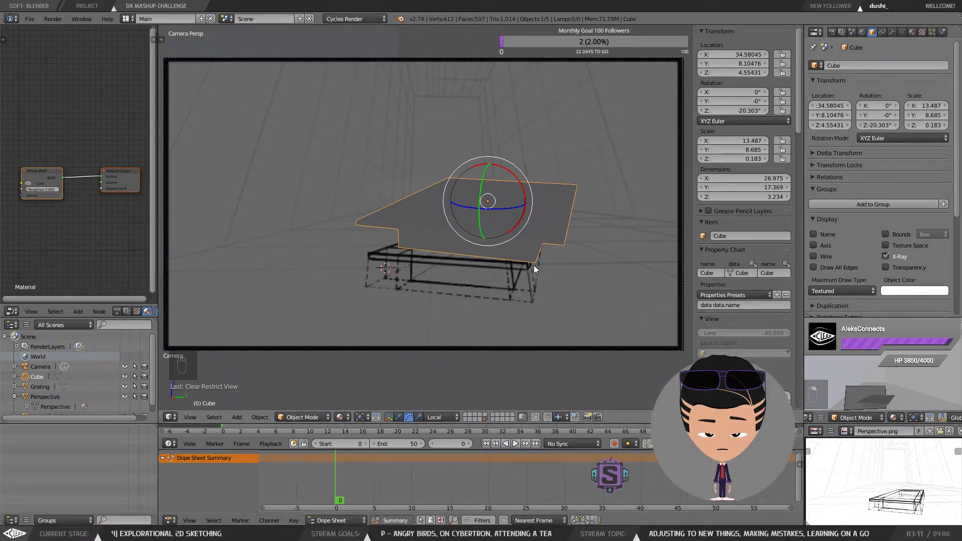
pyautogui.moveTo(540, 264); pyautogui.dragTo(542, 272)
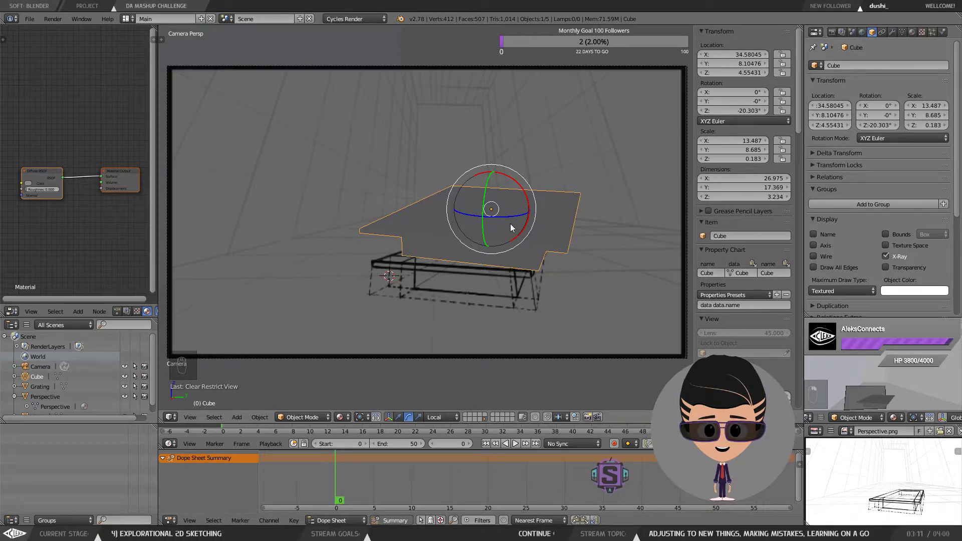
pyautogui.moveTo(542, 206); pyautogui.dragTo(518, 210)
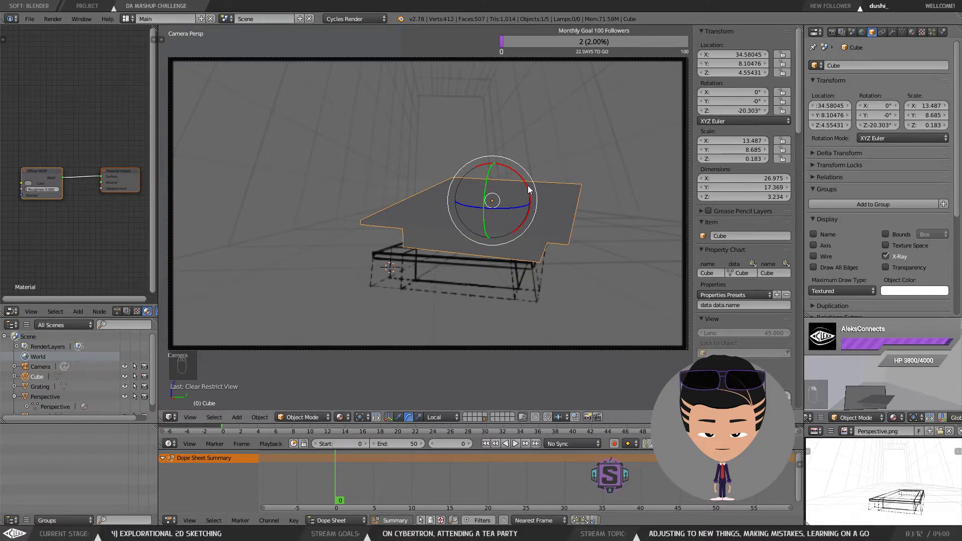
pyautogui.press('KP_0')
pyautogui.scroll(-6, 528, 253)
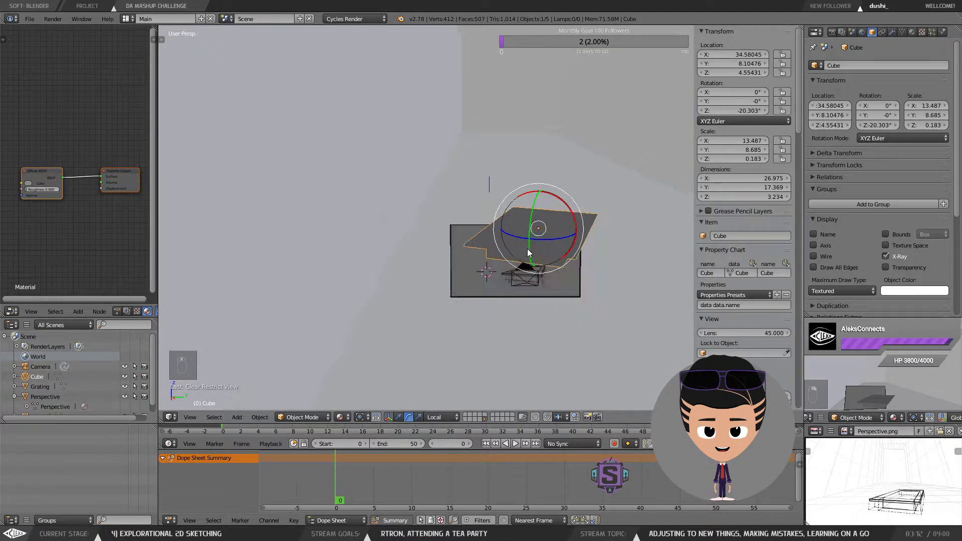
pyautogui.scroll(8, 528, 253)
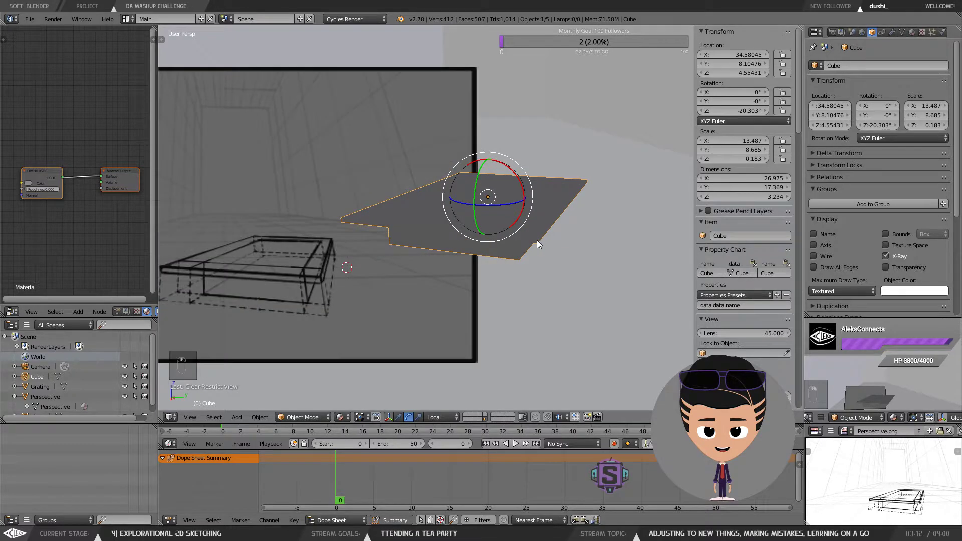
pyautogui.scroll(-5, 537, 240)
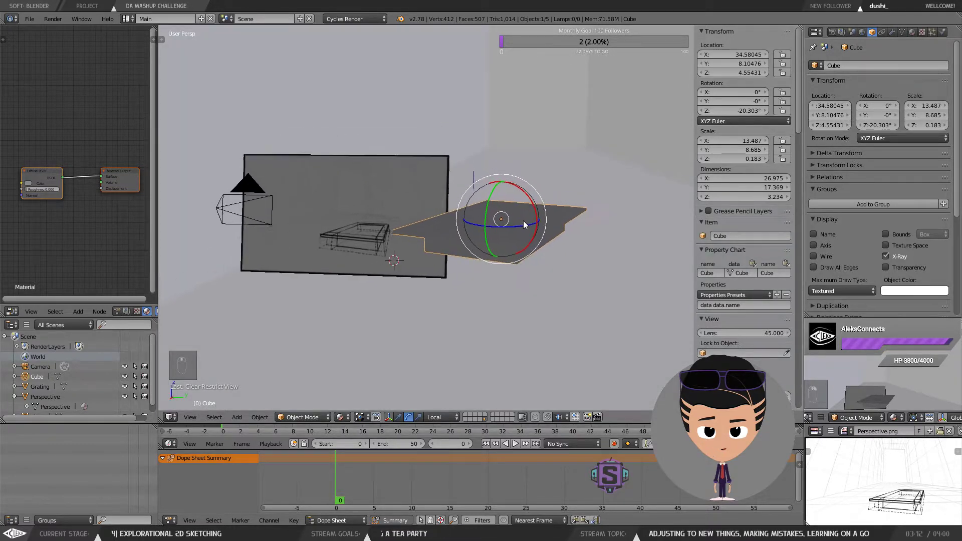
pyautogui.scroll(-5, 455, 228)
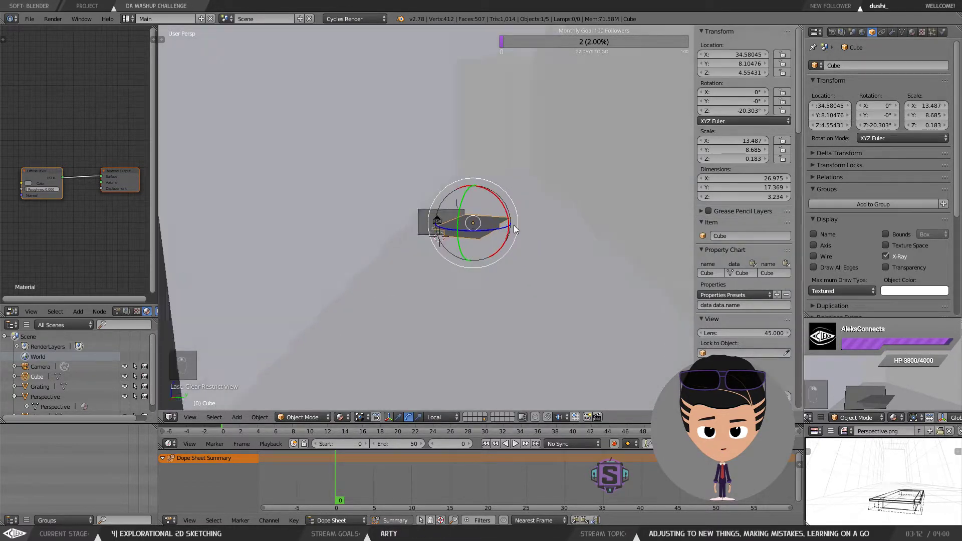
pyautogui.moveTo(514, 229); pyautogui.dragTo(455, 248)
pyautogui.click(30, 19)
pyautogui.click(47, 97)
pyautogui.scroll(3, 453, 246)
pyautogui.rightClick(442, 200)
pyautogui.rightClick(444, 202)
pyautogui.rightClick(443, 202)
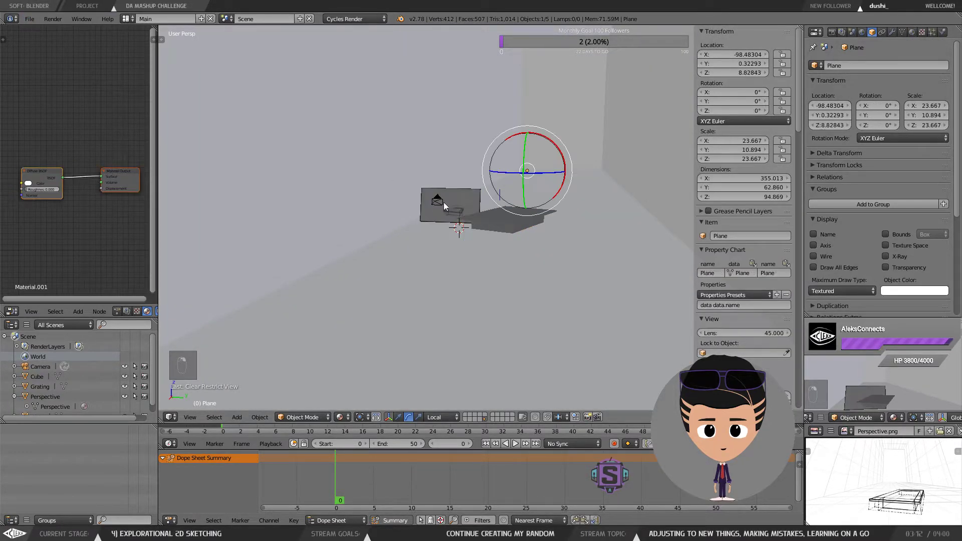
pyautogui.rightClick(443, 202)
pyautogui.press('KP_Decimal')
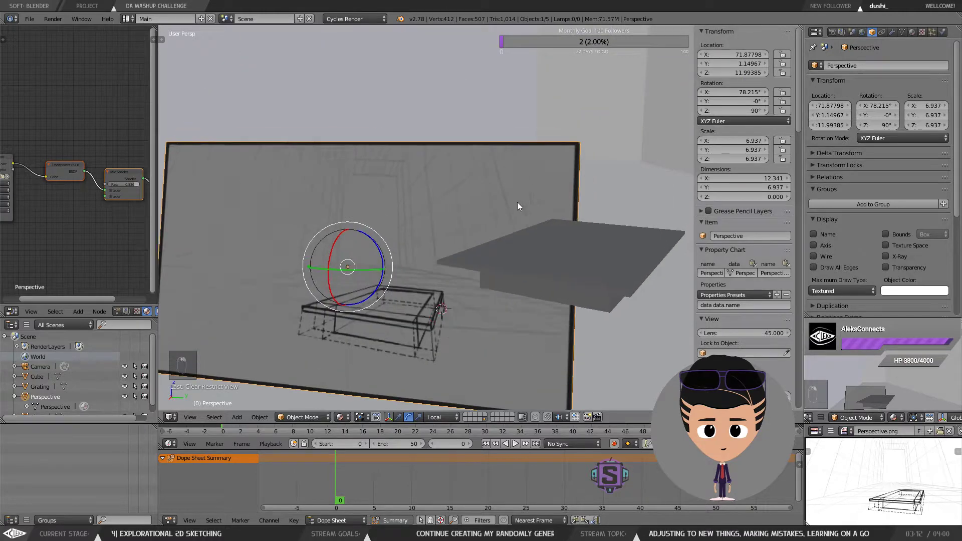
pyautogui.moveTo(517, 202)
pyautogui.mouseDown()
pyautogui.moveTo(513, 195)
pyautogui.moveTo(545, 189)
pyautogui.moveTo(528, 209)
pyautogui.moveTo(521, 200)
pyautogui.mouseUp()
pyautogui.scroll(-7, 513, 195)
pyautogui.scroll(3, 513, 195)
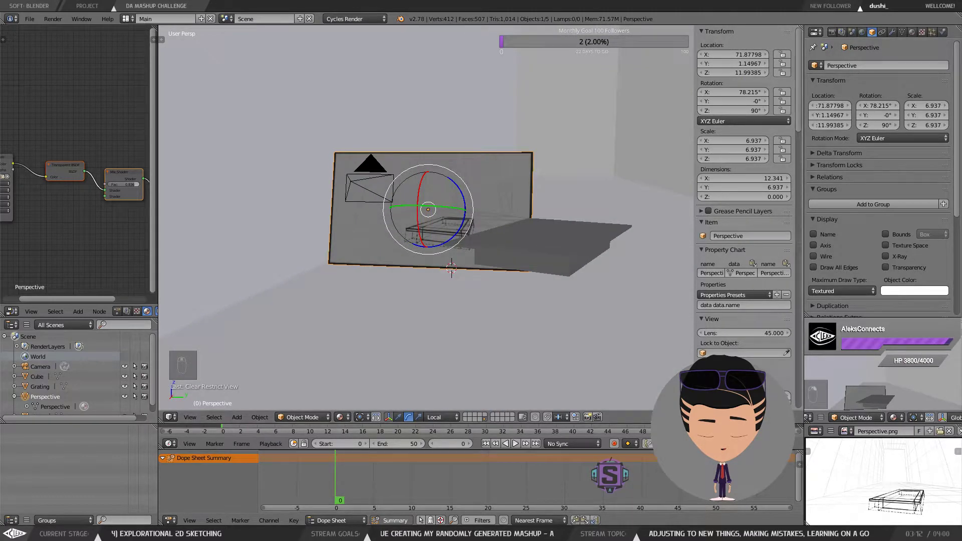
# Step: Quit Blender, discarding the unsaved changes
pyautogui.hotkey('ctrl', 'q')
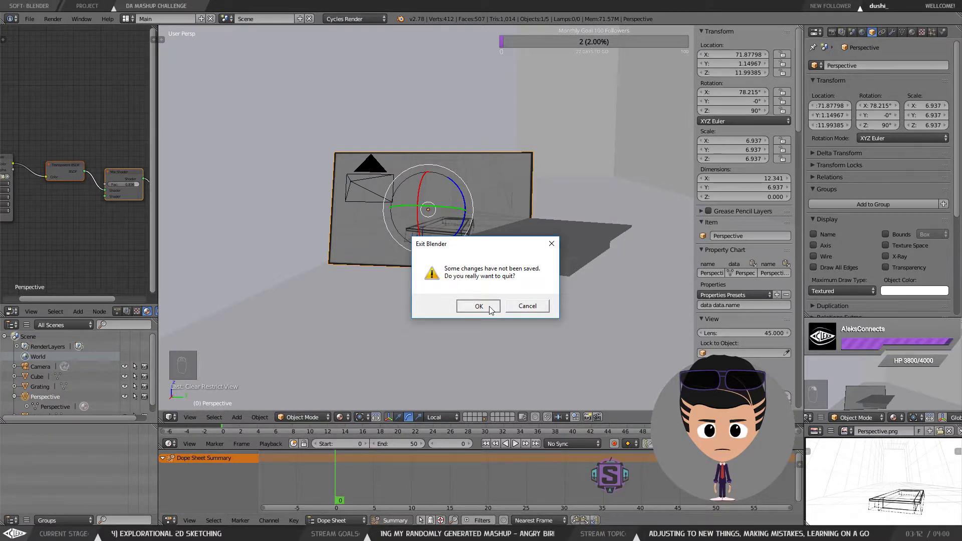
pyautogui.click(488, 304)
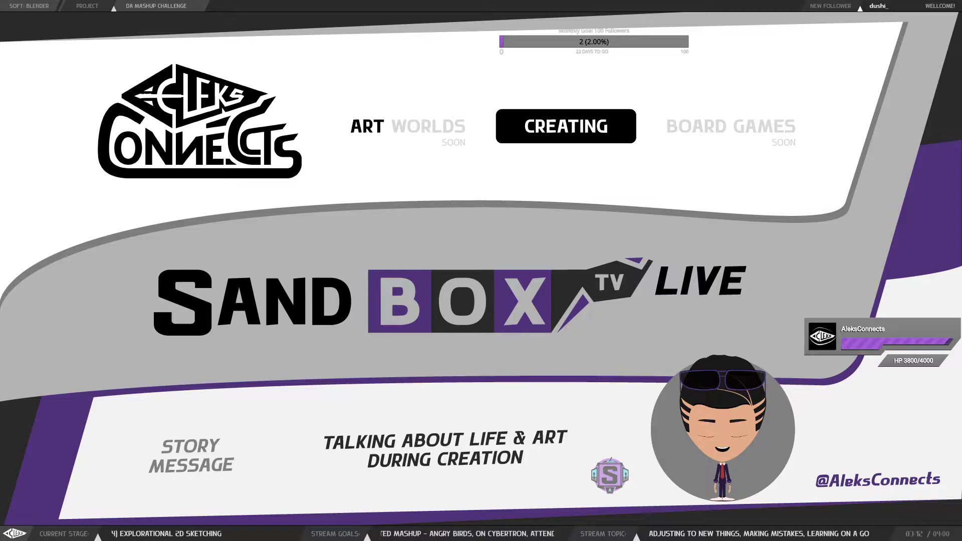
# Step: Switch to Krita with the DA Mashup sheet and hide the Brake Layer
pyautogui.rightClick(294, 383)
pyautogui.click(386, 406)
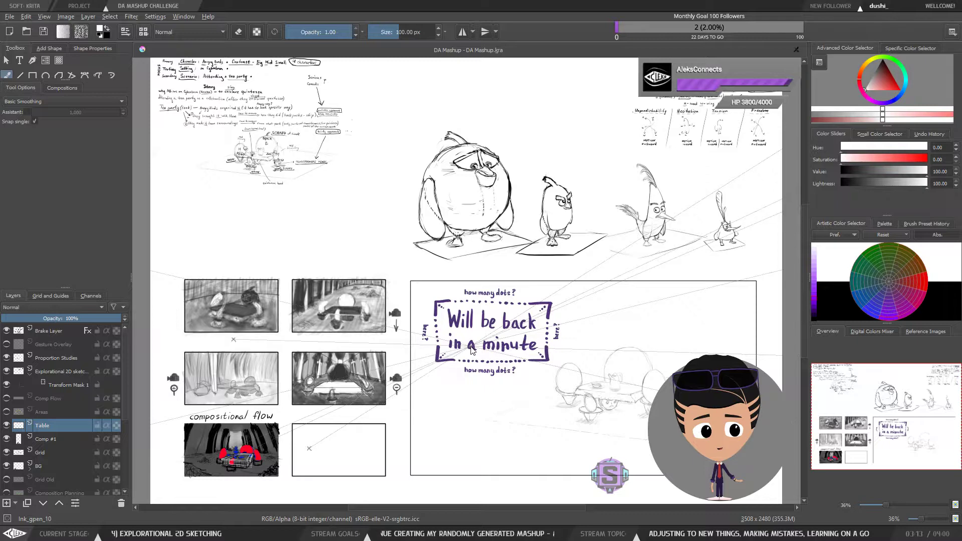
pyautogui.click(7, 331)
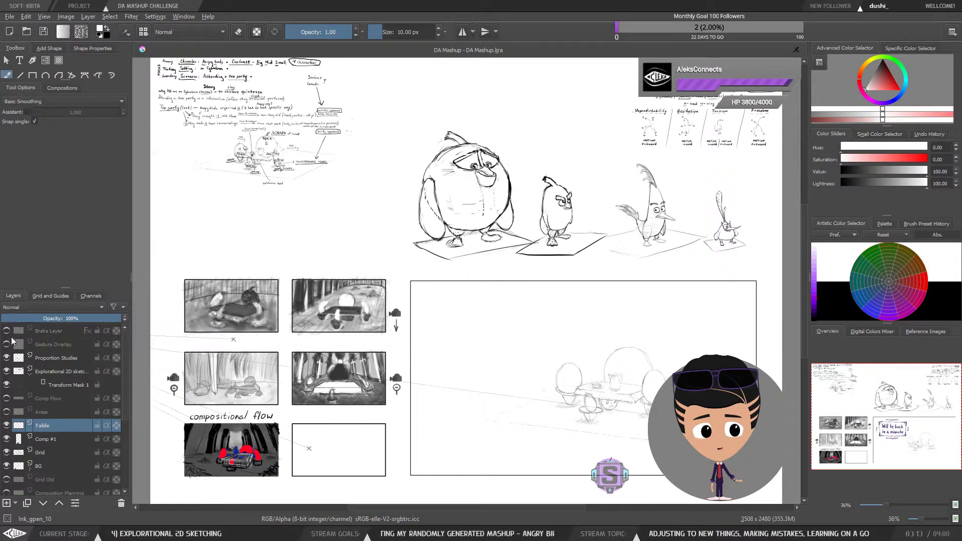
# Step: Zoom and pan to inspect the compositional flow panel and the empty panel beside it
pyautogui.moveTo(458, 355); pyautogui.dragTo(499, 334)
pyautogui.hotkey('ctrl', '+')
pyautogui.hotkey('ctrl', '+')
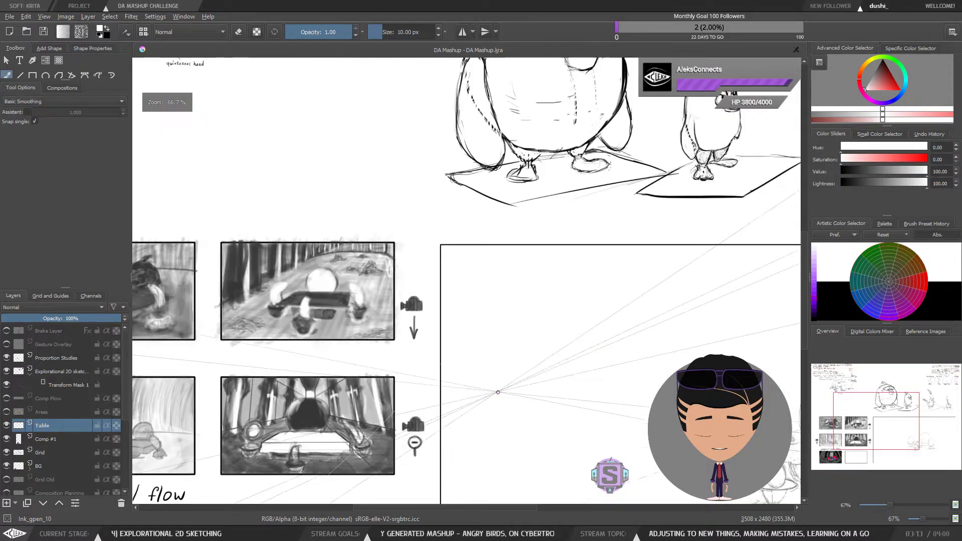
pyautogui.moveTo(498, 392); pyautogui.dragTo(697, 253)
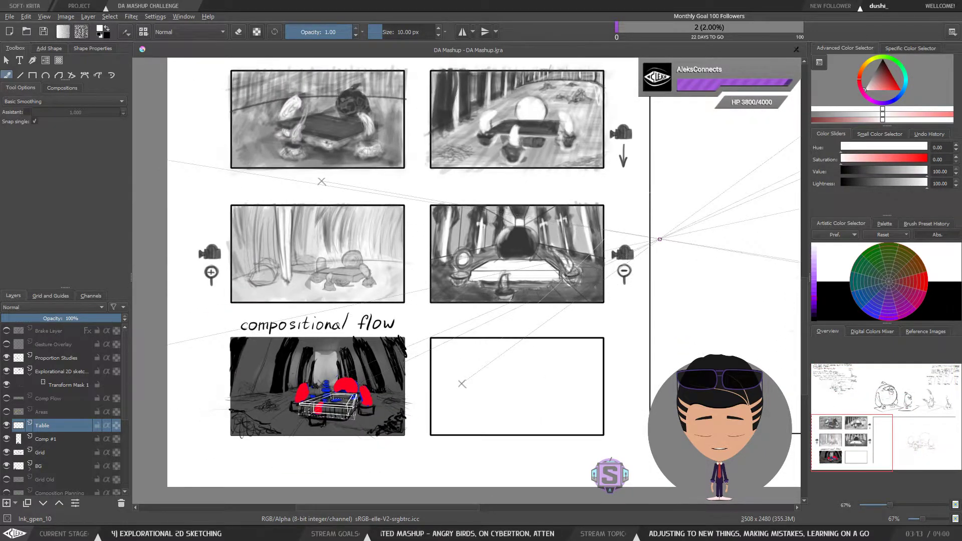
pyautogui.moveTo(560, 354); pyautogui.dragTo(543, 354)
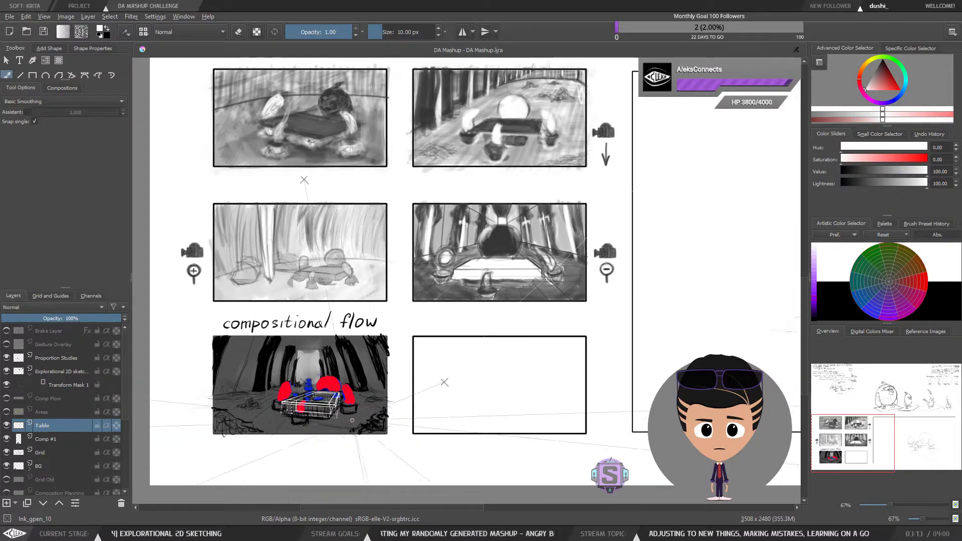
pyautogui.scroll(3, 341, 420)
pyautogui.scroll(-1, 340, 399)
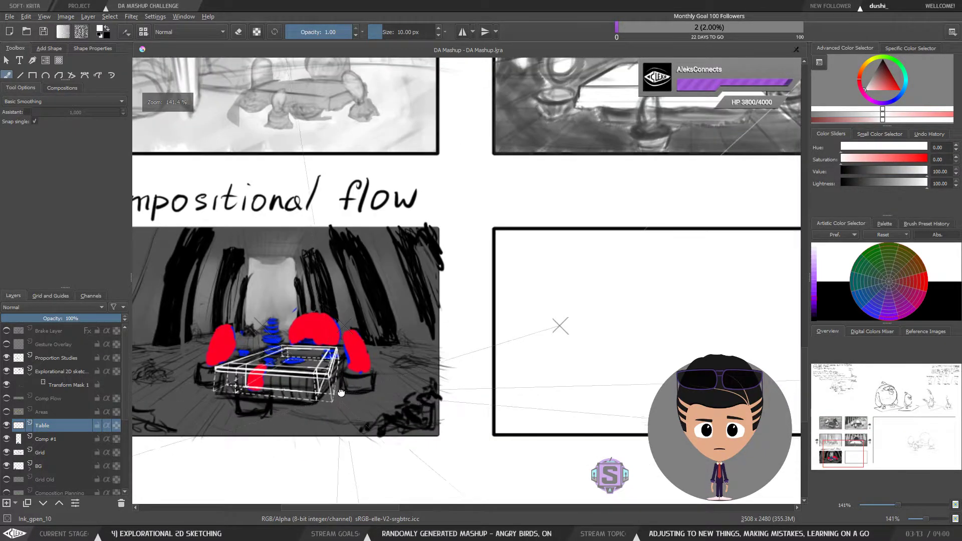
pyautogui.moveTo(341, 392)
pyautogui.mouseDown()
pyautogui.moveTo(426, 364)
pyautogui.moveTo(433, 352)
pyautogui.mouseUp()
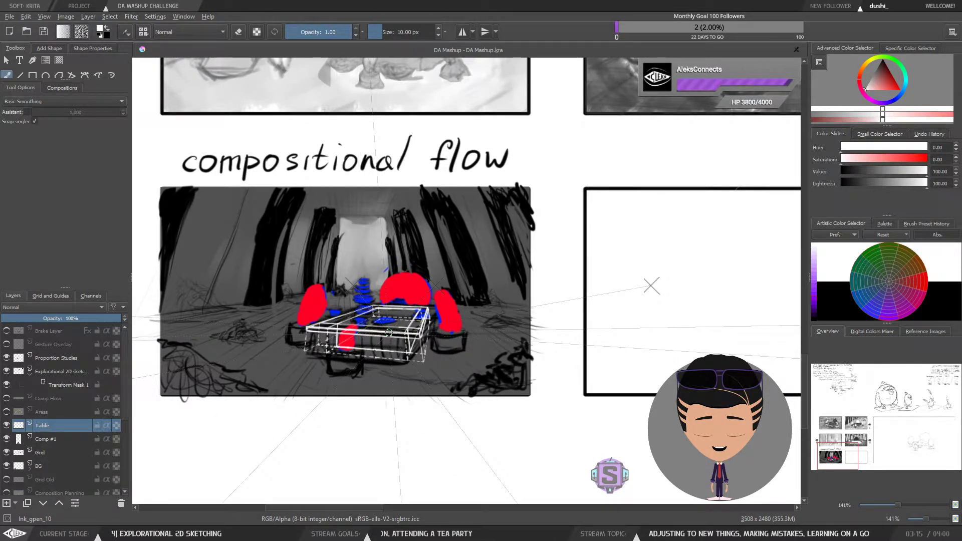
pyautogui.scroll(2, 379, 327)
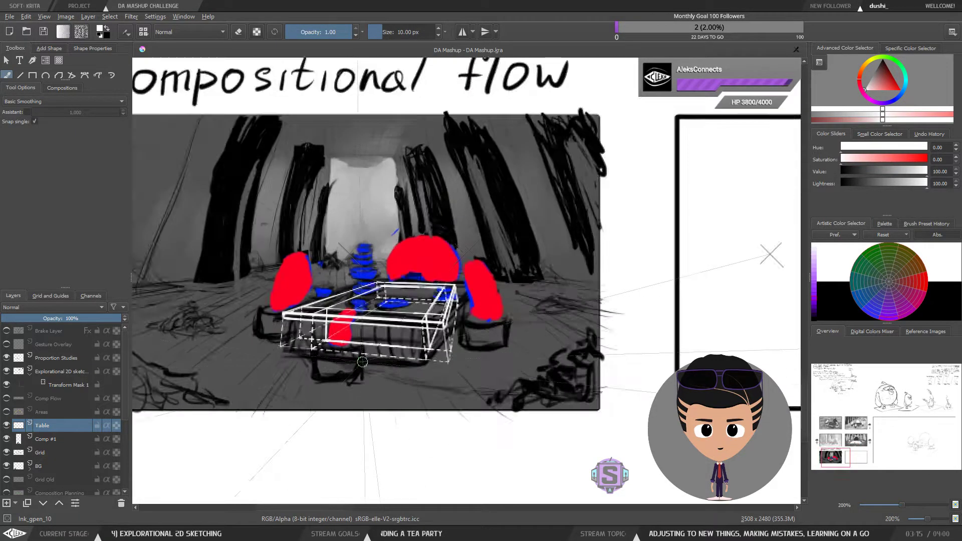
pyautogui.scroll(-1, 453, 340)
pyautogui.scroll(-1, 452, 340)
pyautogui.scroll(1, 604, 328)
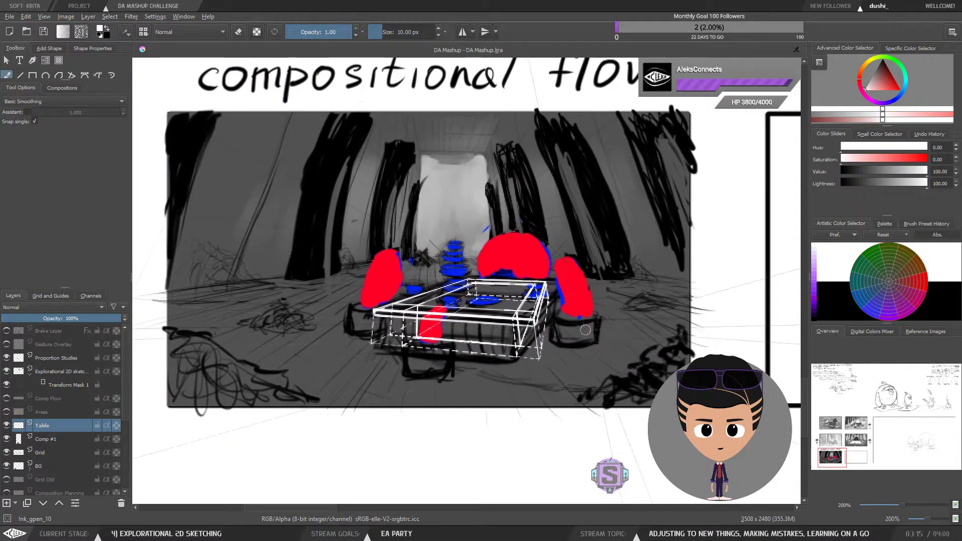
pyautogui.scroll(1, 605, 328)
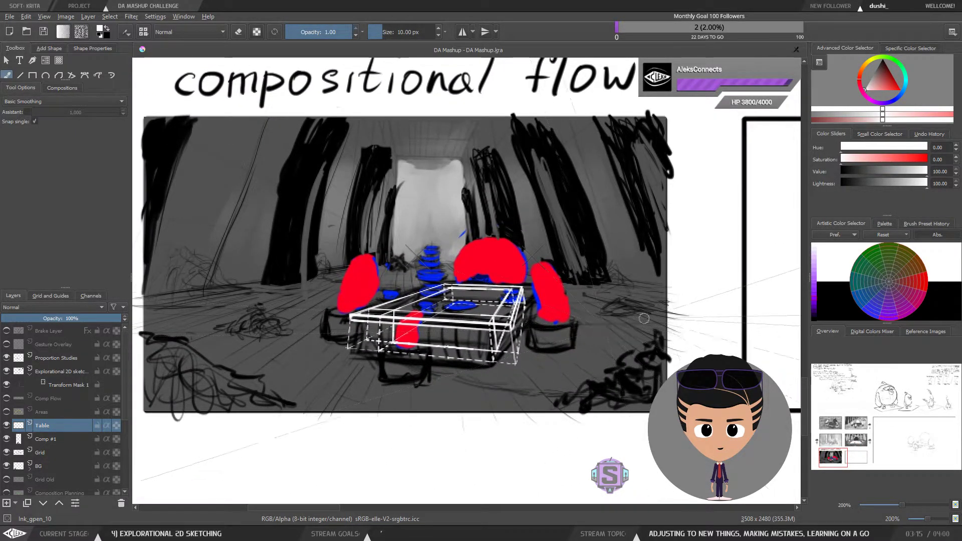
pyautogui.moveTo(710, 324); pyautogui.dragTo(524, 329)
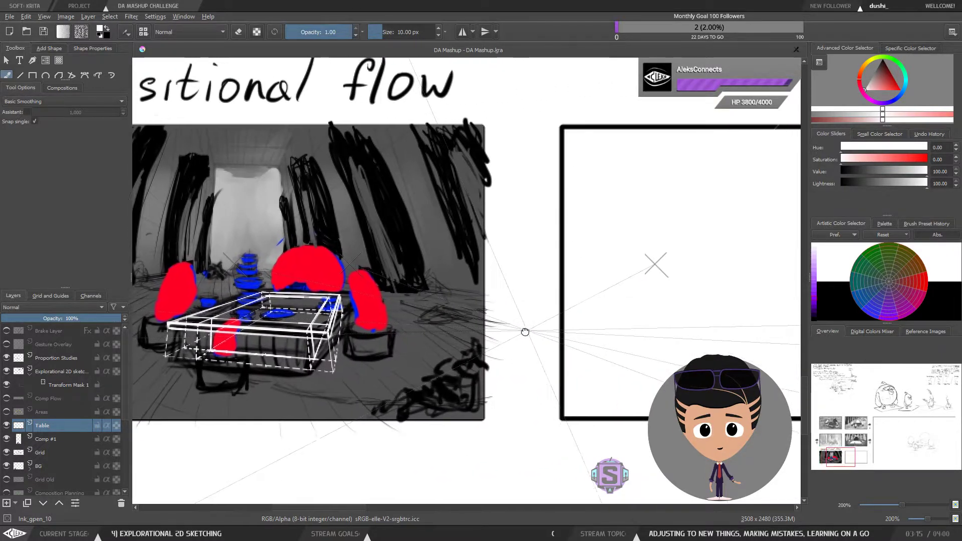
pyautogui.scroll(-1, 528, 318)
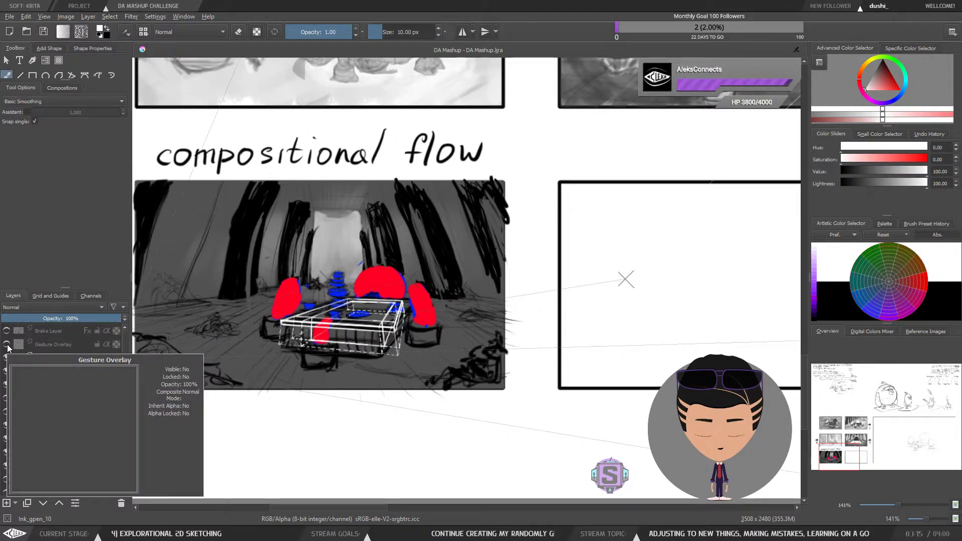
# Step: Add a new layer and choose the ink_gpen_10 brush from the pop-up palette
pyautogui.click(14, 501)
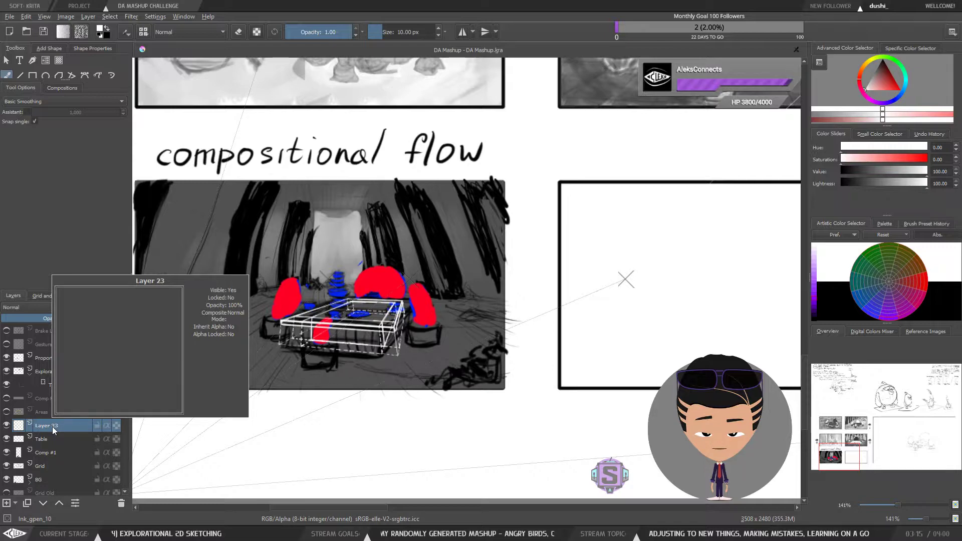
pyautogui.rightClick(602, 192)
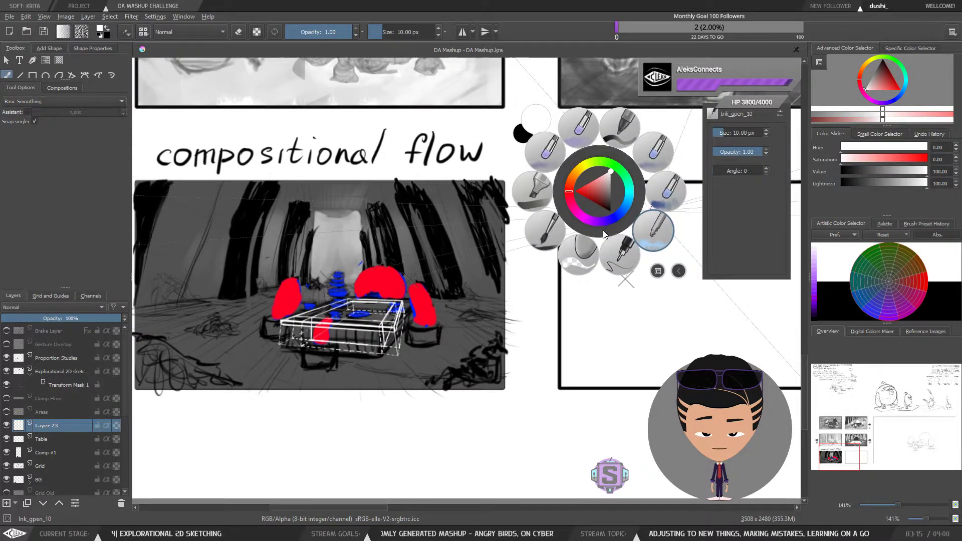
pyautogui.click(652, 232)
pyautogui.moveTo(641, 230); pyautogui.dragTo(578, 250)
pyautogui.rightClick(580, 258)
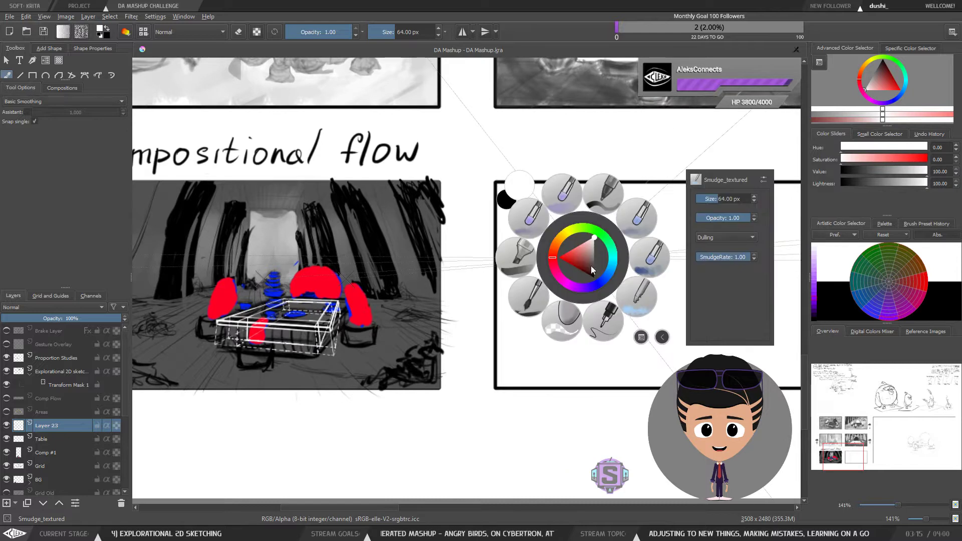
pyautogui.click(604, 320)
pyautogui.moveTo(613, 299); pyautogui.dragTo(497, 206)
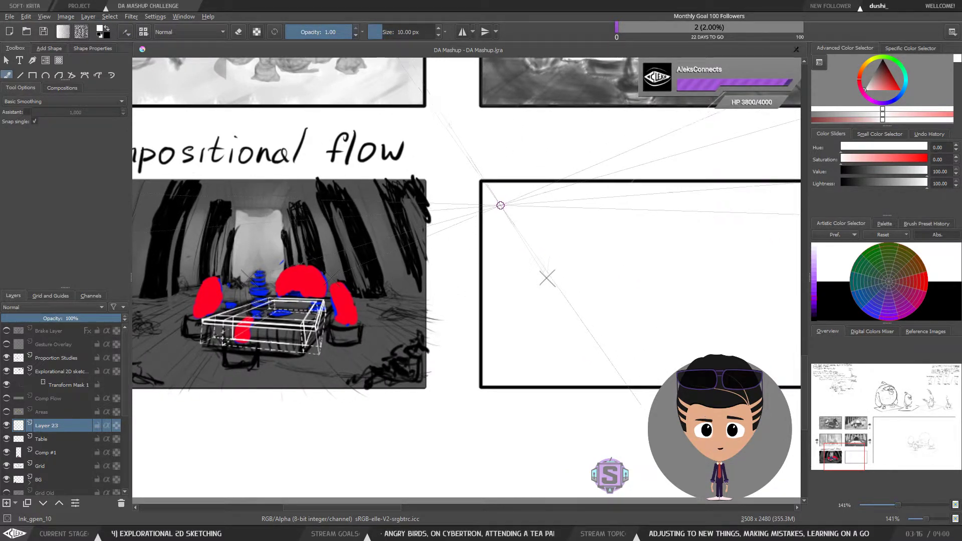
# Step: Write the heading "Proportions:" in black at about 9 px in the empty panel's top-left corner
pyautogui.moveTo(886, 80); pyautogui.dragTo(884, 55)
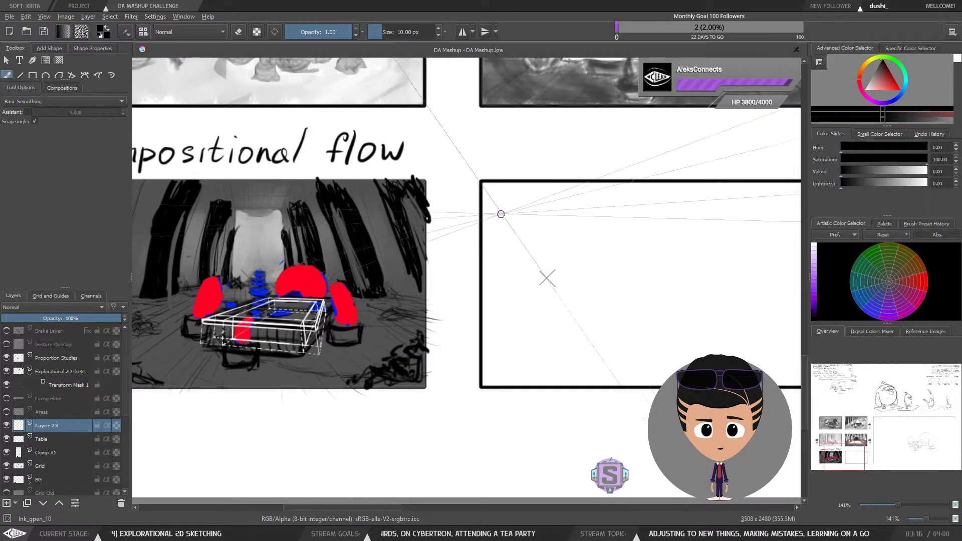
pyautogui.press('[')
pyautogui.press('-')
pyautogui.press('-')
pyautogui.moveTo(605, 234); pyautogui.dragTo(429, 303)
pyautogui.moveTo(540, 246); pyautogui.dragTo(671, 194)
pyautogui.press('+')
pyautogui.press('+')
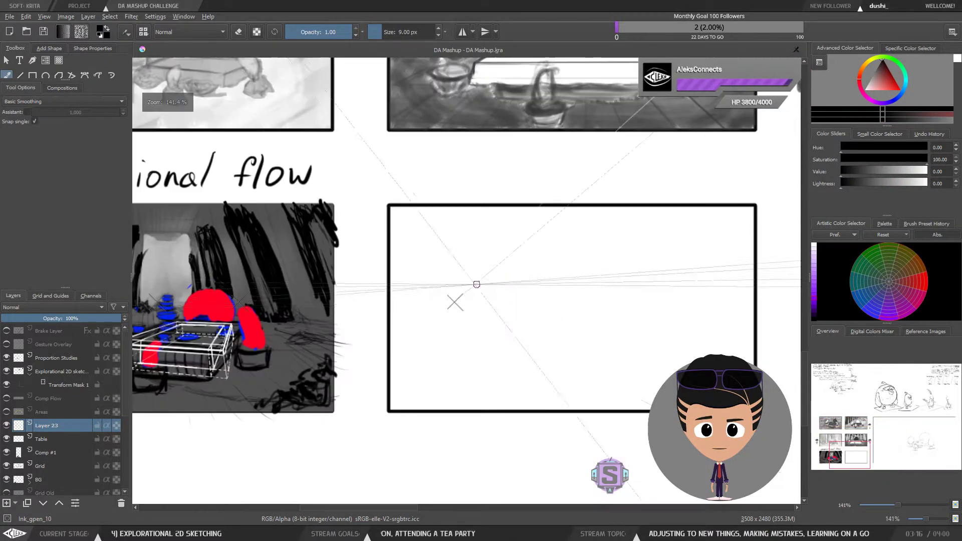
pyautogui.moveTo(477, 283); pyautogui.dragTo(498, 269)
pyautogui.moveTo(425, 204)
pyautogui.mouseDown()
pyautogui.moveTo(452, 222)
pyautogui.moveTo(503, 219)
pyautogui.mouseUp()
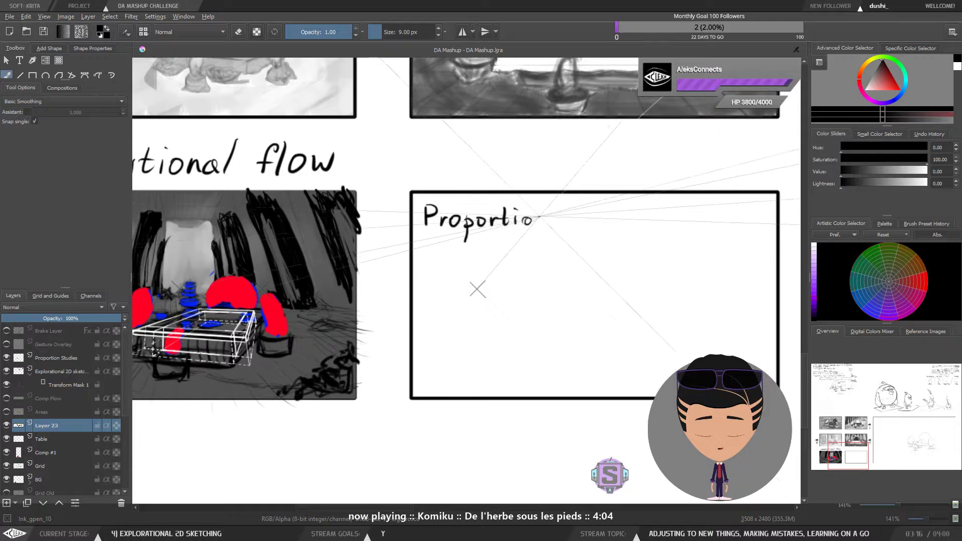
pyautogui.click(569, 225)
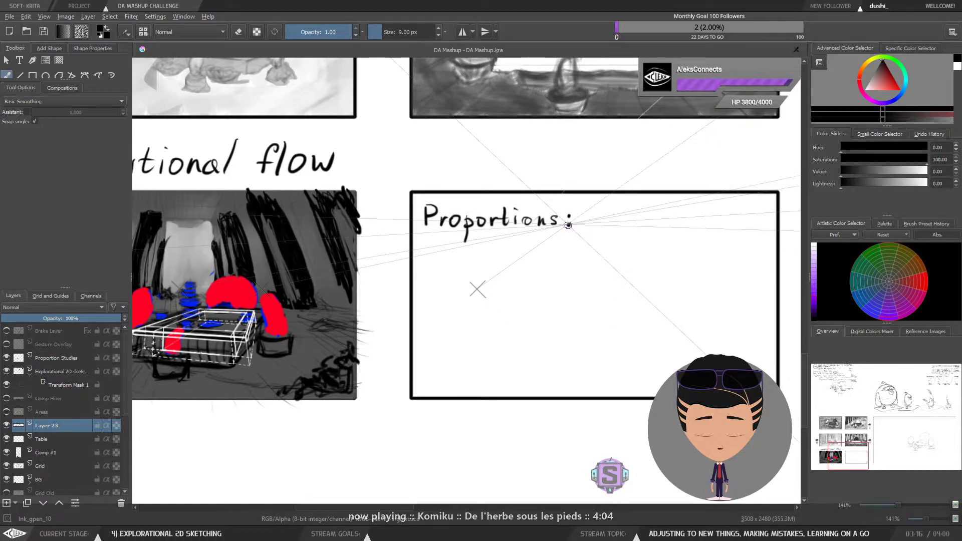
pyautogui.moveTo(507, 280)
pyautogui.mouseDown()
pyautogui.moveTo(498, 275)
pyautogui.moveTo(589, 270)
pyautogui.mouseUp()
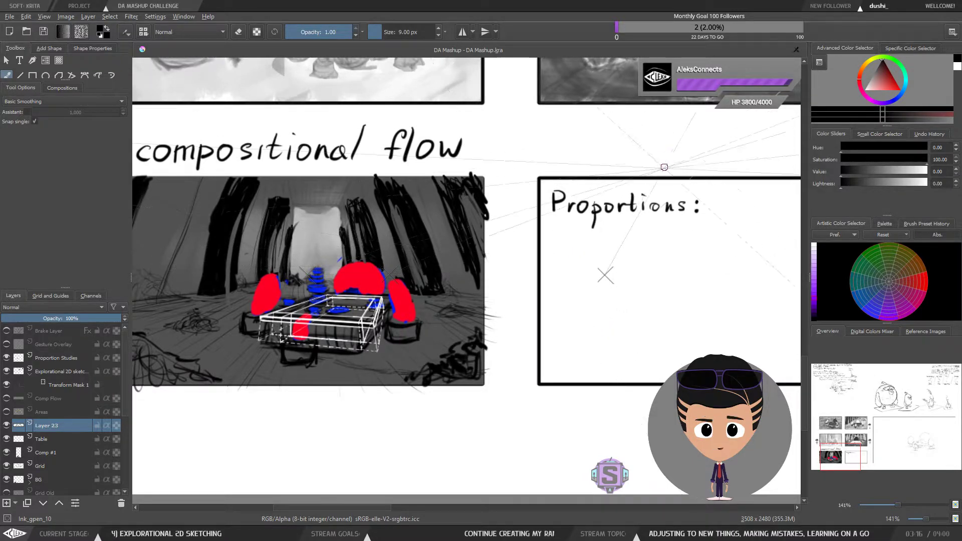
pyautogui.moveTo(659, 253)
pyautogui.mouseDown()
pyautogui.moveTo(728, 236)
pyautogui.moveTo(678, 245)
pyautogui.moveTo(676, 262)
pyautogui.mouseUp()
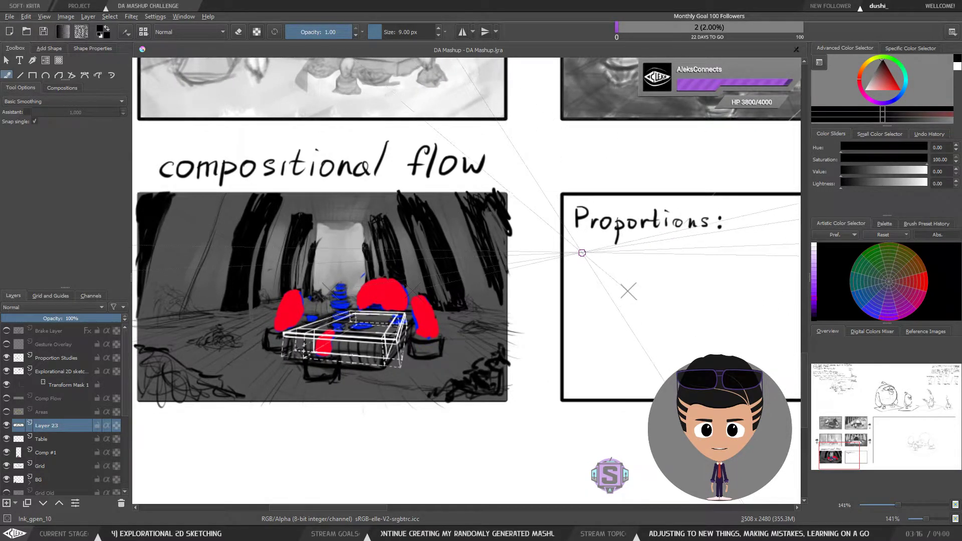
pyautogui.moveTo(598, 259)
pyautogui.mouseDown()
pyautogui.moveTo(581, 246)
pyautogui.moveTo(597, 259)
pyautogui.mouseUp()
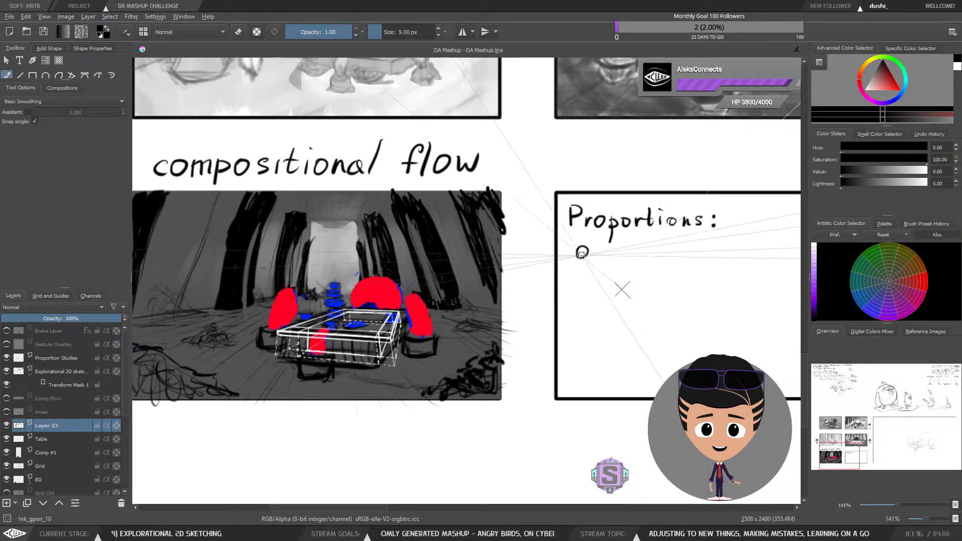
# Step: Zoom out and pan across the sheet to review the handwritten tea party story notes and character sketch
pyautogui.press('-')
pyautogui.press('-')
pyautogui.moveTo(590, 258); pyautogui.dragTo(550, 349)
pyautogui.moveTo(594, 170); pyautogui.dragTo(532, 380)
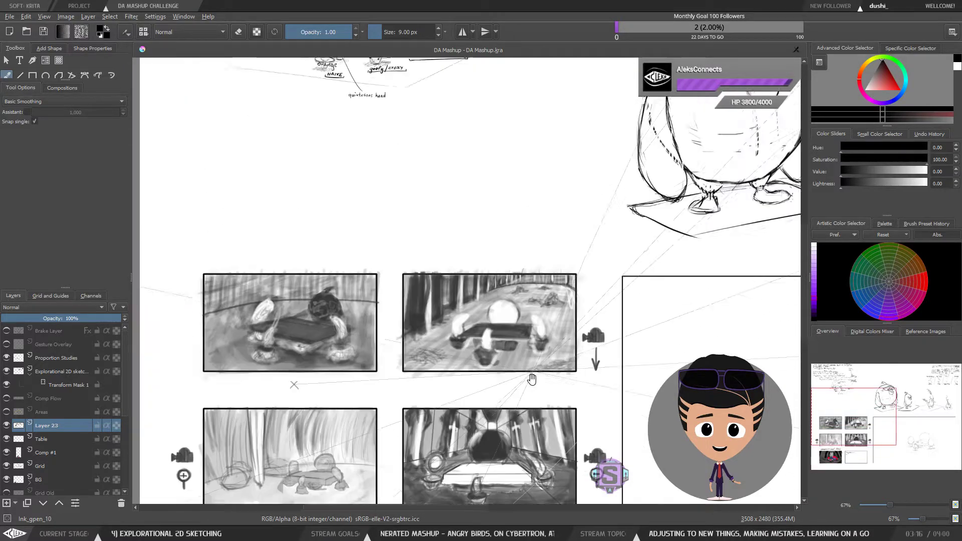
pyautogui.moveTo(576, 221); pyautogui.dragTo(542, 386)
pyautogui.moveTo(521, 212); pyautogui.dragTo(693, 280)
pyautogui.press('+')
pyautogui.press('+')
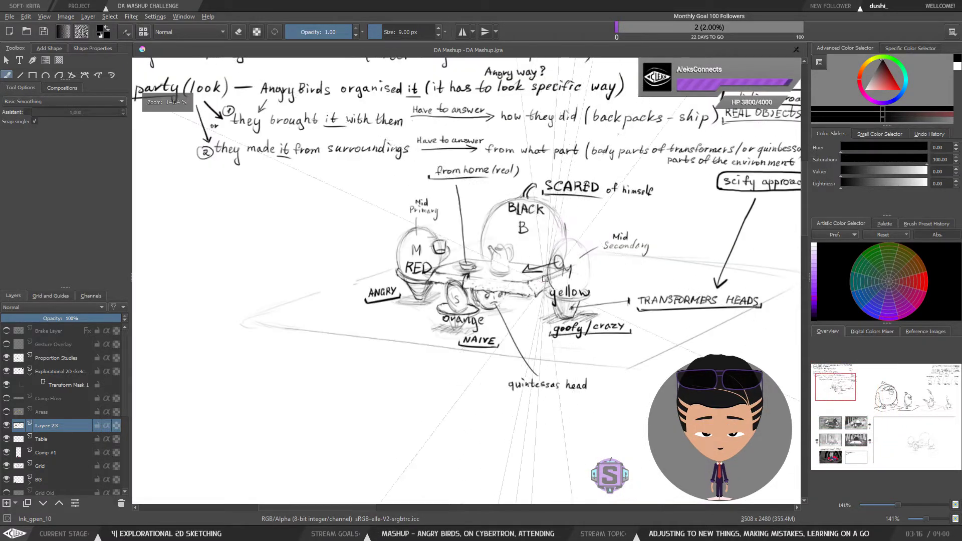
pyautogui.moveTo(623, 272); pyautogui.dragTo(564, 311)
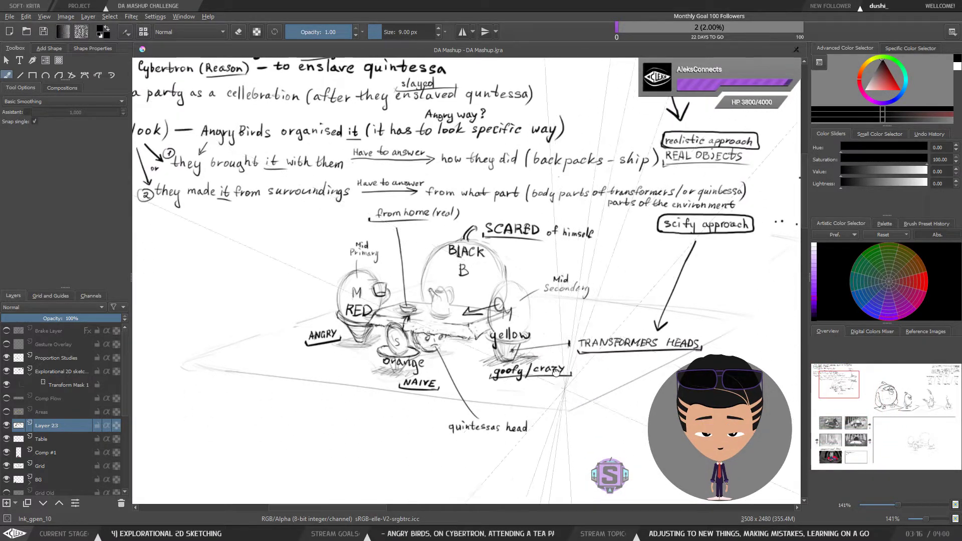
pyautogui.moveTo(566, 450)
pyautogui.mouseDown()
pyautogui.moveTo(487, 118)
pyautogui.moveTo(491, 197)
pyautogui.mouseUp()
pyautogui.moveTo(538, 444)
pyautogui.mouseDown()
pyautogui.moveTo(496, 198)
pyautogui.moveTo(511, 215)
pyautogui.mouseUp()
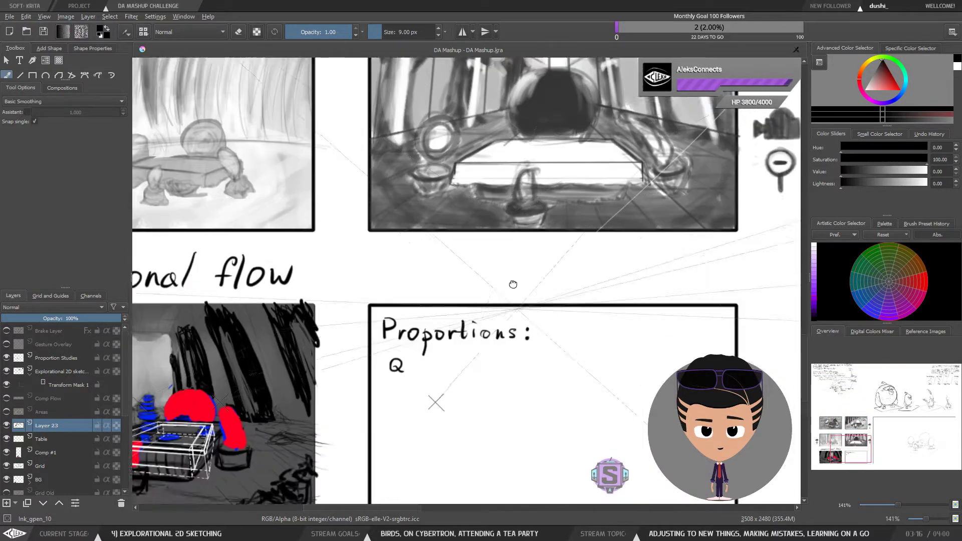
# Step: Write "Quintessa Size = Table Height" below the Proportions heading
pyautogui.moveTo(508, 390); pyautogui.dragTo(511, 281)
pyautogui.press('+')
pyautogui.press('+')
pyautogui.moveTo(453, 285); pyautogui.dragTo(573, 310)
pyautogui.moveTo(472, 257)
pyautogui.mouseDown()
pyautogui.moveTo(495, 263)
pyautogui.moveTo(496, 246)
pyautogui.moveTo(533, 266)
pyautogui.mouseUp()
pyautogui.click(499, 243)
pyautogui.moveTo(523, 255); pyautogui.dragTo(574, 264)
pyautogui.press('-')
pyautogui.press('-')
pyautogui.moveTo(625, 247); pyautogui.dragTo(589, 257)
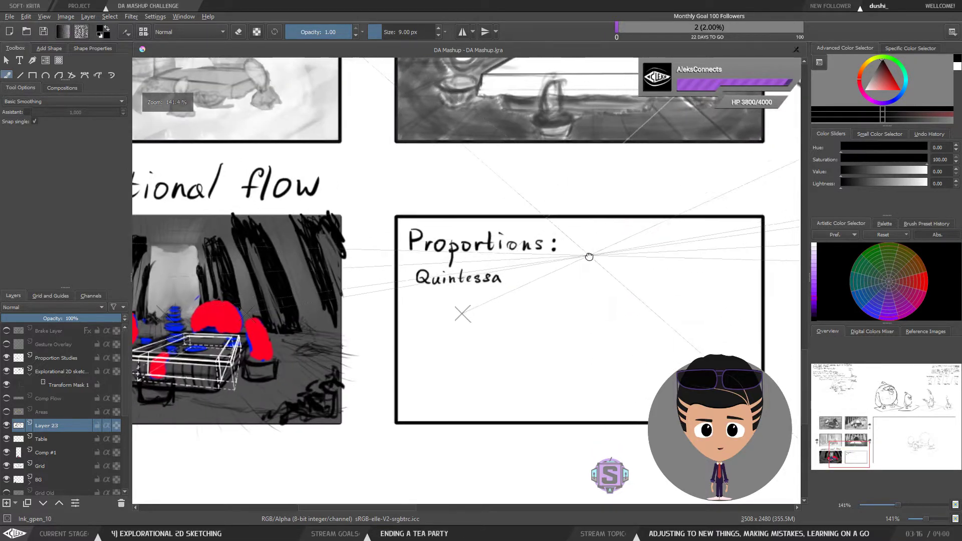
pyautogui.moveTo(521, 272)
pyautogui.mouseDown()
pyautogui.moveTo(515, 282)
pyautogui.moveTo(576, 273)
pyautogui.mouseUp()
pyautogui.moveTo(562, 280); pyautogui.dragTo(576, 279)
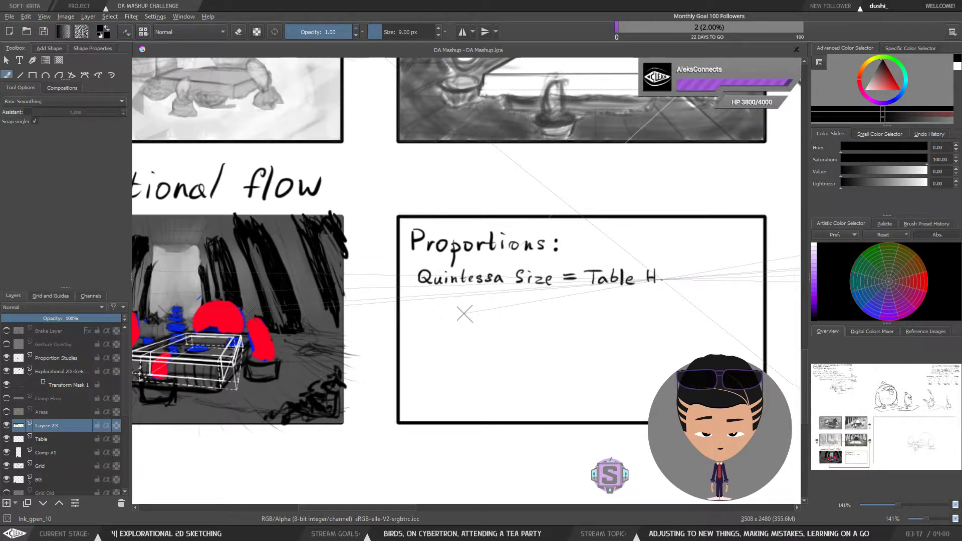
pyautogui.moveTo(687, 272); pyautogui.dragTo(681, 290)
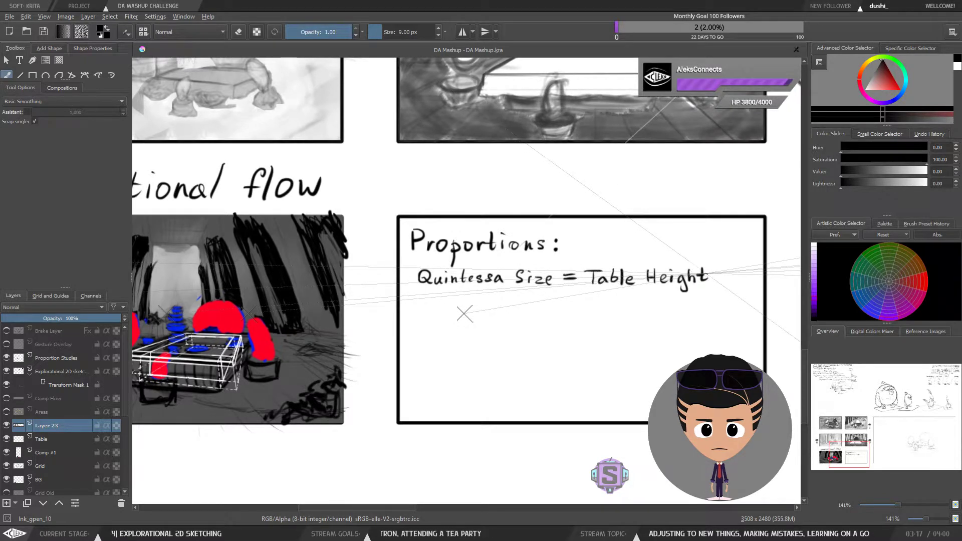
# Step: Write "Chairs" on a second line under the Quintessa note
pyautogui.moveTo(631, 326); pyautogui.dragTo(646, 309)
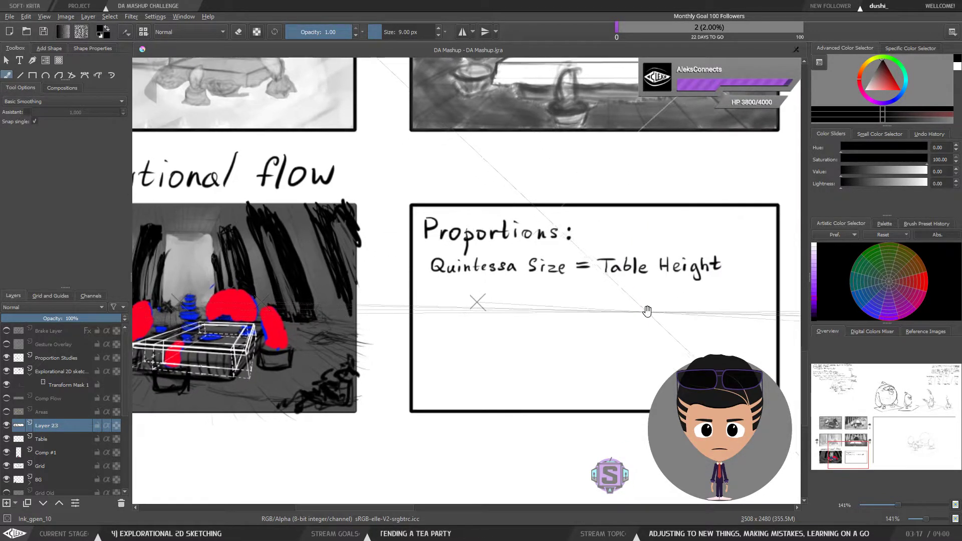
pyautogui.moveTo(587, 317); pyautogui.dragTo(656, 297)
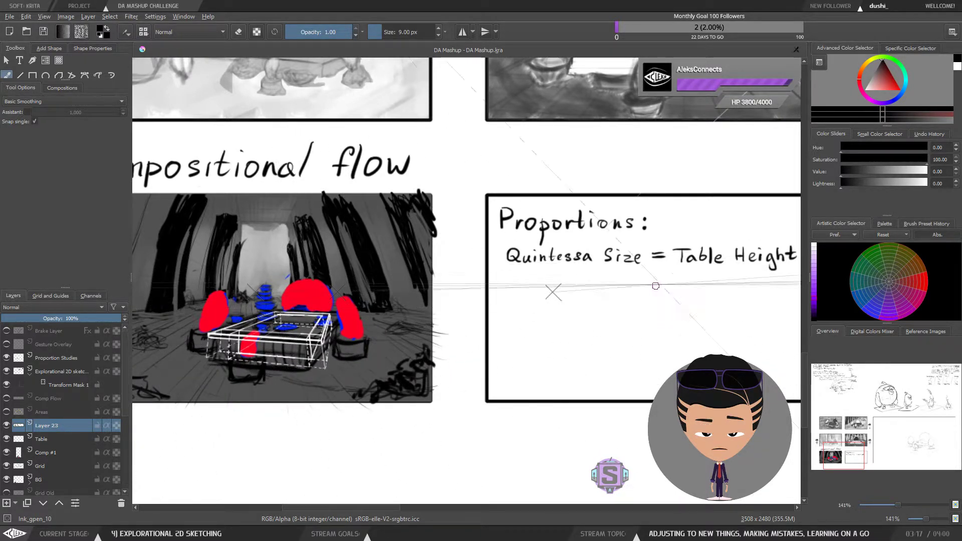
pyautogui.moveTo(703, 298); pyautogui.dragTo(665, 294)
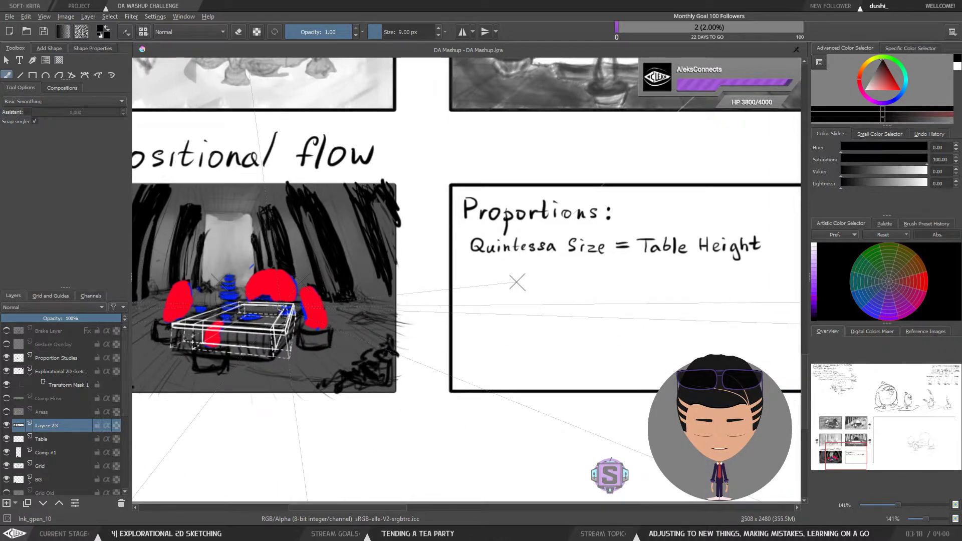
pyautogui.moveTo(331, 288)
pyautogui.mouseDown()
pyautogui.moveTo(319, 249)
pyautogui.moveTo(297, 258)
pyautogui.moveTo(307, 279)
pyautogui.mouseUp()
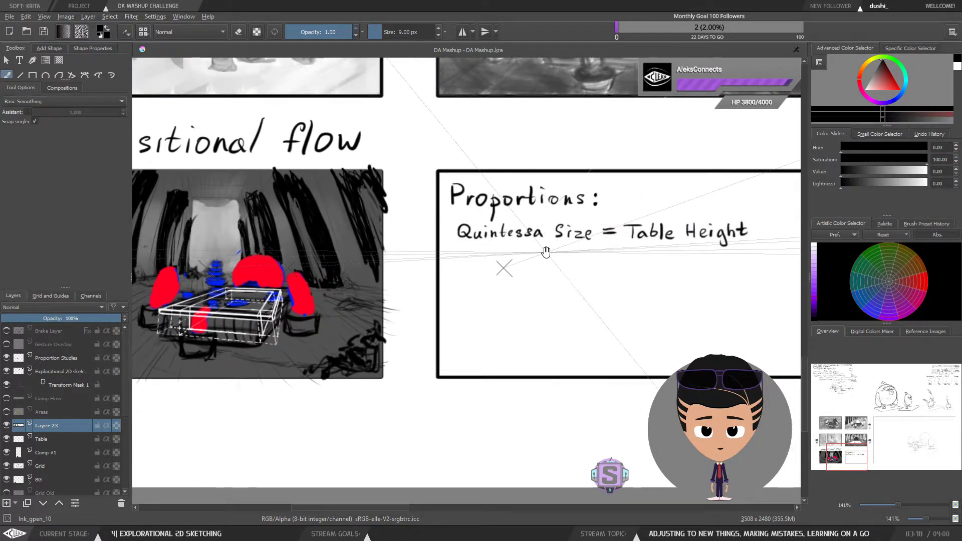
pyautogui.moveTo(545, 249)
pyautogui.mouseDown()
pyautogui.moveTo(622, 257)
pyautogui.moveTo(633, 273)
pyautogui.moveTo(703, 274)
pyautogui.moveTo(622, 269)
pyautogui.moveTo(688, 283)
pyautogui.mouseUp()
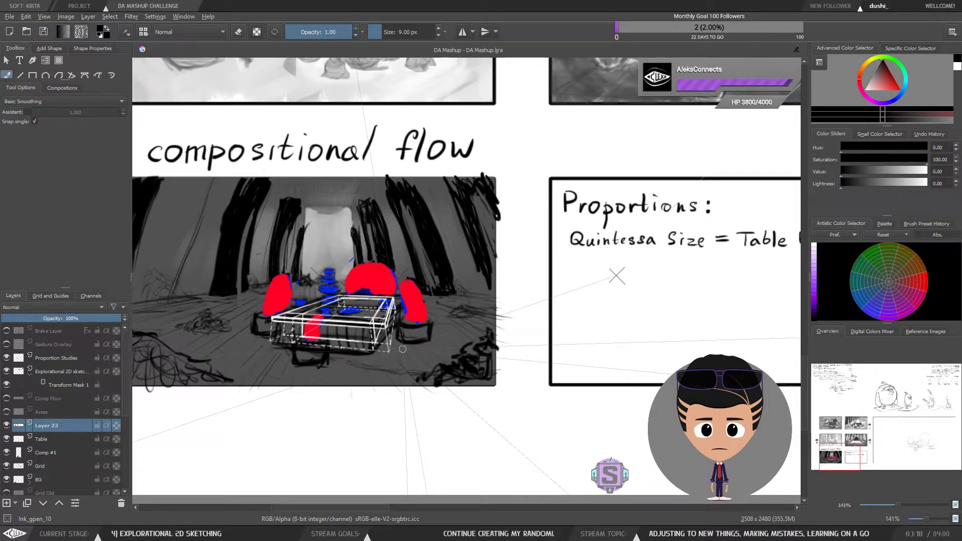
pyautogui.moveTo(696, 279); pyautogui.dragTo(617, 277)
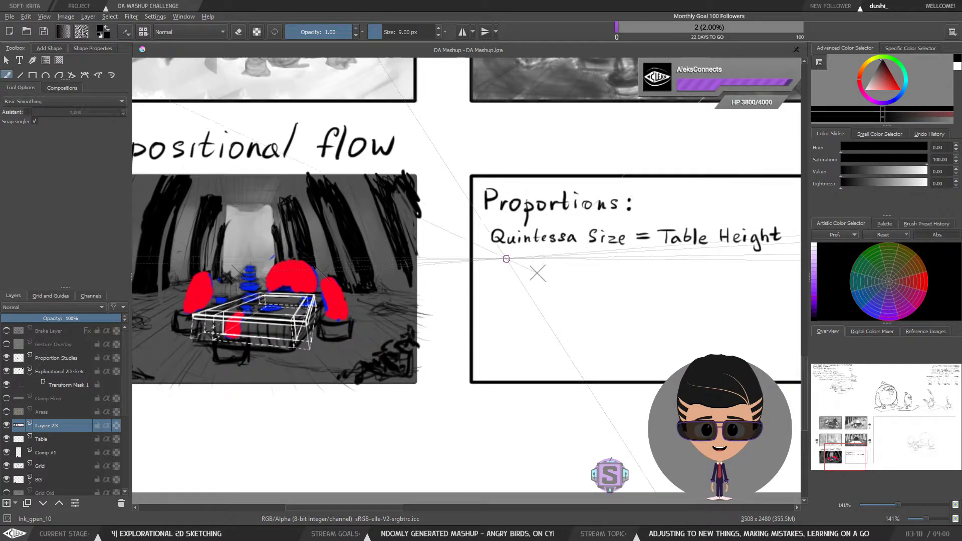
pyautogui.moveTo(501, 259)
pyautogui.mouseDown()
pyautogui.moveTo(500, 270)
pyautogui.moveTo(548, 261)
pyautogui.moveTo(551, 270)
pyautogui.mouseUp()
pyautogui.click(533, 257)
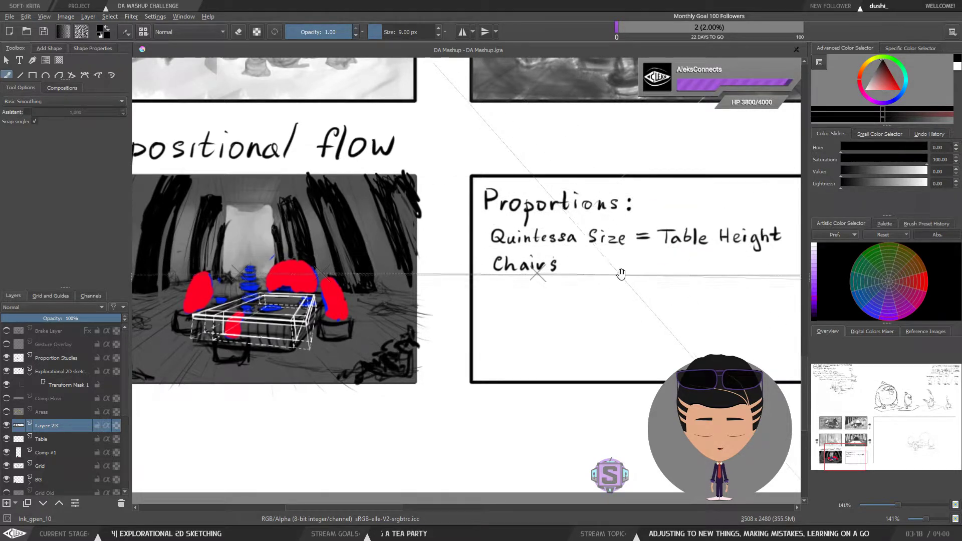
pyautogui.moveTo(623, 274)
pyautogui.mouseDown()
pyautogui.moveTo(592, 277)
pyautogui.moveTo(602, 276)
pyautogui.mouseUp()
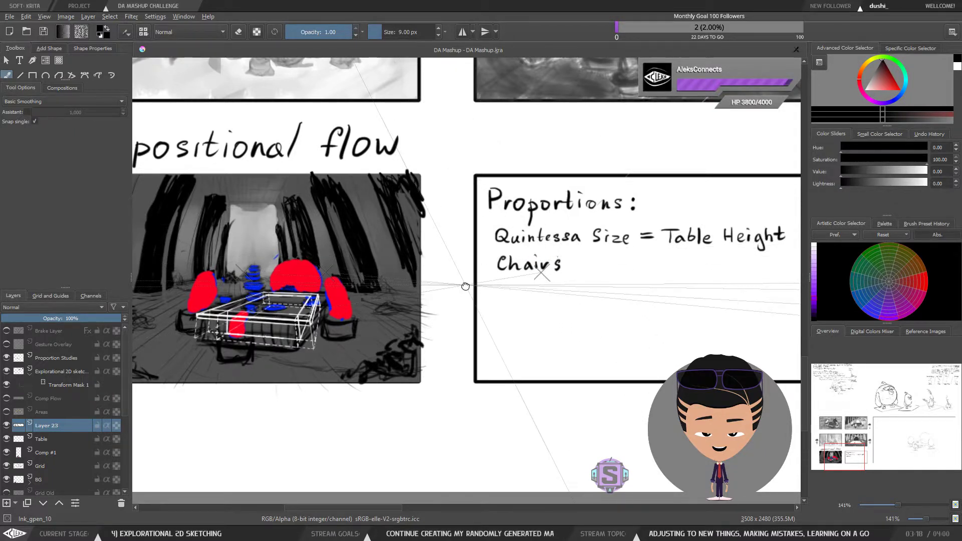
# Step: Add "(have to be the same size)" after Chairs to finish the second line
pyautogui.moveTo(466, 286); pyautogui.dragTo(498, 261)
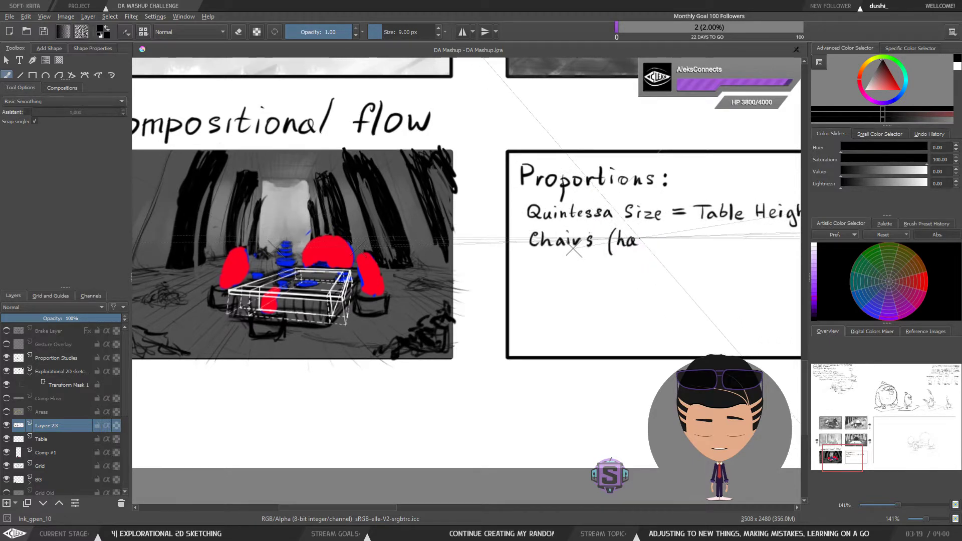
pyautogui.moveTo(675, 240)
pyautogui.mouseDown()
pyautogui.moveTo(649, 239)
pyautogui.moveTo(672, 243)
pyautogui.mouseUp()
pyautogui.moveTo(686, 243); pyautogui.dragTo(643, 249)
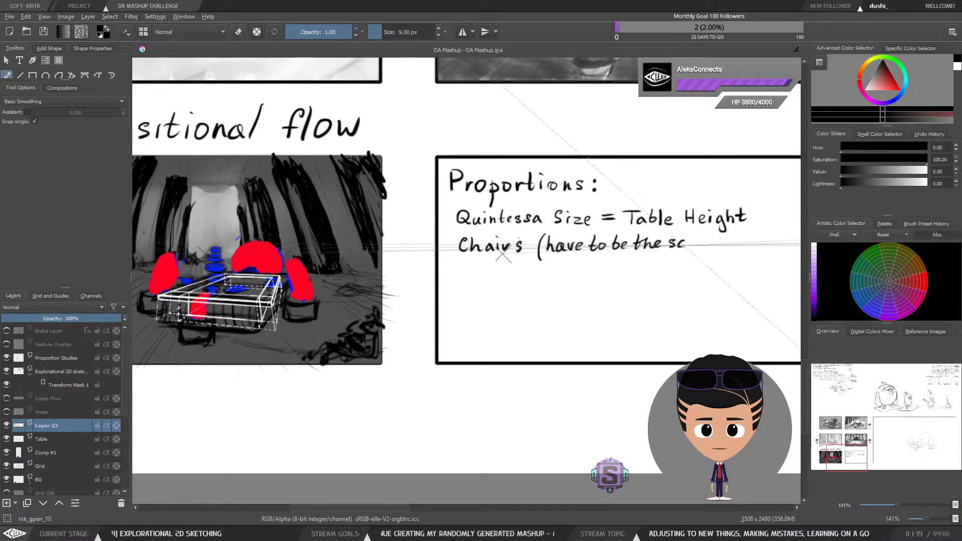
pyautogui.moveTo(707, 243)
pyautogui.mouseDown()
pyautogui.moveTo(722, 242)
pyautogui.moveTo(695, 241)
pyautogui.moveTo(708, 247)
pyautogui.mouseUp()
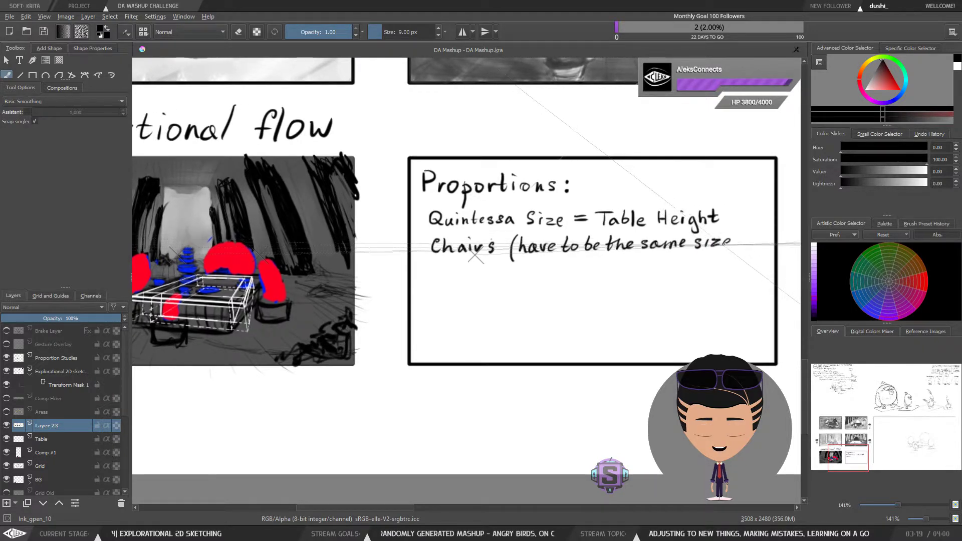
pyautogui.moveTo(596, 293); pyautogui.dragTo(584, 292)
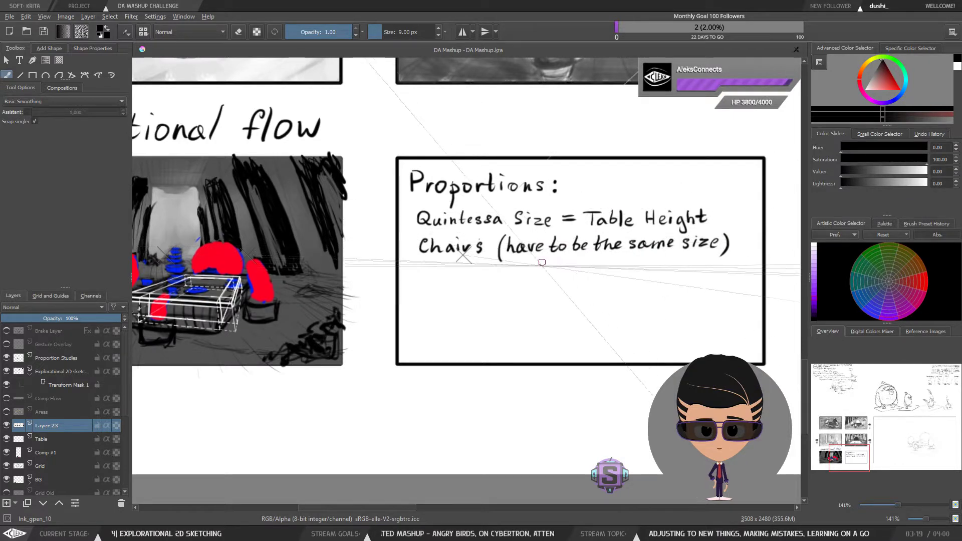
pyautogui.moveTo(541, 269)
pyautogui.mouseDown()
pyautogui.moveTo(650, 271)
pyautogui.moveTo(600, 270)
pyautogui.moveTo(625, 285)
pyautogui.mouseUp()
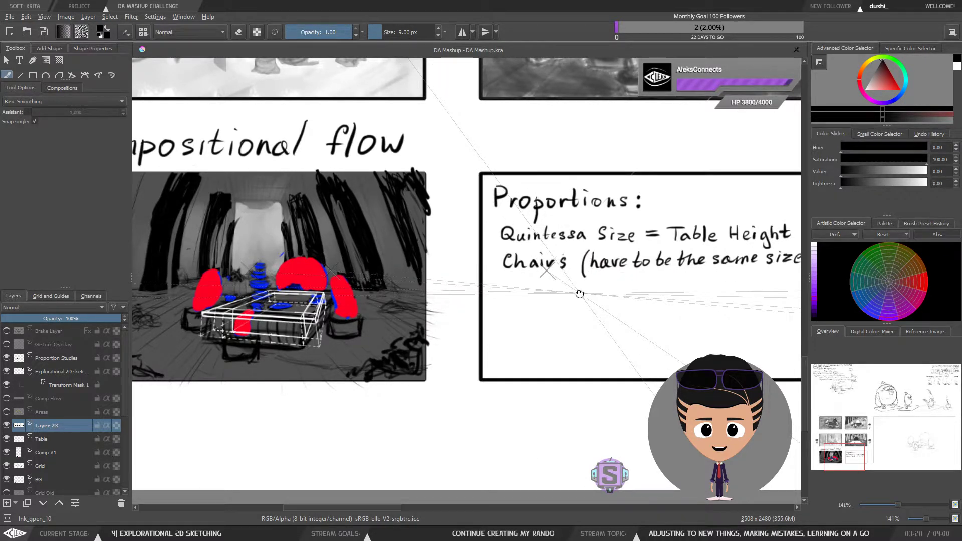
# Step: Examine the compositional flow sketch next to the proportion notes
pyautogui.moveTo(579, 292)
pyautogui.mouseDown()
pyautogui.moveTo(641, 285)
pyautogui.moveTo(544, 283)
pyautogui.moveTo(571, 285)
pyautogui.mouseUp()
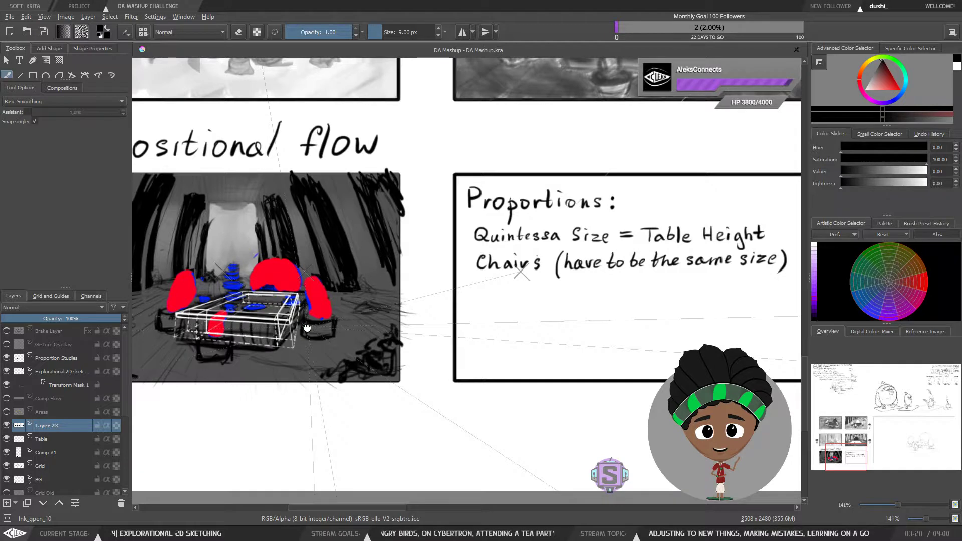
pyautogui.moveTo(306, 326); pyautogui.dragTo(353, 327)
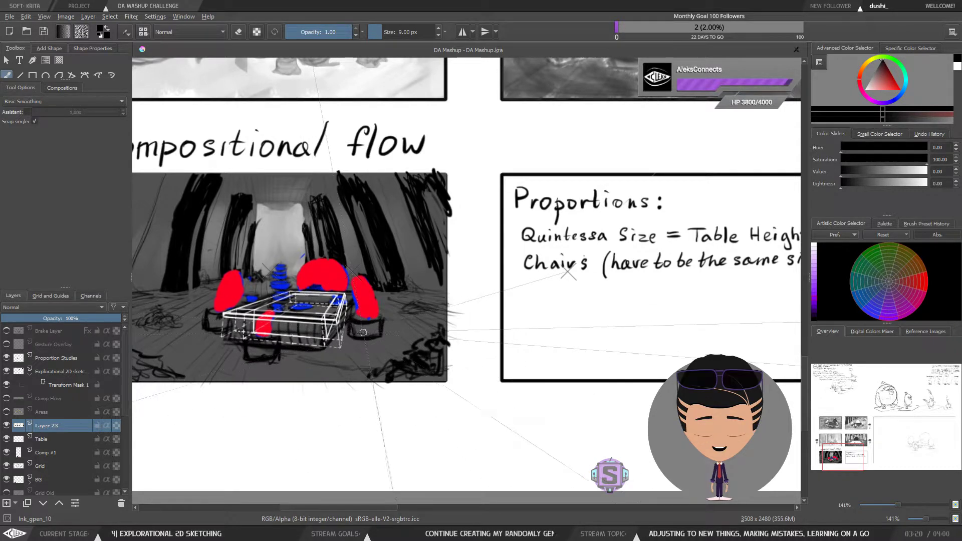
pyautogui.moveTo(362, 332); pyautogui.dragTo(366, 327)
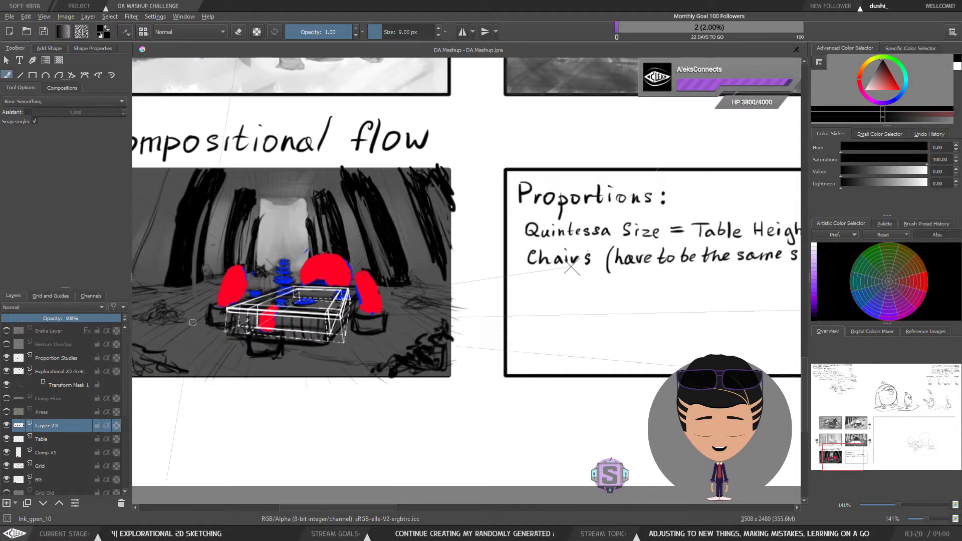
pyautogui.moveTo(372, 272); pyautogui.dragTo(443, 273)
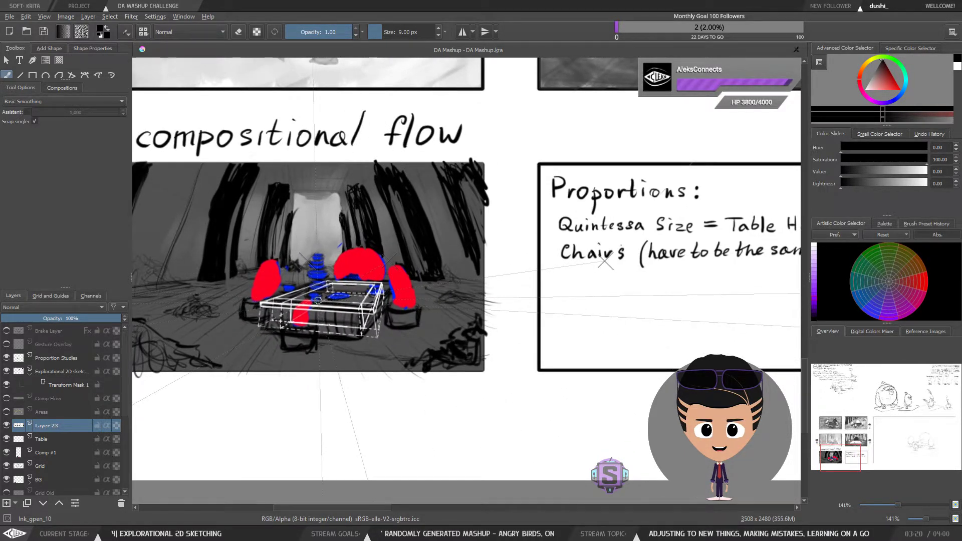
pyautogui.scroll(1, 318, 299)
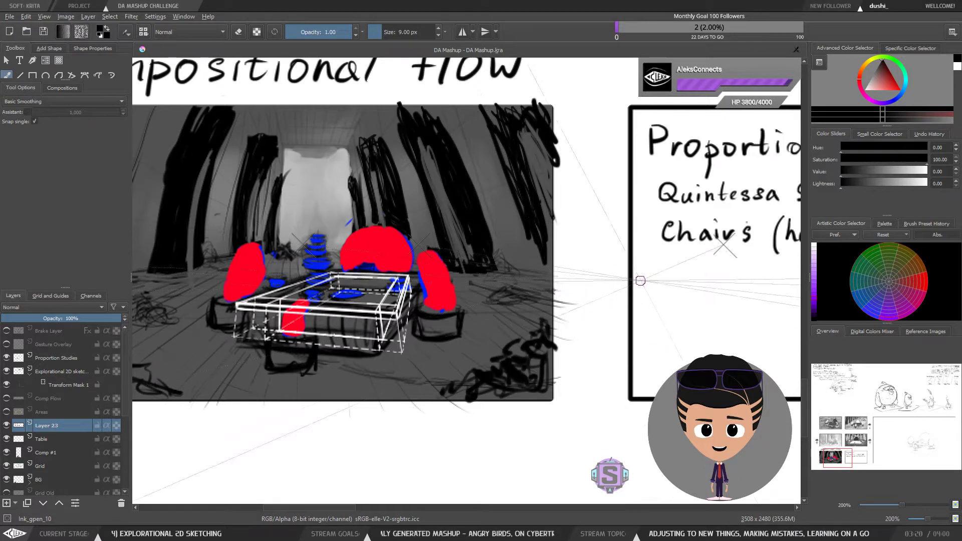
pyautogui.moveTo(614, 279); pyautogui.dragTo(569, 282)
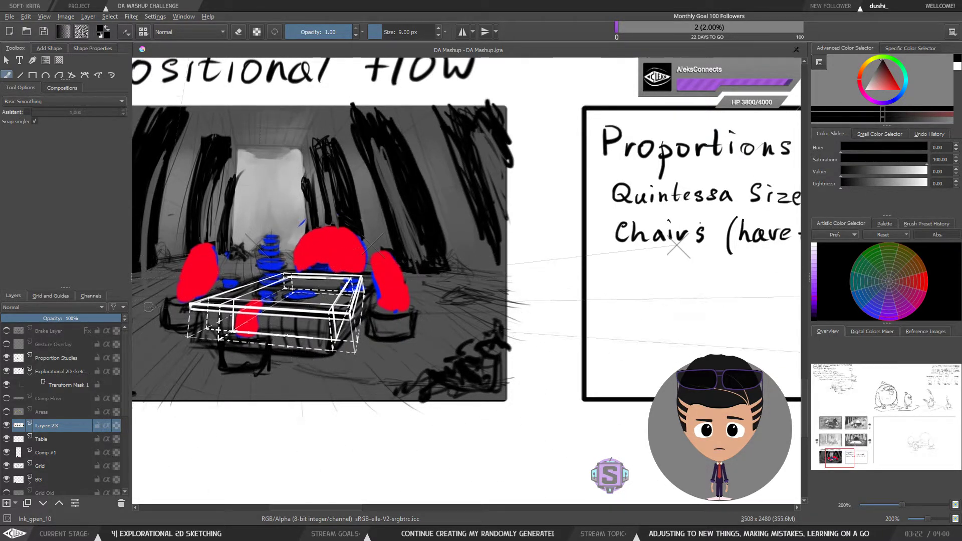
pyautogui.moveTo(406, 288); pyautogui.dragTo(501, 292)
pyautogui.scroll(-1, 502, 292)
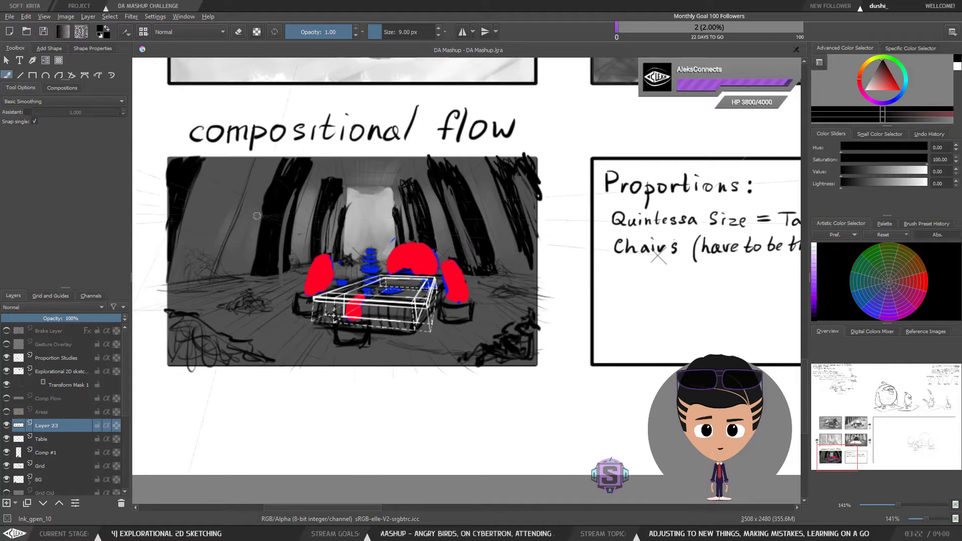
pyautogui.moveTo(482, 250); pyautogui.dragTo(450, 277)
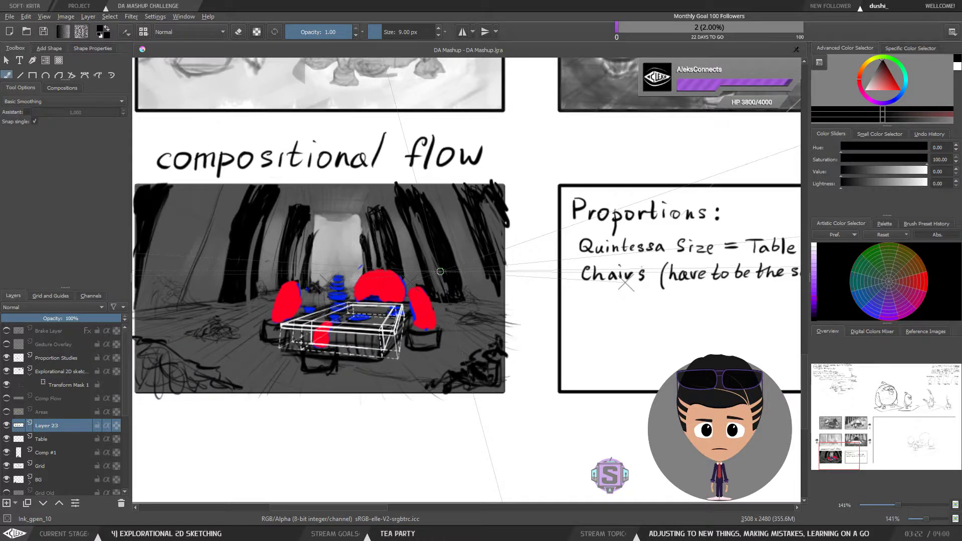
pyautogui.moveTo(567, 294)
pyautogui.mouseDown()
pyautogui.moveTo(488, 283)
pyautogui.moveTo(604, 287)
pyautogui.mouseUp()
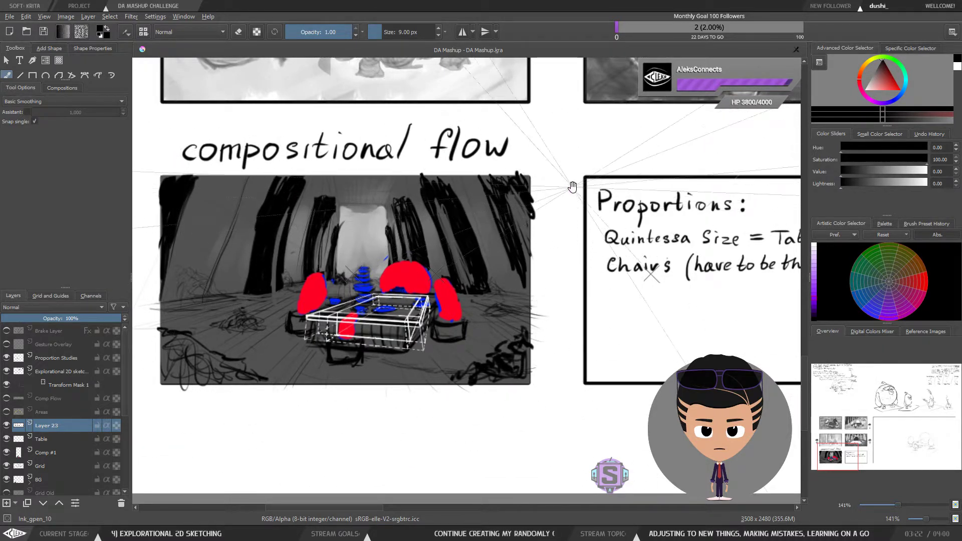
pyautogui.moveTo(567, 187); pyautogui.dragTo(558, 194)
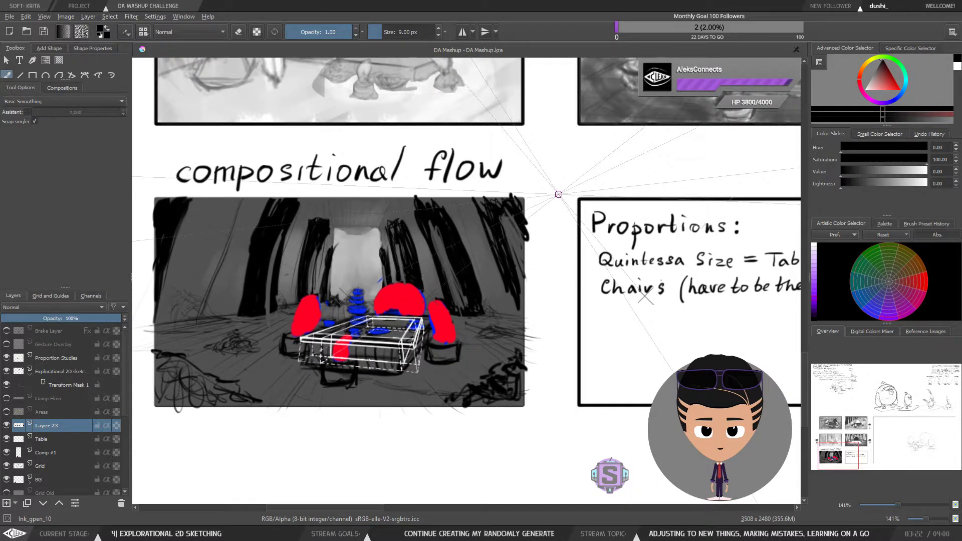
pyautogui.moveTo(562, 230); pyautogui.dragTo(593, 245)
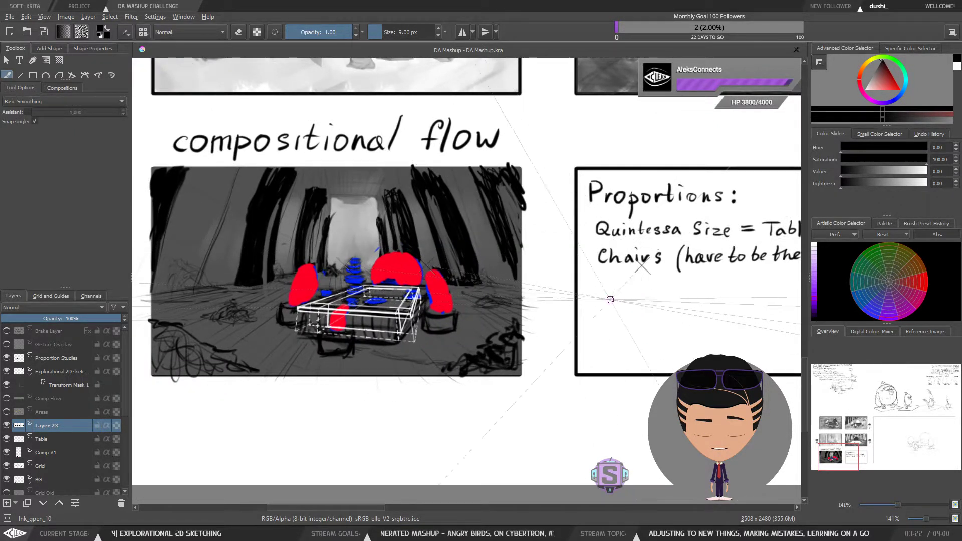
pyautogui.moveTo(600, 290); pyautogui.dragTo(601, 303)
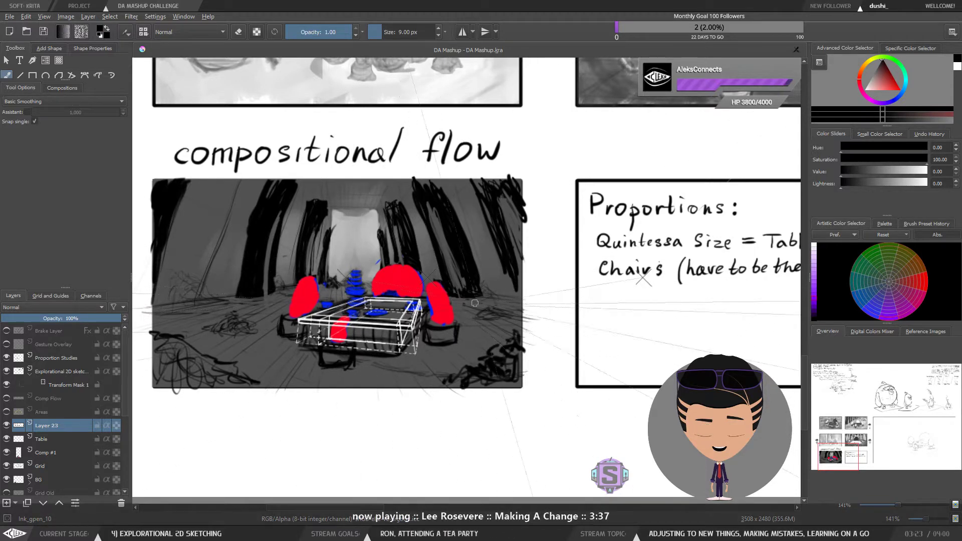
# Step: Write "Proportional" as a heading above the Proportions box
pyautogui.moveTo(635, 334); pyautogui.dragTo(570, 321)
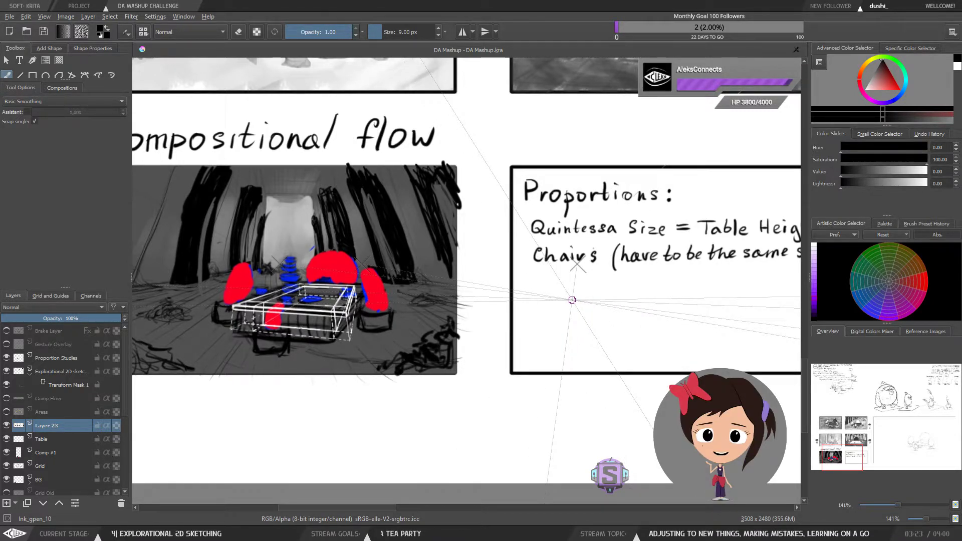
pyautogui.moveTo(572, 300); pyautogui.dragTo(536, 286)
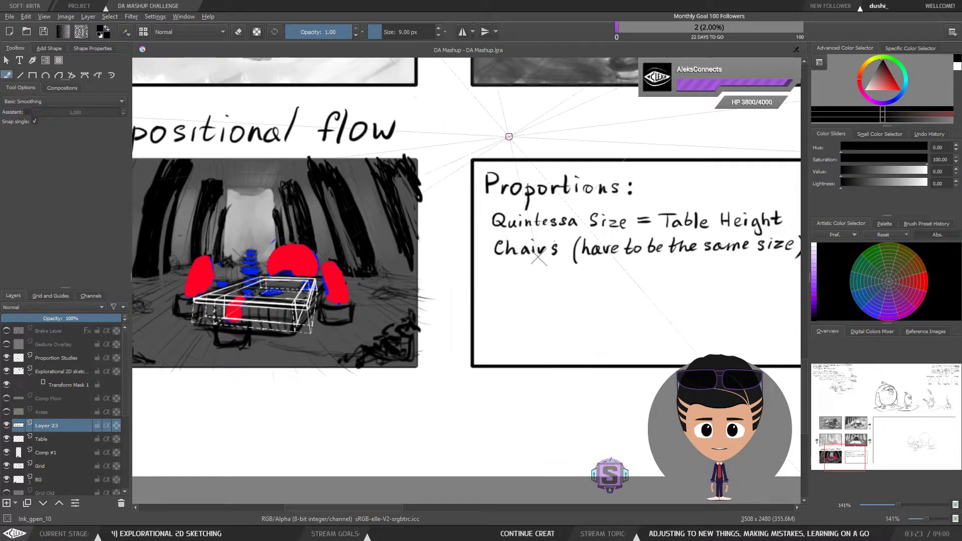
pyautogui.moveTo(519, 292)
pyautogui.mouseDown()
pyautogui.moveTo(392, 311)
pyautogui.moveTo(597, 255)
pyautogui.moveTo(501, 277)
pyautogui.moveTo(507, 307)
pyautogui.mouseUp()
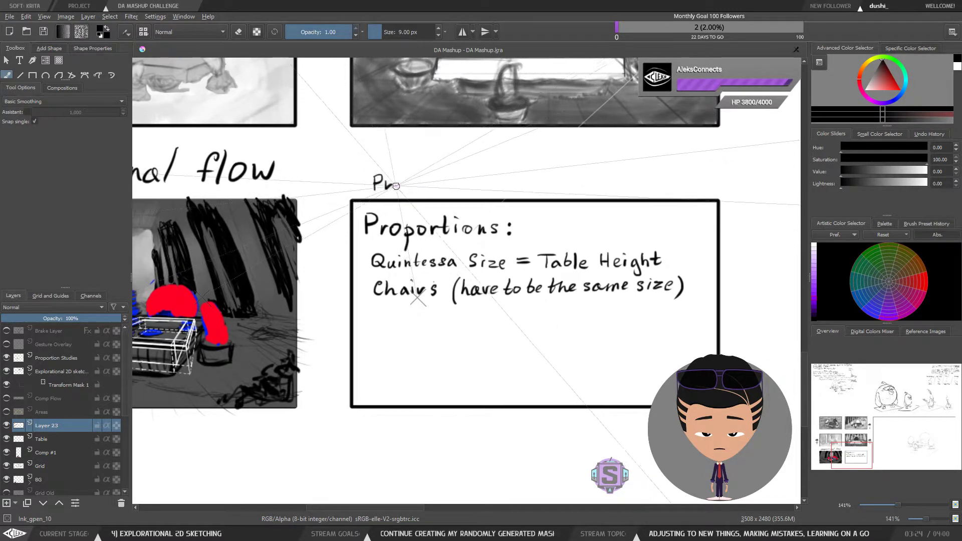
pyautogui.moveTo(404, 184); pyautogui.dragTo(410, 189)
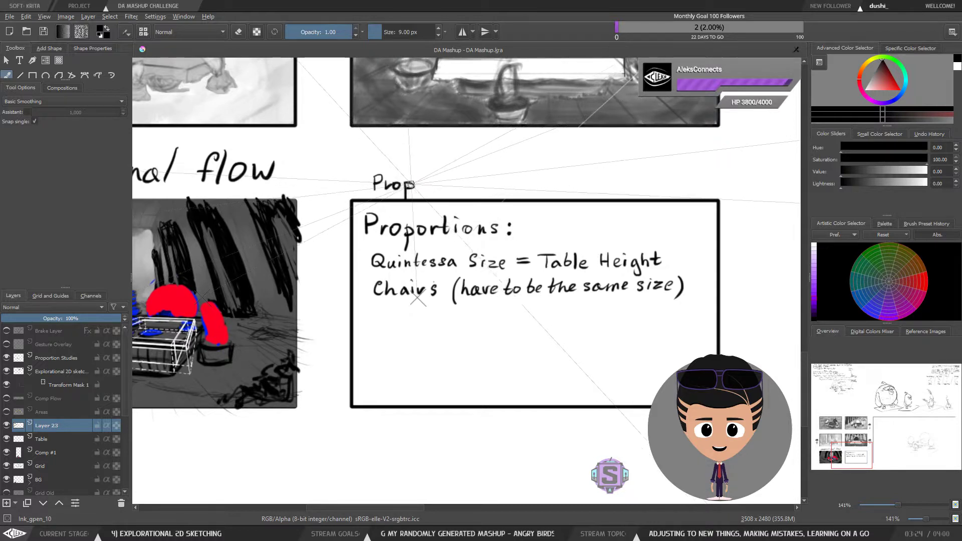
pyautogui.moveTo(447, 181); pyautogui.dragTo(451, 182)
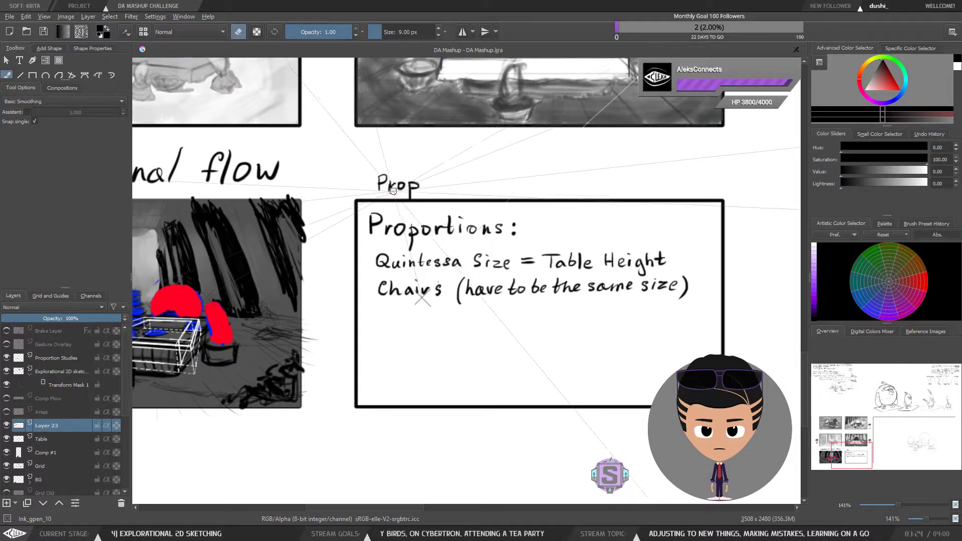
pyautogui.moveTo(425, 184)
pyautogui.mouseDown()
pyautogui.moveTo(437, 205)
pyautogui.moveTo(560, 189)
pyautogui.moveTo(446, 203)
pyautogui.moveTo(477, 197)
pyautogui.mouseUp()
pyautogui.moveTo(473, 187); pyautogui.dragTo(506, 195)
pyautogui.moveTo(516, 186); pyautogui.dragTo(520, 195)
pyautogui.moveTo(528, 178); pyautogui.dragTo(528, 195)
pyautogui.moveTo(585, 201); pyautogui.dragTo(523, 208)
# Step: Examine the overall sheet layout around the compositional flow and Proportions boxes
pyautogui.hotkey('ctrl', '-')
pyautogui.hotkey('ctrl', '-')
pyautogui.hotkey('ctrl', '-')
pyautogui.hotkey('ctrl', '-')
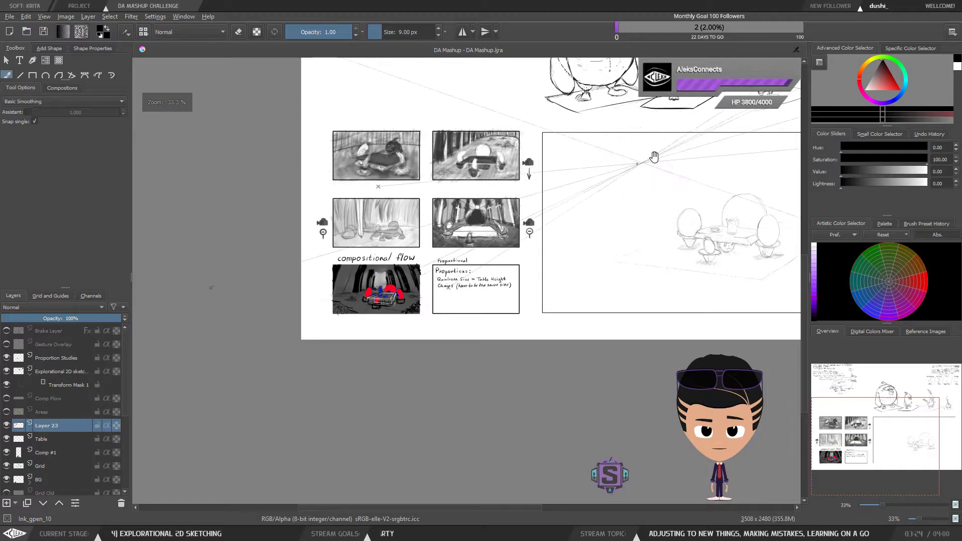
pyautogui.moveTo(654, 157)
pyautogui.mouseDown()
pyautogui.moveTo(500, 272)
pyautogui.moveTo(450, 325)
pyautogui.moveTo(428, 317)
pyautogui.moveTo(471, 273)
pyautogui.moveTo(444, 311)
pyautogui.moveTo(453, 284)
pyautogui.mouseUp()
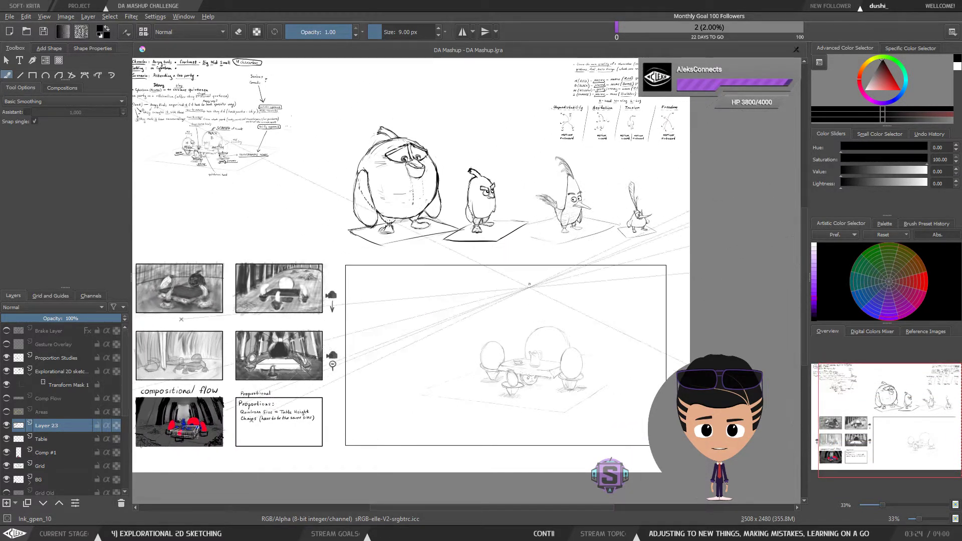
pyautogui.moveTo(511, 354); pyautogui.dragTo(721, 242)
pyautogui.hotkey('ctrl', '+')
pyautogui.hotkey('ctrl', '+')
pyautogui.hotkey('ctrl', '+')
pyautogui.hotkey('ctrl', '+')
pyautogui.hotkey('ctrl', '+')
pyautogui.moveTo(462, 377); pyautogui.dragTo(672, 258)
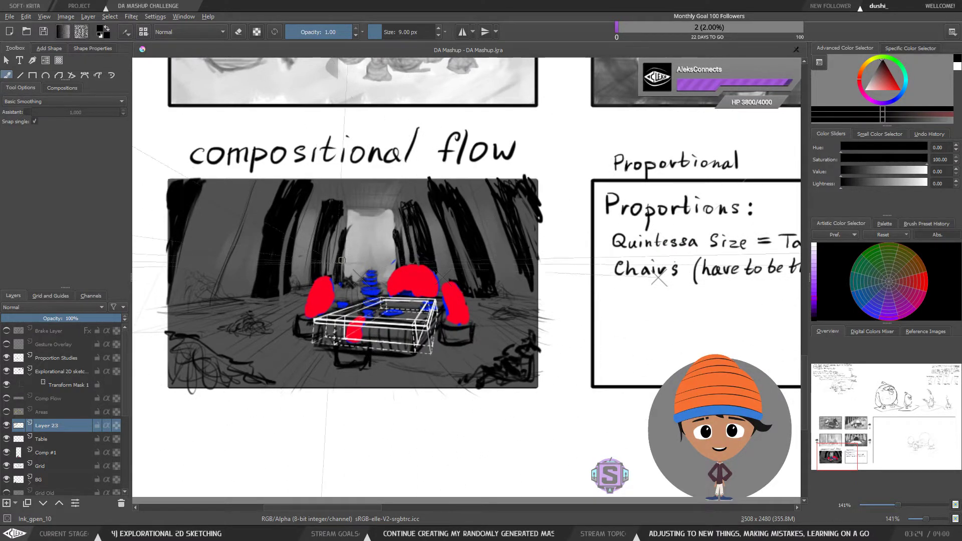
pyautogui.moveTo(715, 261)
pyautogui.mouseDown()
pyautogui.moveTo(599, 277)
pyautogui.moveTo(628, 301)
pyautogui.moveTo(705, 296)
pyautogui.moveTo(475, 358)
pyautogui.moveTo(674, 296)
pyautogui.mouseUp()
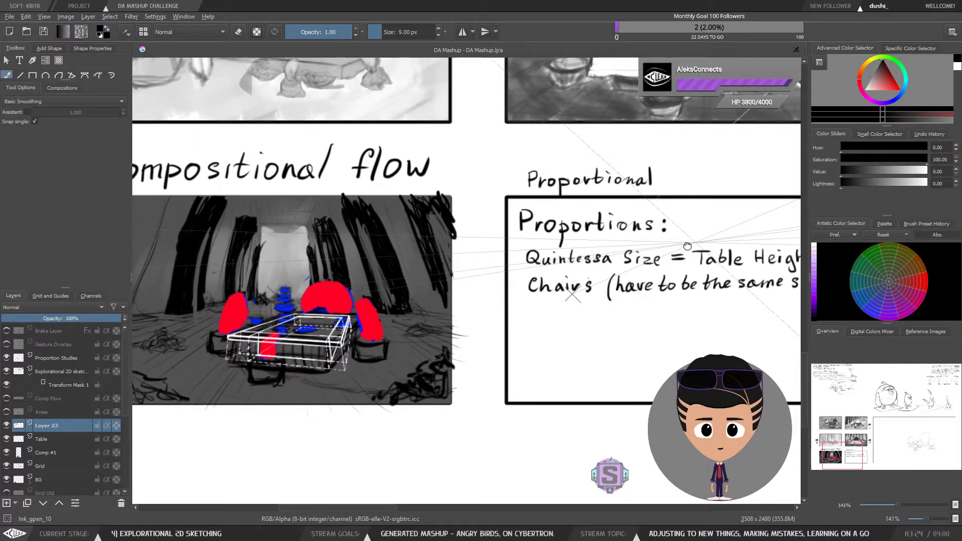
# Step: Add "Base" after "Proportional" and undo the stray stroke drawn with it
pyautogui.moveTo(687, 246); pyautogui.dragTo(504, 303)
pyautogui.scroll(2, 498, 252)
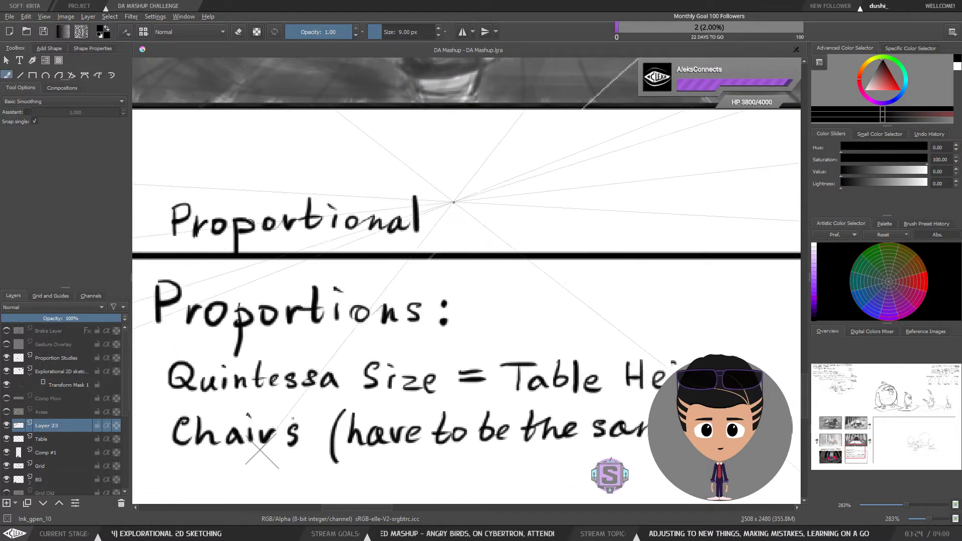
pyautogui.moveTo(455, 201)
pyautogui.mouseDown()
pyautogui.moveTo(458, 218)
pyautogui.moveTo(501, 231)
pyautogui.moveTo(554, 229)
pyautogui.mouseUp()
pyautogui.scroll(-2, 538, 230)
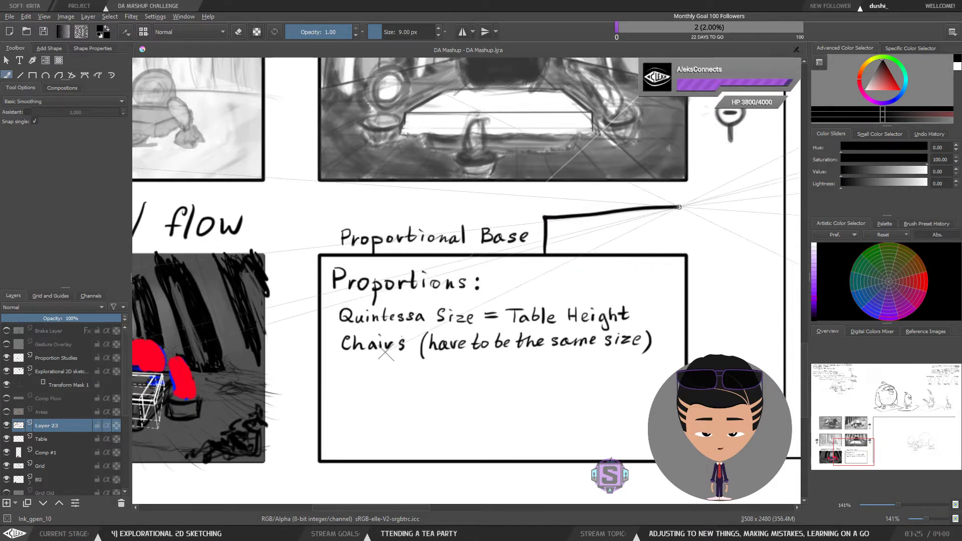
pyautogui.hotkey('ctrl', 'z')
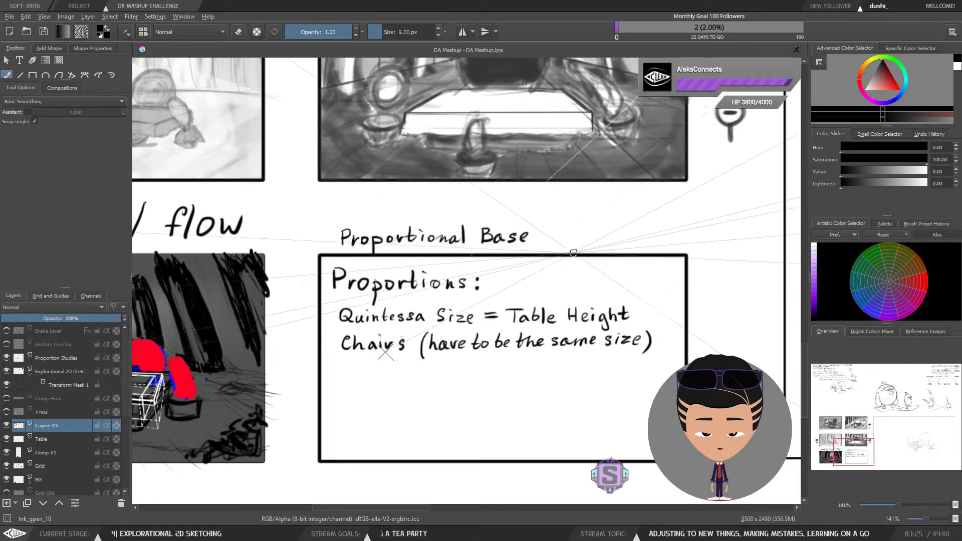
# Step: Write "Table A" to the right of the "Proportional Base" heading
pyautogui.moveTo(571, 274); pyautogui.dragTo(552, 268)
pyautogui.scroll(-3, 559, 264)
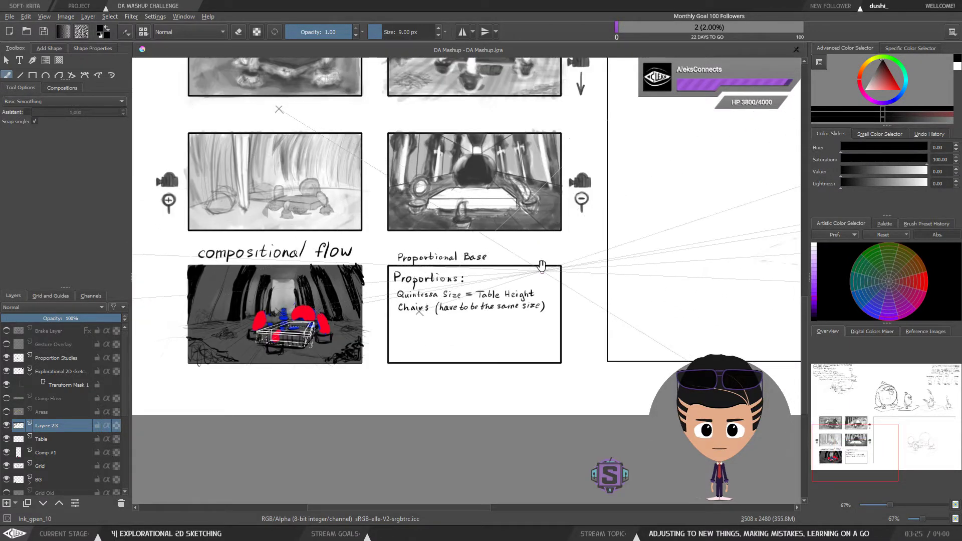
pyautogui.scroll(3, 524, 253)
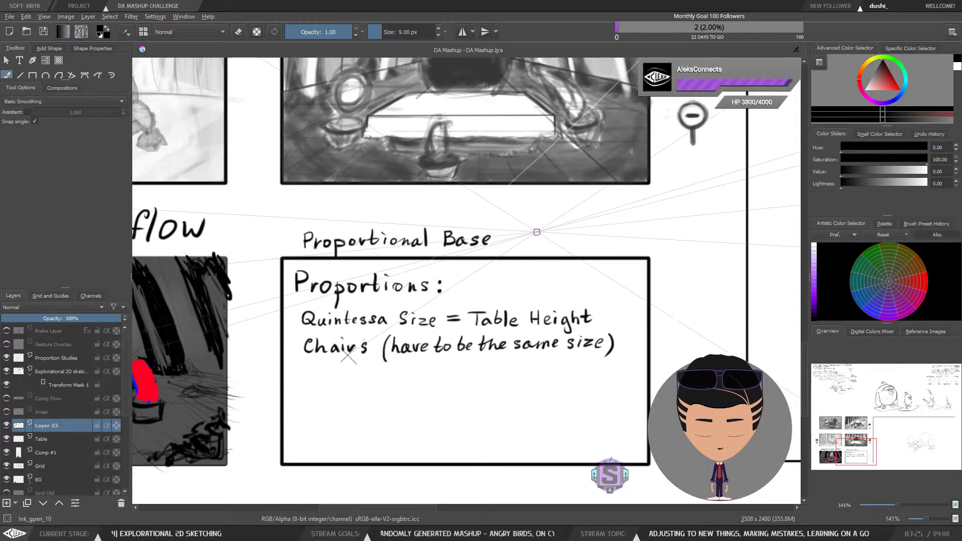
pyautogui.moveTo(532, 218)
pyautogui.mouseDown()
pyautogui.moveTo(541, 233)
pyautogui.moveTo(583, 232)
pyautogui.mouseUp()
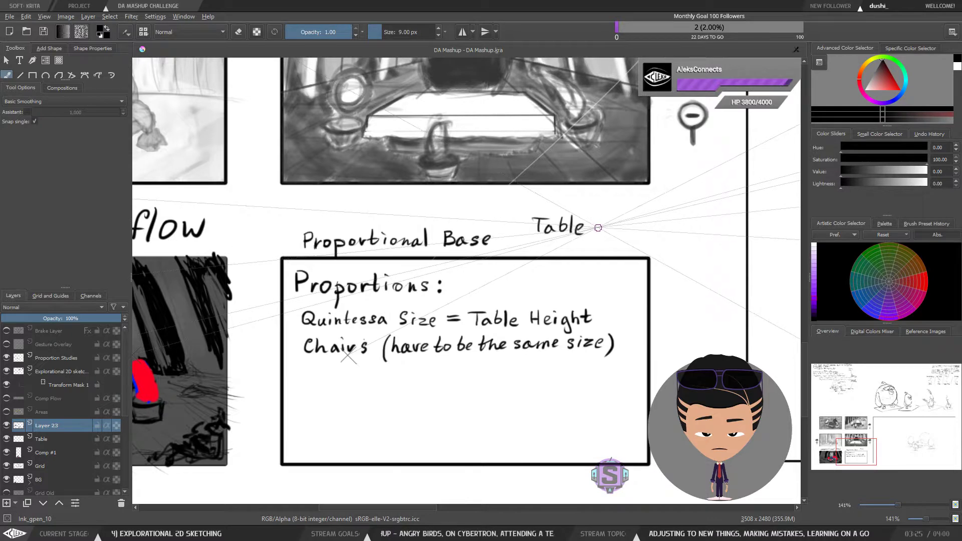
pyautogui.moveTo(601, 220)
pyautogui.mouseDown()
pyautogui.moveTo(597, 234)
pyautogui.moveTo(608, 234)
pyautogui.mouseUp()
pyautogui.moveTo(598, 229); pyautogui.dragTo(610, 228)
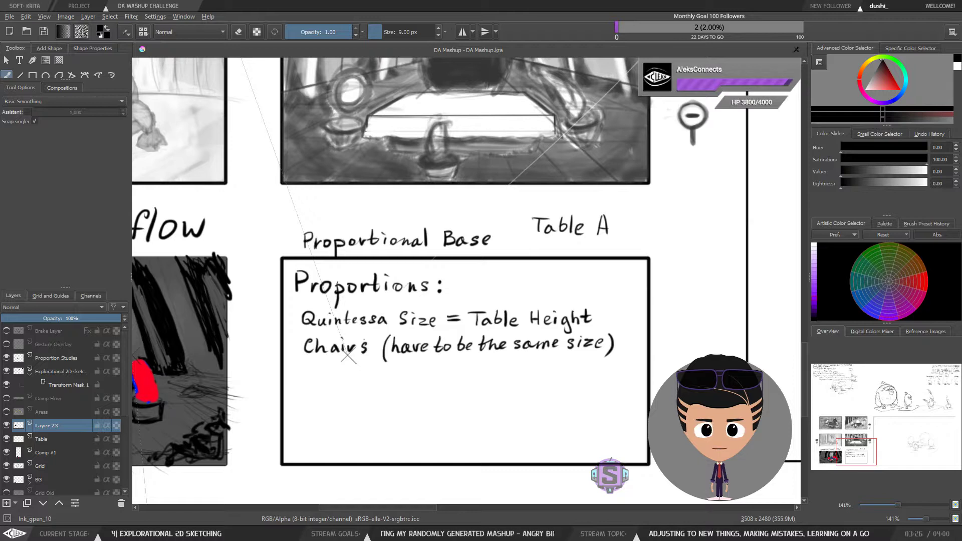
pyautogui.moveTo(672, 235); pyautogui.dragTo(668, 262)
pyautogui.press('l')
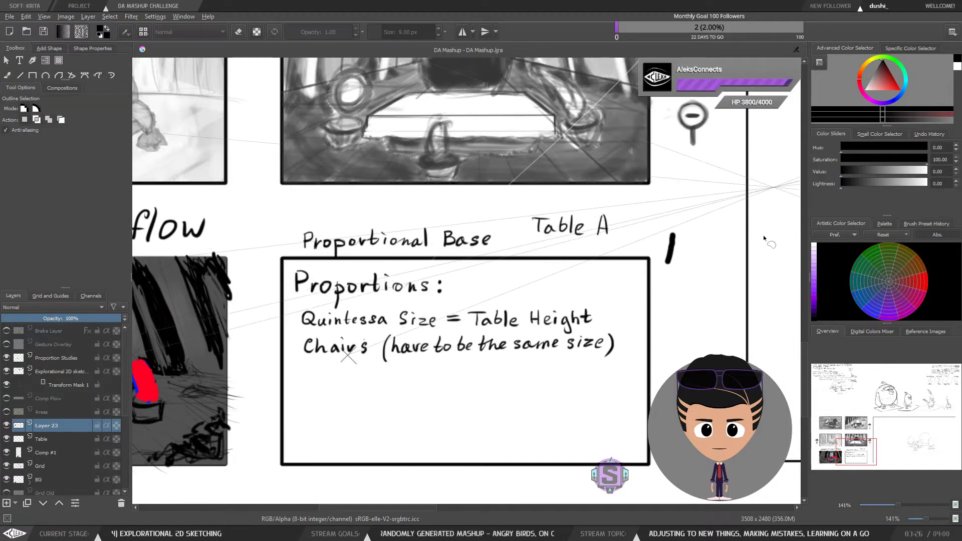
pyautogui.moveTo(692, 221); pyautogui.dragTo(688, 224)
pyautogui.press('Delete')
pyautogui.hotkey('ctrl', 'shift', 'a')
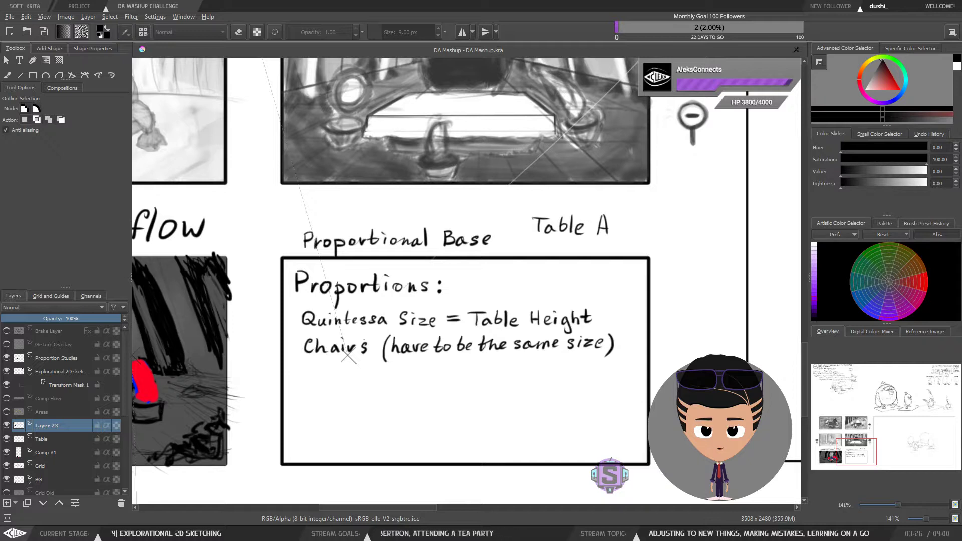
# Step: Complete the word so the heading reads "Table Accessories"
pyautogui.moveTo(672, 242); pyautogui.dragTo(666, 230)
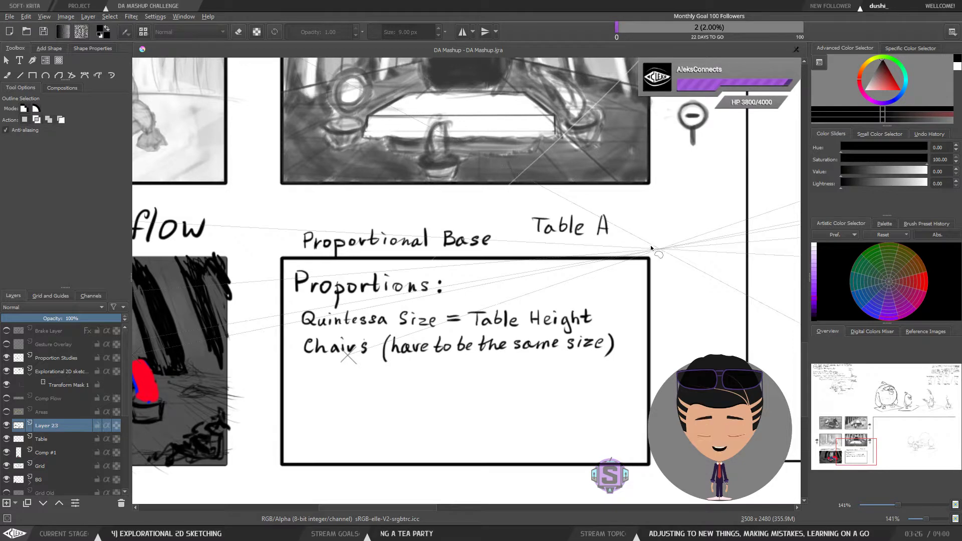
pyautogui.press('b')
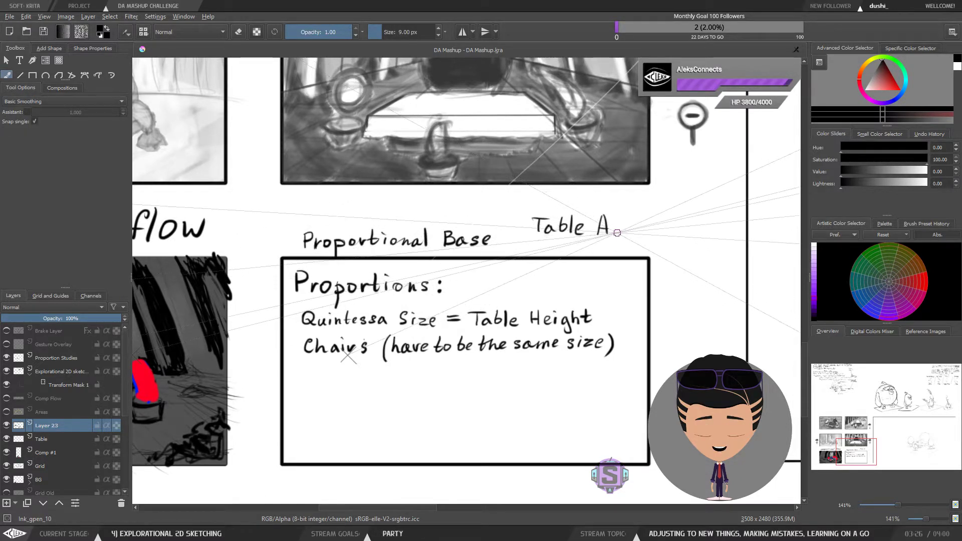
pyautogui.moveTo(620, 224)
pyautogui.mouseDown()
pyautogui.moveTo(664, 230)
pyautogui.moveTo(692, 226)
pyautogui.moveTo(691, 218)
pyautogui.moveTo(711, 232)
pyautogui.mouseUp()
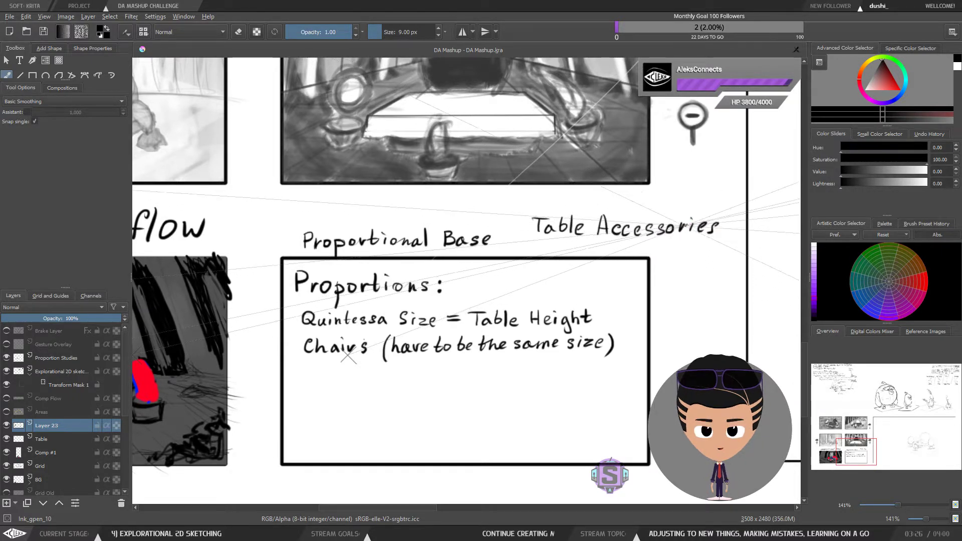
# Step: Tidy "Table Accessories" and move it onto the same line as "Proportional Base"
pyautogui.press('e')
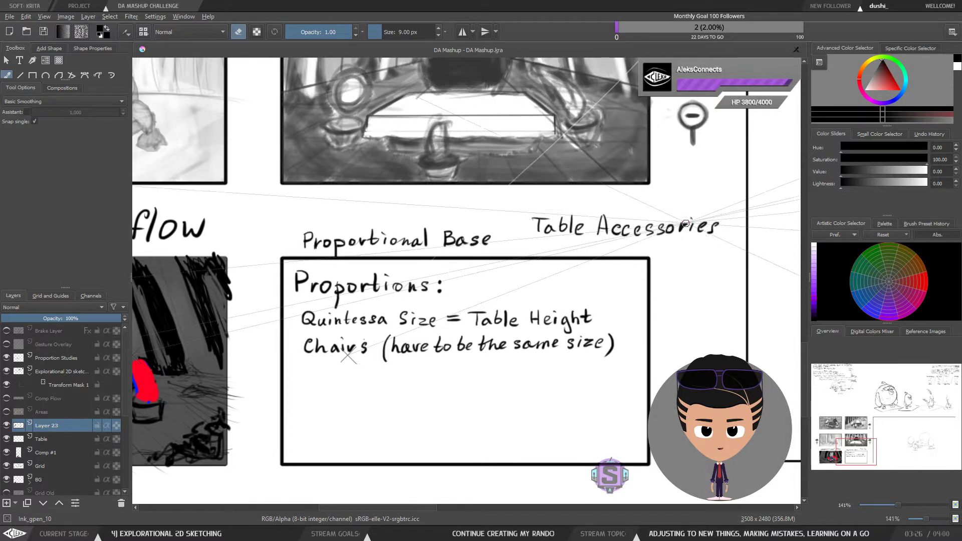
pyautogui.moveTo(679, 245); pyautogui.dragTo(662, 247)
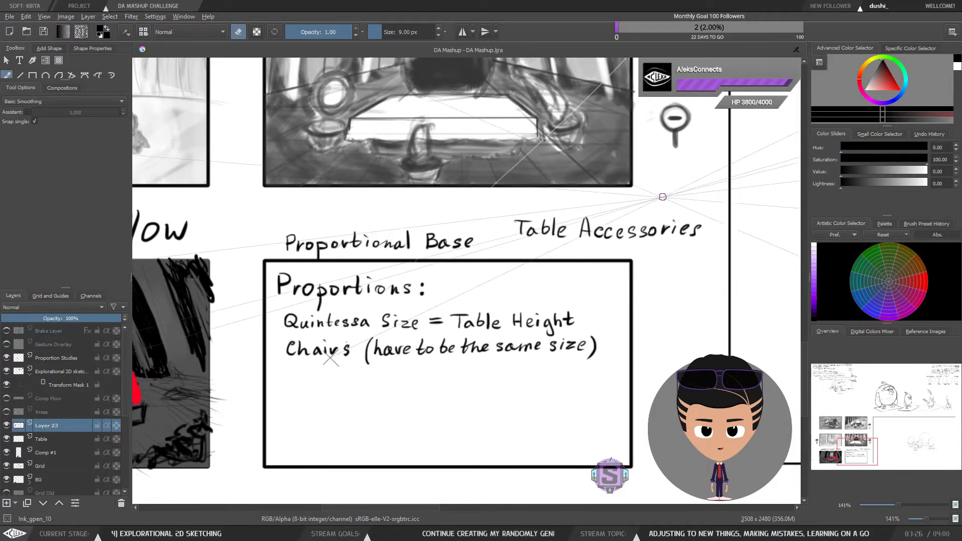
pyautogui.press('l')
pyautogui.moveTo(508, 220)
pyautogui.mouseDown()
pyautogui.moveTo(542, 245)
pyautogui.moveTo(645, 251)
pyautogui.moveTo(705, 250)
pyautogui.moveTo(715, 221)
pyautogui.moveTo(504, 216)
pyautogui.moveTo(544, 240)
pyautogui.moveTo(512, 252)
pyautogui.mouseUp()
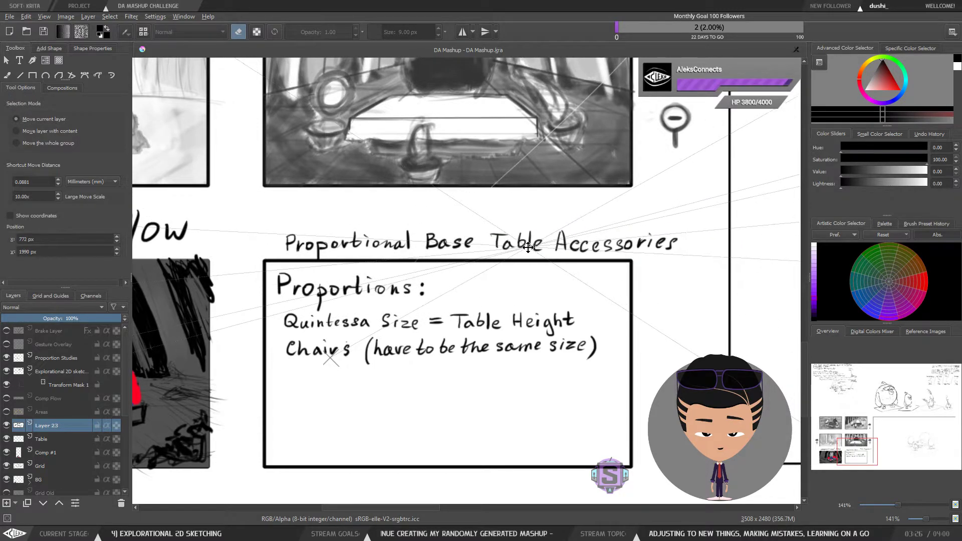
pyautogui.press('b')
pyautogui.hotkey('ctrl', 'shift', 'a')
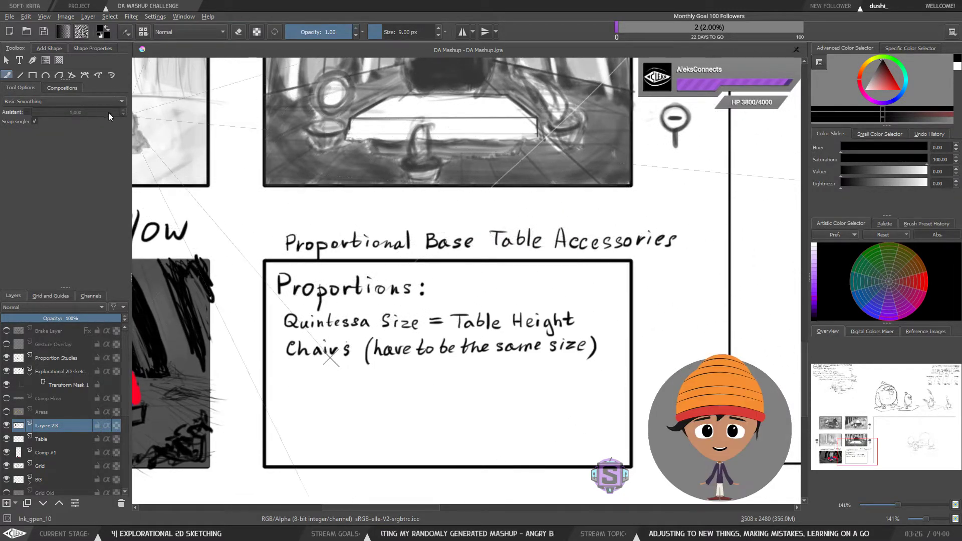
# Step: Switch to the AC_Painting workspace and pick the Rectangle tool
pyautogui.click(953, 33)
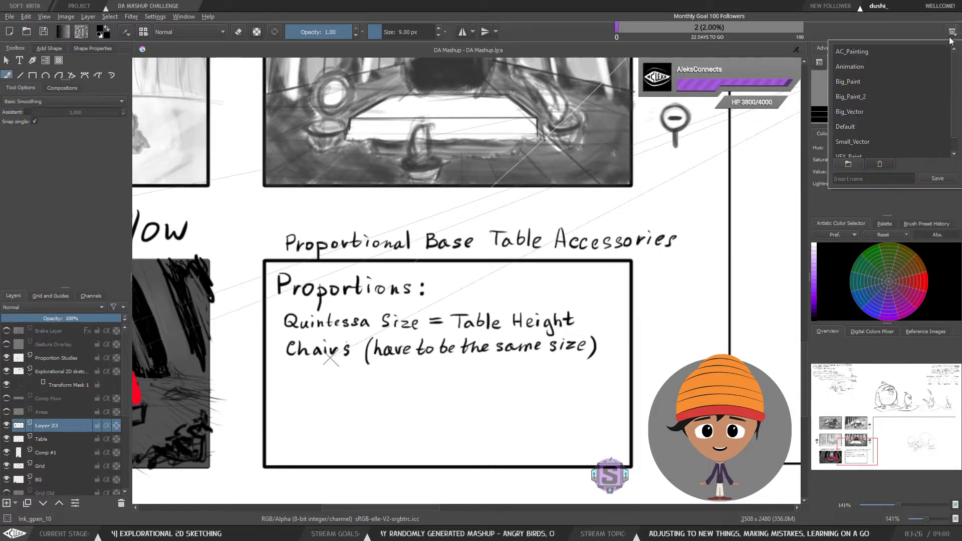
pyautogui.click(890, 53)
pyautogui.click(33, 77)
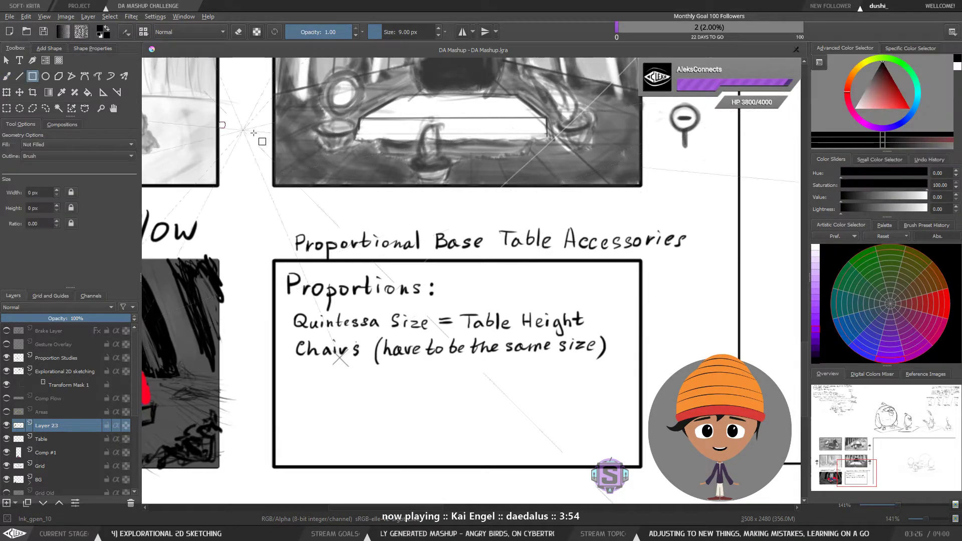
# Step: Try to frame "Table Accessories" with an unfilled rectangle
pyautogui.moveTo(493, 221); pyautogui.dragTo(696, 258)
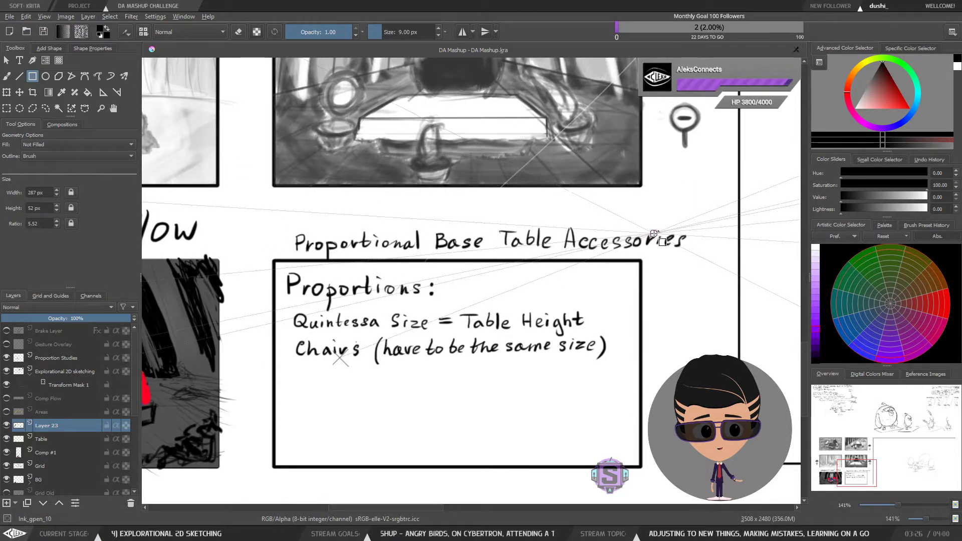
pyautogui.moveTo(492, 223); pyautogui.dragTo(690, 256)
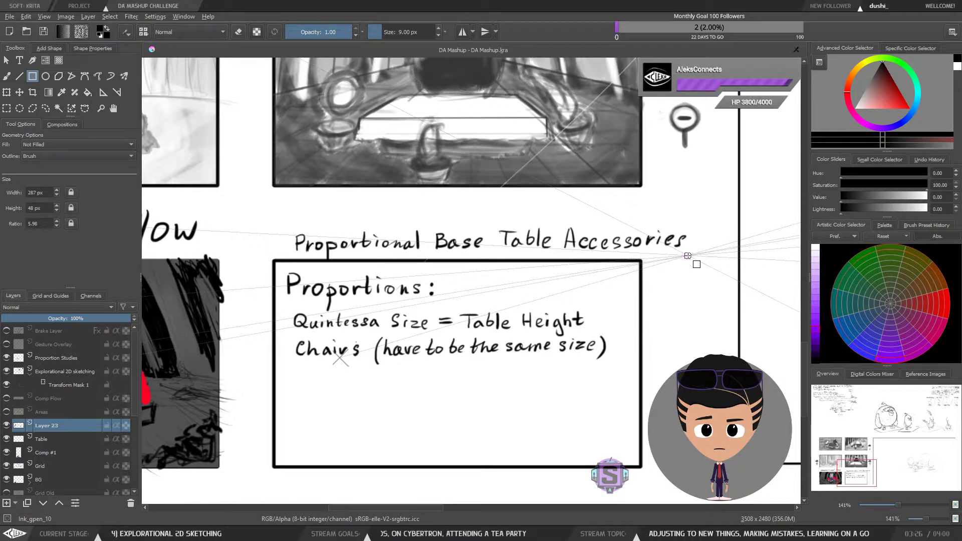
pyautogui.moveTo(693, 248); pyautogui.dragTo(671, 280)
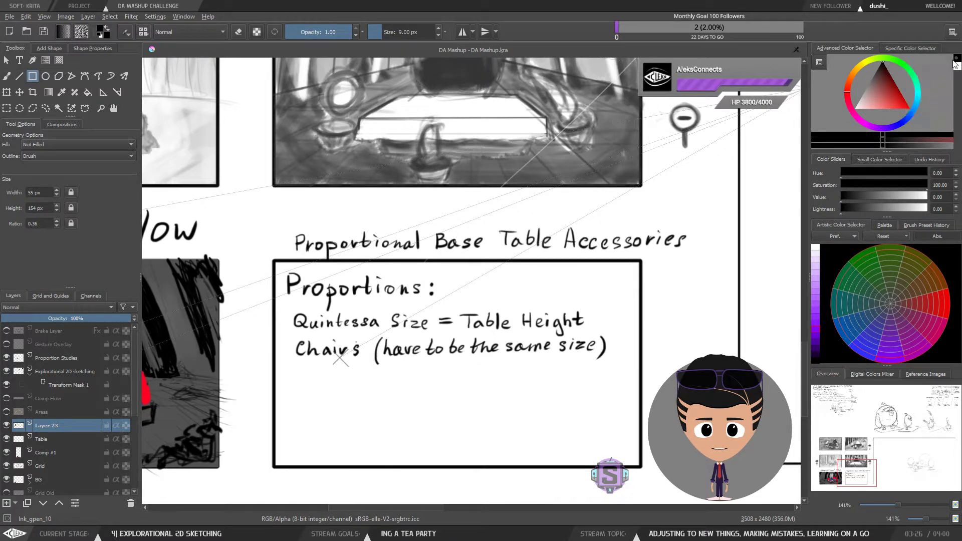
pyautogui.moveTo(603, 217); pyautogui.dragTo(680, 273)
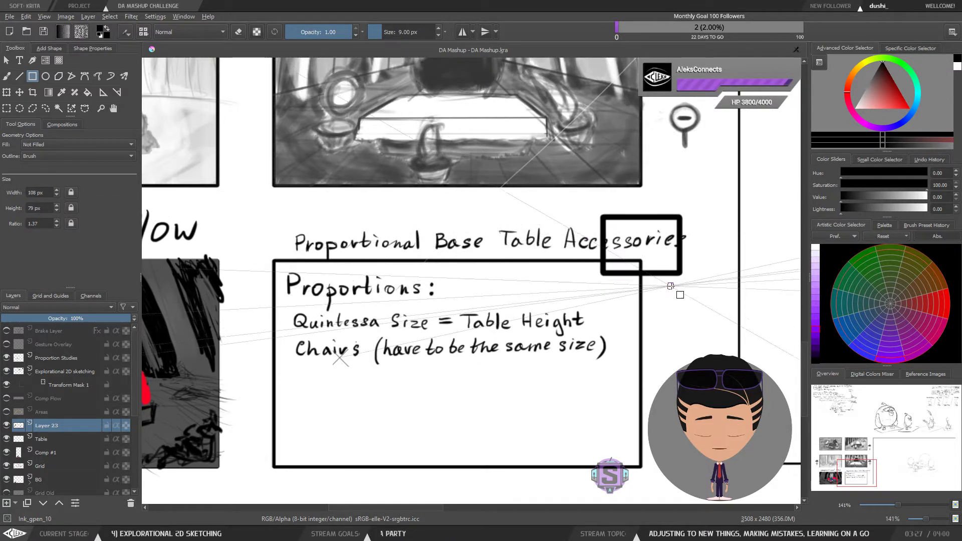
pyautogui.hotkey('ctrl', 'z')
pyautogui.moveTo(491, 221); pyautogui.dragTo(694, 257)
pyautogui.press('ctrl')
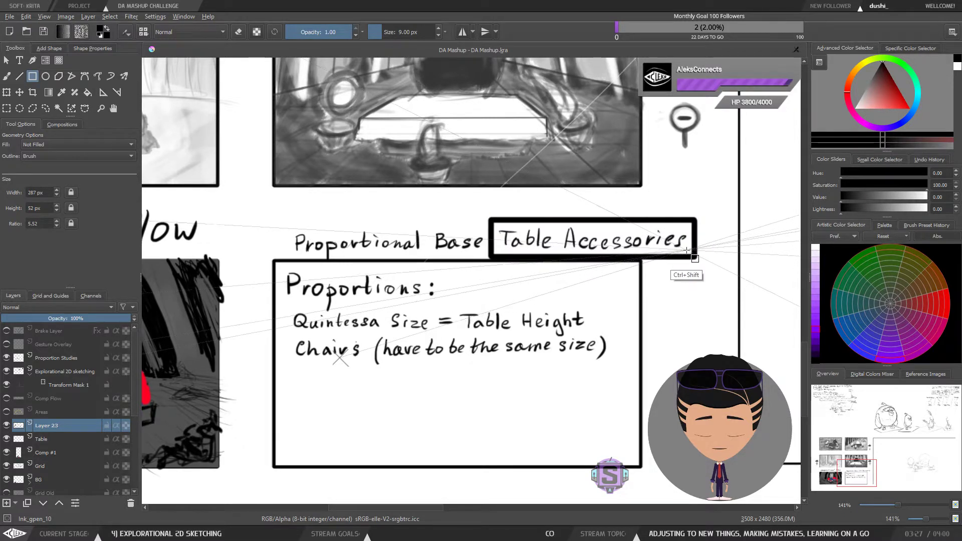
pyautogui.hotkey('ctrl', 'r')
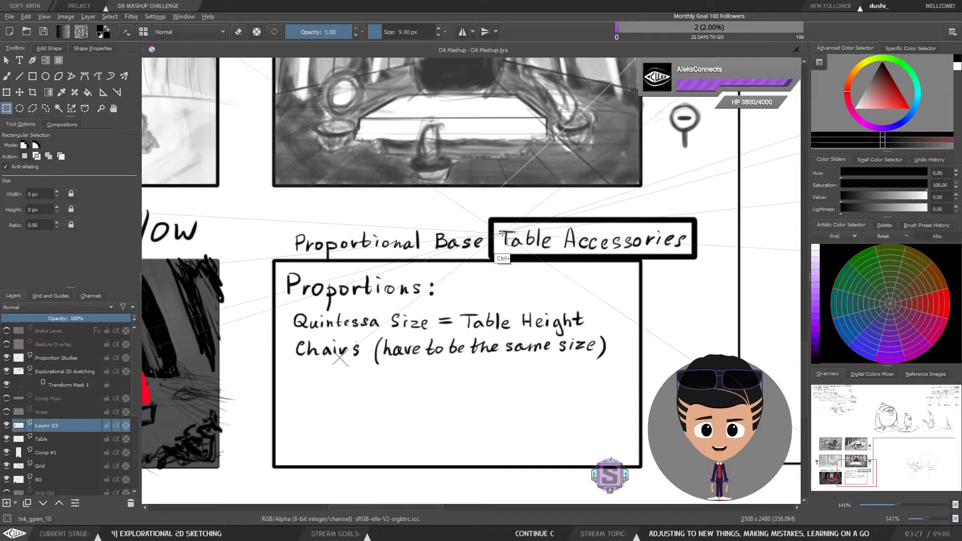
pyautogui.hotkey('ctrl', 'z')
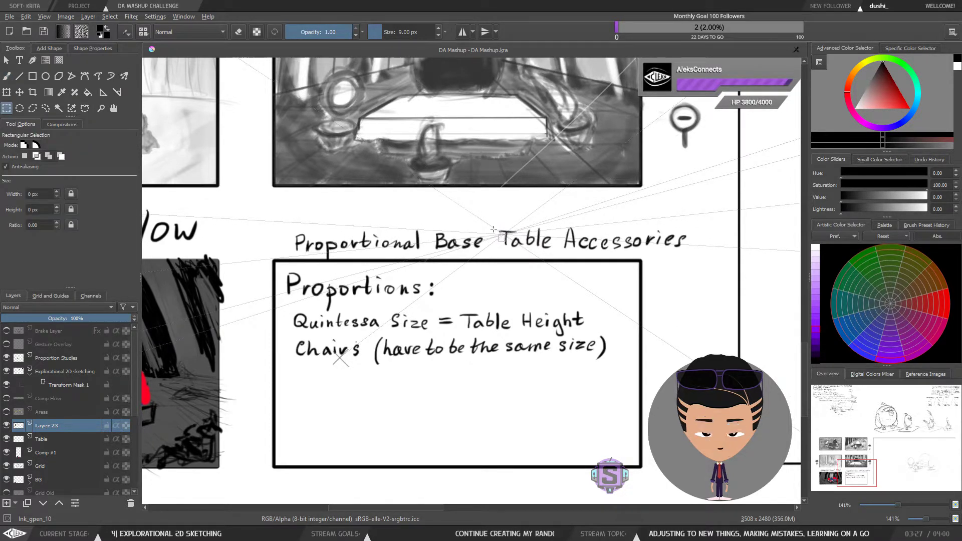
pyautogui.click(32, 77)
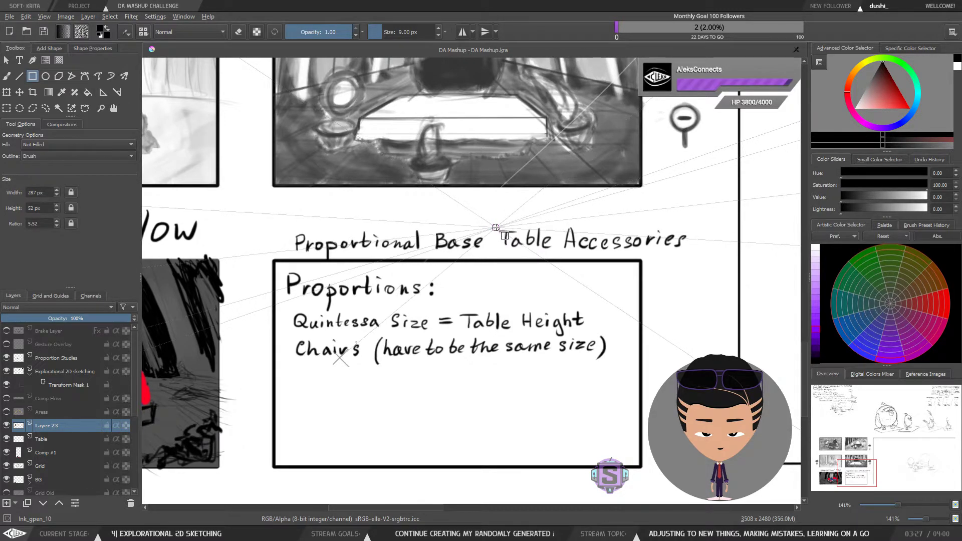
# Step: Reduce the brush size to 6 px and frame the "Table Accessories" heading with an unfilled rectangle
pyautogui.press('[')
pyautogui.press('[')
pyautogui.press('[')
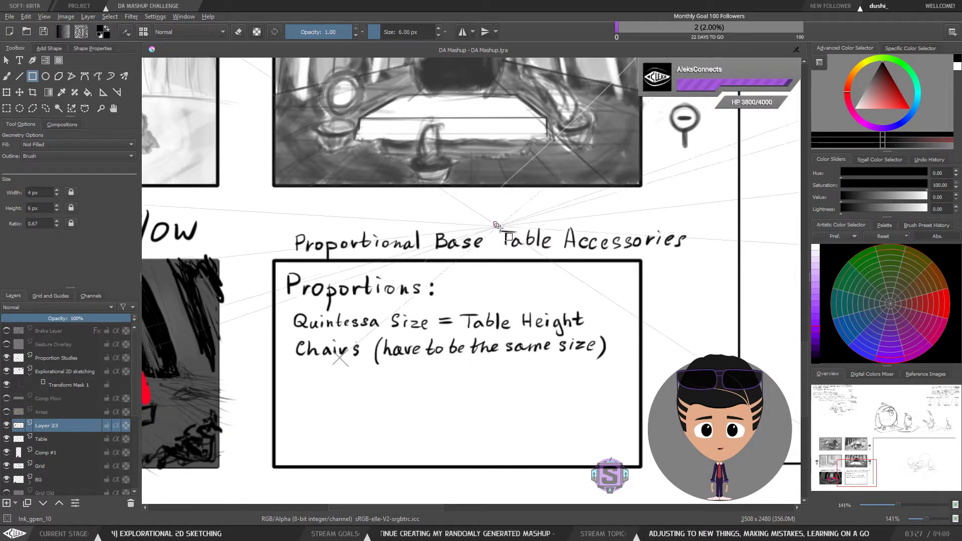
pyautogui.moveTo(494, 222); pyautogui.dragTo(695, 257)
pyautogui.press('b')
pyautogui.moveTo(586, 306); pyautogui.dragTo(615, 290)
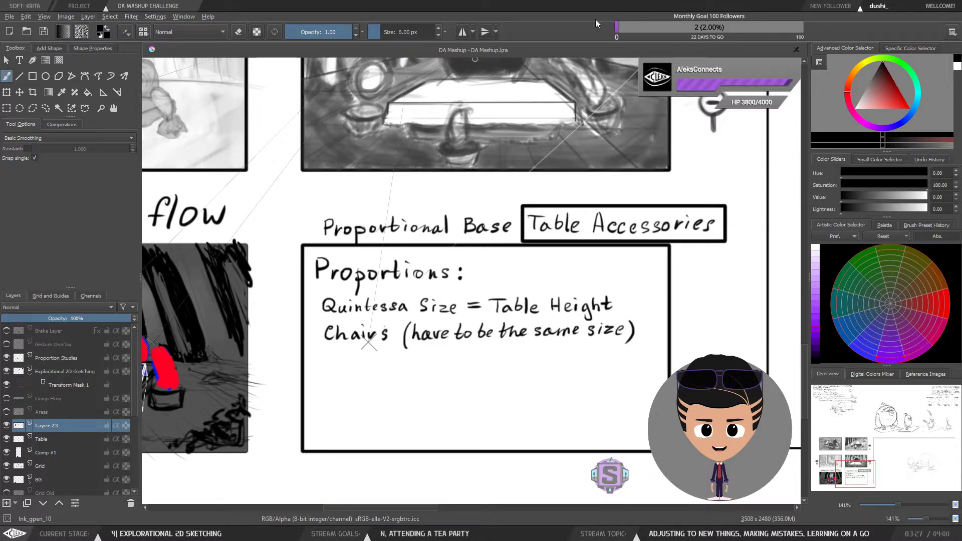
pyautogui.click(699, 303)
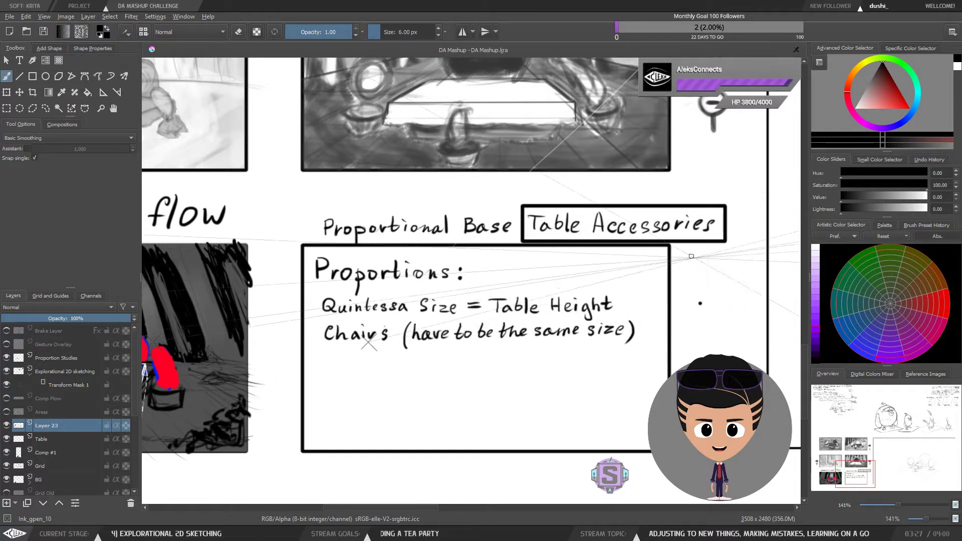
pyautogui.hotkey('ctrl', 'z')
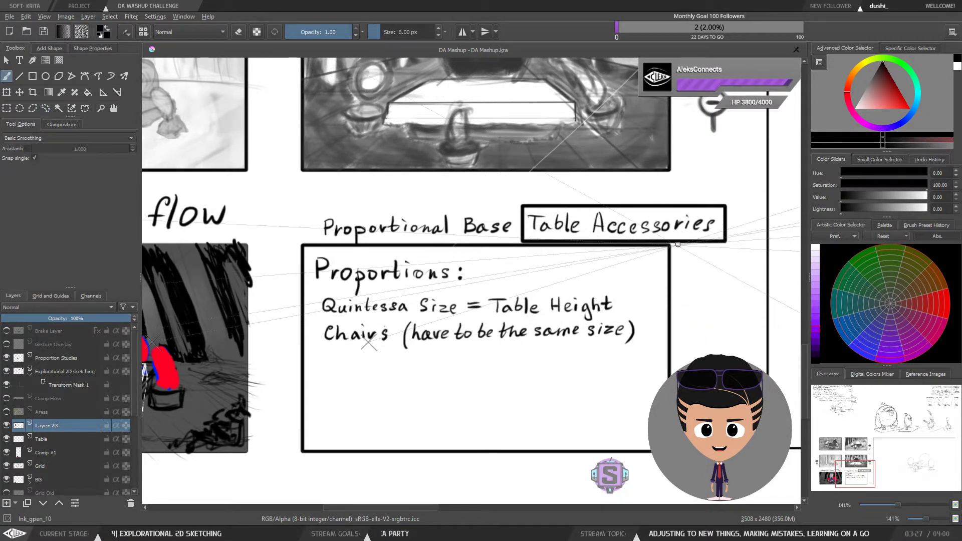
# Step: Write "For the Viewer" above the "Proportional Base" heading
pyautogui.moveTo(665, 304)
pyautogui.mouseDown()
pyautogui.moveTo(665, 313)
pyautogui.moveTo(654, 301)
pyautogui.mouseUp()
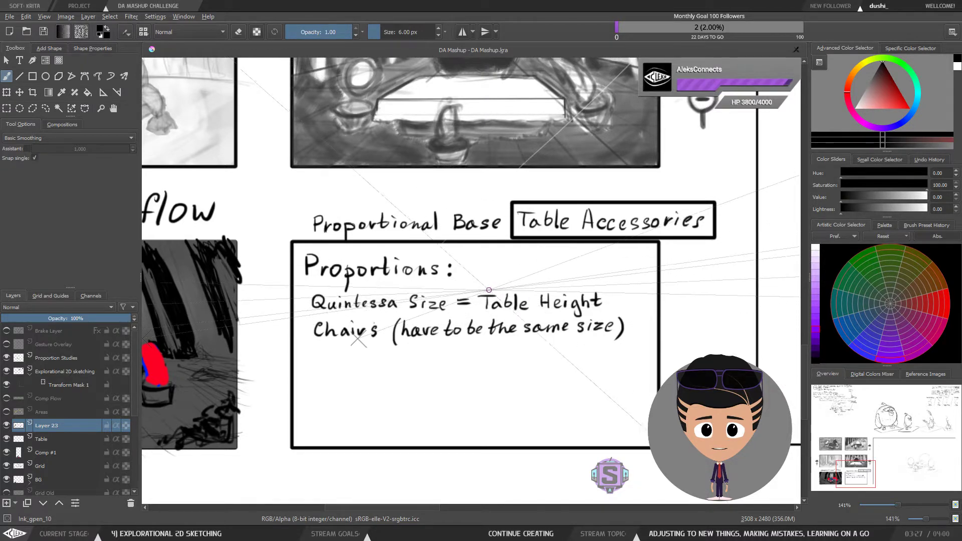
pyautogui.scroll(-2, 477, 299)
pyautogui.scroll(2, 474, 299)
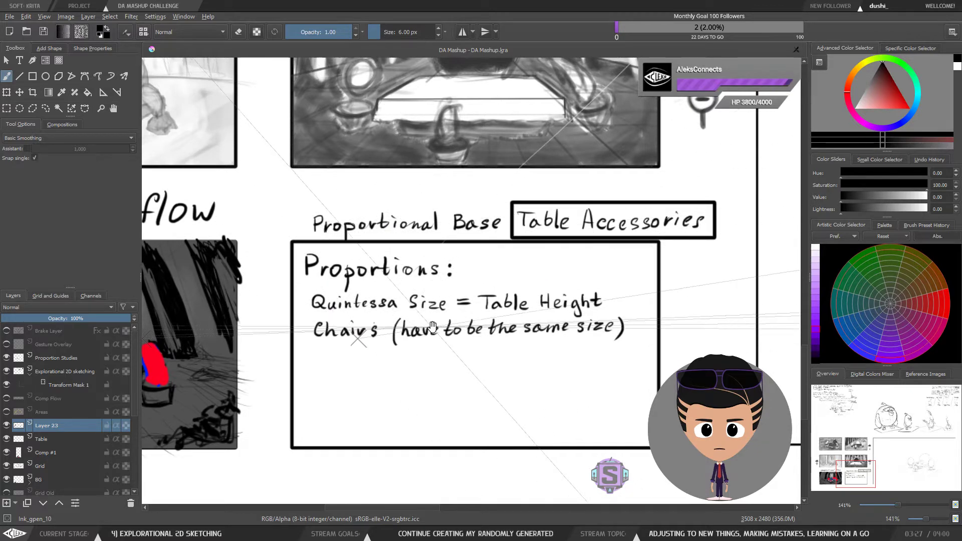
pyautogui.moveTo(433, 328); pyautogui.dragTo(630, 305)
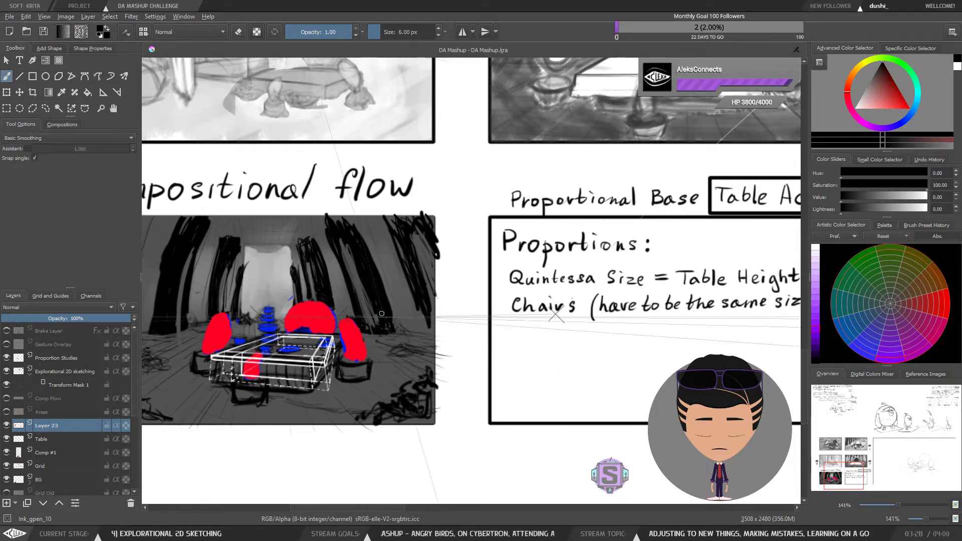
pyautogui.moveTo(364, 328); pyautogui.dragTo(467, 236)
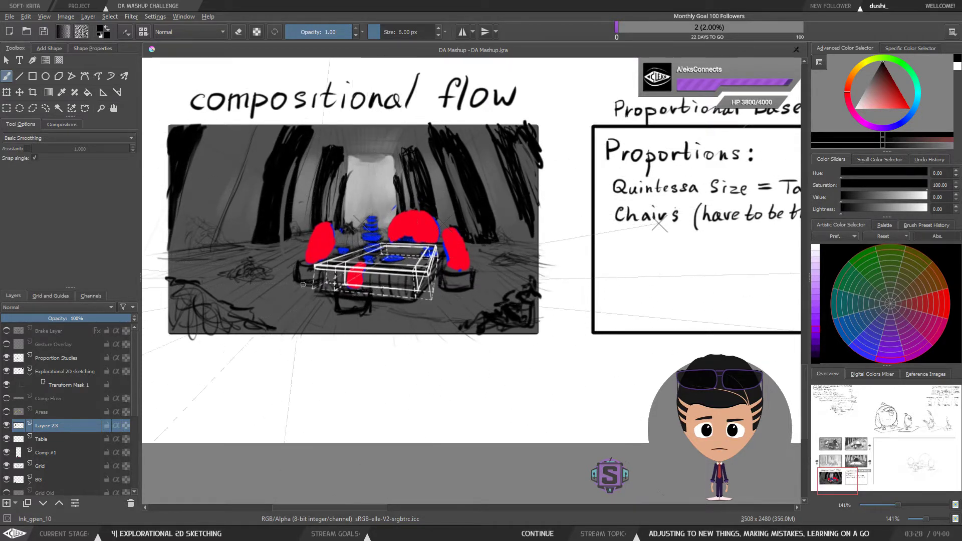
pyautogui.moveTo(606, 238)
pyautogui.mouseDown()
pyautogui.moveTo(351, 246)
pyautogui.moveTo(446, 247)
pyautogui.moveTo(290, 286)
pyautogui.moveTo(244, 335)
pyautogui.mouseUp()
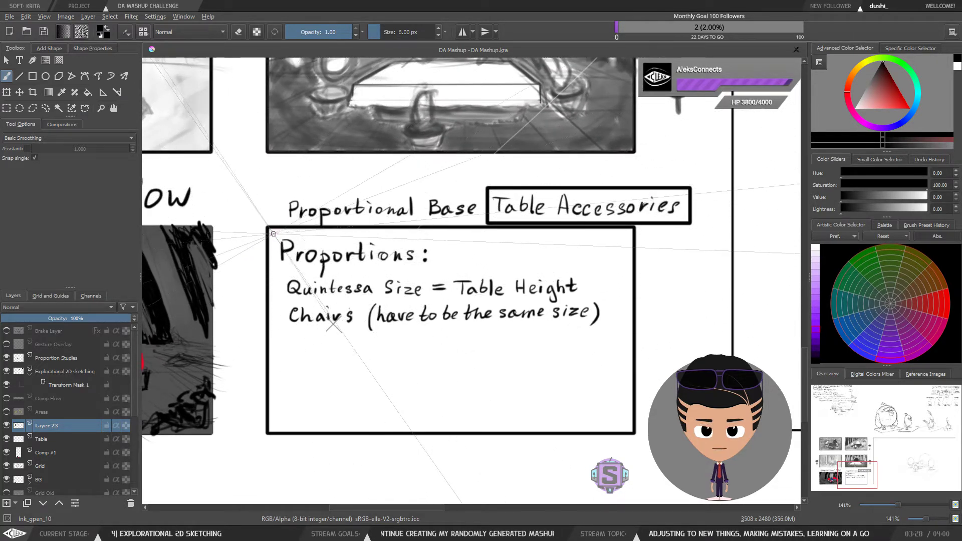
pyautogui.moveTo(367, 232); pyautogui.dragTo(377, 232)
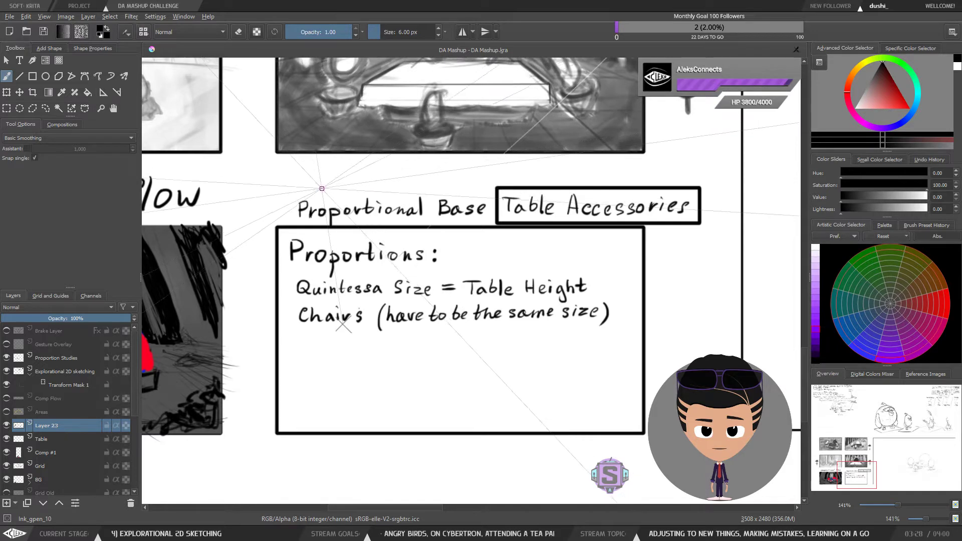
pyautogui.moveTo(328, 183); pyautogui.dragTo(321, 195)
pyautogui.moveTo(321, 189); pyautogui.dragTo(364, 194)
pyautogui.moveTo(360, 187)
pyautogui.mouseDown()
pyautogui.moveTo(408, 178)
pyautogui.moveTo(457, 185)
pyautogui.mouseUp()
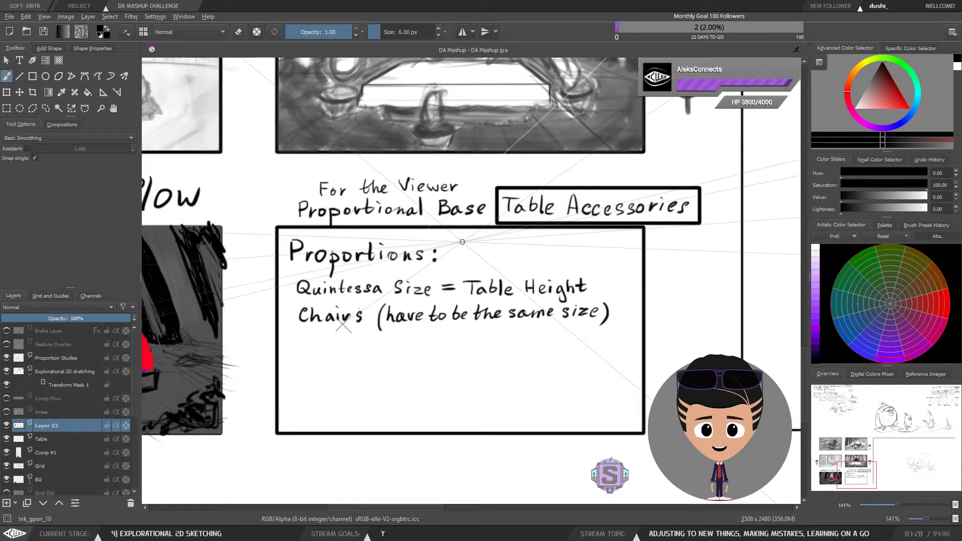
# Step: Pan and zoom around the Proportions notes and the compositional flow sketch to review them
pyautogui.moveTo(462, 242); pyautogui.dragTo(626, 182)
pyautogui.moveTo(404, 256); pyautogui.dragTo(529, 245)
pyautogui.moveTo(643, 169); pyautogui.dragTo(440, 188)
pyautogui.moveTo(466, 229); pyautogui.dragTo(443, 246)
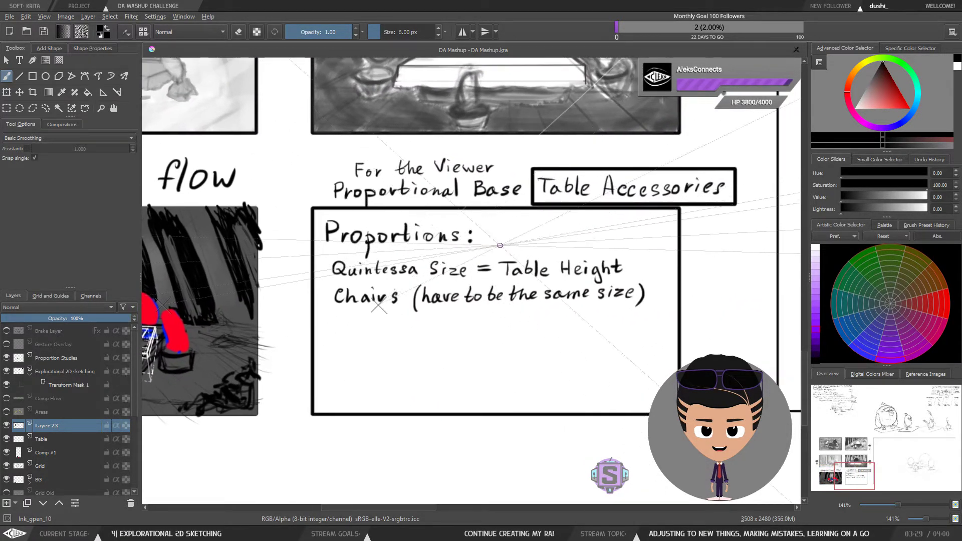
pyautogui.moveTo(516, 243); pyautogui.dragTo(434, 223)
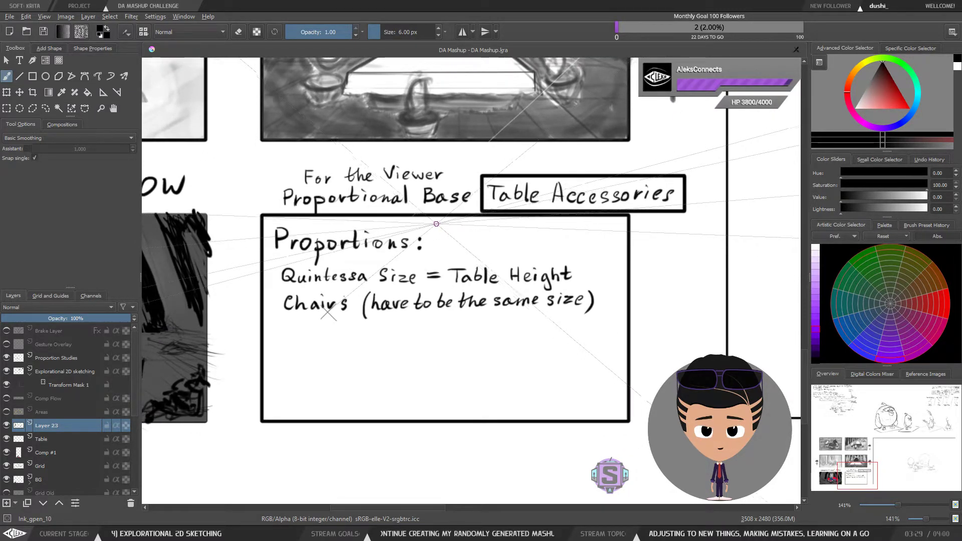
pyautogui.moveTo(426, 233); pyautogui.dragTo(435, 235)
pyautogui.moveTo(421, 282); pyautogui.dragTo(600, 237)
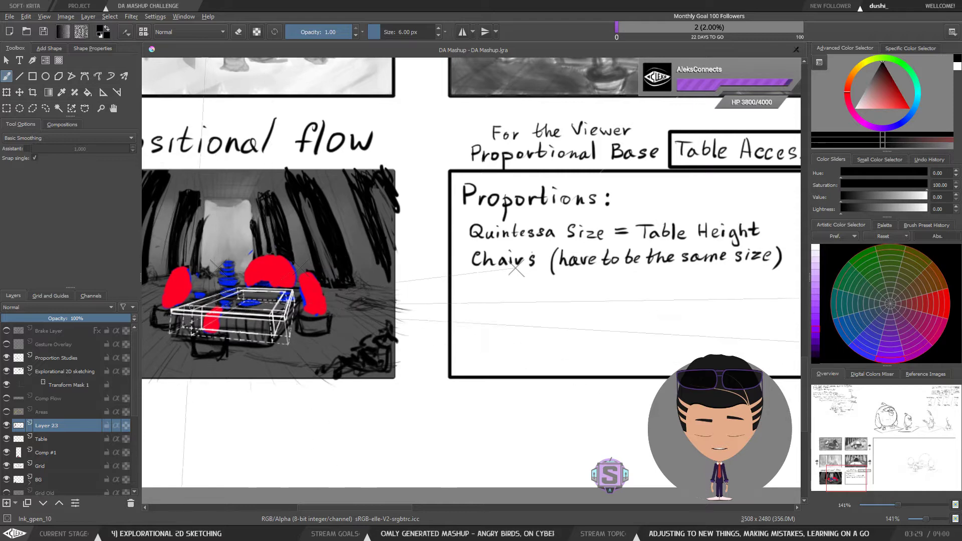
pyautogui.moveTo(627, 267); pyautogui.dragTo(497, 267)
pyautogui.scroll(1, 503, 265)
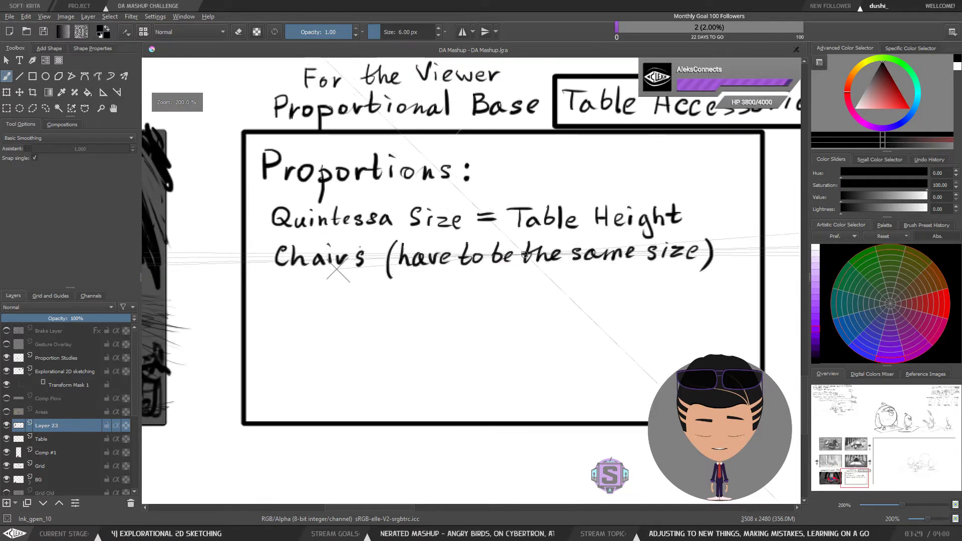
pyautogui.moveTo(563, 231); pyautogui.dragTo(510, 250)
pyautogui.moveTo(407, 288); pyautogui.dragTo(422, 275)
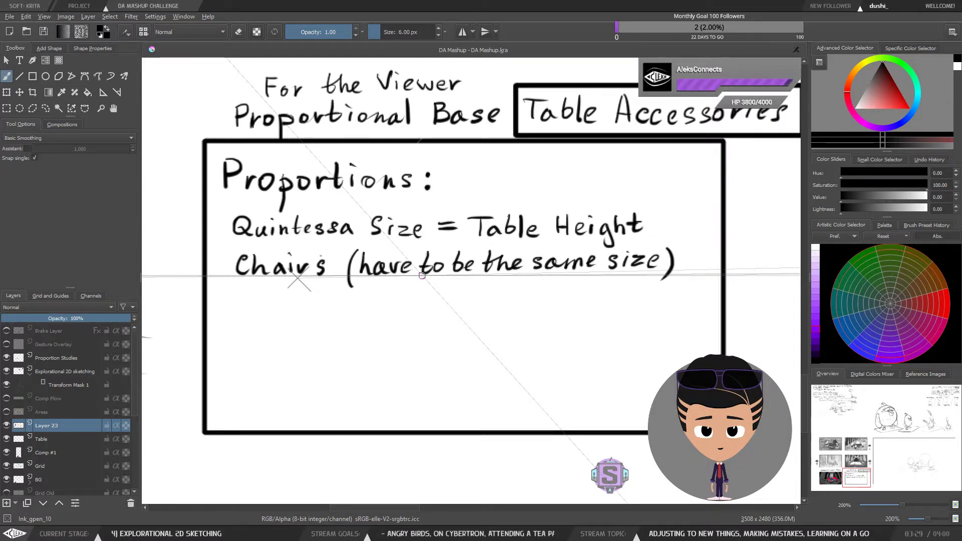
pyautogui.moveTo(390, 261); pyautogui.dragTo(429, 252)
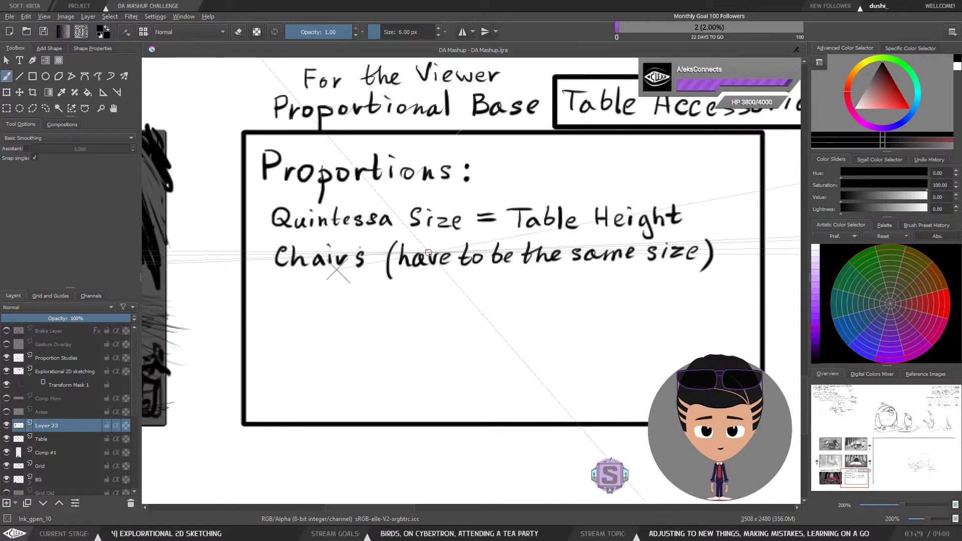
pyautogui.scroll(-1, 438, 254)
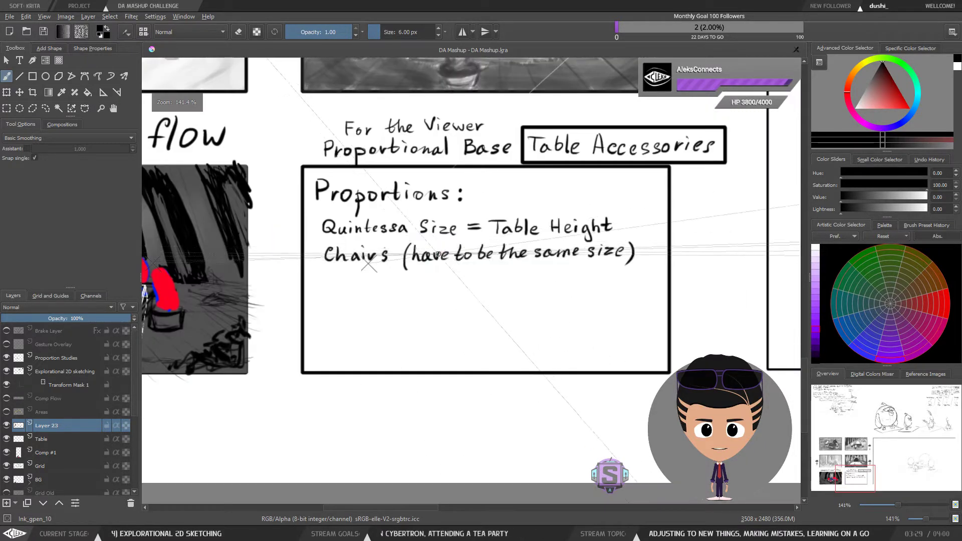
pyautogui.moveTo(438, 254); pyautogui.dragTo(493, 271)
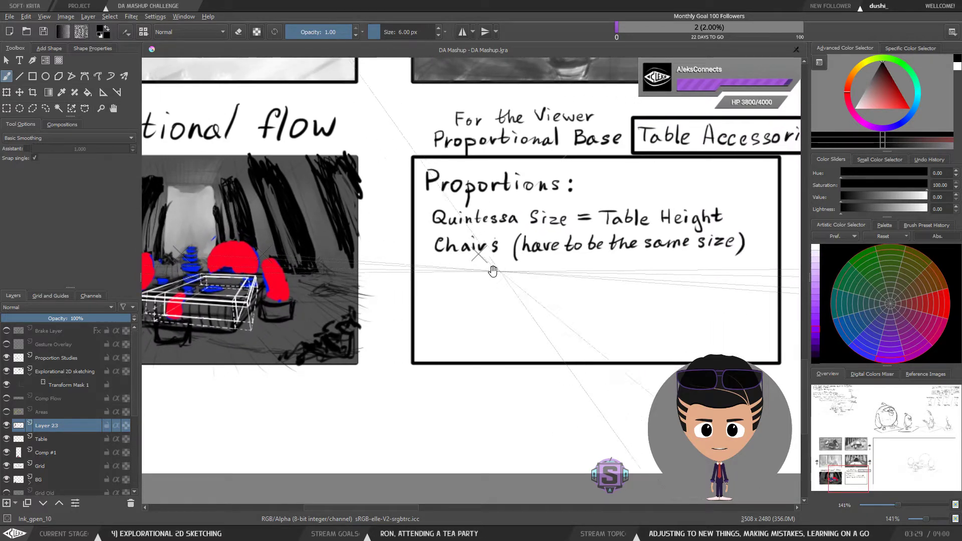
pyautogui.moveTo(340, 285); pyautogui.dragTo(523, 282)
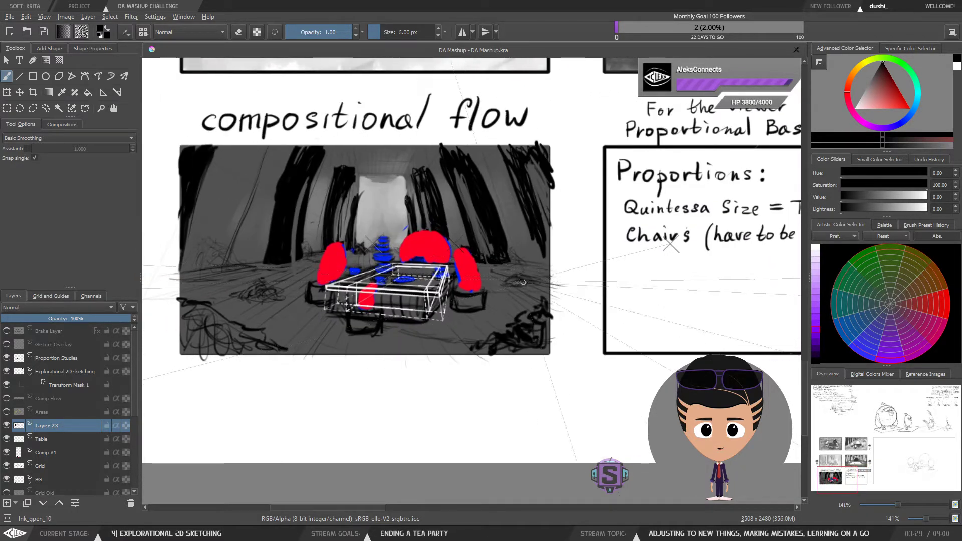
pyautogui.scroll(1, 329, 301)
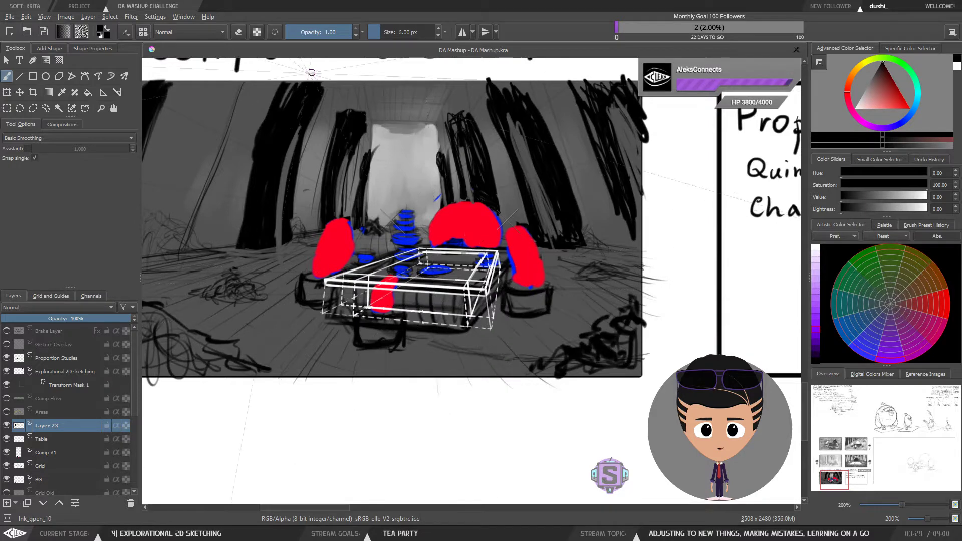
pyautogui.moveTo(601, 223); pyautogui.dragTo(586, 246)
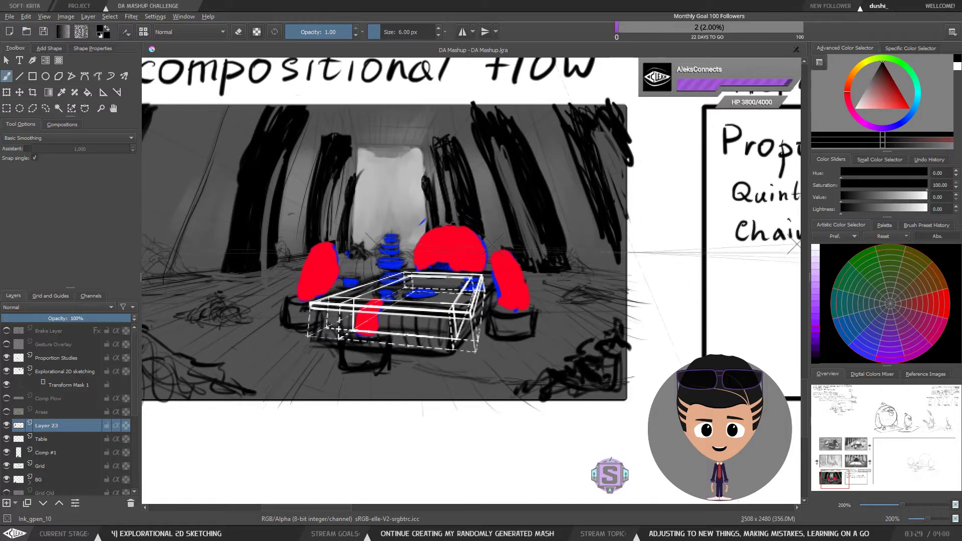
pyautogui.moveTo(672, 266); pyautogui.dragTo(287, 318)
pyautogui.press('-')
pyautogui.press('+')
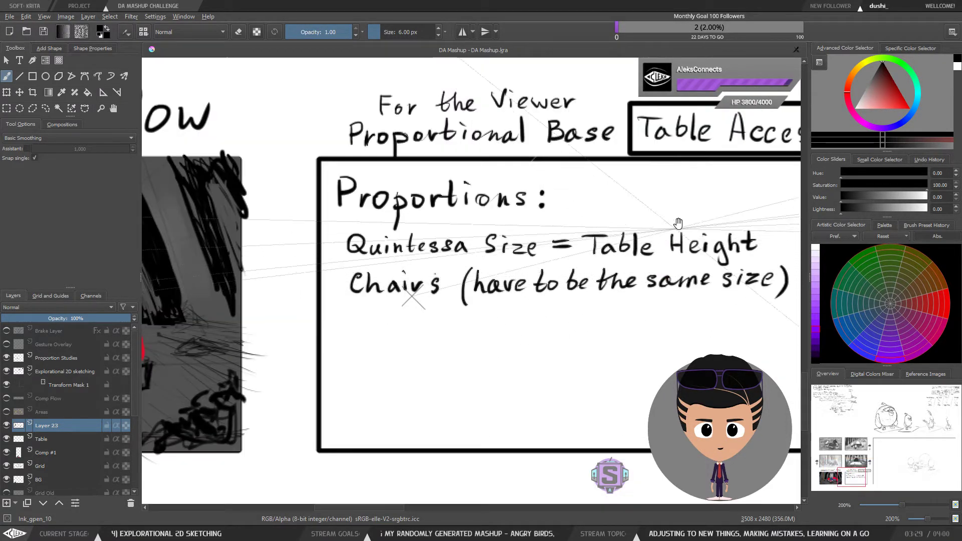
pyautogui.moveTo(654, 204); pyautogui.dragTo(322, 261)
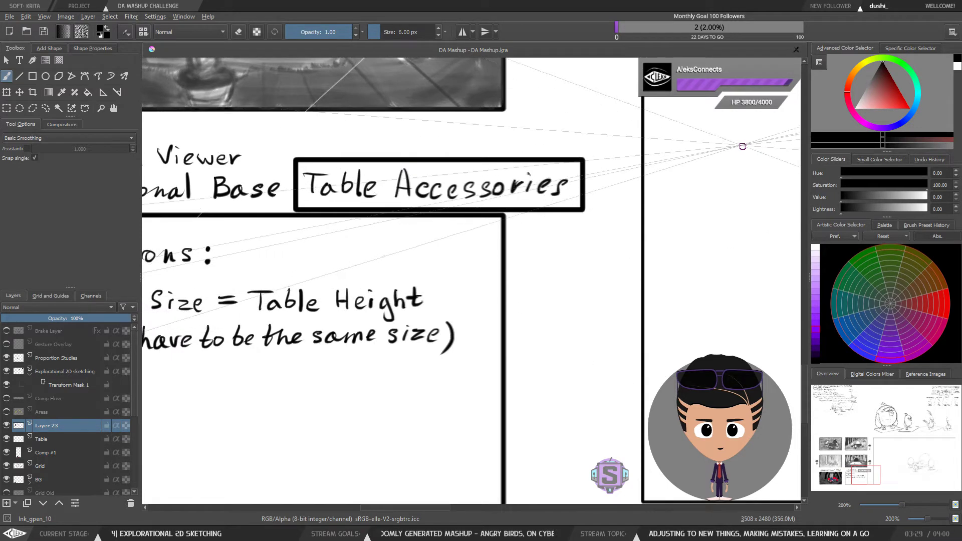
# Step: Write the heading "Construction:" in the empty panel to the right of the Proportions box
pyautogui.press('-')
pyautogui.moveTo(581, 275)
pyautogui.mouseDown()
pyautogui.moveTo(642, 235)
pyautogui.moveTo(663, 239)
pyautogui.moveTo(643, 246)
pyautogui.mouseUp()
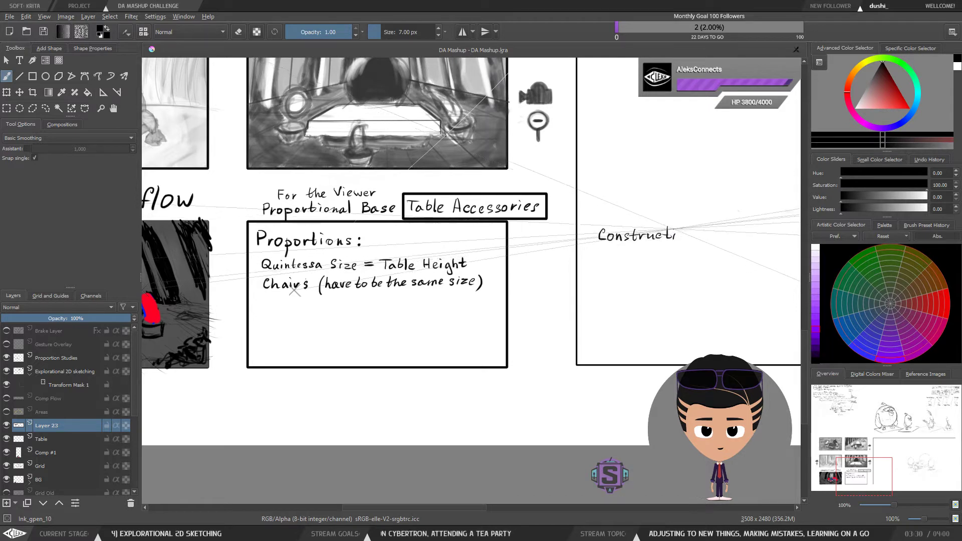
pyautogui.moveTo(684, 232); pyautogui.dragTo(692, 240)
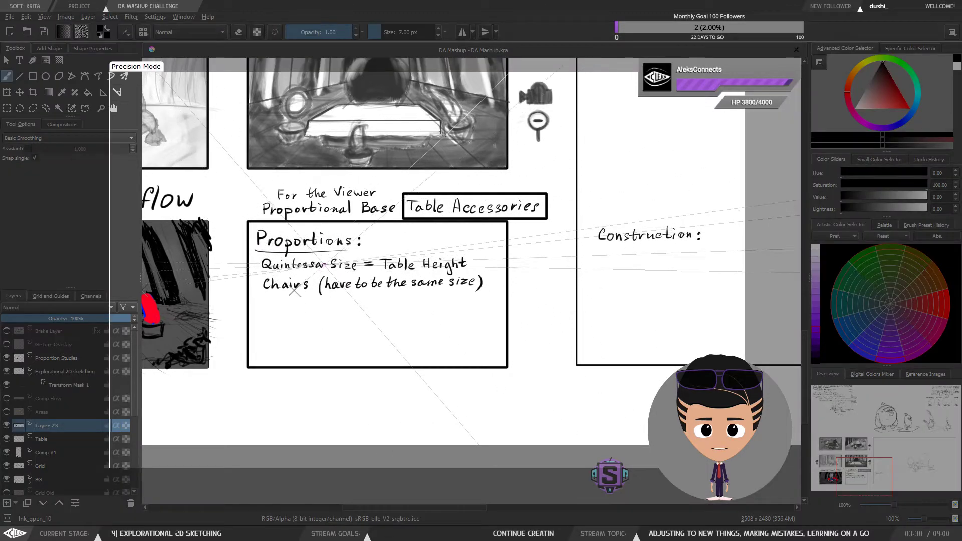
# Step: Underline the "Proportions:" and "Construction:" headings with straight lines using the Line tool
pyautogui.hotkey('ctrl', 'z')
pyautogui.moveTo(251, 252); pyautogui.dragTo(311, 255)
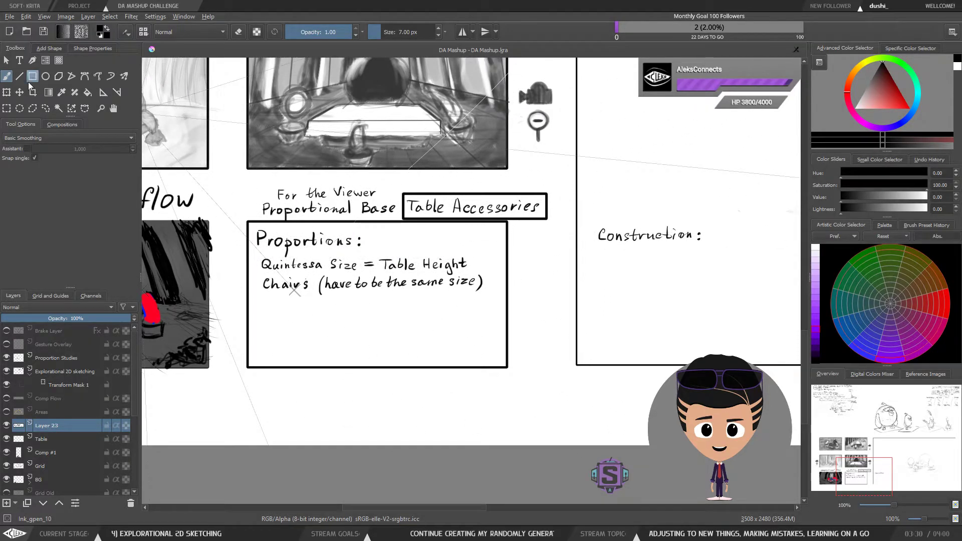
pyautogui.click(19, 76)
pyautogui.moveTo(255, 254); pyautogui.dragTo(361, 252)
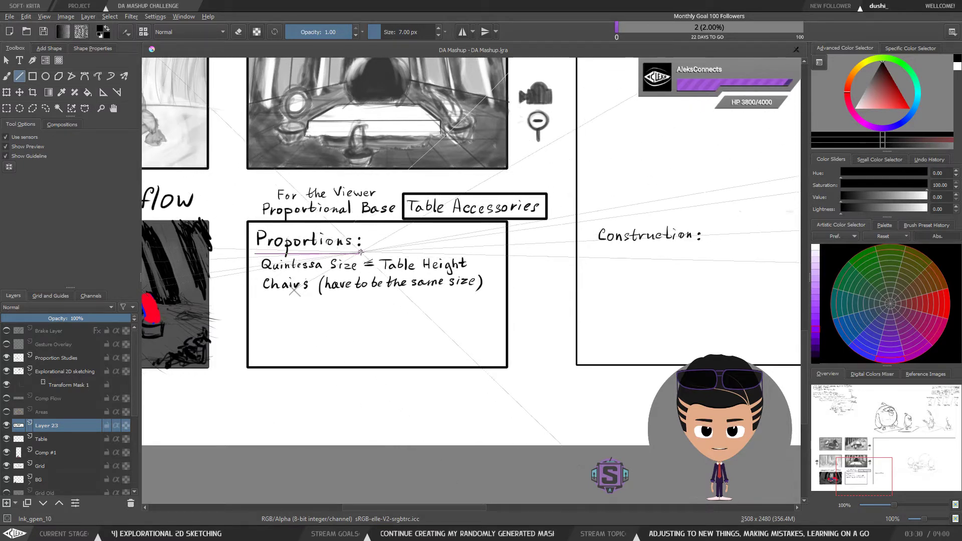
pyautogui.hotkey('ctrl', 'z')
pyautogui.moveTo(253, 249); pyautogui.dragTo(256, 249)
pyautogui.moveTo(350, 248); pyautogui.dragTo(354, 249)
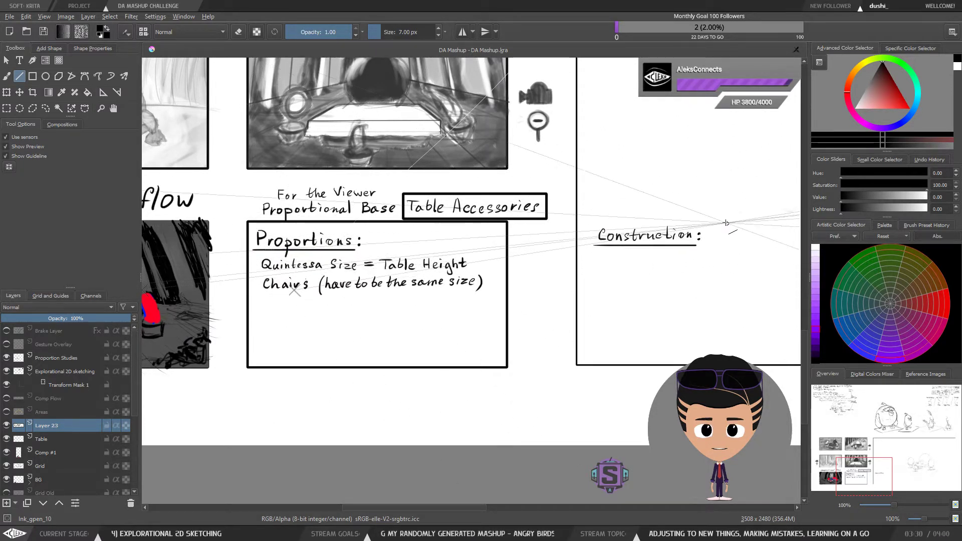
# Step: Switch back to the brush and zoom in to examine the compositional flow sketch
pyautogui.press('b')
pyautogui.moveTo(675, 249)
pyautogui.mouseDown()
pyautogui.moveTo(598, 246)
pyautogui.moveTo(618, 231)
pyautogui.mouseUp()
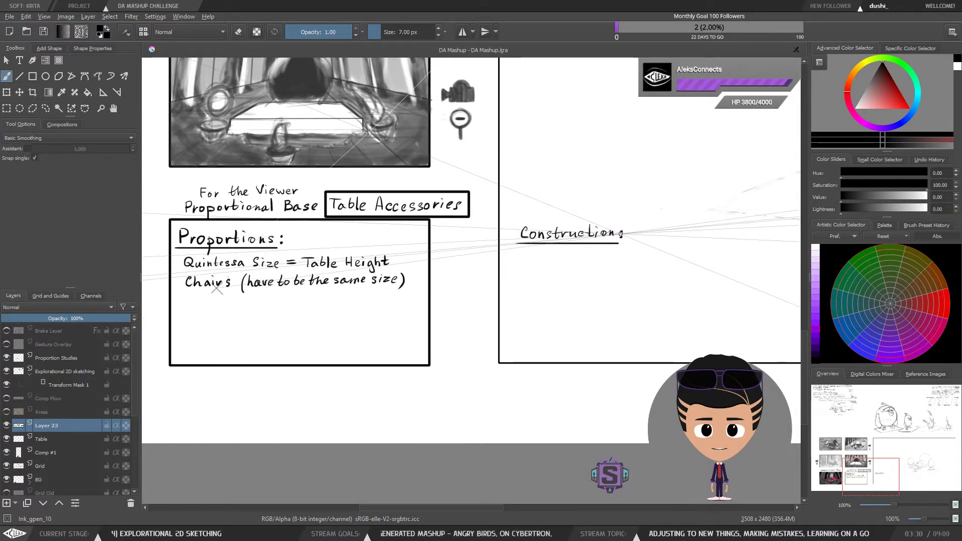
pyautogui.moveTo(578, 270); pyautogui.dragTo(584, 262)
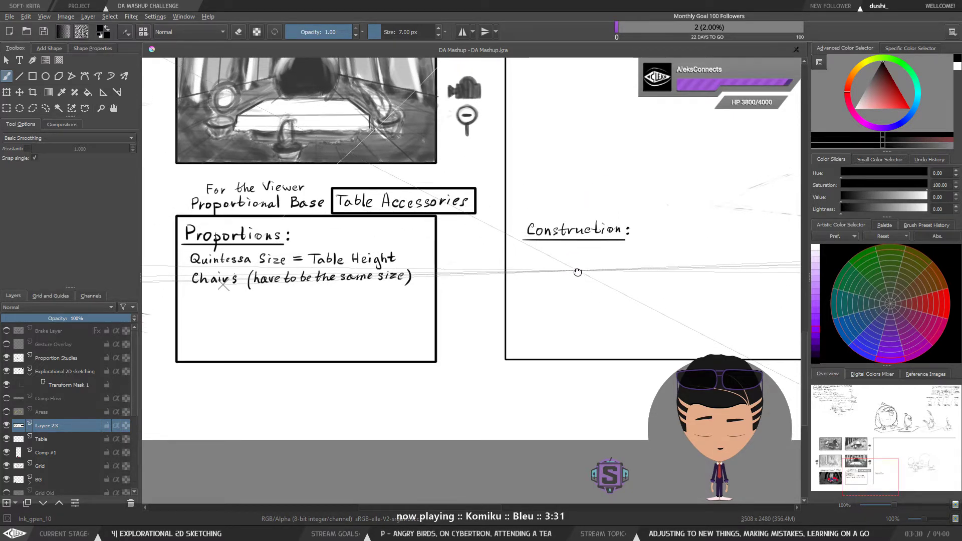
pyautogui.moveTo(575, 266); pyautogui.dragTo(634, 270)
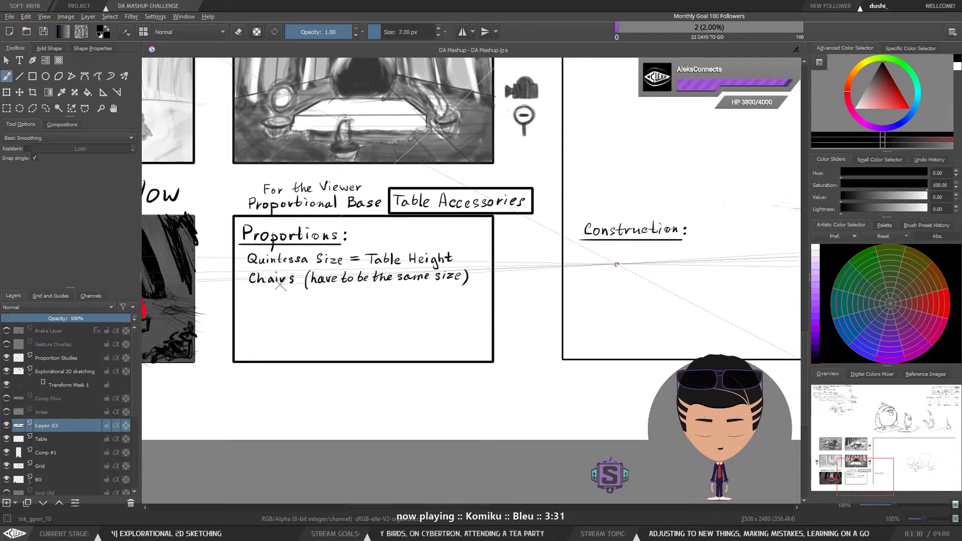
pyautogui.moveTo(308, 309)
pyautogui.mouseDown()
pyautogui.moveTo(344, 322)
pyautogui.moveTo(537, 283)
pyautogui.moveTo(557, 306)
pyautogui.mouseUp()
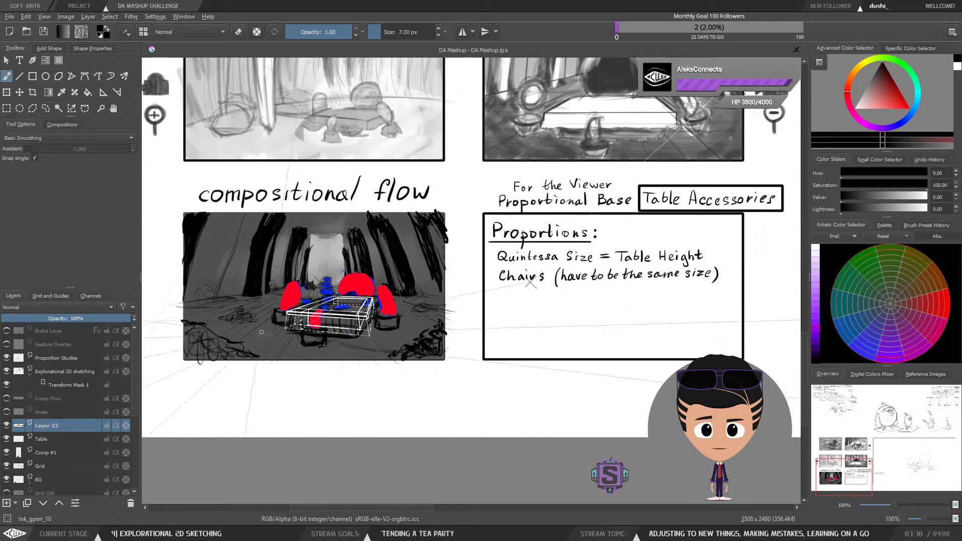
pyautogui.hotkey('ctrl', '+')
pyautogui.hotkey('ctrl', '+')
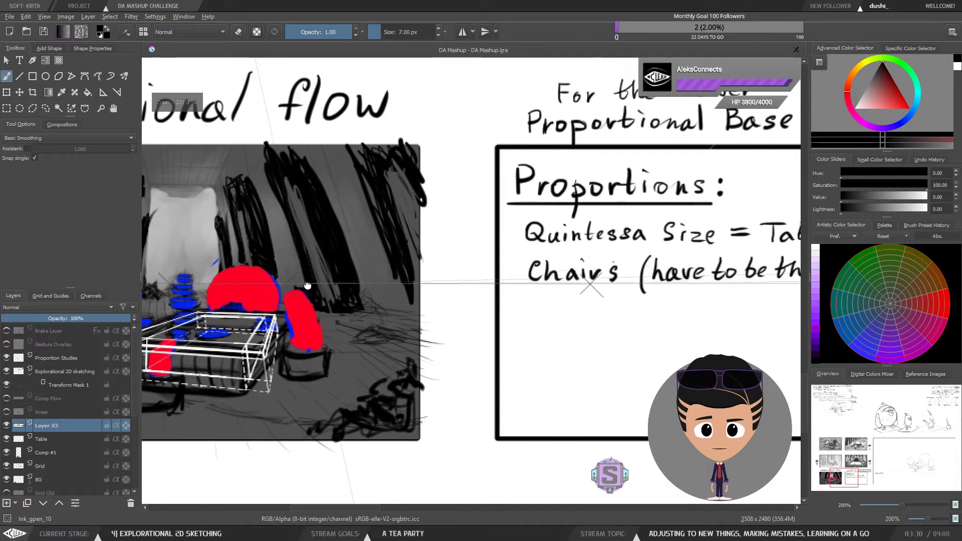
pyautogui.moveTo(307, 285)
pyautogui.mouseDown()
pyautogui.moveTo(616, 262)
pyautogui.moveTo(563, 284)
pyautogui.moveTo(557, 301)
pyautogui.mouseUp()
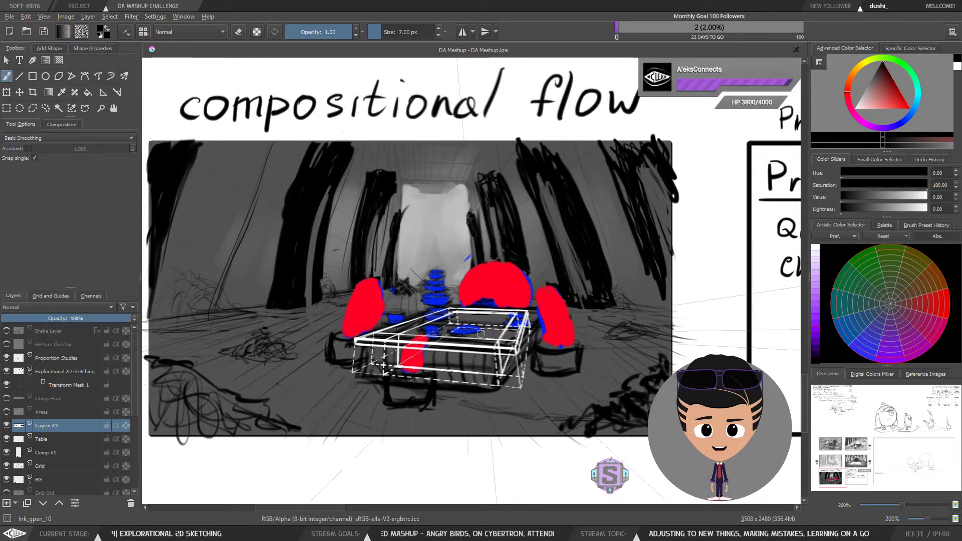
# Step: Pan and zoom across the compositional flow sketch to study the scene's layout and perspective
pyautogui.press('1')
pyautogui.moveTo(594, 305); pyautogui.dragTo(574, 339)
pyautogui.press('2')
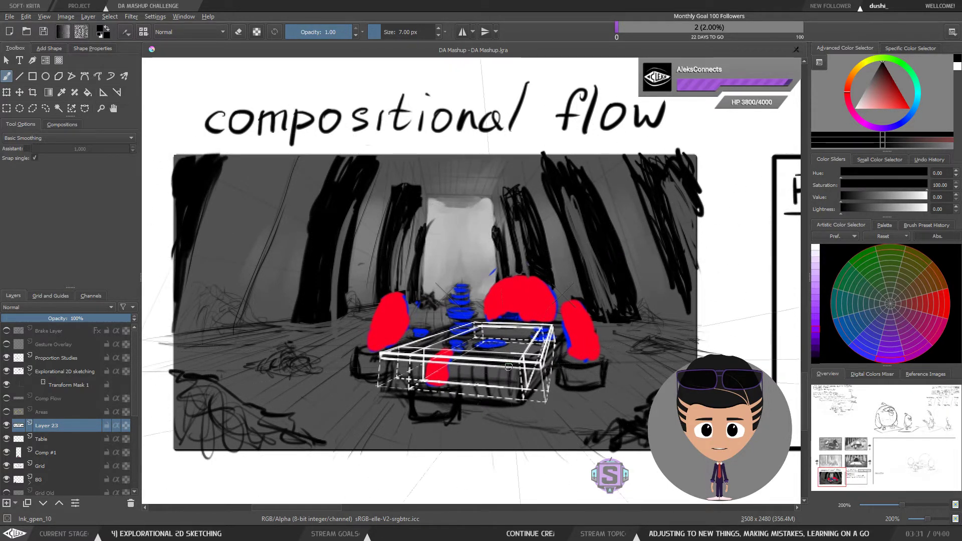
pyautogui.moveTo(659, 320); pyautogui.dragTo(550, 300)
pyautogui.scroll(-2, 550, 300)
pyautogui.scroll(2, 550, 300)
pyautogui.moveTo(527, 241); pyautogui.dragTo(577, 244)
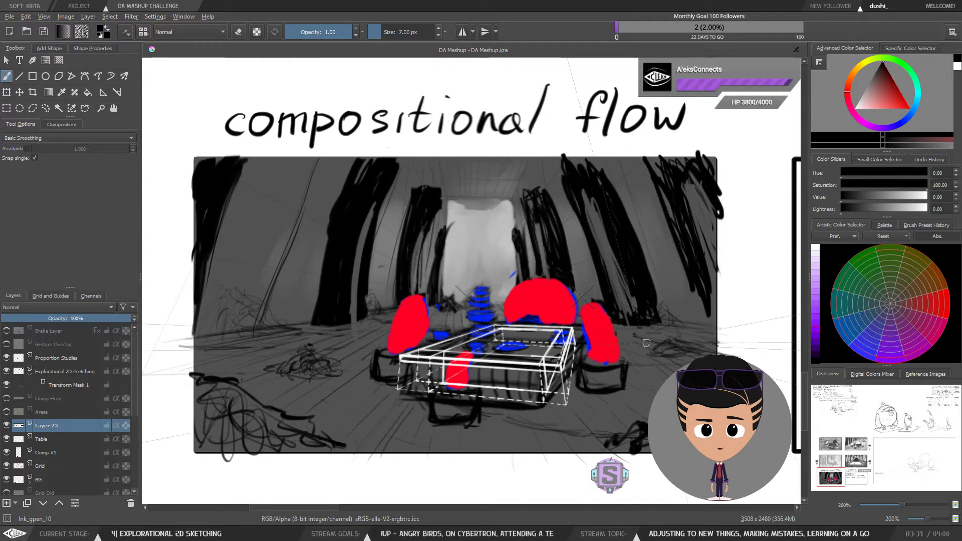
pyautogui.press('1')
pyautogui.moveTo(721, 313); pyautogui.dragTo(531, 364)
pyautogui.press('+')
pyautogui.press('+')
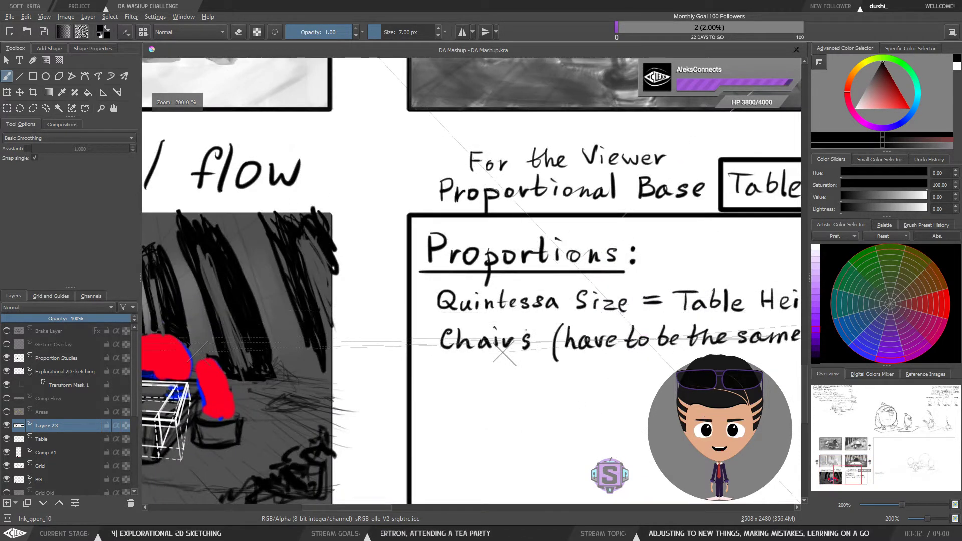
# Step: Move between the Proportions notes and the compositional flow sketch, comparing the written notes with the drawing
pyautogui.press('1')
pyautogui.moveTo(655, 332); pyautogui.dragTo(594, 322)
pyautogui.moveTo(739, 287); pyautogui.dragTo(618, 266)
pyautogui.press('+')
pyautogui.press('+')
pyautogui.press('1')
pyautogui.moveTo(553, 304)
pyautogui.mouseDown()
pyautogui.moveTo(737, 295)
pyautogui.moveTo(679, 292)
pyautogui.moveTo(685, 309)
pyautogui.moveTo(724, 316)
pyautogui.moveTo(621, 307)
pyautogui.moveTo(617, 342)
pyautogui.moveTo(510, 317)
pyautogui.moveTo(696, 284)
pyautogui.moveTo(453, 287)
pyautogui.moveTo(660, 285)
pyautogui.mouseUp()
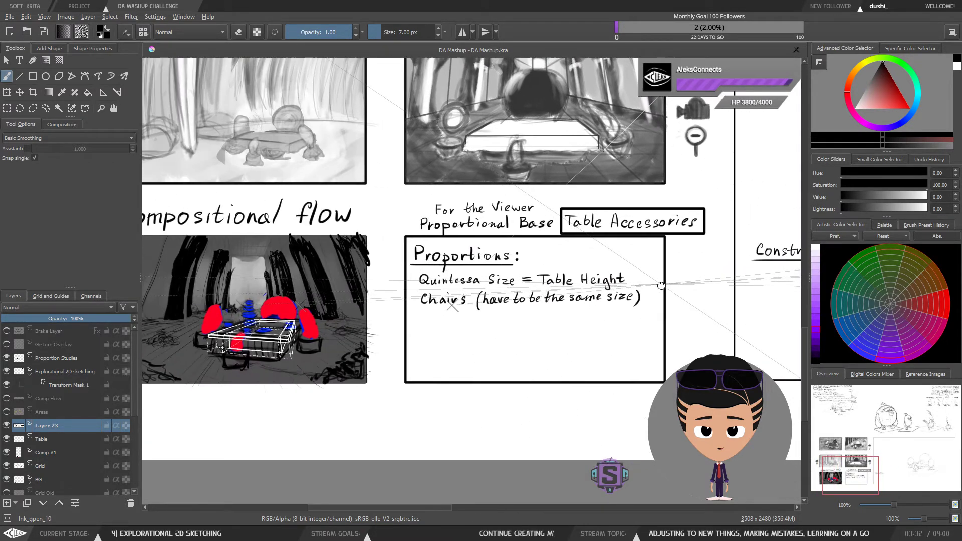
pyautogui.moveTo(278, 320)
pyautogui.mouseDown()
pyautogui.moveTo(594, 313)
pyautogui.moveTo(491, 311)
pyautogui.mouseUp()
pyautogui.scroll(2, 456, 311)
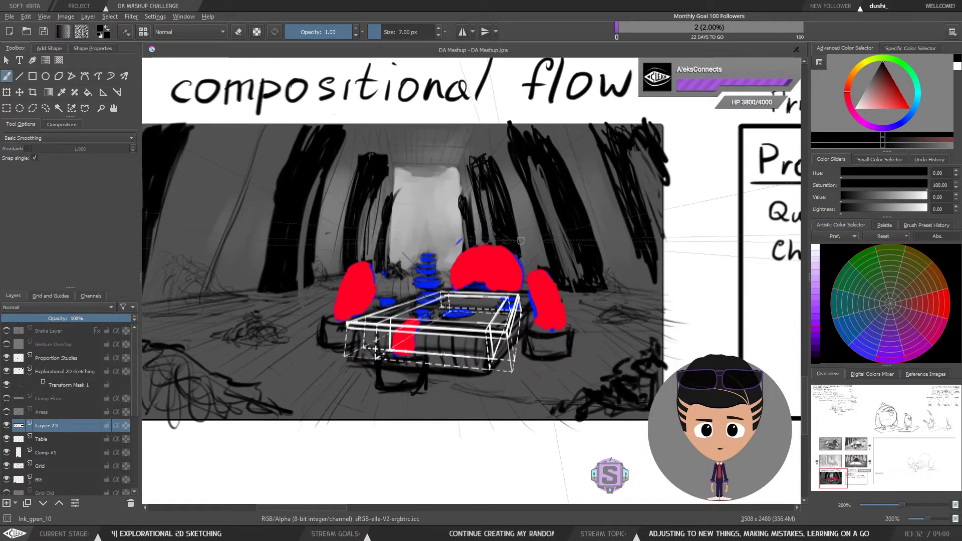
pyautogui.moveTo(599, 239); pyautogui.dragTo(577, 238)
pyautogui.press('-')
pyautogui.press('-')
pyautogui.moveTo(749, 249)
pyautogui.mouseDown()
pyautogui.moveTo(445, 255)
pyautogui.moveTo(711, 253)
pyautogui.mouseUp()
pyautogui.press('+')
pyautogui.press('+')
pyautogui.moveTo(380, 284); pyautogui.dragTo(514, 243)
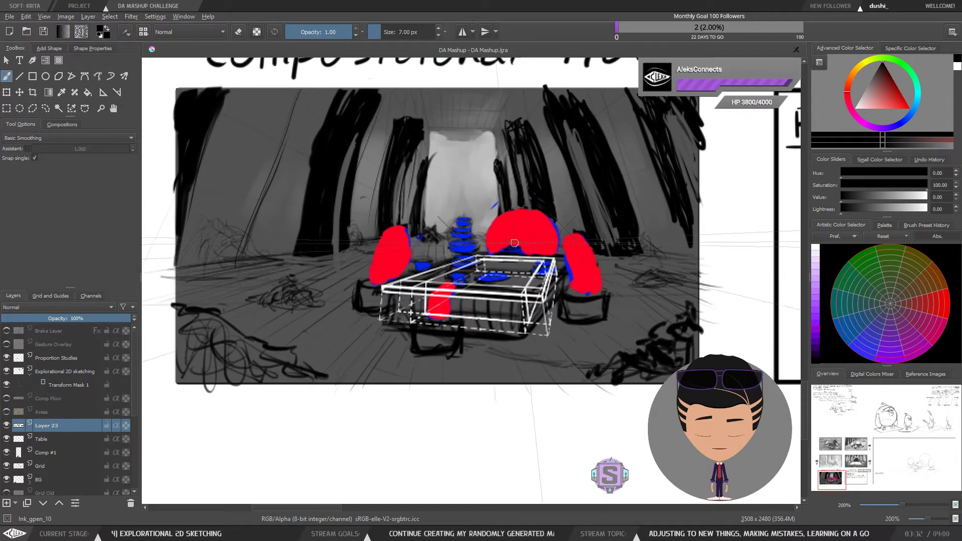
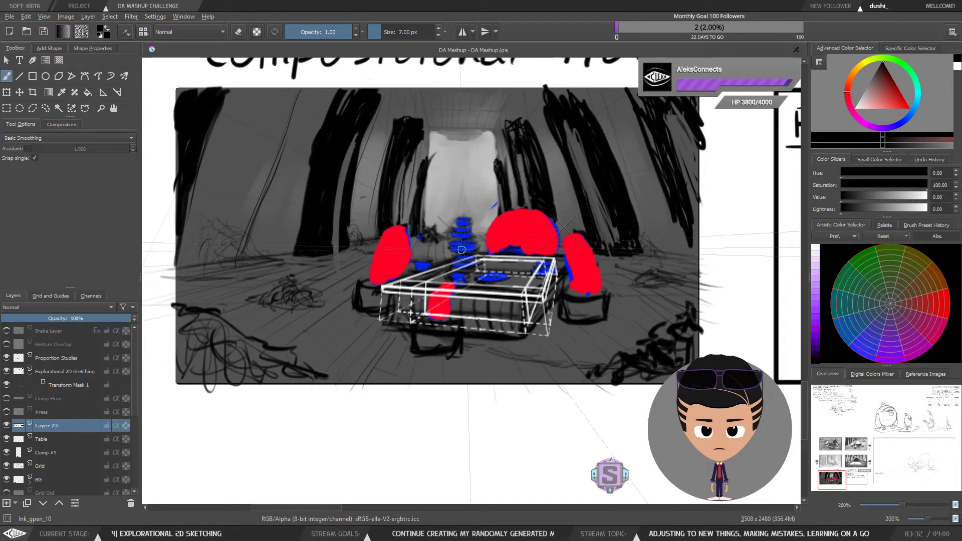
# Step: Zoom out and pan from the compositional flow sketch to examine the character line-up studies drawn in perspective
pyautogui.moveTo(513, 239); pyautogui.dragTo(496, 244)
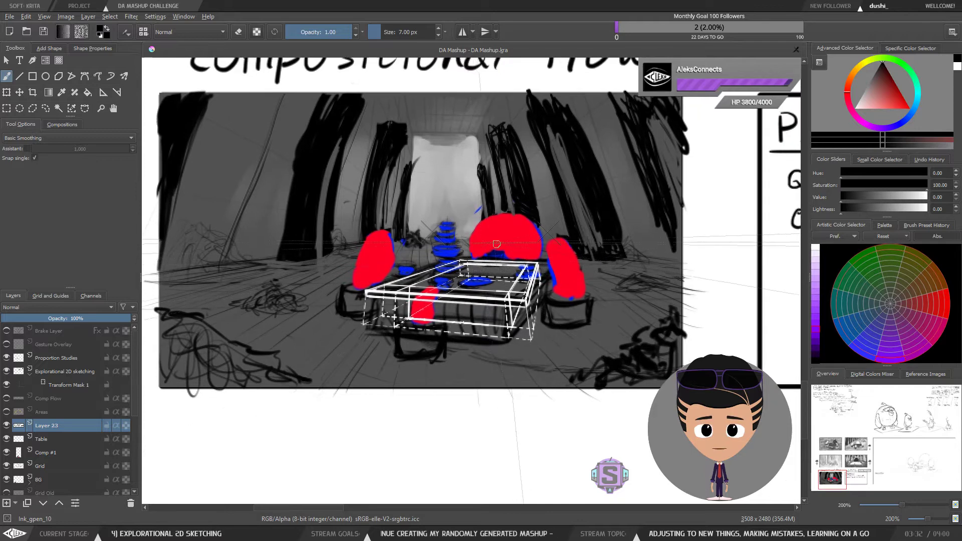
pyautogui.press('1')
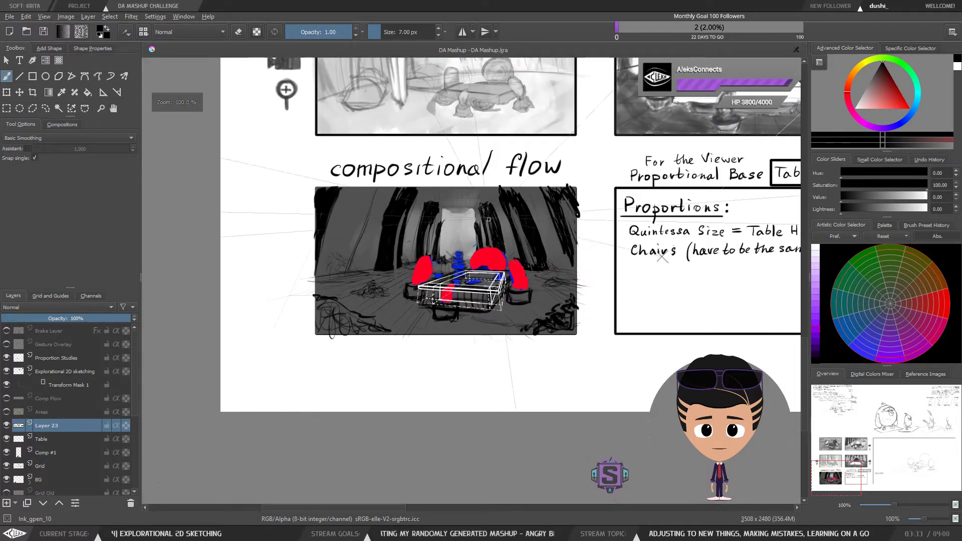
pyautogui.moveTo(586, 253); pyautogui.dragTo(460, 360)
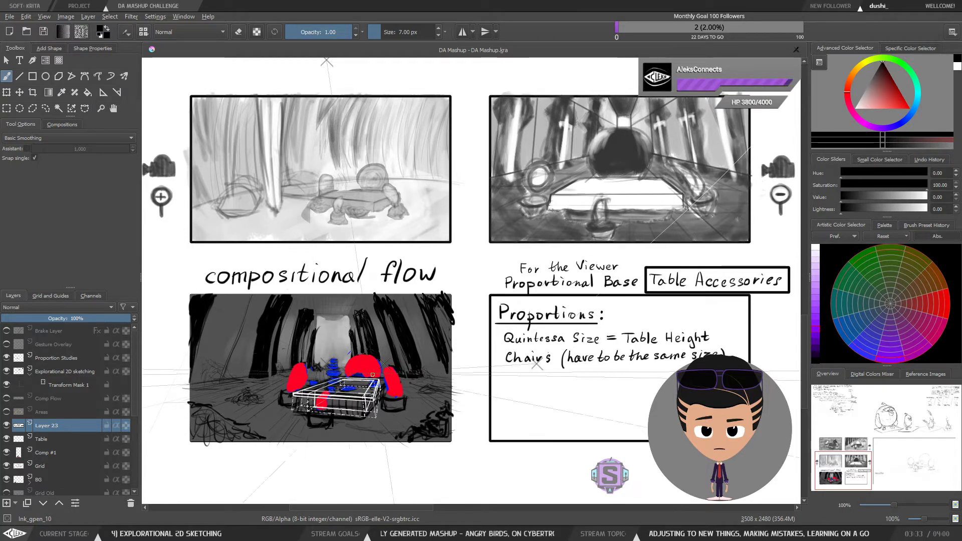
pyautogui.press('-')
pyautogui.press('-')
pyautogui.moveTo(789, 133); pyautogui.dragTo(494, 391)
pyautogui.moveTo(556, 302); pyautogui.dragTo(491, 298)
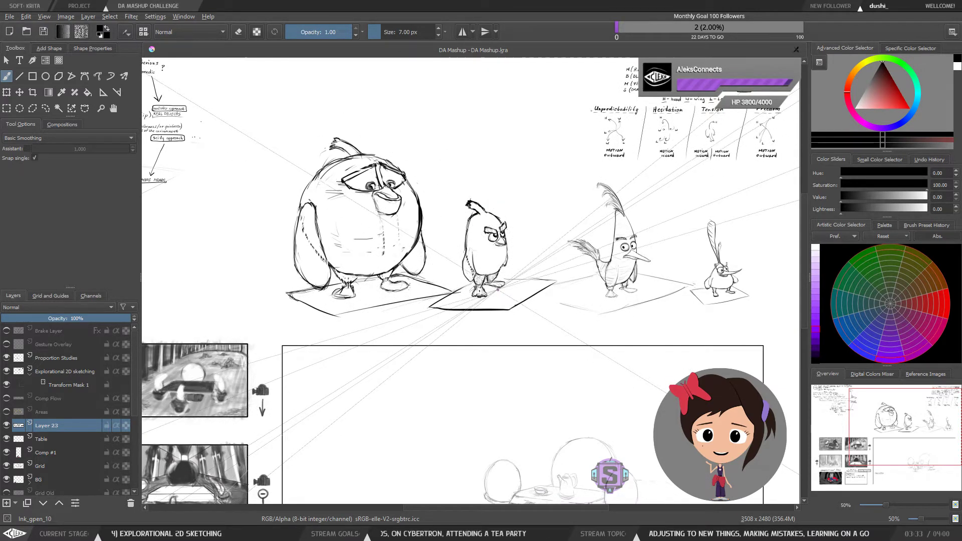
pyautogui.moveTo(574, 263); pyautogui.dragTo(485, 279)
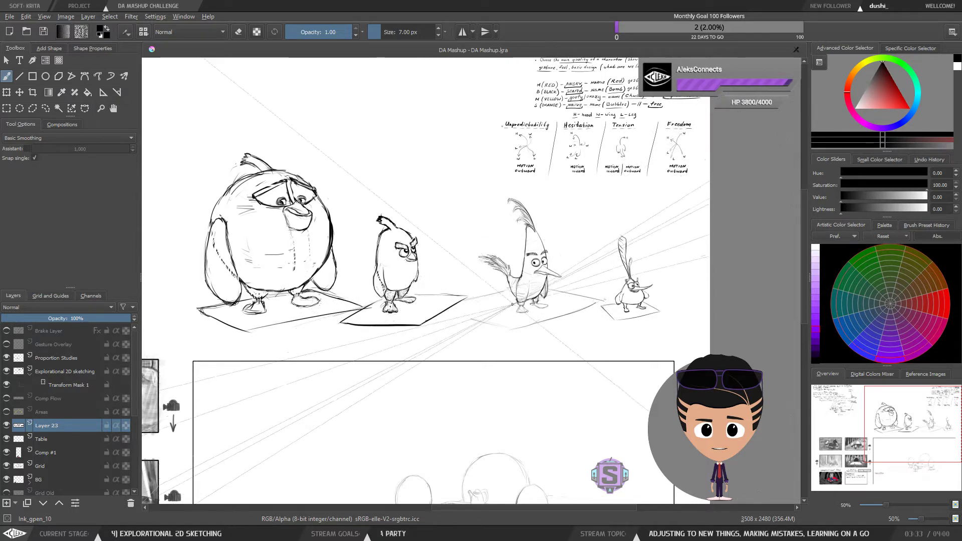
pyautogui.moveTo(530, 287); pyautogui.dragTo(532, 268)
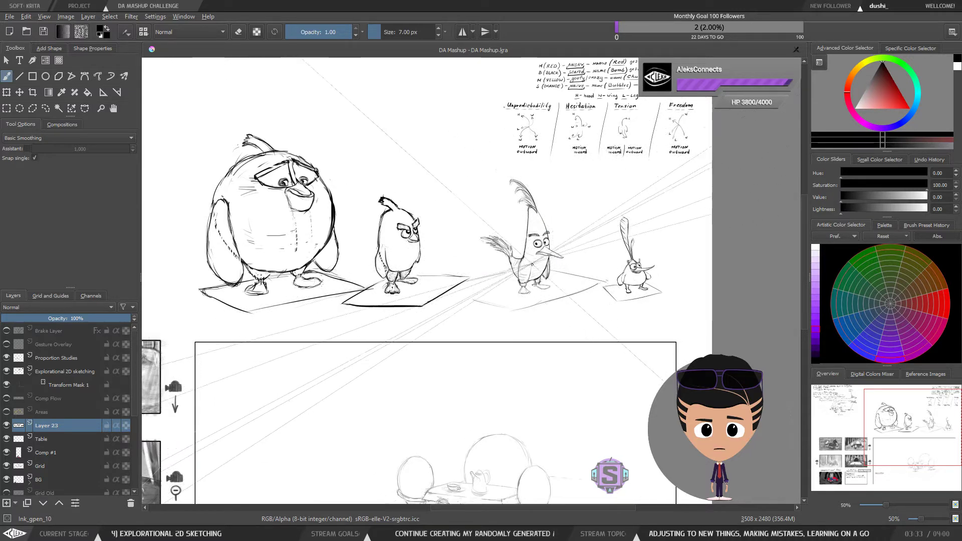
pyautogui.moveTo(587, 280); pyautogui.dragTo(549, 274)
pyautogui.press('+')
pyautogui.press('+')
pyautogui.moveTo(662, 289); pyautogui.dragTo(497, 274)
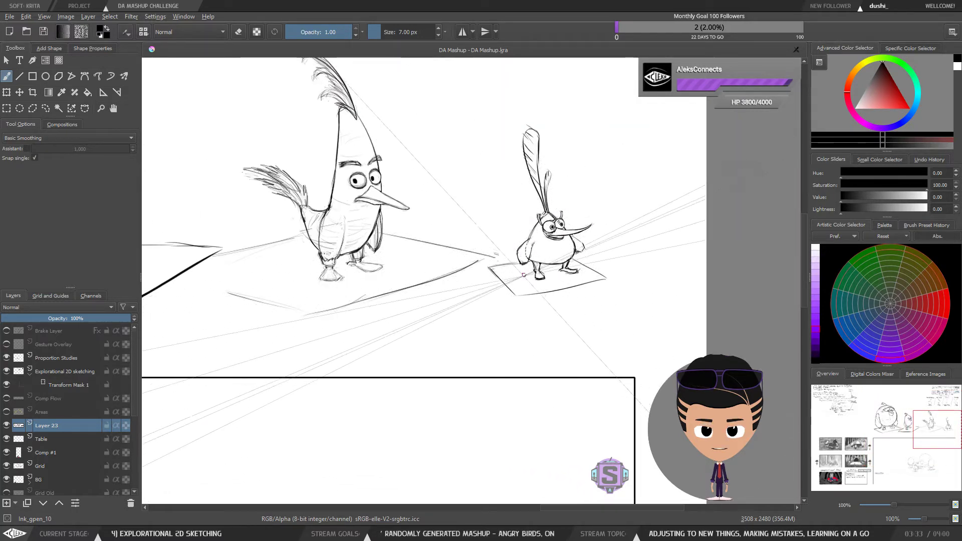
# Step: Pan back to the Proportions and Construction boxes and review the notes beside the compositional flow sketch
pyautogui.press('-')
pyautogui.press('-')
pyautogui.moveTo(458, 316); pyautogui.dragTo(585, 273)
pyautogui.moveTo(436, 343); pyautogui.dragTo(567, 285)
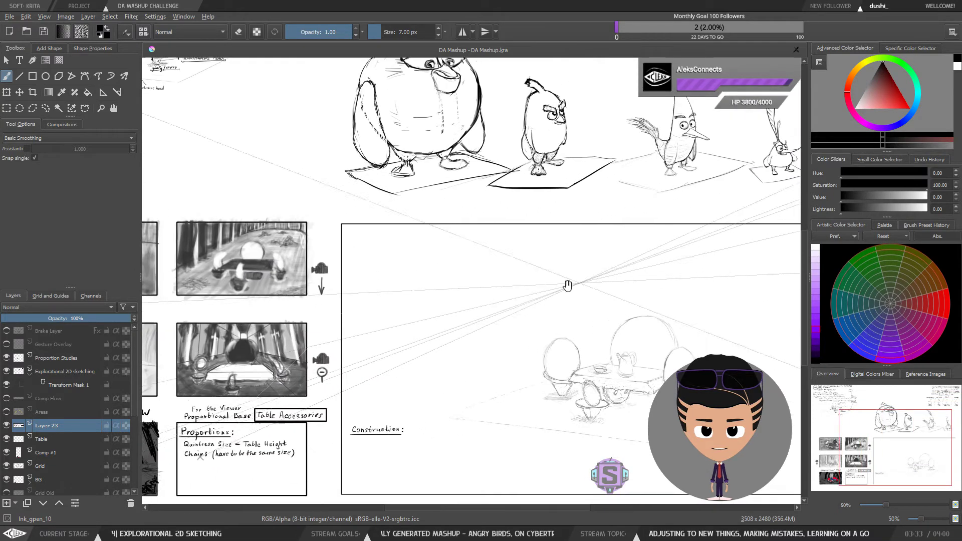
pyautogui.moveTo(381, 441); pyautogui.dragTo(565, 281)
pyautogui.press('+')
pyautogui.press('+')
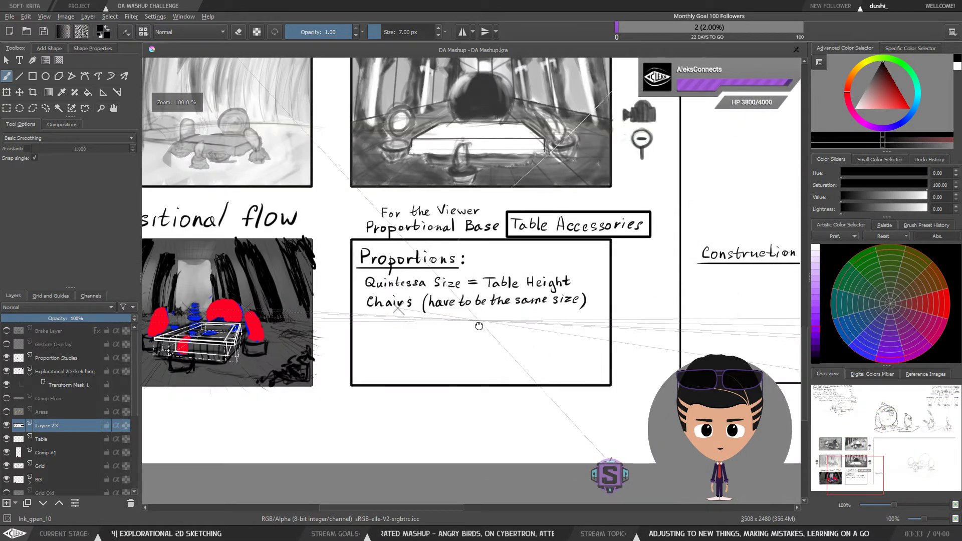
pyautogui.moveTo(478, 326); pyautogui.dragTo(615, 315)
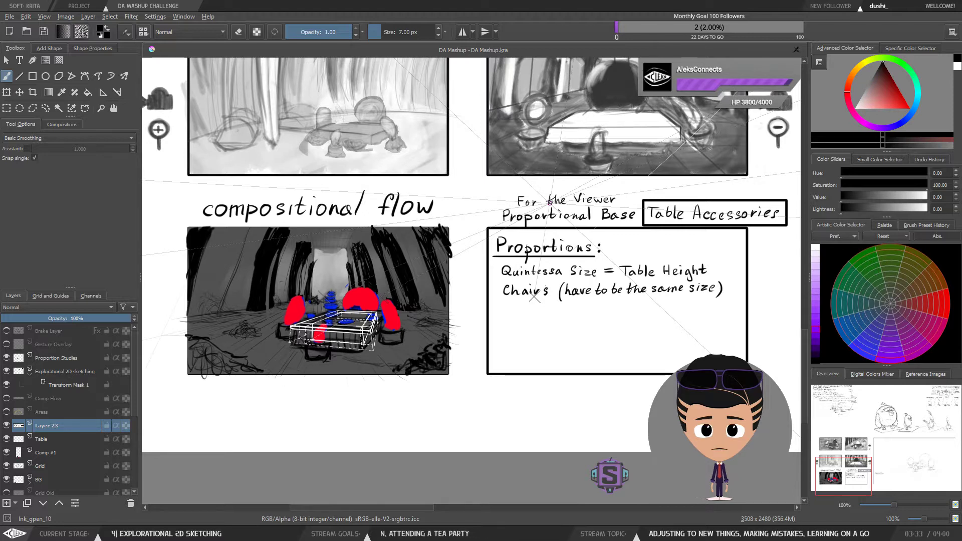
pyautogui.press('-')
pyautogui.press('-')
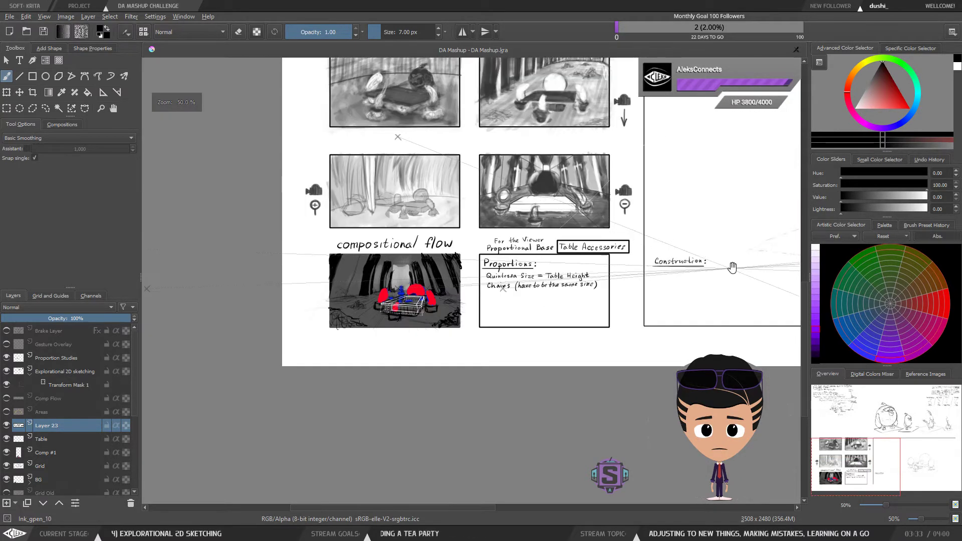
pyautogui.moveTo(739, 267); pyautogui.dragTo(672, 257)
pyautogui.press('+')
pyautogui.press('+')
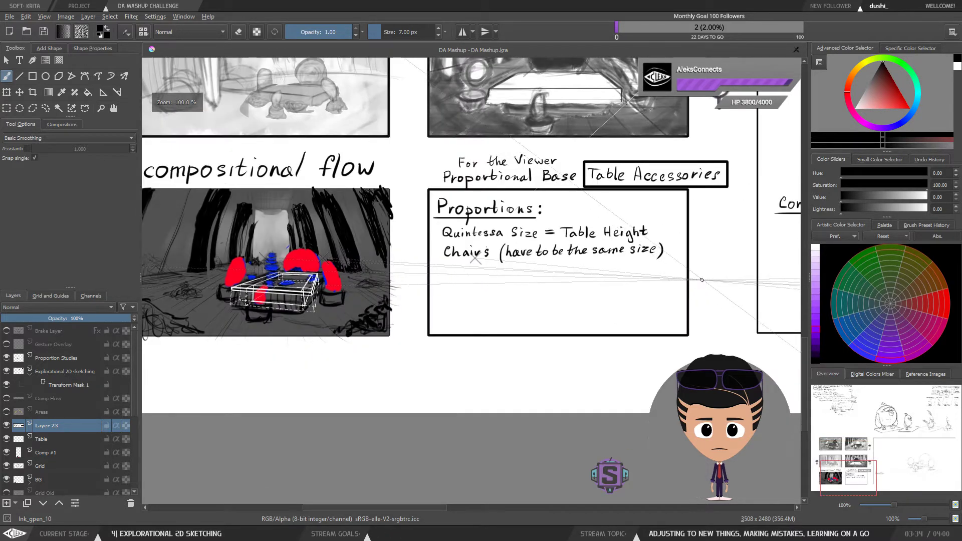
pyautogui.moveTo(703, 291); pyautogui.dragTo(683, 283)
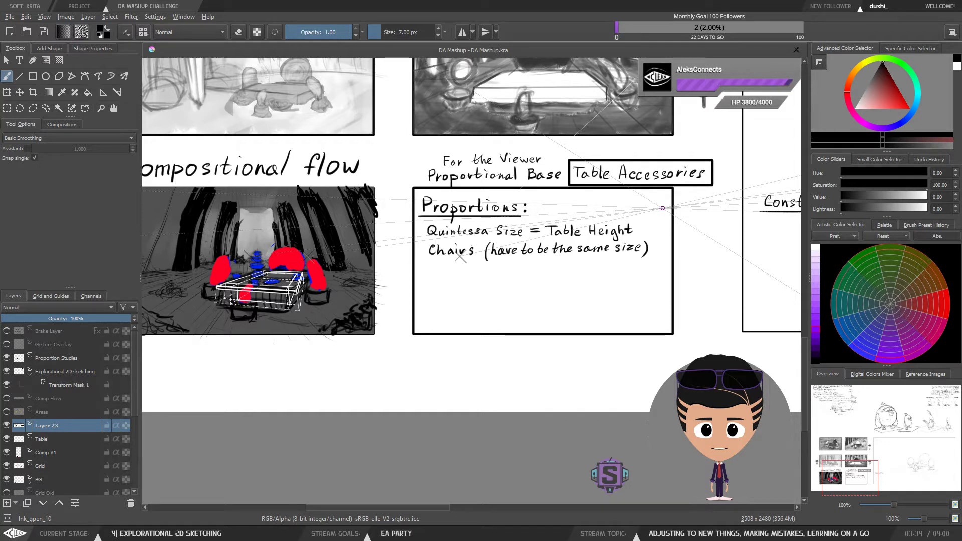
pyautogui.moveTo(641, 206); pyautogui.dragTo(696, 226)
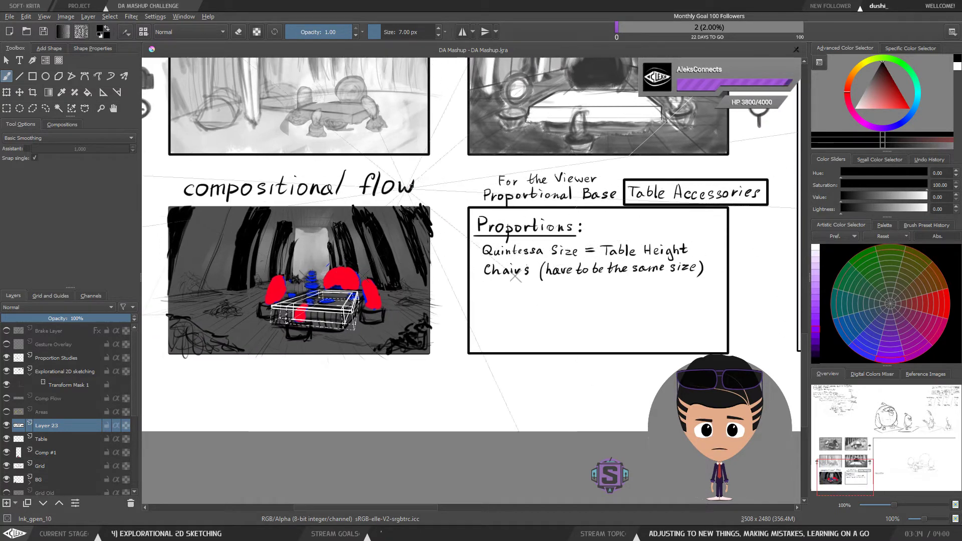
pyautogui.moveTo(421, 264); pyautogui.dragTo(556, 269)
# Step: Zoom in and out on the compositional flow sketch, comparing it with the Proportions notes
pyautogui.scroll(2, 564, 211)
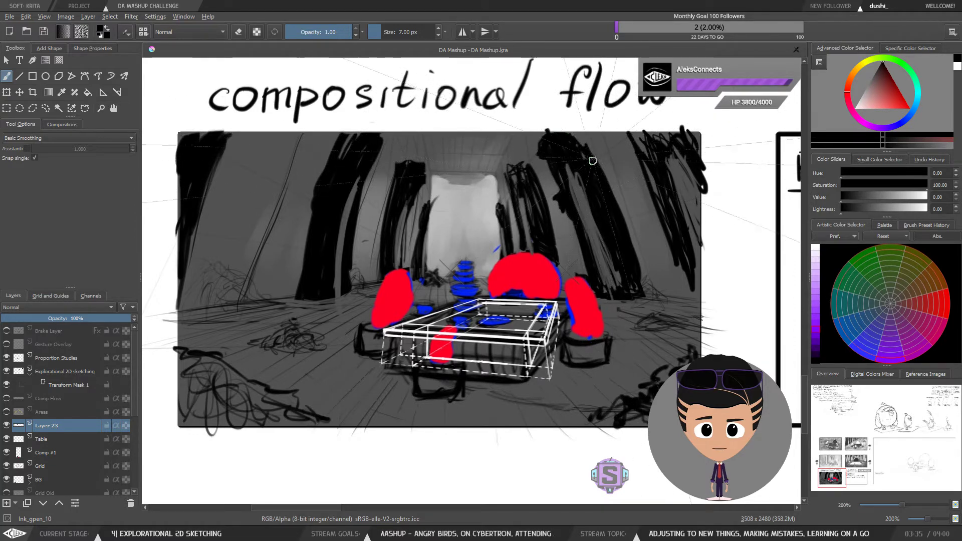
pyautogui.press('-')
pyautogui.press('-')
pyautogui.press('+')
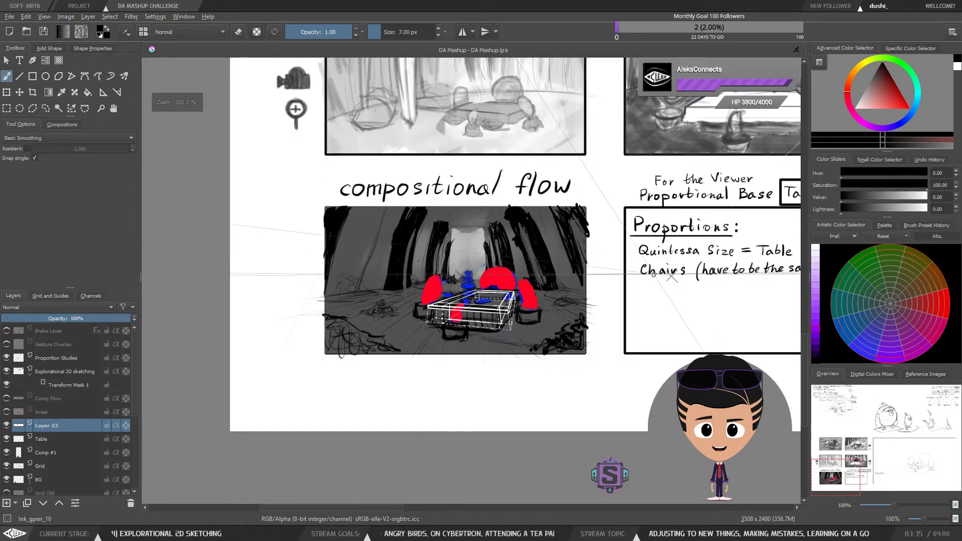
pyautogui.moveTo(647, 249); pyautogui.dragTo(497, 252)
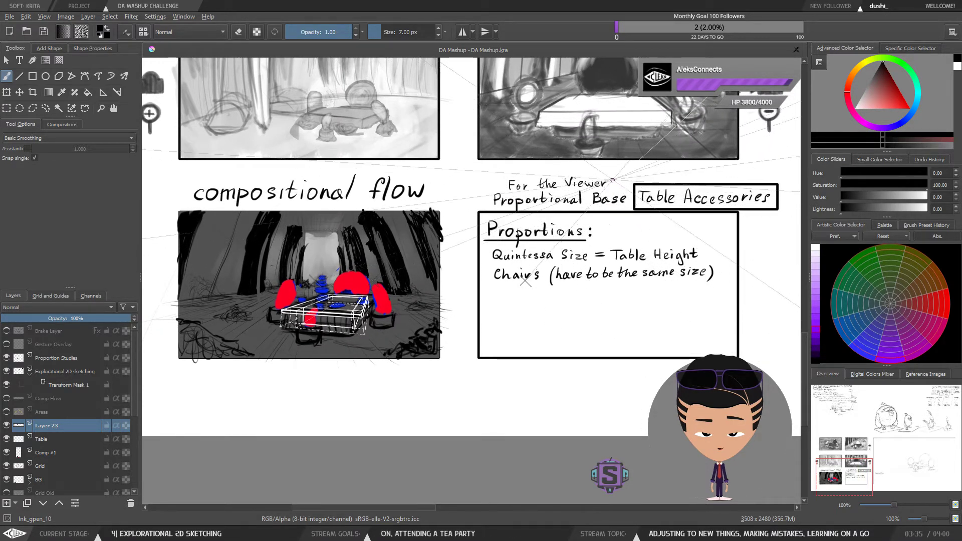
pyautogui.moveTo(629, 225); pyautogui.dragTo(616, 236)
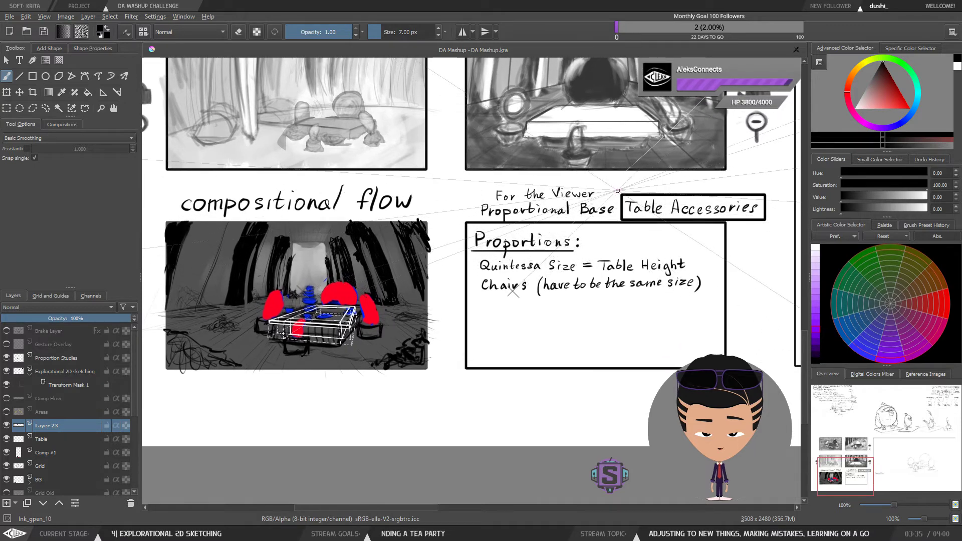
pyautogui.moveTo(337, 235); pyautogui.dragTo(403, 229)
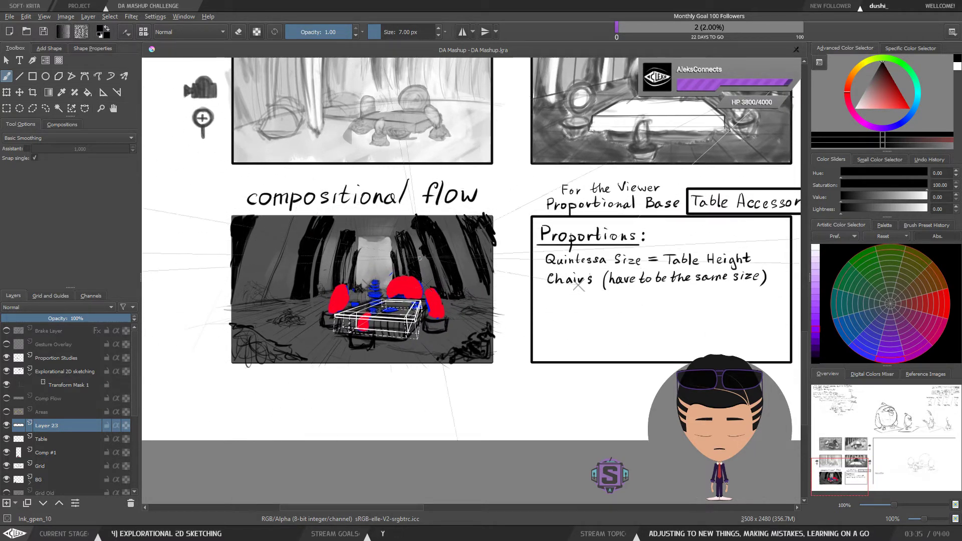
pyautogui.press('e')
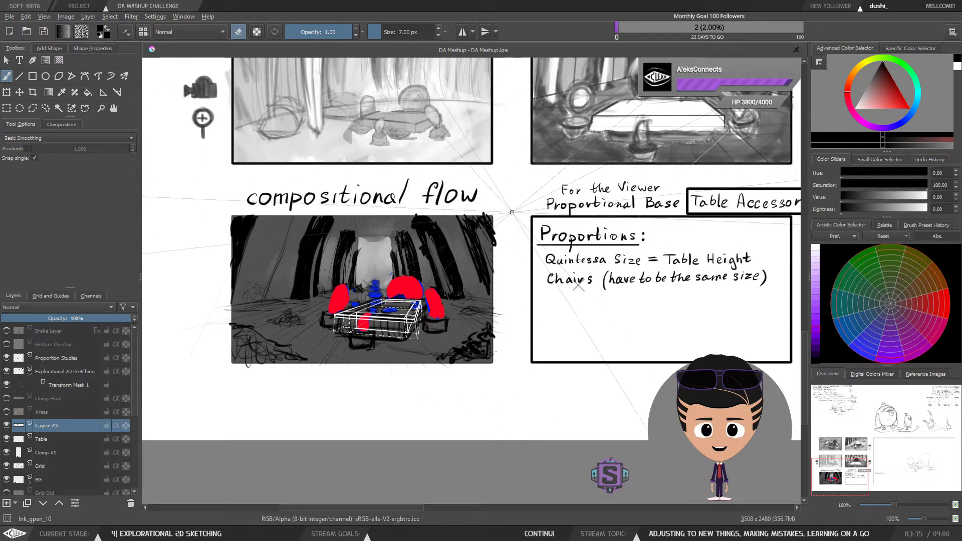
pyautogui.press('-')
pyautogui.press('+')
pyautogui.press('+')
pyautogui.press('+')
pyautogui.moveTo(408, 225); pyautogui.dragTo(491, 223)
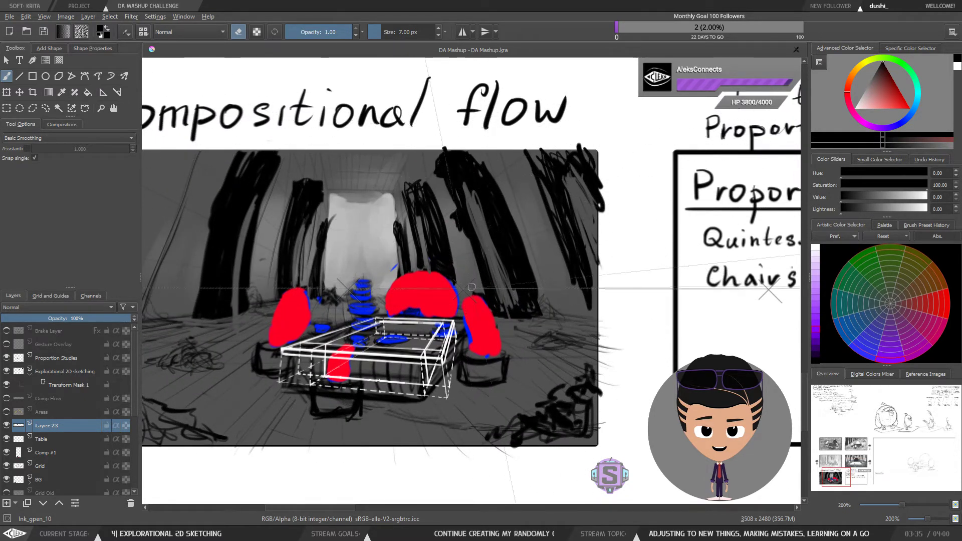
pyautogui.press('-')
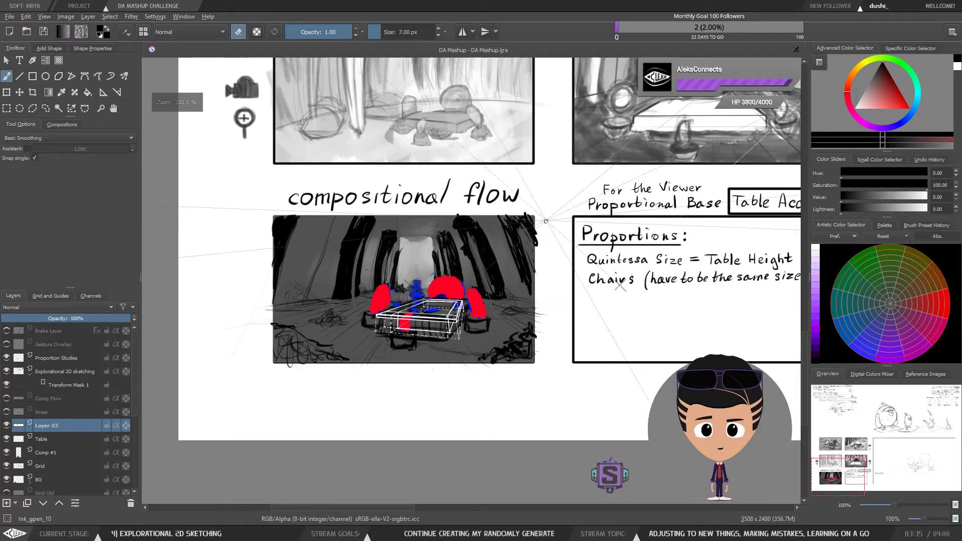
# Step: Inspect the compositional flow sketch's background up close, then pan over to the Construction box
pyautogui.moveTo(621, 240); pyautogui.dragTo(405, 241)
pyautogui.moveTo(687, 276); pyautogui.dragTo(600, 299)
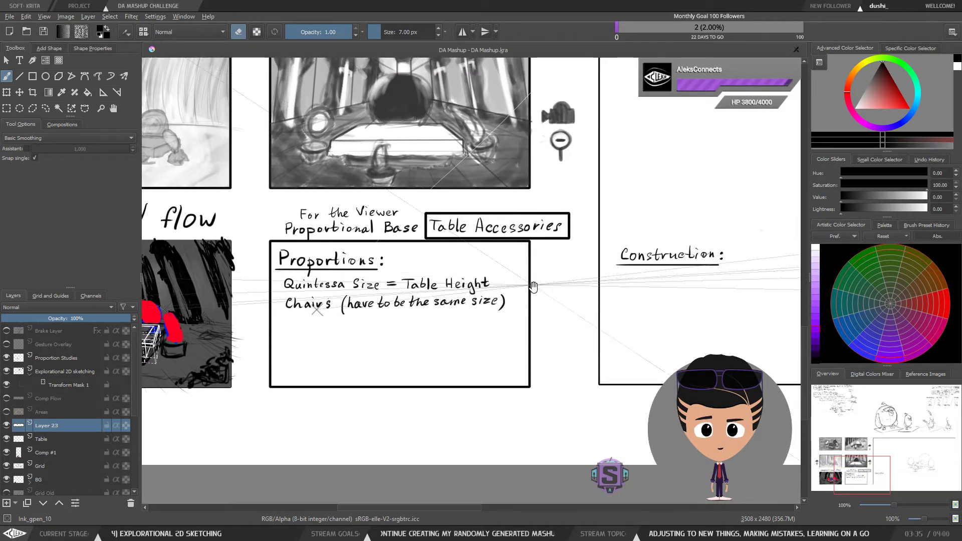
pyautogui.moveTo(533, 287); pyautogui.dragTo(804, 263)
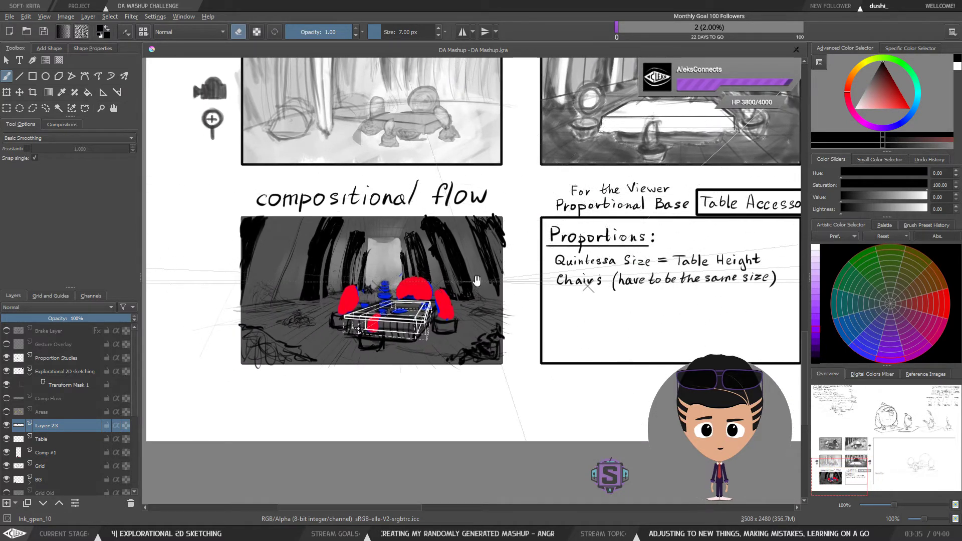
pyautogui.moveTo(476, 280); pyautogui.dragTo(579, 266)
pyautogui.press('+')
pyautogui.moveTo(605, 217); pyautogui.dragTo(536, 286)
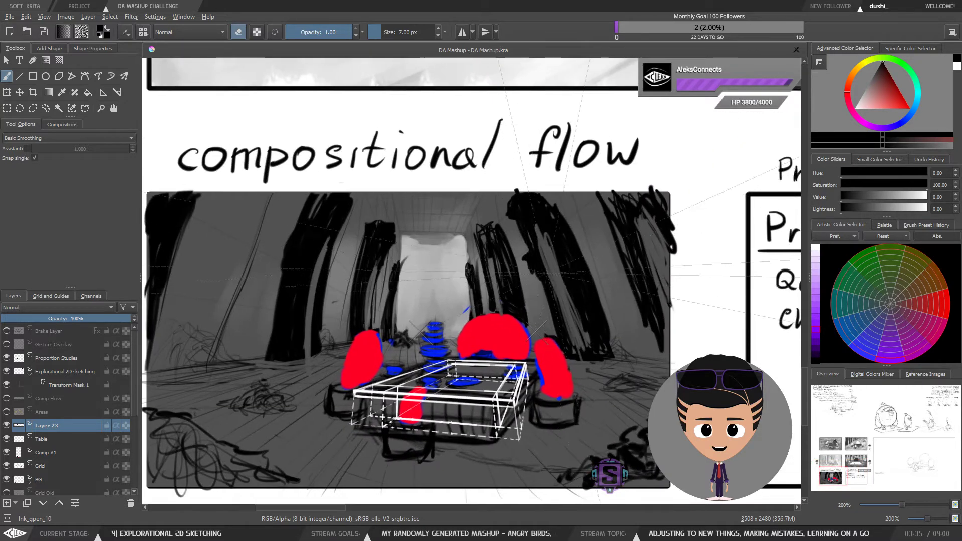
pyautogui.press('+')
pyautogui.moveTo(561, 241); pyautogui.dragTo(537, 273)
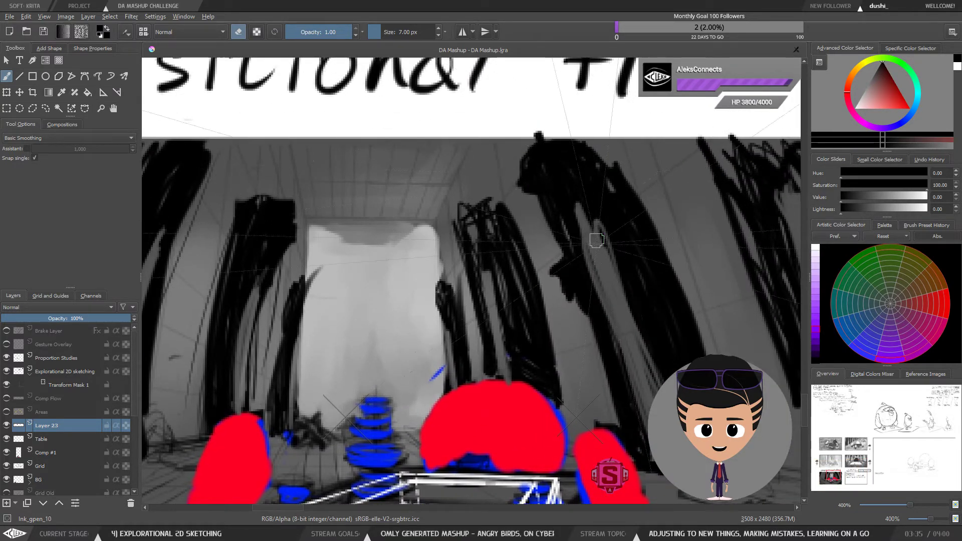
pyautogui.press('-')
pyautogui.press('-')
pyautogui.moveTo(797, 306)
pyautogui.mouseDown()
pyautogui.moveTo(662, 276)
pyautogui.moveTo(495, 270)
pyautogui.mouseUp()
pyautogui.moveTo(667, 259); pyautogui.dragTo(537, 268)
pyautogui.moveTo(686, 236); pyautogui.dragTo(509, 249)
pyautogui.moveTo(616, 260); pyautogui.dragTo(535, 284)
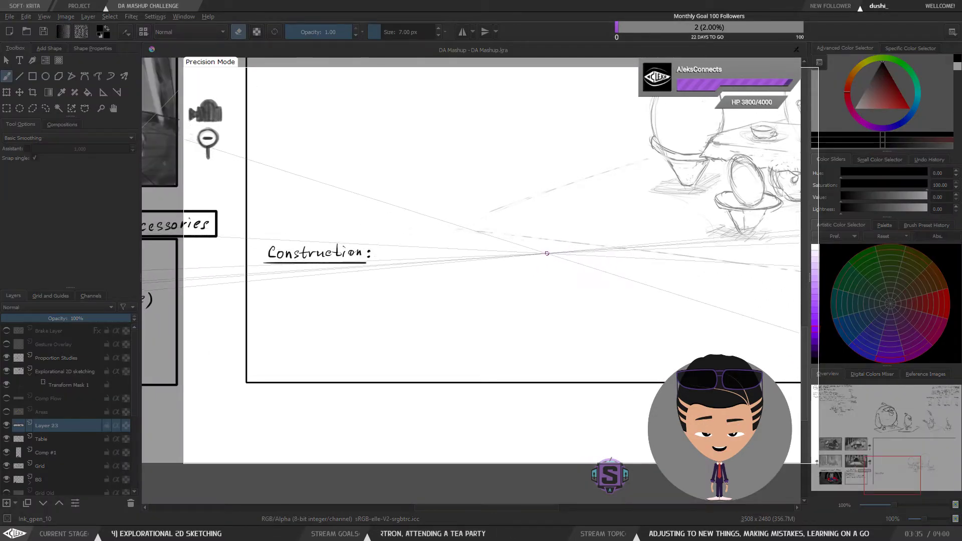
# Step: Handwrite the heading "Design:" to the right of "Construction:" inside the construction box
pyautogui.moveTo(546, 245); pyautogui.dragTo(545, 263)
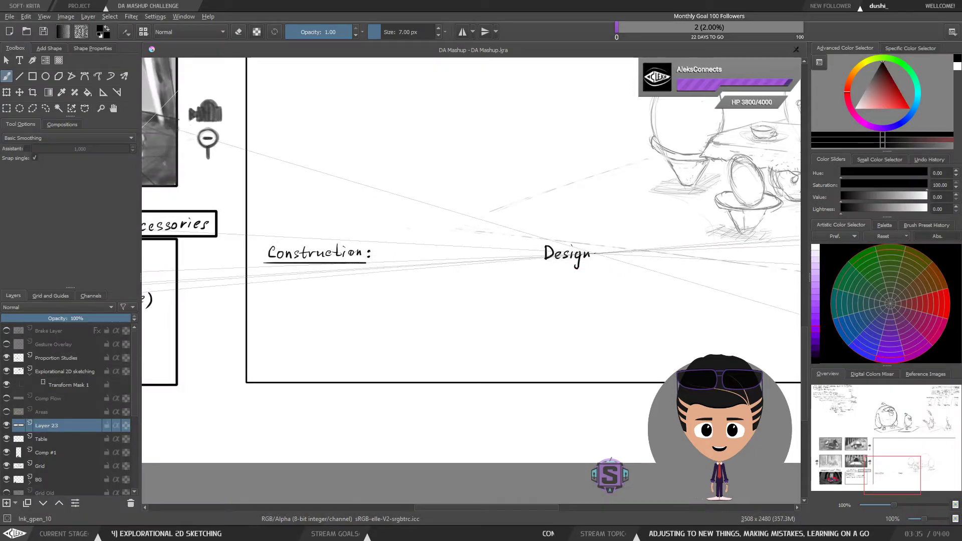
pyautogui.click(596, 252)
pyautogui.click(596, 258)
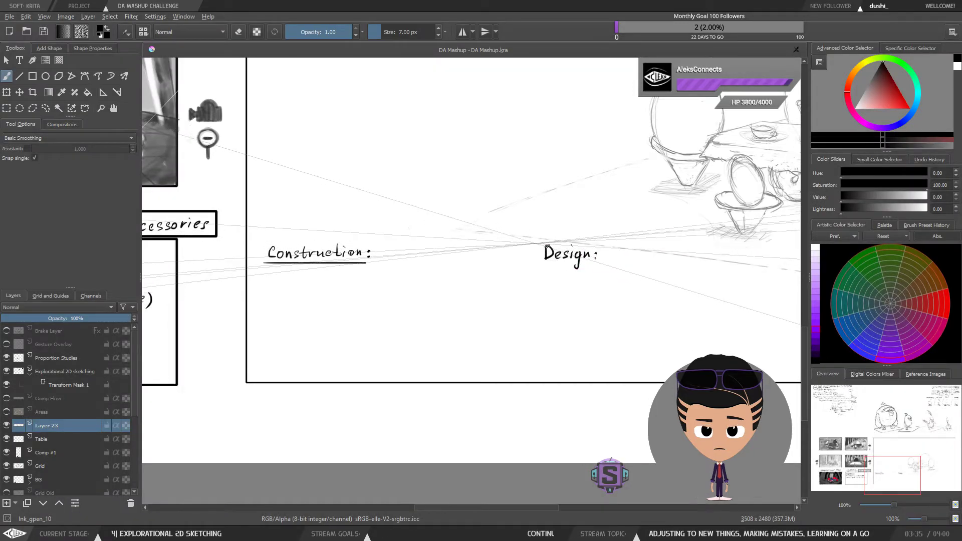
# Step: Underline the "Design:" heading with a straight line using the Line tool and switch back to the brush
pyautogui.press('v')
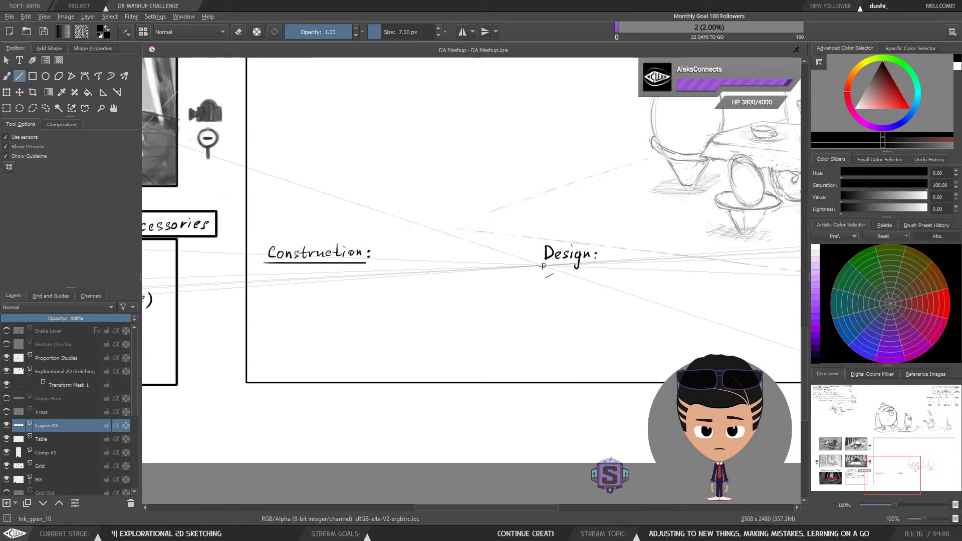
pyautogui.moveTo(600, 264)
pyautogui.mouseDown()
pyautogui.moveTo(608, 266)
pyautogui.moveTo(600, 265)
pyautogui.mouseUp()
pyautogui.press('b')
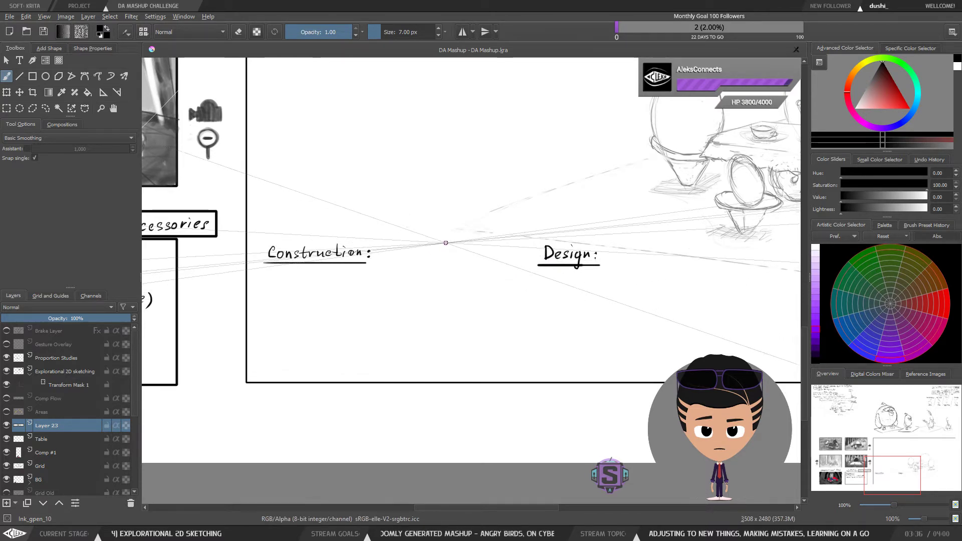
# Step: Zoom out and pan to review the Proportions, Construction and Design headings together
pyautogui.scroll(-1, 494, 282)
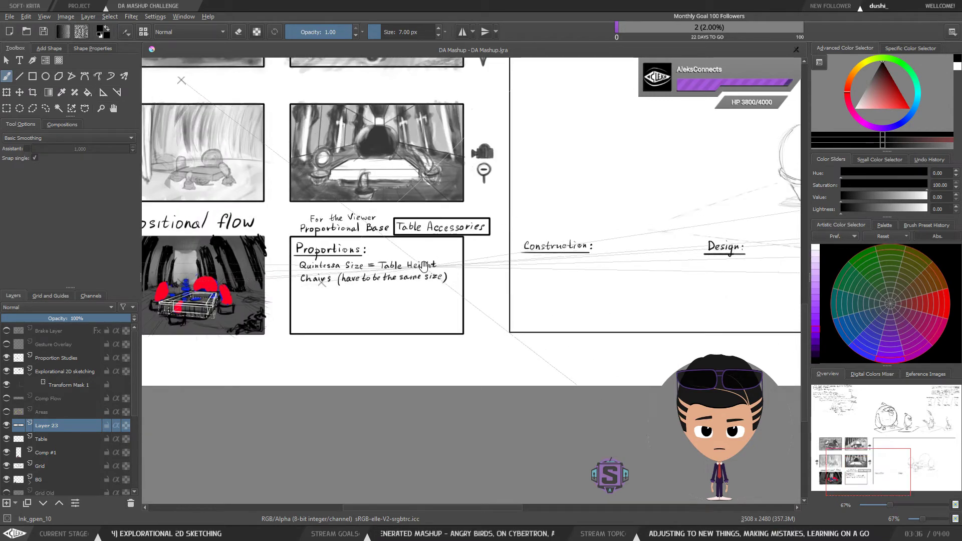
pyautogui.moveTo(425, 266); pyautogui.dragTo(584, 260)
pyautogui.moveTo(661, 265); pyautogui.dragTo(592, 244)
pyautogui.moveTo(699, 264); pyautogui.dragTo(651, 263)
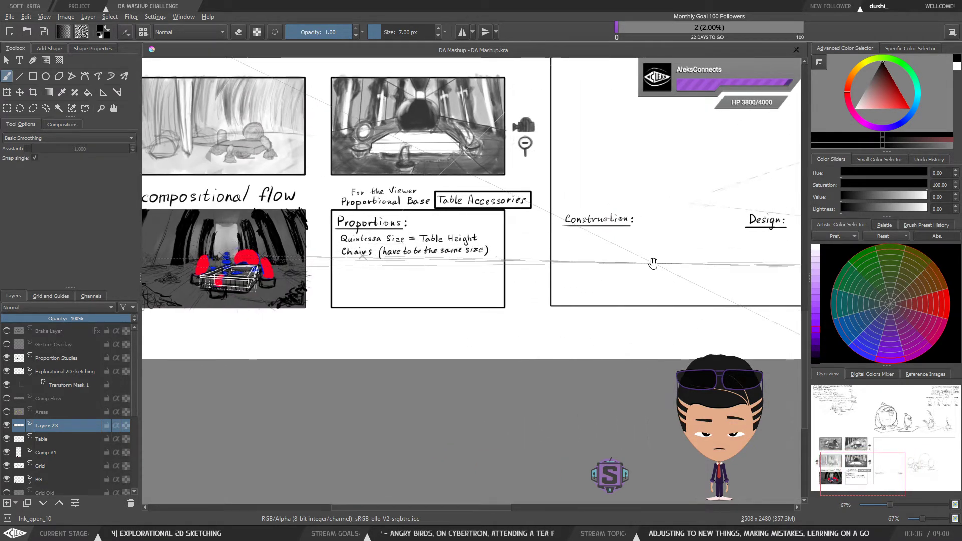
pyautogui.moveTo(399, 277); pyautogui.dragTo(397, 272)
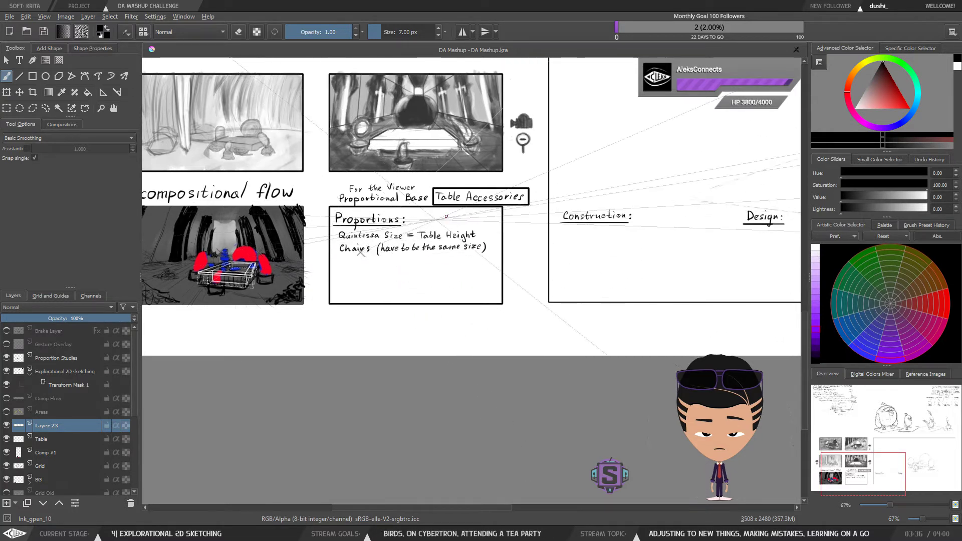
pyautogui.moveTo(476, 247); pyautogui.dragTo(478, 244)
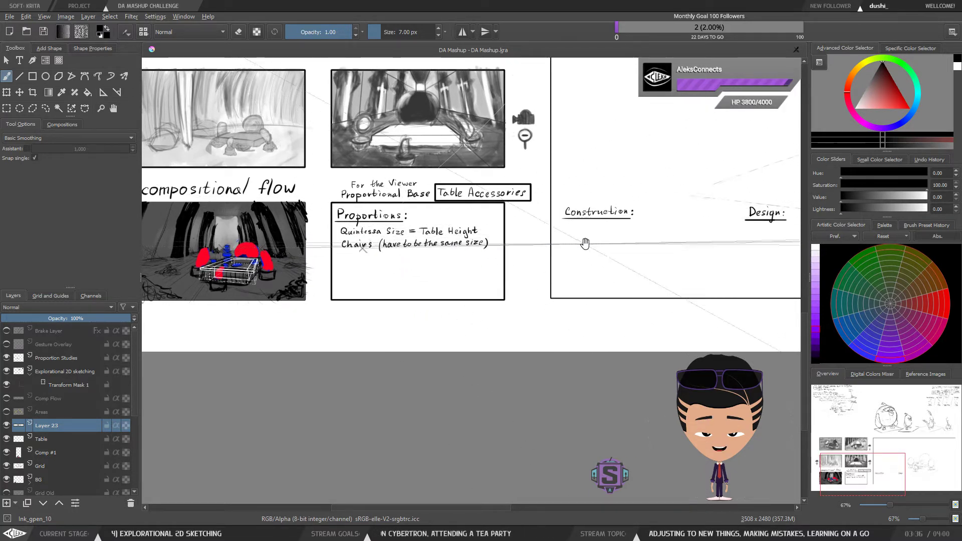
# Step: Try sketching an arc across the Construction box between its two headings, then undo it
pyautogui.moveTo(651, 240); pyautogui.dragTo(669, 284)
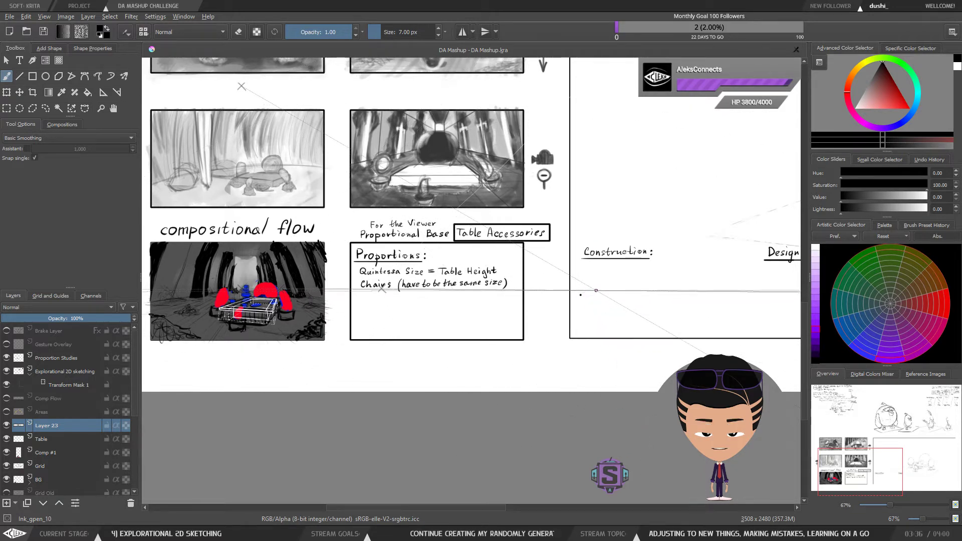
pyautogui.moveTo(609, 284); pyautogui.dragTo(523, 285)
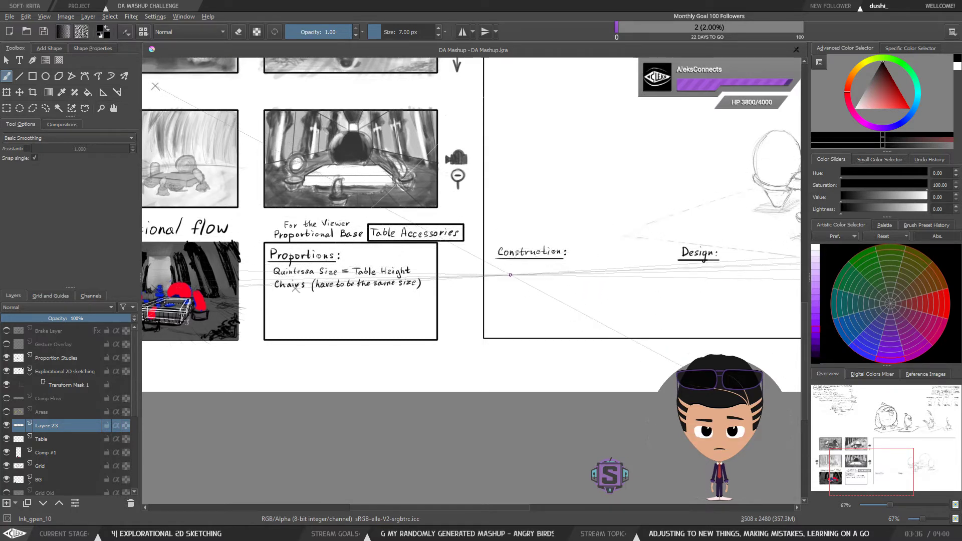
pyautogui.moveTo(454, 289); pyautogui.dragTo(483, 287)
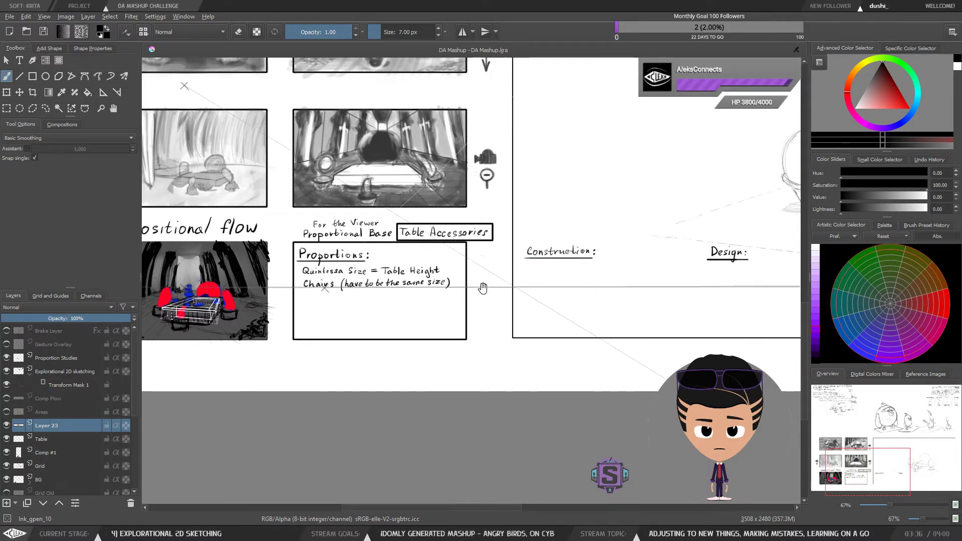
pyautogui.moveTo(620, 314); pyautogui.dragTo(583, 323)
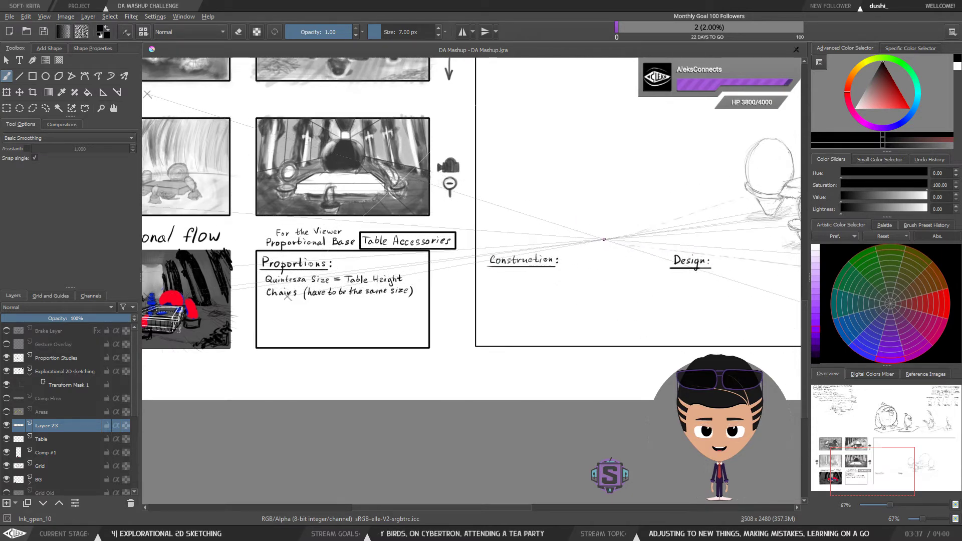
pyautogui.moveTo(536, 244)
pyautogui.mouseDown()
pyautogui.moveTo(618, 211)
pyautogui.moveTo(687, 245)
pyautogui.mouseUp()
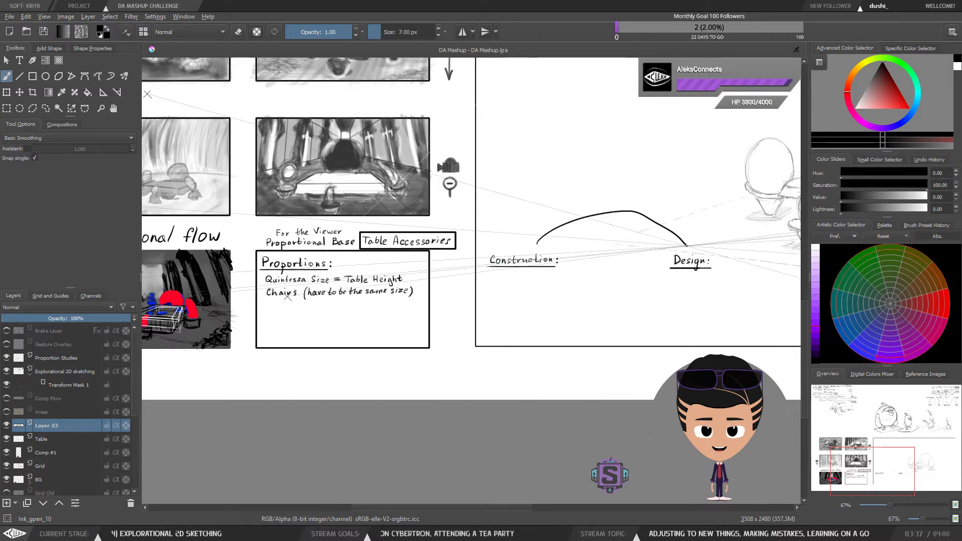
pyautogui.hotkey('ctrl', 'z')
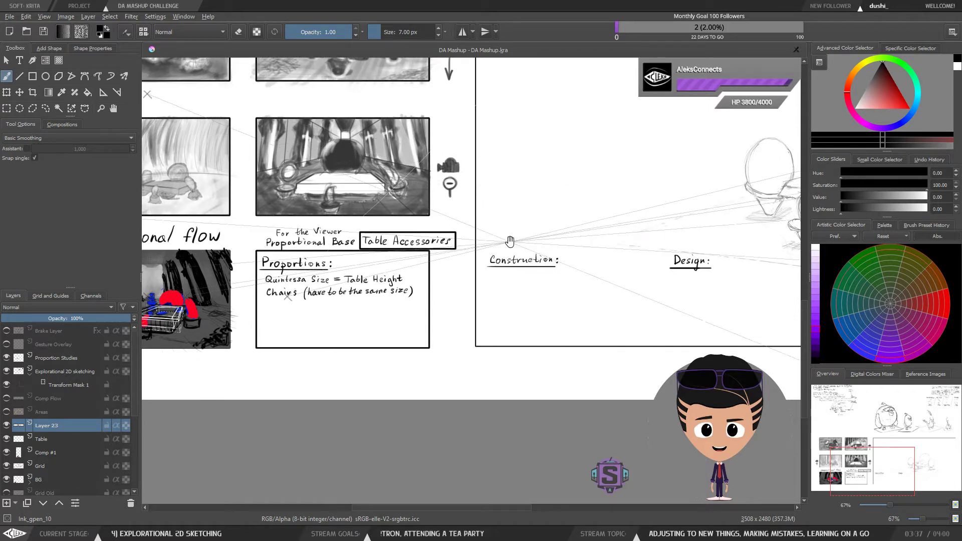
# Step: Pan and zoom between the compositional flow sketch and the Construction box to review the layout
pyautogui.moveTo(420, 269); pyautogui.dragTo(527, 257)
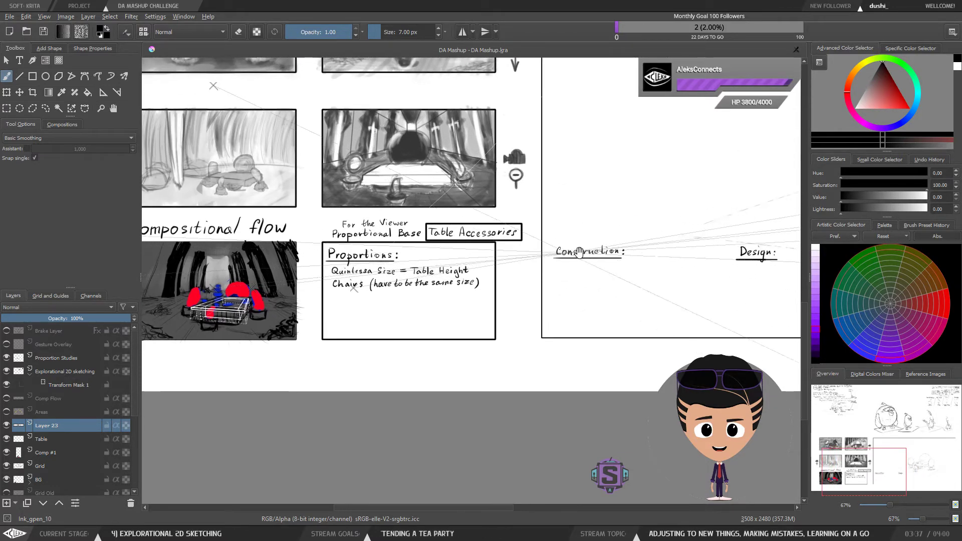
pyautogui.moveTo(616, 289); pyautogui.dragTo(617, 269)
pyautogui.moveTo(505, 275); pyautogui.dragTo(487, 297)
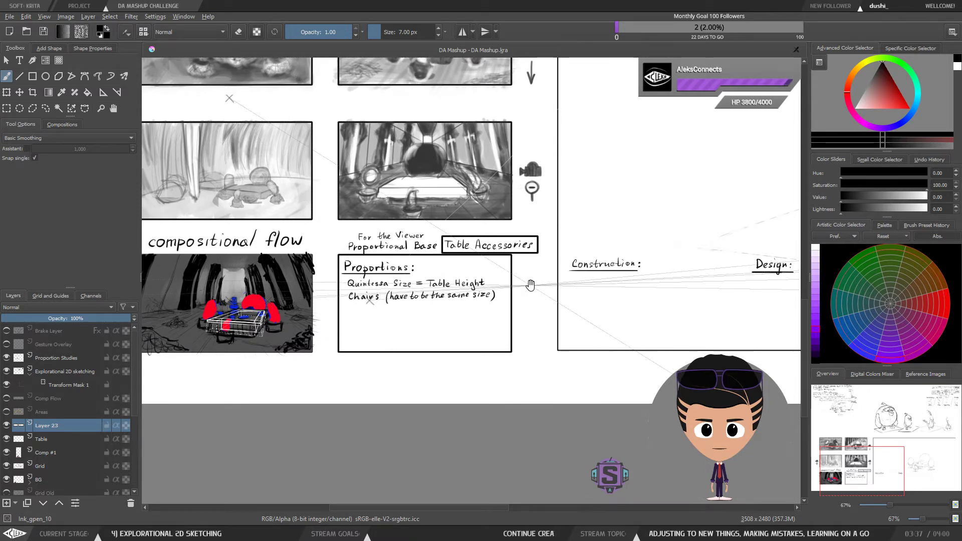
pyautogui.moveTo(516, 287); pyautogui.dragTo(500, 303)
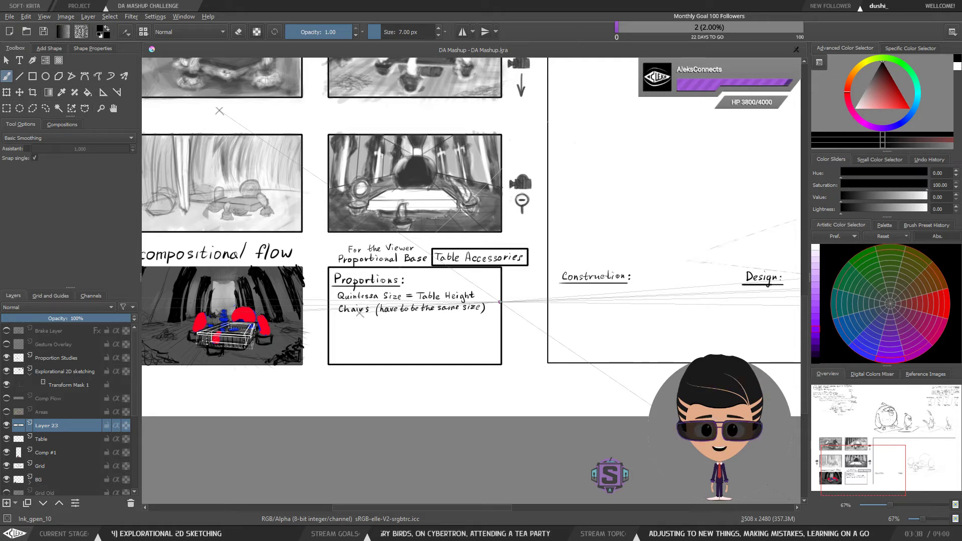
pyautogui.moveTo(463, 308); pyautogui.dragTo(547, 301)
pyautogui.scroll(3, 224, 342)
pyautogui.scroll(1, 224, 342)
pyautogui.moveTo(489, 182); pyautogui.dragTo(470, 252)
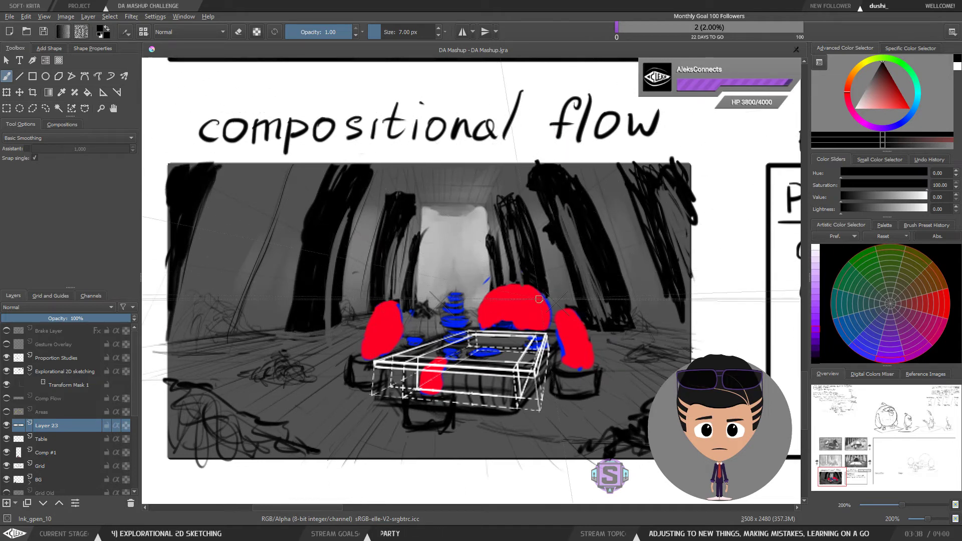
pyautogui.scroll(-1, 538, 298)
pyautogui.scroll(-1, 494, 257)
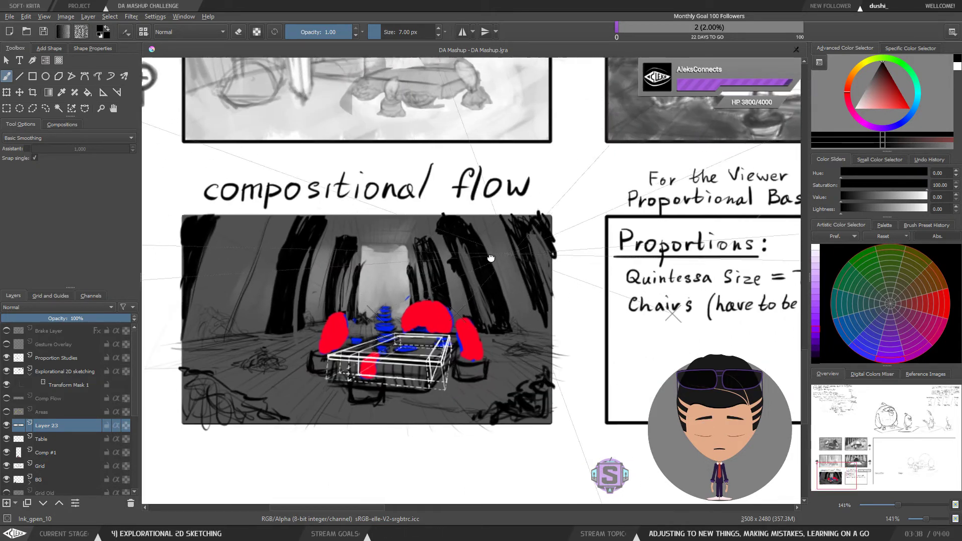
pyautogui.scroll(-2, 479, 258)
pyautogui.scroll(3, 481, 270)
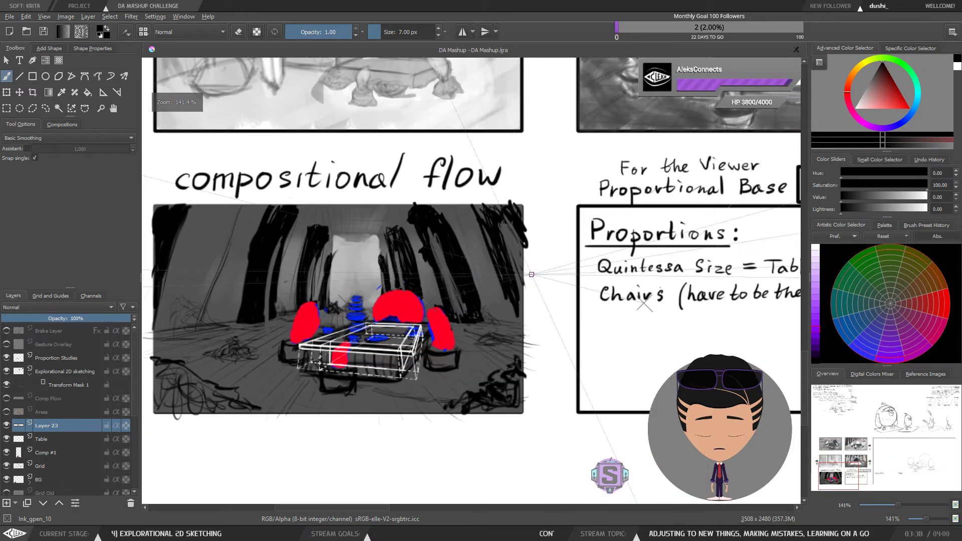
pyautogui.scroll(-1, 484, 292)
pyautogui.scroll(1, 604, 251)
pyautogui.moveTo(762, 258); pyautogui.dragTo(413, 250)
pyautogui.scroll(-2, 650, 271)
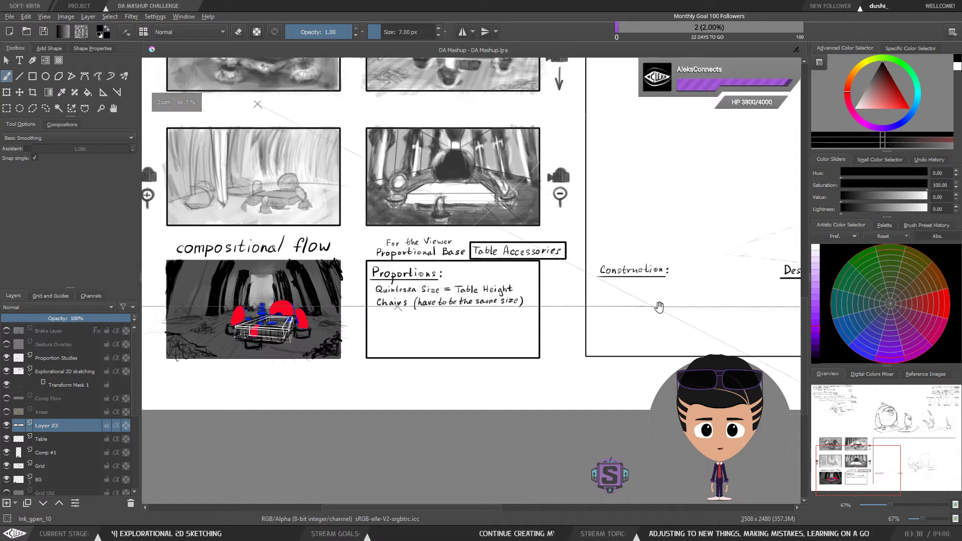
pyautogui.moveTo(676, 303); pyautogui.dragTo(551, 307)
pyautogui.scroll(1, 508, 313)
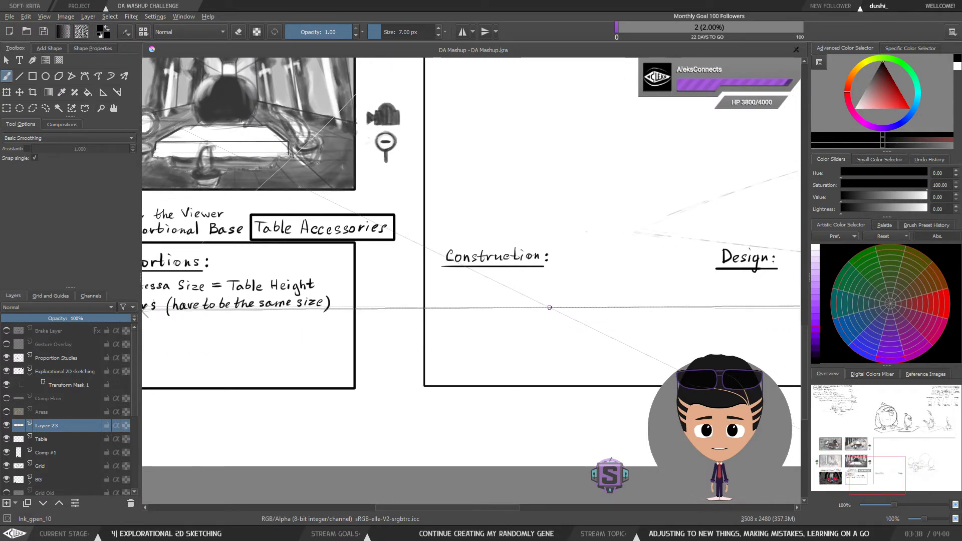
pyautogui.scroll(-1, 549, 307)
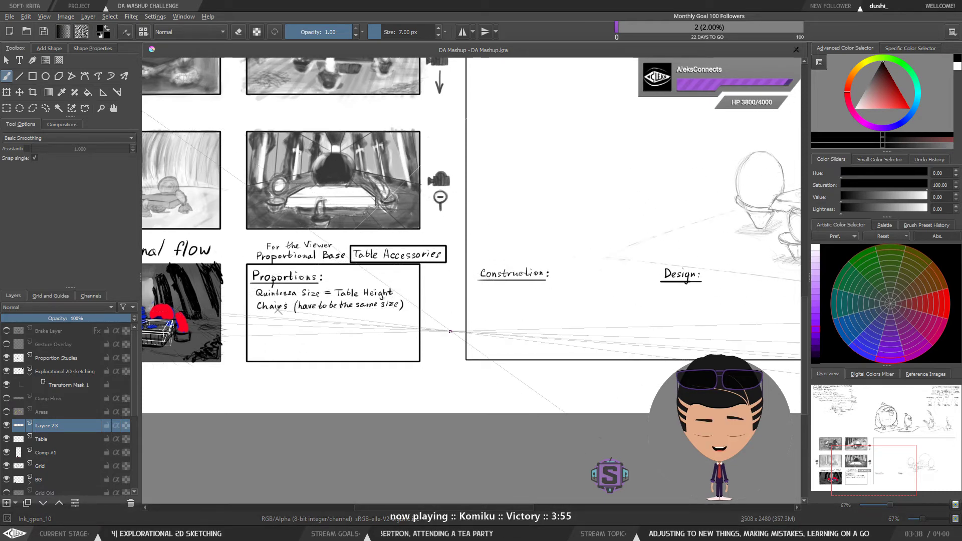
# Step: Examine the Construction and Design headings area at closer zoom, panning across the box
pyautogui.moveTo(464, 313); pyautogui.dragTo(564, 306)
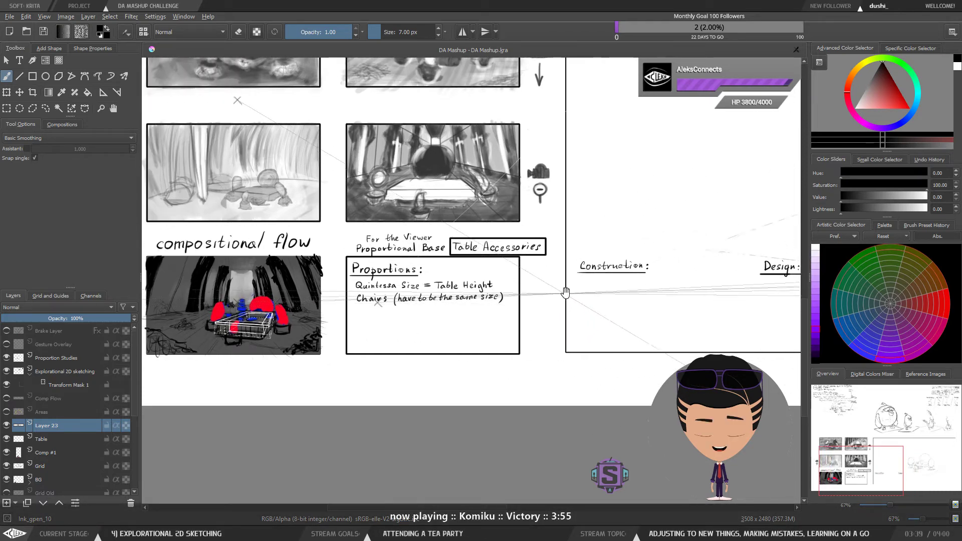
pyautogui.moveTo(629, 287); pyautogui.dragTo(475, 308)
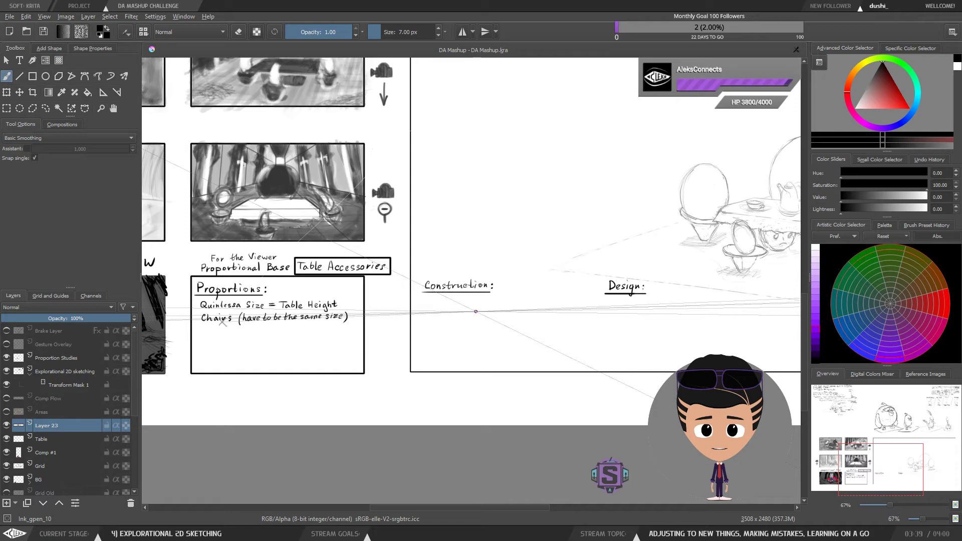
pyautogui.moveTo(472, 233)
pyautogui.mouseDown()
pyautogui.moveTo(512, 233)
pyautogui.moveTo(512, 285)
pyautogui.moveTo(462, 230)
pyautogui.mouseUp()
pyautogui.moveTo(466, 315); pyautogui.dragTo(498, 263)
pyautogui.scroll(1, 398, 311)
pyautogui.scroll(-1, 493, 254)
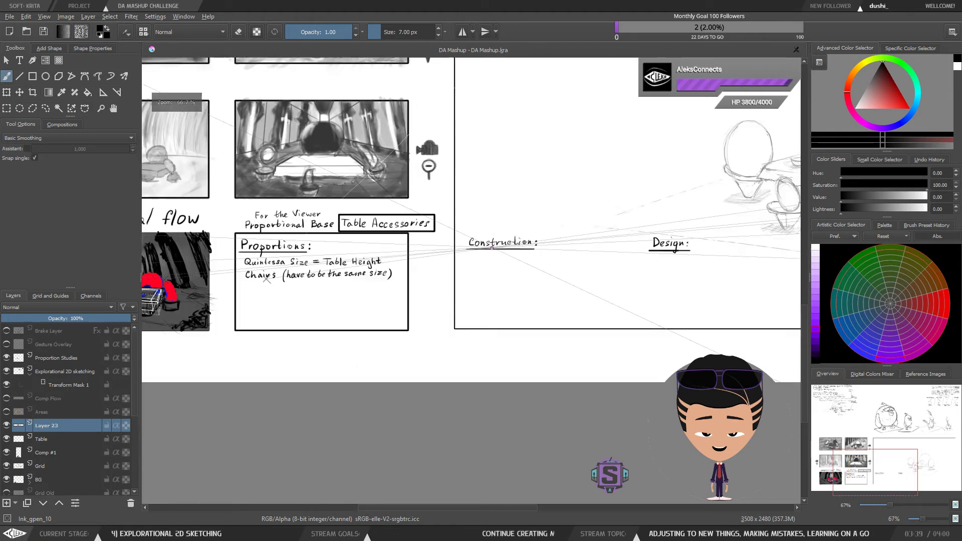
pyautogui.moveTo(394, 254); pyautogui.dragTo(437, 268)
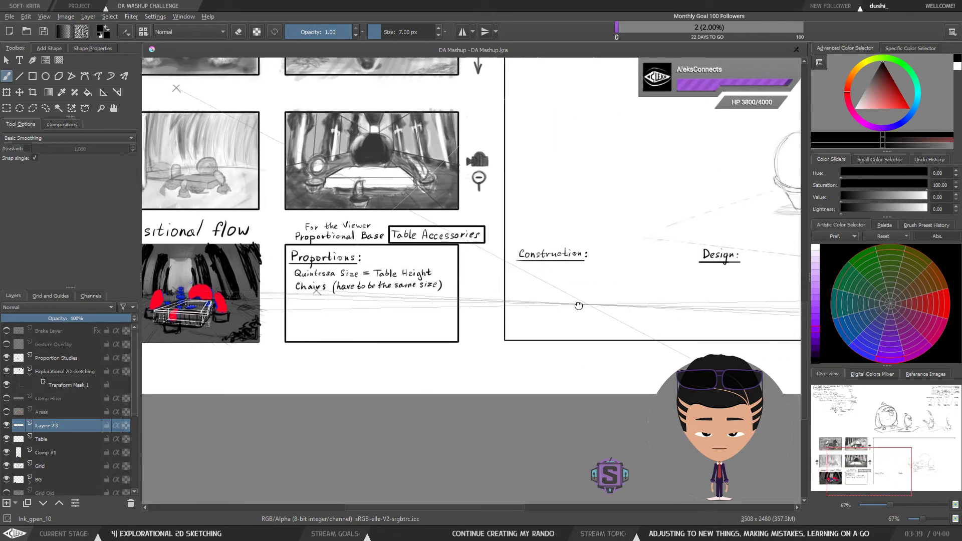
pyautogui.moveTo(590, 304); pyautogui.dragTo(534, 295)
pyautogui.scroll(-1, 533, 295)
pyautogui.scroll(2, 541, 261)
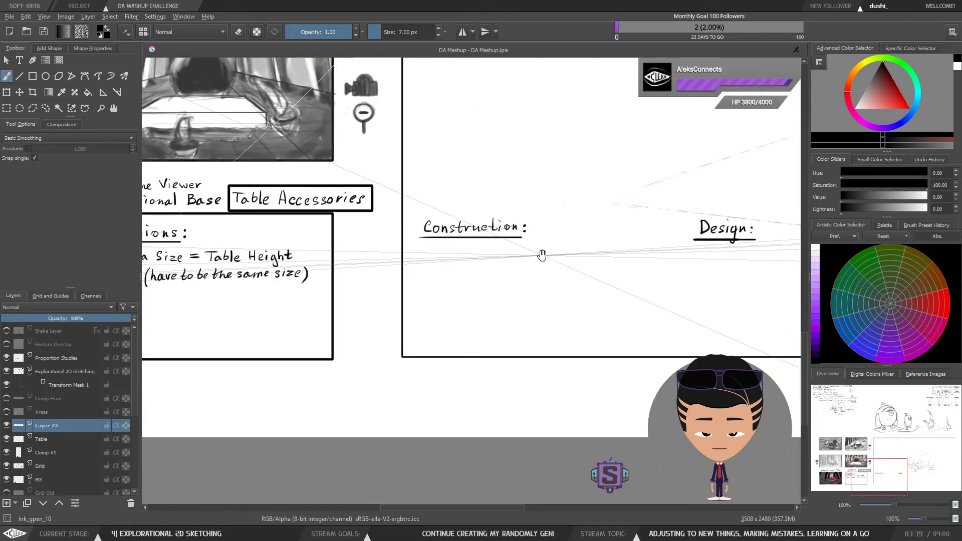
pyautogui.moveTo(541, 253)
pyautogui.mouseDown()
pyautogui.moveTo(622, 273)
pyautogui.moveTo(580, 274)
pyautogui.mouseUp()
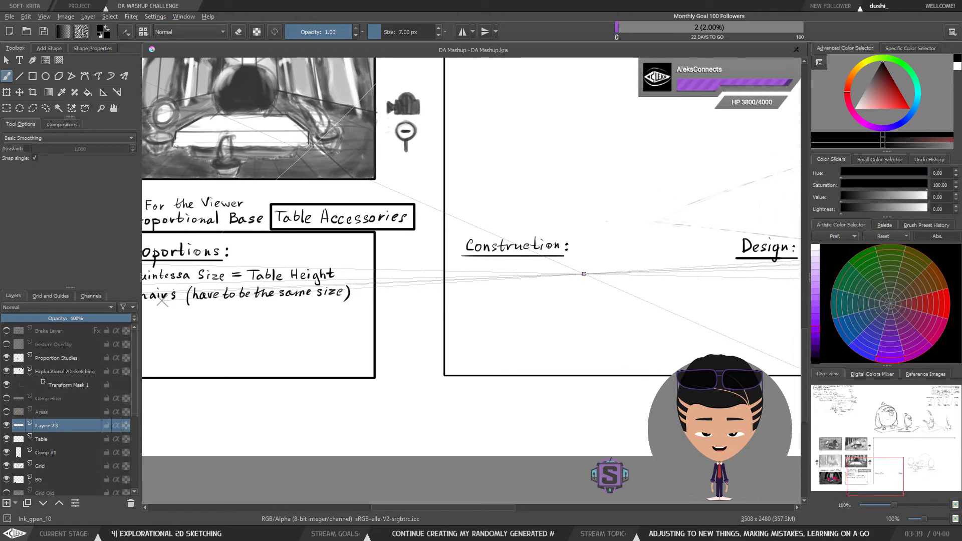
pyautogui.scroll(-1, 579, 273)
pyautogui.scroll(1, 580, 274)
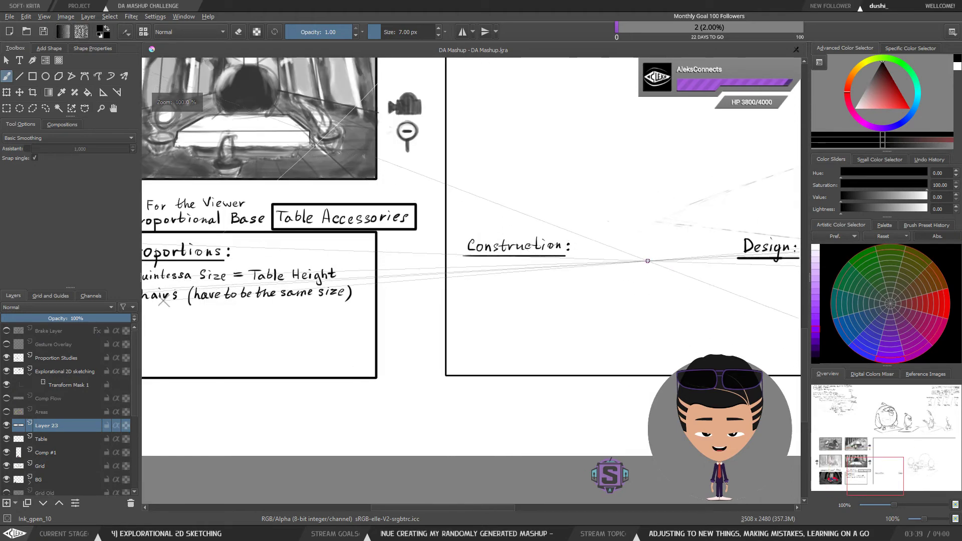
pyautogui.moveTo(649, 280)
pyautogui.mouseDown()
pyautogui.moveTo(630, 285)
pyautogui.moveTo(687, 285)
pyautogui.mouseUp()
pyautogui.moveTo(448, 287); pyautogui.dragTo(578, 275)
pyautogui.moveTo(512, 279); pyautogui.dragTo(669, 279)
pyautogui.moveTo(449, 267); pyautogui.dragTo(557, 265)
pyautogui.moveTo(722, 269); pyautogui.dragTo(508, 279)
pyautogui.moveTo(705, 263); pyautogui.dragTo(484, 264)
pyautogui.moveTo(573, 281)
pyautogui.mouseDown()
pyautogui.moveTo(371, 285)
pyautogui.moveTo(651, 268)
pyautogui.mouseUp()
pyautogui.moveTo(469, 248); pyautogui.dragTo(409, 261)
pyautogui.moveTo(582, 264)
pyautogui.mouseDown()
pyautogui.moveTo(441, 272)
pyautogui.moveTo(581, 263)
pyautogui.mouseUp()
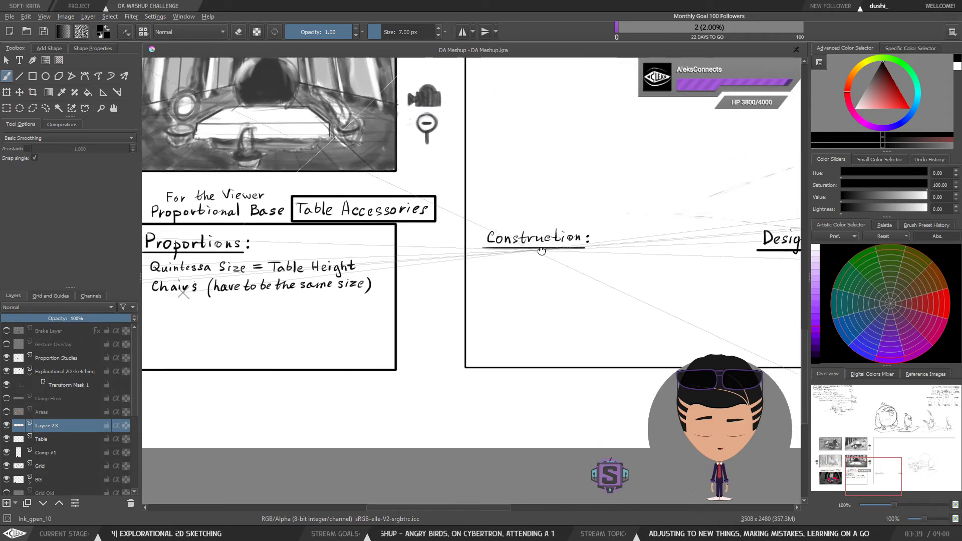
pyautogui.moveTo(383, 273); pyautogui.dragTo(578, 249)
pyautogui.moveTo(473, 205); pyautogui.dragTo(597, 258)
pyautogui.scroll(-3, 598, 258)
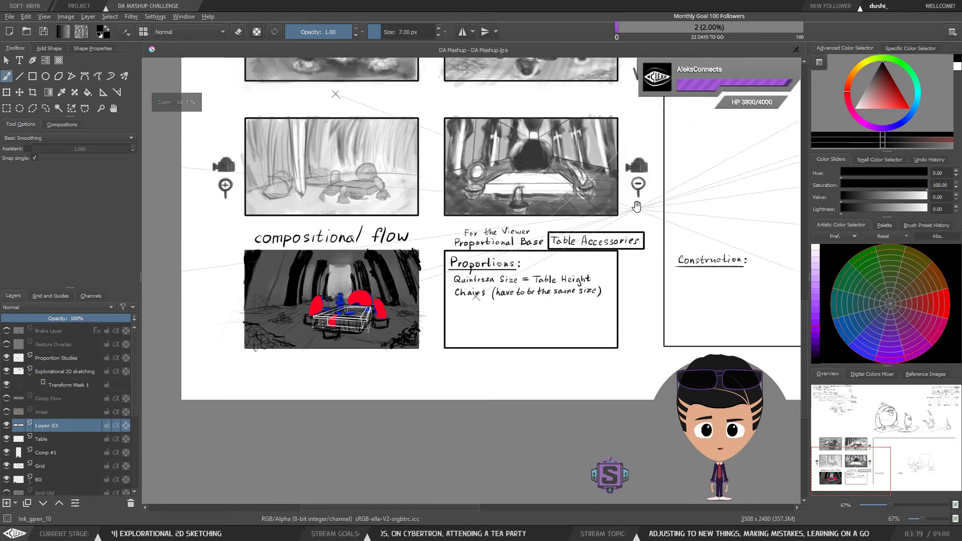
pyautogui.moveTo(633, 208); pyautogui.dragTo(600, 265)
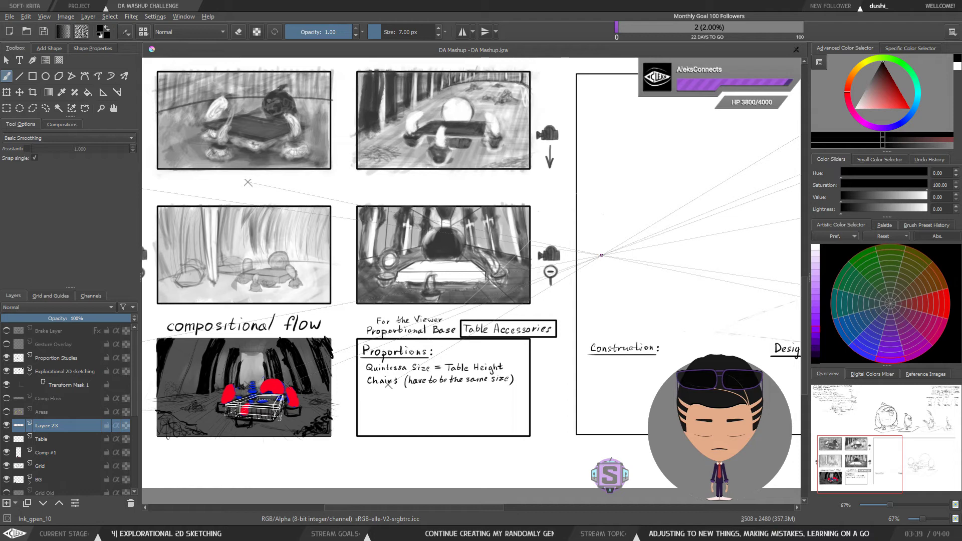
# Step: Review the compositional flow sketch and the Proportions box together at different zoom levels
pyautogui.scroll(1, 295, 425)
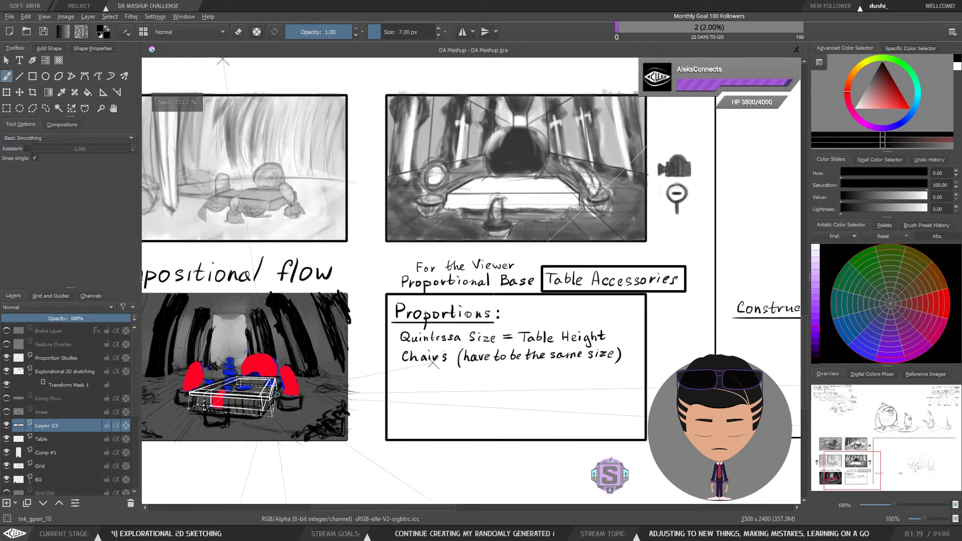
pyautogui.moveTo(272, 393); pyautogui.dragTo(357, 366)
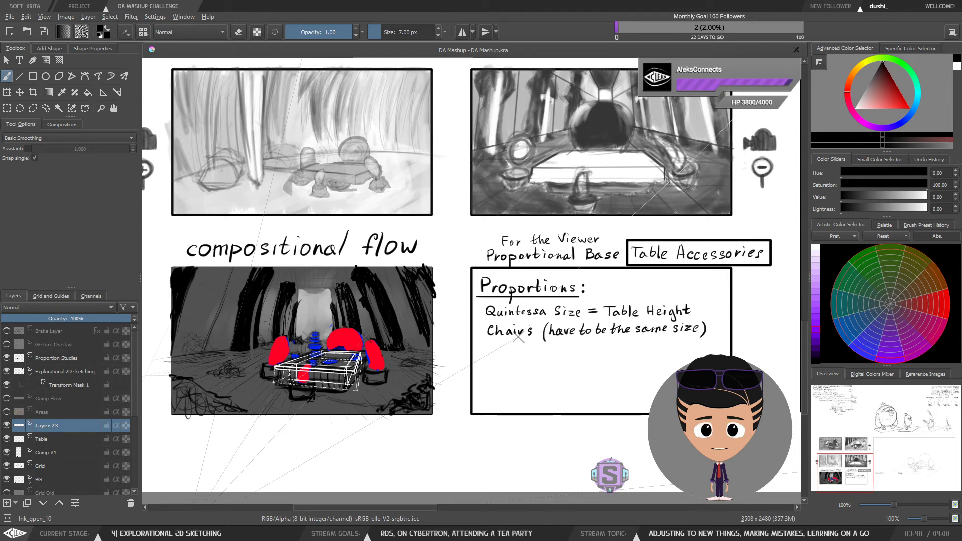
pyautogui.press('-')
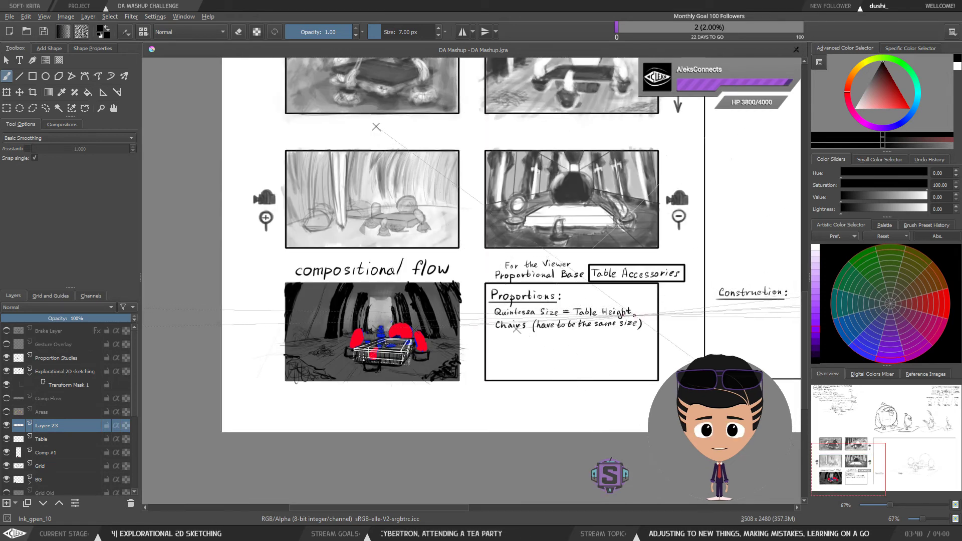
pyautogui.moveTo(665, 315); pyautogui.dragTo(459, 324)
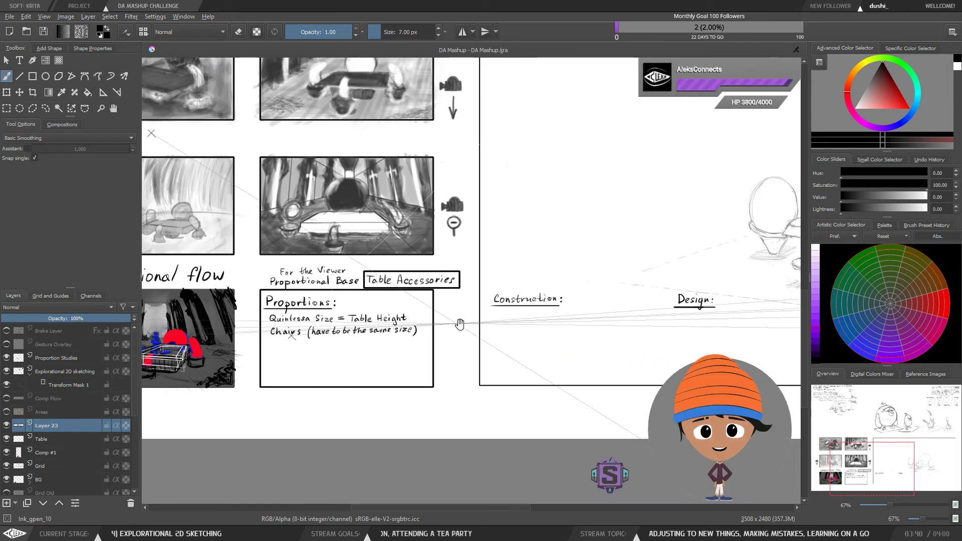
pyautogui.moveTo(572, 357)
pyautogui.mouseDown()
pyautogui.moveTo(563, 353)
pyautogui.moveTo(572, 351)
pyautogui.mouseUp()
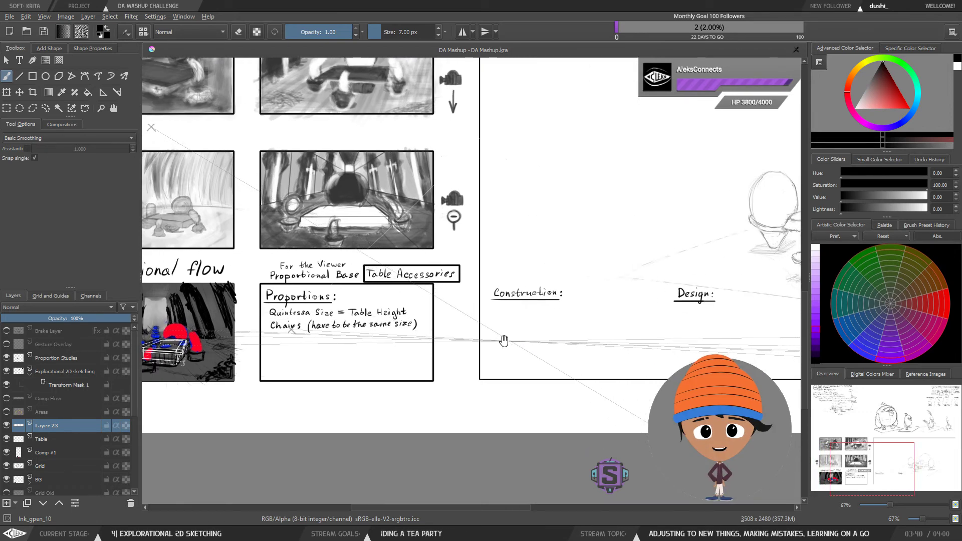
pyautogui.moveTo(503, 341); pyautogui.dragTo(604, 339)
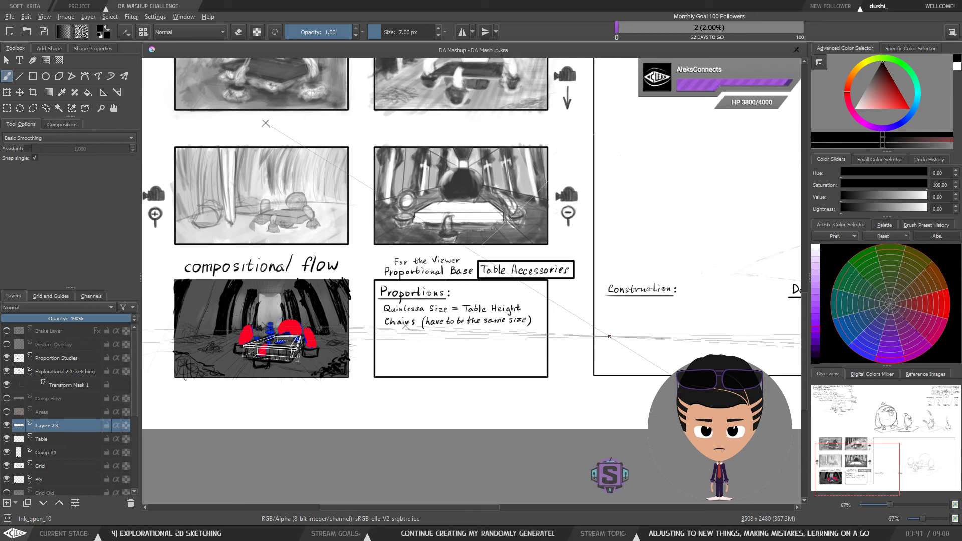
pyautogui.moveTo(640, 320); pyautogui.dragTo(470, 320)
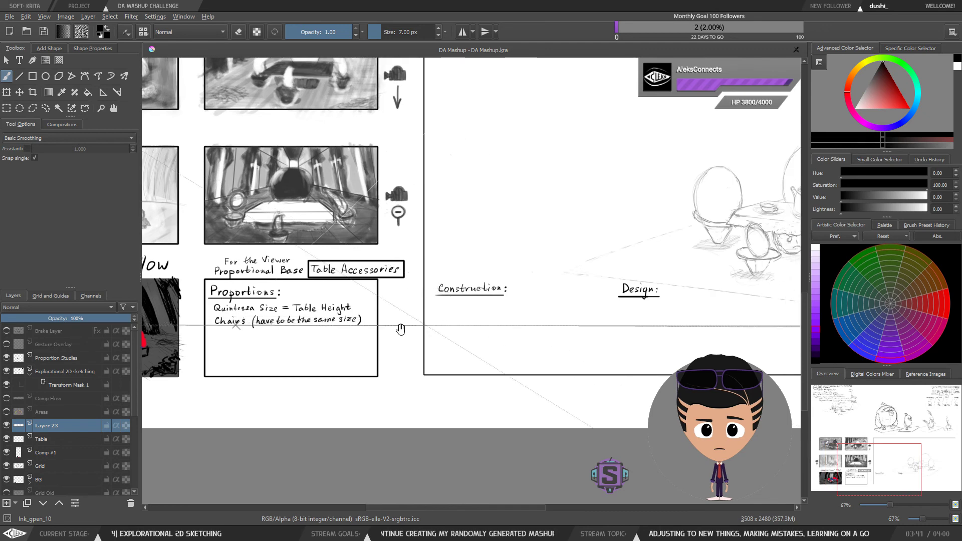
pyautogui.moveTo(325, 337); pyautogui.dragTo(513, 323)
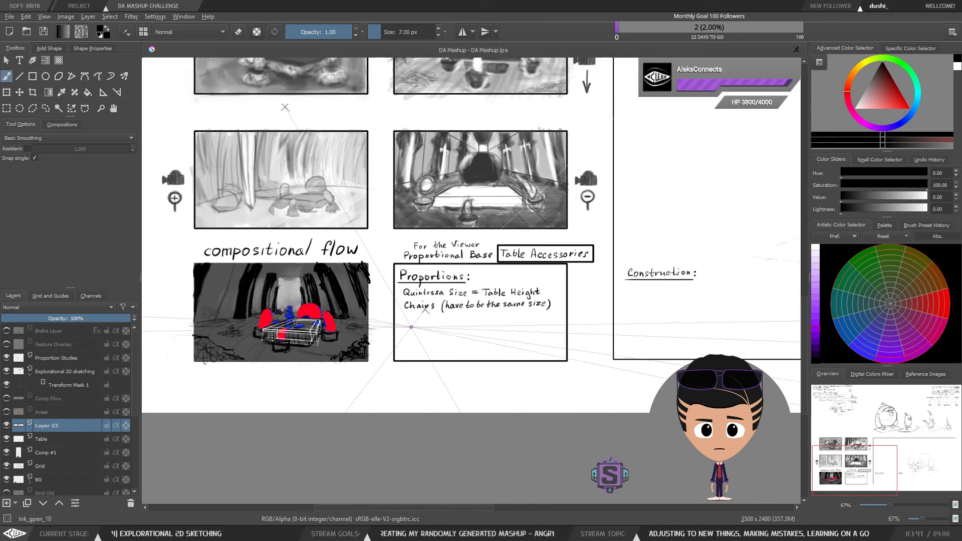
pyautogui.moveTo(392, 333); pyautogui.dragTo(390, 342)
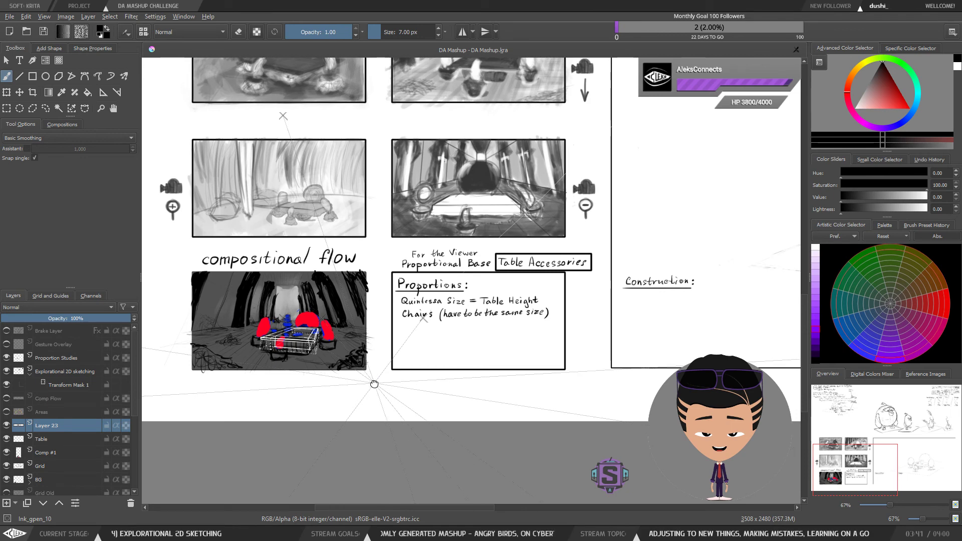
pyautogui.moveTo(374, 384); pyautogui.dragTo(441, 386)
pyautogui.scroll(1, 346, 357)
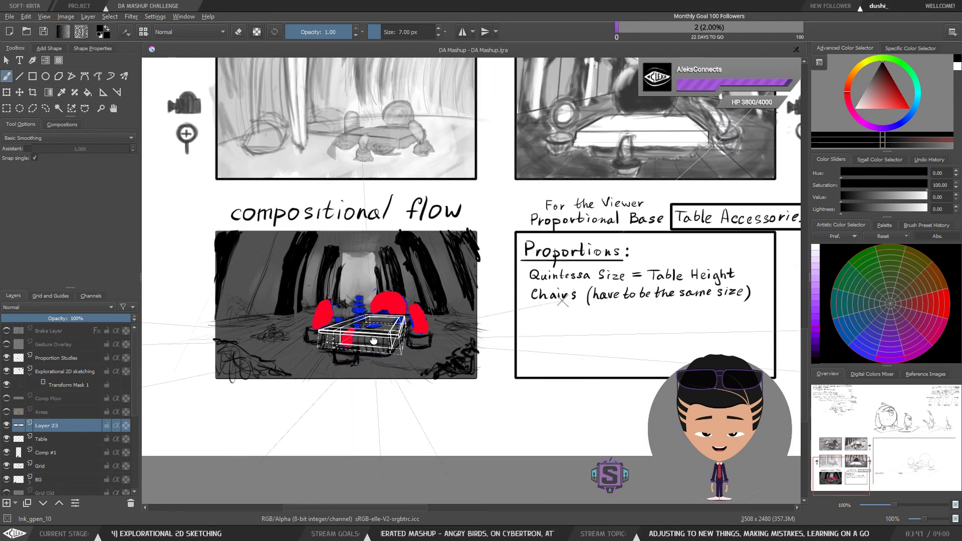
# Step: Inspect the compositional flow sketch around the table and its perspective lines, zooming in and out and panning across it
pyautogui.moveTo(347, 340); pyautogui.dragTo(474, 334)
pyautogui.scroll(1, 358, 348)
pyautogui.scroll(-1, 484, 331)
pyautogui.scroll(1, 485, 331)
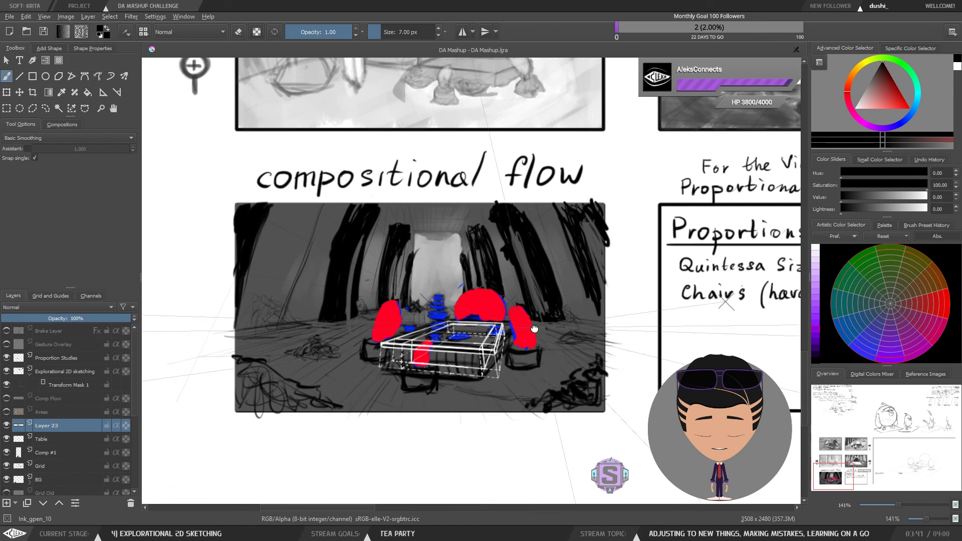
pyautogui.moveTo(534, 329); pyautogui.dragTo(526, 334)
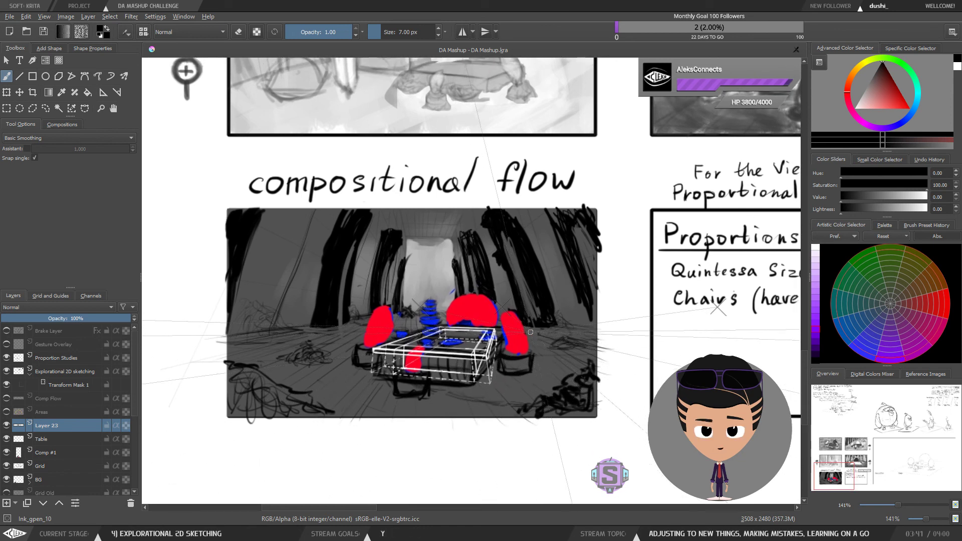
pyautogui.moveTo(600, 342); pyautogui.dragTo(594, 328)
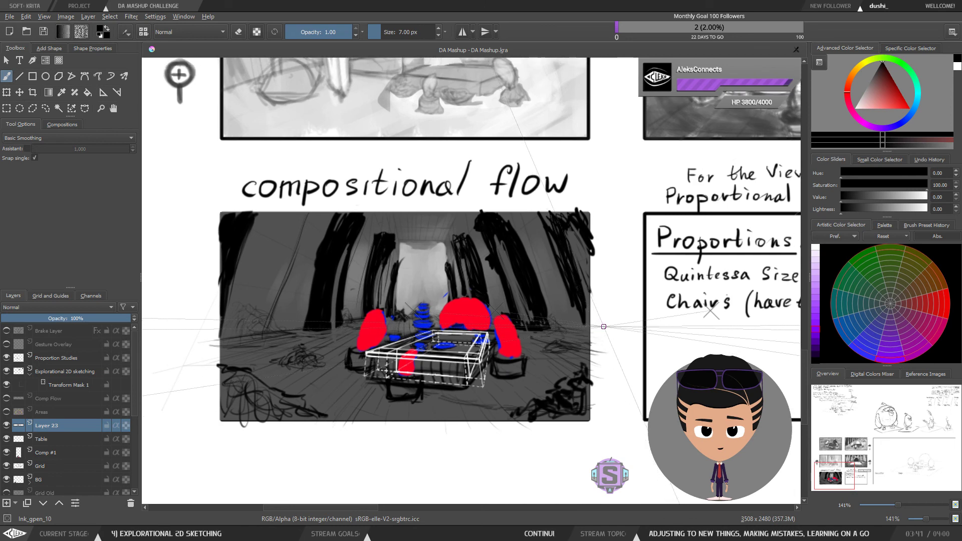
pyautogui.scroll(-1, 606, 329)
pyautogui.scroll(1, 608, 332)
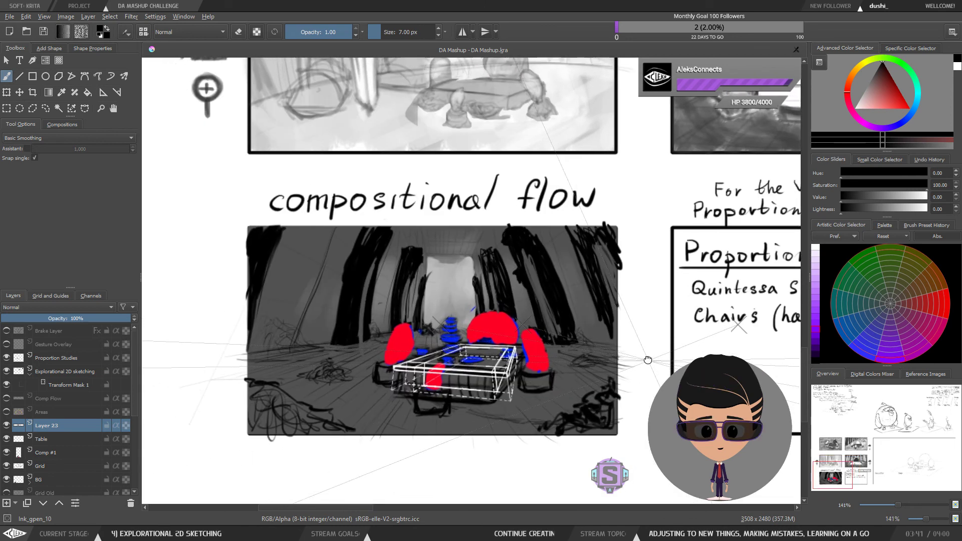
pyautogui.scroll(-1, 616, 340)
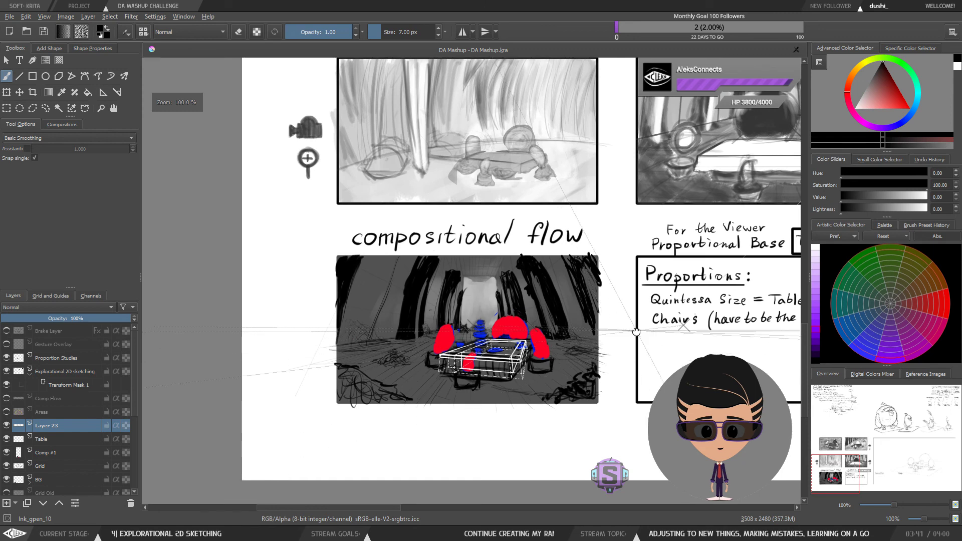
pyautogui.scroll(1, 618, 349)
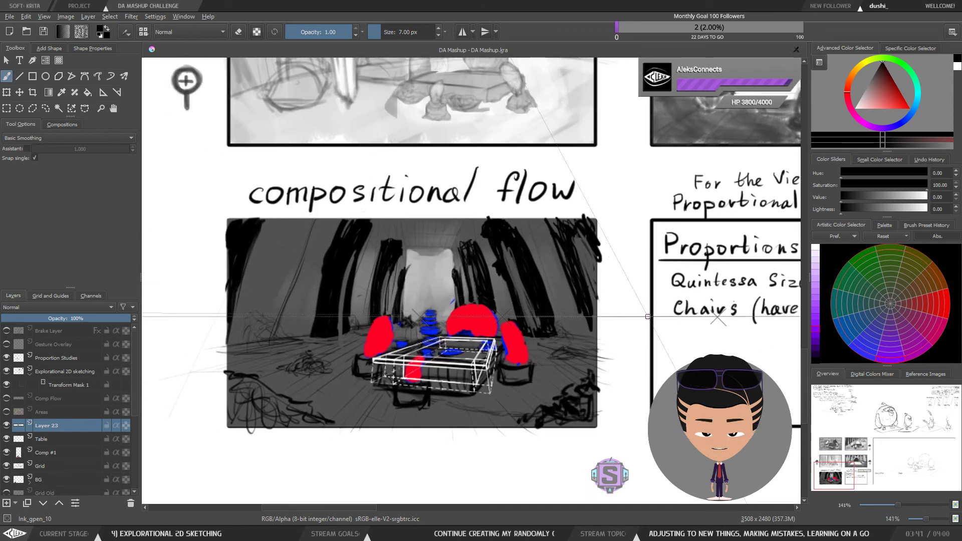